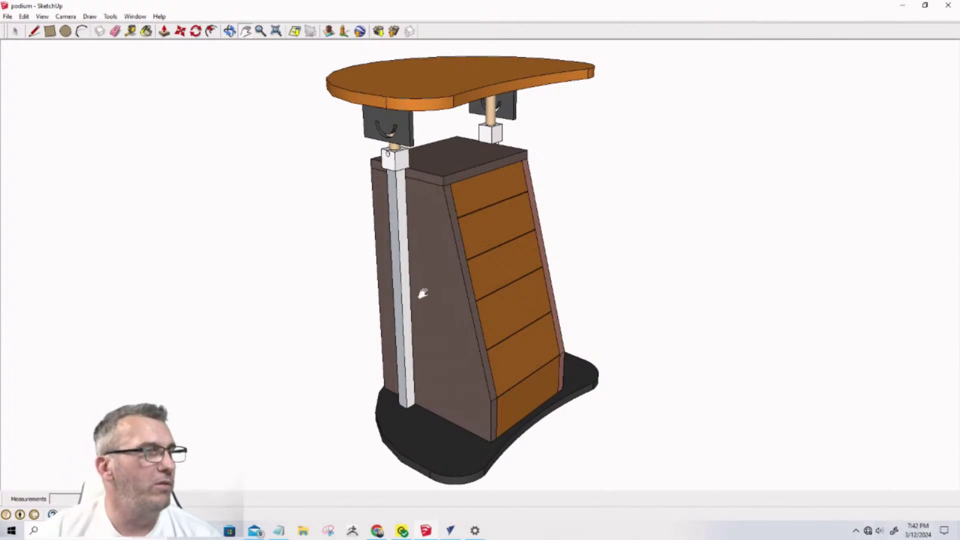
Unhide all hidden objects to bring back the second podium design
{"action": "scroll", "coordinate": [483, 322], "scroll_direction": "down", "scroll_amount": 4}
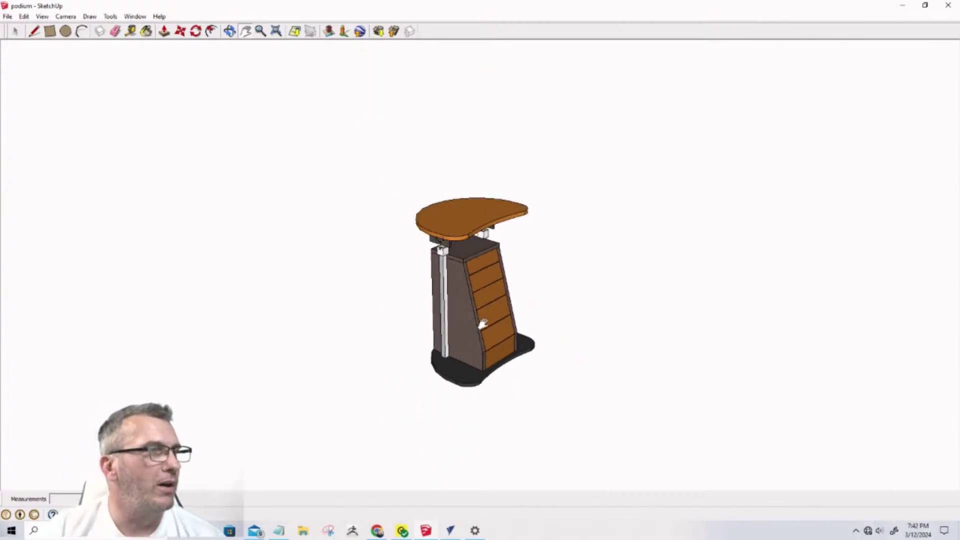
{"action": "left_click", "coordinate": [24, 16]}
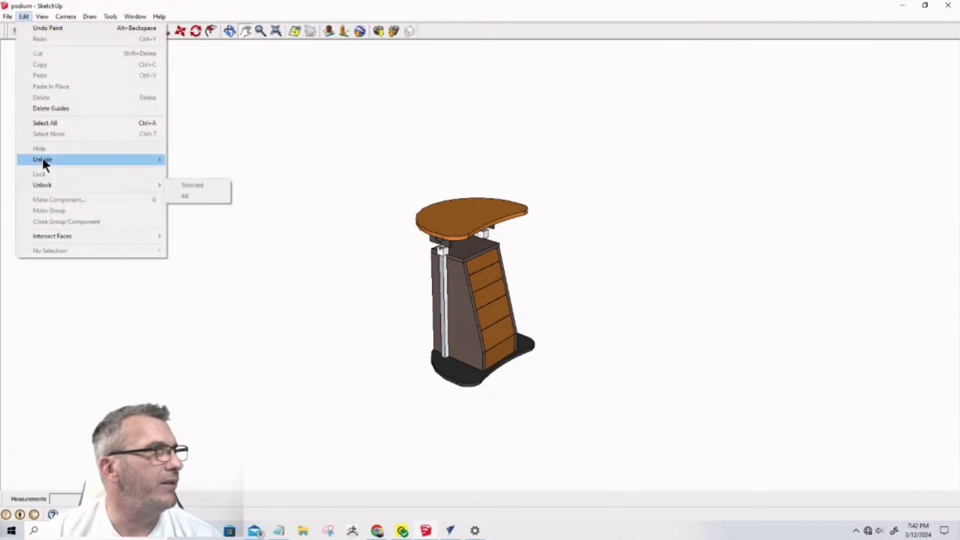
{"action": "mouse_move", "coordinate": [61, 159]}
{"action": "left_click", "coordinate": [180, 182]}
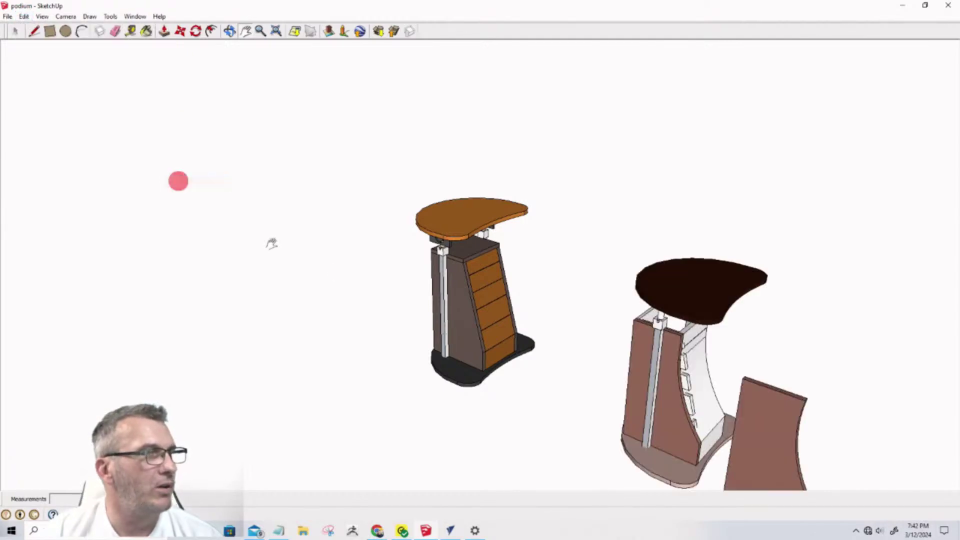
Examine the curved-front podium from several sides, including its frame, shelf rails, post and detached side panel
{"action": "scroll", "coordinate": [634, 284], "scroll_direction": "down", "scroll_amount": 2}
{"action": "scroll", "coordinate": [675, 353], "scroll_direction": "up", "scroll_amount": 3}
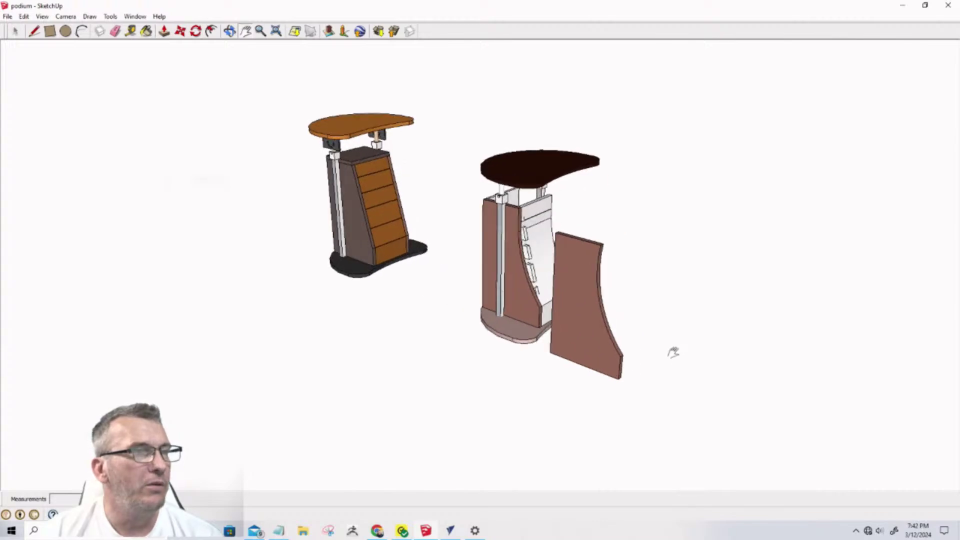
{"action": "mouse_move", "coordinate": [673, 352]}
{"action": "middle_mouse_down"}
{"action": "mouse_move", "coordinate": [320, 315]}
{"action": "mouse_move", "coordinate": [75, 312]}
{"action": "middle_mouse_up"}
{"action": "scroll", "coordinate": [335, 165], "scroll_direction": "up", "scroll_amount": 5}
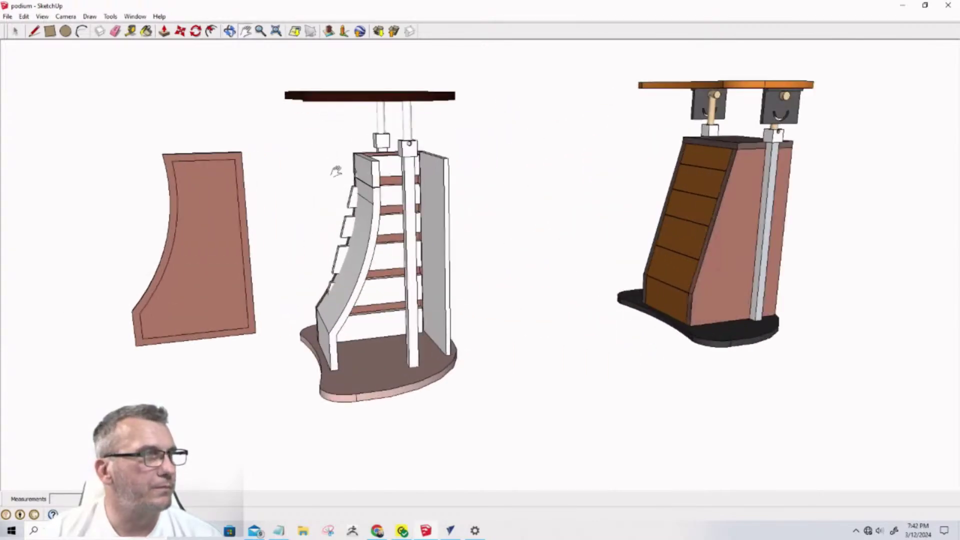
{"action": "scroll", "coordinate": [345, 279], "scroll_direction": "down", "scroll_amount": 3}
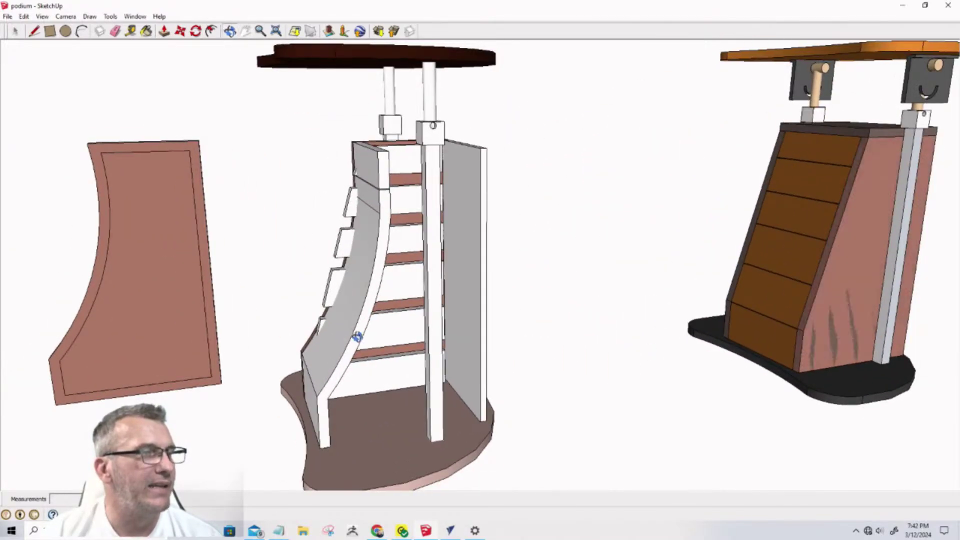
{"action": "middle_click_drag", "start_coordinate": [354, 327], "coordinate": [467, 314]}
{"action": "key", "text": "h"}
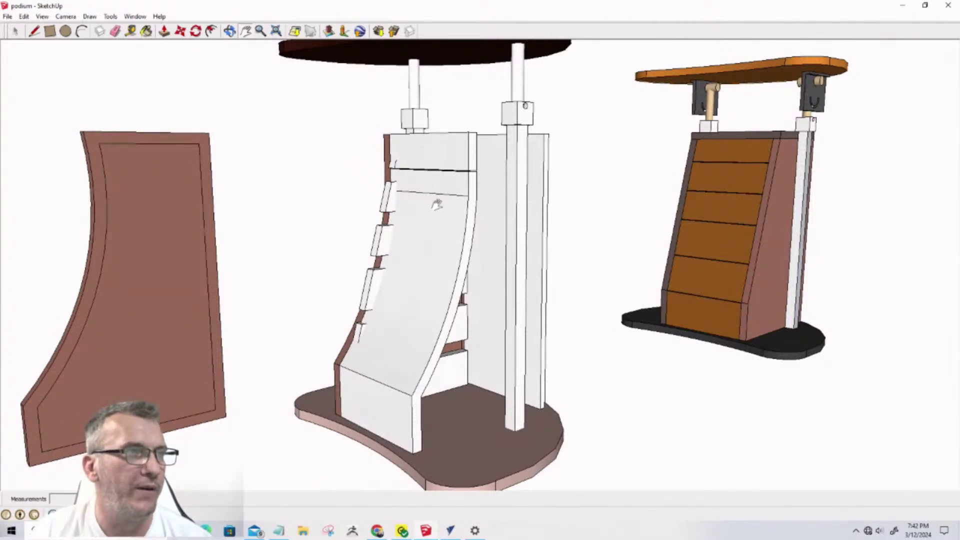
{"action": "scroll", "coordinate": [439, 205], "scroll_direction": "up", "scroll_amount": 2}
{"action": "mouse_move", "coordinate": [439, 208]}
{"action": "middle_mouse_down"}
{"action": "mouse_move", "coordinate": [444, 228]}
{"action": "mouse_move", "coordinate": [270, 236]}
{"action": "mouse_move", "coordinate": [295, 210]}
{"action": "middle_mouse_up"}
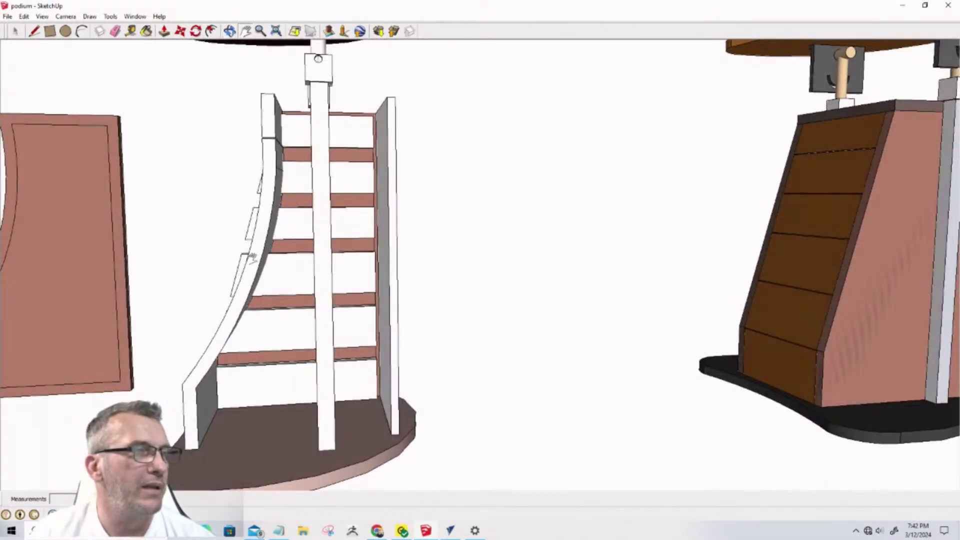
{"action": "mouse_move", "coordinate": [254, 256]}
{"action": "middle_mouse_down"}
{"action": "mouse_move", "coordinate": [520, 231]}
{"action": "mouse_move", "coordinate": [214, 272]}
{"action": "mouse_move", "coordinate": [230, 257]}
{"action": "middle_mouse_up"}
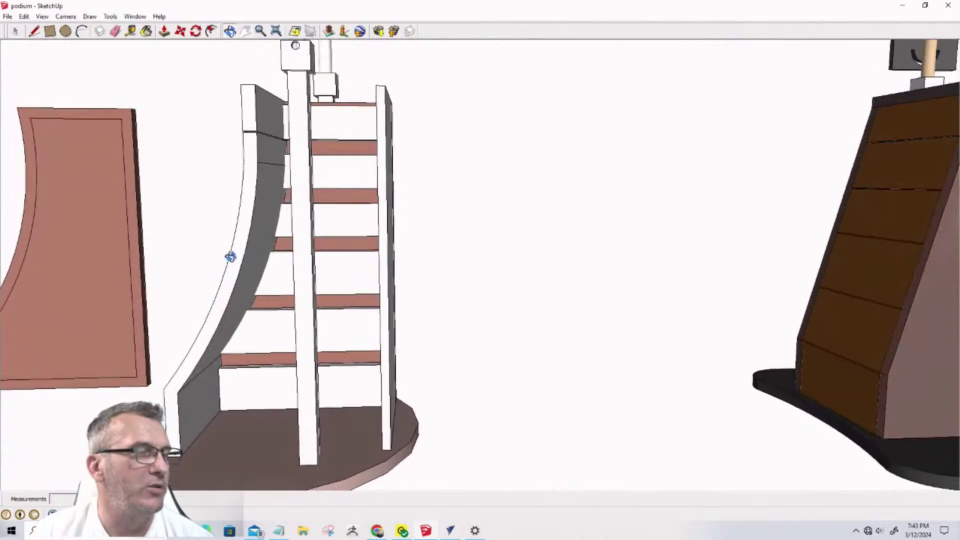
{"action": "scroll", "coordinate": [212, 358], "scroll_direction": "up", "scroll_amount": 3}
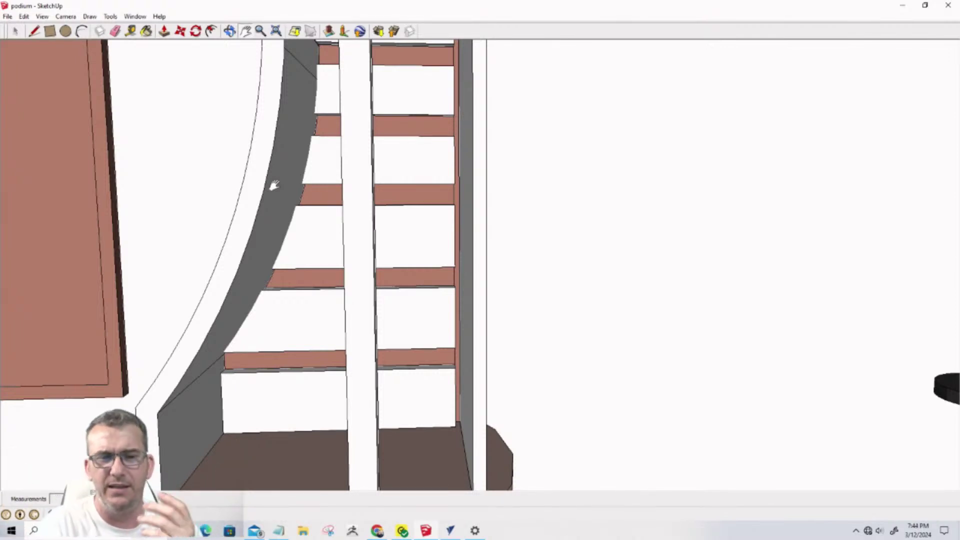
Compare the curved podium with the straight, slanted-front one and inspect the latter's side, drawer fronts and base
{"action": "scroll", "coordinate": [331, 227], "scroll_direction": "down", "scroll_amount": 8}
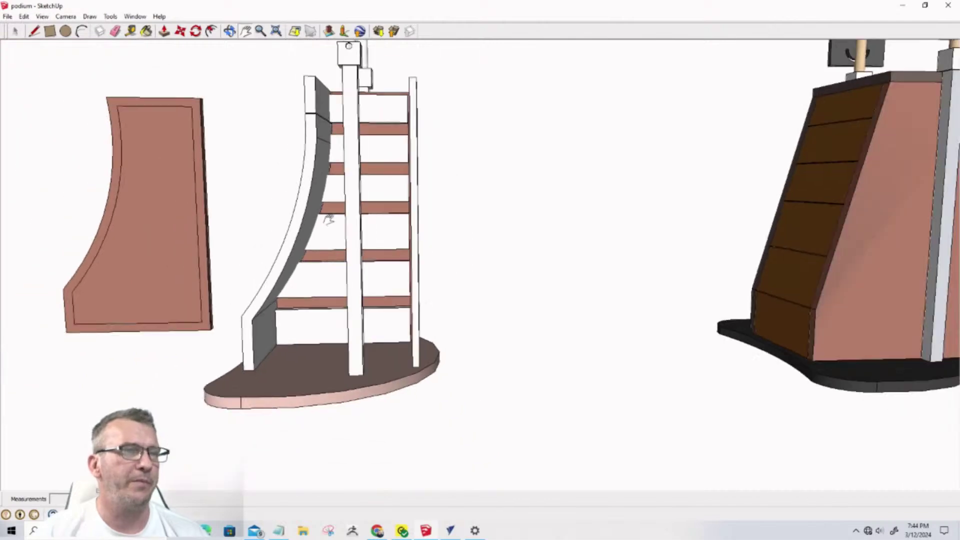
{"action": "scroll", "coordinate": [328, 222], "scroll_direction": "down", "scroll_amount": 1}
{"action": "scroll", "coordinate": [710, 198], "scroll_direction": "up", "scroll_amount": 1}
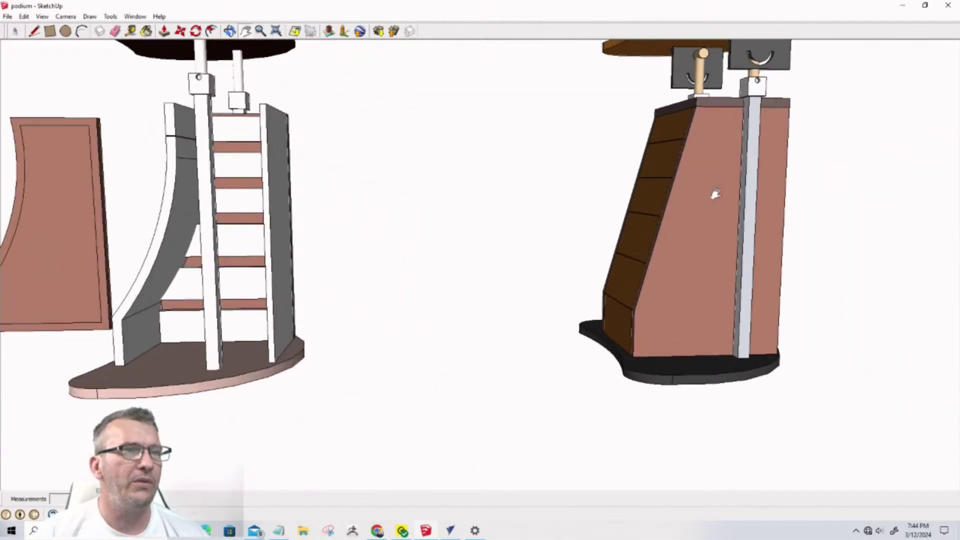
{"action": "middle_click_drag", "start_coordinate": [634, 222], "coordinate": [633, 239]}
{"action": "scroll", "coordinate": [317, 221], "scroll_direction": "up", "scroll_amount": 4}
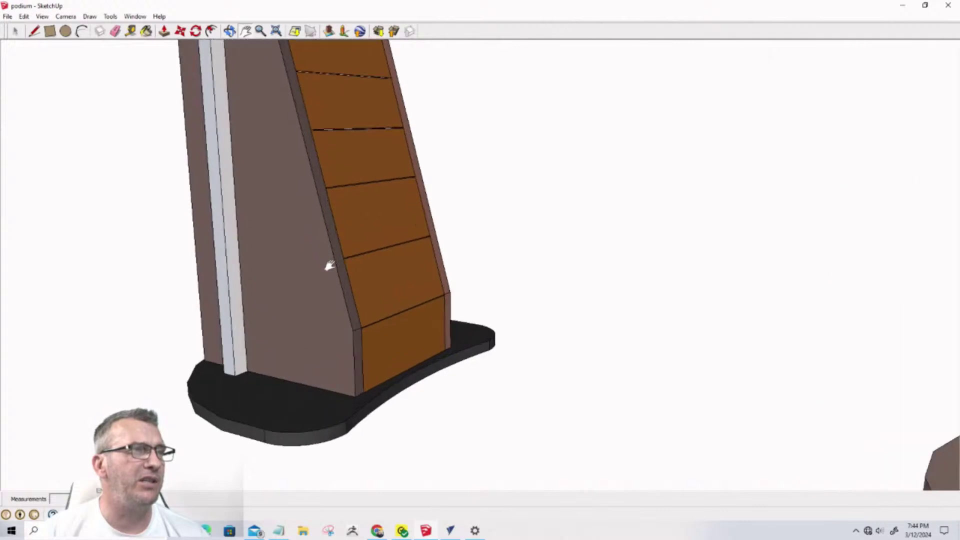
{"action": "scroll", "coordinate": [351, 289], "scroll_direction": "down", "scroll_amount": 4}
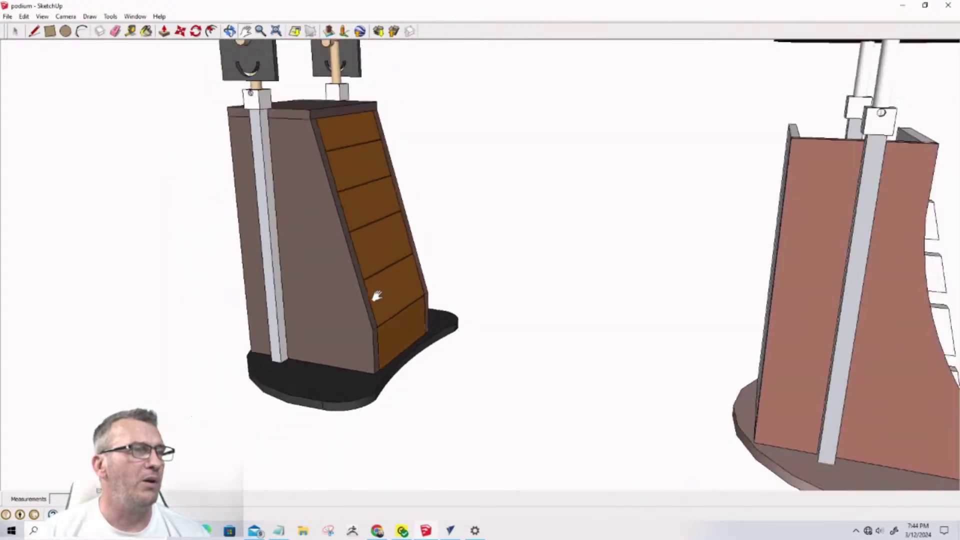
{"action": "scroll", "coordinate": [309, 157], "scroll_direction": "up", "scroll_amount": 3}
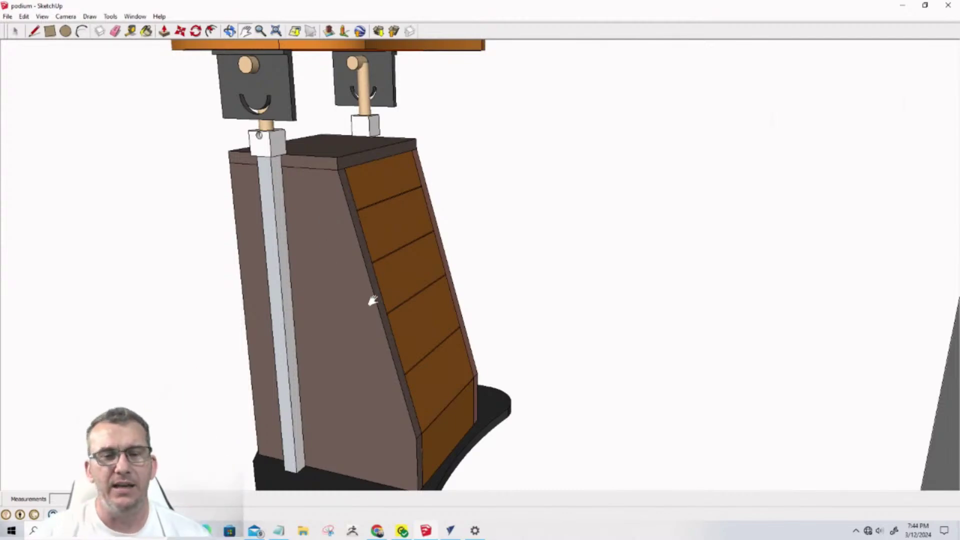
{"action": "scroll", "coordinate": [334, 362], "scroll_direction": "down", "scroll_amount": 5}
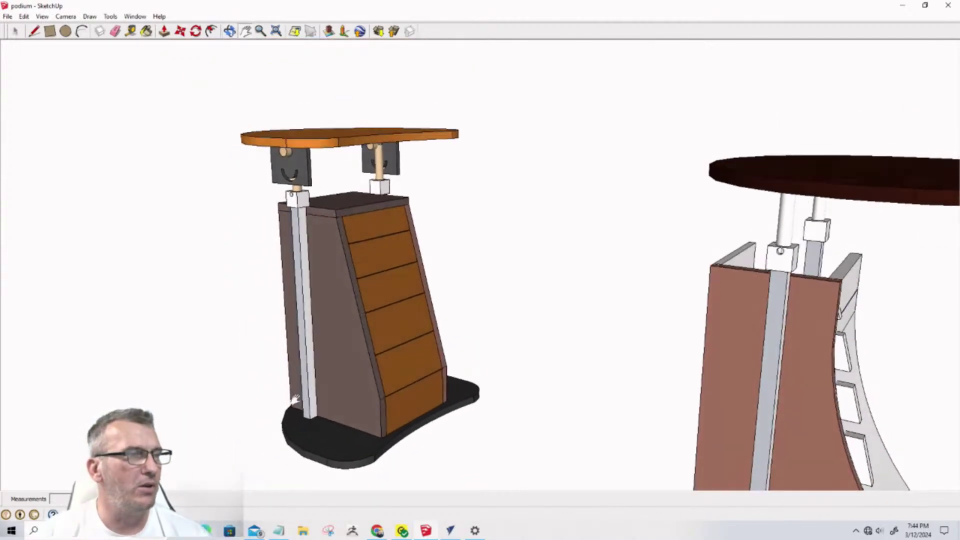
Hide the whole curved-front podium together with its detached side panel
{"action": "scroll", "coordinate": [321, 385], "scroll_direction": "down", "scroll_amount": 5}
{"action": "mouse_move", "coordinate": [339, 369]}
{"action": "middle_mouse_down"}
{"action": "mouse_move", "coordinate": [466, 368]}
{"action": "mouse_move", "coordinate": [428, 257]}
{"action": "middle_mouse_up"}
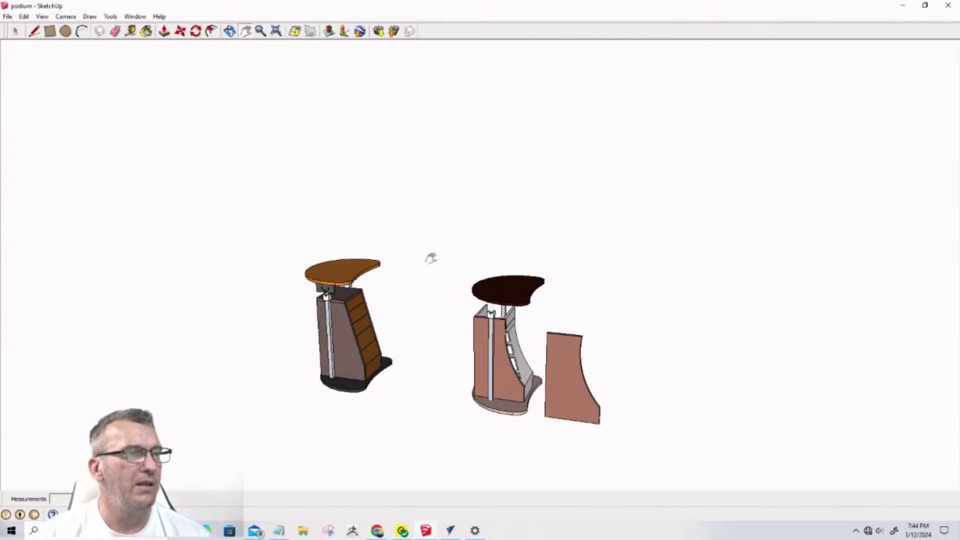
{"action": "left_click", "coordinate": [14, 31]}
{"action": "left_click_drag", "start_coordinate": [452, 234], "coordinate": [673, 504]}
{"action": "right_click", "coordinate": [523, 363]}
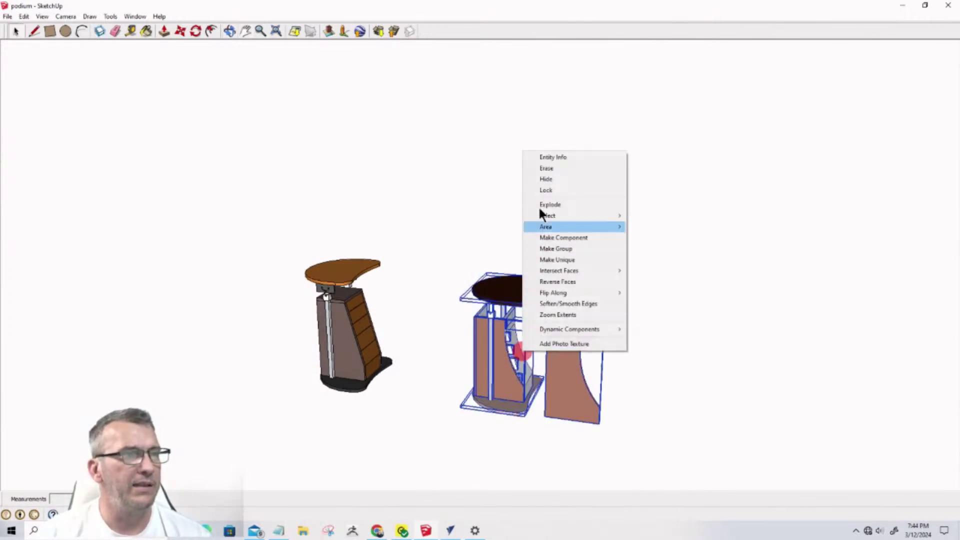
{"action": "left_click", "coordinate": [539, 178]}
Hide the side panel behind the post of the slanted podium to expose the drawers
{"action": "scroll", "coordinate": [339, 325], "scroll_direction": "up", "scroll_amount": 6}
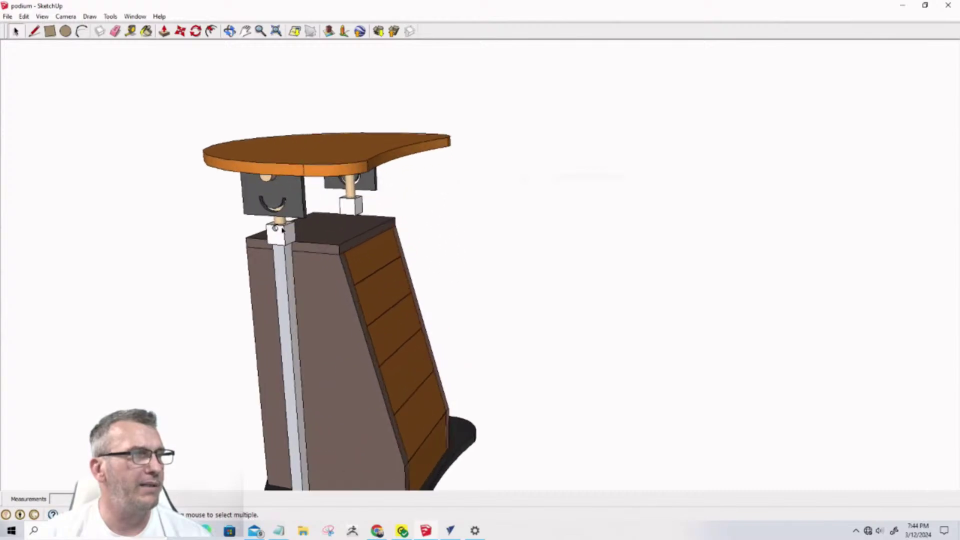
{"action": "scroll", "coordinate": [339, 316], "scroll_direction": "up", "scroll_amount": 3}
{"action": "right_click", "coordinate": [400, 280]}
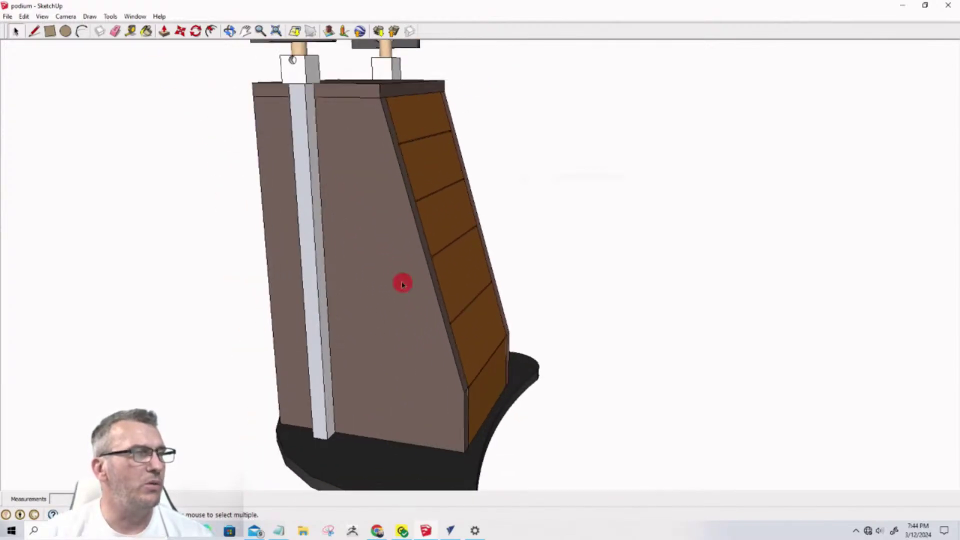
{"action": "left_click", "coordinate": [408, 305]}
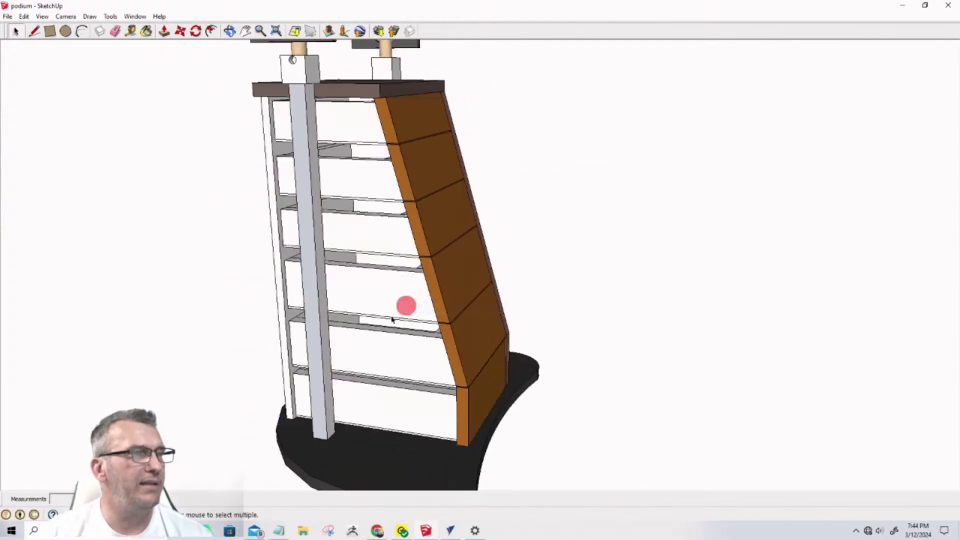
Hide the second and third orange drawer fronts from the bottom of the podium
{"action": "middle_click_drag", "start_coordinate": [407, 304], "coordinate": [575, 307]}
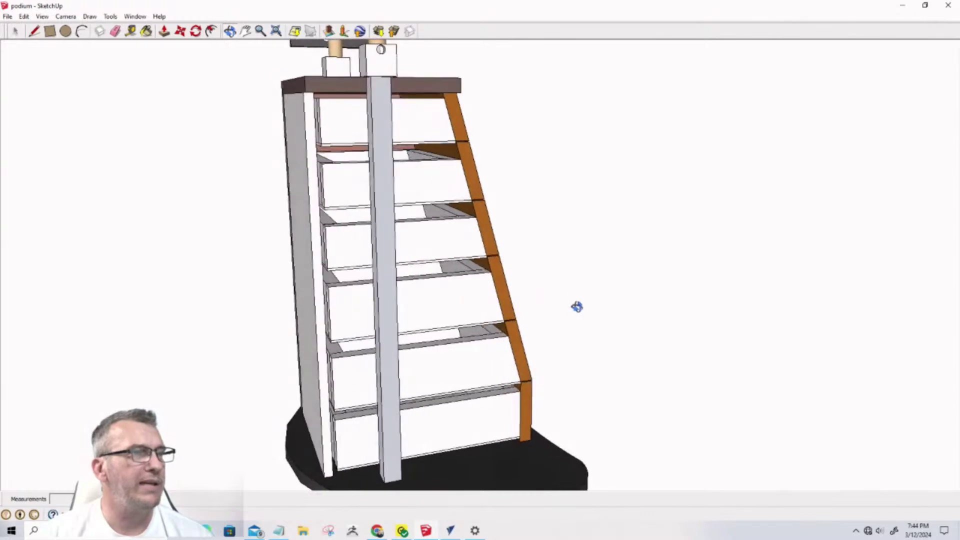
{"action": "scroll", "coordinate": [528, 341], "scroll_direction": "up", "scroll_amount": 4}
{"action": "scroll", "coordinate": [517, 335], "scroll_direction": "up", "scroll_amount": 3}
{"action": "scroll", "coordinate": [514, 334], "scroll_direction": "down", "scroll_amount": 2}
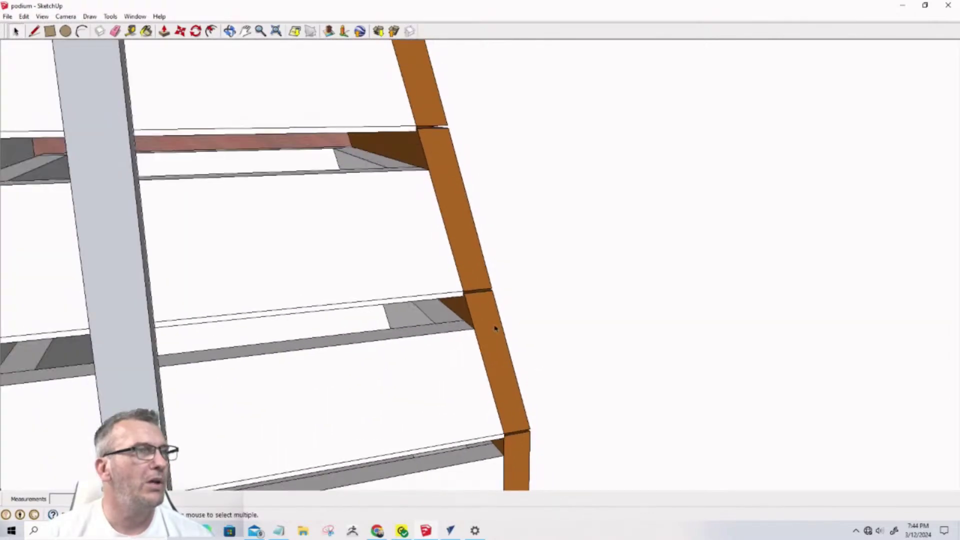
{"action": "mouse_move", "coordinate": [396, 316]}
{"action": "middle_mouse_down"}
{"action": "mouse_move", "coordinate": [390, 362]}
{"action": "mouse_move", "coordinate": [351, 313]}
{"action": "mouse_move", "coordinate": [433, 280]}
{"action": "mouse_move", "coordinate": [589, 283]}
{"action": "mouse_move", "coordinate": [407, 300]}
{"action": "mouse_move", "coordinate": [386, 370]}
{"action": "mouse_move", "coordinate": [343, 305]}
{"action": "mouse_move", "coordinate": [336, 251]}
{"action": "mouse_move", "coordinate": [345, 302]}
{"action": "middle_mouse_up"}
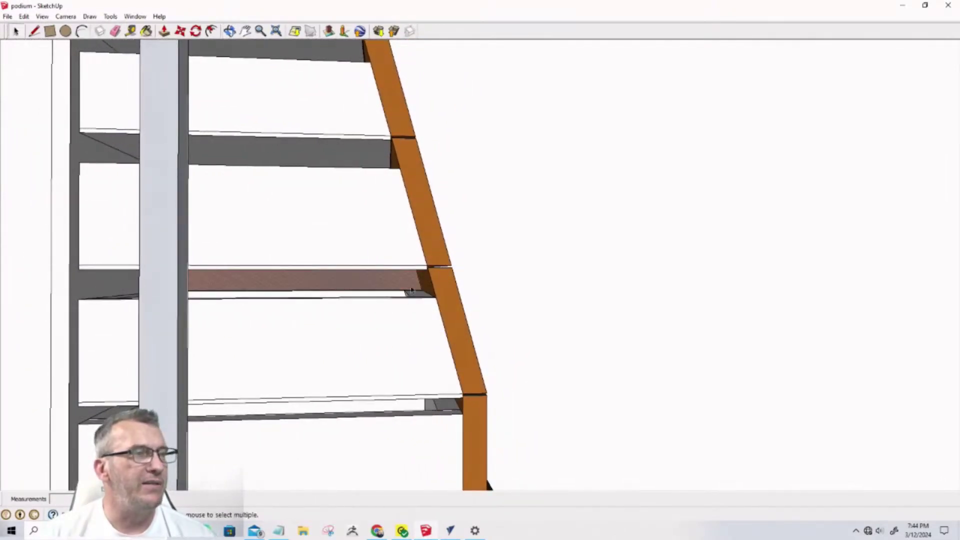
{"action": "middle_click_drag", "start_coordinate": [454, 343], "coordinate": [338, 382]}
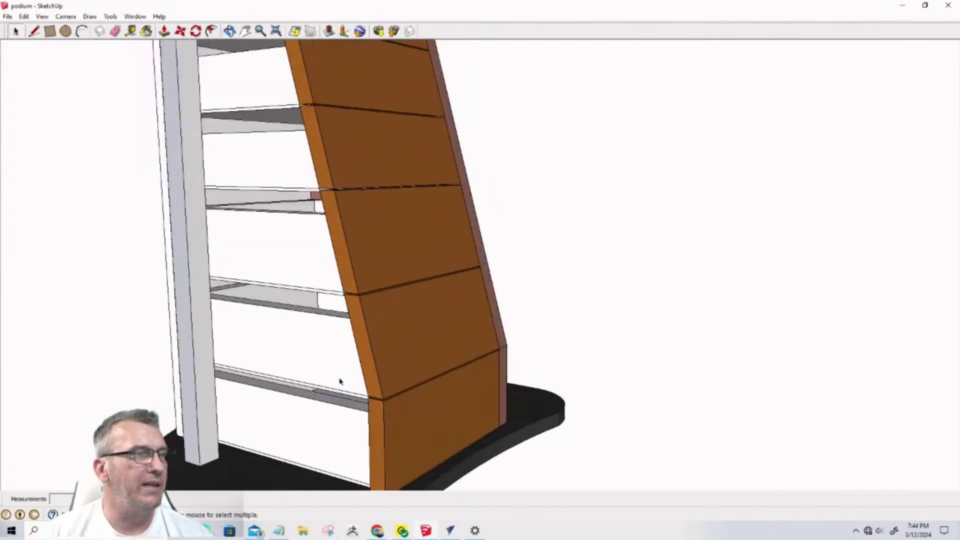
{"action": "left_click", "coordinate": [379, 343]}
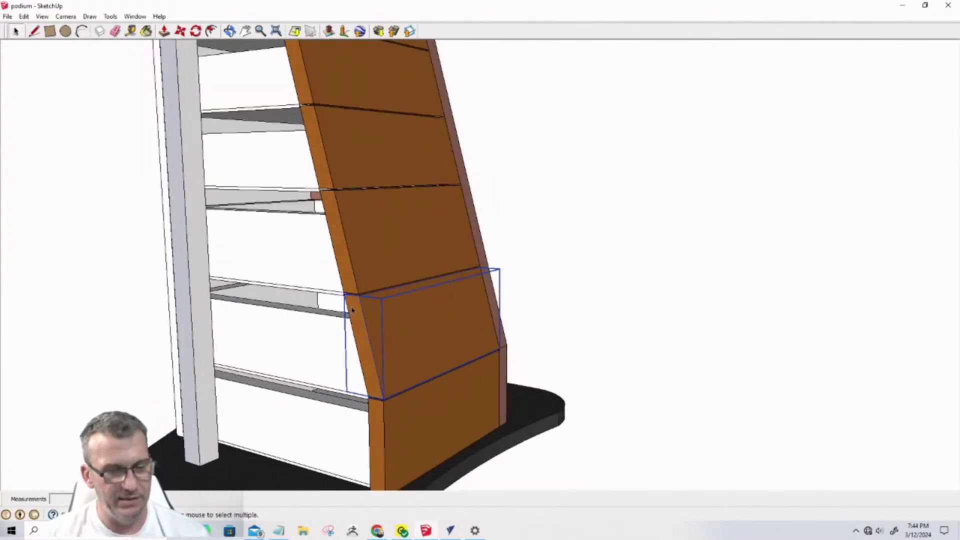
{"action": "left_click", "coordinate": [360, 258]}
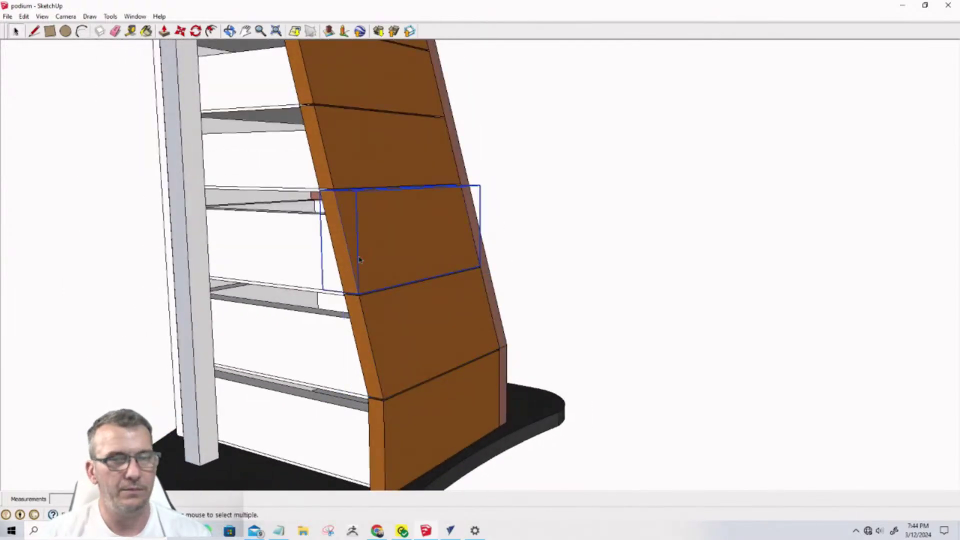
{"action": "right_click", "coordinate": [360, 258]}
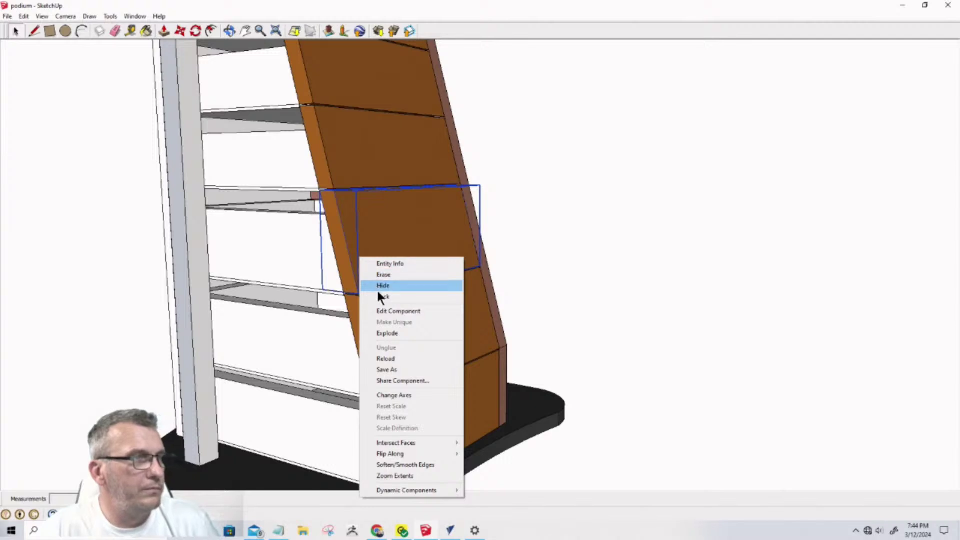
{"action": "left_click", "coordinate": [344, 265]}
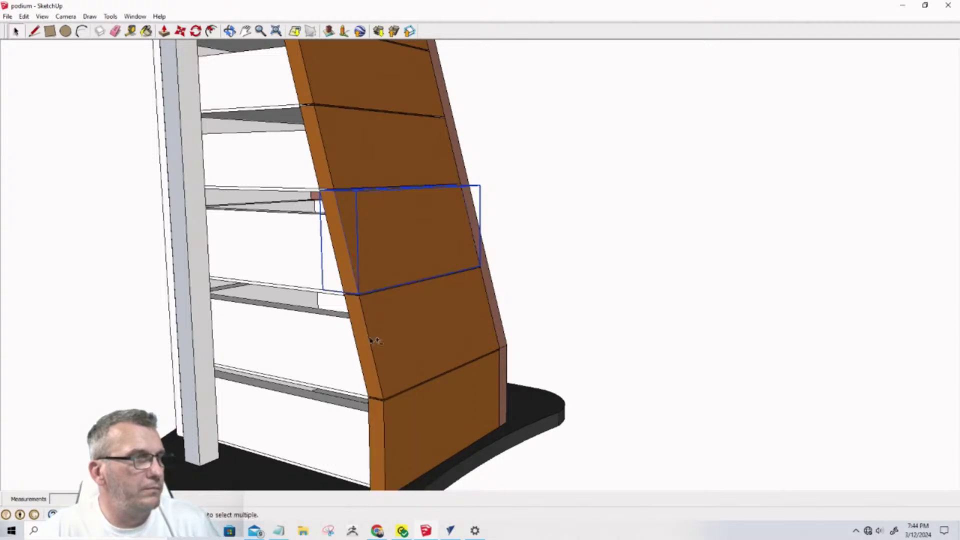
{"action": "left_click", "coordinate": [369, 337], "text": "ctrl"}
{"action": "right_click", "coordinate": [377, 353]}
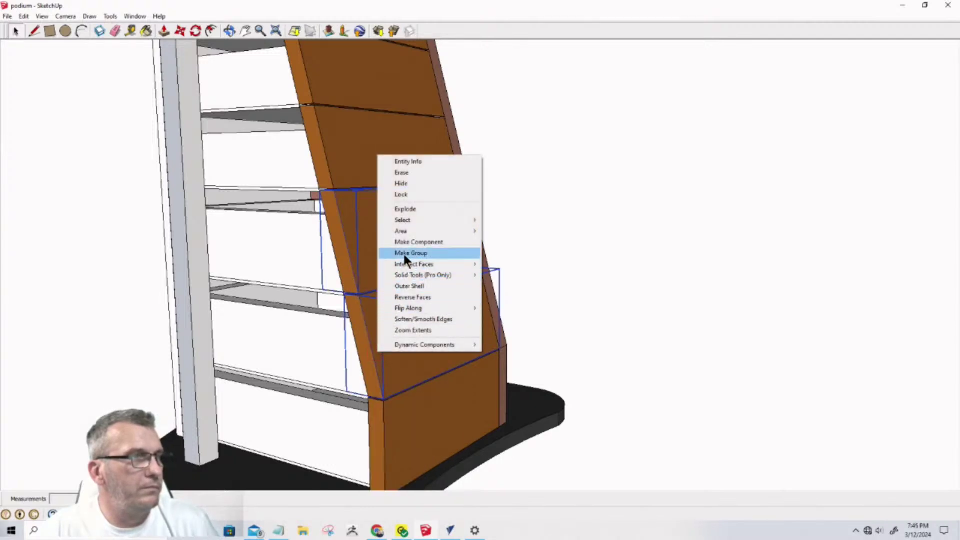
{"action": "mouse_move", "coordinate": [404, 231]}
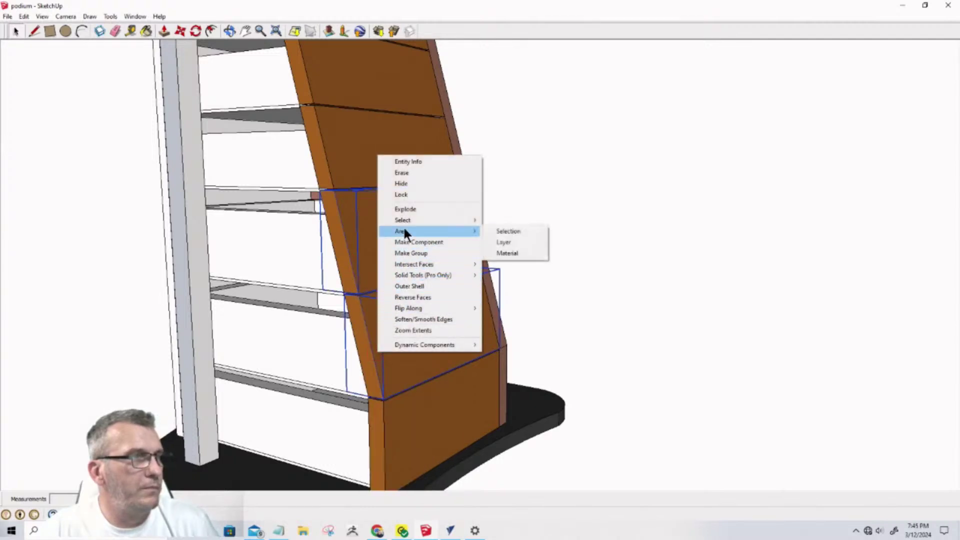
{"action": "left_click", "coordinate": [410, 185]}
Examine the construction of the two exposed drawer boxes up close and in relation to the whole slanted podium
{"action": "middle_click_drag", "start_coordinate": [344, 302], "coordinate": [272, 327]}
{"action": "scroll", "coordinate": [448, 215], "scroll_direction": "up", "scroll_amount": 5}
{"action": "middle_click_drag", "start_coordinate": [448, 215], "coordinate": [445, 214]}
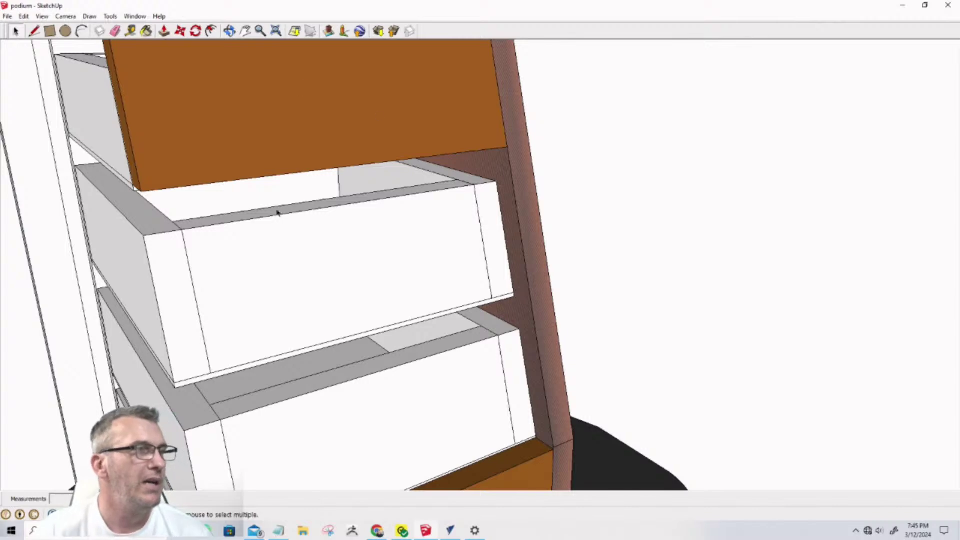
{"action": "scroll", "coordinate": [277, 210], "scroll_direction": "down", "scroll_amount": 6}
{"action": "mouse_move", "coordinate": [229, 284]}
{"action": "middle_mouse_down"}
{"action": "mouse_move", "coordinate": [317, 272]}
{"action": "mouse_move", "coordinate": [290, 274]}
{"action": "middle_mouse_up"}
{"action": "scroll", "coordinate": [265, 315], "scroll_direction": "up", "scroll_amount": 1}
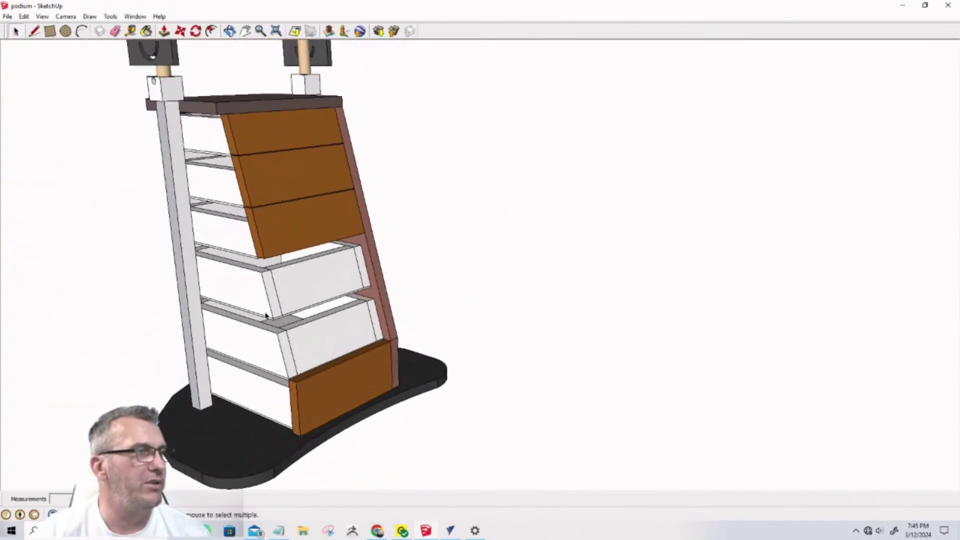
Select all parts of the upper exposed drawer box and place a copy of it in the empty space beside the podium
{"action": "left_click", "coordinate": [216, 255]}
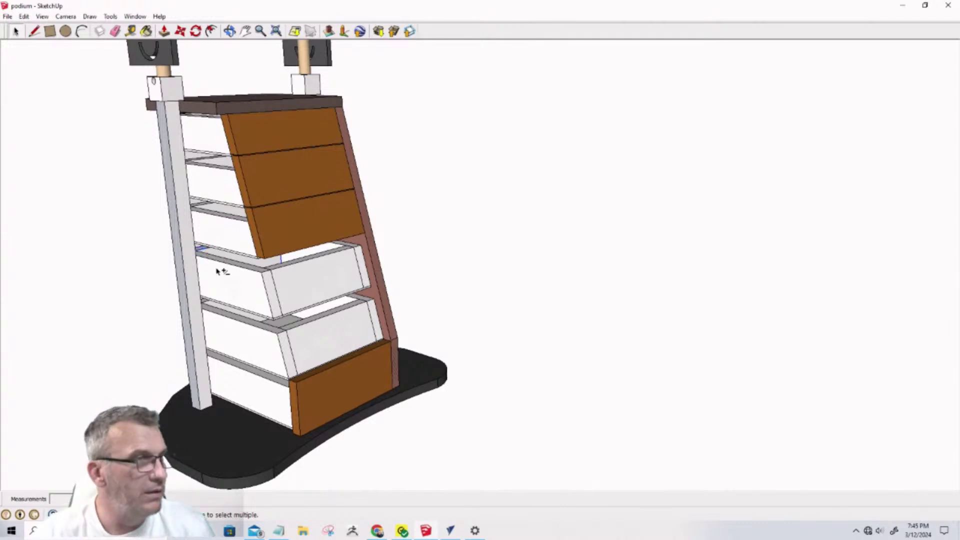
{"action": "left_click", "coordinate": [220, 274]}
{"action": "left_click", "coordinate": [287, 317]}
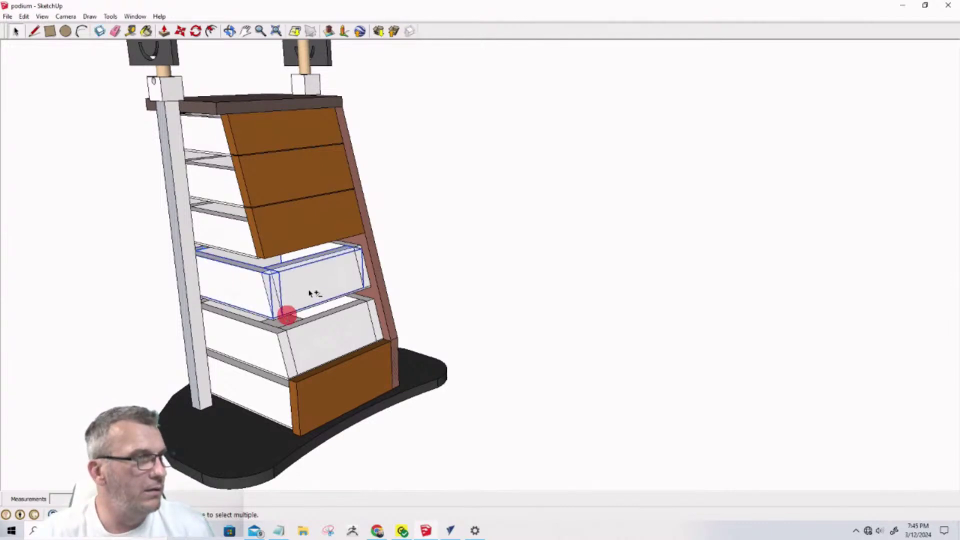
{"action": "left_click", "coordinate": [343, 246]}
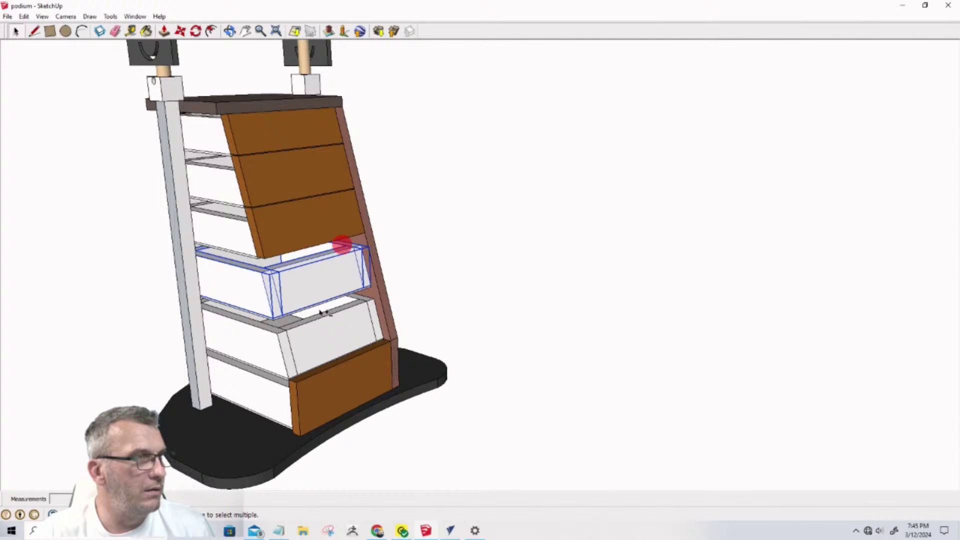
{"action": "scroll", "coordinate": [283, 315], "scroll_direction": "up", "scroll_amount": 3}
{"action": "left_click", "coordinate": [284, 317]}
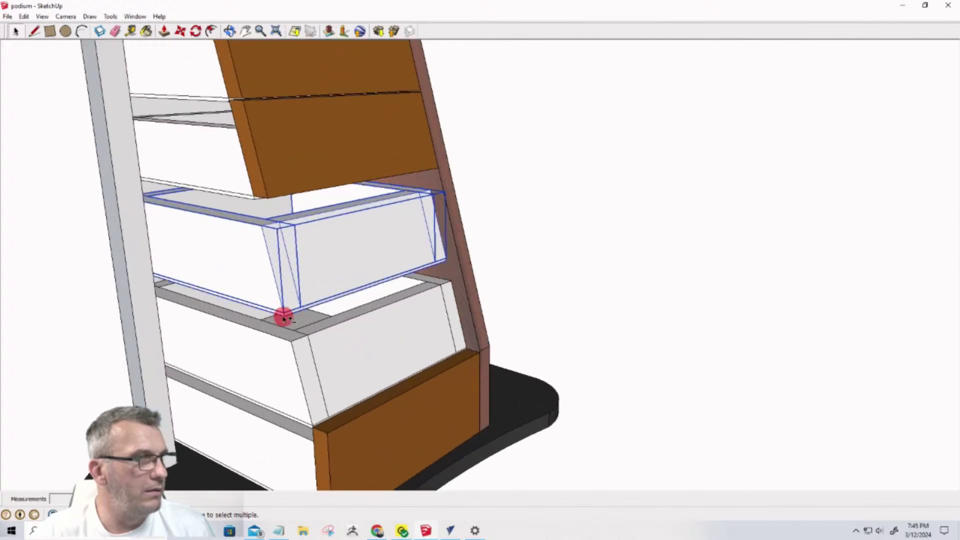
{"action": "scroll", "coordinate": [284, 317], "scroll_direction": "down", "scroll_amount": 4}
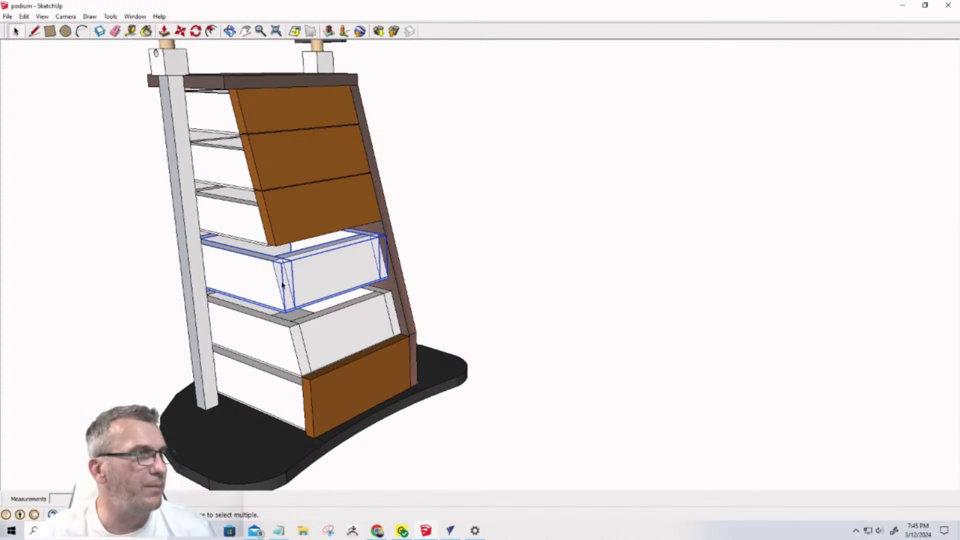
{"action": "scroll", "coordinate": [269, 271], "scroll_direction": "up", "scroll_amount": 3}
{"action": "scroll", "coordinate": [270, 270], "scroll_direction": "down", "scroll_amount": 4}
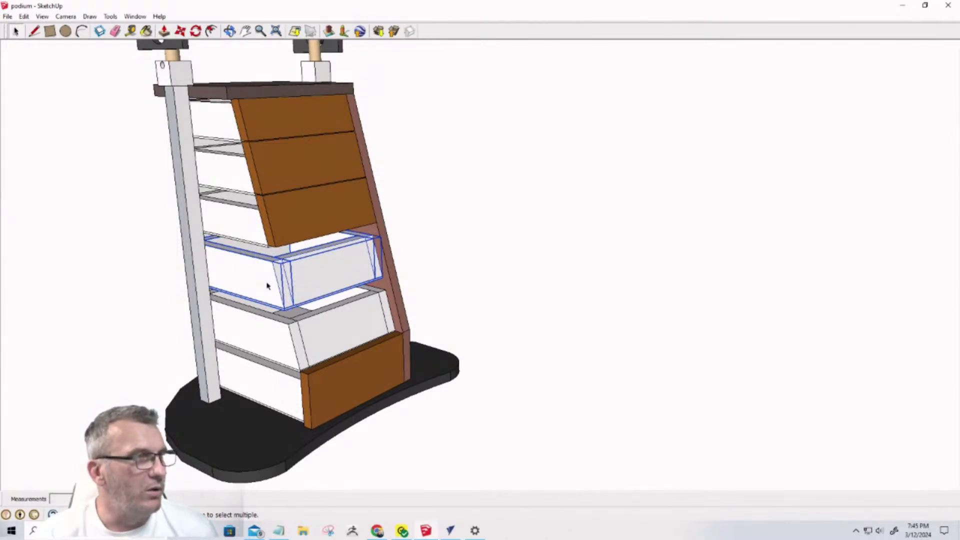
{"action": "key", "text": "m"}
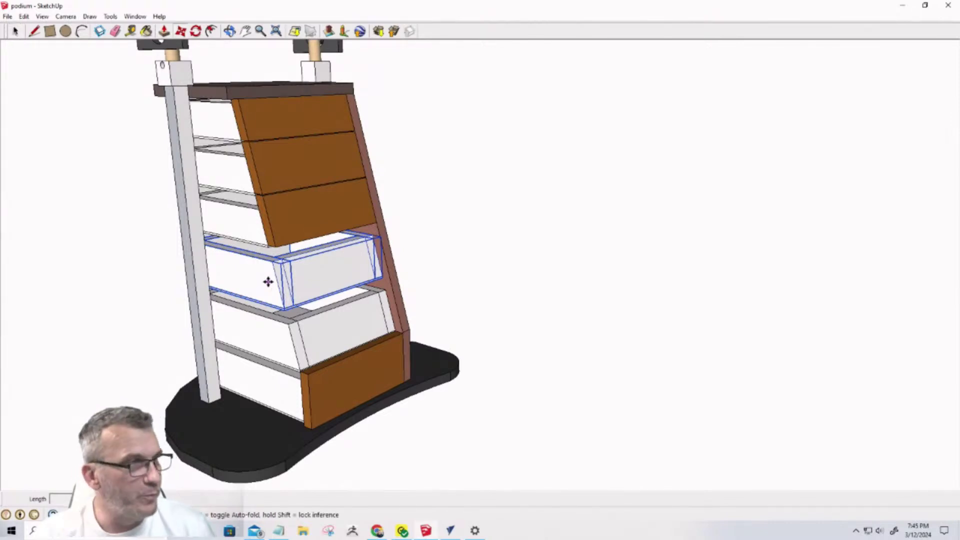
{"action": "left_click", "coordinate": [269, 281]}
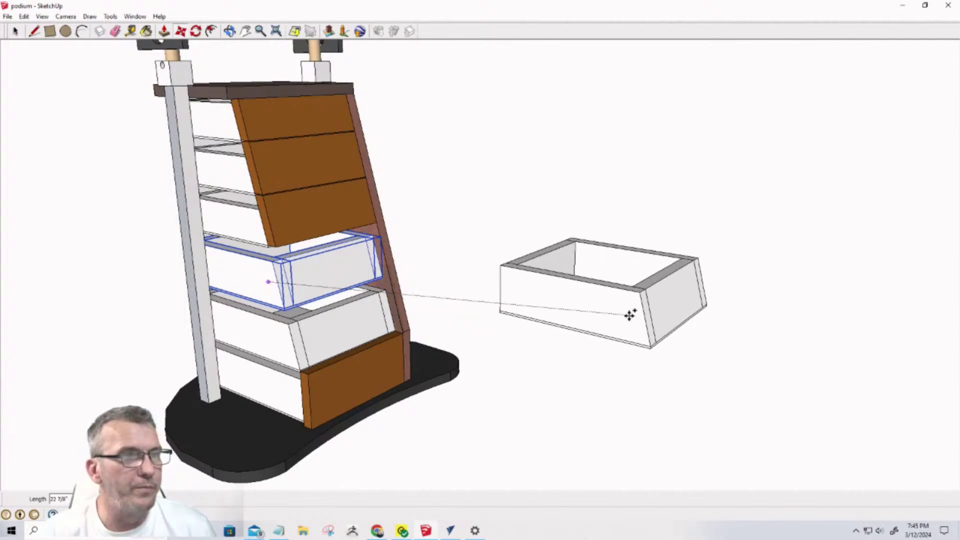
{"action": "left_click", "coordinate": [707, 334]}
Deselect the copied drawer box and inspect its underside, slanted front and side profile
{"action": "middle_click_drag", "start_coordinate": [780, 320], "coordinate": [576, 116]}
{"action": "left_click", "coordinate": [546, 103]}
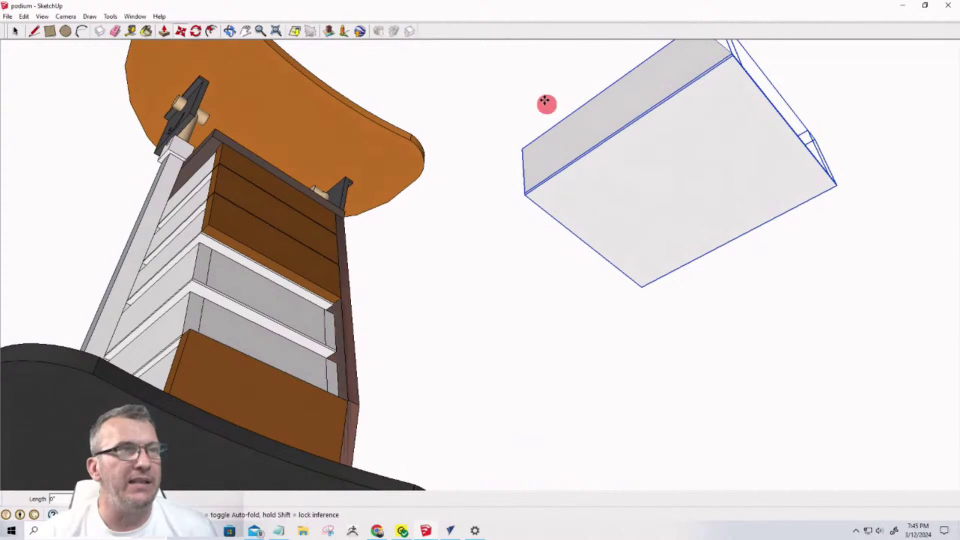
{"action": "key", "text": "space"}
{"action": "left_click", "coordinate": [549, 84]}
{"action": "scroll", "coordinate": [711, 81], "scroll_direction": "up", "scroll_amount": 3}
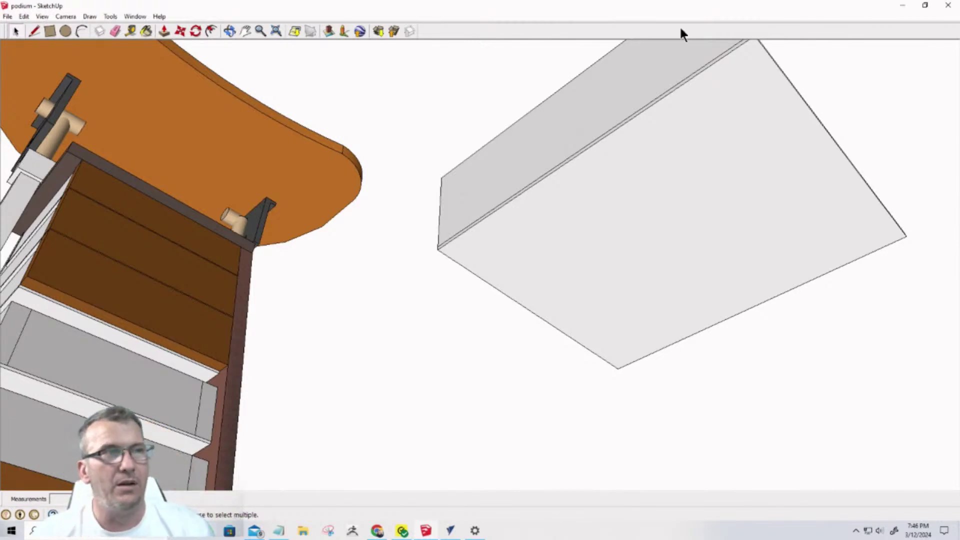
{"action": "mouse_move", "coordinate": [680, 75]}
{"action": "middle_mouse_down"}
{"action": "mouse_move", "coordinate": [677, 186]}
{"action": "mouse_move", "coordinate": [631, 301]}
{"action": "mouse_move", "coordinate": [667, 296]}
{"action": "mouse_move", "coordinate": [720, 330]}
{"action": "middle_mouse_up"}
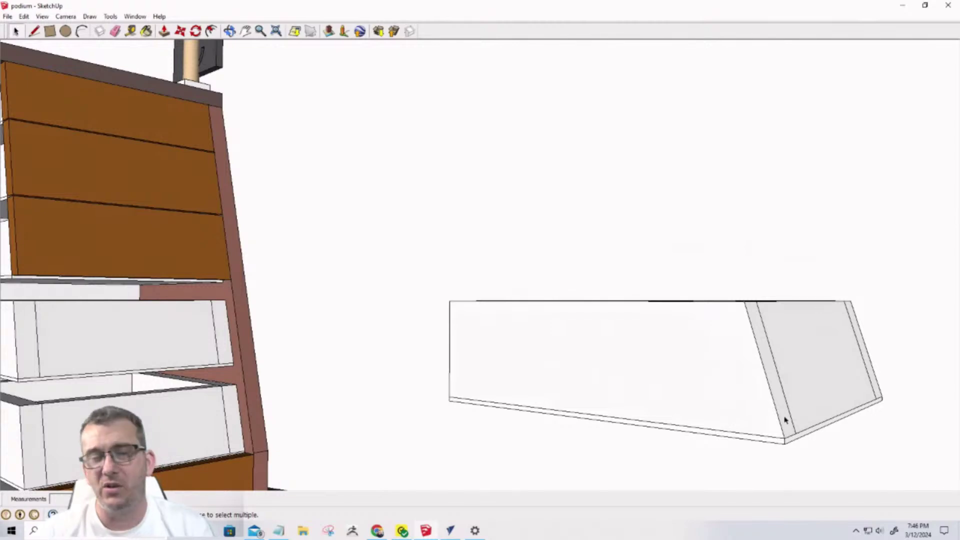
{"action": "mouse_move", "coordinate": [699, 443]}
{"action": "middle_mouse_down"}
{"action": "mouse_move", "coordinate": [801, 442]}
{"action": "mouse_move", "coordinate": [746, 428]}
{"action": "mouse_move", "coordinate": [755, 376]}
{"action": "mouse_move", "coordinate": [764, 394]}
{"action": "mouse_move", "coordinate": [846, 401]}
{"action": "mouse_move", "coordinate": [864, 417]}
{"action": "mouse_move", "coordinate": [838, 401]}
{"action": "mouse_move", "coordinate": [842, 412]}
{"action": "mouse_move", "coordinate": [855, 415]}
{"action": "middle_mouse_up"}
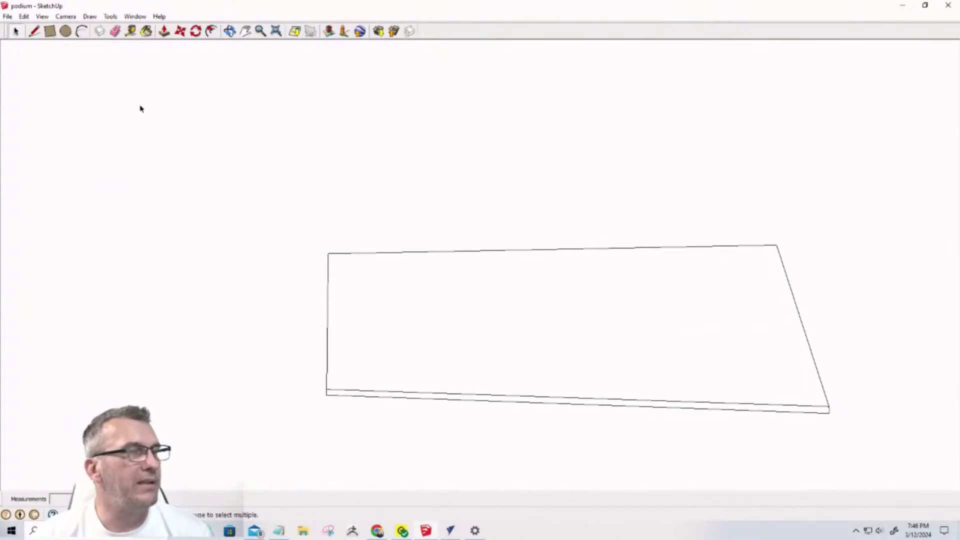
Measure the angle between the drawer side's bottom edge and its slanted front edge with the Protractor
{"action": "left_click", "coordinate": [109, 15]}
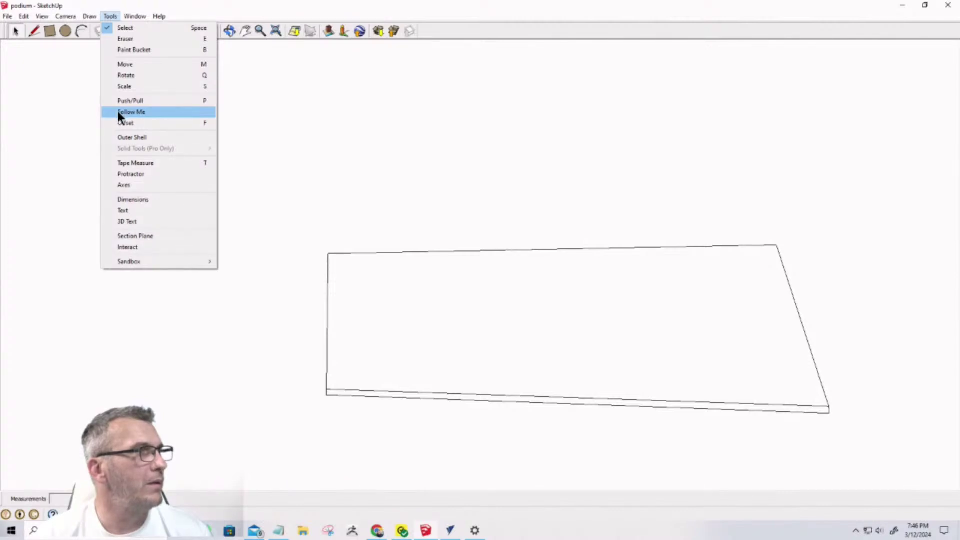
{"action": "left_click", "coordinate": [126, 173]}
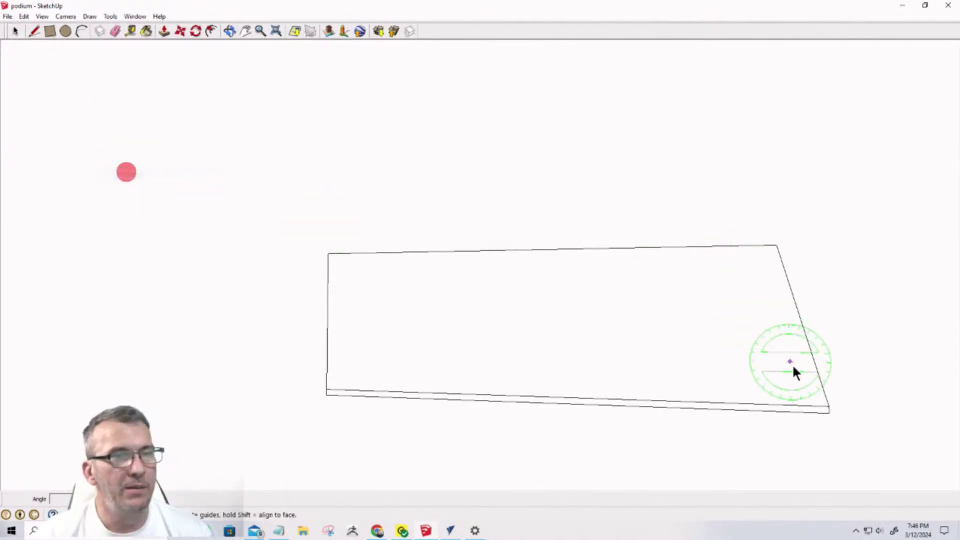
{"action": "left_click", "coordinate": [827, 405]}
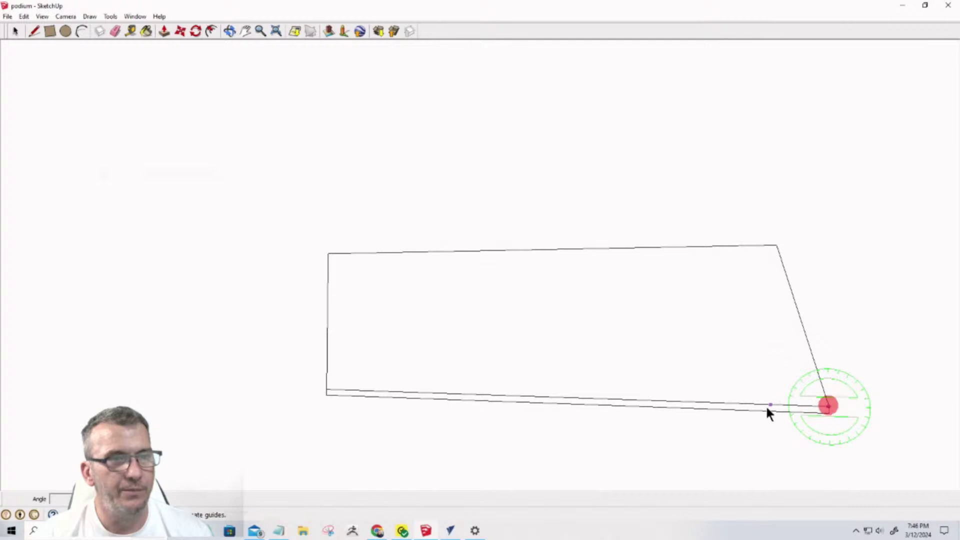
{"action": "left_click", "coordinate": [716, 402]}
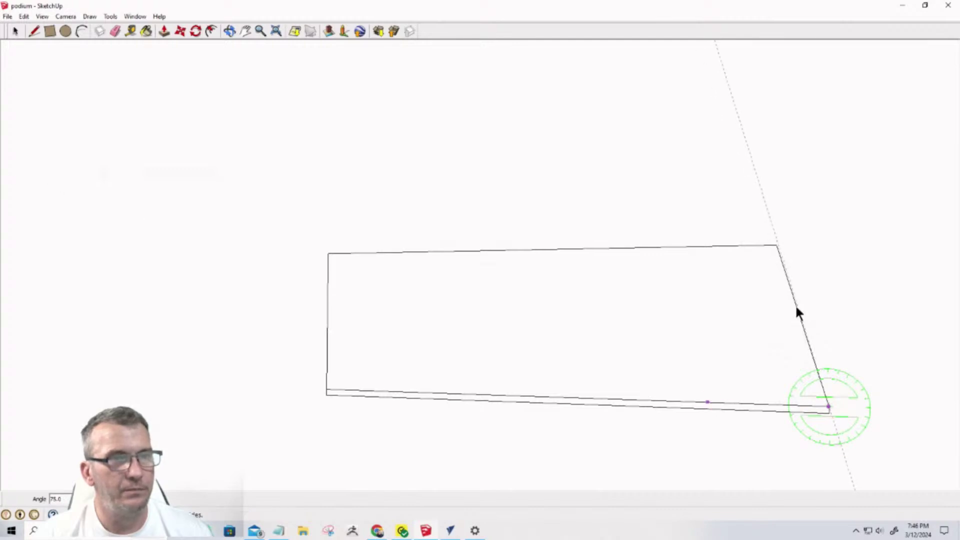
{"action": "left_click", "coordinate": [773, 244]}
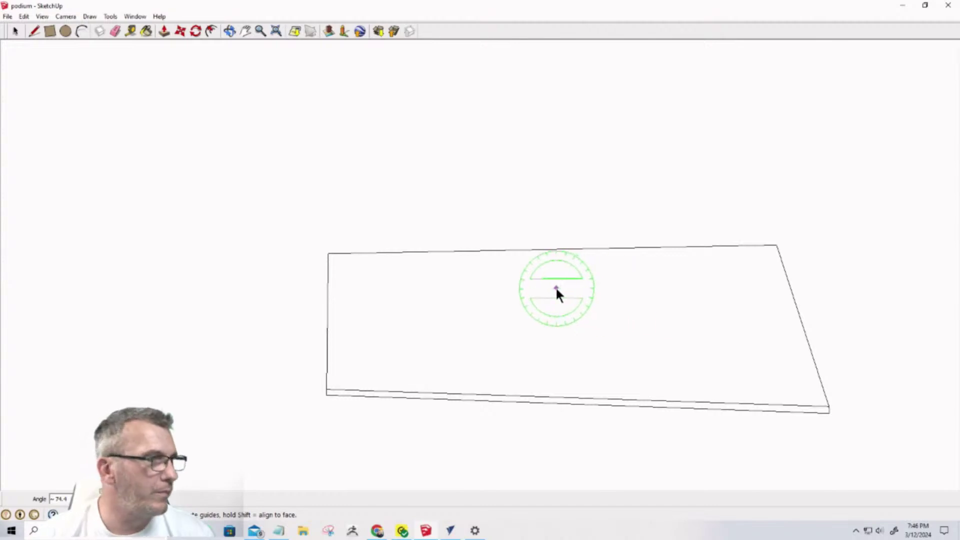
Repeat the protractor measurement of the copied drawer's front slant from the side's lower front corner
{"action": "scroll", "coordinate": [383, 325], "scroll_direction": "down", "scroll_amount": 3}
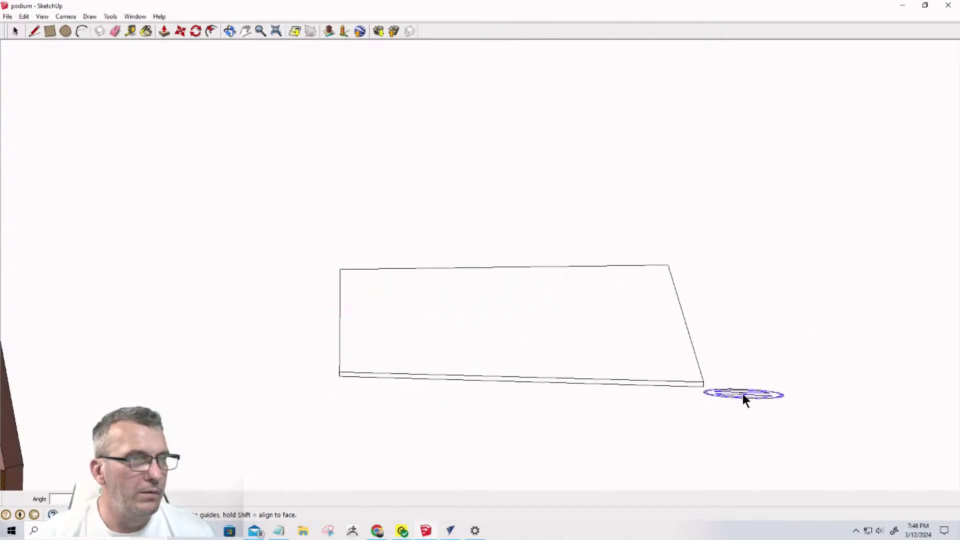
{"action": "scroll", "coordinate": [699, 395], "scroll_direction": "up", "scroll_amount": 3}
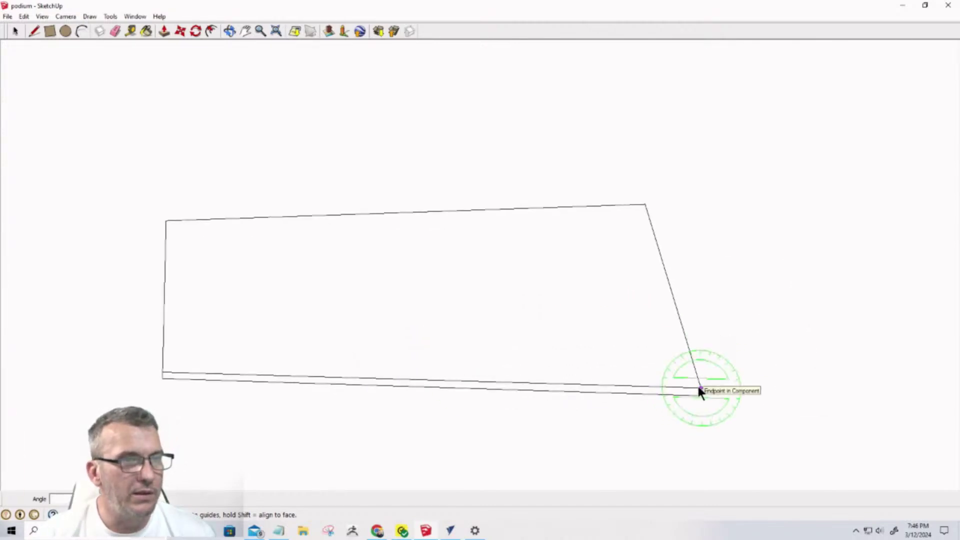
{"action": "left_click", "coordinate": [697, 387]}
{"action": "left_click", "coordinate": [582, 385]}
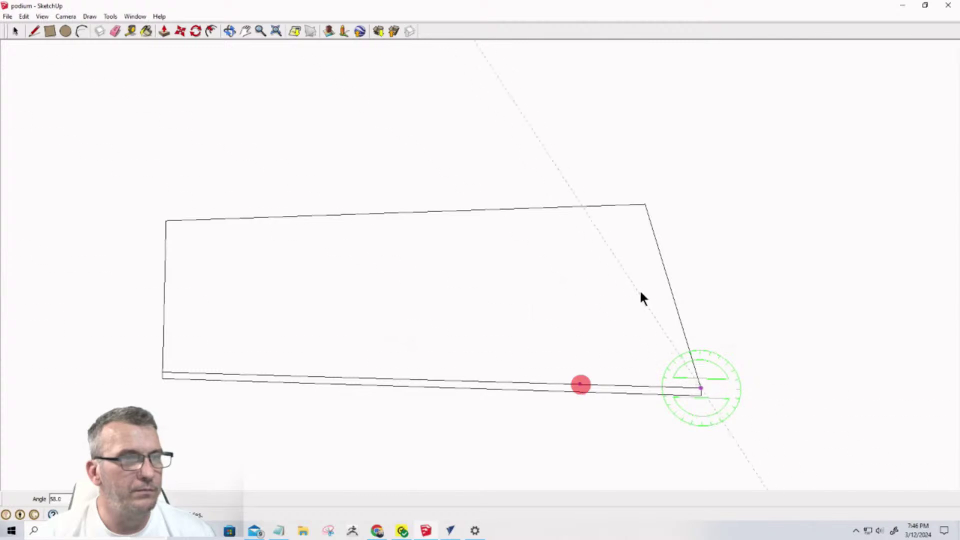
{"action": "left_click", "coordinate": [673, 299]}
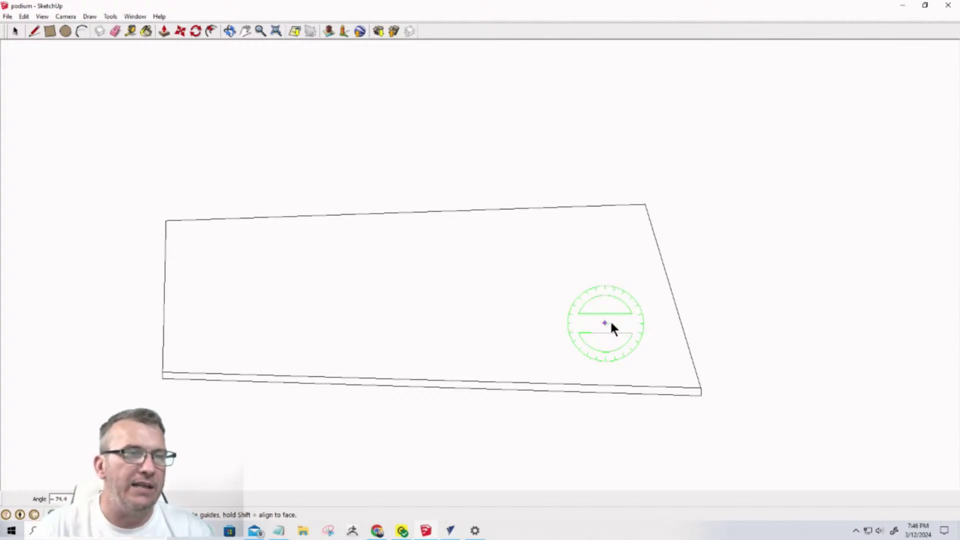
{"action": "scroll", "coordinate": [683, 349], "scroll_direction": "up", "scroll_amount": 3}
{"action": "scroll", "coordinate": [684, 350], "scroll_direction": "down", "scroll_amount": 5}
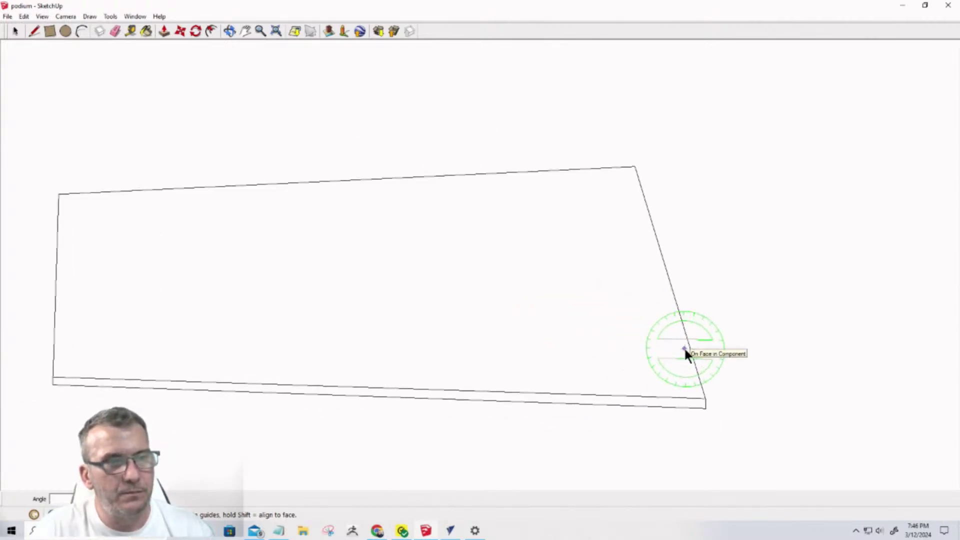
{"action": "scroll", "coordinate": [687, 356], "scroll_direction": "down", "scroll_amount": 2}
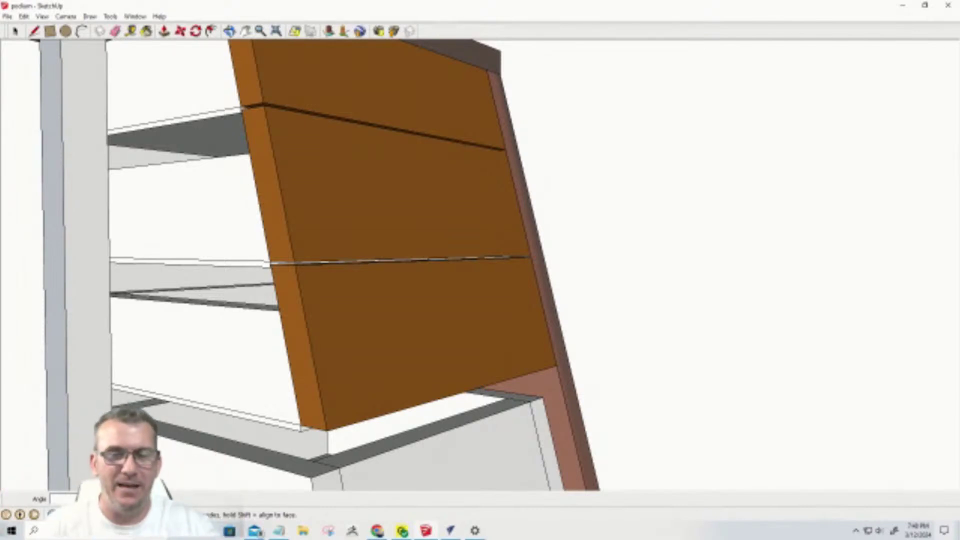
Try the protractor in horizontal and vertical orientations in the empty space beside the podium
{"action": "key", "text": "Up"}
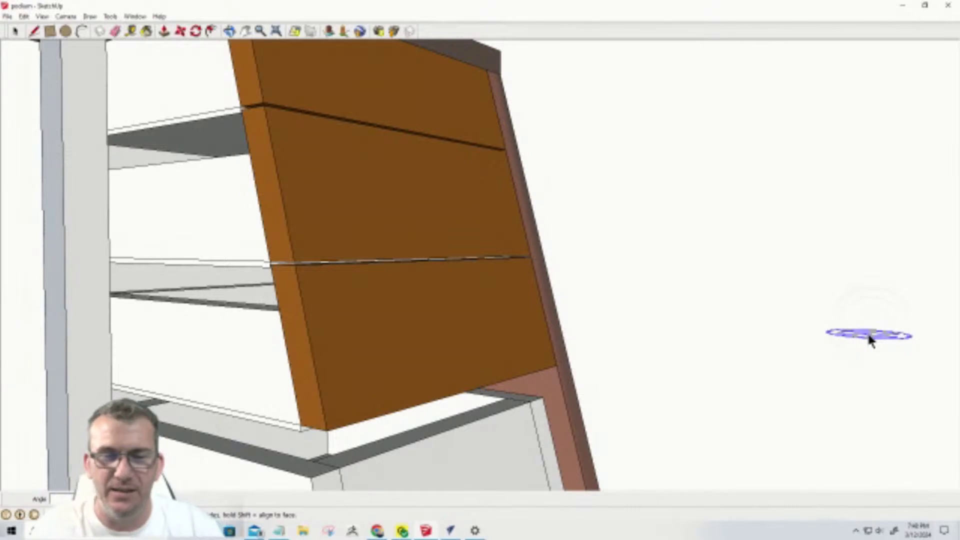
{"action": "key", "text": "Left"}
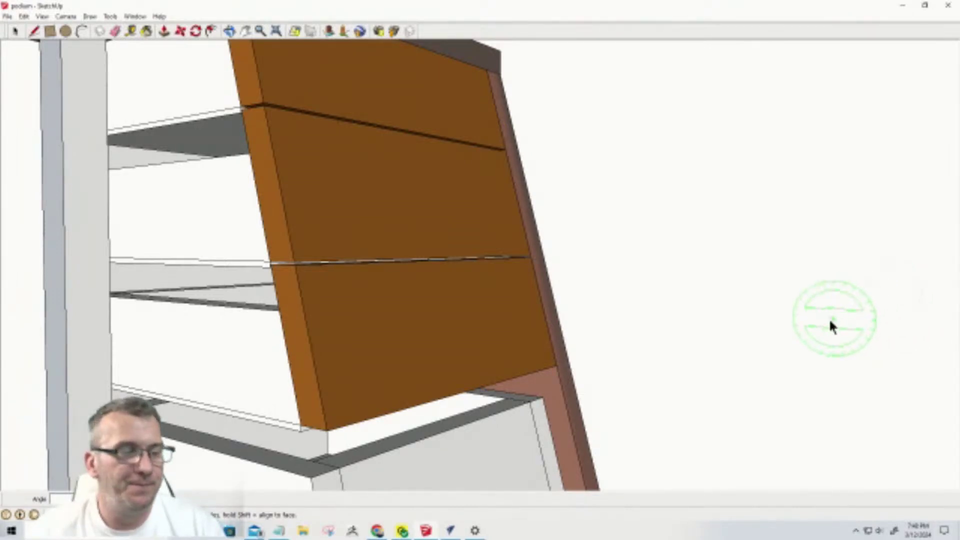
{"action": "key", "text": "Up"}
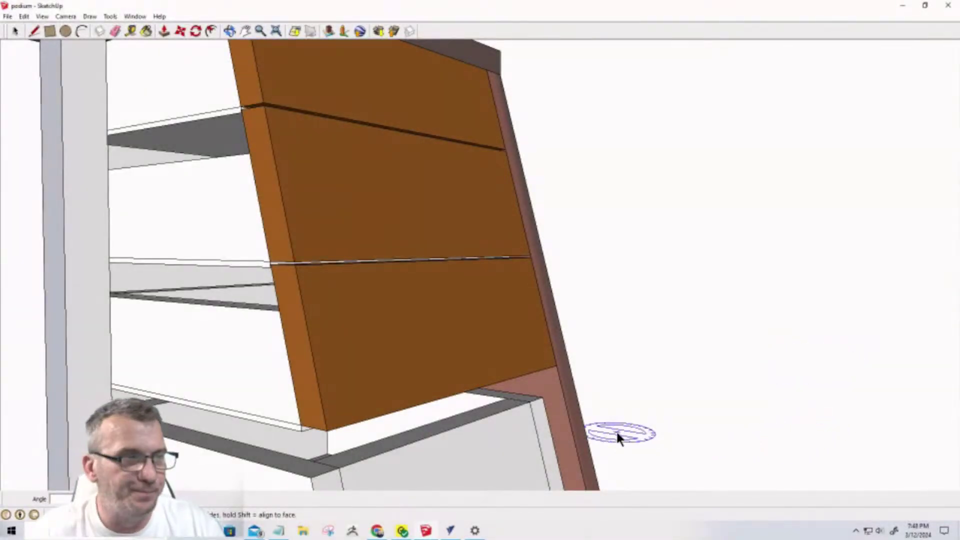
Measure the angle between the bottom edge and the inner slanted edge of the third orange drawer front from the top
{"action": "middle_click_drag", "start_coordinate": [295, 440], "coordinate": [417, 406]}
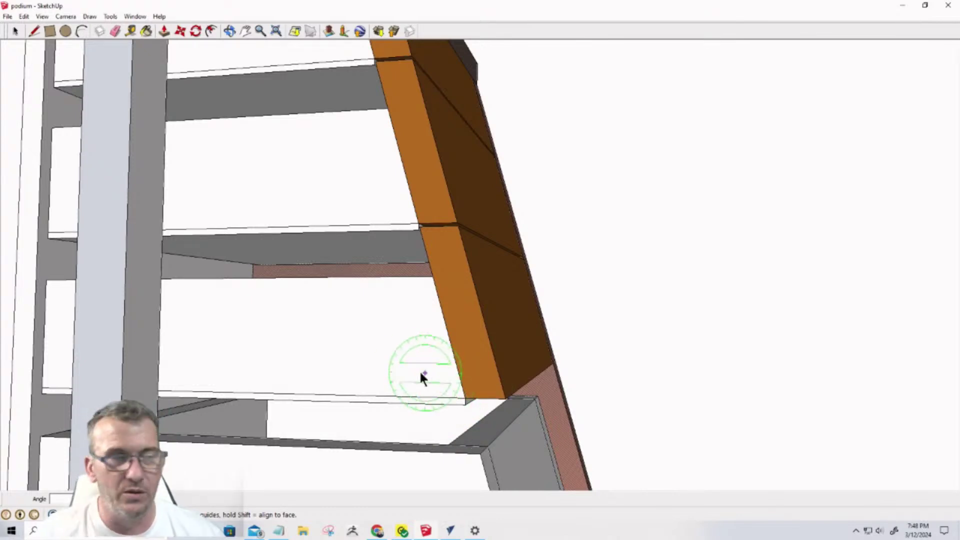
{"action": "scroll", "coordinate": [406, 367], "scroll_direction": "down", "scroll_amount": 1}
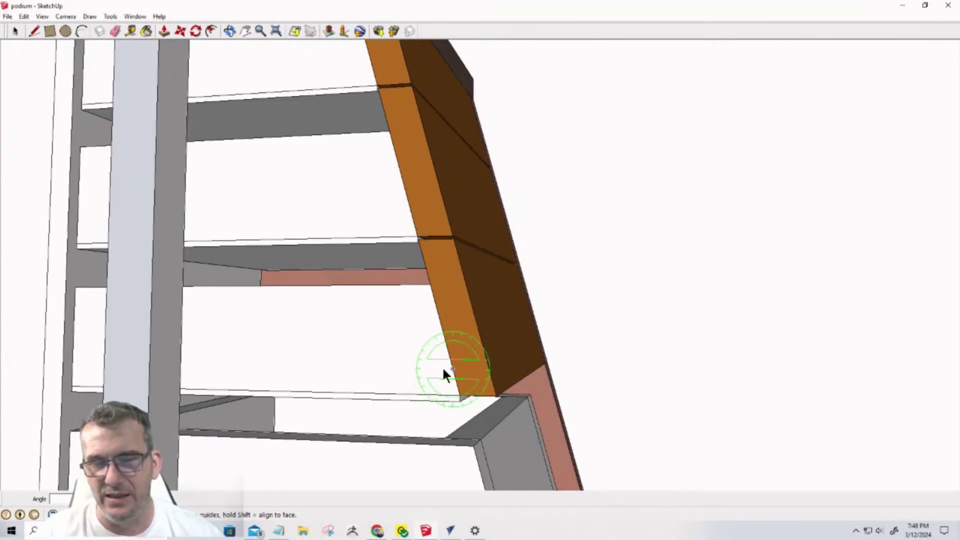
{"action": "scroll", "coordinate": [489, 408], "scroll_direction": "up", "scroll_amount": 2}
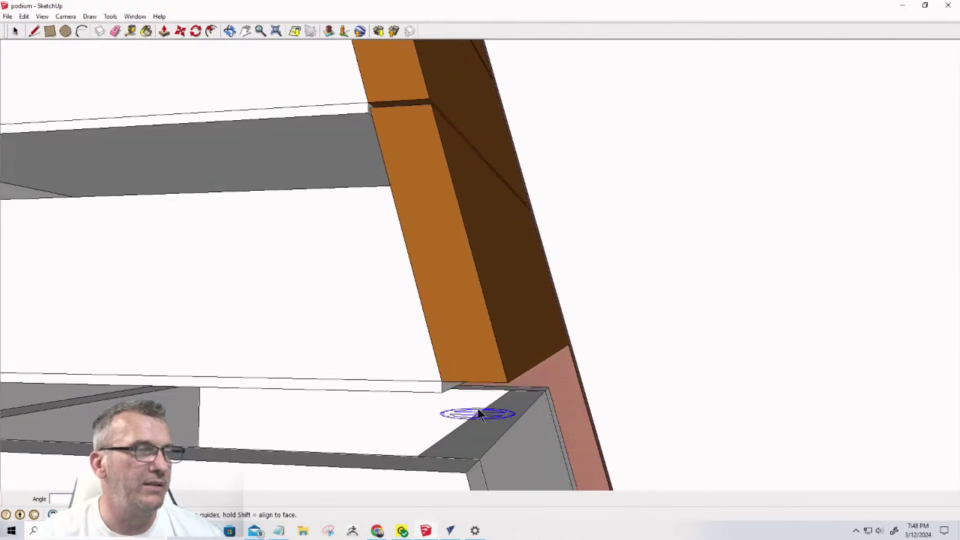
{"action": "scroll", "coordinate": [469, 381], "scroll_direction": "up", "scroll_amount": 1}
{"action": "scroll", "coordinate": [456, 383], "scroll_direction": "down", "scroll_amount": 1}
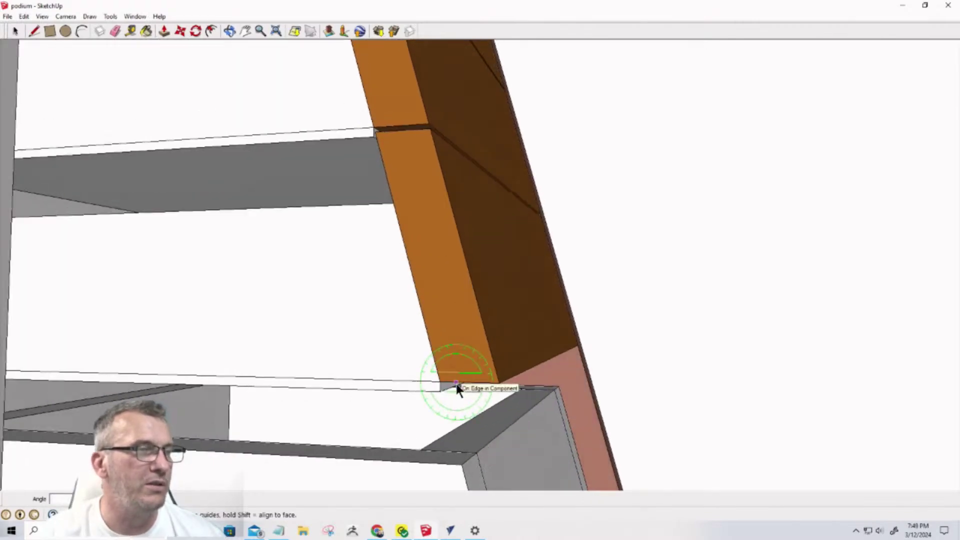
{"action": "scroll", "coordinate": [456, 383], "scroll_direction": "down", "scroll_amount": 1}
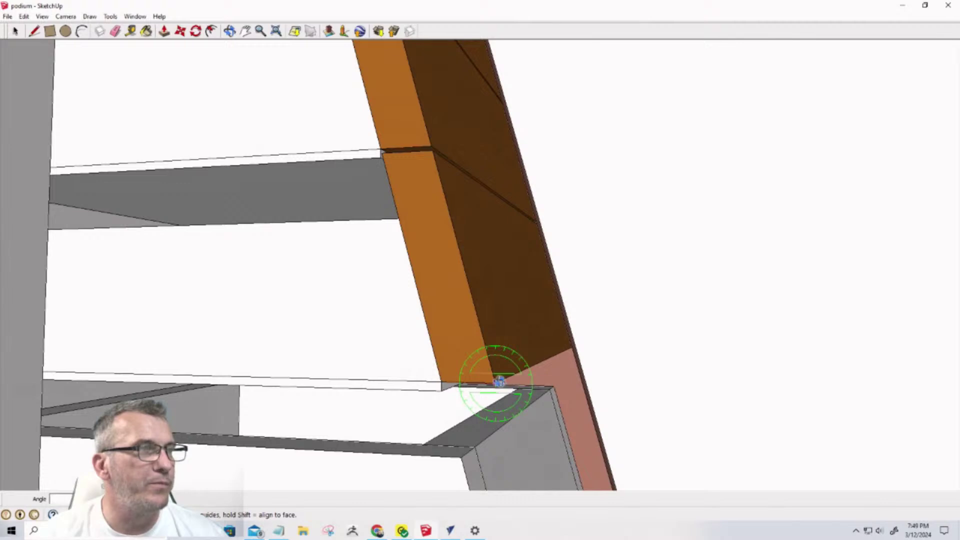
{"action": "middle_click_drag", "start_coordinate": [499, 381], "coordinate": [548, 382]}
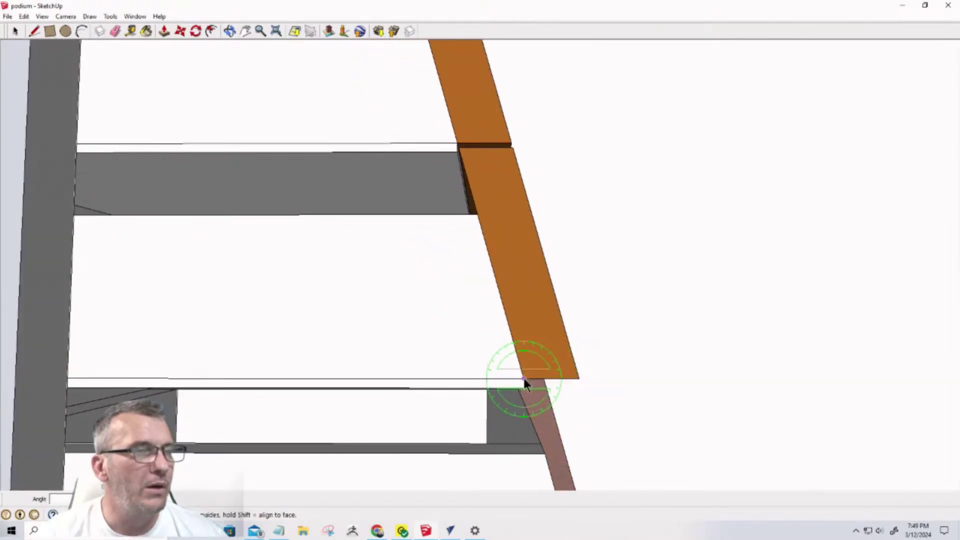
{"action": "left_click", "coordinate": [523, 379]}
{"action": "left_click", "coordinate": [559, 378]}
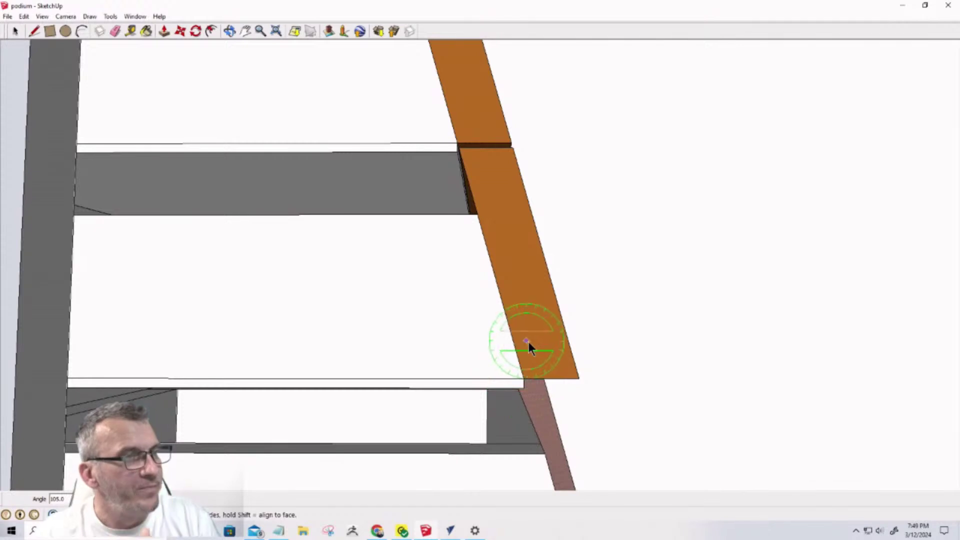
Measure the angle between the bottom edge and the outer slanted edge of the orange drawer front from its lower outer corner
{"action": "left_click", "coordinate": [579, 378]}
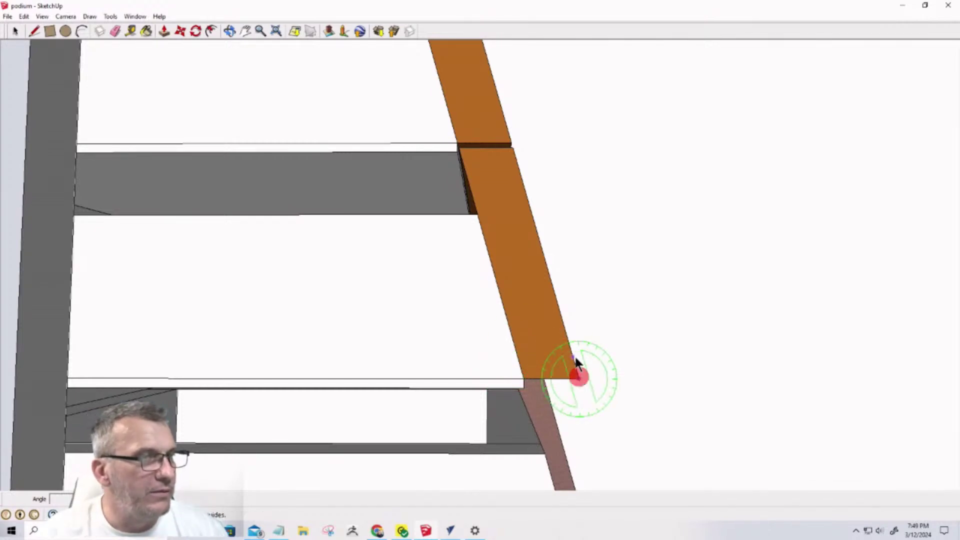
{"action": "left_click", "coordinate": [570, 347]}
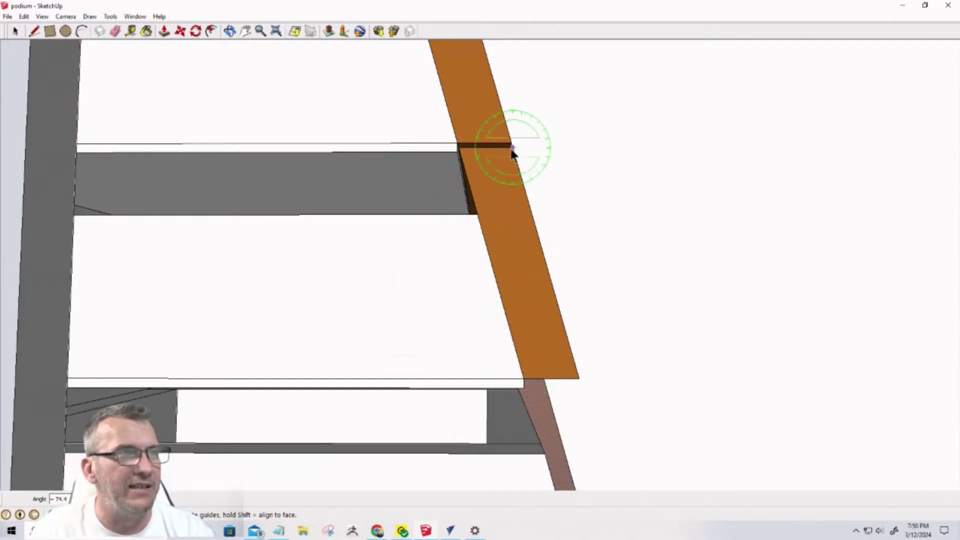
Examine the slotted tilt bracket and dowel that support the podium's tabletop above the drawer cabinet
{"action": "scroll", "coordinate": [530, 331], "scroll_direction": "down", "scroll_amount": 3}
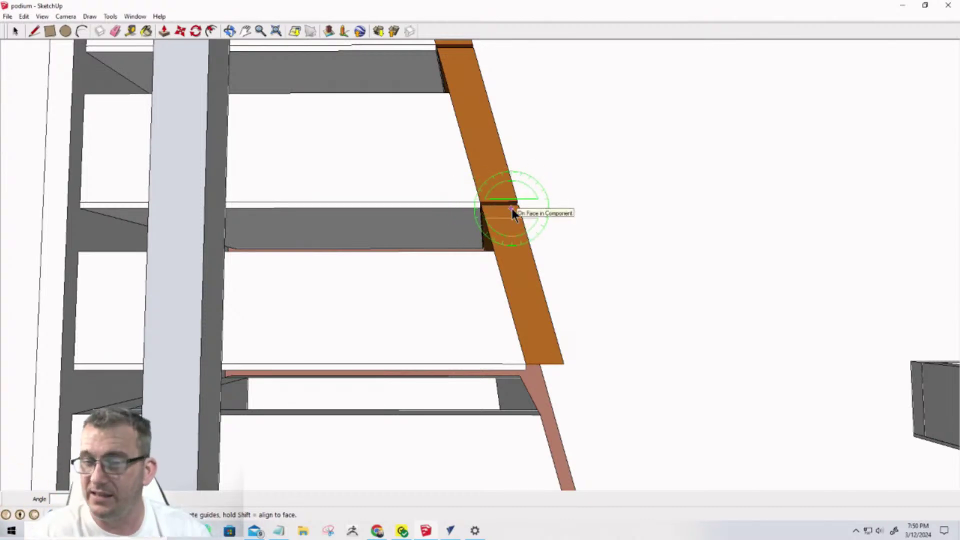
{"action": "middle_click_drag", "start_coordinate": [277, 192], "coordinate": [352, 307]}
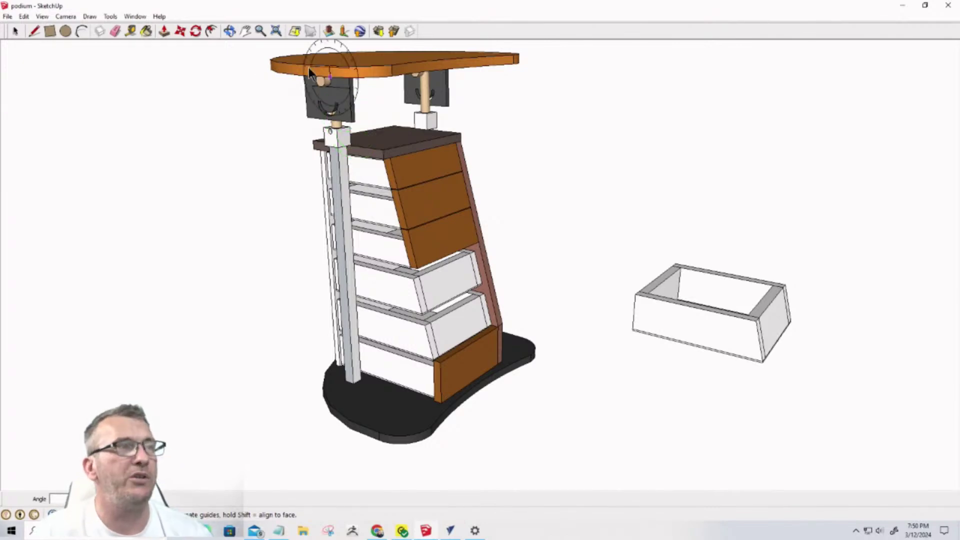
{"action": "scroll", "coordinate": [345, 100], "scroll_direction": "up", "scroll_amount": 5}
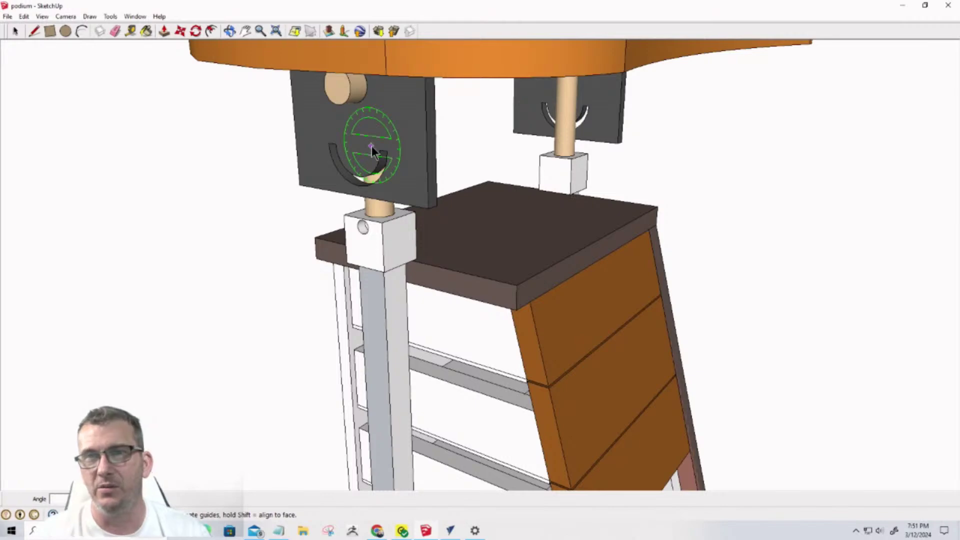
{"action": "middle_click_drag", "start_coordinate": [371, 150], "coordinate": [385, 96]}
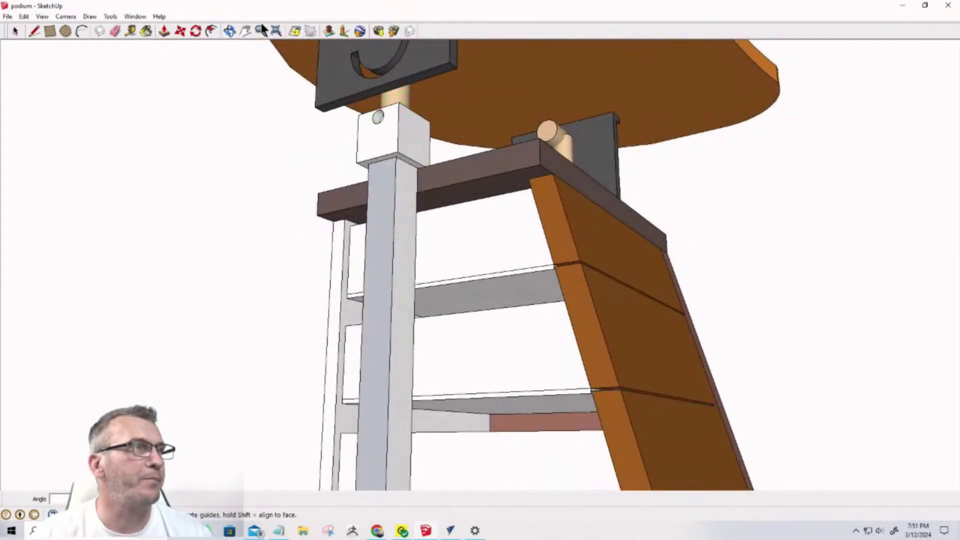
{"action": "left_click", "coordinate": [243, 32]}
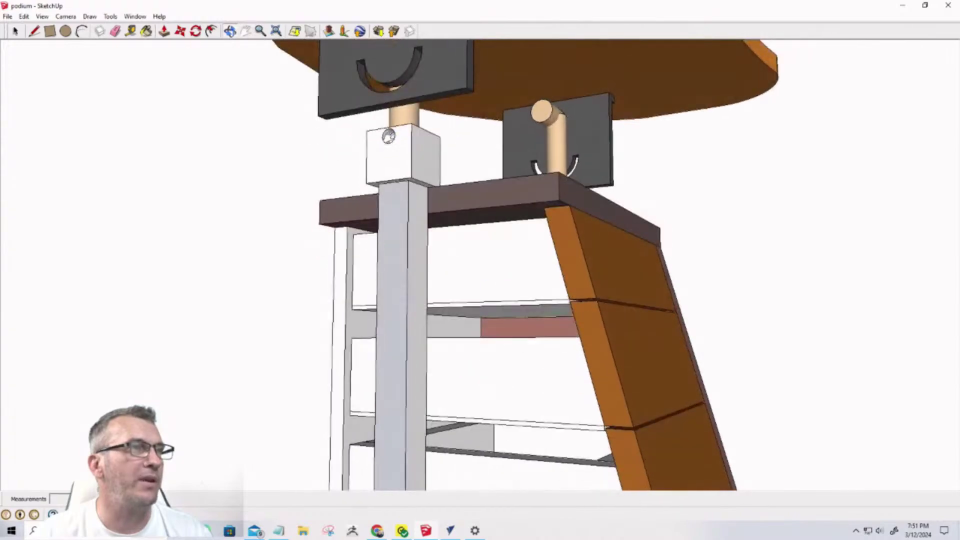
{"action": "left_click", "coordinate": [228, 31]}
{"action": "left_click_drag", "start_coordinate": [419, 133], "coordinate": [431, 155]}
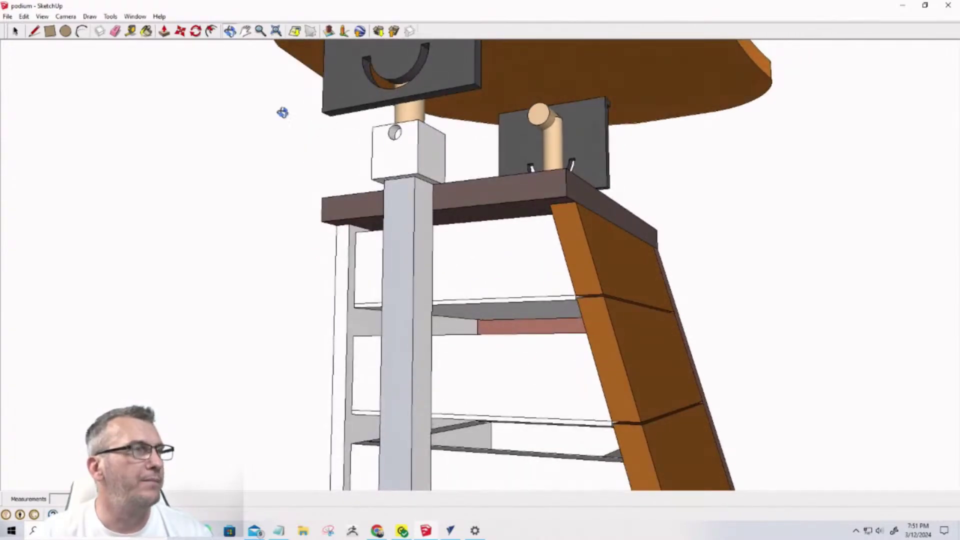
{"action": "left_click", "coordinate": [243, 30]}
{"action": "middle_click_drag", "start_coordinate": [422, 68], "coordinate": [450, 100]}
{"action": "scroll", "coordinate": [435, 171], "scroll_direction": "down", "scroll_amount": 4}
{"action": "scroll", "coordinate": [427, 121], "scroll_direction": "up", "scroll_amount": 3}
{"action": "scroll", "coordinate": [428, 122], "scroll_direction": "up", "scroll_amount": 4}
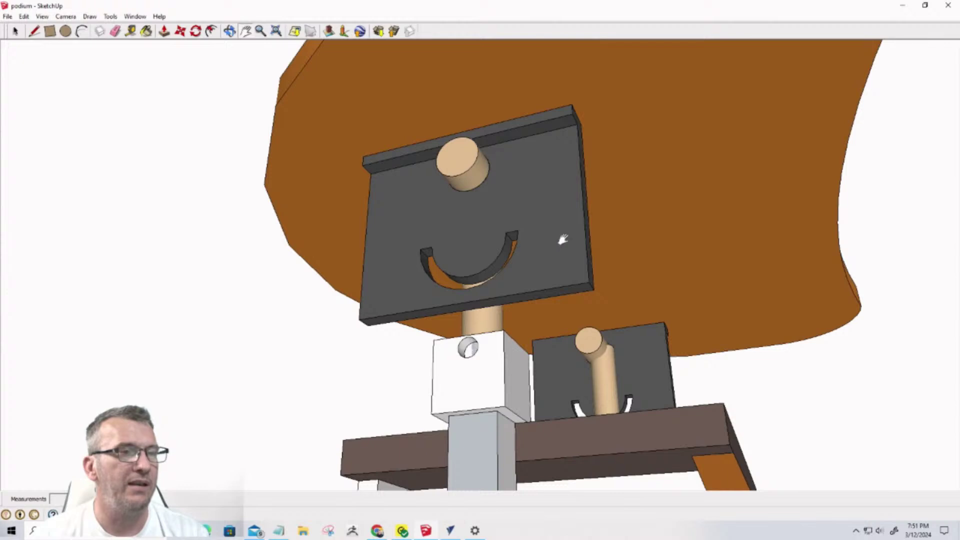
Inspect the T-shaped dowel pivots and bracket plates from the inner side beneath the tabletop
{"action": "mouse_move", "coordinate": [562, 238]}
{"action": "middle_mouse_down"}
{"action": "mouse_move", "coordinate": [469, 285]}
{"action": "mouse_move", "coordinate": [272, 308]}
{"action": "middle_mouse_up"}
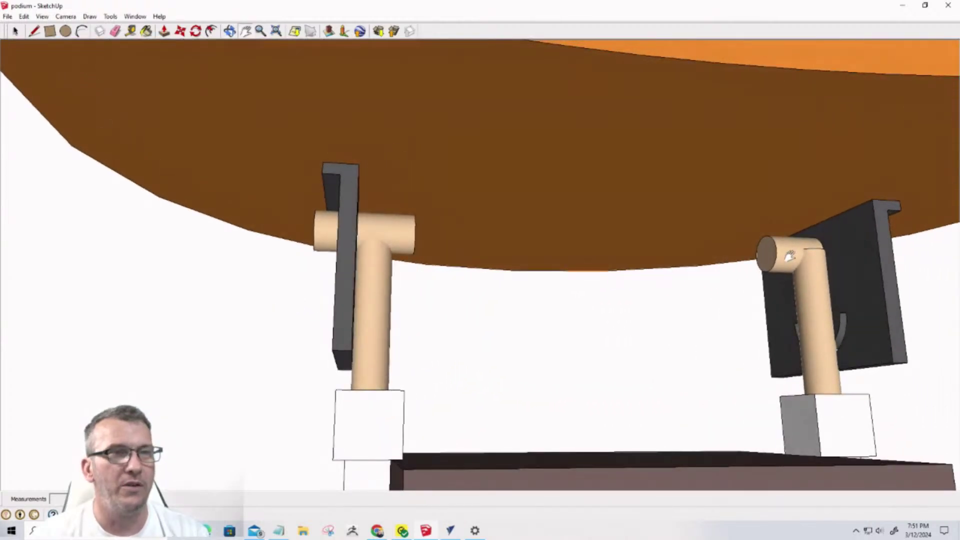
{"action": "scroll", "coordinate": [802, 243], "scroll_direction": "up", "scroll_amount": 3}
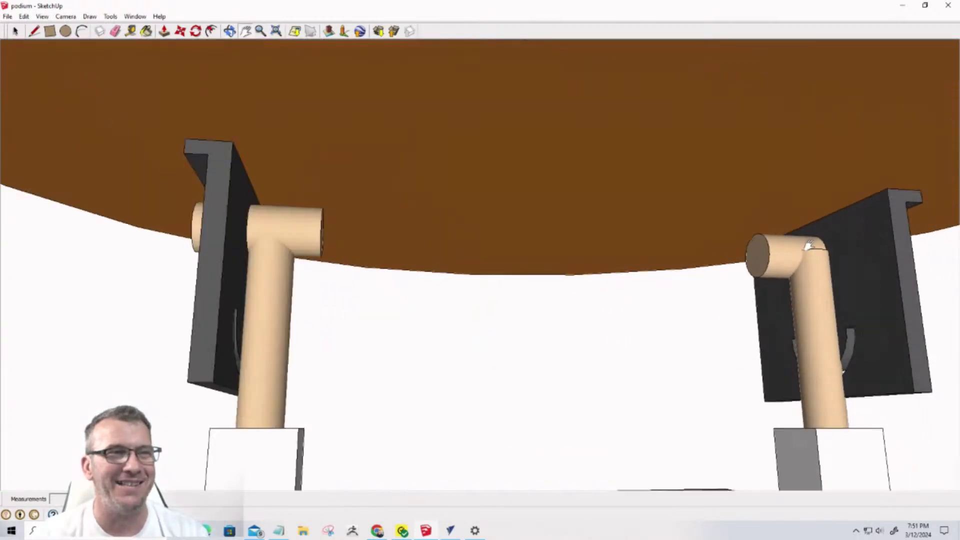
{"action": "scroll", "coordinate": [806, 245], "scroll_direction": "down", "scroll_amount": 3}
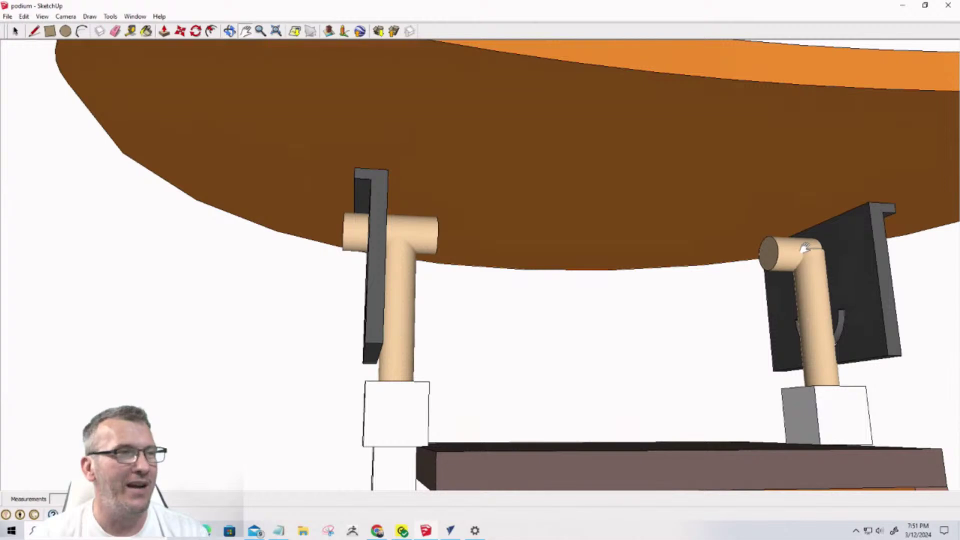
{"action": "middle_click_drag", "start_coordinate": [806, 247], "coordinate": [246, 250]}
{"action": "scroll", "coordinate": [353, 231], "scroll_direction": "up", "scroll_amount": 5}
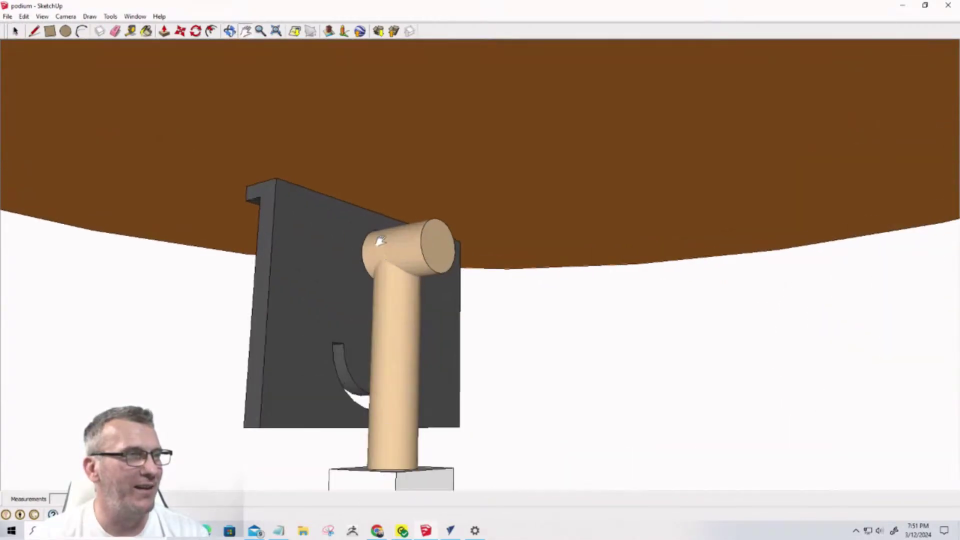
{"action": "scroll", "coordinate": [360, 253], "scroll_direction": "down", "scroll_amount": 2}
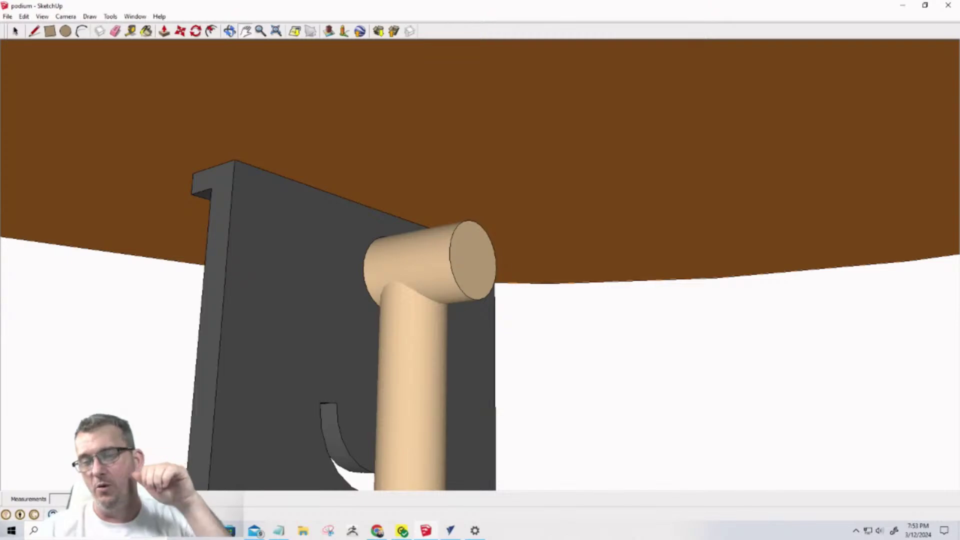
Switch to the Lee Valley Push-Open Mechanisms page in Chrome at full window size and set the style to Concealed
{"action": "key", "text": "alt+Tab"}
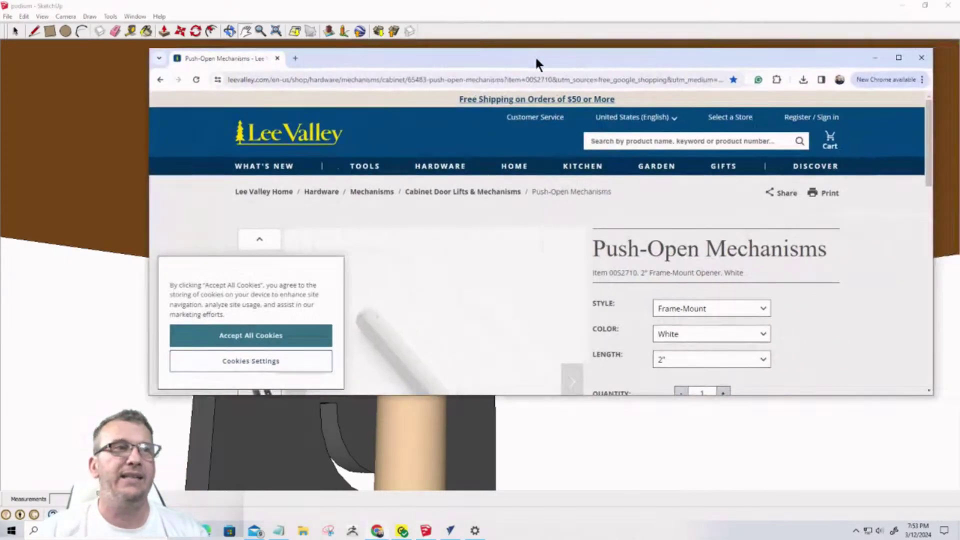
{"action": "left_click_drag", "start_coordinate": [443, 50], "coordinate": [523, 41]}
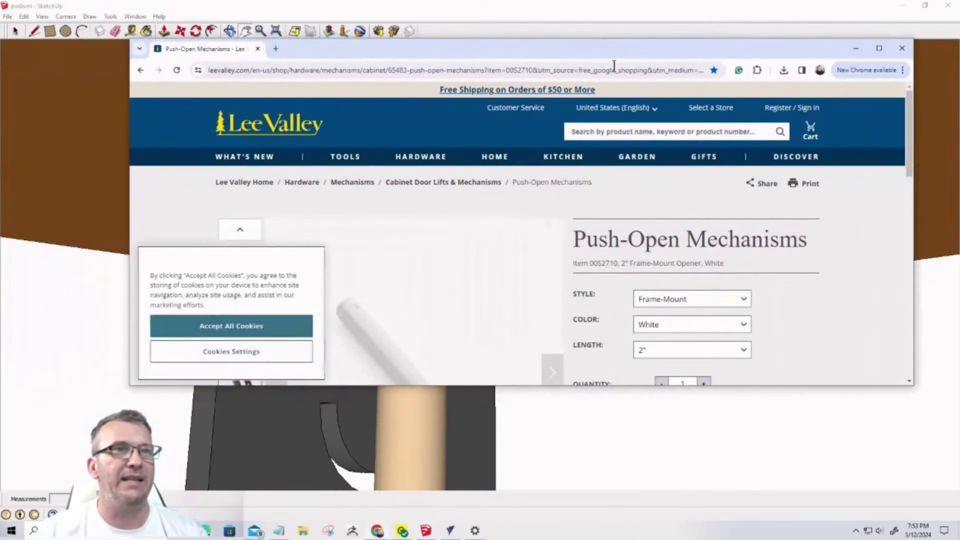
{"action": "left_click", "coordinate": [886, 44]}
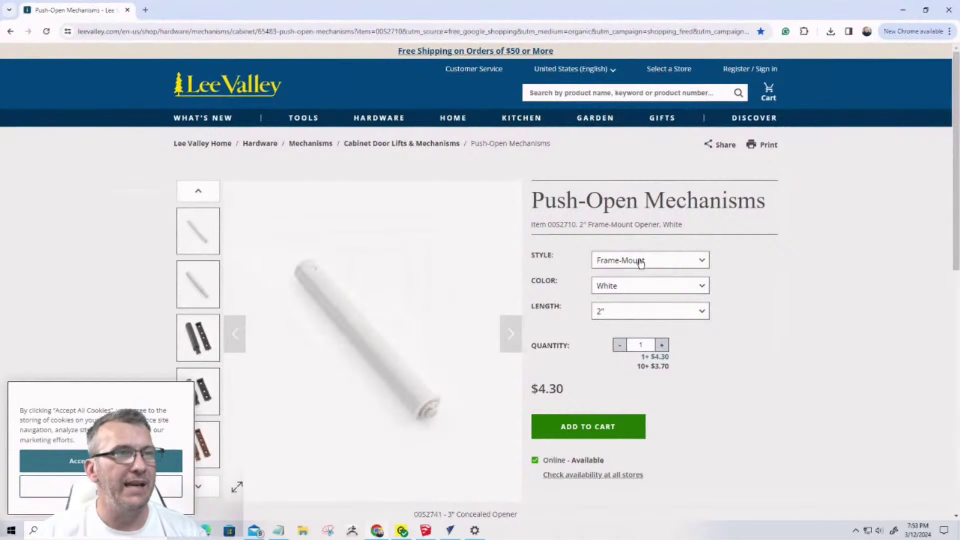
{"action": "left_click", "coordinate": [638, 259]}
{"action": "left_click", "coordinate": [633, 285]}
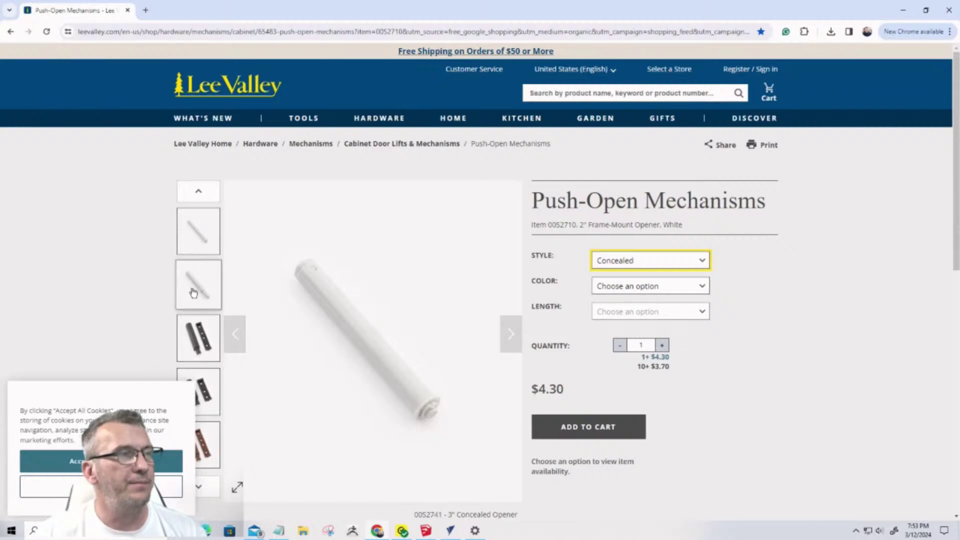
Compare the product photos of the black frame-mount opener and the concealed push-open mechanism
{"action": "scroll", "coordinate": [441, 270], "scroll_direction": "down", "scroll_amount": 4}
{"action": "scroll", "coordinate": [305, 285], "scroll_direction": "up", "scroll_amount": 1}
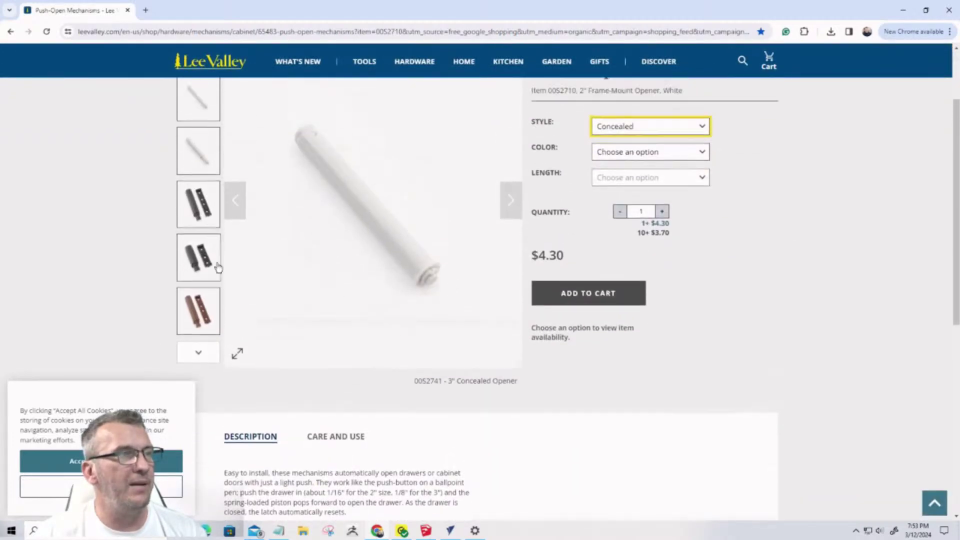
{"action": "left_click", "coordinate": [197, 202]}
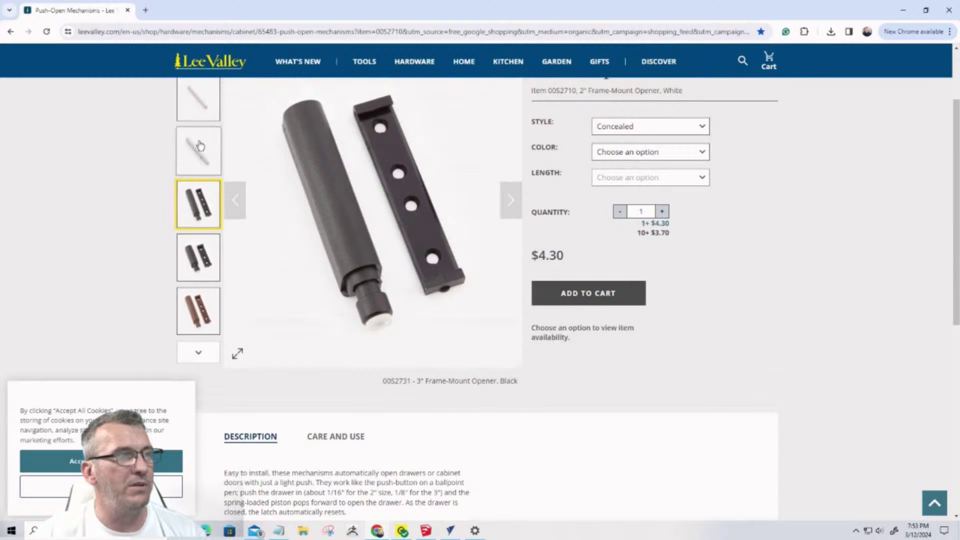
{"action": "left_click", "coordinate": [198, 103]}
{"action": "scroll", "coordinate": [443, 365], "scroll_direction": "up", "scroll_amount": 3}
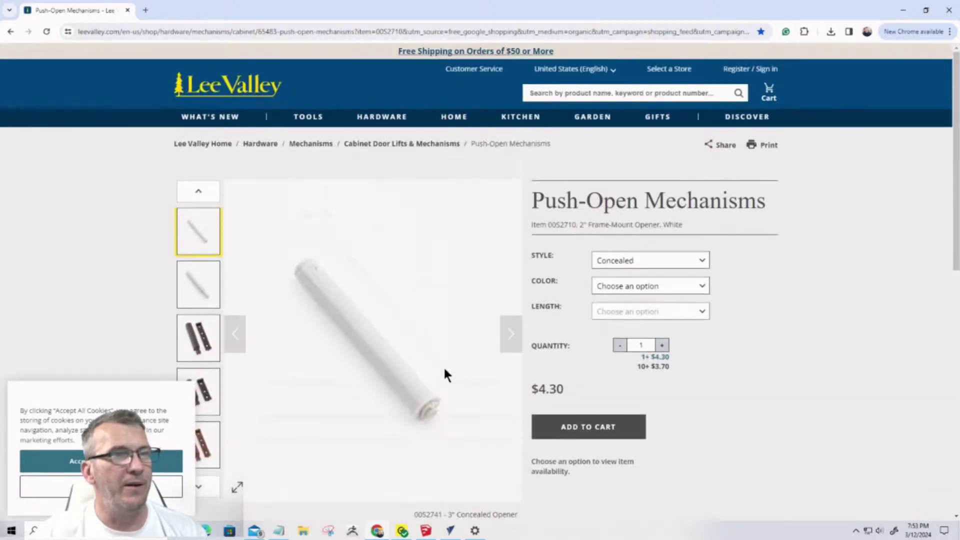
{"action": "left_click", "coordinate": [678, 292]}
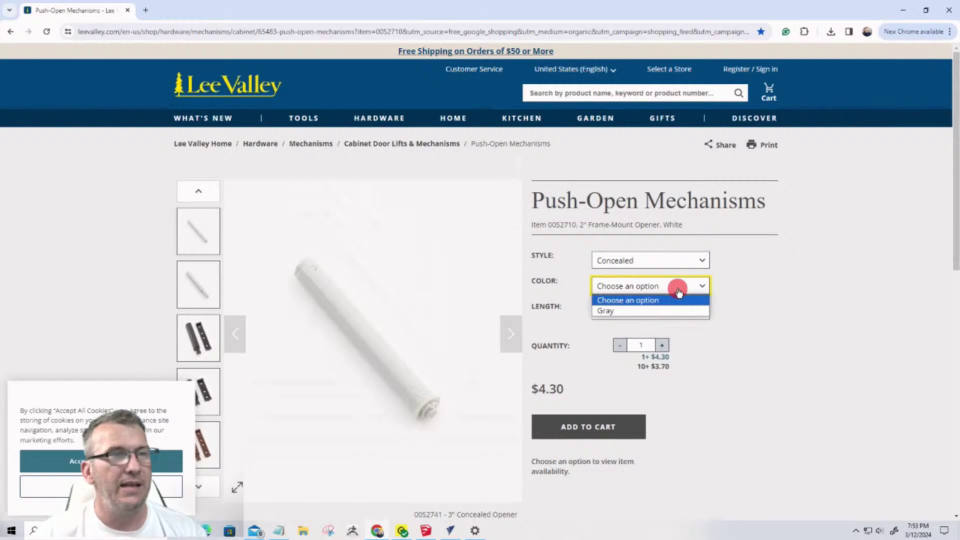
{"action": "left_click", "coordinate": [647, 316]}
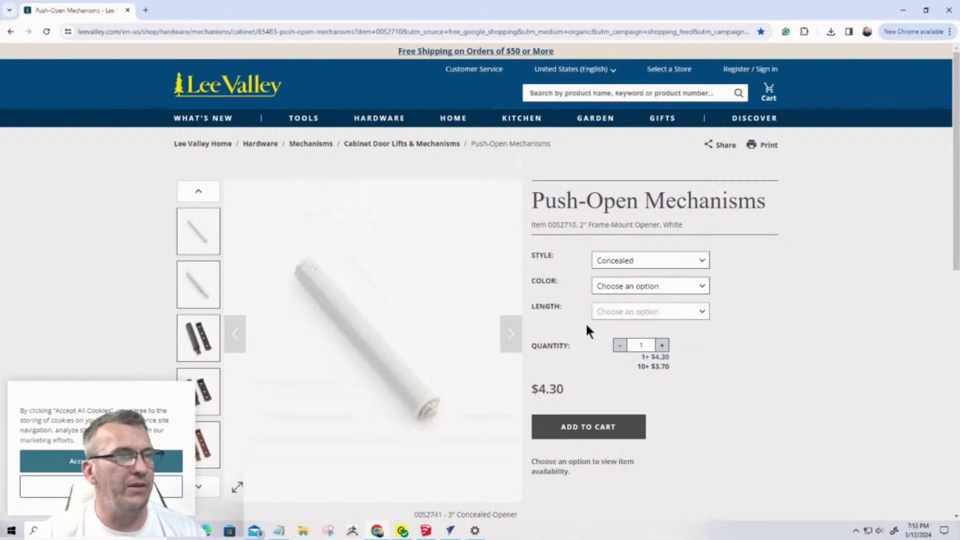
{"action": "left_click", "coordinate": [615, 311]}
{"action": "left_click", "coordinate": [688, 312]}
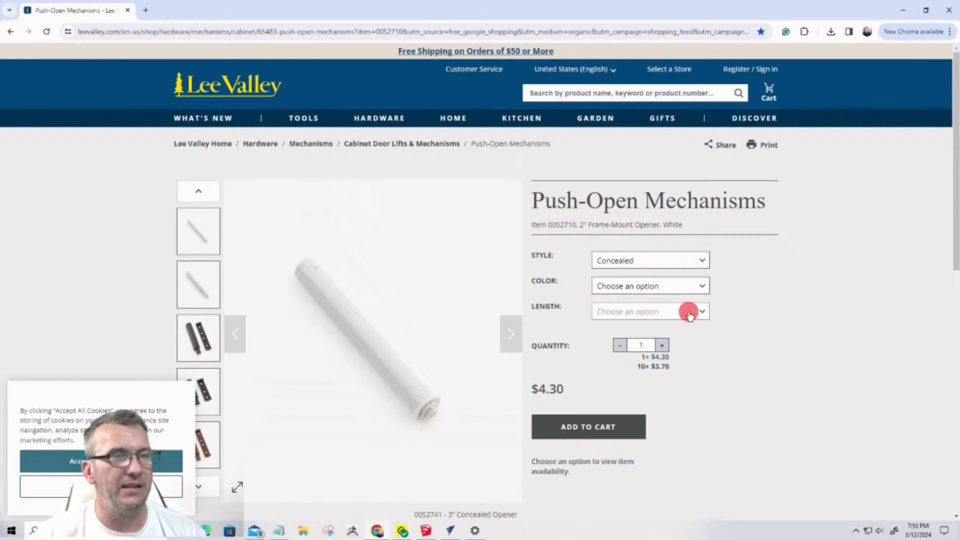
{"action": "left_click", "coordinate": [706, 314]}
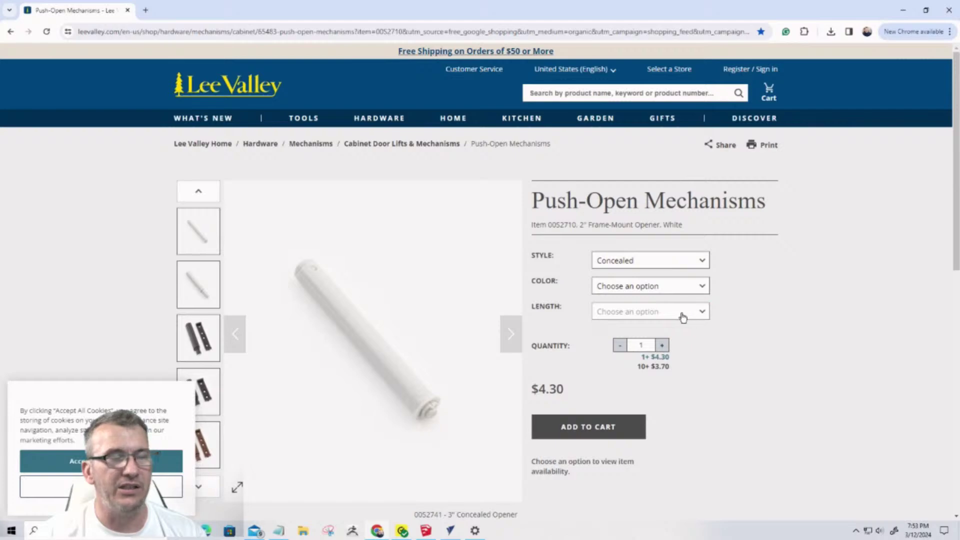
Set the concealed opener's color to Gray and its length to 2"
{"action": "left_click", "coordinate": [670, 286]}
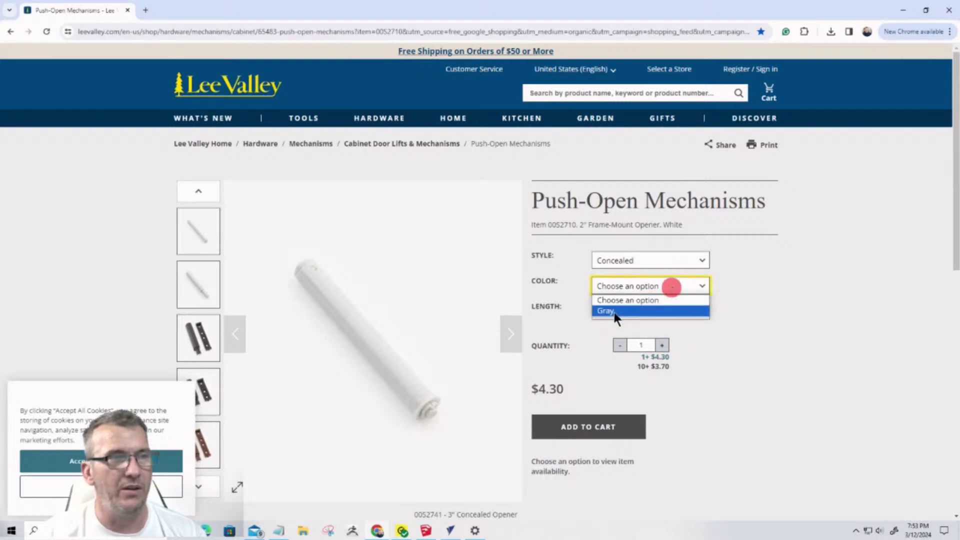
{"action": "left_click", "coordinate": [622, 311]}
{"action": "left_click", "coordinate": [656, 311]}
{"action": "left_click", "coordinate": [610, 336]}
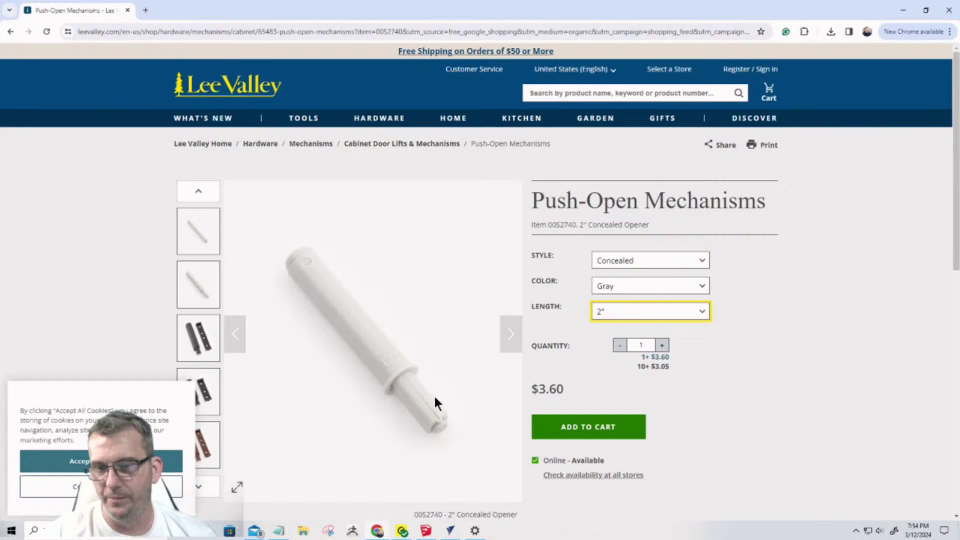
Return to the podium model in SketchUp and examine the outer face of the tilt bracket with its curved slot
{"action": "left_click_drag", "start_coordinate": [278, 5], "coordinate": [959, 30]}
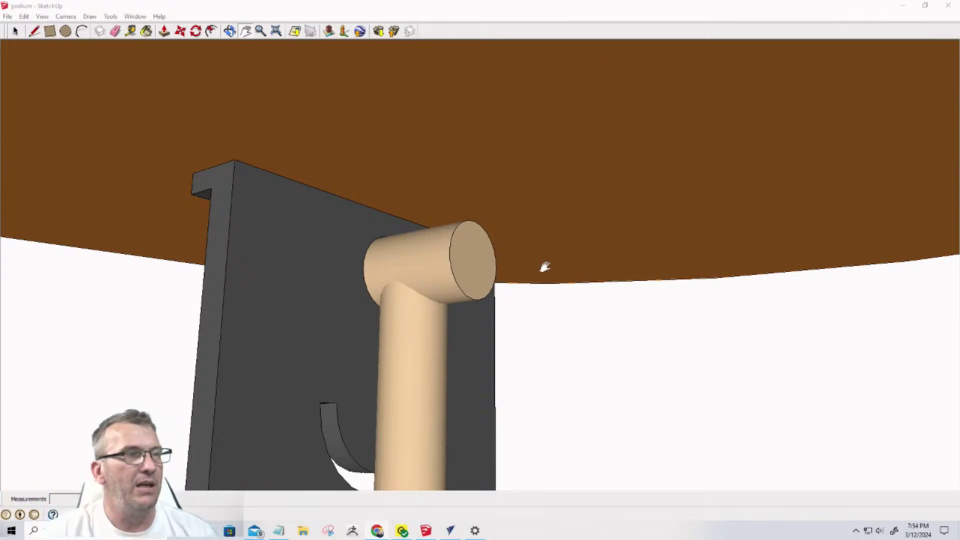
{"action": "scroll", "coordinate": [302, 259], "scroll_direction": "down", "scroll_amount": 6}
{"action": "middle_click_drag", "start_coordinate": [325, 328], "coordinate": [768, 302]}
{"action": "scroll", "coordinate": [355, 289], "scroll_direction": "up", "scroll_amount": 5}
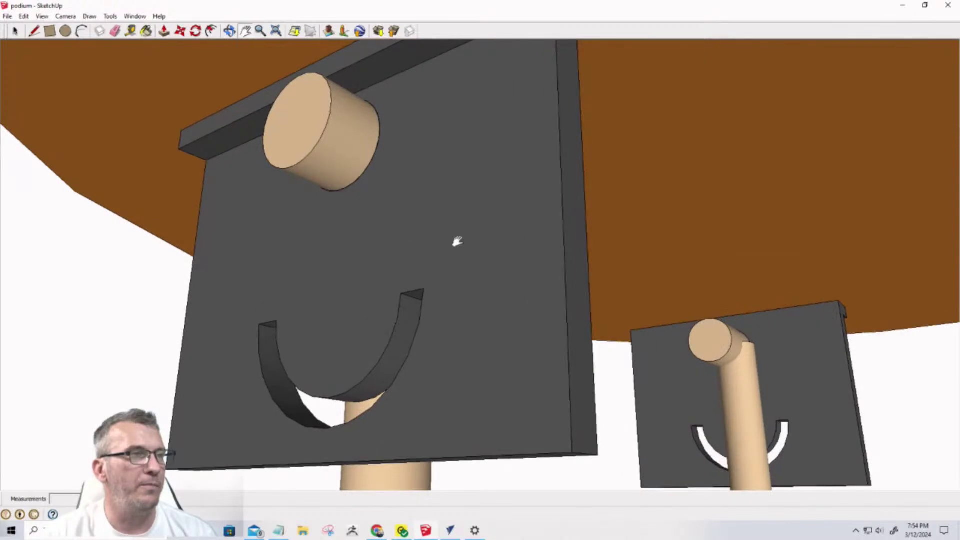
{"action": "scroll", "coordinate": [461, 229], "scroll_direction": "down", "scroll_amount": 3}
{"action": "scroll", "coordinate": [461, 229], "scroll_direction": "up", "scroll_amount": 5}
{"action": "scroll", "coordinate": [482, 257], "scroll_direction": "down", "scroll_amount": 1}
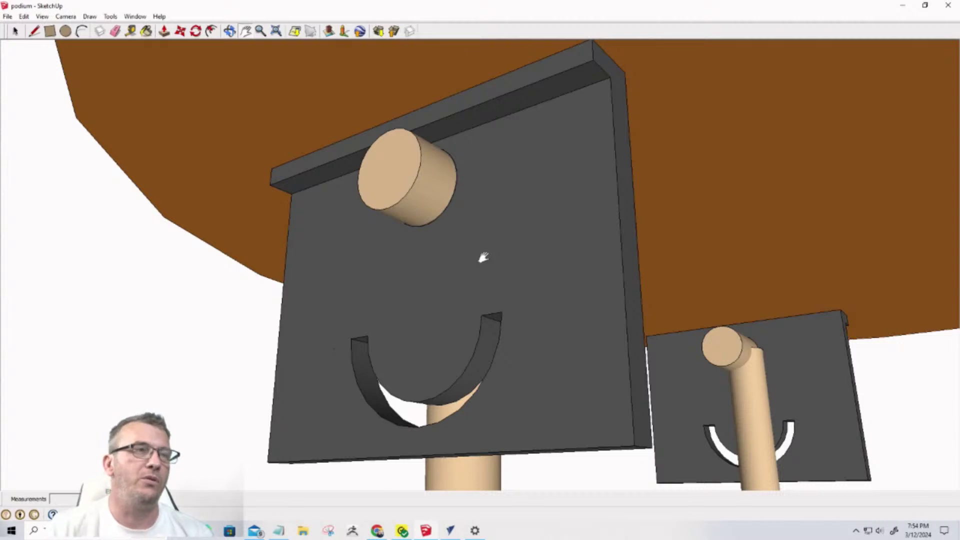
Inspect the bracket's curved slot, pivot dowel and post socket head-on from below and above
{"action": "scroll", "coordinate": [500, 272], "scroll_direction": "down", "scroll_amount": 5}
{"action": "middle_click_drag", "start_coordinate": [523, 321], "coordinate": [650, 354]}
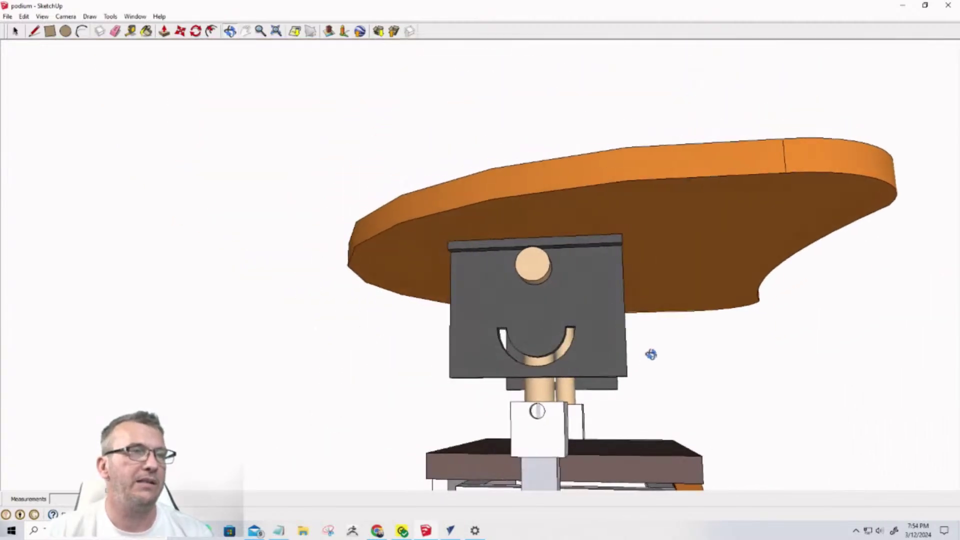
{"action": "scroll", "coordinate": [564, 327], "scroll_direction": "up", "scroll_amount": 3}
{"action": "middle_click_drag", "start_coordinate": [565, 328], "coordinate": [638, 300]}
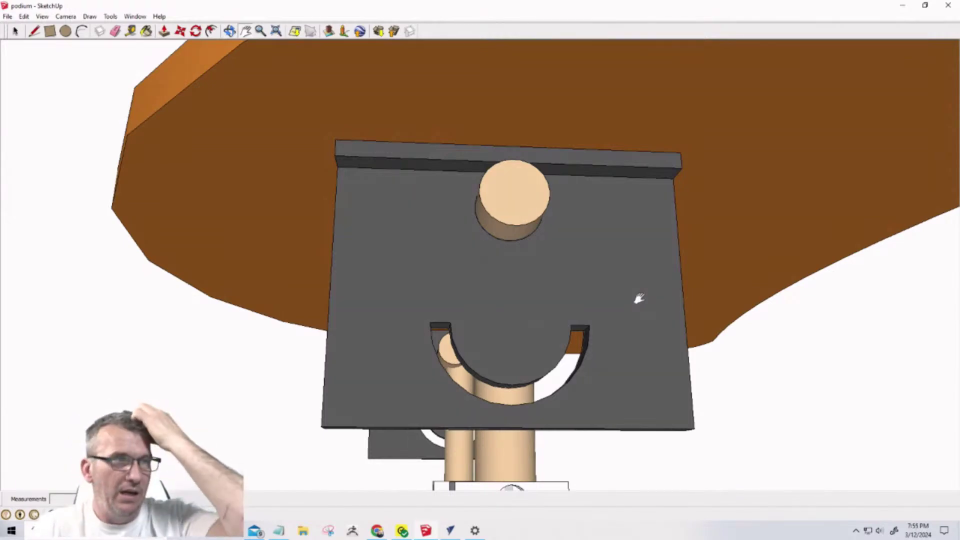
{"action": "middle_click_drag", "start_coordinate": [639, 299], "coordinate": [580, 142]}
{"action": "middle_click_drag", "start_coordinate": [545, 271], "coordinate": [546, 214]}
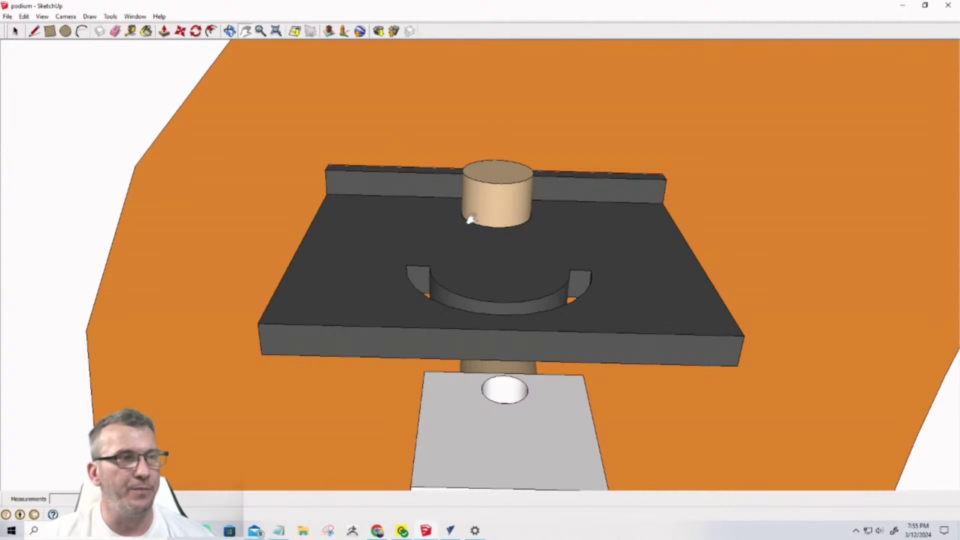
{"action": "middle_click_drag", "start_coordinate": [502, 280], "coordinate": [506, 408]}
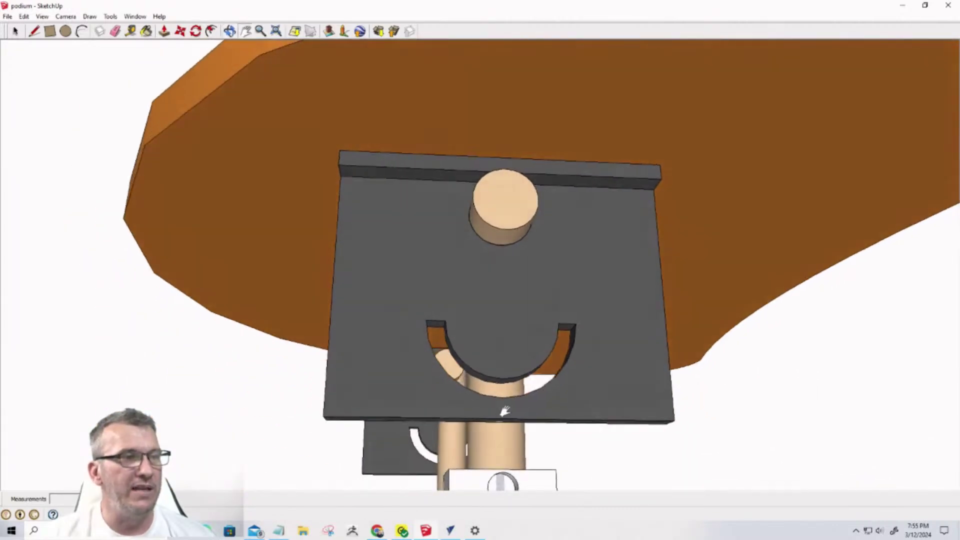
{"action": "scroll", "coordinate": [497, 393], "scroll_direction": "up", "scroll_amount": 4}
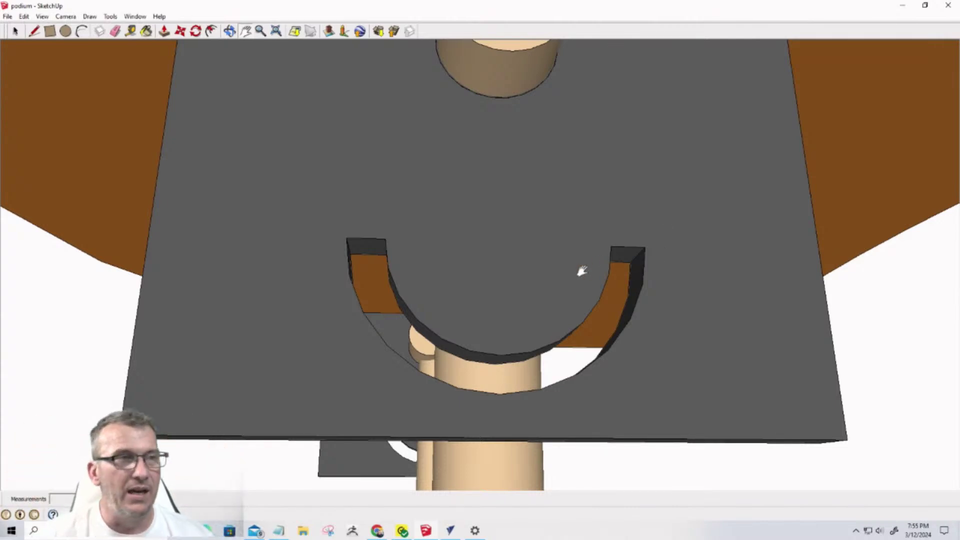
Examine how the slotted bracket's flange meets the tabletop's underside and how the pivot dowel passes through it, from the side and below
{"action": "scroll", "coordinate": [581, 270], "scroll_direction": "down", "scroll_amount": 5}
{"action": "middle_click_drag", "start_coordinate": [409, 231], "coordinate": [725, 266]}
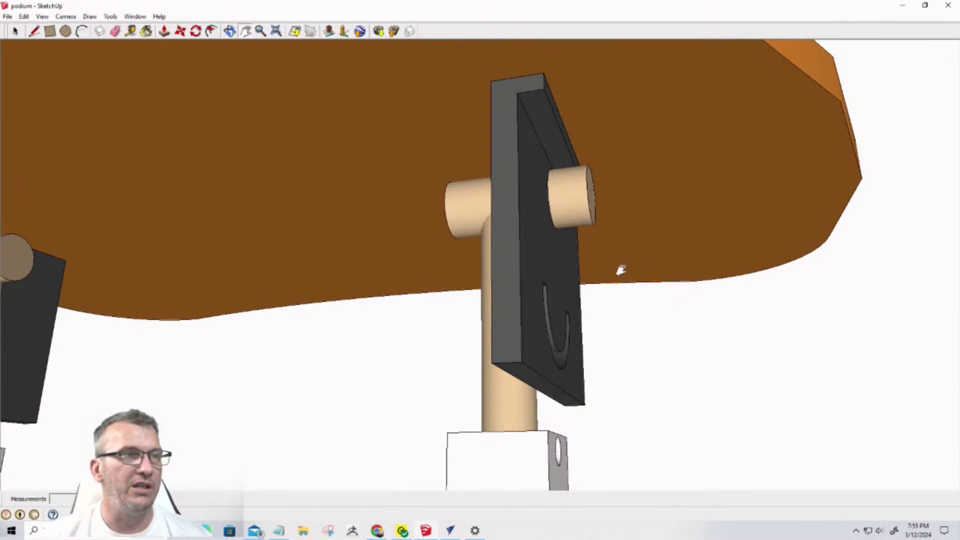
{"action": "middle_click_drag", "start_coordinate": [622, 269], "coordinate": [418, 254]}
{"action": "scroll", "coordinate": [418, 254], "scroll_direction": "down", "scroll_amount": 5}
{"action": "scroll", "coordinate": [343, 157], "scroll_direction": "up", "scroll_amount": 5}
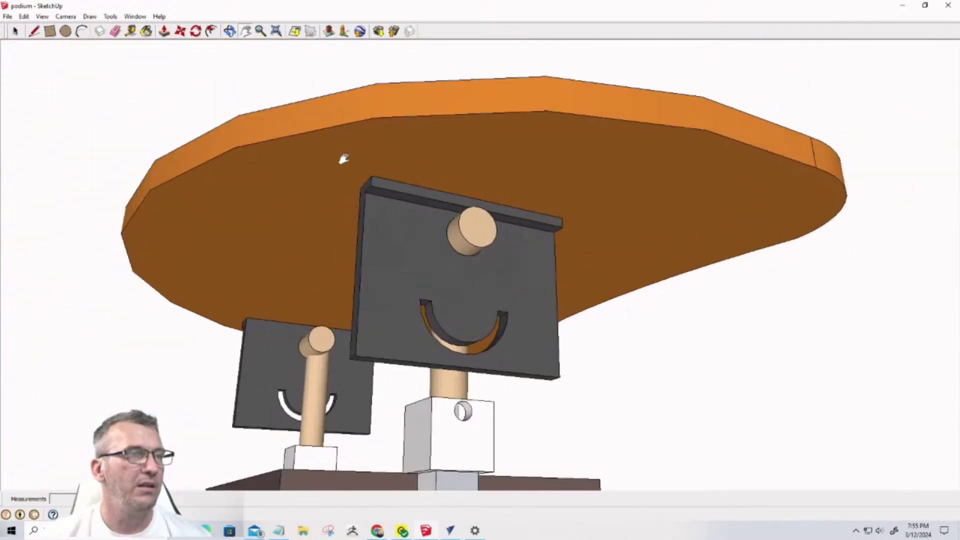
{"action": "middle_click_drag", "start_coordinate": [353, 167], "coordinate": [430, 223]}
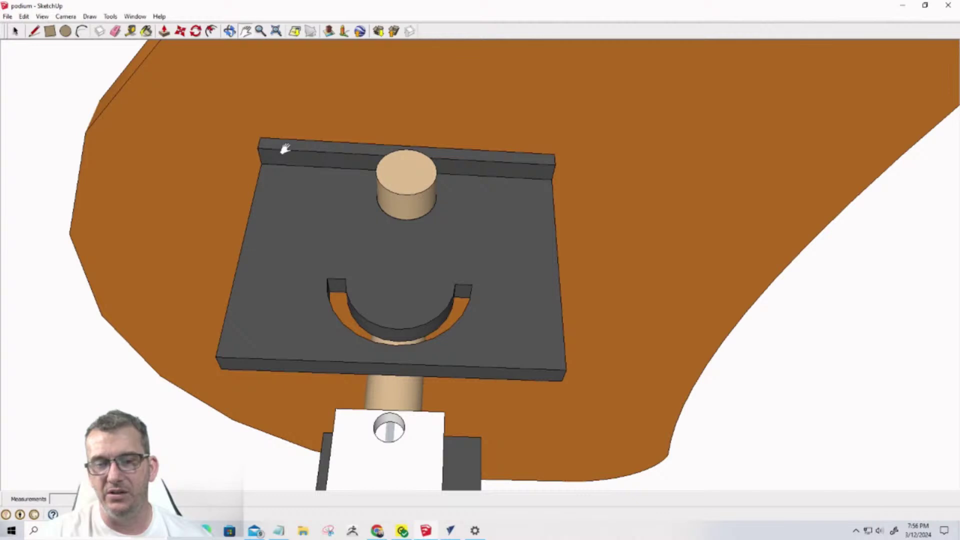
{"action": "scroll", "coordinate": [403, 230], "scroll_direction": "down", "scroll_amount": 3}
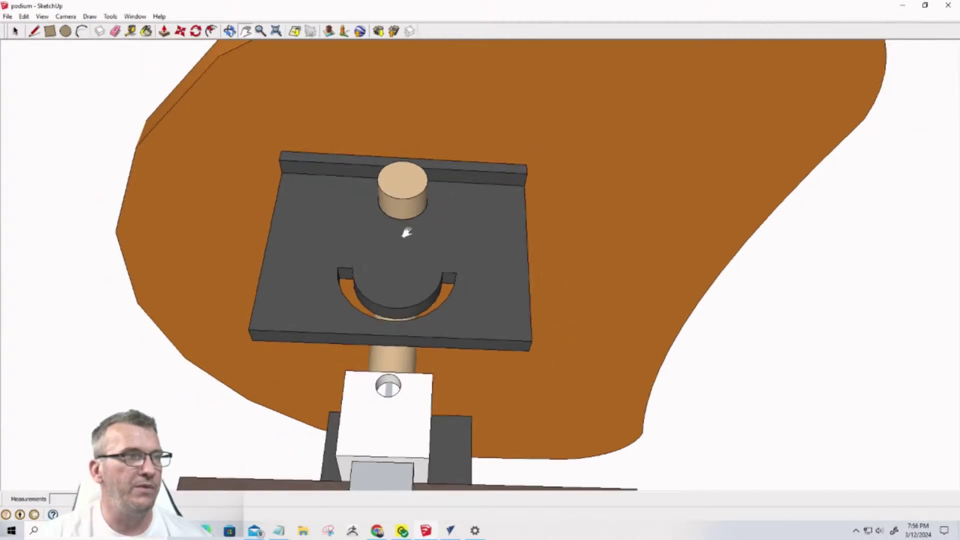
{"action": "scroll", "coordinate": [403, 215], "scroll_direction": "up", "scroll_amount": 5}
{"action": "middle_click_drag", "start_coordinate": [403, 215], "coordinate": [352, 140]}
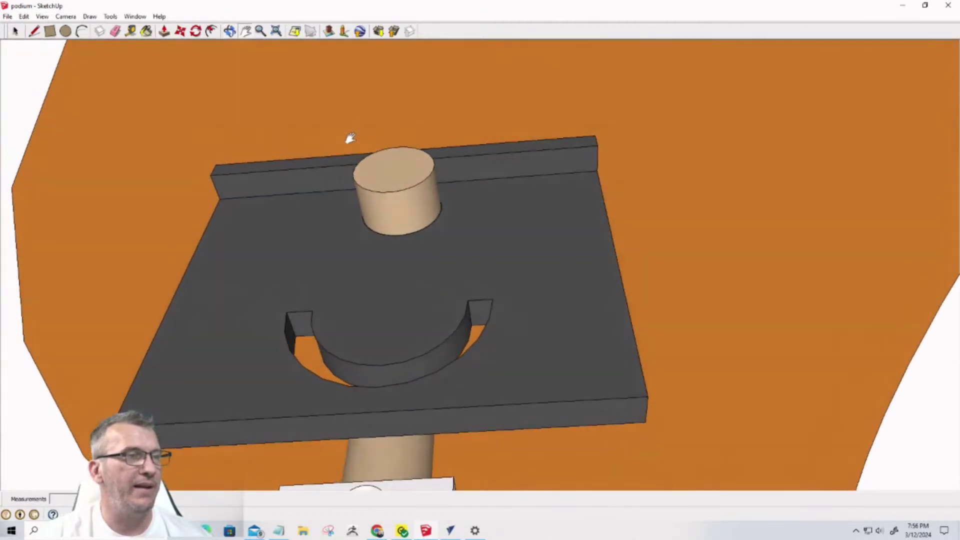
{"action": "scroll", "coordinate": [360, 150], "scroll_direction": "down", "scroll_amount": 3}
{"action": "scroll", "coordinate": [419, 260], "scroll_direction": "up", "scroll_amount": 4}
{"action": "scroll", "coordinate": [419, 260], "scroll_direction": "down", "scroll_amount": 2}
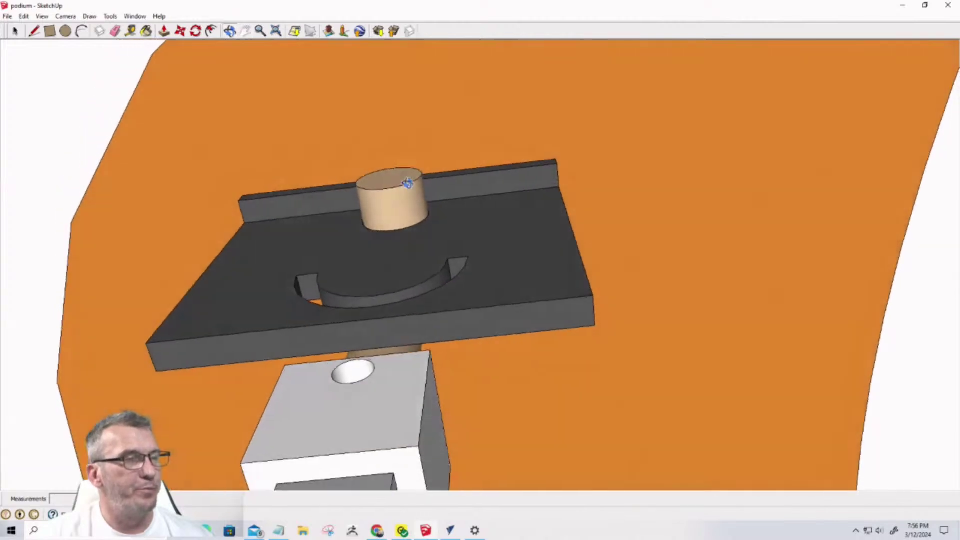
Review the whole podium with its tabletop, both tilt brackets and the side posts from a low angle
{"action": "scroll", "coordinate": [430, 270], "scroll_direction": "up", "scroll_amount": 2}
{"action": "scroll", "coordinate": [445, 285], "scroll_direction": "down", "scroll_amount": 5}
{"action": "mouse_move", "coordinate": [444, 289]}
{"action": "middle_mouse_down"}
{"action": "mouse_move", "coordinate": [407, 348]}
{"action": "mouse_move", "coordinate": [578, 386]}
{"action": "mouse_move", "coordinate": [716, 401]}
{"action": "middle_mouse_up"}
{"action": "scroll", "coordinate": [643, 386], "scroll_direction": "down", "scroll_amount": 2}
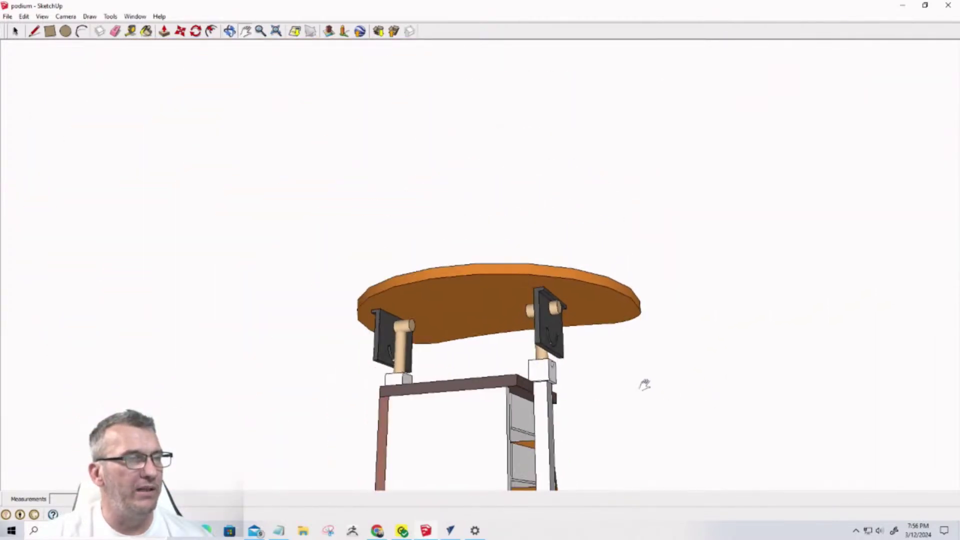
{"action": "scroll", "coordinate": [547, 425], "scroll_direction": "up", "scroll_amount": 3}
{"action": "scroll", "coordinate": [545, 320], "scroll_direction": "down", "scroll_amount": 3}
{"action": "scroll", "coordinate": [539, 229], "scroll_direction": "down", "scroll_amount": 6}
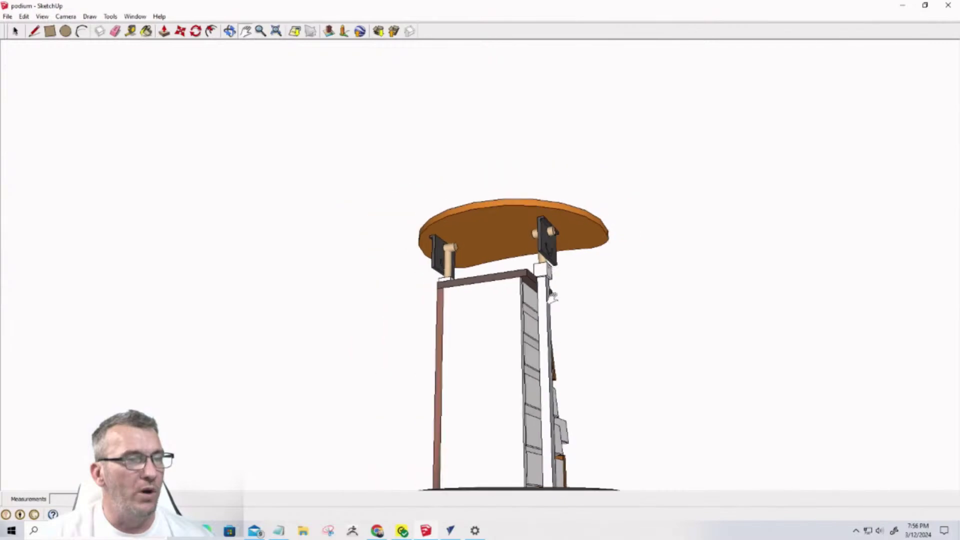
{"action": "scroll", "coordinate": [544, 330], "scroll_direction": "up", "scroll_amount": 6}
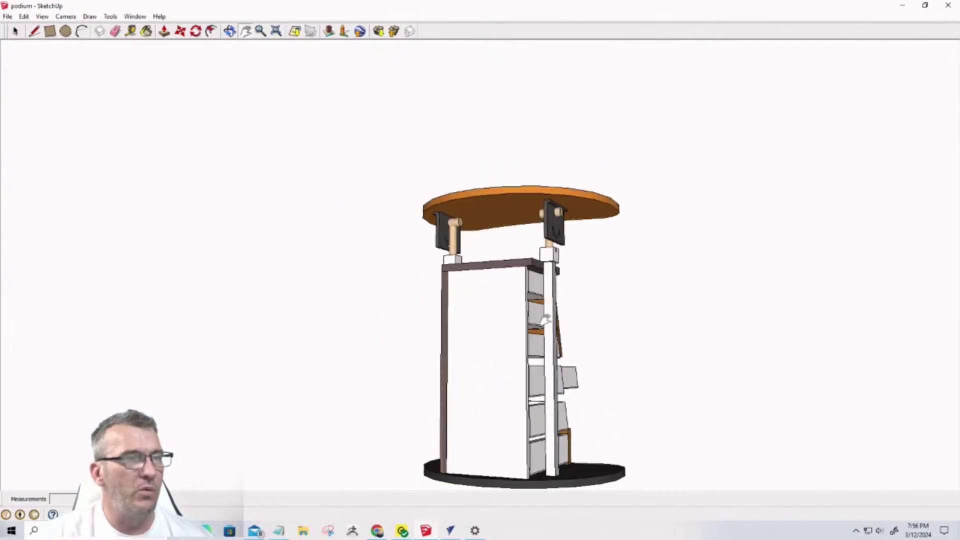
{"action": "mouse_move", "coordinate": [485, 321]}
{"action": "middle_mouse_down"}
{"action": "mouse_move", "coordinate": [195, 315]}
{"action": "mouse_move", "coordinate": [490, 333]}
{"action": "middle_mouse_up"}
{"action": "scroll", "coordinate": [490, 332], "scroll_direction": "down", "scroll_amount": 1}
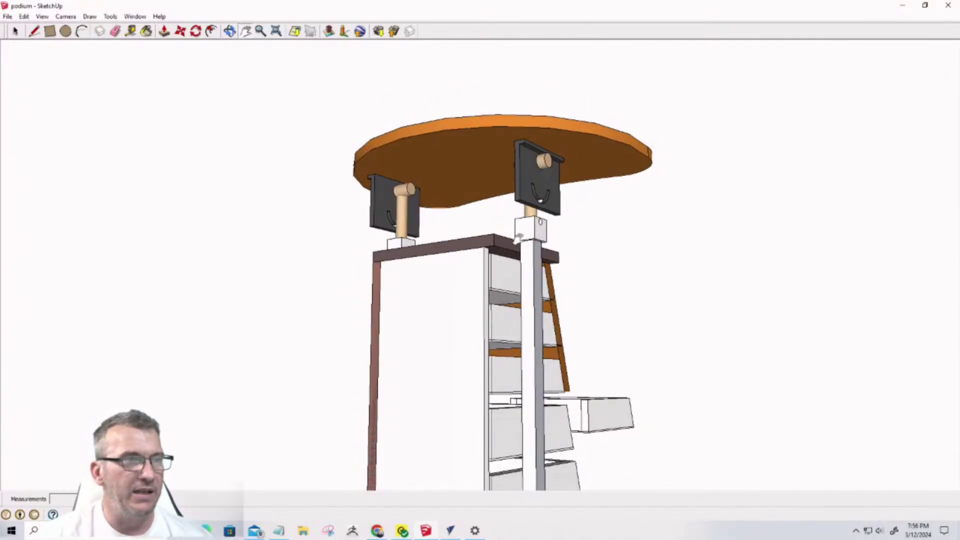
Inspect the white post sockets and round posts under the tabletop from several sides, including the full-height post beside the drawers
{"action": "scroll", "coordinate": [534, 222], "scroll_direction": "up", "scroll_amount": 4}
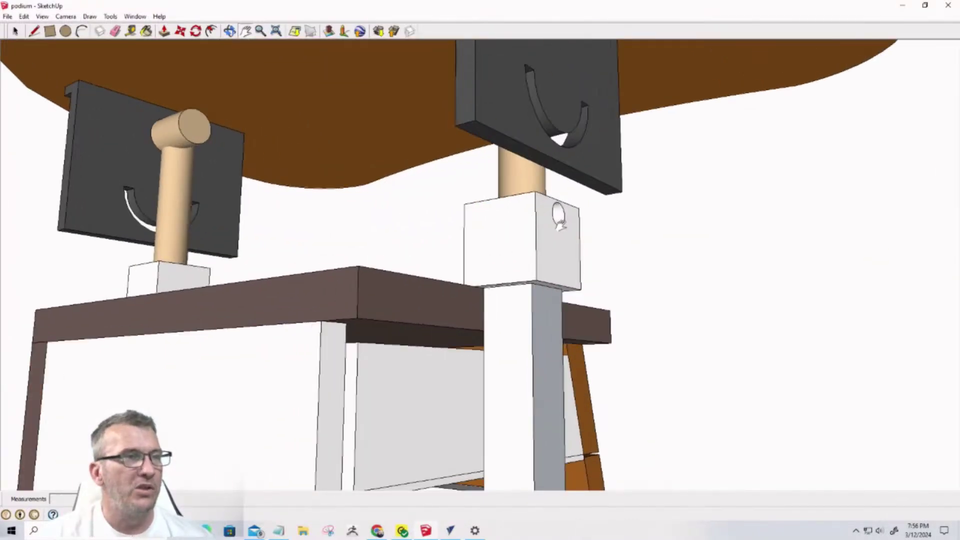
{"action": "mouse_move", "coordinate": [552, 215]}
{"action": "middle_mouse_down"}
{"action": "mouse_move", "coordinate": [365, 232]}
{"action": "mouse_move", "coordinate": [167, 221]}
{"action": "mouse_move", "coordinate": [300, 242]}
{"action": "mouse_move", "coordinate": [473, 306]}
{"action": "mouse_move", "coordinate": [630, 413]}
{"action": "mouse_move", "coordinate": [690, 418]}
{"action": "mouse_move", "coordinate": [667, 383]}
{"action": "middle_mouse_up"}
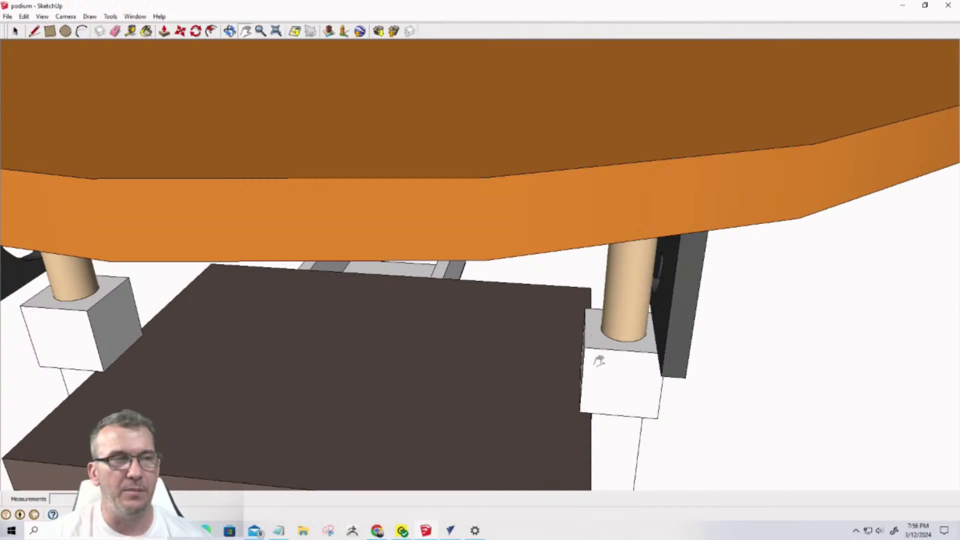
{"action": "middle_click_drag", "start_coordinate": [607, 371], "coordinate": [689, 345]}
{"action": "scroll", "coordinate": [689, 345], "scroll_direction": "down", "scroll_amount": 5}
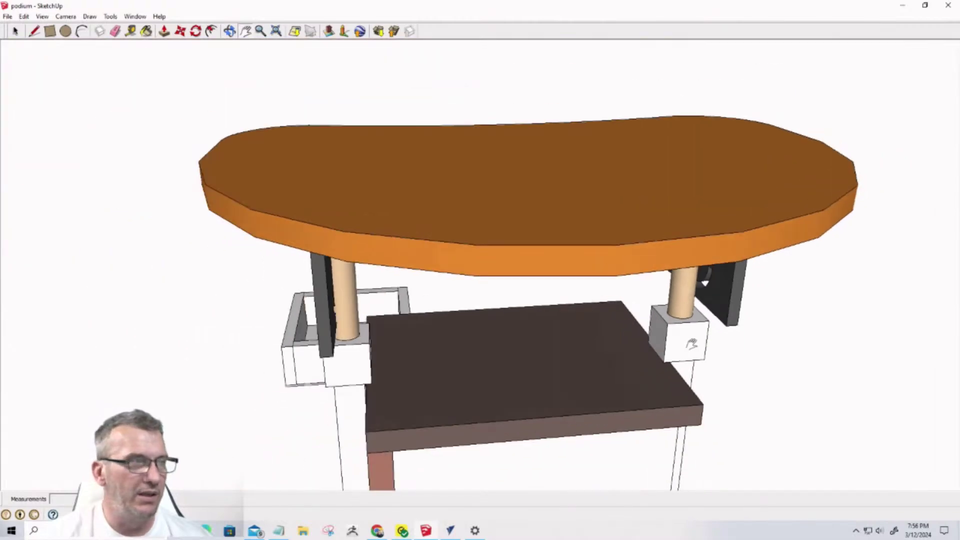
{"action": "scroll", "coordinate": [691, 344], "scroll_direction": "up", "scroll_amount": 3}
{"action": "middle_click_drag", "start_coordinate": [690, 343], "coordinate": [532, 256]}
{"action": "scroll", "coordinate": [532, 256], "scroll_direction": "down", "scroll_amount": 6}
{"action": "middle_click_drag", "start_coordinate": [626, 347], "coordinate": [233, 332]}
{"action": "middle_click_drag", "start_coordinate": [523, 377], "coordinate": [399, 379]}
{"action": "scroll", "coordinate": [497, 378], "scroll_direction": "up", "scroll_amount": 3}
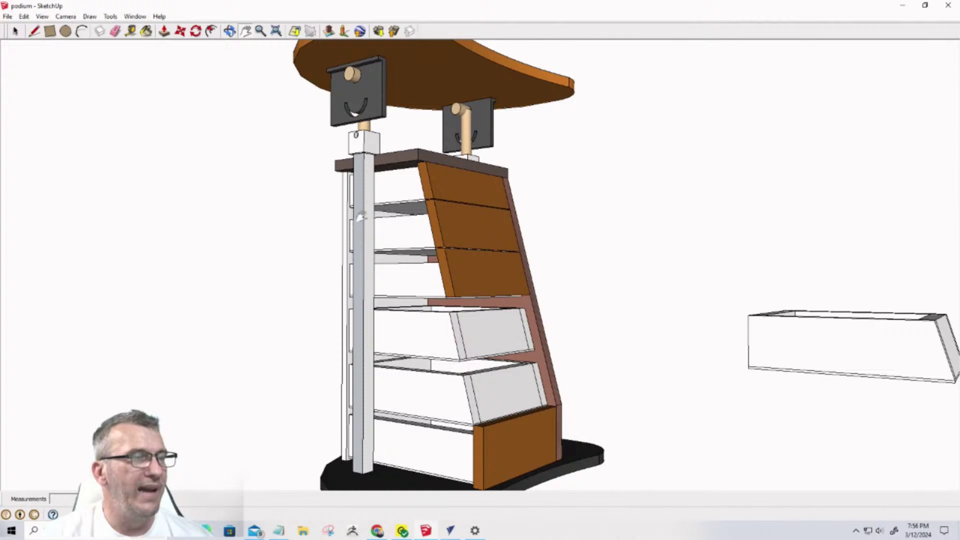
{"action": "scroll", "coordinate": [466, 282], "scroll_direction": "down", "scroll_amount": 3}
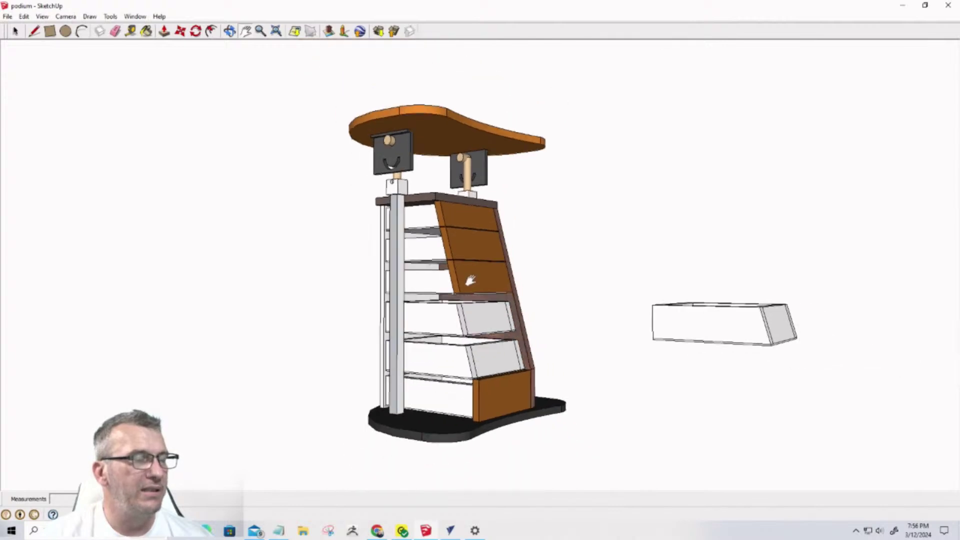
Unhide all hidden parts of the model
{"action": "left_click", "coordinate": [23, 16]}
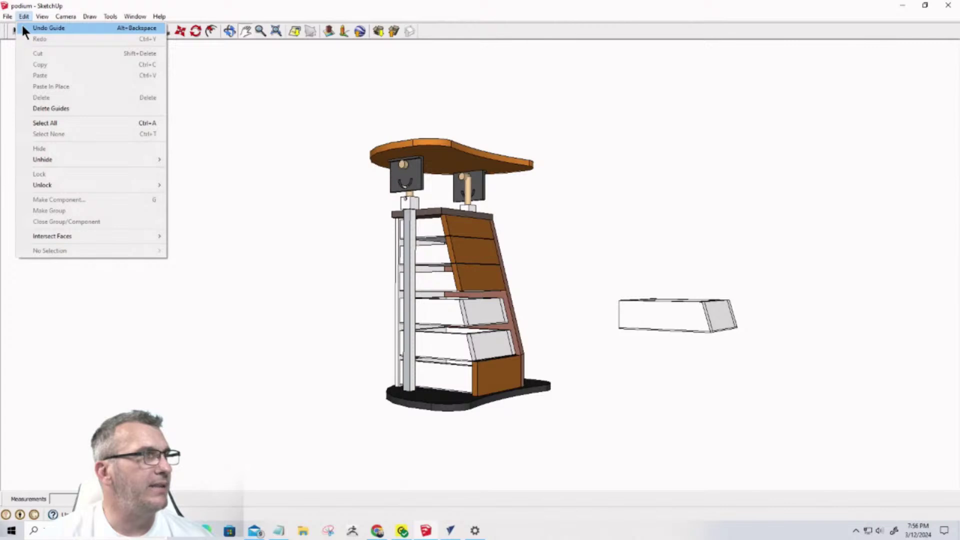
{"action": "mouse_move", "coordinate": [7, 19]}
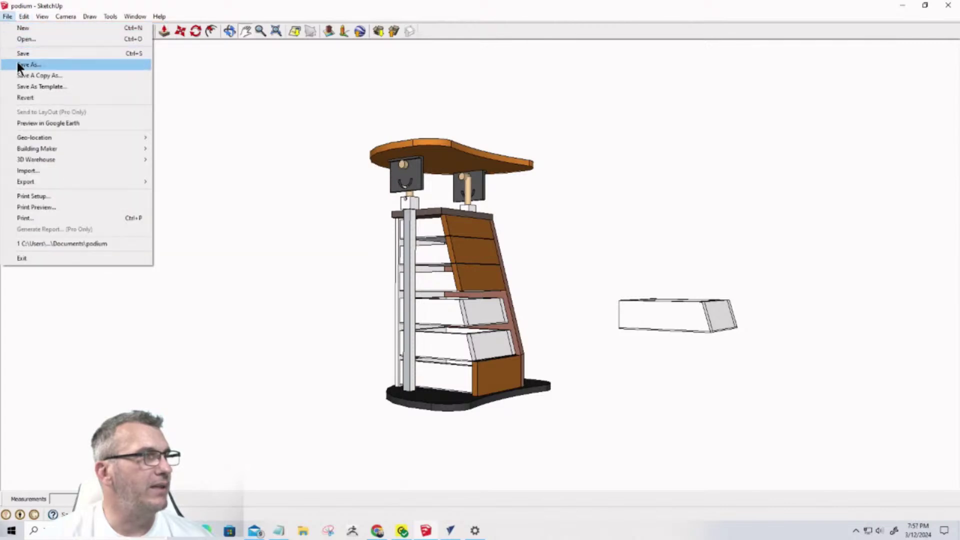
{"action": "left_click_drag", "start_coordinate": [605, 259], "coordinate": [530, 268]}
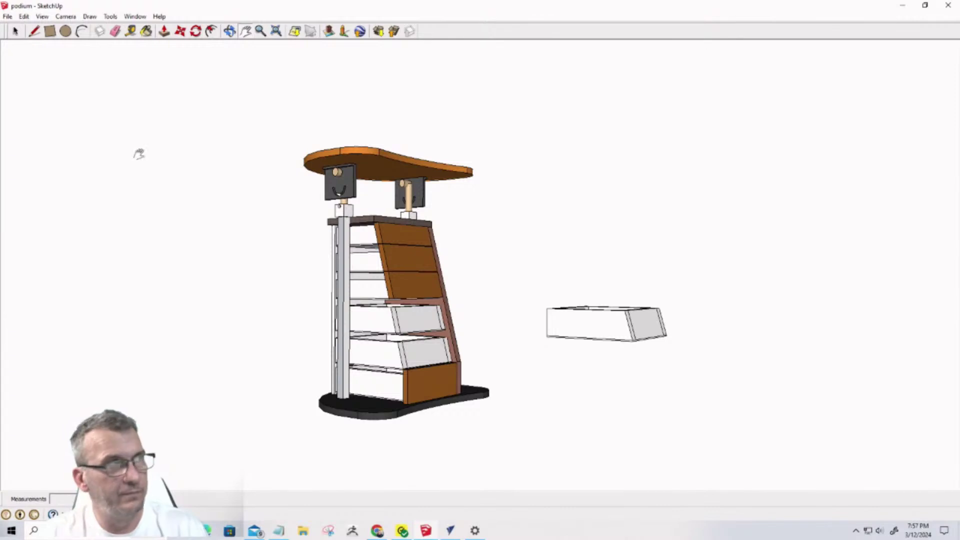
{"action": "left_click", "coordinate": [23, 16]}
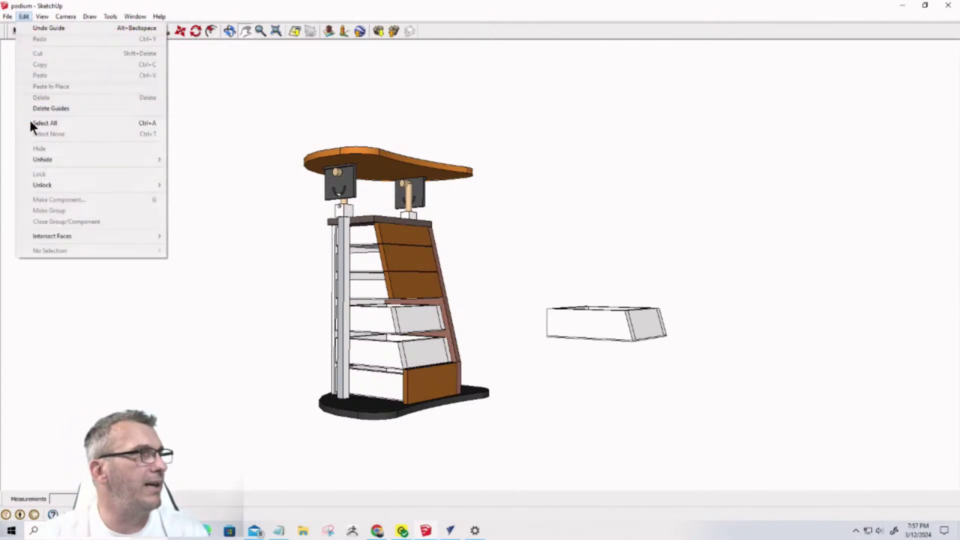
{"action": "mouse_move", "coordinate": [40, 159]}
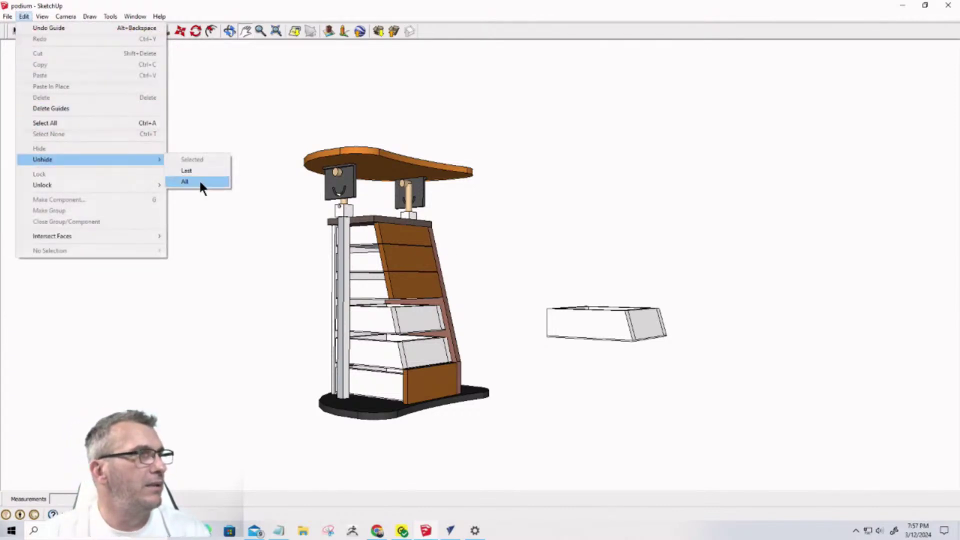
{"action": "left_click", "coordinate": [199, 180]}
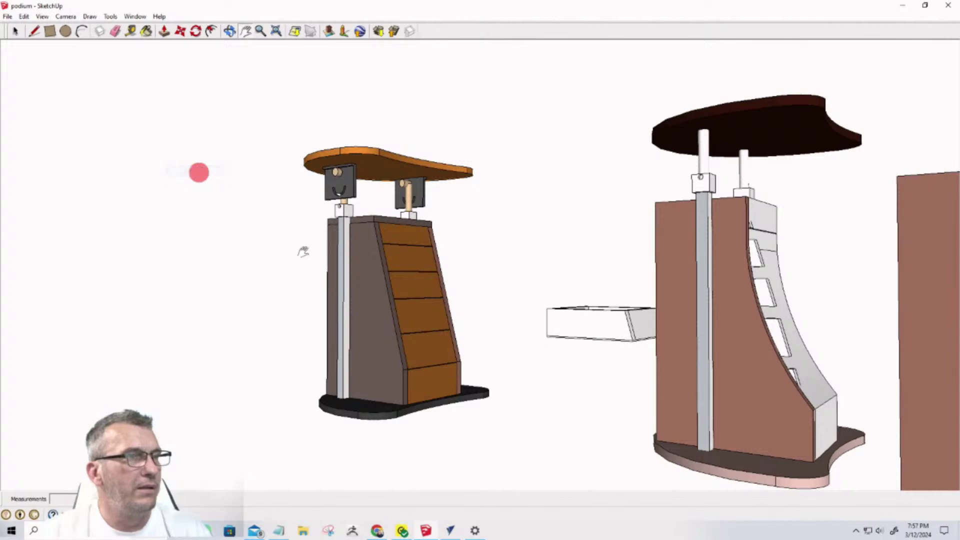
Delete the loose drawer box standing between the two podiums
{"action": "middle_click_drag", "start_coordinate": [505, 298], "coordinate": [587, 319]}
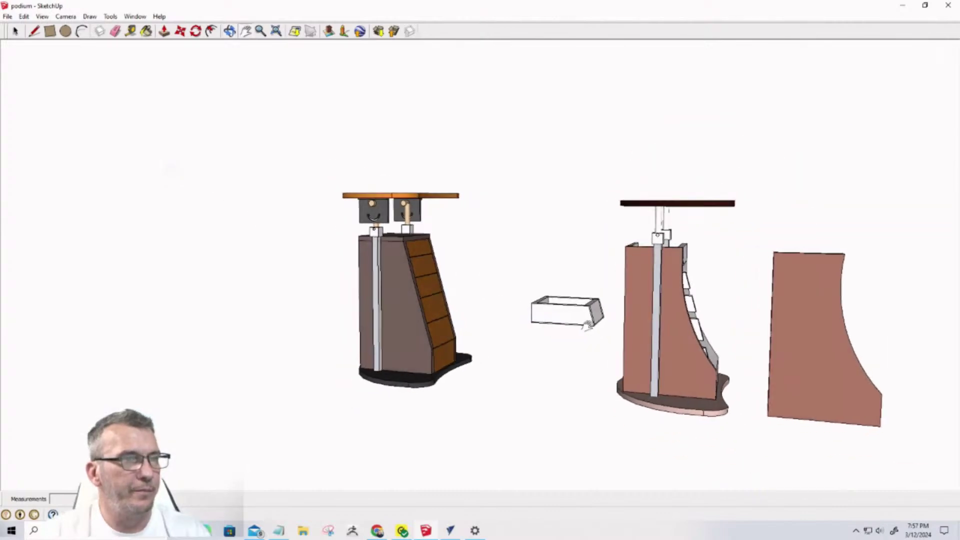
{"action": "key", "text": "space"}
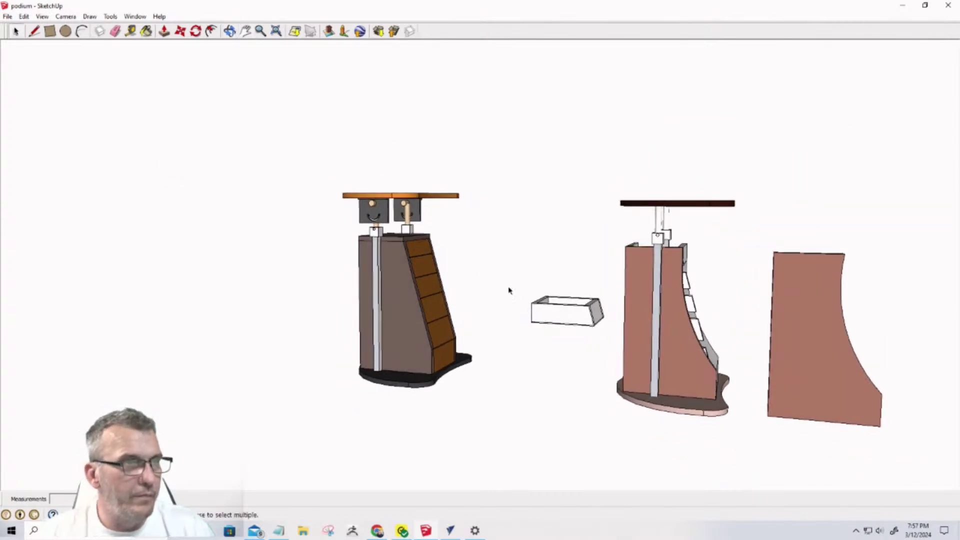
{"action": "left_click_drag", "start_coordinate": [510, 268], "coordinate": [614, 343]}
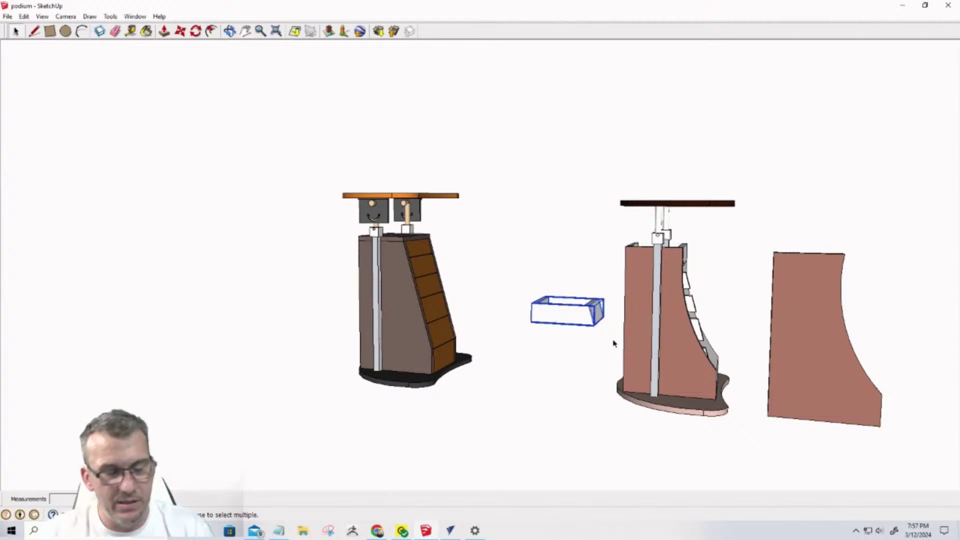
{"action": "key", "text": "Delete"}
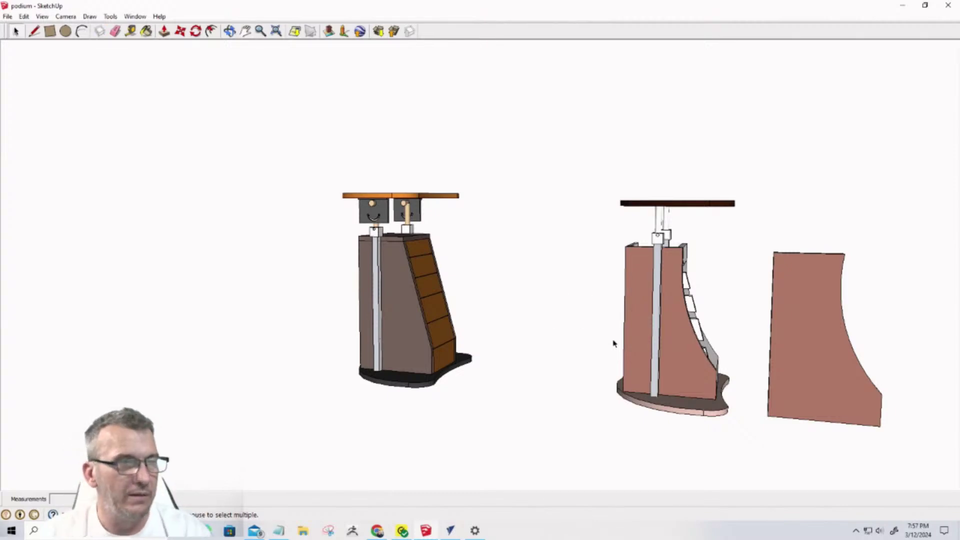
Compare the curved-front podium and its separate side panel with the straight-slanted podium, examining the curved side and drawer openings
{"action": "scroll", "coordinate": [607, 361], "scroll_direction": "down", "scroll_amount": 4}
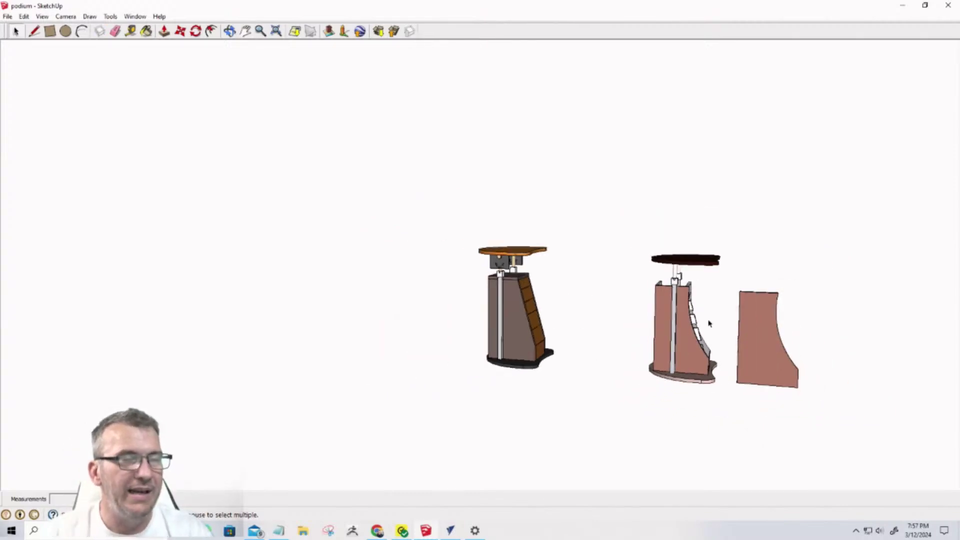
{"action": "scroll", "coordinate": [708, 324], "scroll_direction": "up", "scroll_amount": 4}
{"action": "middle_click_drag", "start_coordinate": [797, 322], "coordinate": [799, 240]}
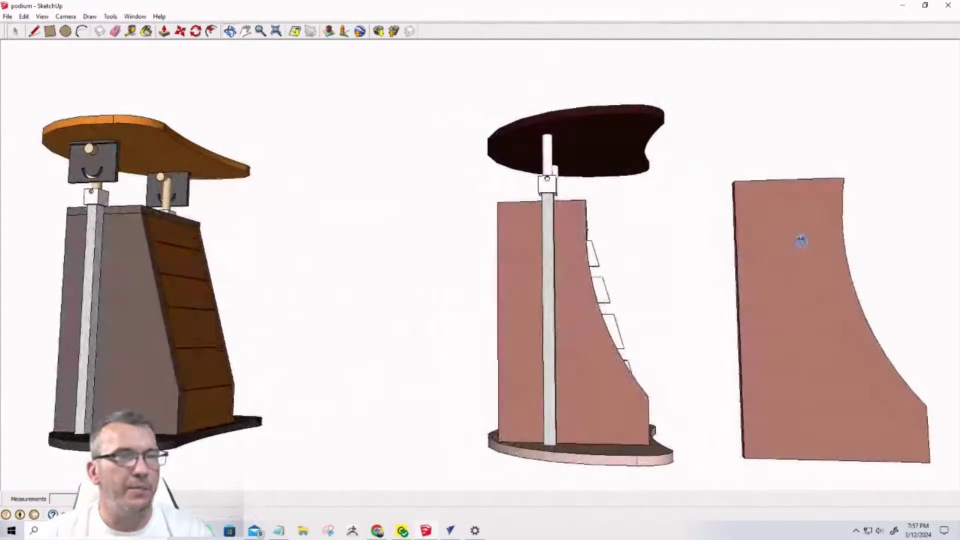
{"action": "scroll", "coordinate": [624, 270], "scroll_direction": "down", "scroll_amount": 3}
{"action": "scroll", "coordinate": [604, 257], "scroll_direction": "up", "scroll_amount": 5}
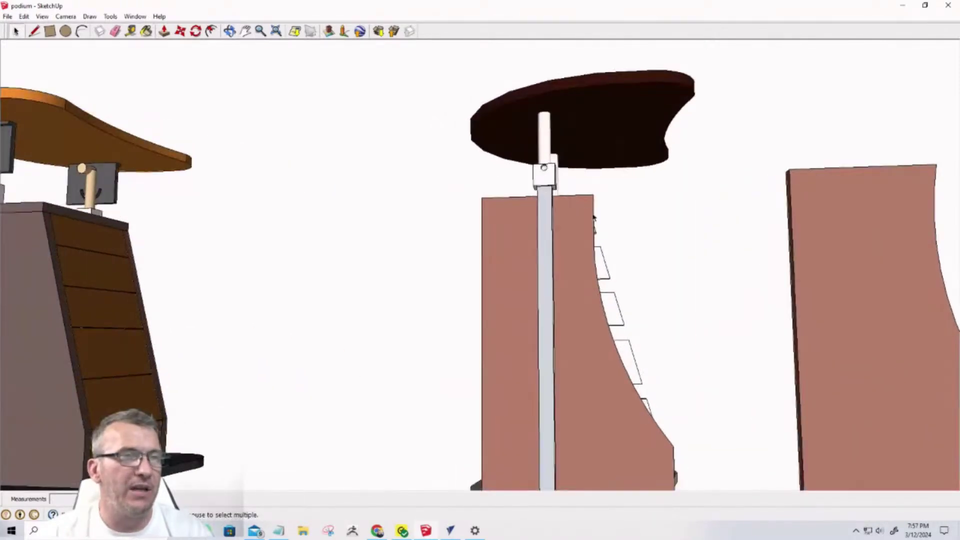
{"action": "middle_click_drag", "start_coordinate": [594, 250], "coordinate": [504, 204]}
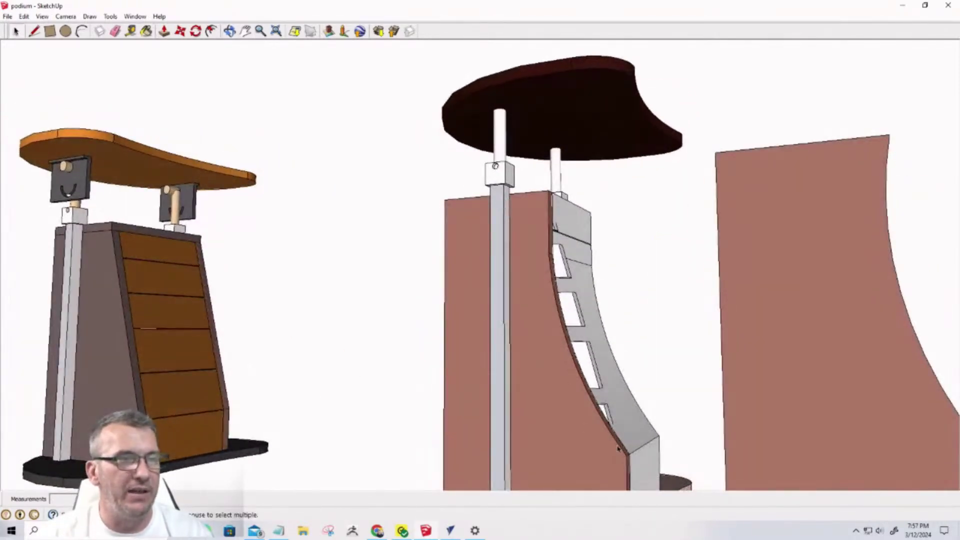
{"action": "scroll", "coordinate": [525, 212], "scroll_direction": "down", "scroll_amount": 6}
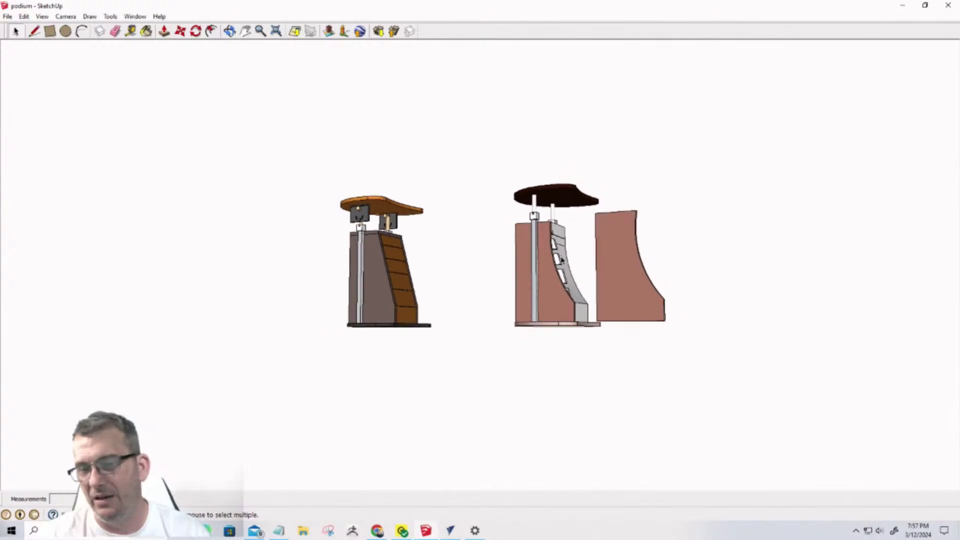
{"action": "middle_click_drag", "start_coordinate": [564, 263], "coordinate": [607, 266]}
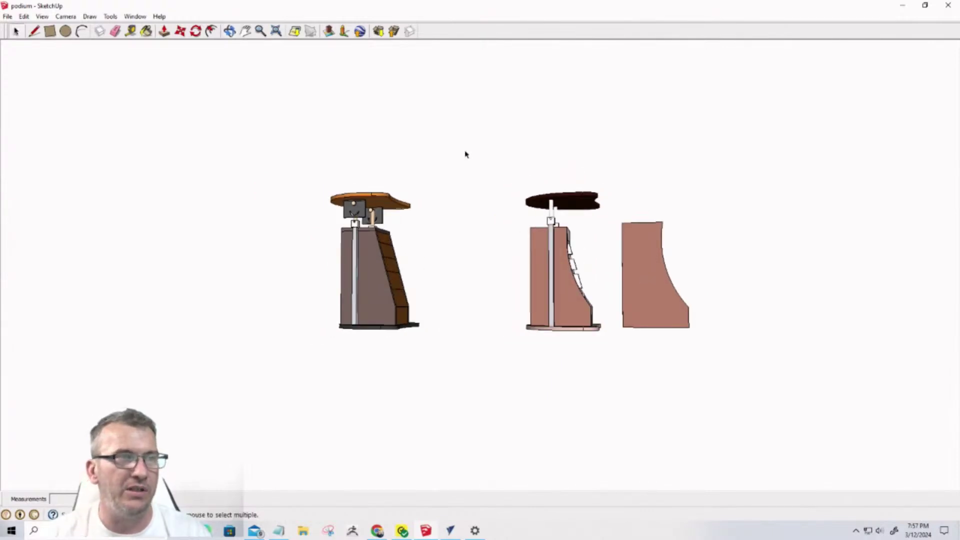
Delete the curved-front podium together with its separate curved side panel, keeping only the straight-slanted podium
{"action": "left_click_drag", "start_coordinate": [468, 151], "coordinate": [738, 368]}
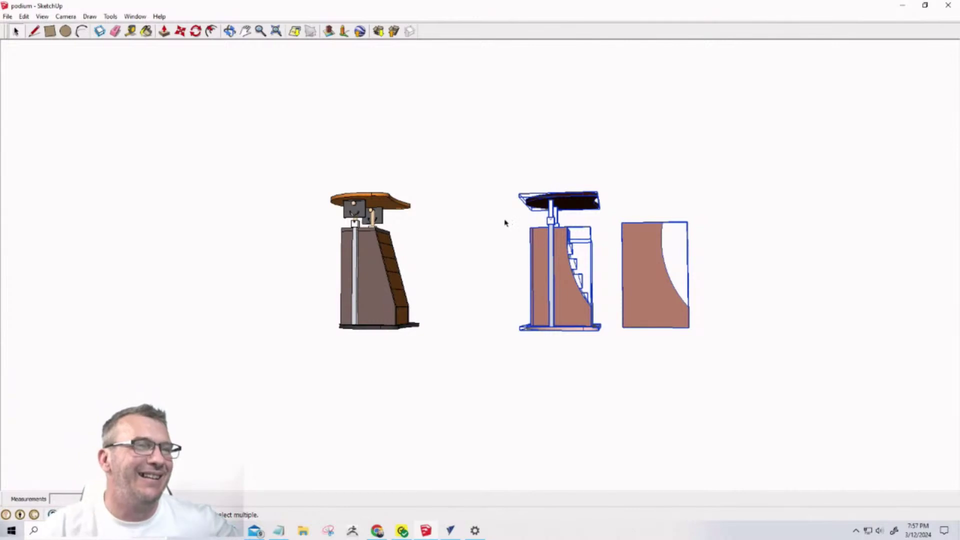
{"action": "scroll", "coordinate": [316, 251], "scroll_direction": "up", "scroll_amount": 1}
{"action": "scroll", "coordinate": [316, 250], "scroll_direction": "up", "scroll_amount": 1}
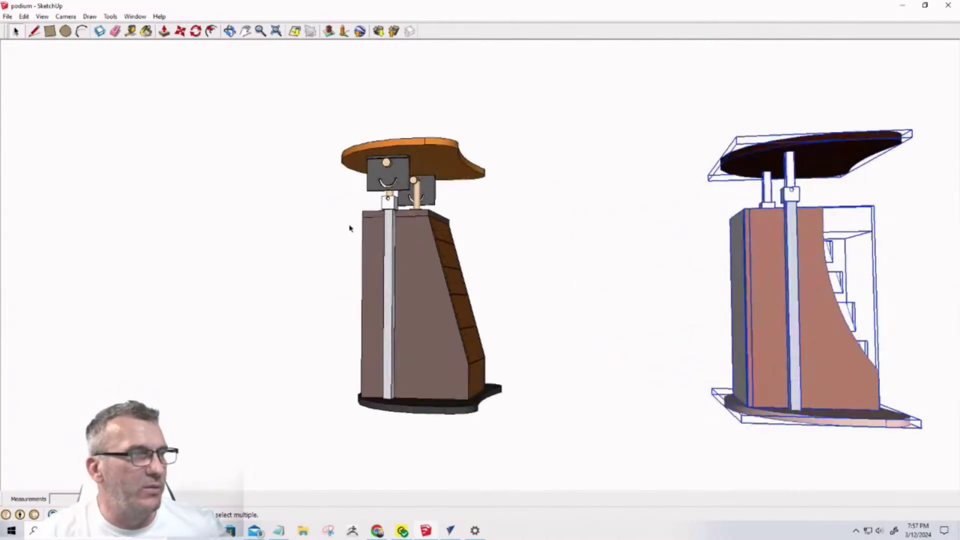
{"action": "scroll", "coordinate": [350, 228], "scroll_direction": "down", "scroll_amount": 3}
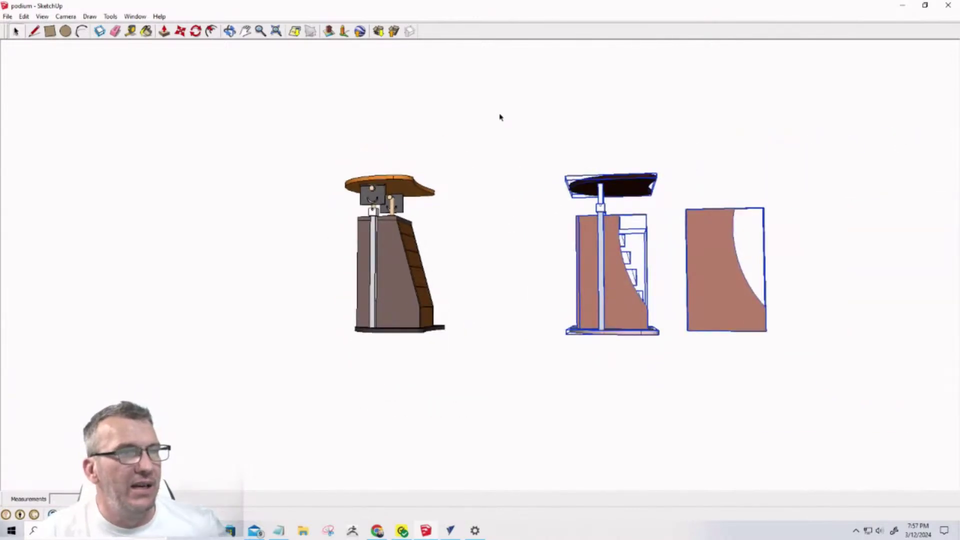
{"action": "left_click_drag", "start_coordinate": [503, 117], "coordinate": [843, 423]}
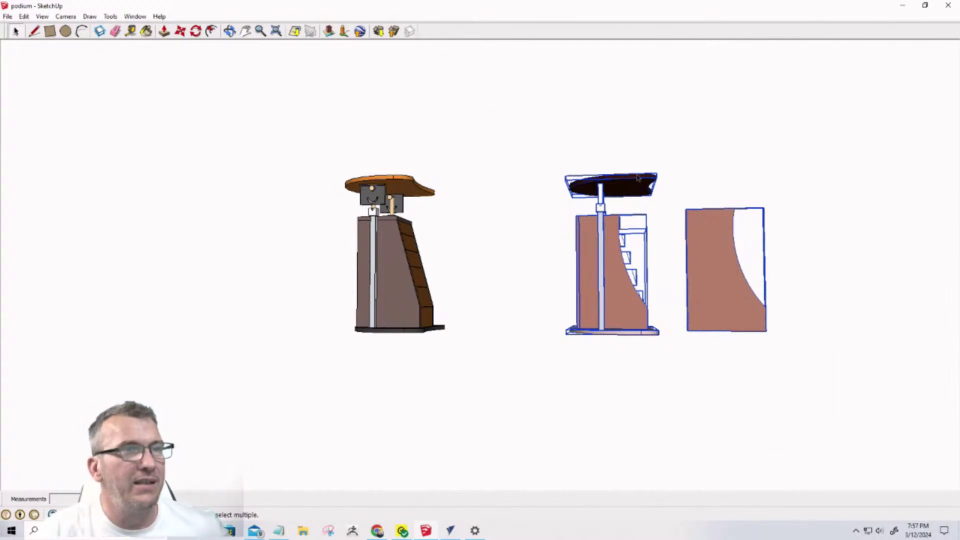
{"action": "left_click", "coordinate": [544, 160]}
{"action": "left_click_drag", "start_coordinate": [531, 128], "coordinate": [792, 376]}
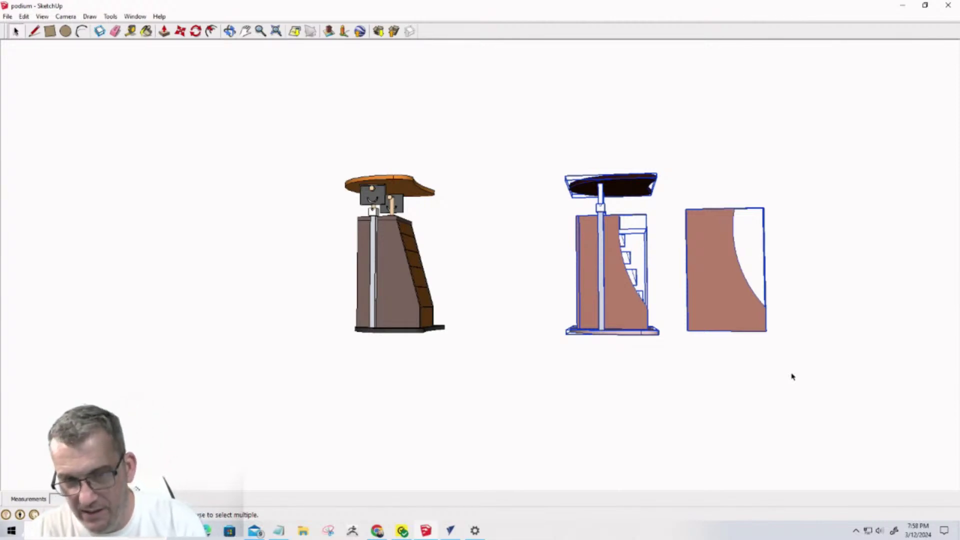
{"action": "key", "text": "Delete"}
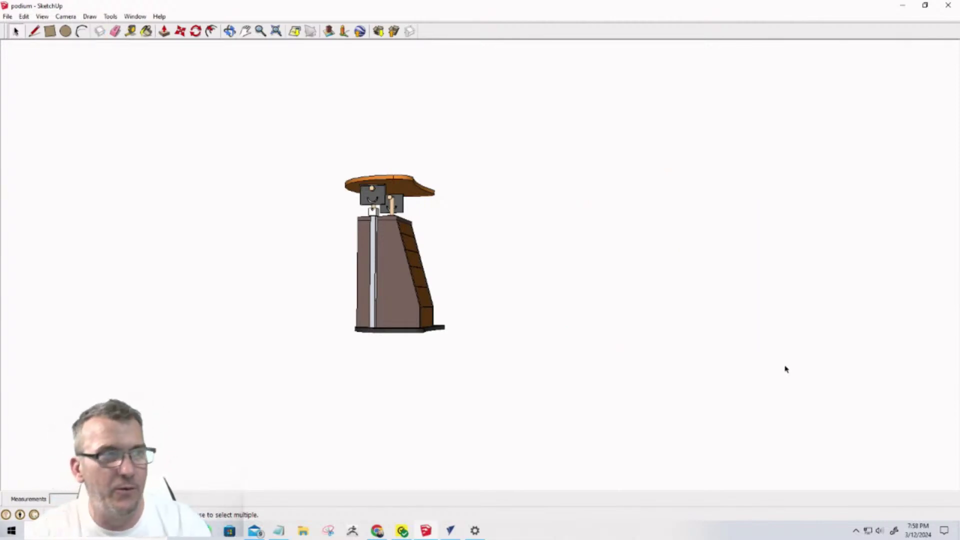
{"action": "scroll", "coordinate": [390, 240], "scroll_direction": "up", "scroll_amount": 3}
{"action": "scroll", "coordinate": [390, 240], "scroll_direction": "up", "scroll_amount": 2}
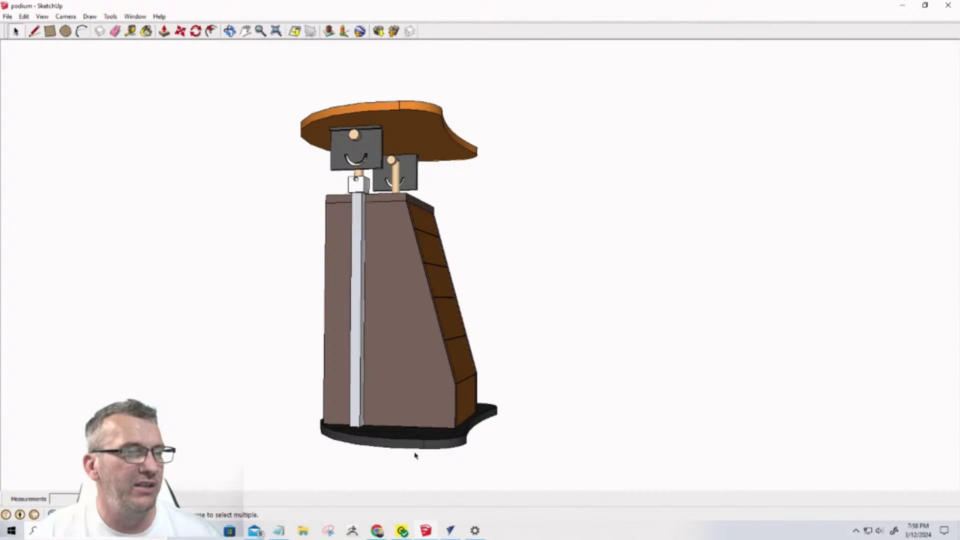
Switch to VCarve Pro and examine the circle-and-petal lattice of the Podium Side Panel in 2D, including its slanted edge
{"action": "left_click", "coordinate": [450, 530]}
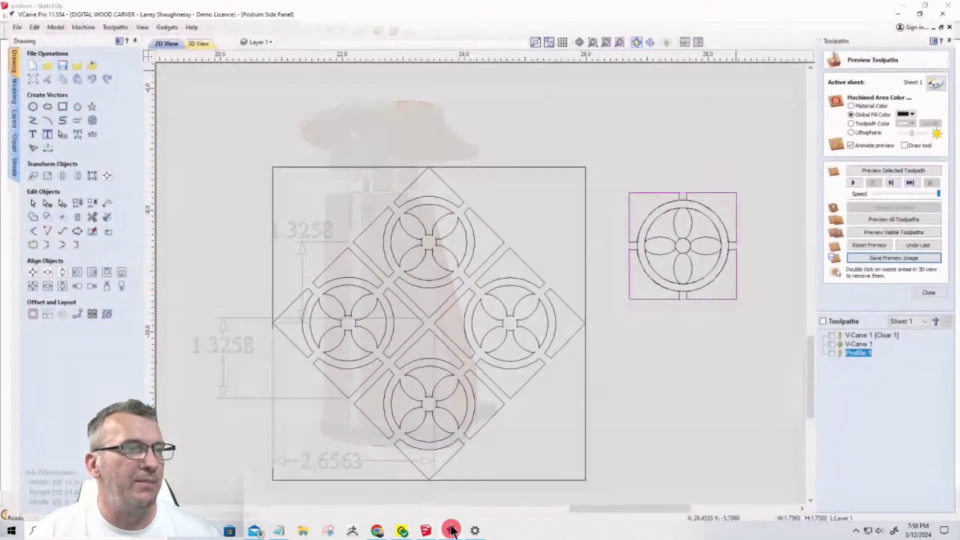
{"action": "scroll", "coordinate": [657, 297], "scroll_direction": "down", "scroll_amount": 6}
{"action": "scroll", "coordinate": [415, 253], "scroll_direction": "up", "scroll_amount": 4}
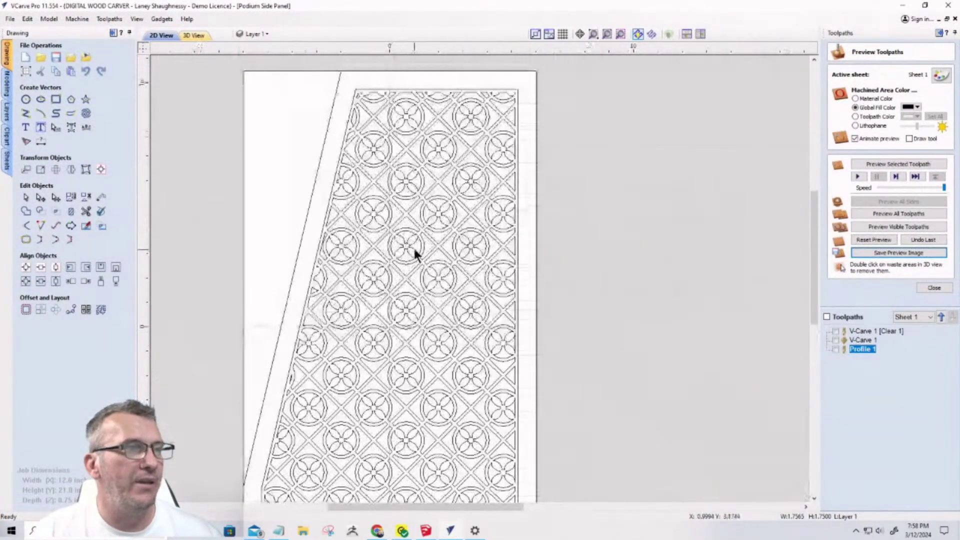
{"action": "scroll", "coordinate": [505, 173], "scroll_direction": "down", "scroll_amount": 2}
{"action": "scroll", "coordinate": [446, 140], "scroll_direction": "up", "scroll_amount": 3}
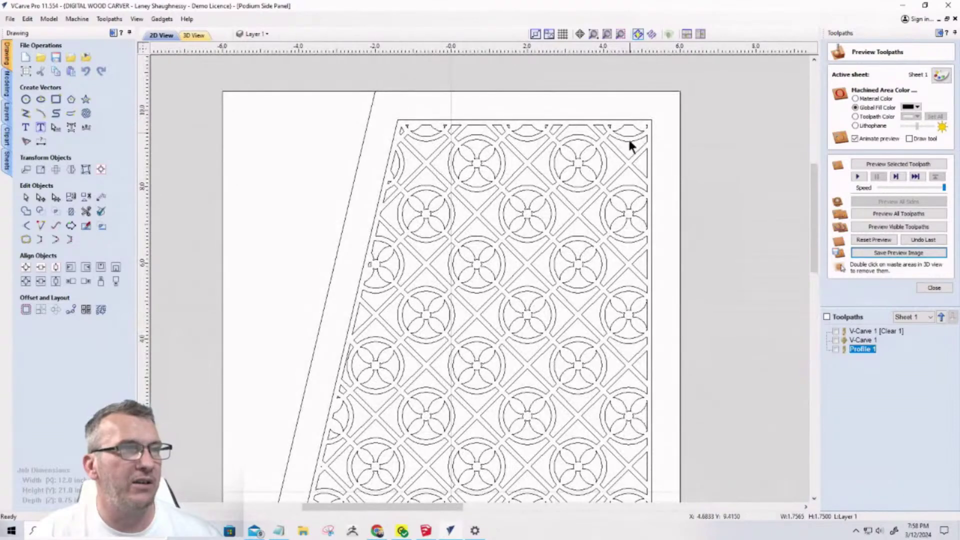
{"action": "scroll", "coordinate": [550, 175], "scroll_direction": "down", "scroll_amount": 3}
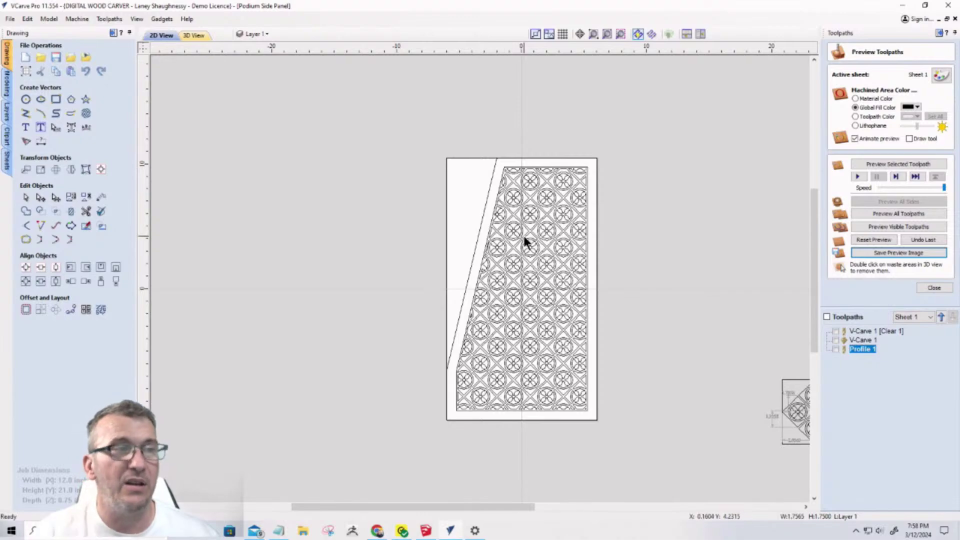
{"action": "scroll", "coordinate": [546, 271], "scroll_direction": "up", "scroll_amount": 3}
{"action": "scroll", "coordinate": [553, 220], "scroll_direction": "down", "scroll_amount": 1}
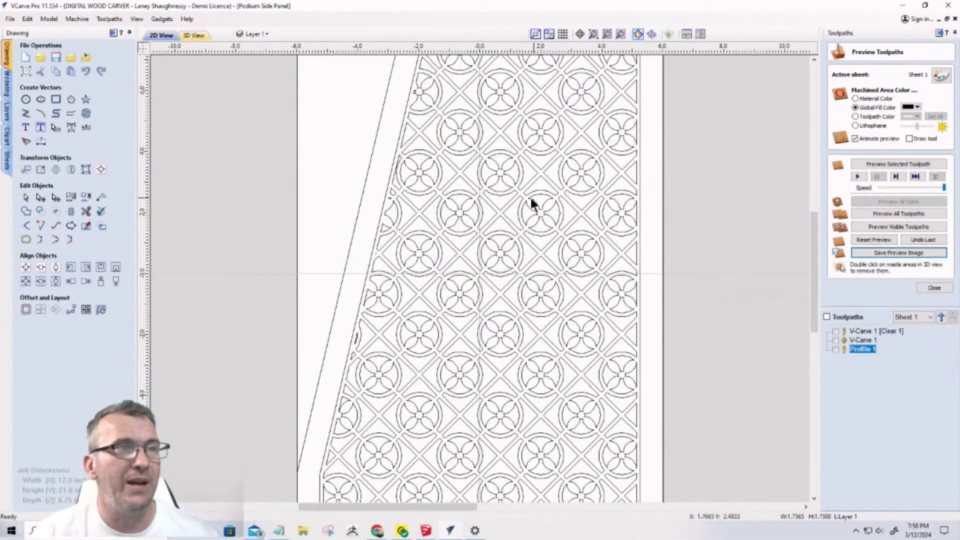
{"action": "scroll", "coordinate": [488, 215], "scroll_direction": "down", "scroll_amount": 1}
{"action": "scroll", "coordinate": [488, 210], "scroll_direction": "down", "scroll_amount": 1}
{"action": "mouse_move", "coordinate": [470, 281]}
{"action": "middle_mouse_down"}
{"action": "mouse_move", "coordinate": [544, 280]}
{"action": "mouse_move", "coordinate": [477, 315]}
{"action": "middle_mouse_up"}
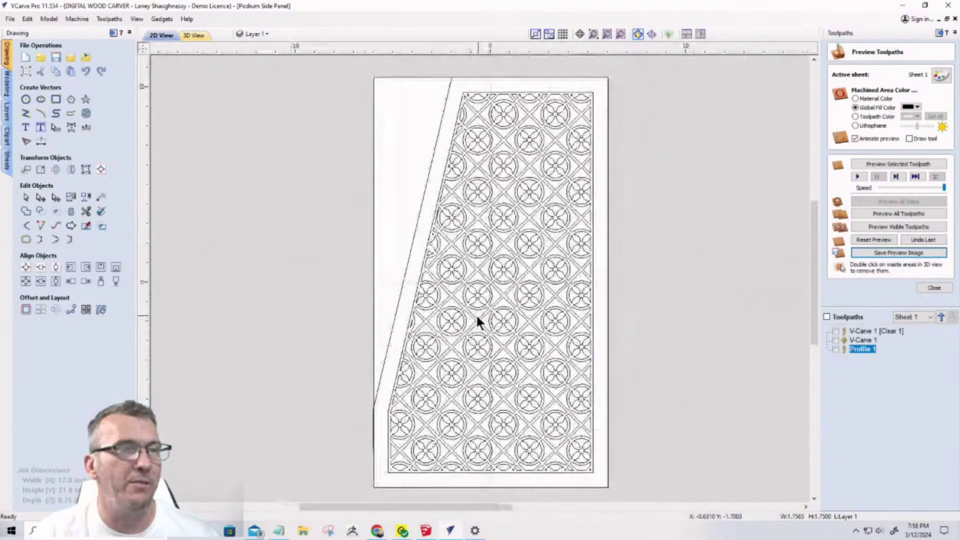
{"action": "left_click", "coordinate": [473, 315]}
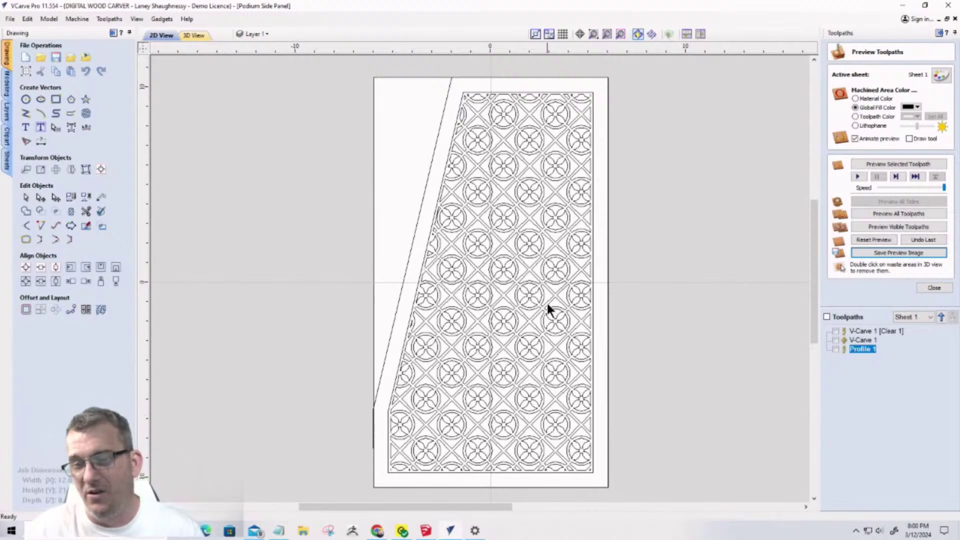
Compare the 2D panel layout with its 3D preview, tilting the carved panel to see its surface and thickness
{"action": "scroll", "coordinate": [518, 294], "scroll_direction": "down", "scroll_amount": 3}
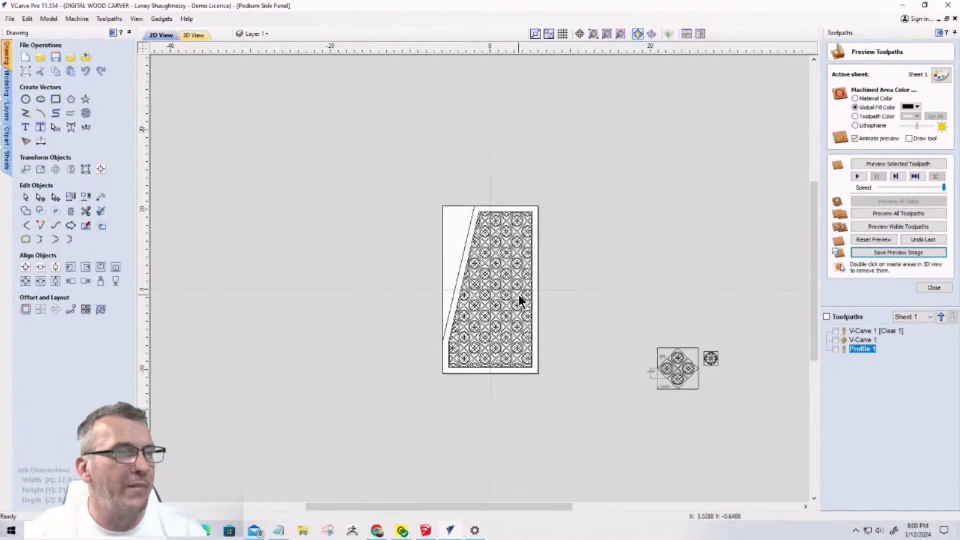
{"action": "scroll", "coordinate": [518, 295], "scroll_direction": "up", "scroll_amount": 4}
{"action": "scroll", "coordinate": [505, 280], "scroll_direction": "down", "scroll_amount": 3}
{"action": "scroll", "coordinate": [506, 281], "scroll_direction": "up", "scroll_amount": 3}
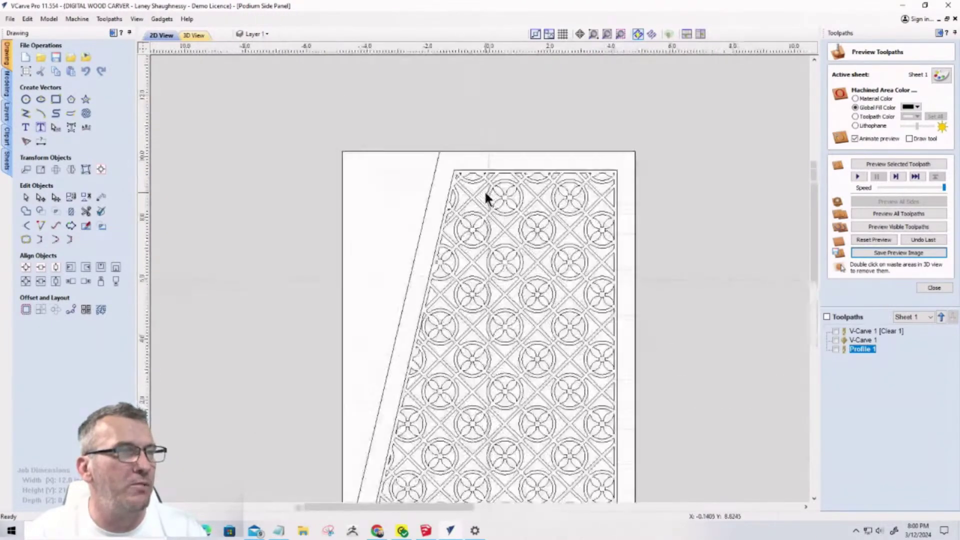
{"action": "scroll", "coordinate": [485, 198], "scroll_direction": "down", "scroll_amount": 2}
{"action": "left_click", "coordinate": [191, 35]}
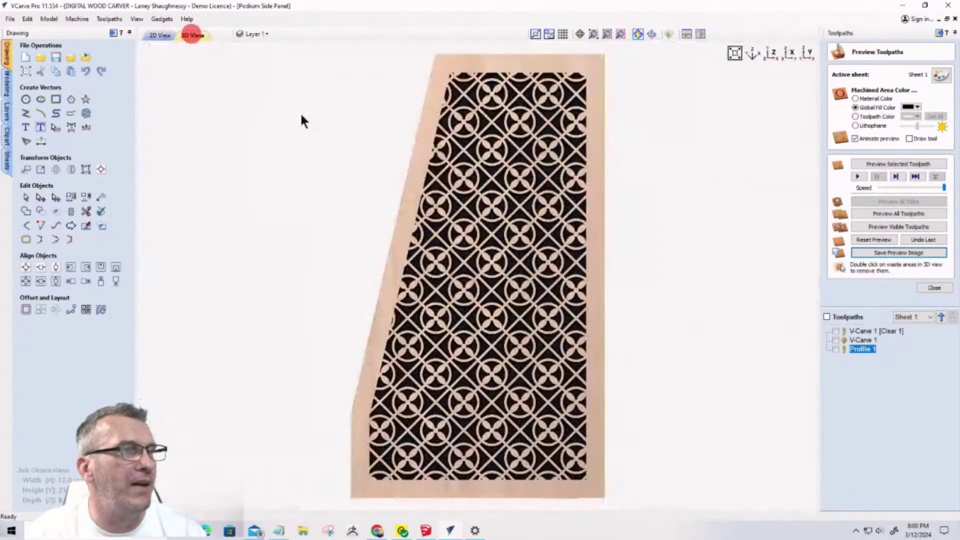
{"action": "left_click_drag", "start_coordinate": [533, 403], "coordinate": [500, 328]}
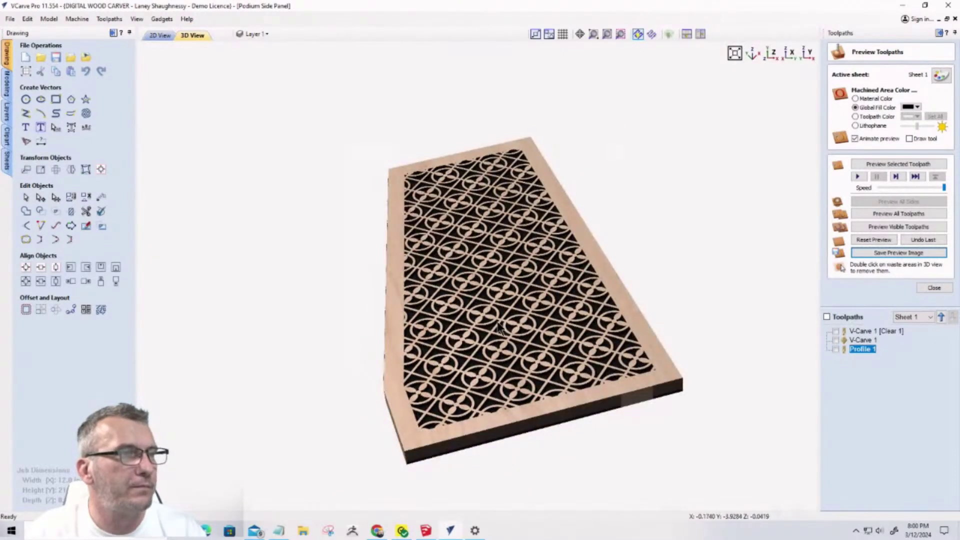
{"action": "scroll", "coordinate": [499, 328], "scroll_direction": "up", "scroll_amount": 3}
Set the preview's machined area color to Material Color and inspect the carved lattice relief up close and as a whole
{"action": "left_click", "coordinate": [855, 99]}
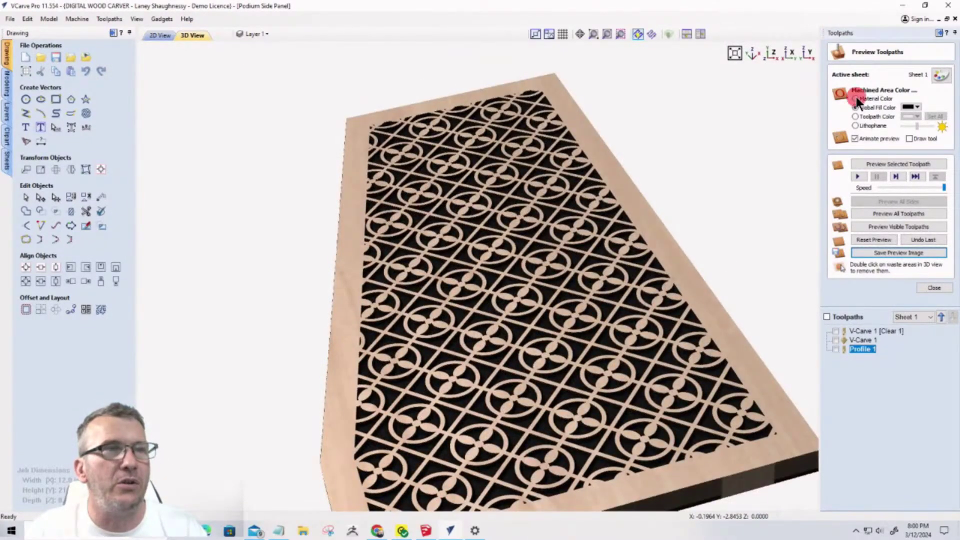
{"action": "scroll", "coordinate": [553, 349], "scroll_direction": "up", "scroll_amount": 3}
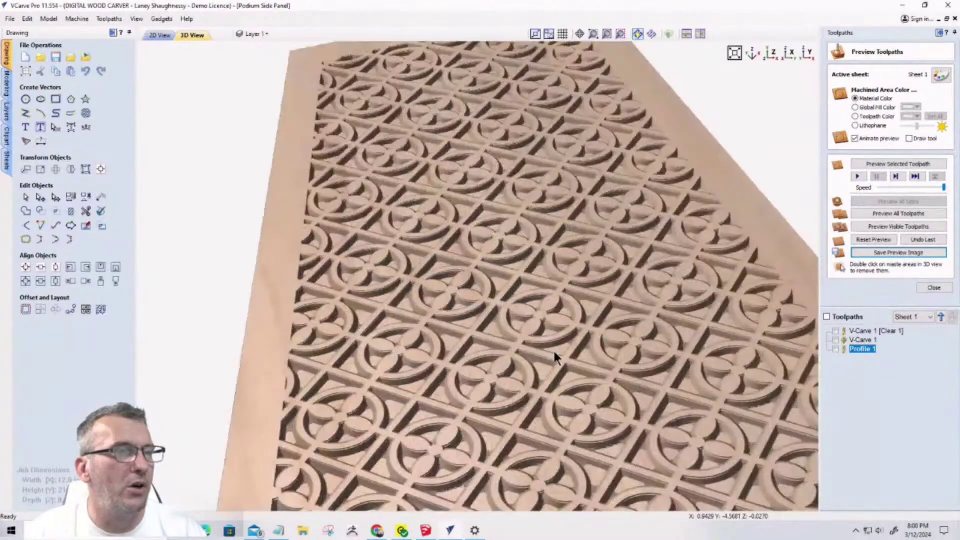
{"action": "scroll", "coordinate": [553, 349], "scroll_direction": "up", "scroll_amount": 2}
{"action": "scroll", "coordinate": [554, 351], "scroll_direction": "down", "scroll_amount": 4}
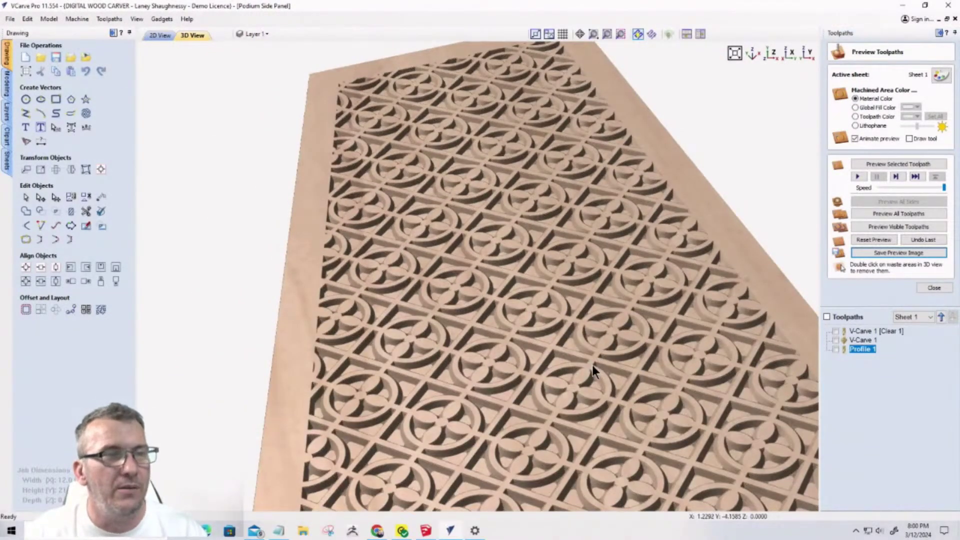
{"action": "scroll", "coordinate": [540, 391], "scroll_direction": "down", "scroll_amount": 2}
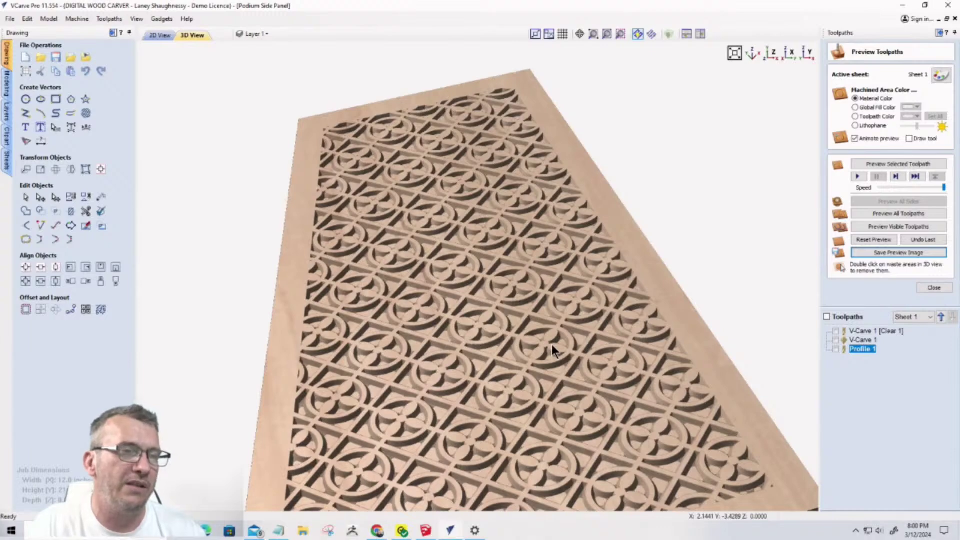
{"action": "scroll", "coordinate": [526, 282], "scroll_direction": "down", "scroll_amount": 4}
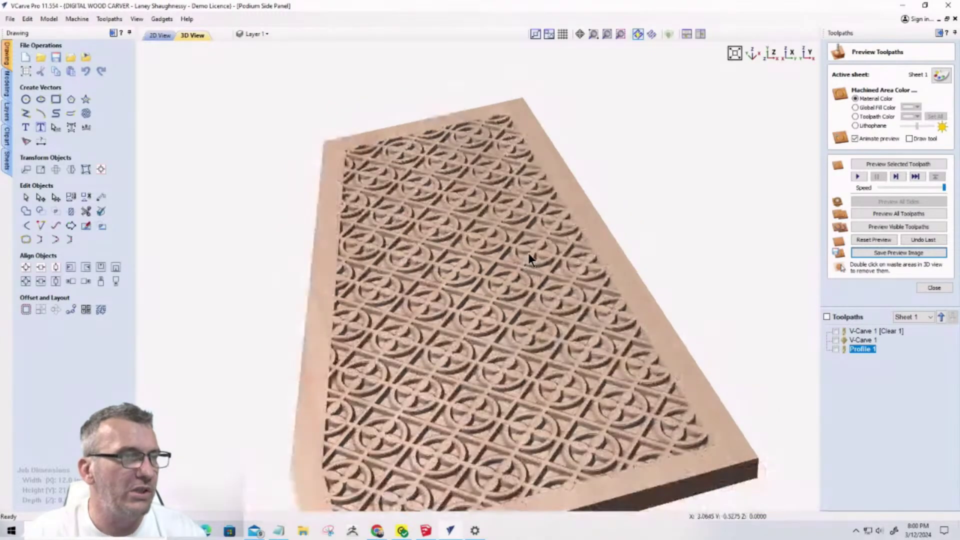
{"action": "left_click_drag", "start_coordinate": [525, 317], "coordinate": [540, 392]}
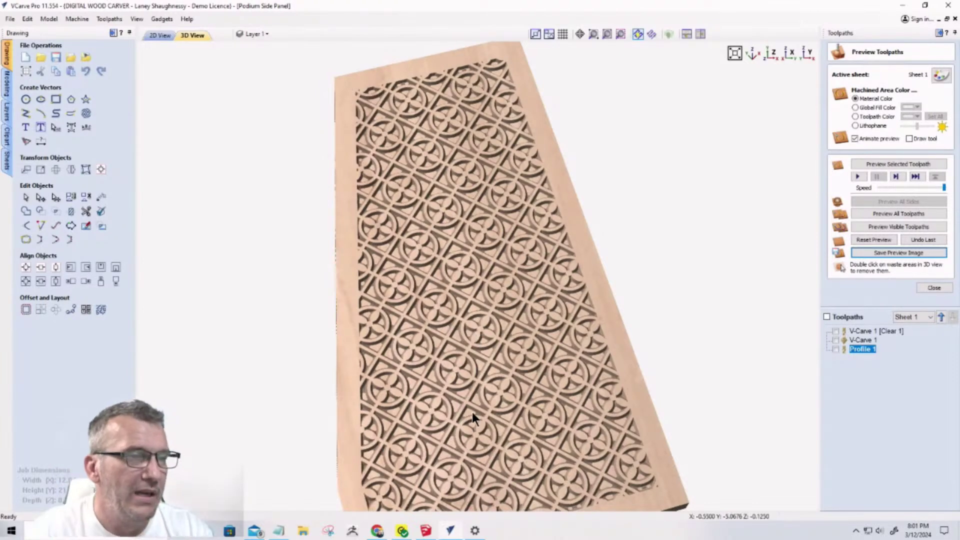
Switch to SketchUp and examine the podium's side, drawer fronts, support posts and tabletop brackets from several angles
{"action": "left_click", "coordinate": [426, 530]}
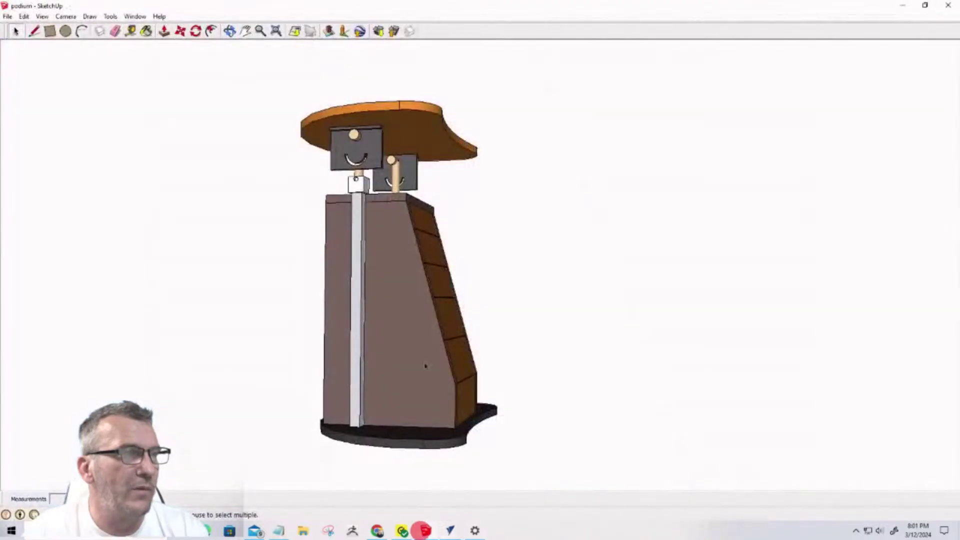
{"action": "scroll", "coordinate": [409, 231], "scroll_direction": "up", "scroll_amount": 4}
{"action": "mouse_move", "coordinate": [538, 294]}
{"action": "middle_mouse_down"}
{"action": "mouse_move", "coordinate": [371, 310]}
{"action": "mouse_move", "coordinate": [347, 291]}
{"action": "middle_mouse_up"}
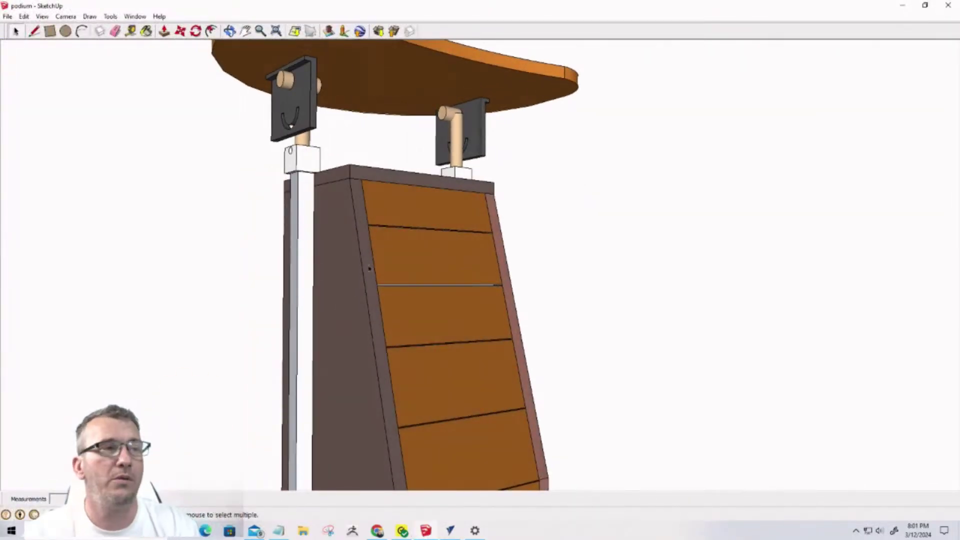
{"action": "scroll", "coordinate": [398, 277], "scroll_direction": "down", "scroll_amount": 5}
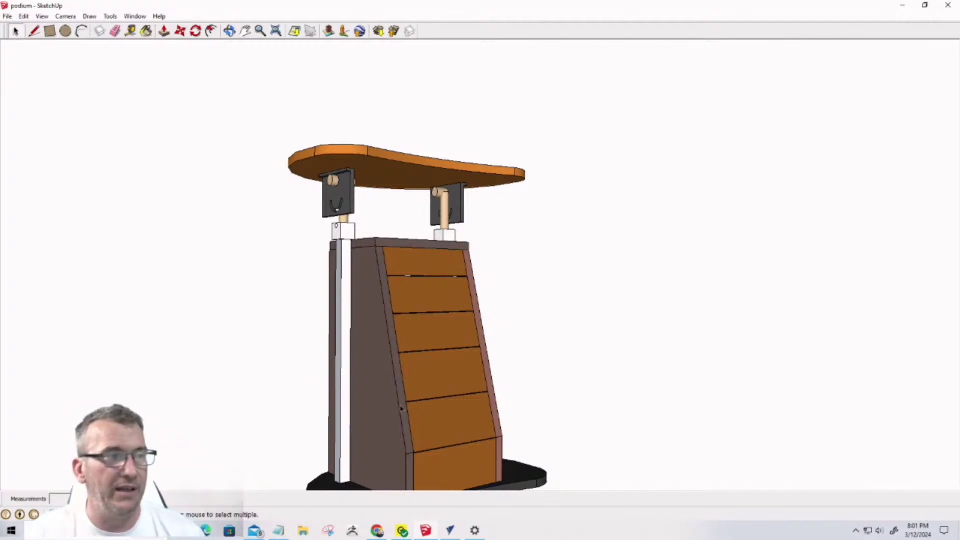
{"action": "mouse_move", "coordinate": [350, 280]}
{"action": "middle_mouse_down"}
{"action": "mouse_move", "coordinate": [316, 288]}
{"action": "mouse_move", "coordinate": [356, 310]}
{"action": "middle_mouse_up"}
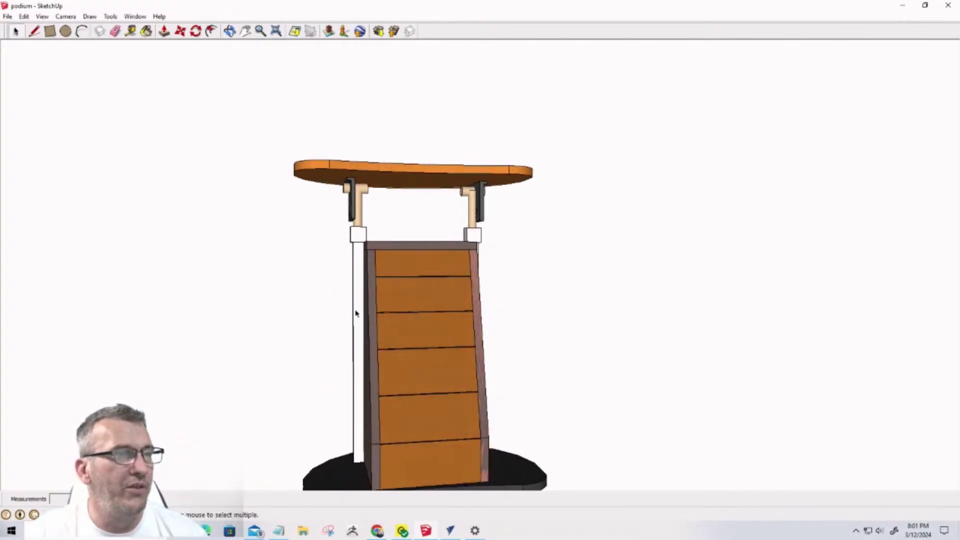
{"action": "scroll", "coordinate": [355, 282], "scroll_direction": "up", "scroll_amount": 5}
{"action": "key", "text": "space"}
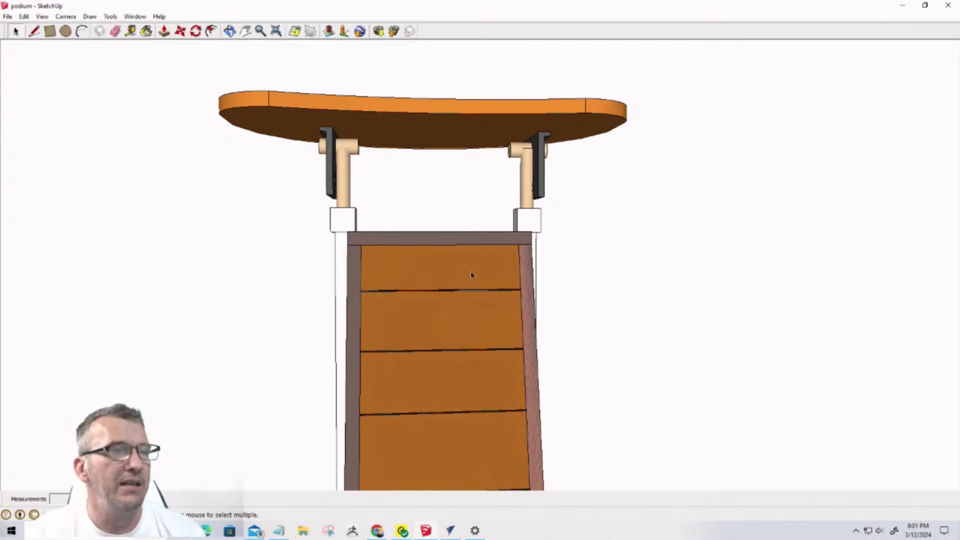
{"action": "middle_click_drag", "start_coordinate": [536, 274], "coordinate": [487, 287]}
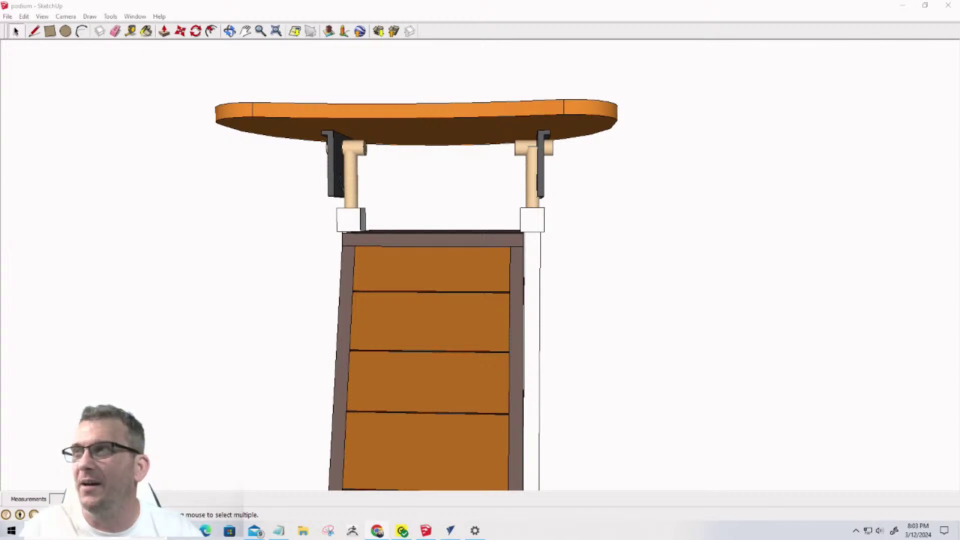
Switch to Chrome with the Woodsmith article on Shop-Made Drawer Guides in a full-size window and dismiss the ShopNotes pop-up
{"action": "mouse_move", "coordinate": [0, 5]}
{"action": "left_mouse_down"}
{"action": "mouse_move", "coordinate": [331, 6]}
{"action": "mouse_move", "coordinate": [311, 0]}
{"action": "left_mouse_up"}
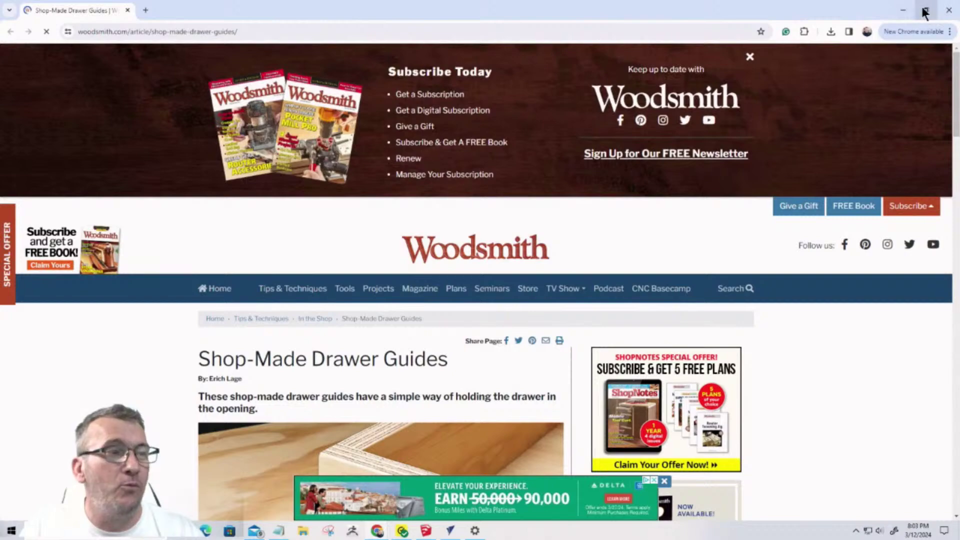
{"action": "left_click", "coordinate": [926, 10]}
{"action": "left_click", "coordinate": [794, 28]}
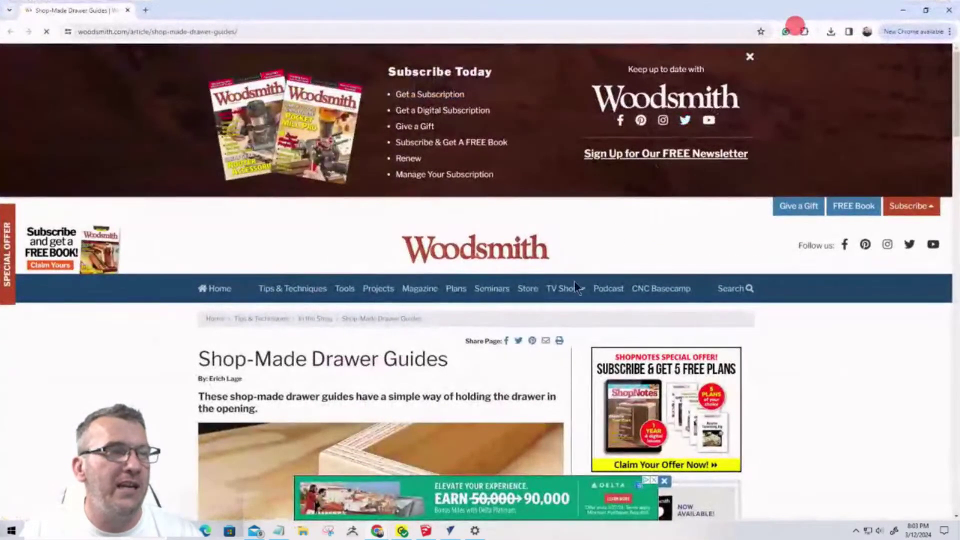
{"action": "left_click", "coordinate": [570, 234]}
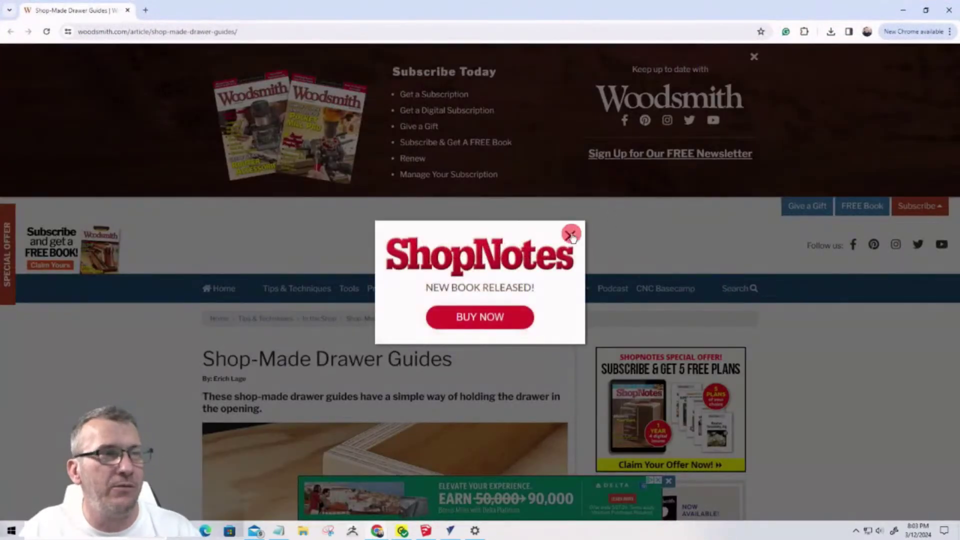
Read through the article's drawer guide photos and its sections on the drawer runner, case runners and removing the drawer
{"action": "scroll", "coordinate": [485, 345], "scroll_direction": "down", "scroll_amount": 5}
{"action": "scroll", "coordinate": [470, 341], "scroll_direction": "down", "scroll_amount": 6}
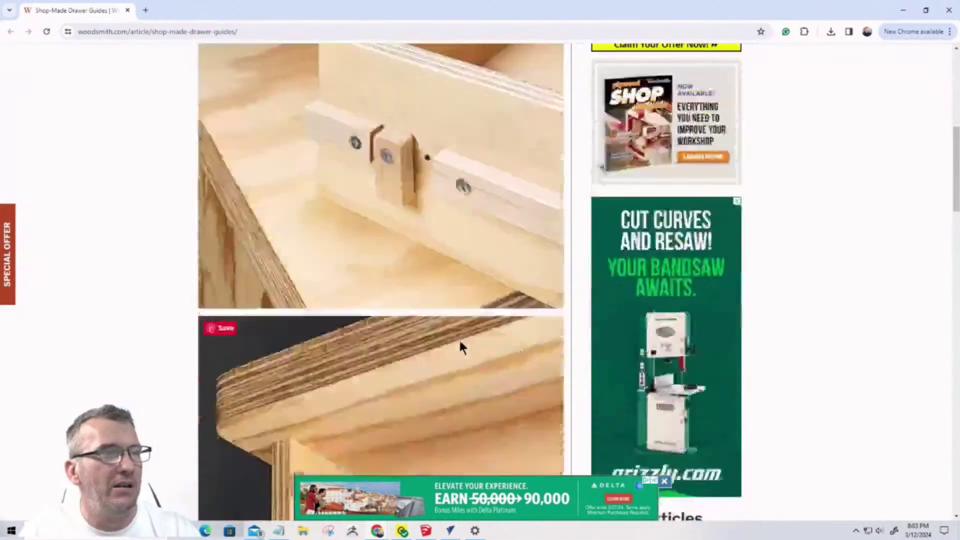
{"action": "scroll", "coordinate": [457, 345], "scroll_direction": "down", "scroll_amount": 1}
{"action": "scroll", "coordinate": [391, 242], "scroll_direction": "down", "scroll_amount": 5}
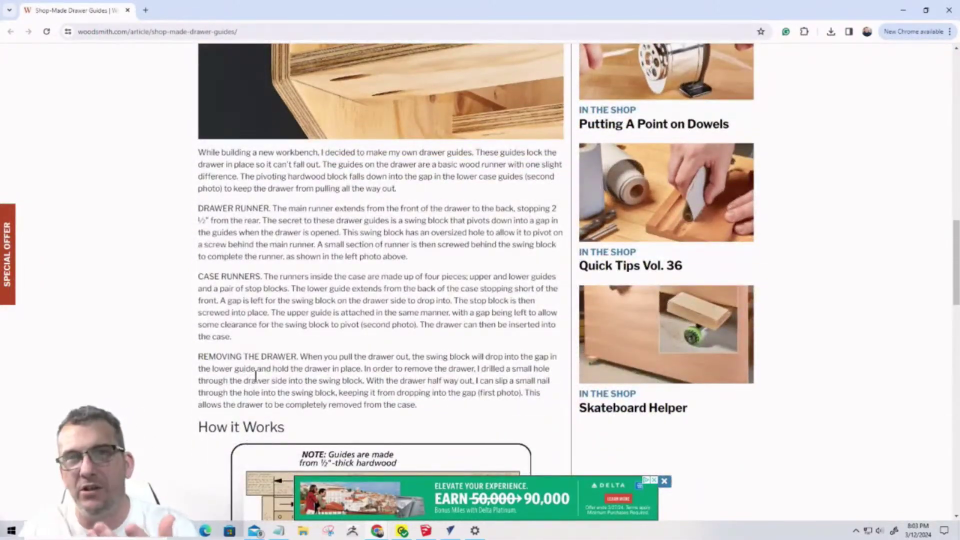
Study the How it Works diagrams of the closed and opened drawer, and return to the photo of the drawer's swing block
{"action": "scroll", "coordinate": [255, 375], "scroll_direction": "down", "scroll_amount": 3}
{"action": "scroll", "coordinate": [310, 363], "scroll_direction": "down", "scroll_amount": 2}
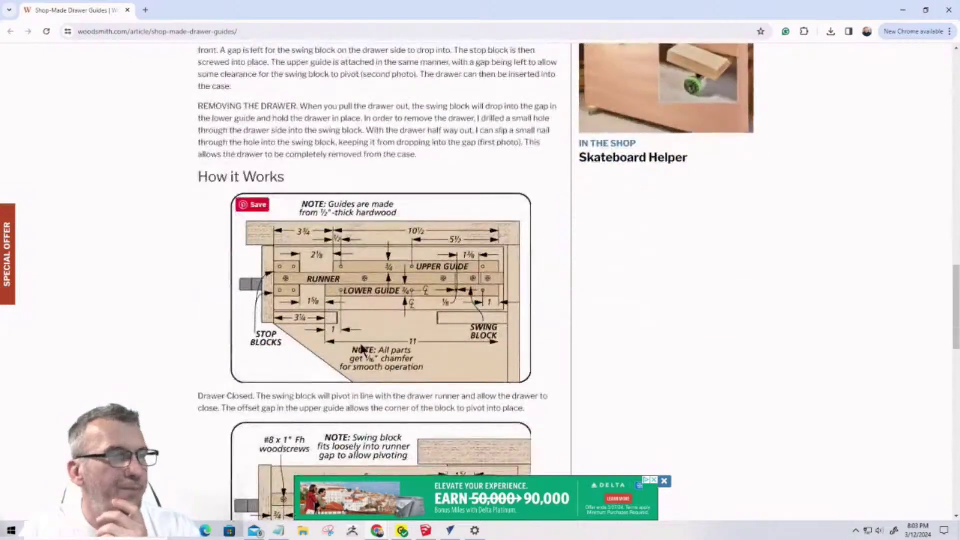
{"action": "scroll", "coordinate": [395, 363], "scroll_direction": "down", "scroll_amount": 3}
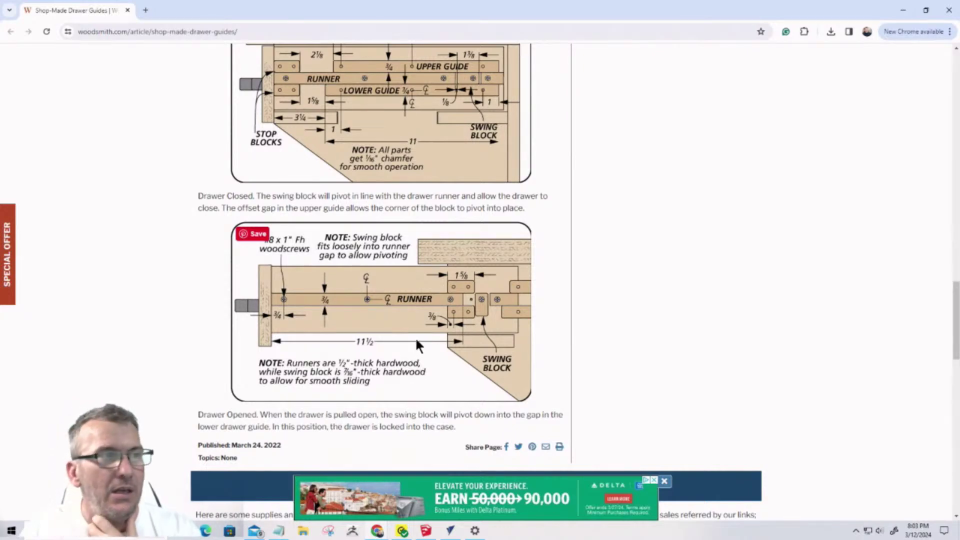
{"action": "scroll", "coordinate": [415, 337], "scroll_direction": "up", "scroll_amount": 4}
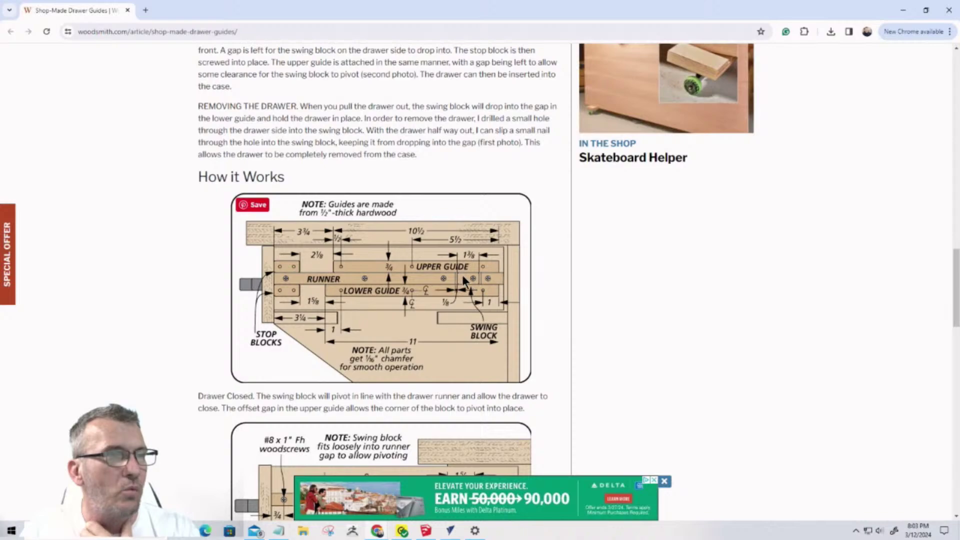
{"action": "scroll", "coordinate": [463, 276], "scroll_direction": "up", "scroll_amount": 10}
{"action": "scroll", "coordinate": [461, 274], "scroll_direction": "up", "scroll_amount": 6}
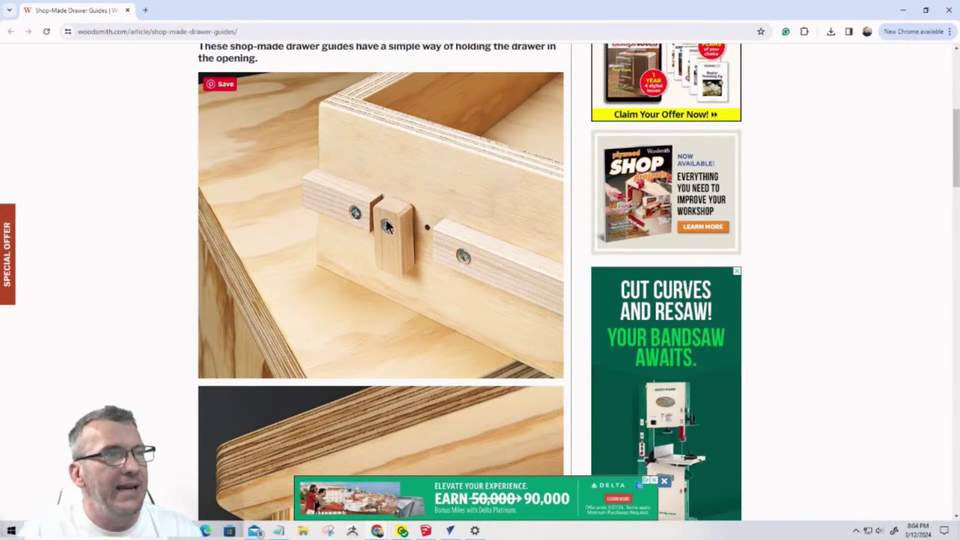
Compare the case runner photo with the Drawer Closed and Drawer Opened diagrams, following how the swing block moves
{"action": "scroll", "coordinate": [385, 195], "scroll_direction": "down", "scroll_amount": 5}
{"action": "scroll", "coordinate": [386, 198], "scroll_direction": "down", "scroll_amount": 1}
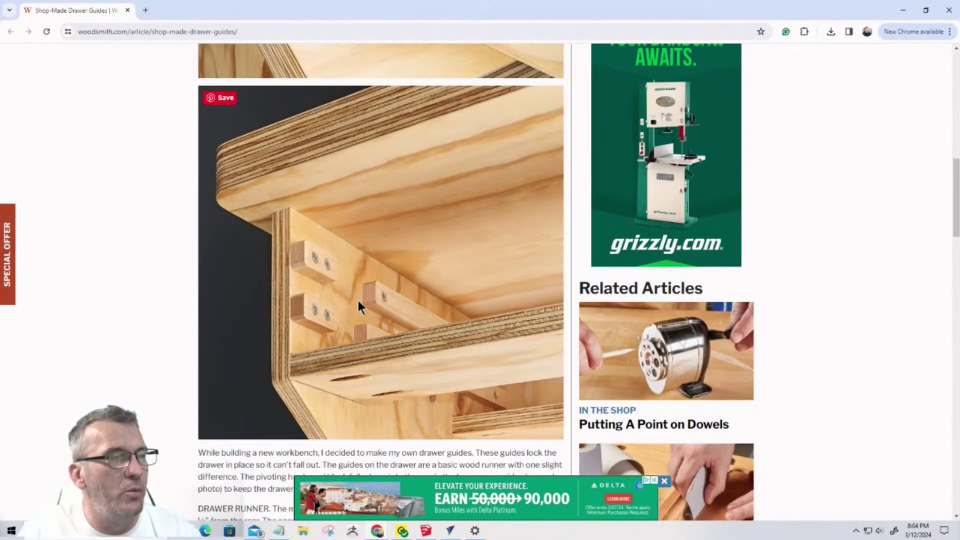
{"action": "scroll", "coordinate": [359, 305], "scroll_direction": "down", "scroll_amount": 9}
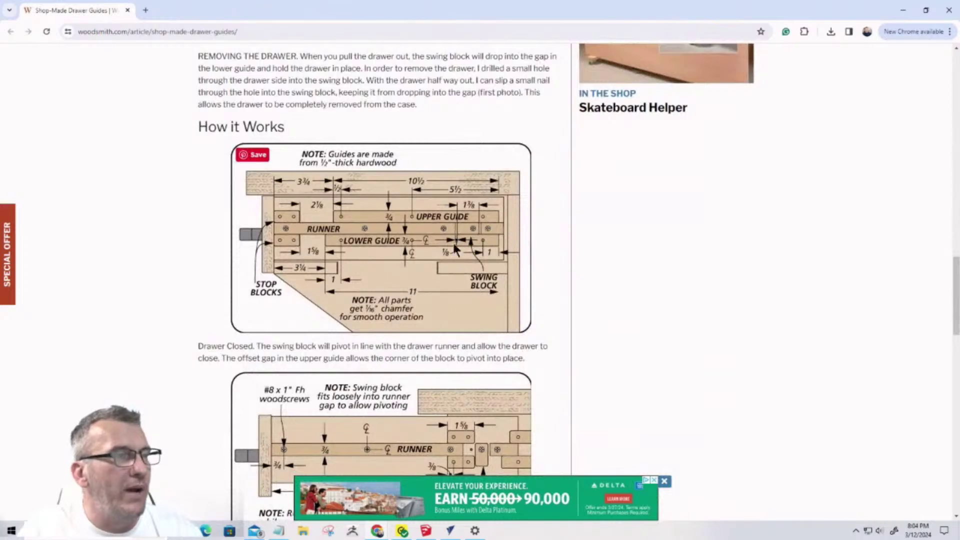
{"action": "scroll", "coordinate": [457, 416], "scroll_direction": "down", "scroll_amount": 4}
{"action": "scroll", "coordinate": [500, 295], "scroll_direction": "up", "scroll_amount": 3}
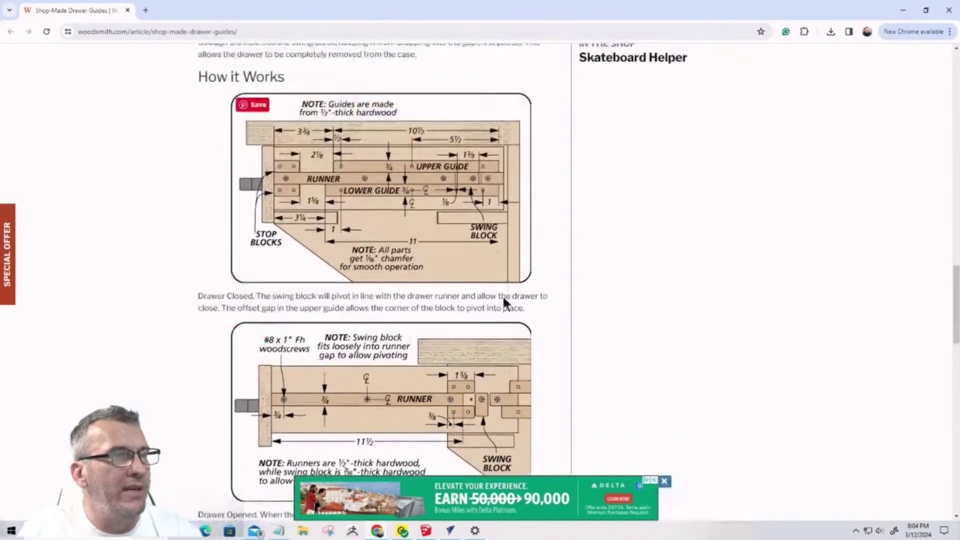
{"action": "scroll", "coordinate": [496, 296], "scroll_direction": "down", "scroll_amount": 3}
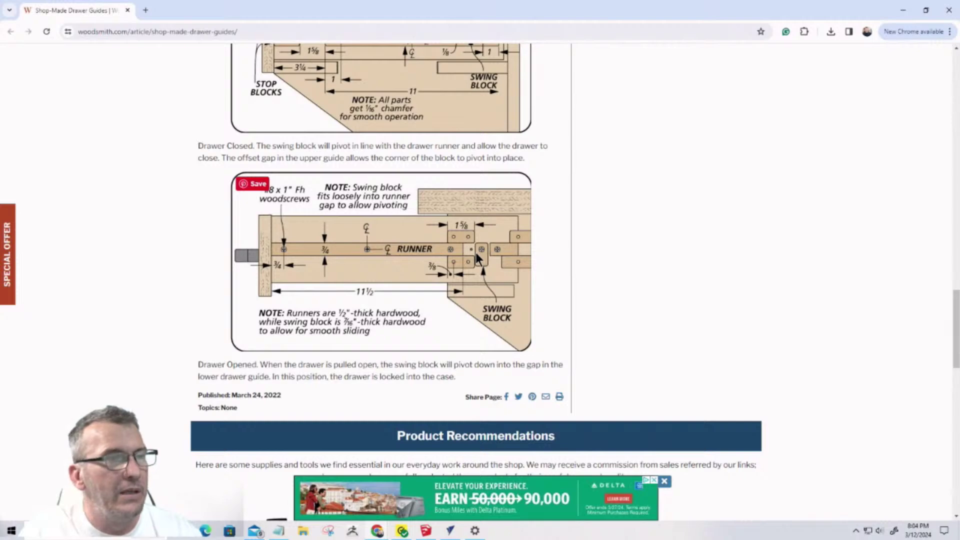
Enlarge the article page beyond 150% zoom and examine the Drawer Opened and Drawer Closed diagrams up close
{"action": "left_click", "coordinate": [949, 32]}
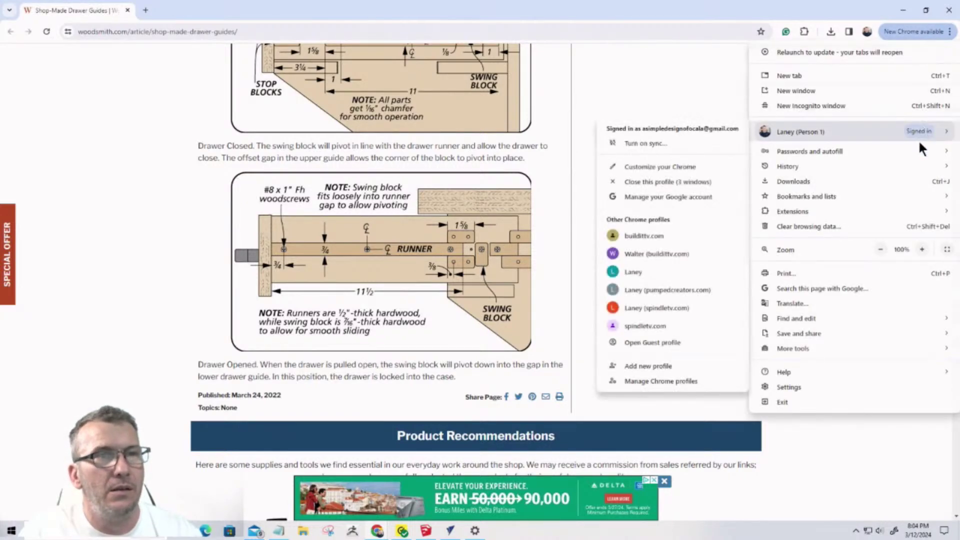
{"action": "left_click", "coordinate": [922, 249]}
{"action": "left_click", "coordinate": [921, 249]}
{"action": "left_click", "coordinate": [921, 249]}
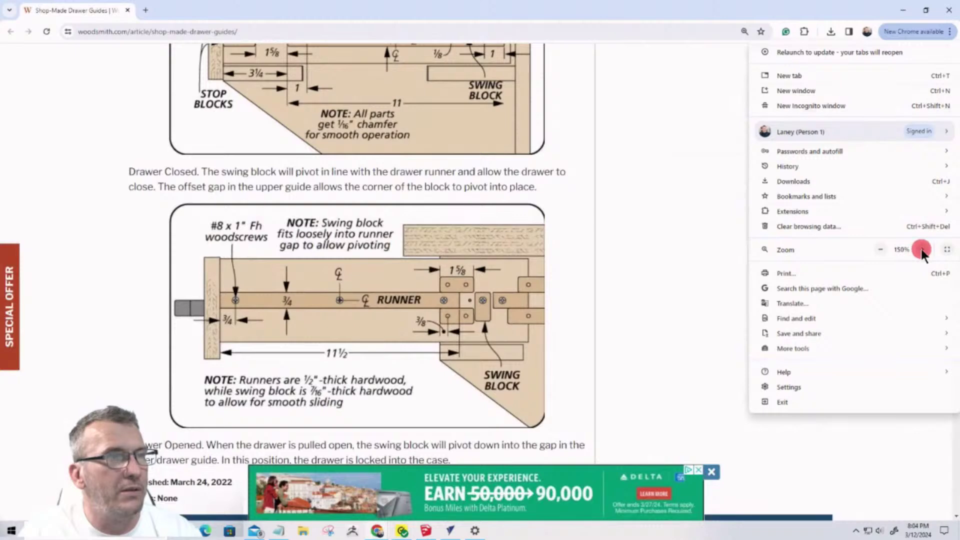
{"action": "left_click", "coordinate": [921, 249]}
{"action": "left_click", "coordinate": [658, 320]}
{"action": "scroll", "coordinate": [646, 321], "scroll_direction": "down", "scroll_amount": 1}
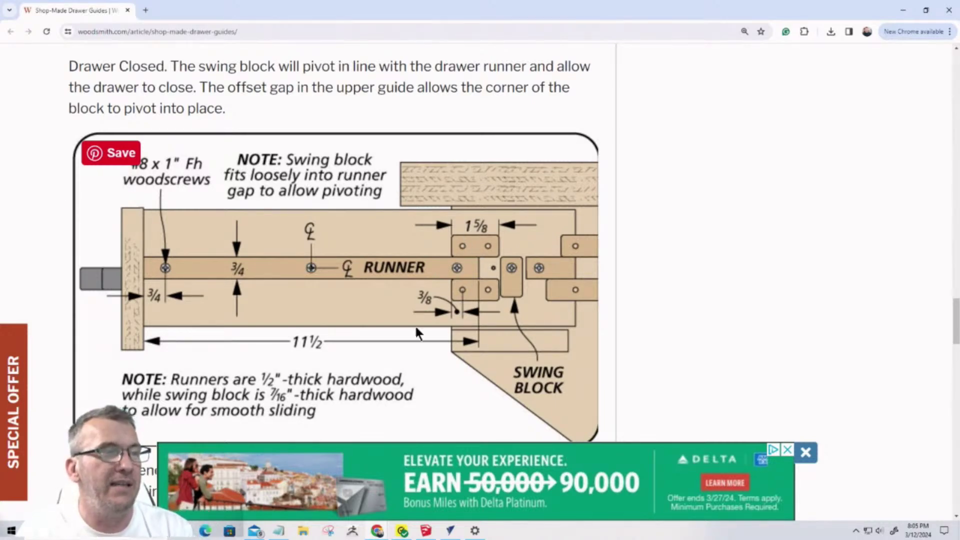
{"action": "scroll", "coordinate": [402, 265], "scroll_direction": "up", "scroll_amount": 6}
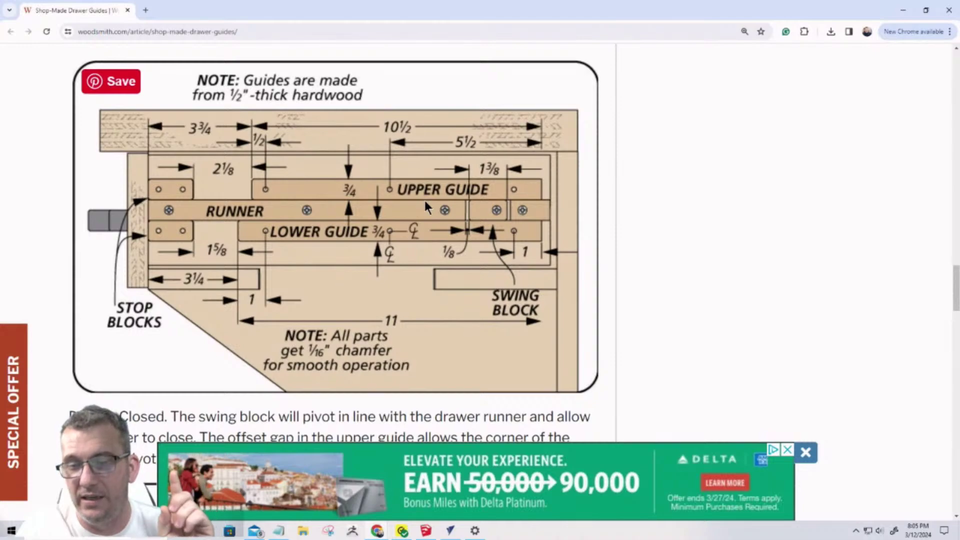
Copy the drawer guides article's web address and move the browser window away to reveal the SketchUp podium model
{"action": "scroll", "coordinate": [424, 200], "scroll_direction": "up", "scroll_amount": 2}
{"action": "scroll", "coordinate": [424, 194], "scroll_direction": "up", "scroll_amount": 17}
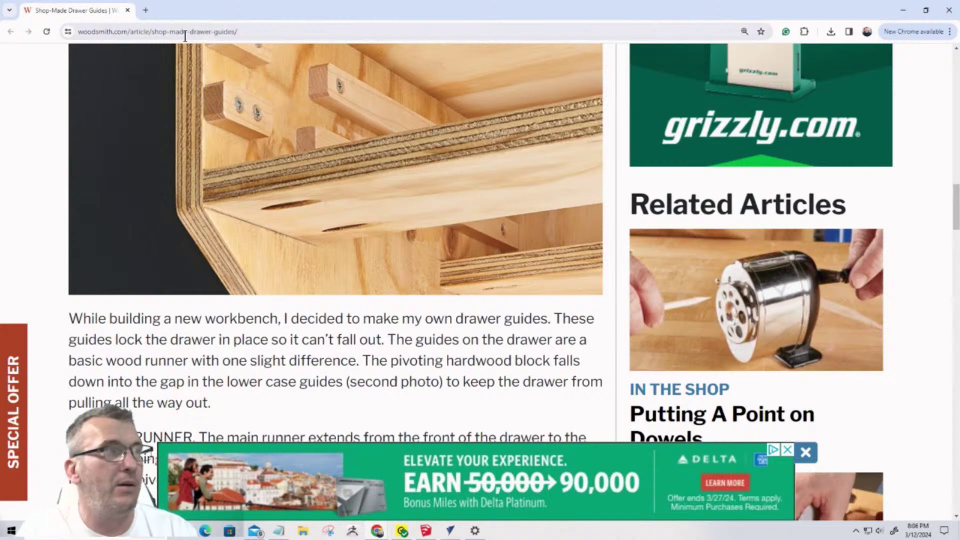
{"action": "left_click", "coordinate": [248, 31]}
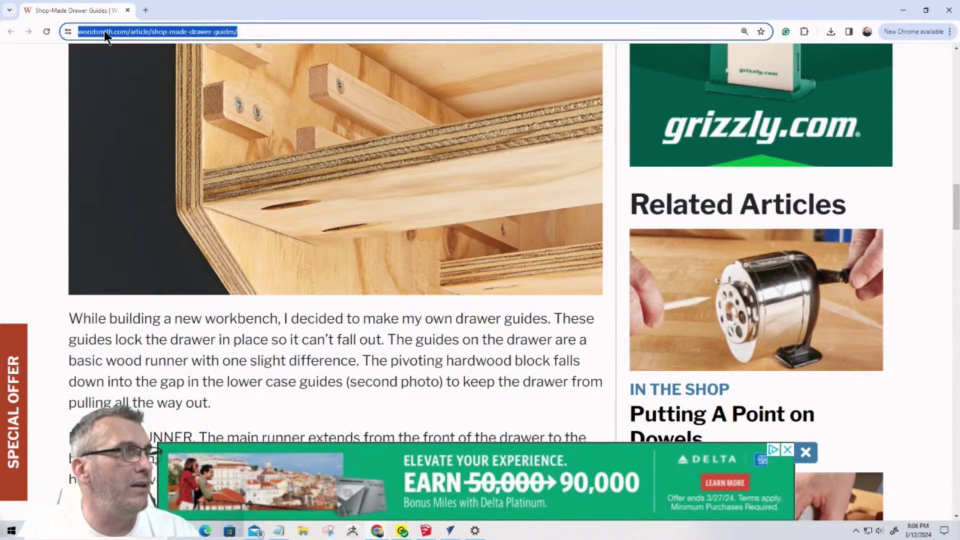
{"action": "right_click", "coordinate": [104, 32]}
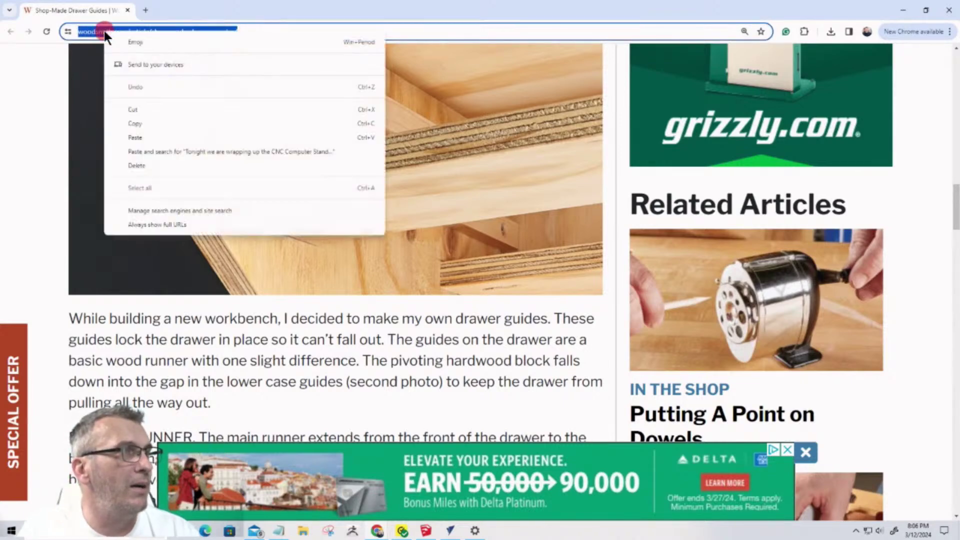
{"action": "left_click", "coordinate": [134, 123]}
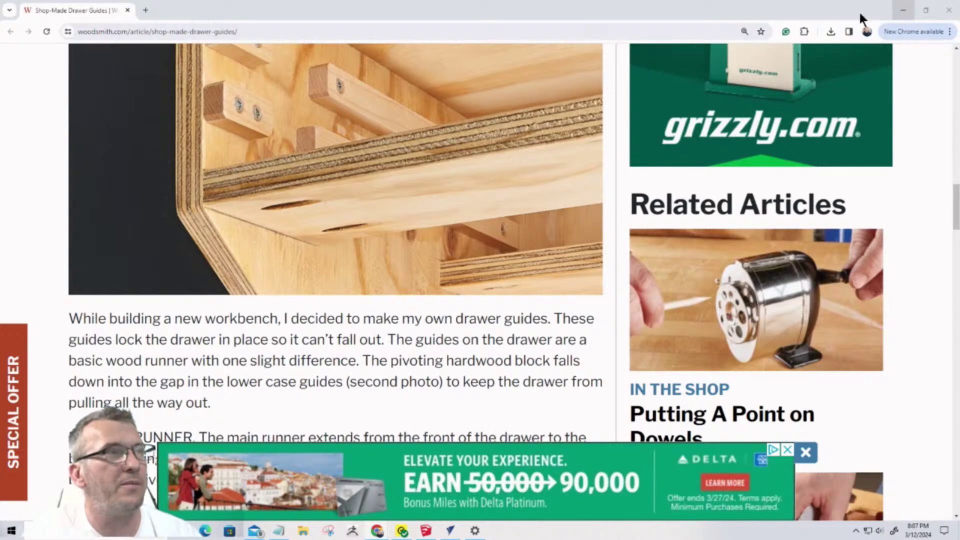
{"action": "left_click_drag", "start_coordinate": [345, 6], "coordinate": [959, 8]}
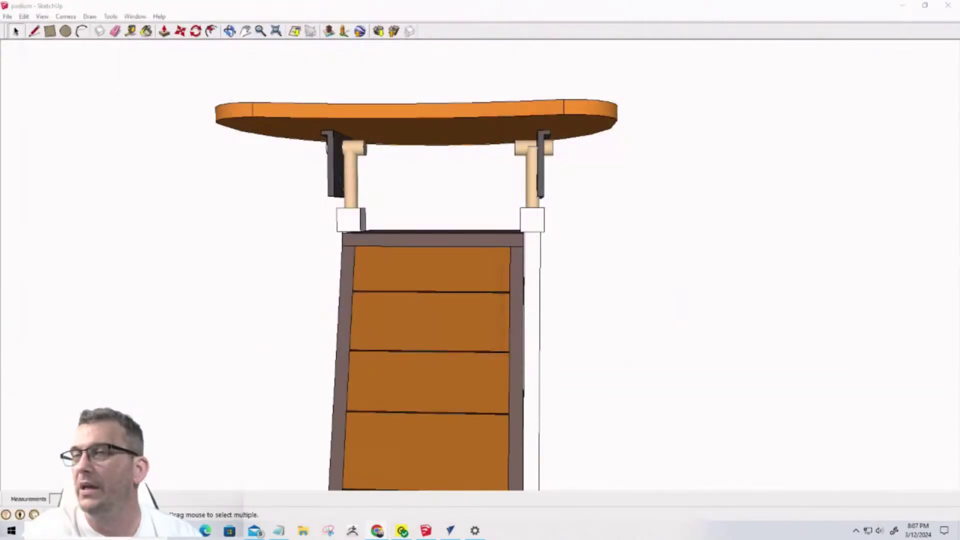
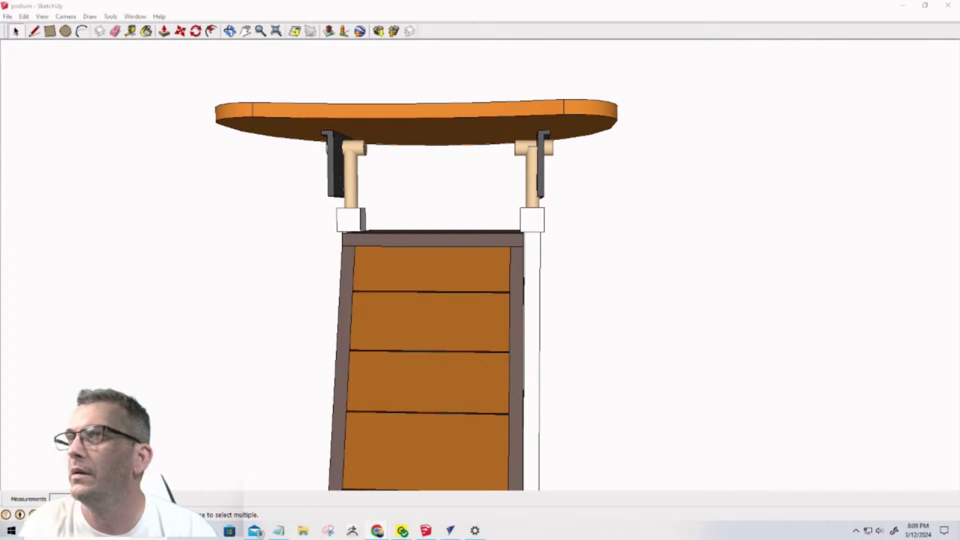
Bring up the Chrome window with the YouTube video on building a desk using dowels for drawer slides and maximize it
{"action": "left_click_drag", "start_coordinate": [959, 47], "coordinate": [124, 53]}
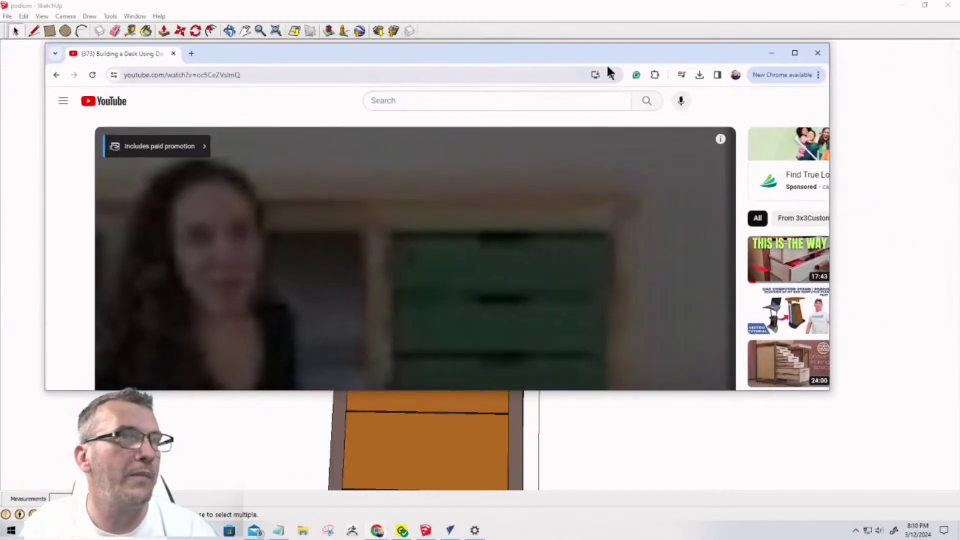
{"action": "left_click", "coordinate": [794, 53]}
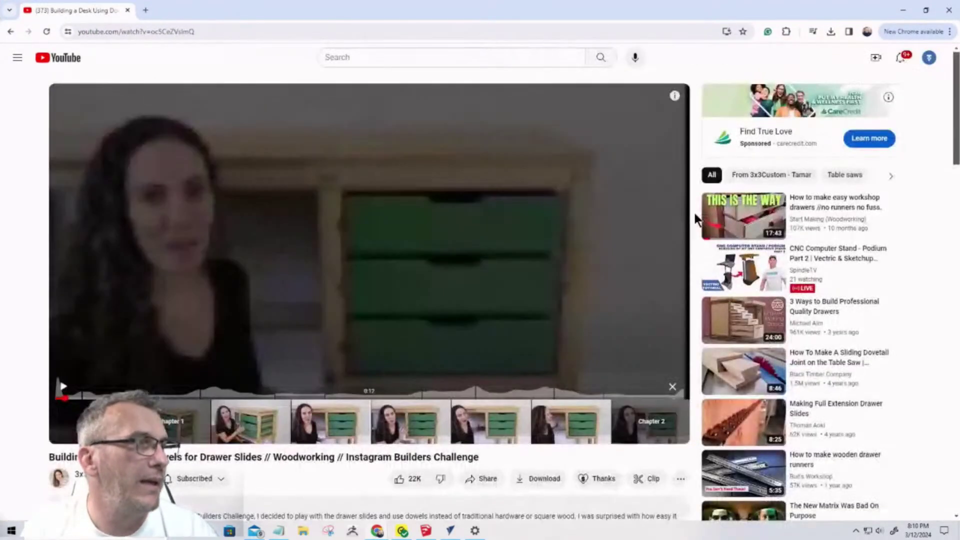
{"action": "scroll", "coordinate": [338, 324], "scroll_direction": "down", "scroll_amount": 2}
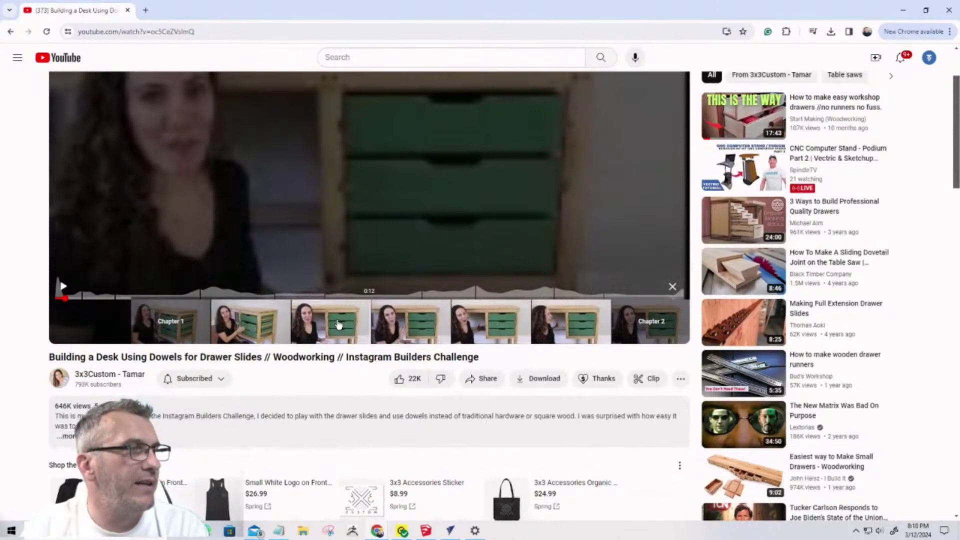
{"action": "scroll", "coordinate": [287, 333], "scroll_direction": "up", "scroll_amount": 2}
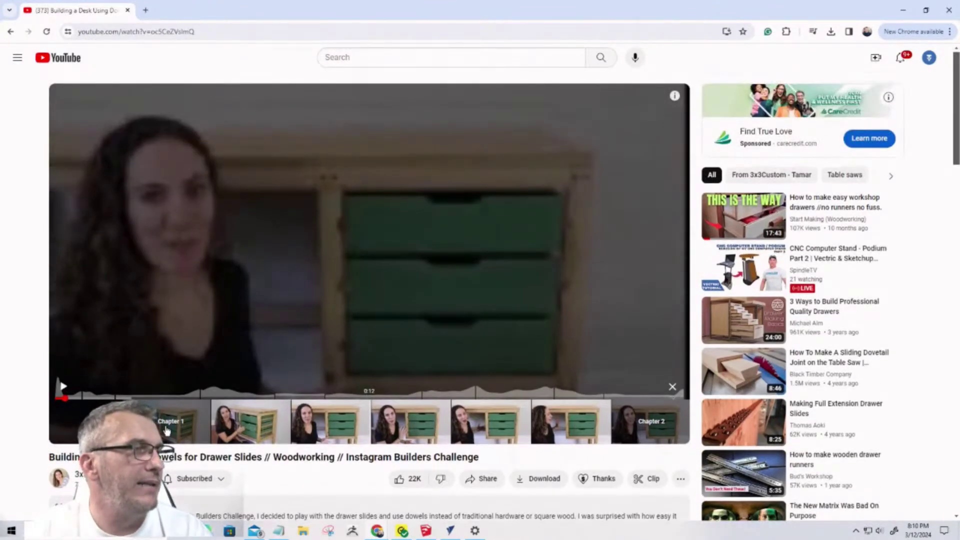
Play part of the desk video, pause it, and show the drawer fronts in Chapter 1 and the dowel slide close-up in Chapter 4
{"action": "left_click_drag", "start_coordinate": [64, 398], "coordinate": [228, 257]}
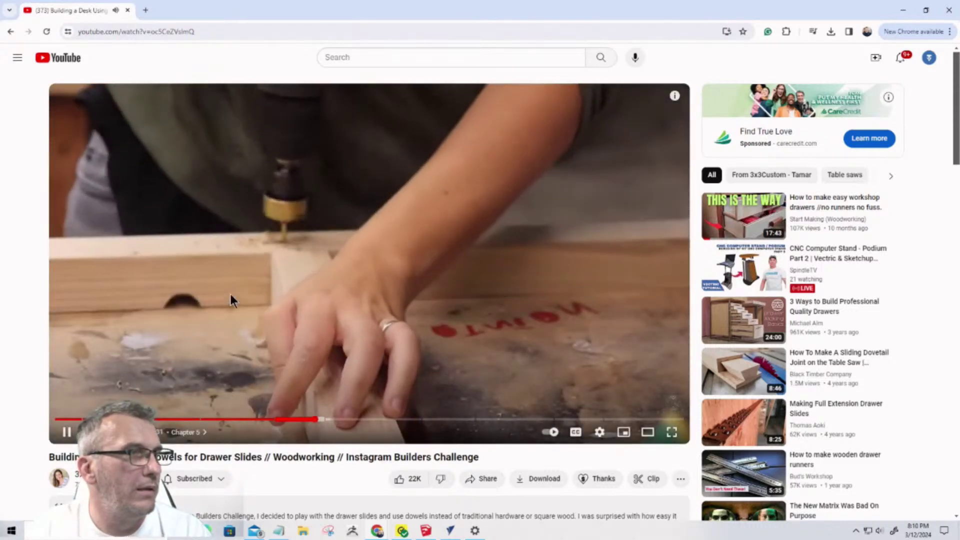
{"action": "left_click", "coordinate": [230, 295]}
{"action": "left_click", "coordinate": [72, 419]}
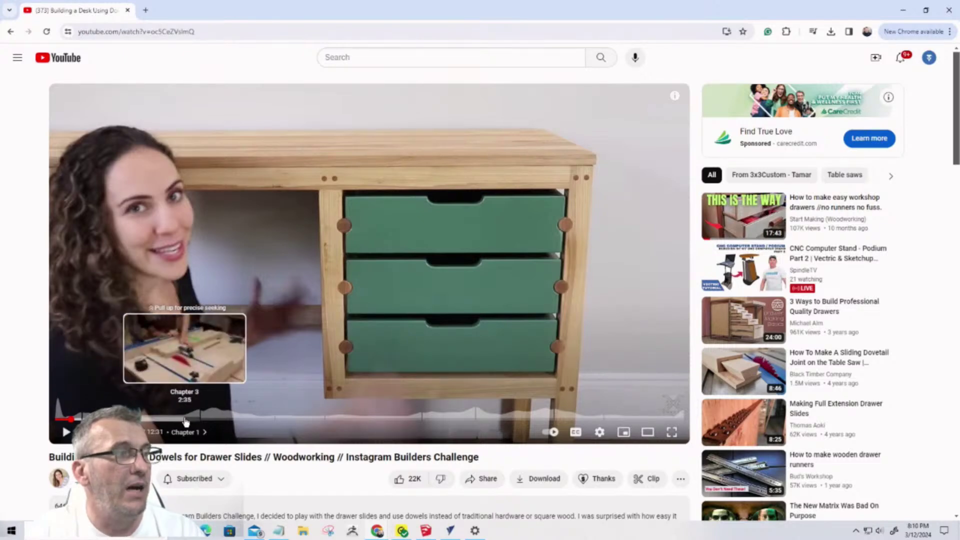
{"action": "left_click", "coordinate": [230, 420]}
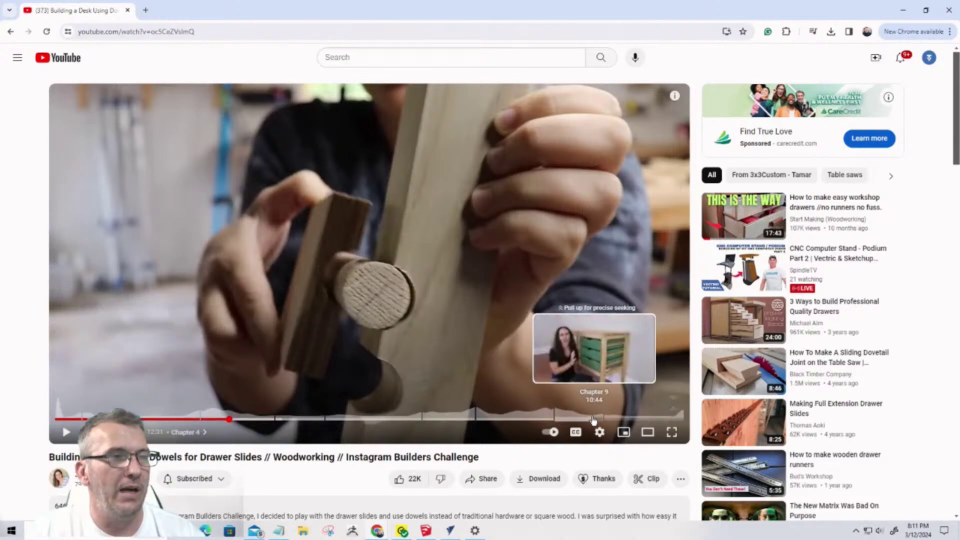
Seek to the view of the finished desk's side in Chapter 9, play it briefly and pause at 10:25
{"action": "left_click", "coordinate": [558, 419]}
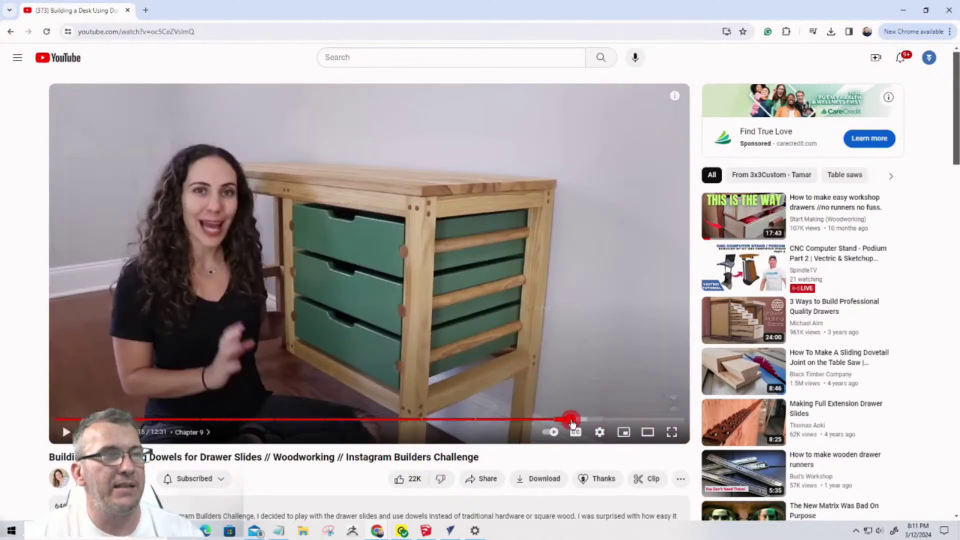
{"action": "left_click", "coordinate": [571, 420]}
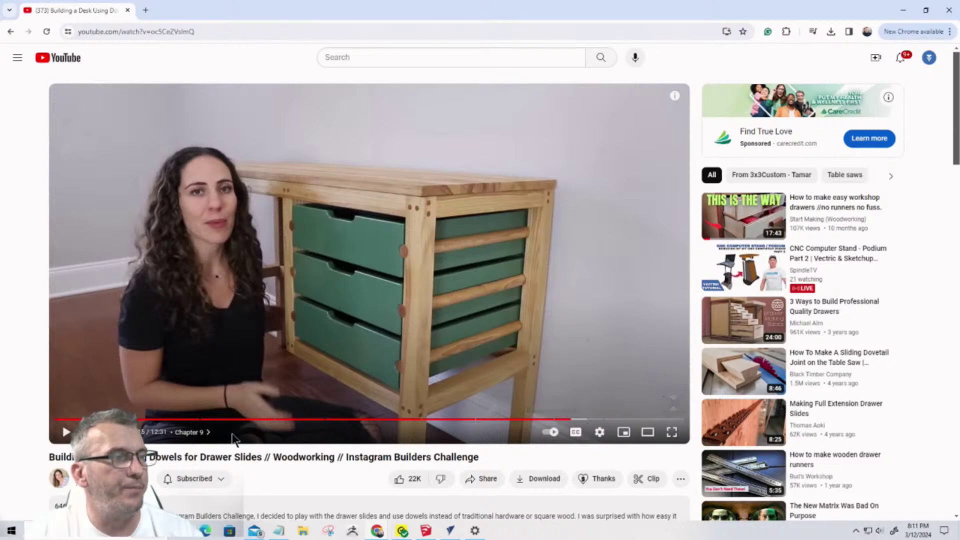
{"action": "left_click", "coordinate": [65, 432]}
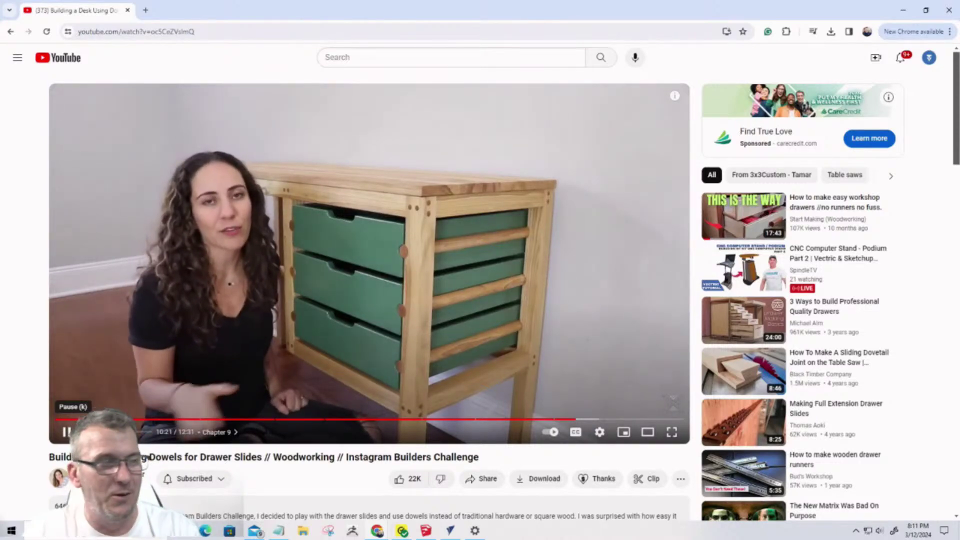
{"action": "left_click", "coordinate": [66, 433]}
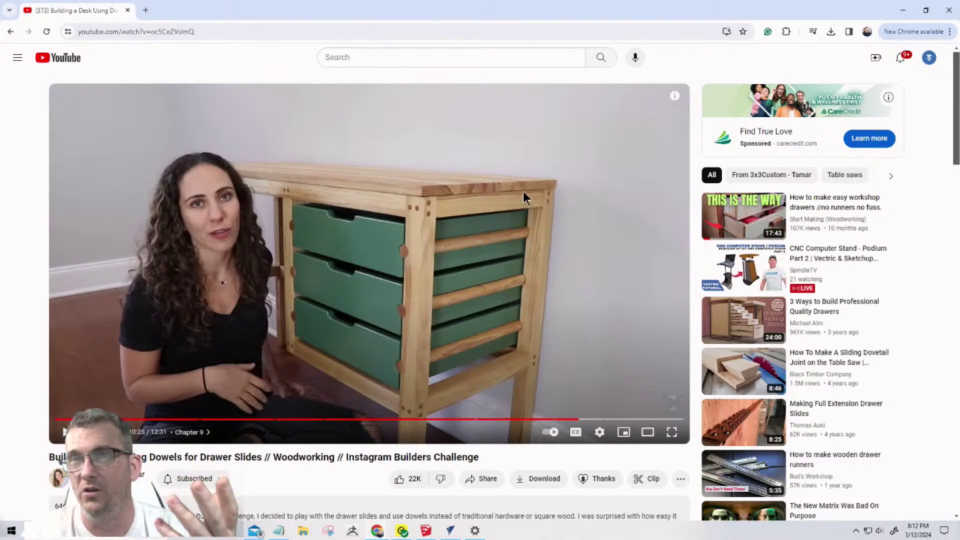
Switch to SketchUp, turn the podium to its back and hide the panel component covering the drawer cabinet
{"action": "left_click", "coordinate": [903, 8]}
{"action": "mouse_move", "coordinate": [669, 313]}
{"action": "middle_mouse_down"}
{"action": "mouse_move", "coordinate": [489, 314]}
{"action": "mouse_move", "coordinate": [512, 325]}
{"action": "mouse_move", "coordinate": [699, 311]}
{"action": "mouse_move", "coordinate": [622, 300]}
{"action": "mouse_move", "coordinate": [556, 334]}
{"action": "mouse_move", "coordinate": [561, 325]}
{"action": "mouse_move", "coordinate": [107, 321]}
{"action": "mouse_move", "coordinate": [594, 390]}
{"action": "mouse_move", "coordinate": [181, 337]}
{"action": "mouse_move", "coordinate": [225, 337]}
{"action": "middle_mouse_up"}
{"action": "scroll", "coordinate": [699, 311], "scroll_direction": "down", "scroll_amount": 6}
{"action": "left_click", "coordinate": [490, 297]}
{"action": "right_click", "coordinate": [491, 297]}
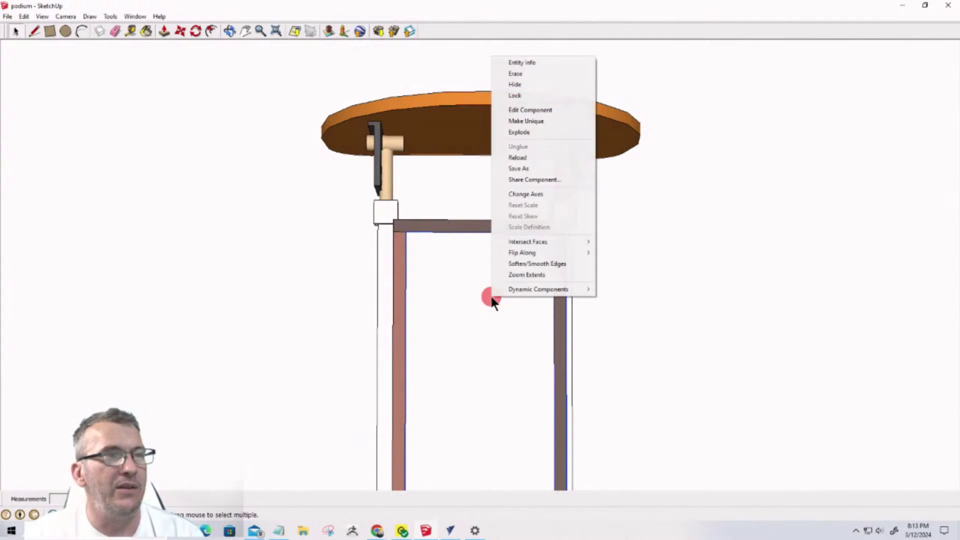
{"action": "left_click", "coordinate": [515, 84]}
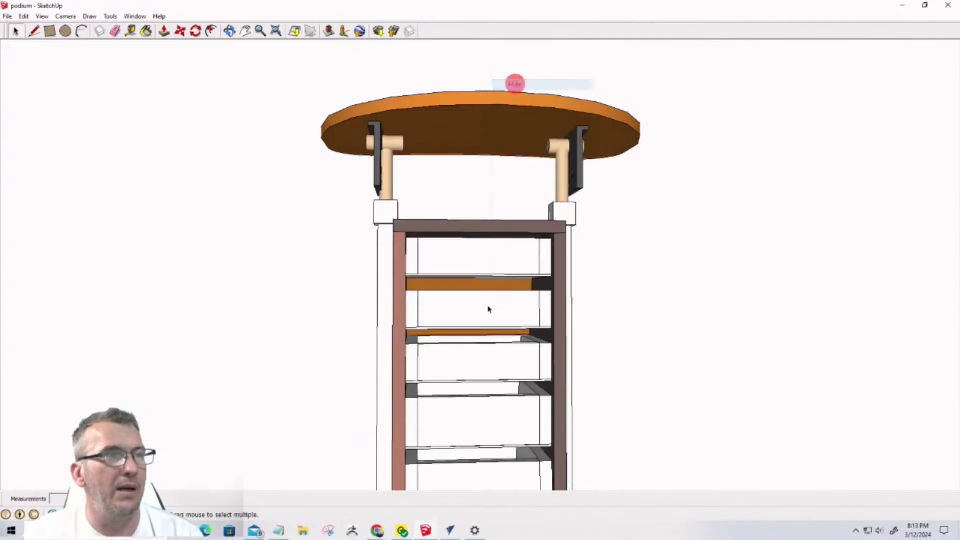
Examine the drawer boxes and the gaps along the cabinet sides through the open back, and view the whole podium
{"action": "middle_click_drag", "start_coordinate": [489, 309], "coordinate": [491, 313]}
{"action": "scroll", "coordinate": [395, 265], "scroll_direction": "up", "scroll_amount": 8}
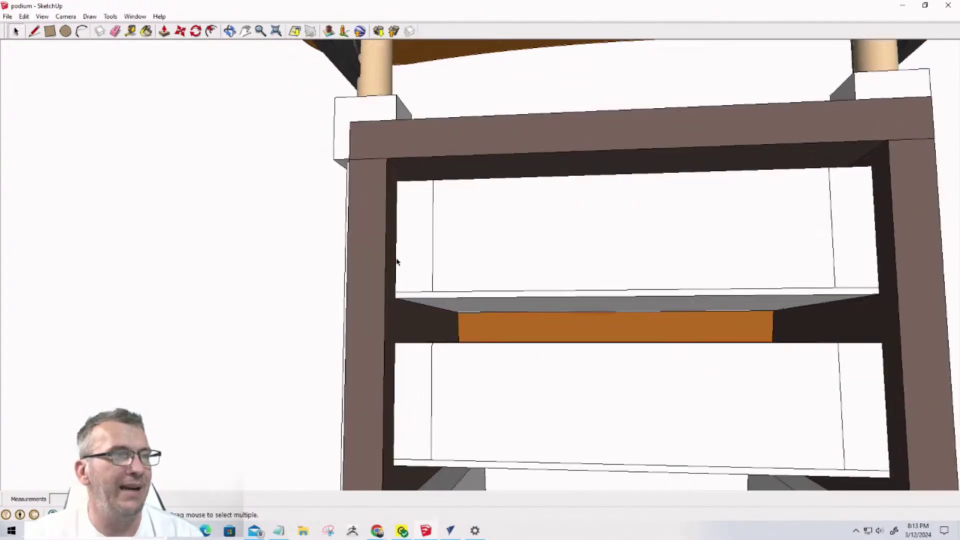
{"action": "scroll", "coordinate": [440, 295], "scroll_direction": "down", "scroll_amount": 4}
{"action": "middle_click_drag", "start_coordinate": [416, 313], "coordinate": [412, 338]}
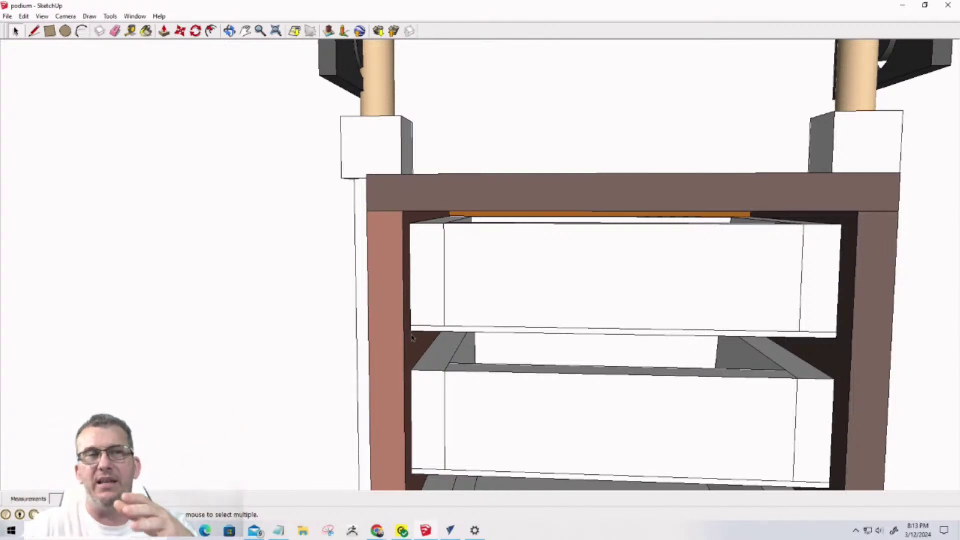
{"action": "scroll", "coordinate": [482, 332], "scroll_direction": "up", "scroll_amount": 1}
{"action": "scroll", "coordinate": [501, 325], "scroll_direction": "down", "scroll_amount": 3}
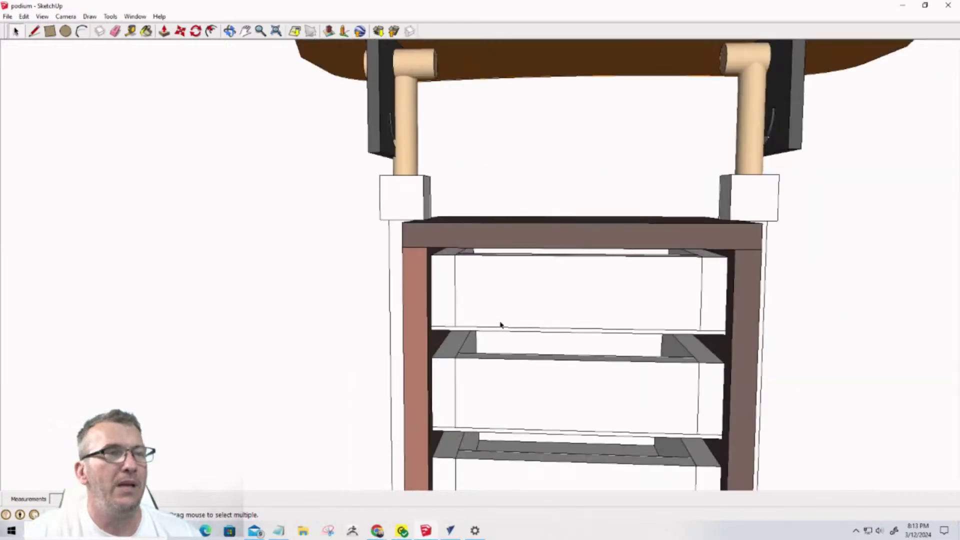
{"action": "scroll", "coordinate": [501, 325], "scroll_direction": "down", "scroll_amount": 5}
{"action": "scroll", "coordinate": [454, 492], "scroll_direction": "down", "scroll_amount": 1}
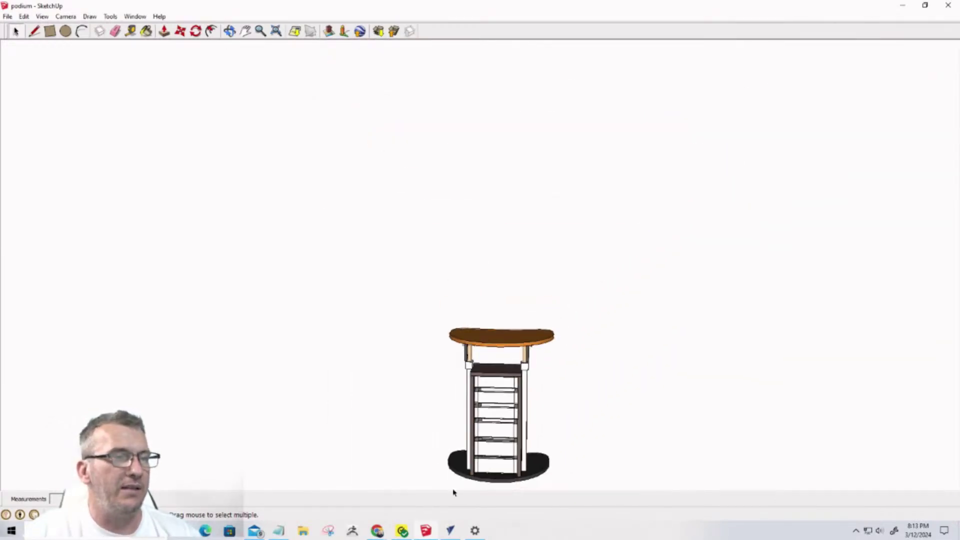
Examine the gaps between the drawer boxes and the cabinet sides through the open back, from the upper drawers to the lower ones
{"action": "scroll", "coordinate": [457, 492], "scroll_direction": "up", "scroll_amount": 4}
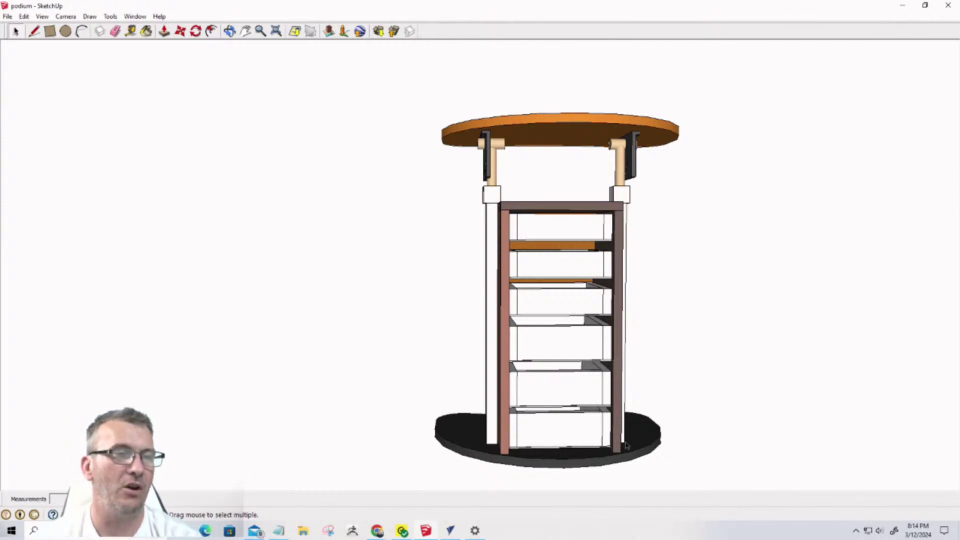
{"action": "scroll", "coordinate": [572, 257], "scroll_direction": "up", "scroll_amount": 5}
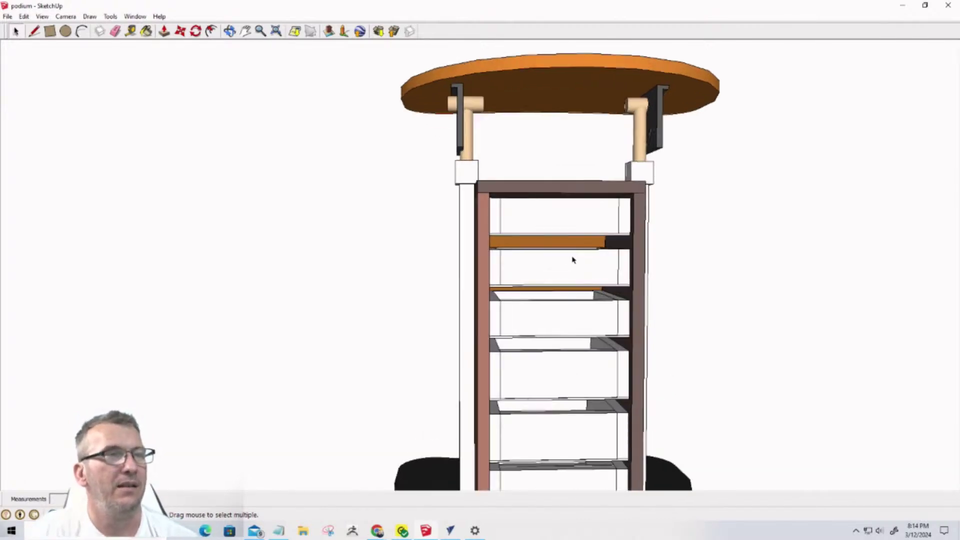
{"action": "scroll", "coordinate": [648, 246], "scroll_direction": "up", "scroll_amount": 3}
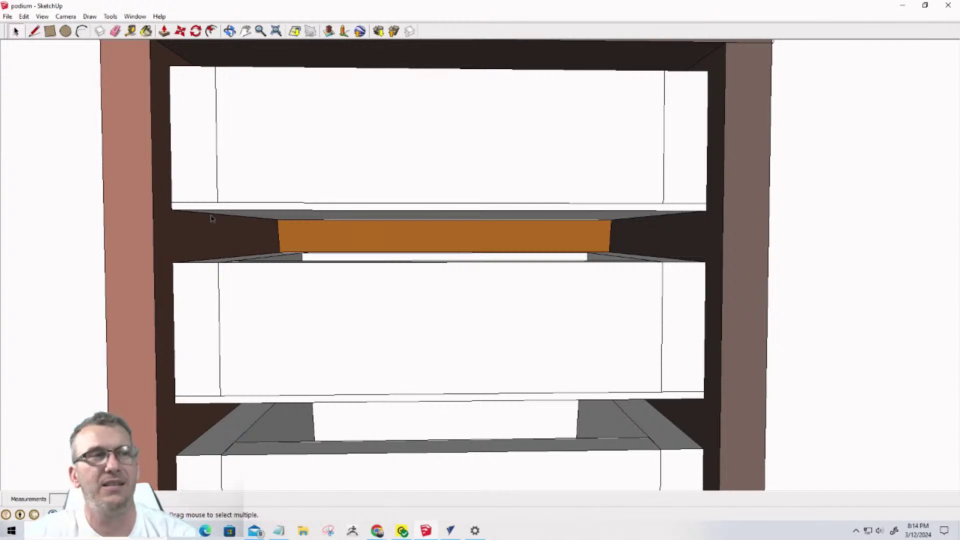
{"action": "scroll", "coordinate": [312, 197], "scroll_direction": "down", "scroll_amount": 3}
{"action": "mouse_move", "coordinate": [313, 197]}
{"action": "middle_mouse_down"}
{"action": "mouse_move", "coordinate": [405, 225]}
{"action": "mouse_move", "coordinate": [788, 231]}
{"action": "mouse_move", "coordinate": [346, 262]}
{"action": "mouse_move", "coordinate": [248, 242]}
{"action": "mouse_move", "coordinate": [265, 208]}
{"action": "mouse_move", "coordinate": [289, 236]}
{"action": "middle_mouse_up"}
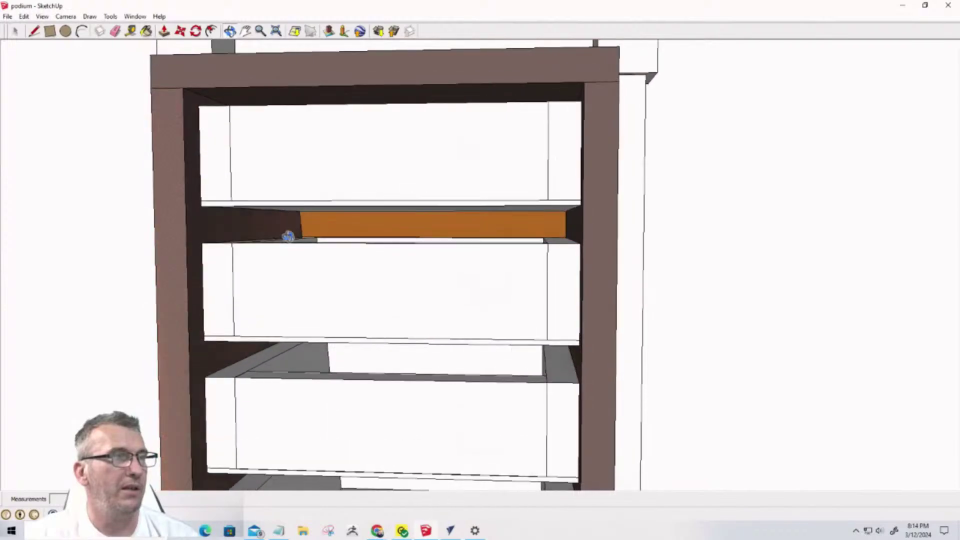
{"action": "scroll", "coordinate": [288, 236], "scroll_direction": "down", "scroll_amount": 2}
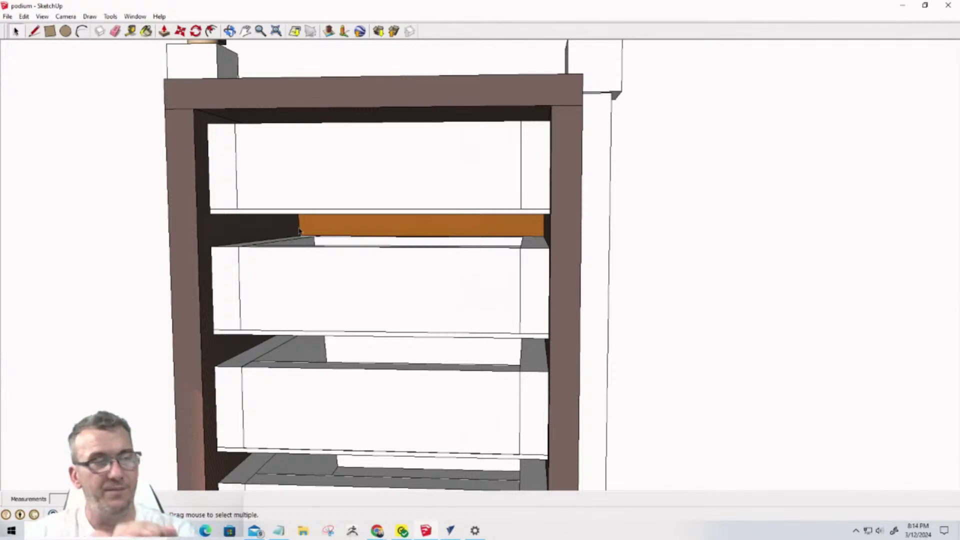
{"action": "scroll", "coordinate": [280, 249], "scroll_direction": "down", "scroll_amount": 5}
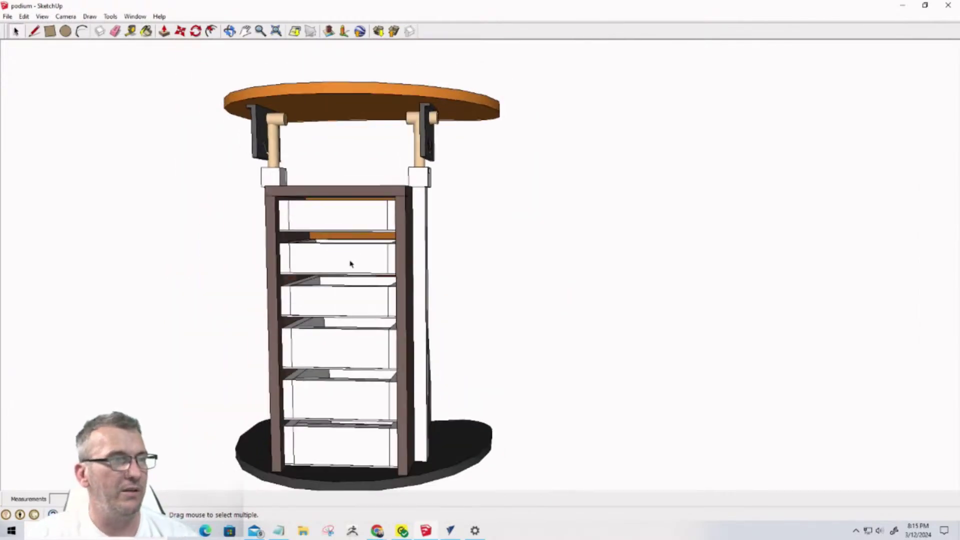
{"action": "scroll", "coordinate": [321, 403], "scroll_direction": "up", "scroll_amount": 6}
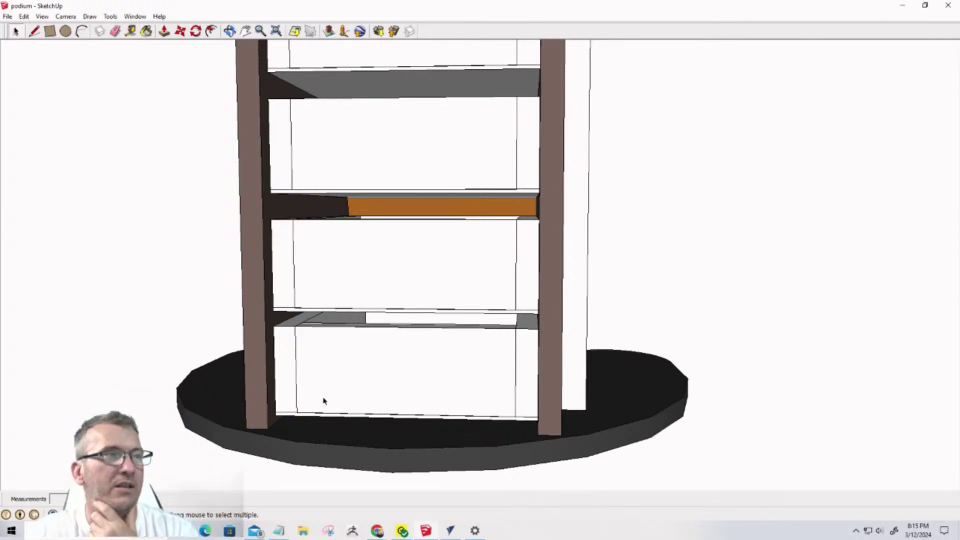
{"action": "scroll", "coordinate": [324, 400], "scroll_direction": "down", "scroll_amount": 2}
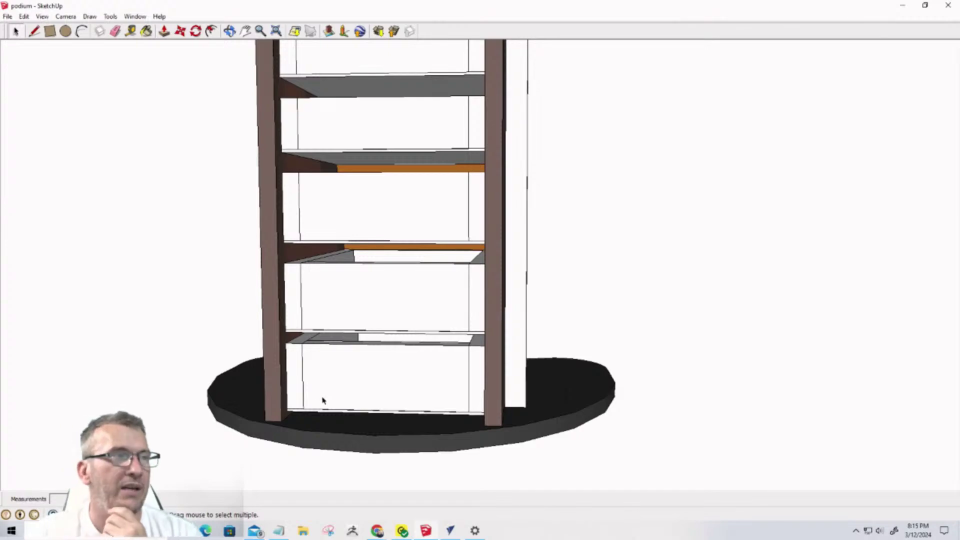
{"action": "mouse_move", "coordinate": [323, 401]}
{"action": "middle_mouse_down"}
{"action": "mouse_move", "coordinate": [435, 390]}
{"action": "mouse_move", "coordinate": [459, 407]}
{"action": "mouse_move", "coordinate": [261, 421]}
{"action": "mouse_move", "coordinate": [234, 358]}
{"action": "mouse_move", "coordinate": [219, 375]}
{"action": "mouse_move", "coordinate": [447, 432]}
{"action": "mouse_move", "coordinate": [544, 413]}
{"action": "middle_mouse_up"}
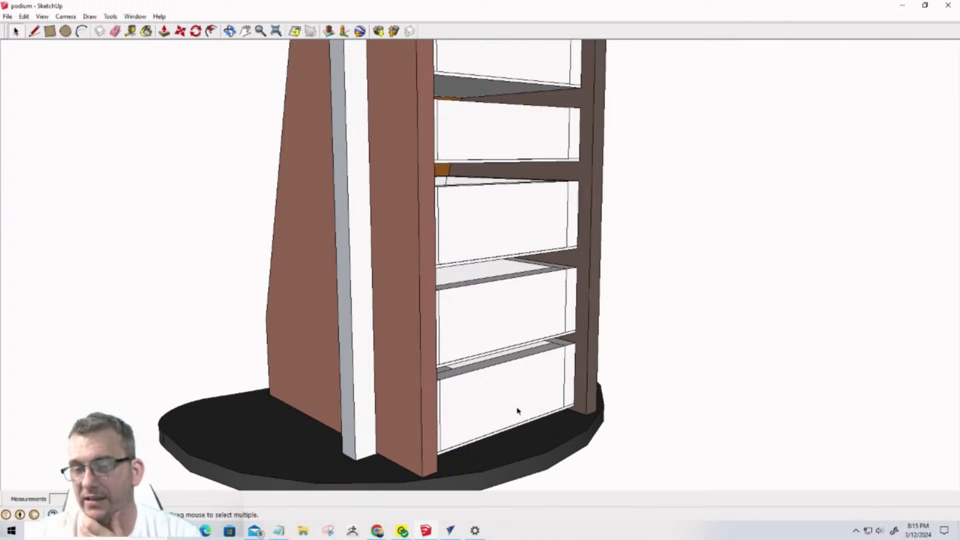
{"action": "middle_click_drag", "start_coordinate": [562, 317], "coordinate": [458, 316]}
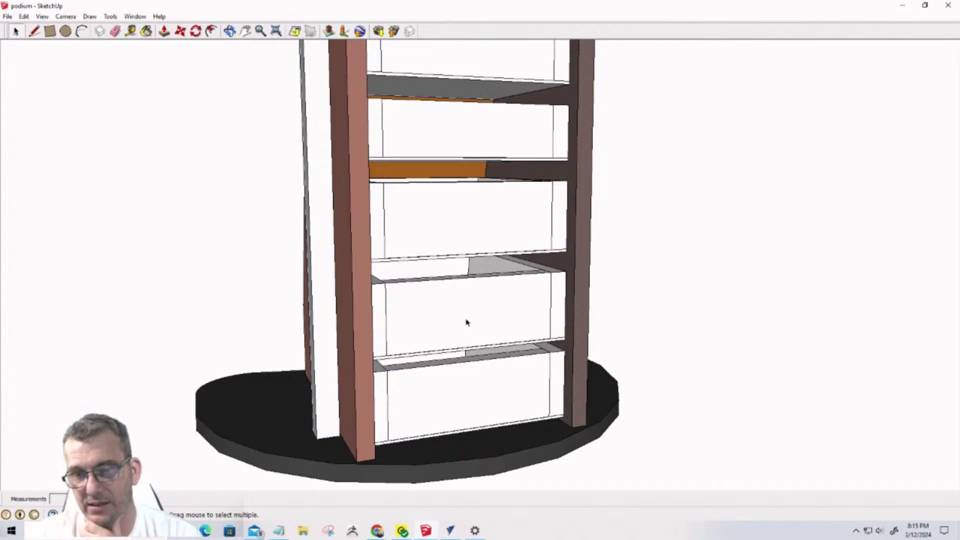
{"action": "scroll", "coordinate": [466, 323], "scroll_direction": "up", "scroll_amount": 5}
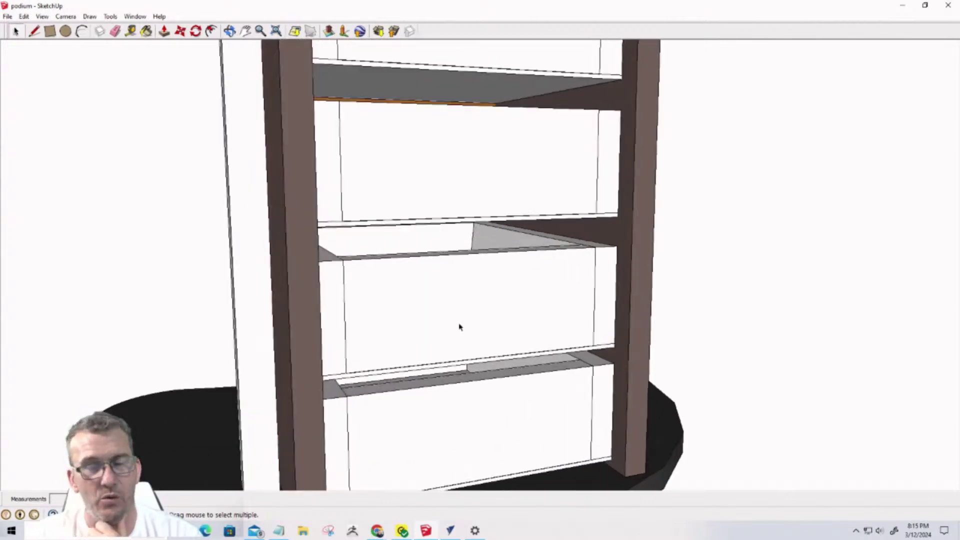
{"action": "middle_click_drag", "start_coordinate": [379, 294], "coordinate": [249, 315]}
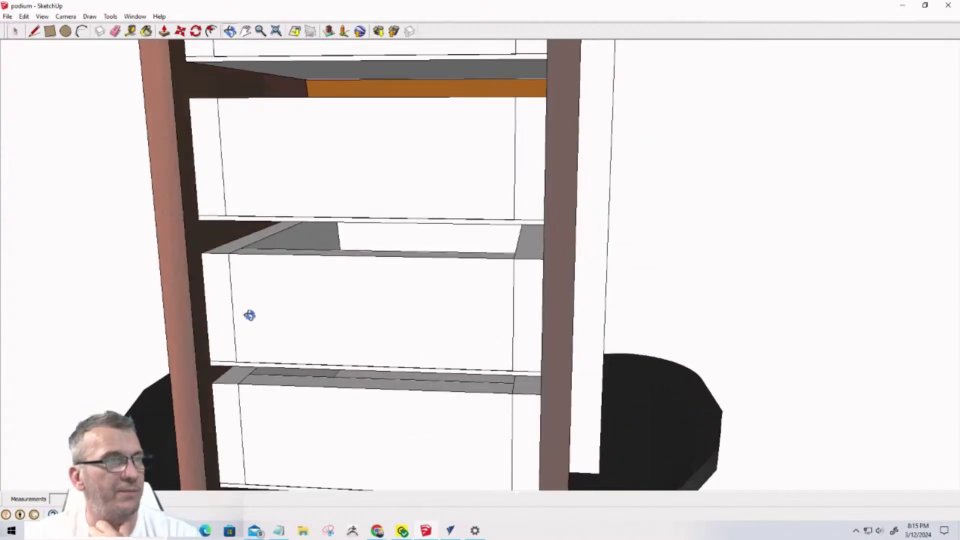
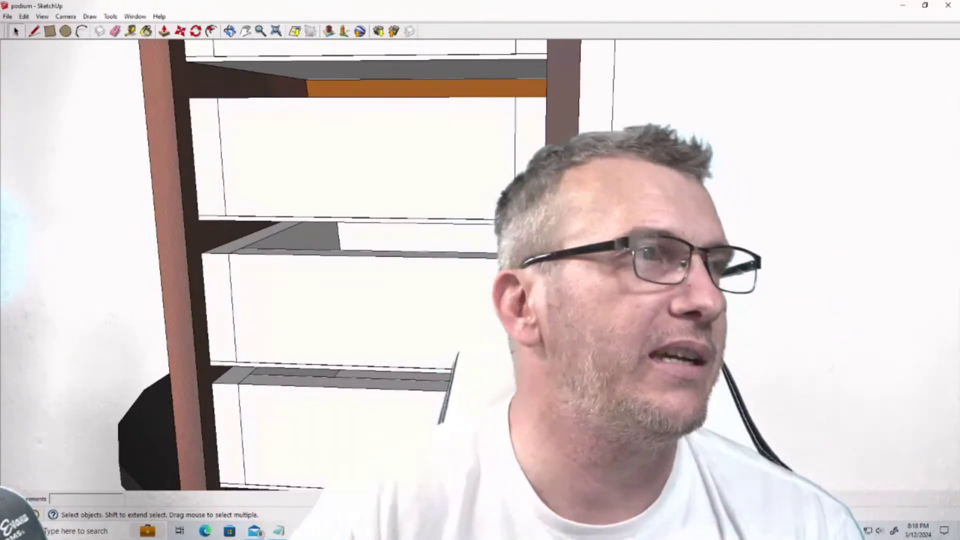
Inspect the cabinet's inner side faces and the clearance around the drawer boxes from several angles at the back
{"action": "scroll", "coordinate": [449, 239], "scroll_direction": "down", "scroll_amount": 5}
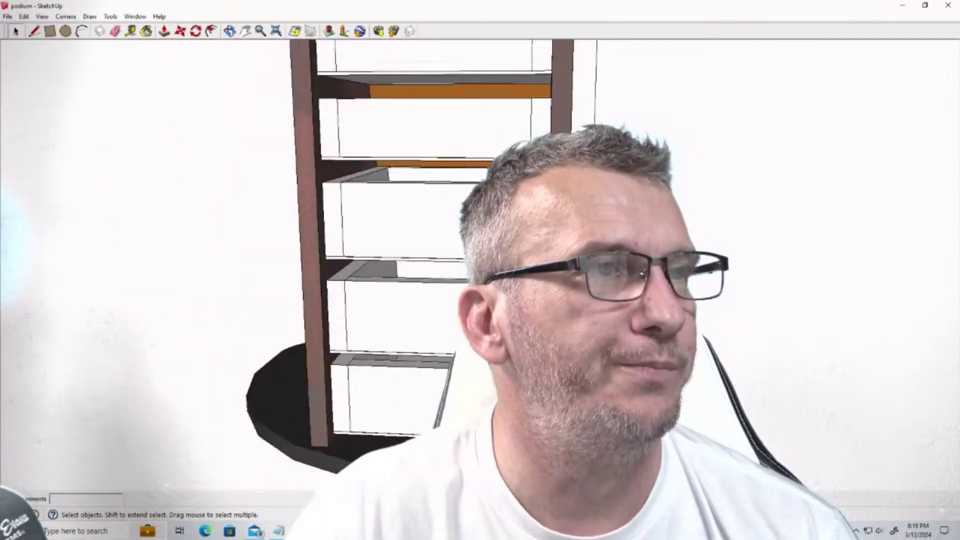
{"action": "mouse_move", "coordinate": [430, 235]}
{"action": "middle_mouse_down"}
{"action": "mouse_move", "coordinate": [530, 243]}
{"action": "mouse_move", "coordinate": [452, 184]}
{"action": "mouse_move", "coordinate": [363, 199]}
{"action": "middle_mouse_up"}
{"action": "scroll", "coordinate": [438, 231], "scroll_direction": "down", "scroll_amount": 3}
{"action": "middle_click_drag", "start_coordinate": [438, 231], "coordinate": [483, 150]}
{"action": "scroll", "coordinate": [447, 314], "scroll_direction": "up", "scroll_amount": 5}
{"action": "middle_click_drag", "start_coordinate": [446, 314], "coordinate": [420, 282]}
{"action": "scroll", "coordinate": [637, 222], "scroll_direction": "up", "scroll_amount": 3}
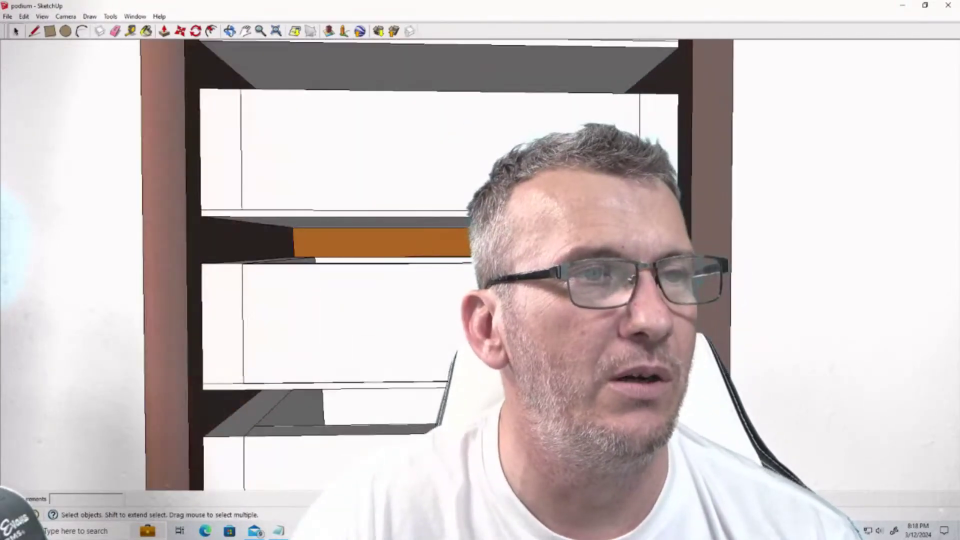
{"action": "middle_click_drag", "start_coordinate": [637, 222], "coordinate": [440, 273]}
{"action": "scroll", "coordinate": [439, 270], "scroll_direction": "down", "scroll_amount": 6}
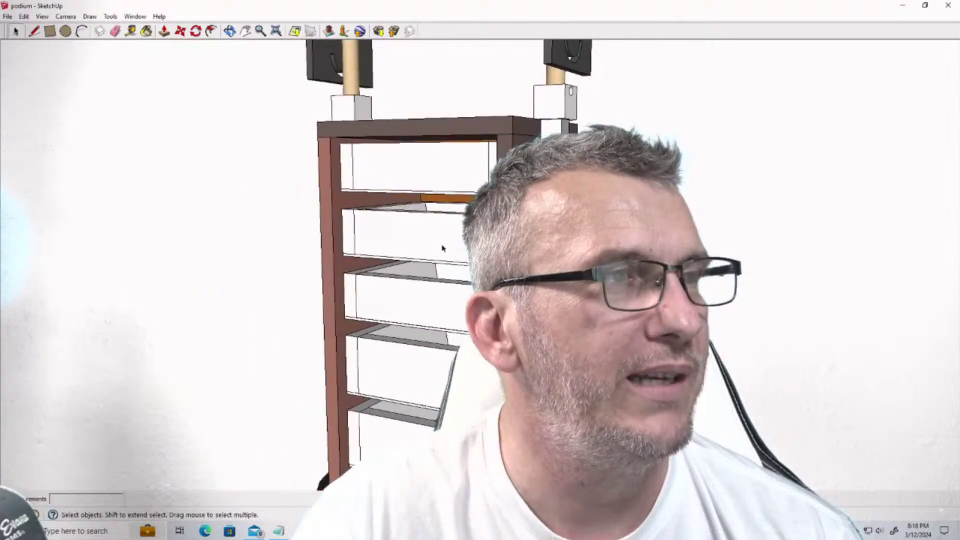
{"action": "scroll", "coordinate": [407, 399], "scroll_direction": "up", "scroll_amount": 4}
{"action": "scroll", "coordinate": [408, 399], "scroll_direction": "up", "scroll_amount": 1}
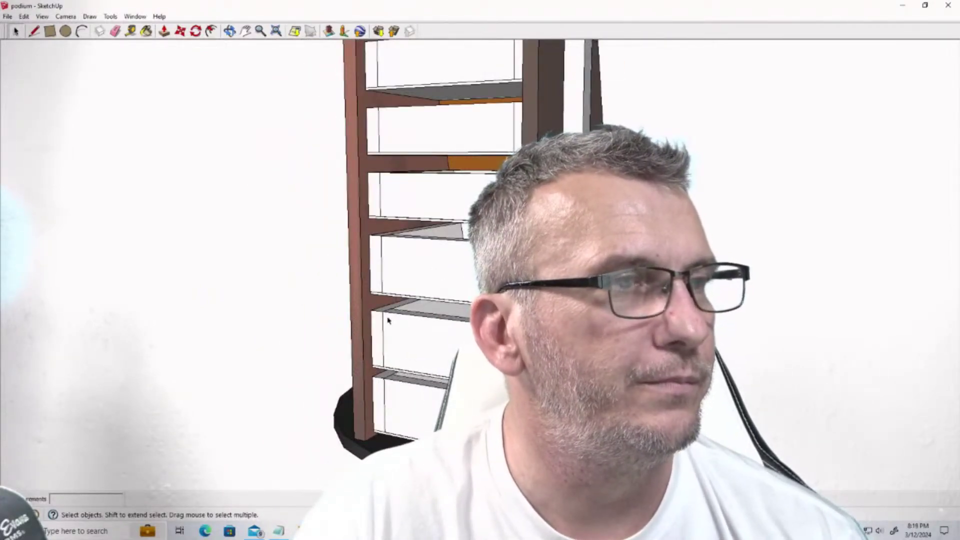
{"action": "middle_click_drag", "start_coordinate": [361, 303], "coordinate": [434, 310]}
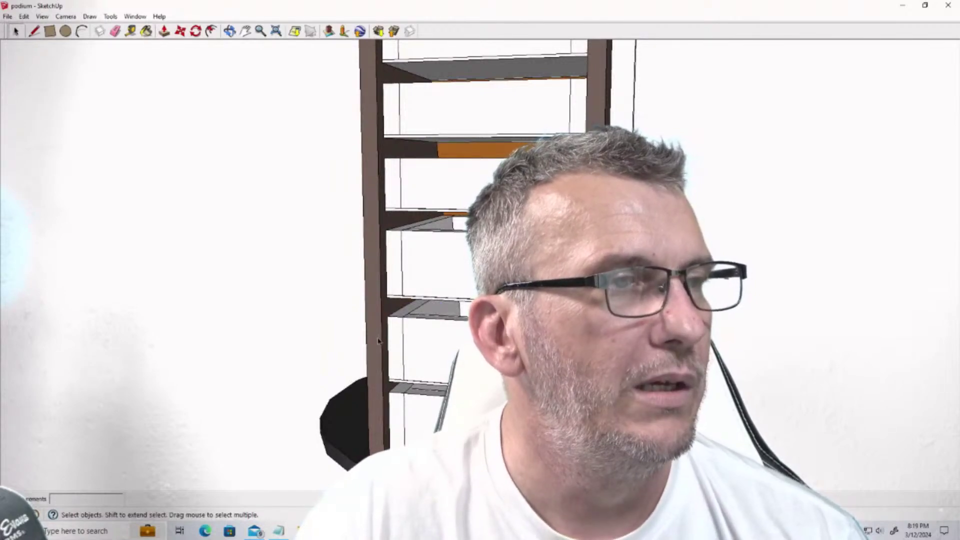
{"action": "scroll", "coordinate": [382, 332], "scroll_direction": "up", "scroll_amount": 3}
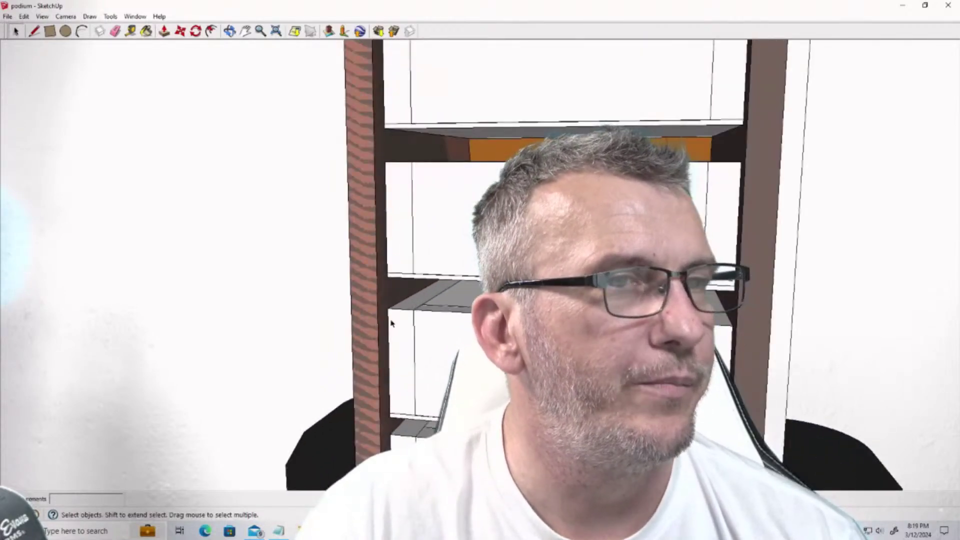
Hide the podium's tabletop together with its tilt brackets and the horizontal dowel pieces under it
{"action": "scroll", "coordinate": [757, 335], "scroll_direction": "down", "scroll_amount": 8}
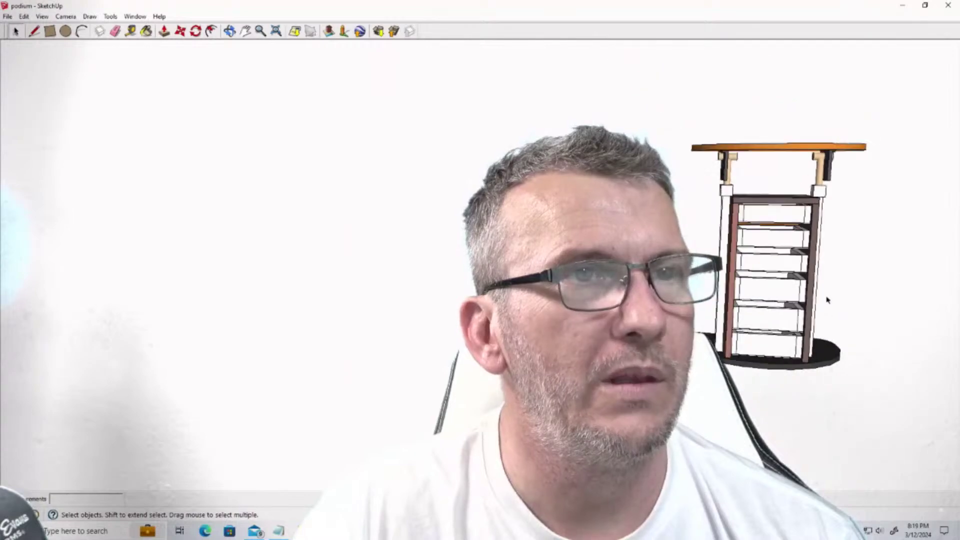
{"action": "middle_click_drag", "start_coordinate": [825, 299], "coordinate": [749, 280]}
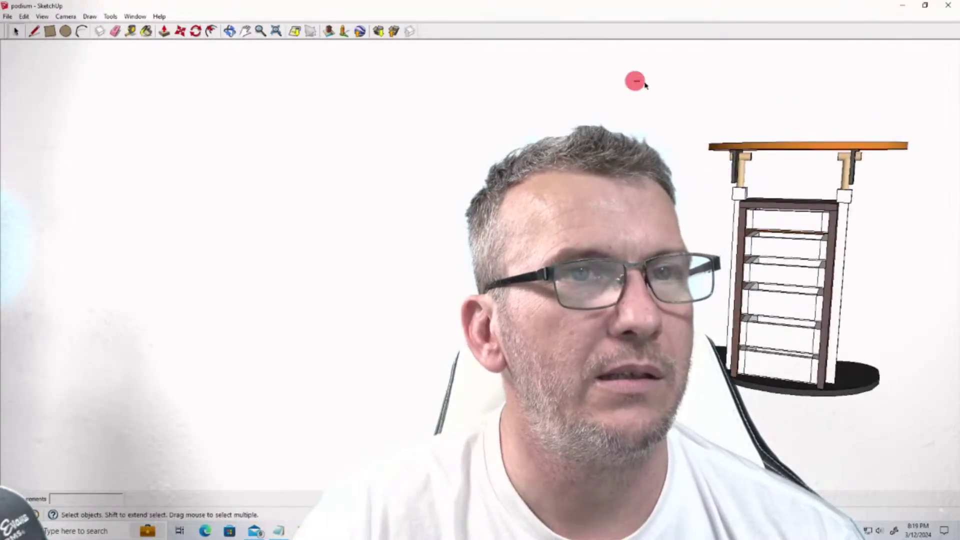
{"action": "left_click_drag", "start_coordinate": [934, 189], "coordinate": [934, 189]}
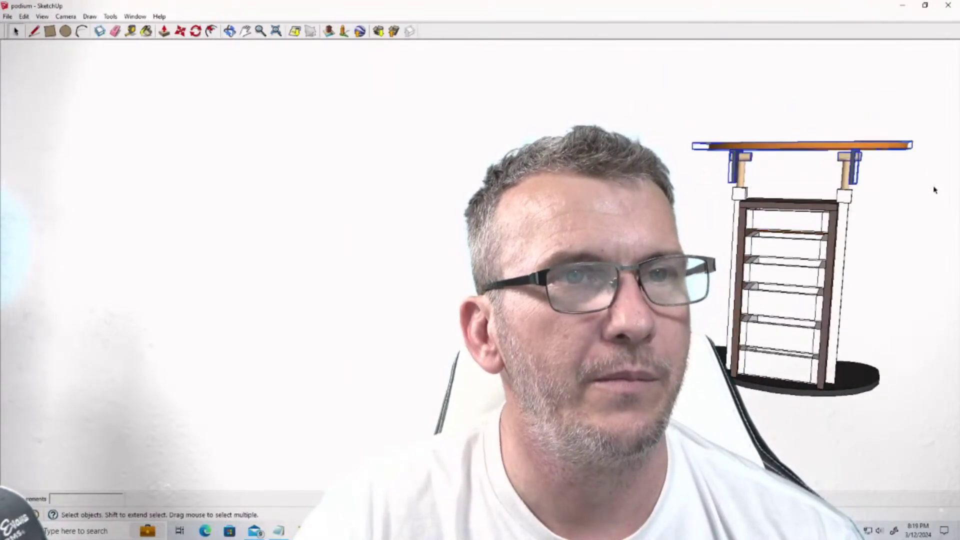
{"action": "right_click", "coordinate": [815, 152]}
{"action": "left_click", "coordinate": [830, 171]}
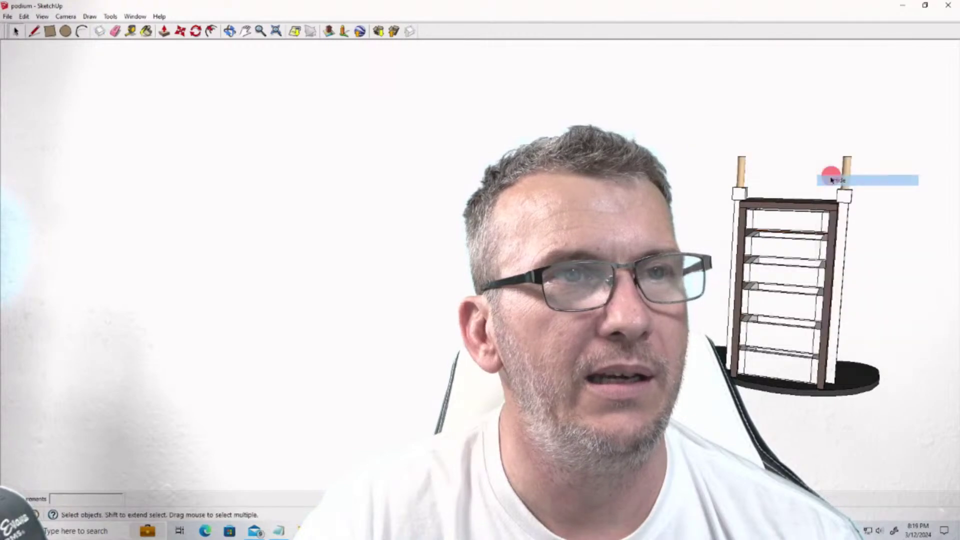
Remove the white upright post beside the cabinet along with its square cap block and wooden dowel
{"action": "scroll", "coordinate": [814, 170], "scroll_direction": "up", "scroll_amount": 3}
{"action": "middle_click_drag", "start_coordinate": [814, 170], "coordinate": [692, 288]}
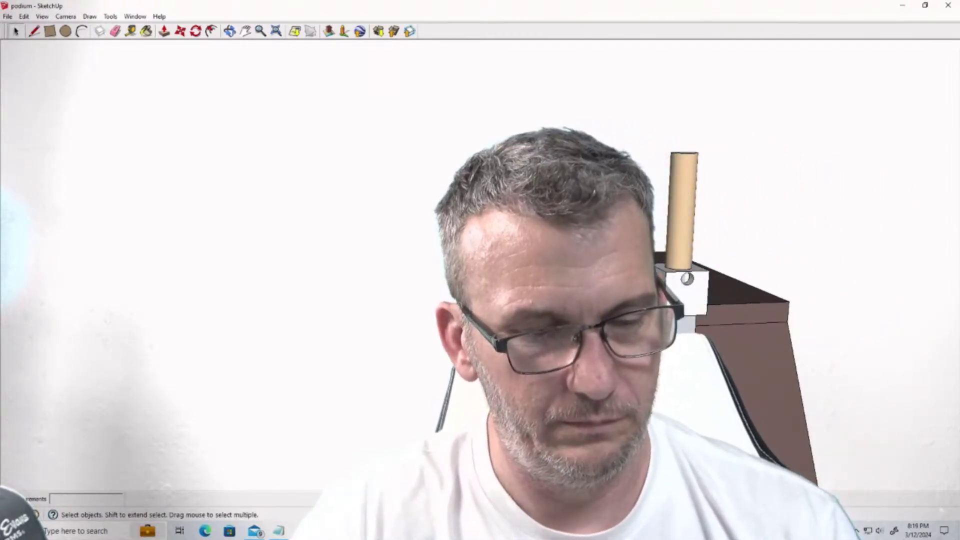
{"action": "middle_click_drag", "start_coordinate": [686, 279], "coordinate": [599, 210]}
{"action": "left_click", "coordinate": [579, 178]}
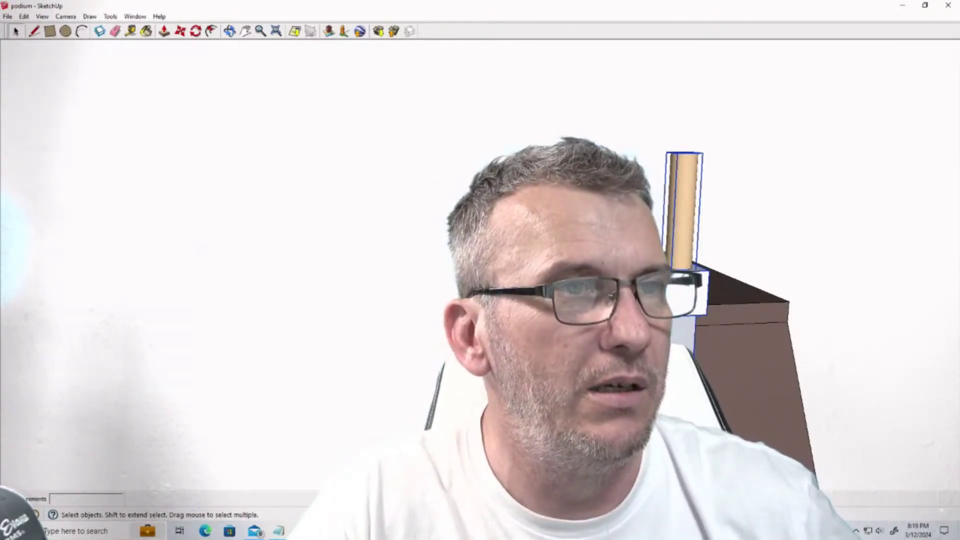
{"action": "middle_click_drag", "start_coordinate": [880, 283], "coordinate": [700, 283]}
{"action": "left_click", "coordinate": [371, 316]}
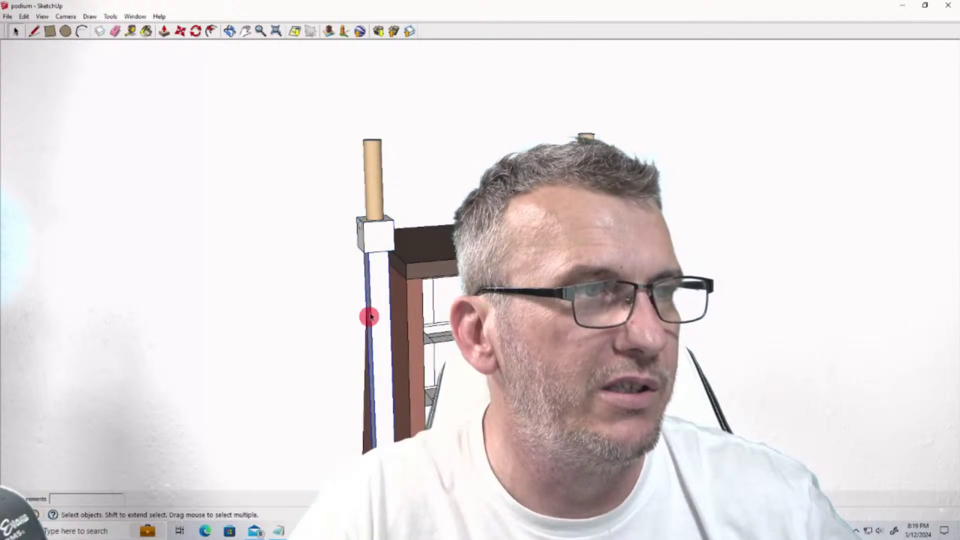
{"action": "left_click", "coordinate": [370, 230], "text": "shift"}
{"action": "left_click", "coordinate": [371, 200], "text": "shift"}
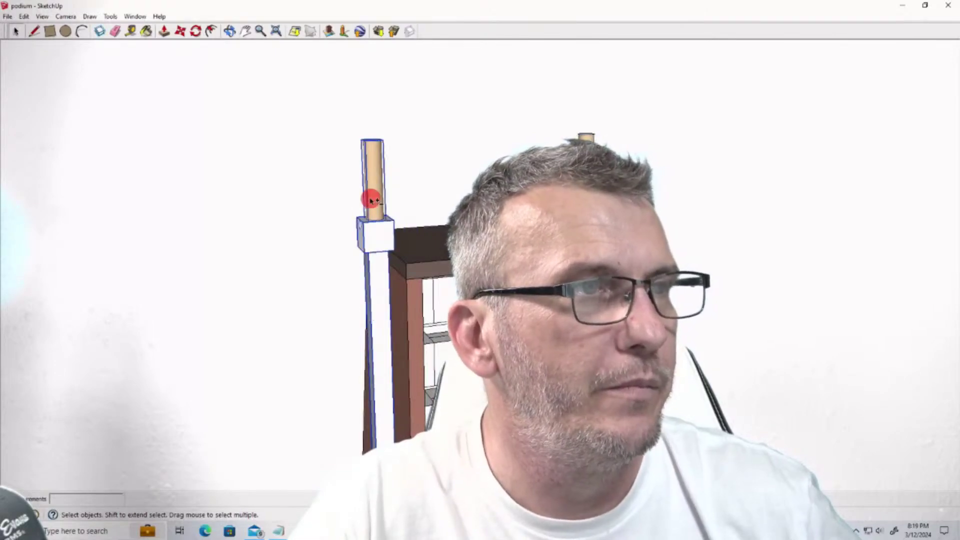
{"action": "middle_click_drag", "start_coordinate": [550, 299], "coordinate": [440, 300]}
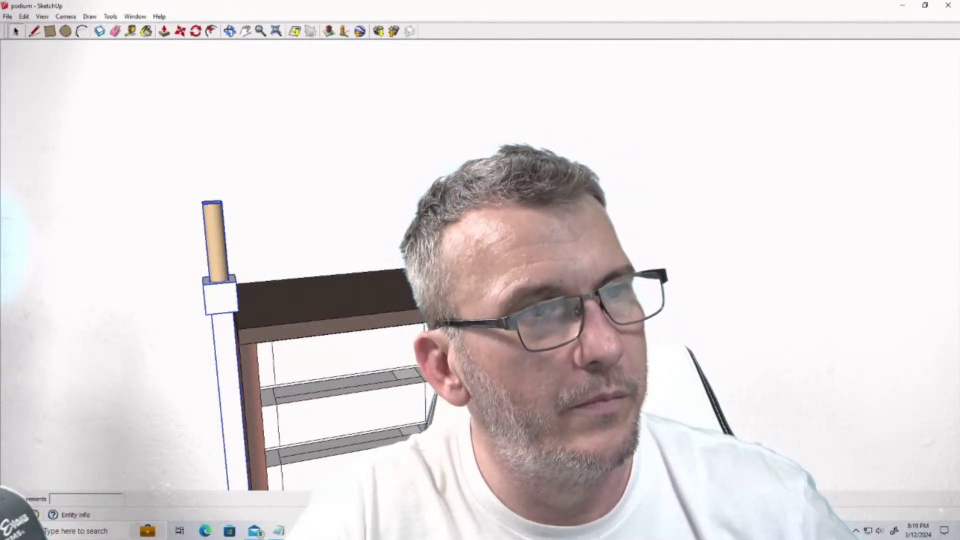
{"action": "key", "text": "Delete"}
Hide the top panel component of the drawer cabinet
{"action": "mouse_move", "coordinate": [700, 200]}
{"action": "middle_mouse_down"}
{"action": "mouse_move", "coordinate": [752, 197]}
{"action": "mouse_move", "coordinate": [500, 240]}
{"action": "middle_mouse_up"}
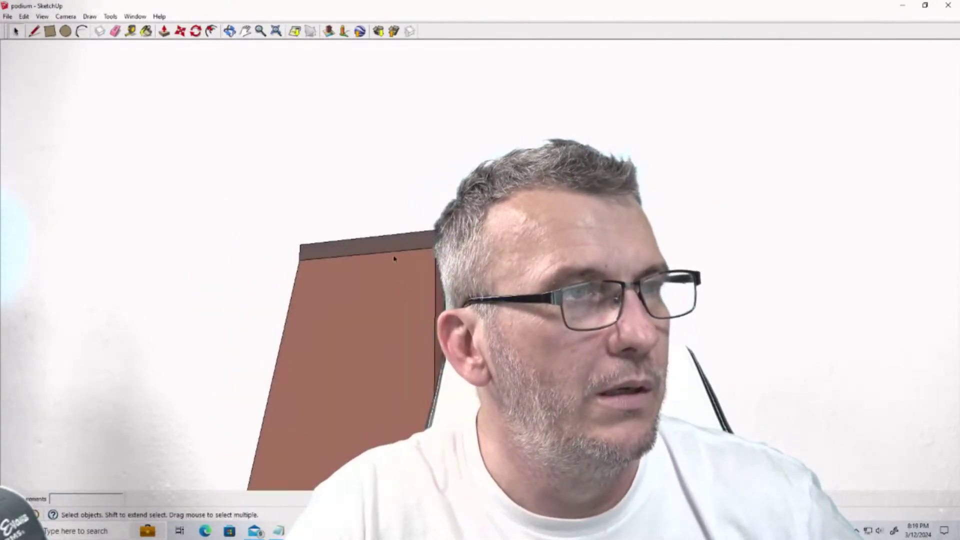
{"action": "right_click", "coordinate": [397, 247]}
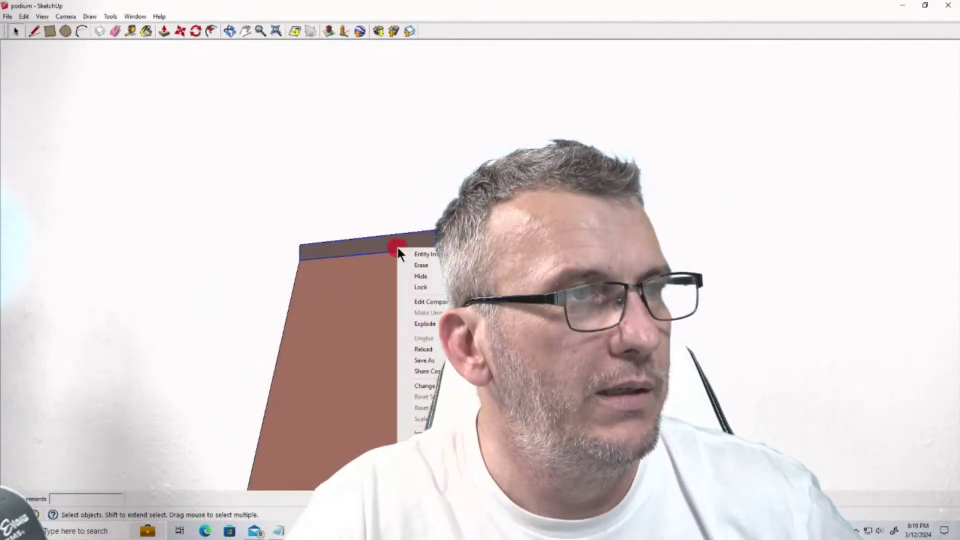
{"action": "left_click", "coordinate": [404, 276]}
{"action": "middle_click_drag", "start_coordinate": [404, 276], "coordinate": [520, 281]}
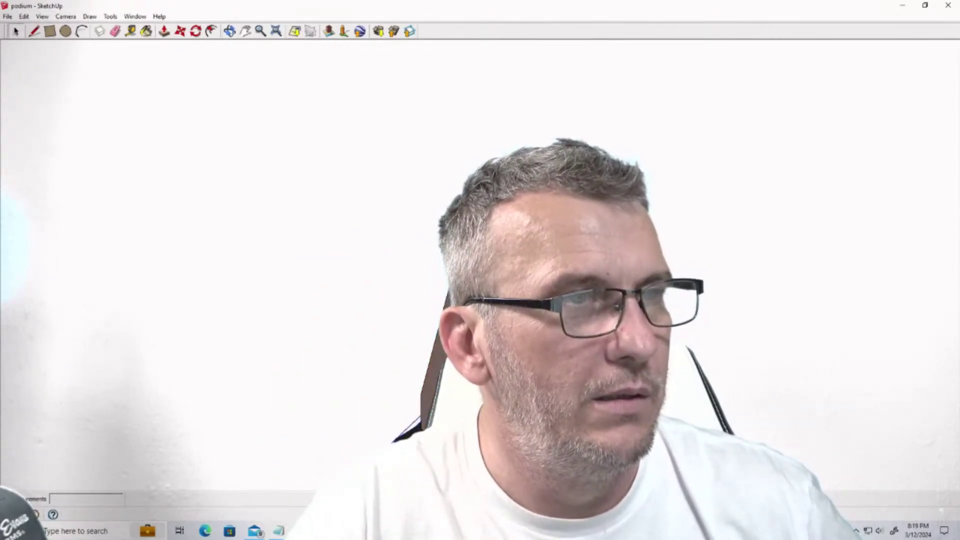
Hide one sloped side panel of the cabinet to expose the sides of the stacked drawer boxes
{"action": "middle_click_drag", "start_coordinate": [414, 400], "coordinate": [804, 411]}
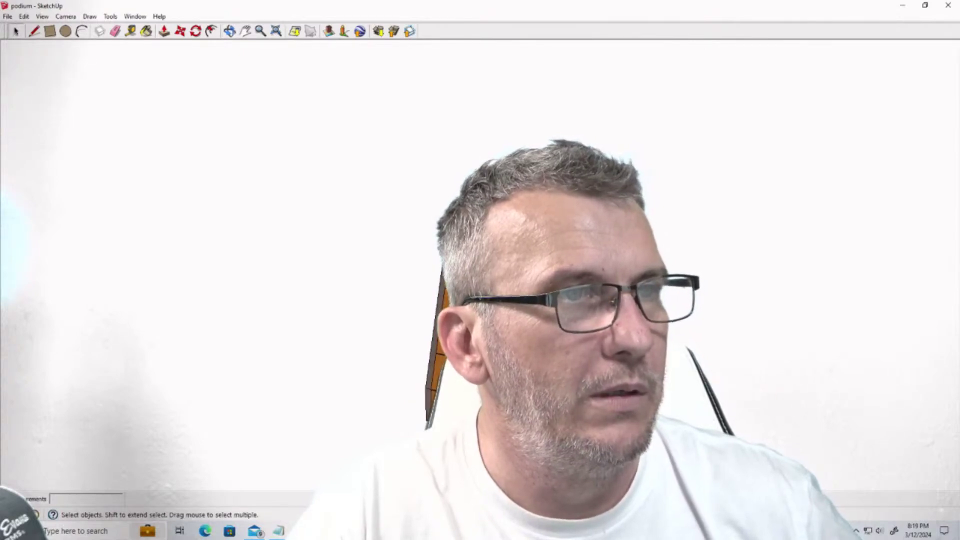
{"action": "middle_click_drag", "start_coordinate": [263, 431], "coordinate": [221, 356]}
{"action": "right_click", "coordinate": [450, 320]}
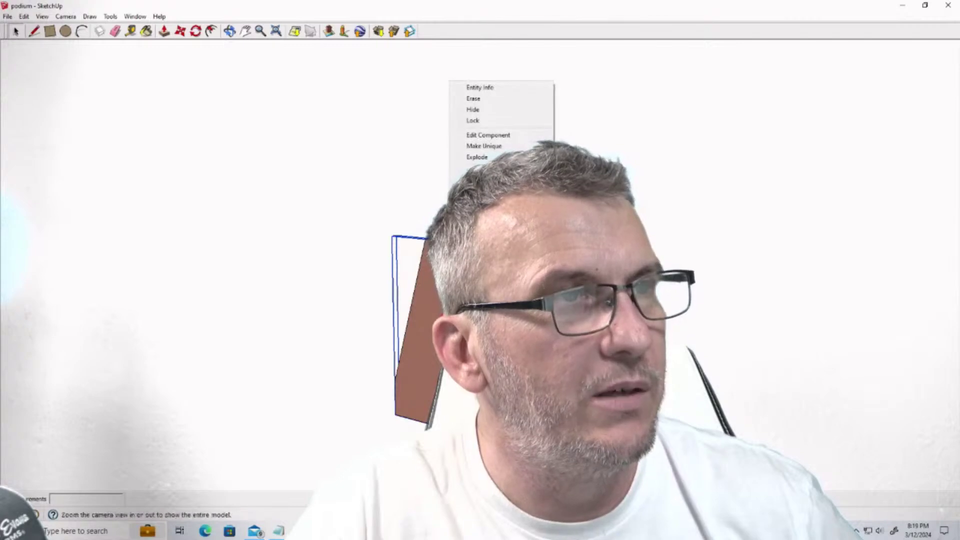
{"action": "left_click", "coordinate": [475, 112]}
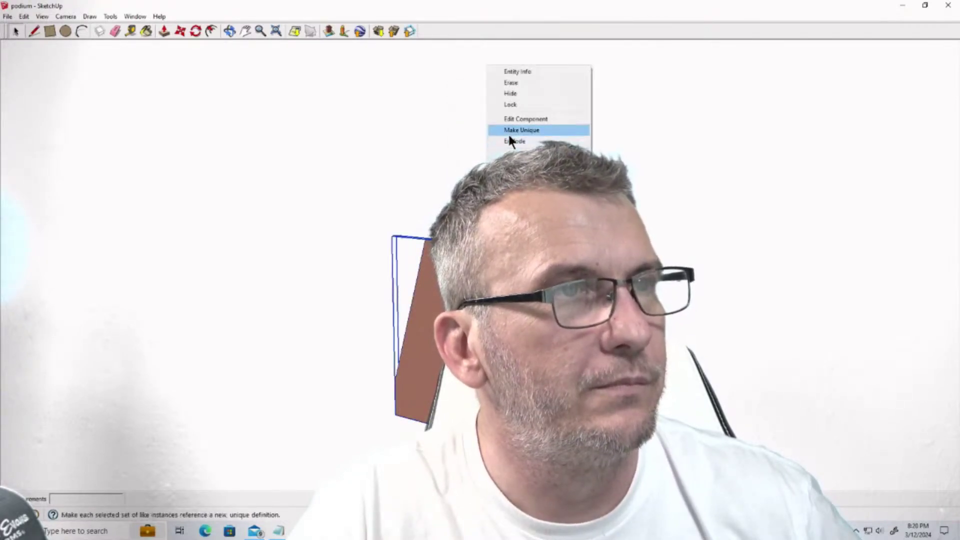
{"action": "left_click", "coordinate": [508, 93]}
{"action": "middle_click_drag", "start_coordinate": [507, 94], "coordinate": [451, 144]}
{"action": "scroll", "coordinate": [473, 345], "scroll_direction": "up", "scroll_amount": 5}
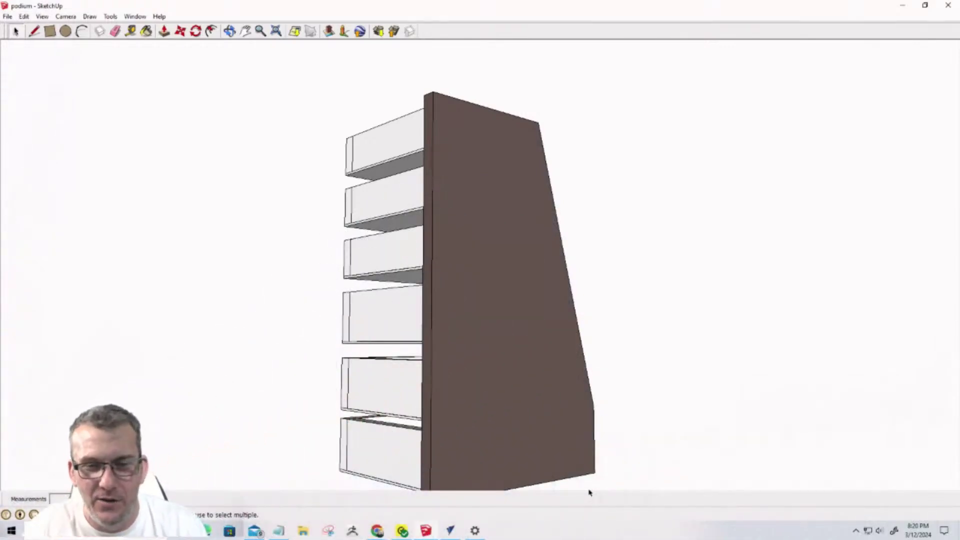
Examine the gaps between the stacked drawer boxes and how they sit against the remaining dark side panel
{"action": "mouse_move", "coordinate": [474, 530]}
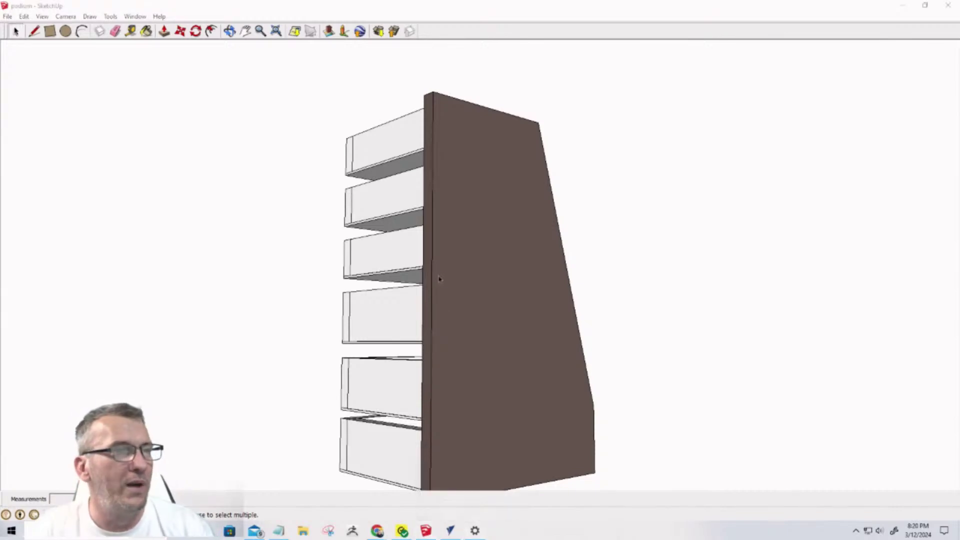
{"action": "middle_click_drag", "start_coordinate": [438, 278], "coordinate": [875, 402]}
{"action": "middle_click_drag", "start_coordinate": [718, 360], "coordinate": [493, 390]}
{"action": "scroll", "coordinate": [488, 383], "scroll_direction": "up", "scroll_amount": 3}
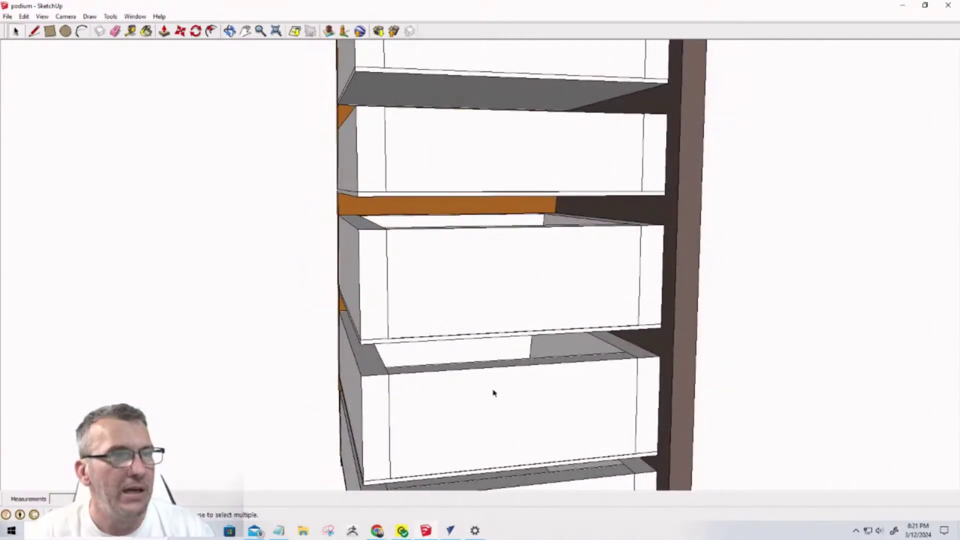
{"action": "scroll", "coordinate": [533, 400], "scroll_direction": "up", "scroll_amount": 2}
{"action": "scroll", "coordinate": [563, 388], "scroll_direction": "down", "scroll_amount": 2}
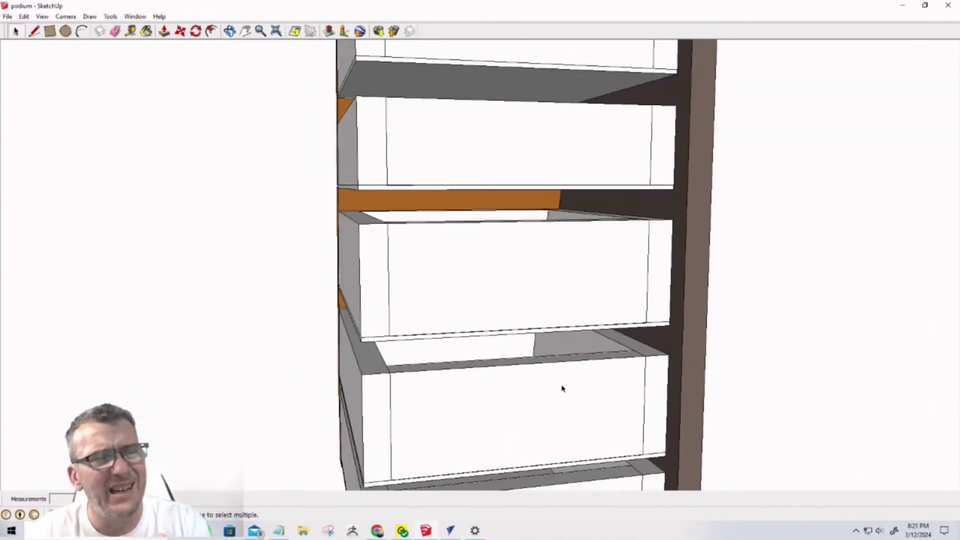
{"action": "scroll", "coordinate": [645, 353], "scroll_direction": "down", "scroll_amount": 1}
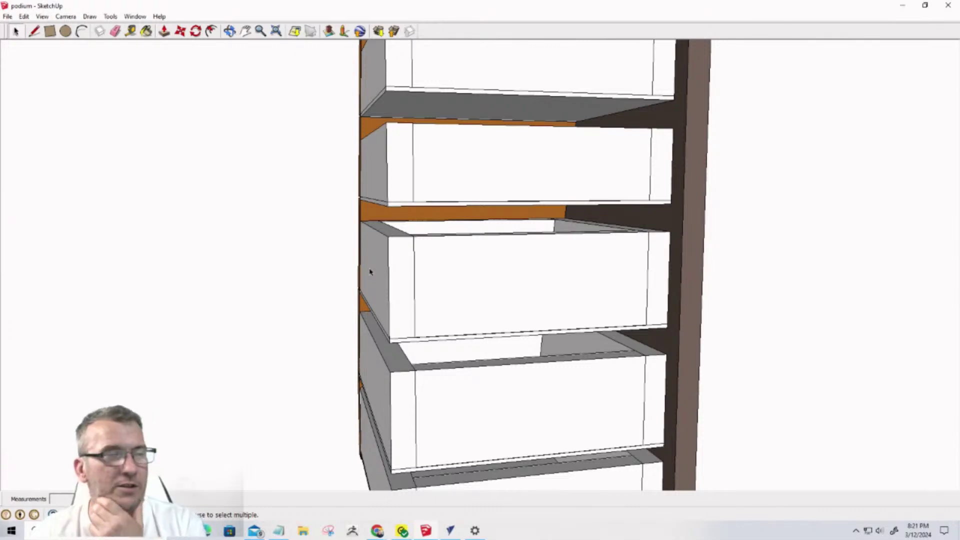
{"action": "middle_click_drag", "start_coordinate": [370, 271], "coordinate": [385, 288]}
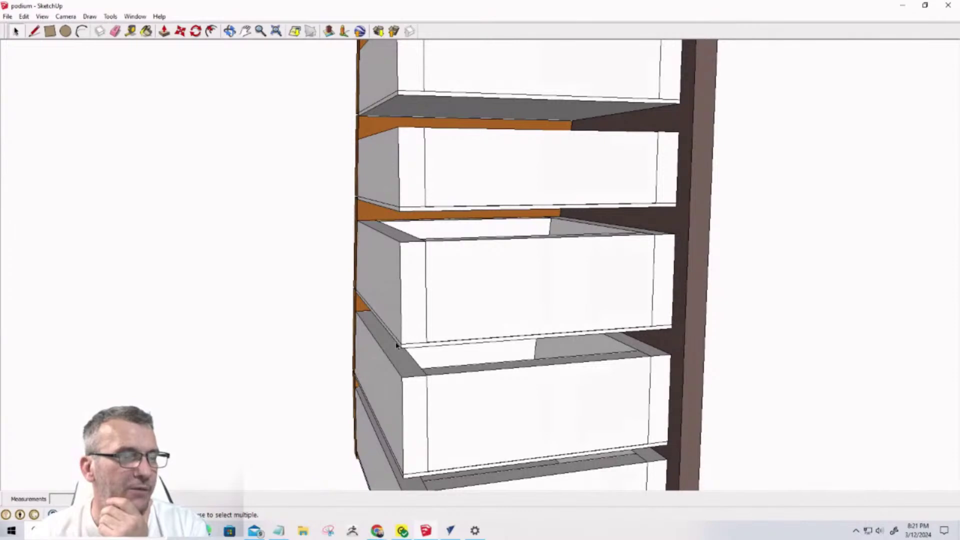
{"action": "middle_click_drag", "start_coordinate": [401, 358], "coordinate": [406, 342]}
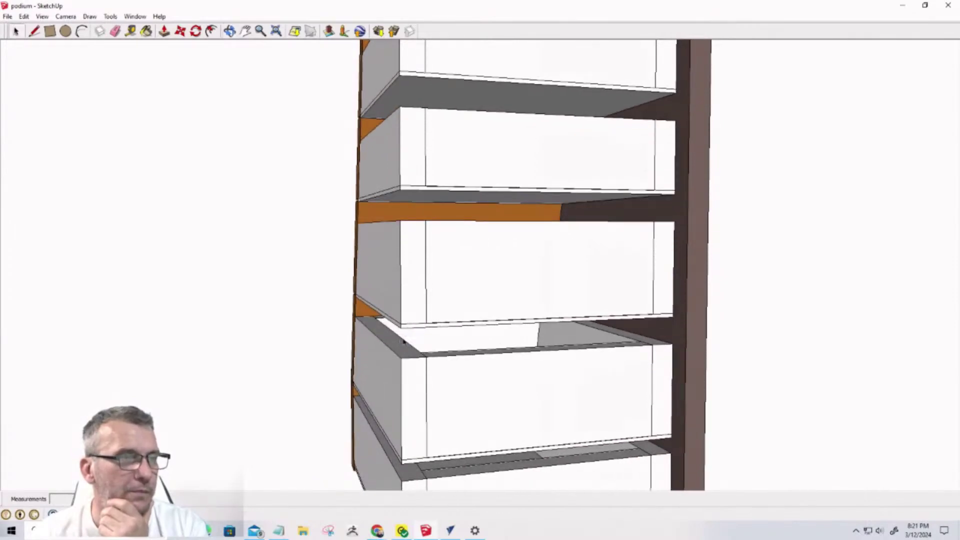
{"action": "scroll", "coordinate": [406, 338], "scroll_direction": "up", "scroll_amount": 2}
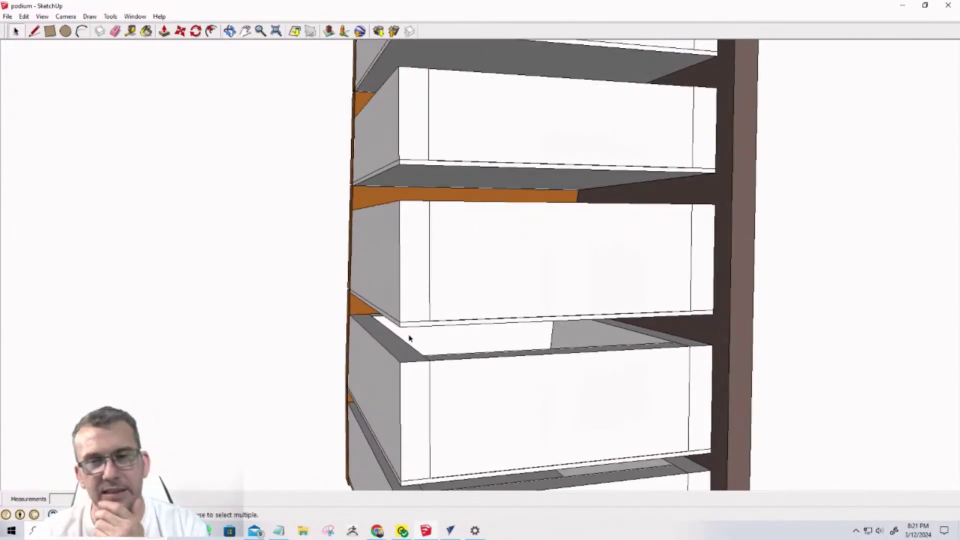
{"action": "mouse_move", "coordinate": [570, 355]}
{"action": "middle_mouse_down"}
{"action": "mouse_move", "coordinate": [625, 279]}
{"action": "mouse_move", "coordinate": [538, 305]}
{"action": "mouse_move", "coordinate": [499, 330]}
{"action": "mouse_move", "coordinate": [690, 350]}
{"action": "mouse_move", "coordinate": [759, 340]}
{"action": "middle_mouse_up"}
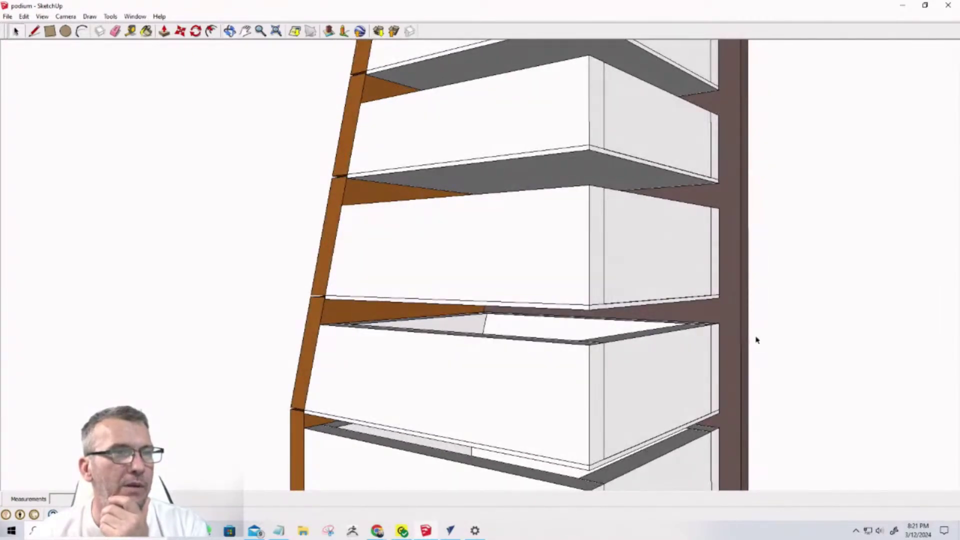
{"action": "scroll", "coordinate": [754, 338], "scroll_direction": "down", "scroll_amount": 4}
{"action": "scroll", "coordinate": [731, 71], "scroll_direction": "up", "scroll_amount": 3}
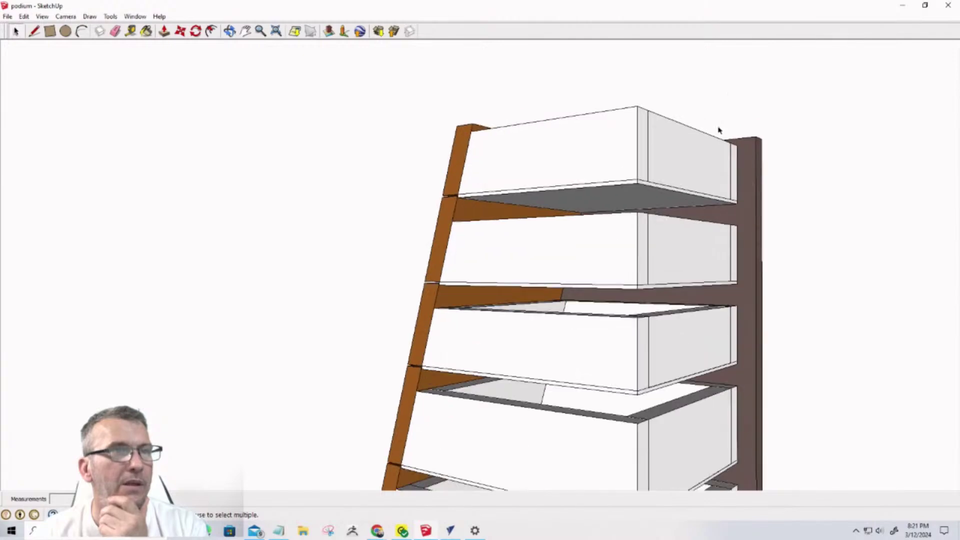
Place a horizontal guide about 2 21/32" below the side panel's top edge, level with the top drawer's underside
{"action": "left_click", "coordinate": [130, 29]}
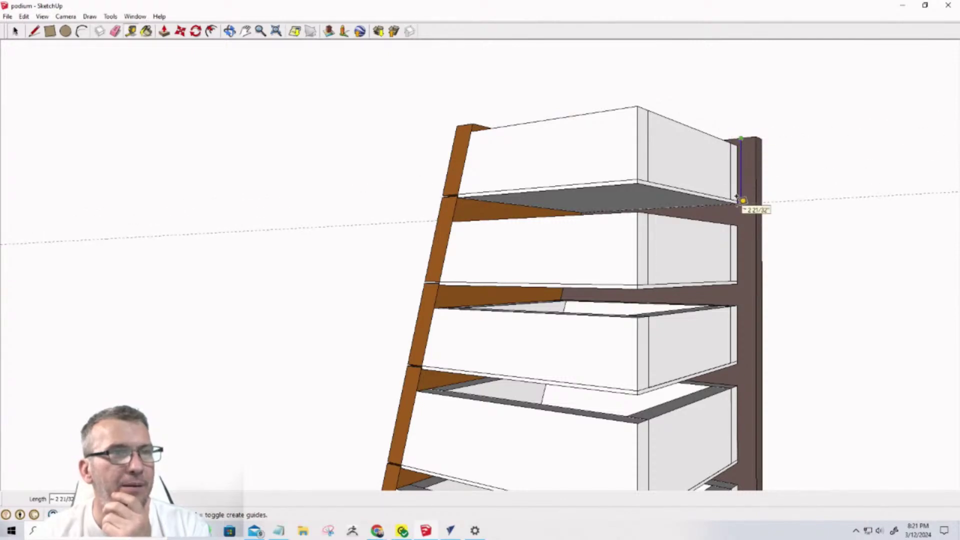
{"action": "left_click", "coordinate": [742, 202]}
{"action": "scroll", "coordinate": [742, 226], "scroll_direction": "up", "scroll_amount": 5}
{"action": "mouse_move", "coordinate": [751, 200]}
{"action": "middle_mouse_down"}
{"action": "mouse_move", "coordinate": [725, 214]}
{"action": "mouse_move", "coordinate": [820, 230]}
{"action": "mouse_move", "coordinate": [821, 217]}
{"action": "middle_mouse_up"}
Turn on the display of guides in the model
{"action": "left_click", "coordinate": [23, 17]}
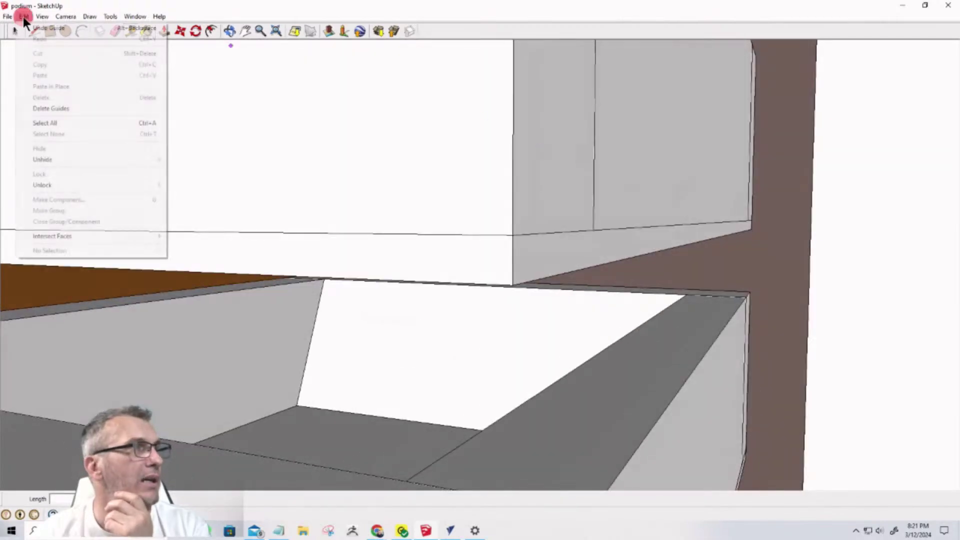
{"action": "left_click", "coordinate": [42, 17]}
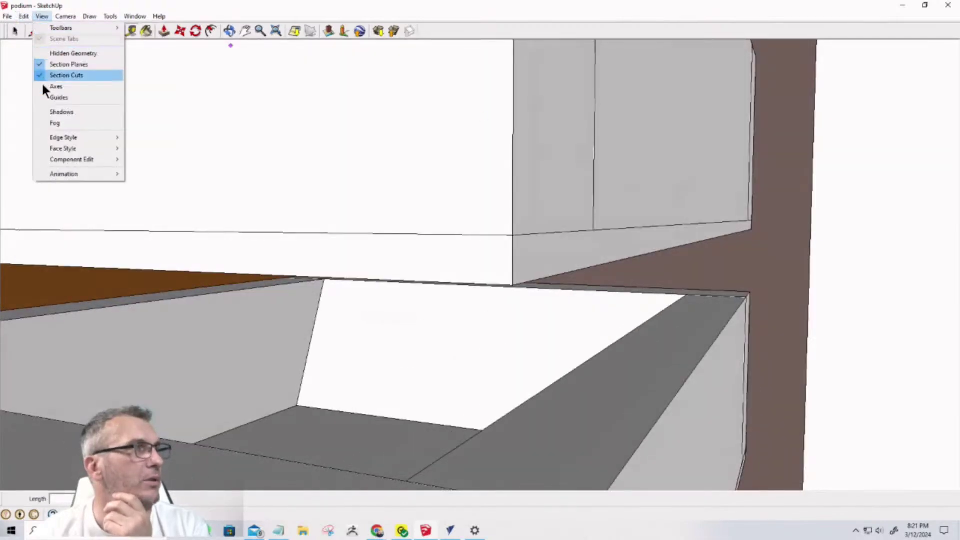
{"action": "left_click", "coordinate": [46, 97]}
{"action": "scroll", "coordinate": [735, 192], "scroll_direction": "down", "scroll_amount": 10}
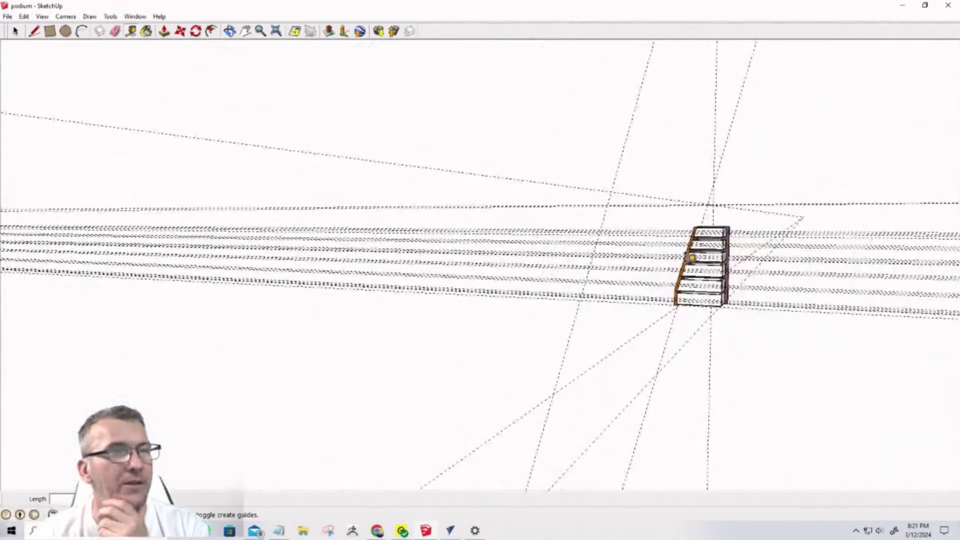
{"action": "scroll", "coordinate": [700, 260], "scroll_direction": "up", "scroll_amount": 3}
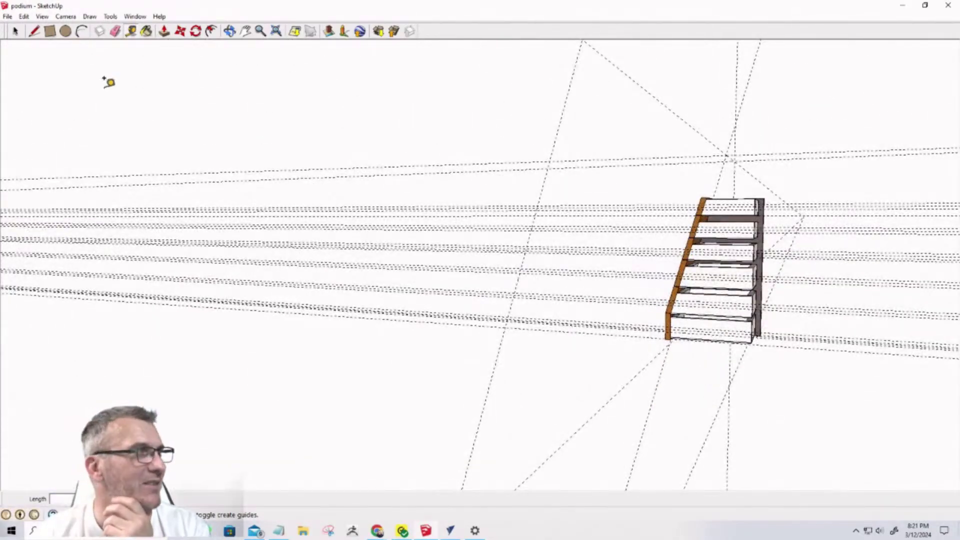
Select the bundle of near-horizontal guide lines crossing the cabinet and delete them all
{"action": "left_click", "coordinate": [15, 31]}
{"action": "left_click", "coordinate": [472, 359]}
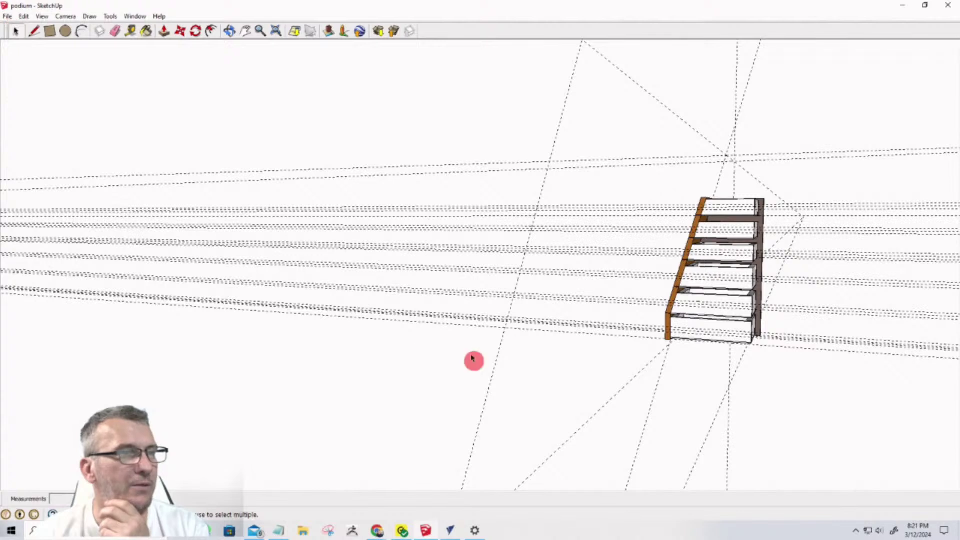
{"action": "left_click_drag", "start_coordinate": [385, 164], "coordinate": [384, 163]}
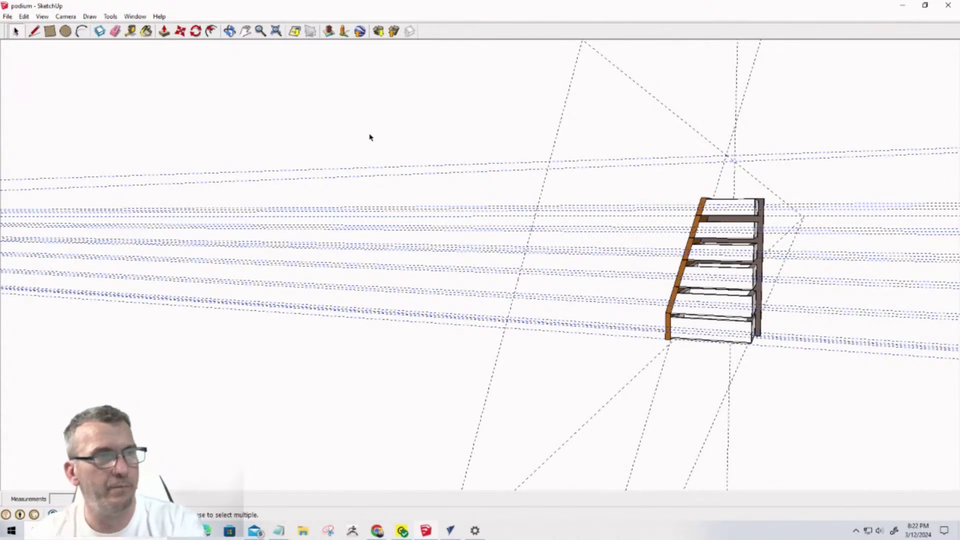
{"action": "key", "text": "Delete"}
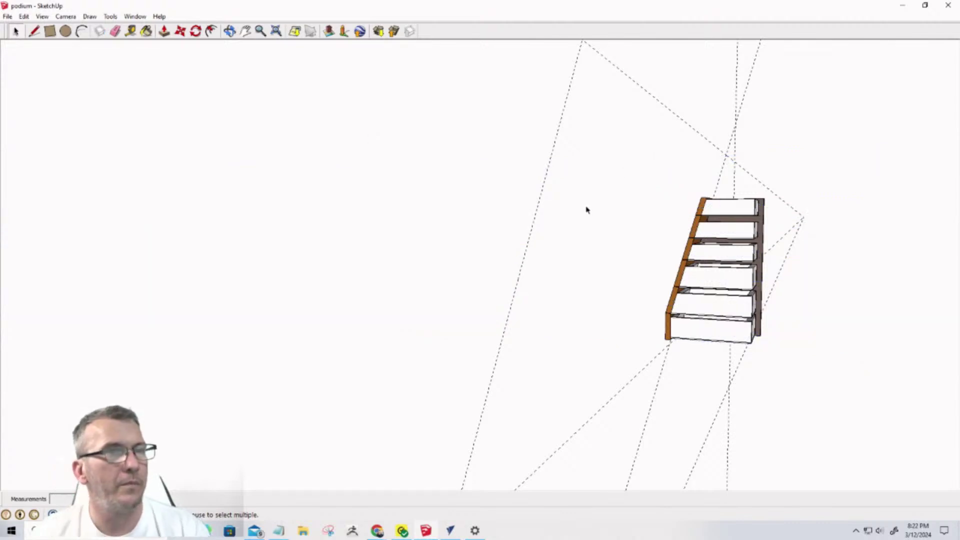
Delete all the remaining vertical and slanted guide lines around the cabinet, leaving the model free of guides
{"action": "left_click_drag", "start_coordinate": [581, 208], "coordinate": [505, 139]}
{"action": "key", "text": "Delete"}
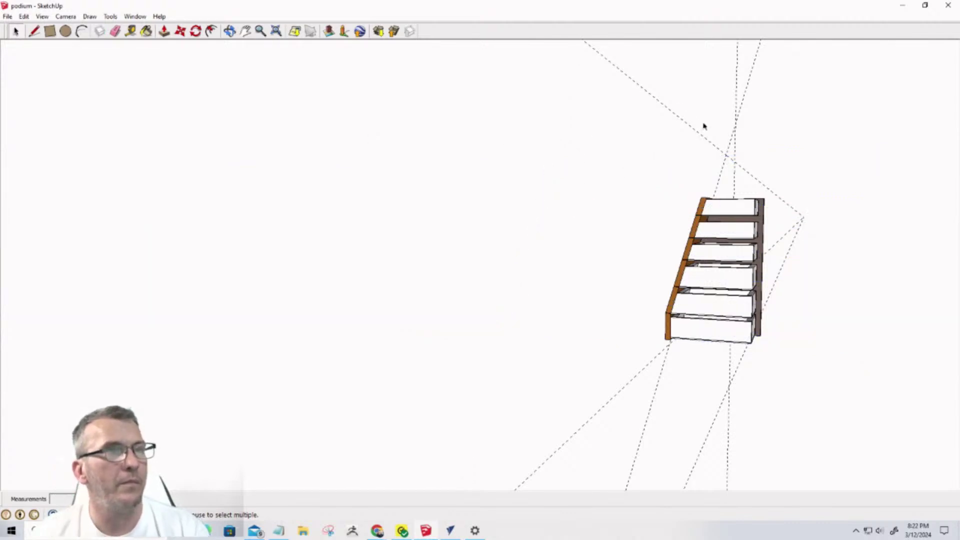
{"action": "left_click_drag", "start_coordinate": [675, 150], "coordinate": [632, 50]}
{"action": "key", "text": "Delete"}
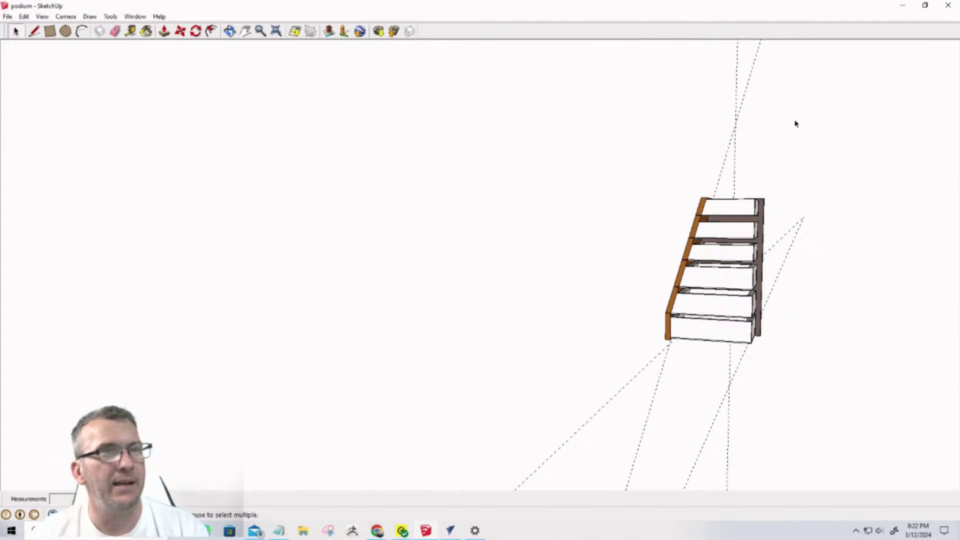
{"action": "left_click_drag", "start_coordinate": [779, 123], "coordinate": [695, 88]}
{"action": "key", "text": "Delete"}
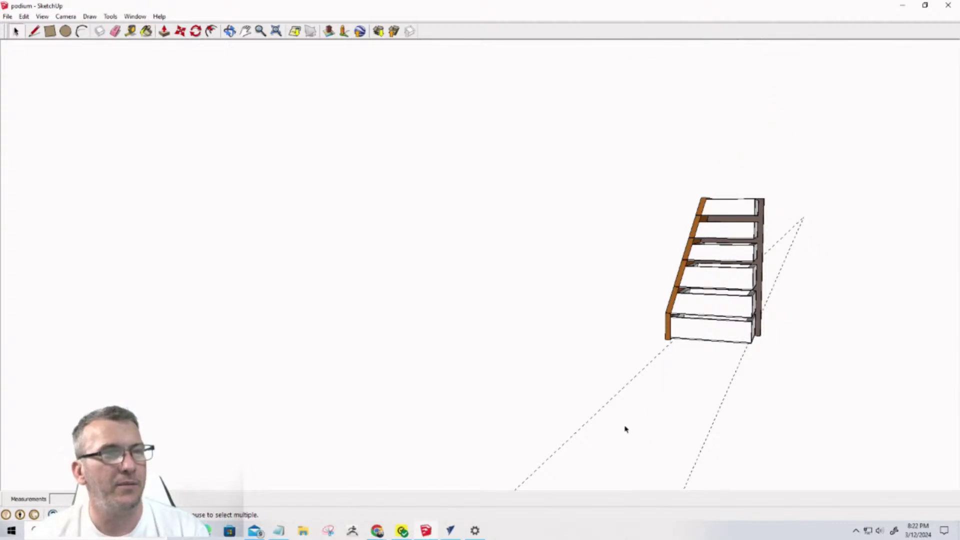
{"action": "left_click_drag", "start_coordinate": [635, 448], "coordinate": [600, 413]}
{"action": "left_click_drag", "start_coordinate": [560, 377], "coordinate": [560, 377]}
{"action": "key", "text": "Delete"}
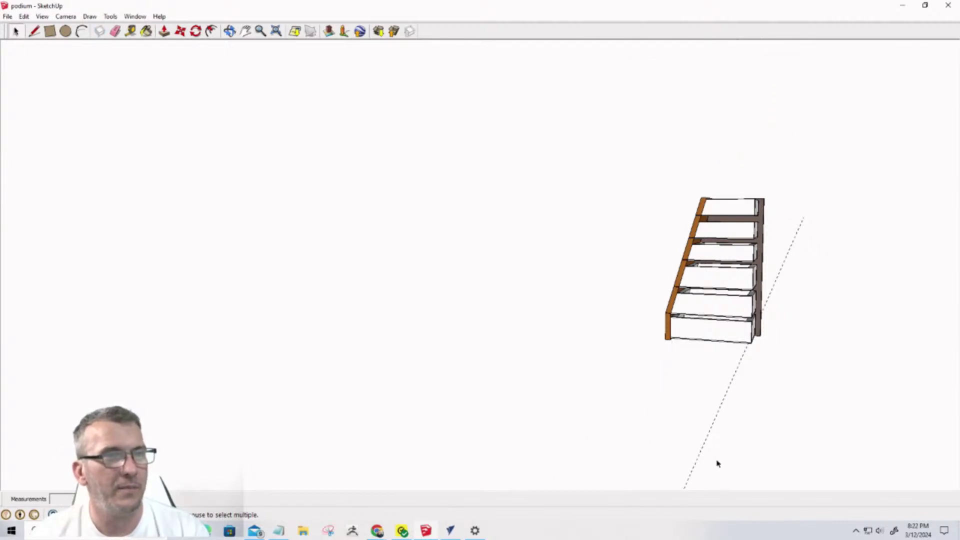
{"action": "left_click_drag", "start_coordinate": [722, 461], "coordinate": [667, 425]}
{"action": "key", "text": "Delete"}
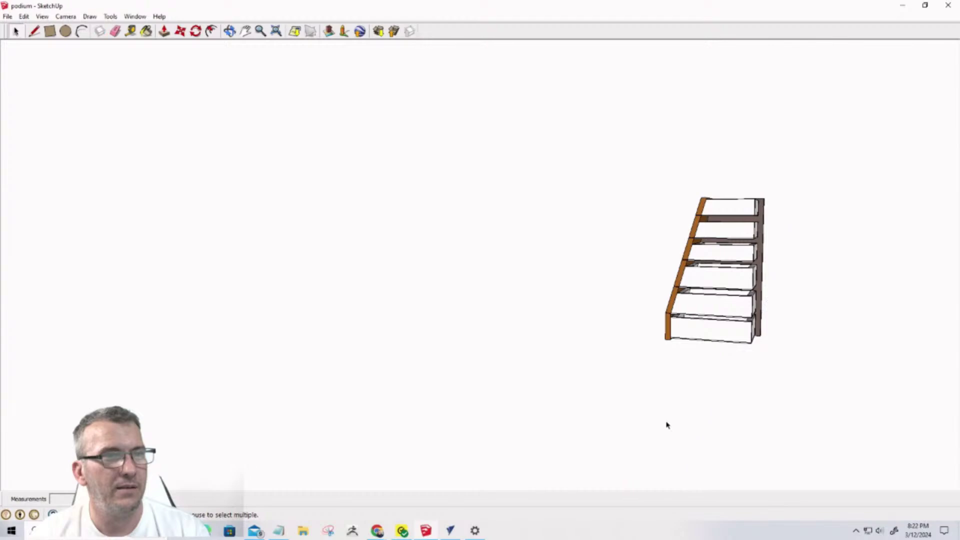
Place a horizontal guide on the side panel about 2 21/32" below its top edge, at the top drawer's underside
{"action": "scroll", "coordinate": [774, 154], "scroll_direction": "up", "scroll_amount": 6}
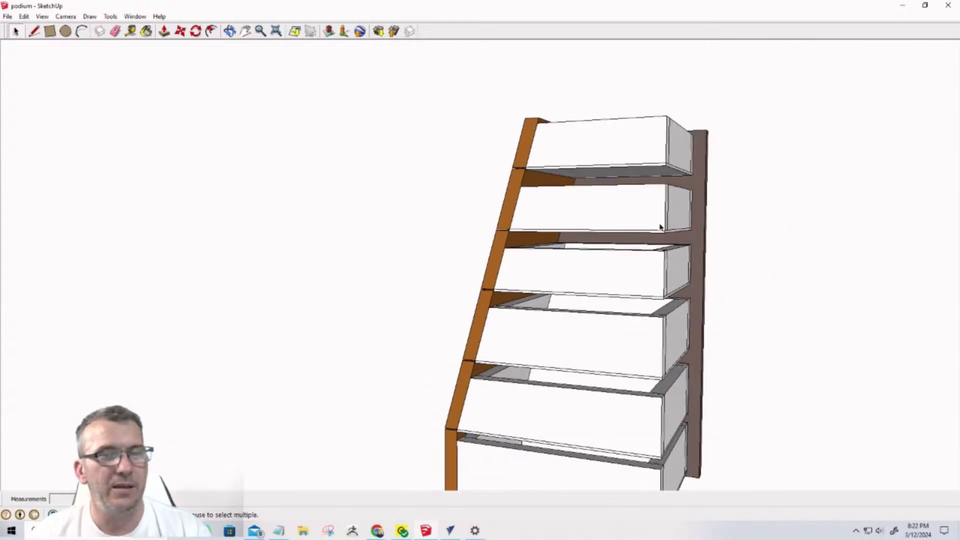
{"action": "mouse_move", "coordinate": [670, 169]}
{"action": "middle_mouse_down"}
{"action": "mouse_move", "coordinate": [666, 193]}
{"action": "mouse_move", "coordinate": [647, 212]}
{"action": "mouse_move", "coordinate": [649, 186]}
{"action": "mouse_move", "coordinate": [657, 187]}
{"action": "mouse_move", "coordinate": [410, 132]}
{"action": "middle_mouse_up"}
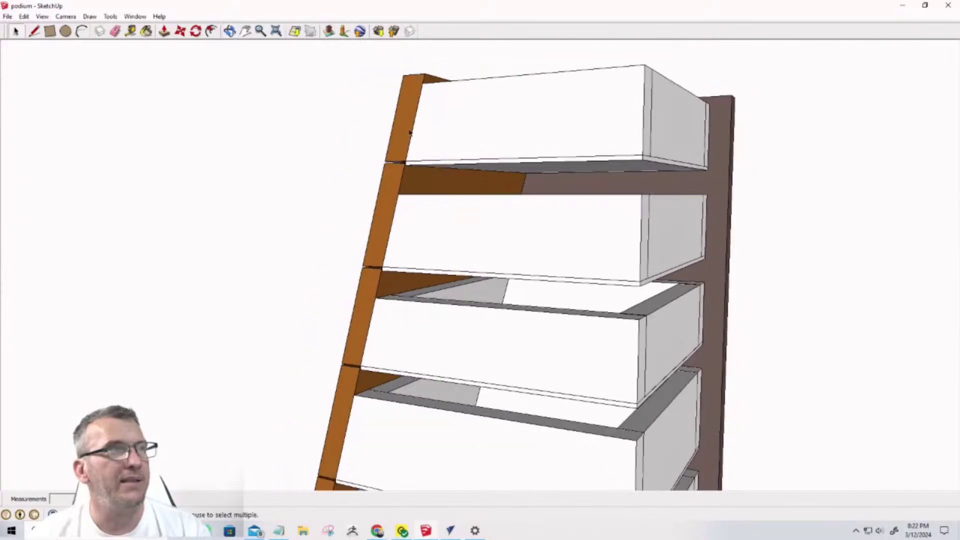
{"action": "left_click", "coordinate": [132, 31]}
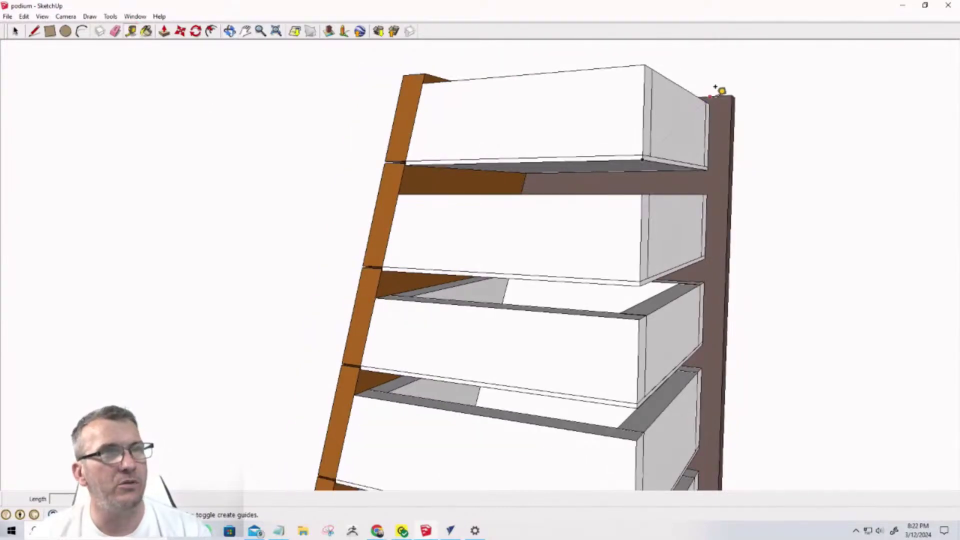
{"action": "left_click", "coordinate": [717, 95]}
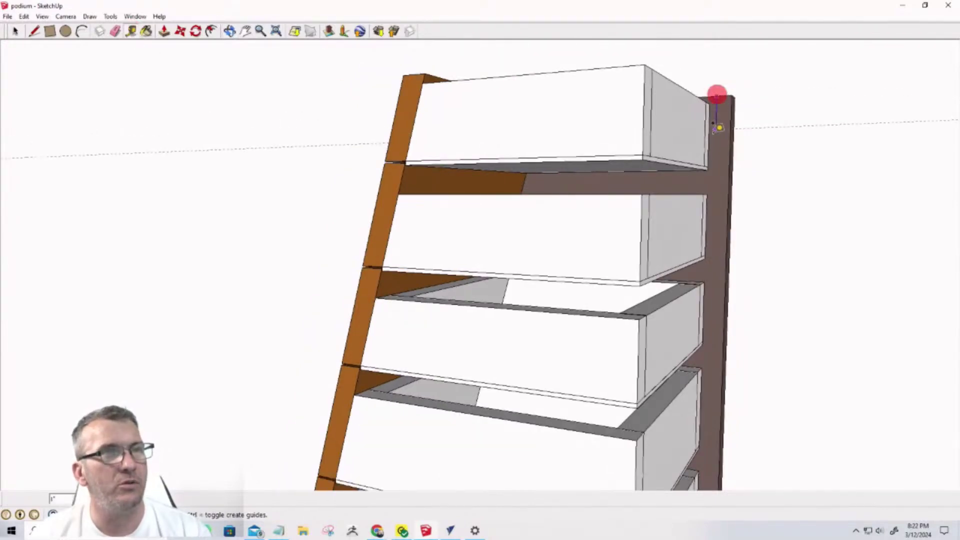
{"action": "left_click", "coordinate": [708, 162]}
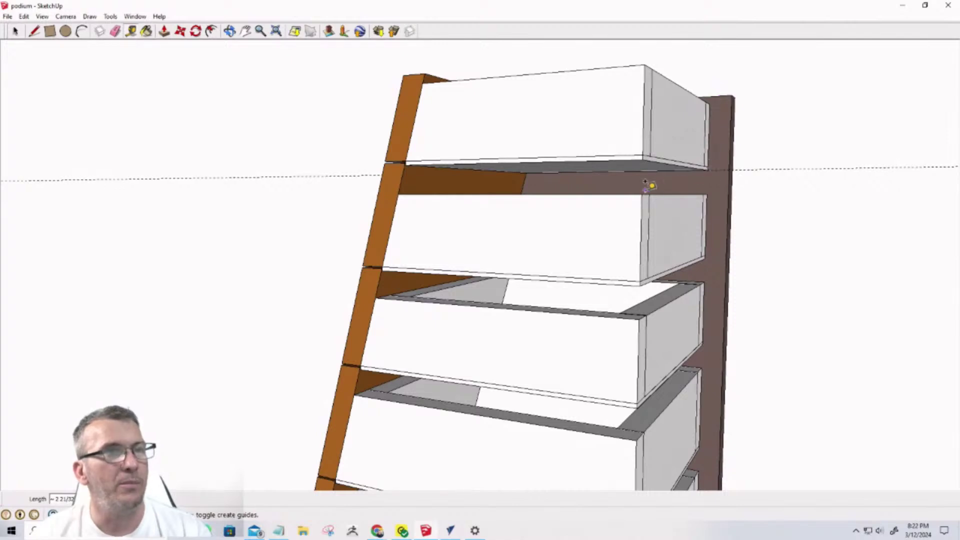
Try a second guide about 1/4" below the guide at the top drawer's underside, and remove it again
{"action": "scroll", "coordinate": [710, 167], "scroll_direction": "up", "scroll_amount": 5}
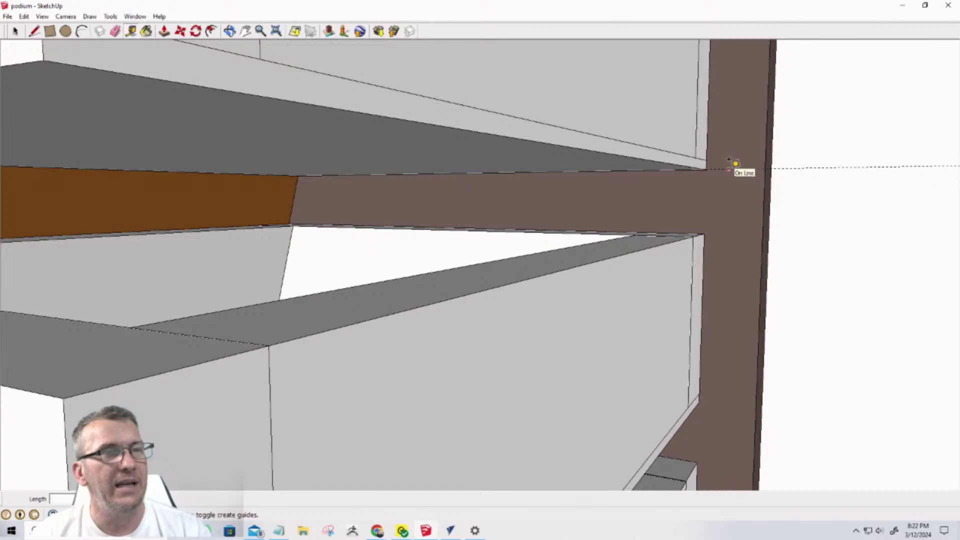
{"action": "left_click", "coordinate": [728, 168]}
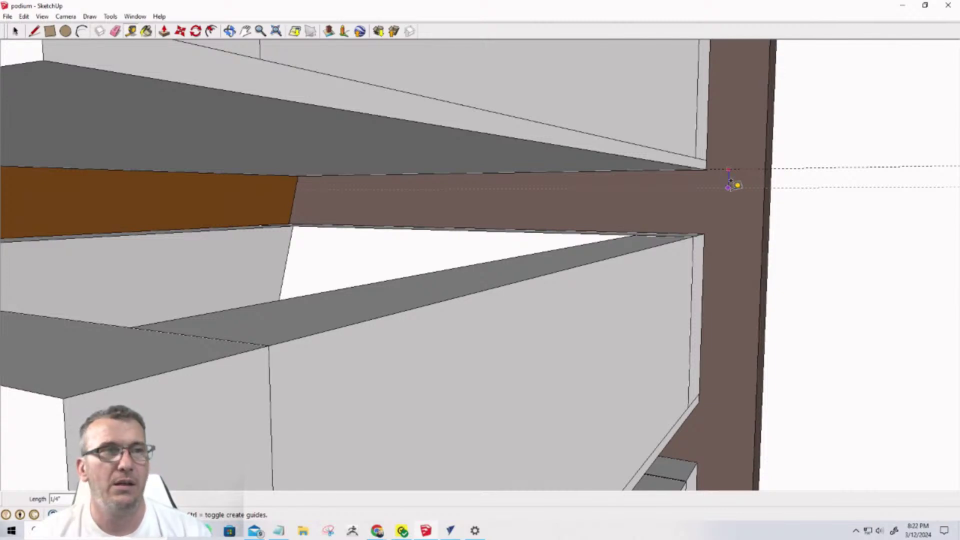
{"action": "left_click", "coordinate": [730, 184]}
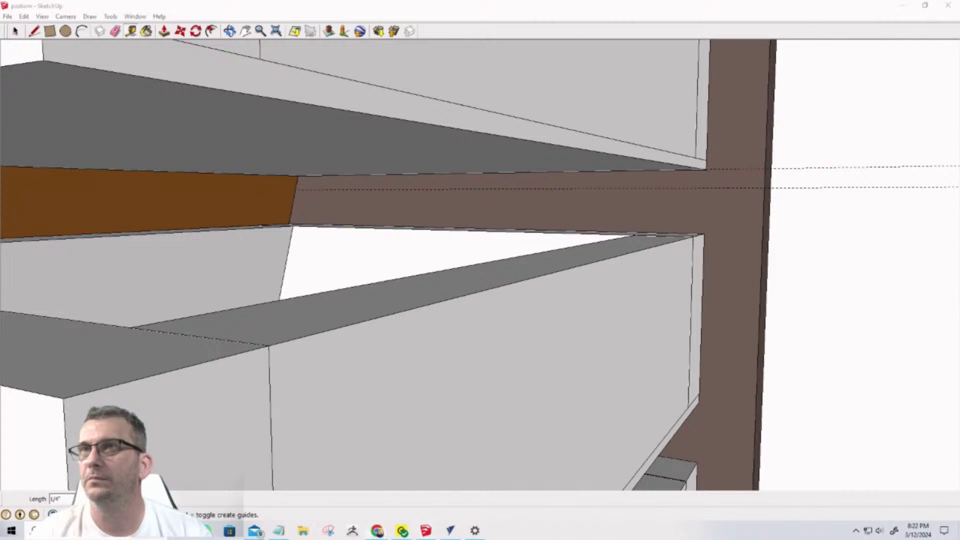
{"action": "type", "text": "T"}
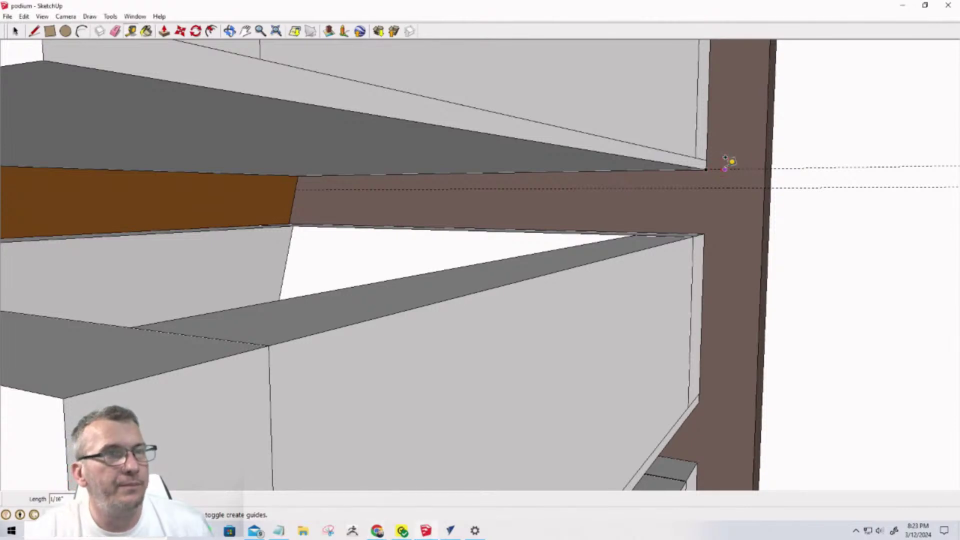
{"action": "key", "text": "Escape"}
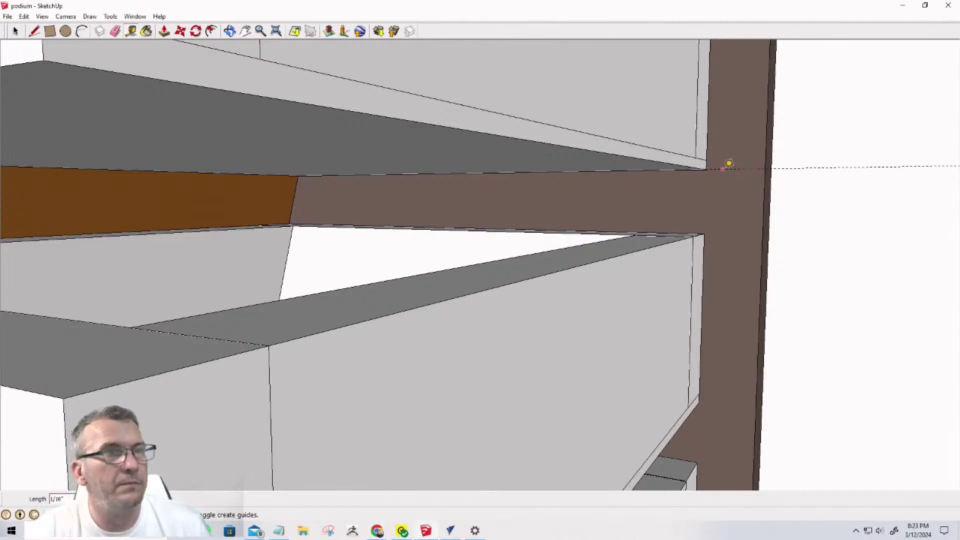
Offset a second guide 15/32" below the guide at the top drawer's underside
{"action": "left_click", "coordinate": [731, 168]}
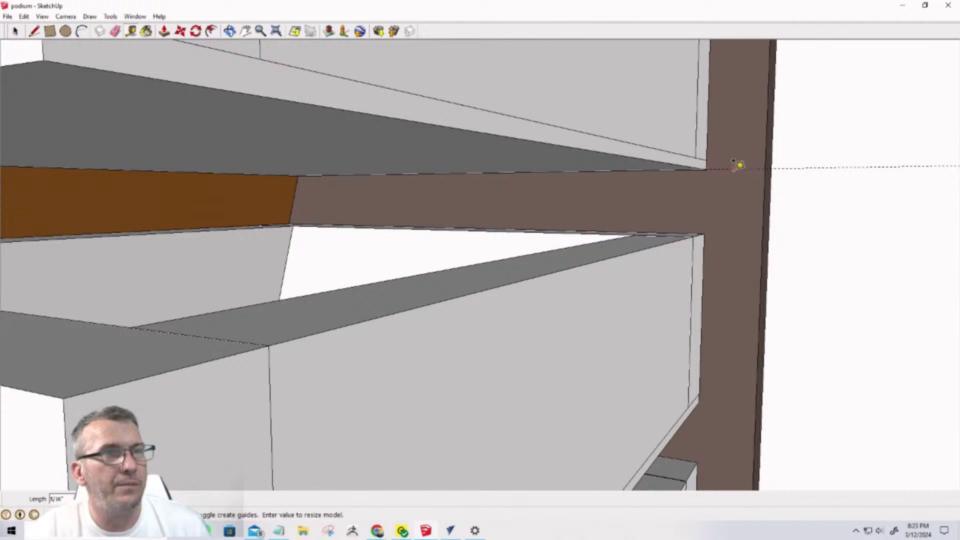
{"action": "type", "text": "15/32"}
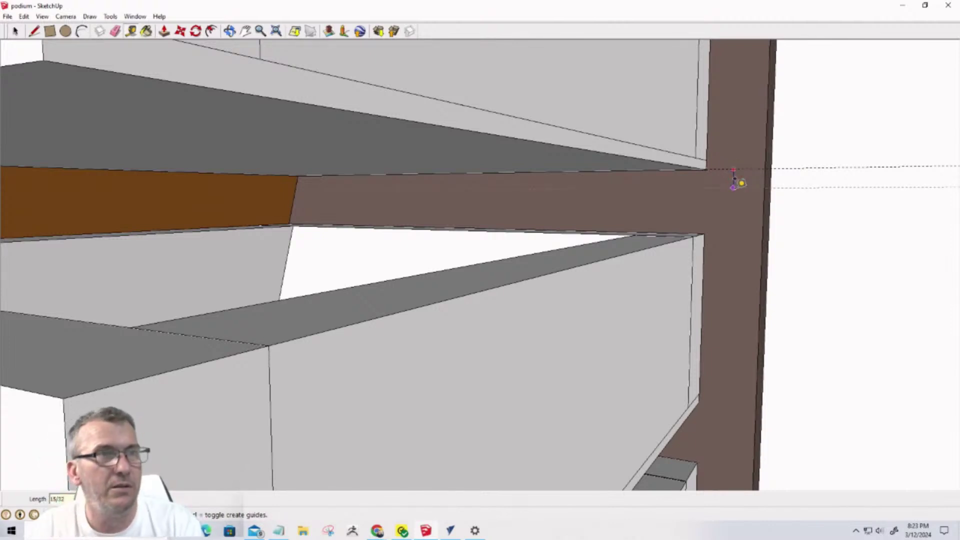
{"action": "key", "text": "Return"}
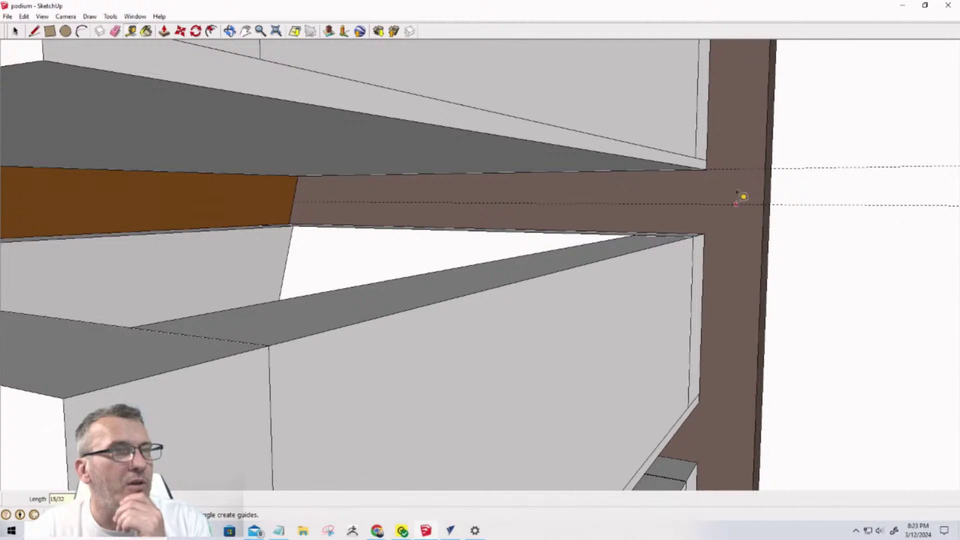
Place a horizontal guide on the side panel at the second drawer's underside, about 2 25/32" below the lower top-drawer guide
{"action": "scroll", "coordinate": [744, 204], "scroll_direction": "down", "scroll_amount": 3}
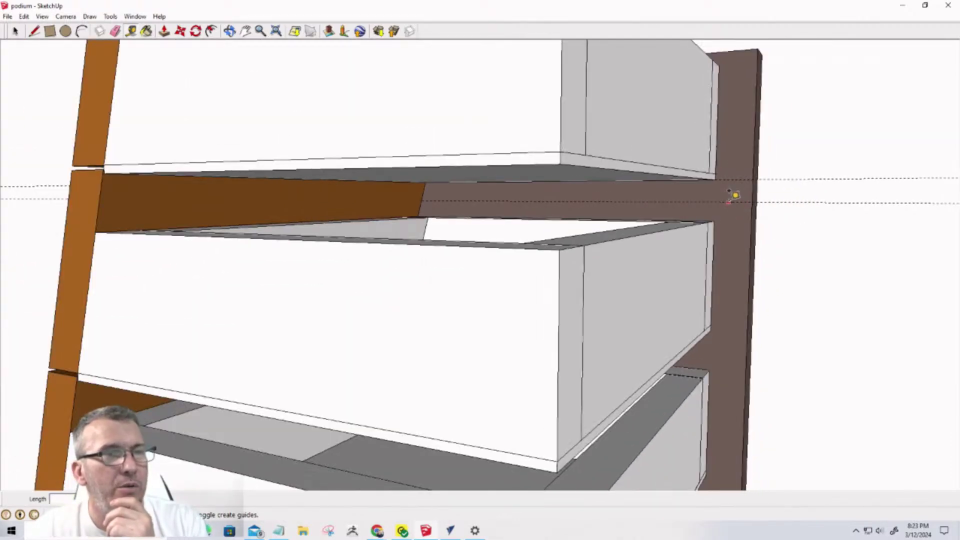
{"action": "left_click", "coordinate": [728, 203]}
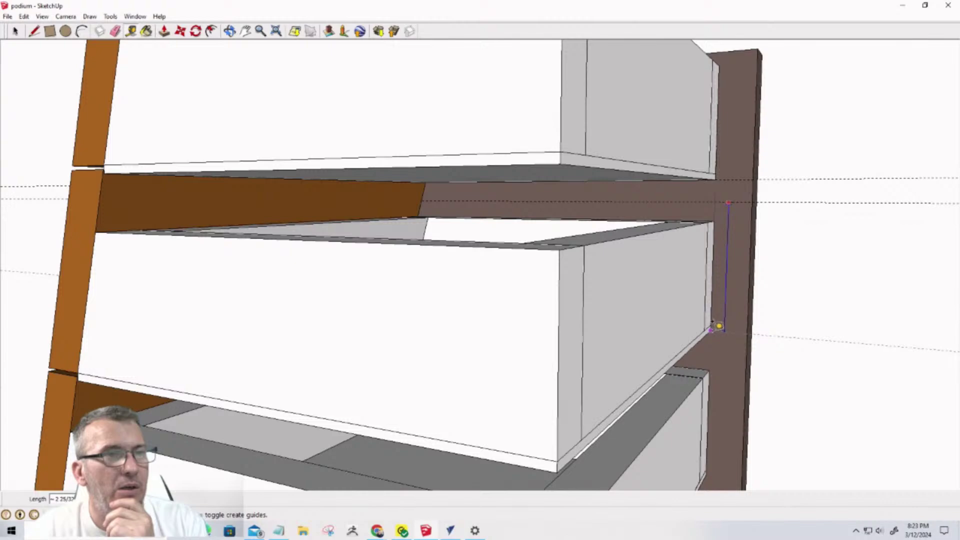
{"action": "left_click", "coordinate": [718, 327]}
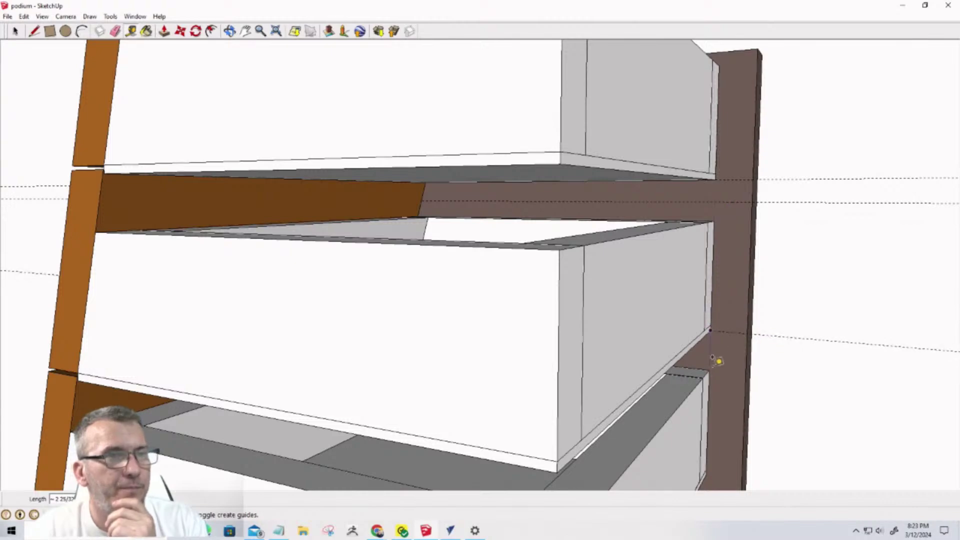
Offset a companion guide a short distance below the guide at the second drawer's underside
{"action": "scroll", "coordinate": [717, 350], "scroll_direction": "up", "scroll_amount": 5}
{"action": "left_click", "coordinate": [709, 288]}
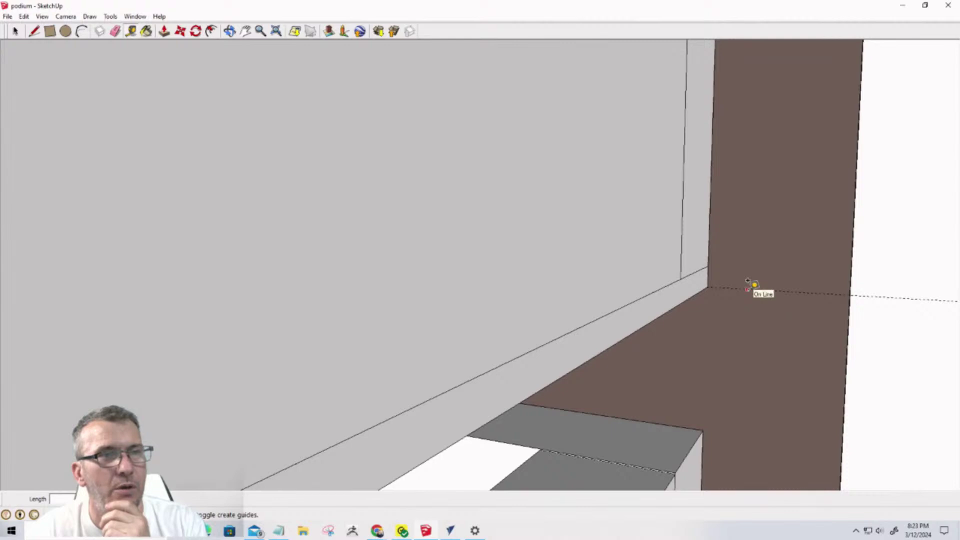
{"action": "left_click", "coordinate": [747, 290]}
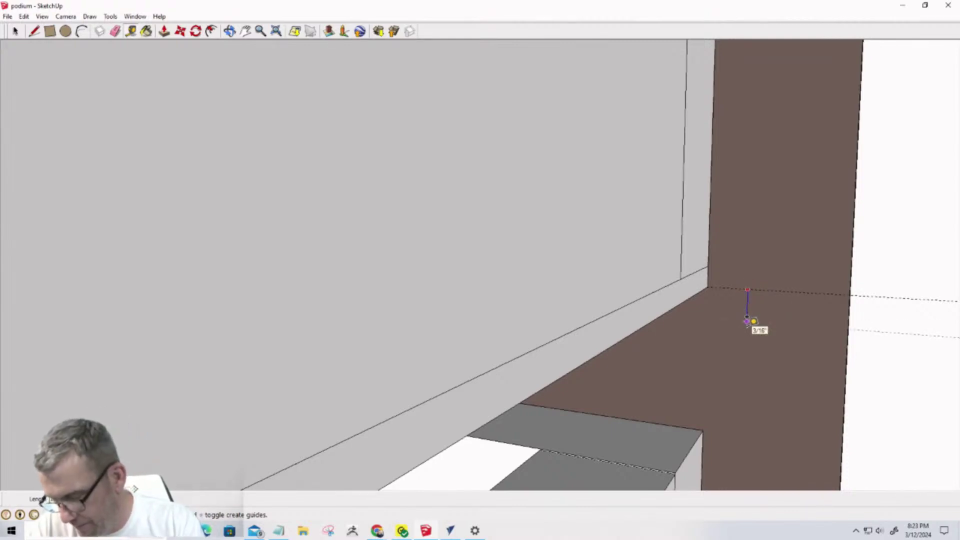
{"action": "left_click", "coordinate": [746, 318]}
{"action": "middle_click_drag", "start_coordinate": [747, 317], "coordinate": [759, 208]}
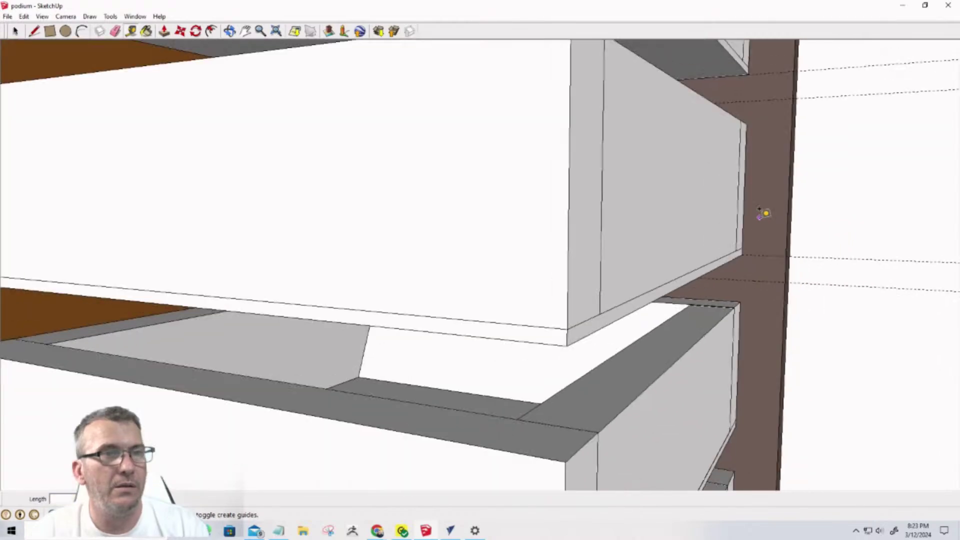
Place a horizontal guide on the side panel at the third drawer's underside, based on the second drawer's lower guide
{"action": "scroll", "coordinate": [765, 220], "scroll_direction": "down", "scroll_amount": 5}
{"action": "scroll", "coordinate": [773, 281], "scroll_direction": "up", "scroll_amount": 6}
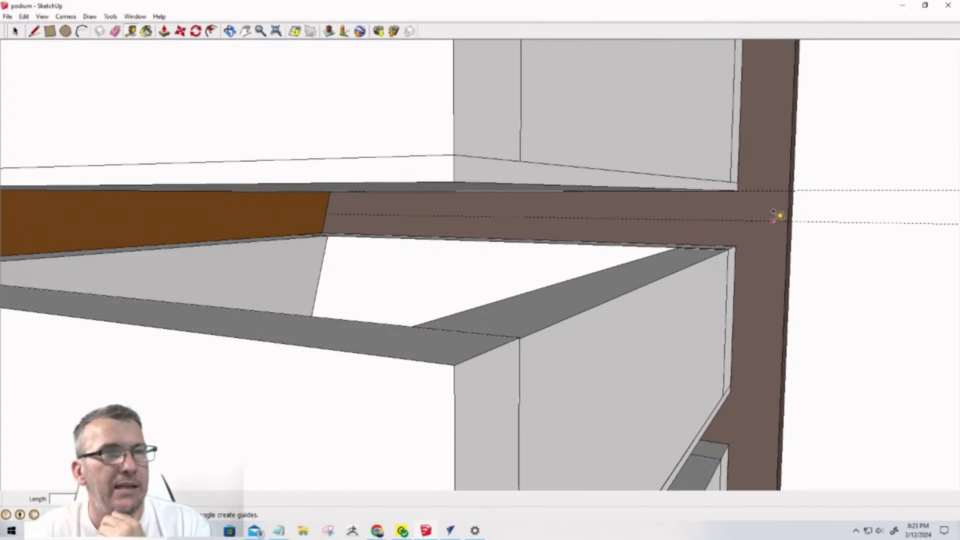
{"action": "scroll", "coordinate": [777, 216], "scroll_direction": "down", "scroll_amount": 3}
{"action": "scroll", "coordinate": [765, 259], "scroll_direction": "up", "scroll_amount": 3}
{"action": "scroll", "coordinate": [782, 334], "scroll_direction": "down", "scroll_amount": 2}
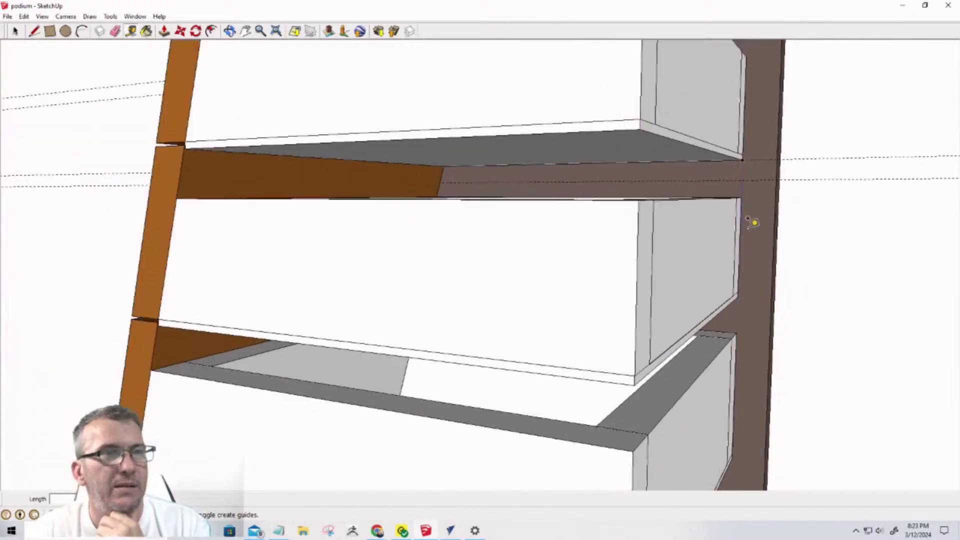
{"action": "left_click", "coordinate": [760, 180]}
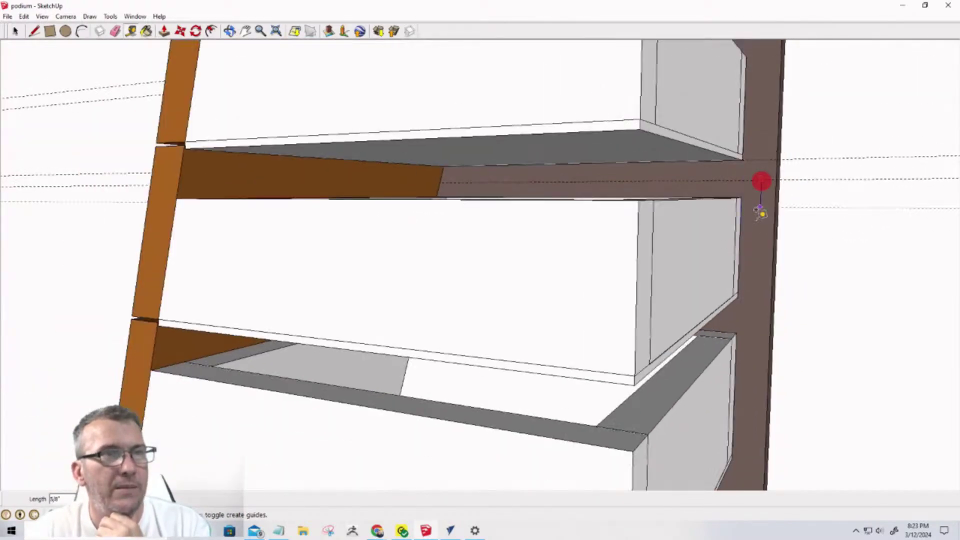
{"action": "left_click", "coordinate": [740, 296]}
Offset a companion guide 15/32" below the guide at the third drawer's underside
{"action": "scroll", "coordinate": [743, 305], "scroll_direction": "up", "scroll_amount": 3}
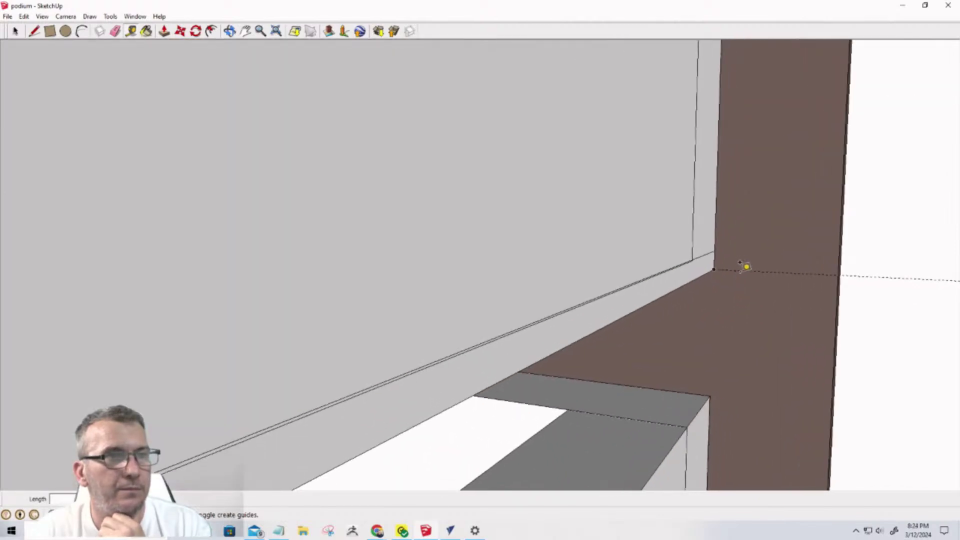
{"action": "left_click", "coordinate": [738, 270]}
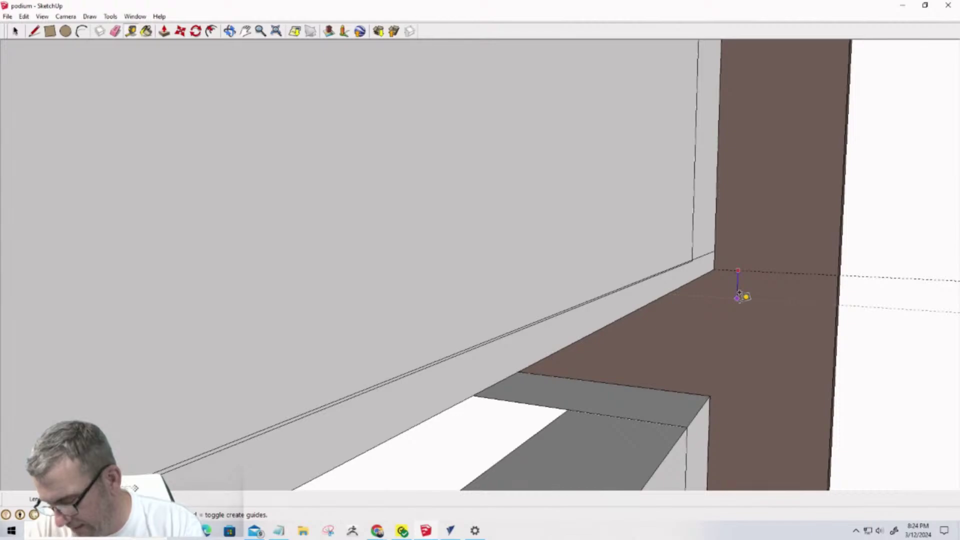
{"action": "type", "text": "15/32"}
{"action": "key", "text": "Return"}
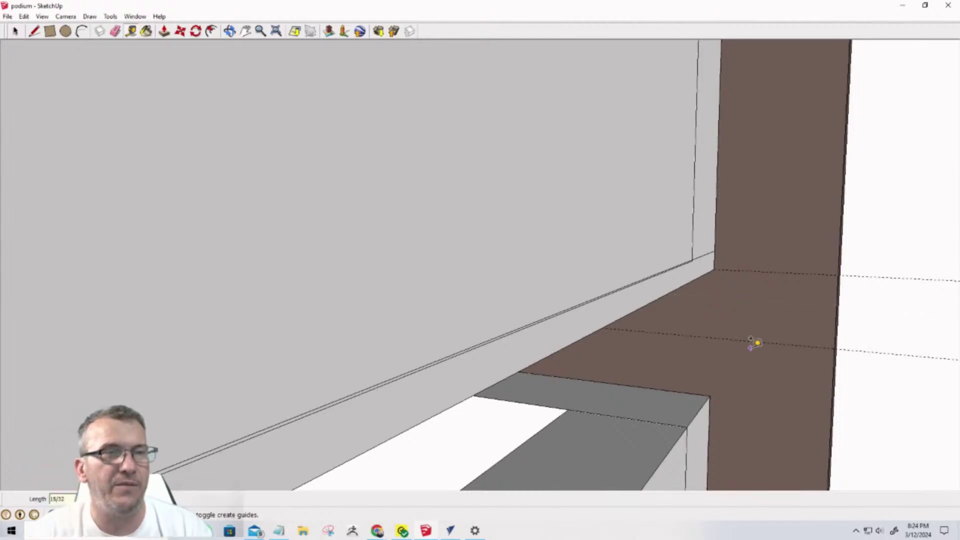
Place a guide at the fourth drawer's underside, about 3 17/32" below the third drawer's lower guide, with a second guide 15/32" beneath it
{"action": "scroll", "coordinate": [745, 298], "scroll_direction": "down", "scroll_amount": 5}
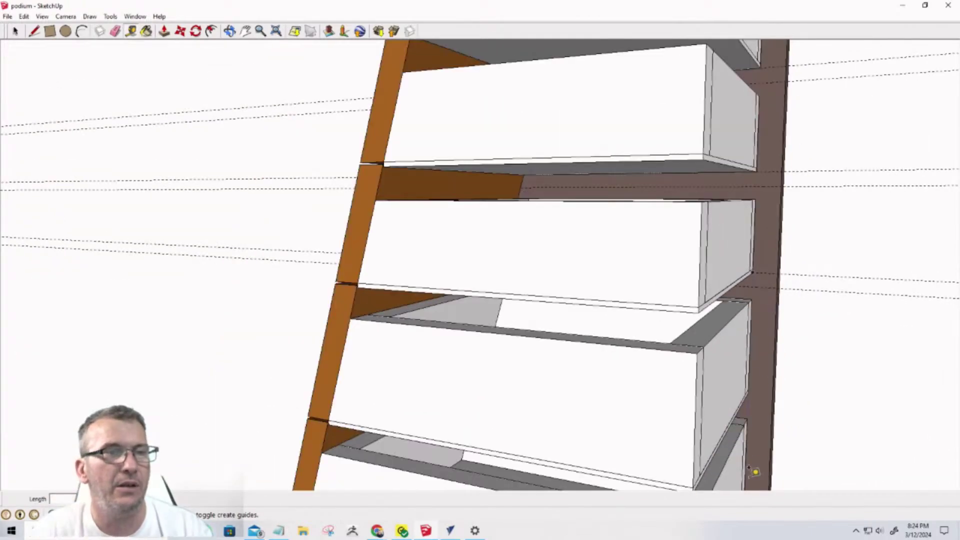
{"action": "scroll", "coordinate": [770, 415], "scroll_direction": "up", "scroll_amount": 5}
{"action": "left_click", "coordinate": [772, 81]}
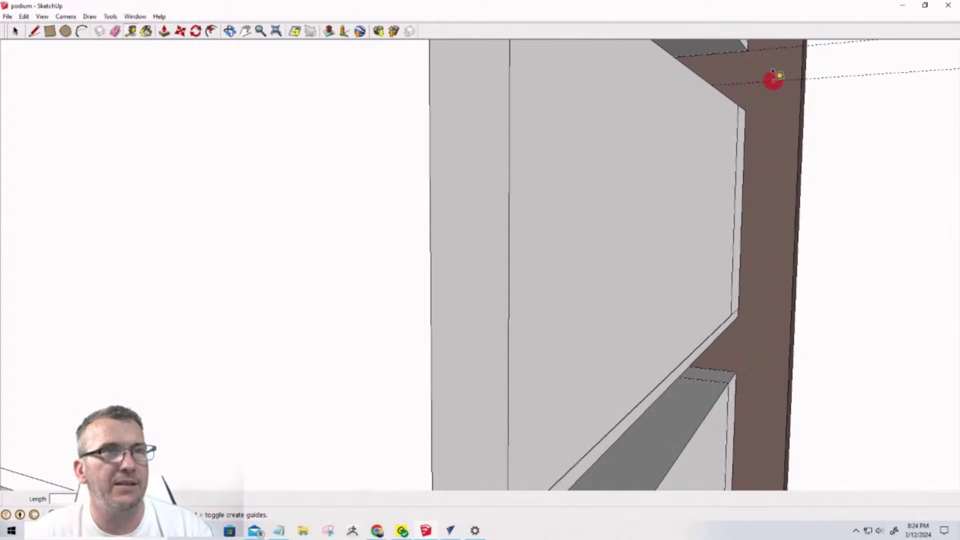
{"action": "left_click", "coordinate": [740, 313]}
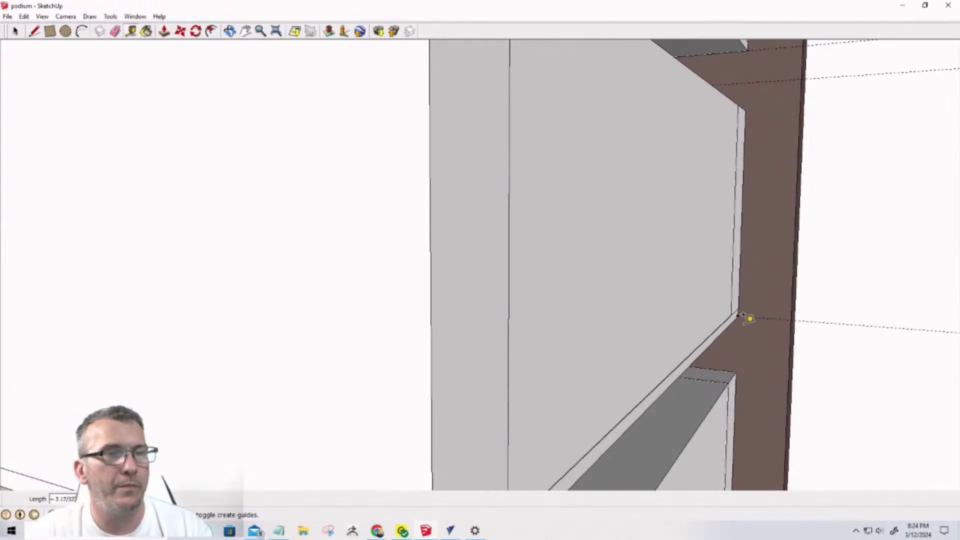
{"action": "left_click", "coordinate": [767, 318]}
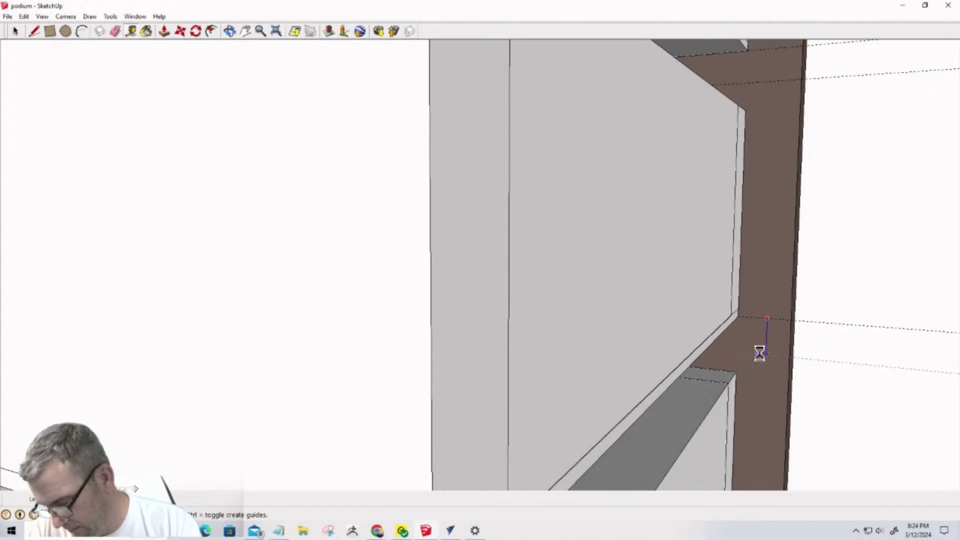
{"action": "left_click", "coordinate": [766, 348]}
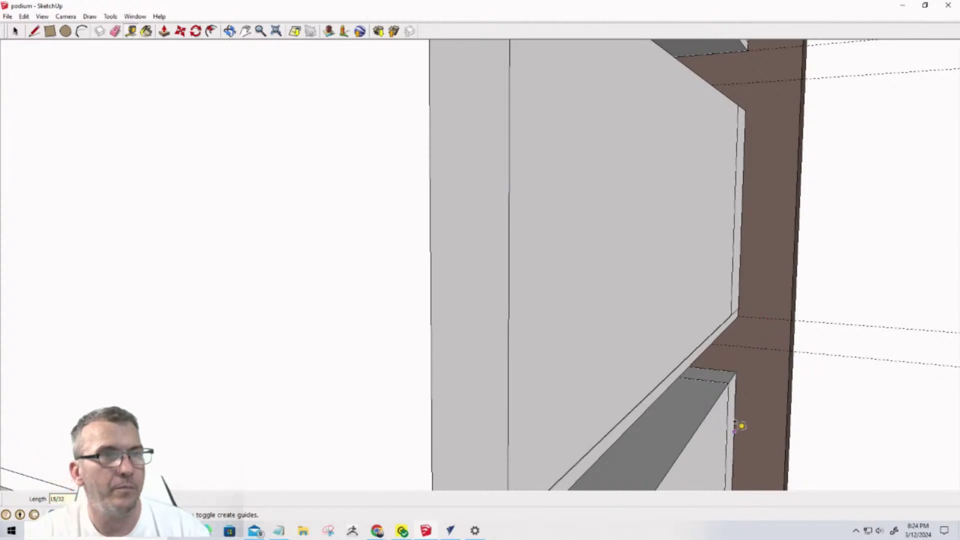
Place a horizontal guide at the underside of the drawer above the bottom one, about 3 17/32" below the fourth drawer's lower guide
{"action": "middle_click_drag", "start_coordinate": [739, 425], "coordinate": [728, 299]}
{"action": "scroll", "coordinate": [727, 299], "scroll_direction": "down", "scroll_amount": 5}
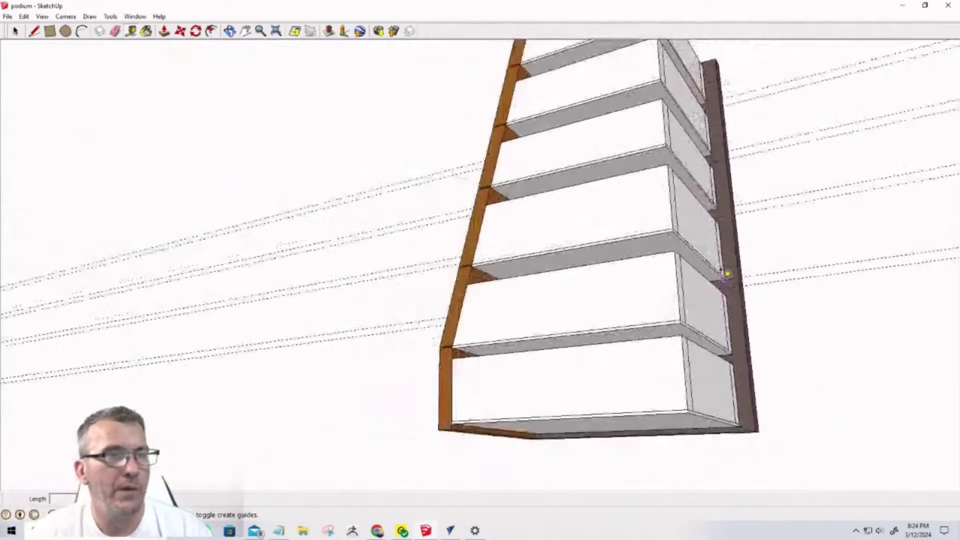
{"action": "scroll", "coordinate": [757, 360], "scroll_direction": "up", "scroll_amount": 5}
{"action": "scroll", "coordinate": [732, 343], "scroll_direction": "down", "scroll_amount": 2}
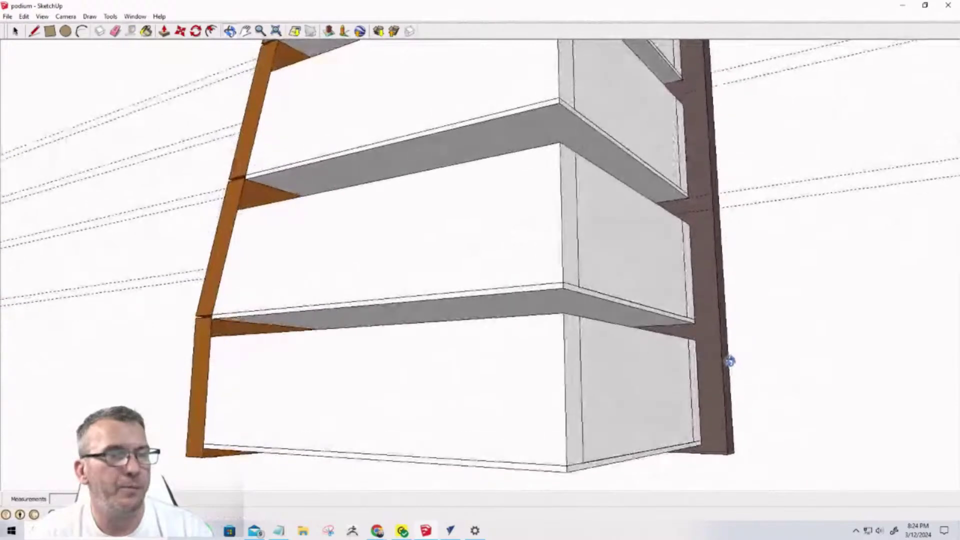
{"action": "scroll", "coordinate": [708, 243], "scroll_direction": "up", "scroll_amount": 3}
{"action": "middle_click_drag", "start_coordinate": [709, 243], "coordinate": [712, 209]}
{"action": "key", "text": "t"}
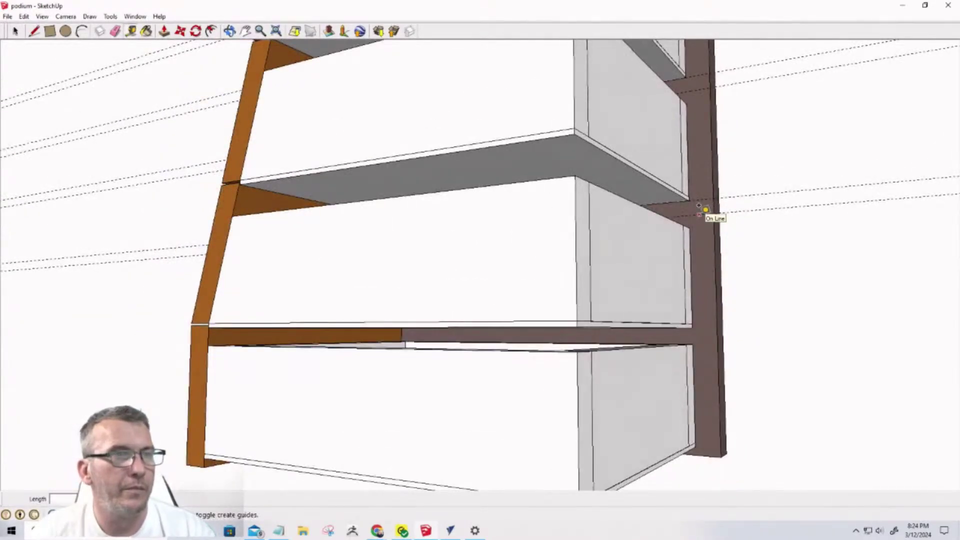
{"action": "left_click", "coordinate": [697, 214]}
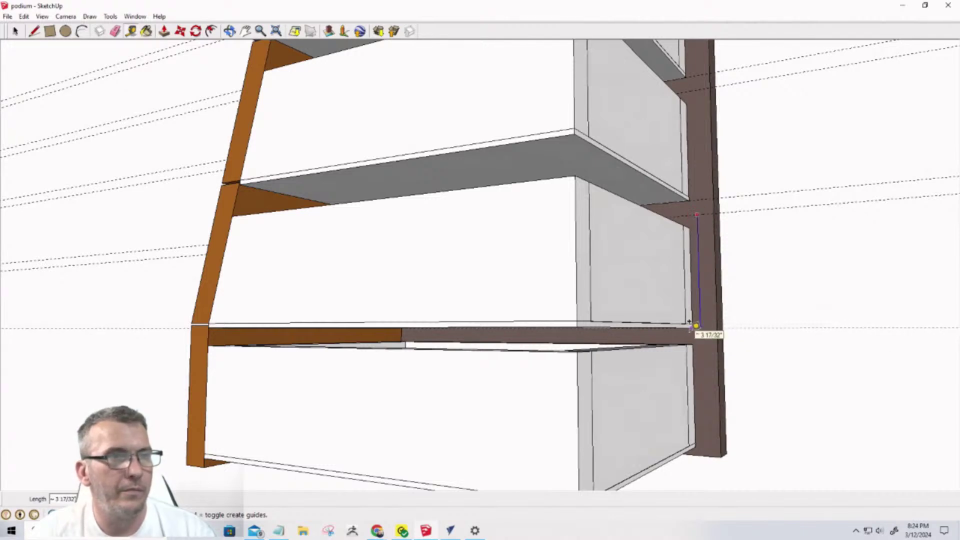
{"action": "left_click", "coordinate": [699, 326]}
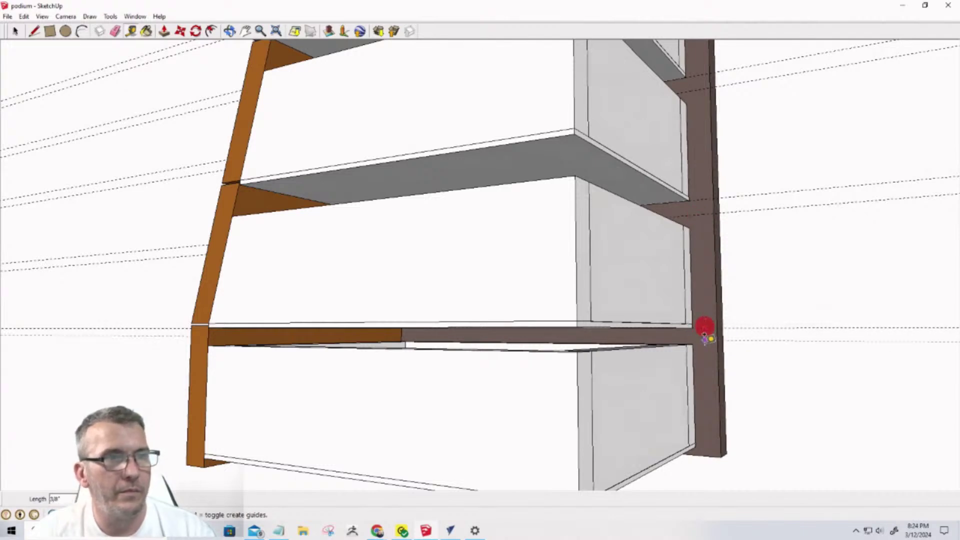
{"action": "left_click", "coordinate": [703, 327]}
{"action": "left_click", "coordinate": [705, 335]}
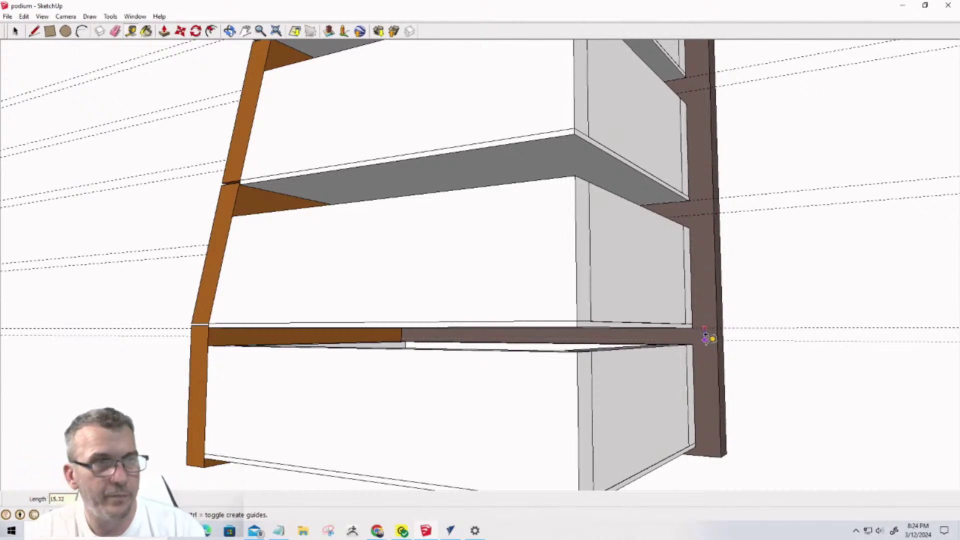
{"action": "key", "text": "Escape"}
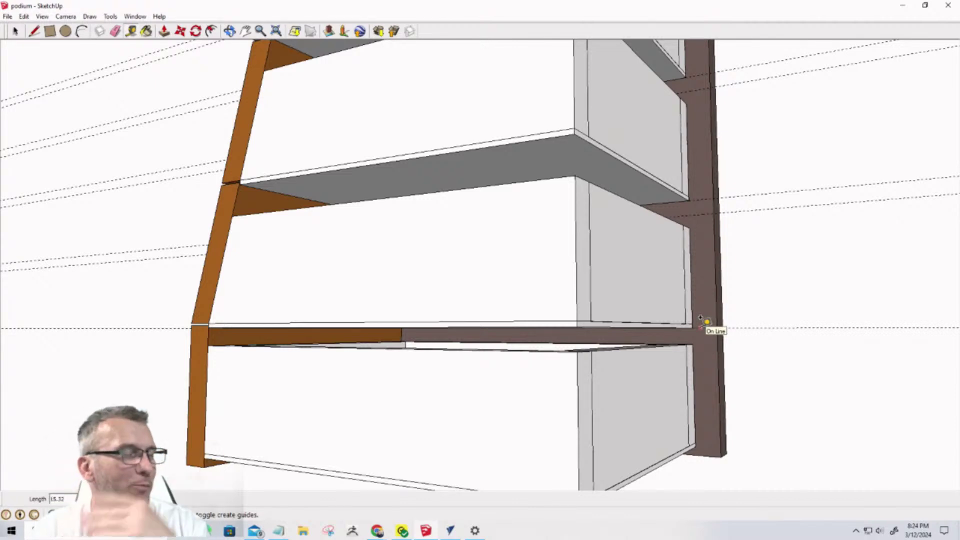
Offset a companion guide below the guide at the underside of the drawer above the bottom one
{"action": "left_click", "coordinate": [705, 326]}
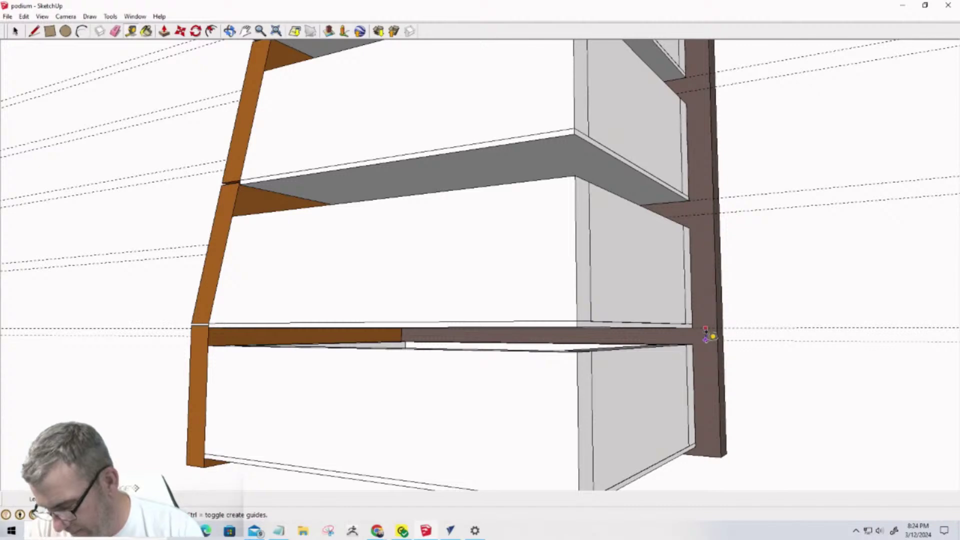
{"action": "scroll", "coordinate": [709, 334], "scroll_direction": "up", "scroll_amount": 5}
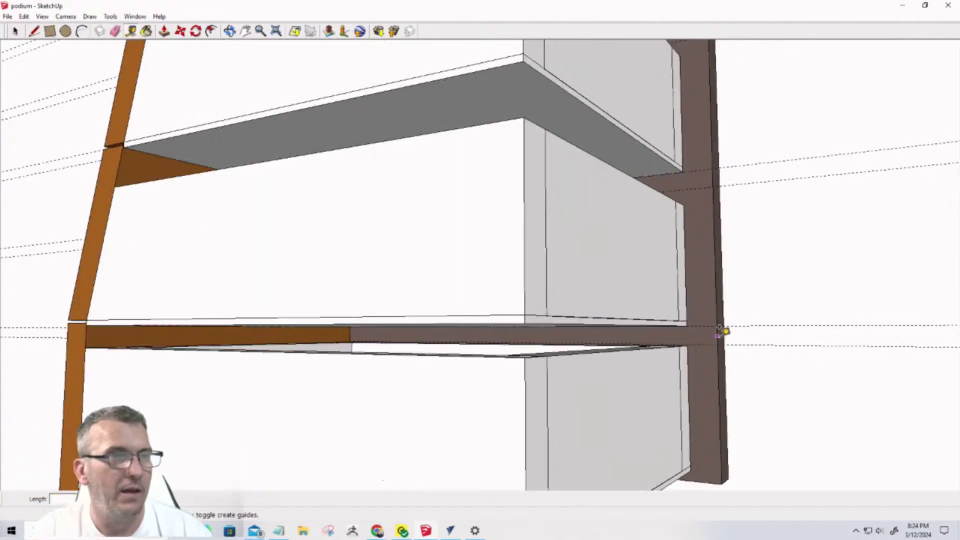
Examine the bottom drawer from beneath, checking how its underside sits against the lower edges of the side and back panels
{"action": "scroll", "coordinate": [709, 330], "scroll_direction": "down", "scroll_amount": 8}
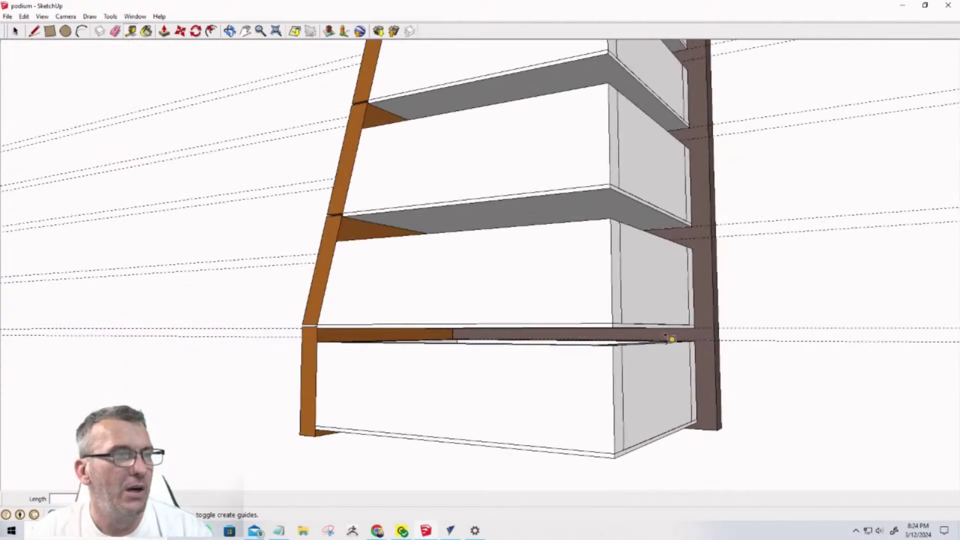
{"action": "middle_click_drag", "start_coordinate": [653, 452], "coordinate": [683, 340]}
{"action": "scroll", "coordinate": [624, 465], "scroll_direction": "up", "scroll_amount": 8}
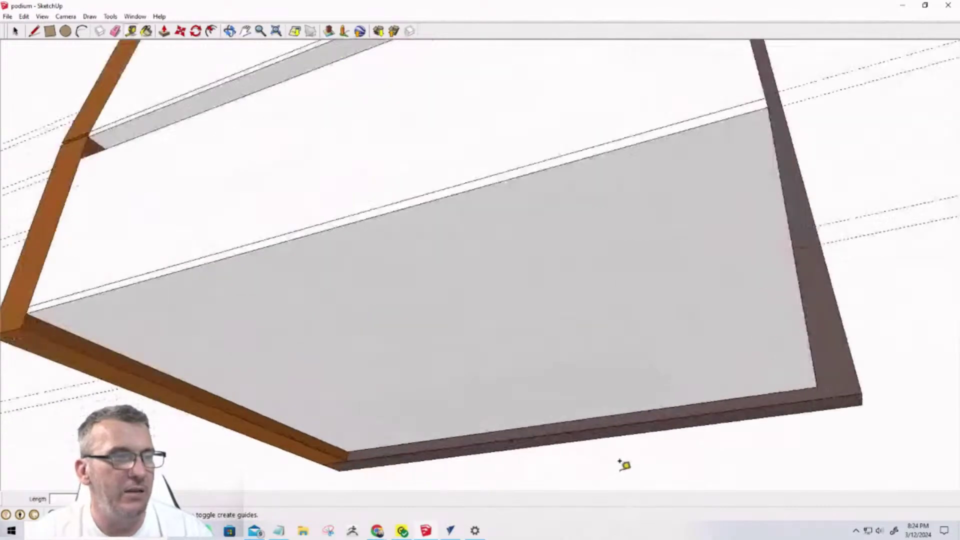
{"action": "mouse_move", "coordinate": [750, 388]}
{"action": "middle_mouse_down"}
{"action": "mouse_move", "coordinate": [908, 426]}
{"action": "mouse_move", "coordinate": [872, 460]}
{"action": "mouse_move", "coordinate": [461, 467]}
{"action": "middle_mouse_up"}
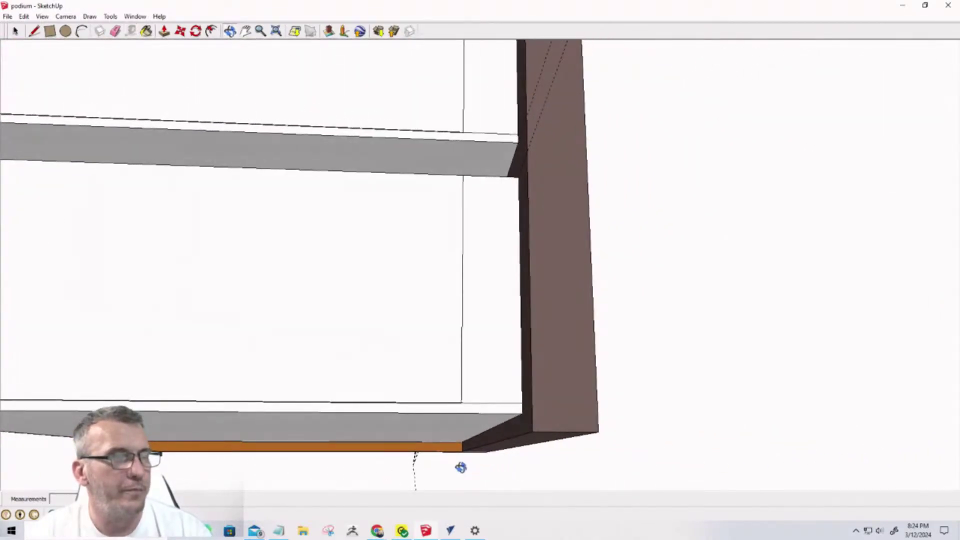
{"action": "mouse_move", "coordinate": [497, 385]}
{"action": "middle_mouse_down"}
{"action": "mouse_move", "coordinate": [585, 435]}
{"action": "mouse_move", "coordinate": [691, 469]}
{"action": "mouse_move", "coordinate": [577, 517]}
{"action": "mouse_move", "coordinate": [518, 452]}
{"action": "mouse_move", "coordinate": [532, 400]}
{"action": "middle_mouse_up"}
{"action": "scroll", "coordinate": [518, 409], "scroll_direction": "up", "scroll_amount": 5}
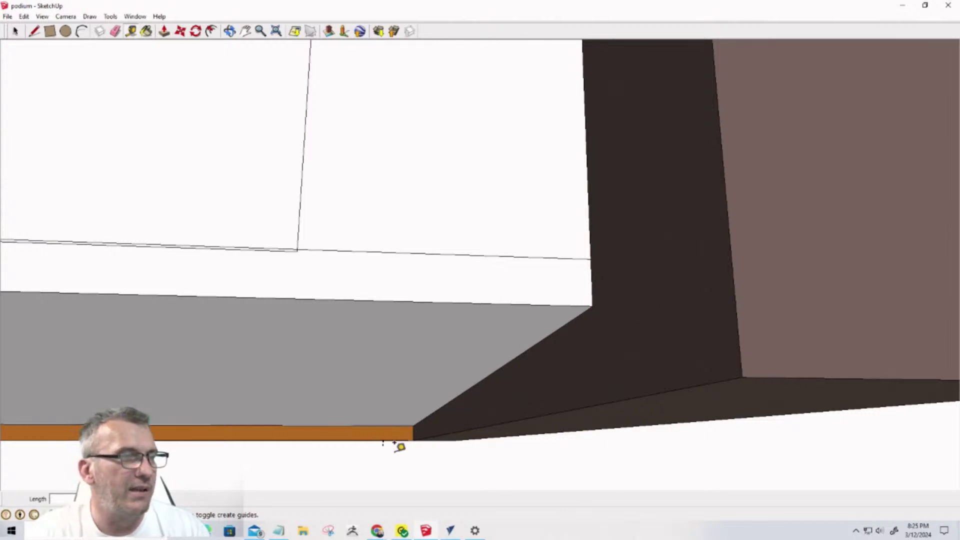
{"action": "scroll", "coordinate": [405, 442], "scroll_direction": "up", "scroll_amount": 3}
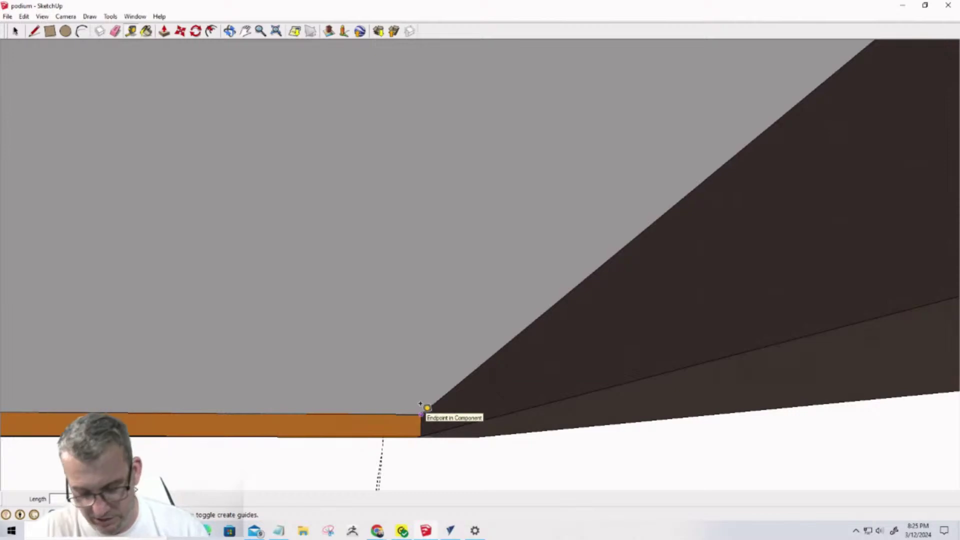
Select all the parts of the bottom drawer: its bottom panel, both sides, front and back
{"action": "key", "text": "space"}
{"action": "left_click", "coordinate": [414, 356]}
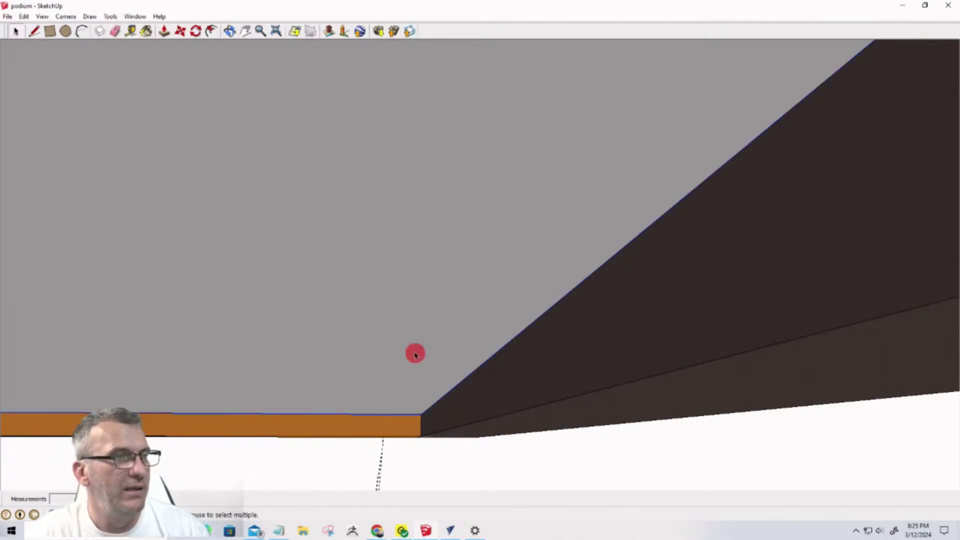
{"action": "scroll", "coordinate": [415, 356], "scroll_direction": "down", "scroll_amount": 5}
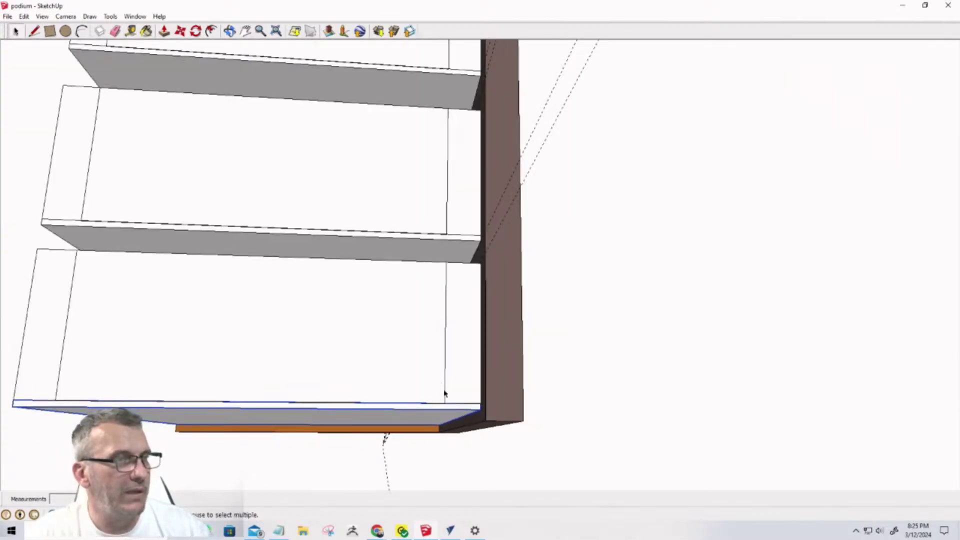
{"action": "middle_click_drag", "start_coordinate": [444, 394], "coordinate": [449, 456]}
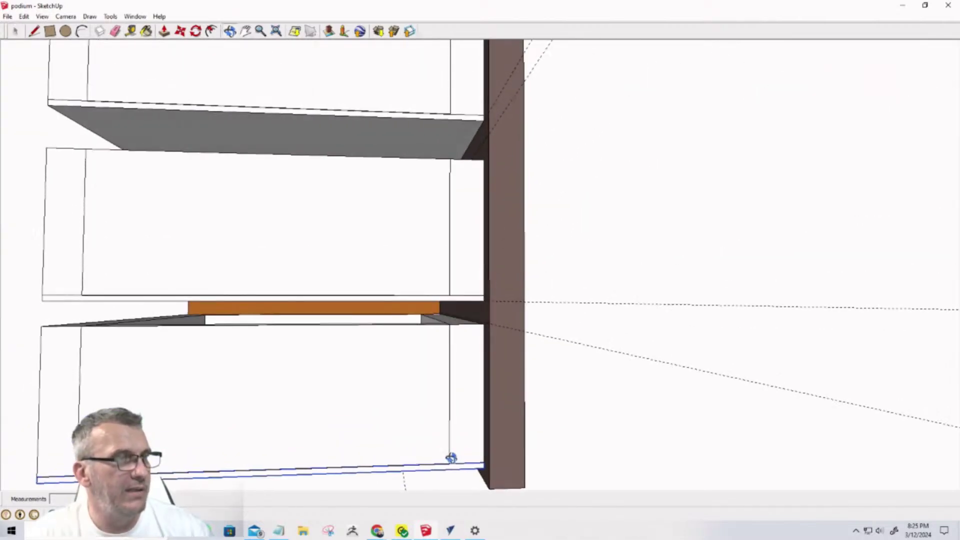
{"action": "left_click", "coordinate": [229, 318]}
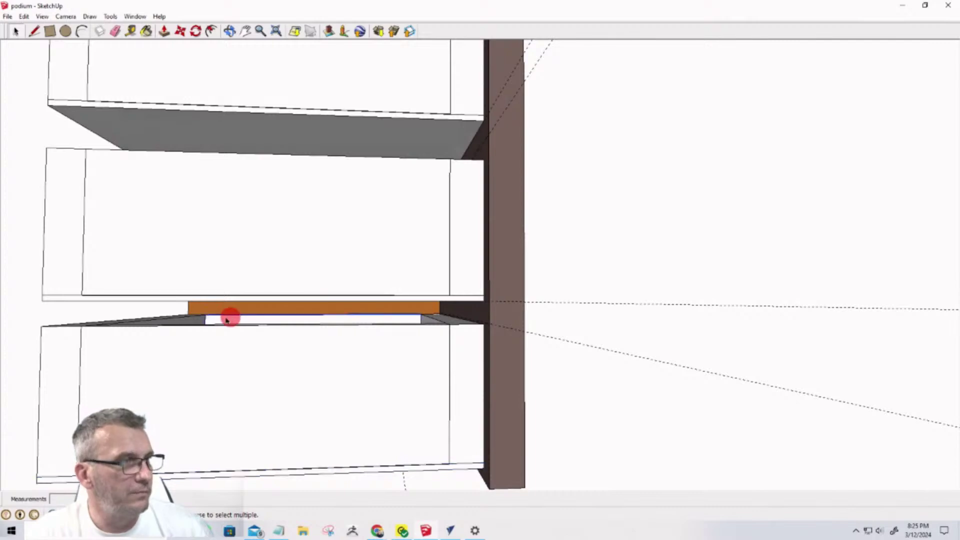
{"action": "left_click", "coordinate": [144, 322]}
{"action": "left_click", "coordinate": [155, 382], "text": "shift"}
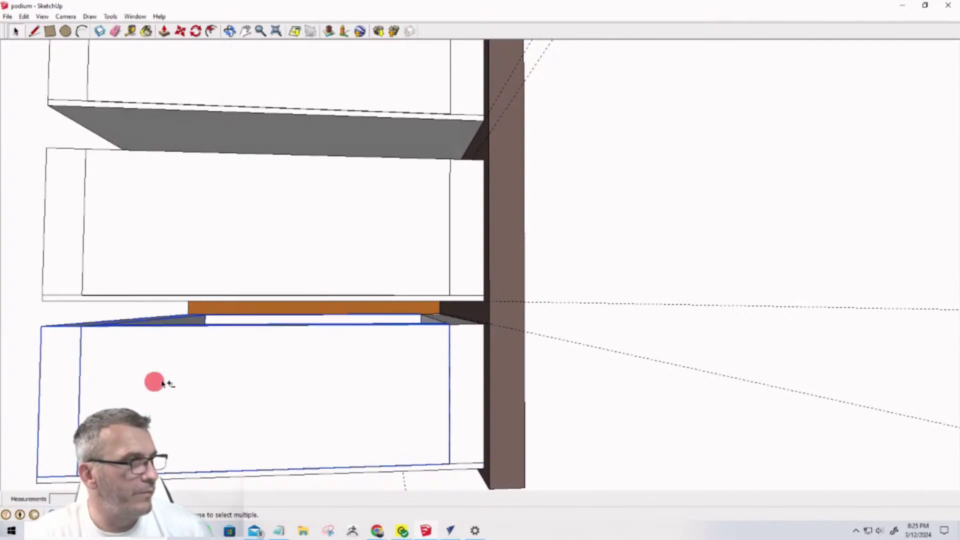
{"action": "left_click", "coordinate": [457, 365], "text": "shift"}
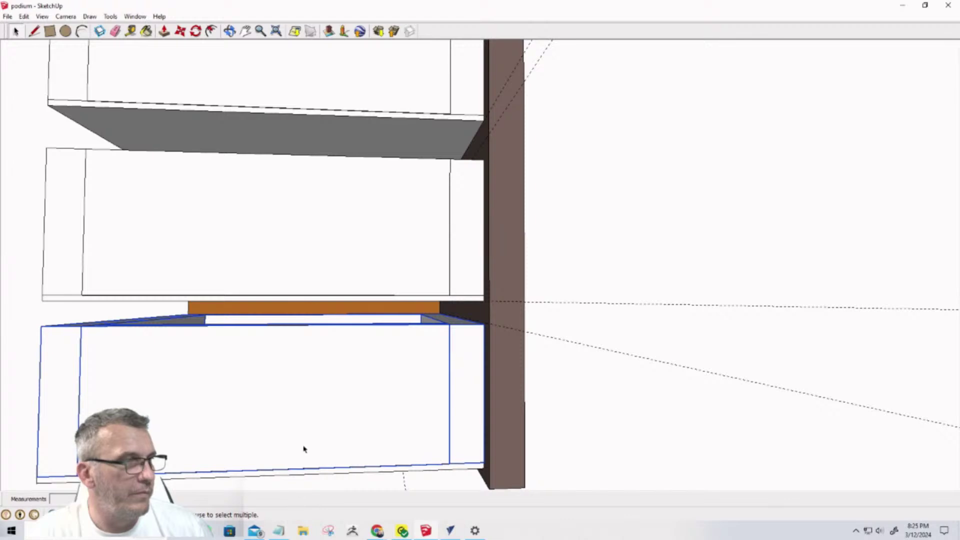
{"action": "left_click", "coordinate": [304, 472], "text": "shift"}
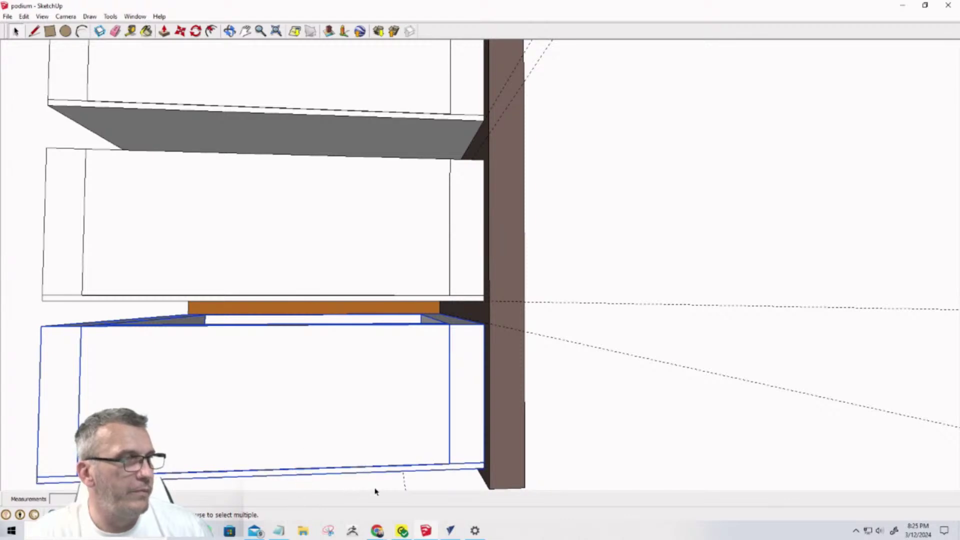
Move the bottom drawer down so its underside sits flush with the lower edges of the side and back panels
{"action": "scroll", "coordinate": [440, 465], "scroll_direction": "up", "scroll_amount": 3}
{"action": "mouse_move", "coordinate": [447, 418]}
{"action": "middle_mouse_down"}
{"action": "mouse_move", "coordinate": [465, 270]}
{"action": "mouse_move", "coordinate": [450, 334]}
{"action": "middle_mouse_up"}
{"action": "scroll", "coordinate": [450, 350], "scroll_direction": "down", "scroll_amount": 3}
{"action": "scroll", "coordinate": [451, 350], "scroll_direction": "up", "scroll_amount": 3}
{"action": "scroll", "coordinate": [451, 353], "scroll_direction": "down", "scroll_amount": 8}
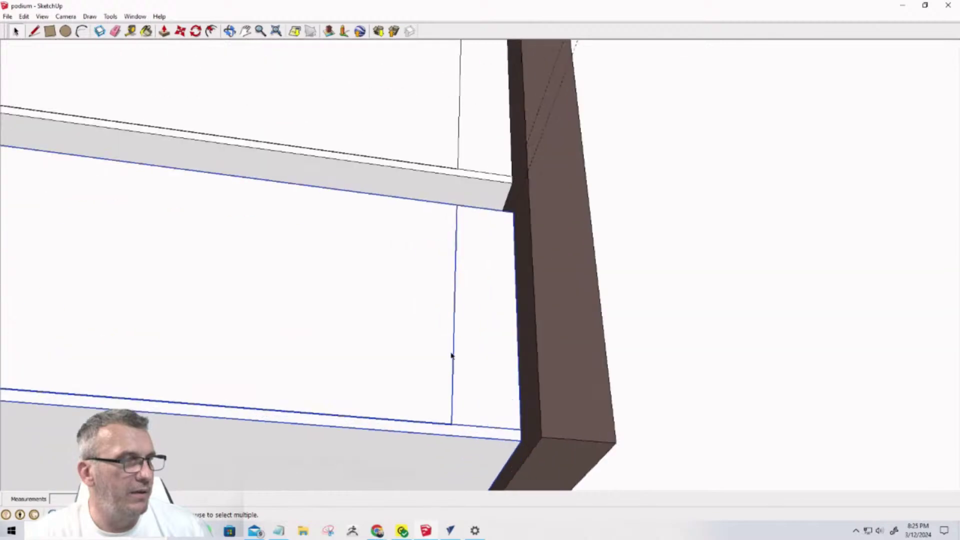
{"action": "scroll", "coordinate": [448, 425], "scroll_direction": "up", "scroll_amount": 10}
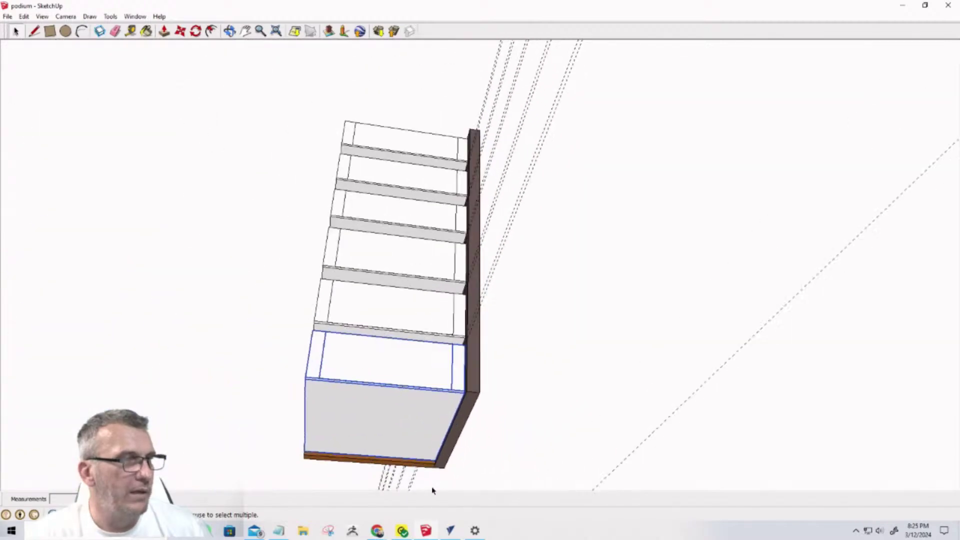
{"action": "scroll", "coordinate": [436, 434], "scroll_direction": "up", "scroll_amount": 2}
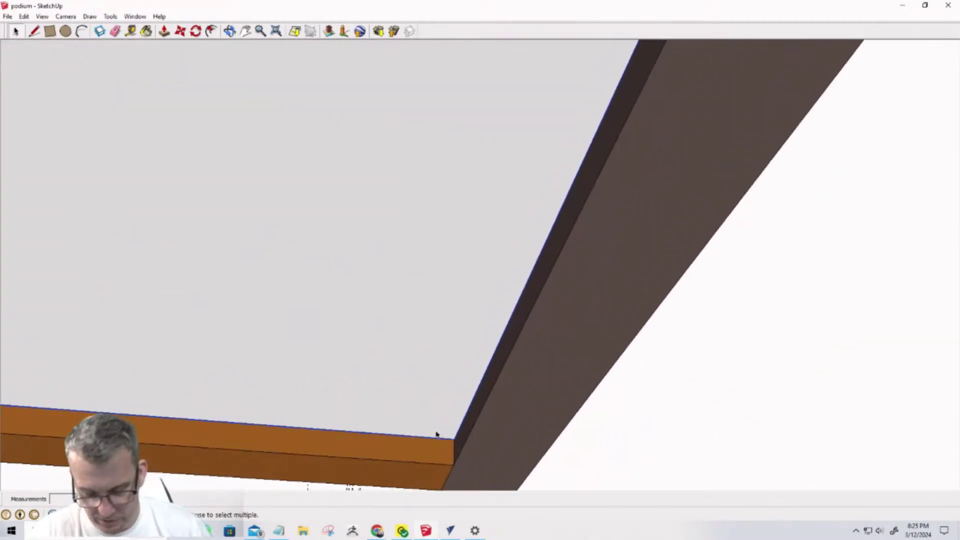
{"action": "key", "text": "m"}
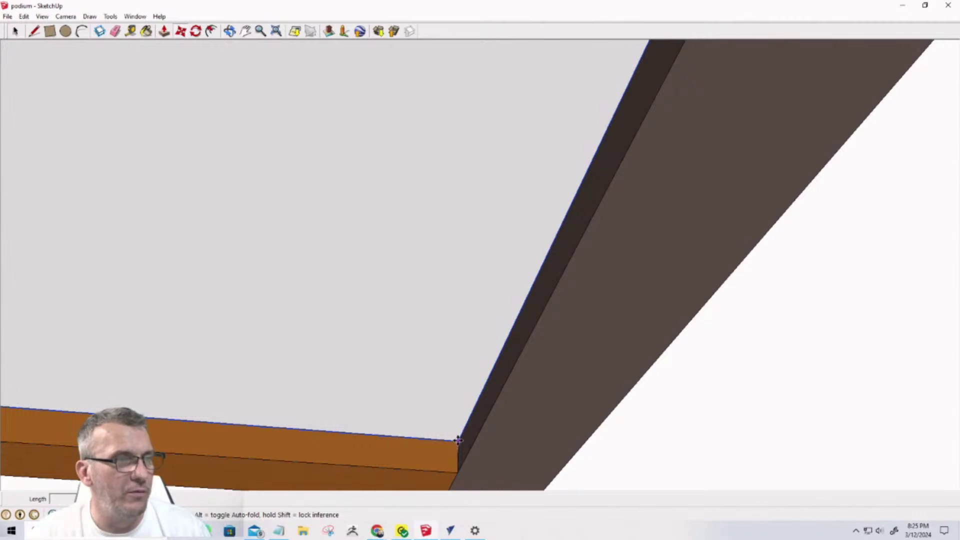
{"action": "left_click", "coordinate": [458, 439]}
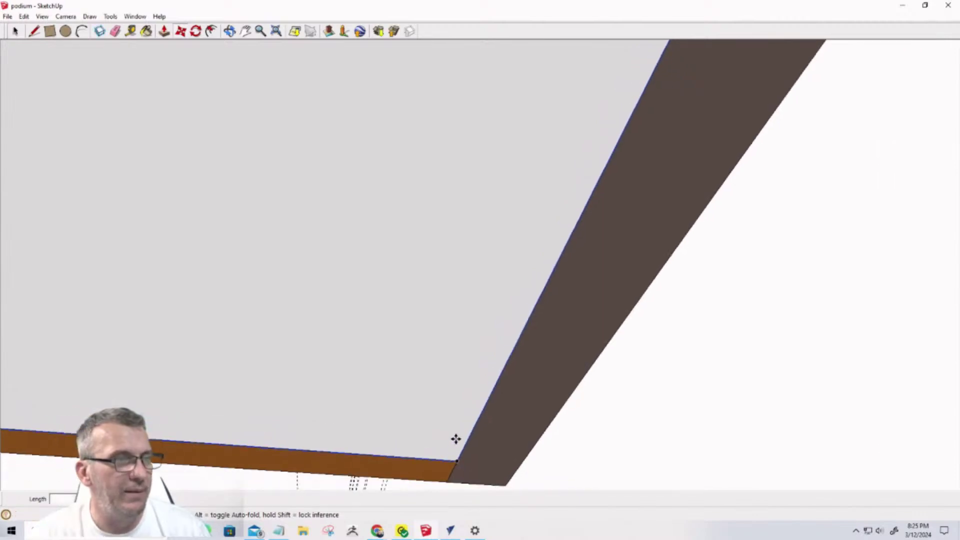
Hide all the drawers and the orange panel, leaving only the dark brown side panel and the guides
{"action": "scroll", "coordinate": [455, 439], "scroll_direction": "down", "scroll_amount": 6}
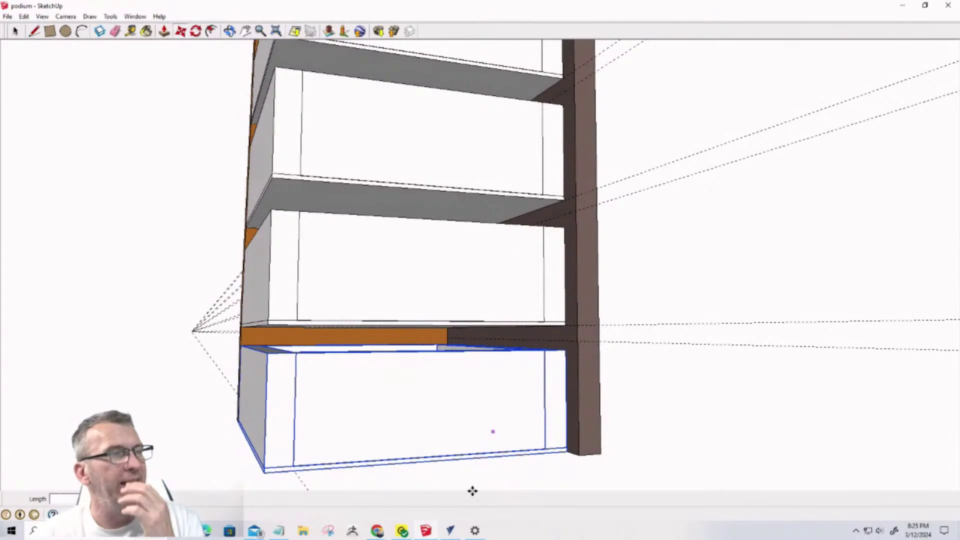
{"action": "middle_click_drag", "start_coordinate": [280, 454], "coordinate": [335, 489]}
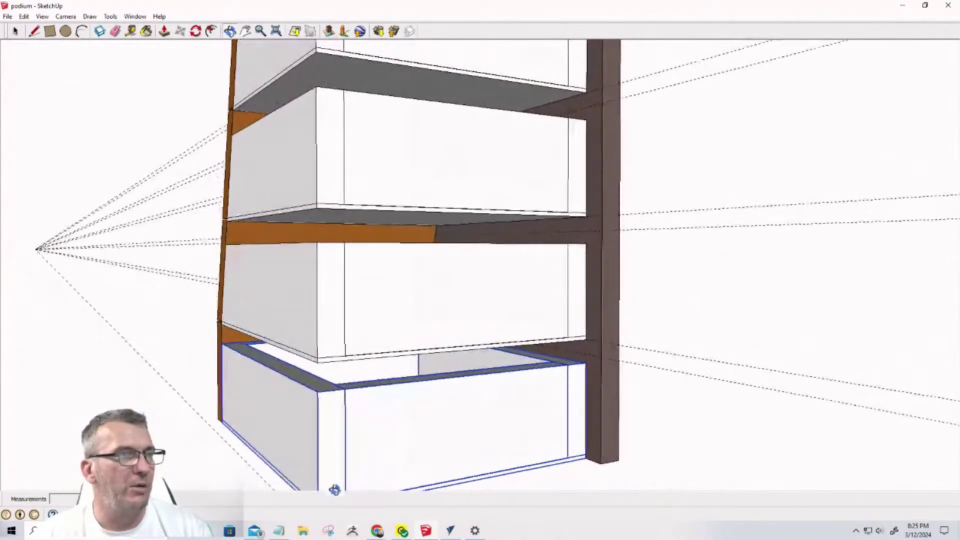
{"action": "scroll", "coordinate": [335, 490], "scroll_direction": "down", "scroll_amount": 3}
{"action": "scroll", "coordinate": [634, 360], "scroll_direction": "down", "scroll_amount": 3}
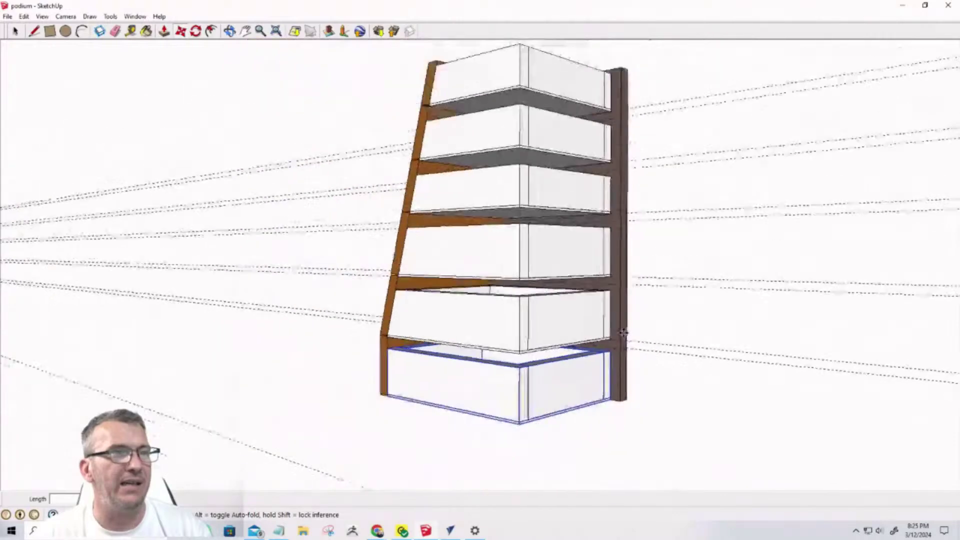
{"action": "scroll", "coordinate": [591, 377], "scroll_direction": "down", "scroll_amount": 2}
{"action": "scroll", "coordinate": [584, 368], "scroll_direction": "down", "scroll_amount": 1}
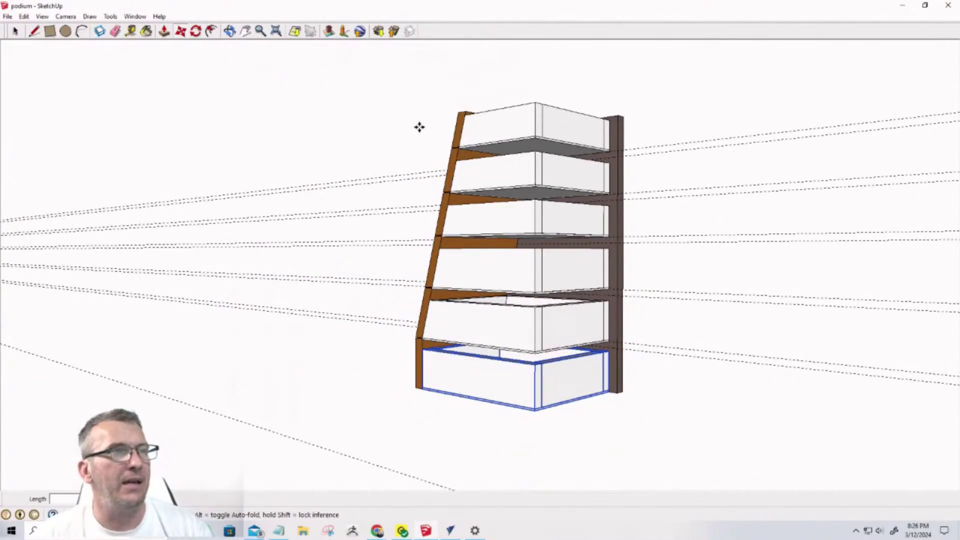
{"action": "left_click", "coordinate": [15, 31]}
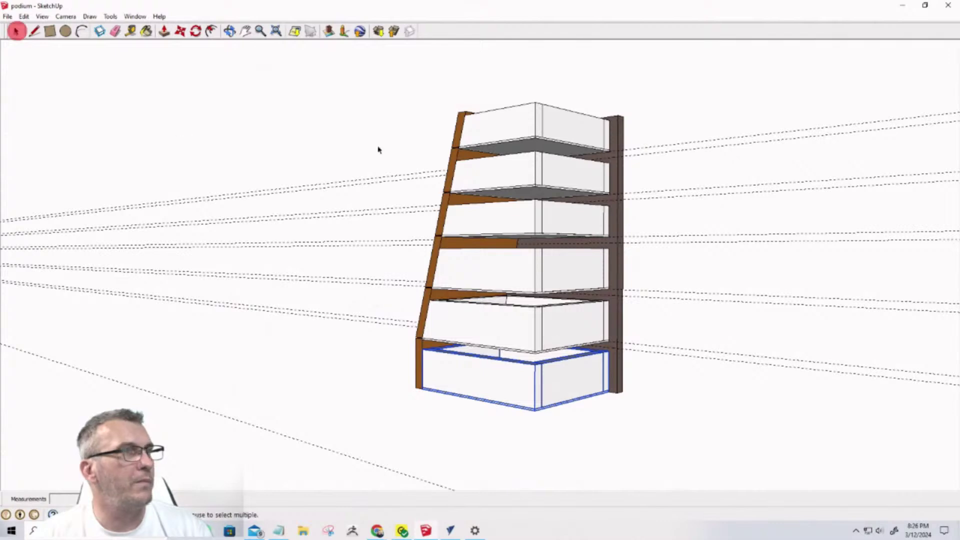
{"action": "left_click_drag", "start_coordinate": [377, 75], "coordinate": [652, 432]}
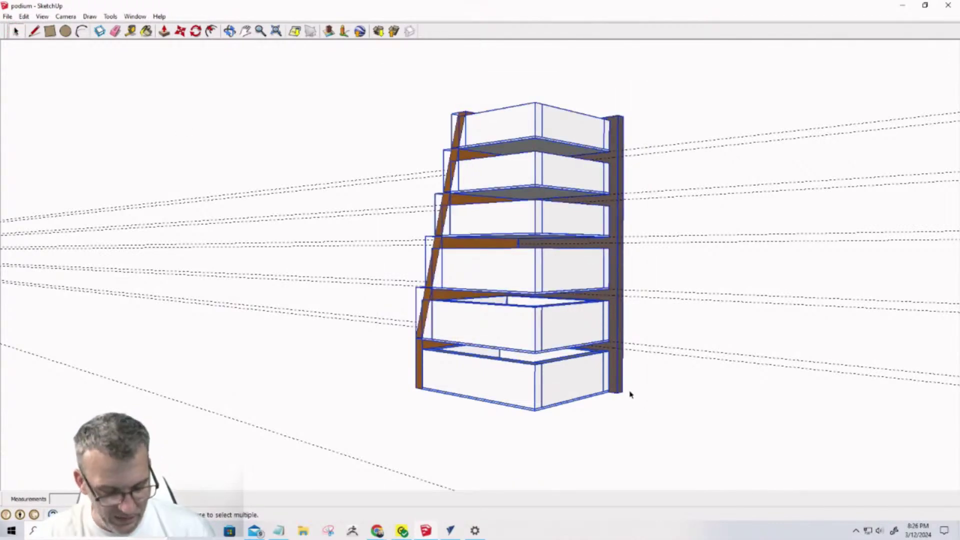
{"action": "left_click", "coordinate": [621, 365], "text": "shift"}
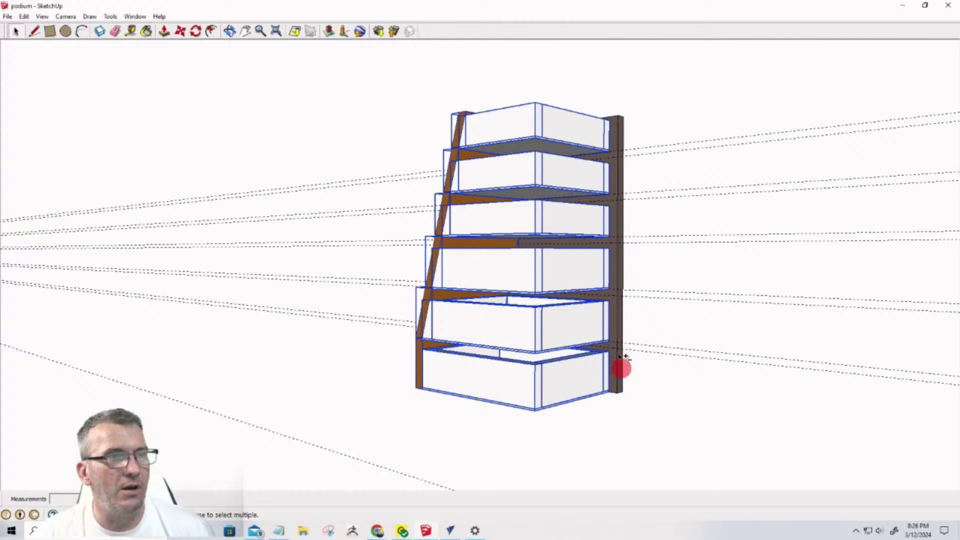
{"action": "right_click", "coordinate": [553, 316]}
{"action": "left_click", "coordinate": [568, 339]}
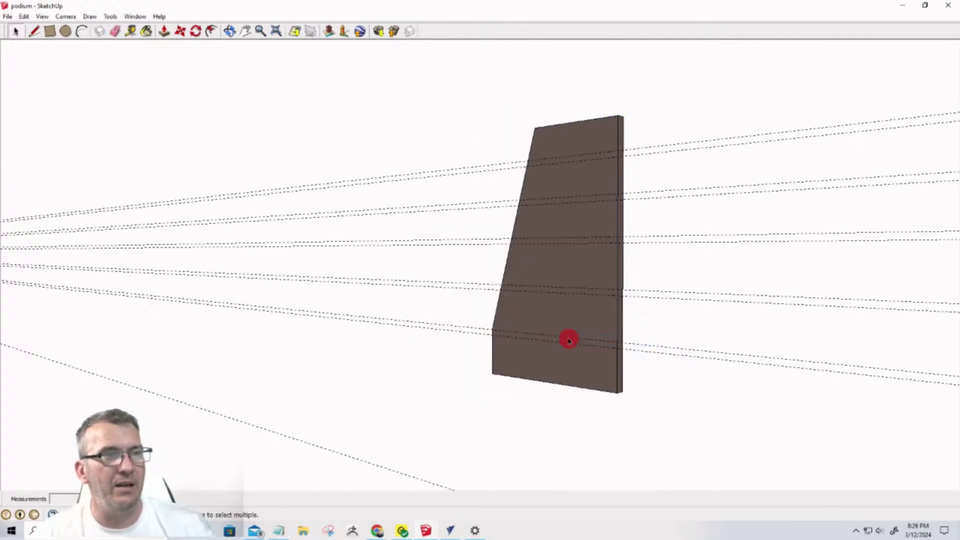
Try a vertical guide 8" in from the side panel's straight vertical edge, through the upper corner of its slope, and remove it
{"action": "scroll", "coordinate": [568, 339], "scroll_direction": "up", "scroll_amount": 6}
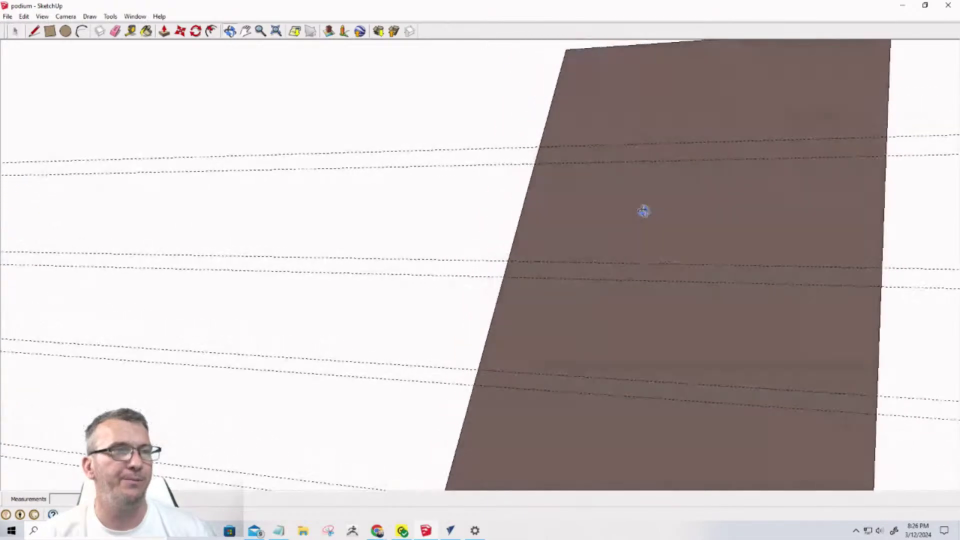
{"action": "middle_click_drag", "start_coordinate": [643, 211], "coordinate": [588, 212]}
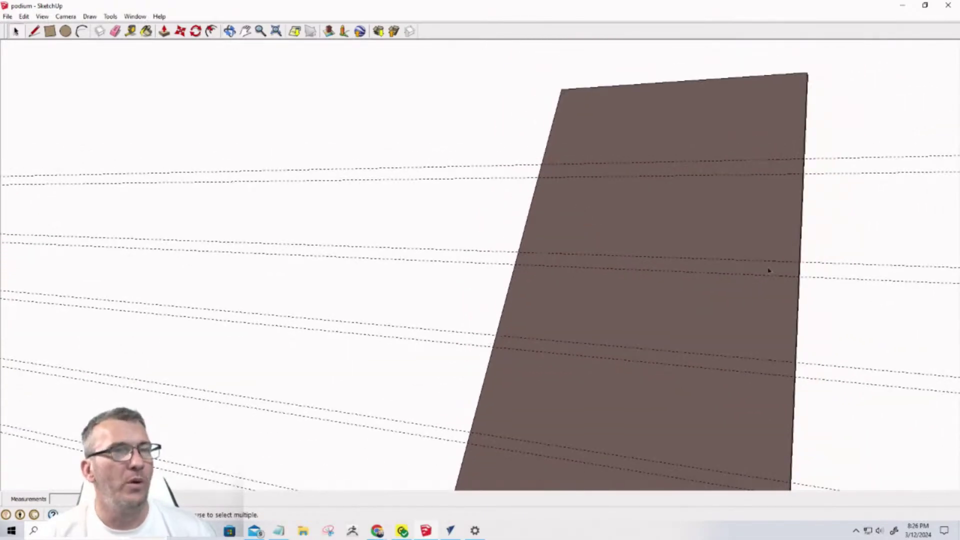
{"action": "left_click", "coordinate": [130, 31]}
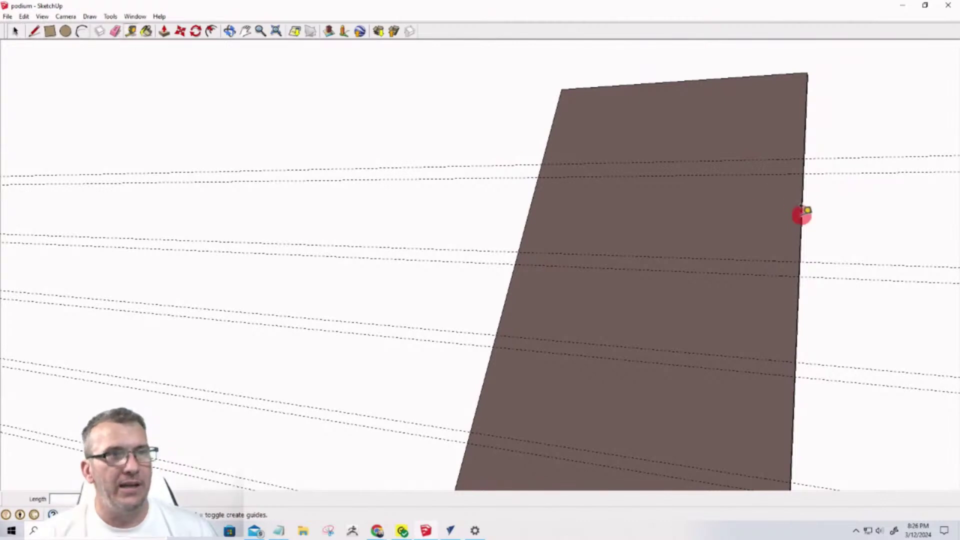
{"action": "left_click", "coordinate": [802, 214]}
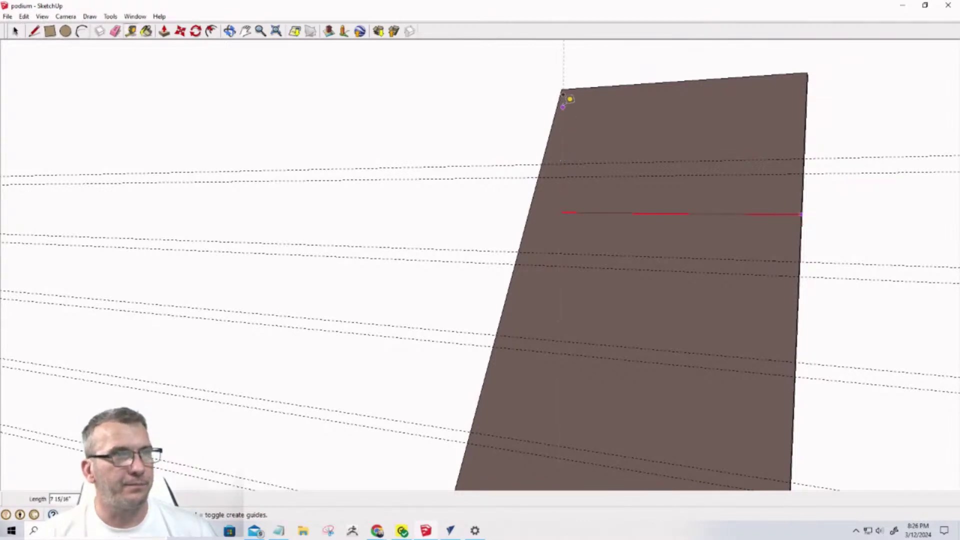
{"action": "left_click", "coordinate": [561, 83]}
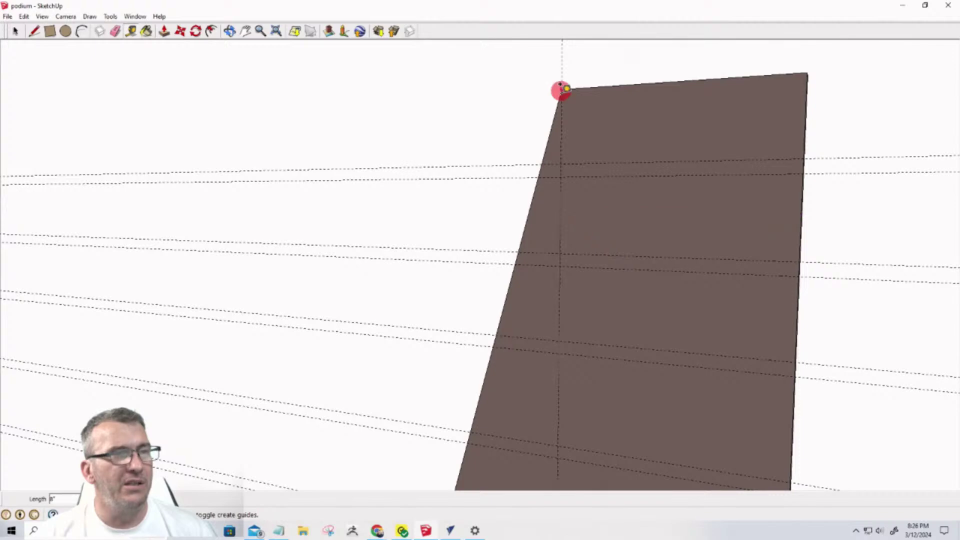
{"action": "middle_click_drag", "start_coordinate": [647, 155], "coordinate": [654, 227]}
{"action": "scroll", "coordinate": [659, 231], "scroll_direction": "down", "scroll_amount": 3}
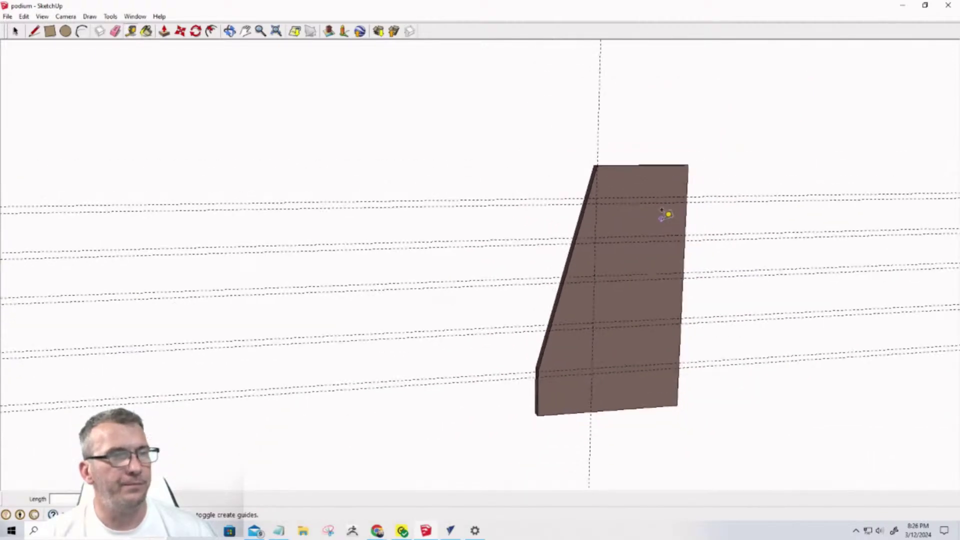
{"action": "scroll", "coordinate": [587, 424], "scroll_direction": "up", "scroll_amount": 2}
{"action": "scroll", "coordinate": [591, 351], "scroll_direction": "up", "scroll_amount": 1}
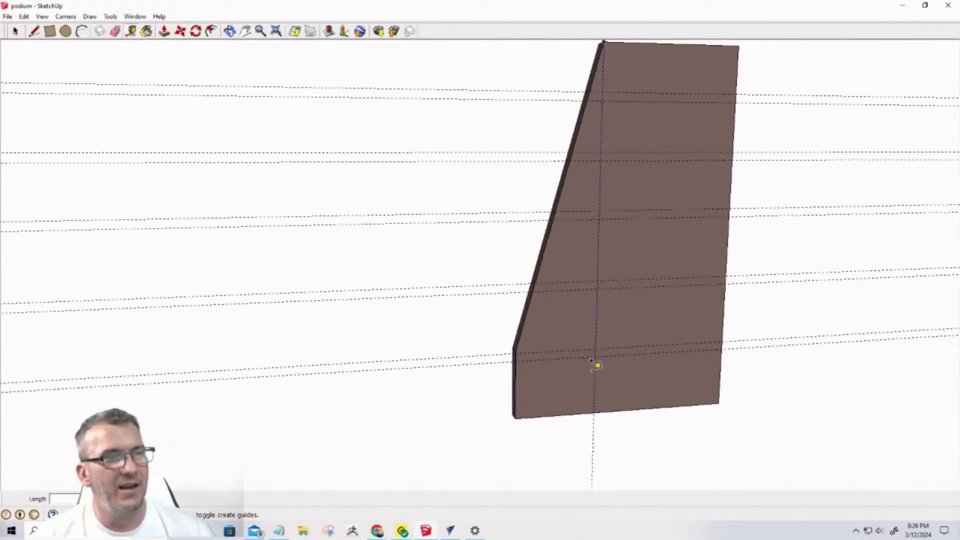
{"action": "scroll", "coordinate": [592, 357], "scroll_direction": "down", "scroll_amount": 1}
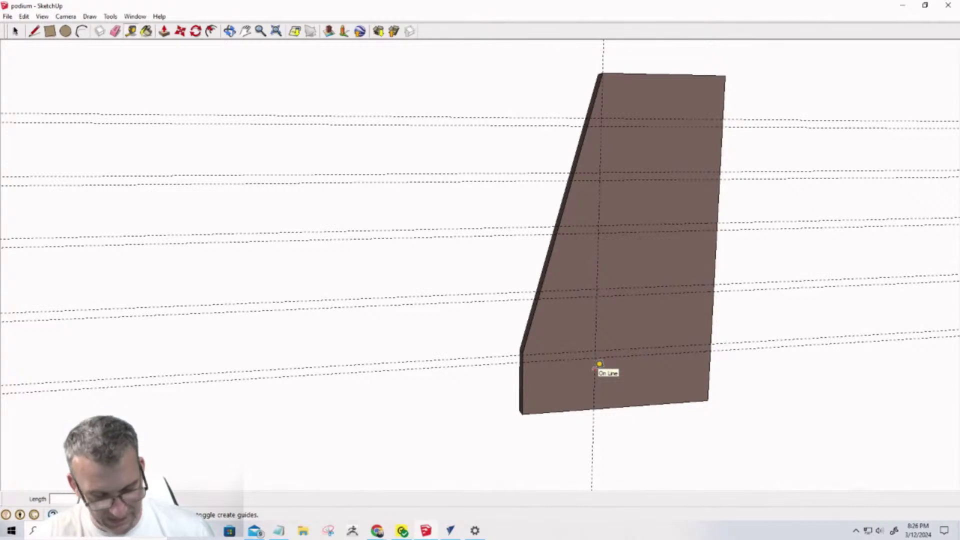
{"action": "key", "text": "Escape"}
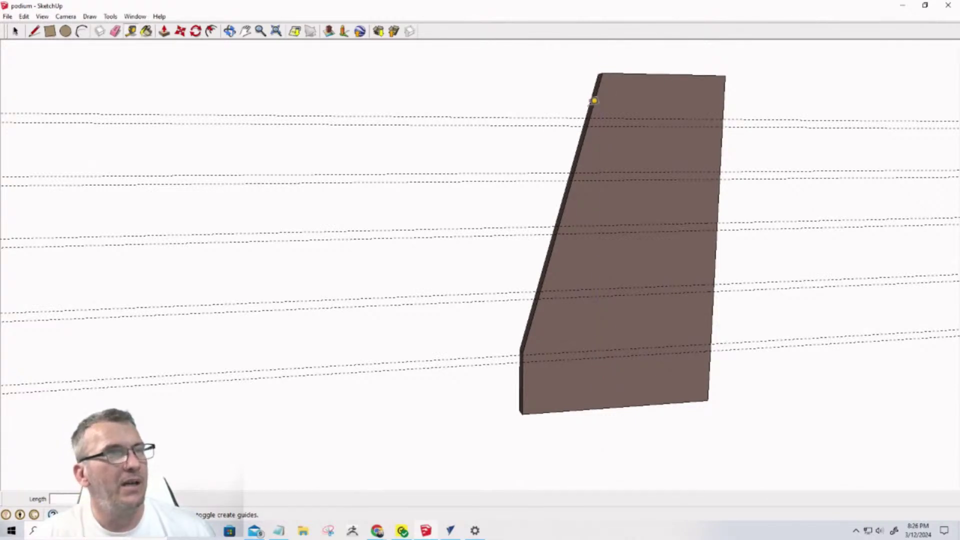
Try to offset a guide parallel to the side panel's sloped edge
{"action": "left_click", "coordinate": [577, 163]}
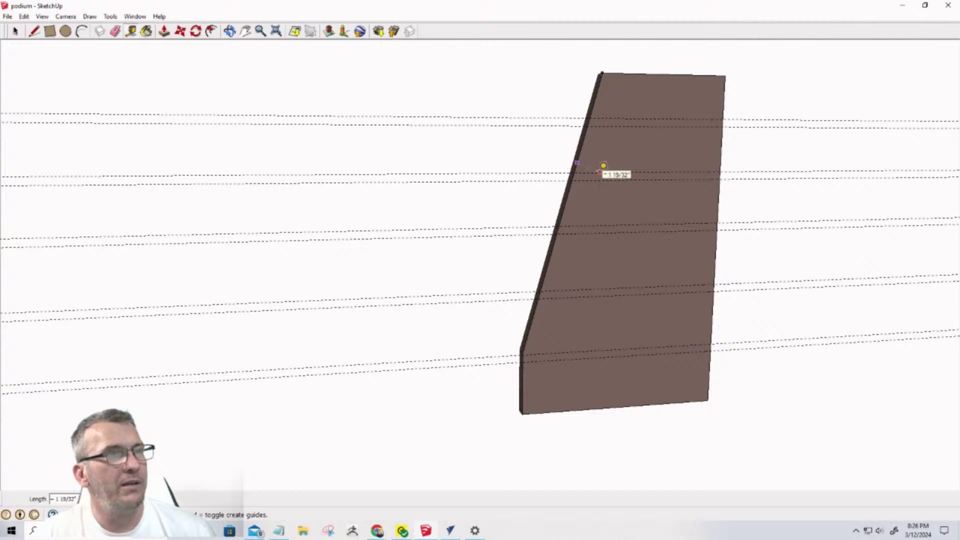
{"action": "left_click", "coordinate": [567, 161]}
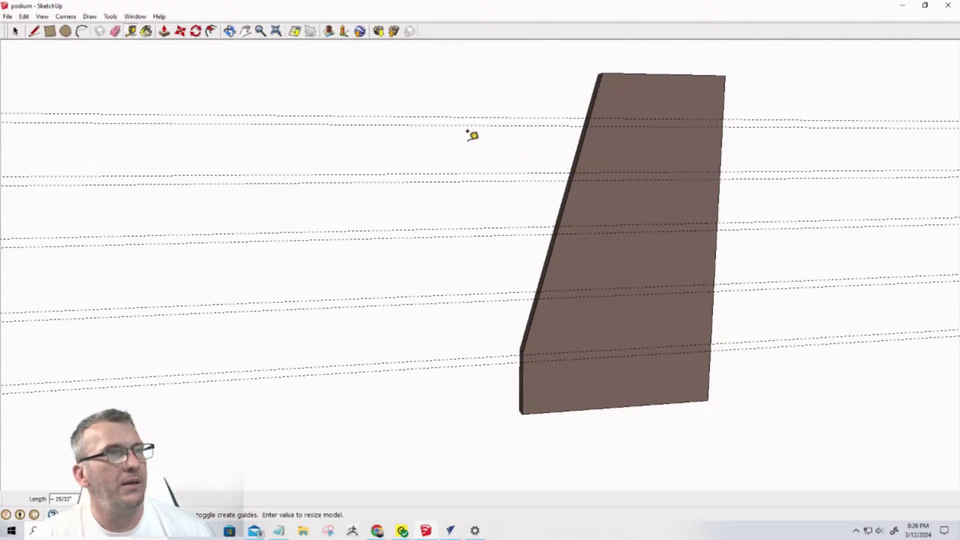
{"action": "left_click", "coordinate": [14, 31]}
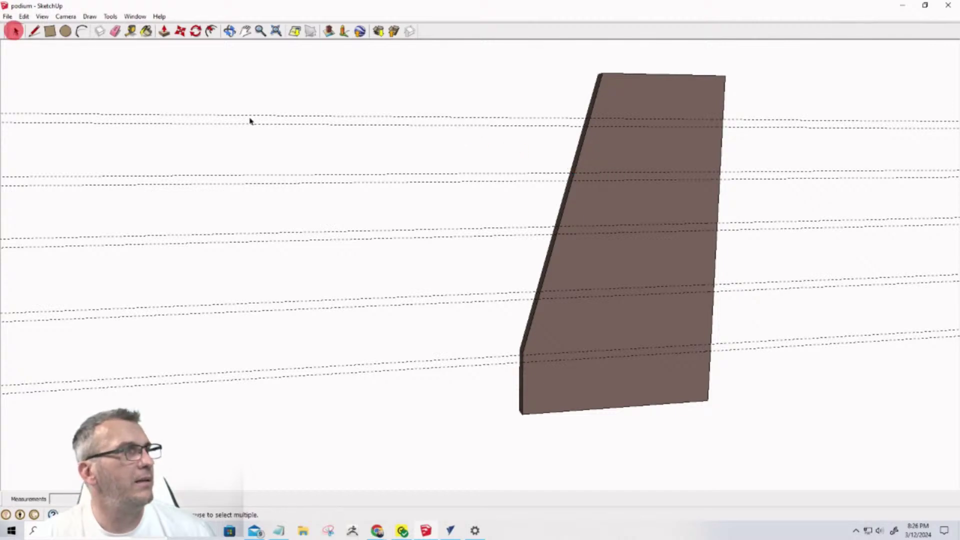
Open the dark brown side panel for editing
{"action": "left_click", "coordinate": [211, 30]}
{"action": "scroll", "coordinate": [601, 217], "scroll_direction": "up", "scroll_amount": 2}
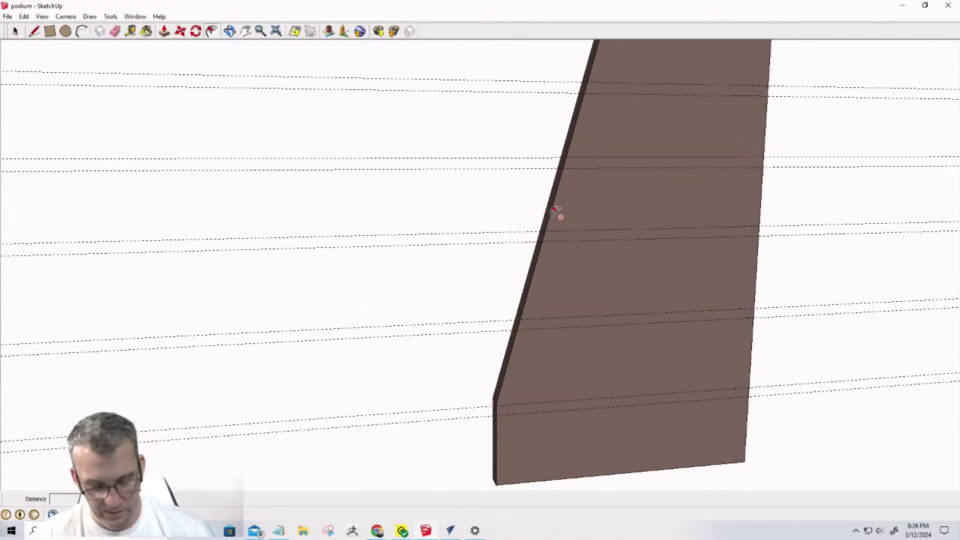
{"action": "key", "text": "space"}
{"action": "left_click", "coordinate": [583, 206]}
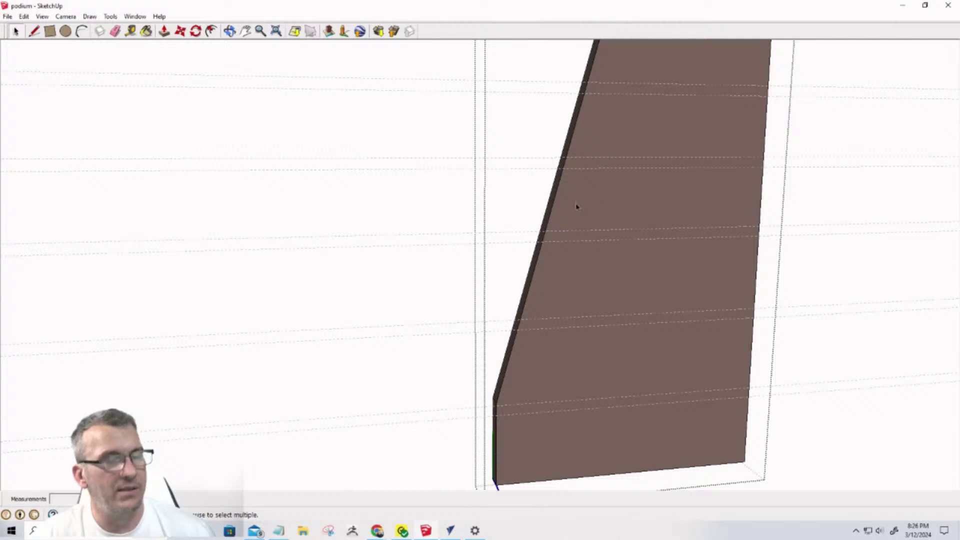
Try to offset the outline of the side panel's face inward from its sloped edge
{"action": "left_click", "coordinate": [212, 31]}
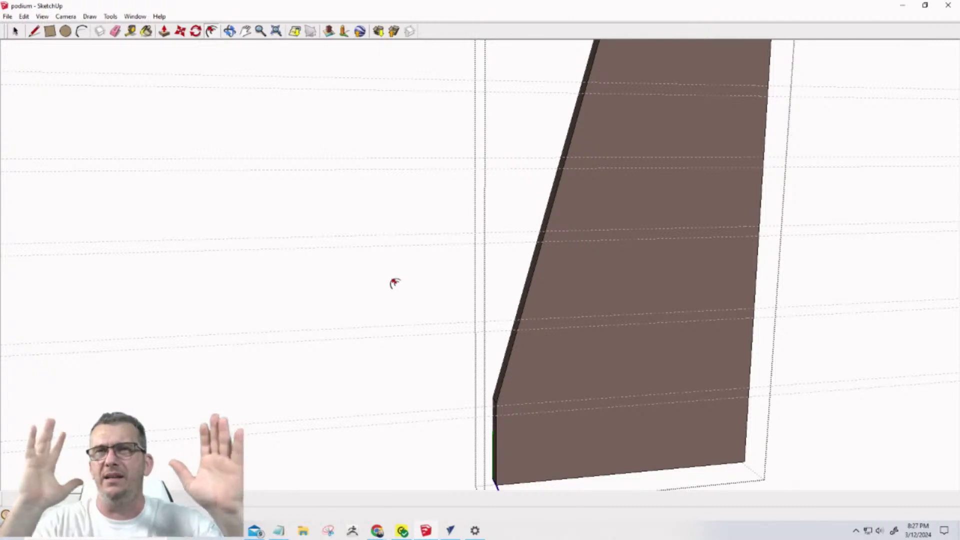
{"action": "scroll", "coordinate": [670, 122], "scroll_direction": "up", "scroll_amount": 3}
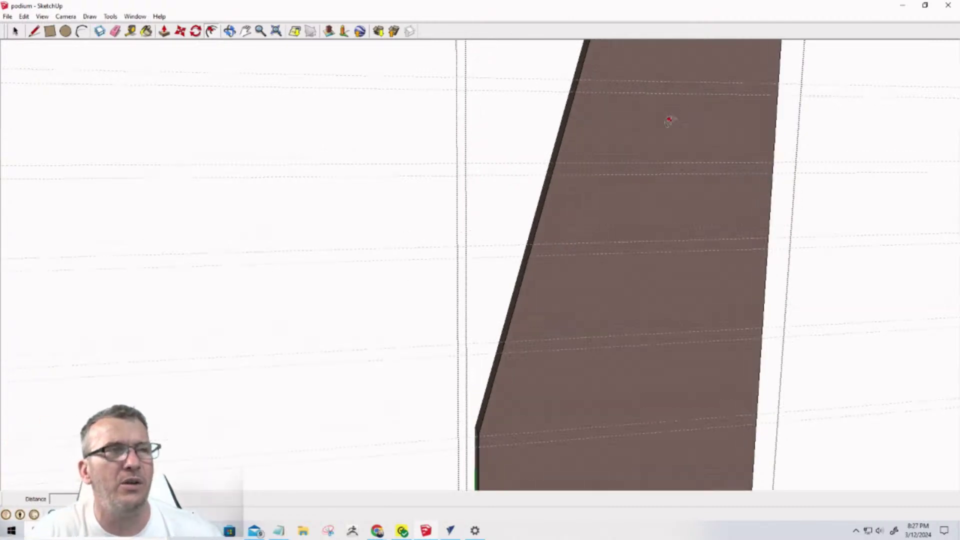
{"action": "scroll", "coordinate": [663, 151], "scroll_direction": "down", "scroll_amount": 5}
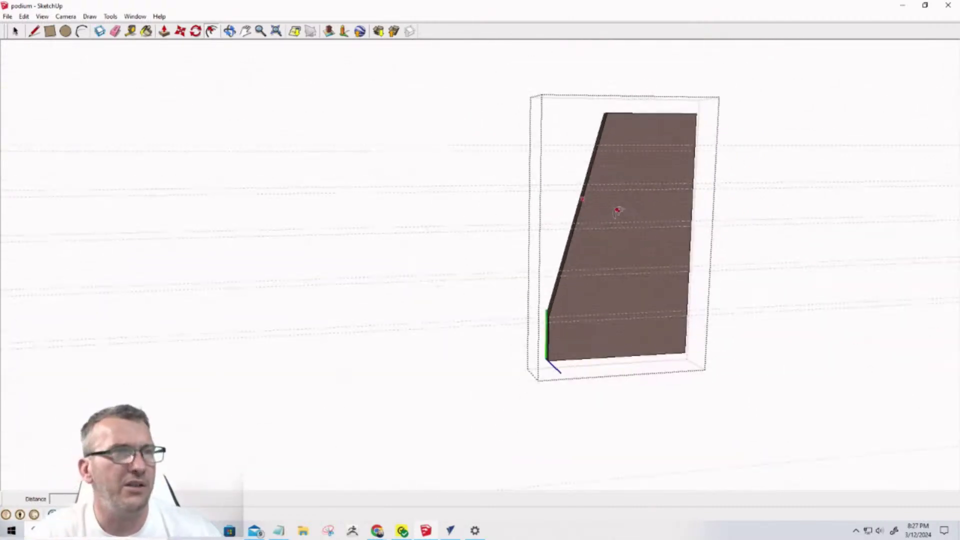
{"action": "scroll", "coordinate": [620, 147], "scroll_direction": "up", "scroll_amount": 2}
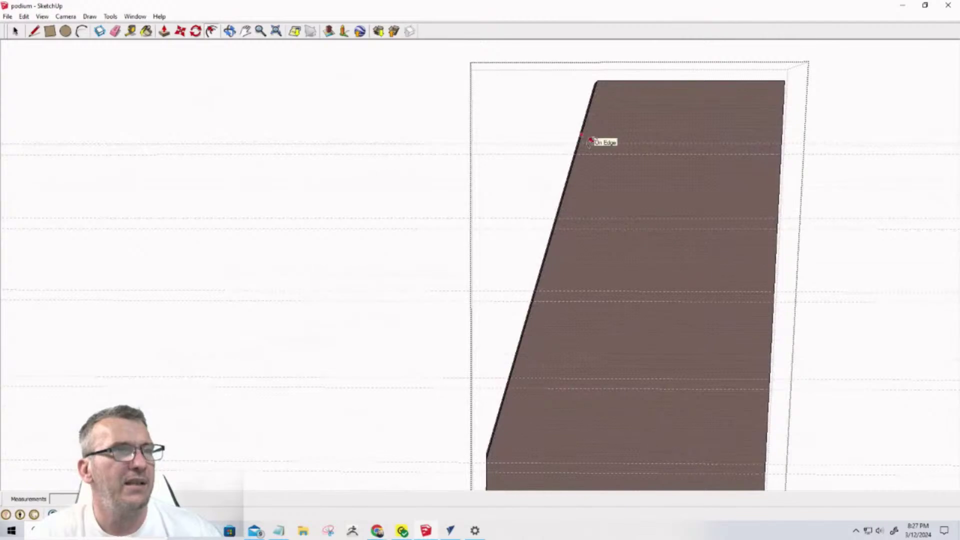
{"action": "scroll", "coordinate": [595, 145], "scroll_direction": "up", "scroll_amount": 3}
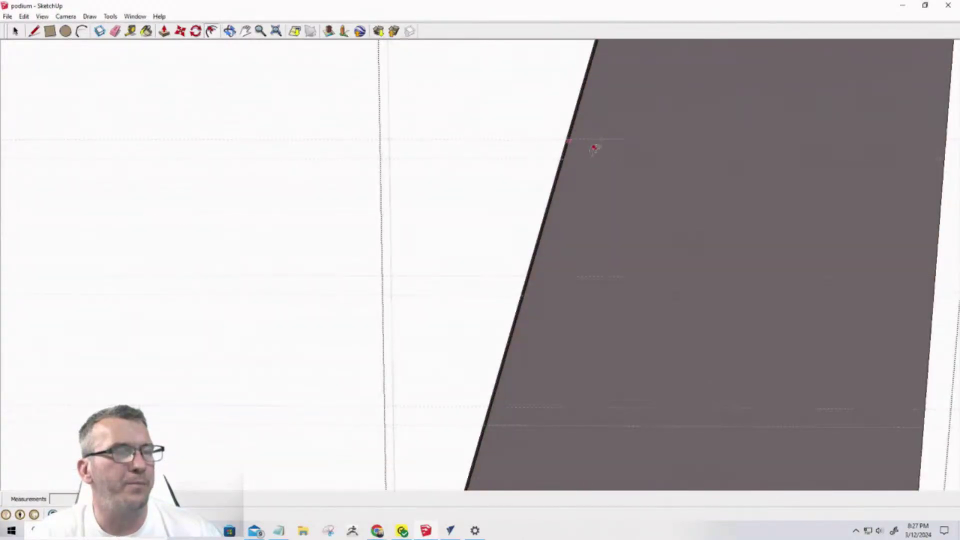
{"action": "left_click", "coordinate": [207, 102]}
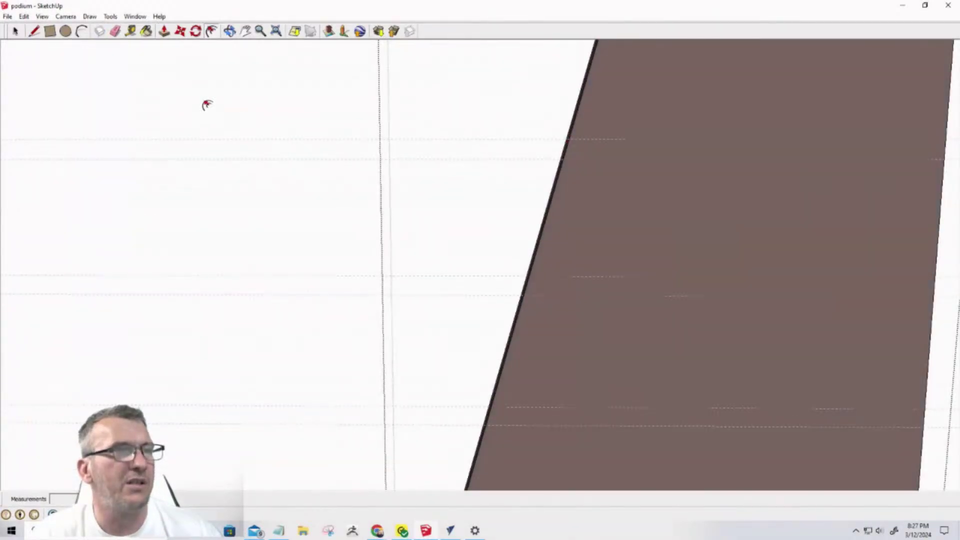
{"action": "left_click", "coordinate": [31, 32]}
{"action": "scroll", "coordinate": [302, 222], "scroll_direction": "down", "scroll_amount": 2}
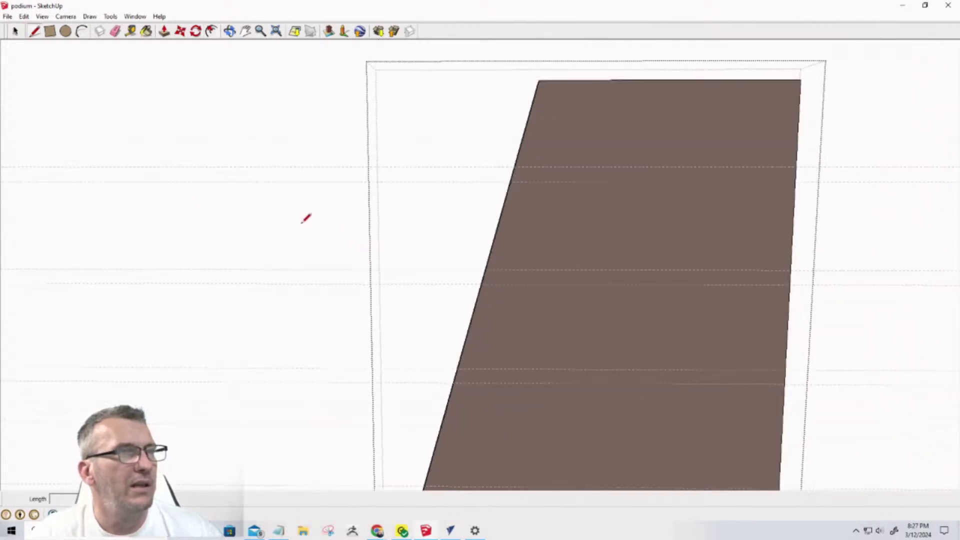
{"action": "left_click", "coordinate": [547, 166]}
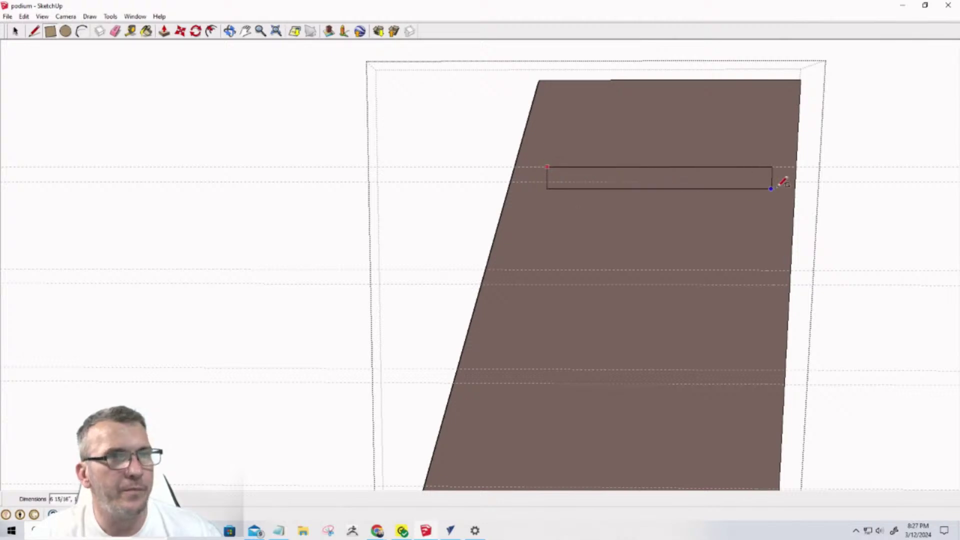
{"action": "left_click", "coordinate": [798, 185]}
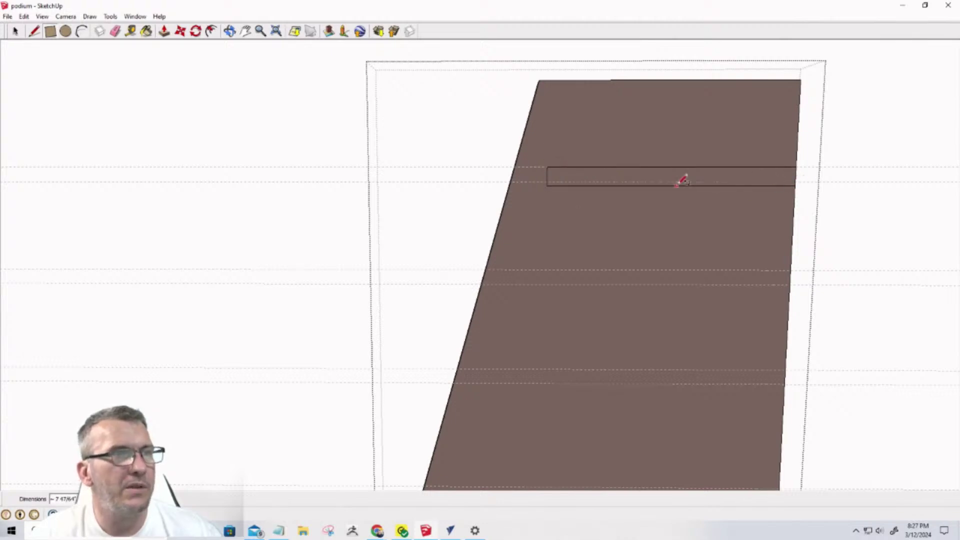
{"action": "scroll", "coordinate": [679, 180], "scroll_direction": "up", "scroll_amount": 3}
{"action": "mouse_move", "coordinate": [680, 180]}
{"action": "middle_mouse_down"}
{"action": "mouse_move", "coordinate": [652, 199]}
{"action": "mouse_move", "coordinate": [518, 192]}
{"action": "middle_mouse_up"}
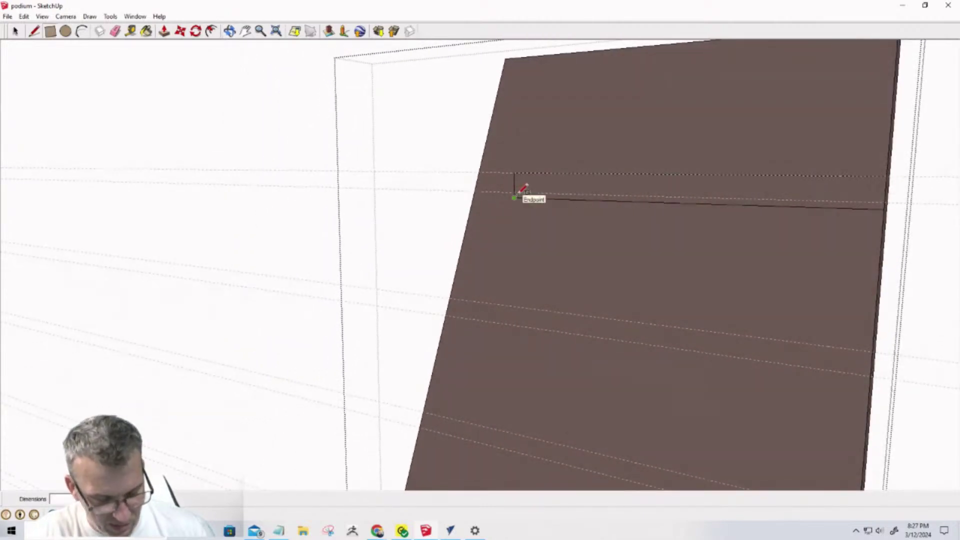
{"action": "key", "text": "Escape"}
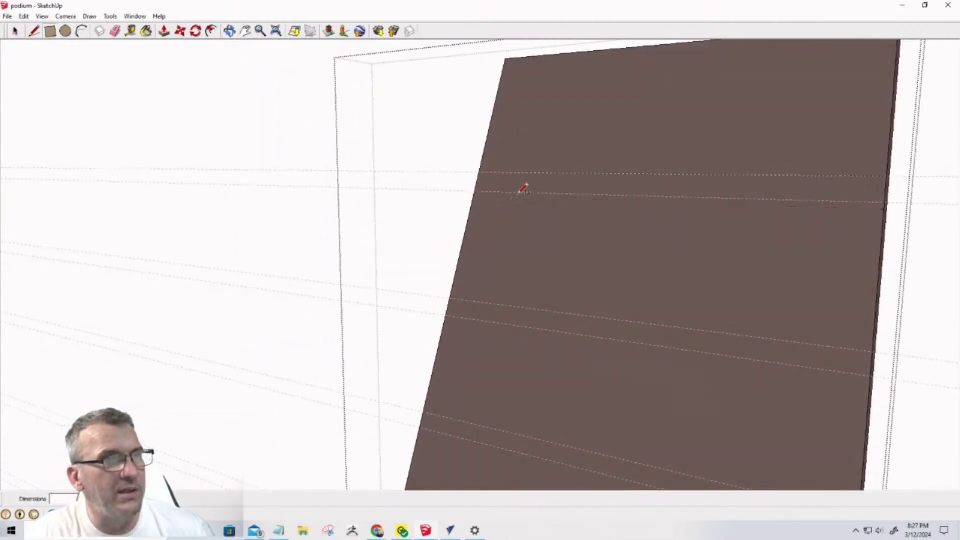
{"action": "left_click", "coordinate": [479, 172]}
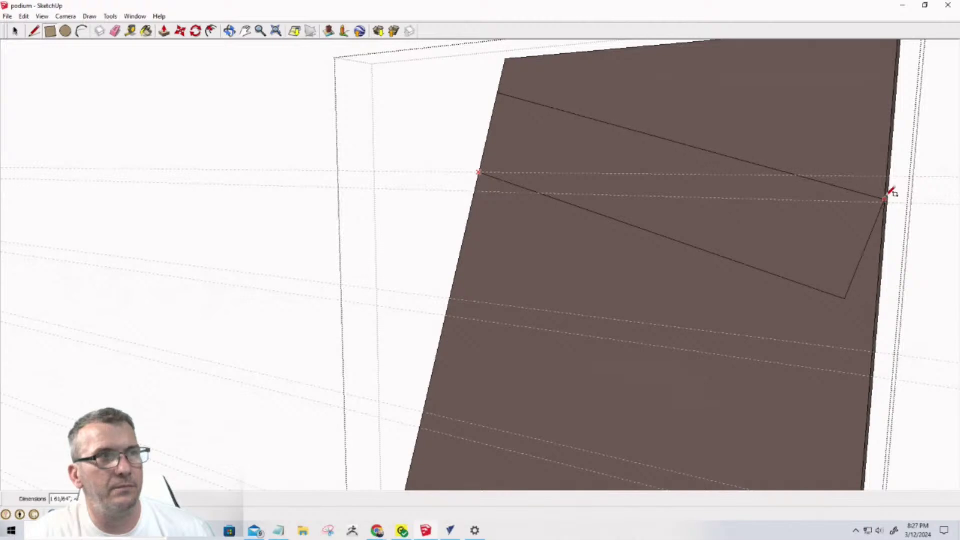
{"action": "left_click", "coordinate": [542, 211]}
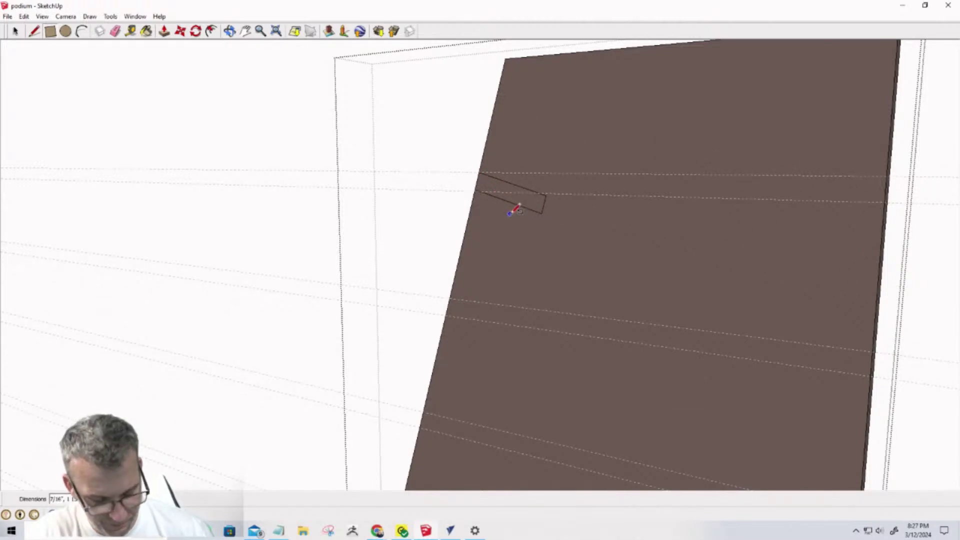
{"action": "key", "text": "ctrl+z"}
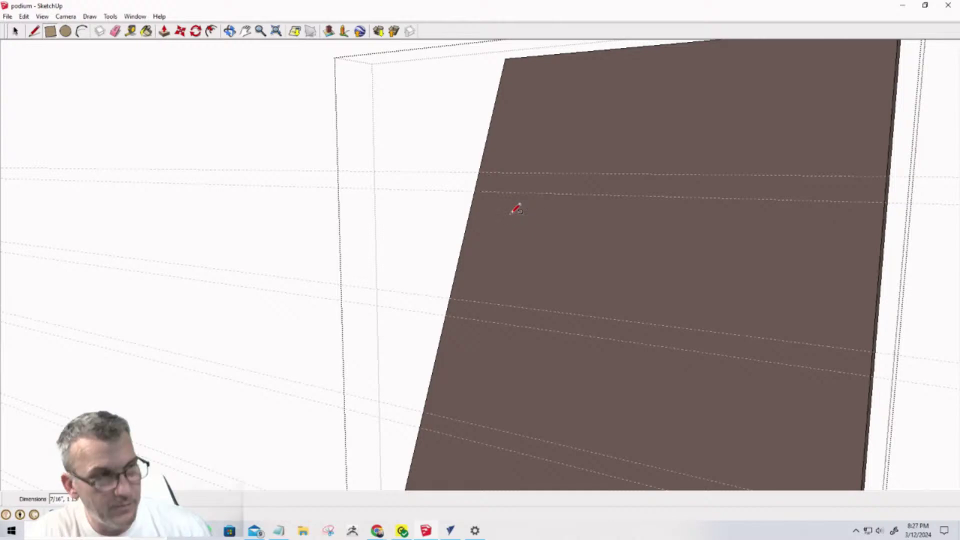
Draw a rectangle between the uppermost pair of guides, from just inside the sloped edge to the straight edge, and recess it 1/4" as a groove
{"action": "left_click", "coordinate": [495, 172]}
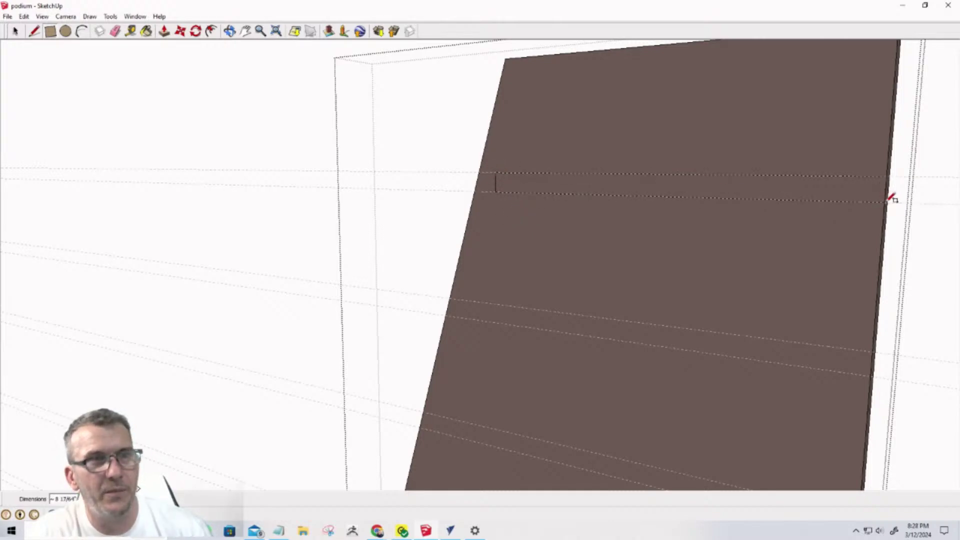
{"action": "left_click", "coordinate": [805, 199]}
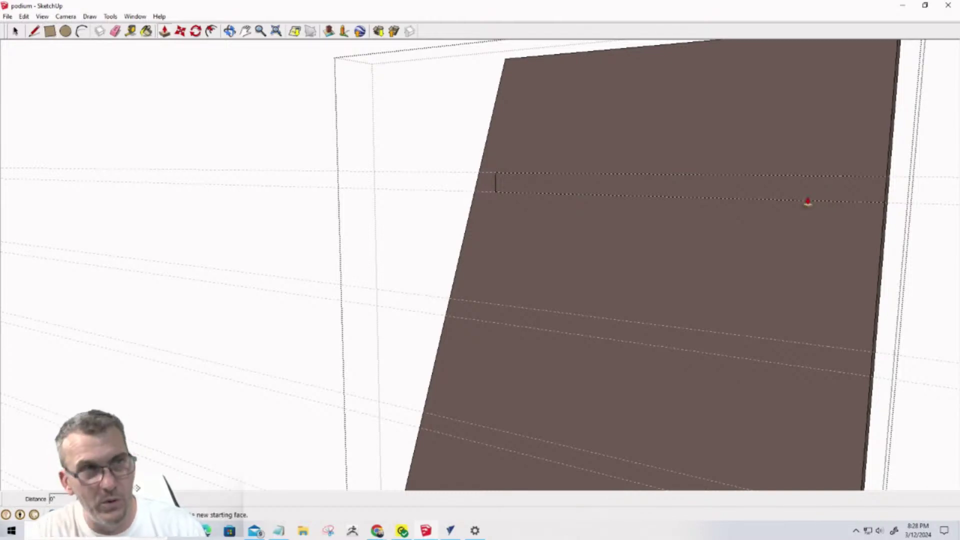
{"action": "middle_click_drag", "start_coordinate": [892, 212], "coordinate": [745, 242]}
{"action": "key", "text": "p"}
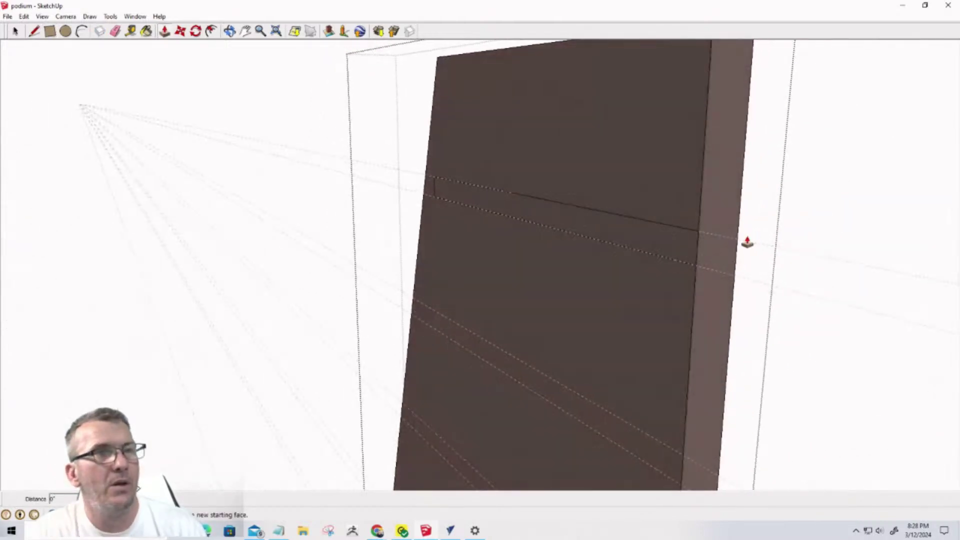
{"action": "left_click_drag", "start_coordinate": [668, 242], "coordinate": [680, 251]}
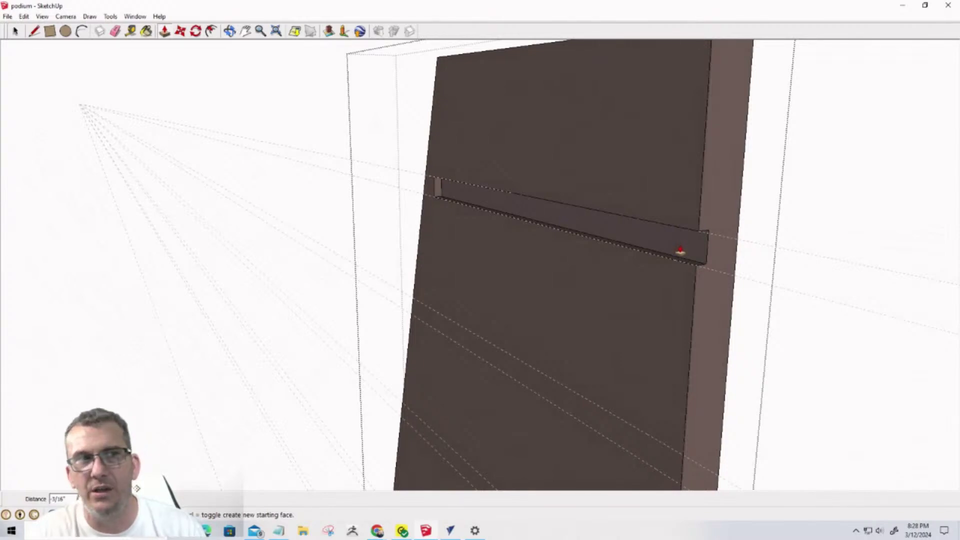
{"action": "mouse_move", "coordinate": [680, 252]}
{"action": "left_mouse_down"}
{"action": "mouse_move", "coordinate": [700, 253]}
{"action": "mouse_move", "coordinate": [675, 260]}
{"action": "mouse_move", "coordinate": [684, 258]}
{"action": "left_mouse_up"}
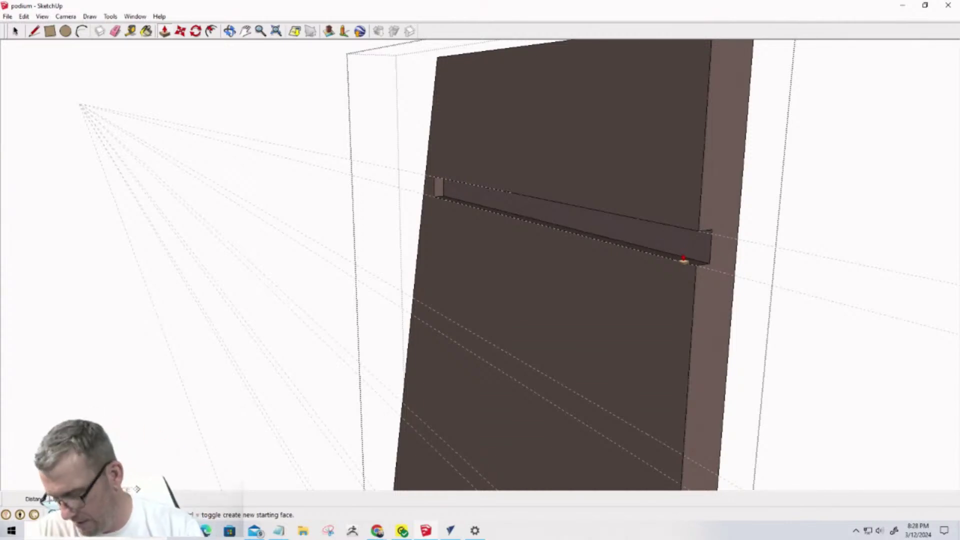
{"action": "key", "text": "Return"}
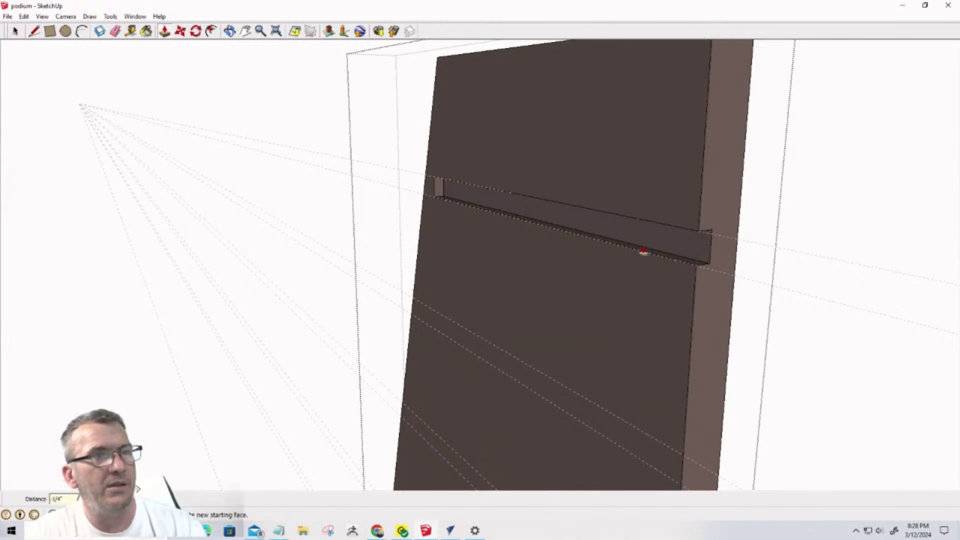
Examine the groove's depth, its open end on the panel's straight edge and the guide pairs beneath it
{"action": "scroll", "coordinate": [638, 242], "scroll_direction": "down", "scroll_amount": 3}
{"action": "middle_click_drag", "start_coordinate": [637, 242], "coordinate": [518, 226]}
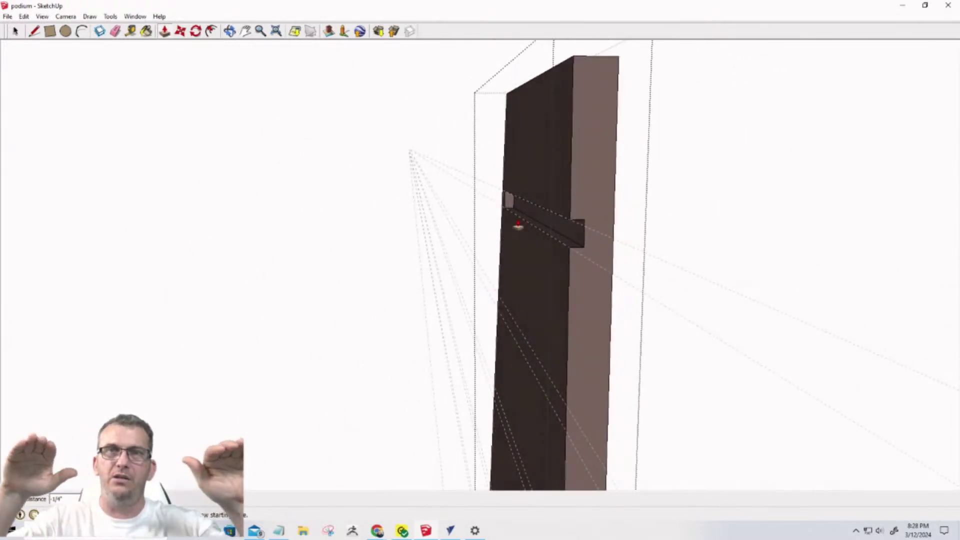
{"action": "scroll", "coordinate": [571, 237], "scroll_direction": "down", "scroll_amount": 2}
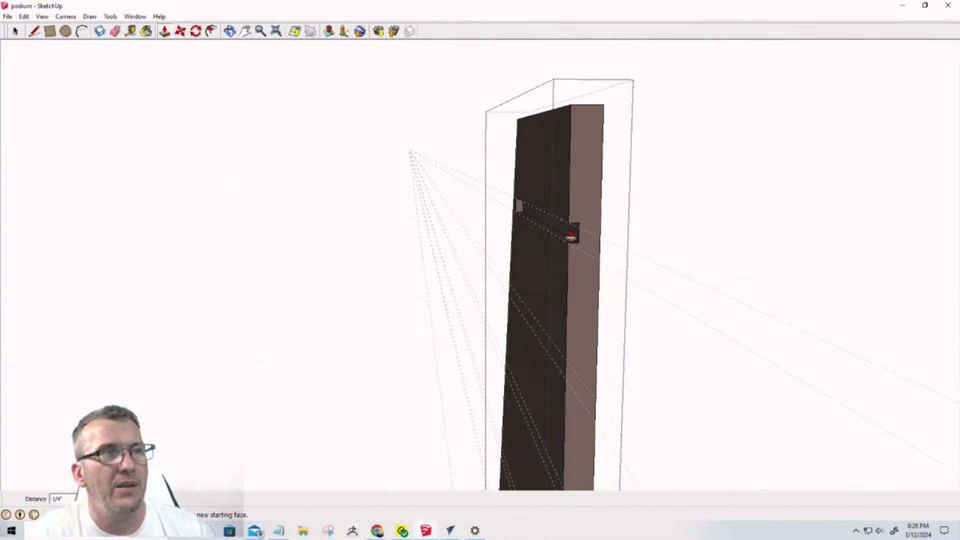
{"action": "mouse_move", "coordinate": [526, 292]}
{"action": "middle_mouse_down"}
{"action": "mouse_move", "coordinate": [789, 297]}
{"action": "mouse_move", "coordinate": [639, 301]}
{"action": "middle_mouse_up"}
{"action": "key", "text": "p"}
{"action": "scroll", "coordinate": [636, 304], "scroll_direction": "down", "scroll_amount": 2}
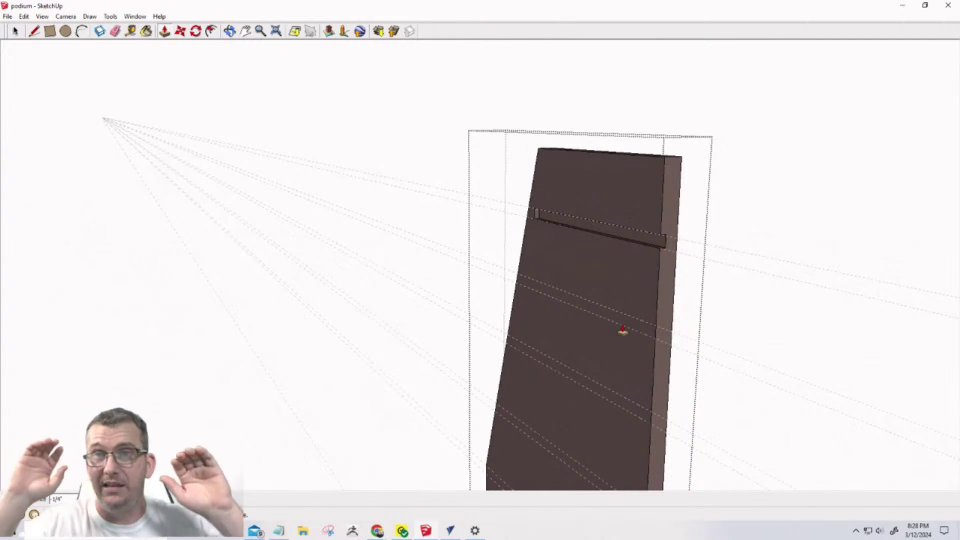
{"action": "scroll", "coordinate": [617, 327], "scroll_direction": "up", "scroll_amount": 3}
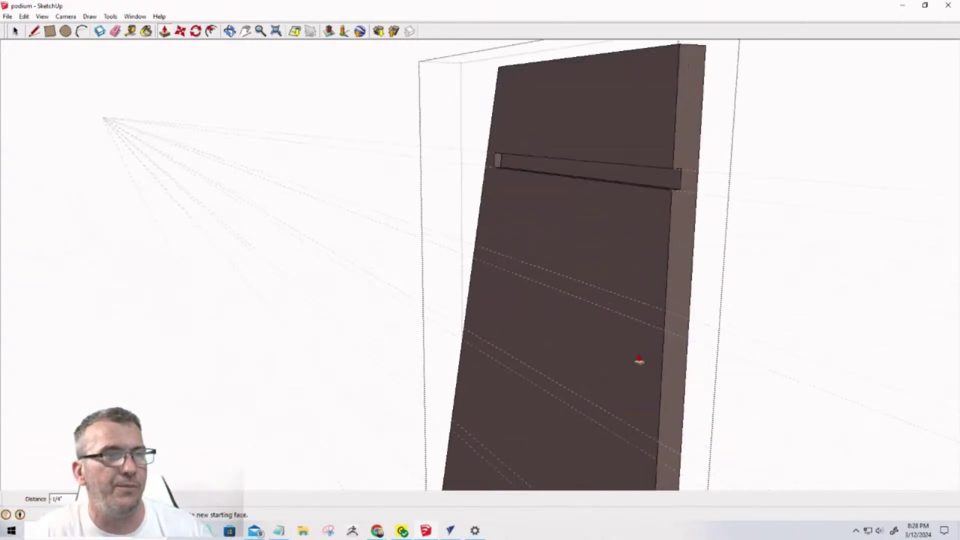
{"action": "left_click", "coordinate": [50, 31]}
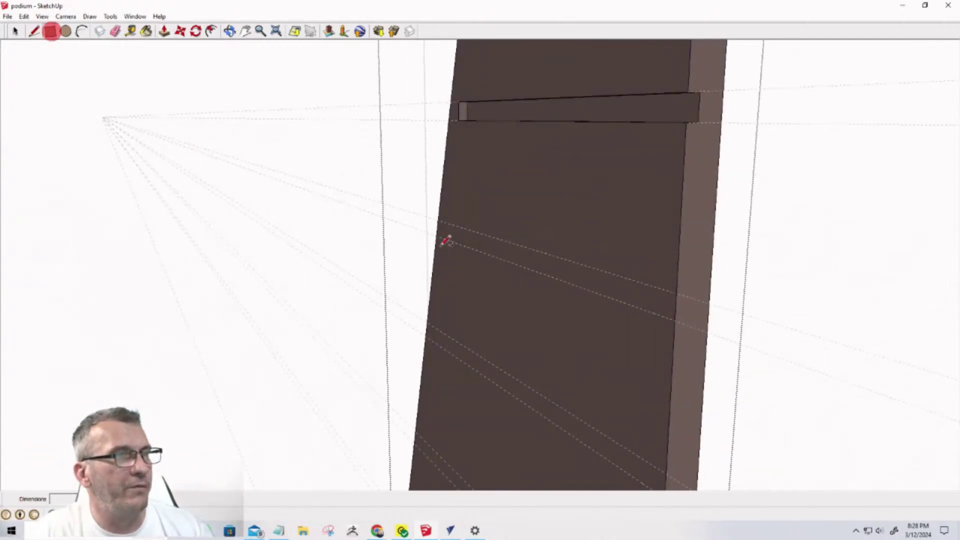
{"action": "middle_click_drag", "start_coordinate": [472, 242], "coordinate": [810, 265]}
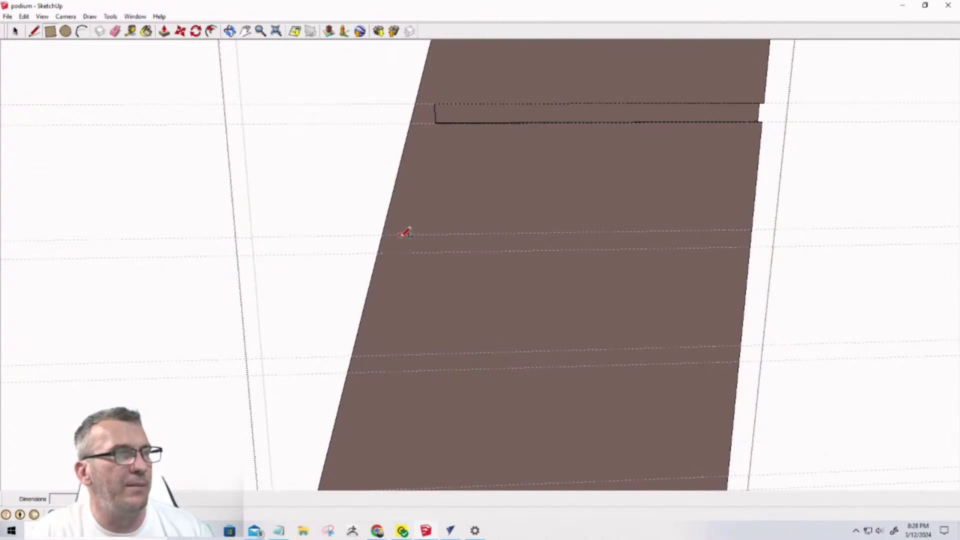
Measure the gap between the groove's closed end and the panel's sloped edge along the upper guide
{"action": "left_click", "coordinate": [129, 32]}
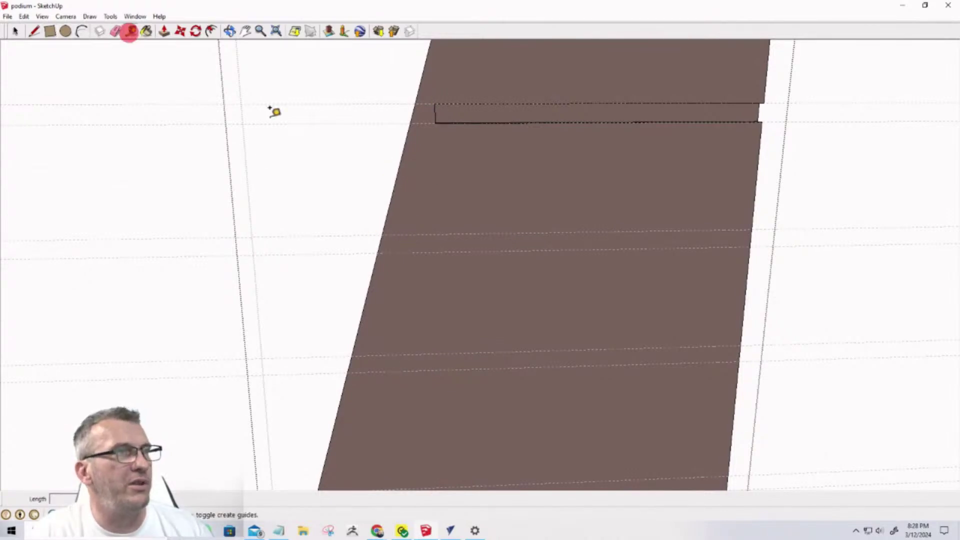
{"action": "left_click", "coordinate": [412, 114]}
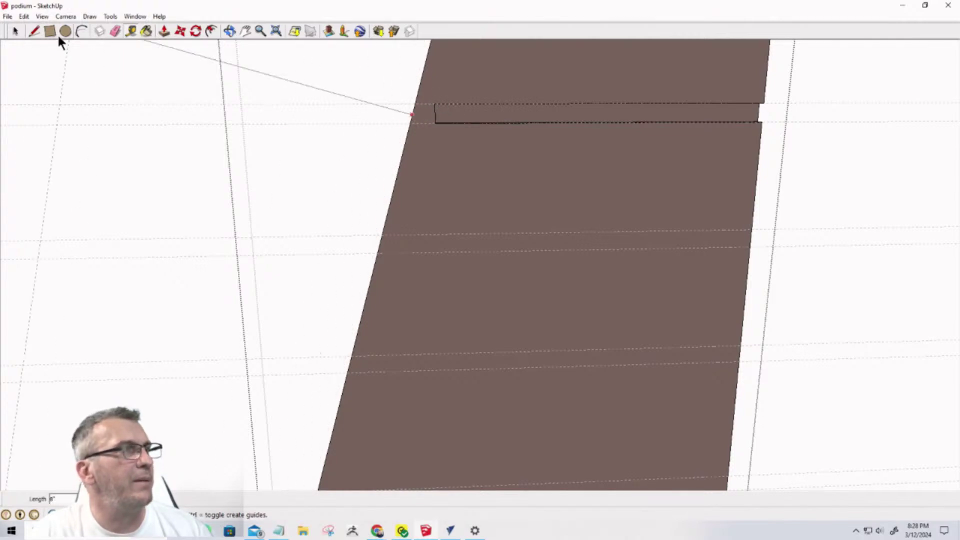
{"action": "left_click", "coordinate": [15, 31]}
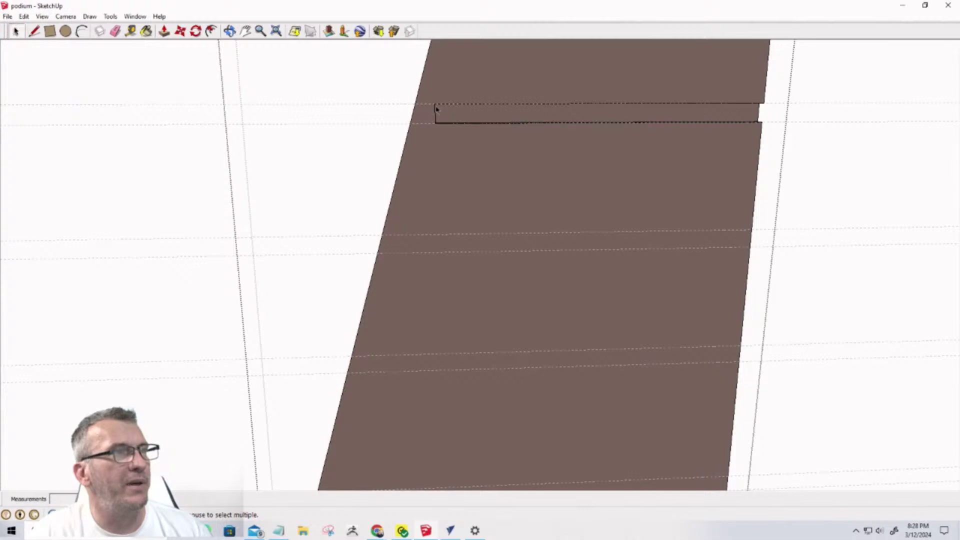
{"action": "left_click", "coordinate": [132, 31]}
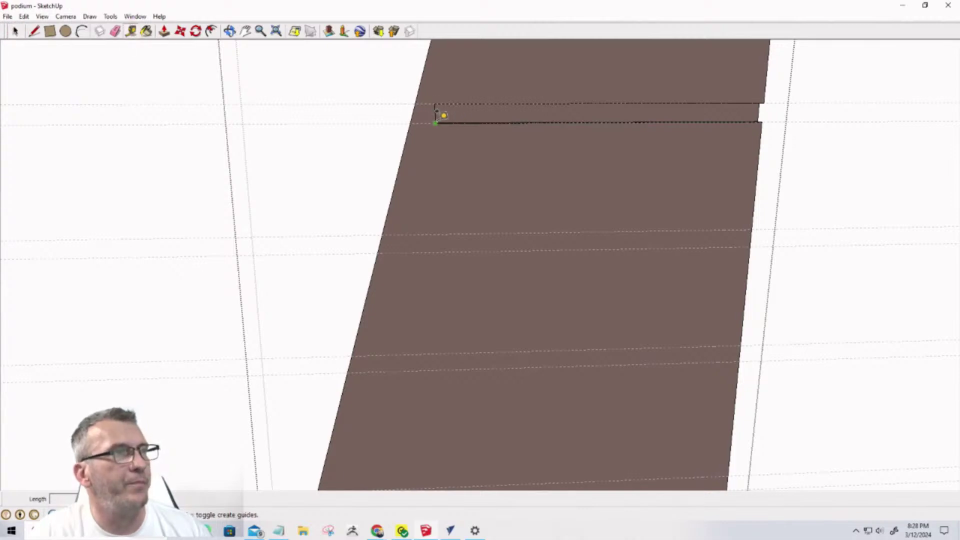
{"action": "left_click", "coordinate": [436, 104]}
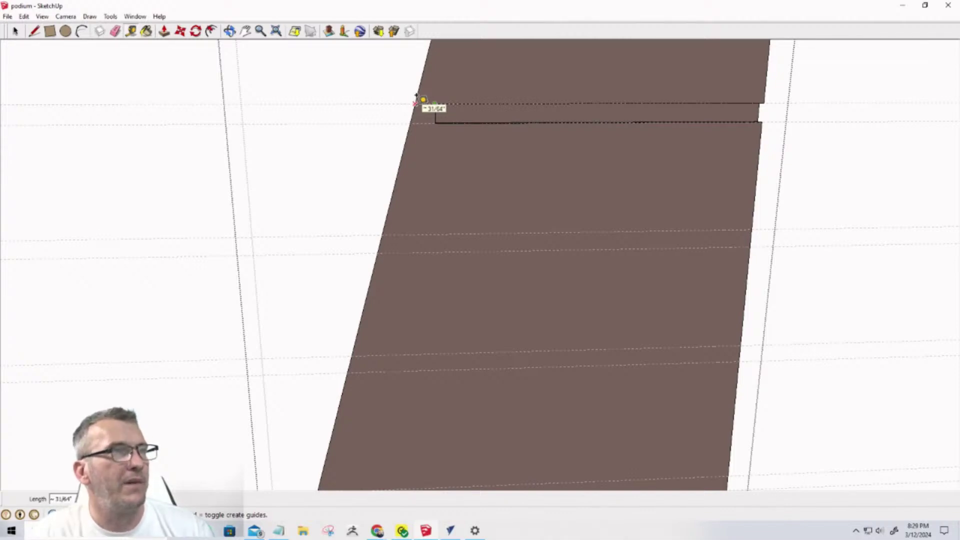
{"action": "left_click", "coordinate": [434, 104]}
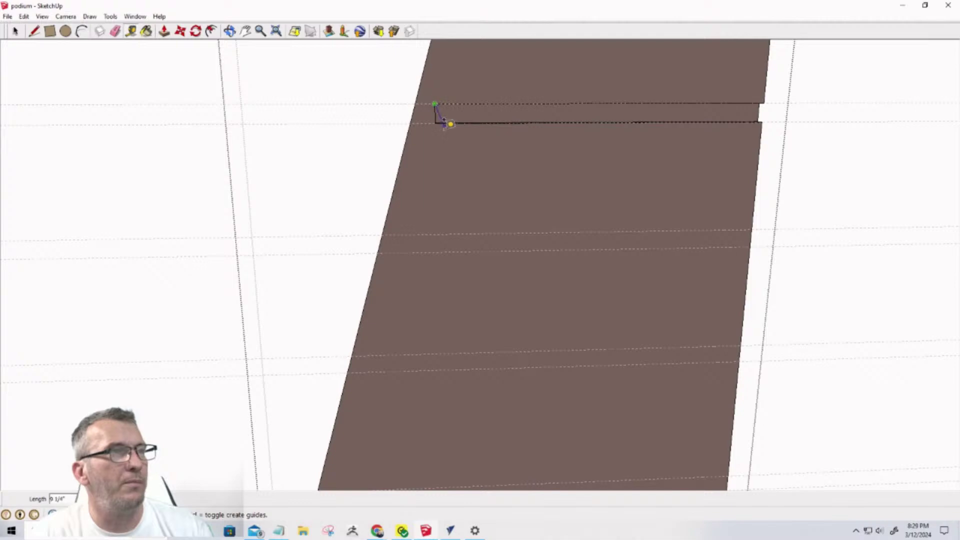
Undo the groove and offset the outline of the side panel's face 0.75" inward
{"action": "left_click", "coordinate": [451, 125]}
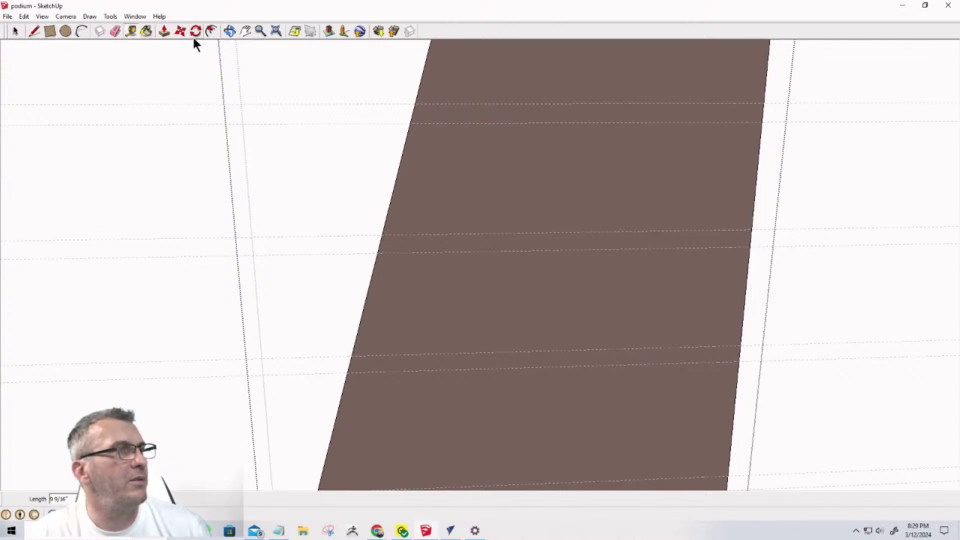
{"action": "left_click", "coordinate": [210, 31]}
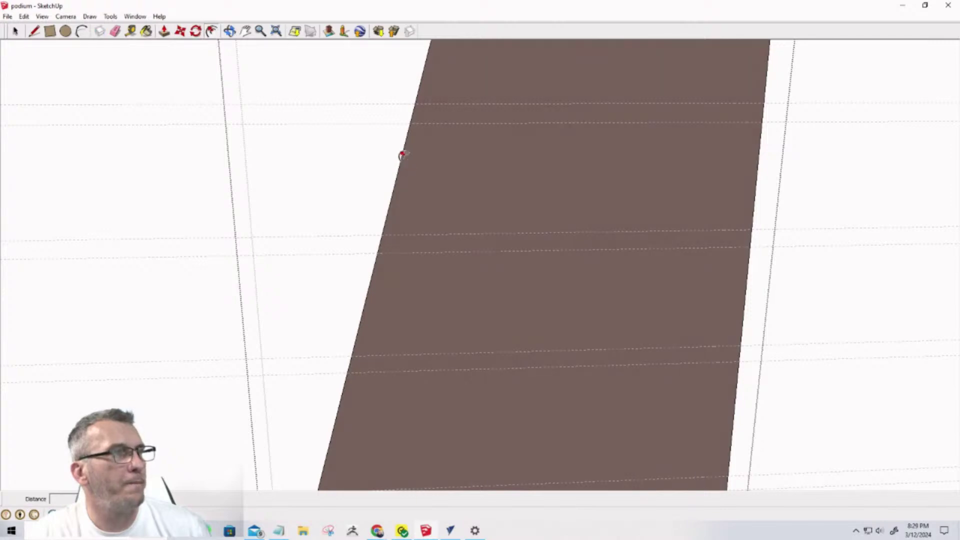
{"action": "left_click", "coordinate": [403, 154]}
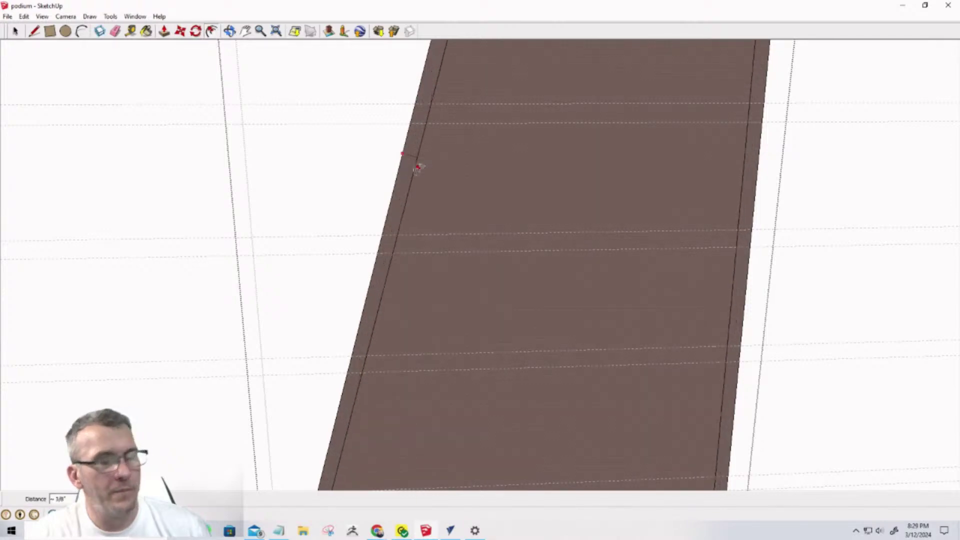
{"action": "left_click", "coordinate": [427, 168]}
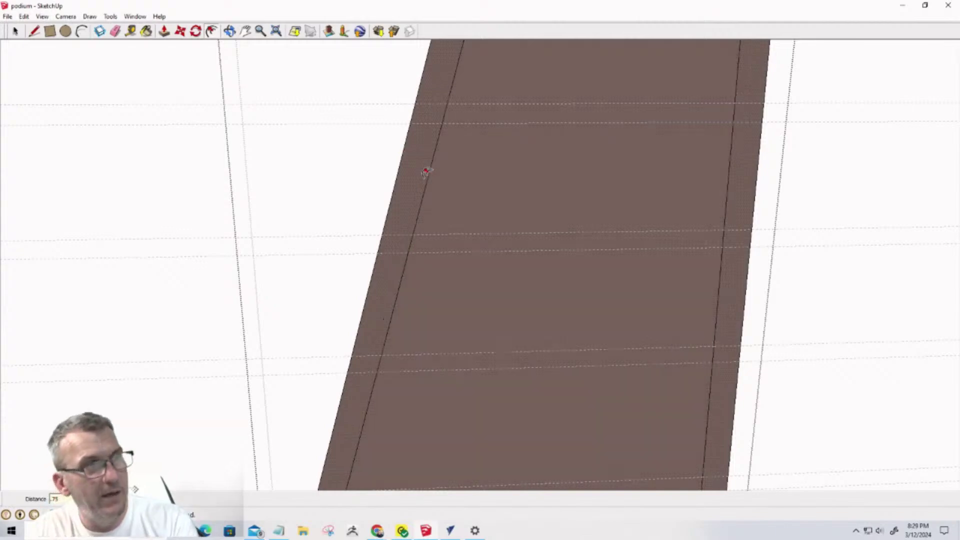
Offset the inner outline of the podium's side panel inward by .0625
{"action": "scroll", "coordinate": [440, 252], "scroll_direction": "down", "scroll_amount": 4}
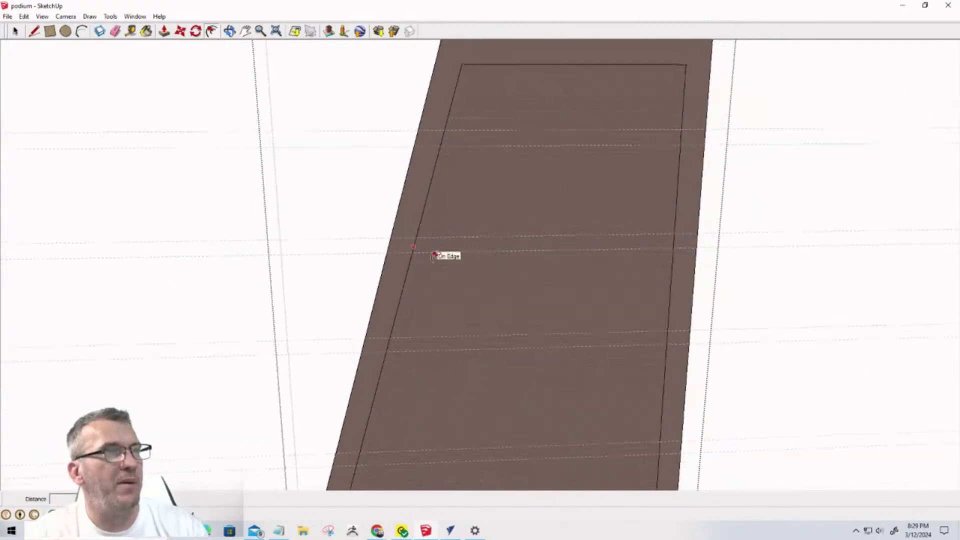
{"action": "scroll", "coordinate": [443, 120], "scroll_direction": "up", "scroll_amount": 1}
{"action": "left_click", "coordinate": [428, 69]}
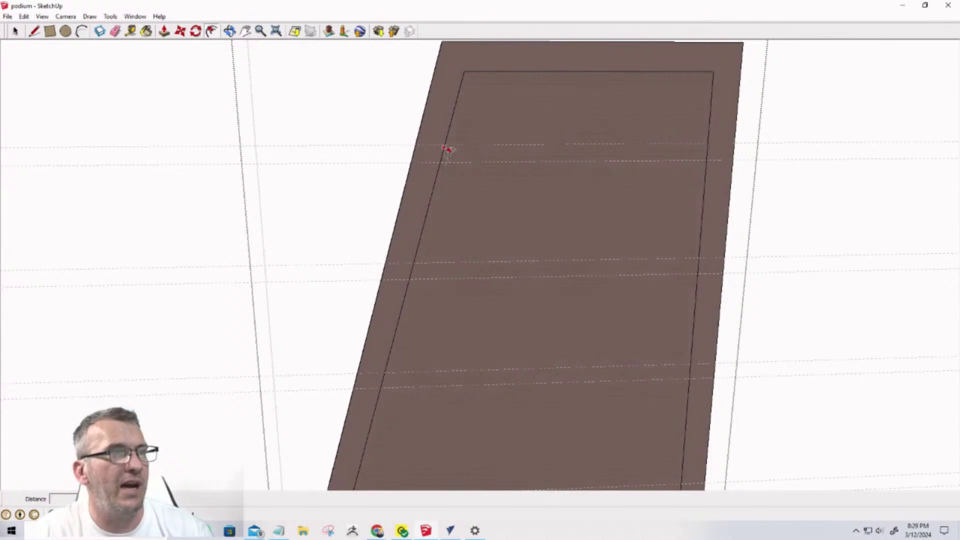
{"action": "scroll", "coordinate": [443, 150], "scroll_direction": "up", "scroll_amount": 3}
{"action": "scroll", "coordinate": [440, 155], "scroll_direction": "down", "scroll_amount": 2}
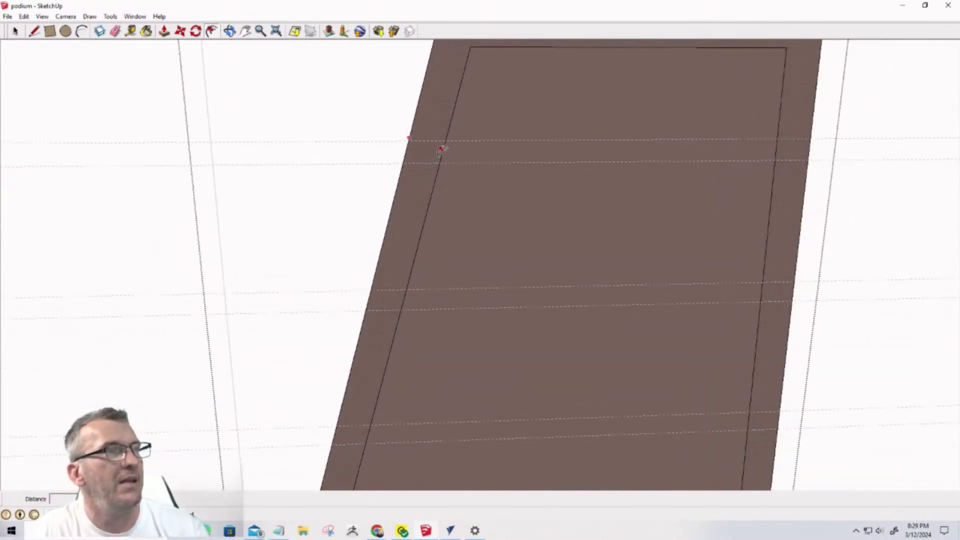
{"action": "left_click", "coordinate": [53, 32]}
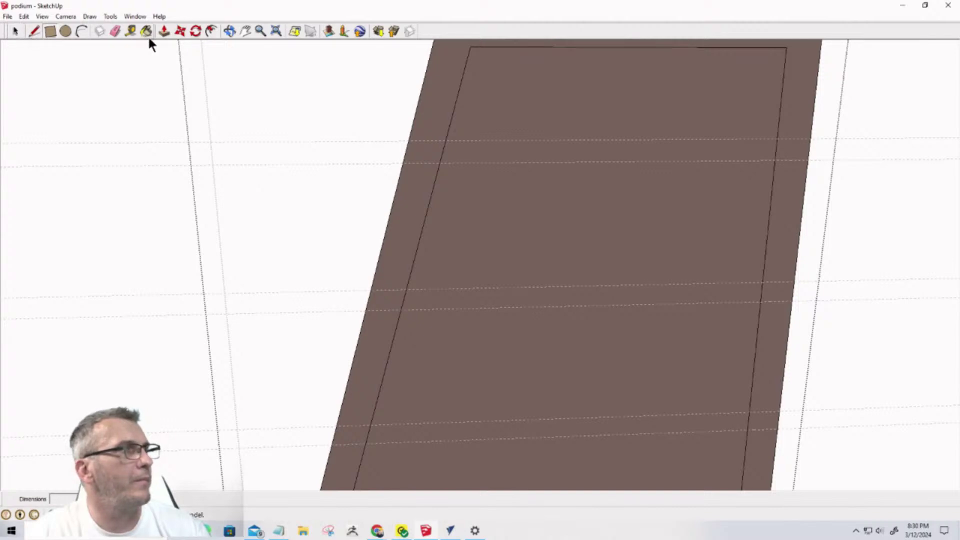
{"action": "left_click", "coordinate": [34, 31]}
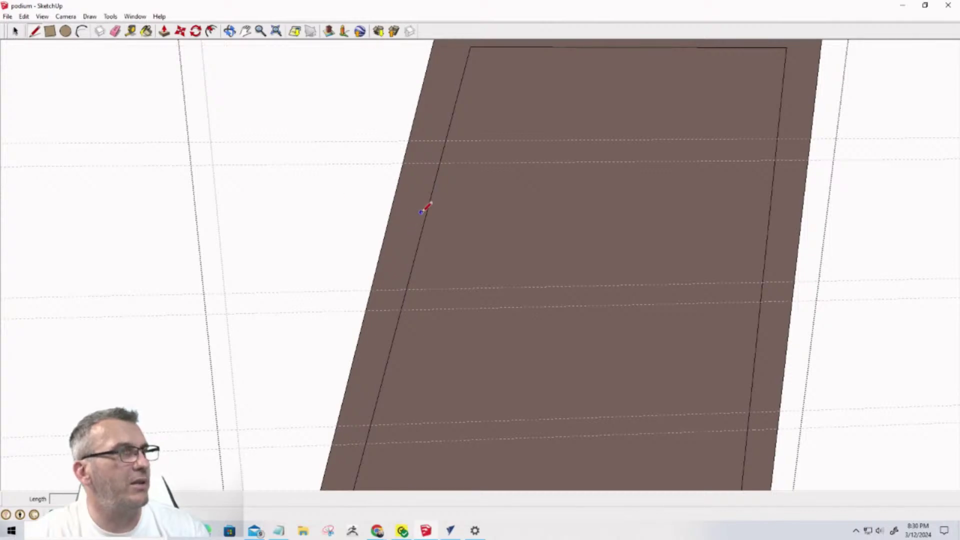
{"action": "left_click", "coordinate": [212, 30]}
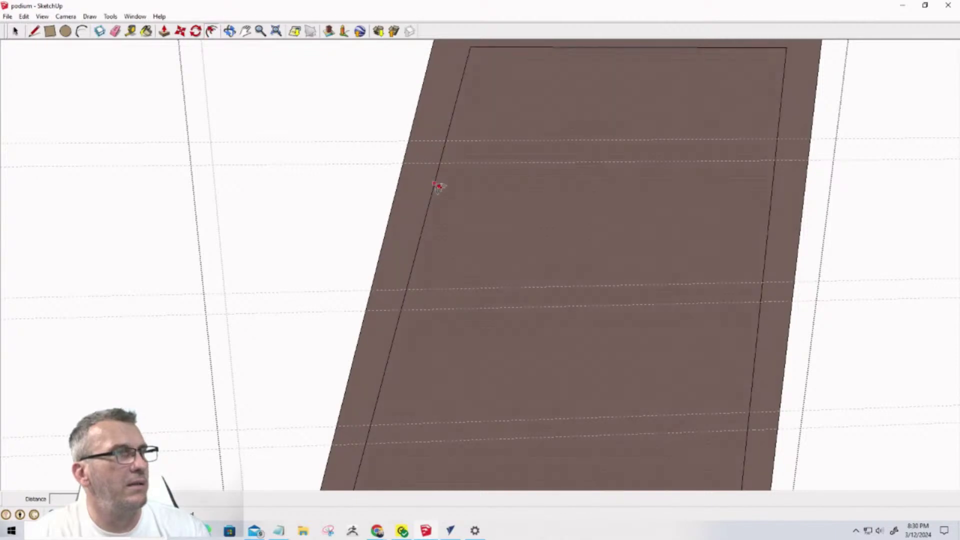
{"action": "left_click", "coordinate": [438, 187]}
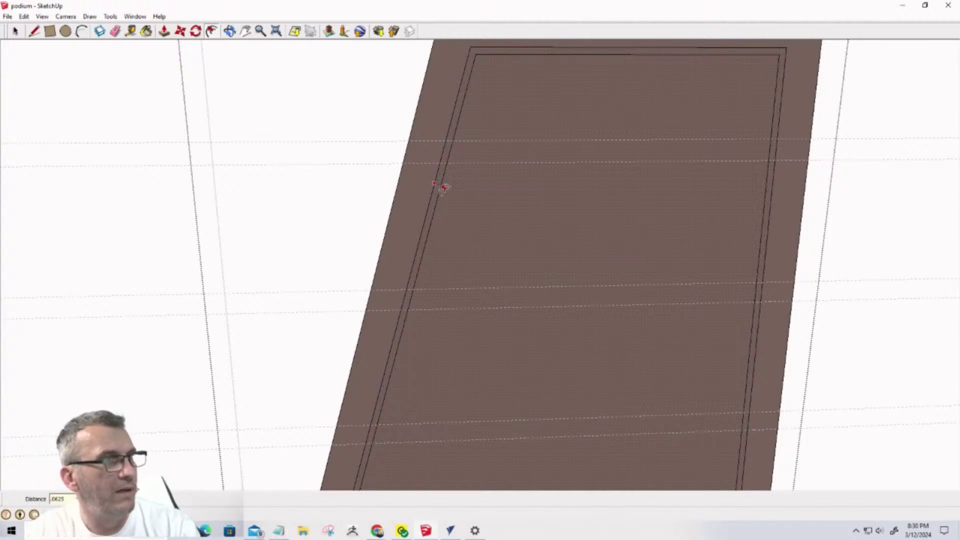
Try to draw a slot rectangle starting where the upper guide of the top pair crosses the slanted inner outline
{"action": "scroll", "coordinate": [442, 155], "scroll_direction": "up", "scroll_amount": 2}
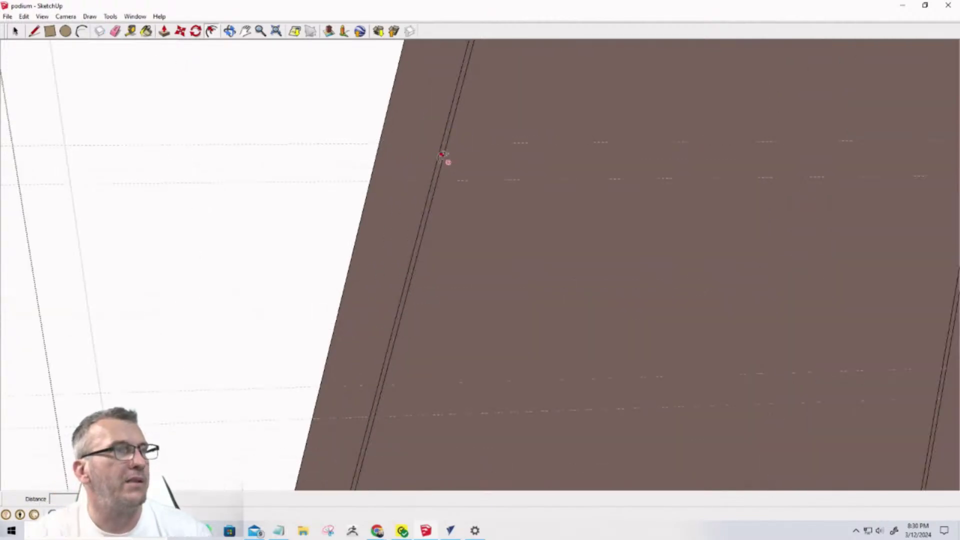
{"action": "left_click", "coordinate": [50, 31]}
{"action": "scroll", "coordinate": [478, 149], "scroll_direction": "up", "scroll_amount": 1}
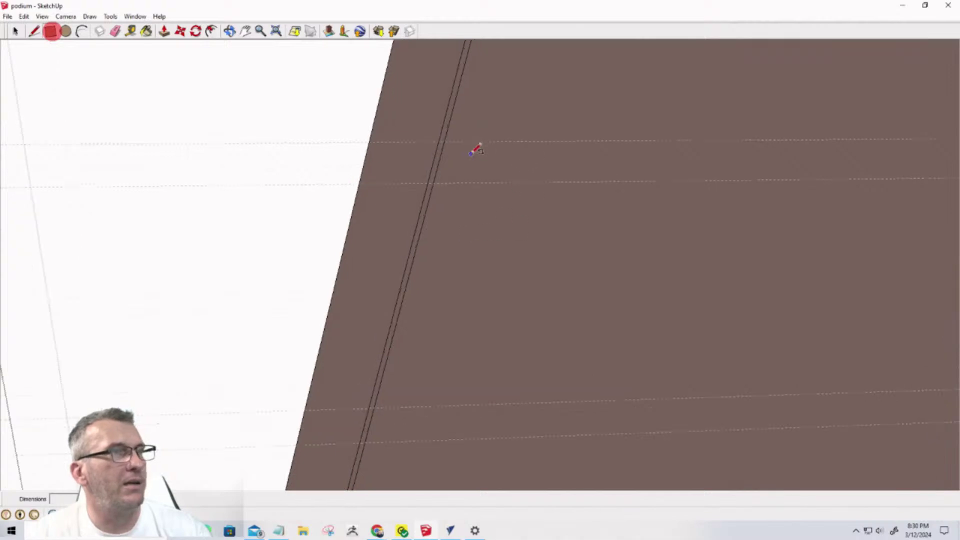
{"action": "scroll", "coordinate": [478, 149], "scroll_direction": "up", "scroll_amount": 1}
{"action": "scroll", "coordinate": [438, 133], "scroll_direction": "down", "scroll_amount": 2}
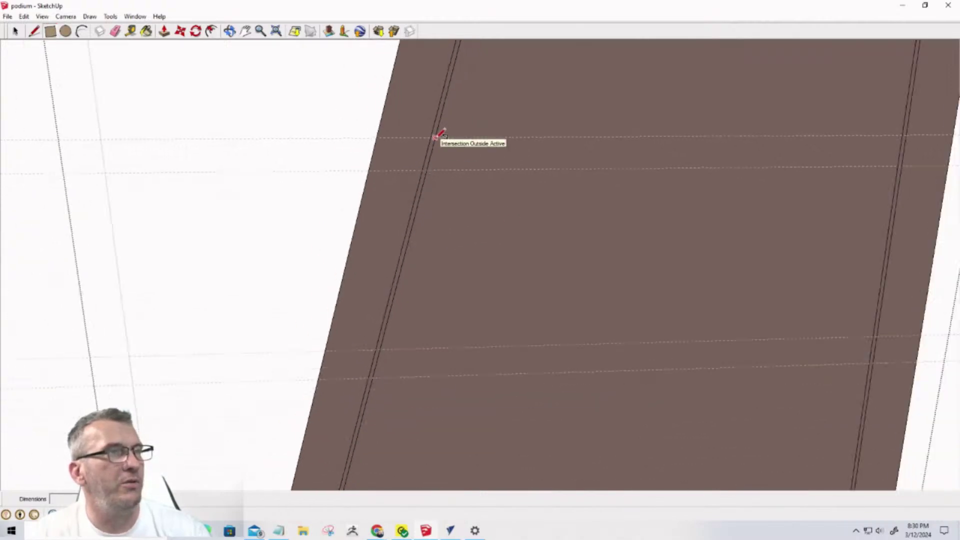
{"action": "scroll", "coordinate": [440, 134], "scroll_direction": "down", "scroll_amount": 2}
{"action": "left_click", "coordinate": [438, 139]}
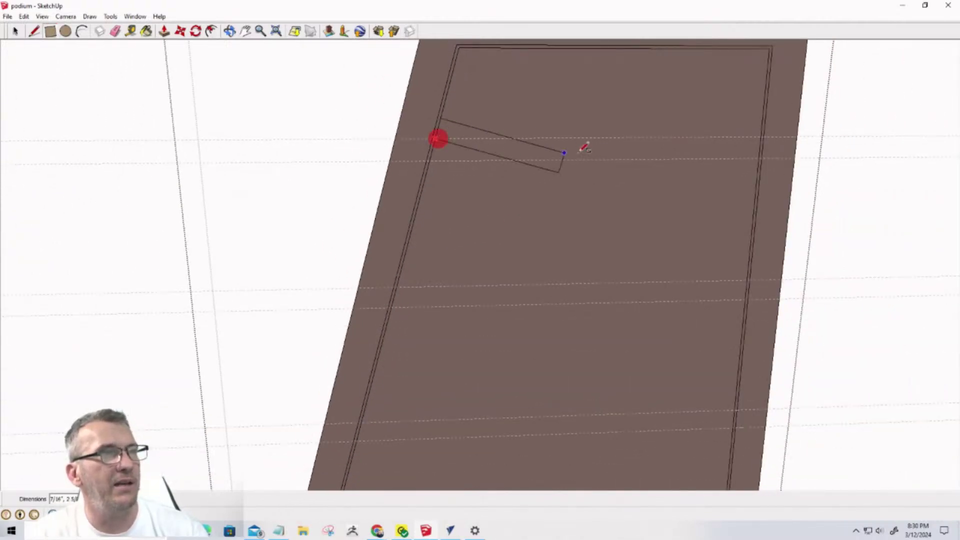
{"action": "left_click", "coordinate": [598, 179]}
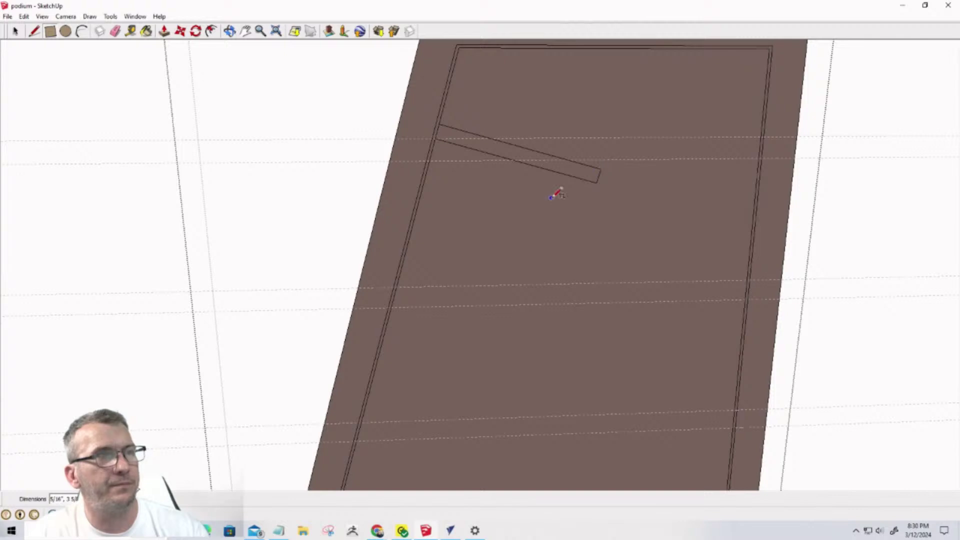
{"action": "key", "text": "ctrl+z"}
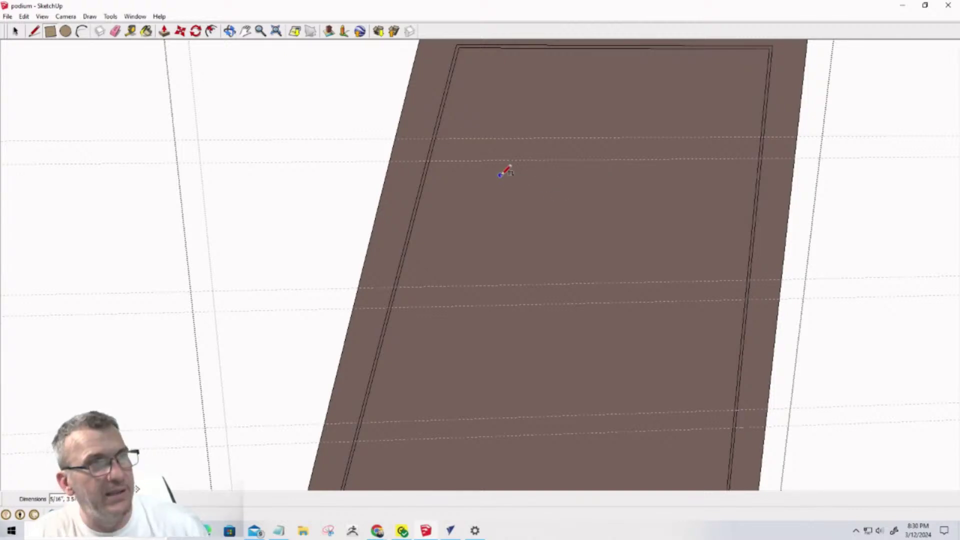
Draw a slot rectangle between the top guide pair from the panel's straight edge to the slanted inner outline, and erase the two crossing segments inside it
{"action": "left_click", "coordinate": [795, 136]}
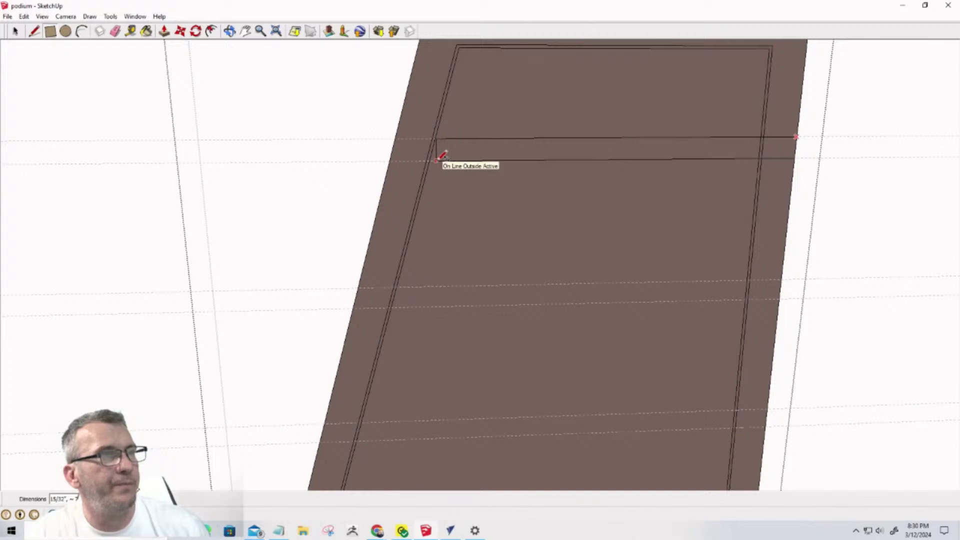
{"action": "left_click", "coordinate": [436, 160]}
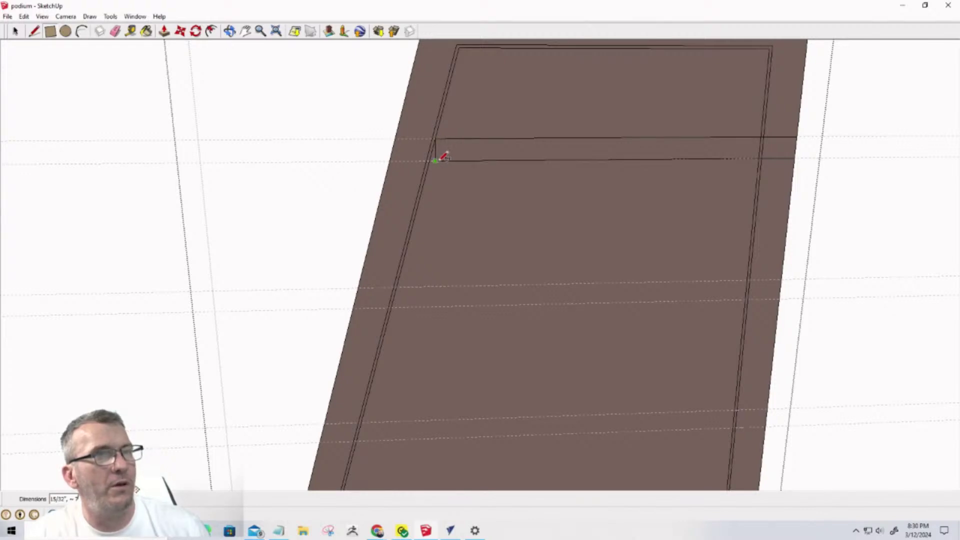
{"action": "middle_click_drag", "start_coordinate": [654, 221], "coordinate": [480, 225]}
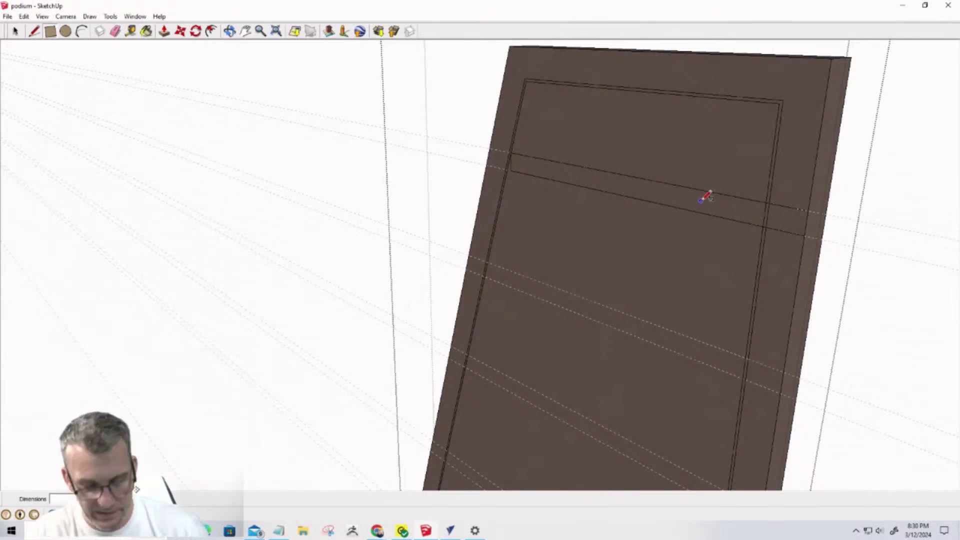
{"action": "key", "text": "space"}
{"action": "left_click", "coordinate": [765, 215]}
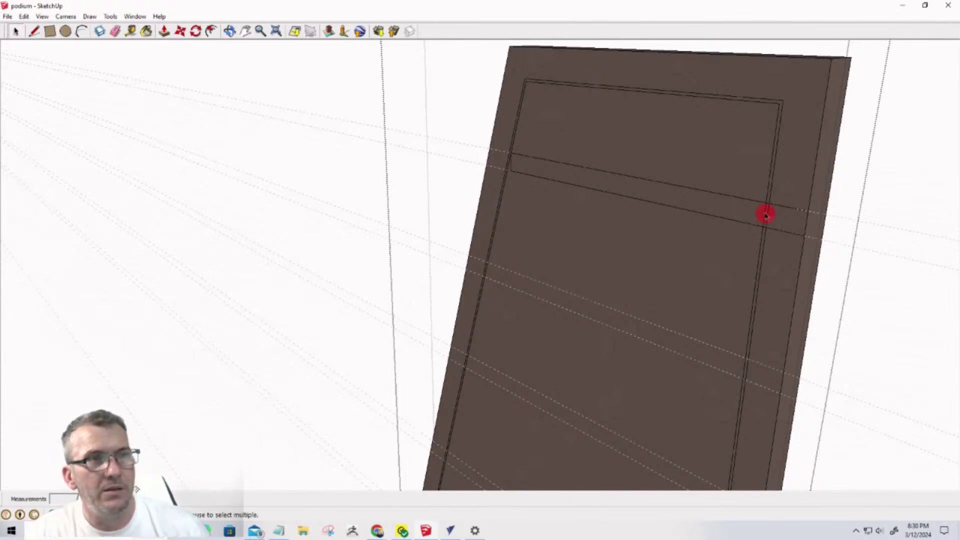
{"action": "key", "text": "Delete"}
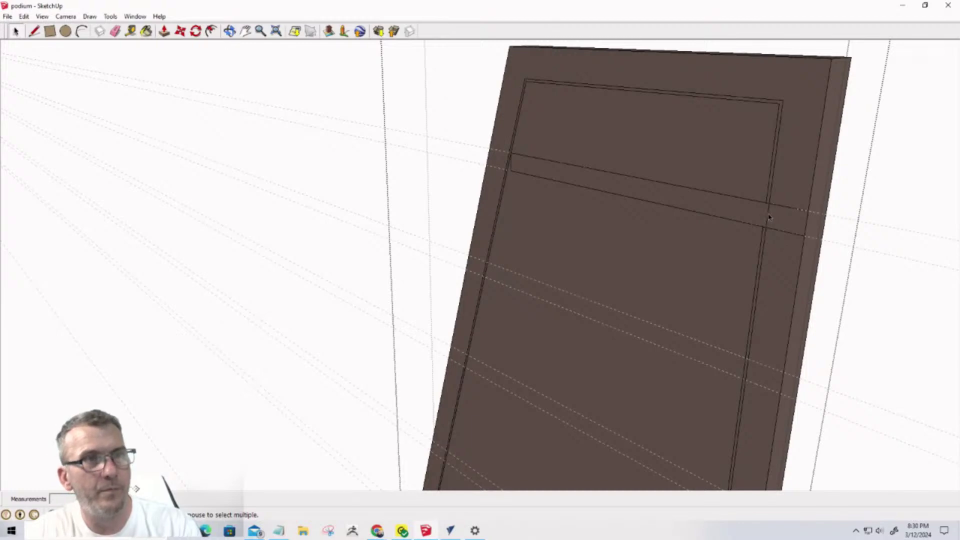
{"action": "key", "text": "Delete"}
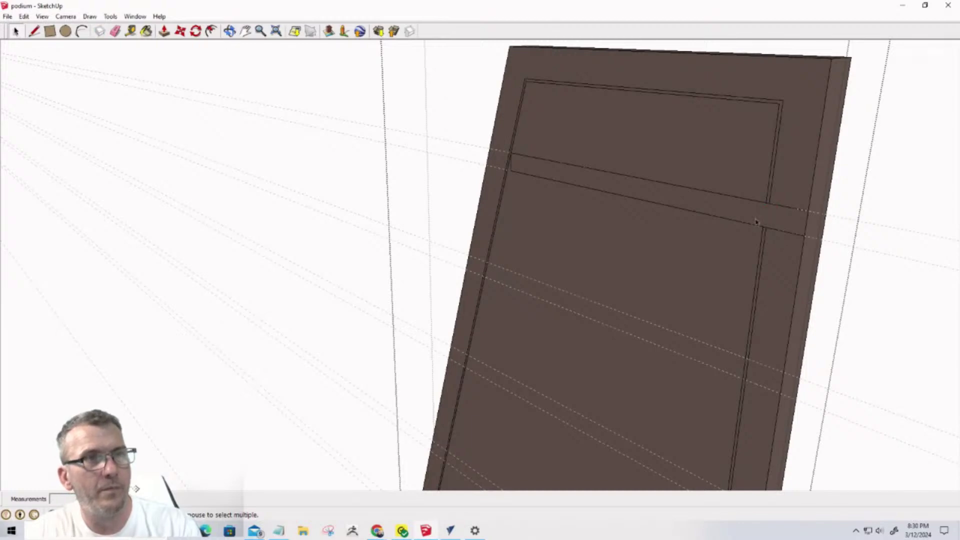
Recess the top slot face 1/4" into the panel with Push/Pull
{"action": "key", "text": "p"}
{"action": "double_click", "coordinate": [729, 209]}
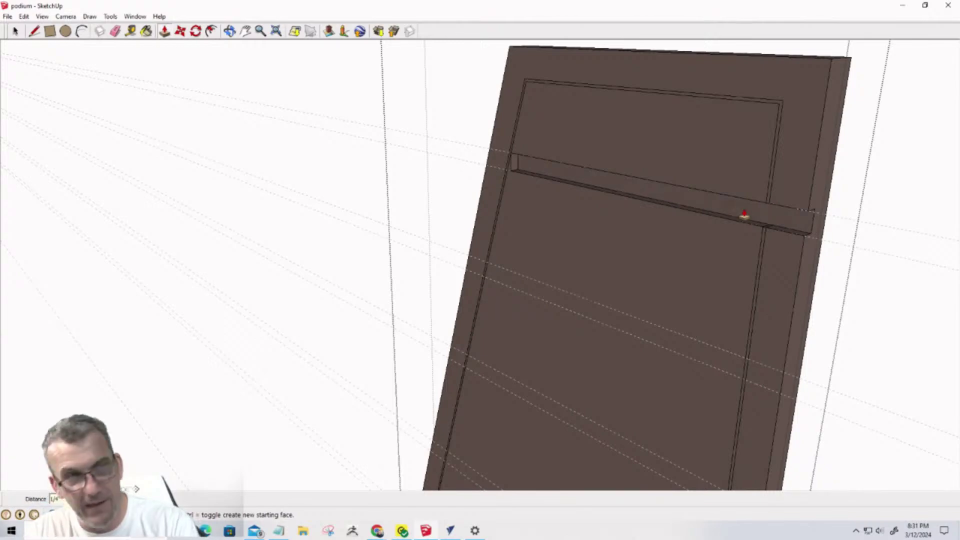
{"action": "type", "text": "-1/4"}
{"action": "key", "text": "Return"}
Draw a second slot rectangle between the next guide pair down, from the panel's straight edge to the slanted inner outline
{"action": "mouse_move", "coordinate": [738, 239]}
{"action": "middle_mouse_down"}
{"action": "mouse_move", "coordinate": [700, 263]}
{"action": "mouse_move", "coordinate": [851, 210]}
{"action": "mouse_move", "coordinate": [248, 398]}
{"action": "middle_mouse_up"}
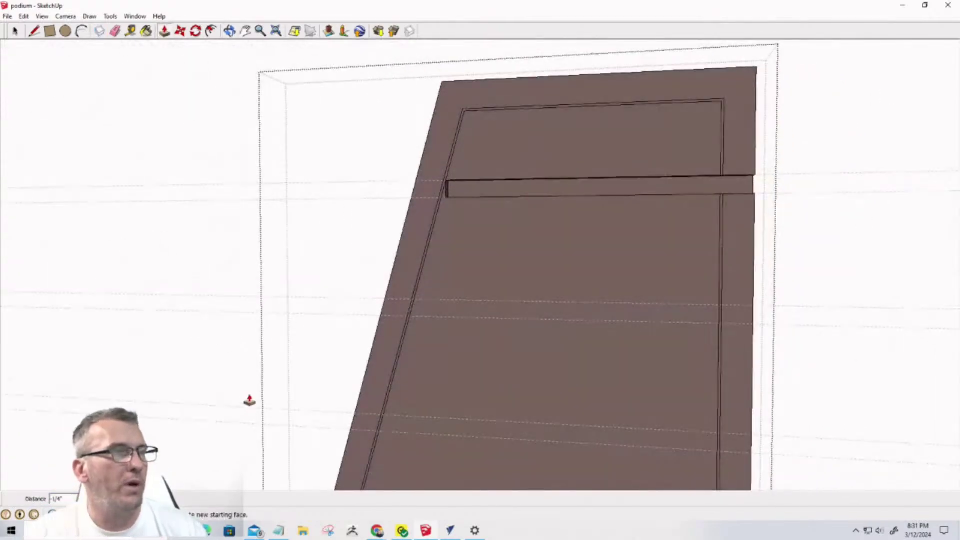
{"action": "scroll", "coordinate": [420, 304], "scroll_direction": "up", "scroll_amount": 4}
{"action": "scroll", "coordinate": [420, 303], "scroll_direction": "up", "scroll_amount": 2}
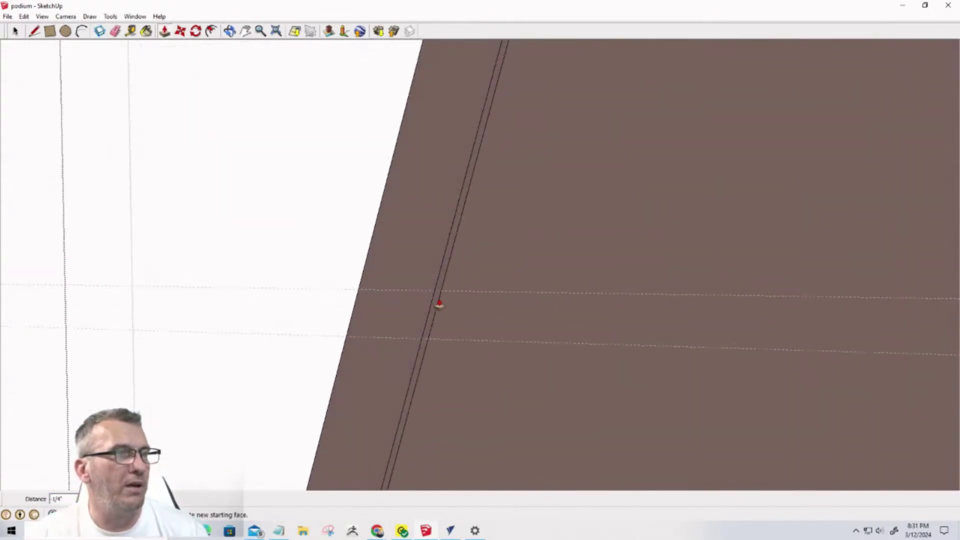
{"action": "scroll", "coordinate": [439, 303], "scroll_direction": "up", "scroll_amount": 1}
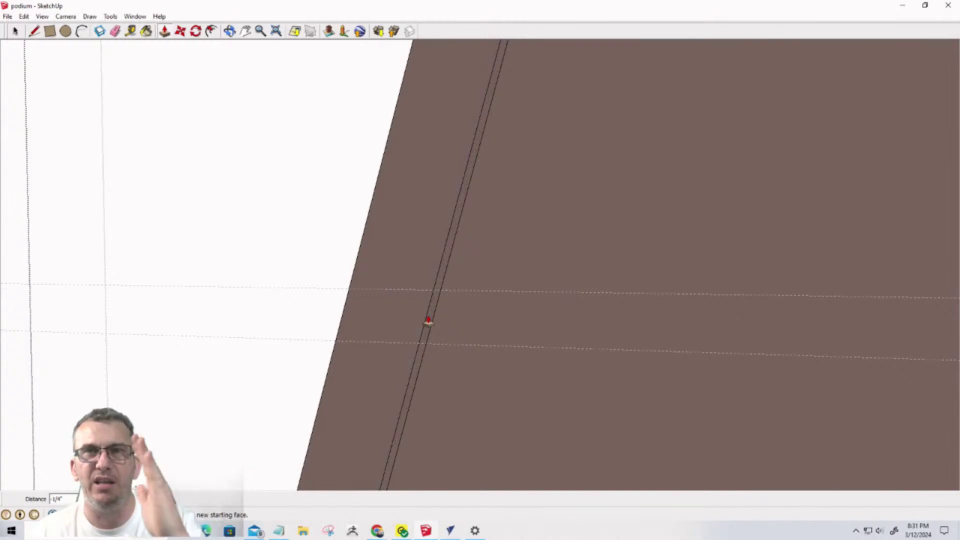
{"action": "scroll", "coordinate": [392, 320], "scroll_direction": "down", "scroll_amount": 6}
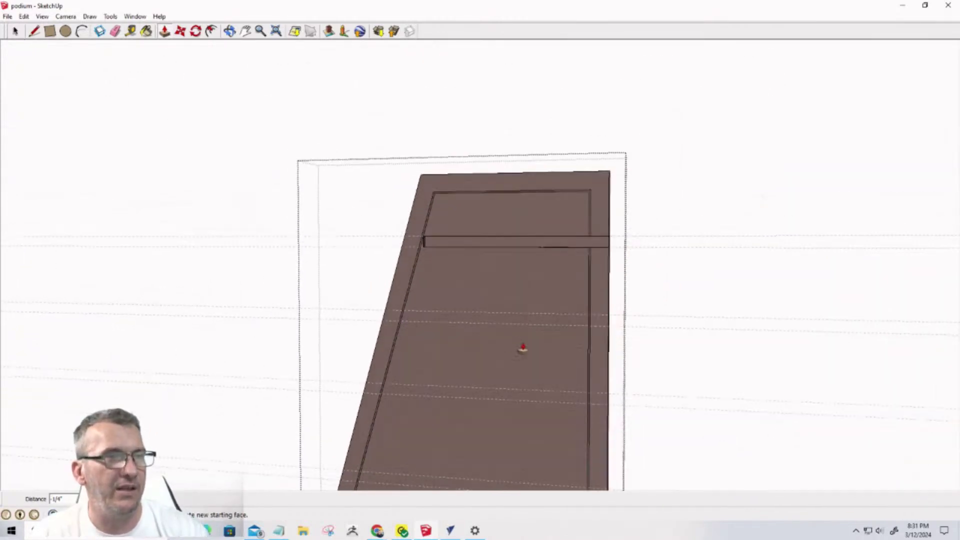
{"action": "scroll", "coordinate": [520, 347], "scroll_direction": "up", "scroll_amount": 2}
{"action": "scroll", "coordinate": [606, 323], "scroll_direction": "up", "scroll_amount": 1}
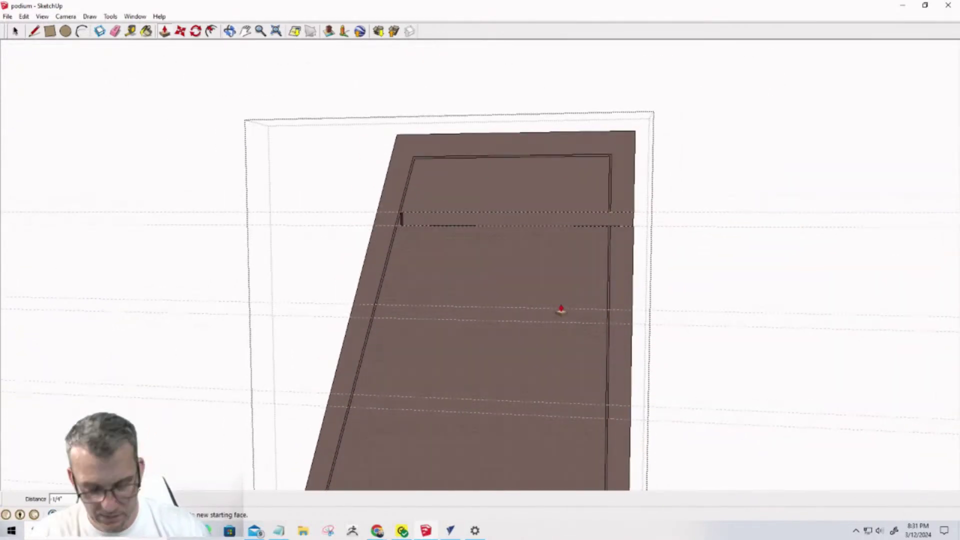
{"action": "key", "text": "r"}
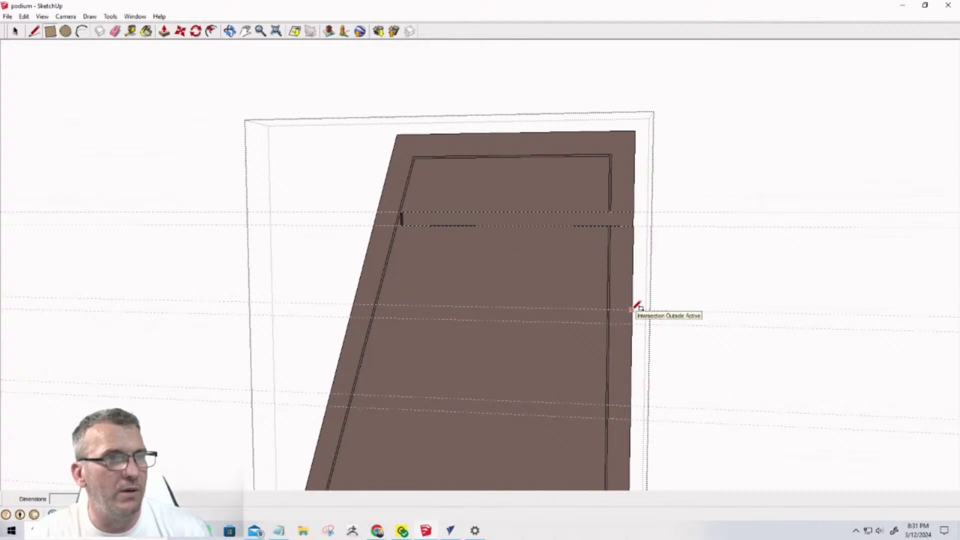
{"action": "left_click", "coordinate": [630, 311]}
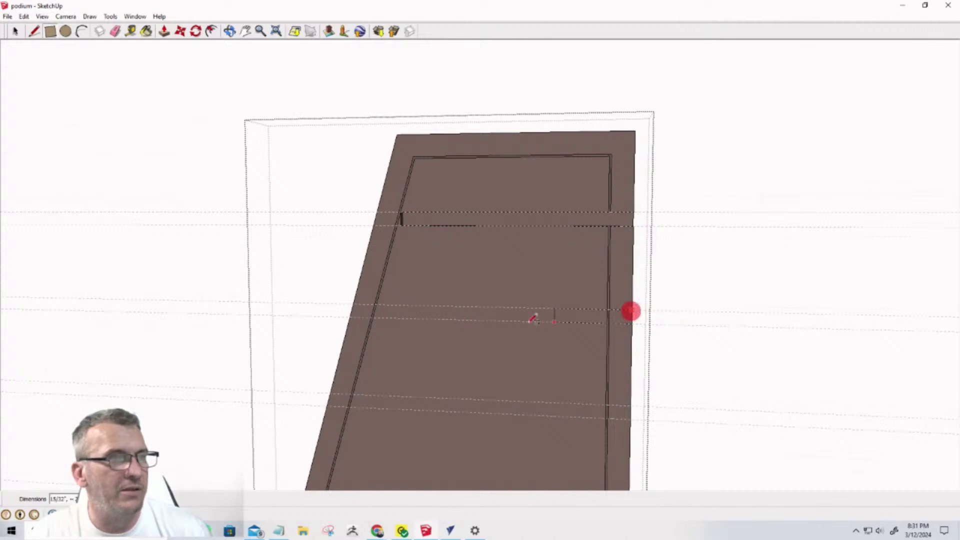
{"action": "left_click", "coordinate": [380, 317]}
Try to recess the second slot face 1/2" into the panel with Push/Pull
{"action": "key", "text": "p"}
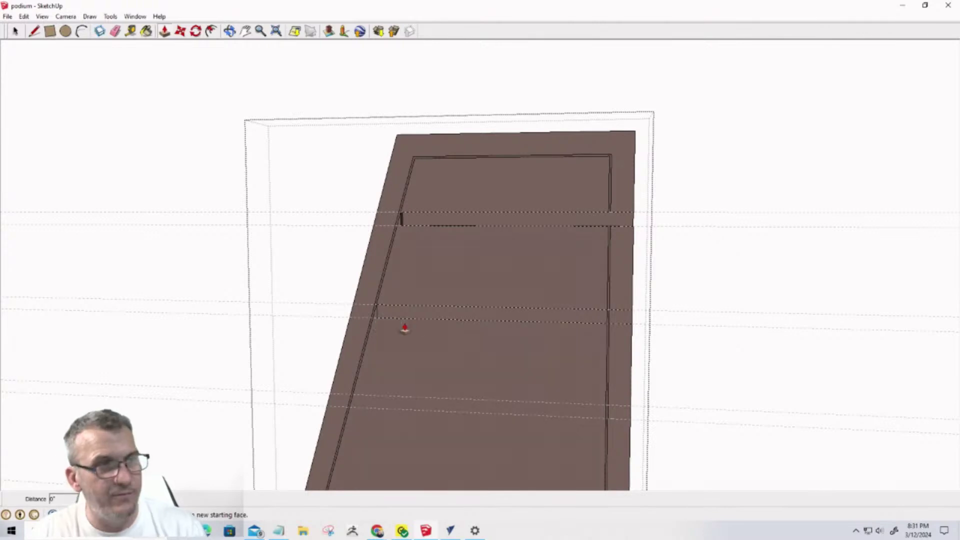
{"action": "double_click", "coordinate": [507, 314]}
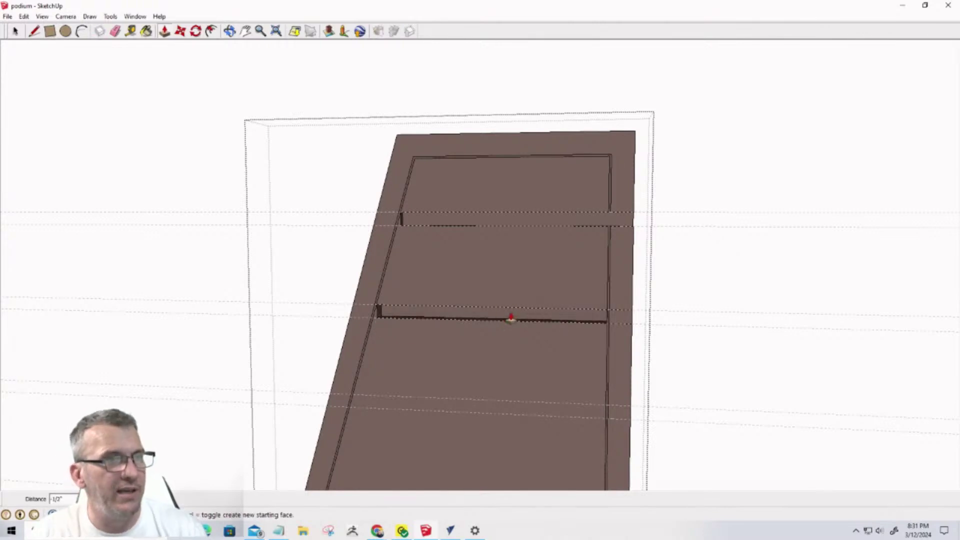
{"action": "key", "text": "ctrl+z"}
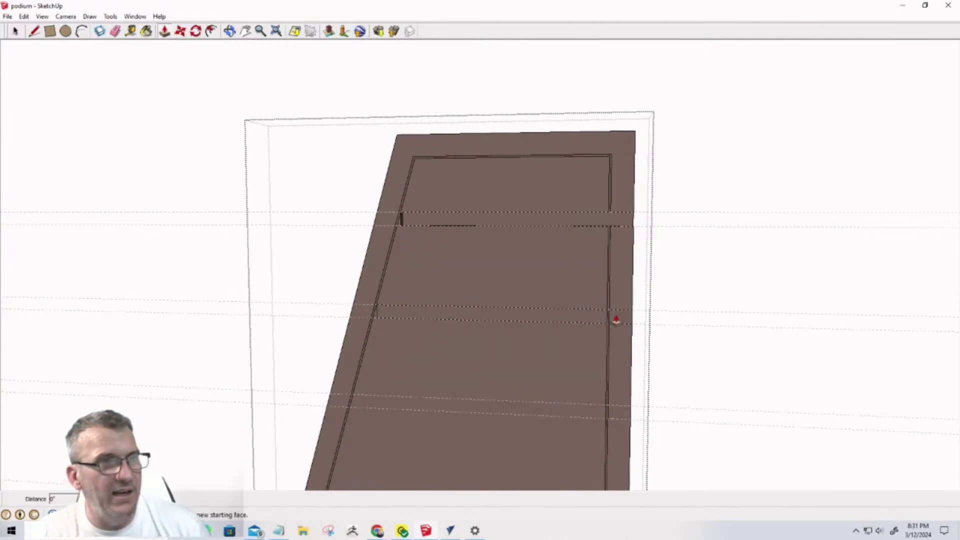
Erase the inner of the two parallel outline segments between the first and second slots near the panel's straight edge
{"action": "scroll", "coordinate": [609, 325], "scroll_direction": "up", "scroll_amount": 5}
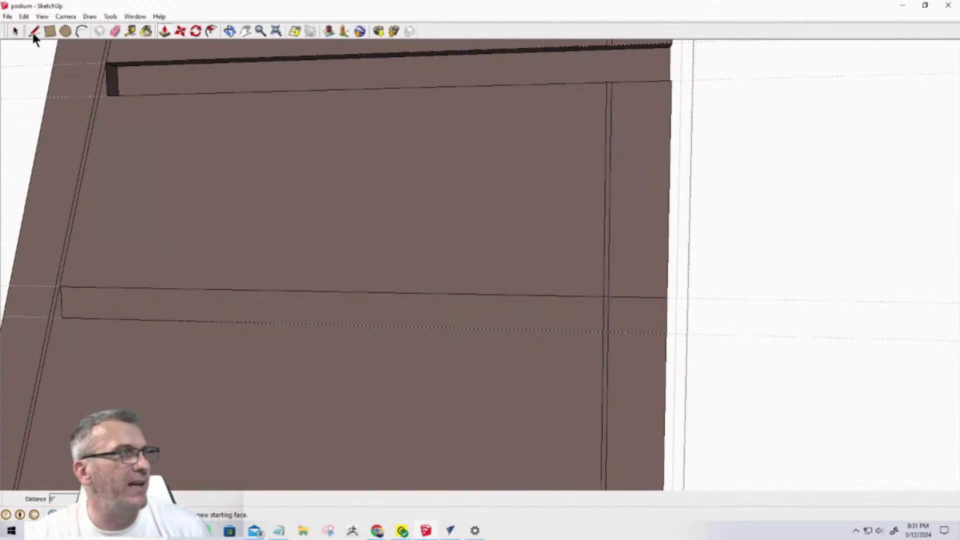
{"action": "left_click", "coordinate": [18, 31]}
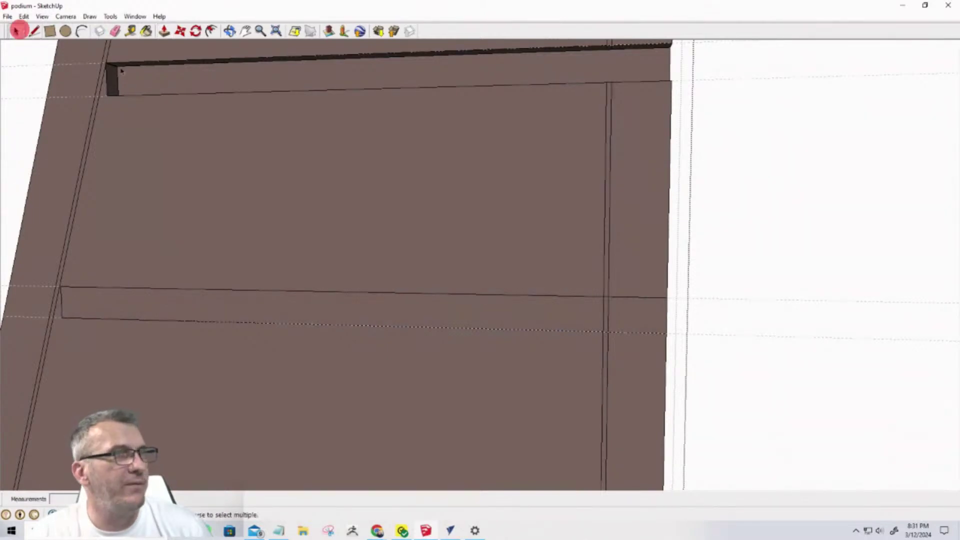
{"action": "left_click", "coordinate": [606, 126]}
{"action": "key", "text": "Delete"}
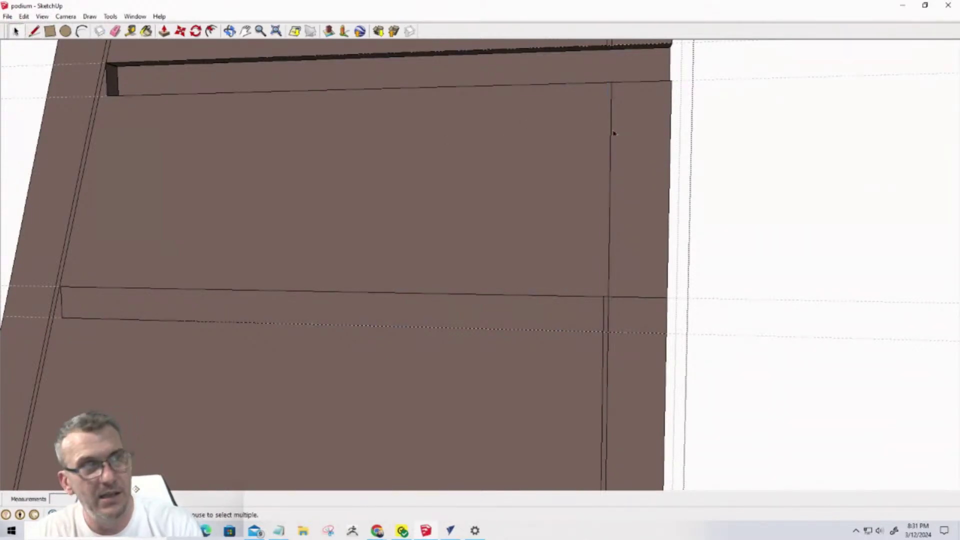
Try to erase the remaining outline segment between the first and second slots near the panel's straight edge
{"action": "left_click", "coordinate": [612, 142]}
{"action": "key", "text": "Delete"}
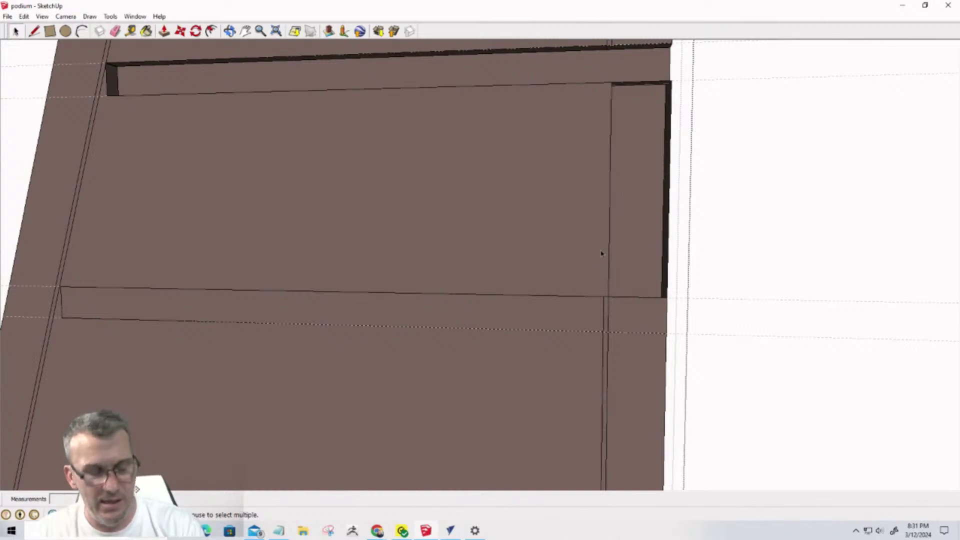
{"action": "key", "text": "ctrl+z"}
Erase the remaining outline segments near the panel's straight edge between the slots, across the second slot and below it
{"action": "left_click", "coordinate": [609, 230]}
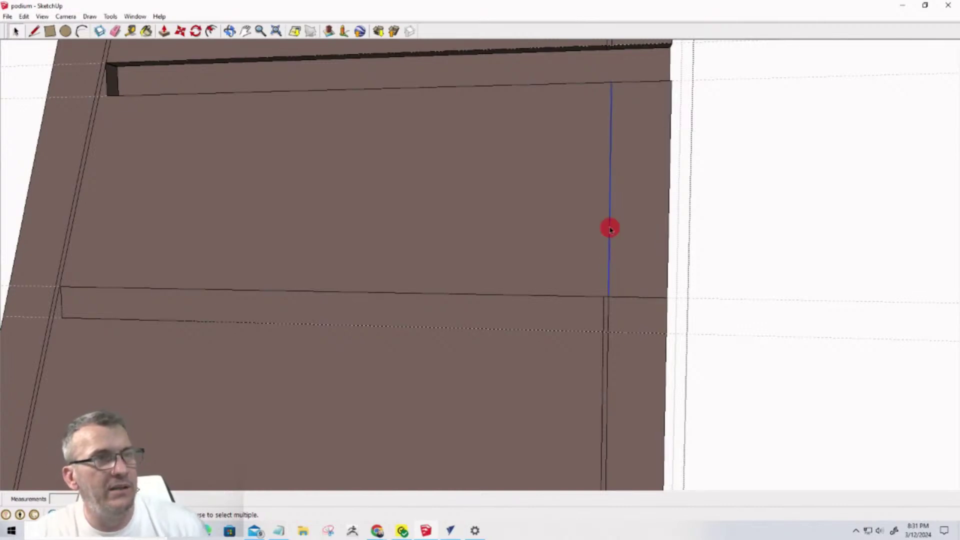
{"action": "key", "text": "Delete"}
{"action": "left_click", "coordinate": [604, 317]}
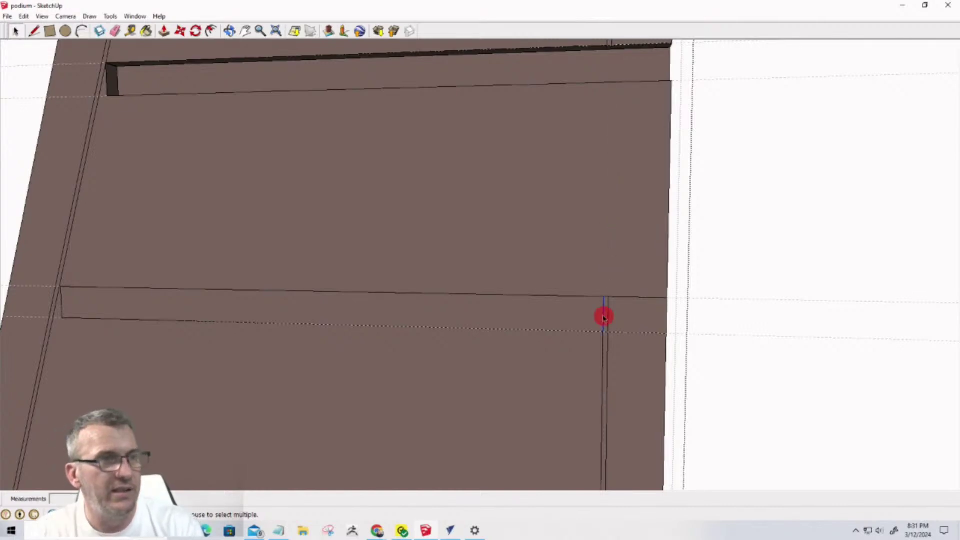
{"action": "left_click", "coordinate": [610, 319]}
{"action": "left_click", "coordinate": [608, 321]}
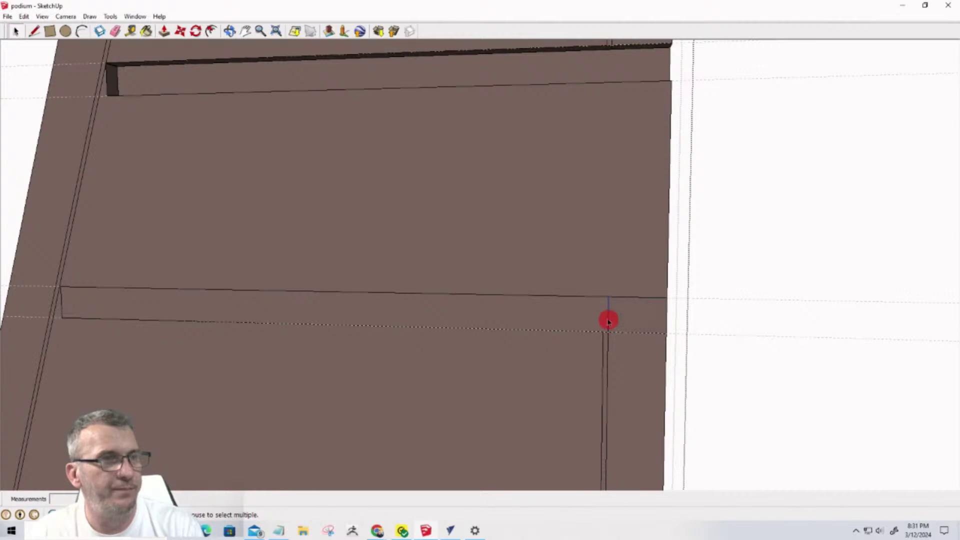
{"action": "left_click", "coordinate": [605, 369]}
Erase both parallel outline segments above the first slot near the straight edge, and the pair running along the panel's top edge
{"action": "scroll", "coordinate": [597, 259], "scroll_direction": "down", "scroll_amount": 3}
{"action": "scroll", "coordinate": [597, 259], "scroll_direction": "down", "scroll_amount": 5}
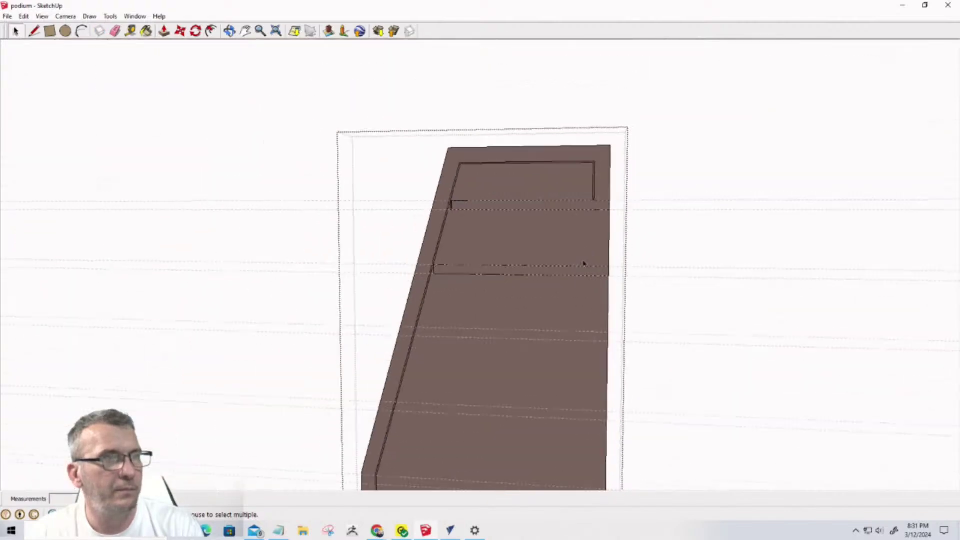
{"action": "scroll", "coordinate": [576, 298], "scroll_direction": "down", "scroll_amount": 2}
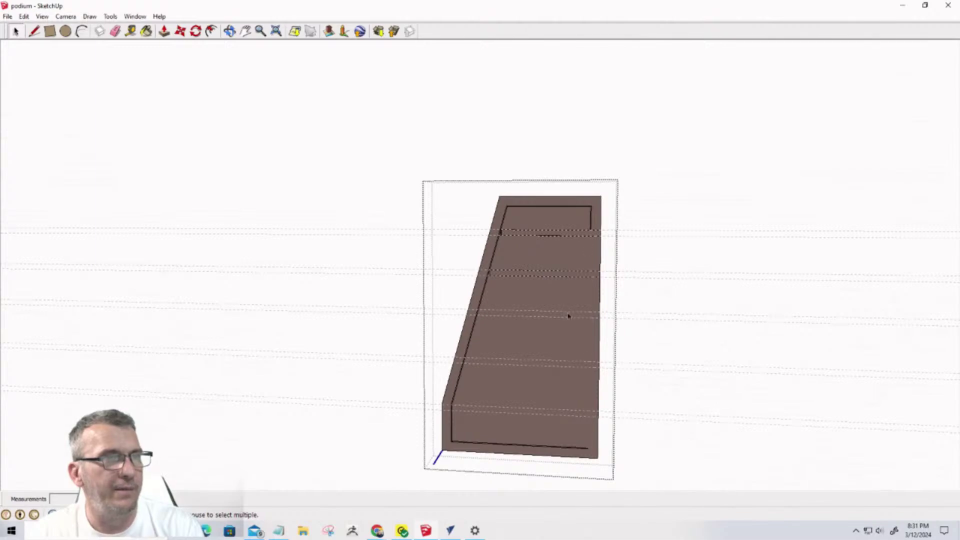
{"action": "scroll", "coordinate": [590, 220], "scroll_direction": "up", "scroll_amount": 5}
{"action": "left_click", "coordinate": [593, 229]}
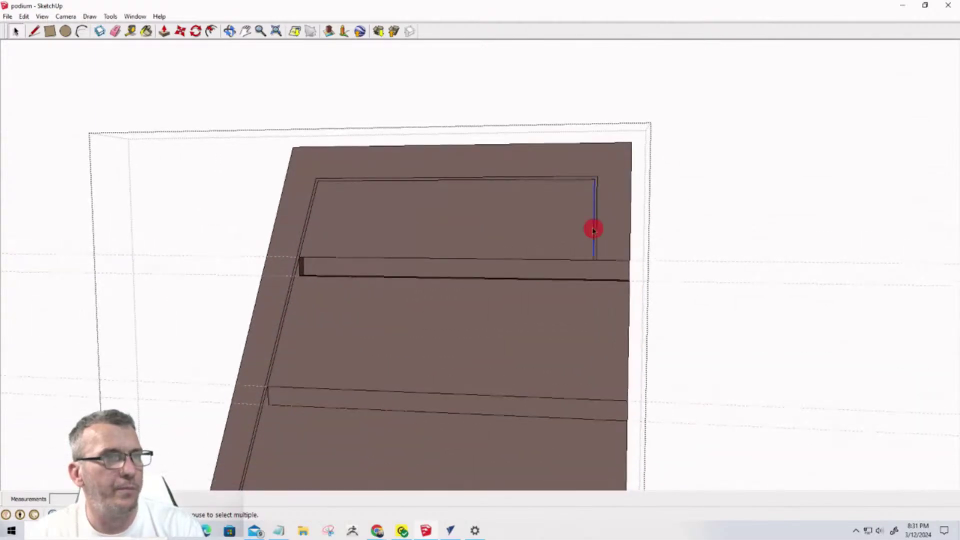
{"action": "left_click", "coordinate": [595, 229]}
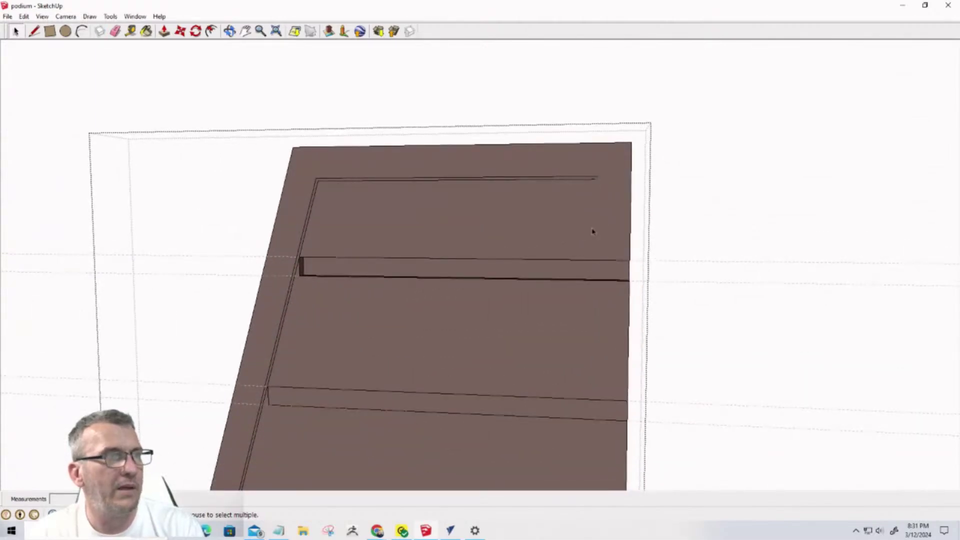
{"action": "left_click", "coordinate": [410, 178]}
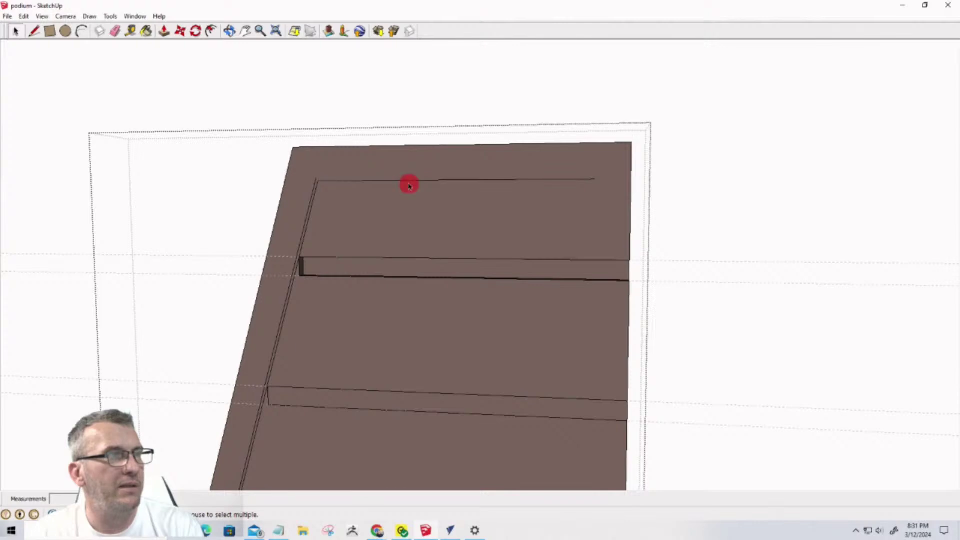
{"action": "left_click", "coordinate": [409, 181]}
Erase the two parallel outline segments running along the panel's bottom edge
{"action": "scroll", "coordinate": [421, 193], "scroll_direction": "down", "scroll_amount": 5}
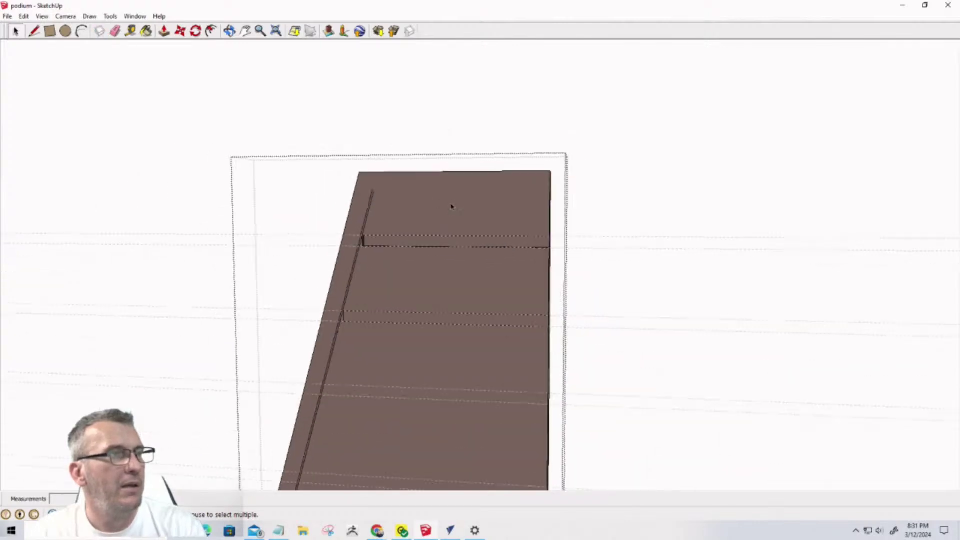
{"action": "scroll", "coordinate": [370, 395], "scroll_direction": "up", "scroll_amount": 6}
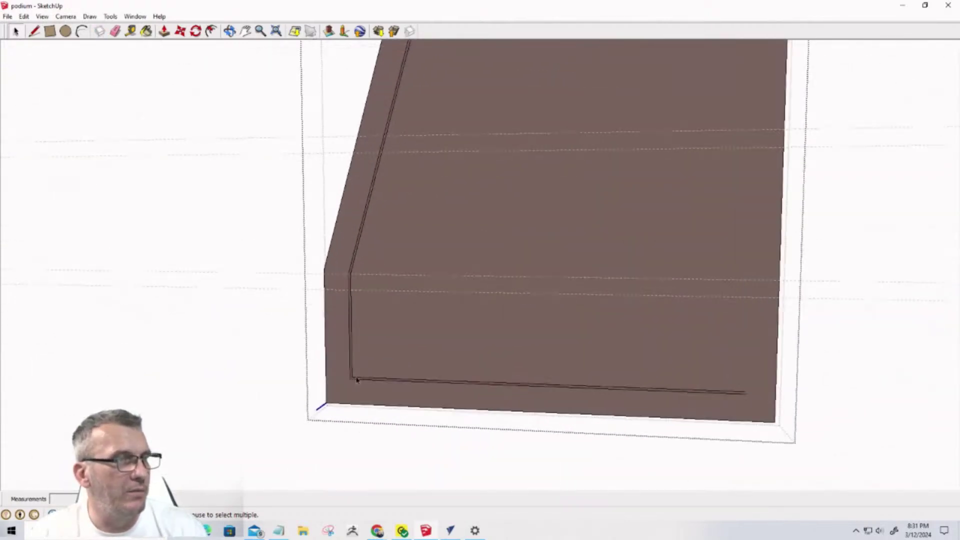
{"action": "left_click", "coordinate": [361, 379]}
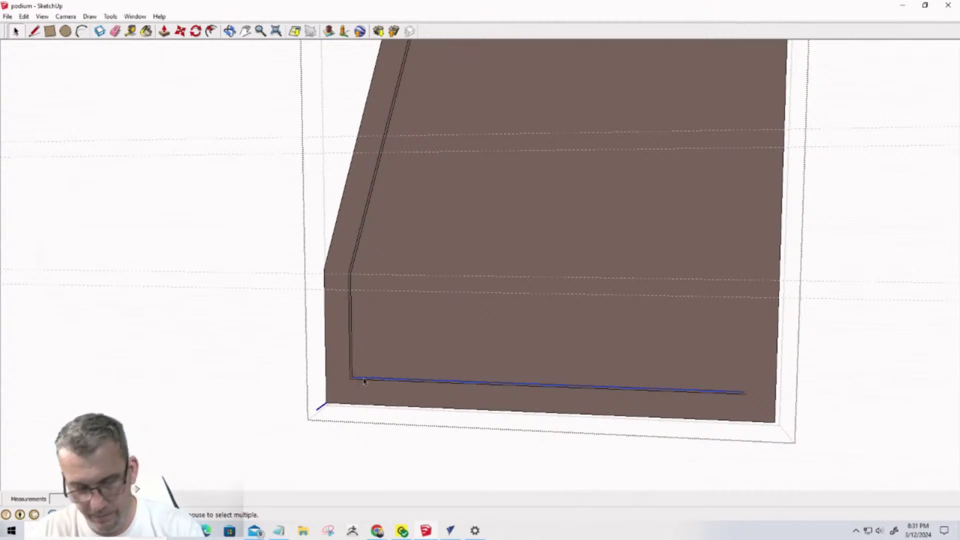
{"action": "left_click", "coordinate": [365, 381]}
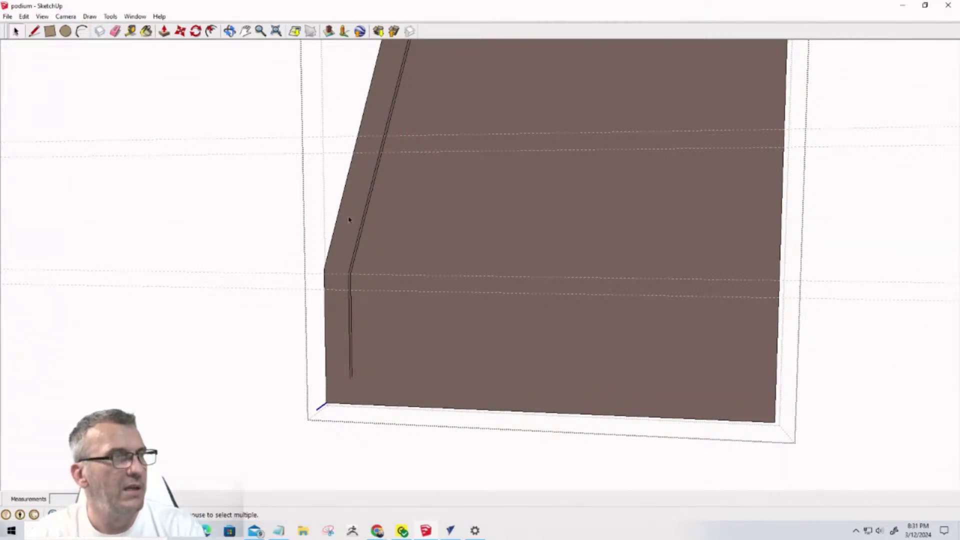
Recess the second slot face 1/4" into the panel with Push/Pull
{"action": "scroll", "coordinate": [383, 331], "scroll_direction": "down", "scroll_amount": 5}
{"action": "scroll", "coordinate": [400, 235], "scroll_direction": "up", "scroll_amount": 5}
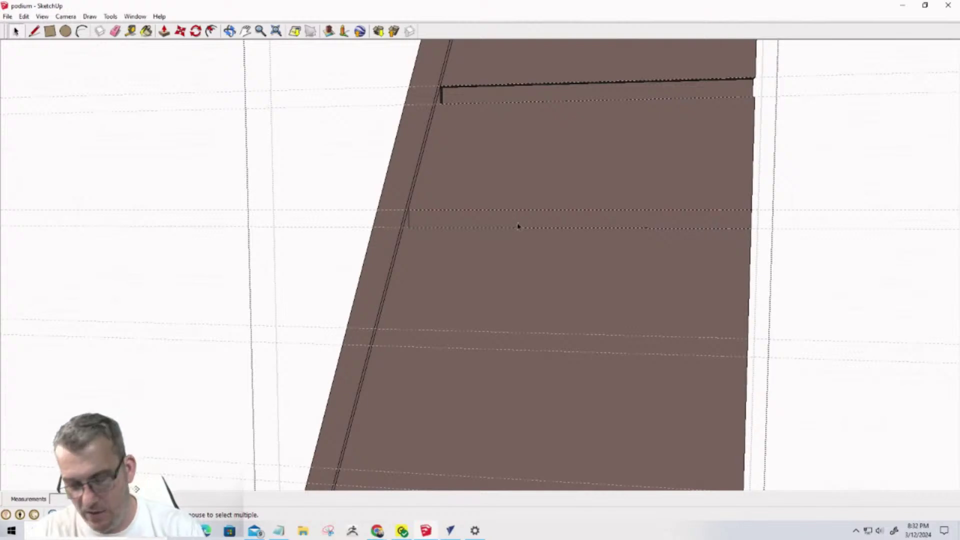
{"action": "middle_click_drag", "start_coordinate": [525, 227], "coordinate": [431, 249]}
{"action": "key", "text": "p"}
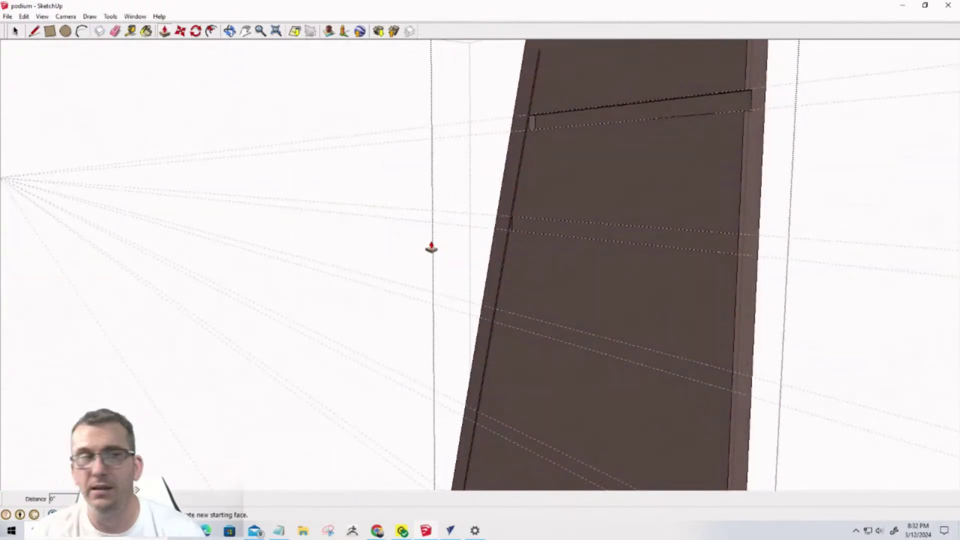
{"action": "left_click", "coordinate": [652, 242]}
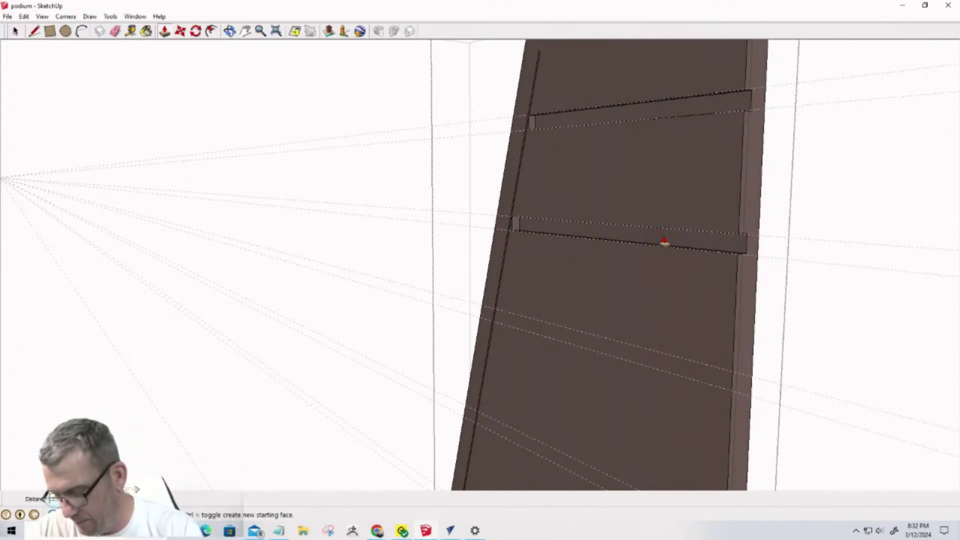
{"action": "type", "text": "1/4"}
{"action": "key", "text": "Return"}
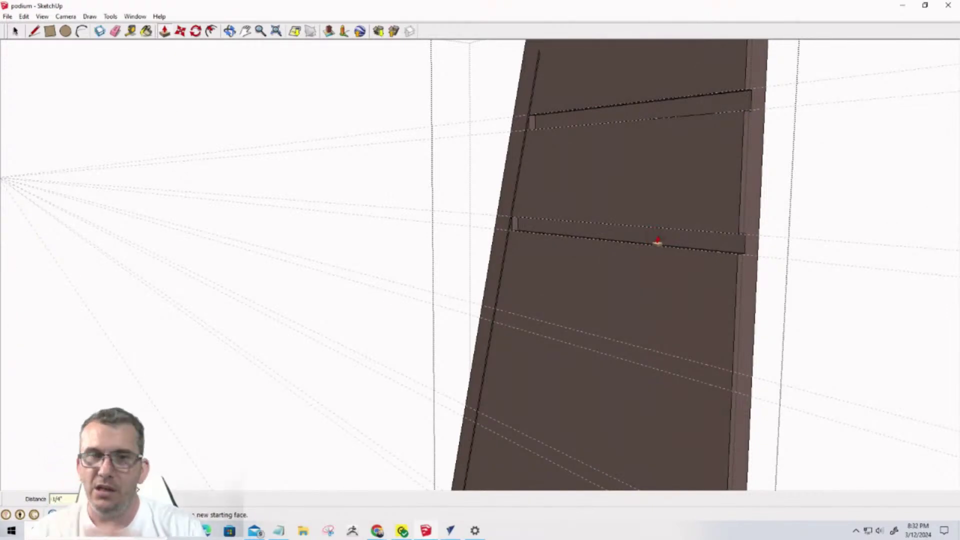
Draw the third slot rectangle, about 15/32" high, between the third guide pair from the panel's straight edge to the slanted inner outline
{"action": "key", "text": "r"}
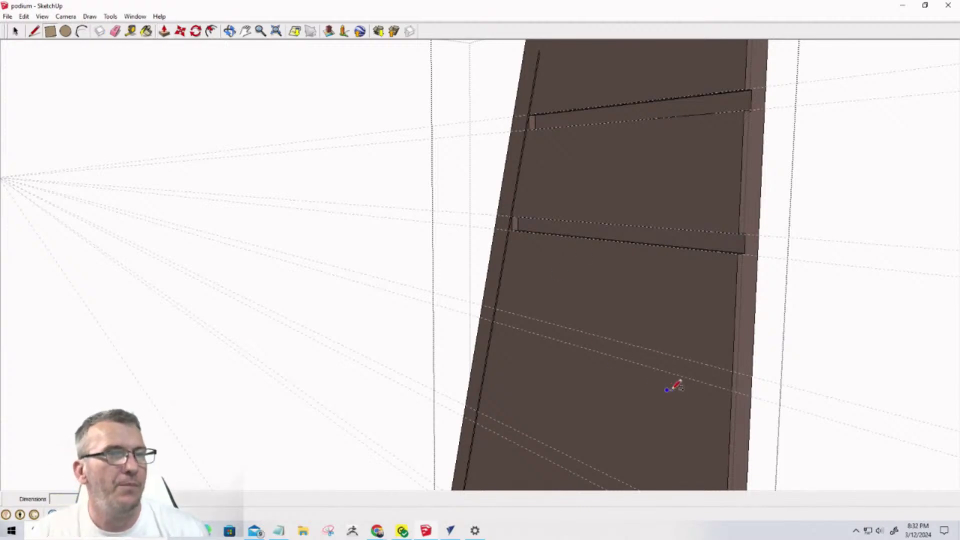
{"action": "left_click", "coordinate": [732, 371]}
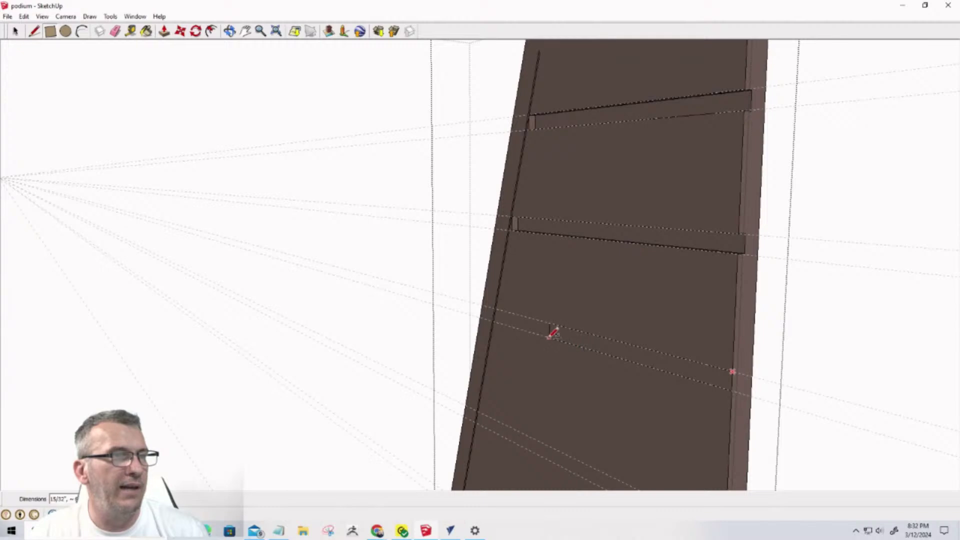
{"action": "left_click", "coordinate": [498, 321]}
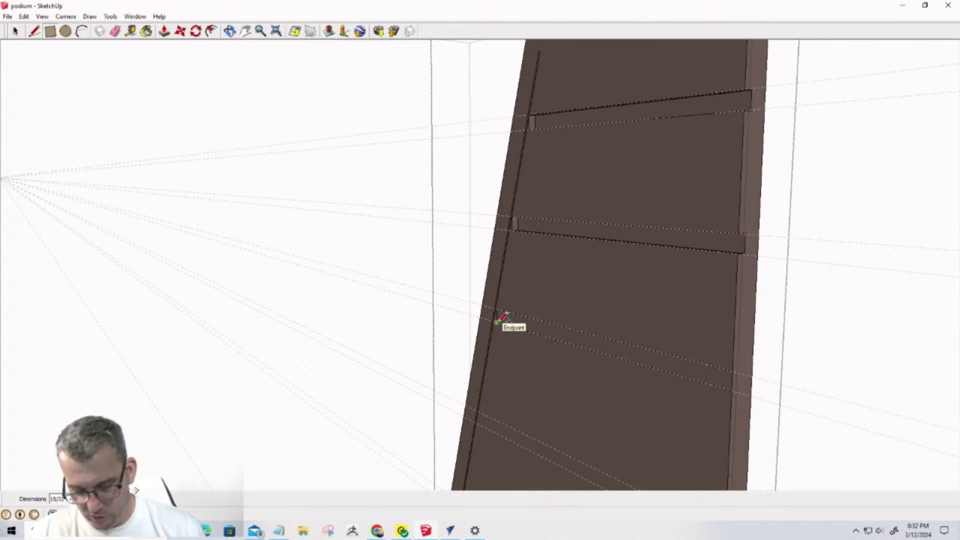
Recess the third slot face 1/4" into the panel with Push/Pull
{"action": "key", "text": "p"}
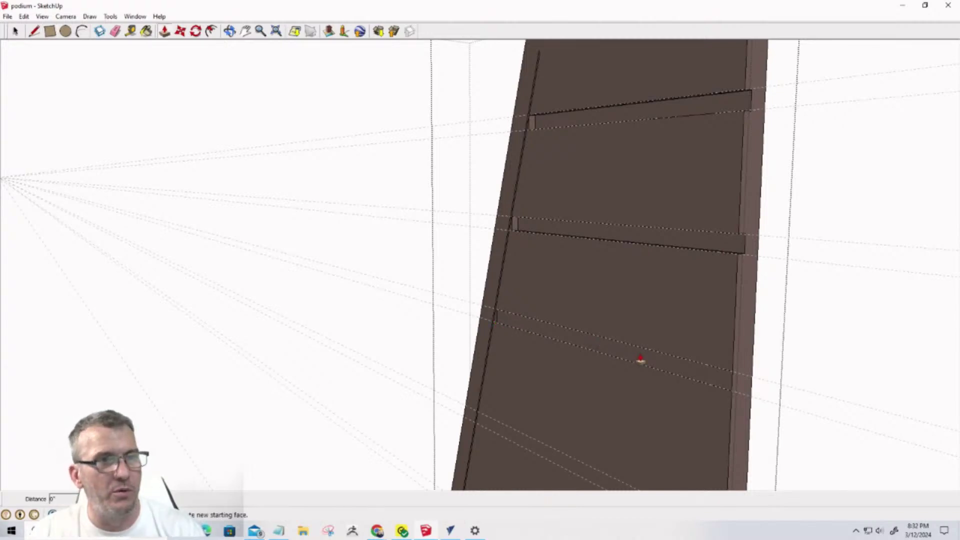
{"action": "left_click", "coordinate": [641, 360]}
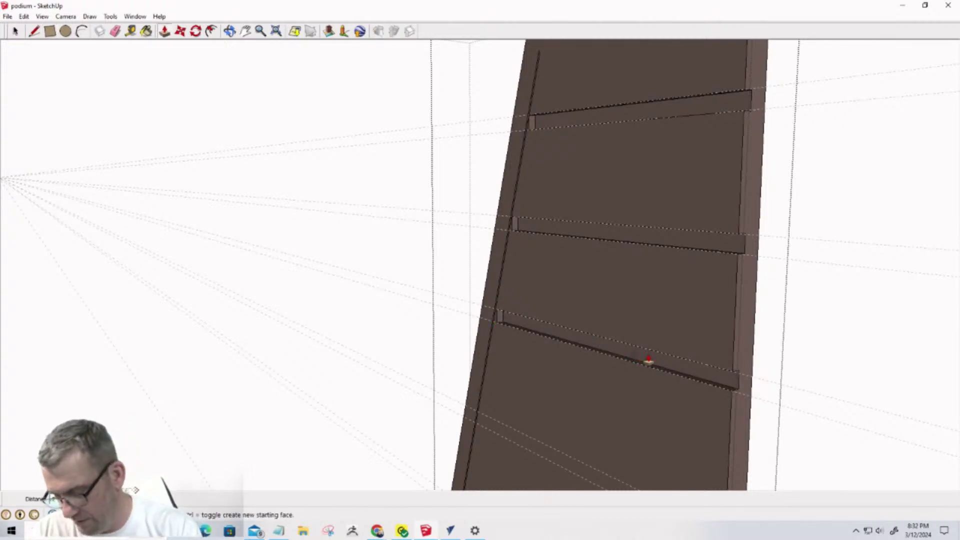
{"action": "left_click", "coordinate": [648, 360]}
Draw the fourth slot rectangle, about 15/32" high, between the fourth guide pair from the straight edge to the slanted inner outline
{"action": "scroll", "coordinate": [630, 296], "scroll_direction": "down", "scroll_amount": 1}
{"action": "scroll", "coordinate": [638, 268], "scroll_direction": "down", "scroll_amount": 3}
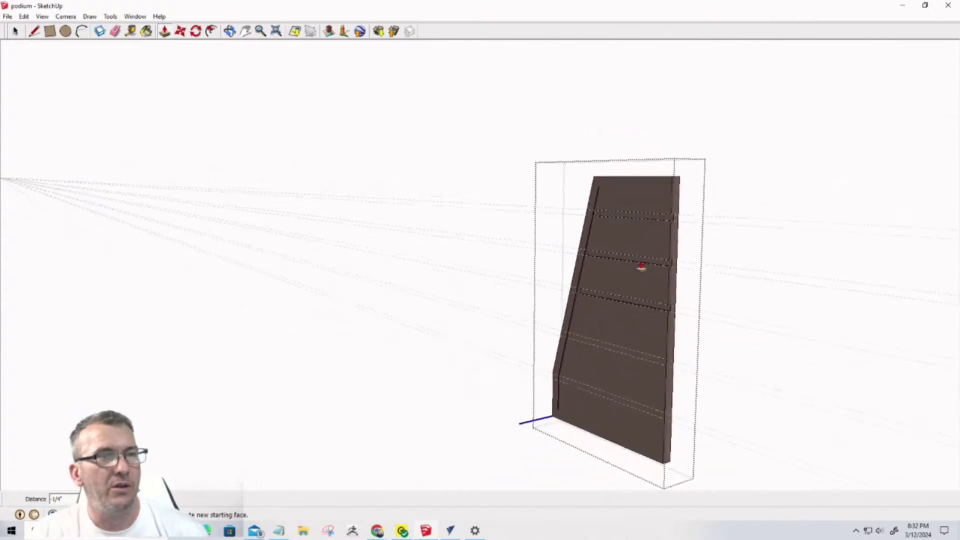
{"action": "scroll", "coordinate": [623, 317], "scroll_direction": "up", "scroll_amount": 4}
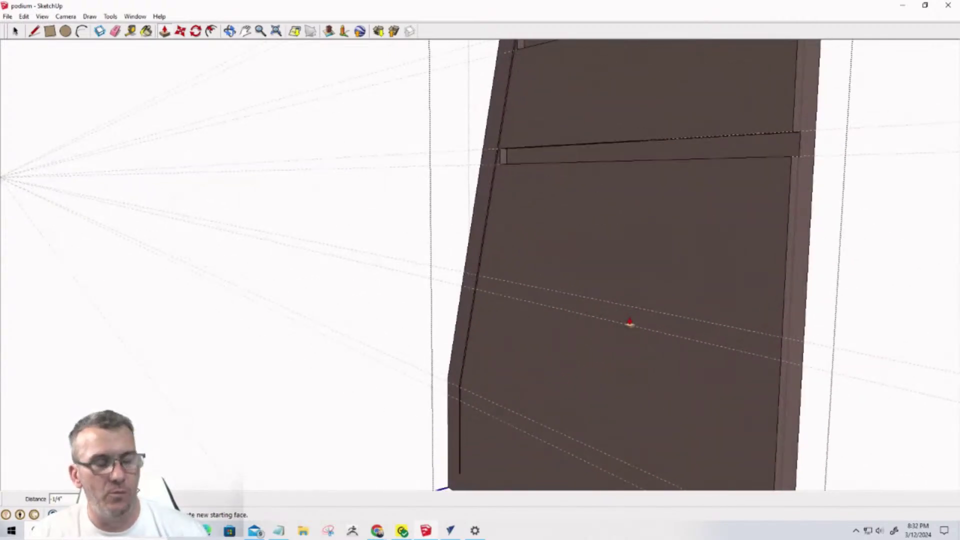
{"action": "key", "text": "r"}
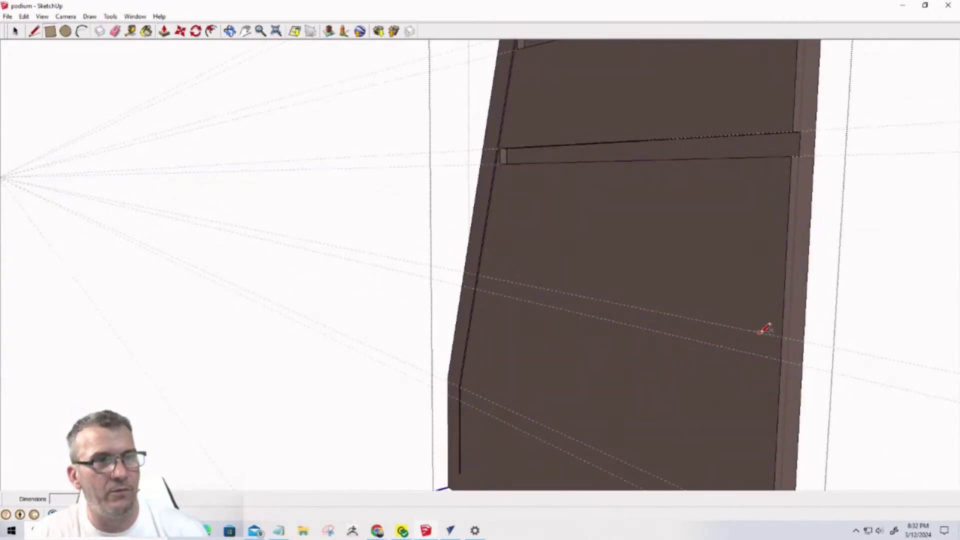
{"action": "left_click", "coordinate": [783, 338]}
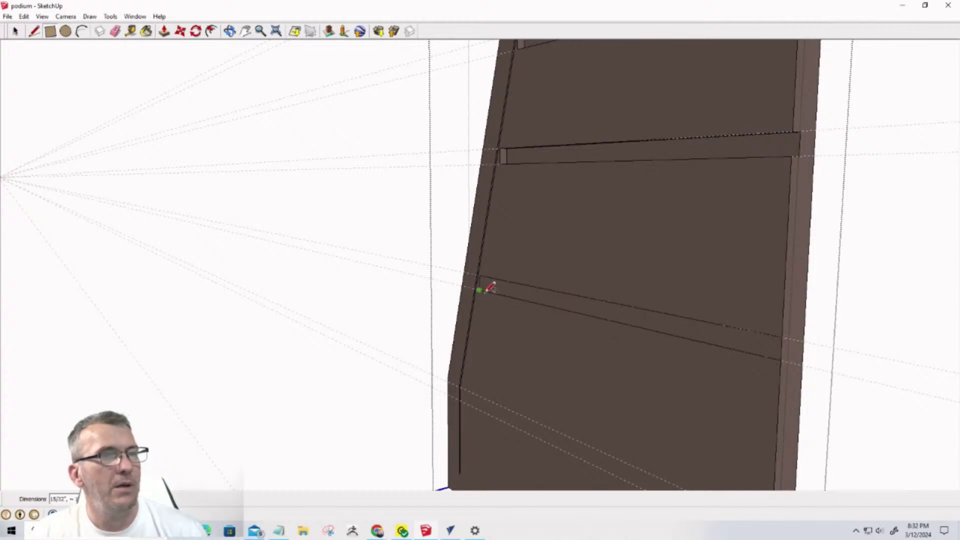
Recess the fourth slot face 1/4" into the panel with Push/Pull
{"action": "key", "text": "p"}
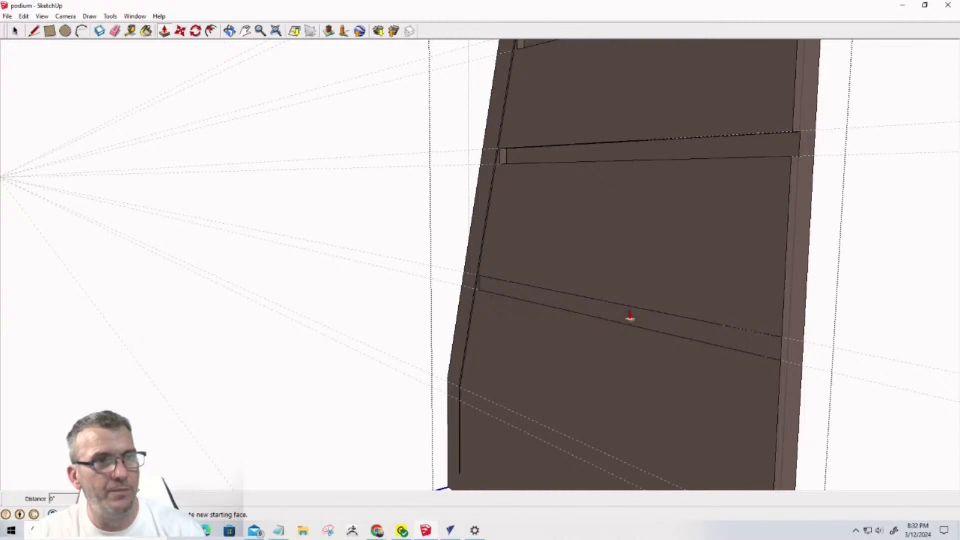
{"action": "left_click", "coordinate": [629, 316]}
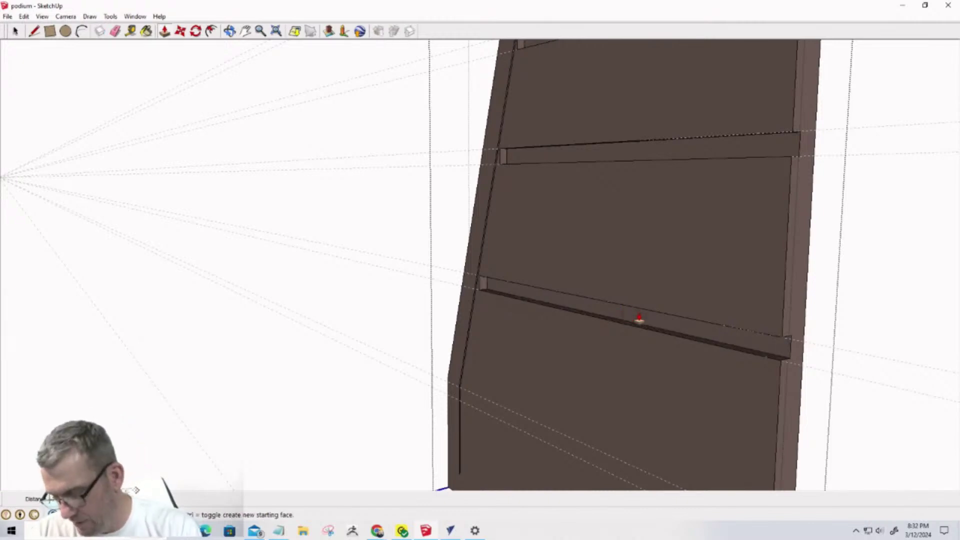
{"action": "type", "text": "-1/4"}
{"action": "key", "text": "Return"}
Draw the fifth slot rectangle, about 15/32" high, between the lowest guide pair from the panel's straight edge to the inner outline
{"action": "scroll", "coordinate": [628, 317], "scroll_direction": "down", "scroll_amount": 5}
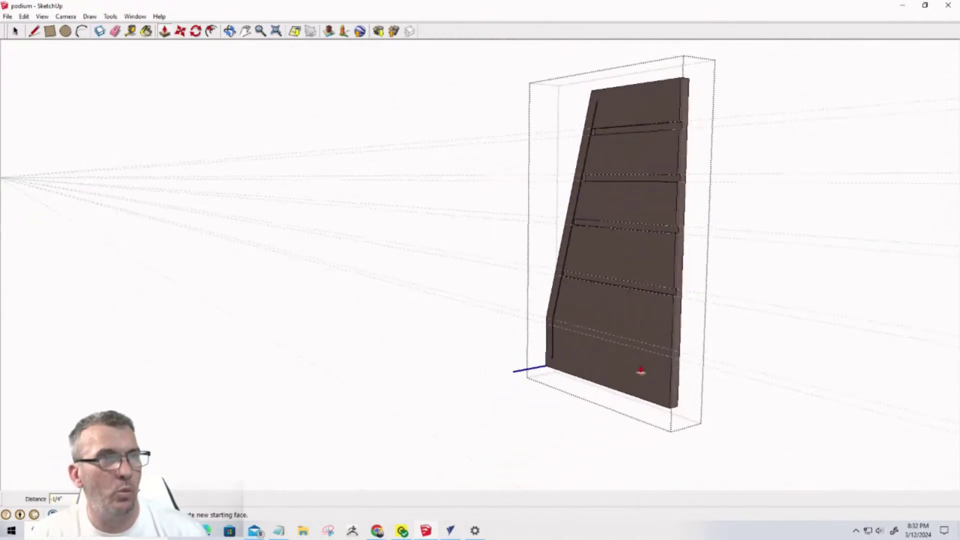
{"action": "scroll", "coordinate": [643, 389], "scroll_direction": "up", "scroll_amount": 6}
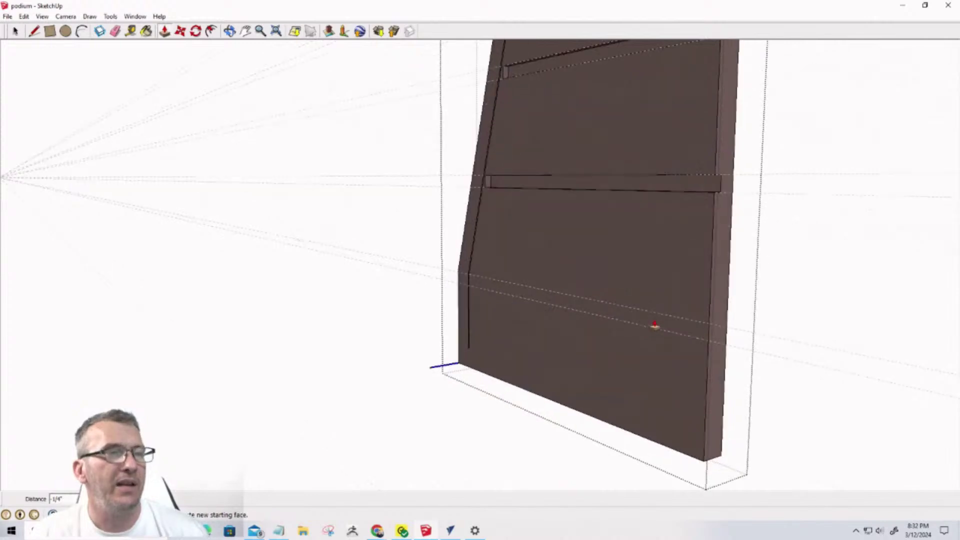
{"action": "middle_click_drag", "start_coordinate": [655, 322], "coordinate": [620, 328]}
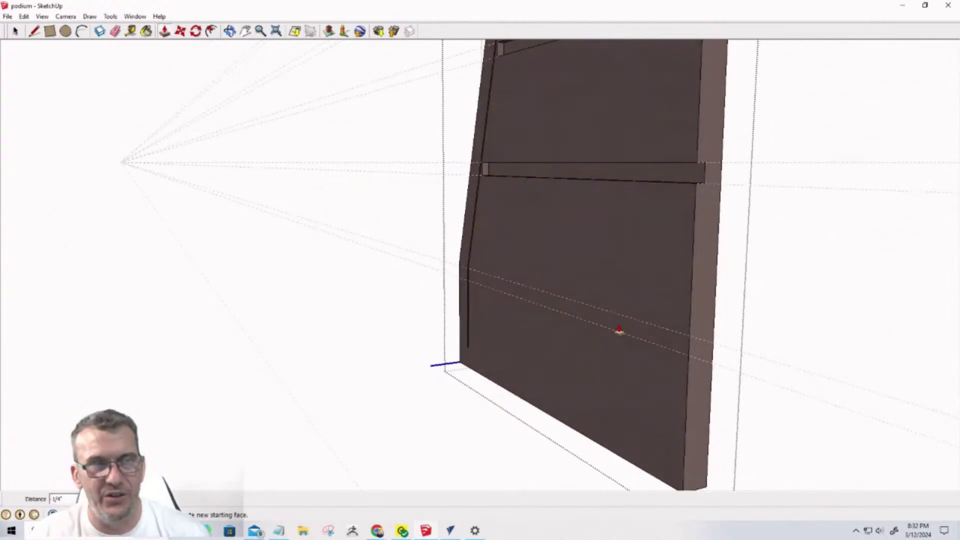
{"action": "scroll", "coordinate": [620, 332], "scroll_direction": "up", "scroll_amount": 1}
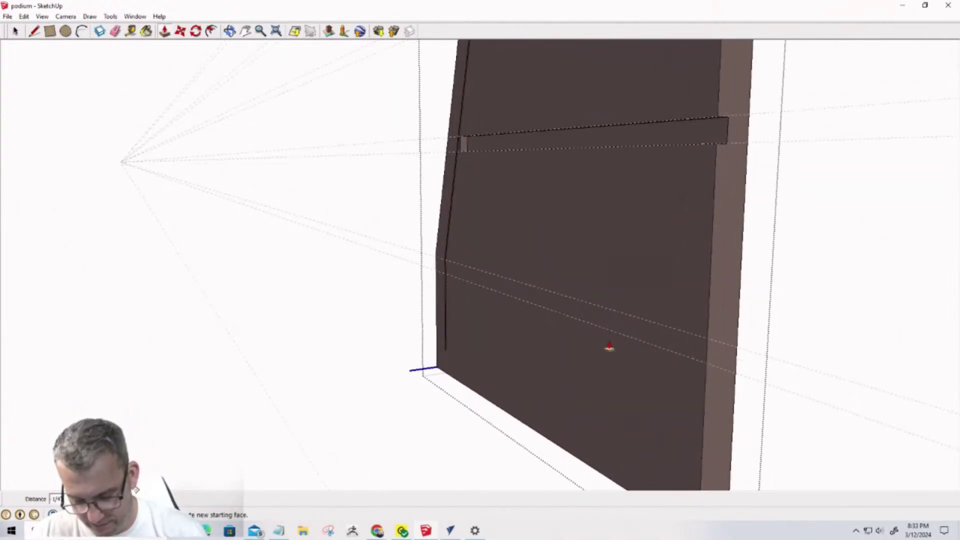
{"action": "key", "text": "r"}
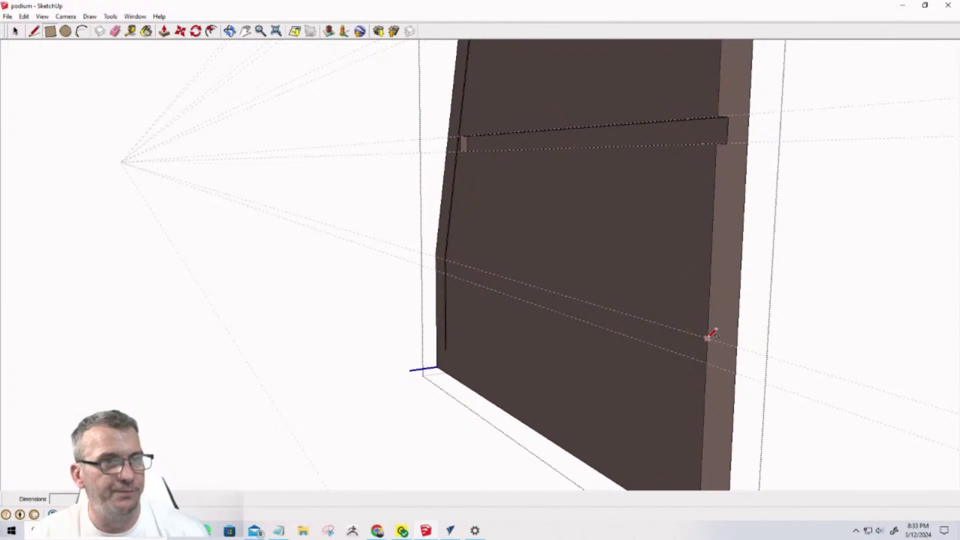
{"action": "left_click", "coordinate": [707, 338]}
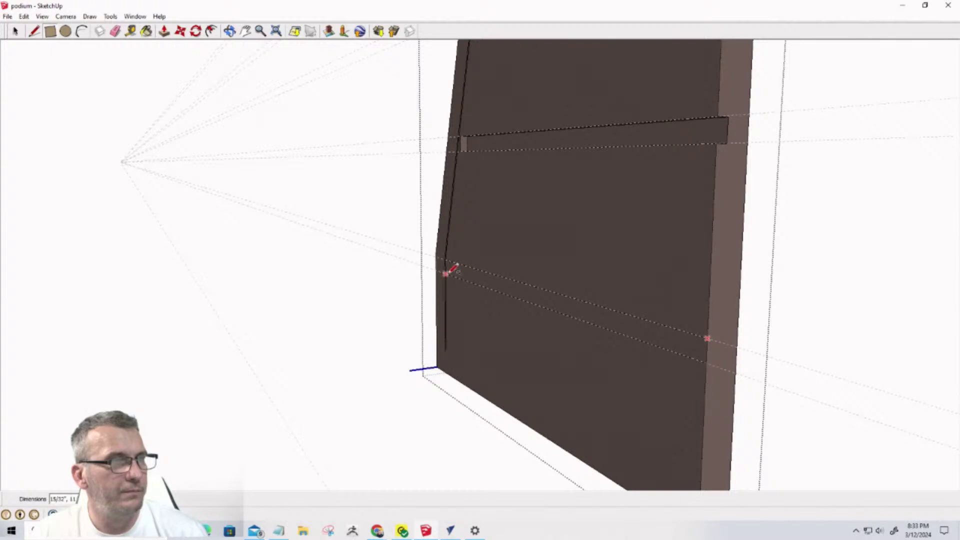
{"action": "mouse_move", "coordinate": [450, 273]}
{"action": "middle_mouse_down"}
{"action": "mouse_move", "coordinate": [669, 301]}
{"action": "mouse_move", "coordinate": [463, 266]}
{"action": "middle_mouse_up"}
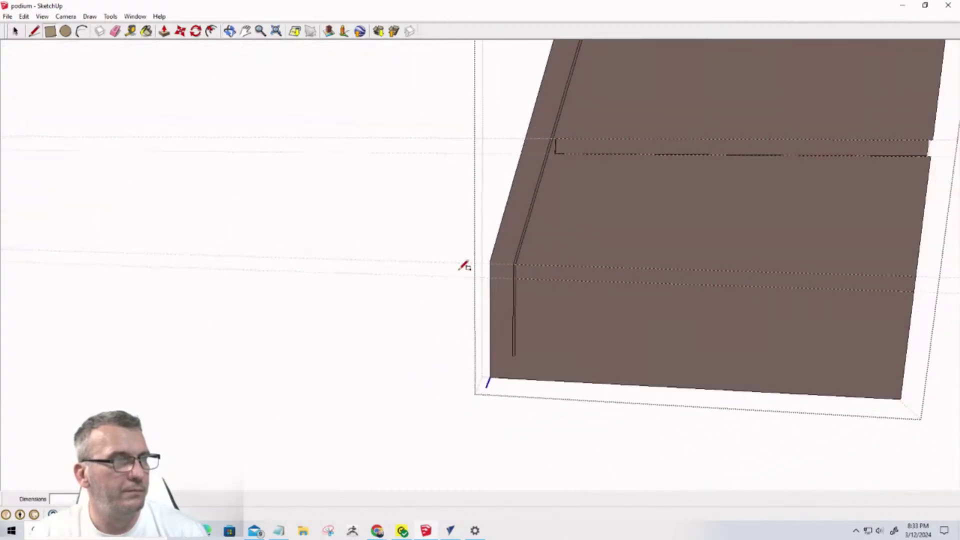
{"action": "scroll", "coordinate": [517, 272], "scroll_direction": "up", "scroll_amount": 4}
{"action": "scroll", "coordinate": [514, 266], "scroll_direction": "down", "scroll_amount": 3}
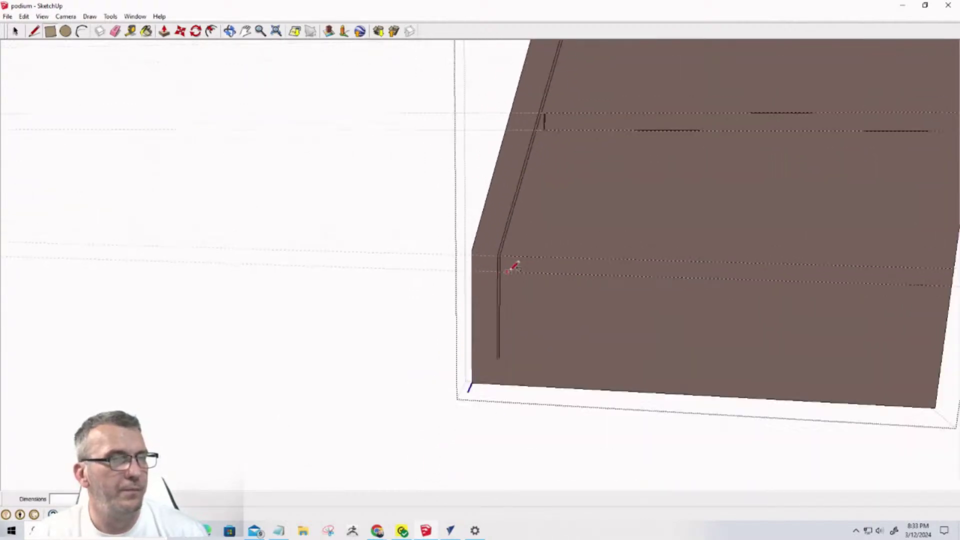
Recess the fifth slot face 1/4" into the panel with Push/Pull
{"action": "key", "text": "p"}
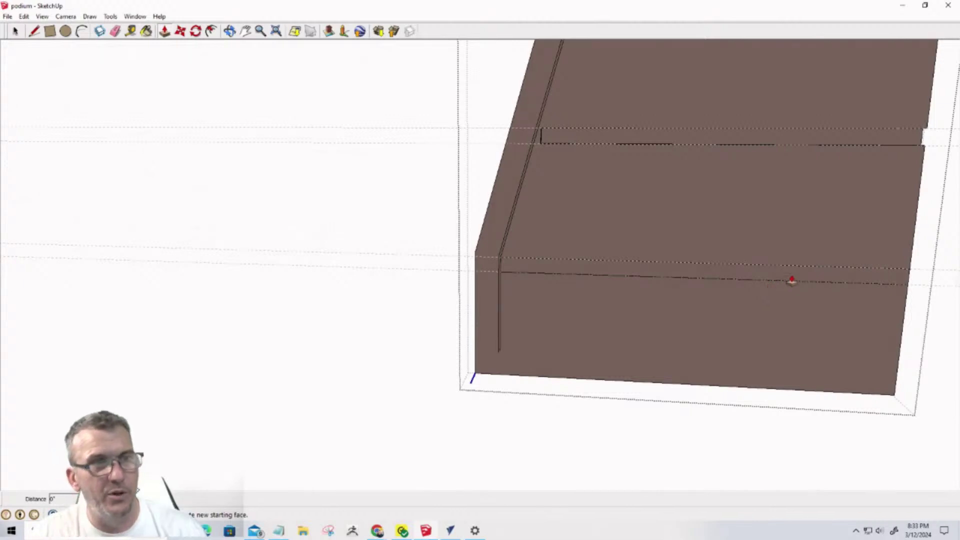
{"action": "double_click", "coordinate": [793, 273]}
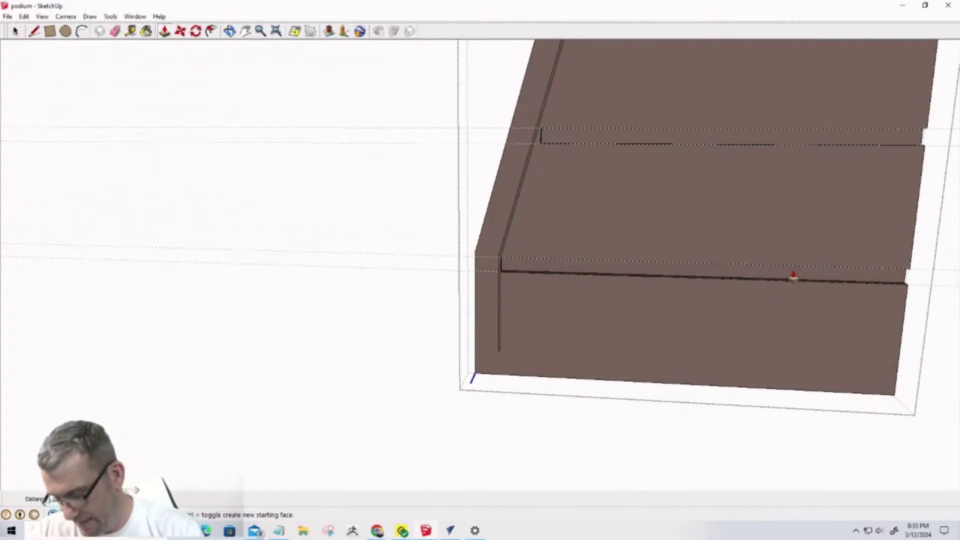
{"action": "scroll", "coordinate": [414, 277], "scroll_direction": "down", "scroll_amount": 4}
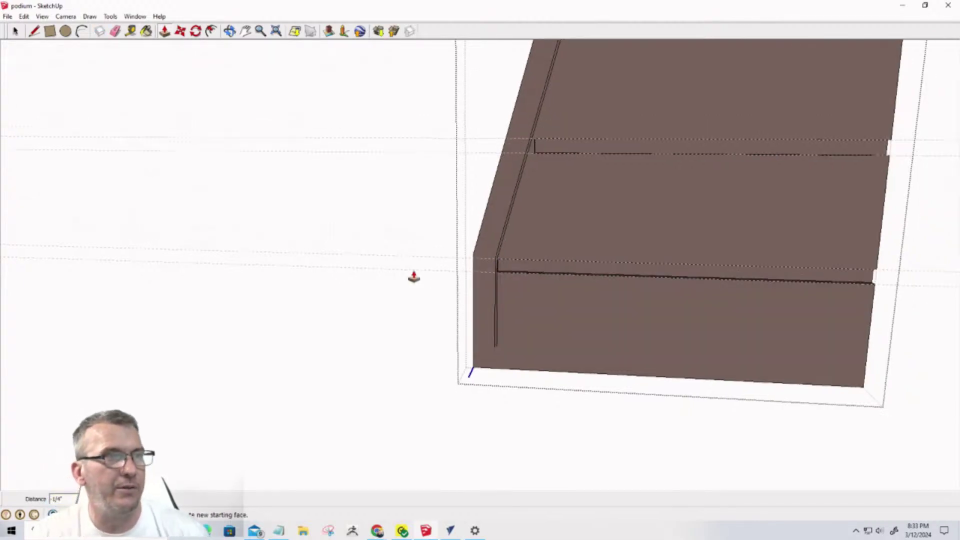
{"action": "scroll", "coordinate": [328, 306], "scroll_direction": "down", "scroll_amount": 1}
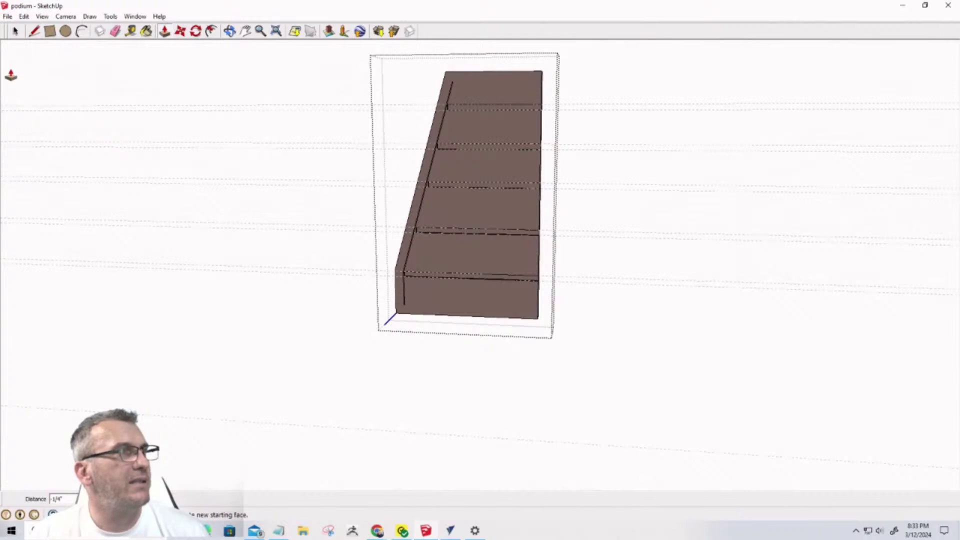
Leave the panel component and delete the five pairs of slot guide lines
{"action": "left_click", "coordinate": [16, 32]}
{"action": "left_click_drag", "start_coordinate": [758, 324], "coordinate": [735, 290]}
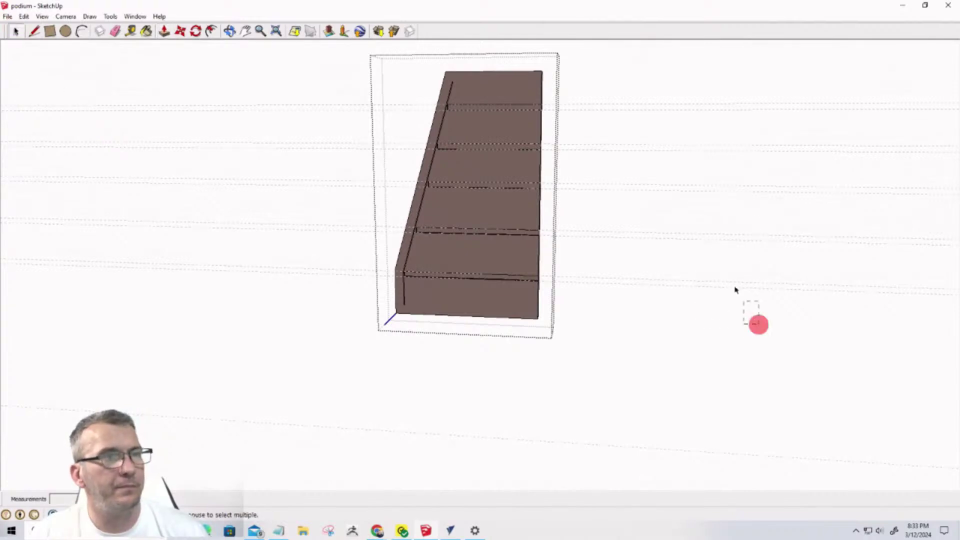
{"action": "left_click", "coordinate": [622, 85]}
{"action": "left_click_drag", "start_coordinate": [735, 324], "coordinate": [639, 74]}
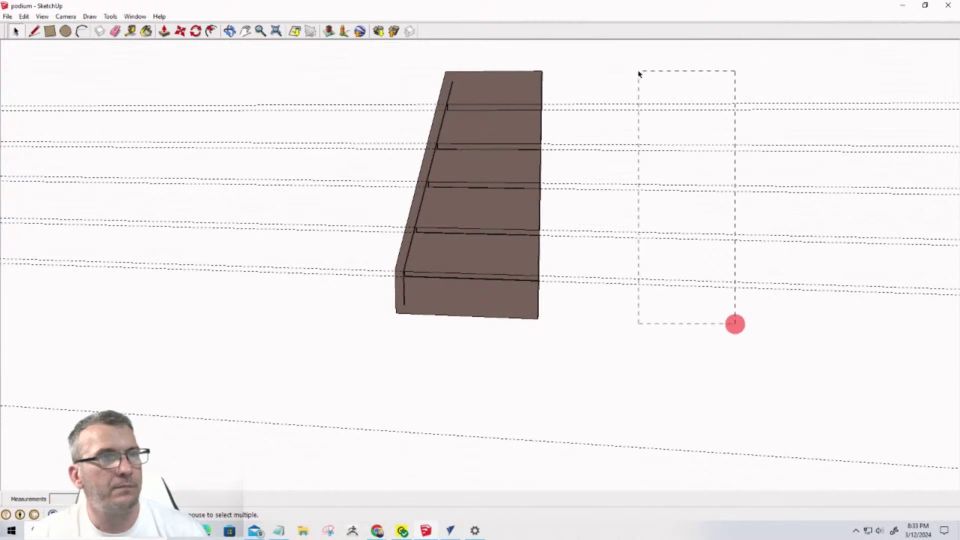
{"action": "left_click_drag", "start_coordinate": [638, 73], "coordinate": [639, 75]}
Reopen the panel component and delete the two parallel slanted inner outline edges running alongside the slot ends
{"action": "middle_click_drag", "start_coordinate": [640, 75], "coordinate": [472, 262]}
{"action": "scroll", "coordinate": [423, 223], "scroll_direction": "up", "scroll_amount": 4}
{"action": "left_click", "coordinate": [428, 215]}
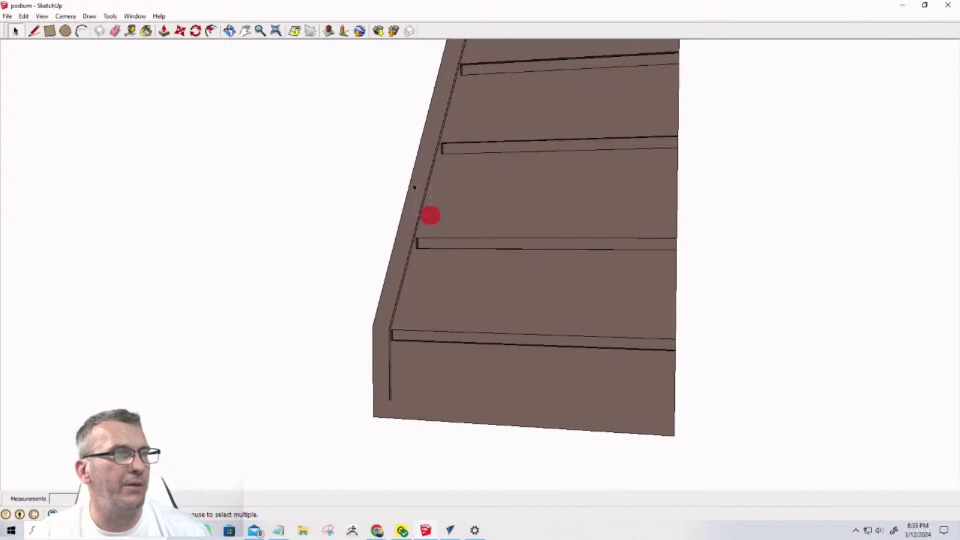
{"action": "left_click", "coordinate": [347, 199]}
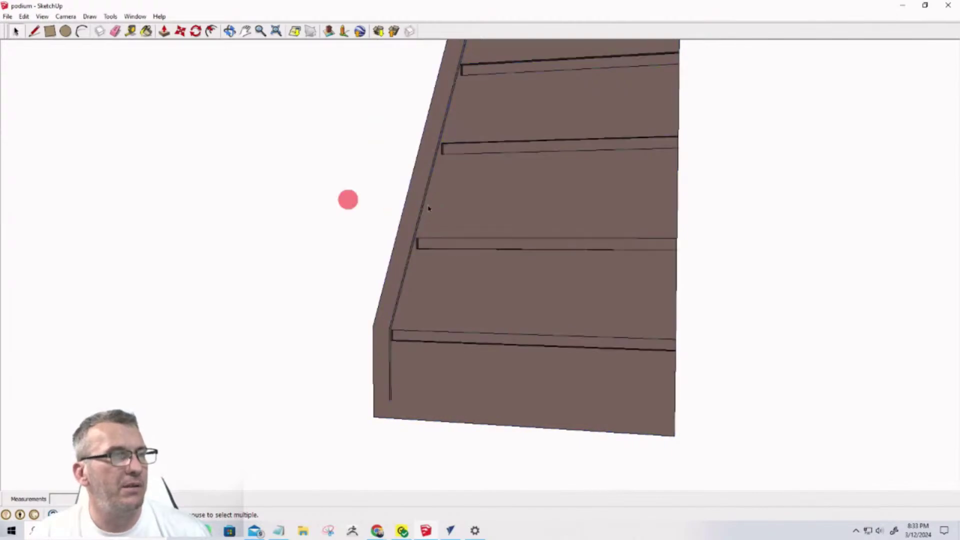
{"action": "left_click", "coordinate": [425, 206]}
{"action": "left_click", "coordinate": [424, 209]}
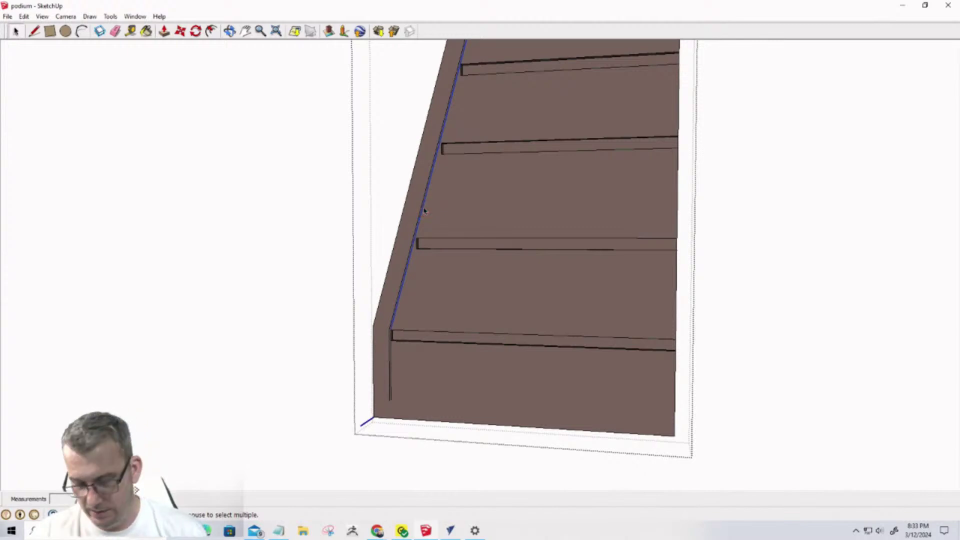
{"action": "key", "text": "Delete"}
{"action": "left_click", "coordinate": [421, 215]}
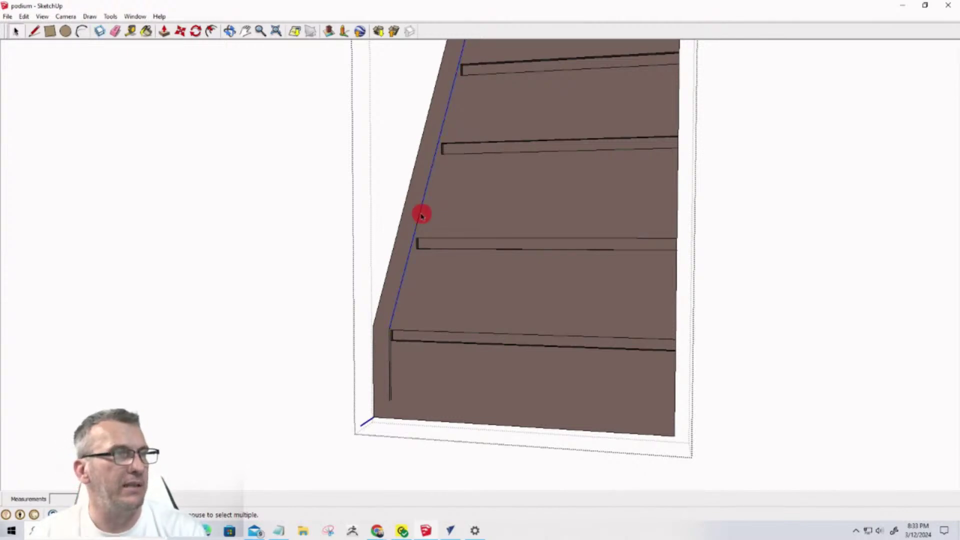
{"action": "key", "text": "Delete"}
Delete the leftover outline segments below the lowest slot and above the top slot, and close the panel component
{"action": "left_click", "coordinate": [391, 378]}
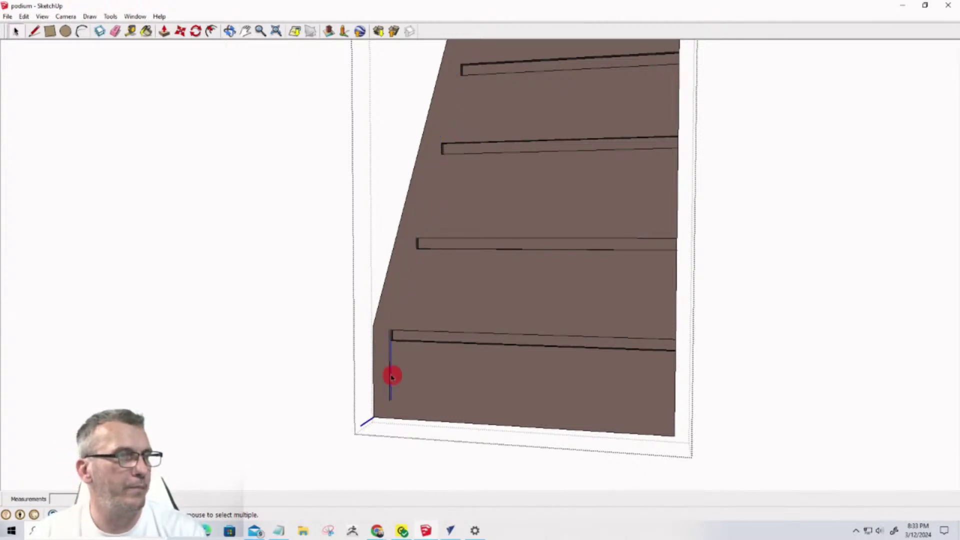
{"action": "key", "text": "Delete"}
{"action": "left_click", "coordinate": [388, 376]}
{"action": "key", "text": "Delete"}
{"action": "scroll", "coordinate": [384, 356], "scroll_direction": "down", "scroll_amount": 3}
{"action": "scroll", "coordinate": [420, 114], "scroll_direction": "up", "scroll_amount": 3}
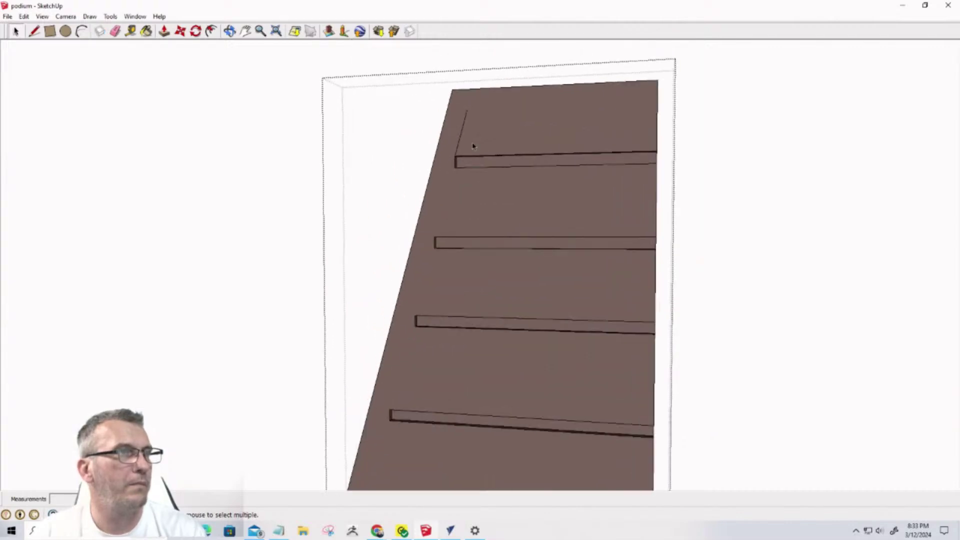
{"action": "left_click", "coordinate": [463, 136]}
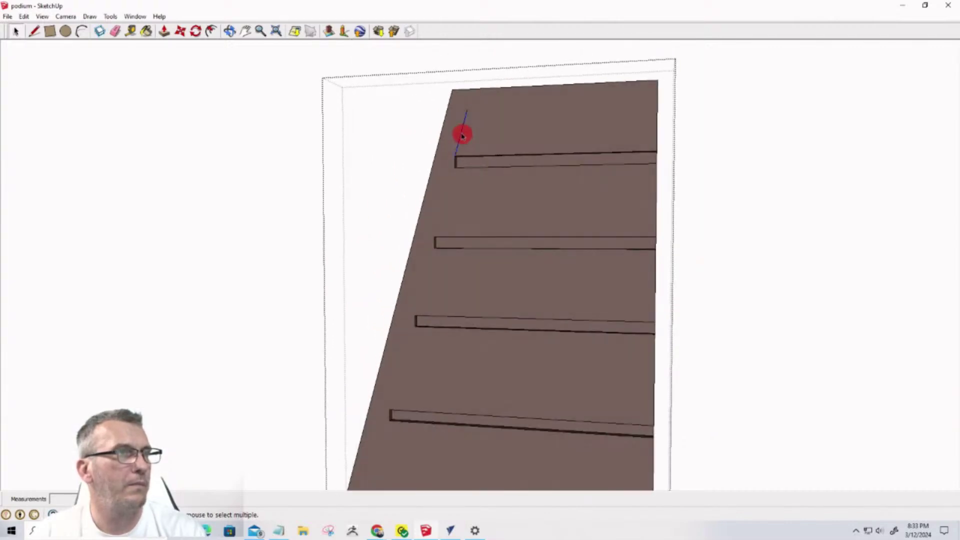
{"action": "key", "text": "Delete"}
{"action": "scroll", "coordinate": [406, 148], "scroll_direction": "down", "scroll_amount": 5}
{"action": "middle_click_drag", "start_coordinate": [350, 320], "coordinate": [191, 319]}
{"action": "left_click", "coordinate": [232, 322]}
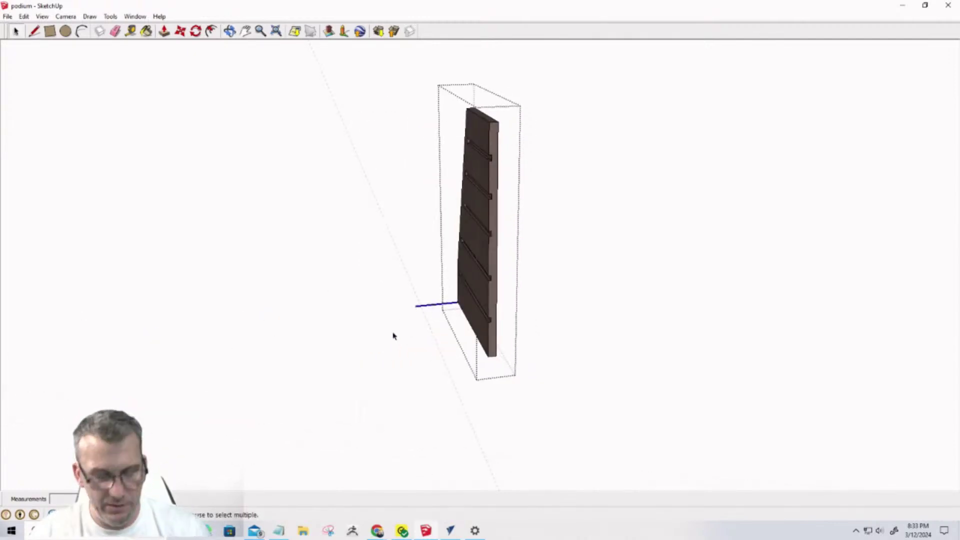
{"action": "left_click", "coordinate": [405, 356]}
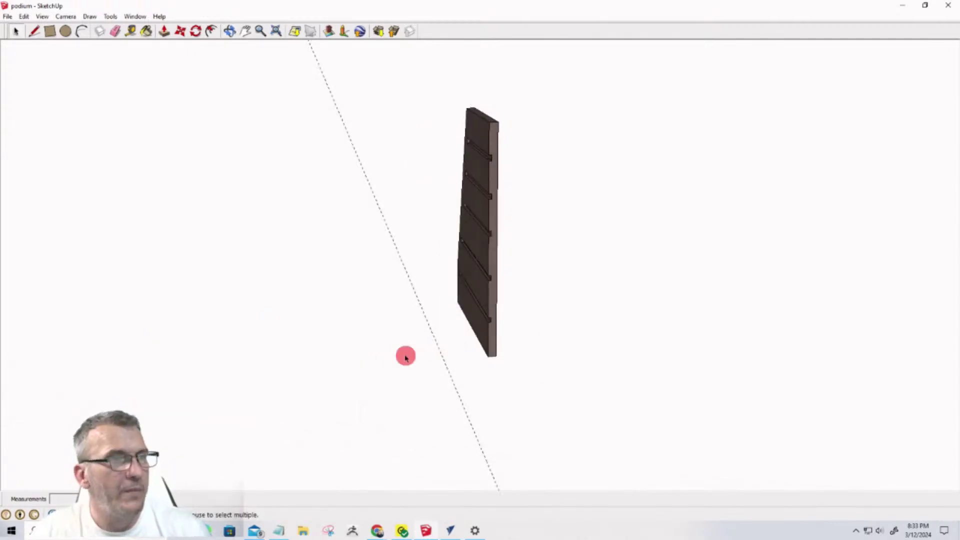
Copy the slotted side panel 3/4" sideways so the copy sits flush against the original
{"action": "left_click", "coordinate": [495, 356]}
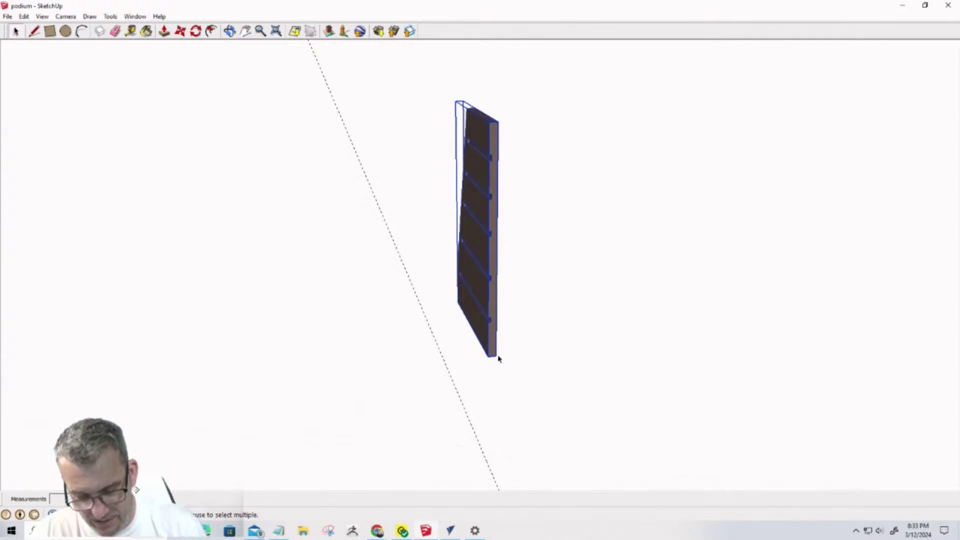
{"action": "key", "text": "m"}
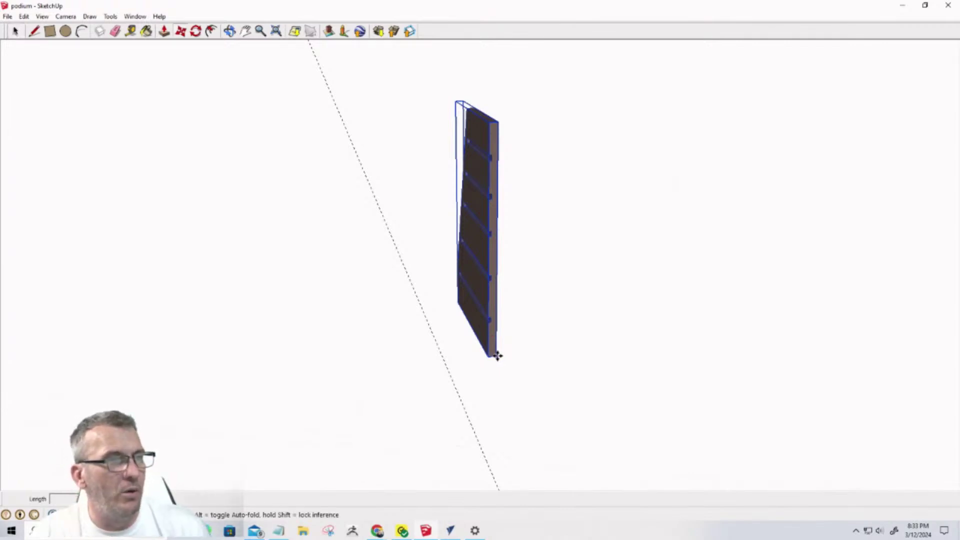
{"action": "left_click", "coordinate": [496, 356]}
{"action": "key", "text": "ctrl"}
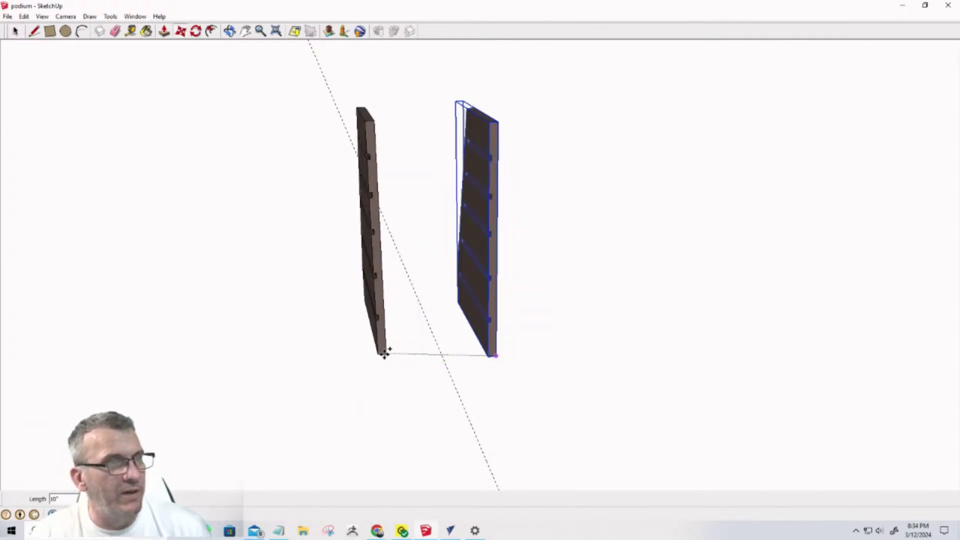
{"action": "left_click", "coordinate": [490, 356]}
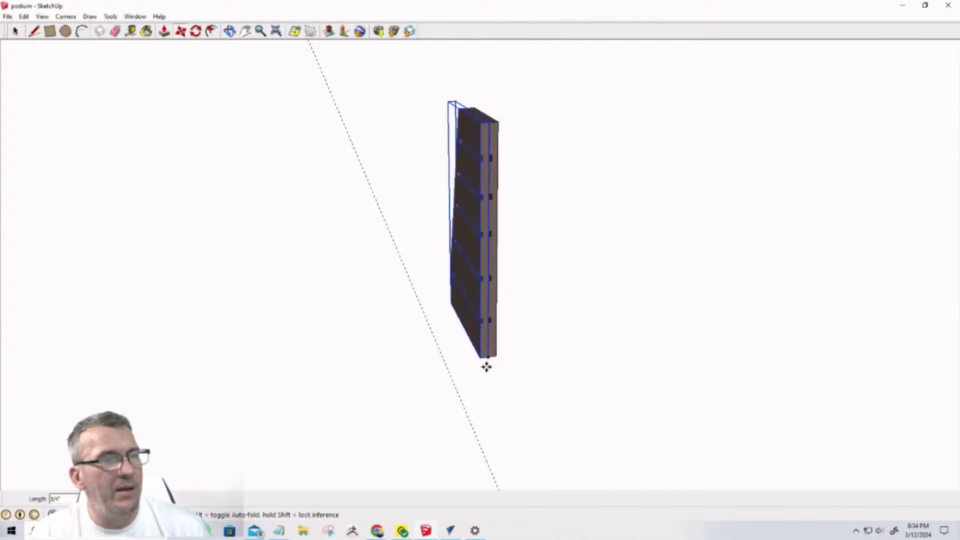
Try to offset the adjacent panel copy 12" away from the original along the green axis and undo the result
{"action": "left_click", "coordinate": [488, 358]}
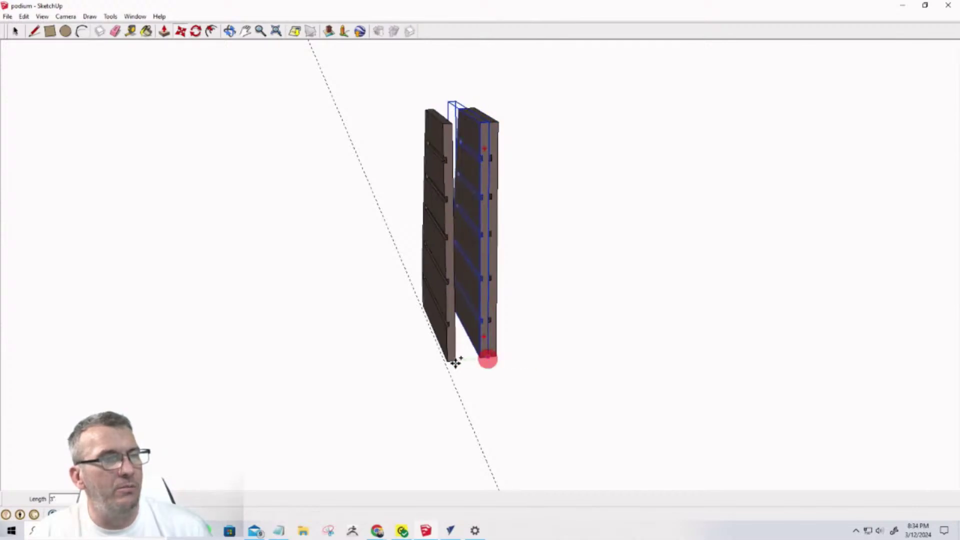
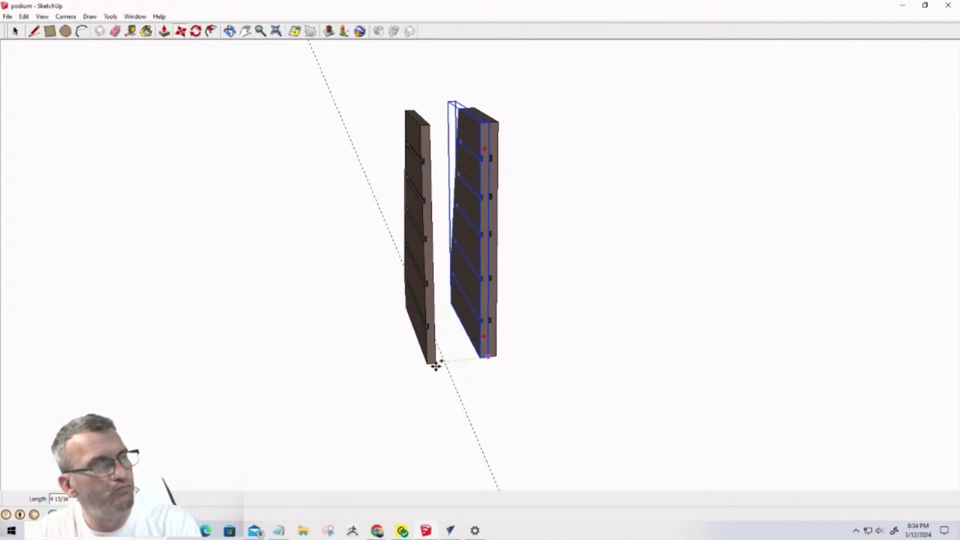
{"action": "type", "text": "12"}
{"action": "key", "text": "Return"}
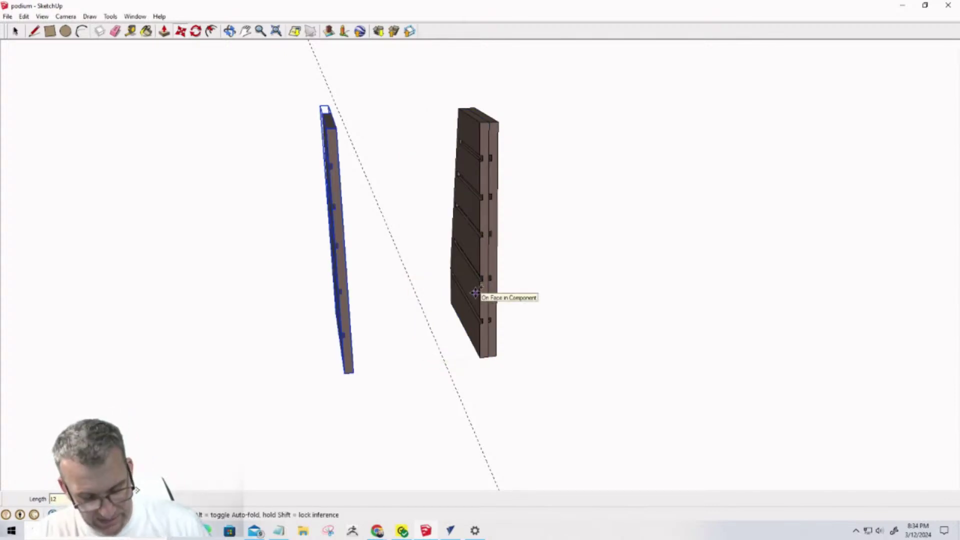
{"action": "key", "text": "ctrl+z"}
Move the panel copy away from the original along the green axis, without duplicating it, to leave an open gap between them
{"action": "left_click", "coordinate": [489, 358]}
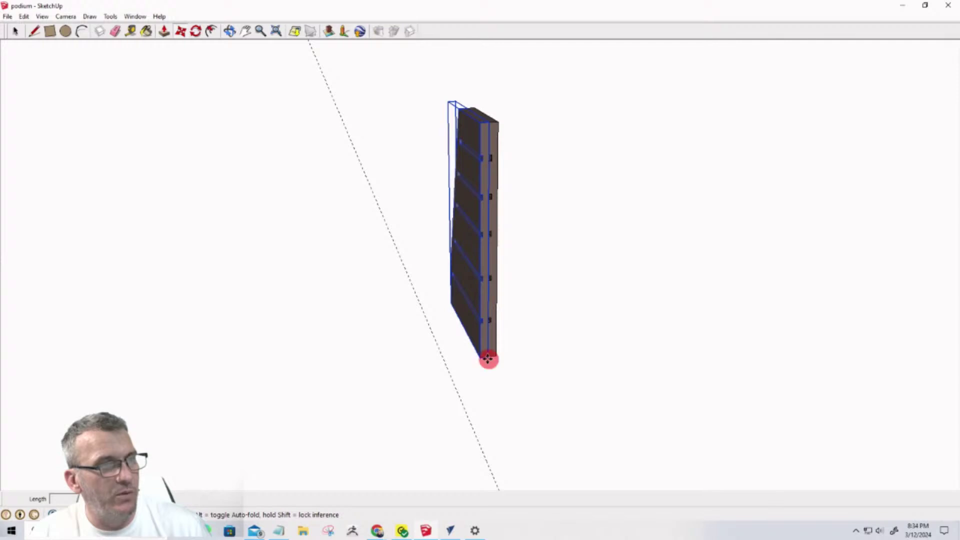
{"action": "key", "text": "ctrl"}
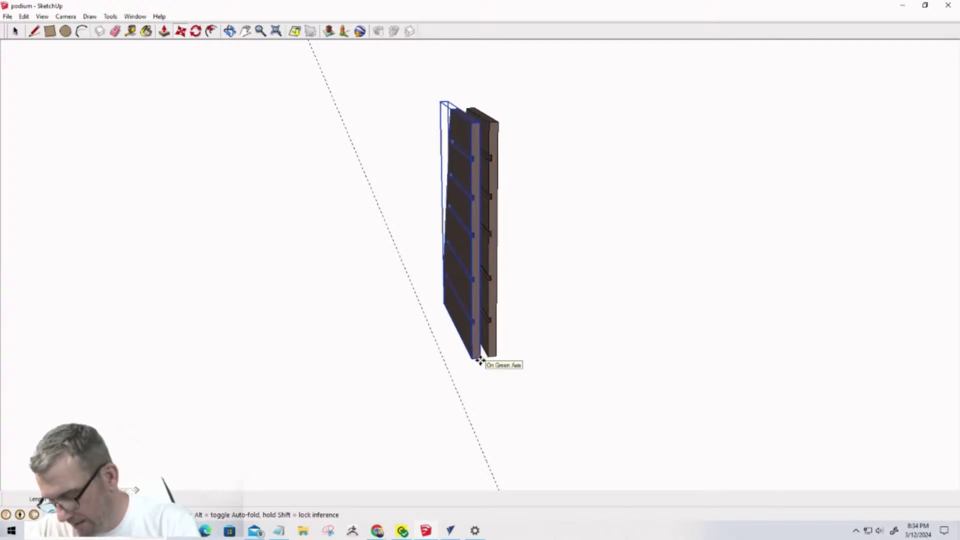
{"action": "key", "text": "Return"}
{"action": "middle_click_drag", "start_coordinate": [306, 219], "coordinate": [342, 229]}
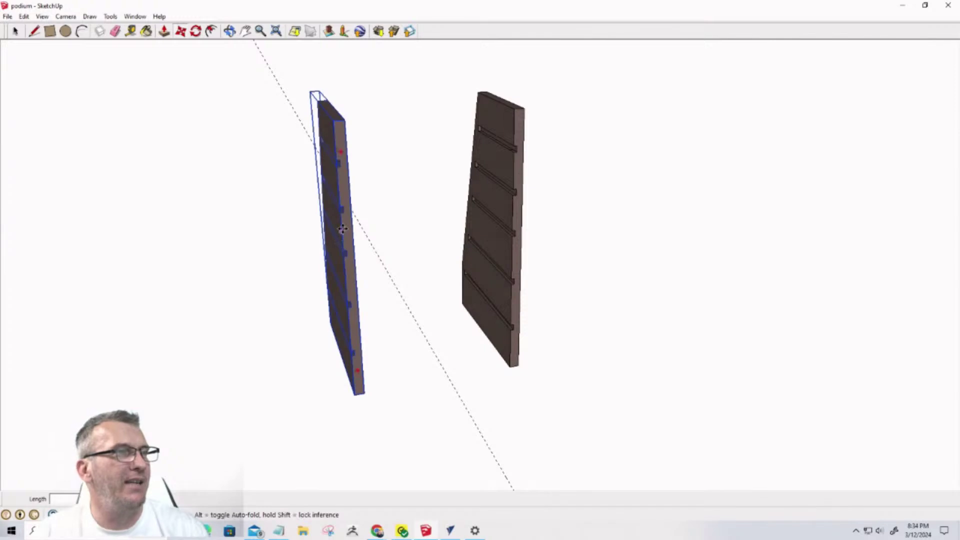
Try flipping the separated panel copy along its green and red axes, and undo the flip
{"action": "right_click", "coordinate": [343, 229]}
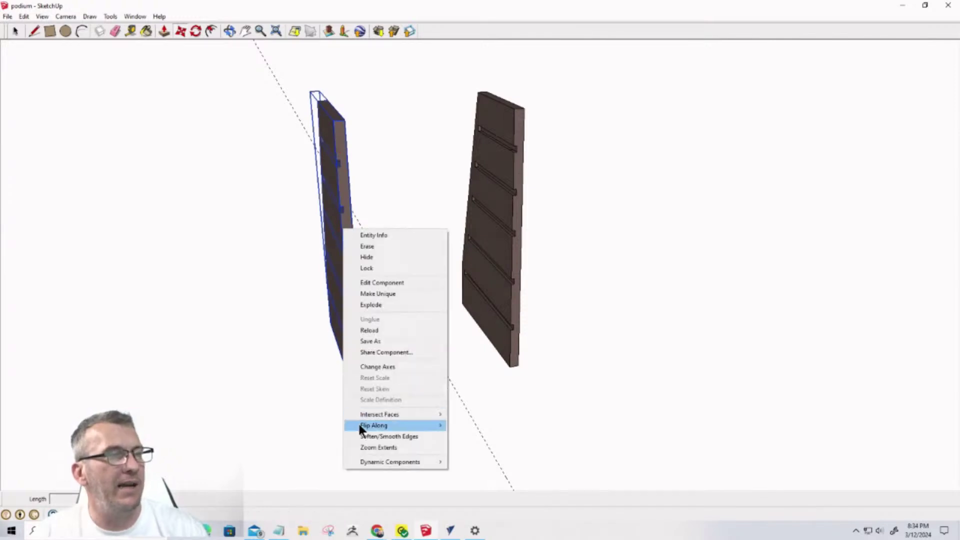
{"action": "mouse_move", "coordinate": [359, 425]}
{"action": "left_click", "coordinate": [469, 435]}
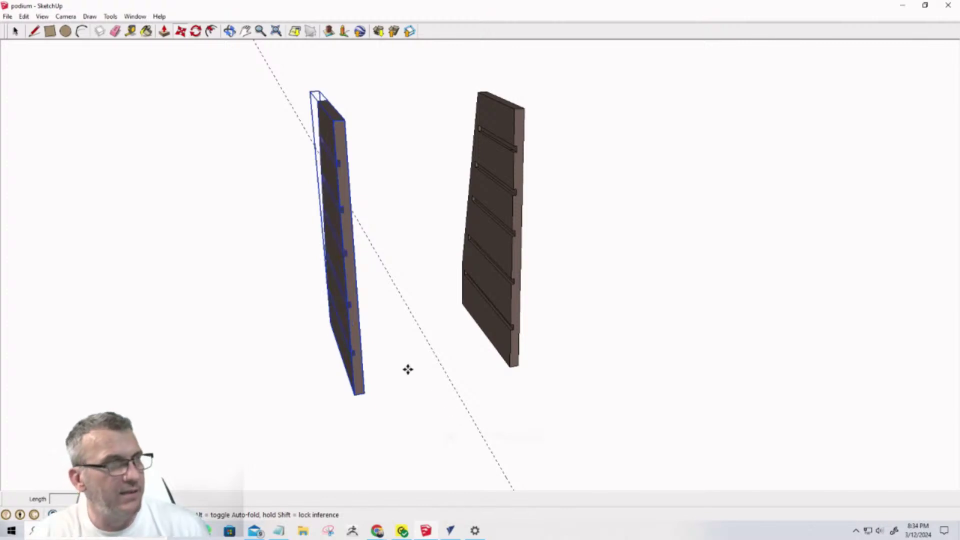
{"action": "right_click", "coordinate": [354, 290]}
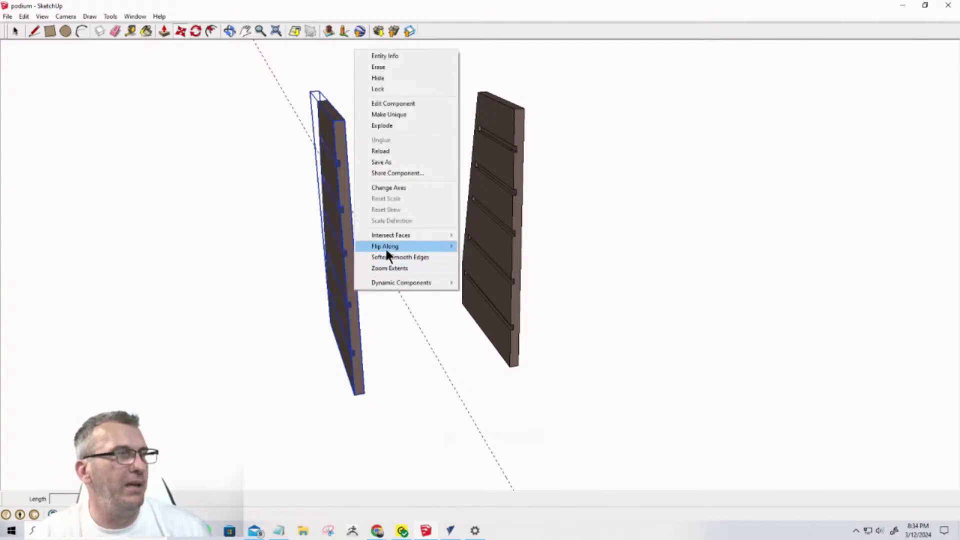
{"action": "mouse_move", "coordinate": [387, 247]}
{"action": "left_click", "coordinate": [481, 247]}
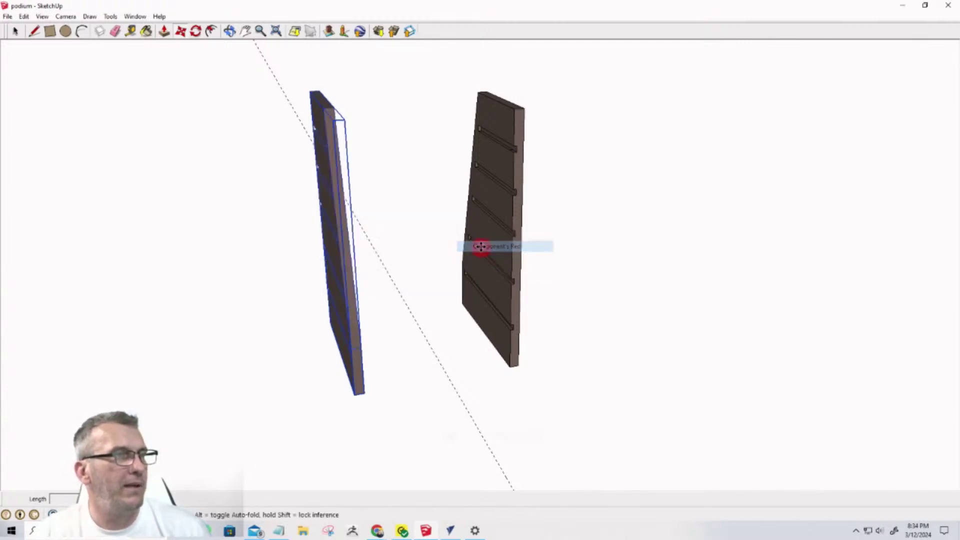
{"action": "middle_click_drag", "start_coordinate": [370, 293], "coordinate": [488, 313]}
{"action": "key", "text": "m"}
{"action": "key", "text": "ctrl+z"}
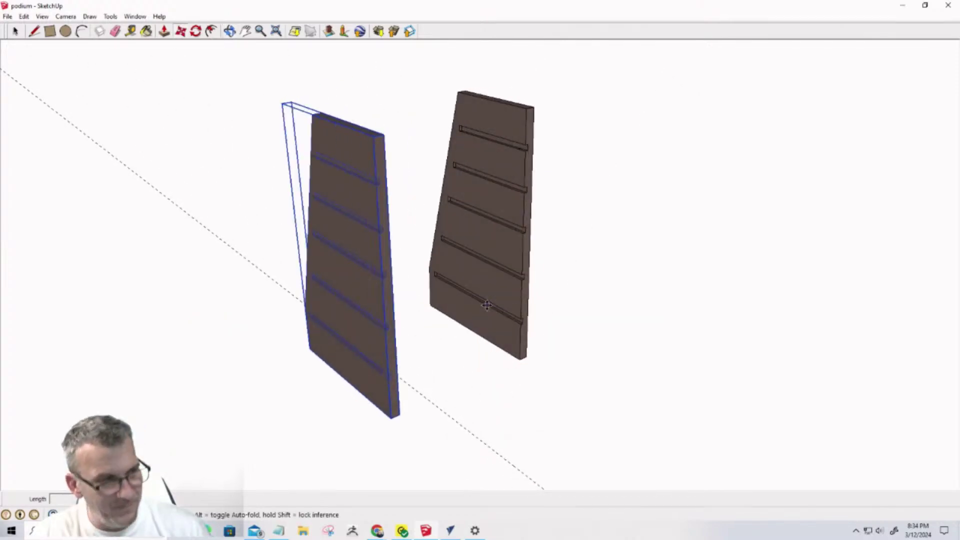
Flip the panel copy along its blue axis so its slots face the original panel, and deselect it
{"action": "right_click", "coordinate": [393, 294]}
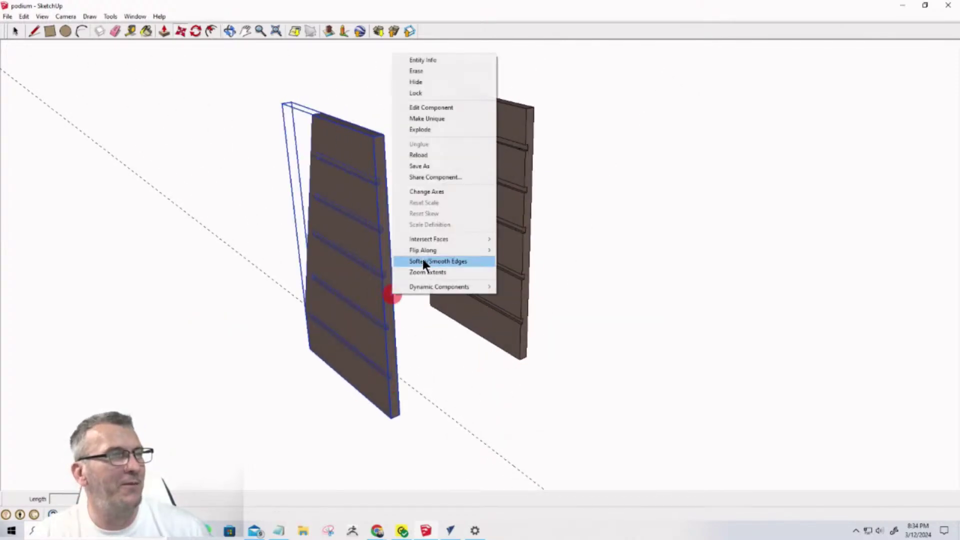
{"action": "mouse_move", "coordinate": [424, 250]}
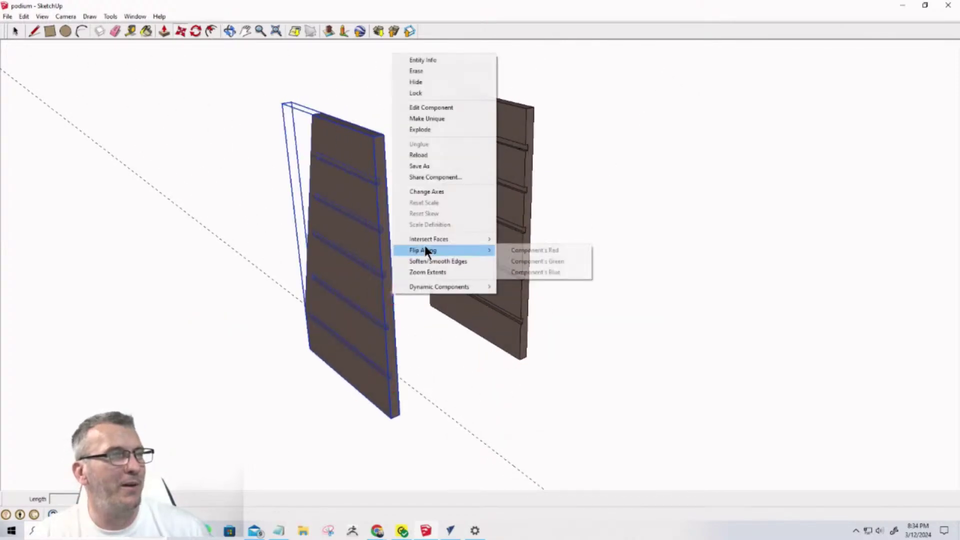
{"action": "left_click", "coordinate": [520, 272]}
{"action": "middle_click_drag", "start_coordinate": [426, 325], "coordinate": [396, 313]}
{"action": "left_click", "coordinate": [392, 370]}
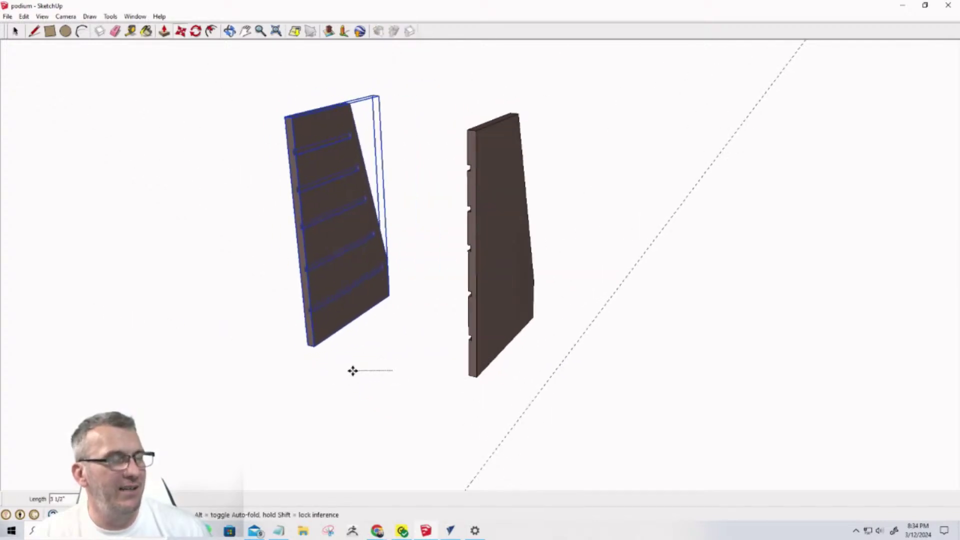
{"action": "key", "text": "Escape"}
{"action": "key", "text": "space"}
{"action": "left_click", "coordinate": [302, 375]}
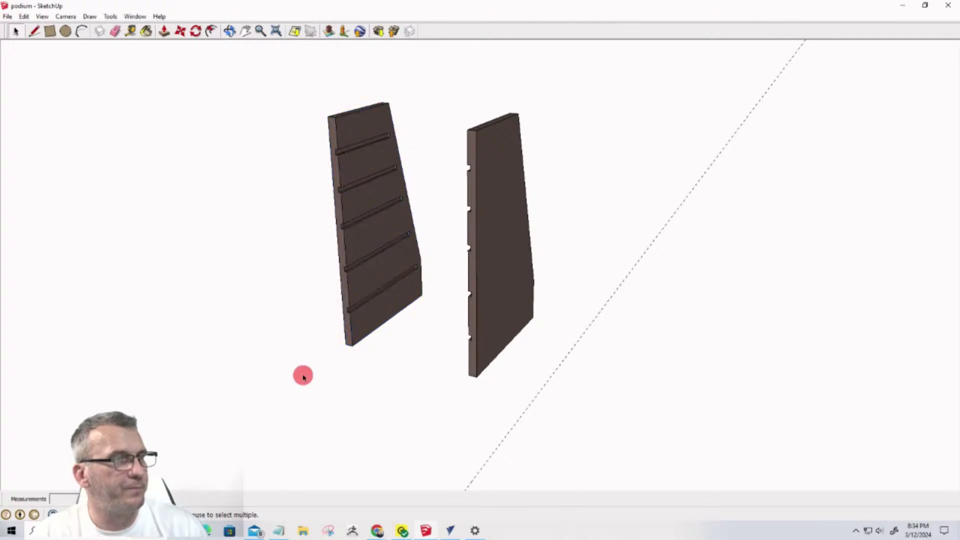
{"action": "scroll", "coordinate": [371, 298], "scroll_direction": "up", "scroll_amount": 2}
{"action": "middle_click_drag", "start_coordinate": [370, 299], "coordinate": [539, 352]}
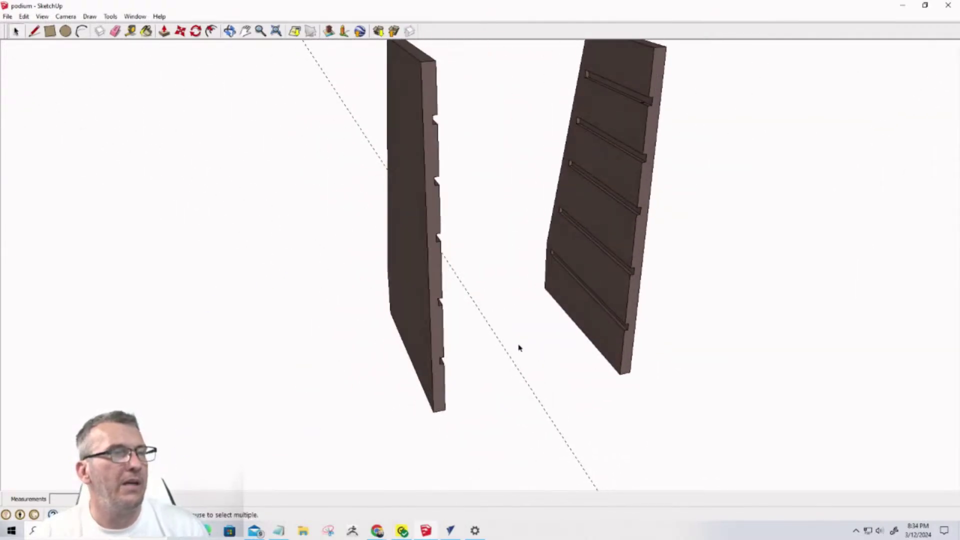
Unhide all the hidden parts of the podium model
{"action": "left_click", "coordinate": [24, 16]}
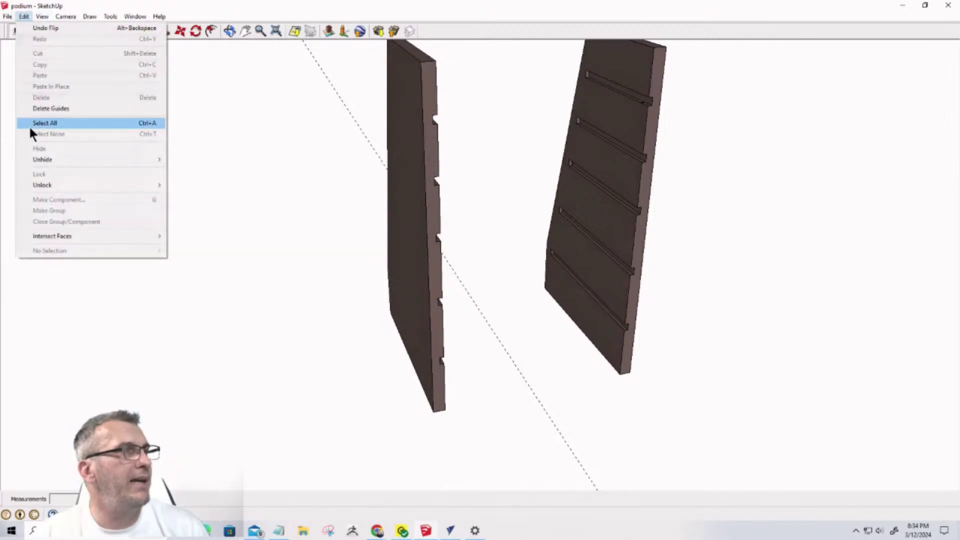
{"action": "mouse_move", "coordinate": [34, 159]}
{"action": "left_click", "coordinate": [184, 181]}
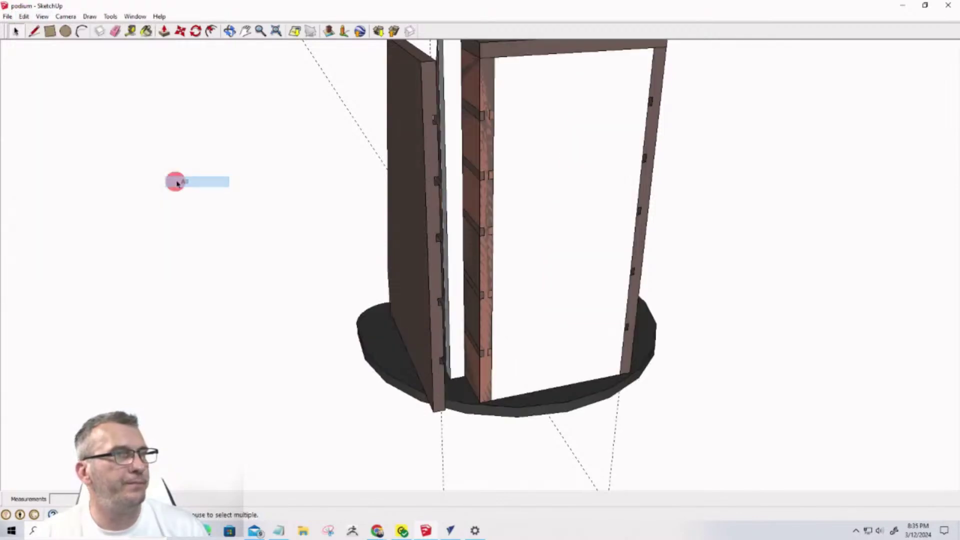
{"action": "middle_click_drag", "start_coordinate": [328, 294], "coordinate": [353, 349]}
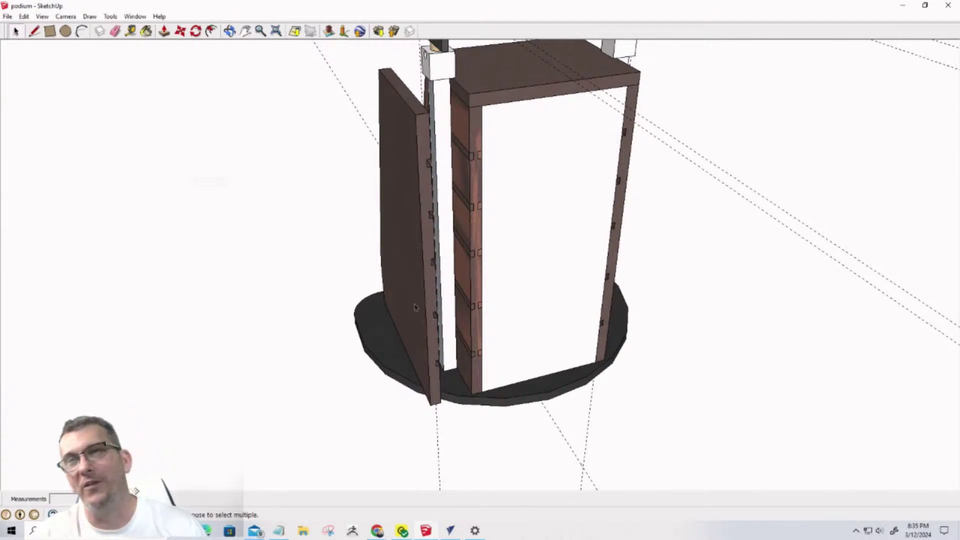
Delete the old side panel next to the drawers, on the side where the mirrored copy belongs
{"action": "left_click", "coordinate": [473, 136]}
{"action": "key", "text": "Escape"}
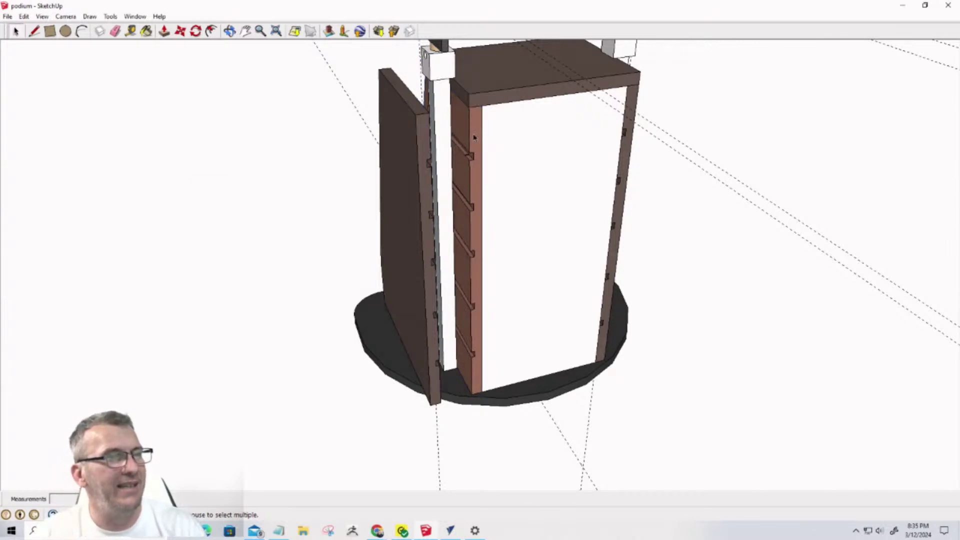
{"action": "left_click", "coordinate": [474, 136]}
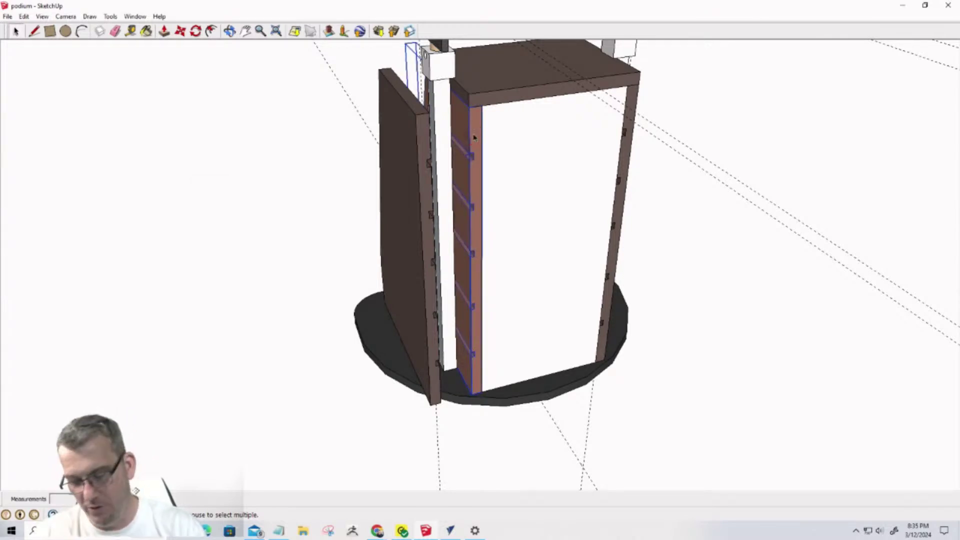
{"action": "key", "text": "Delete"}
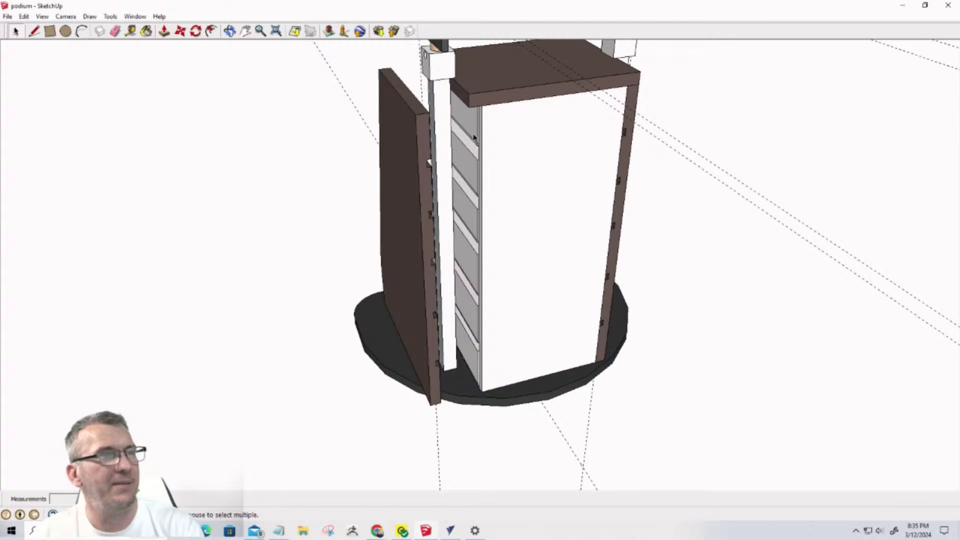
Move the mirrored panel by its bottom front corner into the deleted side panel's place, flush with the podium front
{"action": "left_click", "coordinate": [431, 402]}
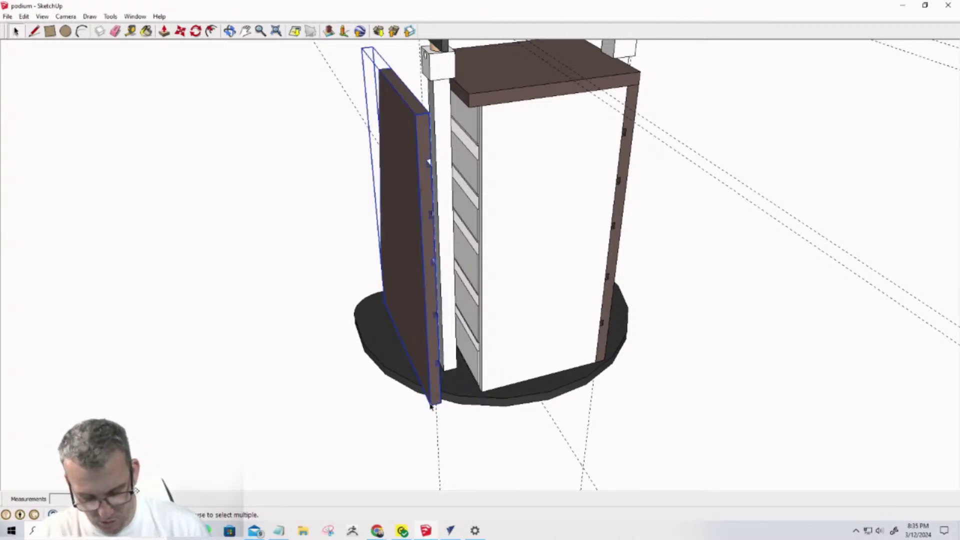
{"action": "key", "text": "m"}
{"action": "left_click", "coordinate": [430, 403]}
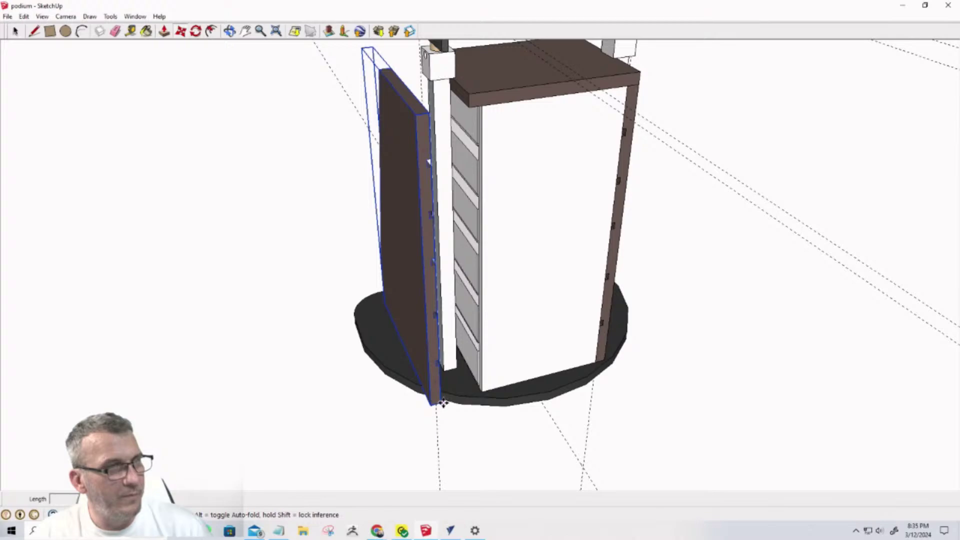
{"action": "left_click", "coordinate": [479, 389]}
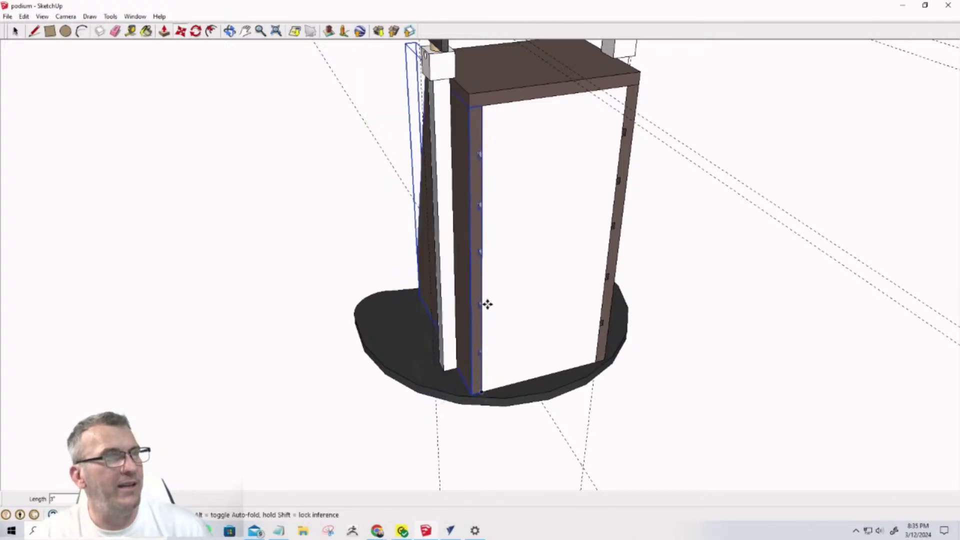
{"action": "middle_click_drag", "start_coordinate": [486, 302], "coordinate": [518, 170]}
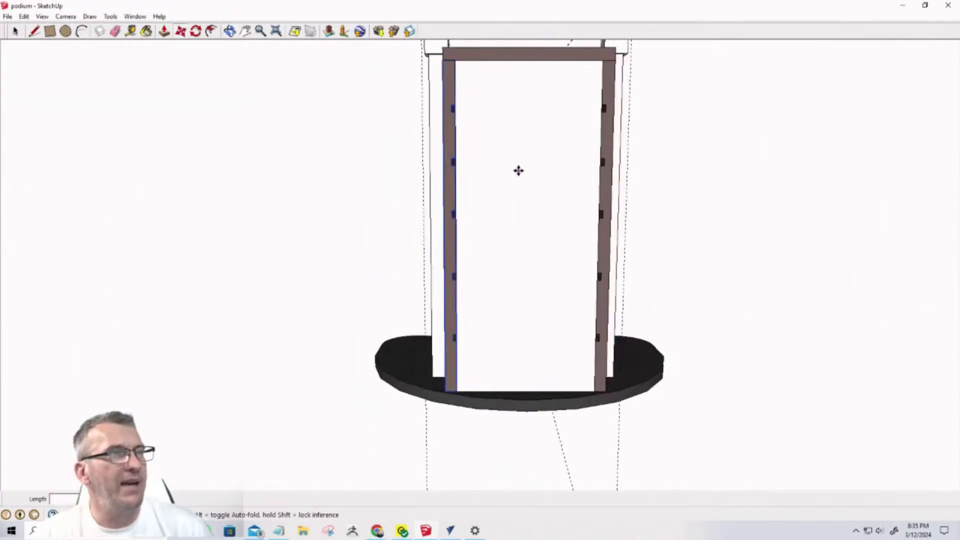
Hide the white front panel of the podium to expose the drawers and the slots between the side panels
{"action": "right_click", "coordinate": [516, 145]}
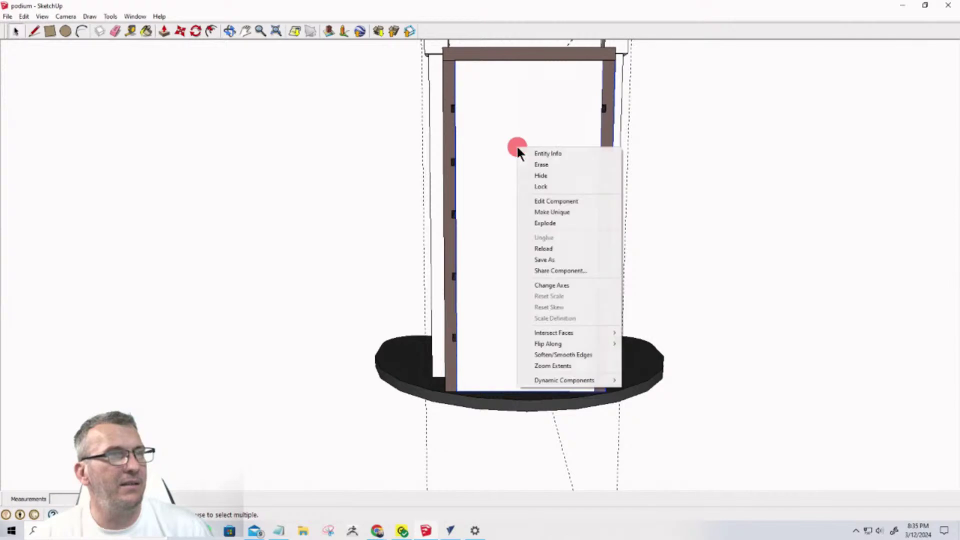
{"action": "left_click", "coordinate": [532, 178]}
{"action": "mouse_move", "coordinate": [499, 203]}
{"action": "middle_mouse_down"}
{"action": "mouse_move", "coordinate": [461, 206]}
{"action": "mouse_move", "coordinate": [481, 216]}
{"action": "mouse_move", "coordinate": [457, 238]}
{"action": "middle_mouse_up"}
{"action": "scroll", "coordinate": [500, 126], "scroll_direction": "up", "scroll_amount": 4}
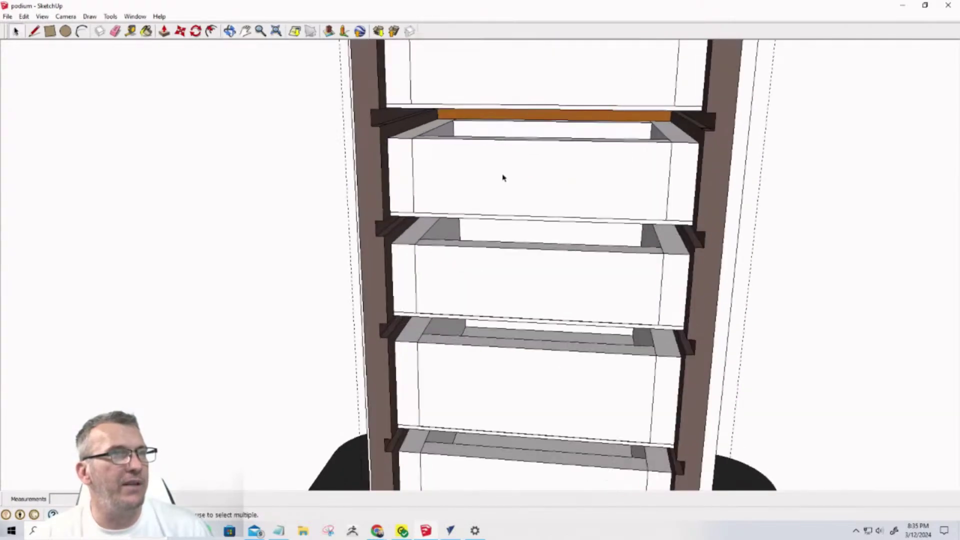
{"action": "scroll", "coordinate": [518, 202], "scroll_direction": "up", "scroll_amount": 2}
{"action": "mouse_move", "coordinate": [515, 193]}
{"action": "middle_mouse_down"}
{"action": "mouse_move", "coordinate": [510, 171]}
{"action": "mouse_move", "coordinate": [713, 167]}
{"action": "mouse_move", "coordinate": [586, 163]}
{"action": "mouse_move", "coordinate": [422, 184]}
{"action": "mouse_move", "coordinate": [459, 180]}
{"action": "mouse_move", "coordinate": [459, 193]}
{"action": "mouse_move", "coordinate": [520, 203]}
{"action": "mouse_move", "coordinate": [618, 175]}
{"action": "middle_mouse_up"}
{"action": "scroll", "coordinate": [477, 187], "scroll_direction": "down", "scroll_amount": 3}
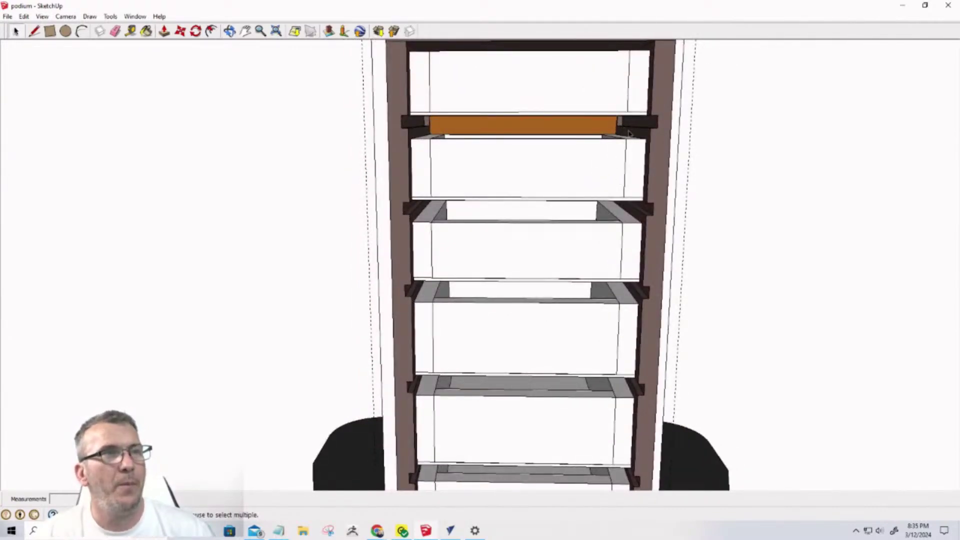
{"action": "middle_click_drag", "start_coordinate": [629, 133], "coordinate": [619, 140]}
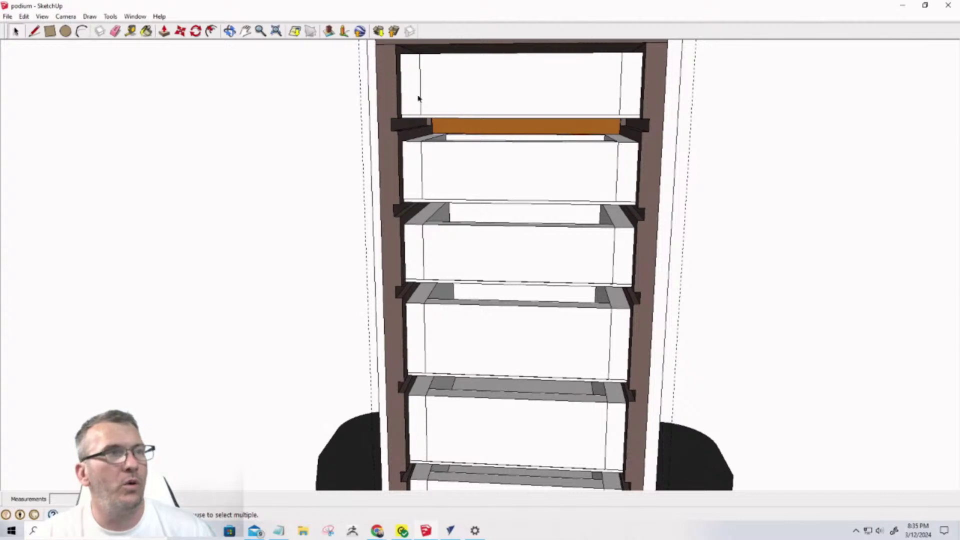
Draw a rectangle across the podium front between the topmost slots, from one slot's upper outer corner to the other's lower outer corner
{"action": "left_click", "coordinate": [49, 31]}
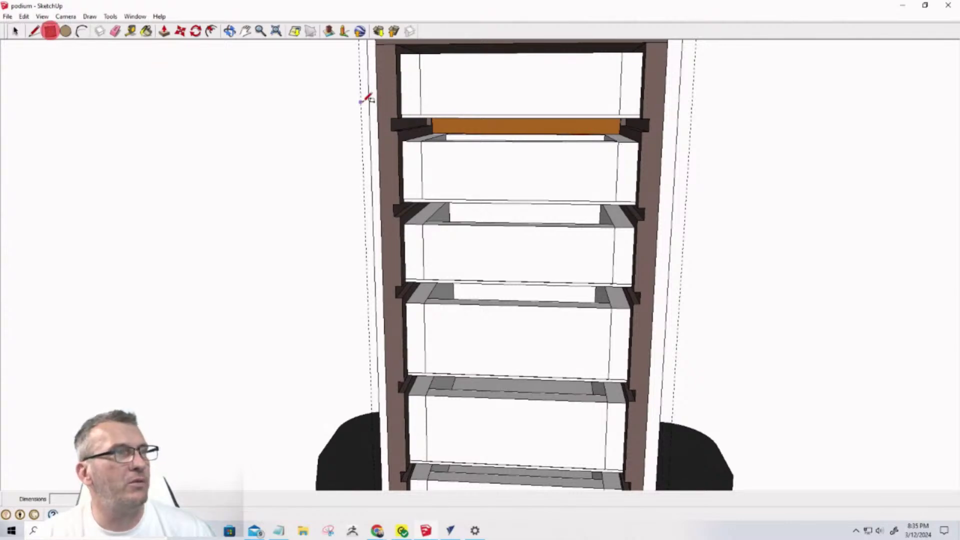
{"action": "left_click", "coordinate": [393, 118]}
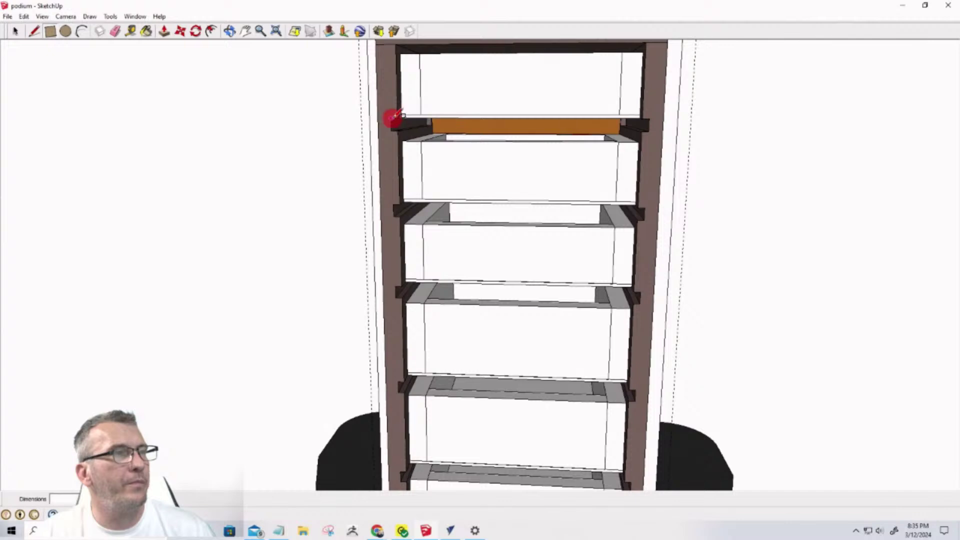
{"action": "left_click", "coordinate": [649, 130]}
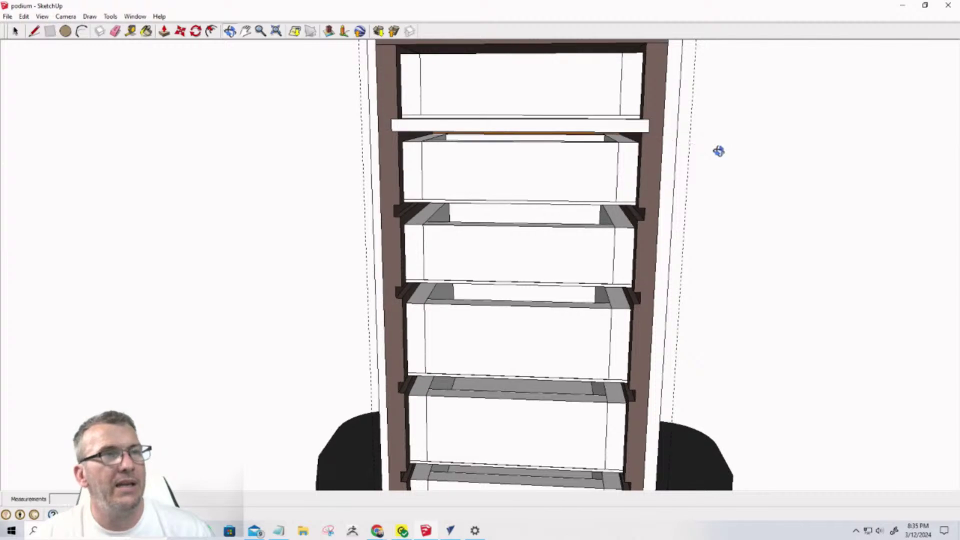
{"action": "middle_click_drag", "start_coordinate": [718, 150], "coordinate": [640, 140]}
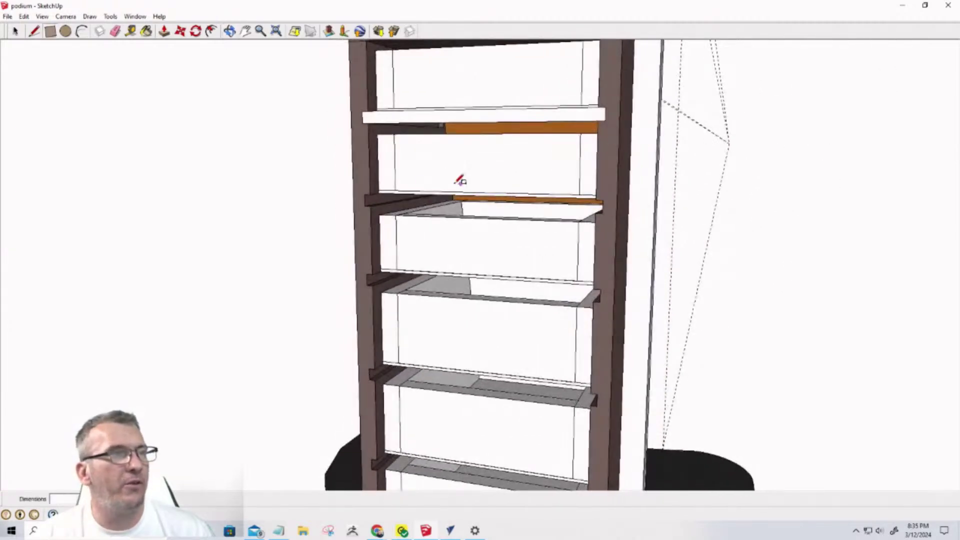
Draw rectangles across the podium front between the second, third and fourth slot pairs, corner to opposite corner
{"action": "left_click", "coordinate": [365, 194]}
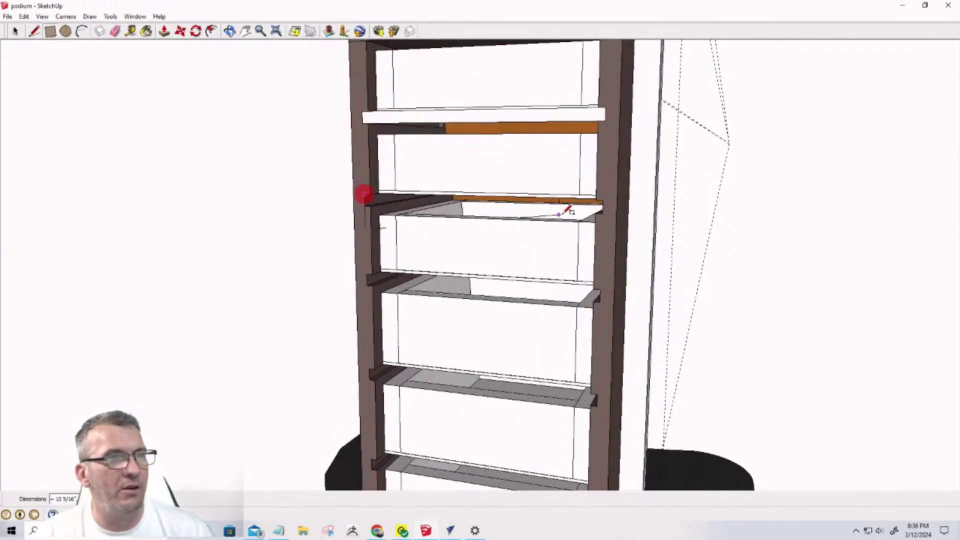
{"action": "left_click", "coordinate": [611, 205]}
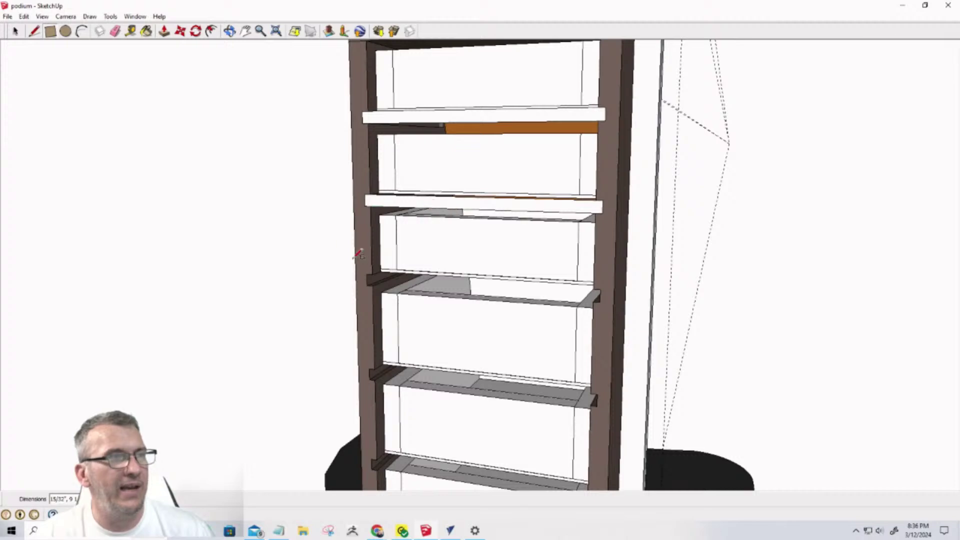
{"action": "left_click", "coordinate": [367, 274]}
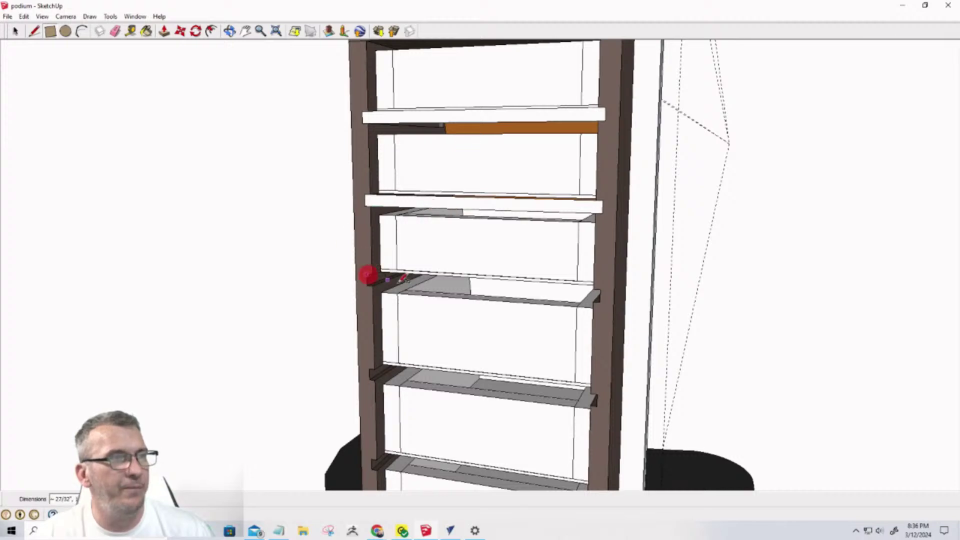
{"action": "left_click", "coordinate": [602, 299]}
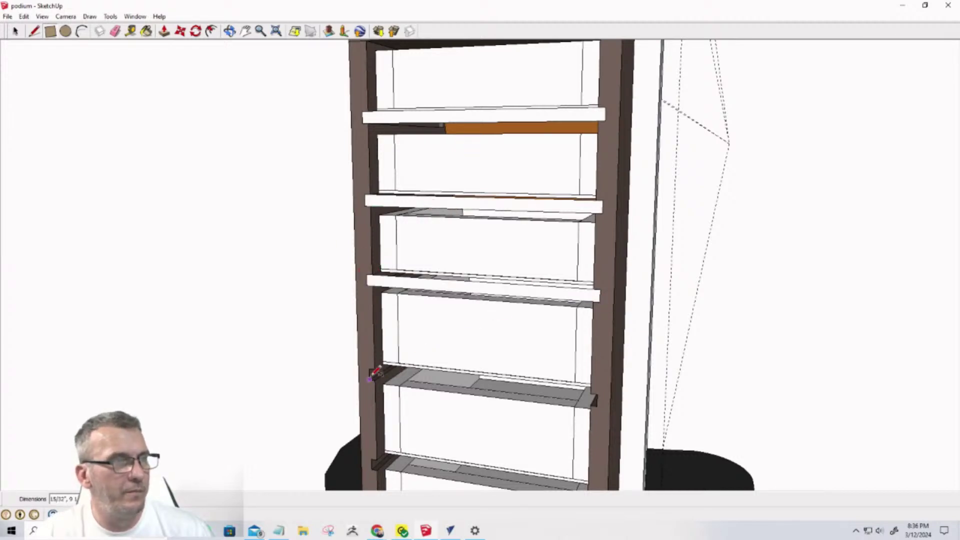
{"action": "left_click", "coordinate": [593, 400]}
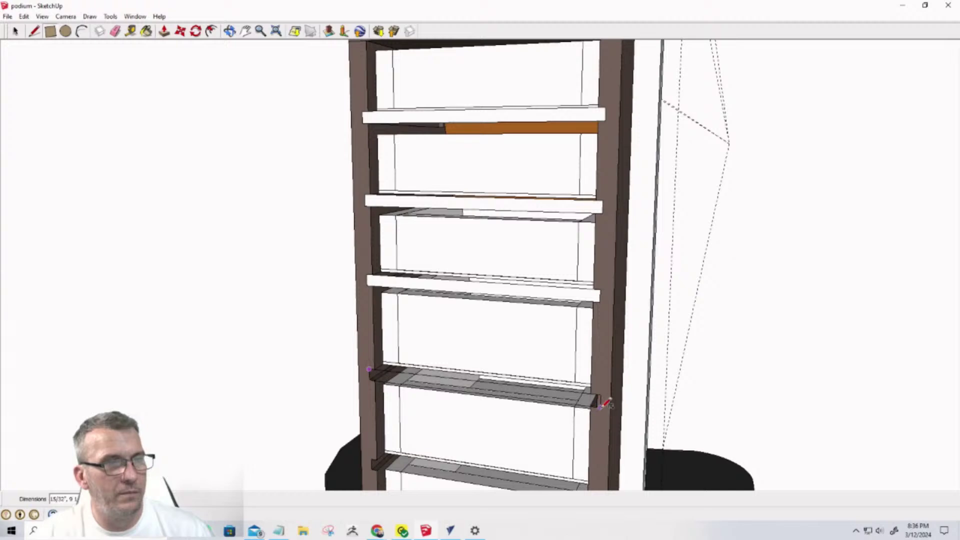
Draw a rectangle across the podium front between the lowest slots, from one slot's upper outer corner to the other's lower outer corner
{"action": "scroll", "coordinate": [593, 400], "scroll_direction": "down", "scroll_amount": 5}
{"action": "middle_click_drag", "start_coordinate": [592, 400], "coordinate": [583, 388]}
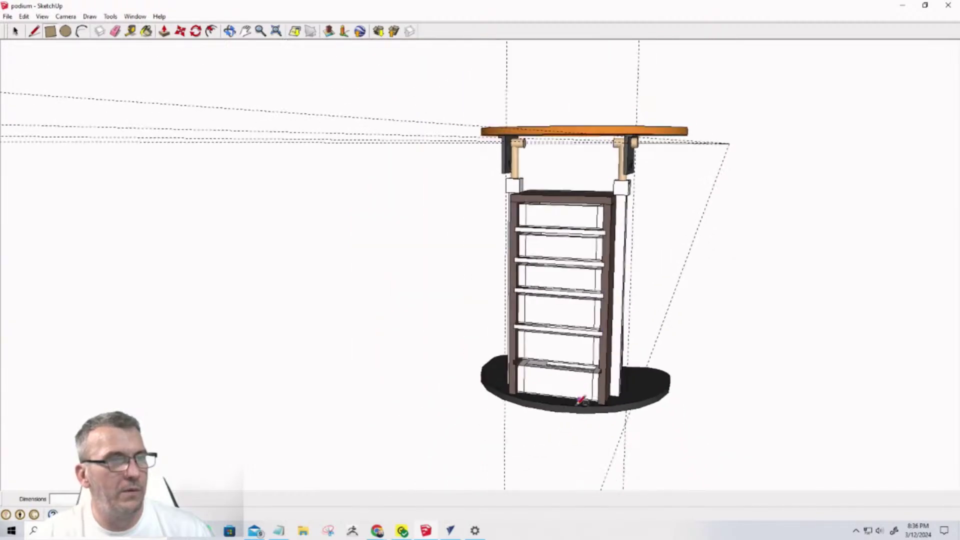
{"action": "scroll", "coordinate": [583, 387], "scroll_direction": "up", "scroll_amount": 6}
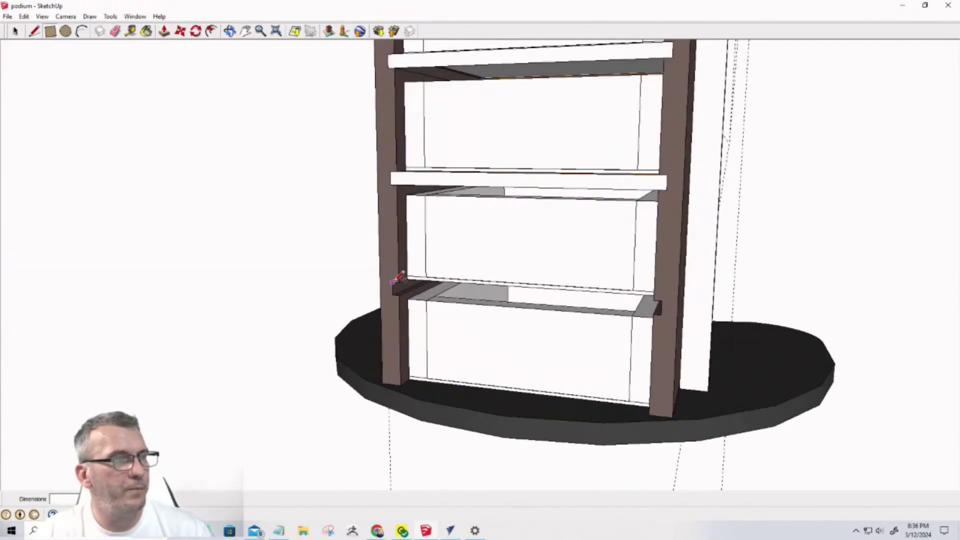
{"action": "left_click", "coordinate": [393, 282]}
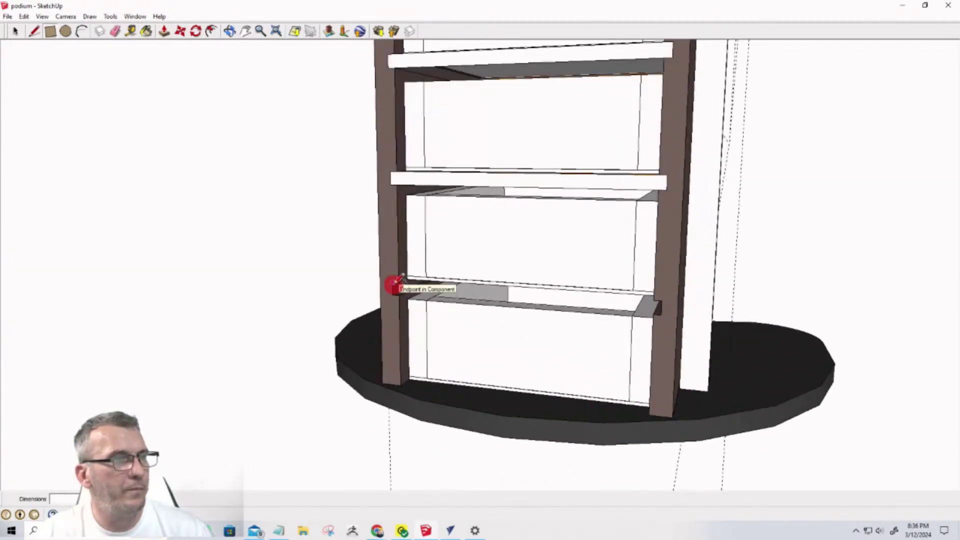
{"action": "left_click", "coordinate": [661, 314]}
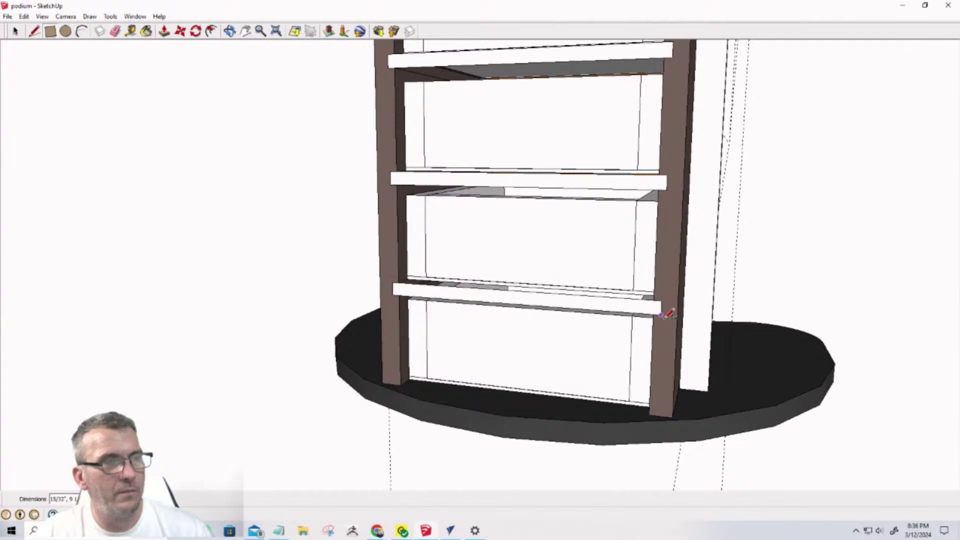
Hide all six orange drawer fronts on the opposite side of the podium
{"action": "middle_click_drag", "start_coordinate": [758, 322], "coordinate": [268, 356]}
{"action": "scroll", "coordinate": [268, 356], "scroll_direction": "down", "scroll_amount": 3}
{"action": "key", "text": "space"}
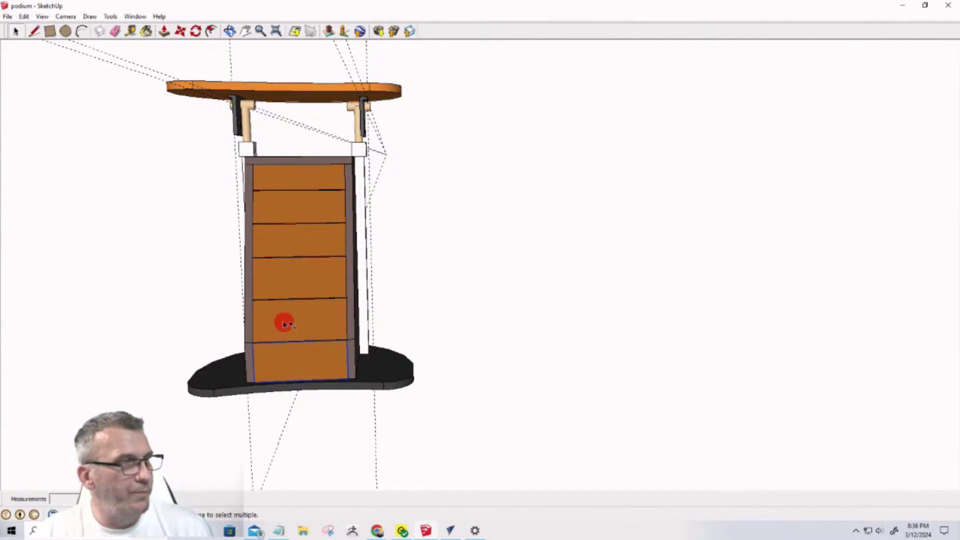
{"action": "left_click", "coordinate": [284, 324], "text": "shift"}
{"action": "left_click", "coordinate": [282, 281], "text": "shift"}
{"action": "left_click", "coordinate": [281, 242], "text": "shift"}
{"action": "left_click", "coordinate": [283, 206], "text": "shift"}
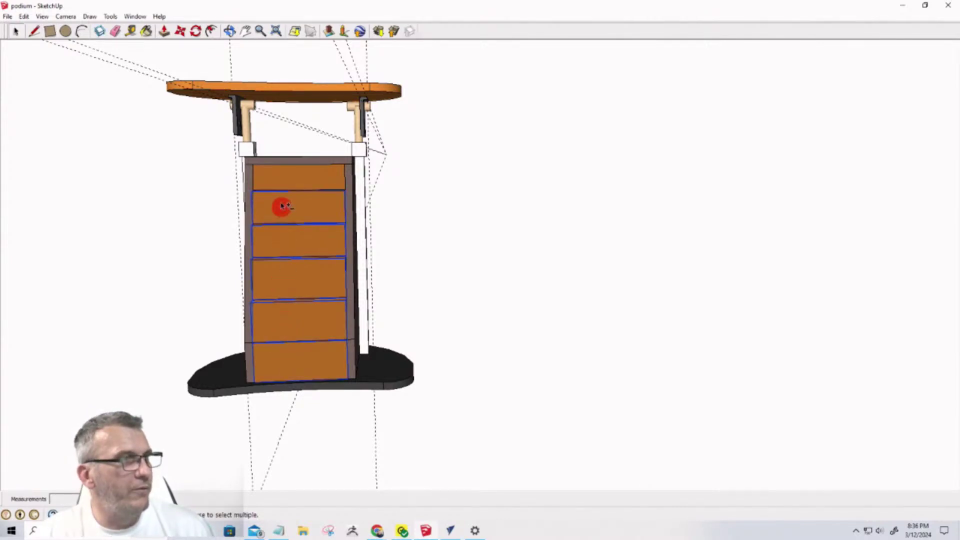
{"action": "left_click", "coordinate": [281, 183], "text": "shift"}
{"action": "right_click", "coordinate": [281, 184]}
{"action": "left_click", "coordinate": [295, 213]}
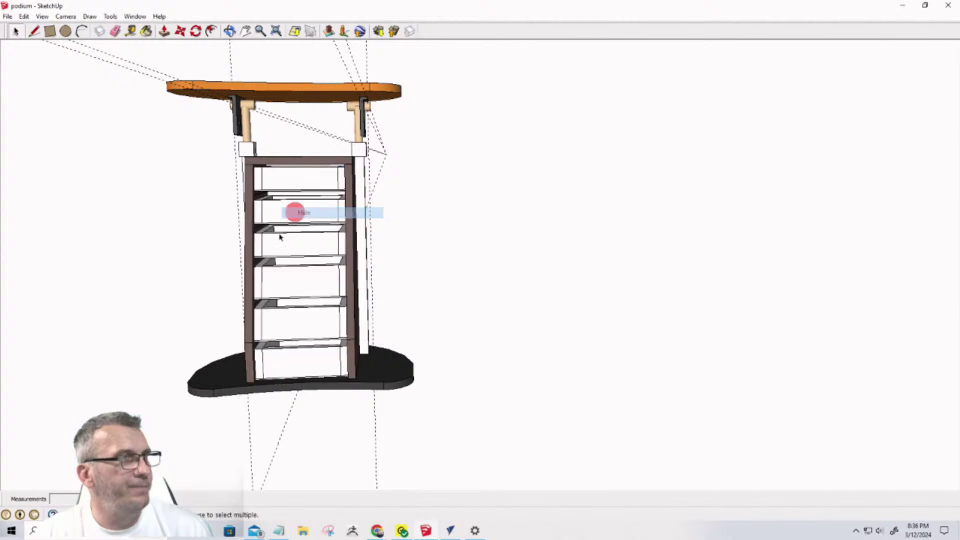
Extrude the topmost shelf rectangle about 7 29/32 inches through the cabinet to the slot's end on the drawer side
{"action": "scroll", "coordinate": [280, 237], "scroll_direction": "up", "scroll_amount": 4}
{"action": "middle_click_drag", "start_coordinate": [353, 321], "coordinate": [376, 345]}
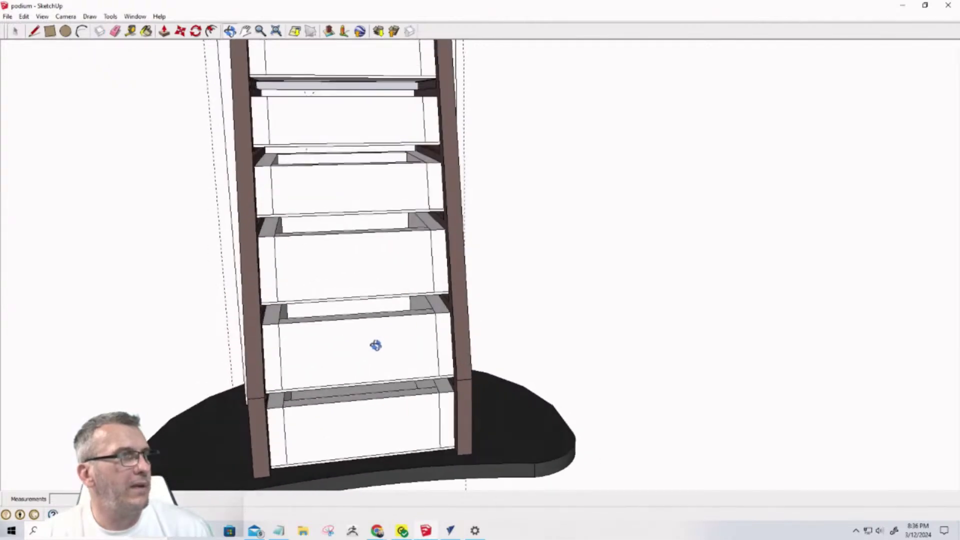
{"action": "scroll", "coordinate": [369, 355], "scroll_direction": "down", "scroll_amount": 5}
{"action": "scroll", "coordinate": [356, 323], "scroll_direction": "up", "scroll_amount": 4}
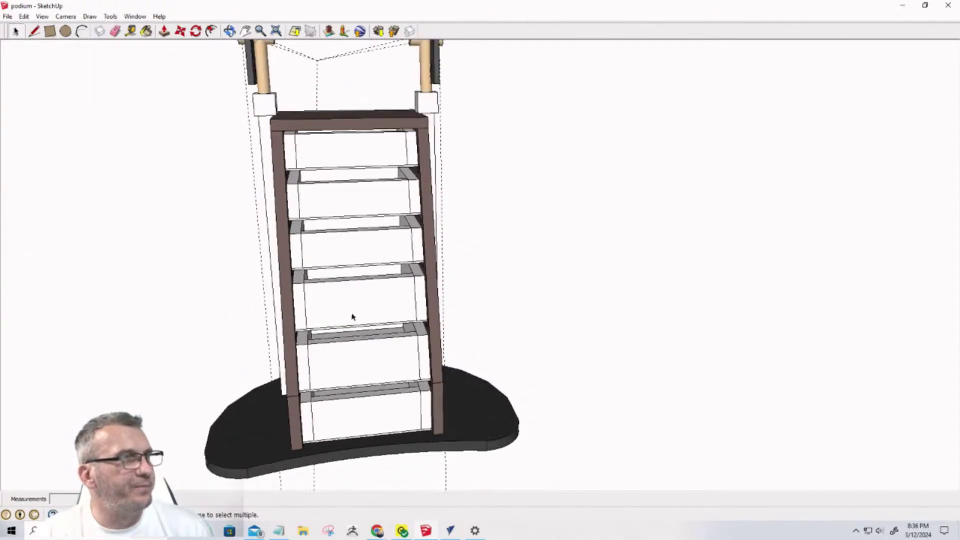
{"action": "scroll", "coordinate": [350, 300], "scroll_direction": "down", "scroll_amount": 3}
{"action": "scroll", "coordinate": [345, 274], "scroll_direction": "up", "scroll_amount": 5}
{"action": "middle_click_drag", "start_coordinate": [332, 255], "coordinate": [389, 159]}
{"action": "scroll", "coordinate": [309, 147], "scroll_direction": "up", "scroll_amount": 3}
{"action": "scroll", "coordinate": [309, 147], "scroll_direction": "up", "scroll_amount": 2}
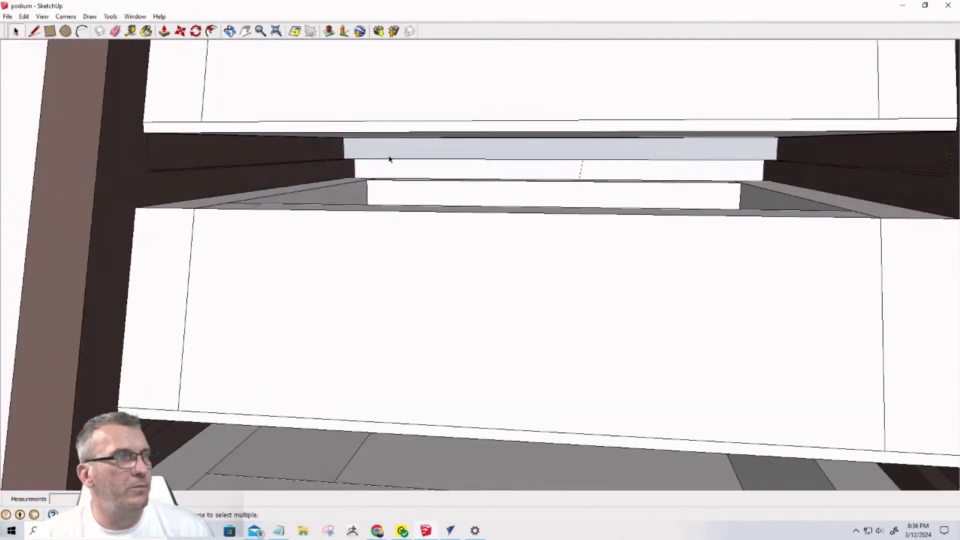
{"action": "key", "text": "p"}
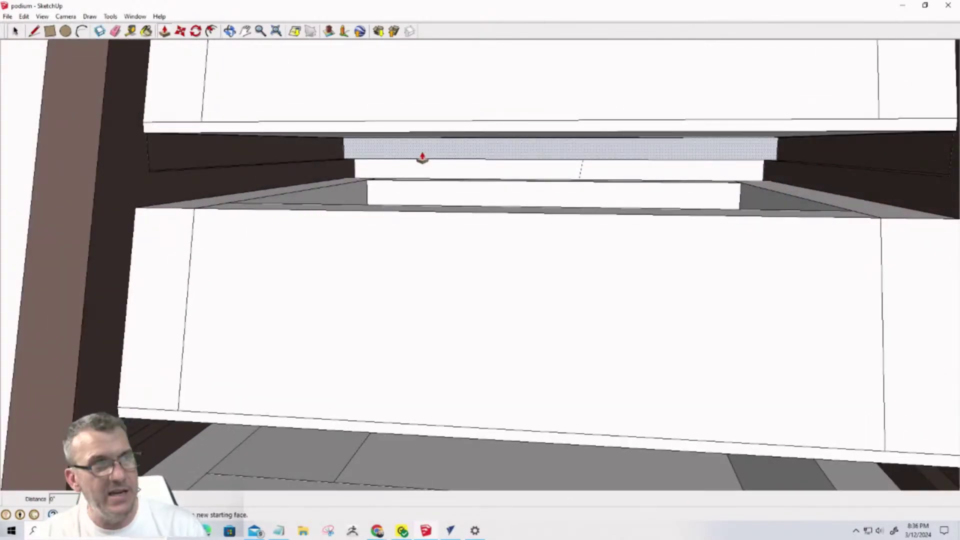
{"action": "left_click", "coordinate": [348, 151]}
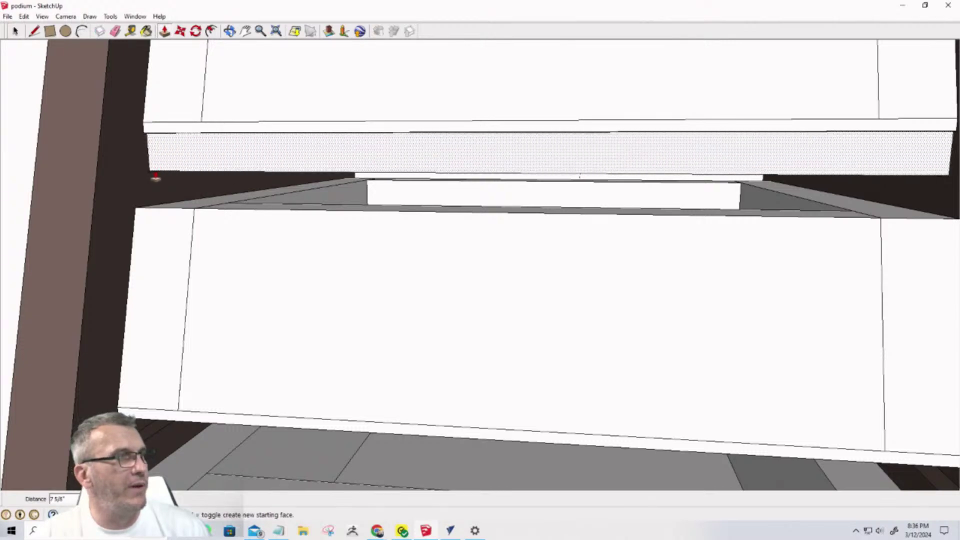
{"action": "left_click", "coordinate": [150, 174]}
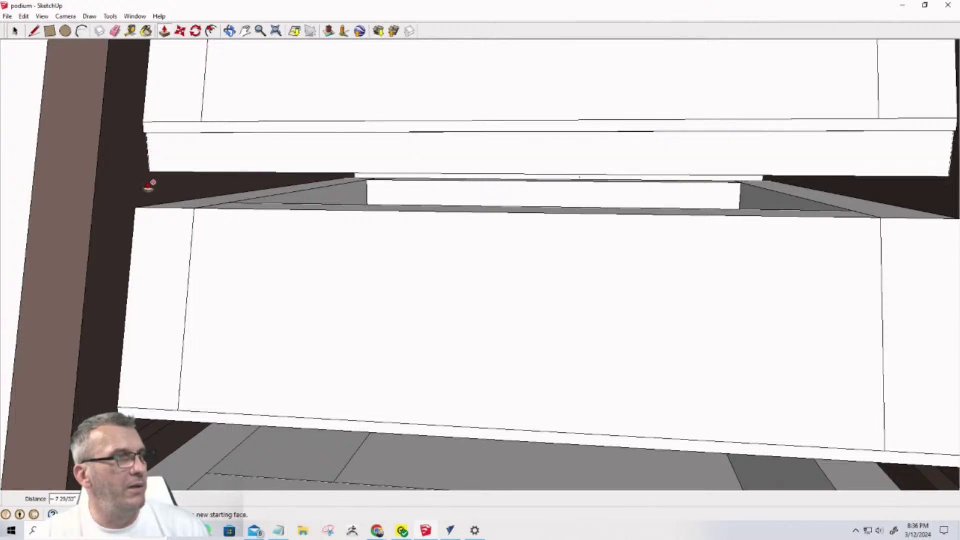
Extrude the second shelf rectangle about 8 25/32 inches to the end of its slot on the drawer side
{"action": "scroll", "coordinate": [418, 184], "scroll_direction": "down", "scroll_amount": 5}
{"action": "middle_click_drag", "start_coordinate": [407, 178], "coordinate": [521, 127]}
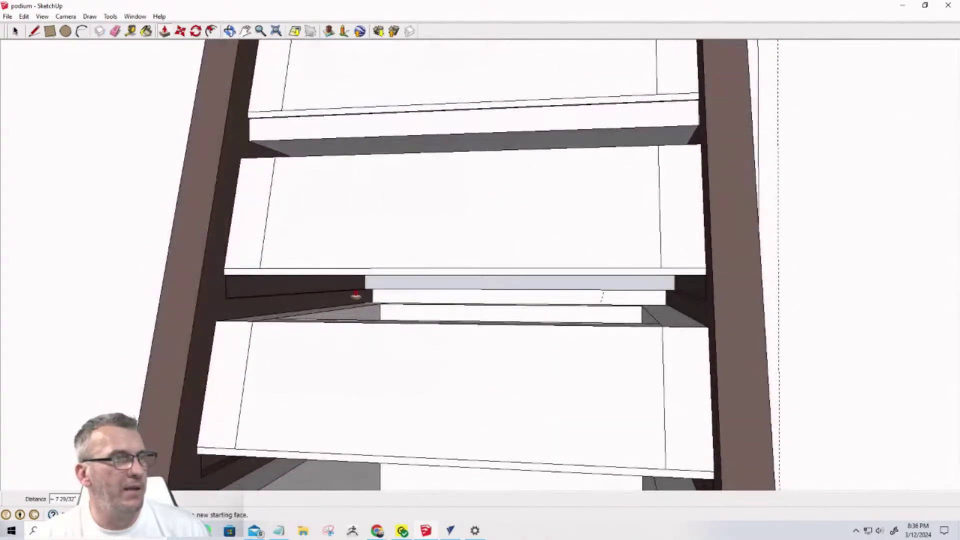
{"action": "left_click", "coordinate": [380, 293]}
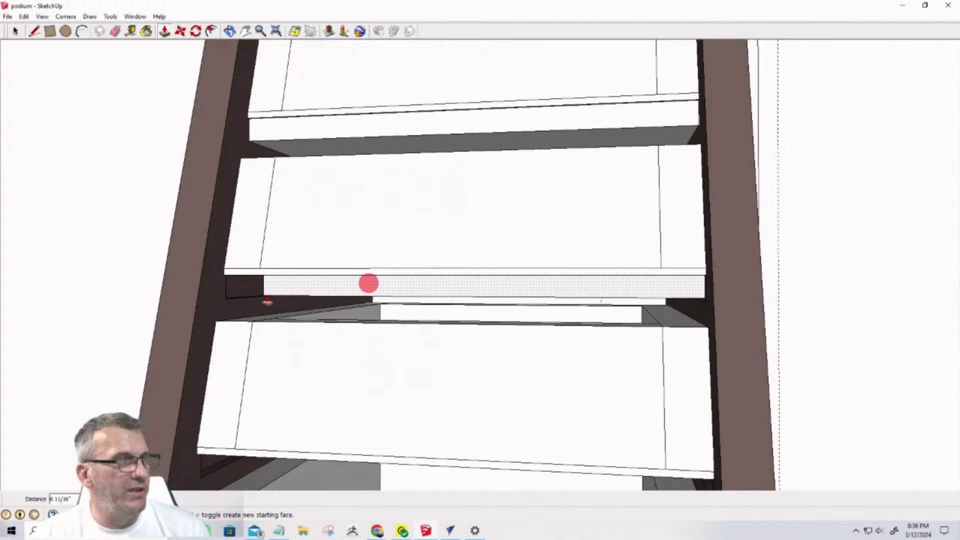
{"action": "left_click", "coordinate": [227, 300]}
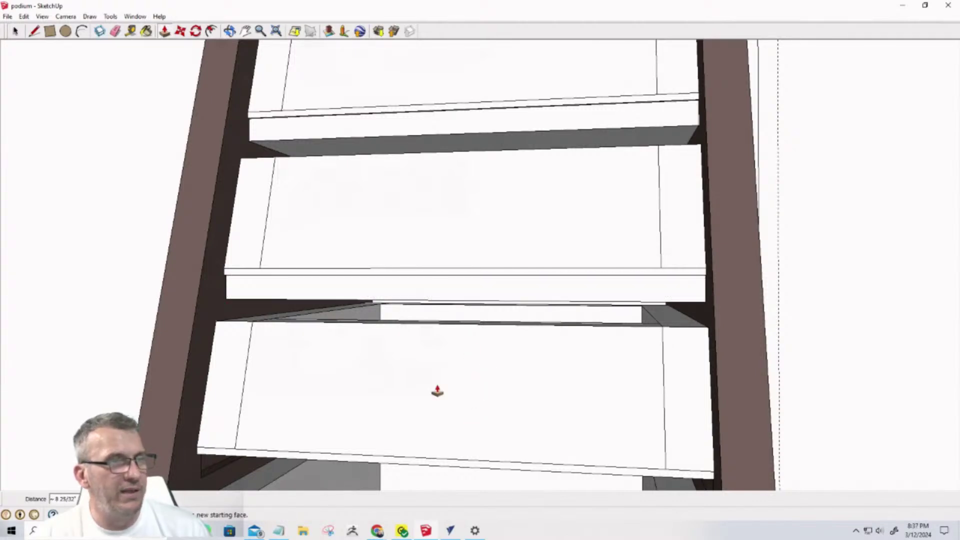
Extrude the third shelf rectangle 8 1/8 inches and a further 1 1/2 inches to the slot's corner on the drawer side
{"action": "scroll", "coordinate": [438, 392], "scroll_direction": "down", "scroll_amount": 5}
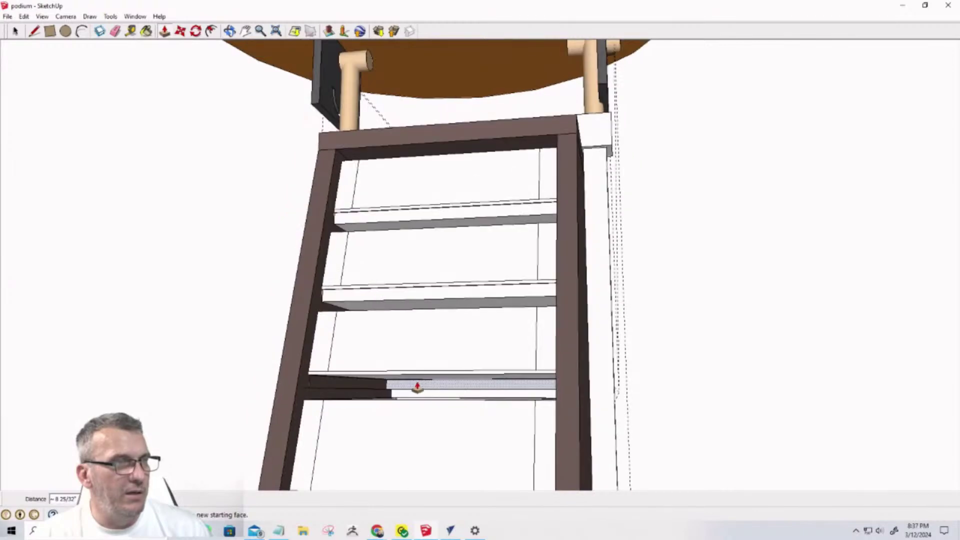
{"action": "left_click", "coordinate": [389, 389]}
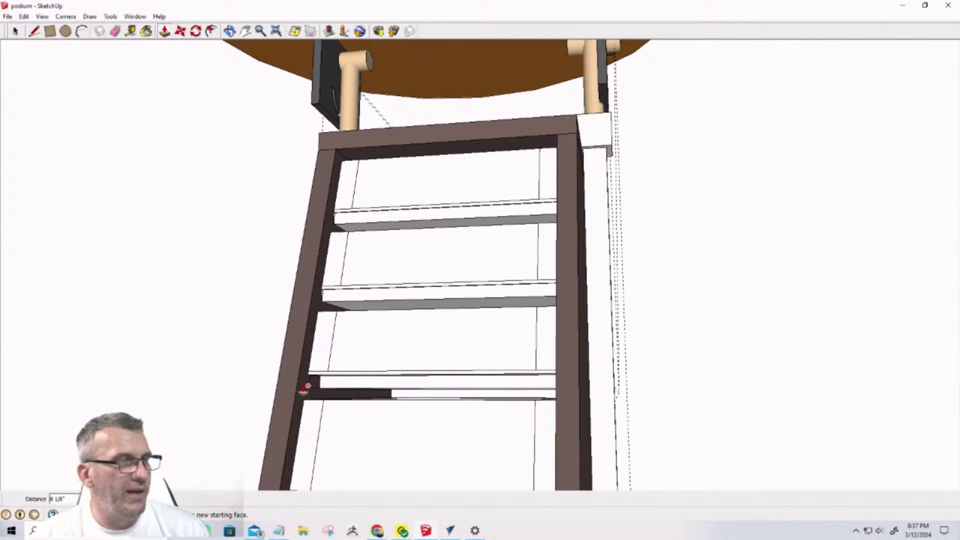
{"action": "scroll", "coordinate": [333, 386], "scroll_direction": "up", "scroll_amount": 5}
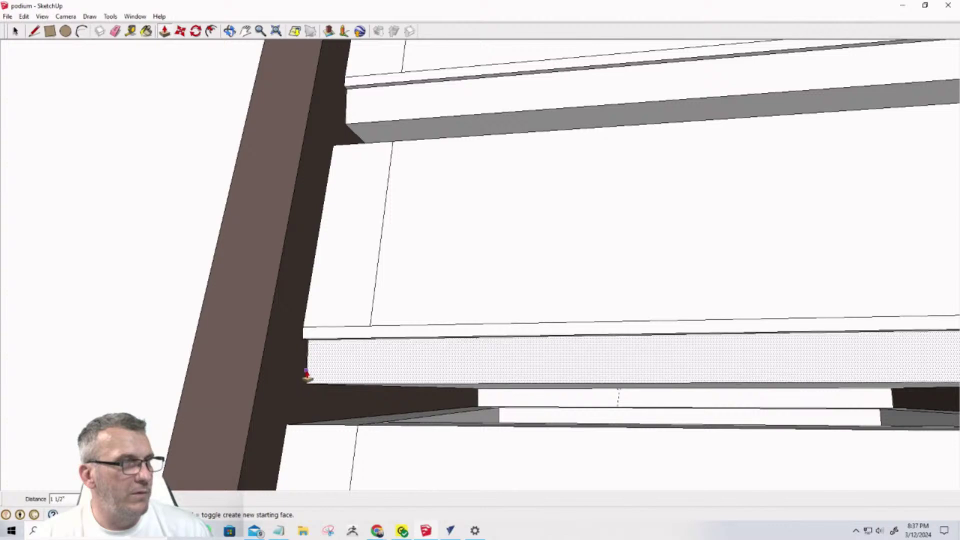
{"action": "left_click", "coordinate": [306, 375]}
Extrude the fourth shelf rectangle 10 3/4 inches to the end of its slot on the drawer side
{"action": "scroll", "coordinate": [367, 345], "scroll_direction": "down", "scroll_amount": 5}
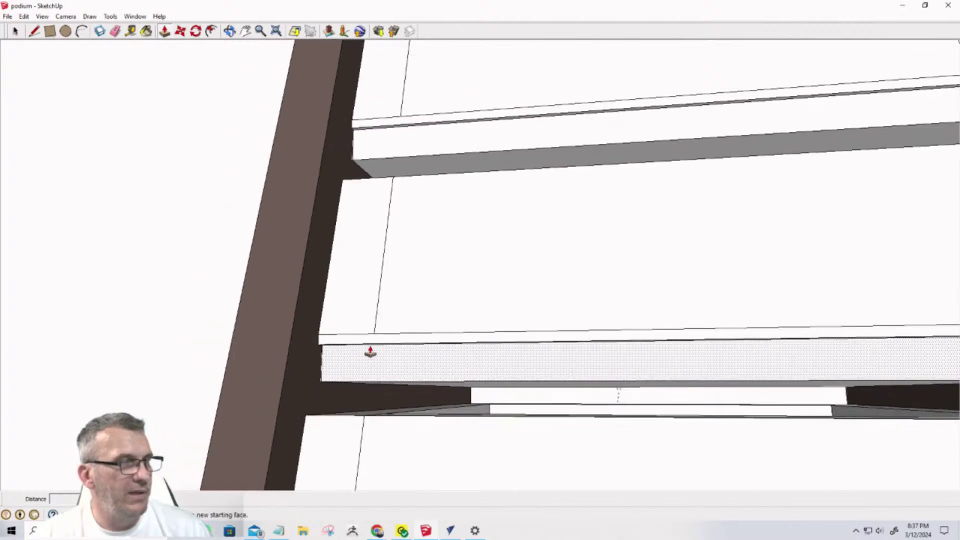
{"action": "scroll", "coordinate": [372, 370], "scroll_direction": "down", "scroll_amount": 3}
{"action": "scroll", "coordinate": [415, 415], "scroll_direction": "up", "scroll_amount": 4}
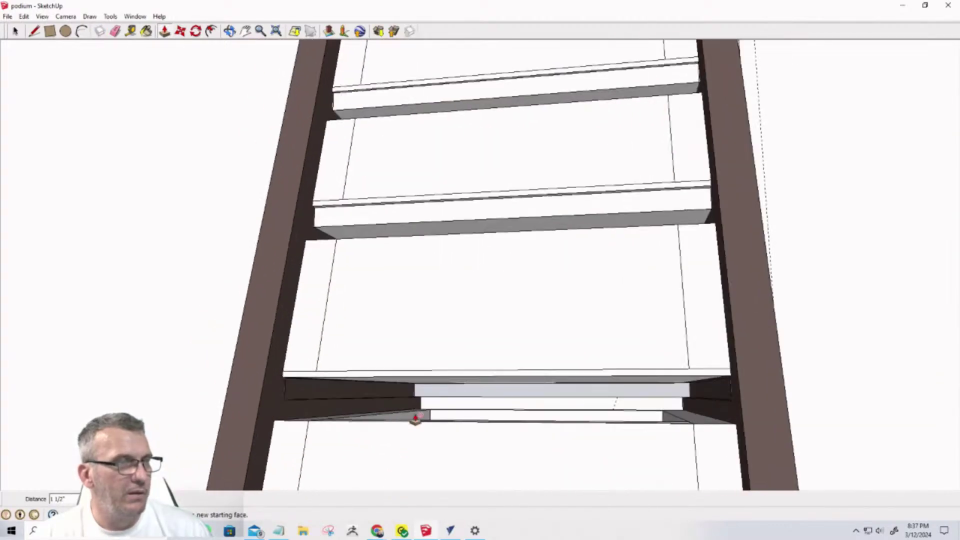
{"action": "left_click", "coordinate": [425, 394]}
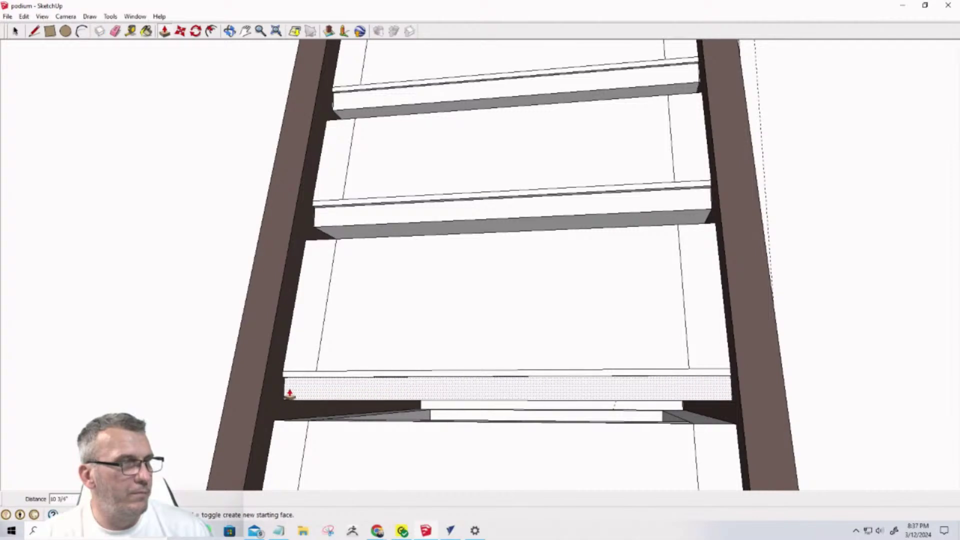
Extrude the lowest shelf rectangle 11 15/16 inches to the end of its slot on the drawer side
{"action": "scroll", "coordinate": [372, 370], "scroll_direction": "down", "scroll_amount": 5}
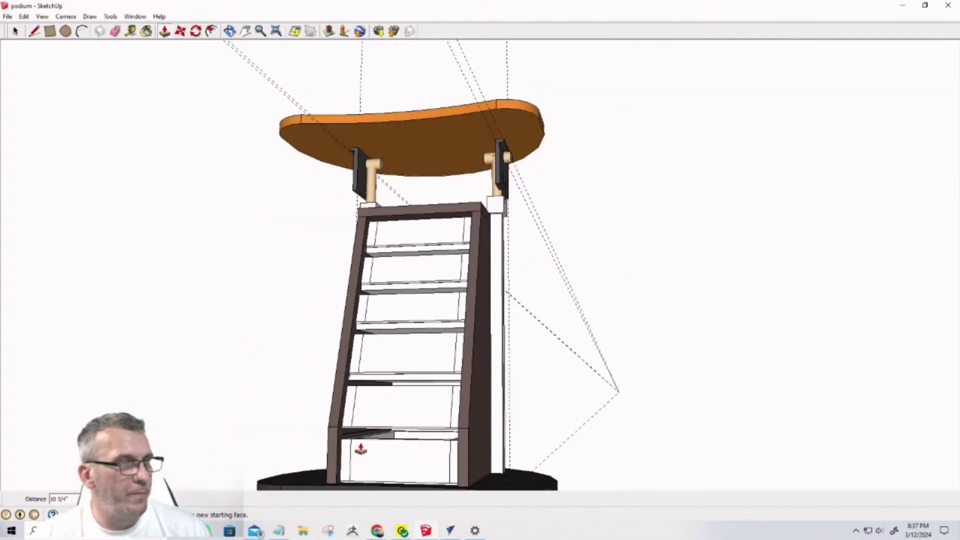
{"action": "scroll", "coordinate": [360, 449], "scroll_direction": "up", "scroll_amount": 5}
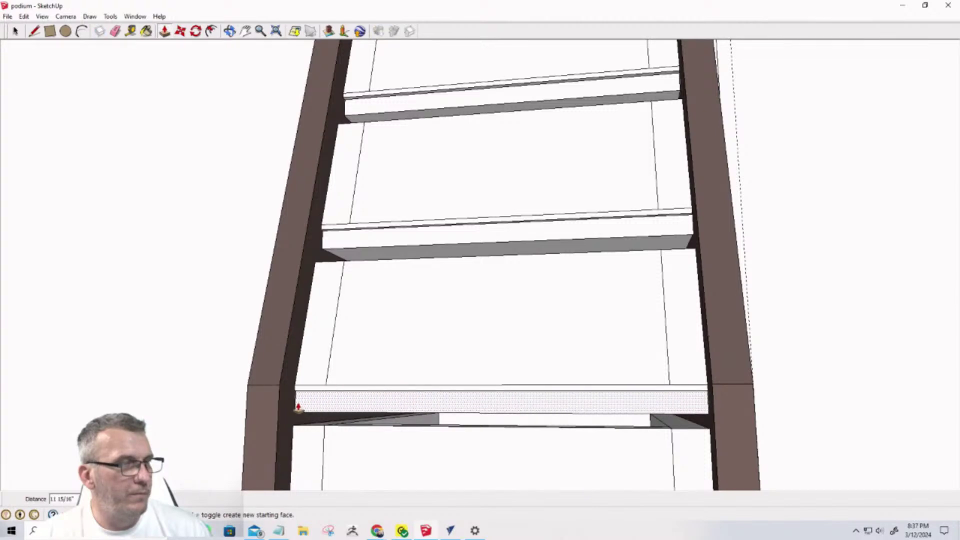
{"action": "scroll", "coordinate": [368, 432], "scroll_direction": "down", "scroll_amount": 6}
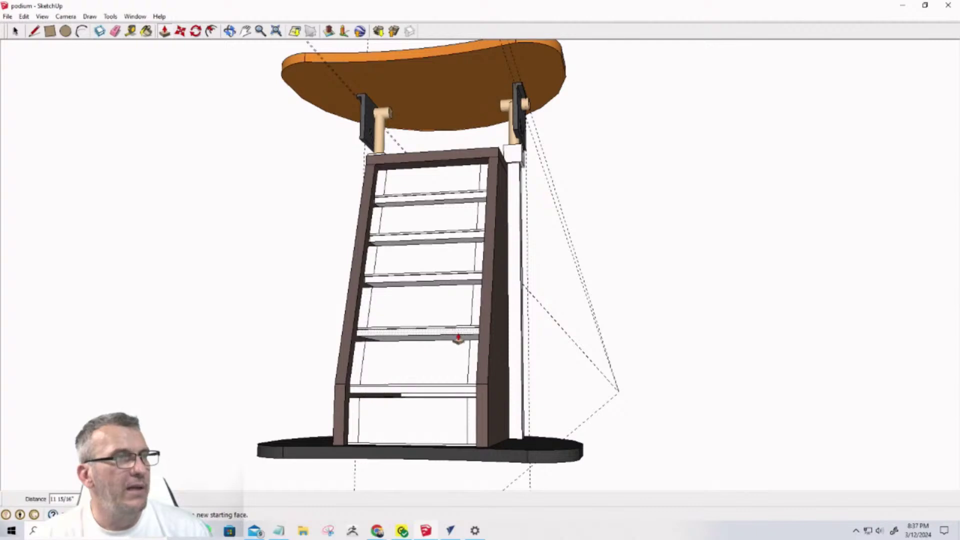
{"action": "left_click", "coordinate": [458, 339]}
Turn the whole topmost shelf into a component from the podium's front side
{"action": "middle_click_drag", "start_coordinate": [457, 367], "coordinate": [2, 392]}
{"action": "middle_click_drag", "start_coordinate": [619, 364], "coordinate": [450, 261]}
{"action": "scroll", "coordinate": [515, 280], "scroll_direction": "up", "scroll_amount": 8}
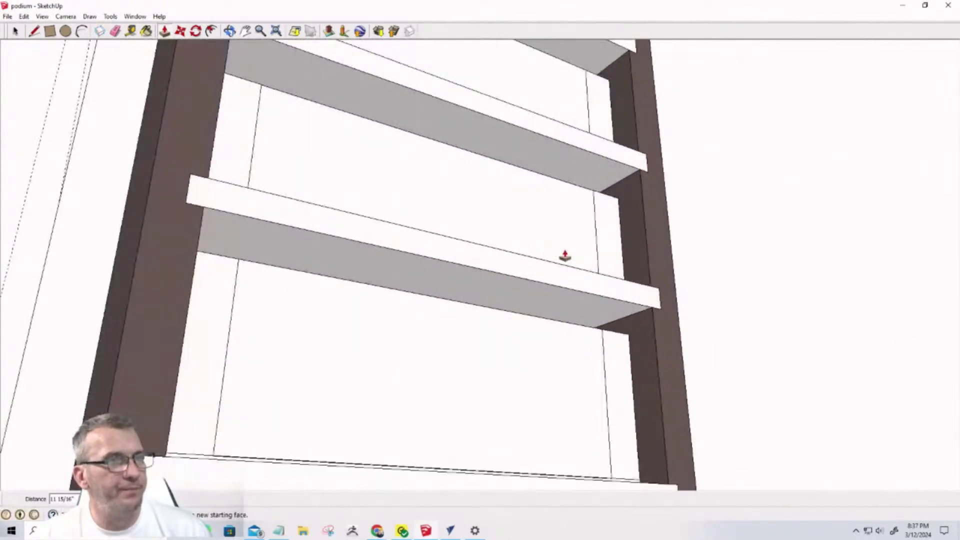
{"action": "scroll", "coordinate": [565, 256], "scroll_direction": "down", "scroll_amount": 10}
{"action": "middle_click_drag", "start_coordinate": [735, 336], "coordinate": [672, 342]}
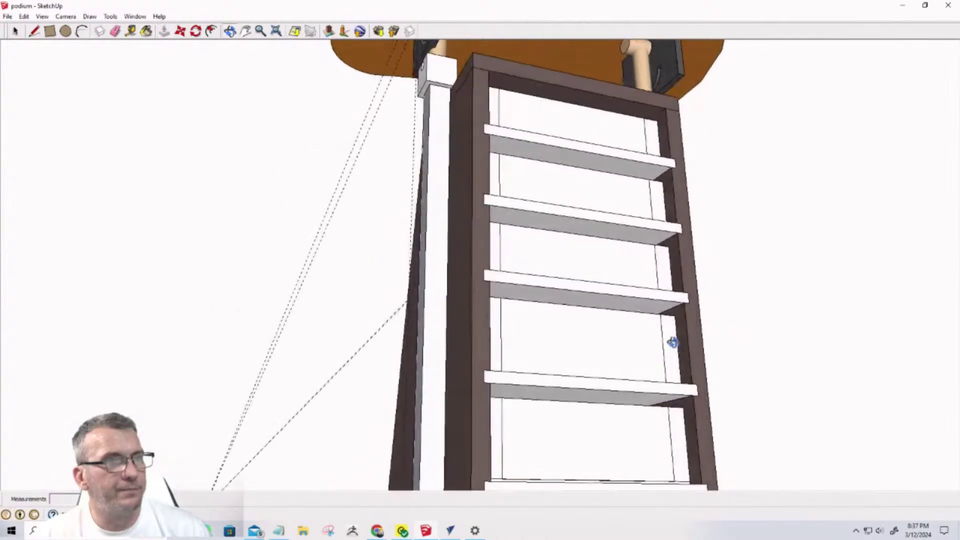
{"action": "key", "text": "space"}
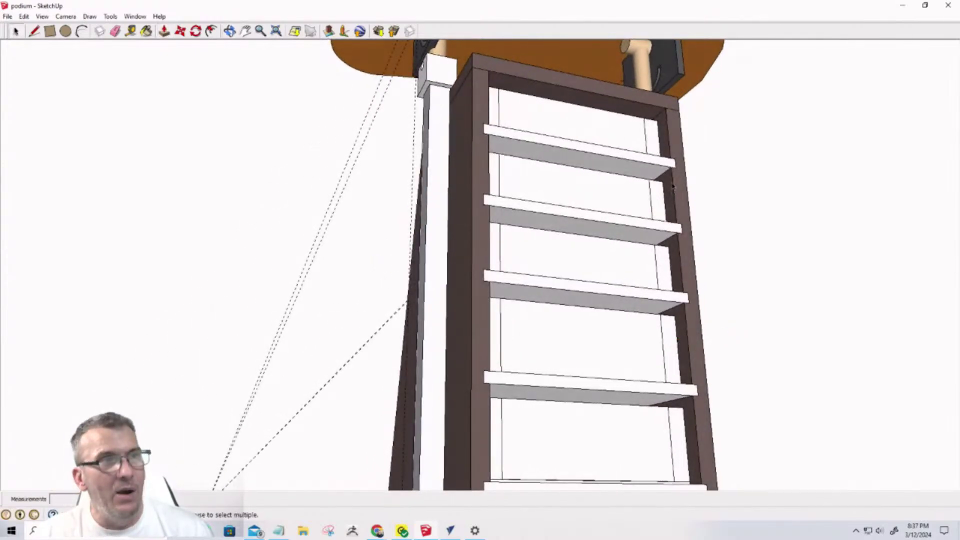
{"action": "left_click", "coordinate": [637, 164]}
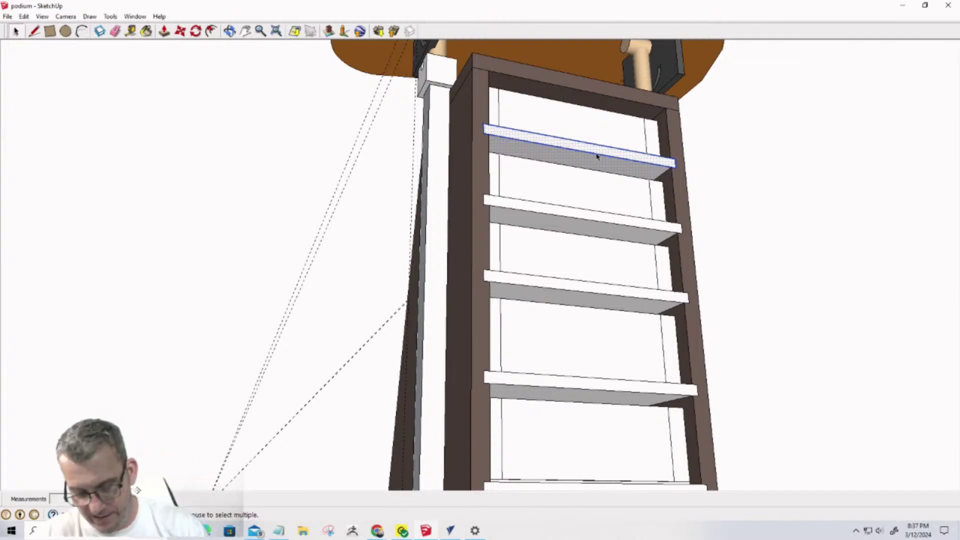
{"action": "key", "text": "g"}
{"action": "key", "text": "Return"}
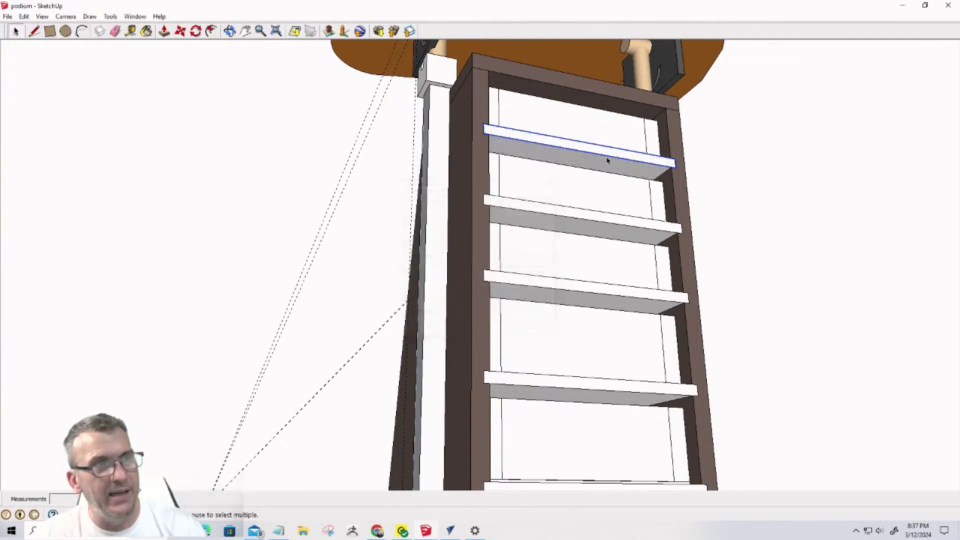
Turn the second and third shelves from the top into separate components
{"action": "left_click", "coordinate": [602, 221]}
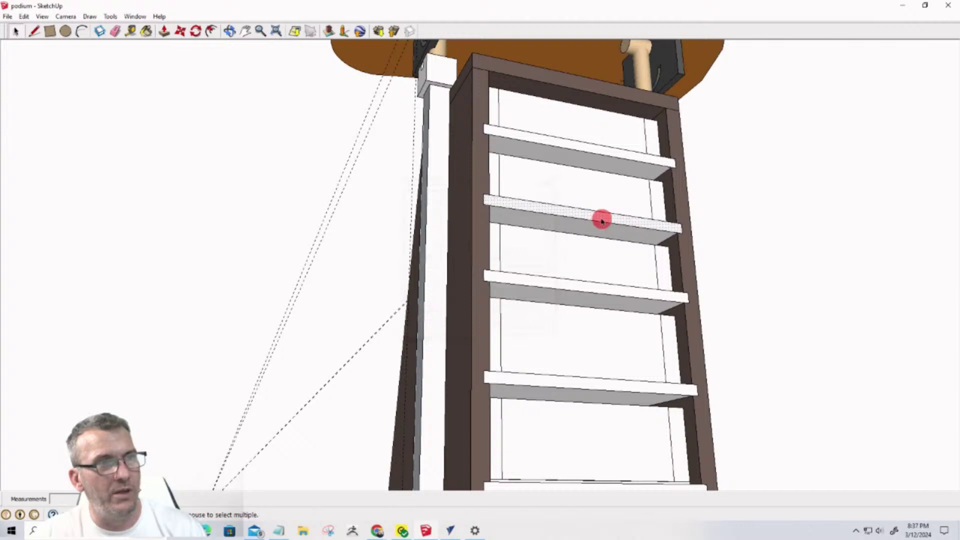
{"action": "double_click", "coordinate": [602, 221]}
{"action": "key", "text": "g"}
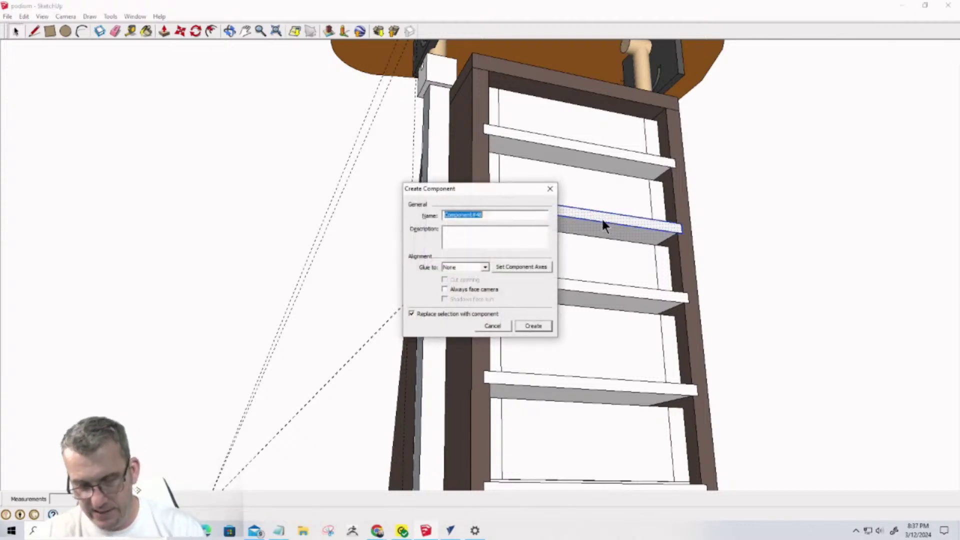
{"action": "key", "text": "Return"}
{"action": "double_click", "coordinate": [600, 290]}
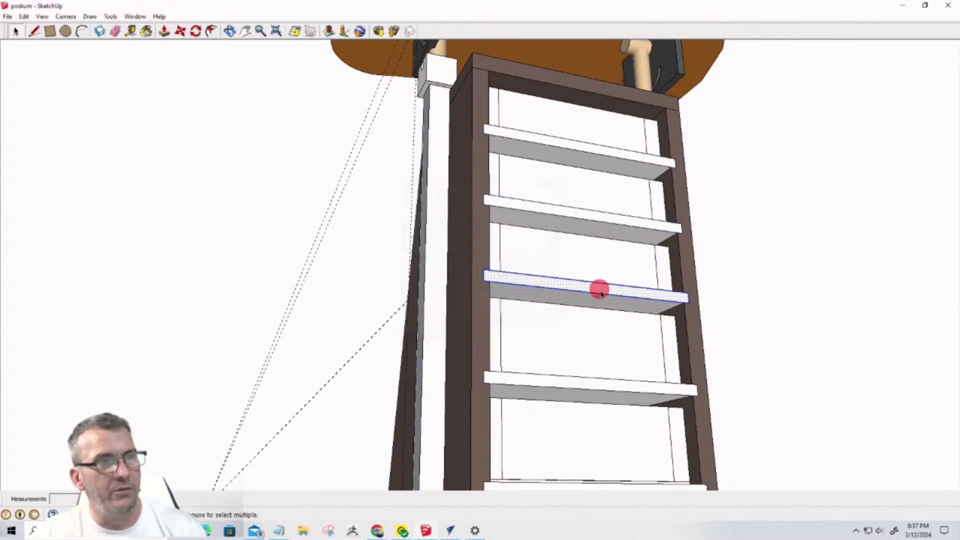
{"action": "key", "text": "g"}
{"action": "key", "text": "Return"}
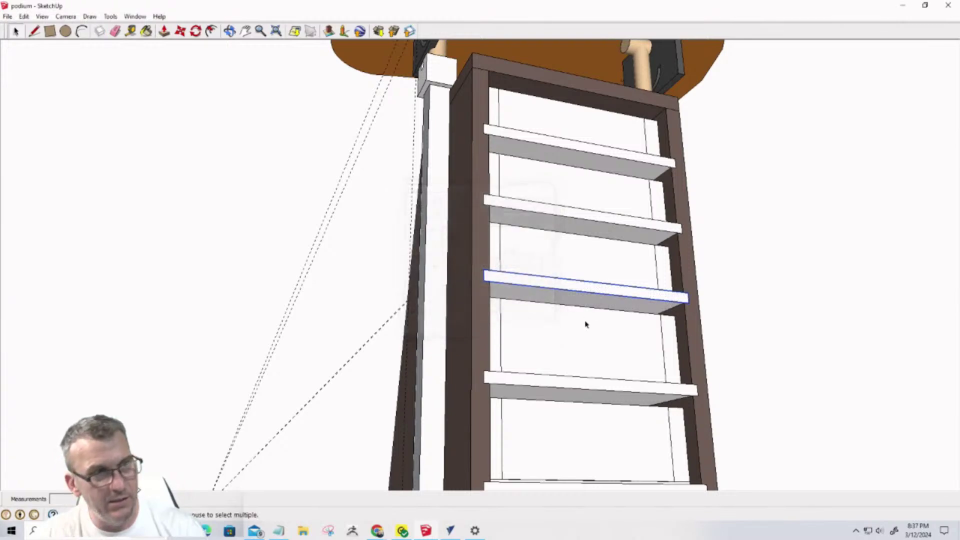
Turn the fourth shelf and the lowest shelf into separate components
{"action": "double_click", "coordinate": [584, 389]}
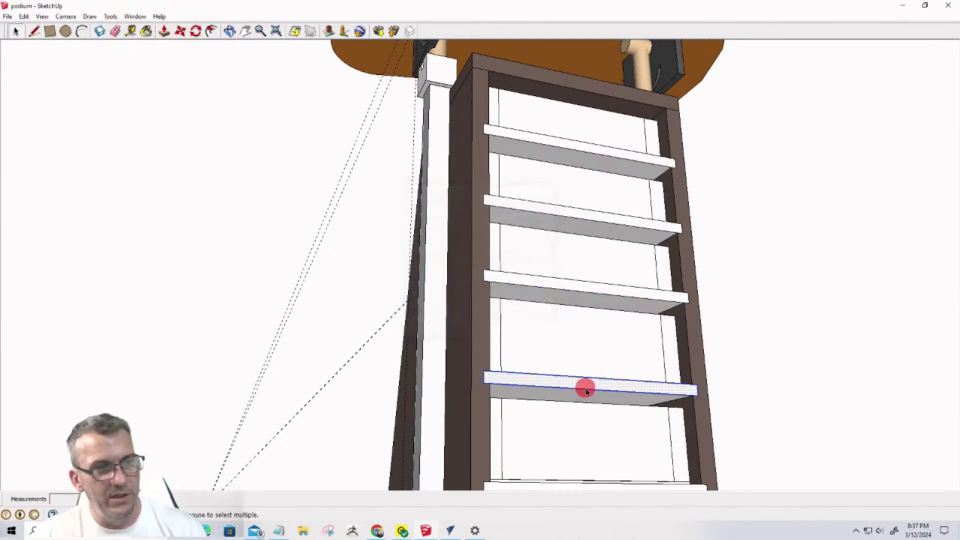
{"action": "key", "text": "g"}
{"action": "key", "text": "Return"}
{"action": "scroll", "coordinate": [585, 392], "scroll_direction": "down", "scroll_amount": 5}
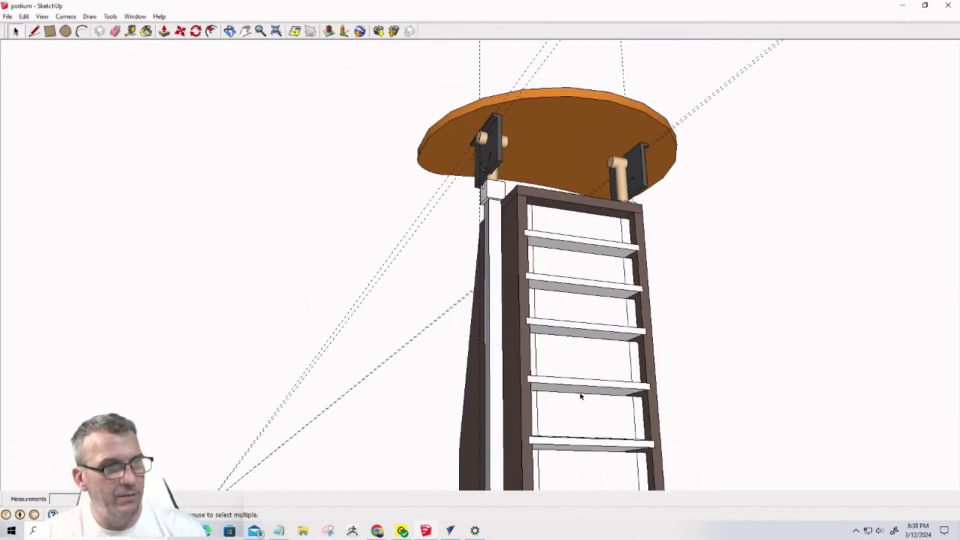
{"action": "double_click", "coordinate": [572, 447]}
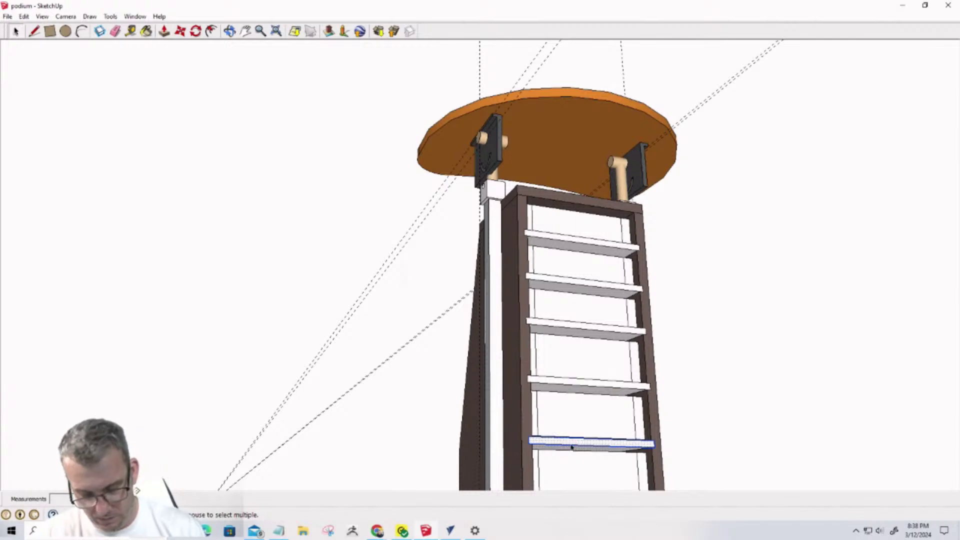
{"action": "key", "text": "g"}
{"action": "key", "text": "Return"}
{"action": "scroll", "coordinate": [541, 372], "scroll_direction": "down", "scroll_amount": 4}
{"action": "scroll", "coordinate": [564, 409], "scroll_direction": "up", "scroll_amount": 3}
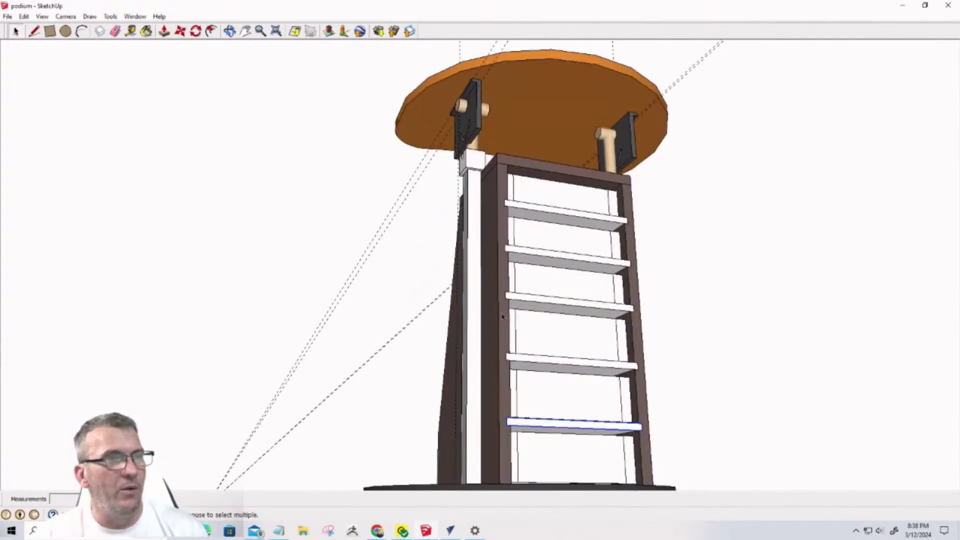
{"action": "left_click", "coordinate": [558, 303]}
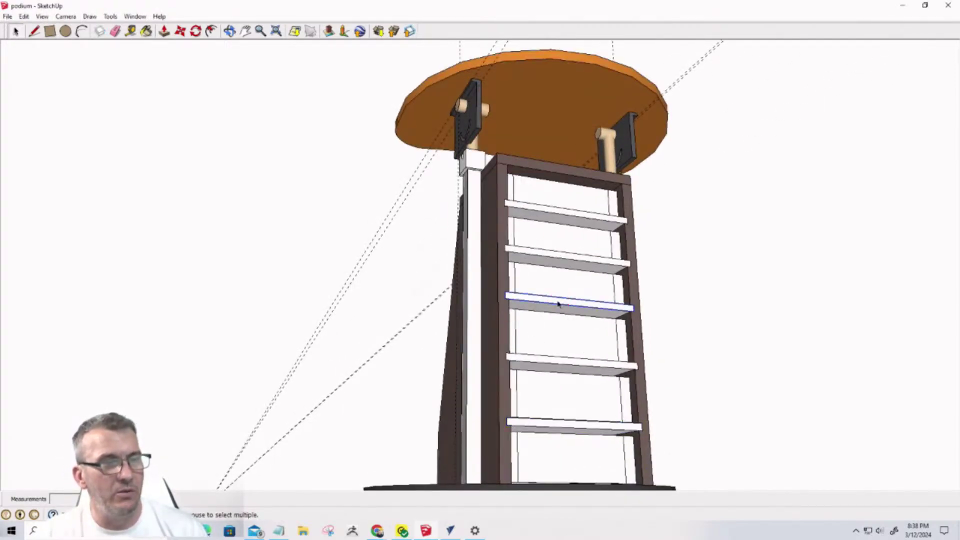
{"action": "key", "text": "m"}
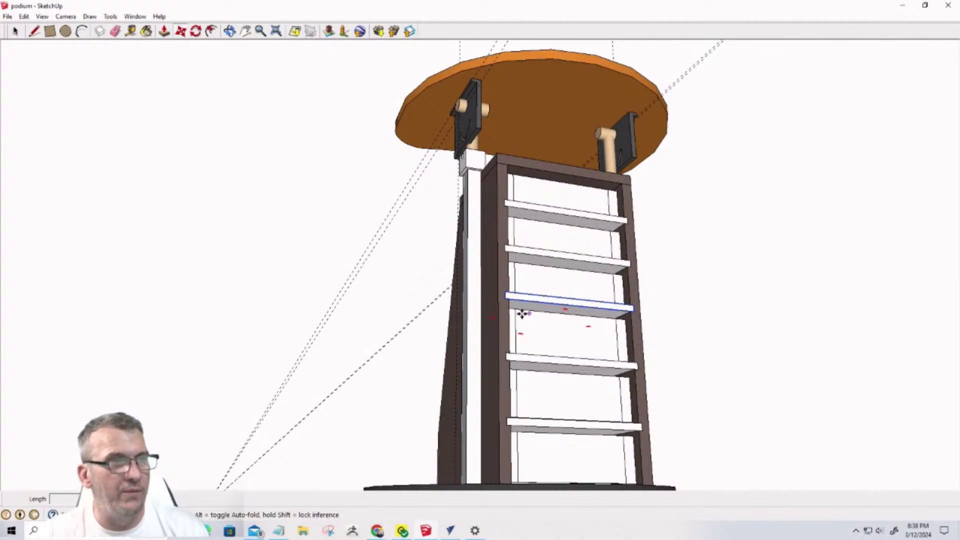
{"action": "left_click_drag", "start_coordinate": [509, 298], "coordinate": [742, 285]}
{"action": "middle_click_drag", "start_coordinate": [742, 286], "coordinate": [864, 429]}
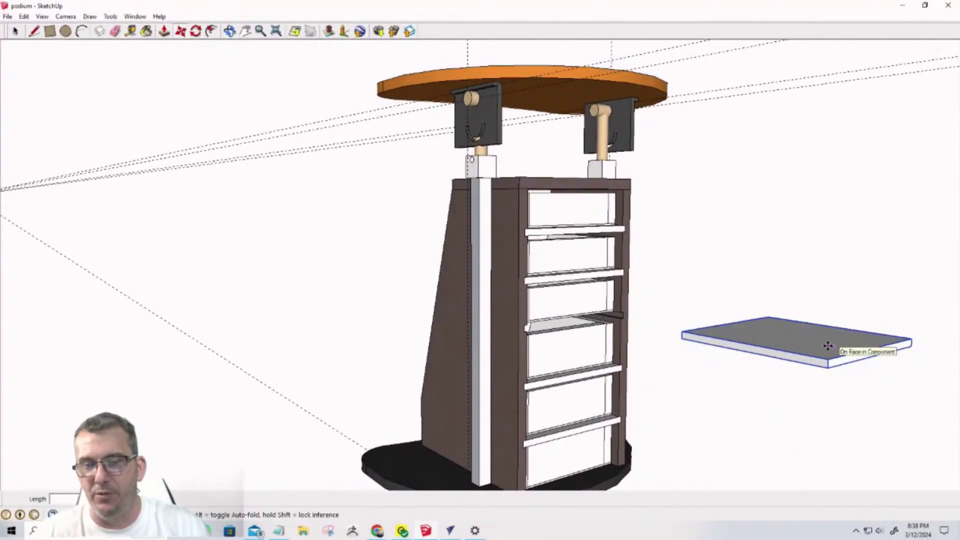
{"action": "scroll", "coordinate": [800, 347], "scroll_direction": "up", "scroll_amount": 2}
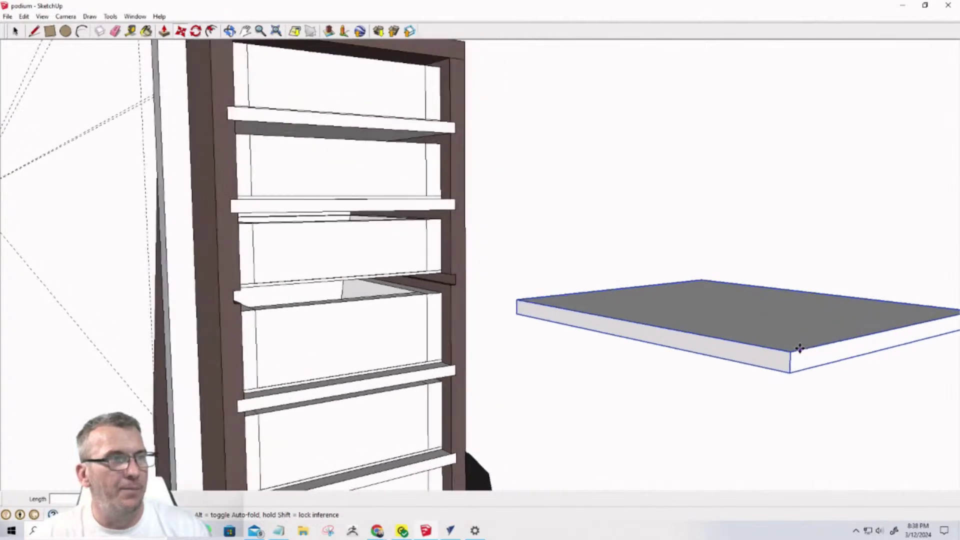
{"action": "key", "text": "Escape"}
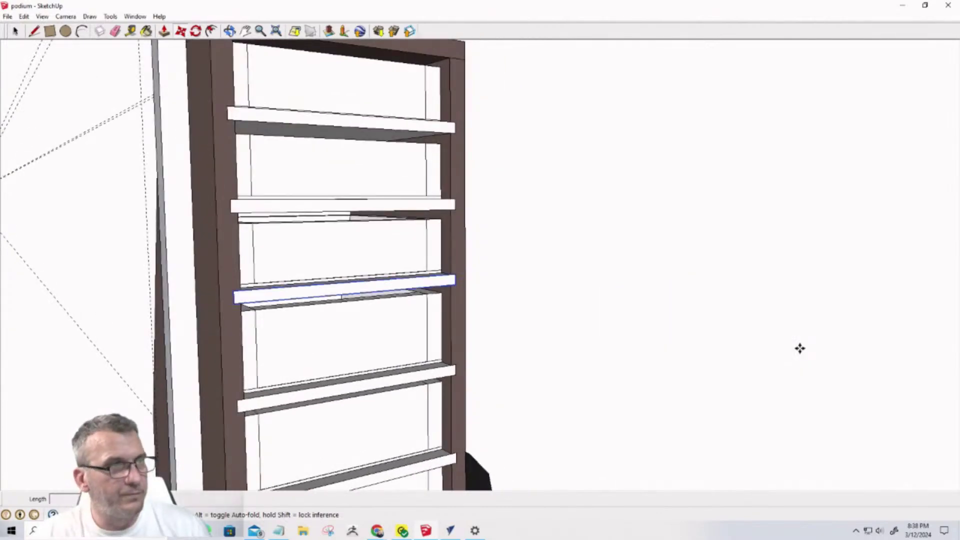
Examine from the front and the drawer side how the shelves sit in their slots and between the drawers
{"action": "key", "text": "o"}
{"action": "left_click_drag", "start_coordinate": [258, 340], "coordinate": [550, 350]}
{"action": "key", "text": "m"}
{"action": "scroll", "coordinate": [523, 345], "scroll_direction": "down", "scroll_amount": 2}
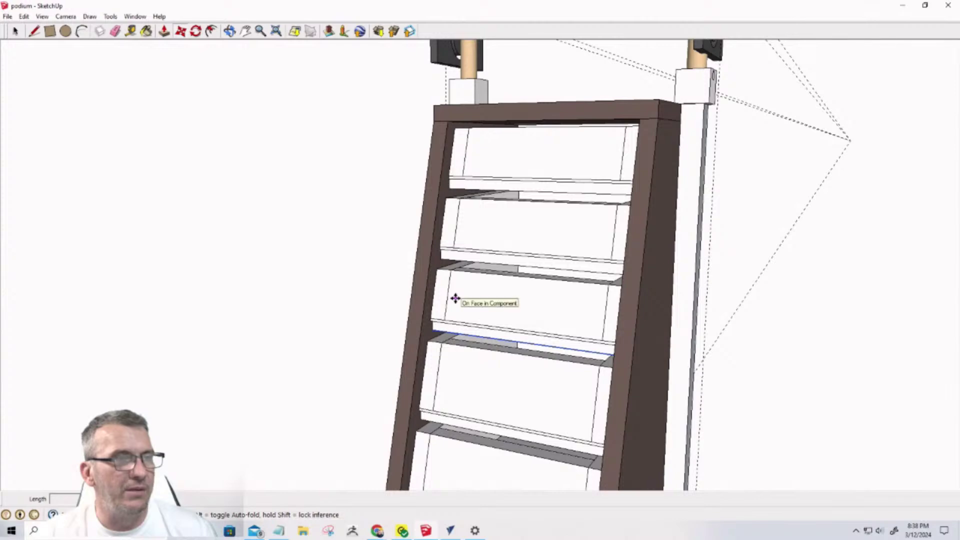
{"action": "middle_click_drag", "start_coordinate": [433, 306], "coordinate": [545, 288]}
{"action": "key", "text": "m"}
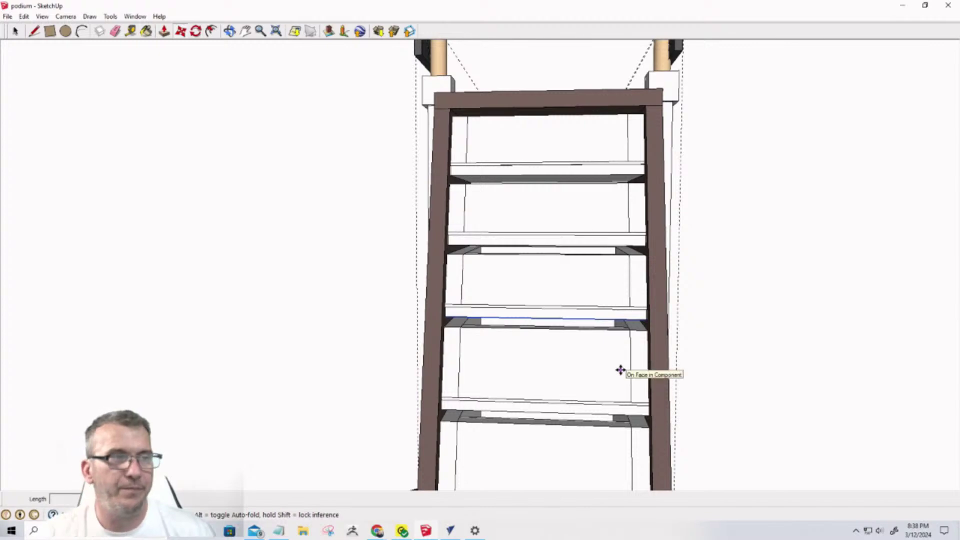
{"action": "middle_click_drag", "start_coordinate": [553, 353], "coordinate": [454, 296]}
{"action": "scroll", "coordinate": [512, 322], "scroll_direction": "up", "scroll_amount": 5}
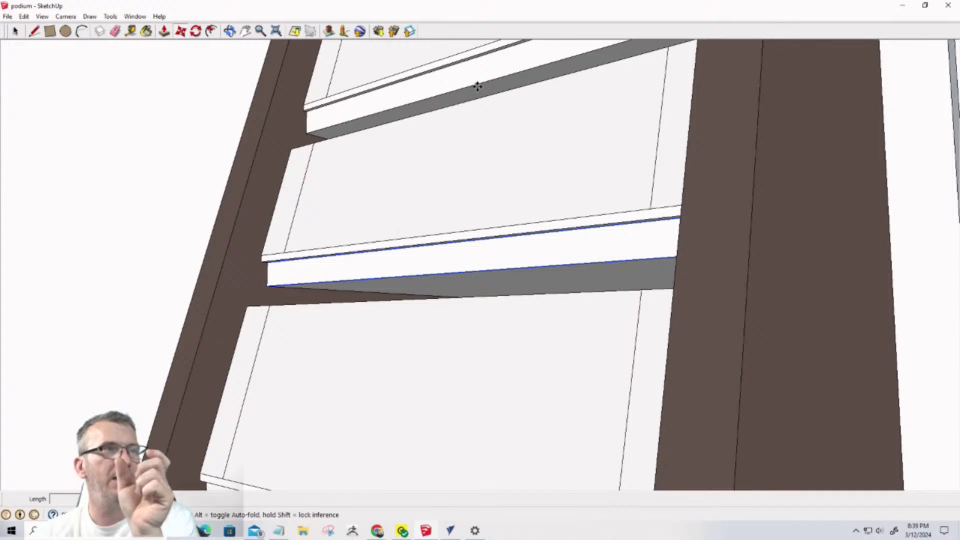
{"action": "middle_click_drag", "start_coordinate": [507, 174], "coordinate": [337, 206]}
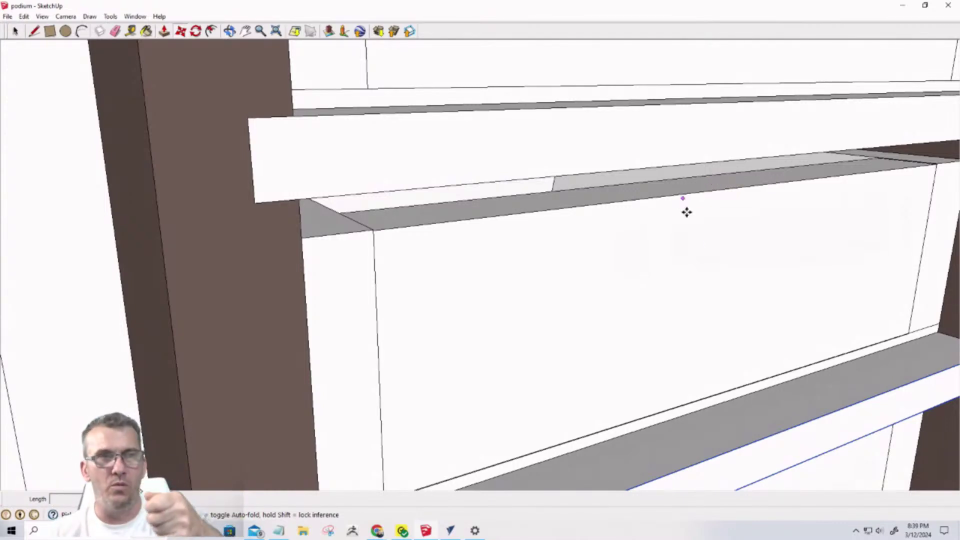
{"action": "scroll", "coordinate": [574, 280], "scroll_direction": "up", "scroll_amount": 5}
{"action": "scroll", "coordinate": [521, 220], "scroll_direction": "down", "scroll_amount": 6}
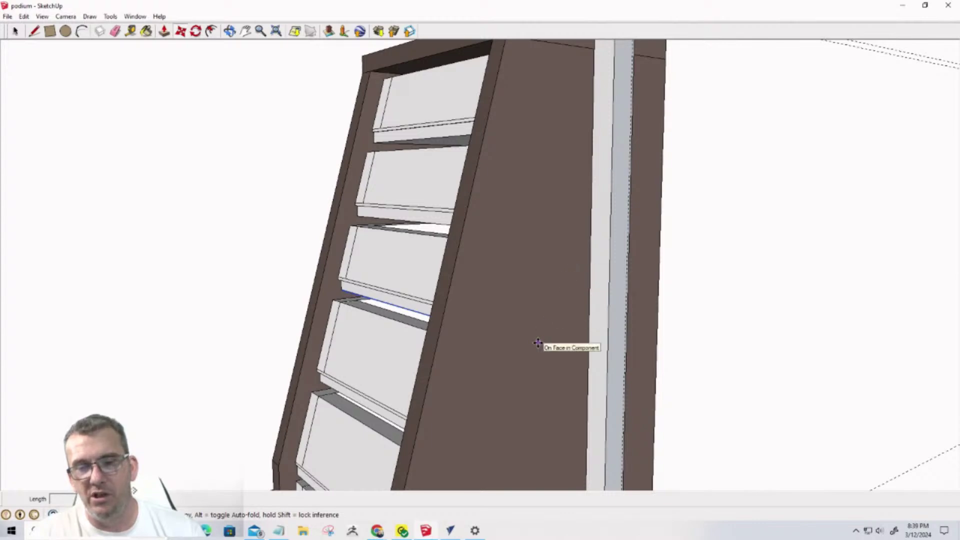
{"action": "middle_click_drag", "start_coordinate": [510, 335], "coordinate": [583, 368]}
{"action": "scroll", "coordinate": [529, 462], "scroll_direction": "down", "scroll_amount": 6}
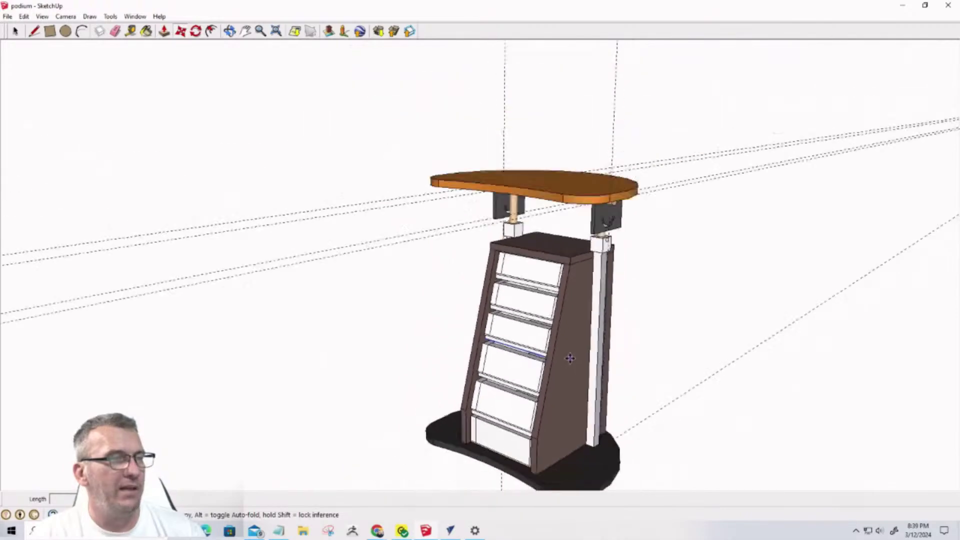
{"action": "scroll", "coordinate": [529, 463], "scroll_direction": "up", "scroll_amount": 2}
{"action": "scroll", "coordinate": [411, 257], "scroll_direction": "down", "scroll_amount": 5}
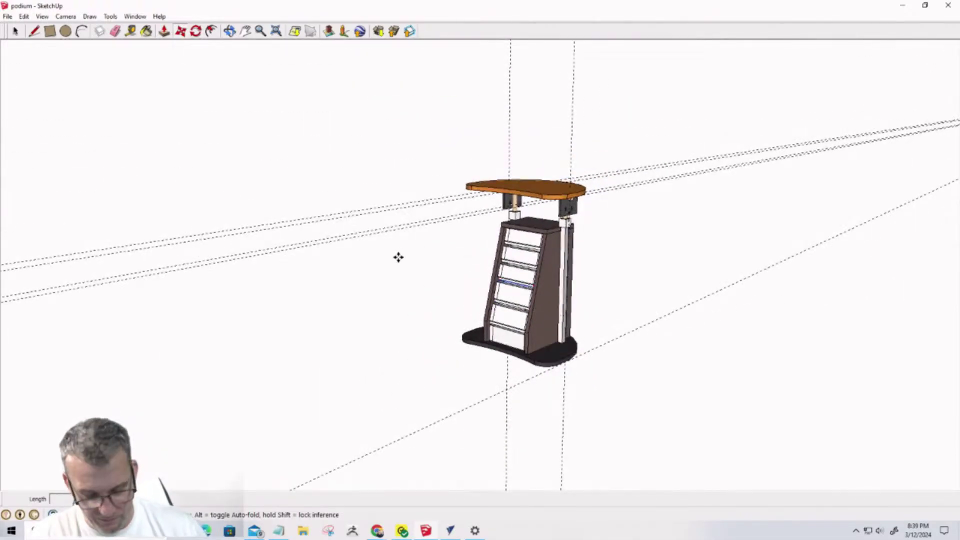
Delete the long horizontal guide lines inside the tabletop bracket component and the separate guide running near the podium base
{"action": "key", "text": "space"}
{"action": "left_click_drag", "start_coordinate": [396, 252], "coordinate": [326, 183]}
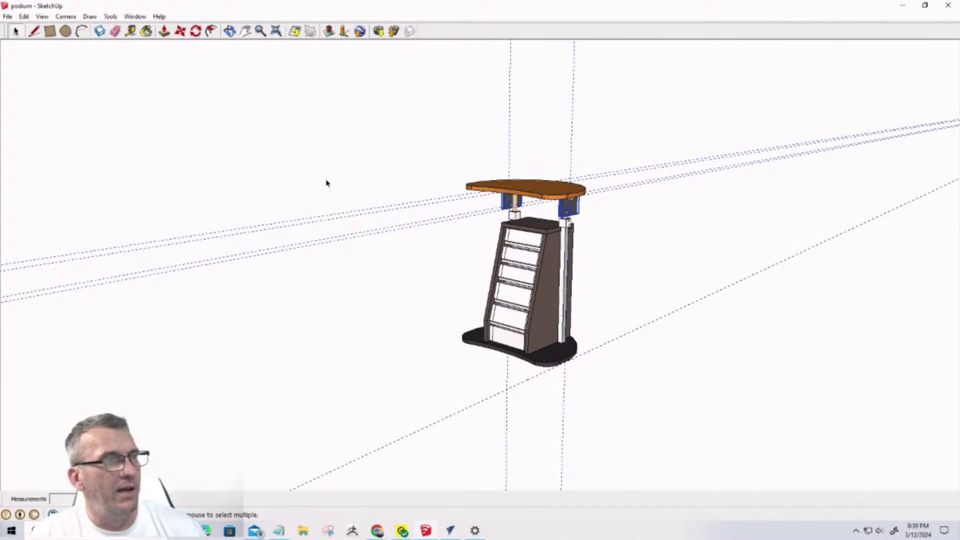
{"action": "left_click", "coordinate": [331, 239]}
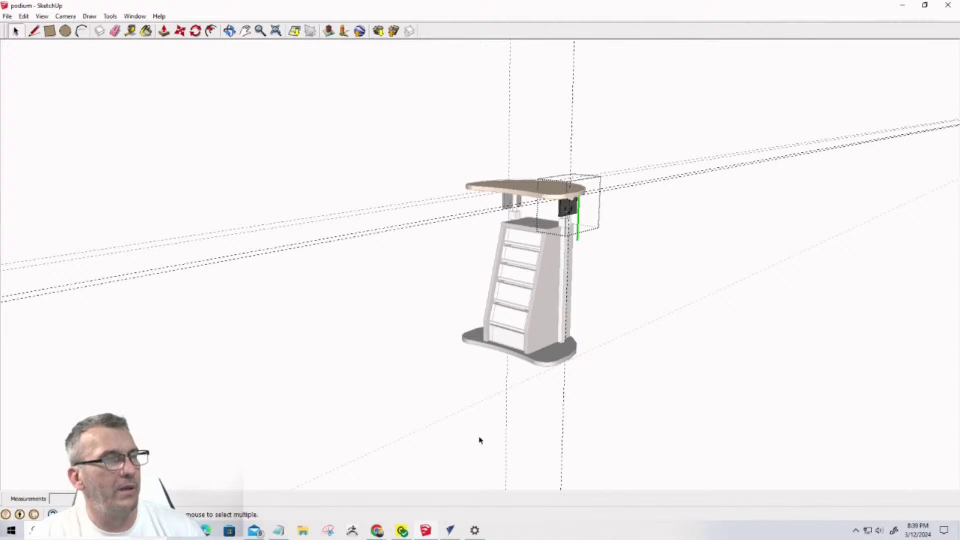
{"action": "left_click", "coordinate": [340, 248]}
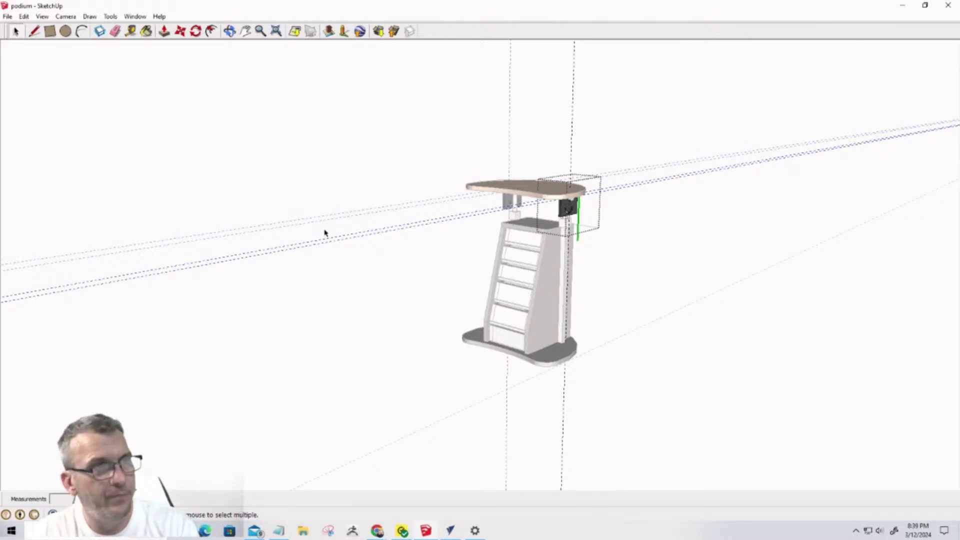
{"action": "key", "text": "Delete"}
{"action": "left_click", "coordinate": [384, 307]}
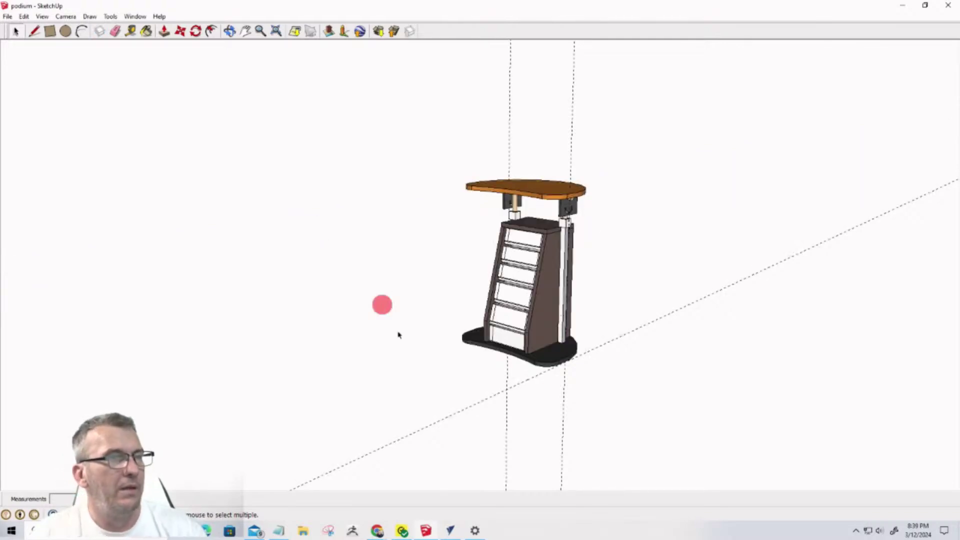
{"action": "left_click", "coordinate": [466, 438]}
{"action": "key", "text": "Delete"}
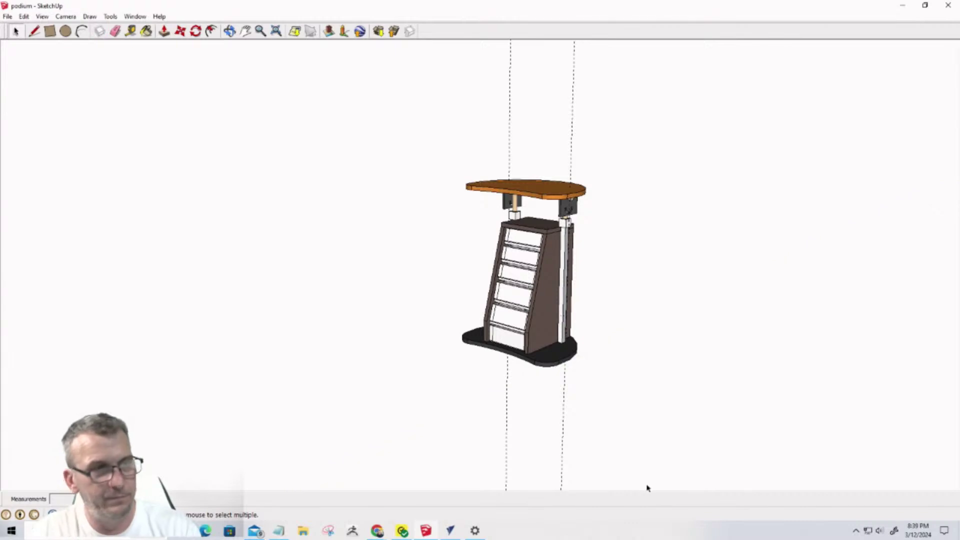
Delete the vertical guide lines inside the tabletop bracket component and close the component
{"action": "left_click", "coordinate": [622, 466]}
{"action": "left_click_drag", "start_coordinate": [456, 404], "coordinate": [456, 404]}
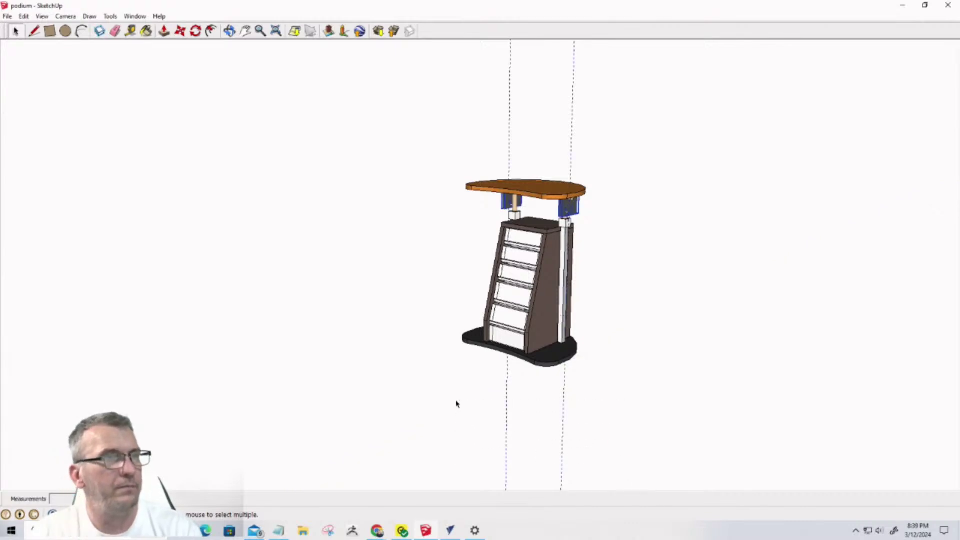
{"action": "double_click", "coordinate": [572, 211]}
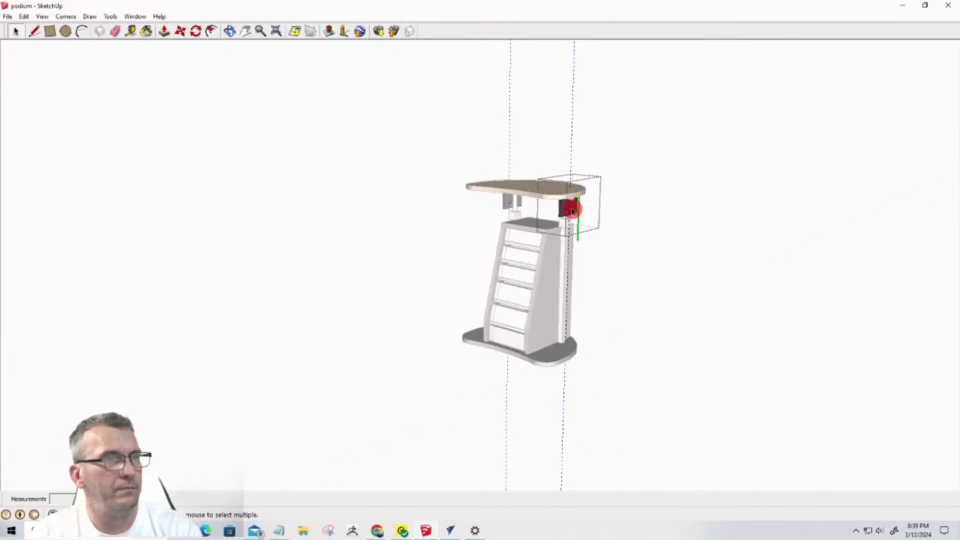
{"action": "left_click_drag", "start_coordinate": [586, 131], "coordinate": [559, 101]}
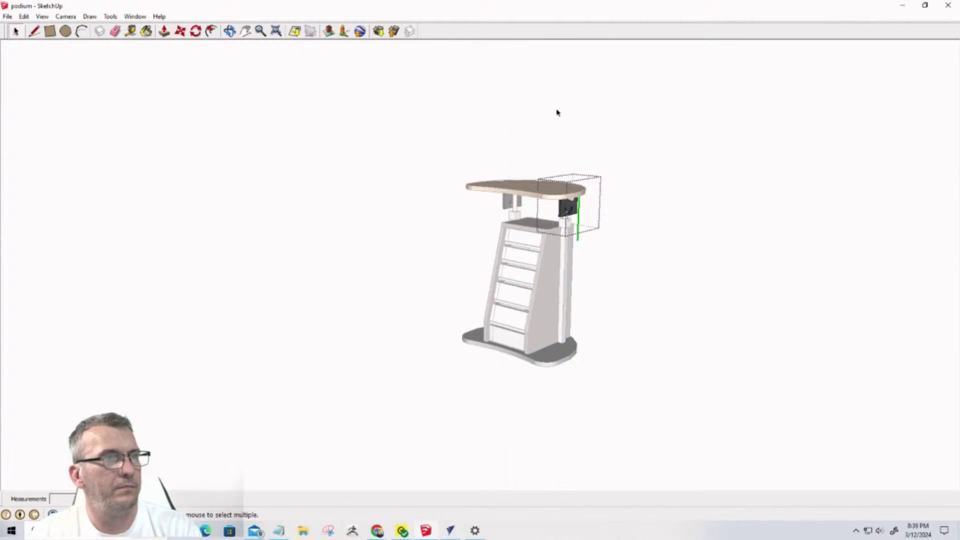
{"action": "left_click", "coordinate": [609, 161]}
Unhide all hidden parts of the podium model
{"action": "middle_click_drag", "start_coordinate": [664, 347], "coordinate": [270, 302]}
{"action": "scroll", "coordinate": [439, 309], "scroll_direction": "up", "scroll_amount": 8}
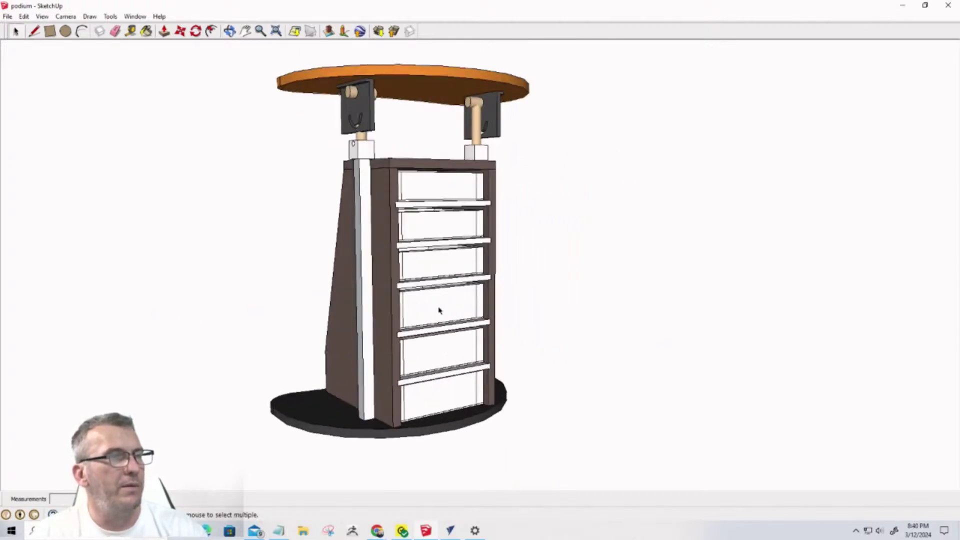
{"action": "middle_click_drag", "start_coordinate": [439, 306], "coordinate": [300, 150]}
{"action": "scroll", "coordinate": [422, 317], "scroll_direction": "down", "scroll_amount": 6}
{"action": "left_click", "coordinate": [23, 17]}
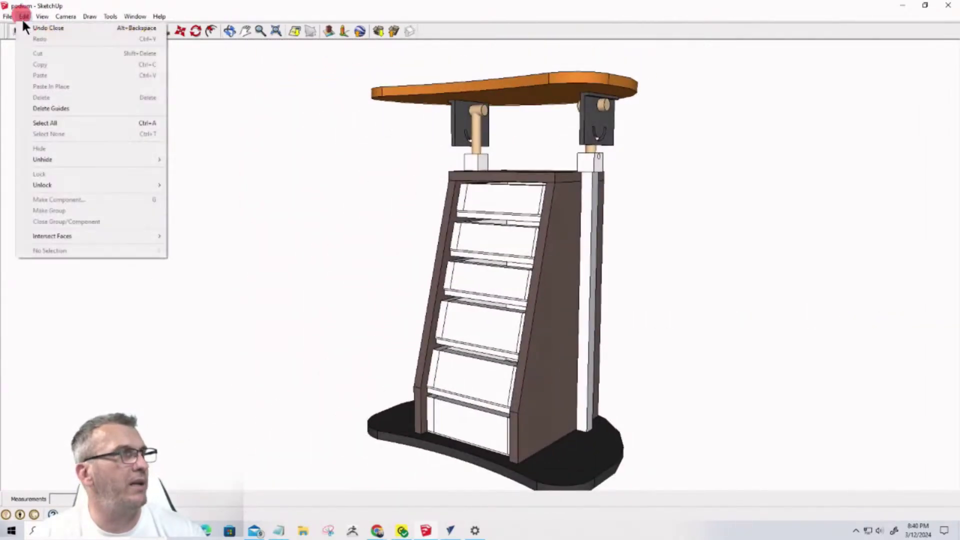
{"action": "mouse_move", "coordinate": [137, 159]}
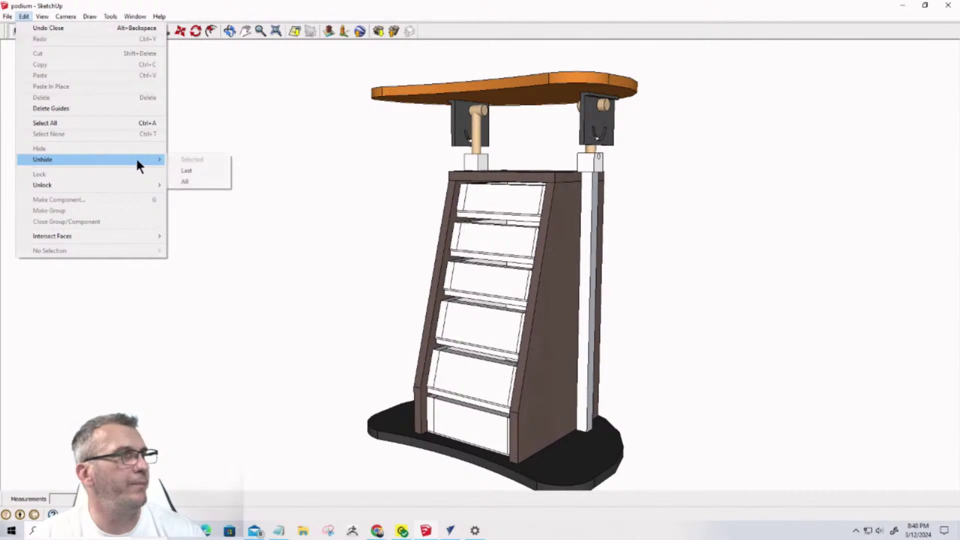
{"action": "left_click", "coordinate": [182, 182]}
Hide the large panel that covers the cabinet on the side opposite the drawers
{"action": "middle_click_drag", "start_coordinate": [629, 253], "coordinate": [70, 235]}
{"action": "scroll", "coordinate": [495, 210], "scroll_direction": "up", "scroll_amount": 5}
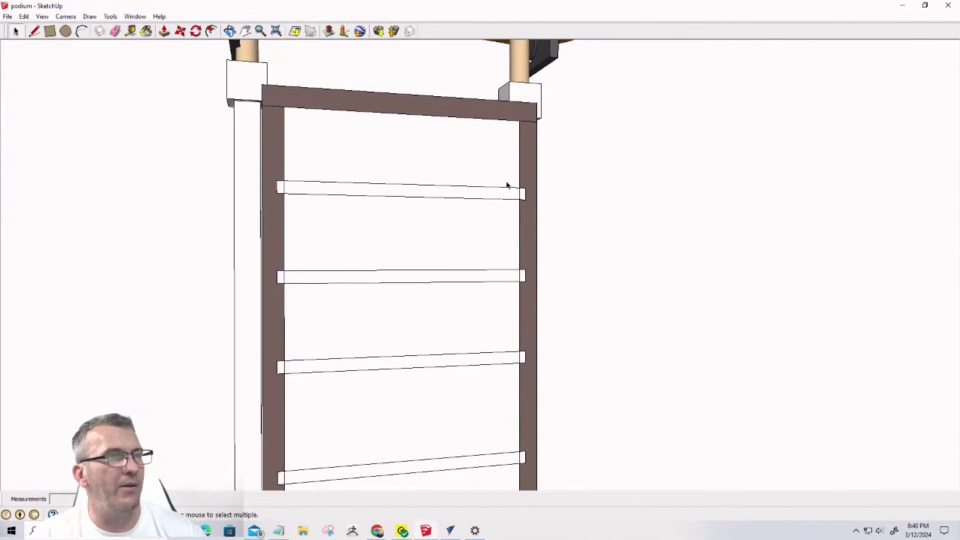
{"action": "middle_click_drag", "start_coordinate": [508, 185], "coordinate": [462, 188]}
{"action": "left_click", "coordinate": [319, 187]}
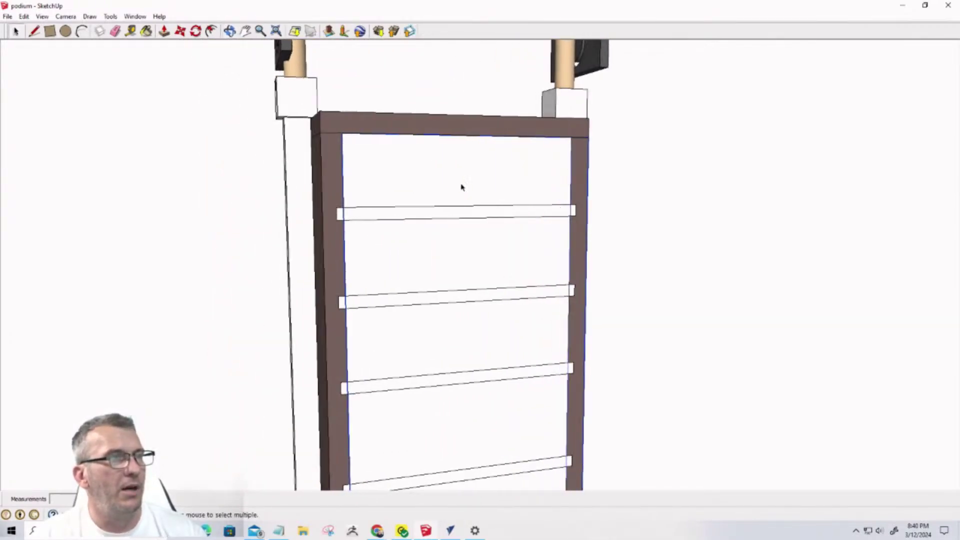
{"action": "left_click", "coordinate": [400, 185]}
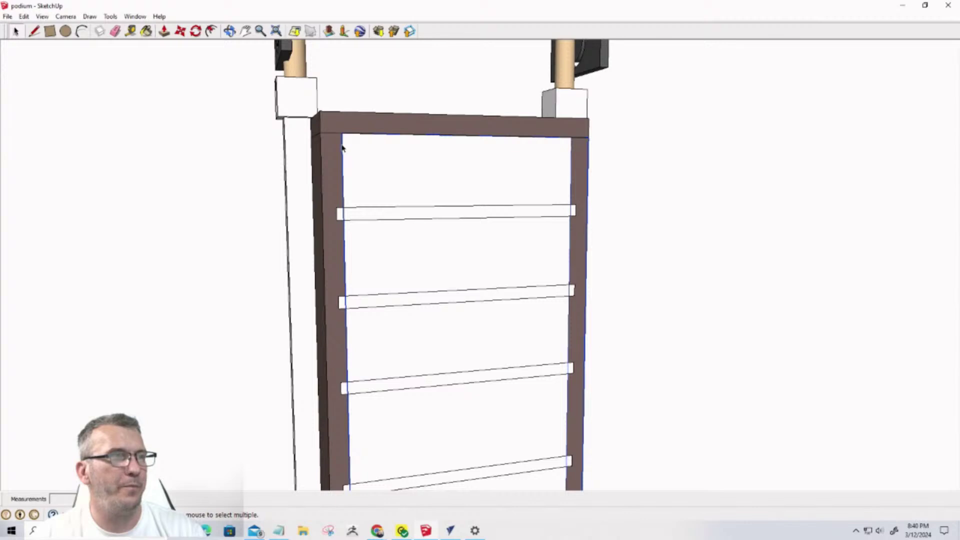
{"action": "scroll", "coordinate": [342, 147], "scroll_direction": "down", "scroll_amount": 3}
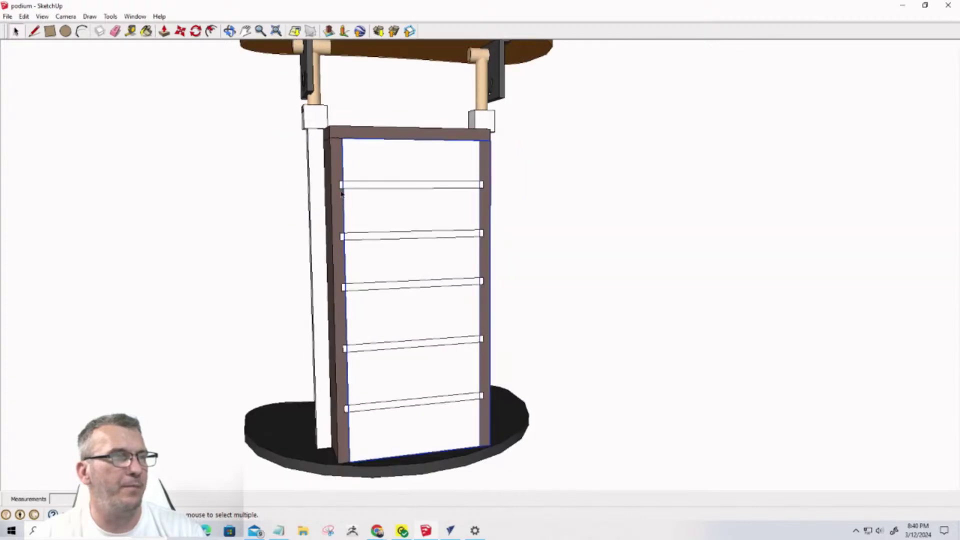
{"action": "scroll", "coordinate": [341, 194], "scroll_direction": "up", "scroll_amount": 3}
{"action": "scroll", "coordinate": [342, 181], "scroll_direction": "up", "scroll_amount": 4}
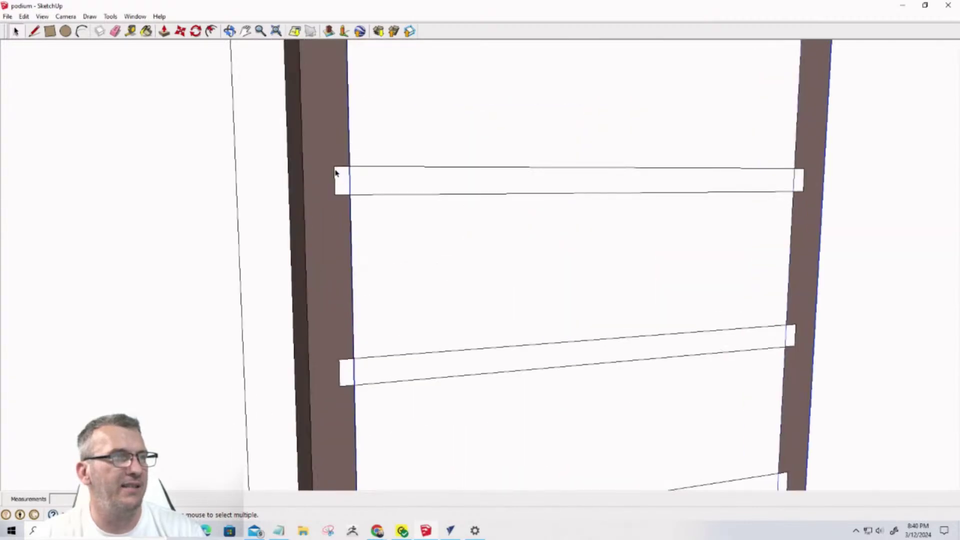
{"action": "scroll", "coordinate": [343, 192], "scroll_direction": "down", "scroll_amount": 2}
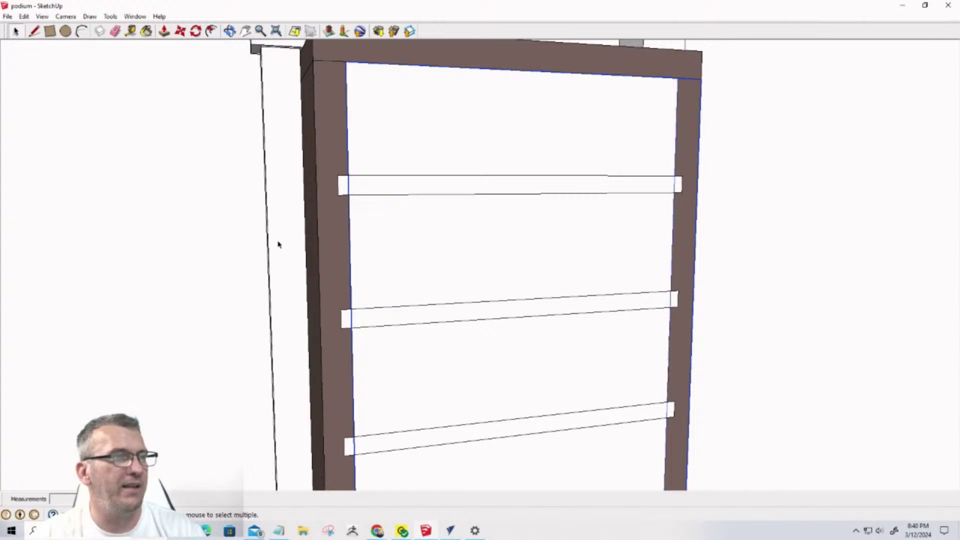
{"action": "scroll", "coordinate": [282, 246], "scroll_direction": "down", "scroll_amount": 3}
{"action": "mouse_move", "coordinate": [326, 256]}
{"action": "middle_mouse_down"}
{"action": "mouse_move", "coordinate": [583, 253]}
{"action": "mouse_move", "coordinate": [382, 248]}
{"action": "mouse_move", "coordinate": [317, 261]}
{"action": "middle_mouse_up"}
{"action": "right_click", "coordinate": [335, 182]}
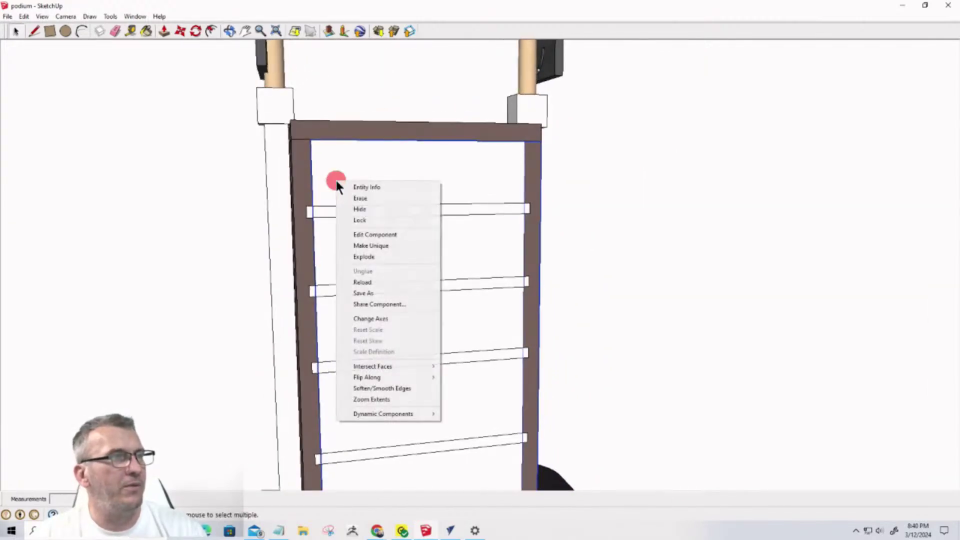
{"action": "left_click", "coordinate": [346, 209]}
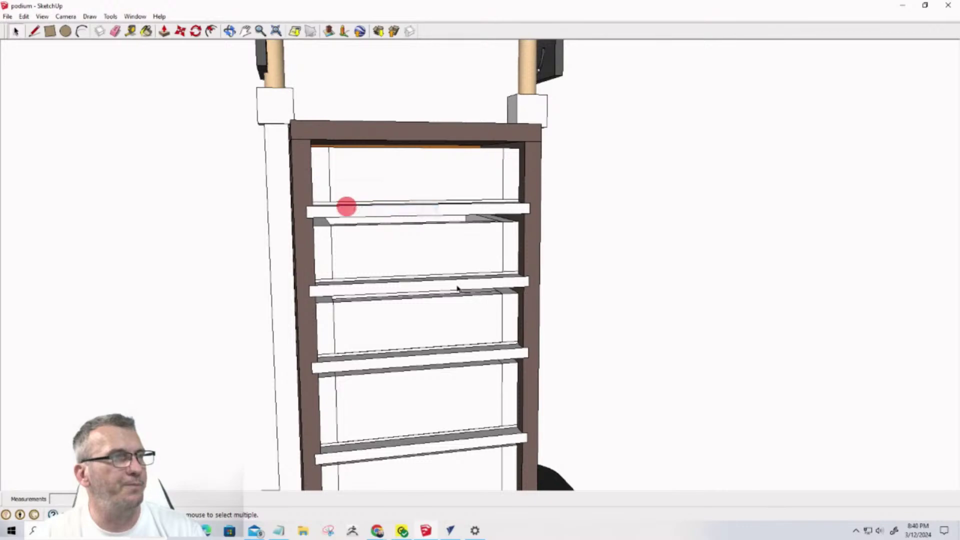
Open the top shelf component and push its exposed long edge face inward by 1/2" on the side opposite the drawers
{"action": "middle_click_drag", "start_coordinate": [343, 208], "coordinate": [224, 277]}
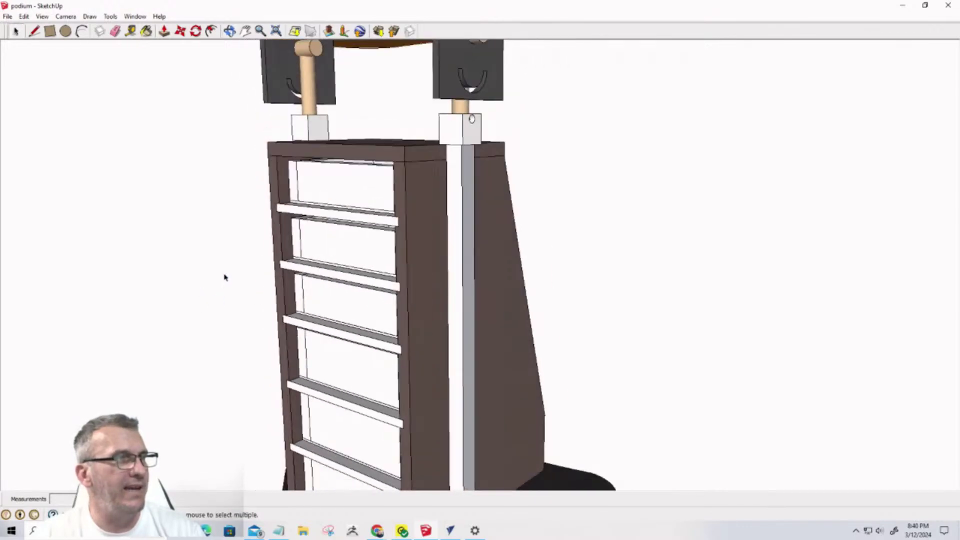
{"action": "left_click", "coordinate": [303, 214]}
{"action": "double_click", "coordinate": [302, 214]}
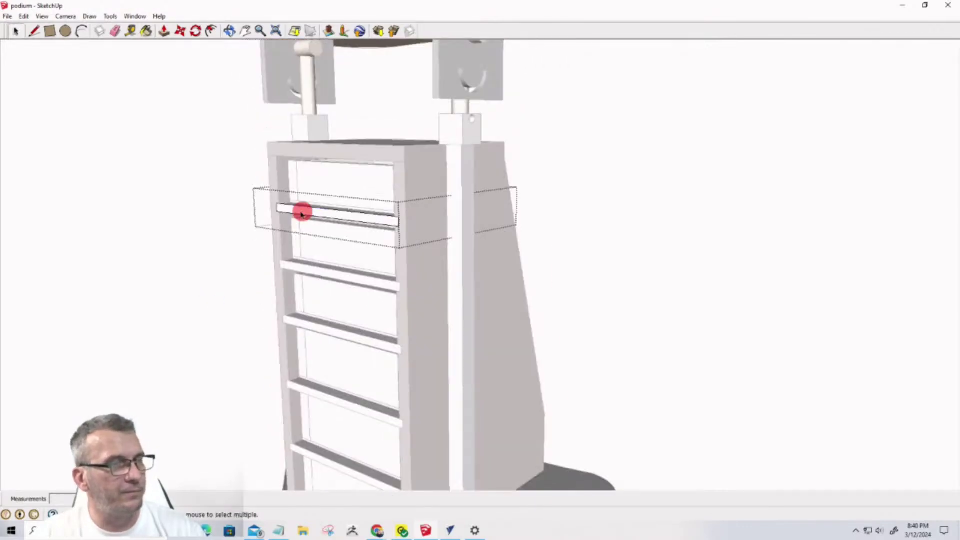
{"action": "scroll", "coordinate": [300, 218], "scroll_direction": "up", "scroll_amount": 3}
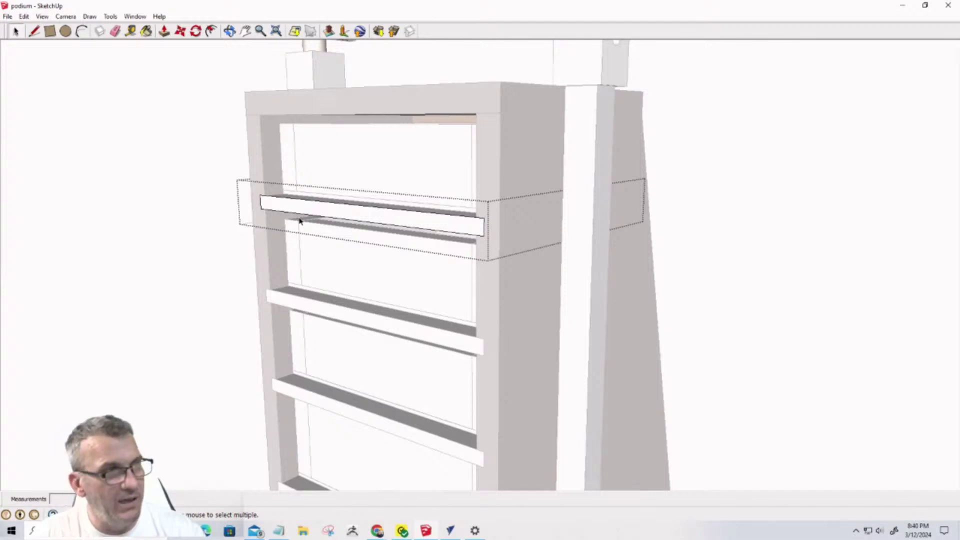
{"action": "key", "text": "p"}
{"action": "left_click", "coordinate": [281, 205]}
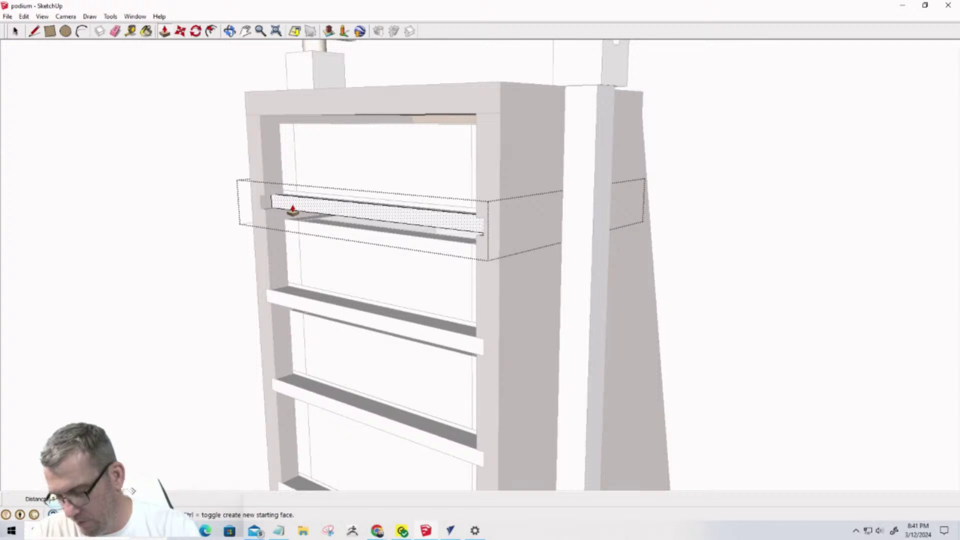
{"action": "type", "text": "-1/2"}
{"action": "key", "text": "Return"}
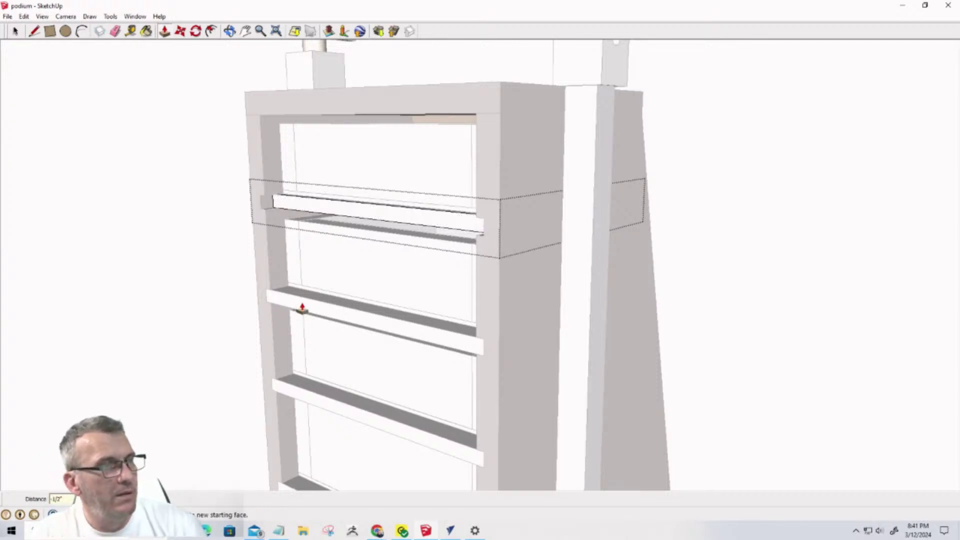
Open the second shelf from the top and push its exposed long edge face inward by 1/2"
{"action": "key", "text": "space"}
{"action": "double_click", "coordinate": [303, 306]}
{"action": "left_click", "coordinate": [304, 306]}
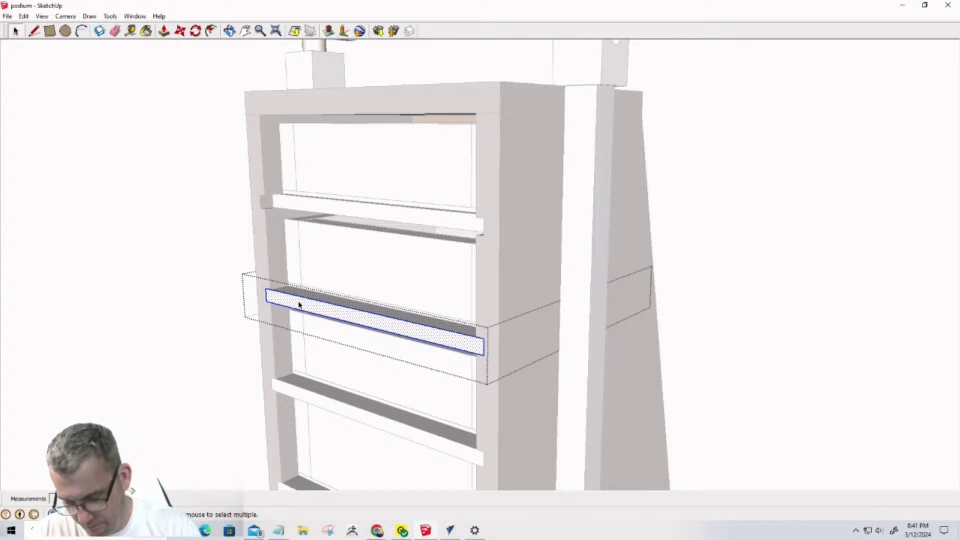
{"action": "key", "text": "p"}
{"action": "left_click", "coordinate": [307, 306]}
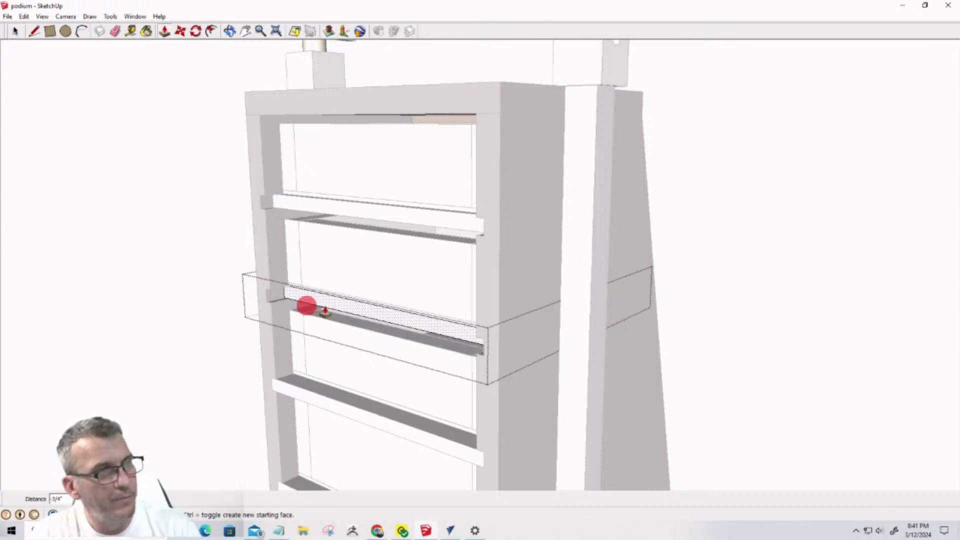
{"action": "key", "text": "Return"}
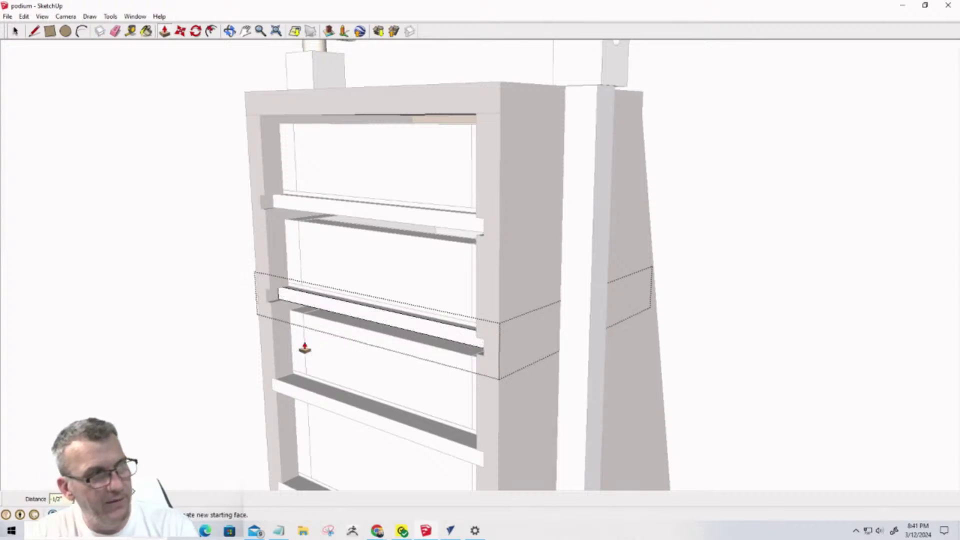
Open the third shelf component and push its exposed long edge face inward by 1/2"
{"action": "key", "text": "space"}
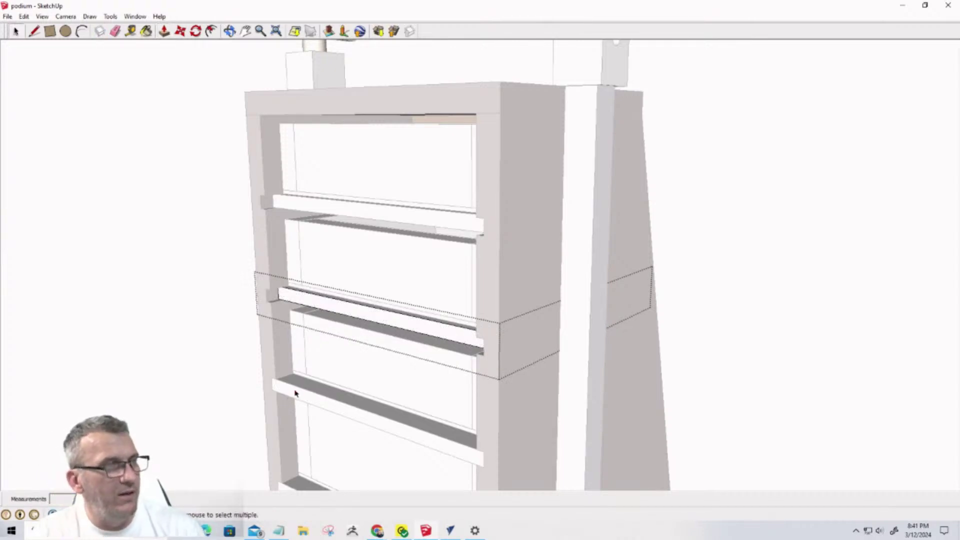
{"action": "double_click", "coordinate": [296, 394]}
{"action": "key", "text": "p"}
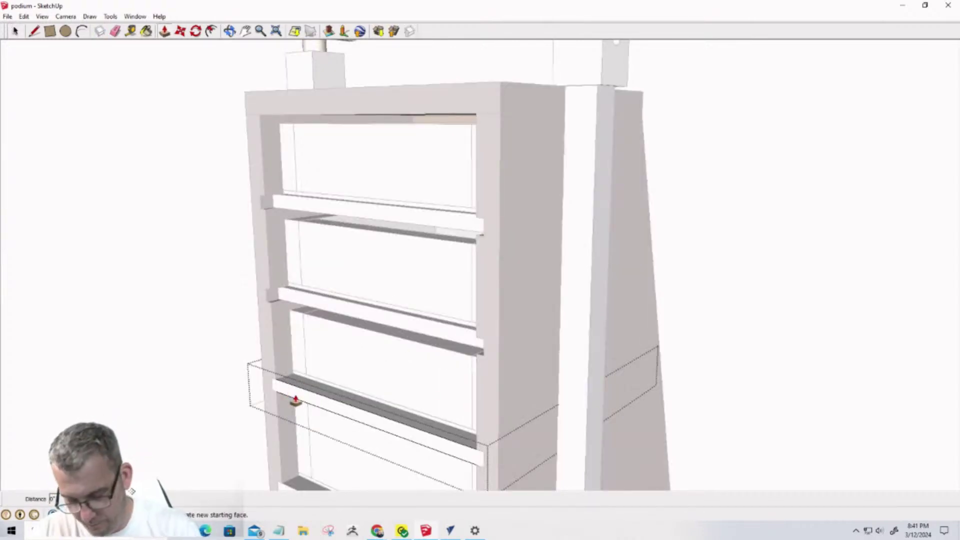
{"action": "left_click", "coordinate": [299, 402]}
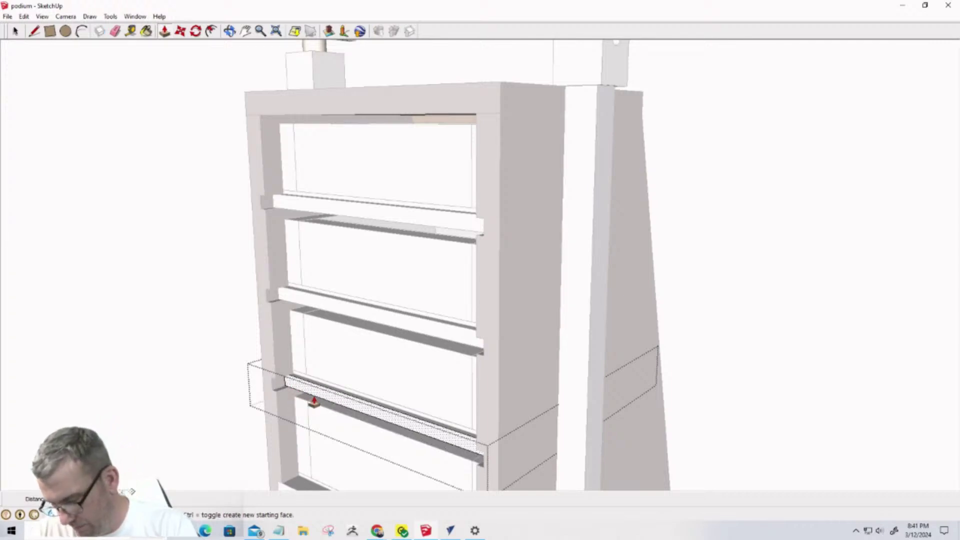
{"action": "left_click", "coordinate": [307, 400]}
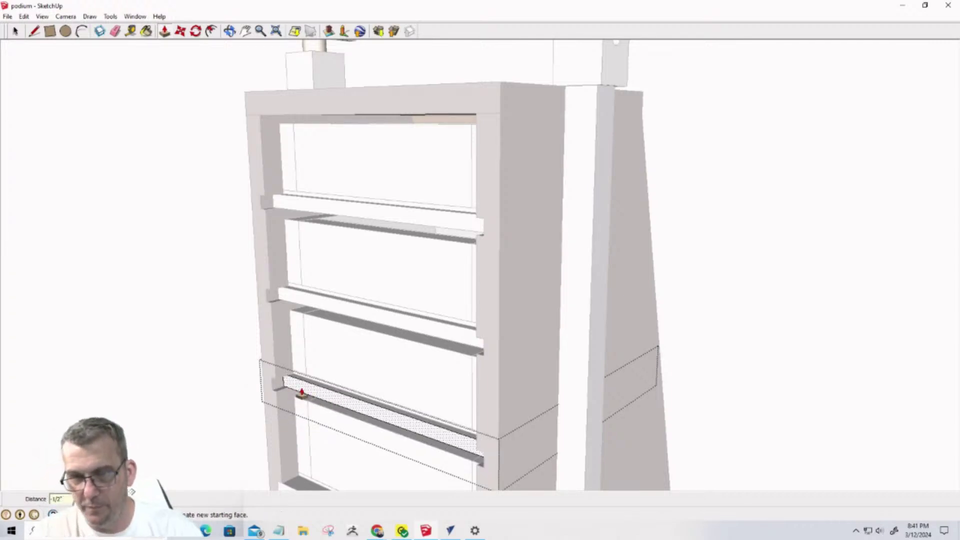
Examine the recessed shelf edges and the remaining lower shelves from several angles on the side opposite the drawers
{"action": "scroll", "coordinate": [338, 457], "scroll_direction": "down", "scroll_amount": 3}
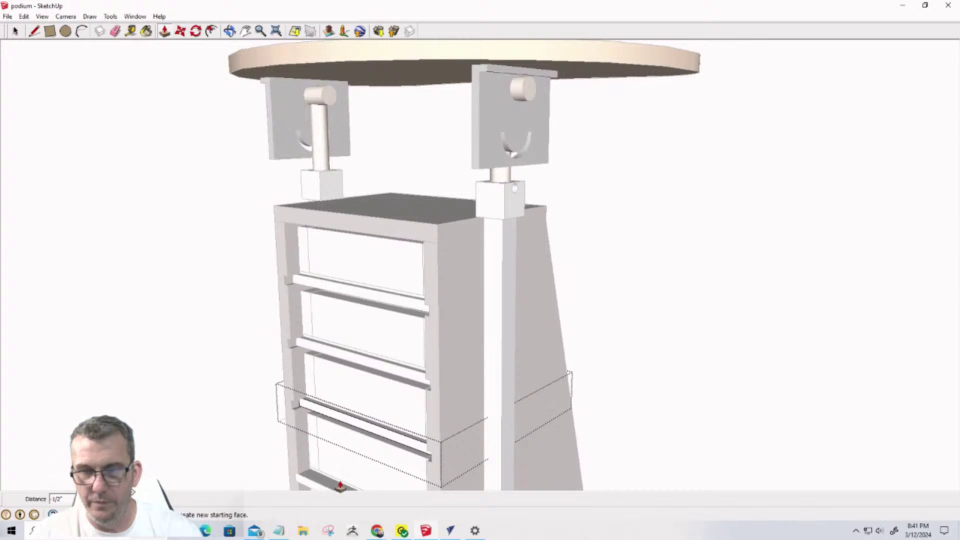
{"action": "scroll", "coordinate": [320, 449], "scroll_direction": "up", "scroll_amount": 1}
{"action": "scroll", "coordinate": [322, 440], "scroll_direction": "up", "scroll_amount": 4}
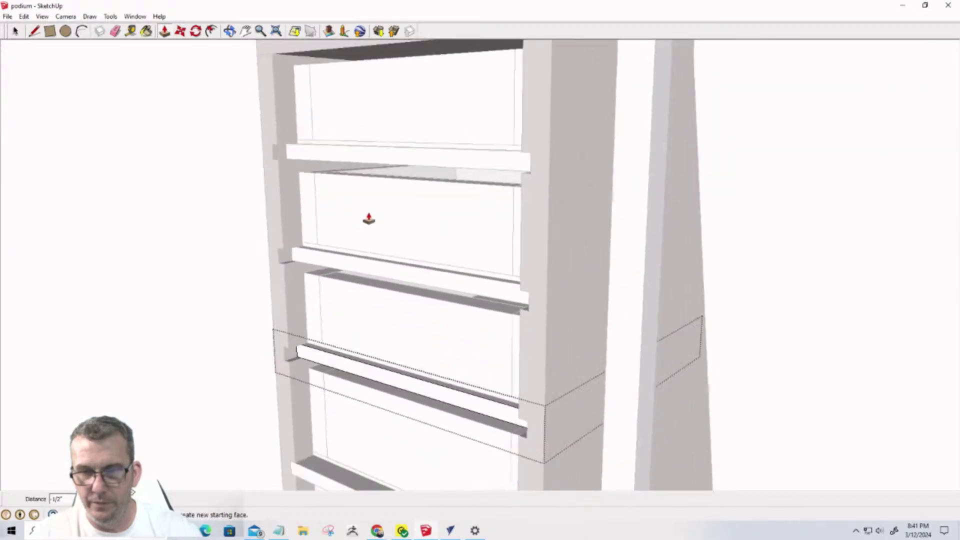
{"action": "scroll", "coordinate": [369, 220], "scroll_direction": "down", "scroll_amount": 1}
{"action": "scroll", "coordinate": [356, 395], "scroll_direction": "up", "scroll_amount": 3}
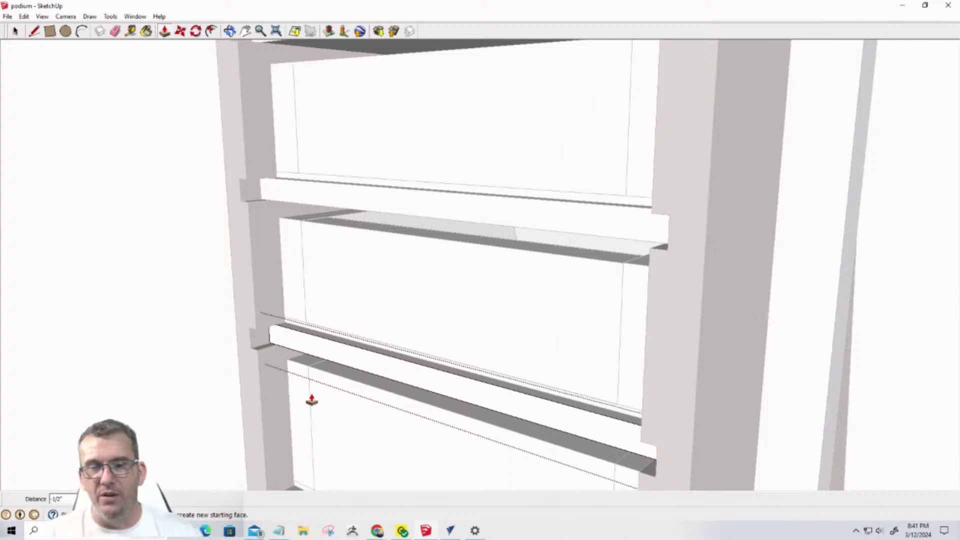
{"action": "scroll", "coordinate": [370, 260], "scroll_direction": "down", "scroll_amount": 5}
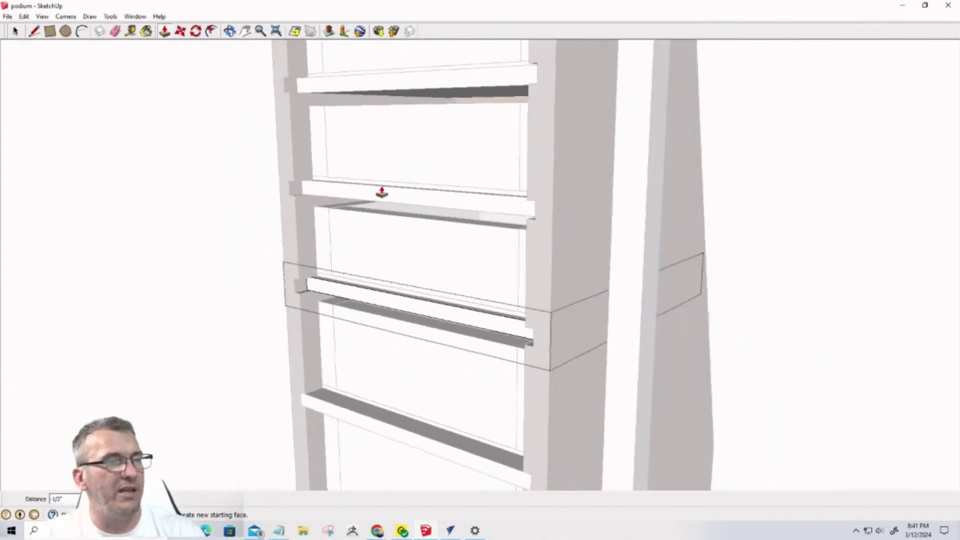
{"action": "scroll", "coordinate": [373, 415], "scroll_direction": "up", "scroll_amount": 5}
{"action": "middle_click_drag", "start_coordinate": [375, 419], "coordinate": [340, 392]}
{"action": "scroll", "coordinate": [445, 454], "scroll_direction": "down", "scroll_amount": 2}
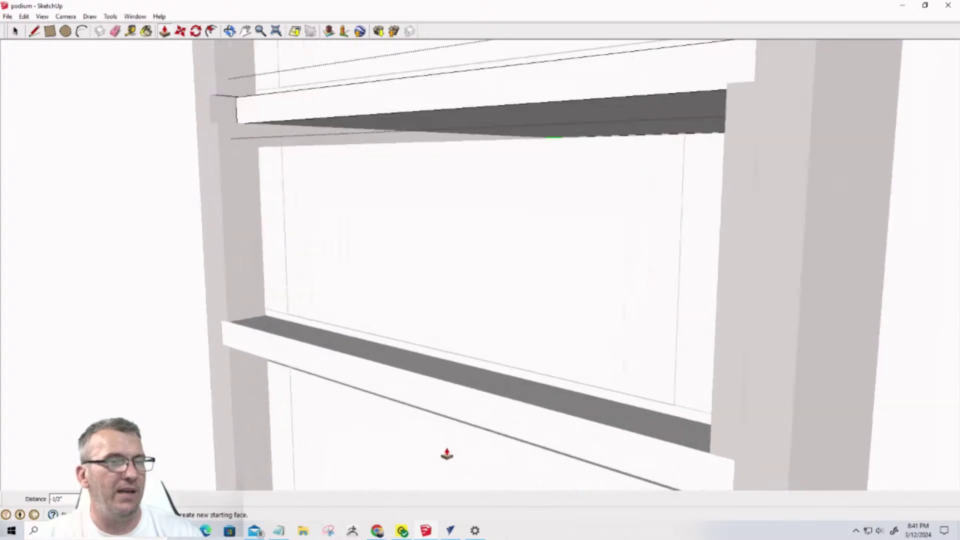
{"action": "scroll", "coordinate": [434, 353], "scroll_direction": "up", "scroll_amount": 2}
{"action": "scroll", "coordinate": [469, 253], "scroll_direction": "down", "scroll_amount": 4}
{"action": "scroll", "coordinate": [467, 313], "scroll_direction": "up", "scroll_amount": 2}
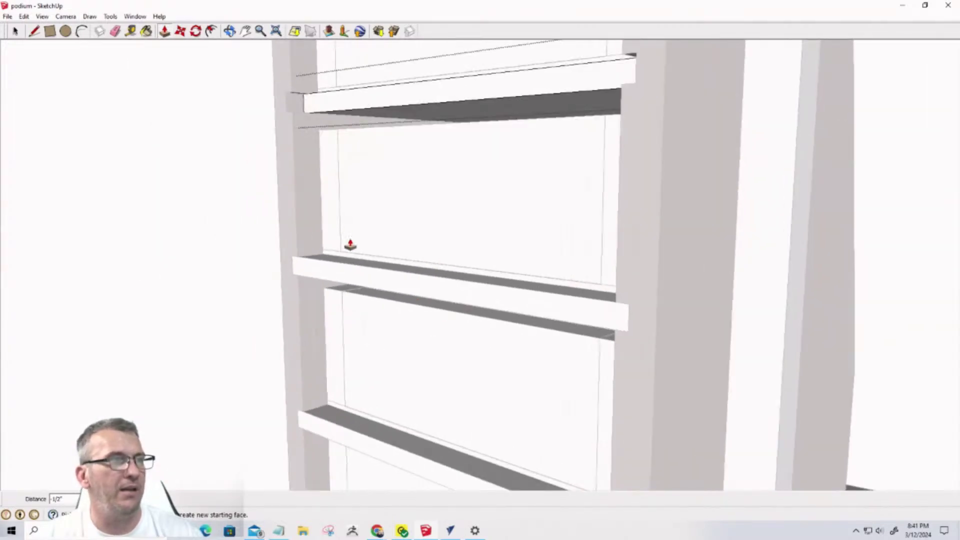
{"action": "middle_click_drag", "start_coordinate": [350, 249], "coordinate": [345, 215]}
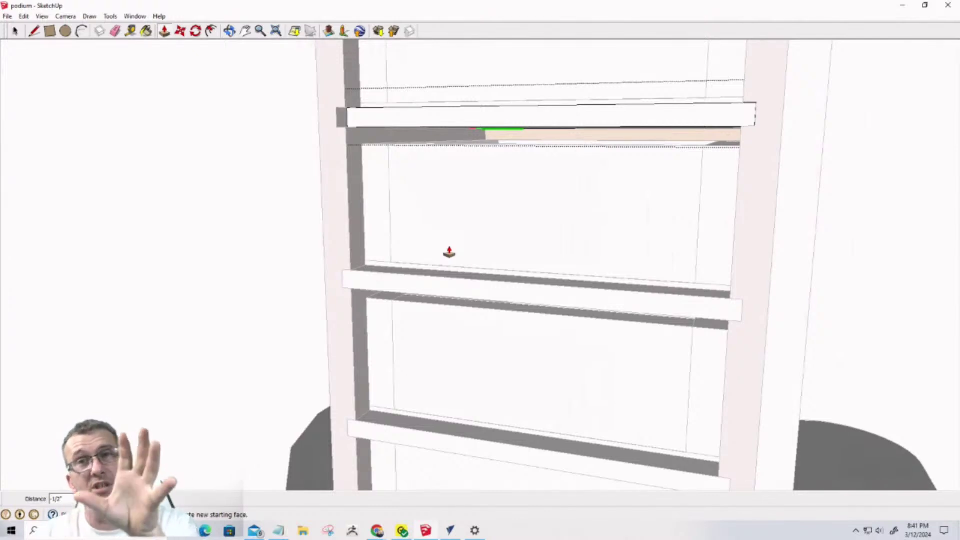
{"action": "middle_click_drag", "start_coordinate": [437, 337], "coordinate": [406, 278]}
{"action": "scroll", "coordinate": [411, 285], "scroll_direction": "up", "scroll_amount": 3}
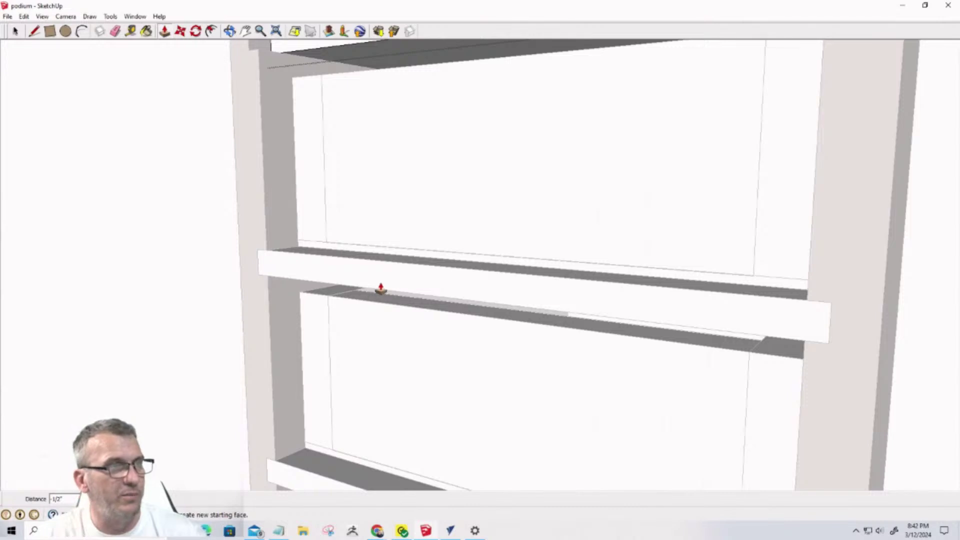
Push the exposed long edge face of the fourth shelf inward by 1/2"
{"action": "key", "text": "space"}
{"action": "left_click", "coordinate": [394, 278]}
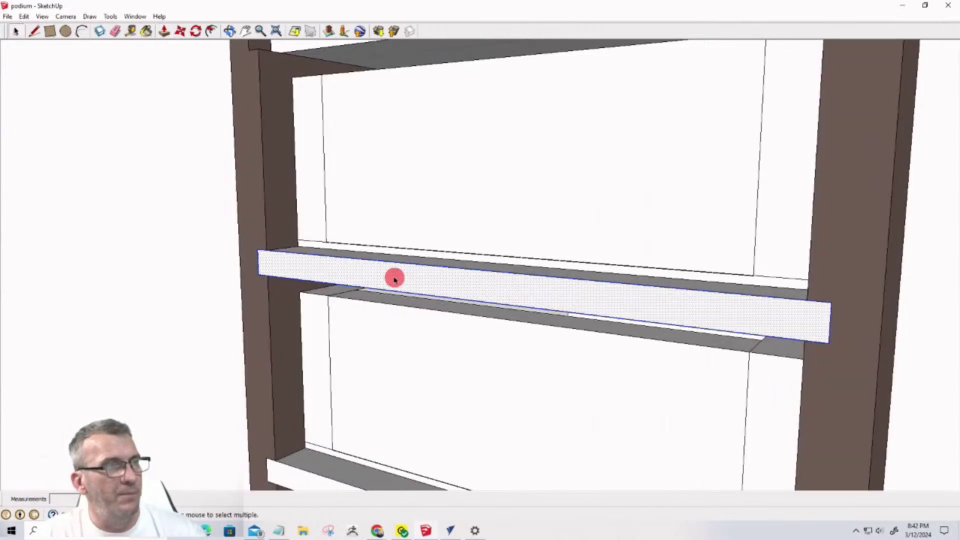
{"action": "key", "text": "p"}
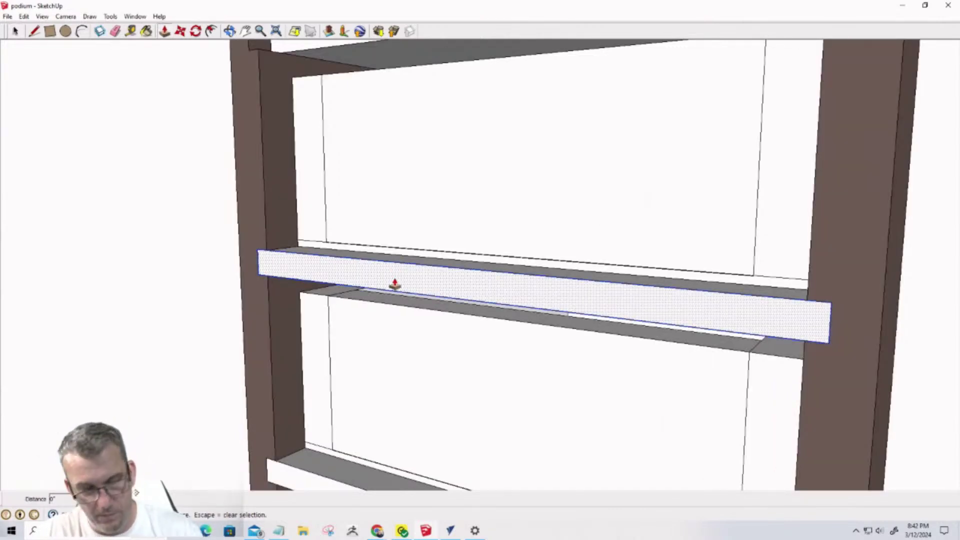
{"action": "left_click", "coordinate": [405, 279]}
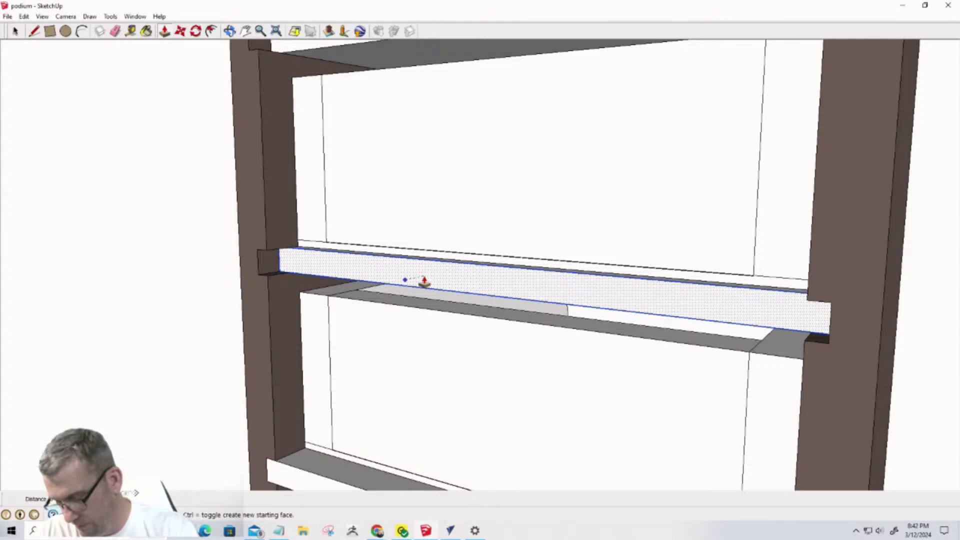
{"action": "left_click", "coordinate": [424, 281]}
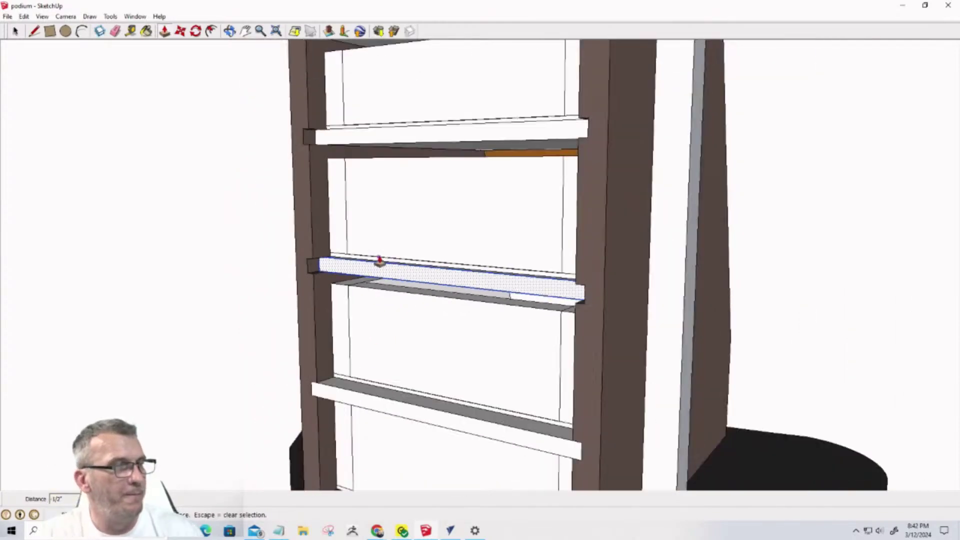
Open the lowest shelf component and push its exposed long edge face inward by 1/2"
{"action": "scroll", "coordinate": [379, 259], "scroll_direction": "down", "scroll_amount": 4}
{"action": "scroll", "coordinate": [397, 405], "scroll_direction": "up", "scroll_amount": 4}
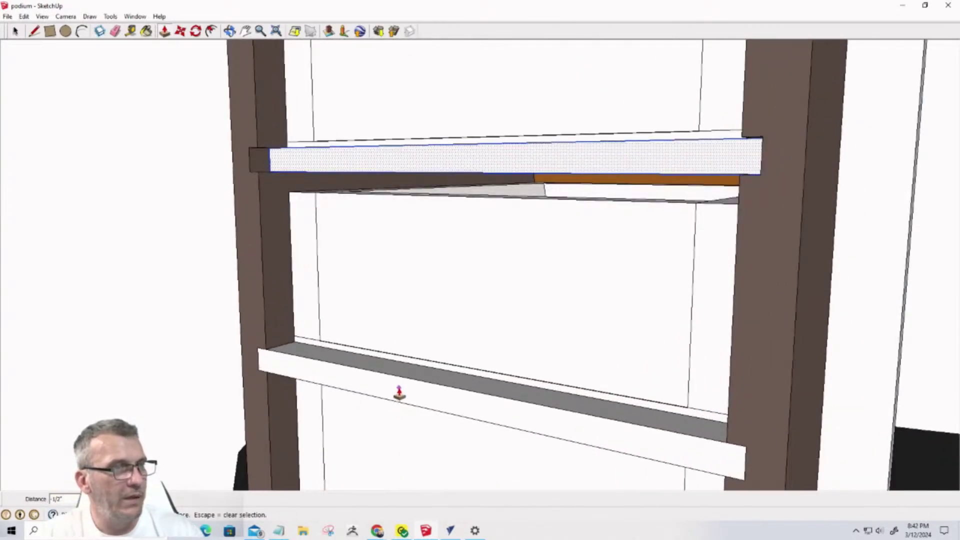
{"action": "key", "text": "space"}
{"action": "double_click", "coordinate": [398, 393]}
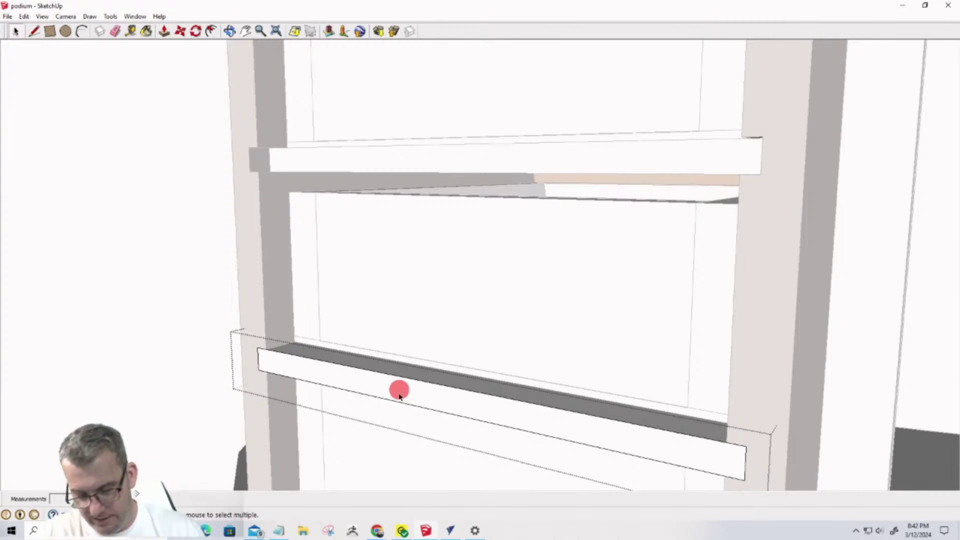
{"action": "key", "text": "p"}
{"action": "left_click", "coordinate": [397, 391]}
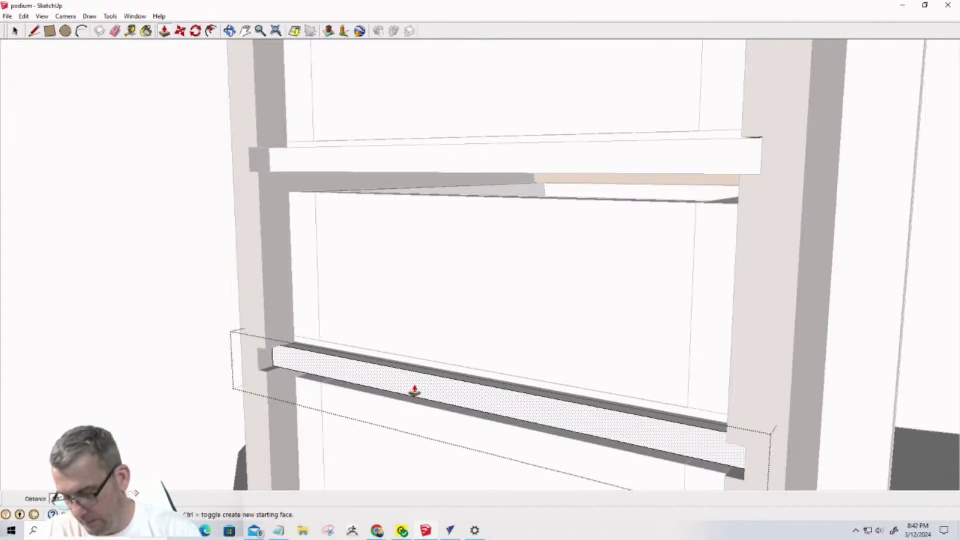
{"action": "type", "text": "-1/2"}
{"action": "key", "text": "Return"}
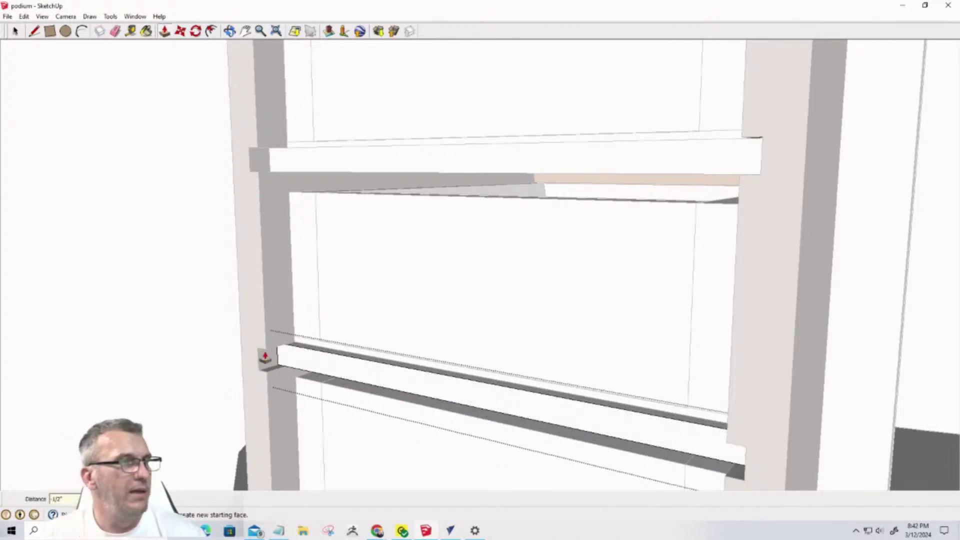
Leave the lowest shelf component and open the cabinet's left side panel for editing
{"action": "scroll", "coordinate": [337, 280], "scroll_direction": "down", "scroll_amount": 6}
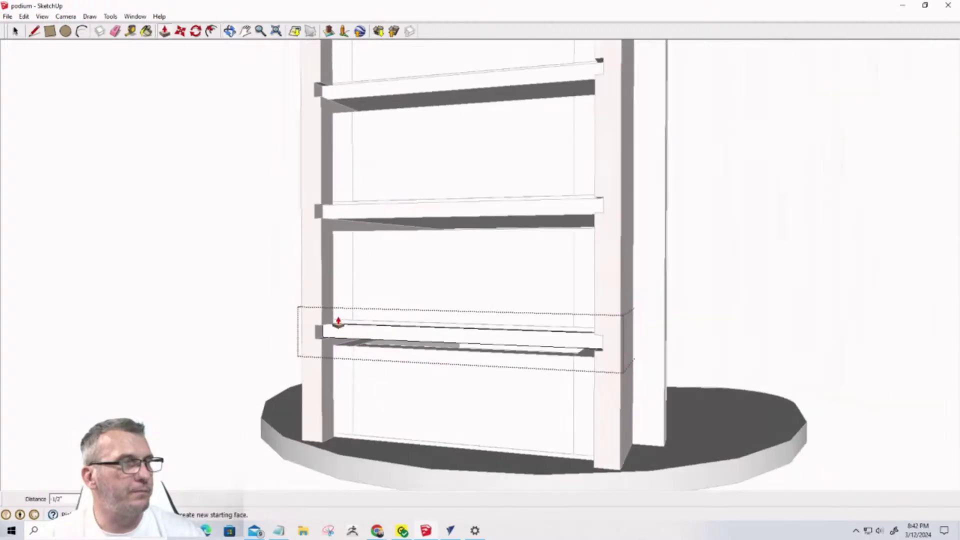
{"action": "middle_click_drag", "start_coordinate": [338, 329], "coordinate": [197, 346]}
{"action": "scroll", "coordinate": [290, 336], "scroll_direction": "up", "scroll_amount": 5}
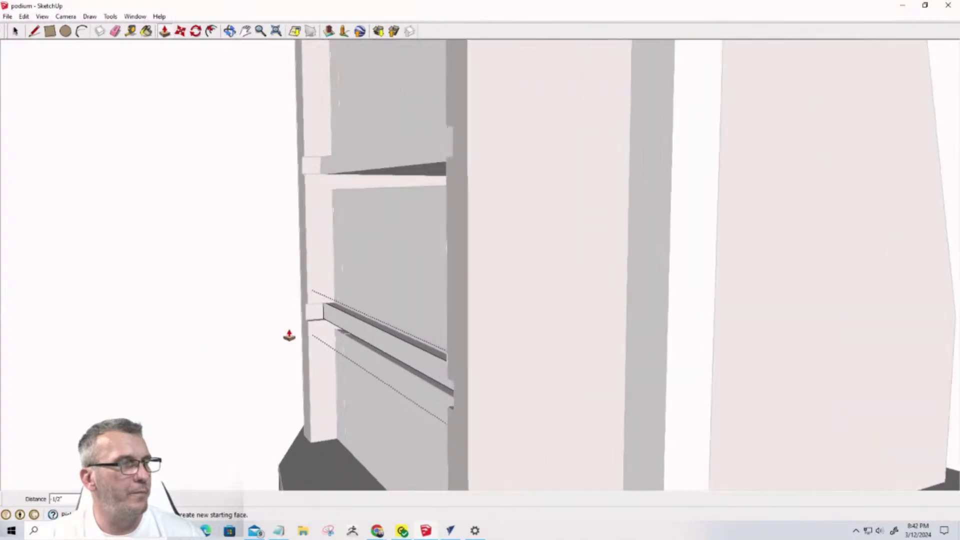
{"action": "left_click", "coordinate": [15, 31]}
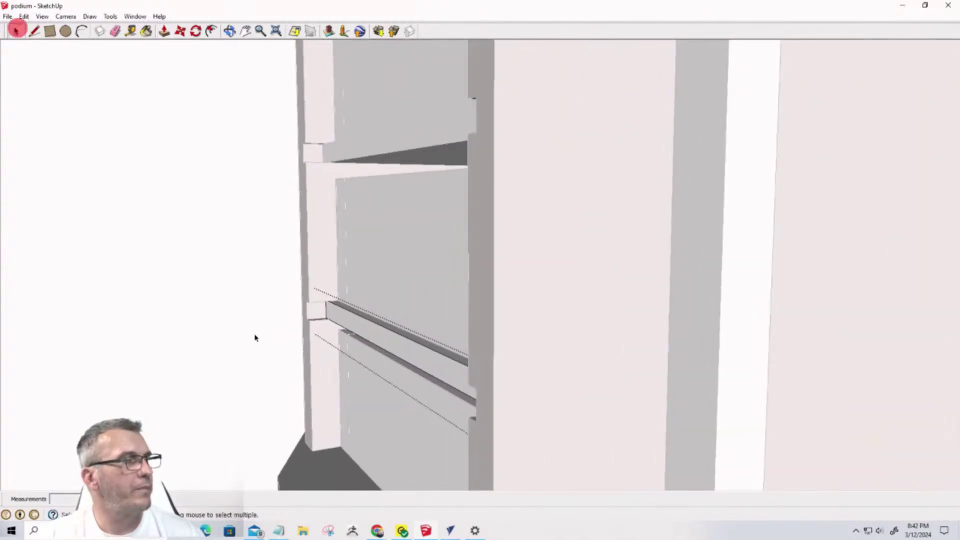
{"action": "middle_click_drag", "start_coordinate": [296, 387], "coordinate": [504, 378]}
{"action": "scroll", "coordinate": [504, 378], "scroll_direction": "down", "scroll_amount": 6}
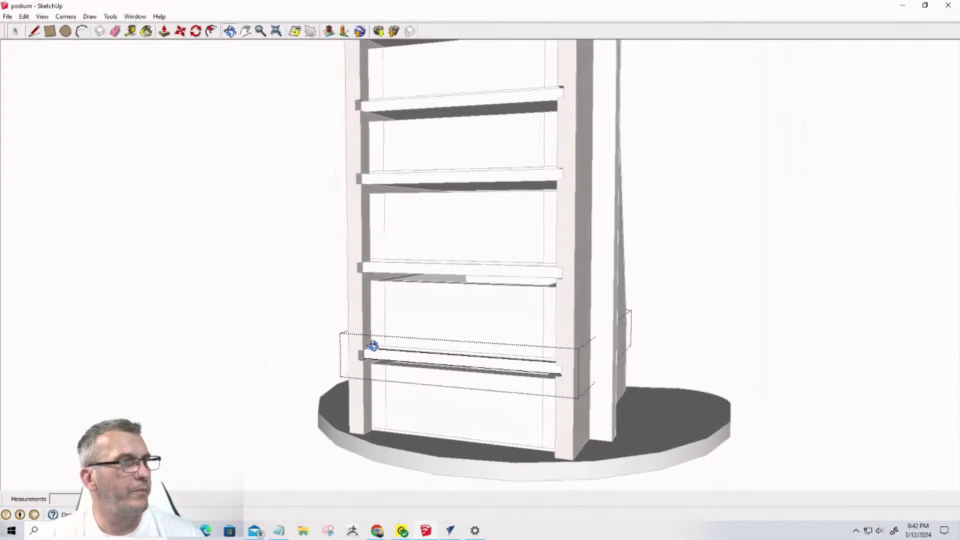
{"action": "left_click", "coordinate": [394, 236]}
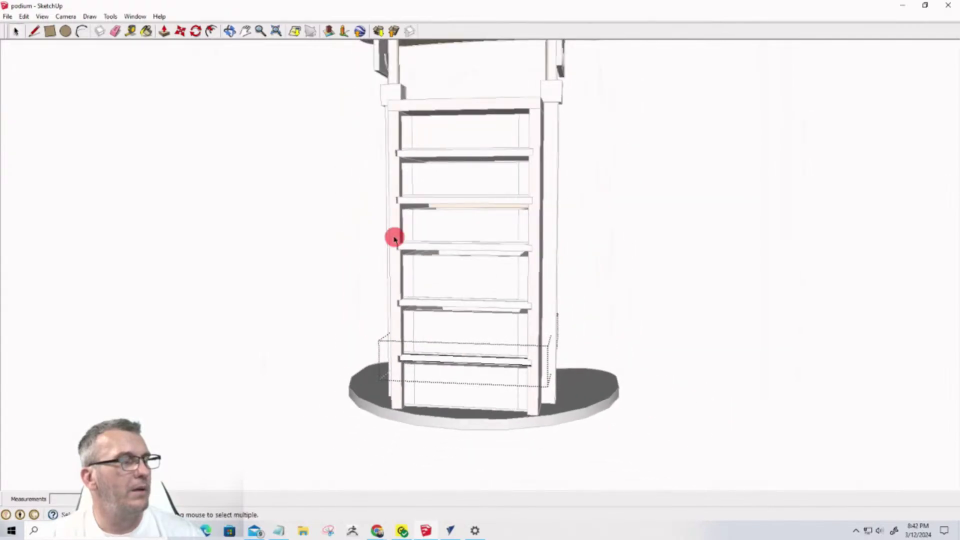
{"action": "scroll", "coordinate": [377, 139], "scroll_direction": "up", "scroll_amount": 1}
{"action": "scroll", "coordinate": [377, 140], "scroll_direction": "up", "scroll_amount": 2}
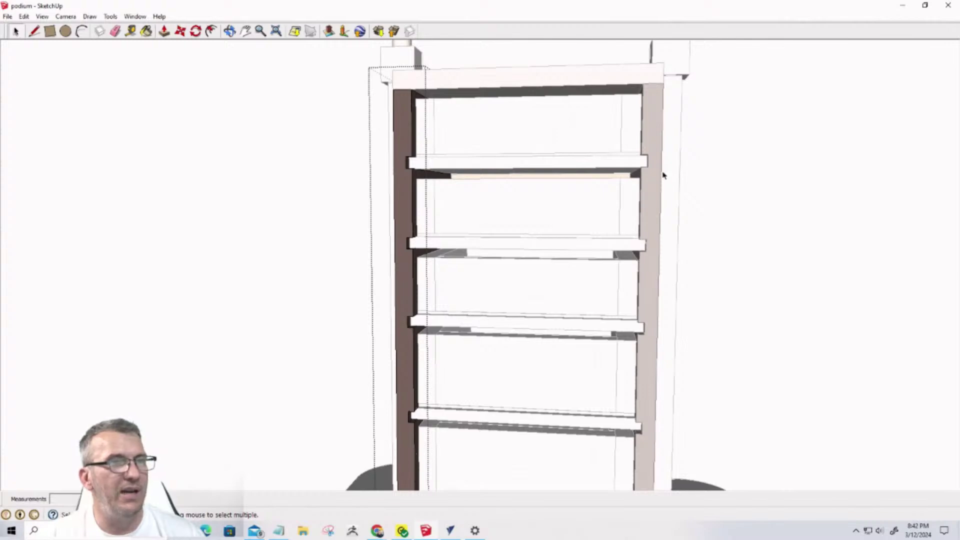
{"action": "scroll", "coordinate": [639, 479], "scroll_direction": "down", "scroll_amount": 3}
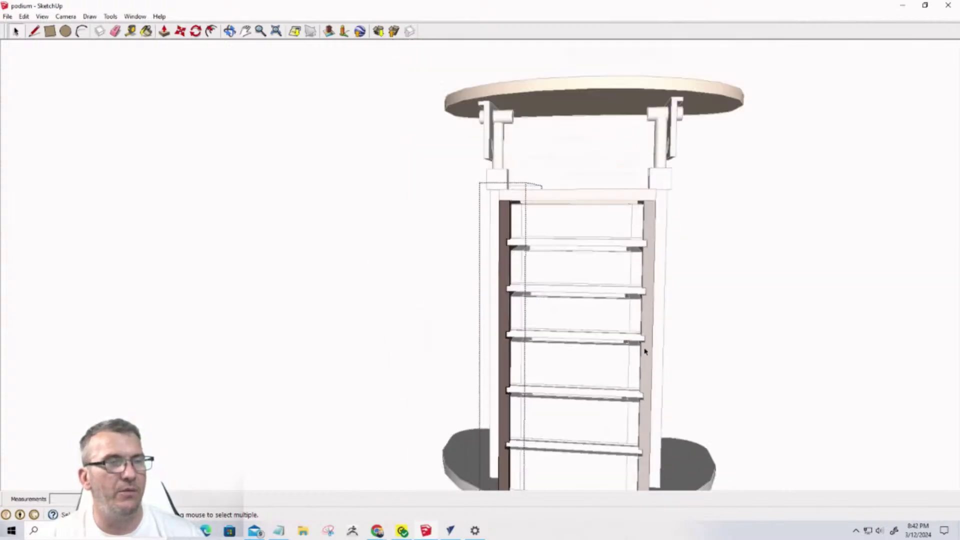
Place a vertical guide on the left side panel's edge face, 1/4" in from its inner edge
{"action": "scroll", "coordinate": [490, 317], "scroll_direction": "up", "scroll_amount": 4}
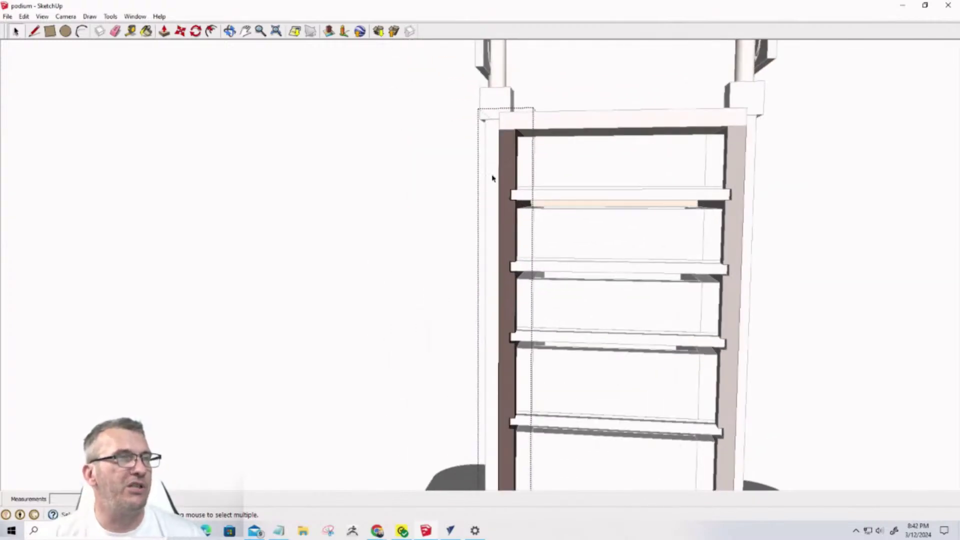
{"action": "scroll", "coordinate": [492, 178], "scroll_direction": "up", "scroll_amount": 2}
{"action": "left_click", "coordinate": [130, 31]}
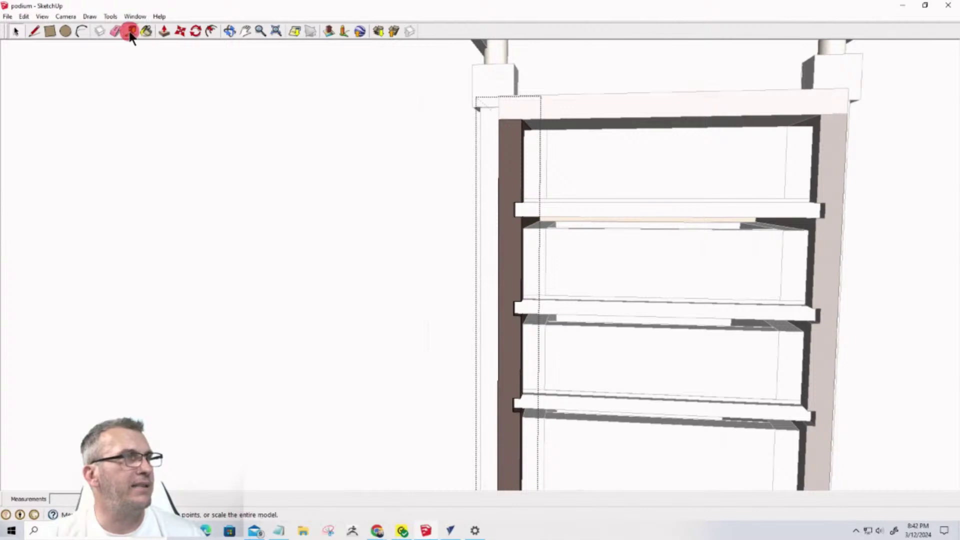
{"action": "left_click", "coordinate": [523, 171]}
{"action": "left_click", "coordinate": [521, 172]}
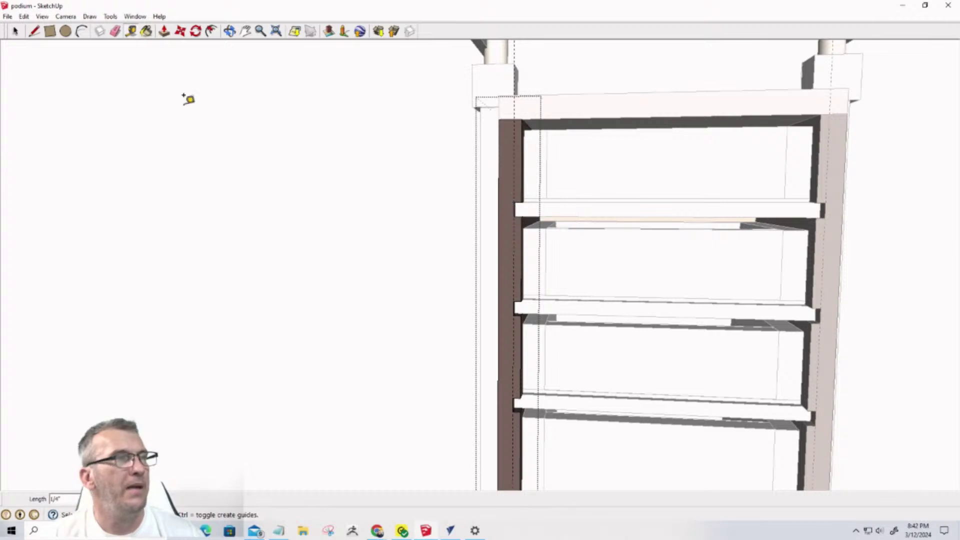
{"action": "left_click", "coordinate": [14, 31]}
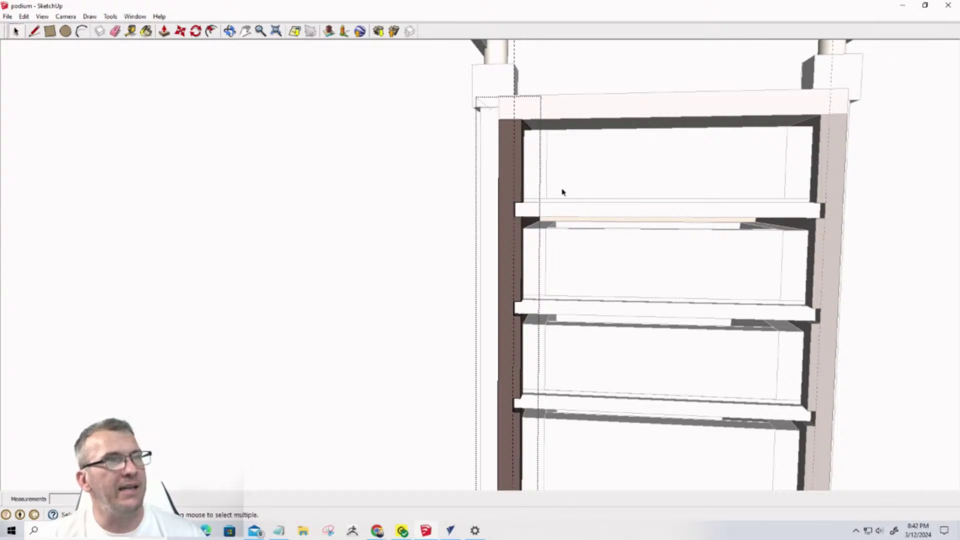
Draw a line along the guide from the top to the bottom of the left side panel's edge face
{"action": "scroll", "coordinate": [524, 171], "scroll_direction": "up", "scroll_amount": 2}
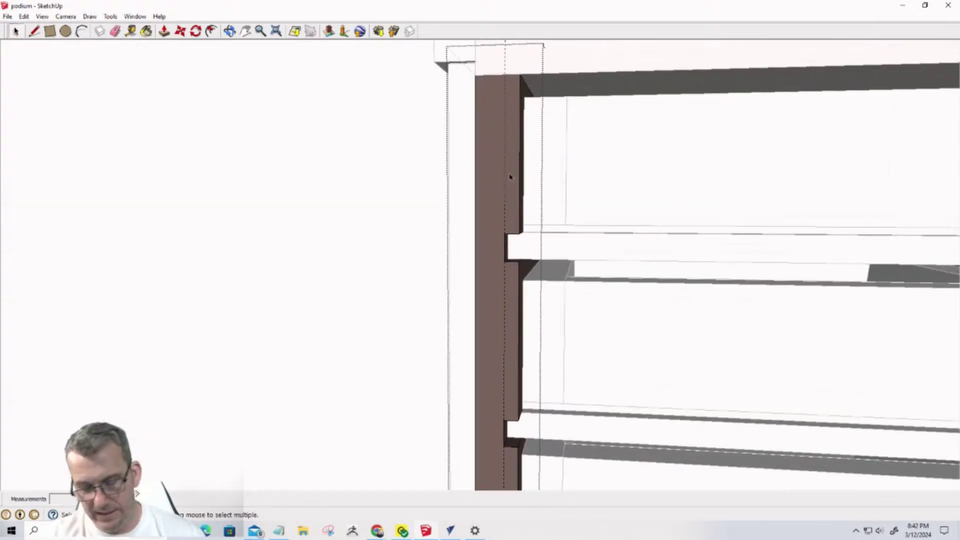
{"action": "key", "text": "p"}
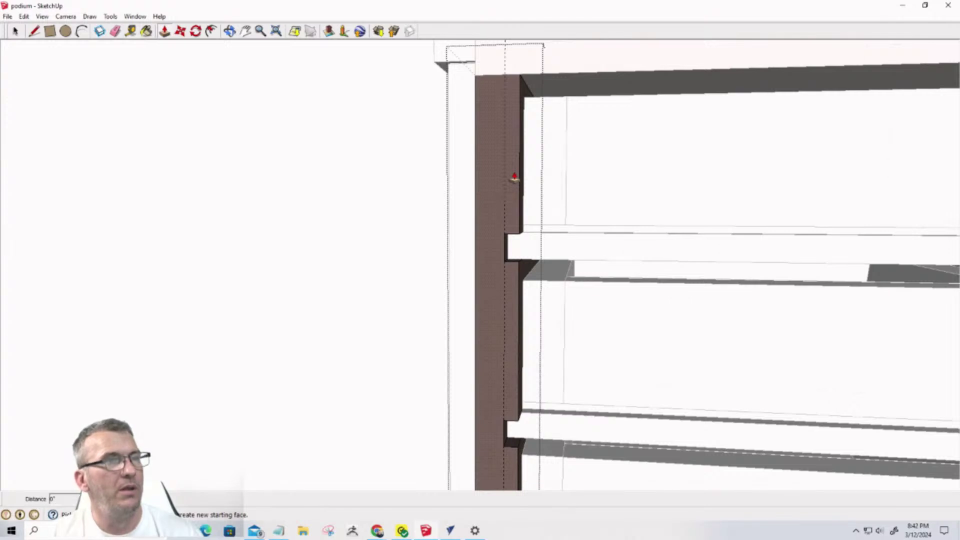
{"action": "left_click", "coordinate": [34, 31]}
{"action": "scroll", "coordinate": [650, 174], "scroll_direction": "down", "scroll_amount": 3}
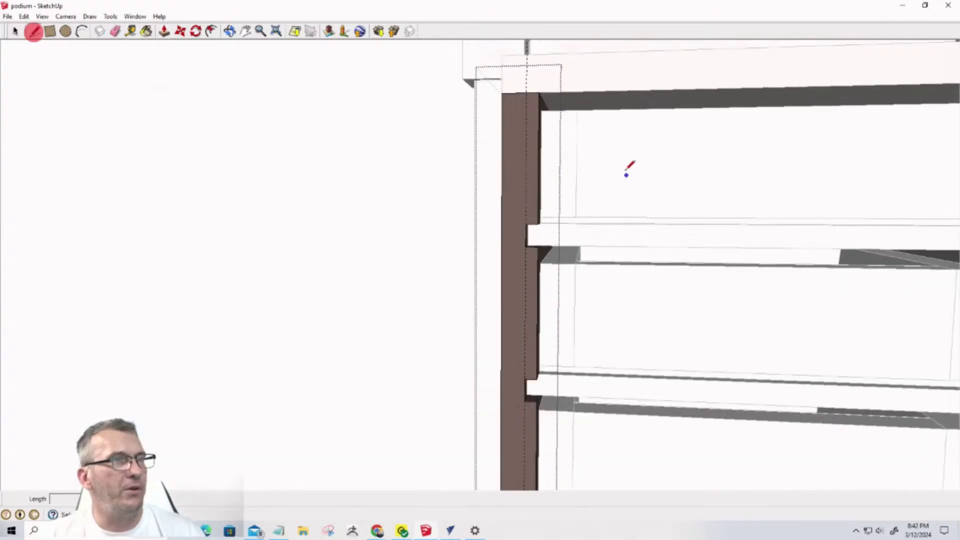
{"action": "scroll", "coordinate": [575, 141], "scroll_direction": "down", "scroll_amount": 1}
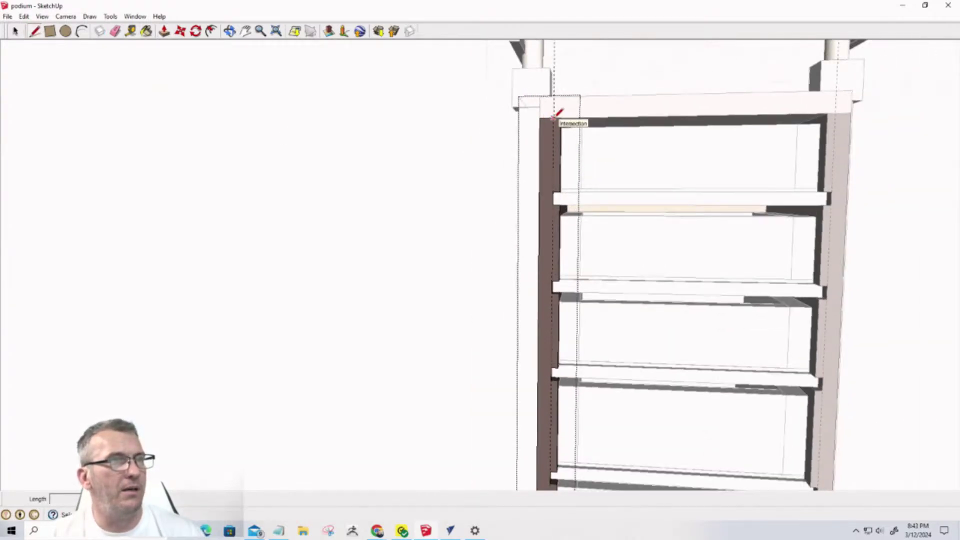
{"action": "left_click", "coordinate": [555, 117]}
{"action": "scroll", "coordinate": [554, 275], "scroll_direction": "down", "scroll_amount": 4}
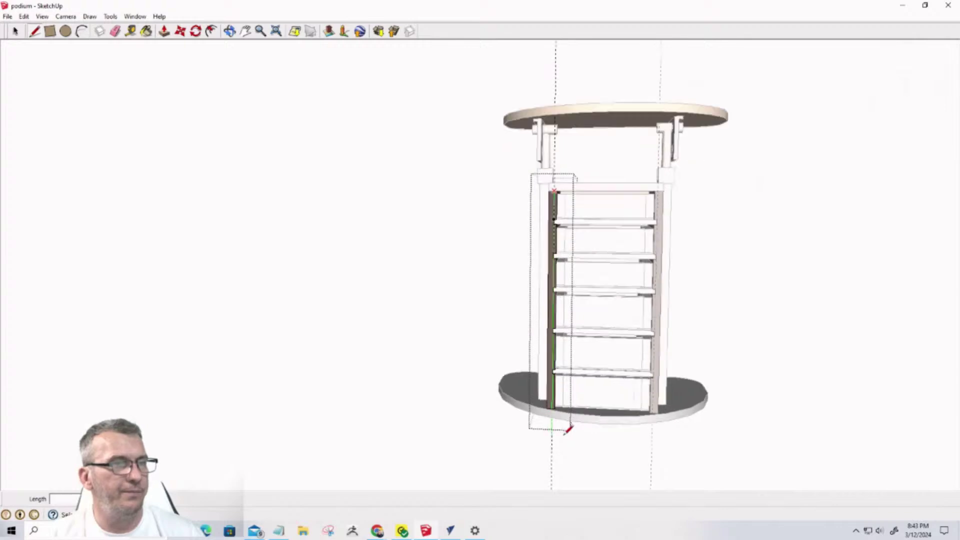
{"action": "scroll", "coordinate": [565, 423], "scroll_direction": "up", "scroll_amount": 4}
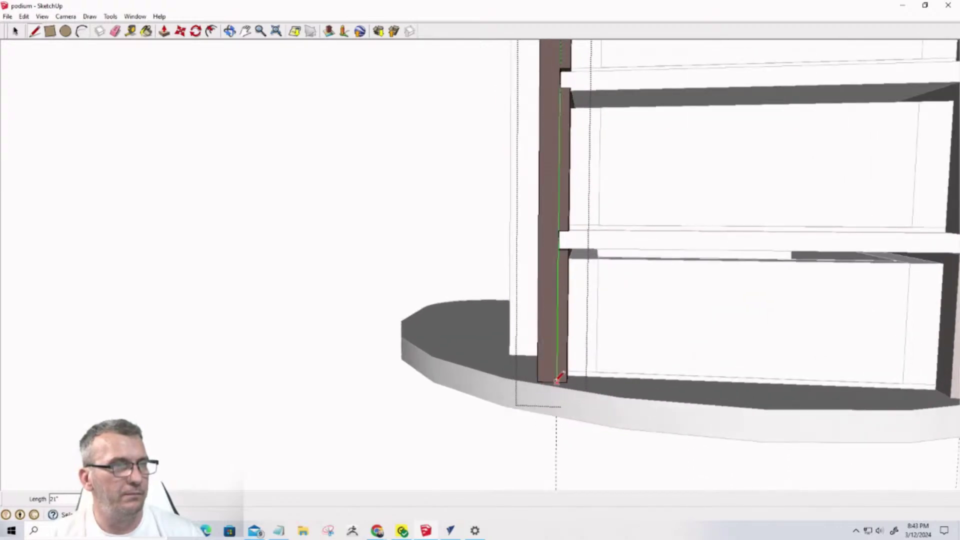
{"action": "left_click", "coordinate": [557, 380]}
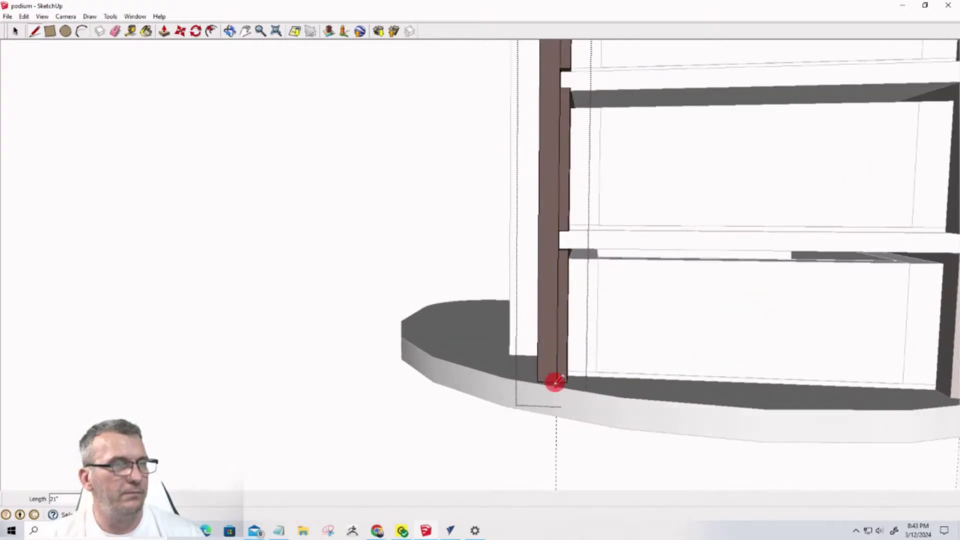
Push the top three inner strips of the left side panel's split edge face inward by 1/2"
{"action": "scroll", "coordinate": [555, 383], "scroll_direction": "down", "scroll_amount": 5}
{"action": "scroll", "coordinate": [531, 122], "scroll_direction": "up", "scroll_amount": 5}
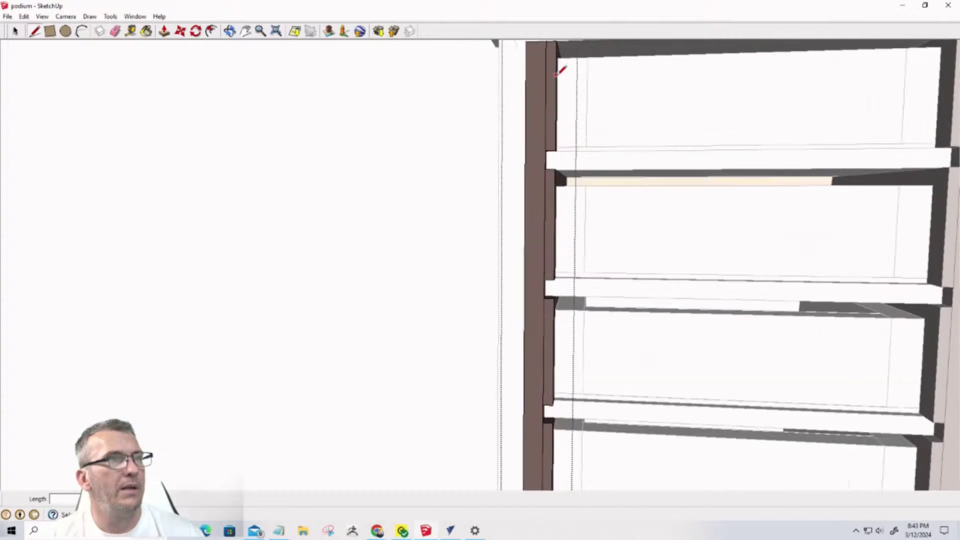
{"action": "scroll", "coordinate": [558, 72], "scroll_direction": "up", "scroll_amount": 2}
{"action": "key", "text": "p"}
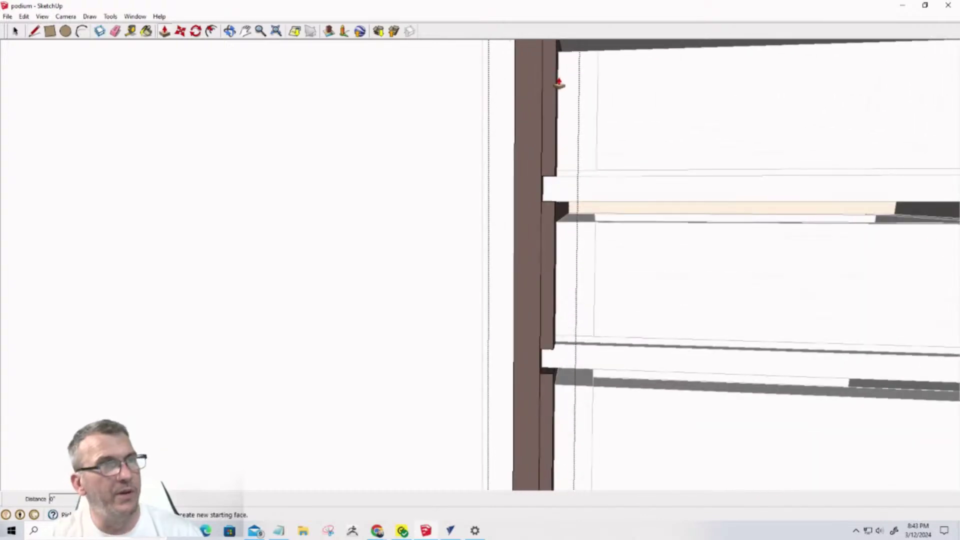
{"action": "left_click", "coordinate": [552, 93]}
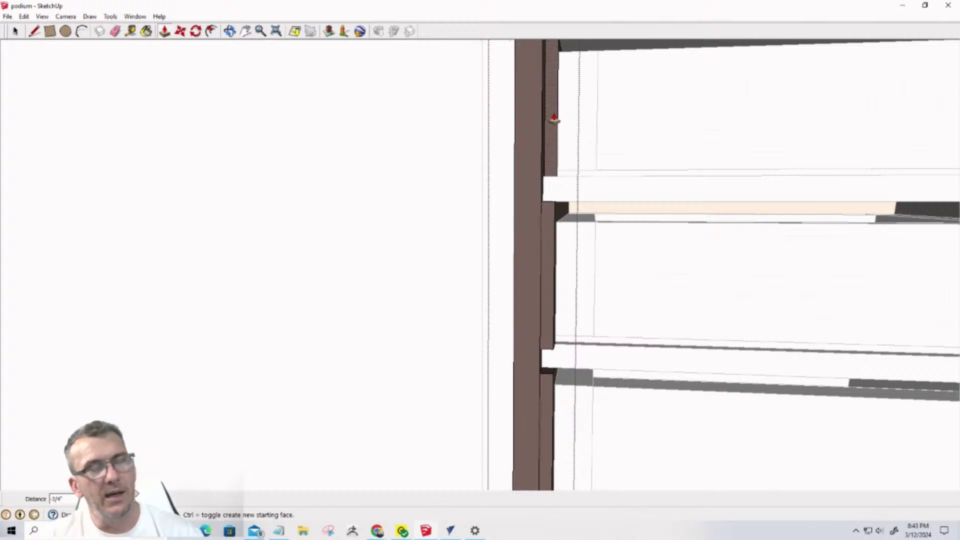
{"action": "left_click", "coordinate": [554, 119]}
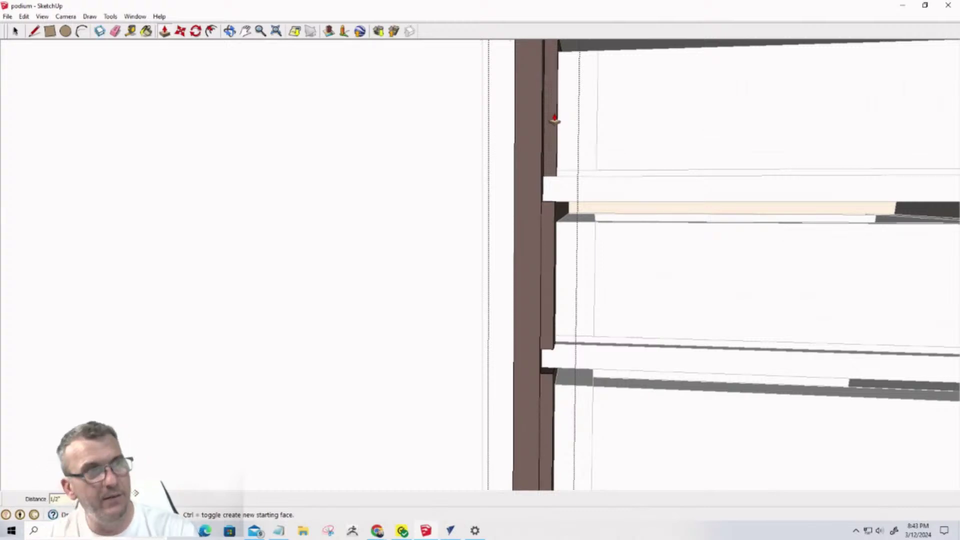
{"action": "double_click", "coordinate": [549, 263]}
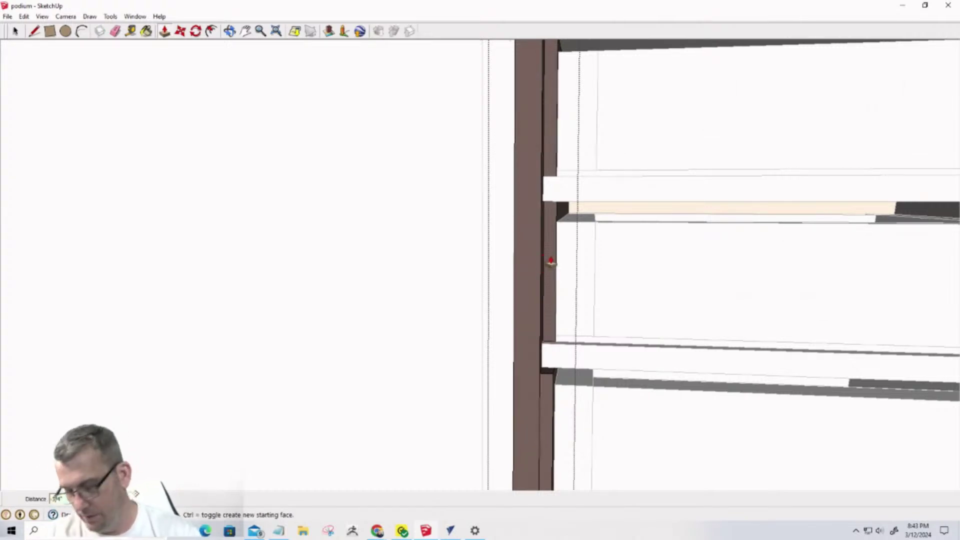
{"action": "double_click", "coordinate": [546, 397]}
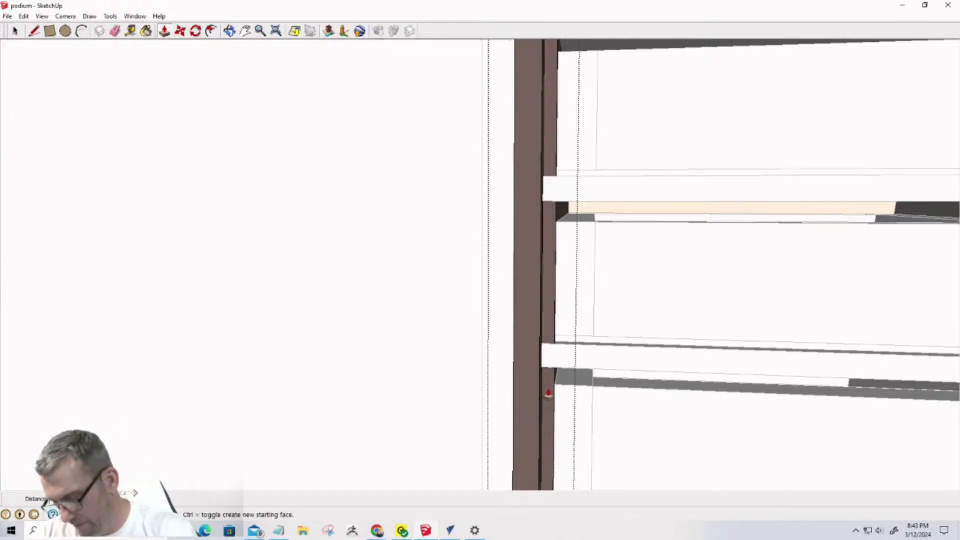
Push the fourth and fifth inner strips of the left side panel's edge face inward by 1/2"
{"action": "scroll", "coordinate": [549, 394], "scroll_direction": "down", "scroll_amount": 5}
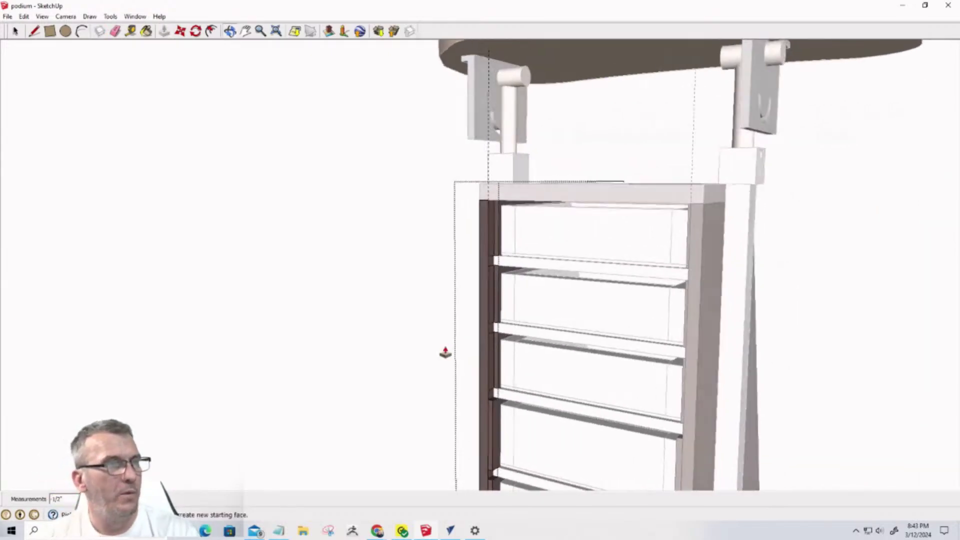
{"action": "scroll", "coordinate": [503, 452], "scroll_direction": "up", "scroll_amount": 3}
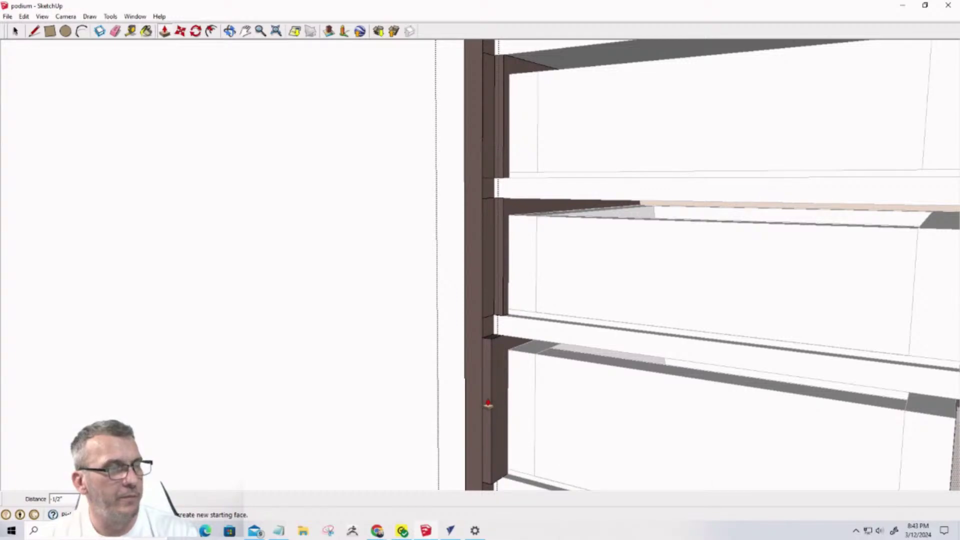
{"action": "left_click", "coordinate": [489, 404]}
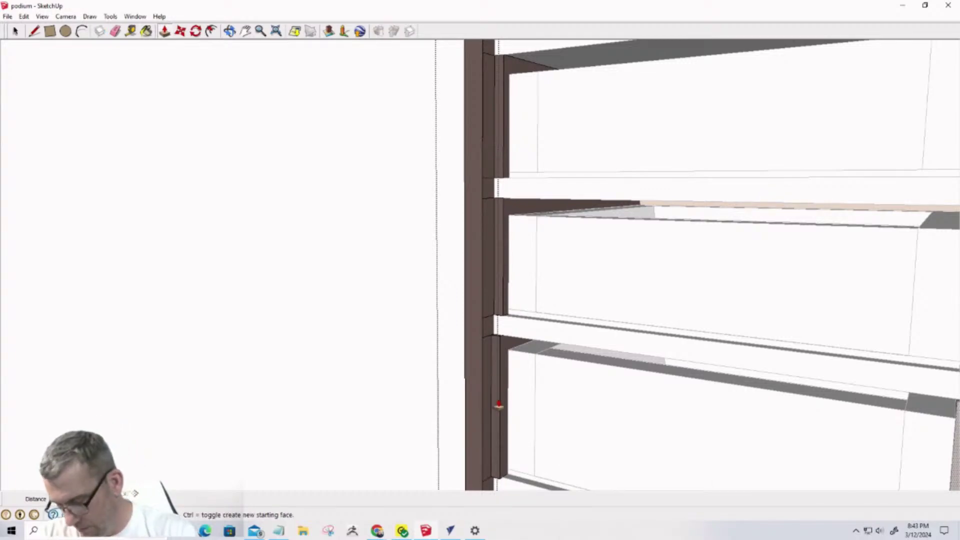
{"action": "left_click", "coordinate": [498, 404]}
{"action": "scroll", "coordinate": [497, 403], "scroll_direction": "down", "scroll_amount": 6}
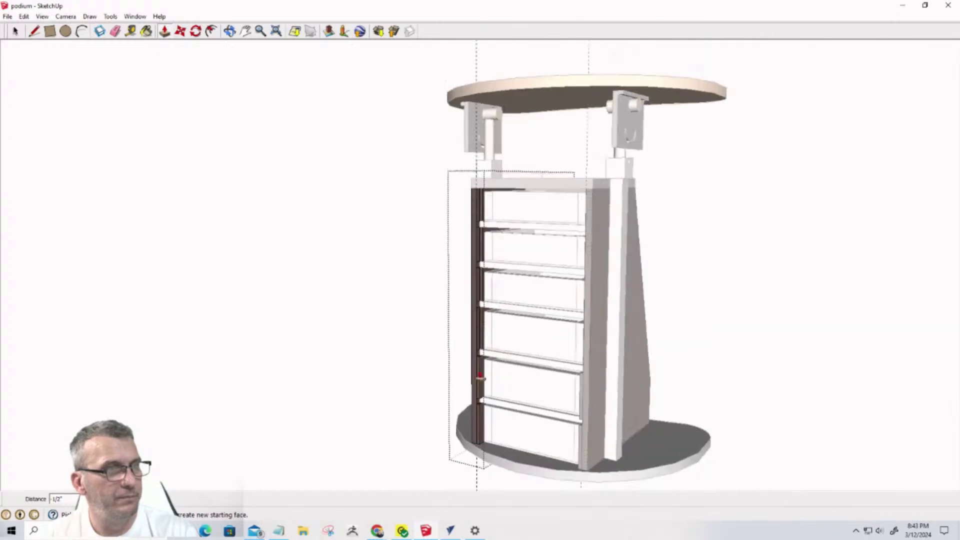
{"action": "scroll", "coordinate": [481, 390], "scroll_direction": "up", "scroll_amount": 5}
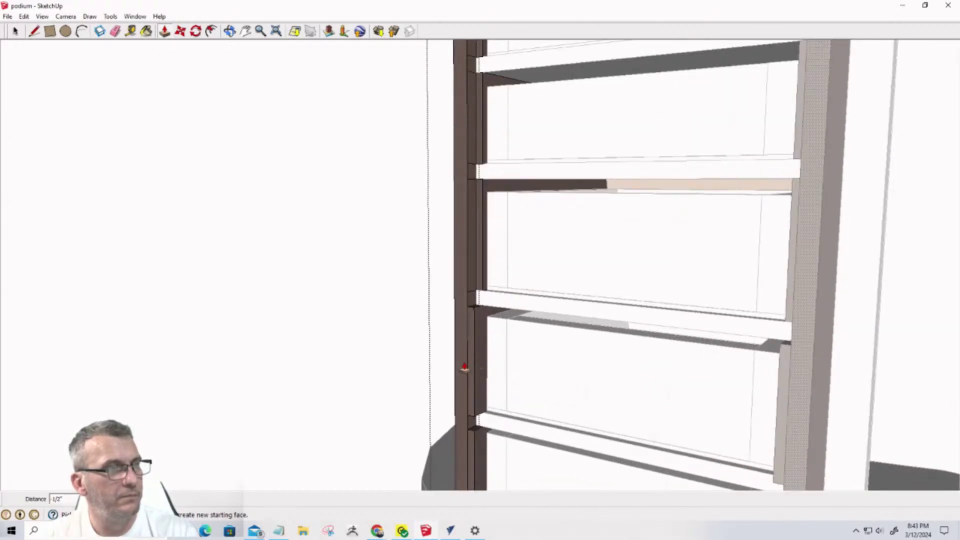
{"action": "left_click", "coordinate": [479, 368]}
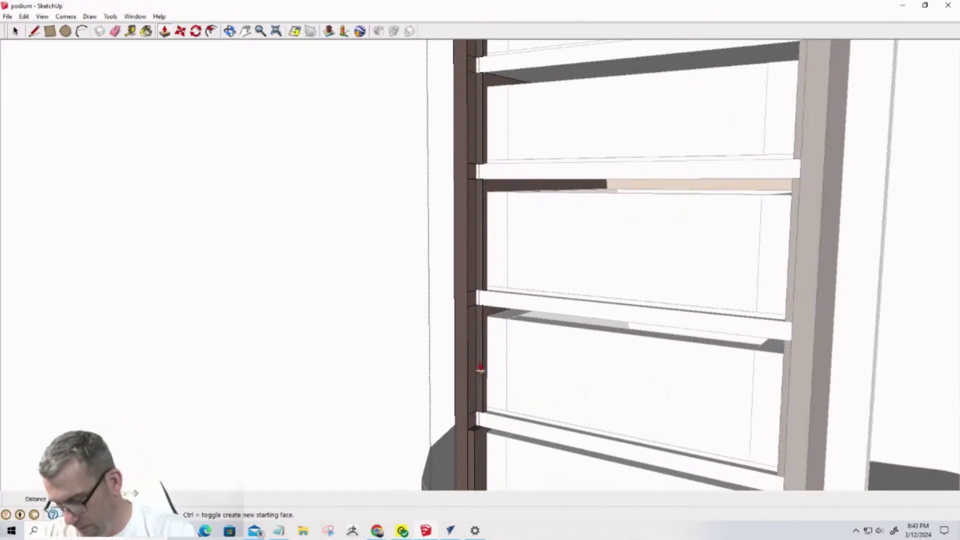
{"action": "left_click", "coordinate": [479, 368]}
{"action": "scroll", "coordinate": [460, 395], "scroll_direction": "down", "scroll_amount": 4}
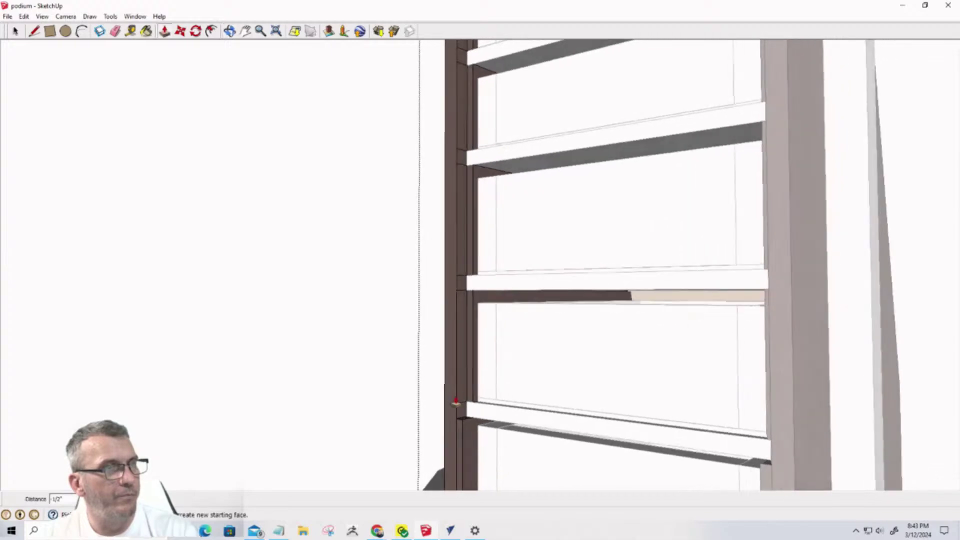
Push the bottom inner strip of the left side panel's edge face inward by 1/2" and leave the panel's editing mode
{"action": "scroll", "coordinate": [460, 392], "scroll_direction": "down", "scroll_amount": 2}
{"action": "scroll", "coordinate": [455, 428], "scroll_direction": "up", "scroll_amount": 5}
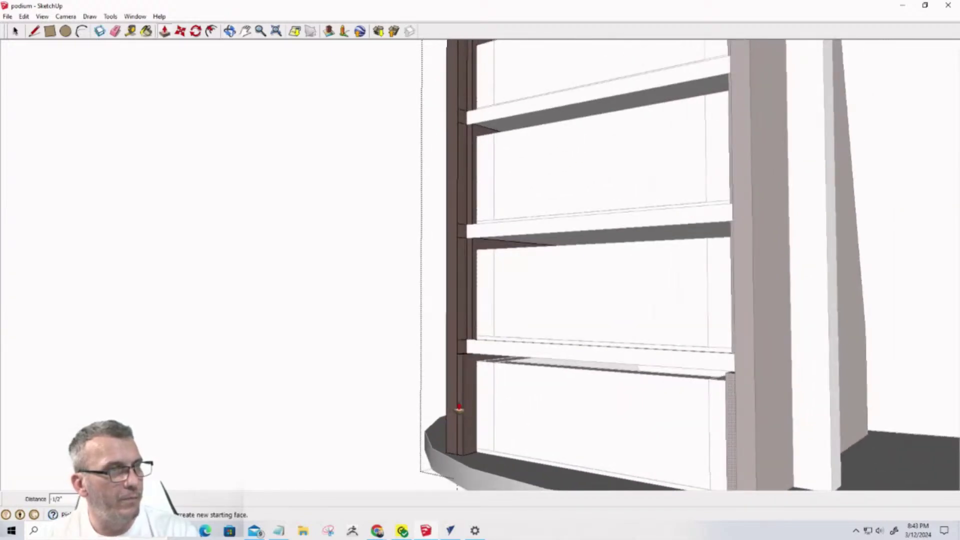
{"action": "left_click", "coordinate": [461, 408]}
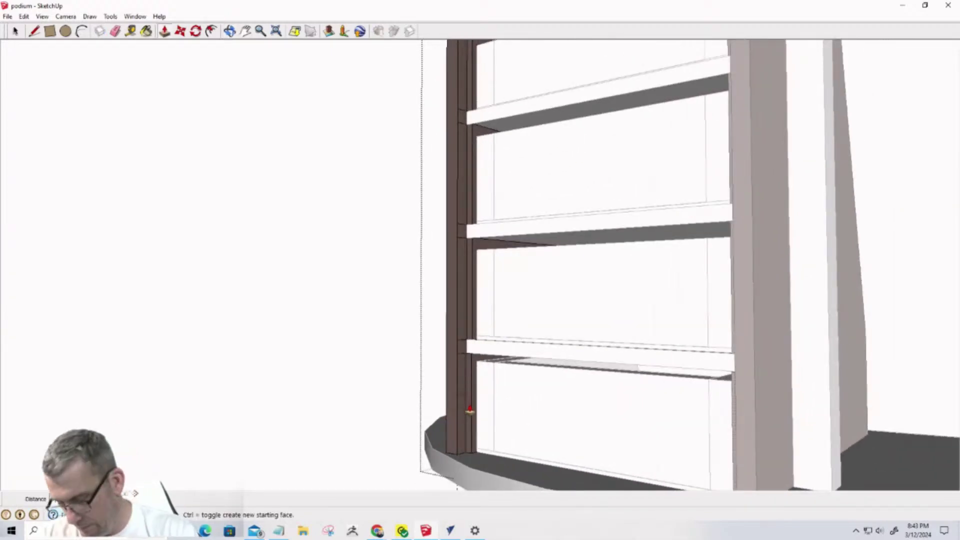
{"action": "key", "text": "space"}
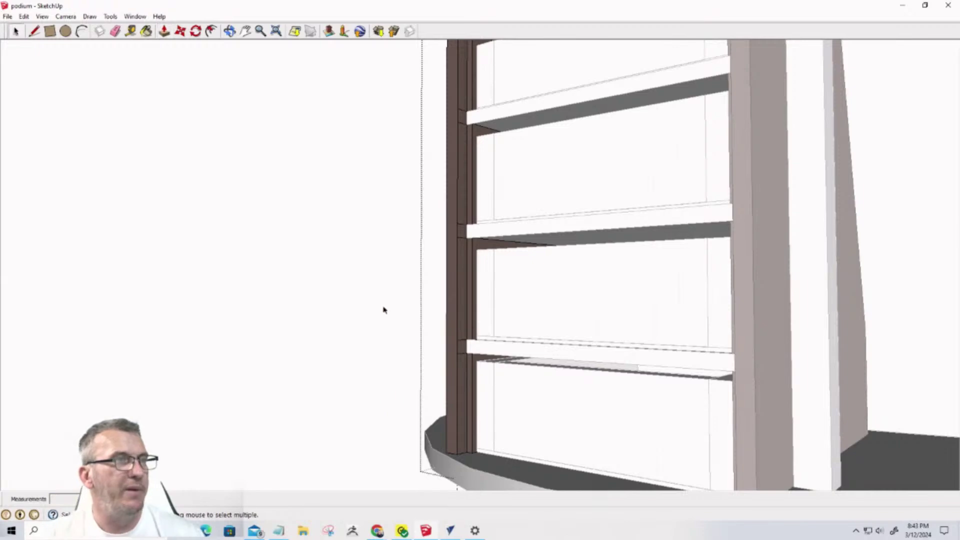
{"action": "left_click", "coordinate": [383, 305]}
Open the left side panel for editing and delete the leftover cross lines in its rabbet beside the lower three shelves
{"action": "mouse_move", "coordinate": [460, 207]}
{"action": "middle_mouse_down"}
{"action": "mouse_move", "coordinate": [506, 246]}
{"action": "mouse_move", "coordinate": [818, 307]}
{"action": "mouse_move", "coordinate": [833, 298]}
{"action": "middle_mouse_up"}
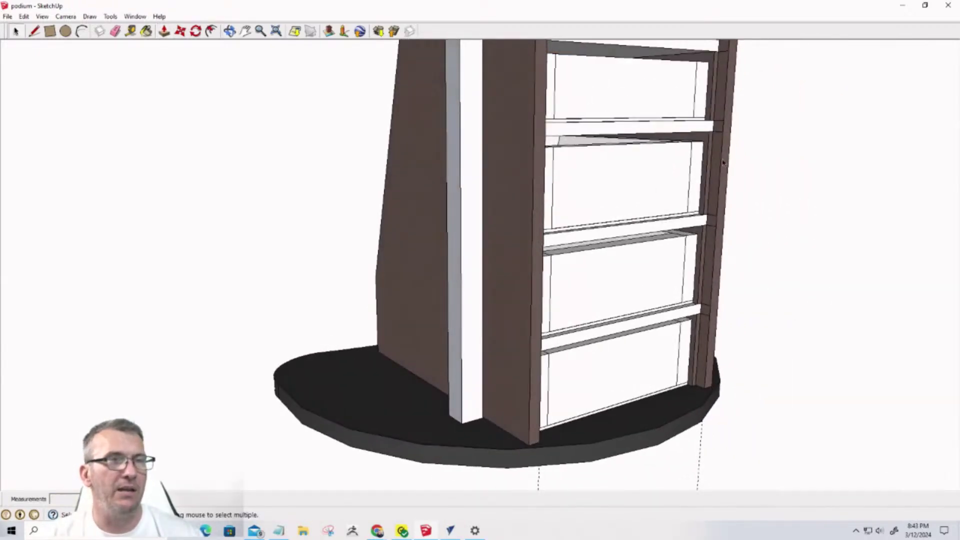
{"action": "scroll", "coordinate": [715, 200], "scroll_direction": "up", "scroll_amount": 3}
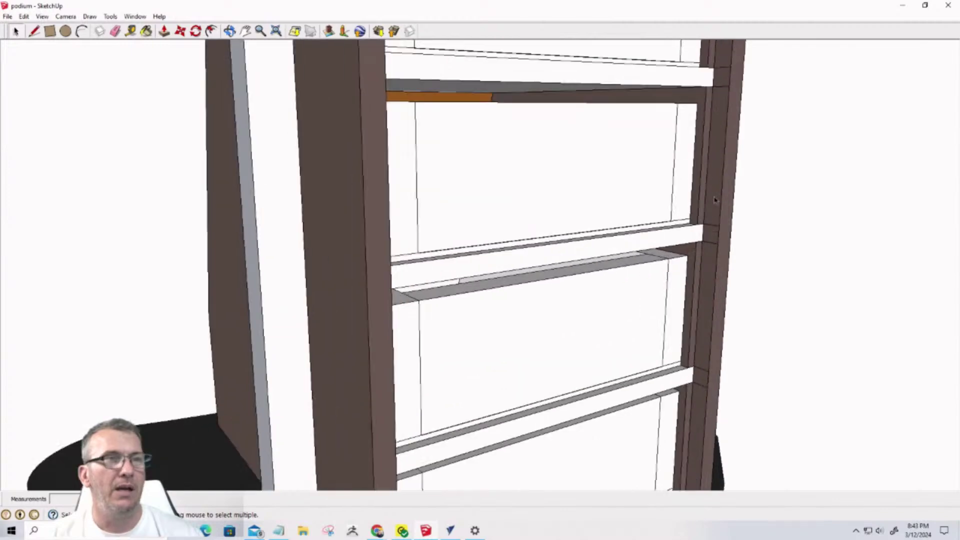
{"action": "left_click", "coordinate": [715, 228]}
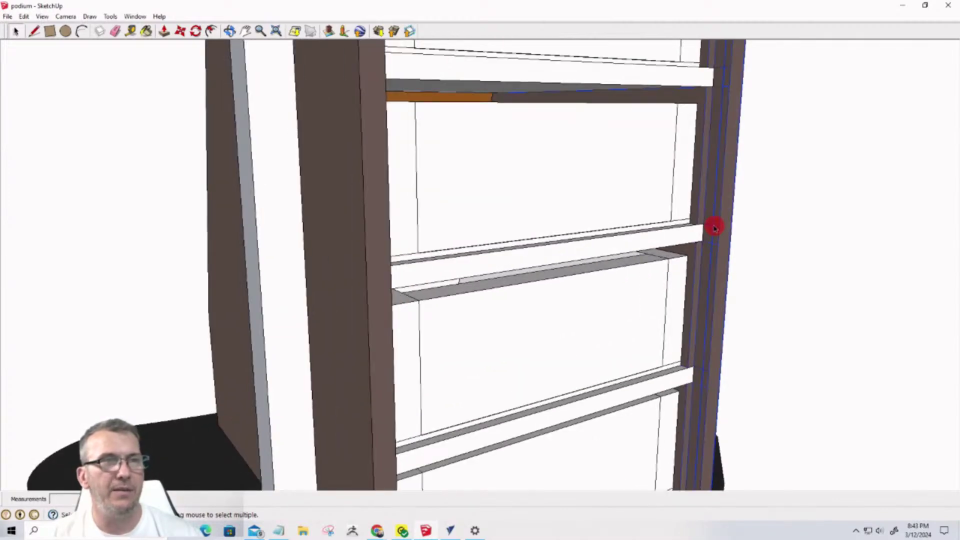
{"action": "middle_click_drag", "start_coordinate": [715, 233], "coordinate": [243, 266]}
{"action": "double_click", "coordinate": [181, 149]}
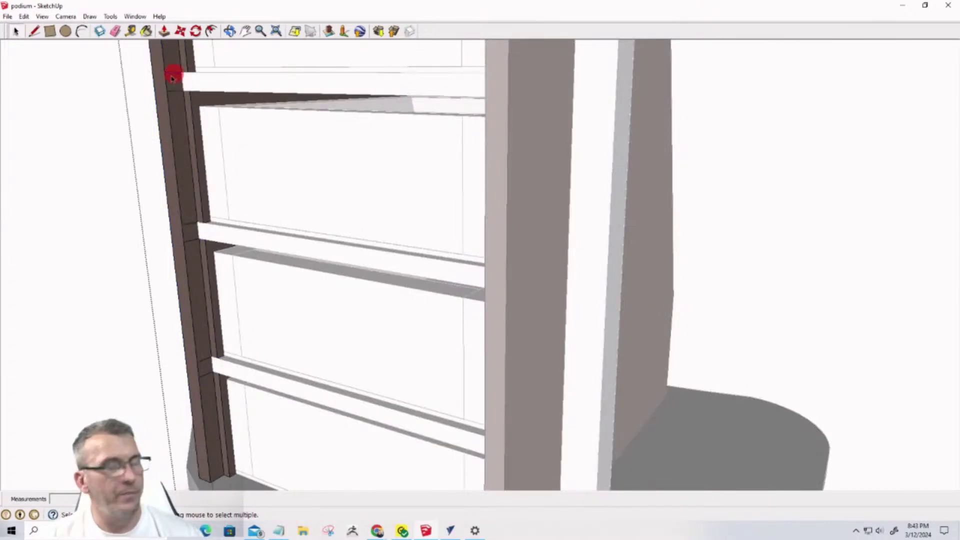
{"action": "key", "text": "Delete"}
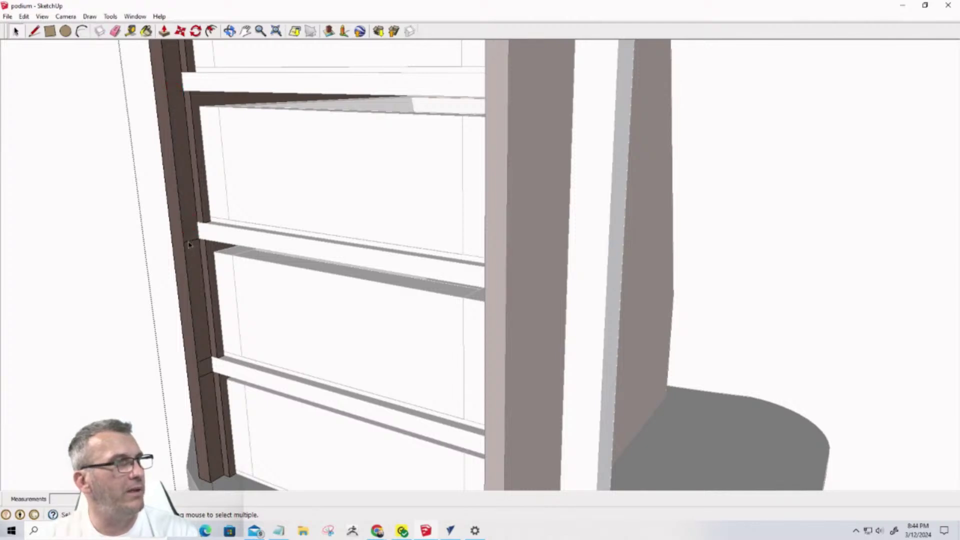
{"action": "left_click", "coordinate": [205, 362]}
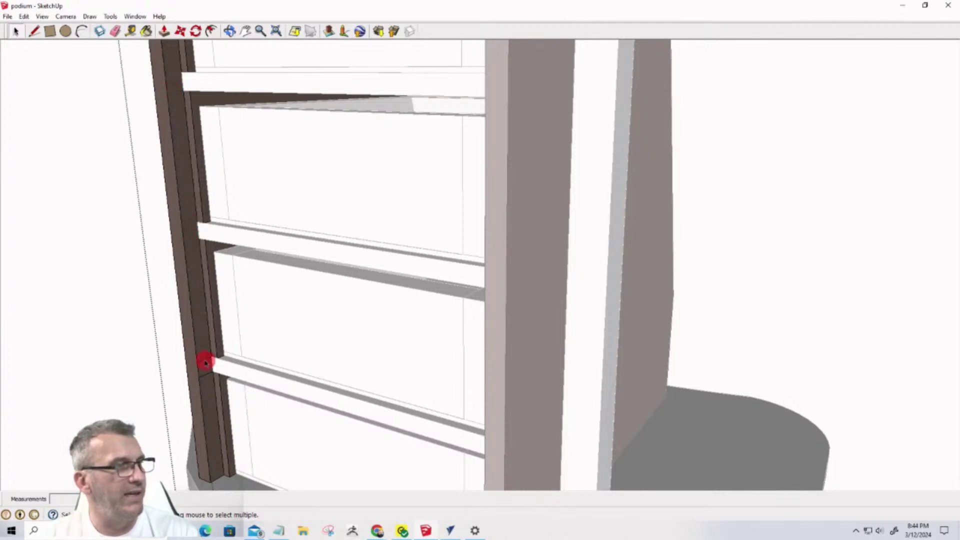
Delete the remaining cross lines in the left side panel's rabbet beside the upper two shelves
{"action": "scroll", "coordinate": [205, 378], "scroll_direction": "down", "scroll_amount": 5}
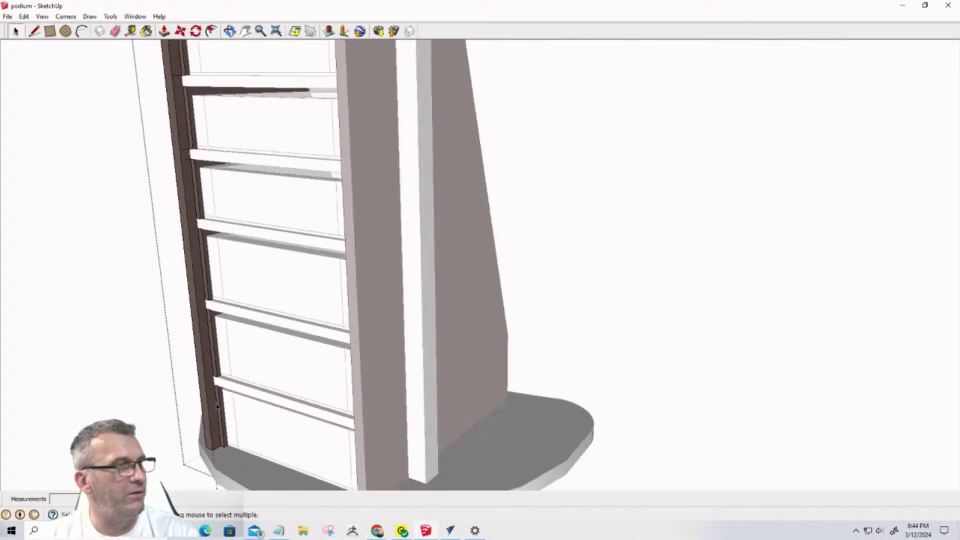
{"action": "scroll", "coordinate": [198, 302], "scroll_direction": "up", "scroll_amount": 5}
{"action": "scroll", "coordinate": [200, 255], "scroll_direction": "up", "scroll_amount": 2}
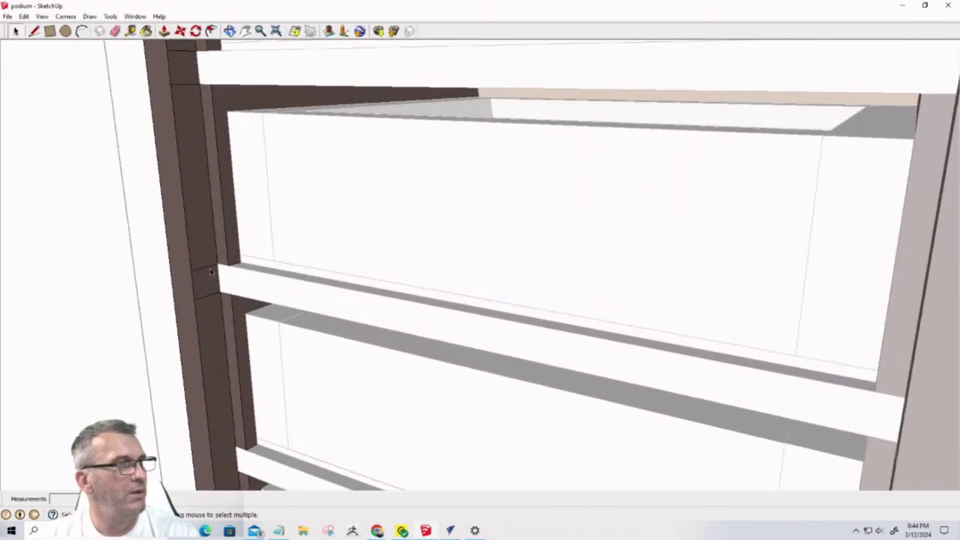
{"action": "left_click", "coordinate": [205, 270]}
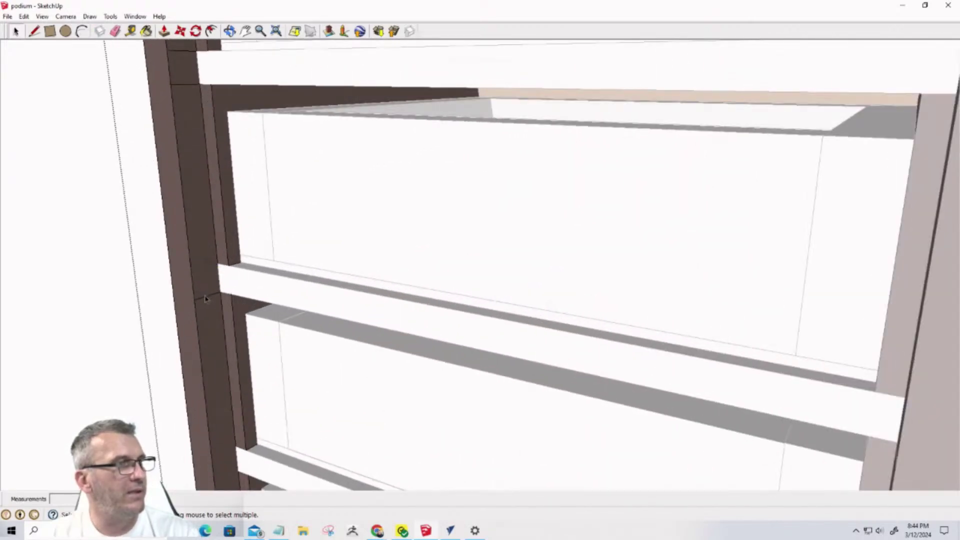
{"action": "scroll", "coordinate": [206, 299], "scroll_direction": "down", "scroll_amount": 2}
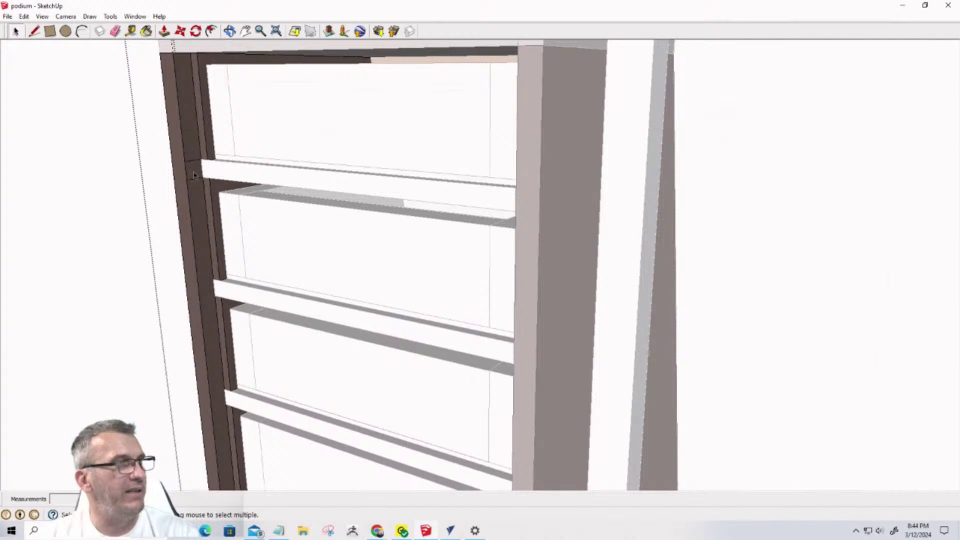
{"action": "left_click", "coordinate": [193, 164]}
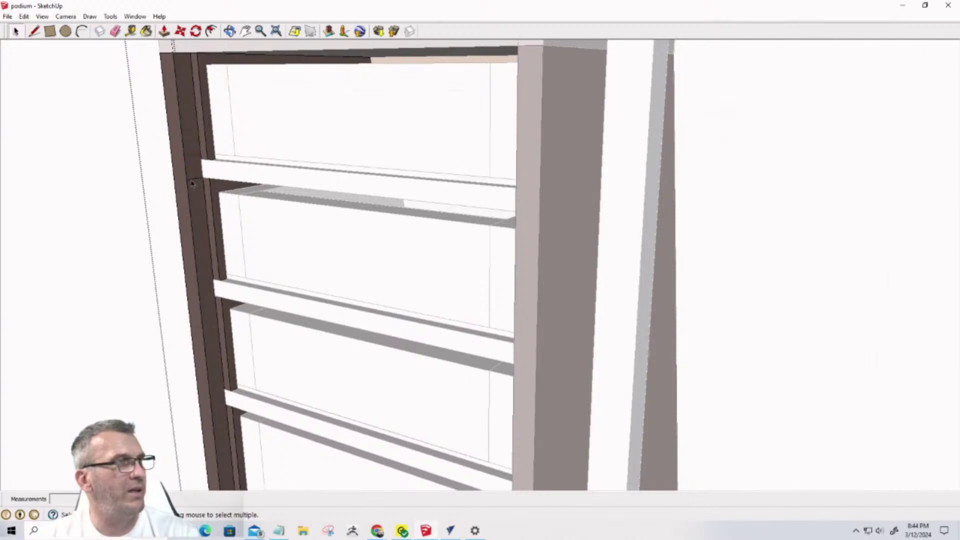
{"action": "scroll", "coordinate": [195, 190], "scroll_direction": "down", "scroll_amount": 2}
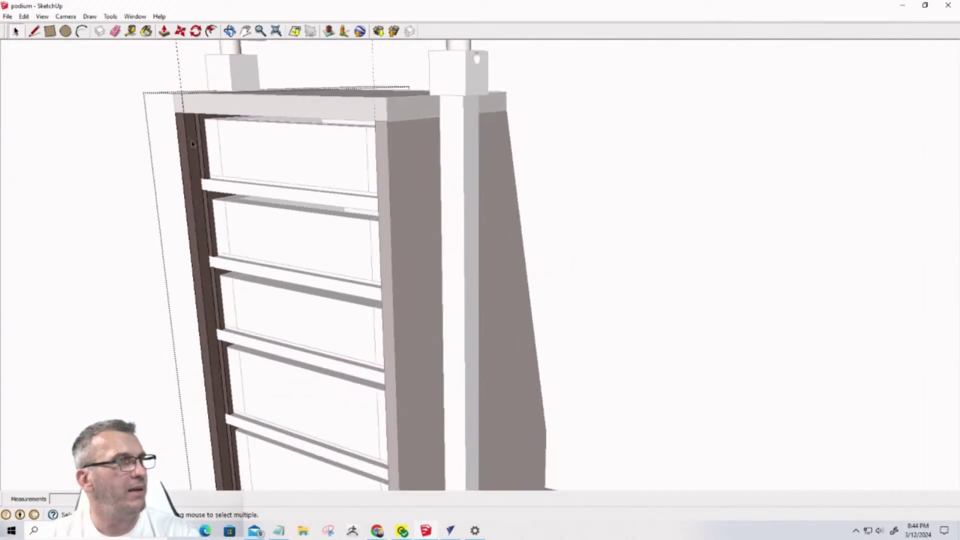
{"action": "scroll", "coordinate": [197, 211], "scroll_direction": "down", "scroll_amount": 2}
Close the side panel's editing mode and unhide the last hidden object, the front panel
{"action": "middle_click_drag", "start_coordinate": [135, 310], "coordinate": [446, 235]}
{"action": "left_click", "coordinate": [24, 16]}
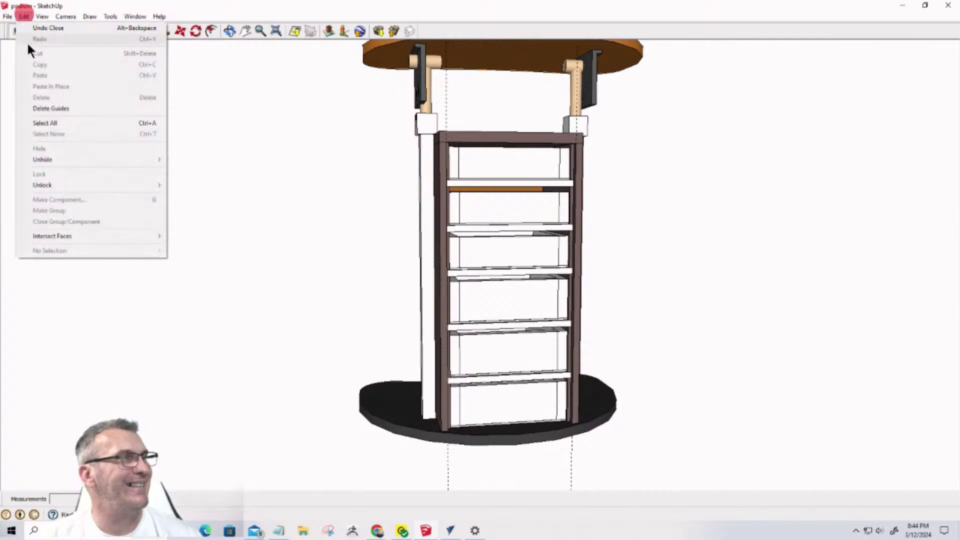
{"action": "mouse_move", "coordinate": [37, 159]}
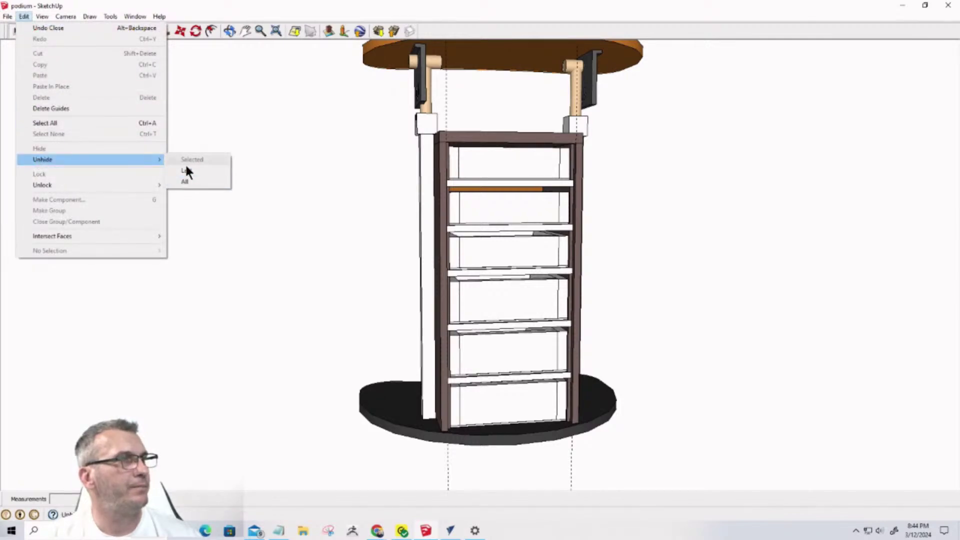
{"action": "left_click", "coordinate": [185, 169]}
Move the front panel by its lower left corner into the corner of the left side panel's rabbet
{"action": "scroll", "coordinate": [427, 210], "scroll_direction": "up", "scroll_amount": 4}
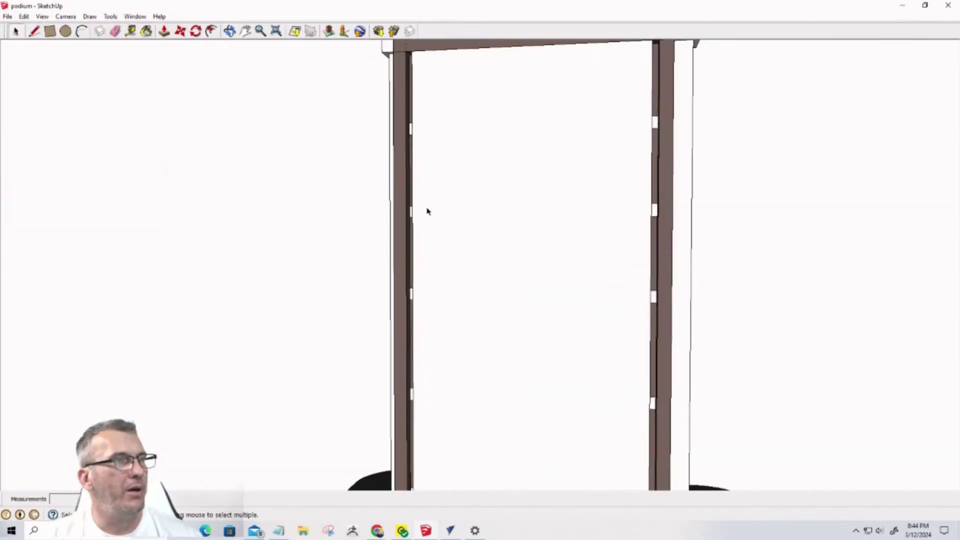
{"action": "scroll", "coordinate": [434, 209], "scroll_direction": "down", "scroll_amount": 2}
{"action": "scroll", "coordinate": [433, 209], "scroll_direction": "down", "scroll_amount": 3}
{"action": "scroll", "coordinate": [435, 426], "scroll_direction": "up", "scroll_amount": 3}
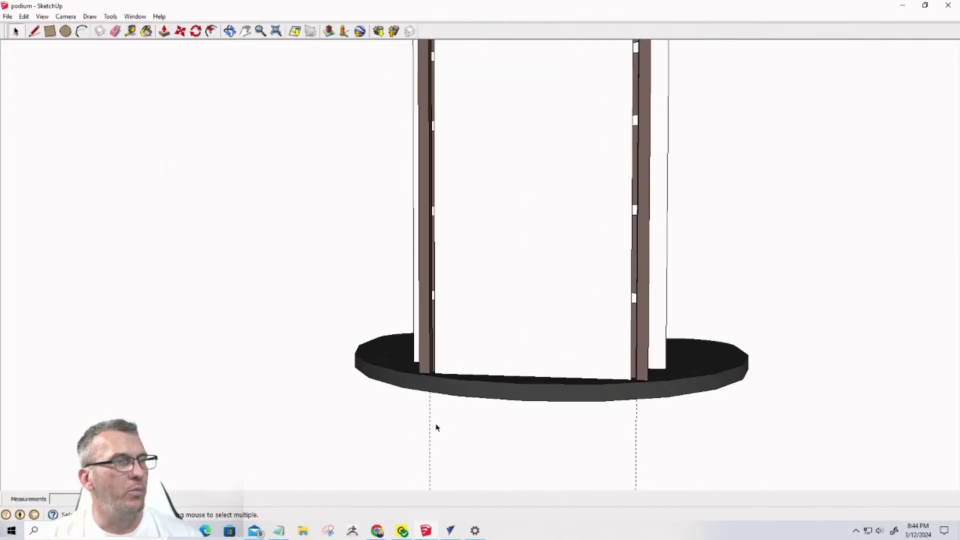
{"action": "scroll", "coordinate": [443, 381], "scroll_direction": "up", "scroll_amount": 4}
{"action": "key", "text": "m"}
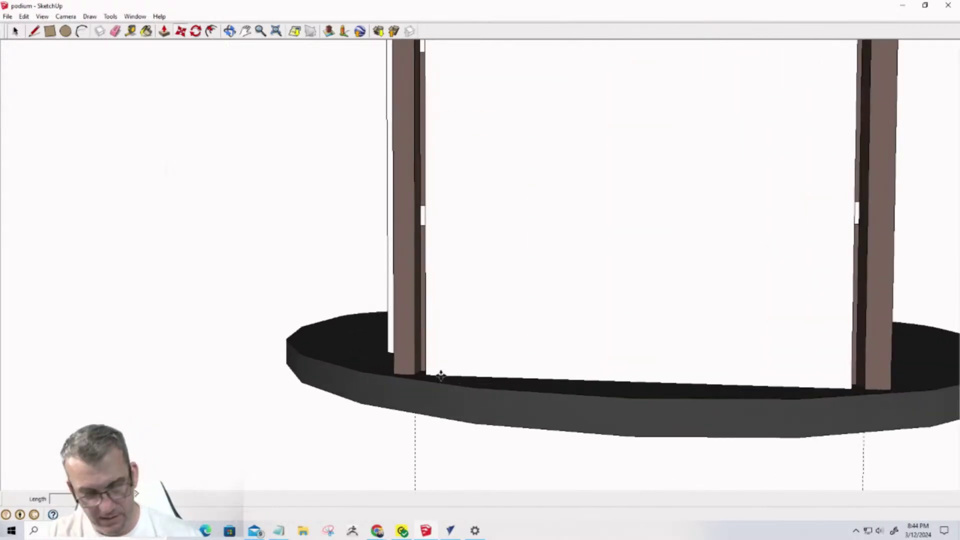
{"action": "left_click", "coordinate": [424, 376]}
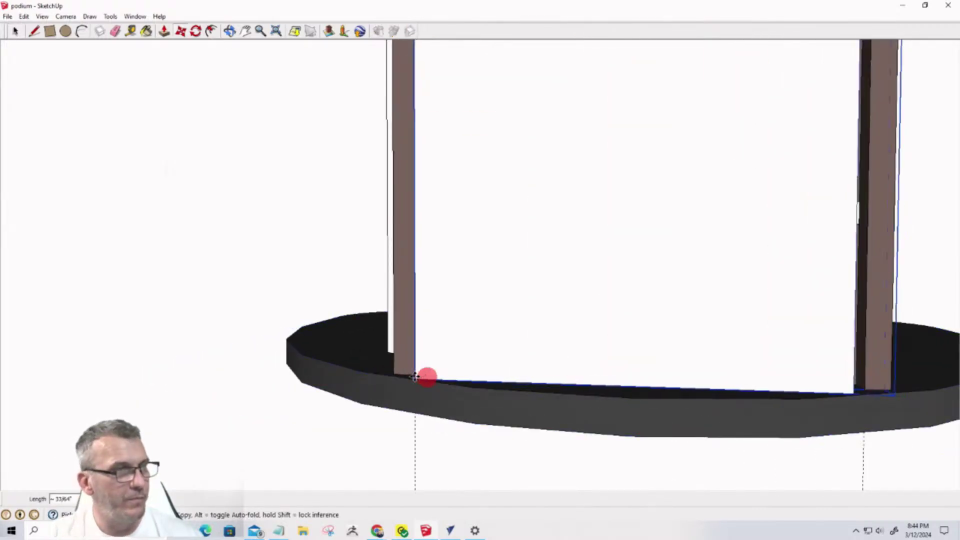
{"action": "left_click", "coordinate": [415, 371]}
Extend the front panel's right edge to the right side panel's rabbet with Push/Pull and leave the panel's editing mode
{"action": "middle_click_drag", "start_coordinate": [740, 361], "coordinate": [628, 337]}
{"action": "key", "text": "space"}
{"action": "left_click", "coordinate": [615, 344]}
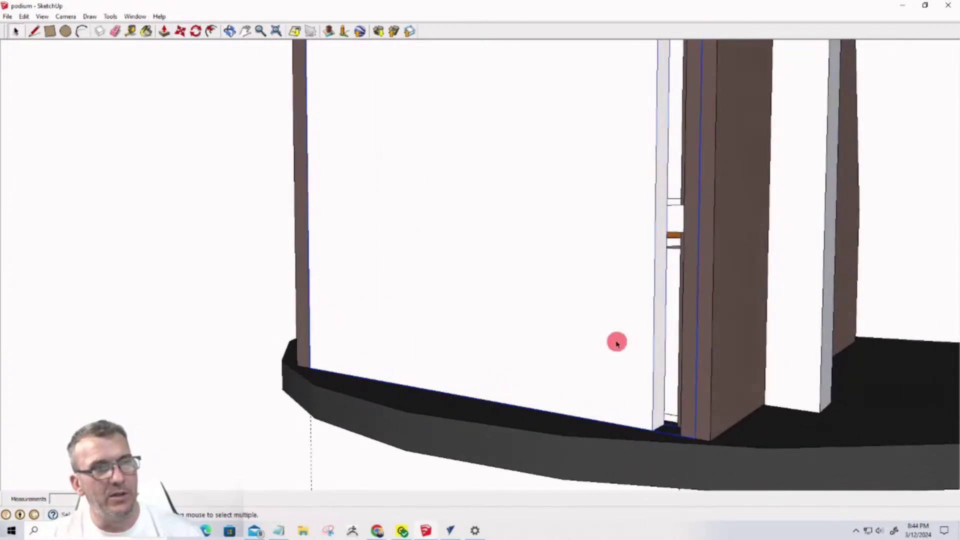
{"action": "double_click", "coordinate": [617, 345]}
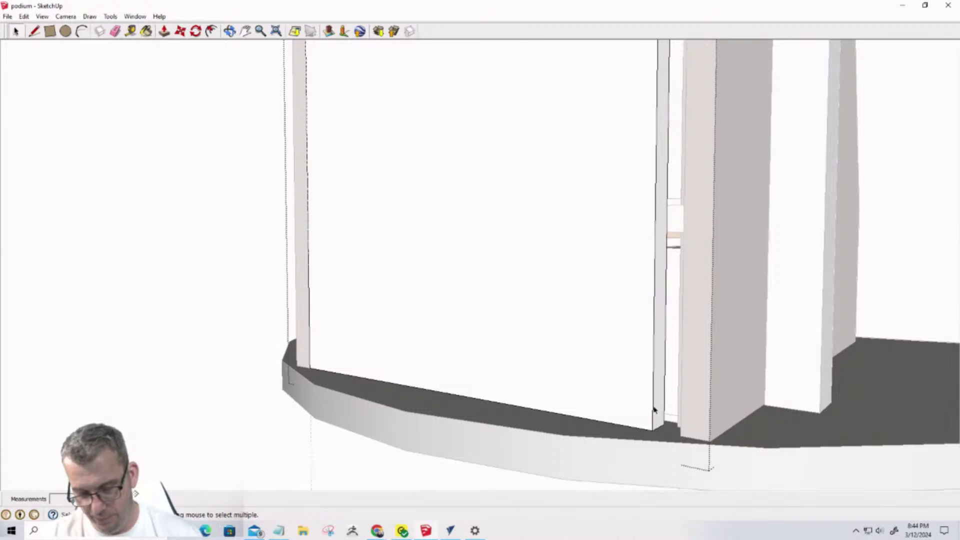
{"action": "key", "text": "p"}
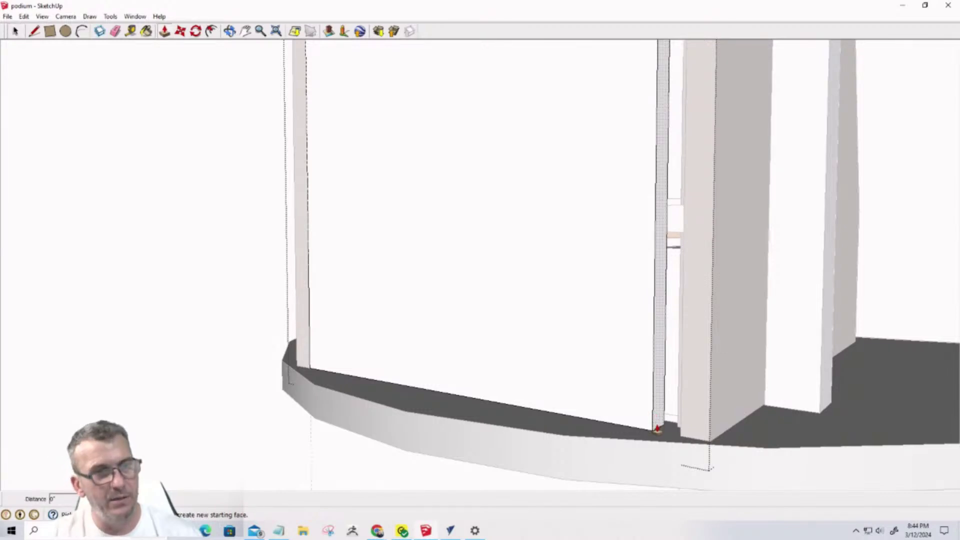
{"action": "left_click_drag", "start_coordinate": [658, 429], "coordinate": [682, 439]}
{"action": "middle_click_drag", "start_coordinate": [635, 435], "coordinate": [719, 429]}
{"action": "key", "text": "space"}
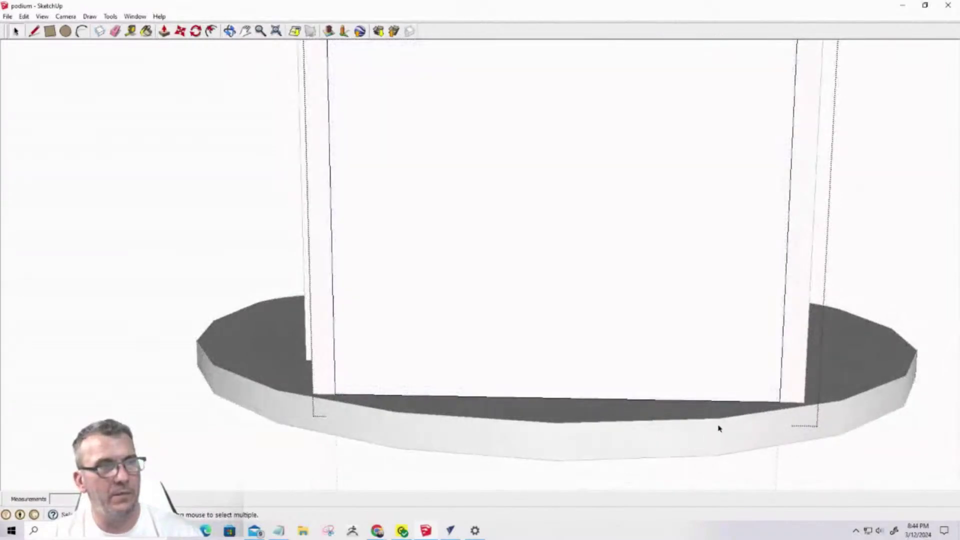
{"action": "left_click", "coordinate": [150, 306]}
Delete the vertical guide lines belonging to the side panels and leave their editing mode
{"action": "scroll", "coordinate": [251, 354], "scroll_direction": "down", "scroll_amount": 8}
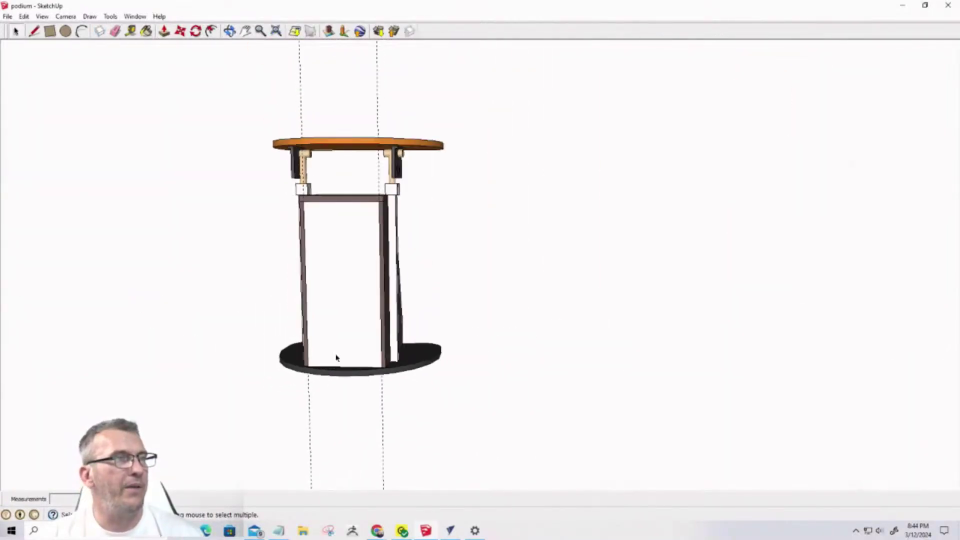
{"action": "mouse_move", "coordinate": [334, 358]}
{"action": "middle_mouse_down"}
{"action": "mouse_move", "coordinate": [150, 390]}
{"action": "mouse_move", "coordinate": [779, 242]}
{"action": "mouse_move", "coordinate": [918, 317]}
{"action": "mouse_move", "coordinate": [550, 326]}
{"action": "middle_mouse_up"}
{"action": "scroll", "coordinate": [370, 355], "scroll_direction": "up", "scroll_amount": 2}
{"action": "scroll", "coordinate": [675, 270], "scroll_direction": "down", "scroll_amount": 5}
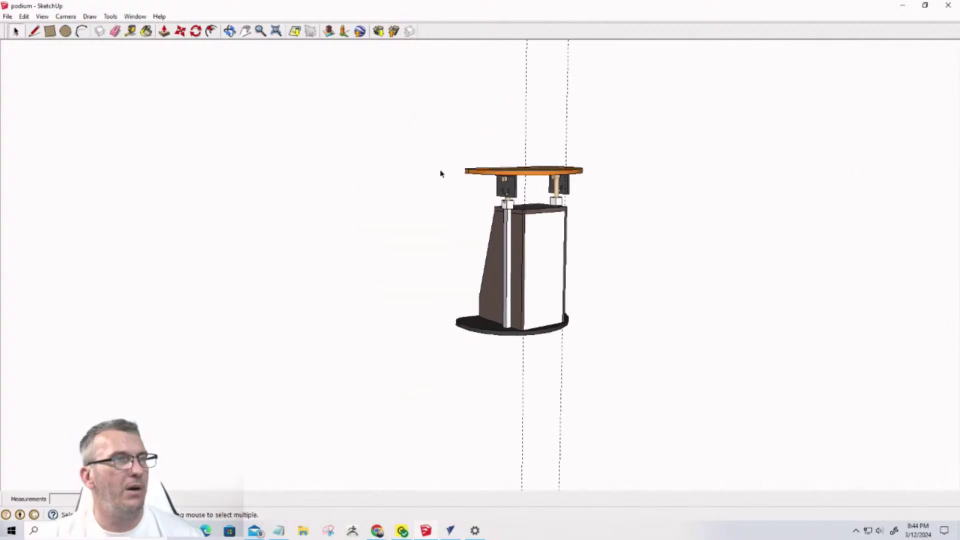
{"action": "left_click_drag", "start_coordinate": [584, 89], "coordinate": [482, 46]}
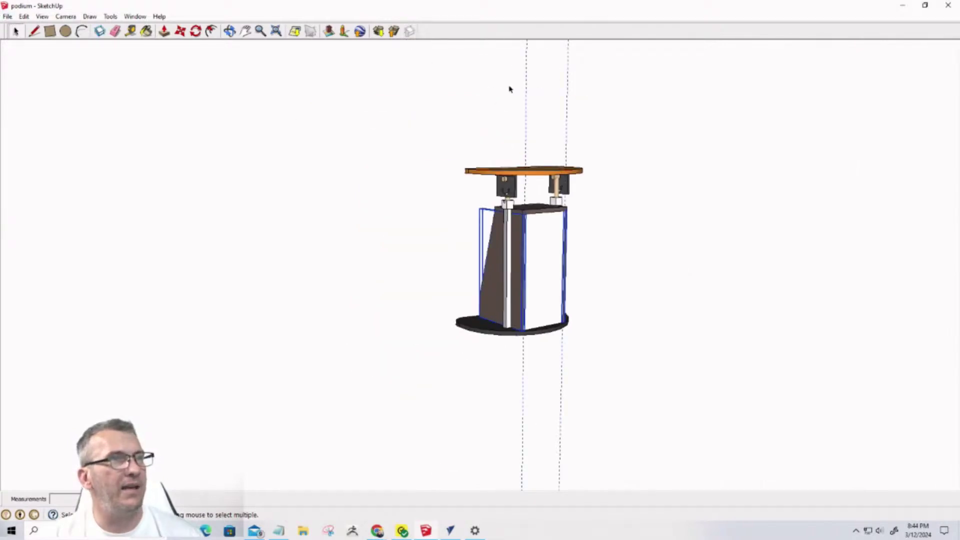
{"action": "left_click", "coordinate": [520, 232]}
{"action": "left_click", "coordinate": [531, 128]}
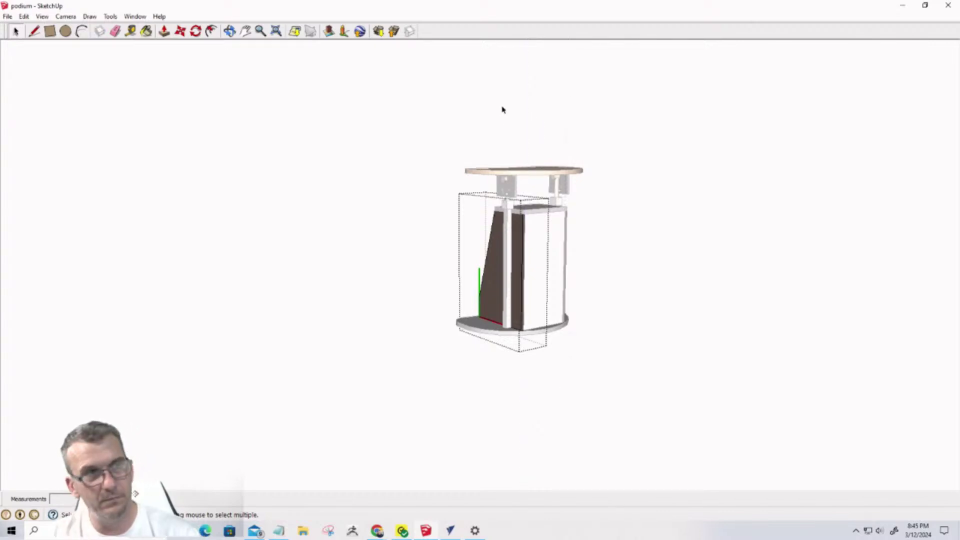
{"action": "left_click", "coordinate": [407, 201]}
Save the finished podium model
{"action": "middle_click_drag", "start_coordinate": [577, 291], "coordinate": [350, 310]}
{"action": "left_click", "coordinate": [7, 16]}
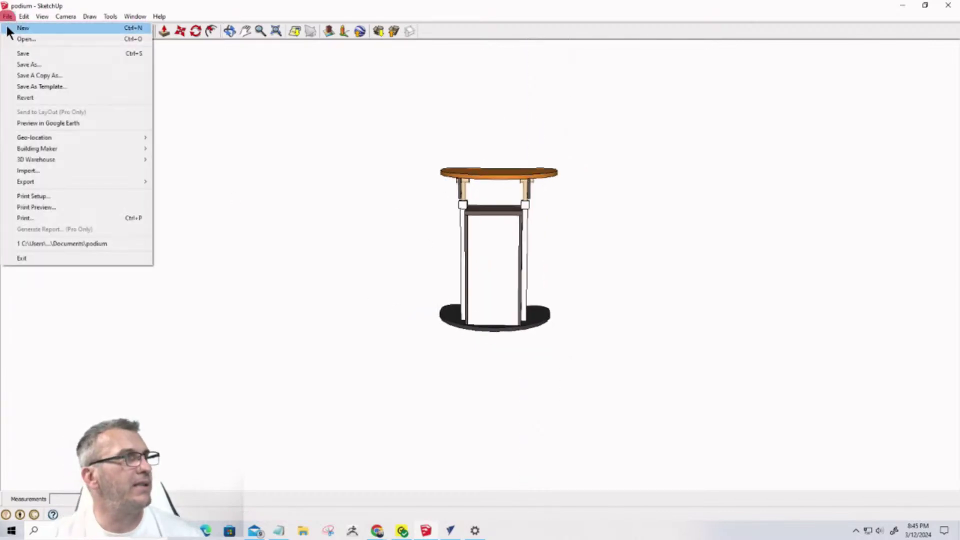
{"action": "left_click", "coordinate": [14, 53]}
{"action": "middle_click_drag", "start_coordinate": [318, 182], "coordinate": [726, 194]}
{"action": "scroll", "coordinate": [585, 205], "scroll_direction": "up", "scroll_amount": 5}
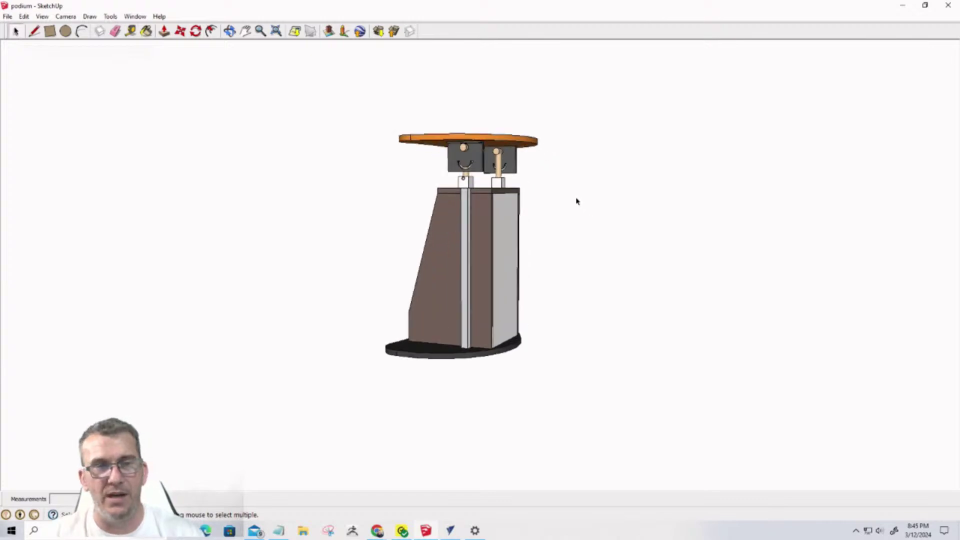
{"action": "middle_click_drag", "start_coordinate": [408, 200], "coordinate": [467, 228]}
{"action": "scroll", "coordinate": [467, 229], "scroll_direction": "down", "scroll_amount": 2}
{"action": "scroll", "coordinate": [438, 236], "scroll_direction": "up", "scroll_amount": 3}
{"action": "scroll", "coordinate": [438, 236], "scroll_direction": "down", "scroll_amount": 3}
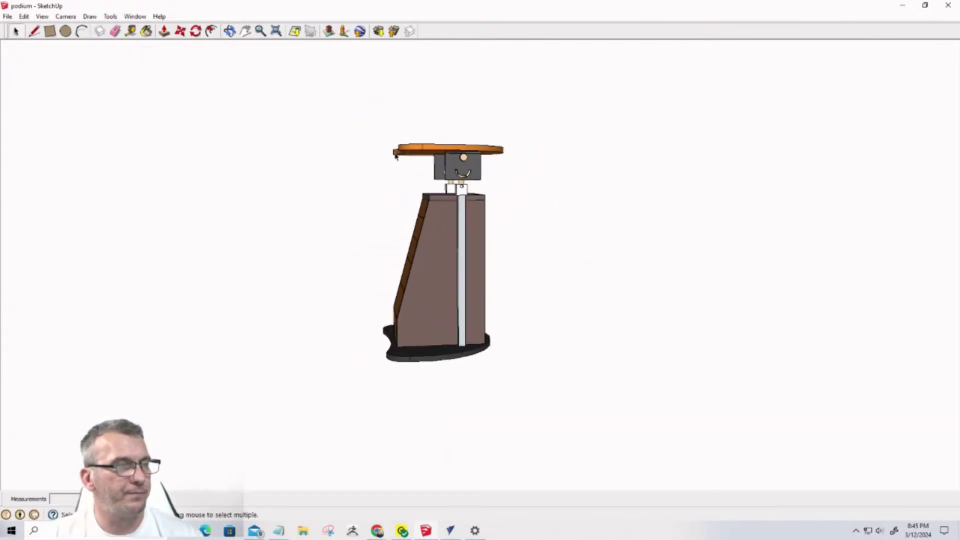
Launch a new instance of VCarve Pro 11.5
{"action": "left_click", "coordinate": [449, 532]}
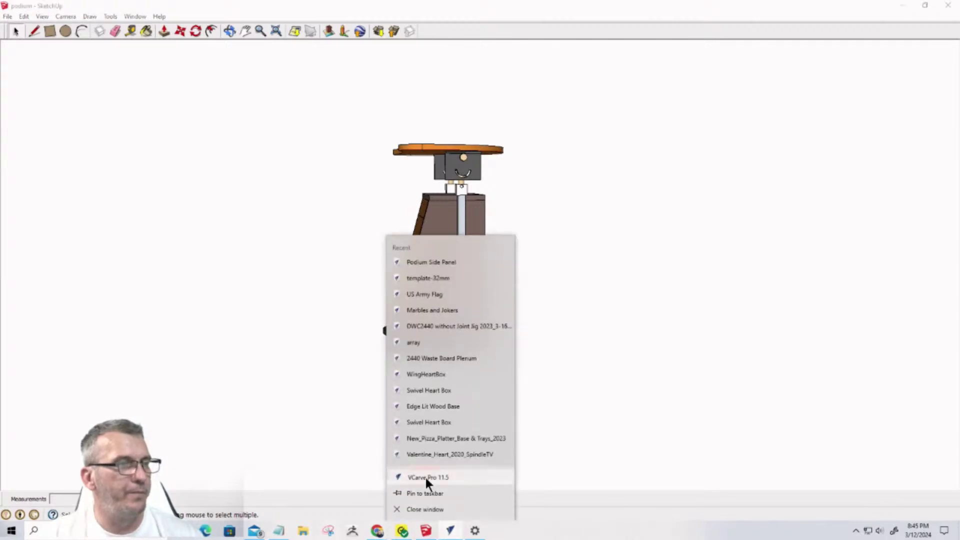
{"action": "left_click", "coordinate": [425, 478]}
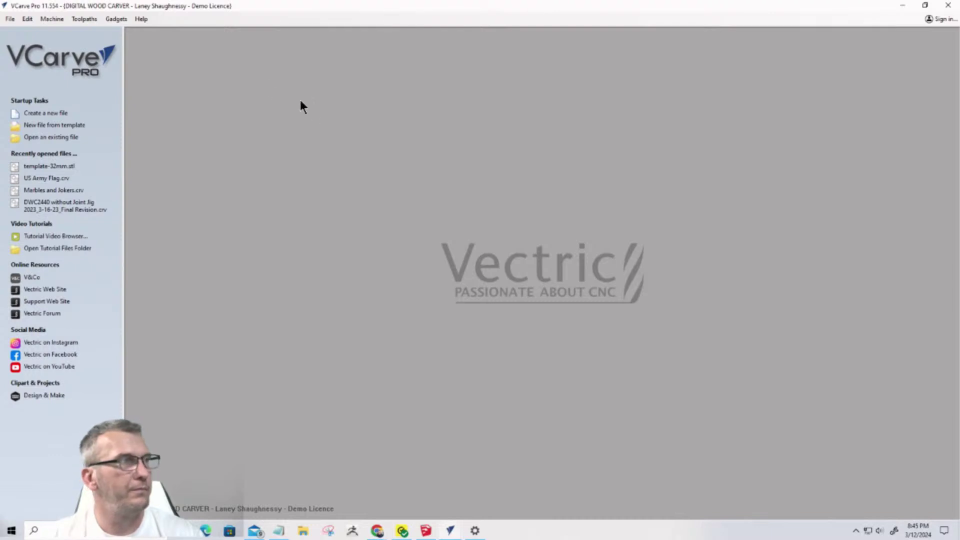
{"action": "left_click", "coordinate": [11, 531]}
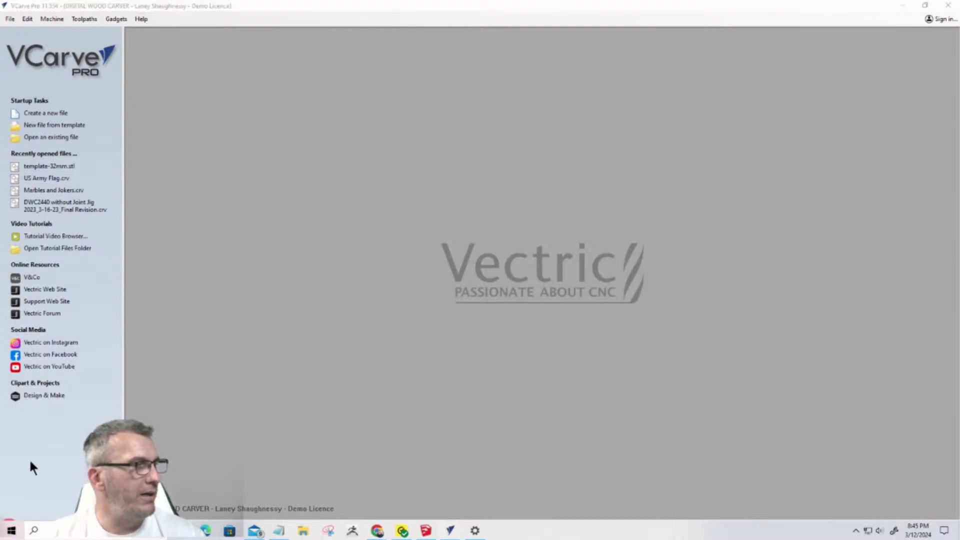
Start the MouseHighlight utility and minimise its settings window
{"action": "scroll", "coordinate": [64, 370], "scroll_direction": "down", "scroll_amount": 10}
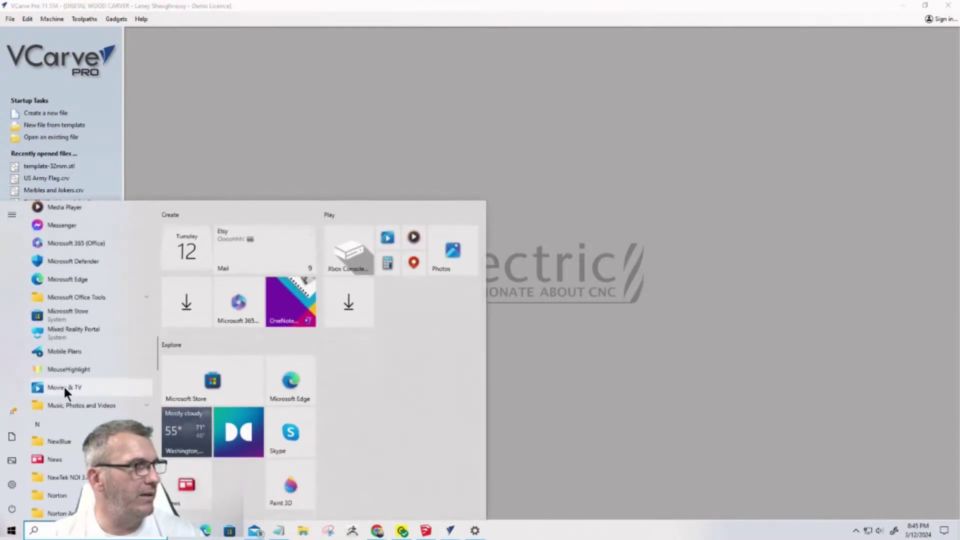
{"action": "left_click", "coordinate": [64, 373]}
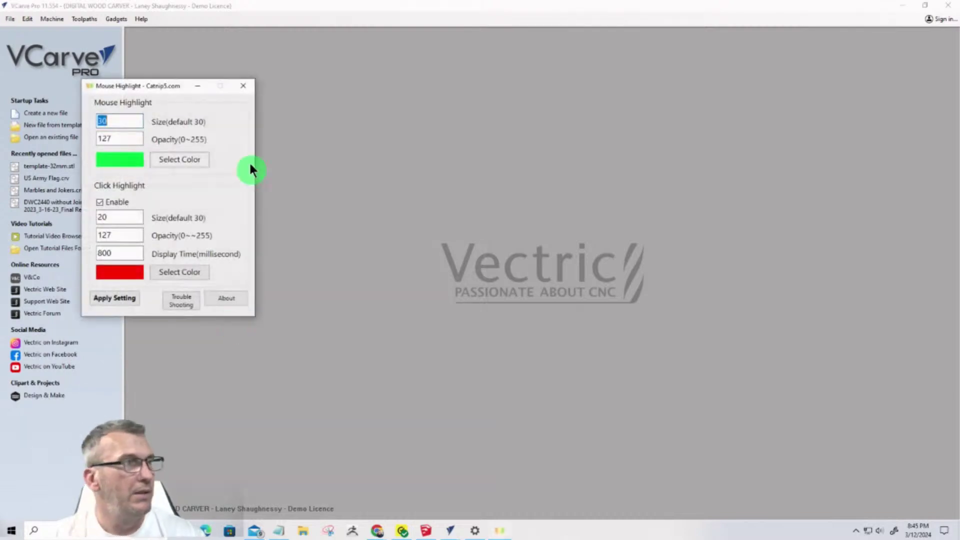
{"action": "left_click", "coordinate": [197, 86]}
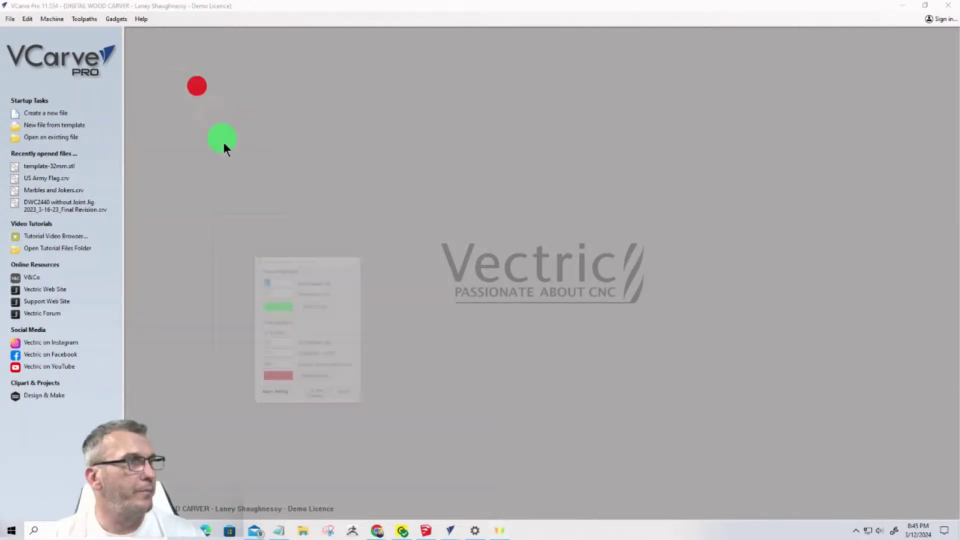
Create a new single-sided job 24 inches wide and 24 inches high
{"action": "left_click", "coordinate": [53, 113]}
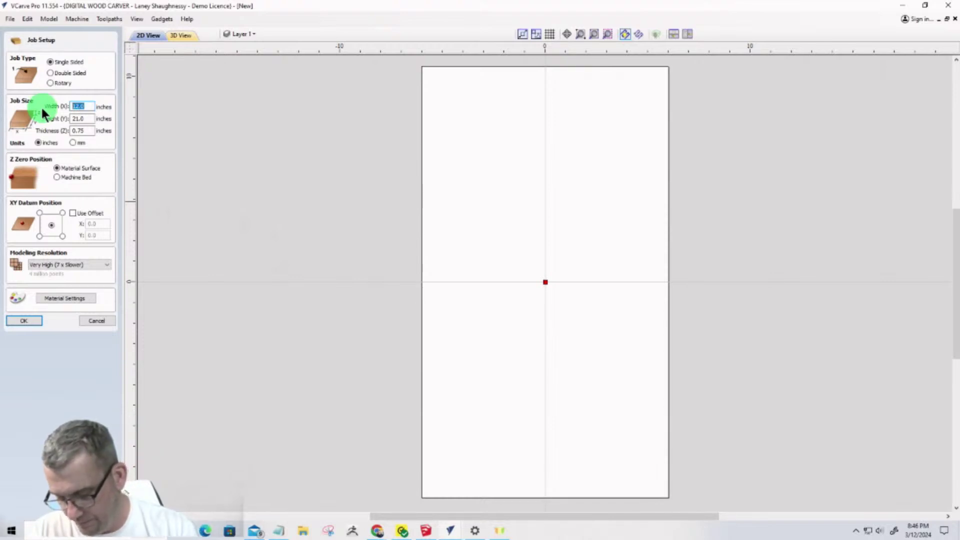
{"action": "type", "text": "24"}
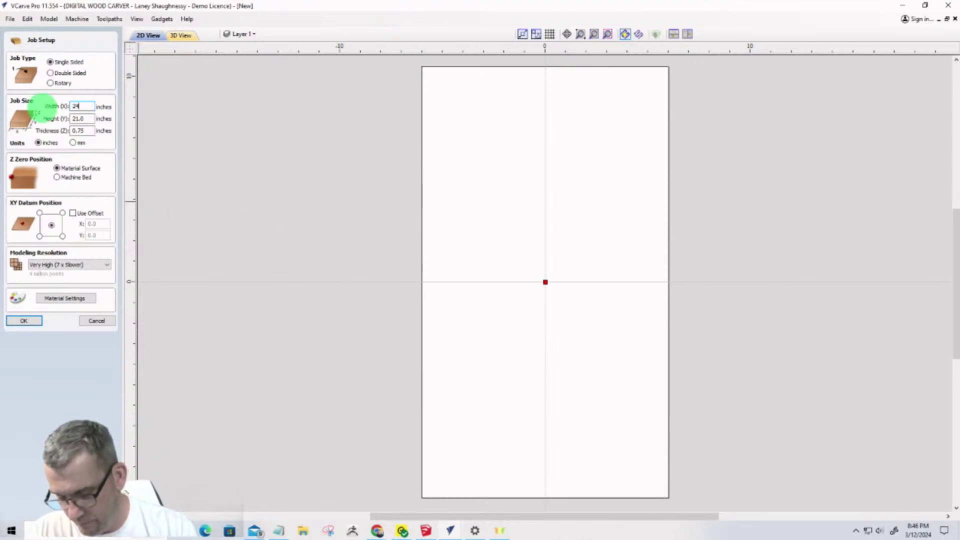
{"action": "left_click", "coordinate": [85, 117]}
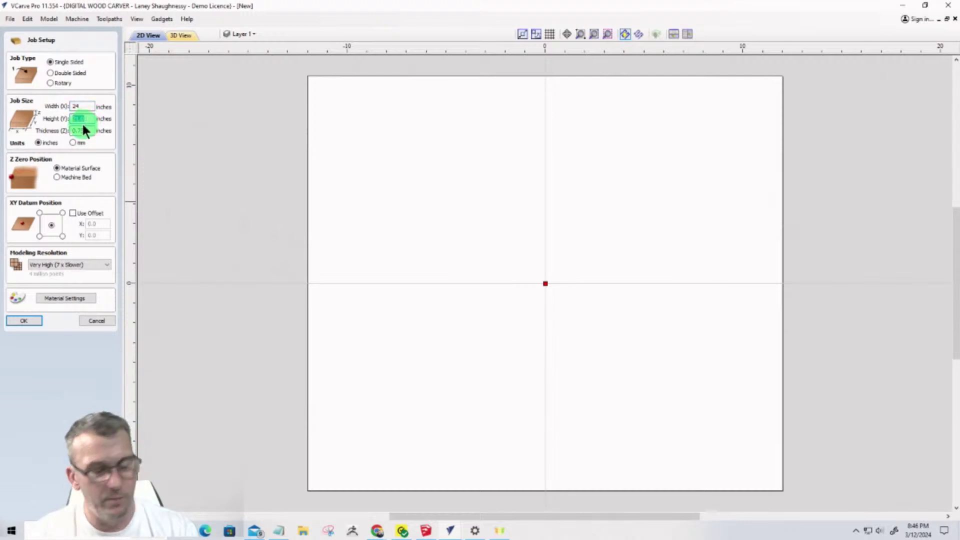
{"action": "type", "text": "24"}
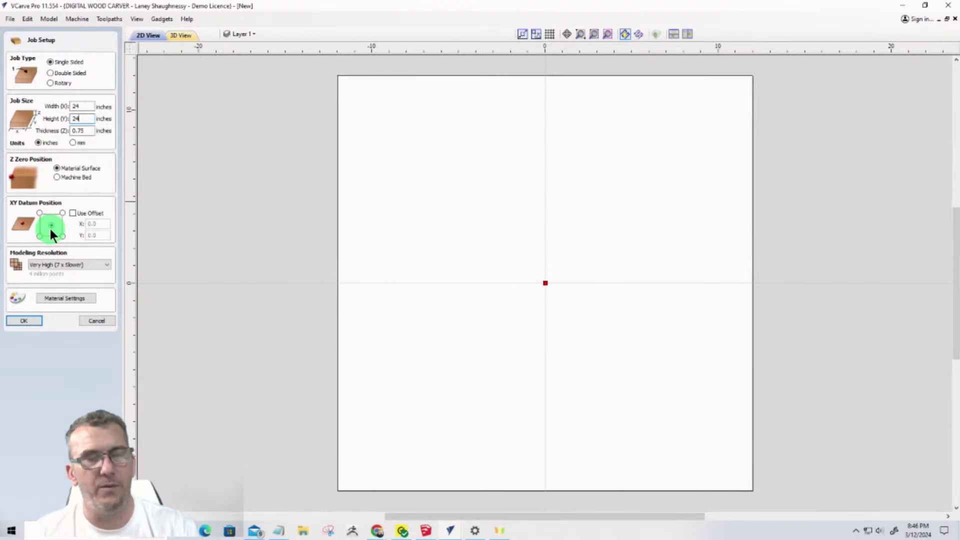
{"action": "left_click", "coordinate": [44, 265]}
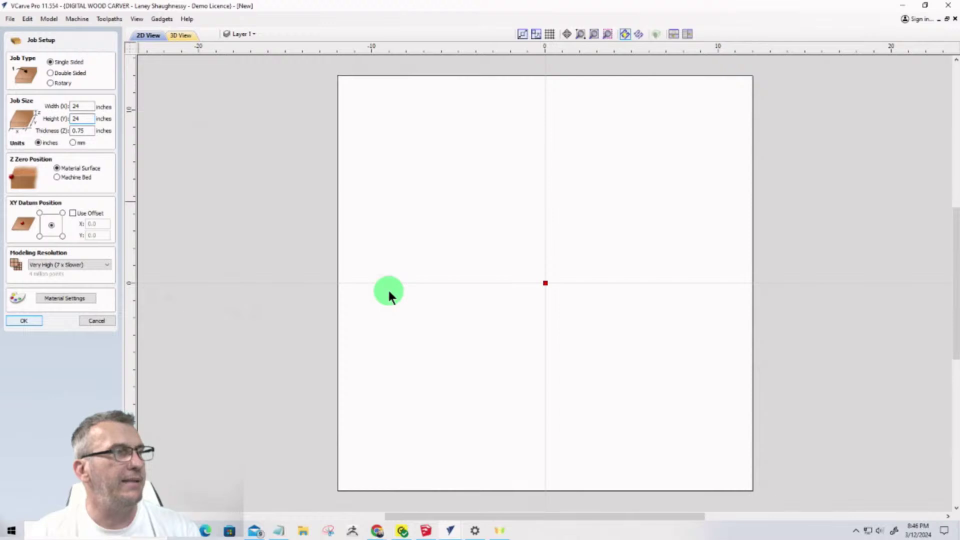
{"action": "key", "text": "Return"}
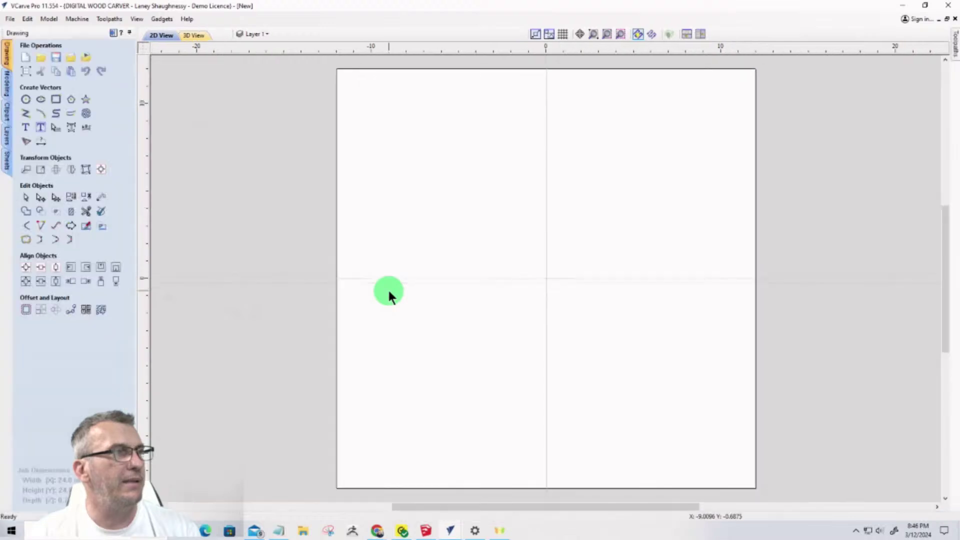
Choose the podium SketchUp file in the Documents folder for import into the job
{"action": "left_click", "coordinate": [70, 61]}
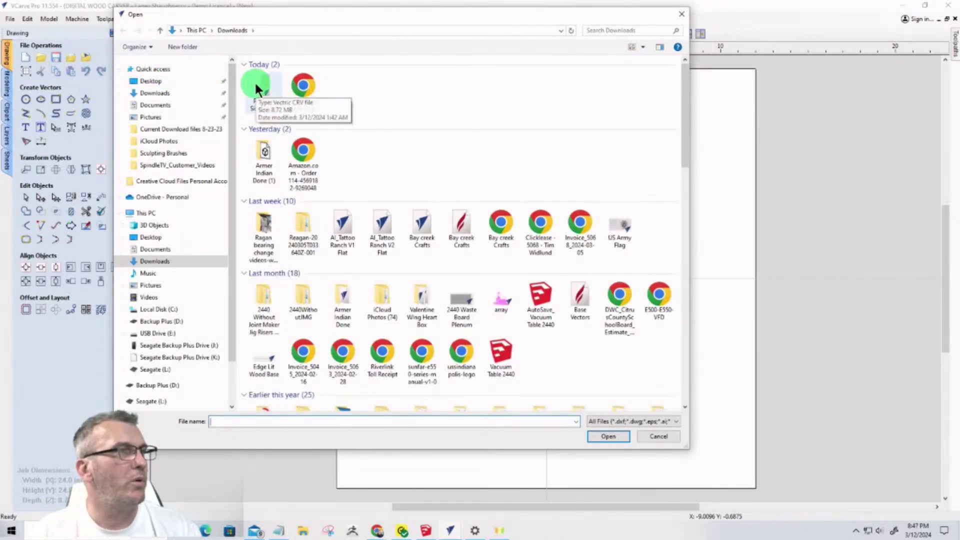
{"action": "left_click", "coordinate": [171, 106]}
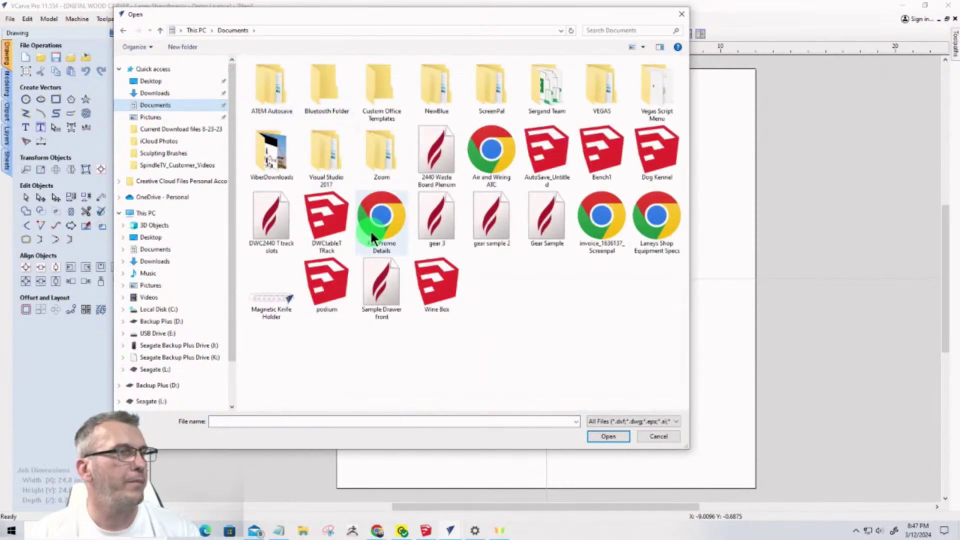
{"action": "left_click", "coordinate": [326, 292]}
{"action": "double_click", "coordinate": [326, 292]}
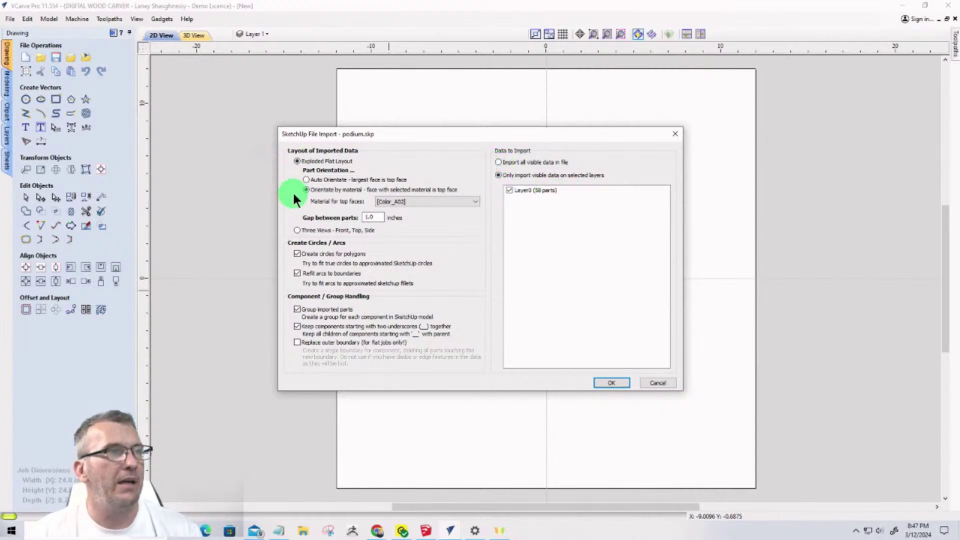
Set the part orientation to Auto Orientate with the largest face as top face and import the podium parts as an exploded flat layout
{"action": "left_click", "coordinate": [425, 202]}
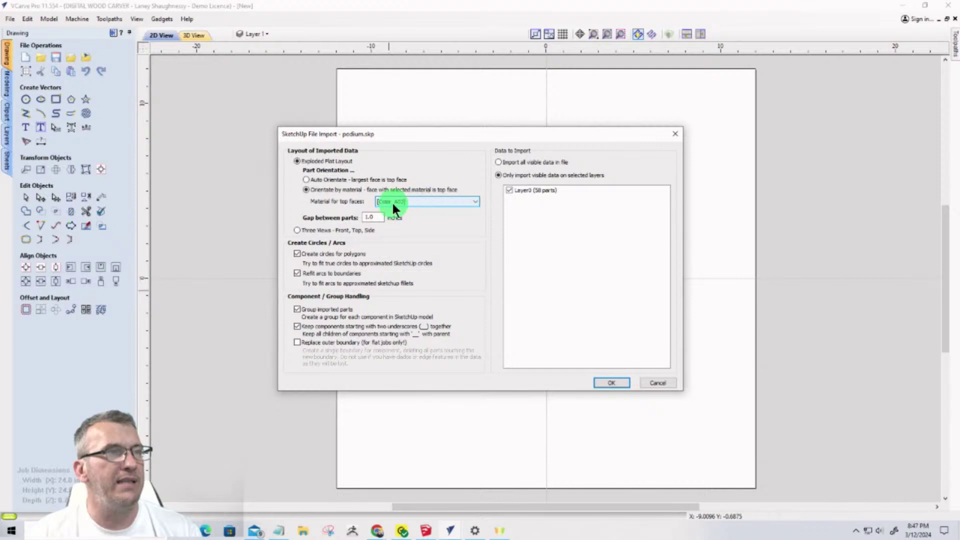
{"action": "left_click", "coordinate": [394, 202]}
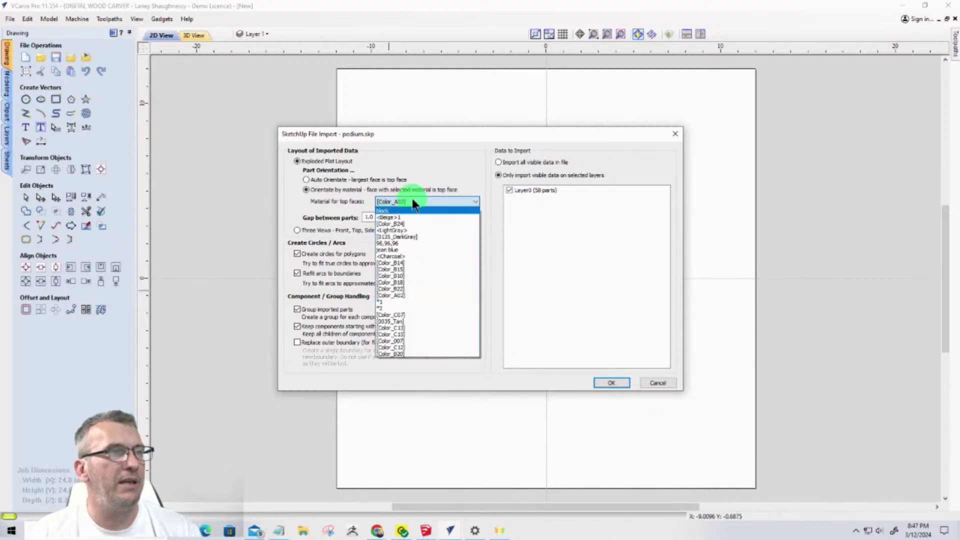
{"action": "left_click", "coordinate": [410, 201]}
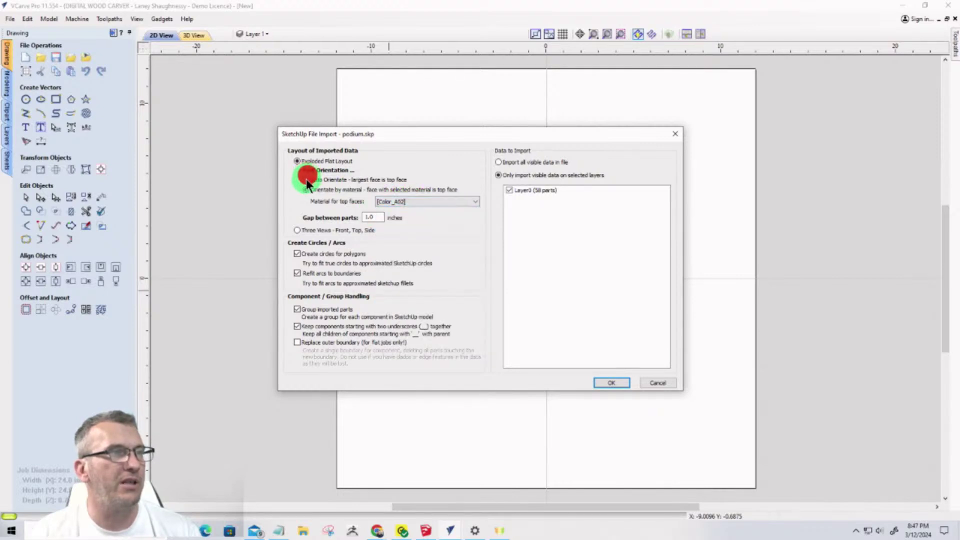
{"action": "left_click", "coordinate": [306, 179]}
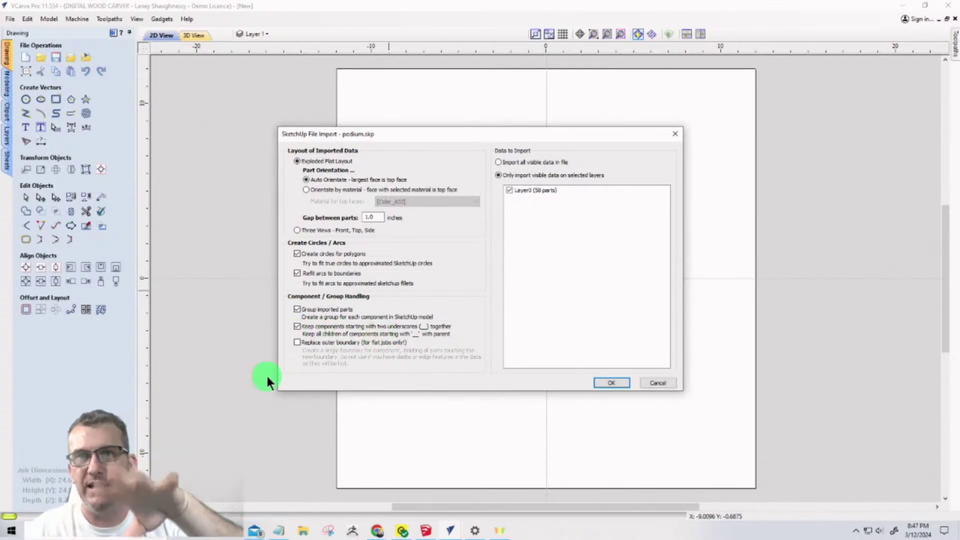
{"action": "left_click", "coordinate": [607, 383]}
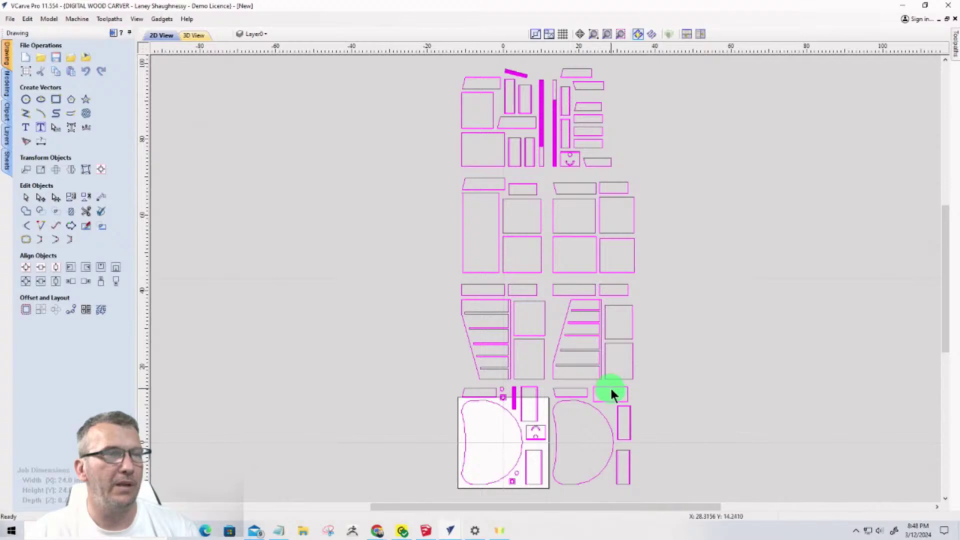
Examine the imported podium parts across the whole flat layout, from the uppermost group down to the parts around the job sheet
{"action": "scroll", "coordinate": [599, 389], "scroll_direction": "up", "scroll_amount": 8}
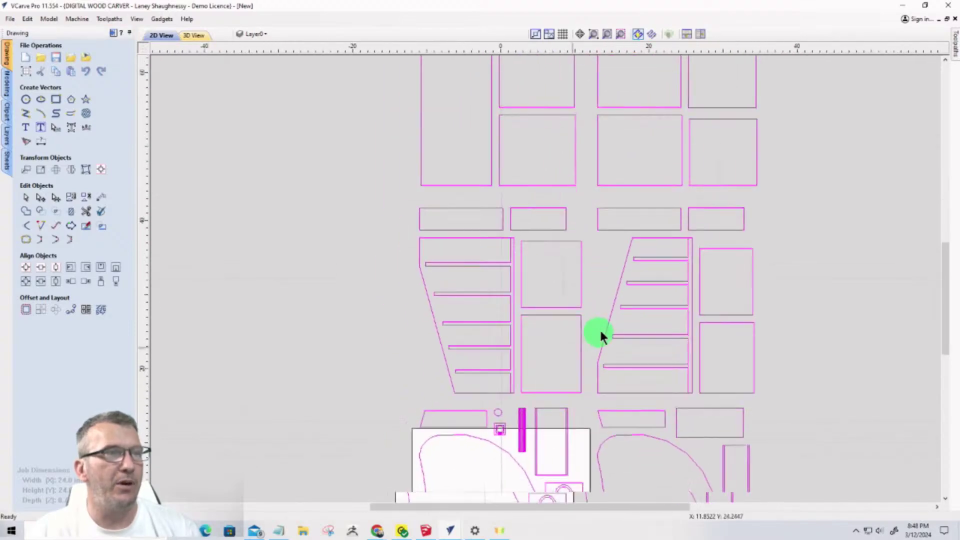
{"action": "scroll", "coordinate": [537, 418], "scroll_direction": "down", "scroll_amount": 6}
{"action": "scroll", "coordinate": [536, 318], "scroll_direction": "up", "scroll_amount": 8}
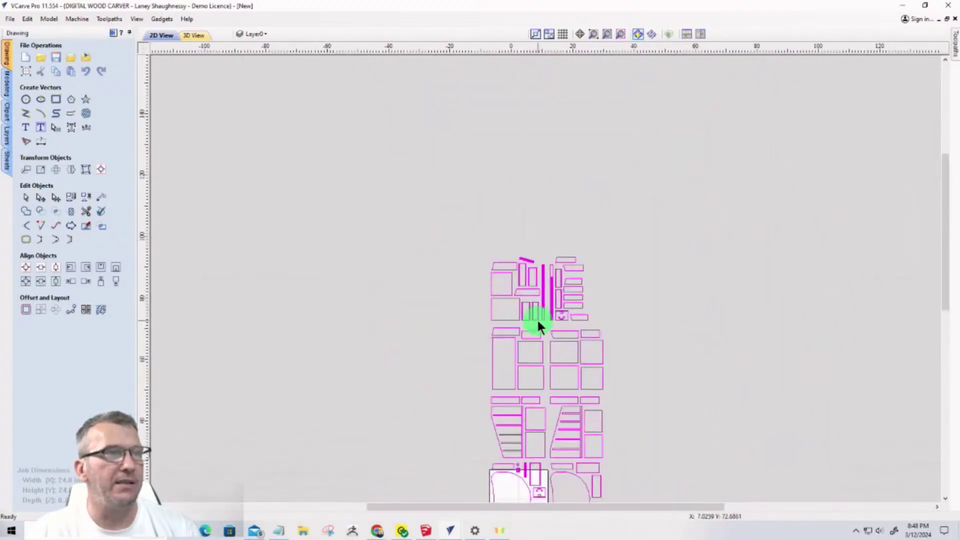
{"action": "scroll", "coordinate": [544, 206], "scroll_direction": "down", "scroll_amount": 4}
{"action": "scroll", "coordinate": [523, 189], "scroll_direction": "up", "scroll_amount": 6}
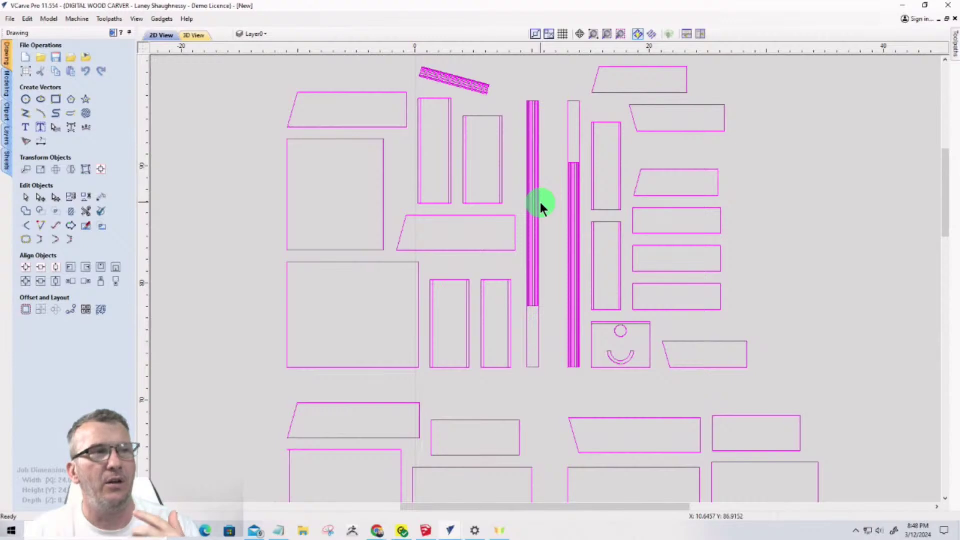
{"action": "scroll", "coordinate": [541, 142], "scroll_direction": "down", "scroll_amount": 6}
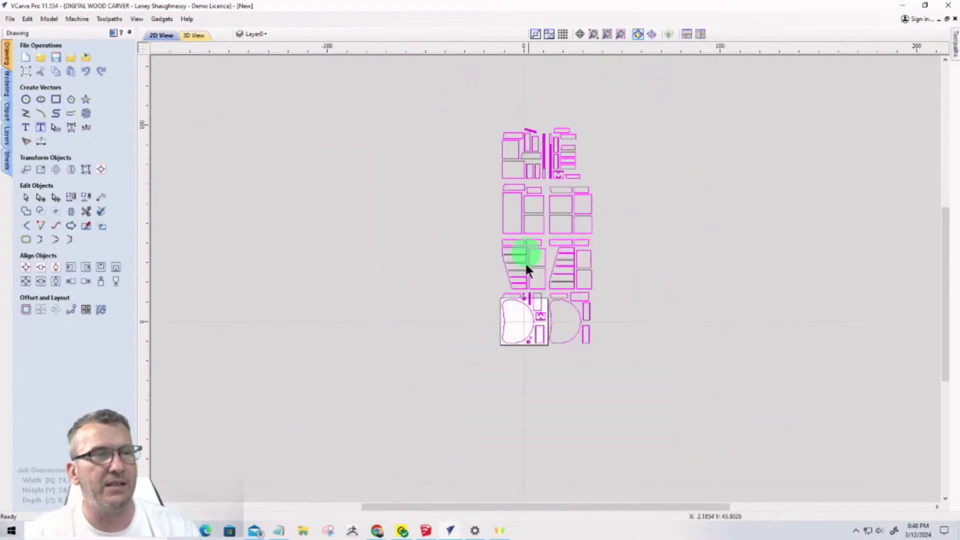
{"action": "scroll", "coordinate": [549, 331], "scroll_direction": "up", "scroll_amount": 5}
{"action": "scroll", "coordinate": [550, 336], "scroll_direction": "up", "scroll_amount": 1}
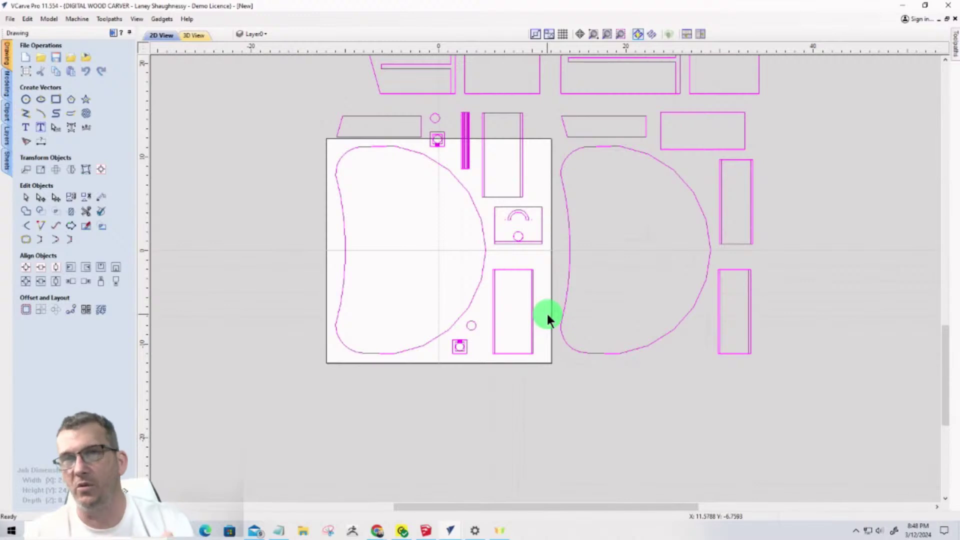
{"action": "scroll", "coordinate": [545, 313], "scroll_direction": "down", "scroll_amount": 4}
{"action": "scroll", "coordinate": [545, 240], "scroll_direction": "up", "scroll_amount": 3}
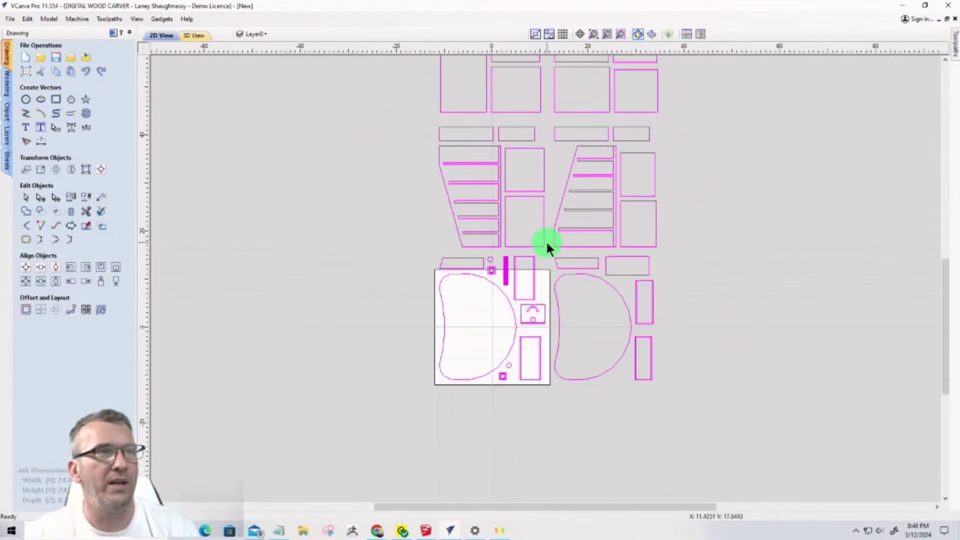
{"action": "scroll", "coordinate": [548, 245], "scroll_direction": "down", "scroll_amount": 1}
{"action": "scroll", "coordinate": [633, 285], "scroll_direction": "up", "scroll_amount": 8}
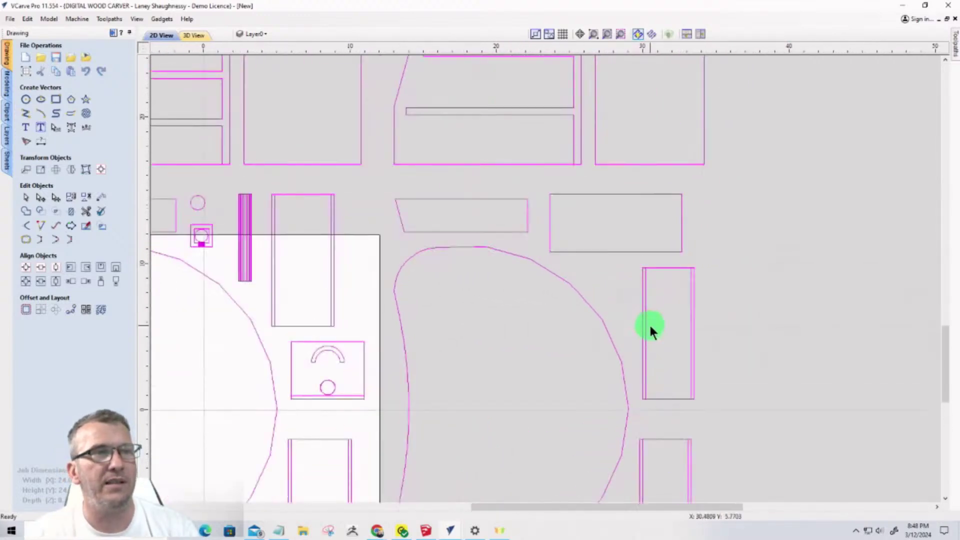
{"action": "scroll", "coordinate": [653, 332], "scroll_direction": "down", "scroll_amount": 4}
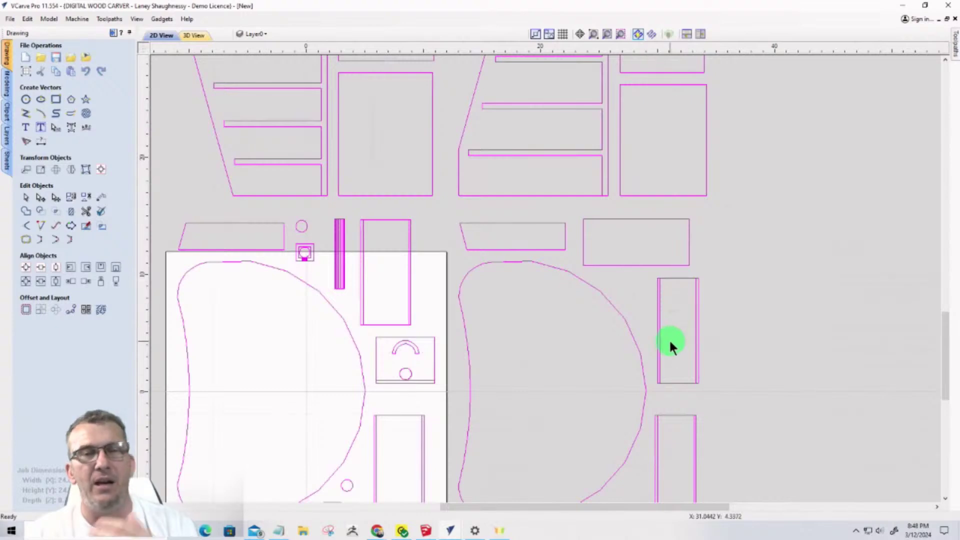
{"action": "scroll", "coordinate": [669, 338], "scroll_direction": "down", "scroll_amount": 4}
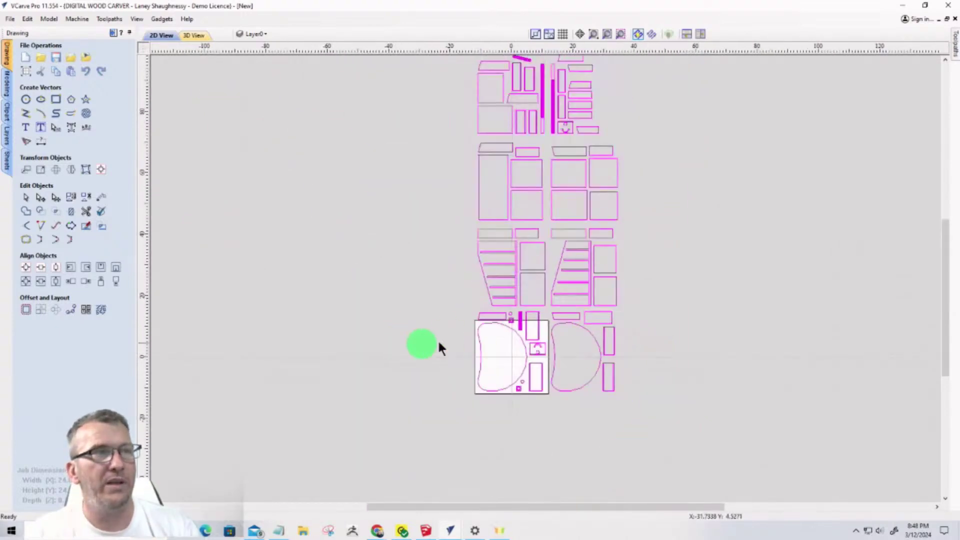
Delete the tilted, densely lined strip and the two narrow vertical lined strips from the uppermost group of parts
{"action": "scroll", "coordinate": [577, 320], "scroll_direction": "down", "scroll_amount": 3}
{"action": "scroll", "coordinate": [544, 200], "scroll_direction": "up", "scroll_amount": 10}
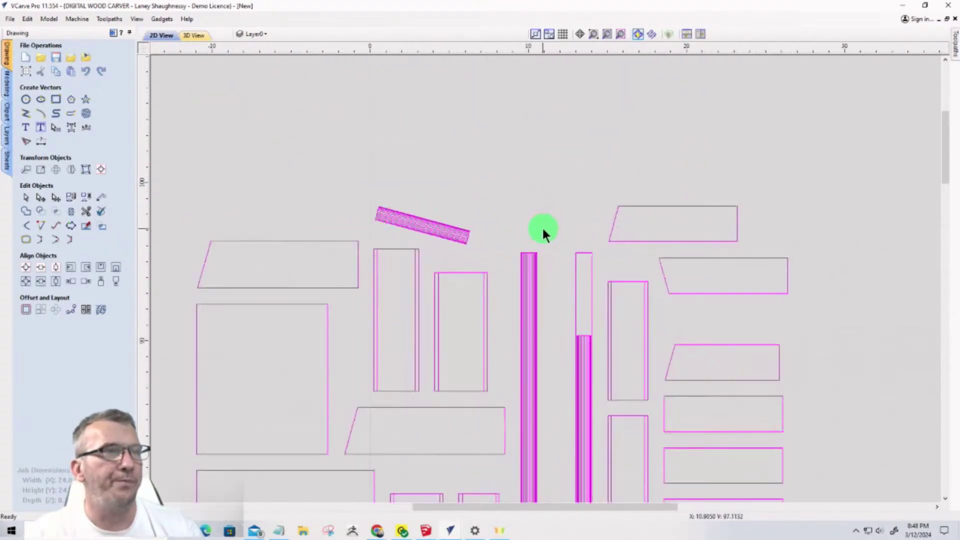
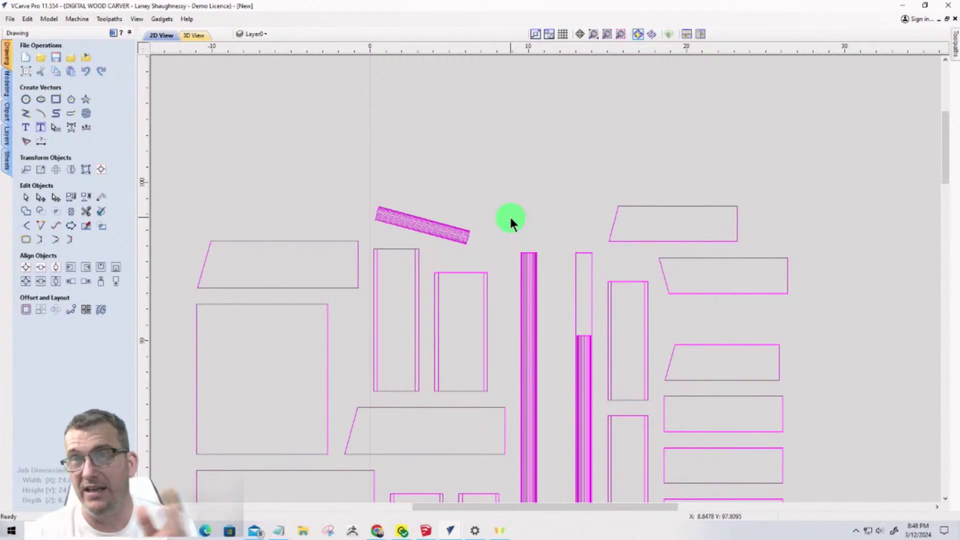
{"action": "left_click", "coordinate": [351, 184]}
{"action": "left_click", "coordinate": [414, 224]}
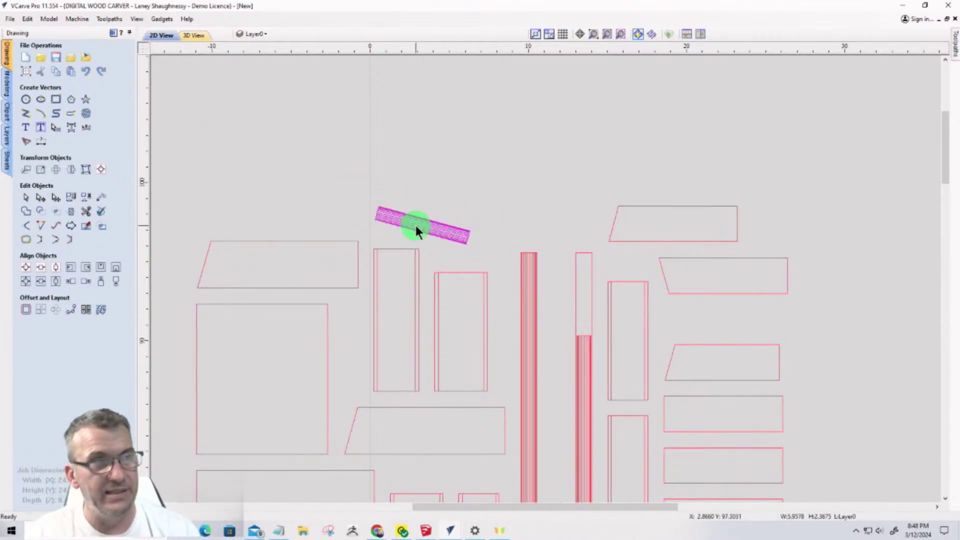
{"action": "key", "text": "Delete"}
{"action": "left_click", "coordinate": [529, 277]}
{"action": "key", "text": "Delete"}
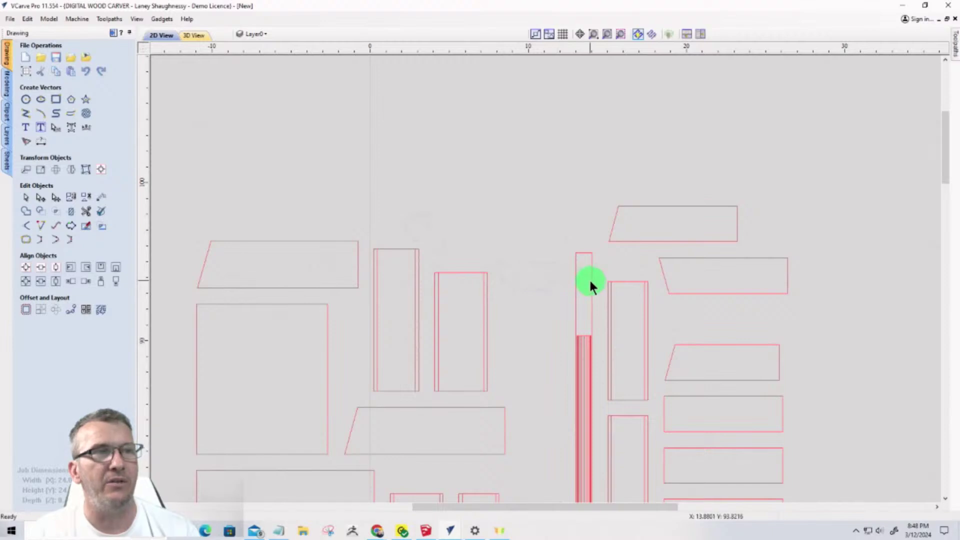
{"action": "left_click", "coordinate": [589, 280]}
{"action": "key", "text": "Delete"}
Delete the short lined vertical strip crossing the upper edge of the job sheet
{"action": "scroll", "coordinate": [587, 210], "scroll_direction": "down", "scroll_amount": 3}
{"action": "scroll", "coordinate": [589, 155], "scroll_direction": "down", "scroll_amount": 3}
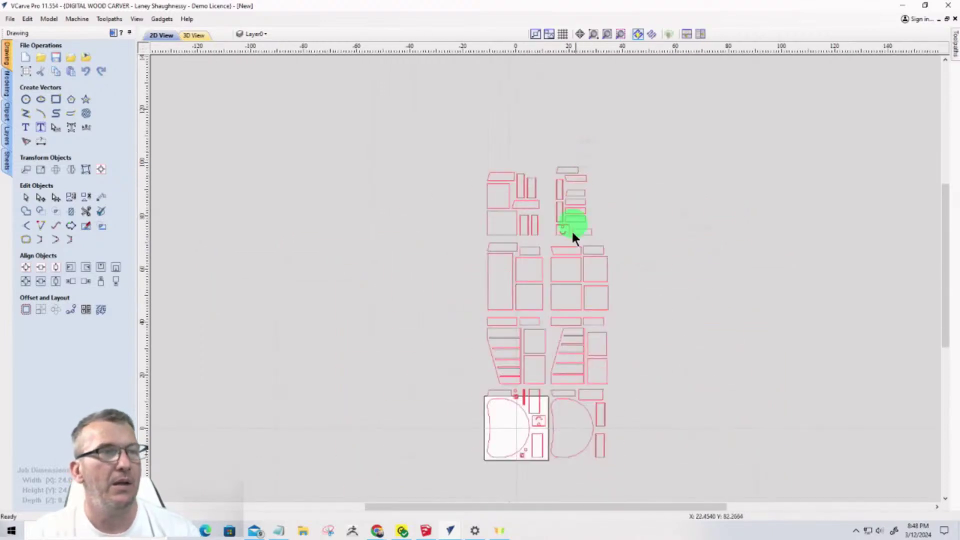
{"action": "scroll", "coordinate": [559, 473], "scroll_direction": "up", "scroll_amount": 4}
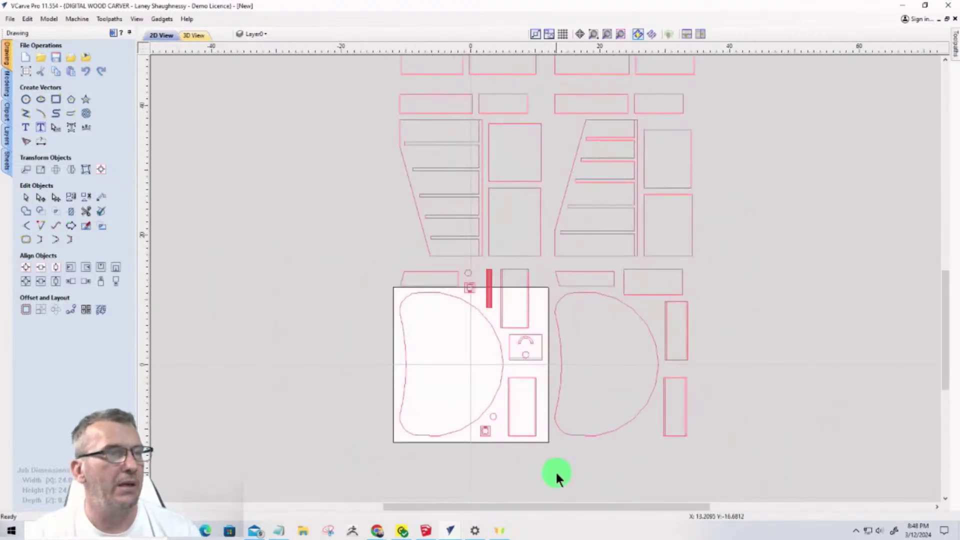
{"action": "scroll", "coordinate": [489, 291], "scroll_direction": "up", "scroll_amount": 6}
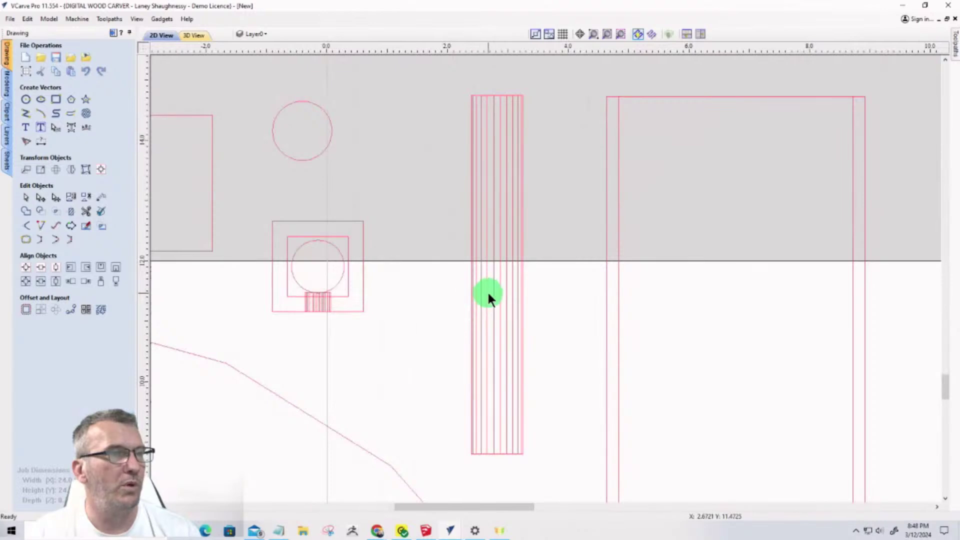
{"action": "left_click", "coordinate": [489, 294]}
{"action": "key", "text": "Delete"}
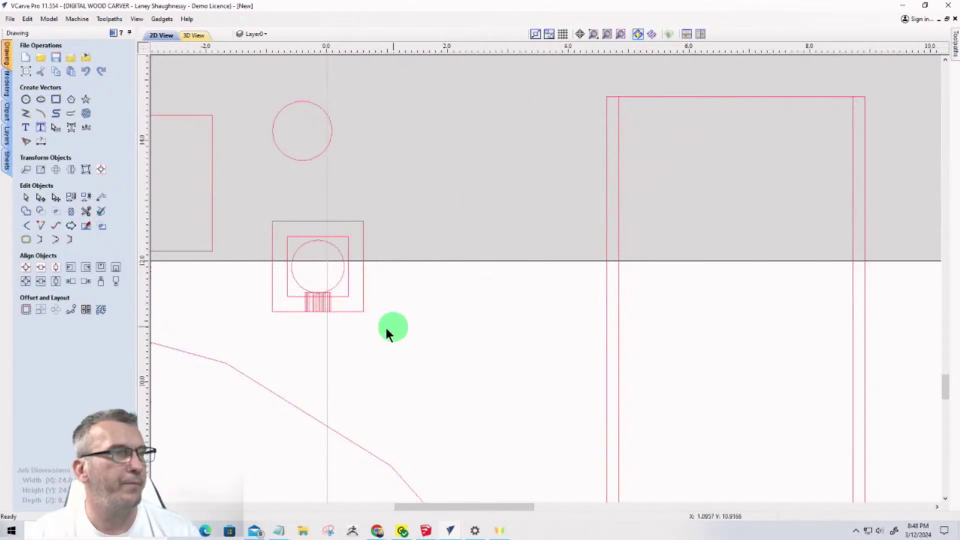
{"action": "scroll", "coordinate": [388, 332], "scroll_direction": "down", "scroll_amount": 10}
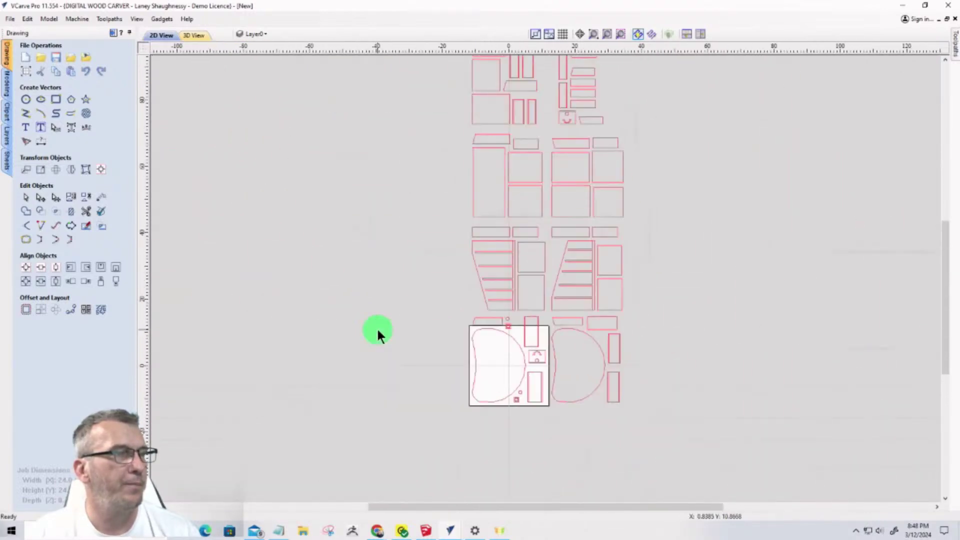
Examine the remaining podium parts across the flat layout, from the parts around the job sheet up to the uppermost group
{"action": "scroll", "coordinate": [443, 290], "scroll_direction": "down", "scroll_amount": 2}
{"action": "scroll", "coordinate": [547, 168], "scroll_direction": "up", "scroll_amount": 7}
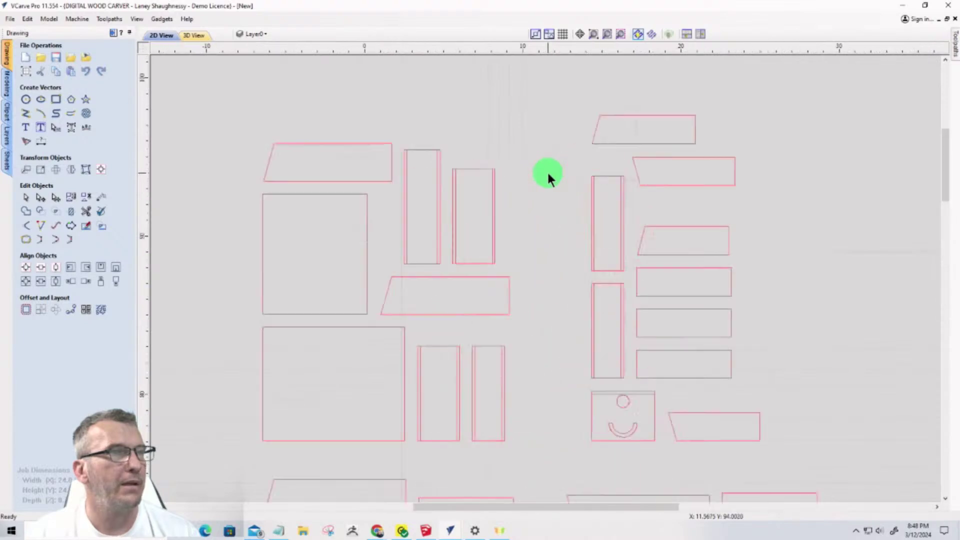
{"action": "scroll", "coordinate": [548, 176], "scroll_direction": "down", "scroll_amount": 7}
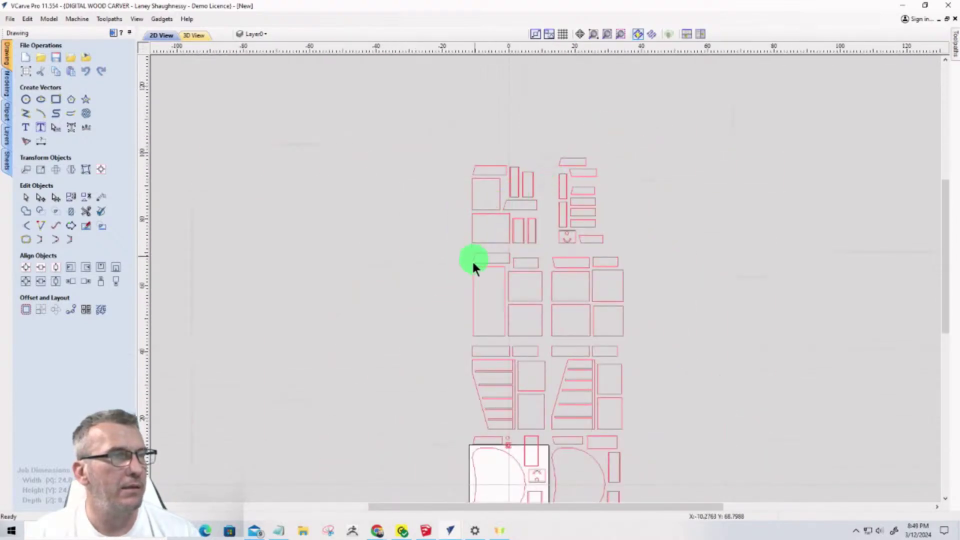
{"action": "scroll", "coordinate": [545, 278], "scroll_direction": "down", "scroll_amount": 4}
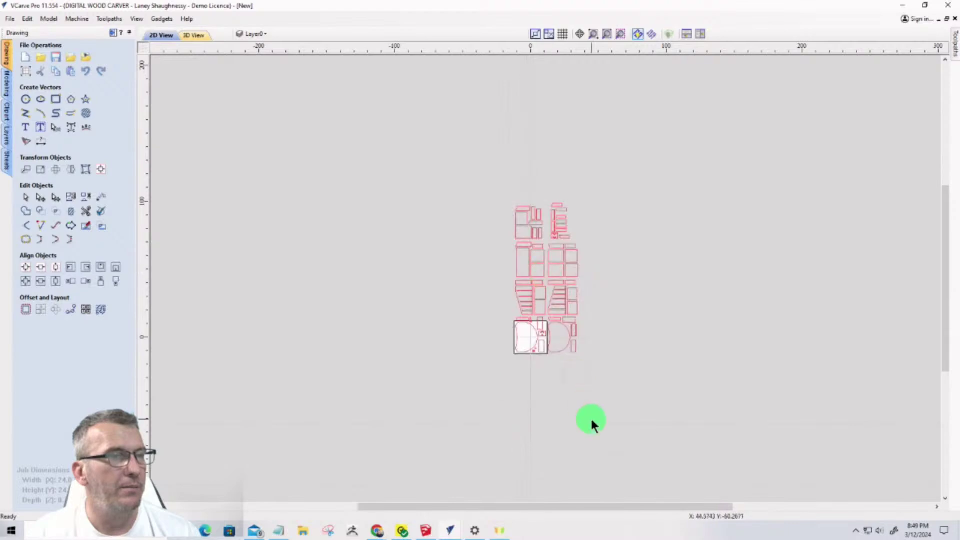
{"action": "scroll", "coordinate": [592, 422], "scroll_direction": "up", "scroll_amount": 6}
{"action": "scroll", "coordinate": [595, 215], "scroll_direction": "down", "scroll_amount": 3}
{"action": "scroll", "coordinate": [593, 122], "scroll_direction": "up", "scroll_amount": 6}
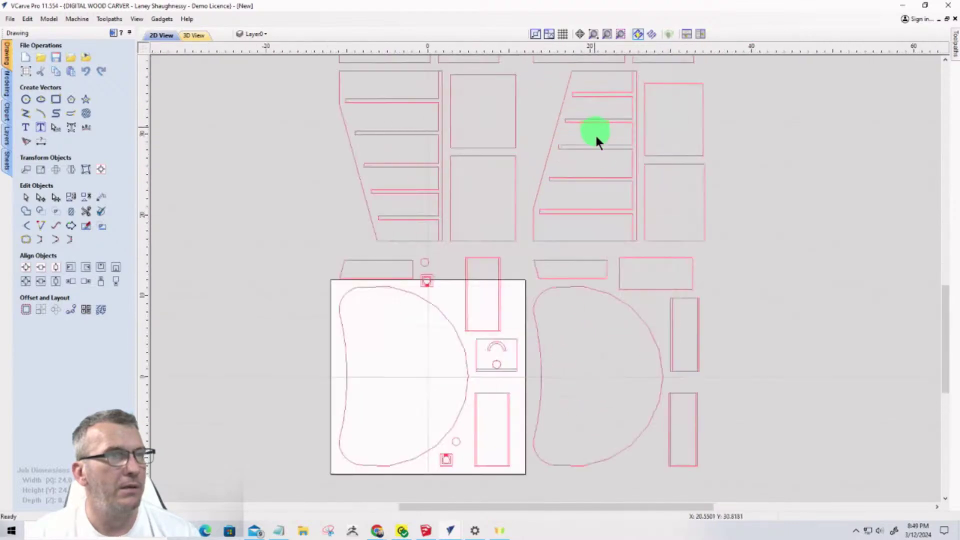
{"action": "scroll", "coordinate": [538, 280], "scroll_direction": "down", "scroll_amount": 5}
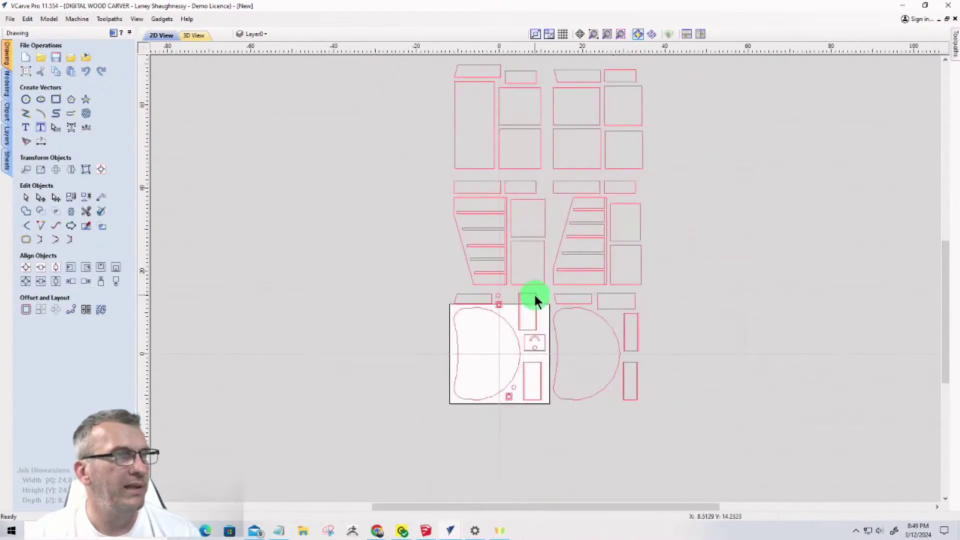
{"action": "scroll", "coordinate": [549, 133], "scroll_direction": "up", "scroll_amount": 2}
{"action": "scroll", "coordinate": [550, 131], "scroll_direction": "up", "scroll_amount": 3}
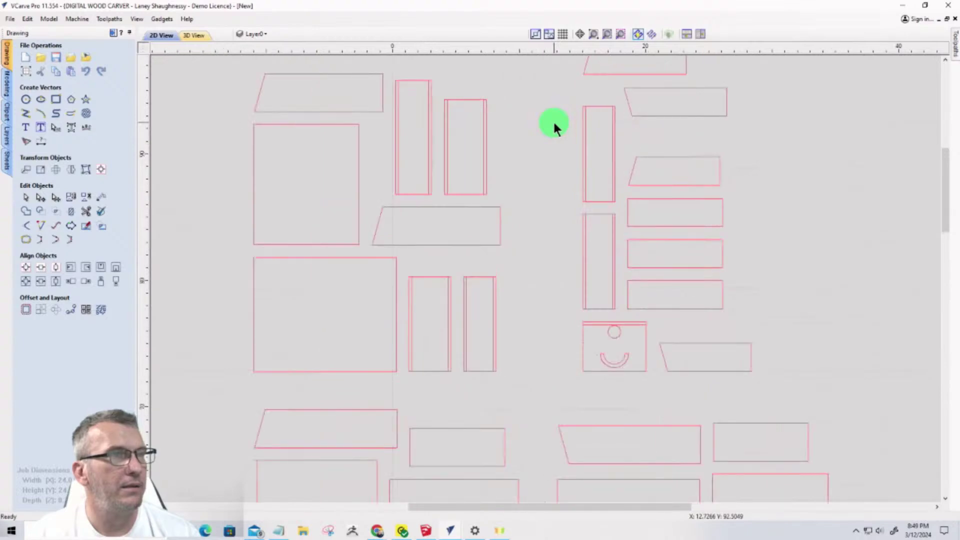
{"action": "scroll", "coordinate": [554, 126], "scroll_direction": "down", "scroll_amount": 5}
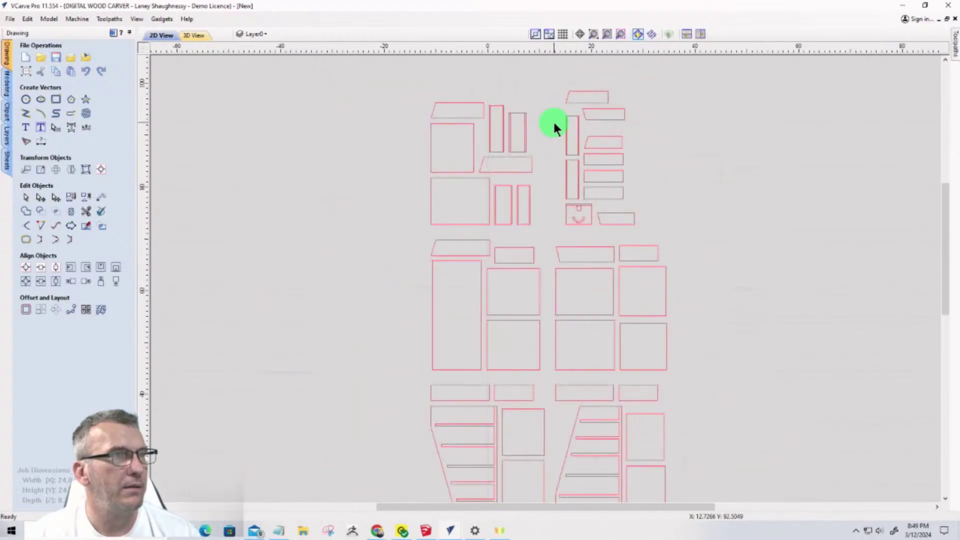
{"action": "middle_click_drag", "start_coordinate": [540, 230], "coordinate": [450, 230]}
{"action": "scroll", "coordinate": [486, 97], "scroll_direction": "up", "scroll_amount": 3}
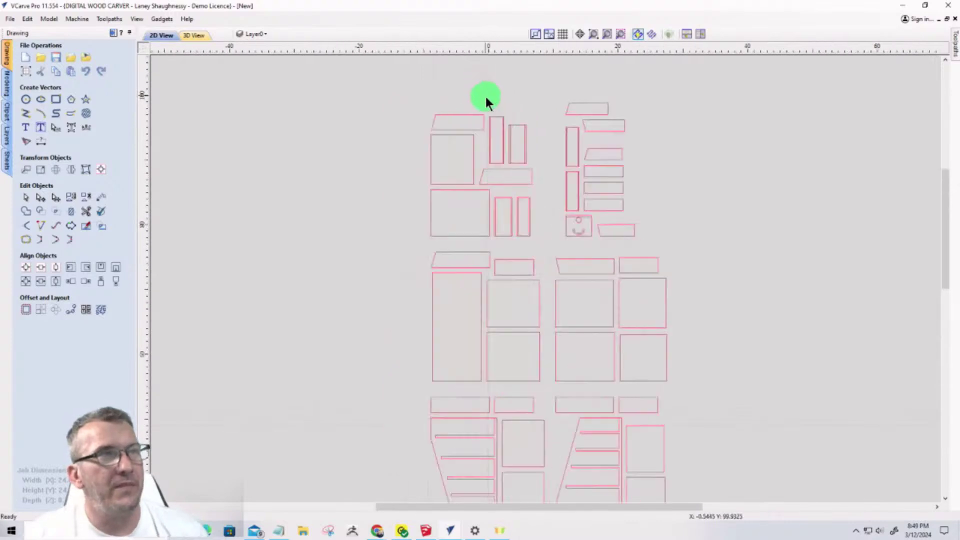
{"action": "scroll", "coordinate": [488, 93], "scroll_direction": "down", "scroll_amount": 2}
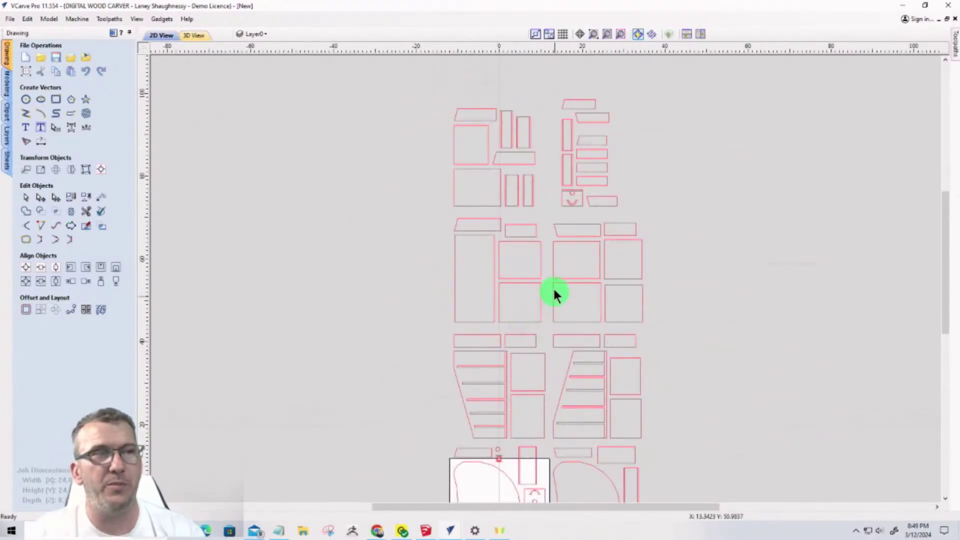
Move the six near-square panels of the second group from the top into the empty area to the right of the layout
{"action": "left_click", "coordinate": [540, 264]}
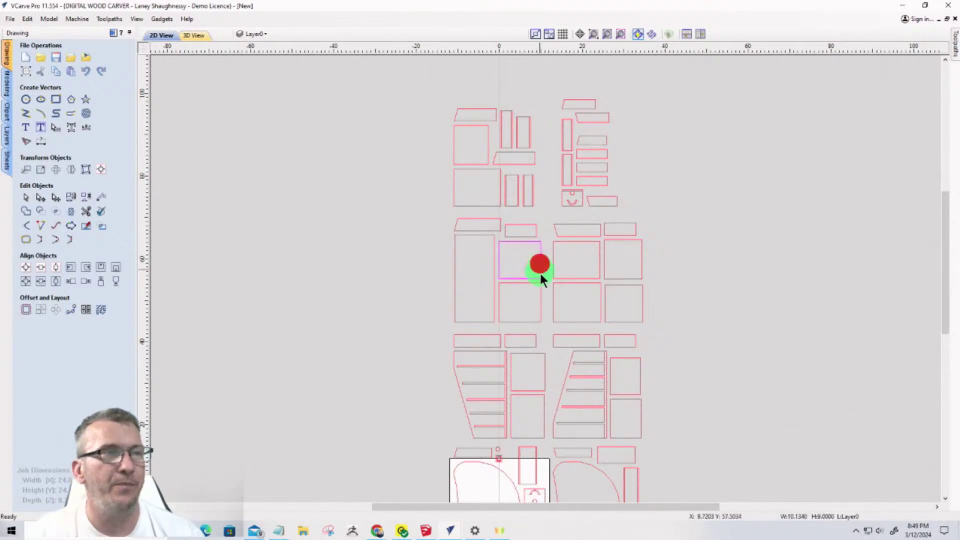
{"action": "scroll", "coordinate": [562, 297], "scroll_direction": "up", "scroll_amount": 2}
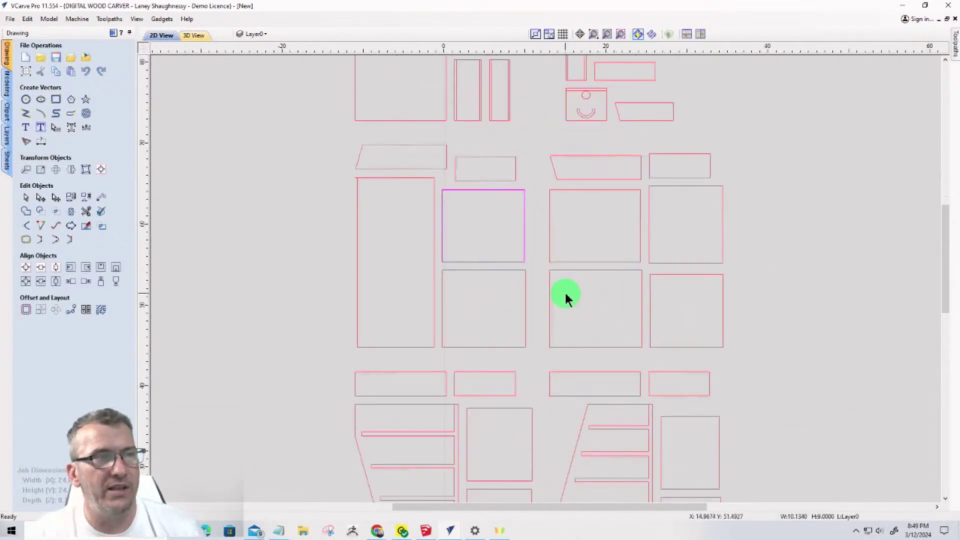
{"action": "left_click", "coordinate": [524, 294], "text": "shift"}
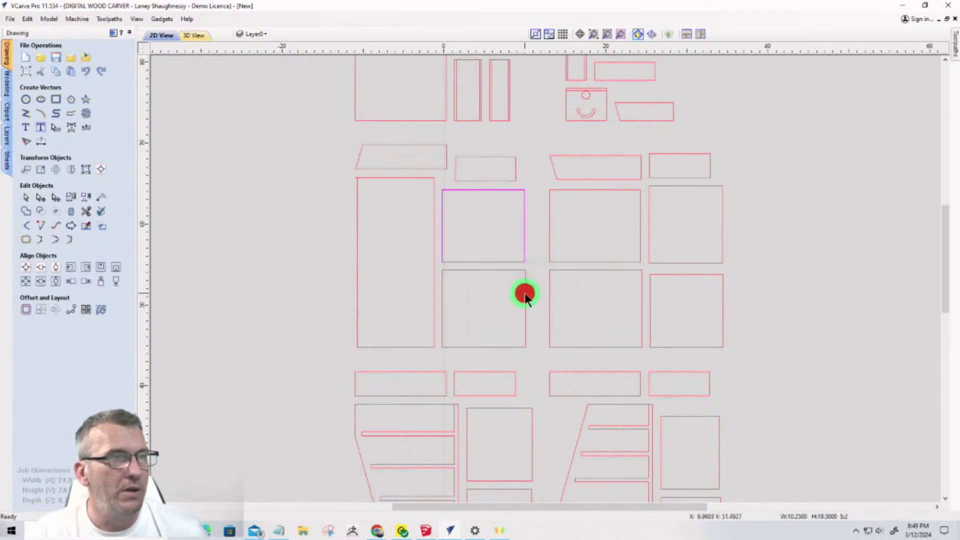
{"action": "left_click", "coordinate": [549, 222], "text": "shift"}
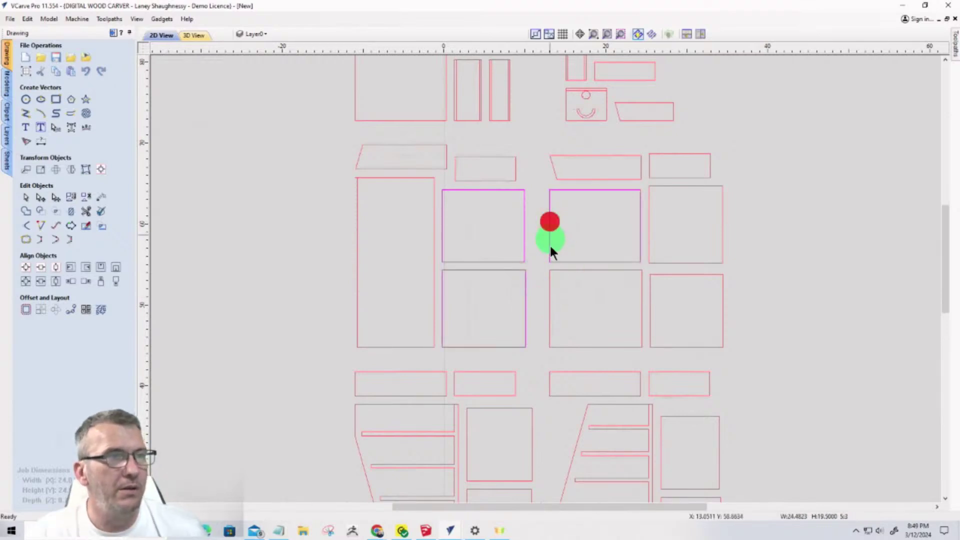
{"action": "left_click", "coordinate": [549, 293], "text": "shift"}
{"action": "left_click", "coordinate": [648, 235], "text": "shift"}
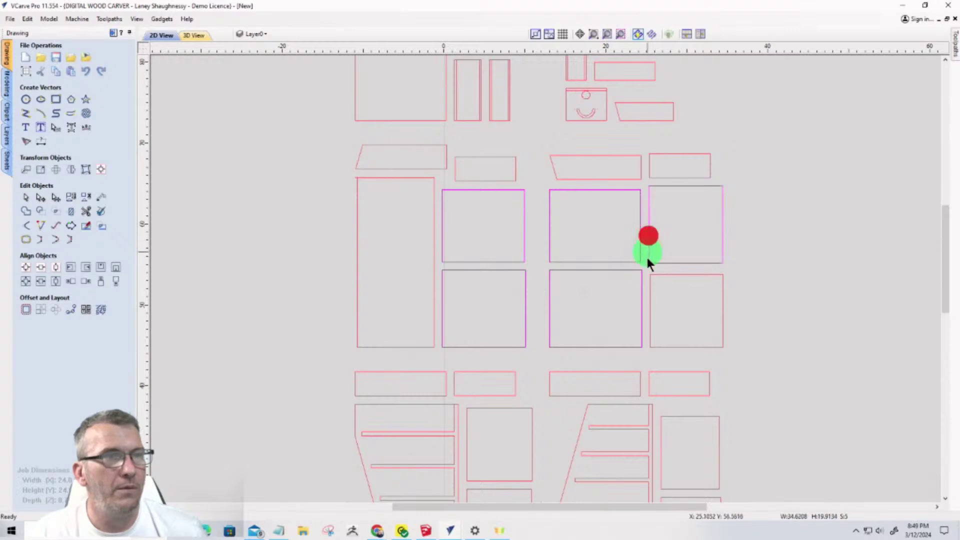
{"action": "left_click", "coordinate": [649, 279], "text": "shift"}
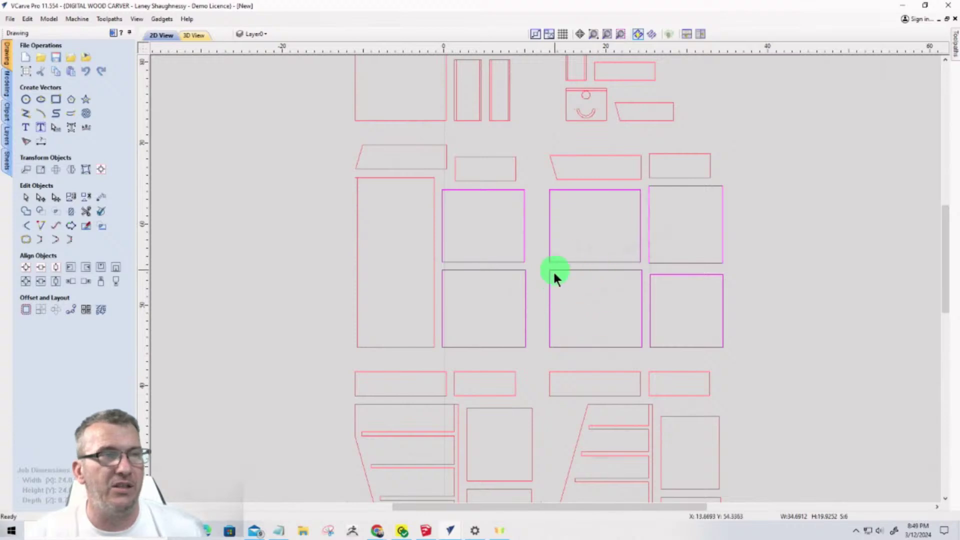
{"action": "scroll", "coordinate": [553, 272], "scroll_direction": "down", "scroll_amount": 5}
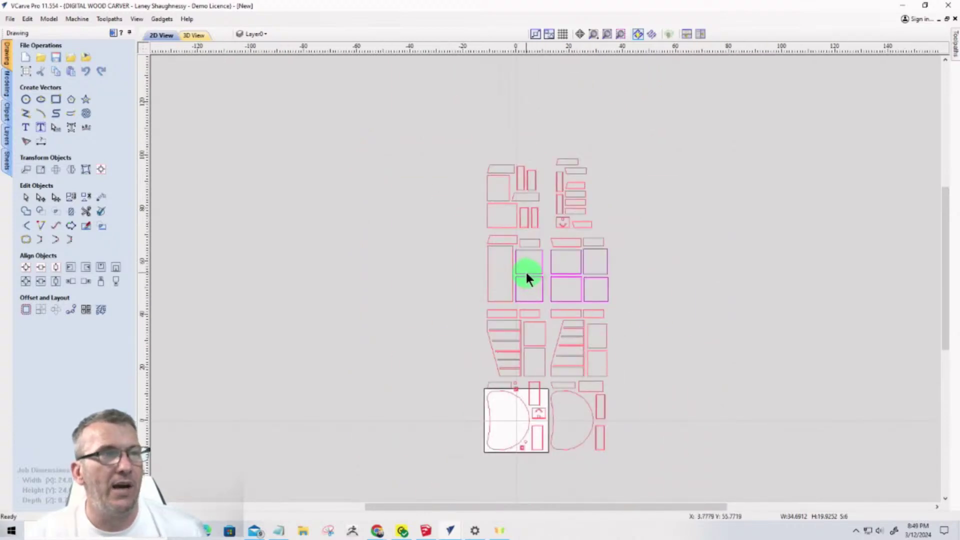
{"action": "left_click_drag", "start_coordinate": [526, 274], "coordinate": [718, 212]}
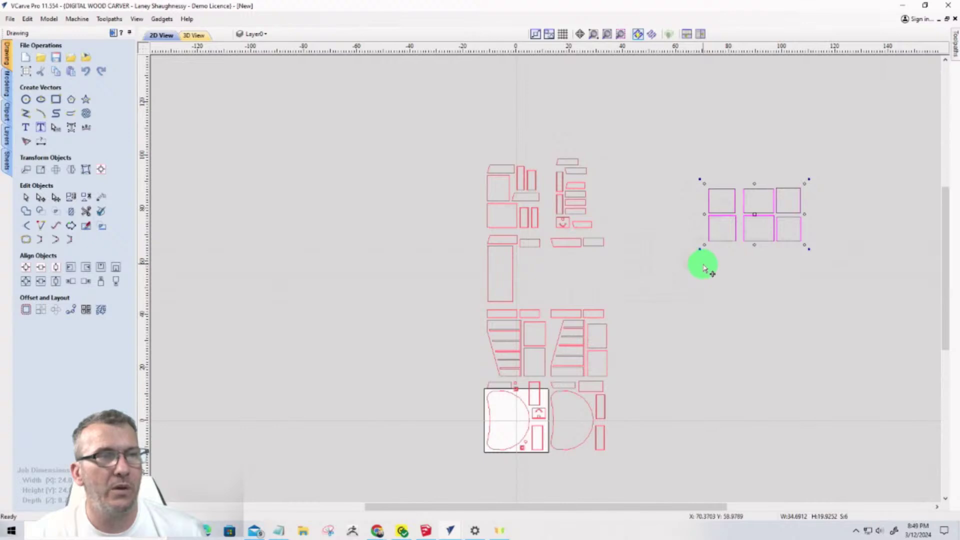
Move the four rectangular panels beside the two slotted side panels to the area just below the six separated panels
{"action": "scroll", "coordinate": [649, 344], "scroll_direction": "up", "scroll_amount": 3}
{"action": "scroll", "coordinate": [625, 347], "scroll_direction": "down", "scroll_amount": 1}
{"action": "left_click", "coordinate": [614, 360]}
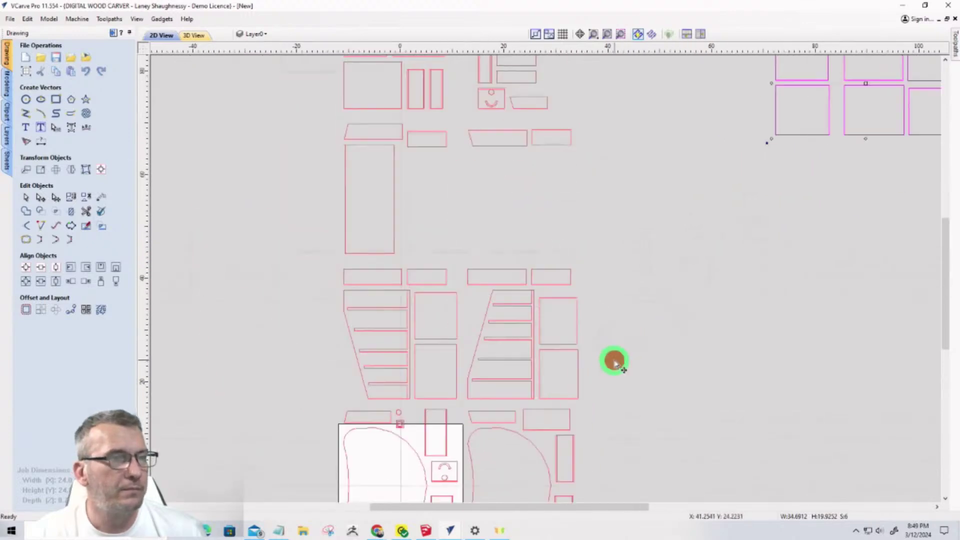
{"action": "left_click", "coordinate": [448, 339]}
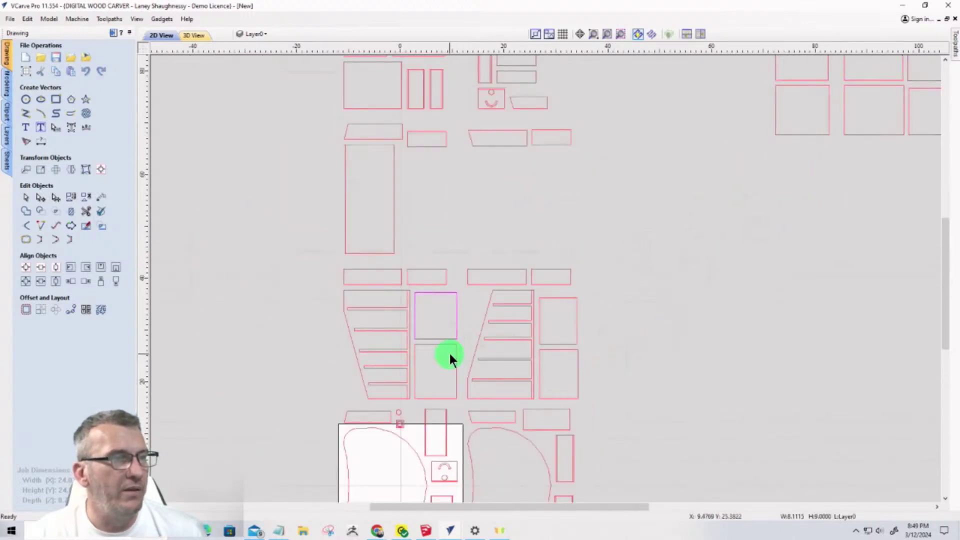
{"action": "left_click", "coordinate": [449, 344], "text": "shift"}
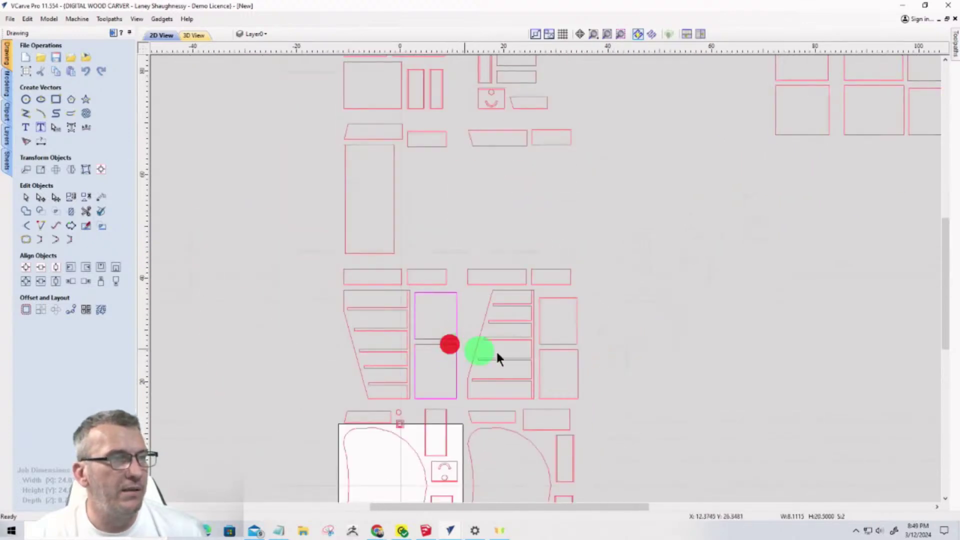
{"action": "left_click", "coordinate": [576, 338], "text": "shift"}
{"action": "left_click", "coordinate": [572, 350], "text": "shift"}
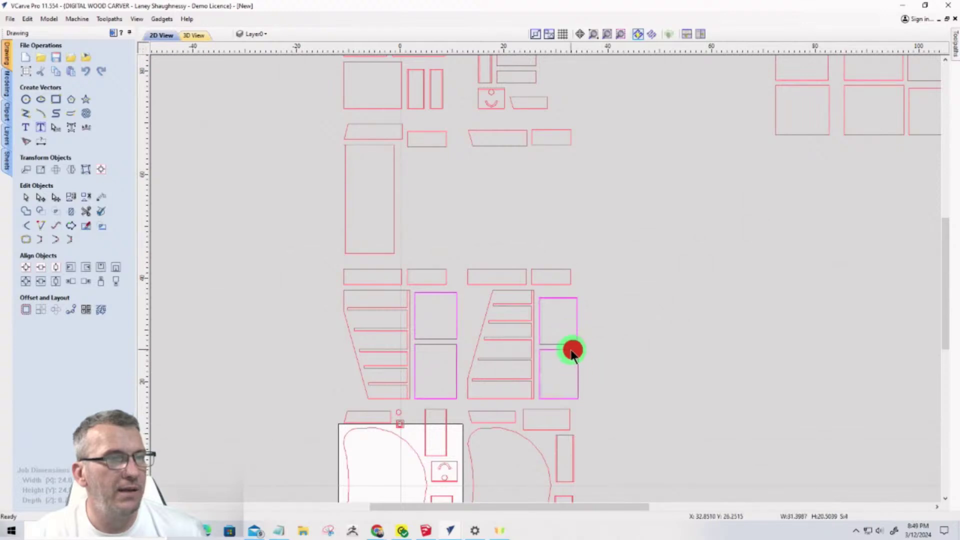
{"action": "left_click", "coordinate": [557, 343]}
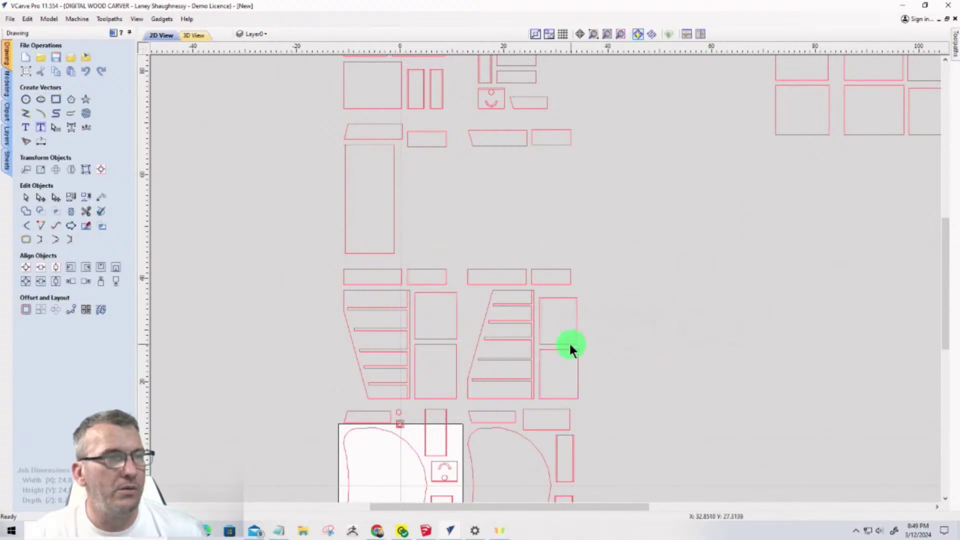
{"action": "left_click_drag", "start_coordinate": [570, 374], "coordinate": [546, 329]}
{"action": "left_click_drag", "start_coordinate": [436, 357], "coordinate": [873, 218]}
{"action": "scroll", "coordinate": [359, 200], "scroll_direction": "down", "scroll_amount": 3}
Move the two large, near-square panels of the uppermost group into the gap between the two separated pairs of rectangular panels
{"action": "scroll", "coordinate": [372, 187], "scroll_direction": "up", "scroll_amount": 5}
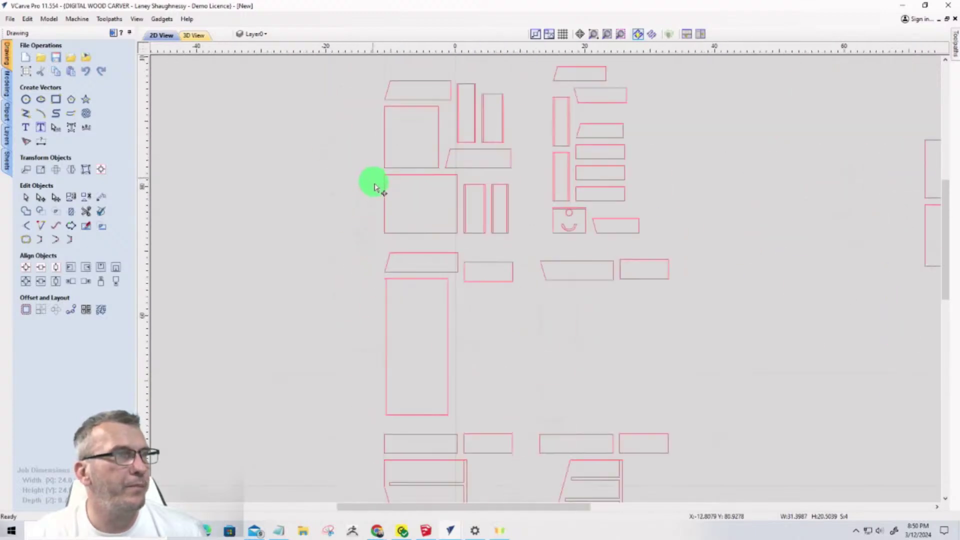
{"action": "left_click", "coordinate": [403, 187]}
{"action": "left_click", "coordinate": [384, 165], "text": "shift"}
{"action": "scroll", "coordinate": [379, 172], "scroll_direction": "down", "scroll_amount": 3}
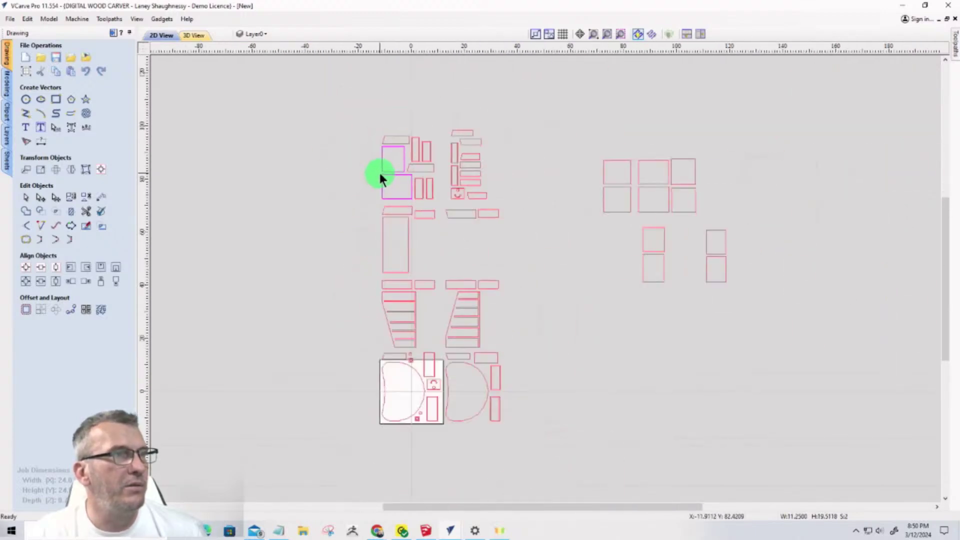
{"action": "left_click", "coordinate": [382, 183]}
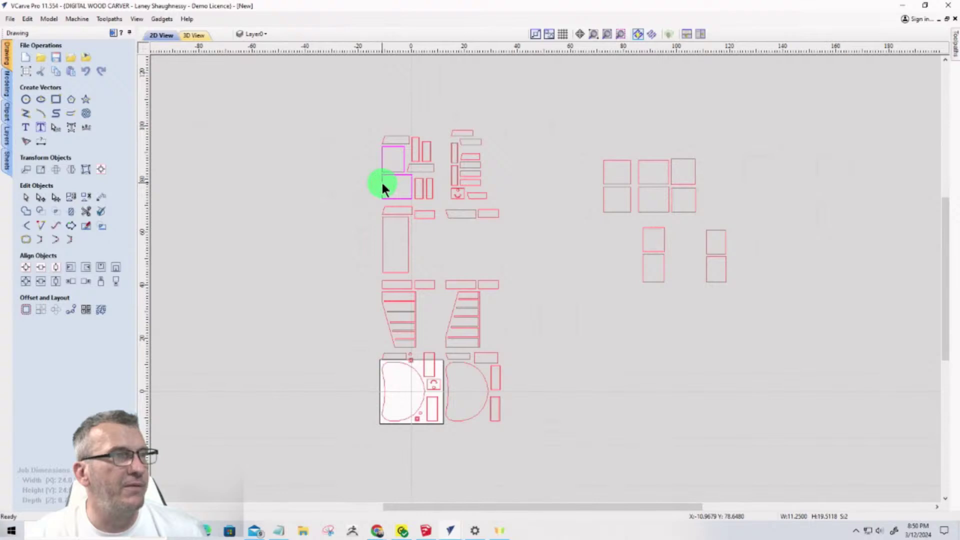
{"action": "left_click_drag", "start_coordinate": [382, 183], "coordinate": [670, 265]}
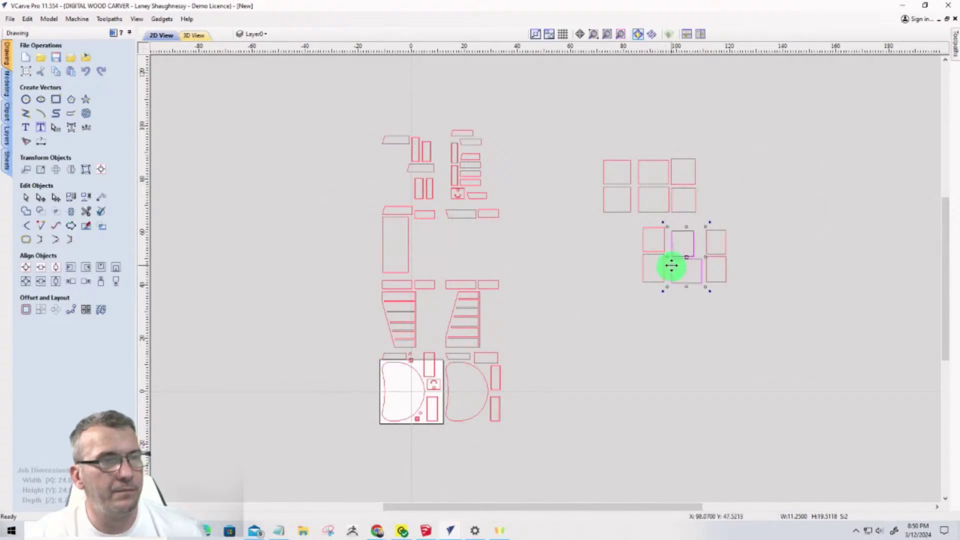
{"action": "left_click", "coordinate": [662, 313]}
Switch to SketchUp to examine the podium's drawer front and side, and return to VCarve Pro to review the separated panels against the layout
{"action": "left_click", "coordinate": [426, 531]}
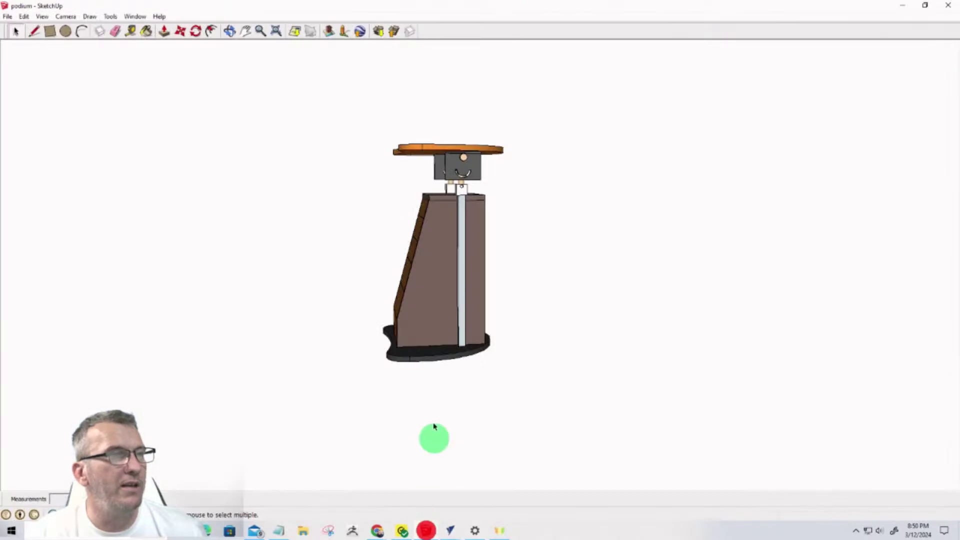
{"action": "mouse_move", "coordinate": [386, 298]}
{"action": "middle_mouse_down"}
{"action": "mouse_move", "coordinate": [574, 350]}
{"action": "mouse_move", "coordinate": [439, 392]}
{"action": "middle_mouse_up"}
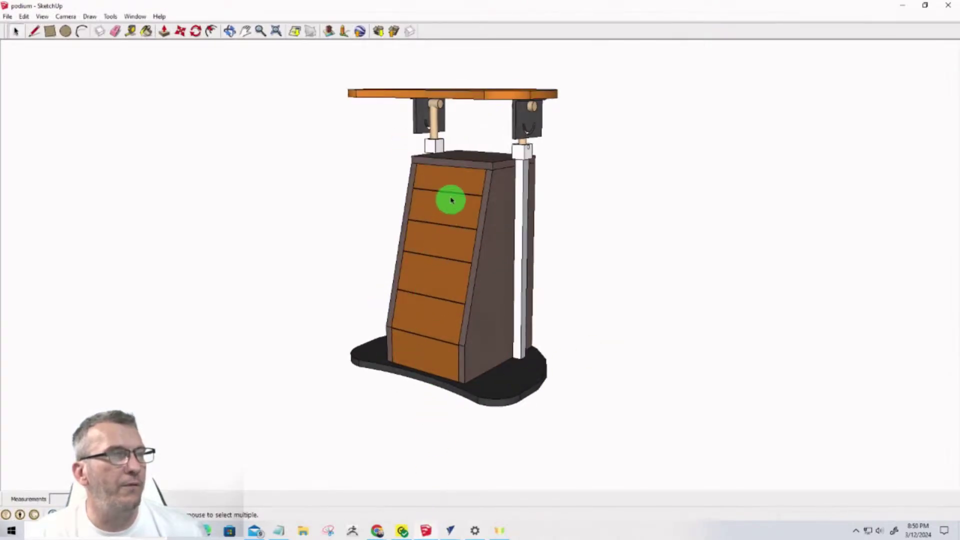
{"action": "middle_click_drag", "start_coordinate": [676, 313], "coordinate": [514, 355]}
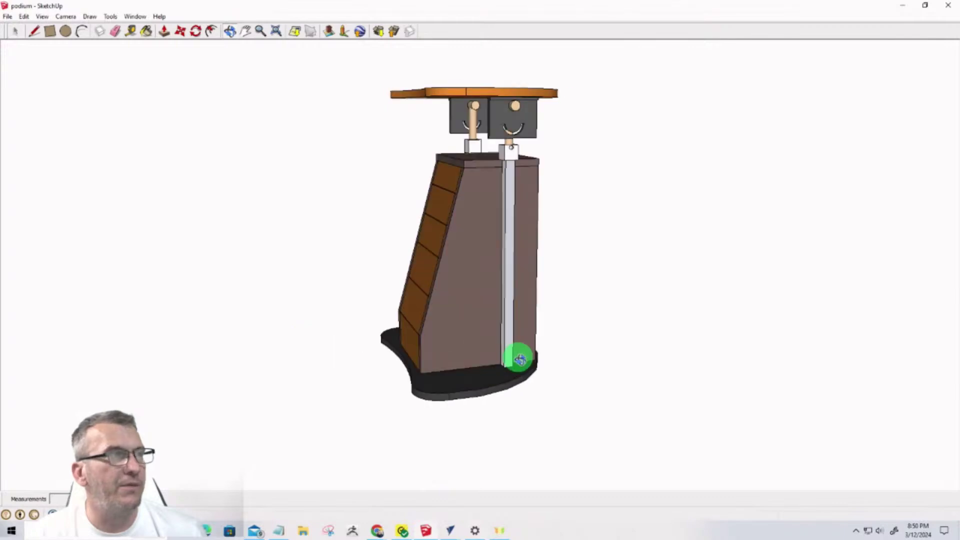
{"action": "left_click", "coordinate": [900, 9]}
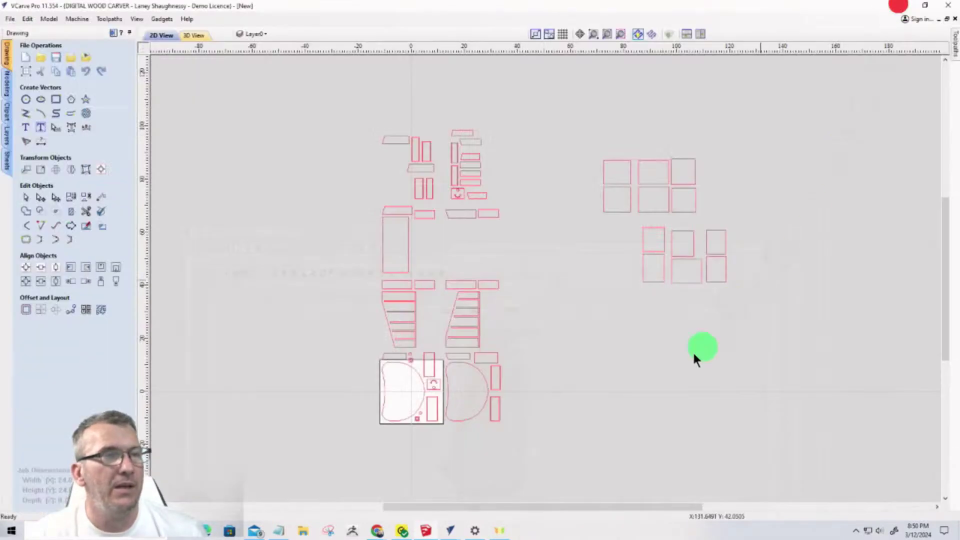
{"action": "scroll", "coordinate": [418, 185], "scroll_direction": "up", "scroll_amount": 3}
{"action": "scroll", "coordinate": [475, 239], "scroll_direction": "down", "scroll_amount": 2}
{"action": "scroll", "coordinate": [476, 242], "scroll_direction": "down", "scroll_amount": 2}
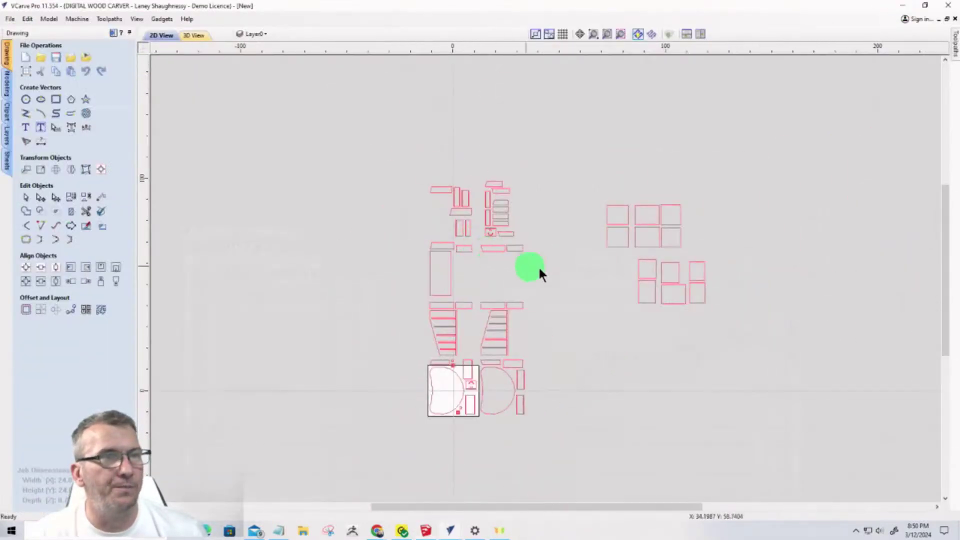
{"action": "scroll", "coordinate": [645, 290], "scroll_direction": "up", "scroll_amount": 3}
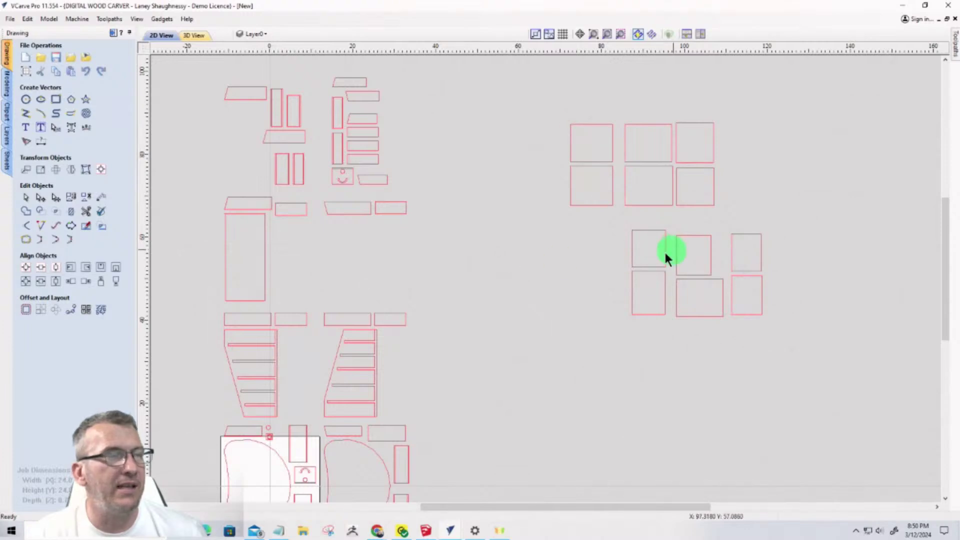
{"action": "scroll", "coordinate": [500, 420], "scroll_direction": "down", "scroll_amount": 3}
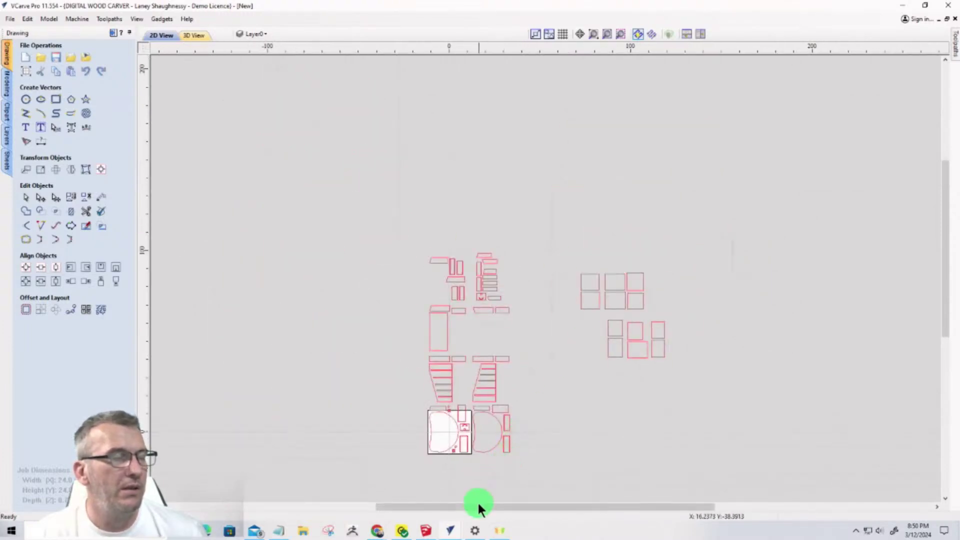
Switch to SketchUp and hide the white back panel of the podium cabinet
{"action": "left_click", "coordinate": [425, 531]}
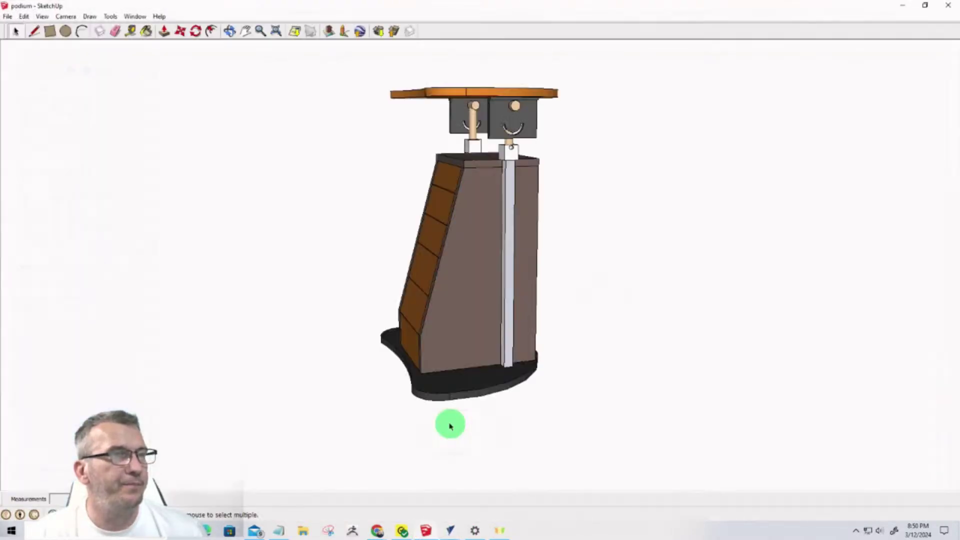
{"action": "mouse_move", "coordinate": [556, 291]}
{"action": "middle_mouse_down"}
{"action": "mouse_move", "coordinate": [380, 306]}
{"action": "mouse_move", "coordinate": [398, 295]}
{"action": "middle_mouse_up"}
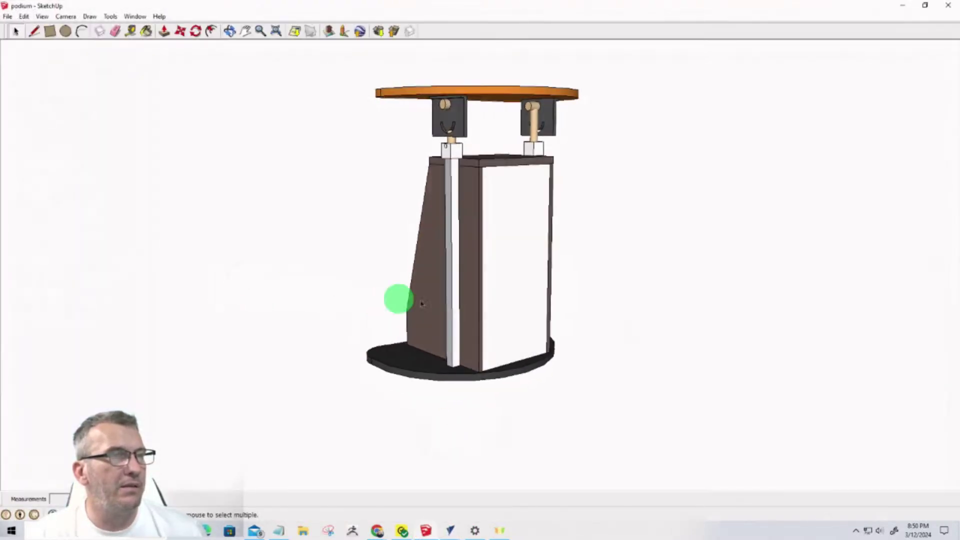
{"action": "right_click", "coordinate": [523, 285]}
{"action": "left_click", "coordinate": [539, 72]}
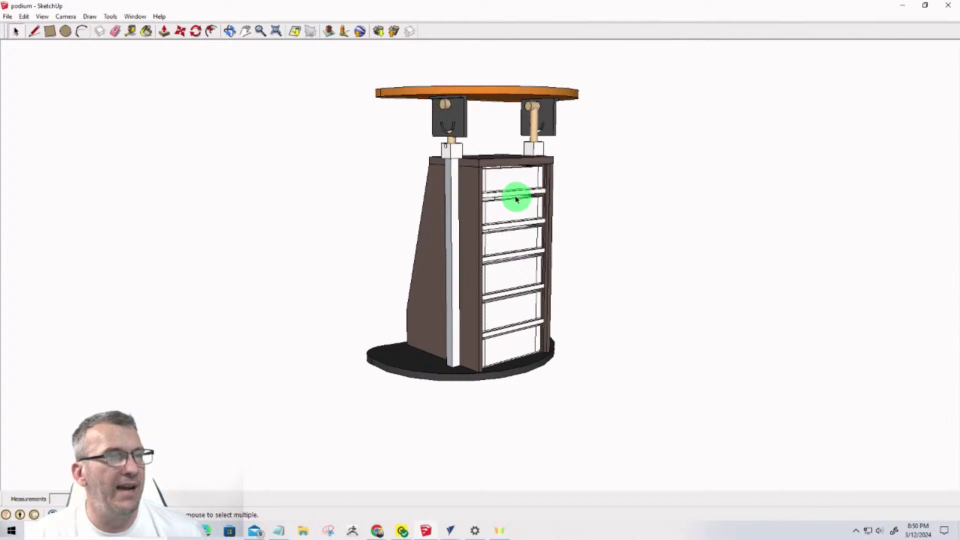
Examine the drawer openings from the rear and measure the width of the cabinet's top panel along its far edge
{"action": "scroll", "coordinate": [494, 205], "scroll_direction": "up", "scroll_amount": 5}
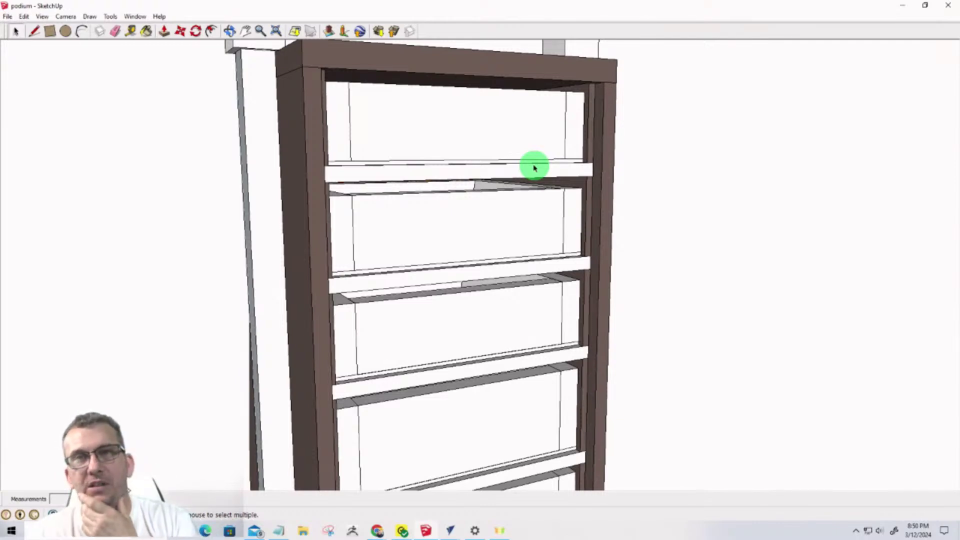
{"action": "middle_click_drag", "start_coordinate": [535, 171], "coordinate": [486, 165]}
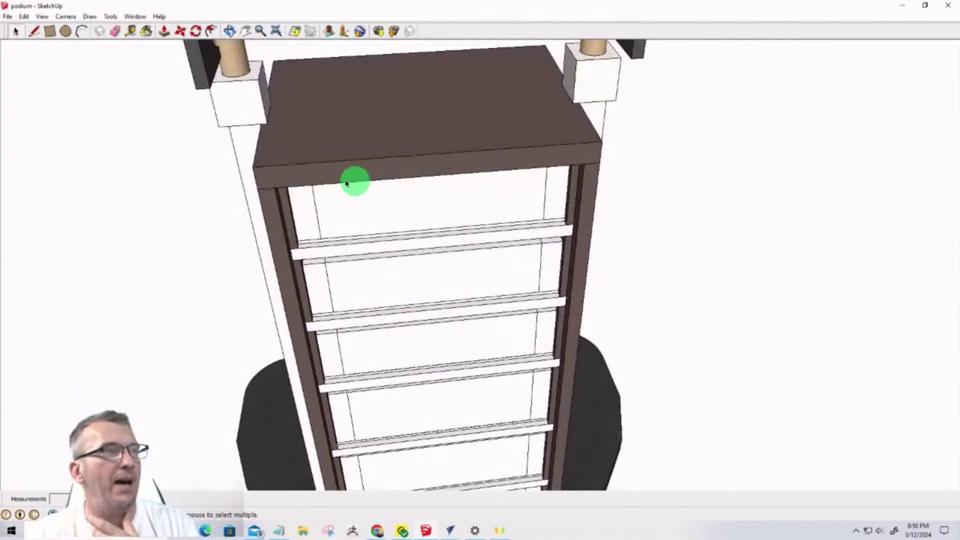
{"action": "left_click", "coordinate": [128, 31]}
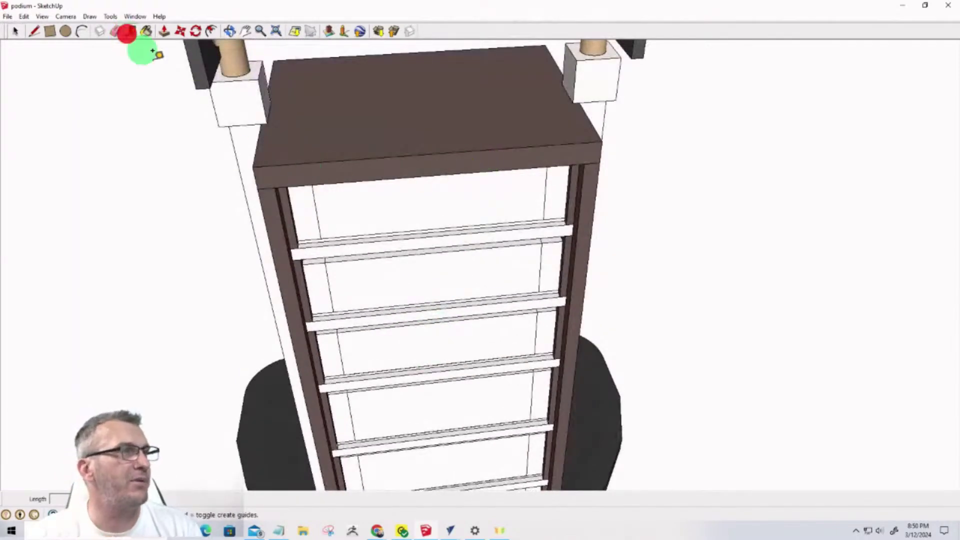
{"action": "left_click", "coordinate": [274, 60]}
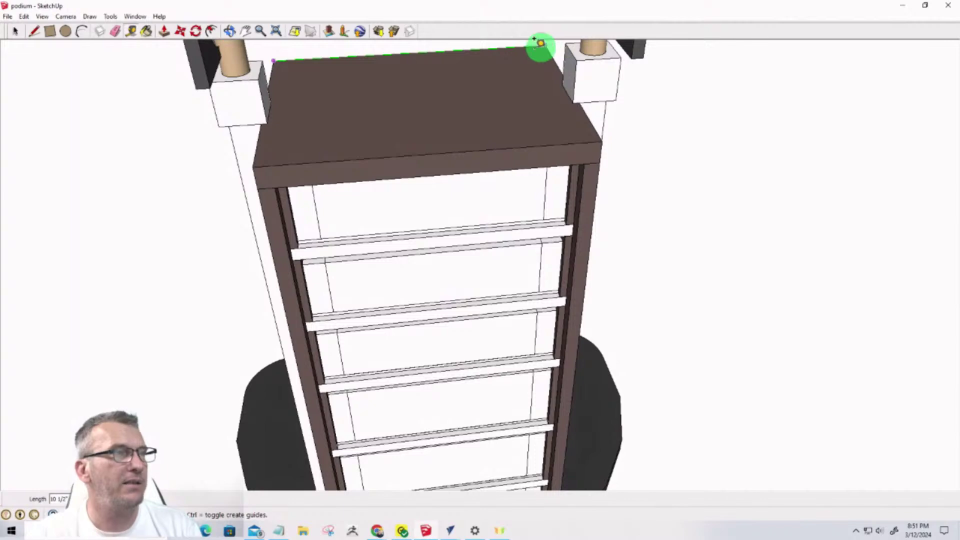
{"action": "left_click", "coordinate": [16, 33]}
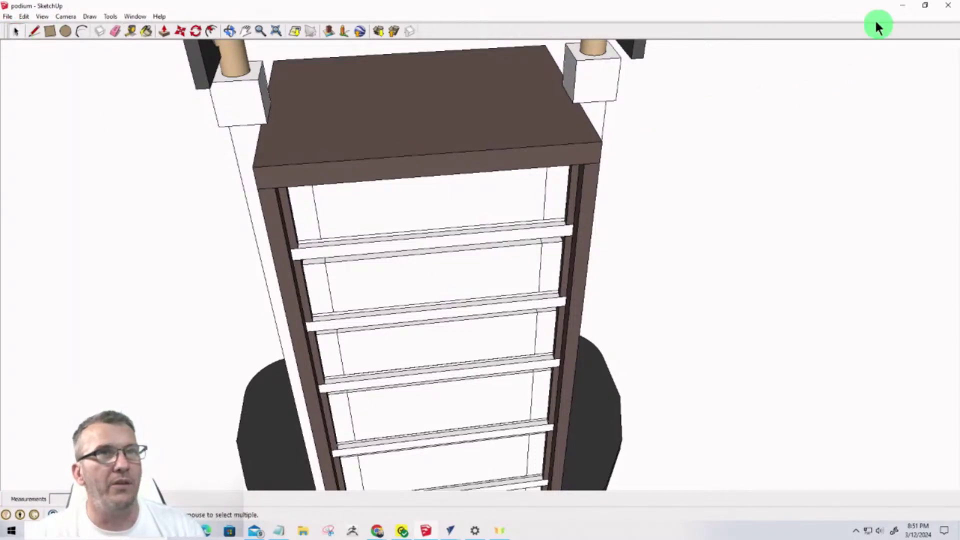
Return to VCarve Pro and check the dimensions of individual panels in the lower separated group
{"action": "left_click", "coordinate": [903, 6]}
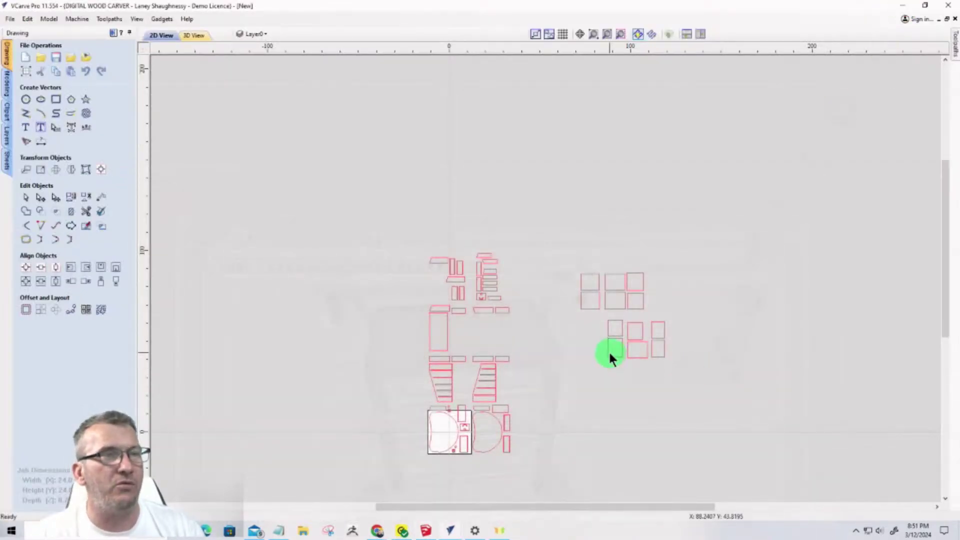
{"action": "scroll", "coordinate": [608, 330], "scroll_direction": "up", "scroll_amount": 4}
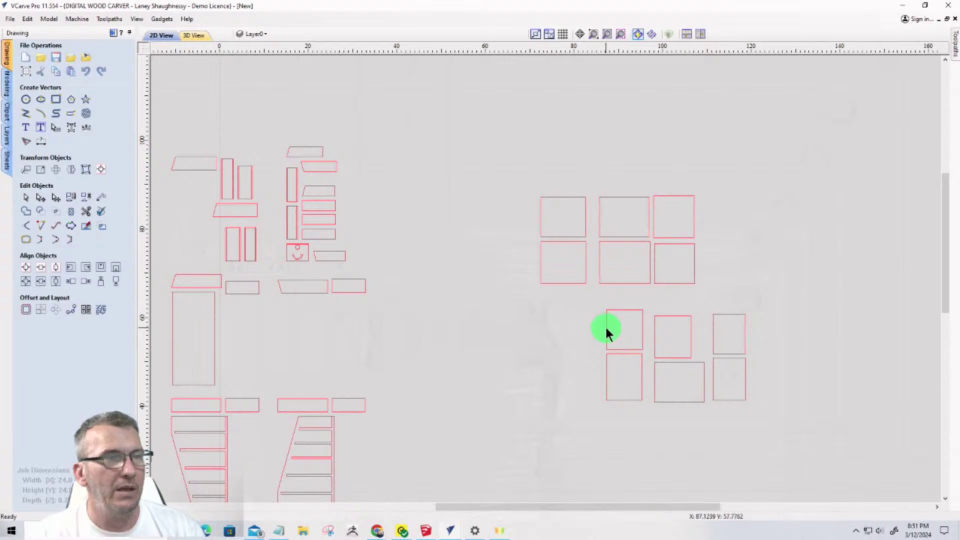
{"action": "left_click", "coordinate": [605, 329]}
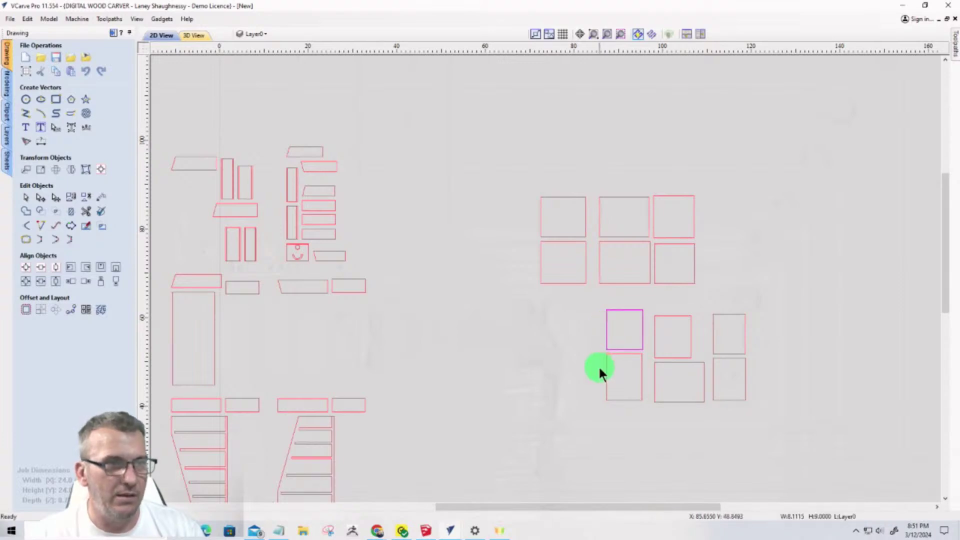
{"action": "left_click", "coordinate": [670, 363]}
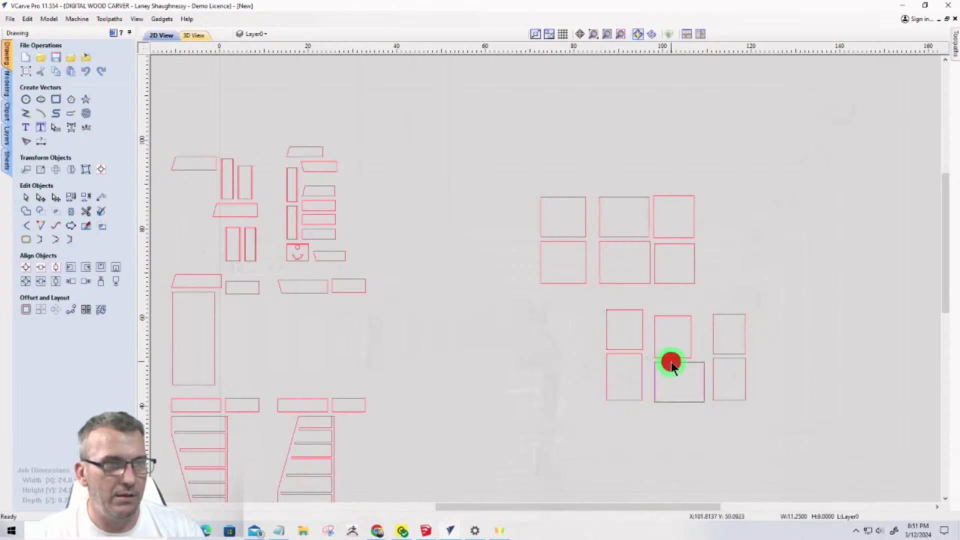
{"action": "left_click", "coordinate": [690, 331]}
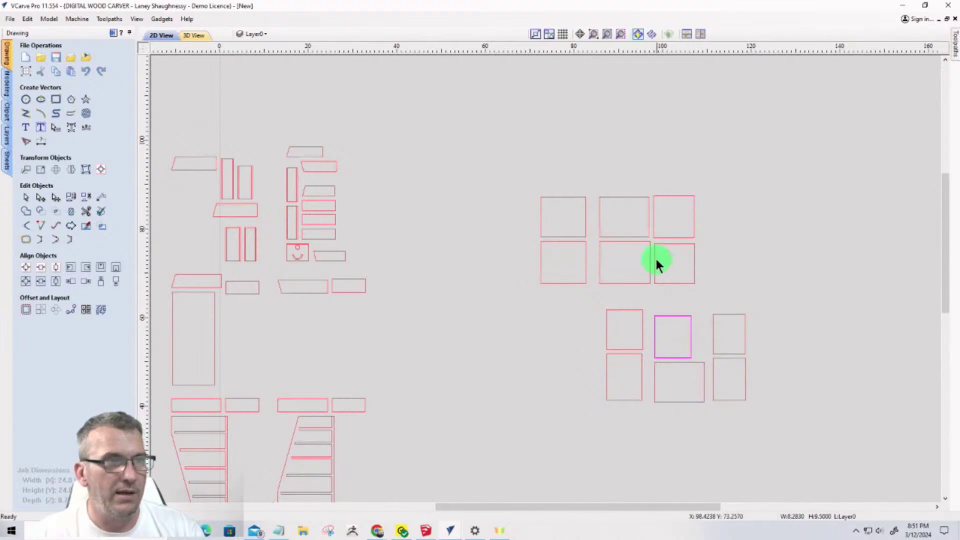
{"action": "left_click", "coordinate": [714, 375]}
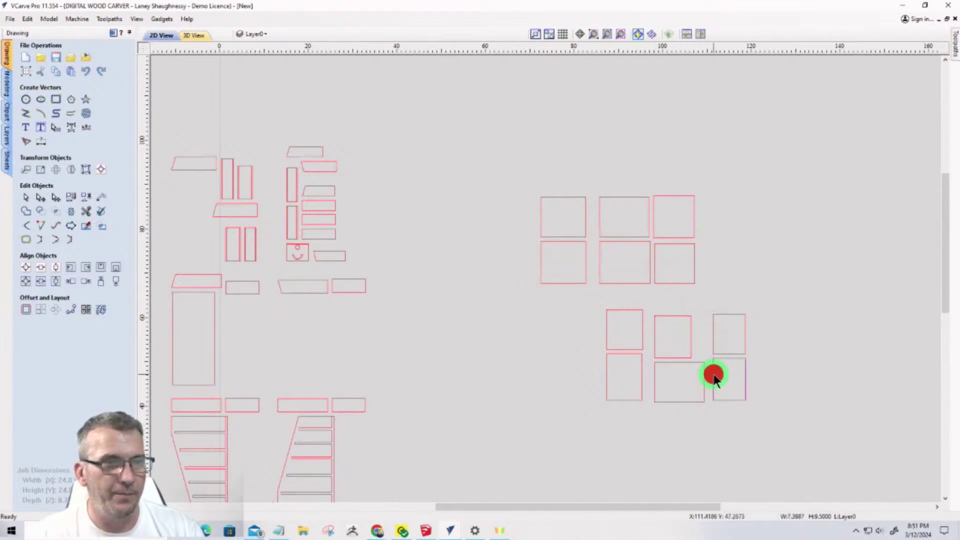
Select the rectangular panels of the upper group one by one to check their widths and heights
{"action": "left_click", "coordinate": [712, 343]}
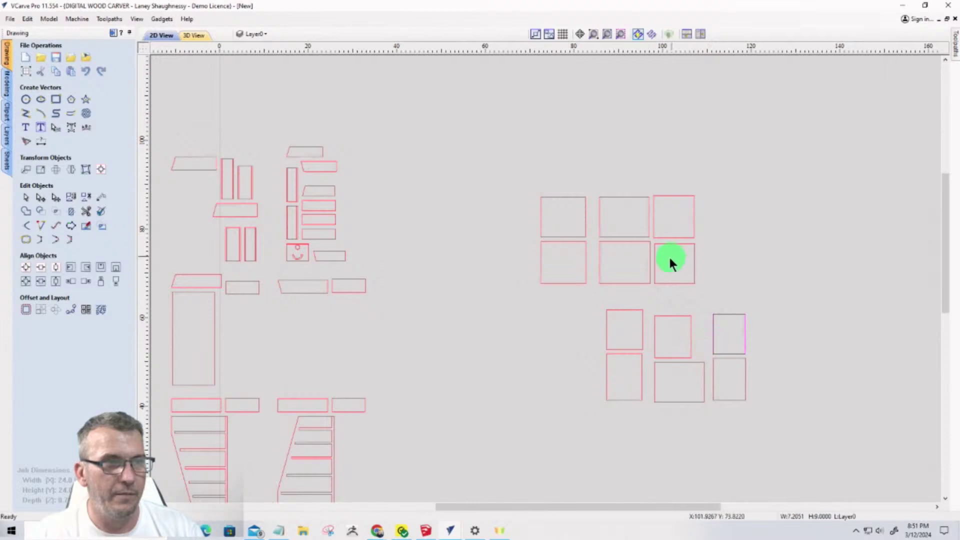
{"action": "left_click", "coordinate": [662, 283]}
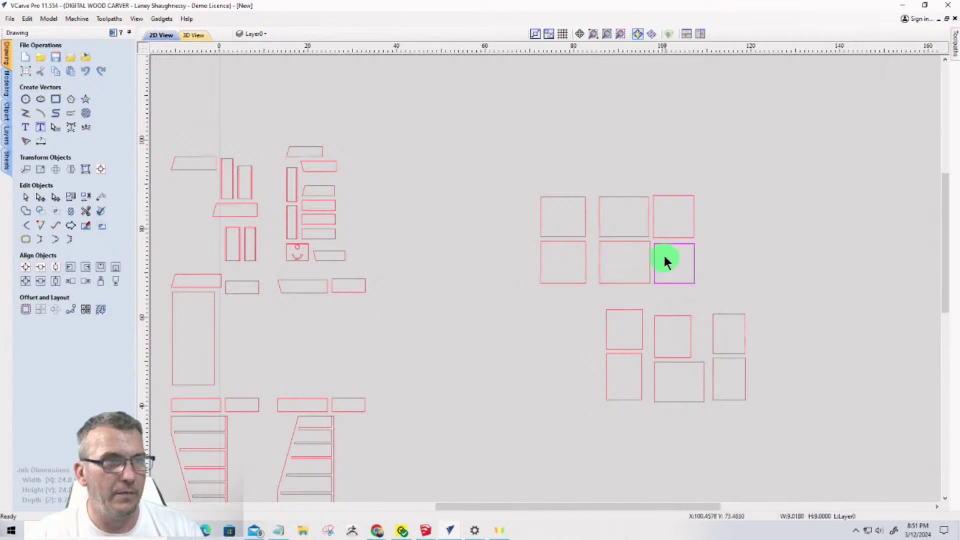
{"action": "left_click", "coordinate": [629, 239]}
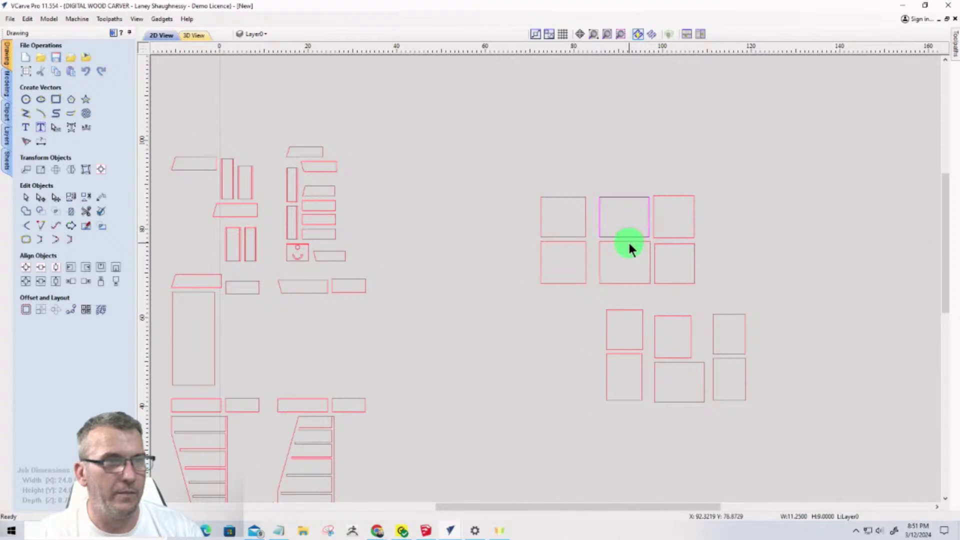
{"action": "left_click", "coordinate": [629, 243]}
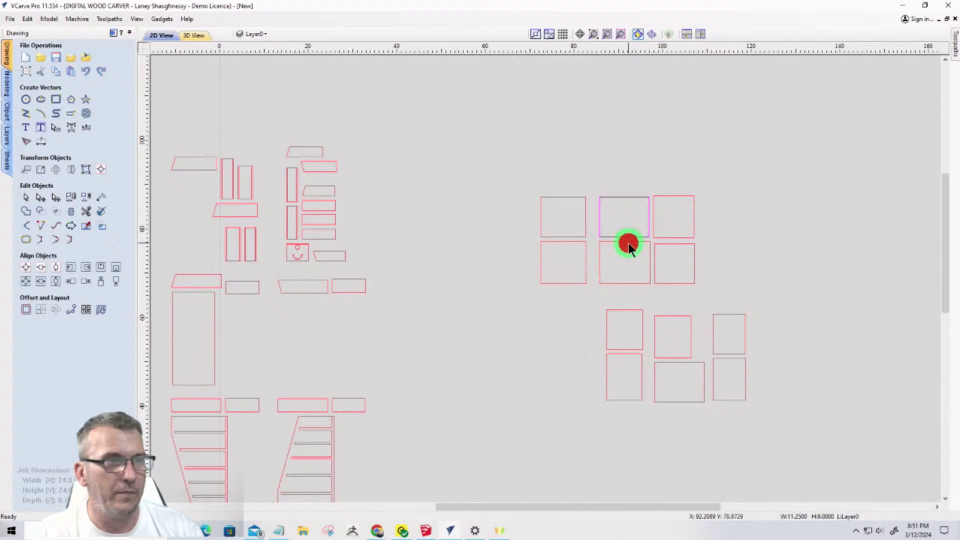
{"action": "left_click", "coordinate": [584, 264]}
{"action": "left_click", "coordinate": [586, 264]}
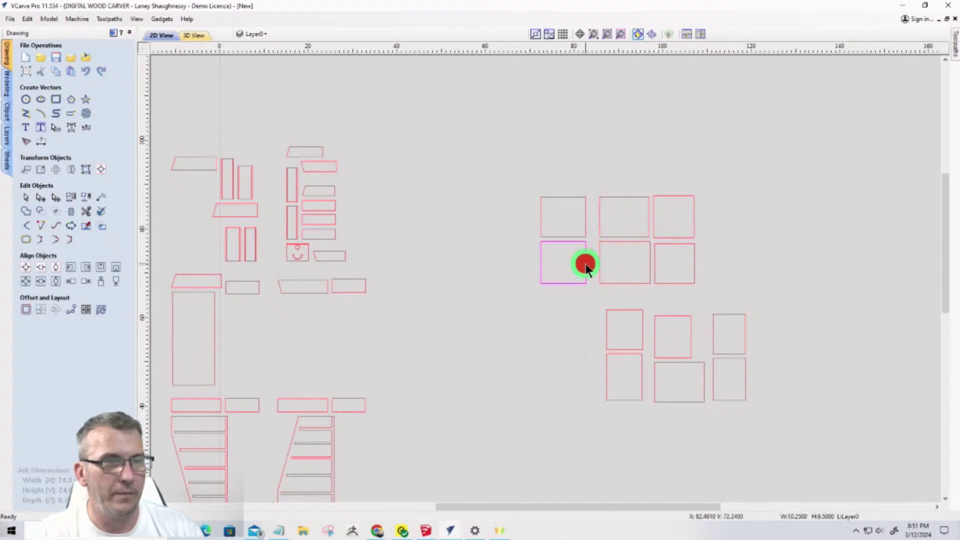
{"action": "left_click", "coordinate": [585, 224]}
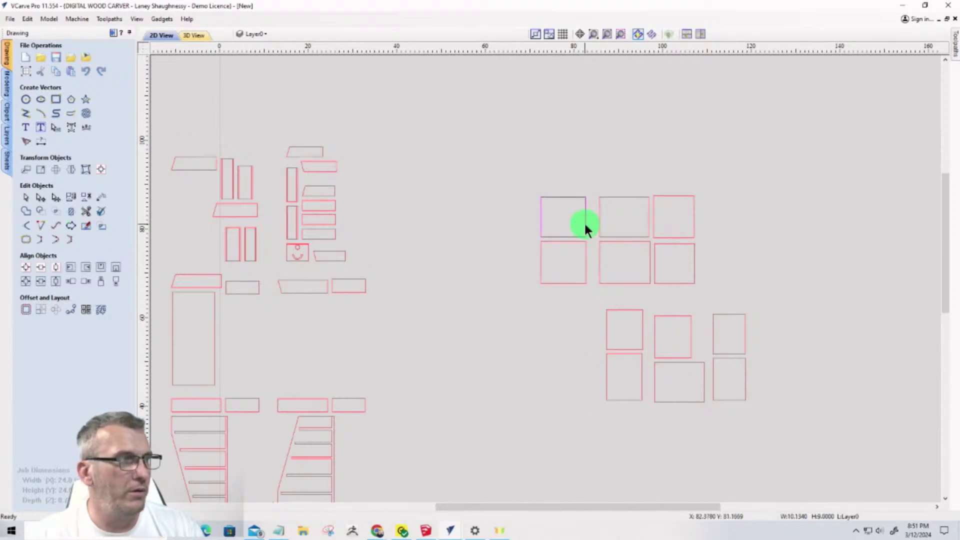
Select the panels of the lower group individually to check each one's width and height
{"action": "scroll", "coordinate": [585, 230], "scroll_direction": "down", "scroll_amount": 4}
{"action": "scroll", "coordinate": [524, 324], "scroll_direction": "up", "scroll_amount": 2}
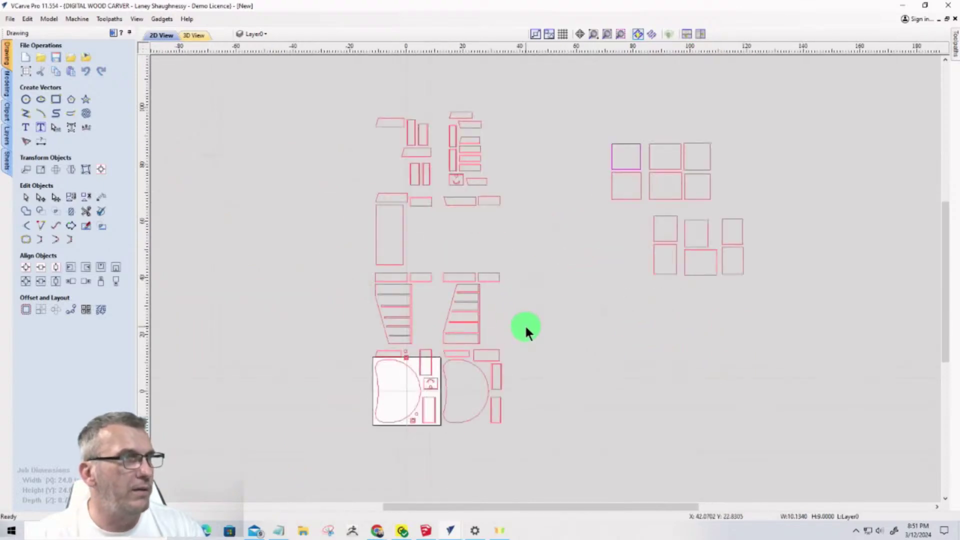
{"action": "scroll", "coordinate": [725, 193], "scroll_direction": "up", "scroll_amount": 4}
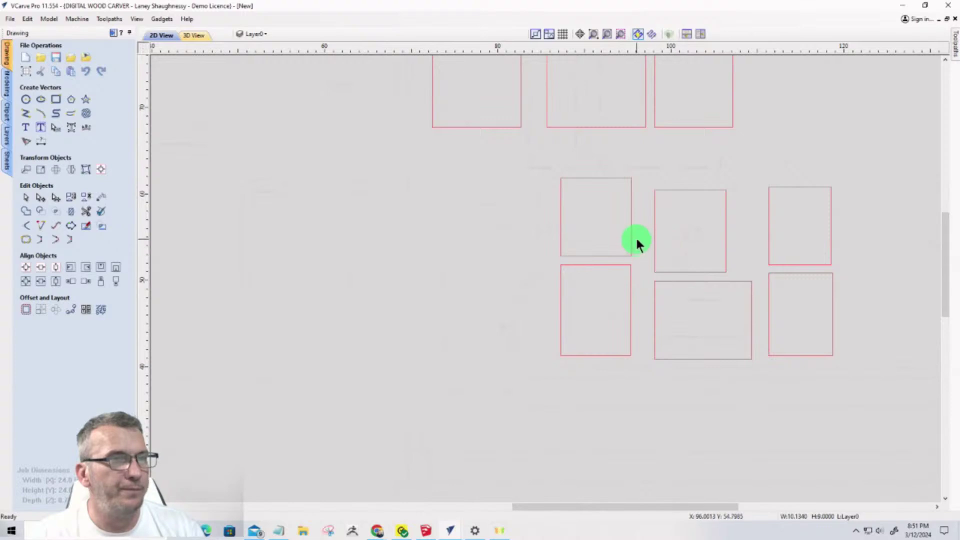
{"action": "left_click", "coordinate": [632, 240]}
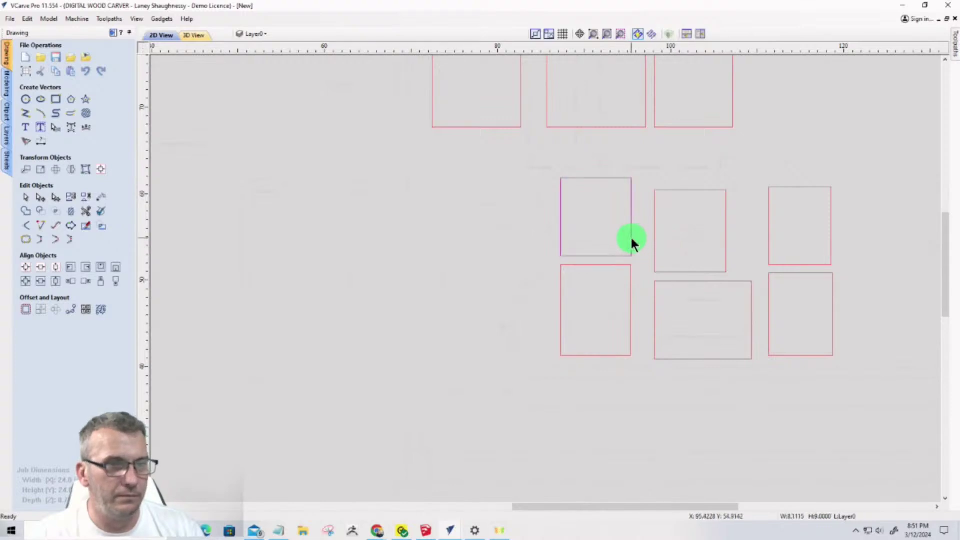
{"action": "left_click", "coordinate": [655, 232]}
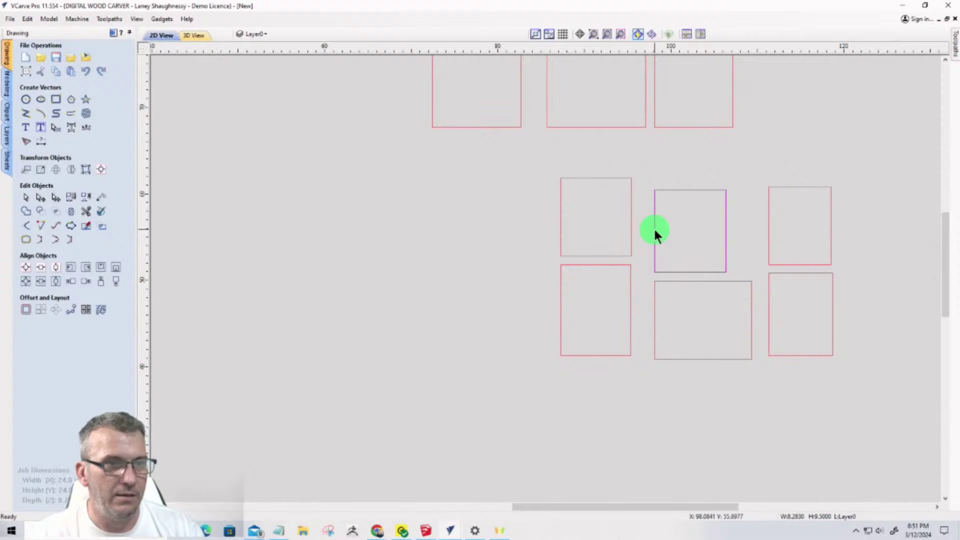
{"action": "left_click", "coordinate": [768, 225]}
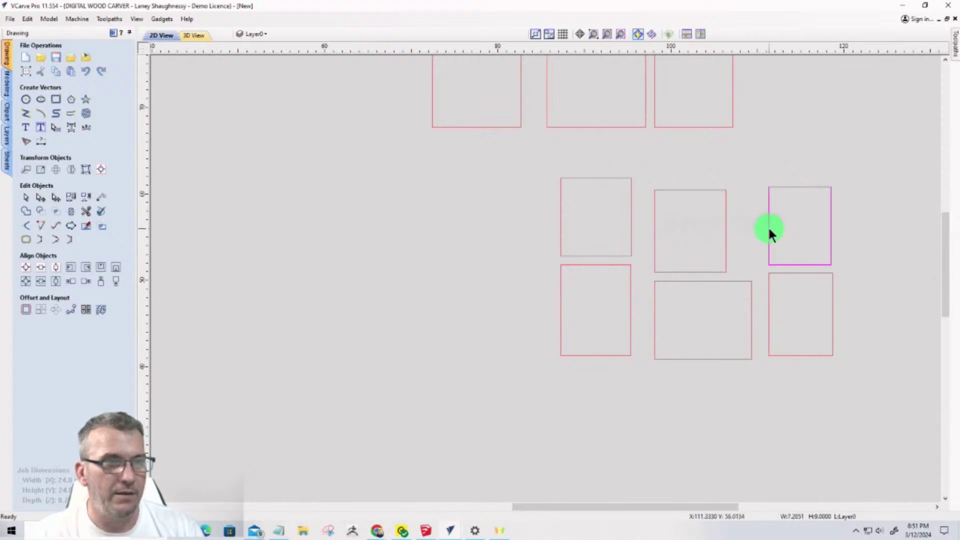
{"action": "left_click", "coordinate": [768, 280]}
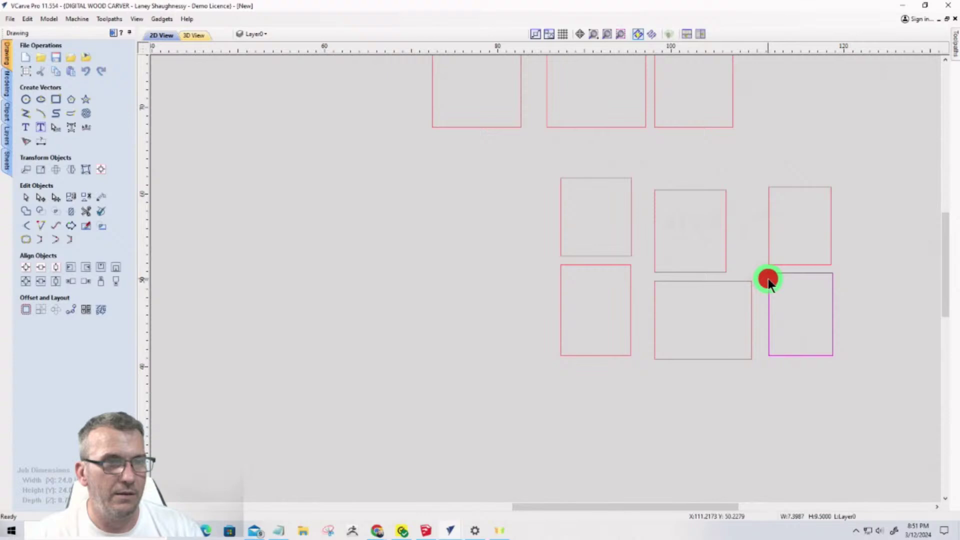
{"action": "left_click", "coordinate": [740, 281]}
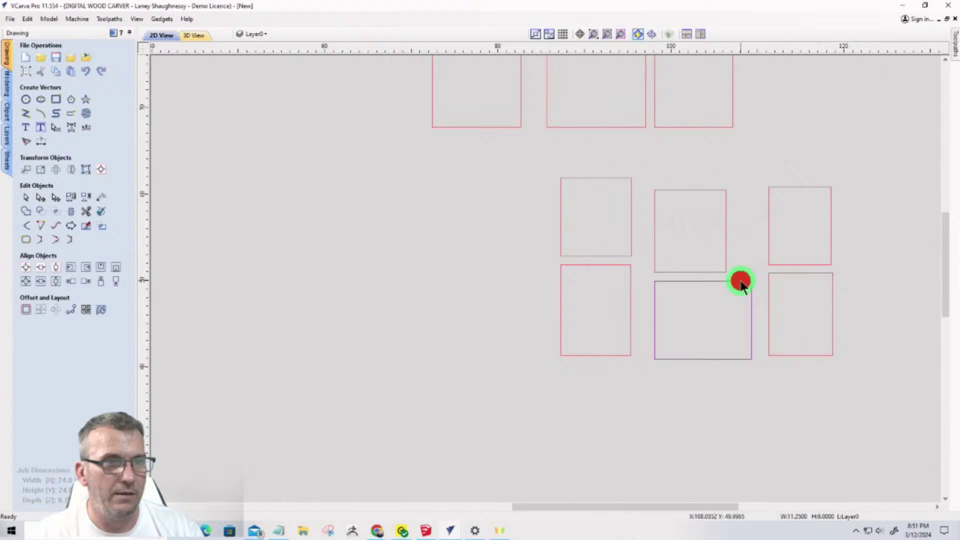
Move the 8 x 10.5 panel out of the lower group into the empty area beyond the upper panels
{"action": "left_click", "coordinate": [630, 294]}
{"action": "left_click", "coordinate": [628, 293]}
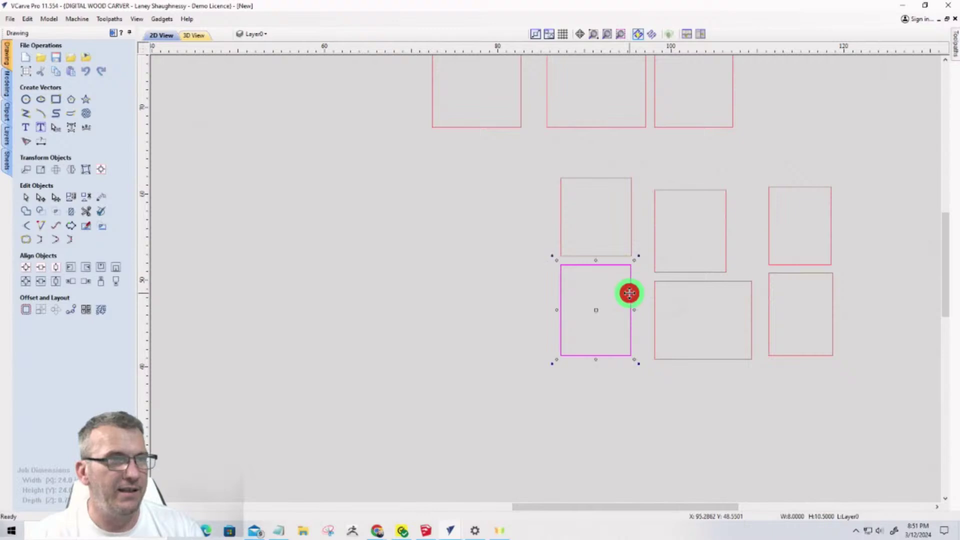
{"action": "left_click_drag", "start_coordinate": [628, 294], "coordinate": [364, 236]}
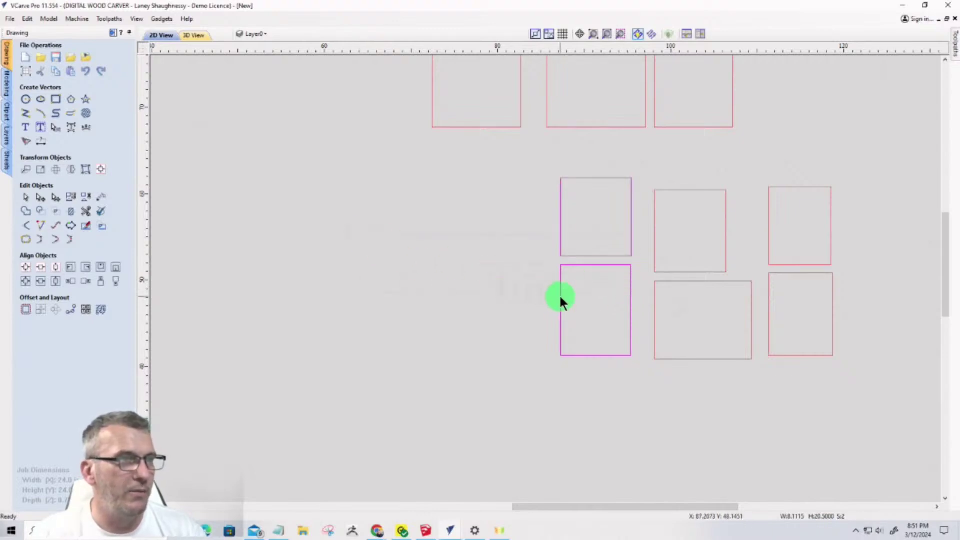
{"action": "left_click", "coordinate": [535, 310]}
{"action": "left_click", "coordinate": [560, 309]}
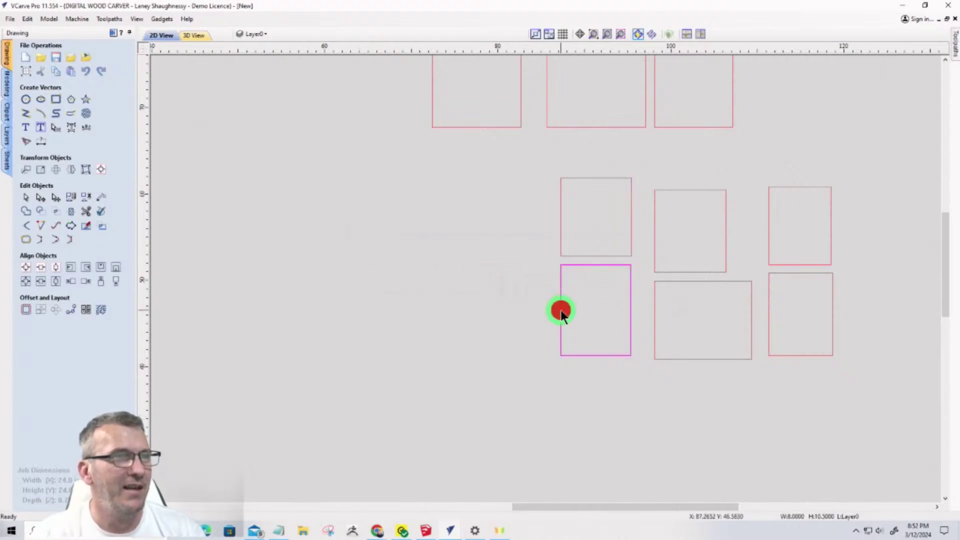
{"action": "left_click", "coordinate": [560, 310]}
{"action": "scroll", "coordinate": [560, 309], "scroll_direction": "down", "scroll_amount": 5}
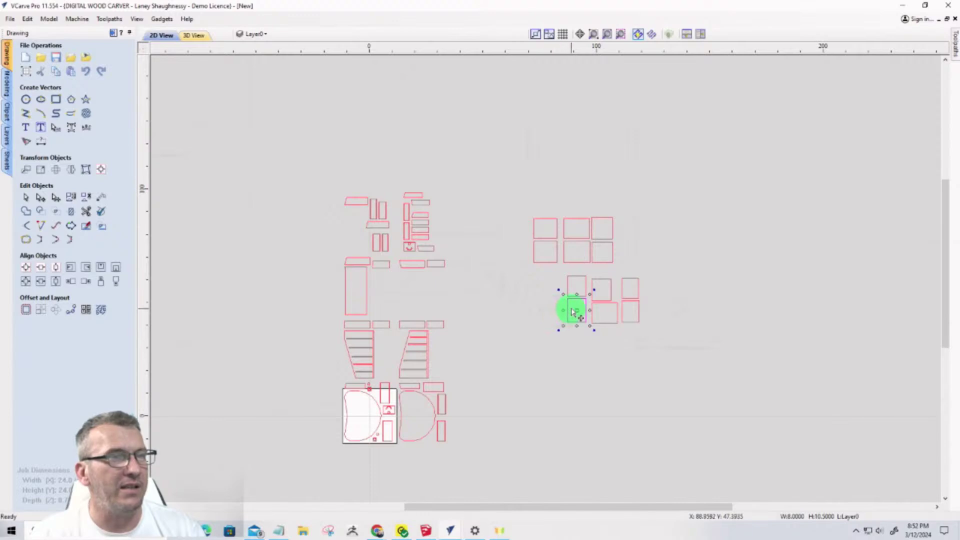
{"action": "left_click_drag", "start_coordinate": [574, 313], "coordinate": [684, 221]}
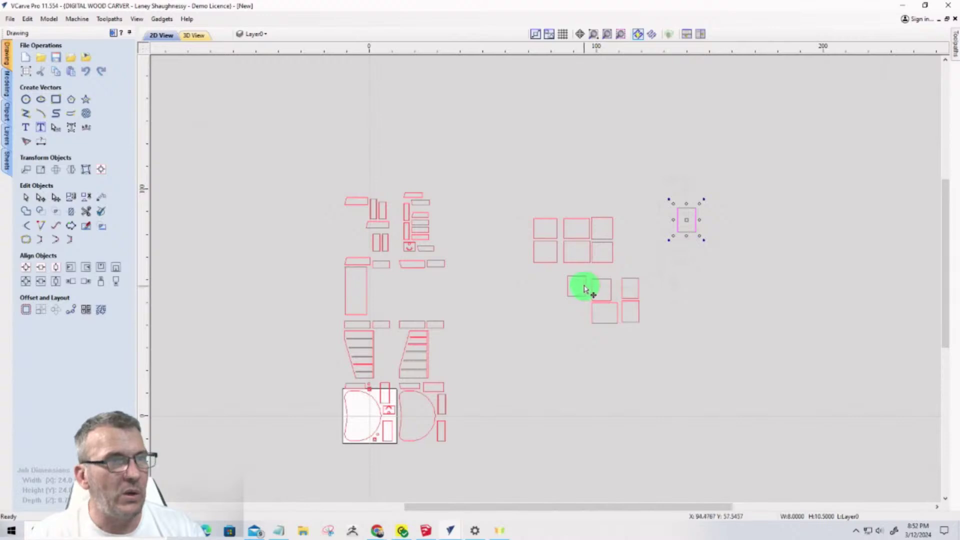
{"action": "scroll", "coordinate": [584, 289], "scroll_direction": "up", "scroll_amount": 2}
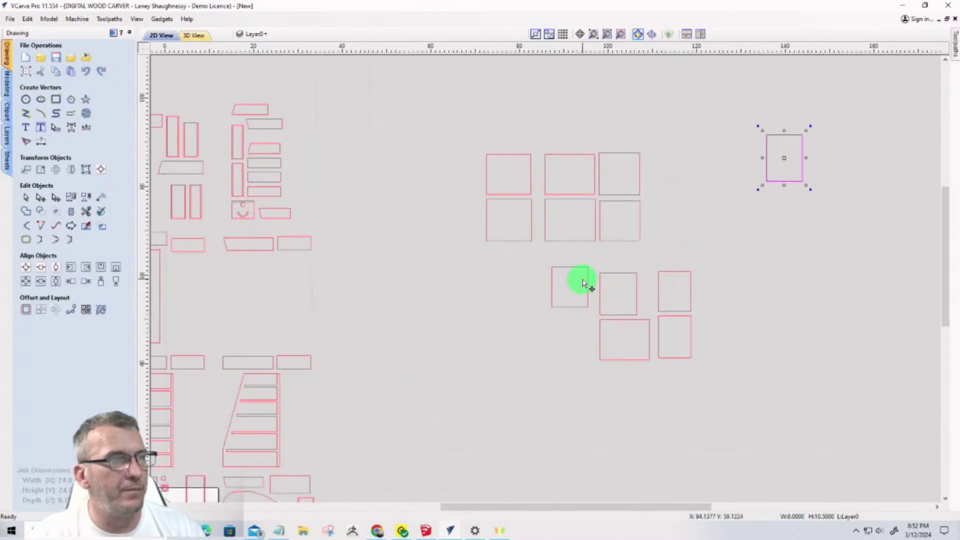
{"action": "scroll", "coordinate": [612, 294], "scroll_direction": "down", "scroll_amount": 2}
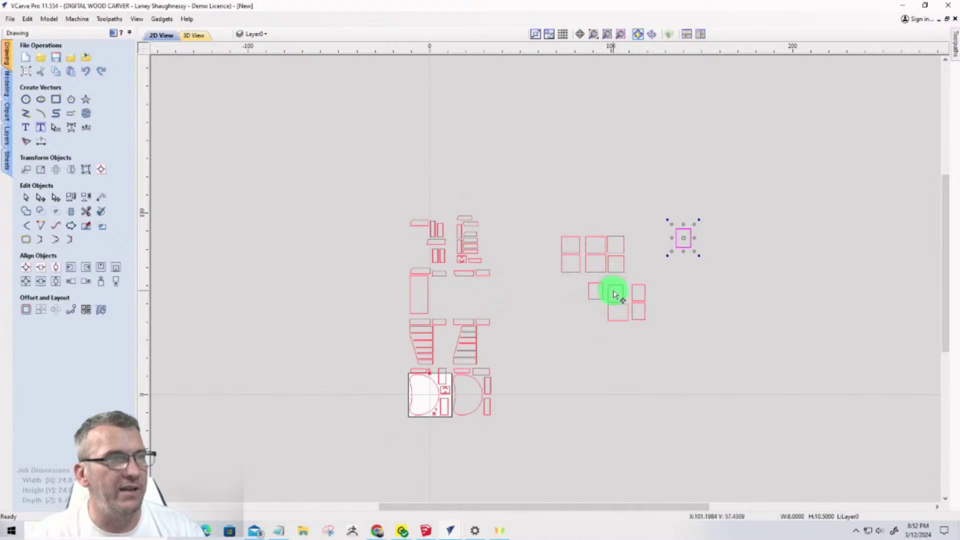
{"action": "scroll", "coordinate": [616, 295], "scroll_direction": "up", "scroll_amount": 3}
{"action": "scroll", "coordinate": [703, 289], "scroll_direction": "down", "scroll_amount": 3}
{"action": "scroll", "coordinate": [641, 290], "scroll_direction": "up", "scroll_amount": 4}
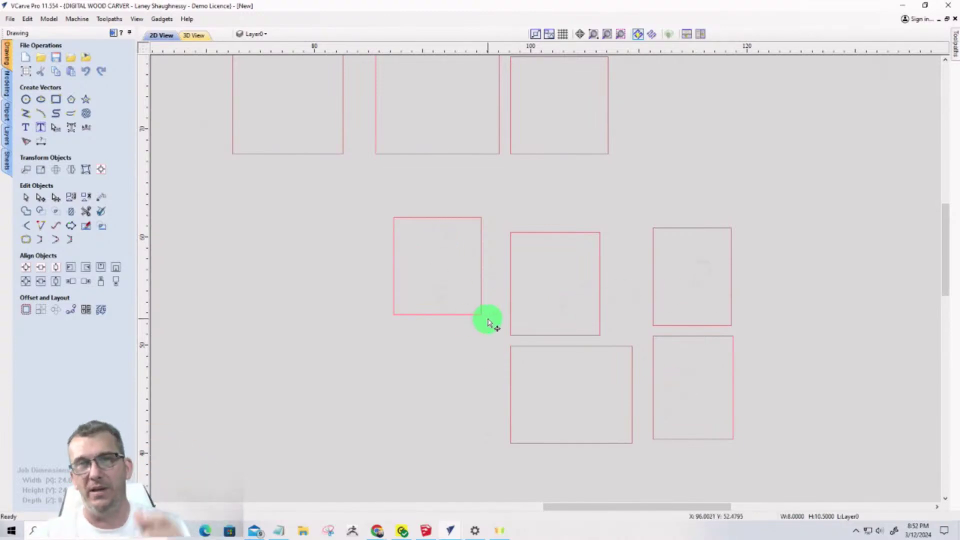
{"action": "scroll", "coordinate": [545, 275], "scroll_direction": "down", "scroll_amount": 3}
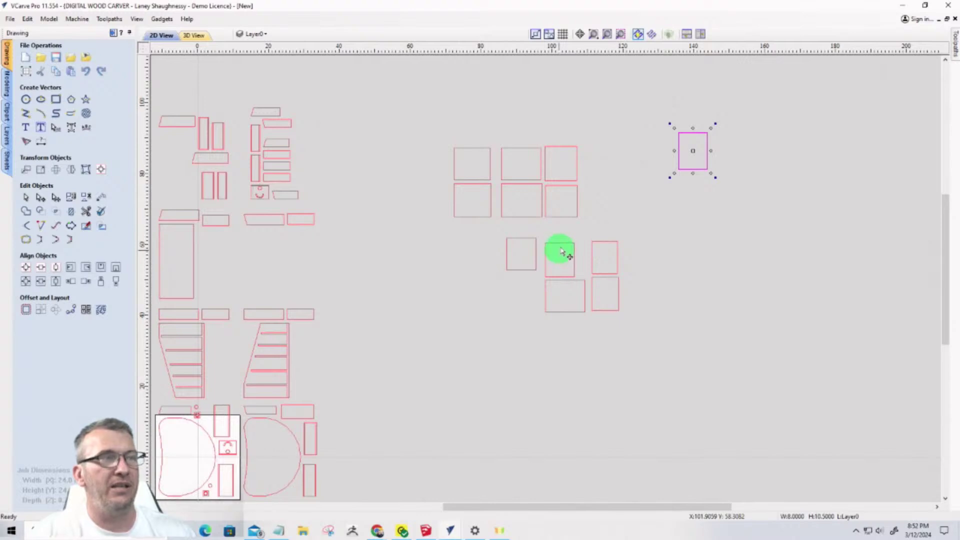
{"action": "scroll", "coordinate": [575, 233], "scroll_direction": "down", "scroll_amount": 4}
{"action": "scroll", "coordinate": [454, 240], "scroll_direction": "up", "scroll_amount": 4}
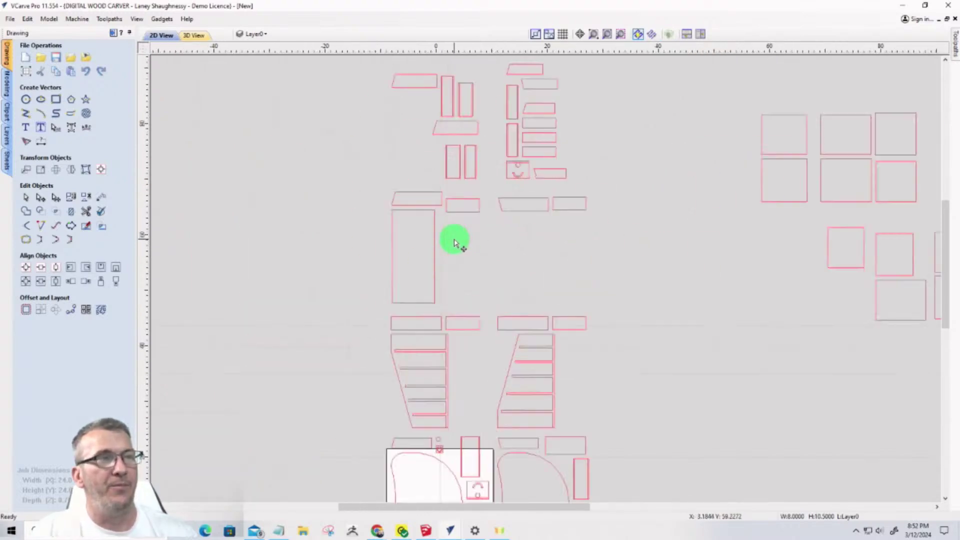
{"action": "scroll", "coordinate": [499, 279], "scroll_direction": "down", "scroll_amount": 4}
{"action": "scroll", "coordinate": [489, 315], "scroll_direction": "up", "scroll_amount": 1}
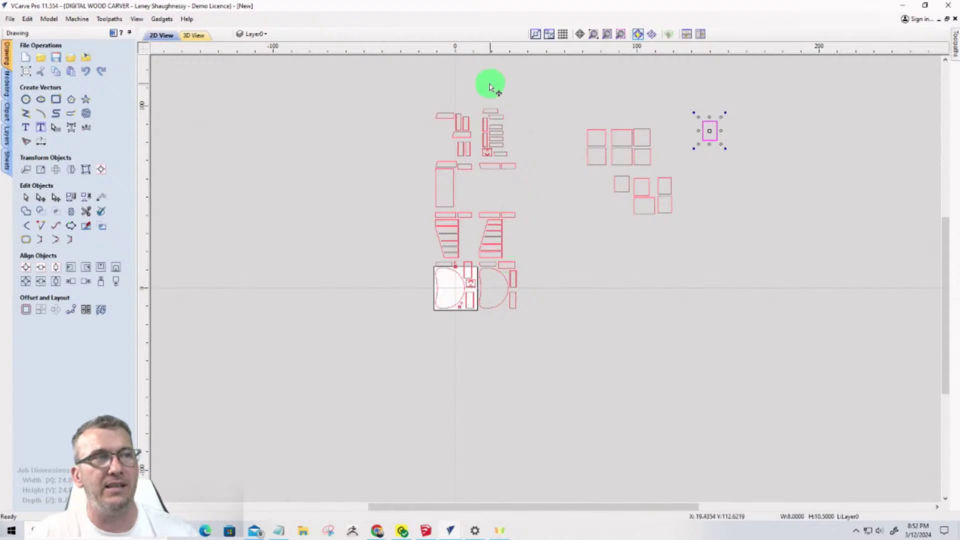
Select the small slanted-end pieces above the smiley-face part to check their dimensions
{"action": "scroll", "coordinate": [497, 165], "scroll_direction": "up", "scroll_amount": 5}
{"action": "scroll", "coordinate": [498, 176], "scroll_direction": "down", "scroll_amount": 3}
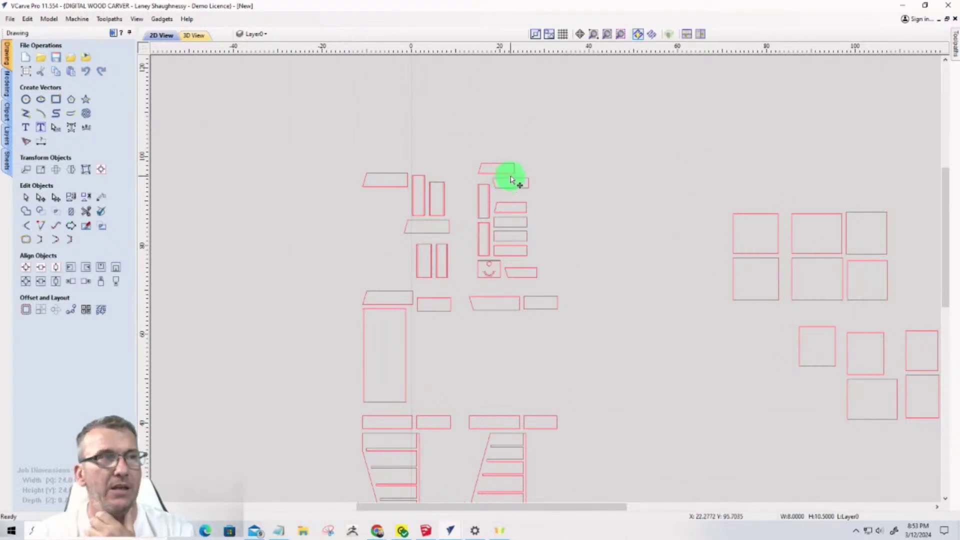
{"action": "scroll", "coordinate": [505, 177], "scroll_direction": "up", "scroll_amount": 5}
{"action": "left_click_drag", "start_coordinate": [379, 90], "coordinate": [573, 180]}
{"action": "left_click_drag", "start_coordinate": [452, 182], "coordinate": [635, 239]}
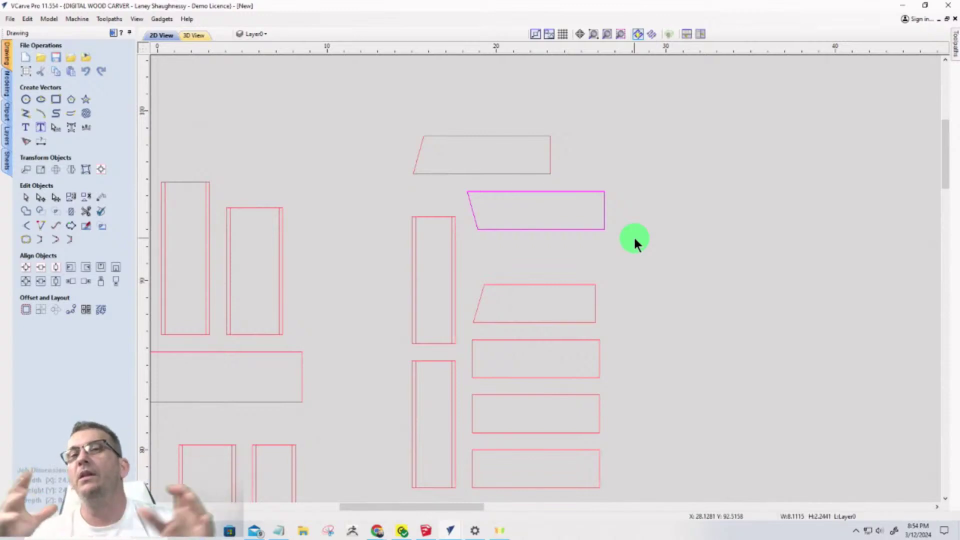
{"action": "scroll", "coordinate": [600, 223], "scroll_direction": "down", "scroll_amount": 5}
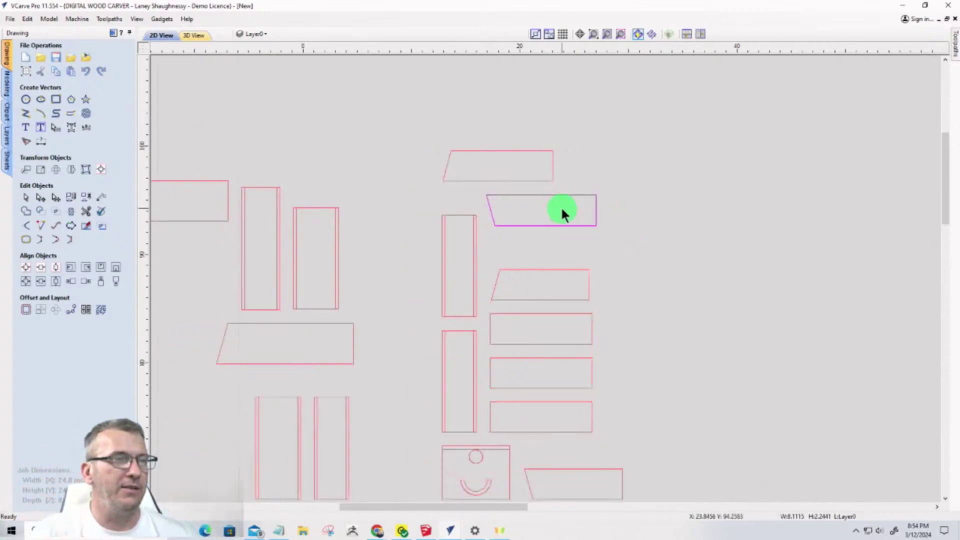
{"action": "scroll", "coordinate": [568, 208], "scroll_direction": "up", "scroll_amount": 3}
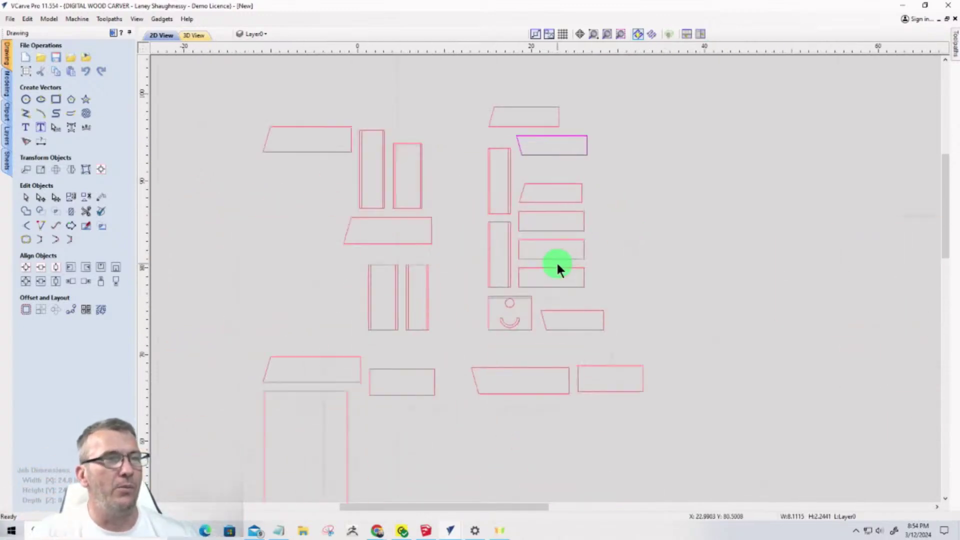
{"action": "left_click", "coordinate": [535, 127]}
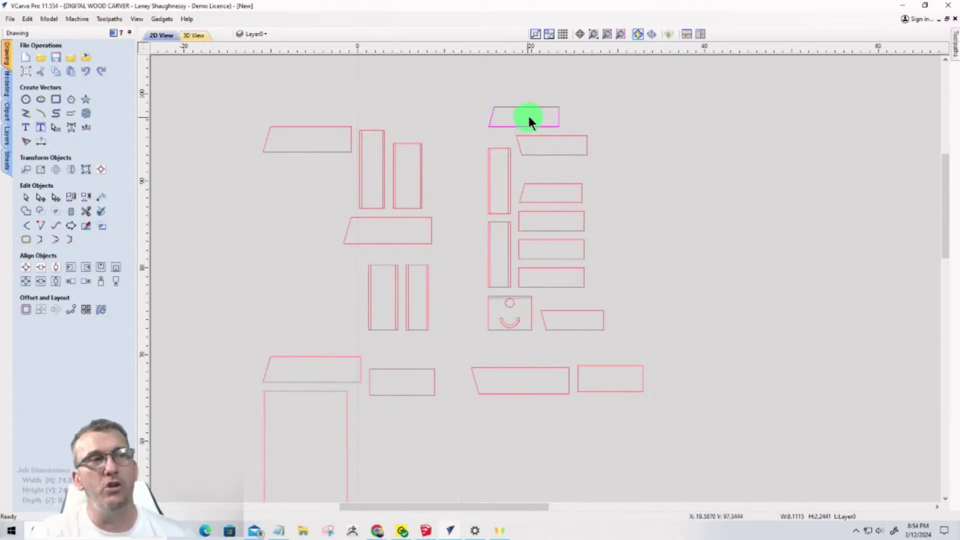
{"action": "scroll", "coordinate": [547, 179], "scroll_direction": "up", "scroll_amount": 3}
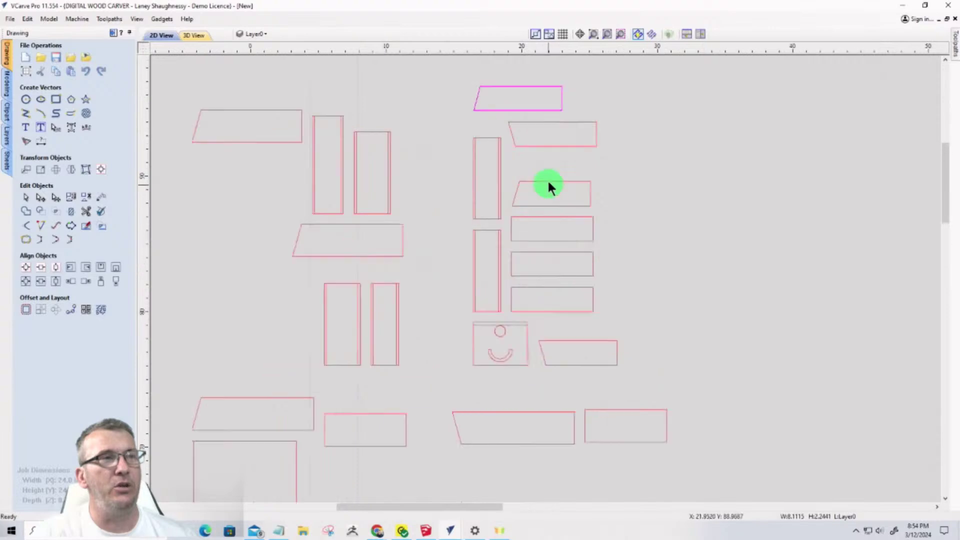
{"action": "left_click", "coordinate": [560, 210]}
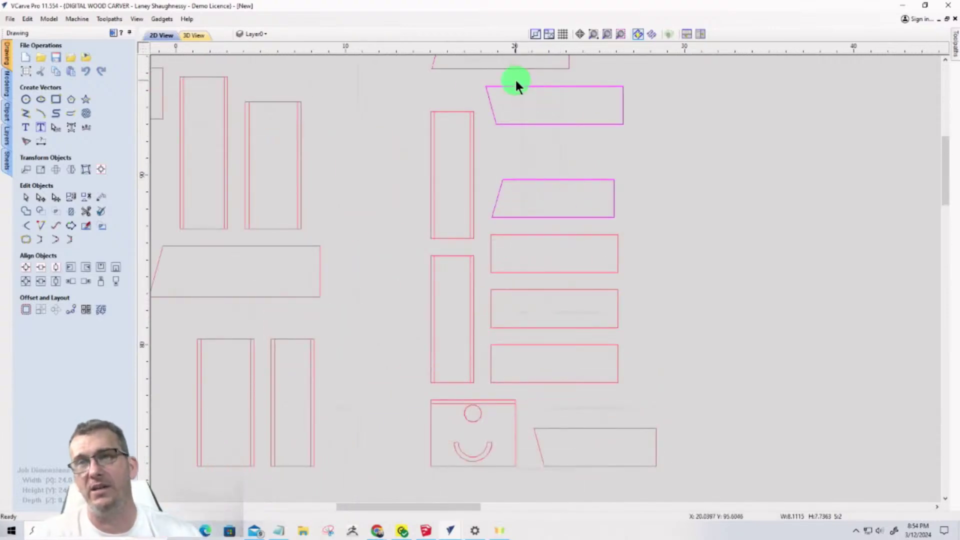
{"action": "scroll", "coordinate": [504, 157], "scroll_direction": "down", "scroll_amount": 2}
{"action": "scroll", "coordinate": [504, 157], "scroll_direction": "down", "scroll_amount": 4}
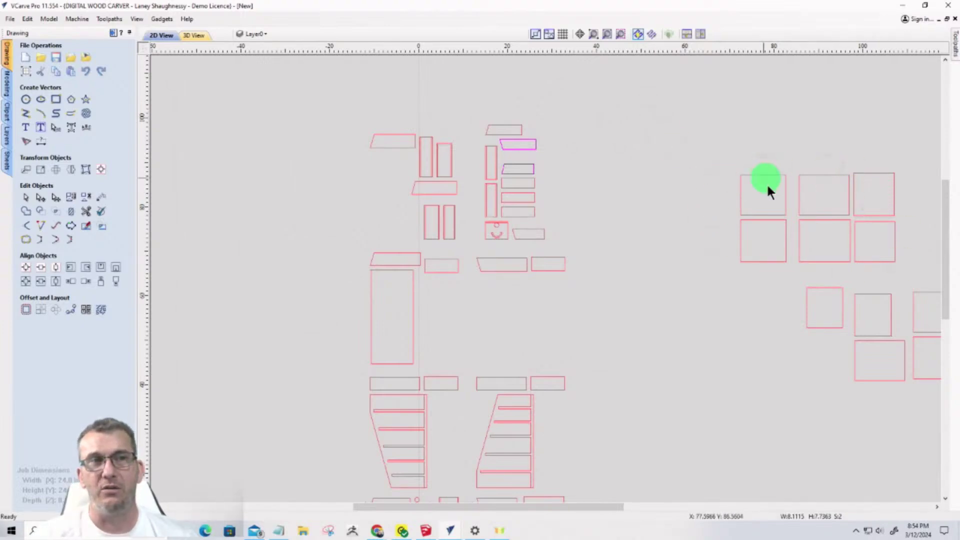
{"action": "scroll", "coordinate": [775, 205], "scroll_direction": "down", "scroll_amount": 2}
{"action": "scroll", "coordinate": [785, 225], "scroll_direction": "down", "scroll_amount": 1}
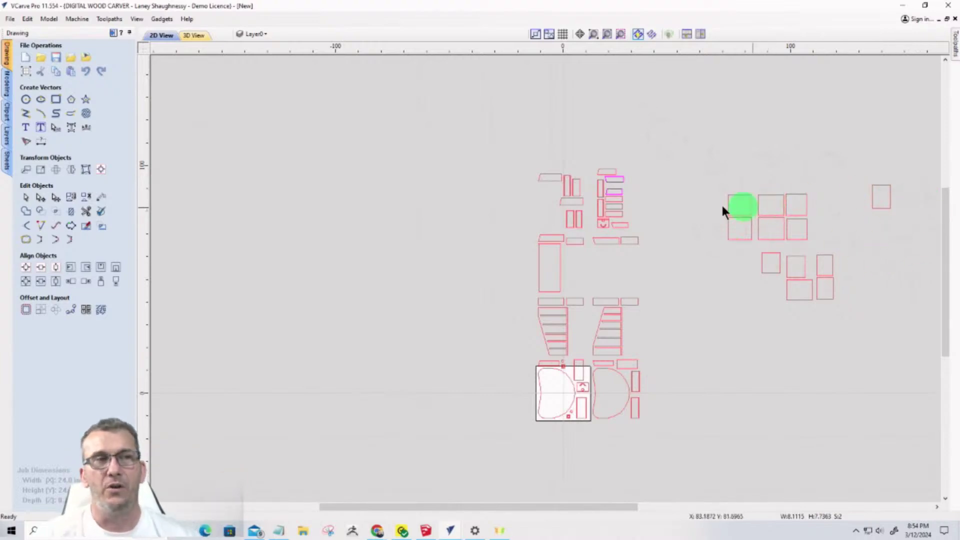
{"action": "scroll", "coordinate": [639, 209], "scroll_direction": "up", "scroll_amount": 4}
{"action": "scroll", "coordinate": [636, 205], "scroll_direction": "down", "scroll_amount": 1}
{"action": "scroll", "coordinate": [636, 205], "scroll_direction": "down", "scroll_amount": 1}
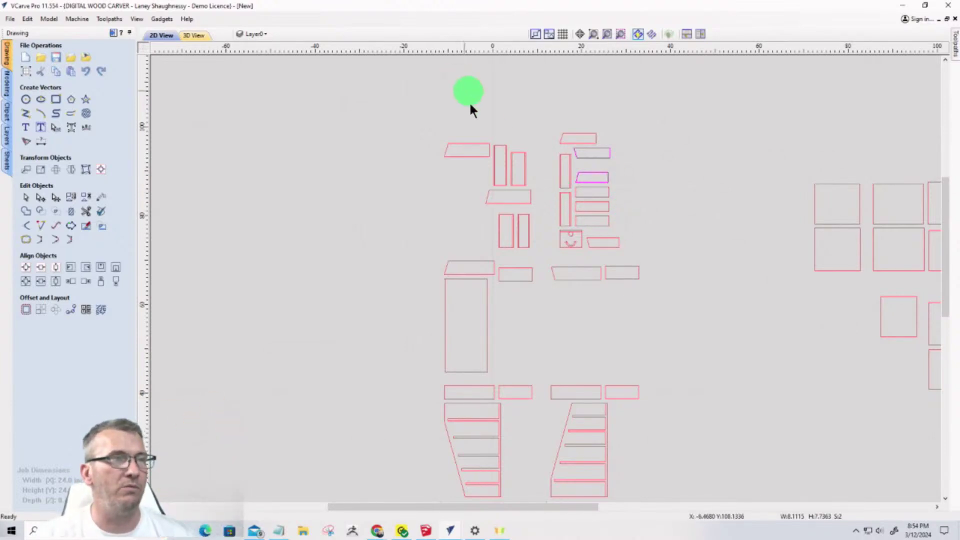
{"action": "scroll", "coordinate": [495, 152], "scroll_direction": "up", "scroll_amount": 4}
{"action": "scroll", "coordinate": [463, 133], "scroll_direction": "down", "scroll_amount": 4}
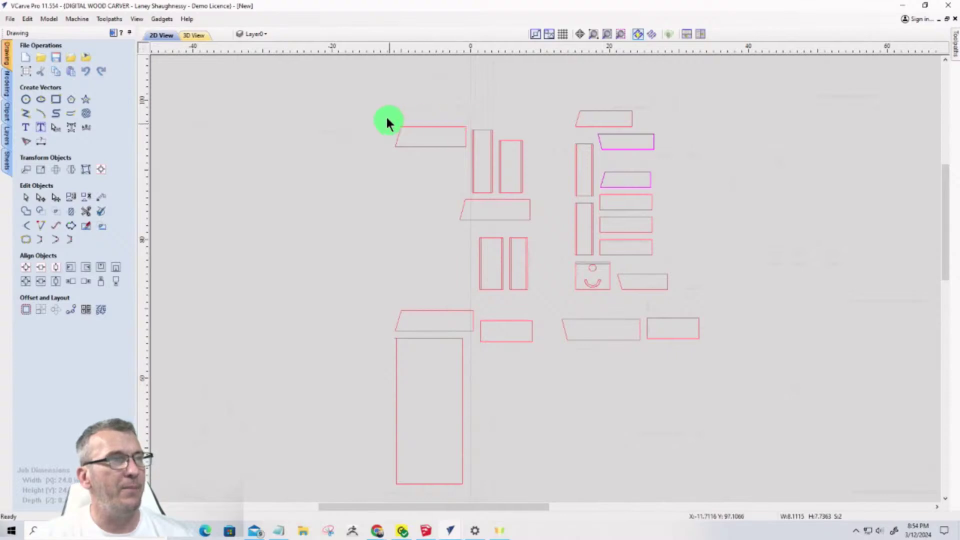
Move the 10.134 x 2.994 slanted-end panel from the upper group into the empty area beyond the small pieces
{"action": "left_click", "coordinate": [399, 135]}
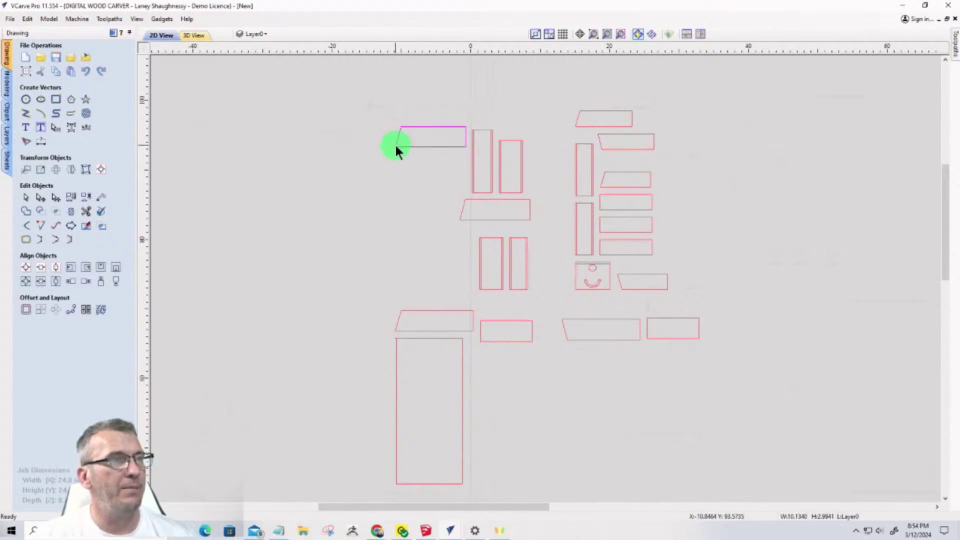
{"action": "left_click", "coordinate": [395, 145]}
{"action": "left_click_drag", "start_coordinate": [394, 145], "coordinate": [817, 214]}
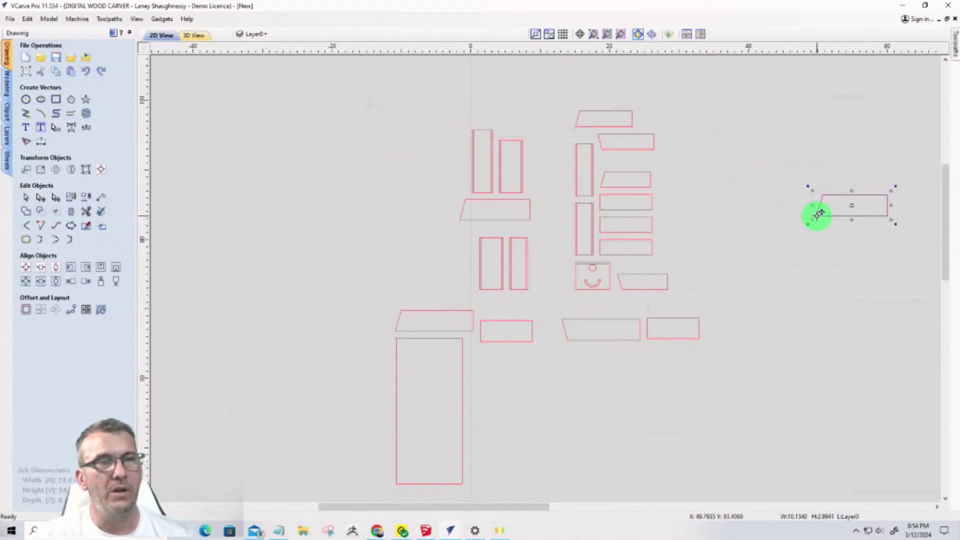
Move the topmost small slanted-end piece of the upper group into the empty area above the relocated slanted panel
{"action": "left_click", "coordinate": [601, 129]}
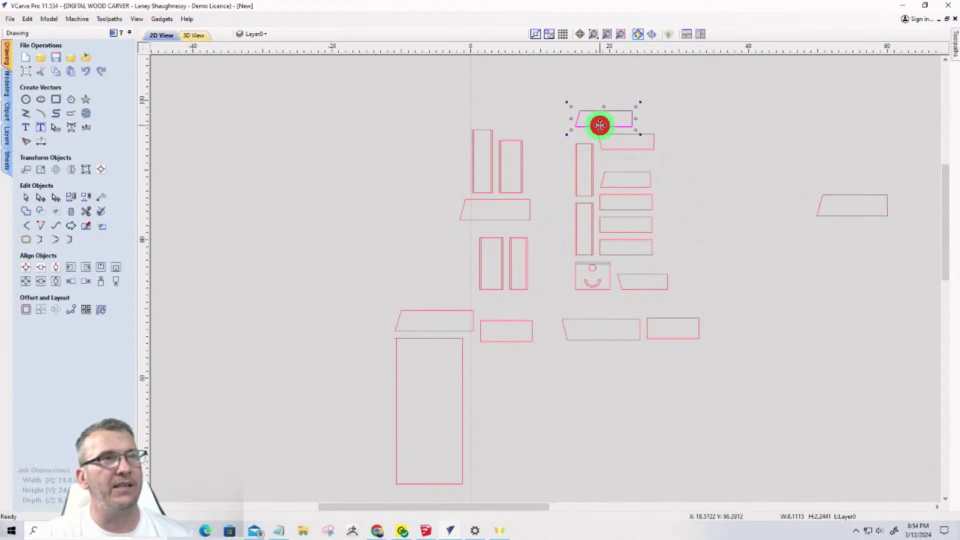
{"action": "left_click", "coordinate": [867, 274]}
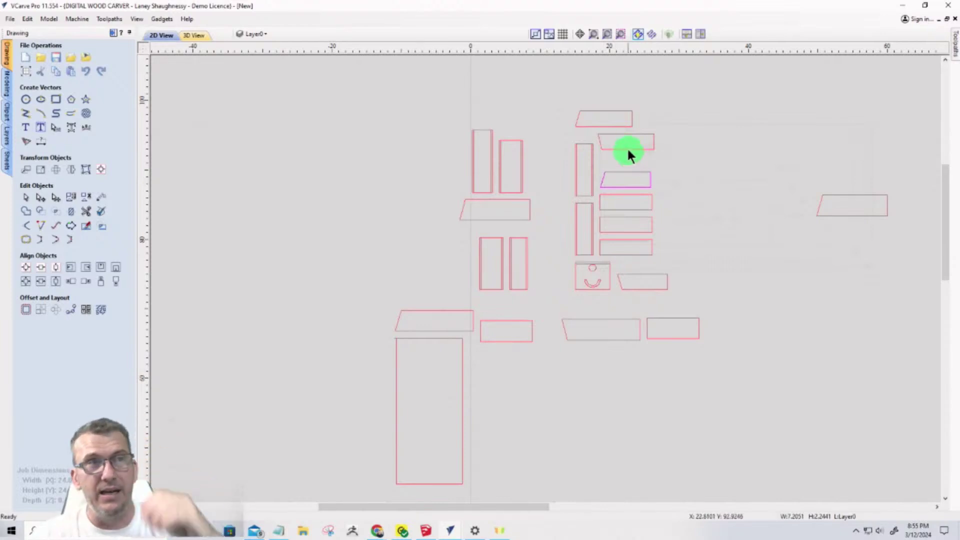
{"action": "left_click", "coordinate": [625, 128]}
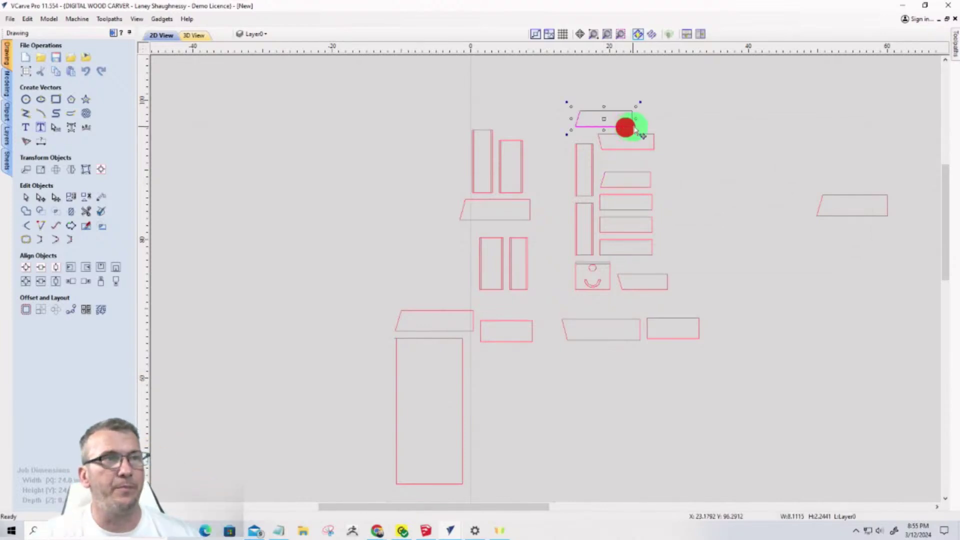
{"action": "left_click_drag", "start_coordinate": [630, 125], "coordinate": [889, 120]}
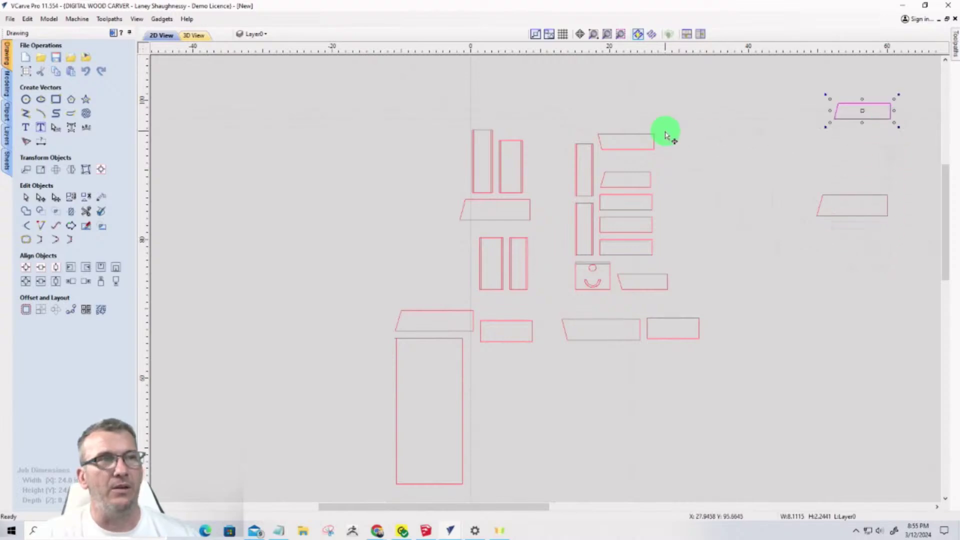
Move the second 8.11 x 2.24 slanted piece out of the group, mirror it horizontally and align it below its match
{"action": "left_click", "coordinate": [644, 153]}
{"action": "left_click_drag", "start_coordinate": [644, 150], "coordinate": [804, 163]}
{"action": "scroll", "coordinate": [810, 180], "scroll_direction": "up", "scroll_amount": 3}
{"action": "scroll", "coordinate": [813, 183], "scroll_direction": "up", "scroll_amount": 2}
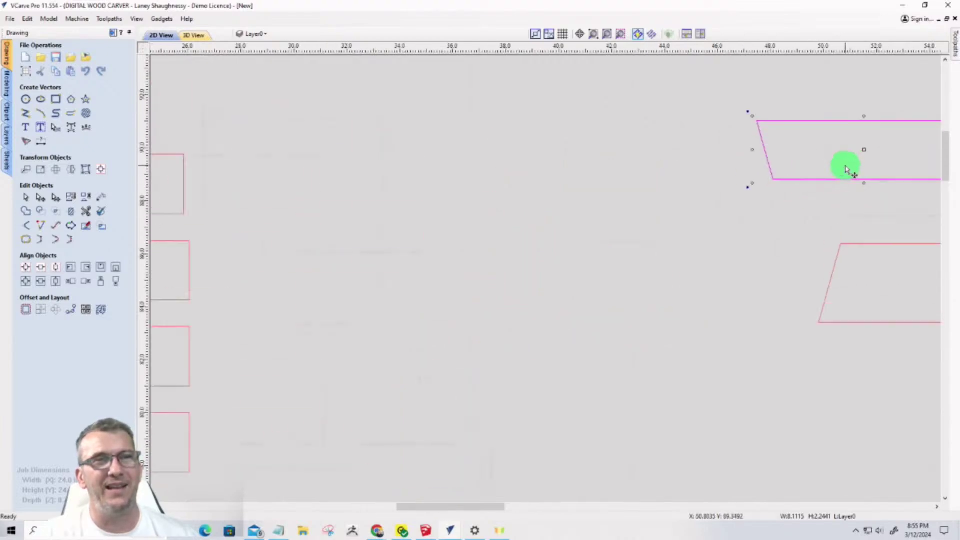
{"action": "scroll", "coordinate": [795, 193], "scroll_direction": "down", "scroll_amount": 4}
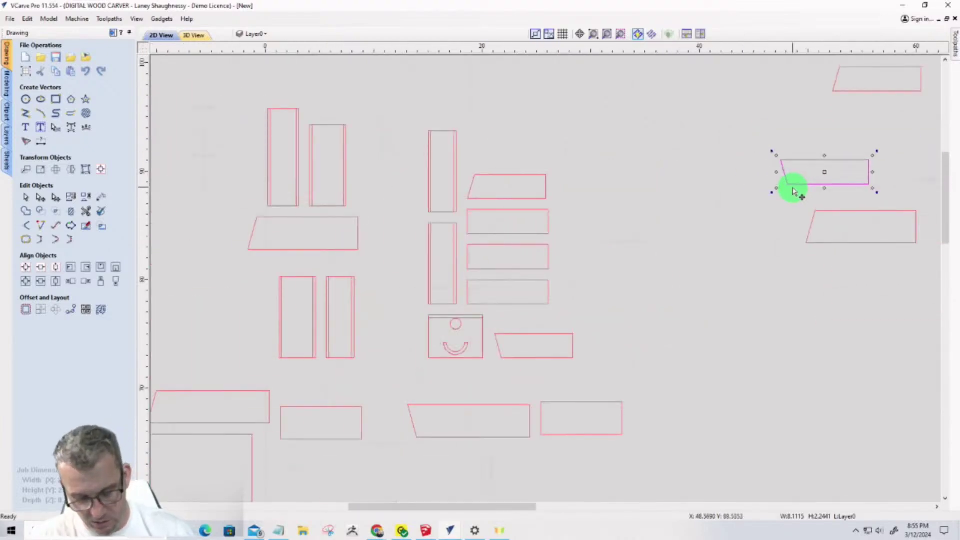
{"action": "left_click", "coordinate": [795, 192]}
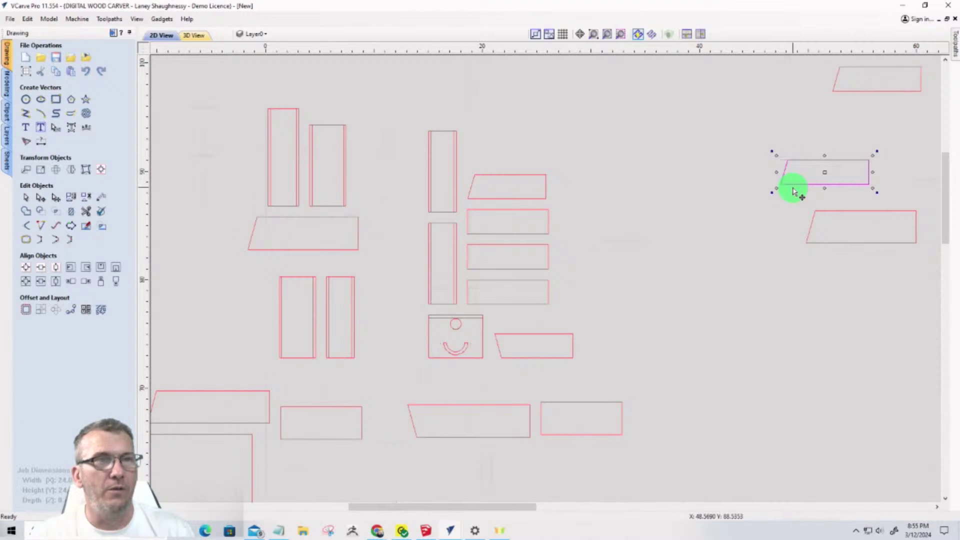
{"action": "mouse_move", "coordinate": [868, 183]}
{"action": "left_mouse_down"}
{"action": "mouse_move", "coordinate": [915, 122]}
{"action": "mouse_move", "coordinate": [917, 139]}
{"action": "mouse_move", "coordinate": [918, 62]}
{"action": "mouse_move", "coordinate": [913, 135]}
{"action": "mouse_move", "coordinate": [921, 128]}
{"action": "left_mouse_up"}
Move the upper of the two relocated 8.11-wide slanted pieces straight down to sit below the other one
{"action": "scroll", "coordinate": [872, 142], "scroll_direction": "down", "scroll_amount": 3}
{"action": "scroll", "coordinate": [876, 146], "scroll_direction": "up", "scroll_amount": 5}
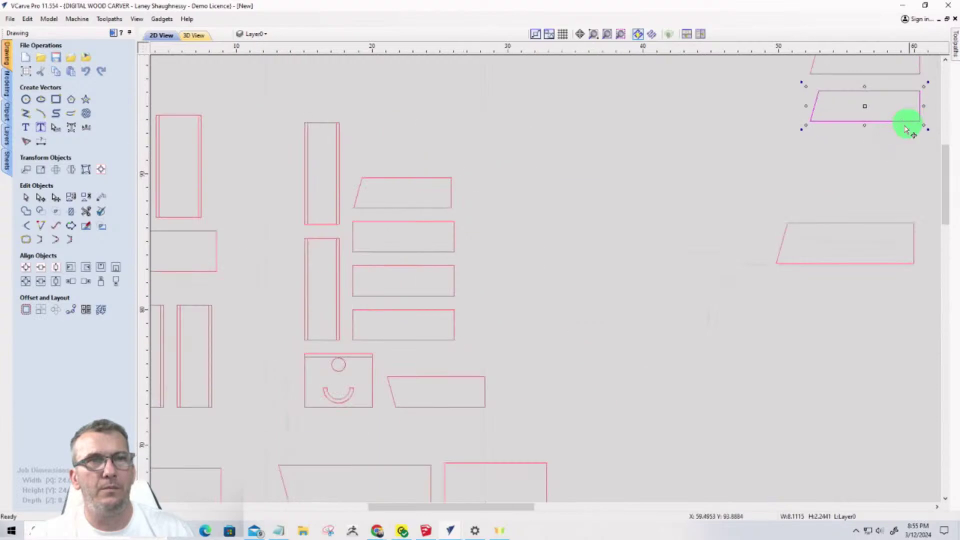
{"action": "scroll", "coordinate": [804, 195], "scroll_direction": "down", "scroll_amount": 3}
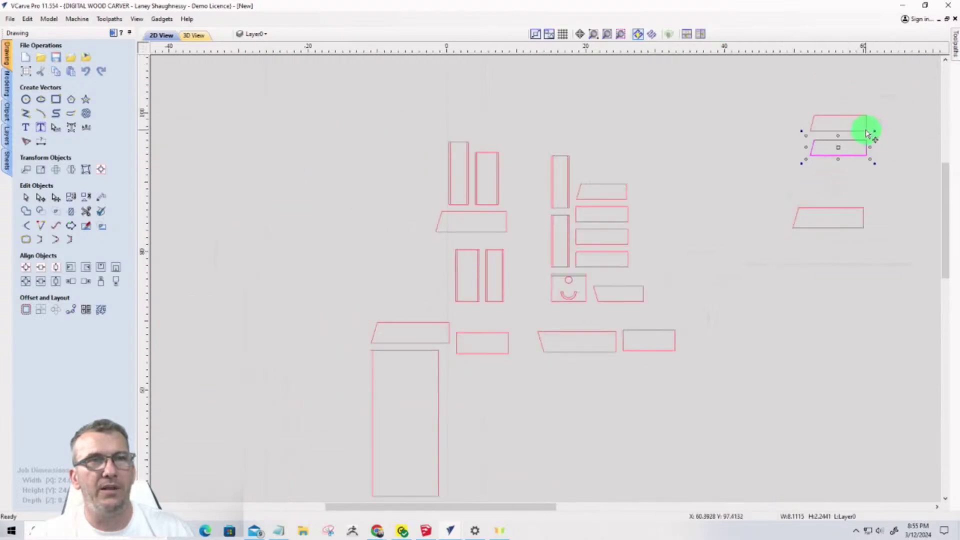
{"action": "left_click_drag", "start_coordinate": [865, 115], "coordinate": [866, 159]}
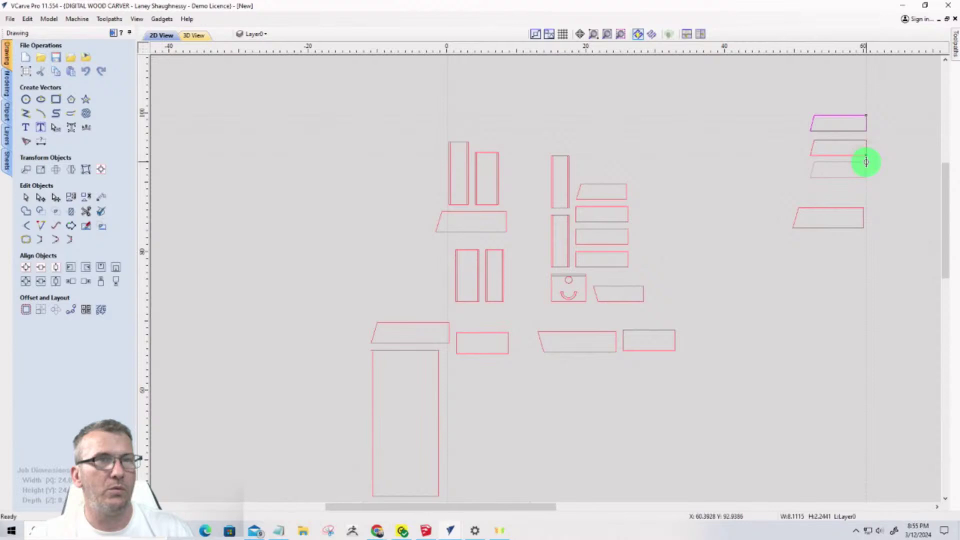
{"action": "left_click_drag", "start_coordinate": [866, 162], "coordinate": [842, 169]}
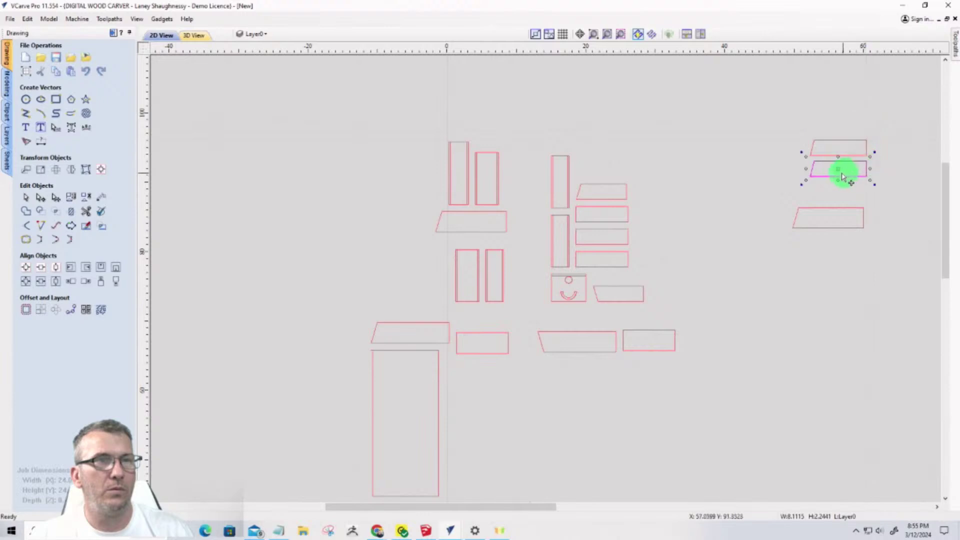
Move the 7.2-wide slanted piece above the three small rectangles to the top of the relocated small slanted stack
{"action": "scroll", "coordinate": [842, 169], "scroll_direction": "up", "scroll_amount": 2}
{"action": "scroll", "coordinate": [820, 167], "scroll_direction": "down", "scroll_amount": 5}
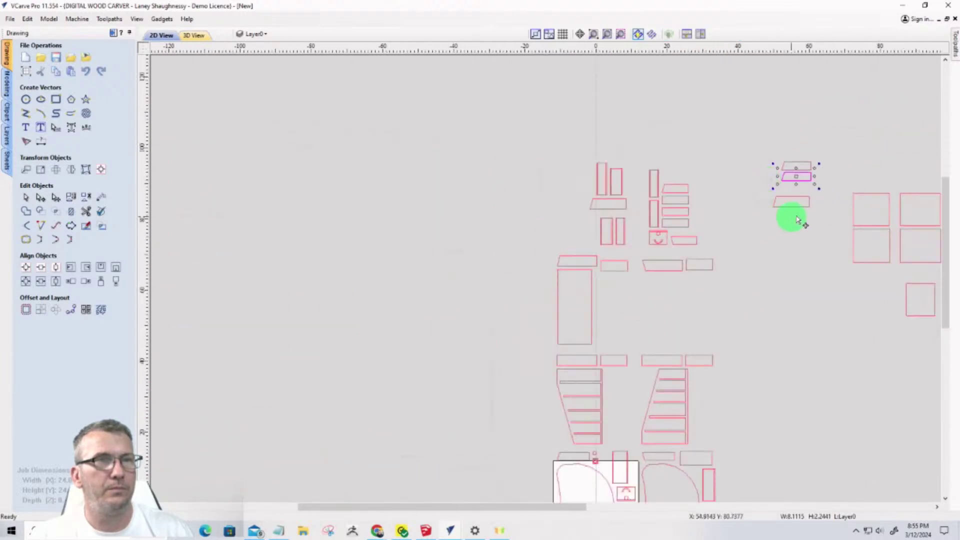
{"action": "scroll", "coordinate": [795, 215], "scroll_direction": "up", "scroll_amount": 3}
{"action": "scroll", "coordinate": [750, 200], "scroll_direction": "down", "scroll_amount": 2}
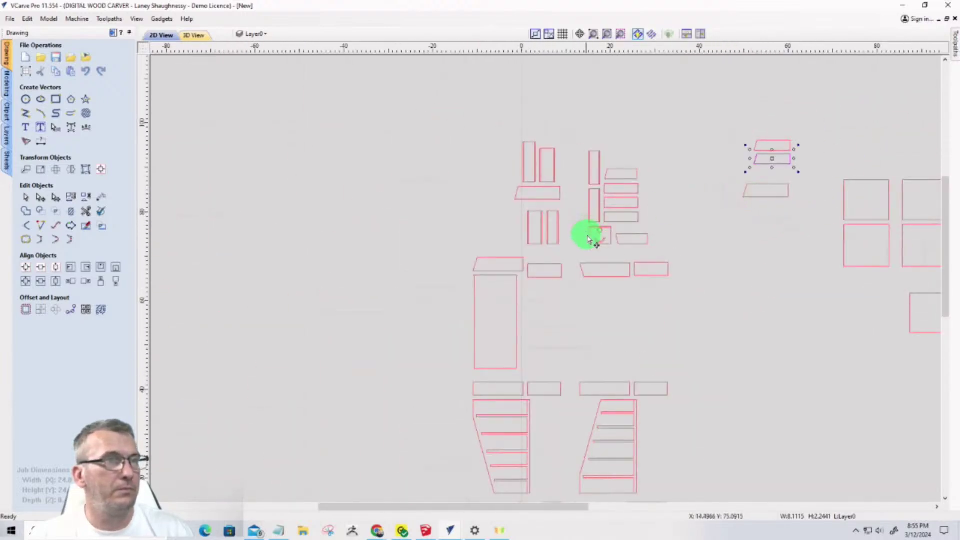
{"action": "left_click", "coordinate": [624, 180]}
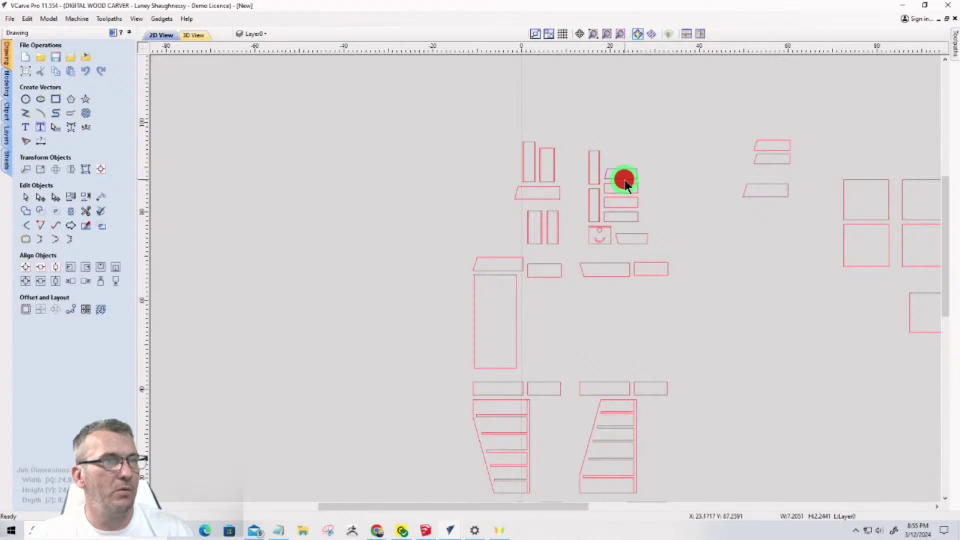
{"action": "left_click_drag", "start_coordinate": [636, 180], "coordinate": [790, 137]}
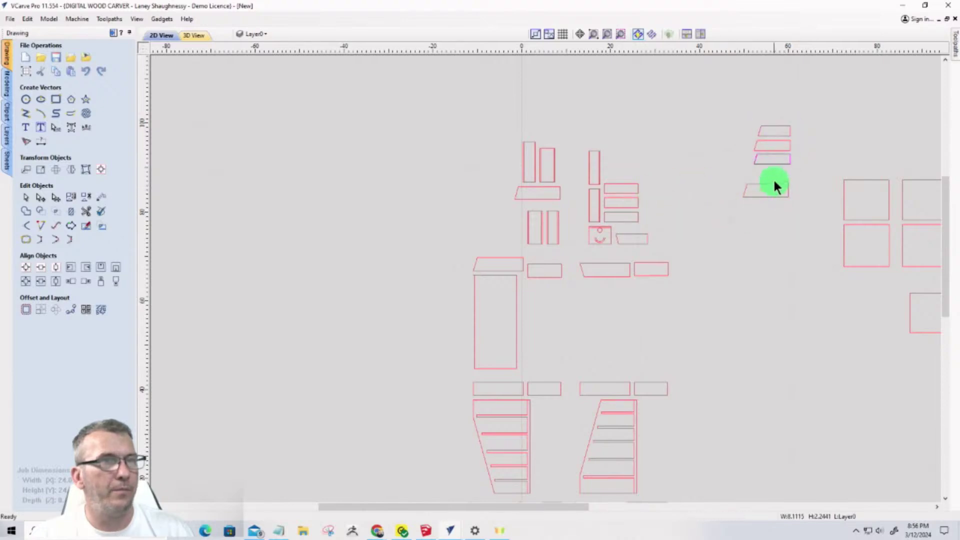
Move the lower 8.11-wide slanted piece of the stack up beside the other piece of the same size
{"action": "left_click", "coordinate": [773, 163]}
{"action": "mouse_move", "coordinate": [774, 164]}
{"action": "left_mouse_down"}
{"action": "mouse_move", "coordinate": [773, 122]}
{"action": "mouse_move", "coordinate": [768, 159]}
{"action": "left_mouse_up"}
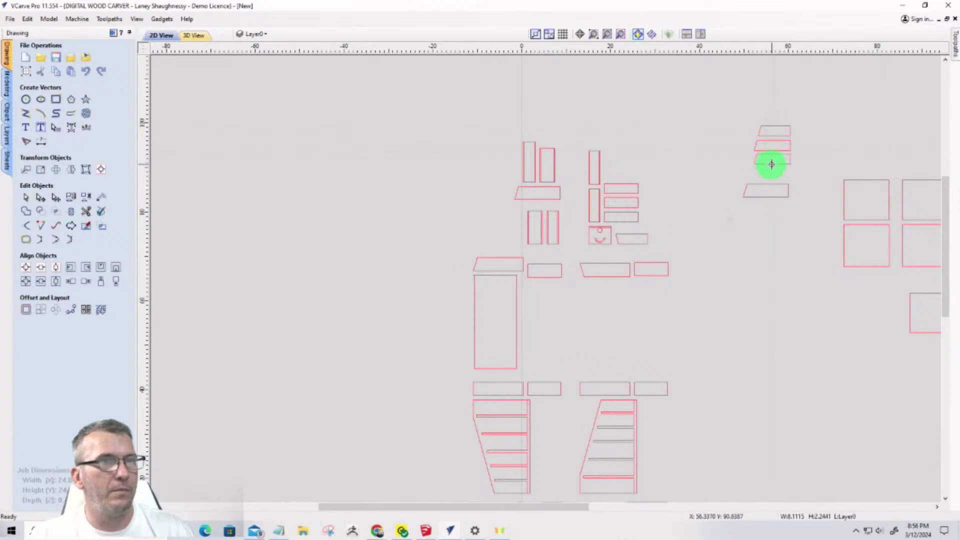
{"action": "left_click", "coordinate": [772, 163]}
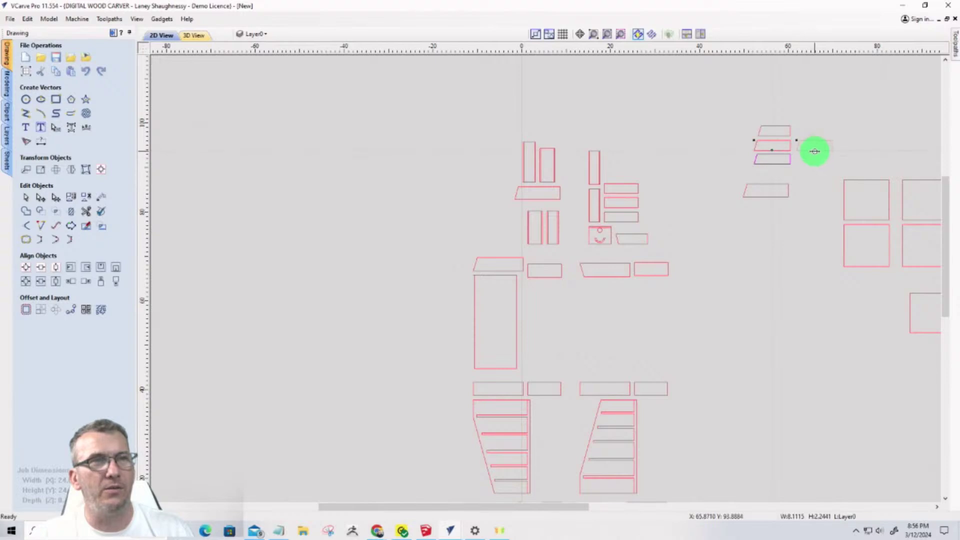
{"action": "left_click_drag", "start_coordinate": [815, 151], "coordinate": [814, 150]}
Move the slanted piece beside the smiley-face part out, mirror it horizontally and place it beside the matching 7.2-wide piece
{"action": "scroll", "coordinate": [797, 161], "scroll_direction": "up", "scroll_amount": 4}
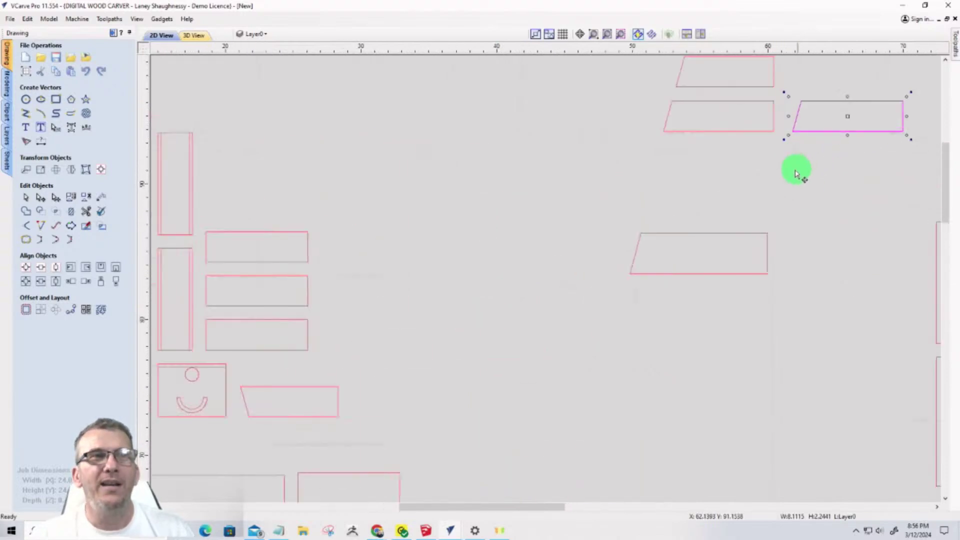
{"action": "scroll", "coordinate": [797, 170], "scroll_direction": "down", "scroll_amount": 3}
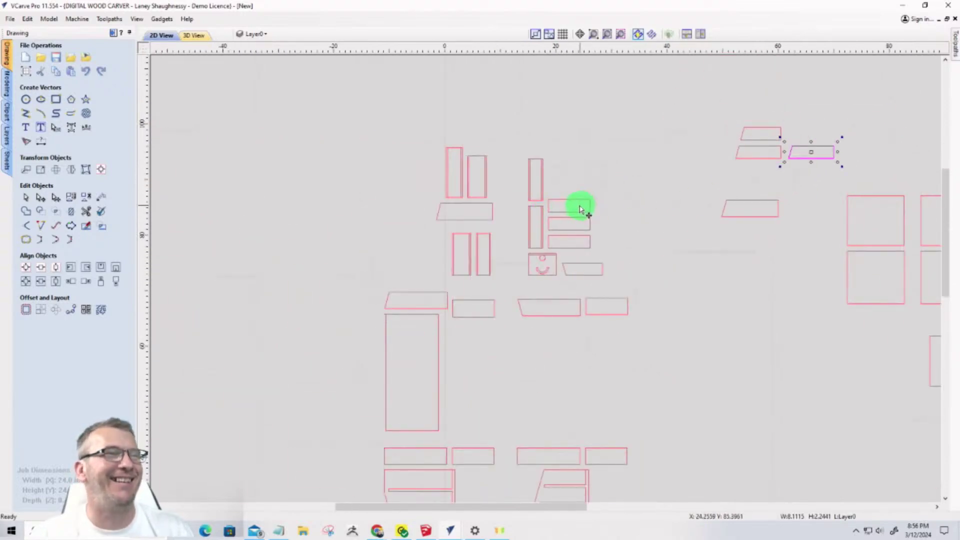
{"action": "left_click", "coordinate": [580, 265]}
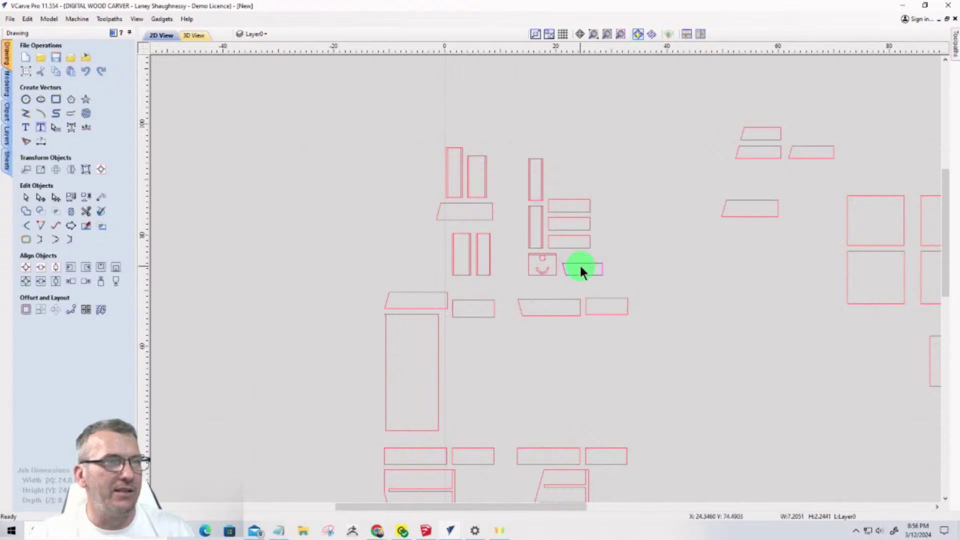
{"action": "left_click_drag", "start_coordinate": [579, 264], "coordinate": [758, 244]}
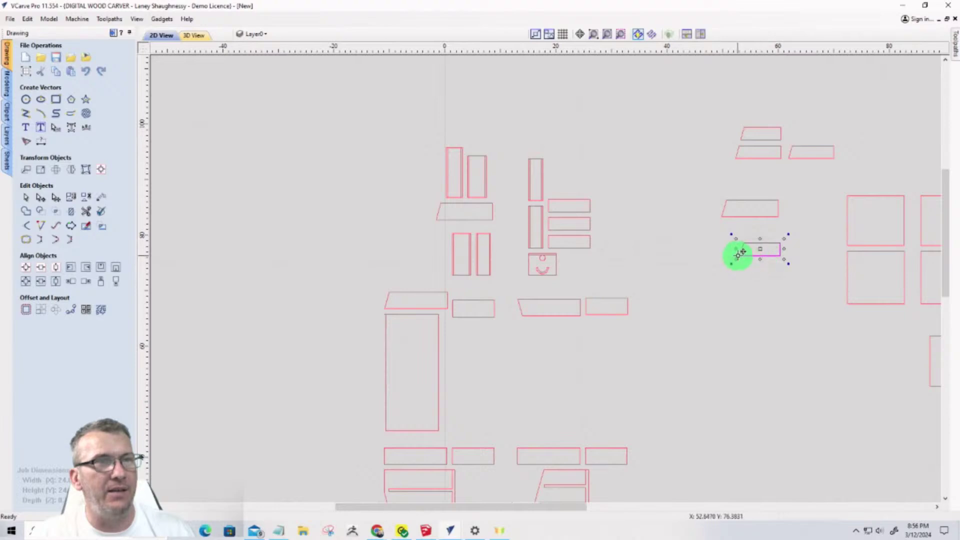
{"action": "left_click_drag", "start_coordinate": [740, 255], "coordinate": [793, 138]}
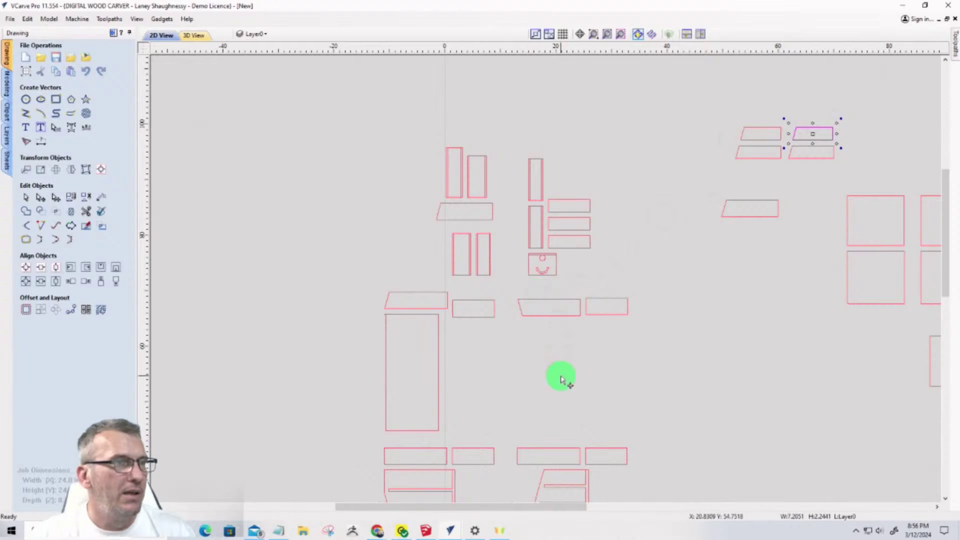
Move the 11.25 x 2.99 slanted panel below the smiley-face part out, mirror it horizontally and place it beneath the 10.134-wide panel
{"action": "left_click", "coordinate": [534, 319]}
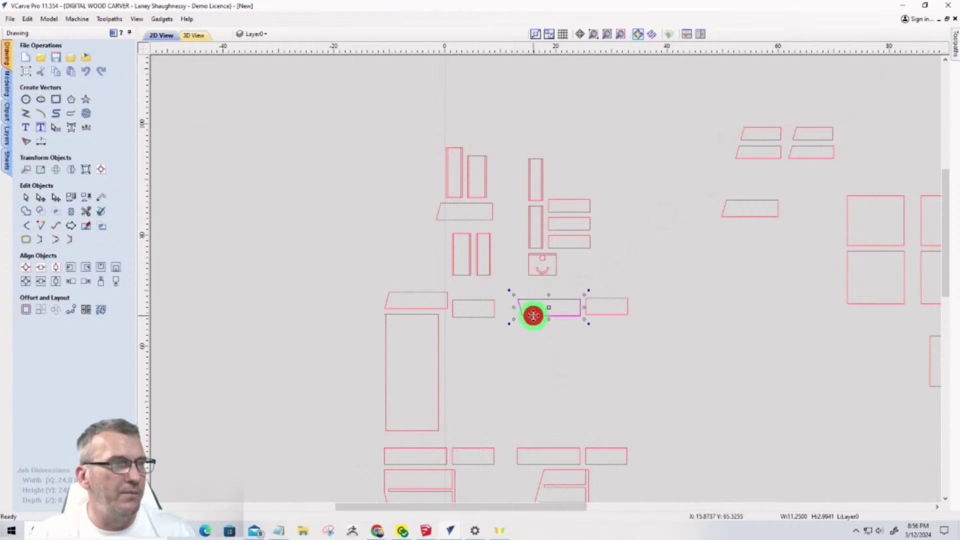
{"action": "left_click_drag", "start_coordinate": [533, 315], "coordinate": [731, 256]}
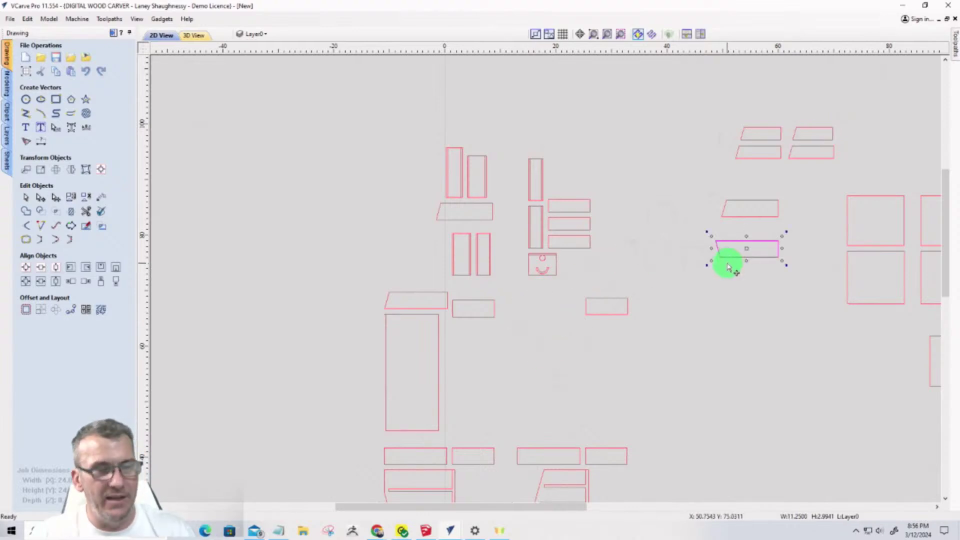
{"action": "left_click", "coordinate": [779, 241]}
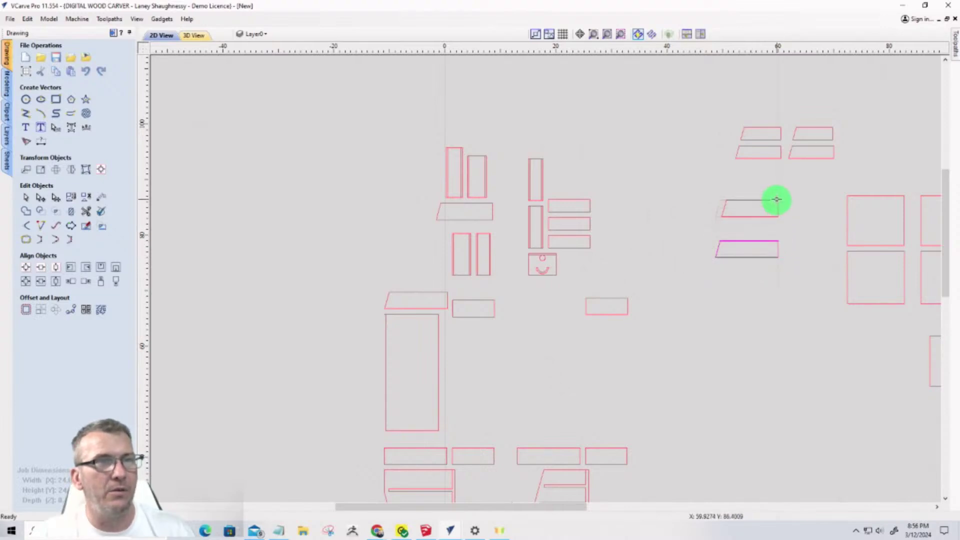
{"action": "left_click_drag", "start_coordinate": [777, 200], "coordinate": [775, 242]}
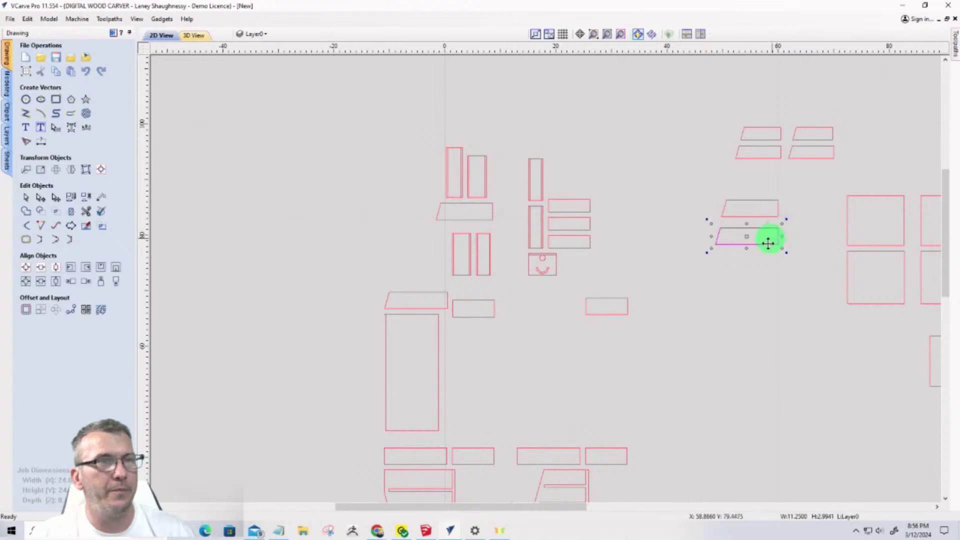
Move the slanted panel above the tall rectangle out and place it beside the matching 11.25-wide panel
{"action": "scroll", "coordinate": [495, 314], "scroll_direction": "down", "scroll_amount": 4}
{"action": "scroll", "coordinate": [493, 310], "scroll_direction": "up", "scroll_amount": 5}
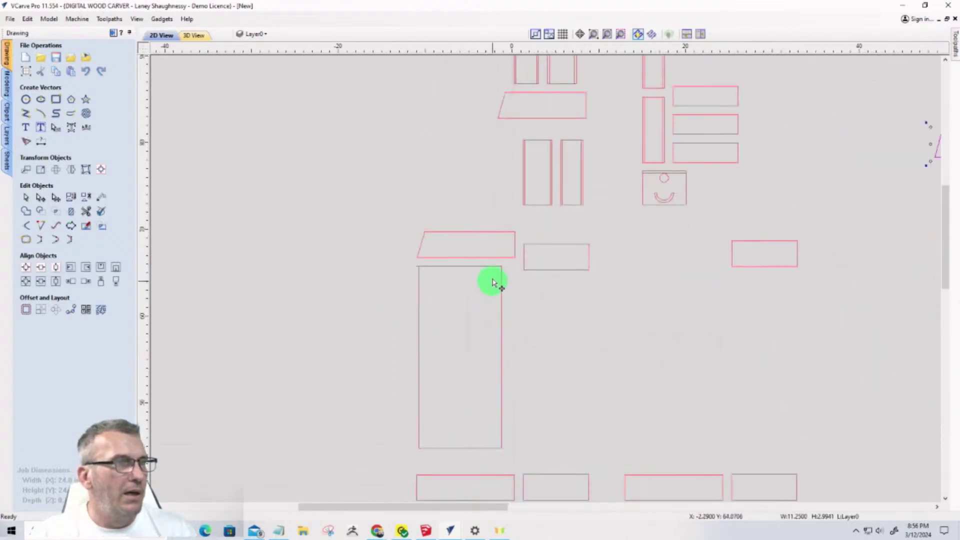
{"action": "scroll", "coordinate": [433, 260], "scroll_direction": "down", "scroll_amount": 4}
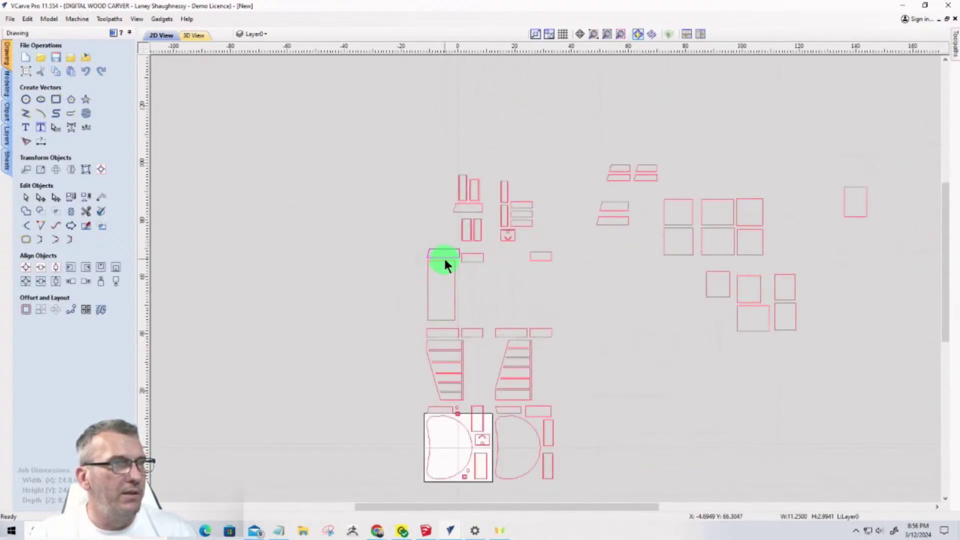
{"action": "scroll", "coordinate": [457, 254], "scroll_direction": "up", "scroll_amount": 2}
{"action": "left_click", "coordinate": [457, 259]}
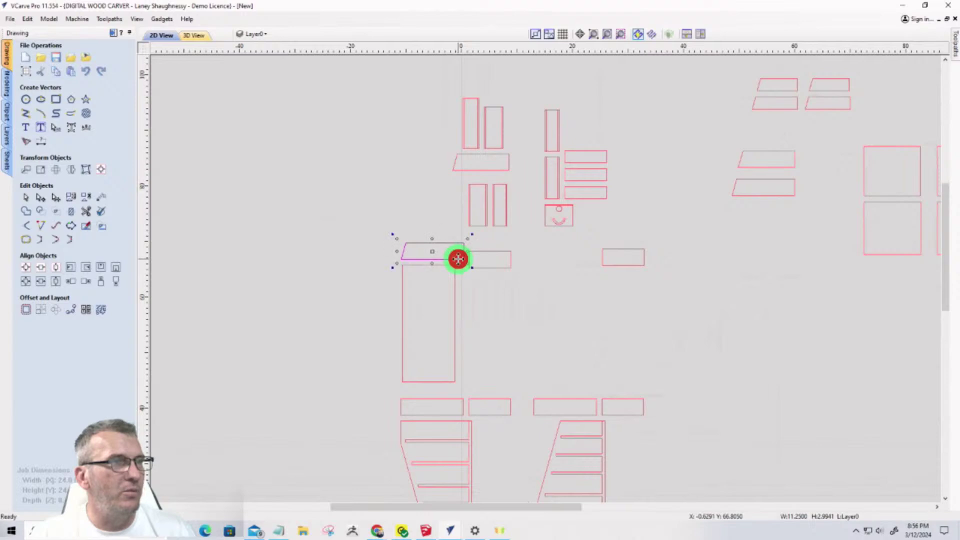
{"action": "left_click_drag", "start_coordinate": [463, 259], "coordinate": [862, 195]}
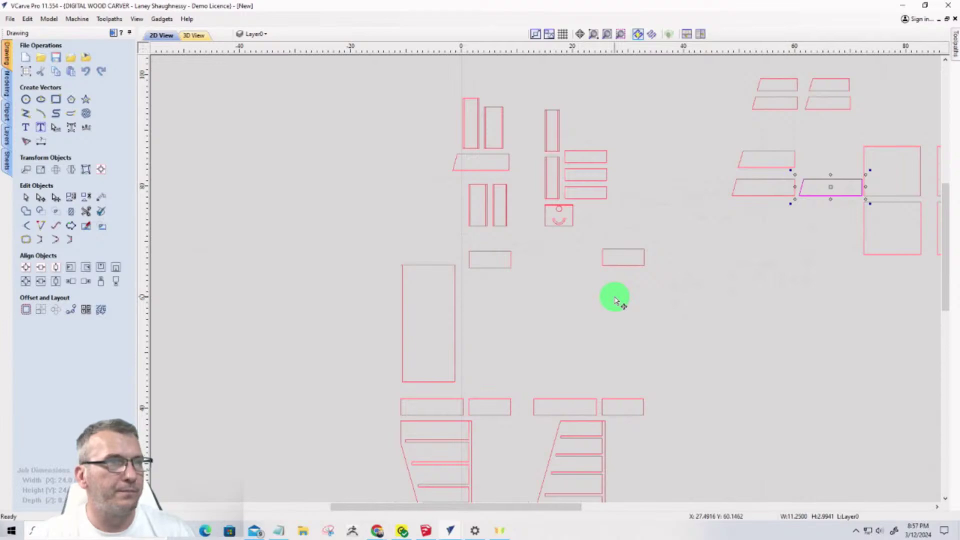
Move the 9.018 x 2.244 slanted piece above the curved outline outside the job sheet into the empty area beyond the parts
{"action": "scroll", "coordinate": [525, 300], "scroll_direction": "down", "scroll_amount": 3}
{"action": "scroll", "coordinate": [561, 487], "scroll_direction": "up", "scroll_amount": 4}
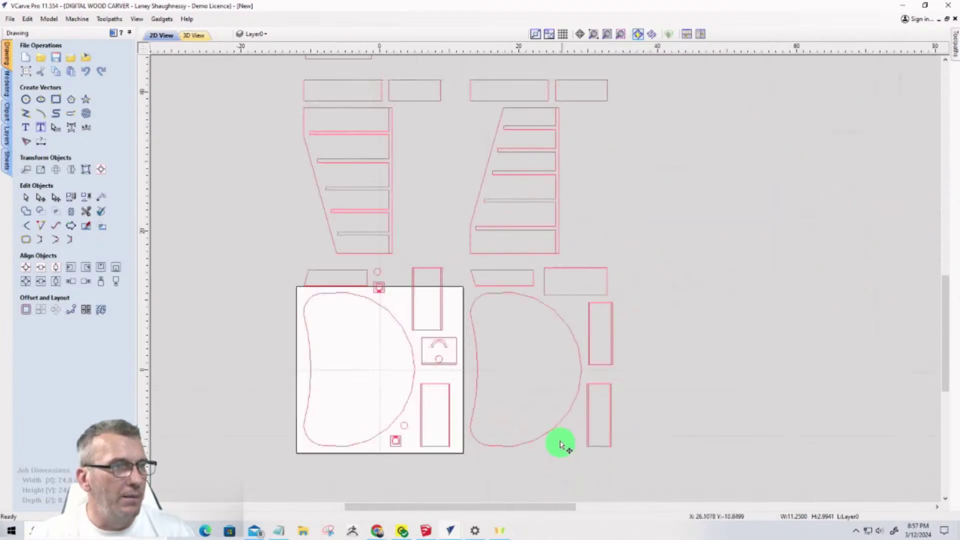
{"action": "scroll", "coordinate": [560, 444], "scroll_direction": "up", "scroll_amount": 1}
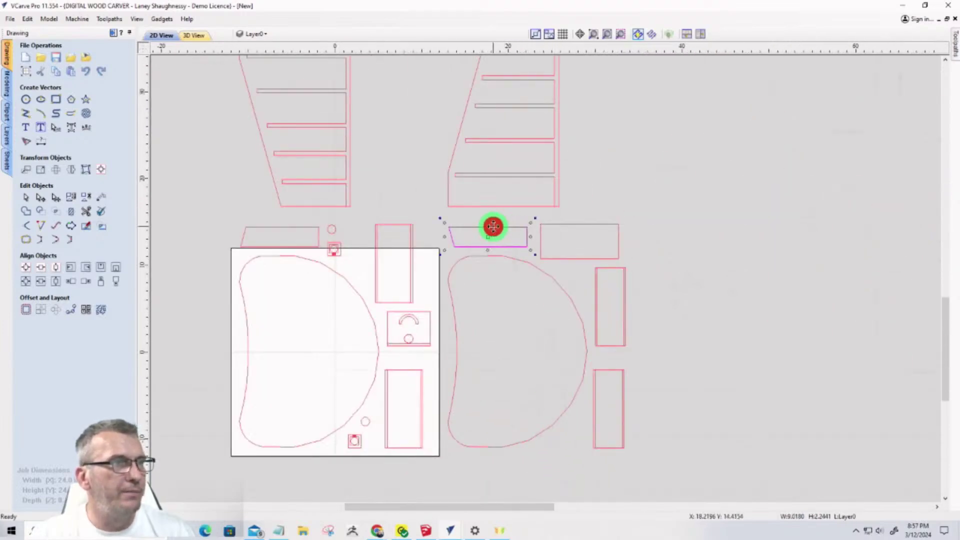
{"action": "left_click_drag", "start_coordinate": [493, 226], "coordinate": [826, 152]}
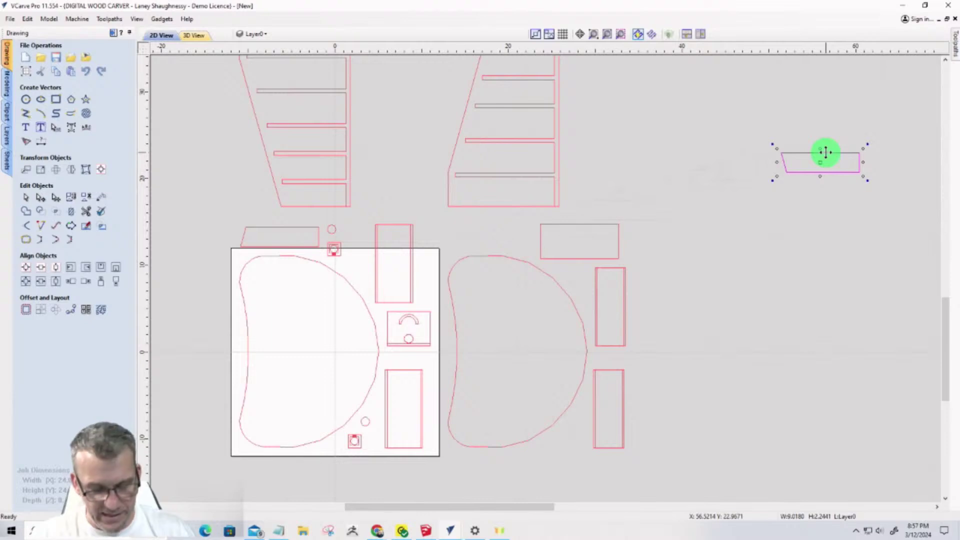
Mirror the moved 9.018-wide slanted piece vertically and place its match from above the job sheet beneath it
{"action": "left_click", "coordinate": [281, 230]}
{"action": "left_click_drag", "start_coordinate": [281, 227], "coordinate": [830, 182]}
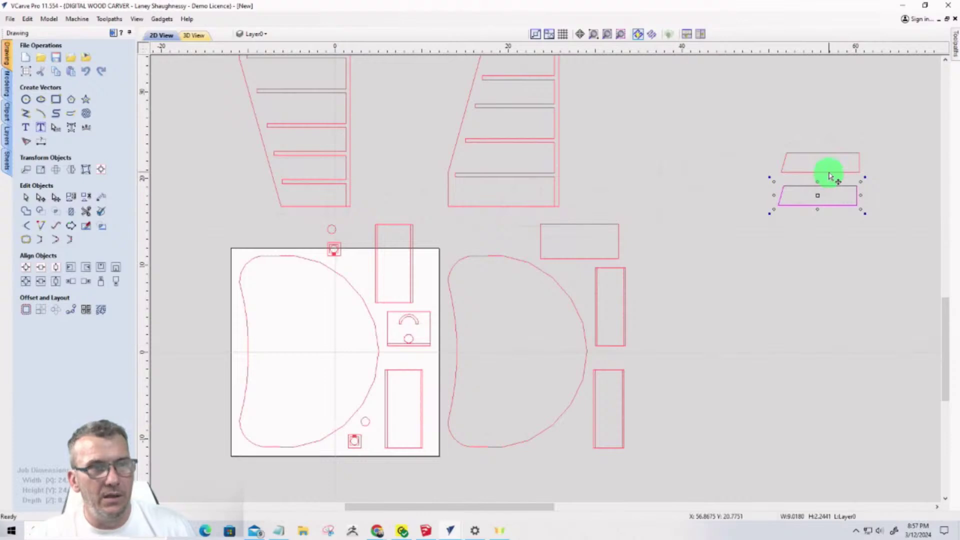
Move the two 9.018 x 2.244 slanted pieces together into the slanted group, directly above the 10.134-wide panel
{"action": "left_click", "coordinate": [827, 172], "text": "shift"}
{"action": "scroll", "coordinate": [760, 253], "scroll_direction": "down", "scroll_amount": 6}
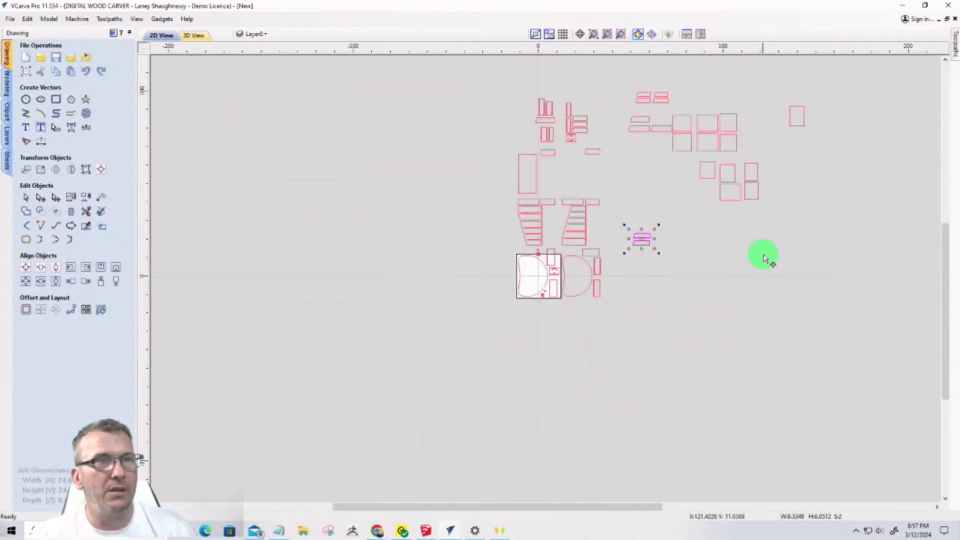
{"action": "scroll", "coordinate": [644, 154], "scroll_direction": "up", "scroll_amount": 2}
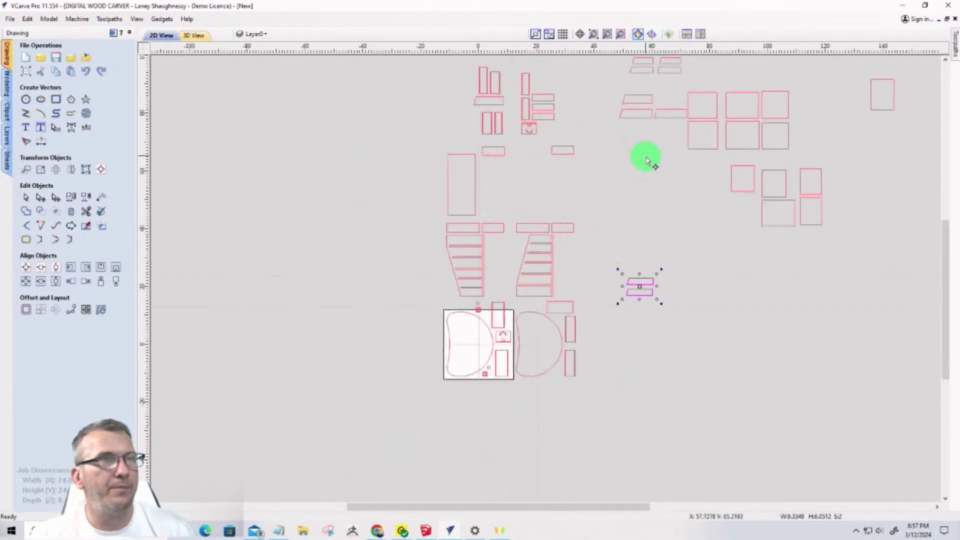
{"action": "left_click", "coordinate": [647, 274]}
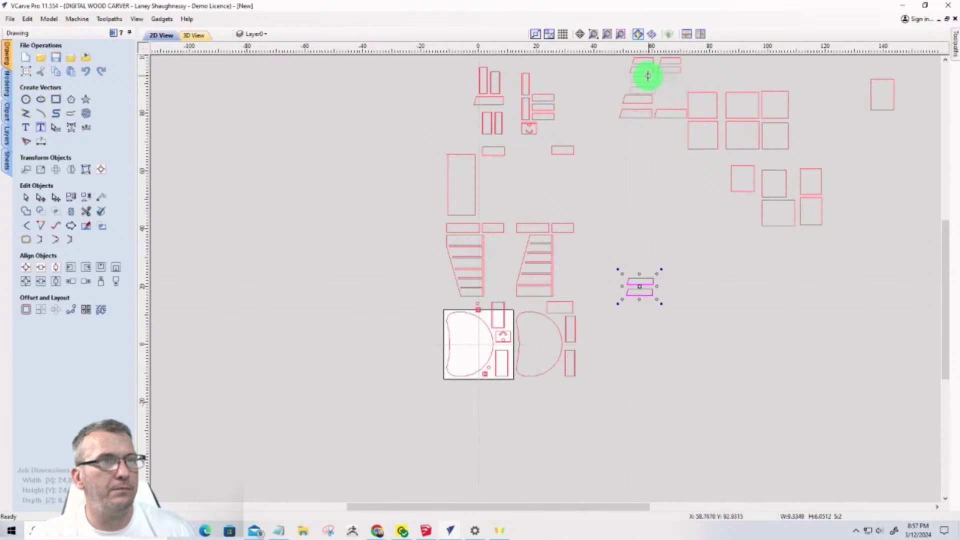
{"action": "left_click_drag", "start_coordinate": [647, 76], "coordinate": [646, 80]}
{"action": "scroll", "coordinate": [647, 100], "scroll_direction": "up", "scroll_amount": 3}
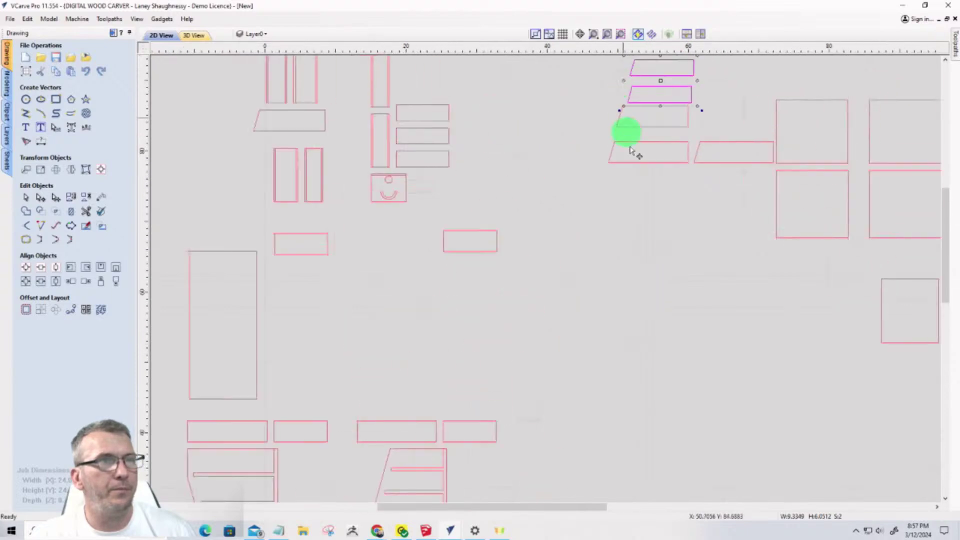
{"action": "scroll", "coordinate": [626, 133], "scroll_direction": "down", "scroll_amount": 5}
{"action": "scroll", "coordinate": [539, 186], "scroll_direction": "up", "scroll_amount": 4}
{"action": "scroll", "coordinate": [539, 186], "scroll_direction": "up", "scroll_amount": 1}
{"action": "scroll", "coordinate": [403, 156], "scroll_direction": "up", "scroll_amount": 3}
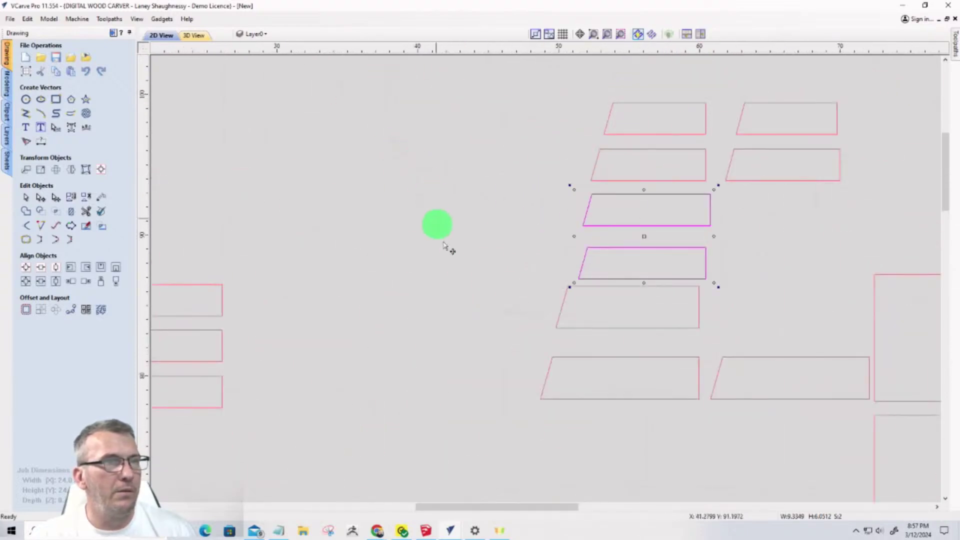
Align the upper 9.018-wide slanted piece with the edge of the column above and place its match beside it in the second column
{"action": "left_click", "coordinate": [479, 262]}
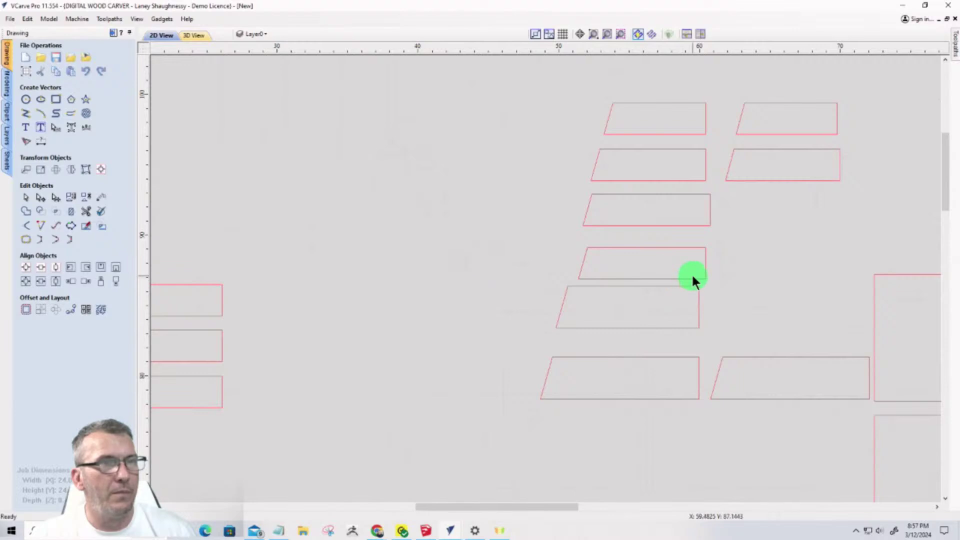
{"action": "left_click", "coordinate": [707, 225]}
{"action": "left_click", "coordinate": [709, 193]}
{"action": "mouse_move", "coordinate": [709, 193]}
{"action": "left_mouse_down"}
{"action": "mouse_move", "coordinate": [706, 169]}
{"action": "mouse_move", "coordinate": [704, 196]}
{"action": "left_mouse_up"}
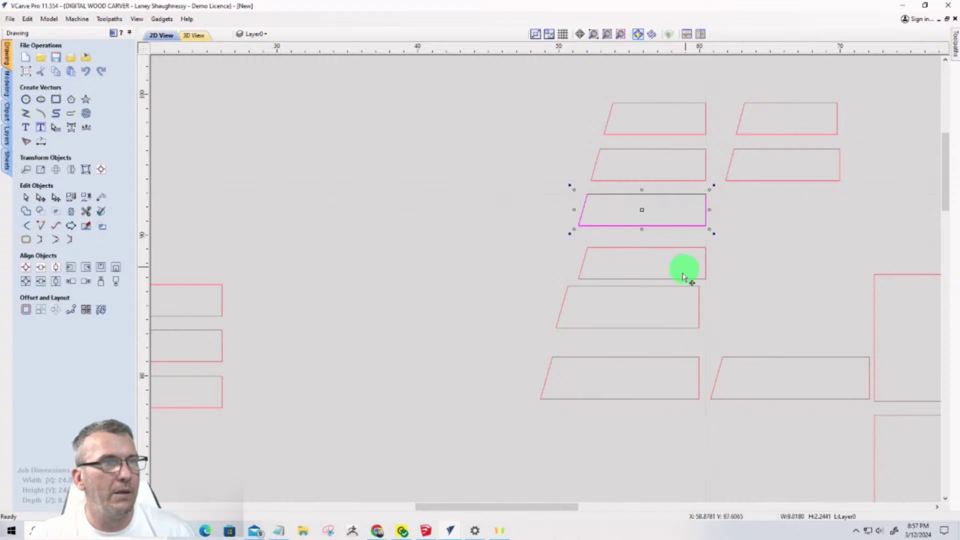
{"action": "left_click", "coordinate": [706, 258]}
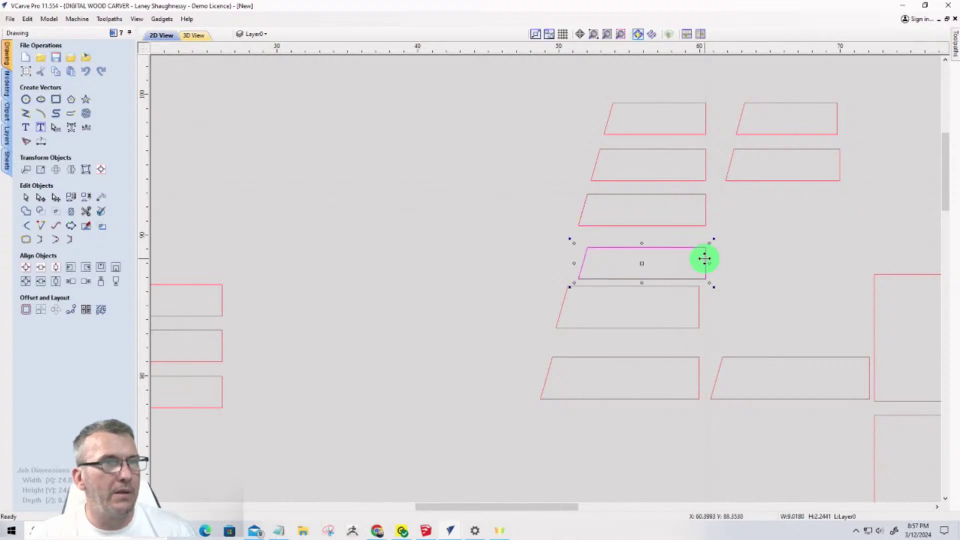
{"action": "left_click_drag", "start_coordinate": [703, 247], "coordinate": [840, 192]}
Move the two 11.25 x 2.99 rectangles above the tapered slotted panels out into the empty area near the slanted group
{"action": "scroll", "coordinate": [649, 305], "scroll_direction": "down", "scroll_amount": 5}
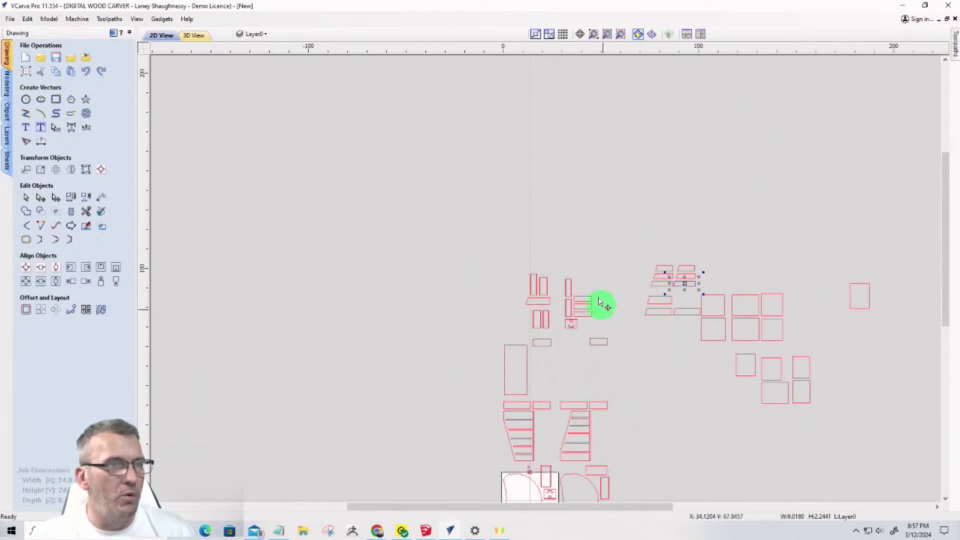
{"action": "scroll", "coordinate": [560, 350], "scroll_direction": "down", "scroll_amount": 2}
{"action": "scroll", "coordinate": [456, 349], "scroll_direction": "up", "scroll_amount": 4}
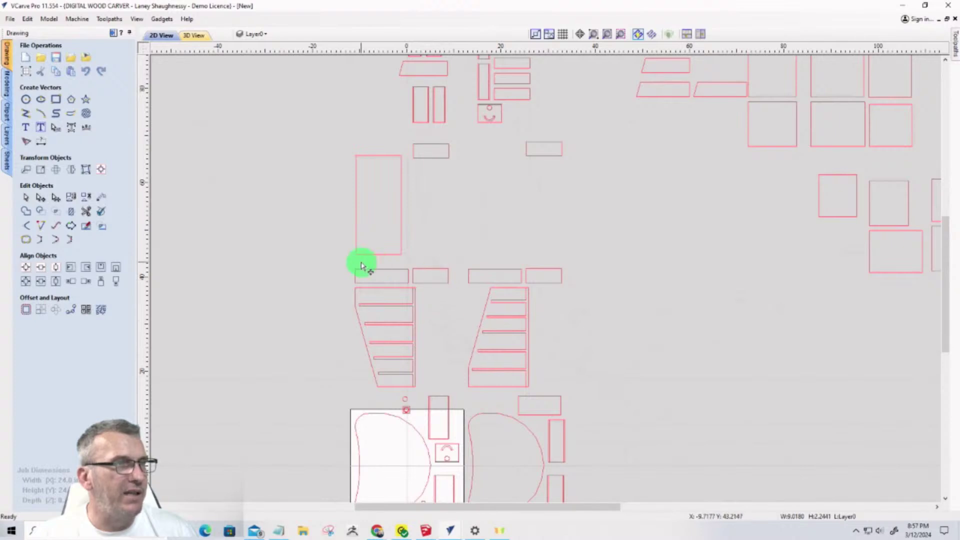
{"action": "scroll", "coordinate": [358, 262], "scroll_direction": "up", "scroll_amount": 2}
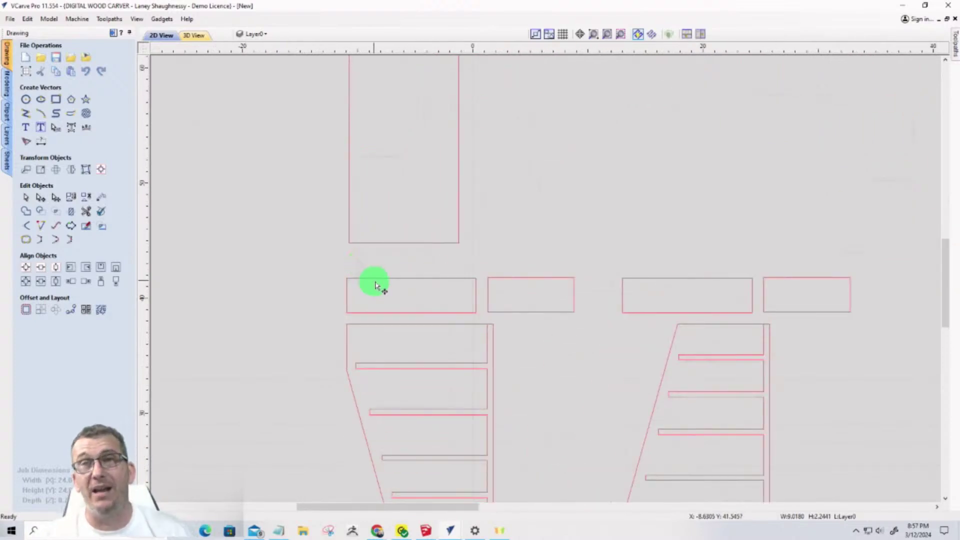
{"action": "left_click", "coordinate": [368, 279]}
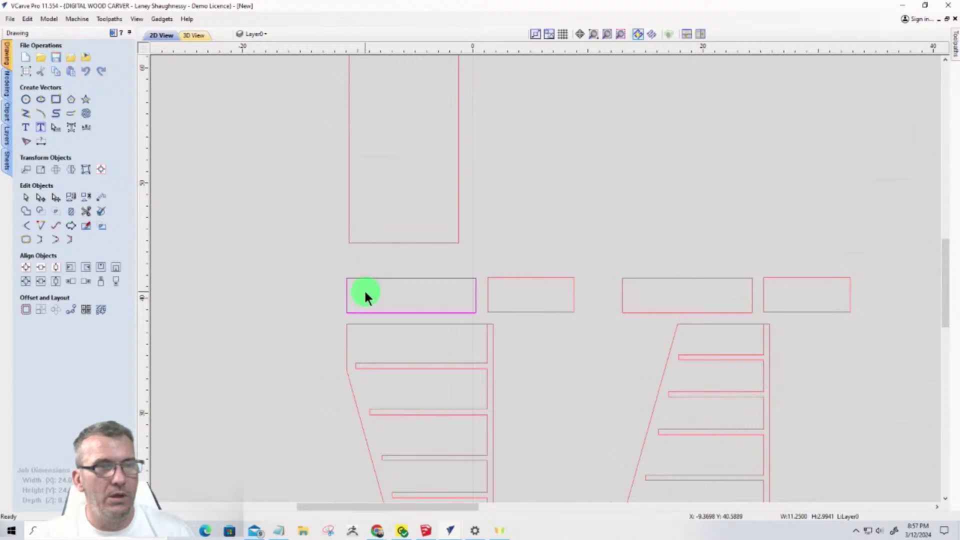
{"action": "left_click", "coordinate": [637, 278]}
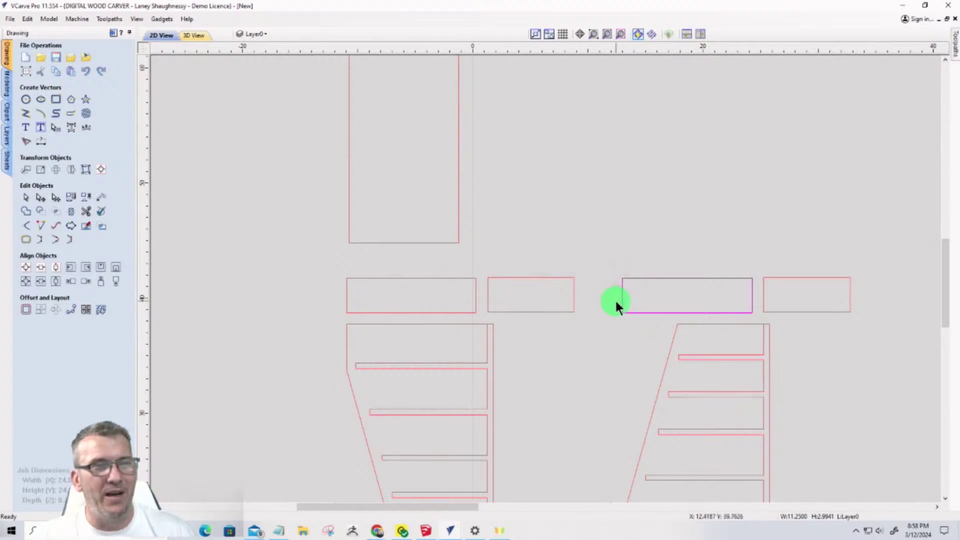
{"action": "left_click", "coordinate": [429, 312], "text": "shift"}
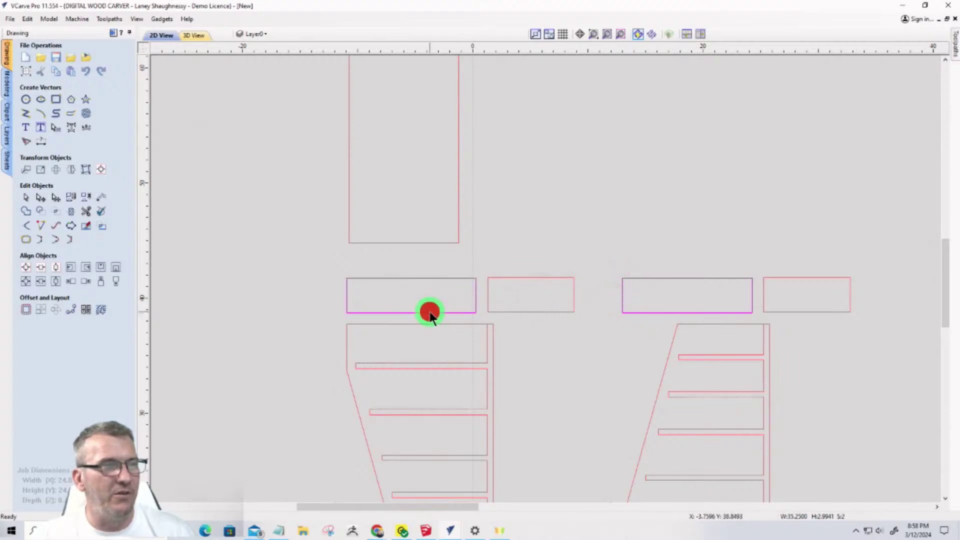
{"action": "scroll", "coordinate": [553, 333], "scroll_direction": "down", "scroll_amount": 3}
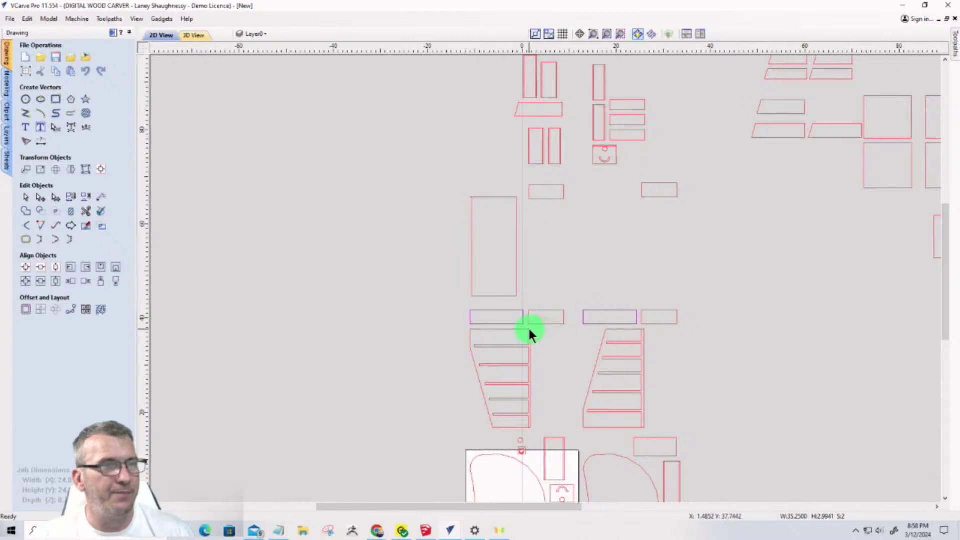
{"action": "left_click_drag", "start_coordinate": [520, 325], "coordinate": [737, 210]}
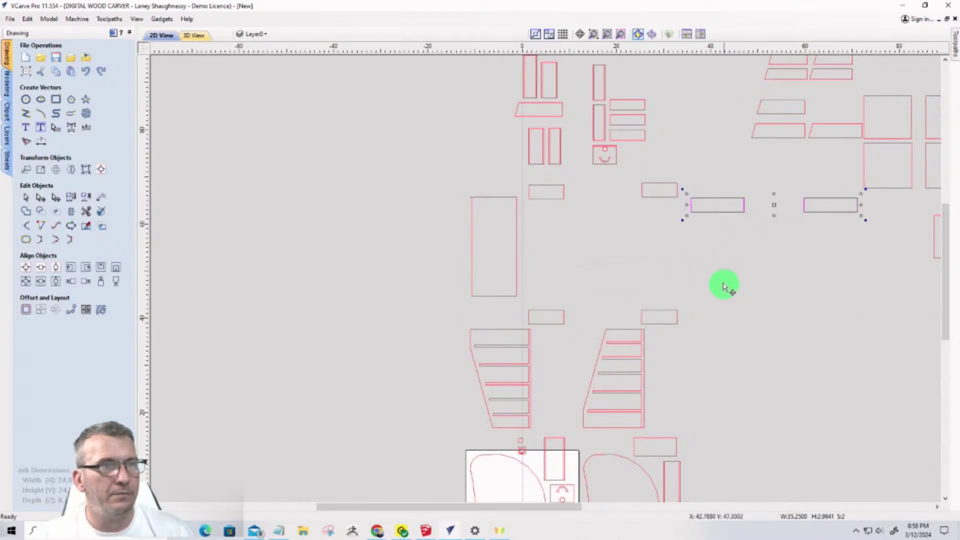
Place the two moved 11.25-wide rectangles close together in one row
{"action": "left_click", "coordinate": [713, 211]}
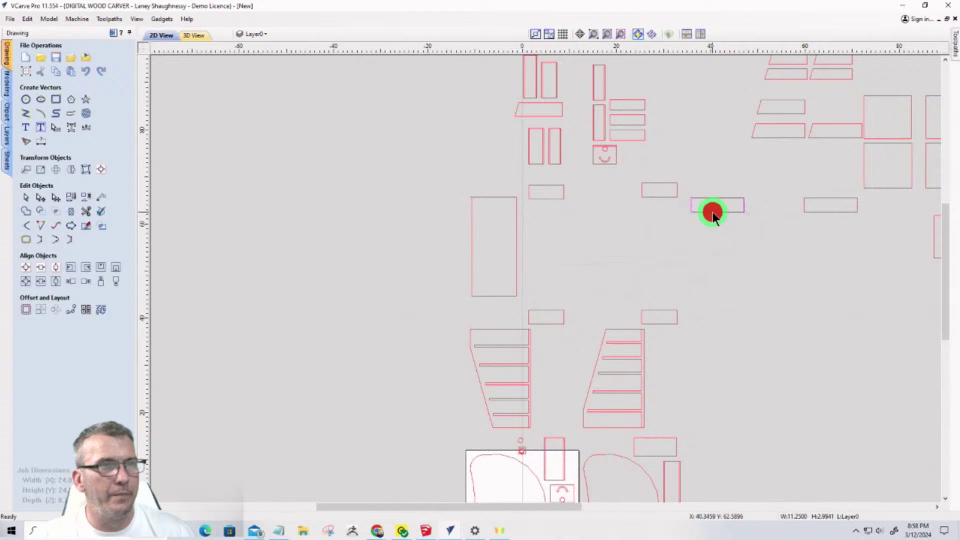
{"action": "left_click_drag", "start_coordinate": [714, 211], "coordinate": [794, 212]}
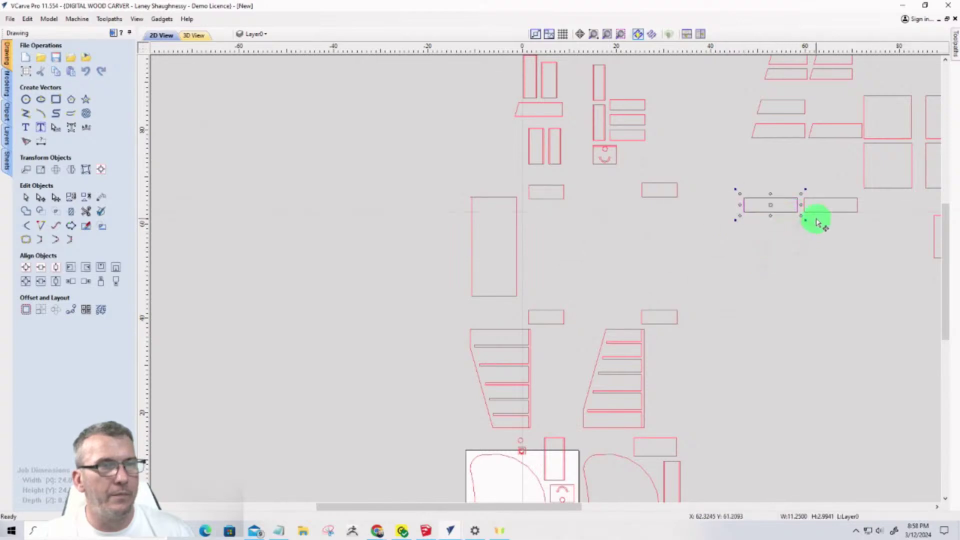
{"action": "left_click", "coordinate": [857, 212]}
{"action": "left_click_drag", "start_coordinate": [857, 211], "coordinate": [794, 210]}
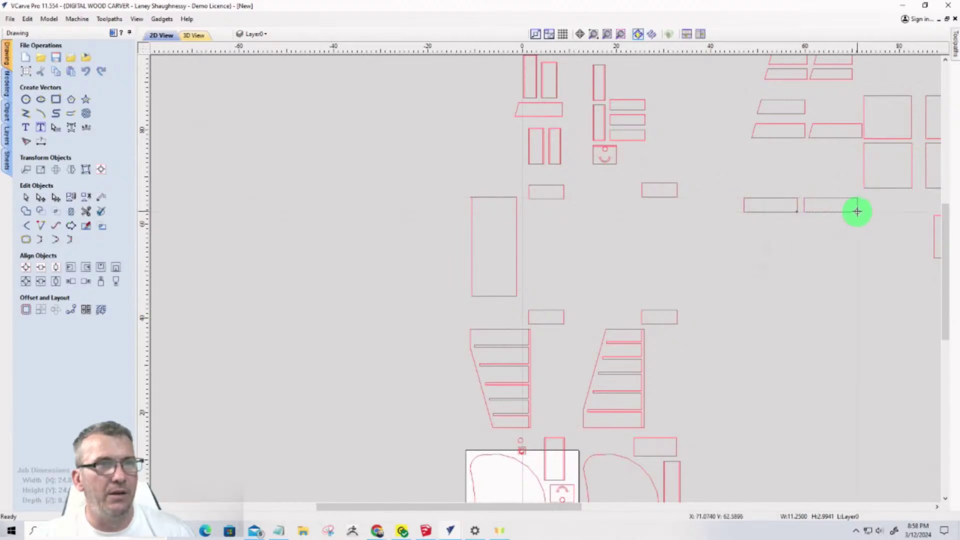
{"action": "left_click", "coordinate": [853, 210]}
Move the pair of 11.25-wide rectangles up beneath the row of 11.25-wide slanted panels
{"action": "scroll", "coordinate": [812, 230], "scroll_direction": "up", "scroll_amount": 3}
{"action": "scroll", "coordinate": [800, 245], "scroll_direction": "down", "scroll_amount": 3}
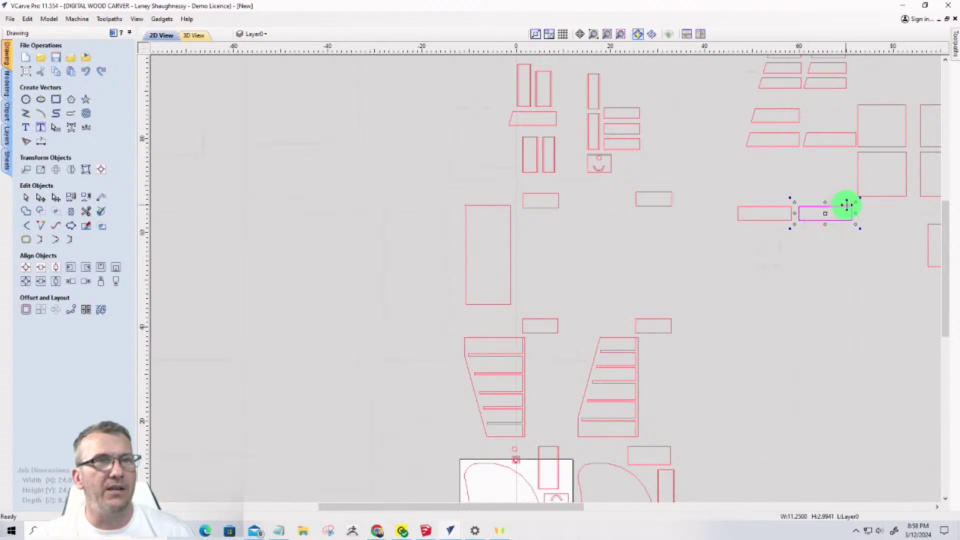
{"action": "left_click", "coordinate": [789, 222]}
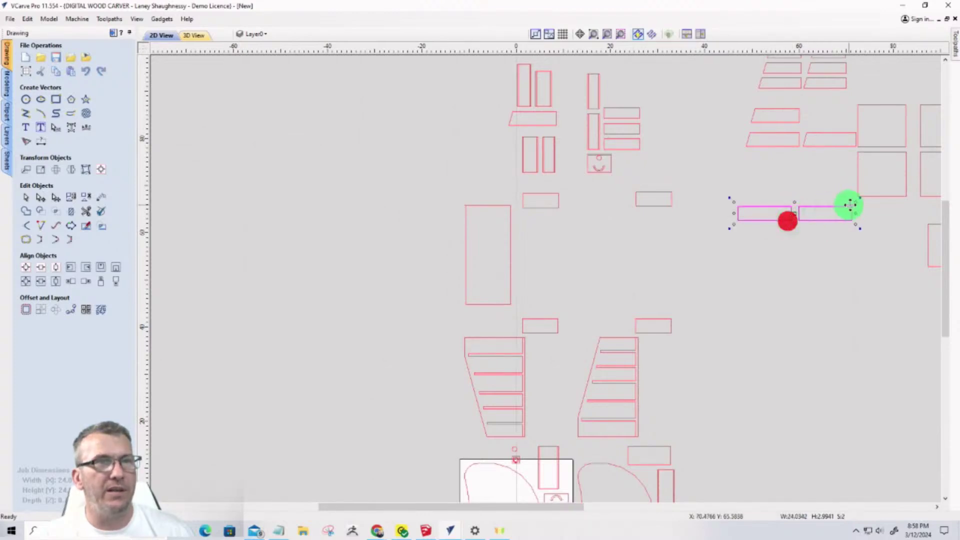
{"action": "left_click_drag", "start_coordinate": [851, 205], "coordinate": [845, 154]}
Shift the two 11.25-wide slanted panels together to line up above the pair of rectangles
{"action": "left_click", "coordinate": [819, 148]}
{"action": "left_click", "coordinate": [783, 142]}
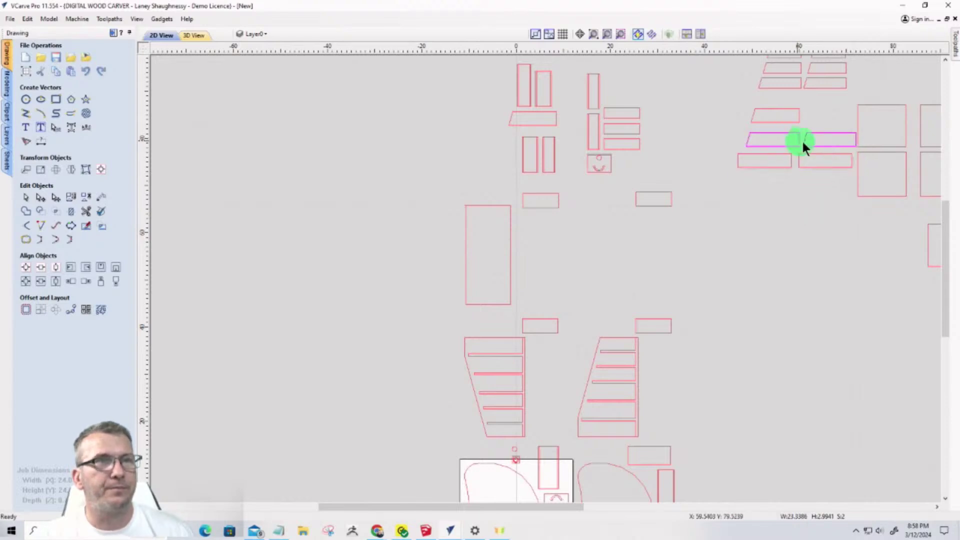
{"action": "left_click", "coordinate": [851, 145], "text": "shift"}
{"action": "left_click_drag", "start_coordinate": [858, 145], "coordinate": [840, 154]}
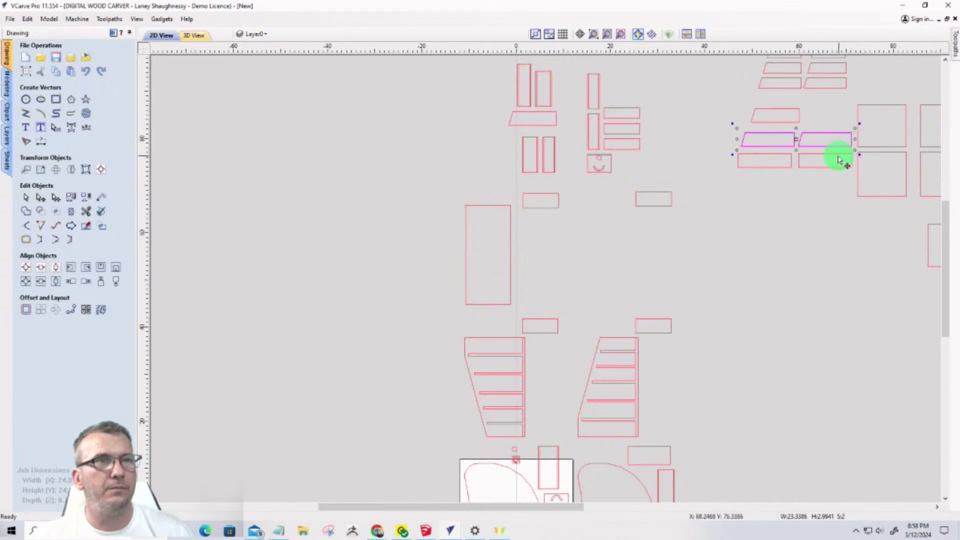
Move the 10.134 x 2.994 slanted panel from among the grooved panels to sit beside its match in the slanted group
{"action": "scroll", "coordinate": [748, 227], "scroll_direction": "down", "scroll_amount": 2}
{"action": "scroll", "coordinate": [734, 150], "scroll_direction": "up", "scroll_amount": 3}
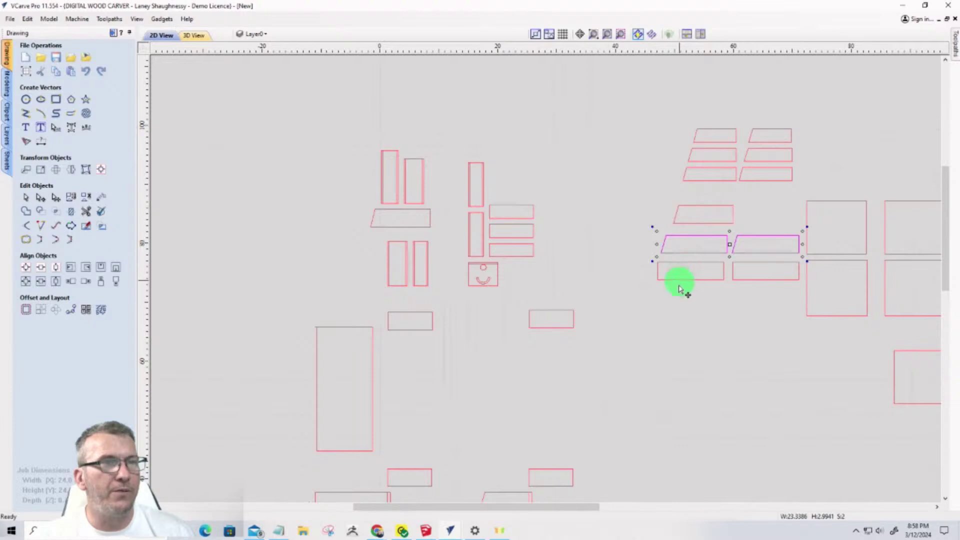
{"action": "left_click", "coordinate": [700, 213]}
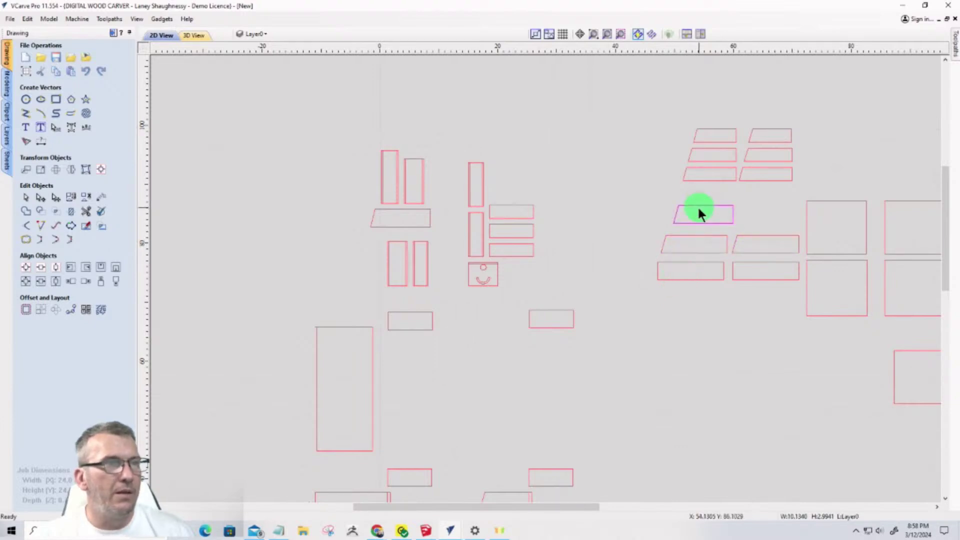
{"action": "left_click", "coordinate": [699, 214]}
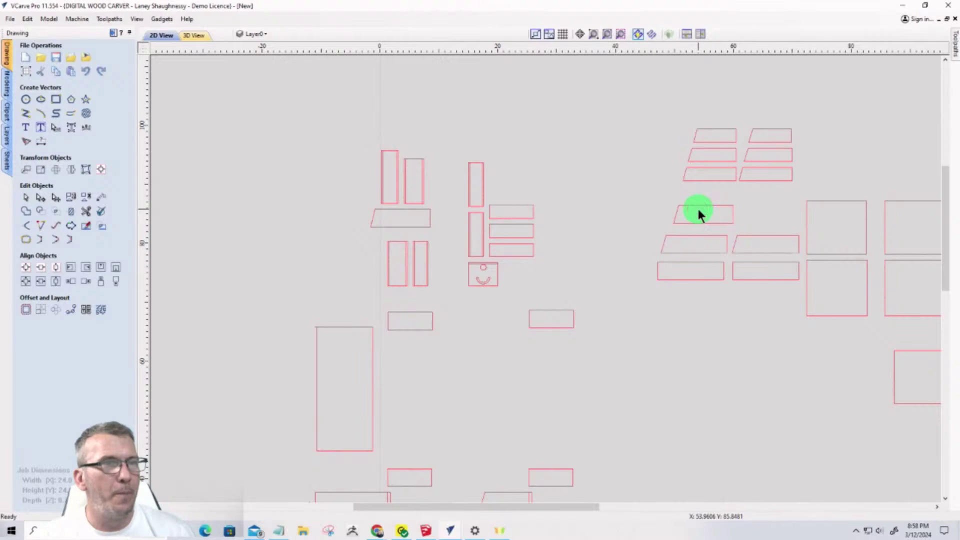
{"action": "left_click", "coordinate": [410, 226]}
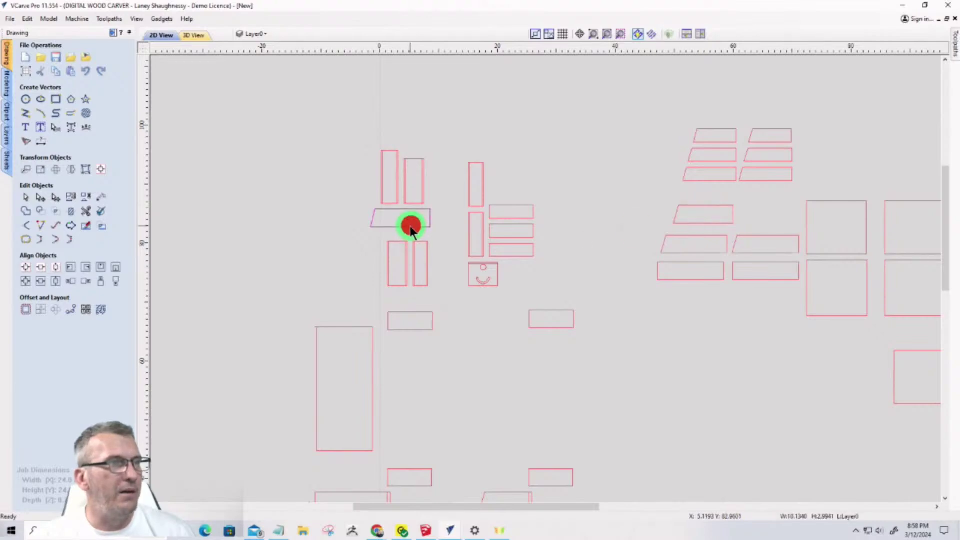
{"action": "left_click_drag", "start_coordinate": [410, 226], "coordinate": [775, 220]}
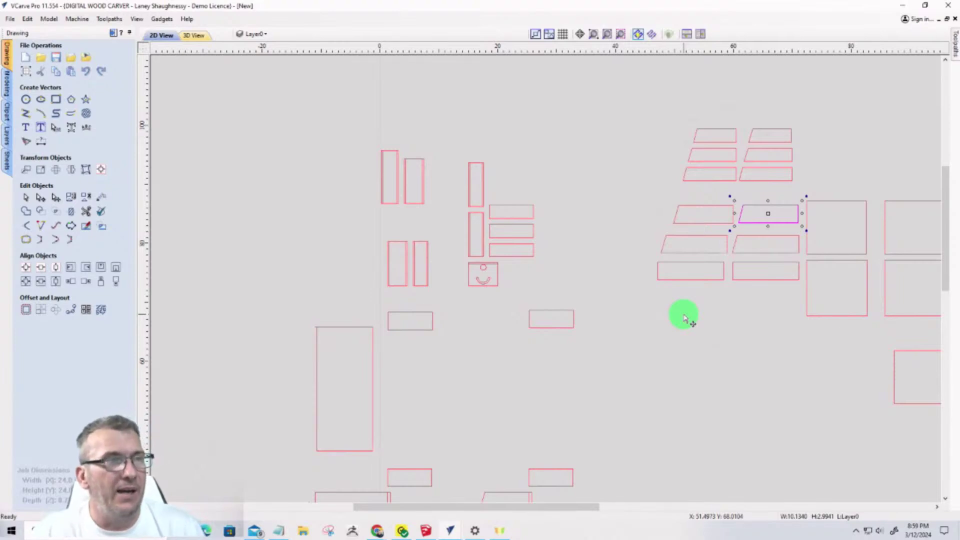
Select the three stacked plain rectangles beside the tall double-lined panels and compare them with the surrounding double-lined panels
{"action": "left_click", "coordinate": [524, 249]}
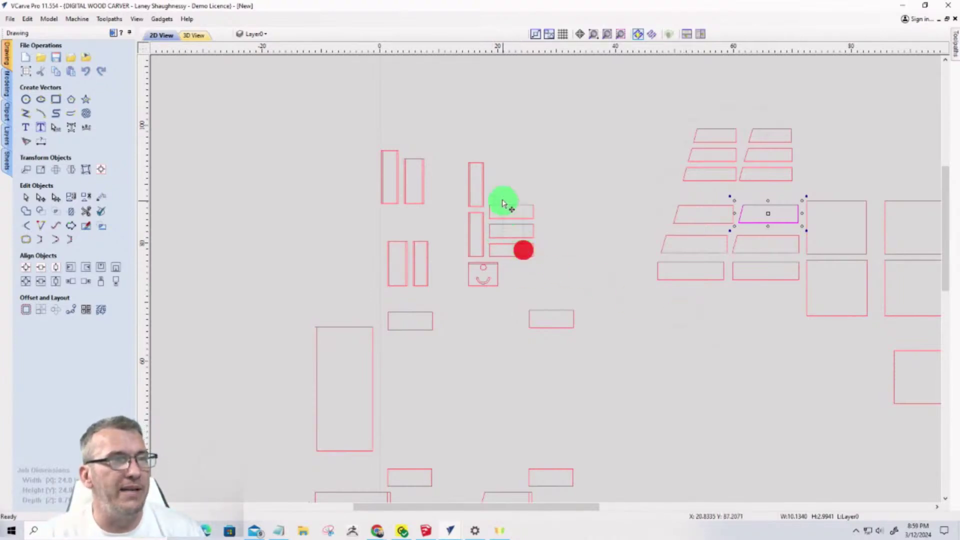
{"action": "left_click_drag", "start_coordinate": [503, 200], "coordinate": [501, 201]}
{"action": "scroll", "coordinate": [499, 224], "scroll_direction": "up", "scroll_amount": 5}
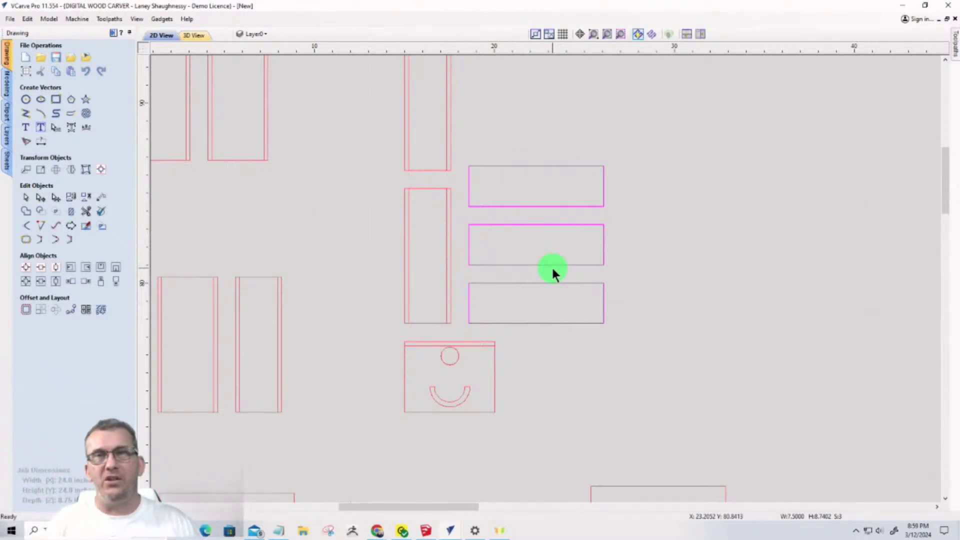
{"action": "scroll", "coordinate": [422, 272], "scroll_direction": "up", "scroll_amount": 1}
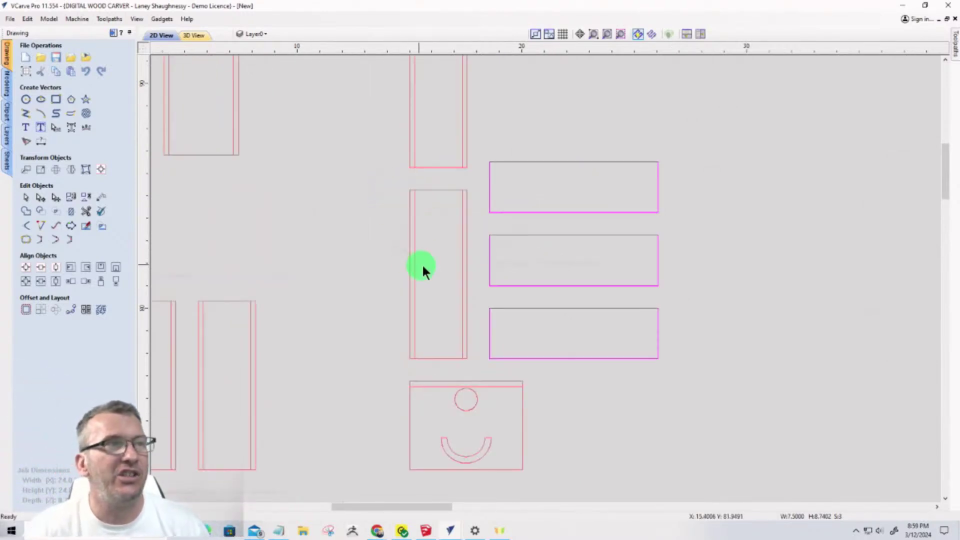
{"action": "scroll", "coordinate": [422, 271], "scroll_direction": "down", "scroll_amount": 5}
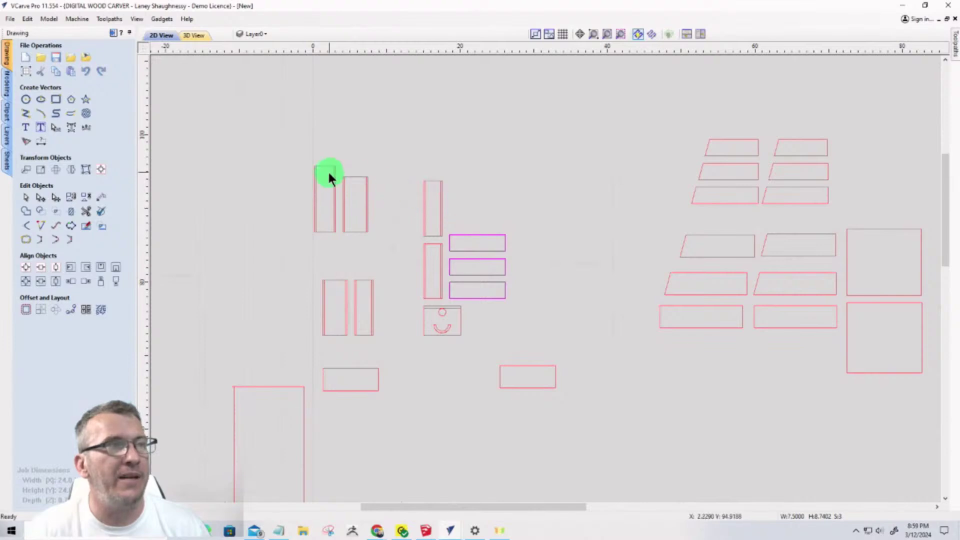
{"action": "scroll", "coordinate": [300, 203], "scroll_direction": "up", "scroll_amount": 5}
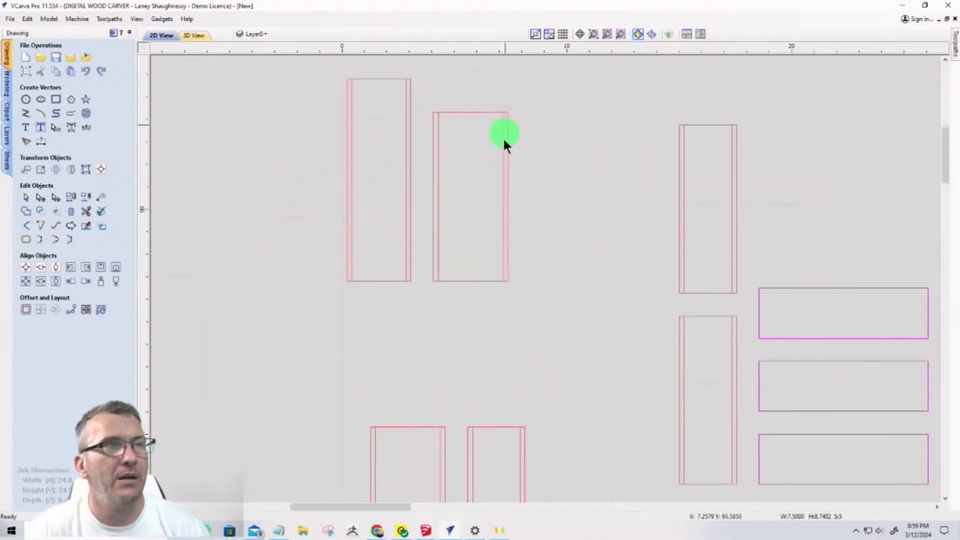
{"action": "scroll", "coordinate": [430, 183], "scroll_direction": "down", "scroll_amount": 4}
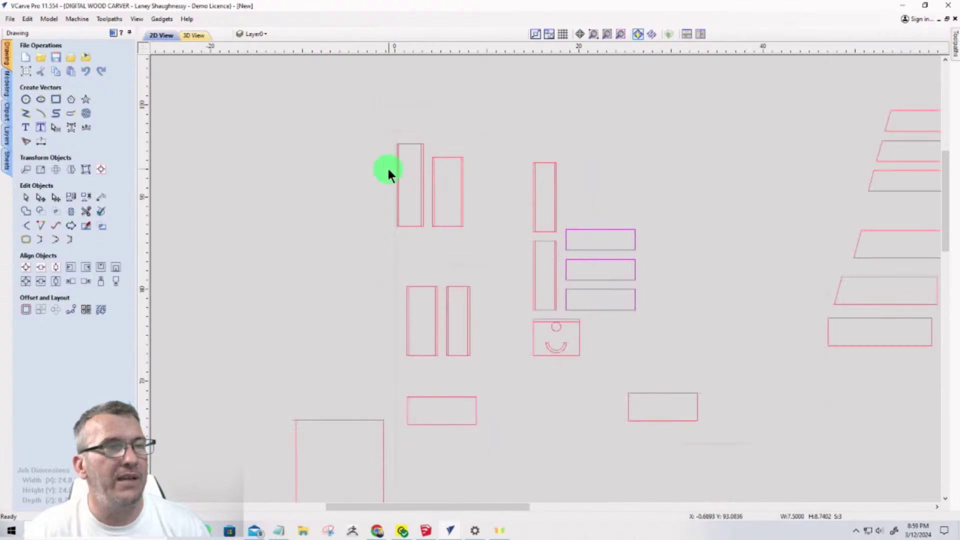
{"action": "scroll", "coordinate": [601, 270], "scroll_direction": "up", "scroll_amount": 2}
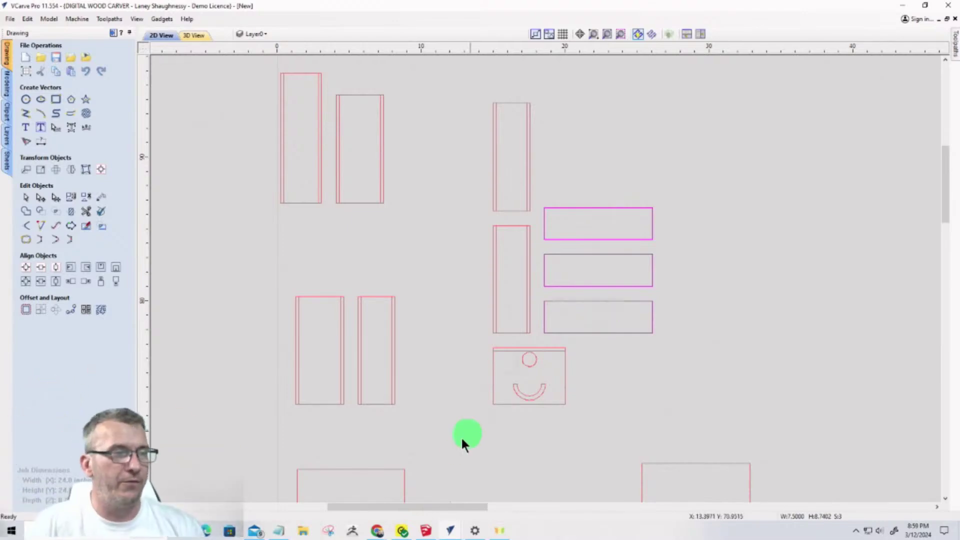
Switch to the SketchUp podium model, move the top drawer front out of the cabinet, and inspect its slanted profile
{"action": "left_click", "coordinate": [425, 530]}
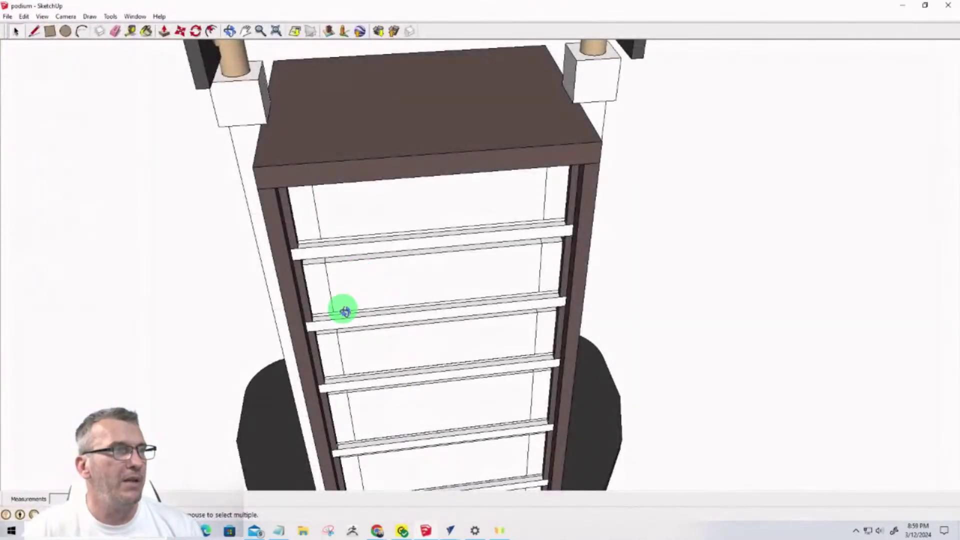
{"action": "middle_click_drag", "start_coordinate": [343, 311], "coordinate": [360, 280]}
{"action": "left_click", "coordinate": [514, 172]}
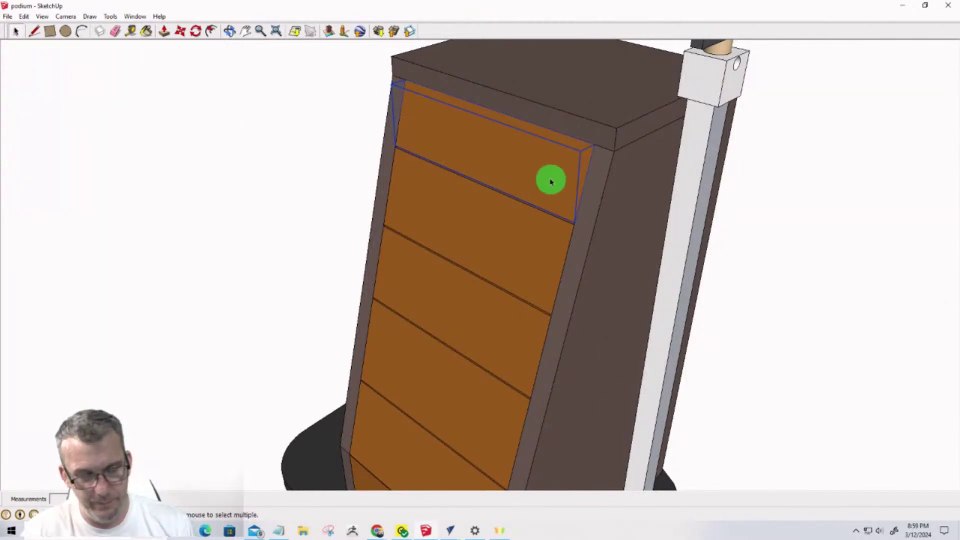
{"action": "key", "text": "m"}
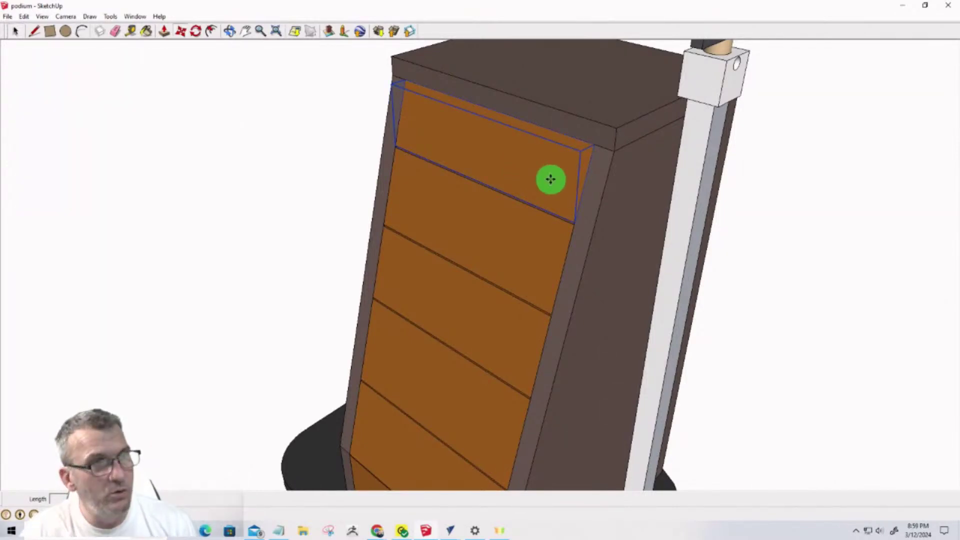
{"action": "left_click", "coordinate": [551, 179]}
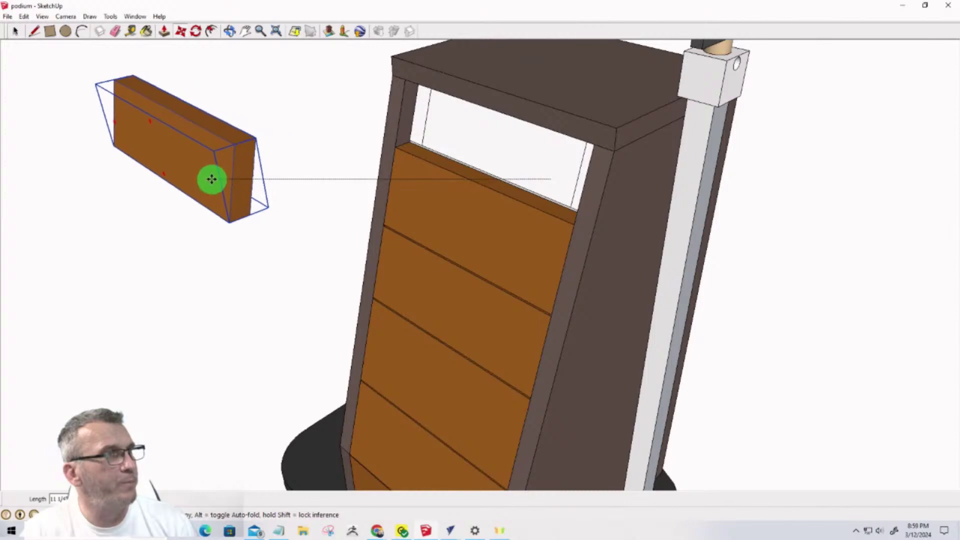
{"action": "left_click", "coordinate": [210, 178]}
{"action": "middle_click_drag", "start_coordinate": [277, 231], "coordinate": [236, 127]}
{"action": "scroll", "coordinate": [236, 126], "scroll_direction": "down", "scroll_amount": 2}
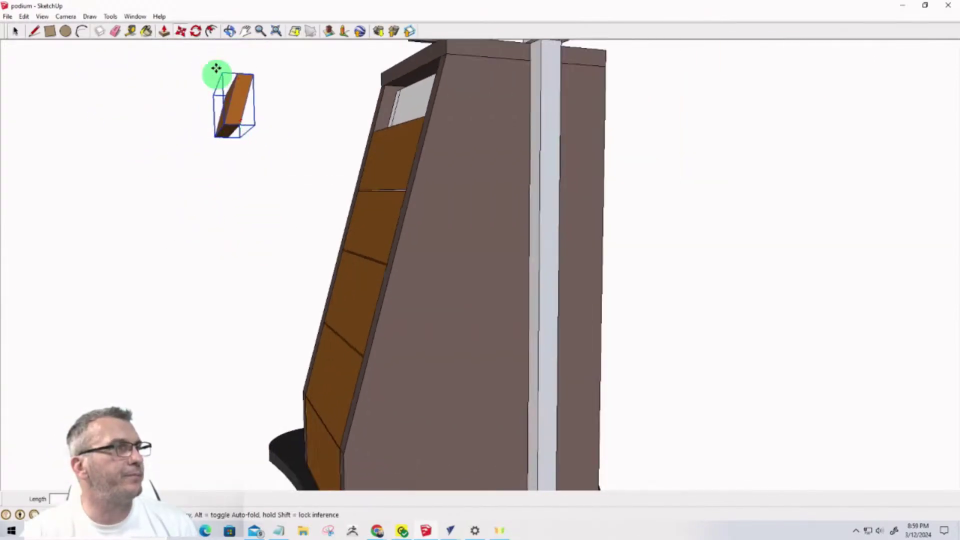
{"action": "scroll", "coordinate": [225, 62], "scroll_direction": "up", "scroll_amount": 5}
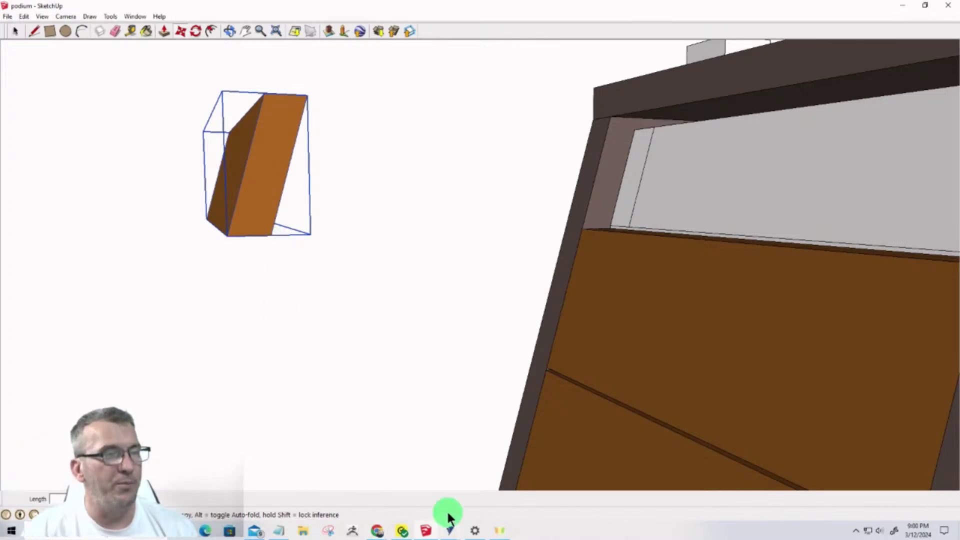
Return to the VCarve Pro part layout and examine the bevel lines along the edges of the tall double-lined panels
{"action": "left_click", "coordinate": [449, 531]}
{"action": "left_click", "coordinate": [482, 495]}
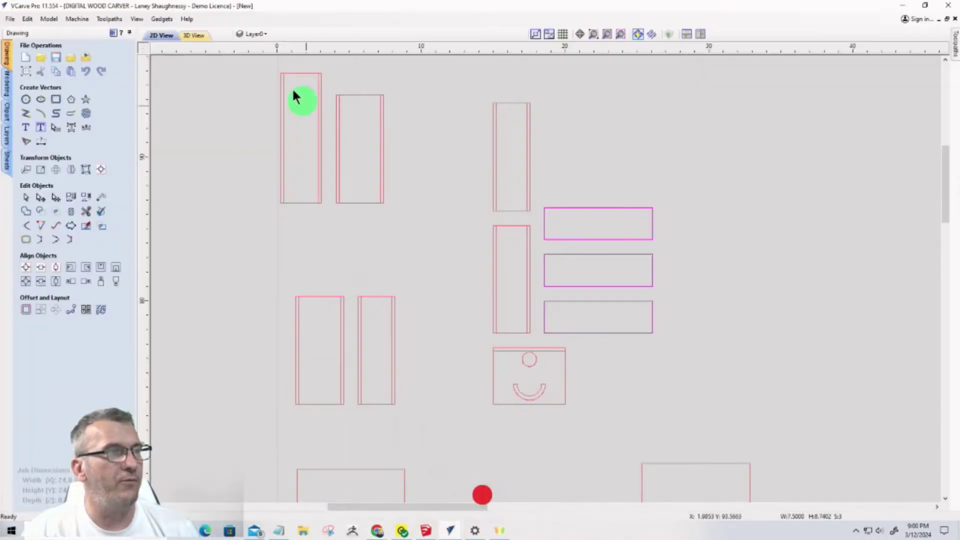
{"action": "scroll", "coordinate": [269, 134], "scroll_direction": "up", "scroll_amount": 5}
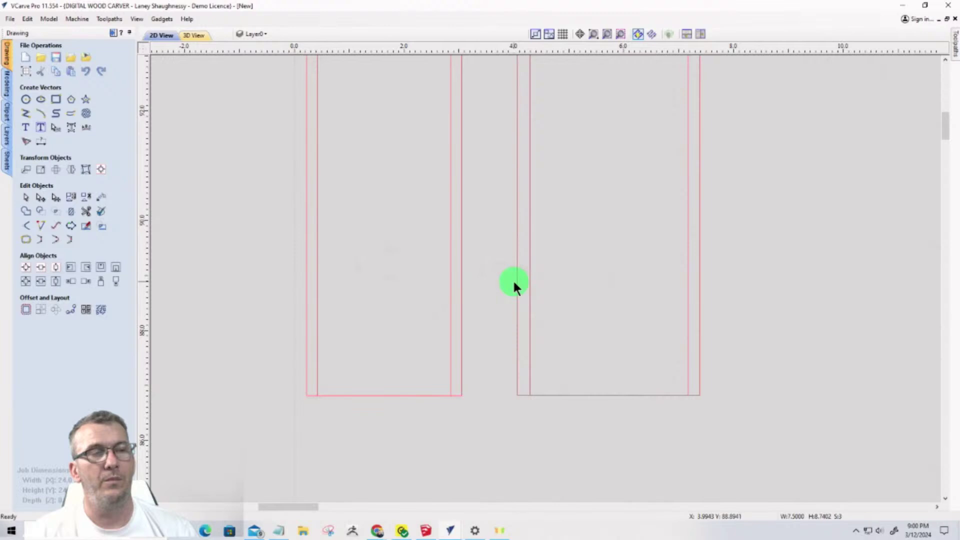
{"action": "scroll", "coordinate": [513, 284], "scroll_direction": "down", "scroll_amount": 3}
{"action": "scroll", "coordinate": [515, 242], "scroll_direction": "down", "scroll_amount": 3}
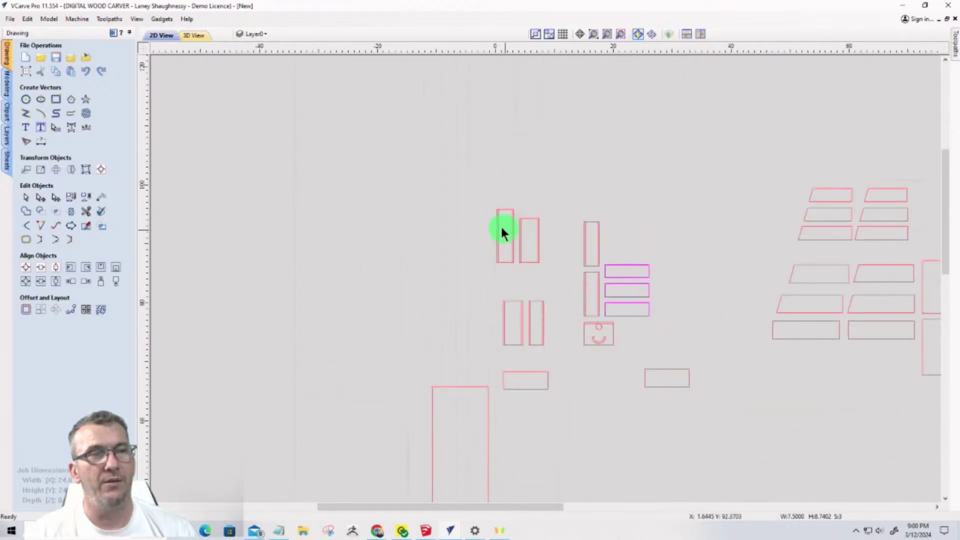
{"action": "scroll", "coordinate": [512, 330], "scroll_direction": "up", "scroll_amount": 3}
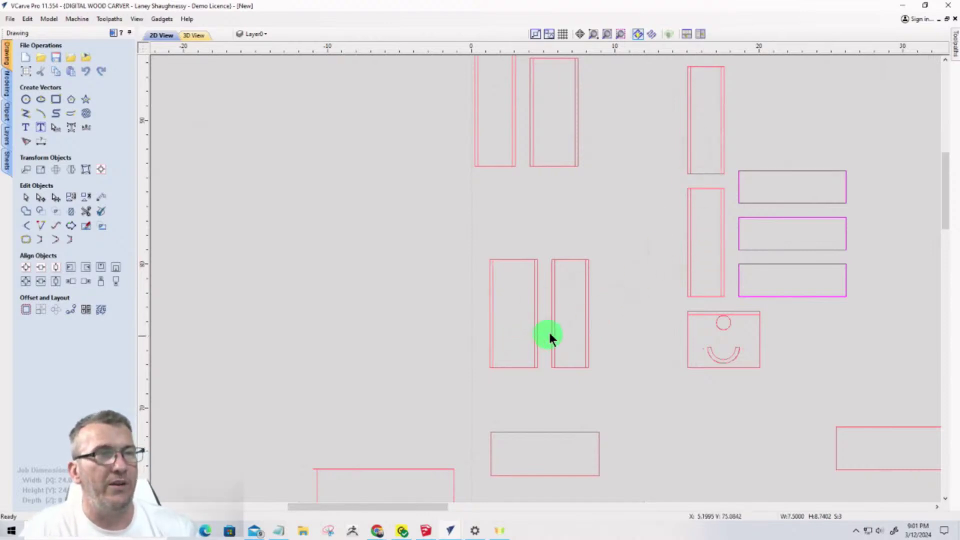
{"action": "scroll", "coordinate": [612, 295], "scroll_direction": "down", "scroll_amount": 2}
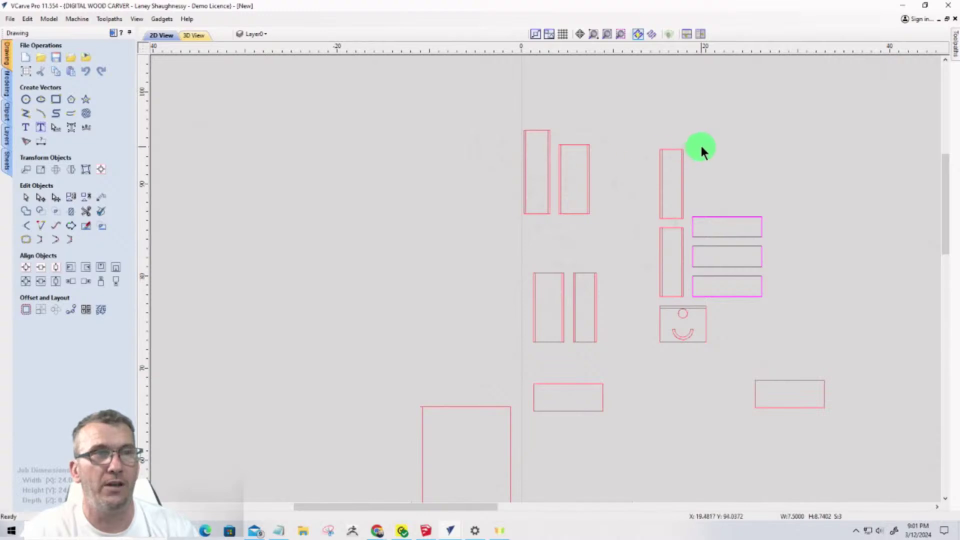
Select all six tall double-lined panels and move them together above the group of large rectangular panels
{"action": "left_click_drag", "start_coordinate": [674, 274], "coordinate": [626, 275]}
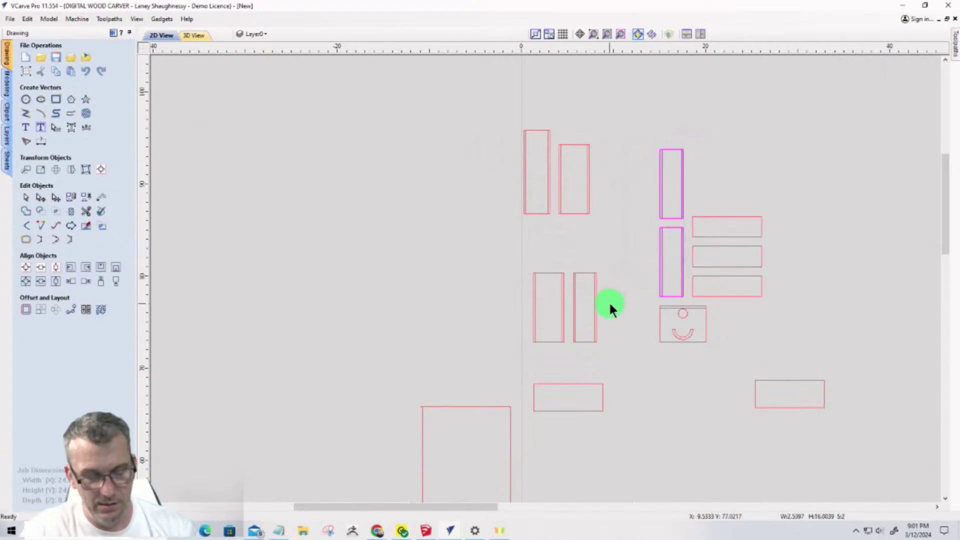
{"action": "left_click_drag", "start_coordinate": [603, 306], "coordinate": [507, 176], "text": "shift"}
{"action": "scroll", "coordinate": [409, 216], "scroll_direction": "down", "scroll_amount": 3}
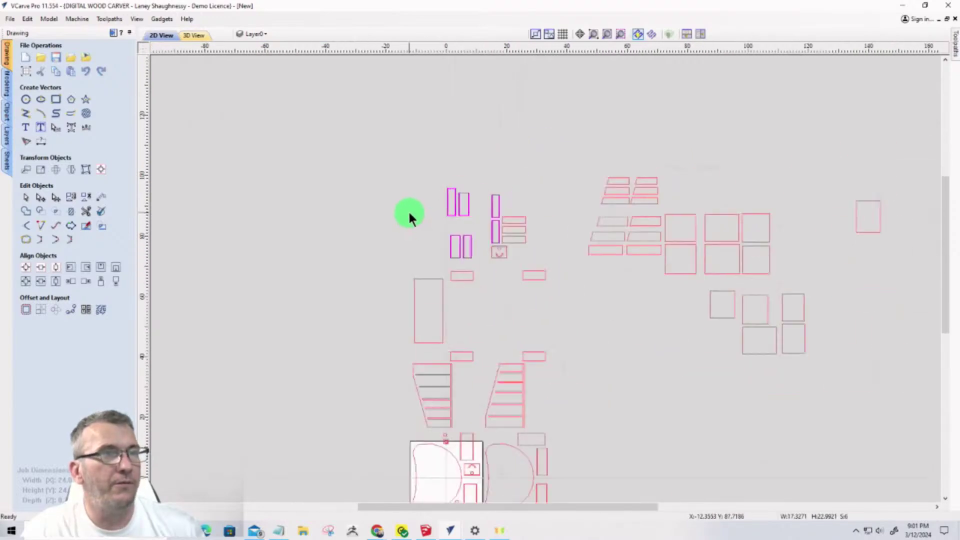
{"action": "left_click", "coordinate": [458, 209]}
{"action": "left_click_drag", "start_coordinate": [457, 209], "coordinate": [735, 149]}
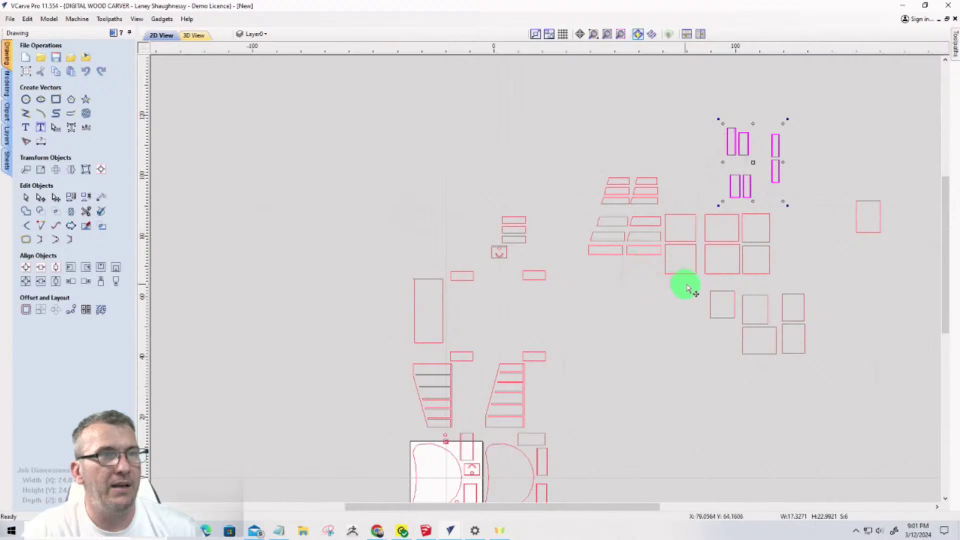
Review the sorted part groups and check the size of the lone rectangle lying beyond them
{"action": "scroll", "coordinate": [681, 288], "scroll_direction": "down", "scroll_amount": 1}
{"action": "scroll", "coordinate": [680, 298], "scroll_direction": "up", "scroll_amount": 3}
{"action": "scroll", "coordinate": [747, 250], "scroll_direction": "down", "scroll_amount": 2}
{"action": "scroll", "coordinate": [760, 230], "scroll_direction": "up", "scroll_amount": 2}
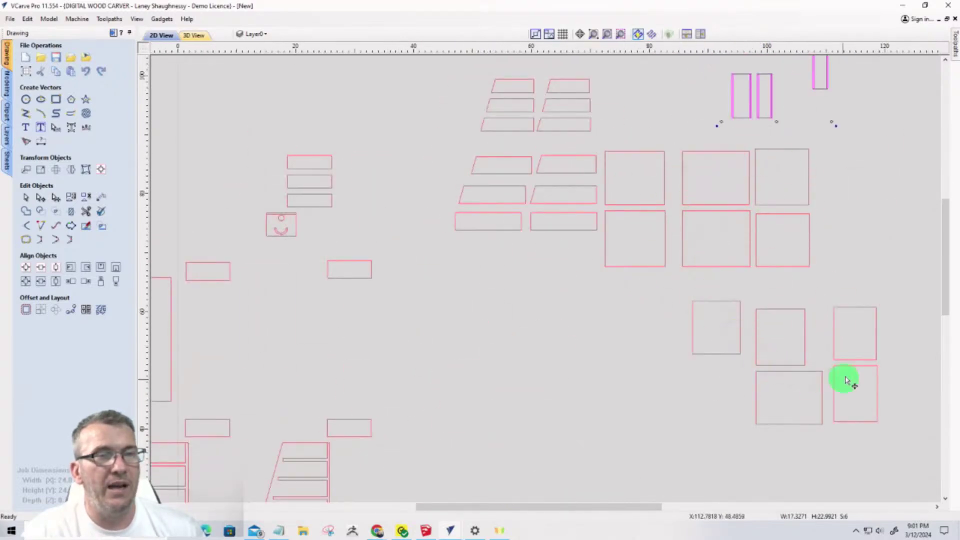
{"action": "scroll", "coordinate": [825, 380], "scroll_direction": "down", "scroll_amount": 2}
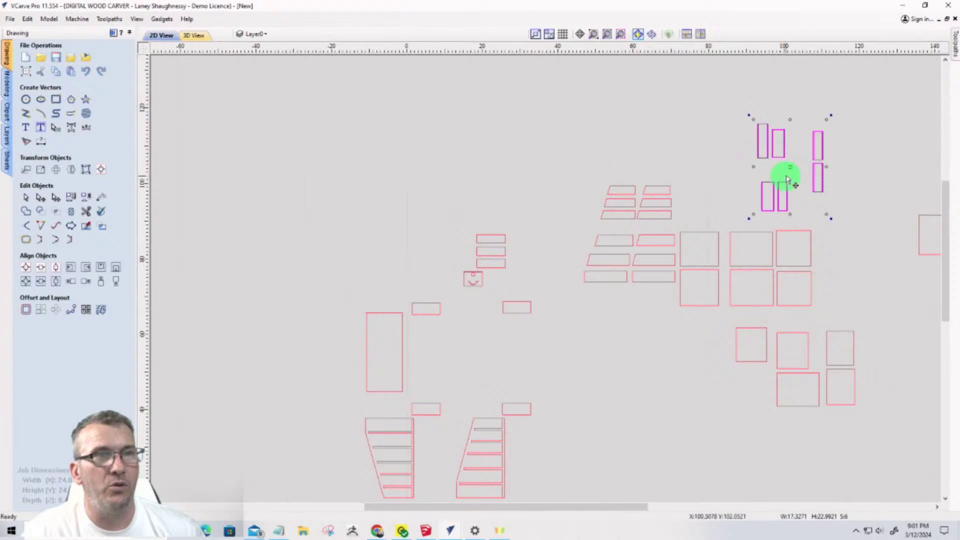
{"action": "scroll", "coordinate": [755, 202], "scroll_direction": "down", "scroll_amount": 1}
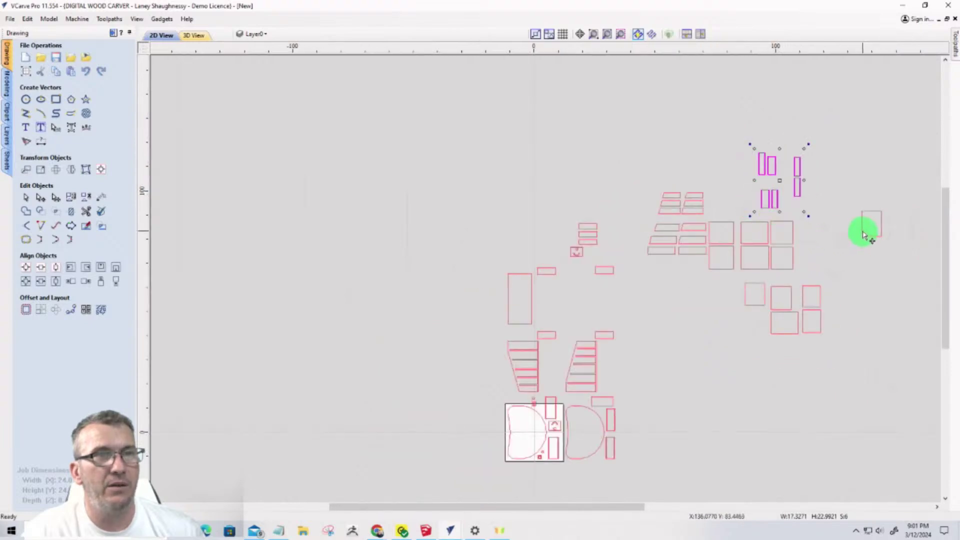
{"action": "left_click", "coordinate": [862, 229]}
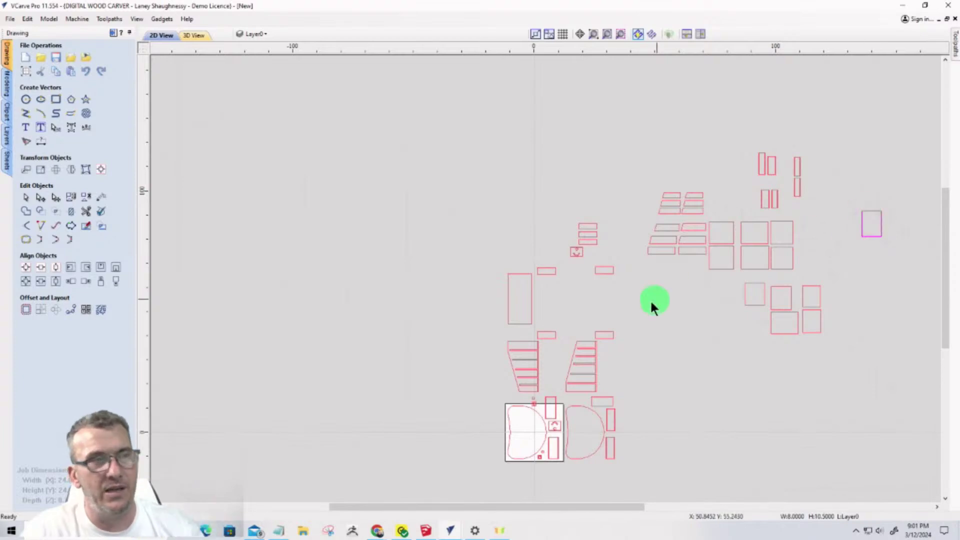
Check the size of the large tall rectangle above the grooved side panels and inspect its upper corner
{"action": "scroll", "coordinate": [491, 329], "scroll_direction": "up", "scroll_amount": 1}
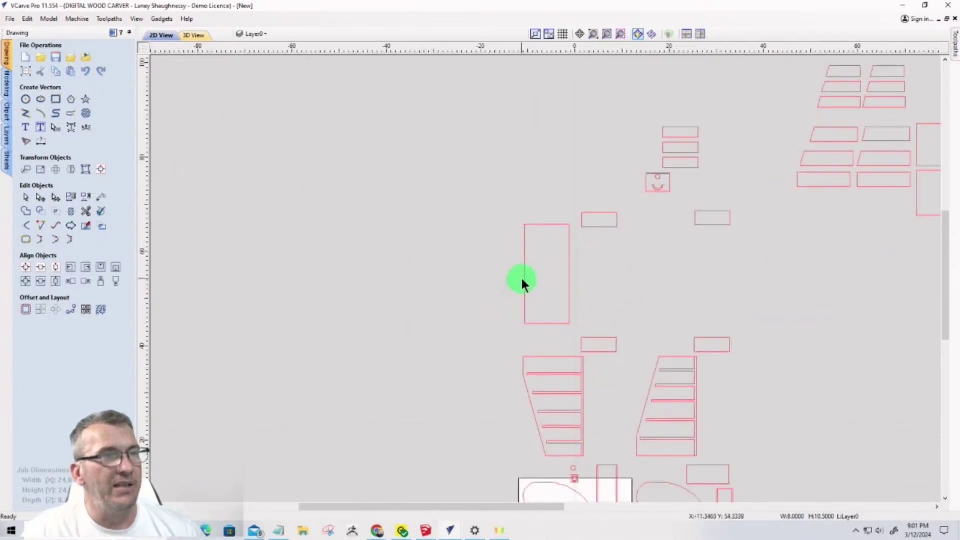
{"action": "scroll", "coordinate": [521, 234], "scroll_direction": "up", "scroll_amount": 10}
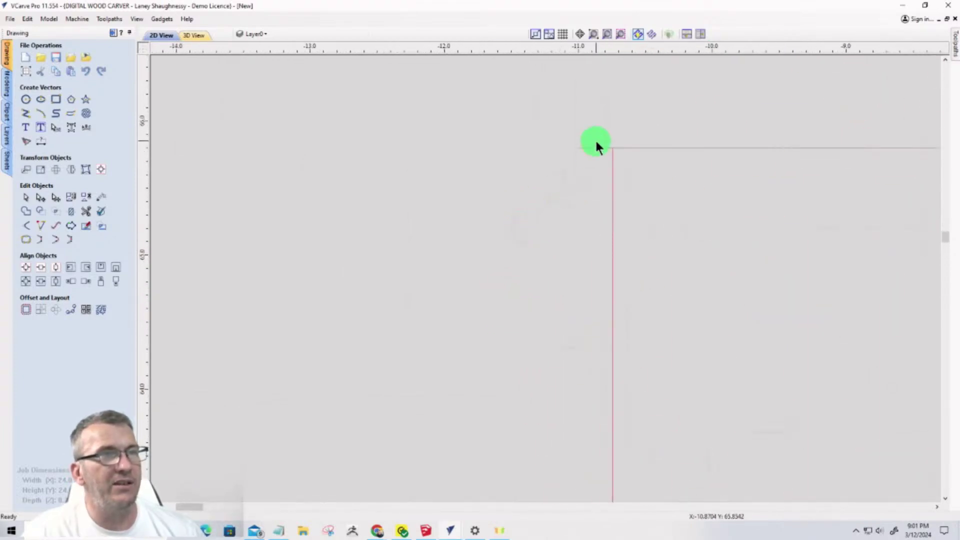
{"action": "left_click", "coordinate": [592, 150]}
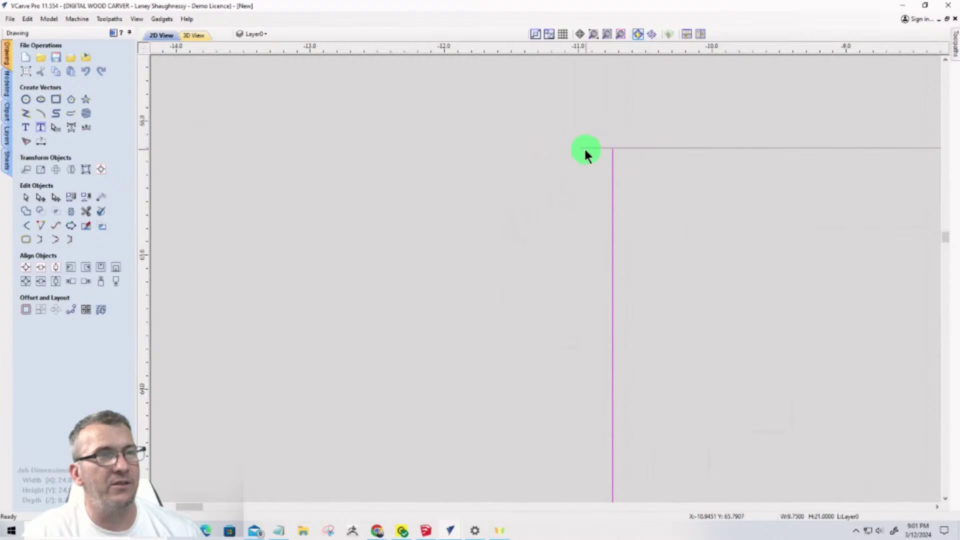
Switch to the SketchUp podium model and examine the open shelf side and the joint beneath the cabinet top
{"action": "left_click", "coordinate": [425, 530]}
{"action": "scroll", "coordinate": [465, 350], "scroll_direction": "down", "scroll_amount": 8}
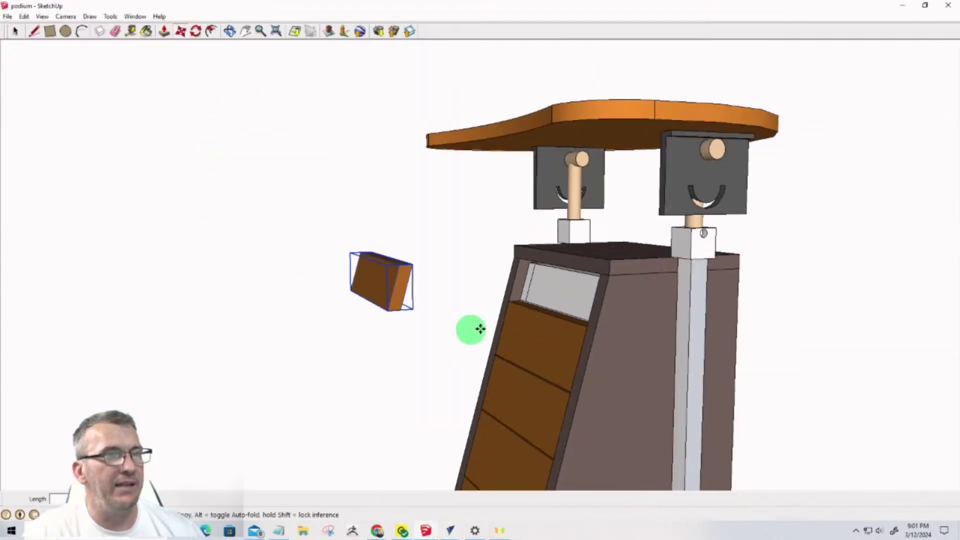
{"action": "middle_click_drag", "start_coordinate": [598, 353], "coordinate": [193, 283]}
{"action": "scroll", "coordinate": [363, 284], "scroll_direction": "up", "scroll_amount": 10}
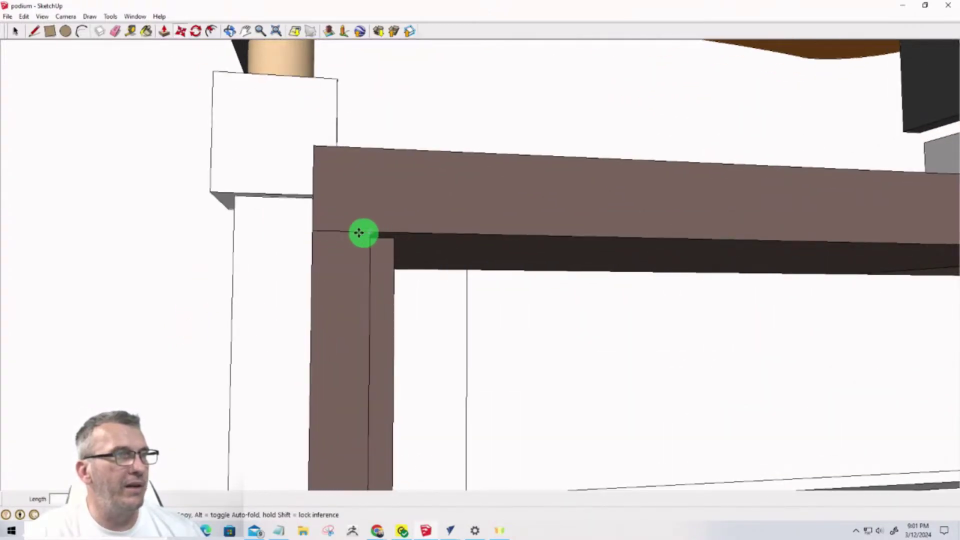
{"action": "scroll", "coordinate": [315, 319], "scroll_direction": "down", "scroll_amount": 3}
{"action": "middle_click_drag", "start_coordinate": [488, 326], "coordinate": [446, 308]}
{"action": "key", "text": "m"}
{"action": "scroll", "coordinate": [442, 310], "scroll_direction": "down", "scroll_amount": 8}
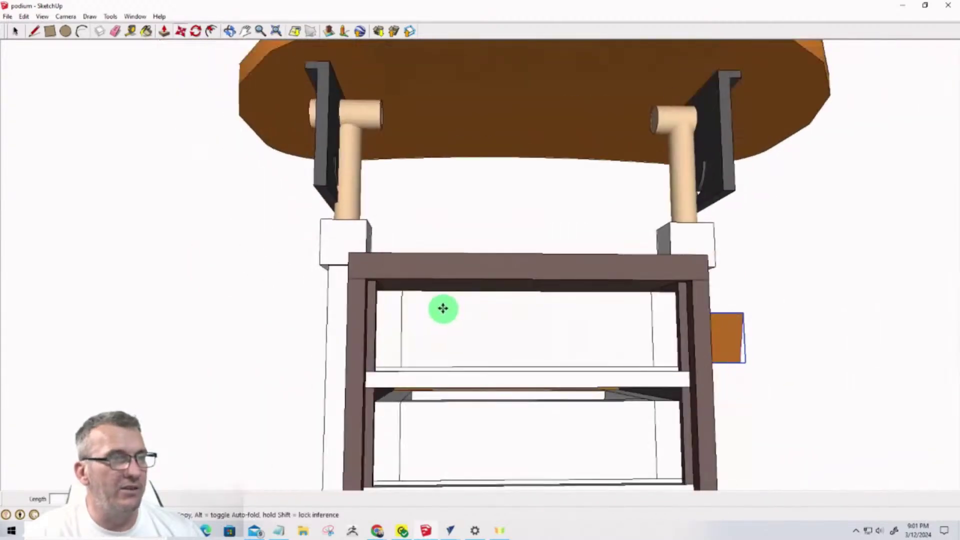
{"action": "middle_click_drag", "start_coordinate": [457, 405], "coordinate": [447, 508]}
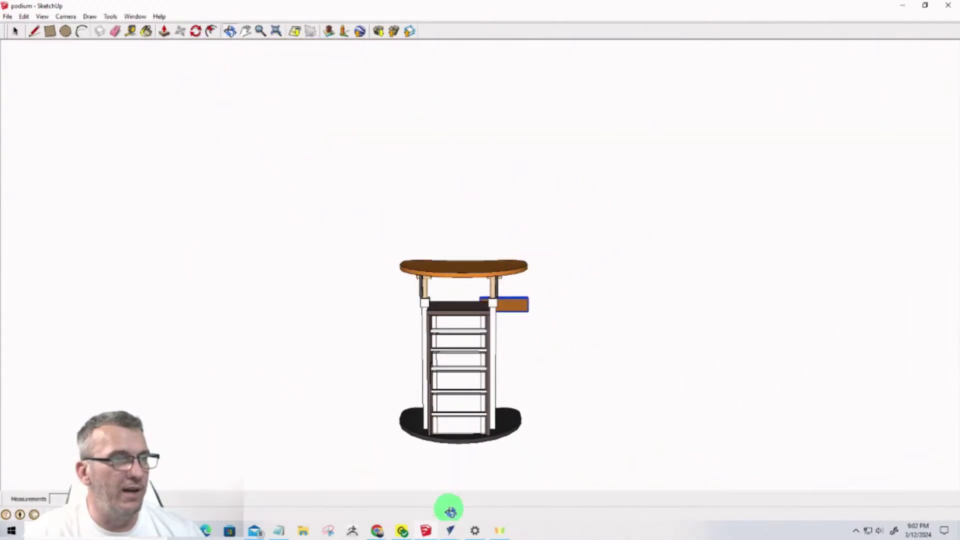
{"action": "scroll", "coordinate": [448, 359], "scroll_direction": "up", "scroll_amount": 2}
{"action": "scroll", "coordinate": [440, 344], "scroll_direction": "up", "scroll_amount": 2}
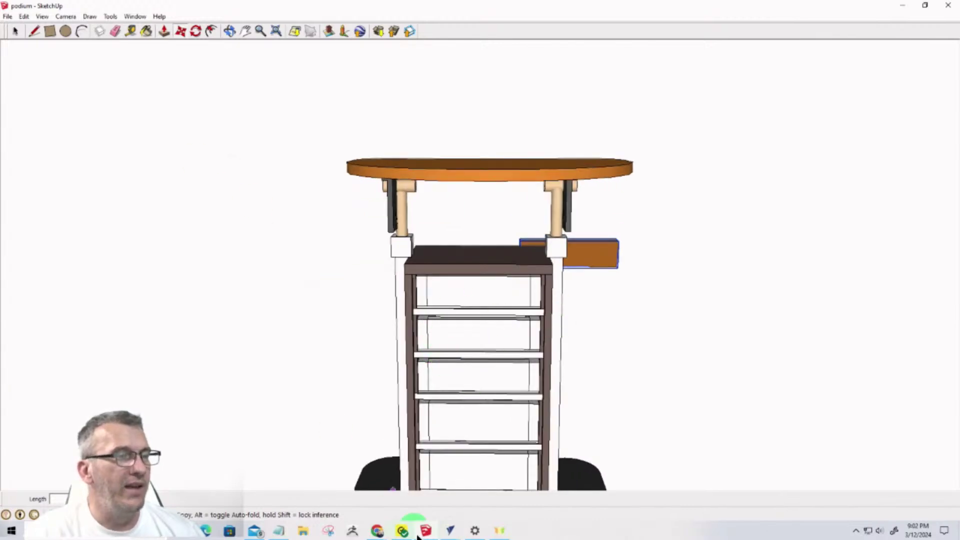
Return to the VCarve Pro part layout and look over the selected tall rectangle in full
{"action": "left_click", "coordinate": [450, 533]}
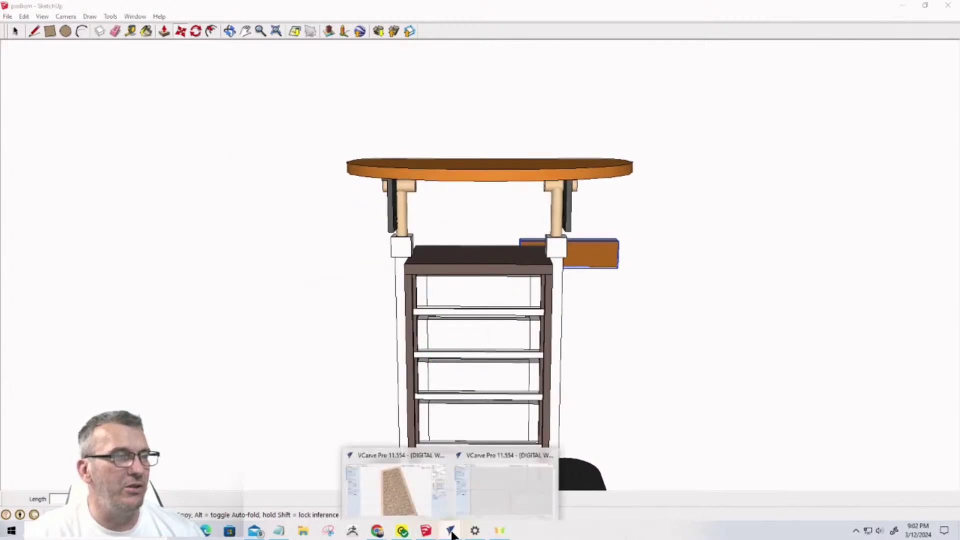
{"action": "left_click", "coordinate": [480, 515]}
{"action": "scroll", "coordinate": [418, 221], "scroll_direction": "down", "scroll_amount": 4}
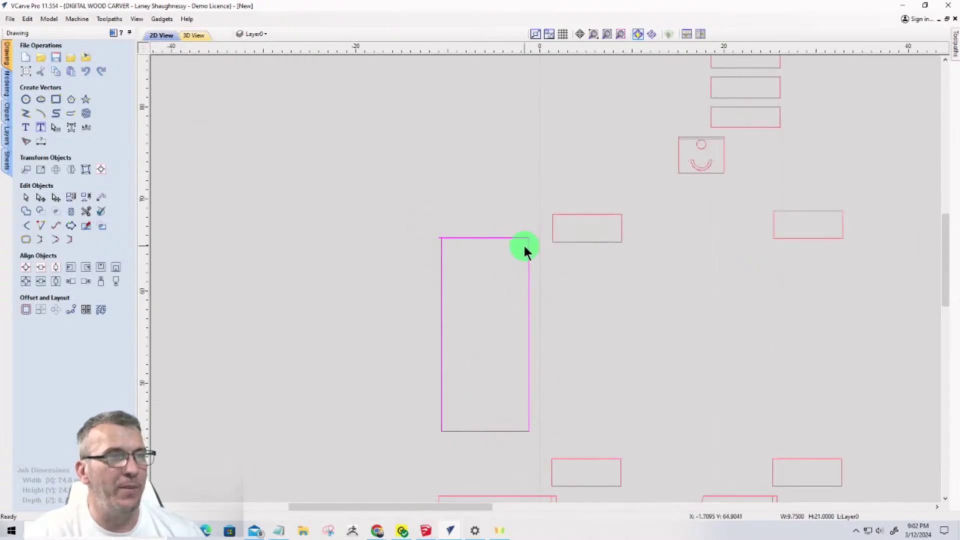
Ungroup the tall rectangle and trim away the short line overhanging its upper-left corner
{"action": "scroll", "coordinate": [412, 248], "scroll_direction": "up", "scroll_amount": 2}
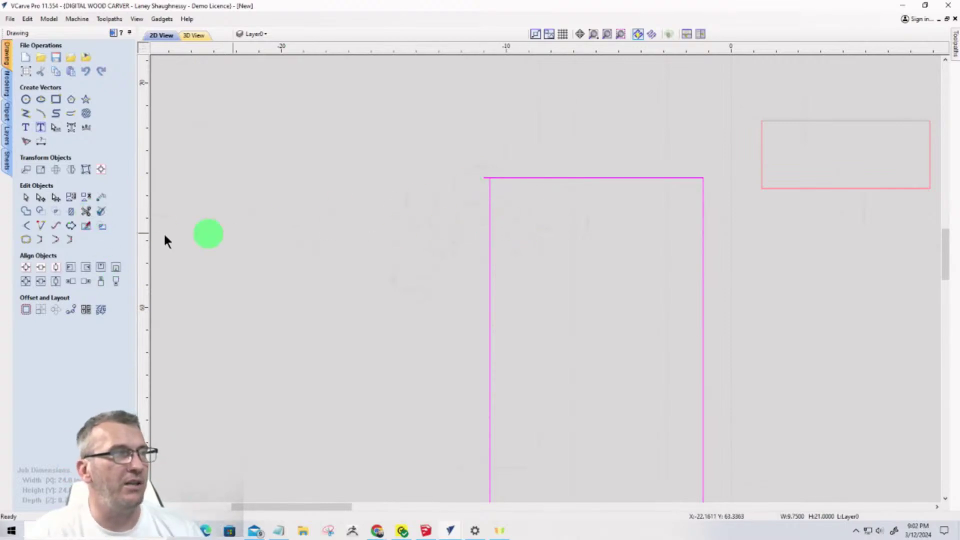
{"action": "left_click", "coordinate": [83, 197]}
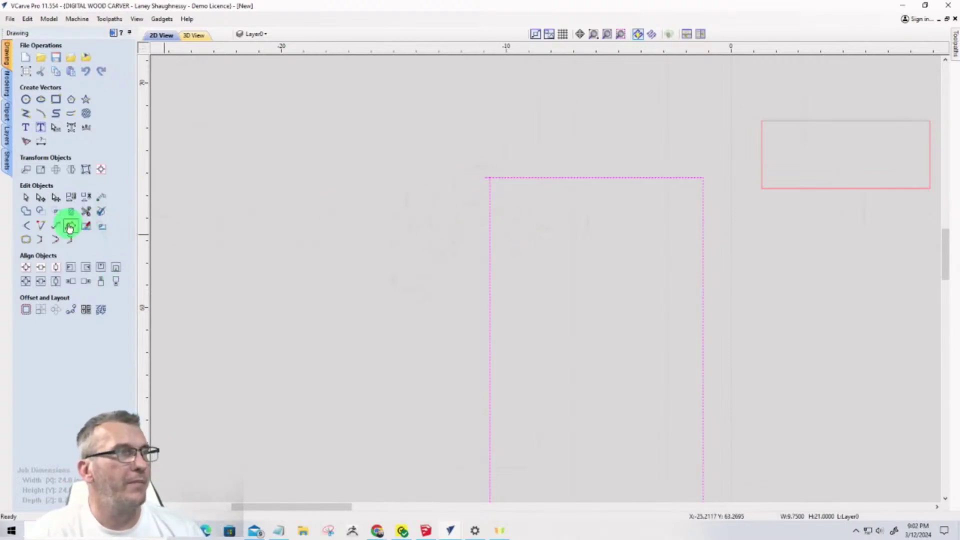
{"action": "left_click", "coordinate": [83, 212]}
{"action": "scroll", "coordinate": [488, 179], "scroll_direction": "up", "scroll_amount": 8}
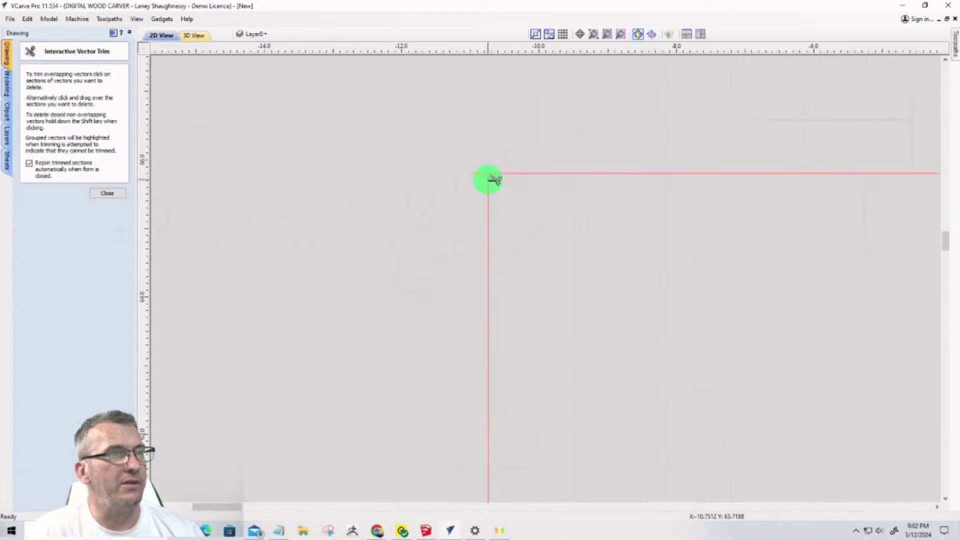
{"action": "left_click", "coordinate": [470, 153]}
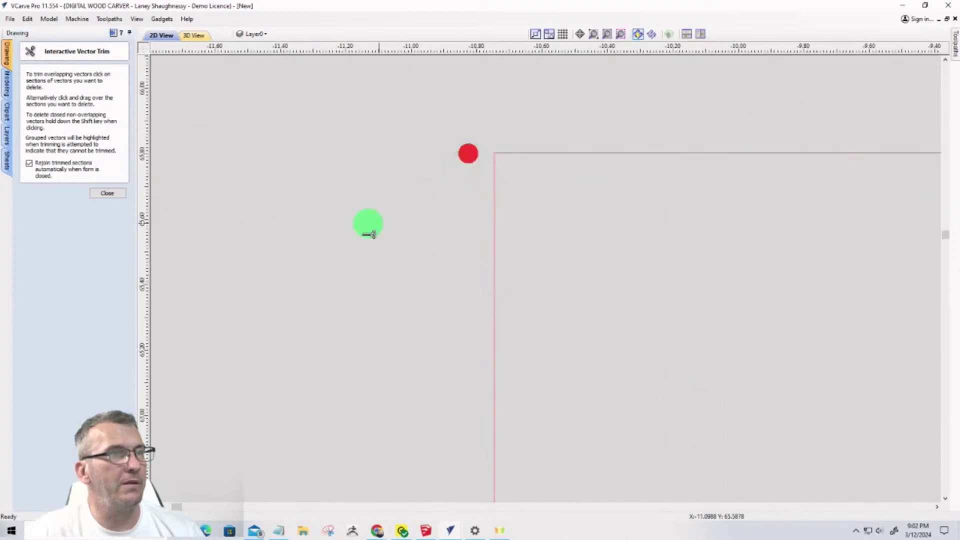
{"action": "left_click", "coordinate": [108, 193]}
{"action": "scroll", "coordinate": [539, 277], "scroll_direction": "down", "scroll_amount": 8}
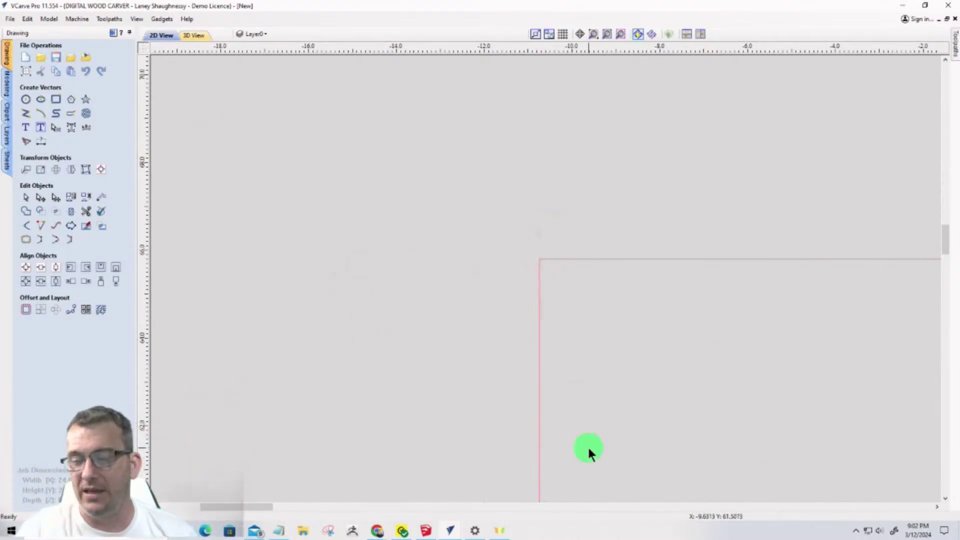
Ungroup the small panel containing the circle and U-shaped slot beneath the stacked rectangles
{"action": "scroll", "coordinate": [605, 440], "scroll_direction": "down", "scroll_amount": 8}
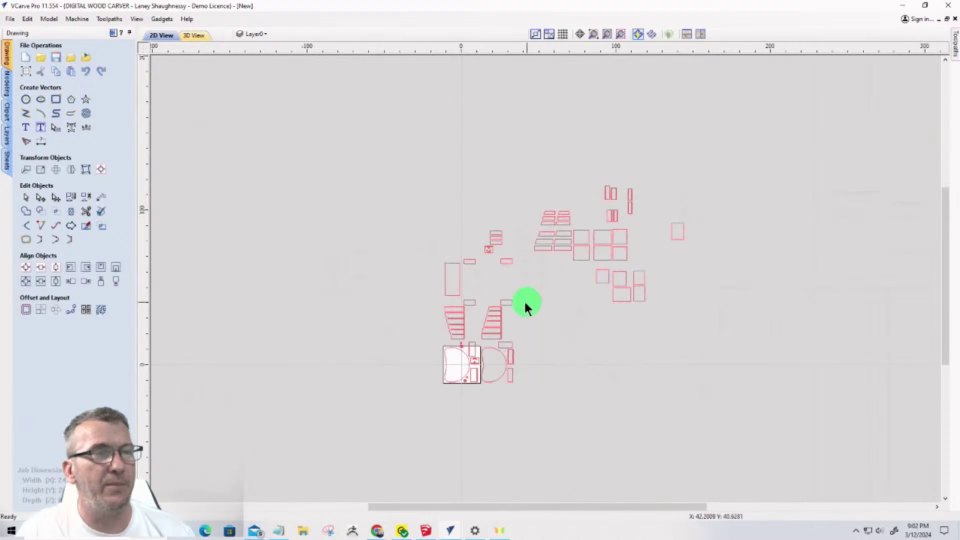
{"action": "scroll", "coordinate": [500, 285], "scroll_direction": "up", "scroll_amount": 3}
{"action": "scroll", "coordinate": [490, 276], "scroll_direction": "up", "scroll_amount": 2}
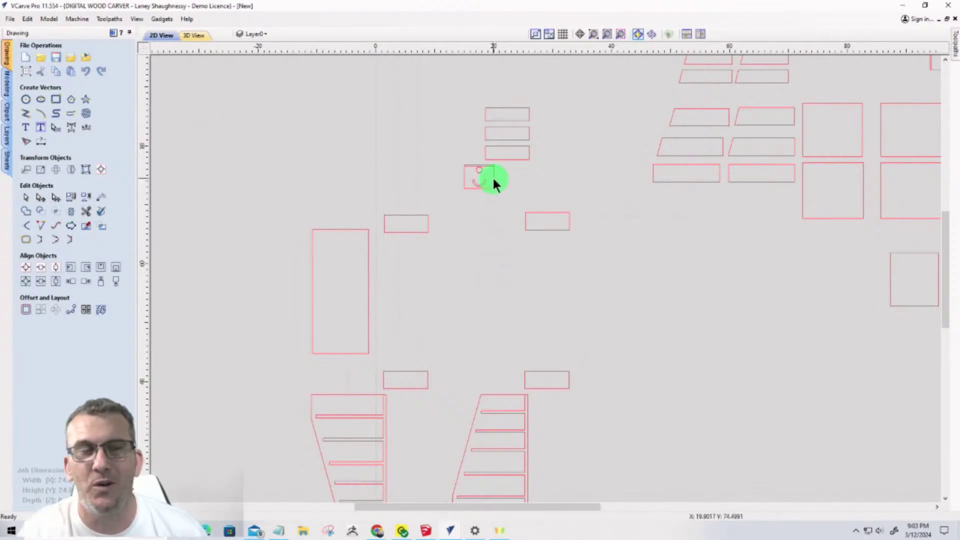
{"action": "scroll", "coordinate": [491, 182], "scroll_direction": "up", "scroll_amount": 5}
{"action": "left_click_drag", "start_coordinate": [472, 159], "coordinate": [751, 373]}
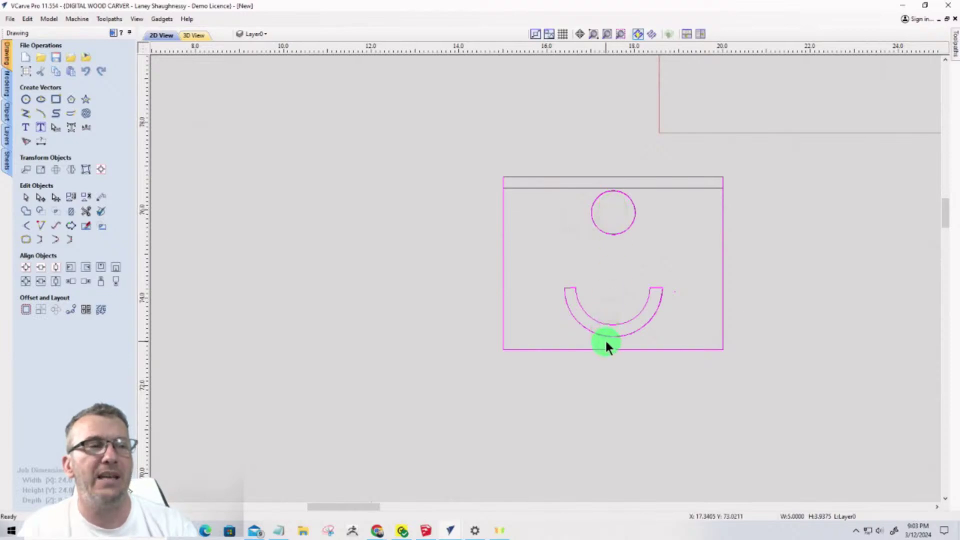
{"action": "left_click", "coordinate": [25, 99]}
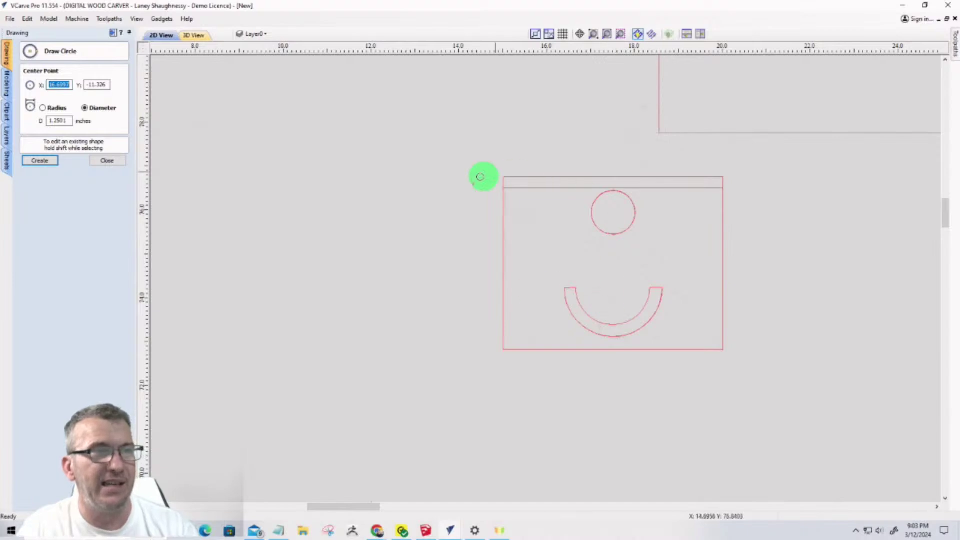
{"action": "left_click", "coordinate": [108, 160]}
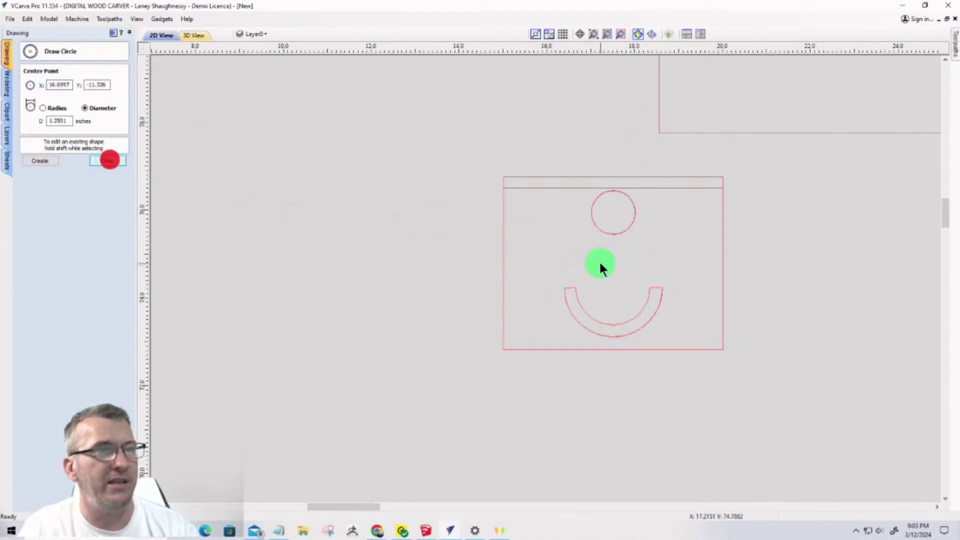
{"action": "left_click", "coordinate": [502, 234]}
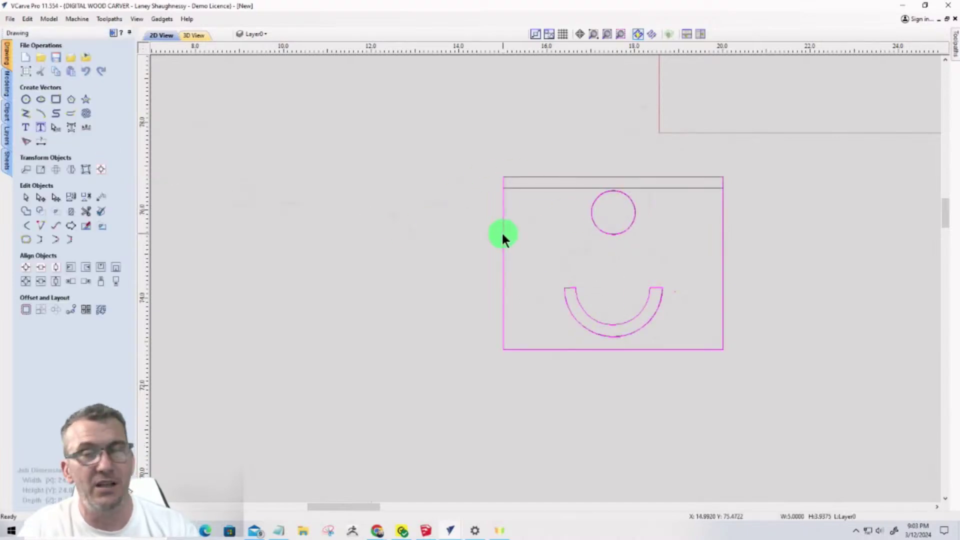
{"action": "left_click", "coordinate": [503, 233]}
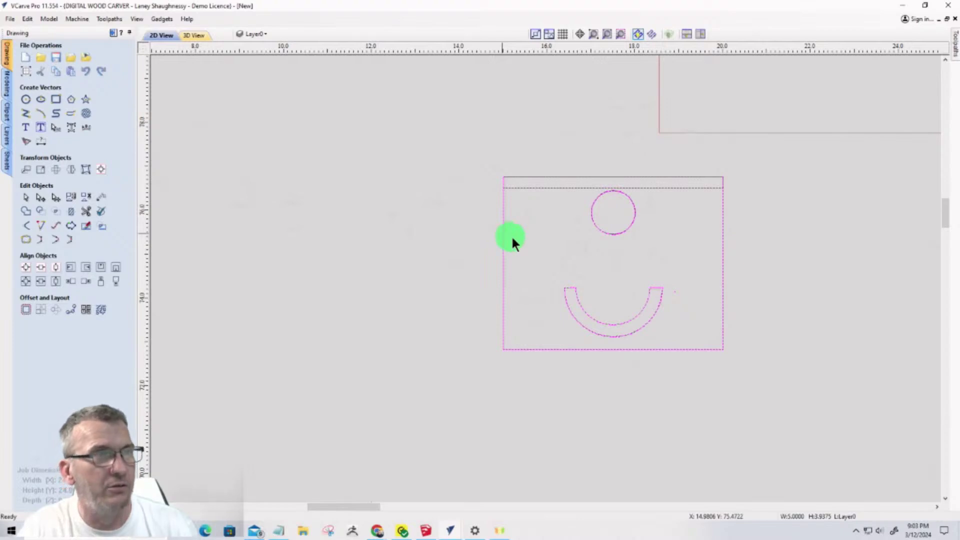
{"action": "left_click", "coordinate": [539, 235]}
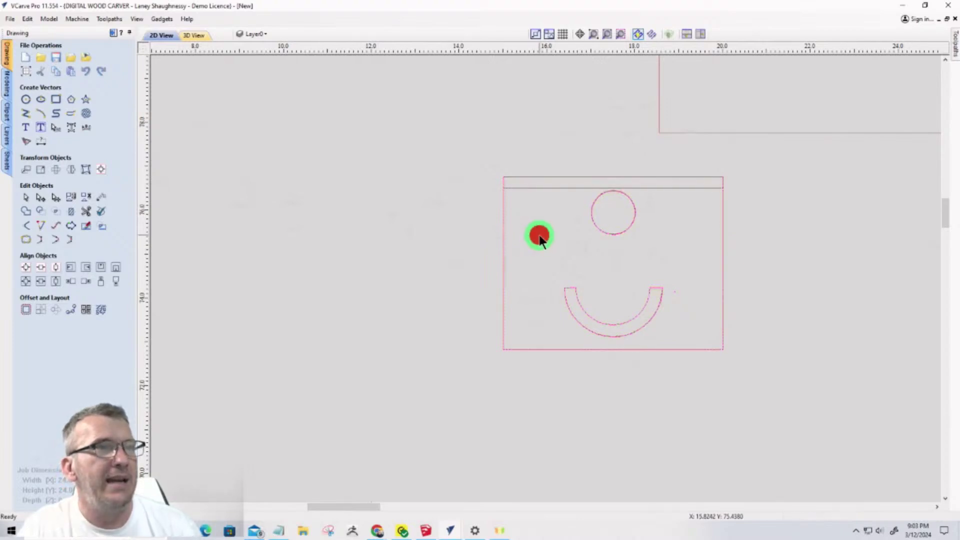
Examine the overlapping line segments along the edge of the small panel's circle
{"action": "scroll", "coordinate": [590, 216], "scroll_direction": "up", "scroll_amount": 3}
{"action": "left_click", "coordinate": [590, 215]}
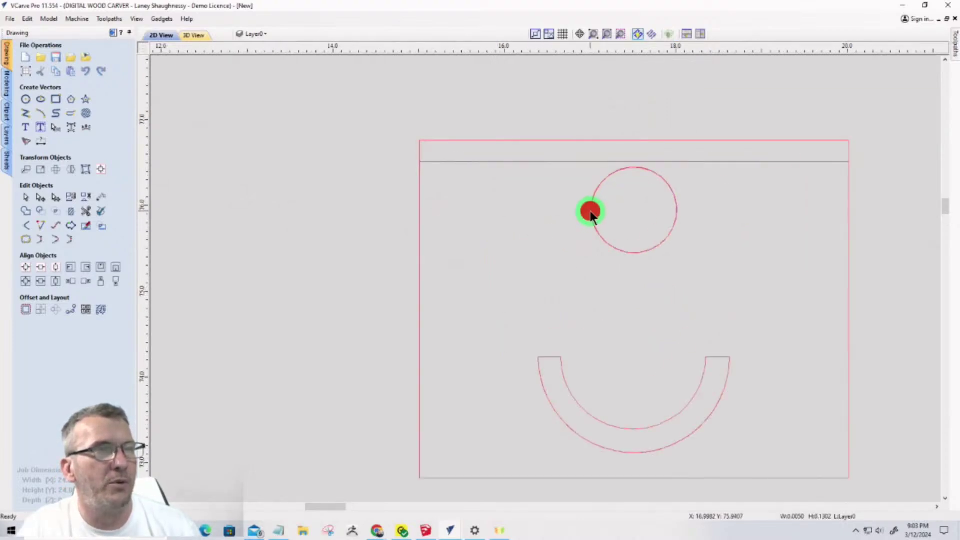
{"action": "scroll", "coordinate": [590, 215], "scroll_direction": "up", "scroll_amount": 6}
{"action": "scroll", "coordinate": [596, 202], "scroll_direction": "up", "scroll_amount": 3}
{"action": "scroll", "coordinate": [576, 220], "scroll_direction": "up", "scroll_amount": 3}
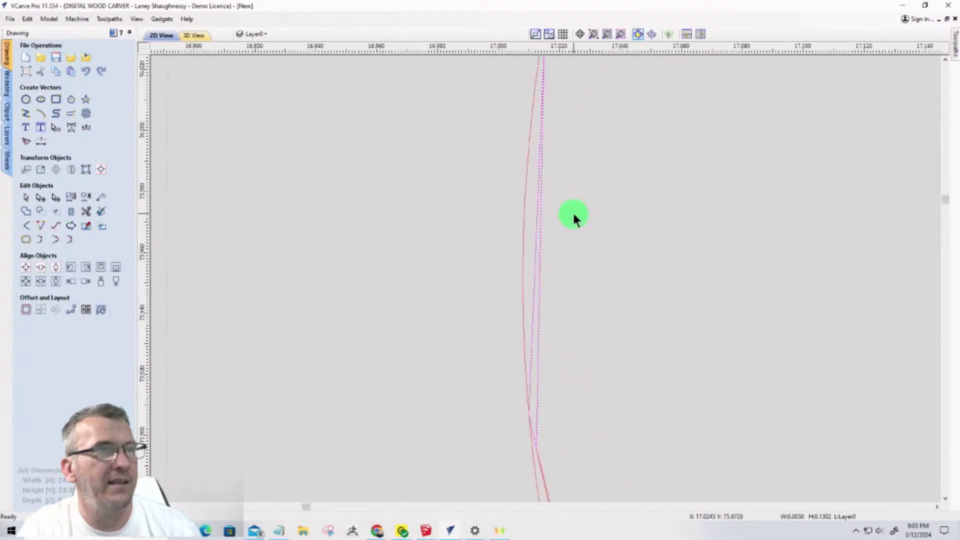
{"action": "scroll", "coordinate": [558, 246], "scroll_direction": "up", "scroll_amount": 3}
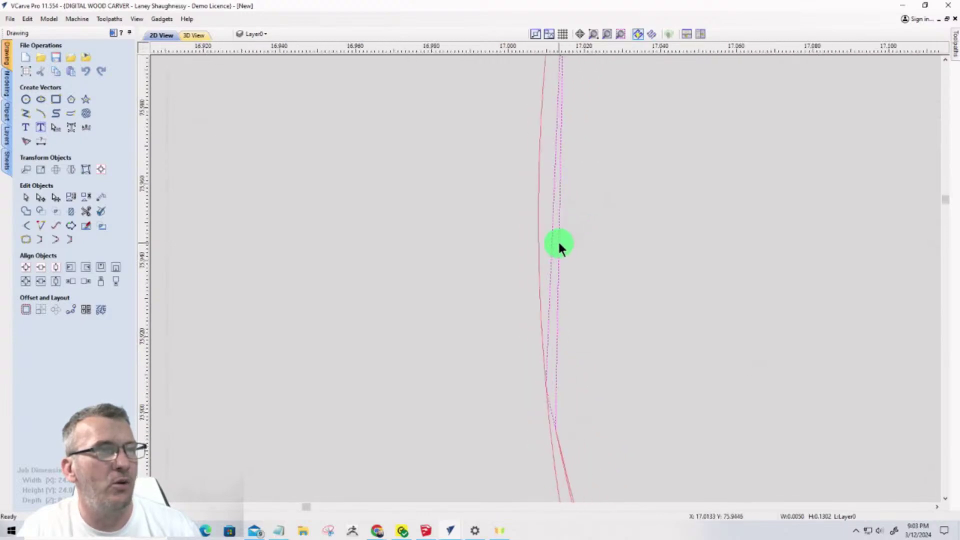
{"action": "scroll", "coordinate": [554, 263], "scroll_direction": "down", "scroll_amount": 5}
{"action": "scroll", "coordinate": [553, 264], "scroll_direction": "down", "scroll_amount": 3}
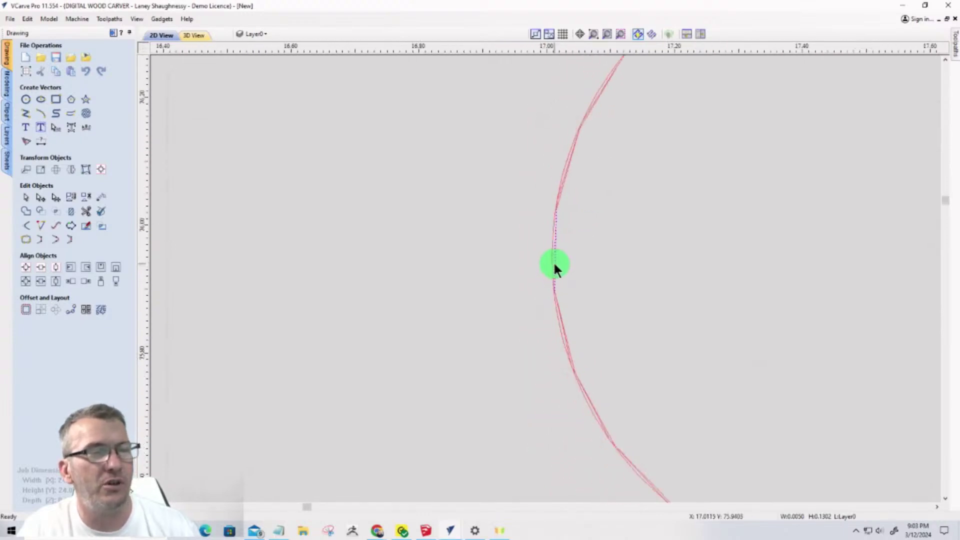
{"action": "scroll", "coordinate": [554, 260], "scroll_direction": "down", "scroll_amount": 5}
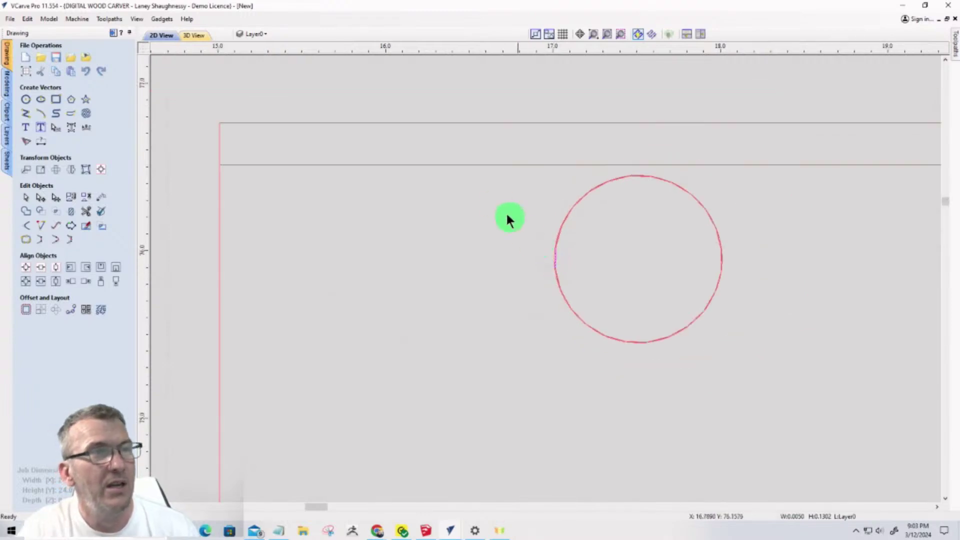
Delete the short straight segments duplicating the circle in the small panel, keeping the smooth circle
{"action": "left_click_drag", "start_coordinate": [676, 278], "coordinate": [740, 356]}
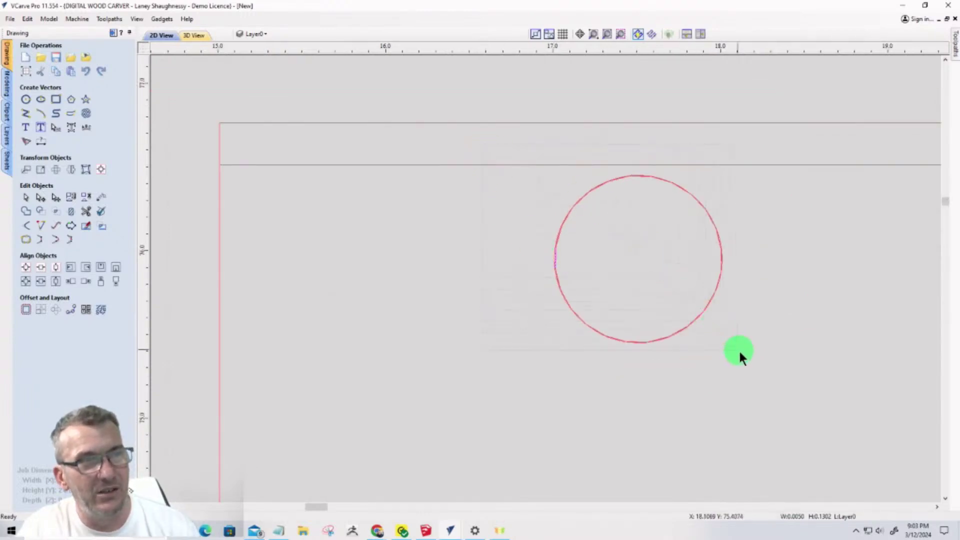
{"action": "scroll", "coordinate": [484, 194], "scroll_direction": "up", "scroll_amount": 10}
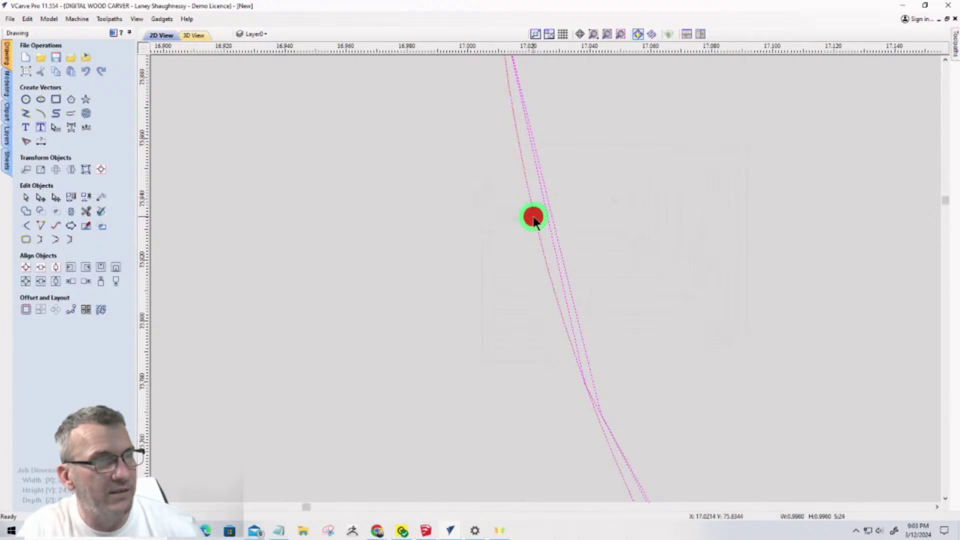
{"action": "scroll", "coordinate": [532, 218], "scroll_direction": "down", "scroll_amount": 8}
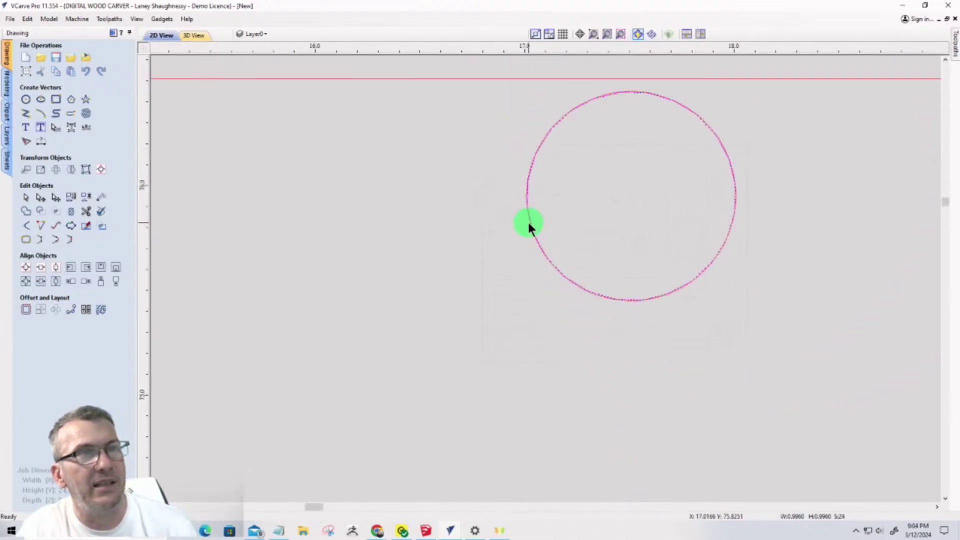
{"action": "key", "text": "Escape"}
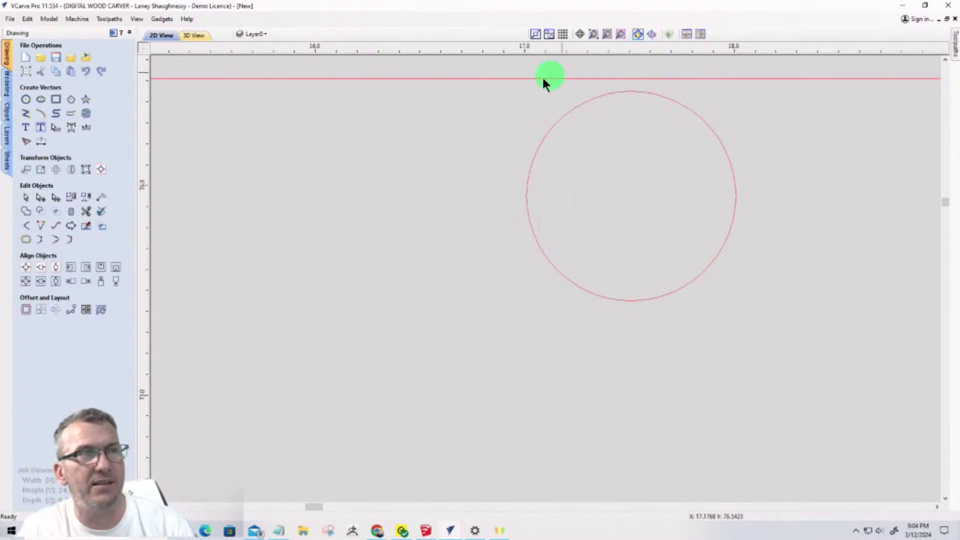
Inspect the small panel's U-shaped slot outline and check the sizes of the slot and the circle
{"action": "scroll", "coordinate": [629, 260], "scroll_direction": "down", "scroll_amount": 6}
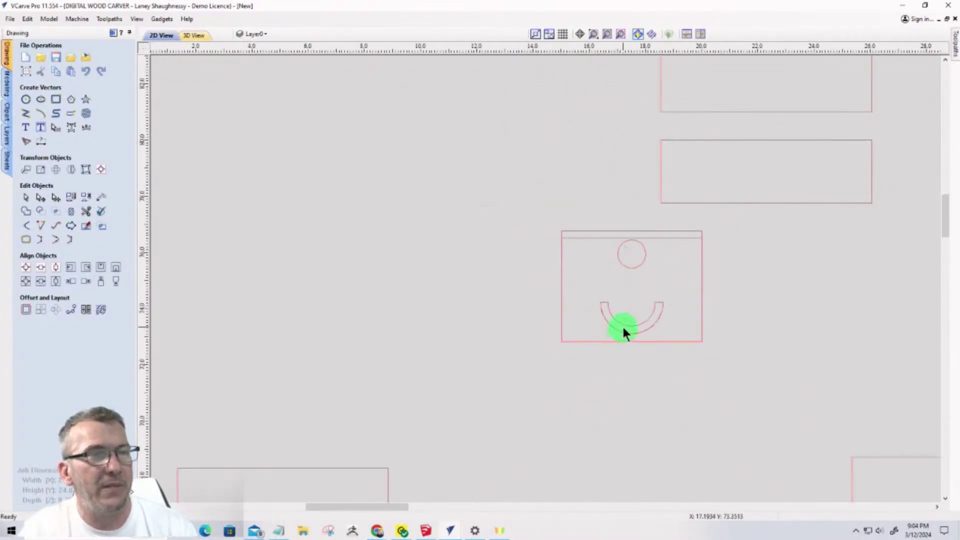
{"action": "scroll", "coordinate": [622, 325], "scroll_direction": "up", "scroll_amount": 4}
{"action": "left_click", "coordinate": [622, 318]}
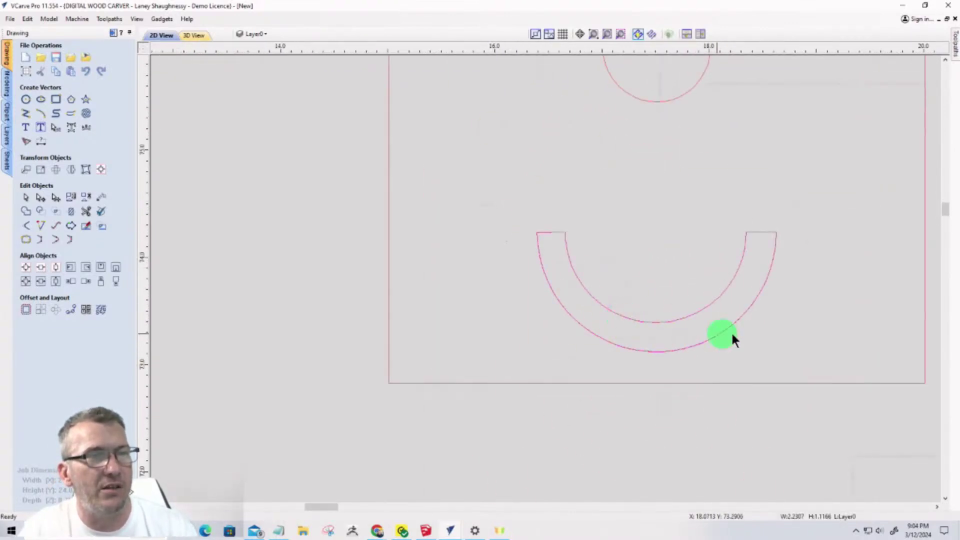
{"action": "scroll", "coordinate": [658, 335], "scroll_direction": "up", "scroll_amount": 3}
{"action": "scroll", "coordinate": [657, 335], "scroll_direction": "down", "scroll_amount": 2}
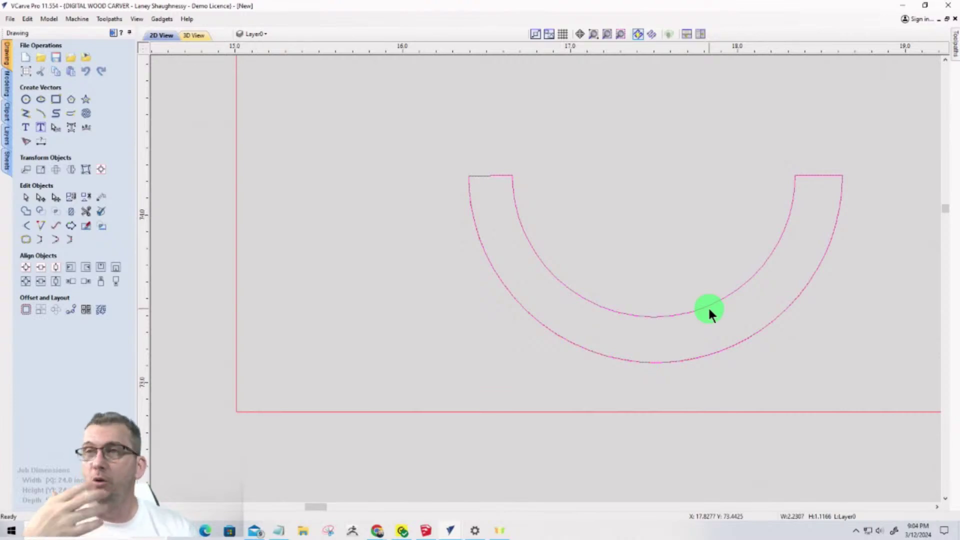
{"action": "scroll", "coordinate": [709, 310], "scroll_direction": "up", "scroll_amount": 1}
{"action": "scroll", "coordinate": [692, 332], "scroll_direction": "down", "scroll_amount": 4}
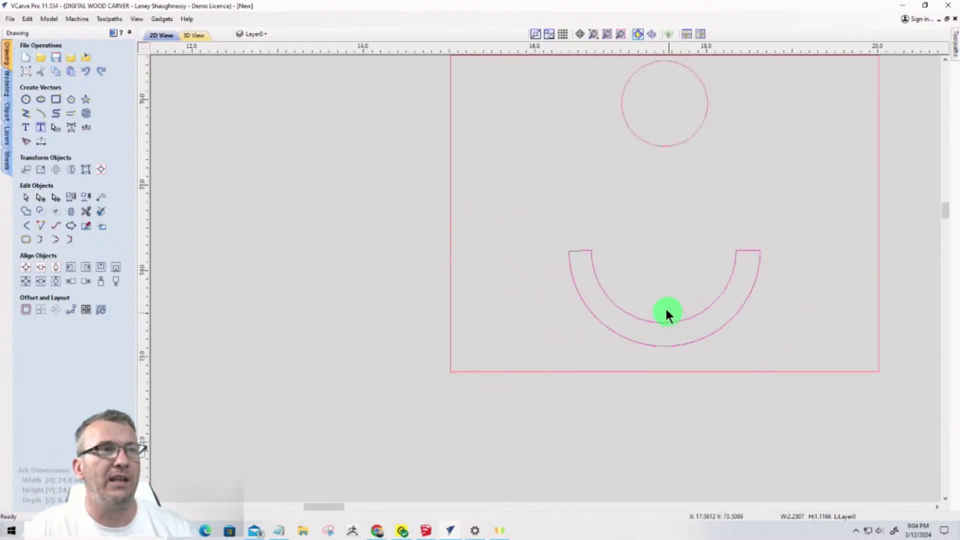
{"action": "scroll", "coordinate": [663, 145], "scroll_direction": "up", "scroll_amount": 2}
{"action": "left_click", "coordinate": [664, 150]}
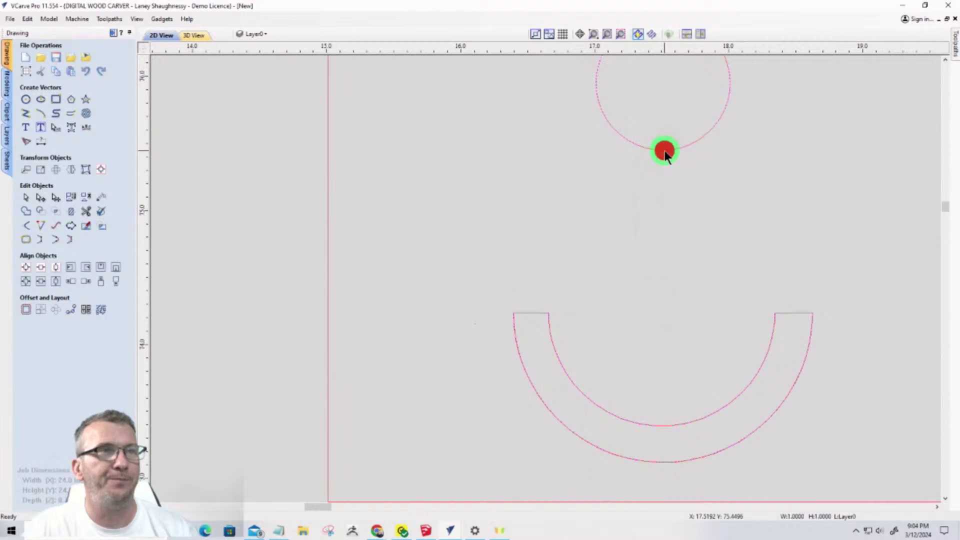
{"action": "scroll", "coordinate": [673, 200], "scroll_direction": "down", "scroll_amount": 1}
Move the small panel with its circle and U-shaped slot onto the white job sheet, inside the large curved outline
{"action": "scroll", "coordinate": [671, 162], "scroll_direction": "down", "scroll_amount": 6}
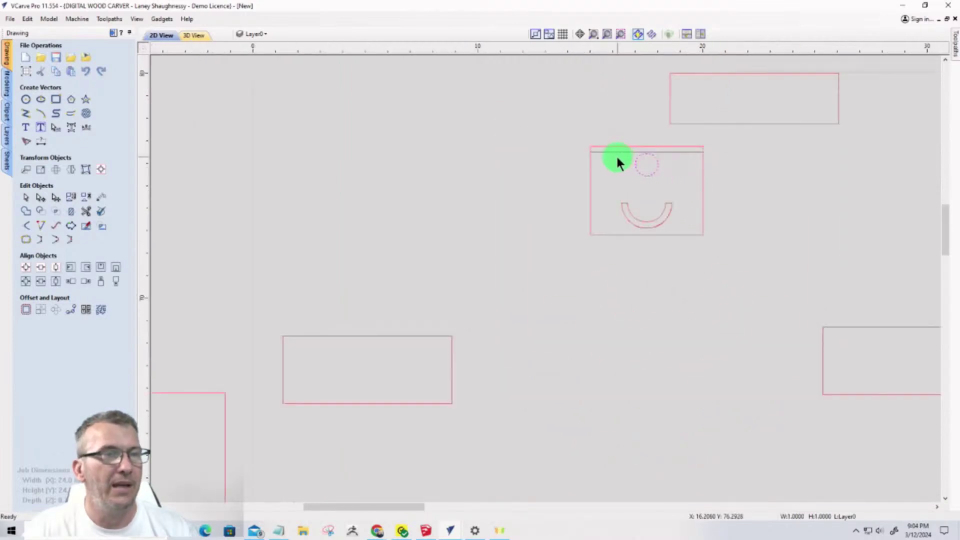
{"action": "scroll", "coordinate": [609, 165], "scroll_direction": "down", "scroll_amount": 5}
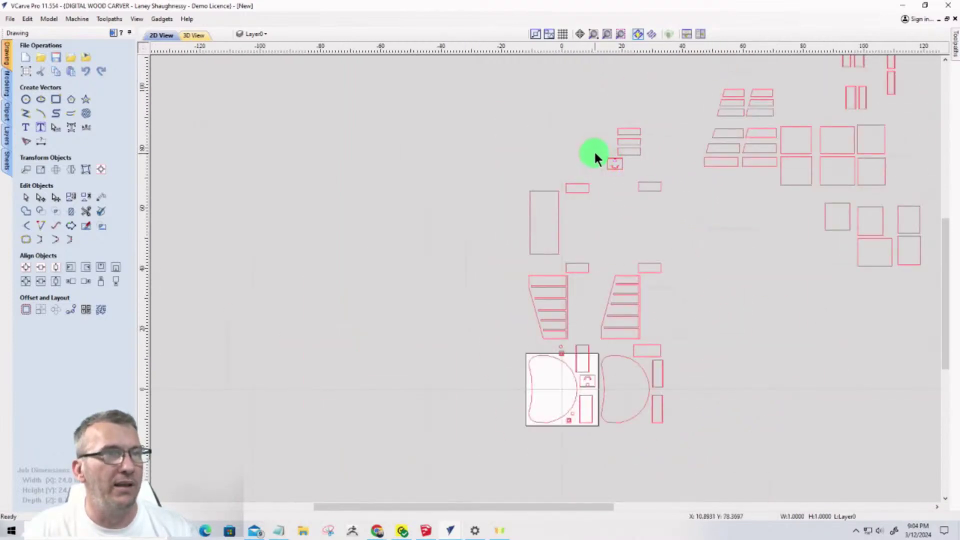
{"action": "left_click", "coordinate": [594, 152]}
{"action": "mouse_move", "coordinate": [622, 174]}
{"action": "left_mouse_down"}
{"action": "mouse_move", "coordinate": [548, 360]}
{"action": "mouse_move", "coordinate": [551, 397]}
{"action": "left_mouse_up"}
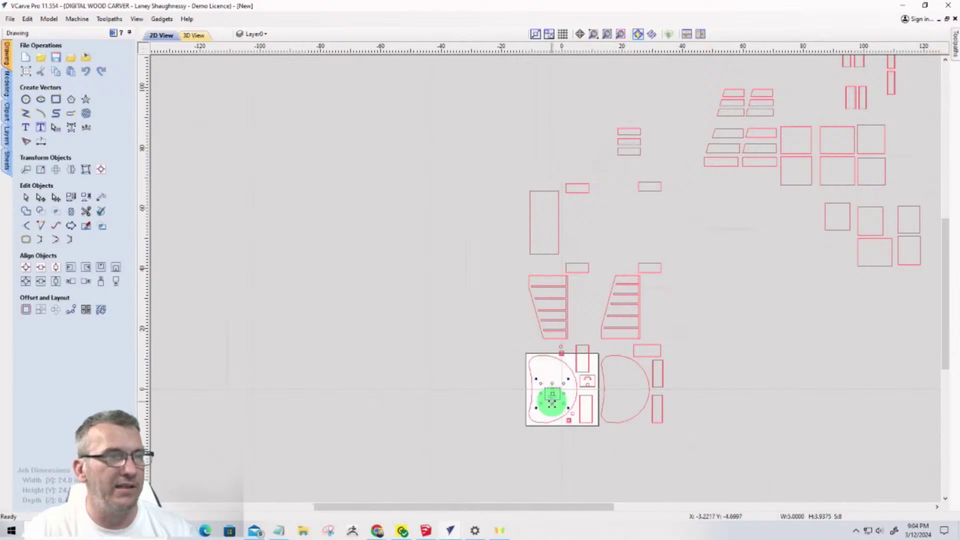
Examine the circle and the curved slot edges of the moved panel on the job sheet for smoothness
{"action": "scroll", "coordinate": [550, 404], "scroll_direction": "up", "scroll_amount": 3}
{"action": "scroll", "coordinate": [548, 408], "scroll_direction": "up", "scroll_amount": 6}
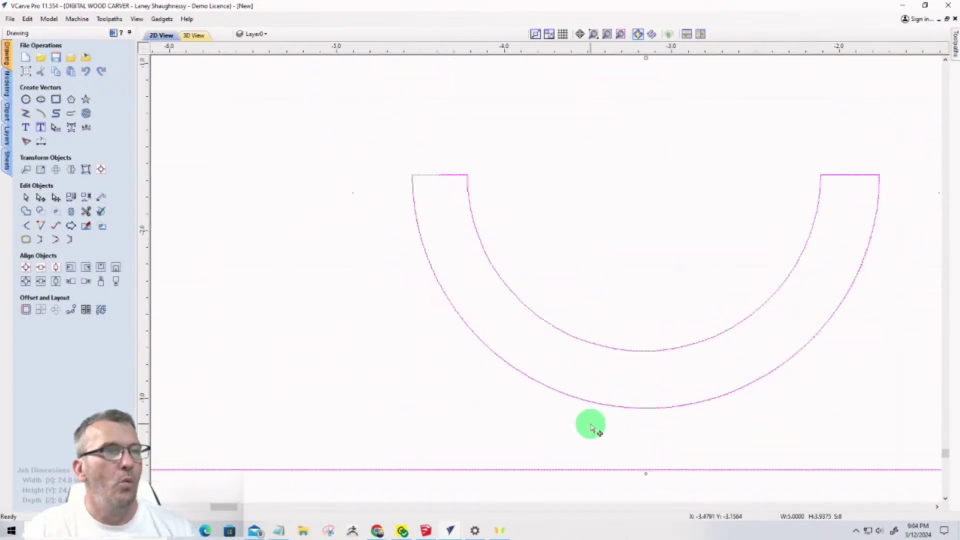
{"action": "scroll", "coordinate": [592, 422], "scroll_direction": "down", "scroll_amount": 2}
{"action": "scroll", "coordinate": [601, 247], "scroll_direction": "up", "scroll_amount": 6}
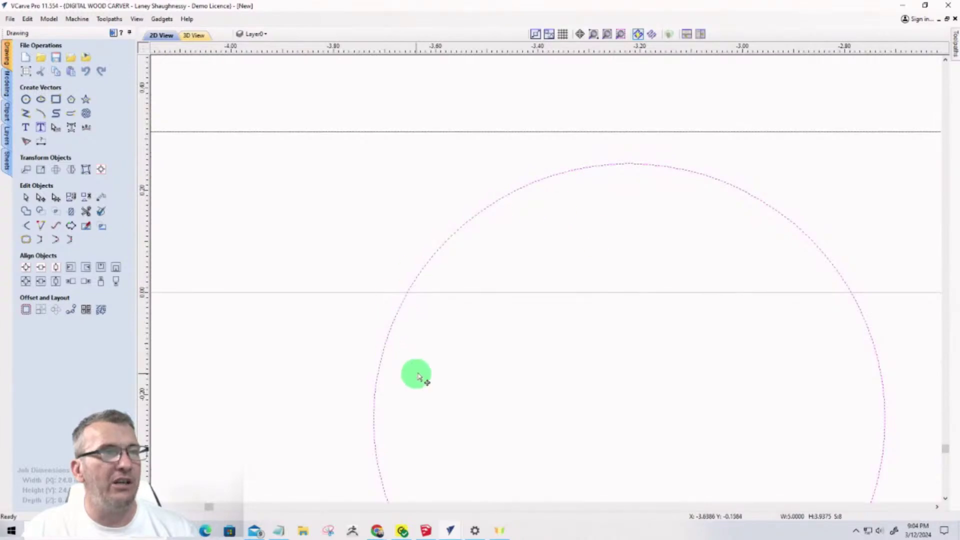
{"action": "scroll", "coordinate": [418, 375], "scroll_direction": "down", "scroll_amount": 2}
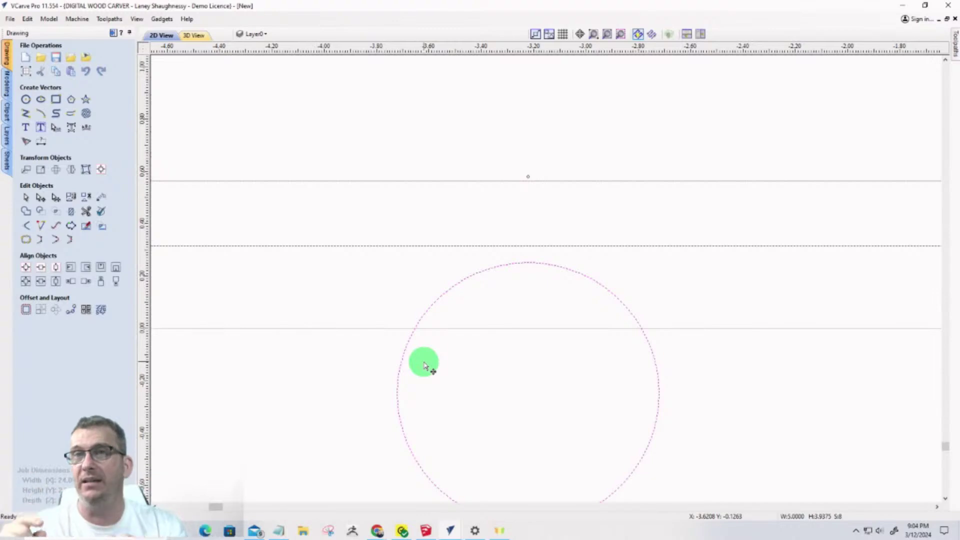
{"action": "scroll", "coordinate": [602, 180], "scroll_direction": "down", "scroll_amount": 5}
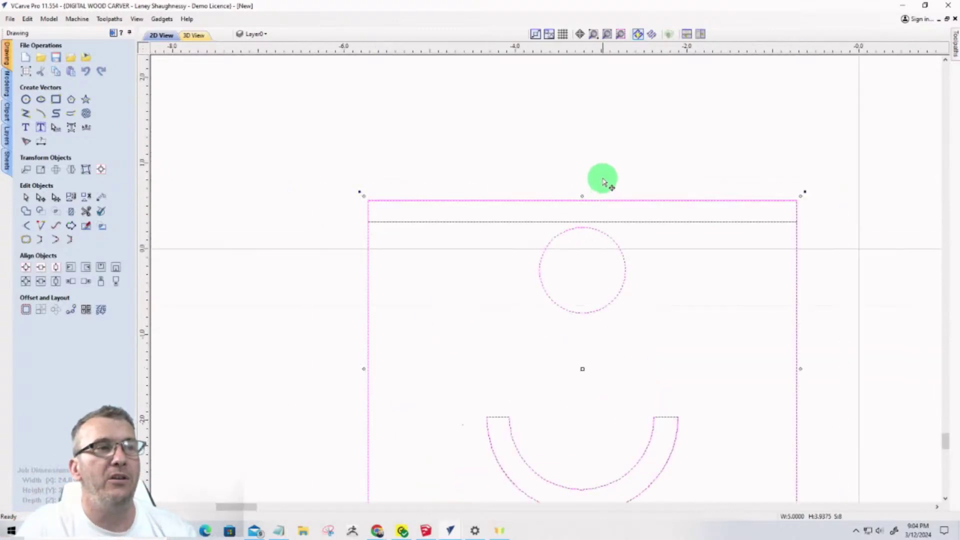
{"action": "scroll", "coordinate": [592, 315], "scroll_direction": "up", "scroll_amount": 4}
{"action": "scroll", "coordinate": [591, 272], "scroll_direction": "up", "scroll_amount": 3}
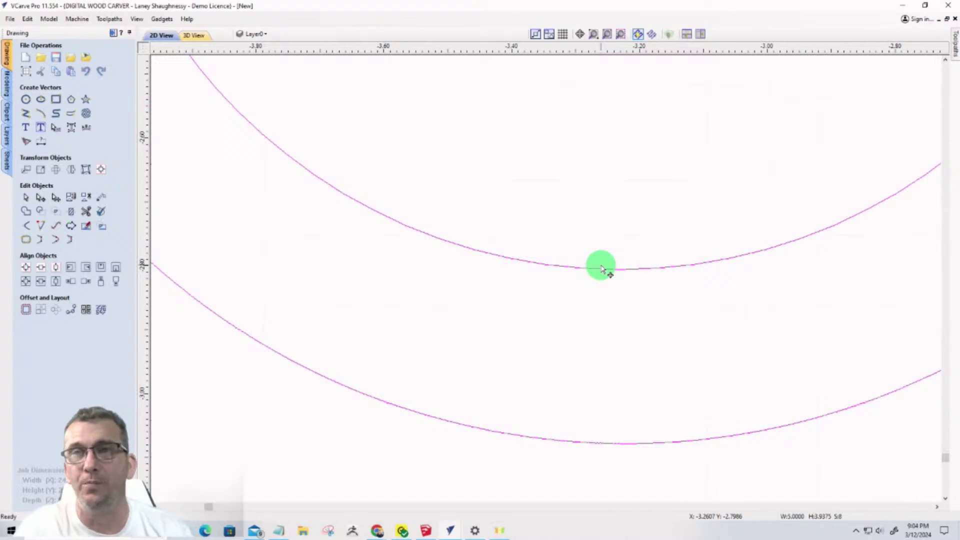
Select the U-shaped slot outline on the moved panel and examine its inner and outer curved edges for smoothness
{"action": "left_click", "coordinate": [633, 269]}
{"action": "left_click_drag", "start_coordinate": [633, 269], "coordinate": [634, 239]}
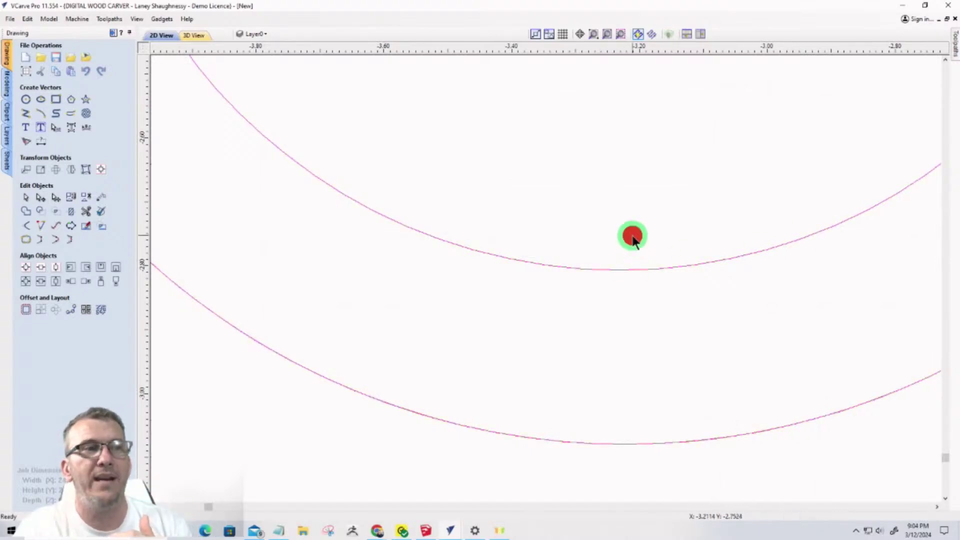
{"action": "left_click", "coordinate": [626, 269]}
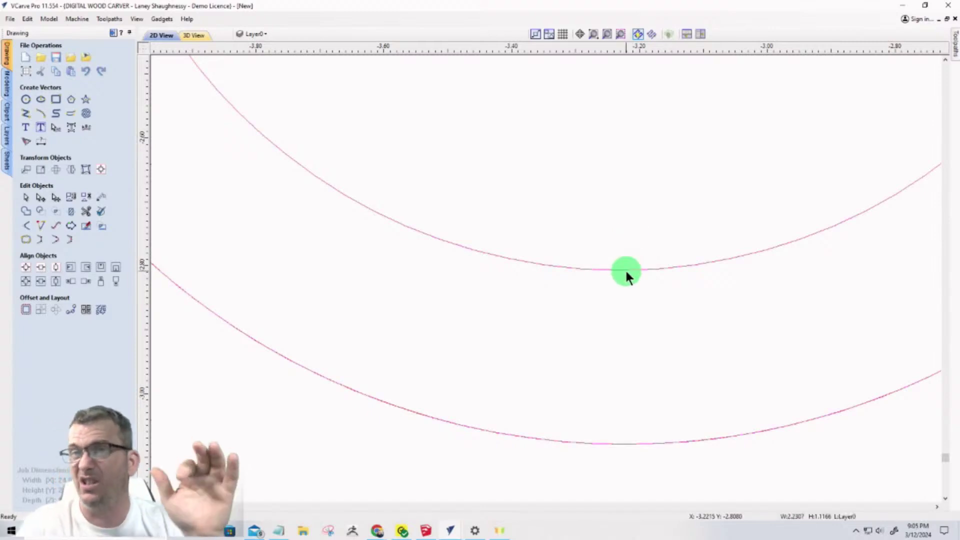
{"action": "scroll", "coordinate": [624, 268], "scroll_direction": "down", "scroll_amount": 5}
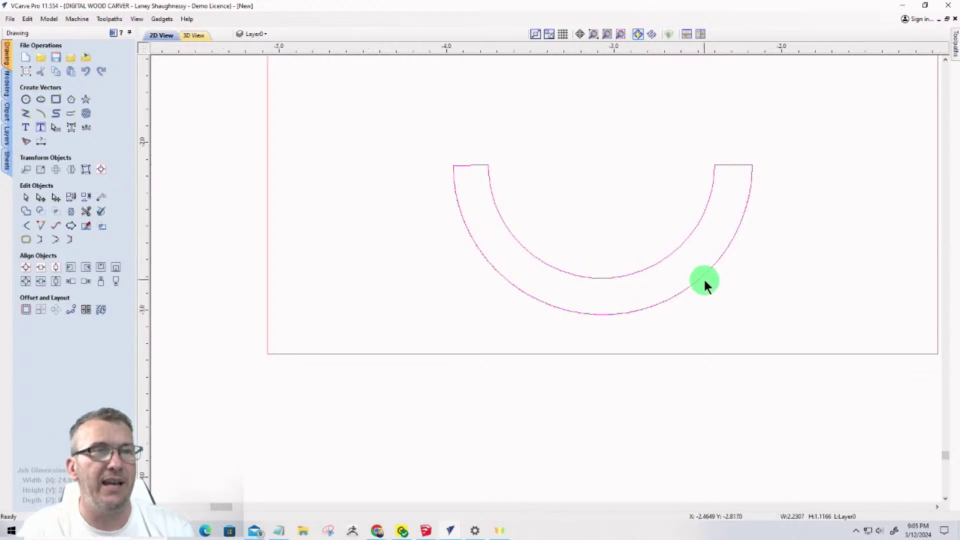
{"action": "scroll", "coordinate": [704, 277], "scroll_direction": "up", "scroll_amount": 5}
{"action": "scroll", "coordinate": [706, 251], "scroll_direction": "up", "scroll_amount": 12}
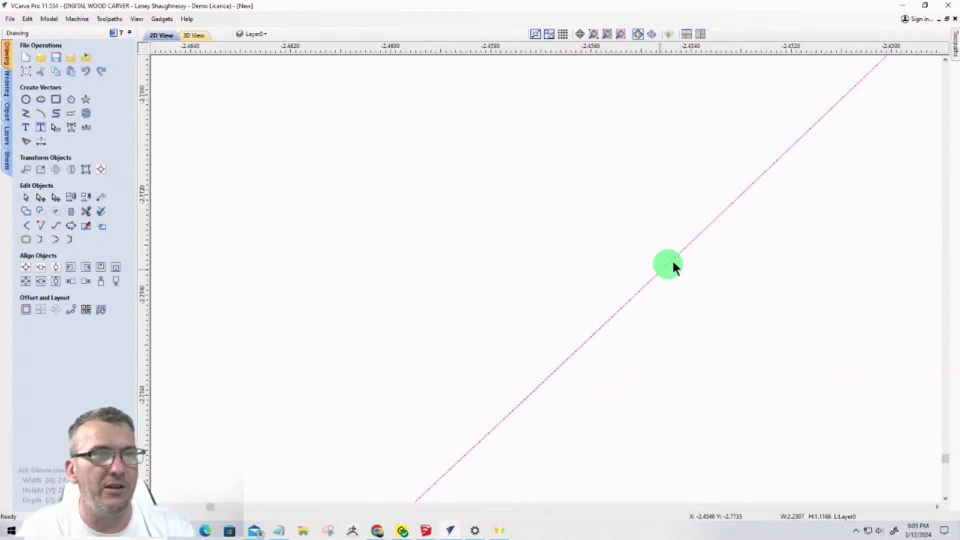
{"action": "scroll", "coordinate": [776, 229], "scroll_direction": "down", "scroll_amount": 5}
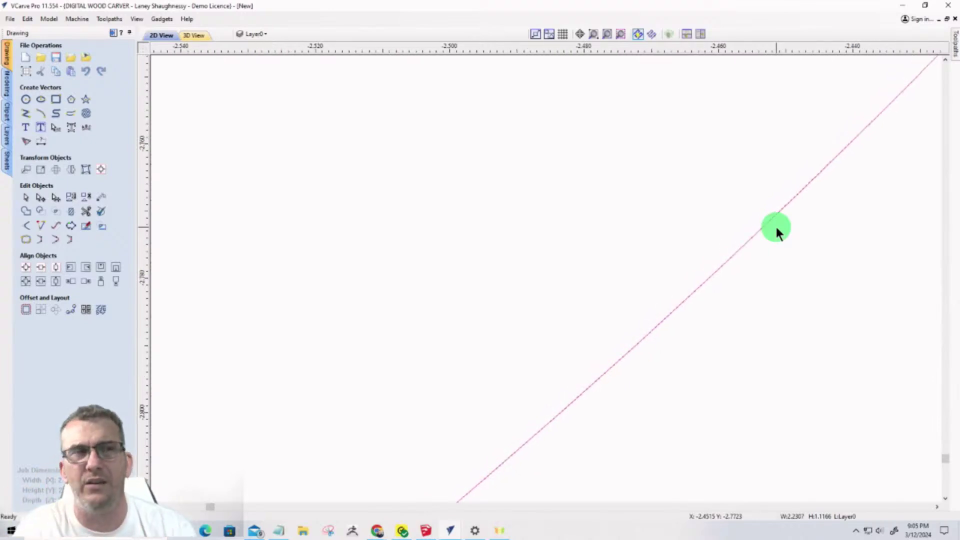
{"action": "scroll", "coordinate": [778, 232], "scroll_direction": "down", "scroll_amount": 3}
{"action": "scroll", "coordinate": [781, 229], "scroll_direction": "down", "scroll_amount": 8}
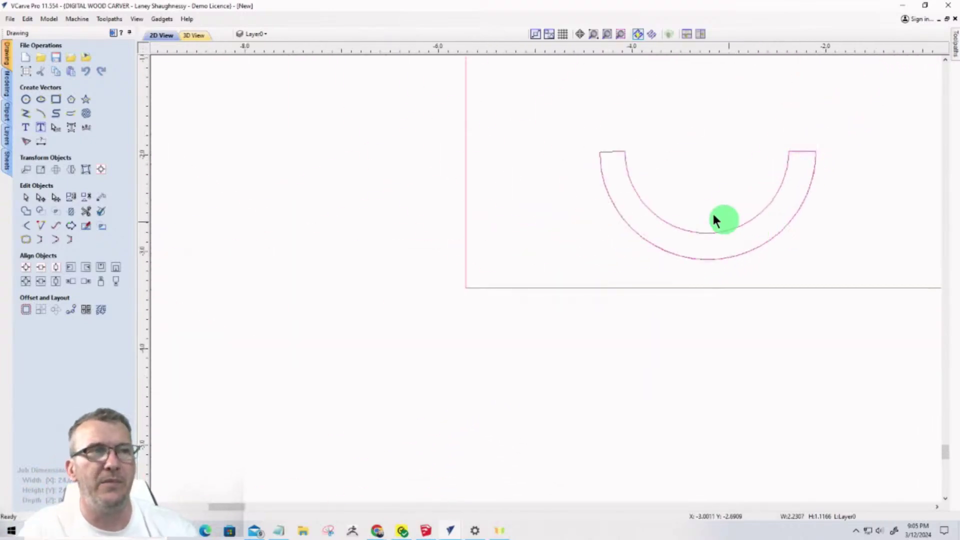
Clear the selection, reselect the U-shaped slot's outline and examine its lower curve up close
{"action": "left_click", "coordinate": [697, 196]}
{"action": "left_click", "coordinate": [680, 229]}
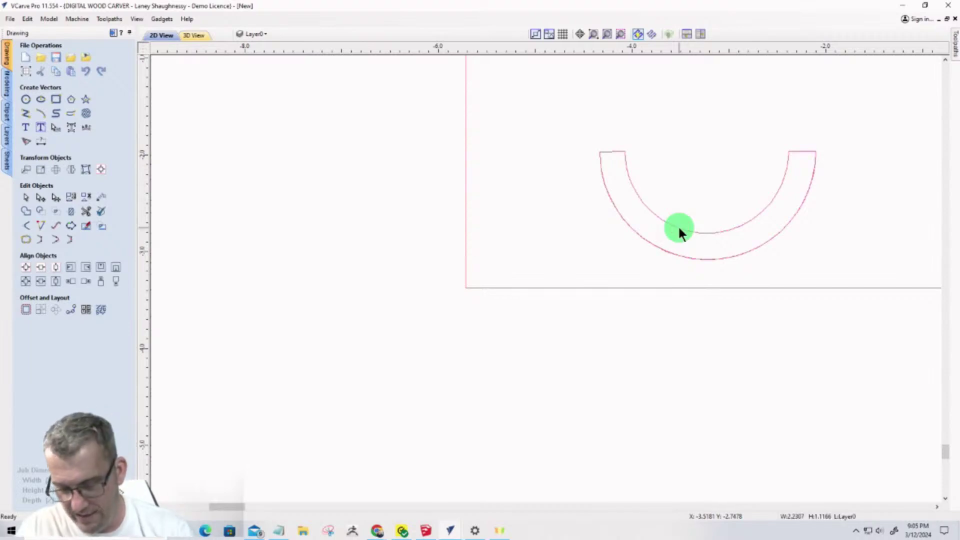
{"action": "key", "text": "Escape"}
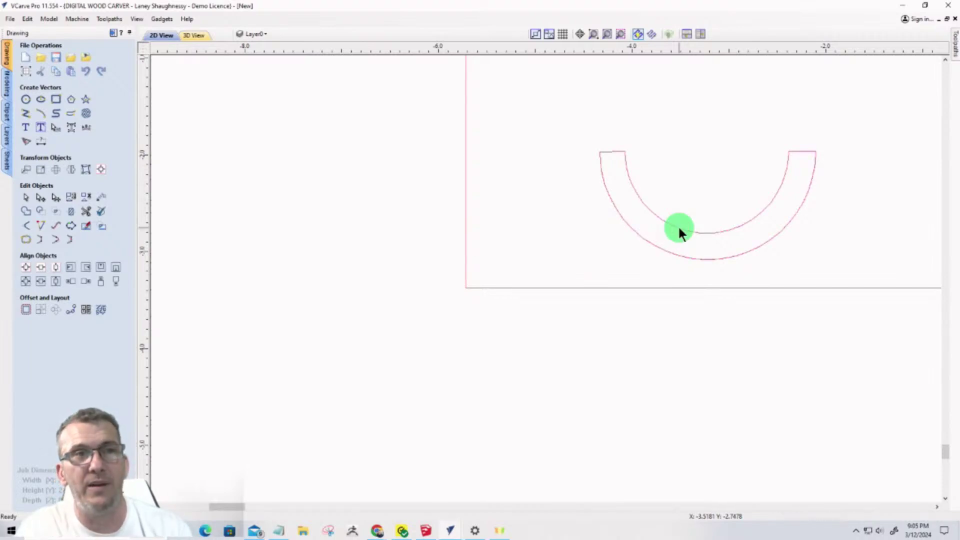
{"action": "left_click", "coordinate": [679, 230]}
{"action": "scroll", "coordinate": [650, 200], "scroll_direction": "up", "scroll_amount": 6}
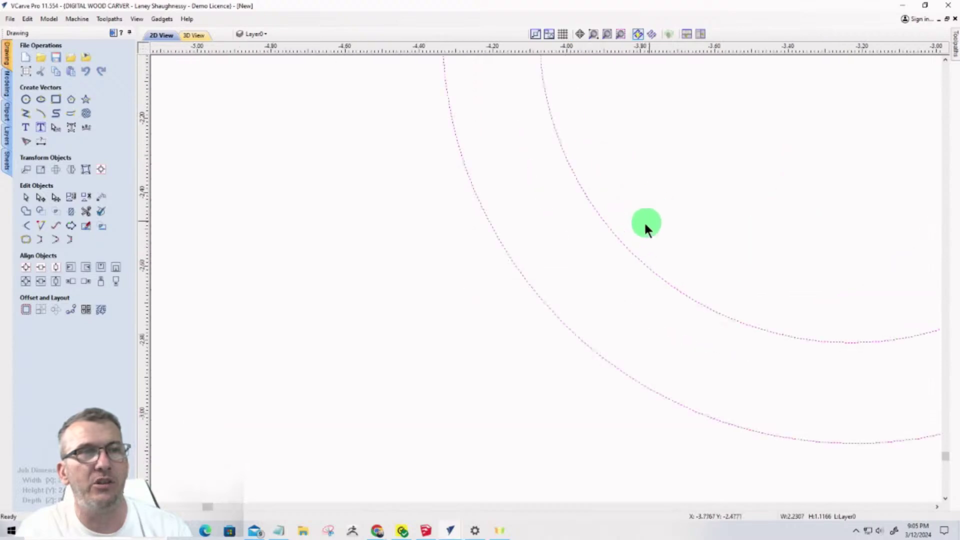
{"action": "scroll", "coordinate": [583, 206], "scroll_direction": "up", "scroll_amount": 5}
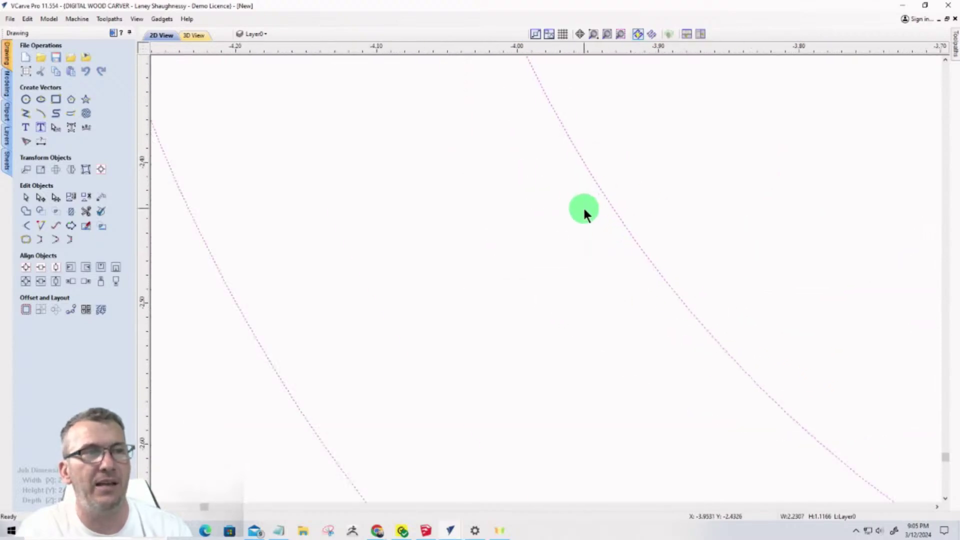
{"action": "scroll", "coordinate": [583, 212], "scroll_direction": "down", "scroll_amount": 10}
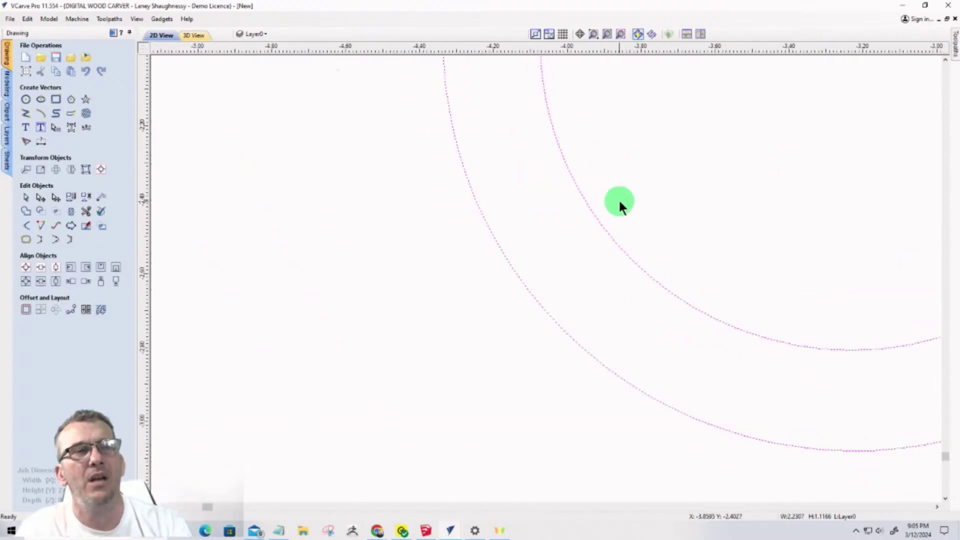
{"action": "scroll", "coordinate": [576, 245], "scroll_direction": "down", "scroll_amount": 10}
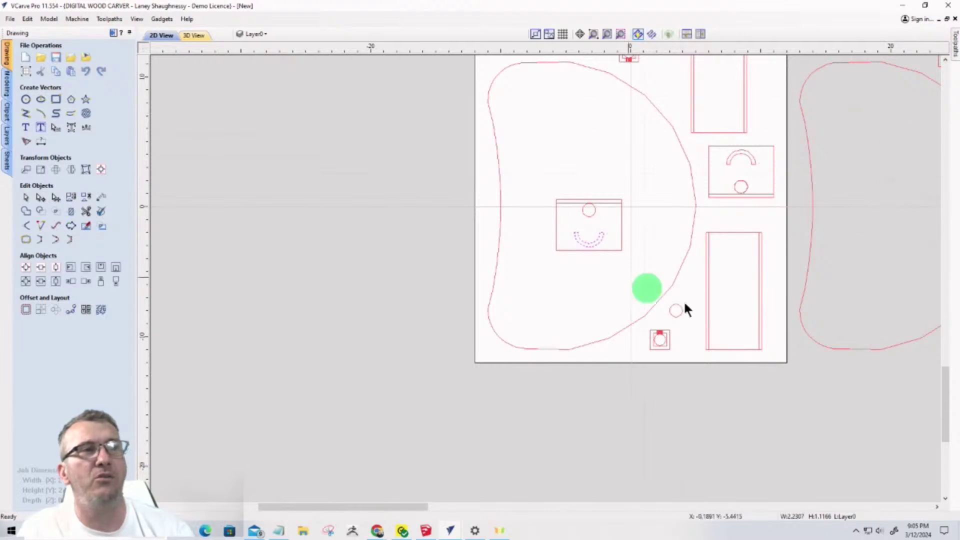
Review the commands for selecting all open or duplicate vectors, and clear the slot's selection
{"action": "right_click", "coordinate": [641, 169]}
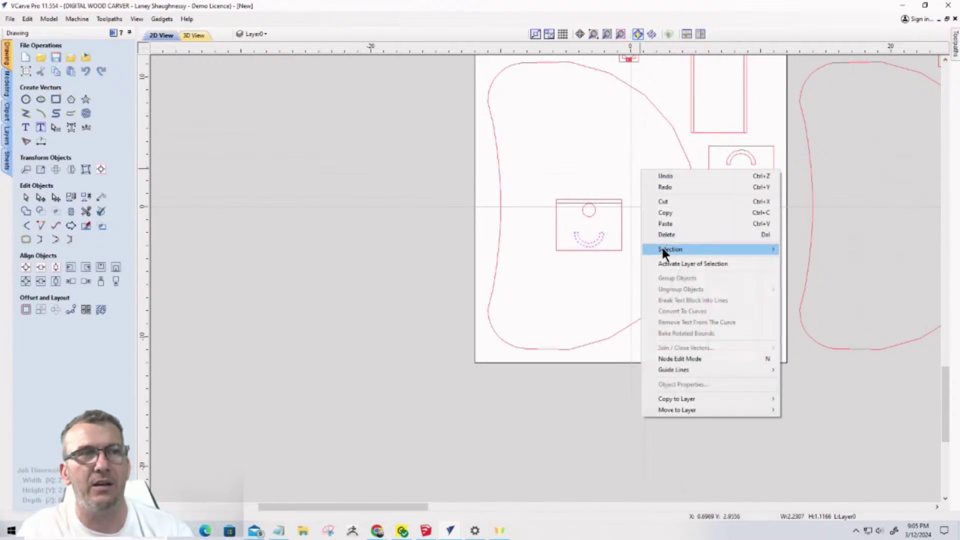
{"action": "mouse_move", "coordinate": [663, 252]}
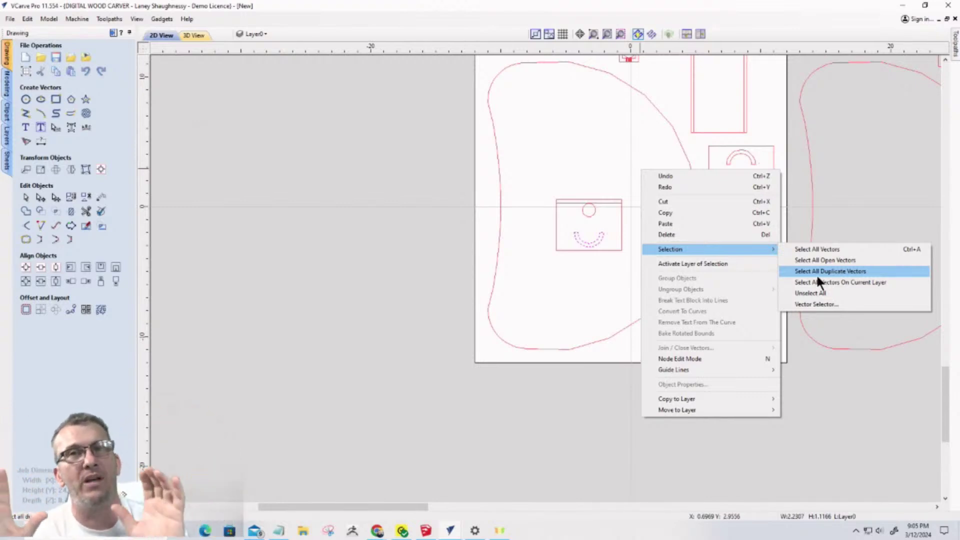
{"action": "left_click", "coordinate": [602, 144]}
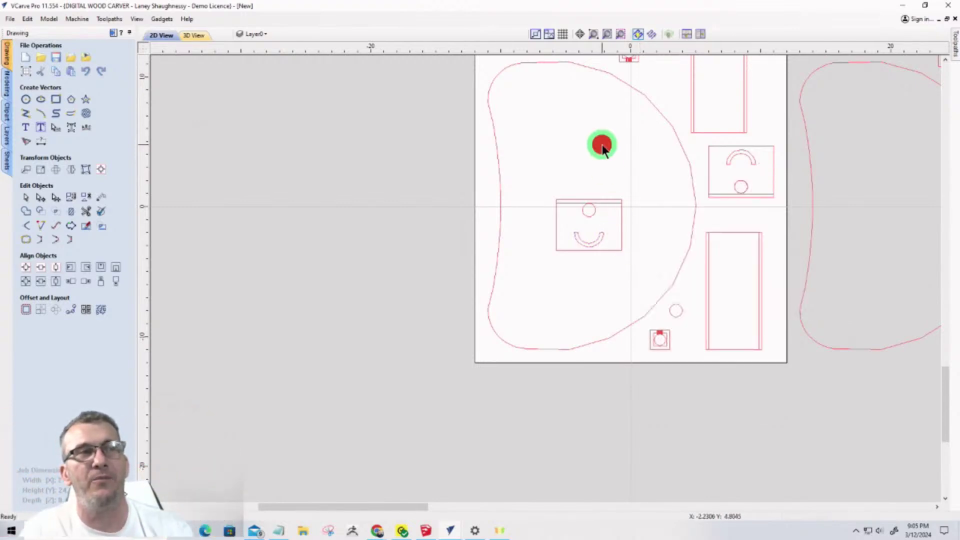
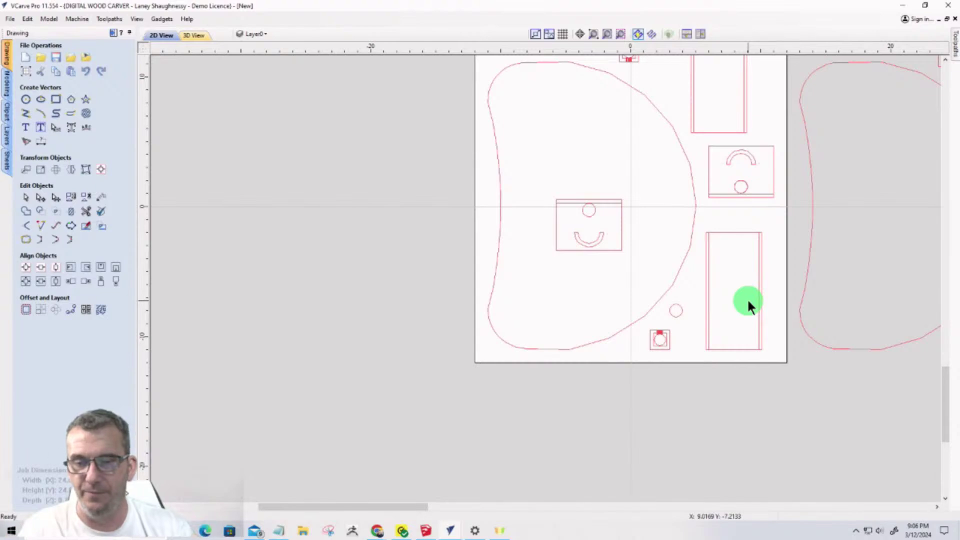
Select the small panel's inner rectangle and examine its edges and corners against the surrounding outline
{"action": "scroll", "coordinate": [611, 277], "scroll_direction": "down", "scroll_amount": 1}
{"action": "scroll", "coordinate": [579, 227], "scroll_direction": "up", "scroll_amount": 8}
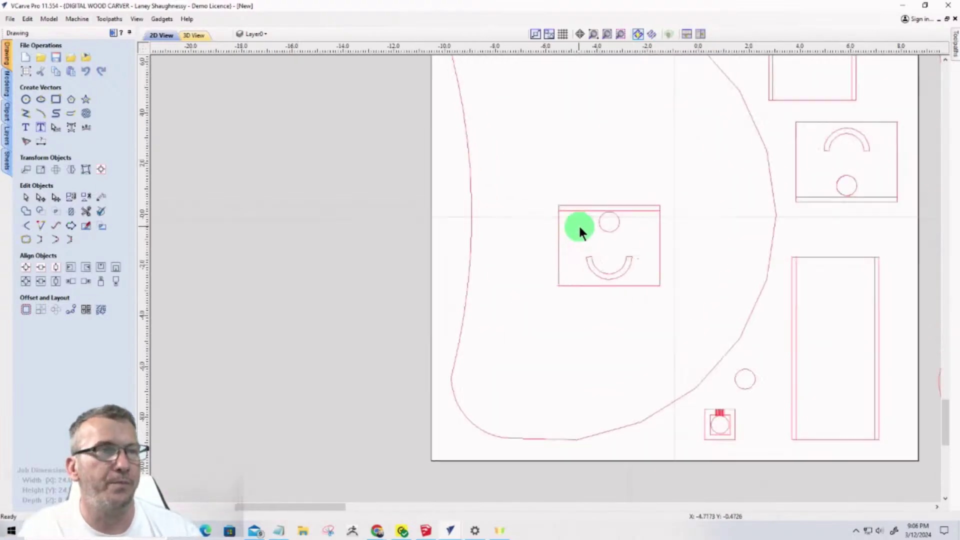
{"action": "left_click", "coordinate": [545, 166]}
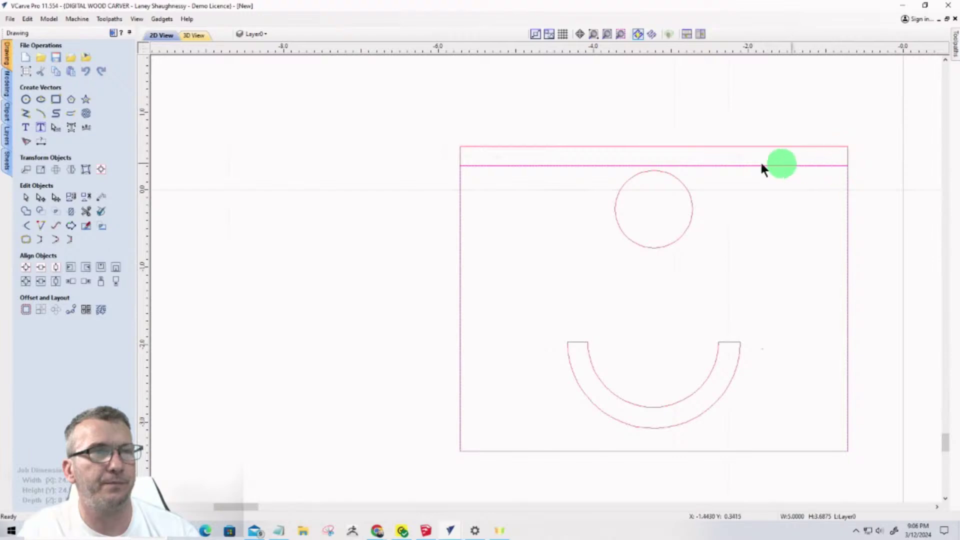
{"action": "scroll", "coordinate": [480, 240], "scroll_direction": "down", "scroll_amount": 3}
{"action": "scroll", "coordinate": [486, 220], "scroll_direction": "up", "scroll_amount": 5}
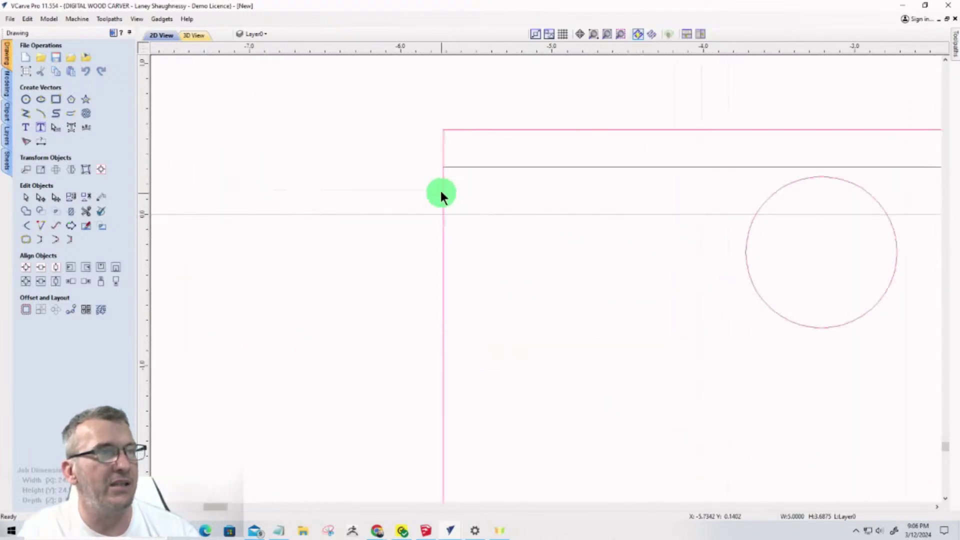
{"action": "scroll", "coordinate": [461, 200], "scroll_direction": "down", "scroll_amount": 5}
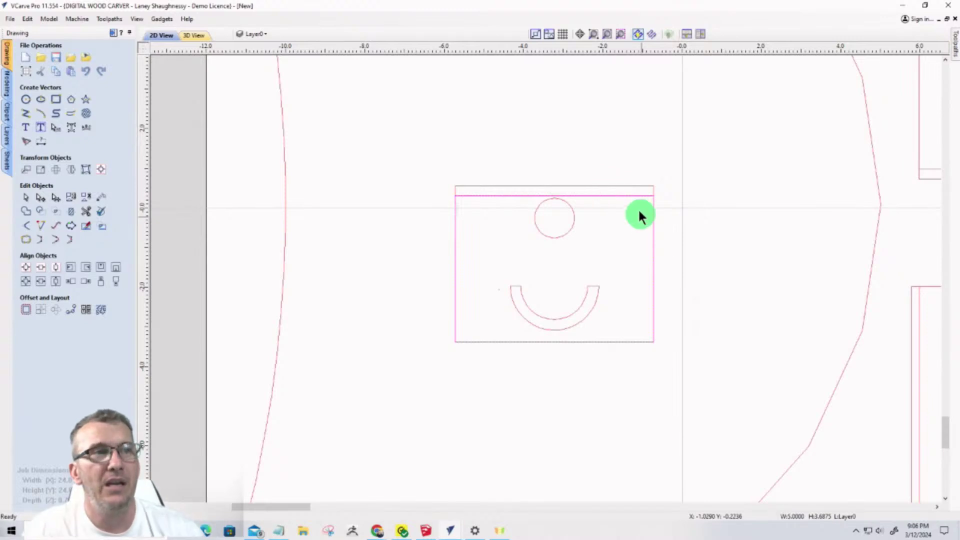
{"action": "scroll", "coordinate": [639, 214], "scroll_direction": "up", "scroll_amount": 3}
{"action": "scroll", "coordinate": [656, 450], "scroll_direction": "down", "scroll_amount": 3}
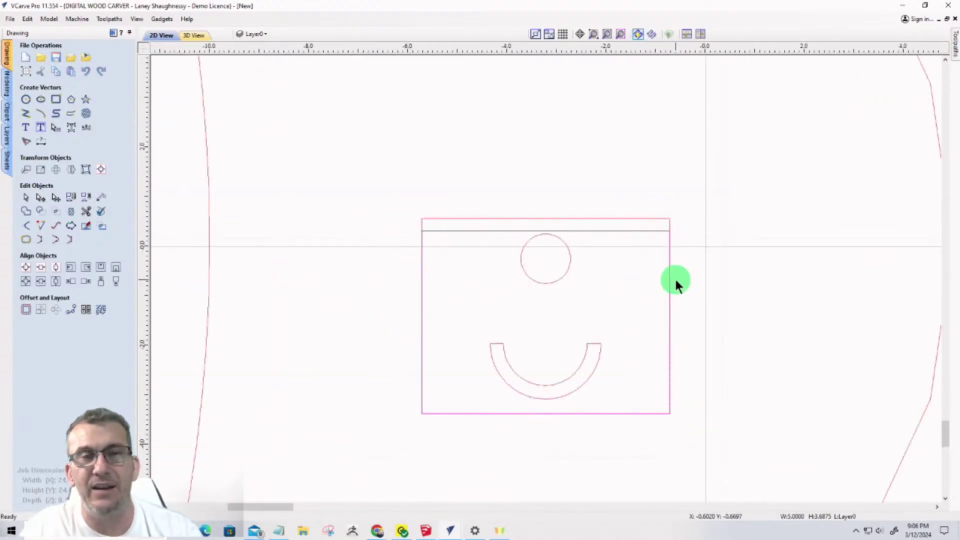
Compare the small panel's full outer outline with its shorter inner rectangle by selecting each in turn
{"action": "left_click", "coordinate": [616, 219]}
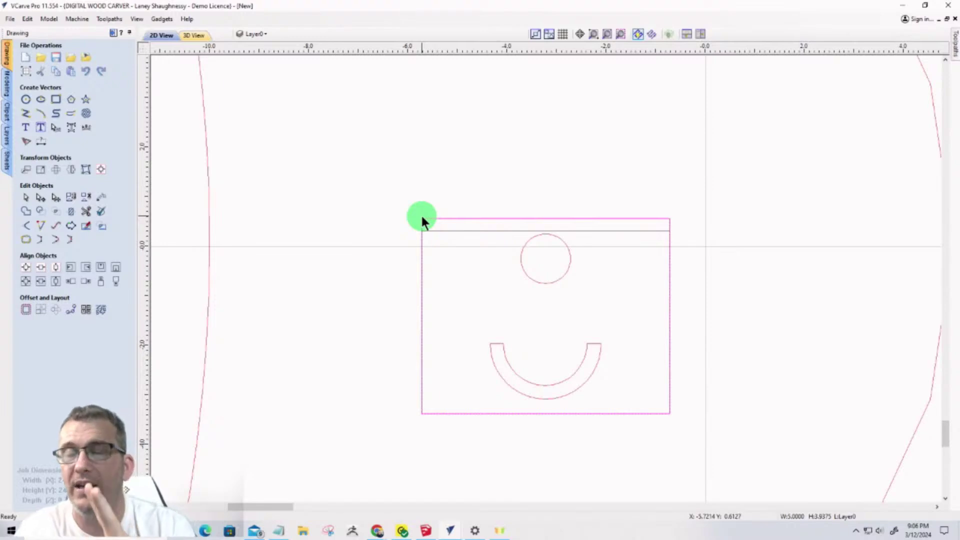
{"action": "left_click", "coordinate": [476, 232]}
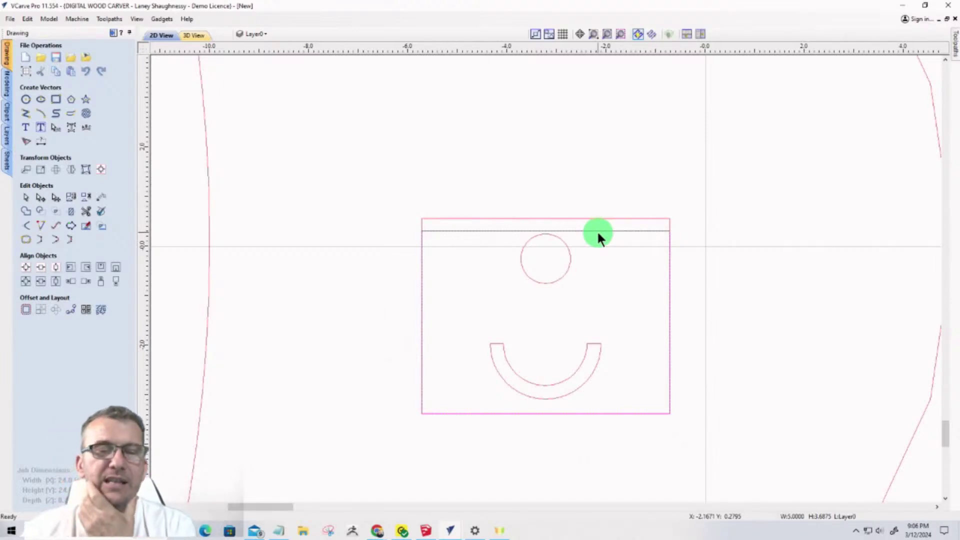
{"action": "scroll", "coordinate": [565, 320], "scroll_direction": "up", "scroll_amount": 3}
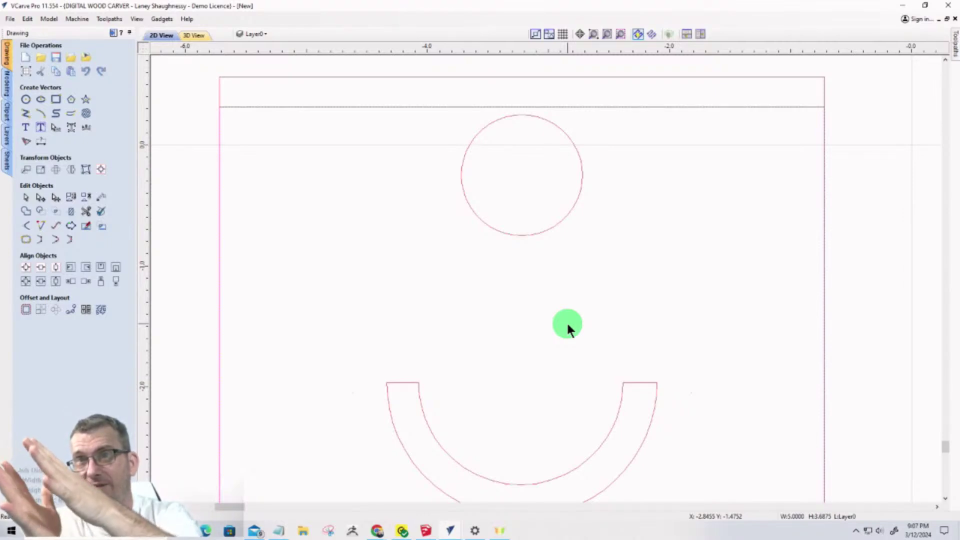
{"action": "scroll", "coordinate": [575, 317], "scroll_direction": "down", "scroll_amount": 8}
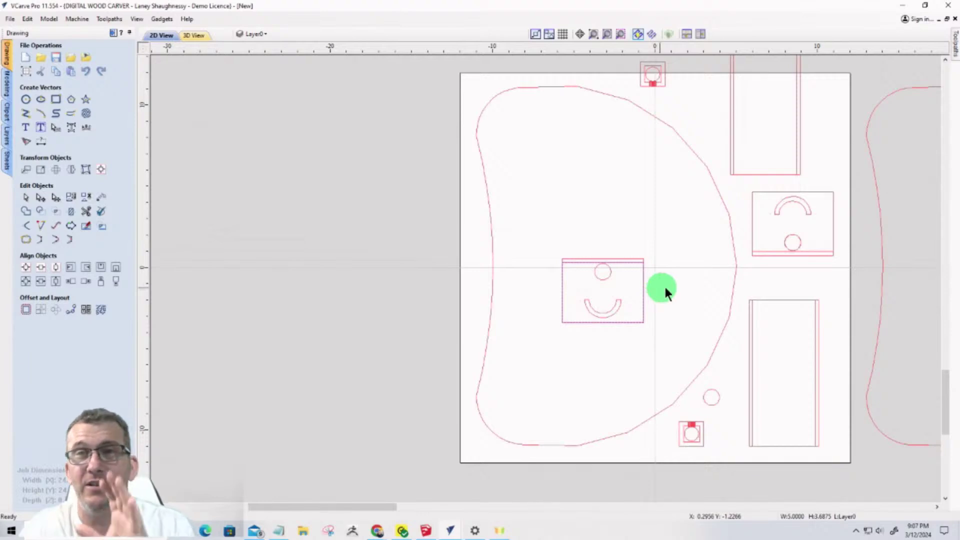
{"action": "scroll", "coordinate": [667, 285], "scroll_direction": "up", "scroll_amount": 2}
{"action": "scroll", "coordinate": [668, 285], "scroll_direction": "down", "scroll_amount": 1}
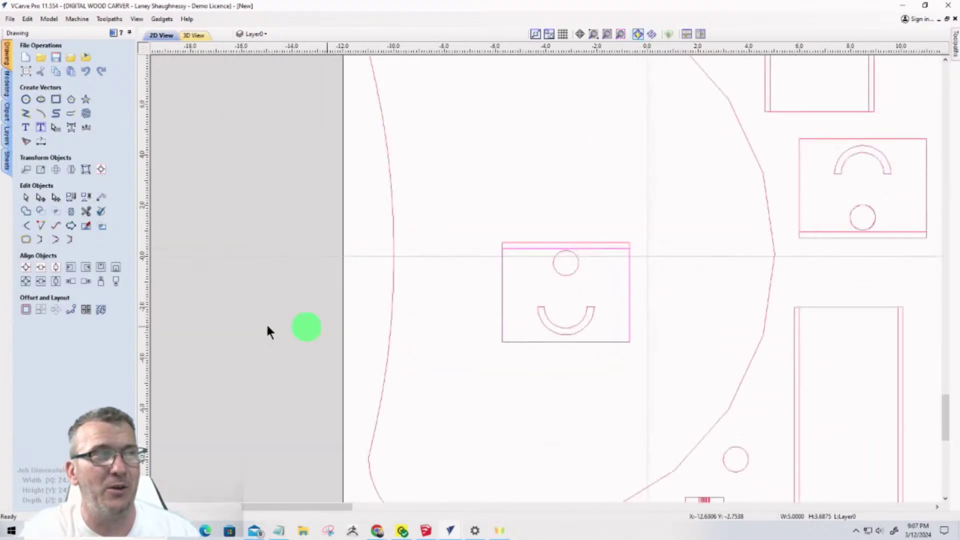
Draw a circle at the lowest part of the U-shaped slot and set its diameter to 0.25 inches
{"action": "left_click", "coordinate": [26, 99]}
{"action": "scroll", "coordinate": [565, 333], "scroll_direction": "up", "scroll_amount": 5}
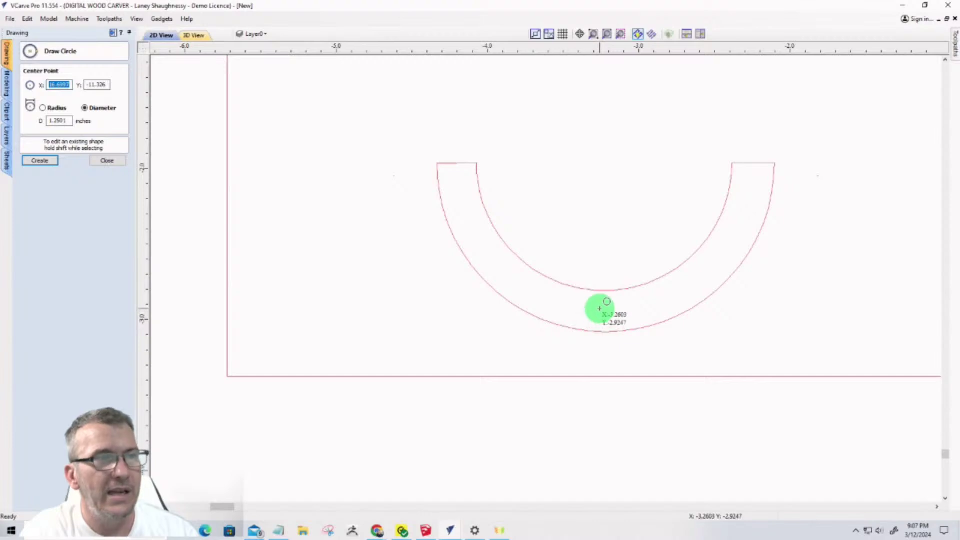
{"action": "left_click_drag", "start_coordinate": [599, 308], "coordinate": [563, 311]}
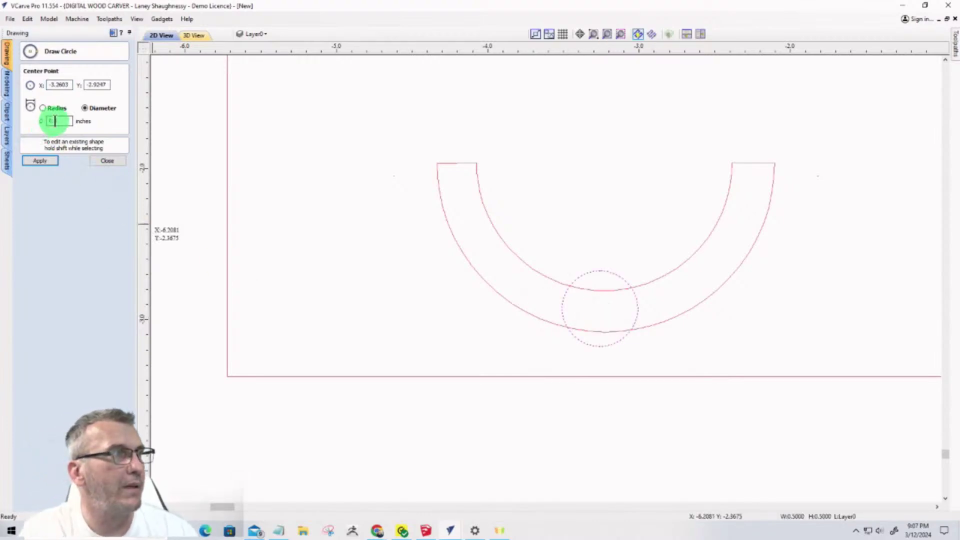
{"action": "left_click", "coordinate": [54, 121]}
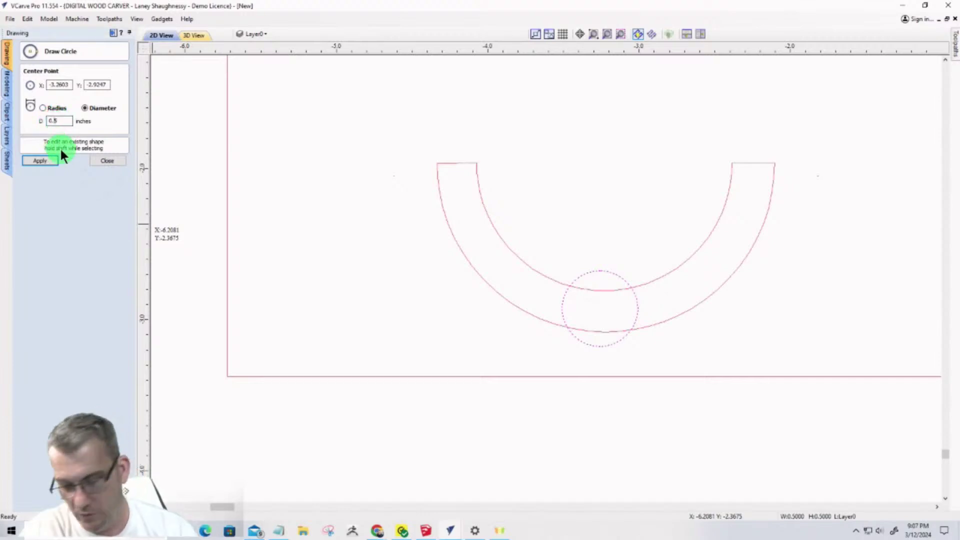
{"action": "type", "text": "2"}
{"action": "key", "text": "Return"}
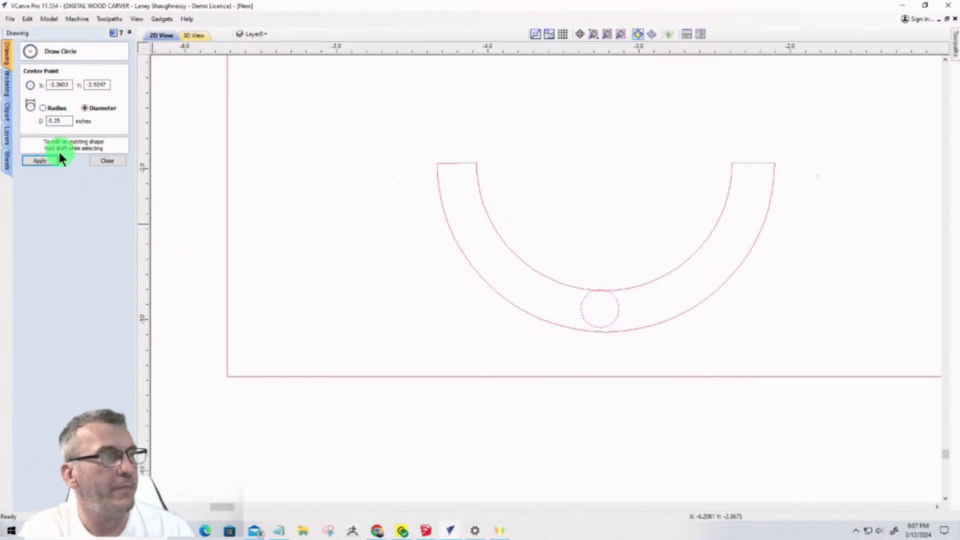
{"action": "left_click", "coordinate": [110, 162]}
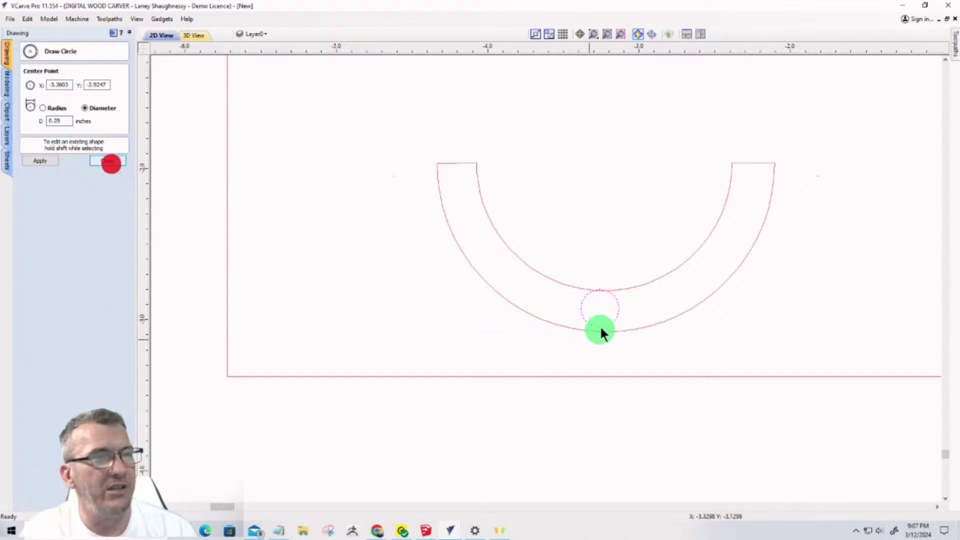
Shift the 0.25-inch circle vertically to sit between the slot's inner and outer edges, and deselect it
{"action": "left_click", "coordinate": [585, 320]}
{"action": "left_click_drag", "start_coordinate": [584, 320], "coordinate": [591, 342]}
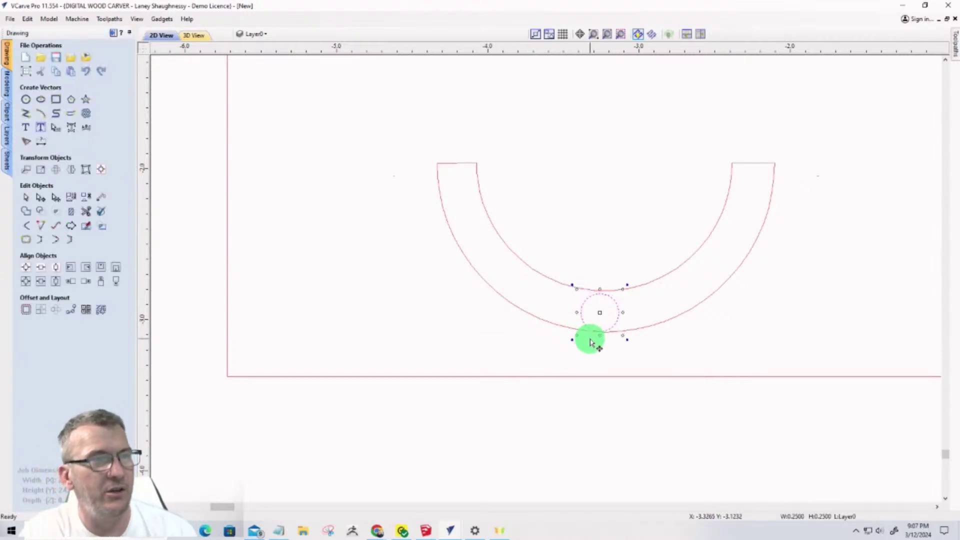
{"action": "key", "text": "Up"}
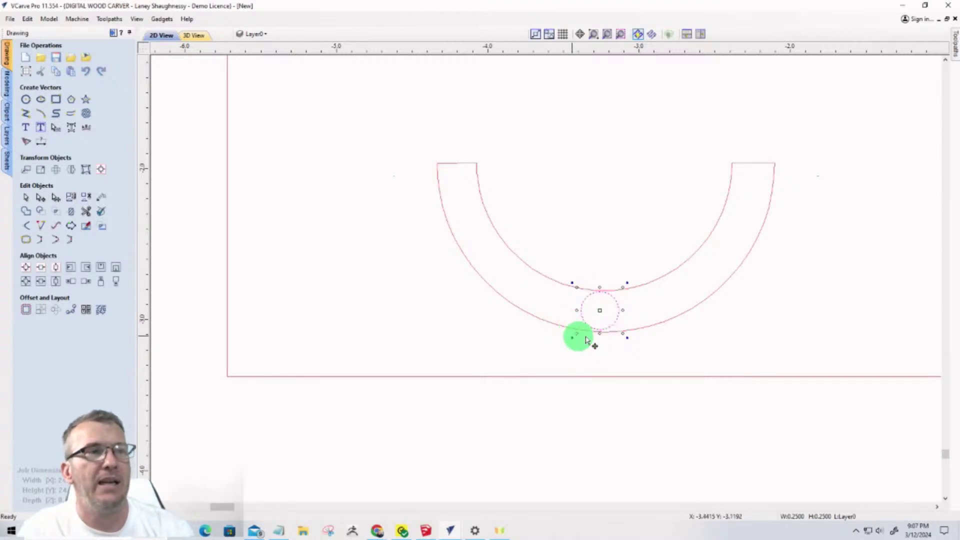
{"action": "scroll", "coordinate": [595, 384], "scroll_direction": "down", "scroll_amount": 4}
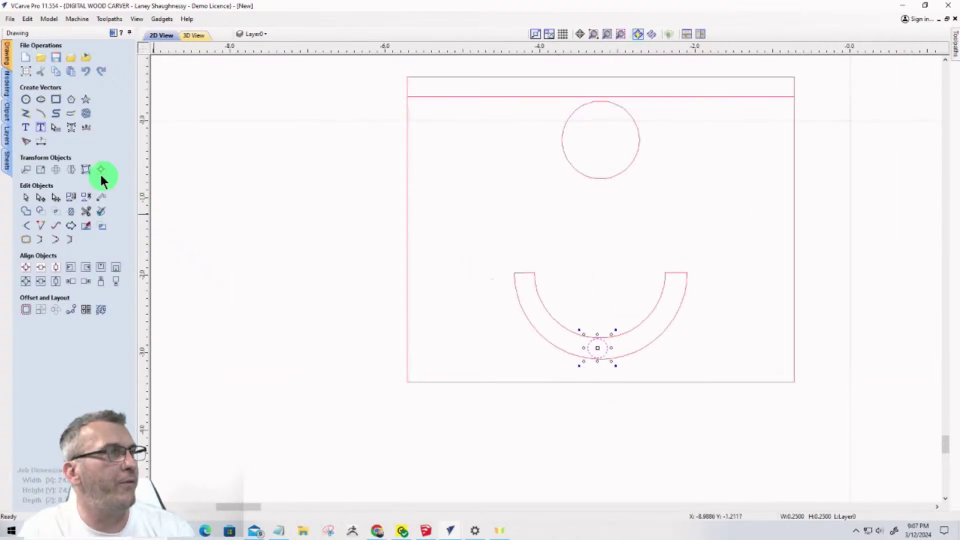
{"action": "left_click", "coordinate": [144, 188]}
{"action": "left_click", "coordinate": [230, 284]}
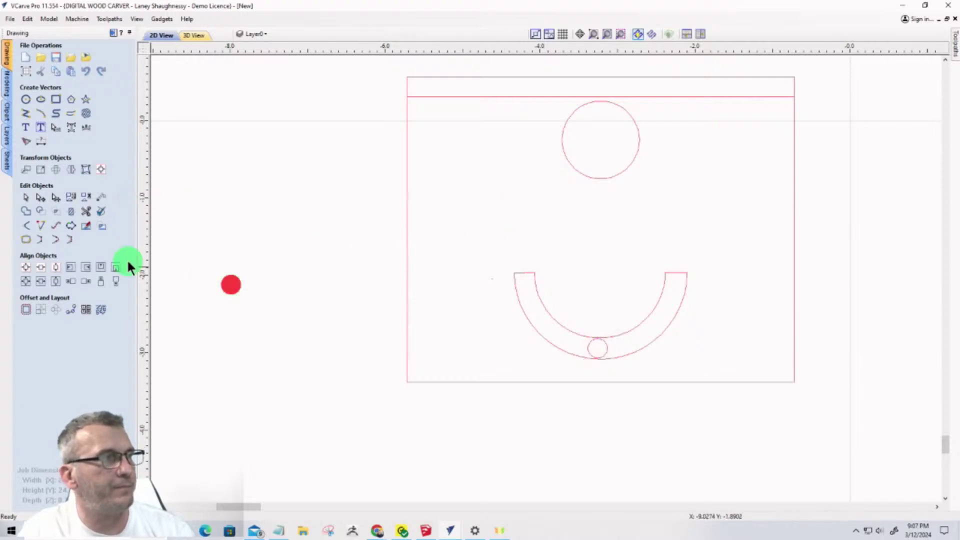
Place a vertical guide through the panel's large circle centre and align the 0.25-inch circle's centre to that guide
{"action": "left_click_drag", "start_coordinate": [142, 259], "coordinate": [604, 381]}
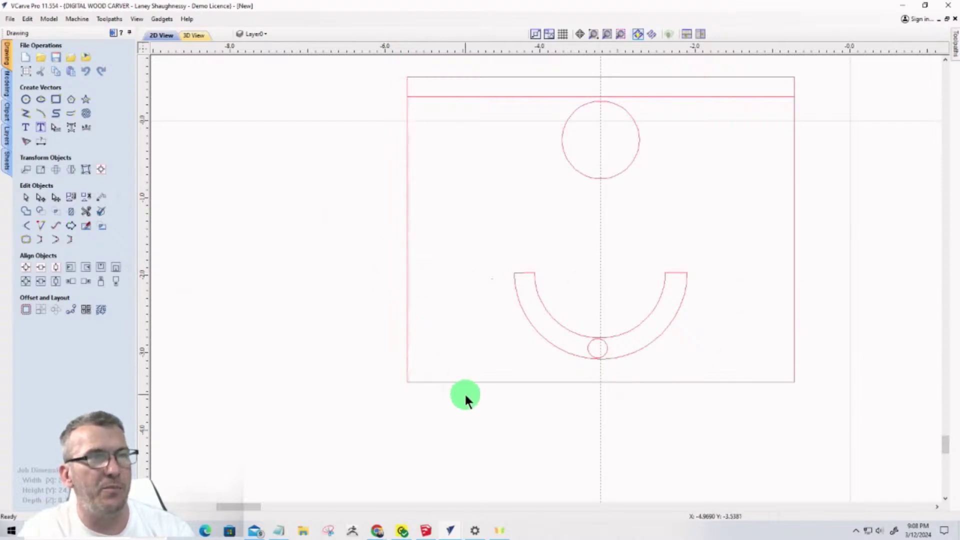
{"action": "scroll", "coordinate": [611, 370], "scroll_direction": "up", "scroll_amount": 7}
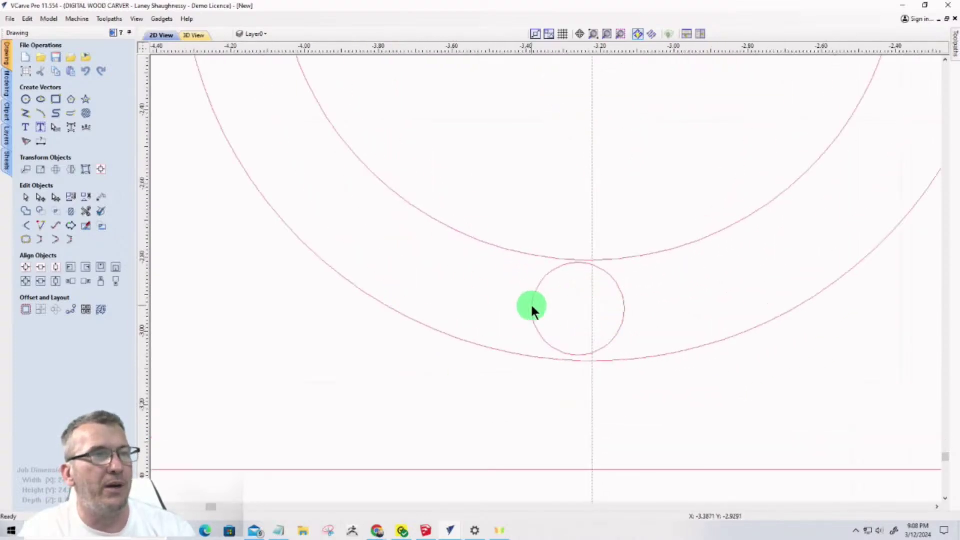
{"action": "left_click", "coordinate": [533, 310]}
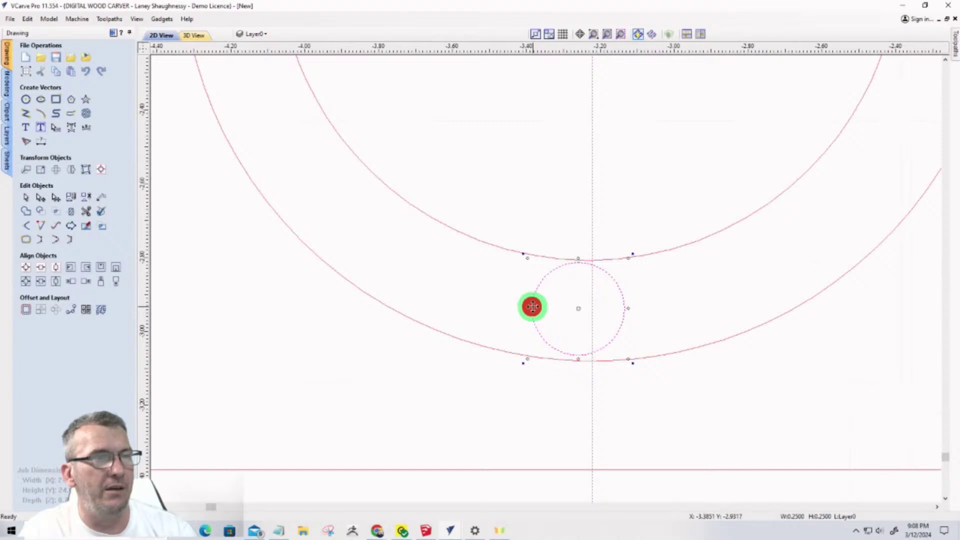
{"action": "left_click_drag", "start_coordinate": [577, 309], "coordinate": [591, 308]}
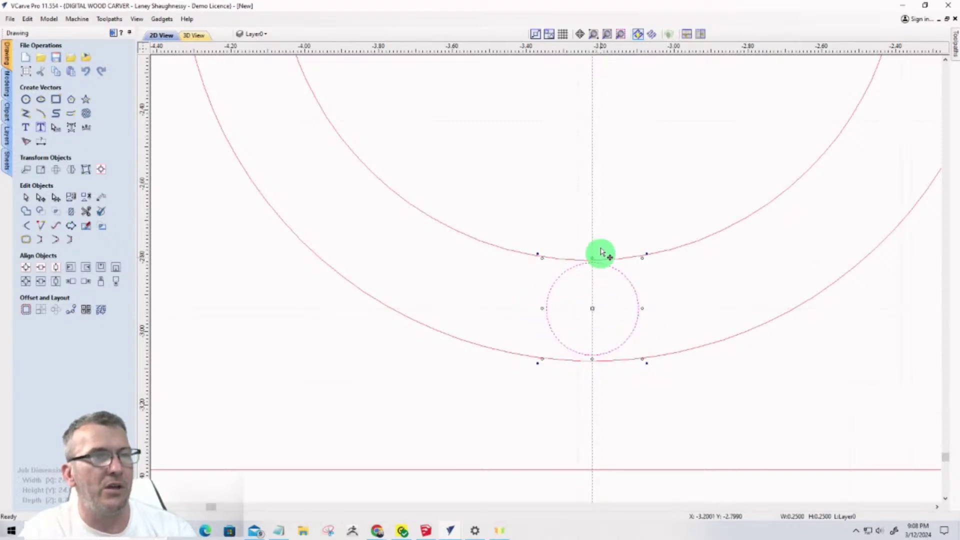
Nudge the 0.25-inch circle slightly downward along the guide to centre it between the slot's inner and outer edges
{"action": "scroll", "coordinate": [596, 349], "scroll_direction": "up", "scroll_amount": 3}
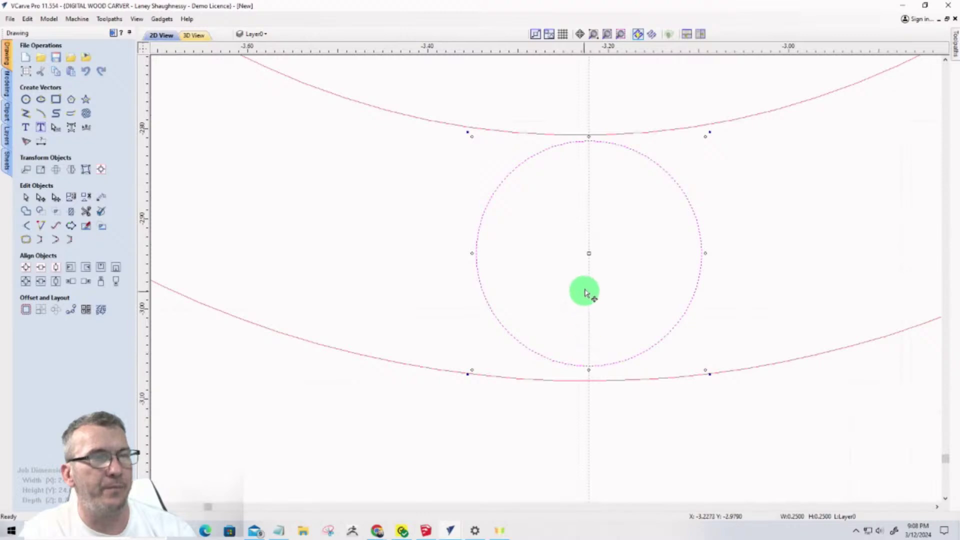
{"action": "left_click_drag", "start_coordinate": [588, 252], "coordinate": [588, 257]}
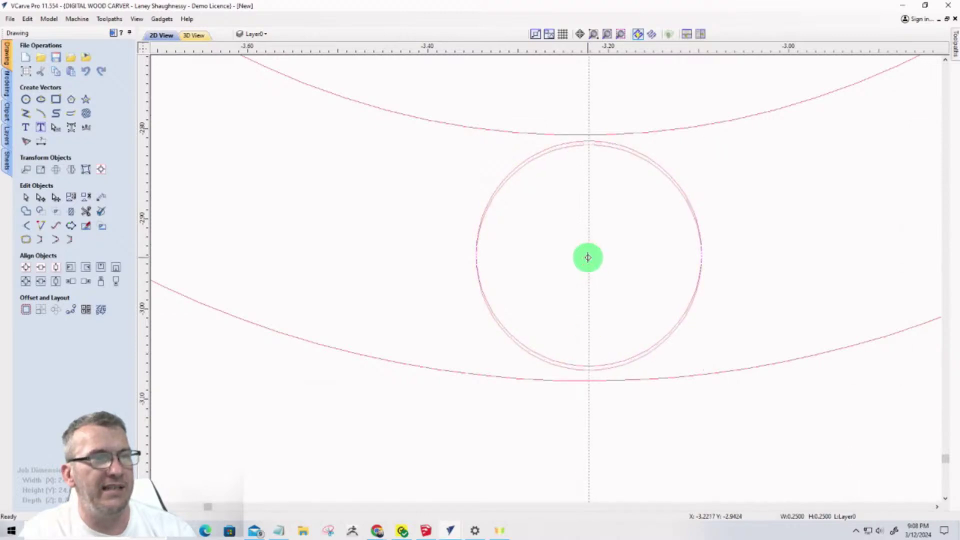
{"action": "key", "text": "ctrl+z"}
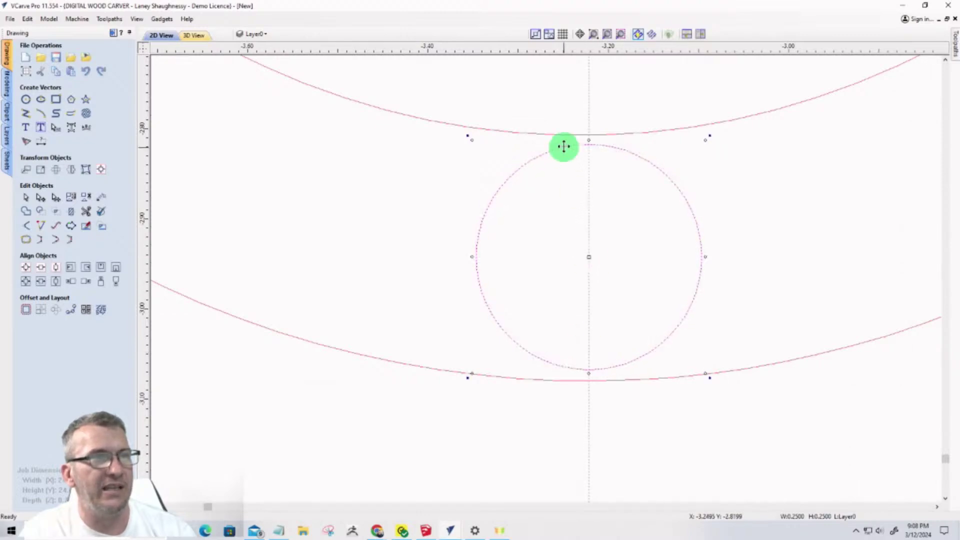
Select all the small panel's vectors except the 0.25-inch circle and activate their transform handles
{"action": "scroll", "coordinate": [600, 370], "scroll_direction": "down", "scroll_amount": 5}
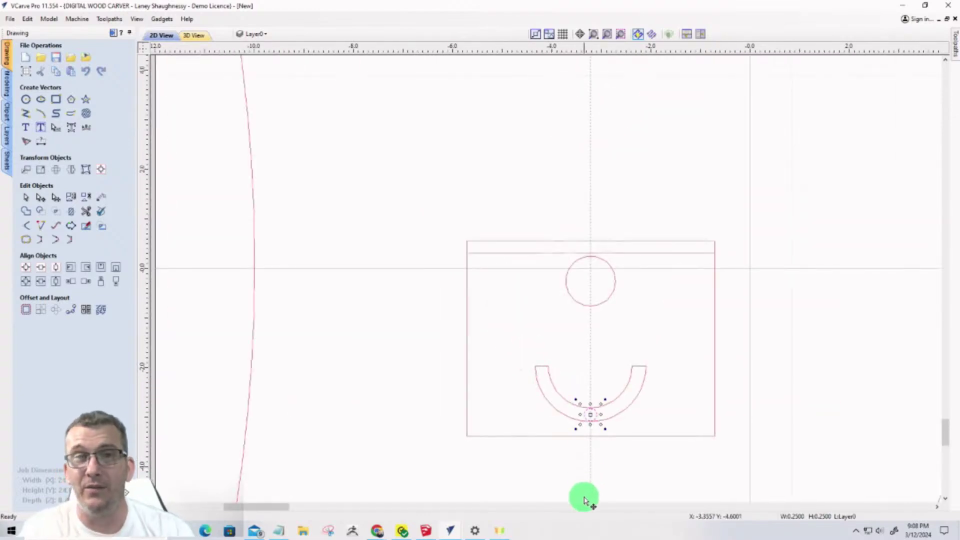
{"action": "mouse_move", "coordinate": [392, 195]}
{"action": "left_mouse_down"}
{"action": "mouse_move", "coordinate": [536, 286]}
{"action": "mouse_move", "coordinate": [754, 467]}
{"action": "mouse_move", "coordinate": [748, 480]}
{"action": "left_mouse_up"}
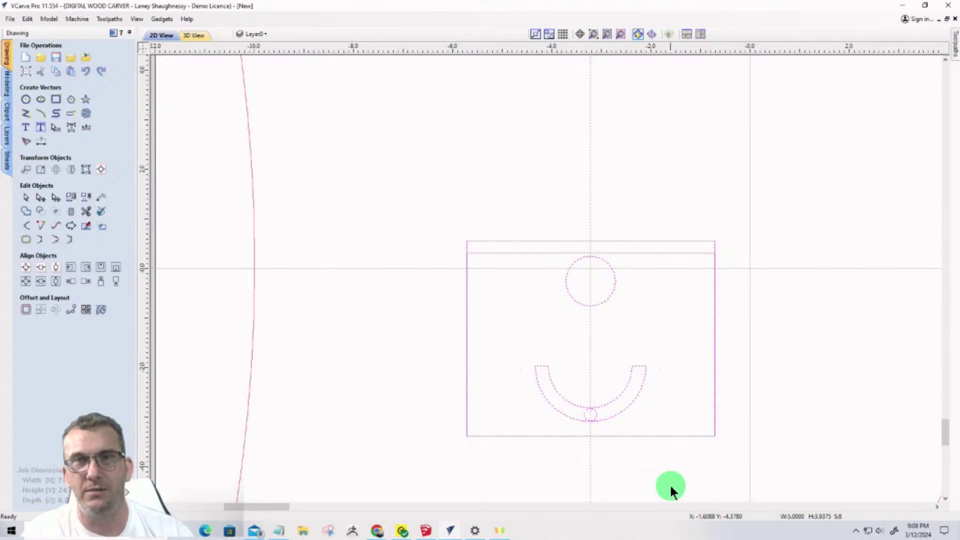
{"action": "scroll", "coordinate": [617, 476], "scroll_direction": "up", "scroll_amount": 3}
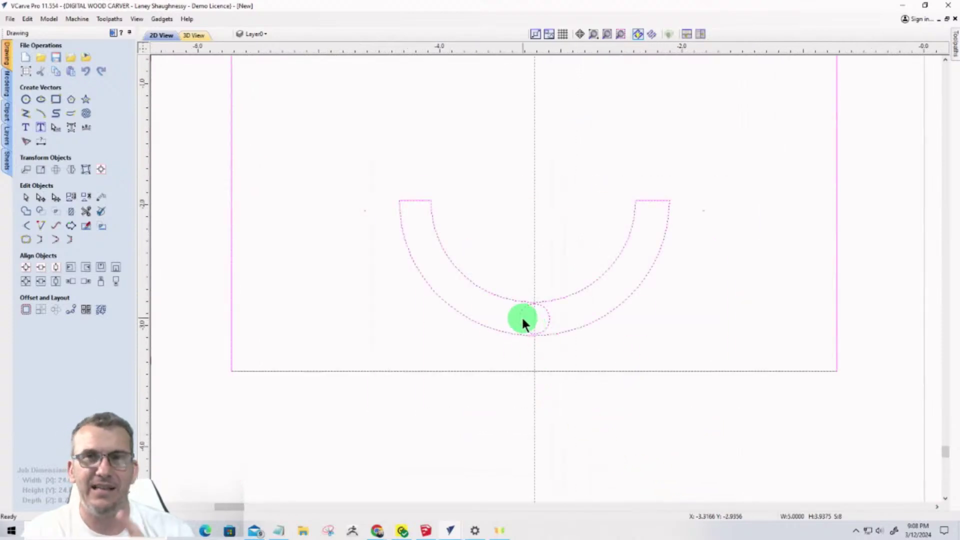
{"action": "scroll", "coordinate": [522, 317], "scroll_direction": "up", "scroll_amount": 1}
{"action": "scroll", "coordinate": [520, 320], "scroll_direction": "up", "scroll_amount": 2}
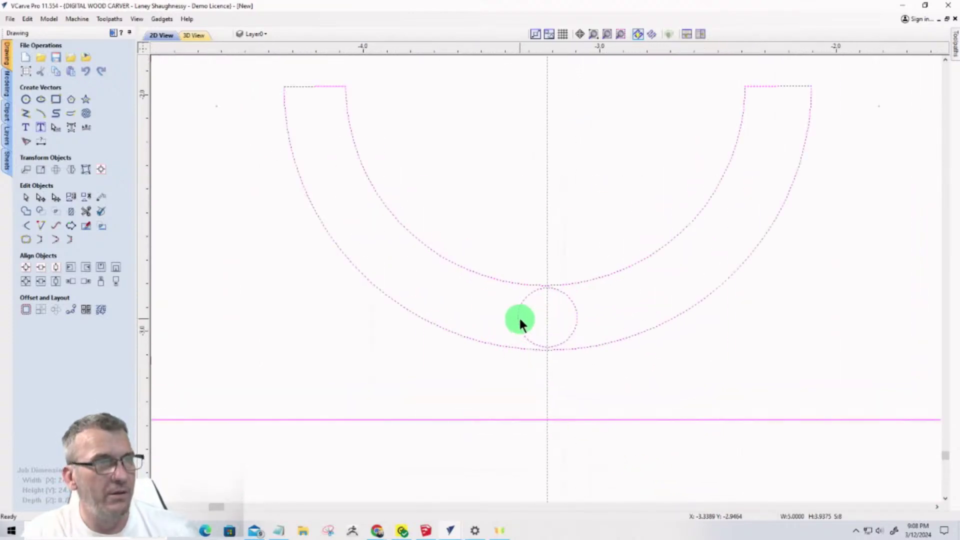
{"action": "scroll", "coordinate": [613, 433], "scroll_direction": "down", "scroll_amount": 5}
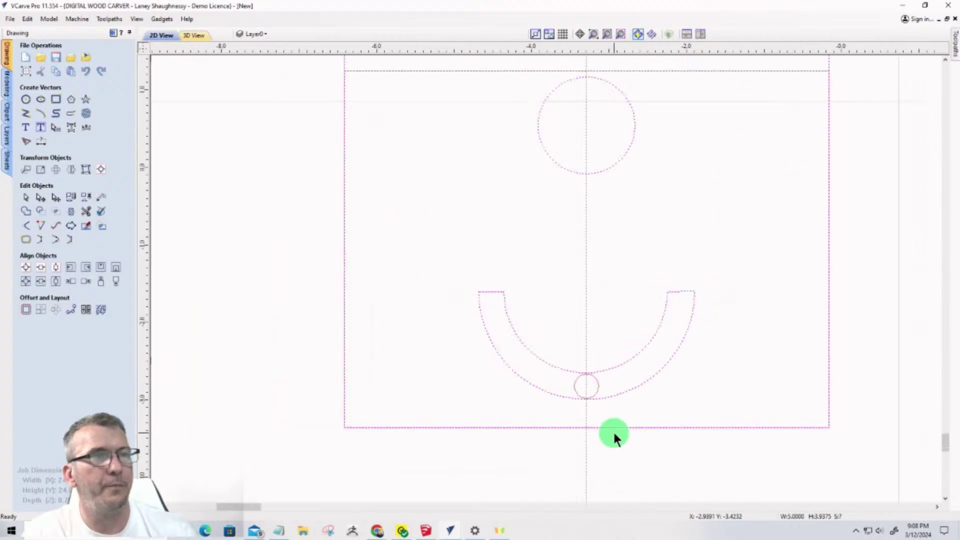
{"action": "left_click", "coordinate": [641, 429]}
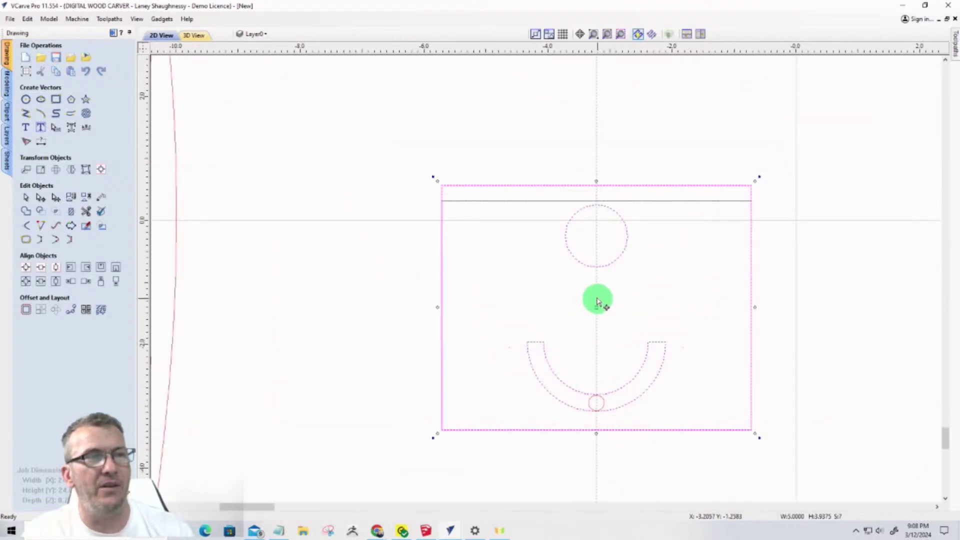
Start rotating the selected panel vectors and move the rotation pivot to the large circle's centre
{"action": "scroll", "coordinate": [596, 314], "scroll_direction": "up", "scroll_amount": 5}
{"action": "scroll", "coordinate": [596, 314], "scroll_direction": "up", "scroll_amount": 3}
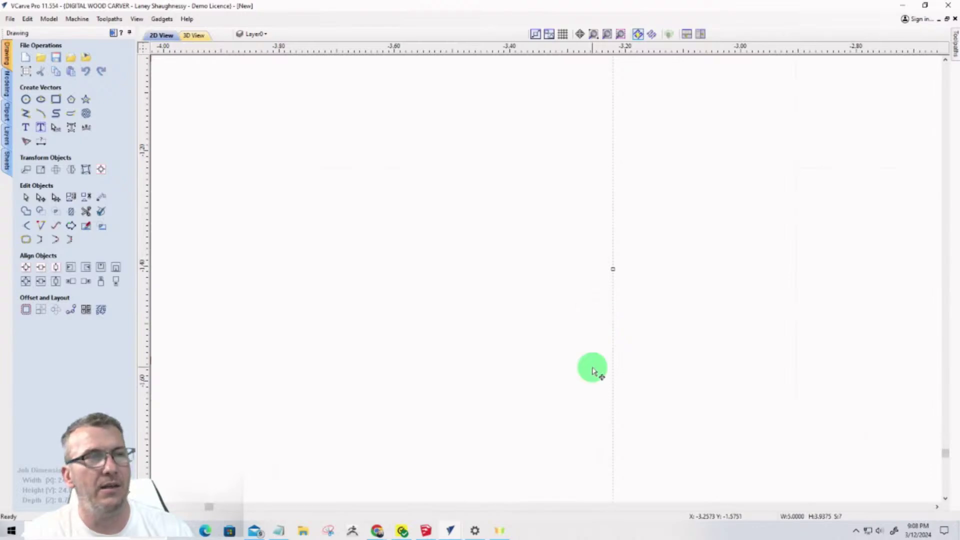
{"action": "left_click", "coordinate": [610, 270]}
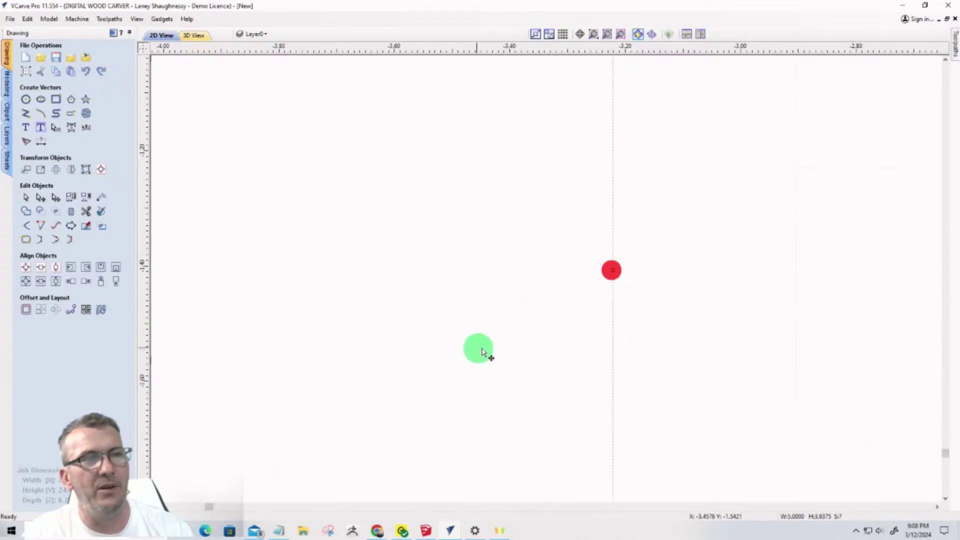
{"action": "left_click", "coordinate": [613, 270]}
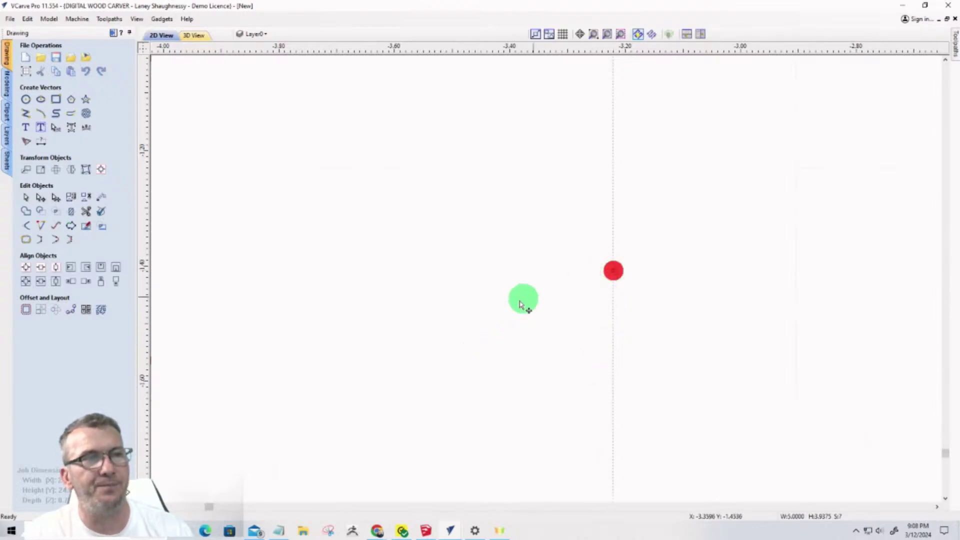
{"action": "left_click", "coordinate": [55, 169]}
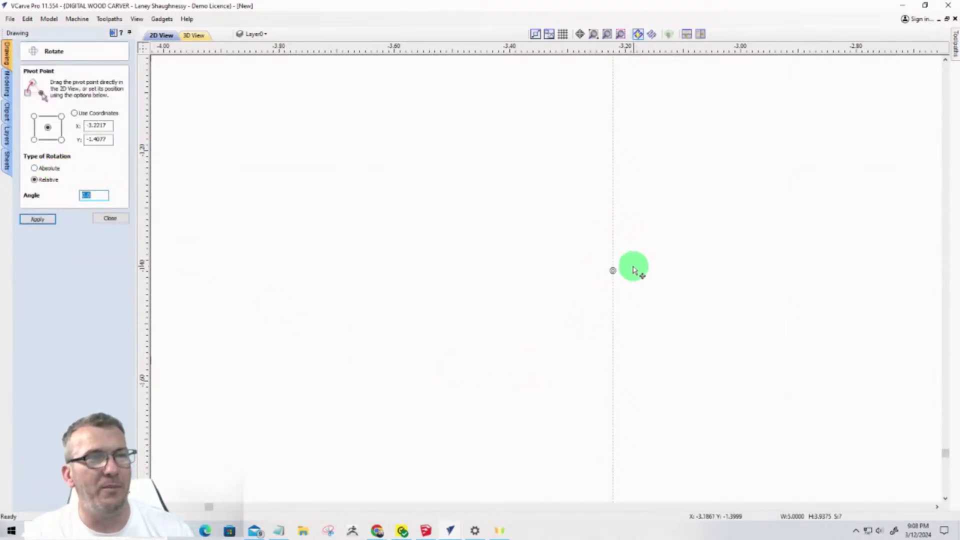
{"action": "scroll", "coordinate": [575, 410], "scroll_direction": "down", "scroll_amount": 3}
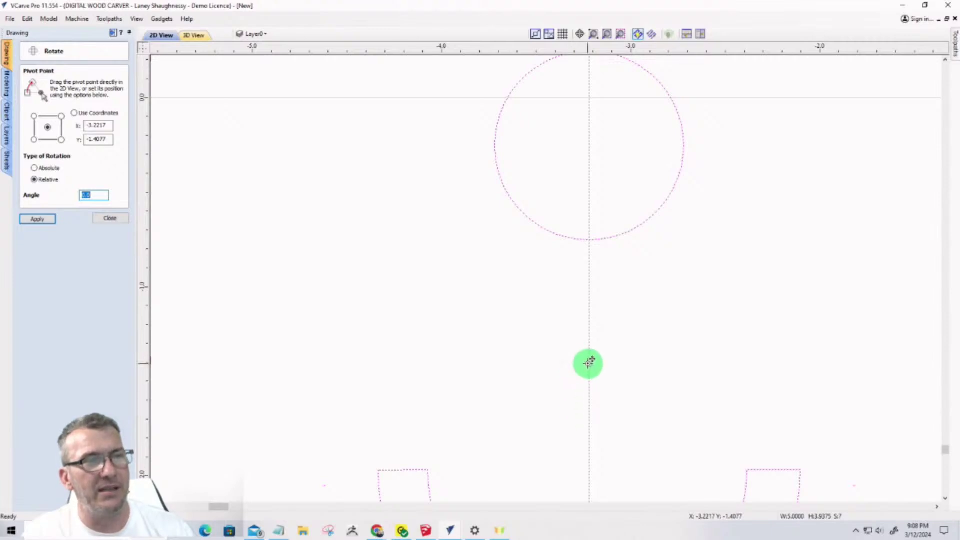
{"action": "mouse_move", "coordinate": [590, 364]}
{"action": "left_mouse_down"}
{"action": "mouse_move", "coordinate": [594, 128]}
{"action": "mouse_move", "coordinate": [591, 146]}
{"action": "left_mouse_up"}
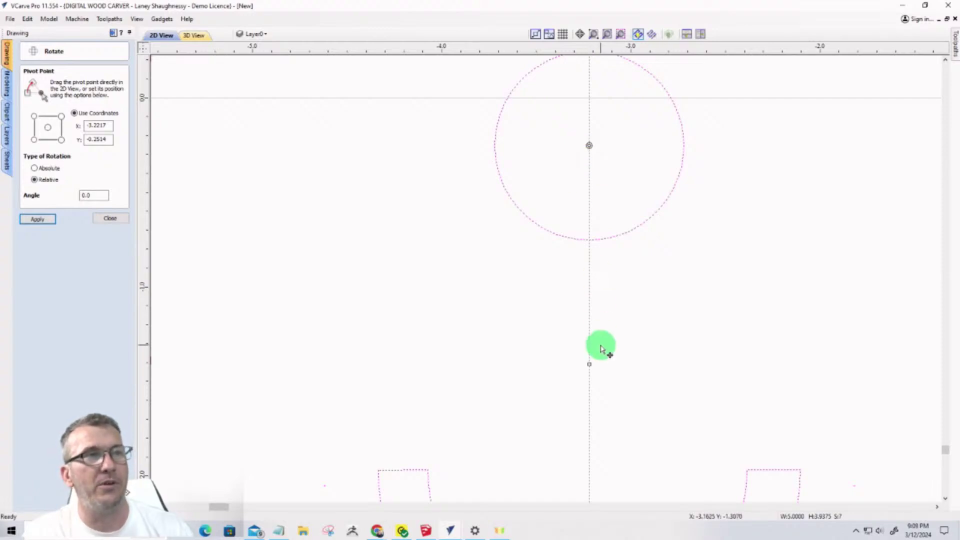
Rotate the panel vectors freehand by about 0.57 degrees around the large circle's centre, leaving the 0.25-inch circle in place
{"action": "scroll", "coordinate": [601, 342], "scroll_direction": "down", "scroll_amount": 3}
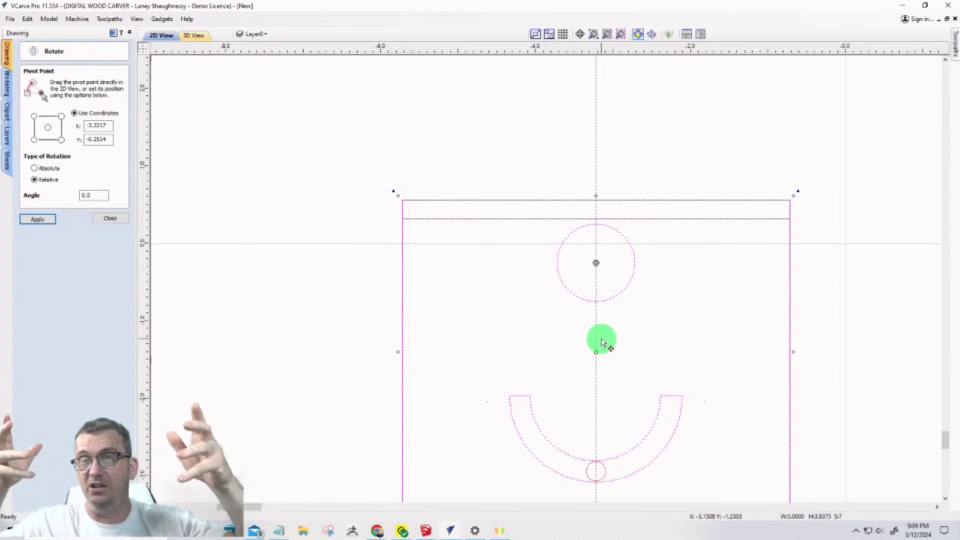
{"action": "scroll", "coordinate": [606, 337], "scroll_direction": "down", "scroll_amount": 2}
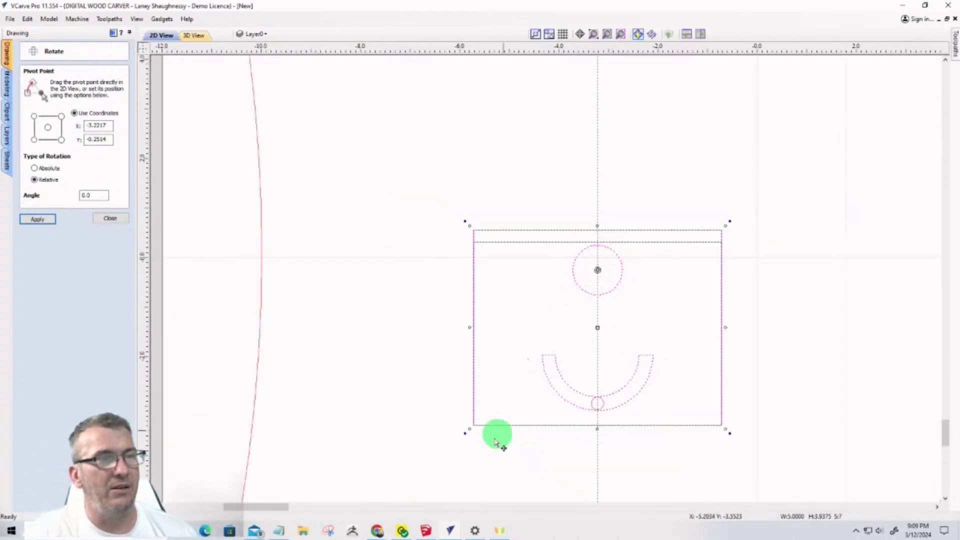
{"action": "mouse_move", "coordinate": [464, 433]}
{"action": "left_mouse_down"}
{"action": "mouse_move", "coordinate": [499, 442]}
{"action": "mouse_move", "coordinate": [602, 433]}
{"action": "mouse_move", "coordinate": [428, 439]}
{"action": "mouse_move", "coordinate": [345, 381]}
{"action": "mouse_move", "coordinate": [493, 433]}
{"action": "mouse_move", "coordinate": [575, 433]}
{"action": "mouse_move", "coordinate": [459, 444]}
{"action": "left_mouse_up"}
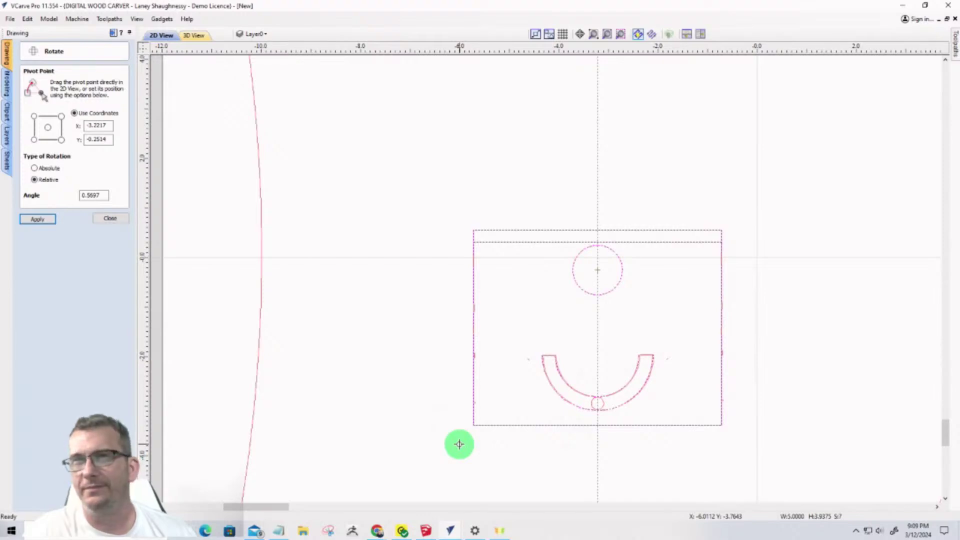
{"action": "left_click_drag", "start_coordinate": [459, 444], "coordinate": [461, 447]}
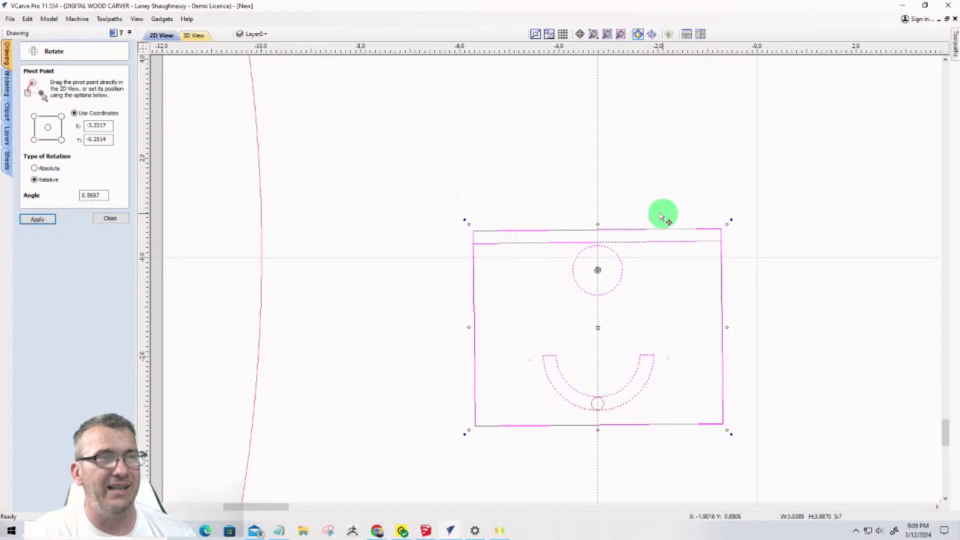
Rotate the panel vectors by about 1.88 degrees more around the same pivot to check the slot against the 0.25-inch circle
{"action": "scroll", "coordinate": [493, 383], "scroll_direction": "down", "scroll_amount": 3}
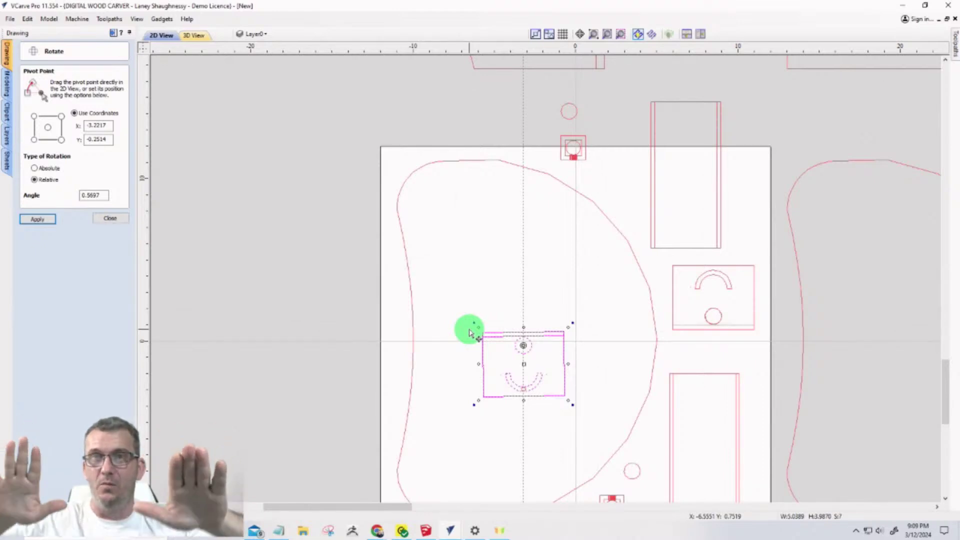
{"action": "scroll", "coordinate": [525, 413], "scroll_direction": "down", "scroll_amount": 2}
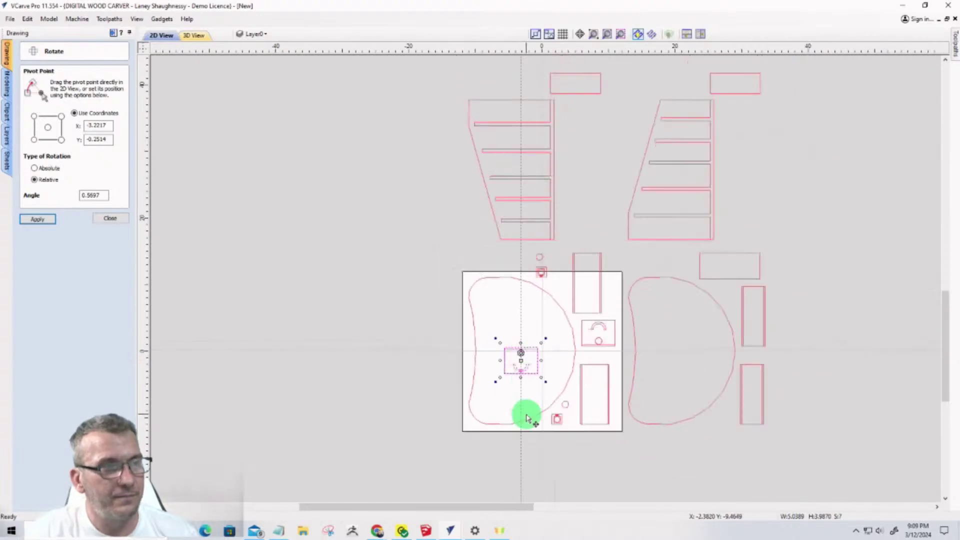
{"action": "scroll", "coordinate": [482, 307], "scroll_direction": "up", "scroll_amount": 4}
{"action": "scroll", "coordinate": [480, 261], "scroll_direction": "up", "scroll_amount": 1}
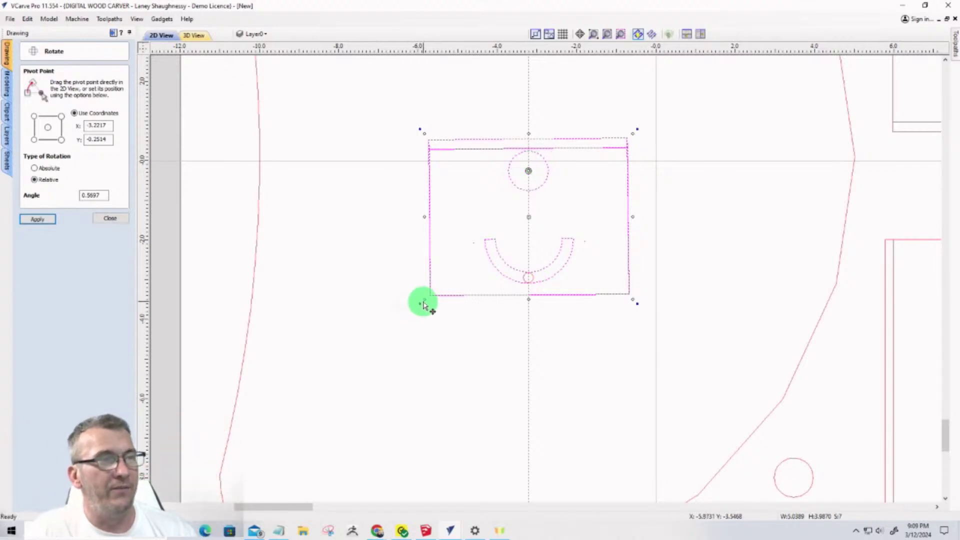
{"action": "mouse_move", "coordinate": [420, 303]}
{"action": "left_mouse_down"}
{"action": "mouse_move", "coordinate": [484, 307]}
{"action": "mouse_move", "coordinate": [368, 302]}
{"action": "mouse_move", "coordinate": [290, 277]}
{"action": "mouse_move", "coordinate": [341, 310]}
{"action": "mouse_move", "coordinate": [508, 287]}
{"action": "mouse_move", "coordinate": [422, 298]}
{"action": "mouse_move", "coordinate": [315, 268]}
{"action": "mouse_move", "coordinate": [413, 306]}
{"action": "mouse_move", "coordinate": [463, 291]}
{"action": "mouse_move", "coordinate": [358, 276]}
{"action": "mouse_move", "coordinate": [464, 299]}
{"action": "mouse_move", "coordinate": [491, 292]}
{"action": "mouse_move", "coordinate": [439, 302]}
{"action": "mouse_move", "coordinate": [356, 285]}
{"action": "mouse_move", "coordinate": [424, 310]}
{"action": "left_mouse_up"}
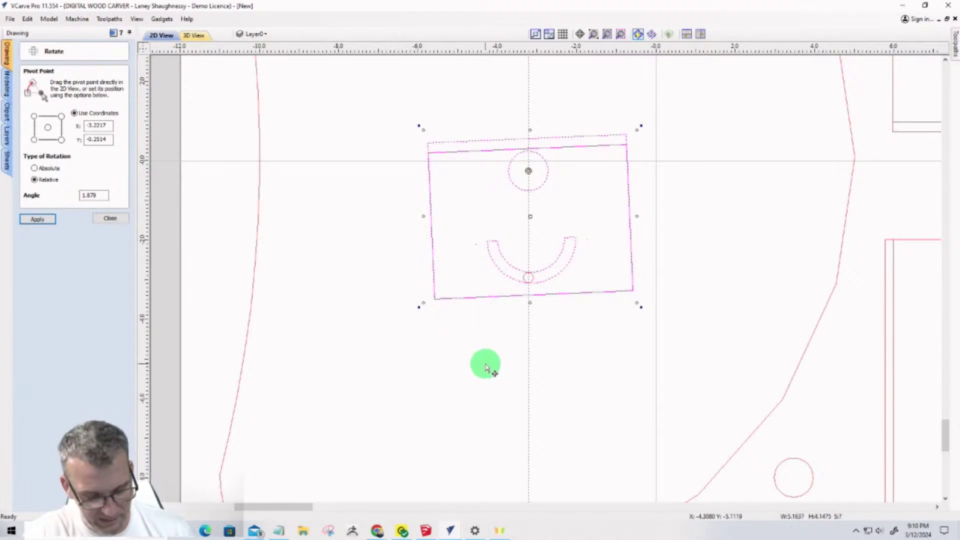
Undo both rotations of the panel vectors and leave the Rotate command
{"action": "key", "text": "ctrl+z"}
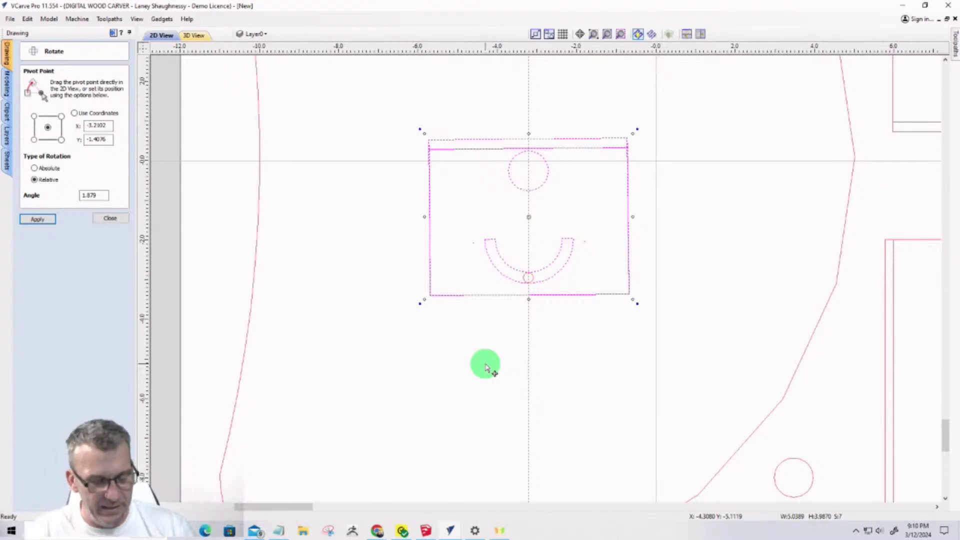
{"action": "key", "text": "ctrl+z"}
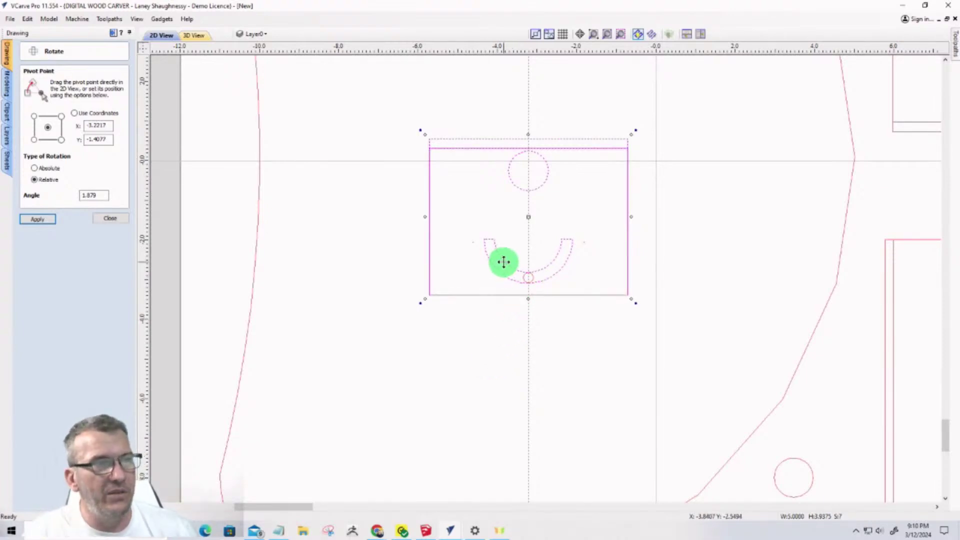
{"action": "left_click", "coordinate": [101, 218]}
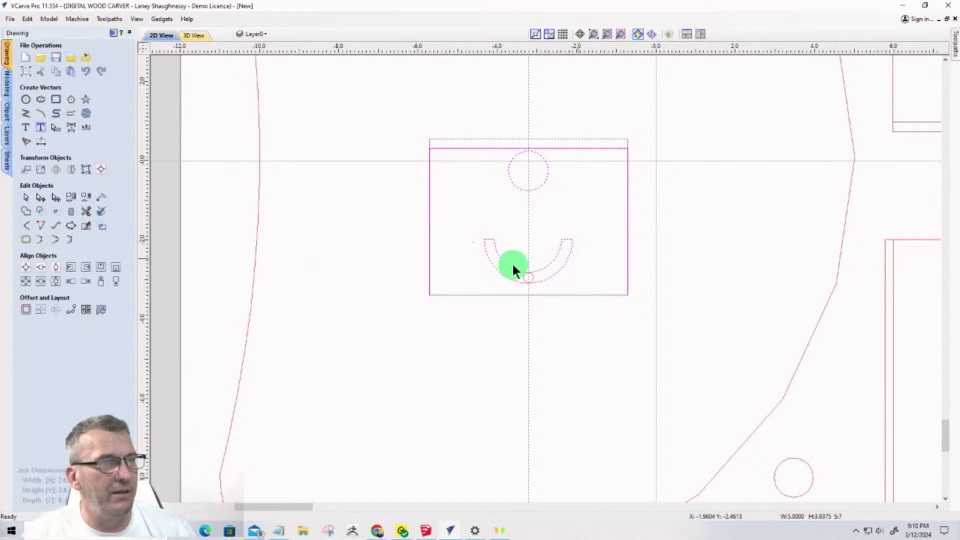
Clear the panel selection and delete only the U-shaped slot, keeping the 0.25-inch circle
{"action": "left_click", "coordinate": [509, 266]}
{"action": "left_click", "coordinate": [459, 312]}
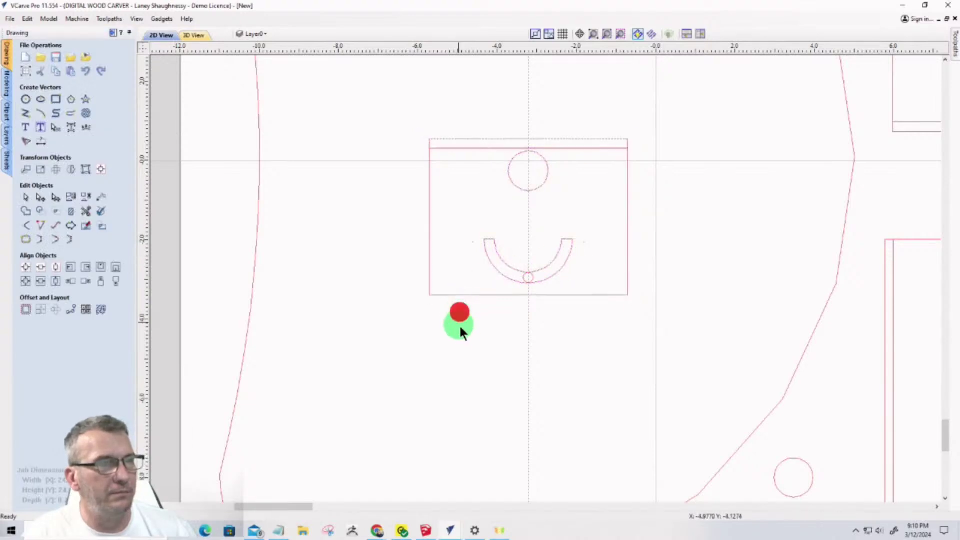
{"action": "left_click", "coordinate": [493, 266]}
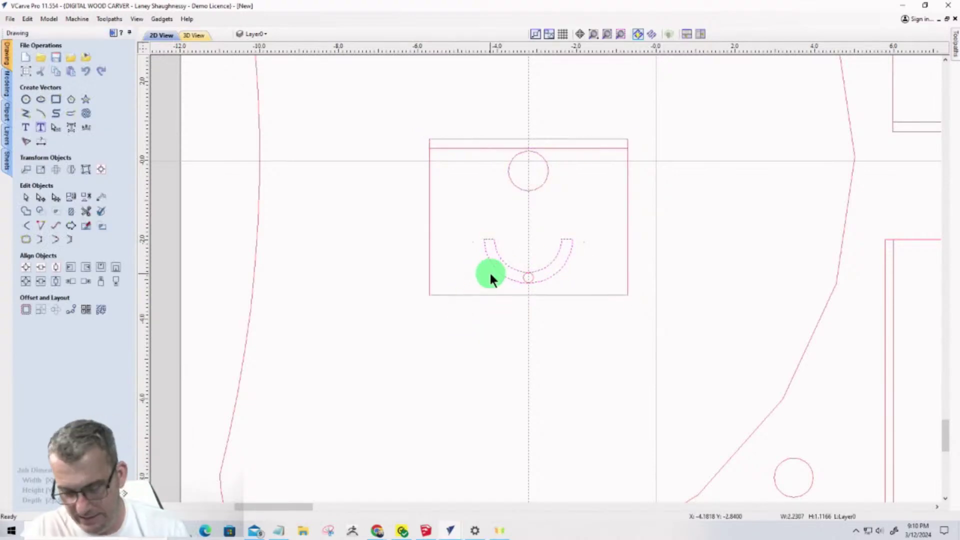
{"action": "key", "text": "Delete"}
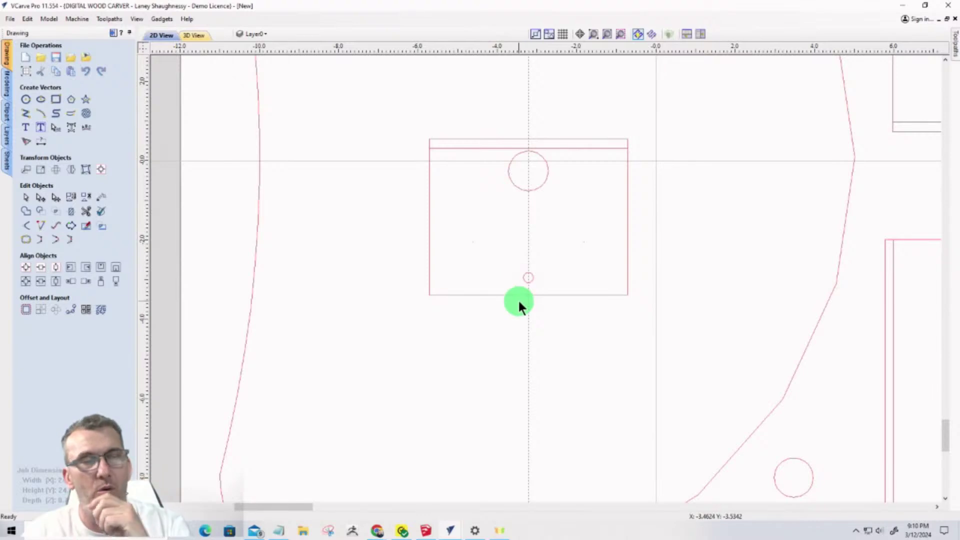
{"action": "scroll", "coordinate": [530, 278], "scroll_direction": "up", "scroll_amount": 4}
{"action": "scroll", "coordinate": [532, 278], "scroll_direction": "down", "scroll_amount": 3}
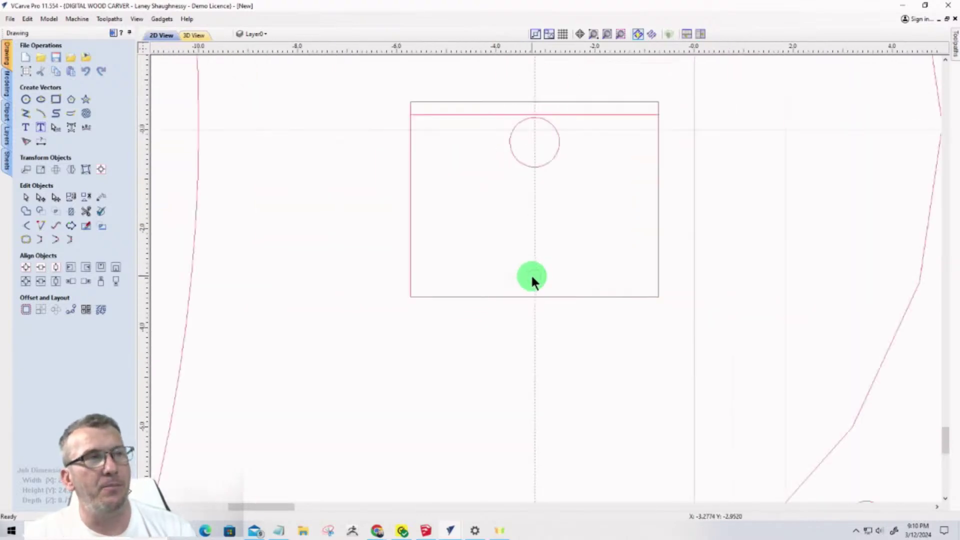
{"action": "left_click", "coordinate": [41, 115]}
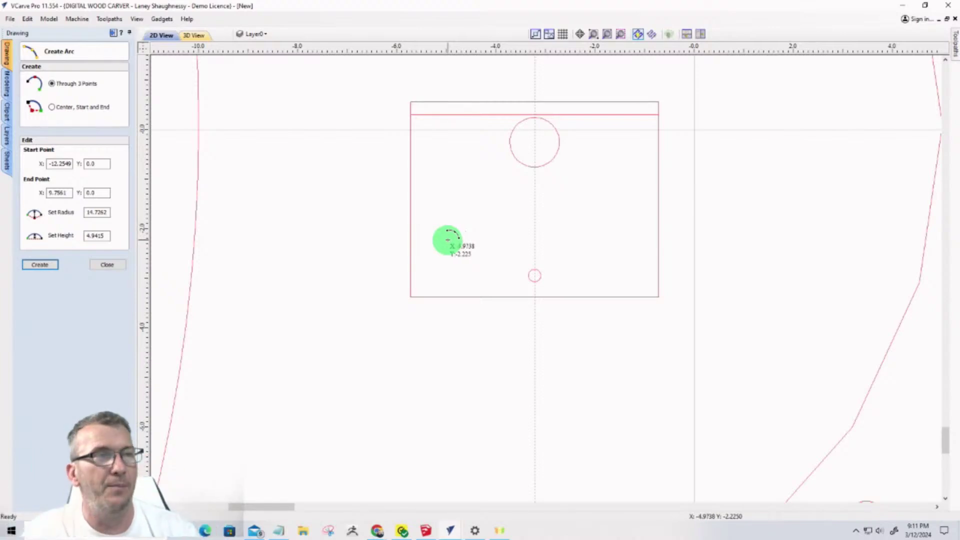
{"action": "scroll", "coordinate": [535, 278], "scroll_direction": "up", "scroll_amount": 3}
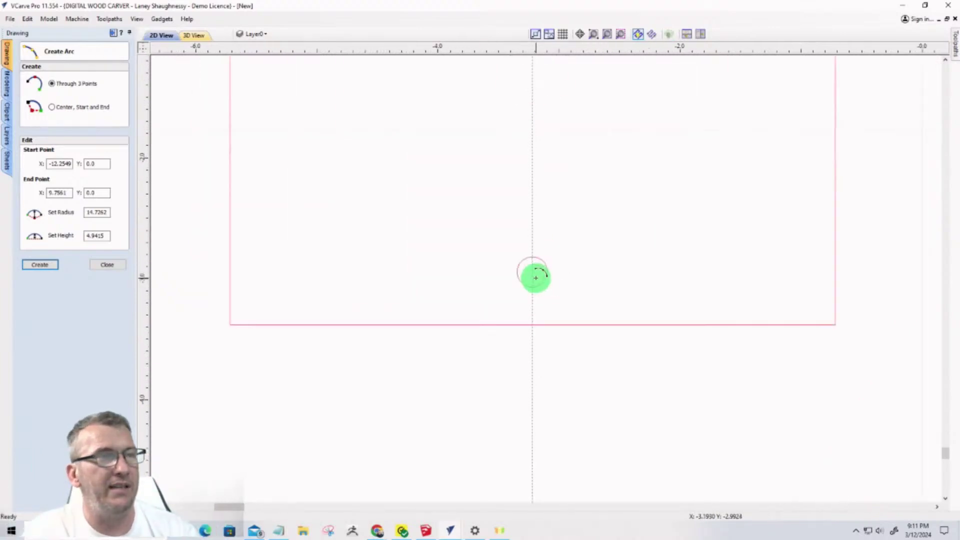
{"action": "scroll", "coordinate": [535, 277], "scroll_direction": "down", "scroll_amount": 2}
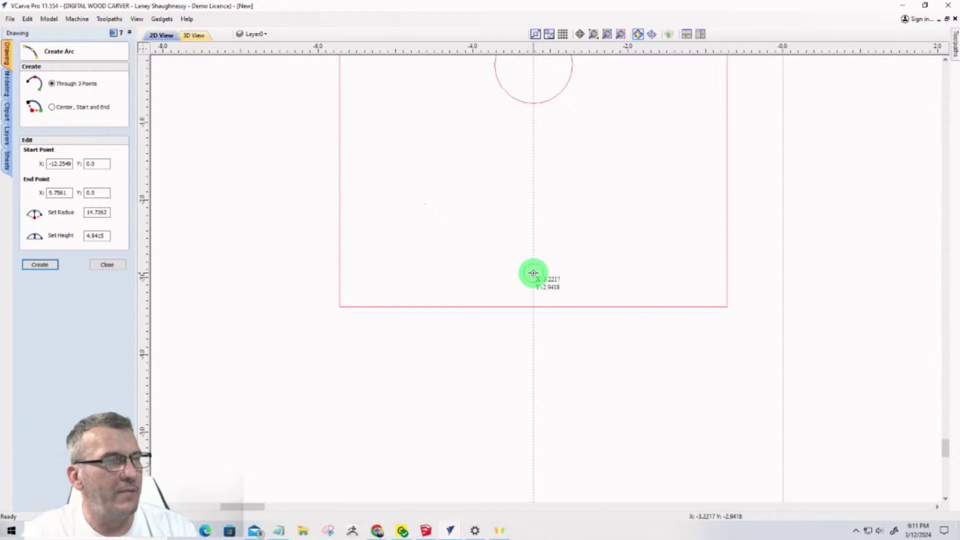
{"action": "scroll", "coordinate": [533, 273], "scroll_direction": "down", "scroll_amount": 4}
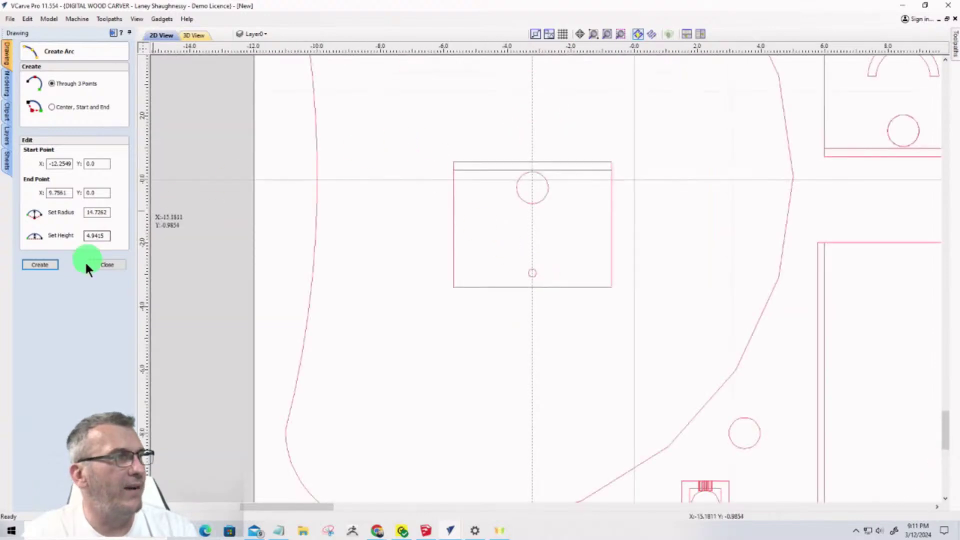
{"action": "left_click", "coordinate": [95, 266]}
{"action": "mouse_move", "coordinate": [423, 128]}
{"action": "left_mouse_down"}
{"action": "mouse_move", "coordinate": [518, 189]}
{"action": "mouse_move", "coordinate": [632, 315]}
{"action": "left_mouse_up"}
{"action": "scroll", "coordinate": [527, 286], "scroll_direction": "up", "scroll_amount": 4}
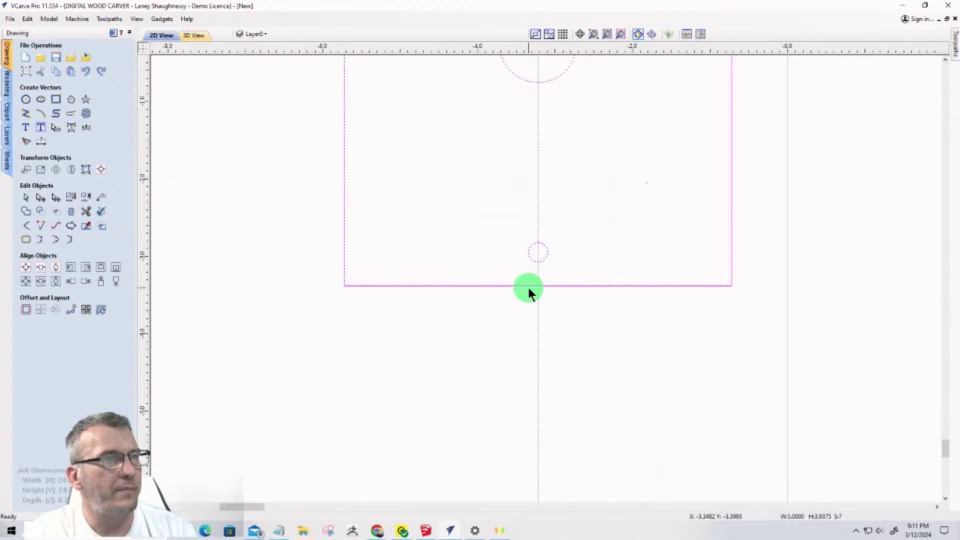
{"action": "left_click", "coordinate": [526, 288]}
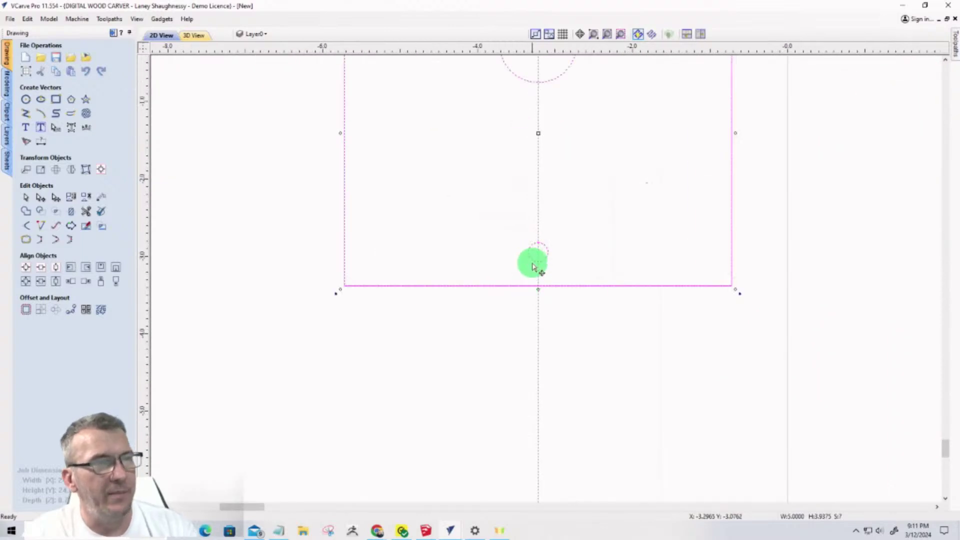
{"action": "left_click_drag", "start_coordinate": [533, 259], "coordinate": [520, 261]}
{"action": "left_click", "coordinate": [520, 261]}
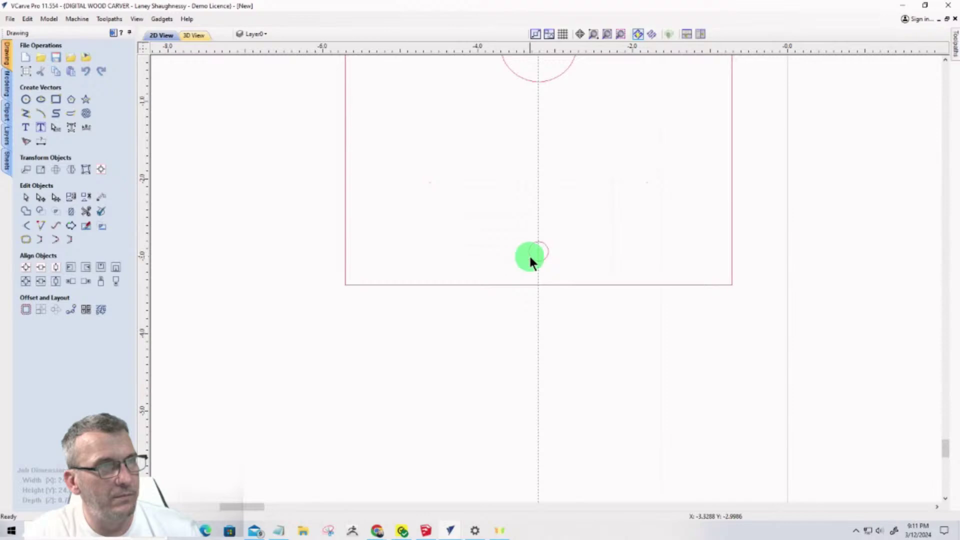
Select all panel vectors except the 0.25-inch circle and set the rotation pivot at the large circle's centre
{"action": "scroll", "coordinate": [375, 260], "scroll_direction": "down", "scroll_amount": 3}
{"action": "left_click_drag", "start_coordinate": [460, 228], "coordinate": [589, 338]}
{"action": "scroll", "coordinate": [453, 274], "scroll_direction": "up", "scroll_amount": 6}
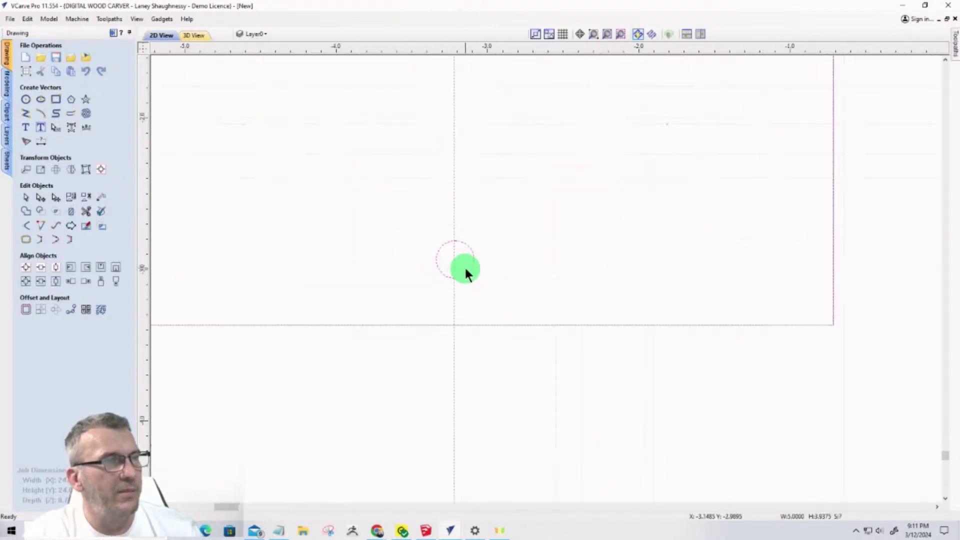
{"action": "scroll", "coordinate": [500, 295], "scroll_direction": "down", "scroll_amount": 5}
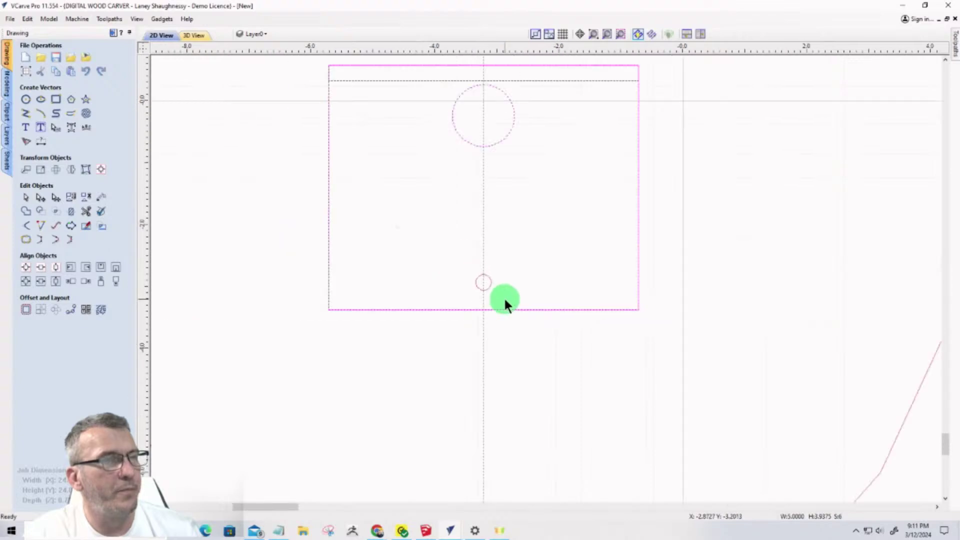
{"action": "left_click", "coordinate": [392, 236]}
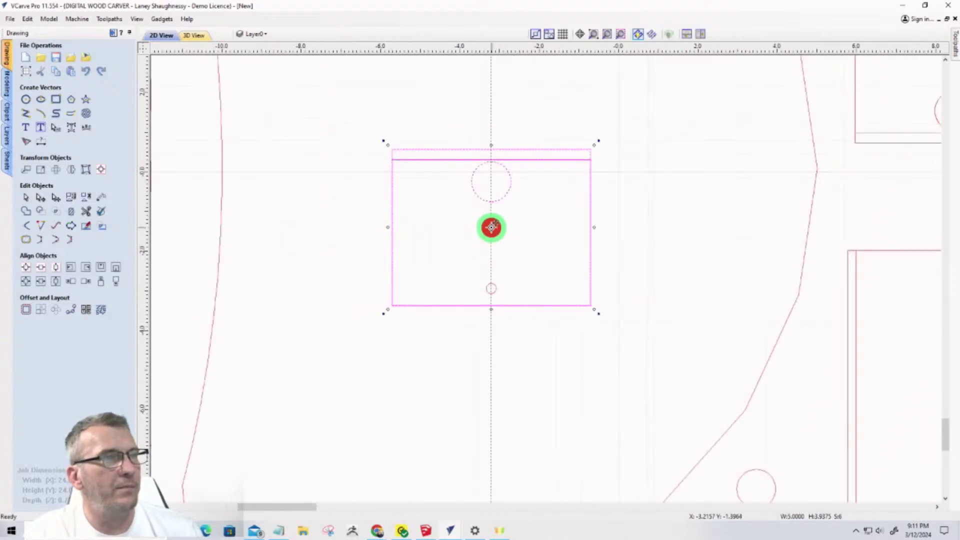
{"action": "left_click", "coordinate": [59, 171]}
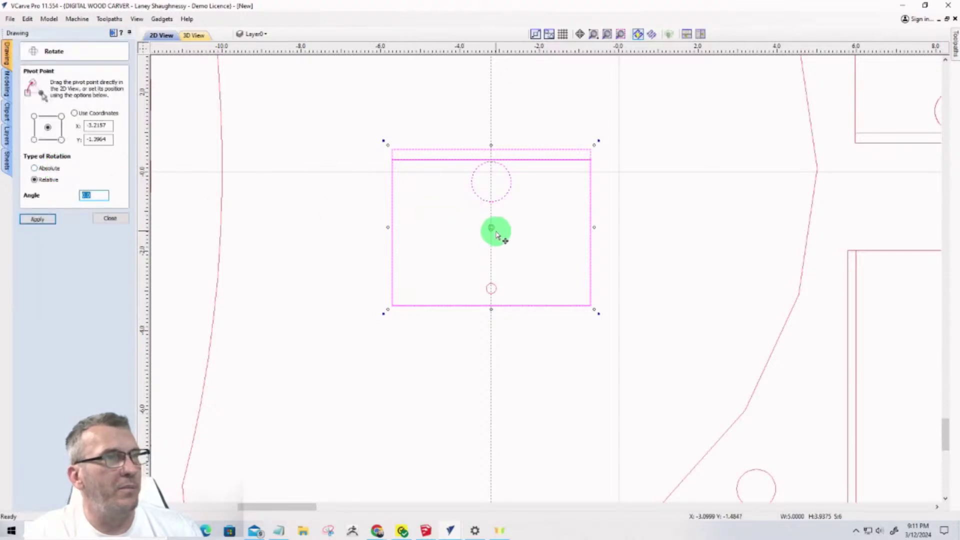
{"action": "left_click_drag", "start_coordinate": [490, 228], "coordinate": [491, 181]}
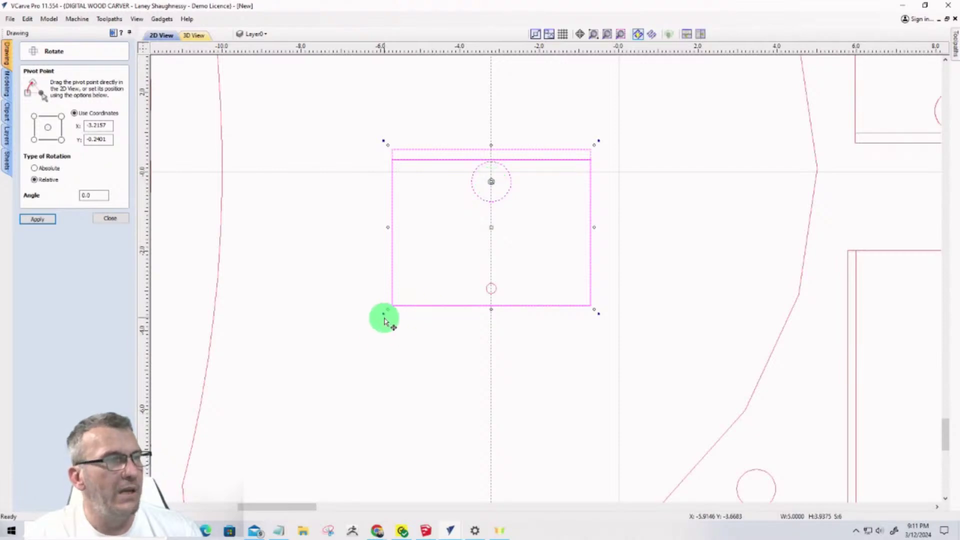
Rotate the panel vectors freehand in two moves, by about 327.68 and 332.52 degrees, bringing the bottom edge close to the 0.25-inch circle
{"action": "mouse_move", "coordinate": [384, 313]}
{"action": "left_mouse_down"}
{"action": "mouse_move", "coordinate": [483, 325]}
{"action": "mouse_move", "coordinate": [418, 330]}
{"action": "mouse_move", "coordinate": [358, 293]}
{"action": "mouse_move", "coordinate": [310, 245]}
{"action": "left_mouse_up"}
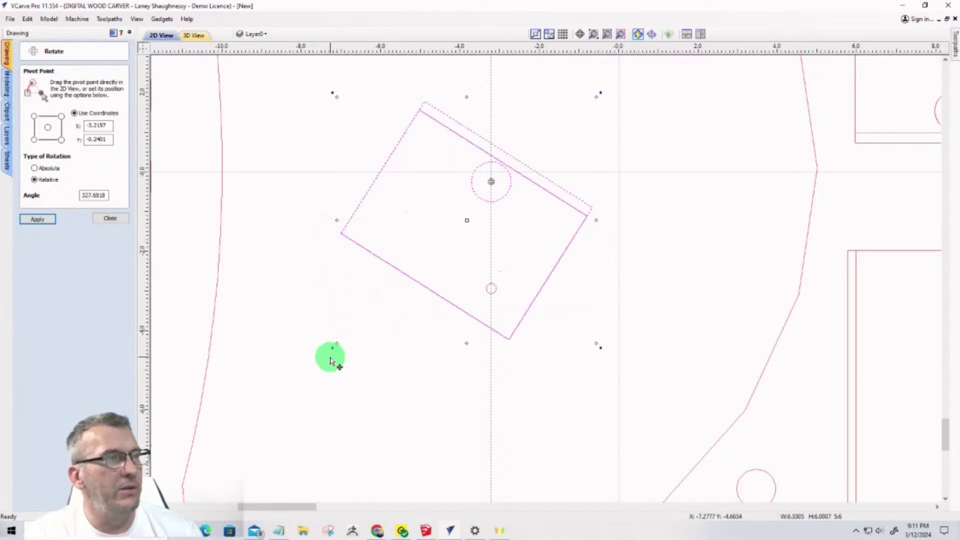
{"action": "left_click_drag", "start_coordinate": [331, 348], "coordinate": [281, 257]}
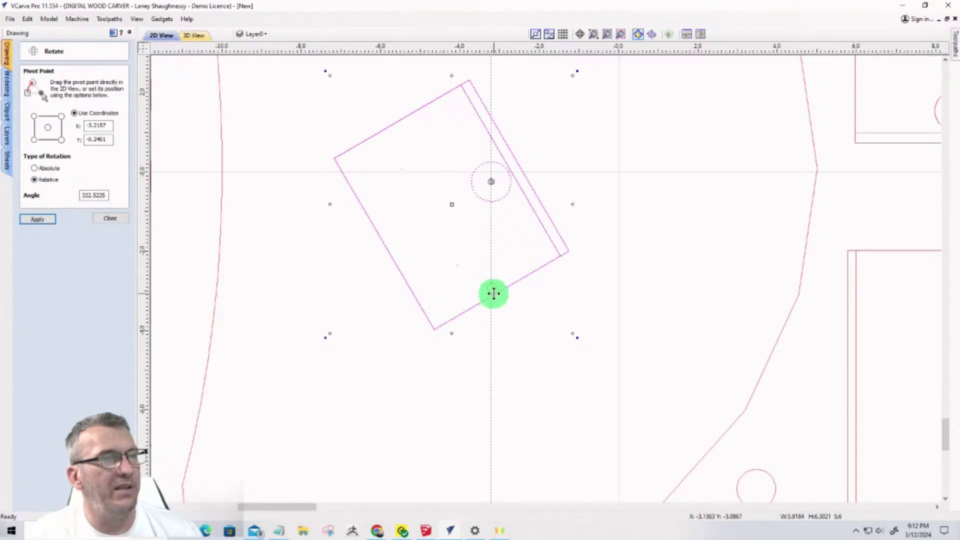
{"action": "scroll", "coordinate": [491, 294], "scroll_direction": "up", "scroll_amount": 3}
{"action": "scroll", "coordinate": [490, 297], "scroll_direction": "up", "scroll_amount": 3}
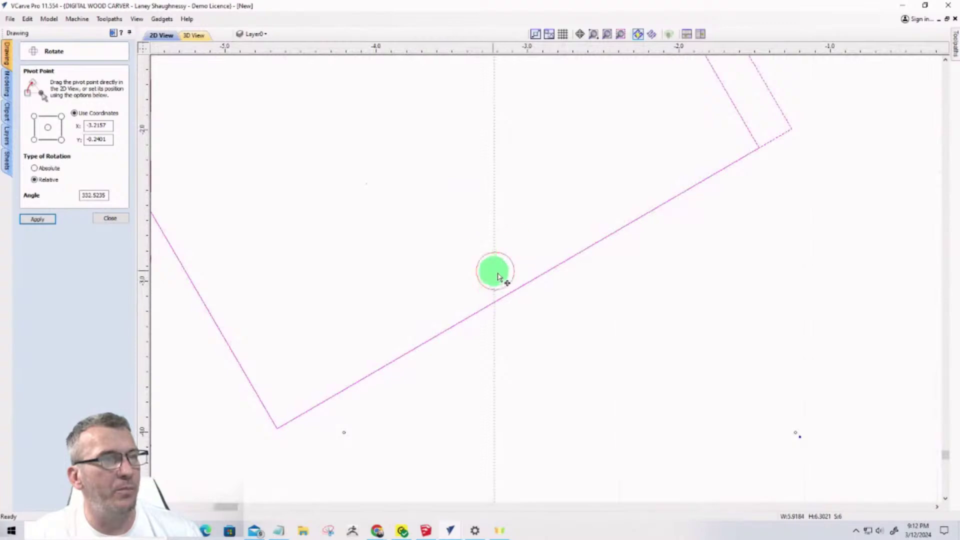
{"action": "scroll", "coordinate": [494, 280], "scroll_direction": "up", "scroll_amount": 1}
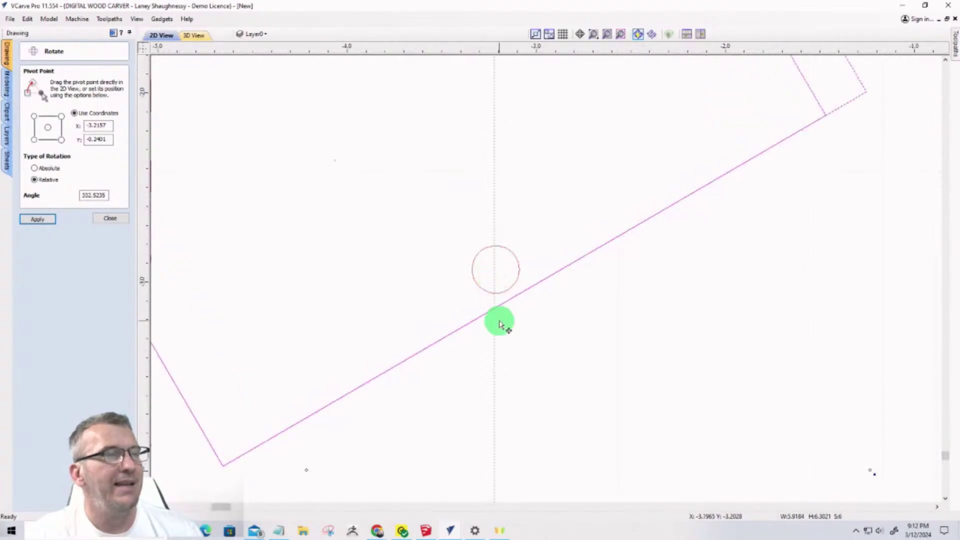
{"action": "scroll", "coordinate": [501, 313], "scroll_direction": "down", "scroll_amount": 3}
{"action": "scroll", "coordinate": [501, 309], "scroll_direction": "up", "scroll_amount": 2}
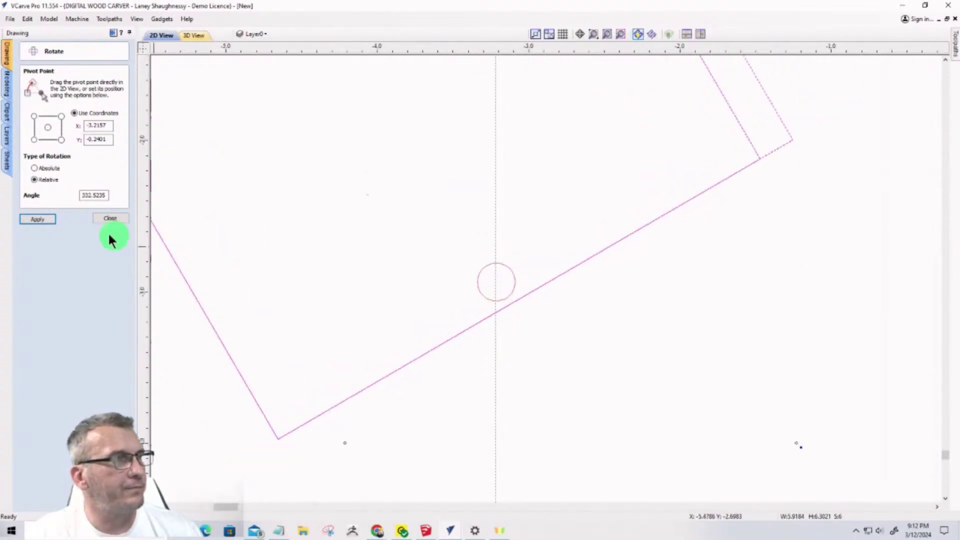
Duplicate the 0.25-inch circle in place, select the panel vectors with only one of the two circles, and leave Rotate
{"action": "left_click", "coordinate": [479, 279]}
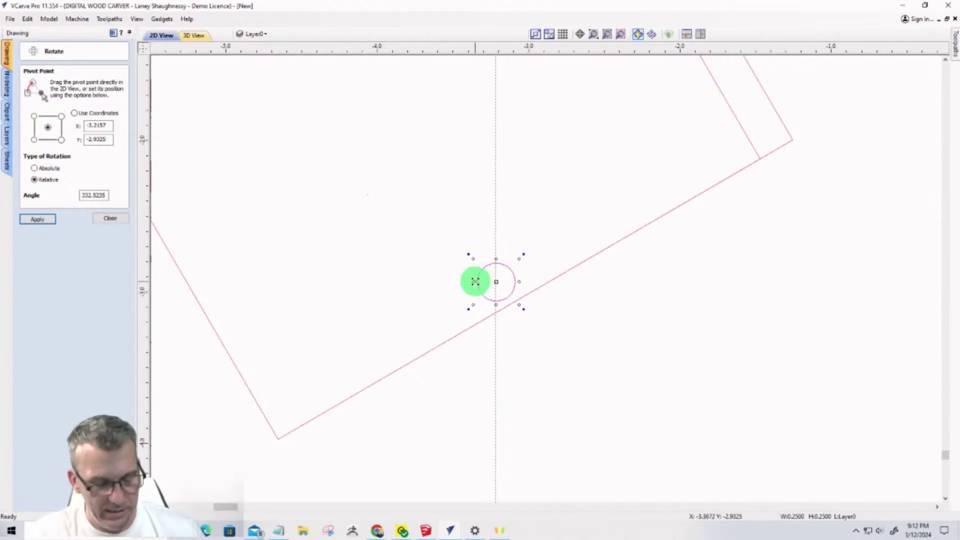
{"action": "scroll", "coordinate": [531, 314], "scroll_direction": "down", "scroll_amount": 5}
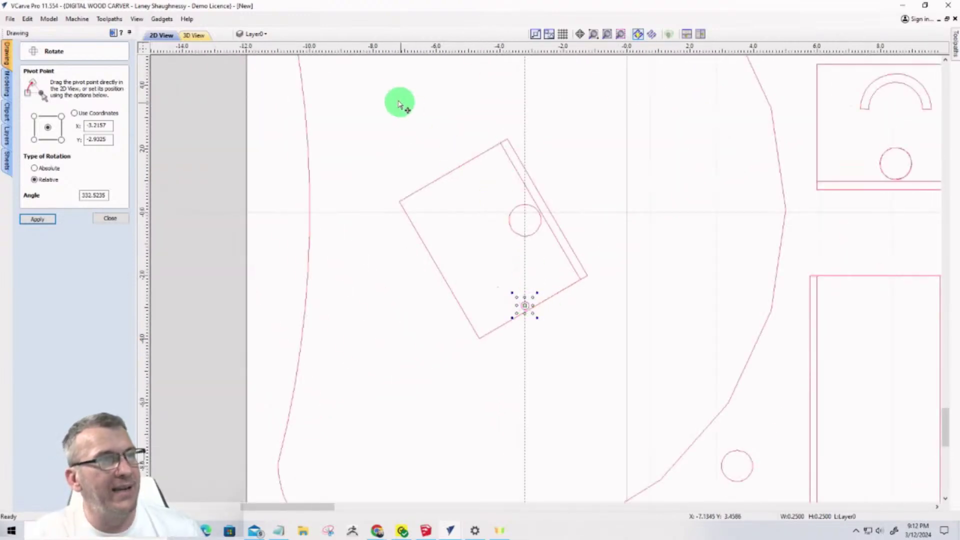
{"action": "left_click_drag", "start_coordinate": [353, 83], "coordinate": [610, 375]}
{"action": "scroll", "coordinate": [519, 300], "scroll_direction": "up", "scroll_amount": 3}
{"action": "scroll", "coordinate": [519, 300], "scroll_direction": "up", "scroll_amount": 3}
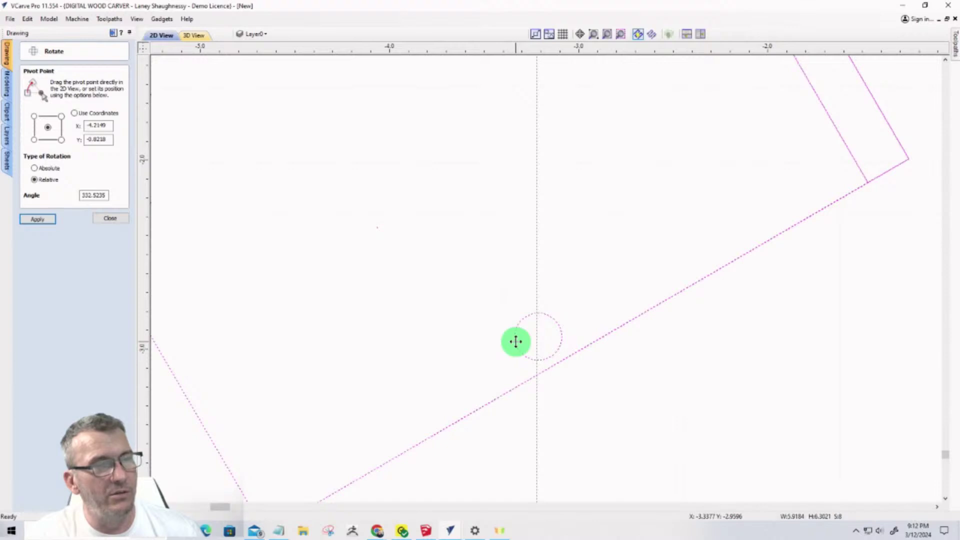
{"action": "left_click", "coordinate": [119, 218]}
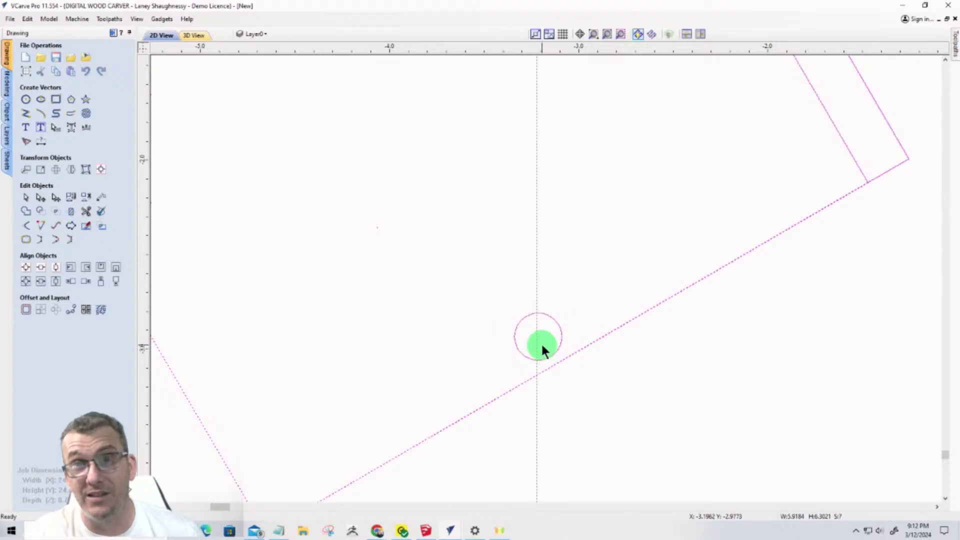
Rotate the panel vectors and the circle copy freehand by about 119.3 degrees around the large circle's centre
{"action": "scroll", "coordinate": [541, 344], "scroll_direction": "down", "scroll_amount": 4}
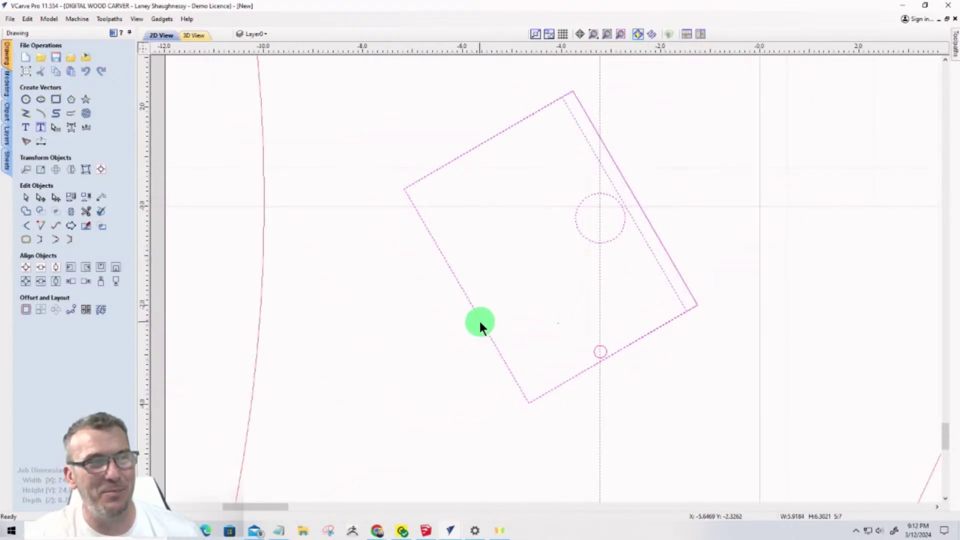
{"action": "left_click", "coordinate": [479, 323]}
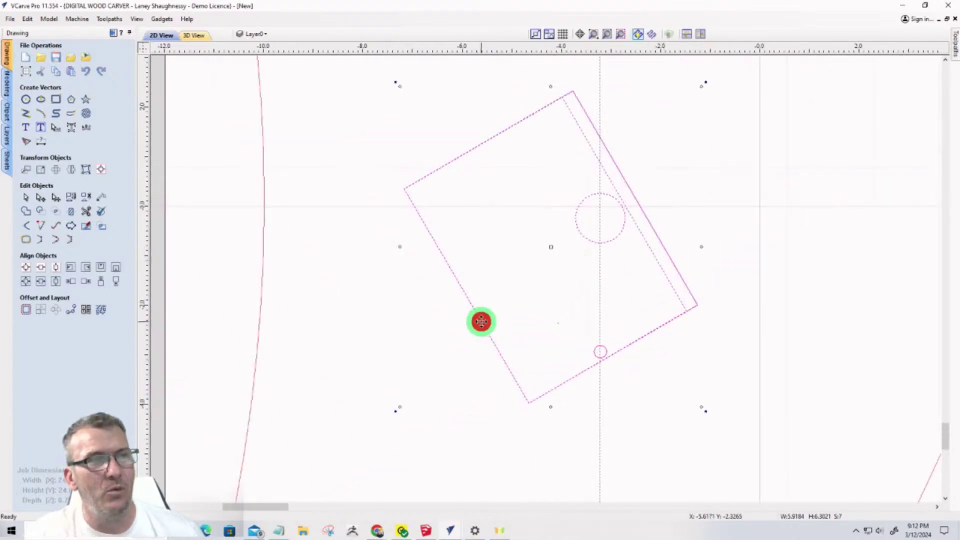
{"action": "left_click", "coordinate": [549, 252]}
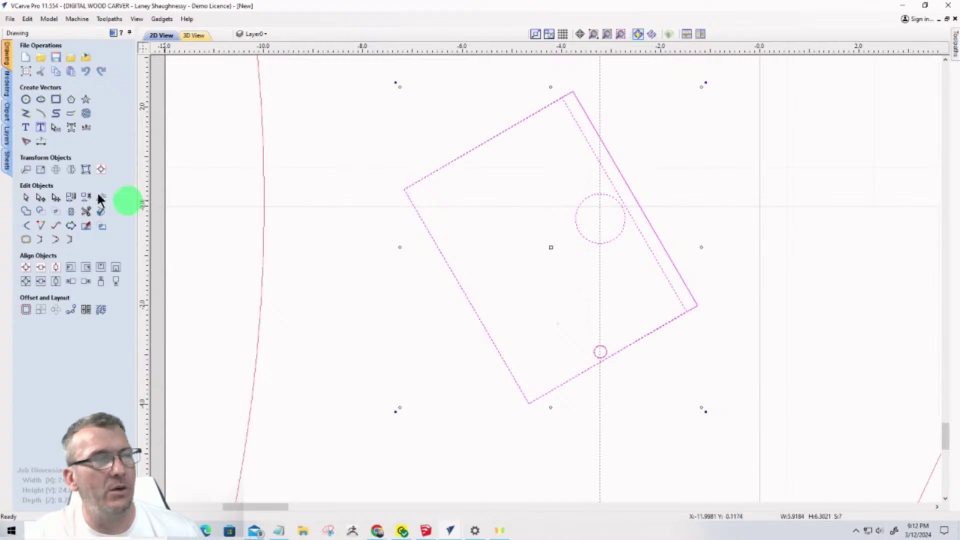
{"action": "left_click", "coordinate": [56, 170]}
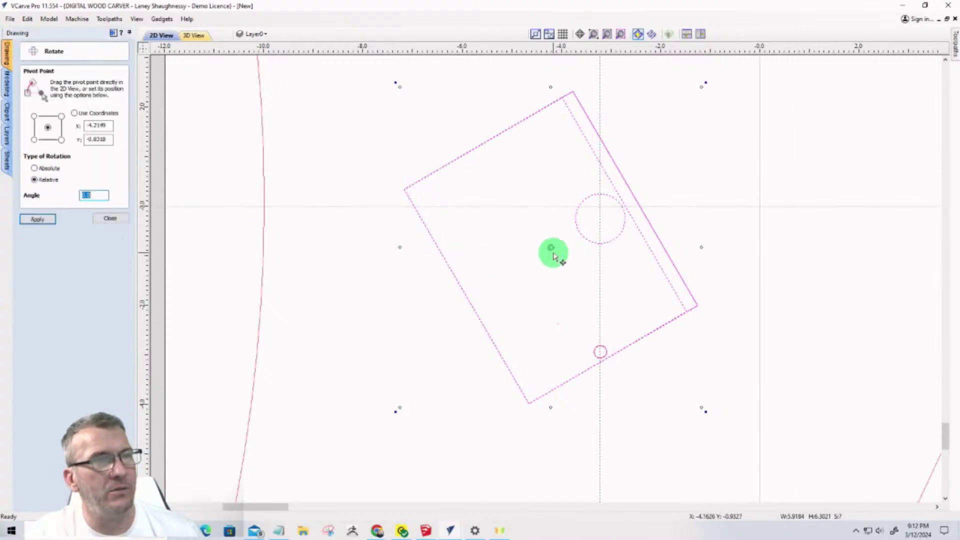
{"action": "left_click_drag", "start_coordinate": [551, 248], "coordinate": [600, 219]}
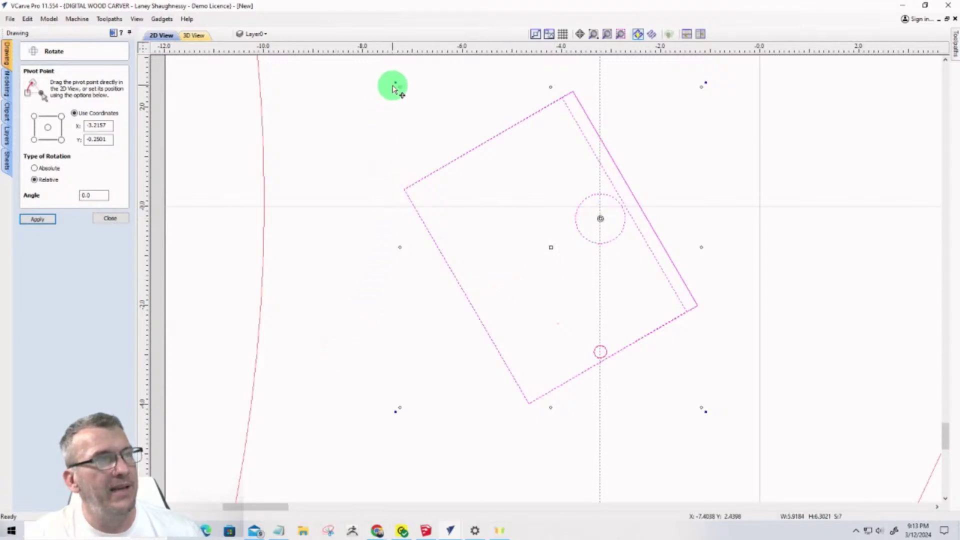
{"action": "mouse_move", "coordinate": [394, 83]}
{"action": "left_mouse_down"}
{"action": "mouse_move", "coordinate": [422, 180]}
{"action": "mouse_move", "coordinate": [487, 253]}
{"action": "mouse_move", "coordinate": [519, 302]}
{"action": "mouse_move", "coordinate": [525, 339]}
{"action": "mouse_move", "coordinate": [590, 365]}
{"action": "left_mouse_up"}
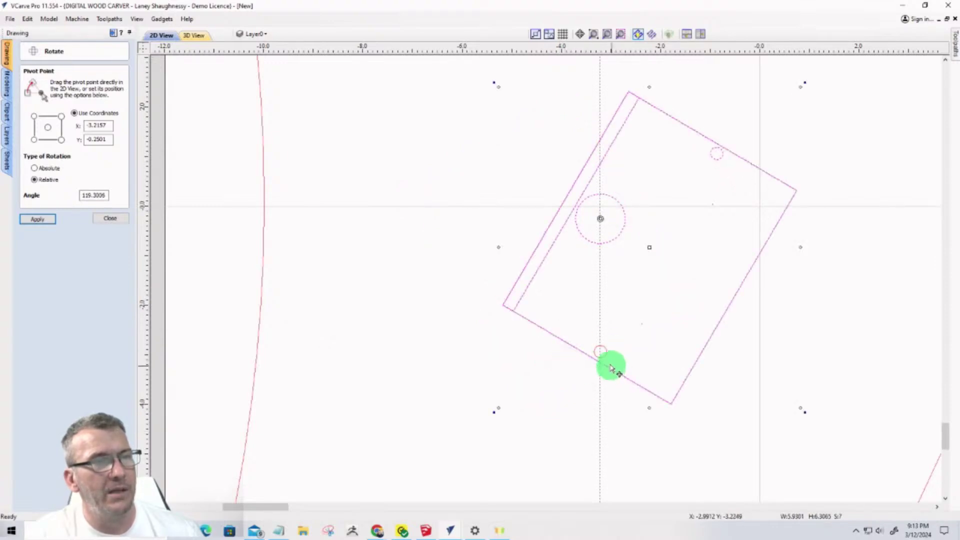
{"action": "scroll", "coordinate": [614, 364], "scroll_direction": "up", "scroll_amount": 2}
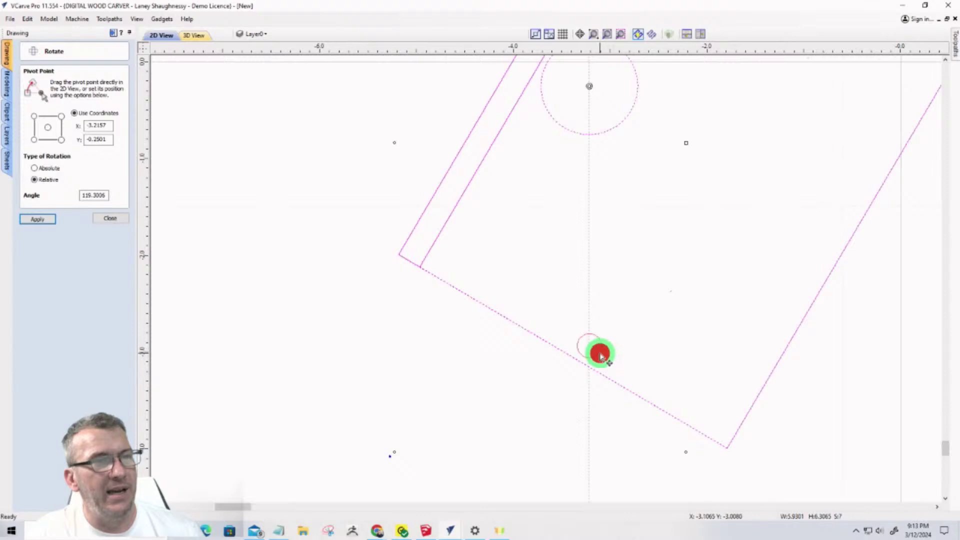
Select the stationary 0.25-inch circle and compare the Absolute and Relative rotation types with their angle value
{"action": "left_click", "coordinate": [600, 355]}
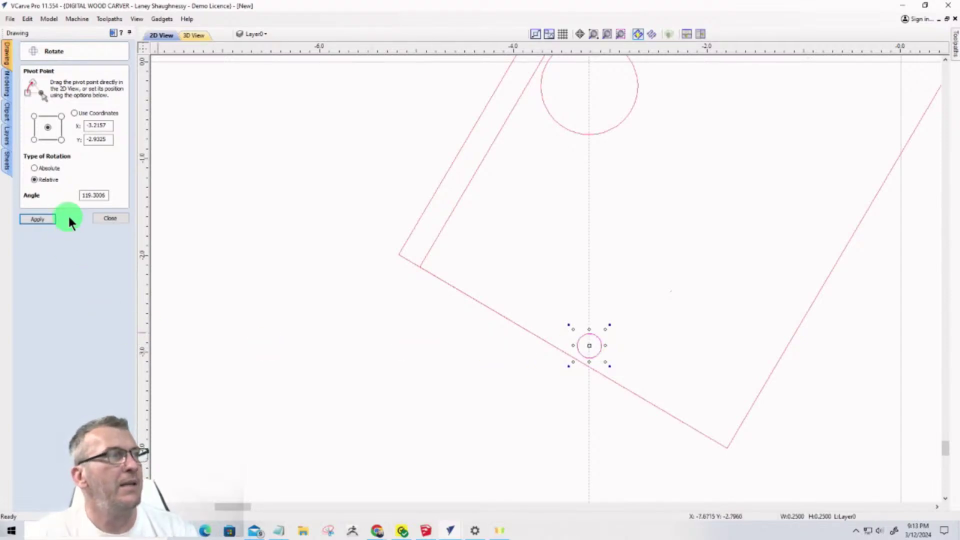
{"action": "double_click", "coordinate": [92, 196]}
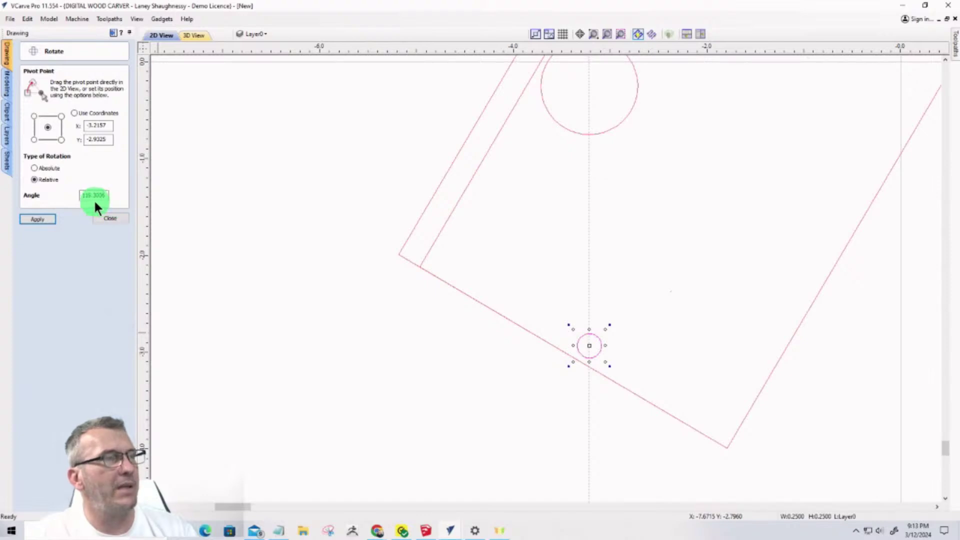
{"action": "left_click", "coordinate": [32, 177]}
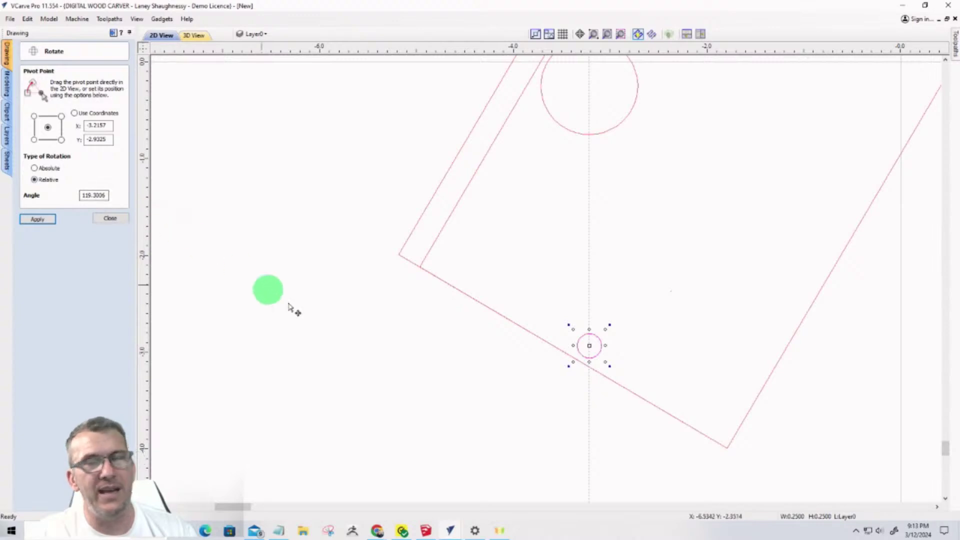
{"action": "left_click", "coordinate": [35, 169]}
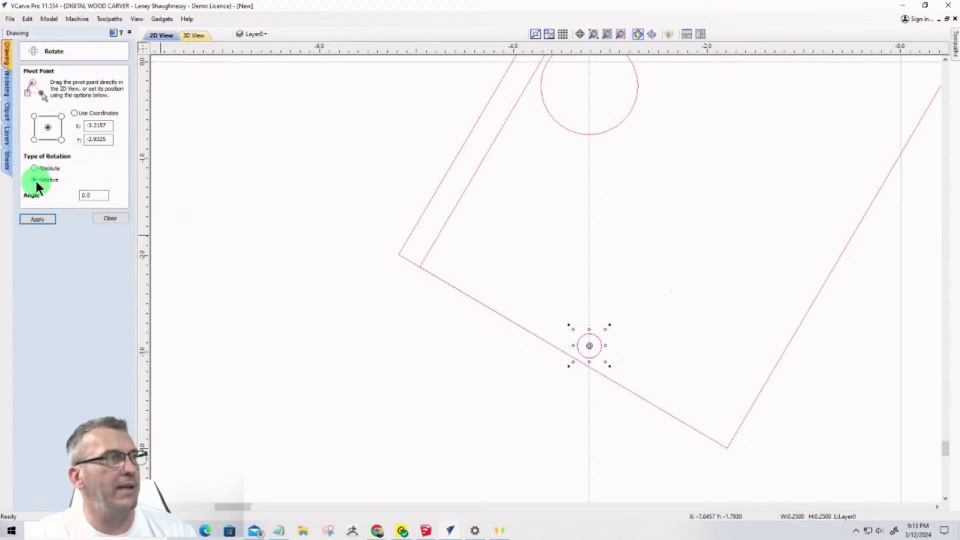
{"action": "double_click", "coordinate": [100, 196]}
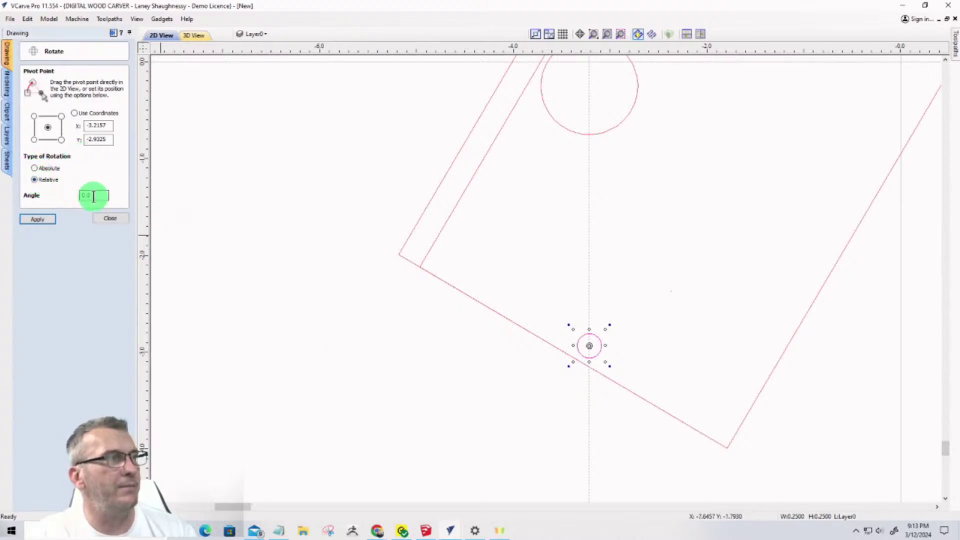
{"action": "left_click", "coordinate": [35, 169]}
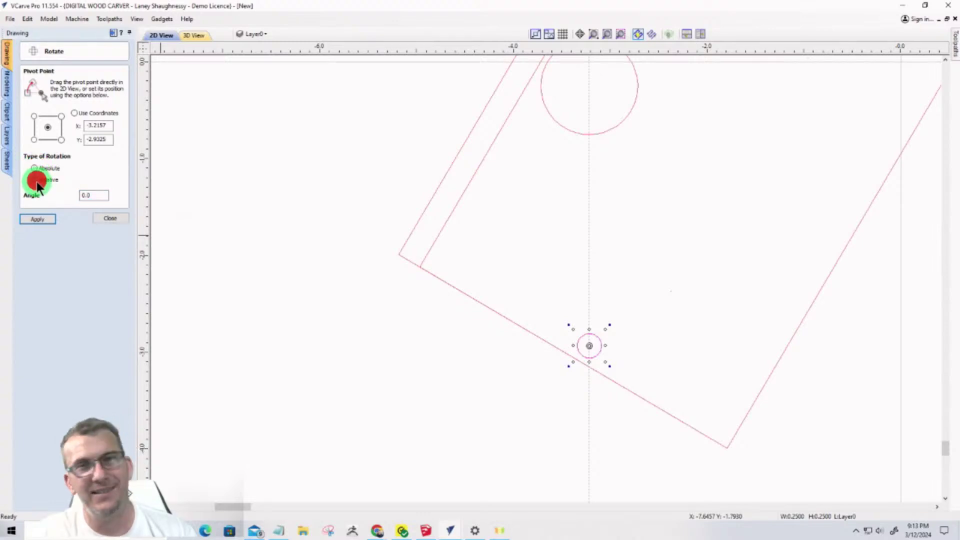
Set the type of rotation to Relative
{"action": "left_click", "coordinate": [37, 181]}
{"action": "scroll", "coordinate": [526, 356], "scroll_direction": "down", "scroll_amount": 3}
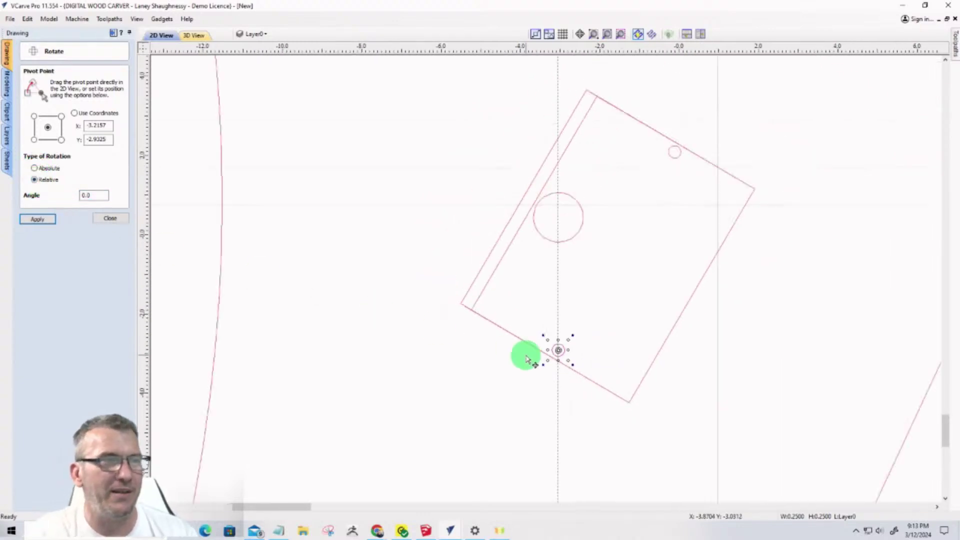
{"action": "scroll", "coordinate": [549, 343], "scroll_direction": "down", "scroll_amount": 1}
{"action": "scroll", "coordinate": [549, 339], "scroll_direction": "up", "scroll_amount": 2}
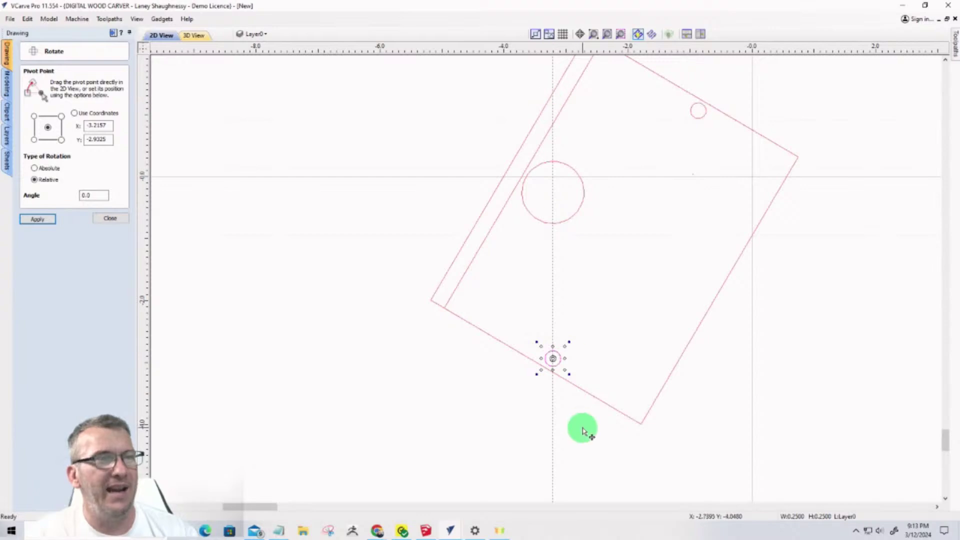
{"action": "scroll", "coordinate": [569, 400], "scroll_direction": "down", "scroll_amount": 2}
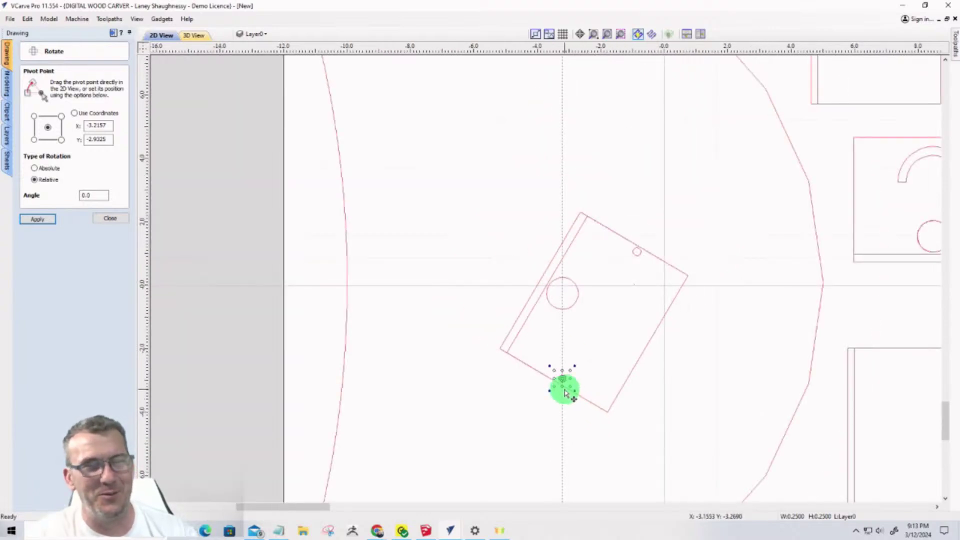
Select the panel vectors and their circles, leaving out the stationary 0.25-inch circle near the slanted lower edge, and leave Rotate
{"action": "left_click_drag", "start_coordinate": [424, 145], "coordinate": [698, 459]}
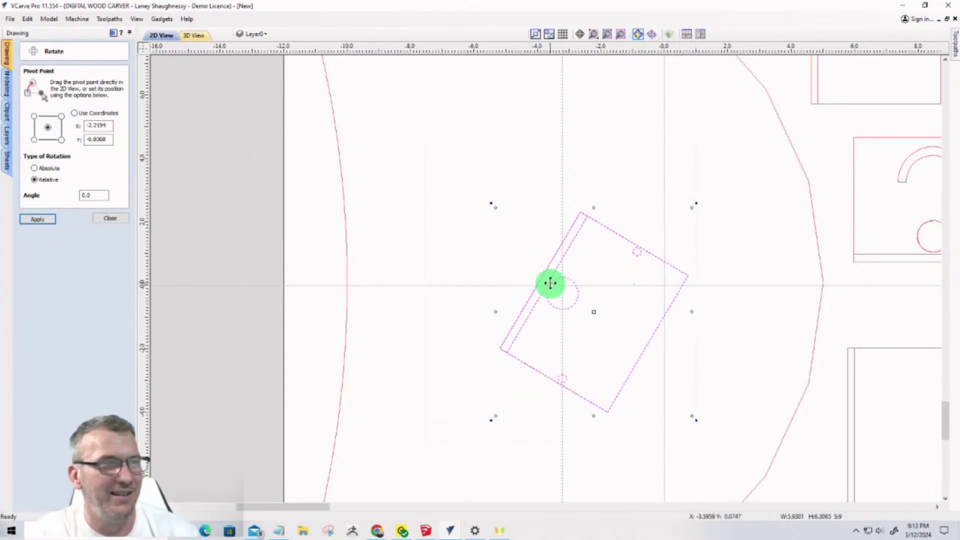
{"action": "scroll", "coordinate": [555, 284], "scroll_direction": "up", "scroll_amount": 3}
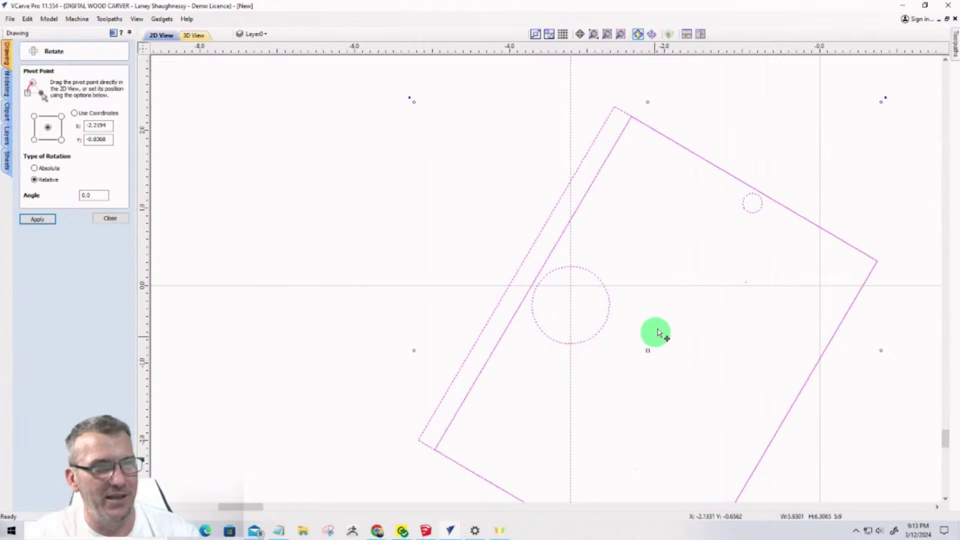
{"action": "scroll", "coordinate": [732, 227], "scroll_direction": "down", "scroll_amount": 2}
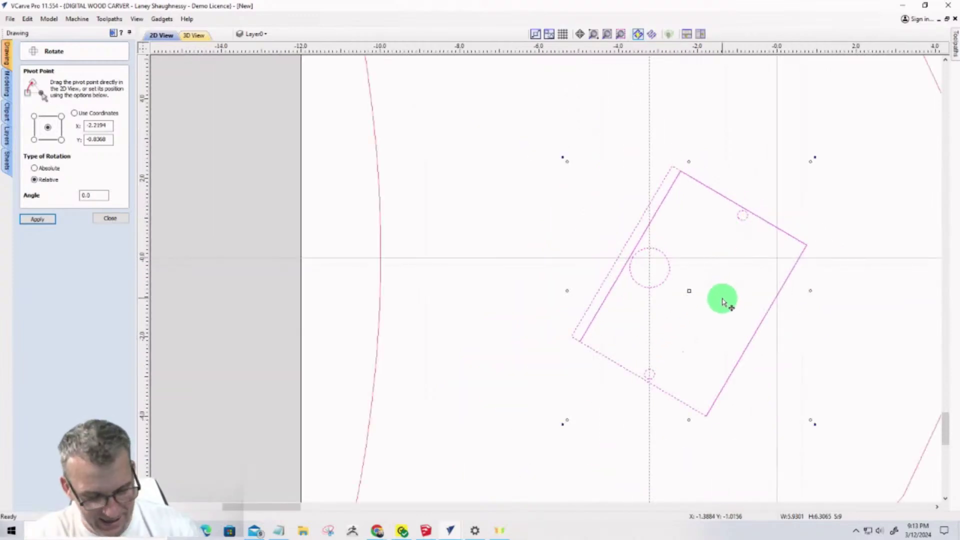
{"action": "scroll", "coordinate": [655, 388], "scroll_direction": "up", "scroll_amount": 5}
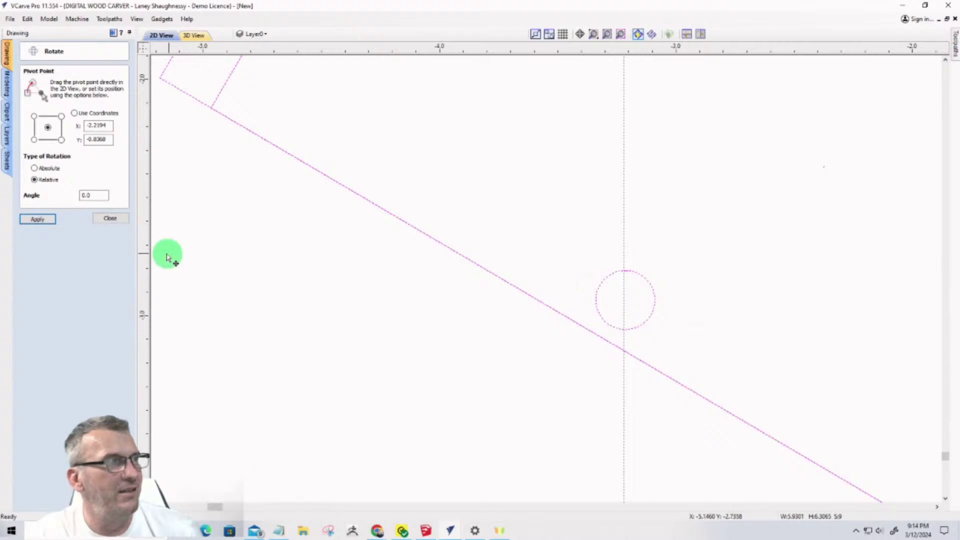
{"action": "left_click", "coordinate": [105, 218]}
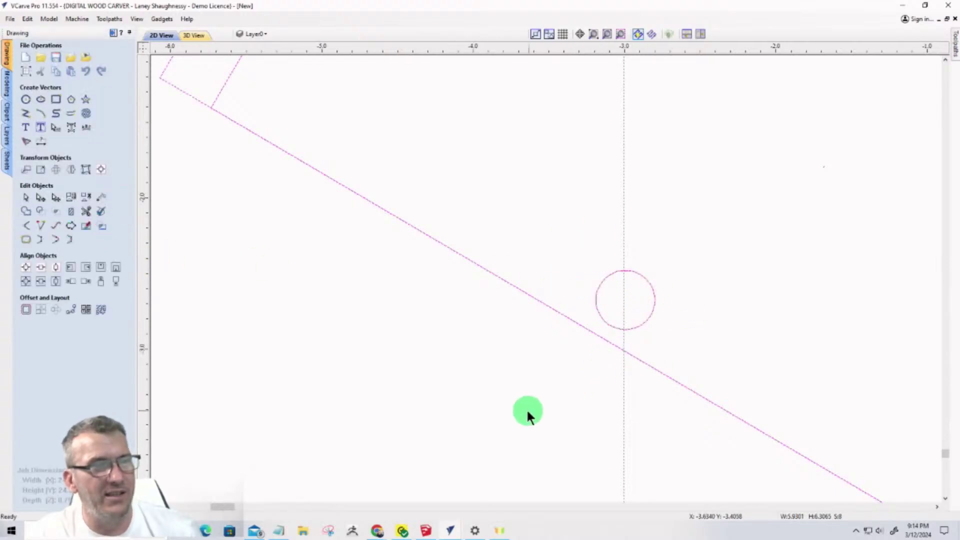
{"action": "scroll", "coordinate": [522, 405], "scroll_direction": "down", "scroll_amount": 5}
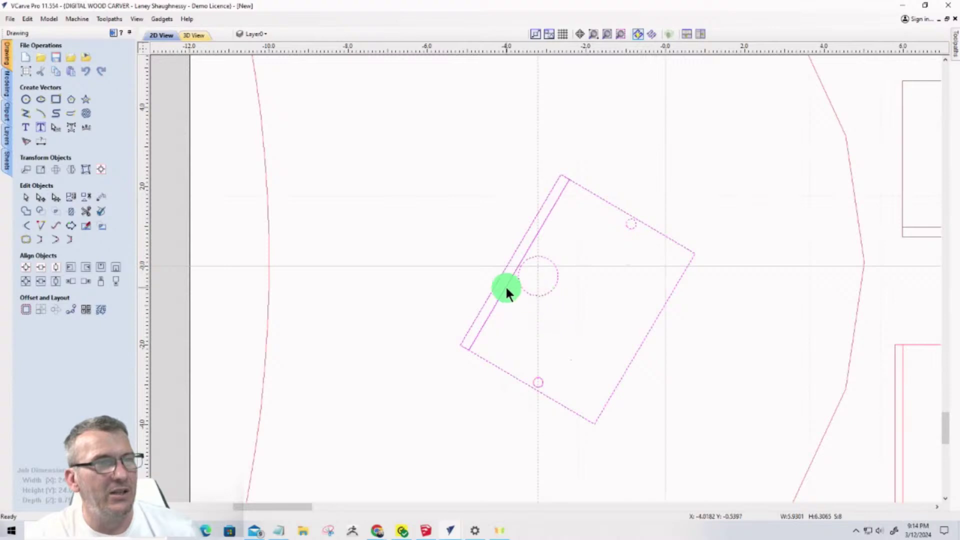
Rotate the selected panel vectors freehand by about 301.31 degrees around the large circle's centre at X -3.2157, Y -0.2559
{"action": "left_click", "coordinate": [505, 288]}
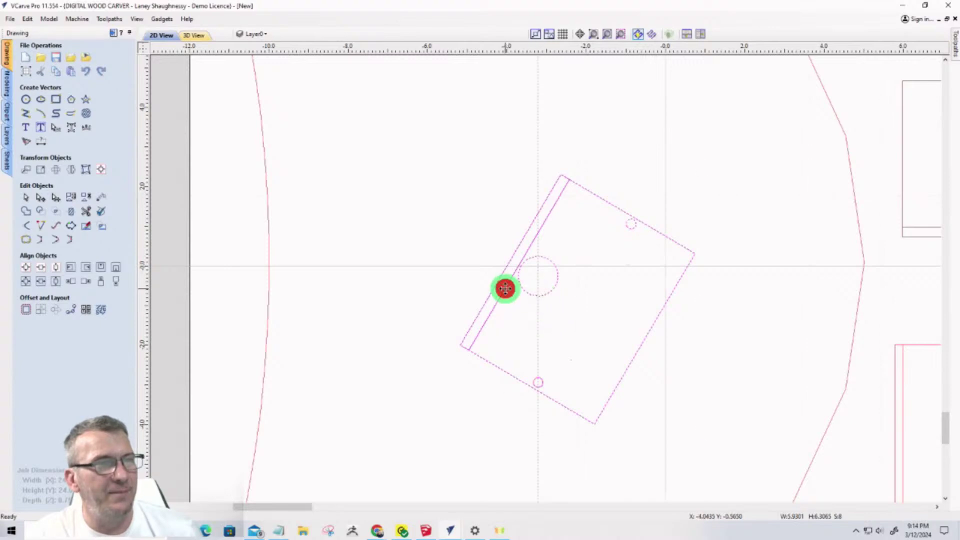
{"action": "left_click", "coordinate": [578, 299]}
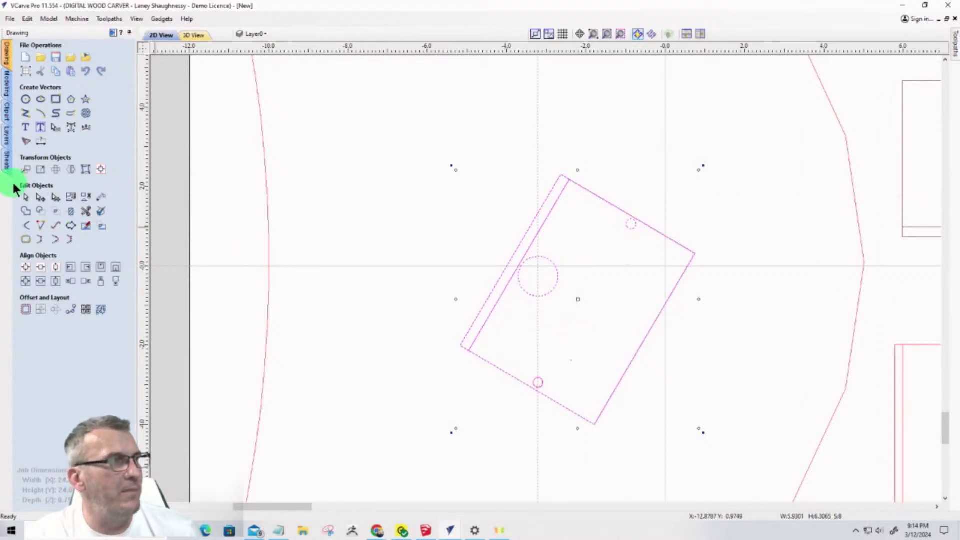
{"action": "left_click", "coordinate": [55, 169]}
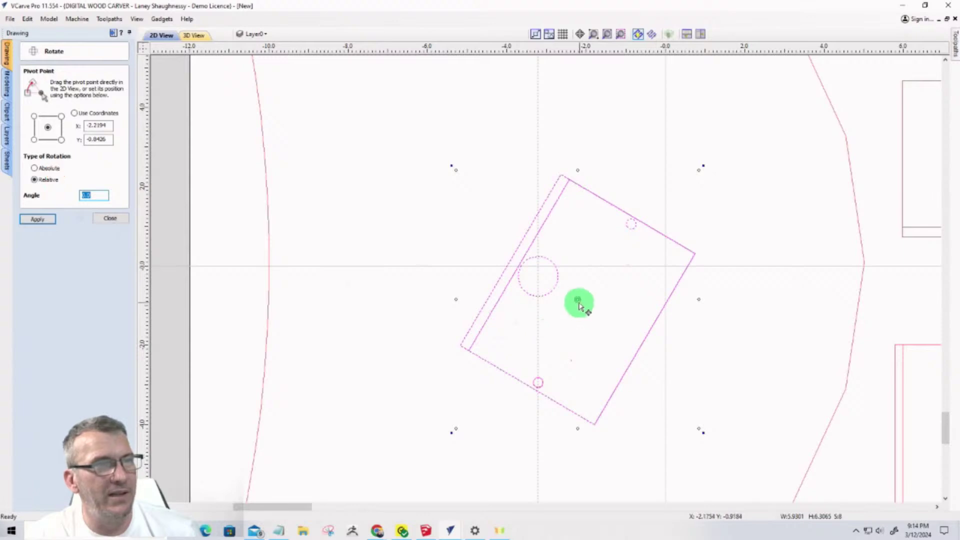
{"action": "left_click_drag", "start_coordinate": [578, 299], "coordinate": [539, 274]}
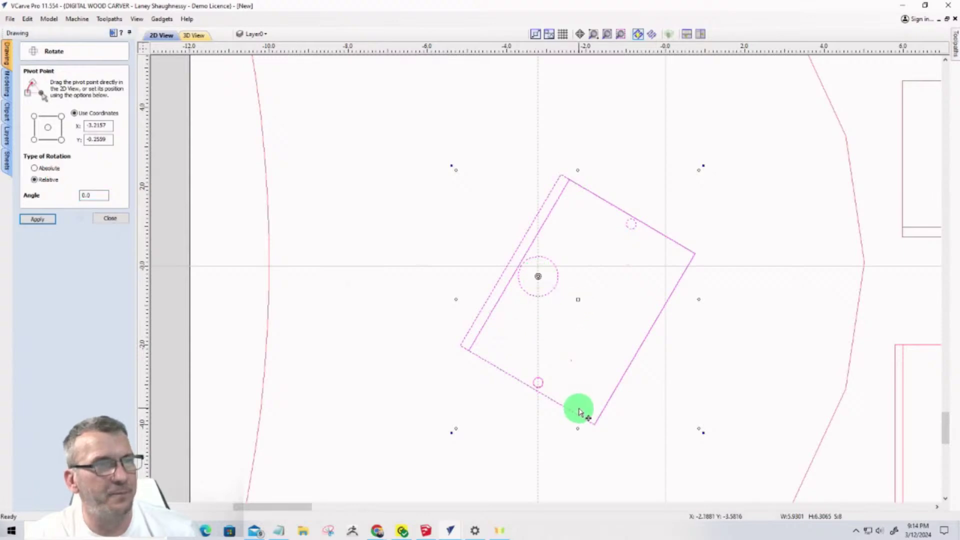
{"action": "scroll", "coordinate": [576, 407], "scroll_direction": "down", "scroll_amount": 2}
{"action": "scroll", "coordinate": [575, 473], "scroll_direction": "down", "scroll_amount": 1}
{"action": "scroll", "coordinate": [580, 460], "scroll_direction": "up", "scroll_amount": 4}
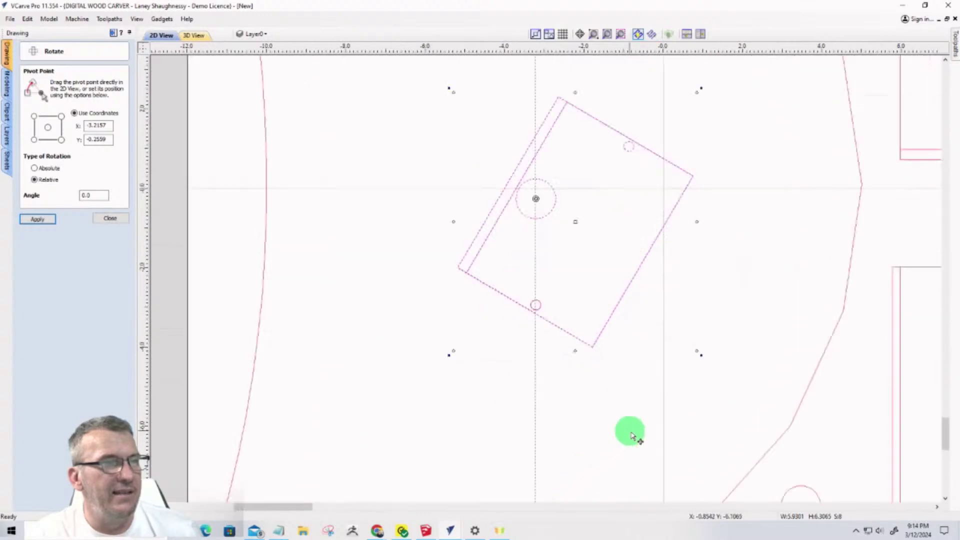
{"action": "left_click_drag", "start_coordinate": [701, 357], "coordinate": [493, 400]}
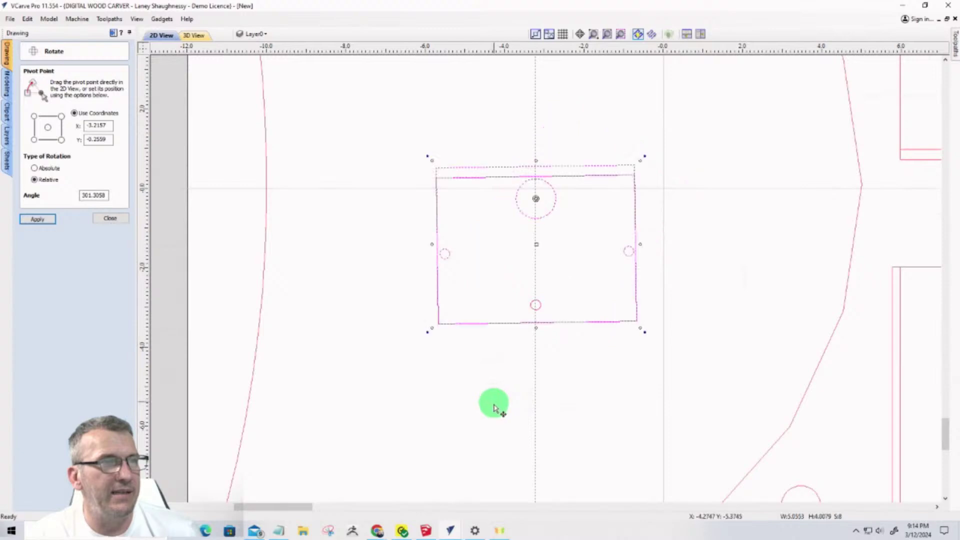
Level the panel with three small freehand rotations of about 1.56, 0.42 and 359.36 degrees
{"action": "scroll", "coordinate": [450, 320], "scroll_direction": "up", "scroll_amount": 3}
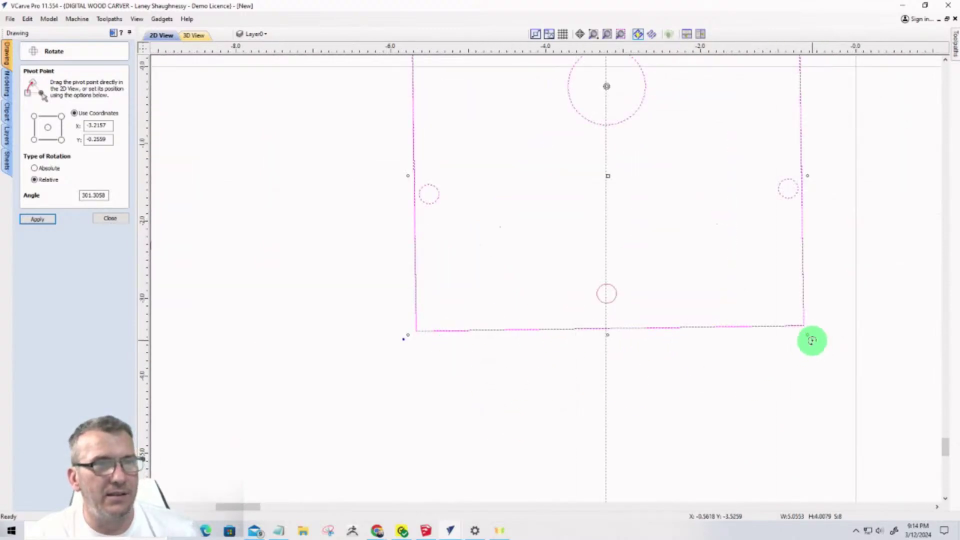
{"action": "mouse_move", "coordinate": [811, 340]}
{"action": "left_mouse_down"}
{"action": "mouse_move", "coordinate": [798, 351]}
{"action": "mouse_move", "coordinate": [815, 337]}
{"action": "left_mouse_up"}
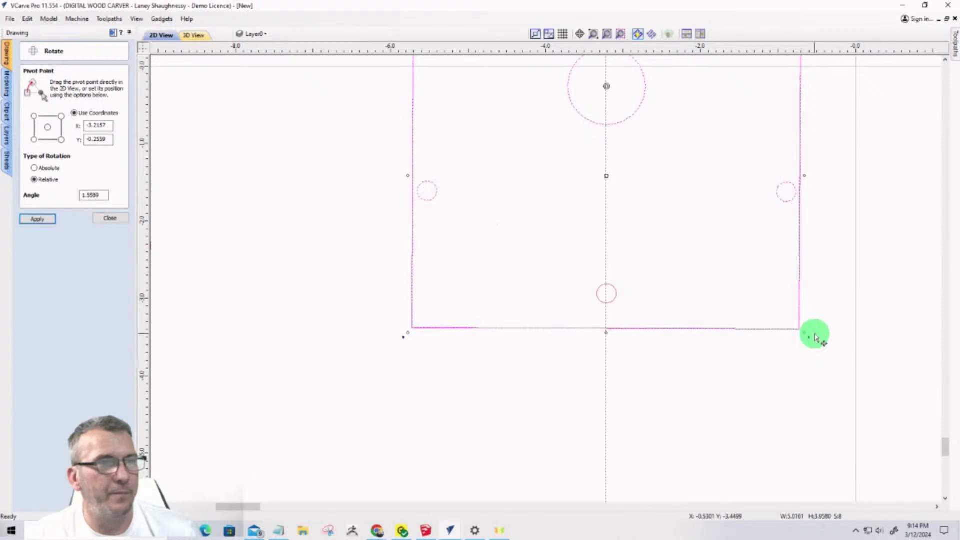
{"action": "scroll", "coordinate": [650, 448], "scroll_direction": "down", "scroll_amount": 2}
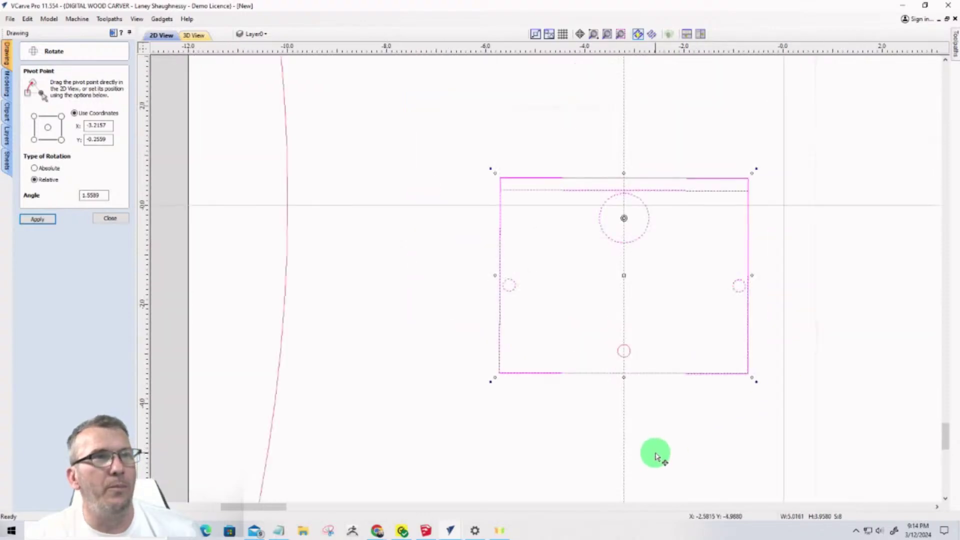
{"action": "scroll", "coordinate": [650, 424], "scroll_direction": "up", "scroll_amount": 1}
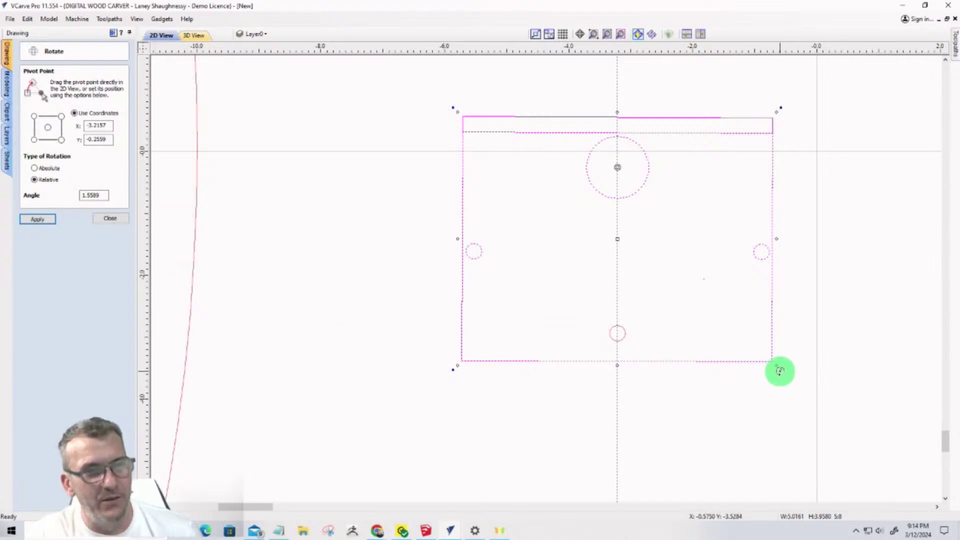
{"action": "left_click_drag", "start_coordinate": [779, 371], "coordinate": [784, 372]}
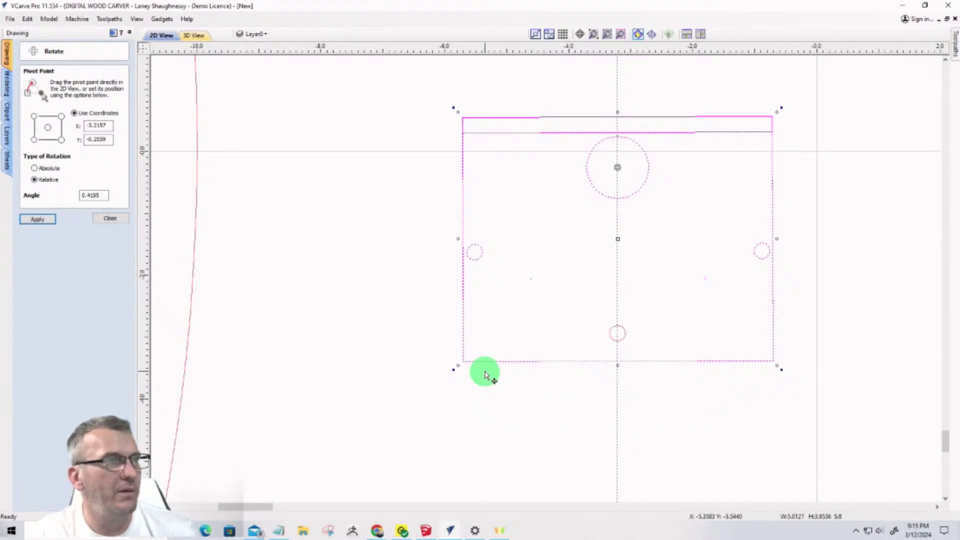
{"action": "left_click_drag", "start_coordinate": [451, 369], "coordinate": [454, 366]}
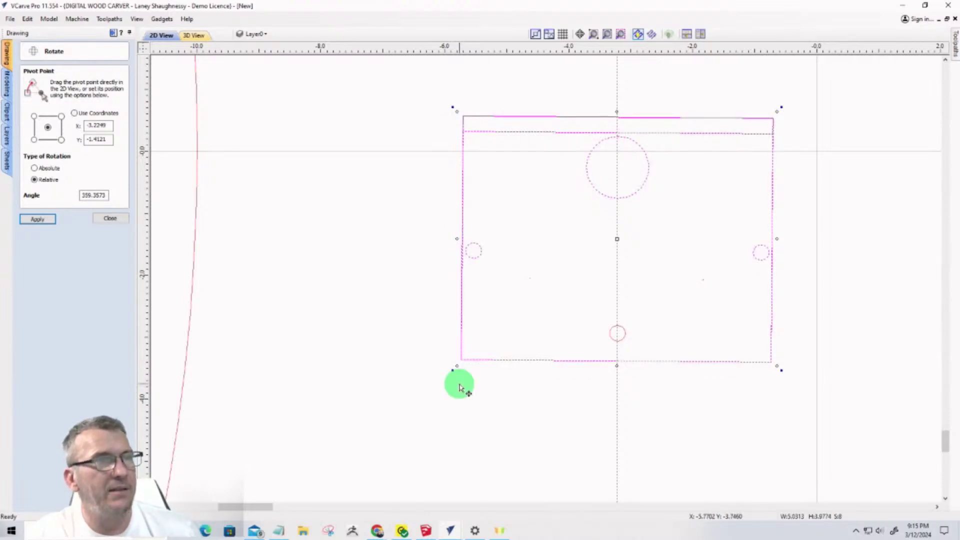
Clear the selection and place a horizontal guide along the panel's top edge
{"action": "left_click", "coordinate": [523, 46]}
{"action": "left_click", "coordinate": [328, 206]}
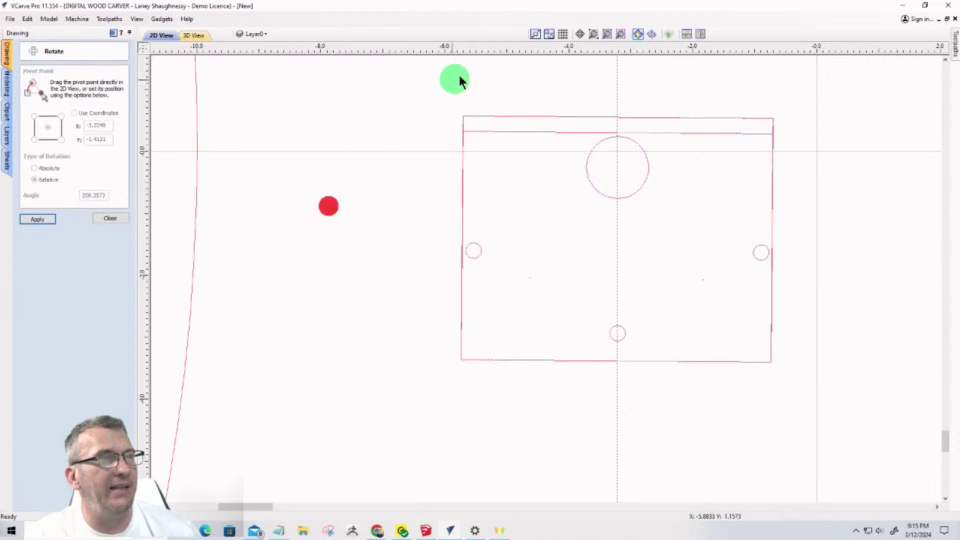
{"action": "left_click_drag", "start_coordinate": [505, 48], "coordinate": [617, 118]}
{"action": "scroll", "coordinate": [513, 125], "scroll_direction": "up", "scroll_amount": 2}
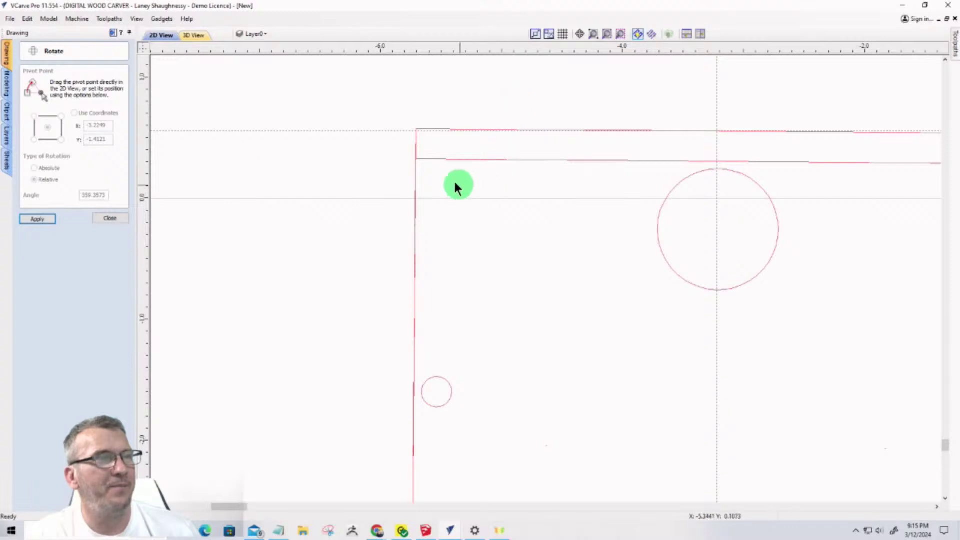
Select all the panel vectors again, leave Rotate, and deselect the stationary 0.25-inch circle near the bottom edge
{"action": "scroll", "coordinate": [453, 184], "scroll_direction": "down", "scroll_amount": 3}
{"action": "left_click_drag", "start_coordinate": [403, 130], "coordinate": [621, 341]}
{"action": "scroll", "coordinate": [520, 241], "scroll_direction": "up", "scroll_amount": 2}
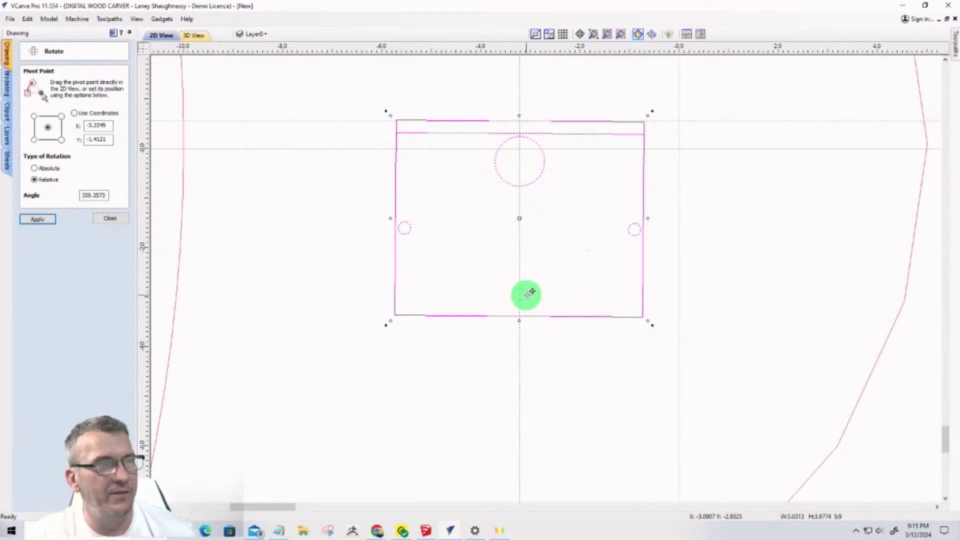
{"action": "left_click", "coordinate": [105, 218]}
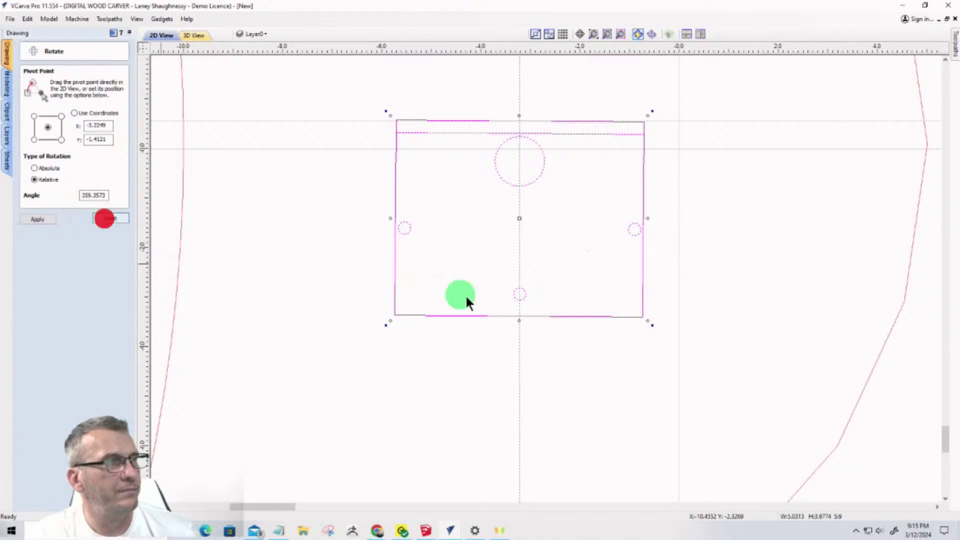
{"action": "left_click", "coordinate": [524, 296]}
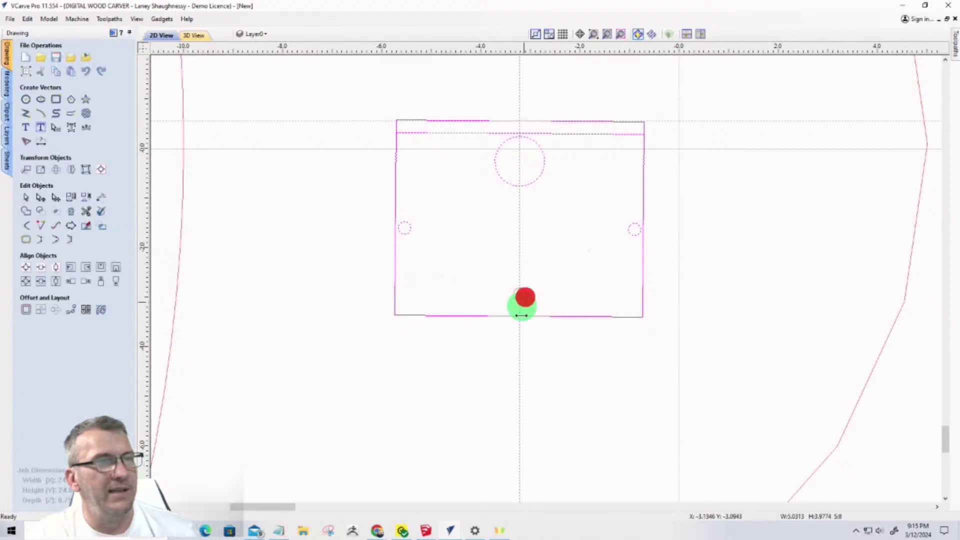
Restart Rotate on the panel vectors and place the pivot near the large circle's centre, at about X -3.2125, Y -0.2636
{"action": "scroll", "coordinate": [511, 116], "scroll_direction": "up", "scroll_amount": 3}
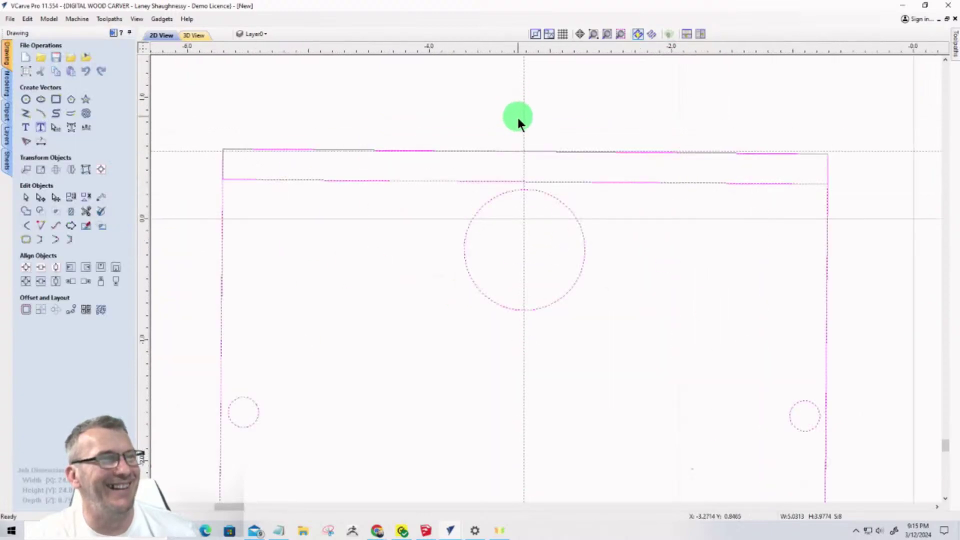
{"action": "scroll", "coordinate": [508, 212], "scroll_direction": "down", "scroll_amount": 3}
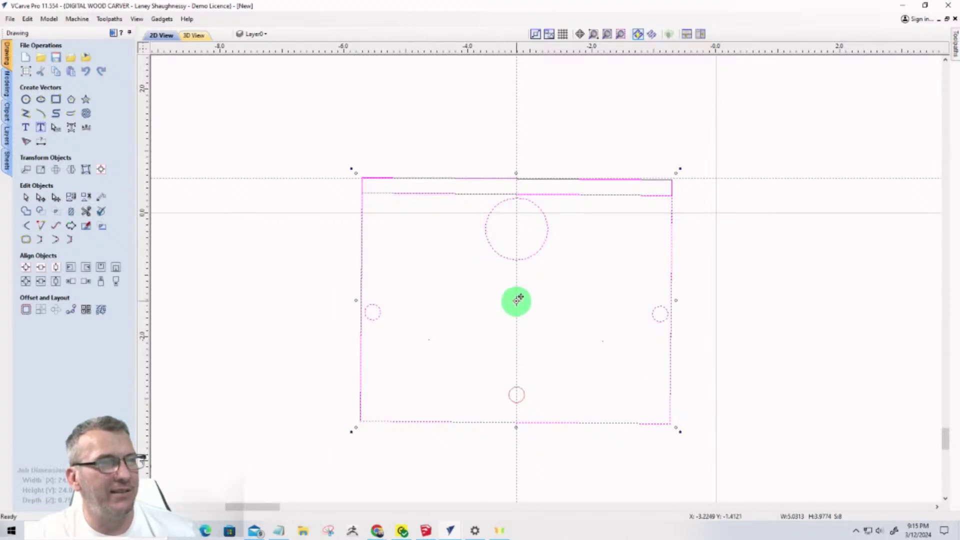
{"action": "left_click", "coordinate": [518, 299]}
{"action": "left_click", "coordinate": [55, 170]}
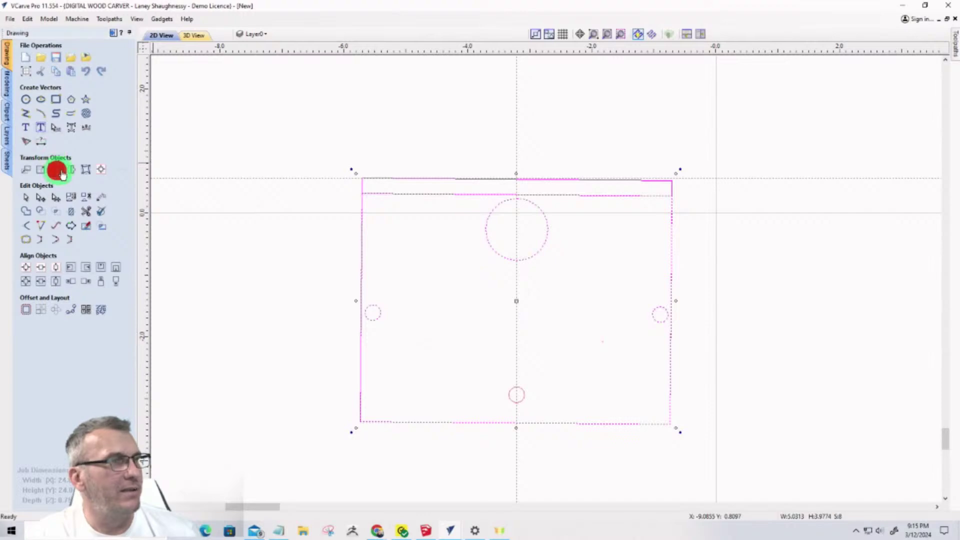
{"action": "left_click_drag", "start_coordinate": [516, 302], "coordinate": [519, 222]}
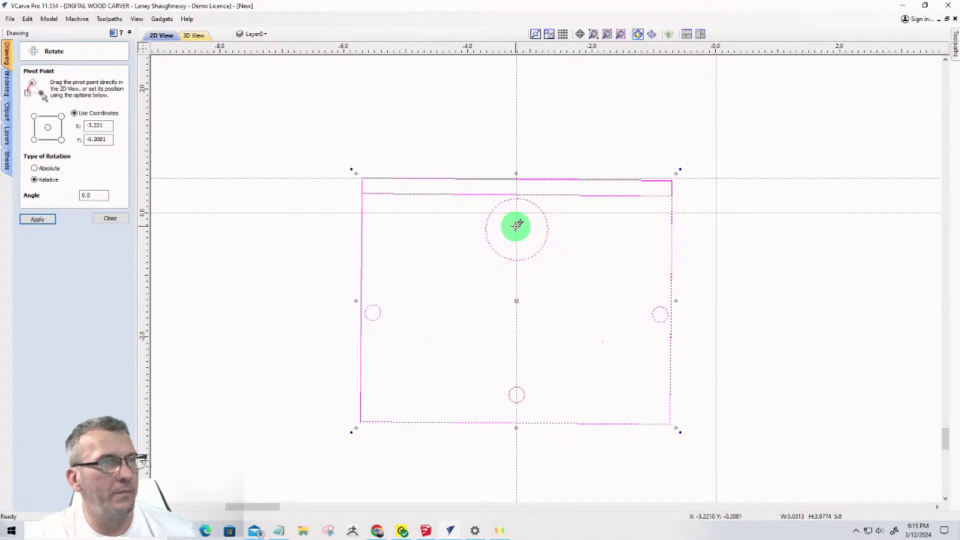
{"action": "left_click_drag", "start_coordinate": [517, 226], "coordinate": [517, 229]}
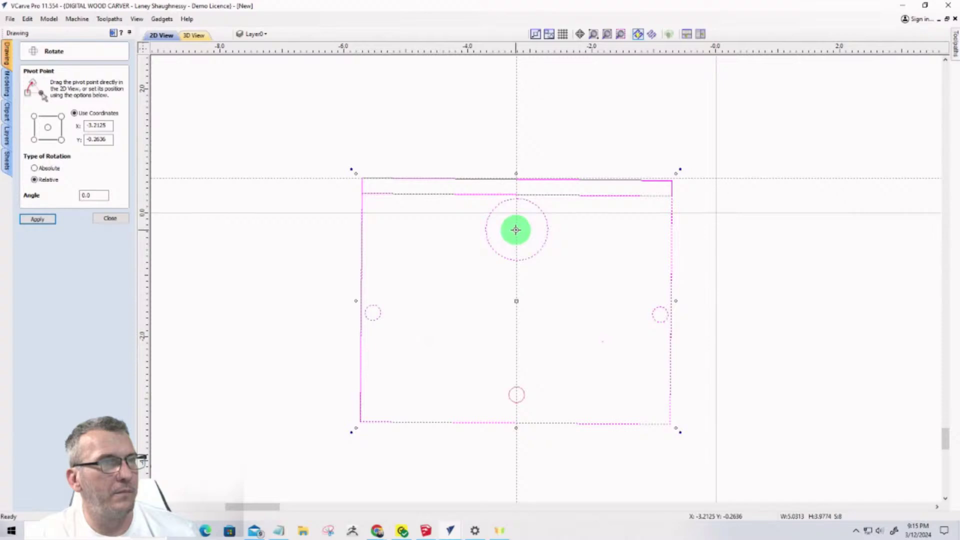
Examine how the panel's top edge and upper-left corner line up with the horizontal guide
{"action": "scroll", "coordinate": [488, 318], "scroll_direction": "down", "scroll_amount": 1}
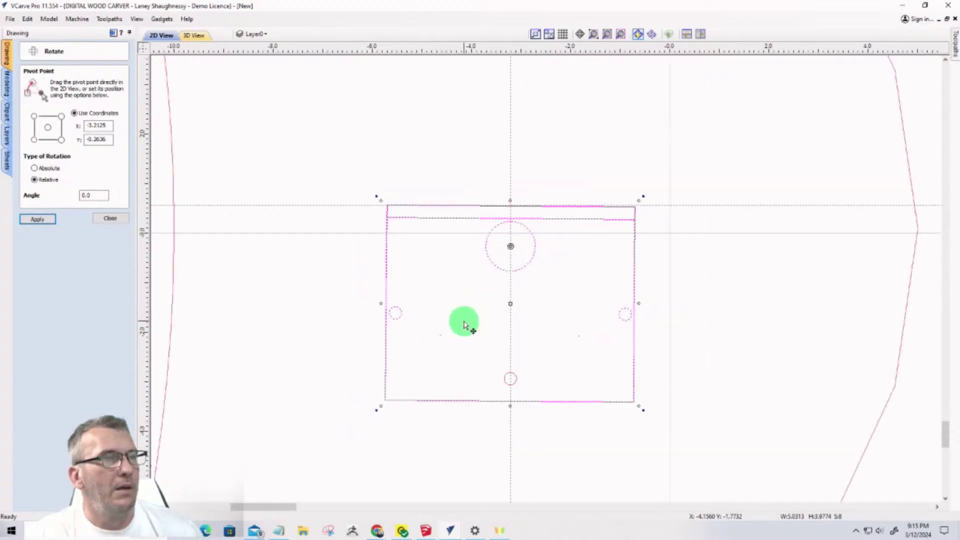
{"action": "scroll", "coordinate": [364, 399], "scroll_direction": "up", "scroll_amount": 1}
{"action": "scroll", "coordinate": [377, 178], "scroll_direction": "up", "scroll_amount": 5}
{"action": "scroll", "coordinate": [407, 234], "scroll_direction": "up", "scroll_amount": 5}
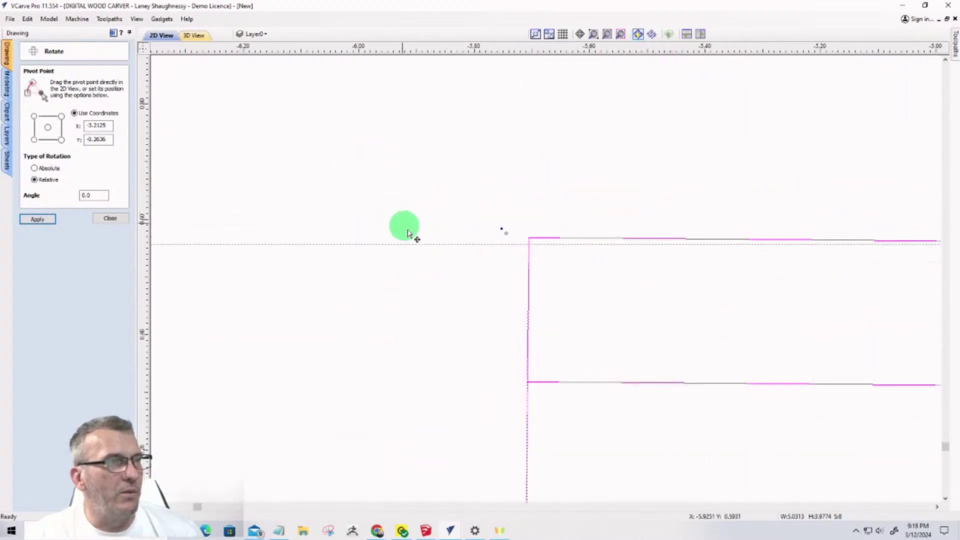
{"action": "scroll", "coordinate": [392, 203], "scroll_direction": "down", "scroll_amount": 6}
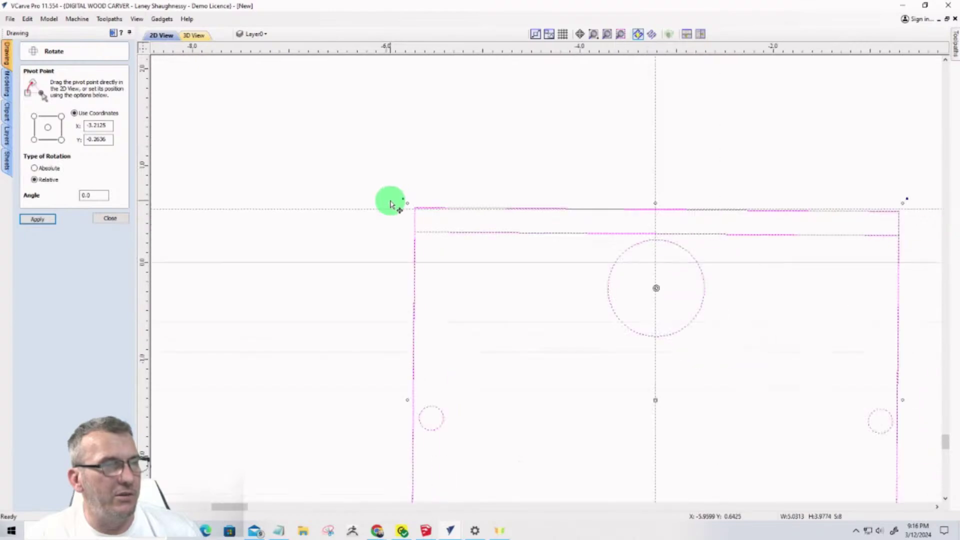
{"action": "scroll", "coordinate": [392, 203], "scroll_direction": "down", "scroll_amount": 3}
{"action": "scroll", "coordinate": [392, 204], "scroll_direction": "up", "scroll_amount": 4}
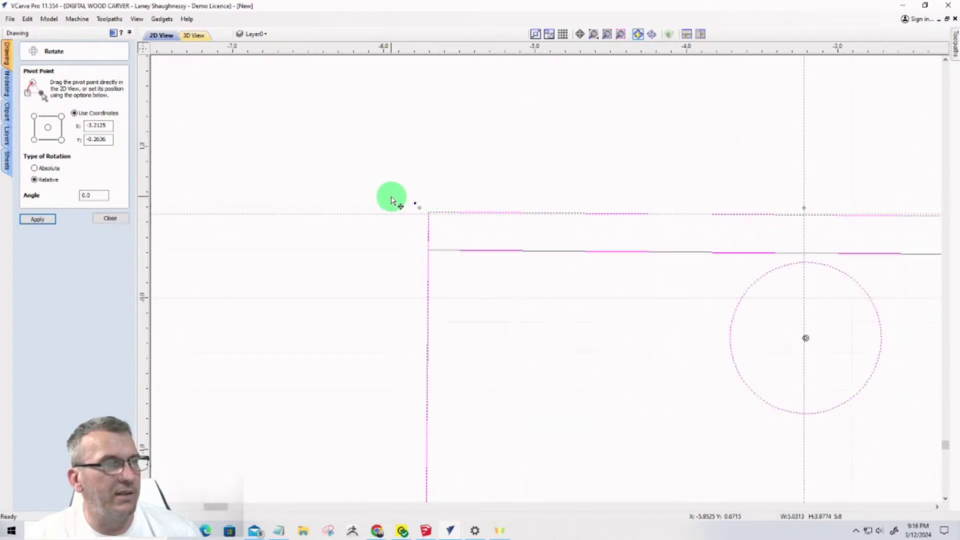
Rotate the panel vectors clockwise about the large circle by angles of 359.8824 and 359.9861, bringing the upper-left corner onto the horizontal guide
{"action": "scroll", "coordinate": [420, 206], "scroll_direction": "up", "scroll_amount": 3}
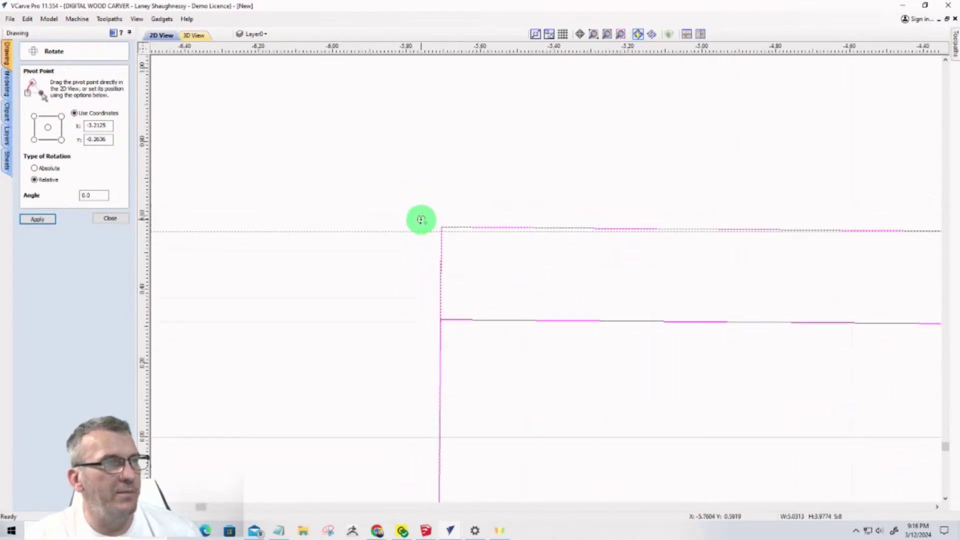
{"action": "mouse_move", "coordinate": [420, 220]}
{"action": "left_mouse_down"}
{"action": "mouse_move", "coordinate": [421, 228]}
{"action": "mouse_move", "coordinate": [426, 221]}
{"action": "left_mouse_up"}
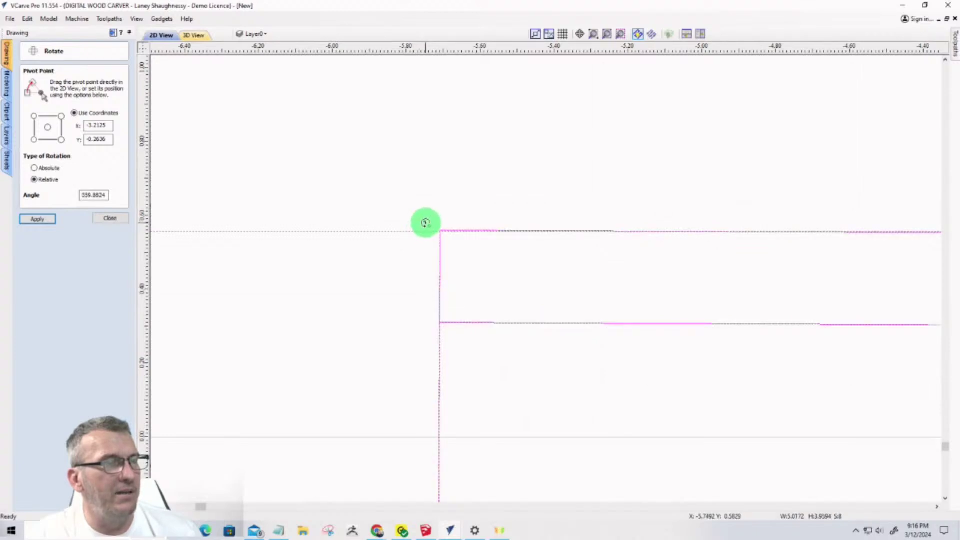
{"action": "scroll", "coordinate": [425, 223], "scroll_direction": "up", "scroll_amount": 5}
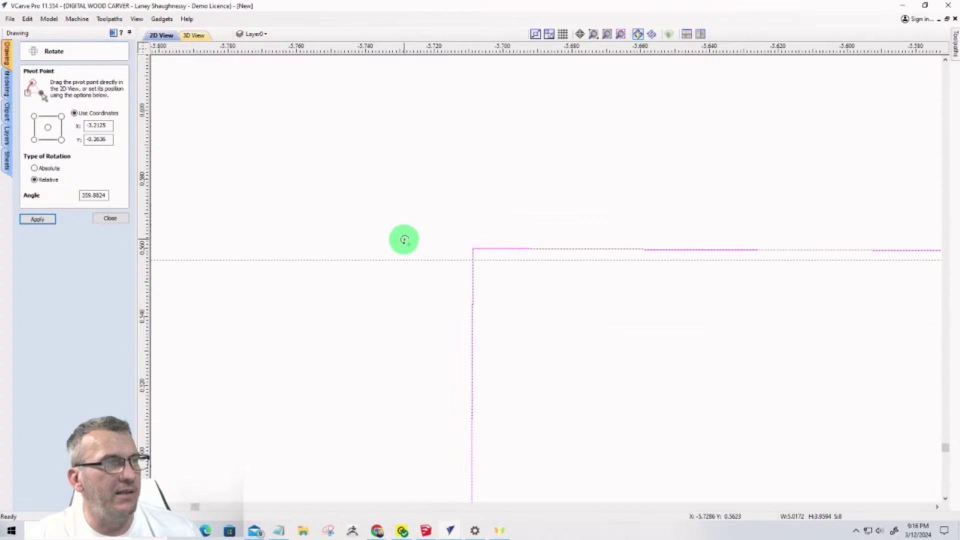
{"action": "left_click_drag", "start_coordinate": [404, 240], "coordinate": [420, 251]}
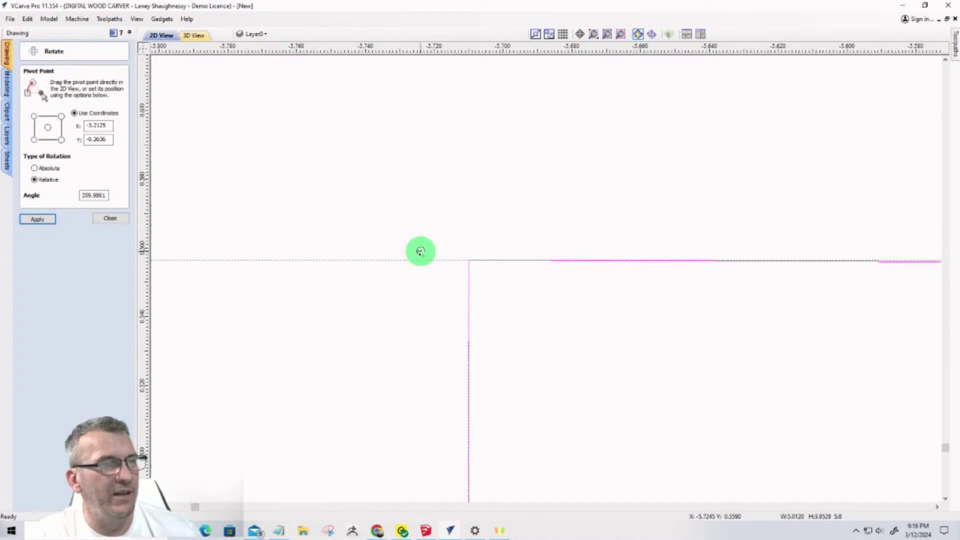
{"action": "scroll", "coordinate": [375, 225], "scroll_direction": "down", "scroll_amount": 10}
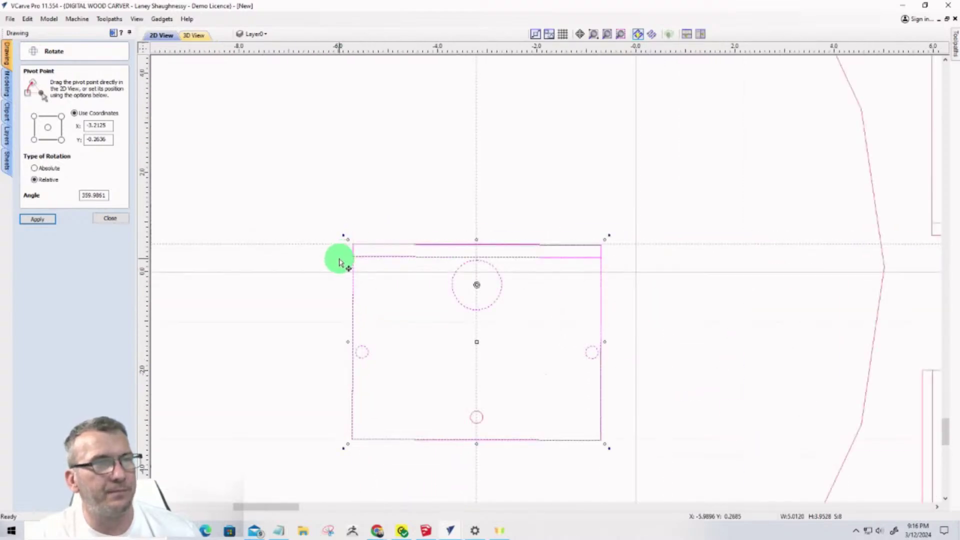
Check the pivot against the large circle's centre, undo the recent panel rotations and leave Rotate
{"action": "scroll", "coordinate": [340, 258], "scroll_direction": "up", "scroll_amount": 2}
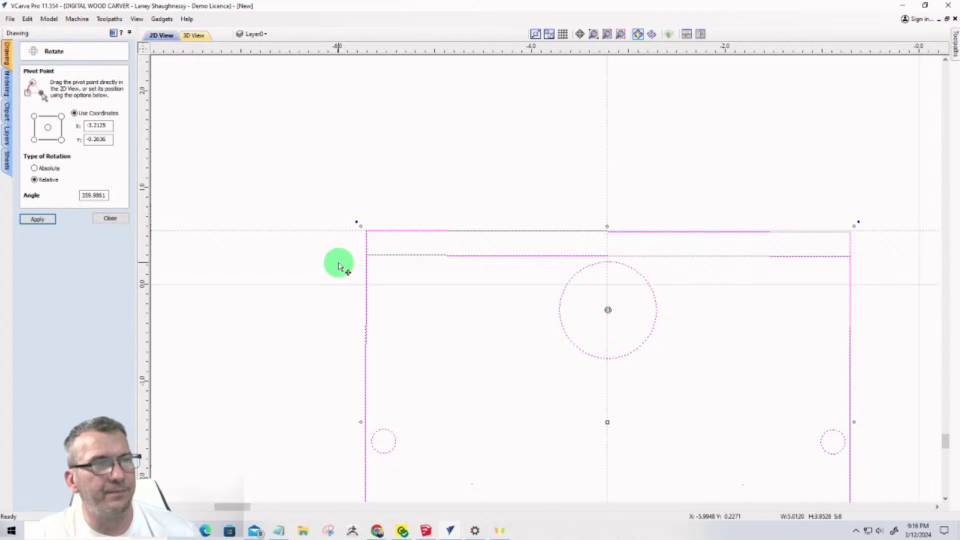
{"action": "scroll", "coordinate": [600, 315], "scroll_direction": "up", "scroll_amount": 5}
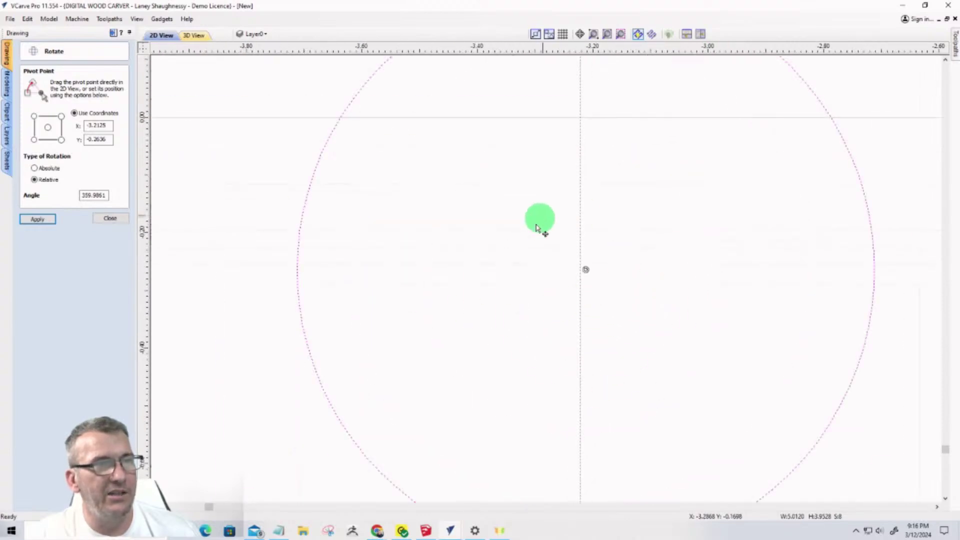
{"action": "scroll", "coordinate": [620, 280], "scroll_direction": "down", "scroll_amount": 5}
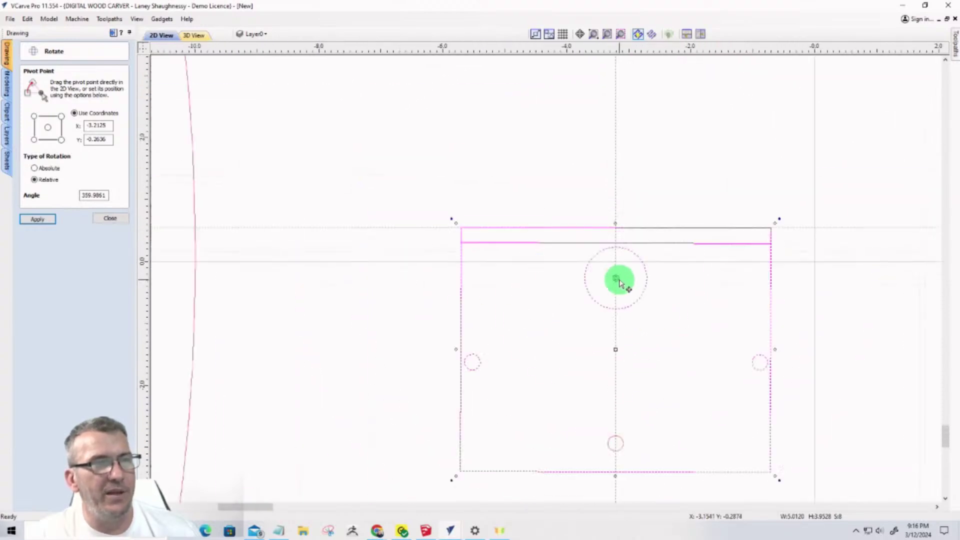
{"action": "scroll", "coordinate": [620, 283], "scroll_direction": "down", "scroll_amount": 1}
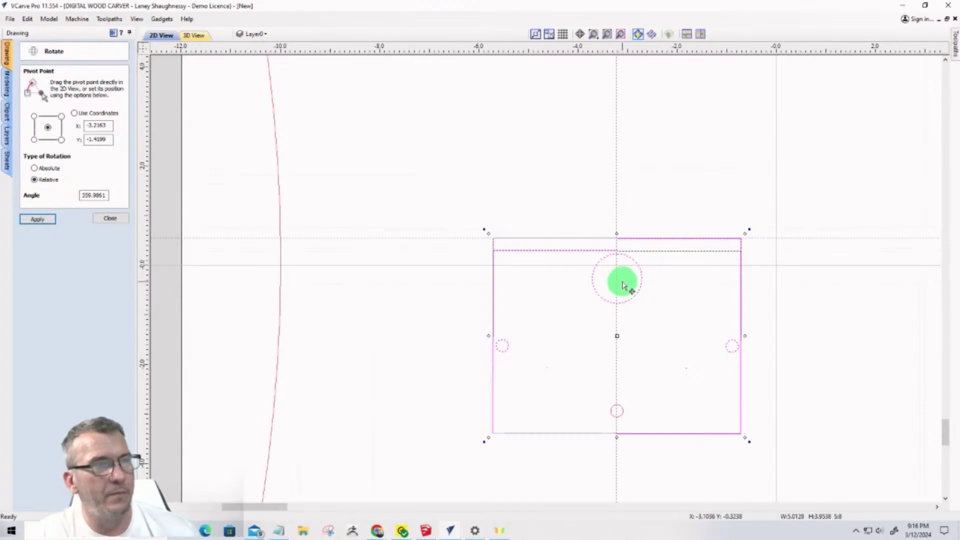
{"action": "left_click_drag", "start_coordinate": [623, 285], "coordinate": [623, 285]}
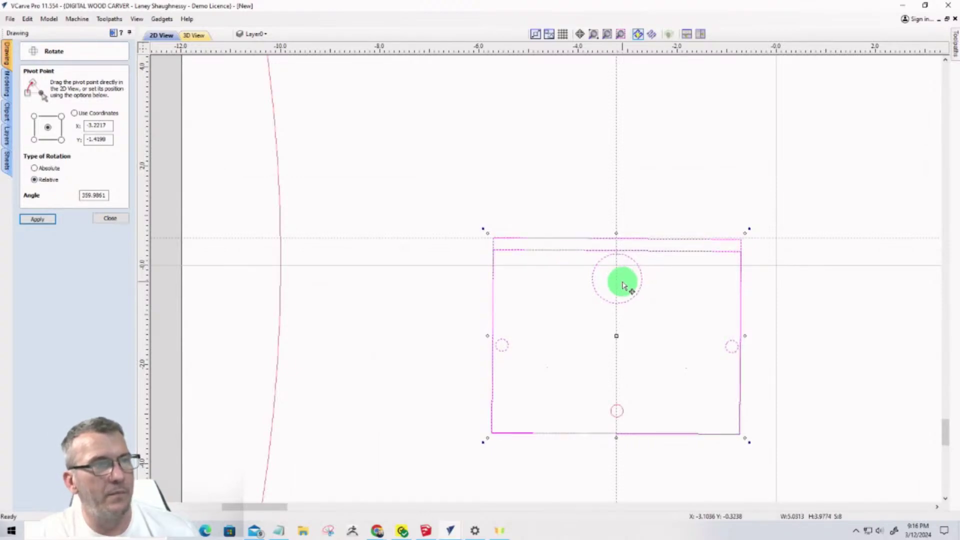
{"action": "left_click", "coordinate": [119, 218]}
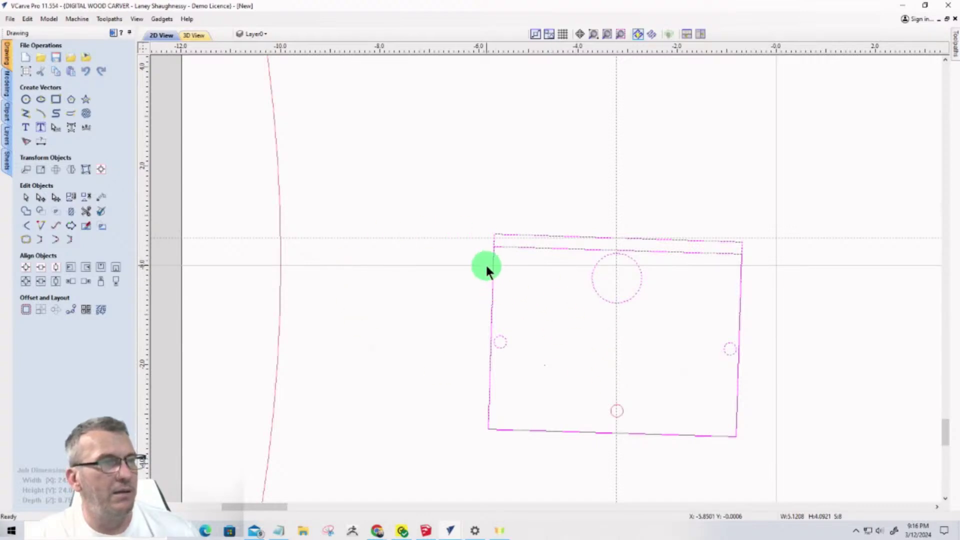
Select all the panel vectors, including the 0.25-inch circle near the bottom edge, and undo the accidental upward move
{"action": "left_click_drag", "start_coordinate": [447, 187], "coordinate": [791, 458]}
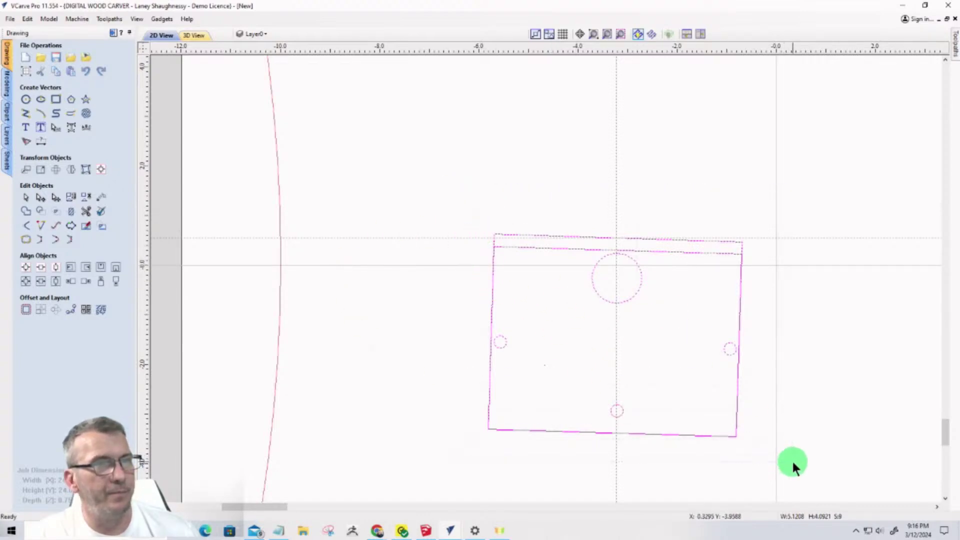
{"action": "left_click", "coordinate": [489, 373]}
{"action": "scroll", "coordinate": [618, 341], "scroll_direction": "up", "scroll_amount": 2}
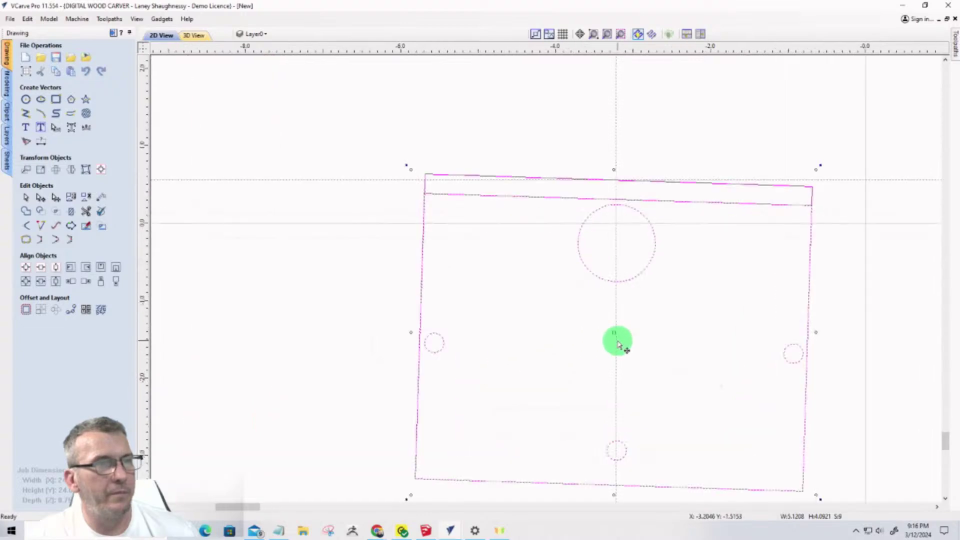
{"action": "scroll", "coordinate": [618, 342], "scroll_direction": "up", "scroll_amount": 2}
{"action": "scroll", "coordinate": [619, 344], "scroll_direction": "down", "scroll_amount": 2}
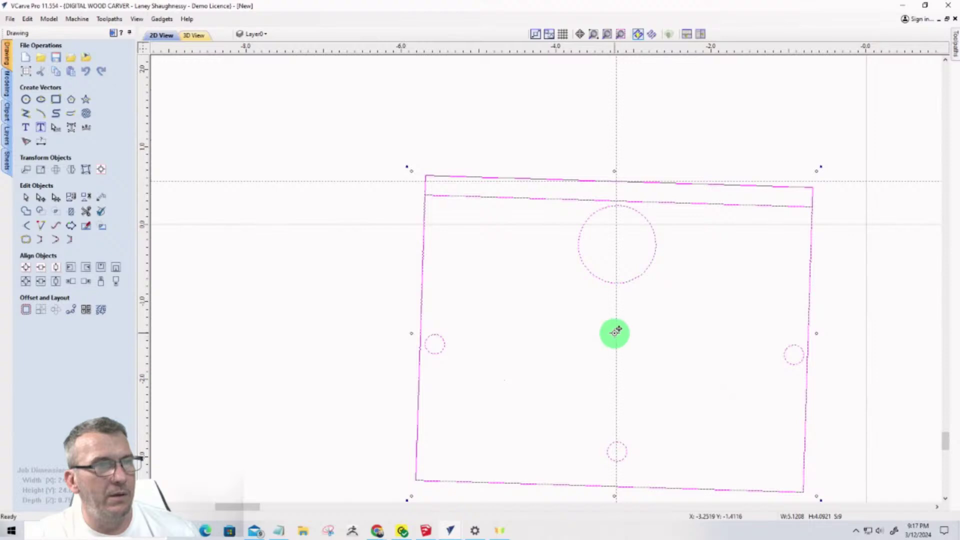
{"action": "left_click_drag", "start_coordinate": [615, 331], "coordinate": [617, 286]}
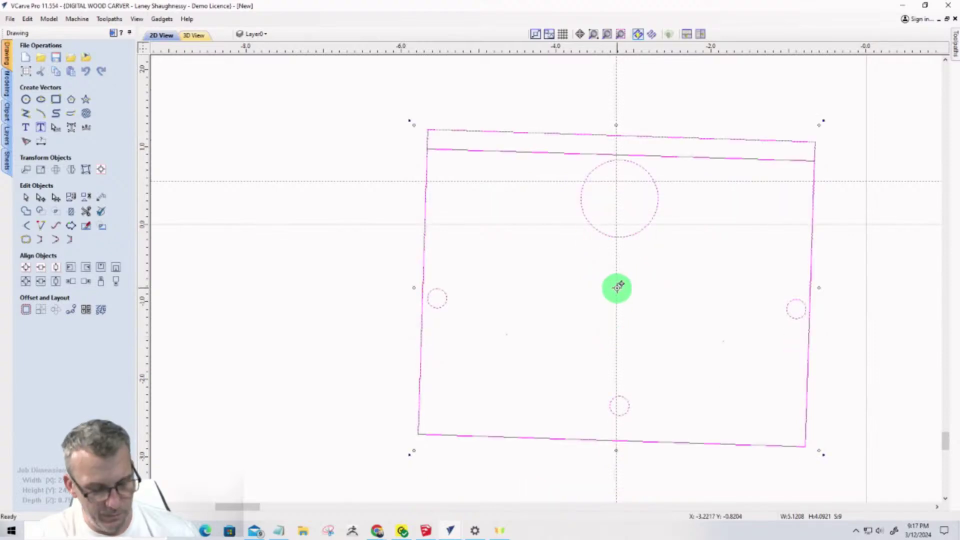
{"action": "key", "text": "ctrl+z"}
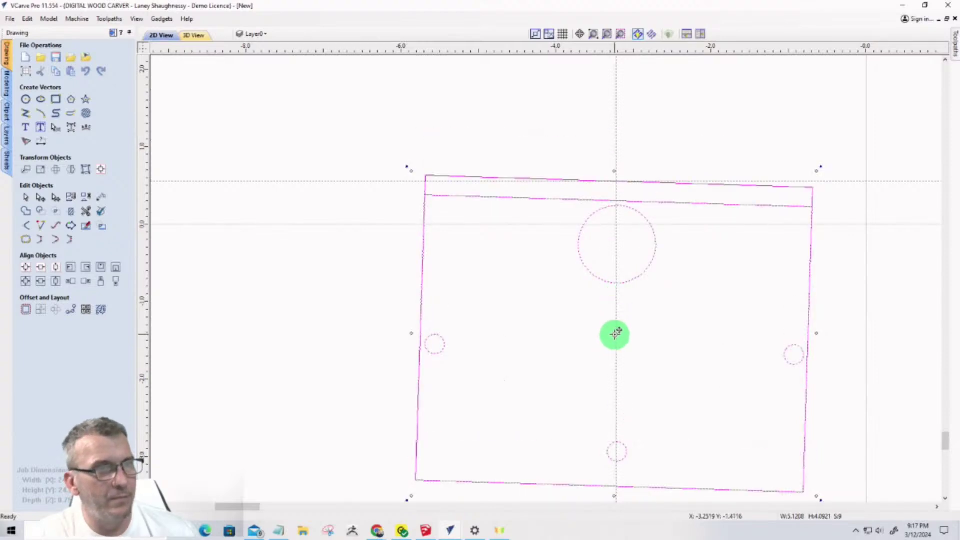
Restart Rotate on the panel vectors and place the pivot at the large circle's centre, at about X -3.2157, Y -0.2657
{"action": "left_click", "coordinate": [615, 335]}
{"action": "left_click", "coordinate": [56, 169]}
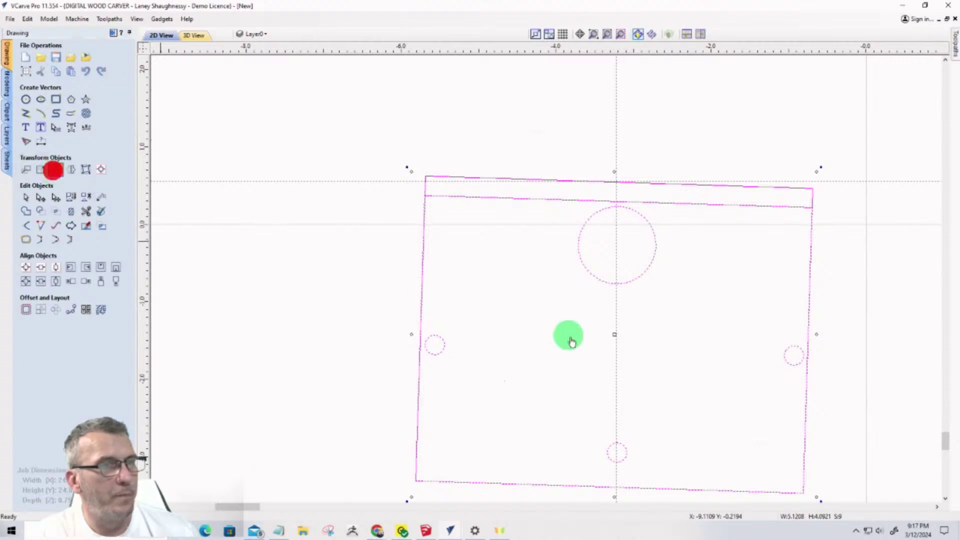
{"action": "left_click_drag", "start_coordinate": [615, 336], "coordinate": [618, 247]}
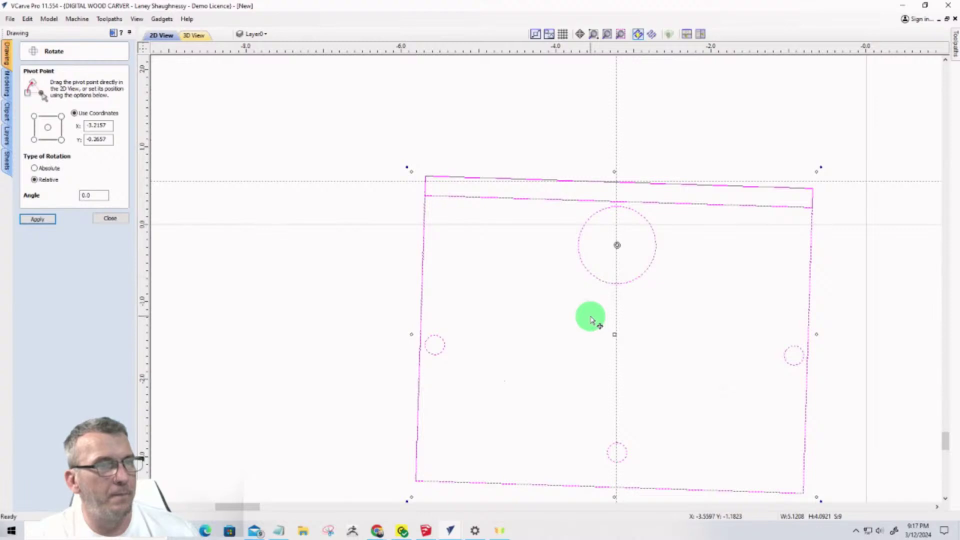
{"action": "scroll", "coordinate": [613, 245], "scroll_direction": "up", "scroll_amount": 5}
{"action": "scroll", "coordinate": [625, 252], "scroll_direction": "up", "scroll_amount": 2}
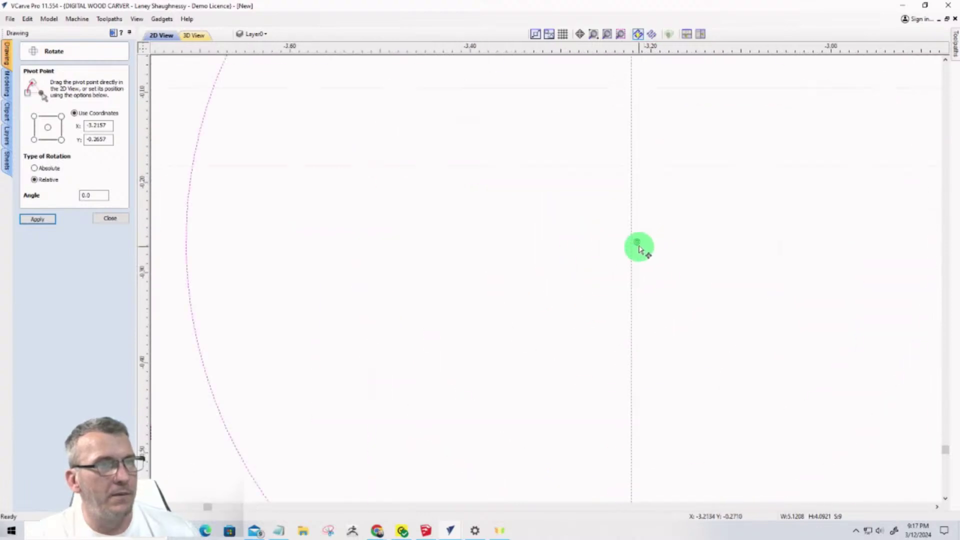
{"action": "scroll", "coordinate": [637, 242], "scroll_direction": "down", "scroll_amount": 6}
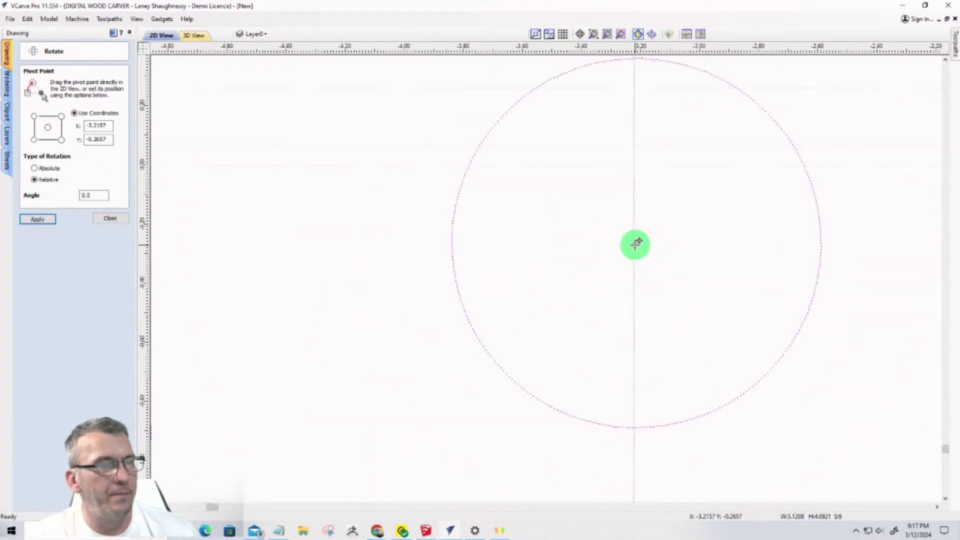
Undo the earlier panel rotations and the small circle adjustment, back to the steeply tilted panel position
{"action": "left_click_drag", "start_coordinate": [629, 276], "coordinate": [625, 287]}
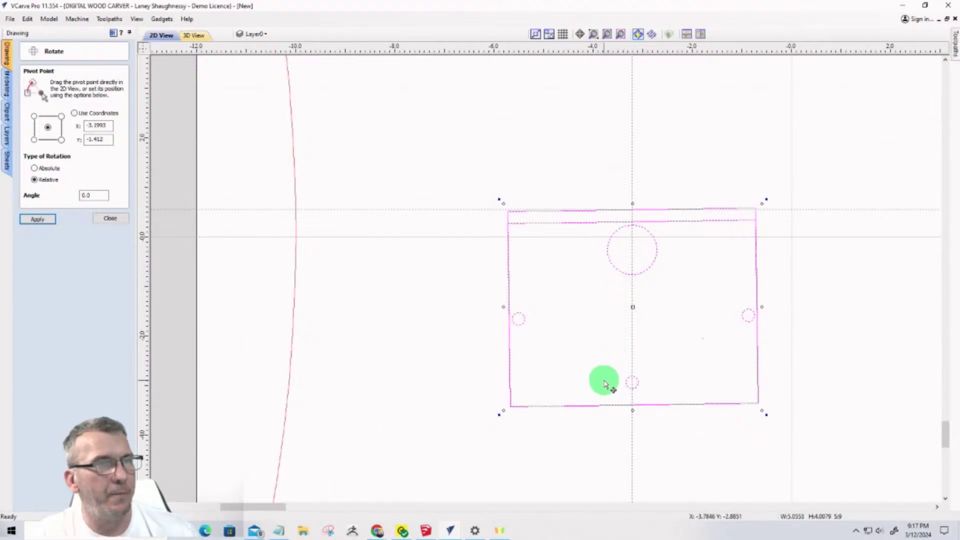
{"action": "left_click_drag", "start_coordinate": [605, 385], "coordinate": [604, 385]}
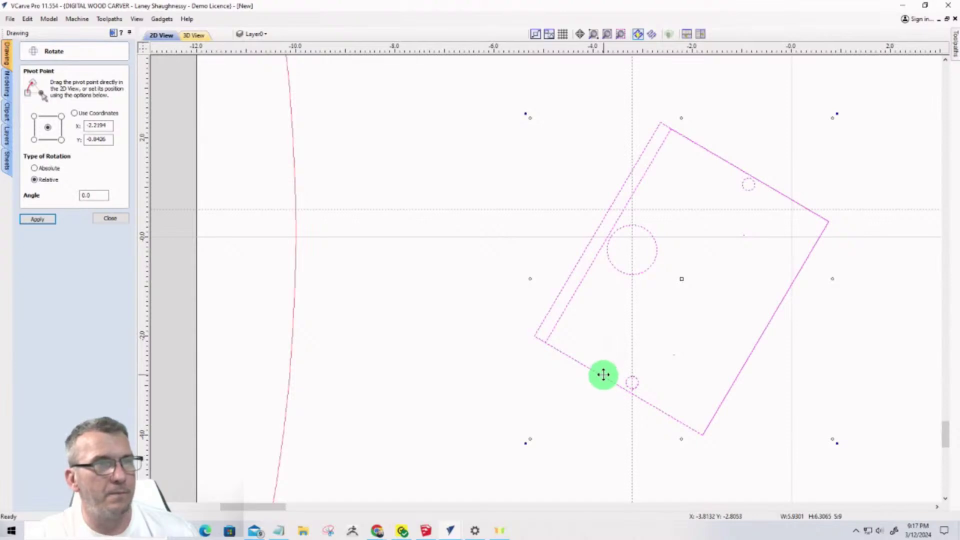
{"action": "scroll", "coordinate": [625, 380], "scroll_direction": "up", "scroll_amount": 5}
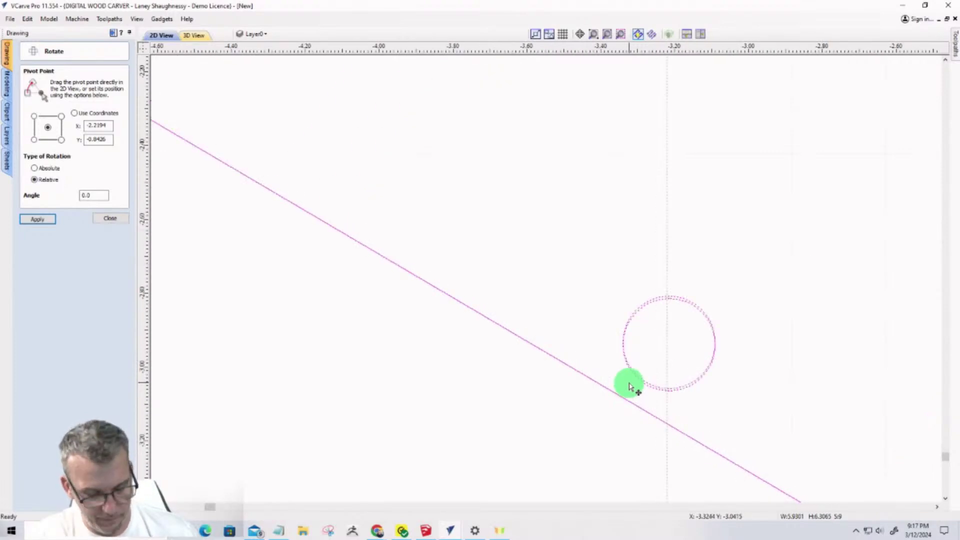
{"action": "left_click_drag", "start_coordinate": [629, 385], "coordinate": [629, 385]}
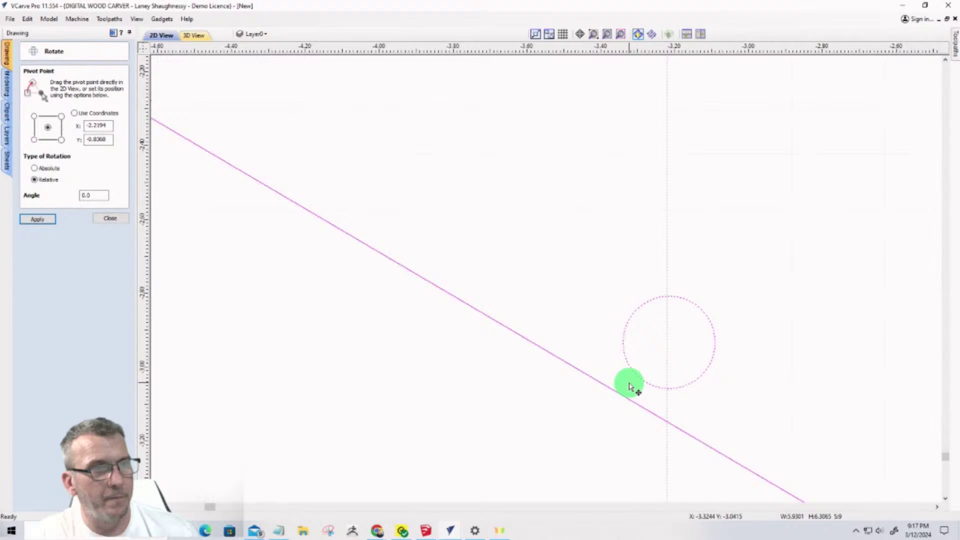
Examine the 0.25-inch circle near the panel's lower edge at the vertical guide and select it on its own
{"action": "scroll", "coordinate": [584, 400], "scroll_direction": "down", "scroll_amount": 4}
{"action": "scroll", "coordinate": [572, 312], "scroll_direction": "up", "scroll_amount": 2}
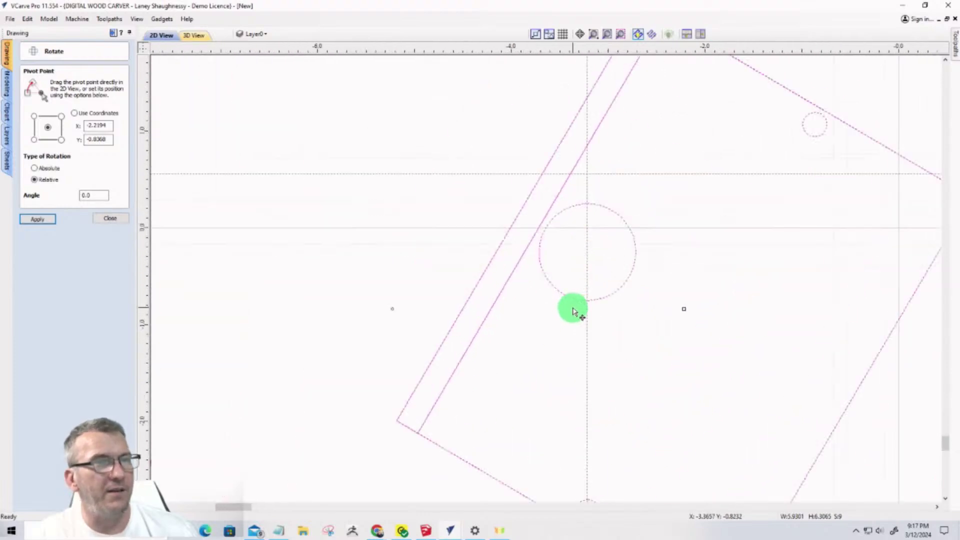
{"action": "scroll", "coordinate": [573, 312], "scroll_direction": "down", "scroll_amount": 3}
{"action": "scroll", "coordinate": [562, 368], "scroll_direction": "up", "scroll_amount": 6}
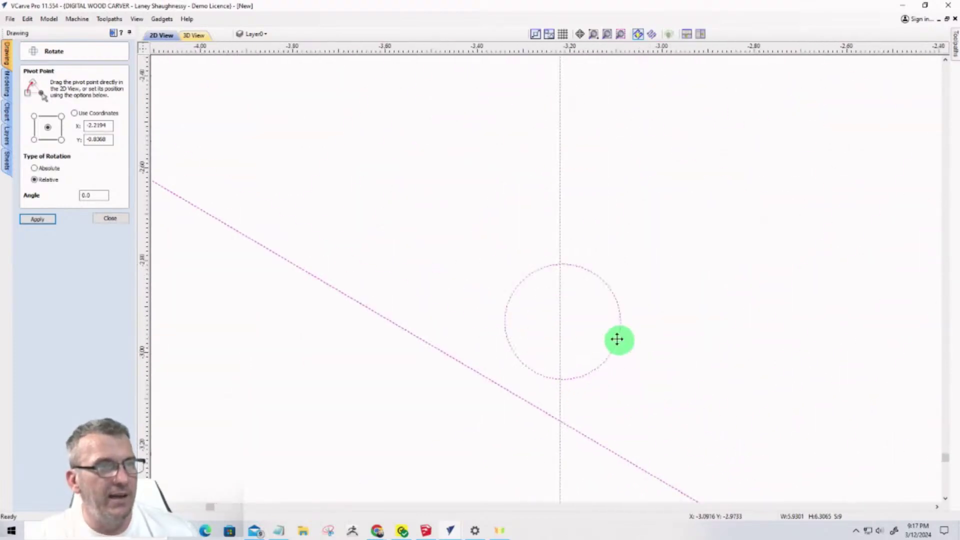
{"action": "left_click", "coordinate": [625, 373]}
{"action": "left_click", "coordinate": [593, 370]}
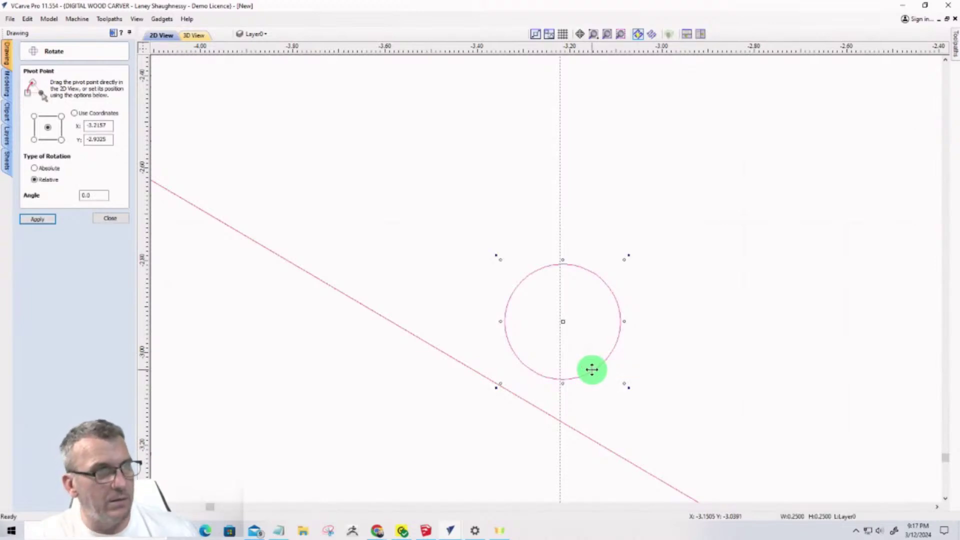
{"action": "scroll", "coordinate": [592, 369], "scroll_direction": "down", "scroll_amount": 5}
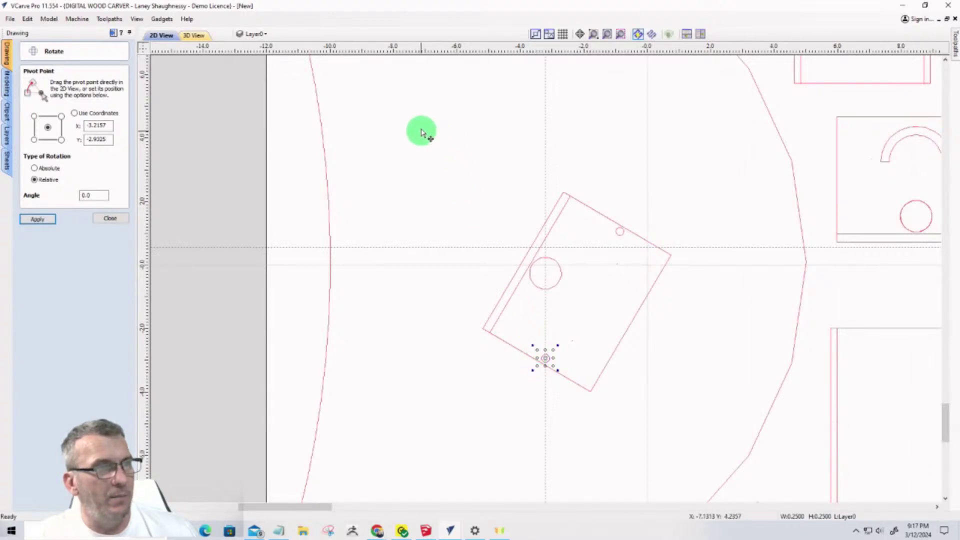
Select all the tilted panel's vectors again, leave Rotate, and deselect the stationary 0.25-inch circle on the vertical guide
{"action": "mouse_move", "coordinate": [418, 126]}
{"action": "left_mouse_down"}
{"action": "mouse_move", "coordinate": [603, 287]}
{"action": "mouse_move", "coordinate": [697, 441]}
{"action": "left_mouse_up"}
{"action": "scroll", "coordinate": [548, 287], "scroll_direction": "up", "scroll_amount": 4}
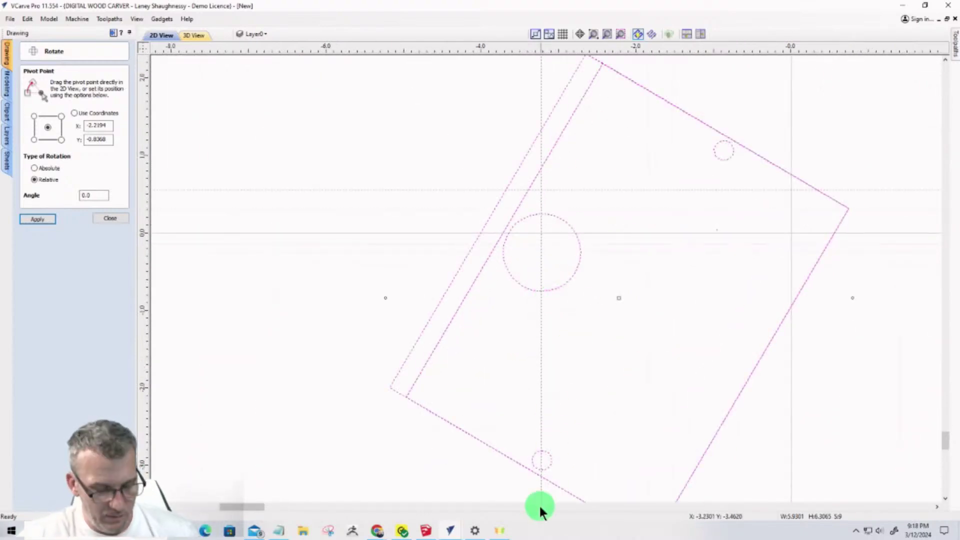
{"action": "scroll", "coordinate": [540, 508], "scroll_direction": "up", "scroll_amount": 3}
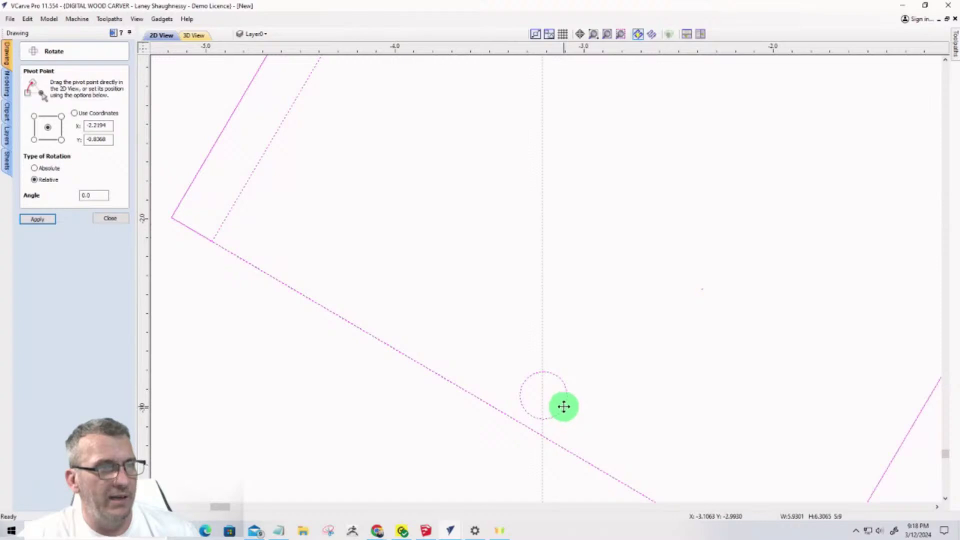
{"action": "left_click", "coordinate": [99, 219]}
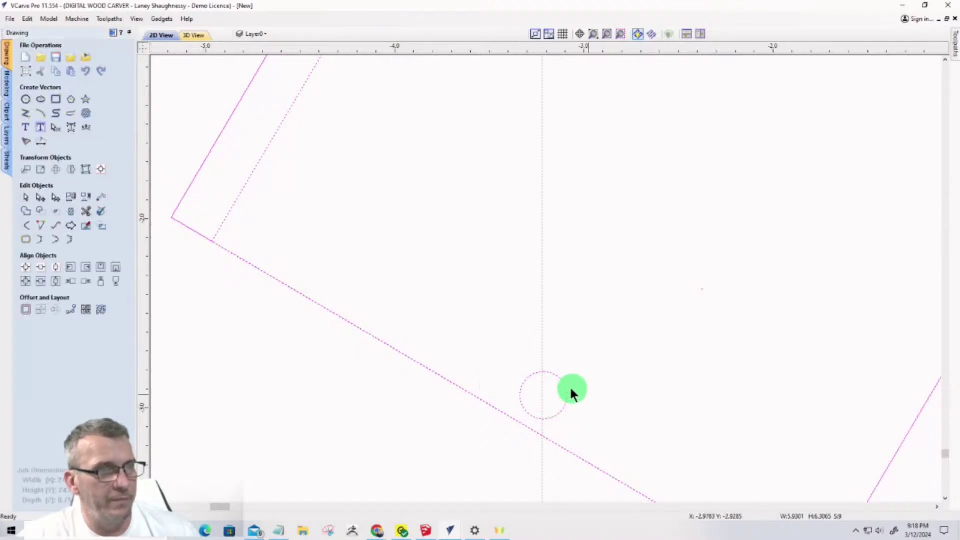
{"action": "scroll", "coordinate": [480, 447], "scroll_direction": "down", "scroll_amount": 5}
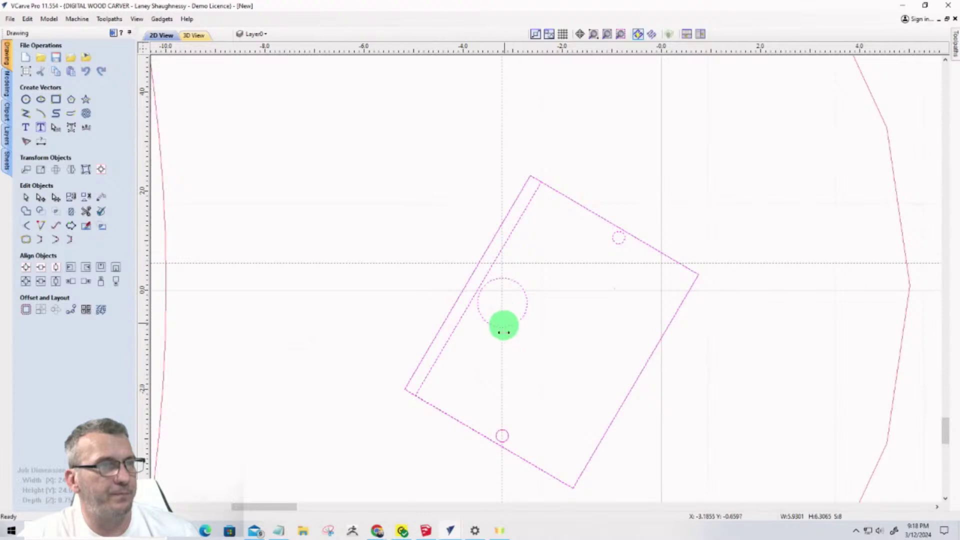
Start Rotate on the tilted panel vectors and place the pivot at the large circle's centre, at about X -3.2157, Y -0.2501
{"action": "left_click", "coordinate": [455, 328]}
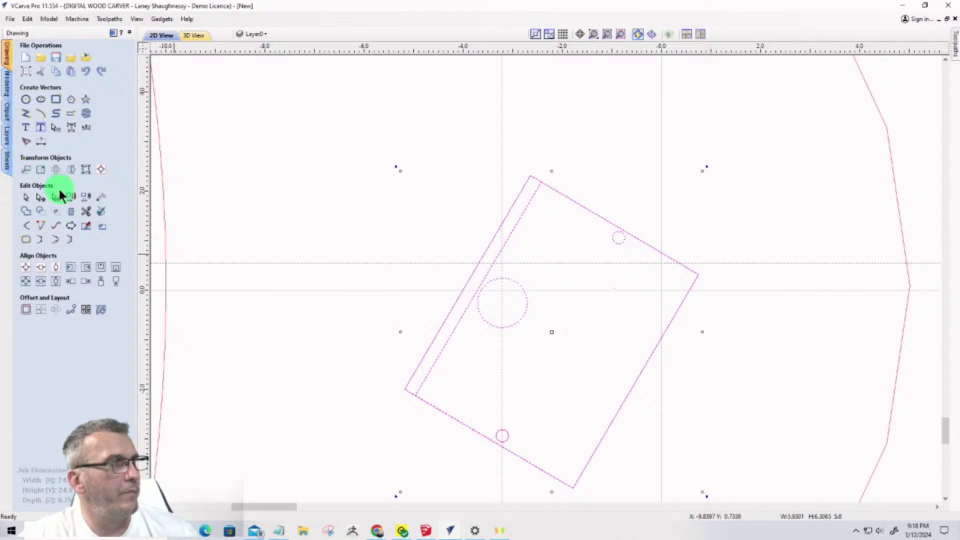
{"action": "left_click", "coordinate": [55, 170]}
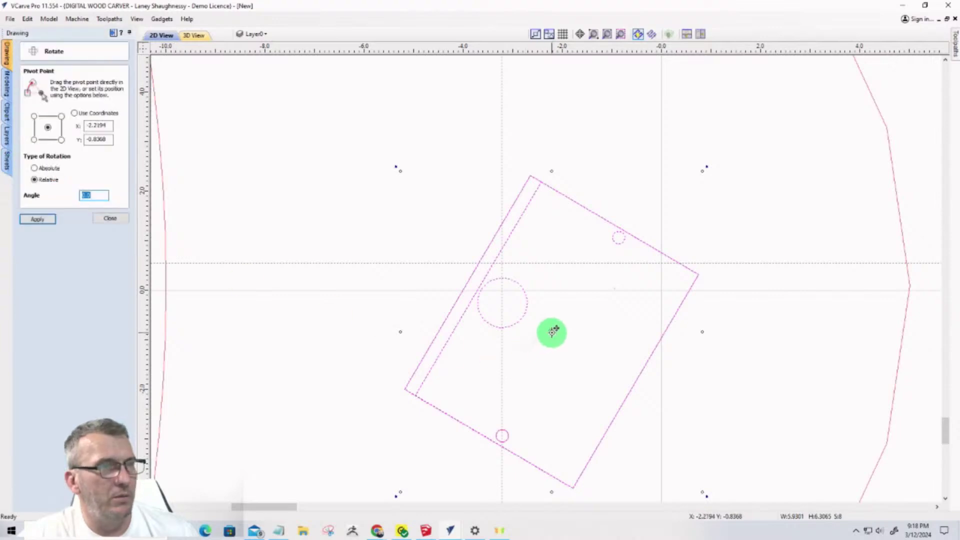
{"action": "left_click_drag", "start_coordinate": [551, 332], "coordinate": [501, 302]}
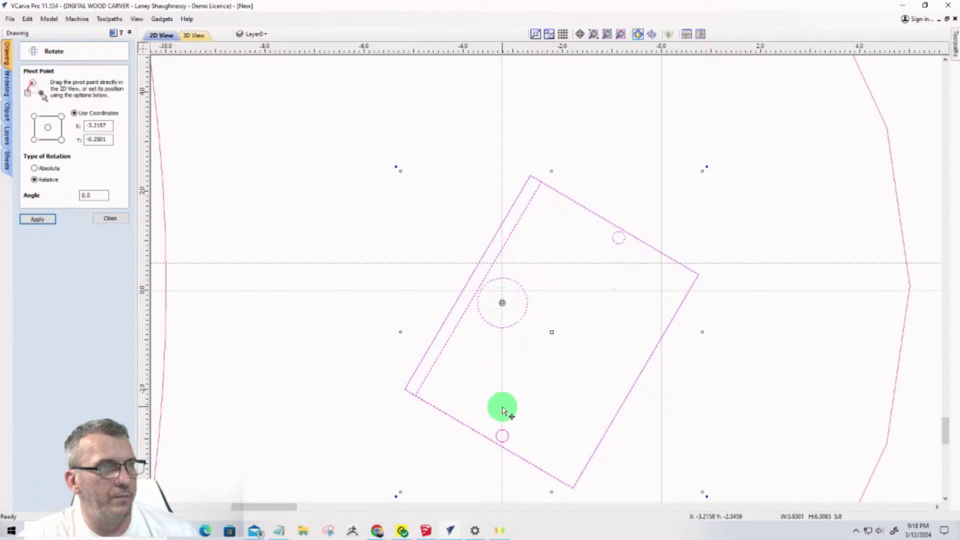
Undo the panel's rotations and small position change, back to the original level panel
{"action": "scroll", "coordinate": [508, 296], "scroll_direction": "up", "scroll_amount": 1}
{"action": "scroll", "coordinate": [508, 296], "scroll_direction": "up", "scroll_amount": 6}
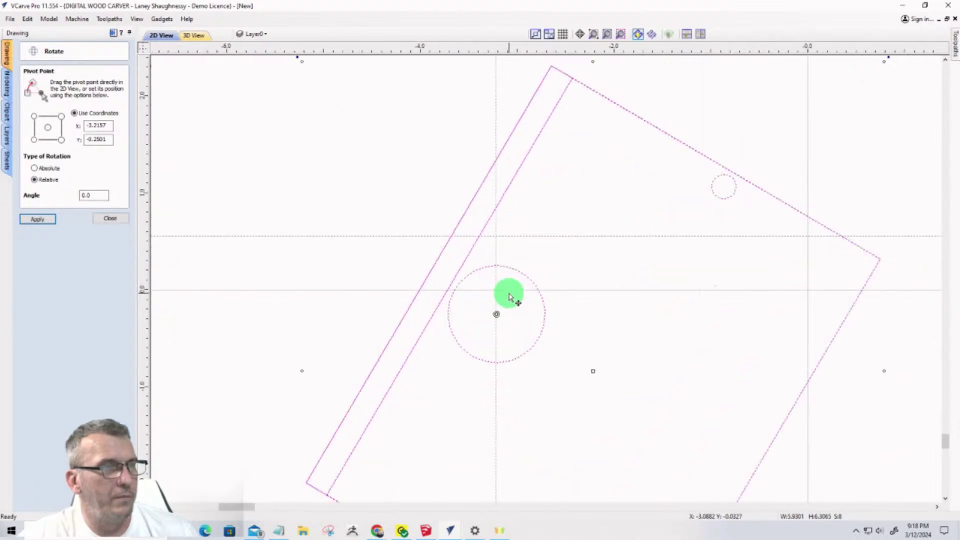
{"action": "scroll", "coordinate": [508, 305], "scroll_direction": "up", "scroll_amount": 4}
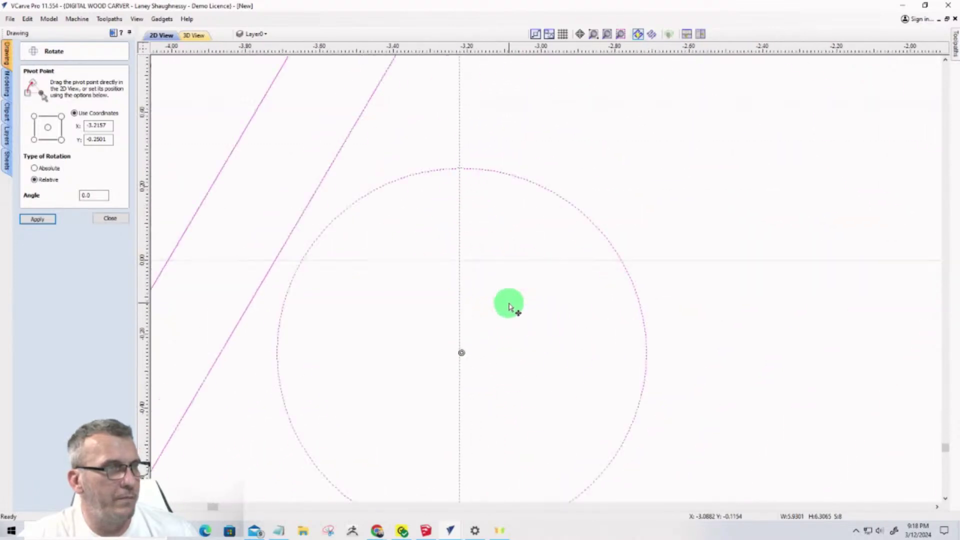
{"action": "scroll", "coordinate": [457, 380], "scroll_direction": "down", "scroll_amount": 3}
{"action": "scroll", "coordinate": [485, 369], "scroll_direction": "down", "scroll_amount": 12}
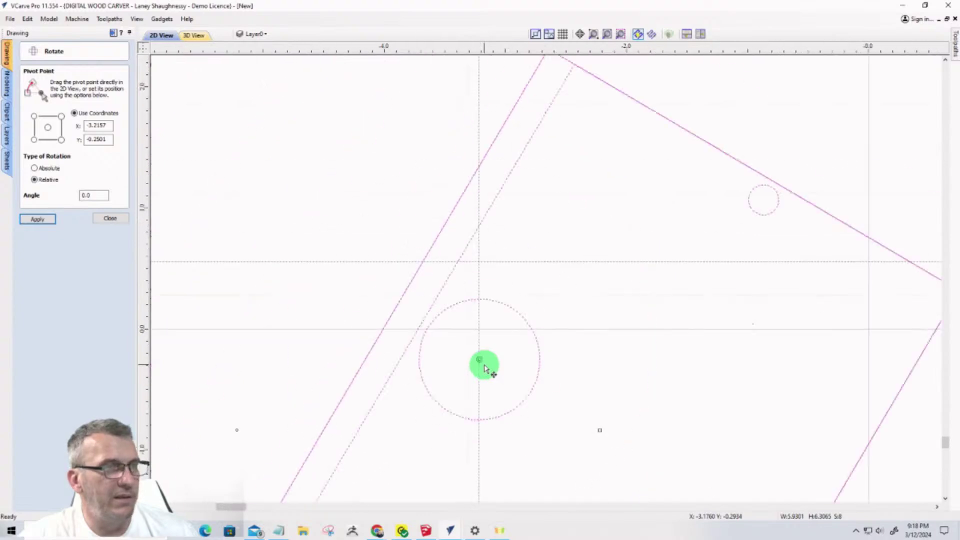
{"action": "scroll", "coordinate": [532, 460], "scroll_direction": "down", "scroll_amount": 2}
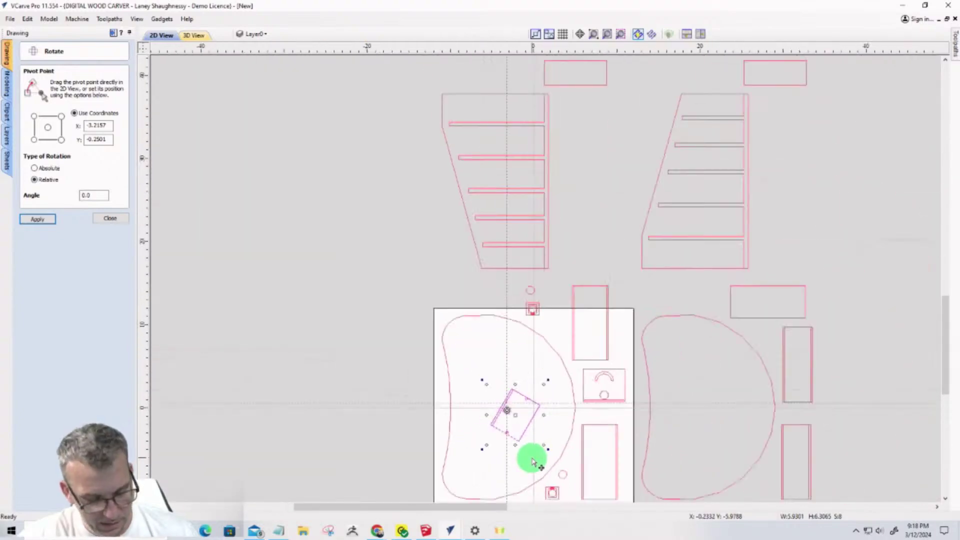
{"action": "left_click_drag", "start_coordinate": [533, 461], "coordinate": [516, 455]}
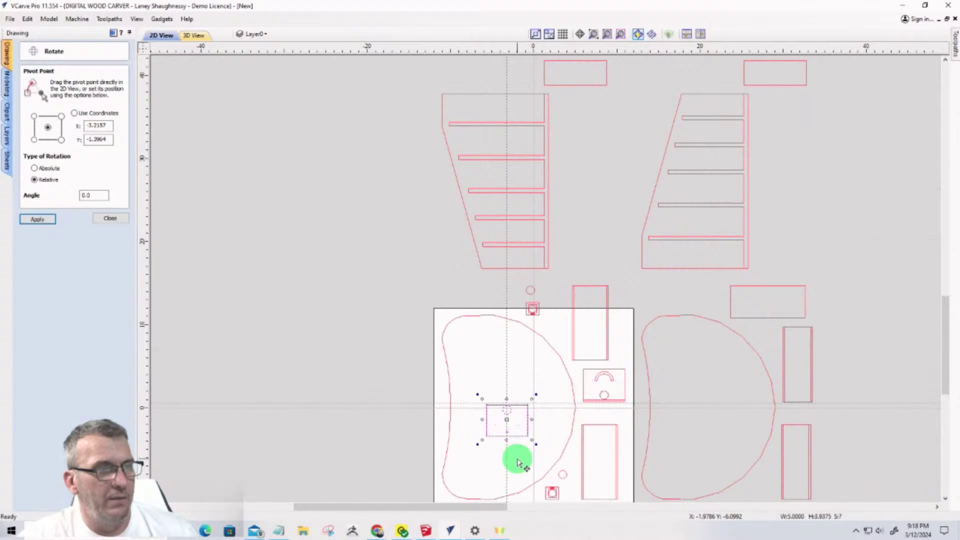
{"action": "scroll", "coordinate": [506, 453], "scroll_direction": "up", "scroll_amount": 3}
{"action": "scroll", "coordinate": [506, 452], "scroll_direction": "up", "scroll_amount": 5}
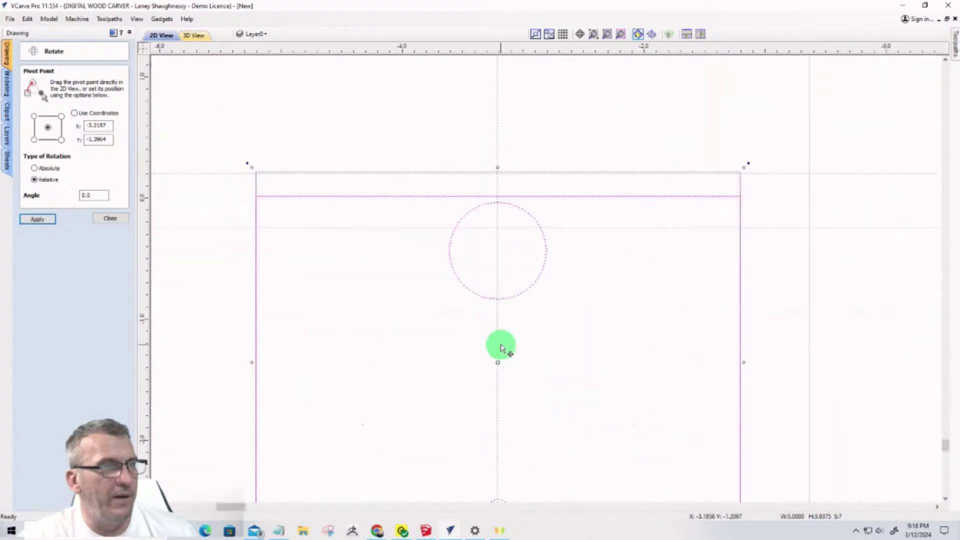
{"action": "scroll", "coordinate": [498, 380], "scroll_direction": "up", "scroll_amount": 3}
{"action": "scroll", "coordinate": [495, 388], "scroll_direction": "down", "scroll_amount": 2}
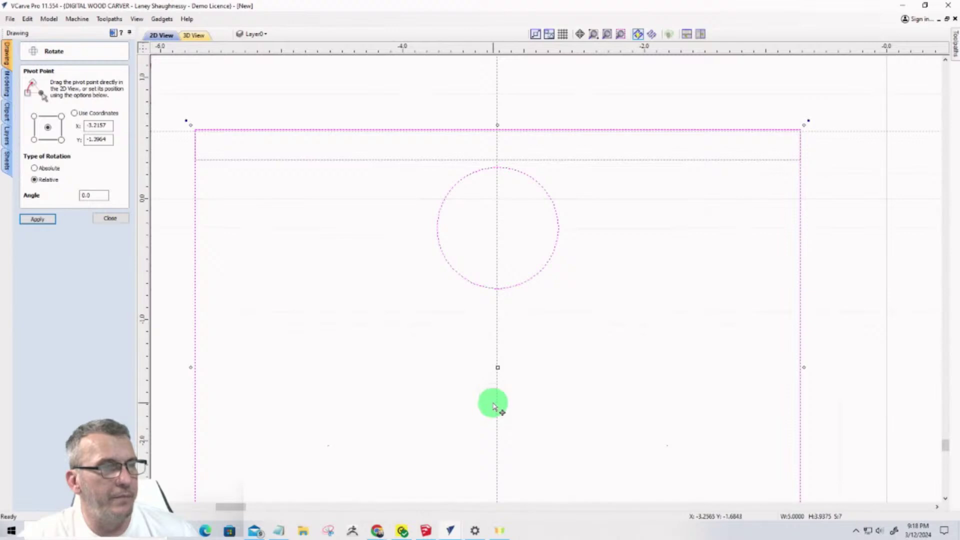
{"action": "scroll", "coordinate": [493, 406], "scroll_direction": "up", "scroll_amount": 1}
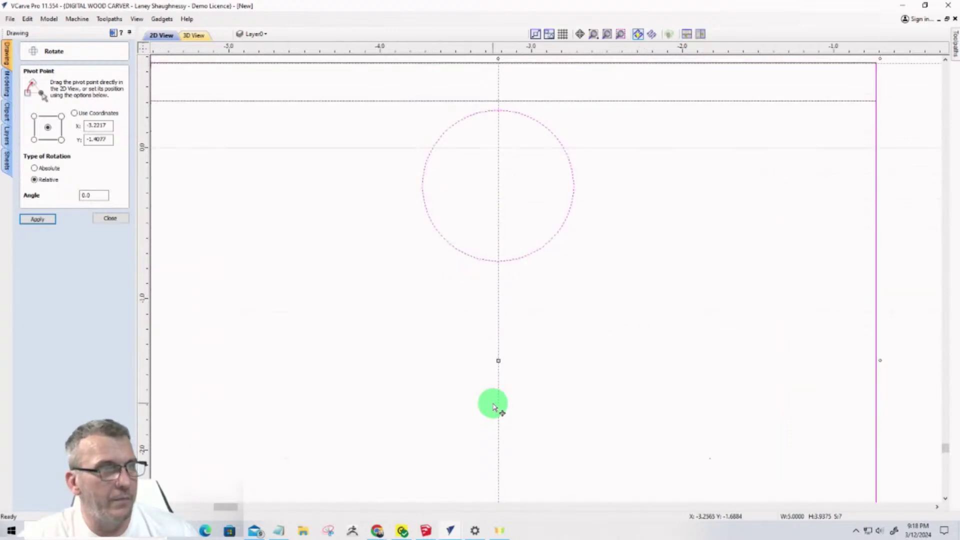
{"action": "scroll", "coordinate": [493, 406], "scroll_direction": "down", "scroll_amount": 5}
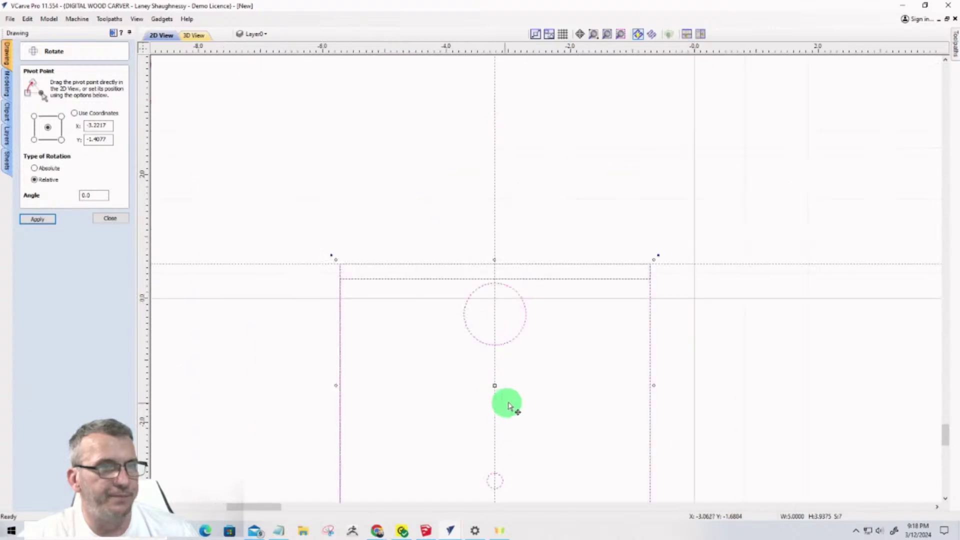
Align the horizontal guide with the level panel's top edge
{"action": "scroll", "coordinate": [536, 429], "scroll_direction": "up", "scroll_amount": 3}
{"action": "scroll", "coordinate": [562, 364], "scroll_direction": "up", "scroll_amount": 3}
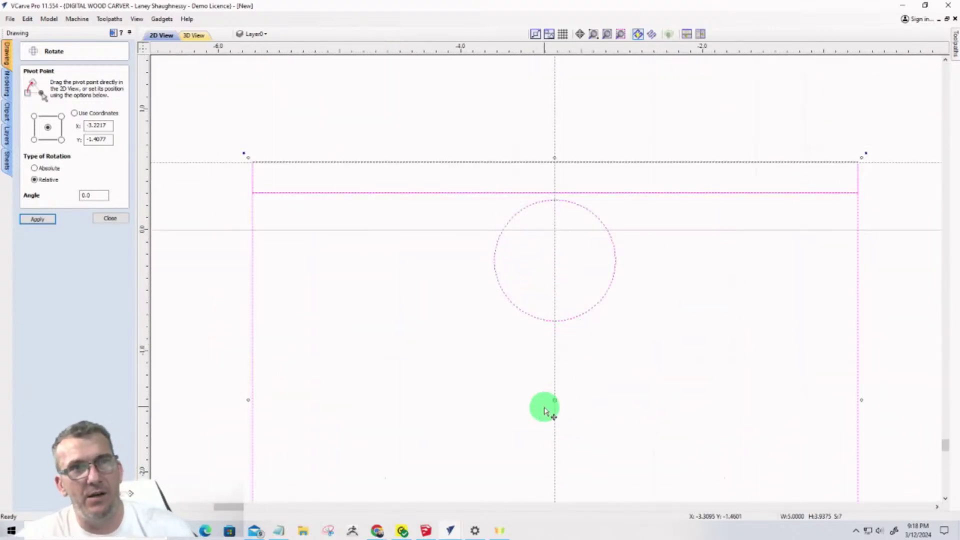
{"action": "scroll", "coordinate": [241, 152], "scroll_direction": "up", "scroll_amount": 3}
{"action": "scroll", "coordinate": [241, 152], "scroll_direction": "up", "scroll_amount": 3}
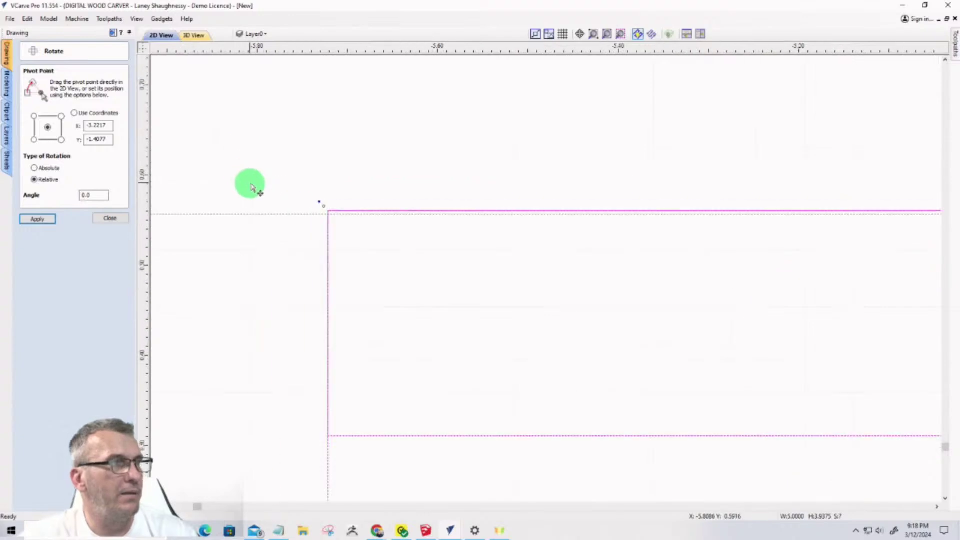
{"action": "left_click", "coordinate": [311, 216]}
{"action": "left_click_drag", "start_coordinate": [312, 216], "coordinate": [325, 213]}
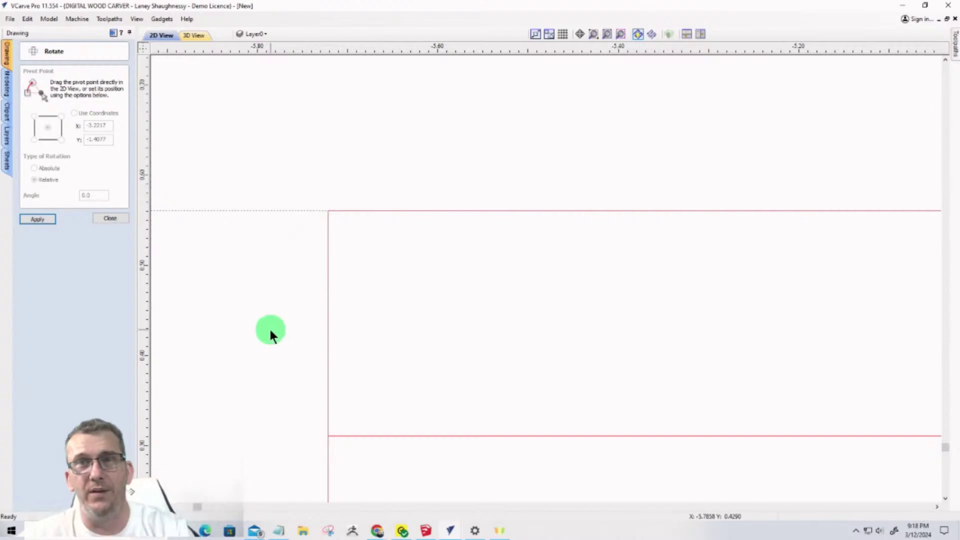
Select all of the level panel's vectors, including both circles, and leave Rotate
{"action": "scroll", "coordinate": [281, 315], "scroll_direction": "down", "scroll_amount": 4}
{"action": "scroll", "coordinate": [402, 270], "scroll_direction": "down", "scroll_amount": 5}
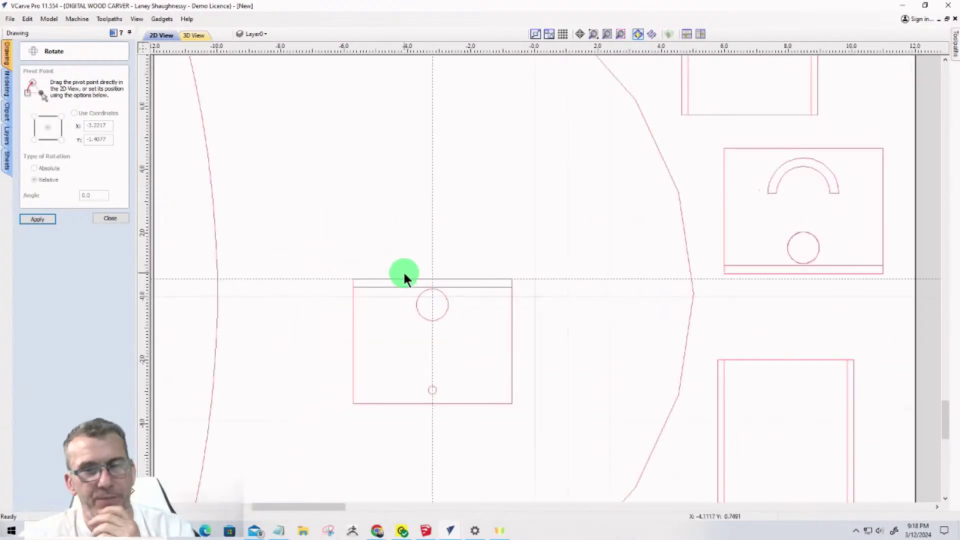
{"action": "scroll", "coordinate": [386, 322], "scroll_direction": "up", "scroll_amount": 5}
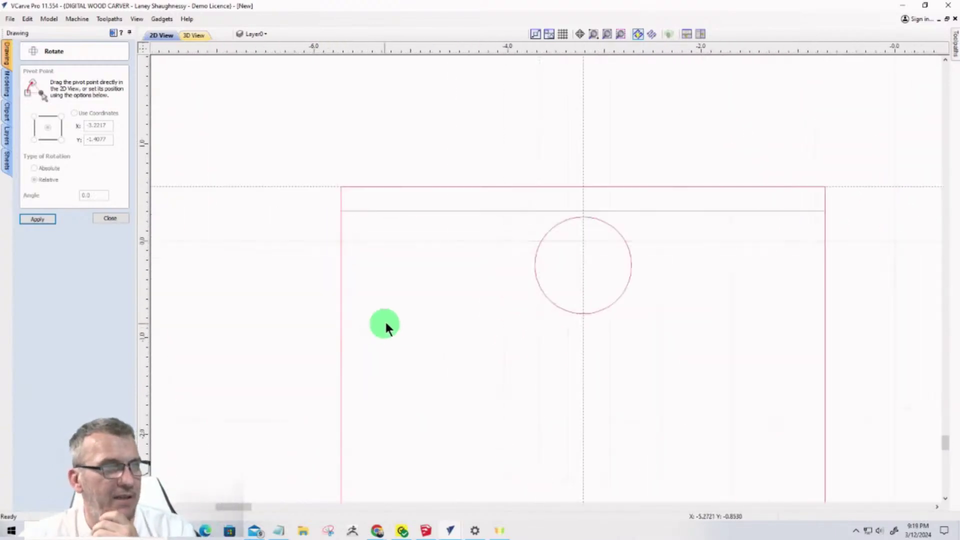
{"action": "scroll", "coordinate": [462, 278], "scroll_direction": "down", "scroll_amount": 3}
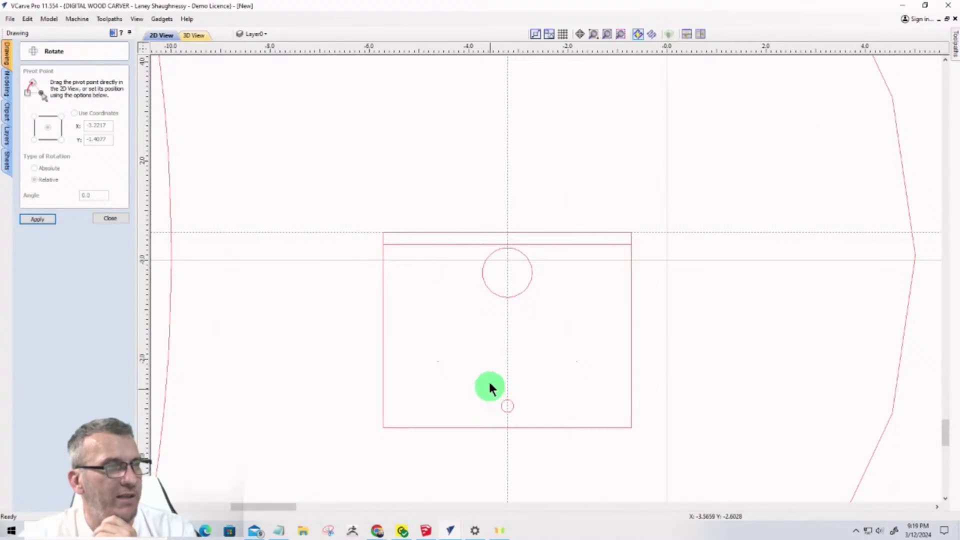
{"action": "left_click_drag", "start_coordinate": [347, 184], "coordinate": [663, 465]}
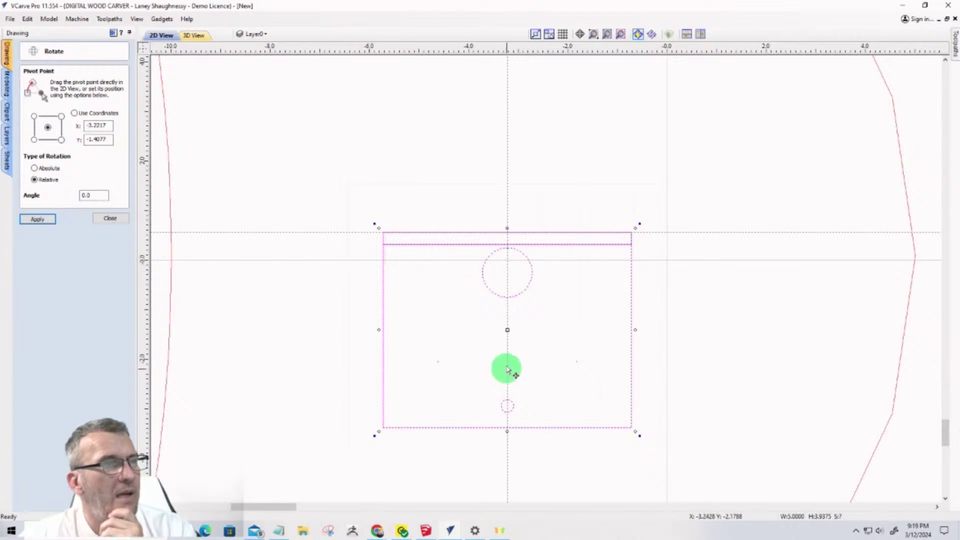
{"action": "left_click", "coordinate": [110, 219]}
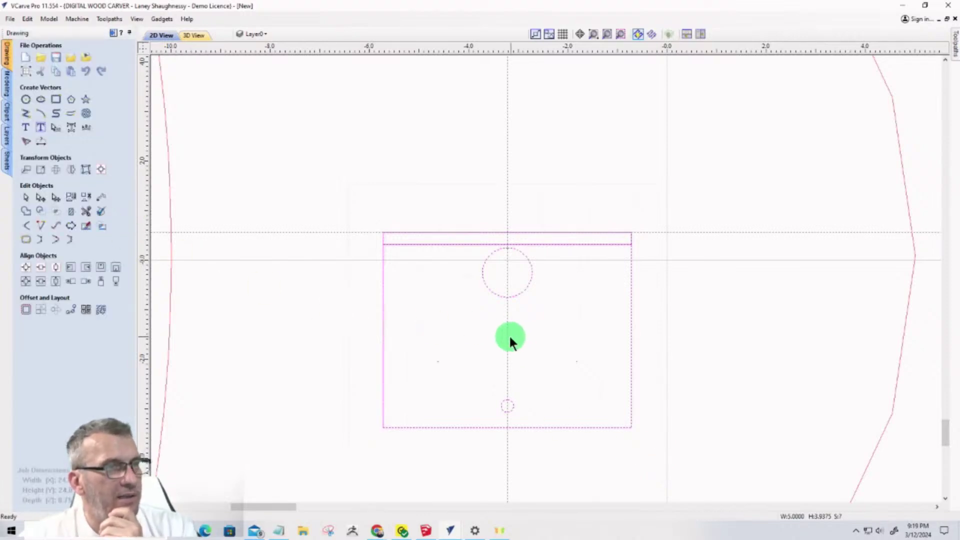
Start Rotate on the level panel, place the pivot at the large circle's centre, about X -3.2217, Y -0.2514, and try deselecting the small circle
{"action": "left_click", "coordinate": [382, 294]}
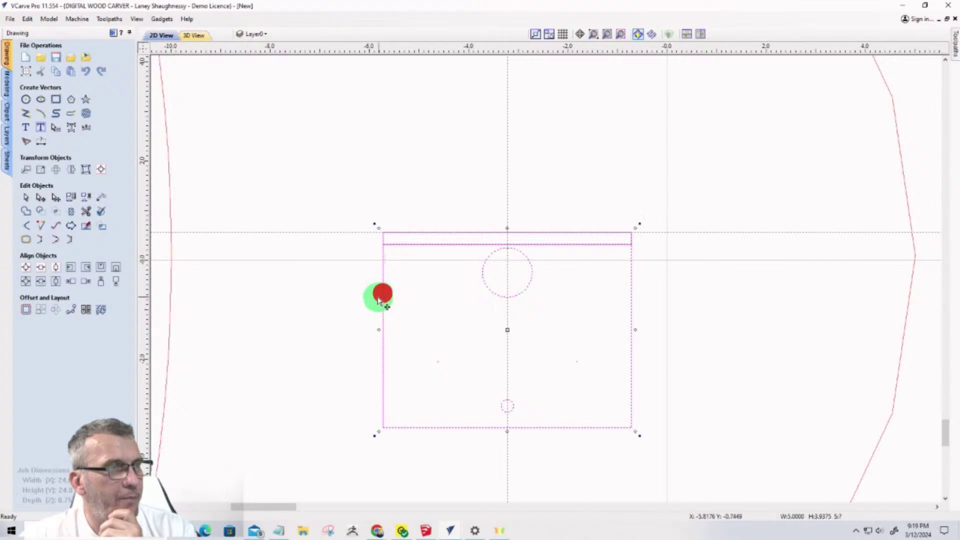
{"action": "left_click", "coordinate": [56, 169]}
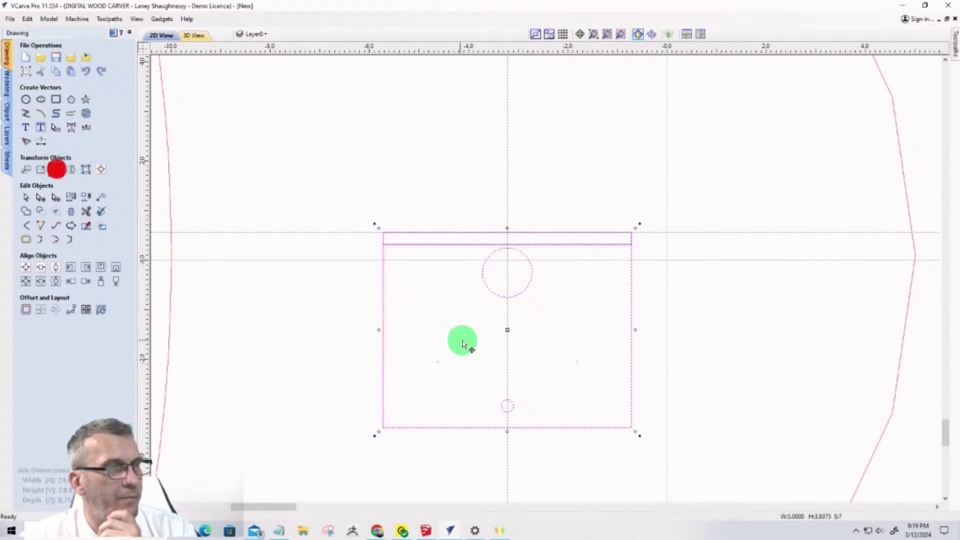
{"action": "left_click_drag", "start_coordinate": [509, 329], "coordinate": [505, 272]}
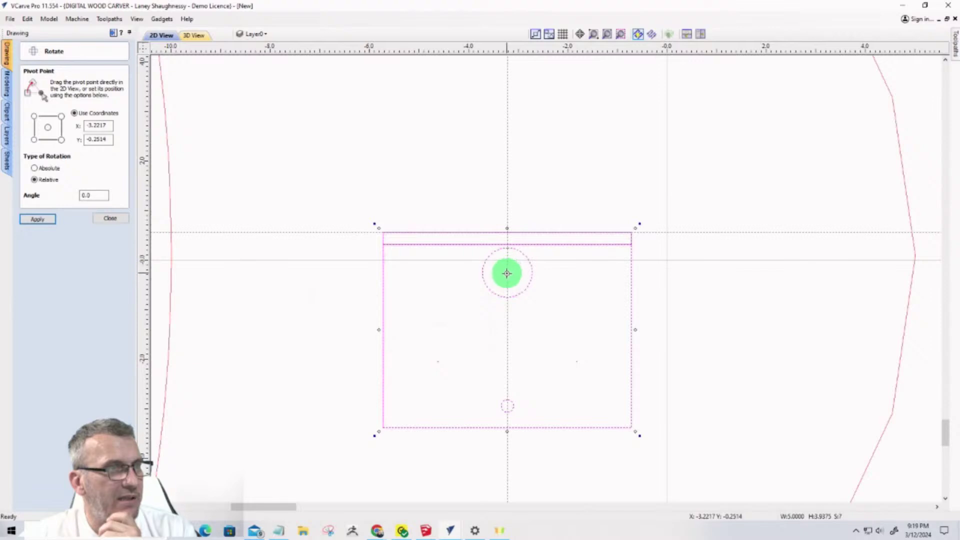
{"action": "scroll", "coordinate": [505, 272], "scroll_direction": "up", "scroll_amount": 5}
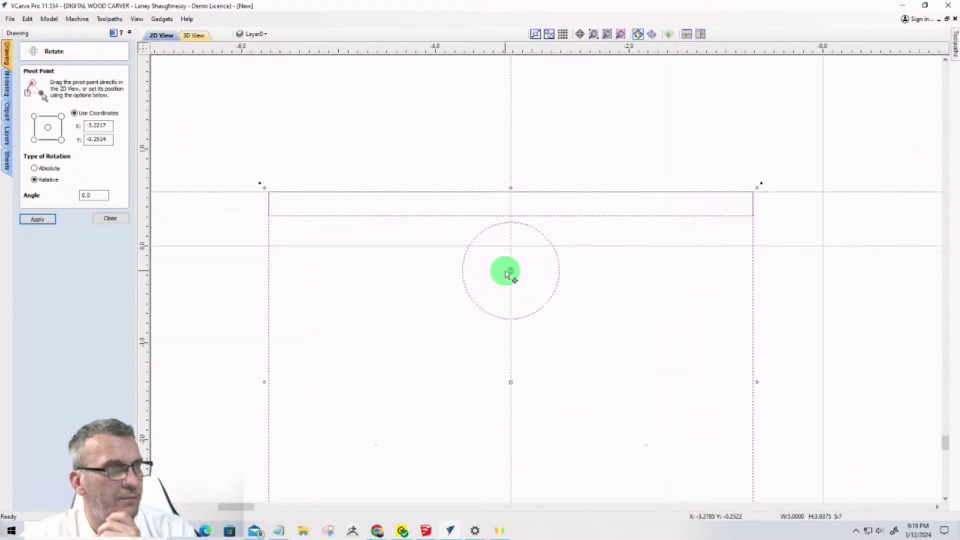
{"action": "scroll", "coordinate": [459, 387], "scroll_direction": "down", "scroll_amount": 5}
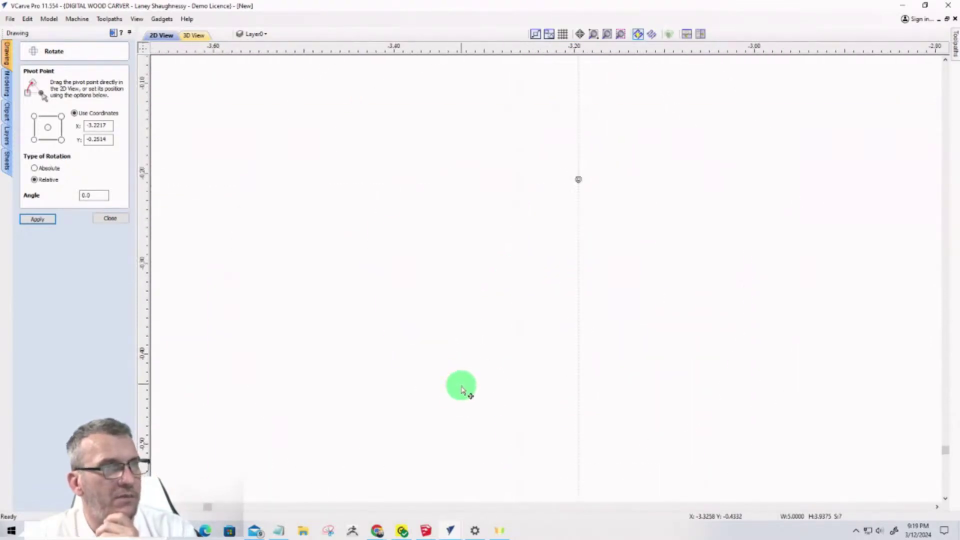
{"action": "scroll", "coordinate": [470, 335], "scroll_direction": "down", "scroll_amount": 3}
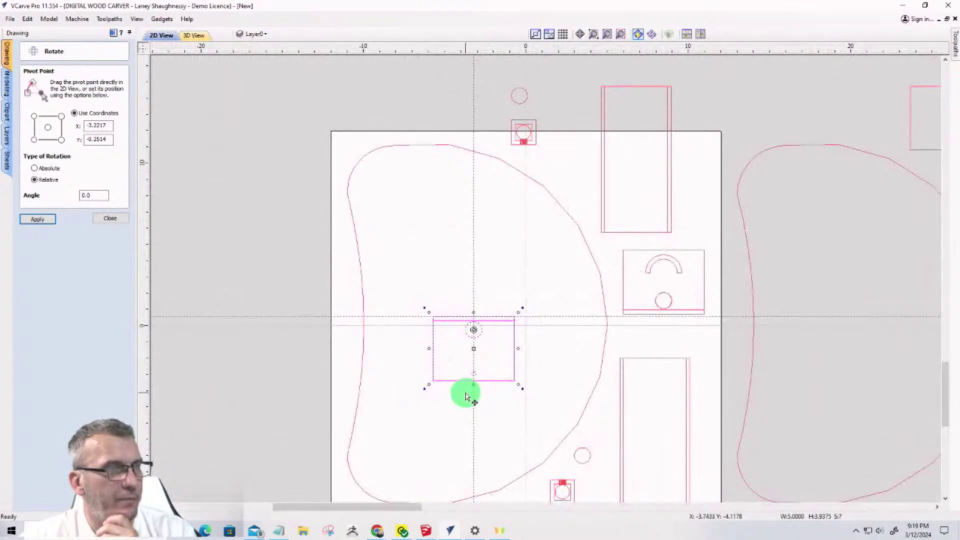
{"action": "scroll", "coordinate": [459, 394], "scroll_direction": "up", "scroll_amount": 5}
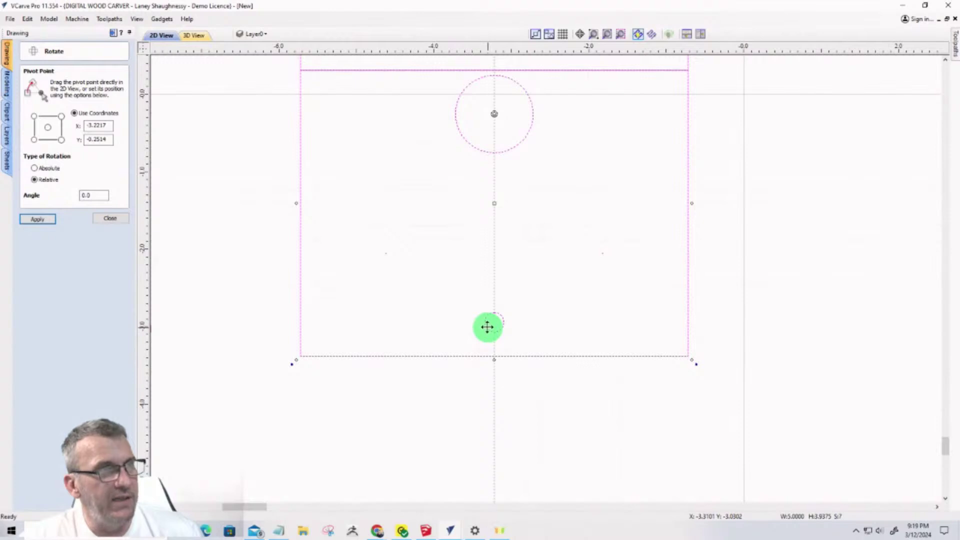
{"action": "left_click", "coordinate": [486, 327]}
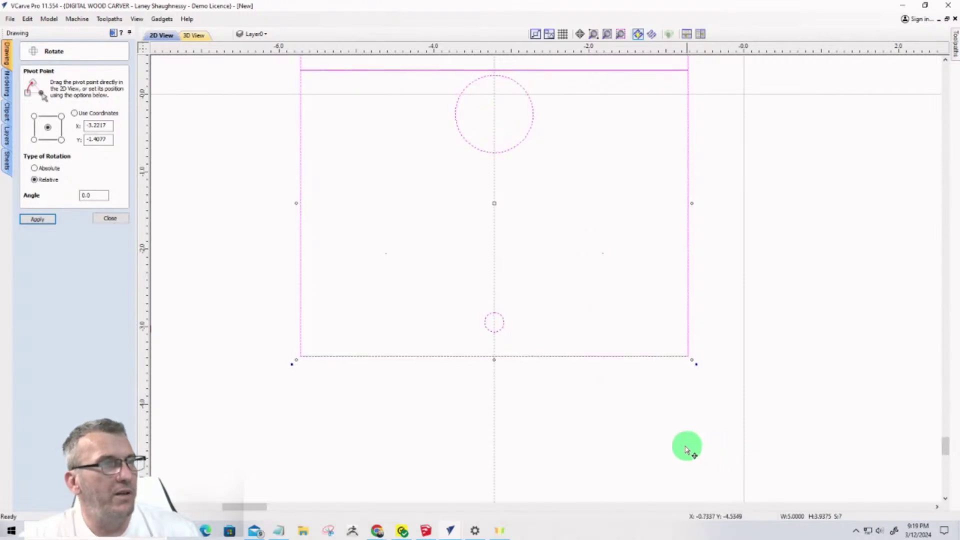
Reselect all the level panel's vectors, leave Rotate, and deselect the 0.25-inch circle near the lower edge
{"action": "left_click", "coordinate": [469, 425]}
{"action": "scroll", "coordinate": [468, 421], "scroll_direction": "down", "scroll_amount": 3}
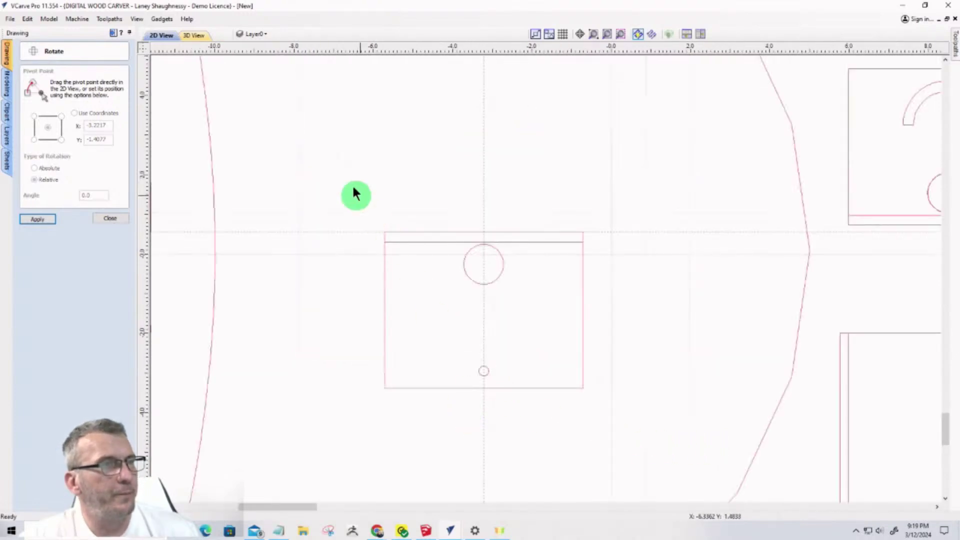
{"action": "left_click_drag", "start_coordinate": [334, 171], "coordinate": [631, 456]}
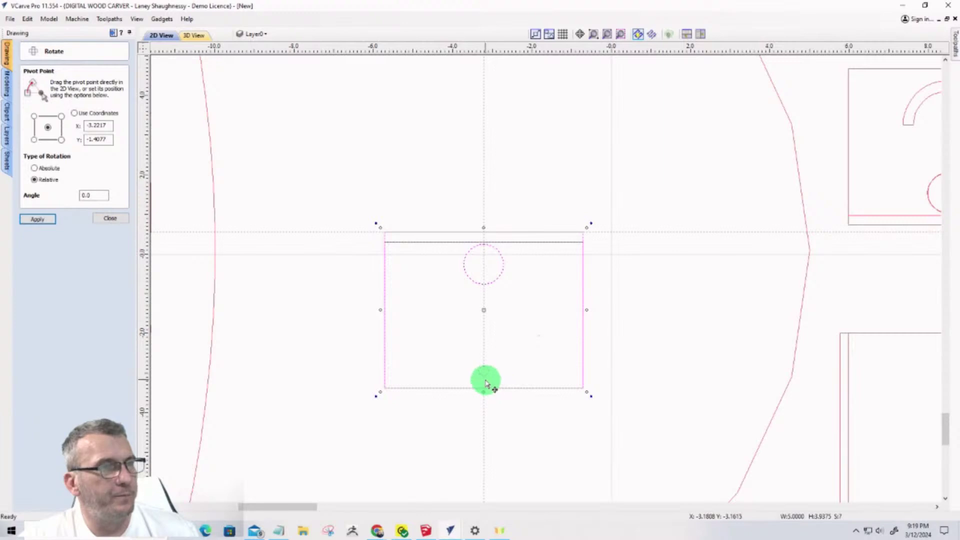
{"action": "scroll", "coordinate": [488, 382], "scroll_direction": "up", "scroll_amount": 2}
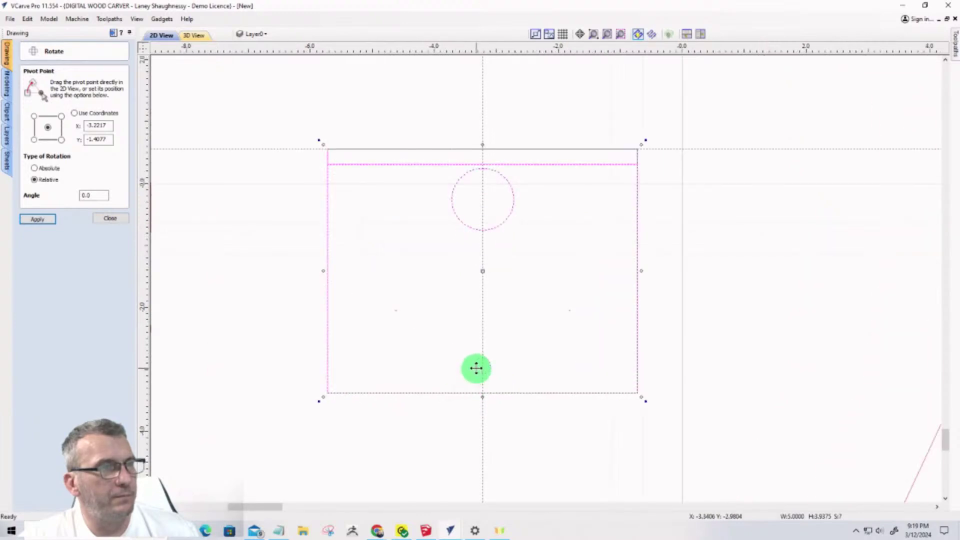
{"action": "left_click", "coordinate": [115, 219]}
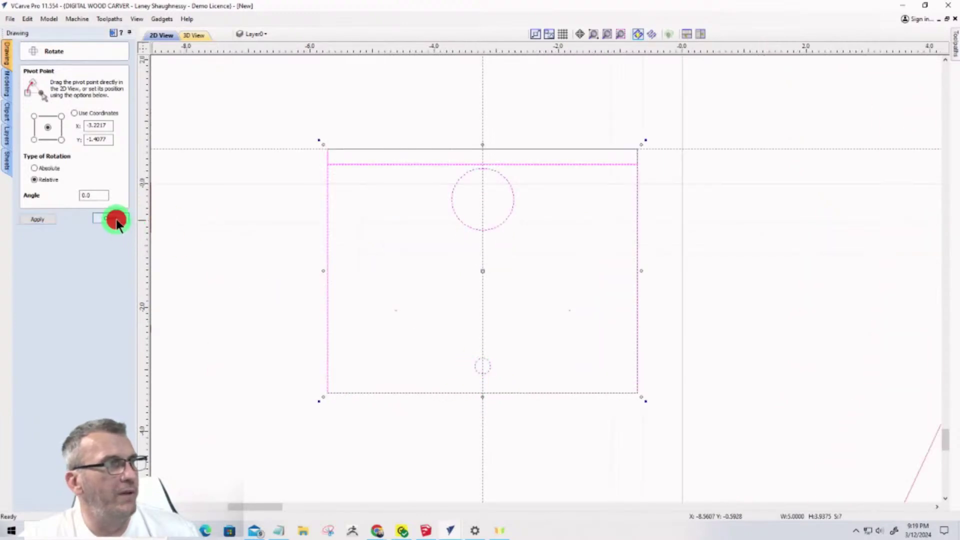
{"action": "left_click", "coordinate": [479, 366]}
{"action": "scroll", "coordinate": [478, 409], "scroll_direction": "up", "scroll_amount": 3}
{"action": "scroll", "coordinate": [491, 410], "scroll_direction": "down", "scroll_amount": 1}
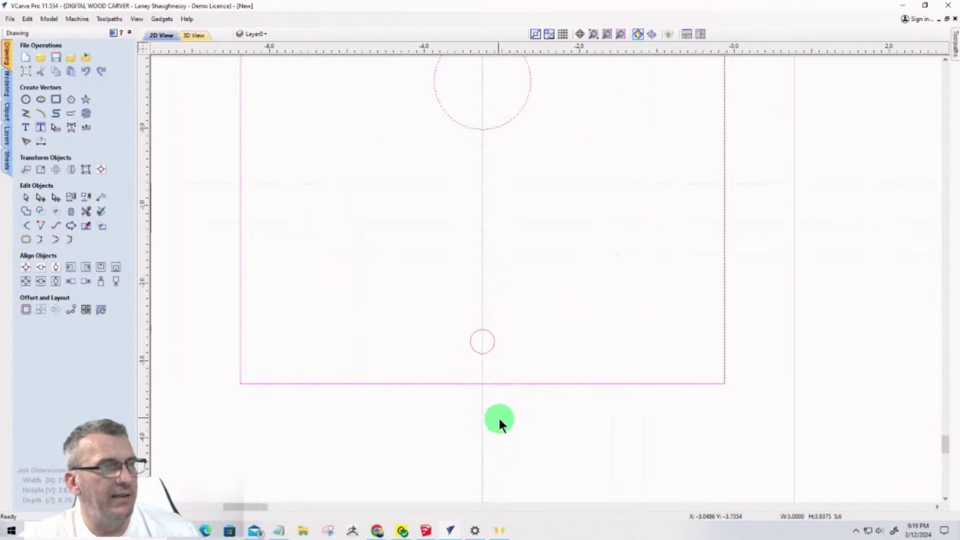
{"action": "scroll", "coordinate": [500, 423], "scroll_direction": "down", "scroll_amount": 2}
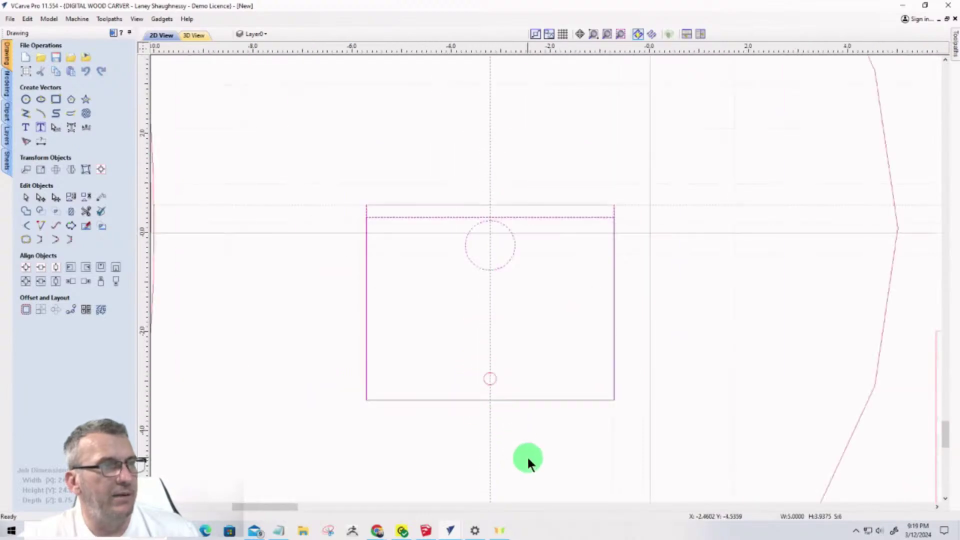
Rotate the panel outline and large circle by about 60° around the large circle's centre, leaving the small lower circle in place
{"action": "left_click", "coordinate": [476, 265]}
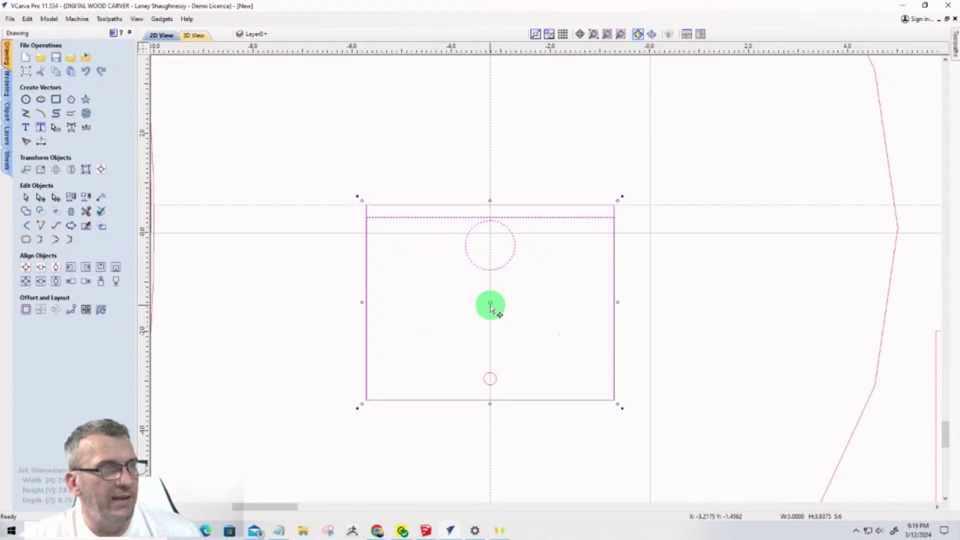
{"action": "left_click", "coordinate": [490, 302]}
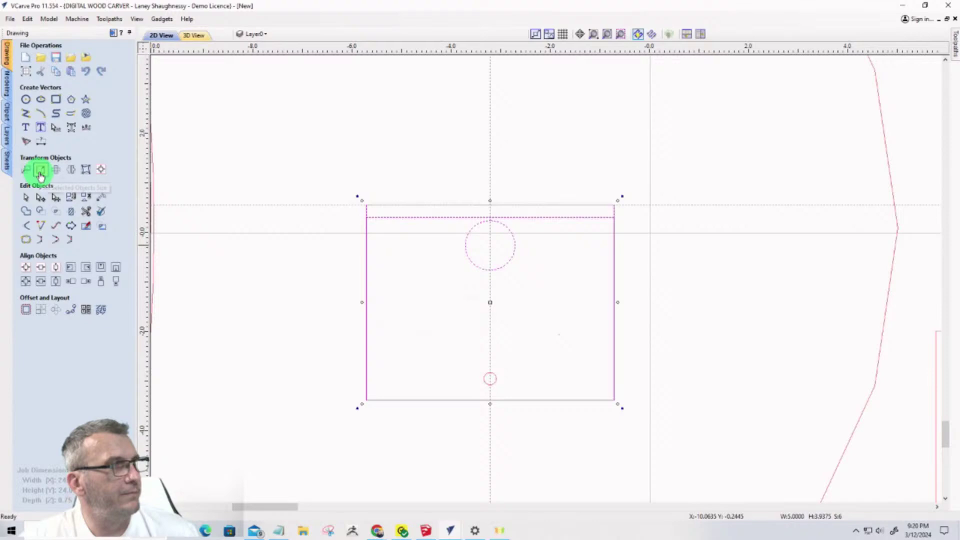
{"action": "left_click", "coordinate": [56, 169]}
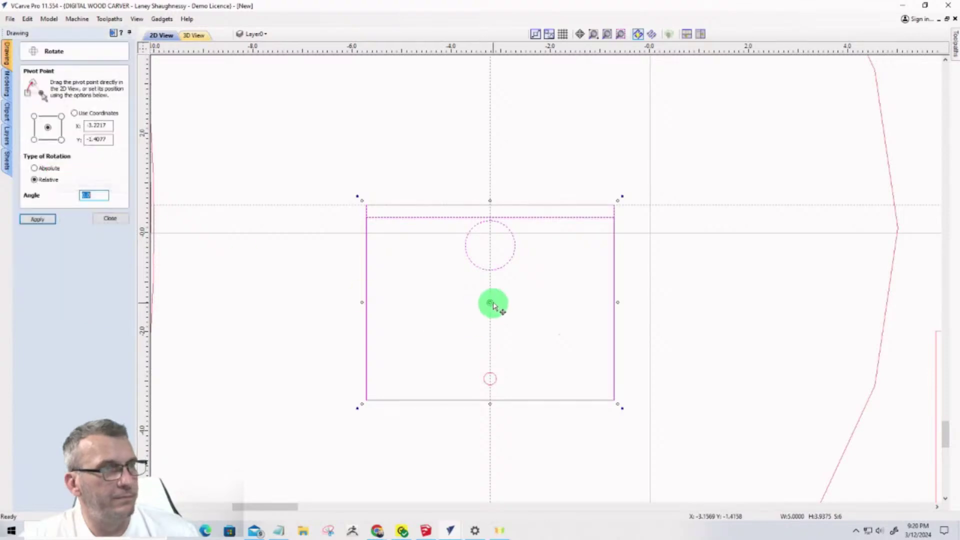
{"action": "left_click_drag", "start_coordinate": [490, 302], "coordinate": [489, 245]}
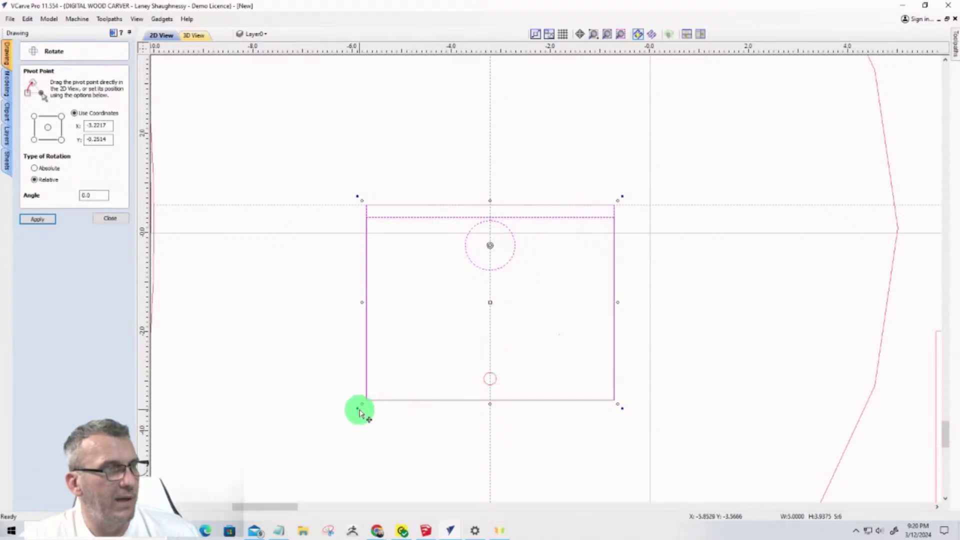
{"action": "left_click_drag", "start_coordinate": [358, 408], "coordinate": [541, 381]}
Duplicate the small circle in place near the rotated panel's lower edge and leave the Rotate tool
{"action": "scroll", "coordinate": [543, 385], "scroll_direction": "up", "scroll_amount": 8}
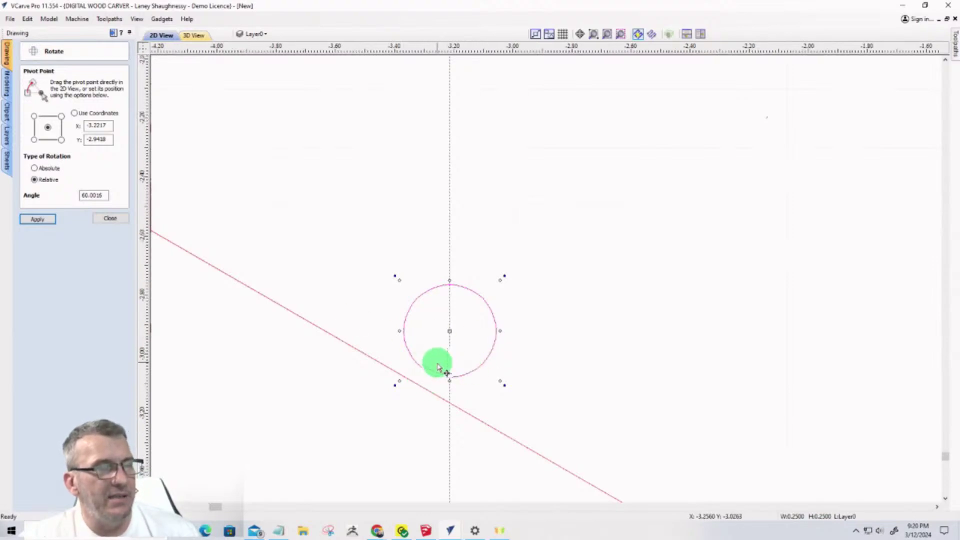
{"action": "scroll", "coordinate": [391, 387], "scroll_direction": "down", "scroll_amount": 6}
{"action": "scroll", "coordinate": [391, 386], "scroll_direction": "down", "scroll_amount": 2}
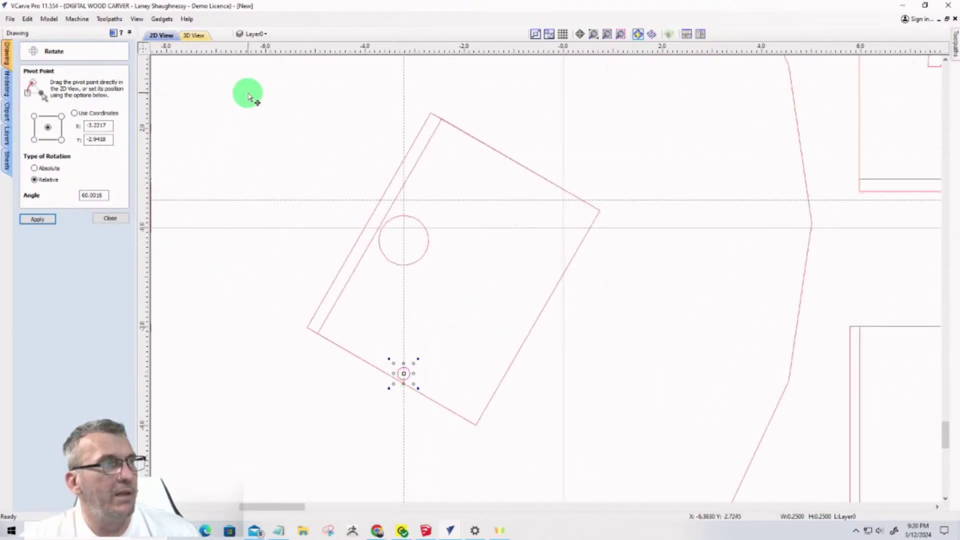
{"action": "left_click", "coordinate": [107, 219]}
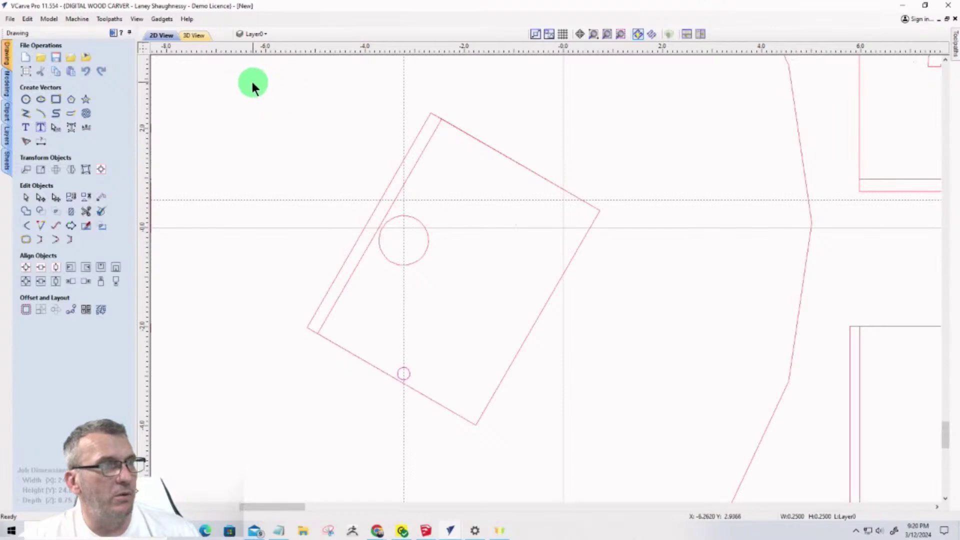
Select the panel with only one of the overlapping small circles and rotate it by about 240.6° around the large circle's centre
{"action": "left_click_drag", "start_coordinate": [251, 81], "coordinate": [480, 265]}
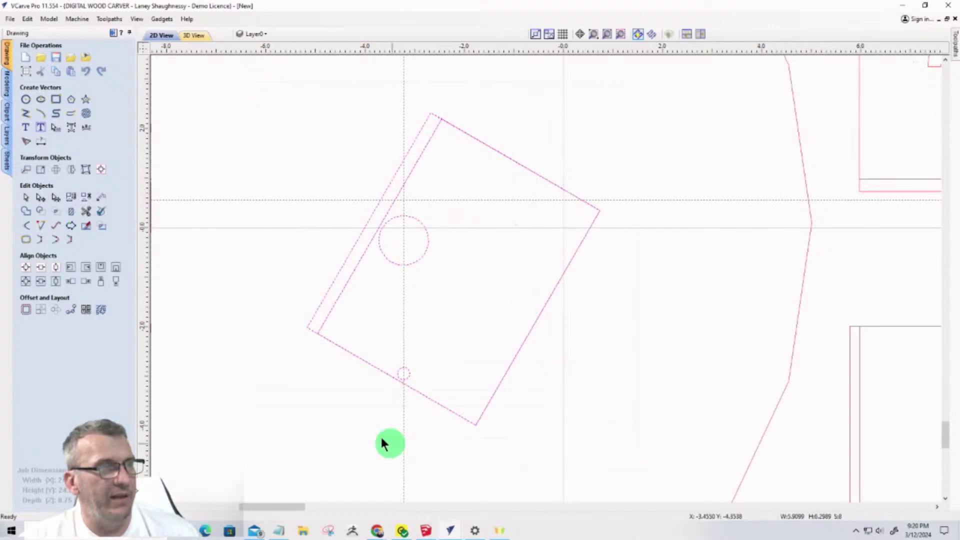
{"action": "scroll", "coordinate": [390, 395], "scroll_direction": "up", "scroll_amount": 2}
{"action": "scroll", "coordinate": [389, 395], "scroll_direction": "up", "scroll_amount": 1}
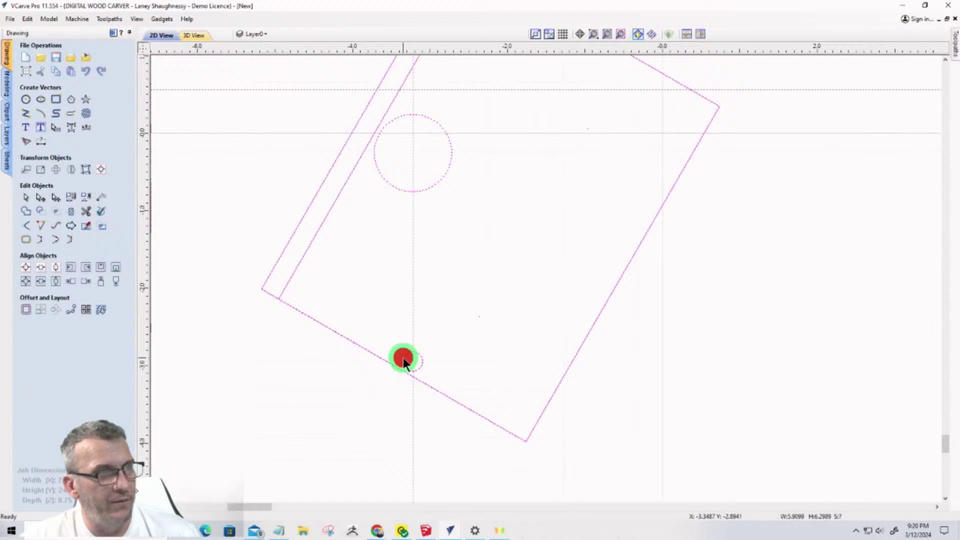
{"action": "left_click", "coordinate": [403, 358], "text": "shift"}
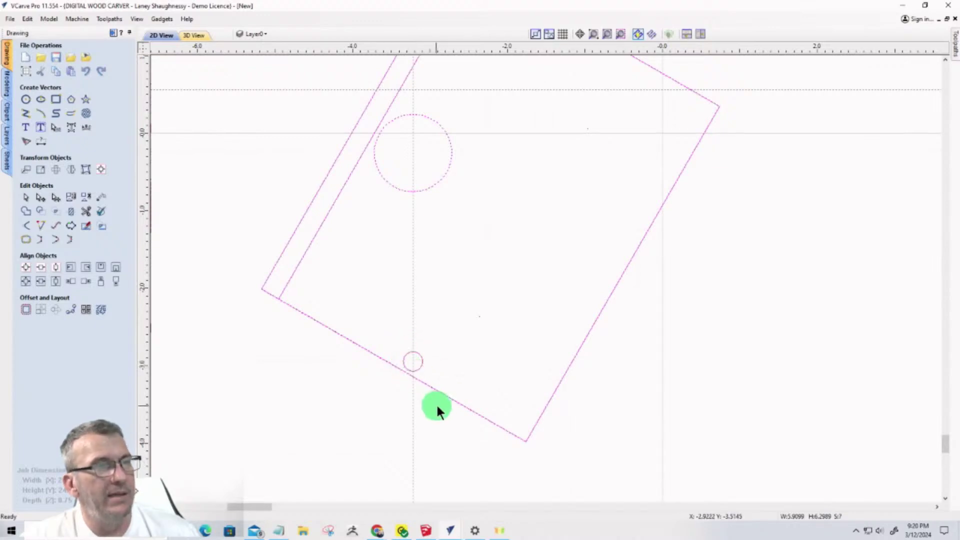
{"action": "left_click", "coordinate": [446, 395]}
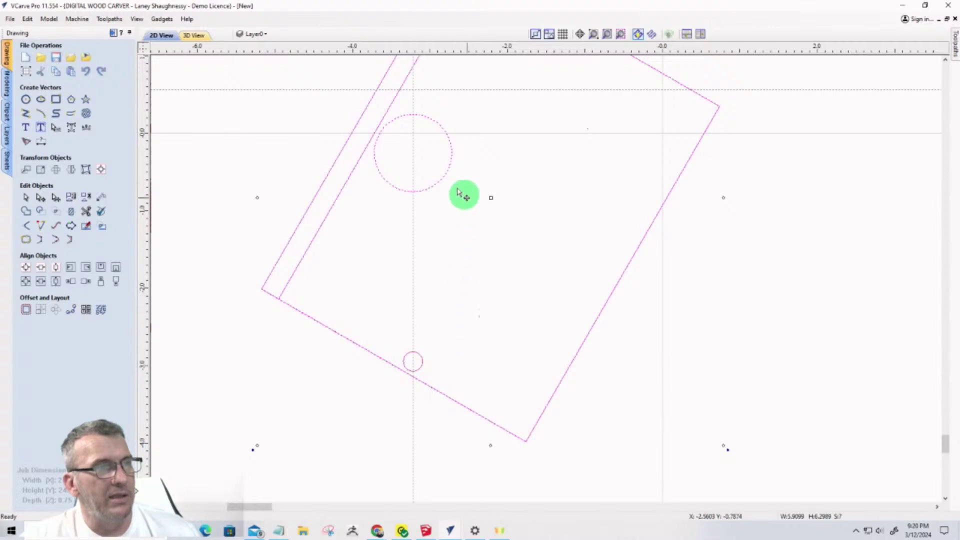
{"action": "left_click", "coordinate": [60, 171]}
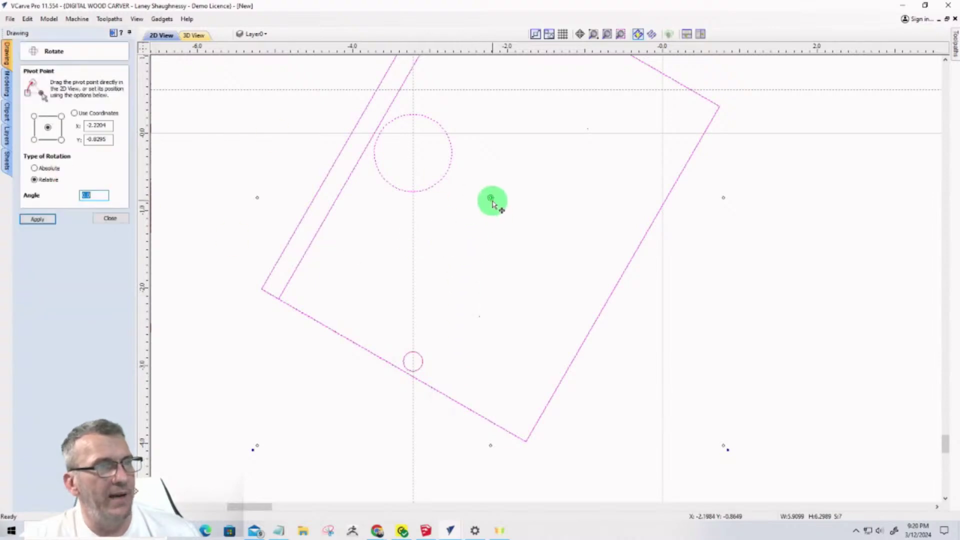
{"action": "left_click_drag", "start_coordinate": [491, 196], "coordinate": [420, 150]}
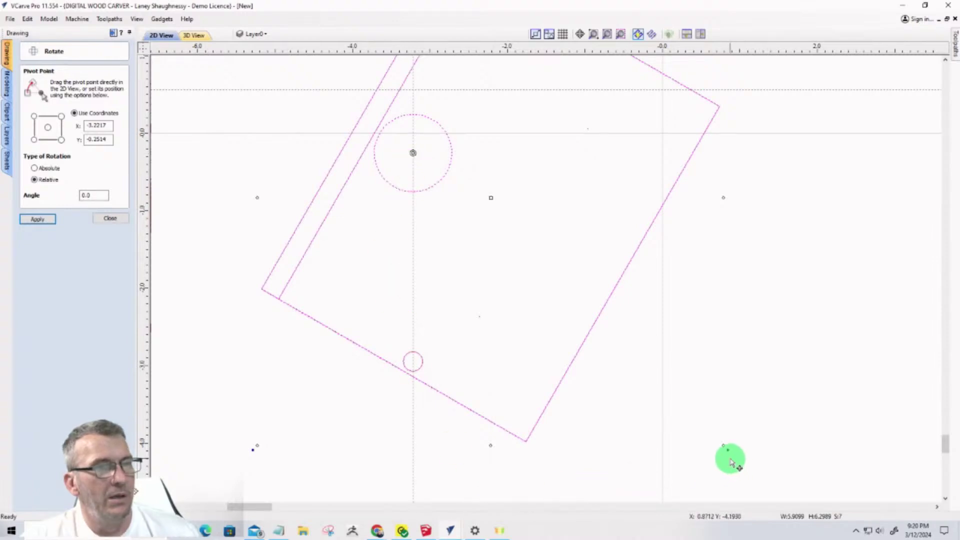
{"action": "left_click_drag", "start_coordinate": [728, 452], "coordinate": [217, 212]}
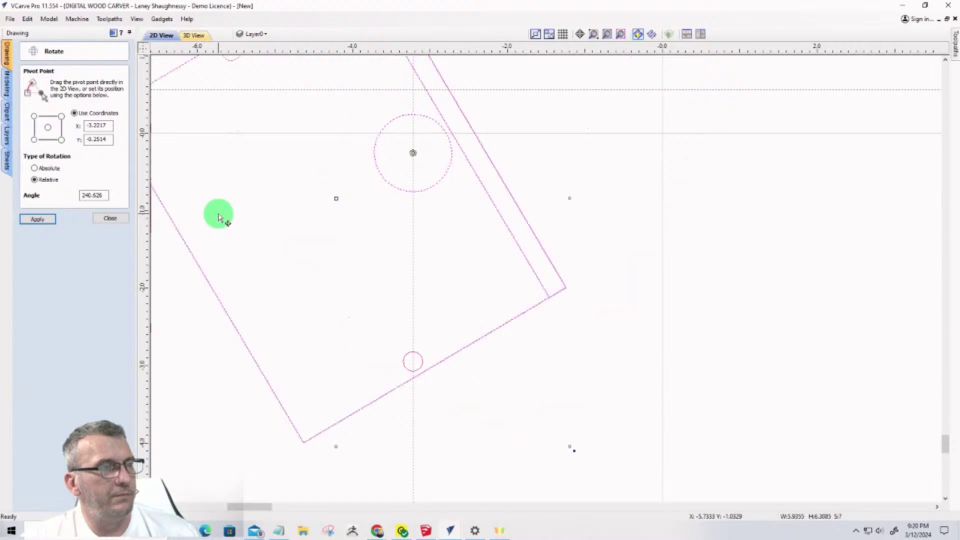
Close the Rotate tool and duplicate the remaining small circle on the vertical guide in place
{"action": "left_click", "coordinate": [393, 371]}
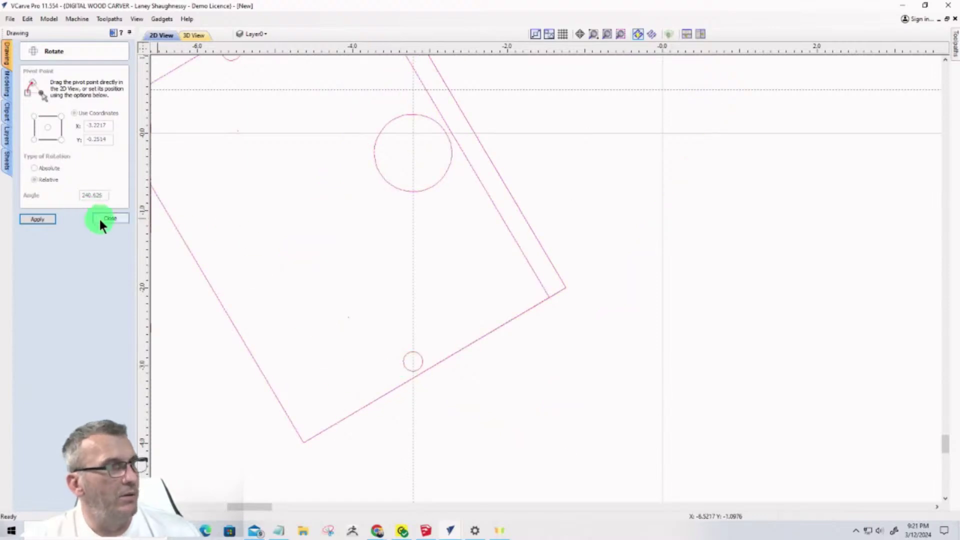
{"action": "left_click", "coordinate": [105, 218]}
{"action": "left_click", "coordinate": [403, 363]}
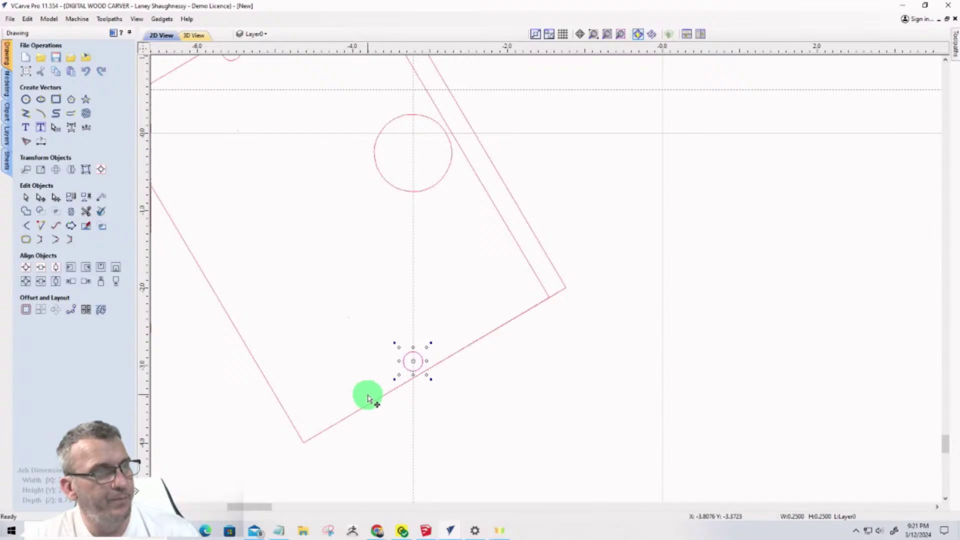
Select the panel without one lower circle copy and rotate it with absolute rotation around the large circle's centre to nearly level
{"action": "scroll", "coordinate": [369, 397], "scroll_direction": "down", "scroll_amount": 2}
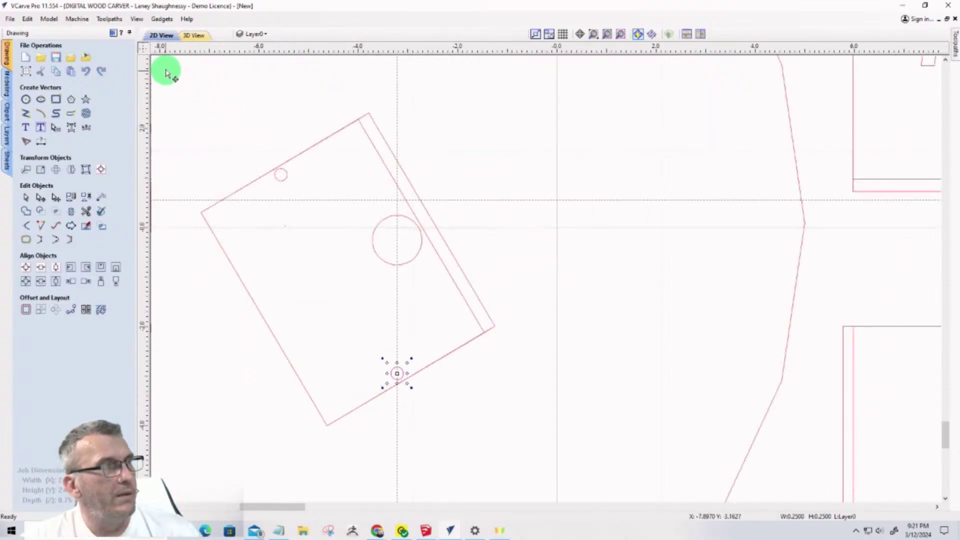
{"action": "left_click_drag", "start_coordinate": [166, 66], "coordinate": [525, 460]}
{"action": "scroll", "coordinate": [418, 422], "scroll_direction": "up", "scroll_amount": 4}
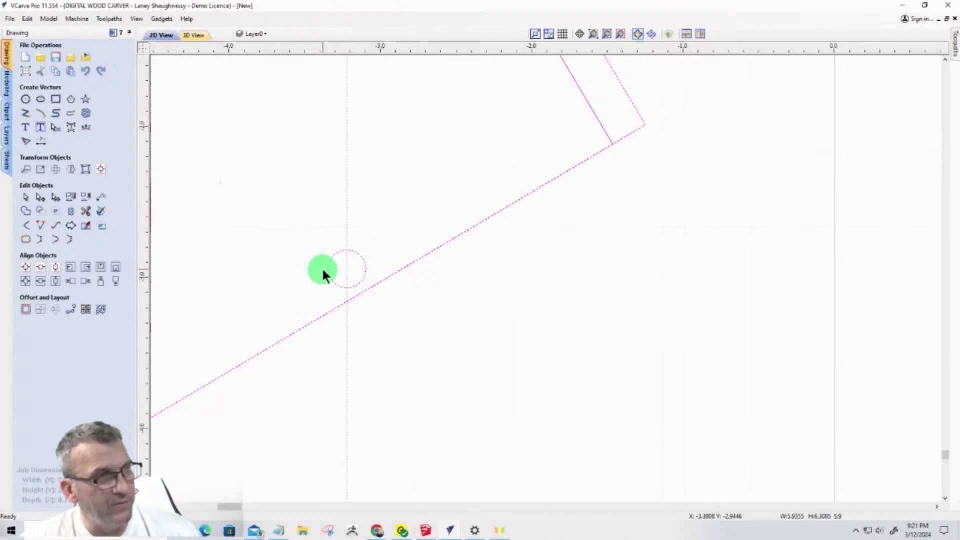
{"action": "scroll", "coordinate": [497, 392], "scroll_direction": "down", "scroll_amount": 5}
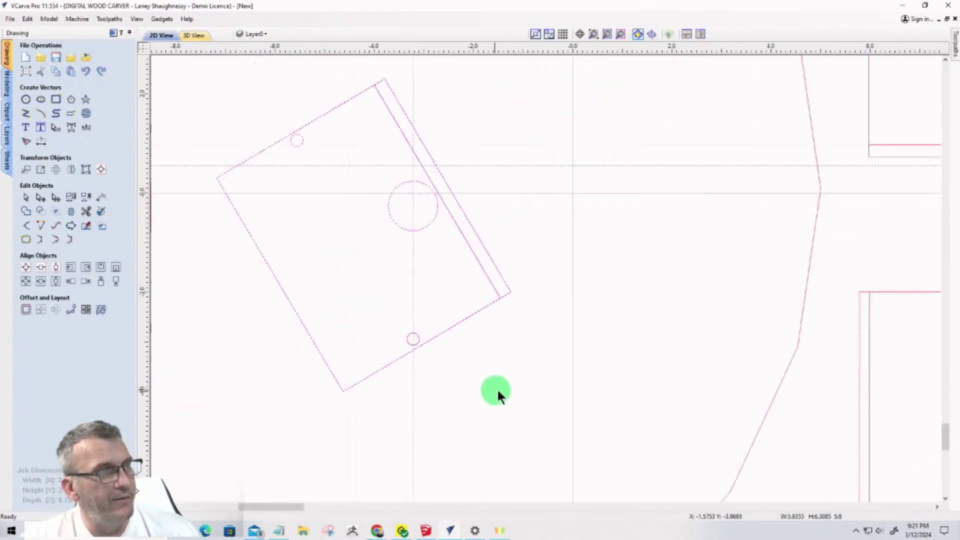
{"action": "scroll", "coordinate": [428, 325], "scroll_direction": "up", "scroll_amount": 2}
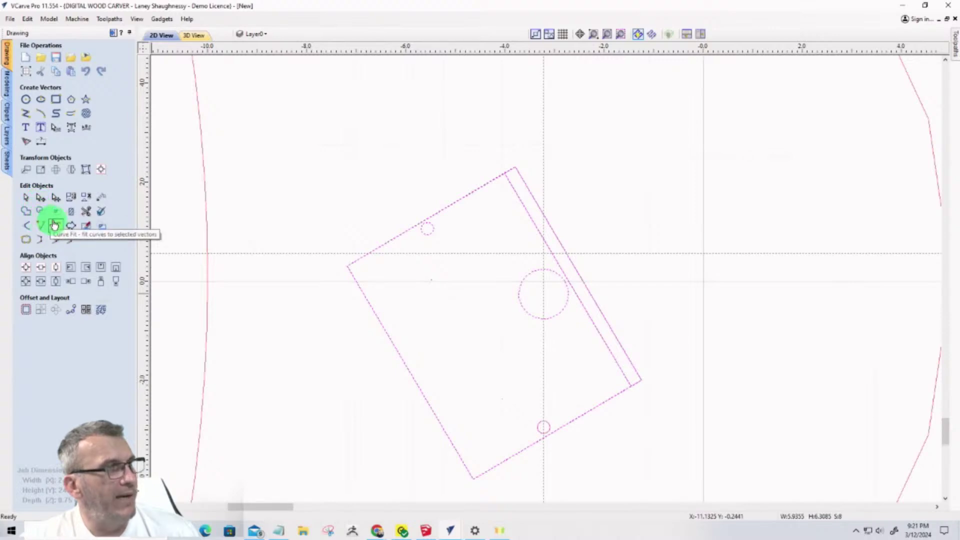
{"action": "left_click", "coordinate": [55, 170]}
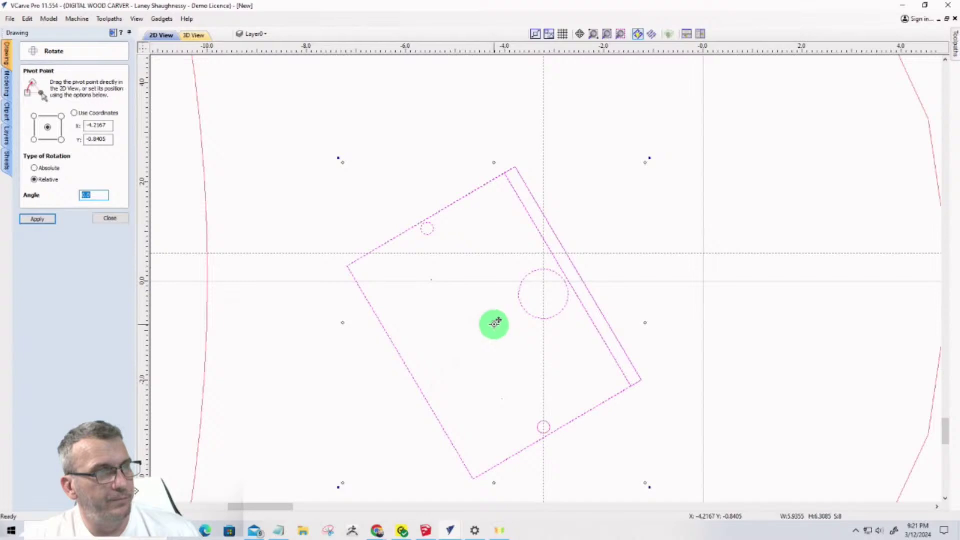
{"action": "left_click_drag", "start_coordinate": [494, 324], "coordinate": [543, 294]}
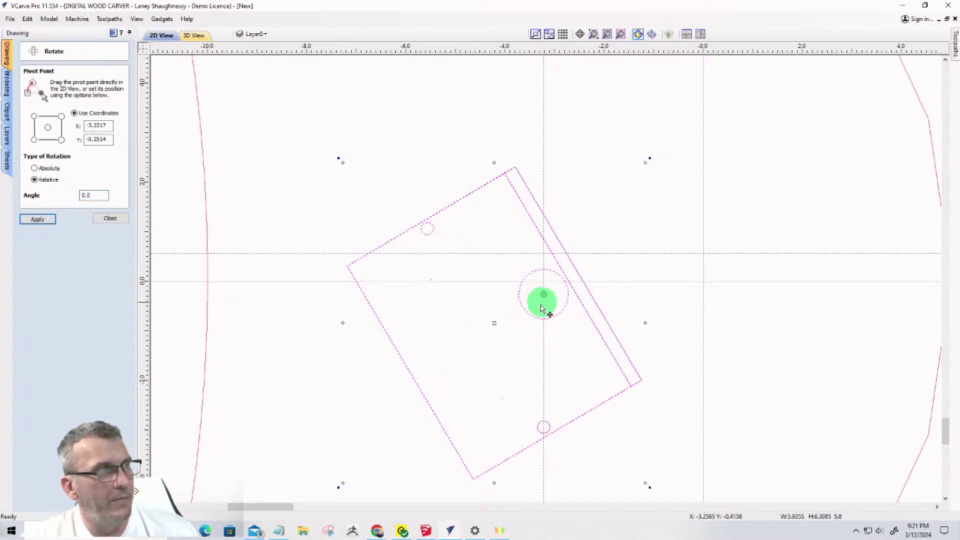
{"action": "scroll", "coordinate": [381, 320], "scroll_direction": "down", "scroll_amount": 1}
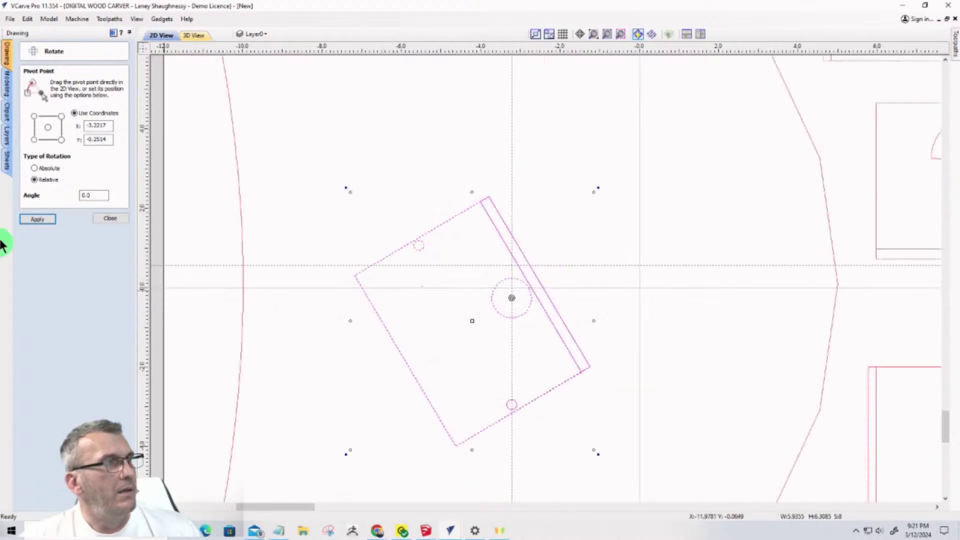
{"action": "left_click", "coordinate": [34, 168]}
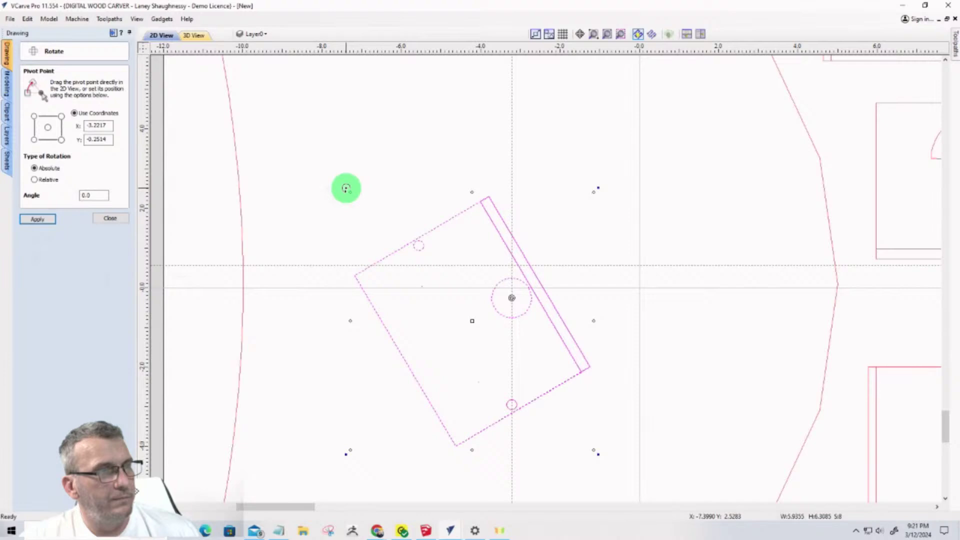
{"action": "left_click_drag", "start_coordinate": [344, 210], "coordinate": [403, 353]}
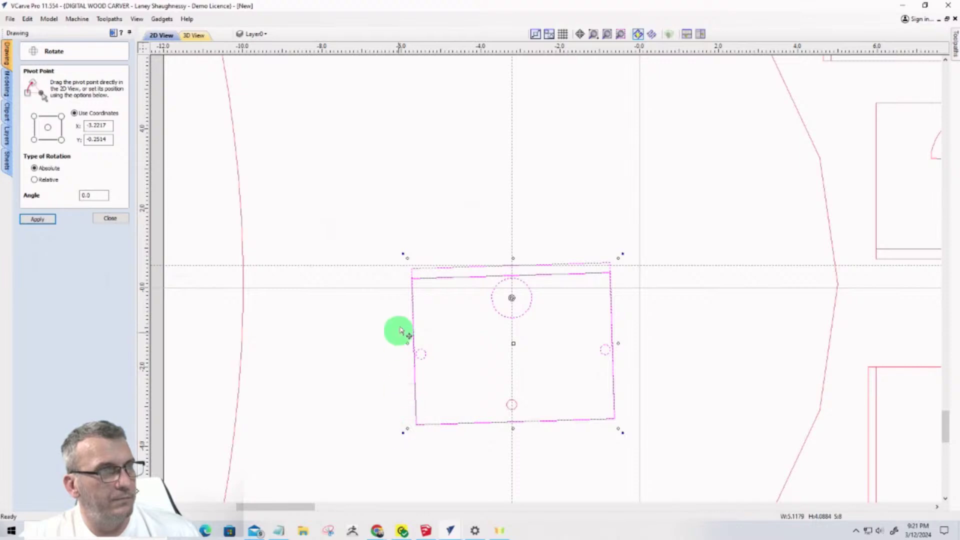
Fine-tune the panel's rotation around the large circle's centre until its top edge lines up with the horizontal guide
{"action": "scroll", "coordinate": [656, 259], "scroll_direction": "up", "scroll_amount": 3}
{"action": "scroll", "coordinate": [600, 256], "scroll_direction": "up", "scroll_amount": 5}
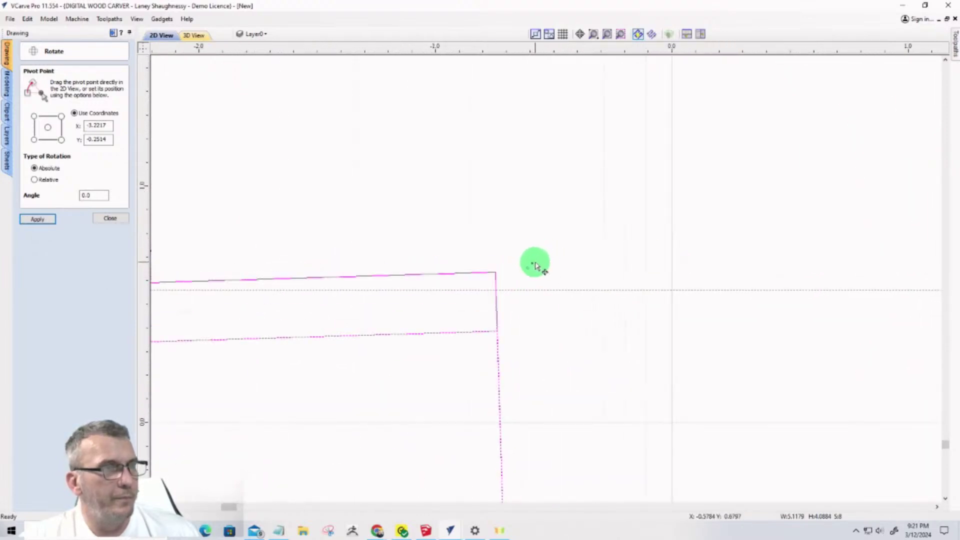
{"action": "mouse_move", "coordinate": [533, 263]}
{"action": "left_mouse_down"}
{"action": "mouse_move", "coordinate": [542, 277]}
{"action": "mouse_move", "coordinate": [520, 279]}
{"action": "left_mouse_up"}
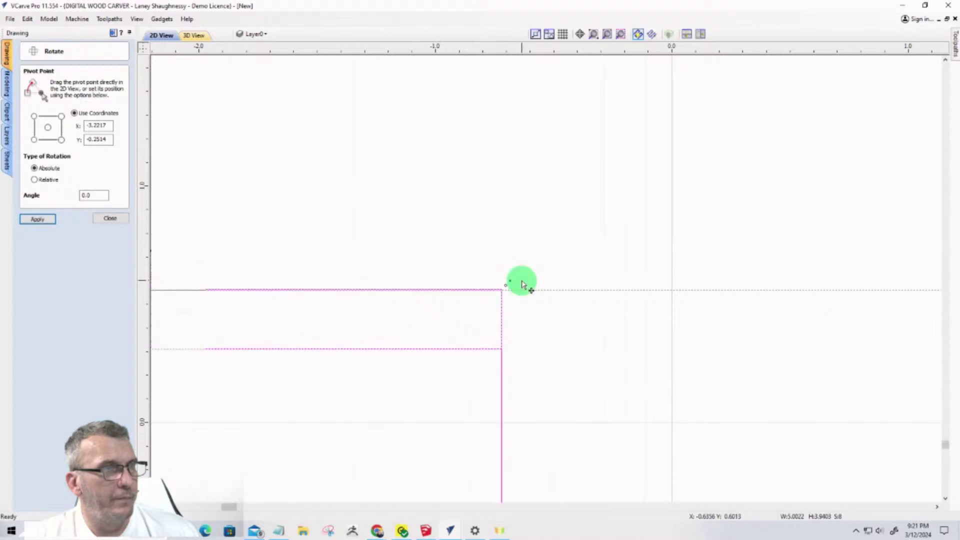
{"action": "scroll", "coordinate": [521, 284], "scroll_direction": "up", "scroll_amount": 10}
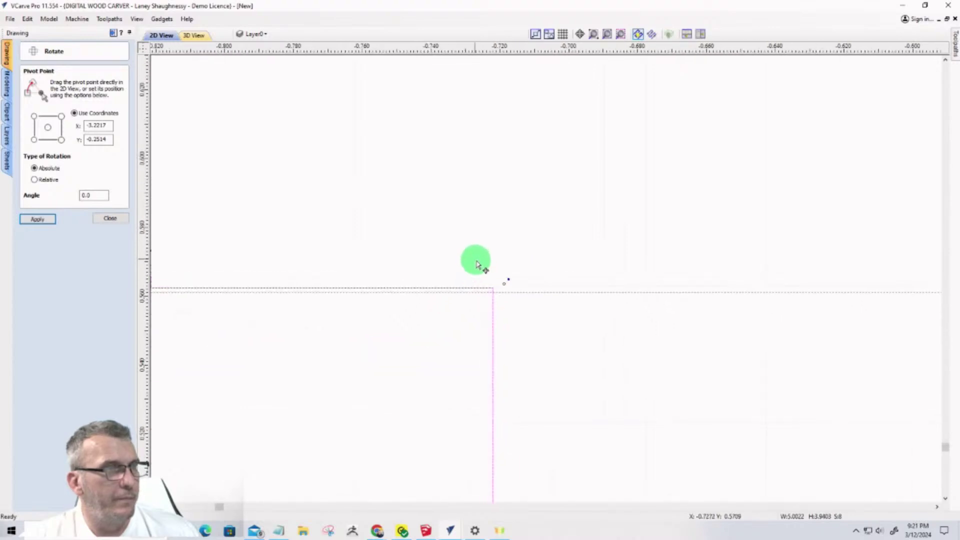
{"action": "scroll", "coordinate": [508, 310], "scroll_direction": "up", "scroll_amount": 3}
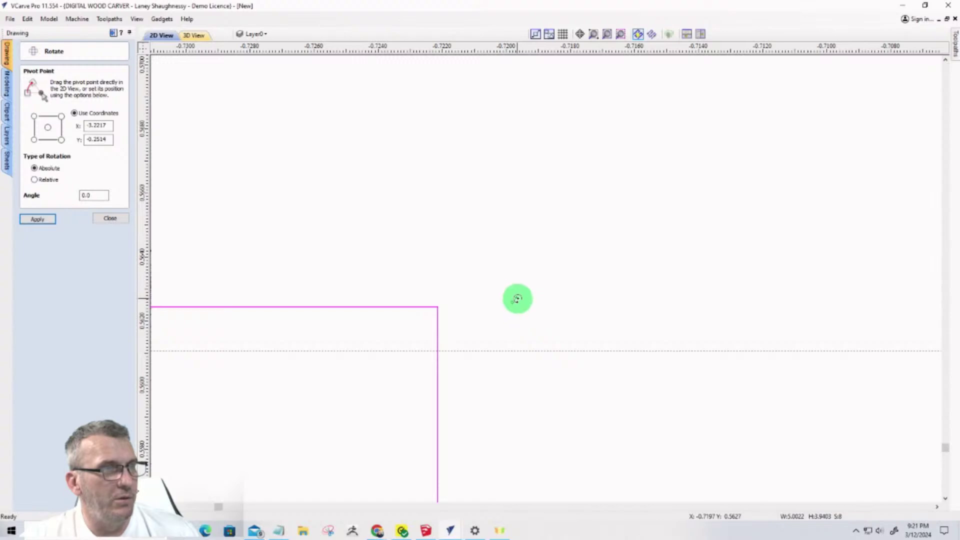
{"action": "left_click_drag", "start_coordinate": [517, 298], "coordinate": [478, 345]}
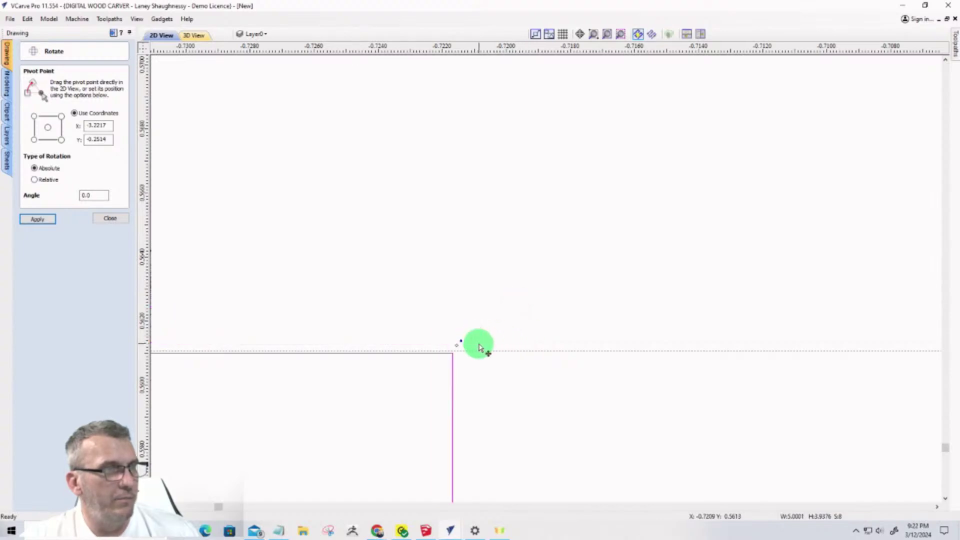
{"action": "left_click", "coordinate": [459, 338]}
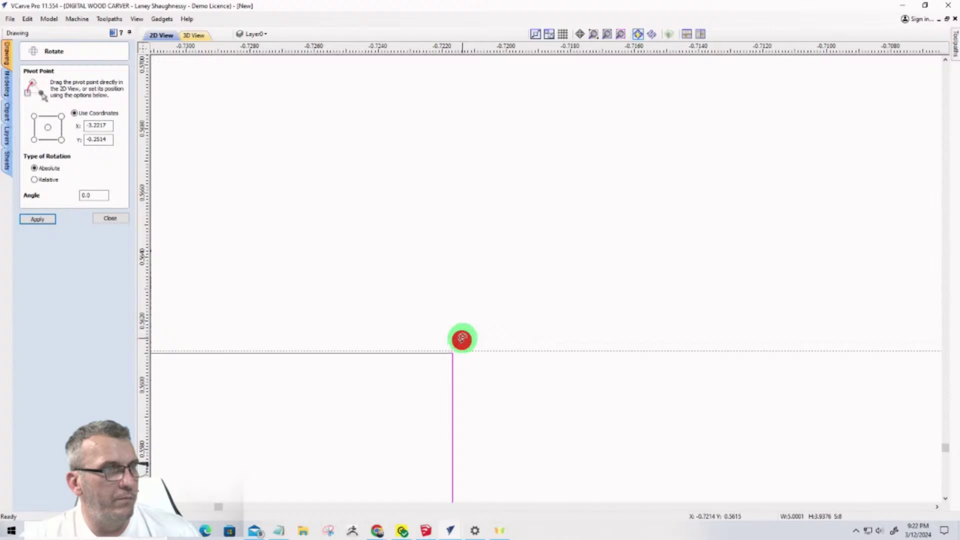
{"action": "left_click_drag", "start_coordinate": [462, 336], "coordinate": [463, 342]}
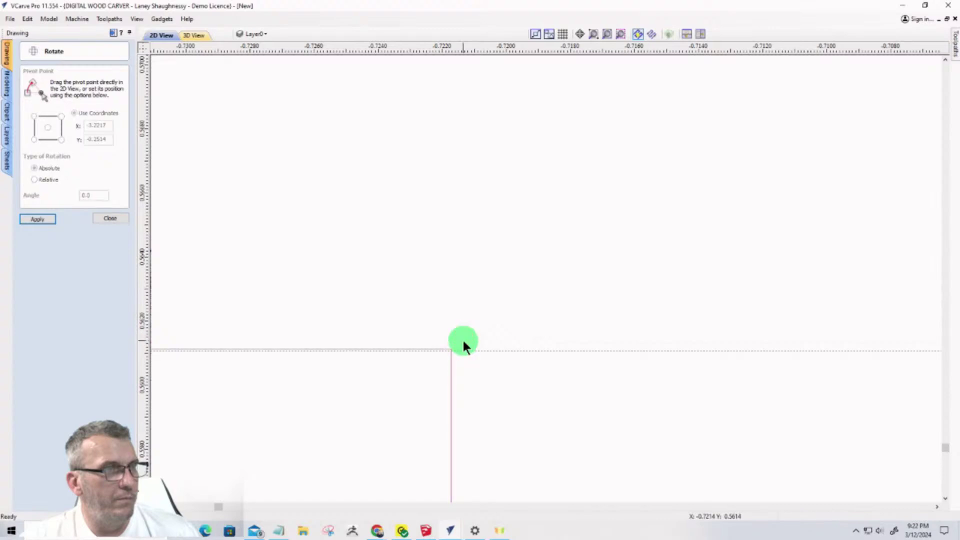
Select the levelled panel together with its large circle and all three small circles
{"action": "scroll", "coordinate": [505, 330], "scroll_direction": "down", "scroll_amount": 10}
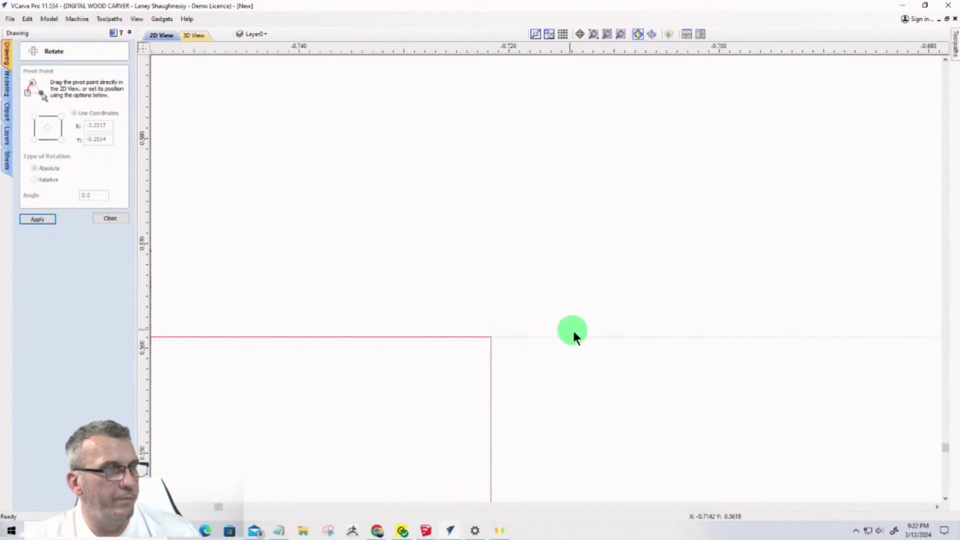
{"action": "scroll", "coordinate": [587, 339], "scroll_direction": "down", "scroll_amount": 10}
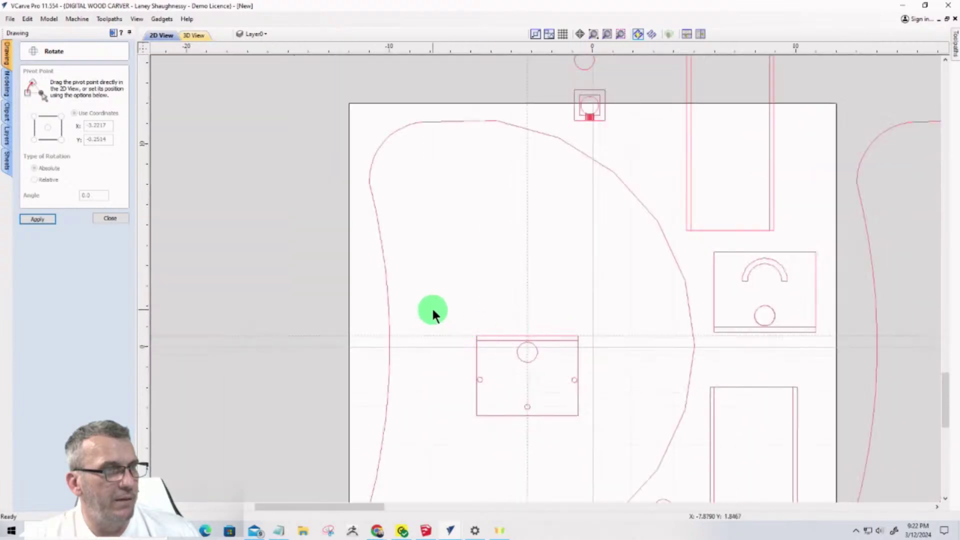
{"action": "left_click_drag", "start_coordinate": [432, 309], "coordinate": [607, 460]}
{"action": "scroll", "coordinate": [545, 424], "scroll_direction": "up", "scroll_amount": 5}
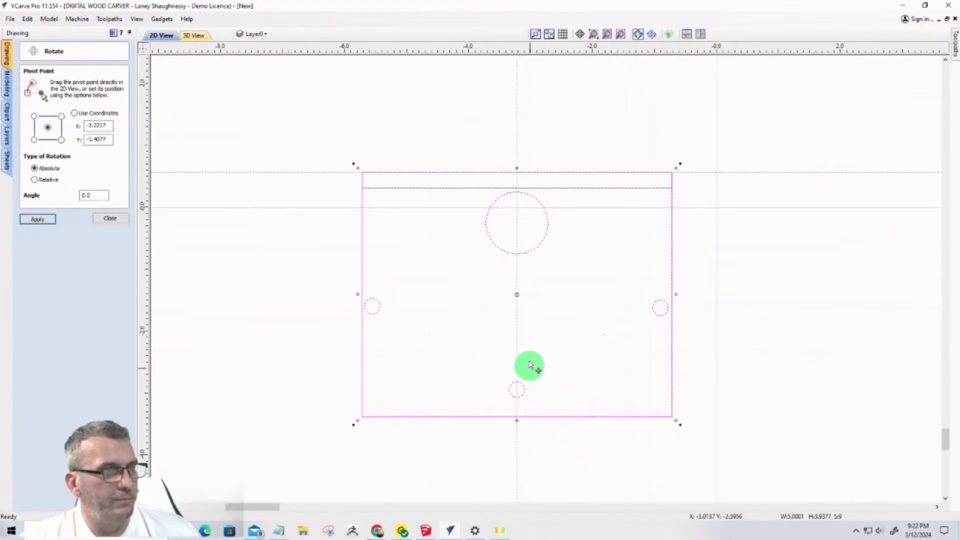
Rotate the panel, excluding its lower small circle, around the large circle's centre until its top edge lines up with the horizontal guide
{"action": "left_click", "coordinate": [110, 218]}
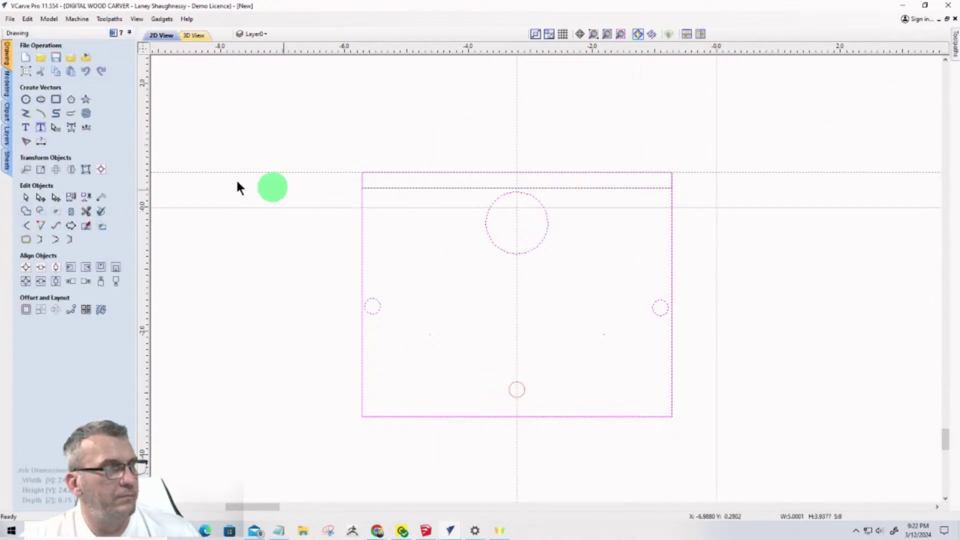
{"action": "left_click", "coordinate": [59, 170]}
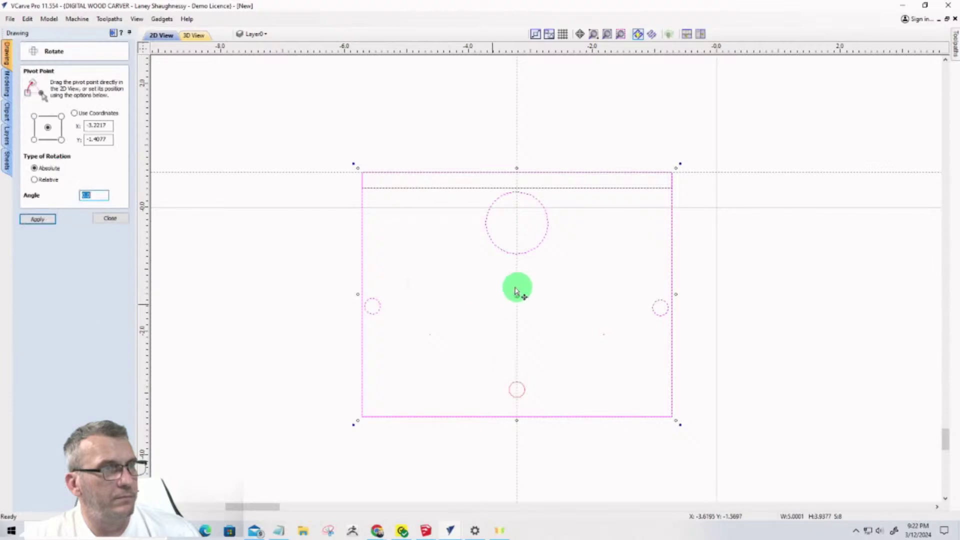
{"action": "left_click_drag", "start_coordinate": [518, 295], "coordinate": [516, 222]}
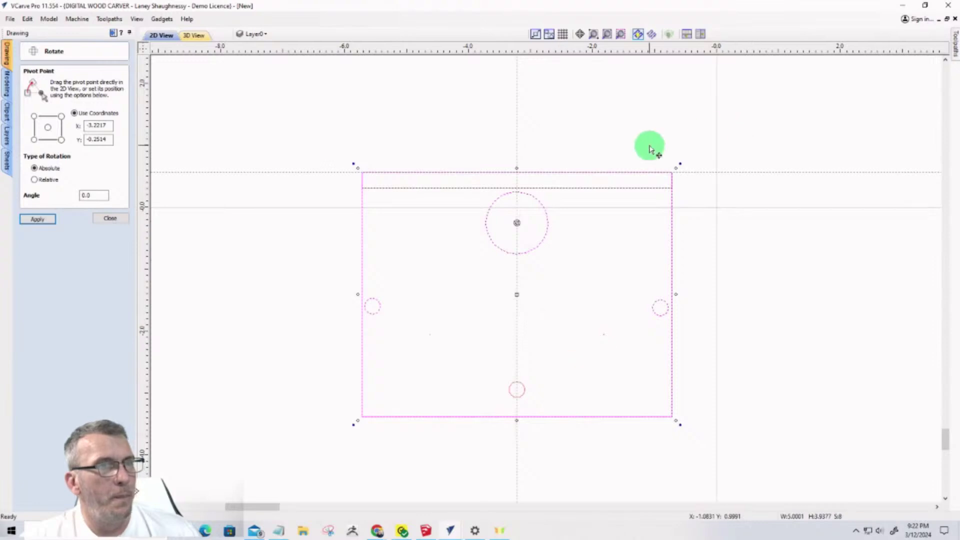
{"action": "scroll", "coordinate": [650, 147], "scroll_direction": "up", "scroll_amount": 3}
{"action": "scroll", "coordinate": [710, 219], "scroll_direction": "up", "scroll_amount": 10}
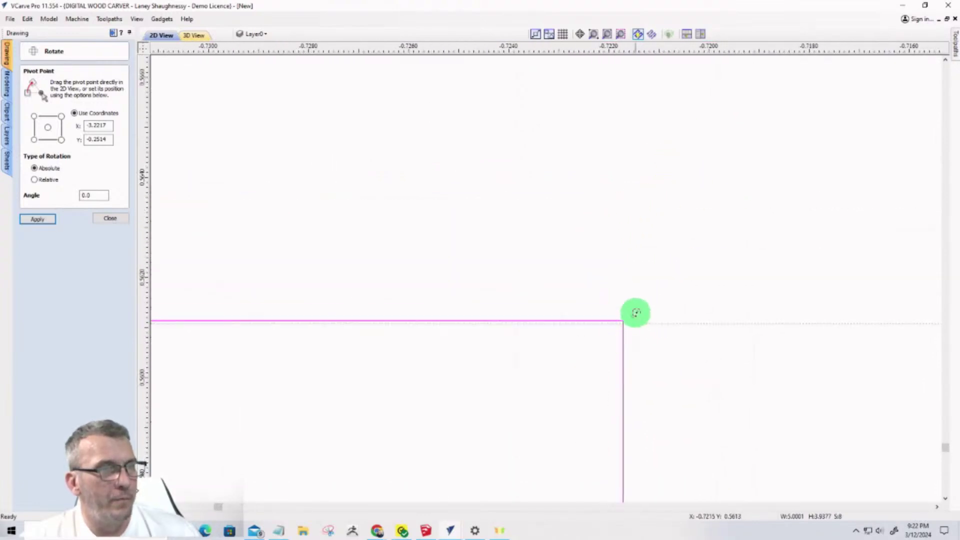
{"action": "left_click_drag", "start_coordinate": [638, 312], "coordinate": [633, 315]}
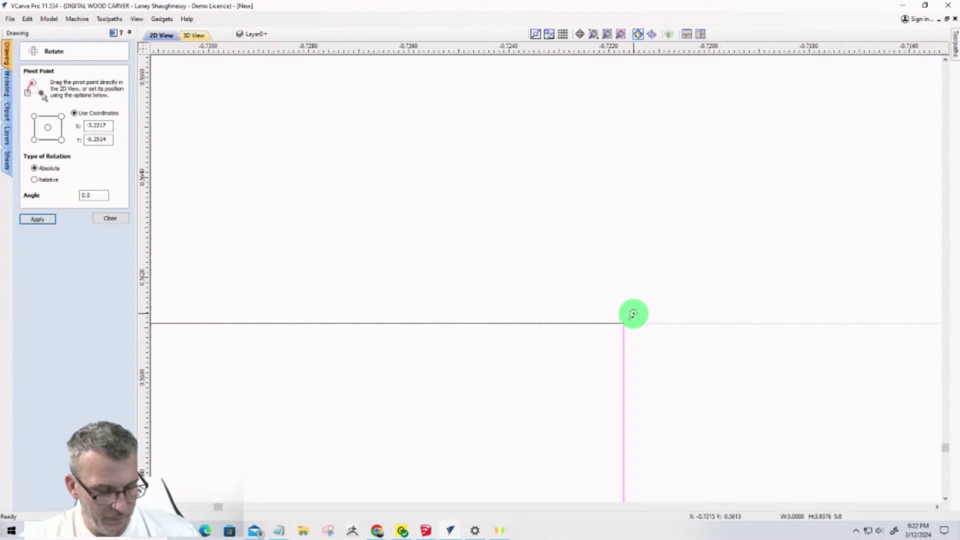
{"action": "left_click", "coordinate": [633, 314]}
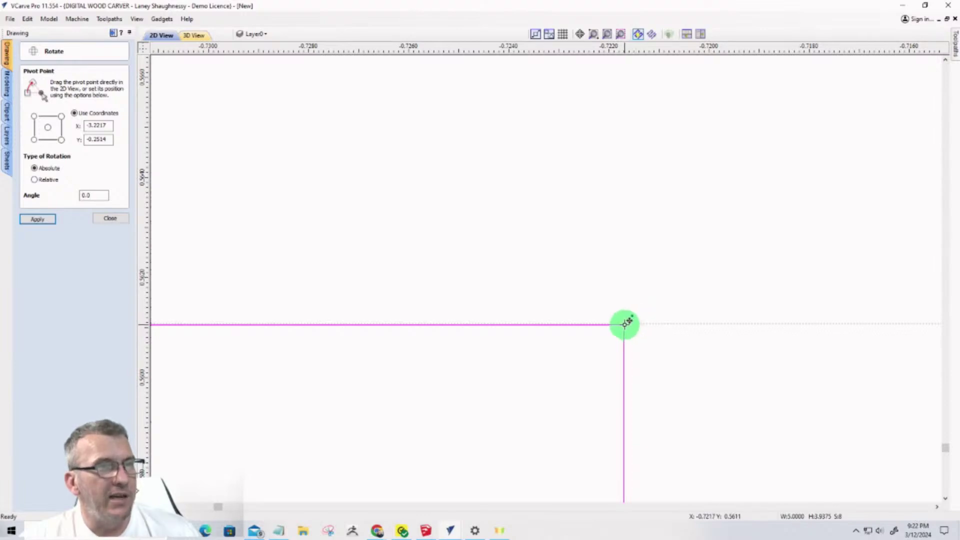
{"action": "left_click", "coordinate": [632, 316]}
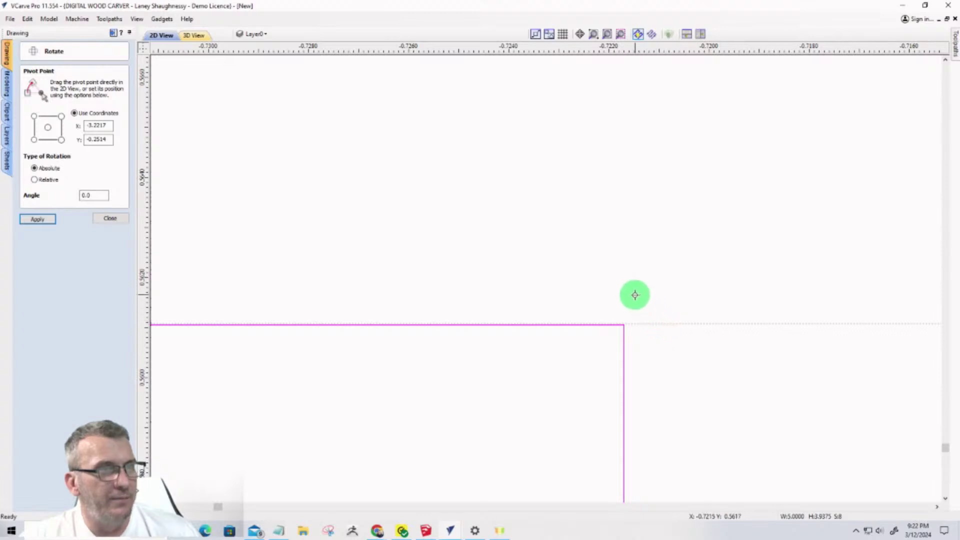
Try to rotate the panel slightly further around the large circle's centre and undo that rotation
{"action": "mouse_move", "coordinate": [635, 295]}
{"action": "left_mouse_down"}
{"action": "mouse_move", "coordinate": [655, 298]}
{"action": "mouse_move", "coordinate": [658, 313]}
{"action": "left_mouse_up"}
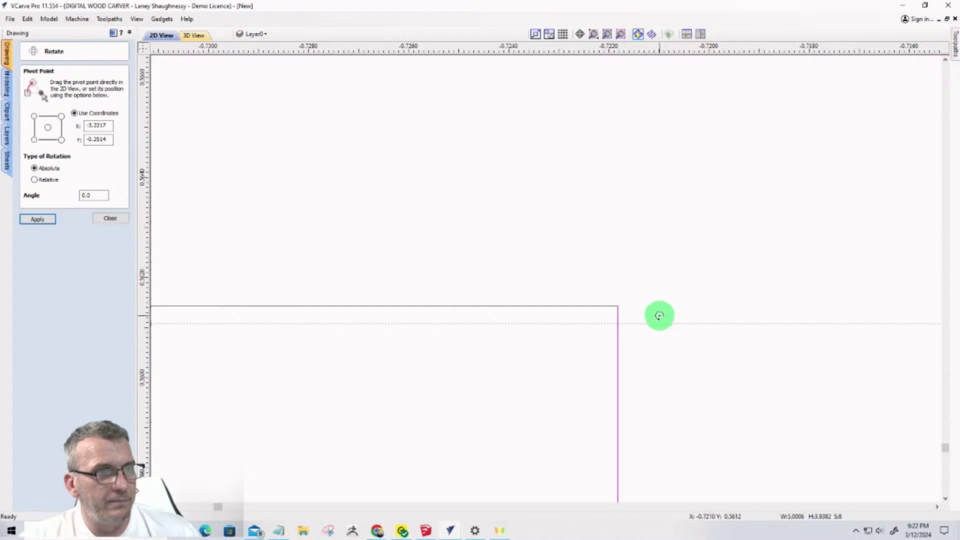
{"action": "key", "text": "ctrl+z"}
{"action": "scroll", "coordinate": [660, 337], "scroll_direction": "down", "scroll_amount": 15}
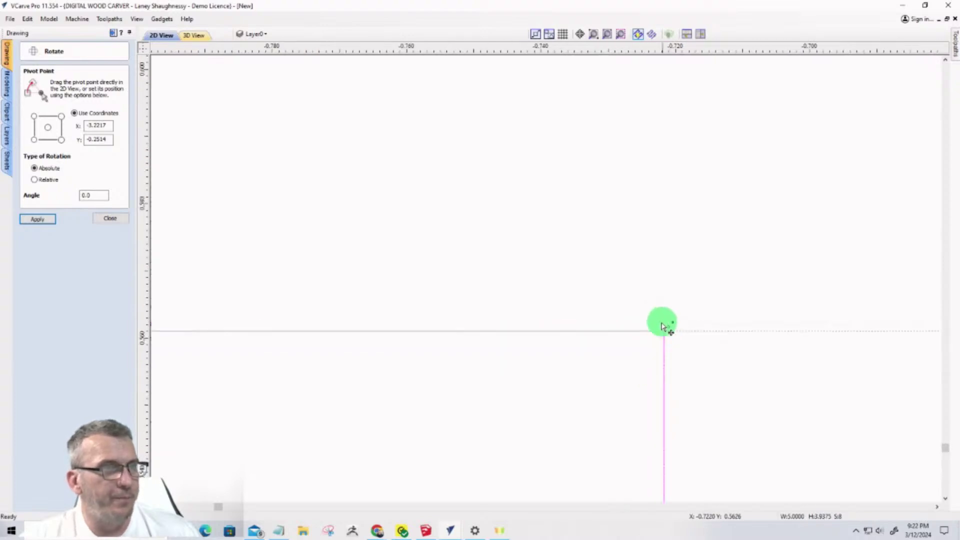
Deselect the panel and its circles and close the Rotate tool
{"action": "scroll", "coordinate": [658, 337], "scroll_direction": "down", "scroll_amount": 5}
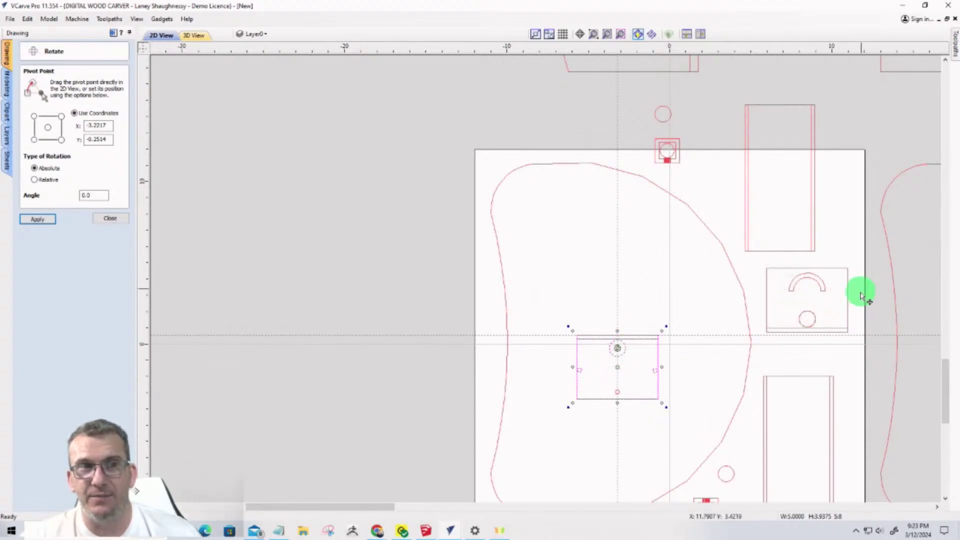
{"action": "left_click", "coordinate": [539, 361]}
{"action": "scroll", "coordinate": [614, 430], "scroll_direction": "up", "scroll_amount": 5}
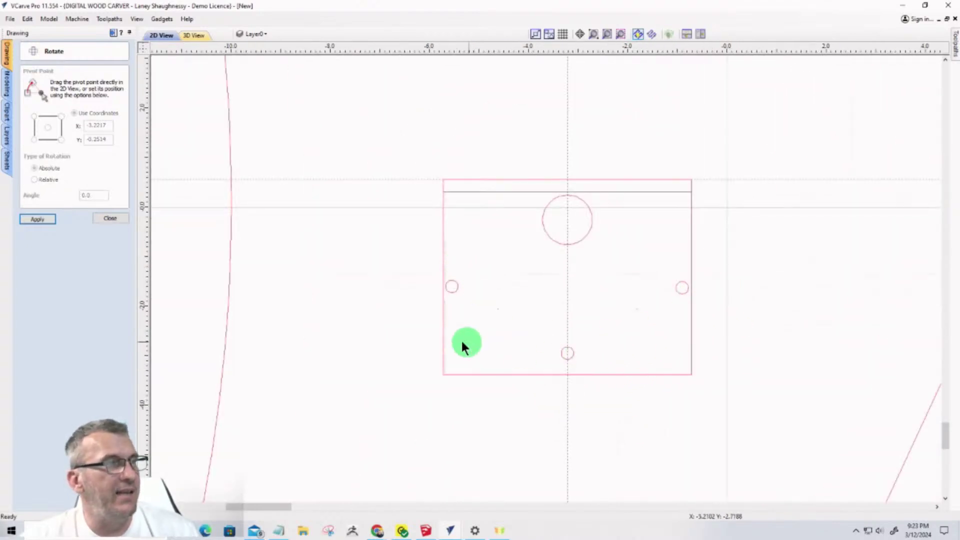
{"action": "left_click", "coordinate": [107, 220]}
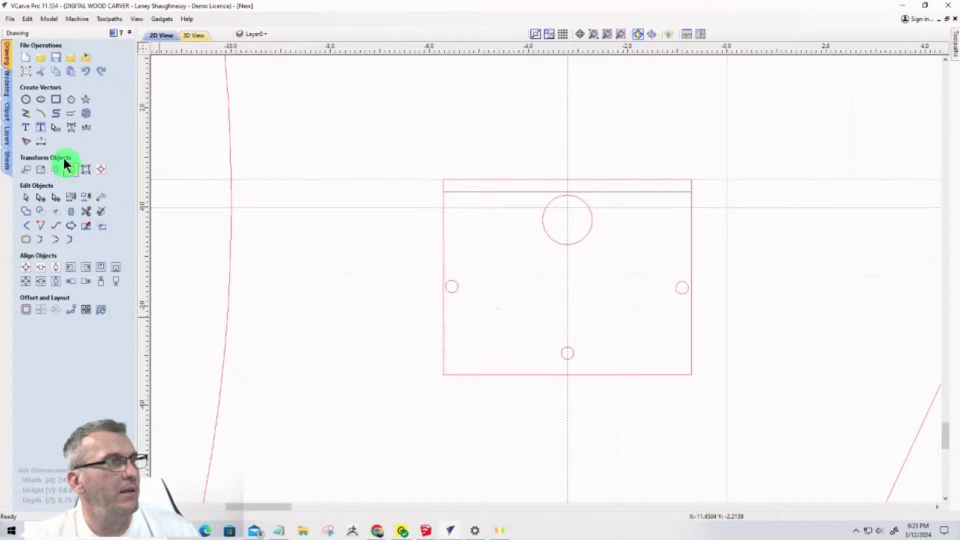
Draw an arc through three points between the centres of the two side circles, passing through the lower small circle's centre
{"action": "left_click", "coordinate": [43, 115]}
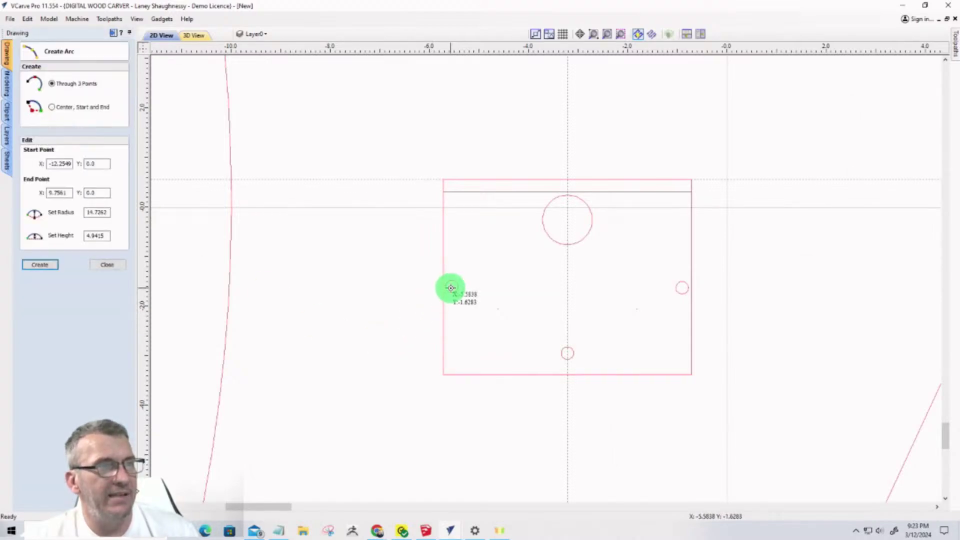
{"action": "left_click", "coordinate": [451, 287]}
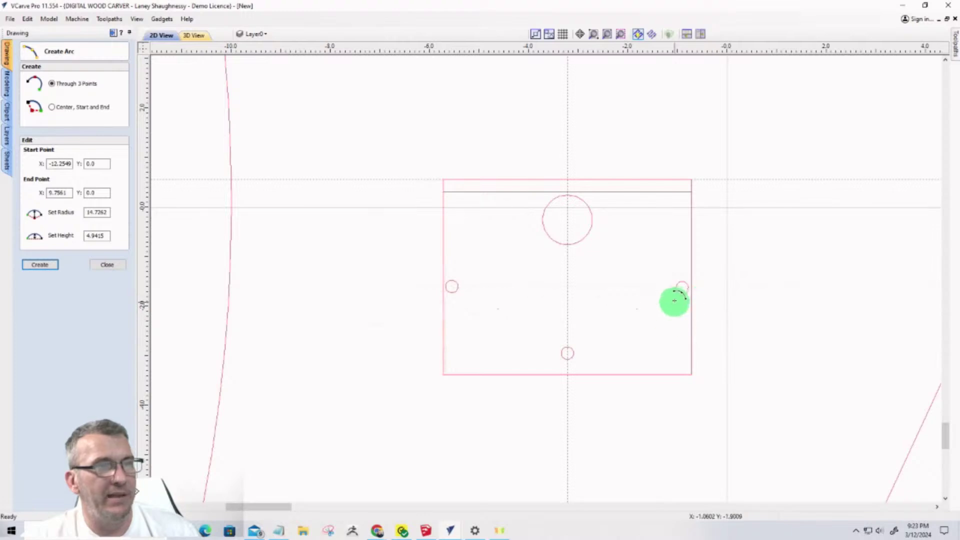
{"action": "left_click", "coordinate": [682, 289]}
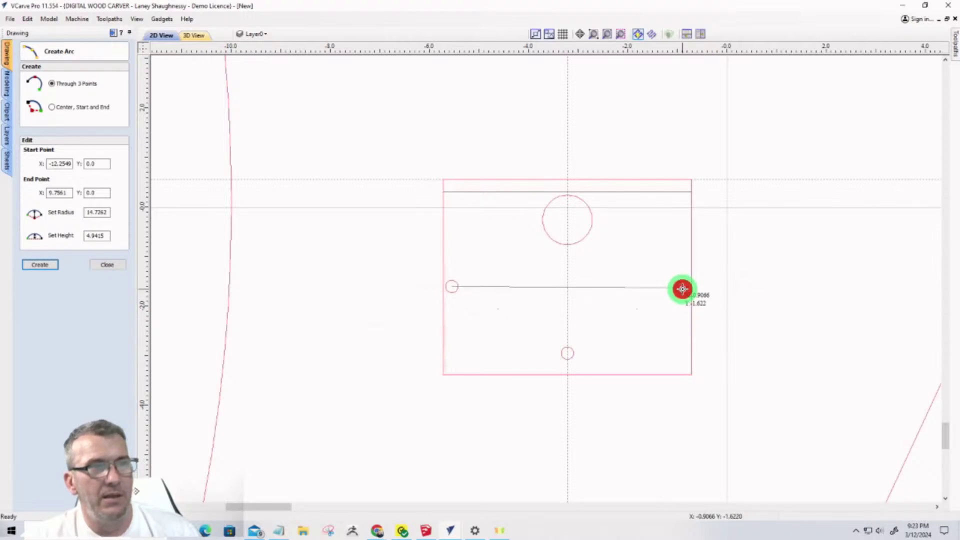
{"action": "left_click", "coordinate": [566, 353]}
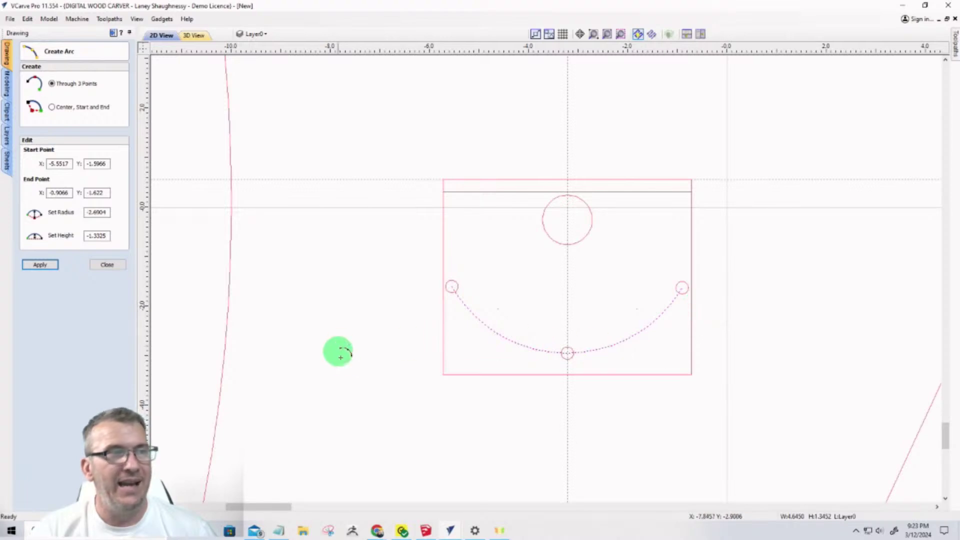
{"action": "left_click", "coordinate": [107, 265]}
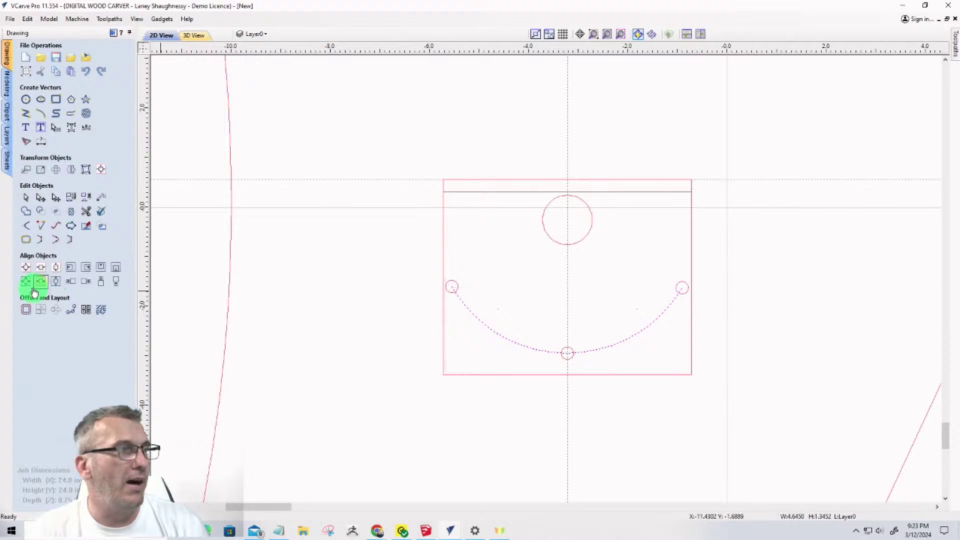
Set up an Outwards / Right offset for the arc with a distance of 0.28125 inches
{"action": "left_click", "coordinate": [22, 314]}
{"action": "left_click", "coordinate": [45, 92]}
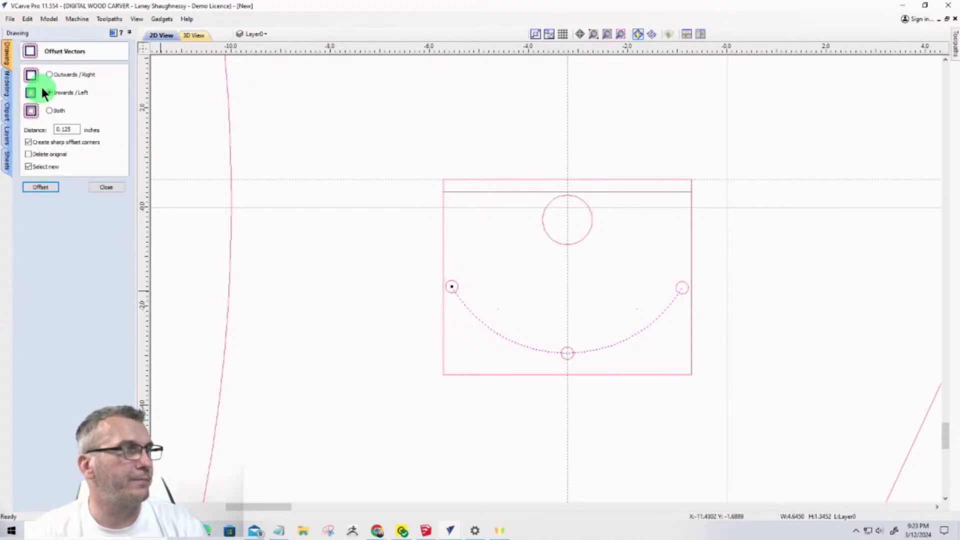
{"action": "left_click", "coordinate": [48, 75]}
{"action": "double_click", "coordinate": [69, 130]}
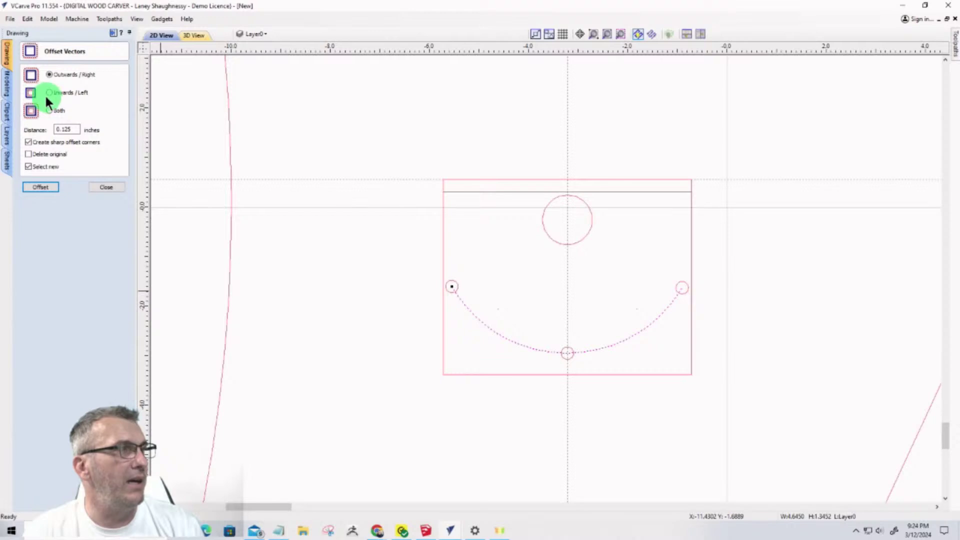
{"action": "left_click_drag", "start_coordinate": [77, 128], "coordinate": [22, 134]}
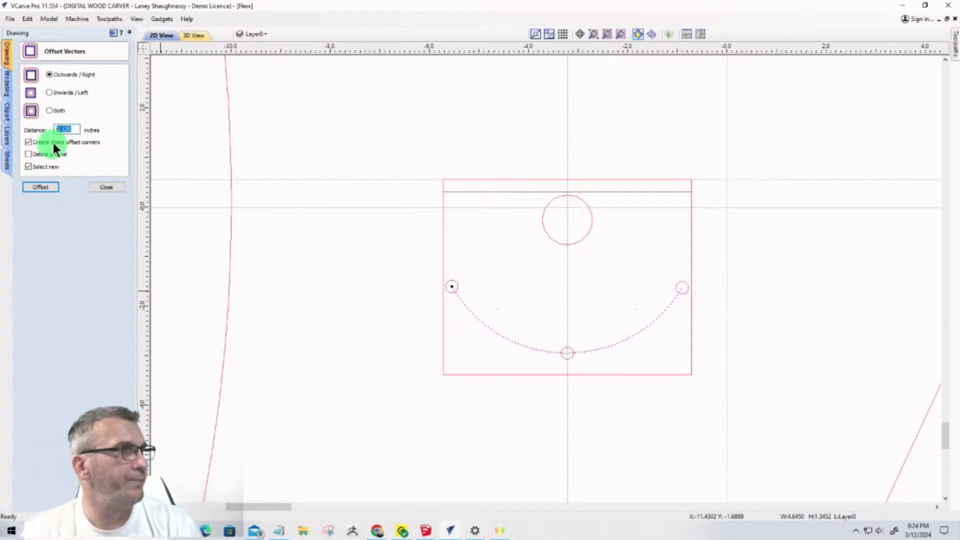
{"action": "left_click_drag", "start_coordinate": [73, 129], "coordinate": [7, 179]}
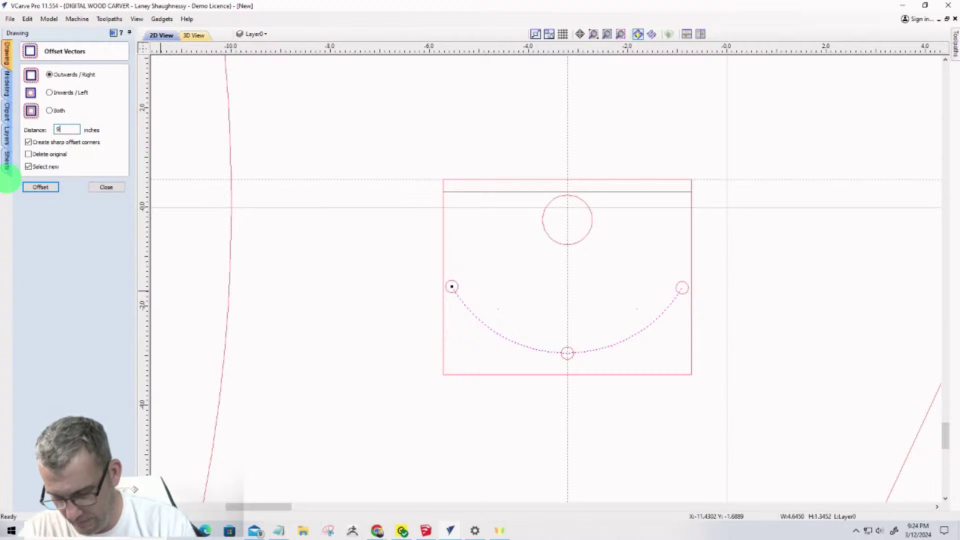
{"action": "key", "text": "Tab"}
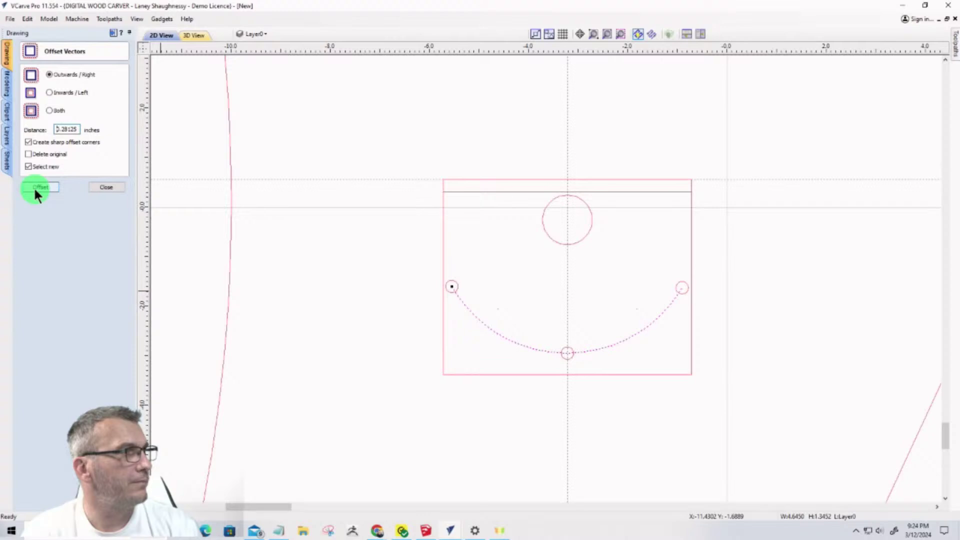
Halve the distance to 0.140625 inches and offset the arc to both sides without sharp offset corners
{"action": "left_click", "coordinate": [28, 142]}
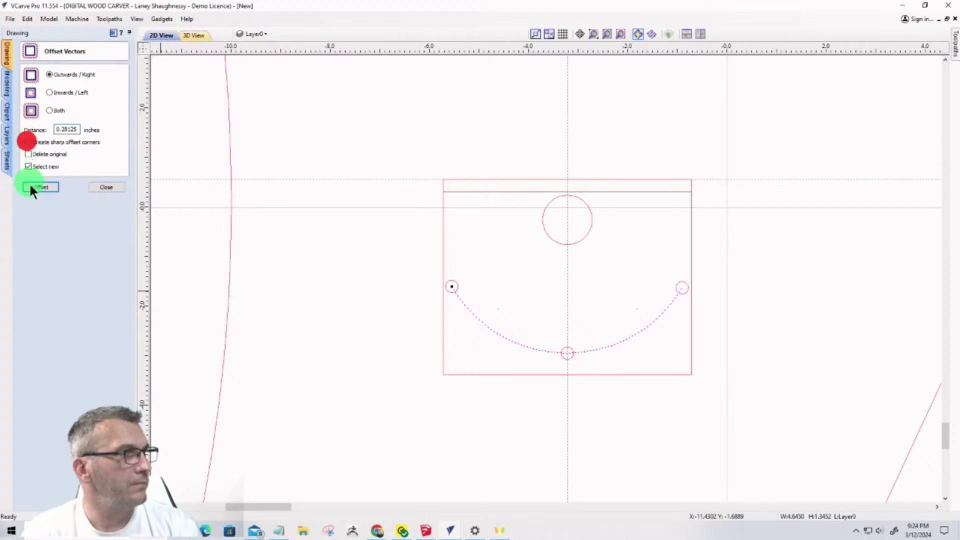
{"action": "left_click", "coordinate": [49, 112]}
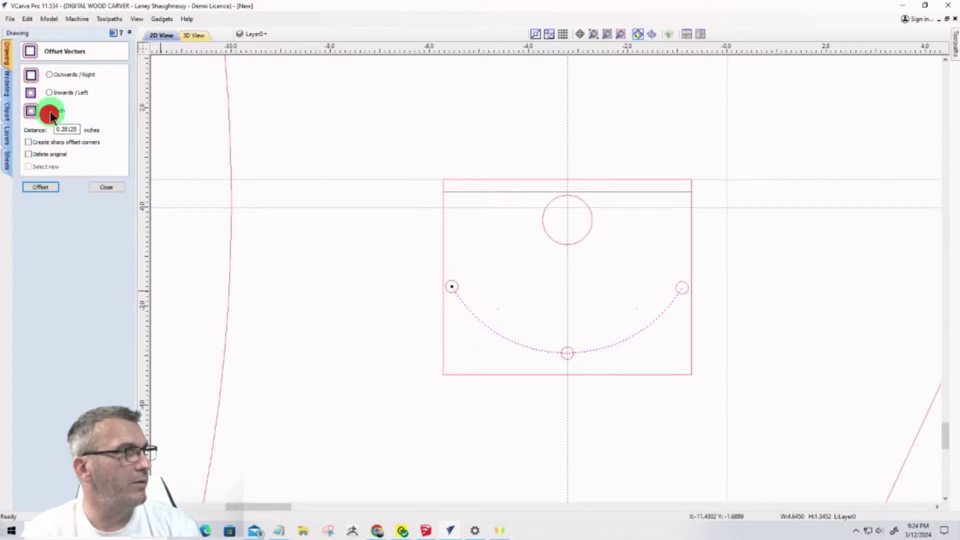
{"action": "left_click", "coordinate": [79, 129]}
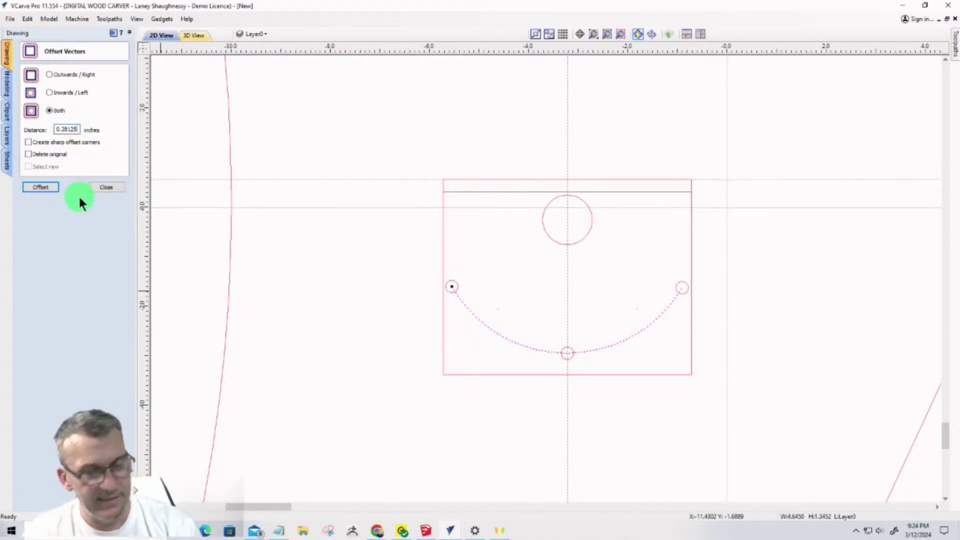
{"action": "type", "text": "/"}
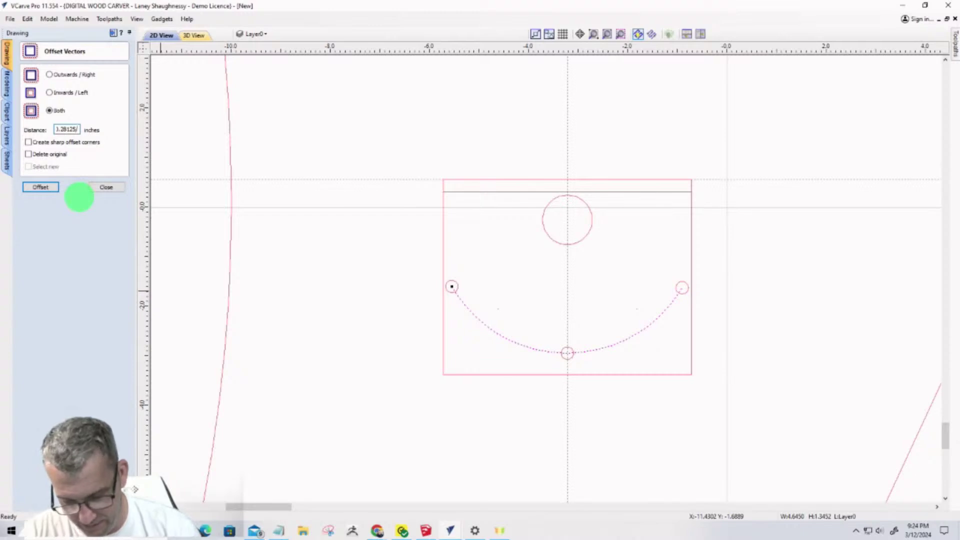
{"action": "type", "text": "2"}
{"action": "key", "text": "Tab"}
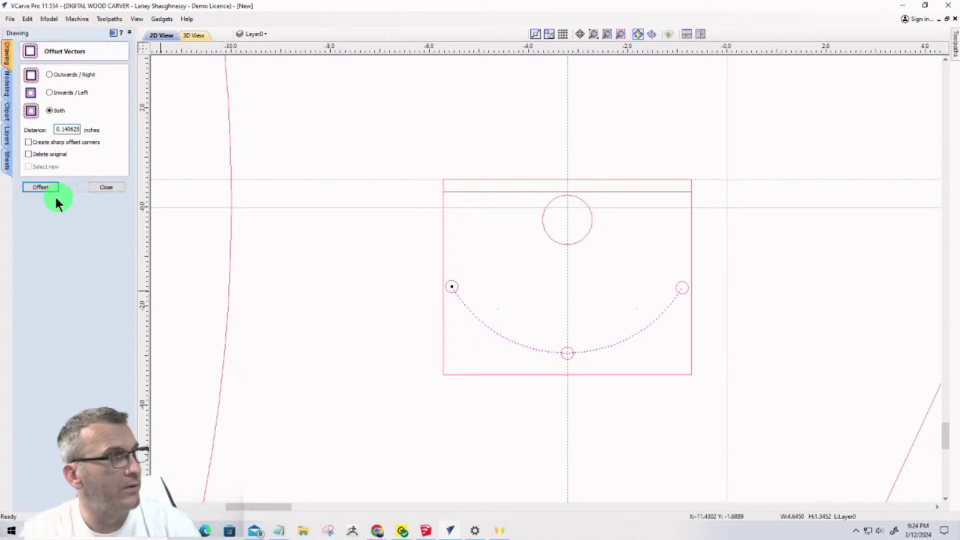
{"action": "left_click", "coordinate": [35, 187]}
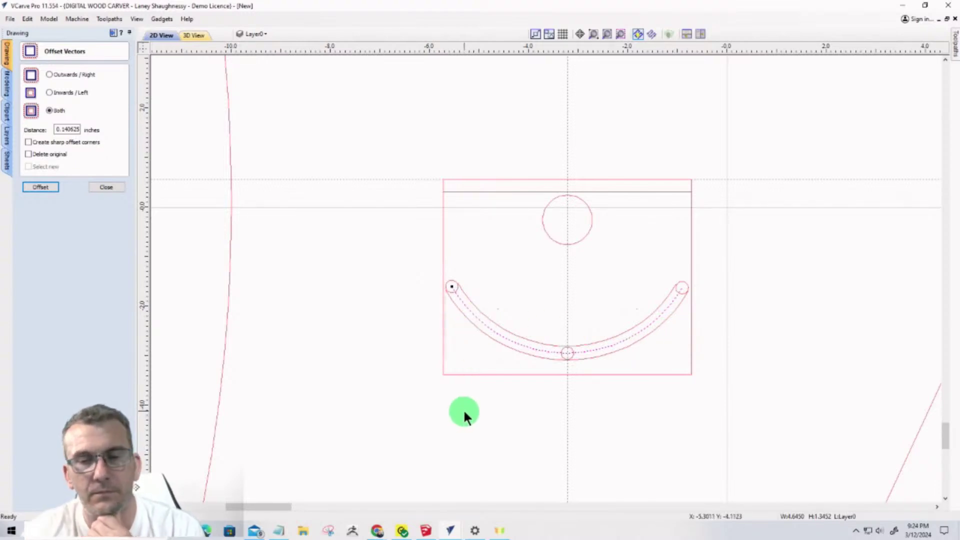
Examine how the offset curves fit around the small circles at the arc's middle and both ends
{"action": "scroll", "coordinate": [545, 387], "scroll_direction": "up", "scroll_amount": 3}
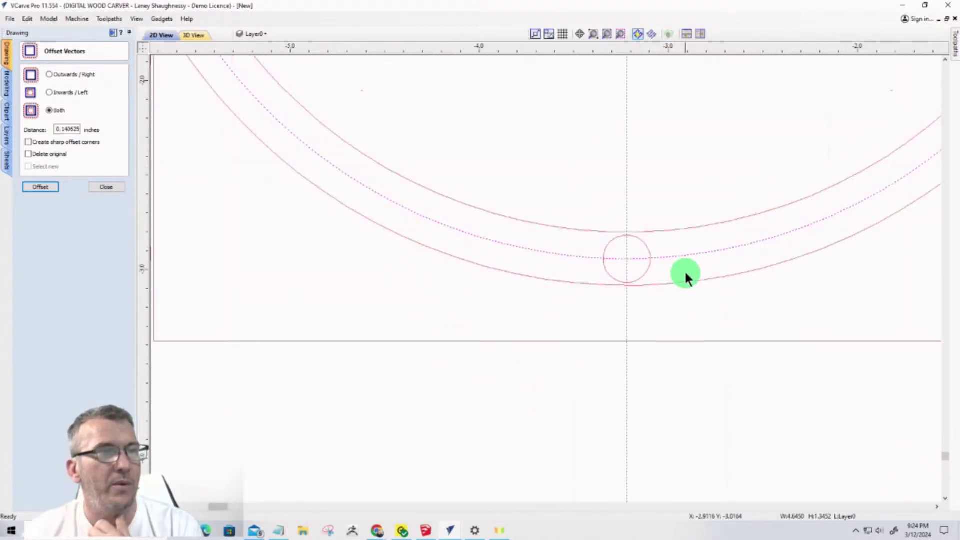
{"action": "scroll", "coordinate": [685, 275], "scroll_direction": "down", "scroll_amount": 5}
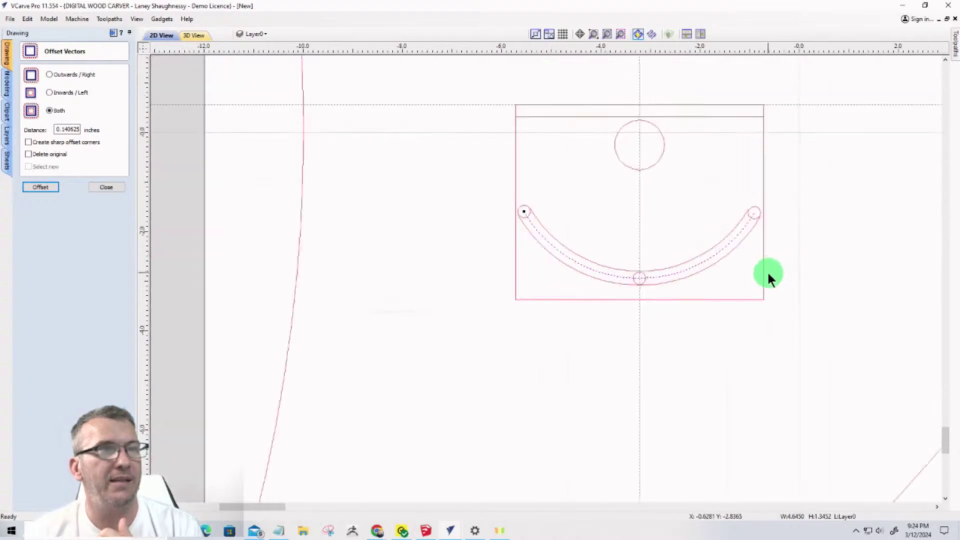
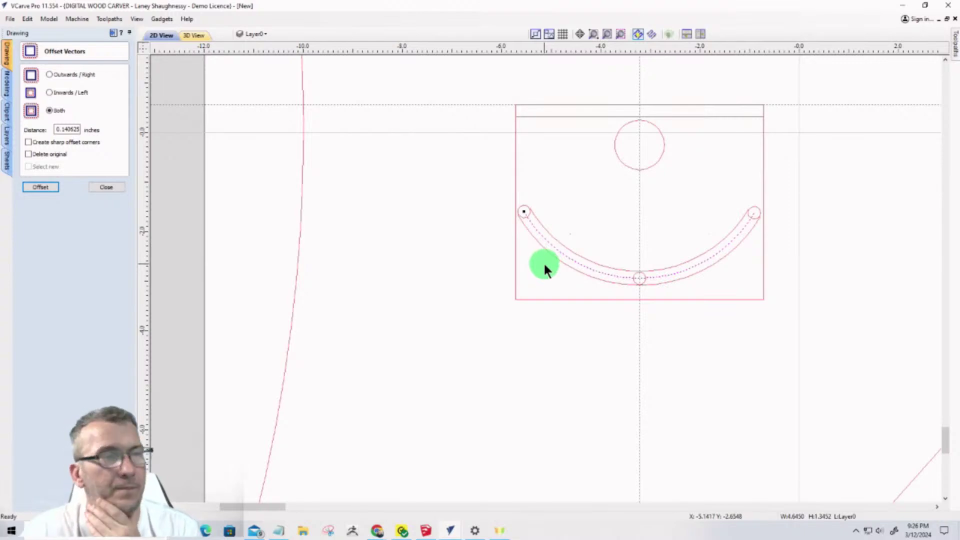
{"action": "scroll", "coordinate": [539, 229], "scroll_direction": "up", "scroll_amount": 6}
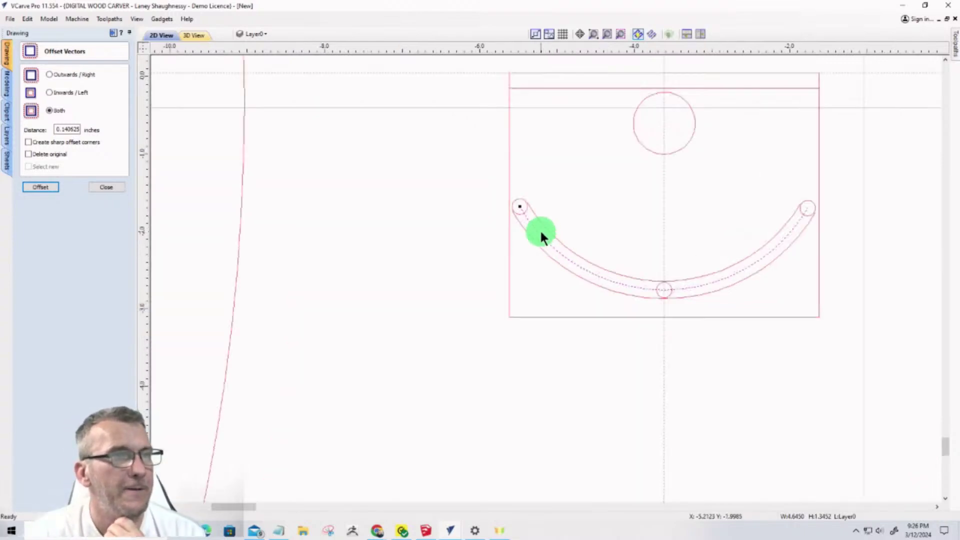
{"action": "scroll", "coordinate": [515, 199], "scroll_direction": "down", "scroll_amount": 2}
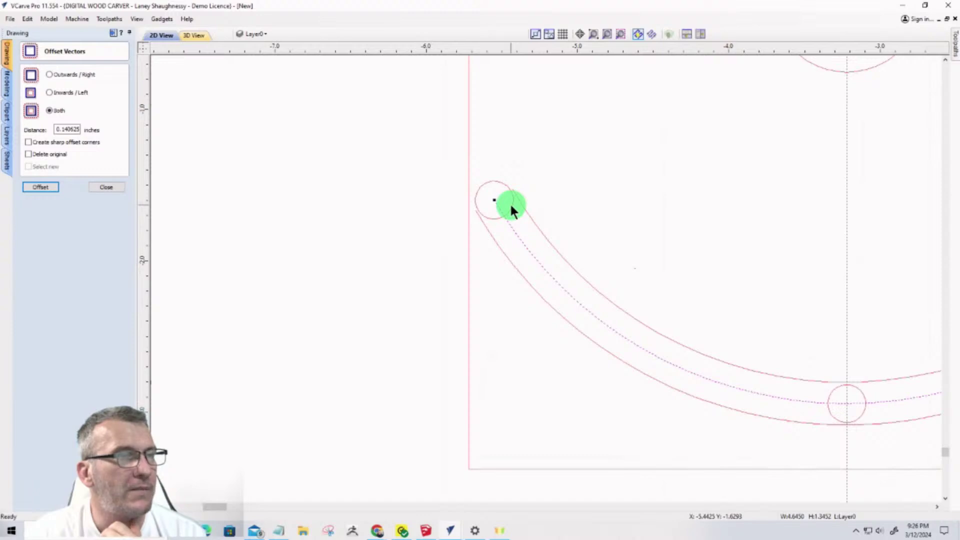
{"action": "scroll", "coordinate": [511, 206], "scroll_direction": "down", "scroll_amount": 3}
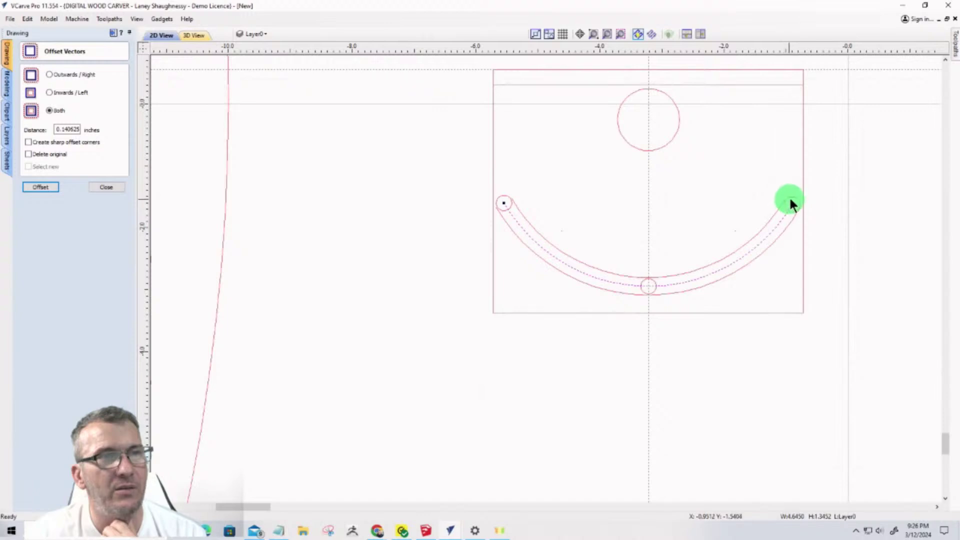
{"action": "scroll", "coordinate": [797, 199], "scroll_direction": "up", "scroll_amount": 4}
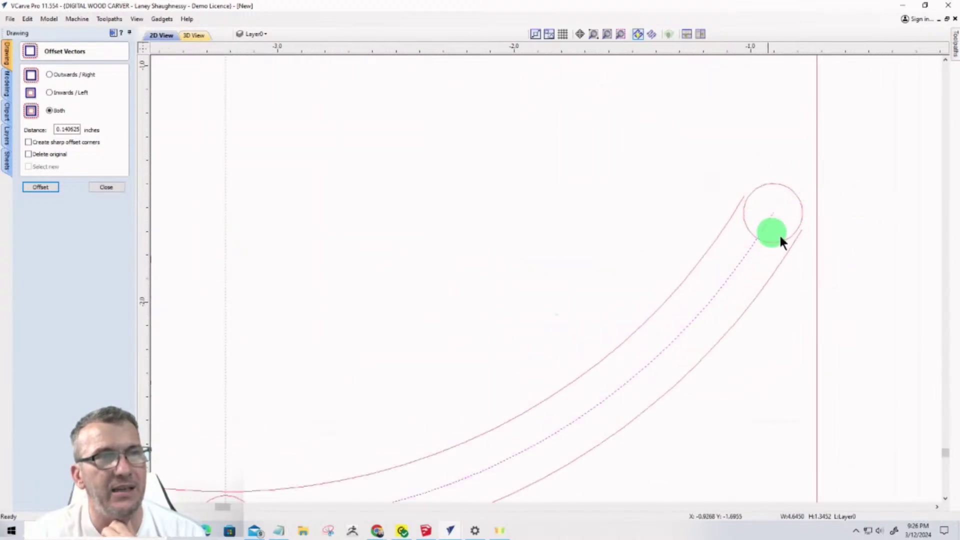
Add a vertical guide 0.375 inches inside the panel's left edge, and move the edge guide onto the panel's right edge
{"action": "scroll", "coordinate": [752, 214], "scroll_direction": "down", "scroll_amount": 4}
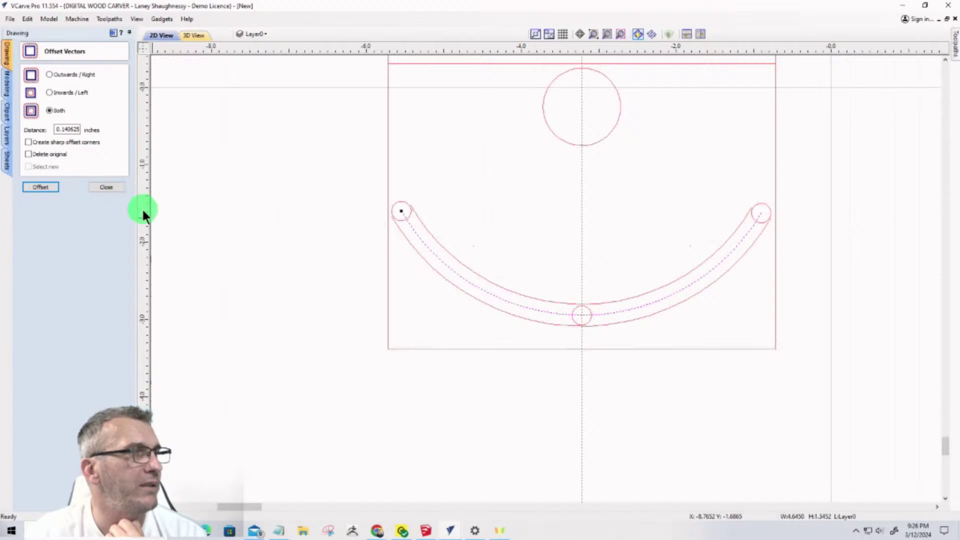
{"action": "left_click_drag", "start_coordinate": [142, 212], "coordinate": [388, 350]}
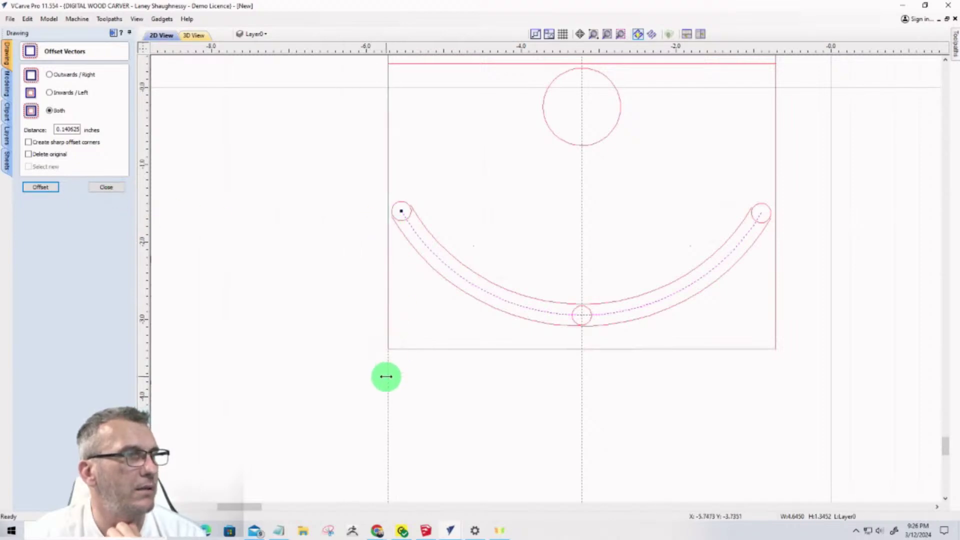
{"action": "right_click", "coordinate": [386, 377]}
{"action": "left_click", "coordinate": [419, 294]}
{"action": "double_click", "coordinate": [478, 324]}
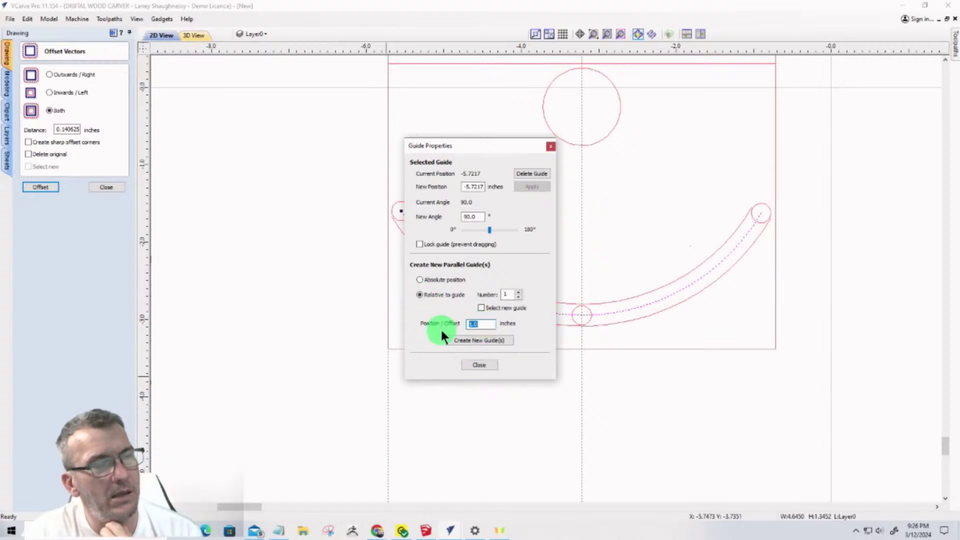
{"action": "type", "text": "."}
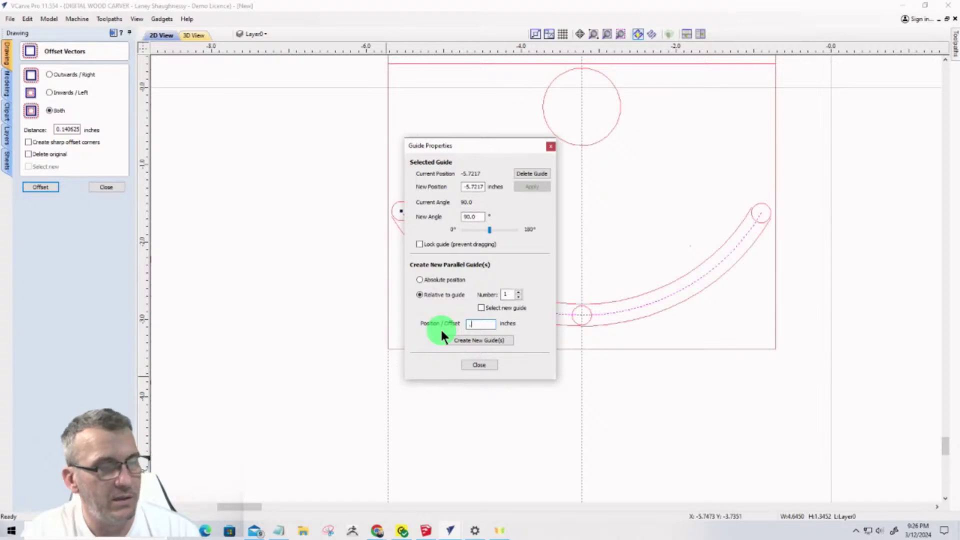
{"action": "type", "text": "375"}
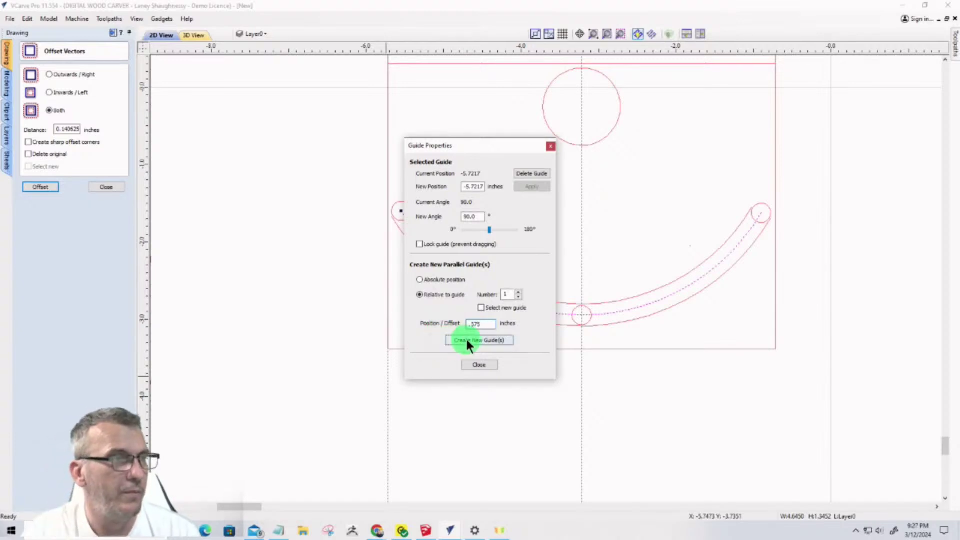
{"action": "left_click", "coordinate": [466, 340]}
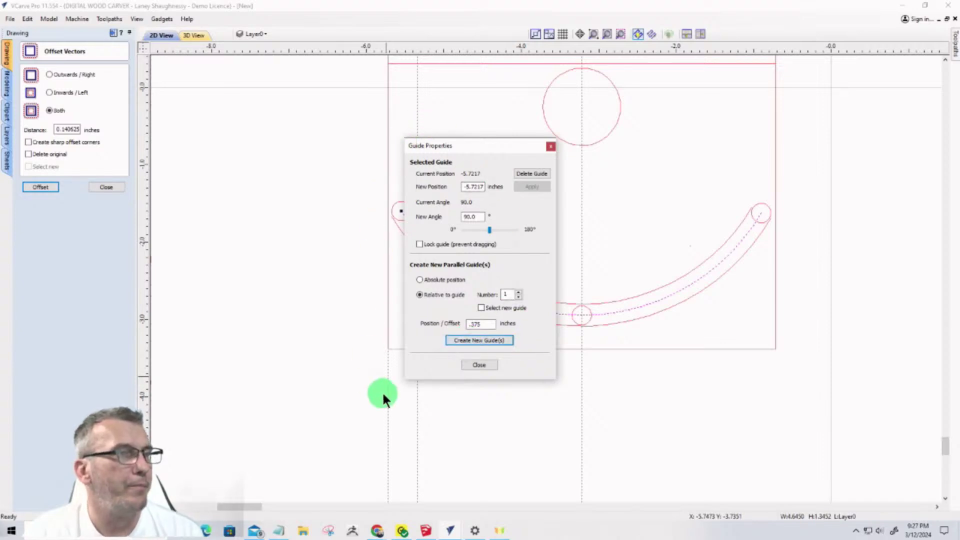
{"action": "left_click", "coordinate": [478, 365]}
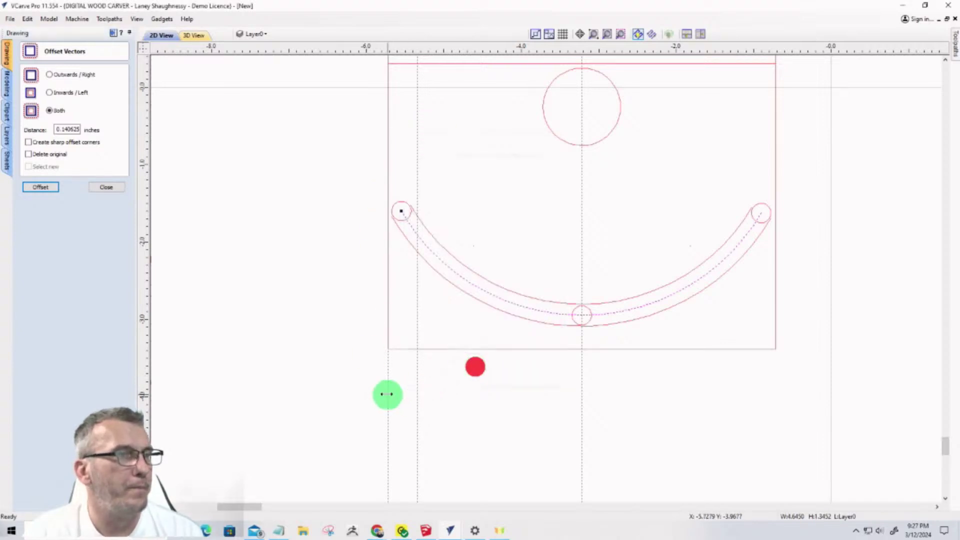
{"action": "left_click_drag", "start_coordinate": [388, 393], "coordinate": [775, 348]}
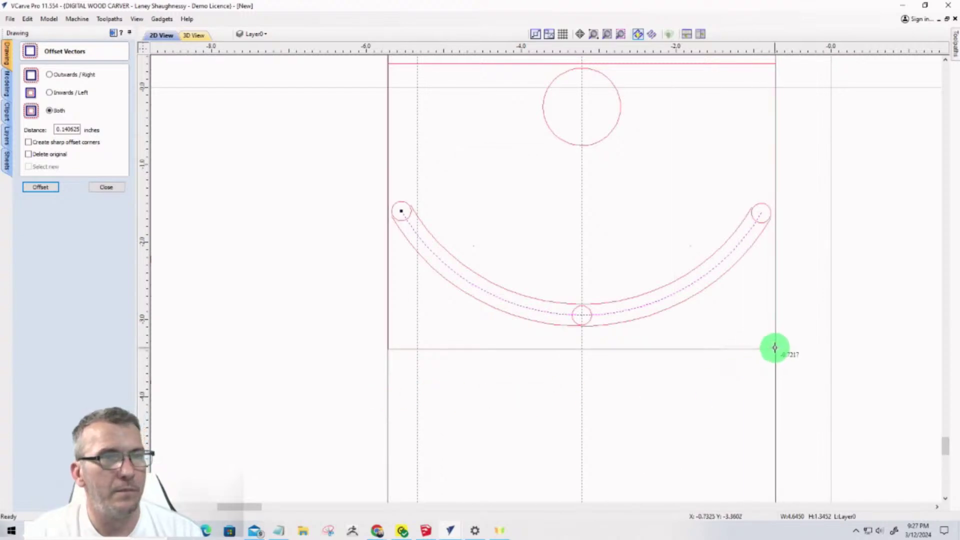
Try to create a parallel guide near the panel's right edge at absolute position -0.375 inches
{"action": "double_click", "coordinate": [775, 396]}
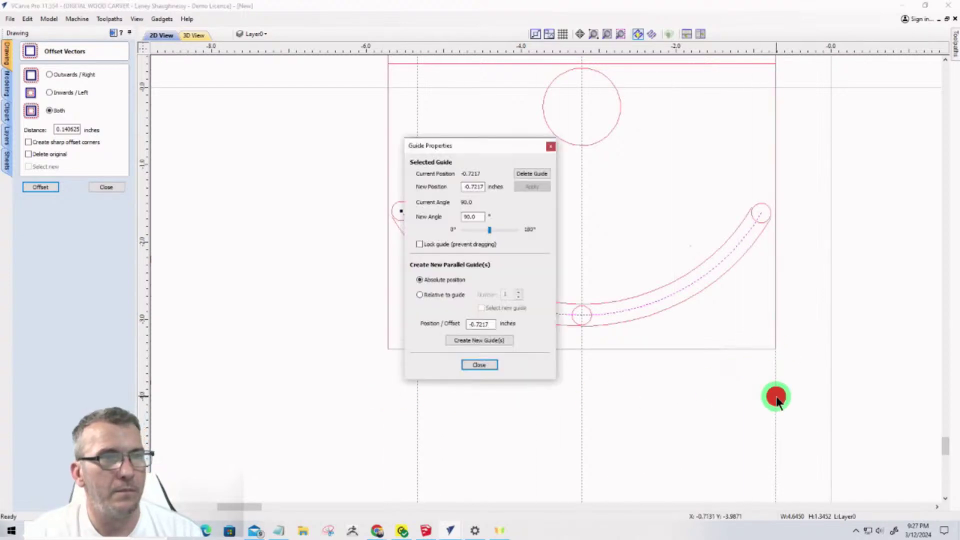
{"action": "double_click", "coordinate": [487, 324]}
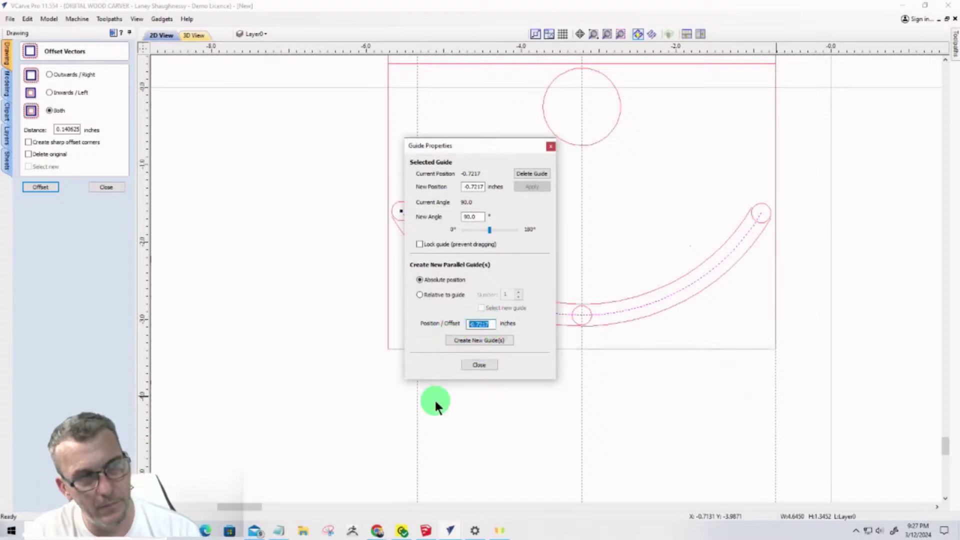
{"action": "type", "text": "-0.37"}
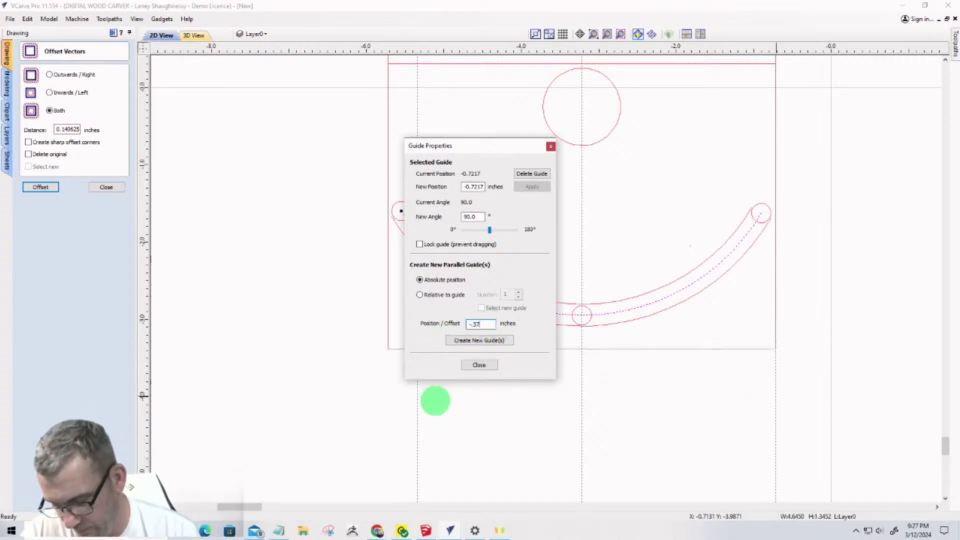
{"action": "type", "text": "5"}
{"action": "left_click", "coordinate": [467, 341]}
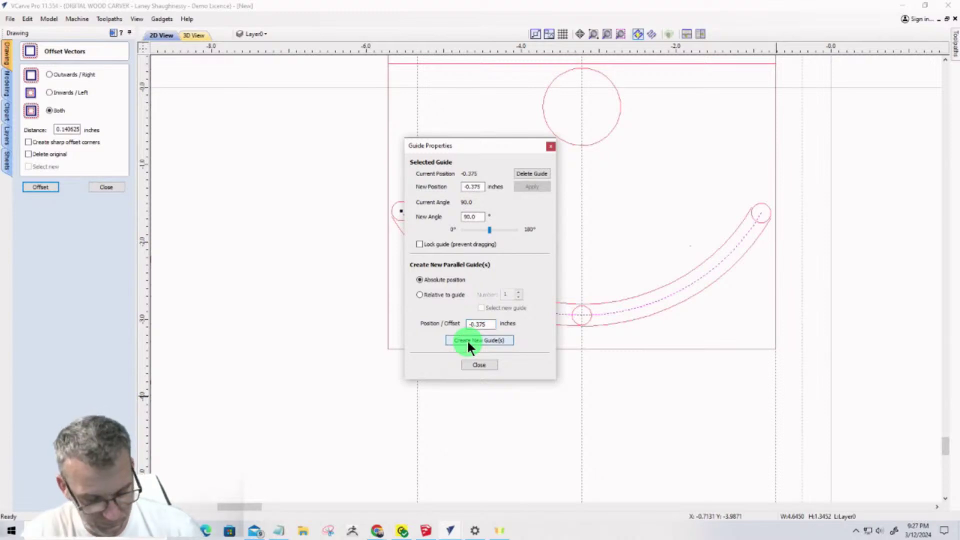
Try to create another parallel guide offset -0.375 inches relative to the selected guide
{"action": "left_click", "coordinate": [480, 325]}
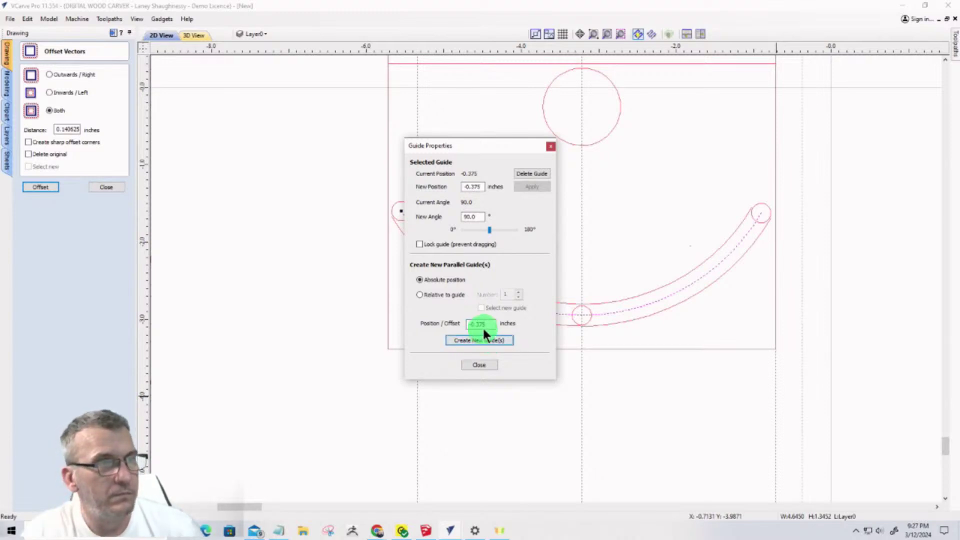
{"action": "left_click", "coordinate": [420, 295]}
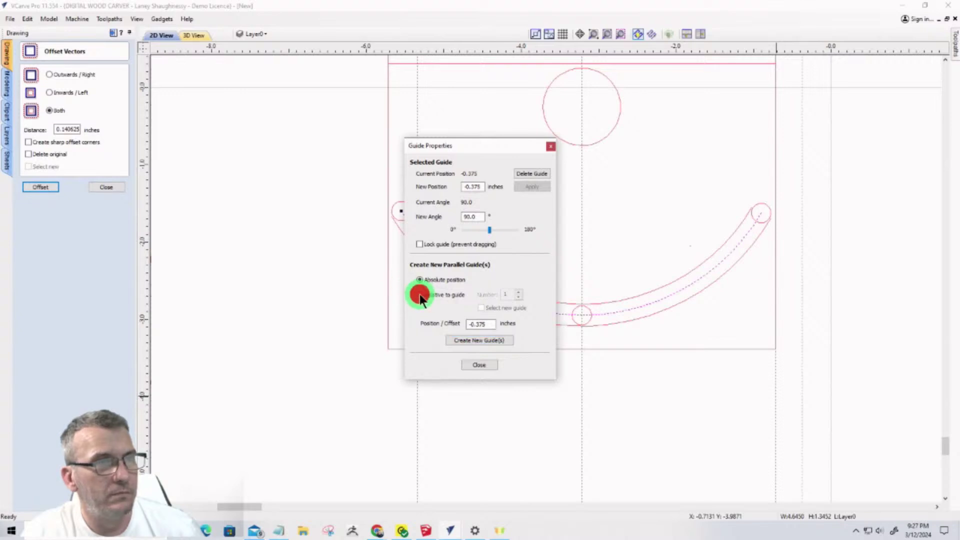
{"action": "left_click", "coordinate": [468, 324]}
{"action": "left_click", "coordinate": [468, 324]}
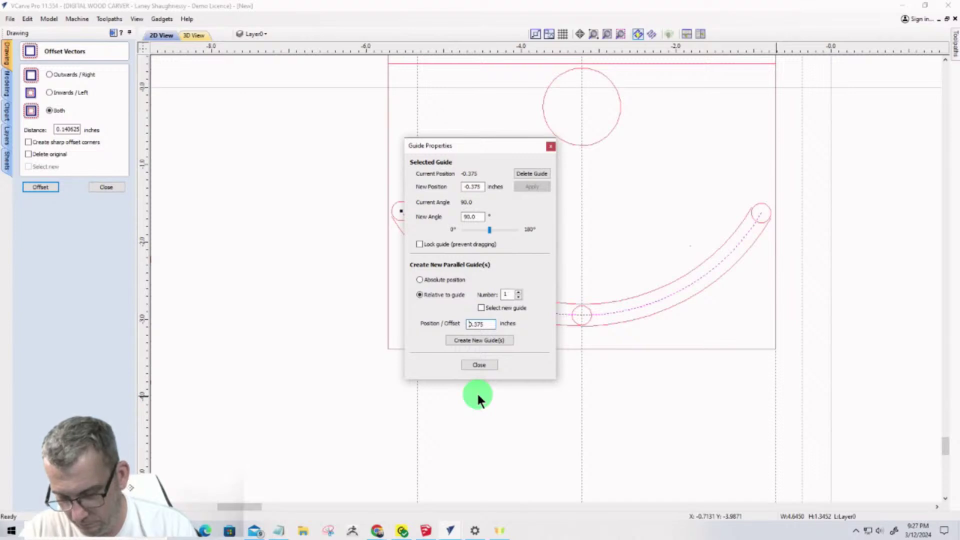
{"action": "type", "text": "-"}
{"action": "left_click", "coordinate": [463, 340]}
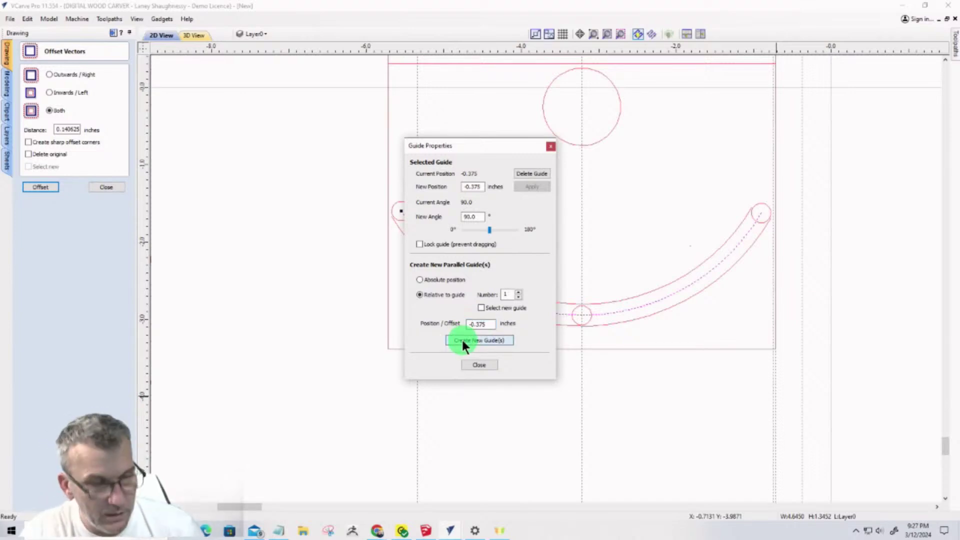
{"action": "left_click", "coordinate": [478, 363]}
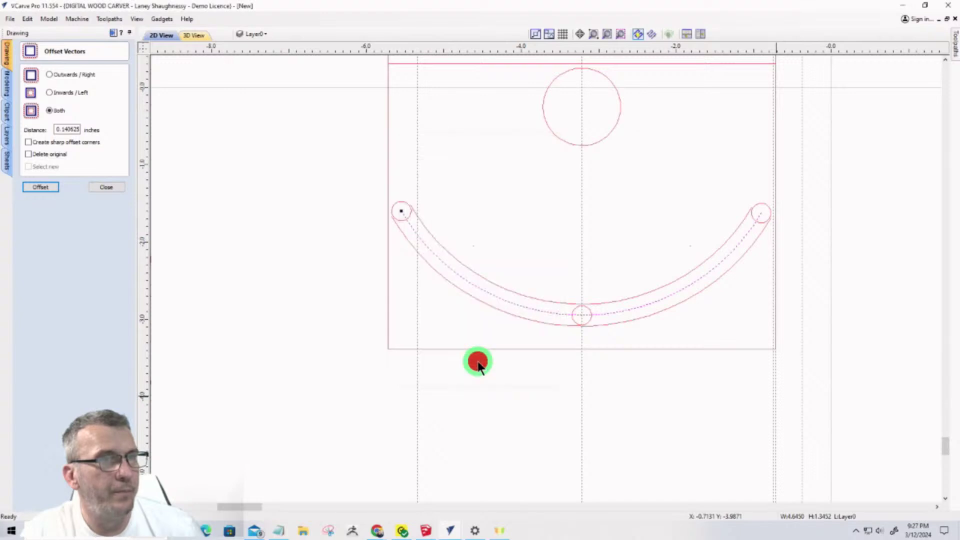
Delete the two misplaced vertical guides at -0.375 and -0.75 inches
{"action": "scroll", "coordinate": [775, 369], "scroll_direction": "up", "scroll_amount": 2}
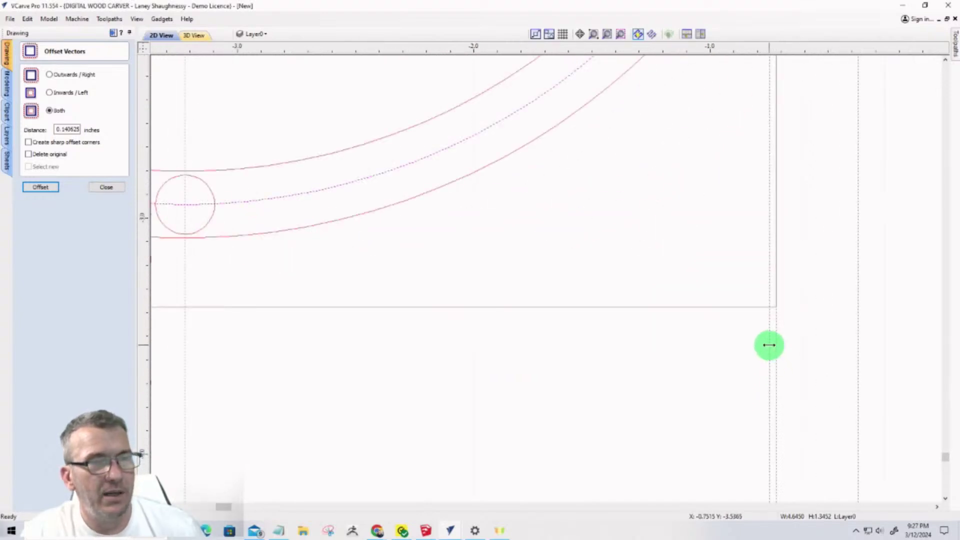
{"action": "double_click", "coordinate": [856, 346]}
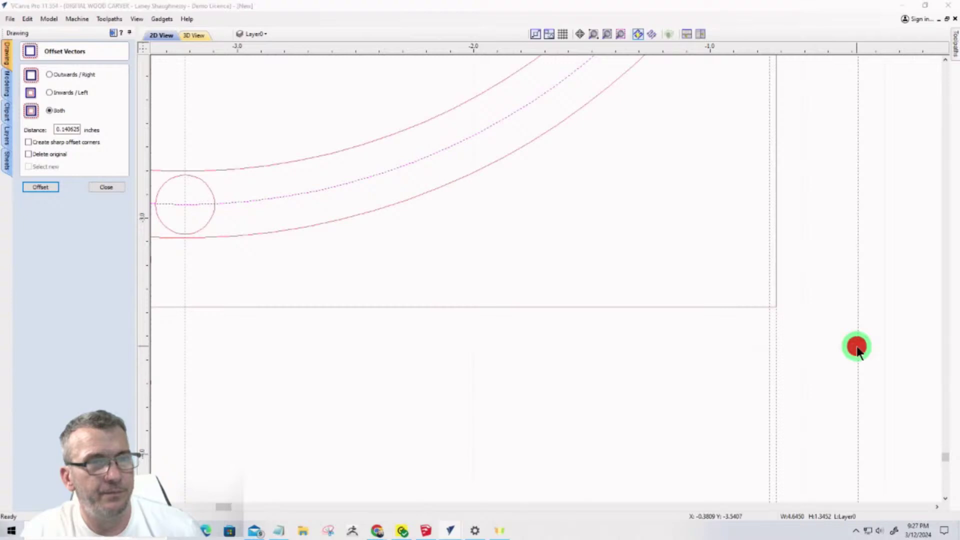
{"action": "left_click", "coordinate": [534, 173]}
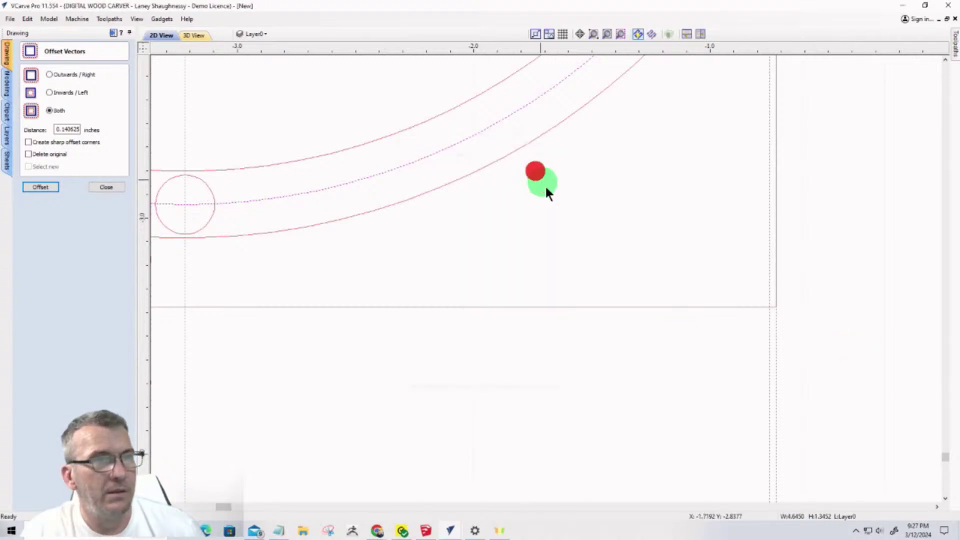
{"action": "double_click", "coordinate": [768, 352]}
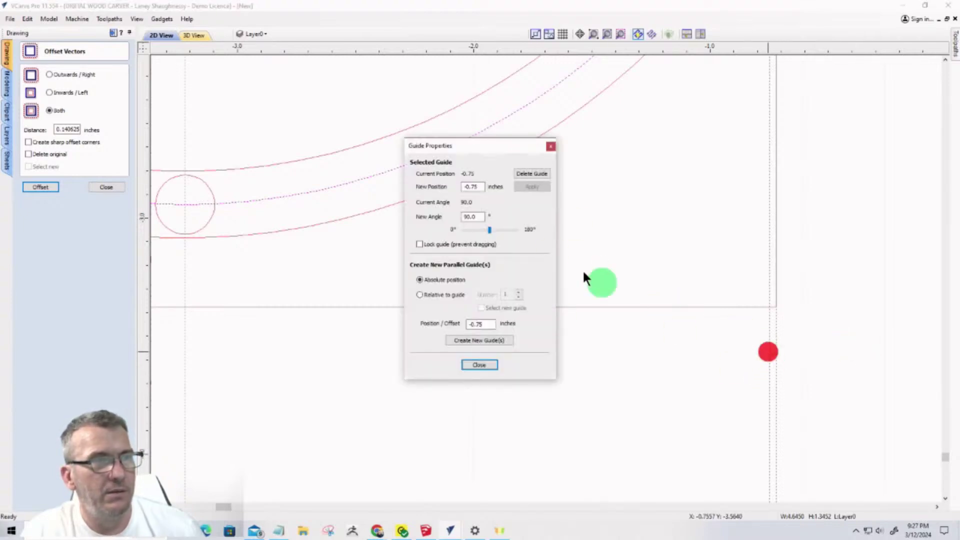
{"action": "left_click", "coordinate": [526, 172]}
Create a parallel guide offset -0.375 inches relative to the guide on the panel's right edge
{"action": "left_click", "coordinate": [777, 343]}
{"action": "left_click", "coordinate": [776, 343]}
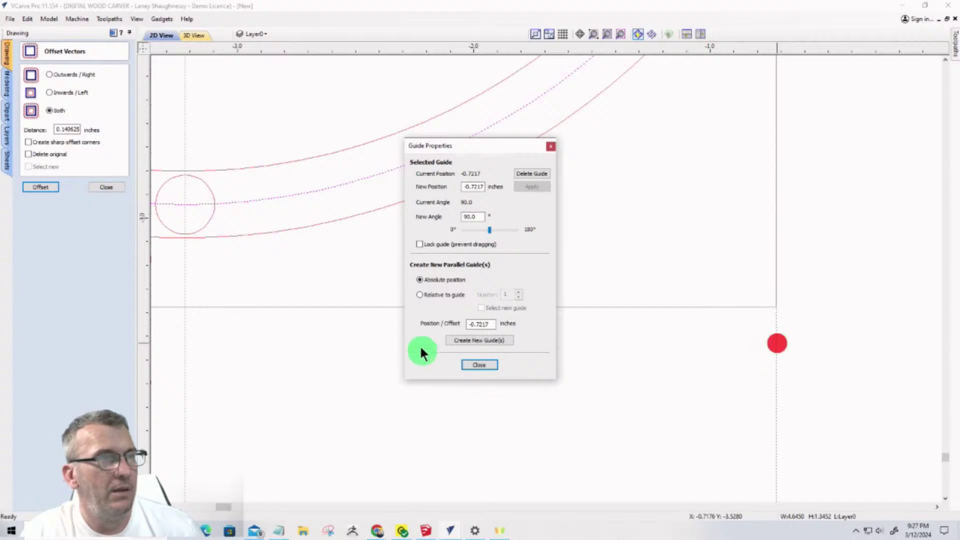
{"action": "left_click", "coordinate": [419, 294]}
{"action": "left_click", "coordinate": [483, 340]}
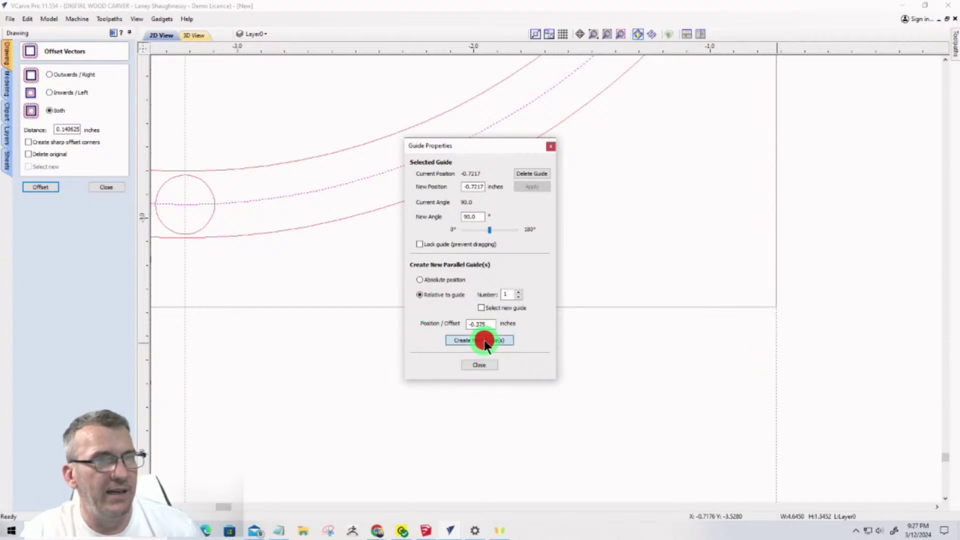
{"action": "left_click", "coordinate": [483, 365]}
Close the offset settings and, in node editing, cut the inner offset curve where it crosses the guide near the panel's left edge
{"action": "scroll", "coordinate": [675, 438], "scroll_direction": "down", "scroll_amount": 4}
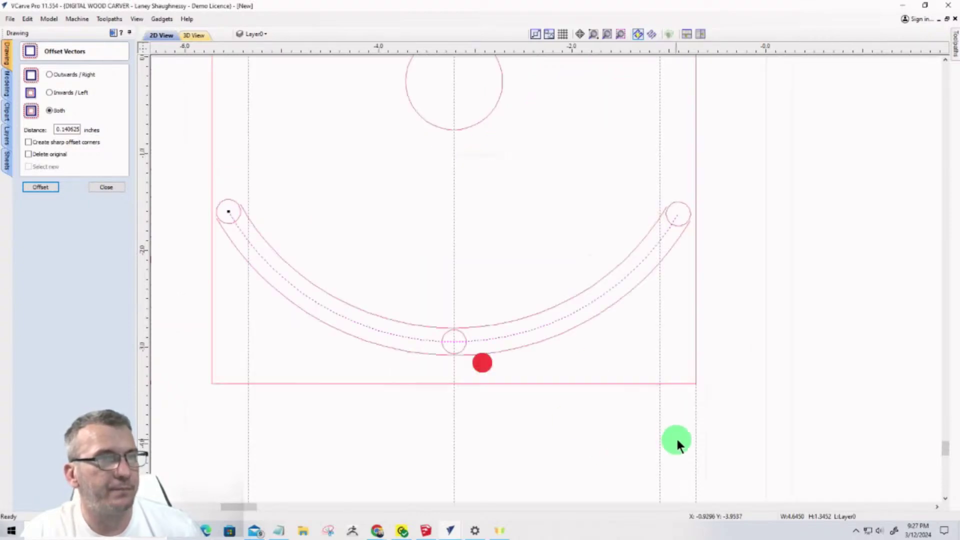
{"action": "scroll", "coordinate": [464, 360], "scroll_direction": "up", "scroll_amount": 2}
{"action": "scroll", "coordinate": [467, 365], "scroll_direction": "up", "scroll_amount": 2}
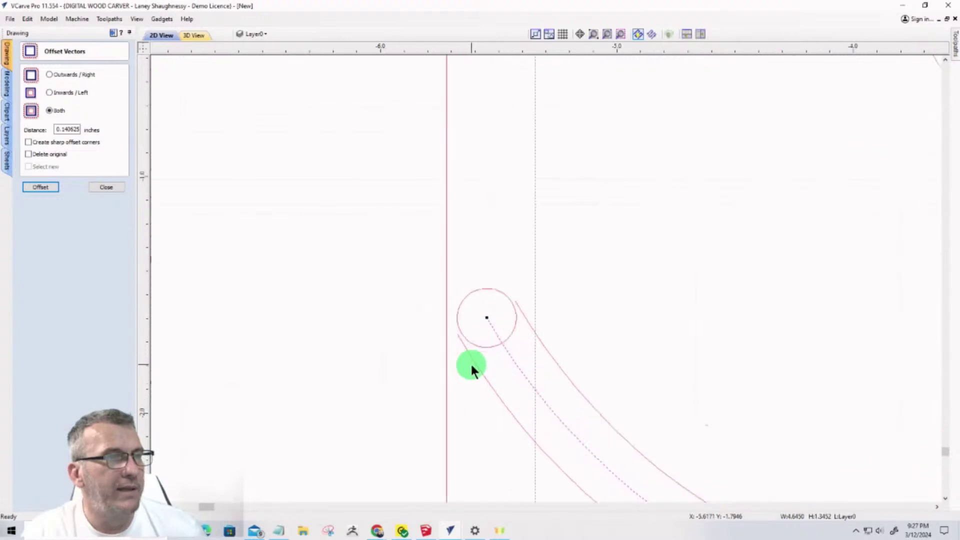
{"action": "scroll", "coordinate": [524, 220], "scroll_direction": "down", "scroll_amount": 2}
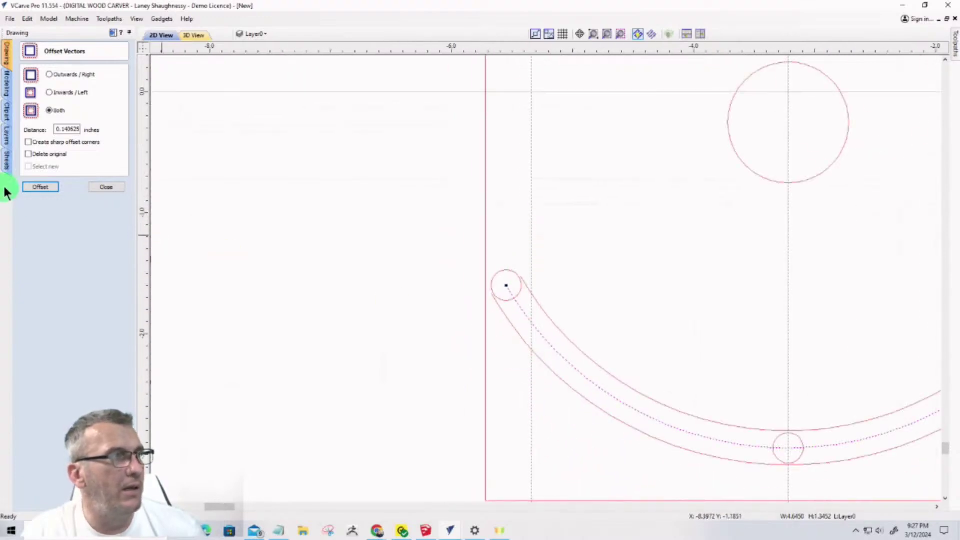
{"action": "left_click", "coordinate": [101, 187]}
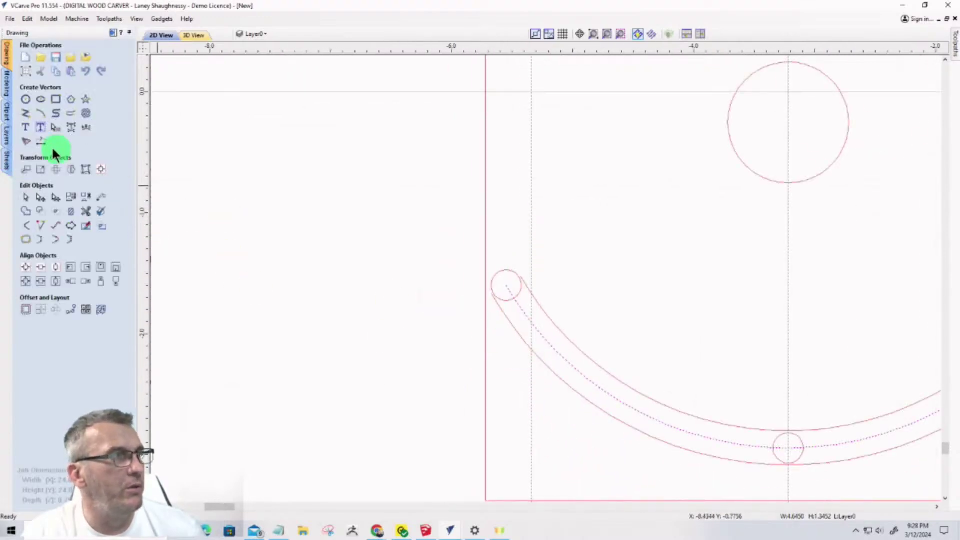
{"action": "left_click", "coordinate": [39, 197]}
{"action": "scroll", "coordinate": [493, 300], "scroll_direction": "up", "scroll_amount": 3}
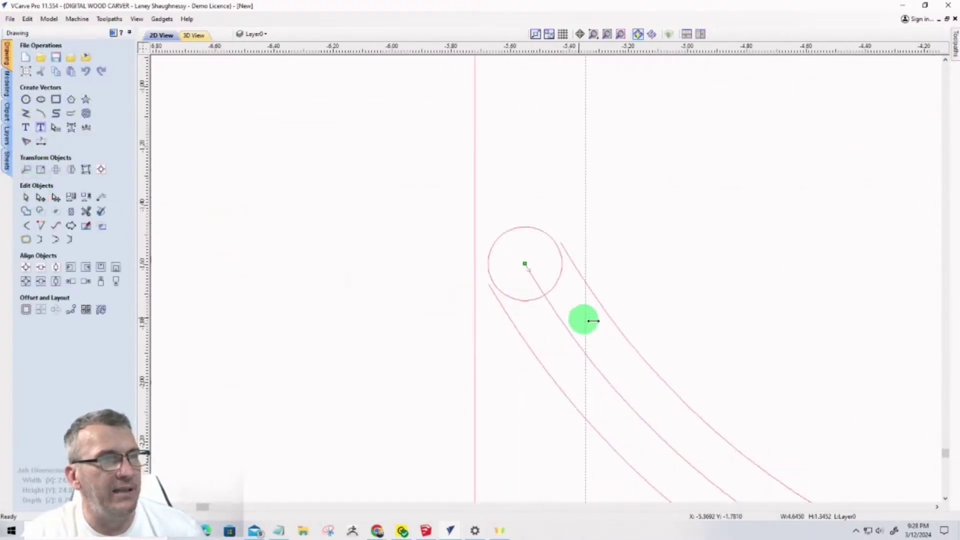
{"action": "left_click", "coordinate": [594, 294]}
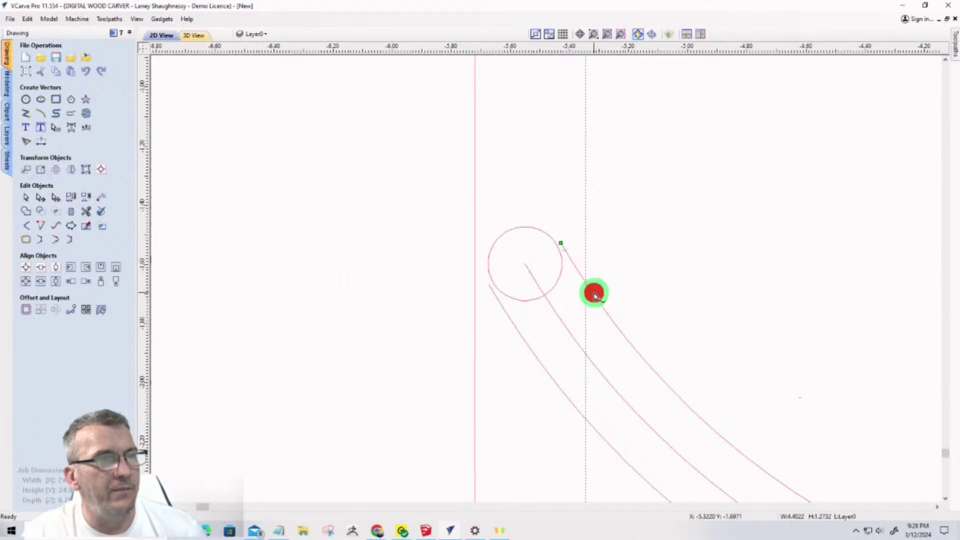
{"action": "right_click", "coordinate": [586, 283]}
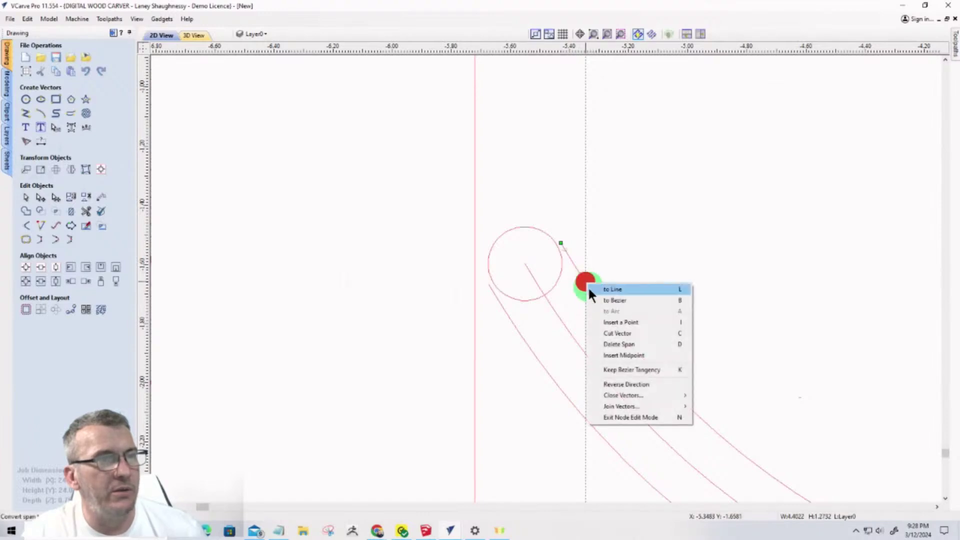
{"action": "left_click", "coordinate": [594, 331]}
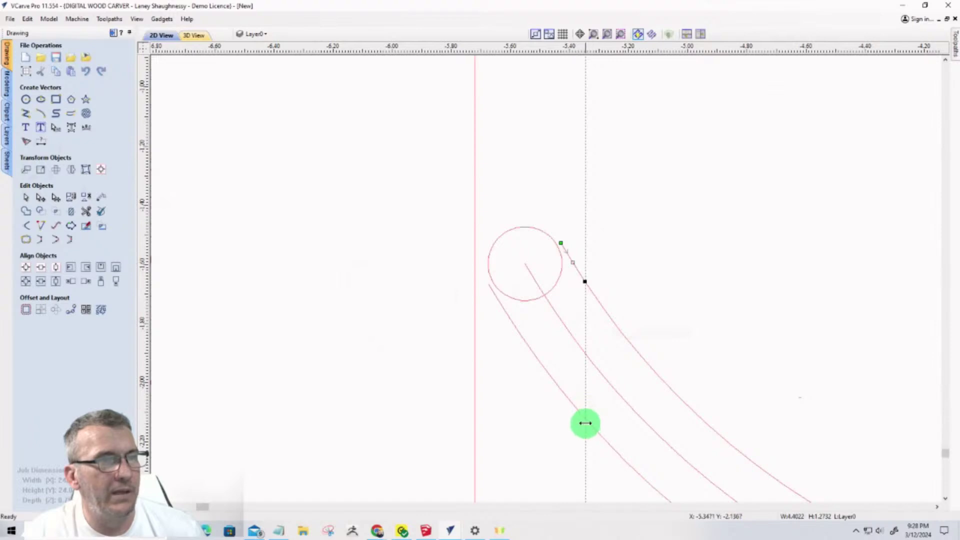
Cut the outer offset curve where it crosses the same left-side guide
{"action": "scroll", "coordinate": [575, 467], "scroll_direction": "up", "scroll_amount": 3}
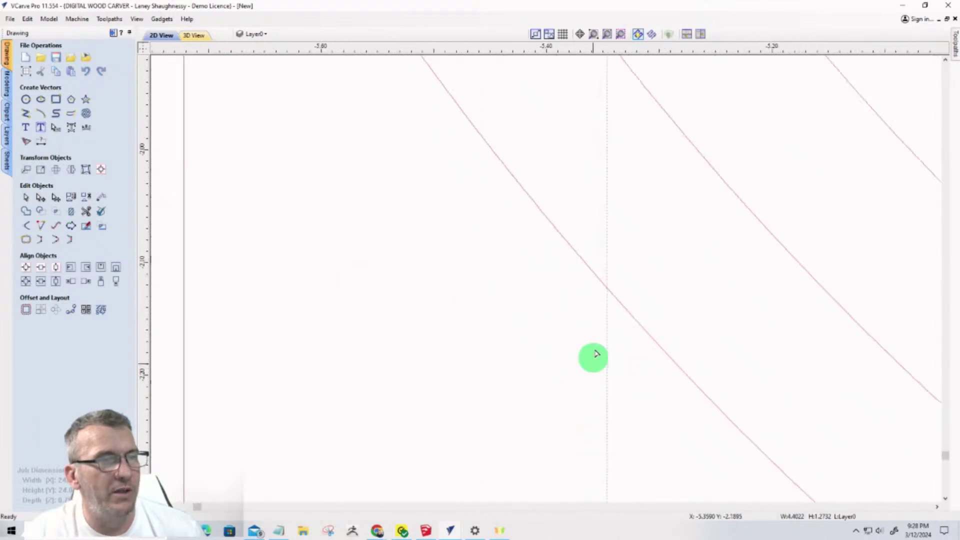
{"action": "left_click", "coordinate": [621, 303]}
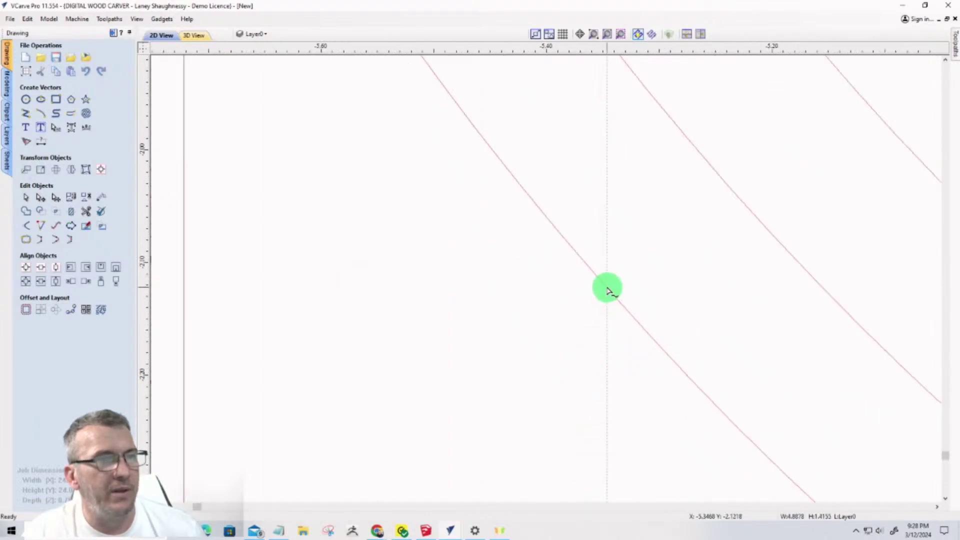
{"action": "right_click", "coordinate": [609, 292]}
{"action": "left_click", "coordinate": [619, 335]}
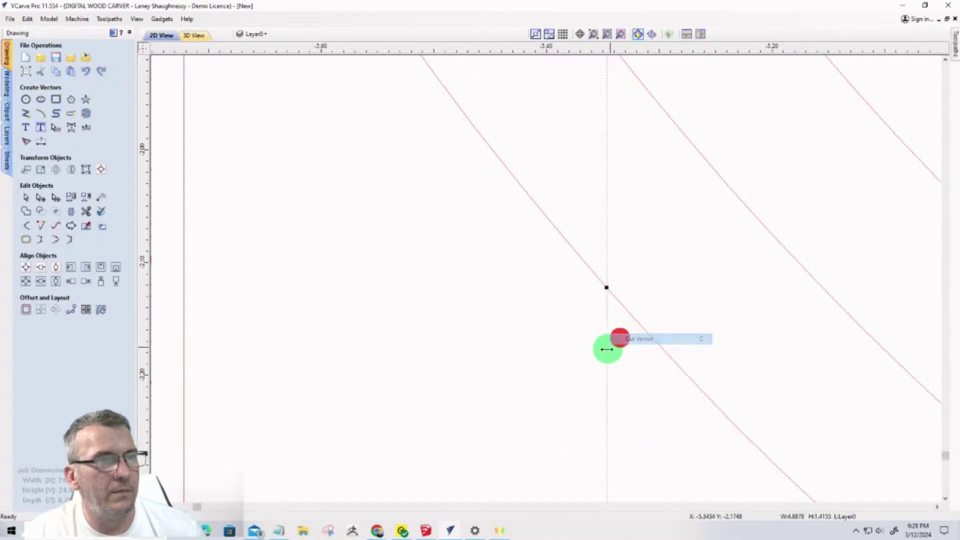
{"action": "scroll", "coordinate": [512, 272], "scroll_direction": "down", "scroll_amount": 5}
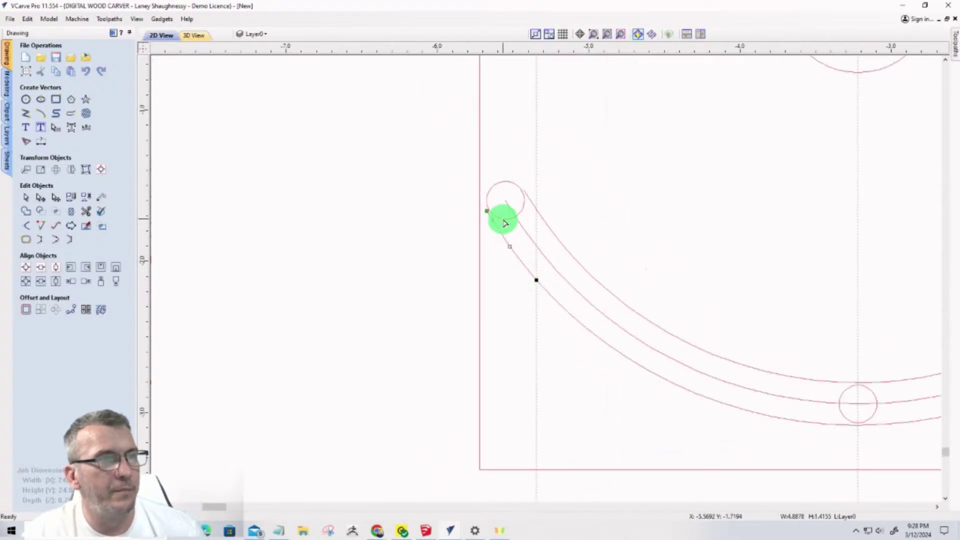
Cut the inner offset curve where it crosses the guide near the panel's right edge
{"action": "scroll", "coordinate": [368, 256], "scroll_direction": "down", "scroll_amount": 5}
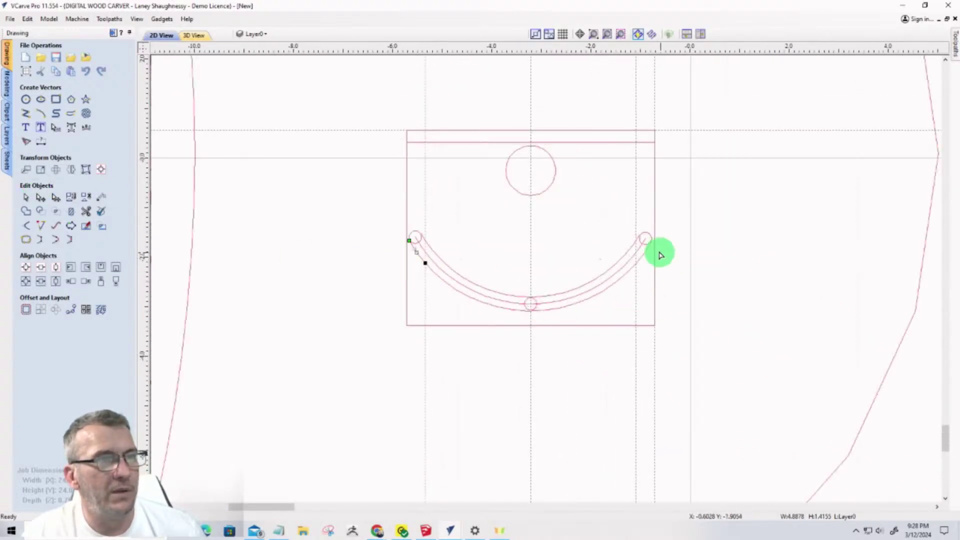
{"action": "scroll", "coordinate": [658, 253], "scroll_direction": "up", "scroll_amount": 5}
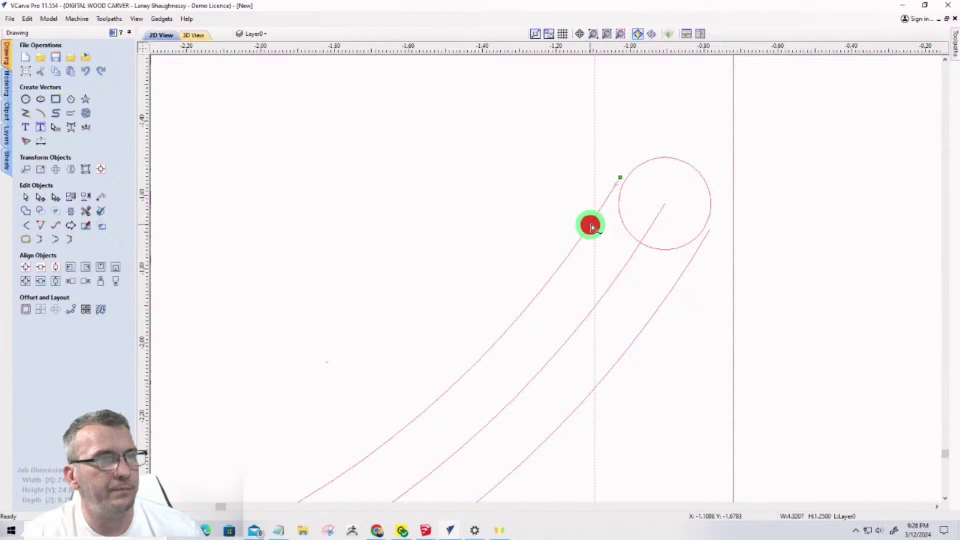
{"action": "scroll", "coordinate": [594, 229], "scroll_direction": "up", "scroll_amount": 3}
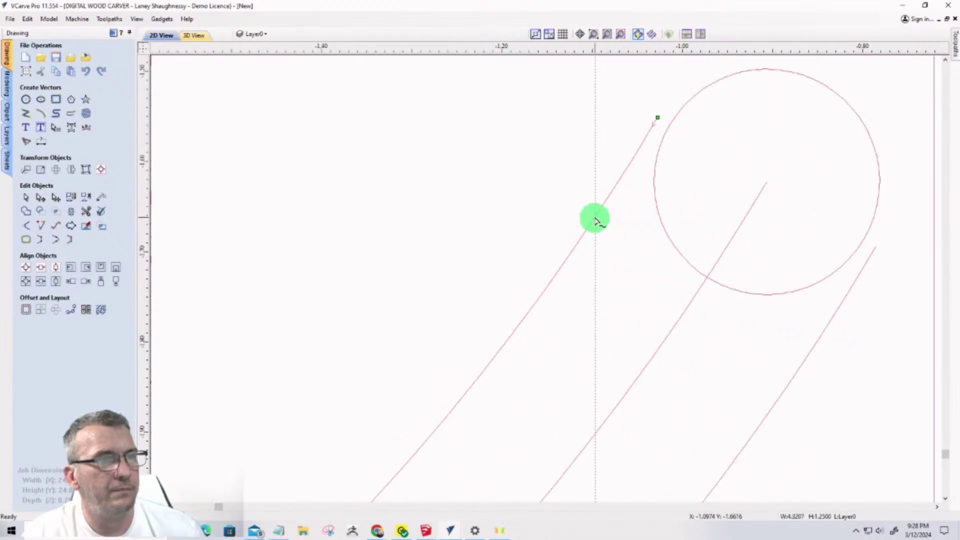
{"action": "right_click", "coordinate": [595, 220]}
{"action": "left_click", "coordinate": [607, 268]}
{"action": "scroll", "coordinate": [618, 224], "scroll_direction": "down", "scroll_amount": 1}
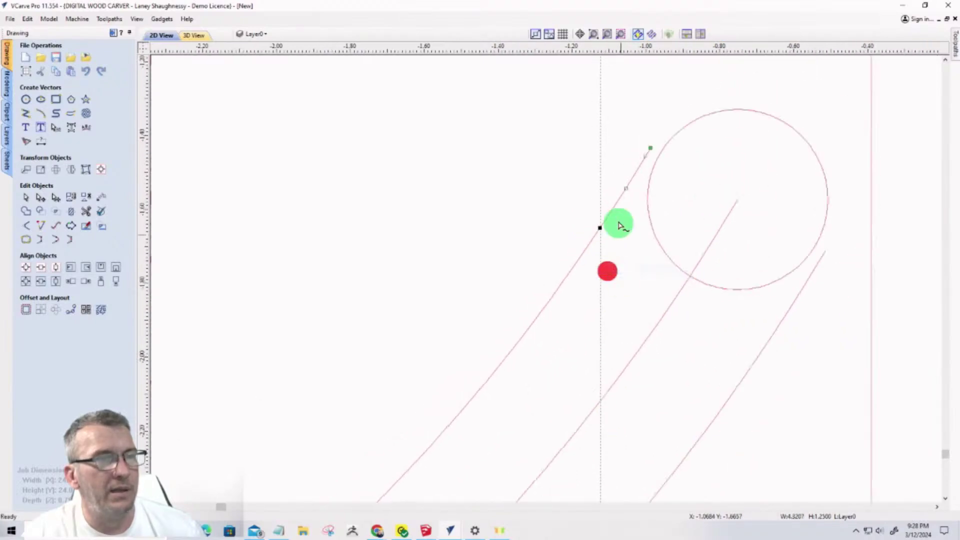
Cut the outer offset curve where it crosses the same right-side guide
{"action": "scroll", "coordinate": [620, 225], "scroll_direction": "down", "scroll_amount": 3}
{"action": "scroll", "coordinate": [619, 400], "scroll_direction": "up", "scroll_amount": 4}
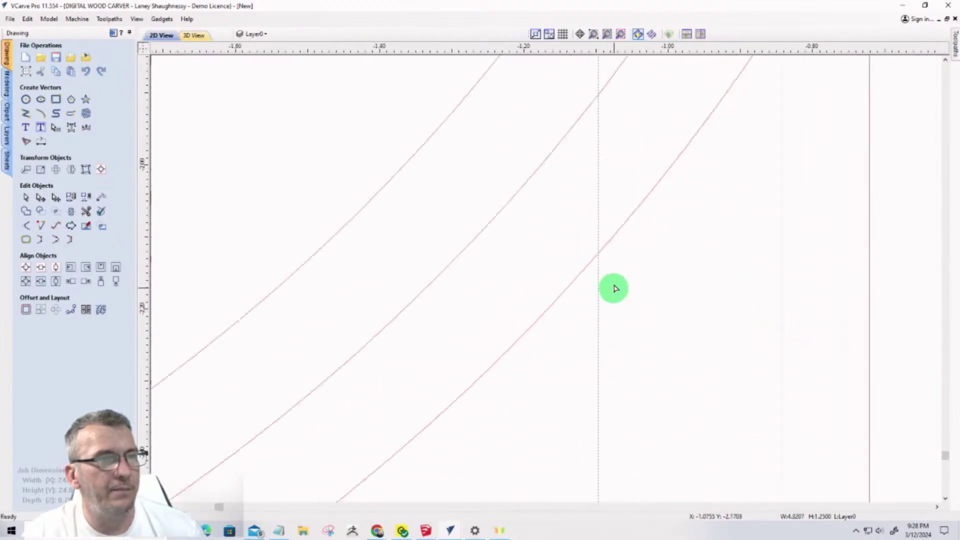
{"action": "left_click", "coordinate": [592, 260]}
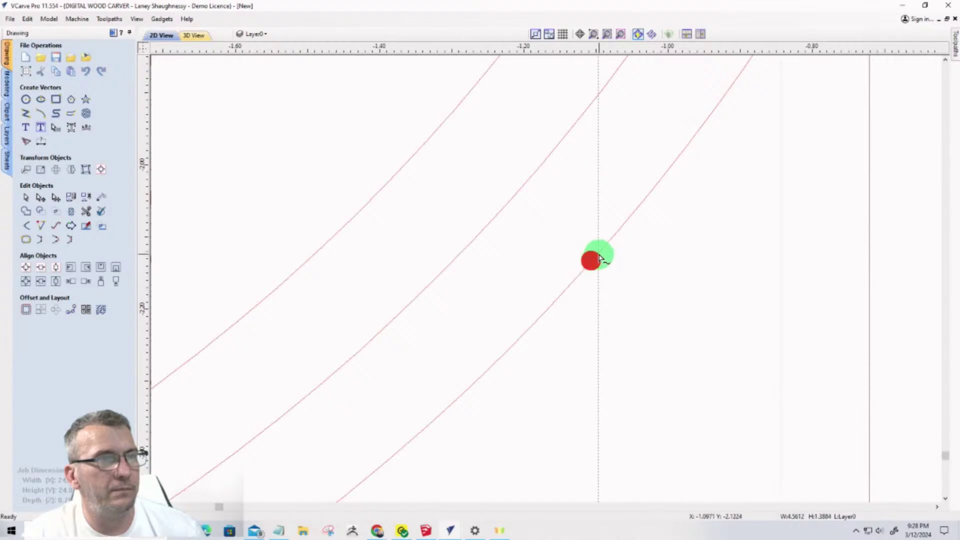
{"action": "right_click", "coordinate": [598, 253]}
{"action": "left_click", "coordinate": [615, 303]}
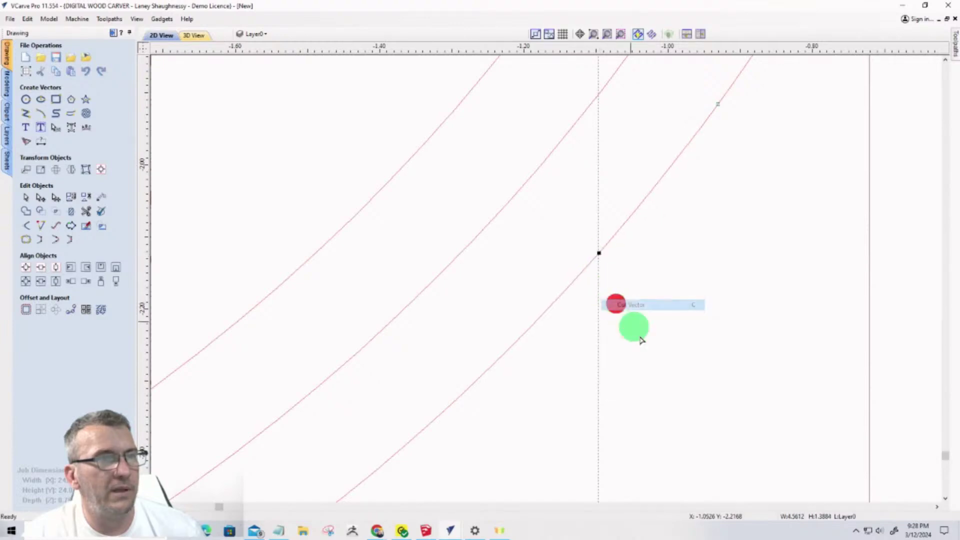
Return to selection mode and delete the outer curve's end piece beyond the right-side guide
{"action": "scroll", "coordinate": [641, 340], "scroll_direction": "down", "scroll_amount": 4}
{"action": "scroll", "coordinate": [541, 344], "scroll_direction": "down", "scroll_amount": 3}
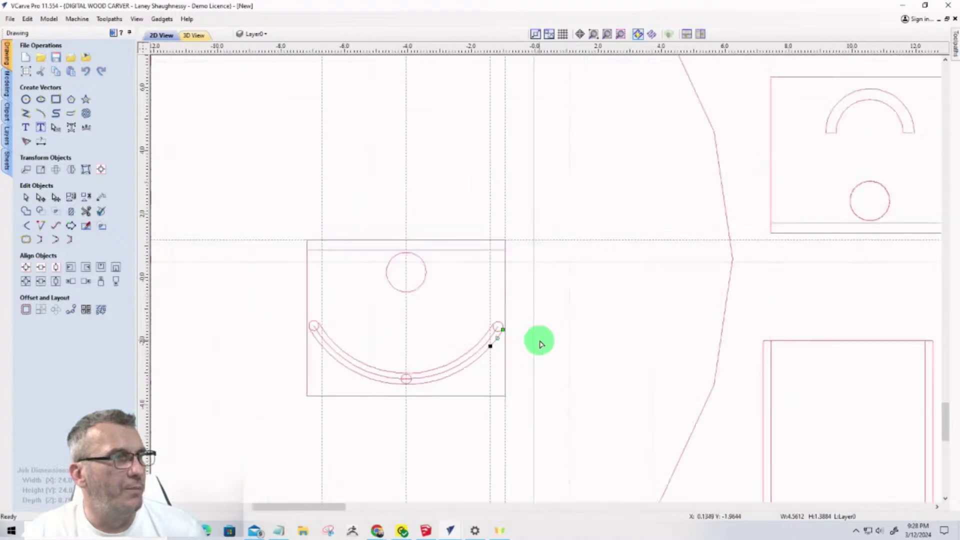
{"action": "scroll", "coordinate": [540, 344], "scroll_direction": "down", "scroll_amount": 2}
{"action": "left_click", "coordinate": [26, 198]}
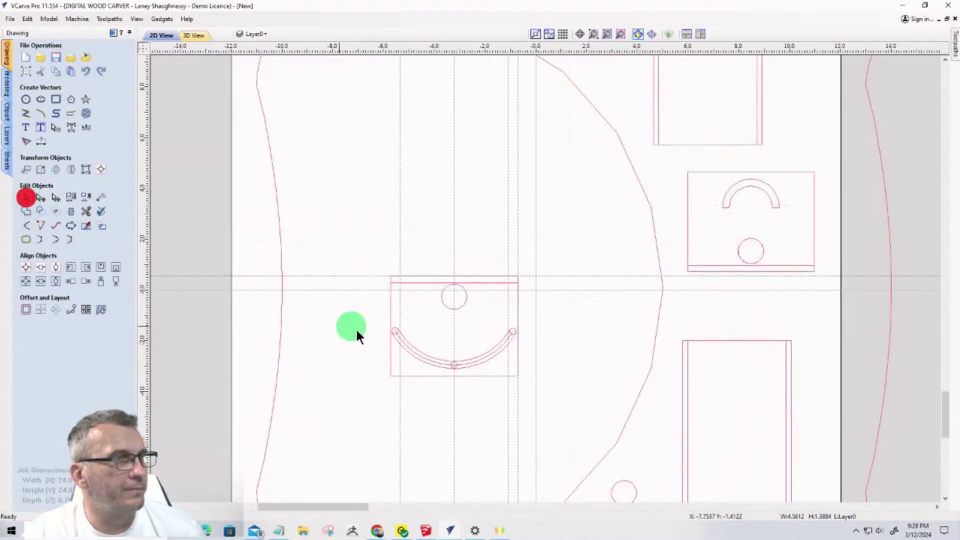
{"action": "scroll", "coordinate": [467, 342], "scroll_direction": "up", "scroll_amount": 5}
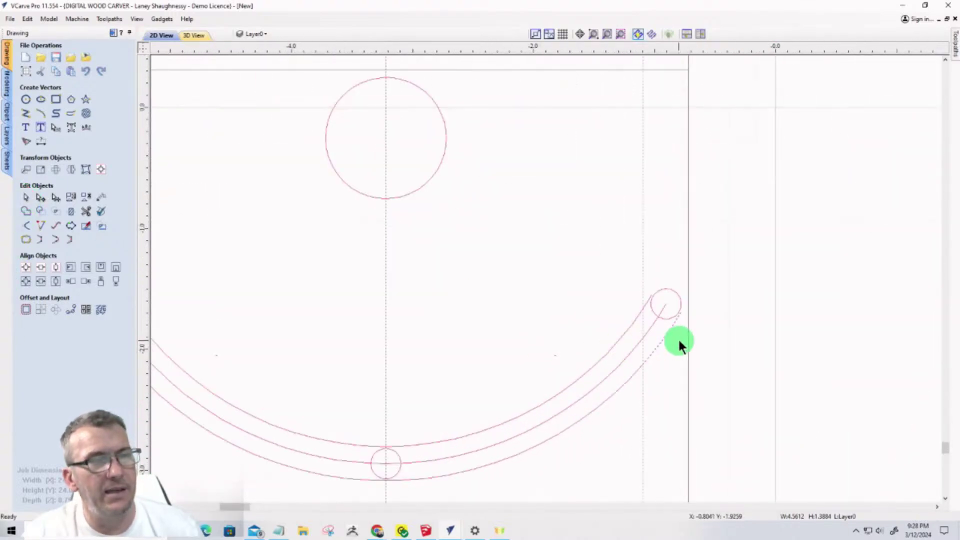
{"action": "key", "text": "Delete"}
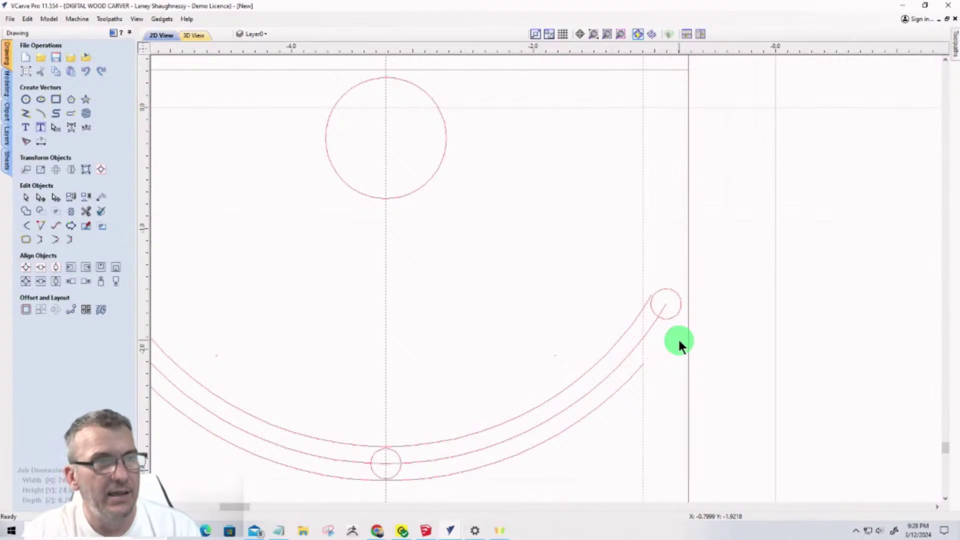
Delete the small circle at the arc's right end and the original middle arc between the offset curves
{"action": "left_click", "coordinate": [664, 317]}
{"action": "key", "text": "Delete"}
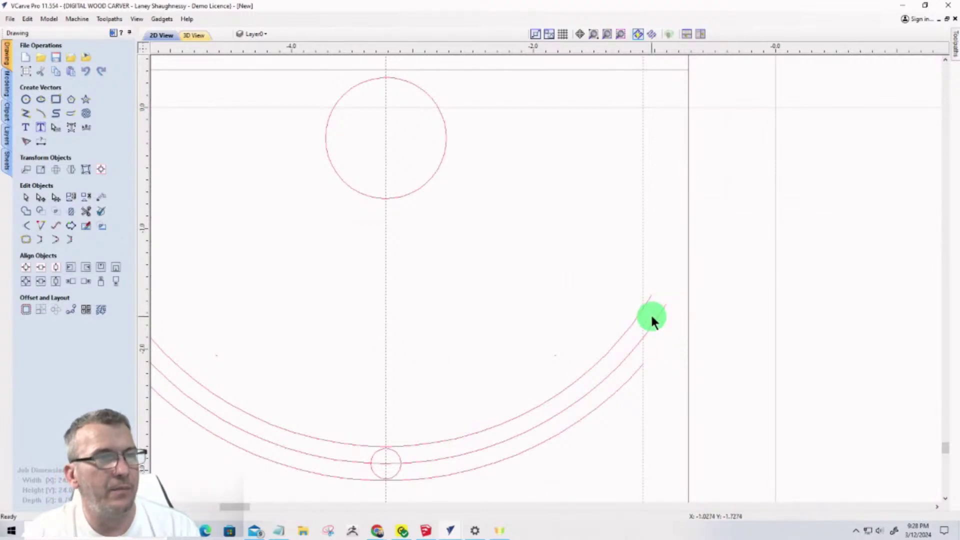
{"action": "left_click", "coordinate": [655, 319]}
{"action": "key", "text": "Delete"}
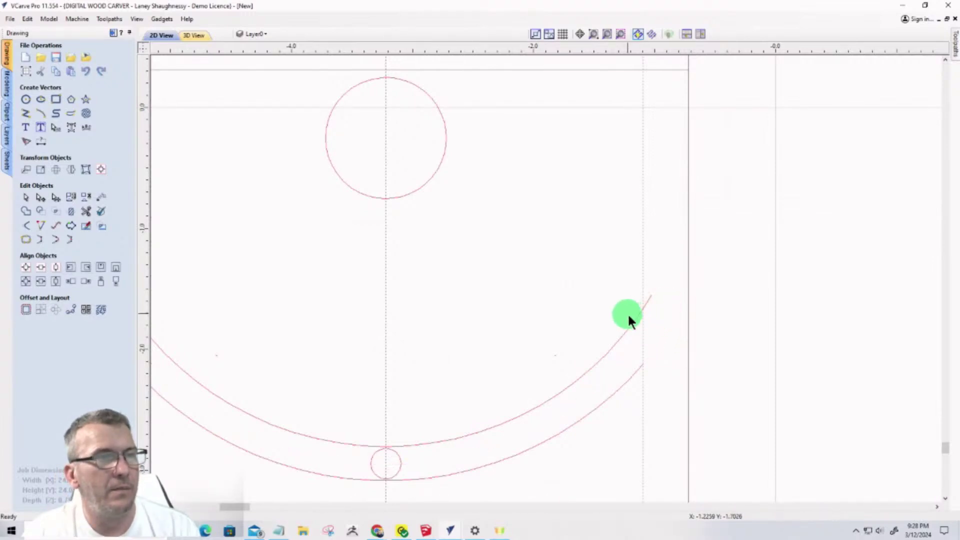
Undo the mistaken deletion of the long inner curve and delete only its end piece beyond the right-side guide
{"action": "left_click", "coordinate": [634, 320]}
{"action": "key", "text": "Delete"}
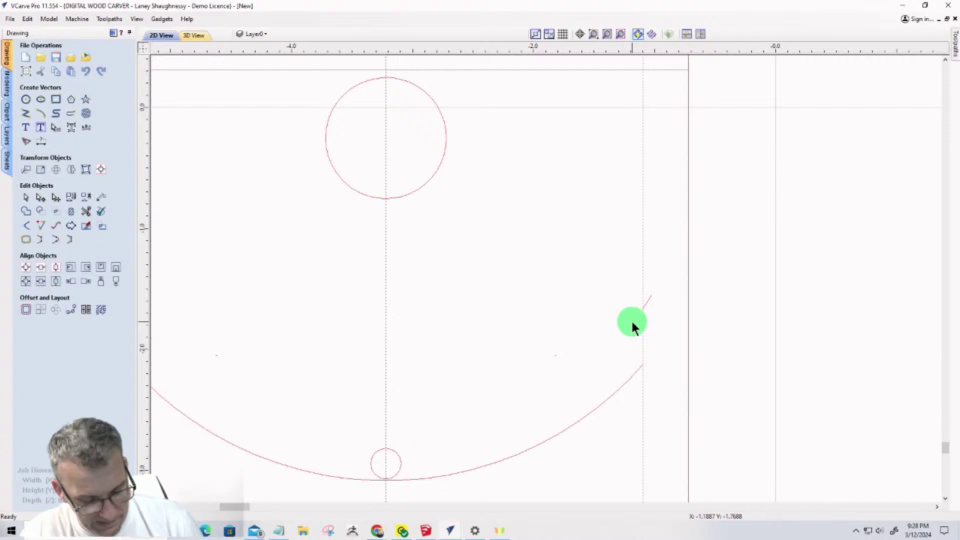
{"action": "key", "text": "ctrl+z"}
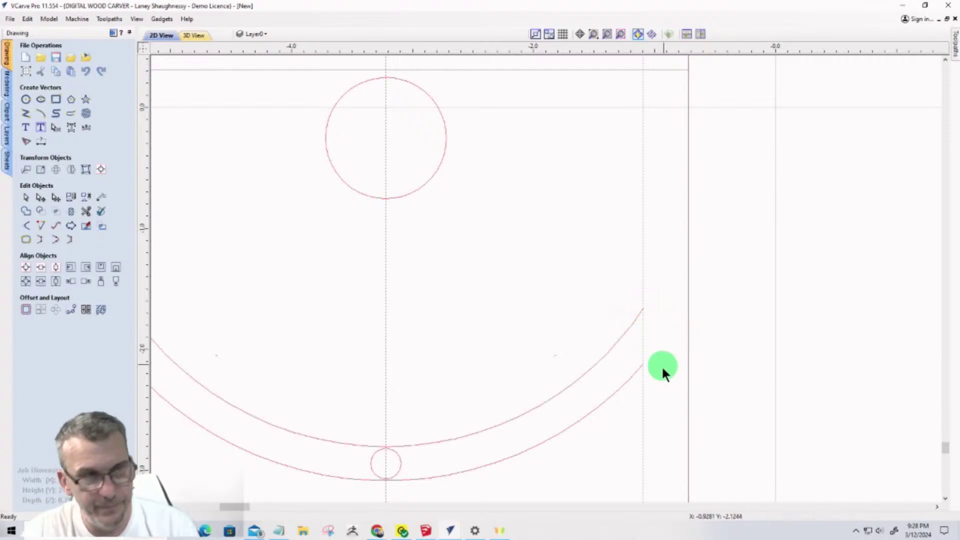
Delete the small end circle and both curve end pieces beyond the guide near the panel's left edge
{"action": "scroll", "coordinate": [675, 373], "scroll_direction": "down", "scroll_amount": 3}
{"action": "scroll", "coordinate": [492, 353], "scroll_direction": "up", "scroll_amount": 5}
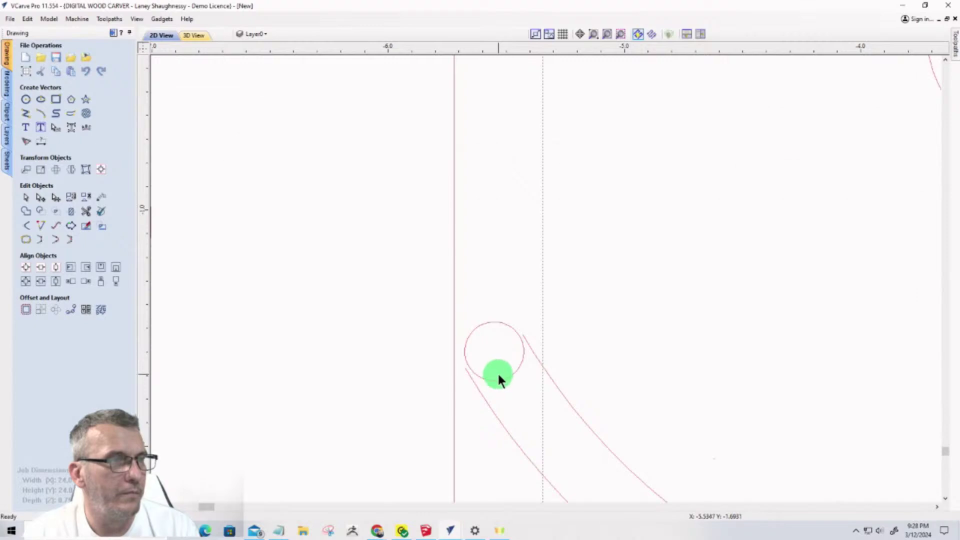
{"action": "left_click", "coordinate": [498, 379]}
{"action": "left_click", "coordinate": [488, 380]}
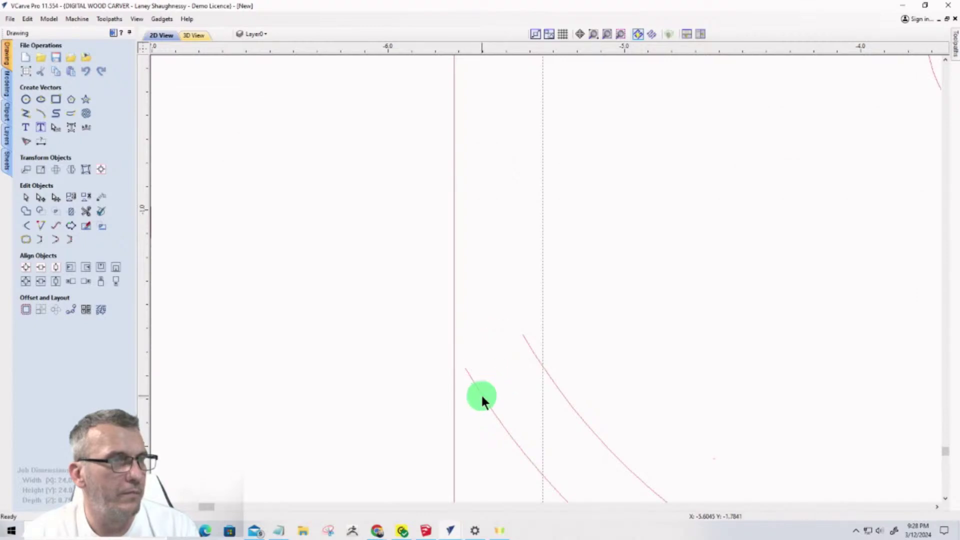
{"action": "left_click", "coordinate": [480, 395]}
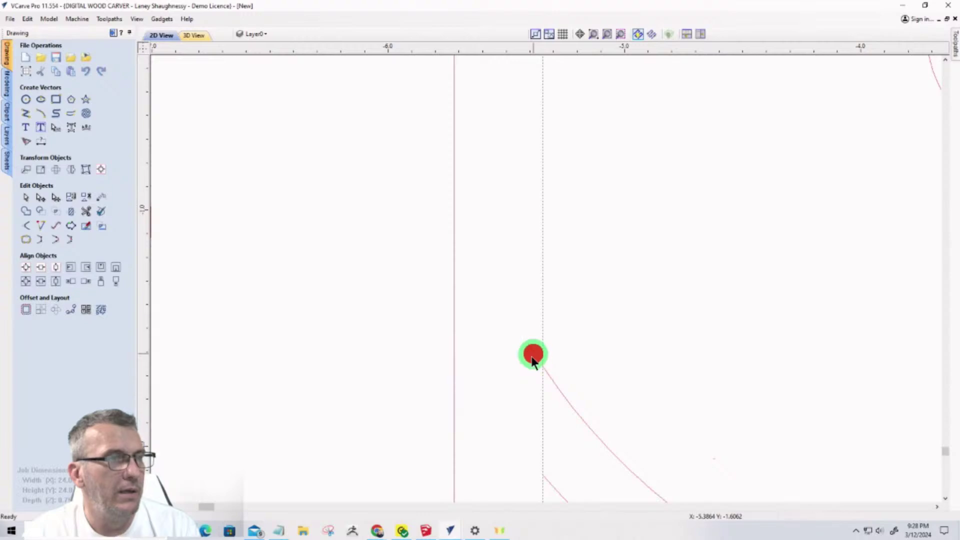
Select the trimmed inner and outer curves and try closing both ends of the slot with smooth curve joins
{"action": "scroll", "coordinate": [531, 356], "scroll_direction": "down", "scroll_amount": 5}
{"action": "left_click", "coordinate": [566, 373]}
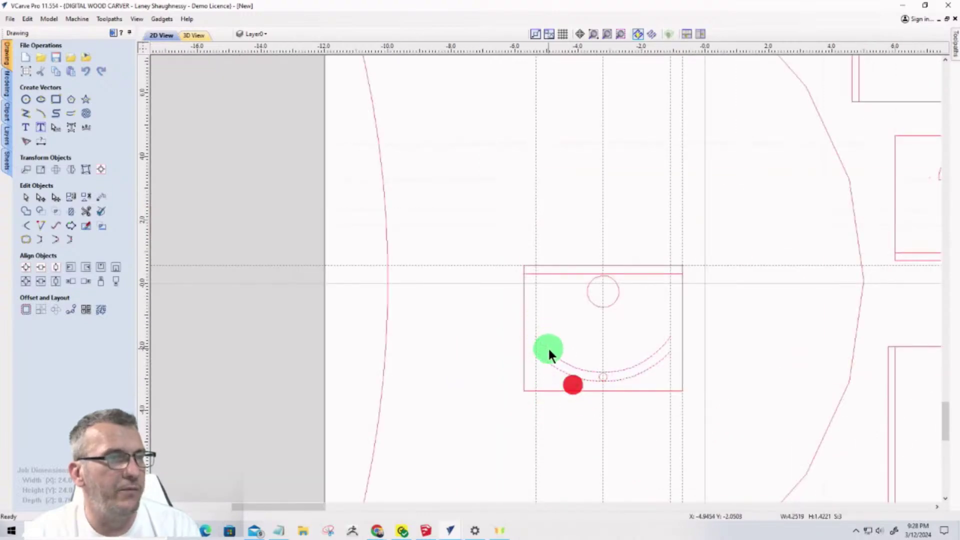
{"action": "scroll", "coordinate": [548, 347], "scroll_direction": "up", "scroll_amount": 3}
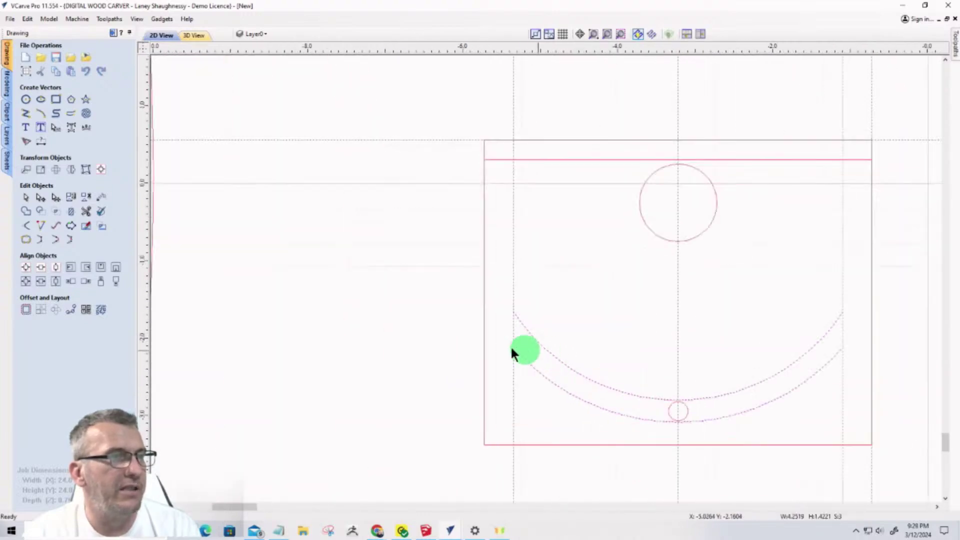
{"action": "left_click", "coordinate": [53, 242]}
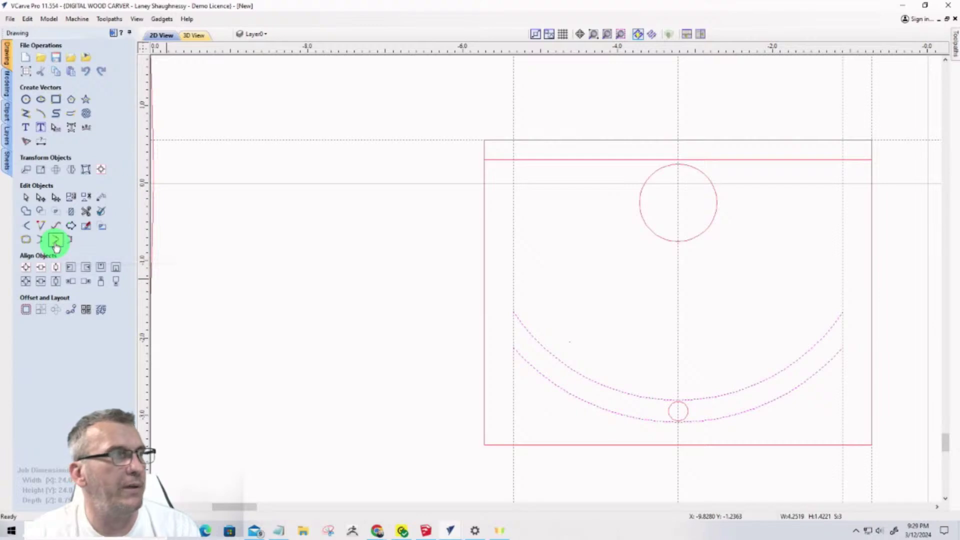
{"action": "left_click", "coordinate": [55, 242]}
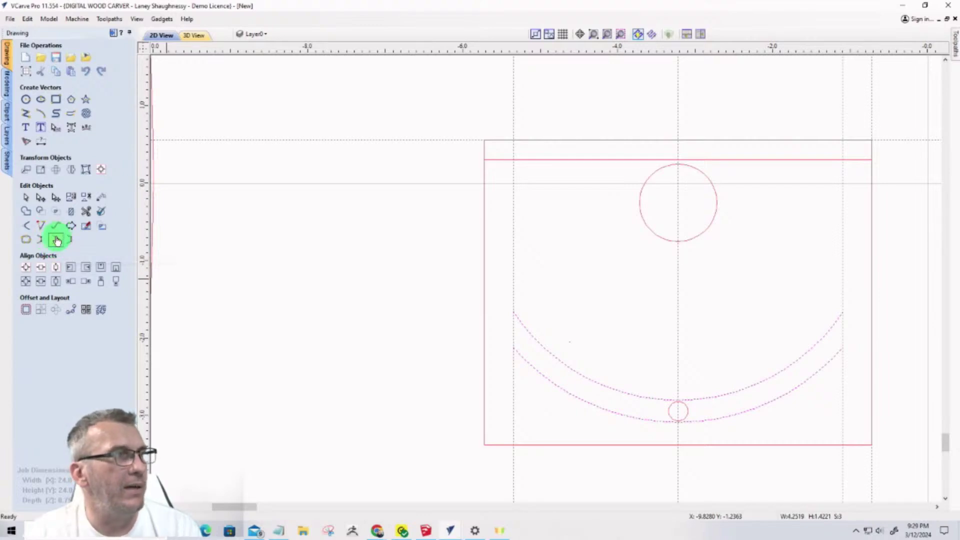
{"action": "scroll", "coordinate": [533, 355], "scroll_direction": "up", "scroll_amount": 3}
{"action": "left_click", "coordinate": [506, 319]}
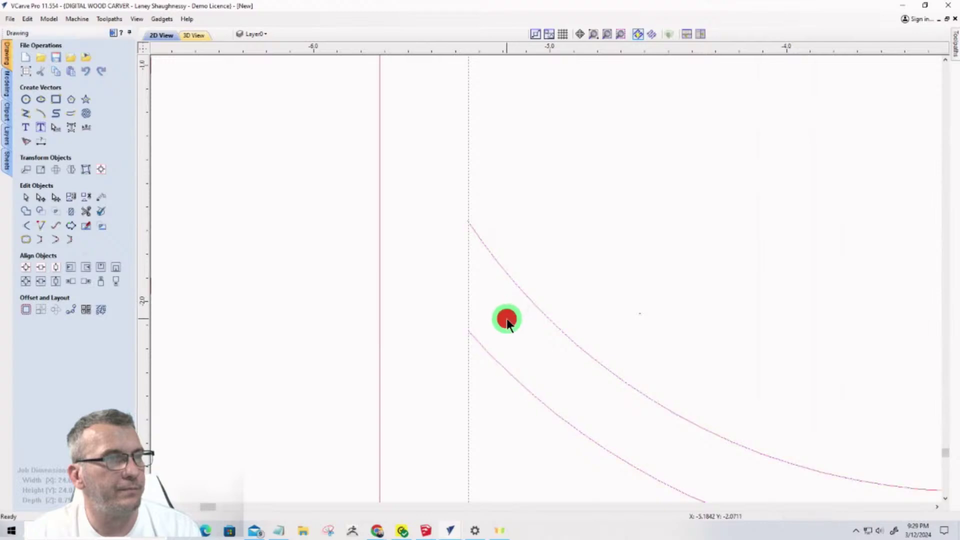
{"action": "left_click", "coordinate": [517, 285]}
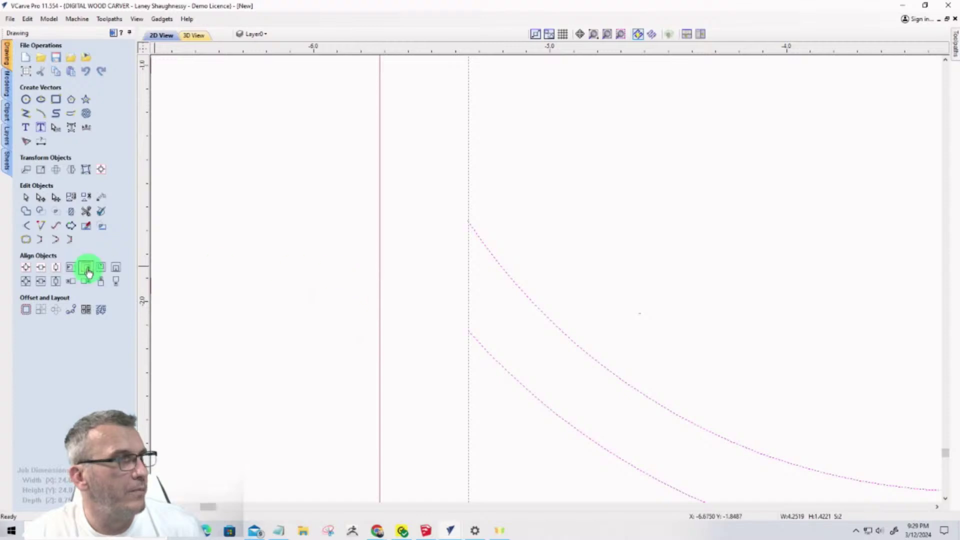
{"action": "left_click", "coordinate": [57, 243]}
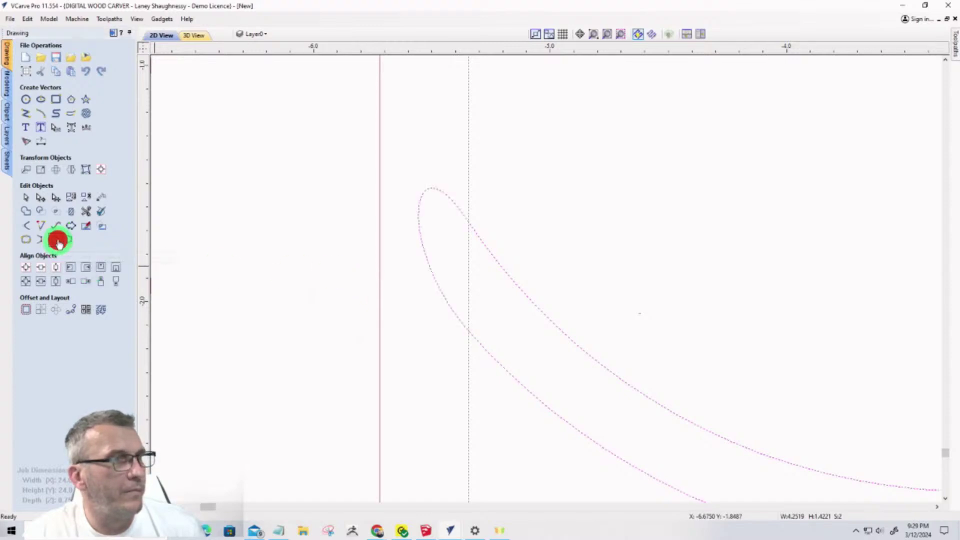
{"action": "scroll", "coordinate": [317, 343], "scroll_direction": "down", "scroll_amount": 5}
{"action": "scroll", "coordinate": [345, 339], "scroll_direction": "up", "scroll_amount": 2}
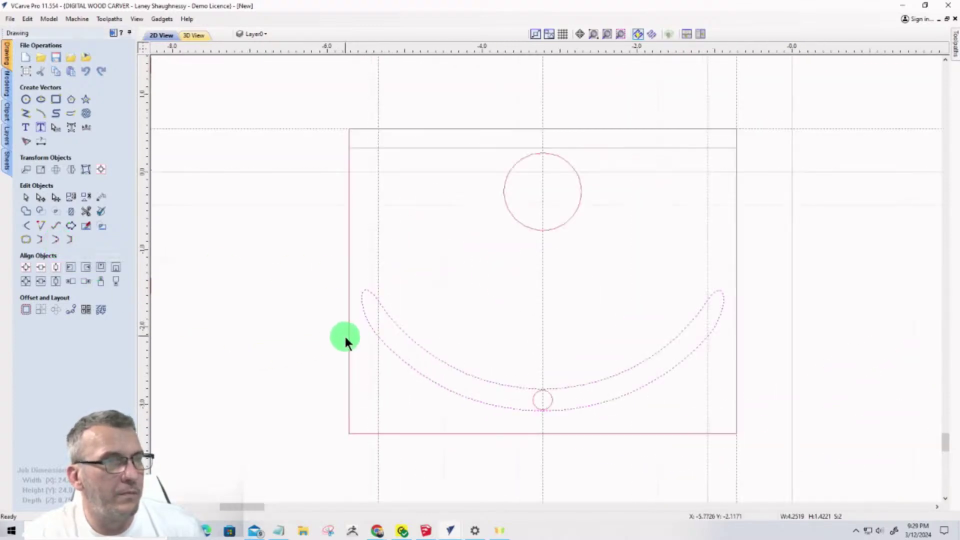
{"action": "scroll", "coordinate": [347, 339], "scroll_direction": "up", "scroll_amount": 3}
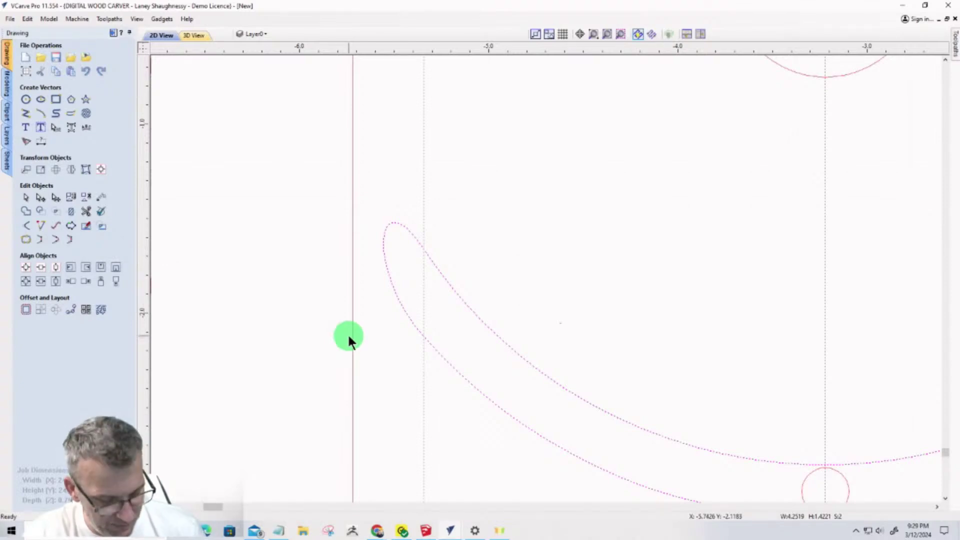
Undo the smooth join at the slot's left end, try a straight-line join there, and revert both ends to open
{"action": "key", "text": "ctrl+z"}
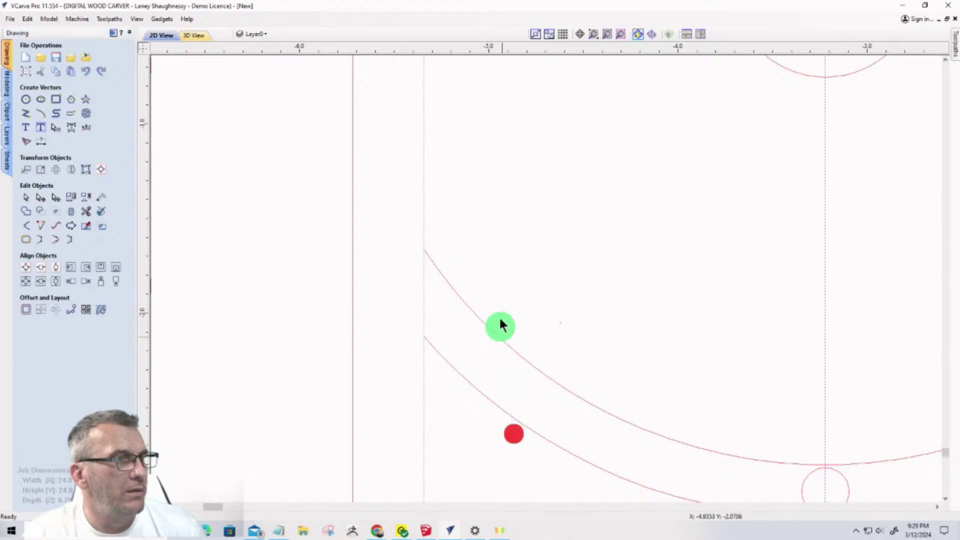
{"action": "left_click", "coordinate": [465, 307]}
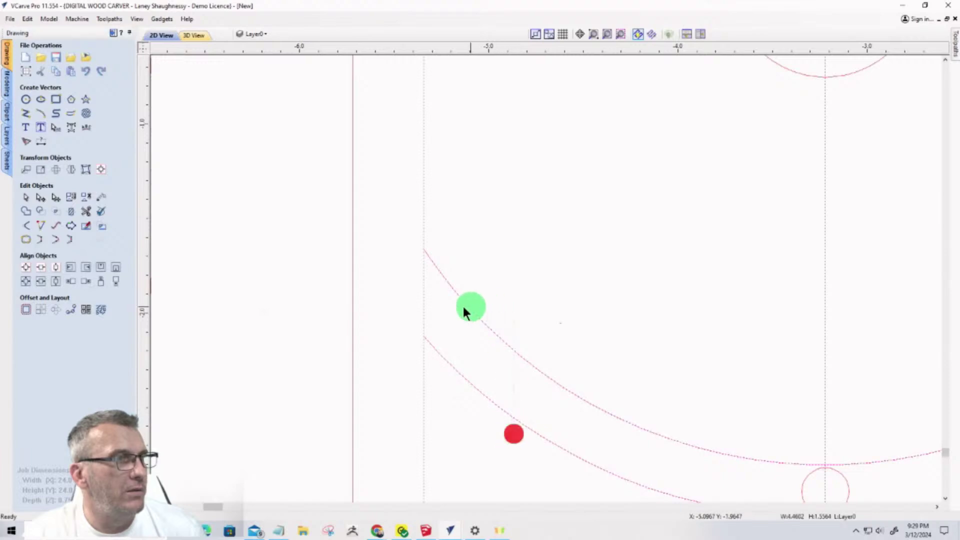
{"action": "left_click", "coordinate": [42, 240]}
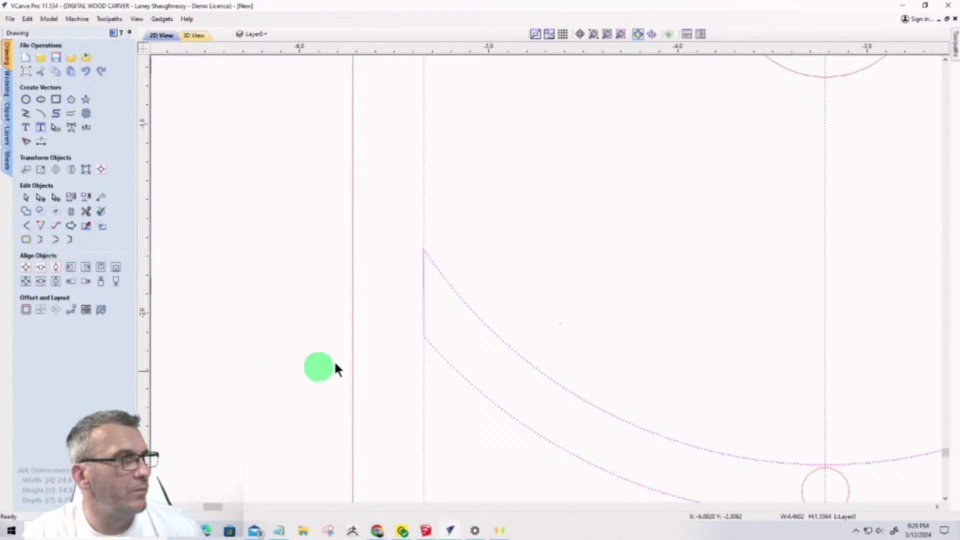
{"action": "scroll", "coordinate": [345, 362], "scroll_direction": "down", "scroll_amount": 3}
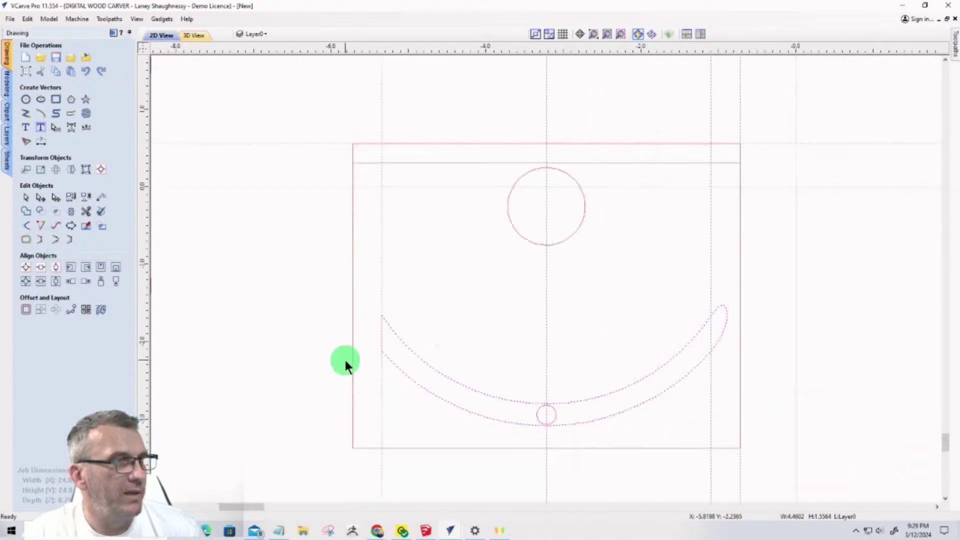
{"action": "left_click", "coordinate": [292, 337]}
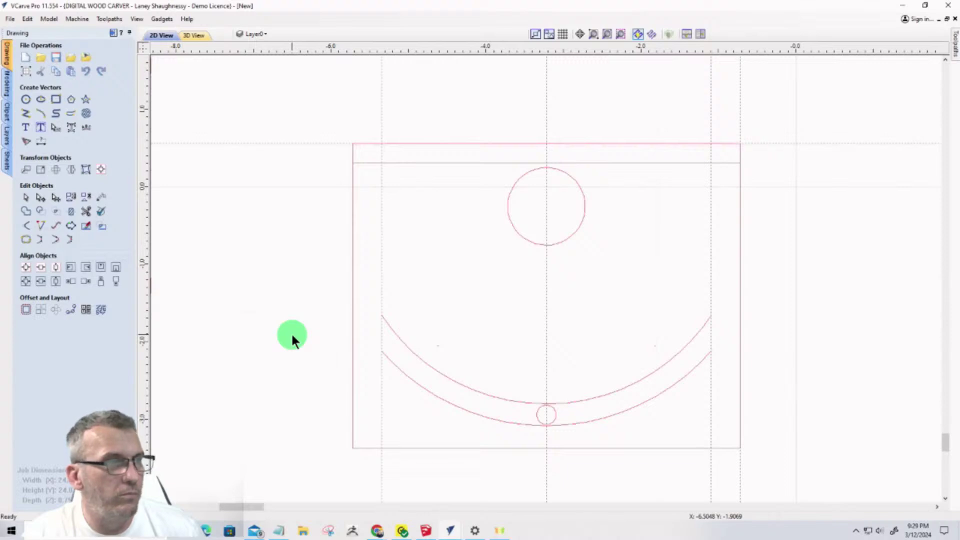
Move the vertical guide at the slot curves' left ends outside the panel's left edge, to about X -6.6
{"action": "left_click", "coordinate": [444, 414]}
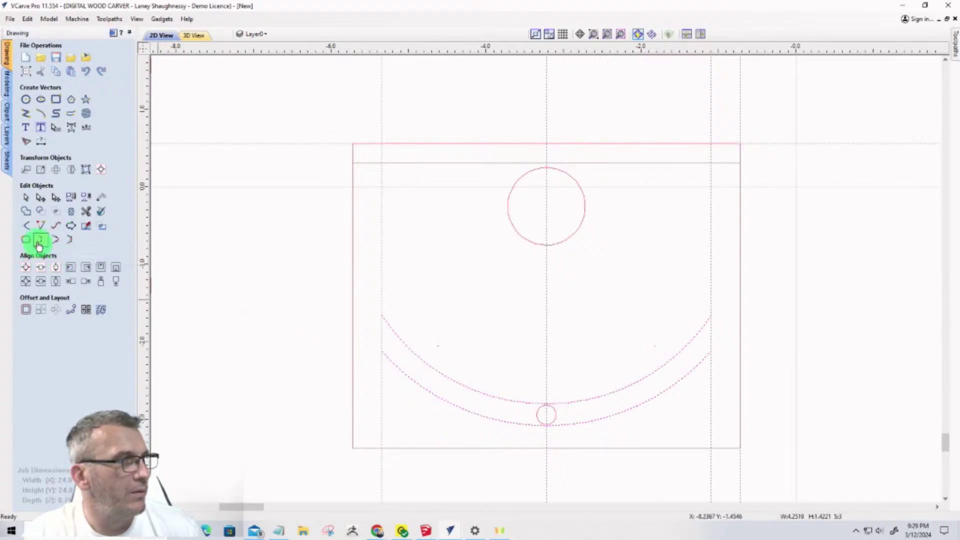
{"action": "scroll", "coordinate": [311, 339], "scroll_direction": "up", "scroll_amount": 3}
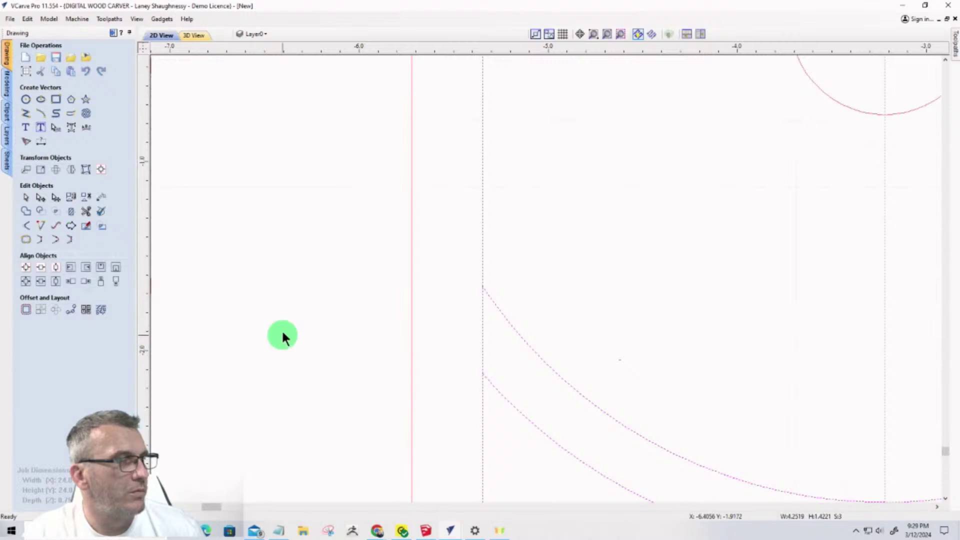
{"action": "left_click", "coordinate": [37, 242]}
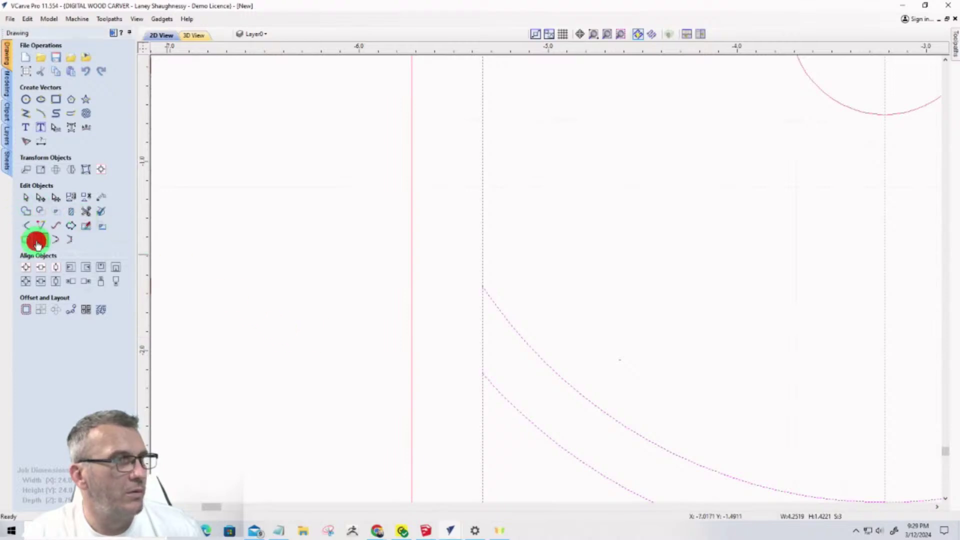
{"action": "left_click", "coordinate": [483, 193]}
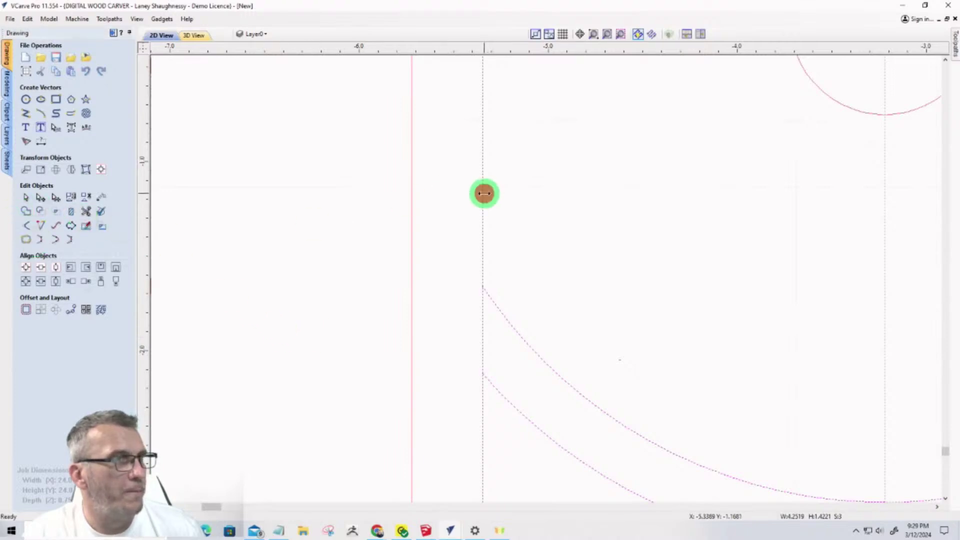
{"action": "left_click_drag", "start_coordinate": [245, 193], "coordinate": [245, 193]}
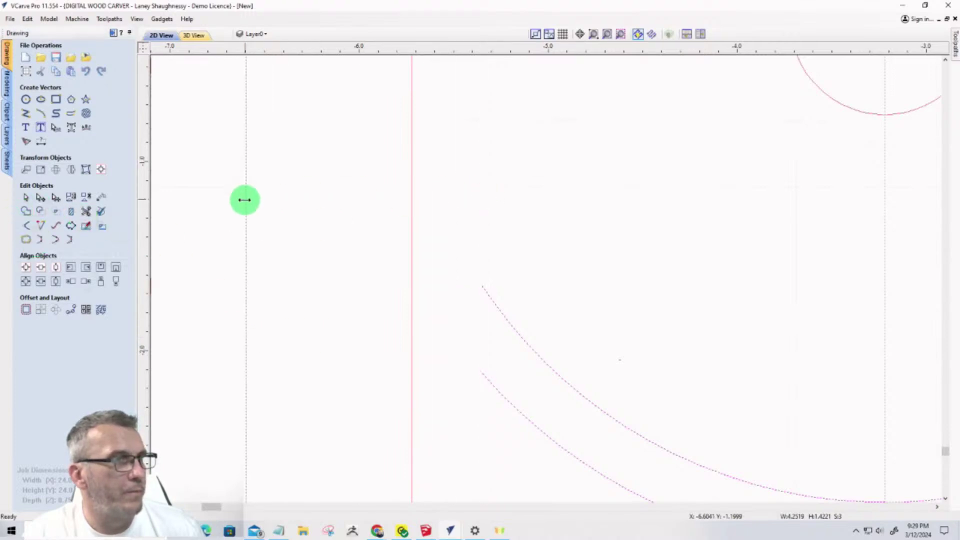
{"action": "left_click", "coordinate": [40, 241]}
{"action": "scroll", "coordinate": [350, 229], "scroll_direction": "down", "scroll_amount": 5}
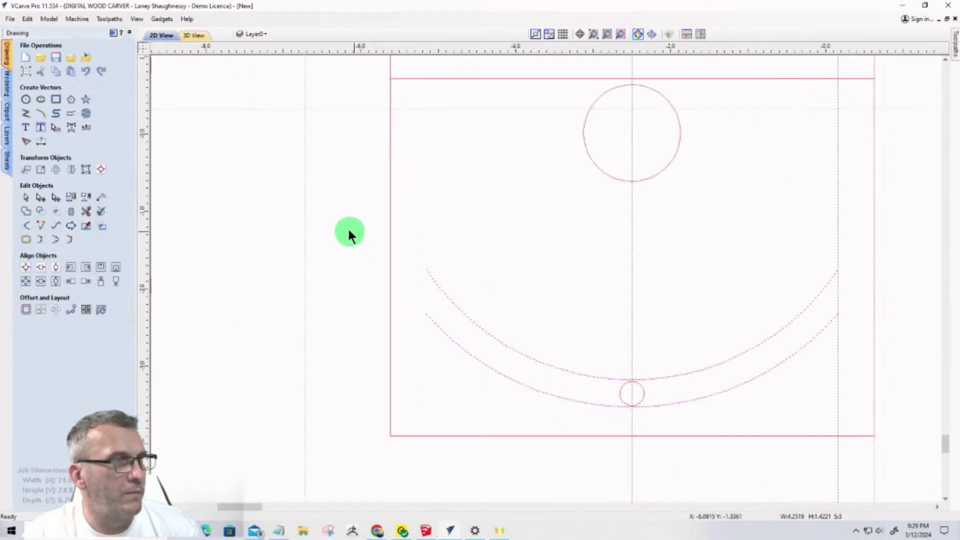
Select only the inner and outer slot curves and join their open ends with straight lines
{"action": "left_click", "coordinate": [442, 305]}
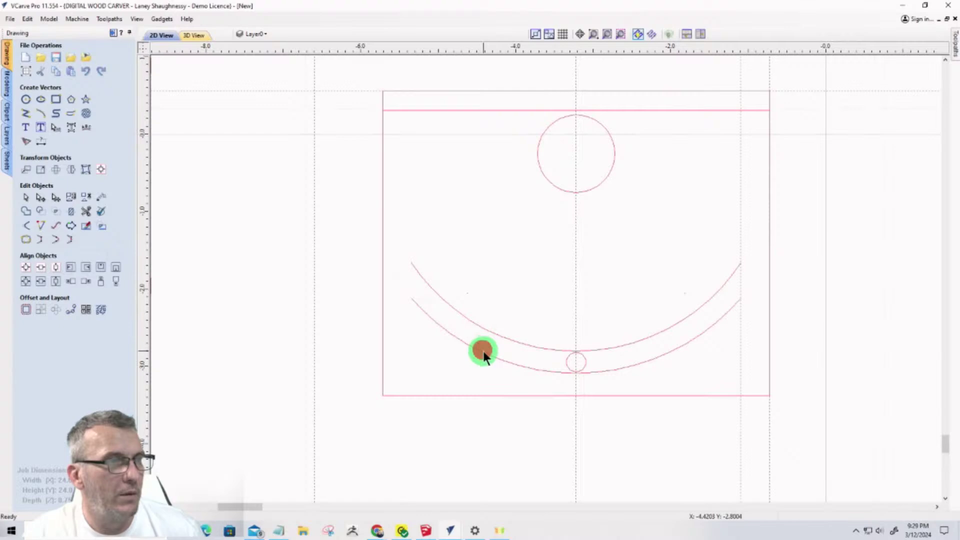
{"action": "left_click", "coordinate": [483, 351]}
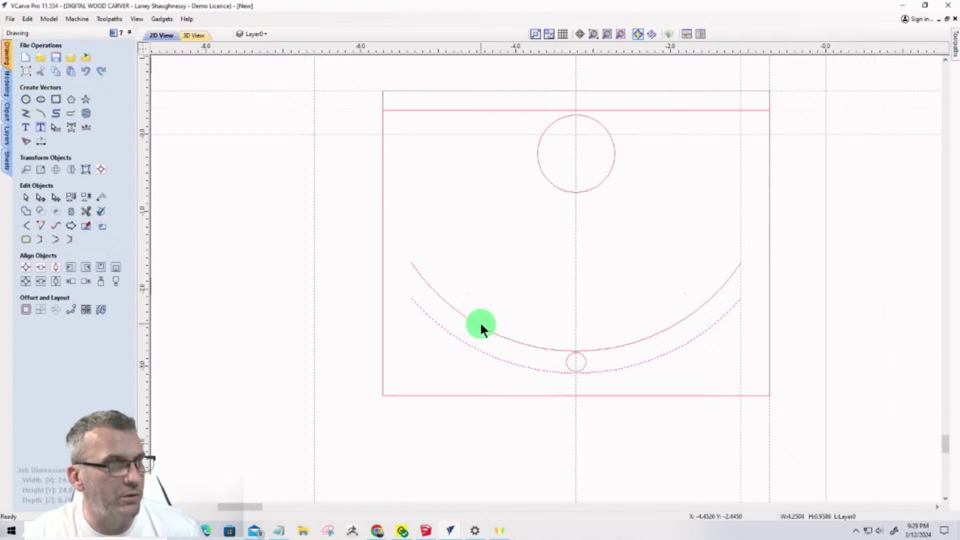
{"action": "left_click", "coordinate": [481, 326], "text": "shift"}
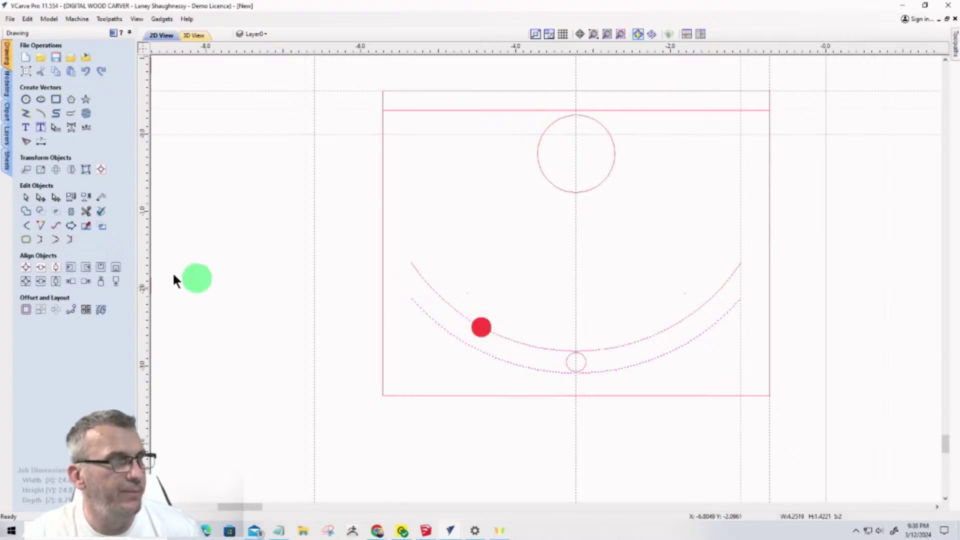
{"action": "left_click", "coordinate": [42, 242]}
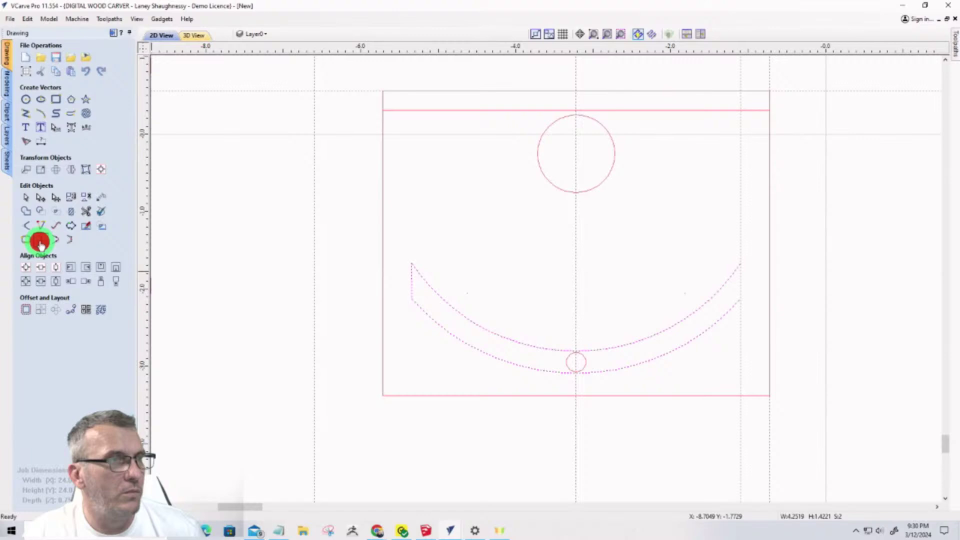
Try converting the straight line at the slot's left end to an arc in node editing, and undo the conversion
{"action": "left_click", "coordinate": [39, 196]}
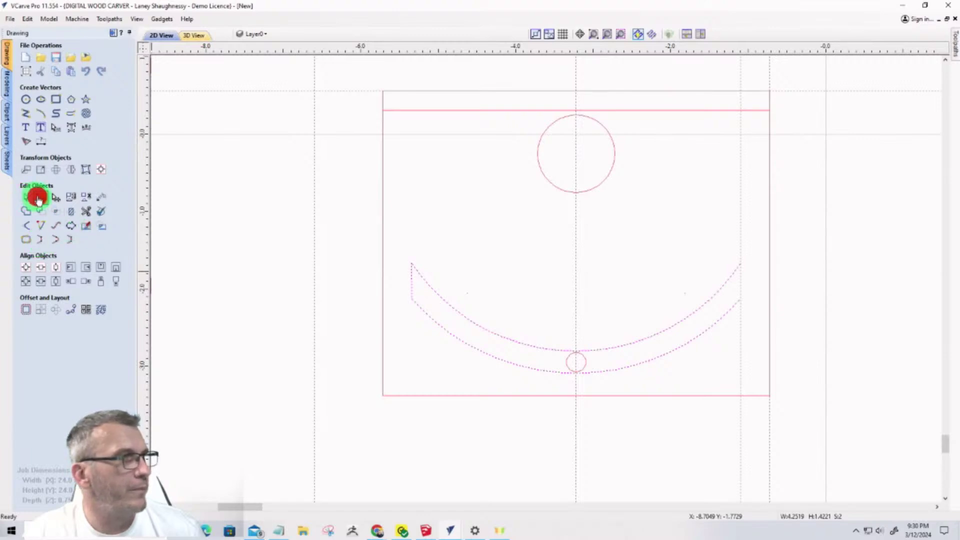
{"action": "scroll", "coordinate": [369, 270], "scroll_direction": "up", "scroll_amount": 5}
{"action": "right_click", "coordinate": [499, 288]}
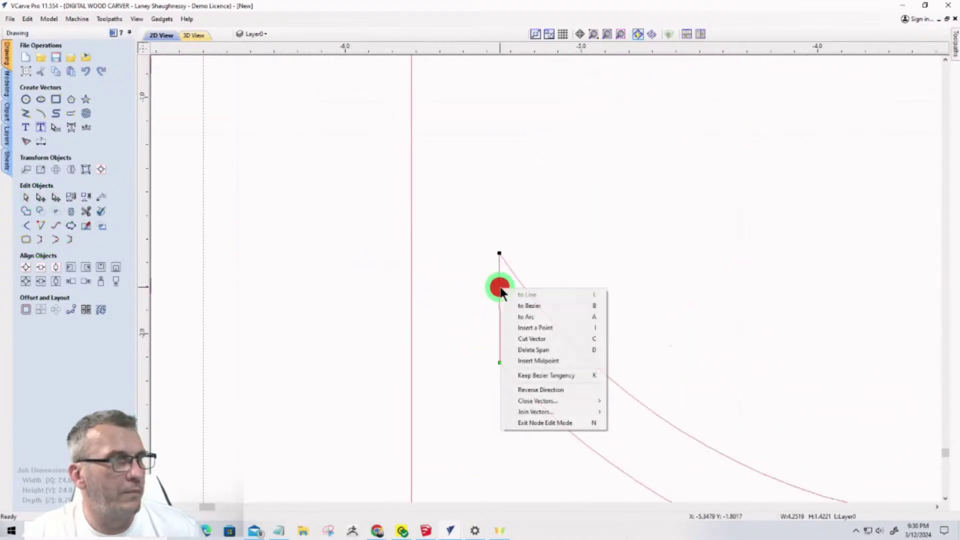
{"action": "left_click", "coordinate": [518, 317]}
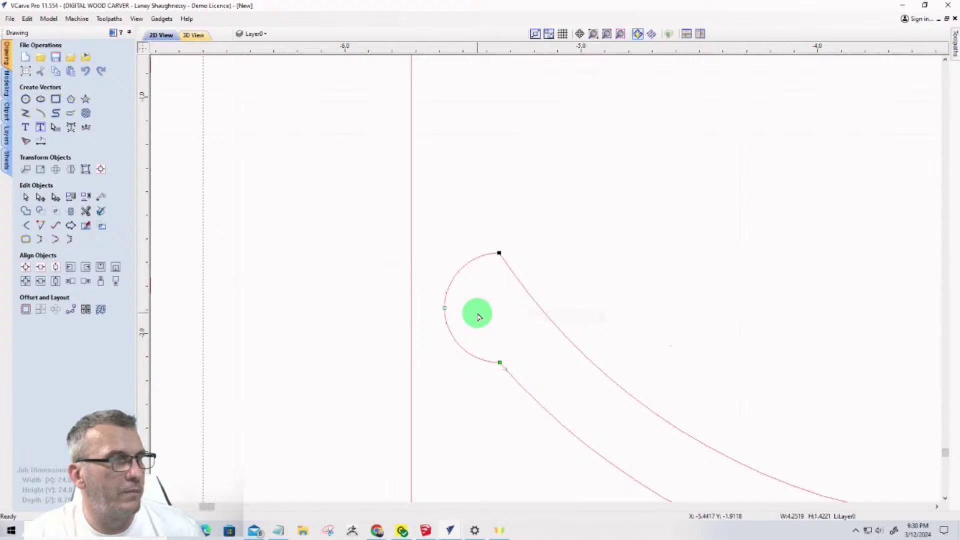
{"action": "key", "text": "ctrl+z"}
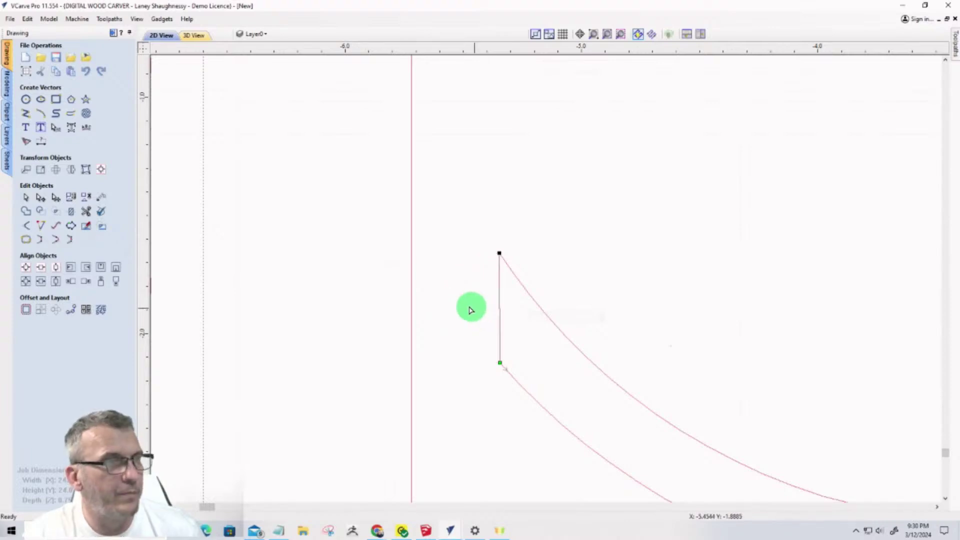
Try applying a 0.125 inch T-Bone fillet to the upper corner of the slot's left end
{"action": "scroll", "coordinate": [465, 307], "scroll_direction": "down", "scroll_amount": 3}
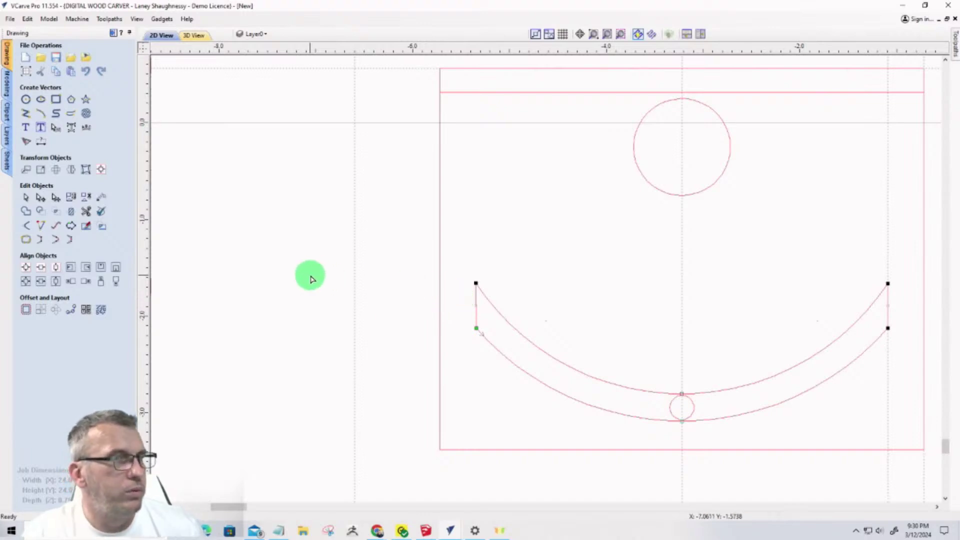
{"action": "left_click", "coordinate": [26, 229]}
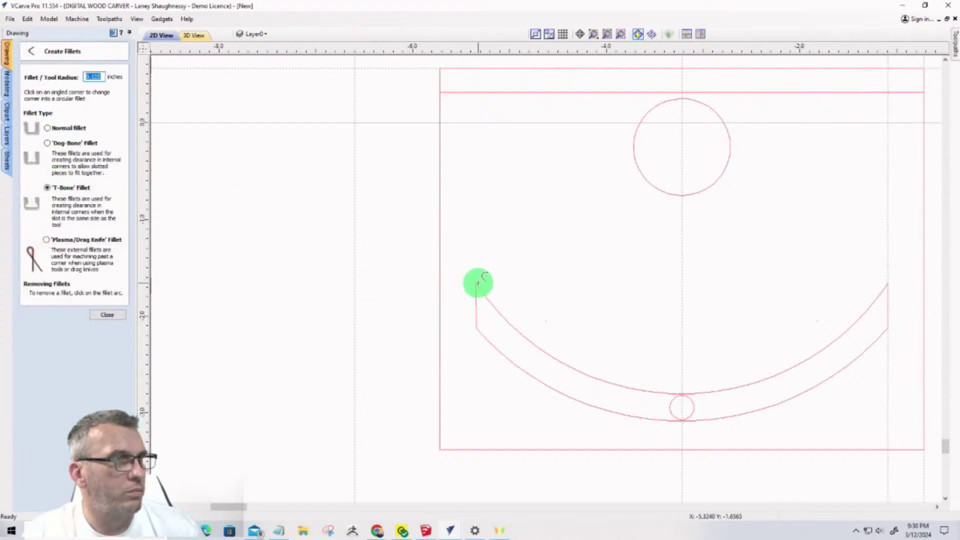
{"action": "left_click", "coordinate": [475, 284]}
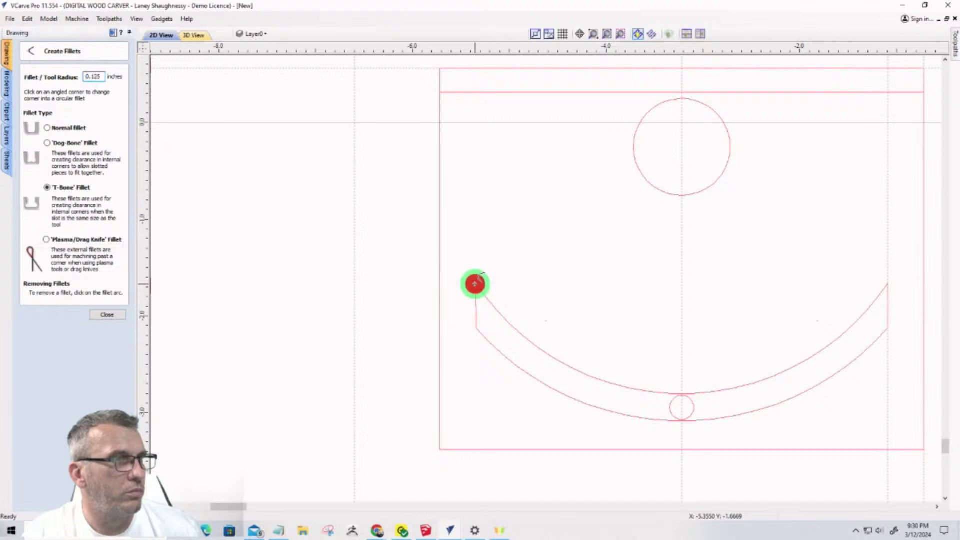
{"action": "left_click", "coordinate": [112, 316]}
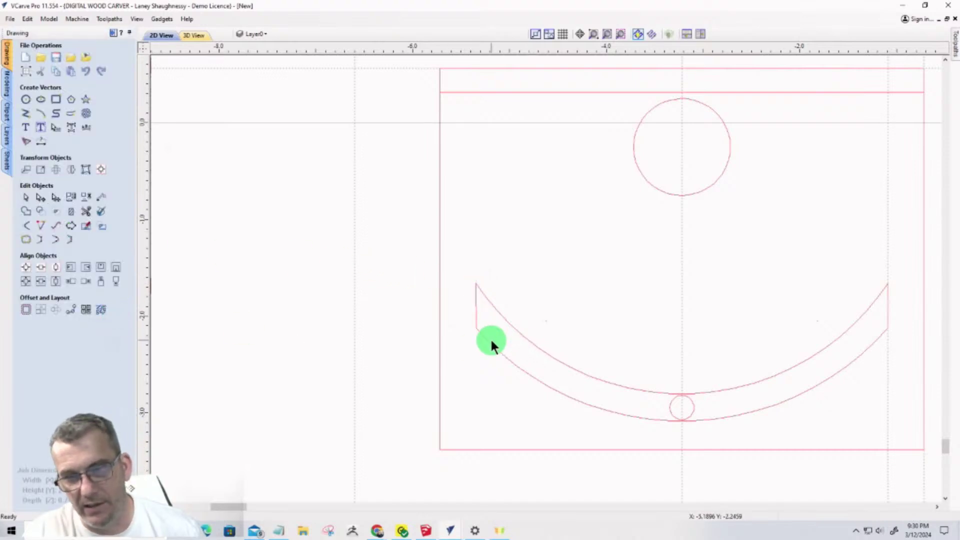
Undo the straight-line joins and the earlier left-end trims to restore the two open curves' longer left ends
{"action": "scroll", "coordinate": [477, 303], "scroll_direction": "up", "scroll_amount": 1}
{"action": "scroll", "coordinate": [477, 302], "scroll_direction": "down", "scroll_amount": 2}
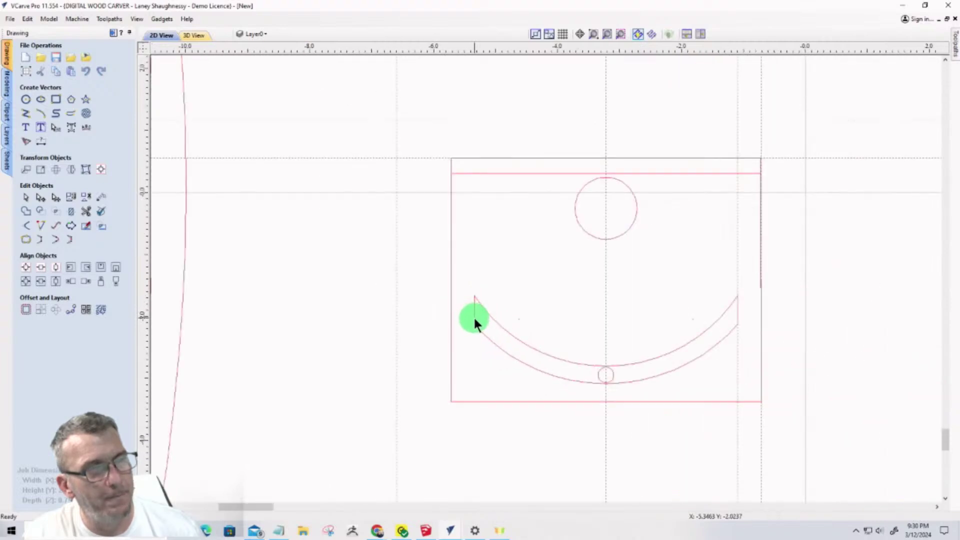
{"action": "left_click", "coordinate": [474, 320]}
{"action": "scroll", "coordinate": [473, 327], "scroll_direction": "up", "scroll_amount": 3}
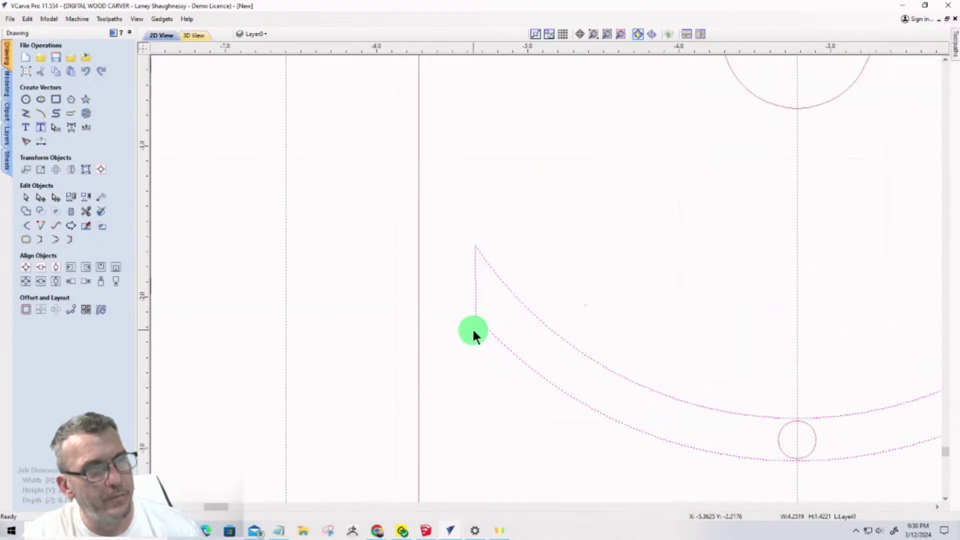
{"action": "scroll", "coordinate": [473, 334], "scroll_direction": "down", "scroll_amount": 1}
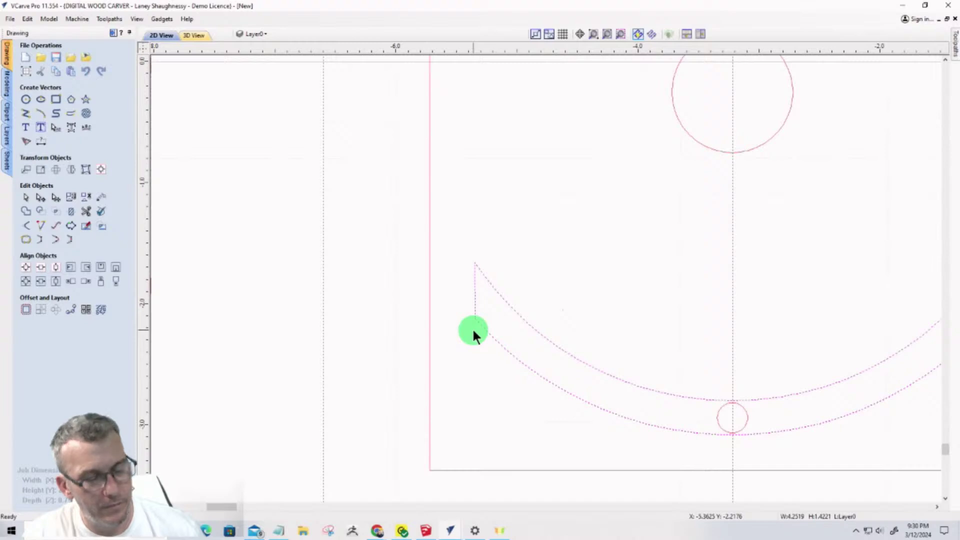
{"action": "key", "text": "Escape"}
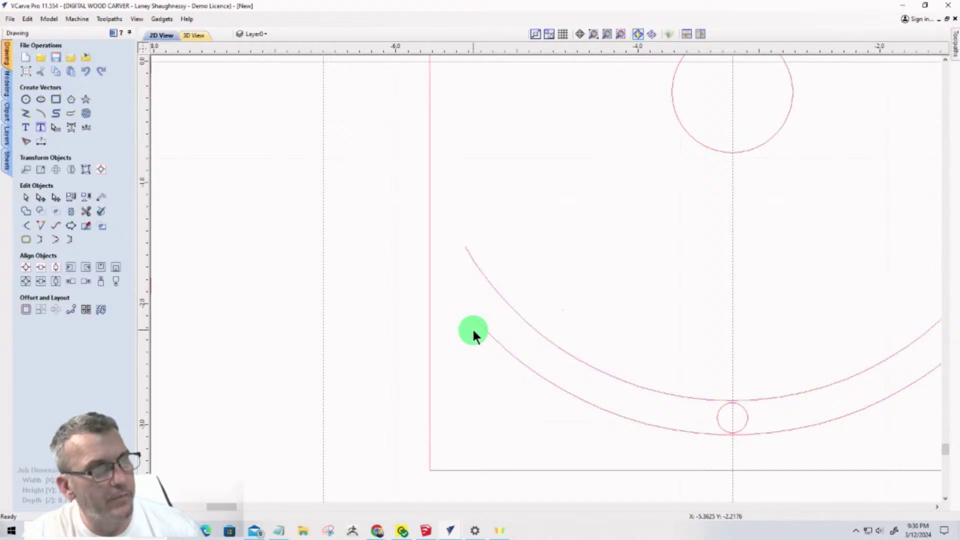
{"action": "scroll", "coordinate": [473, 334], "scroll_direction": "down", "scroll_amount": 2}
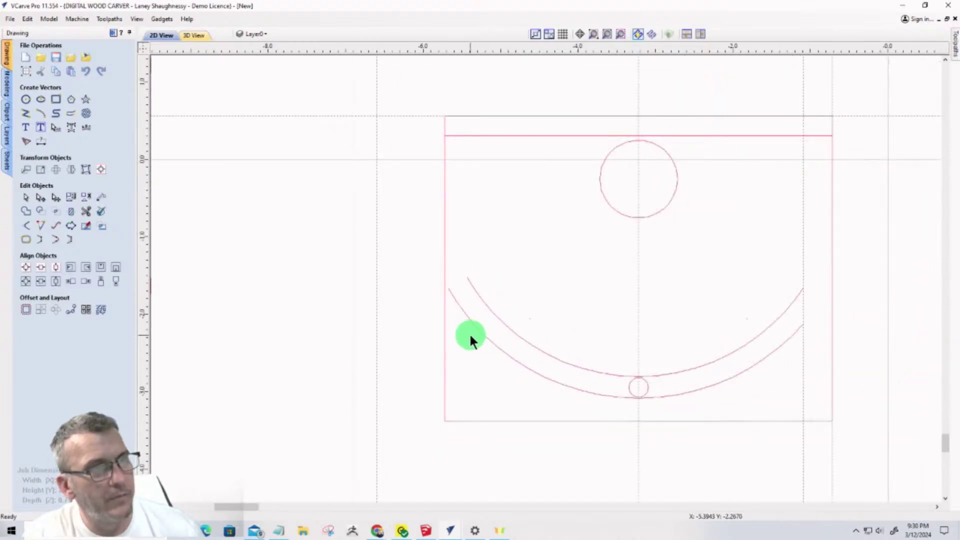
{"action": "scroll", "coordinate": [470, 338], "scroll_direction": "up", "scroll_amount": 1}
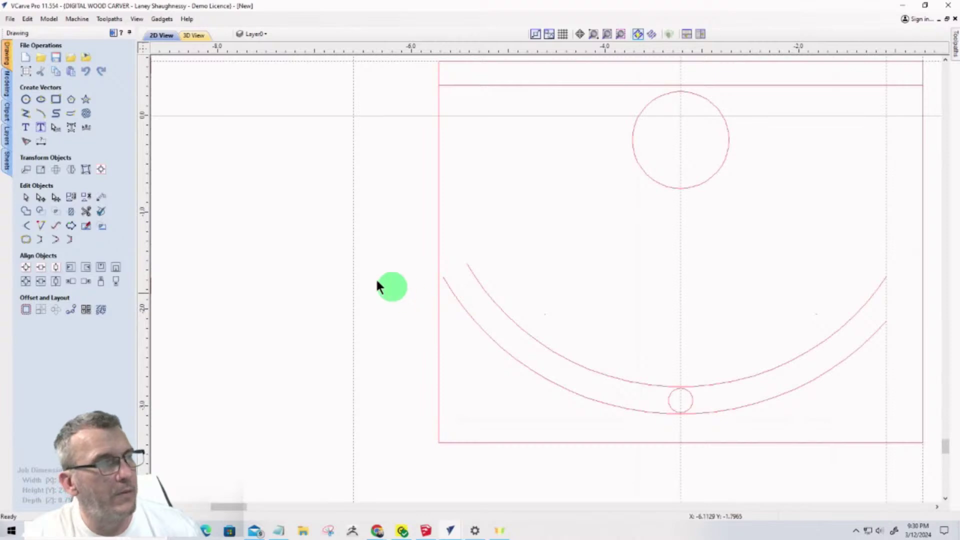
Draw a 9/32 inch diameter circle between the two curves near their left ends
{"action": "left_click", "coordinate": [24, 102]}
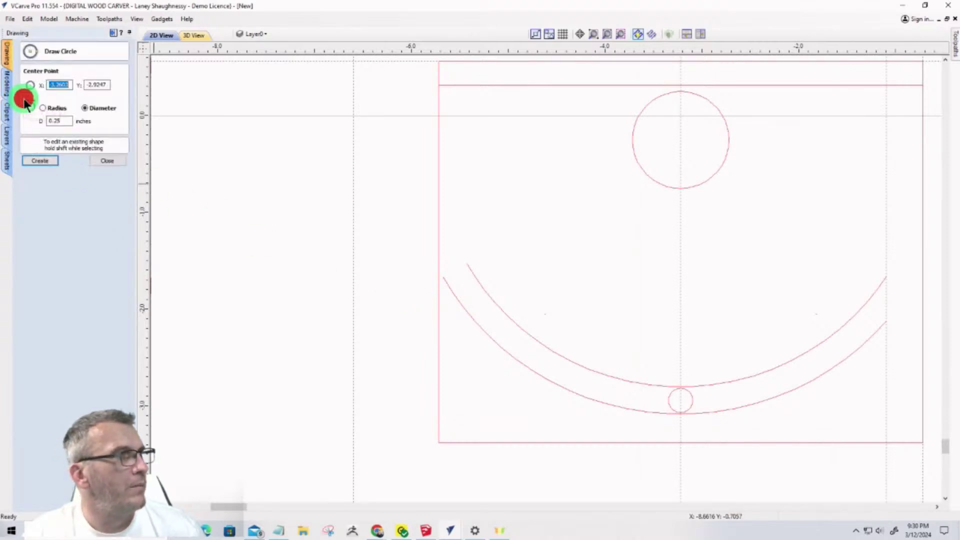
{"action": "left_click", "coordinate": [64, 122]}
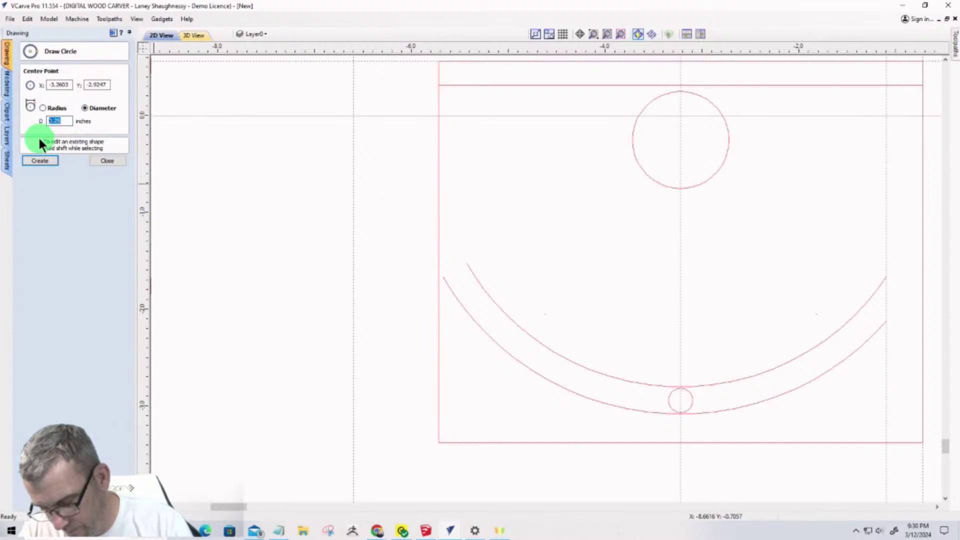
{"action": "type", "text": "9/32"}
{"action": "key", "text": "Tab"}
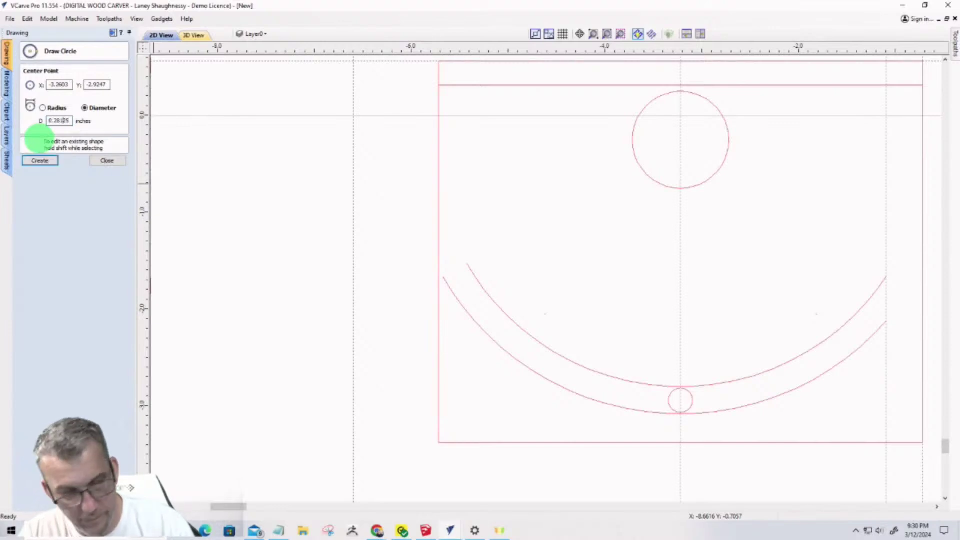
{"action": "left_click", "coordinate": [470, 293]}
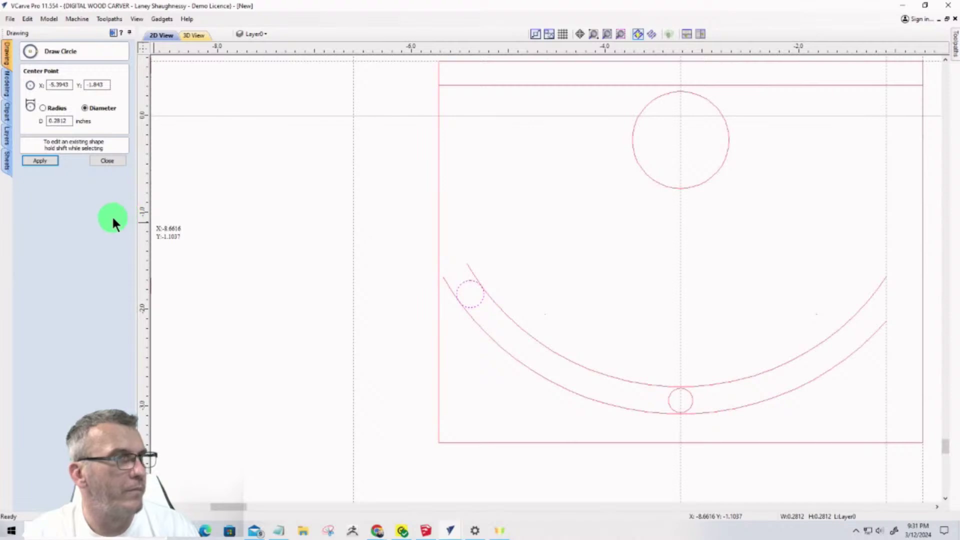
{"action": "left_click", "coordinate": [103, 161]}
Shift the new circle slightly so it sits tangent to the outer slot curve near the panel's left edge
{"action": "scroll", "coordinate": [424, 313], "scroll_direction": "up", "scroll_amount": 5}
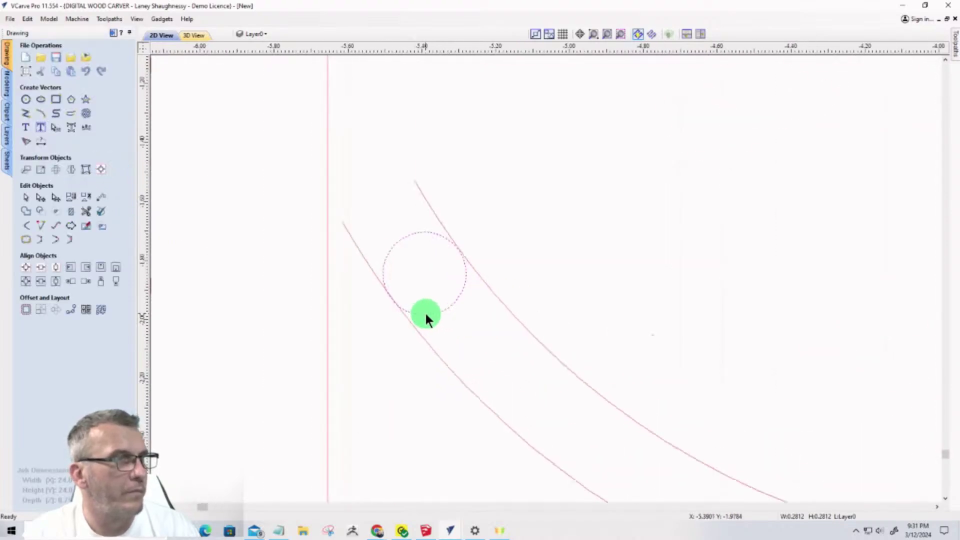
{"action": "scroll", "coordinate": [352, 300], "scroll_direction": "up", "scroll_amount": 3}
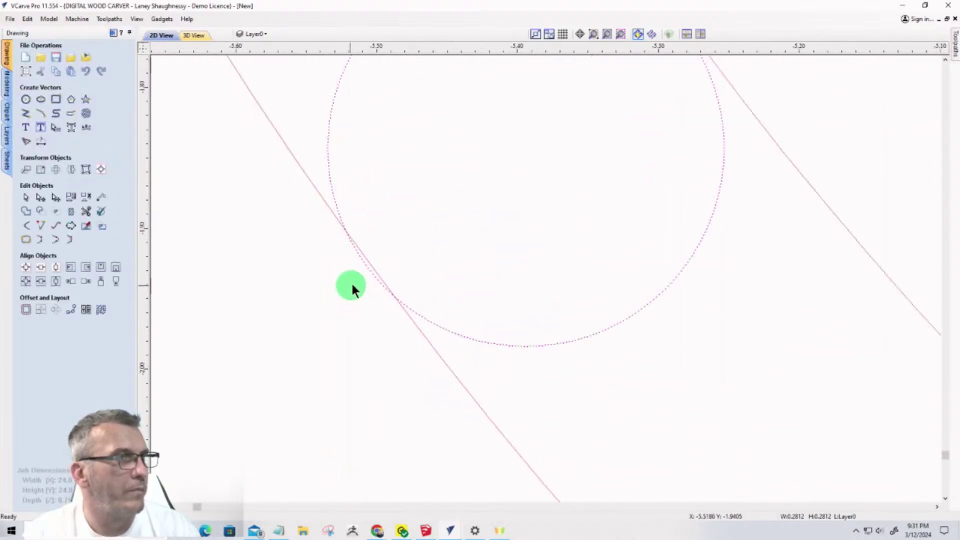
{"action": "left_click_drag", "start_coordinate": [361, 264], "coordinate": [365, 260]}
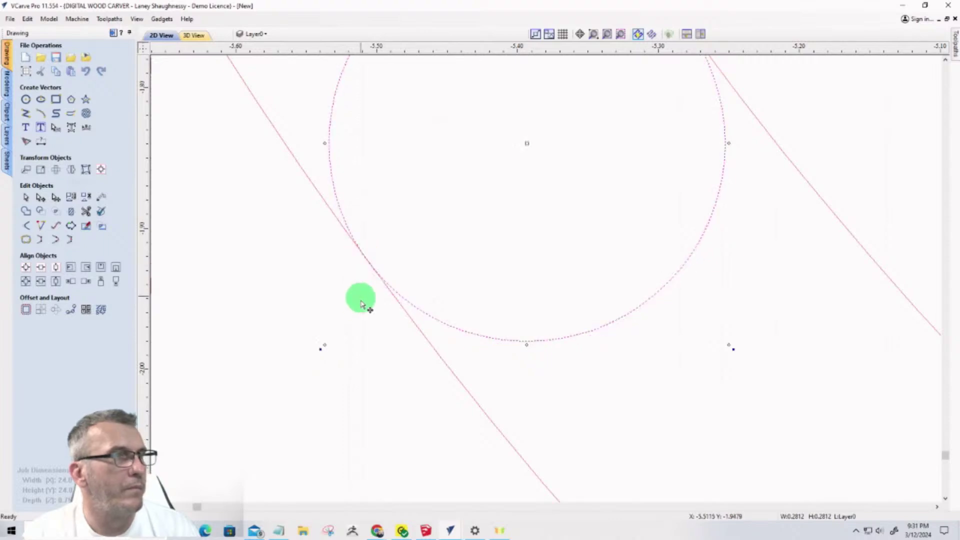
{"action": "scroll", "coordinate": [360, 344], "scroll_direction": "down", "scroll_amount": 2}
{"action": "scroll", "coordinate": [361, 344], "scroll_direction": "down", "scroll_amount": 2}
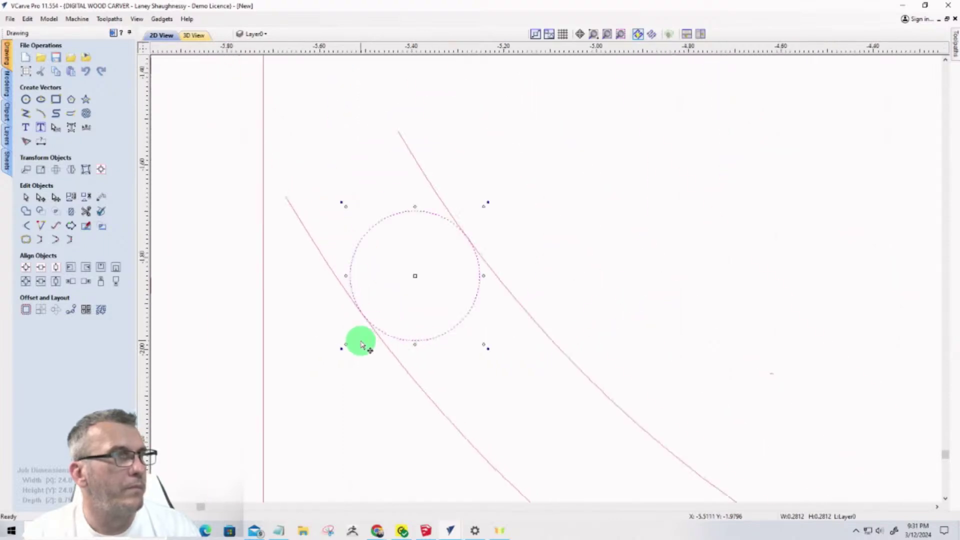
Try trimming both slot curves' left ends back to where they meet the end circle
{"action": "left_click", "coordinate": [88, 215]}
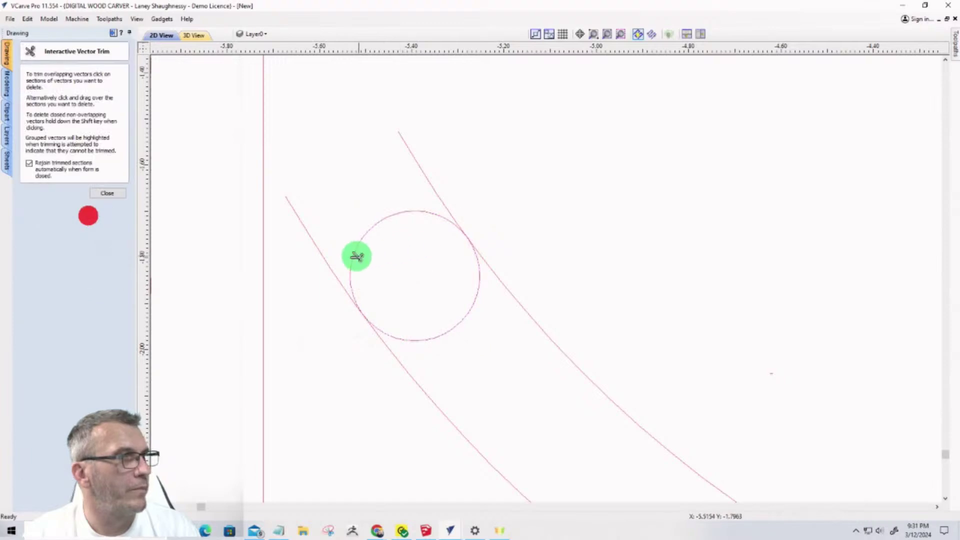
{"action": "left_click", "coordinate": [327, 258]}
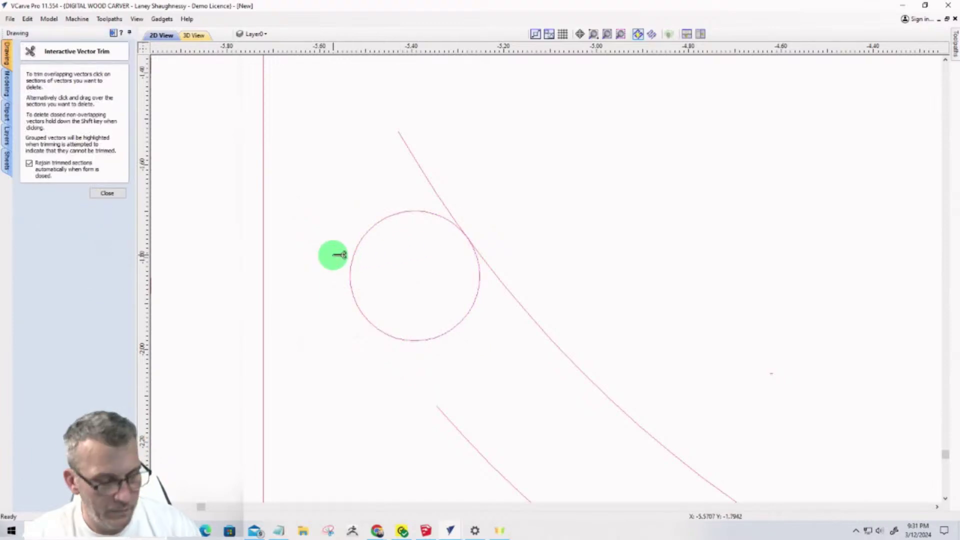
{"action": "left_click", "coordinate": [430, 186]}
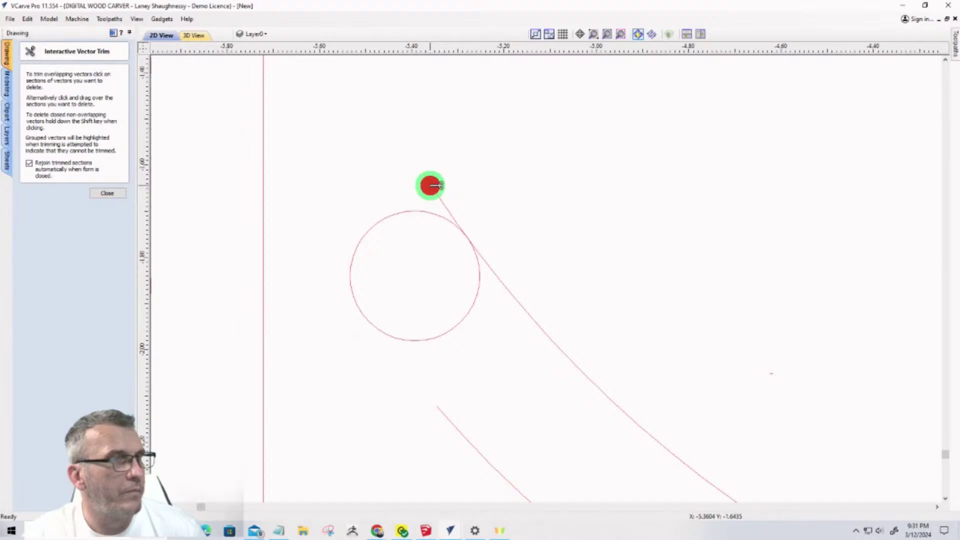
{"action": "left_click", "coordinate": [437, 195]}
{"action": "scroll", "coordinate": [376, 342], "scroll_direction": "down", "scroll_amount": 6}
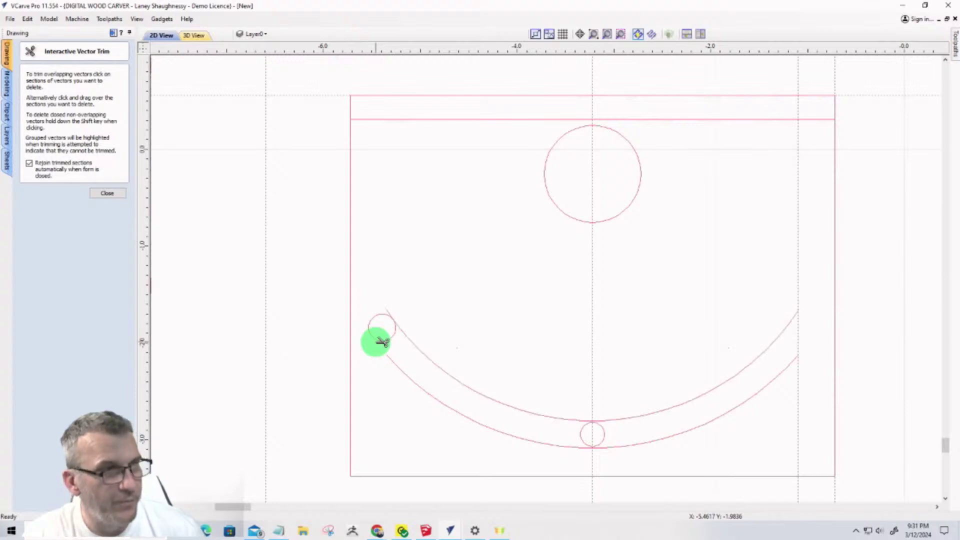
Nudge the left end circle slightly so that it touches both the inner and outer slot curves
{"action": "scroll", "coordinate": [382, 341], "scroll_direction": "up", "scroll_amount": 6}
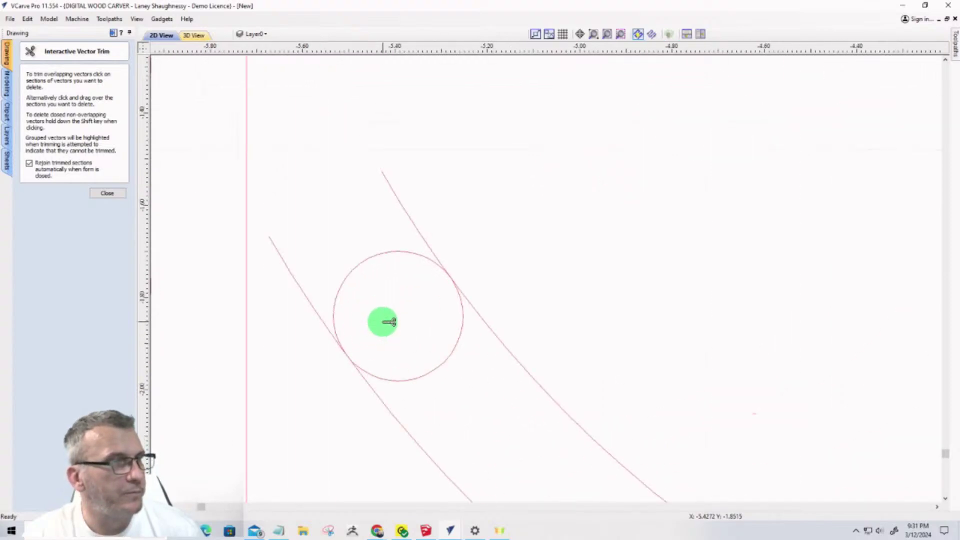
{"action": "scroll", "coordinate": [380, 345], "scroll_direction": "up", "scroll_amount": 5}
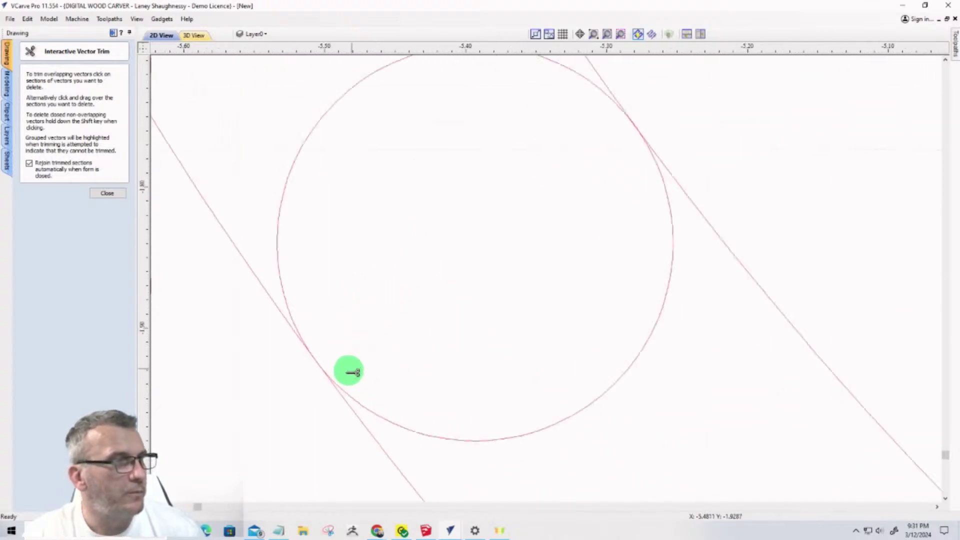
{"action": "left_click", "coordinate": [95, 194]}
{"action": "left_click", "coordinate": [276, 221]}
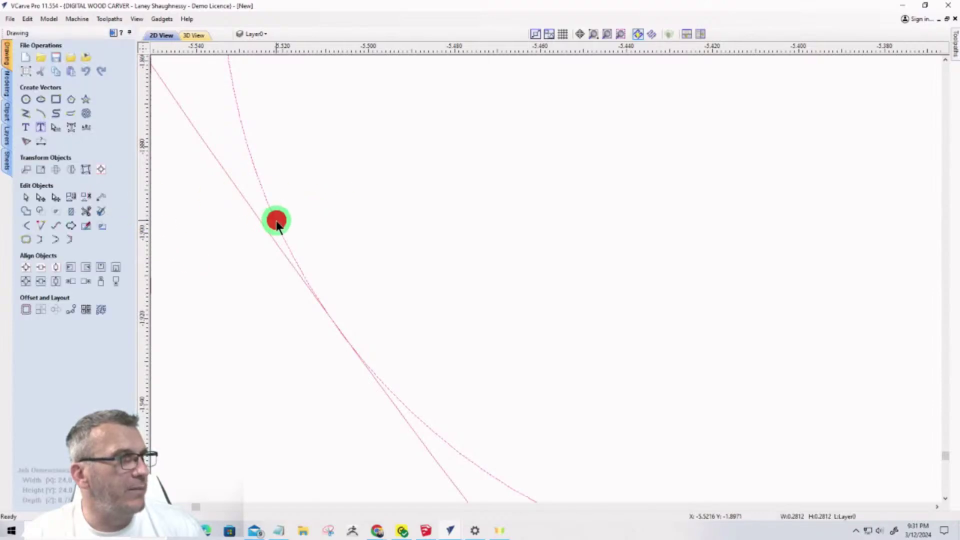
{"action": "mouse_move", "coordinate": [346, 339]}
{"action": "left_mouse_down"}
{"action": "mouse_move", "coordinate": [455, 266]}
{"action": "mouse_move", "coordinate": [448, 272]}
{"action": "mouse_move", "coordinate": [441, 239]}
{"action": "mouse_move", "coordinate": [444, 249]}
{"action": "left_mouse_up"}
{"action": "left_click_drag", "start_coordinate": [334, 309], "coordinate": [323, 308]}
{"action": "scroll", "coordinate": [257, 399], "scroll_direction": "down", "scroll_amount": 5}
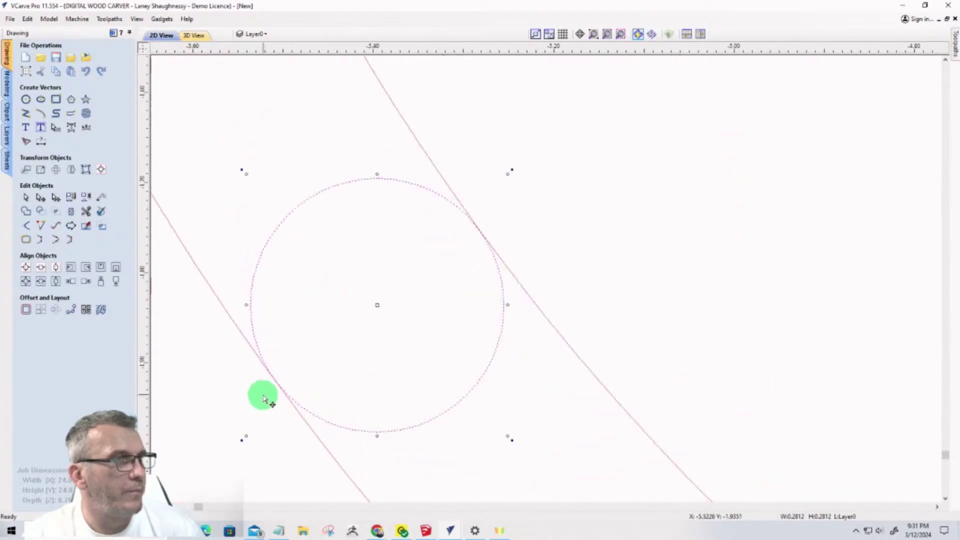
{"action": "scroll", "coordinate": [475, 232], "scroll_direction": "up", "scroll_amount": 7}
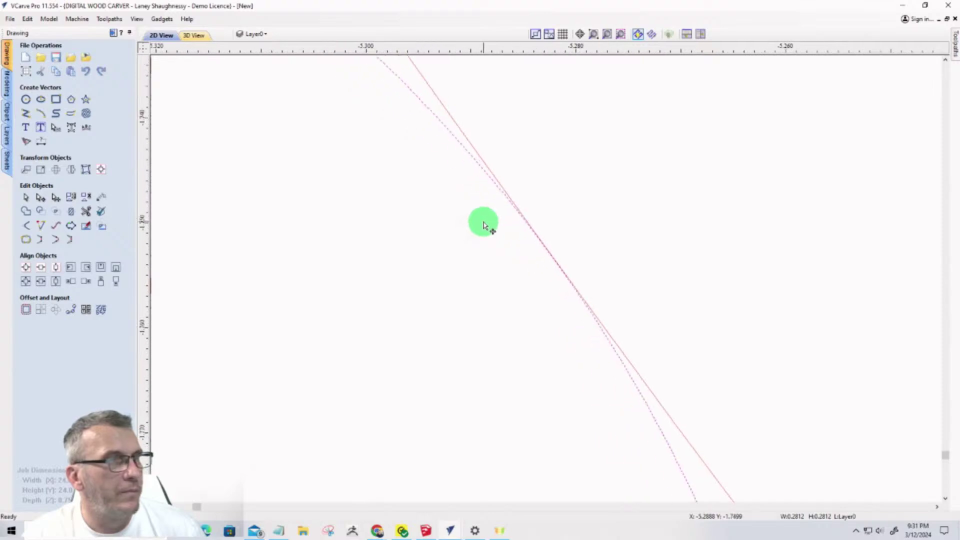
{"action": "scroll", "coordinate": [645, 273], "scroll_direction": "down", "scroll_amount": 7}
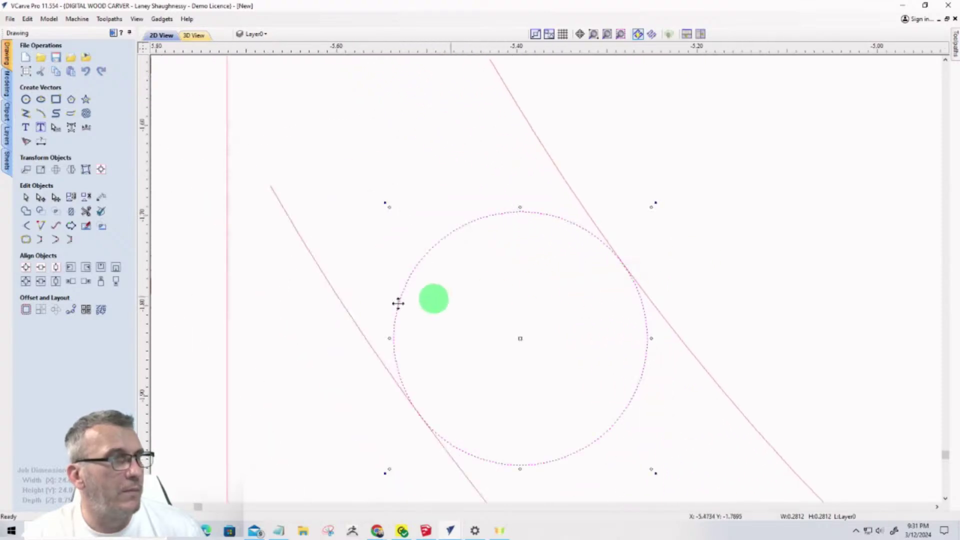
Try trimming the outer curve's left end at the repositioned circle, undo the cut, and leave the trim tool
{"action": "left_click", "coordinate": [86, 211]}
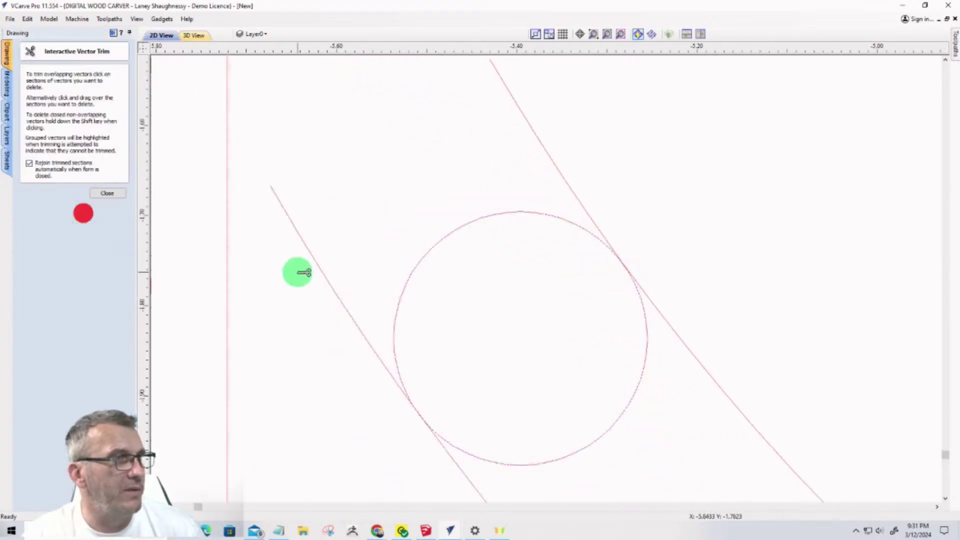
{"action": "left_click", "coordinate": [323, 275]}
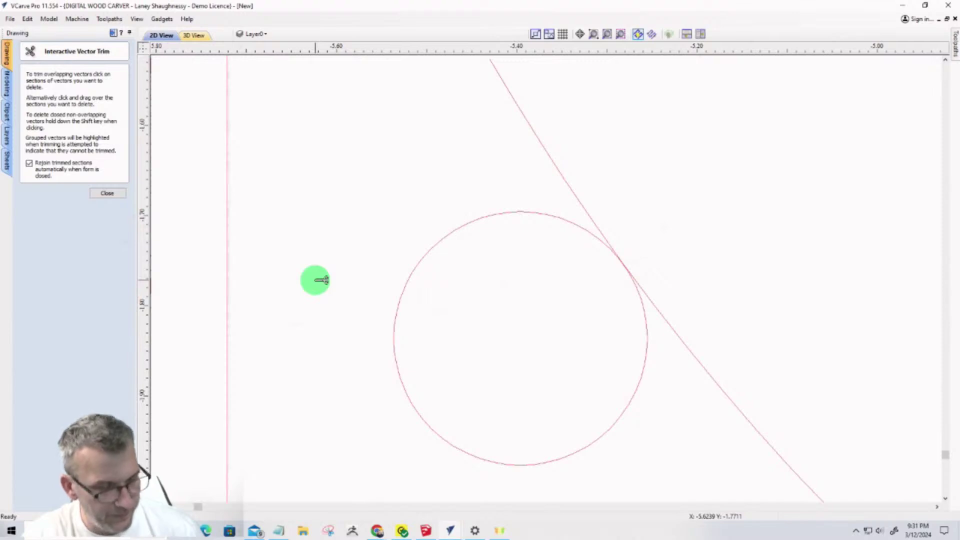
{"action": "key", "text": "ctrl+z"}
{"action": "scroll", "coordinate": [308, 234], "scroll_direction": "down", "scroll_amount": 2}
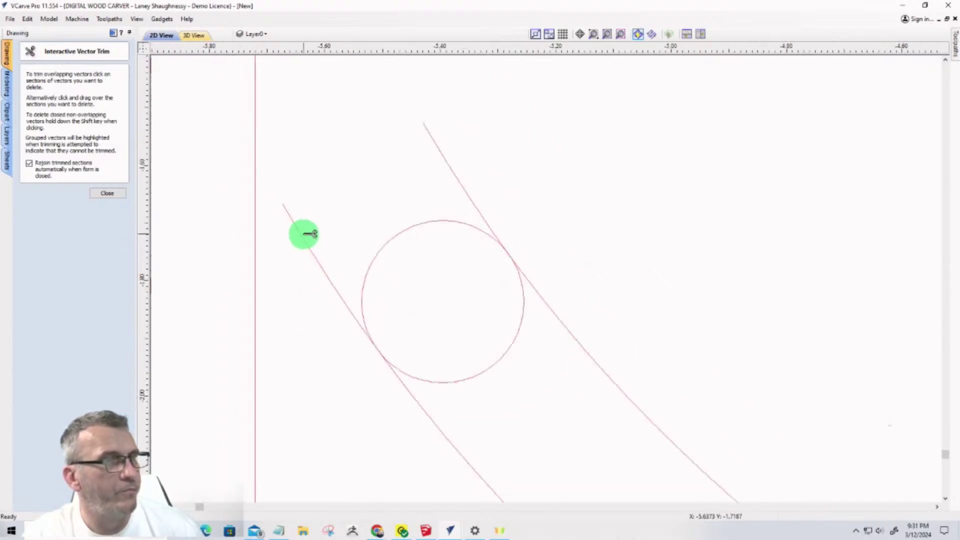
{"action": "left_click", "coordinate": [488, 368]}
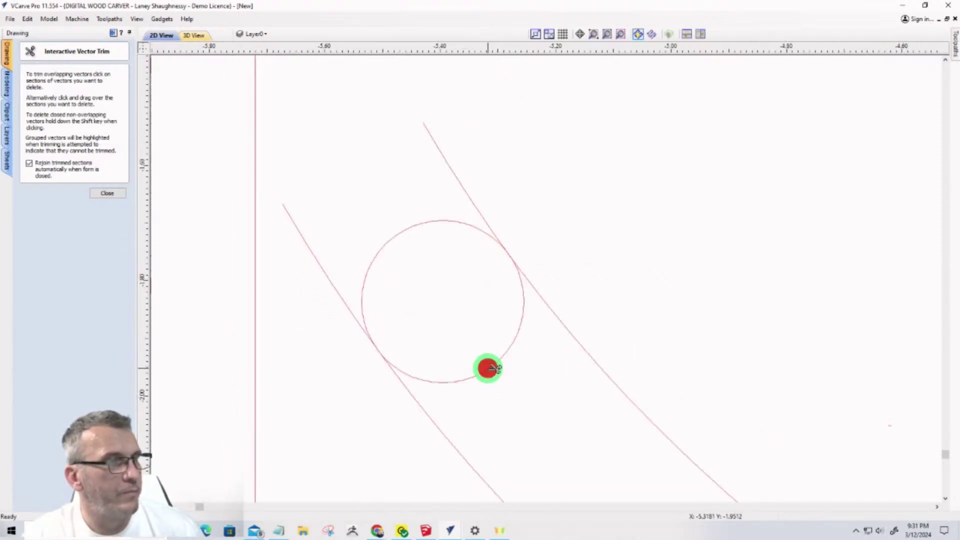
{"action": "left_click", "coordinate": [101, 193]}
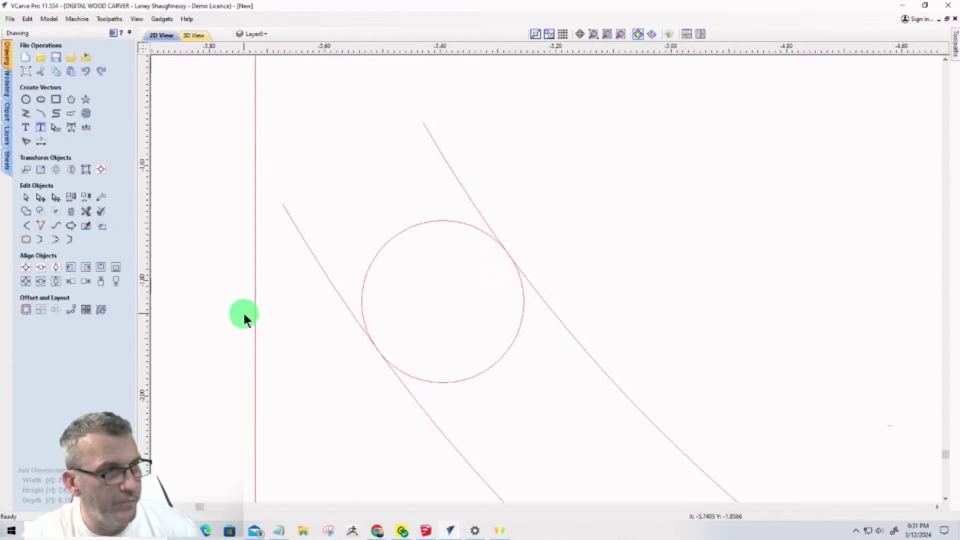
Undo the left end circle's moves and its creation, leaving only the two open curves at that end
{"action": "key", "text": "ctrl+z"}
{"action": "key", "text": "ctrl+z"}
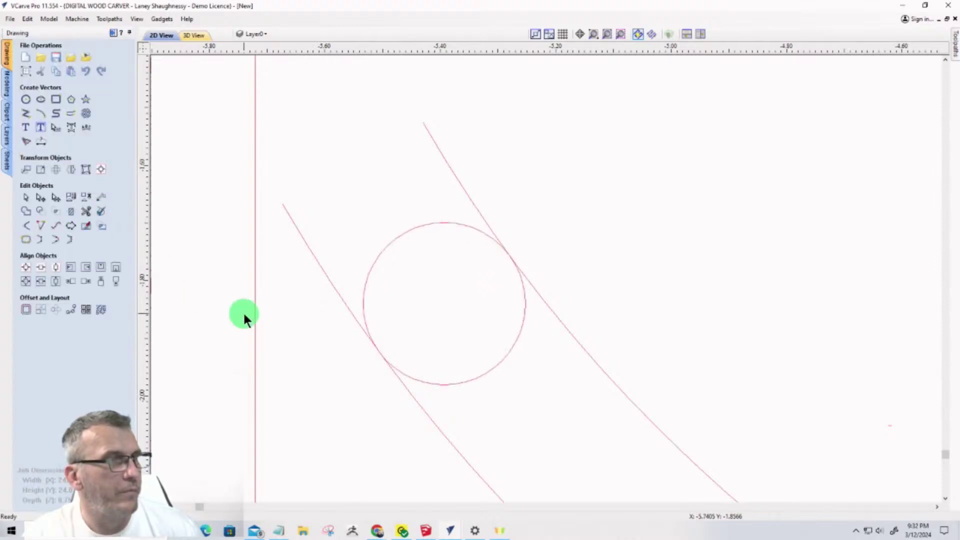
{"action": "key", "text": "ctrl+z"}
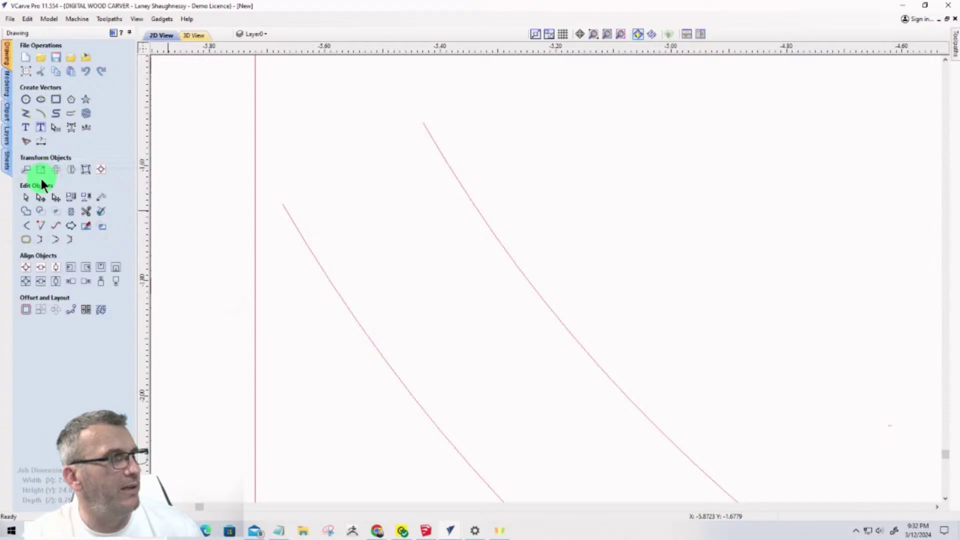
{"action": "left_click", "coordinate": [26, 99]}
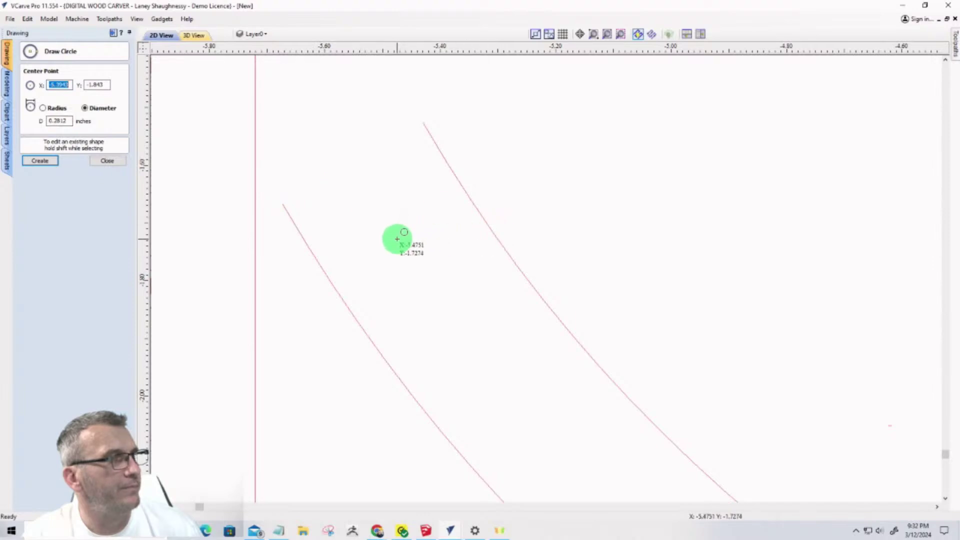
{"action": "left_click", "coordinate": [105, 160]}
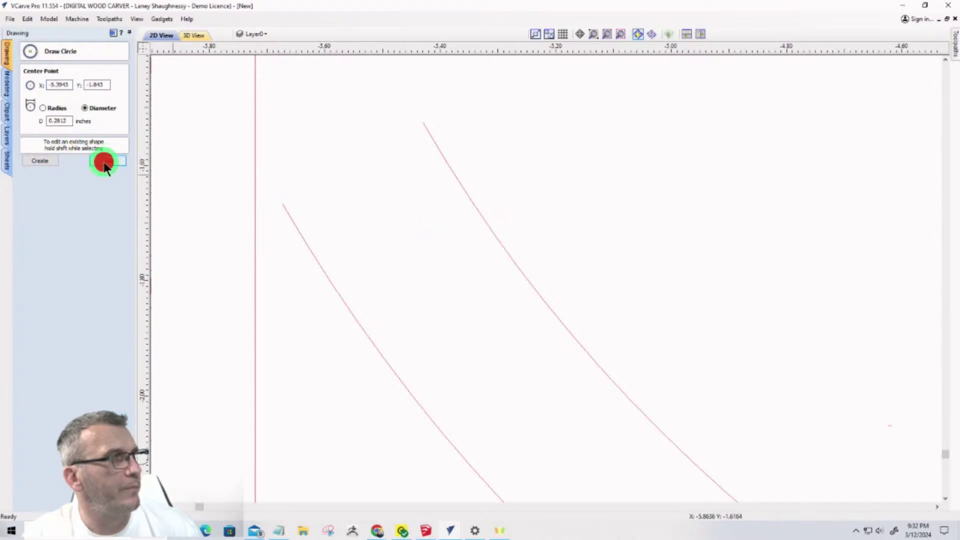
Draw a straight line about 0.28 inches long across the slot, joining the two curves near their left ends
{"action": "left_click", "coordinate": [27, 117]}
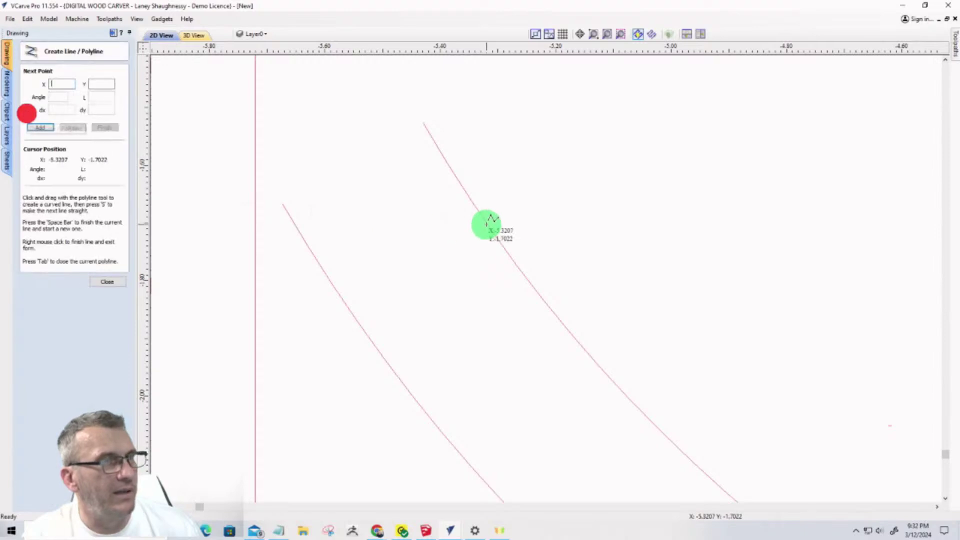
{"action": "left_click", "coordinate": [485, 225]}
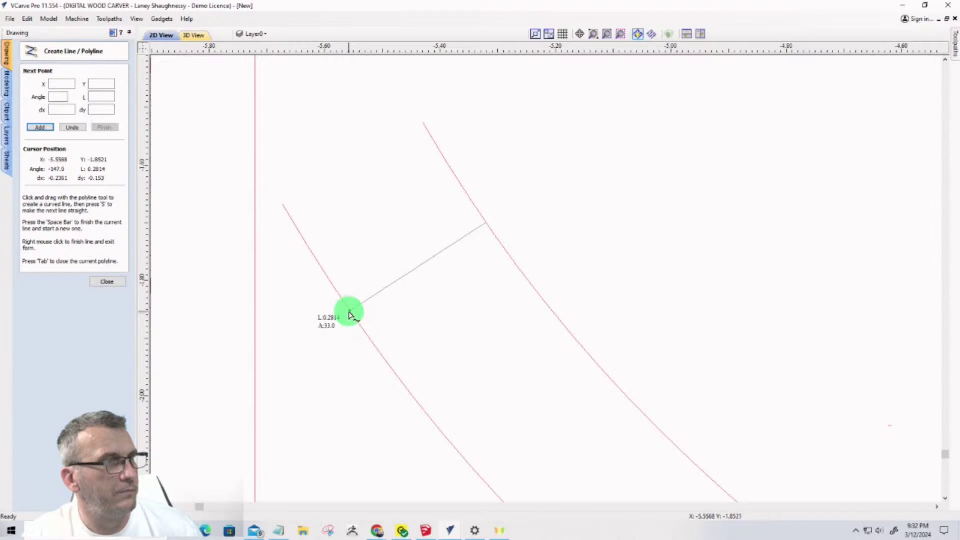
{"action": "left_click", "coordinate": [350, 313]}
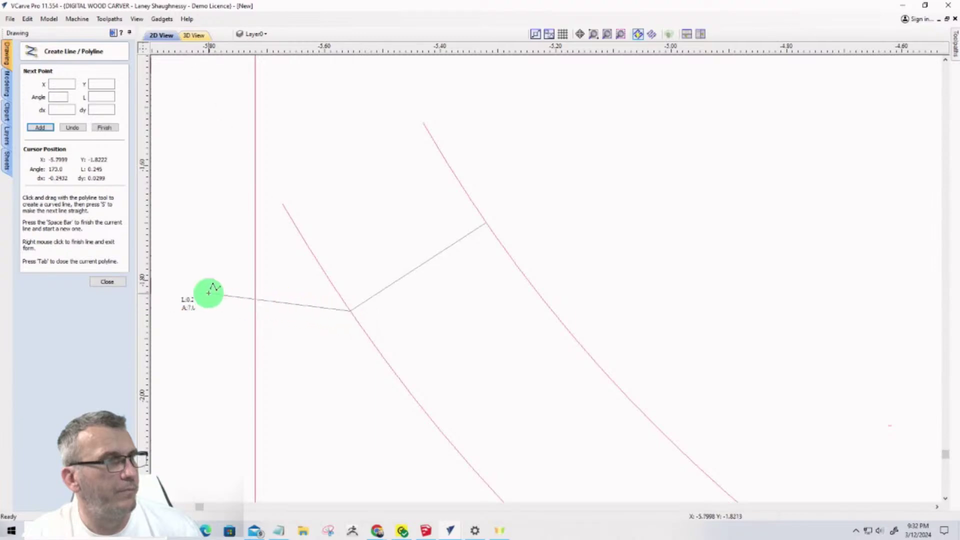
{"action": "key", "text": "space"}
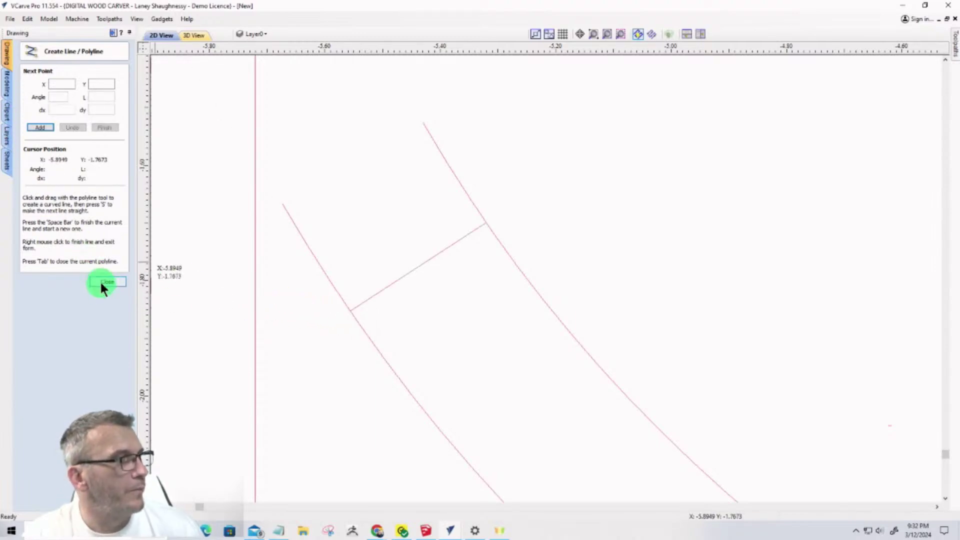
{"action": "left_click", "coordinate": [103, 281]}
Draw a 0.2812 inch diameter circle centred on the midpoint of the line across the slot
{"action": "left_click", "coordinate": [25, 100]}
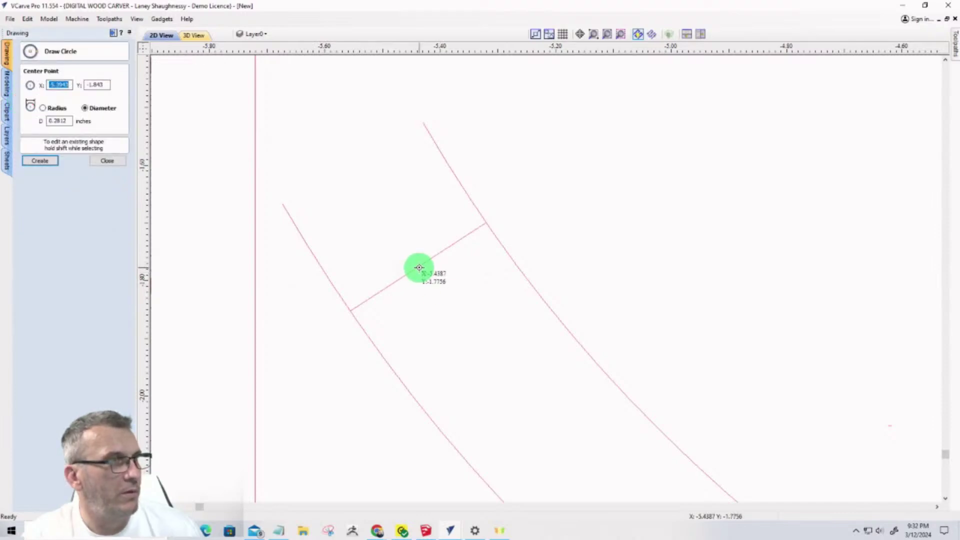
{"action": "left_click", "coordinate": [419, 267]}
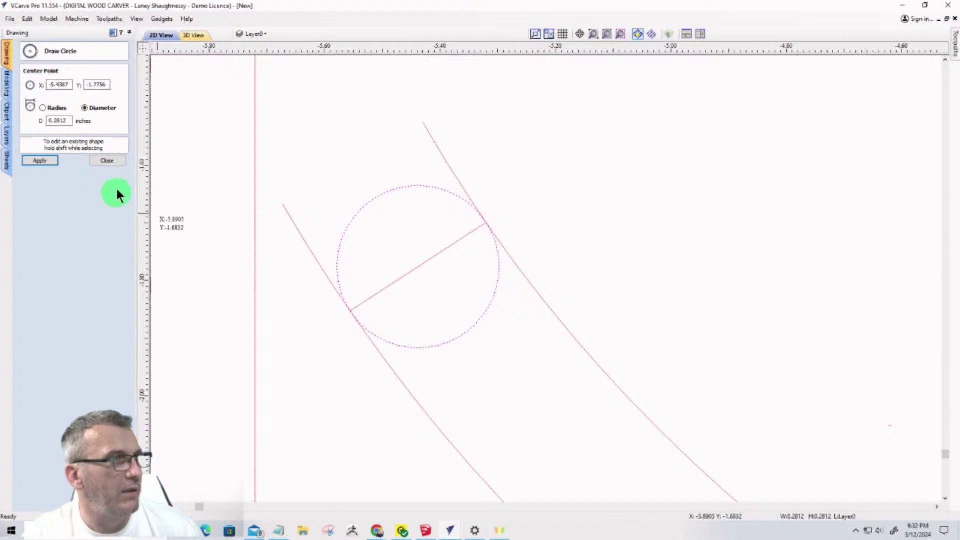
{"action": "left_click", "coordinate": [107, 161]}
Trim the excess curve ends, the circle's inner half and the cross line to form a rounded left slot end
{"action": "left_click", "coordinate": [84, 210]}
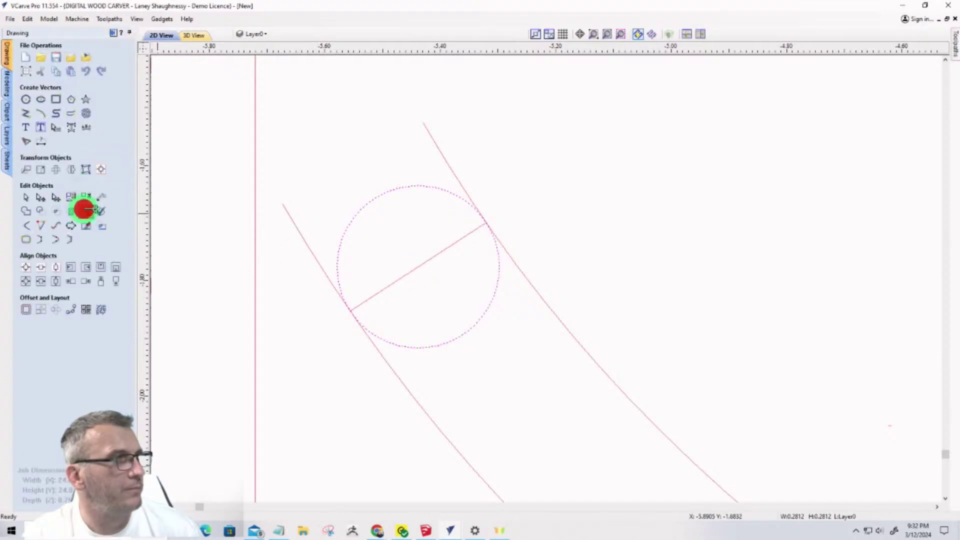
{"action": "left_click", "coordinate": [308, 245]}
{"action": "left_click_drag", "start_coordinate": [442, 155], "coordinate": [455, 201]}
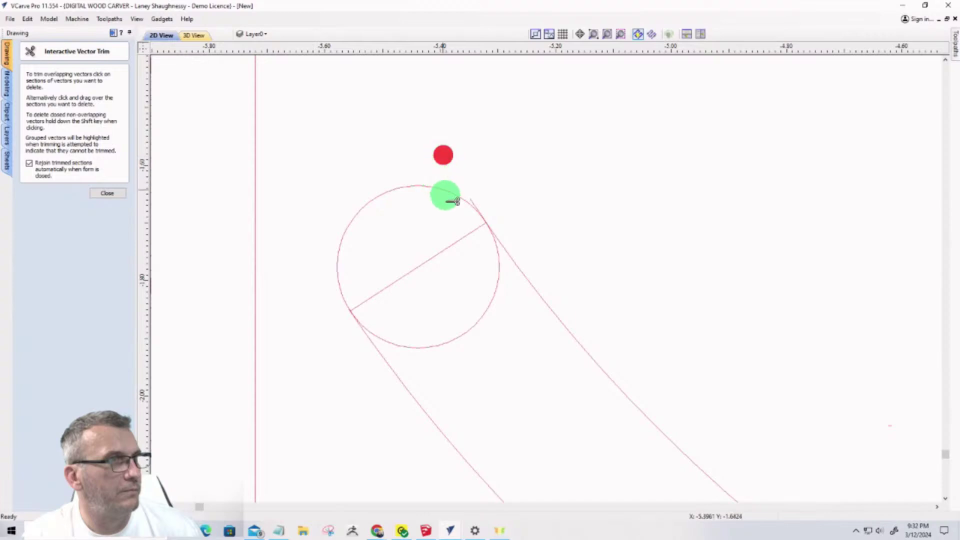
{"action": "left_click", "coordinate": [406, 344]}
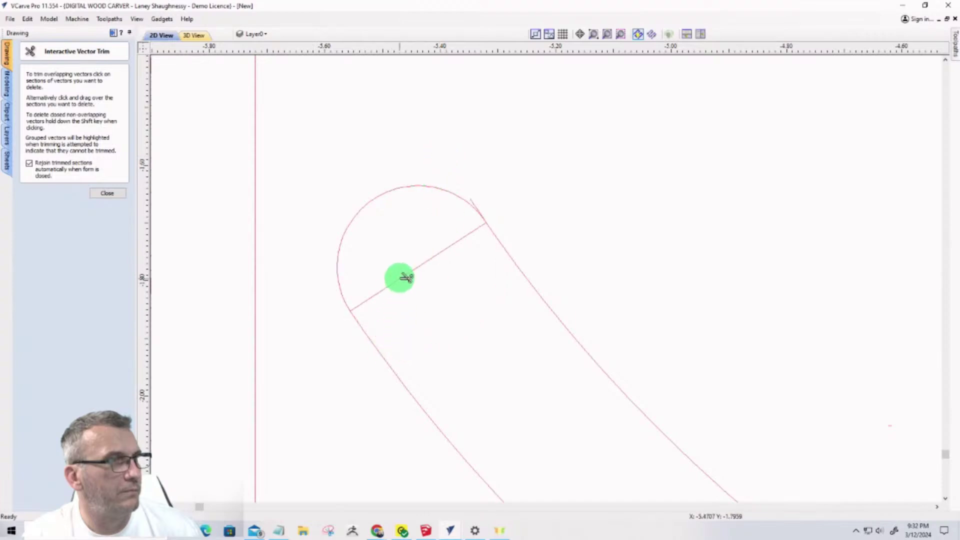
{"action": "scroll", "coordinate": [472, 206], "scroll_direction": "up", "scroll_amount": 5}
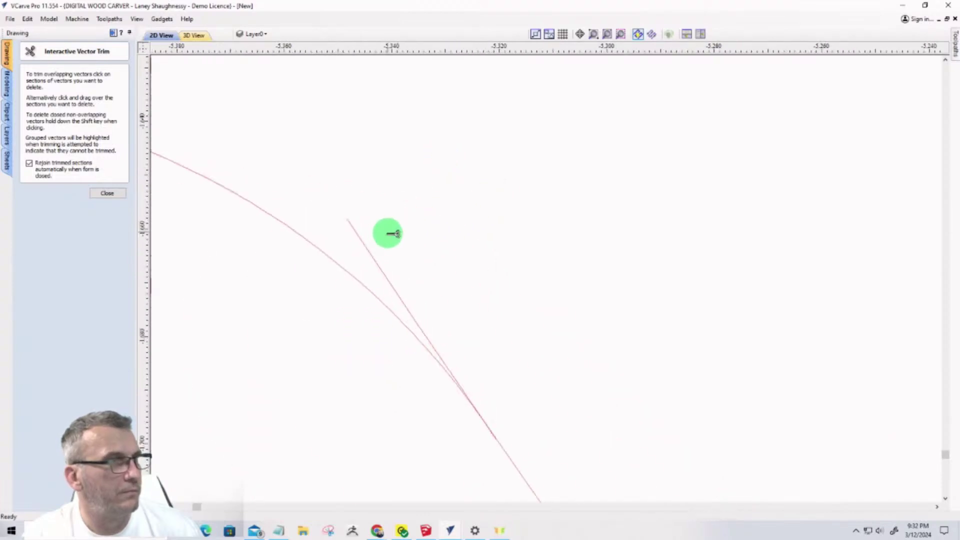
{"action": "left_click", "coordinate": [379, 261]}
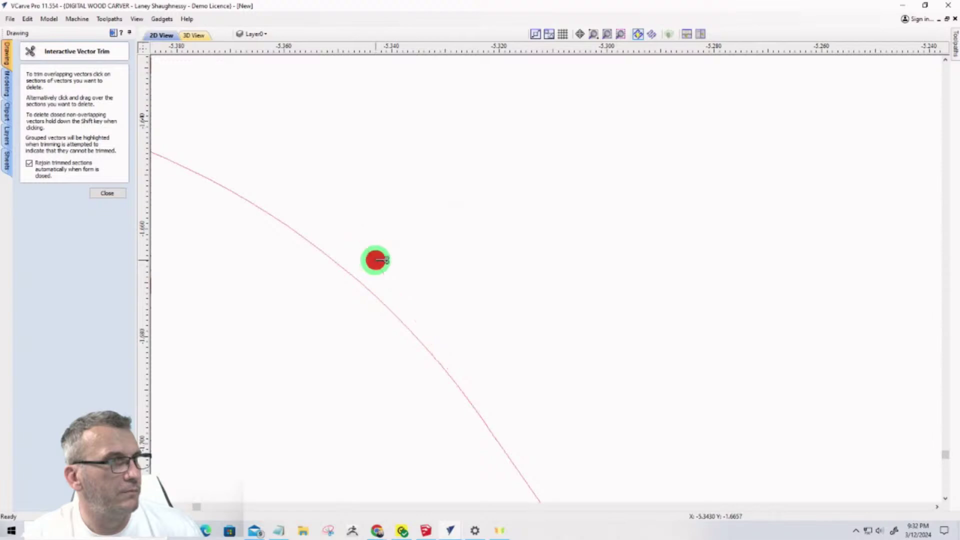
{"action": "scroll", "coordinate": [475, 257], "scroll_direction": "down", "scroll_amount": 6}
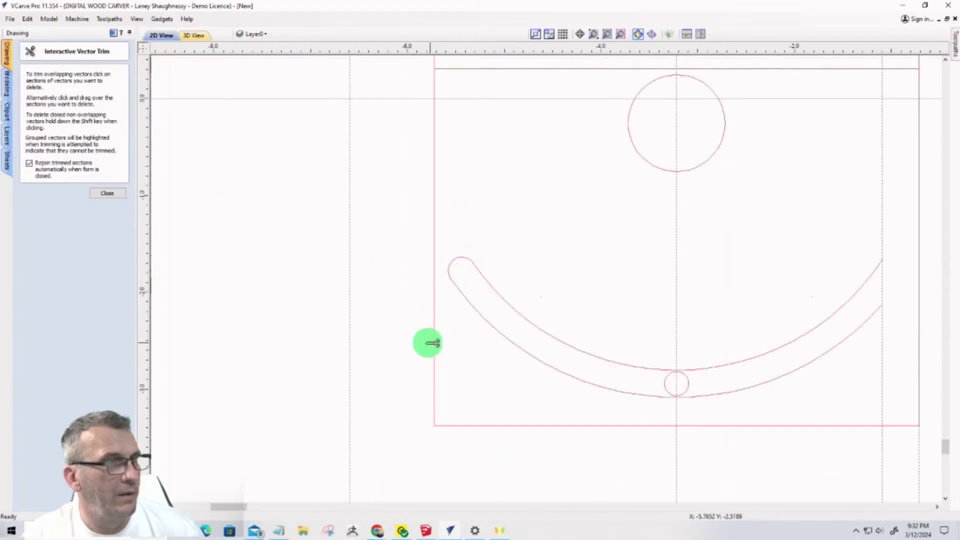
{"action": "scroll", "coordinate": [428, 343], "scroll_direction": "down", "scroll_amount": 4}
{"action": "scroll", "coordinate": [428, 354], "scroll_direction": "up", "scroll_amount": 2}
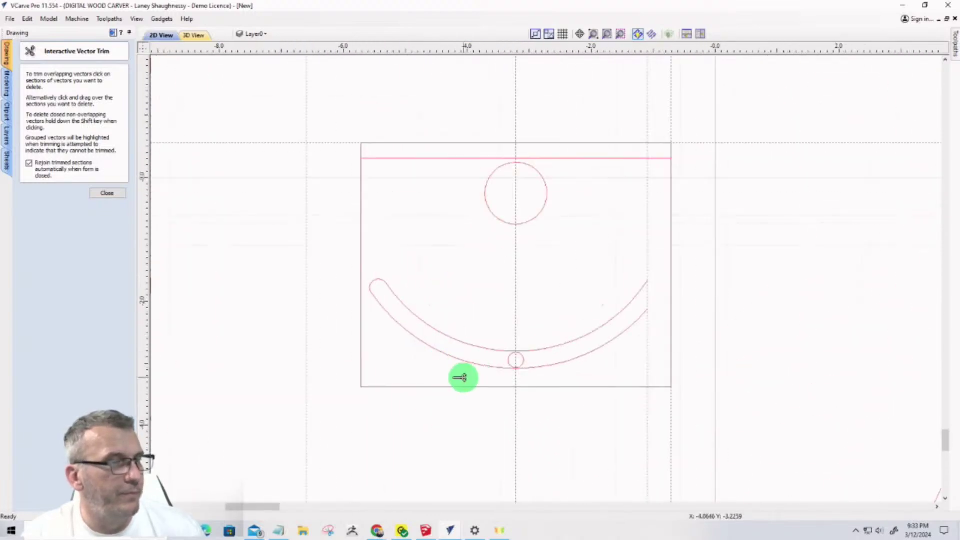
{"action": "left_click", "coordinate": [107, 192]}
Cut the slot's upper and lower curves where each crosses the vertical centre guide, using node editing
{"action": "scroll", "coordinate": [530, 373], "scroll_direction": "up", "scroll_amount": 3}
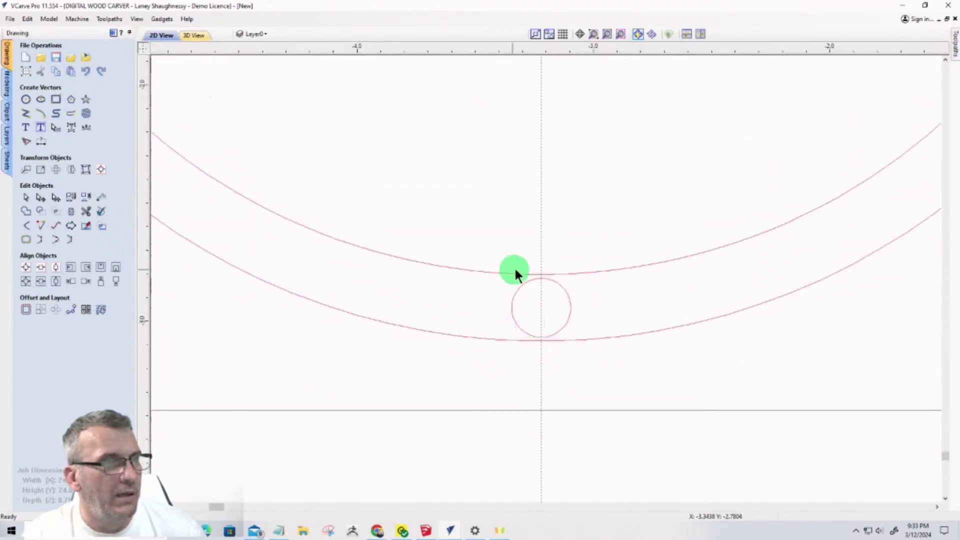
{"action": "scroll", "coordinate": [330, 243], "scroll_direction": "down", "scroll_amount": 2}
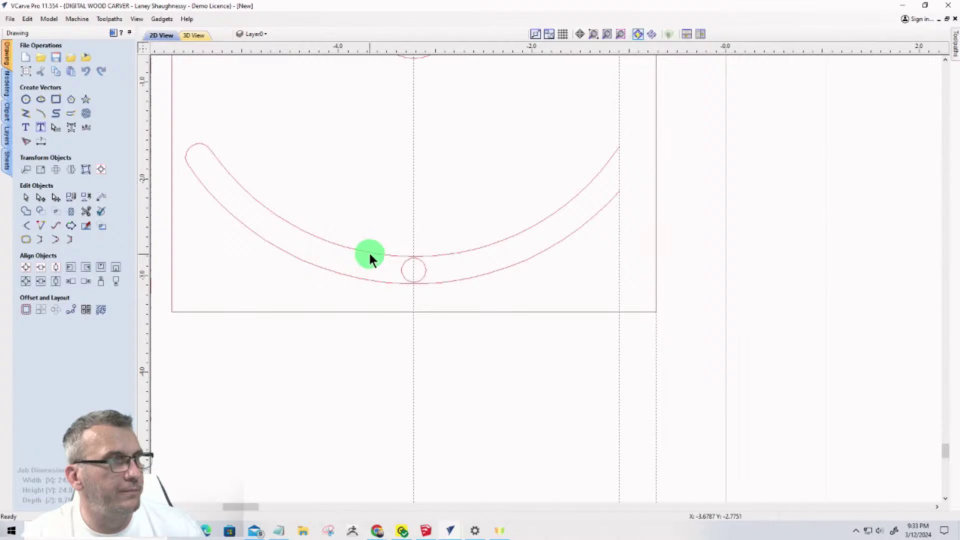
{"action": "left_click", "coordinate": [40, 197]}
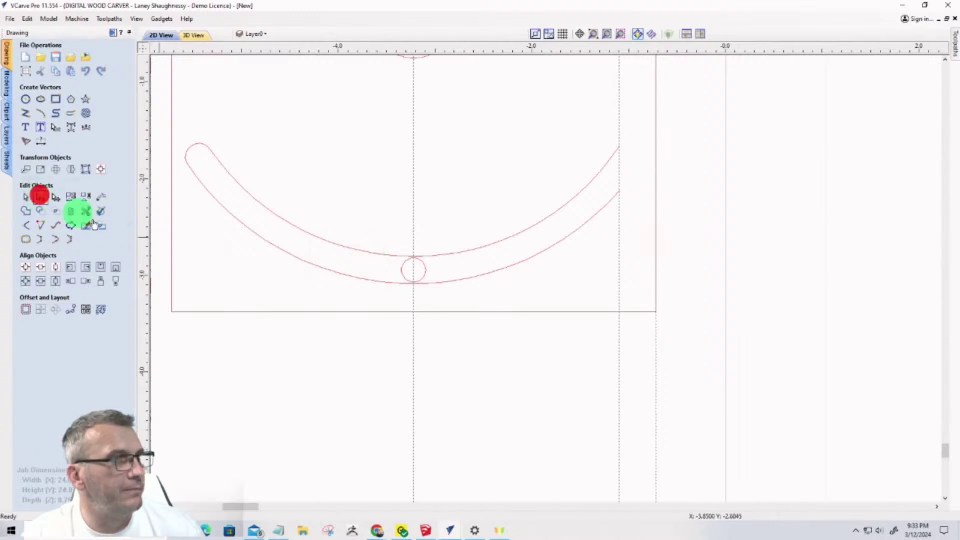
{"action": "left_click", "coordinate": [385, 254]}
{"action": "scroll", "coordinate": [410, 256], "scroll_direction": "up", "scroll_amount": 3}
{"action": "scroll", "coordinate": [413, 260], "scroll_direction": "up", "scroll_amount": 3}
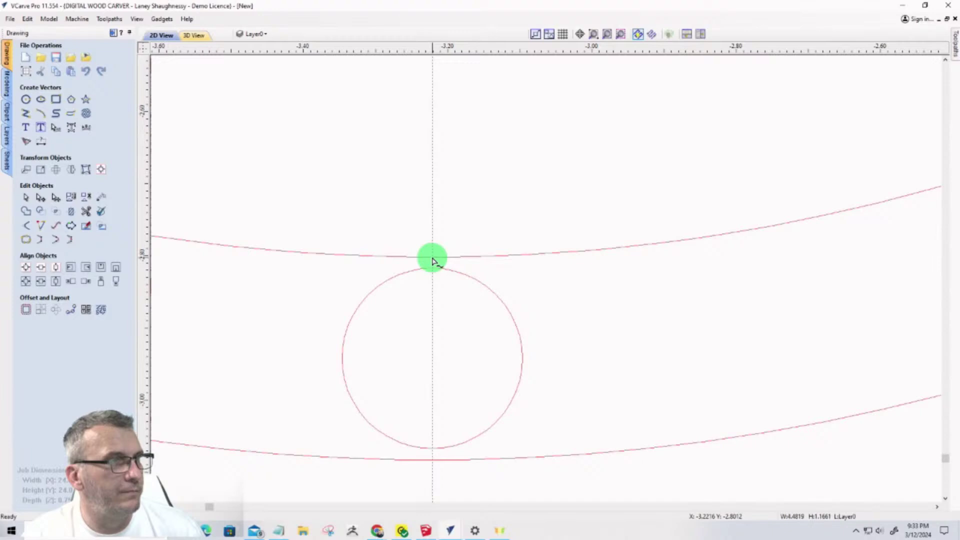
{"action": "right_click", "coordinate": [433, 258]}
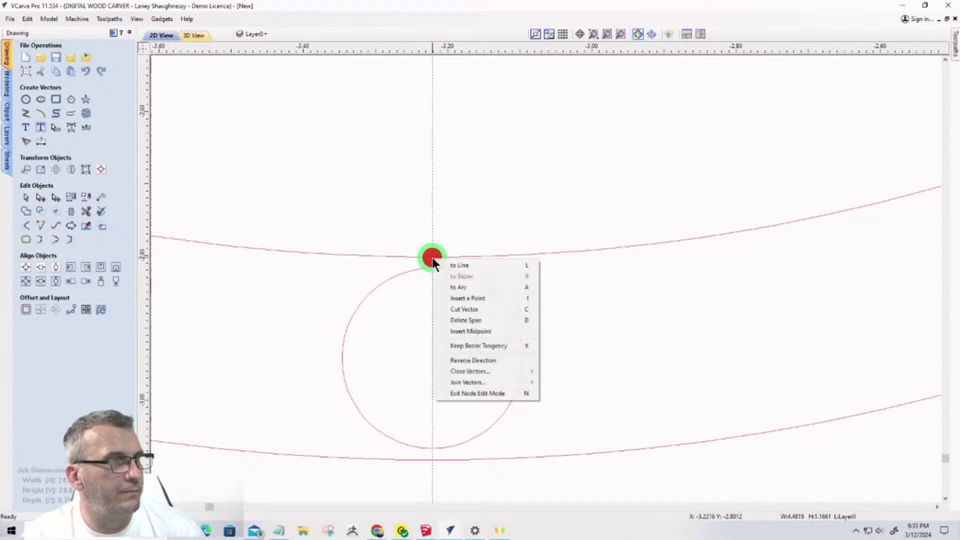
{"action": "left_click", "coordinate": [452, 311]}
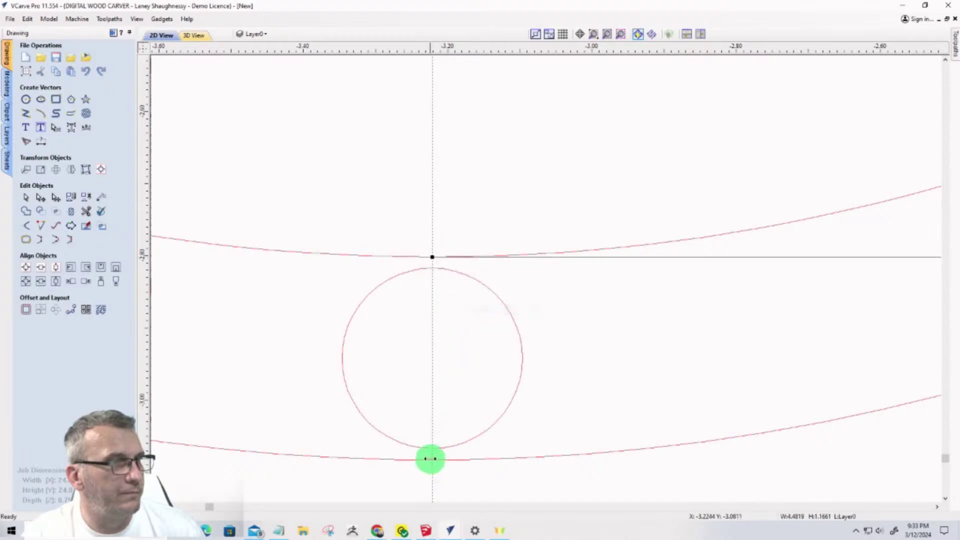
{"action": "scroll", "coordinate": [413, 464], "scroll_direction": "up", "scroll_amount": 4}
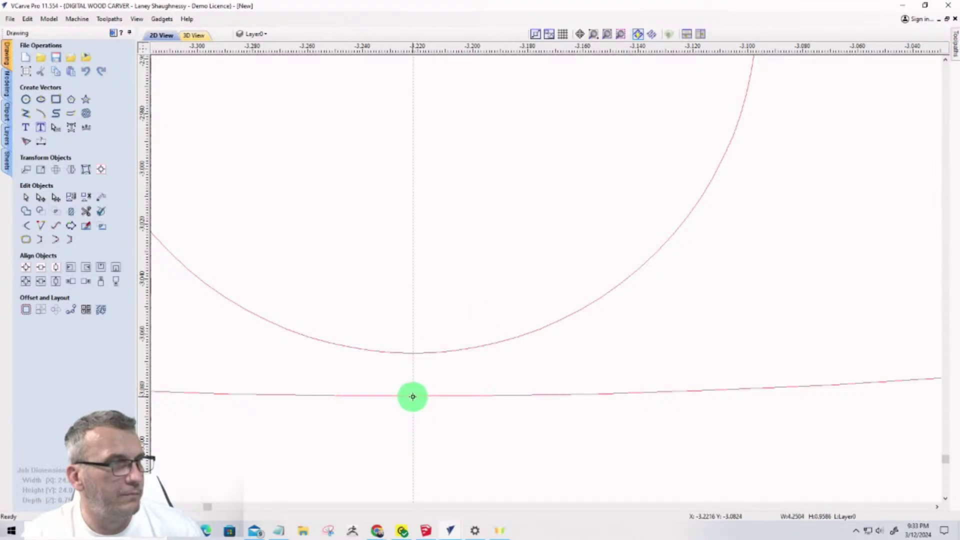
{"action": "right_click", "coordinate": [413, 397]}
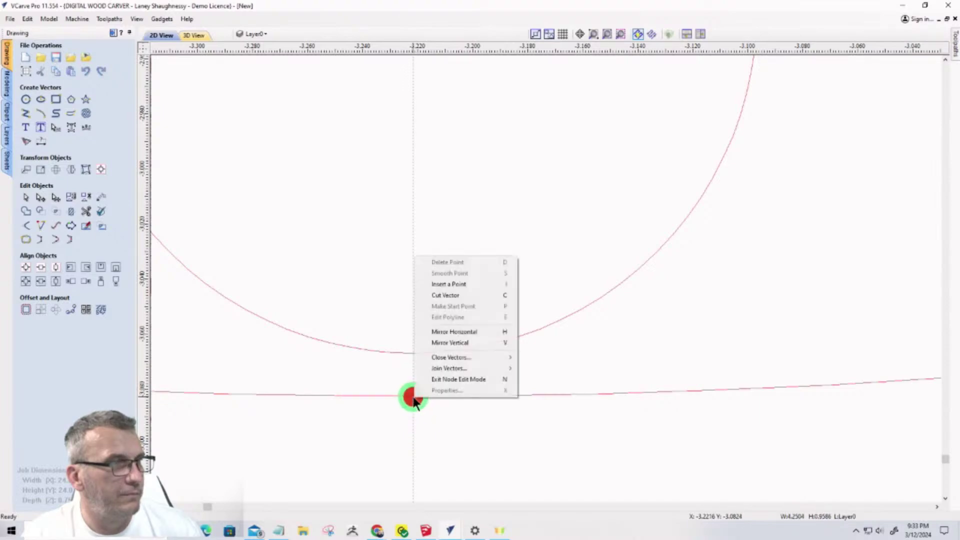
{"action": "left_click", "coordinate": [434, 295]}
Try to delete the cut curve sections making up the slot's right half
{"action": "scroll", "coordinate": [418, 366], "scroll_direction": "down", "scroll_amount": 8}
{"action": "left_click_drag", "start_coordinate": [596, 379], "coordinate": [544, 262]}
{"action": "key", "text": "Delete"}
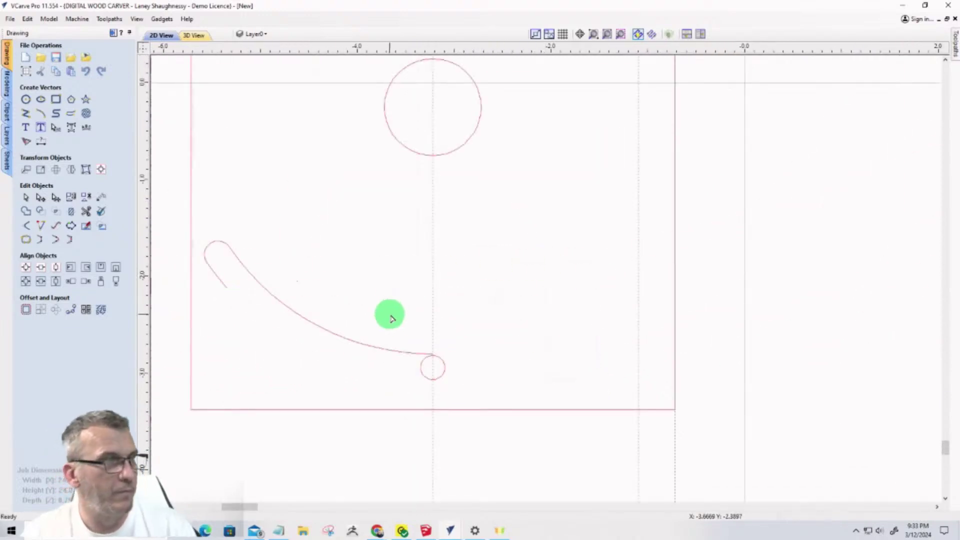
{"action": "key", "text": "ctrl+z"}
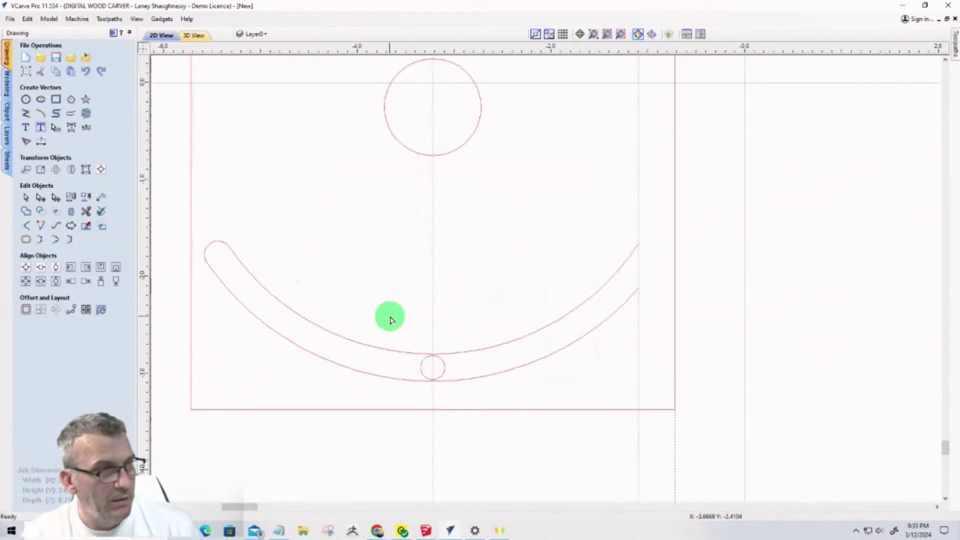
Join the lower-left slot curve to the vector of the rounded left end with a tolerance of .0004 inches
{"action": "left_click", "coordinate": [422, 385]}
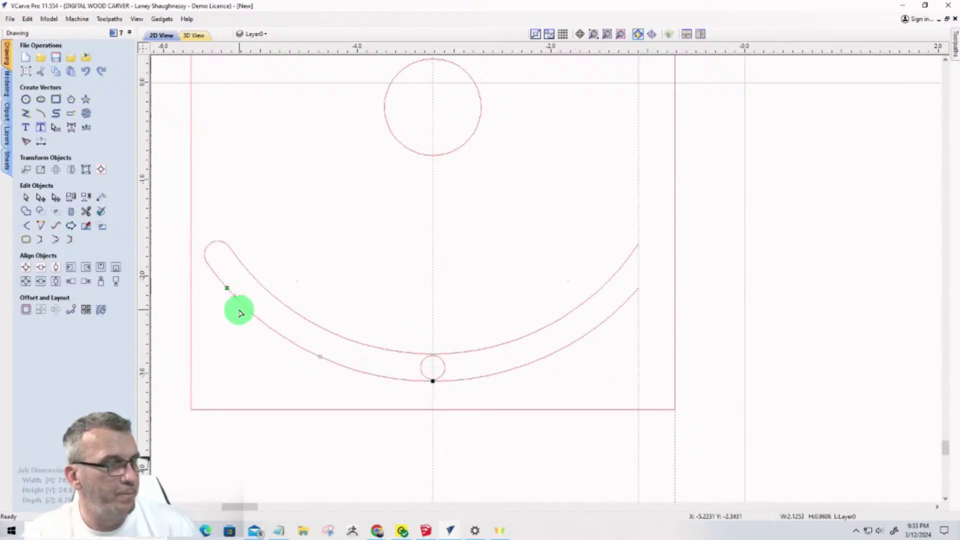
{"action": "left_click", "coordinate": [207, 263]}
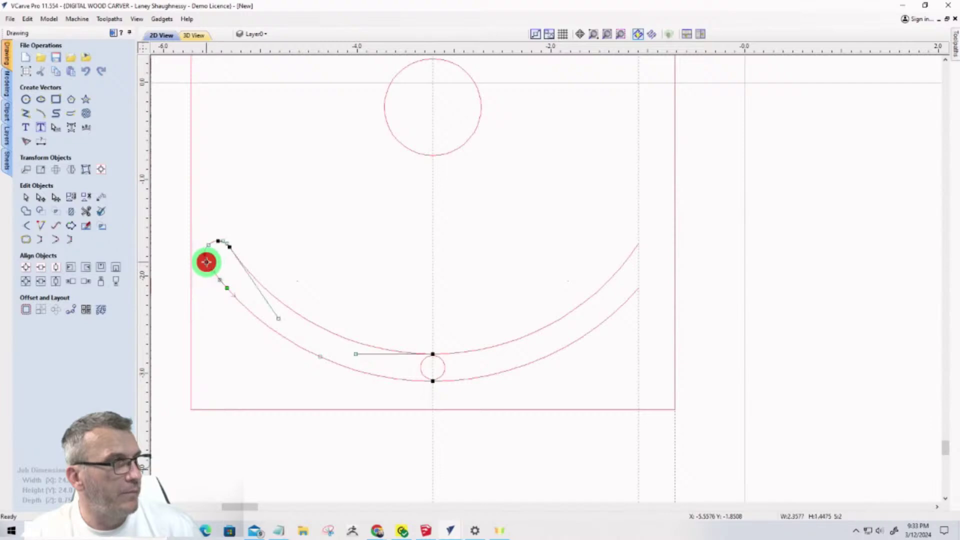
{"action": "left_click", "coordinate": [26, 241]}
{"action": "left_click", "coordinate": [36, 178]}
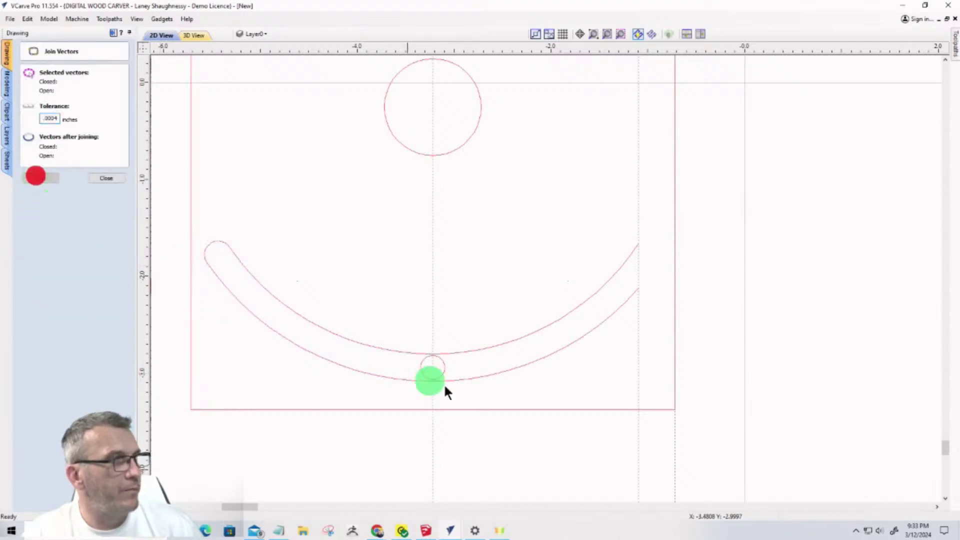
Delete the slot's right half beyond the centre guide and select the remaining left half
{"action": "left_click", "coordinate": [570, 388]}
{"action": "key", "text": "Delete"}
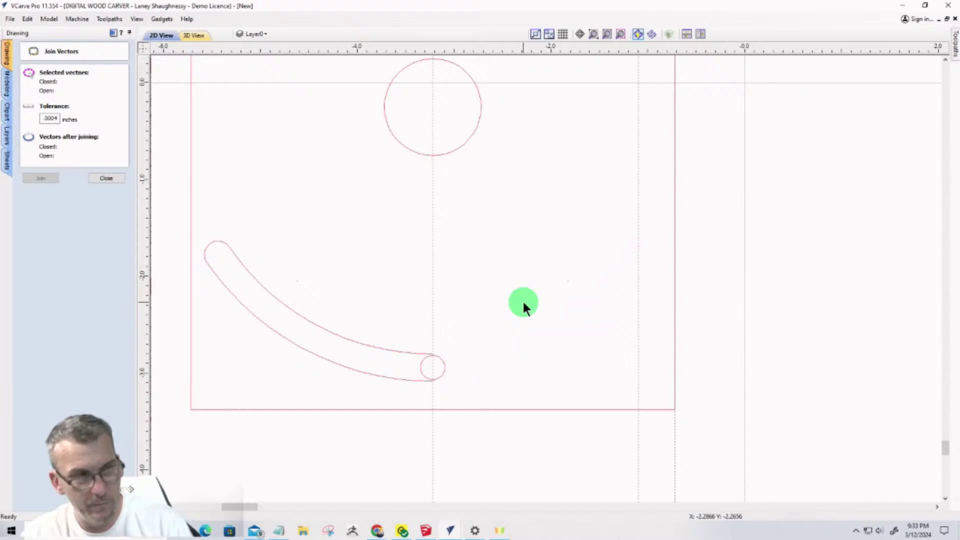
{"action": "left_click", "coordinate": [330, 383]}
{"action": "left_click_drag", "start_coordinate": [304, 283], "coordinate": [304, 283]}
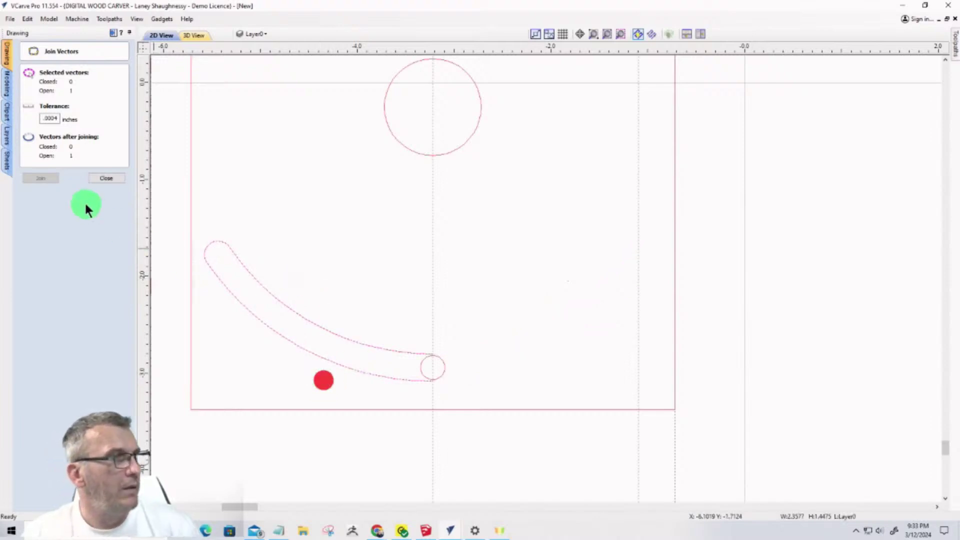
{"action": "left_click", "coordinate": [106, 178]}
{"action": "key", "text": "h"}
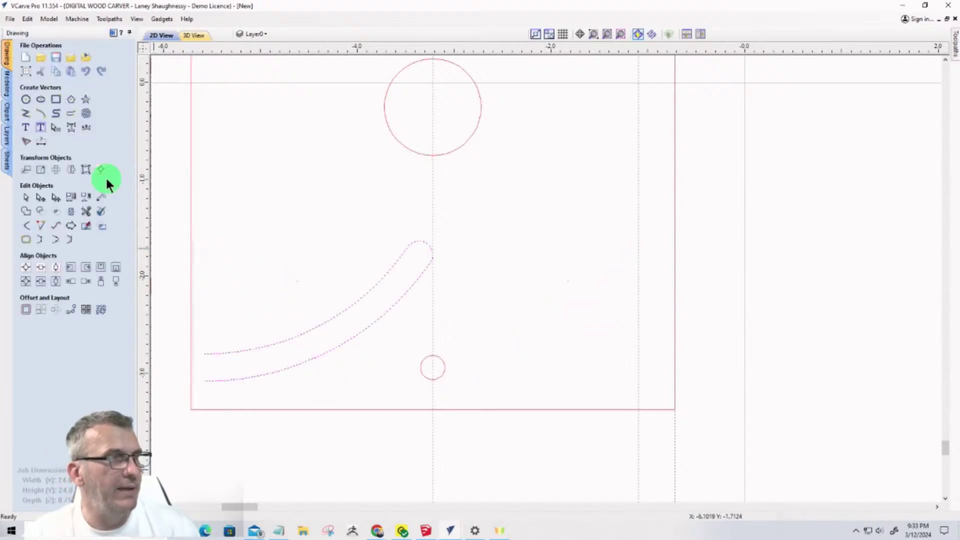
{"action": "key", "text": "v"}
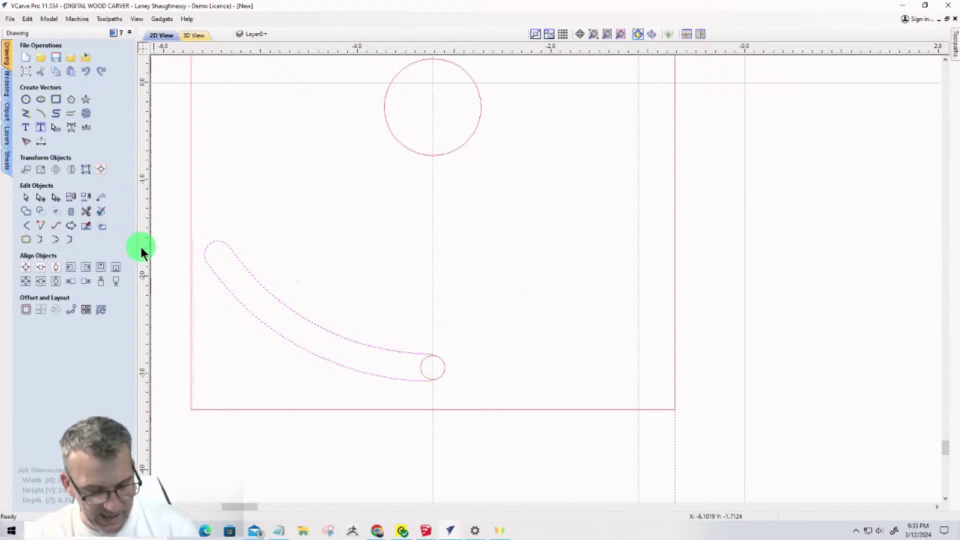
{"action": "key", "text": "Delete"}
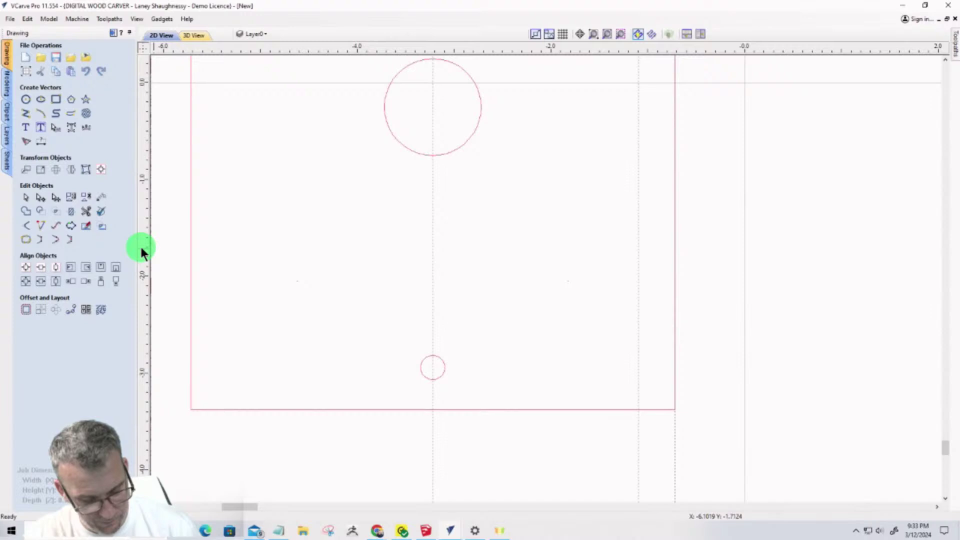
{"action": "key", "text": "ctrl+z"}
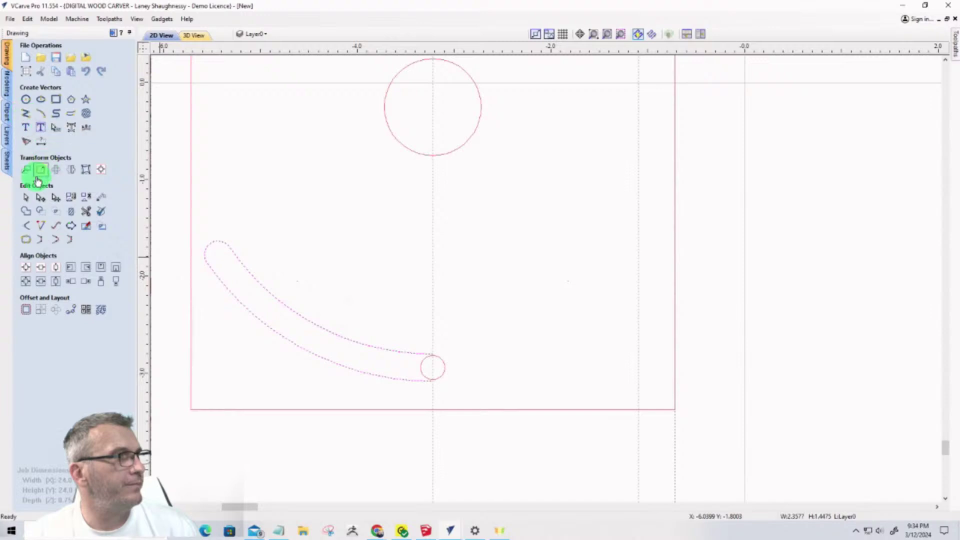
{"action": "left_click", "coordinate": [55, 169]}
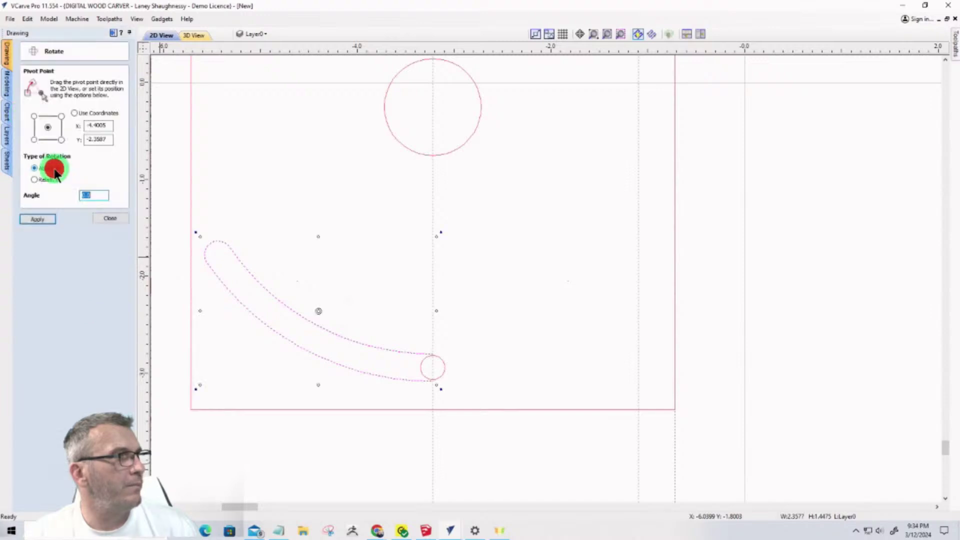
{"action": "left_click", "coordinate": [120, 216]}
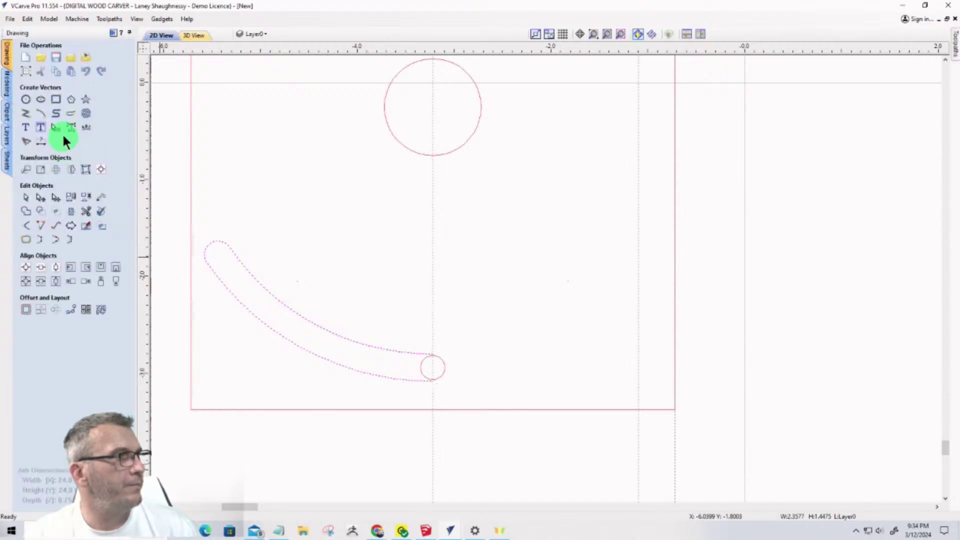
Create a mirrored copy of the left slot half on its right side
{"action": "left_click", "coordinate": [68, 171]}
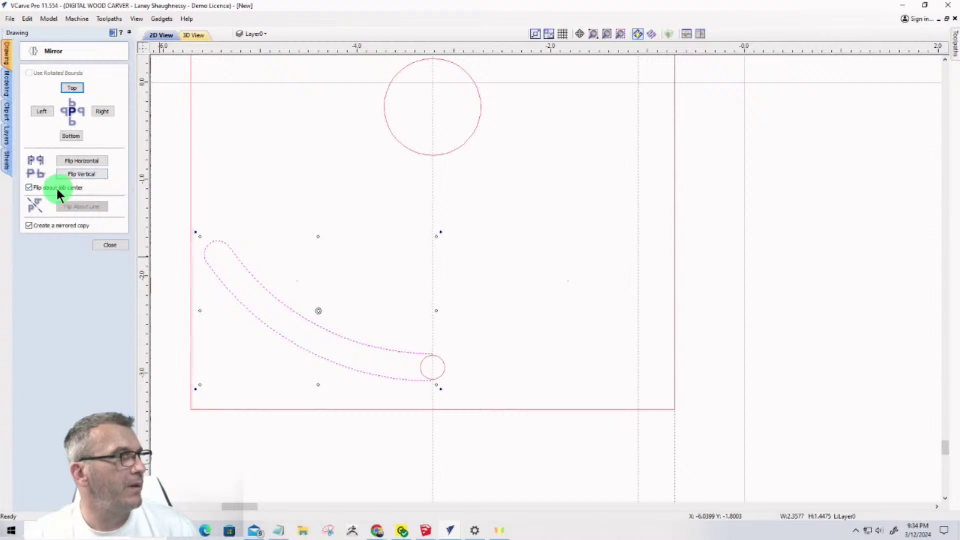
{"action": "left_click", "coordinate": [106, 114]}
{"action": "left_click", "coordinate": [109, 244]}
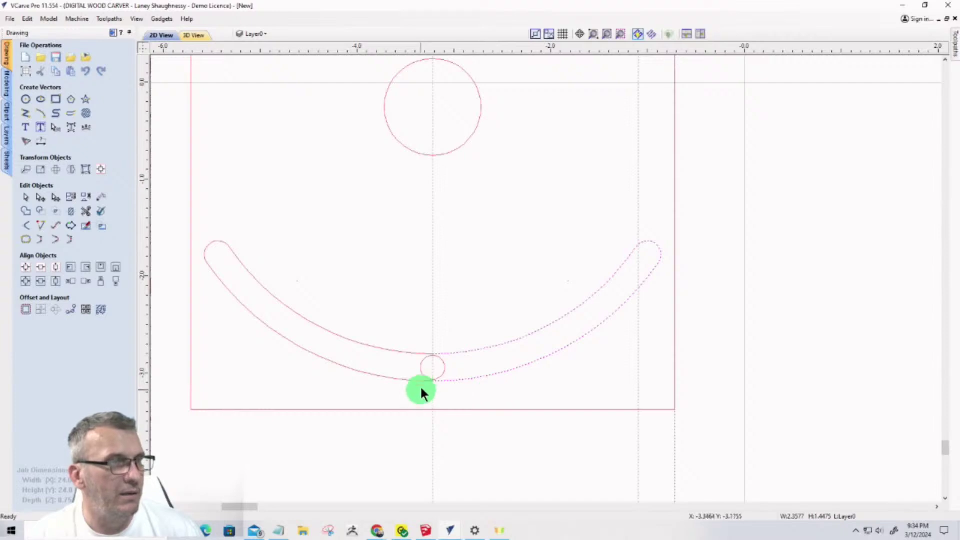
Join the original and mirrored slot halves into one closed vector with a tolerance of .0004 inches
{"action": "left_click_drag", "start_coordinate": [488, 400], "coordinate": [387, 324]}
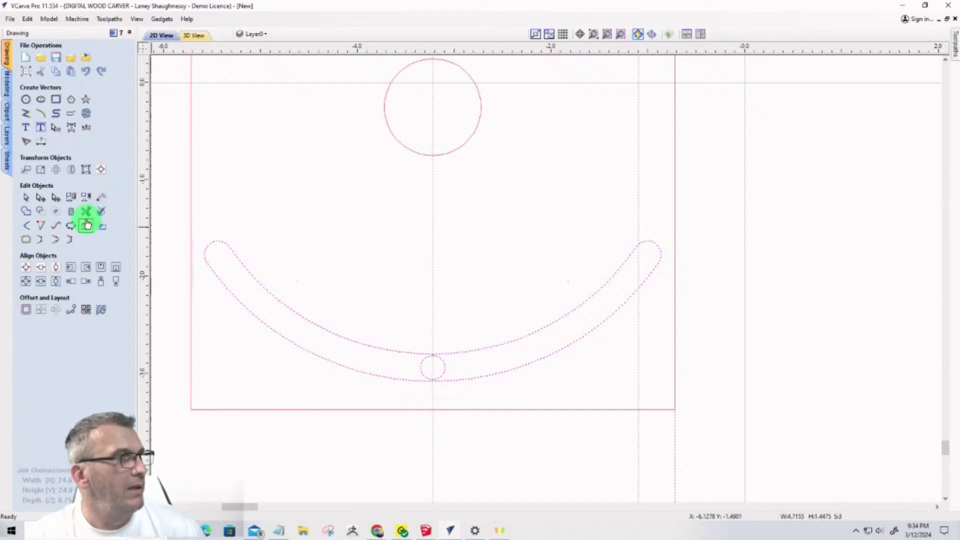
{"action": "left_click", "coordinate": [26, 240]}
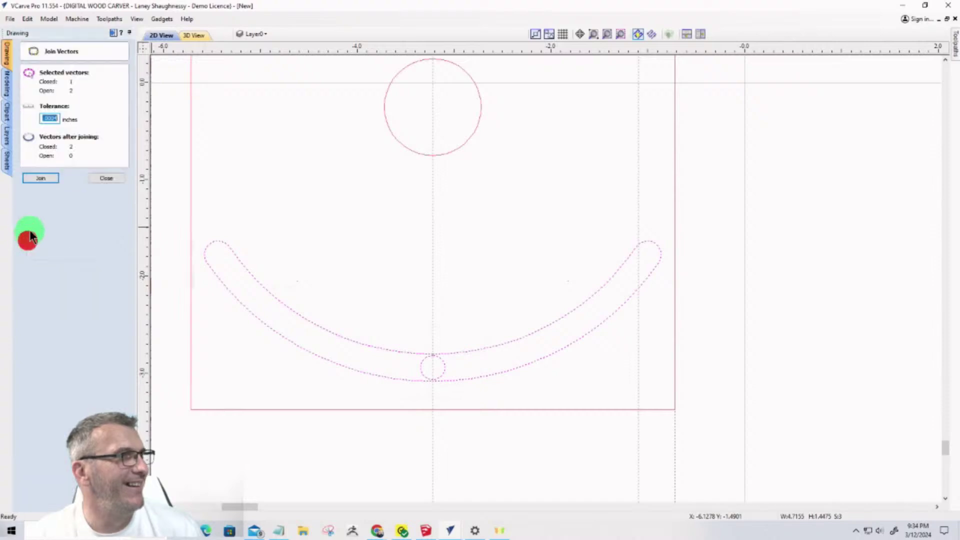
{"action": "left_click", "coordinate": [39, 179]}
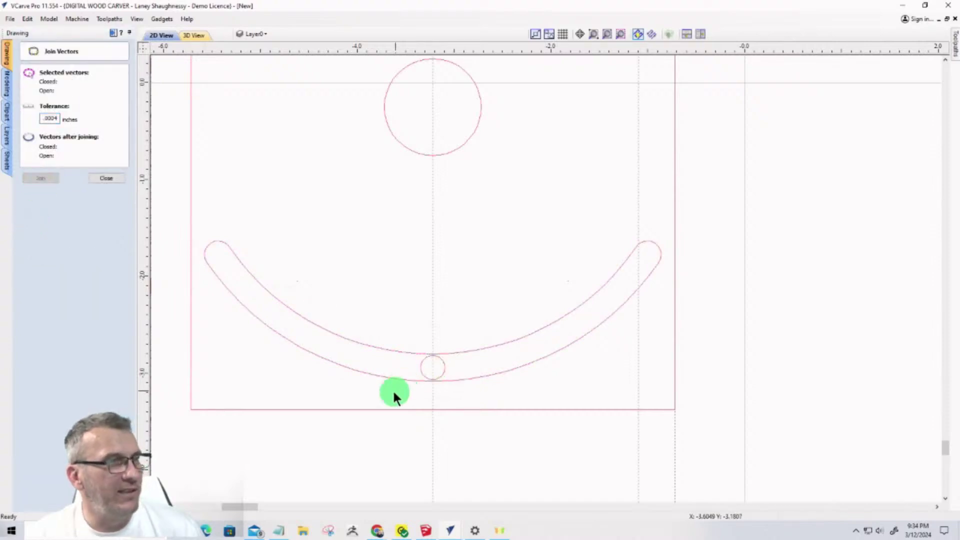
Delete the small circle at the middle of the curved slot and hide the guide lines
{"action": "left_click", "coordinate": [421, 367]}
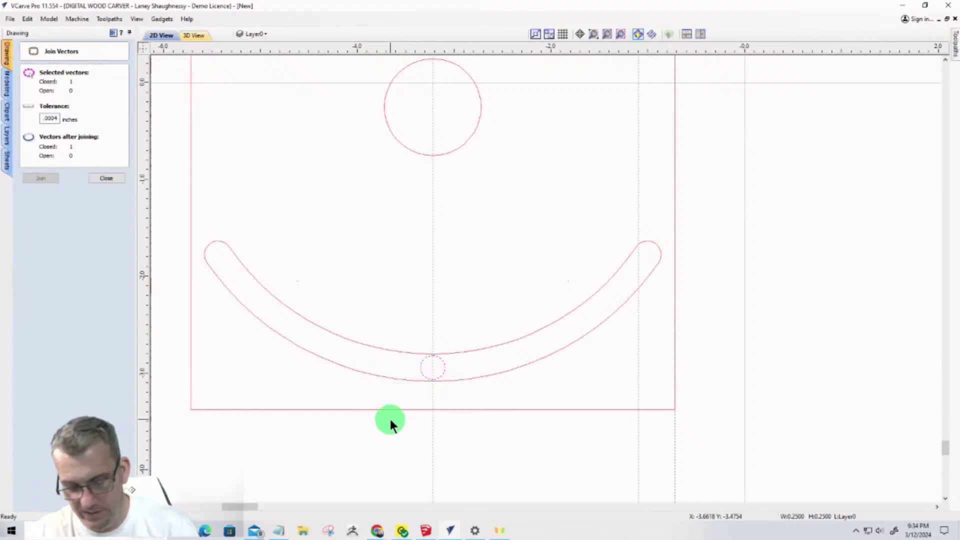
{"action": "scroll", "coordinate": [461, 420], "scroll_direction": "down", "scroll_amount": 3}
{"action": "scroll", "coordinate": [450, 317], "scroll_direction": "down", "scroll_amount": 3}
{"action": "scroll", "coordinate": [450, 337], "scroll_direction": "up", "scroll_amount": 4}
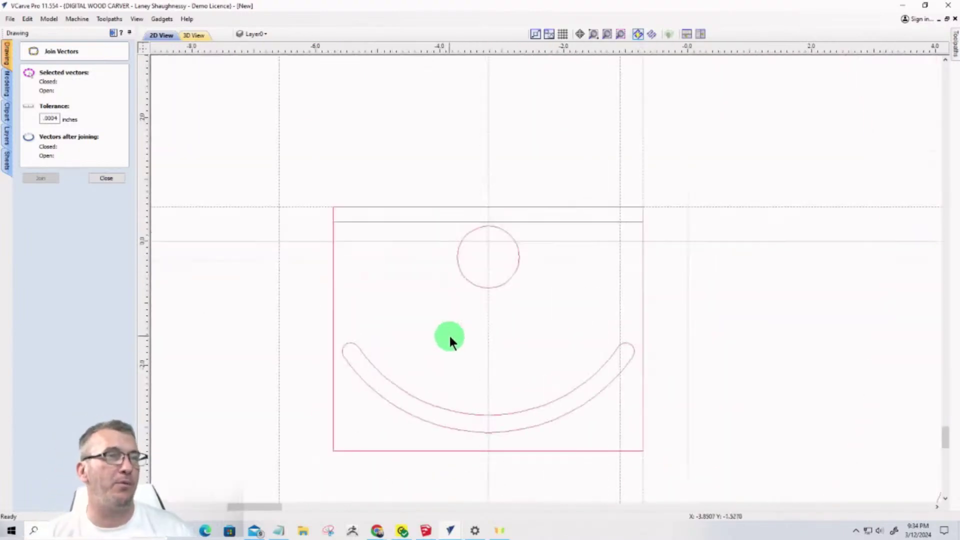
{"action": "scroll", "coordinate": [418, 286], "scroll_direction": "down", "scroll_amount": 1}
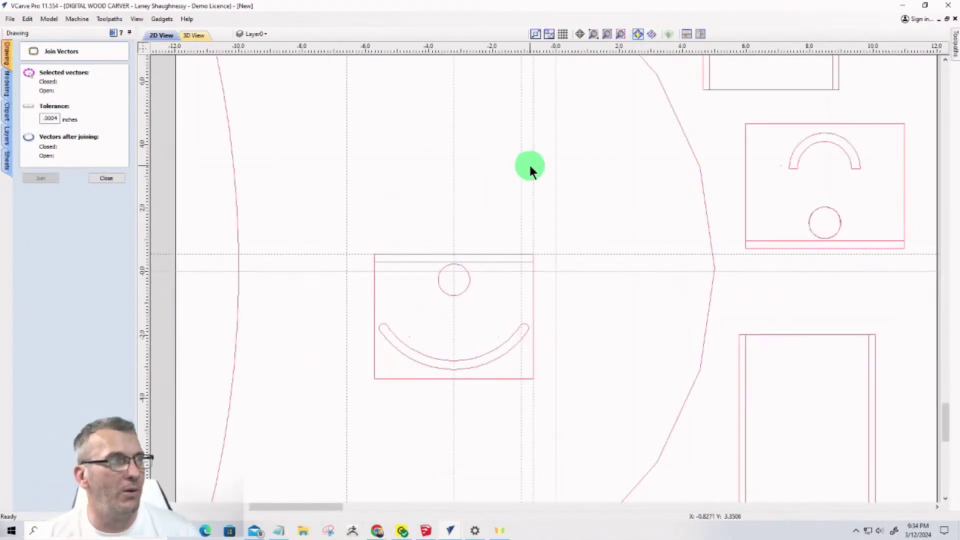
{"action": "left_click", "coordinate": [144, 46]}
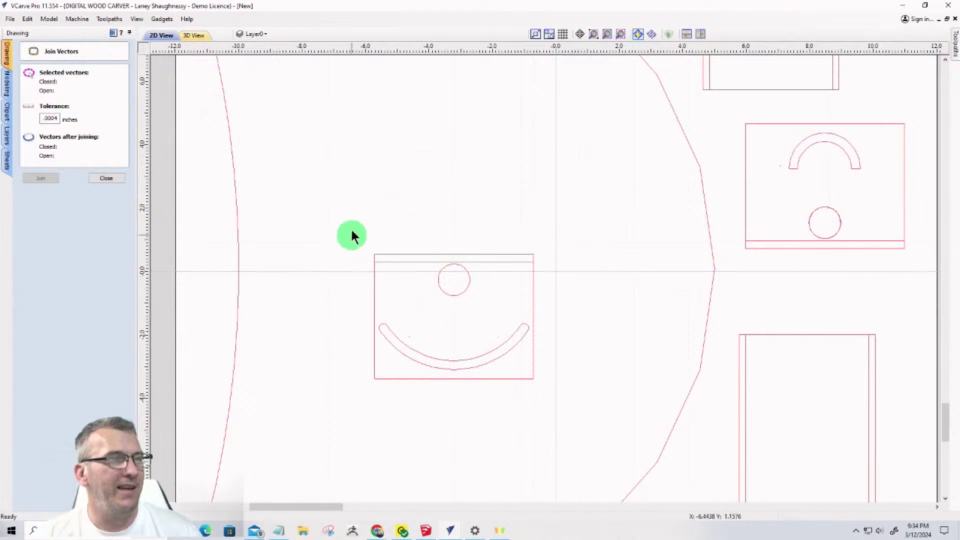
Move the whole slotted panel, including its circle and slot, off the material sheet to the empty area beyond the duplicate parts
{"action": "scroll", "coordinate": [337, 194], "scroll_direction": "down", "scroll_amount": 2}
{"action": "left_click_drag", "start_coordinate": [329, 157], "coordinate": [427, 268]}
{"action": "scroll", "coordinate": [426, 268], "scroll_direction": "up", "scroll_amount": 2}
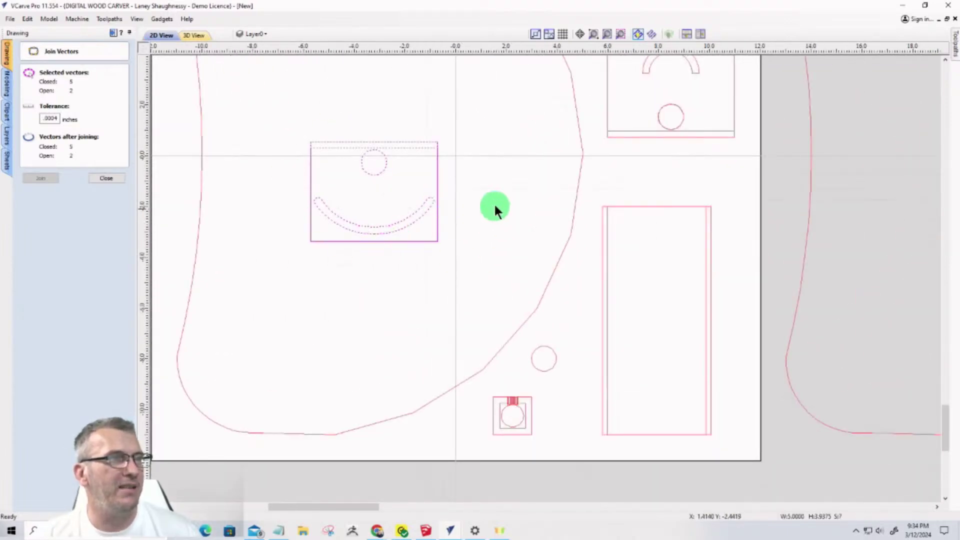
{"action": "scroll", "coordinate": [372, 246], "scroll_direction": "down", "scroll_amount": 2}
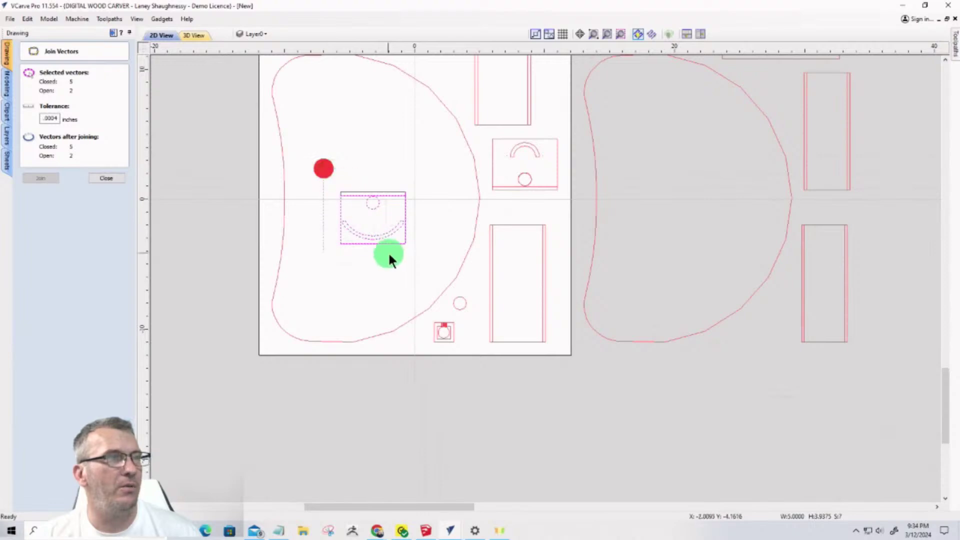
{"action": "scroll", "coordinate": [359, 234], "scroll_direction": "down", "scroll_amount": 2}
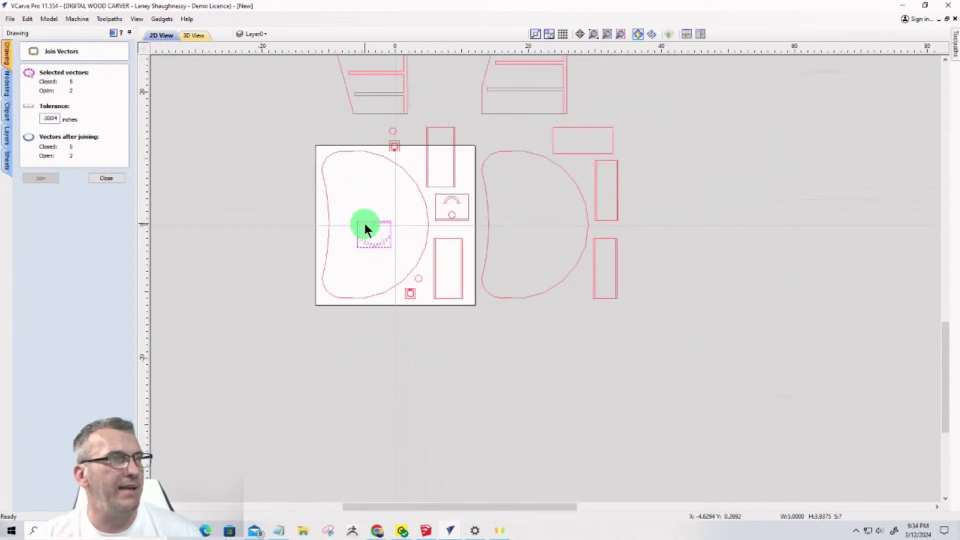
{"action": "left_click", "coordinate": [364, 224]}
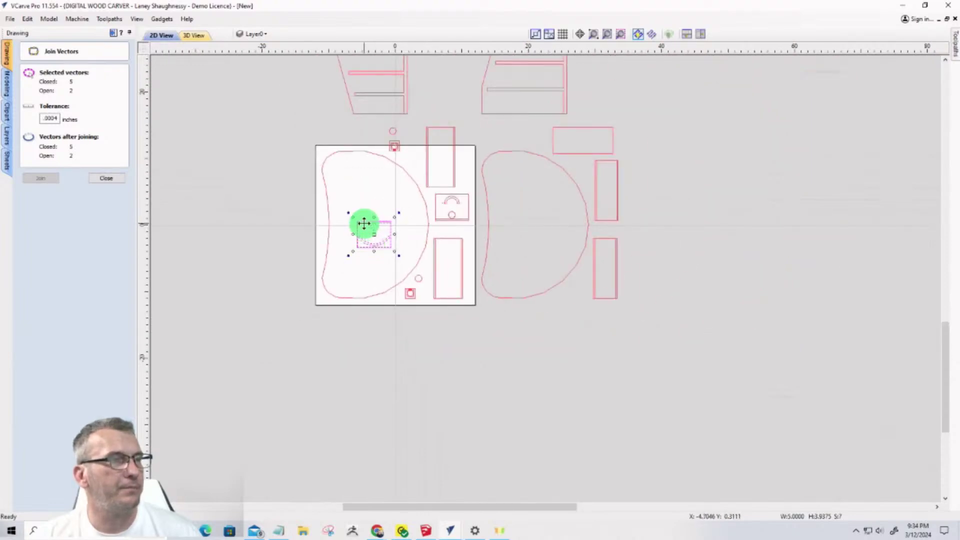
{"action": "left_click_drag", "start_coordinate": [364, 223], "coordinate": [709, 169]}
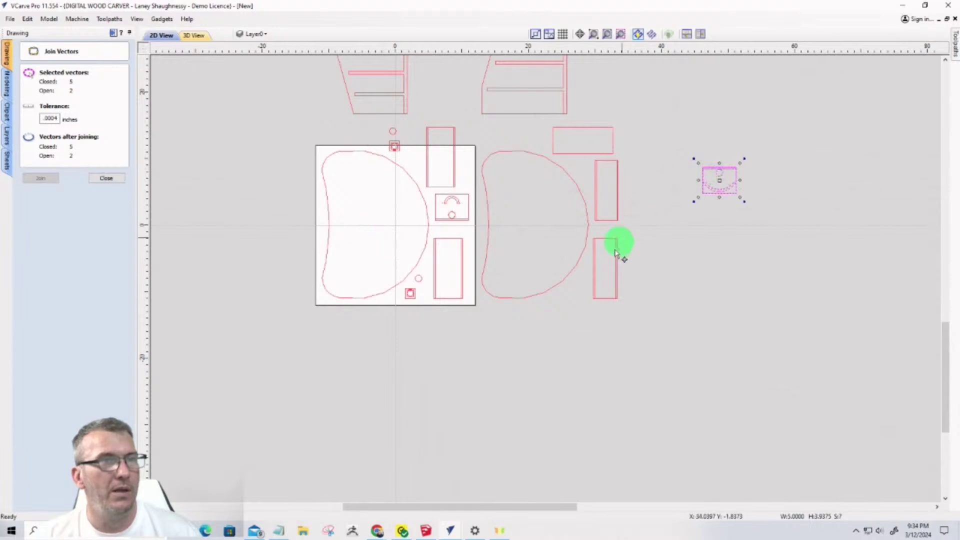
Close Join Vectors and delete the old rectangular panel with the half slot and circle from the material sheet
{"action": "scroll", "coordinate": [490, 233], "scroll_direction": "up", "scroll_amount": 2}
{"action": "left_click", "coordinate": [369, 162]}
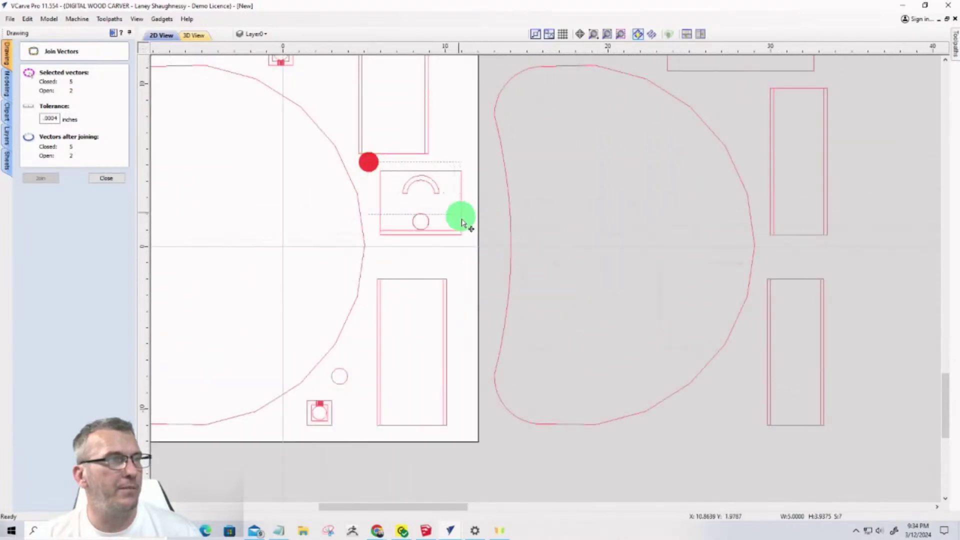
{"action": "left_click", "coordinate": [110, 181]}
{"action": "mouse_move", "coordinate": [369, 162]}
{"action": "left_mouse_down"}
{"action": "mouse_move", "coordinate": [453, 212]}
{"action": "mouse_move", "coordinate": [475, 244]}
{"action": "left_mouse_up"}
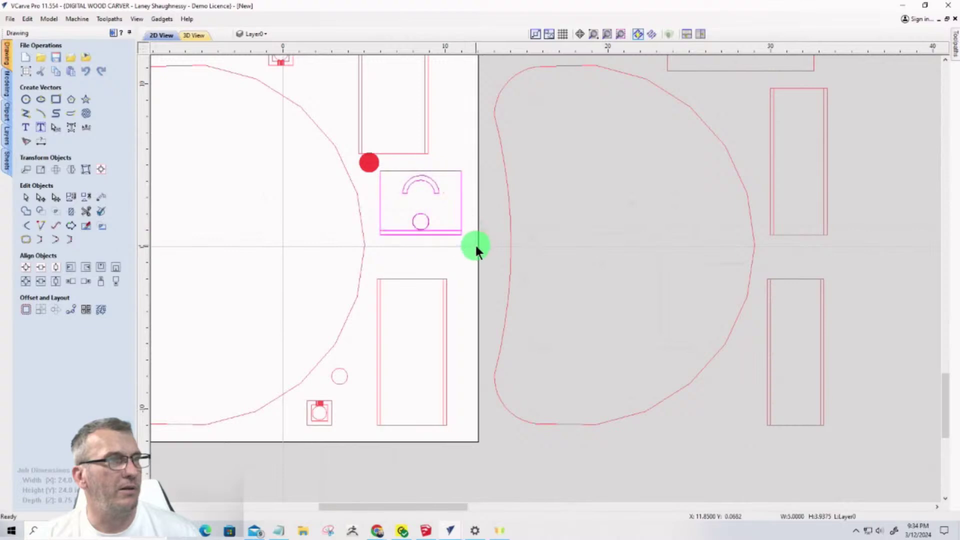
{"action": "key", "text": "Delete"}
Copy the completed slotted panel into the empty space beside the original, level with it
{"action": "scroll", "coordinate": [474, 246], "scroll_direction": "down", "scroll_amount": 3}
{"action": "scroll", "coordinate": [473, 248], "scroll_direction": "down", "scroll_amount": 1}
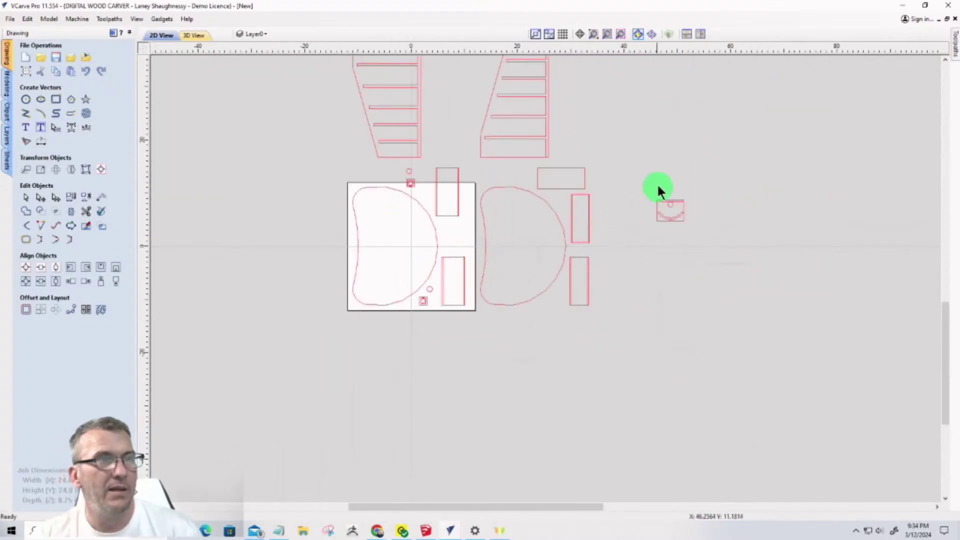
{"action": "left_click", "coordinate": [671, 214]}
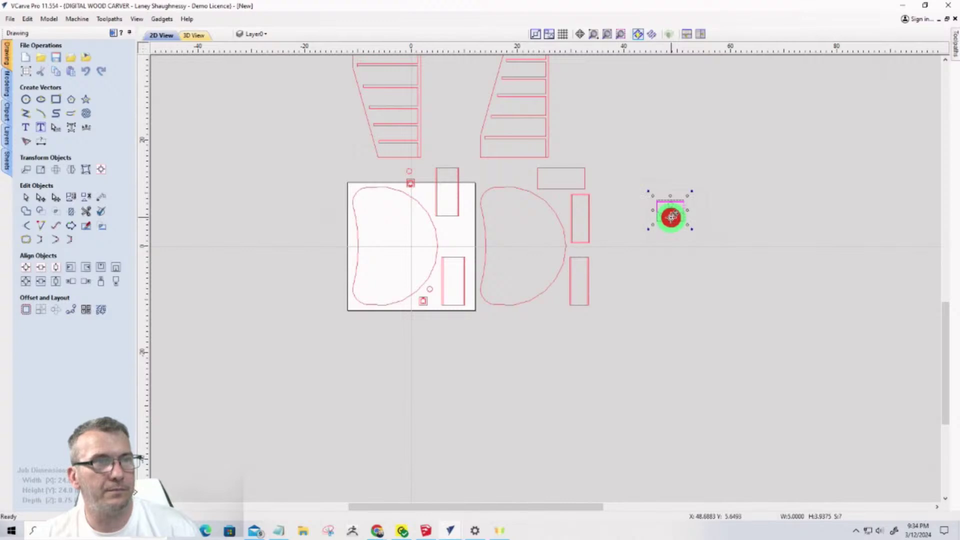
{"action": "left_click", "coordinate": [671, 219]}
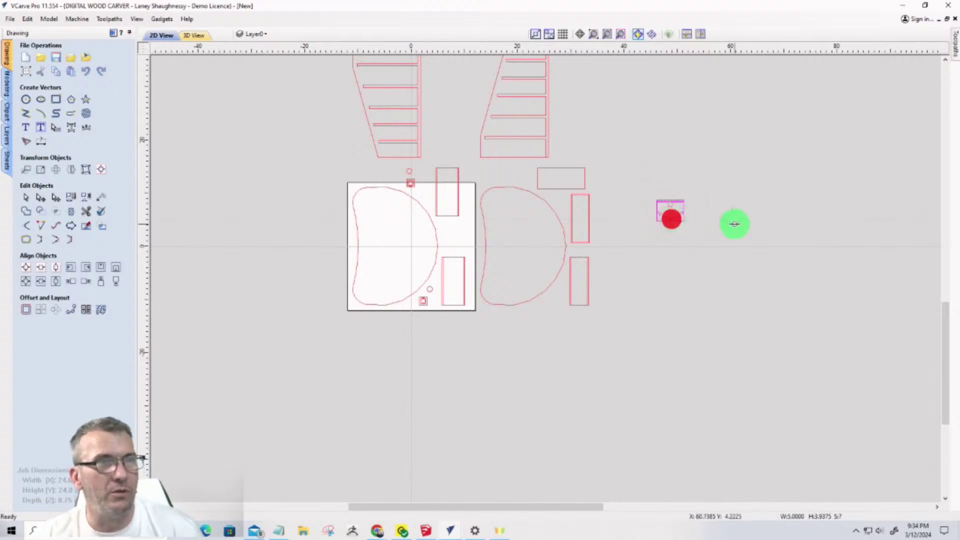
{"action": "scroll", "coordinate": [643, 240], "scroll_direction": "down", "scroll_amount": 3}
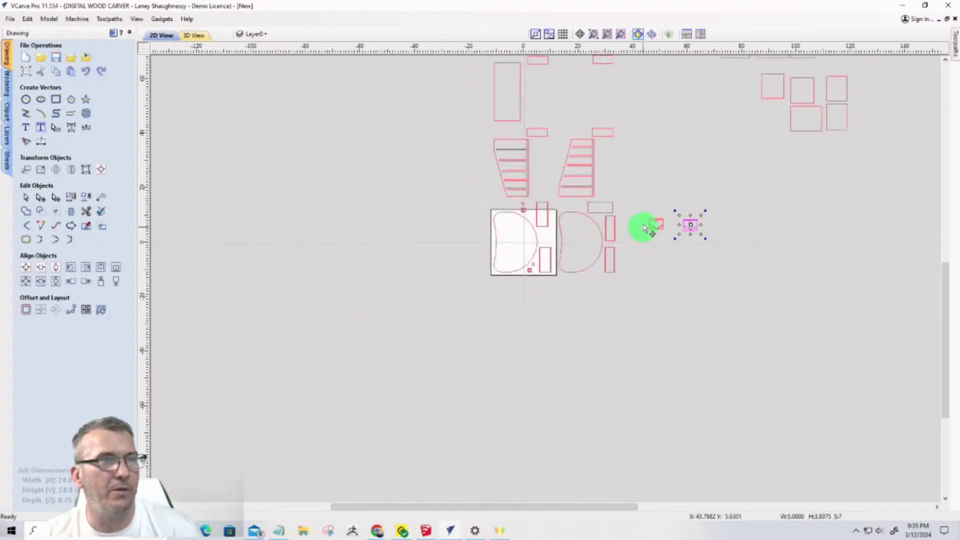
Select both slotted panels and shift them slightly farther from the duplicate parts
{"action": "left_click_drag", "start_coordinate": [643, 210], "coordinate": [716, 240]}
{"action": "scroll", "coordinate": [631, 222], "scroll_direction": "up", "scroll_amount": 4}
{"action": "scroll", "coordinate": [631, 222], "scroll_direction": "up", "scroll_amount": 4}
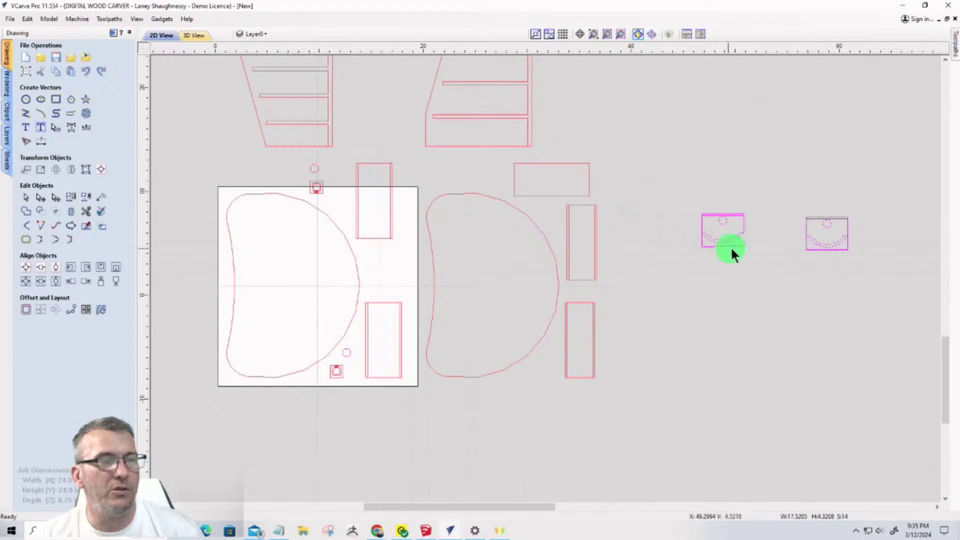
{"action": "scroll", "coordinate": [698, 157], "scroll_direction": "down", "scroll_amount": 3}
{"action": "scroll", "coordinate": [757, 181], "scroll_direction": "up", "scroll_amount": 4}
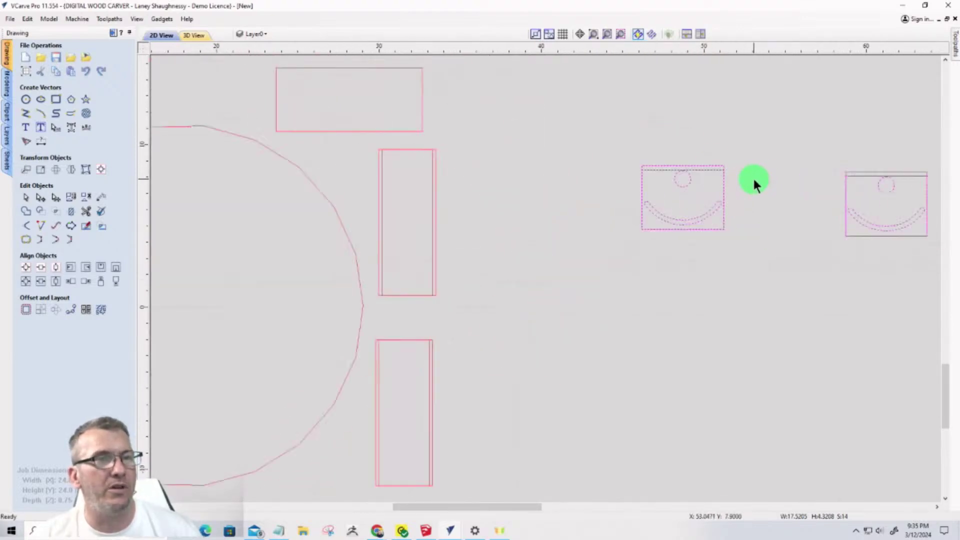
{"action": "left_click", "coordinate": [563, 299]}
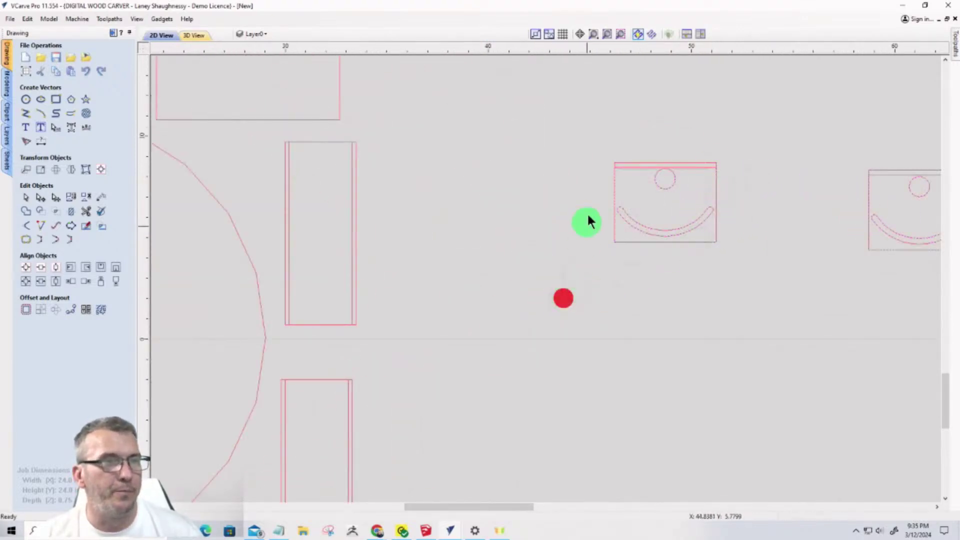
{"action": "left_click_drag", "start_coordinate": [584, 104], "coordinate": [733, 275]}
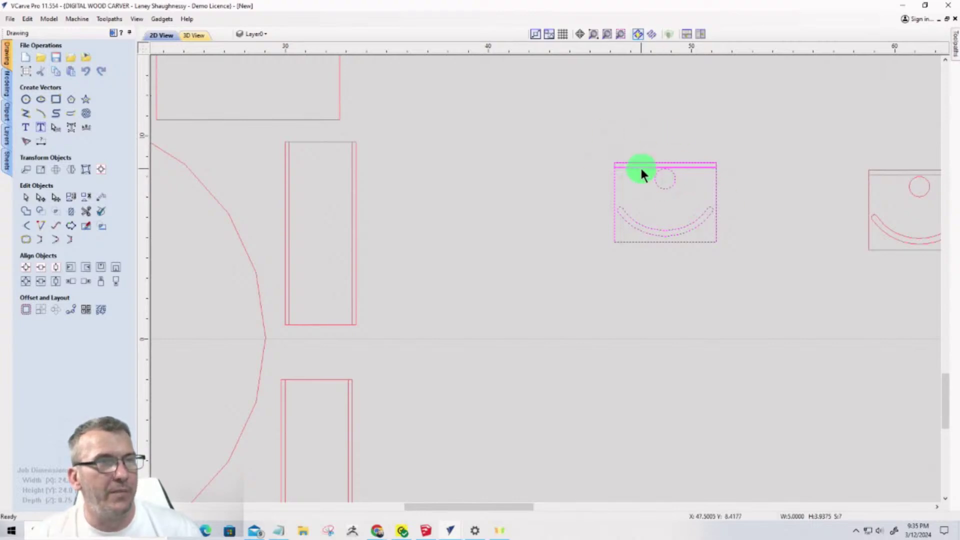
{"action": "scroll", "coordinate": [641, 172], "scroll_direction": "down", "scroll_amount": 4}
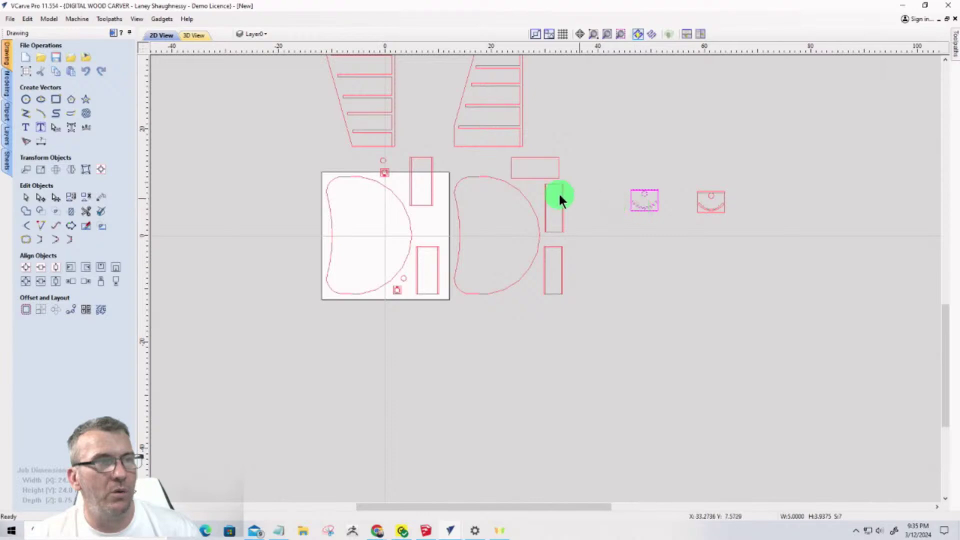
{"action": "left_click", "coordinate": [643, 205]}
{"action": "left_click_drag", "start_coordinate": [643, 206], "coordinate": [673, 187]}
{"action": "scroll", "coordinate": [398, 270], "scroll_direction": "down", "scroll_amount": 2}
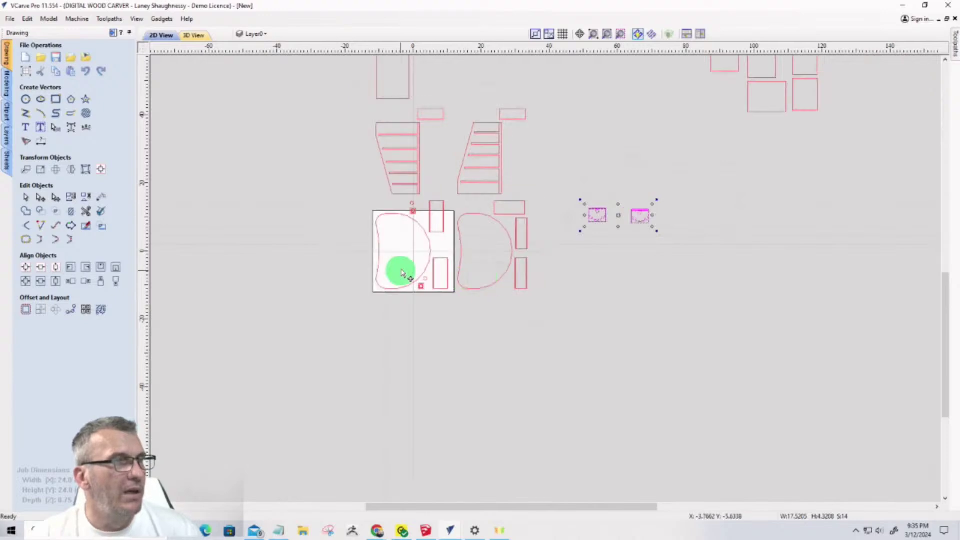
Move both small square-and-circle part sets from the material sheet to the empty area near the slotted panels
{"action": "scroll", "coordinate": [414, 250], "scroll_direction": "up", "scroll_amount": 4}
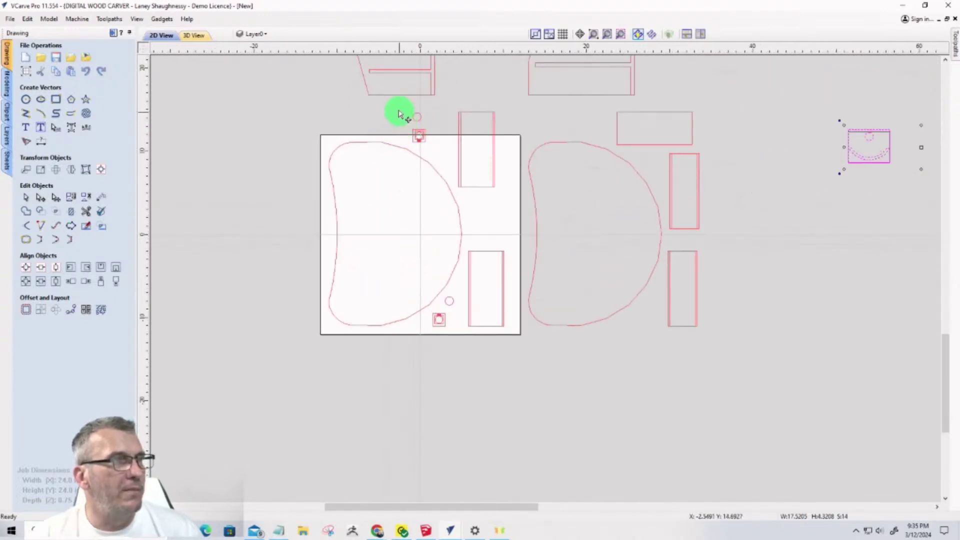
{"action": "mouse_move", "coordinate": [397, 103]}
{"action": "left_mouse_down"}
{"action": "mouse_move", "coordinate": [437, 152]}
{"action": "mouse_move", "coordinate": [504, 143]}
{"action": "mouse_move", "coordinate": [795, 186]}
{"action": "left_mouse_up"}
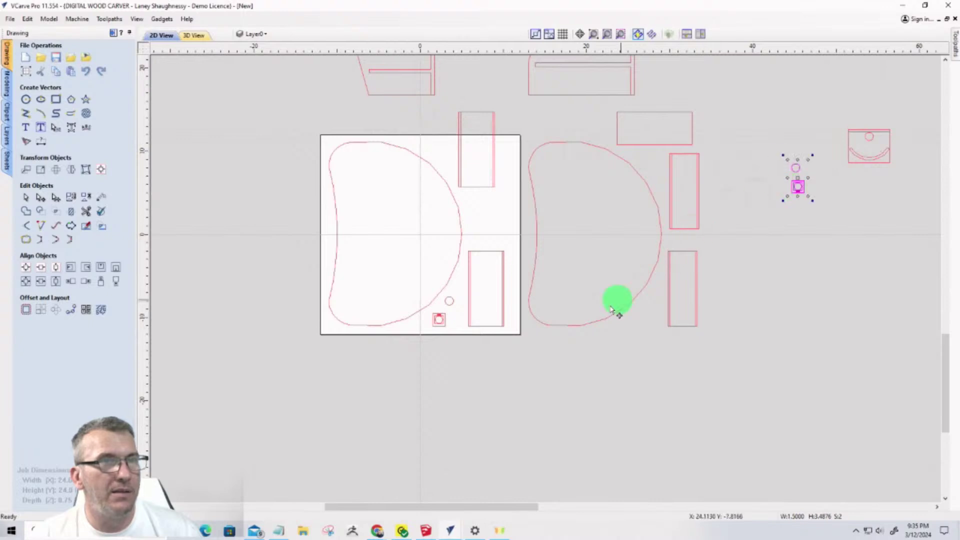
{"action": "left_click_drag", "start_coordinate": [417, 288], "coordinate": [780, 260]}
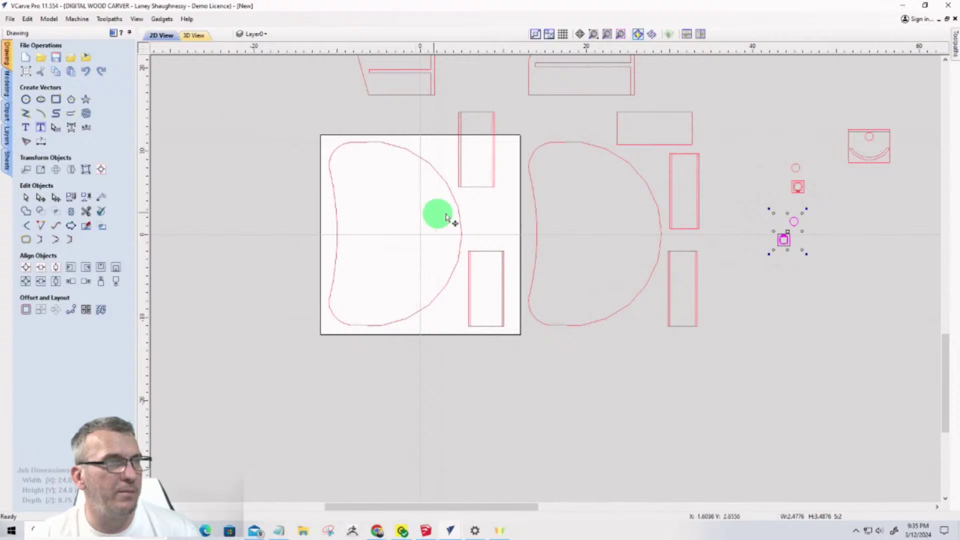
Move the two tall rectangular panels from the material sheet to the cluster of narrow panels in the sorted parts area
{"action": "scroll", "coordinate": [465, 210], "scroll_direction": "down", "scroll_amount": 1}
{"action": "left_click_drag", "start_coordinate": [452, 114], "coordinate": [512, 320]}
{"action": "left_click", "coordinate": [469, 293]}
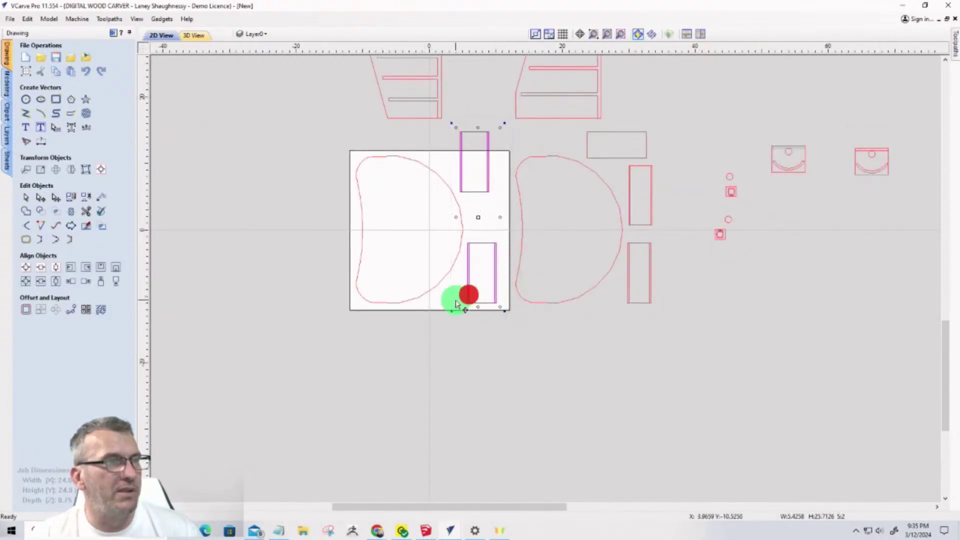
{"action": "scroll", "coordinate": [457, 302], "scroll_direction": "down", "scroll_amount": 2}
{"action": "scroll", "coordinate": [457, 303], "scroll_direction": "down", "scroll_amount": 1}
{"action": "scroll", "coordinate": [456, 303], "scroll_direction": "down", "scroll_amount": 1}
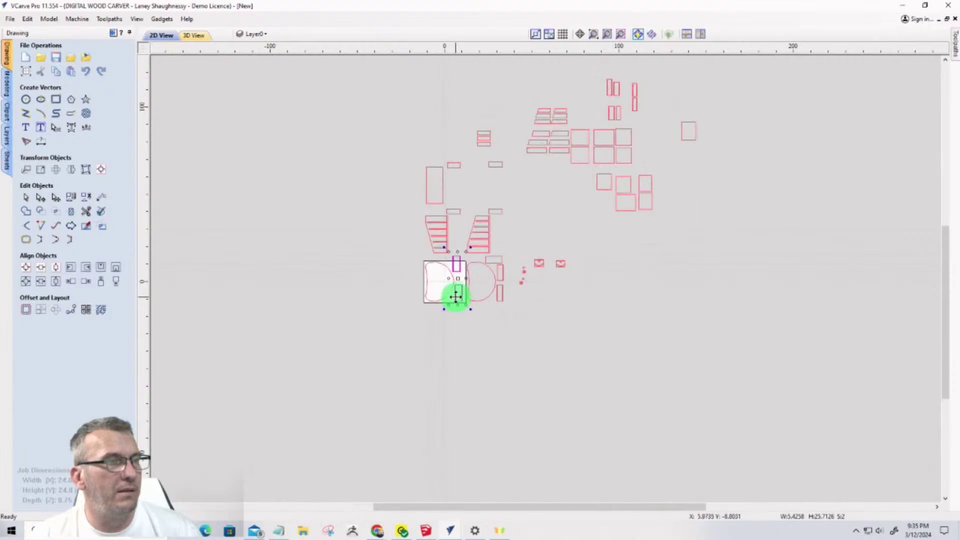
{"action": "left_click", "coordinate": [456, 296]}
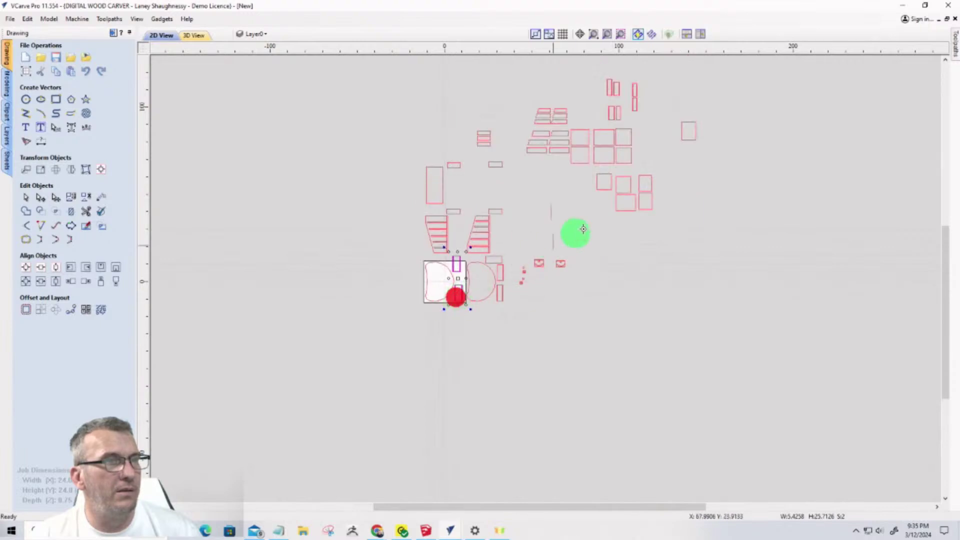
{"action": "left_click", "coordinate": [652, 118]}
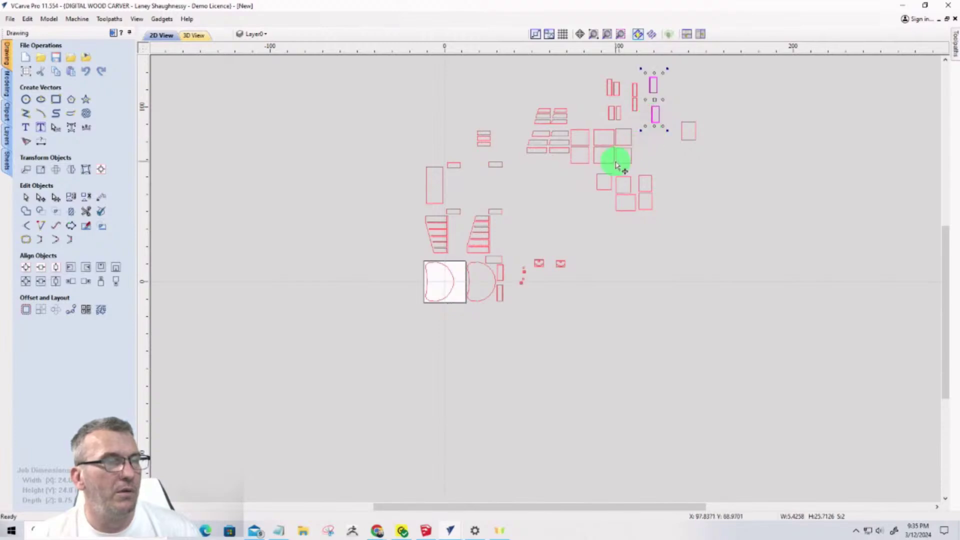
Review the sorted rectangular and angled parts and the overall layout around the material sheet
{"action": "scroll", "coordinate": [644, 80], "scroll_direction": "up", "scroll_amount": 6}
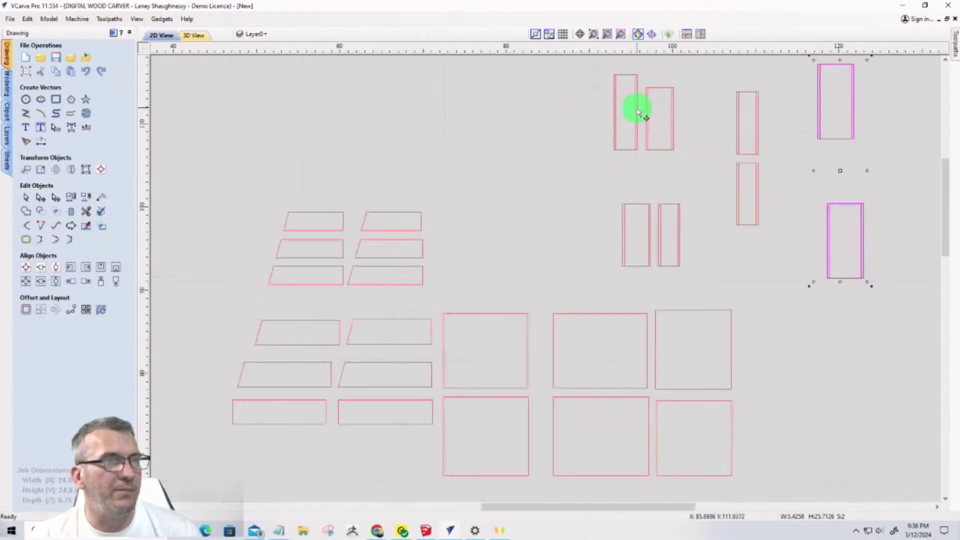
{"action": "scroll", "coordinate": [571, 155], "scroll_direction": "down", "scroll_amount": 3}
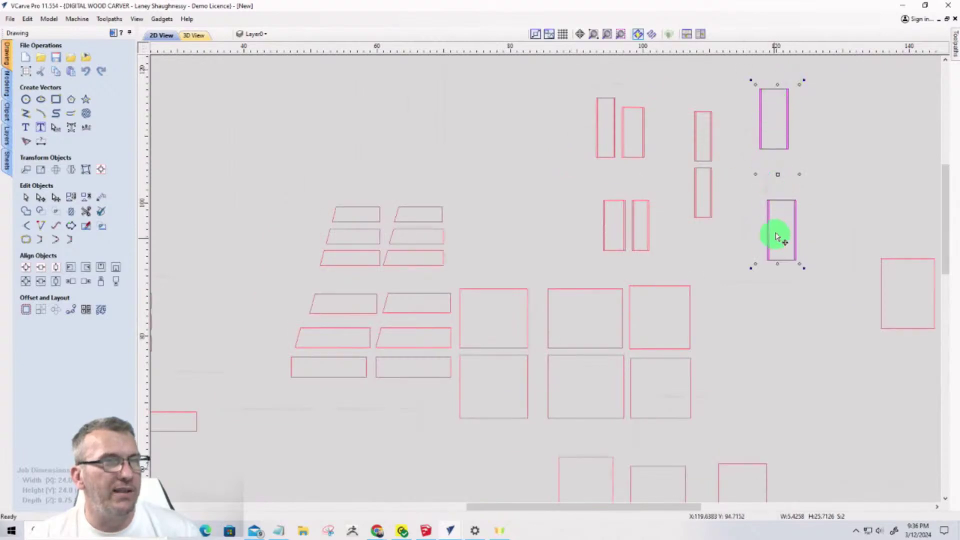
{"action": "scroll", "coordinate": [780, 214], "scroll_direction": "down", "scroll_amount": 2}
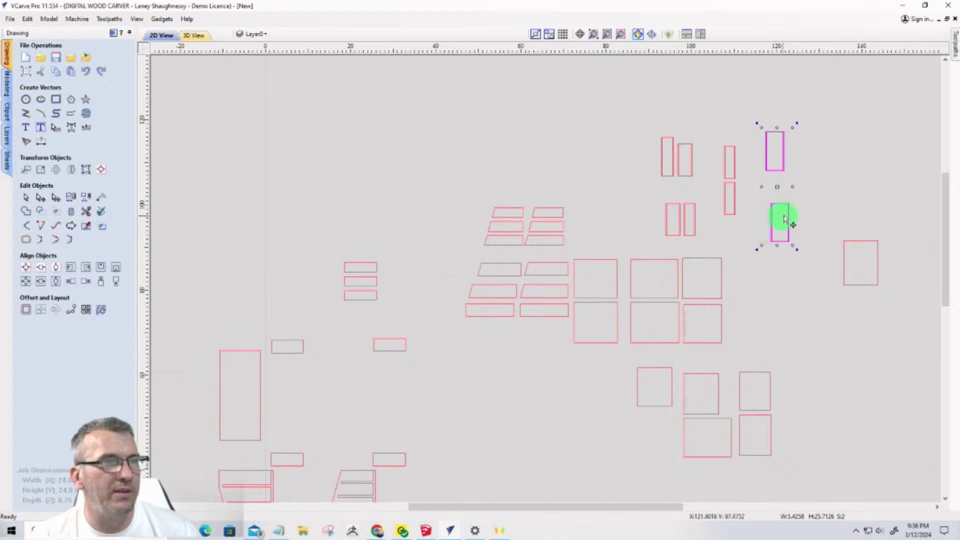
{"action": "scroll", "coordinate": [775, 199], "scroll_direction": "down", "scroll_amount": 2}
{"action": "scroll", "coordinate": [784, 208], "scroll_direction": "up", "scroll_amount": 6}
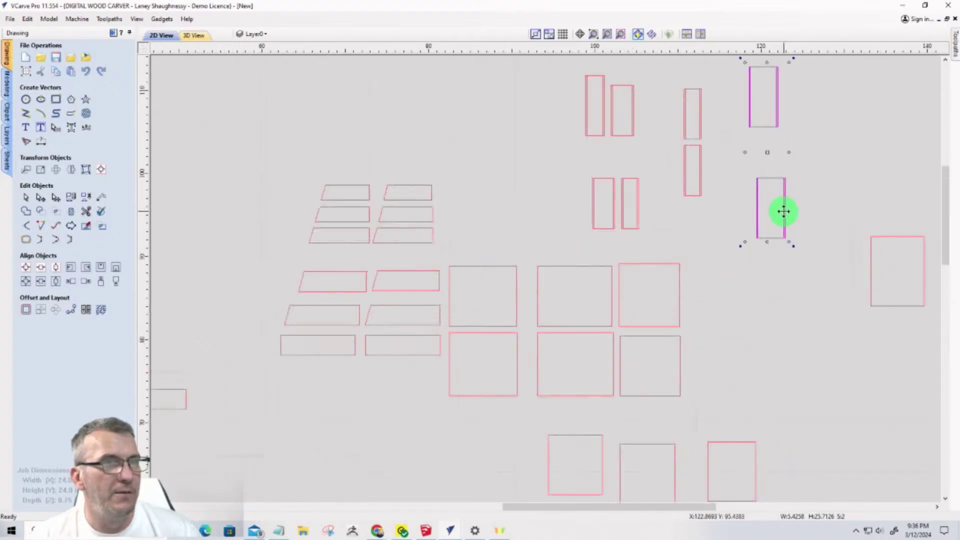
{"action": "scroll", "coordinate": [782, 211], "scroll_direction": "down", "scroll_amount": 5}
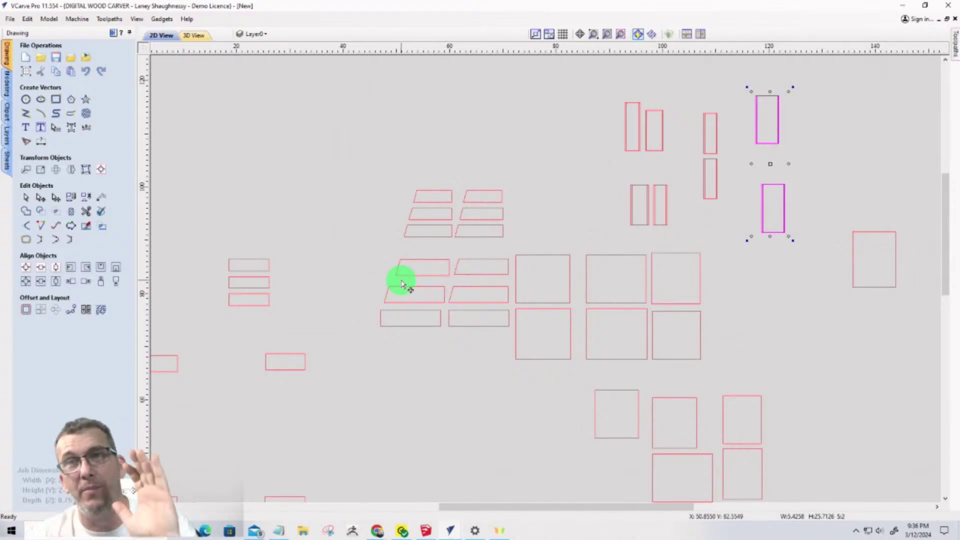
{"action": "scroll", "coordinate": [413, 163], "scroll_direction": "down", "scroll_amount": 4}
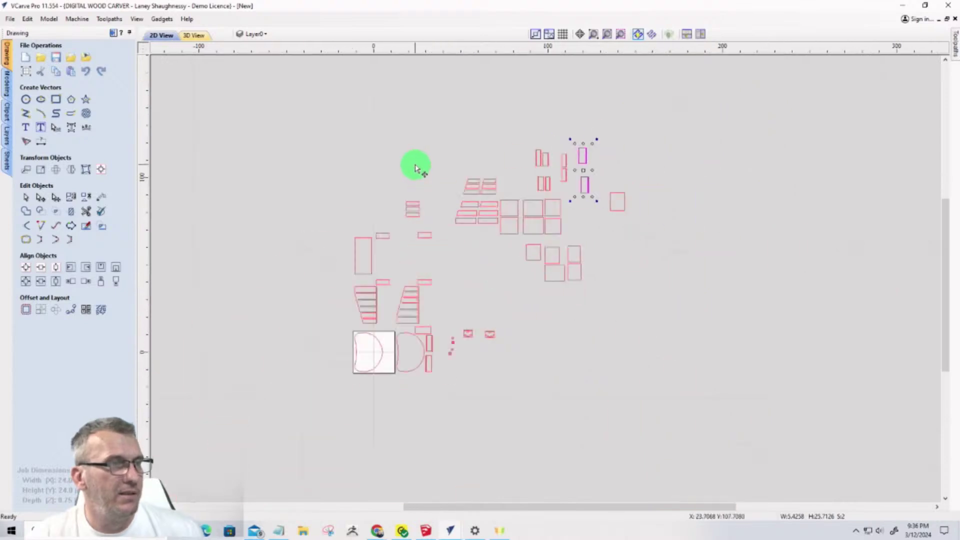
Move the two narrow rectangles beside the duplicate curved top to just below the relocated tall panels
{"action": "scroll", "coordinate": [405, 350], "scroll_direction": "up", "scroll_amount": 3}
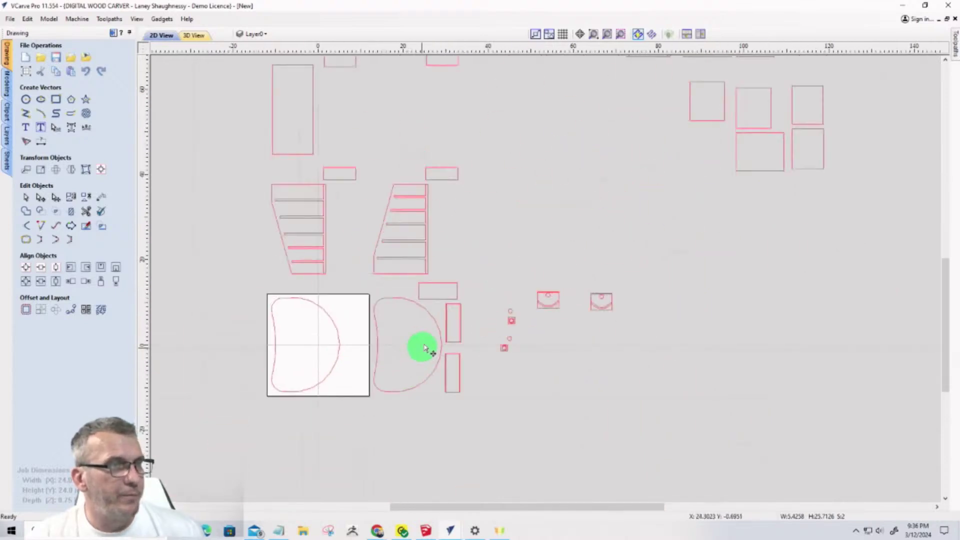
{"action": "left_click", "coordinate": [430, 296]}
{"action": "scroll", "coordinate": [468, 415], "scroll_direction": "down", "scroll_amount": 4}
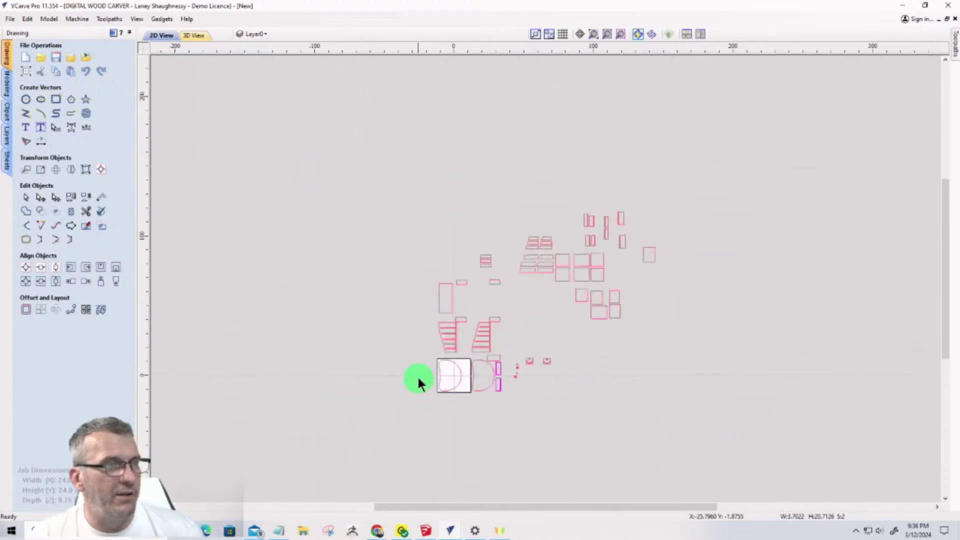
{"action": "left_click_drag", "start_coordinate": [498, 372], "coordinate": [621, 263]}
{"action": "scroll", "coordinate": [618, 276], "scroll_direction": "up", "scroll_amount": 4}
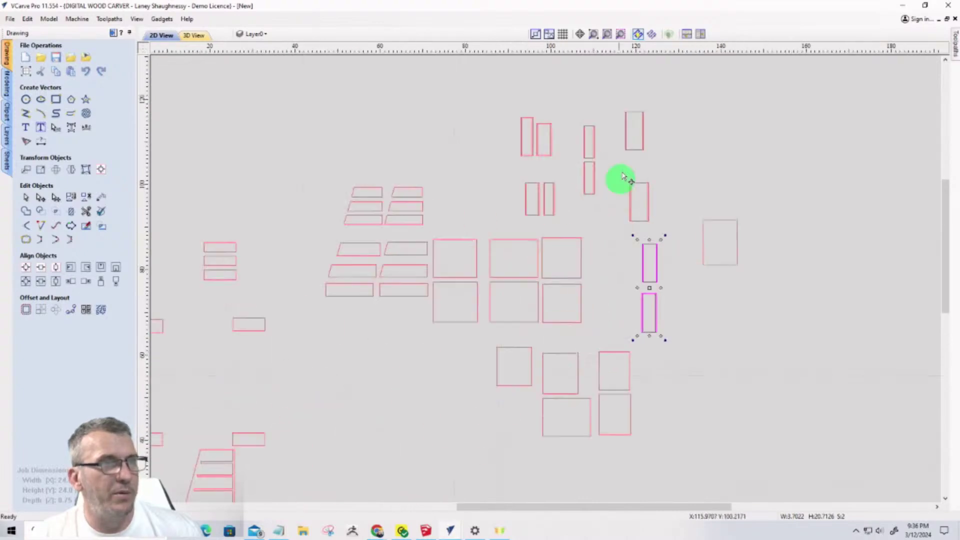
{"action": "scroll", "coordinate": [655, 265], "scroll_direction": "down", "scroll_amount": 5}
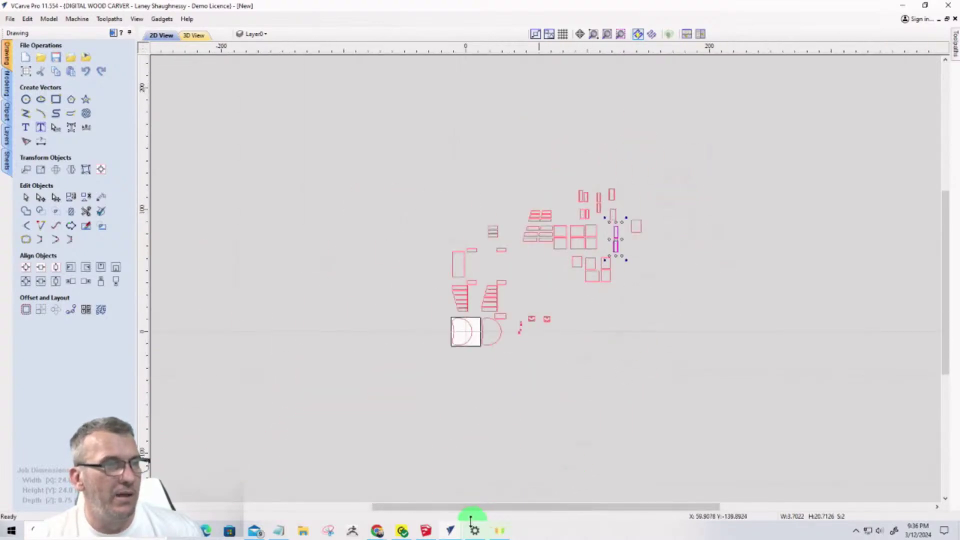
Switch to the podium model in SketchUp and move the white slanted block about 13 9/16" out of the top front opening
{"action": "left_click", "coordinate": [426, 530]}
{"action": "scroll", "coordinate": [566, 384], "scroll_direction": "up", "scroll_amount": 2}
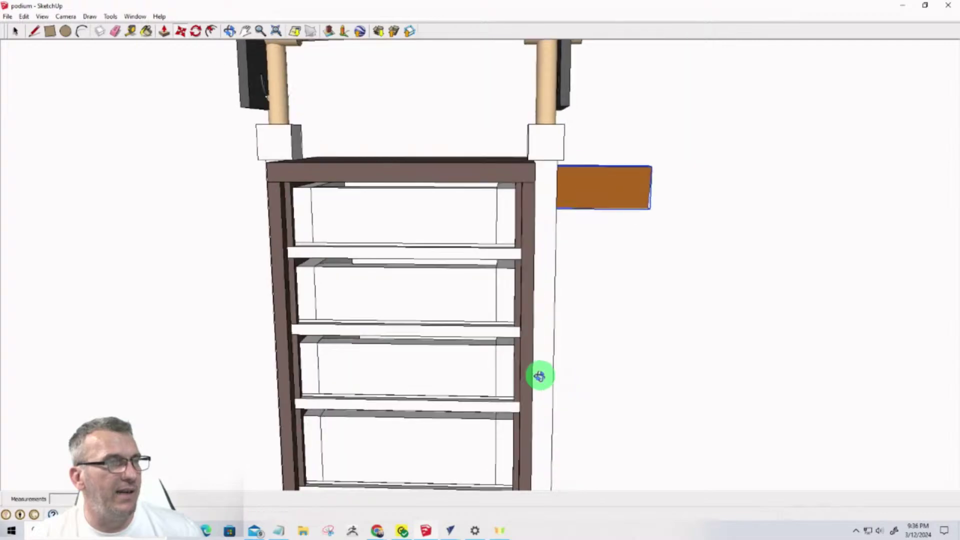
{"action": "mouse_move", "coordinate": [540, 375]}
{"action": "middle_mouse_down"}
{"action": "mouse_move", "coordinate": [343, 322]}
{"action": "mouse_move", "coordinate": [322, 240]}
{"action": "mouse_move", "coordinate": [275, 242]}
{"action": "mouse_move", "coordinate": [583, 358]}
{"action": "mouse_move", "coordinate": [315, 328]}
{"action": "mouse_move", "coordinate": [256, 444]}
{"action": "mouse_move", "coordinate": [394, 250]}
{"action": "middle_mouse_up"}
{"action": "scroll", "coordinate": [325, 242], "scroll_direction": "up", "scroll_amount": 4}
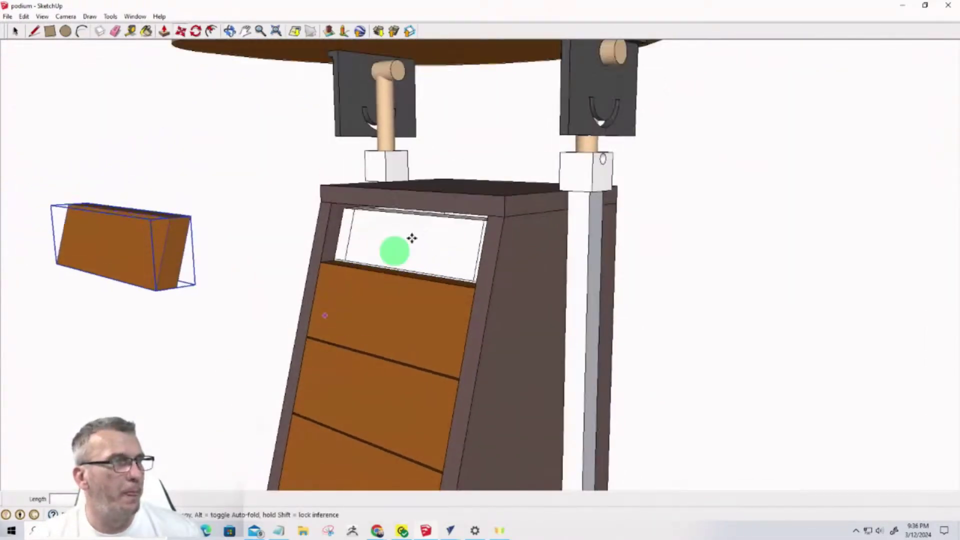
{"action": "left_click", "coordinate": [426, 240]}
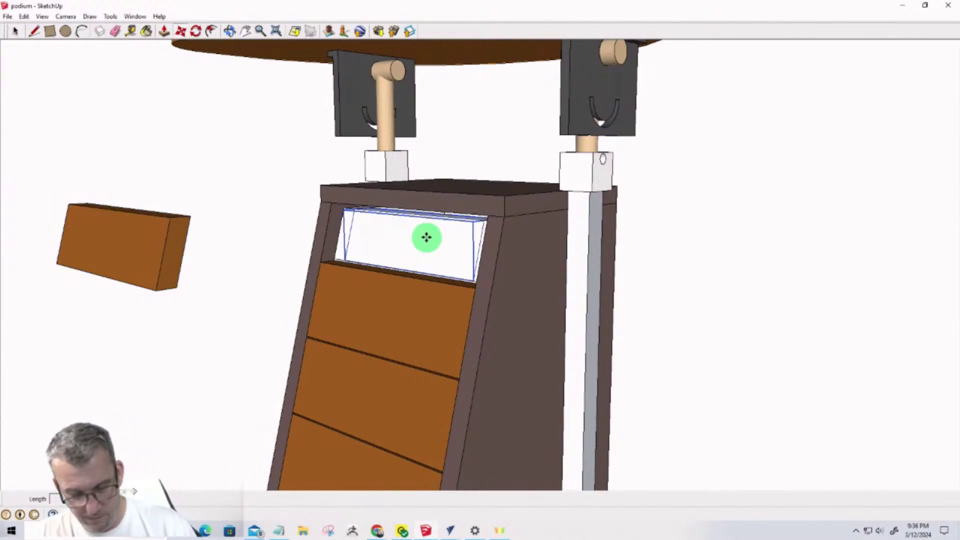
{"action": "key", "text": "m"}
{"action": "left_click", "coordinate": [425, 239]}
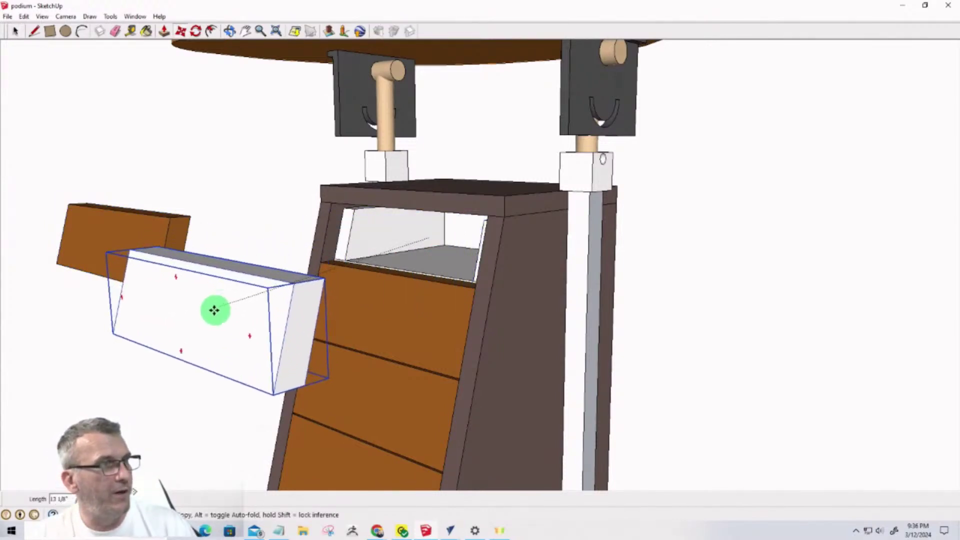
{"action": "left_click", "coordinate": [212, 322]}
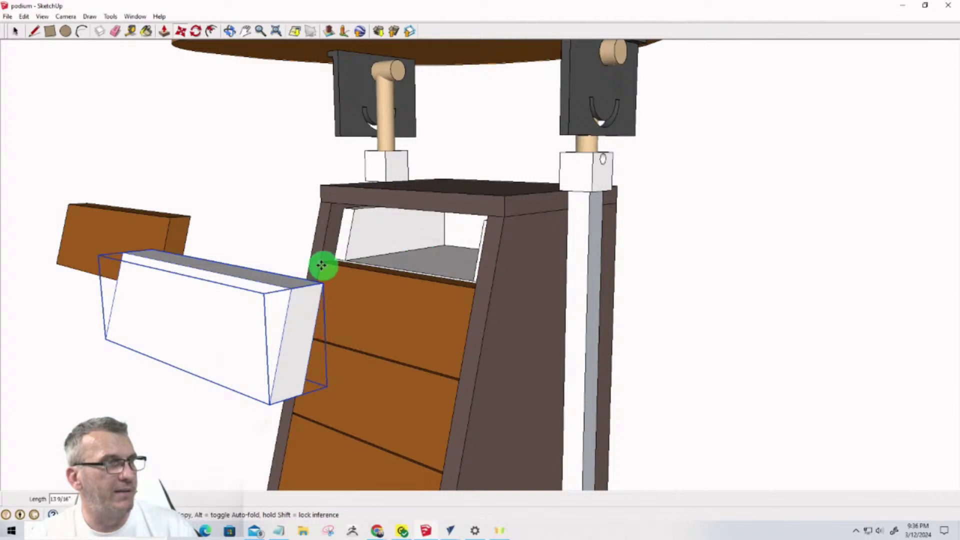
{"action": "middle_click_drag", "start_coordinate": [326, 306], "coordinate": [251, 292]}
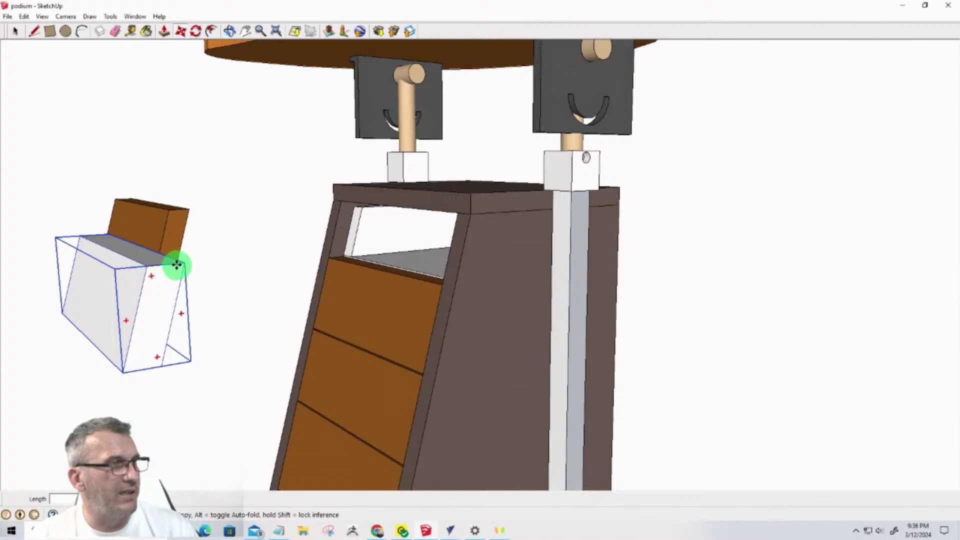
Switch to the VCarve Pro parts layout and examine the edge strips of the two selected narrow grooved panels
{"action": "scroll", "coordinate": [329, 313], "scroll_direction": "down", "scroll_amount": 2}
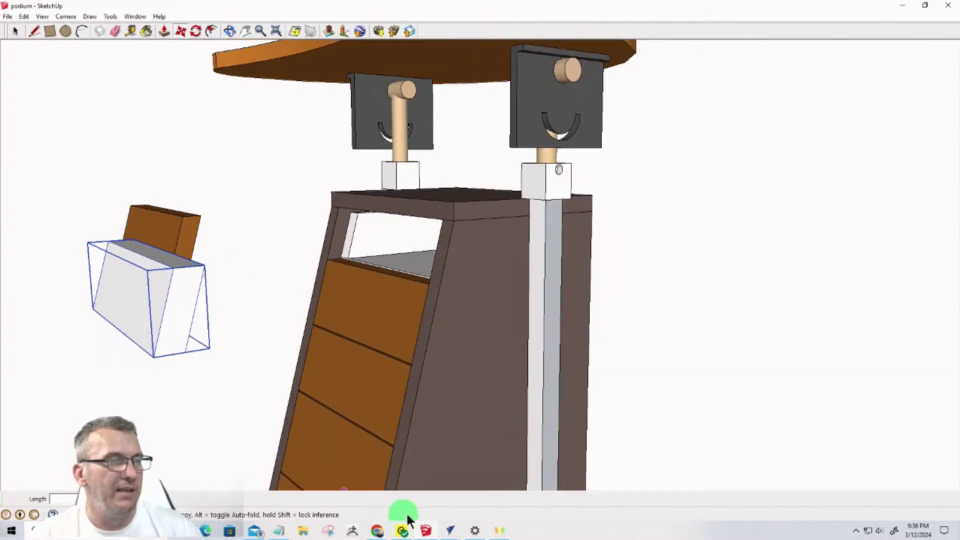
{"action": "left_click", "coordinate": [452, 531]}
{"action": "left_click", "coordinate": [498, 495]}
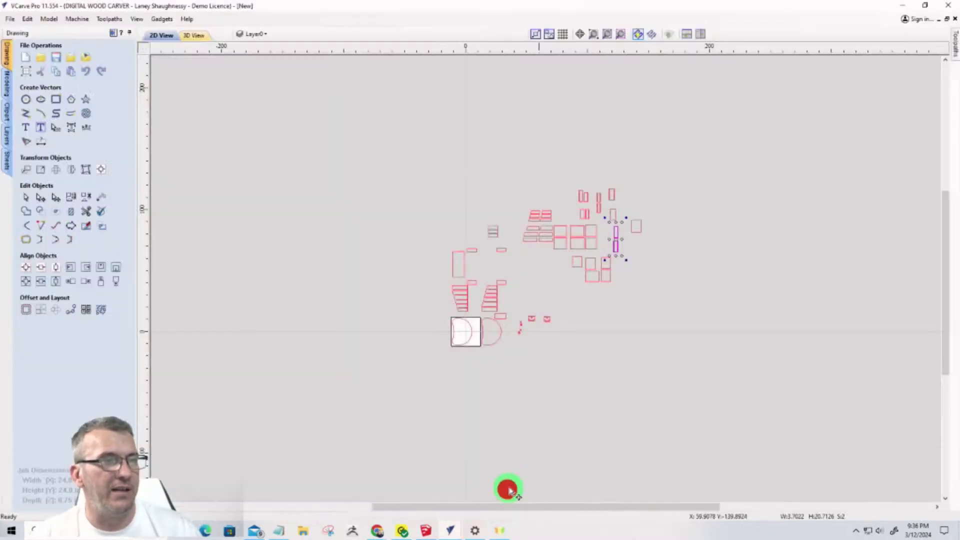
{"action": "scroll", "coordinate": [645, 237], "scroll_direction": "up", "scroll_amount": 6}
{"action": "scroll", "coordinate": [498, 311], "scroll_direction": "down", "scroll_amount": 3}
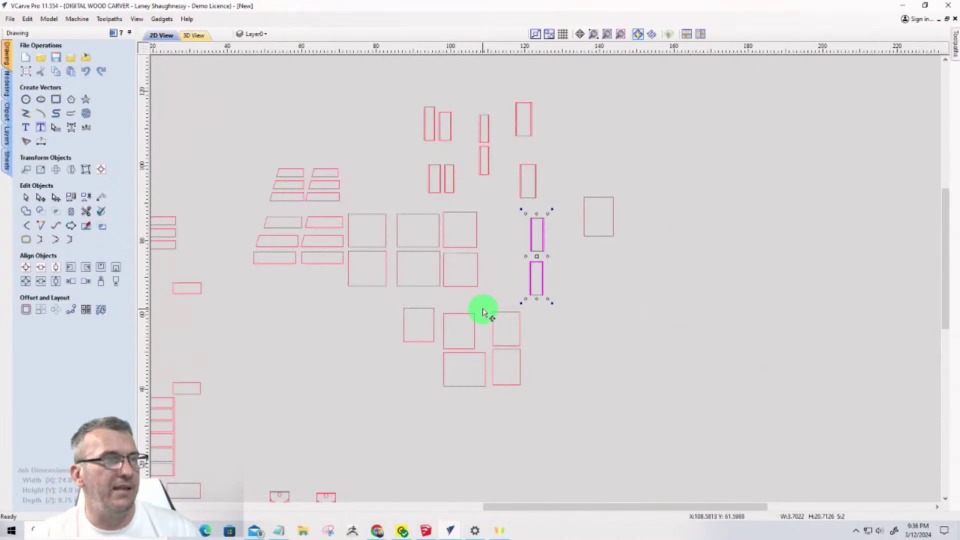
{"action": "scroll", "coordinate": [544, 267], "scroll_direction": "up", "scroll_amount": 8}
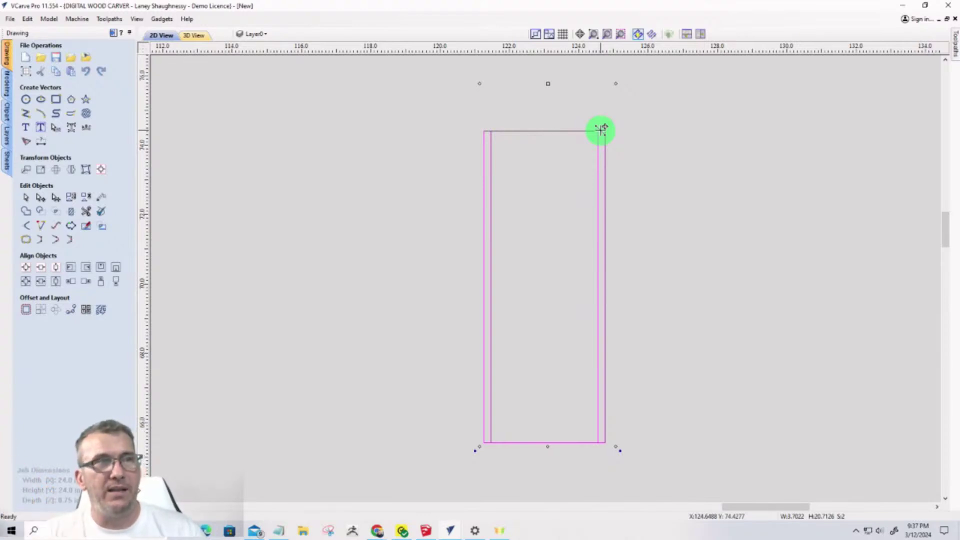
{"action": "left_click", "coordinate": [598, 149]}
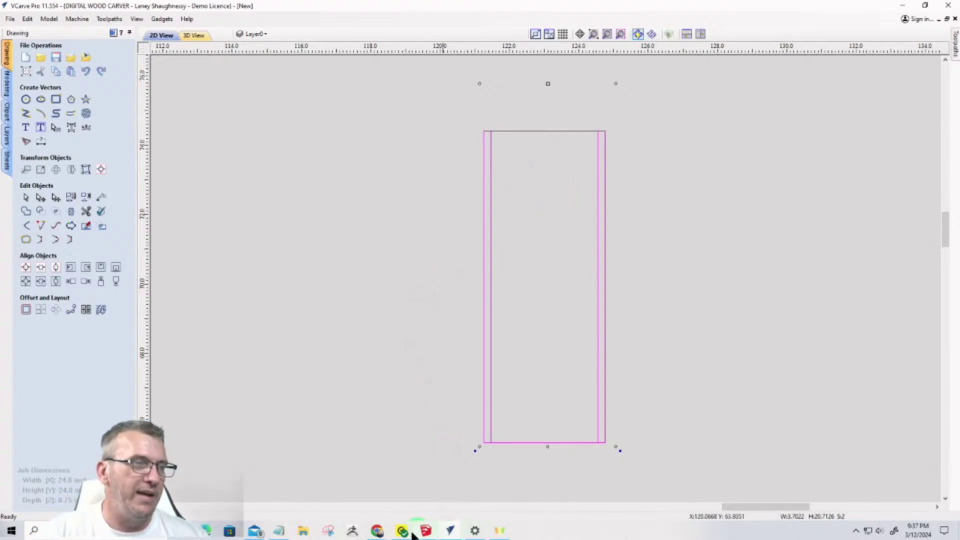
Open the reference photos of the existing podium and page through to the one showing the curved tabletop
{"action": "left_click", "coordinate": [377, 532]}
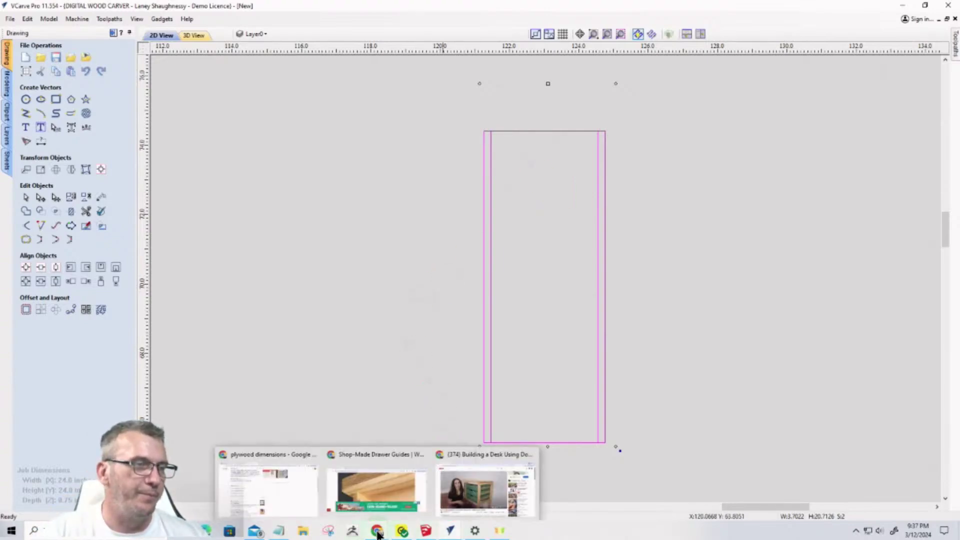
{"action": "left_click", "coordinate": [301, 532]}
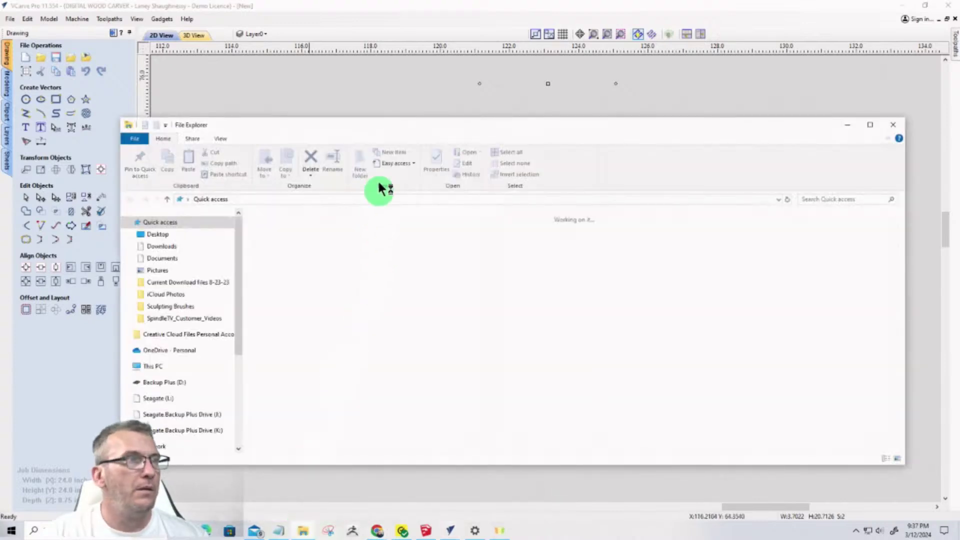
{"action": "left_click", "coordinate": [377, 122]}
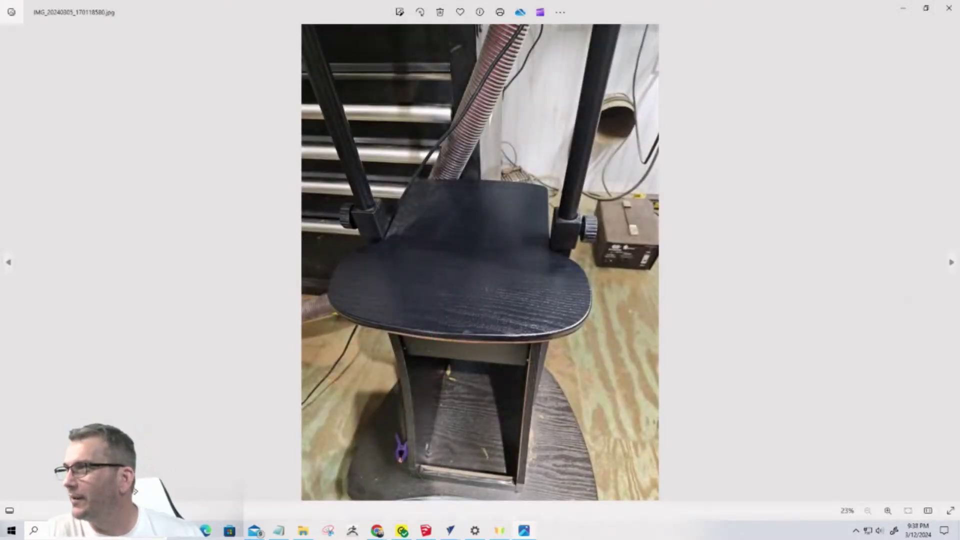
{"action": "left_click", "coordinate": [950, 265]}
{"action": "left_click", "coordinate": [950, 266]}
{"action": "left_click", "coordinate": [950, 269]}
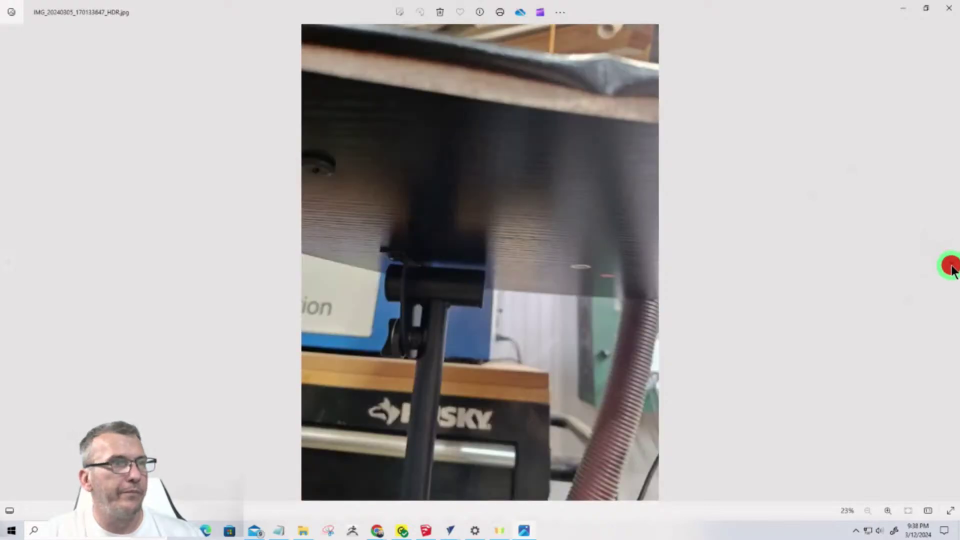
{"action": "left_click", "coordinate": [950, 265]}
Examine the raised ledge strip along the tabletop's front edge in the photo and return to the VCarve Pro layout
{"action": "scroll", "coordinate": [589, 252], "scroll_direction": "up", "scroll_amount": 3}
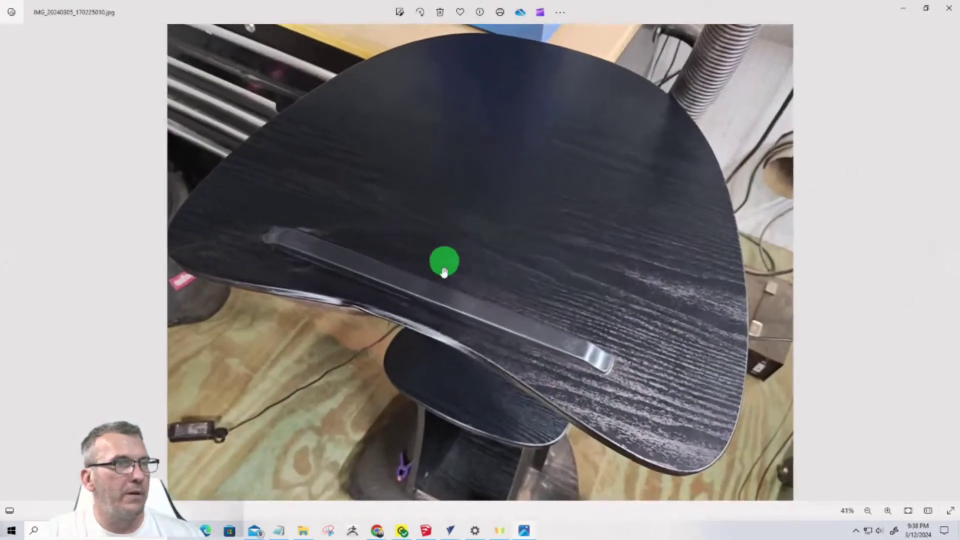
{"action": "scroll", "coordinate": [435, 278], "scroll_direction": "up", "scroll_amount": 2}
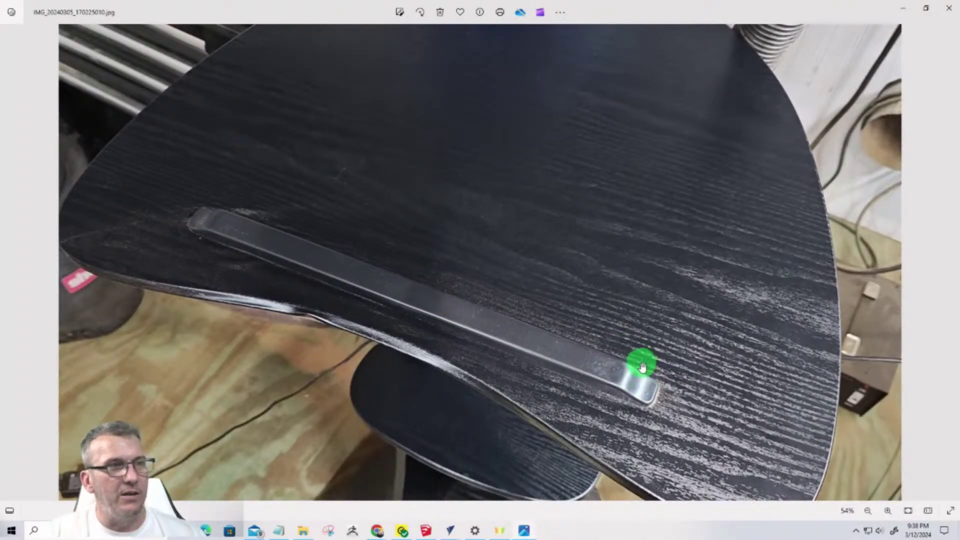
{"action": "left_click_drag", "start_coordinate": [643, 366], "coordinate": [499, 370]}
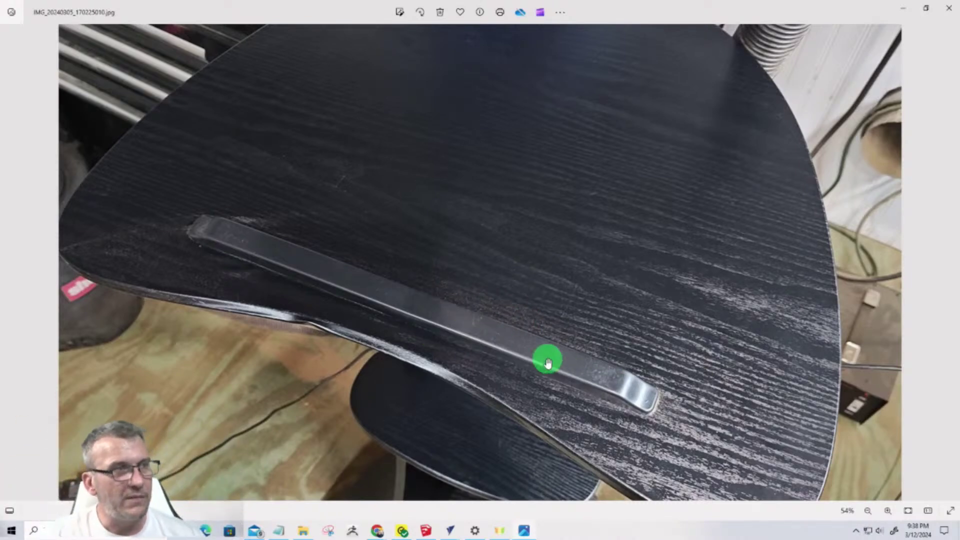
{"action": "scroll", "coordinate": [474, 307], "scroll_direction": "down", "scroll_amount": 5}
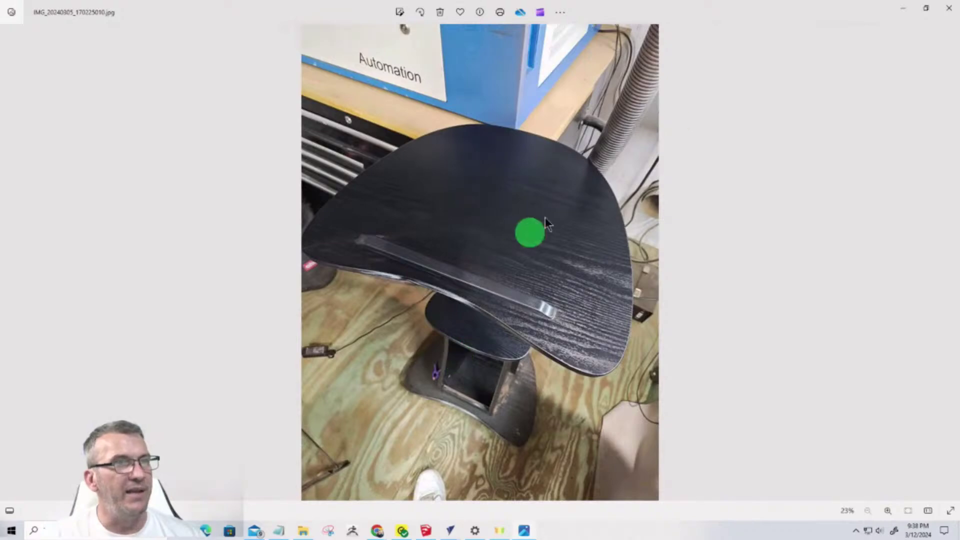
{"action": "left_click", "coordinate": [903, 9]}
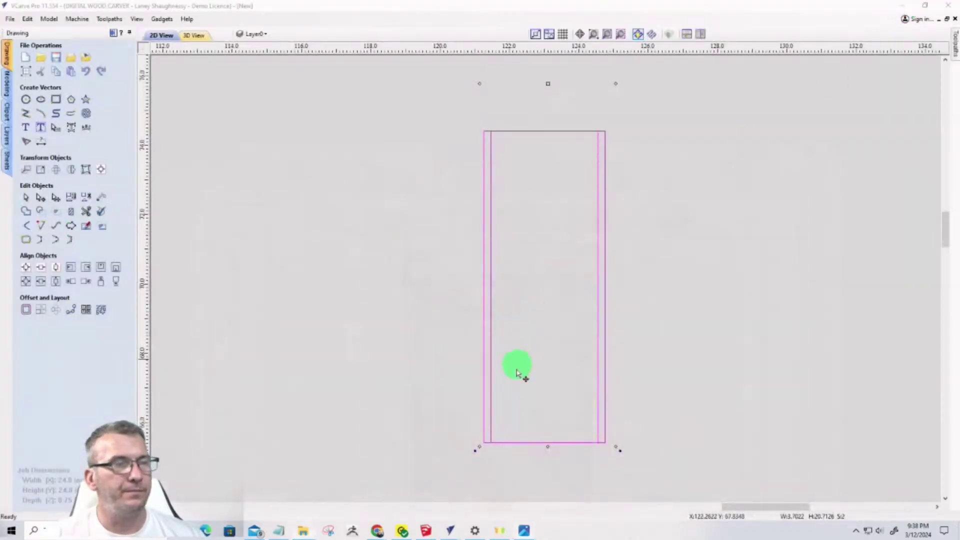
Rotate the left slotted side panel above the material sheet by 180 degrees
{"action": "scroll", "coordinate": [518, 372], "scroll_direction": "down", "scroll_amount": 10}
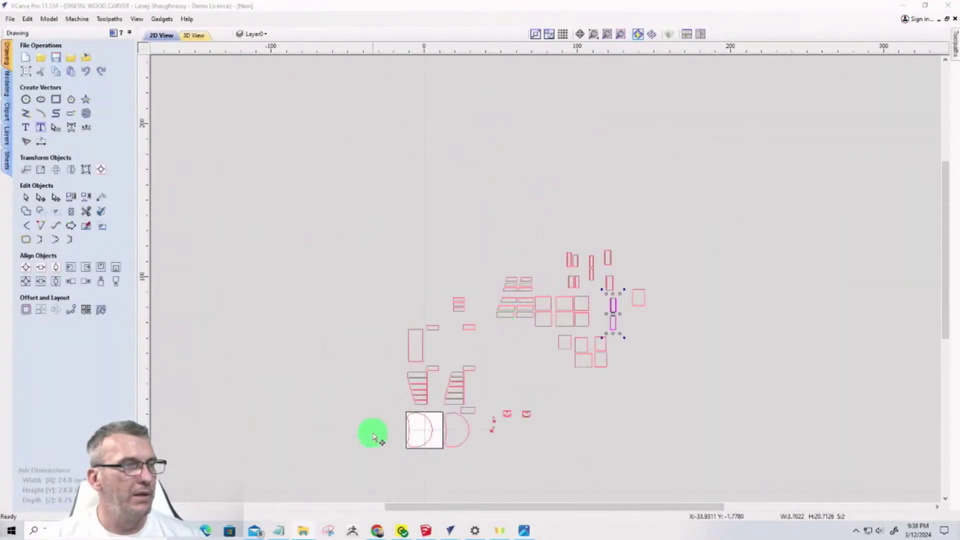
{"action": "scroll", "coordinate": [372, 437], "scroll_direction": "up", "scroll_amount": 5}
{"action": "scroll", "coordinate": [456, 336], "scroll_direction": "down", "scroll_amount": 2}
{"action": "left_click", "coordinate": [419, 181]}
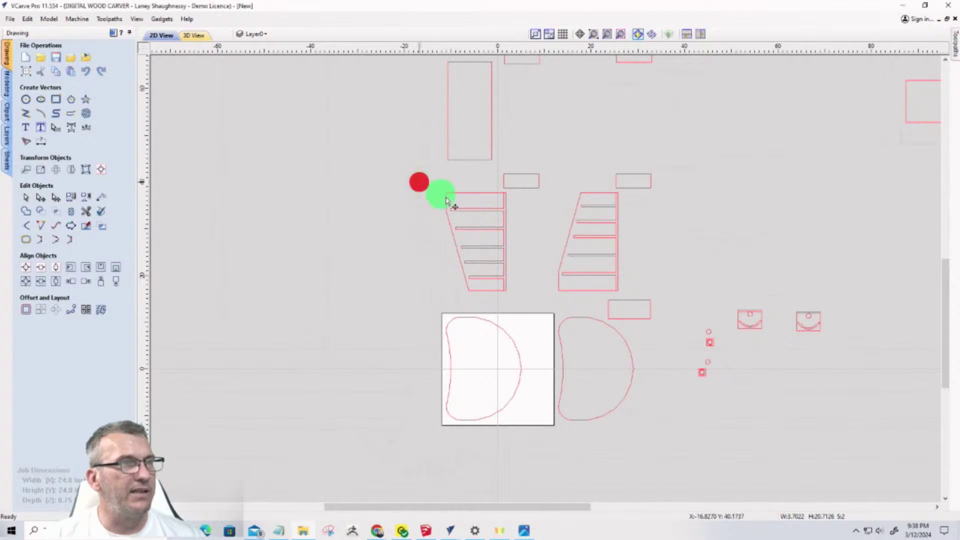
{"action": "left_click_drag", "start_coordinate": [446, 200], "coordinate": [526, 306]}
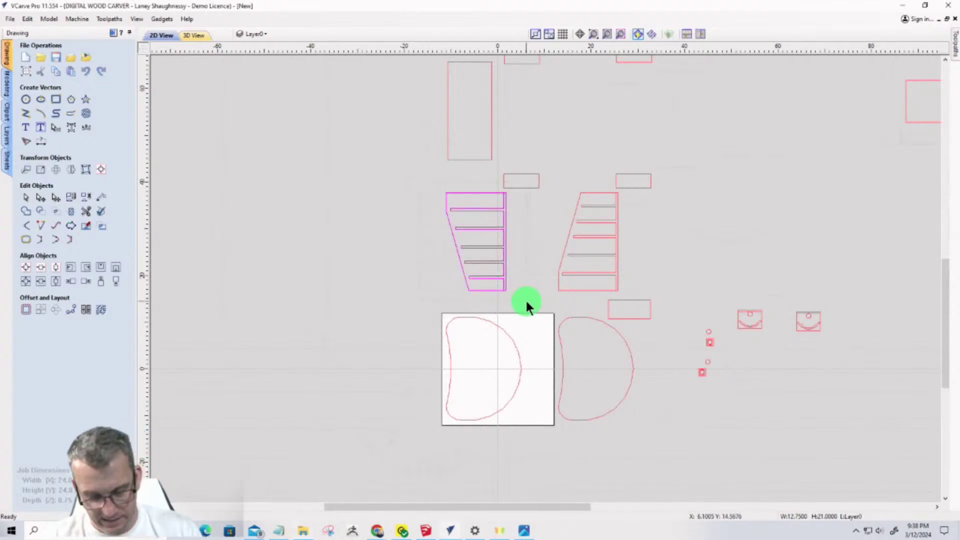
{"action": "key", "text": "9"}
{"action": "key", "text": "9"}
{"action": "key", "text": "9"}
{"action": "key", "text": "9"}
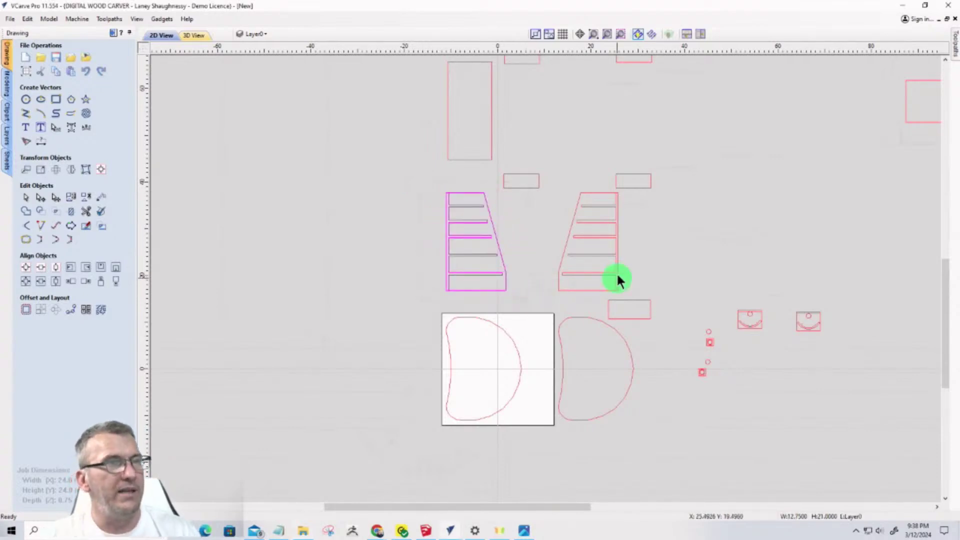
Select both slotted side panels together and copy them
{"action": "scroll", "coordinate": [552, 236], "scroll_direction": "up", "scroll_amount": 3}
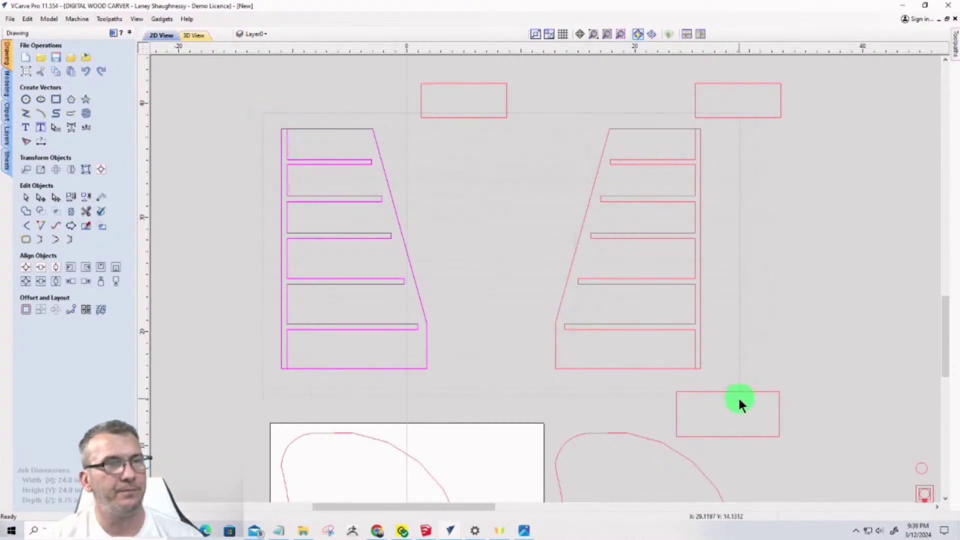
{"action": "left_click_drag", "start_coordinate": [739, 399], "coordinate": [740, 399]}
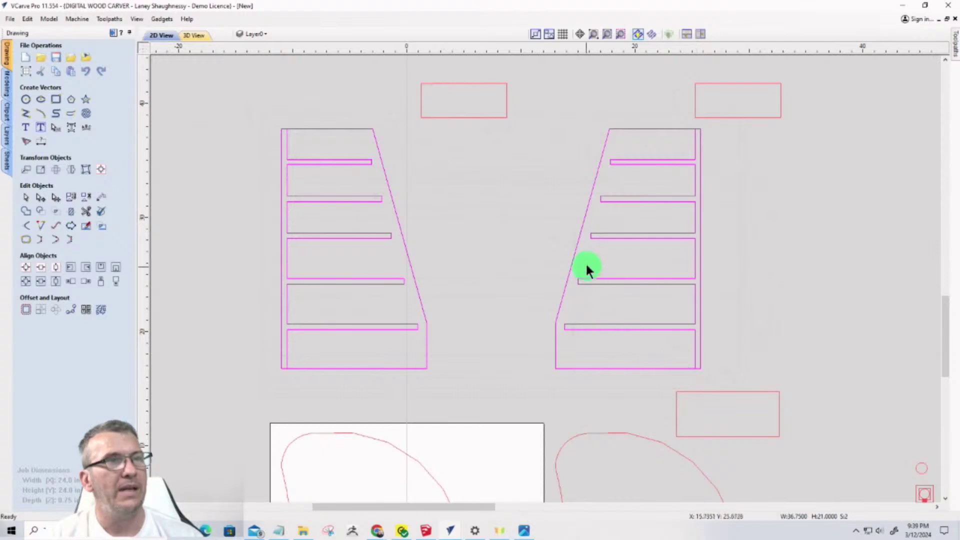
{"action": "right_click", "coordinate": [594, 240]}
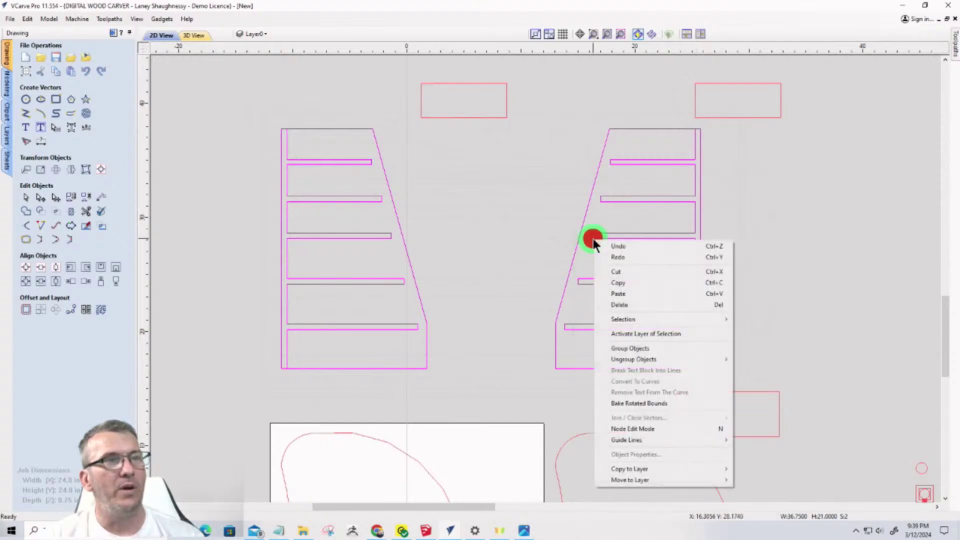
{"action": "left_click", "coordinate": [617, 283]}
Switch to the Podium Side Panel project and inspect the carved panel's edge and back in the 3D preview
{"action": "left_click", "coordinate": [453, 531]}
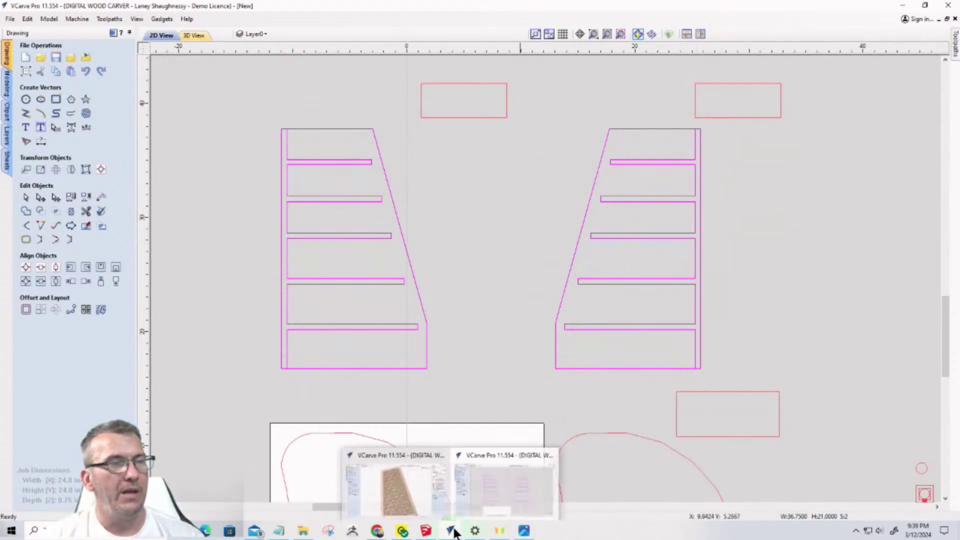
{"action": "left_click", "coordinate": [383, 493]}
{"action": "left_click_drag", "start_coordinate": [503, 223], "coordinate": [501, 236]}
{"action": "left_click", "coordinate": [500, 327]}
{"action": "mouse_move", "coordinate": [500, 327]}
{"action": "left_mouse_down"}
{"action": "mouse_move", "coordinate": [492, 362]}
{"action": "mouse_move", "coordinate": [478, 328]}
{"action": "mouse_move", "coordinate": [414, 293]}
{"action": "left_mouse_up"}
{"action": "mouse_move", "coordinate": [605, 268]}
{"action": "left_mouse_down"}
{"action": "mouse_move", "coordinate": [727, 247]}
{"action": "mouse_move", "coordinate": [687, 282]}
{"action": "left_mouse_up"}
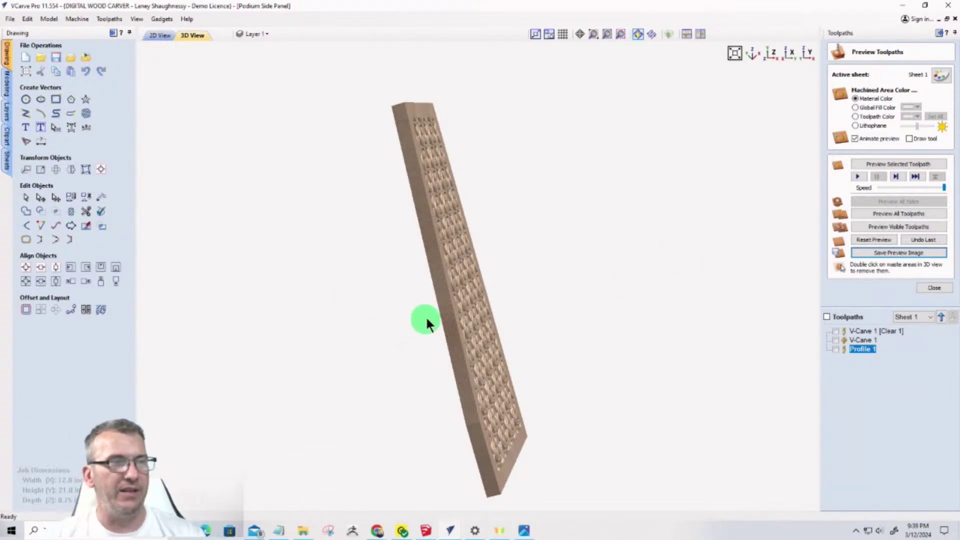
{"action": "left_click_drag", "start_coordinate": [425, 316], "coordinate": [666, 272]}
{"action": "left_click", "coordinate": [396, 296]}
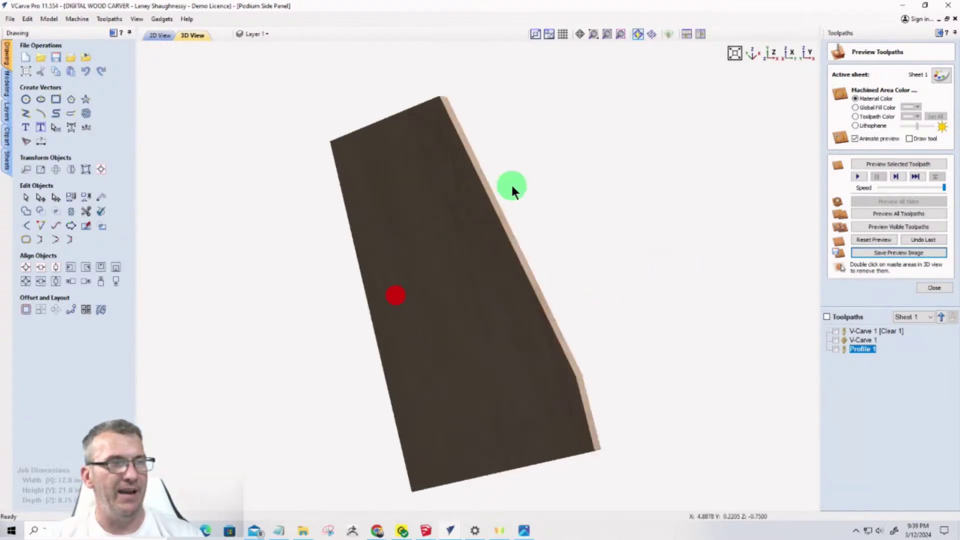
Compare the panel's plain back with its carved lattice face in 3D, then return to the podium parts layout
{"action": "mouse_move", "coordinate": [500, 324]}
{"action": "left_mouse_down"}
{"action": "mouse_move", "coordinate": [561, 298]}
{"action": "mouse_move", "coordinate": [595, 311]}
{"action": "left_mouse_up"}
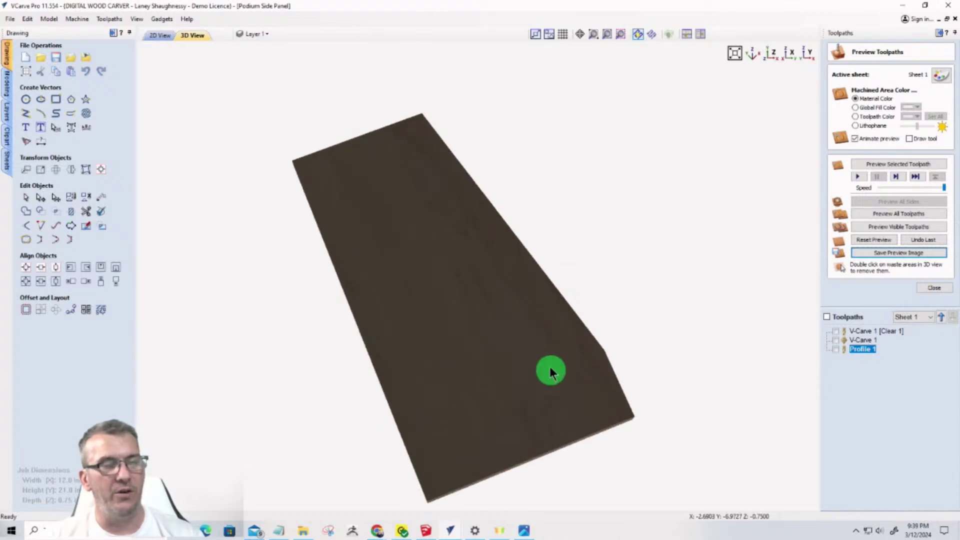
{"action": "left_click_drag", "start_coordinate": [548, 368], "coordinate": [242, 392]}
{"action": "left_click_drag", "start_coordinate": [501, 270], "coordinate": [326, 178]}
{"action": "left_click_drag", "start_coordinate": [364, 358], "coordinate": [526, 442]}
{"action": "left_click_drag", "start_coordinate": [455, 198], "coordinate": [409, 289]}
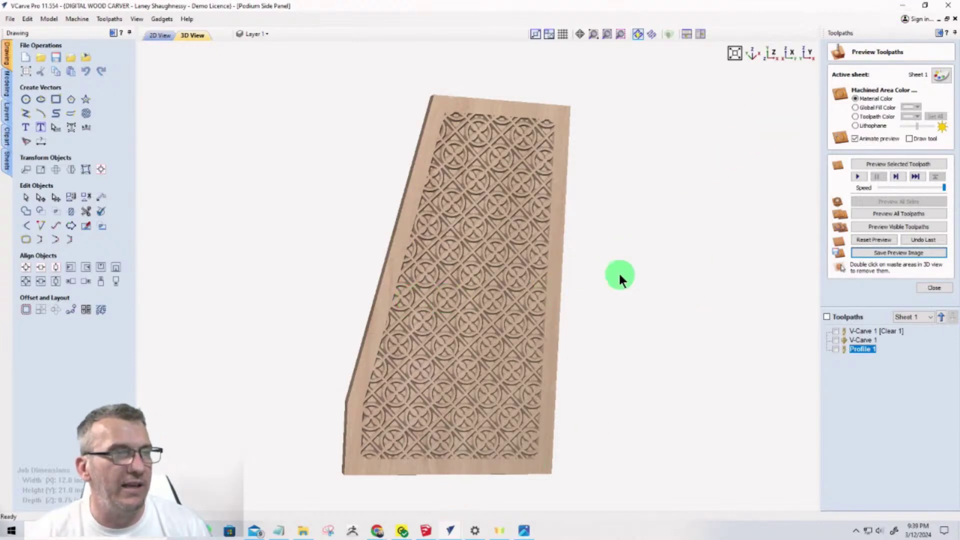
{"action": "left_click", "coordinate": [903, 6]}
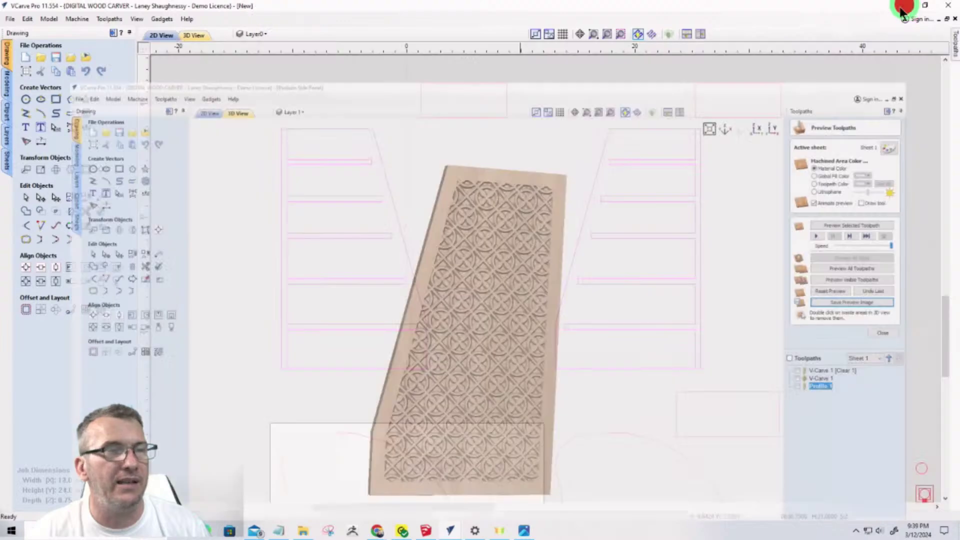
Move the 9.5 by 21 rectangle above the left side panel to the sorted parts area, below the large rectangles
{"action": "scroll", "coordinate": [583, 285], "scroll_direction": "down", "scroll_amount": 5}
{"action": "scroll", "coordinate": [589, 290], "scroll_direction": "up", "scroll_amount": 2}
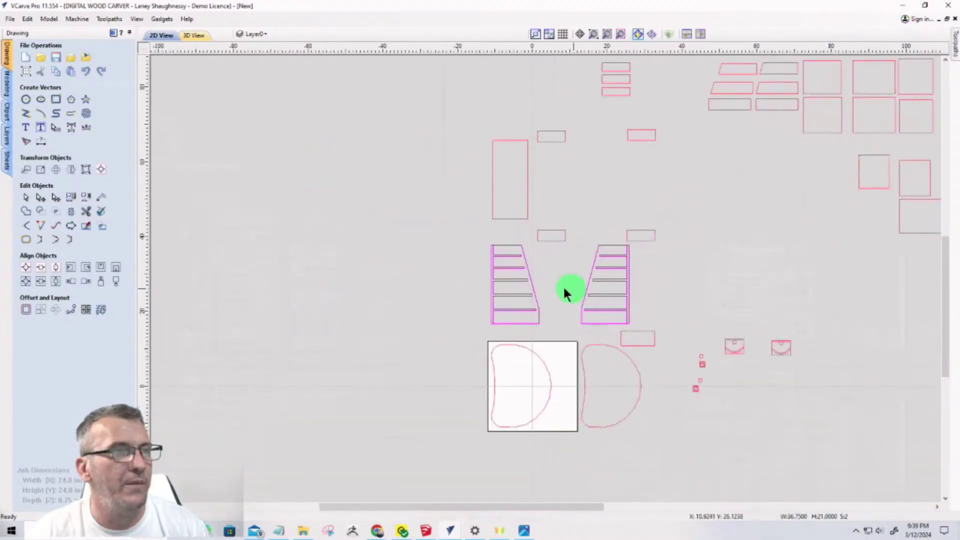
{"action": "scroll", "coordinate": [527, 145], "scroll_direction": "down", "scroll_amount": 2}
{"action": "scroll", "coordinate": [530, 146], "scroll_direction": "up", "scroll_amount": 5}
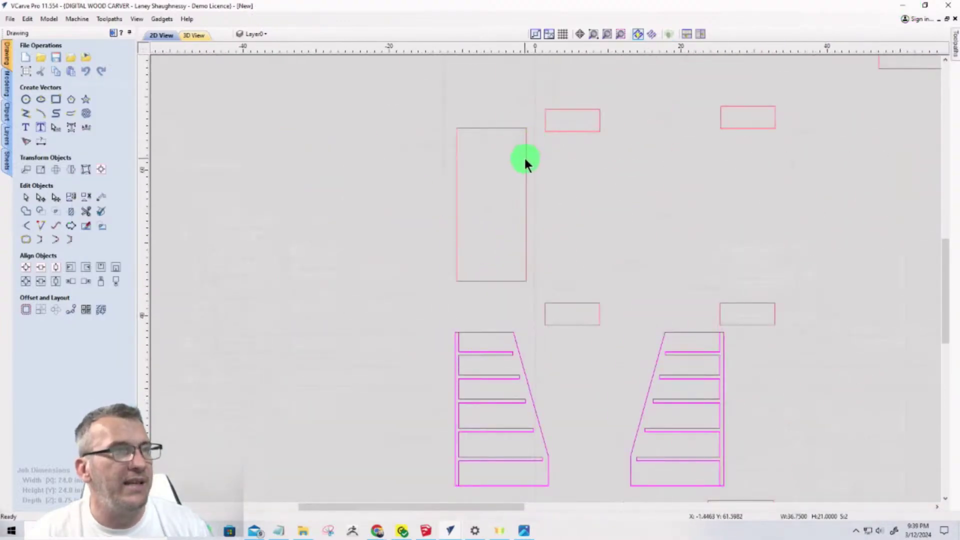
{"action": "left_click", "coordinate": [525, 159]}
{"action": "scroll", "coordinate": [510, 161], "scroll_direction": "down", "scroll_amount": 4}
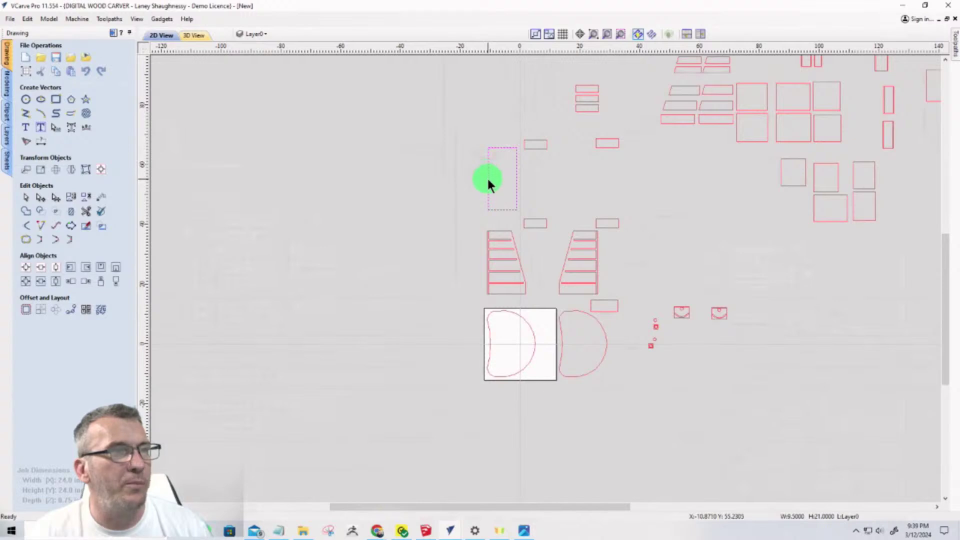
{"action": "left_click_drag", "start_coordinate": [489, 178], "coordinate": [859, 270]}
Review the remaining small rectangles near the side panels and the sorted groups across the whole layout
{"action": "scroll", "coordinate": [595, 133], "scroll_direction": "up", "scroll_amount": 4}
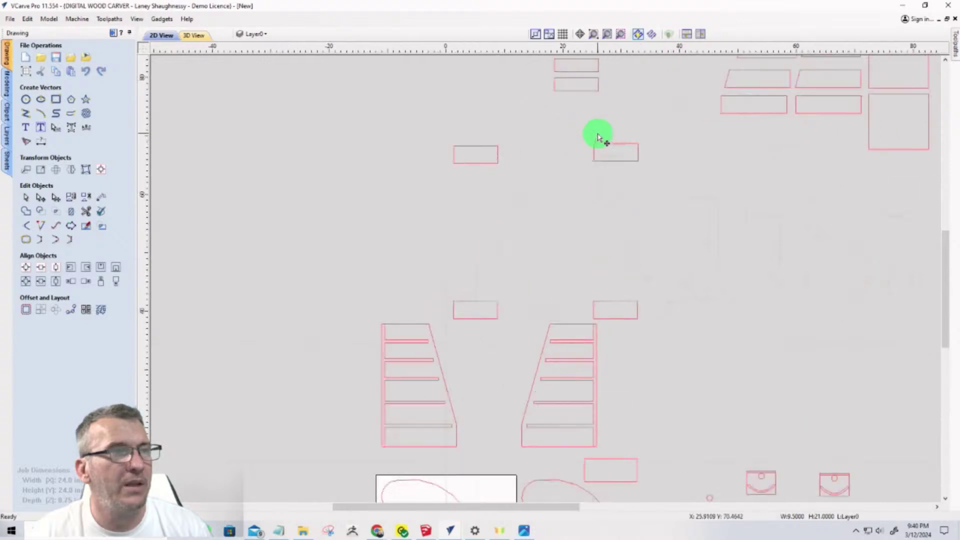
{"action": "scroll", "coordinate": [607, 130], "scroll_direction": "down", "scroll_amount": 4}
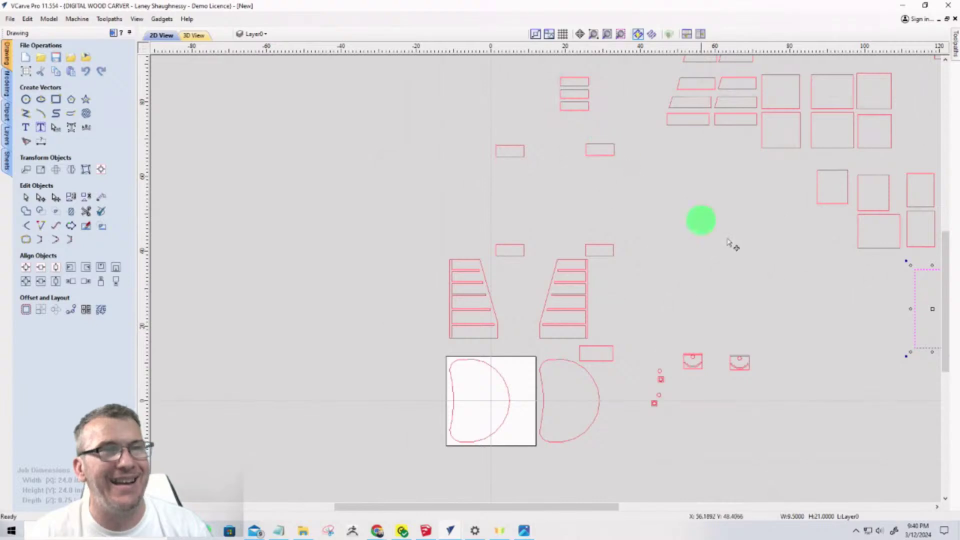
{"action": "scroll", "coordinate": [653, 247], "scroll_direction": "down", "scroll_amount": 4}
{"action": "scroll", "coordinate": [695, 175], "scroll_direction": "up", "scroll_amount": 4}
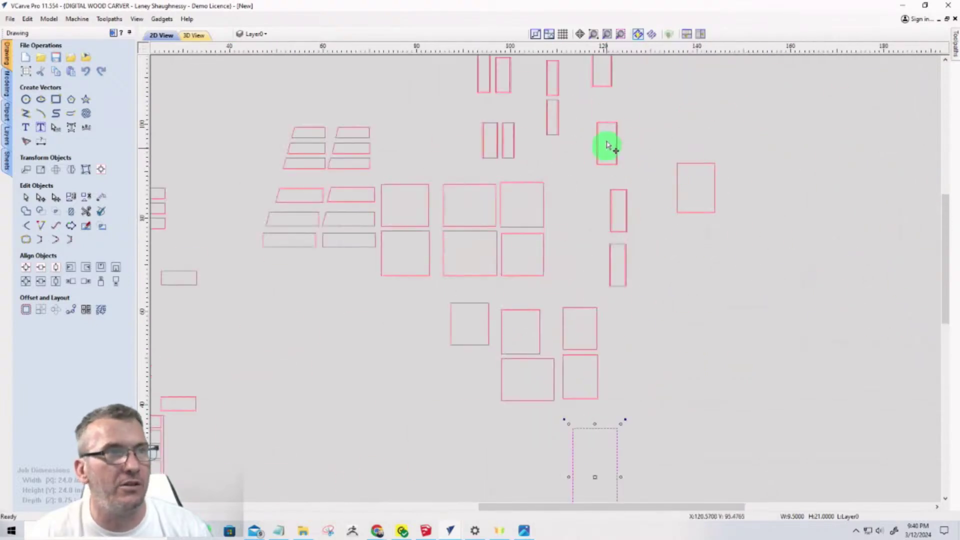
{"action": "scroll", "coordinate": [620, 210], "scroll_direction": "down", "scroll_amount": 5}
{"action": "scroll", "coordinate": [481, 277], "scroll_direction": "up", "scroll_amount": 4}
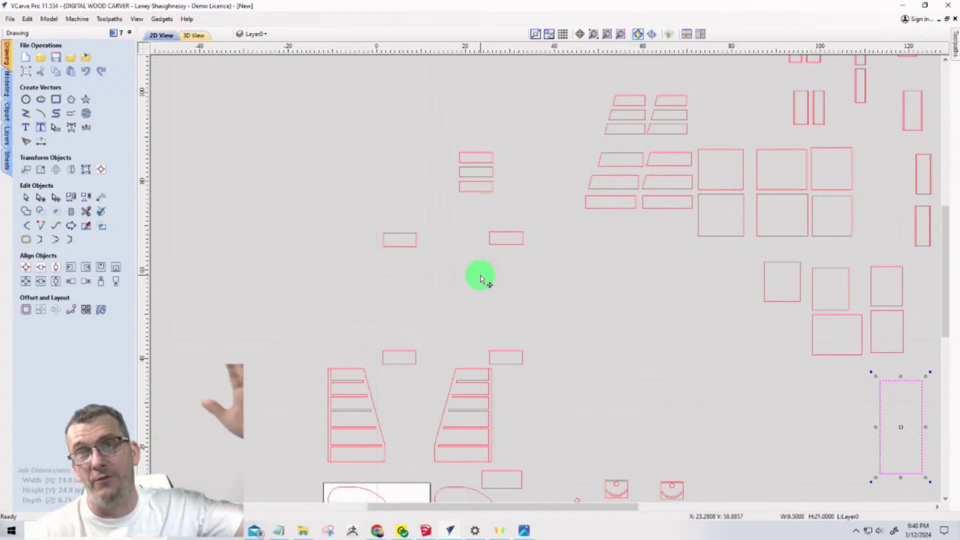
{"action": "scroll", "coordinate": [781, 152], "scroll_direction": "down", "scroll_amount": 2}
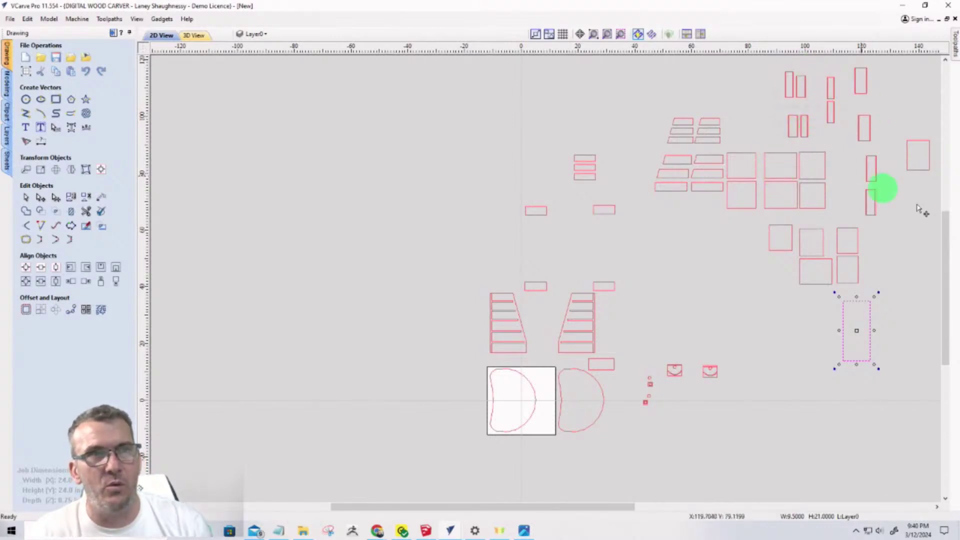
Move the small rectangles around the side panels to the sorted parts area, near the 9.5 by 21 rectangle
{"action": "left_click_drag", "start_coordinate": [482, 120], "coordinate": [625, 241]}
{"action": "left_click_drag", "start_coordinate": [537, 215], "coordinate": [760, 353]}
{"action": "left_click_drag", "start_coordinate": [505, 263], "coordinate": [631, 301]}
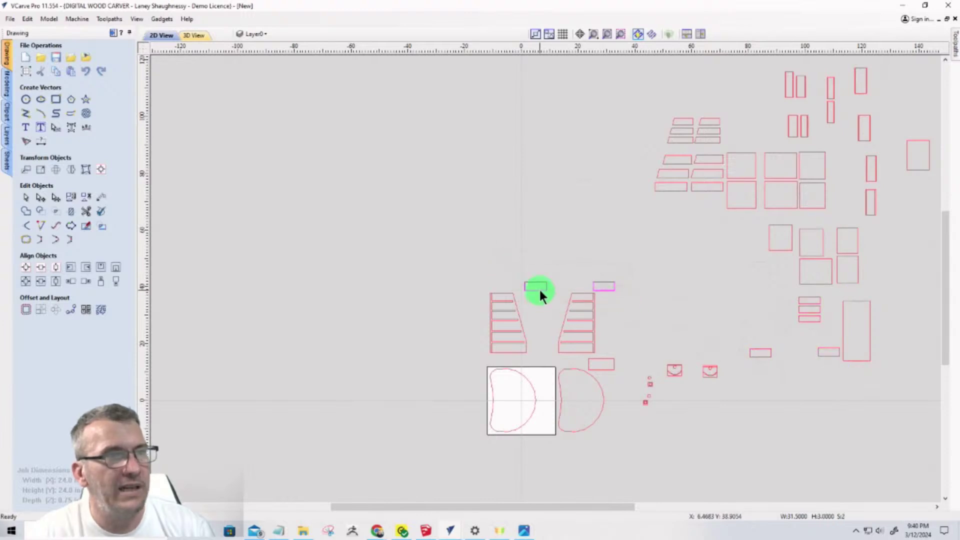
{"action": "left_click", "coordinate": [540, 292]}
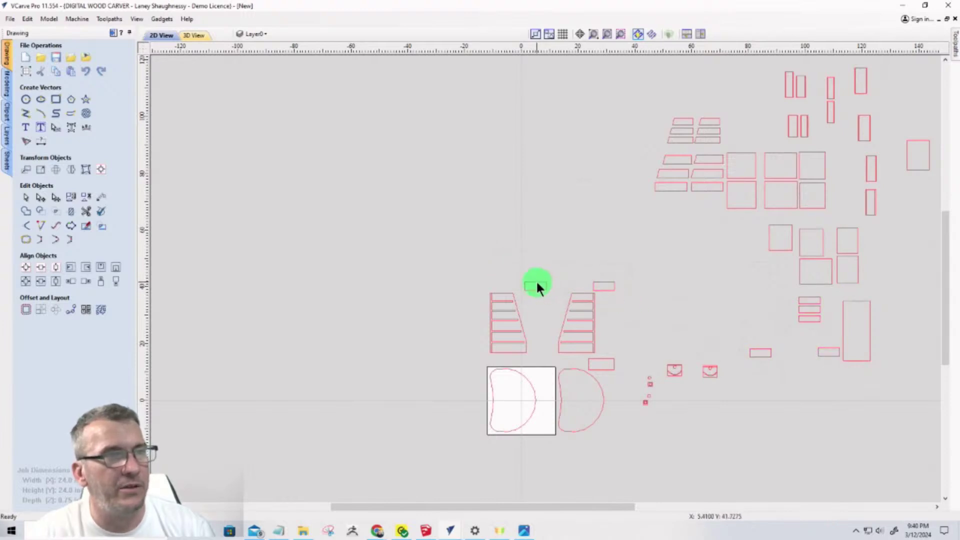
{"action": "left_click", "coordinate": [535, 282]}
{"action": "left_click_drag", "start_coordinate": [510, 262], "coordinate": [625, 295]}
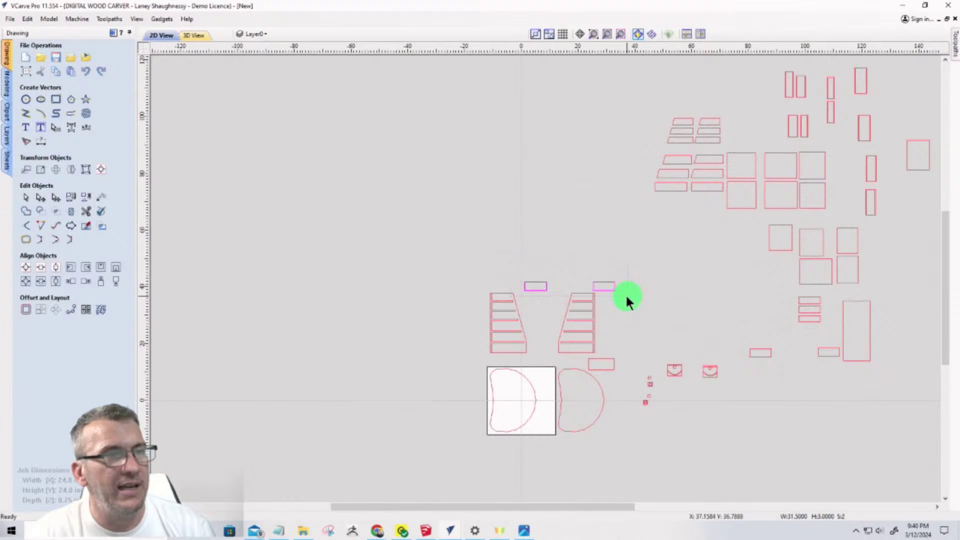
{"action": "left_click", "coordinate": [536, 282]}
{"action": "left_click_drag", "start_coordinate": [555, 279], "coordinate": [705, 297]}
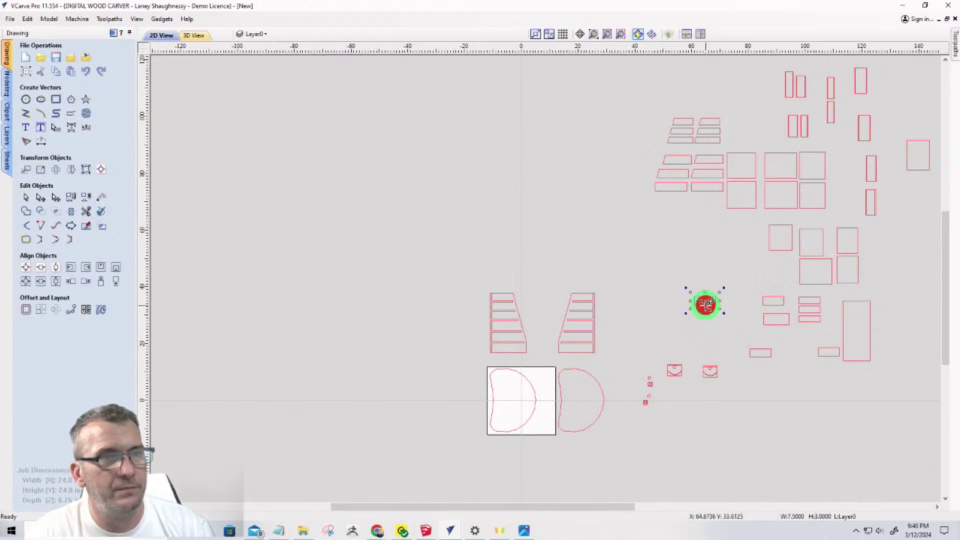
{"action": "left_click", "coordinate": [705, 304]}
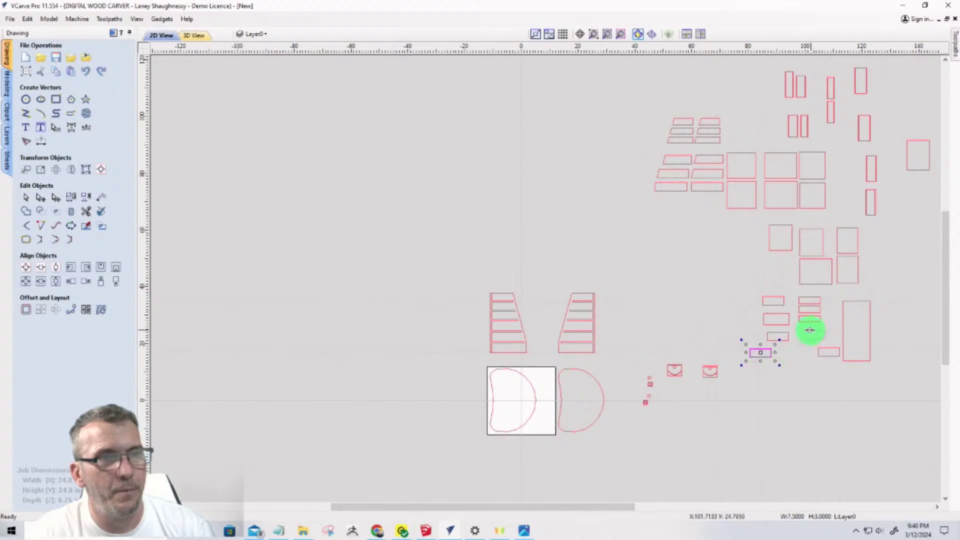
Place the two loose small rectangles directly below the two columns of sorted small rectangles
{"action": "left_click_drag", "start_coordinate": [806, 328], "coordinate": [807, 329]}
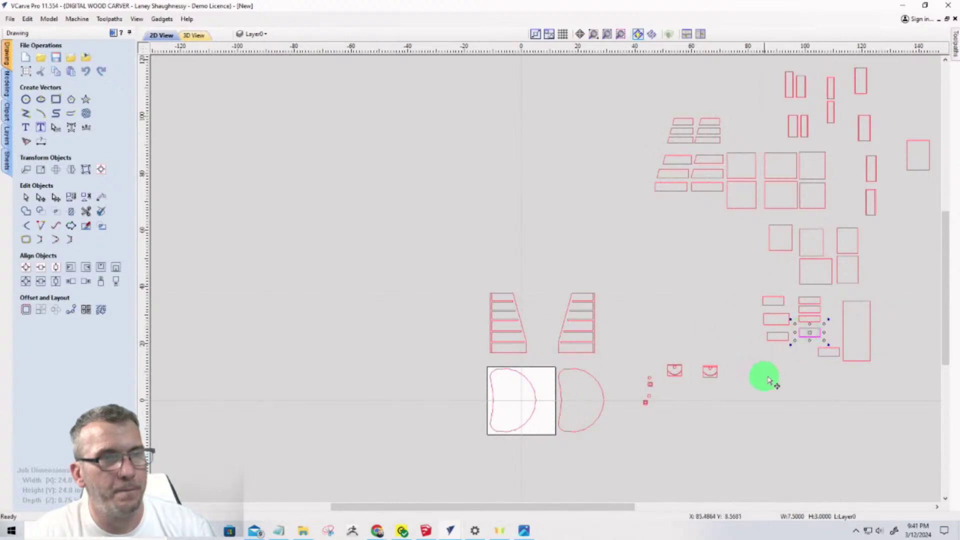
{"action": "left_click", "coordinate": [791, 377]}
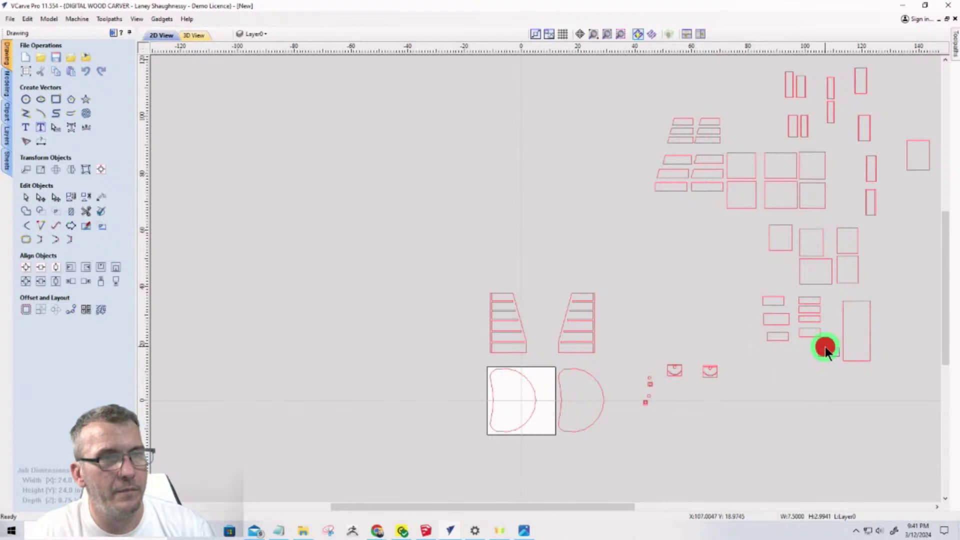
{"action": "left_click_drag", "start_coordinate": [825, 347], "coordinate": [776, 353]}
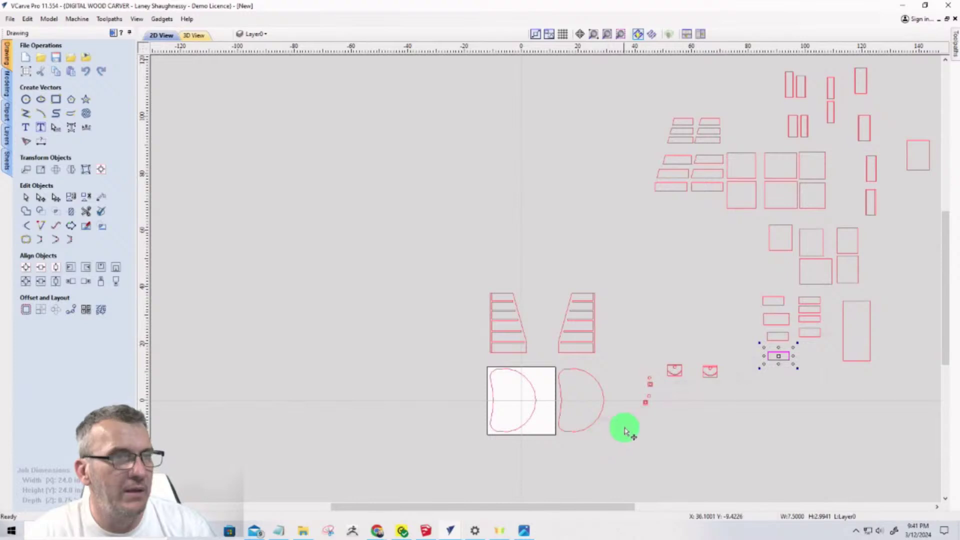
Examine the small square parts with circles and closely spaced lines beside the curved panel outlines
{"action": "scroll", "coordinate": [645, 400], "scroll_direction": "up", "scroll_amount": 10}
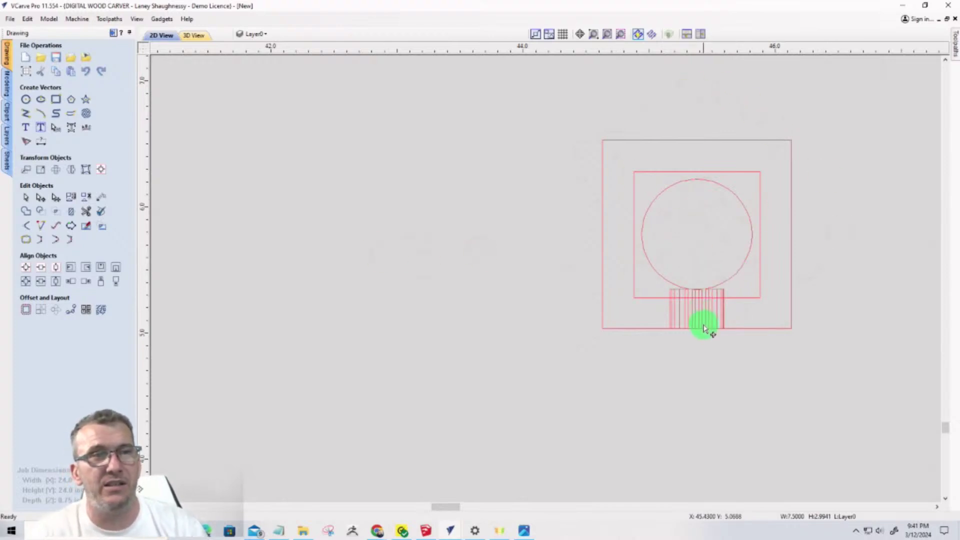
{"action": "scroll", "coordinate": [706, 334], "scroll_direction": "up", "scroll_amount": 3}
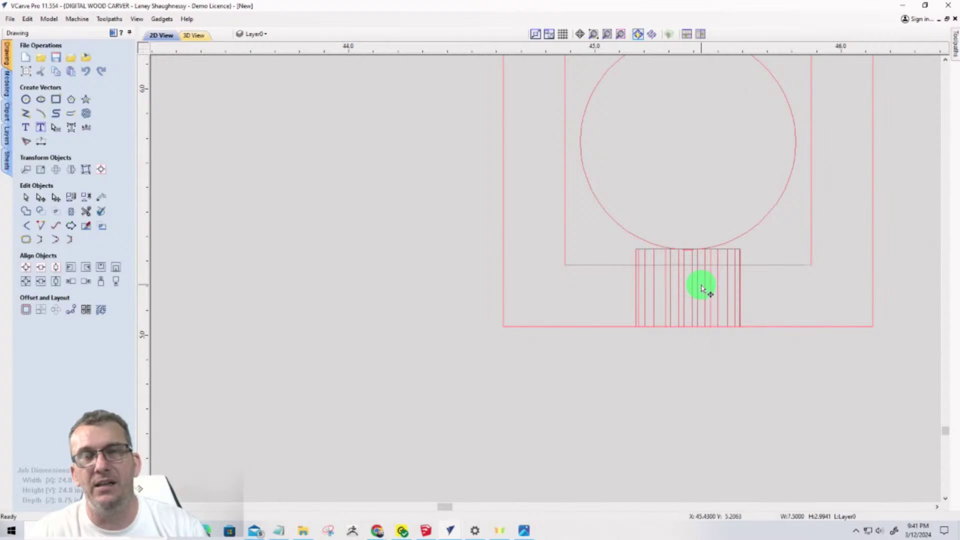
{"action": "scroll", "coordinate": [701, 288], "scroll_direction": "down", "scroll_amount": 8}
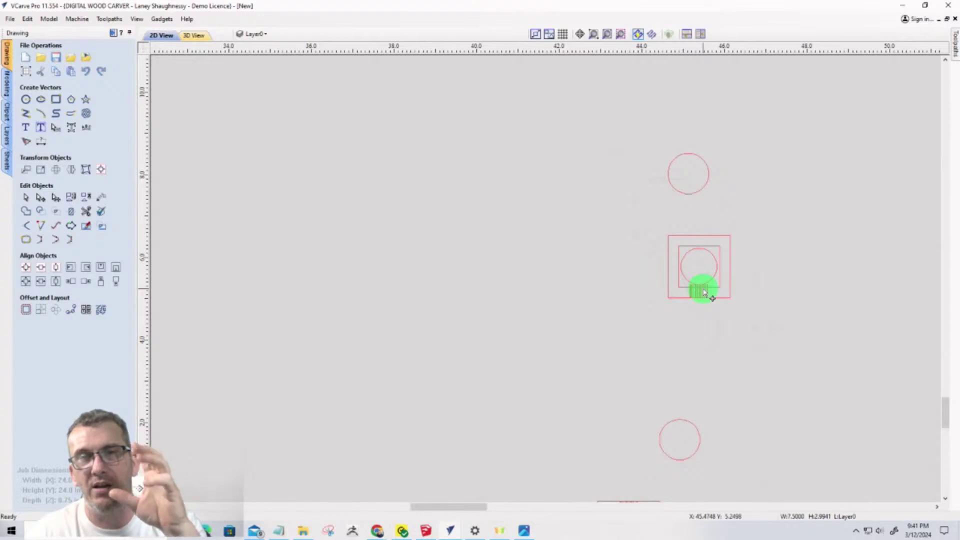
{"action": "scroll", "coordinate": [705, 292], "scroll_direction": "down", "scroll_amount": 3}
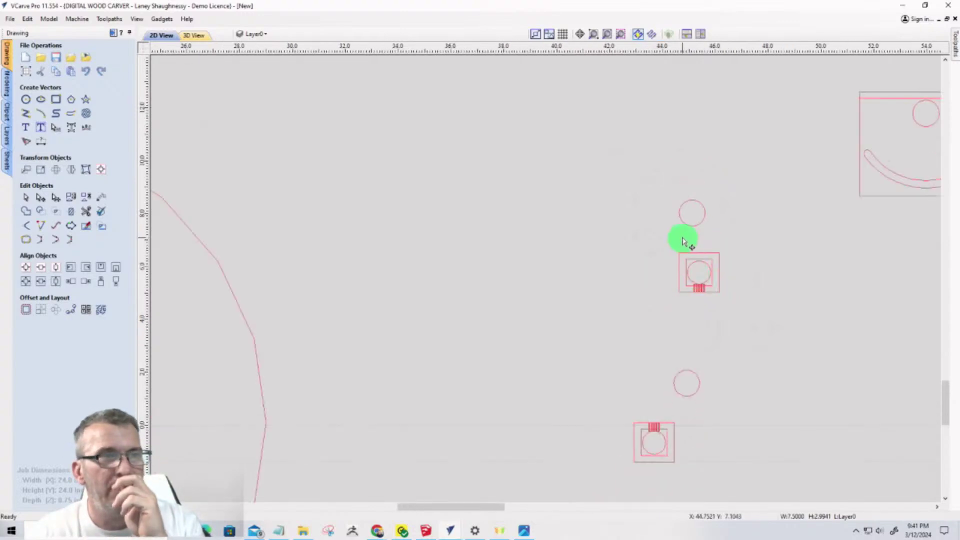
{"action": "scroll", "coordinate": [681, 238], "scroll_direction": "up", "scroll_amount": 7}
{"action": "scroll", "coordinate": [707, 311], "scroll_direction": "down", "scroll_amount": 6}
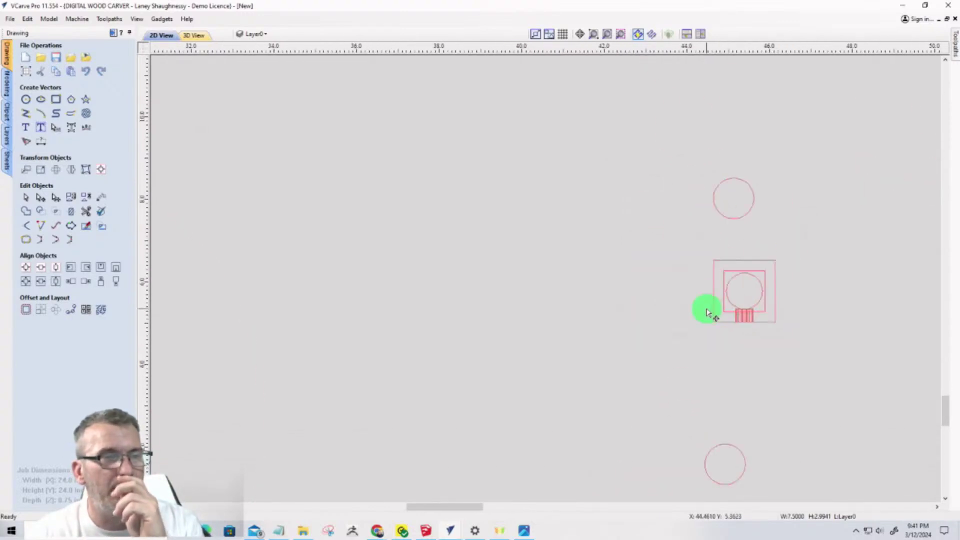
{"action": "scroll", "coordinate": [514, 321], "scroll_direction": "up", "scroll_amount": 4}
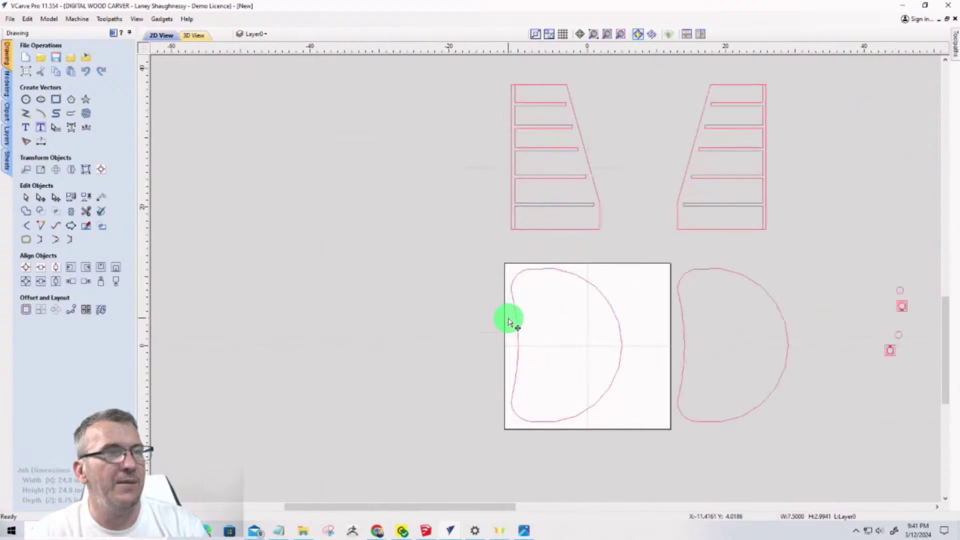
Select the curved panel outline on the material sheet and inspect its size and segmented edge
{"action": "left_click", "coordinate": [483, 259]}
{"action": "left_click", "coordinate": [575, 414]}
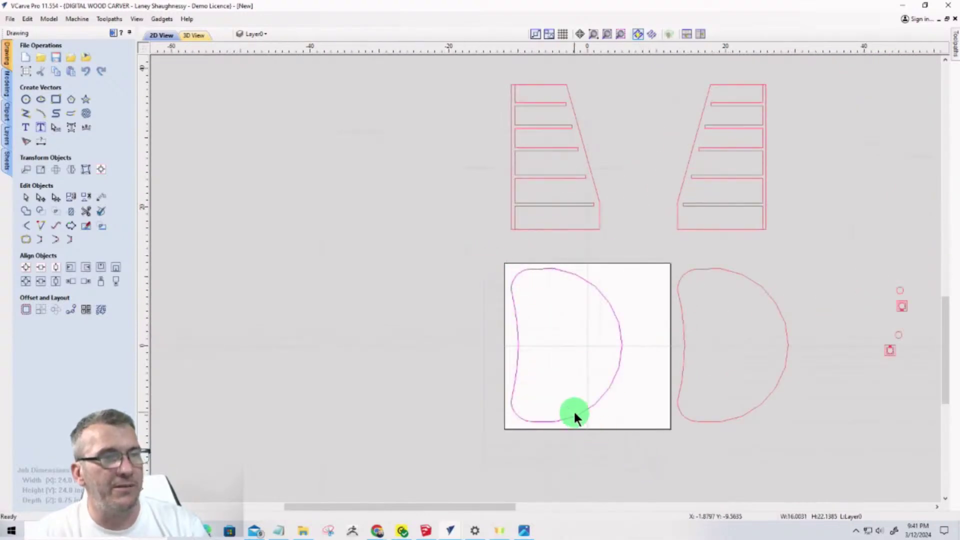
{"action": "scroll", "coordinate": [576, 418], "scroll_direction": "up", "scroll_amount": 4}
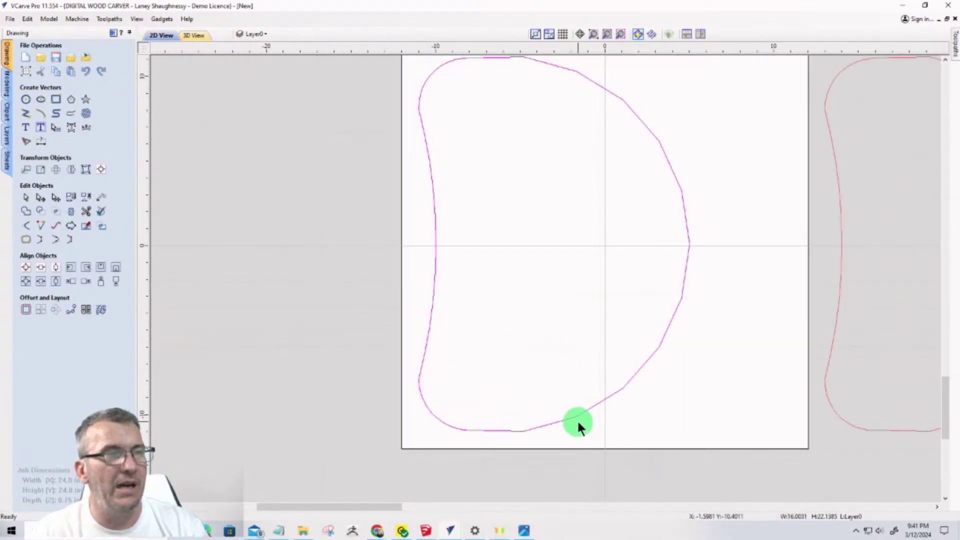
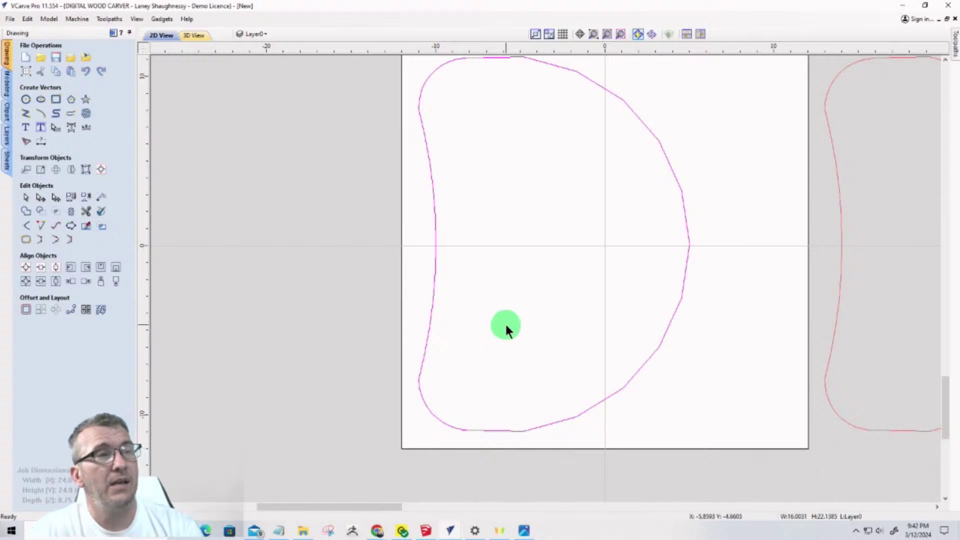
{"action": "scroll", "coordinate": [506, 320], "scroll_direction": "down", "scroll_amount": 1}
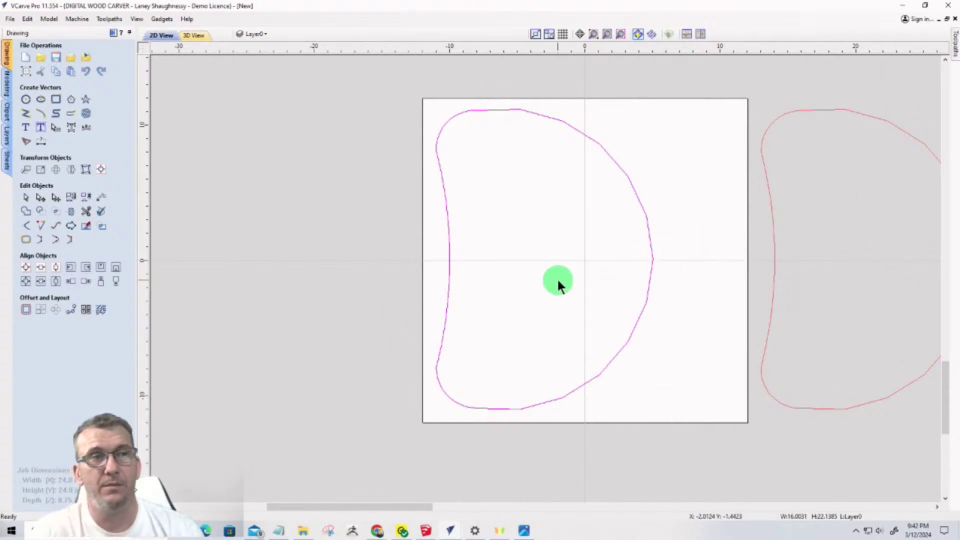
{"action": "scroll", "coordinate": [550, 276], "scroll_direction": "down", "scroll_amount": 3}
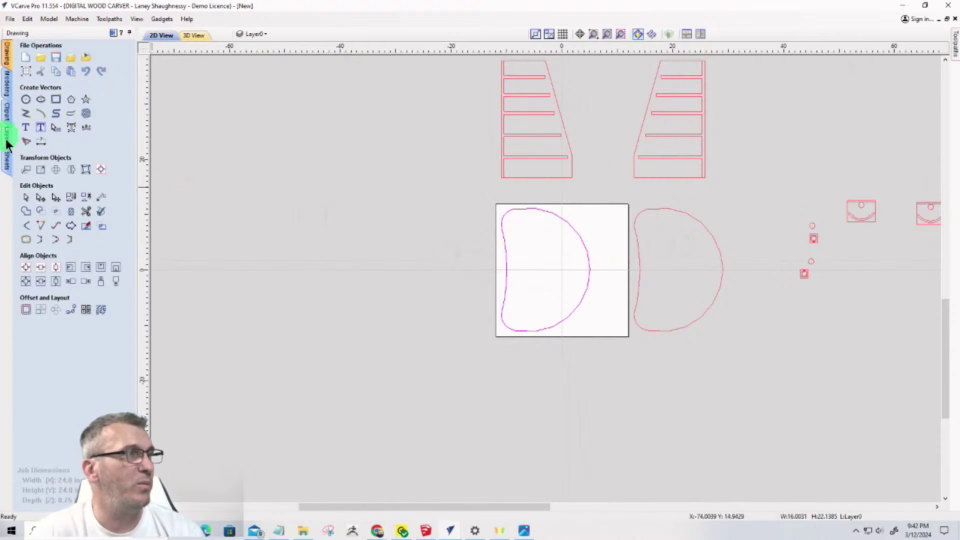
Add a new material sheet named Top to the project
{"action": "left_click", "coordinate": [7, 160]}
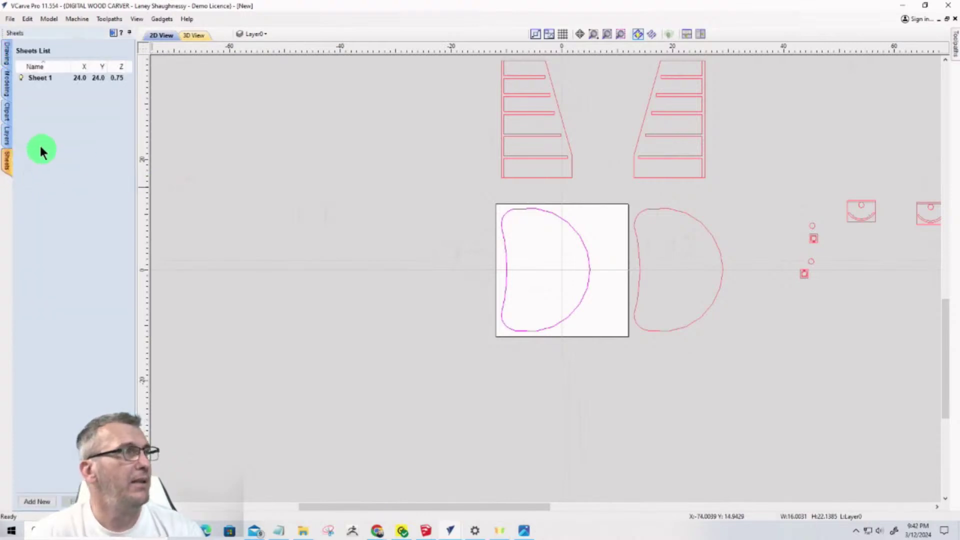
{"action": "left_click", "coordinate": [37, 501]}
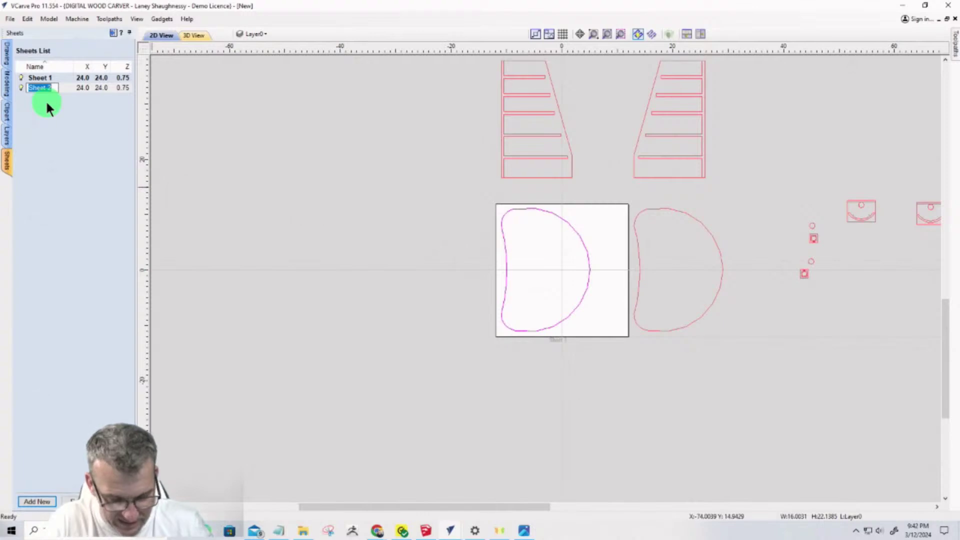
{"action": "type", "text": "Top"}
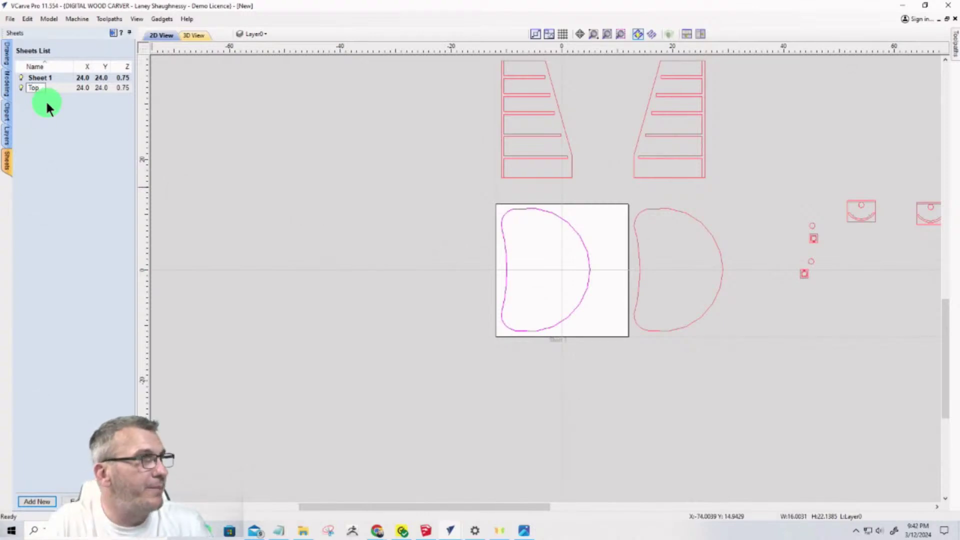
{"action": "key", "text": "Return"}
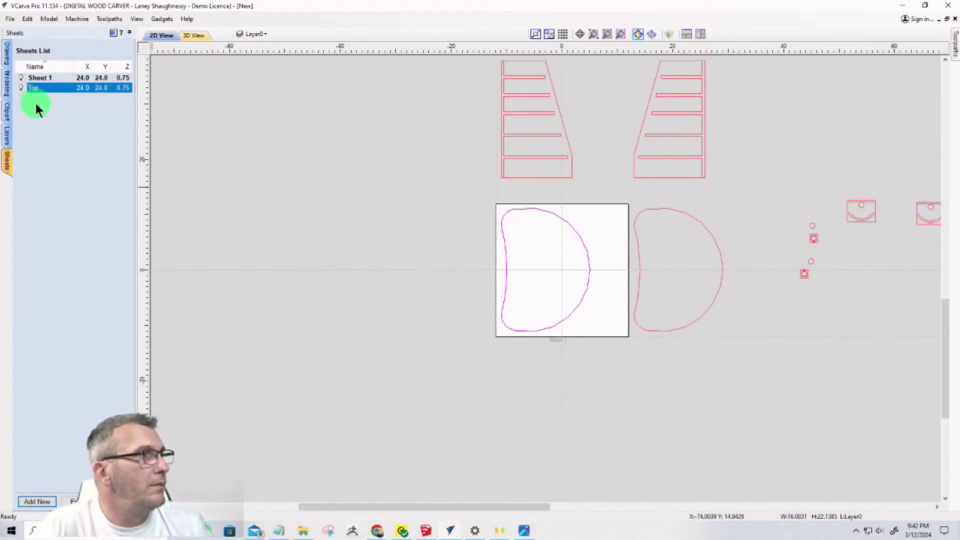
Edit the Top sheet and set its width to 18 inches, keeping the other sheet settings
{"action": "left_click", "coordinate": [38, 86]}
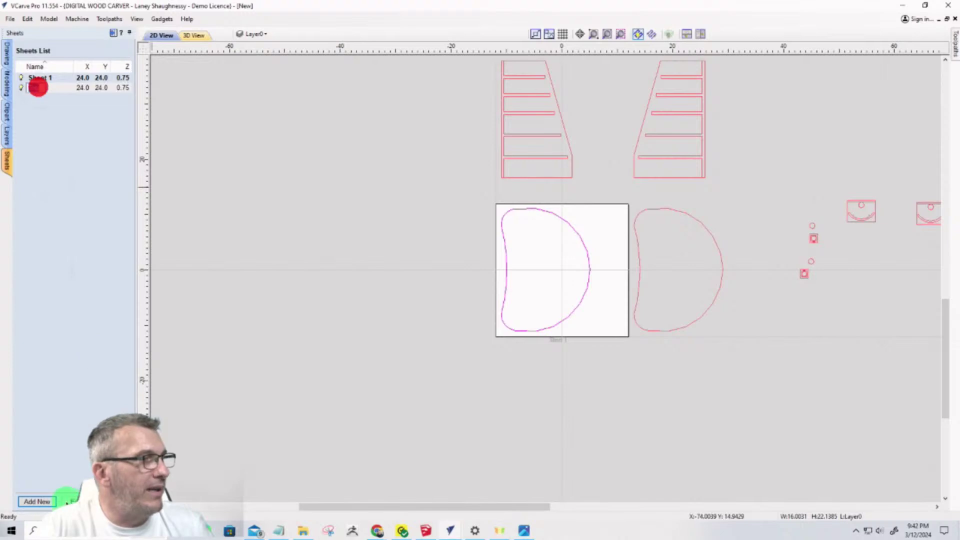
{"action": "double_click", "coordinate": [89, 175]}
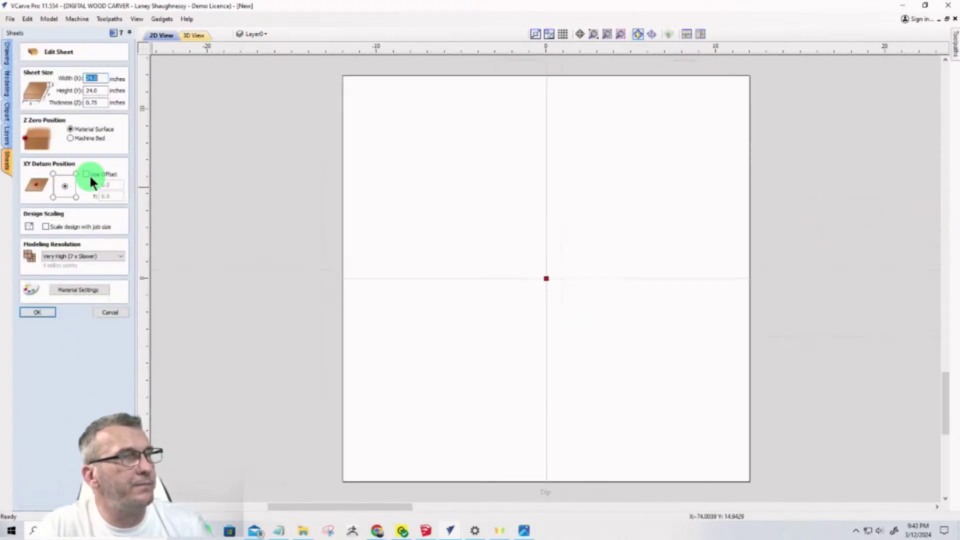
{"action": "left_click", "coordinate": [99, 79]}
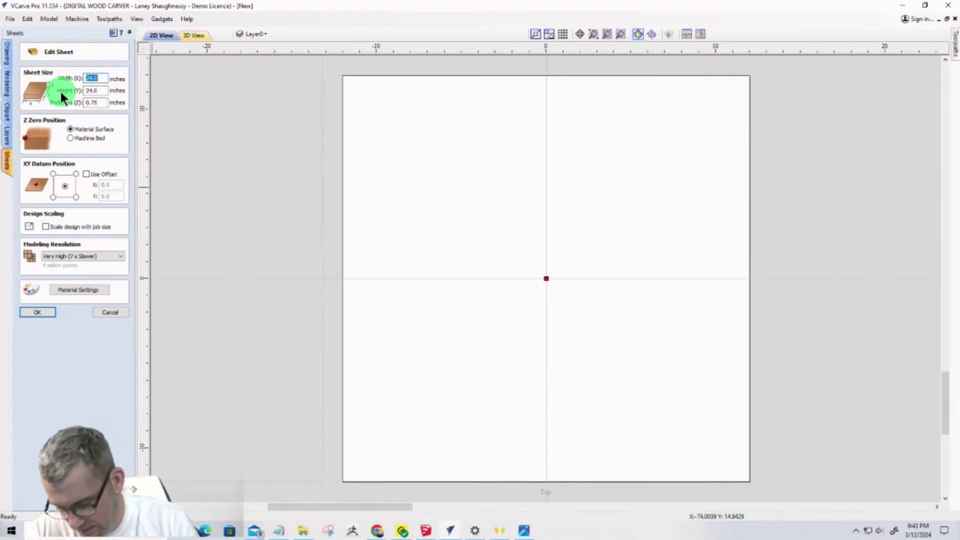
{"action": "type", "text": "18"}
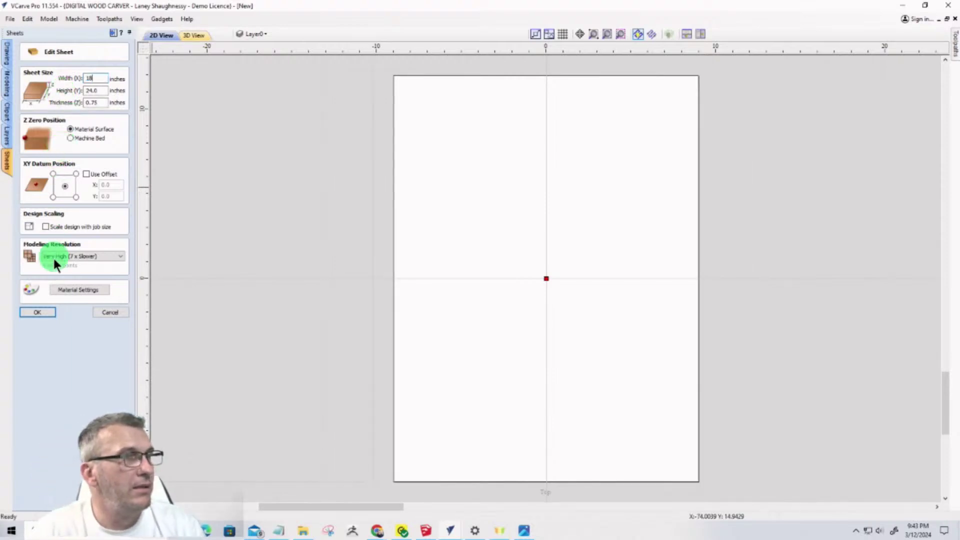
{"action": "left_click", "coordinate": [107, 91]}
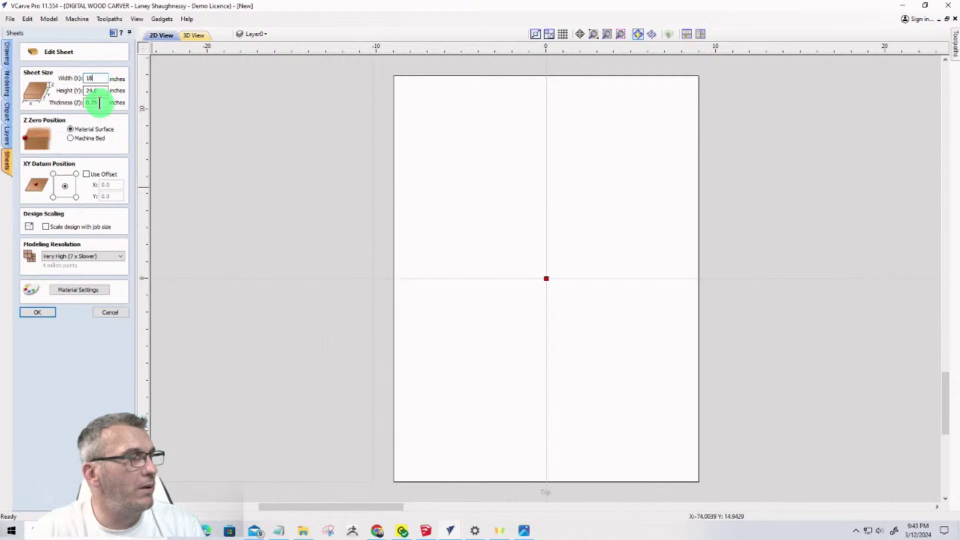
{"action": "double_click", "coordinate": [100, 102]}
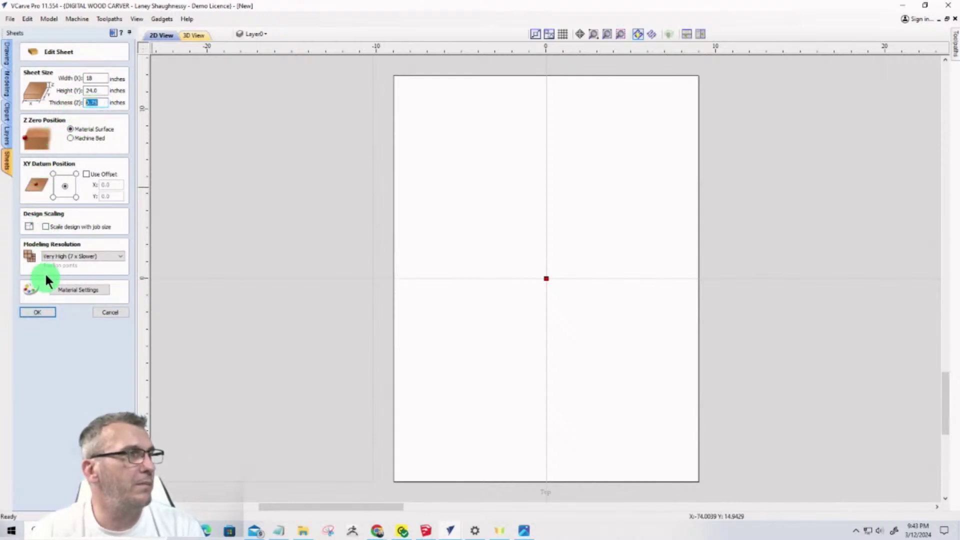
{"action": "left_click", "coordinate": [37, 311]}
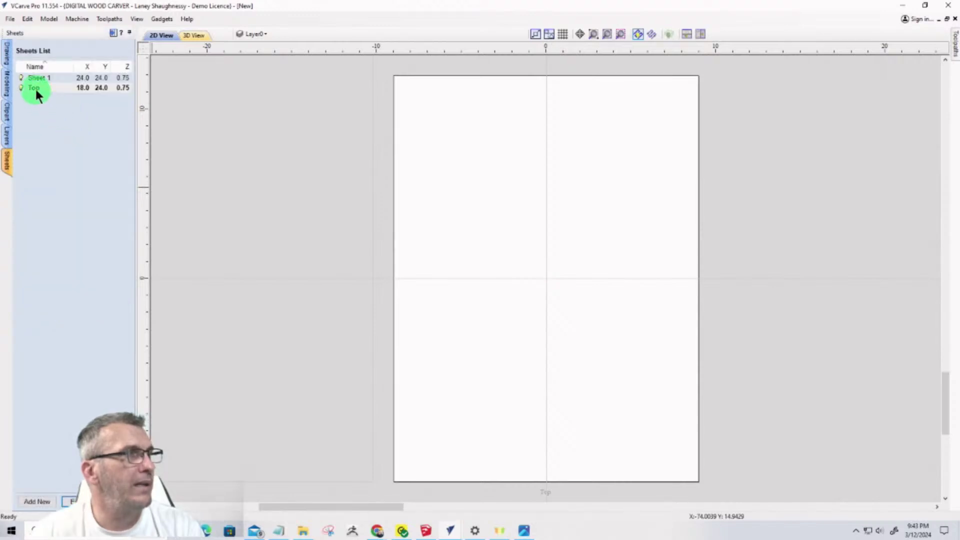
Add another sheet named Bottom, based on the 18 by 24 inch Top sheet
{"action": "left_click", "coordinate": [35, 89]}
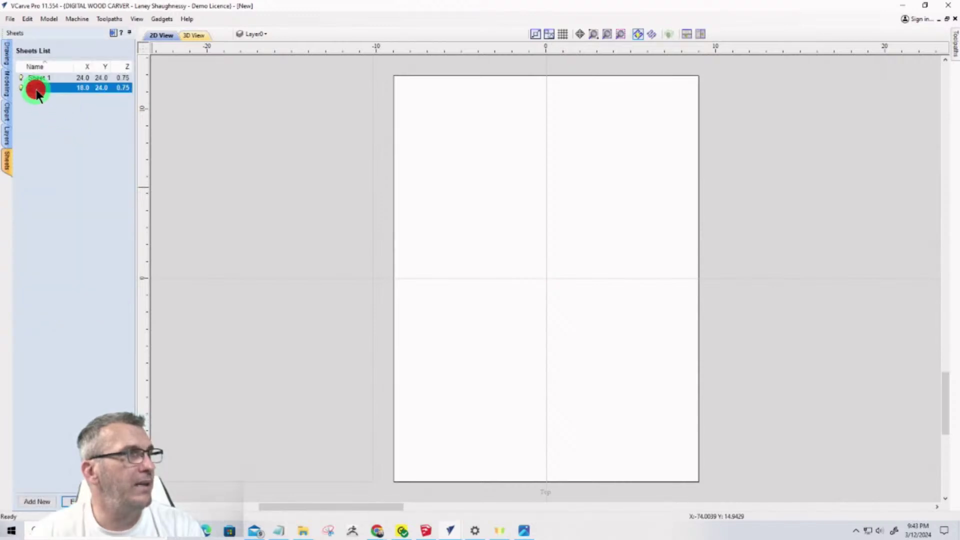
{"action": "left_click", "coordinate": [30, 501]}
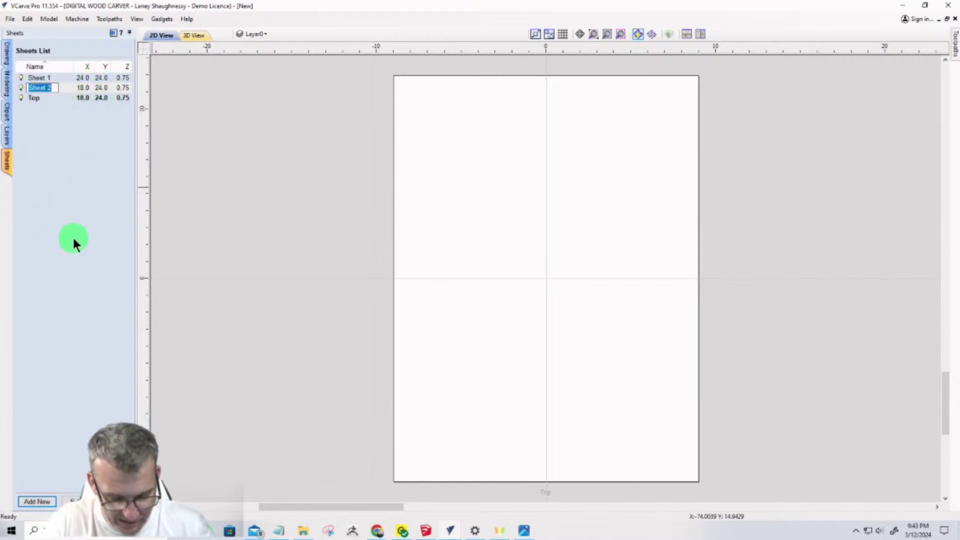
{"action": "type", "text": "Bottom"}
{"action": "key", "text": "Return"}
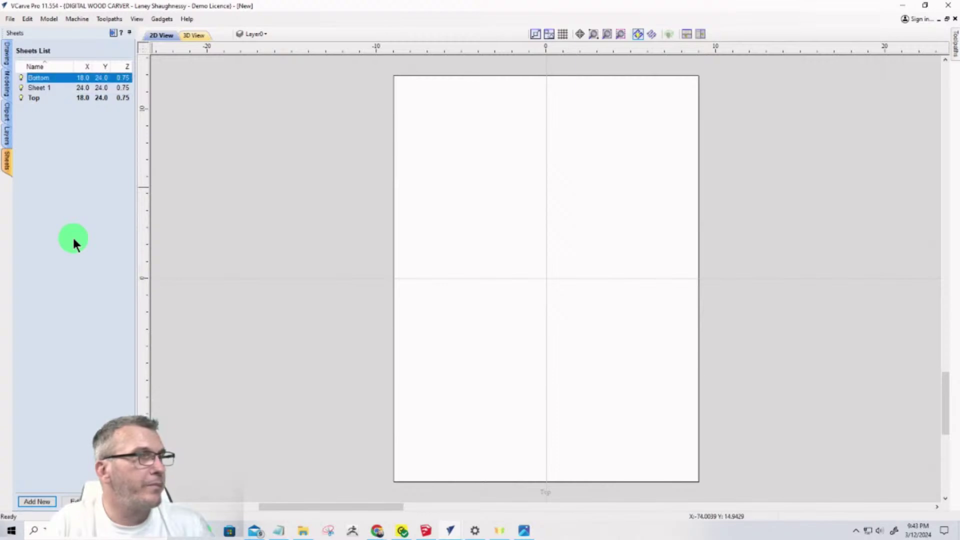
{"action": "scroll", "coordinate": [606, 263], "scroll_direction": "down", "scroll_amount": 6}
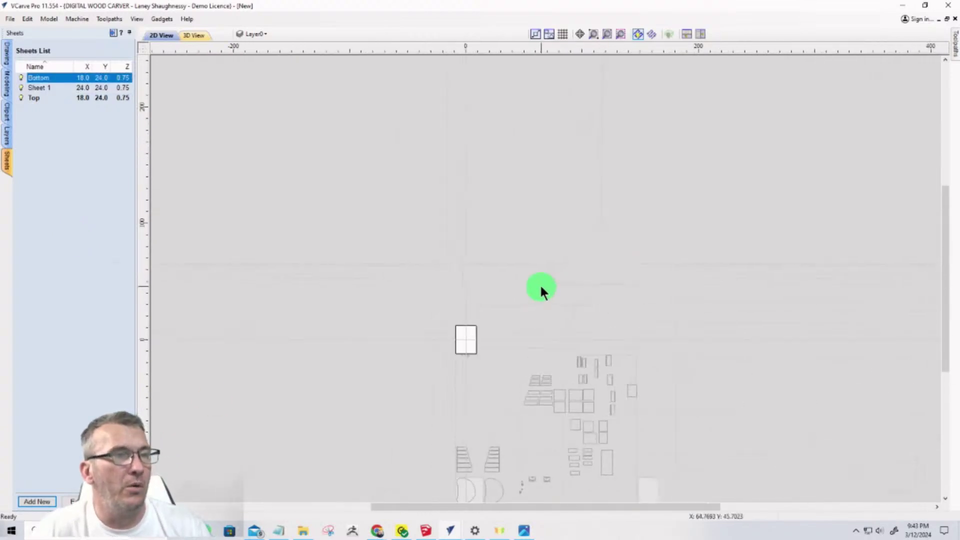
{"action": "scroll", "coordinate": [465, 488], "scroll_direction": "up", "scroll_amount": 3}
{"action": "scroll", "coordinate": [457, 495], "scroll_direction": "down", "scroll_amount": 2}
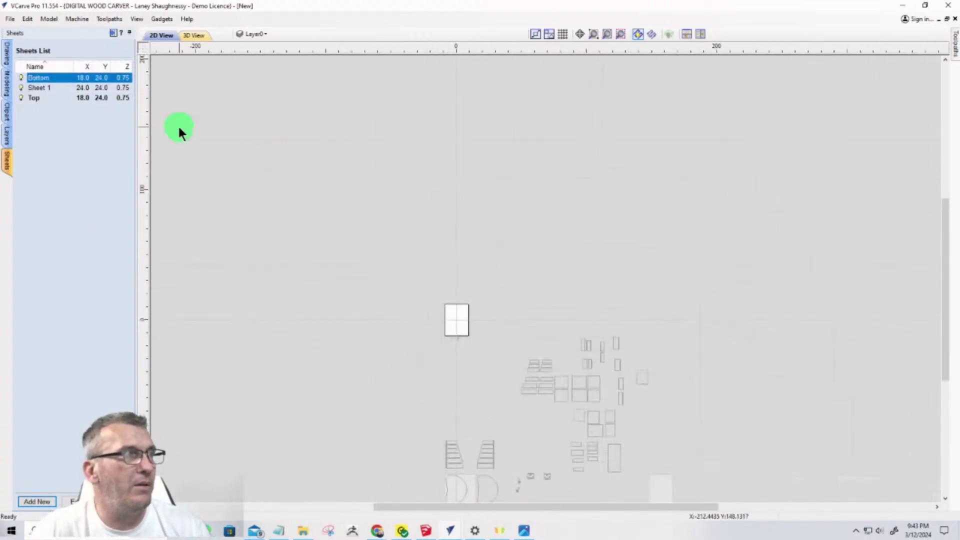
Move the curved panel outline lying on Sheet 1 to the Bottom sheet
{"action": "left_click", "coordinate": [34, 88]}
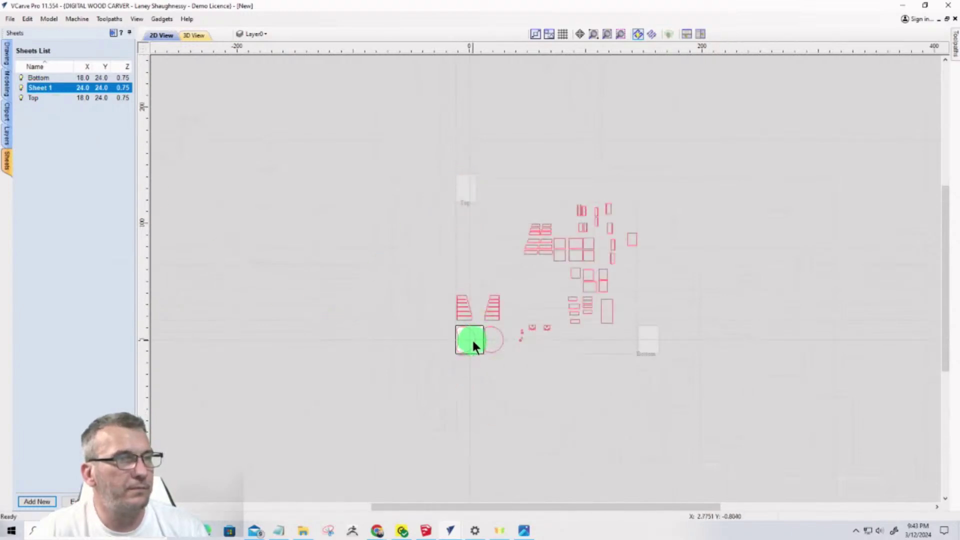
{"action": "left_click", "coordinate": [472, 342]}
{"action": "scroll", "coordinate": [472, 344], "scroll_direction": "up", "scroll_amount": 5}
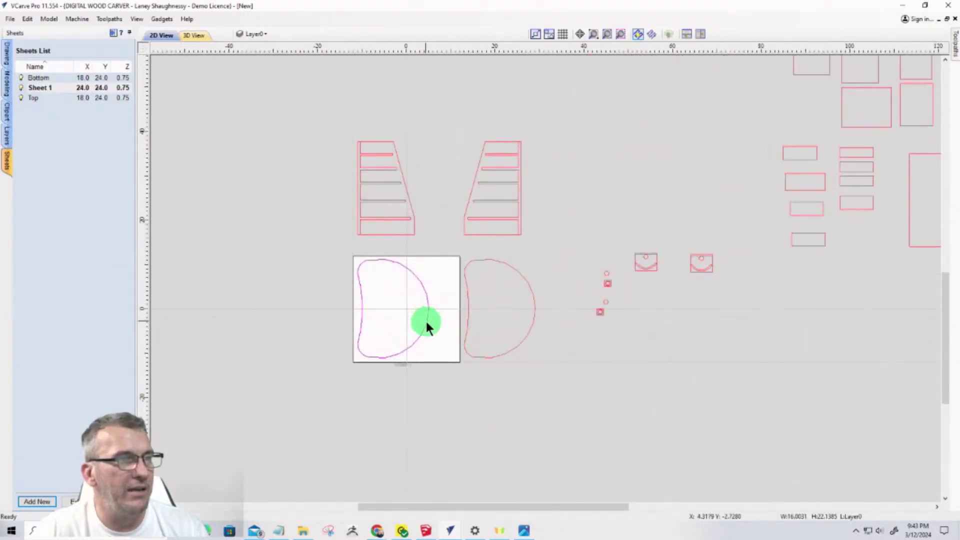
{"action": "right_click", "coordinate": [422, 320]}
{"action": "mouse_move", "coordinate": [464, 292]}
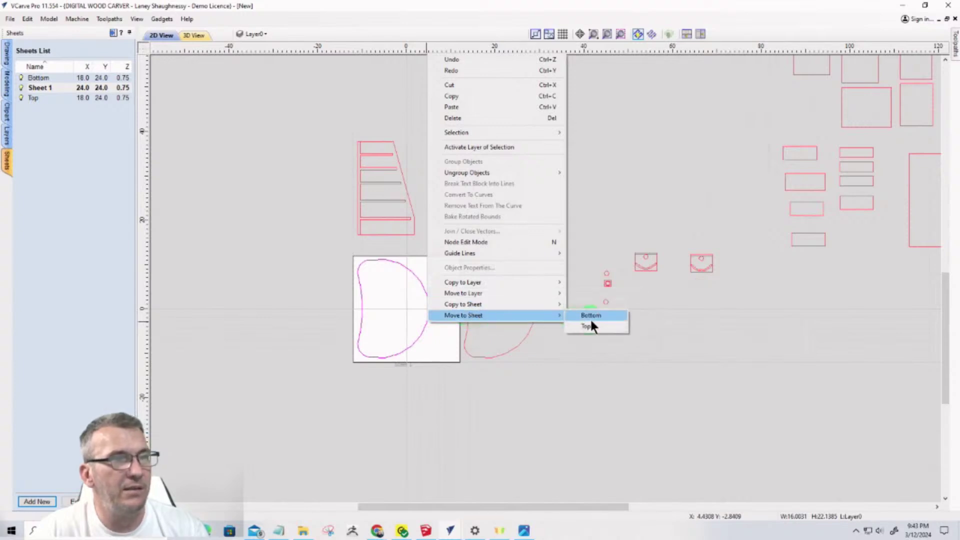
{"action": "left_click", "coordinate": [590, 316]}
Move the second curved panel outline, beside Sheet 1, to the Top sheet
{"action": "left_click", "coordinate": [467, 301]}
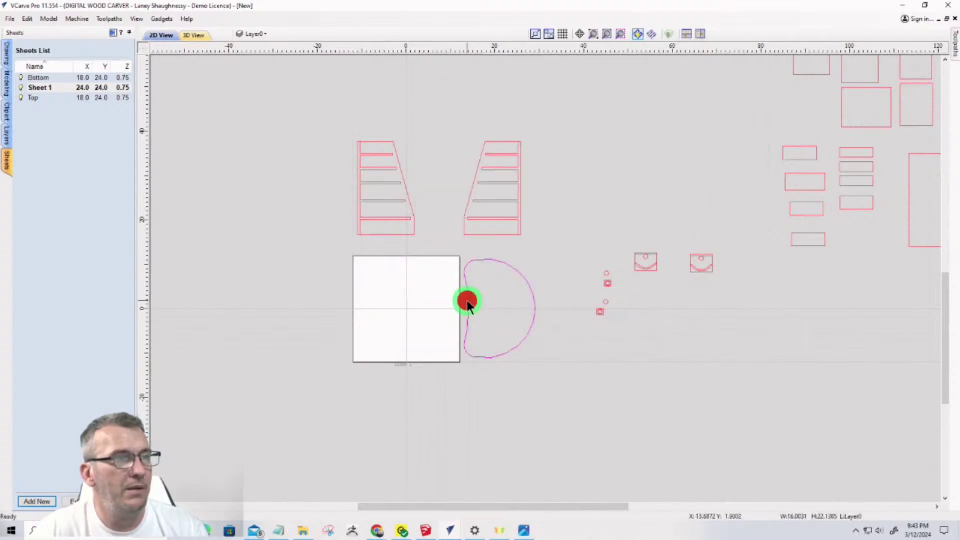
{"action": "right_click", "coordinate": [467, 301]}
{"action": "mouse_move", "coordinate": [517, 299]}
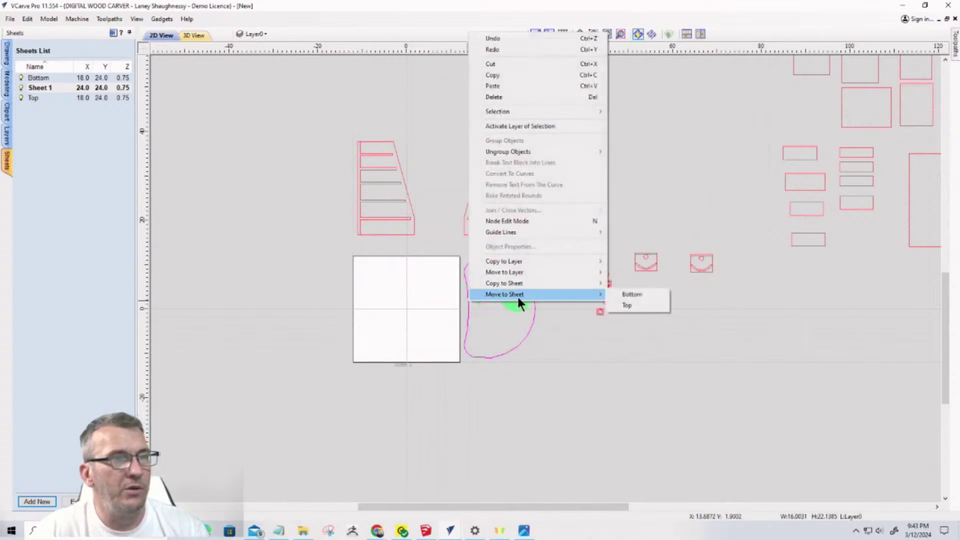
{"action": "left_click", "coordinate": [629, 306]}
Make the Top sheet active and center its curved panel outline on the material in both directions
{"action": "scroll", "coordinate": [635, 340], "scroll_direction": "down", "scroll_amount": 5}
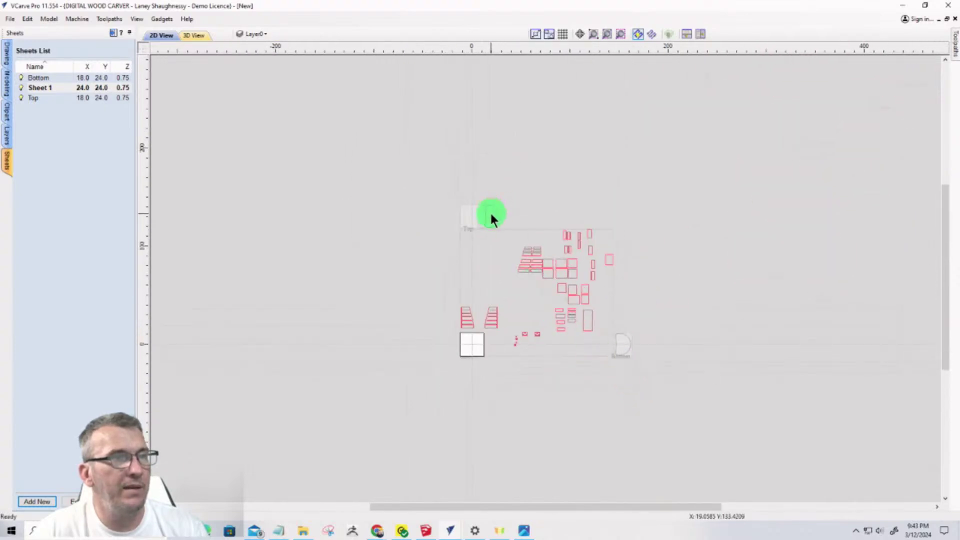
{"action": "left_click", "coordinate": [469, 220]}
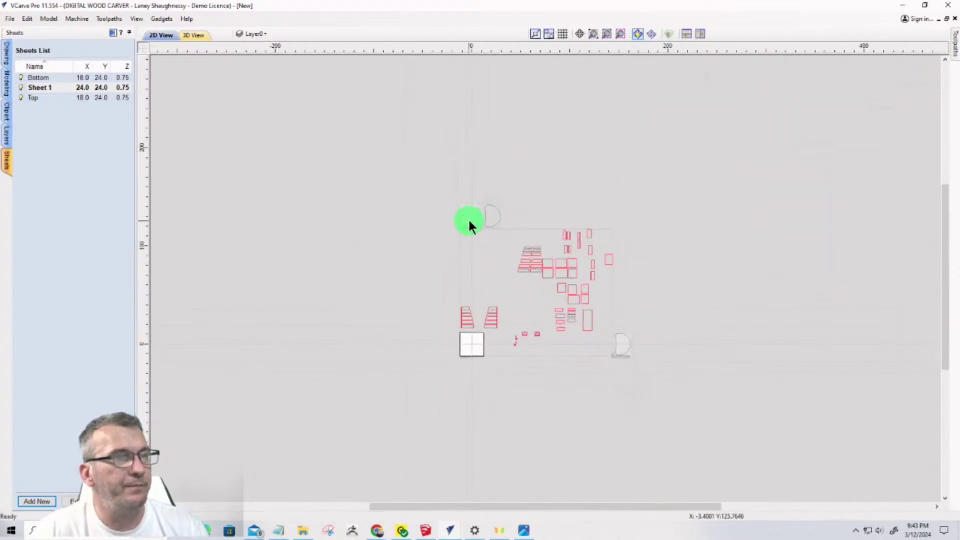
{"action": "scroll", "coordinate": [550, 290], "scroll_direction": "up", "scroll_amount": 2}
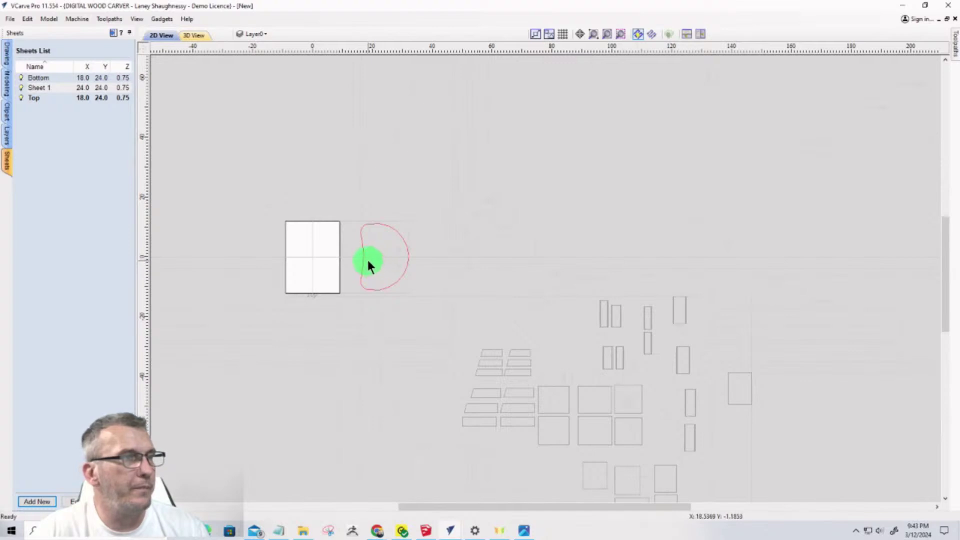
{"action": "left_click", "coordinate": [363, 259]}
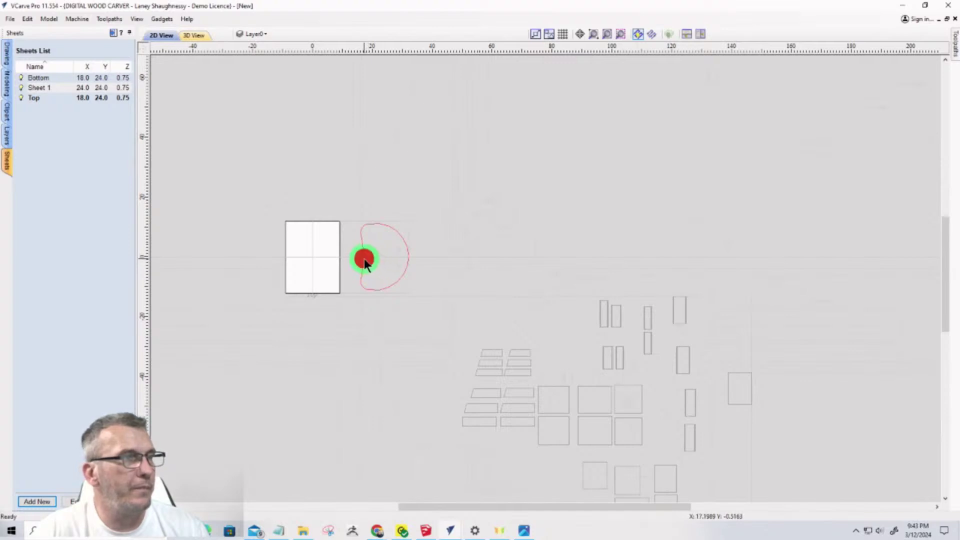
{"action": "left_click", "coordinate": [6, 55]}
{"action": "left_click", "coordinate": [98, 175]}
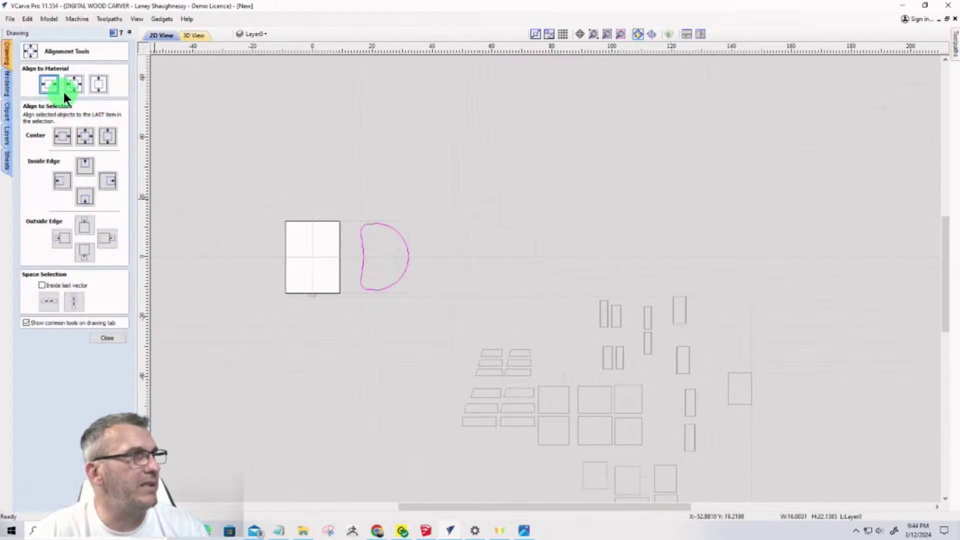
{"action": "left_click", "coordinate": [73, 84]}
Make the Bottom sheet active and center its curved panel outline on the material in both directions
{"action": "scroll", "coordinate": [350, 242], "scroll_direction": "down", "scroll_amount": 5}
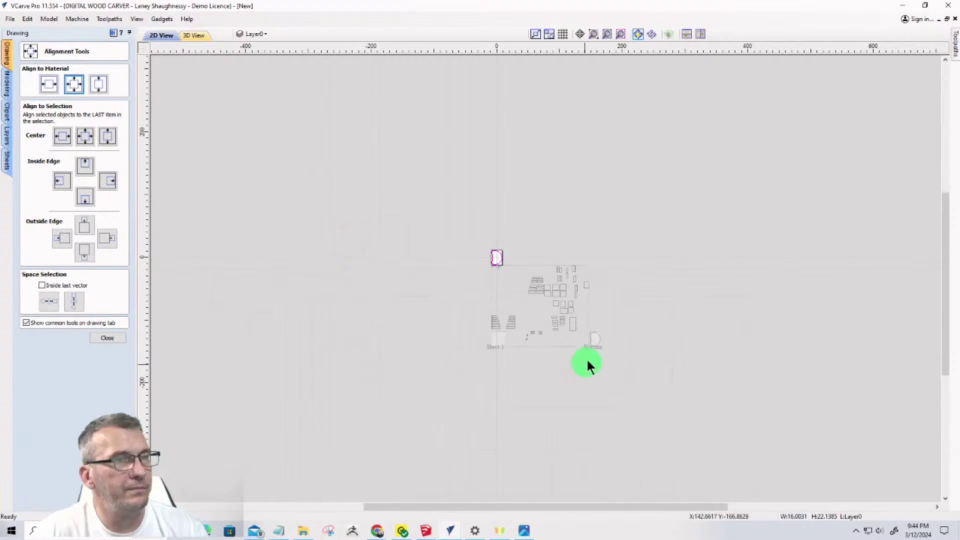
{"action": "scroll", "coordinate": [625, 345], "scroll_direction": "up", "scroll_amount": 3}
{"action": "left_click", "coordinate": [658, 315]}
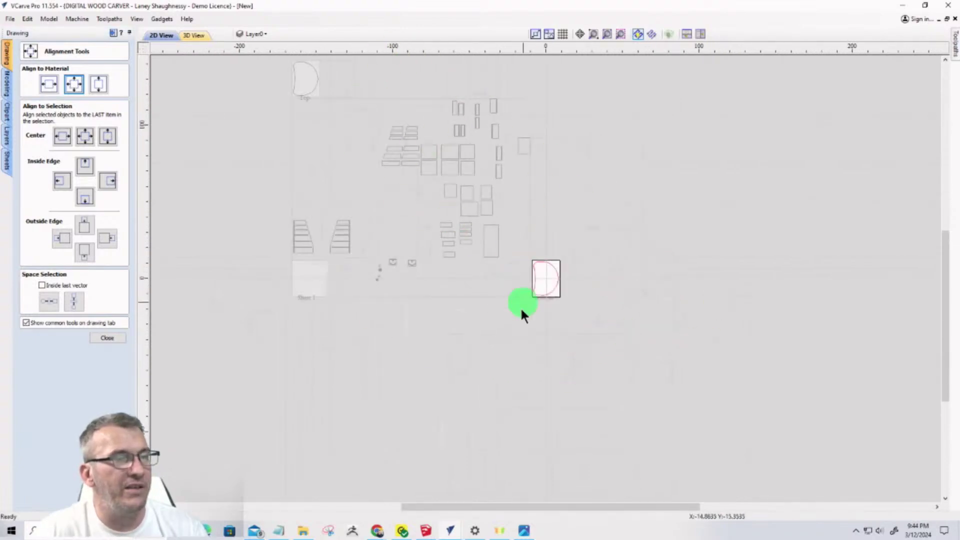
{"action": "scroll", "coordinate": [539, 283], "scroll_direction": "up", "scroll_amount": 6}
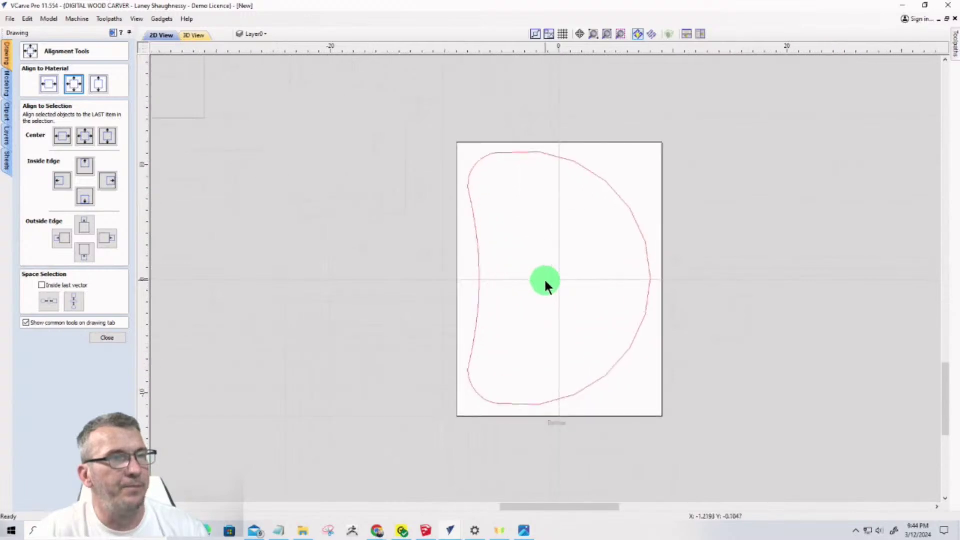
{"action": "left_click", "coordinate": [479, 270]}
{"action": "left_click", "coordinate": [70, 83]}
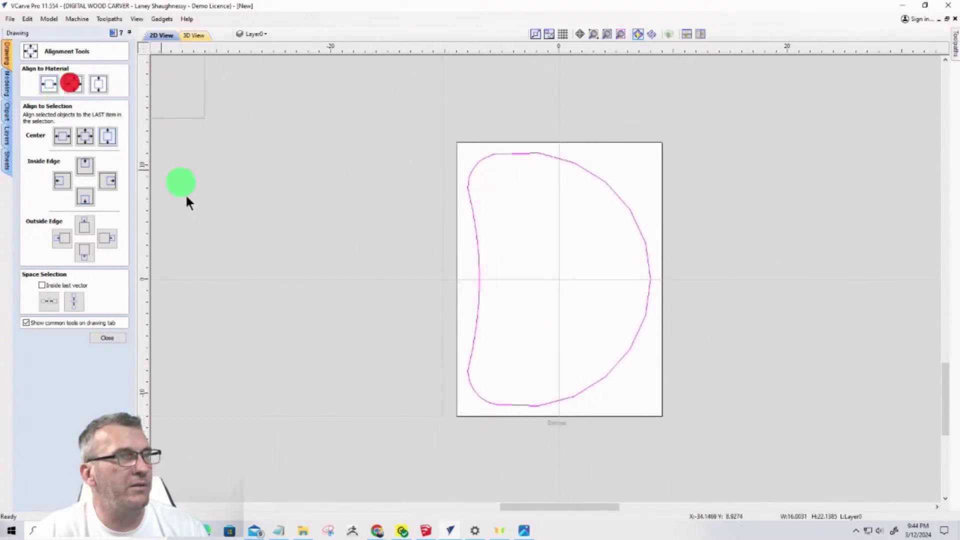
{"action": "left_click", "coordinate": [285, 274]}
Close the alignment tools and make Sheet 1 the active sheet again
{"action": "scroll", "coordinate": [555, 370], "scroll_direction": "down", "scroll_amount": 3}
{"action": "scroll", "coordinate": [556, 370], "scroll_direction": "down", "scroll_amount": 3}
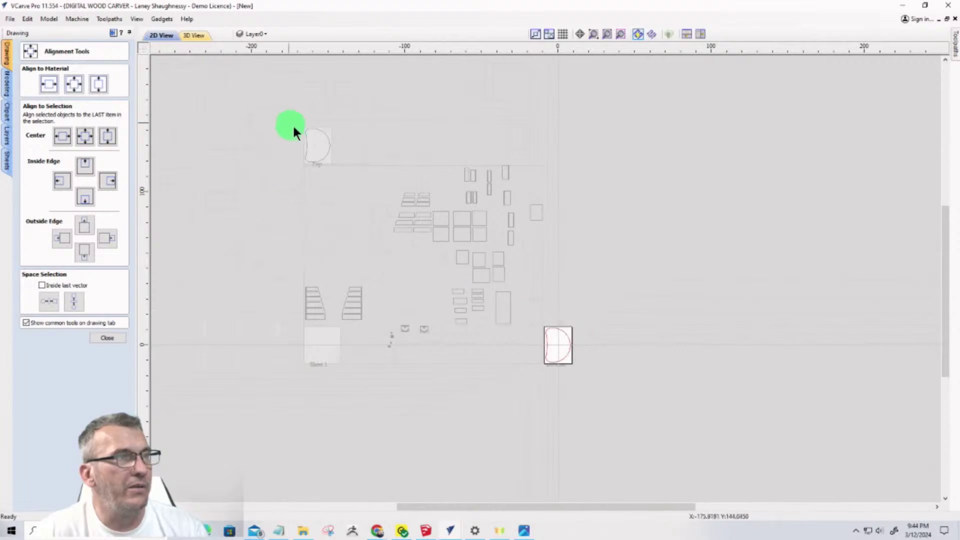
{"action": "left_click", "coordinate": [268, 263]}
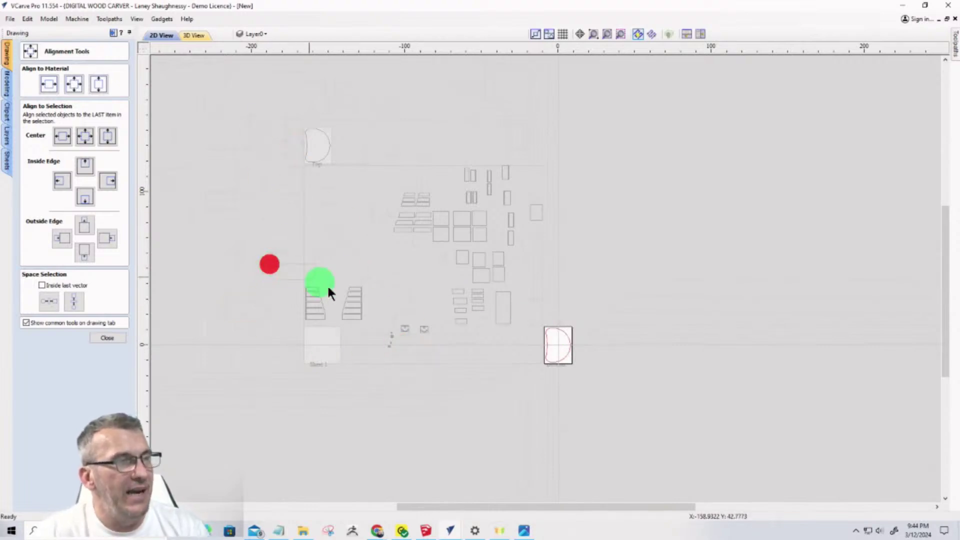
{"action": "scroll", "coordinate": [314, 320], "scroll_direction": "up", "scroll_amount": 5}
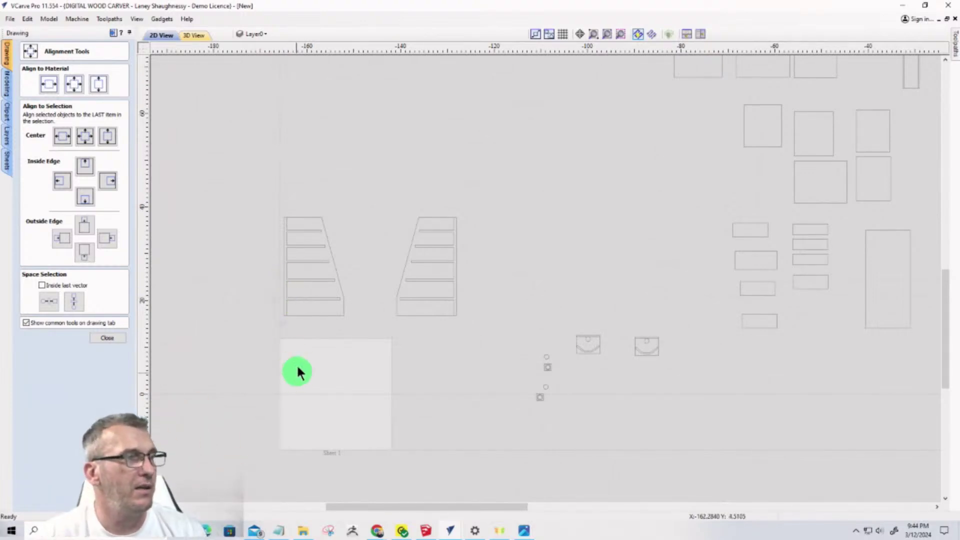
{"action": "left_click", "coordinate": [287, 238]}
{"action": "left_click", "coordinate": [110, 339]}
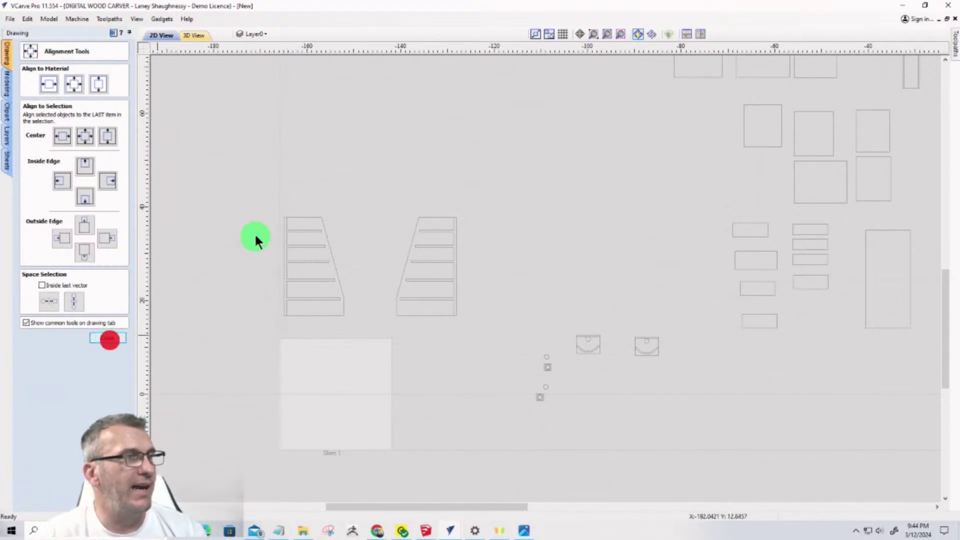
{"action": "left_click_drag", "start_coordinate": [259, 199], "coordinate": [352, 323]}
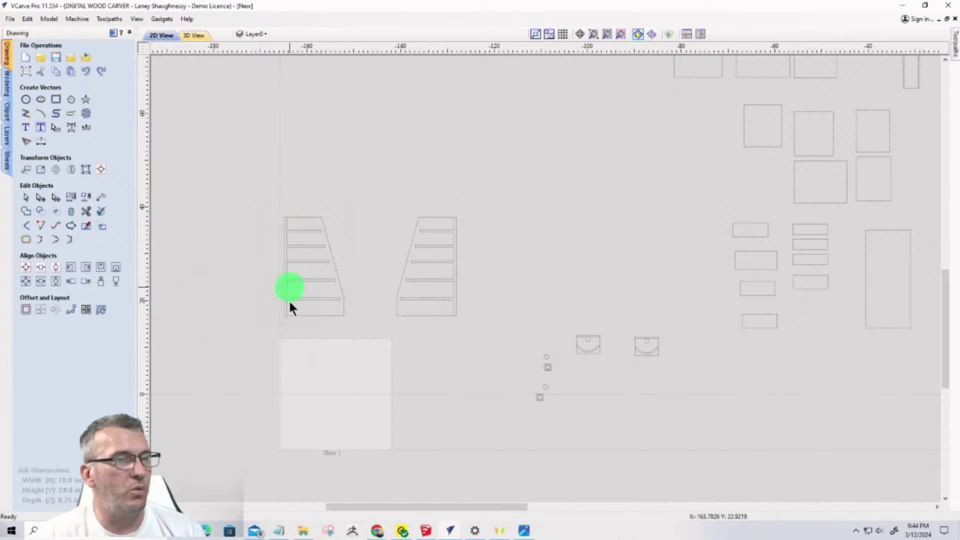
{"action": "left_click", "coordinate": [318, 373]}
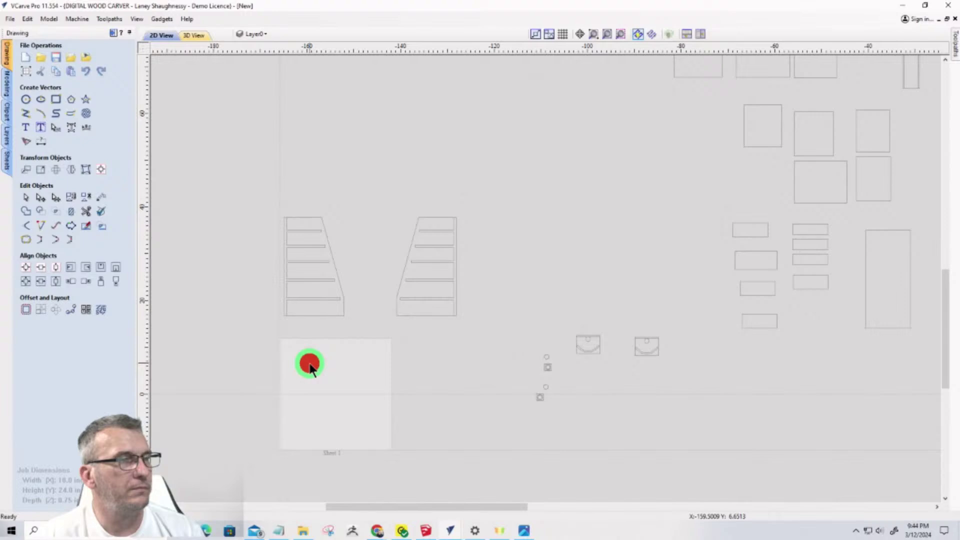
{"action": "left_click", "coordinate": [308, 363]}
Select the left slotted side panel above Sheet 1 together with all its slots and check its overall size
{"action": "left_click", "coordinate": [257, 308]}
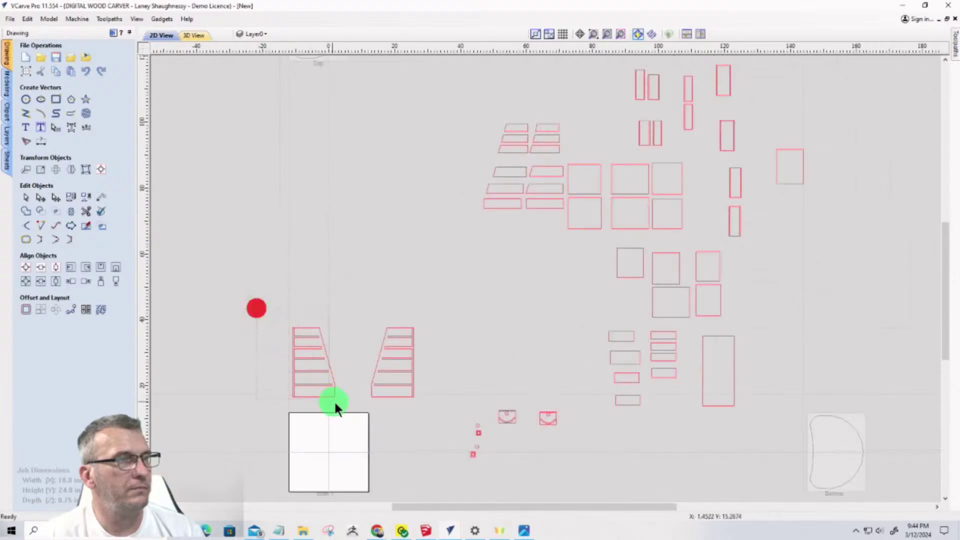
{"action": "left_click", "coordinate": [332, 398]}
{"action": "scroll", "coordinate": [293, 383], "scroll_direction": "up", "scroll_amount": 5}
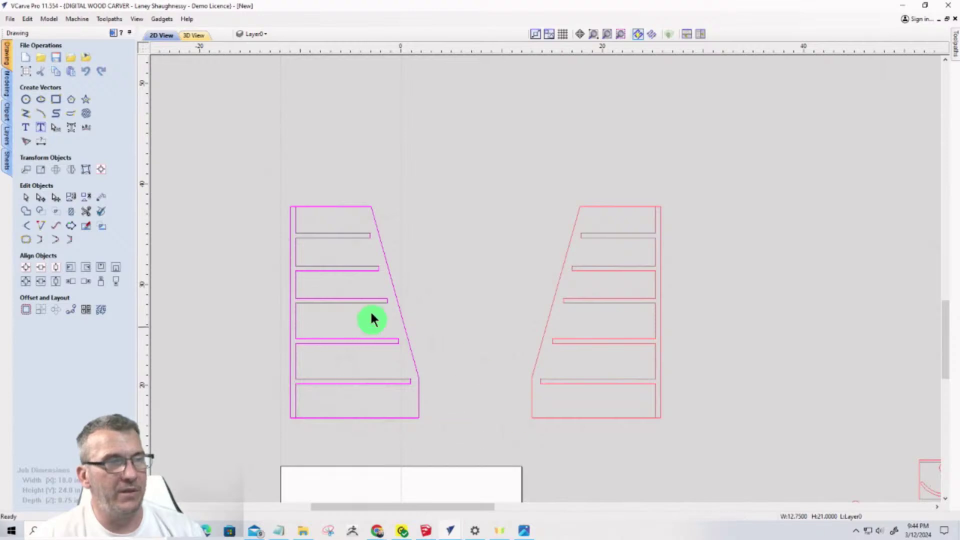
{"action": "scroll", "coordinate": [375, 317], "scroll_direction": "down", "scroll_amount": 2}
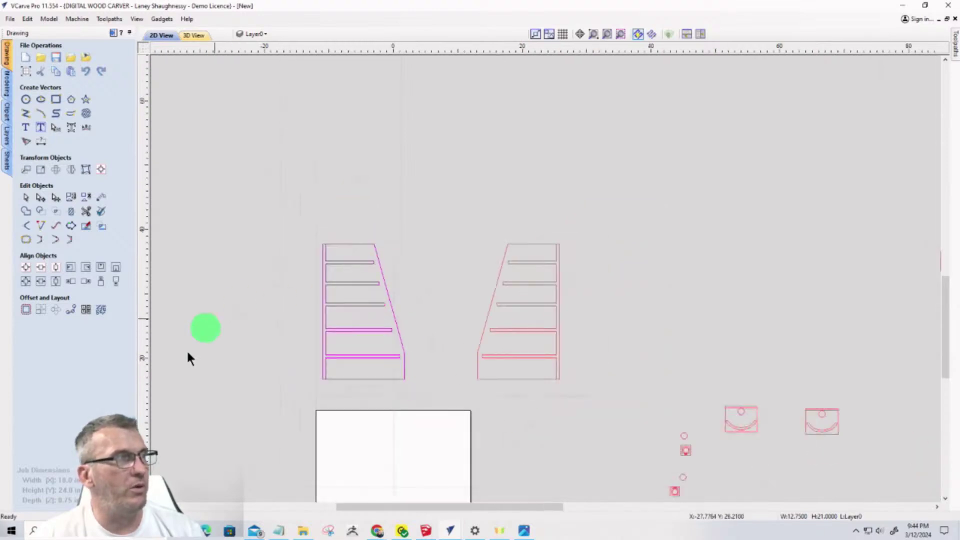
Add a new sheet named Left Side, based on the 18 by 24 inch Bottom sheet
{"action": "left_click", "coordinate": [5, 140]}
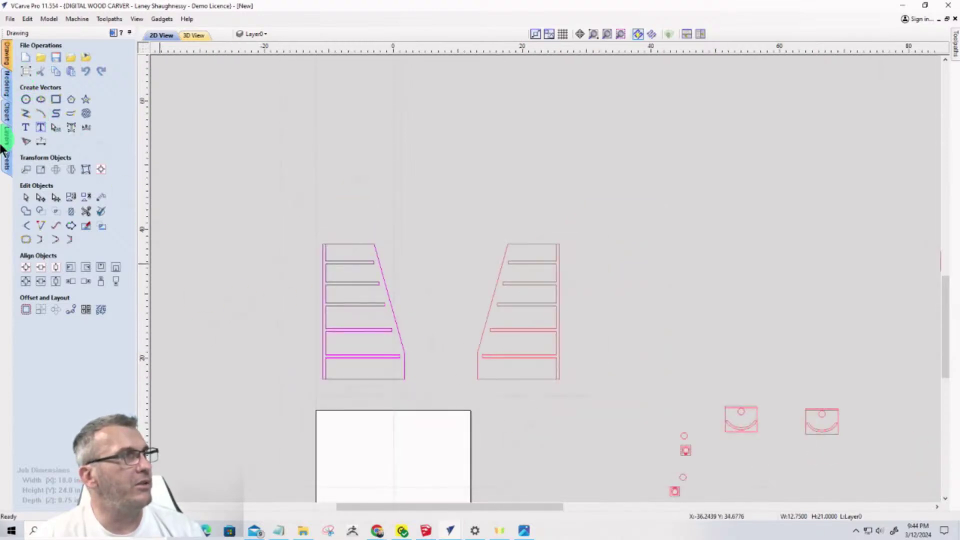
{"action": "left_click", "coordinate": [5, 160]}
{"action": "left_click", "coordinate": [35, 79]}
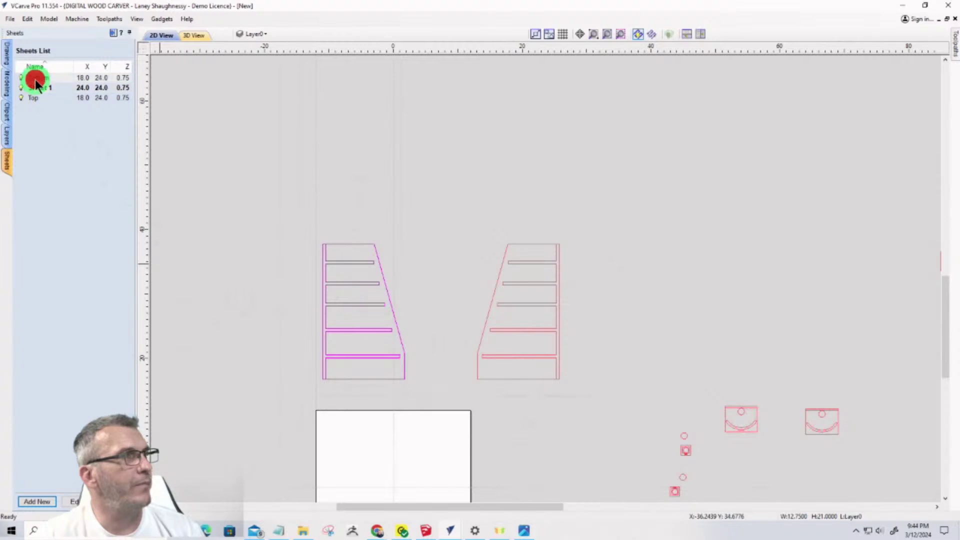
{"action": "left_click", "coordinate": [37, 503]}
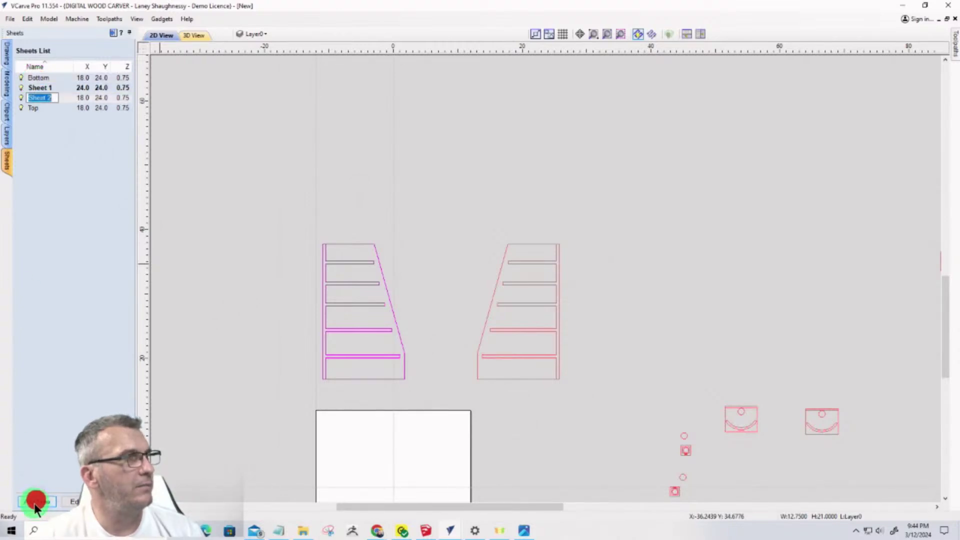
{"action": "left_click", "coordinate": [21, 98]}
{"action": "left_click", "coordinate": [39, 97]}
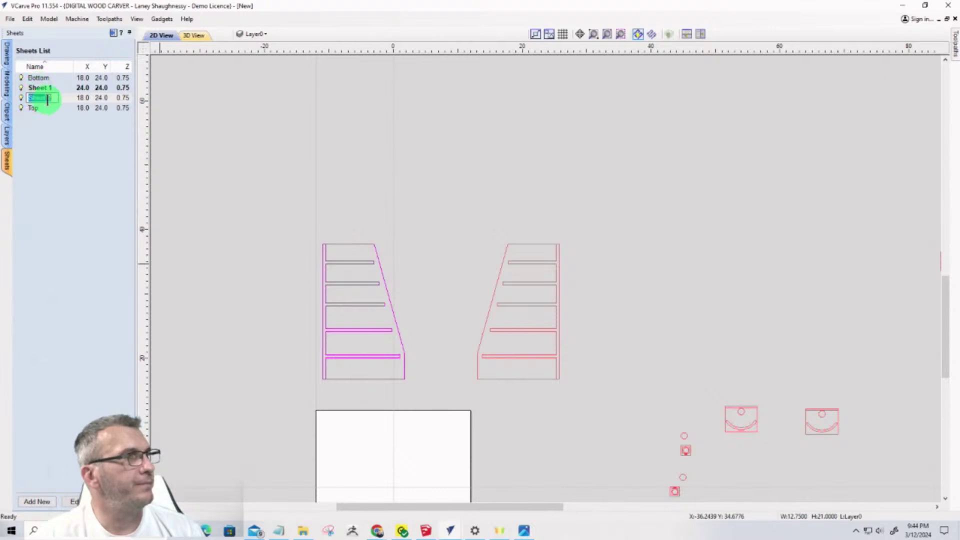
{"action": "left_click", "coordinate": [54, 99]}
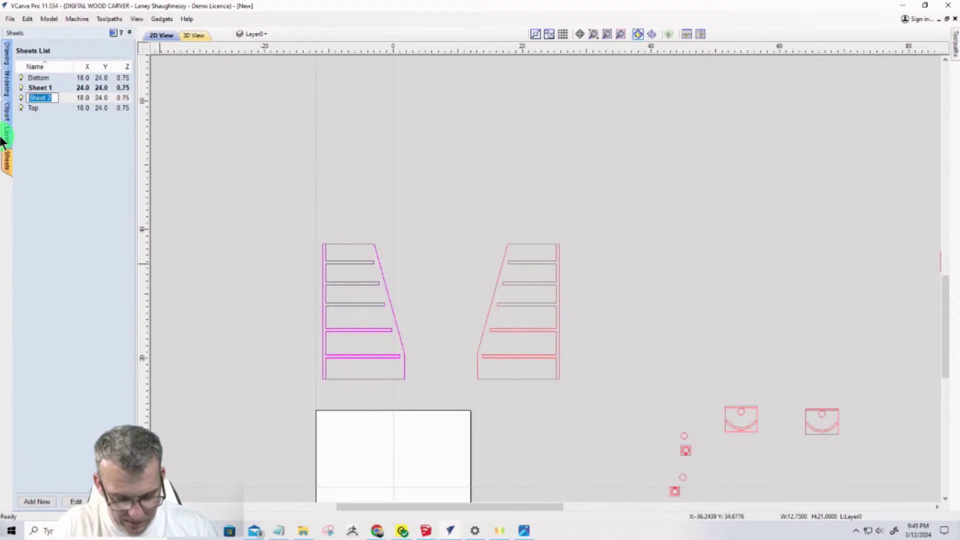
{"action": "type", "text": "Left Side"}
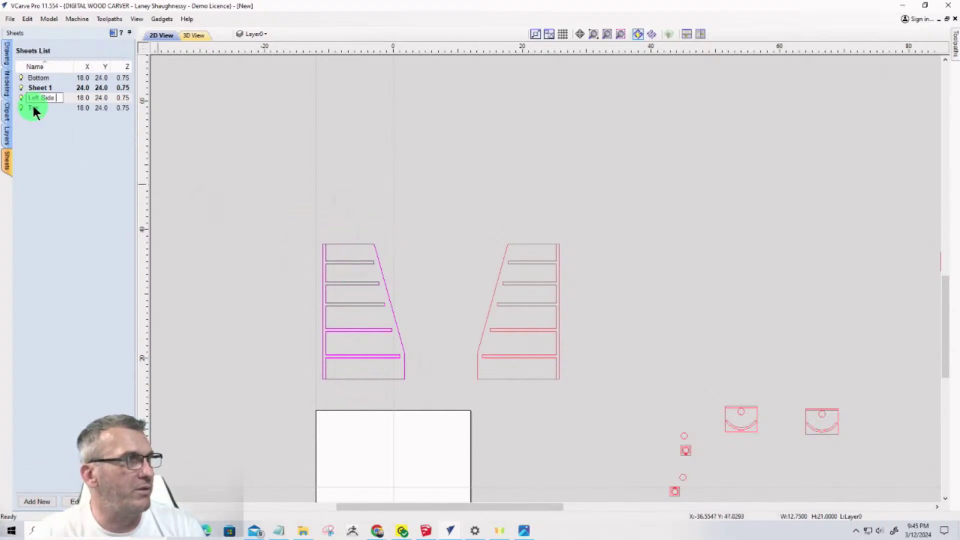
{"action": "left_click", "coordinate": [80, 98]}
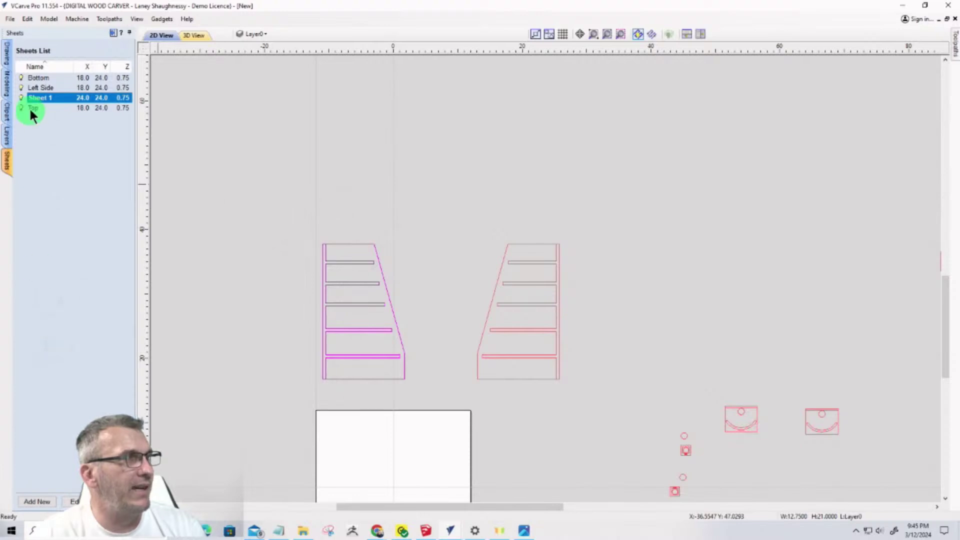
Open the Left Side sheet's settings for editing
{"action": "left_click", "coordinate": [39, 87]}
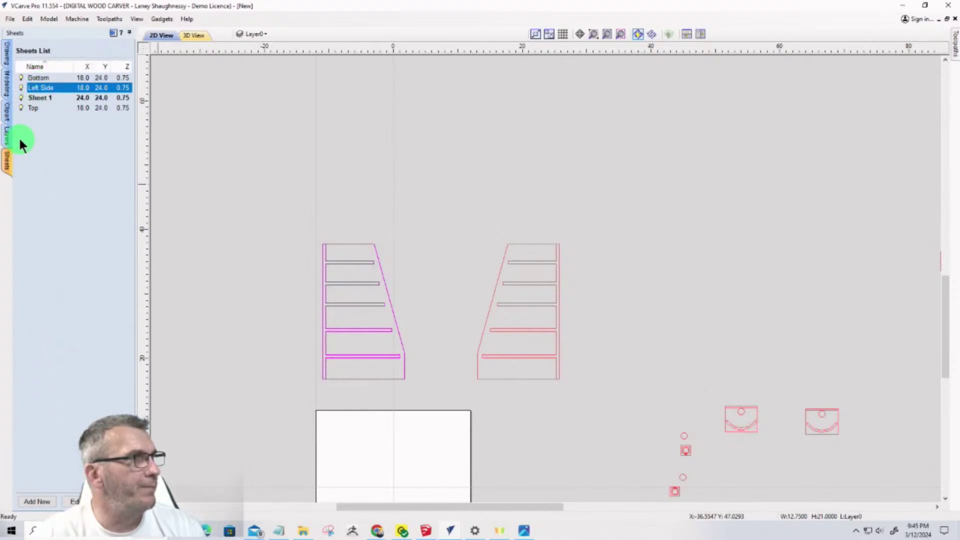
{"action": "left_click", "coordinate": [93, 337]}
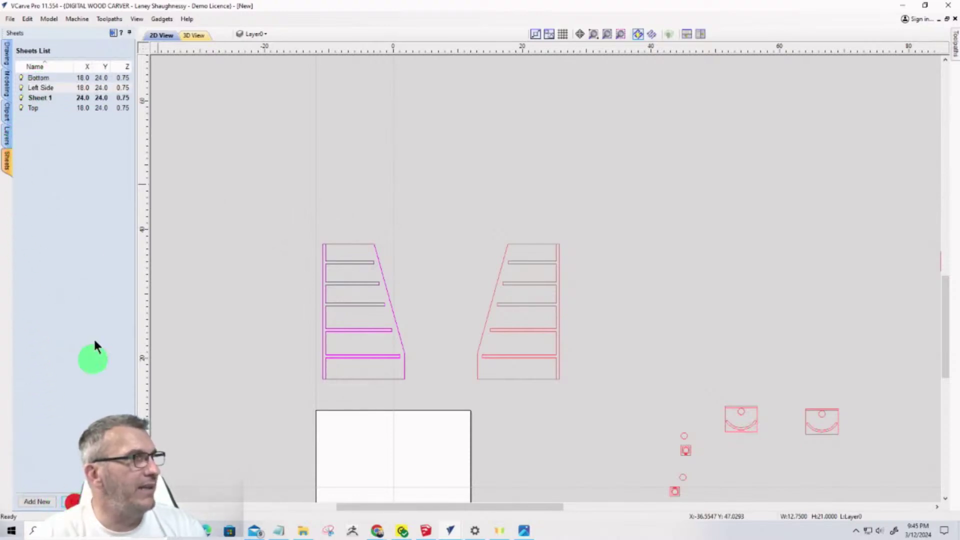
Set the width of the Left Side sheet to 14 inches
{"action": "double_click", "coordinate": [106, 118]}
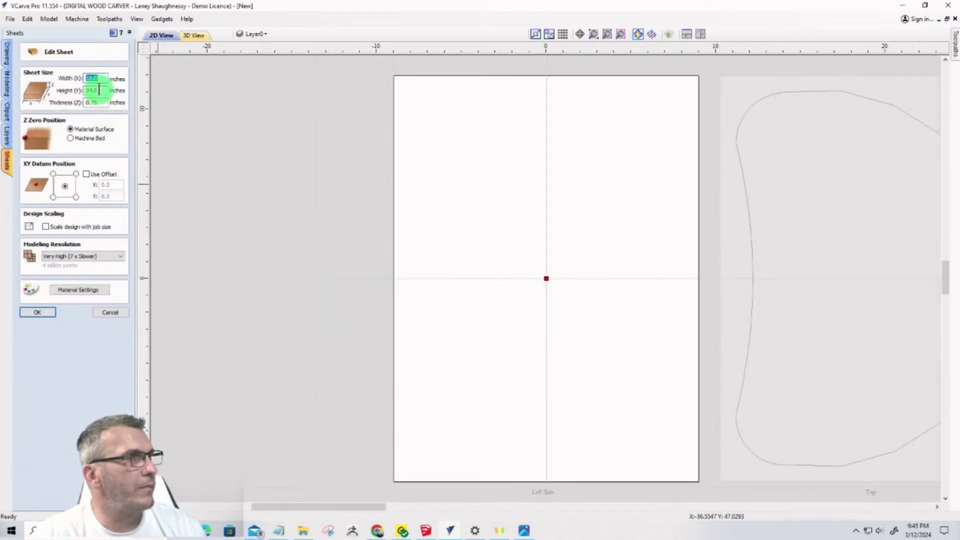
{"action": "double_click", "coordinate": [98, 90]}
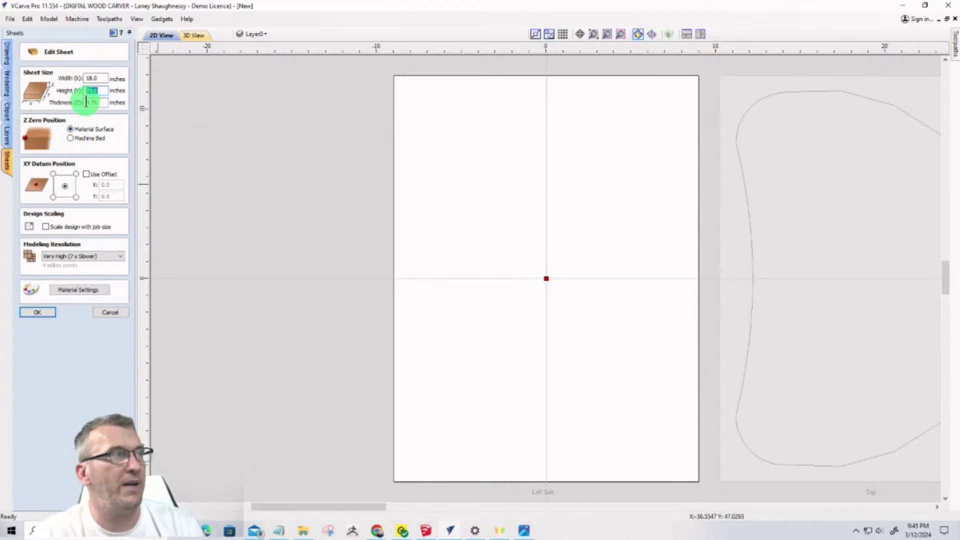
{"action": "double_click", "coordinate": [97, 79]}
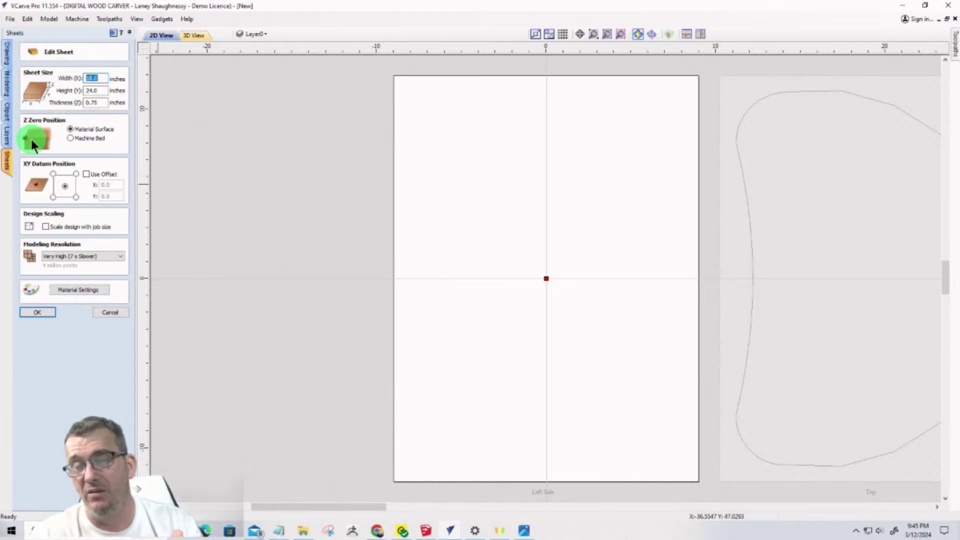
{"action": "type", "text": "14"}
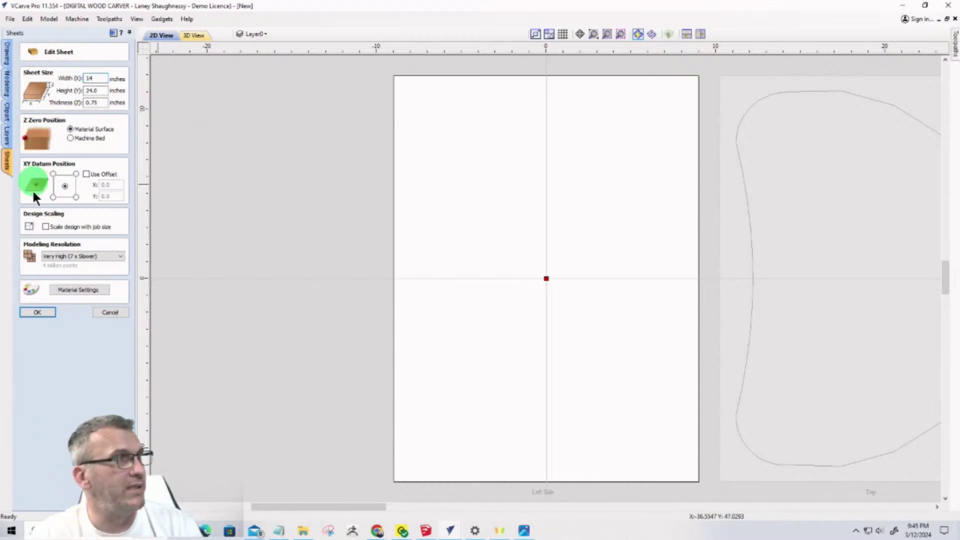
{"action": "left_click", "coordinate": [35, 311]}
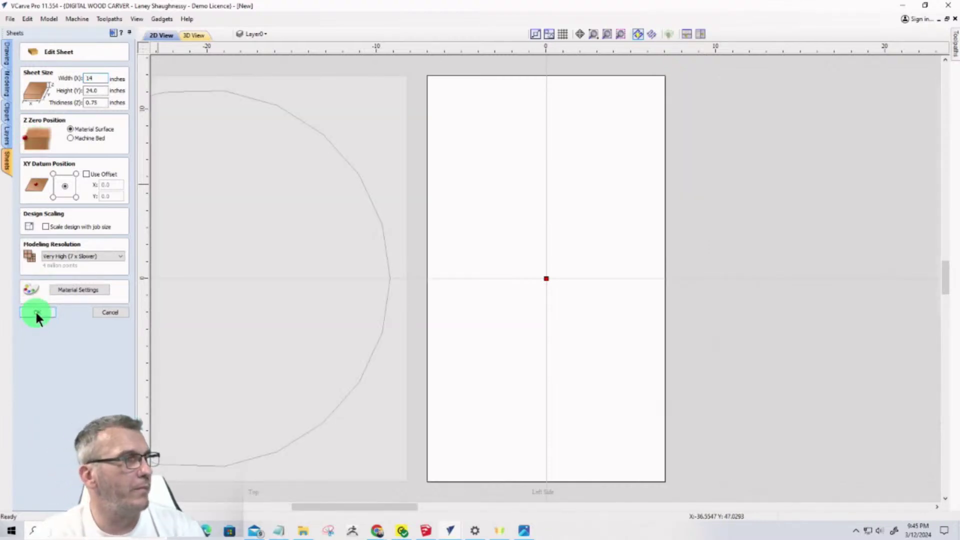
{"action": "left_click", "coordinate": [36, 312]}
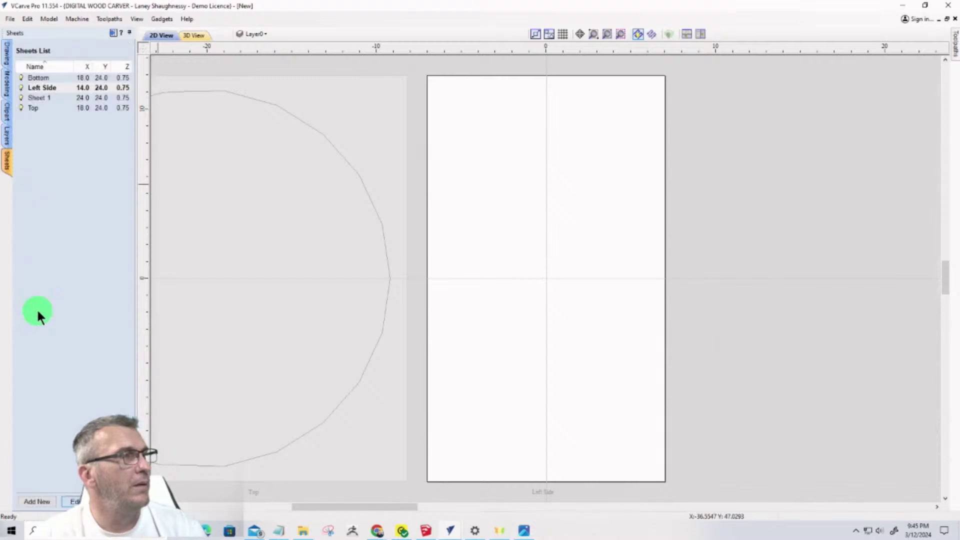
Add a new sheet based on the Left Side sheet's size and name it Right Side
{"action": "left_click", "coordinate": [101, 87]}
{"action": "left_click", "coordinate": [31, 500]}
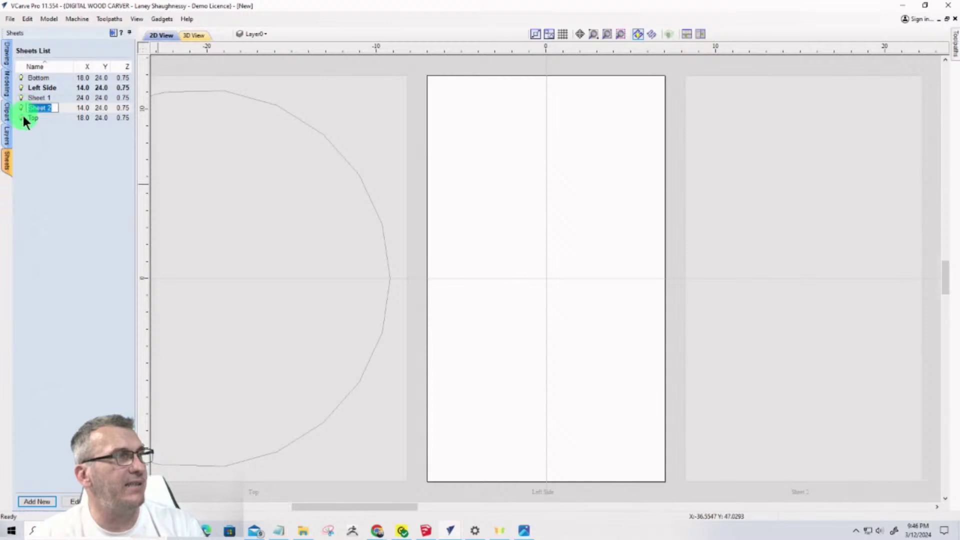
{"action": "type", "text": "R"}
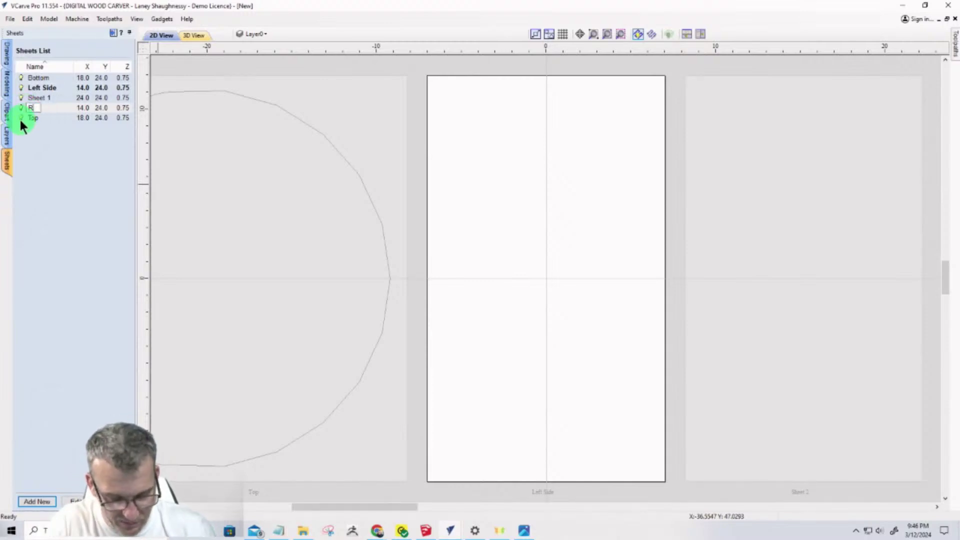
{"action": "type", "text": "ight Side"}
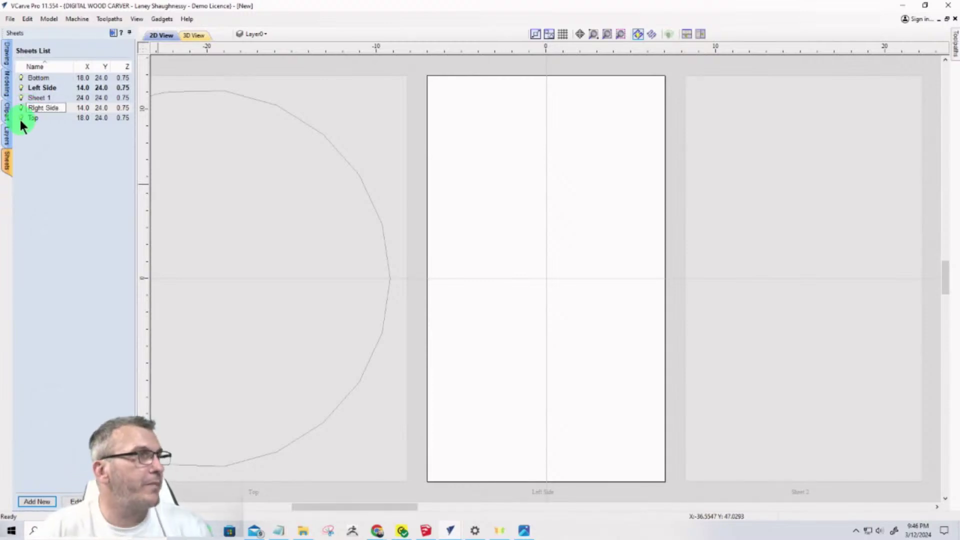
{"action": "key", "text": "BackSpace"}
{"action": "key", "text": "BackSpace"}
{"action": "key", "text": "BackSpace"}
{"action": "key", "text": "BackSpace"}
{"action": "key", "text": "BackSpace"}
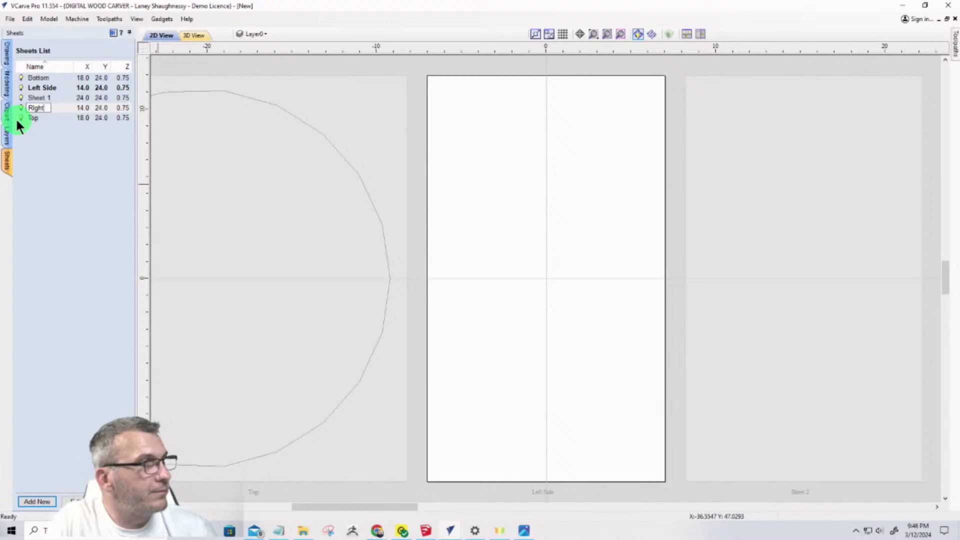
{"action": "key", "text": "BackSpace"}
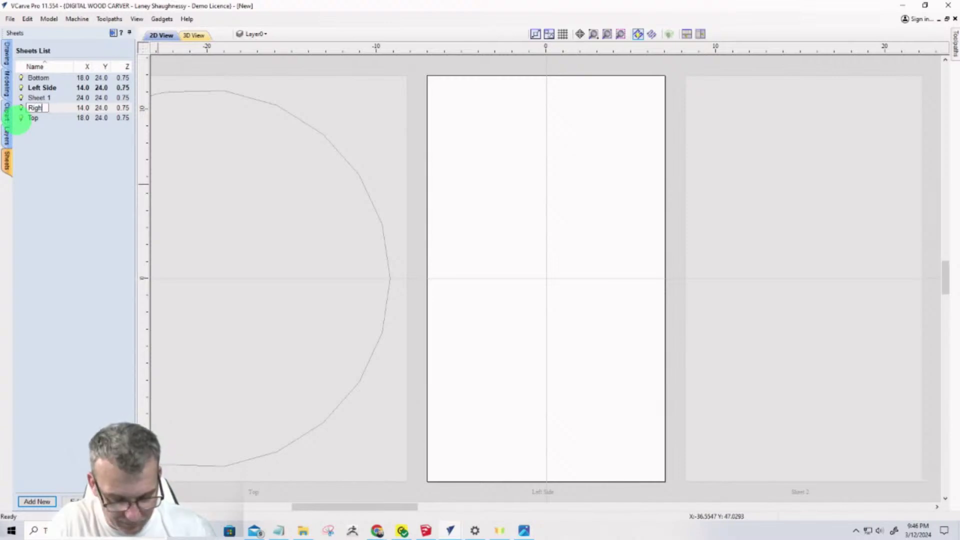
{"action": "type", "text": "t Side"}
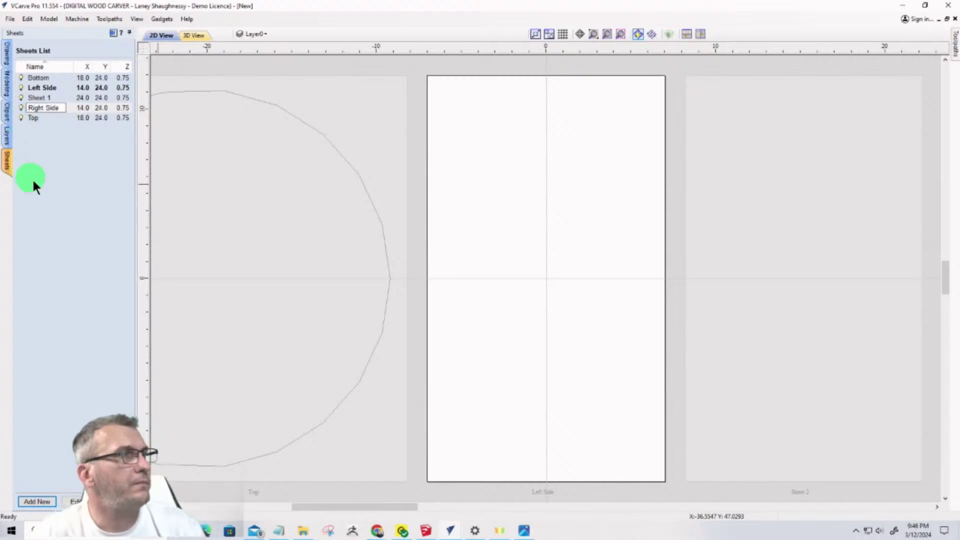
{"action": "left_click", "coordinate": [34, 183]}
Activate Sheet 1 and move the side panel directly above it to the Right Side sheet
{"action": "scroll", "coordinate": [538, 250], "scroll_direction": "down", "scroll_amount": 5}
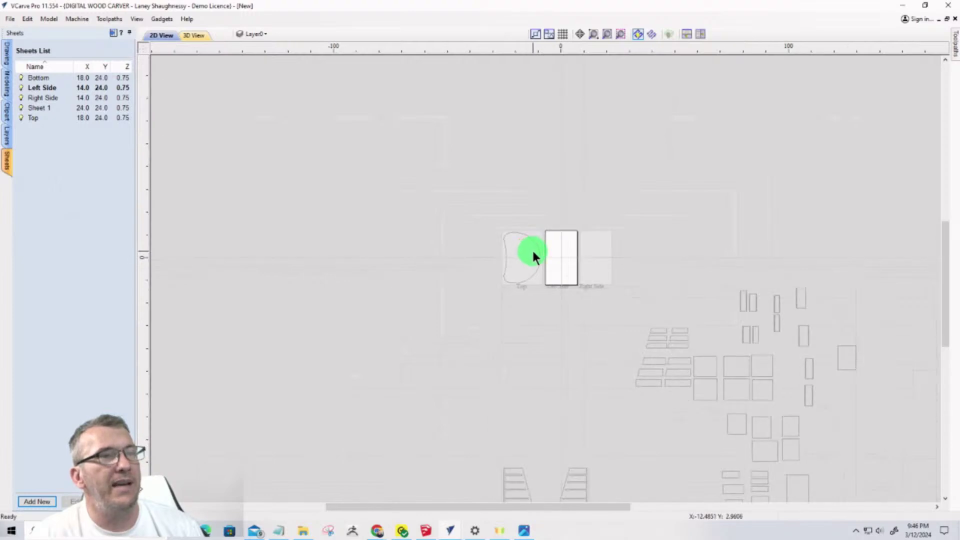
{"action": "scroll", "coordinate": [578, 311], "scroll_direction": "up", "scroll_amount": 4}
{"action": "scroll", "coordinate": [489, 243], "scroll_direction": "down", "scroll_amount": 6}
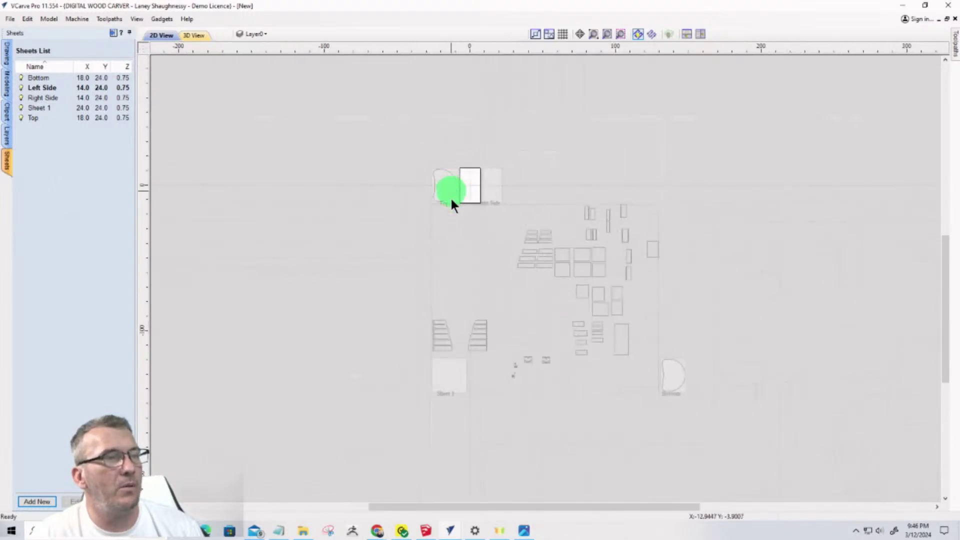
{"action": "left_click", "coordinate": [35, 106]}
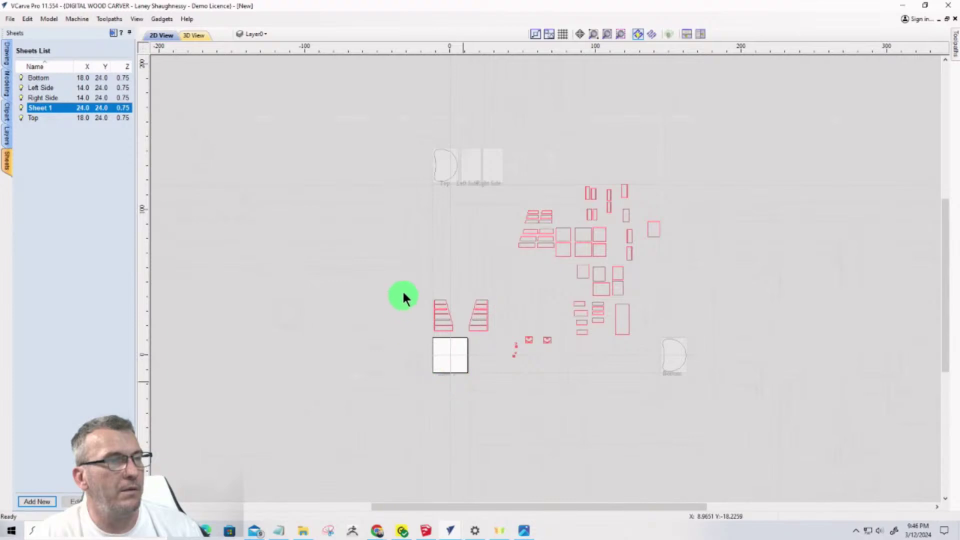
{"action": "left_click", "coordinate": [407, 272]}
{"action": "scroll", "coordinate": [458, 342], "scroll_direction": "up", "scroll_amount": 3}
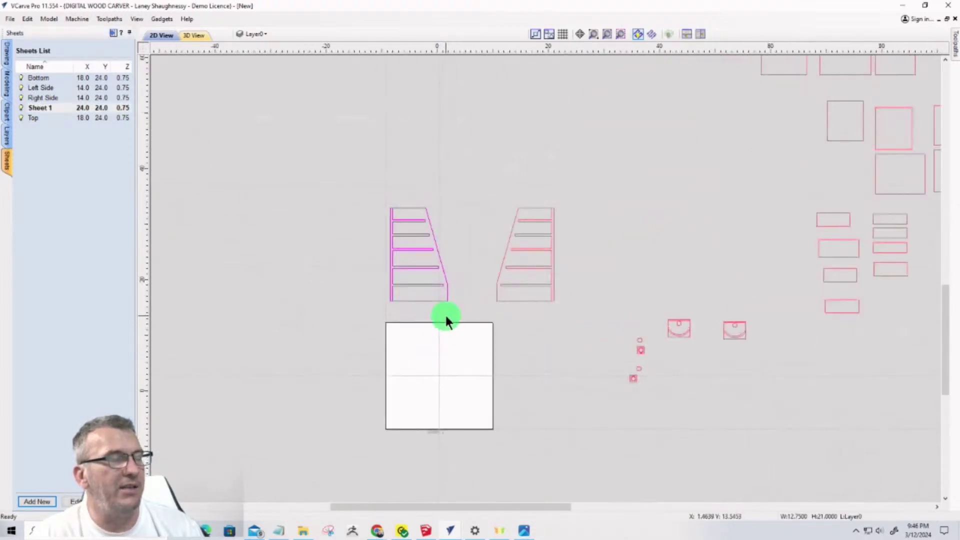
{"action": "scroll", "coordinate": [446, 320], "scroll_direction": "up", "scroll_amount": 1}
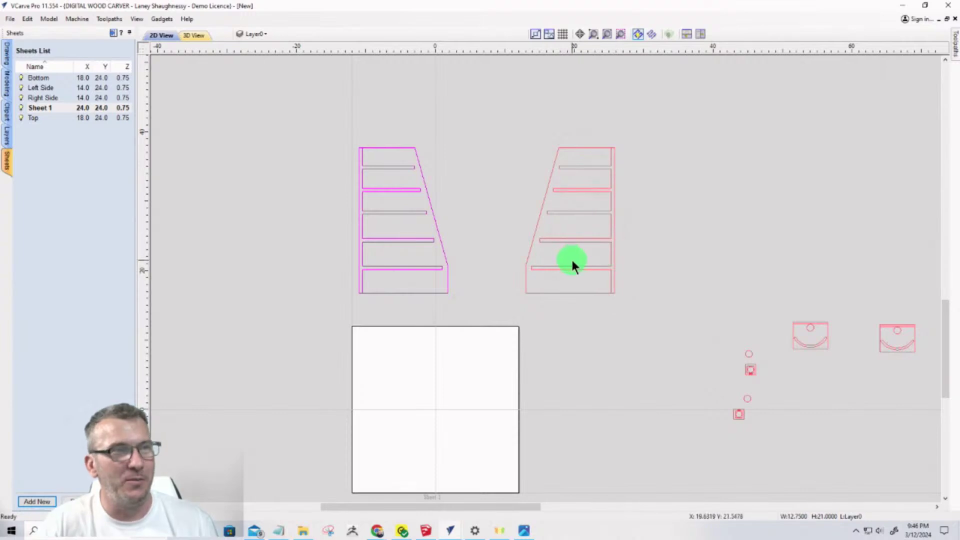
{"action": "right_click", "coordinate": [377, 189]}
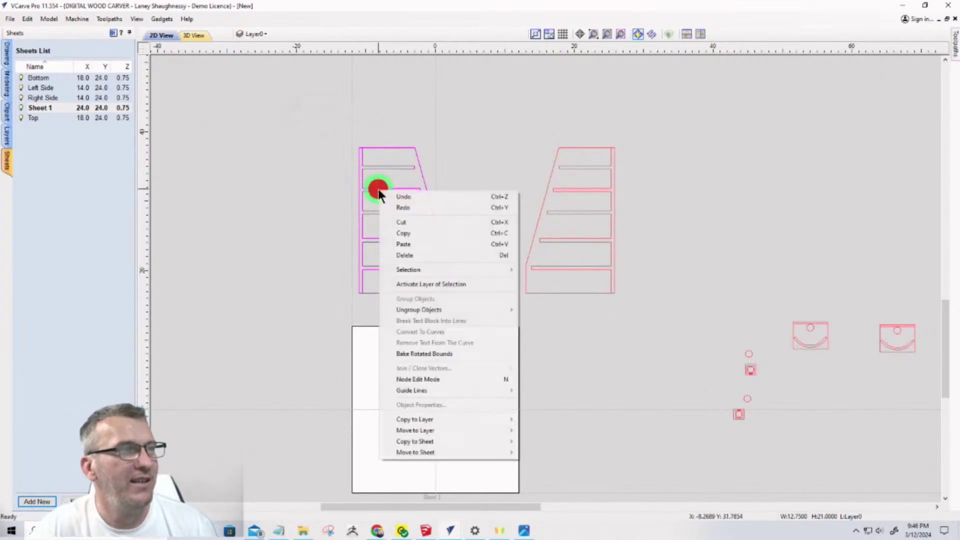
{"action": "mouse_move", "coordinate": [412, 450]}
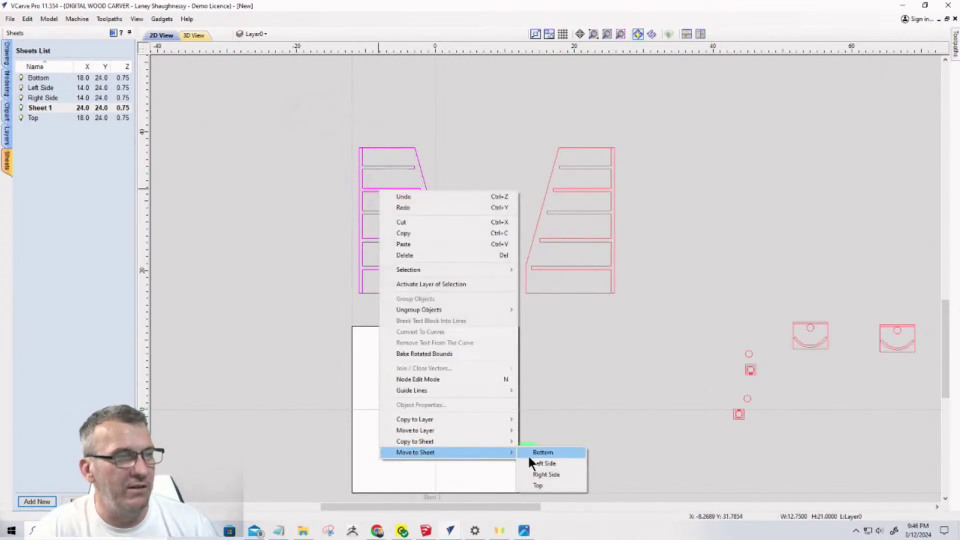
{"action": "left_click", "coordinate": [531, 474]}
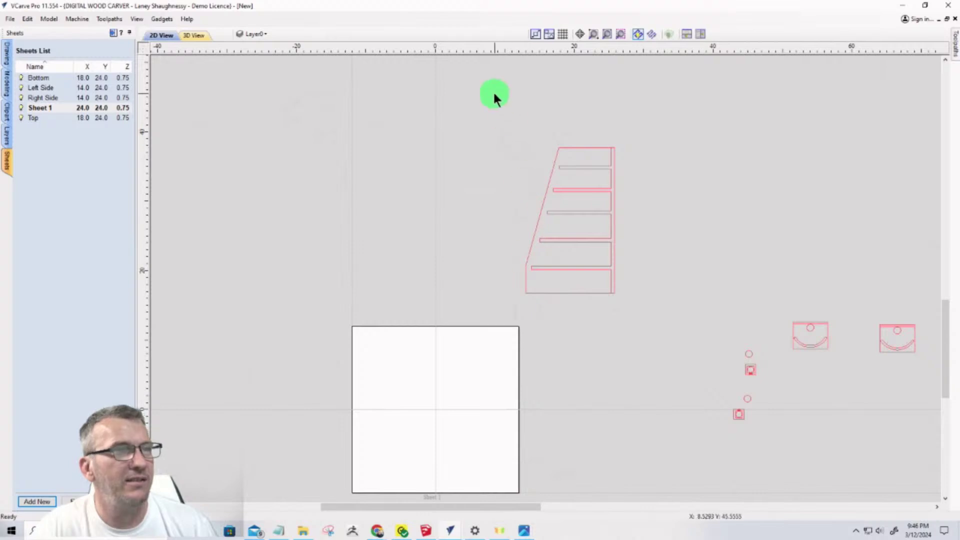
Select all vectors of the remaining slanted side panel and move them to the Left Side sheet
{"action": "left_click_drag", "start_coordinate": [493, 93], "coordinate": [665, 335]}
{"action": "right_click", "coordinate": [572, 239]}
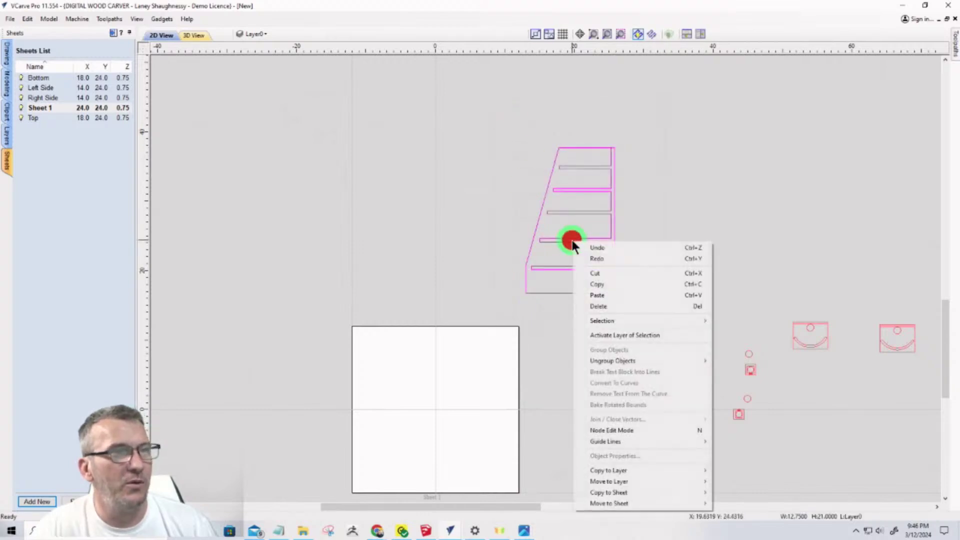
{"action": "mouse_move", "coordinate": [593, 504]}
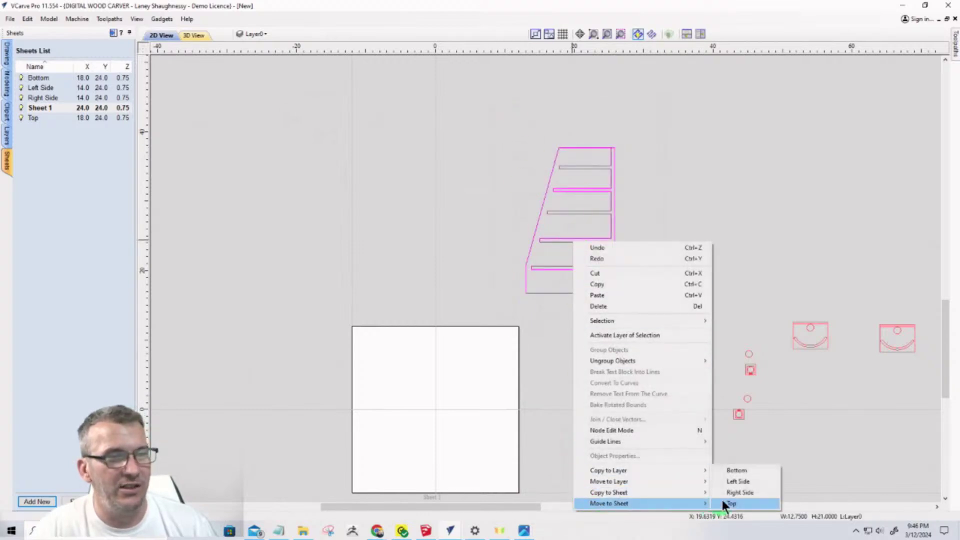
{"action": "left_click", "coordinate": [724, 483]}
Activate the Right Side sheet and center all its panel vectors on the material
{"action": "scroll", "coordinate": [568, 326], "scroll_direction": "down", "scroll_amount": 5}
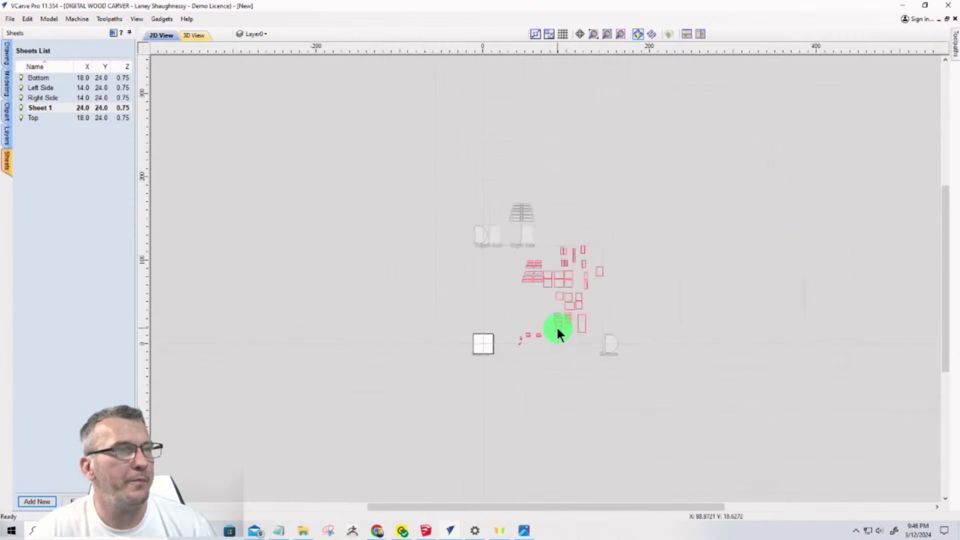
{"action": "double_click", "coordinate": [521, 235]}
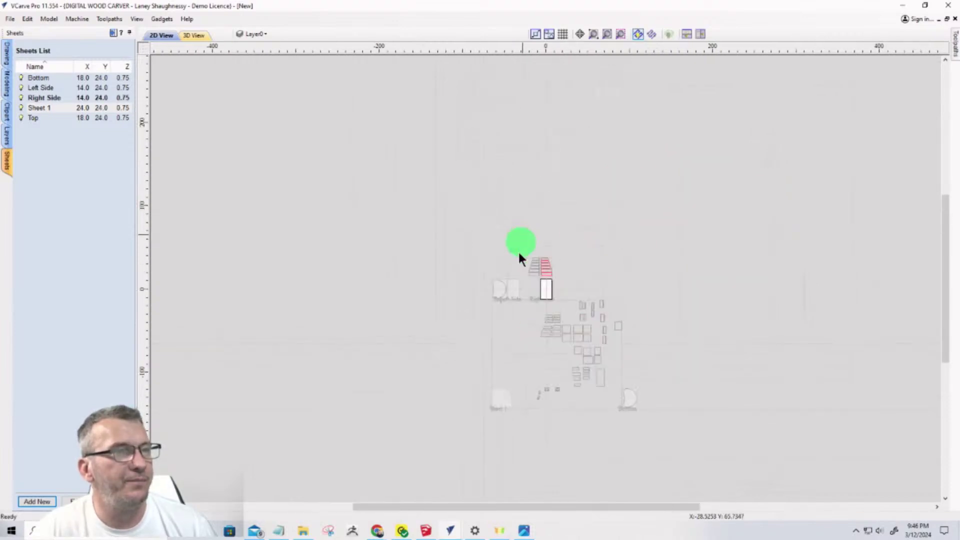
{"action": "scroll", "coordinate": [518, 250], "scroll_direction": "up", "scroll_amount": 3}
{"action": "scroll", "coordinate": [540, 240], "scroll_direction": "up", "scroll_amount": 6}
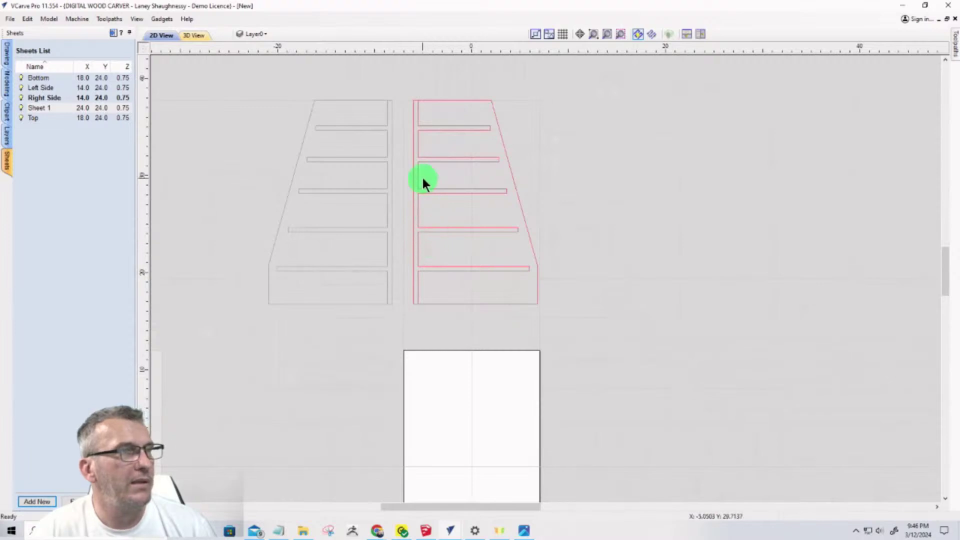
{"action": "key", "text": "ctrl+a"}
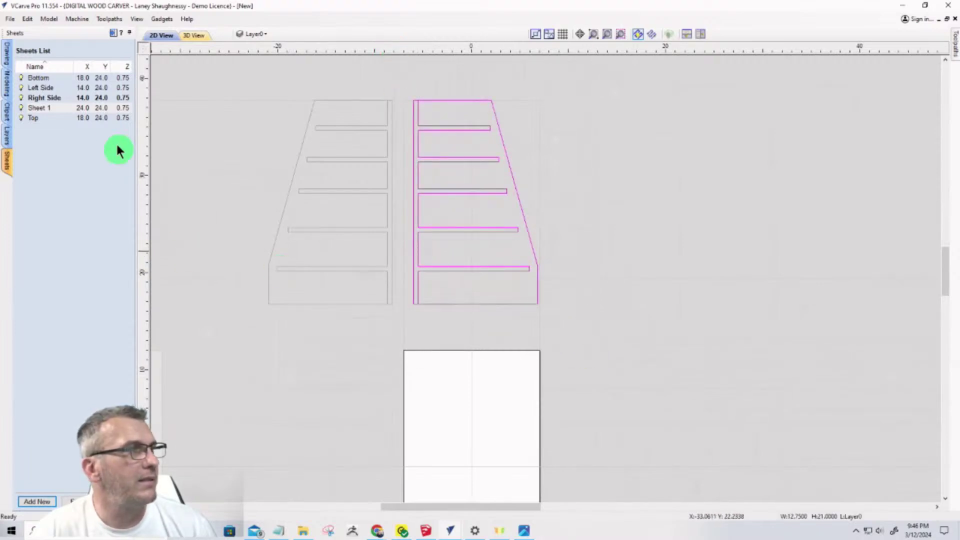
{"action": "left_click", "coordinate": [7, 59]}
{"action": "left_click", "coordinate": [95, 164]}
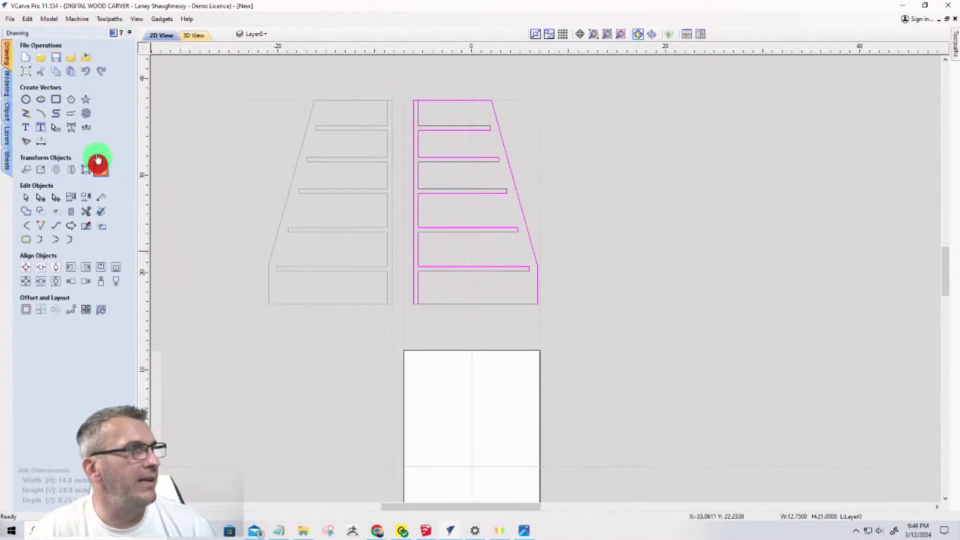
{"action": "left_click", "coordinate": [69, 88]}
Activate the Left Side sheet, select its side panel vectors and center them on the material
{"action": "scroll", "coordinate": [520, 235], "scroll_direction": "down", "scroll_amount": 3}
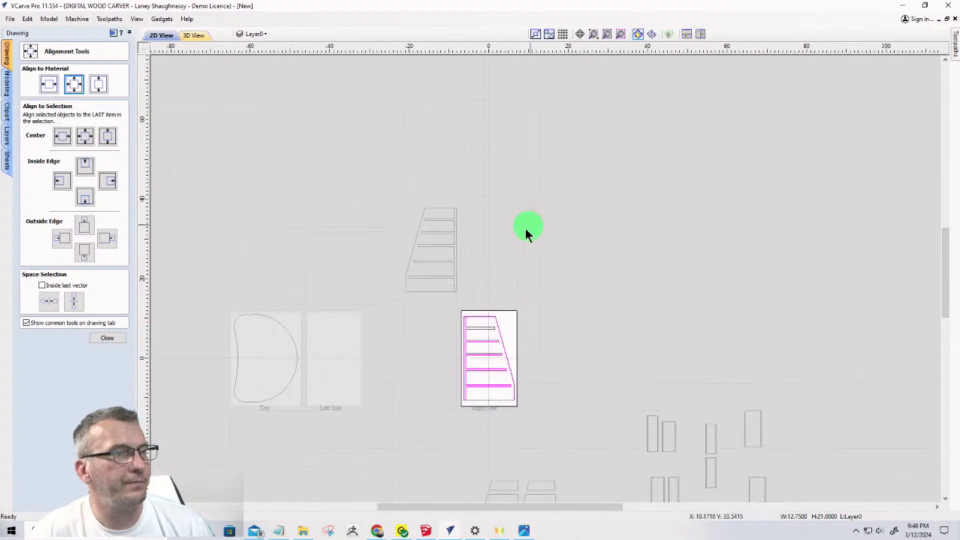
{"action": "scroll", "coordinate": [426, 257], "scroll_direction": "up", "scroll_amount": 1}
{"action": "scroll", "coordinate": [427, 260], "scroll_direction": "up", "scroll_amount": 1}
{"action": "left_click", "coordinate": [388, 143]}
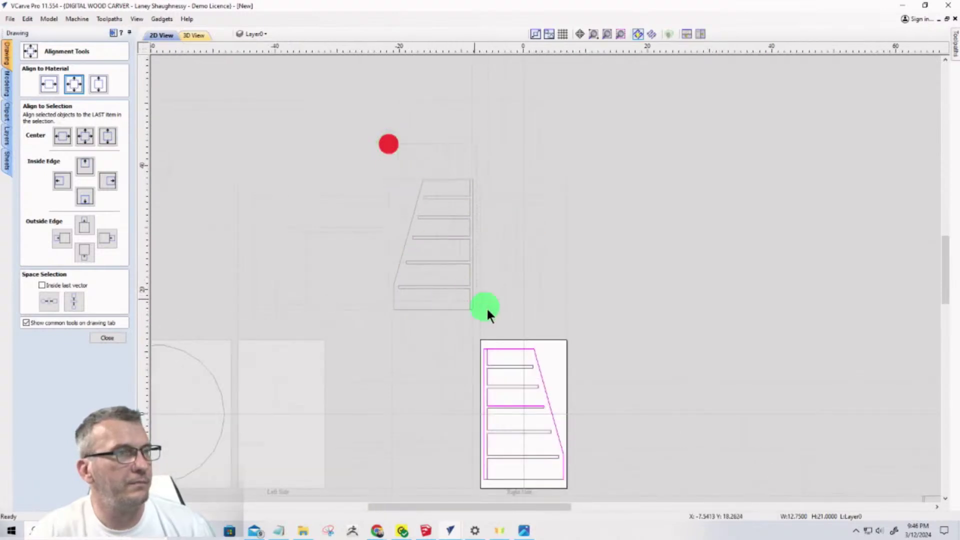
{"action": "left_click", "coordinate": [274, 395]}
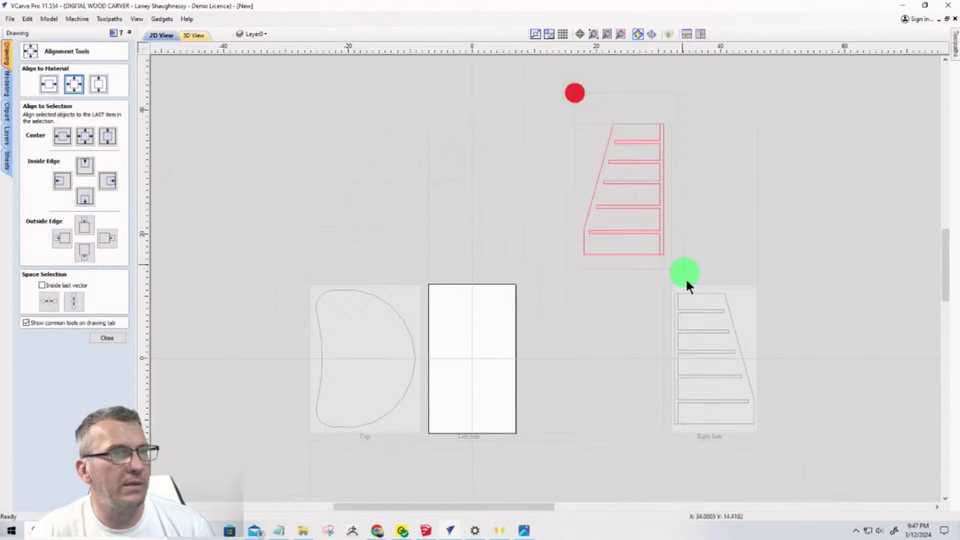
{"action": "left_click", "coordinate": [71, 85]}
{"action": "scroll", "coordinate": [455, 457], "scroll_direction": "up", "scroll_amount": 2}
{"action": "scroll", "coordinate": [479, 388], "scroll_direction": "down", "scroll_amount": 2}
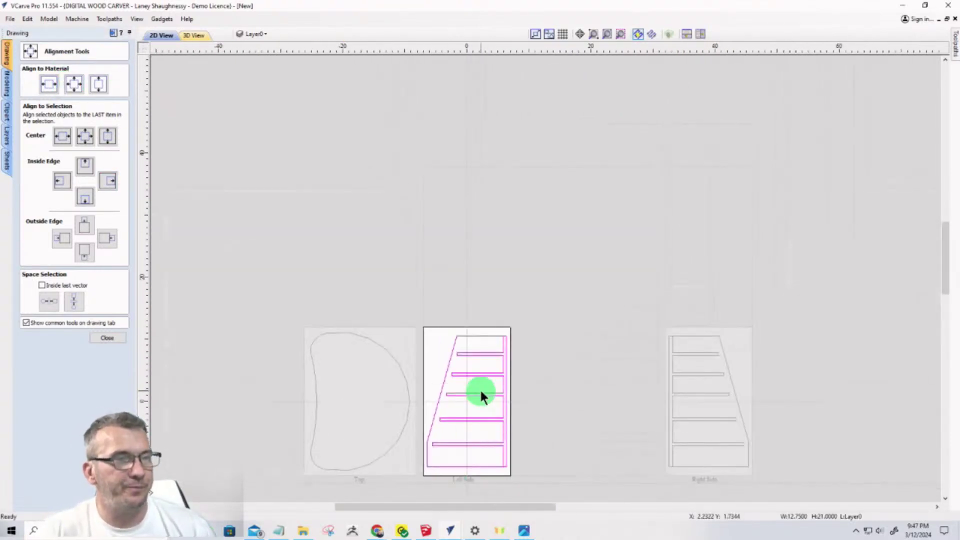
{"action": "scroll", "coordinate": [478, 388], "scroll_direction": "down", "scroll_amount": 4}
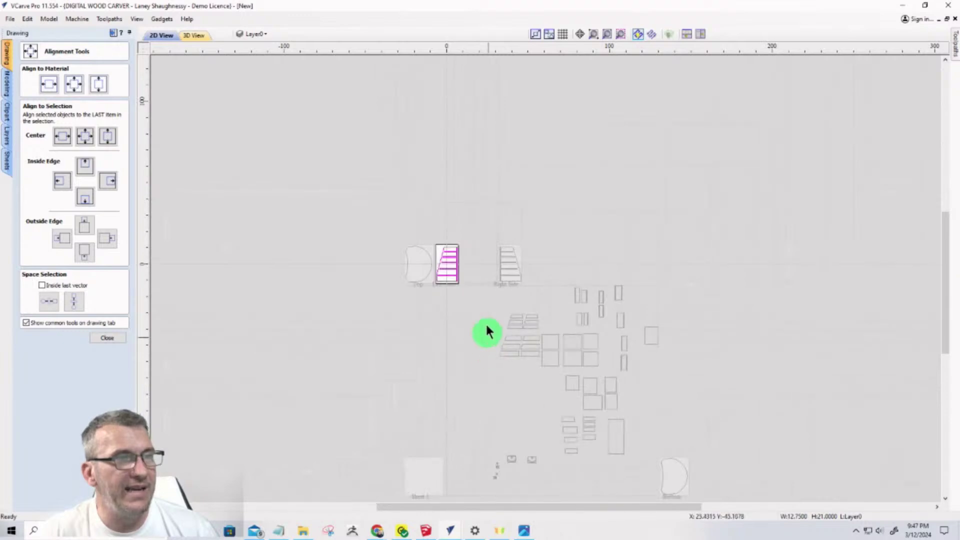
{"action": "scroll", "coordinate": [443, 268], "scroll_direction": "up", "scroll_amount": 3}
{"action": "scroll", "coordinate": [545, 283], "scroll_direction": "down", "scroll_amount": 2}
{"action": "scroll", "coordinate": [465, 323], "scroll_direction": "up", "scroll_amount": 4}
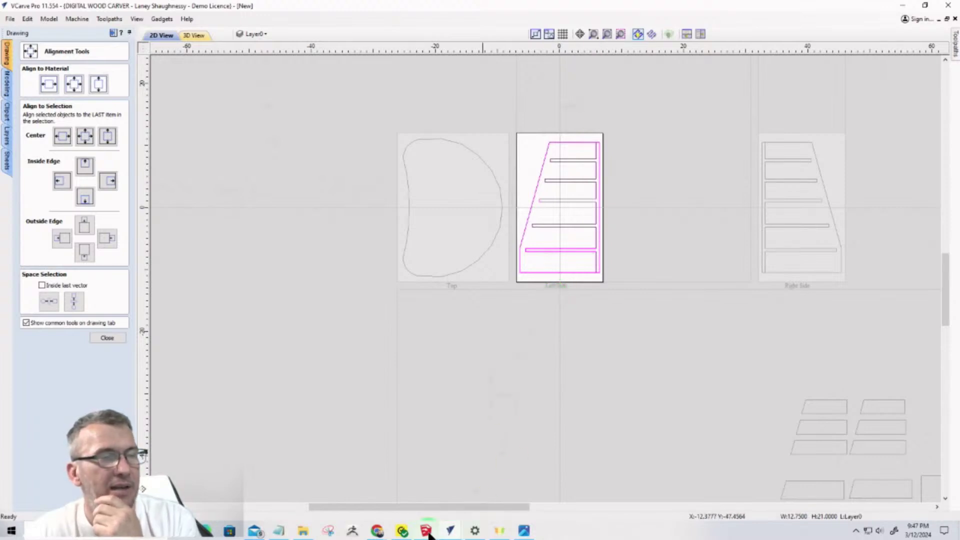
Save the project in the Downloads folder under the name Podium Final File
{"action": "left_click", "coordinate": [7, 19]}
{"action": "left_click", "coordinate": [9, 19]}
{"action": "left_click", "coordinate": [27, 19]}
{"action": "mouse_move", "coordinate": [10, 19]}
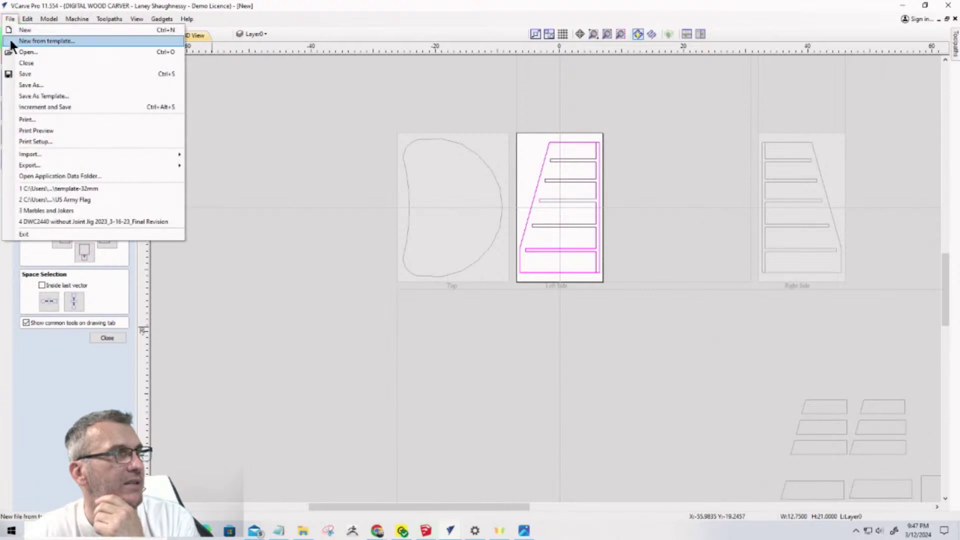
{"action": "left_click", "coordinate": [29, 85]}
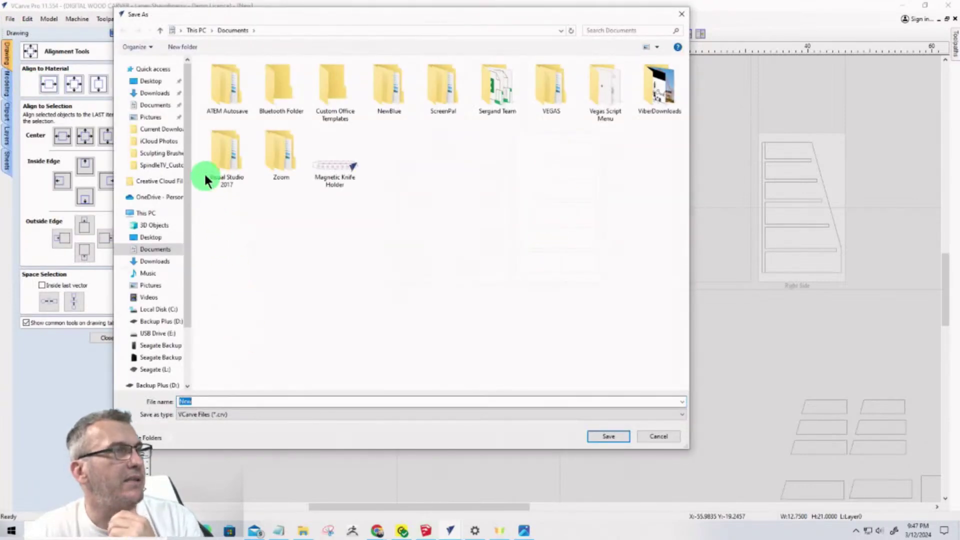
{"action": "left_click", "coordinate": [154, 93]}
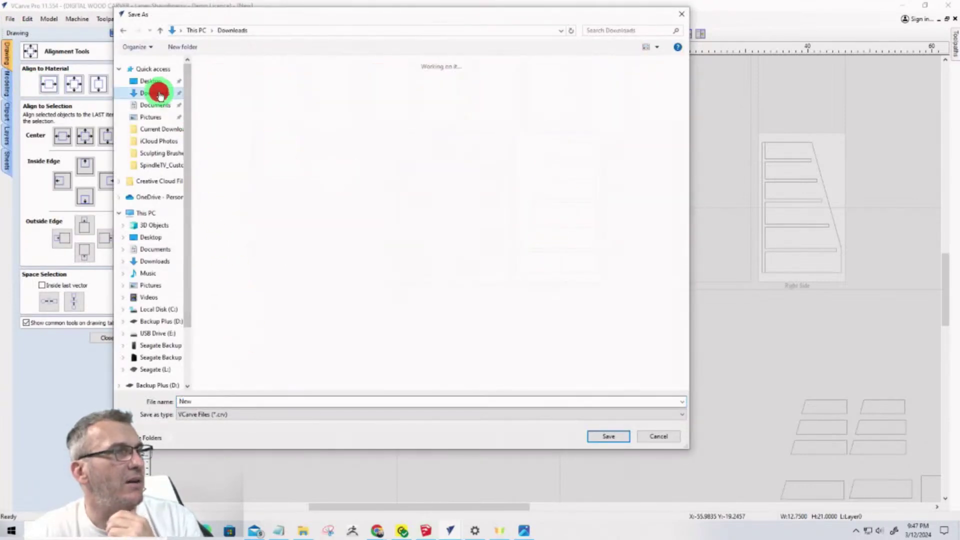
{"action": "double_click", "coordinate": [196, 400]}
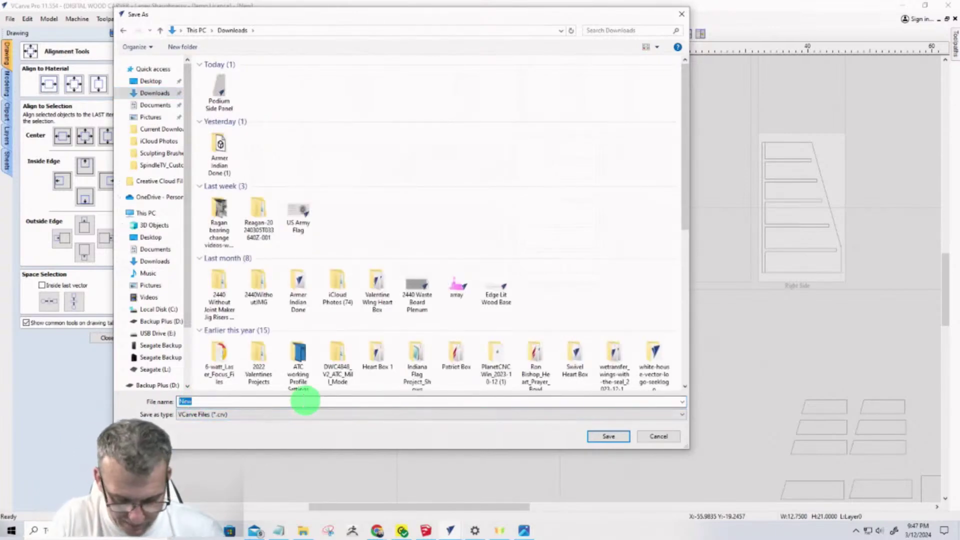
{"action": "type", "text": "Podium "}
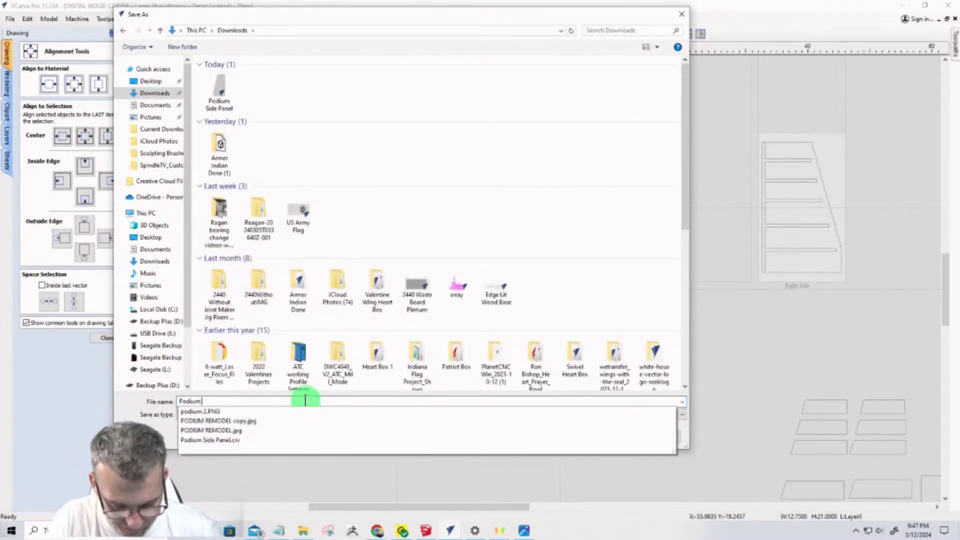
{"action": "type", "text": "Final File"}
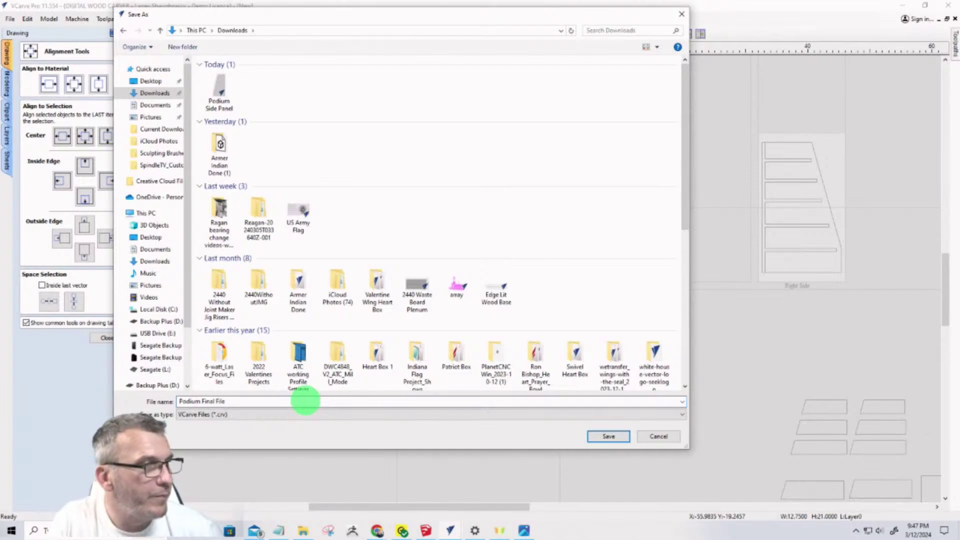
{"action": "key", "text": "Return"}
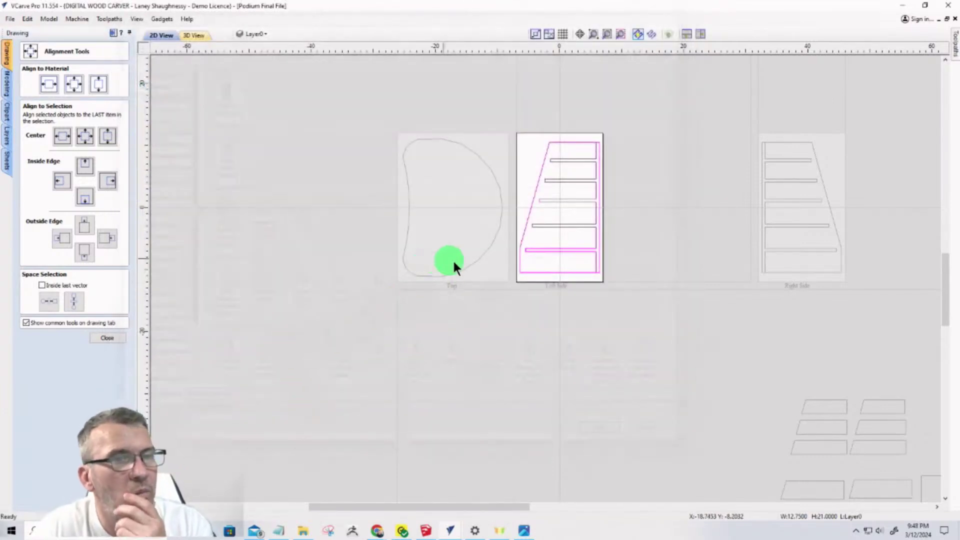
Switch to the open Podium Side Panel project and inspect its lattice pattern and the separate pattern tiles in the 2D view
{"action": "scroll", "coordinate": [515, 210], "scroll_direction": "down", "scroll_amount": 6}
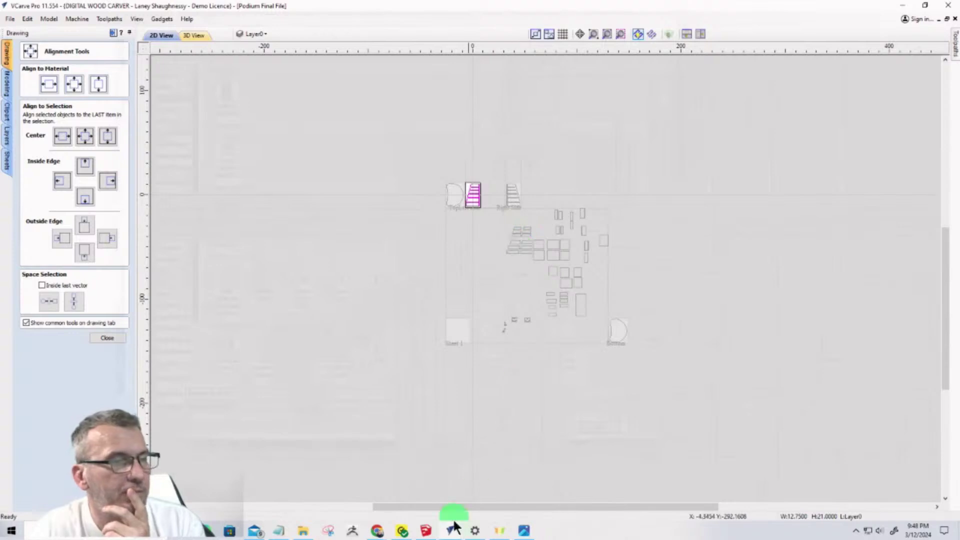
{"action": "mouse_move", "coordinate": [449, 531]}
{"action": "left_click", "coordinate": [396, 498]}
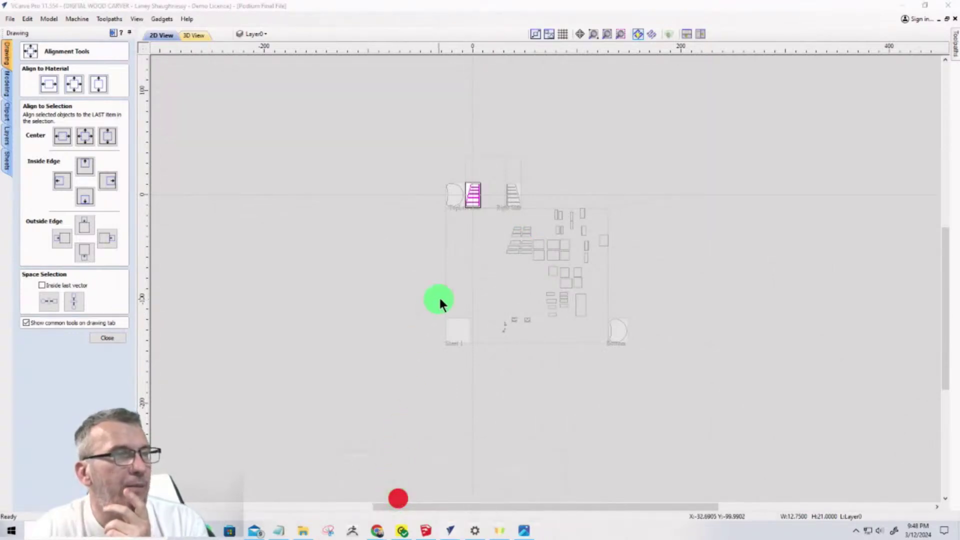
{"action": "scroll", "coordinate": [501, 360], "scroll_direction": "down", "scroll_amount": 1}
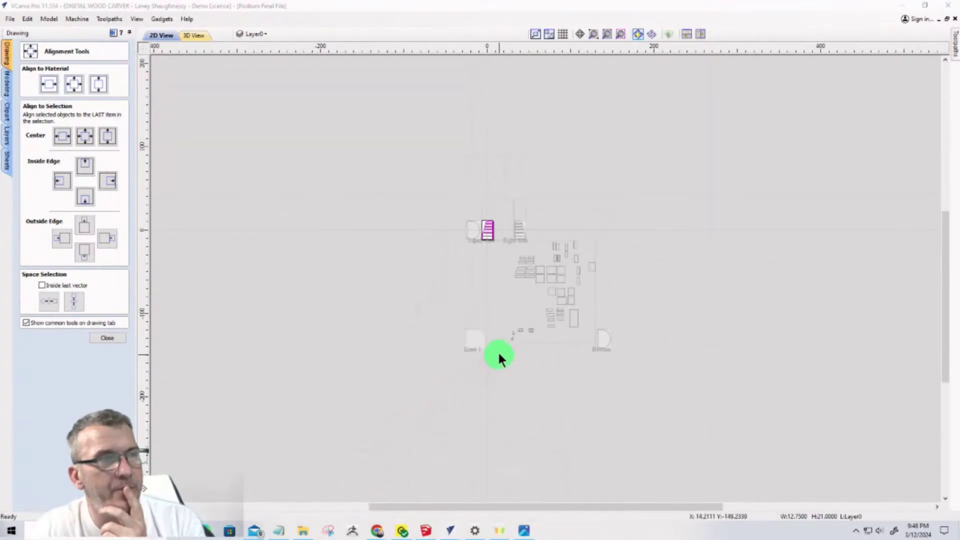
{"action": "mouse_move", "coordinate": [450, 531]}
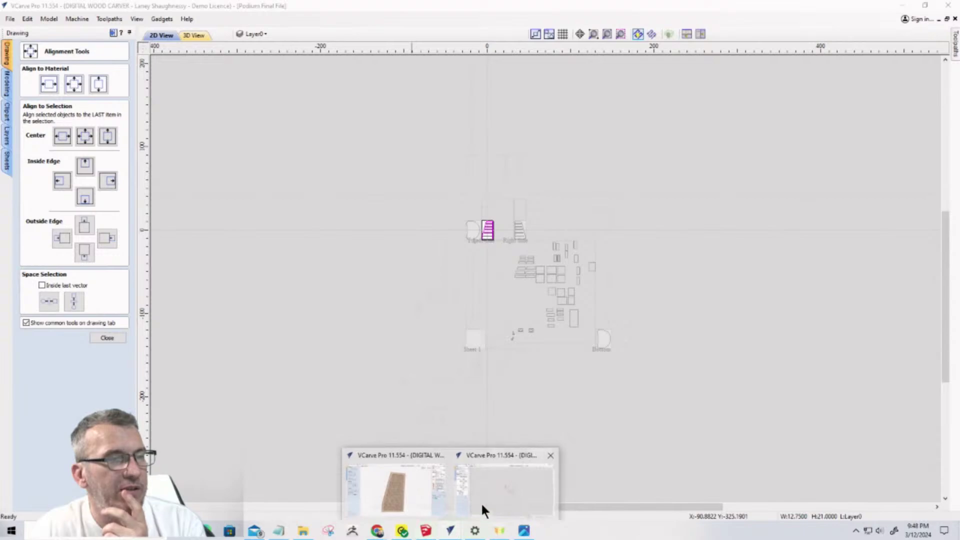
{"action": "left_click", "coordinate": [415, 489]}
{"action": "left_click", "coordinate": [455, 334]}
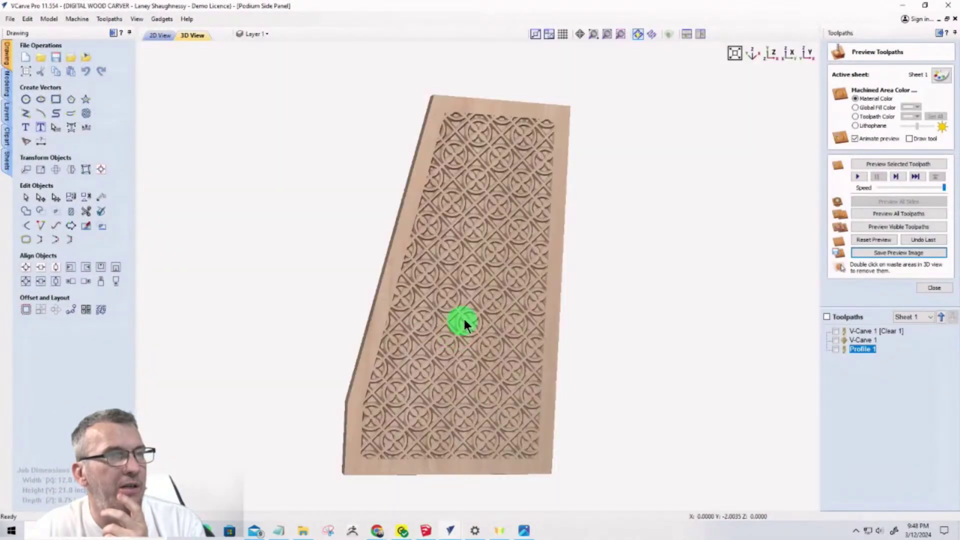
{"action": "left_click", "coordinate": [159, 35]}
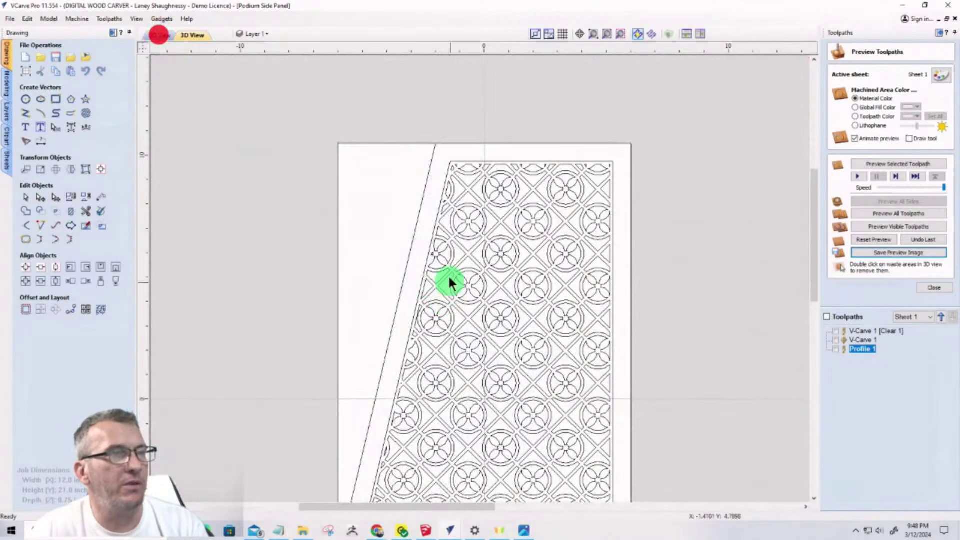
{"action": "scroll", "coordinate": [476, 299], "scroll_direction": "down", "scroll_amount": 2}
{"action": "scroll", "coordinate": [488, 314], "scroll_direction": "up", "scroll_amount": 5}
{"action": "scroll", "coordinate": [439, 261], "scroll_direction": "down", "scroll_amount": 6}
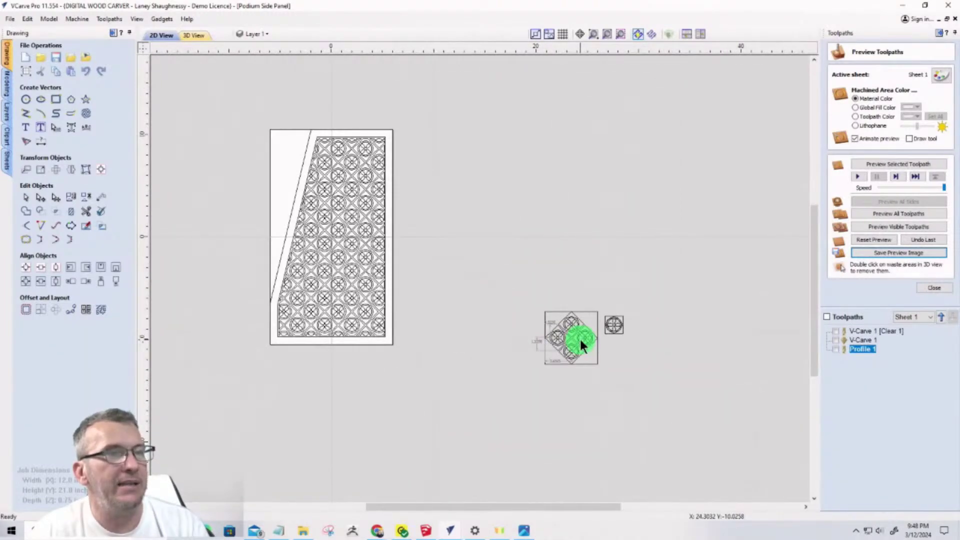
{"action": "scroll", "coordinate": [592, 340], "scroll_direction": "up", "scroll_amount": 3}
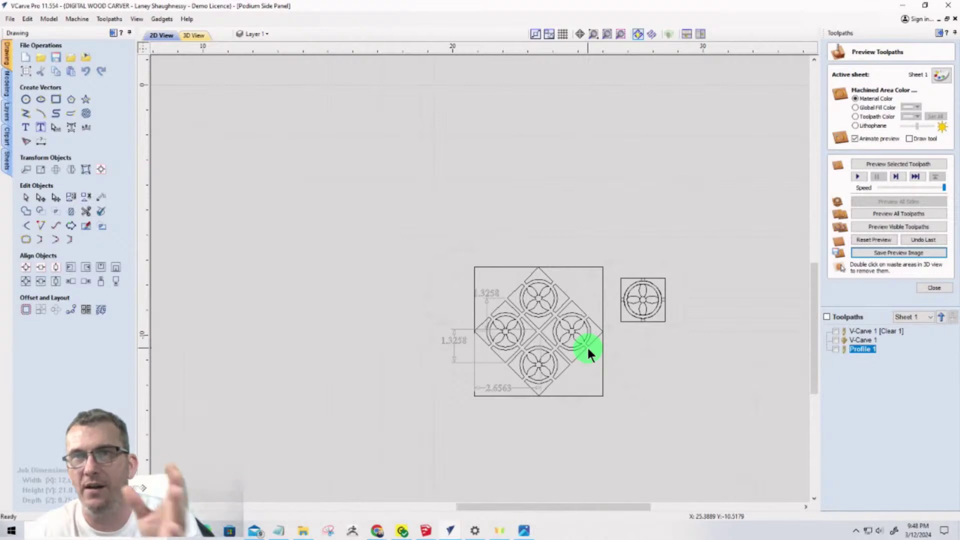
{"action": "scroll", "coordinate": [598, 350], "scroll_direction": "down", "scroll_amount": 5}
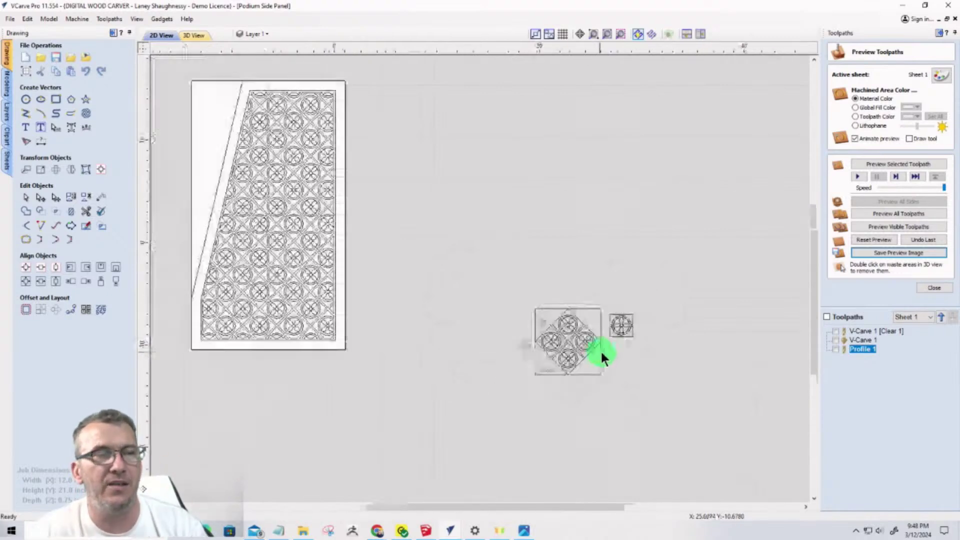
Draw a square-cornered 1.75 by 1.75 inch rectangle in the empty area above the separate pattern tiles
{"action": "left_click", "coordinate": [55, 99]}
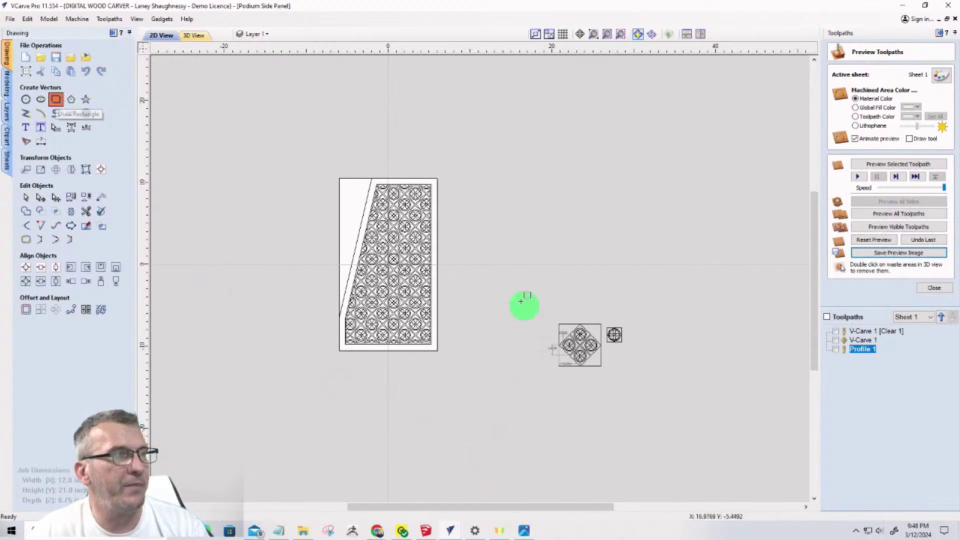
{"action": "scroll", "coordinate": [343, 187], "scroll_direction": "up", "scroll_amount": 1}
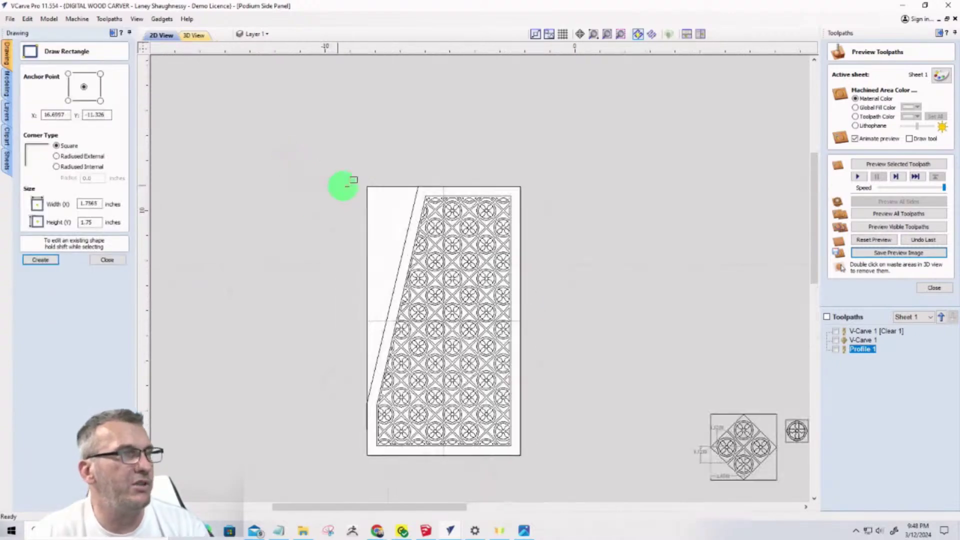
{"action": "scroll", "coordinate": [525, 257], "scroll_direction": "down", "scroll_amount": 3}
{"action": "scroll", "coordinate": [586, 273], "scroll_direction": "up", "scroll_amount": 8}
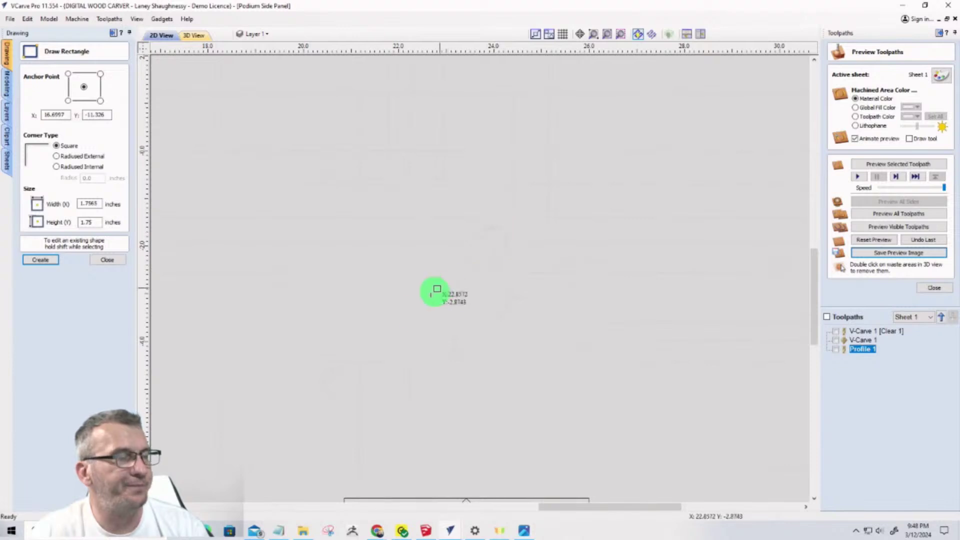
{"action": "scroll", "coordinate": [428, 315], "scroll_direction": "up", "scroll_amount": 2}
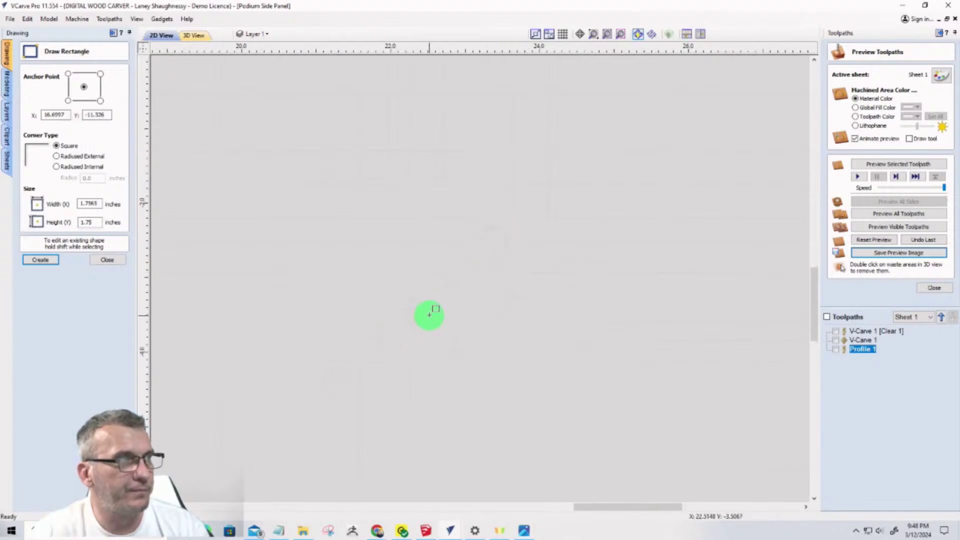
{"action": "double_click", "coordinate": [98, 202]}
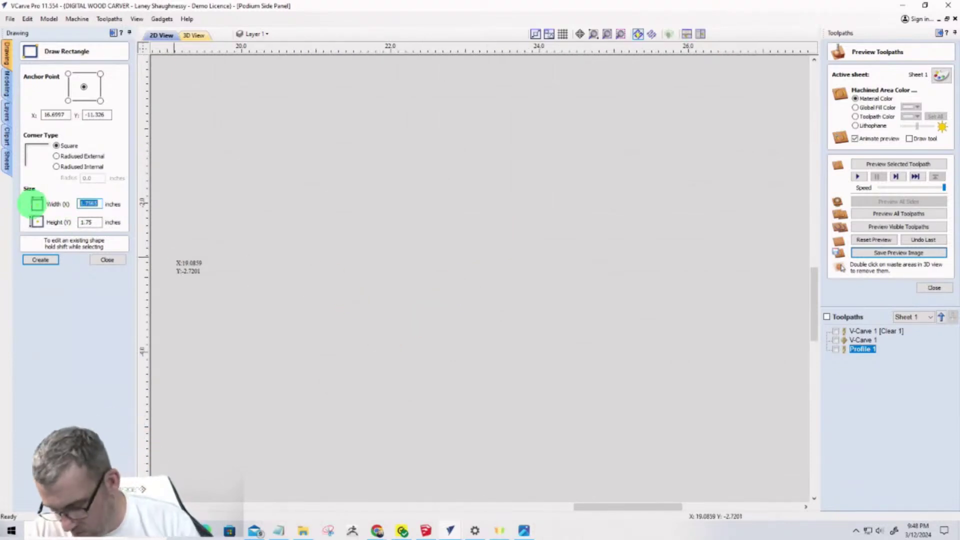
{"action": "type", "text": "1.75"}
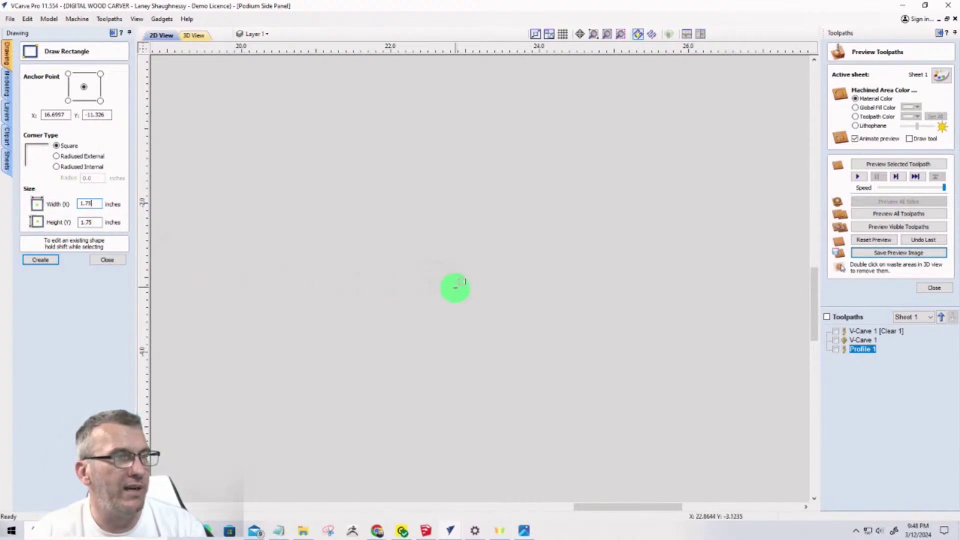
{"action": "left_click", "coordinate": [455, 287]}
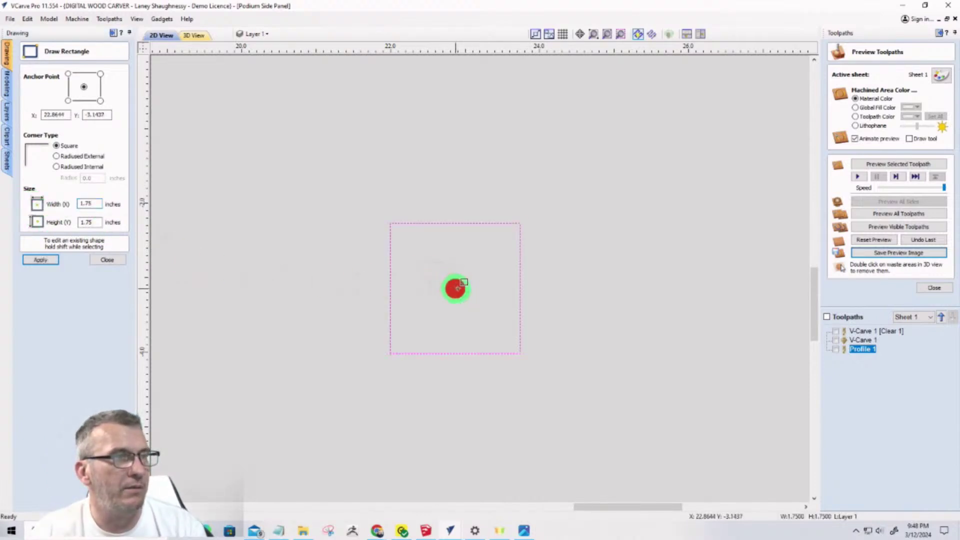
{"action": "left_click", "coordinate": [118, 262]}
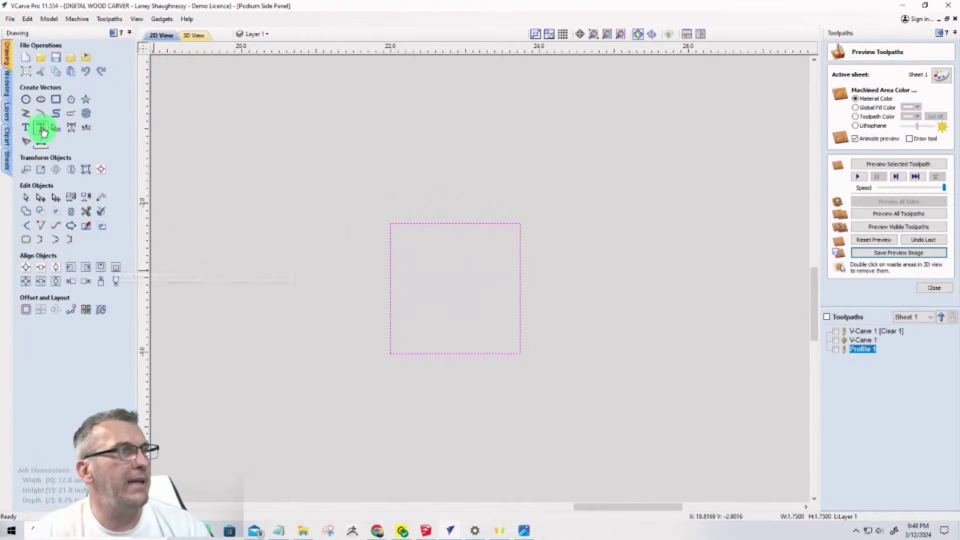
Draw two concentric circles of 1.5 and 1.25 inch diameter at the center of the new square
{"action": "left_click", "coordinate": [25, 99]}
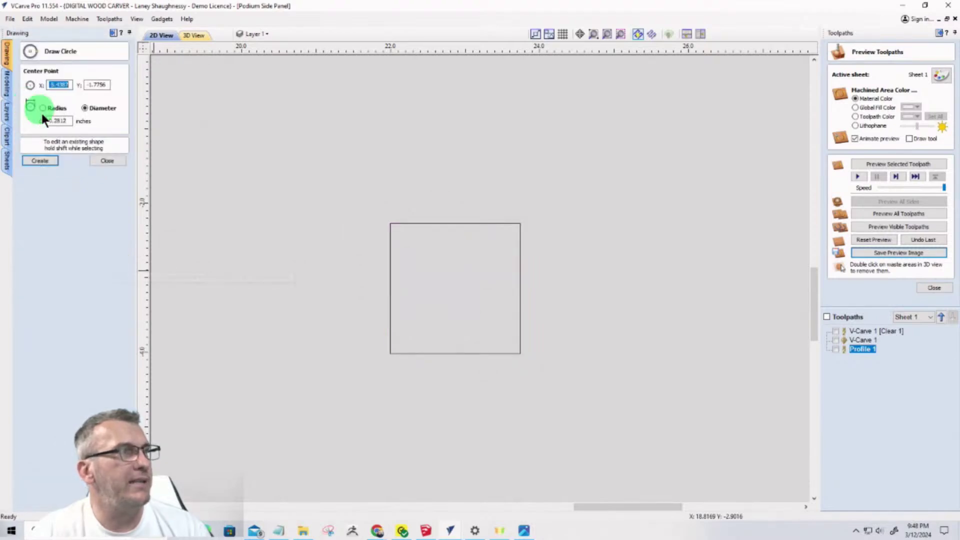
{"action": "double_click", "coordinate": [67, 122]}
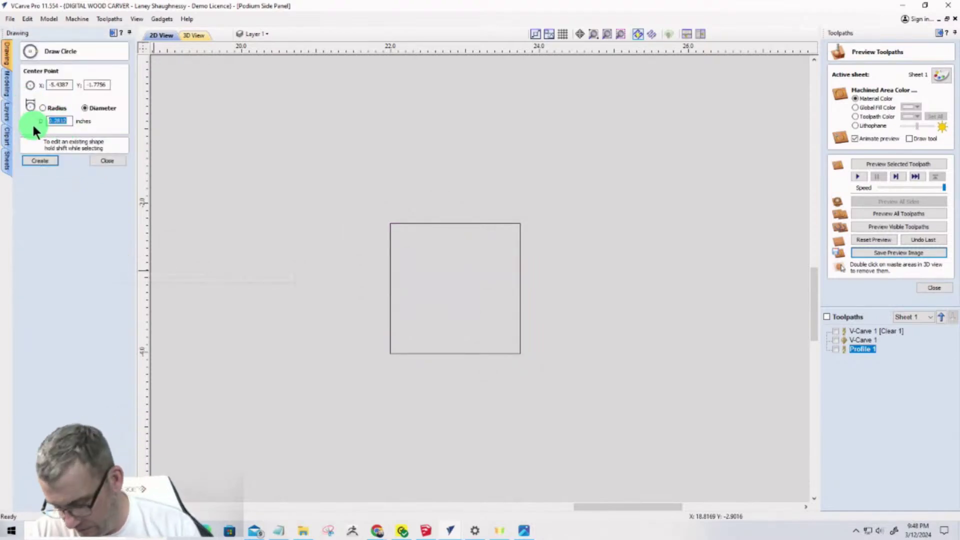
{"action": "type", "text": "1.5"}
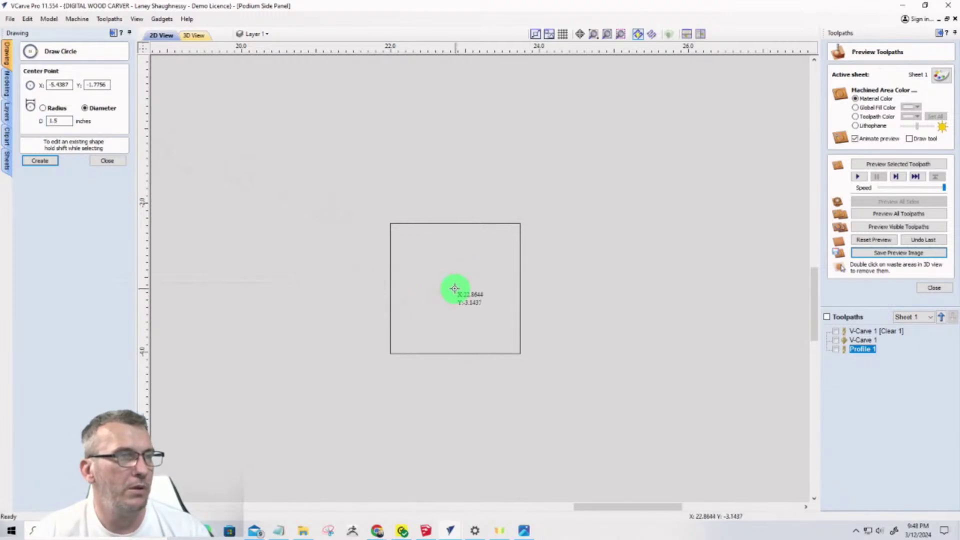
{"action": "left_click", "coordinate": [454, 288]}
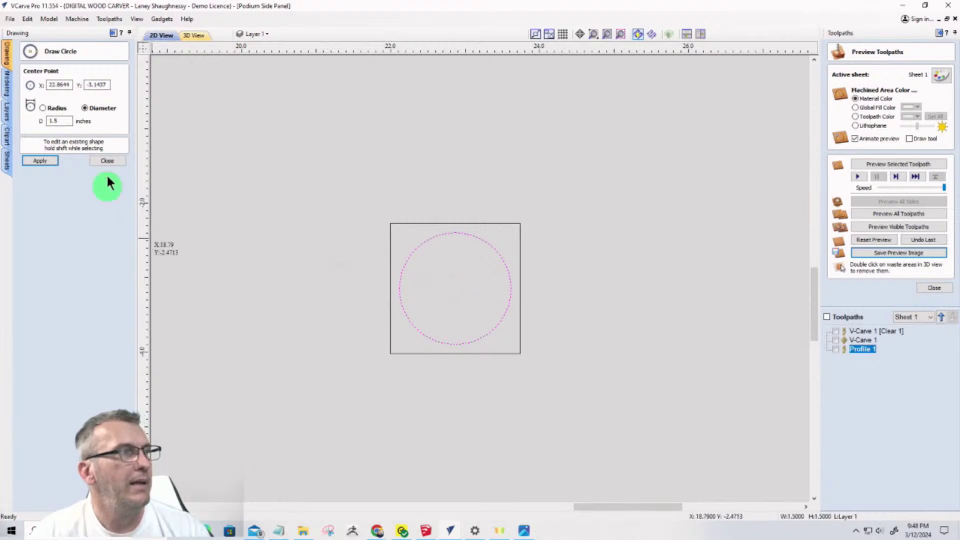
{"action": "left_click", "coordinate": [57, 121]}
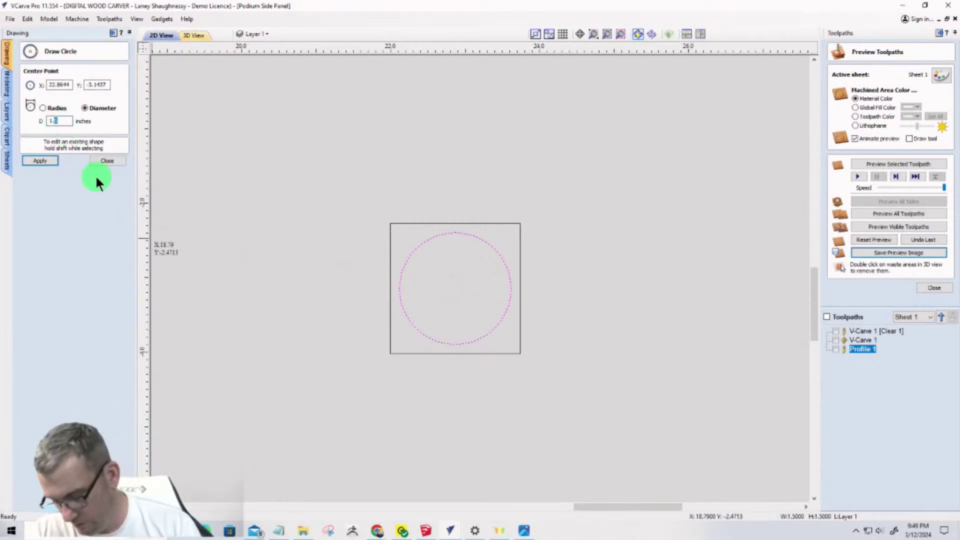
{"action": "type", "text": "25"}
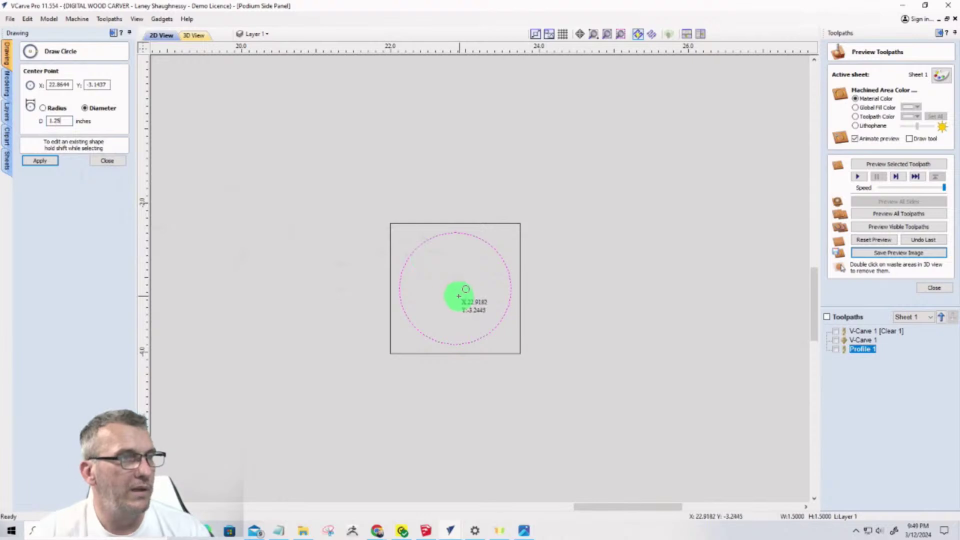
{"action": "left_click", "coordinate": [456, 289]}
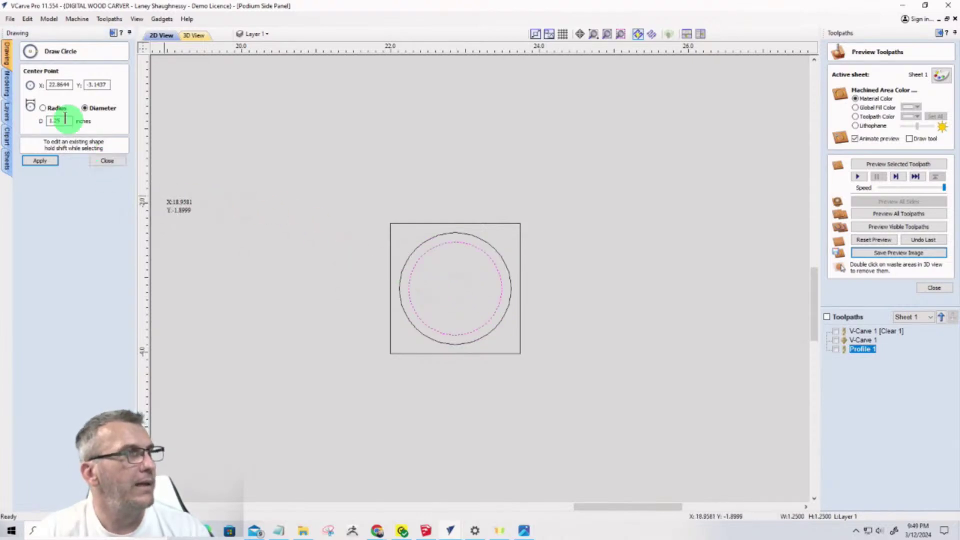
Add a 0.25 inch diameter circle at the shared center of the square and its two circles
{"action": "left_click_drag", "start_coordinate": [62, 120], "coordinate": [39, 118]}
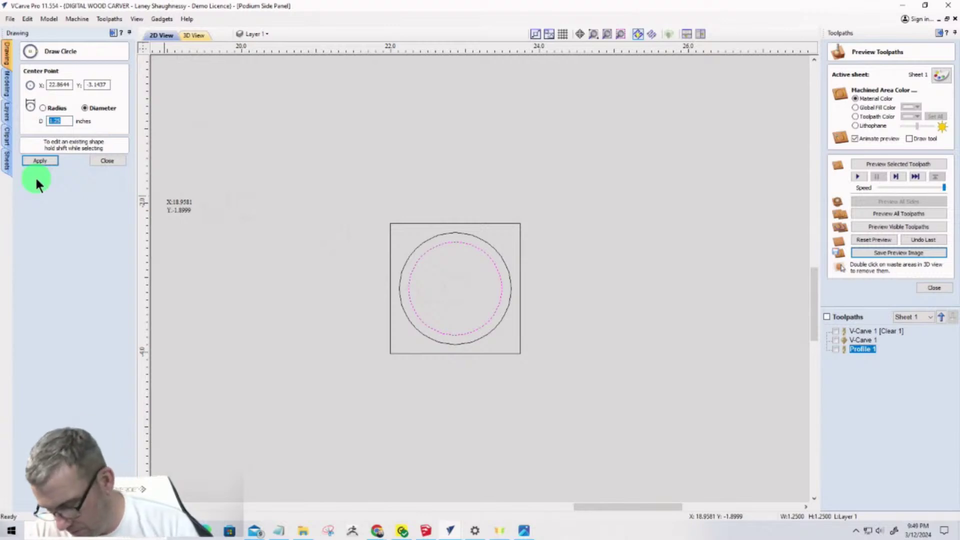
{"action": "type", "text": "25"}
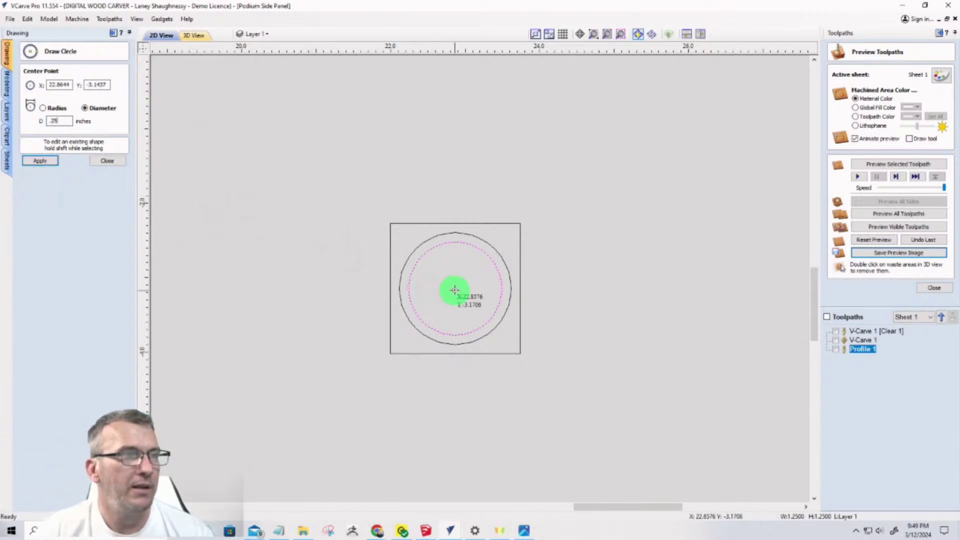
{"action": "left_click", "coordinate": [456, 288]}
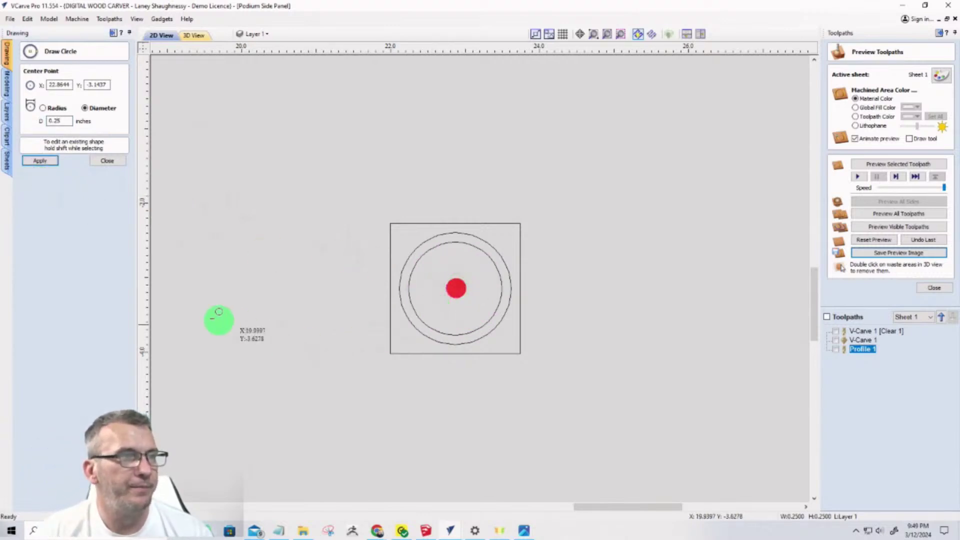
{"action": "left_click", "coordinate": [105, 160]}
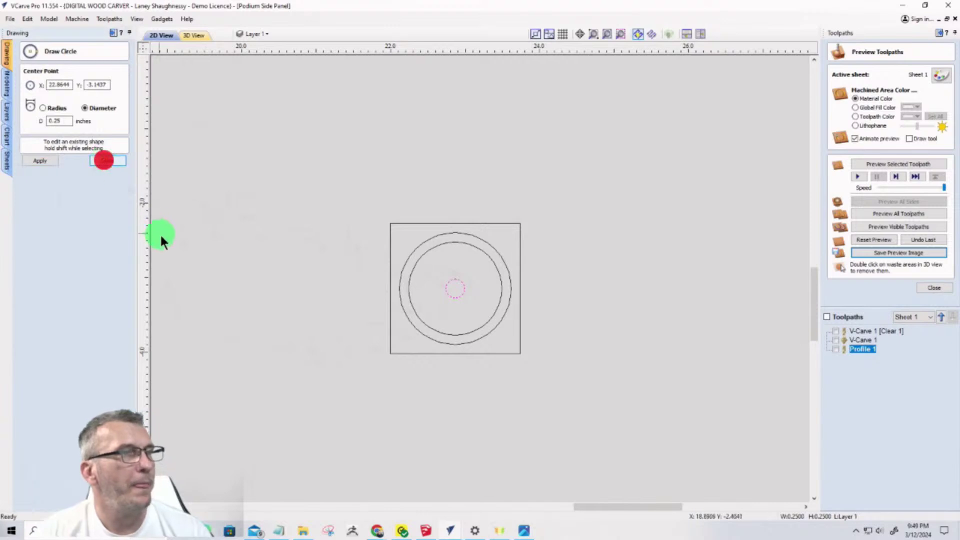
Draw a vertical ellipse 0.32 inch wide and 0.6 inch high between the small center circle and the outer circle
{"action": "left_click", "coordinate": [36, 99]}
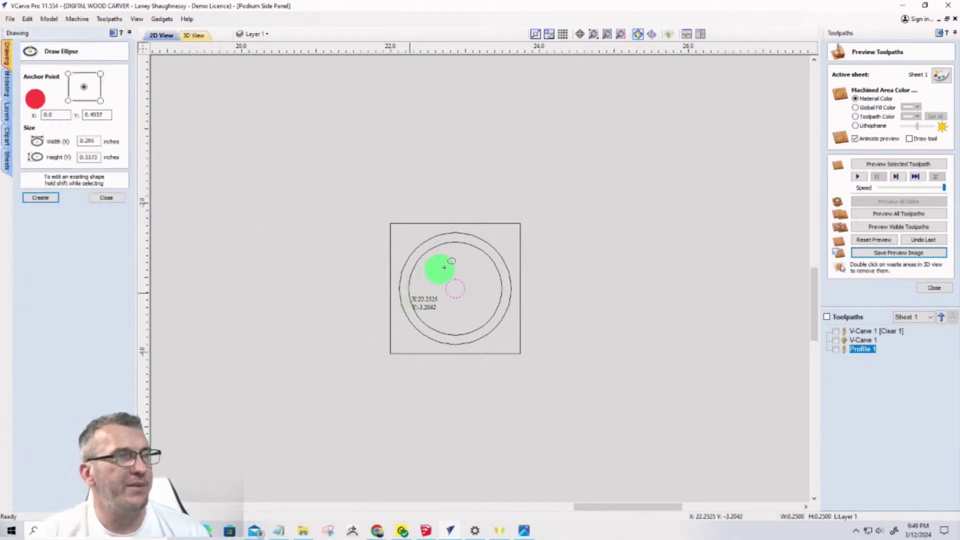
{"action": "scroll", "coordinate": [450, 270], "scroll_direction": "up", "scroll_amount": 5}
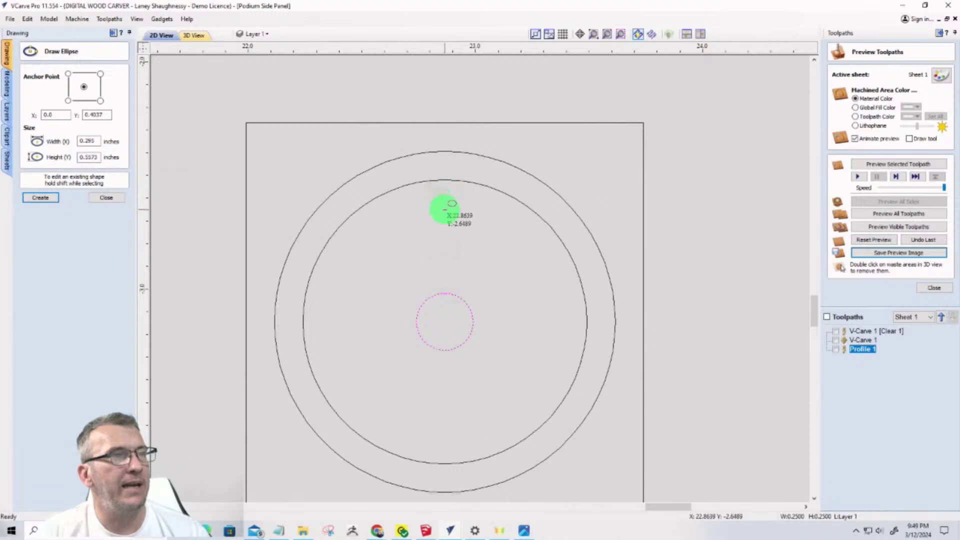
{"action": "mouse_move", "coordinate": [444, 229]}
{"action": "left_mouse_down"}
{"action": "mouse_move", "coordinate": [457, 285]}
{"action": "mouse_move", "coordinate": [480, 296]}
{"action": "left_mouse_up"}
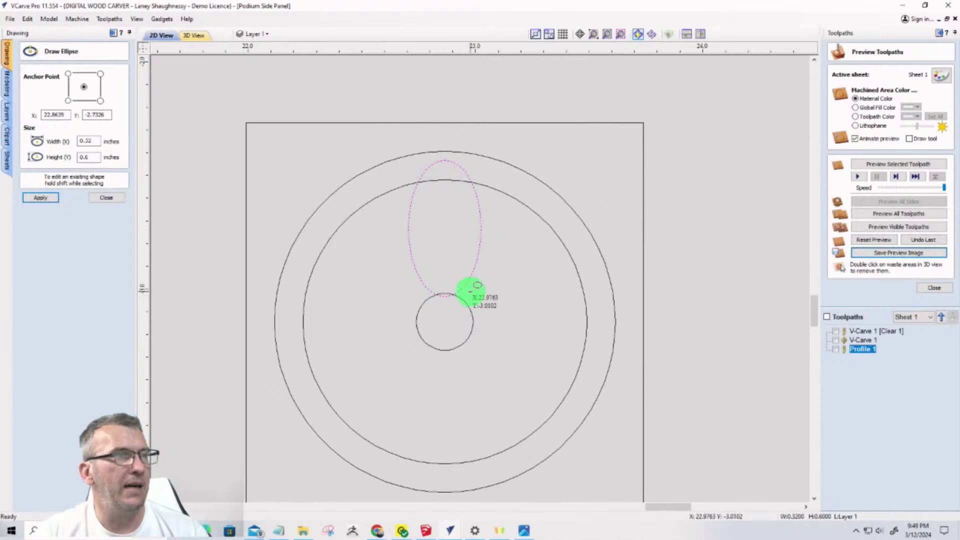
{"action": "left_click", "coordinate": [103, 198]}
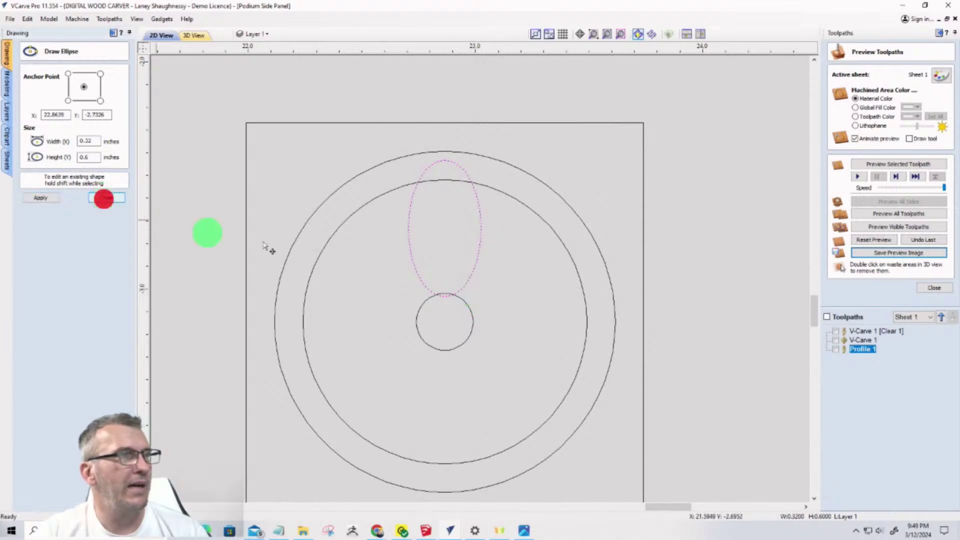
Scale the ellipse down to about 0.29 by 0.54 inch so its ends slightly overlap the center circle and the 1.25 inch circle
{"action": "left_click", "coordinate": [407, 236]}
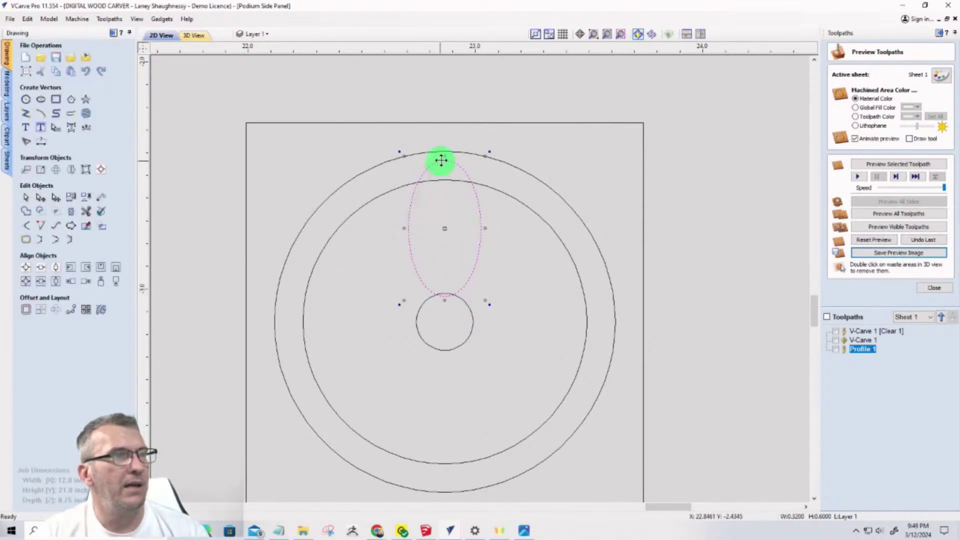
{"action": "left_click_drag", "start_coordinate": [404, 156], "coordinate": [411, 176]}
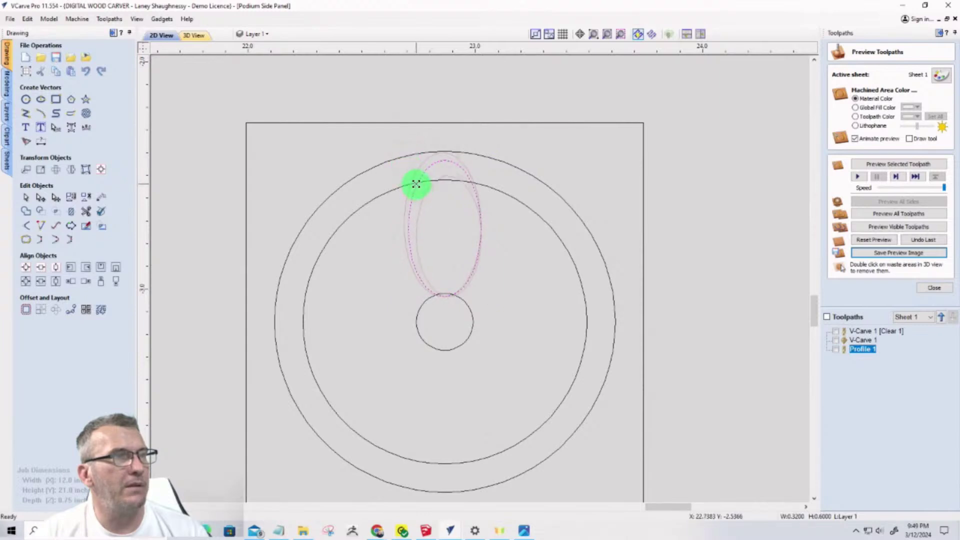
{"action": "left_click_drag", "start_coordinate": [416, 183], "coordinate": [418, 185]}
{"action": "scroll", "coordinate": [435, 300], "scroll_direction": "up", "scroll_amount": 2}
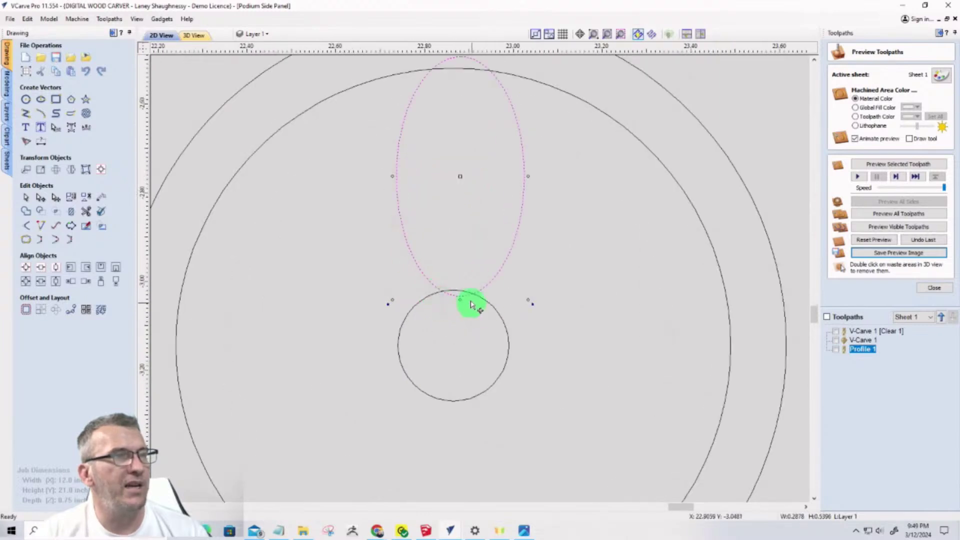
{"action": "scroll", "coordinate": [460, 235], "scroll_direction": "down", "scroll_amount": 3}
{"action": "scroll", "coordinate": [459, 165], "scroll_direction": "up", "scroll_amount": 4}
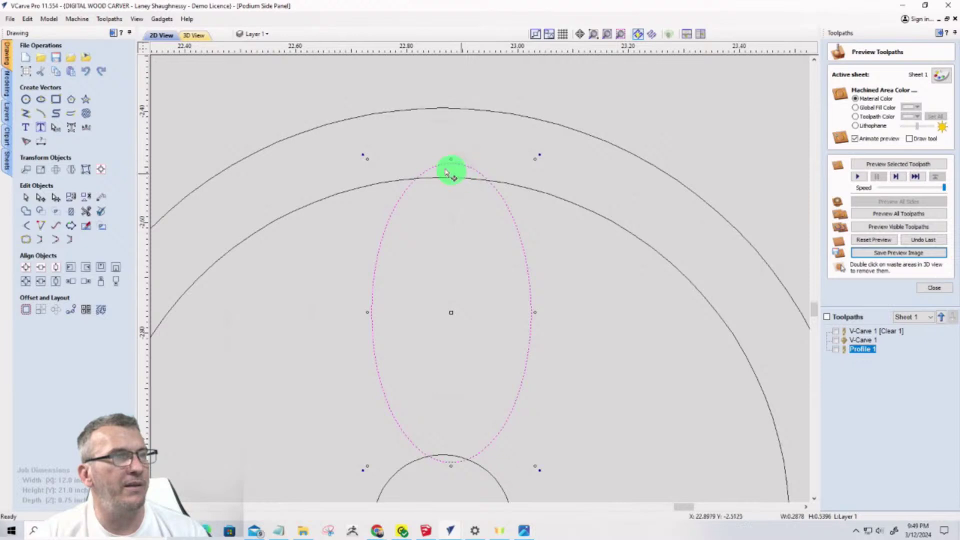
{"action": "scroll", "coordinate": [445, 200], "scroll_direction": "down", "scroll_amount": 4}
{"action": "scroll", "coordinate": [448, 257], "scroll_direction": "up", "scroll_amount": 4}
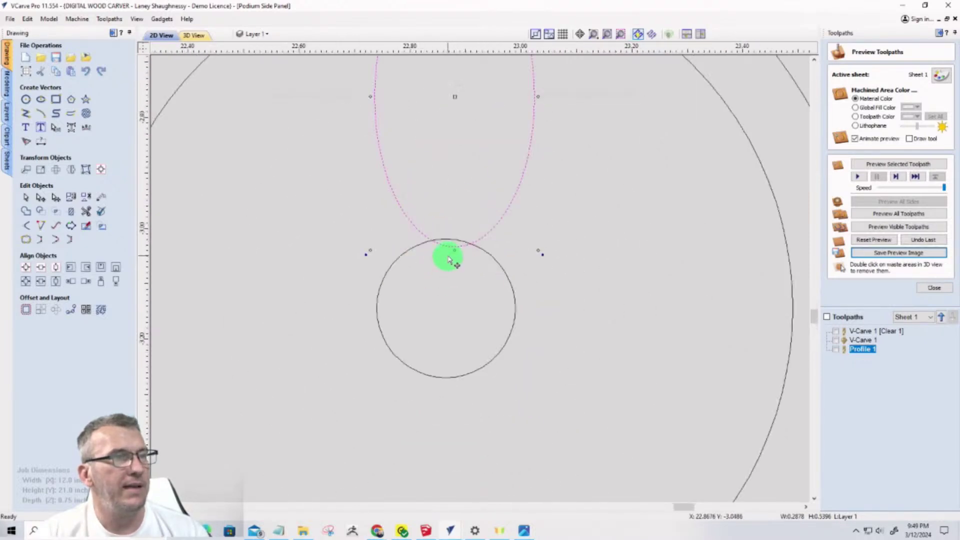
{"action": "scroll", "coordinate": [465, 246], "scroll_direction": "down", "scroll_amount": 4}
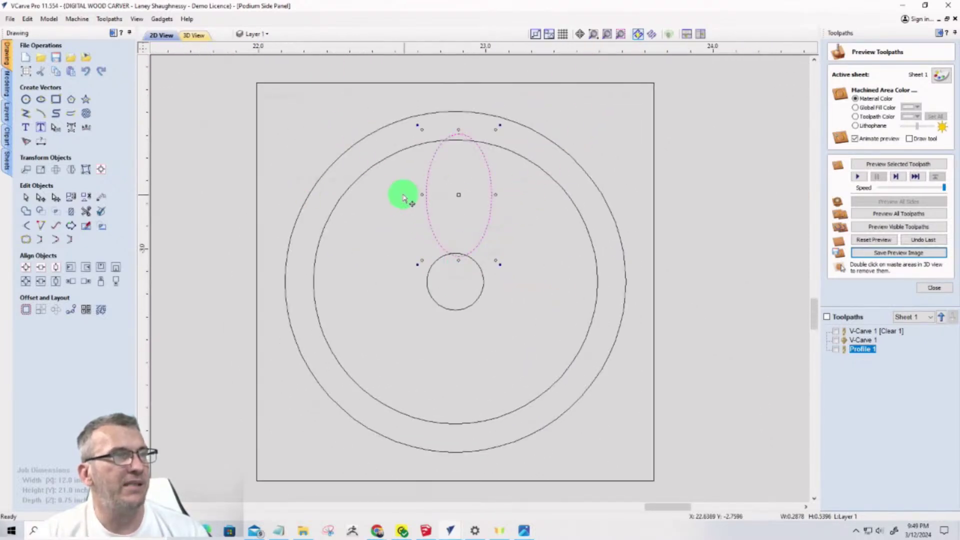
Center the ellipse horizontally within the square and check its overlap with the inner and center circles
{"action": "left_click", "coordinate": [100, 169]}
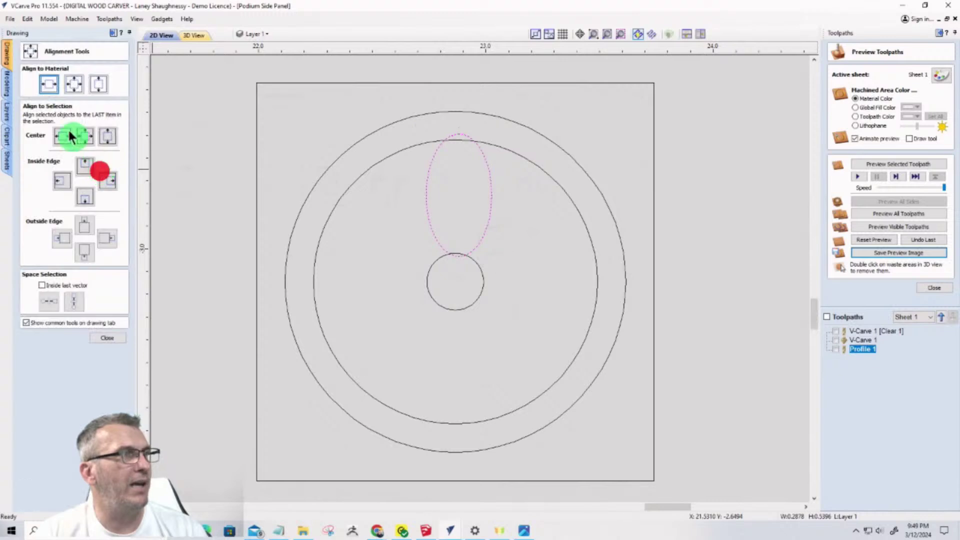
{"action": "left_click", "coordinate": [43, 85]}
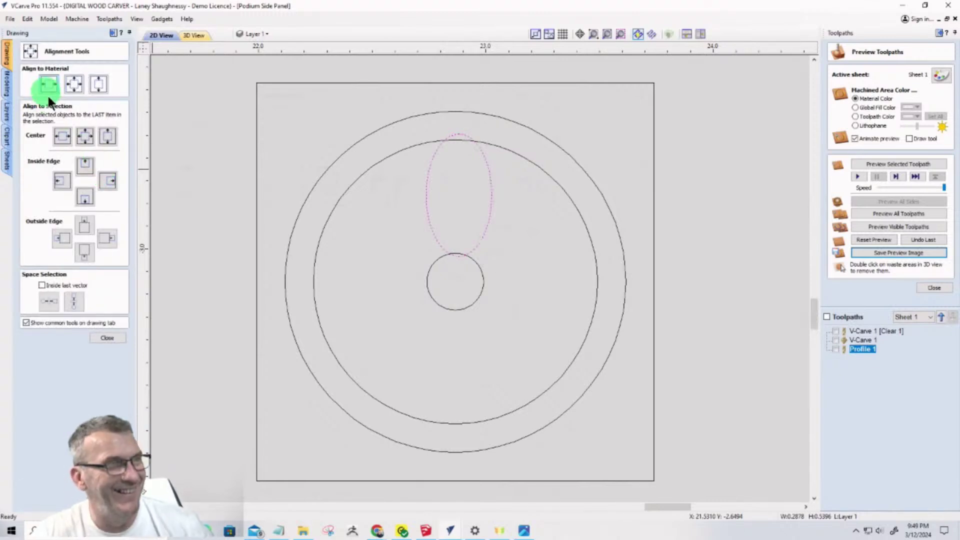
{"action": "left_click", "coordinate": [256, 224], "text": "shift"}
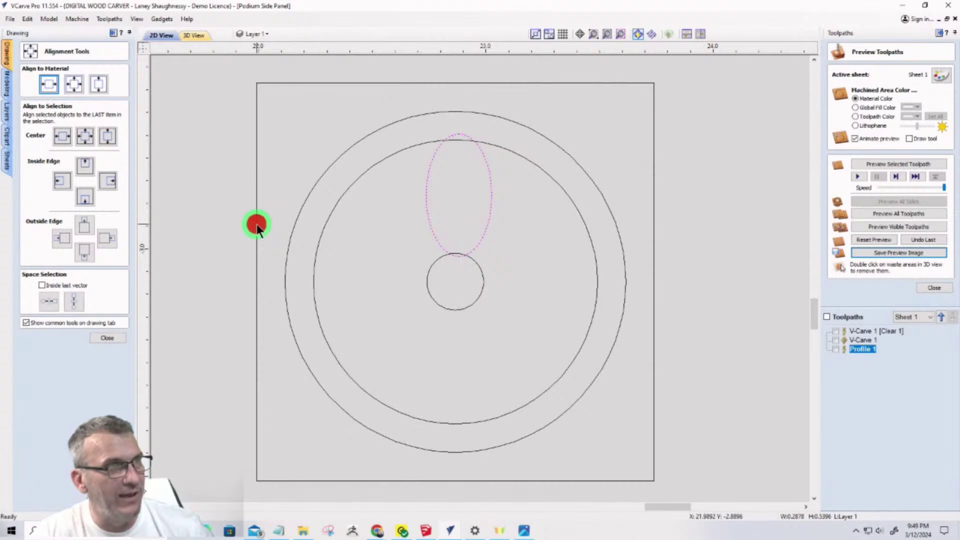
{"action": "left_click", "coordinate": [62, 136]}
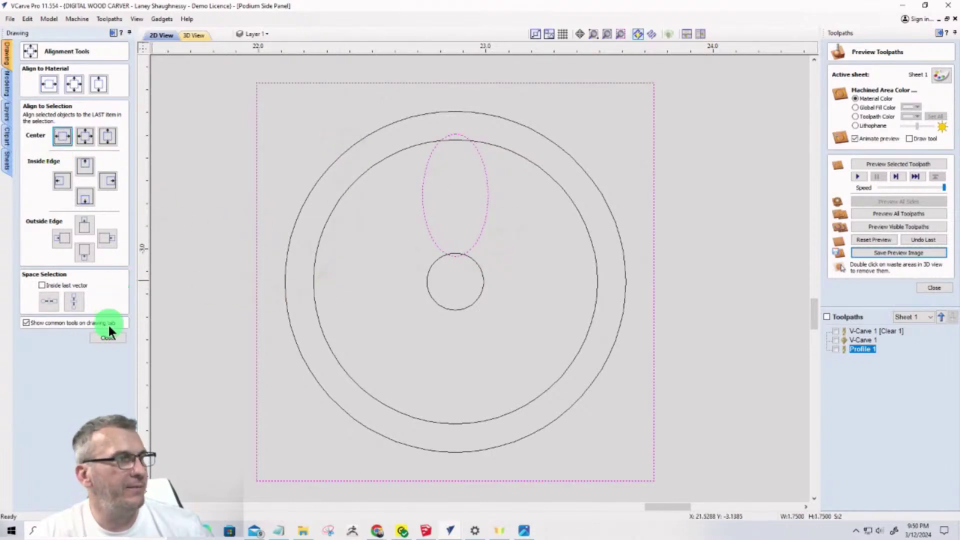
{"action": "scroll", "coordinate": [445, 142], "scroll_direction": "up", "scroll_amount": 3}
{"action": "scroll", "coordinate": [447, 135], "scroll_direction": "down", "scroll_amount": 2}
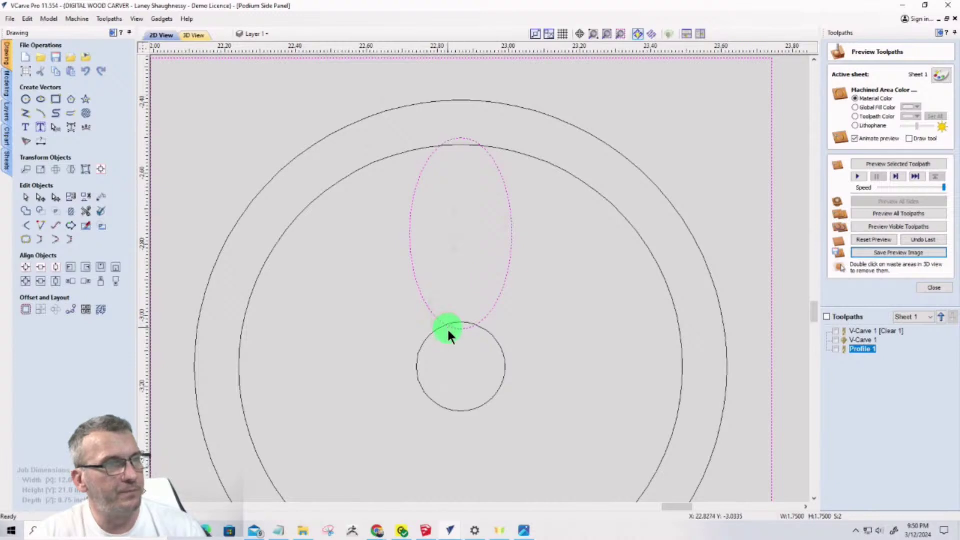
{"action": "scroll", "coordinate": [450, 149], "scroll_direction": "up", "scroll_amount": 1}
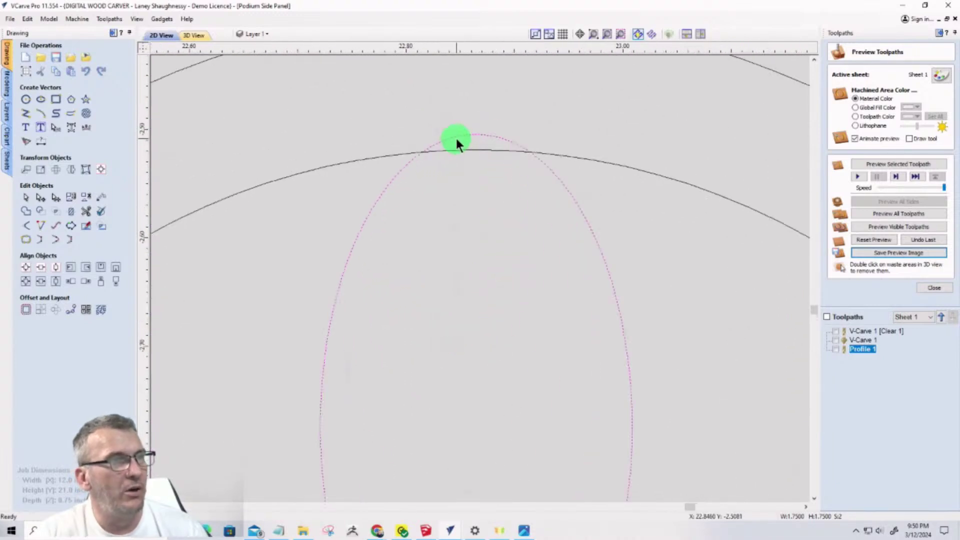
{"action": "scroll", "coordinate": [457, 141], "scroll_direction": "down", "scroll_amount": 1}
{"action": "scroll", "coordinate": [468, 317], "scroll_direction": "up", "scroll_amount": 2}
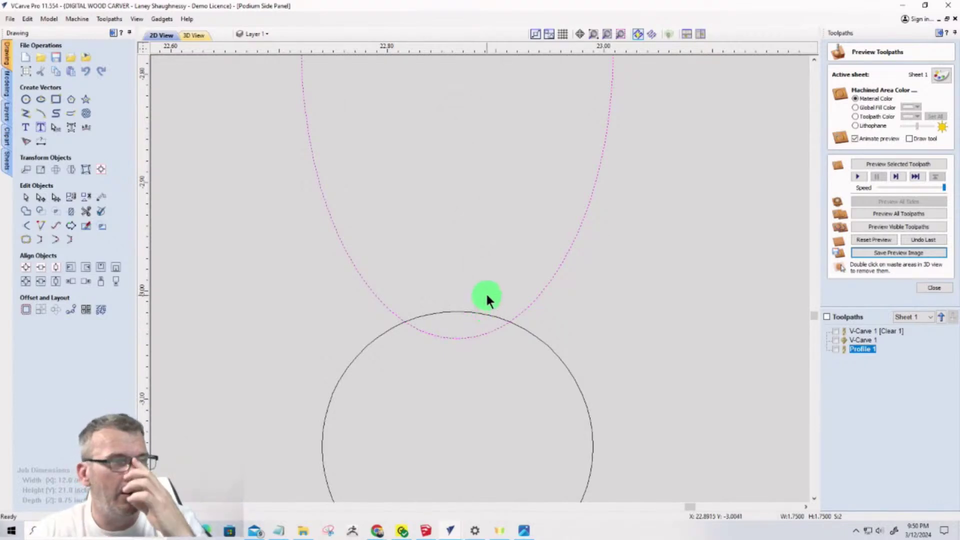
{"action": "scroll", "coordinate": [487, 295], "scroll_direction": "down", "scroll_amount": 3}
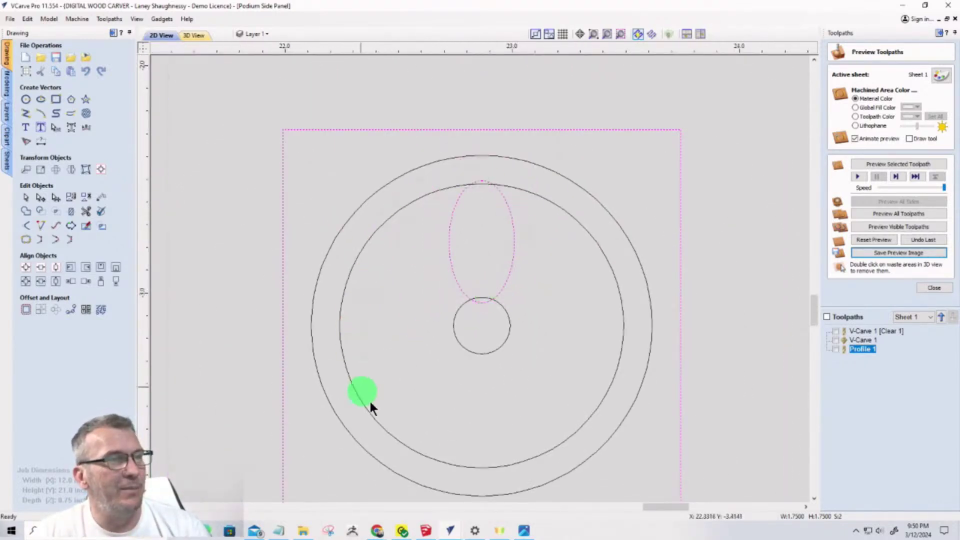
{"action": "left_click", "coordinate": [56, 311]}
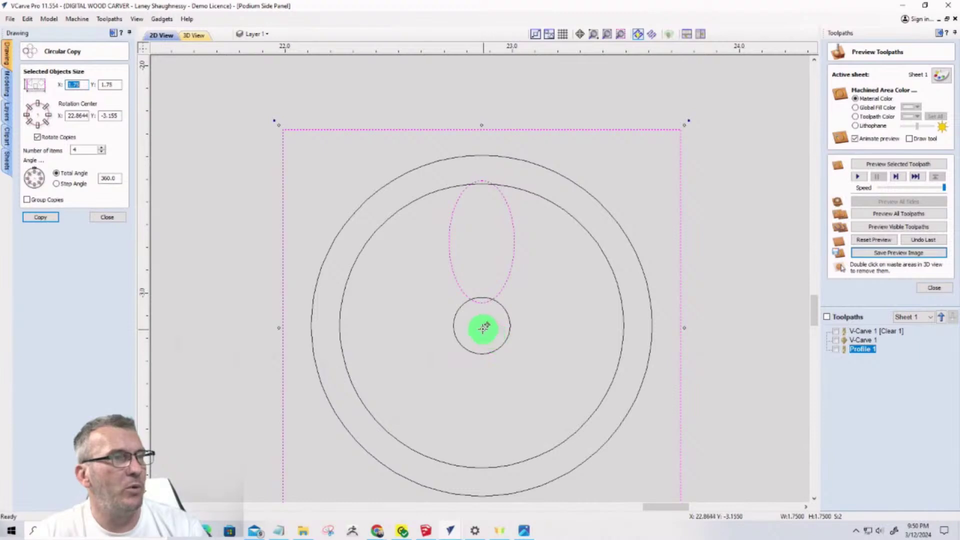
{"action": "left_click_drag", "start_coordinate": [483, 327], "coordinate": [482, 329]}
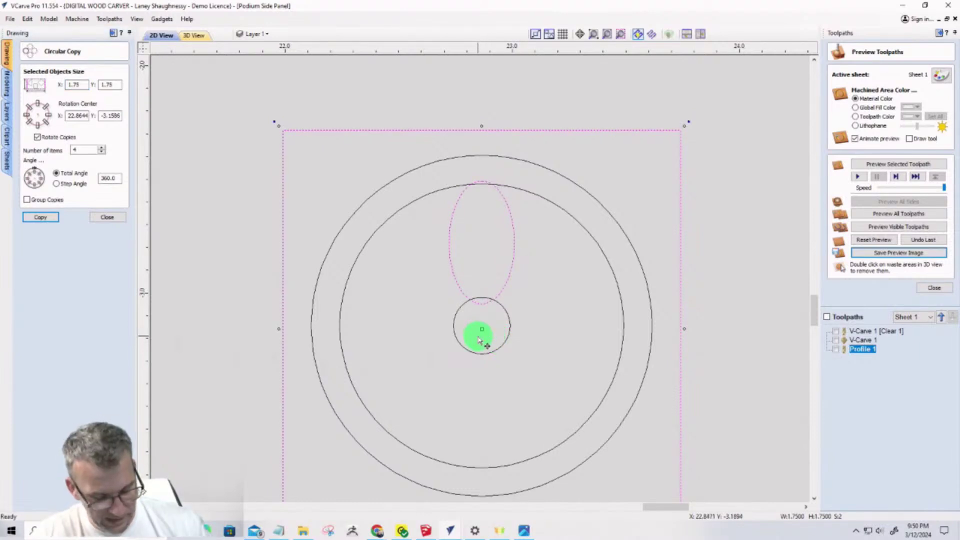
{"action": "left_click", "coordinate": [403, 325]}
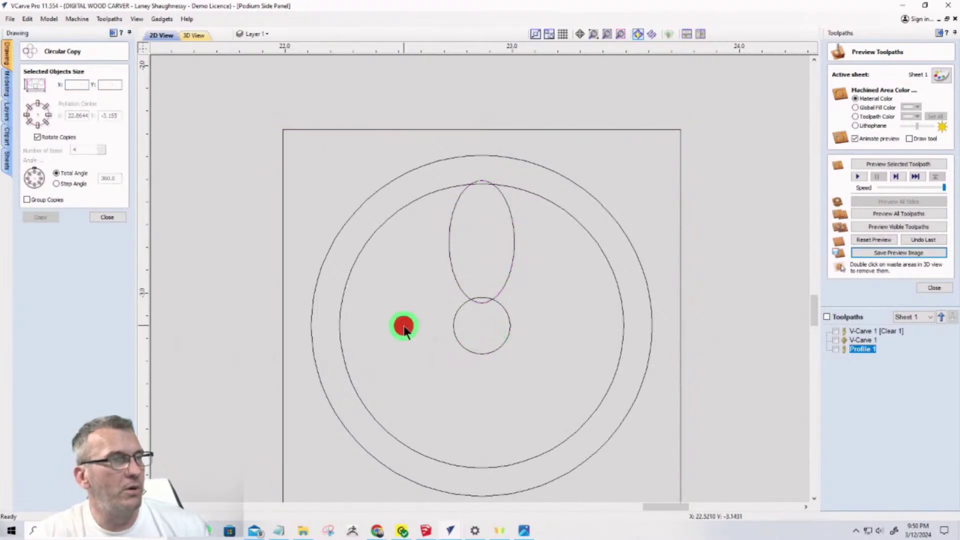
{"action": "left_click", "coordinate": [456, 276]}
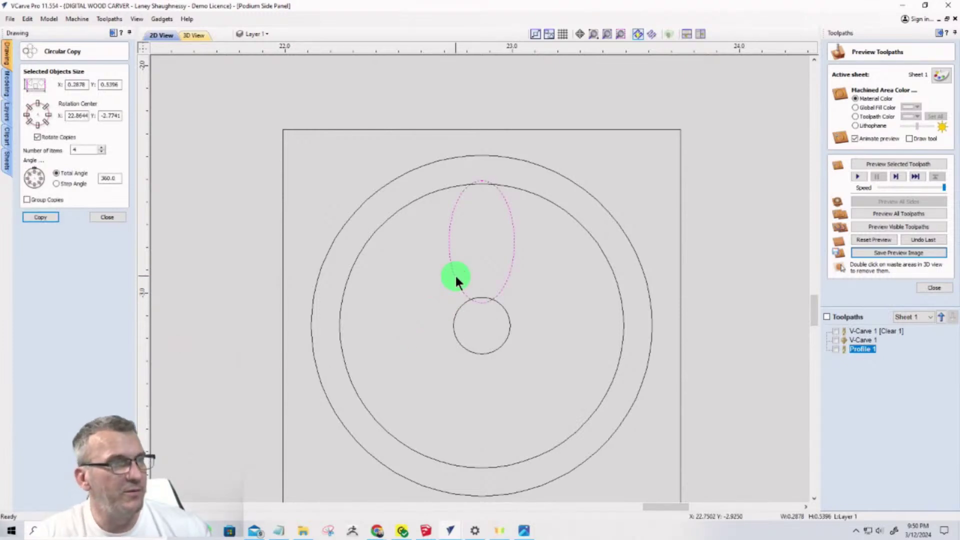
{"action": "left_click", "coordinate": [449, 251]}
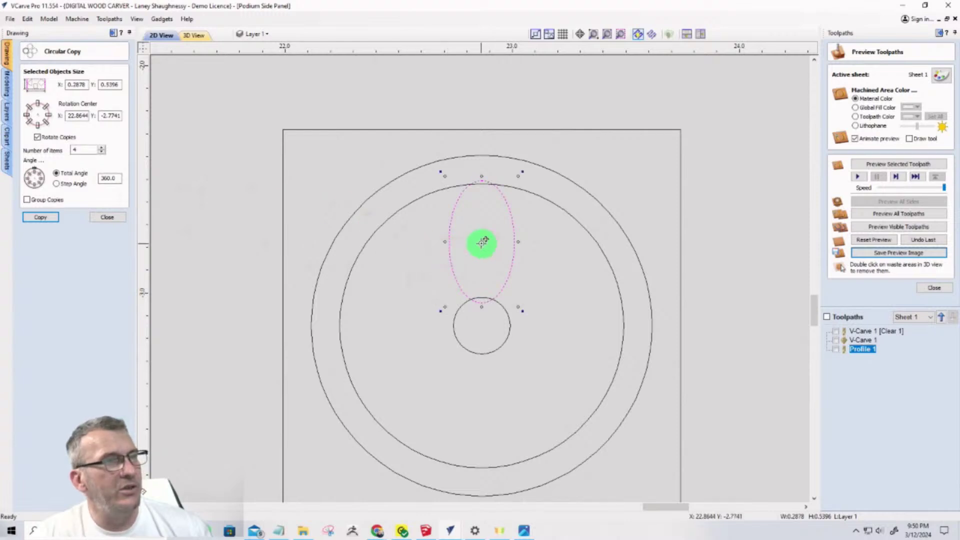
{"action": "left_click", "coordinate": [481, 243]}
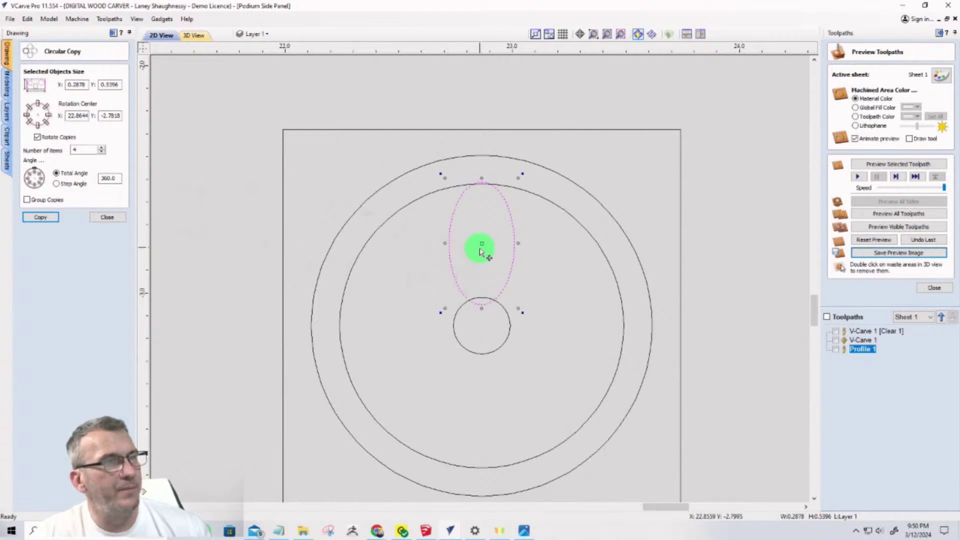
{"action": "mouse_move", "coordinate": [480, 251]}
{"action": "left_mouse_down"}
{"action": "mouse_move", "coordinate": [476, 278]}
{"action": "mouse_move", "coordinate": [478, 250]}
{"action": "left_mouse_up"}
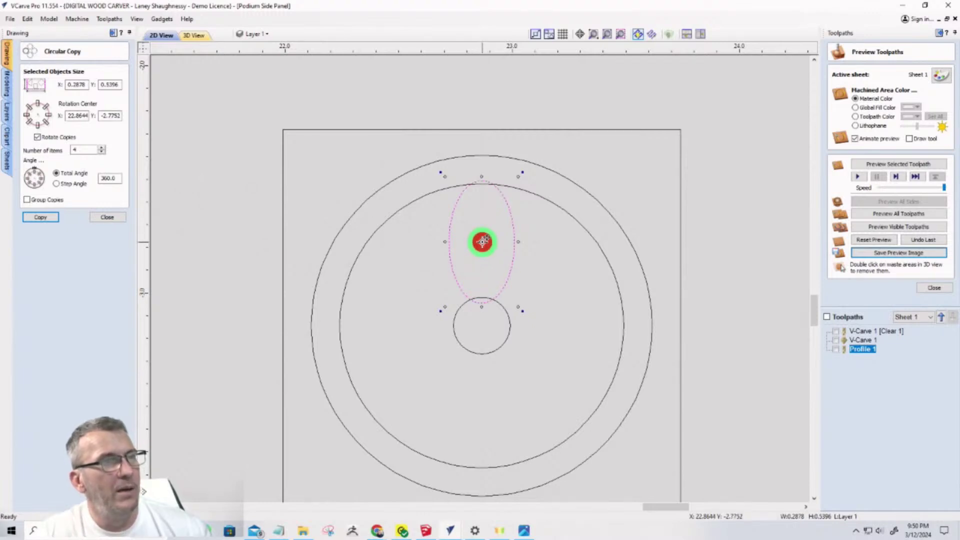
{"action": "left_click", "coordinate": [107, 217]}
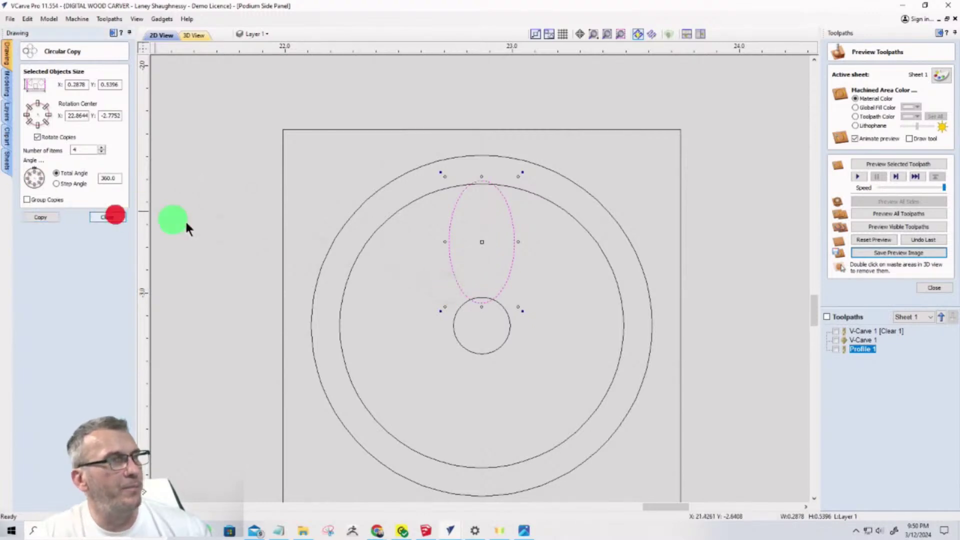
Move the ellipse's rotation pivot point to the center of the small 0.25 inch circle
{"action": "left_click", "coordinate": [449, 246]}
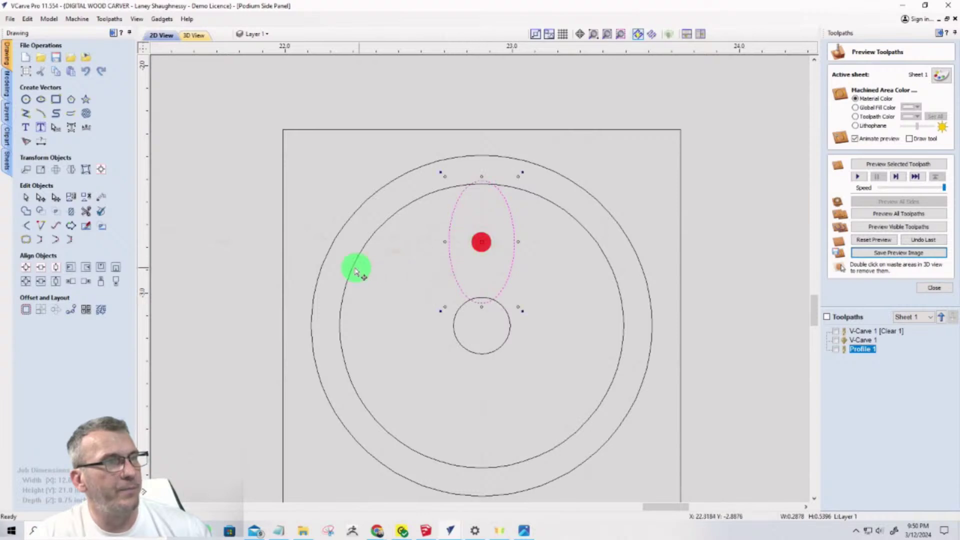
{"action": "left_click", "coordinate": [56, 173]}
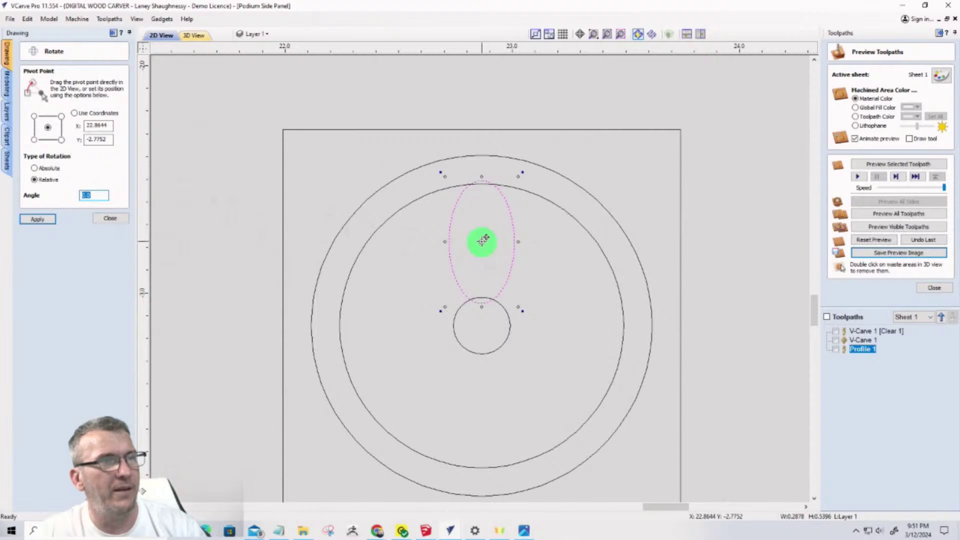
{"action": "left_click_drag", "start_coordinate": [482, 241], "coordinate": [482, 327]}
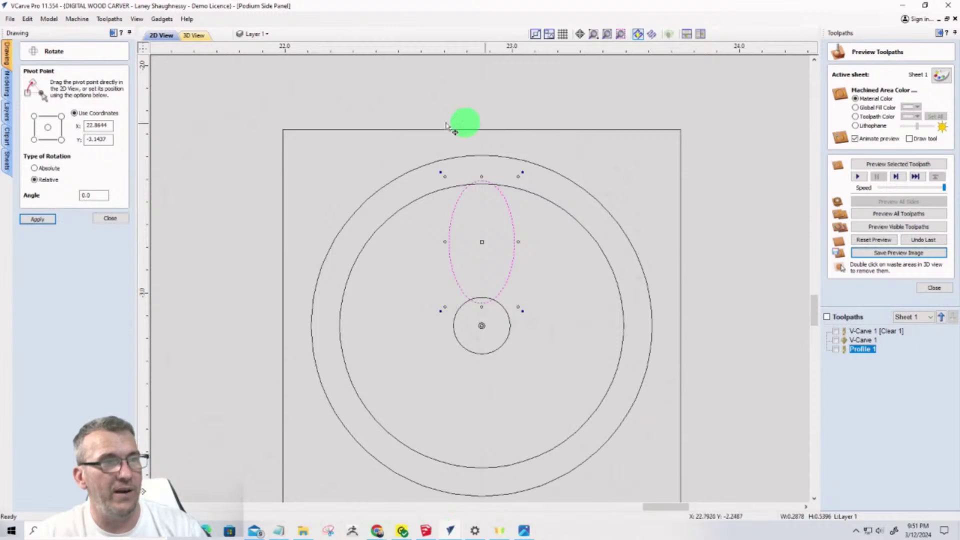
{"action": "left_click", "coordinate": [111, 218]}
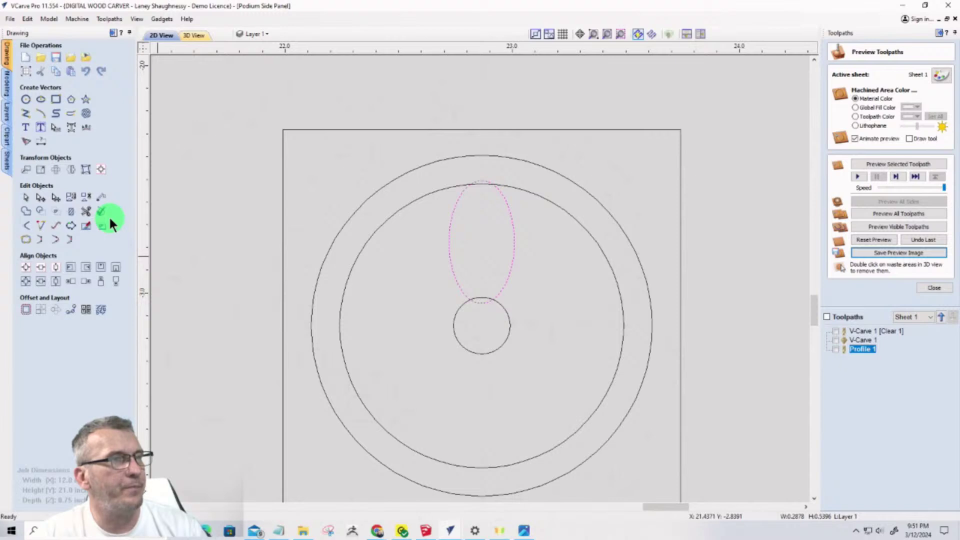
Create a circular copy of the ellipse with 4 rotated items over a total angle of 360 degrees around the small circle's center
{"action": "left_click", "coordinate": [55, 311]}
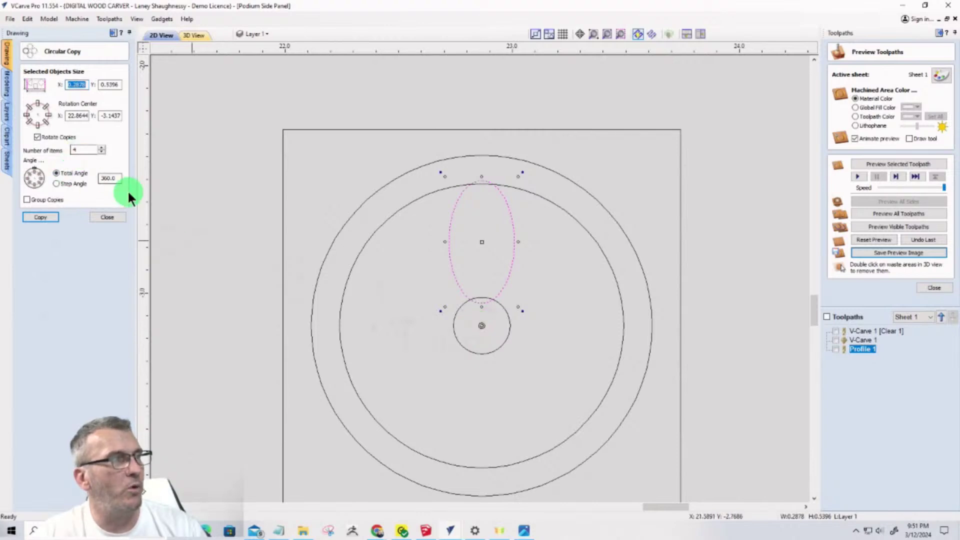
{"action": "left_click", "coordinate": [52, 218]}
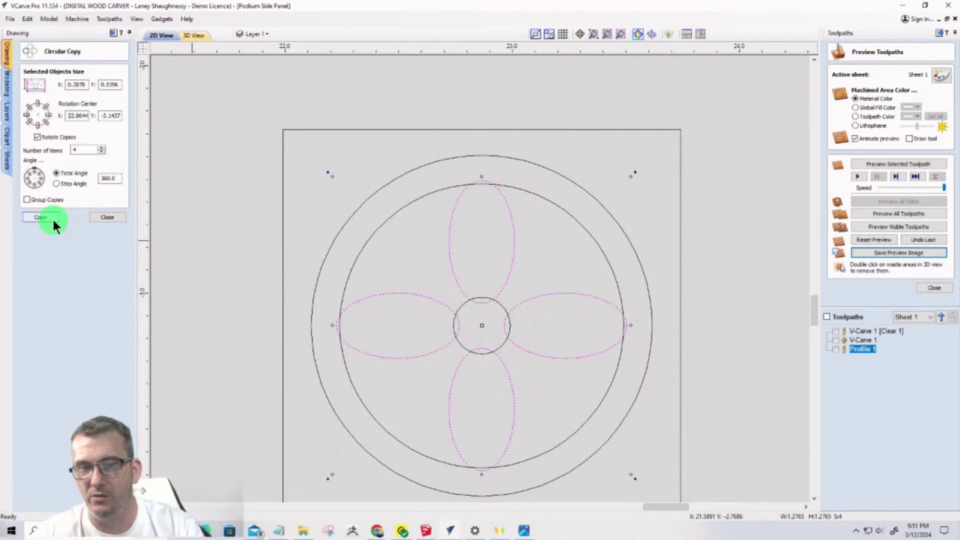
{"action": "scroll", "coordinate": [395, 285], "scroll_direction": "down", "scroll_amount": 2}
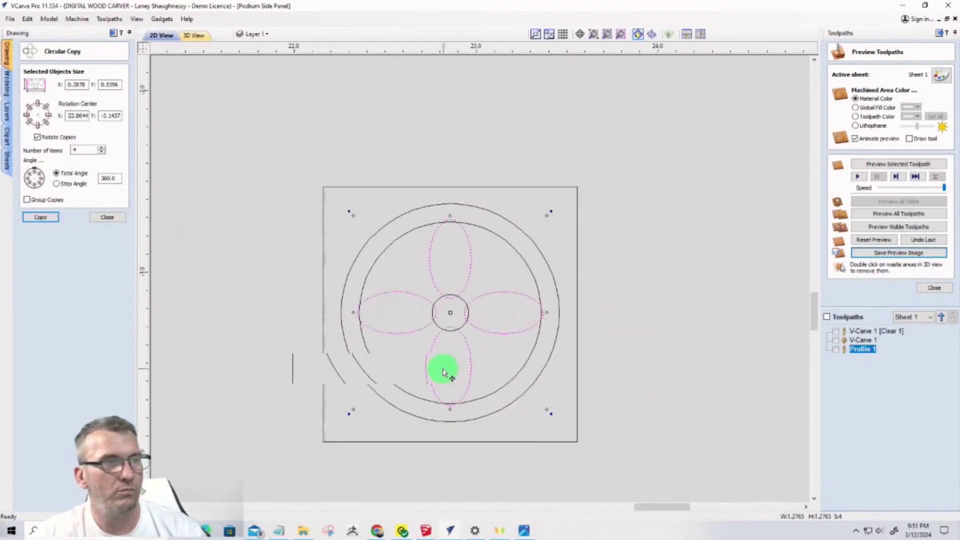
{"action": "scroll", "coordinate": [438, 371], "scroll_direction": "up", "scroll_amount": 2}
{"action": "left_click", "coordinate": [113, 216]}
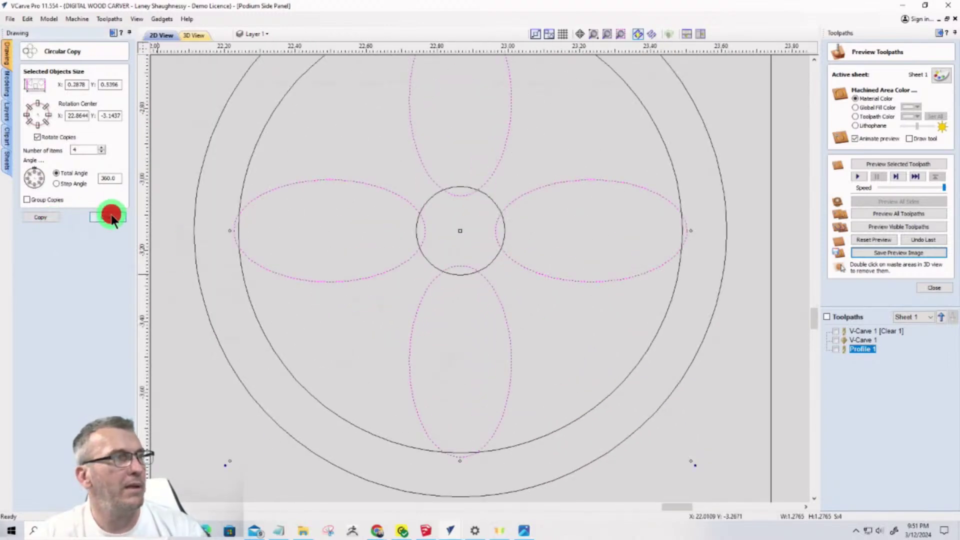
{"action": "left_click", "coordinate": [383, 286]}
{"action": "scroll", "coordinate": [314, 250], "scroll_direction": "down", "scroll_amount": 1}
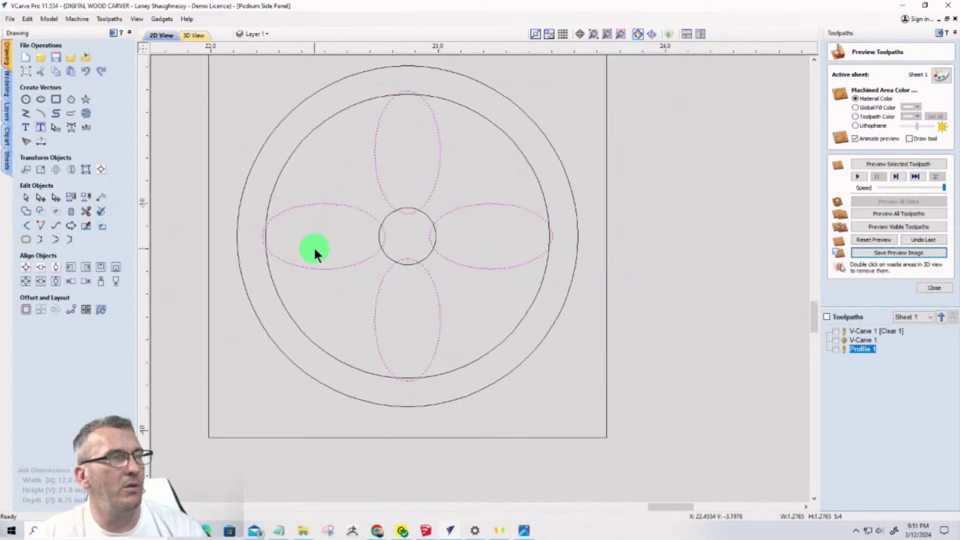
Trim away the crossing curves where the left and top ellipse petals overlap the 1.25 inch circle
{"action": "left_click", "coordinate": [86, 212]}
{"action": "scroll", "coordinate": [259, 234], "scroll_direction": "up", "scroll_amount": 3}
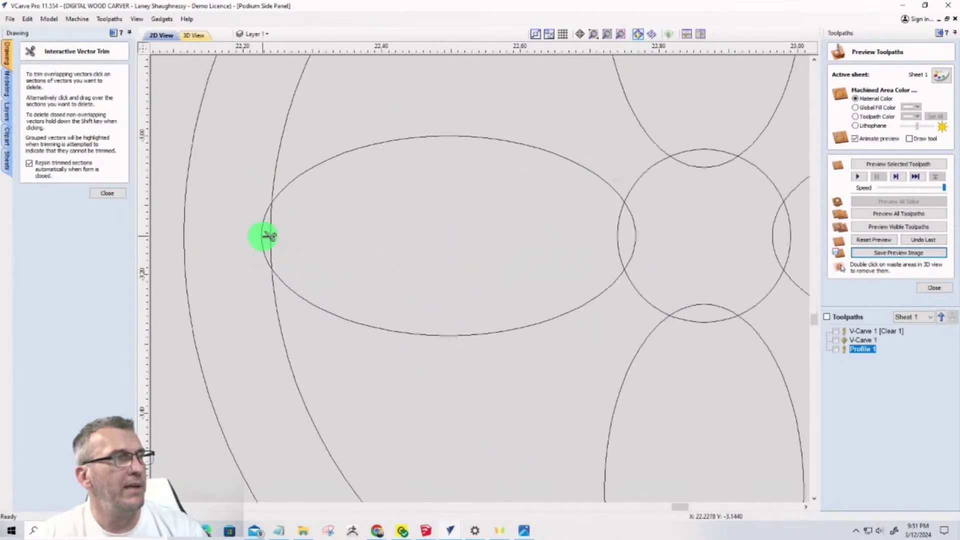
{"action": "left_click", "coordinate": [261, 233]}
{"action": "scroll", "coordinate": [288, 232], "scroll_direction": "down", "scroll_amount": 3}
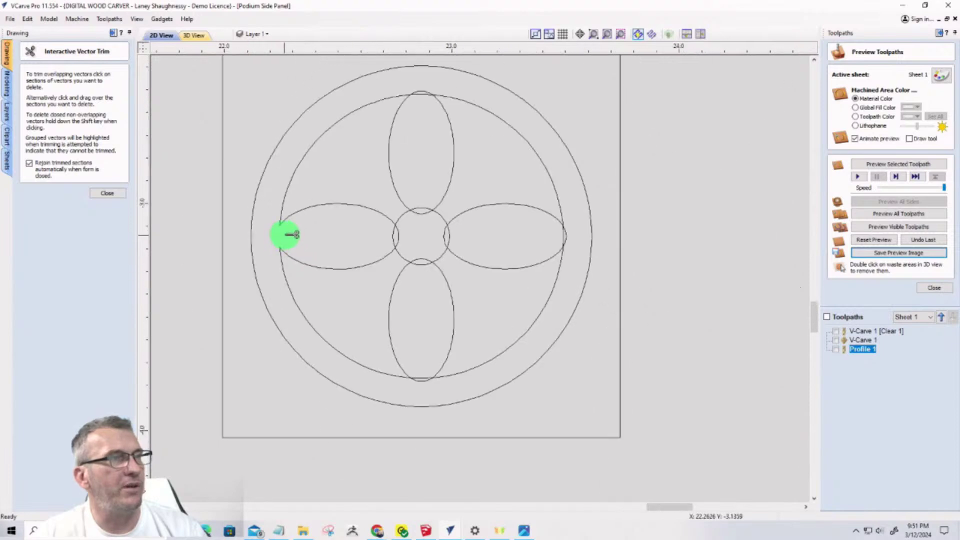
{"action": "scroll", "coordinate": [429, 90], "scroll_direction": "up", "scroll_amount": 3}
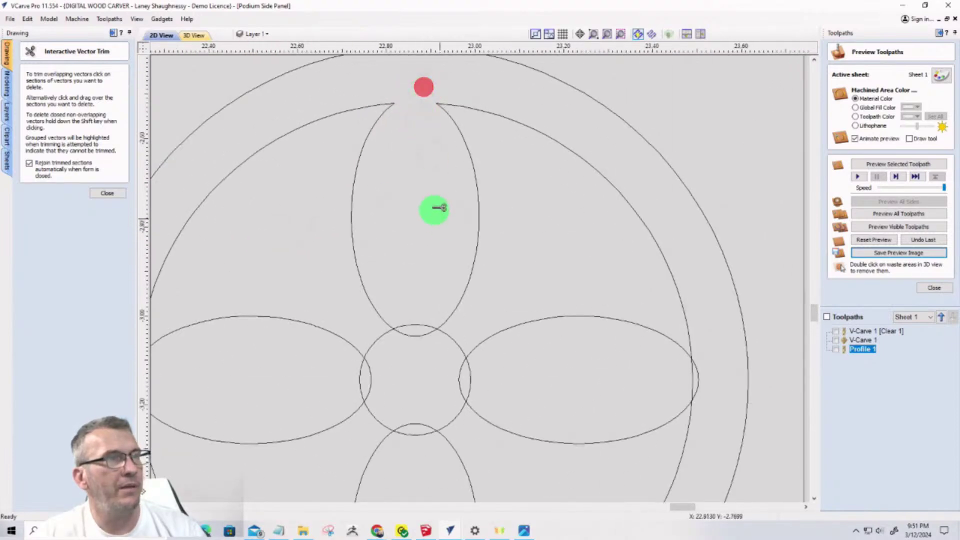
Trim away the crossing curves where the right and bottom ellipse petals overlap the 1.25 inch circle
{"action": "scroll", "coordinate": [434, 206], "scroll_direction": "down", "scroll_amount": 2}
{"action": "scroll", "coordinate": [616, 320], "scroll_direction": "up", "scroll_amount": 4}
{"action": "left_click", "coordinate": [600, 302]}
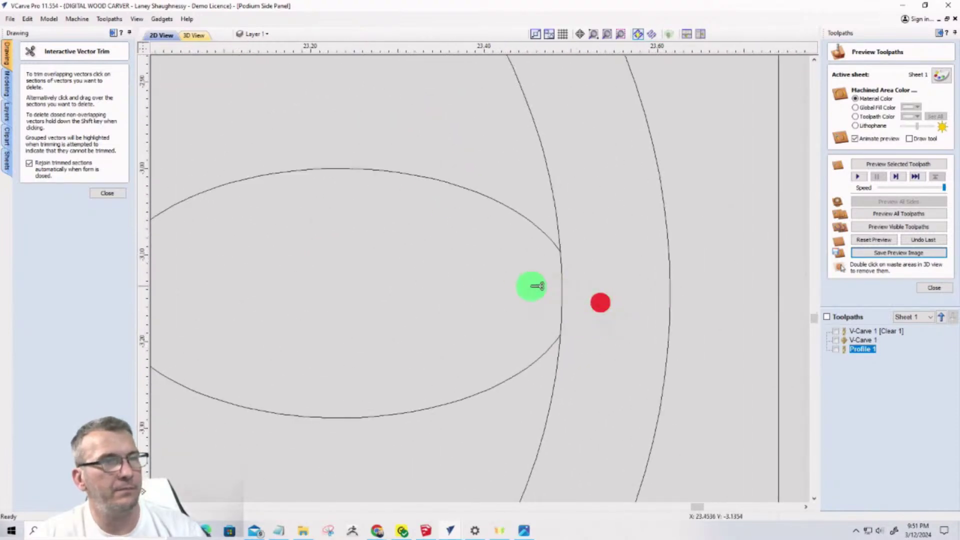
{"action": "left_click", "coordinate": [562, 285]}
{"action": "scroll", "coordinate": [623, 237], "scroll_direction": "down", "scroll_amount": 3}
{"action": "scroll", "coordinate": [620, 235], "scroll_direction": "down", "scroll_amount": 3}
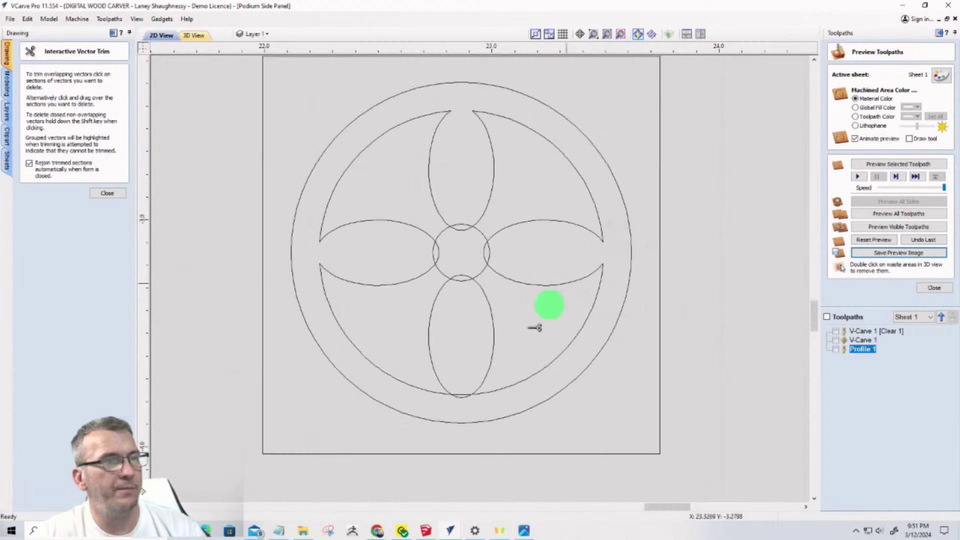
{"action": "scroll", "coordinate": [456, 399], "scroll_direction": "up", "scroll_amount": 4}
{"action": "left_click", "coordinate": [453, 389]}
{"action": "scroll", "coordinate": [454, 390], "scroll_direction": "down", "scroll_amount": 3}
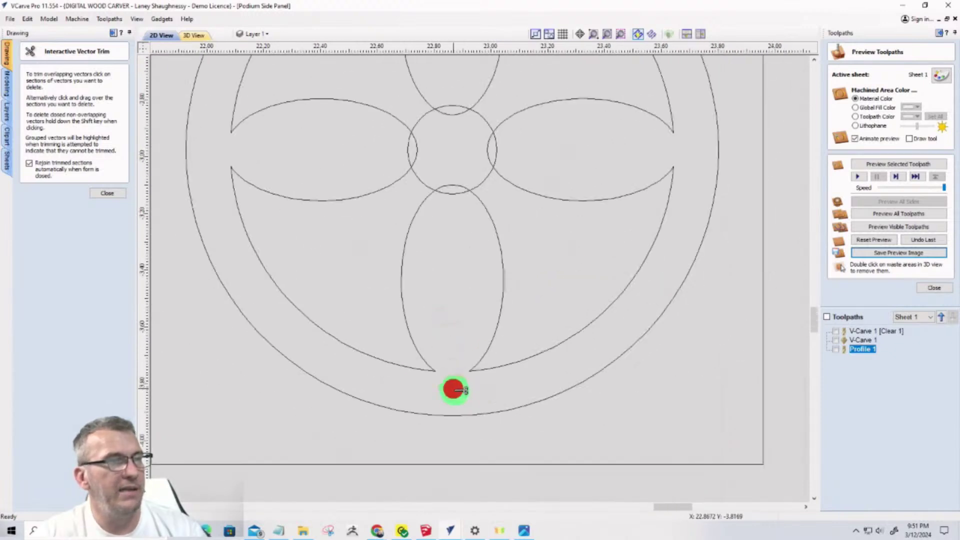
Trim the overlaps between the small center circle and the four petals so the petals open into the center, and finish trimming
{"action": "scroll", "coordinate": [454, 243], "scroll_direction": "up", "scroll_amount": 4}
{"action": "left_click", "coordinate": [464, 323]}
{"action": "mouse_move", "coordinate": [463, 324]}
{"action": "left_mouse_down"}
{"action": "mouse_move", "coordinate": [463, 268]}
{"action": "mouse_move", "coordinate": [458, 294]}
{"action": "left_mouse_up"}
{"action": "mouse_move", "coordinate": [548, 215]}
{"action": "left_mouse_down"}
{"action": "mouse_move", "coordinate": [360, 217]}
{"action": "mouse_move", "coordinate": [380, 216]}
{"action": "mouse_move", "coordinate": [452, 177]}
{"action": "left_mouse_up"}
{"action": "mouse_move", "coordinate": [458, 176]}
{"action": "left_mouse_down"}
{"action": "mouse_move", "coordinate": [466, 170]}
{"action": "mouse_move", "coordinate": [457, 120]}
{"action": "left_mouse_up"}
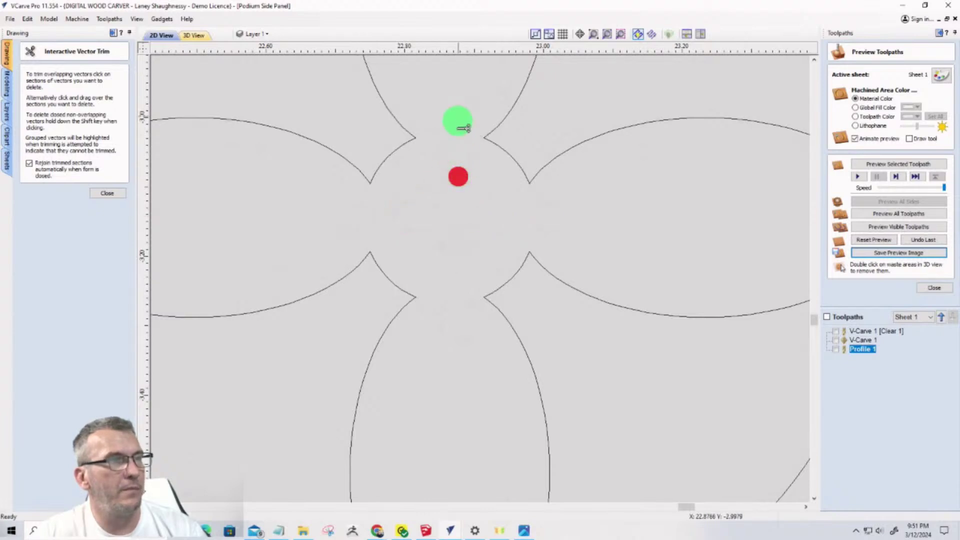
{"action": "scroll", "coordinate": [457, 275], "scroll_direction": "down", "scroll_amount": 4}
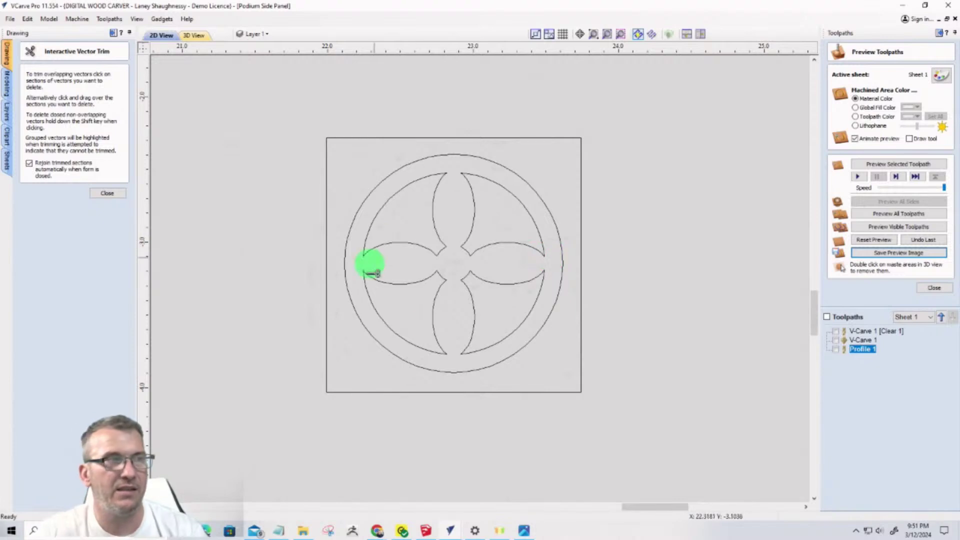
{"action": "left_click", "coordinate": [106, 193]}
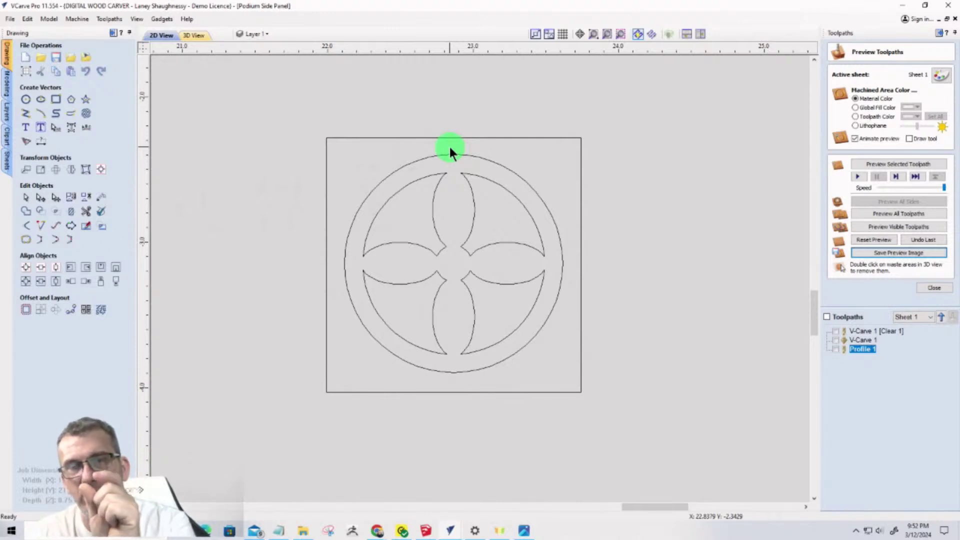
Examine the gap between the outer circle and the surrounding square, checking both shapes around the trimmed design
{"action": "scroll", "coordinate": [445, 153], "scroll_direction": "up", "scroll_amount": 5}
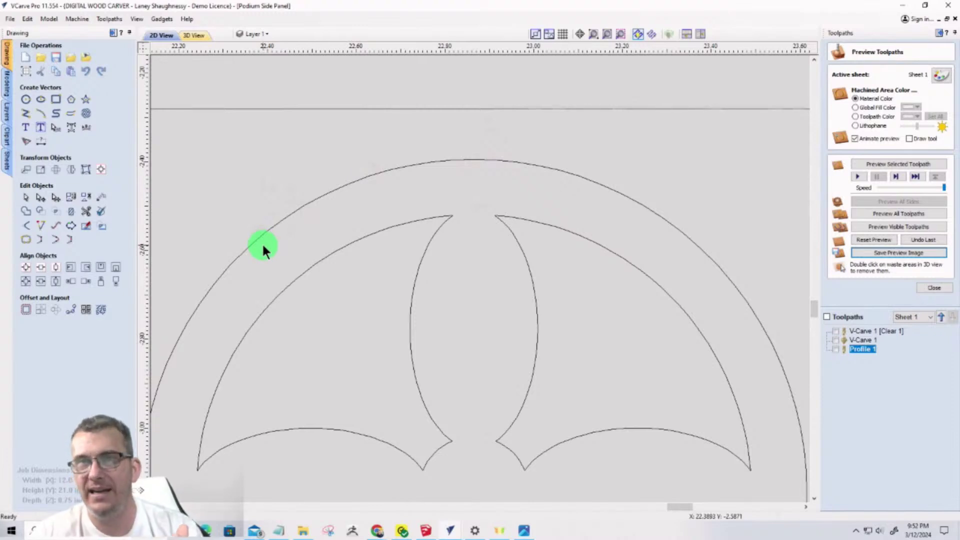
{"action": "scroll", "coordinate": [262, 242], "scroll_direction": "down", "scroll_amount": 8}
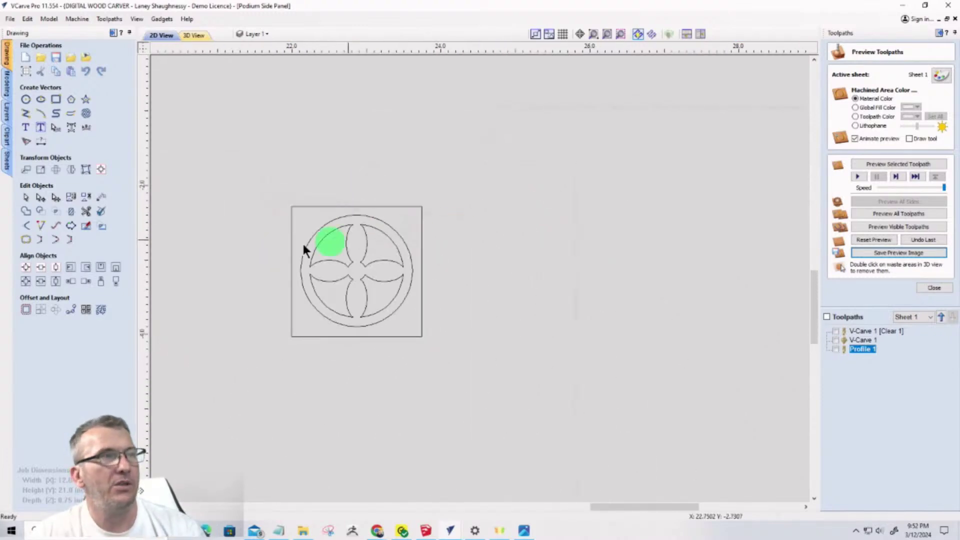
{"action": "scroll", "coordinate": [302, 241], "scroll_direction": "up", "scroll_amount": 3}
{"action": "scroll", "coordinate": [300, 243], "scroll_direction": "down", "scroll_amount": 2}
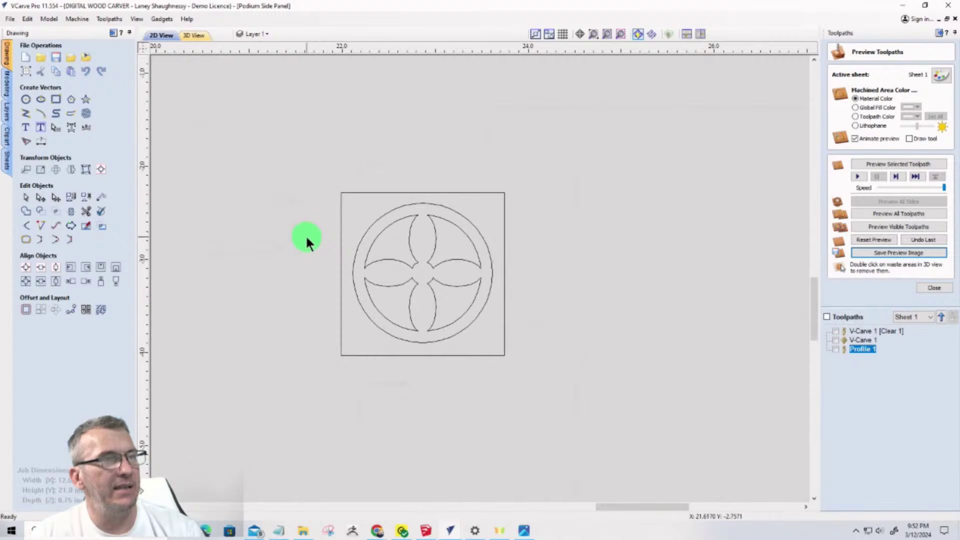
{"action": "scroll", "coordinate": [427, 192], "scroll_direction": "up", "scroll_amount": 2}
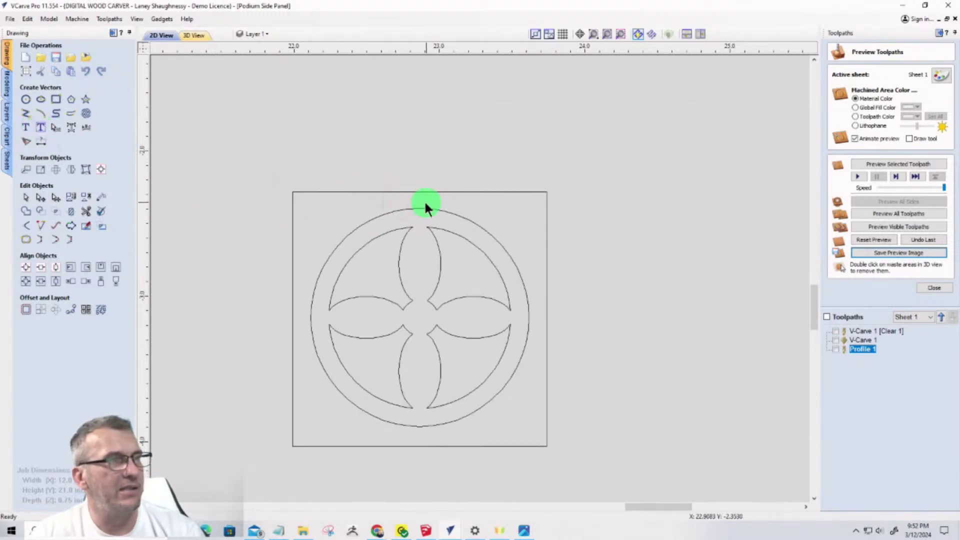
{"action": "scroll", "coordinate": [425, 205], "scroll_direction": "up", "scroll_amount": 3}
{"action": "left_click", "coordinate": [434, 170]}
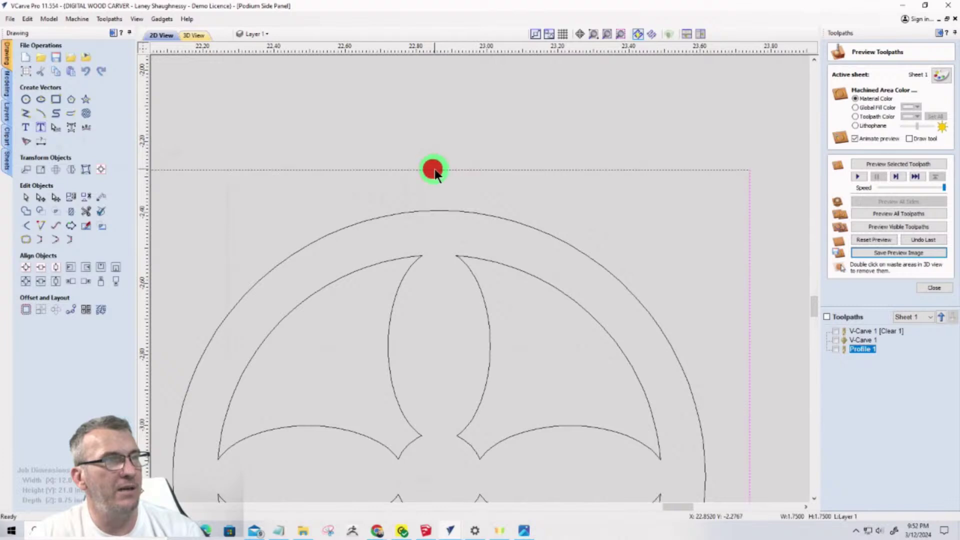
{"action": "left_click", "coordinate": [439, 213]}
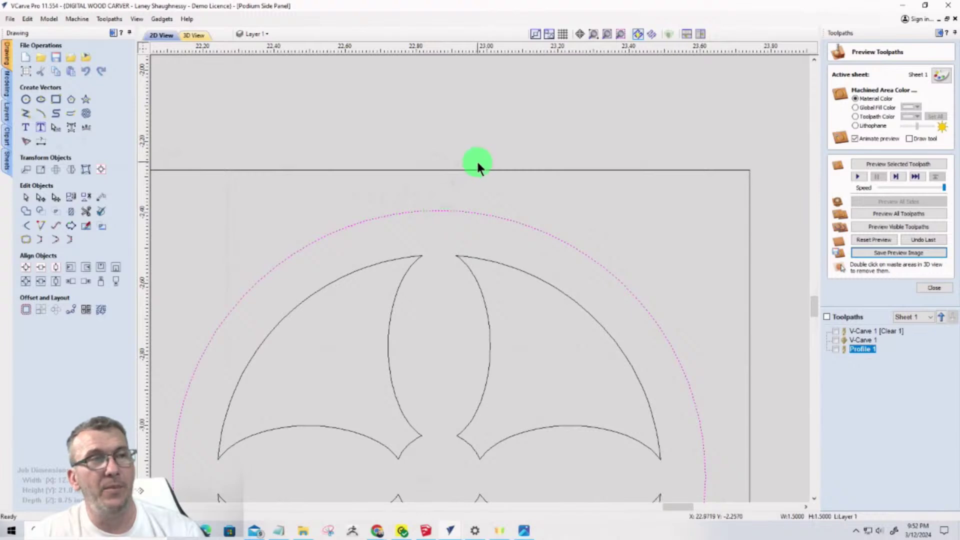
{"action": "left_click", "coordinate": [455, 169]}
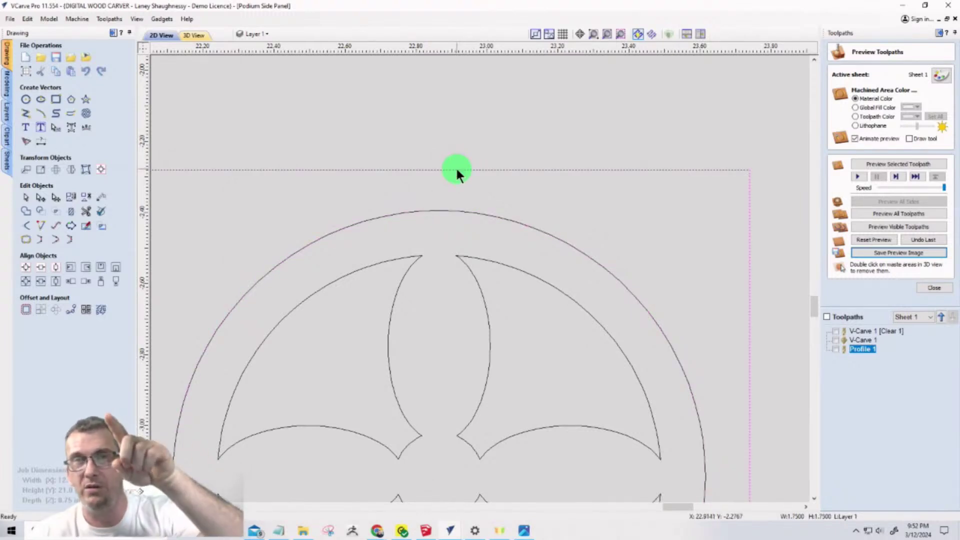
{"action": "left_click", "coordinate": [445, 210]}
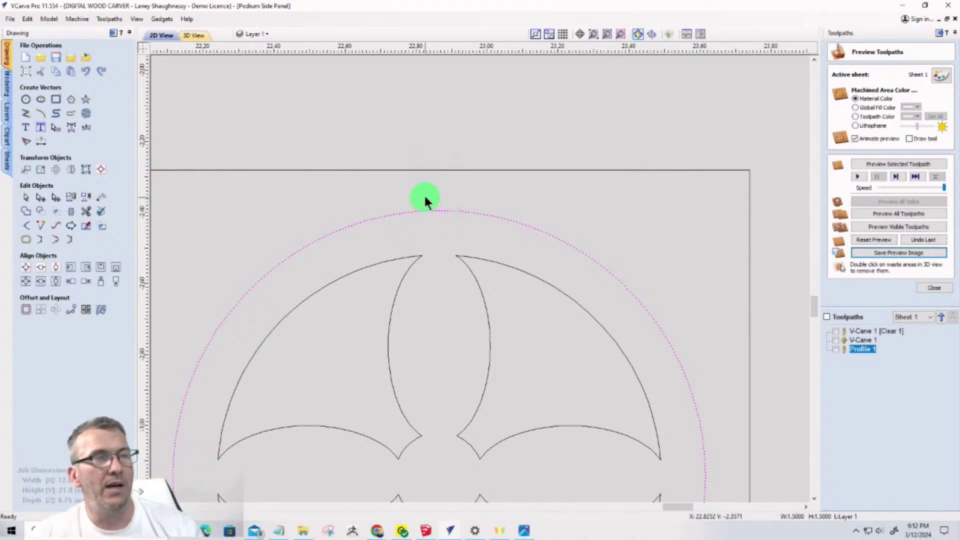
{"action": "scroll", "coordinate": [430, 137], "scroll_direction": "down", "scroll_amount": 4}
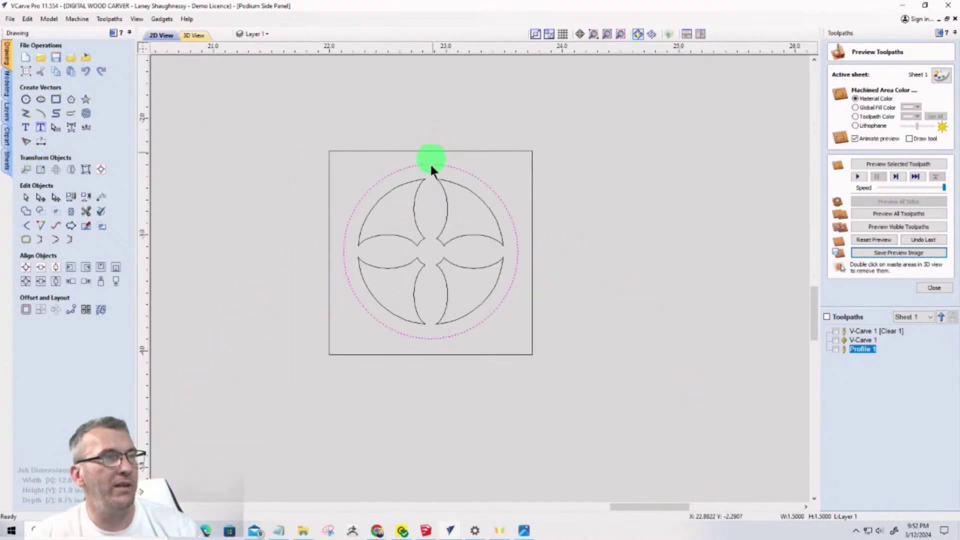
{"action": "left_click", "coordinate": [425, 353]}
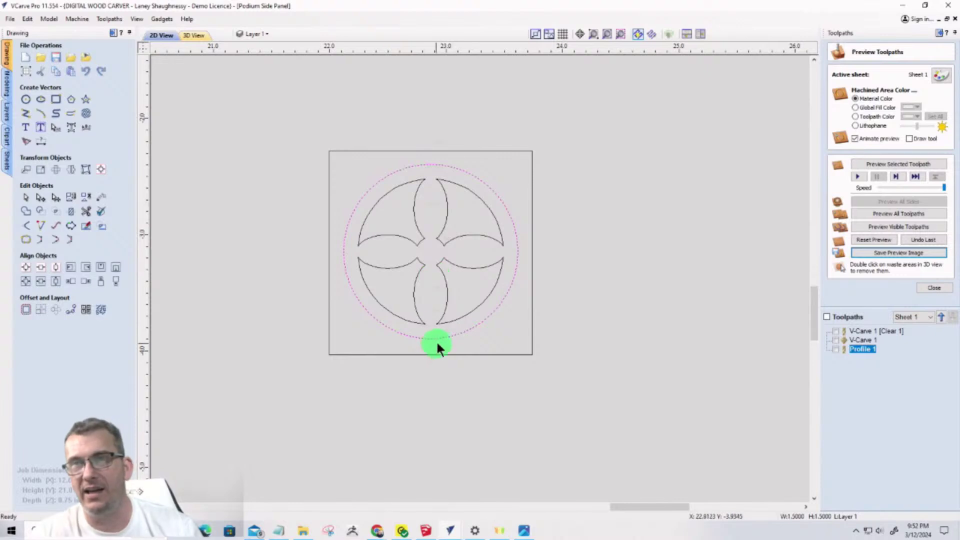
{"action": "scroll", "coordinate": [415, 181], "scroll_direction": "up", "scroll_amount": 4}
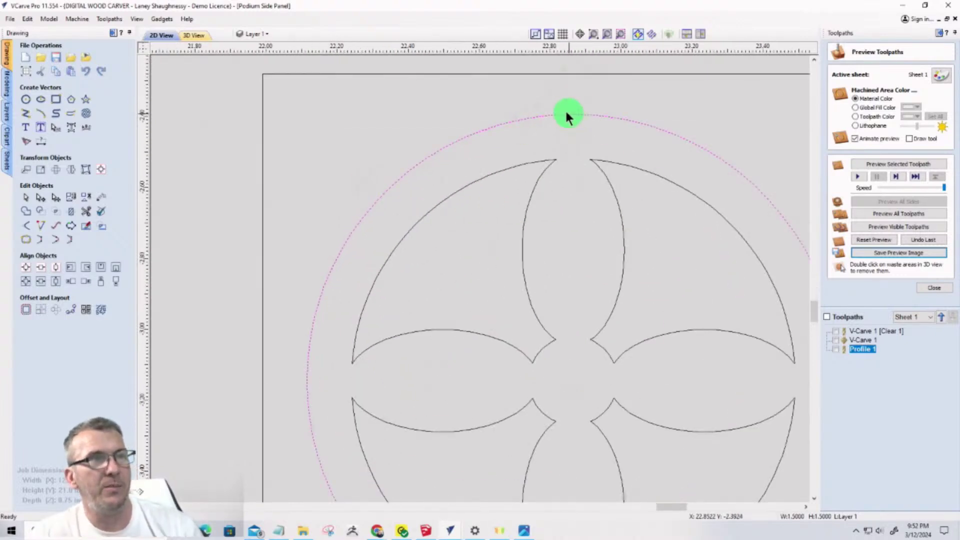
{"action": "scroll", "coordinate": [565, 109], "scroll_direction": "down", "scroll_amount": 3}
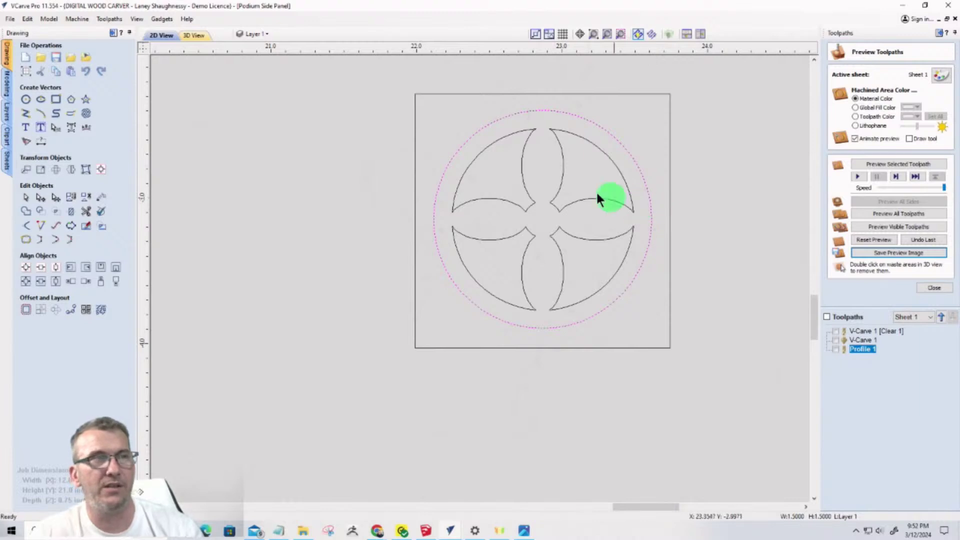
{"action": "scroll", "coordinate": [498, 160], "scroll_direction": "up", "scroll_amount": 2}
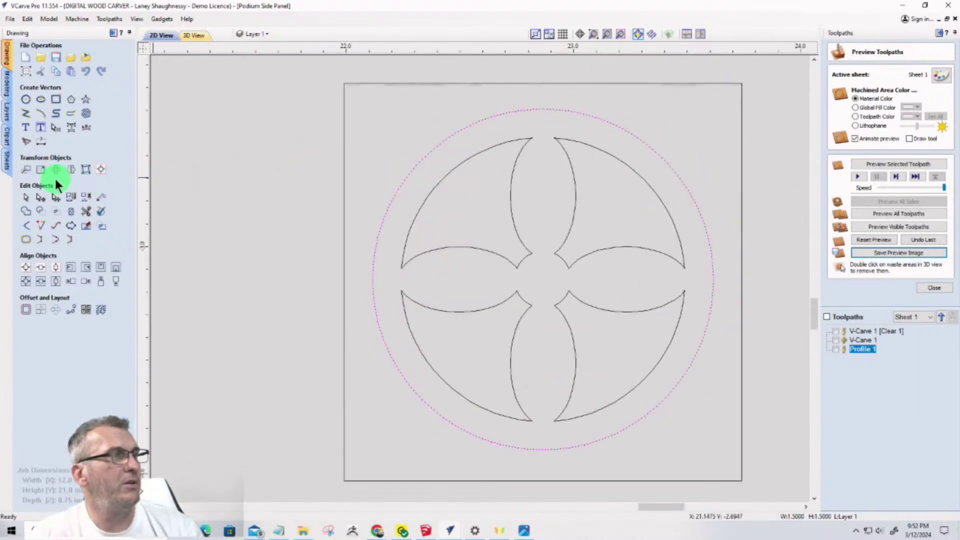
Draw a narrow vertical rectangle about 0.09 by 1.75 inch with square corners, spanning the tile square from top to bottom
{"action": "left_click", "coordinate": [55, 99]}
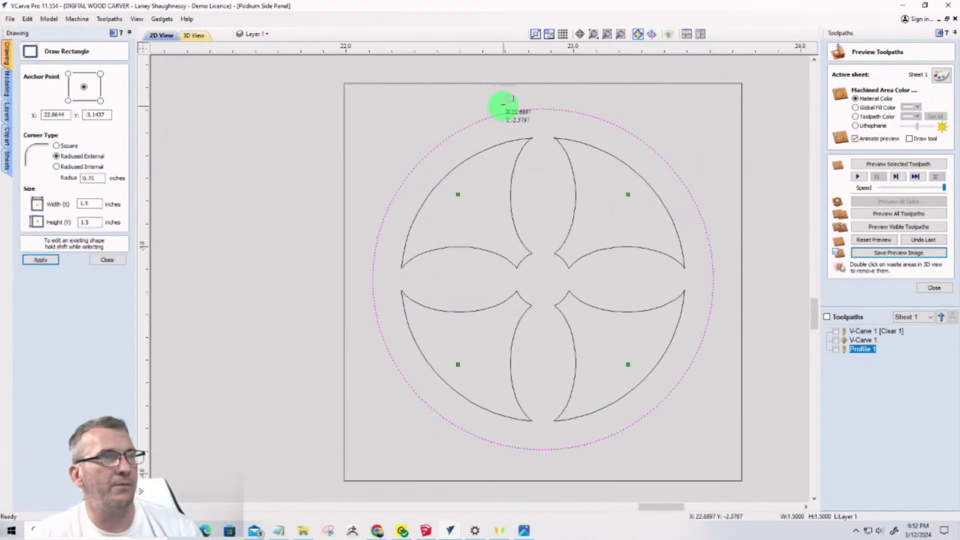
{"action": "mouse_move", "coordinate": [524, 86]}
{"action": "left_mouse_down"}
{"action": "mouse_move", "coordinate": [563, 187]}
{"action": "mouse_move", "coordinate": [568, 397]}
{"action": "mouse_move", "coordinate": [561, 482]}
{"action": "mouse_move", "coordinate": [546, 484]}
{"action": "left_mouse_up"}
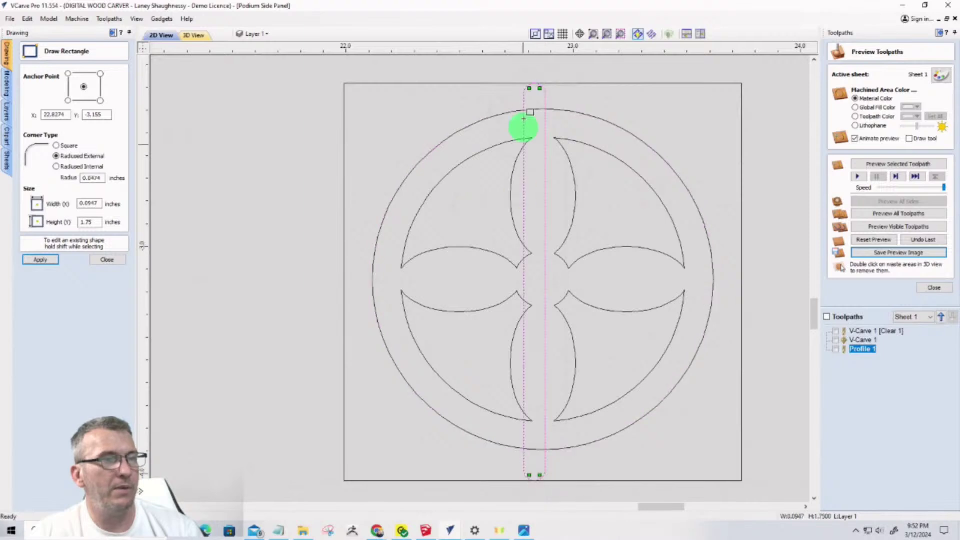
{"action": "left_click", "coordinate": [56, 145]}
{"action": "left_click", "coordinate": [37, 261]}
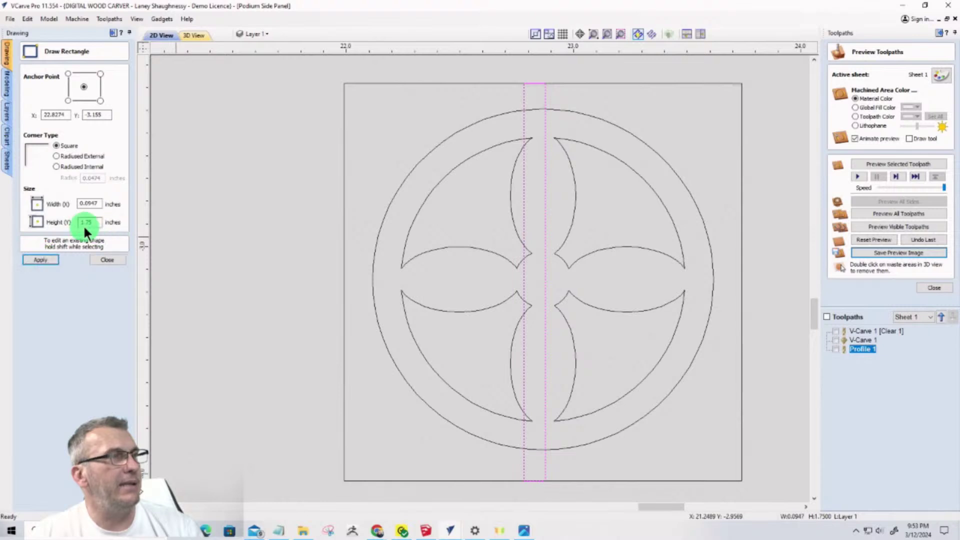
Set the narrow rectangle's width to 0.125 inch
{"action": "double_click", "coordinate": [99, 203]}
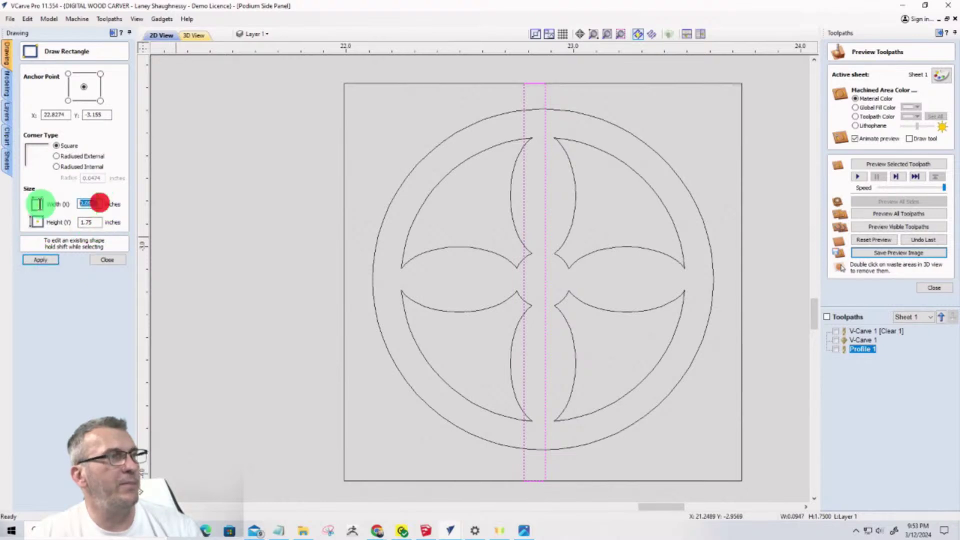
{"action": "type", "text": ".125"}
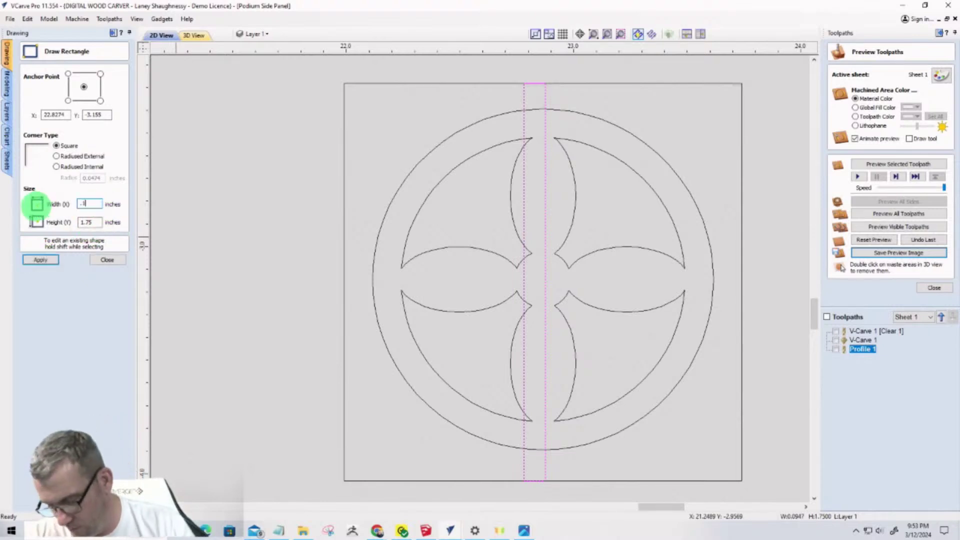
{"action": "left_click", "coordinate": [36, 260]}
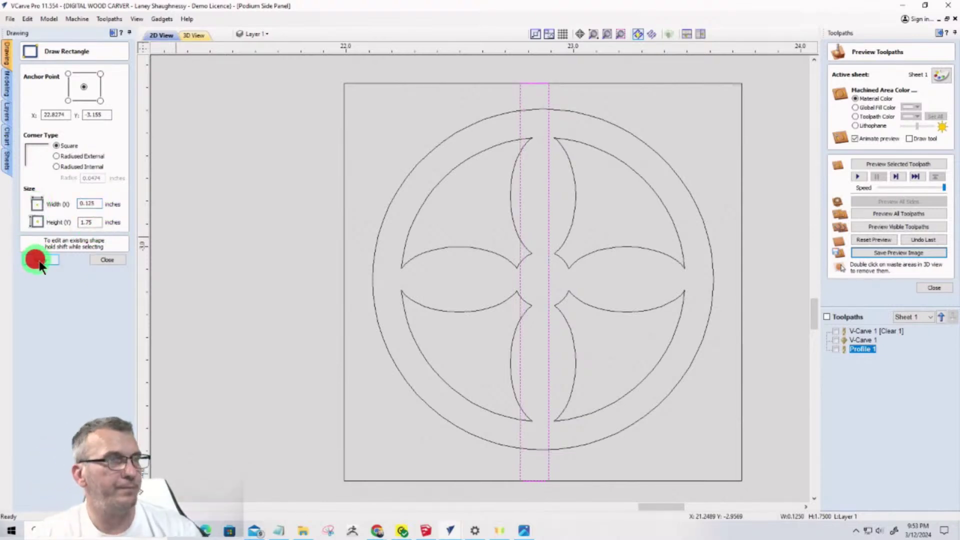
{"action": "left_click", "coordinate": [108, 260]}
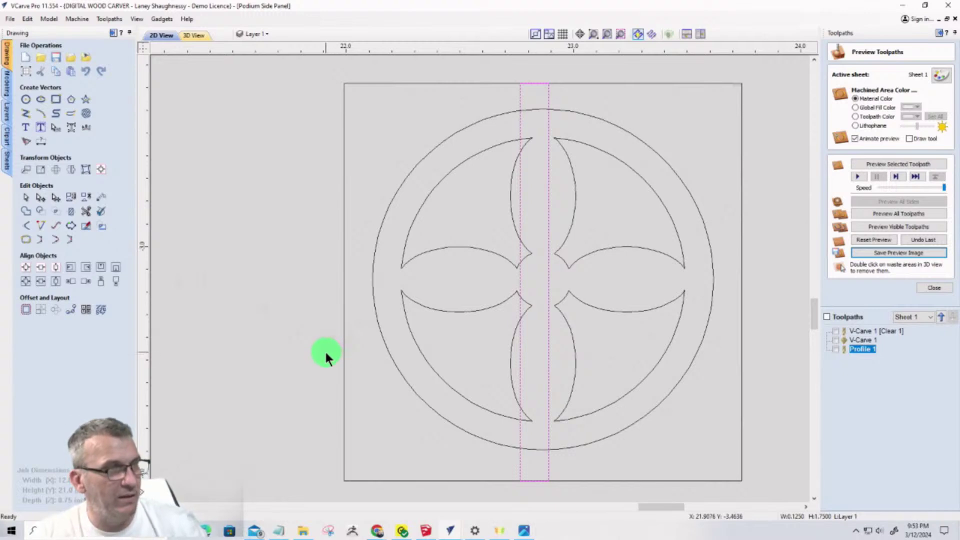
Center the narrow vertical rectangle horizontally within the tile square
{"action": "left_click", "coordinate": [343, 345], "text": "shift"}
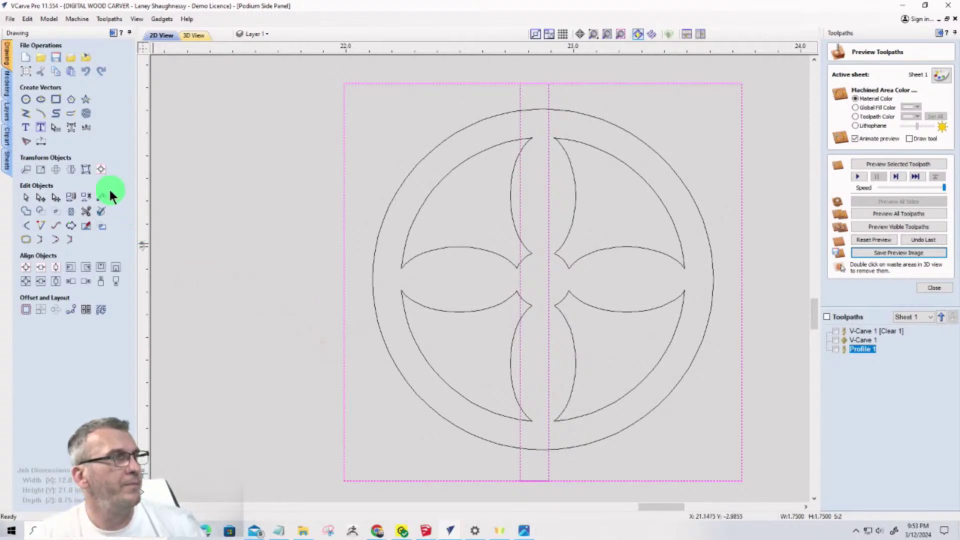
{"action": "left_click", "coordinate": [104, 172]}
{"action": "left_click", "coordinate": [62, 135]}
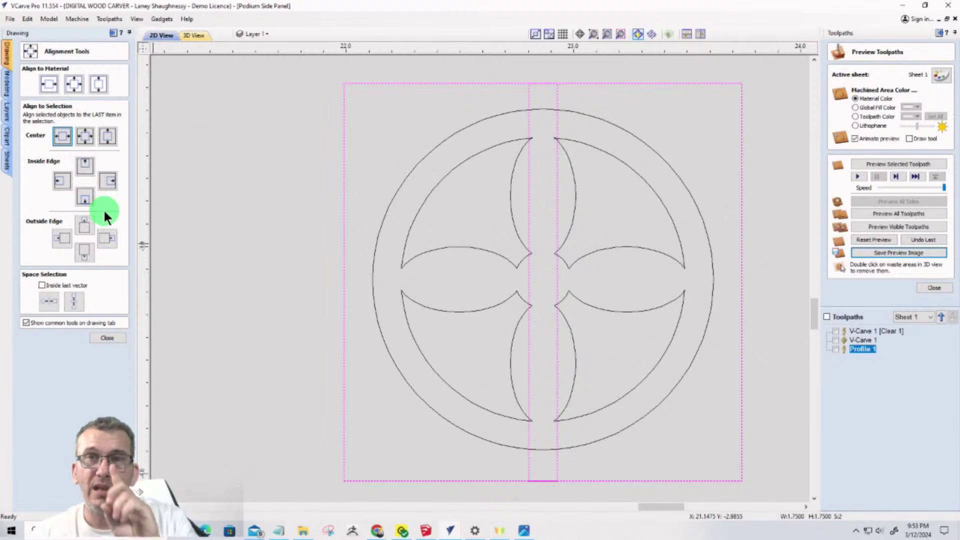
{"action": "left_click", "coordinate": [352, 134]}
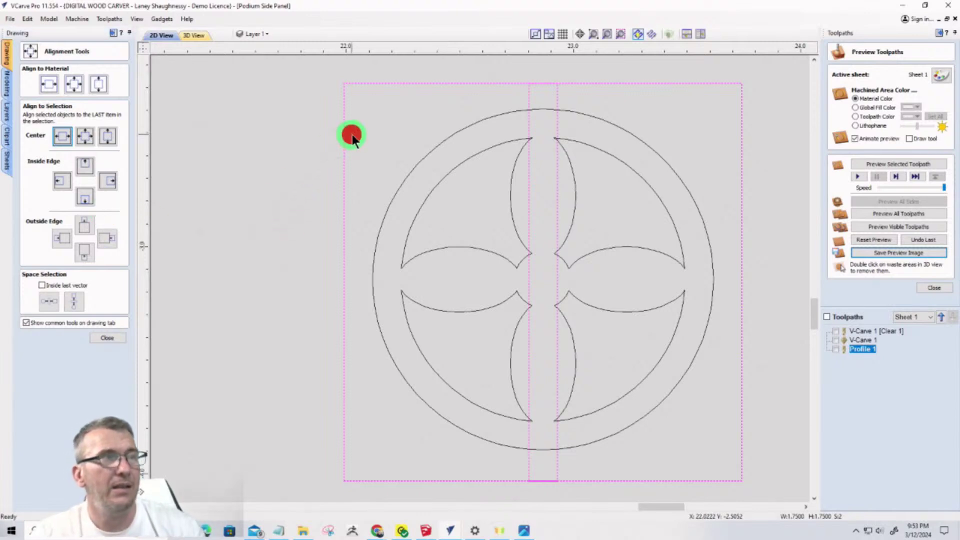
{"action": "left_click", "coordinate": [527, 98]}
{"action": "left_click", "coordinate": [527, 99]}
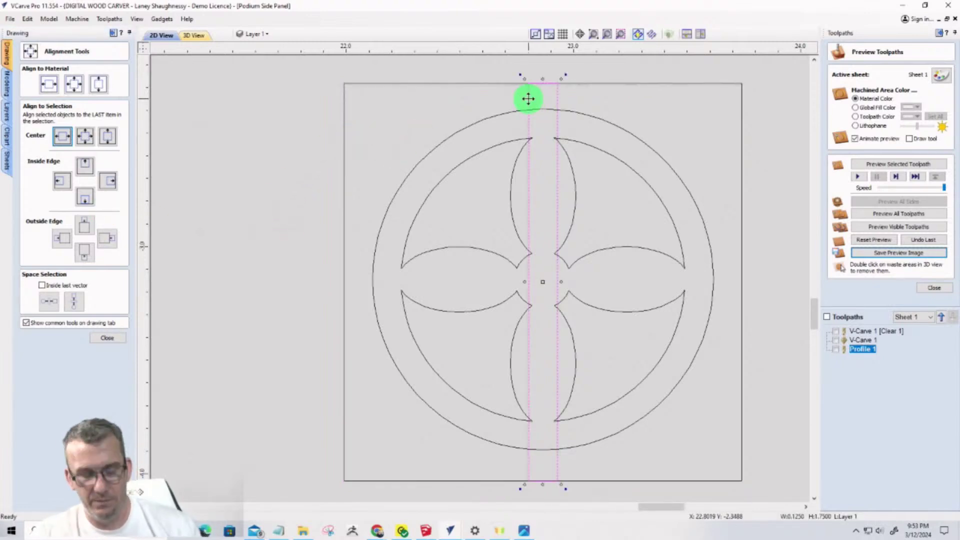
{"action": "key", "text": "Tab"}
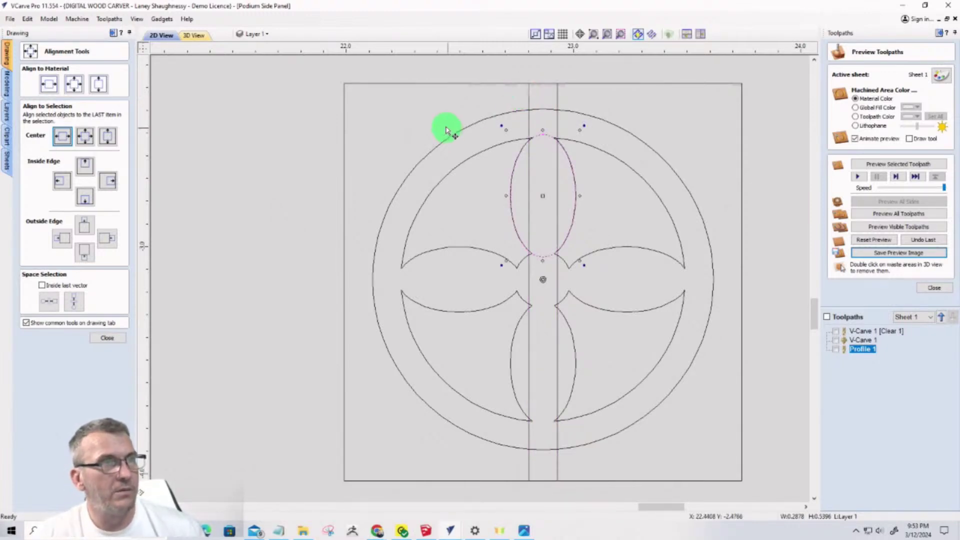
Duplicate the vertical strip in place and rotate the copy 90 degrees to form a crossing horizontal strip
{"action": "left_click", "coordinate": [529, 95]}
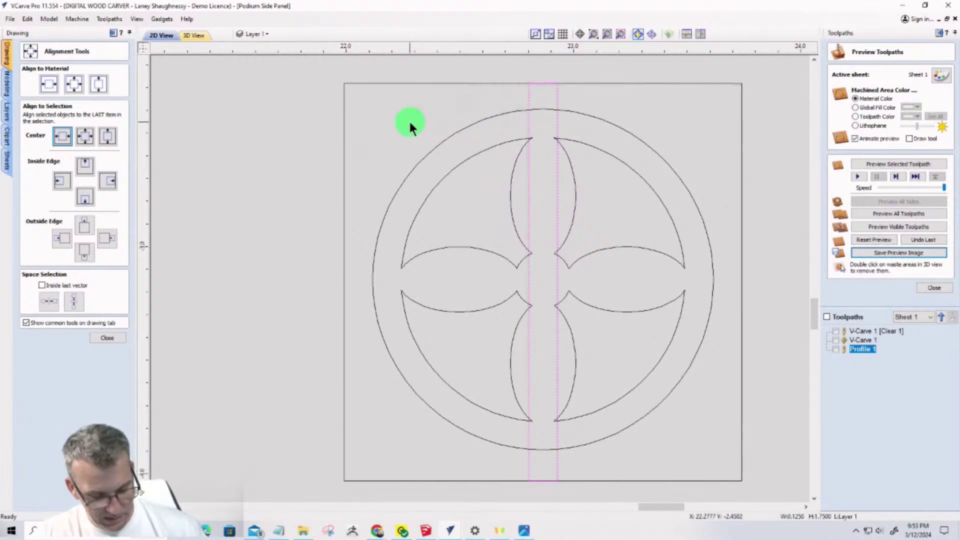
{"action": "key", "text": "ctrl+v"}
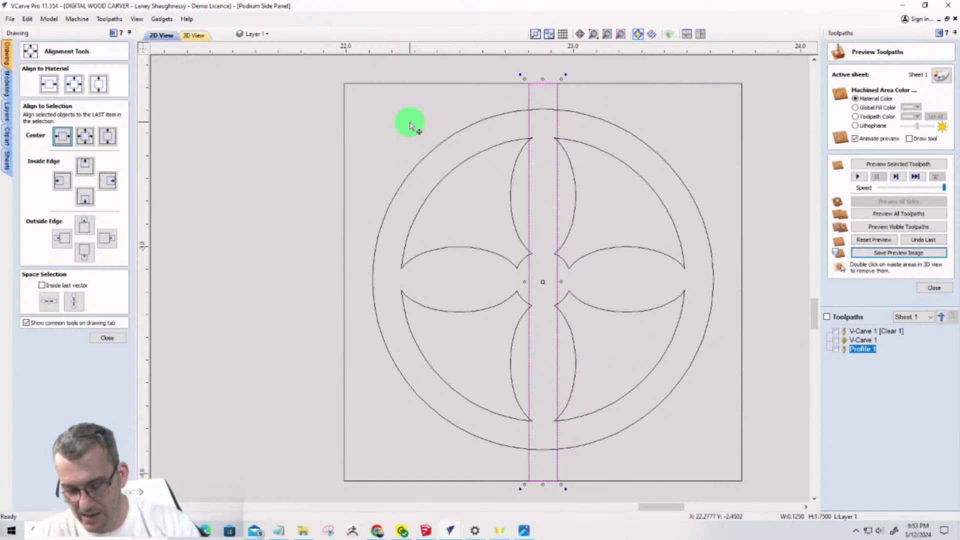
{"action": "key", "text": "9"}
{"action": "key", "text": "9"}
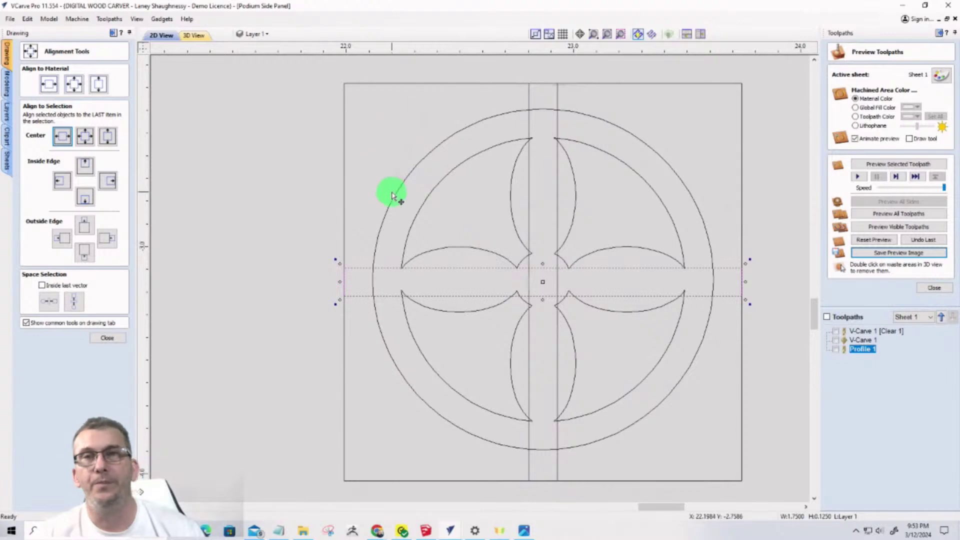
{"action": "left_click", "coordinate": [109, 338]}
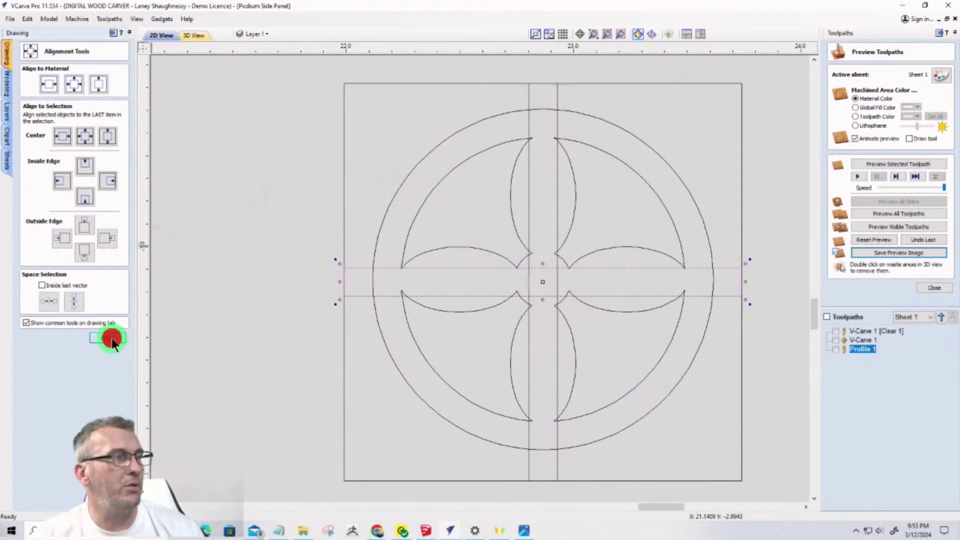
Try to trim the outer circle and the square's top edge between the sides of the vertical strip
{"action": "left_click", "coordinate": [86, 211]}
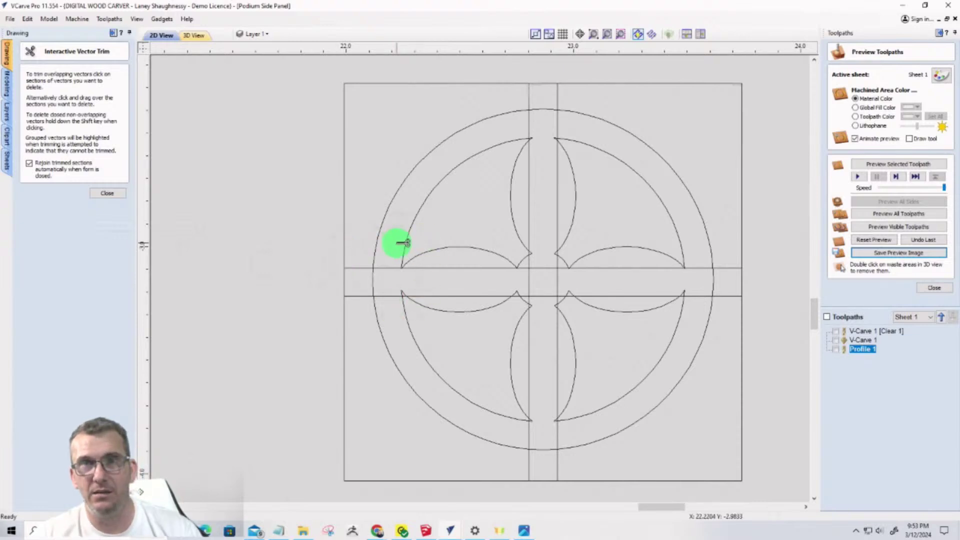
{"action": "left_click", "coordinate": [528, 121]}
{"action": "left_click", "coordinate": [556, 122]}
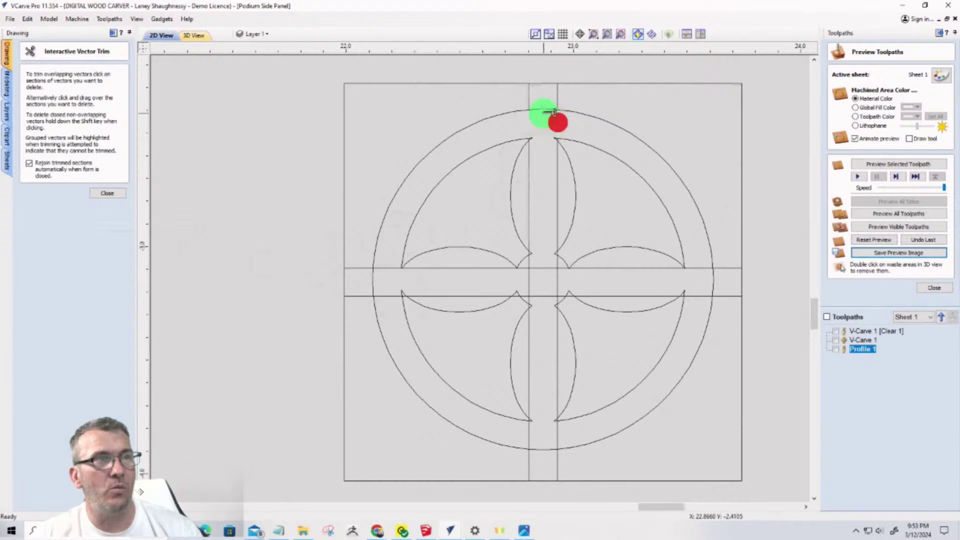
{"action": "left_click", "coordinate": [544, 109]}
{"action": "left_click", "coordinate": [543, 83]}
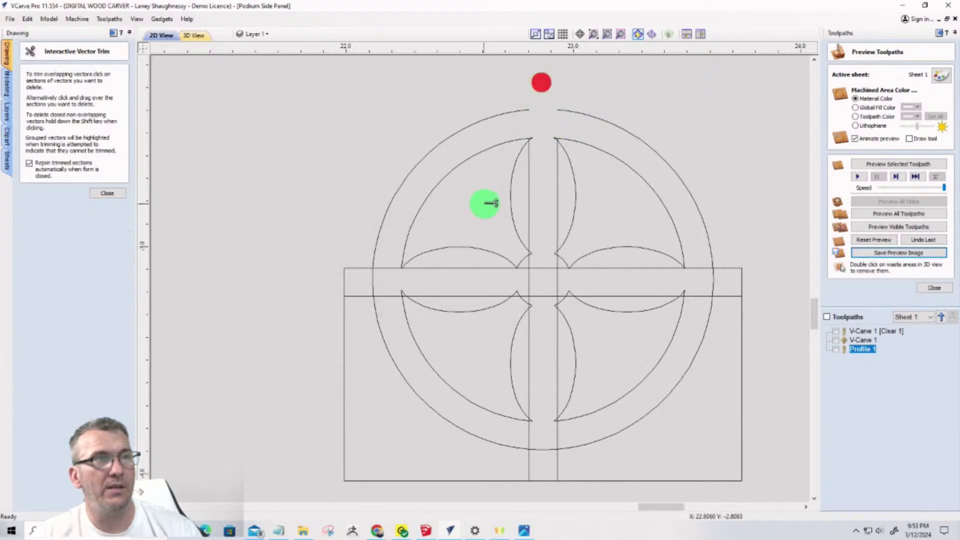
{"action": "key", "text": "ctrl+z"}
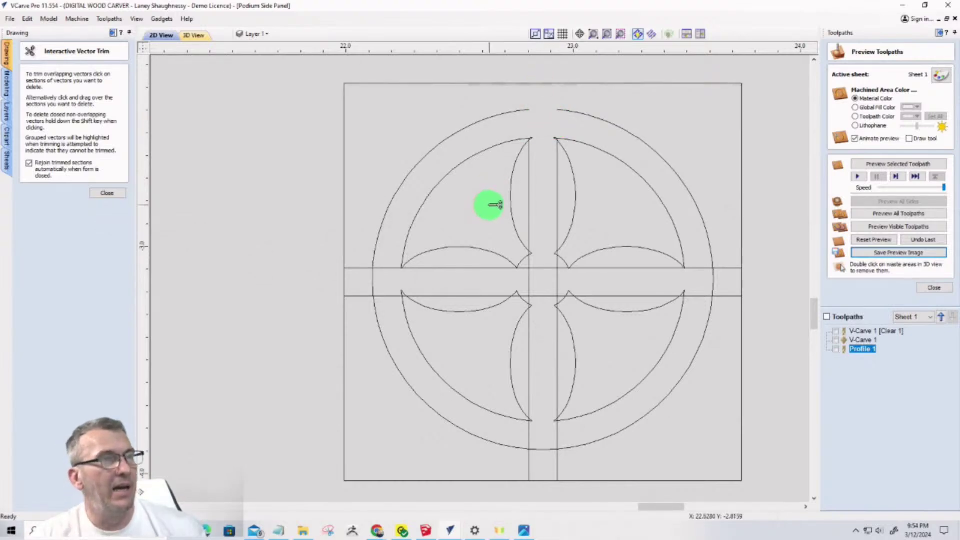
{"action": "left_click", "coordinate": [108, 194]}
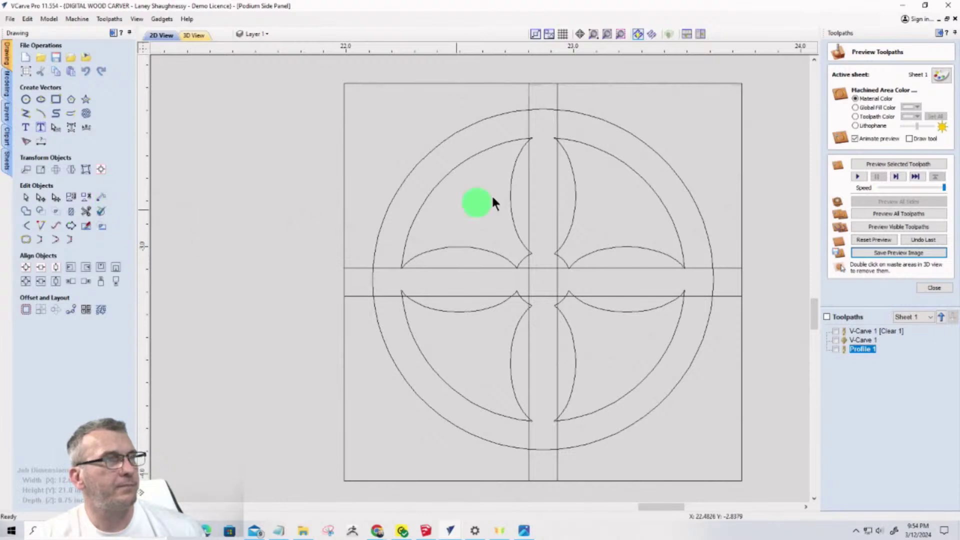
Stretch the vertical strip to about 1.83 inch and the horizontal one to about 1.86 inch, both symmetrically beyond the square's edges
{"action": "left_click", "coordinate": [529, 95]}
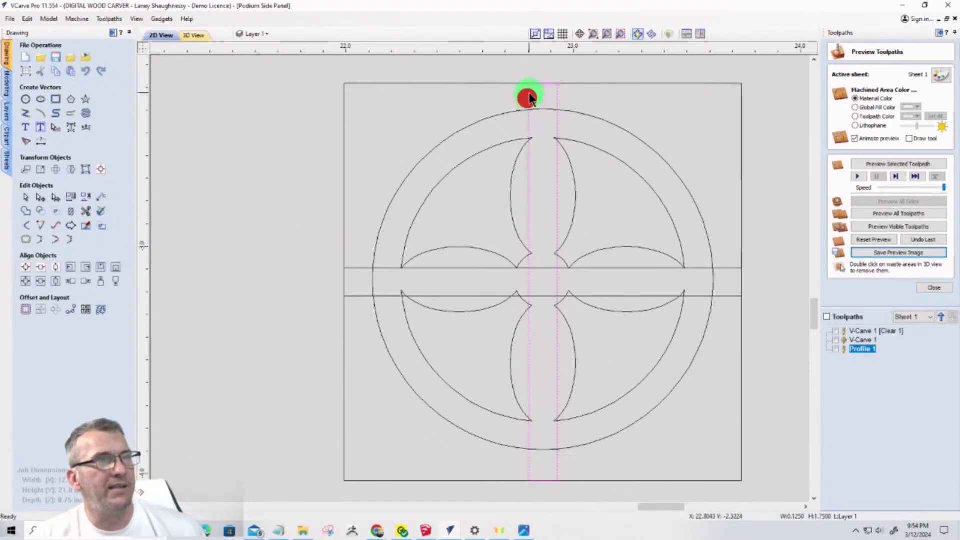
{"action": "scroll", "coordinate": [530, 100], "scroll_direction": "up", "scroll_amount": 3}
{"action": "scroll", "coordinate": [530, 102], "scroll_direction": "down", "scroll_amount": 3}
{"action": "left_click", "coordinate": [527, 102]}
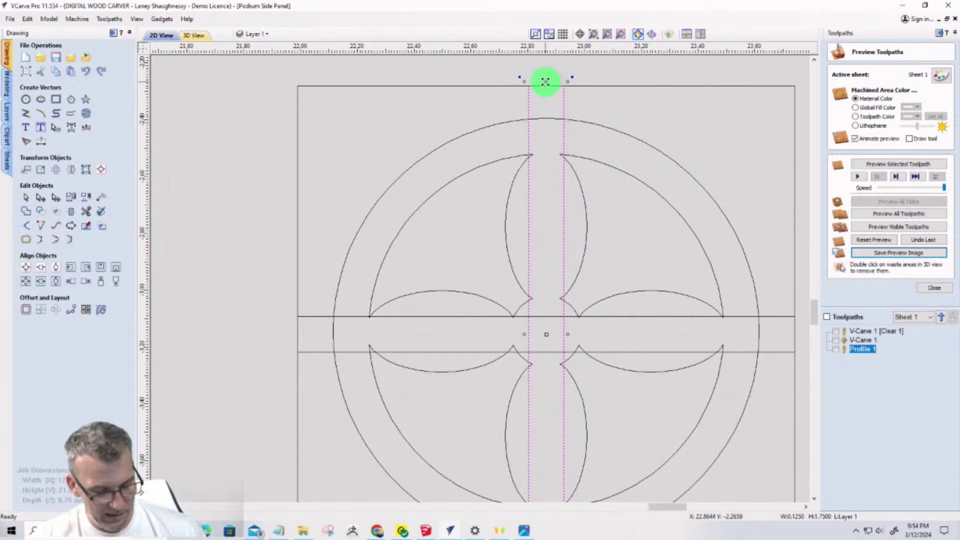
{"action": "left_click_drag", "start_coordinate": [546, 82], "coordinate": [548, 75]}
{"action": "scroll", "coordinate": [540, 146], "scroll_direction": "down", "scroll_amount": 4}
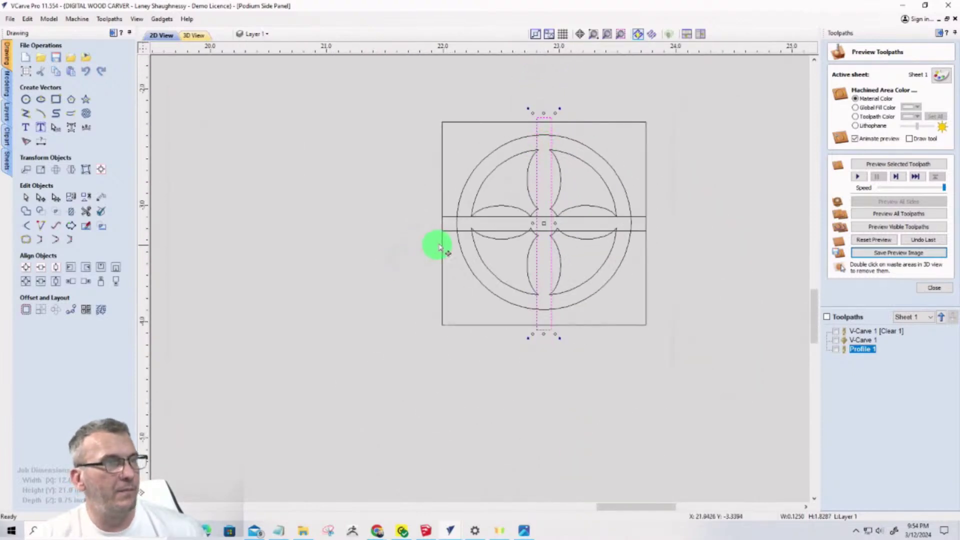
{"action": "left_click", "coordinate": [448, 231]}
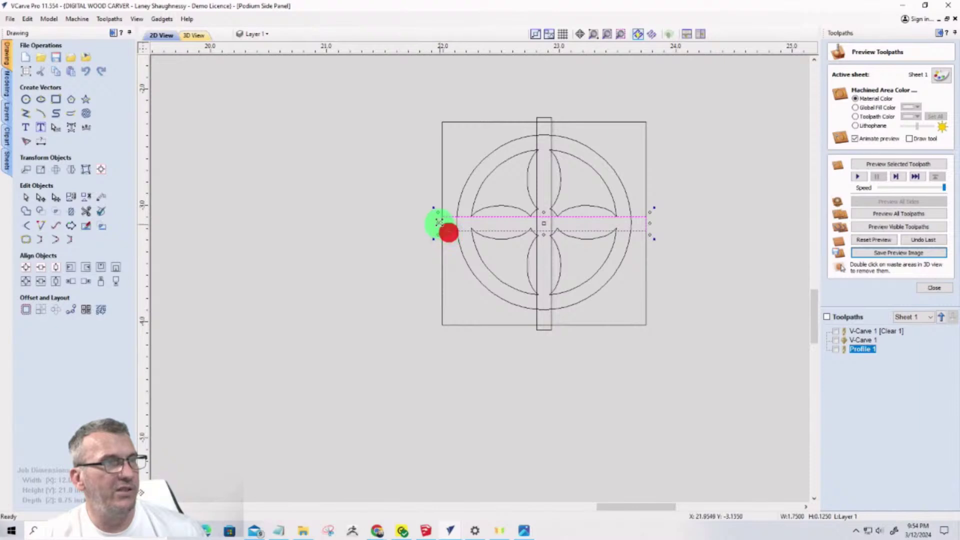
{"action": "left_click_drag", "start_coordinate": [438, 223], "coordinate": [435, 221]}
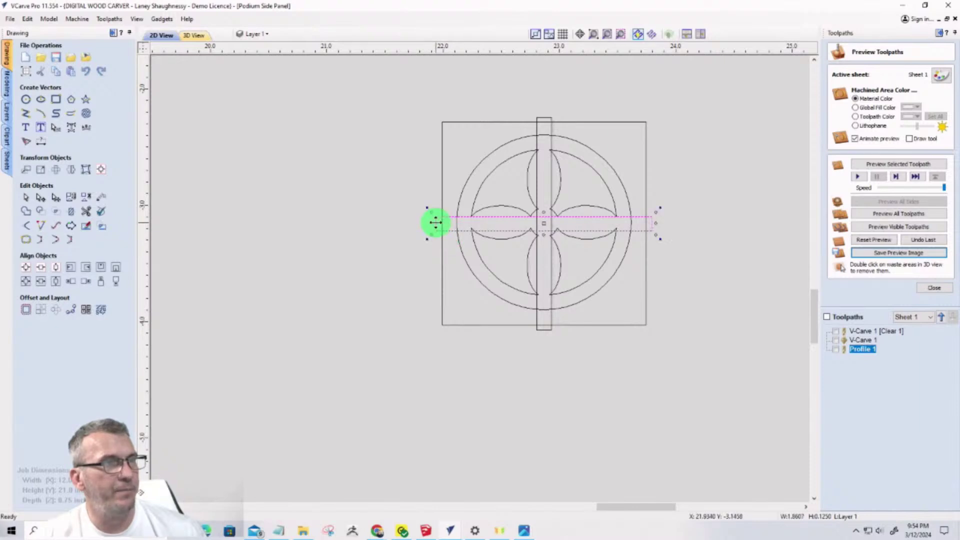
Trim the vertical strip's top overhang, the square edge and outer circle between its sides, and its sides inside the ring band
{"action": "left_click", "coordinate": [85, 210]}
{"action": "scroll", "coordinate": [548, 132], "scroll_direction": "up", "scroll_amount": 6}
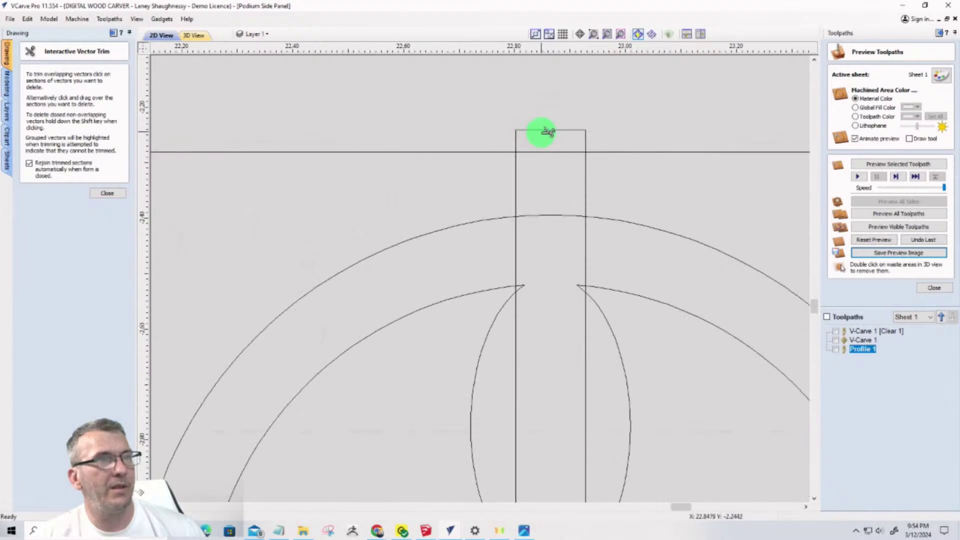
{"action": "left_click", "coordinate": [543, 130]}
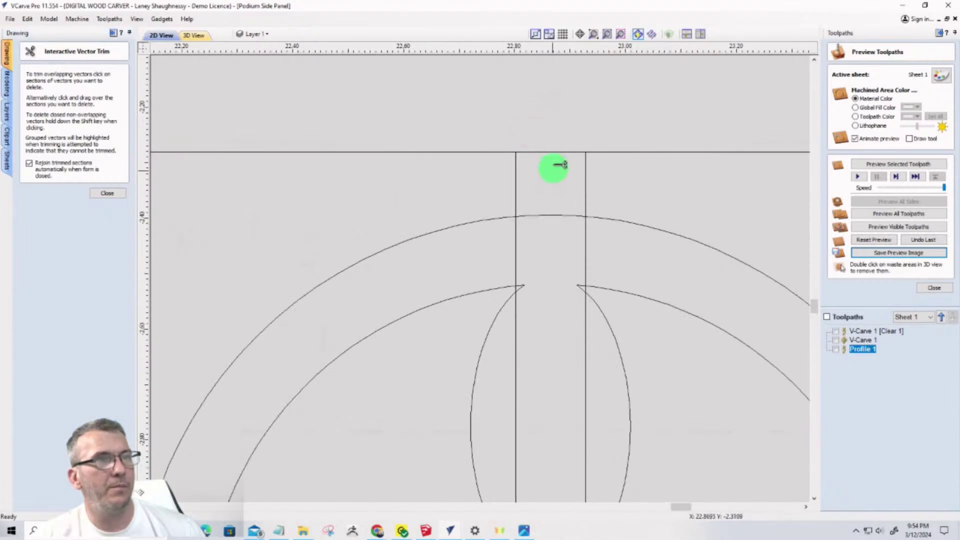
{"action": "left_click", "coordinate": [555, 151]}
{"action": "left_click", "coordinate": [551, 215]}
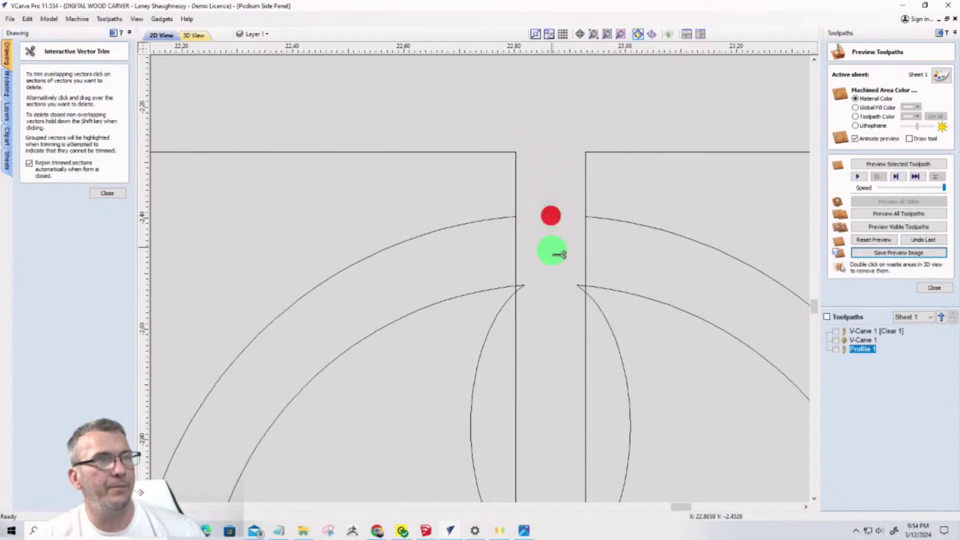
{"action": "left_click", "coordinate": [515, 259]}
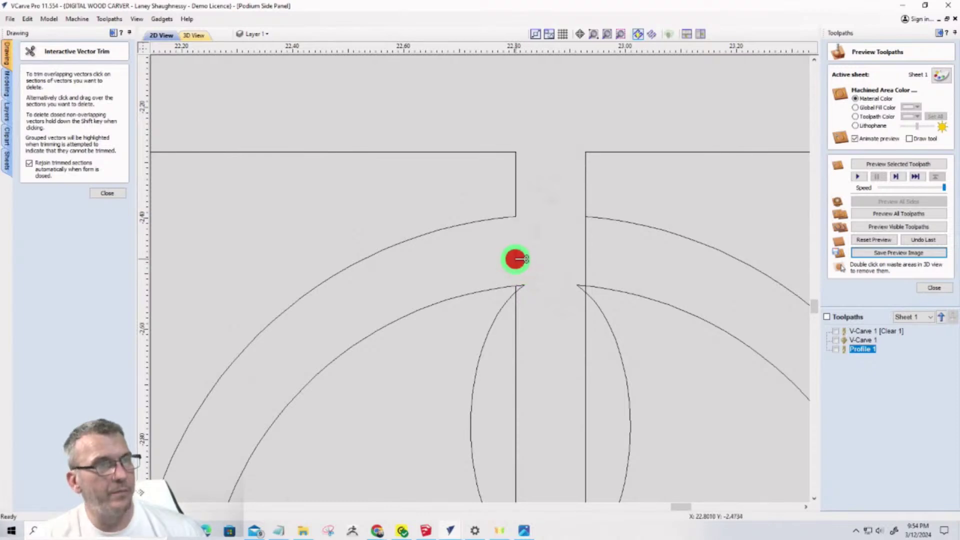
{"action": "left_click", "coordinate": [585, 248]}
{"action": "scroll", "coordinate": [568, 230], "scroll_direction": "down", "scroll_amount": 3}
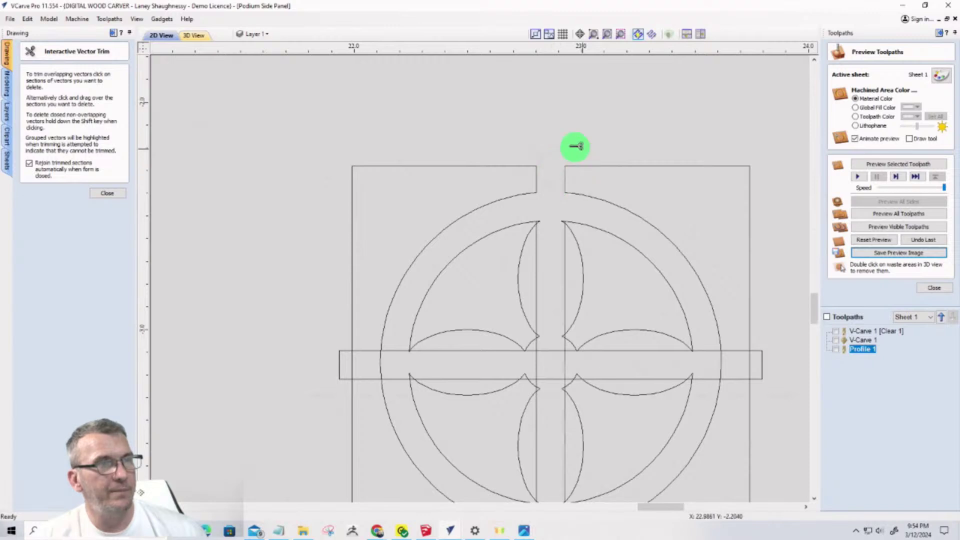
Trim away both sides of the vertical strip running through the top petal, including the short pieces in its upper tips
{"action": "scroll", "coordinate": [564, 228], "scroll_direction": "up", "scroll_amount": 5}
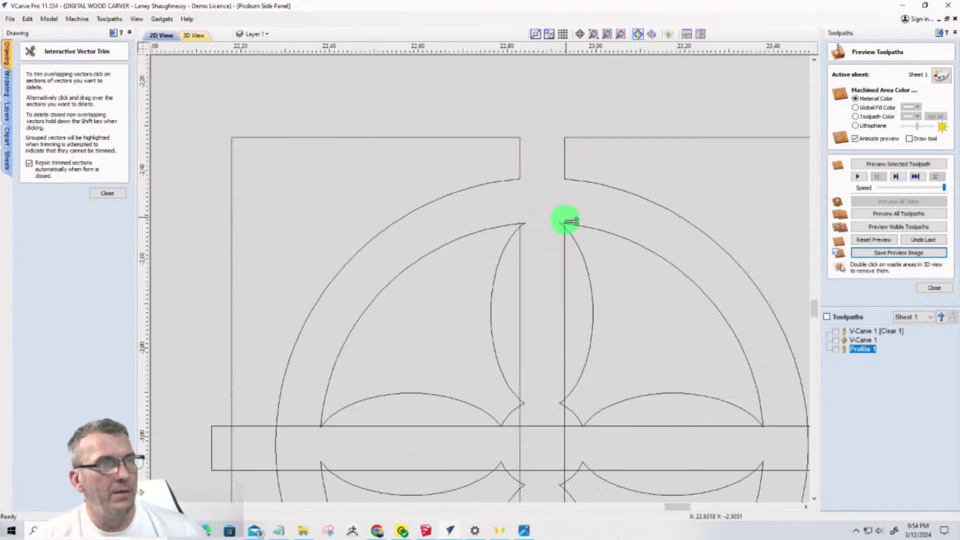
{"action": "scroll", "coordinate": [560, 232], "scroll_direction": "up", "scroll_amount": 2}
{"action": "left_click", "coordinate": [604, 165]}
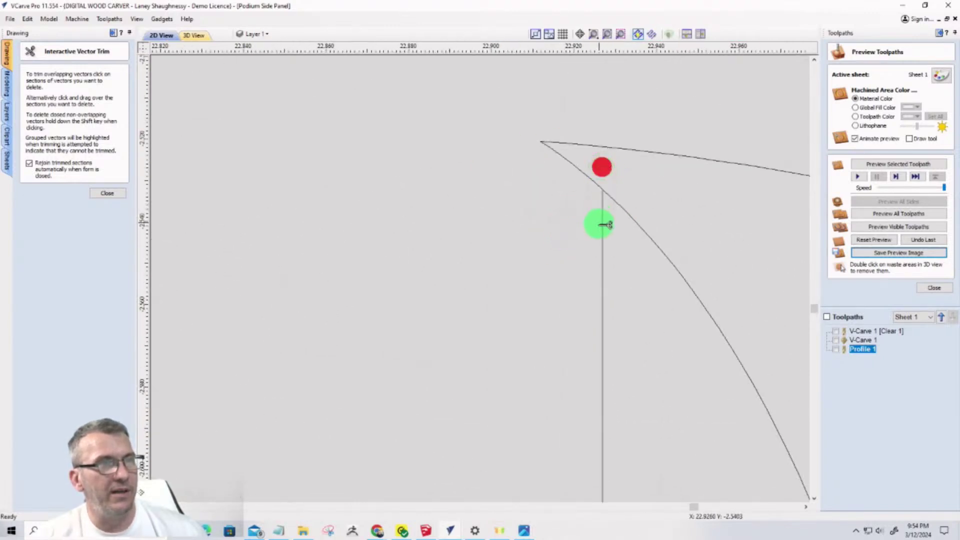
{"action": "left_click", "coordinate": [601, 231]}
{"action": "scroll", "coordinate": [604, 219], "scroll_direction": "down", "scroll_amount": 8}
{"action": "scroll", "coordinate": [515, 201], "scroll_direction": "up", "scroll_amount": 5}
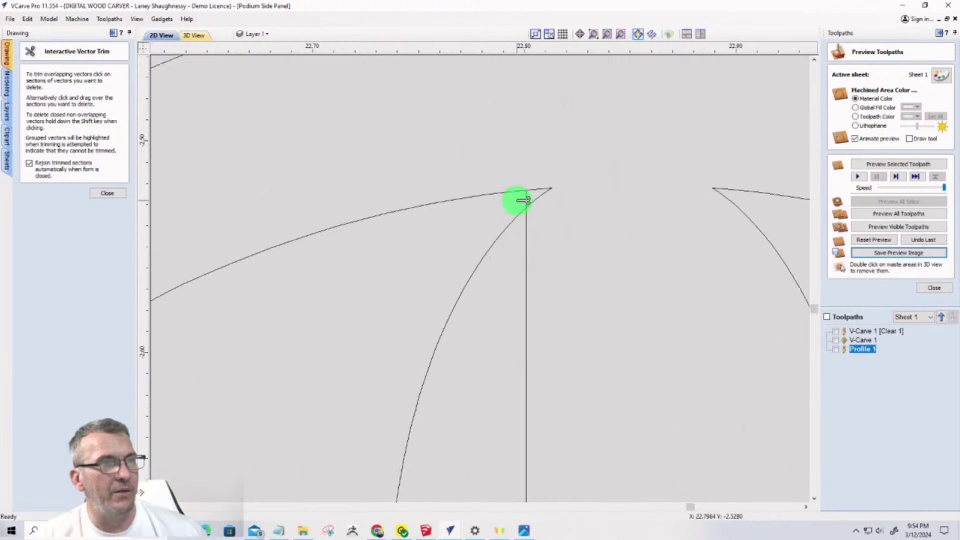
{"action": "left_click", "coordinate": [526, 198]}
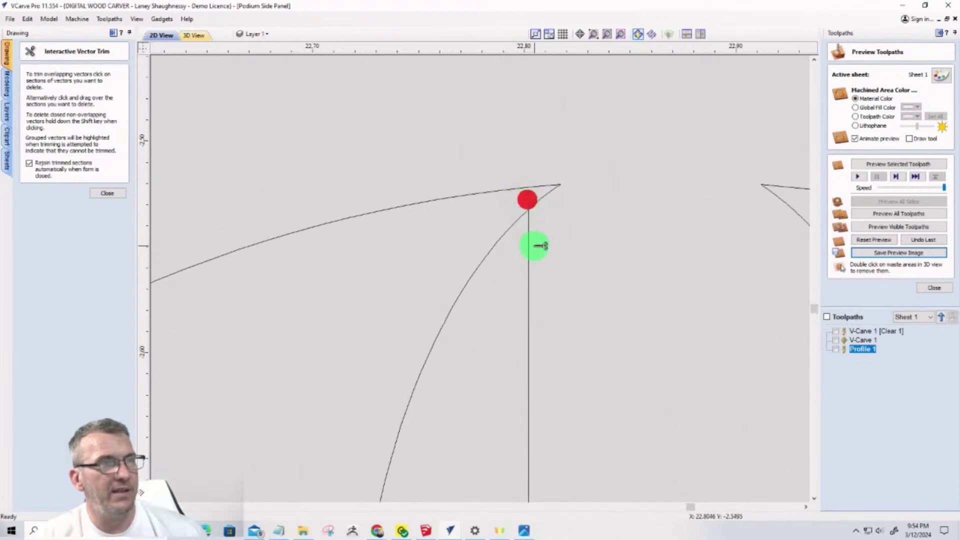
{"action": "left_click", "coordinate": [531, 245]}
{"action": "scroll", "coordinate": [515, 205], "scroll_direction": "down", "scroll_amount": 6}
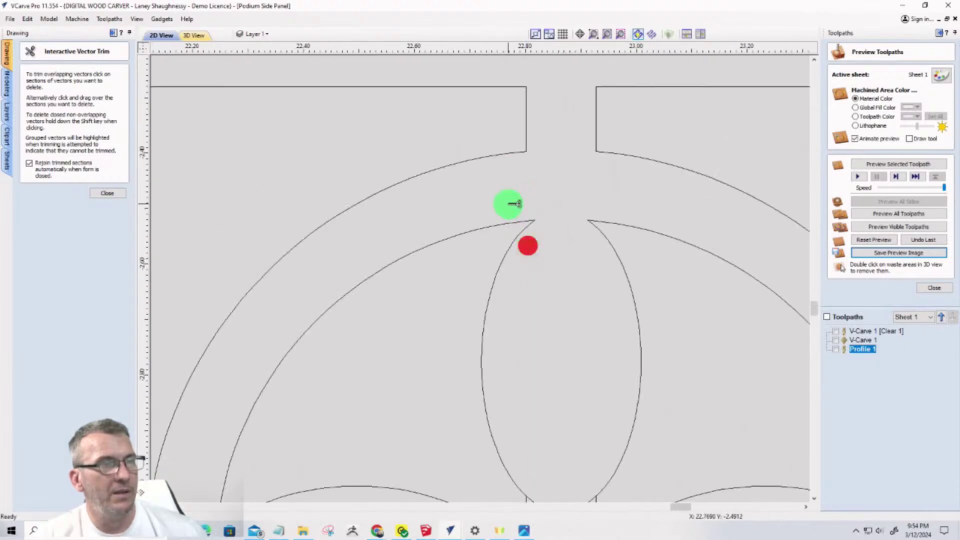
Trim the vertical strip's sides below the top petal and the horizontal strip's upper edge across the design's center
{"action": "scroll", "coordinate": [515, 340], "scroll_direction": "up", "scroll_amount": 3}
{"action": "scroll", "coordinate": [504, 310], "scroll_direction": "up", "scroll_amount": 3}
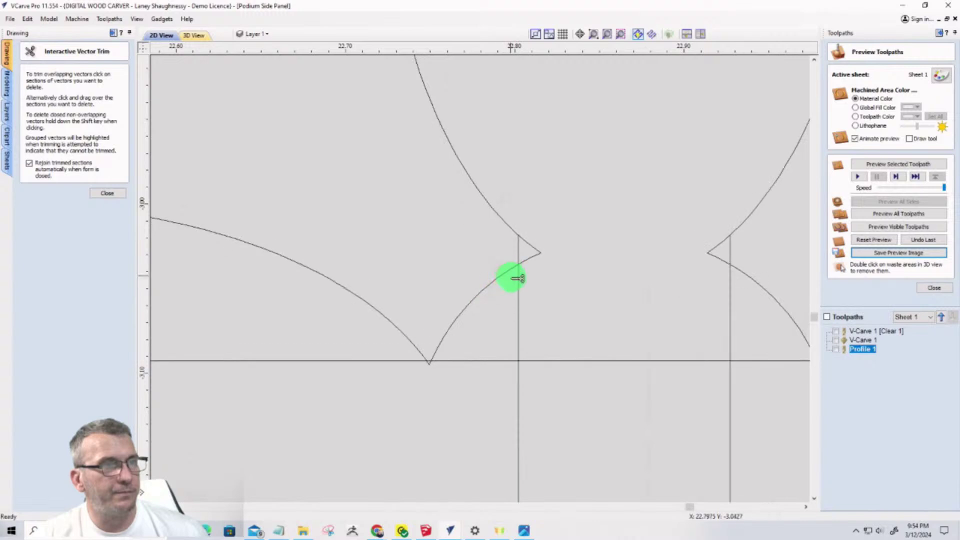
{"action": "left_click", "coordinate": [516, 287]}
{"action": "left_click", "coordinate": [518, 253]}
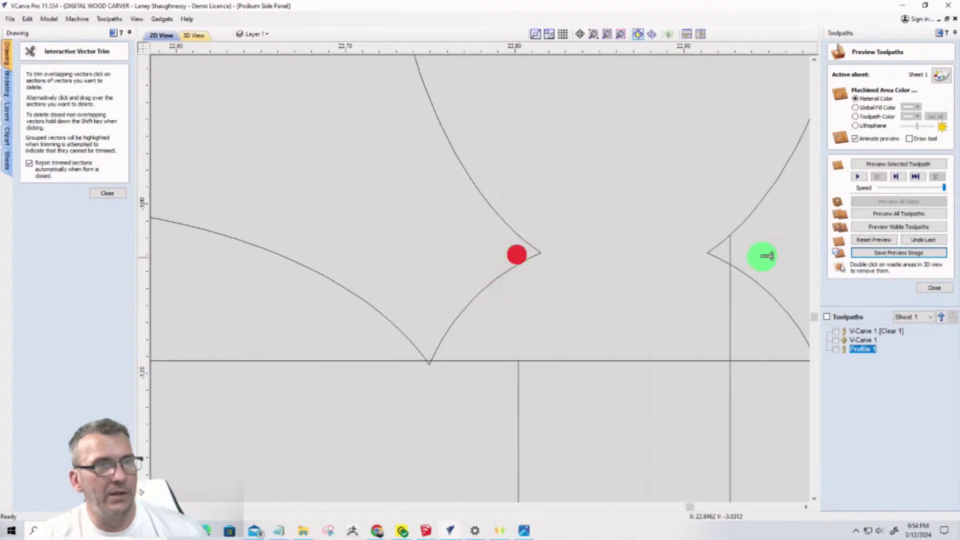
{"action": "left_click", "coordinate": [729, 254]}
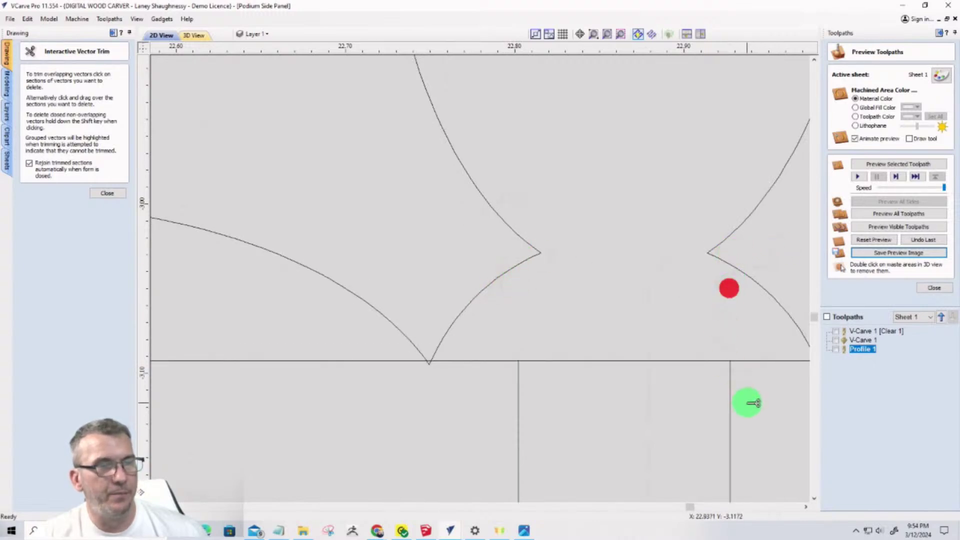
{"action": "mouse_move", "coordinate": [744, 400]}
{"action": "left_mouse_down"}
{"action": "mouse_move", "coordinate": [518, 407]}
{"action": "mouse_move", "coordinate": [532, 356]}
{"action": "left_mouse_up"}
{"action": "left_click", "coordinate": [497, 360]}
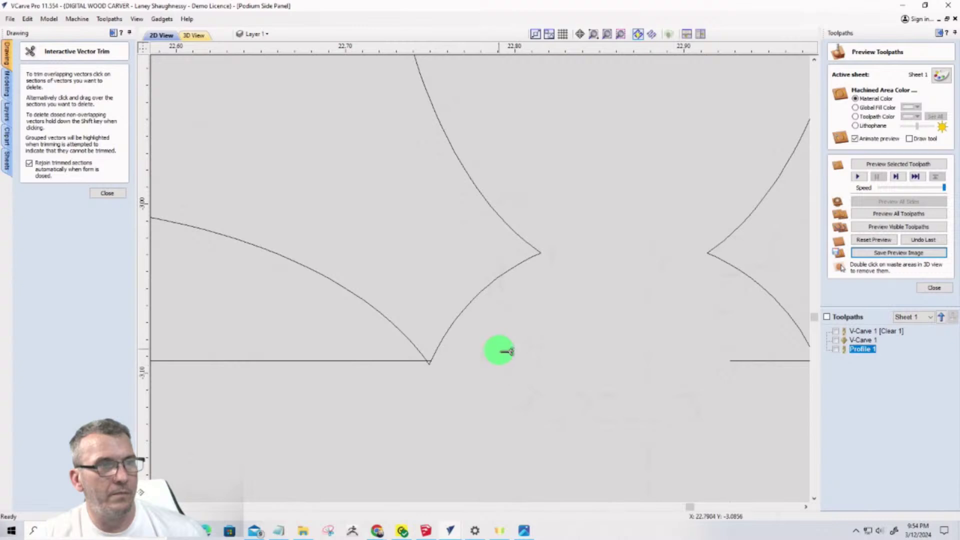
{"action": "left_click", "coordinate": [779, 356]}
Trim the horizontal strip's upper and lower edges inside the left petal back to the inner circle
{"action": "scroll", "coordinate": [429, 362], "scroll_direction": "up", "scroll_amount": 5}
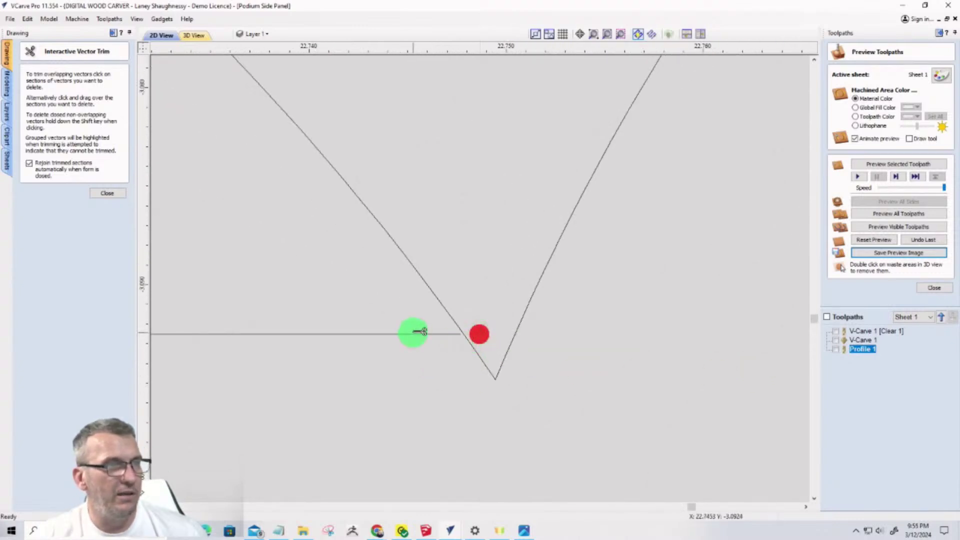
{"action": "left_click", "coordinate": [414, 332]}
{"action": "scroll", "coordinate": [663, 301], "scroll_direction": "down", "scroll_amount": 3}
{"action": "scroll", "coordinate": [660, 304], "scroll_direction": "down", "scroll_amount": 4}
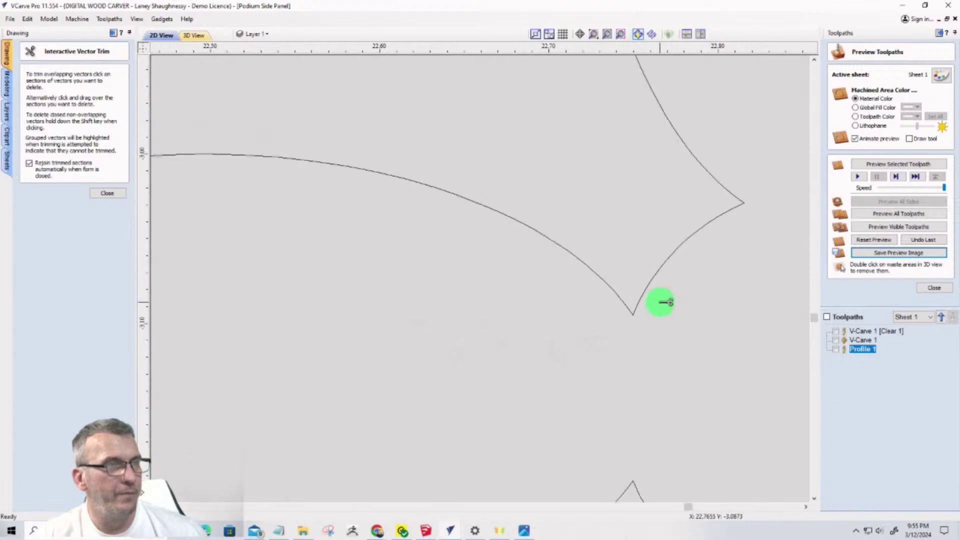
{"action": "scroll", "coordinate": [608, 320], "scroll_direction": "up", "scroll_amount": 3}
{"action": "scroll", "coordinate": [592, 341], "scroll_direction": "up", "scroll_amount": 3}
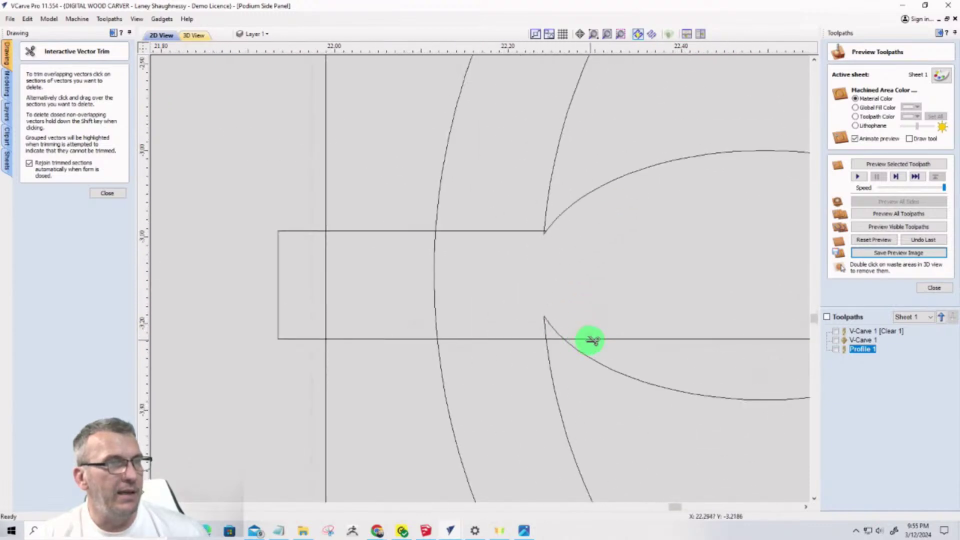
{"action": "left_click", "coordinate": [552, 338]}
{"action": "left_click", "coordinate": [611, 341]}
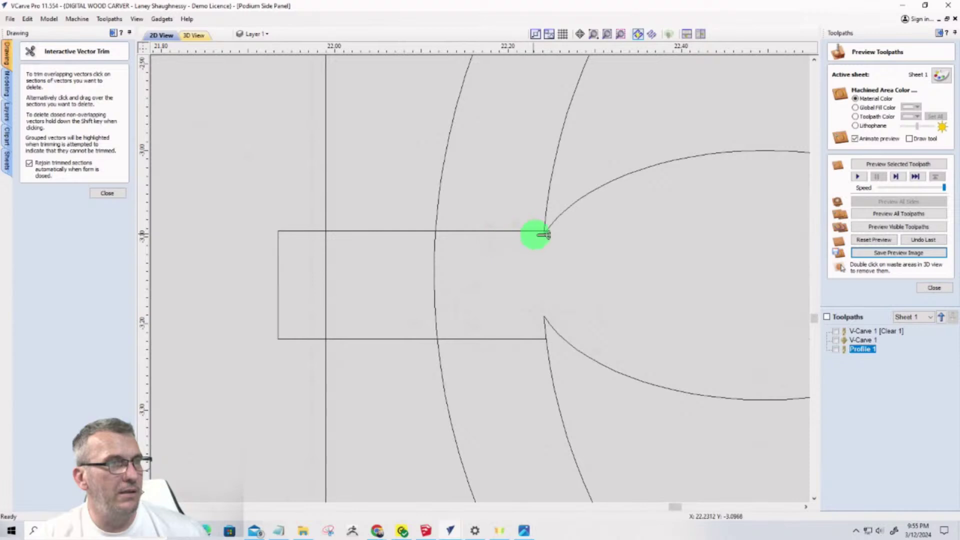
Trim the horizontal strip's edges inside the left ring band, the outer circle between them, and the overhang with its square edge
{"action": "scroll", "coordinate": [543, 228], "scroll_direction": "up", "scroll_amount": 4}
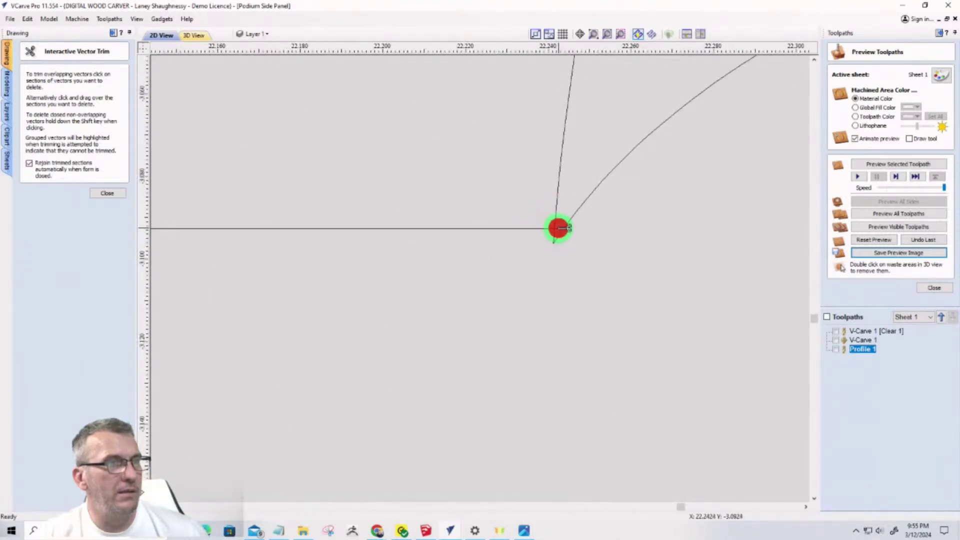
{"action": "left_click", "coordinate": [558, 228]}
{"action": "left_click", "coordinate": [510, 229]}
{"action": "scroll", "coordinate": [540, 253], "scroll_direction": "down", "scroll_amount": 5}
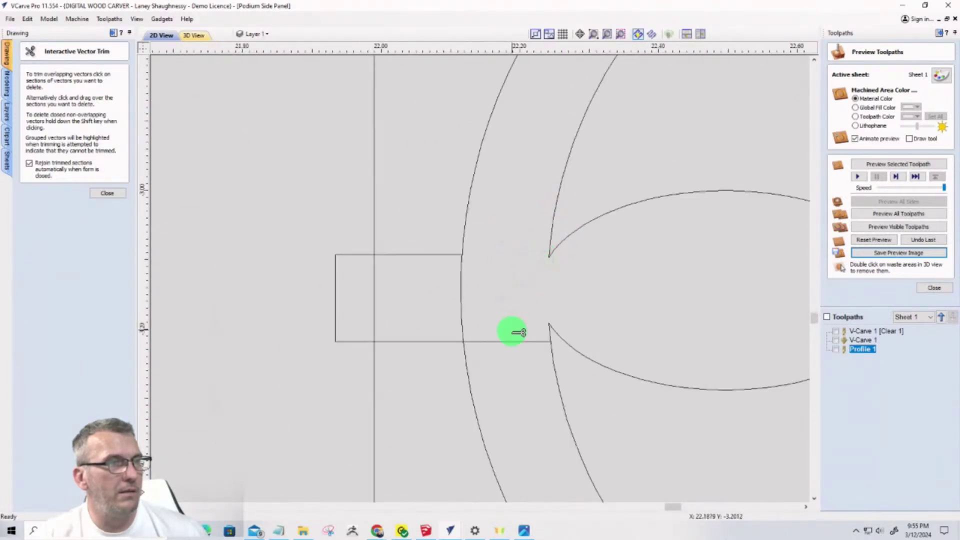
{"action": "left_click", "coordinate": [515, 344]}
{"action": "left_click", "coordinate": [463, 310]}
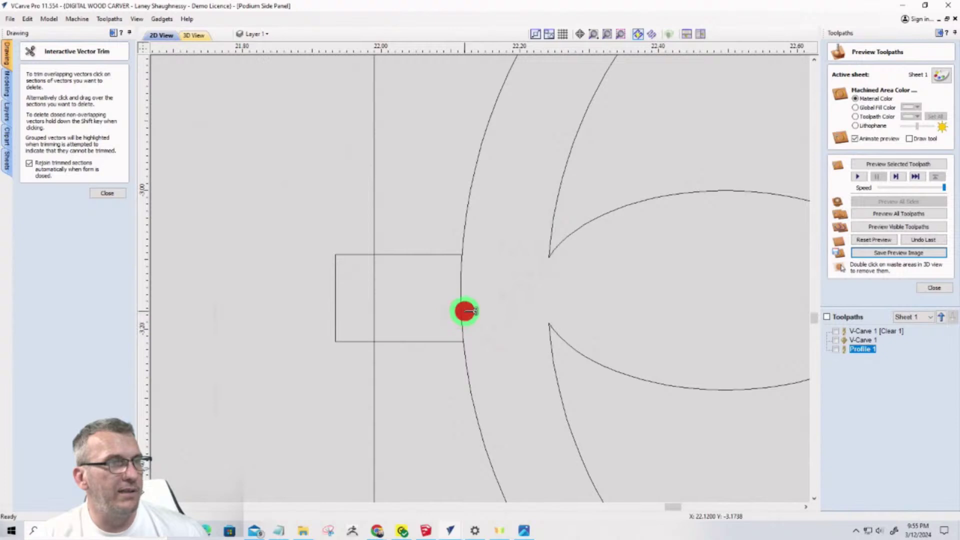
{"action": "left_click", "coordinate": [370, 299]}
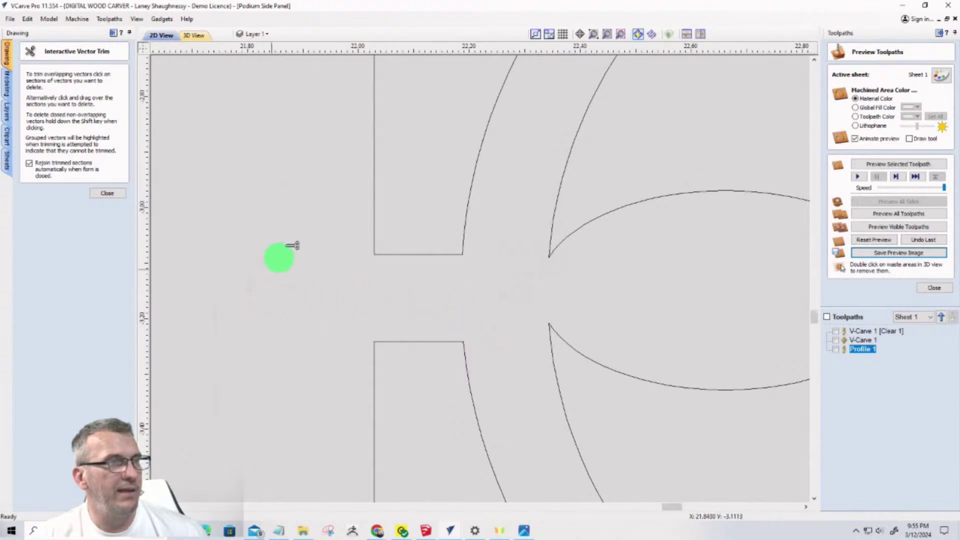
Trim the horizontal strip's upper edge through the right petal, its outer tip and the right ring band
{"action": "scroll", "coordinate": [270, 235], "scroll_direction": "down", "scroll_amount": 3}
{"action": "scroll", "coordinate": [273, 286], "scroll_direction": "down", "scroll_amount": 2}
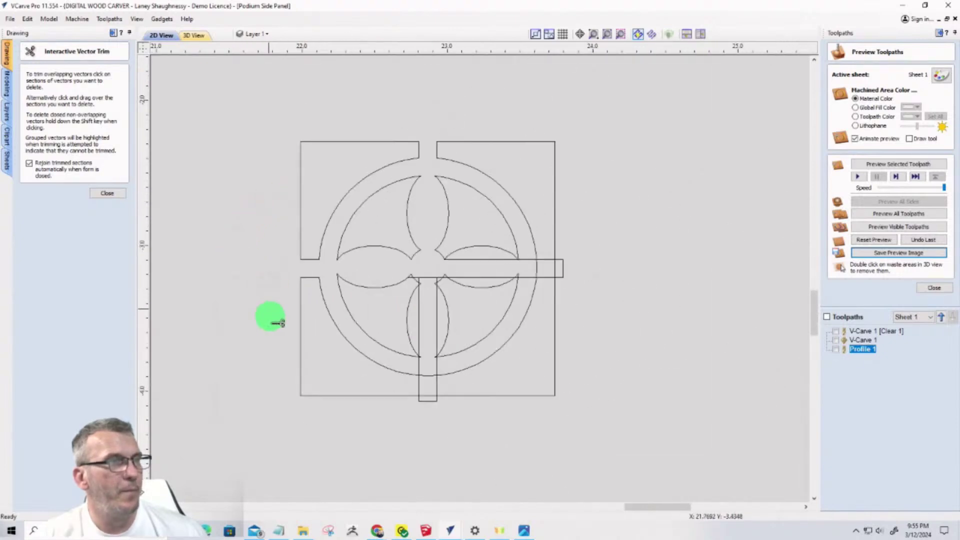
{"action": "scroll", "coordinate": [494, 269], "scroll_direction": "up", "scroll_amount": 3}
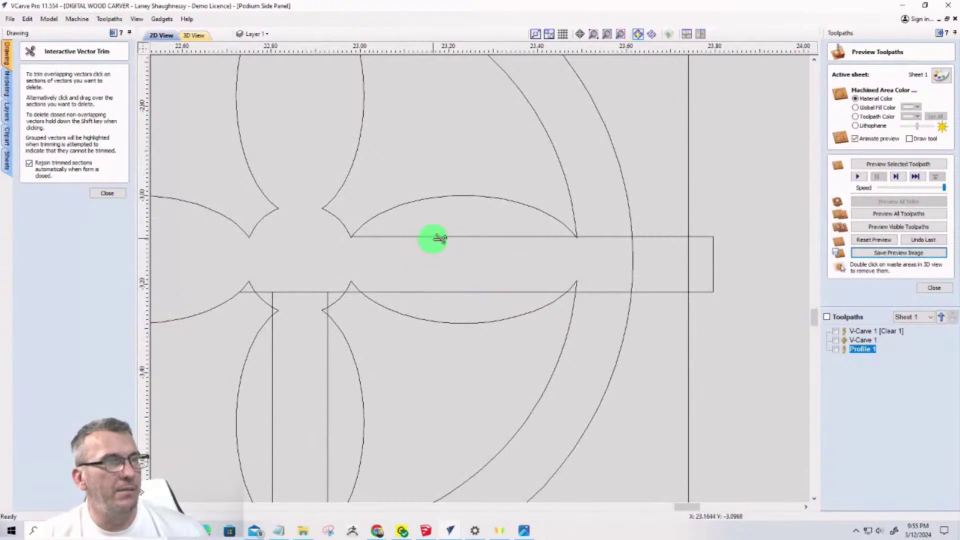
{"action": "left_click", "coordinate": [433, 238]}
{"action": "scroll", "coordinate": [600, 231], "scroll_direction": "up", "scroll_amount": 10}
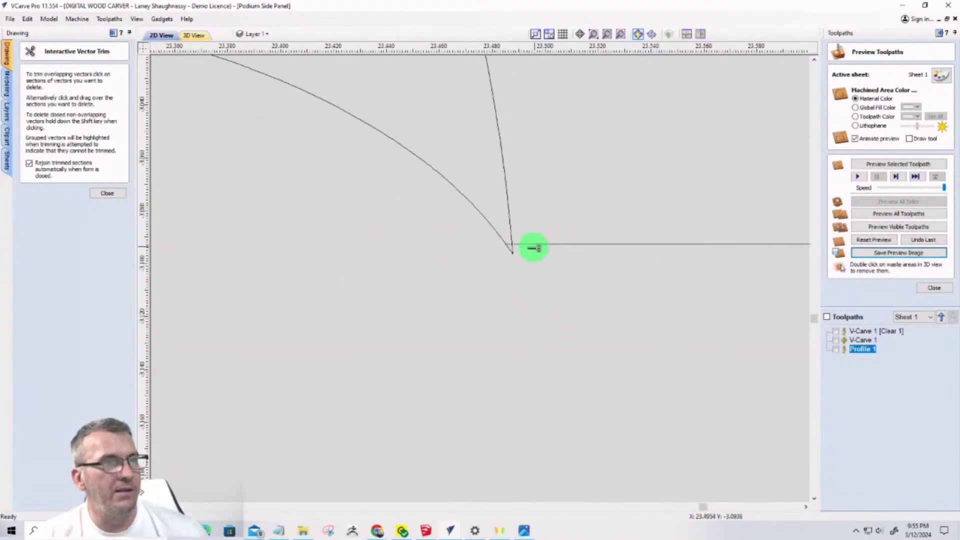
{"action": "left_click", "coordinate": [522, 231]}
{"action": "left_click", "coordinate": [574, 230]}
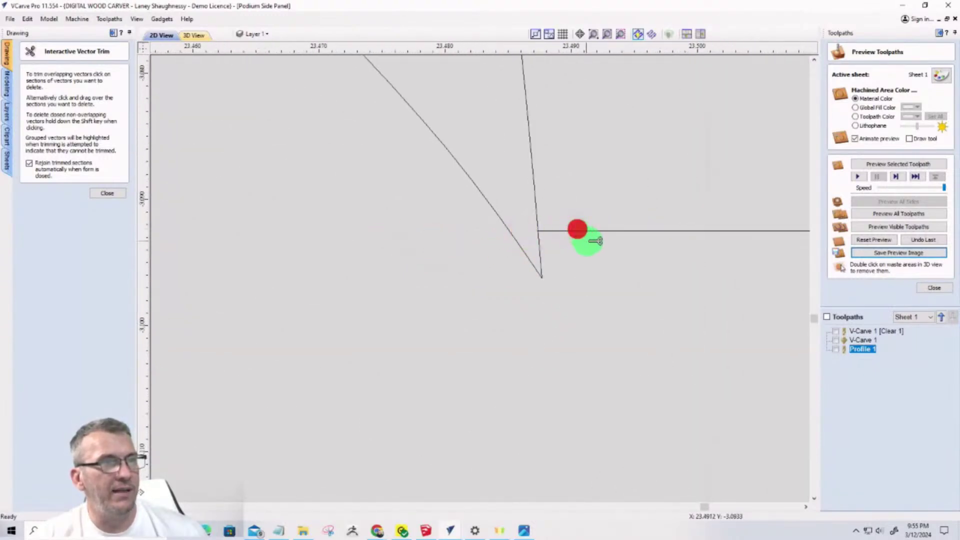
{"action": "left_click", "coordinate": [591, 230]}
{"action": "scroll", "coordinate": [592, 230], "scroll_direction": "down", "scroll_amount": 6}
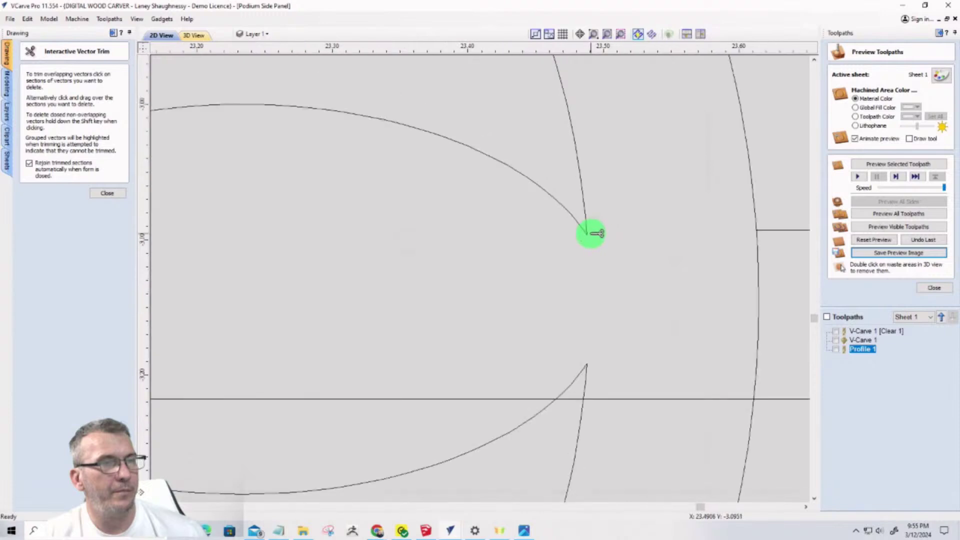
Trim the strip's lower edge through the right petal and ring band, plus the outer circle, square edge and overhang at its right end
{"action": "left_click", "coordinate": [502, 398]}
{"action": "left_click", "coordinate": [570, 398]}
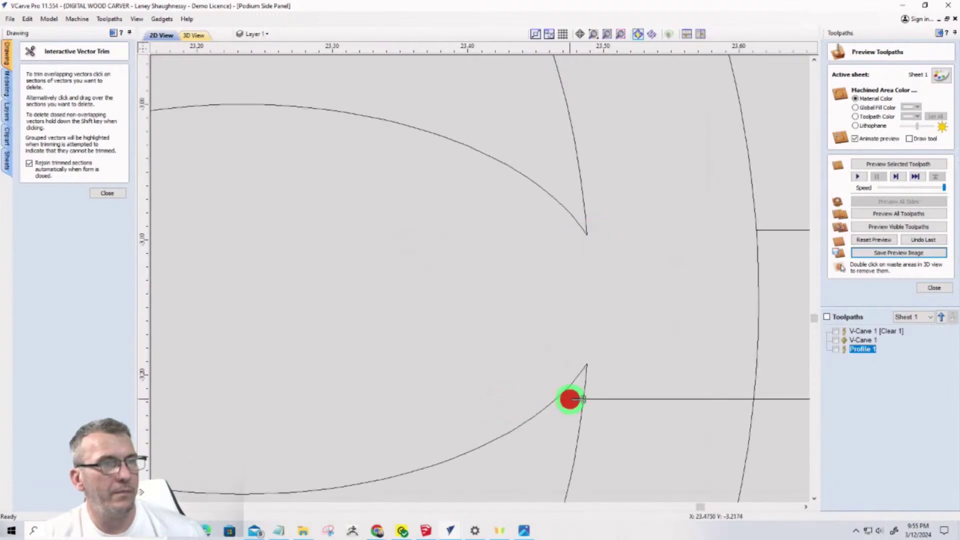
{"action": "left_click", "coordinate": [614, 403]}
{"action": "scroll", "coordinate": [583, 353], "scroll_direction": "down", "scroll_amount": 3}
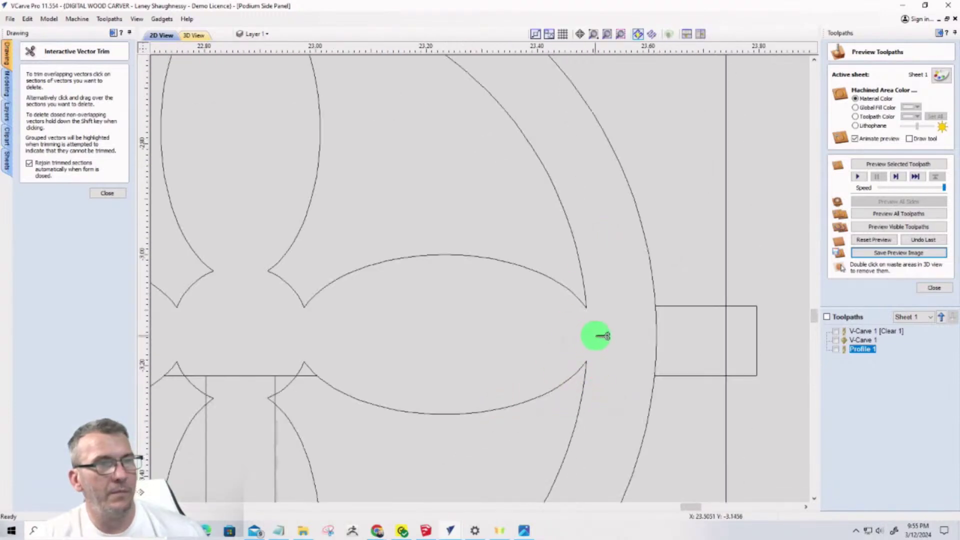
{"action": "left_click", "coordinate": [642, 344]}
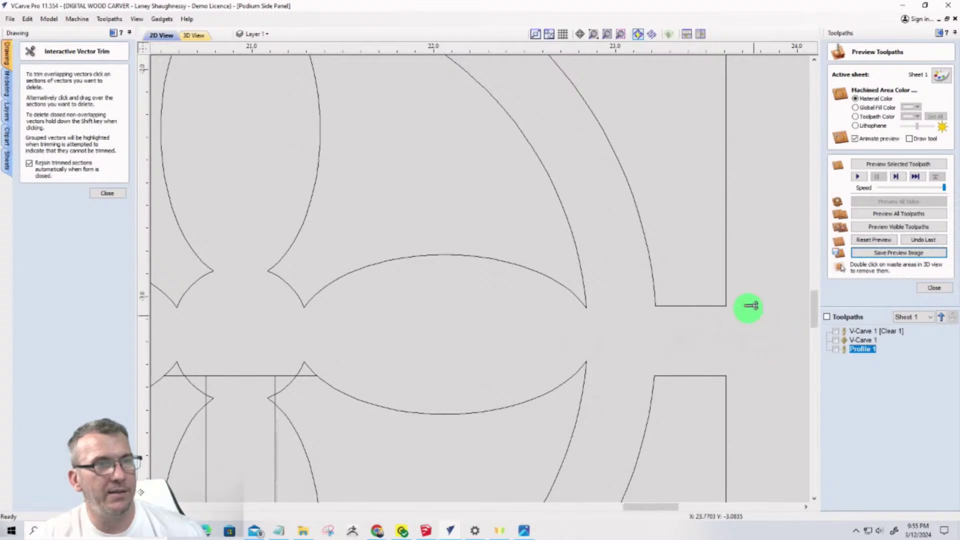
Trim the horizontal strip's lower edge across the design's center and the vertical strip's short sides above the lower petal
{"action": "scroll", "coordinate": [747, 306], "scroll_direction": "down", "scroll_amount": 4}
{"action": "scroll", "coordinate": [686, 354], "scroll_direction": "up", "scroll_amount": 2}
{"action": "scroll", "coordinate": [636, 251], "scroll_direction": "up", "scroll_amount": 3}
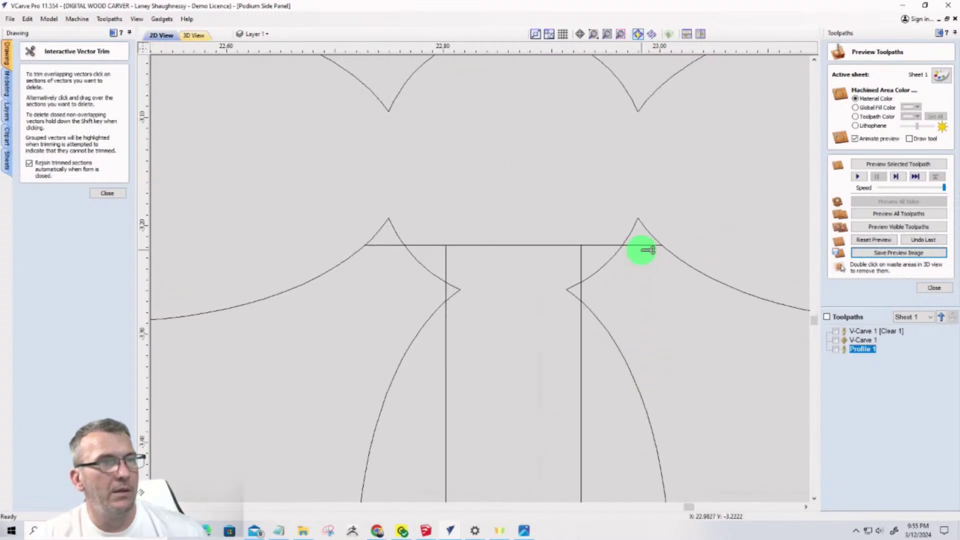
{"action": "left_click", "coordinate": [633, 244]}
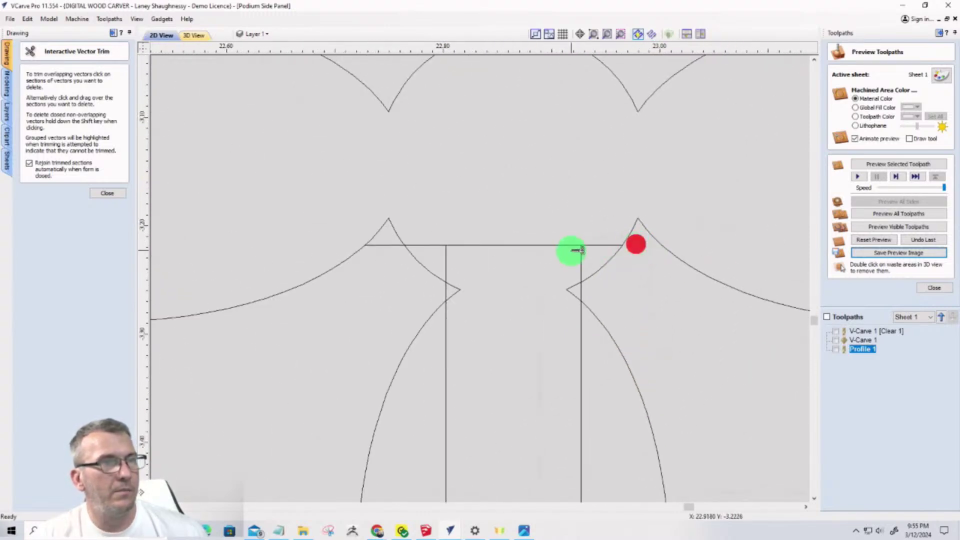
{"action": "left_click", "coordinate": [571, 248]}
{"action": "left_click", "coordinate": [590, 245]}
{"action": "left_click", "coordinate": [579, 260]}
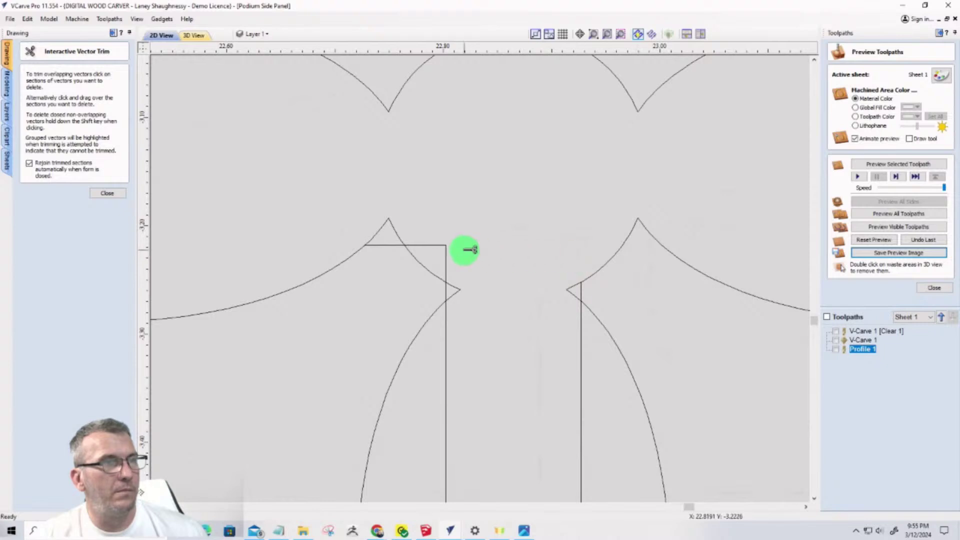
{"action": "left_click", "coordinate": [443, 245]}
{"action": "left_click", "coordinate": [445, 248]}
{"action": "left_click", "coordinate": [383, 245]}
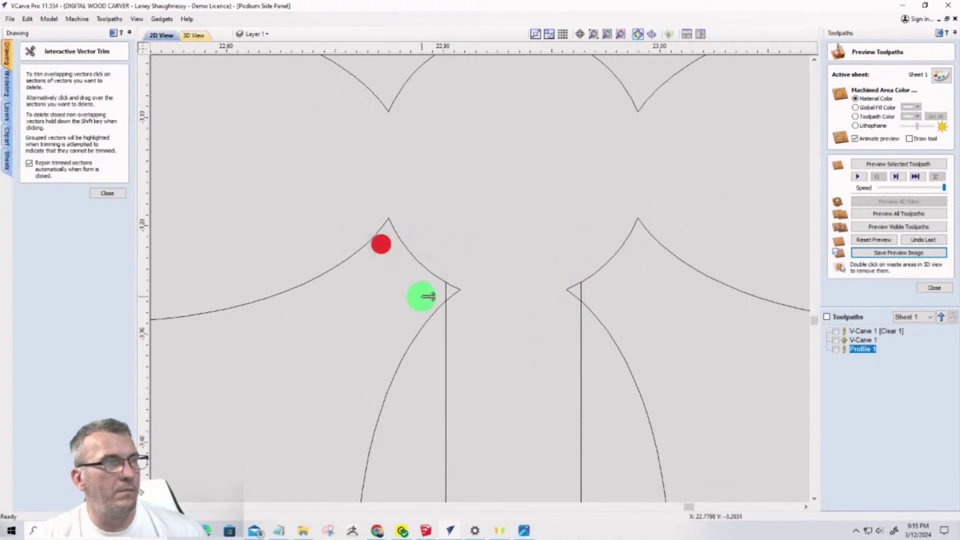
Trim both sides of the vertical strip in the lower petal's upper tips and through the petal itself
{"action": "left_click", "coordinate": [445, 290]}
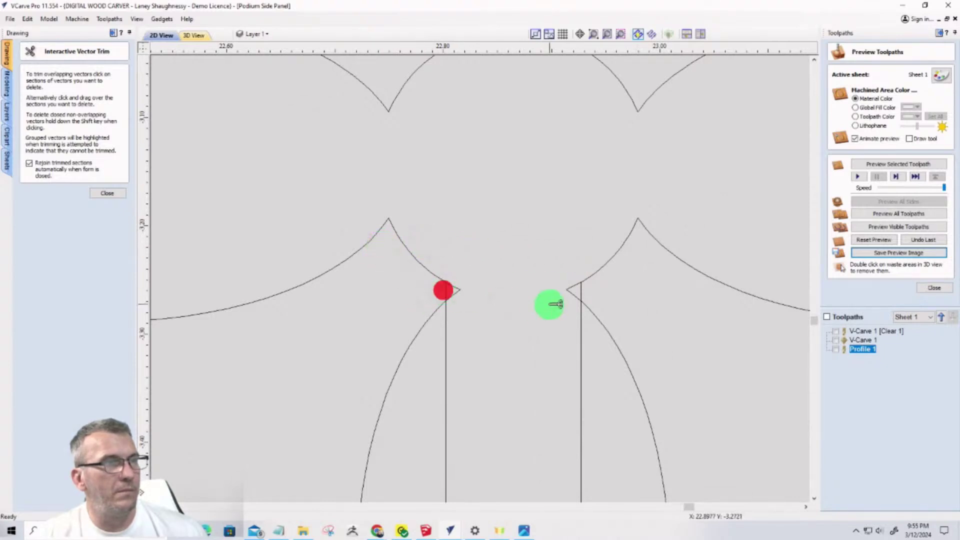
{"action": "left_click", "coordinate": [579, 291]}
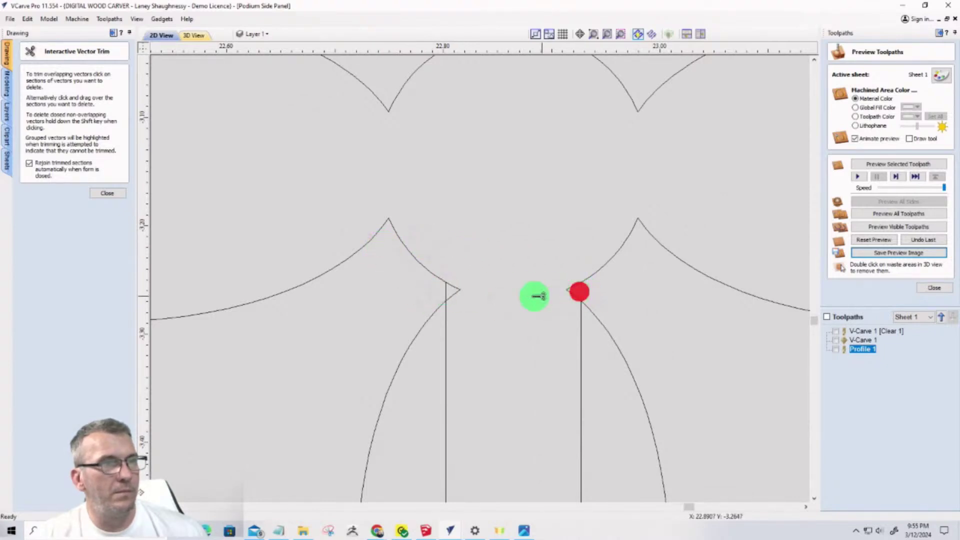
{"action": "left_click", "coordinate": [445, 291]}
{"action": "left_click", "coordinate": [446, 332]}
{"action": "left_click", "coordinate": [580, 365]}
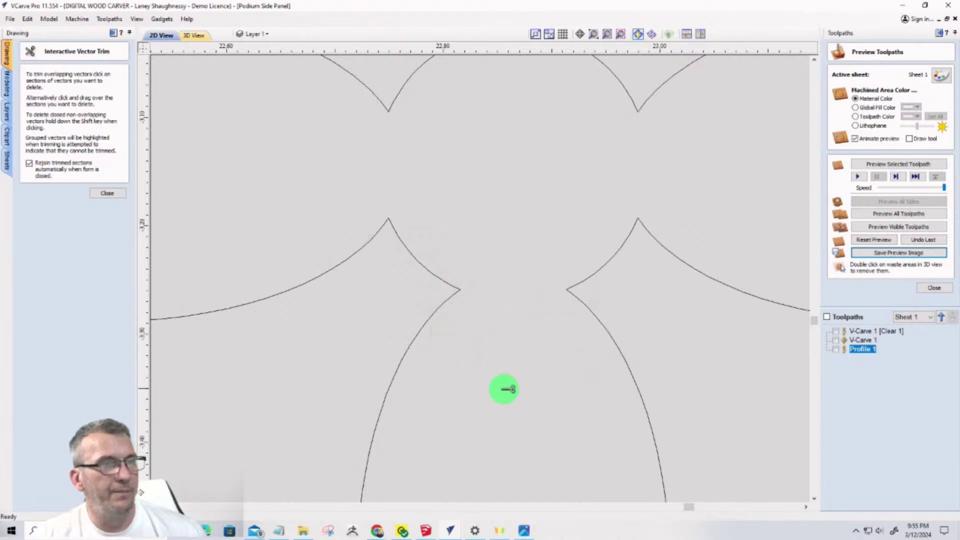
Trim the vertical strip's sides below the lower petal, the outer circle between them and the bottom overhang with its square edge, then finish trimming
{"action": "scroll", "coordinate": [600, 150], "scroll_direction": "down", "scroll_amount": 4}
{"action": "scroll", "coordinate": [585, 309], "scroll_direction": "up", "scroll_amount": 4}
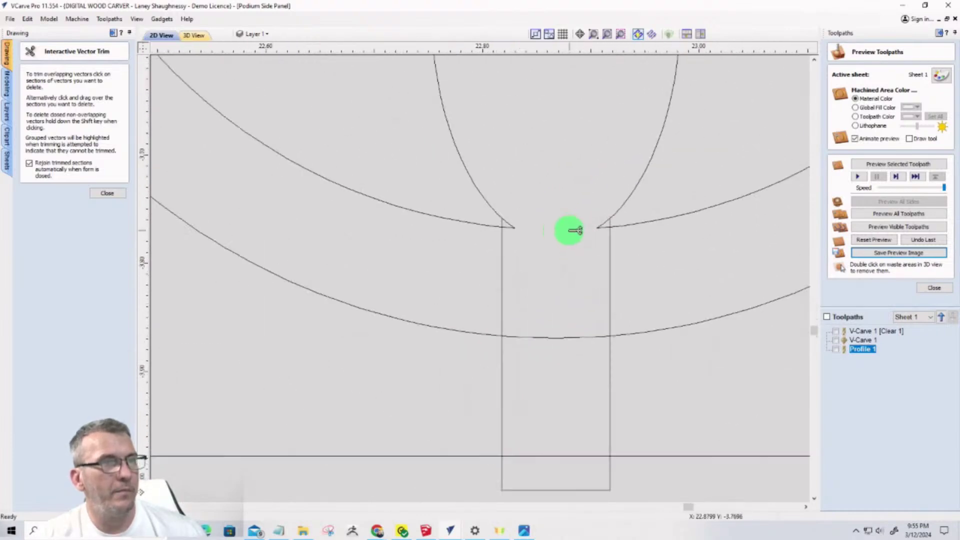
{"action": "scroll", "coordinate": [560, 228], "scroll_direction": "up", "scroll_amount": 3}
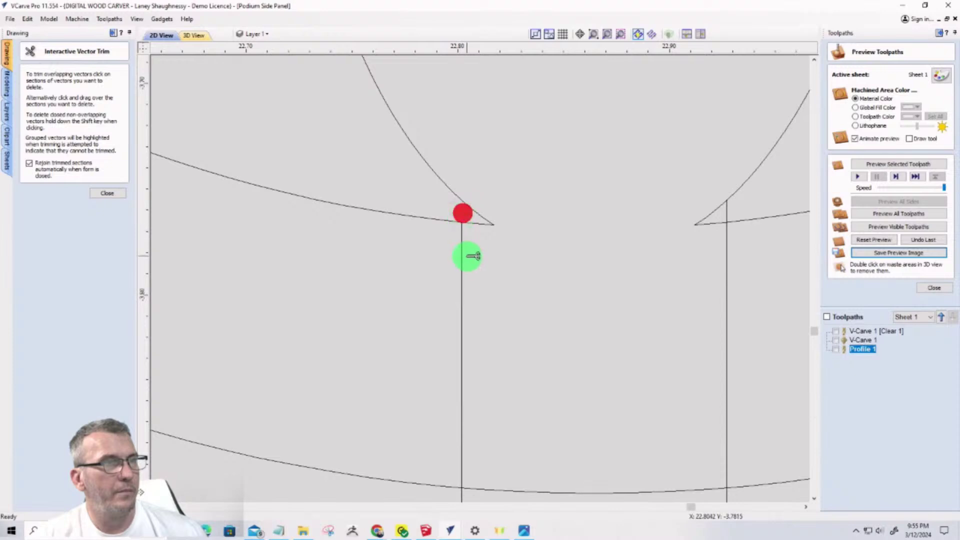
{"action": "left_click", "coordinate": [463, 255]}
{"action": "left_click", "coordinate": [727, 292]}
{"action": "left_click", "coordinate": [727, 214]}
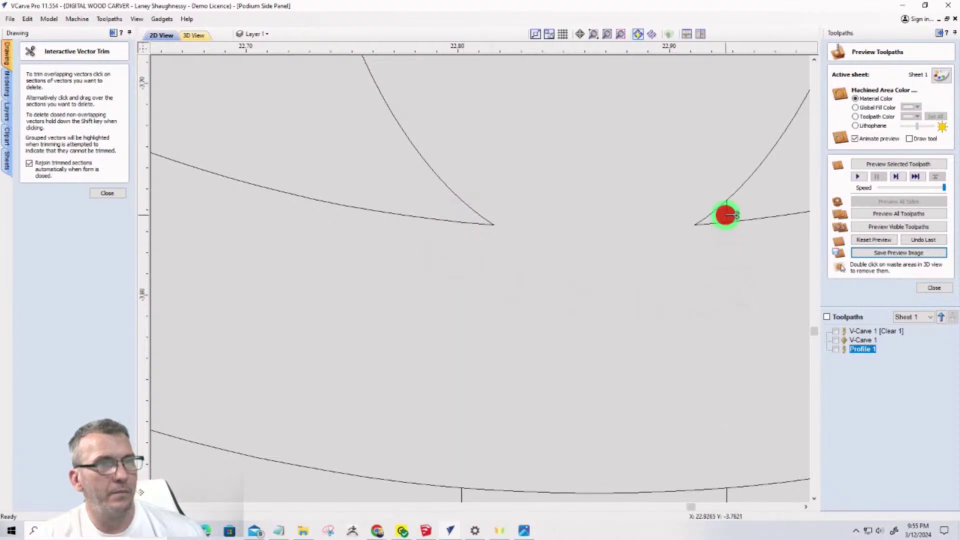
{"action": "scroll", "coordinate": [645, 199], "scroll_direction": "down", "scroll_amount": 4}
{"action": "left_click", "coordinate": [649, 244]}
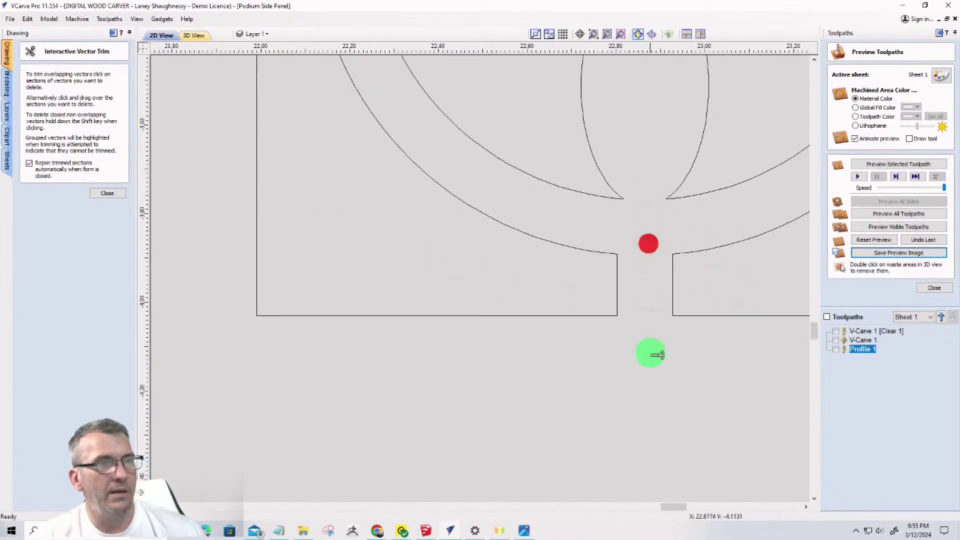
{"action": "scroll", "coordinate": [529, 390], "scroll_direction": "down", "scroll_amount": 6}
{"action": "scroll", "coordinate": [533, 395], "scroll_direction": "up", "scroll_amount": 3}
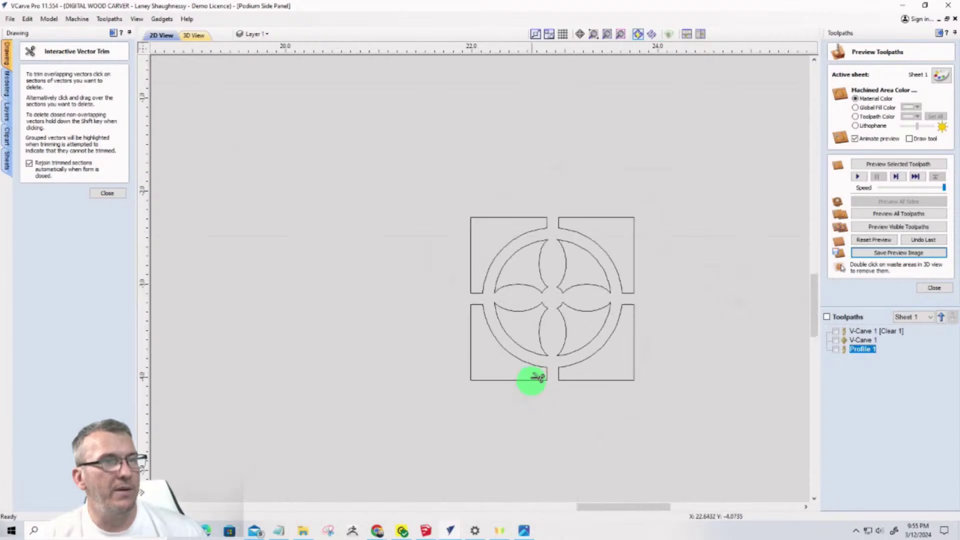
{"action": "left_click", "coordinate": [107, 193]}
Group all vectors of the trimmed lattice tile and rotate the tile 45 degrees into a diamond
{"action": "mouse_move", "coordinate": [411, 154]}
{"action": "left_mouse_down"}
{"action": "mouse_move", "coordinate": [695, 415]}
{"action": "mouse_move", "coordinate": [683, 415]}
{"action": "left_mouse_up"}
{"action": "left_click", "coordinate": [682, 415]}
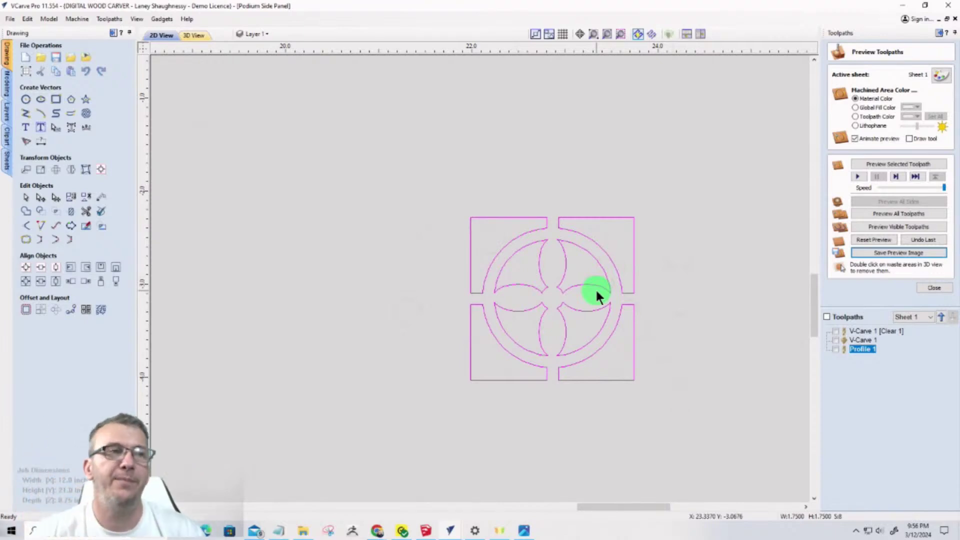
{"action": "scroll", "coordinate": [470, 228], "scroll_direction": "down", "scroll_amount": 3}
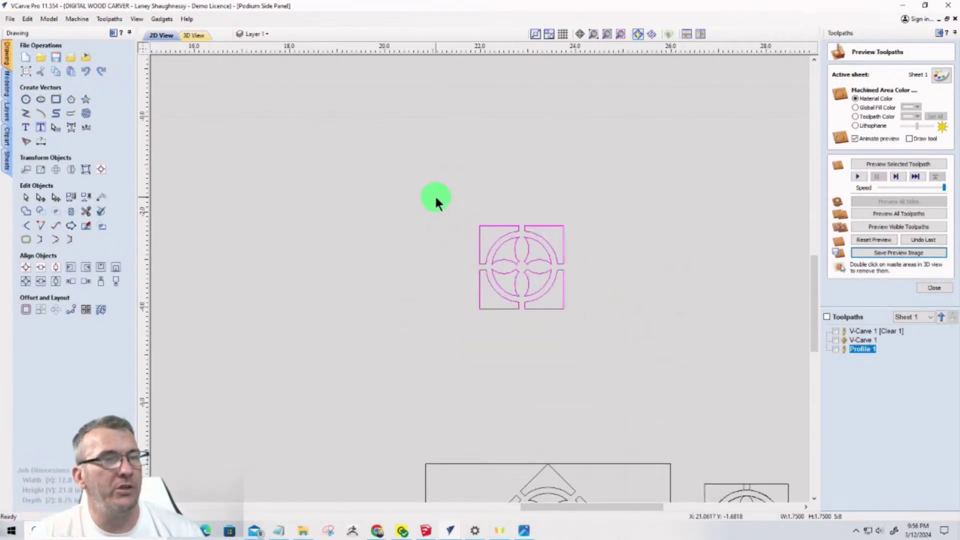
{"action": "scroll", "coordinate": [433, 195], "scroll_direction": "down", "scroll_amount": 3}
{"action": "scroll", "coordinate": [440, 366], "scroll_direction": "up", "scroll_amount": 6}
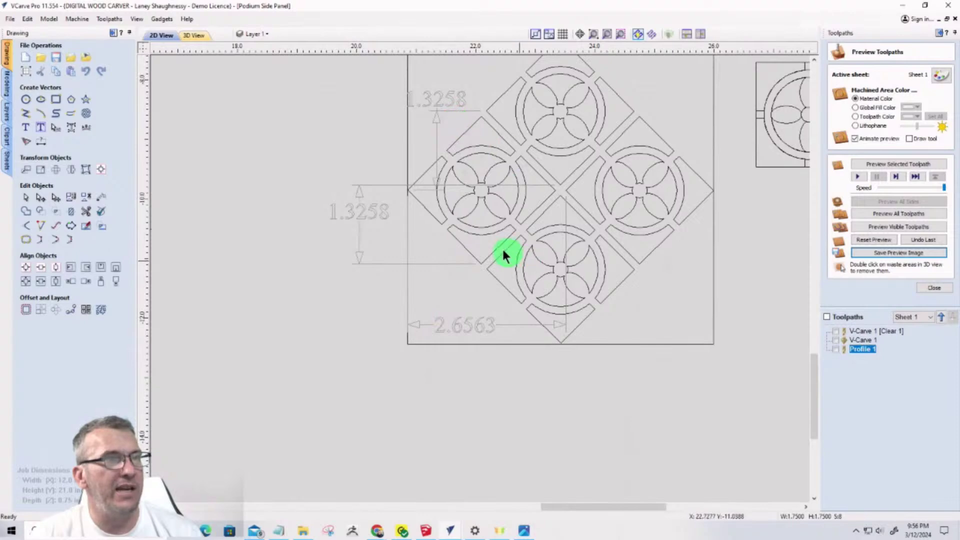
{"action": "scroll", "coordinate": [475, 260], "scroll_direction": "down", "scroll_amount": 6}
{"action": "left_click", "coordinate": [457, 120]}
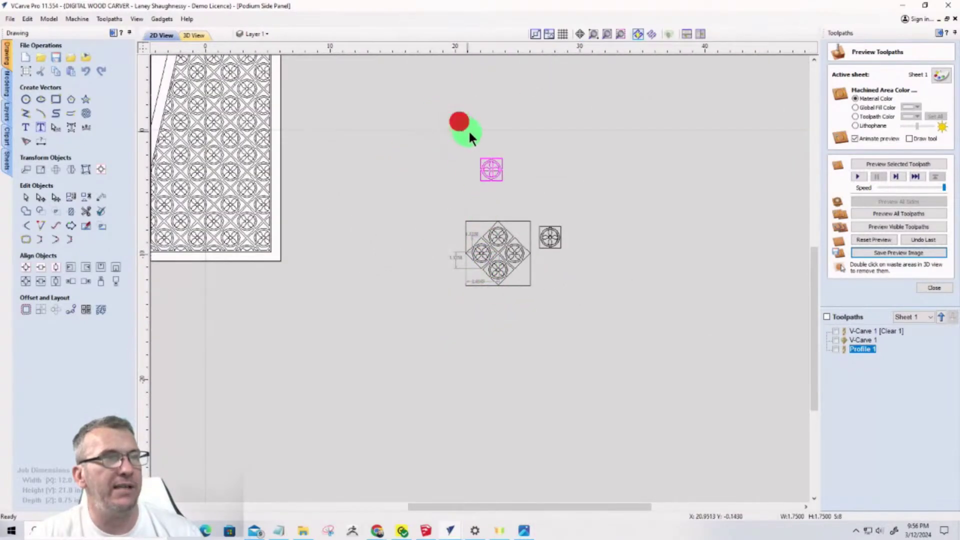
{"action": "scroll", "coordinate": [466, 144], "scroll_direction": "up", "scroll_amount": 2}
{"action": "scroll", "coordinate": [458, 189], "scroll_direction": "up", "scroll_amount": 3}
{"action": "left_click_drag", "start_coordinate": [524, 160], "coordinate": [667, 324]}
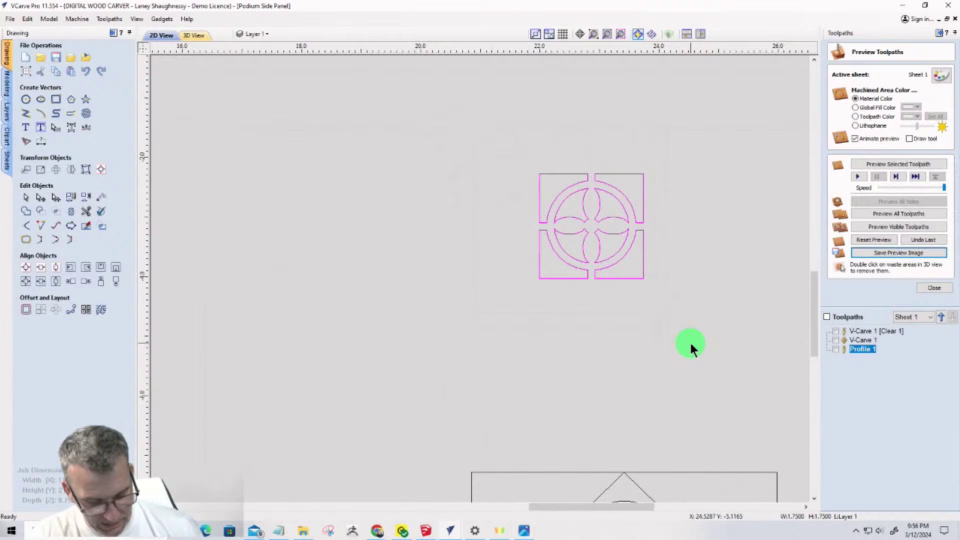
{"action": "key", "text": "ctrl+z"}
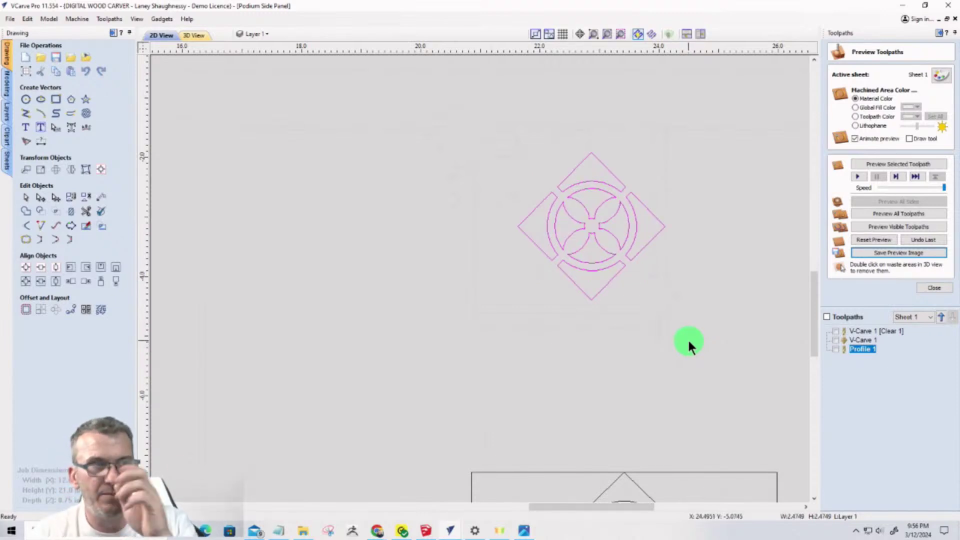
Examine the rotated tile and compare it with the diagonal strips and their crossings in the side panel's lattice
{"action": "scroll", "coordinate": [594, 191], "scroll_direction": "up", "scroll_amount": 3}
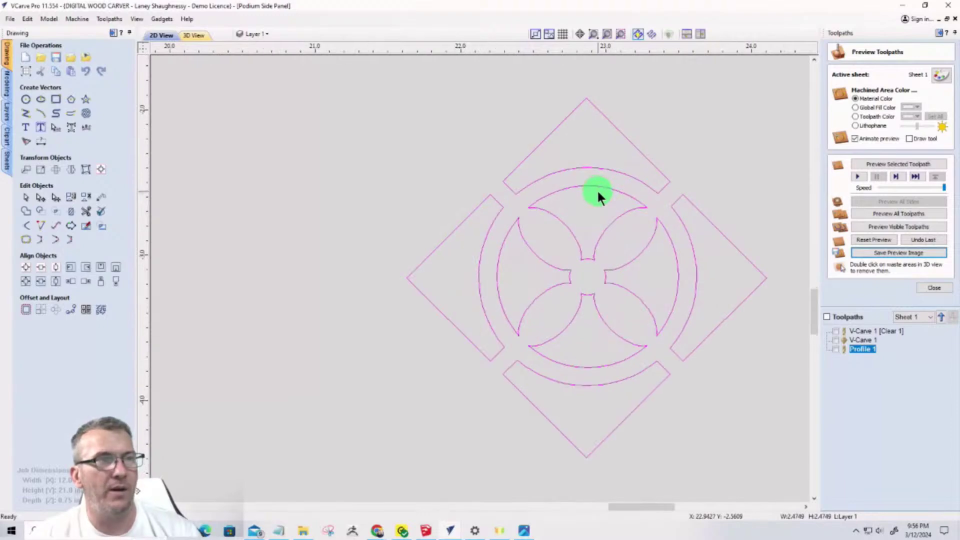
{"action": "scroll", "coordinate": [598, 192], "scroll_direction": "down", "scroll_amount": 3}
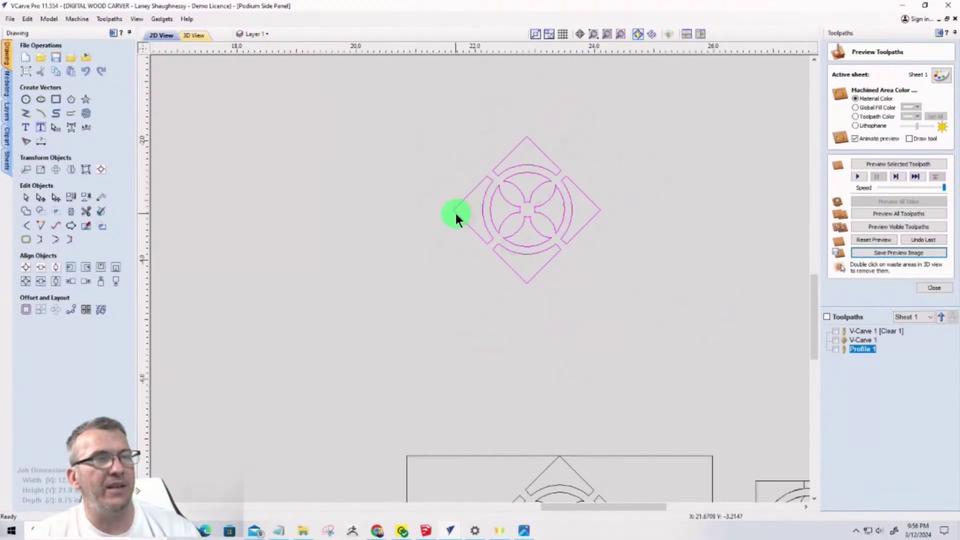
{"action": "scroll", "coordinate": [557, 251], "scroll_direction": "down", "scroll_amount": 5}
{"action": "scroll", "coordinate": [448, 255], "scroll_direction": "up", "scroll_amount": 3}
{"action": "scroll", "coordinate": [574, 326], "scroll_direction": "up", "scroll_amount": 4}
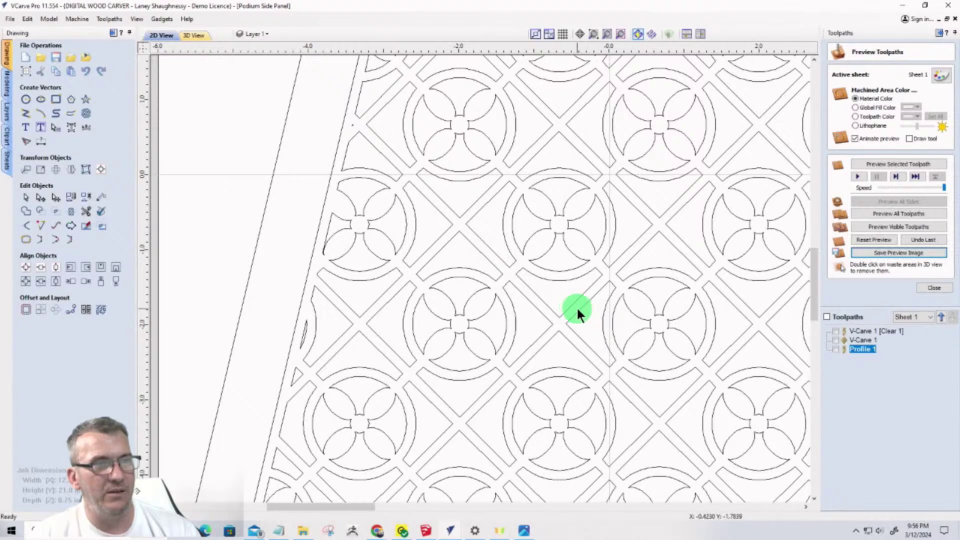
{"action": "scroll", "coordinate": [577, 309], "scroll_direction": "up", "scroll_amount": 5}
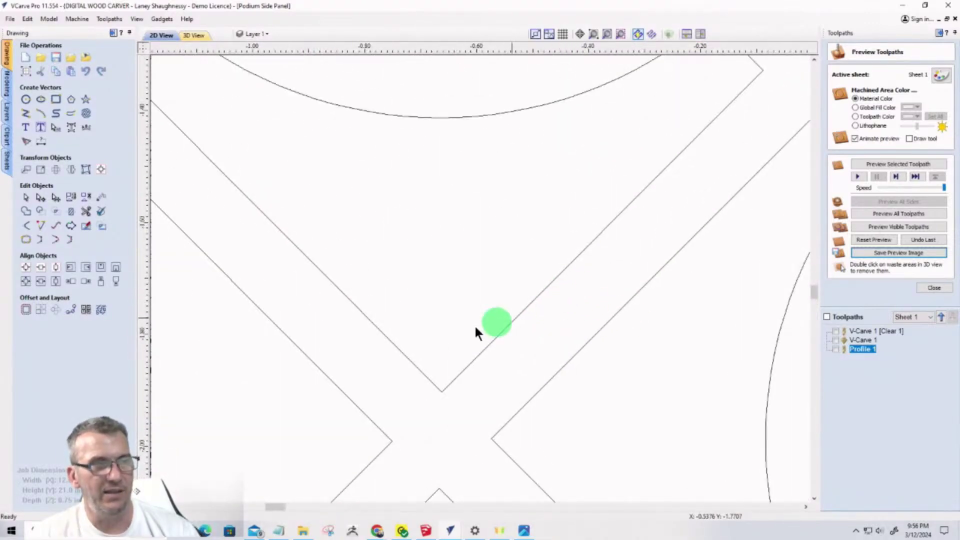
{"action": "scroll", "coordinate": [473, 456], "scroll_direction": "down", "scroll_amount": 10}
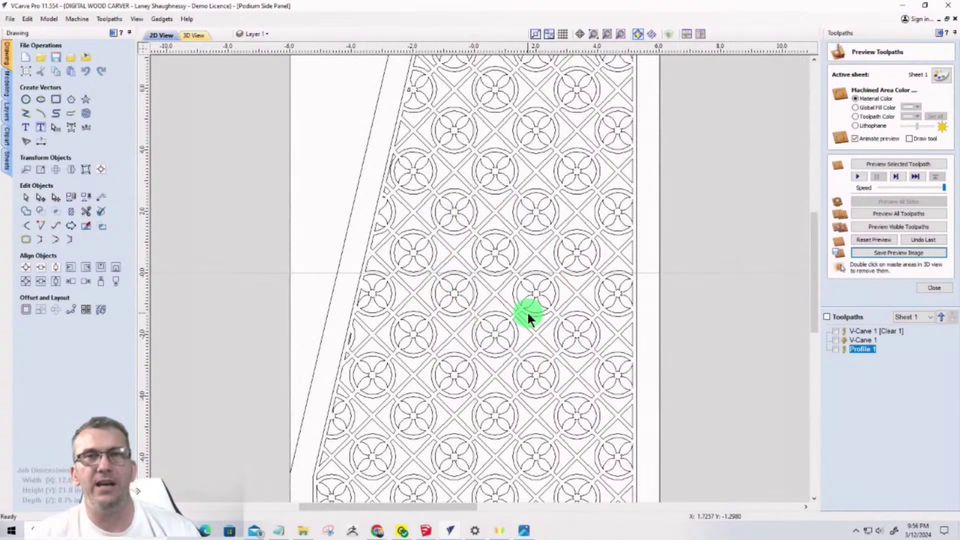
Copy the rotated diamond tile three times, arranging the original and its copies as a loose diamond of four
{"action": "scroll", "coordinate": [508, 300], "scroll_direction": "down", "scroll_amount": 1}
{"action": "scroll", "coordinate": [507, 294], "scroll_direction": "down", "scroll_amount": 5}
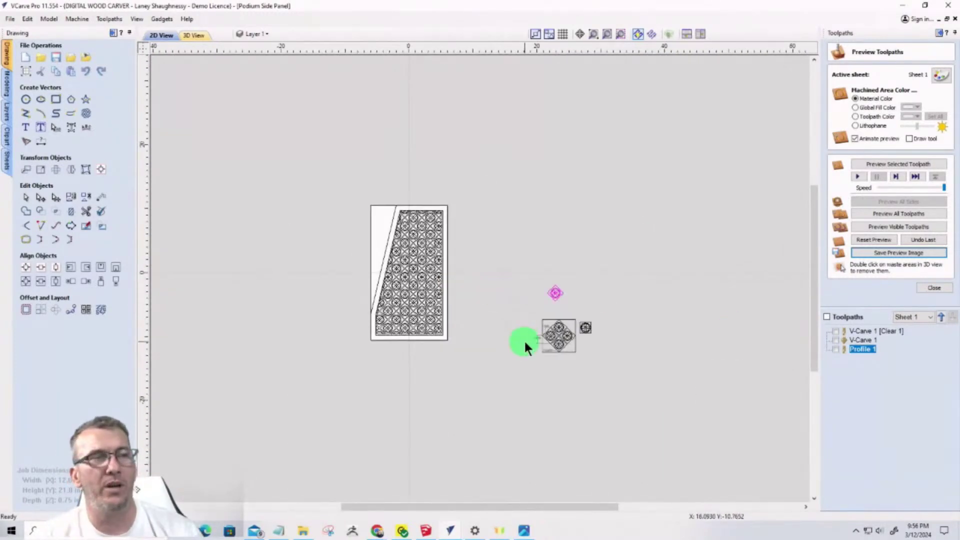
{"action": "scroll", "coordinate": [524, 339], "scroll_direction": "up", "scroll_amount": 5}
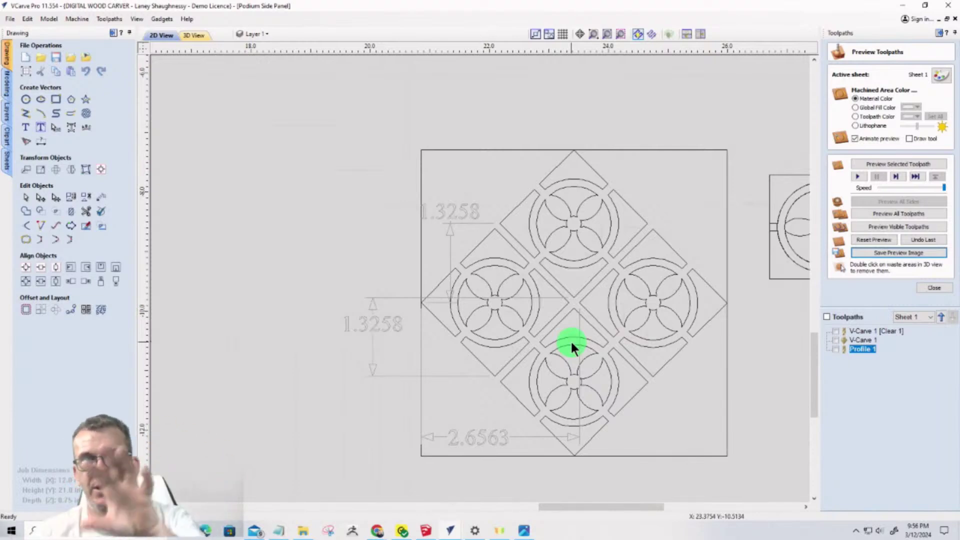
{"action": "scroll", "coordinate": [563, 344], "scroll_direction": "down", "scroll_amount": 4}
{"action": "scroll", "coordinate": [547, 347], "scroll_direction": "down", "scroll_amount": 1}
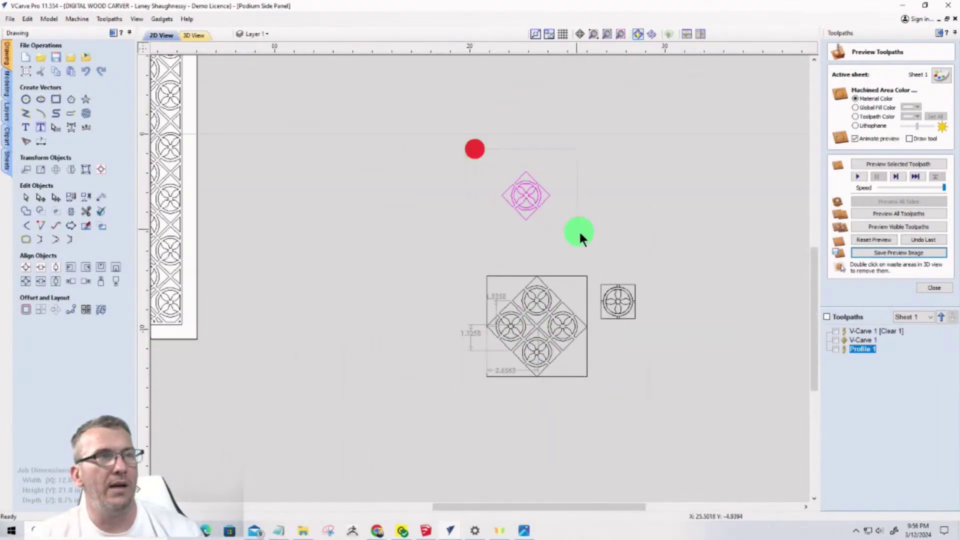
{"action": "left_click", "coordinate": [523, 216]}
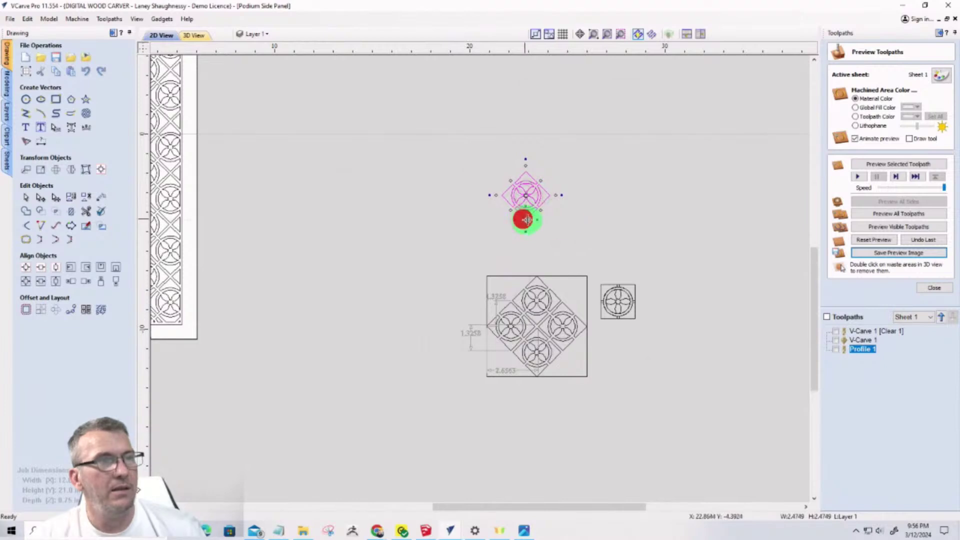
{"action": "left_click_drag", "start_coordinate": [523, 216], "coordinate": [554, 246], "text": "ctrl"}
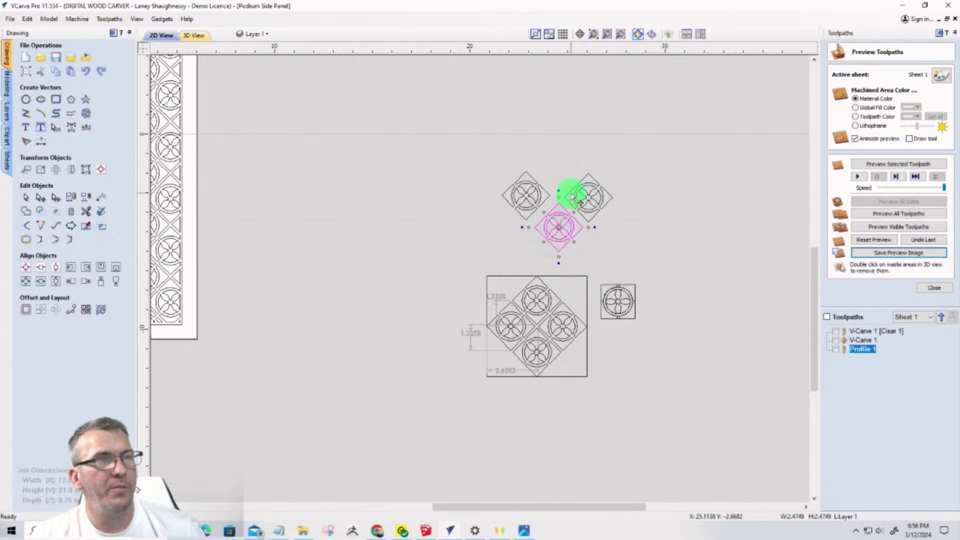
{"action": "left_click_drag", "start_coordinate": [561, 208], "coordinate": [561, 144], "text": "ctrl"}
{"action": "scroll", "coordinate": [561, 253], "scroll_direction": "up", "scroll_amount": 4}
{"action": "scroll", "coordinate": [555, 249], "scroll_direction": "down", "scroll_amount": 2}
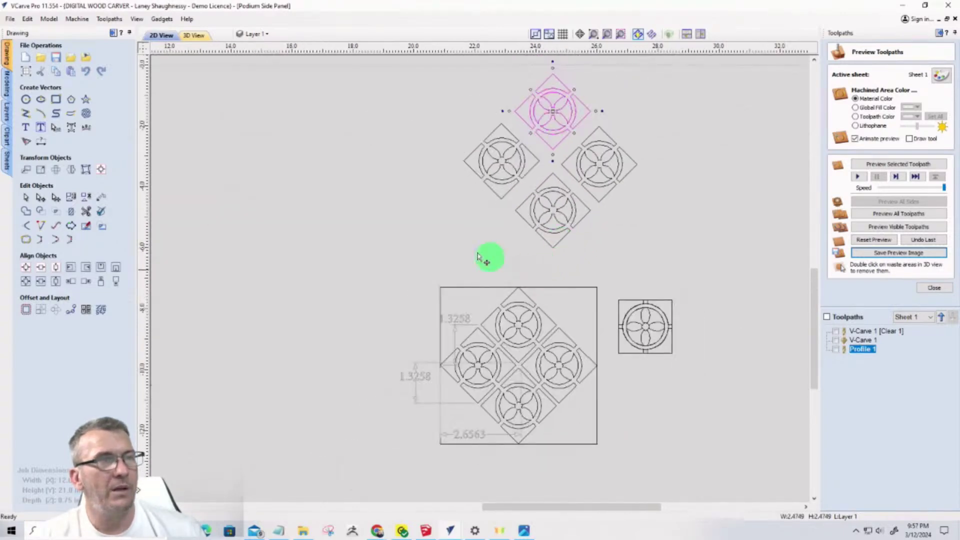
{"action": "left_click", "coordinate": [476, 220]}
Snap the upper tile's bottom corner to the left tile's right corner and shift it 0.125 inch diagonally away to leave a gap
{"action": "scroll", "coordinate": [499, 257], "scroll_direction": "up", "scroll_amount": 3}
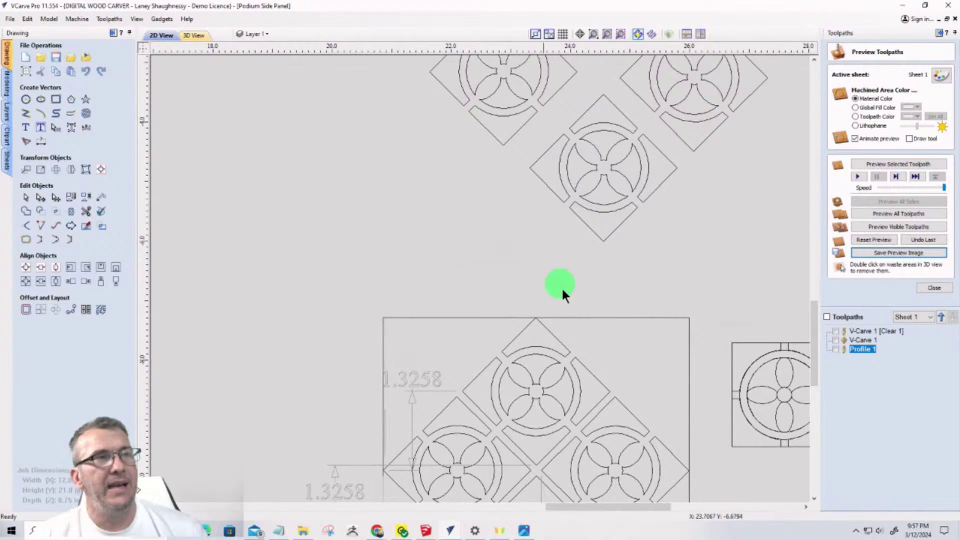
{"action": "scroll", "coordinate": [564, 289], "scroll_direction": "down", "scroll_amount": 4}
{"action": "scroll", "coordinate": [574, 230], "scroll_direction": "up", "scroll_amount": 3}
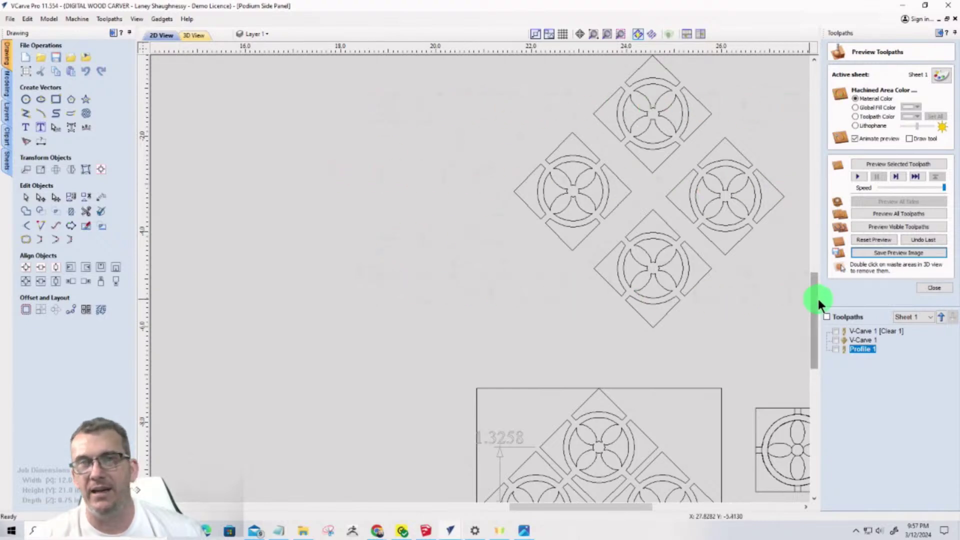
{"action": "scroll", "coordinate": [494, 276], "scroll_direction": "down", "scroll_amount": 3}
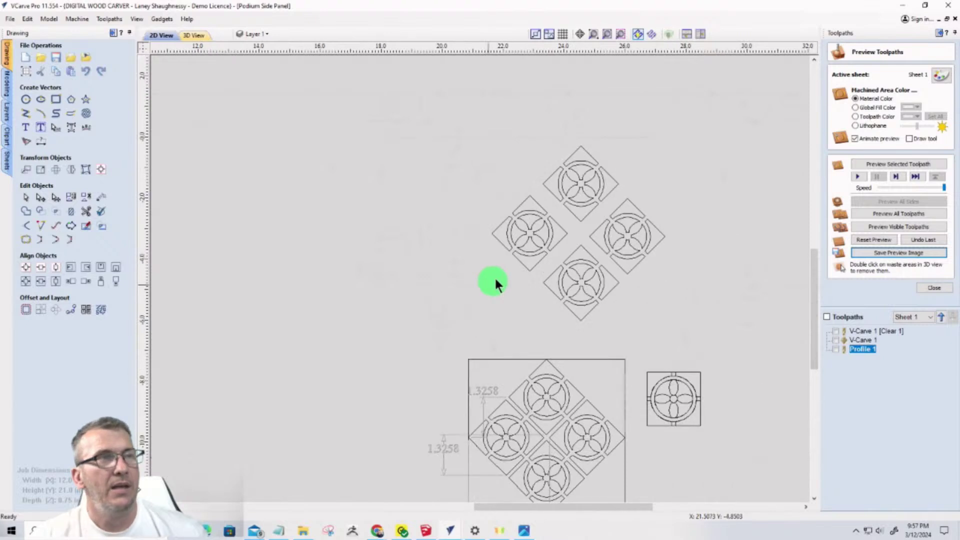
{"action": "scroll", "coordinate": [548, 238], "scroll_direction": "up", "scroll_amount": 5}
{"action": "mouse_move", "coordinate": [628, 191]}
{"action": "left_mouse_down"}
{"action": "mouse_move", "coordinate": [592, 209]}
{"action": "mouse_move", "coordinate": [597, 223]}
{"action": "left_mouse_up"}
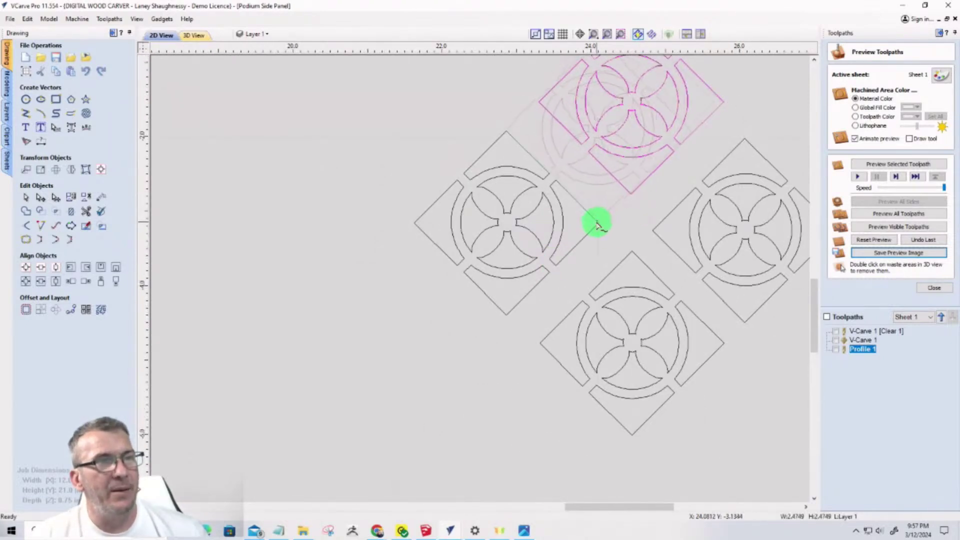
{"action": "scroll", "coordinate": [585, 225], "scroll_direction": "up", "scroll_amount": 6}
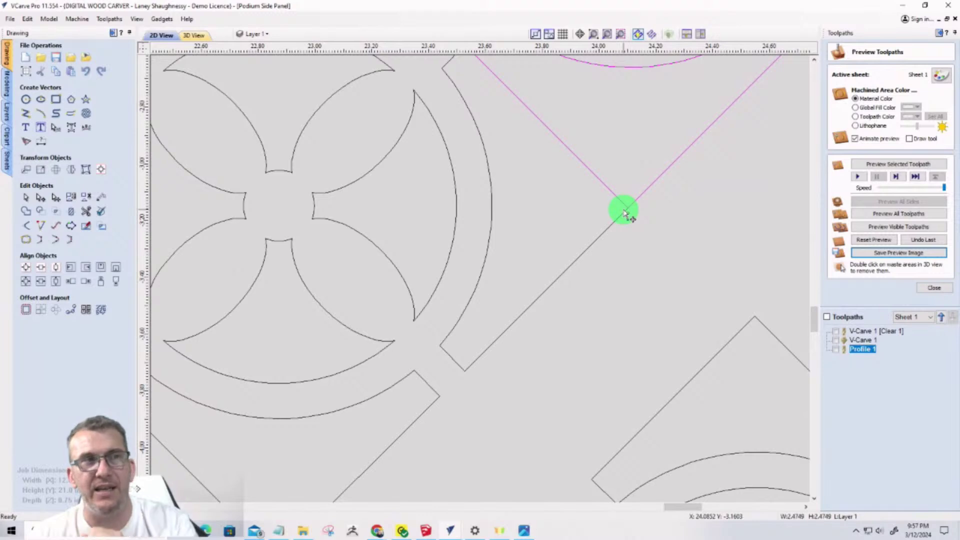
{"action": "scroll", "coordinate": [589, 246], "scroll_direction": "down", "scroll_amount": 2}
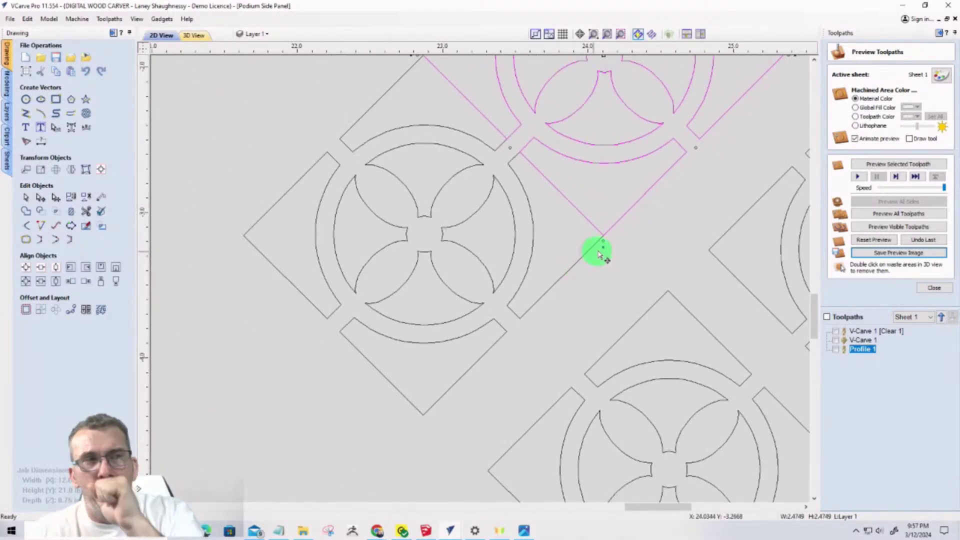
{"action": "left_click_drag", "start_coordinate": [604, 242], "coordinate": [605, 232]}
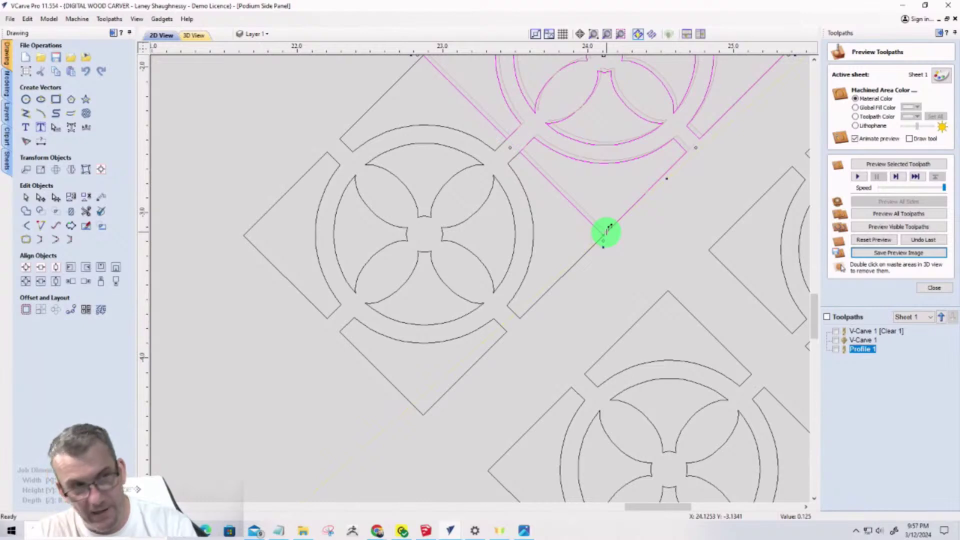
{"action": "key", "text": "Return"}
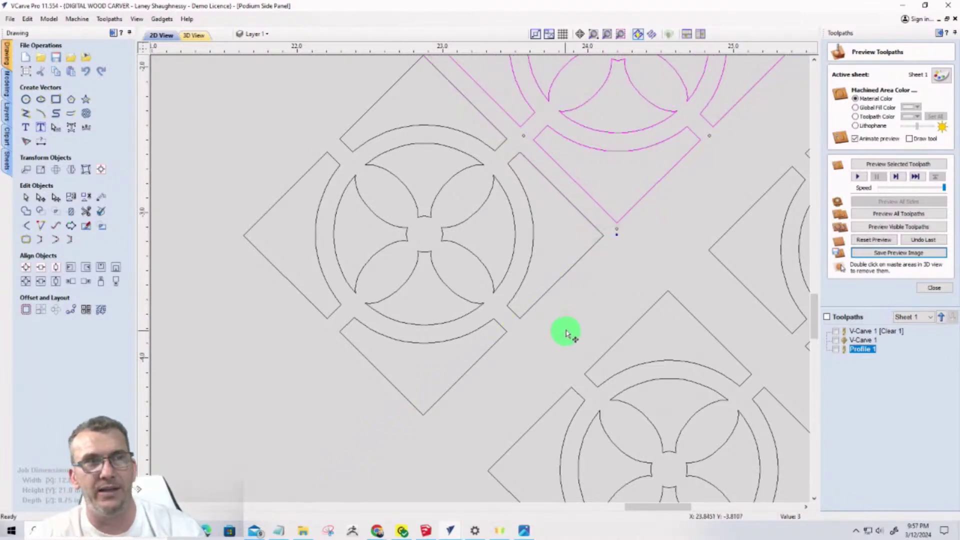
Snap the right tile's left corner to the lower tile's top corner and shift it 0.125 inch diagonally up and right
{"action": "scroll", "coordinate": [564, 330], "scroll_direction": "down", "scroll_amount": 3}
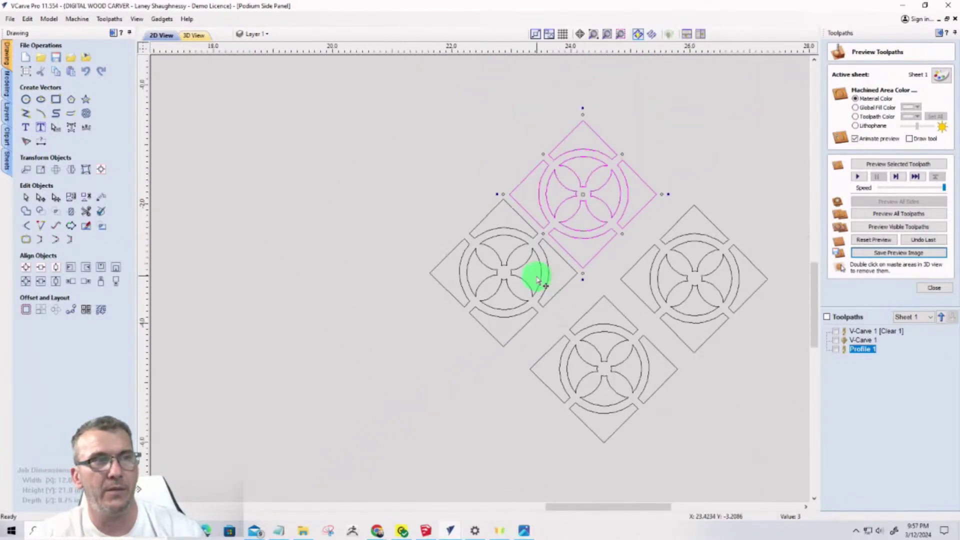
{"action": "left_click", "coordinate": [623, 280]}
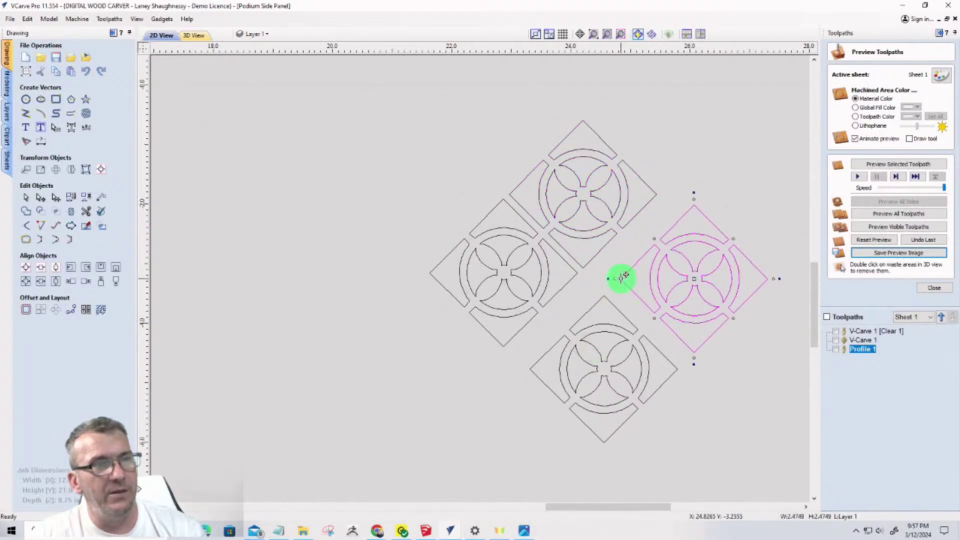
{"action": "left_click_drag", "start_coordinate": [619, 276], "coordinate": [604, 295]}
{"action": "scroll", "coordinate": [588, 320], "scroll_direction": "up", "scroll_amount": 3}
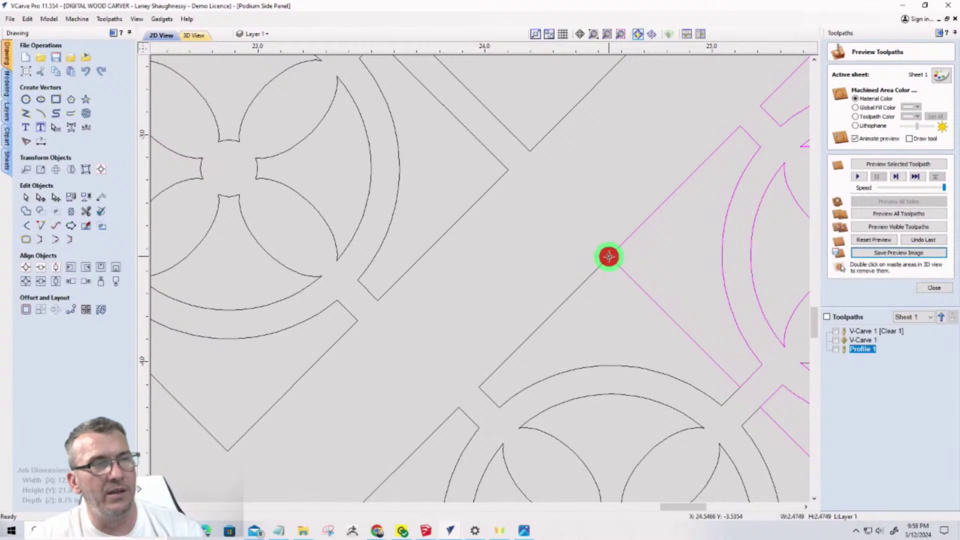
{"action": "left_click_drag", "start_coordinate": [608, 257], "coordinate": [611, 253]}
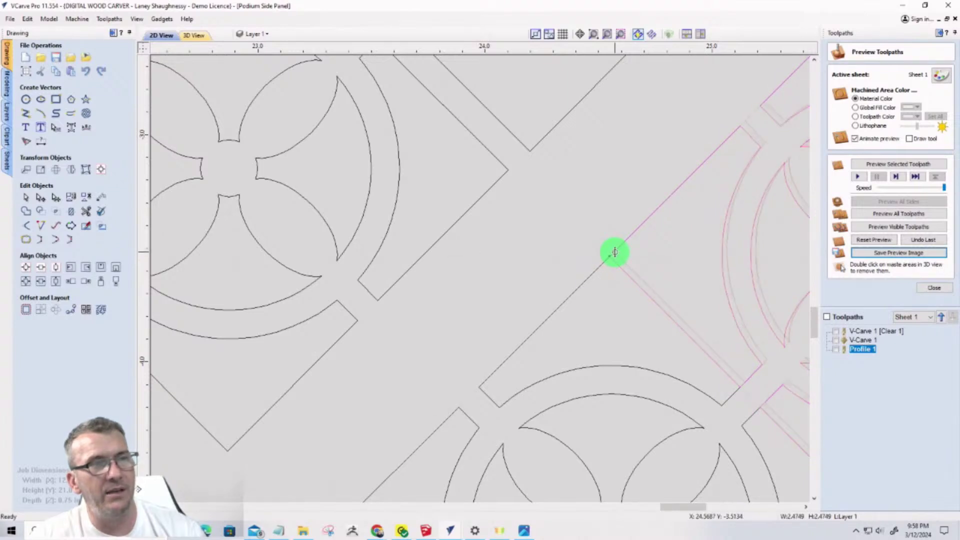
{"action": "type", "text": "0."}
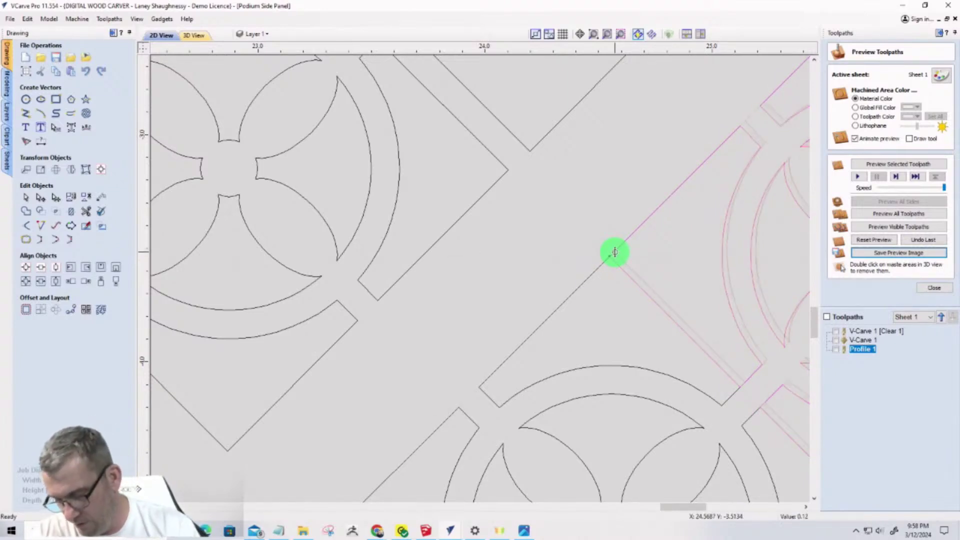
{"action": "type", "text": "12"}
{"action": "key", "text": "Return"}
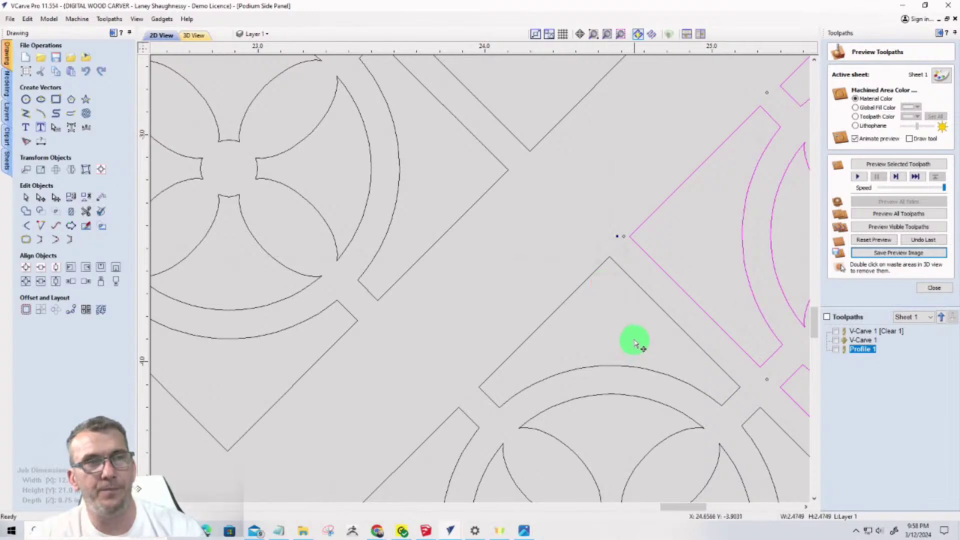
Select the right and lower tiles together and snap the lower tile's left corner to the left tile's bottom corner
{"action": "scroll", "coordinate": [620, 327], "scroll_direction": "down", "scroll_amount": 4}
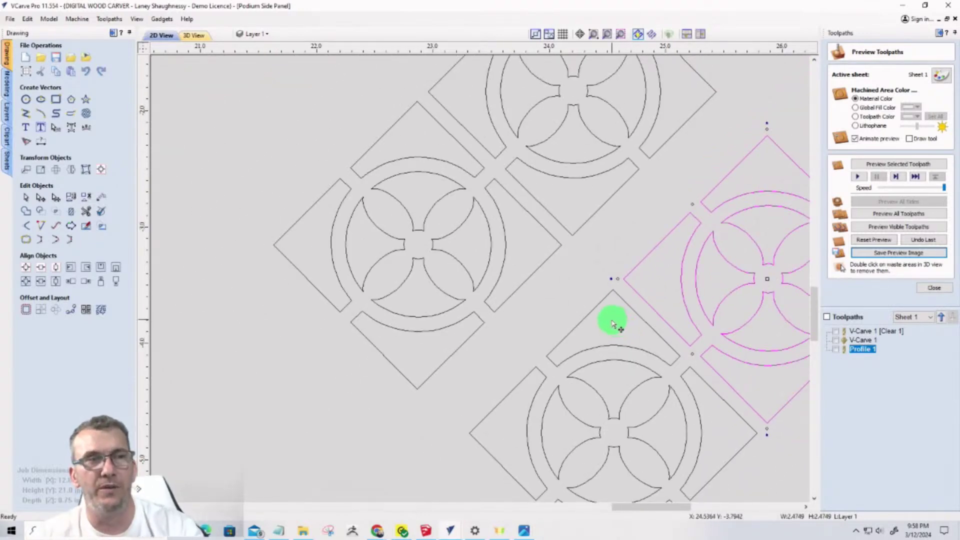
{"action": "scroll", "coordinate": [612, 322], "scroll_direction": "down", "scroll_amount": 4}
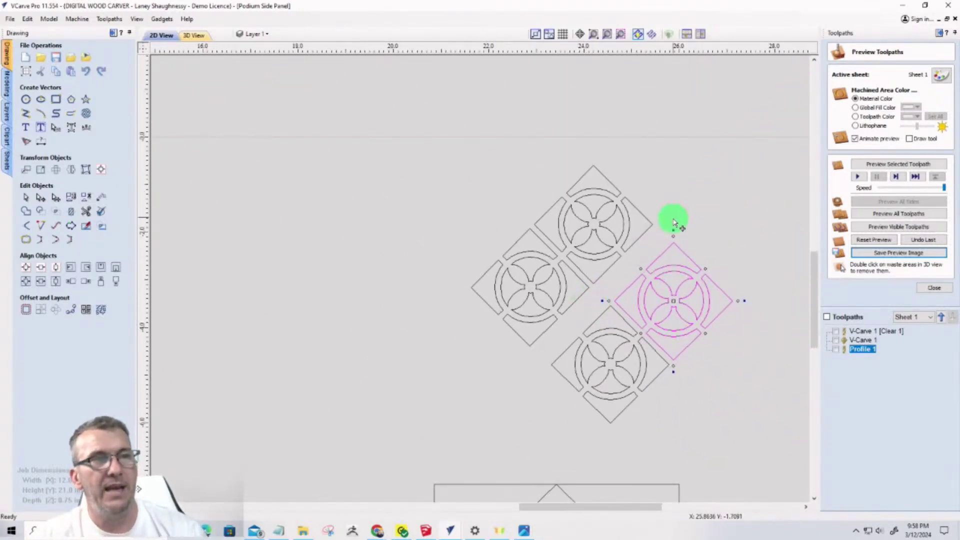
{"action": "left_click", "coordinate": [622, 334], "text": "shift"}
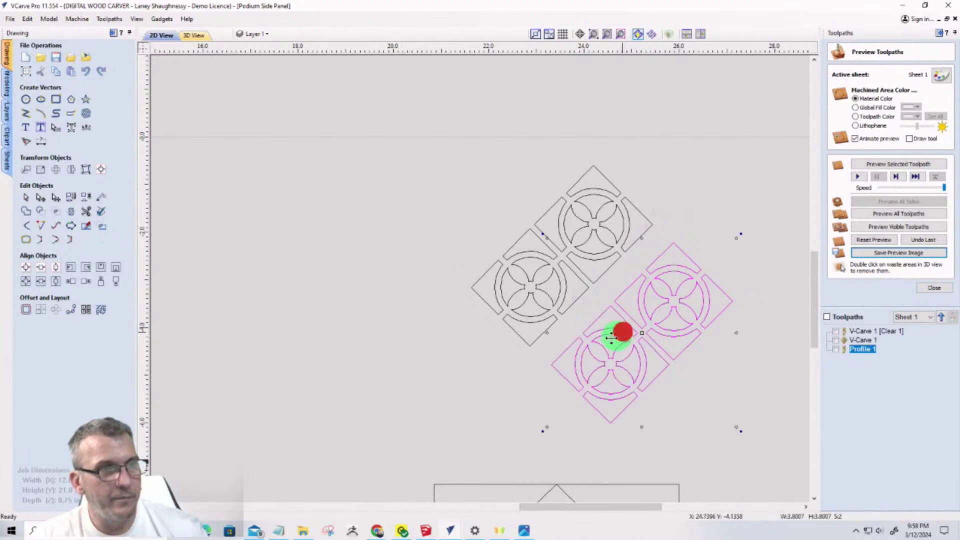
{"action": "scroll", "coordinate": [545, 371], "scroll_direction": "up", "scroll_amount": 4}
{"action": "scroll", "coordinate": [548, 374], "scroll_direction": "up", "scroll_amount": 1}
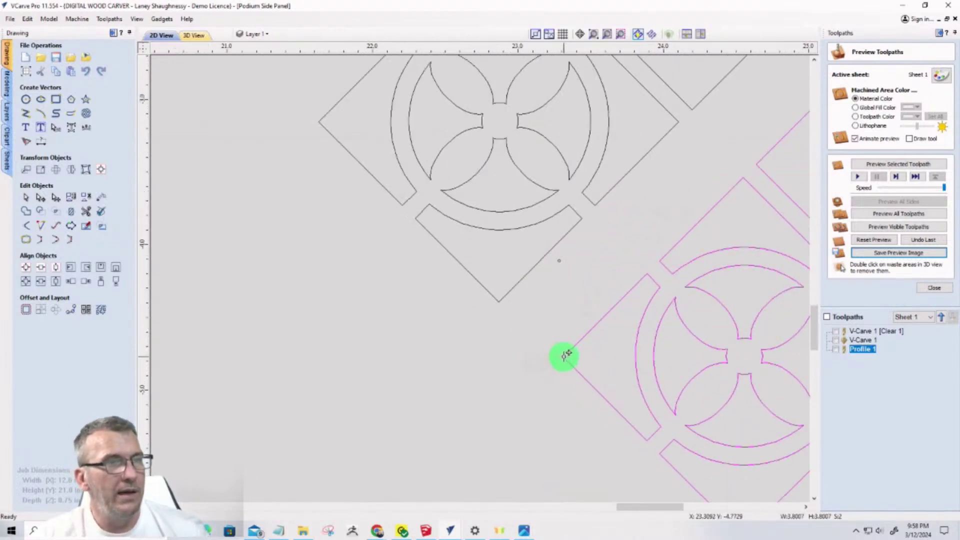
{"action": "left_click_drag", "start_coordinate": [565, 356], "coordinate": [510, 310]}
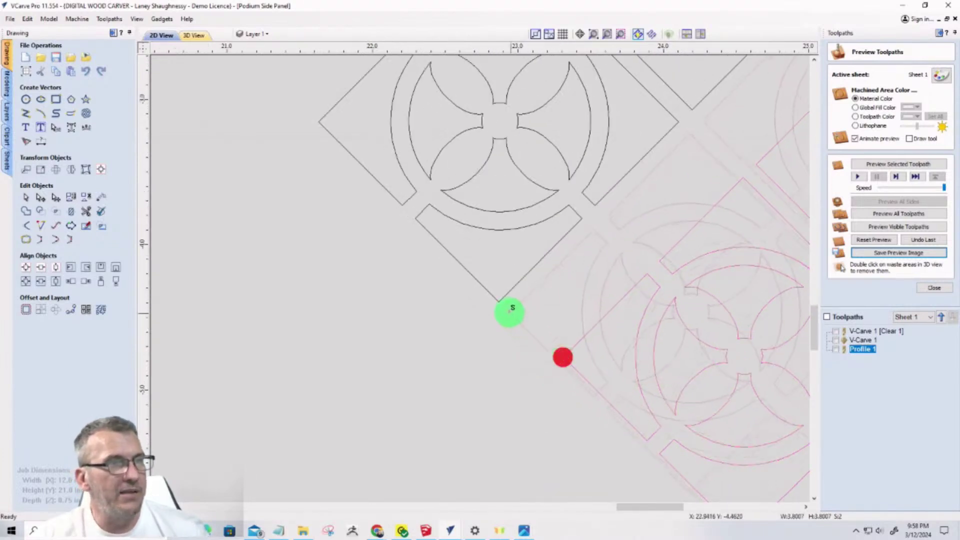
{"action": "left_click", "coordinate": [497, 302]}
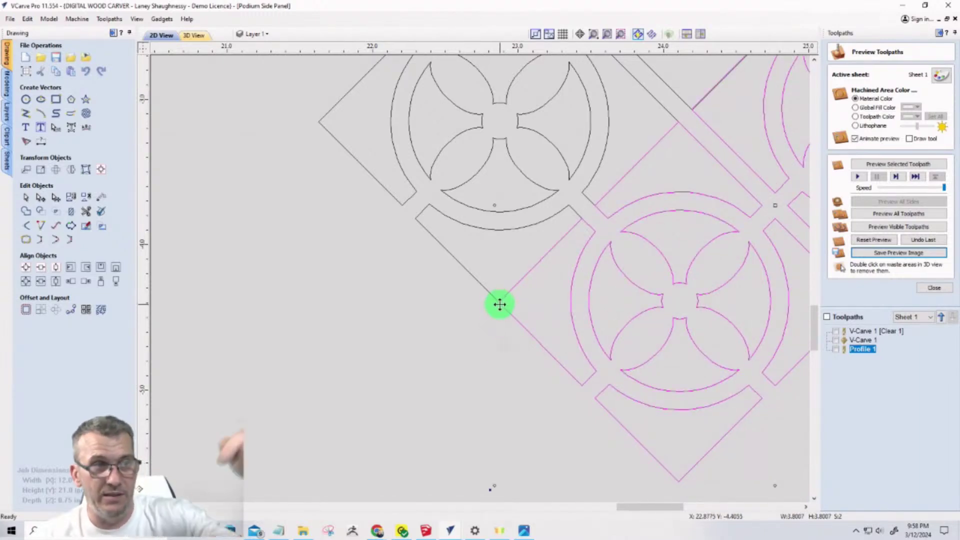
Shift the selected tile pair 0.125 inch diagonally down and right to leave a gap beside the other pair
{"action": "left_click_drag", "start_coordinate": [499, 304], "coordinate": [484, 250]}
{"action": "scroll", "coordinate": [500, 313], "scroll_direction": "up", "scroll_amount": 6}
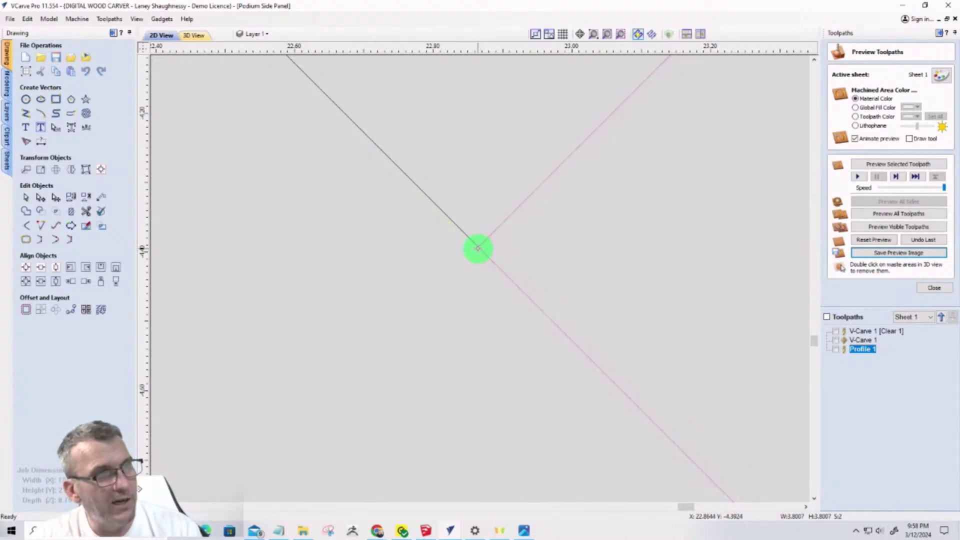
{"action": "left_click", "coordinate": [477, 248]}
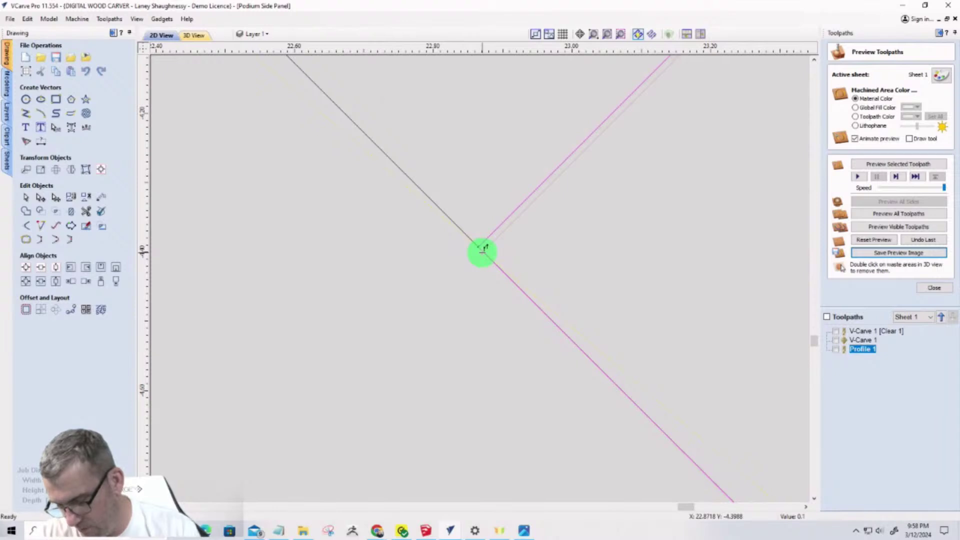
{"action": "scroll", "coordinate": [482, 248], "scroll_direction": "down", "scroll_amount": 10}
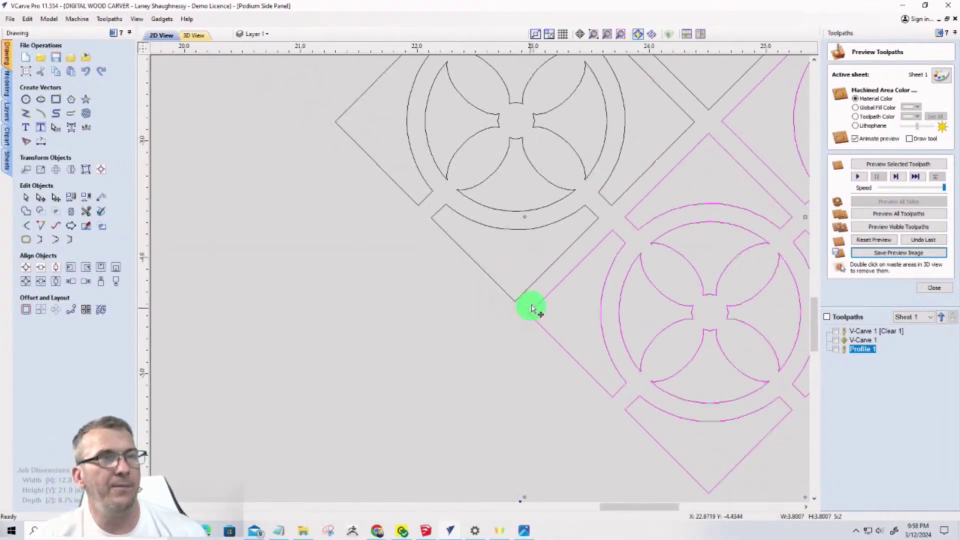
{"action": "scroll", "coordinate": [543, 297], "scroll_direction": "down", "scroll_amount": 2}
{"action": "scroll", "coordinate": [600, 270], "scroll_direction": "up", "scroll_amount": 3}
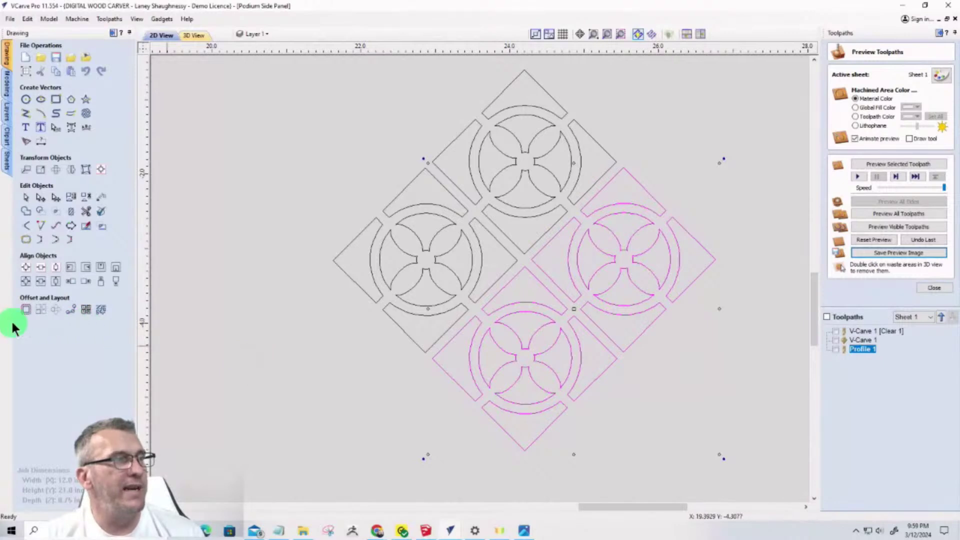
Switch the array copy spacing from gap to offset, without making any copies
{"action": "left_click", "coordinate": [38, 311]}
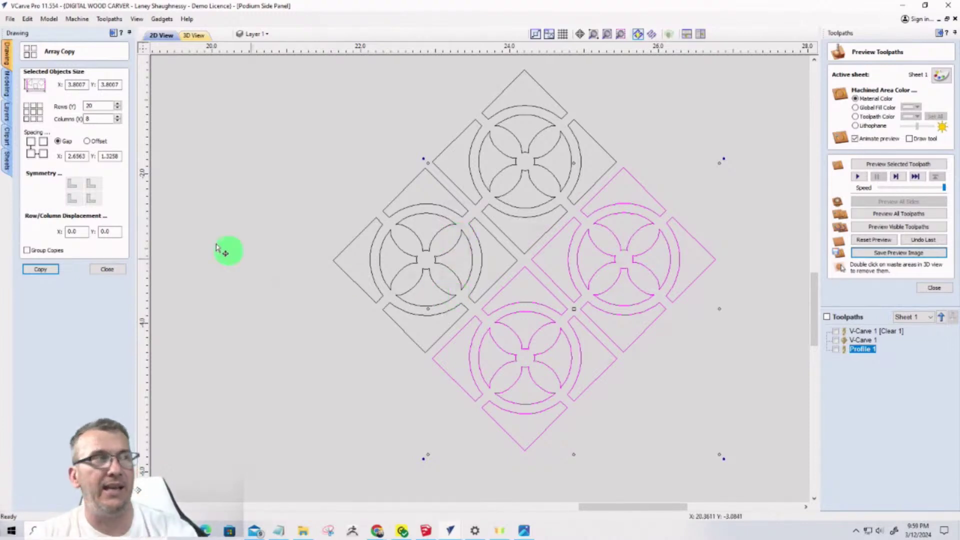
{"action": "left_click", "coordinate": [86, 141]}
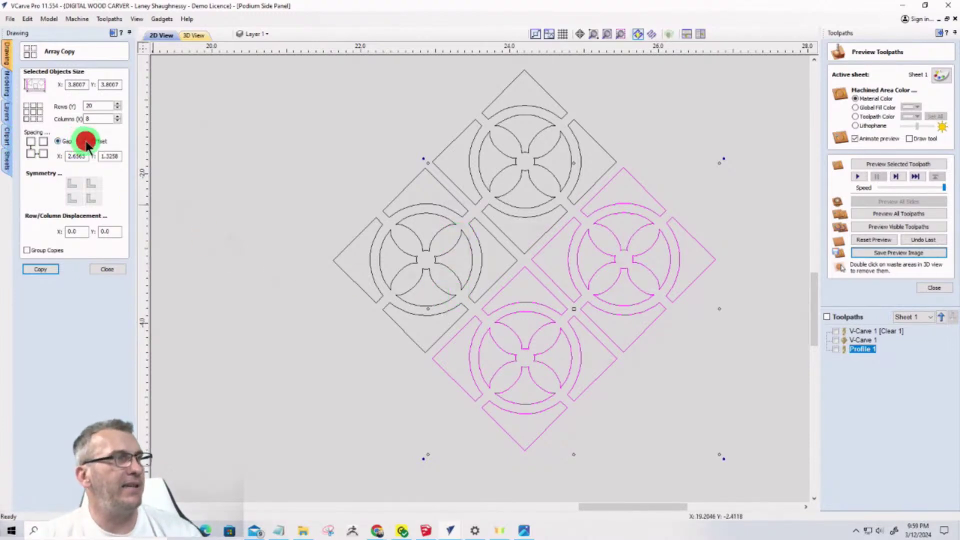
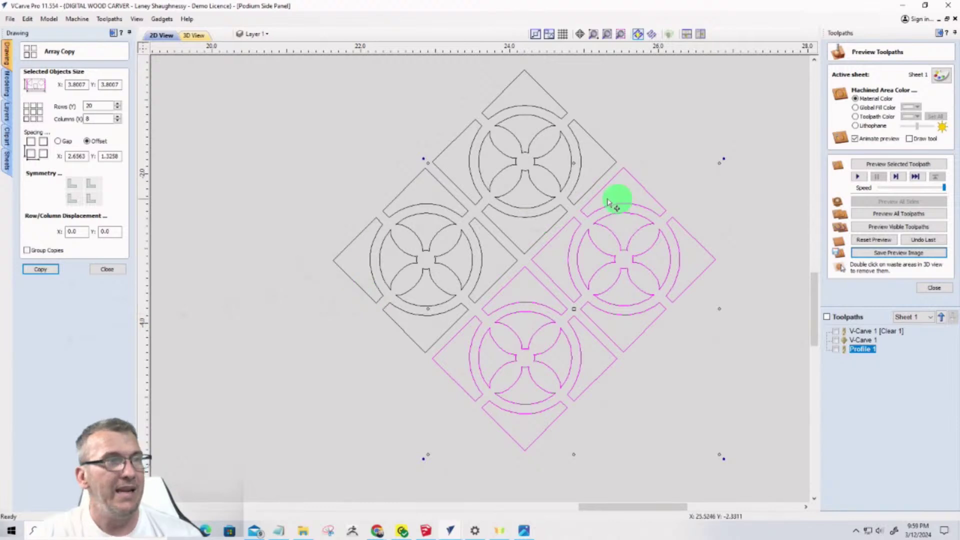
{"action": "left_click", "coordinate": [97, 271]}
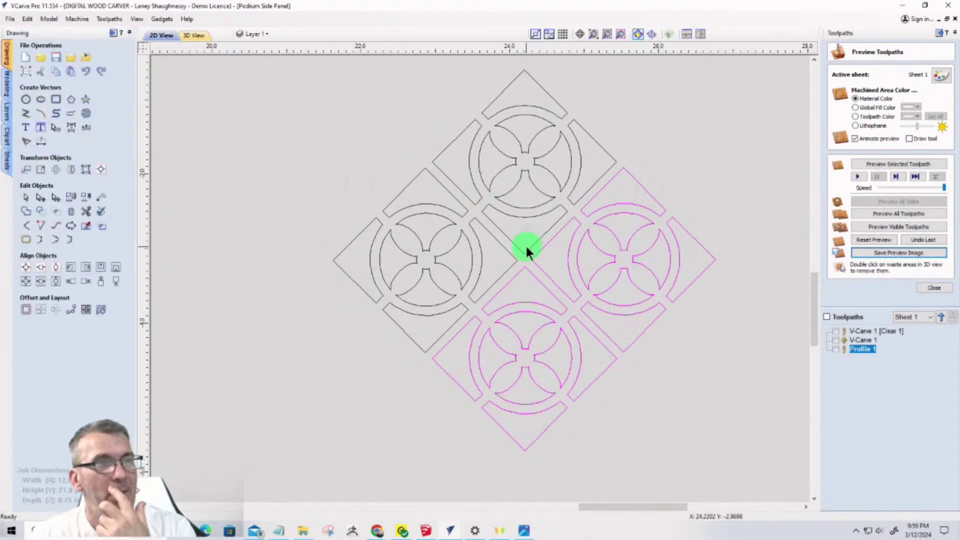
{"action": "left_click", "coordinate": [41, 311]}
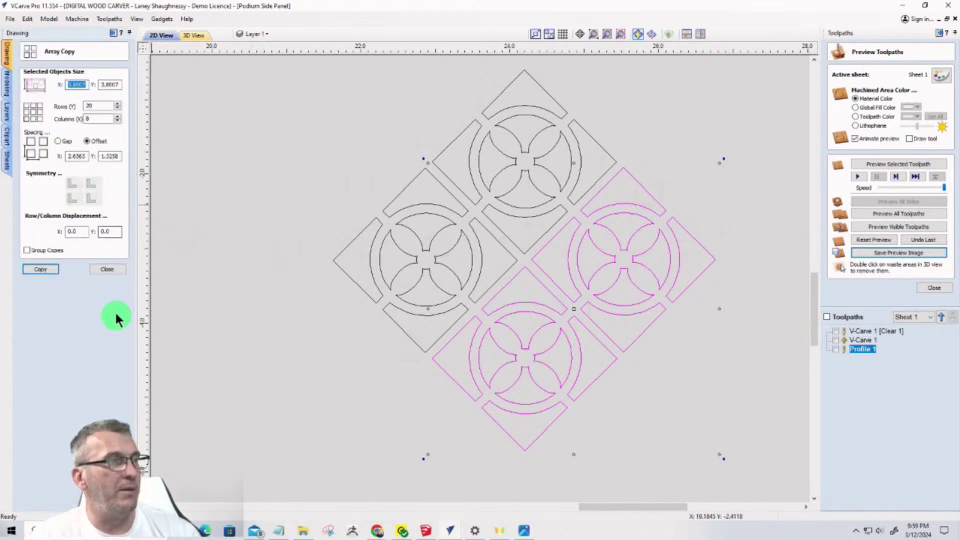
{"action": "left_click", "coordinate": [107, 269]}
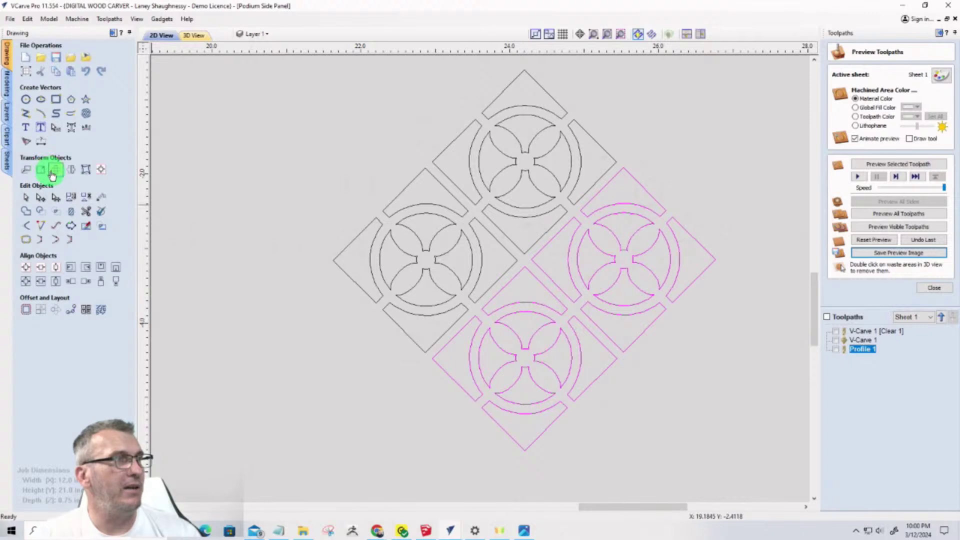
Add a horizontal dimension from the left tile's left corner to the right tile's left corner, placing its text clear of the tiles
{"action": "left_click", "coordinate": [44, 144]}
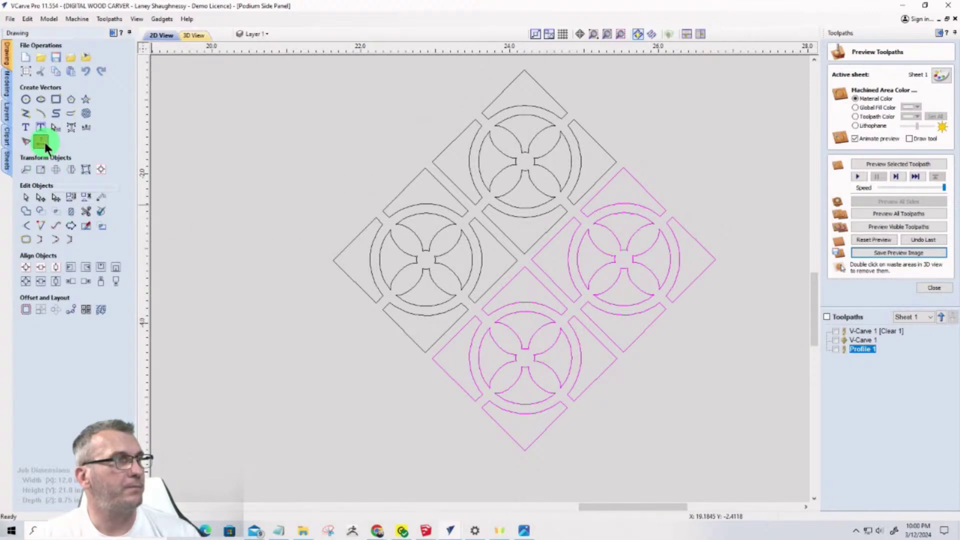
{"action": "left_click", "coordinate": [55, 122]}
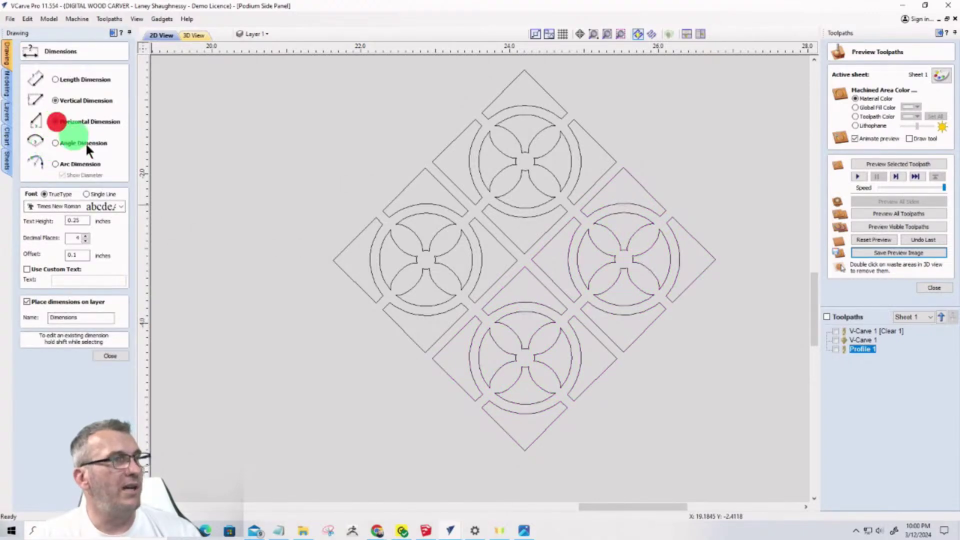
{"action": "left_click", "coordinate": [332, 260]}
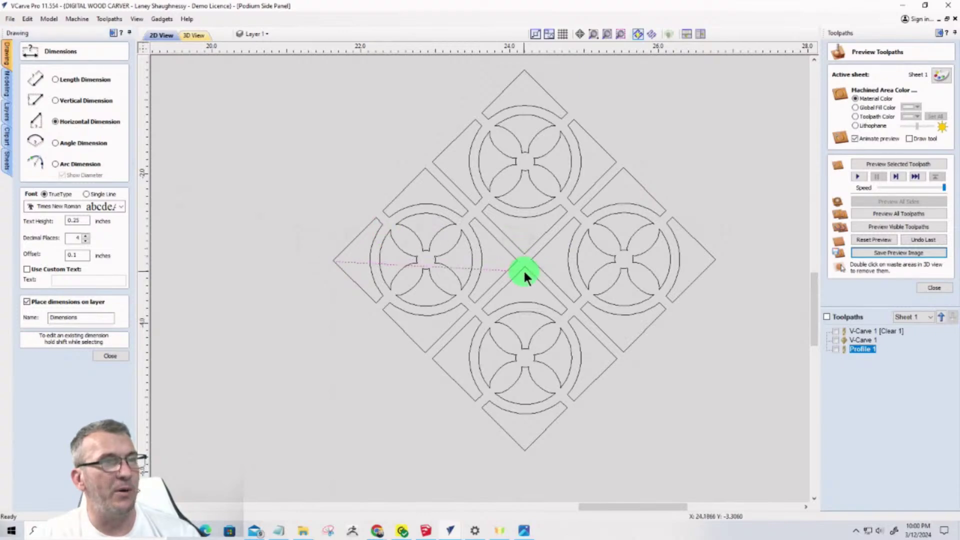
{"action": "scroll", "coordinate": [525, 263], "scroll_direction": "up", "scroll_amount": 3}
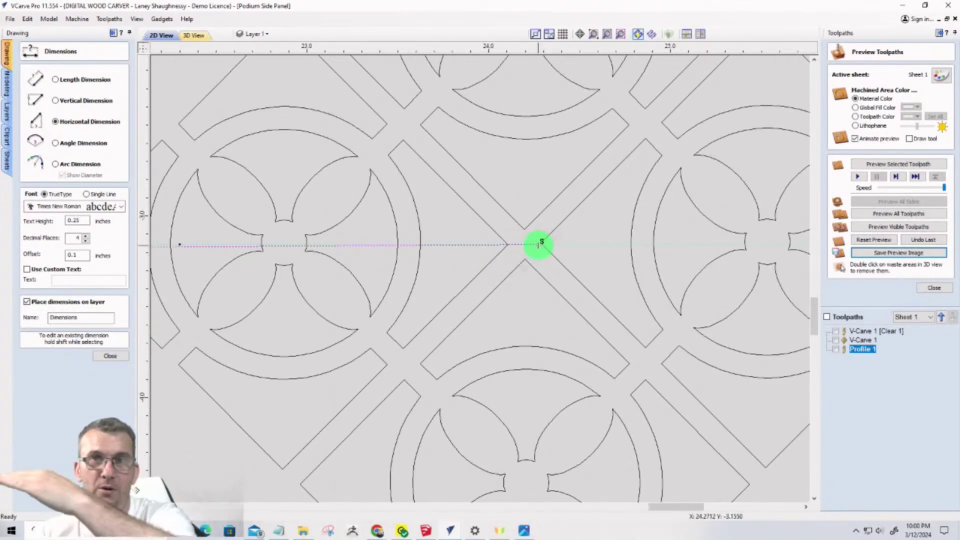
{"action": "key", "text": "Escape"}
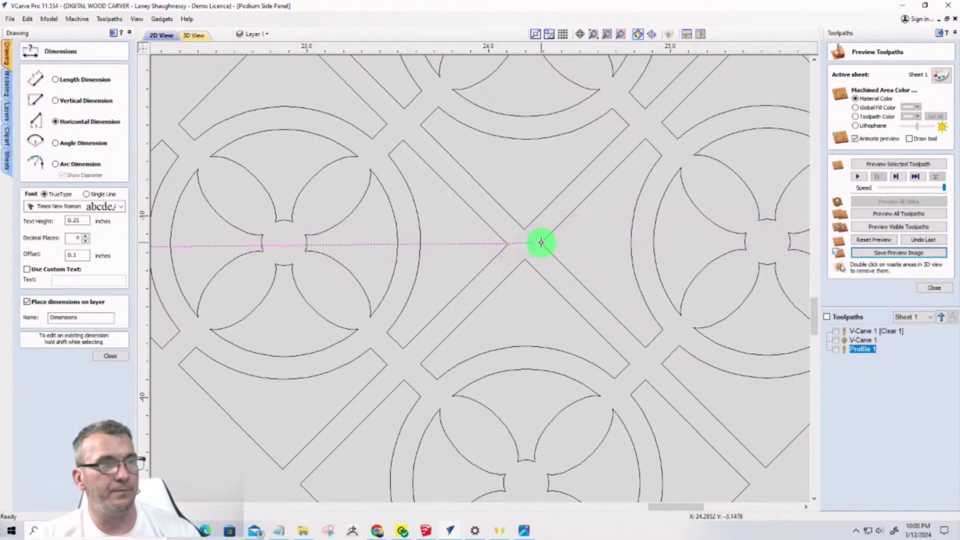
{"action": "left_click", "coordinate": [541, 242]}
{"action": "left_click", "coordinate": [480, 253]}
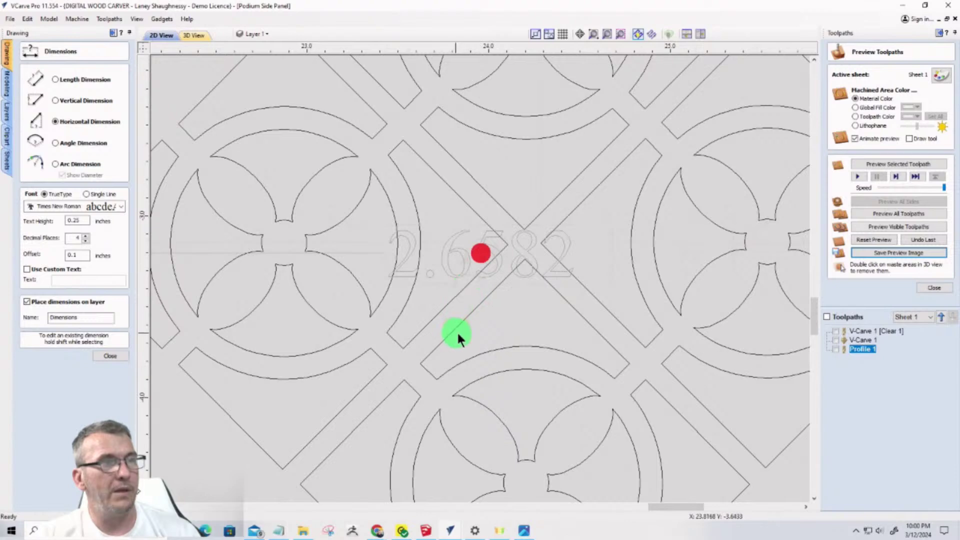
{"action": "scroll", "coordinate": [570, 325], "scroll_direction": "down", "scroll_amount": 3}
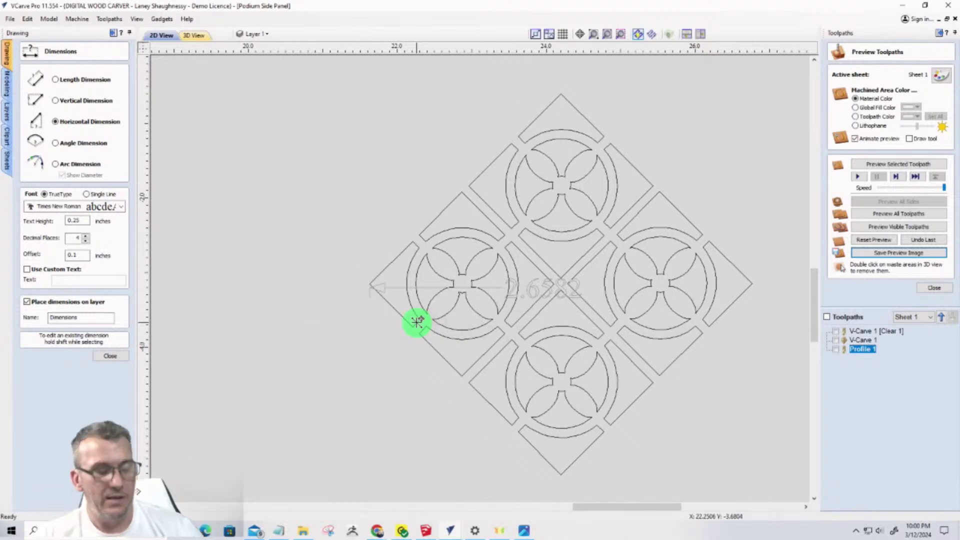
{"action": "left_click", "coordinate": [369, 285]}
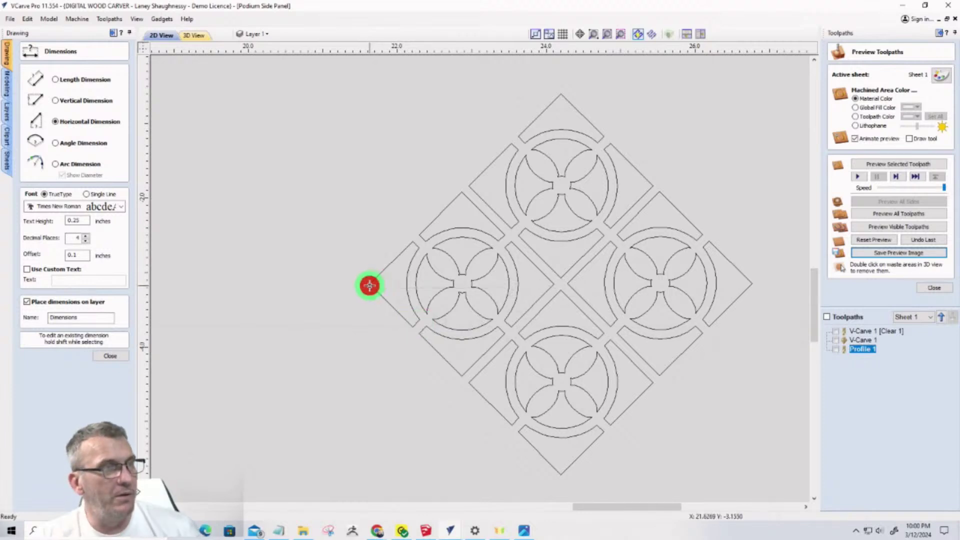
{"action": "left_click", "coordinate": [567, 284]}
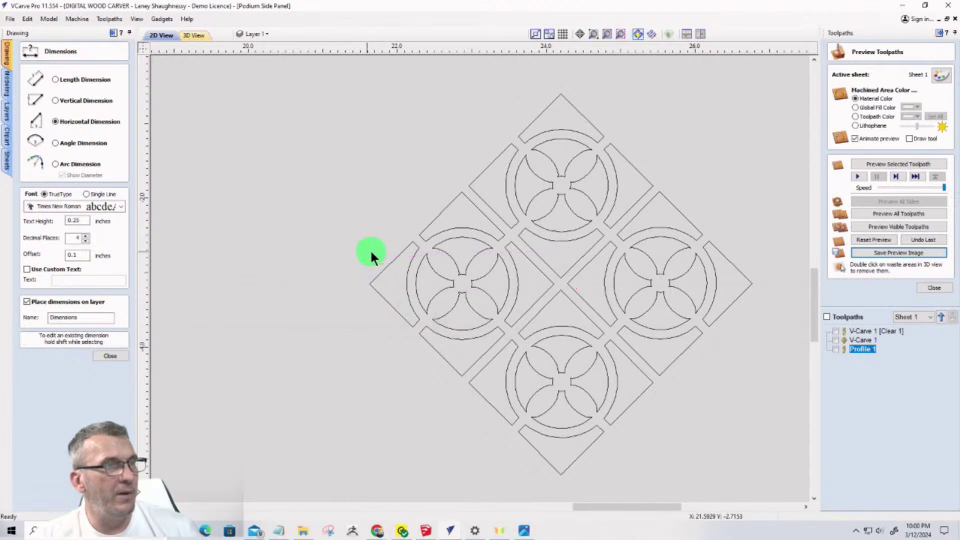
{"action": "left_click", "coordinate": [315, 238]}
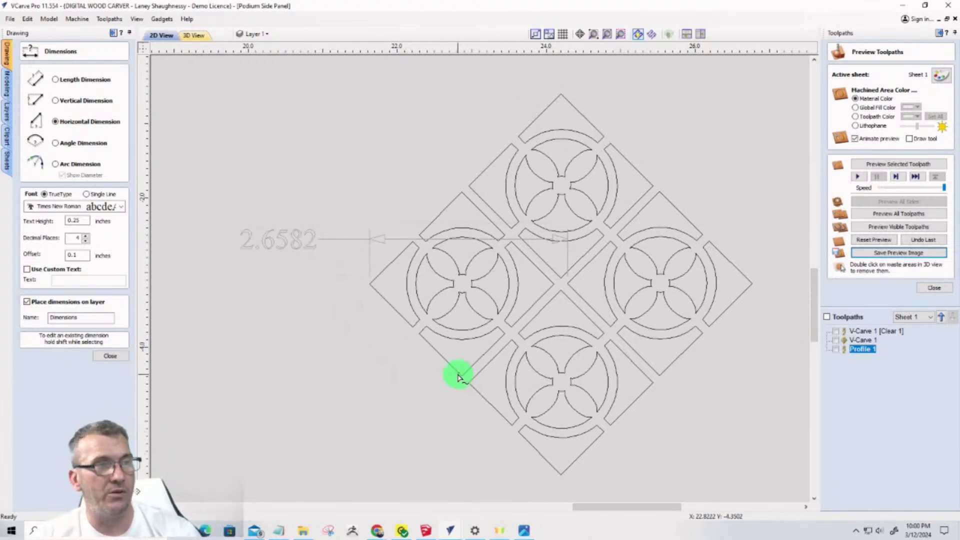
Add a vertical dimension between the upper tile's bottom corner and the left tile's bottom corner, placed beside the pattern
{"action": "left_click", "coordinate": [55, 100]}
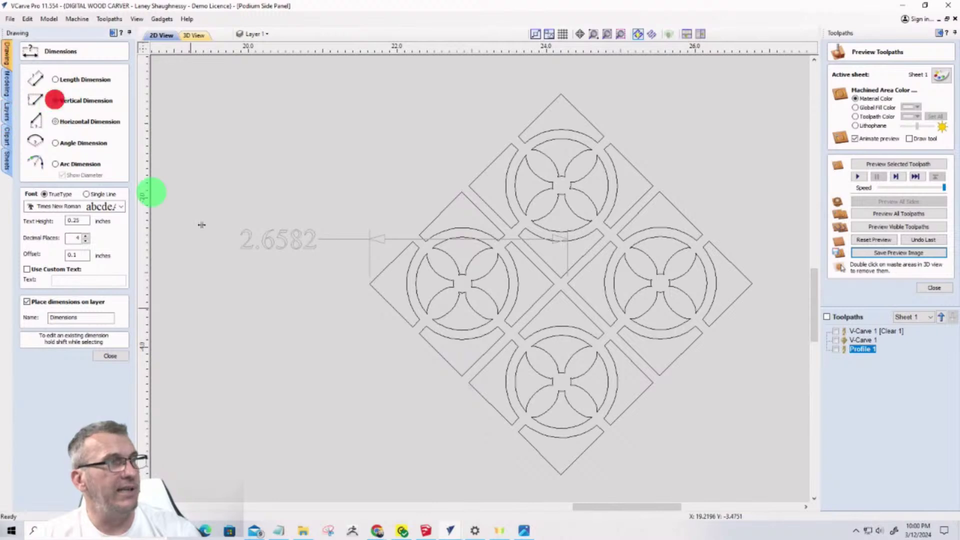
{"action": "left_click", "coordinate": [461, 375]}
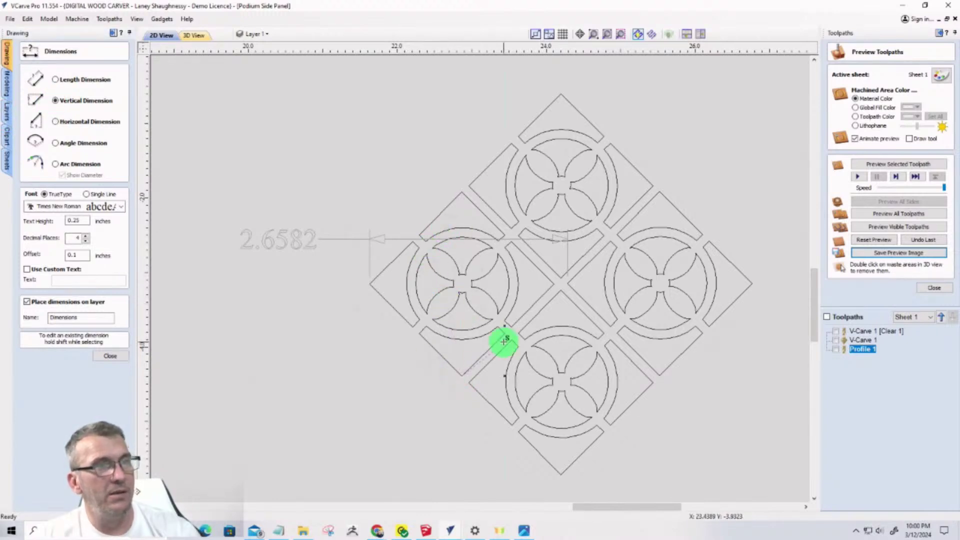
{"action": "scroll", "coordinate": [562, 272], "scroll_direction": "up", "scroll_amount": 3}
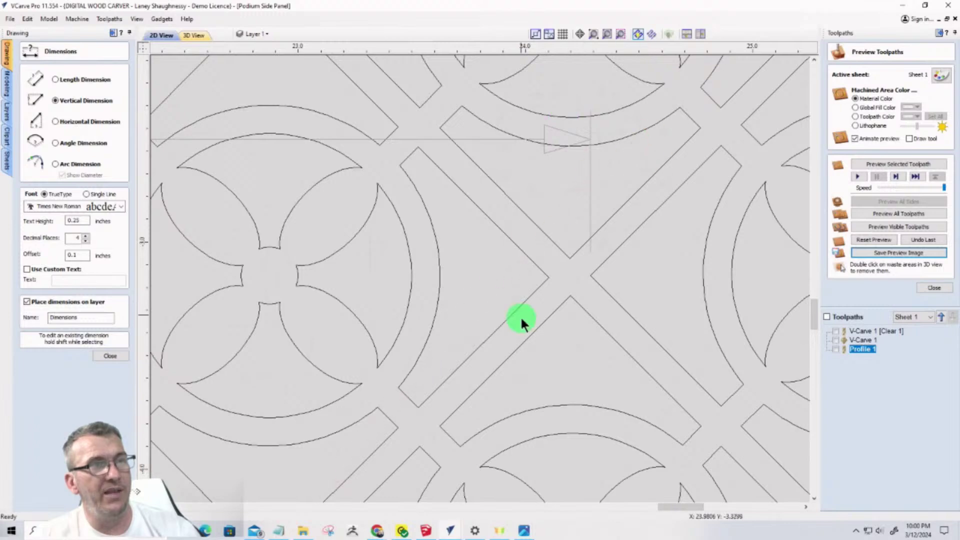
{"action": "scroll", "coordinate": [520, 316], "scroll_direction": "down", "scroll_amount": 3}
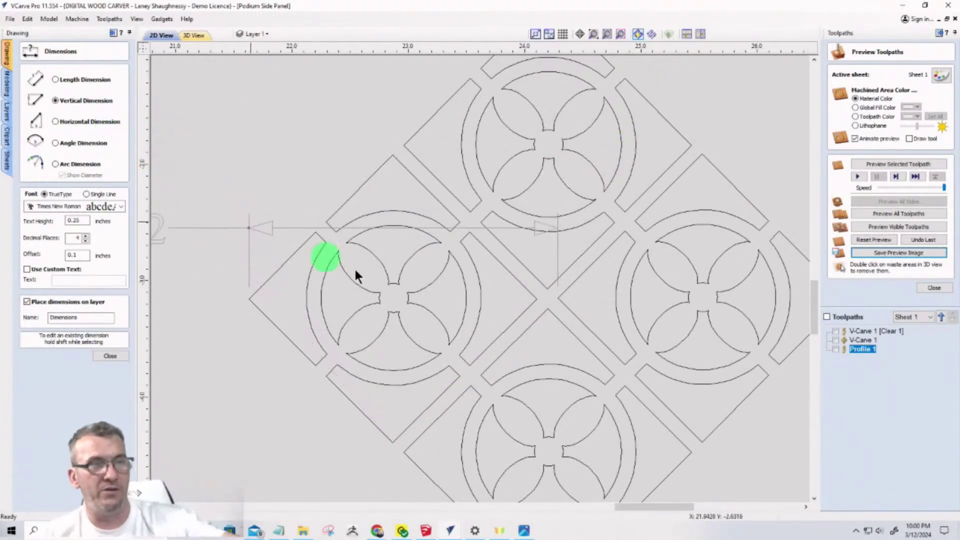
{"action": "left_click", "coordinate": [547, 289]}
{"action": "left_click", "coordinate": [392, 441]}
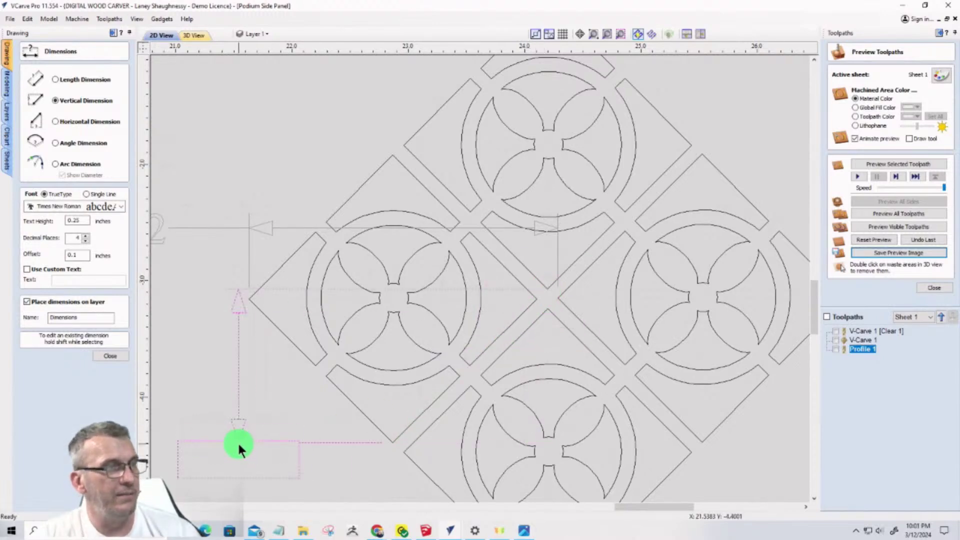
{"action": "left_click", "coordinate": [238, 442]}
{"action": "scroll", "coordinate": [305, 380], "scroll_direction": "down", "scroll_amount": 3}
{"action": "scroll", "coordinate": [265, 469], "scroll_direction": "up", "scroll_amount": 2}
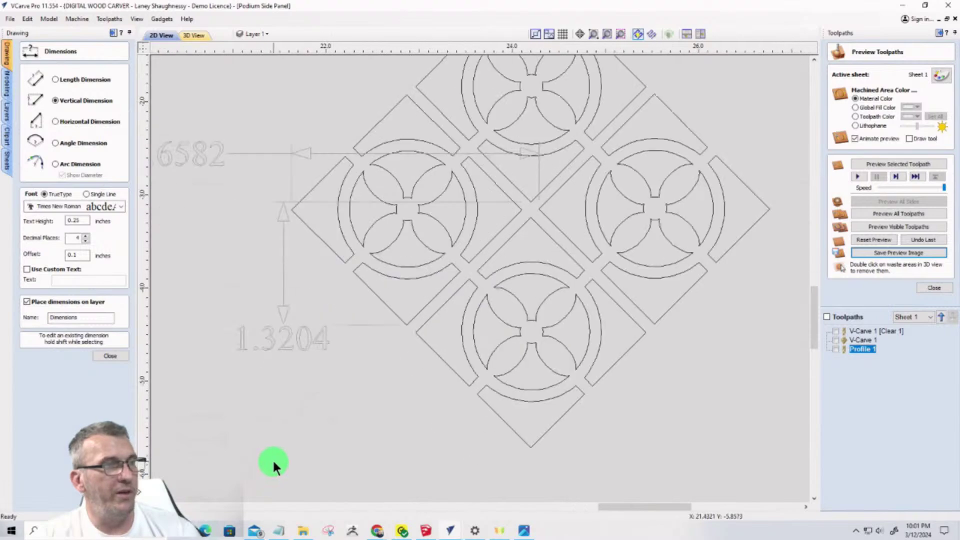
{"action": "scroll", "coordinate": [336, 395], "scroll_direction": "down", "scroll_amount": 2}
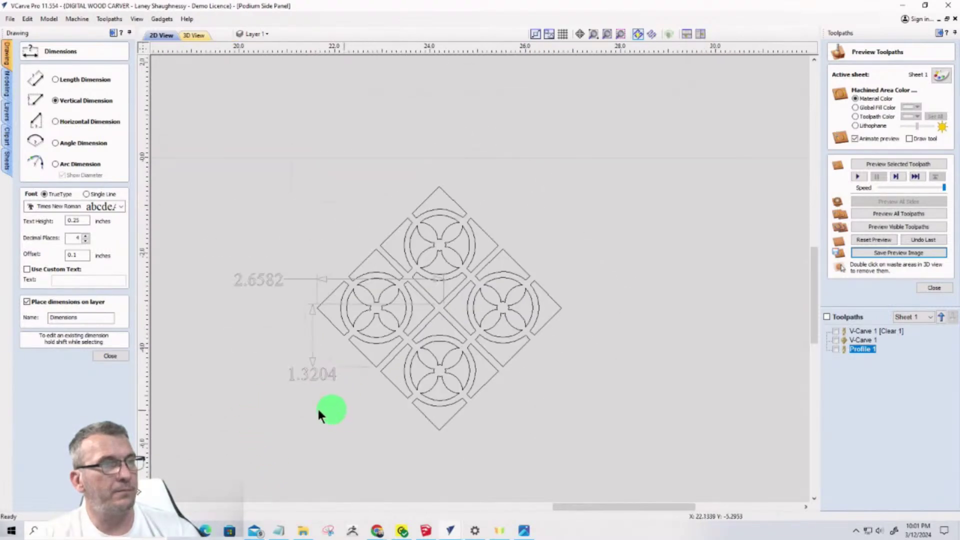
Add a horizontal dimension from the left tile's left corner to the upper tile's left corner and finish dimensioning
{"action": "scroll", "coordinate": [303, 298], "scroll_direction": "up", "scroll_amount": 3}
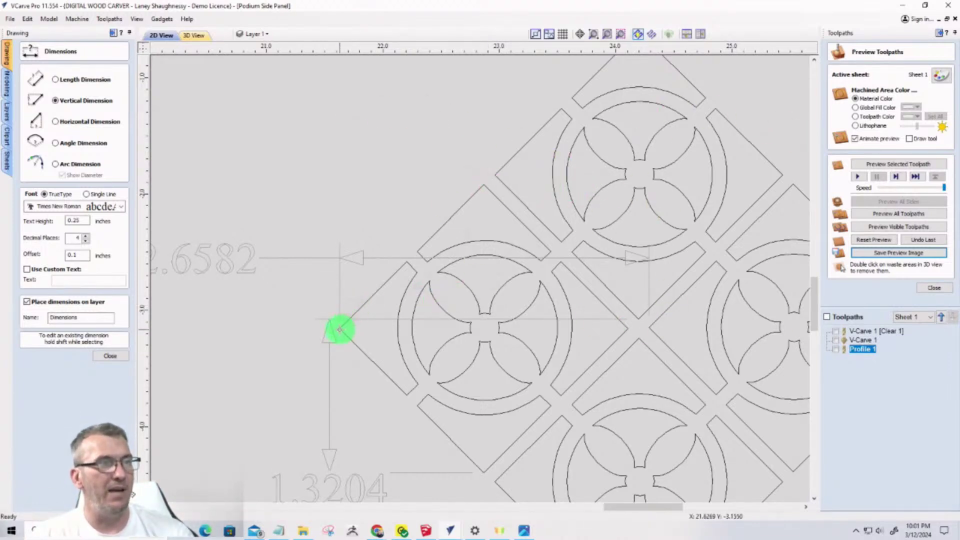
{"action": "left_click", "coordinate": [55, 122]}
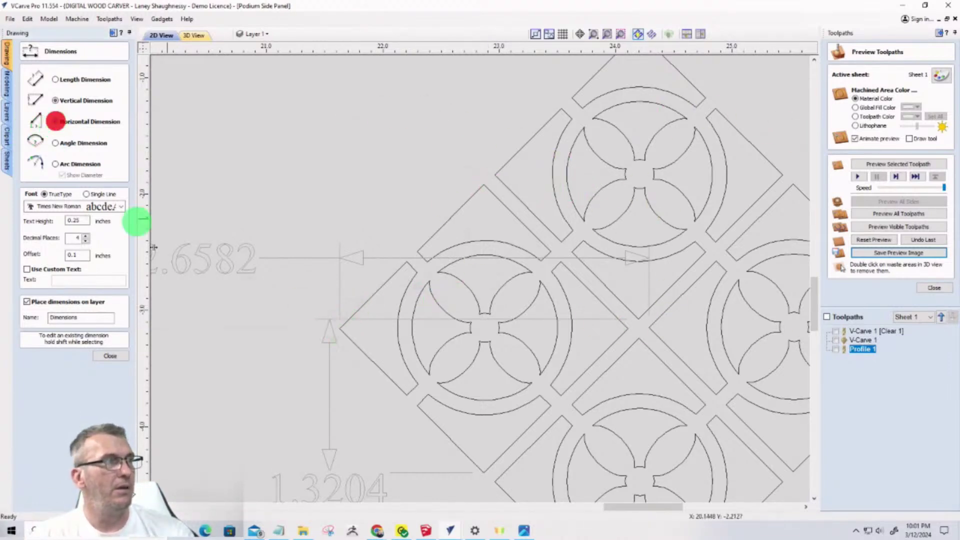
{"action": "left_click", "coordinate": [339, 330]}
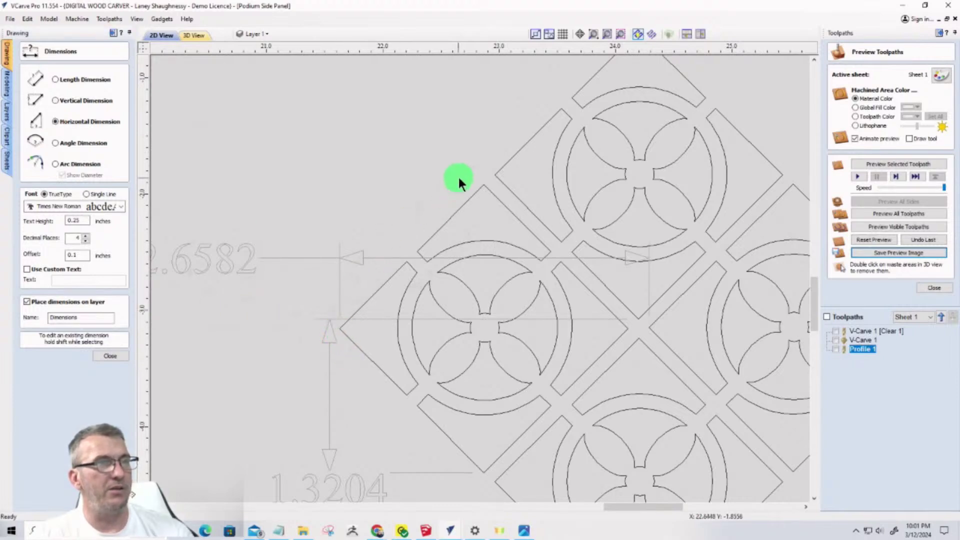
{"action": "left_click", "coordinate": [493, 175]}
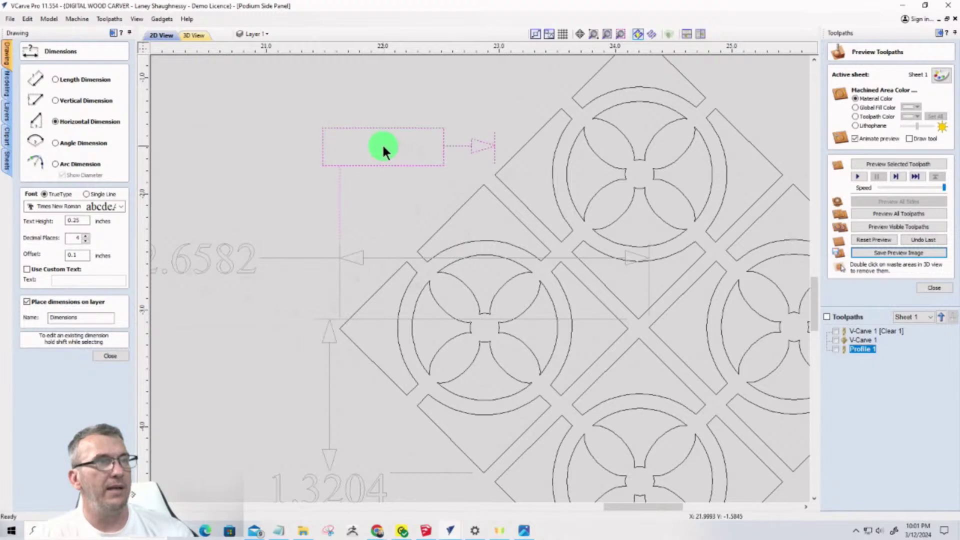
{"action": "left_click", "coordinate": [382, 144]}
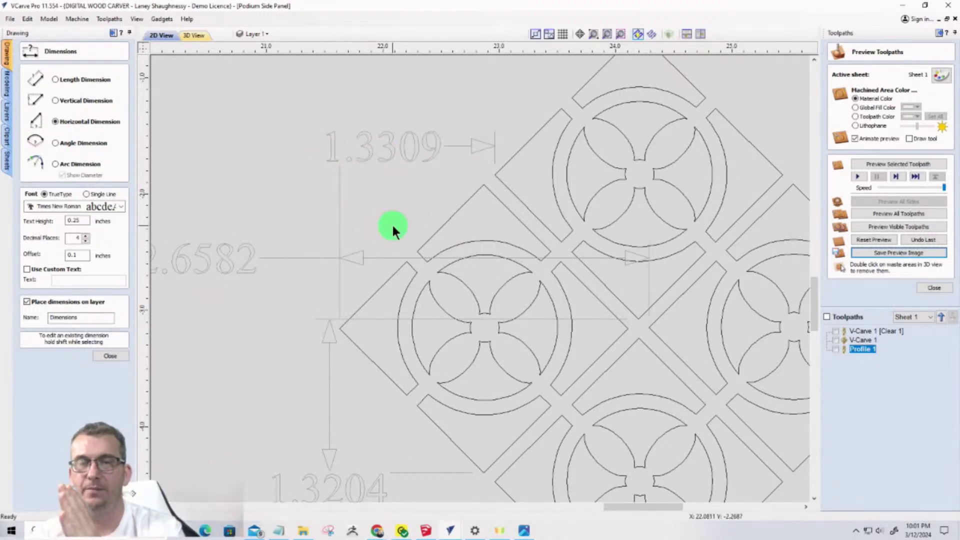
{"action": "scroll", "coordinate": [345, 303], "scroll_direction": "down", "scroll_amount": 10}
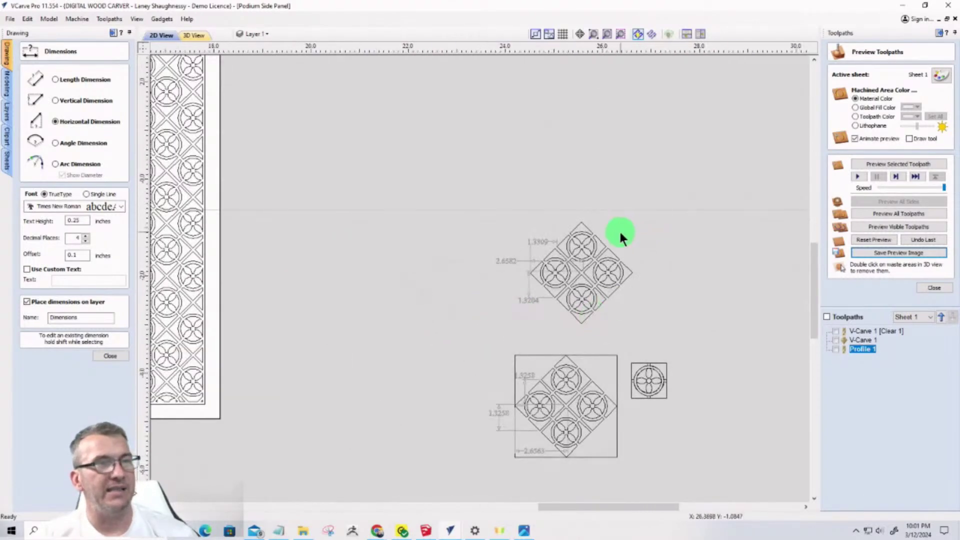
{"action": "scroll", "coordinate": [619, 229], "scroll_direction": "up", "scroll_amount": 3}
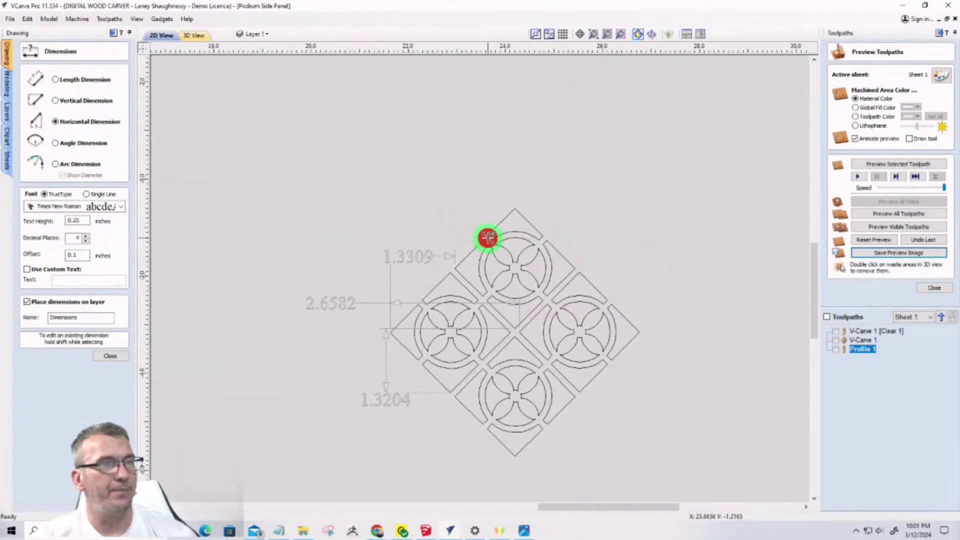
{"action": "left_click", "coordinate": [120, 355]}
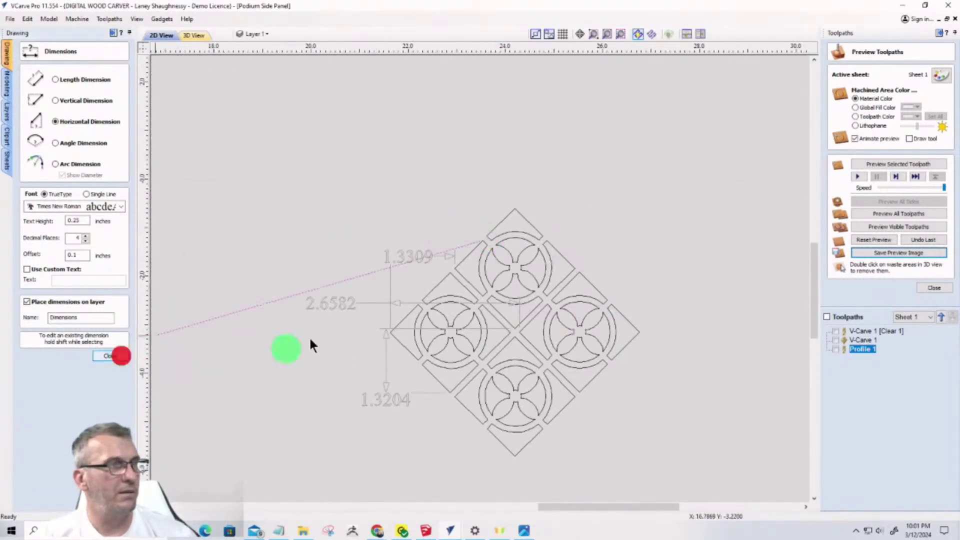
Place a copy of the upper tile in the empty area above and left of the dimensioned four-tile pattern
{"action": "left_click", "coordinate": [500, 243]}
{"action": "left_click_drag", "start_coordinate": [500, 243], "coordinate": [239, 145]}
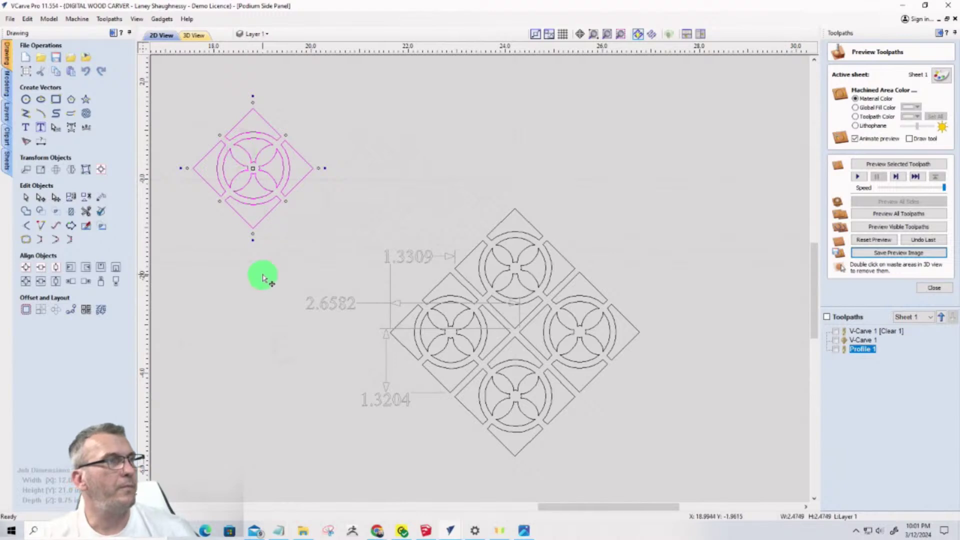
{"action": "scroll", "coordinate": [261, 274], "scroll_direction": "down", "scroll_amount": 1}
{"action": "scroll", "coordinate": [255, 220], "scroll_direction": "down", "scroll_amount": 1}
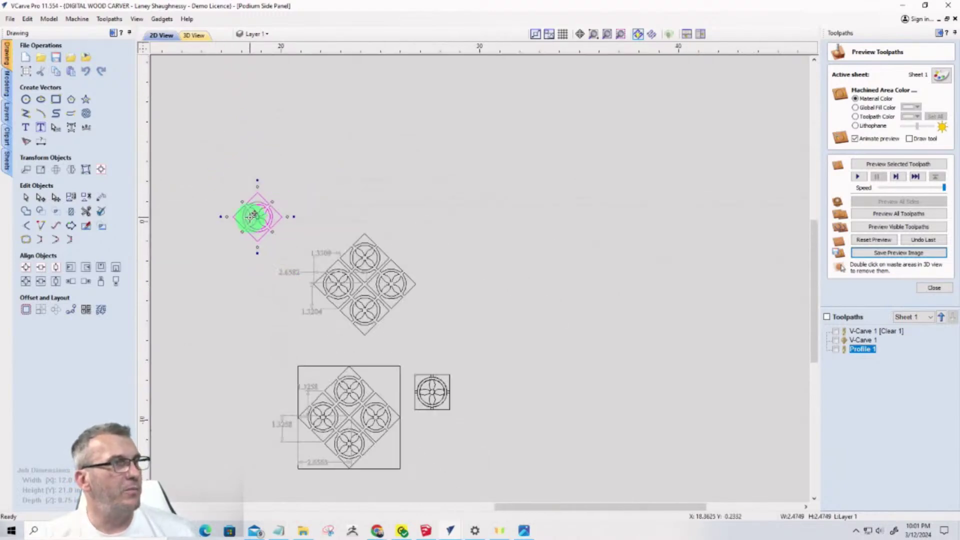
{"action": "left_click_drag", "start_coordinate": [258, 213], "coordinate": [257, 180]}
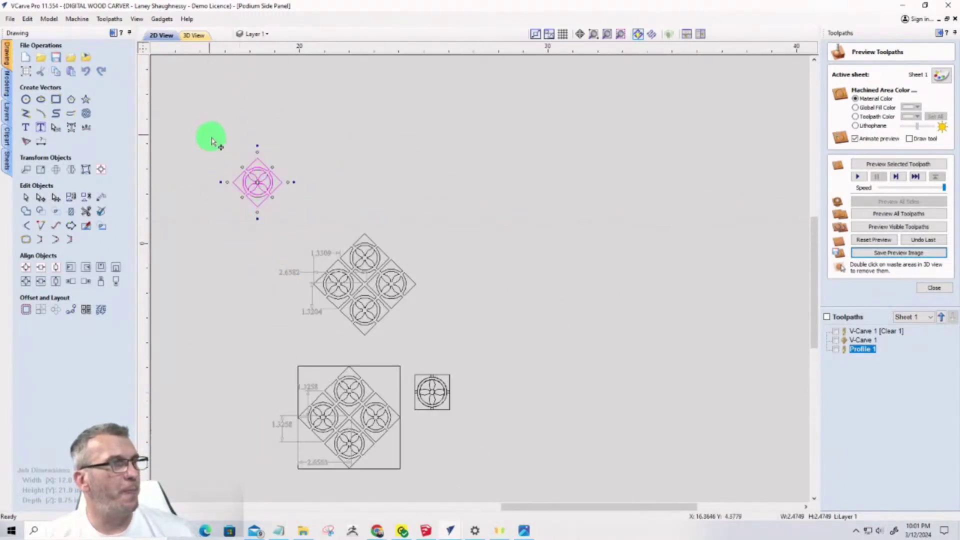
Start an array copy of the selected tile with spacing offsets of 2.6582 in X and 1.3204 in Y
{"action": "scroll", "coordinate": [210, 139], "scroll_direction": "up", "scroll_amount": 1}
{"action": "left_click", "coordinate": [43, 315]}
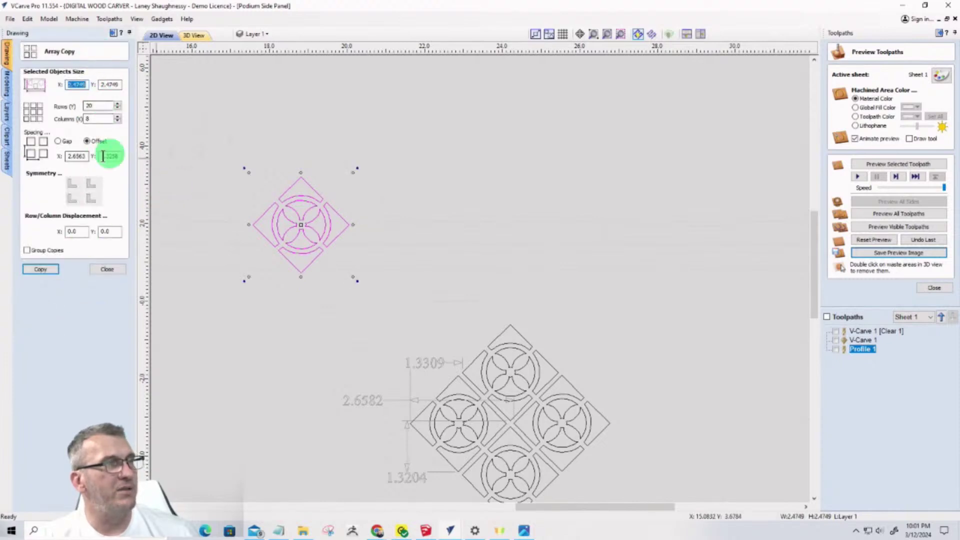
{"action": "left_click", "coordinate": [77, 156]}
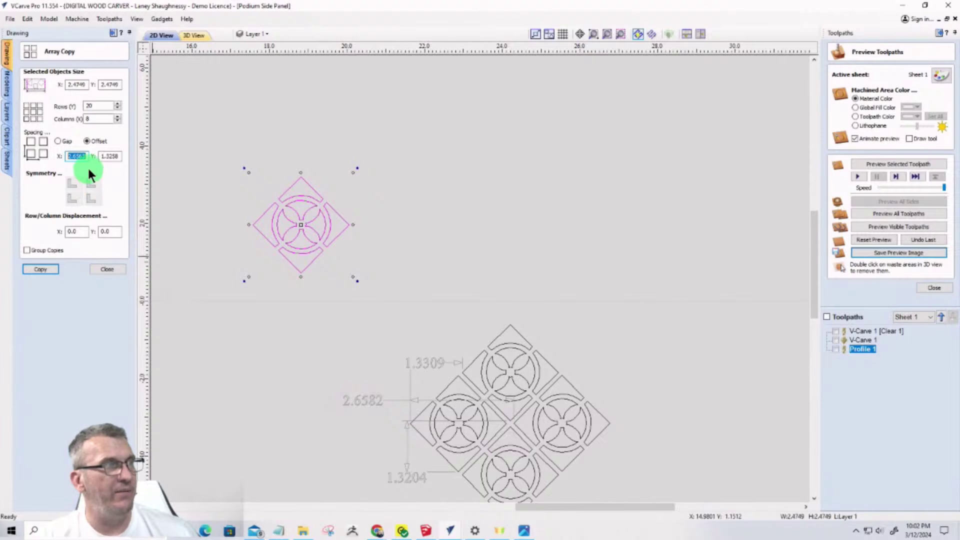
{"action": "type", "text": "2."}
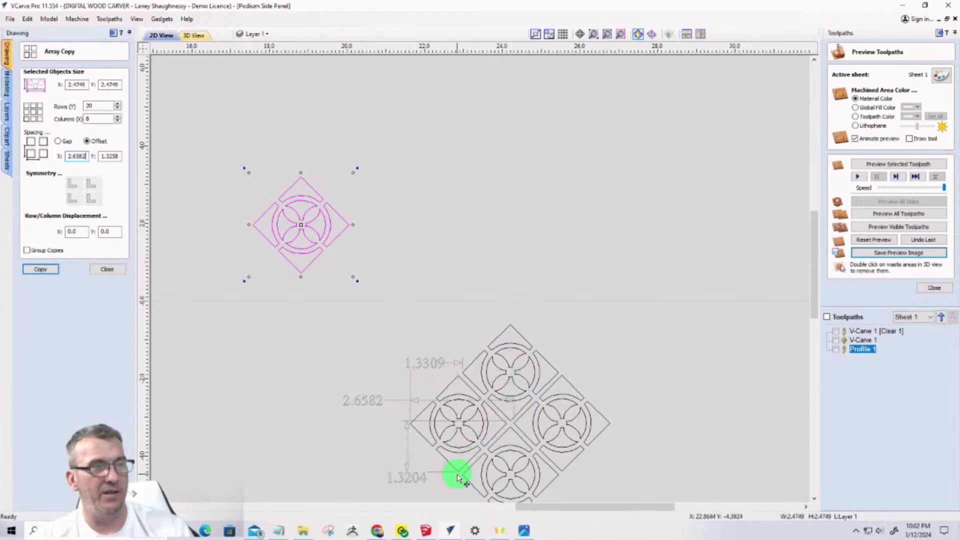
{"action": "double_click", "coordinate": [116, 159]}
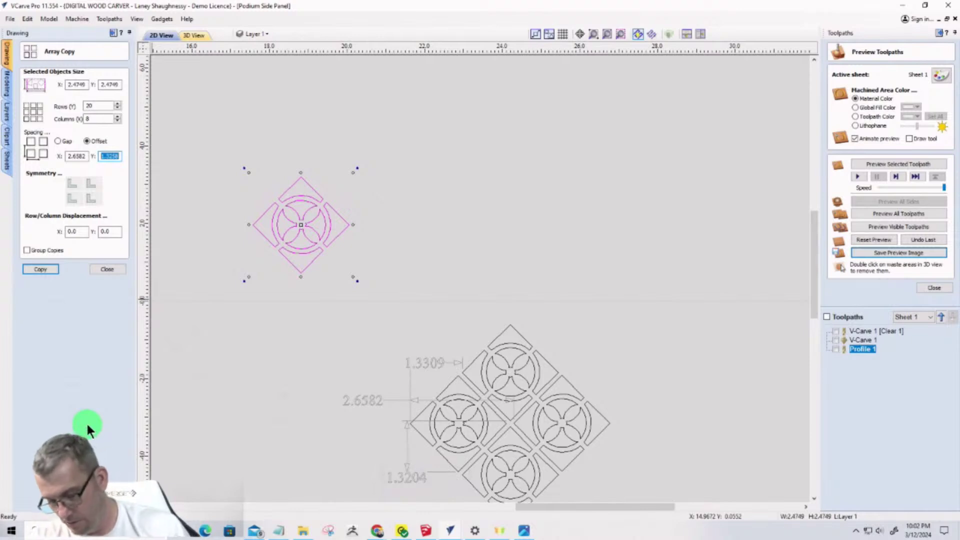
{"action": "type", "text": "1.3204"}
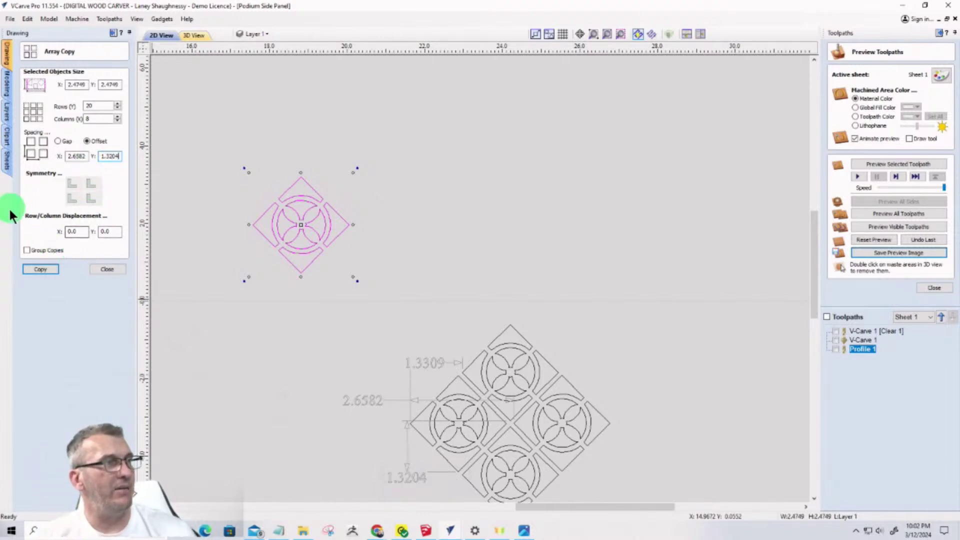
Set the row displacement to 1.3309 in X and create the tile array with 20 rows and 8 columns
{"action": "double_click", "coordinate": [74, 231]}
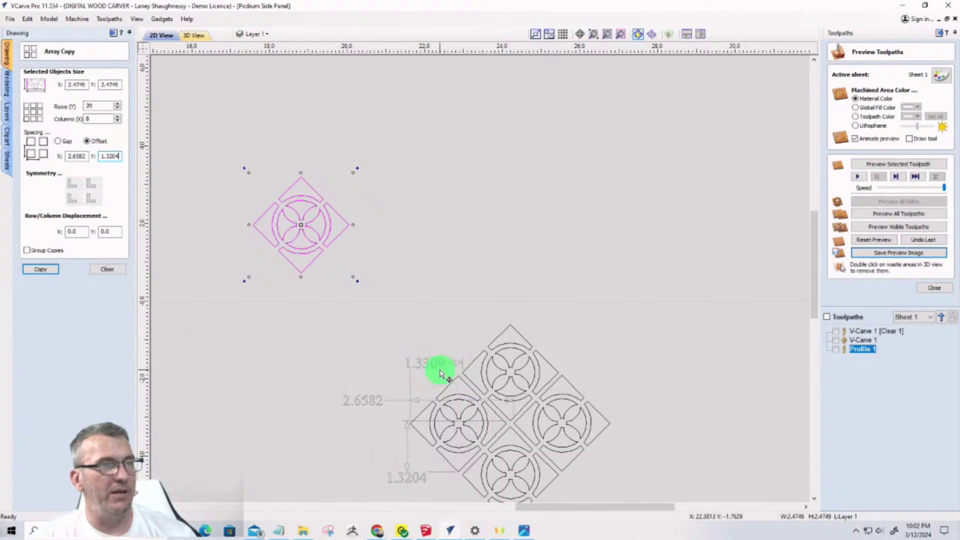
{"action": "left_click", "coordinate": [78, 232]}
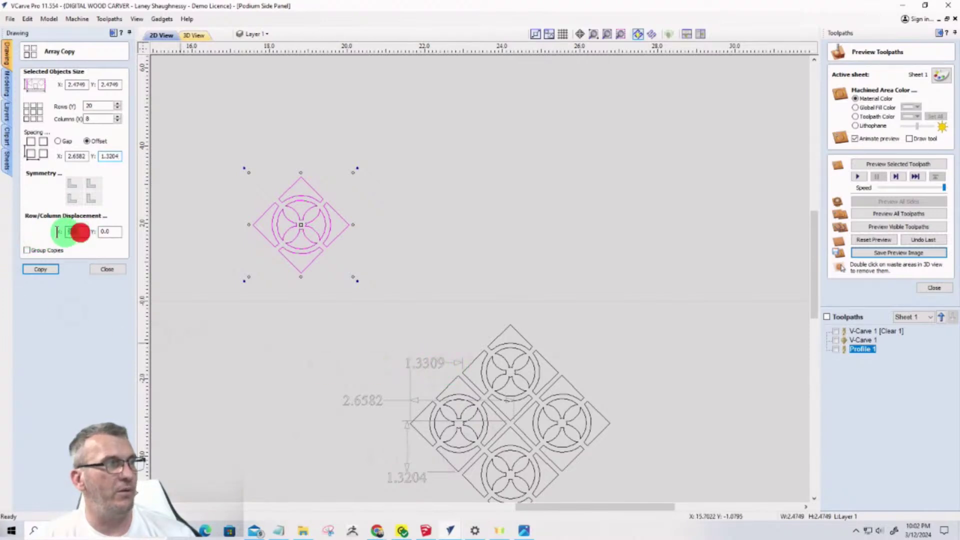
{"action": "type", "text": "1.3309"}
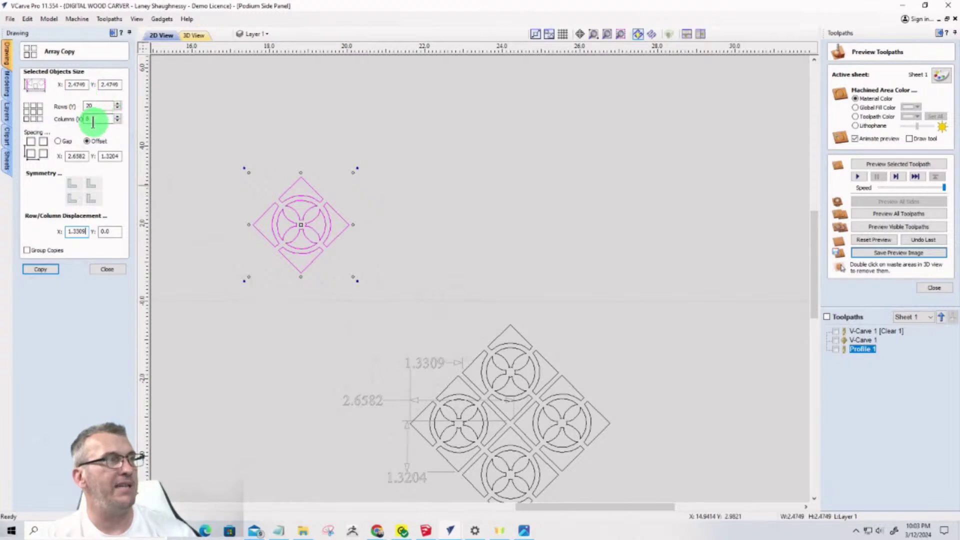
{"action": "left_click", "coordinate": [40, 271]}
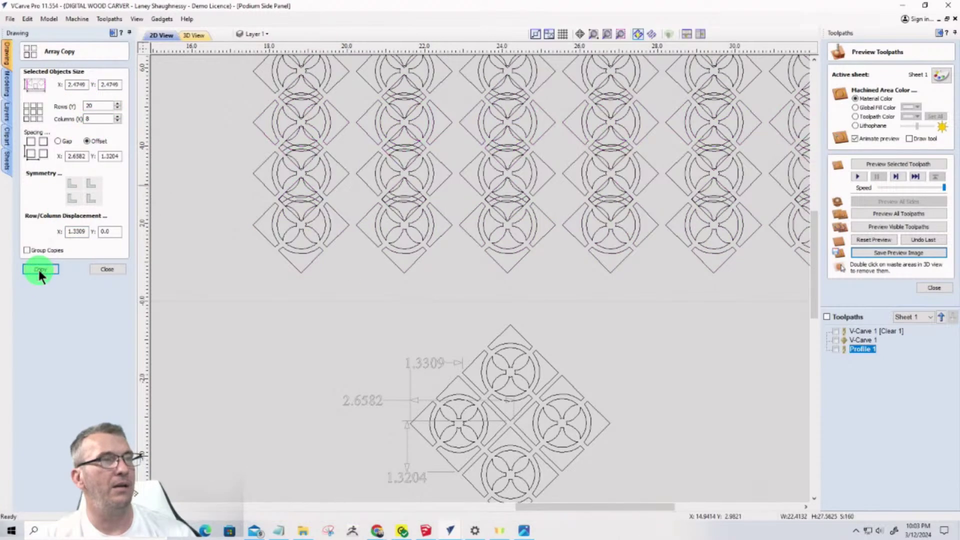
{"action": "scroll", "coordinate": [240, 350], "scroll_direction": "down", "scroll_amount": 3}
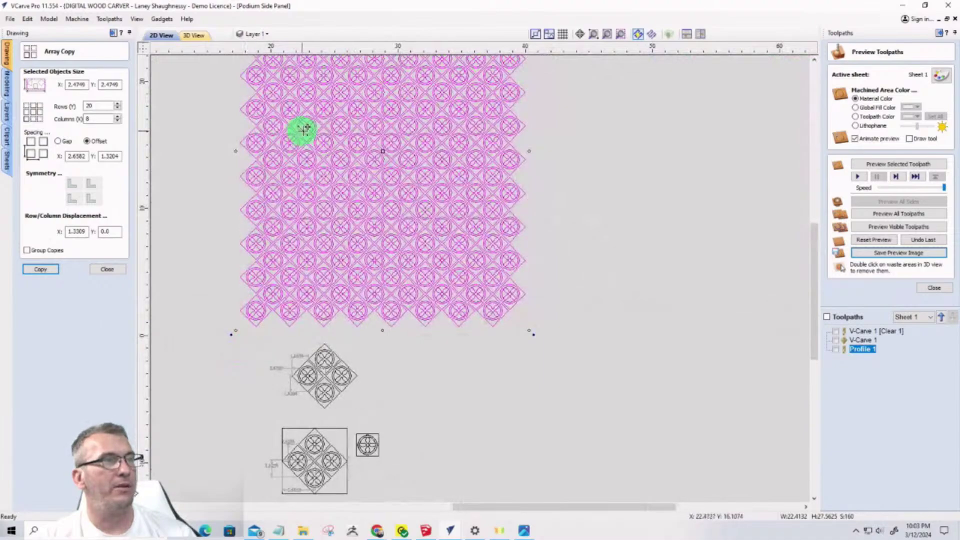
{"action": "scroll", "coordinate": [349, 165], "scroll_direction": "up", "scroll_amount": 5}
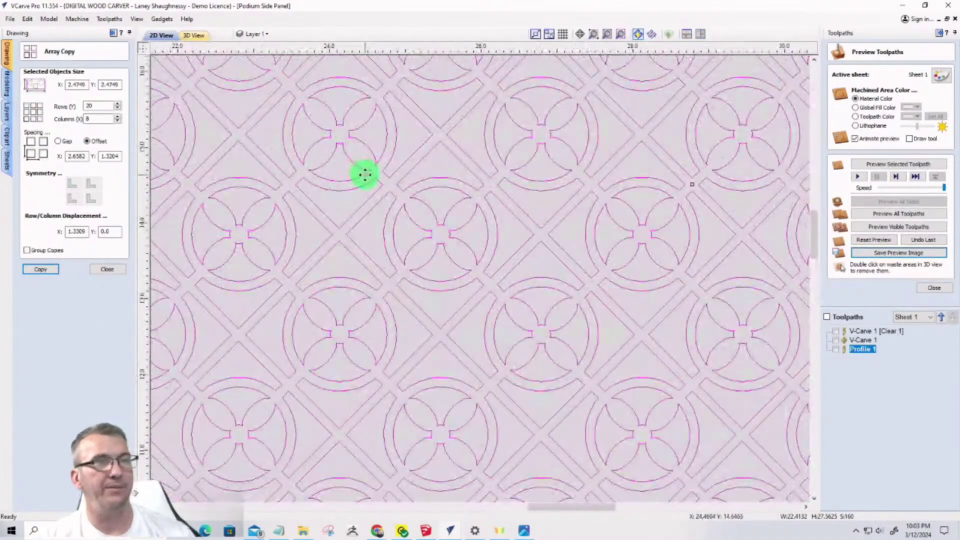
{"action": "middle_click_drag", "start_coordinate": [370, 178], "coordinate": [376, 185]}
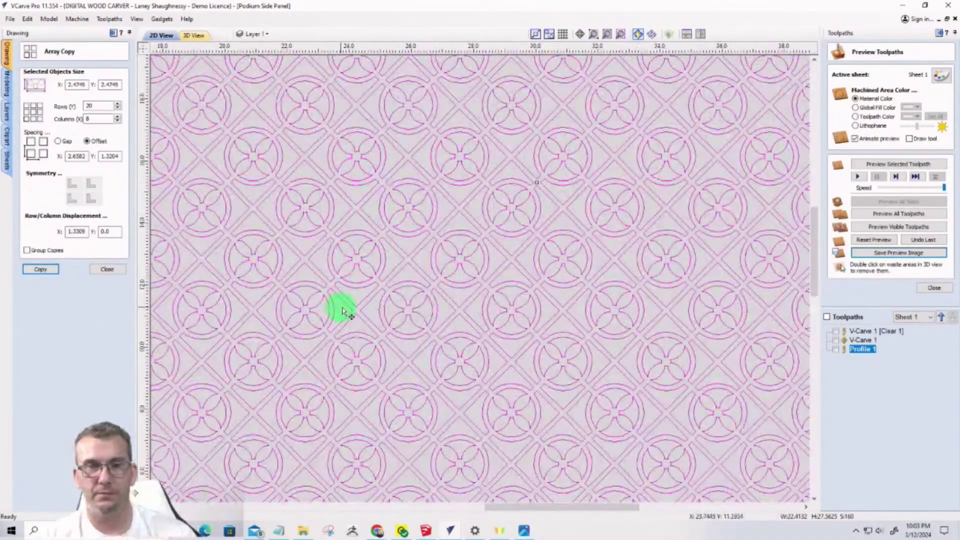
{"action": "scroll", "coordinate": [407, 275], "scroll_direction": "down", "scroll_amount": 6}
{"action": "scroll", "coordinate": [422, 258], "scroll_direction": "down", "scroll_amount": 2}
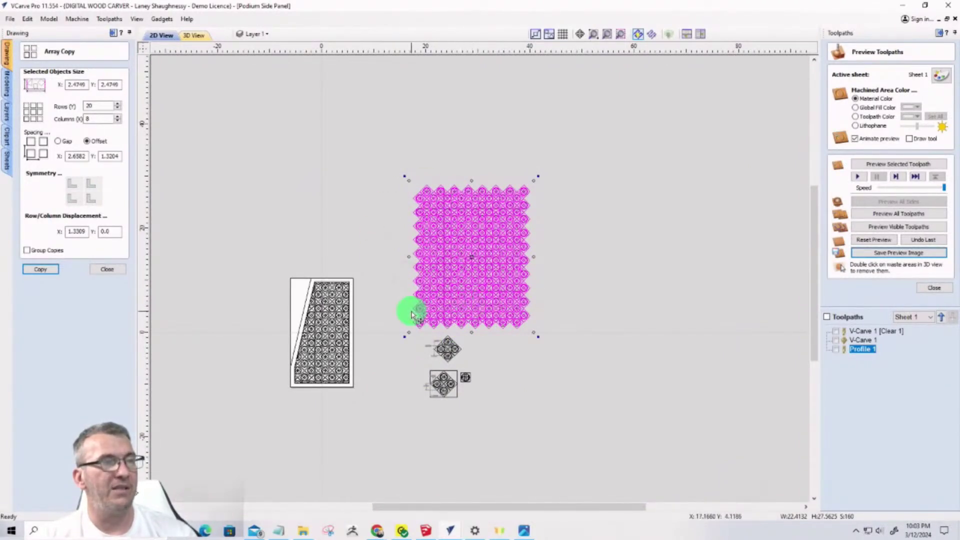
{"action": "scroll", "coordinate": [290, 316], "scroll_direction": "up", "scroll_amount": 4}
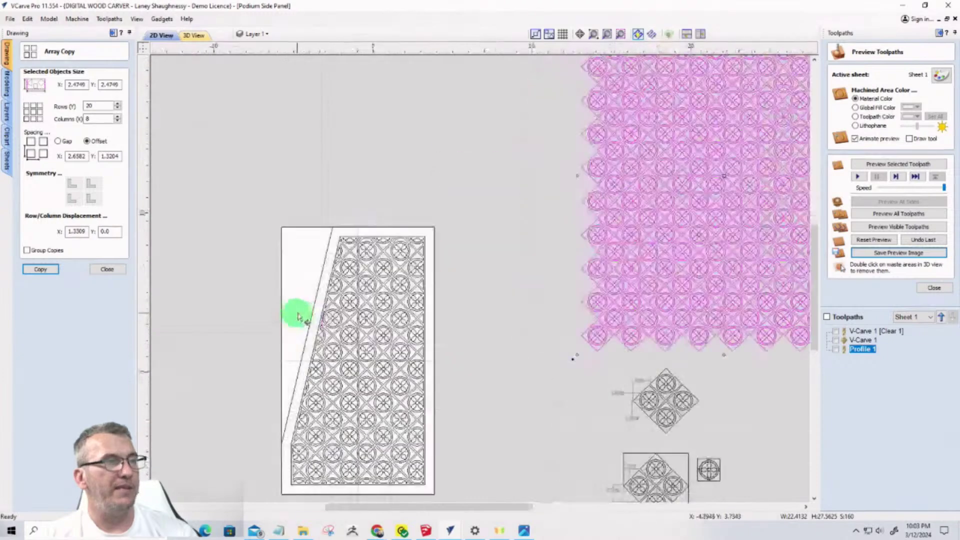
{"action": "scroll", "coordinate": [314, 309], "scroll_direction": "up", "scroll_amount": 2}
{"action": "left_click_drag", "start_coordinate": [345, 311], "coordinate": [315, 280]}
{"action": "scroll", "coordinate": [275, 235], "scroll_direction": "down", "scroll_amount": 5}
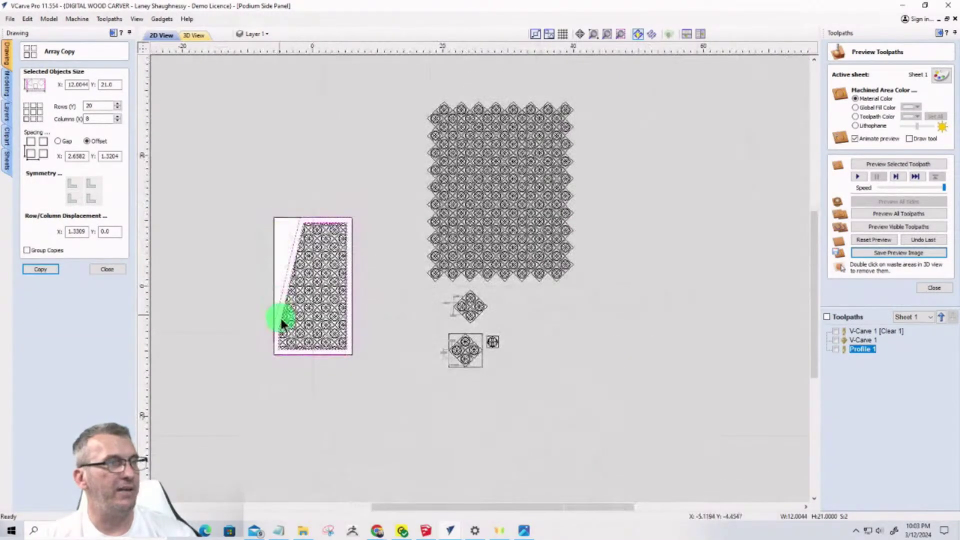
{"action": "left_click", "coordinate": [276, 307]}
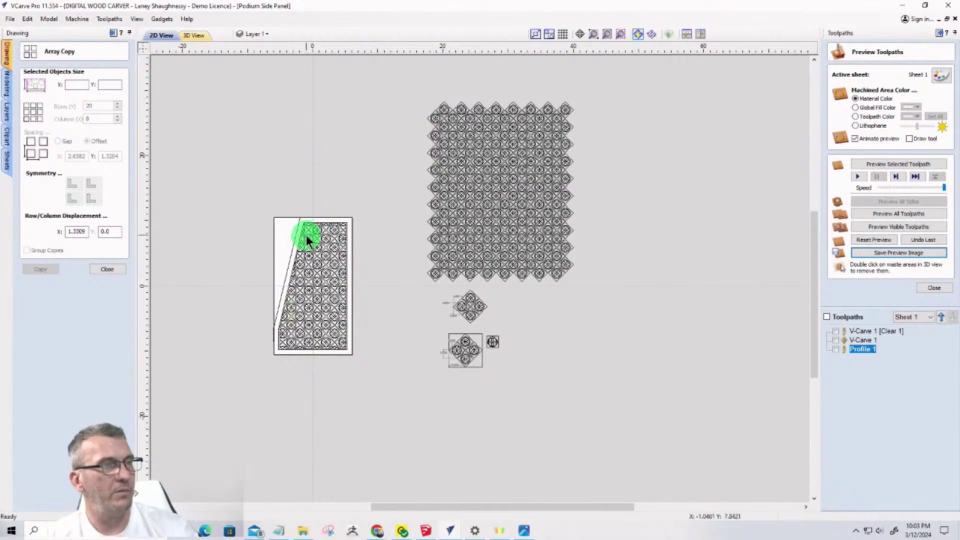
Place a copy of the side panel's outer and inner outlines in the empty area right of the tile array
{"action": "scroll", "coordinate": [332, 224], "scroll_direction": "up", "scroll_amount": 5}
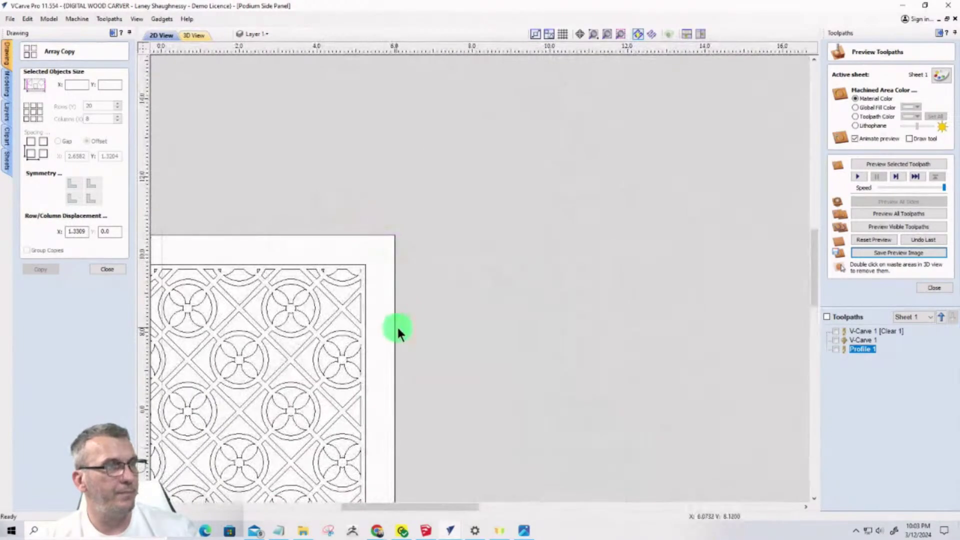
{"action": "left_click_drag", "start_coordinate": [405, 329], "coordinate": [362, 307]}
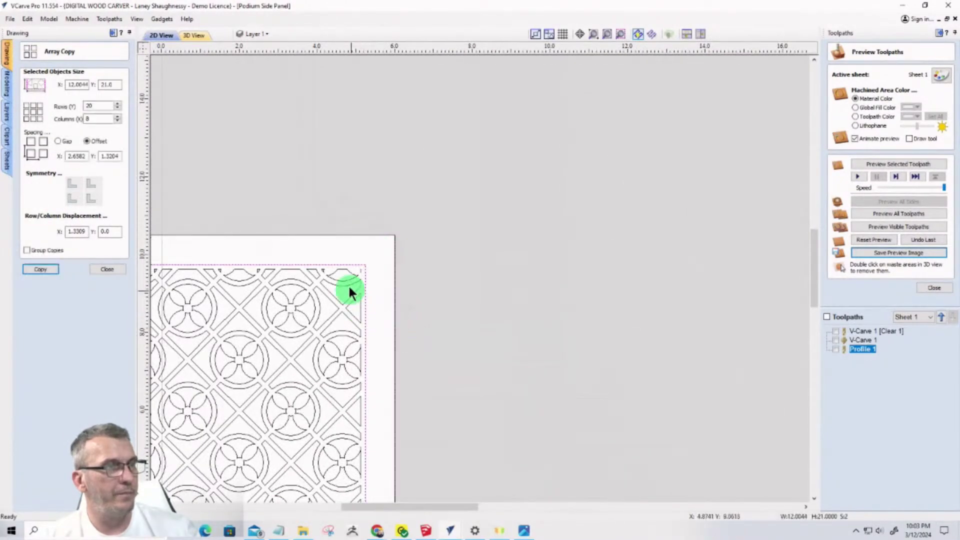
{"action": "scroll", "coordinate": [345, 279], "scroll_direction": "down", "scroll_amount": 4}
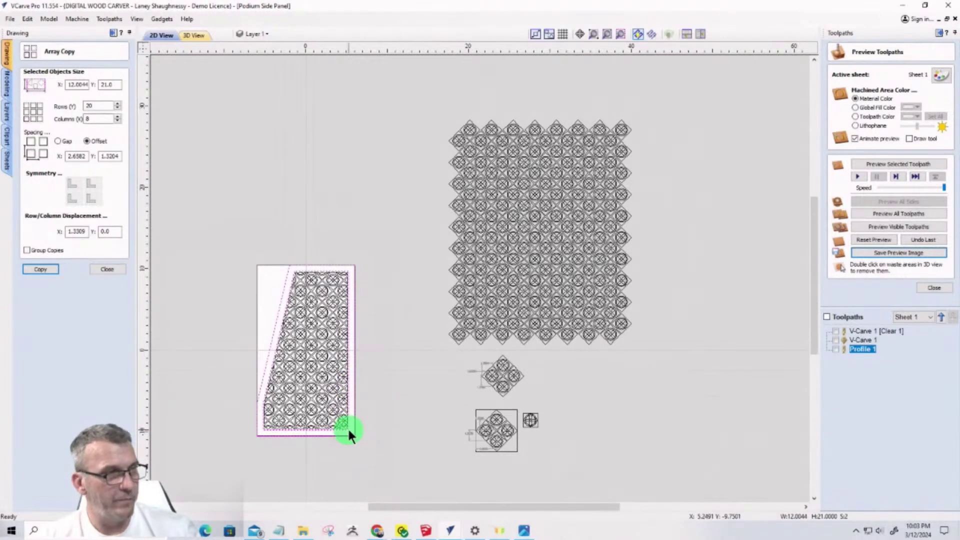
{"action": "left_click", "coordinate": [107, 269]}
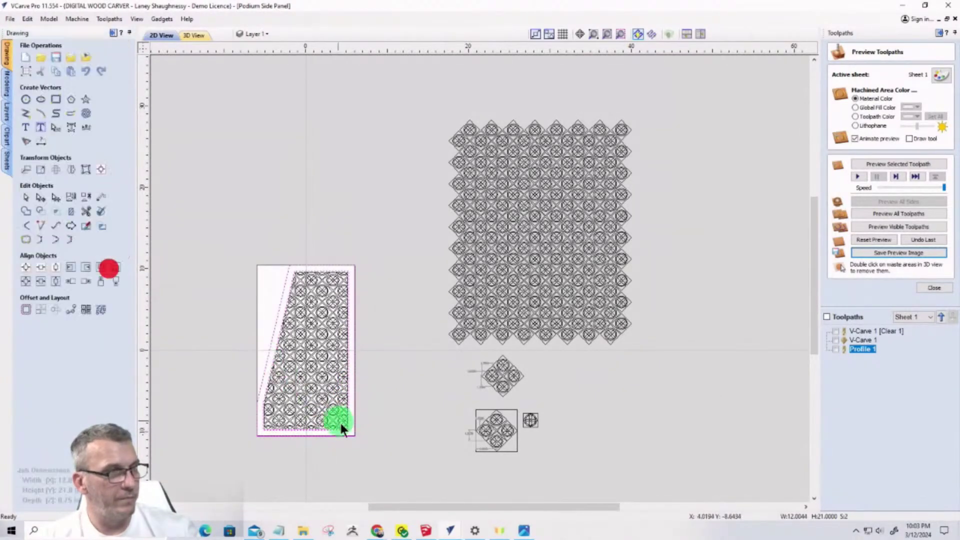
{"action": "left_click_drag", "start_coordinate": [353, 436], "coordinate": [790, 312]}
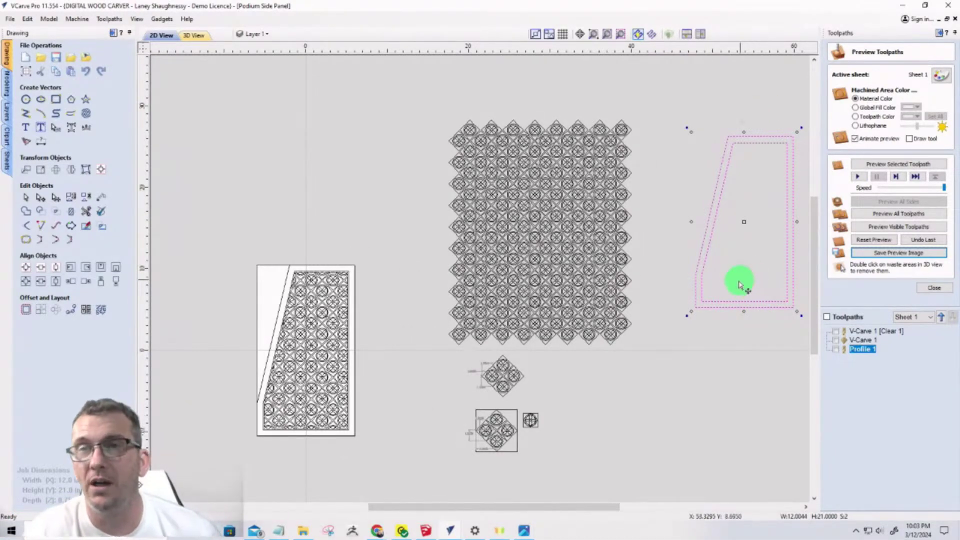
Offset the copied inner panel outline inwards by 0.125 inches with sharp offset corners, selecting the new vector
{"action": "scroll", "coordinate": [793, 176], "scroll_direction": "up", "scroll_amount": 2}
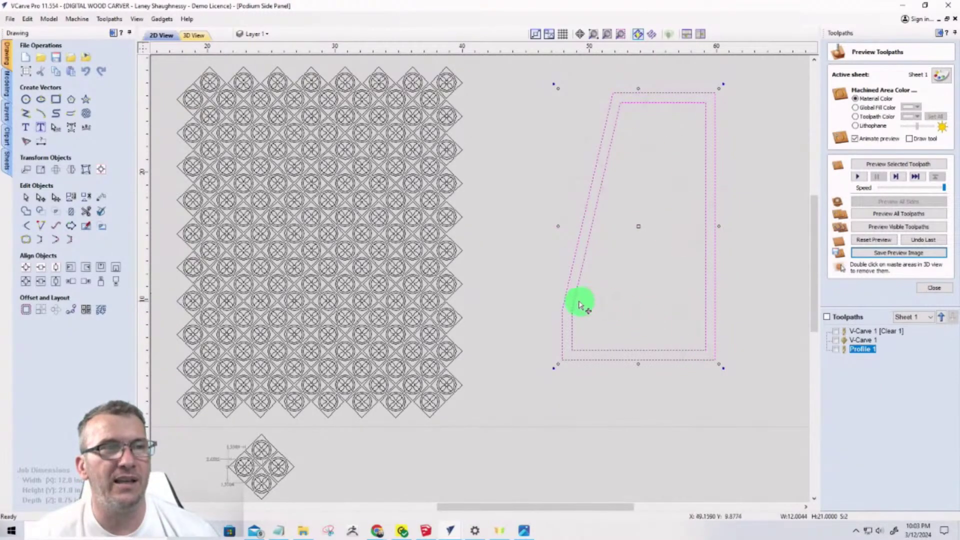
{"action": "scroll", "coordinate": [553, 355], "scroll_direction": "up", "scroll_amount": 5}
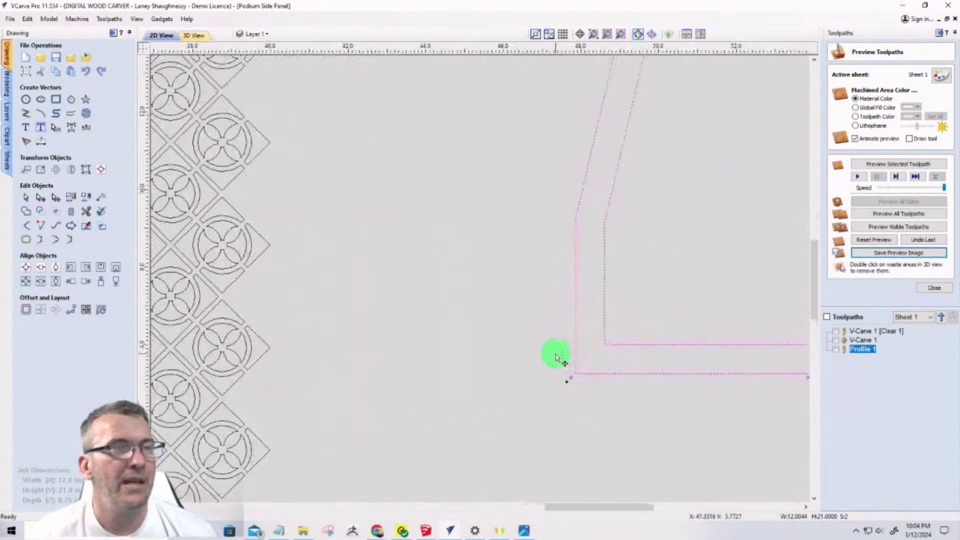
{"action": "scroll", "coordinate": [552, 355], "scroll_direction": "down", "scroll_amount": 5}
{"action": "scroll", "coordinate": [518, 278], "scroll_direction": "down", "scroll_amount": 2}
{"action": "scroll", "coordinate": [636, 325], "scroll_direction": "up", "scroll_amount": 6}
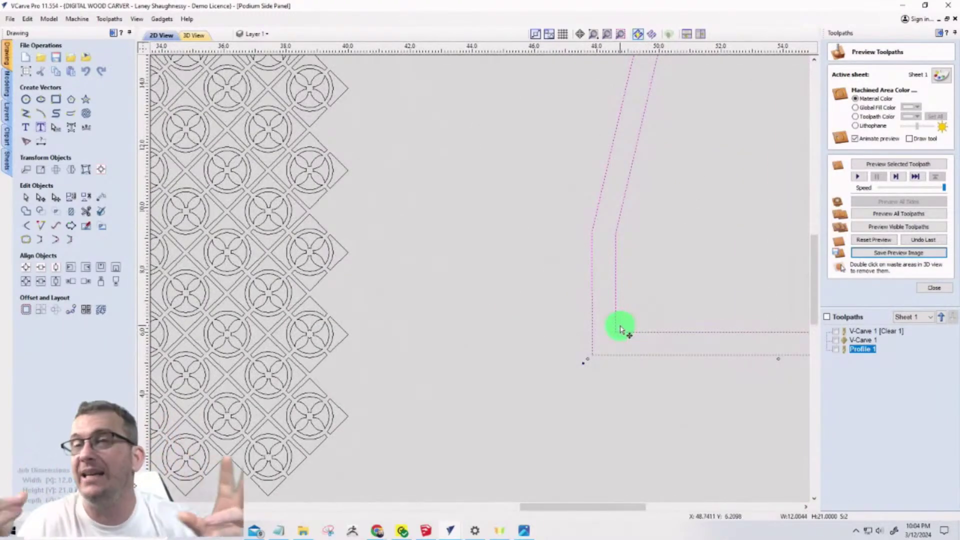
{"action": "left_click", "coordinate": [543, 326]}
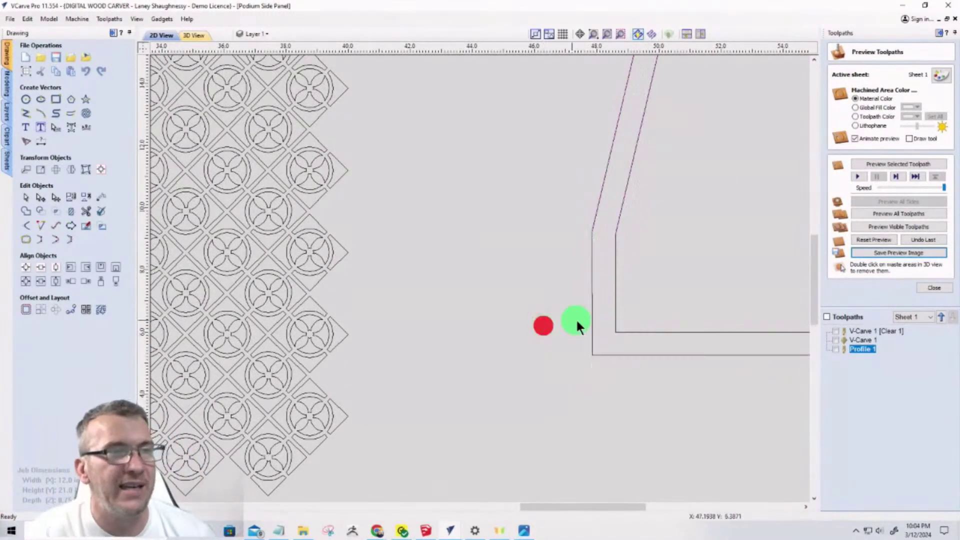
{"action": "left_click", "coordinate": [614, 333]}
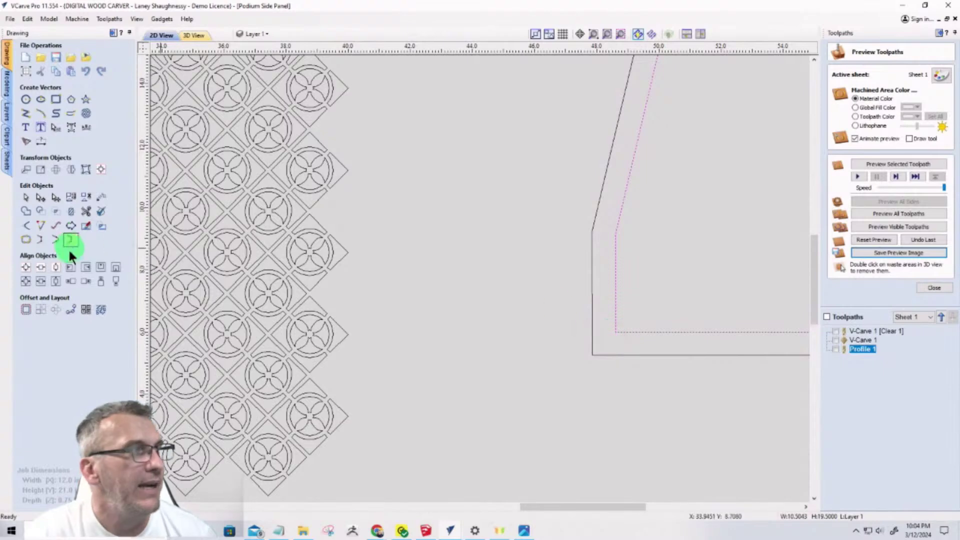
{"action": "left_click", "coordinate": [27, 312]}
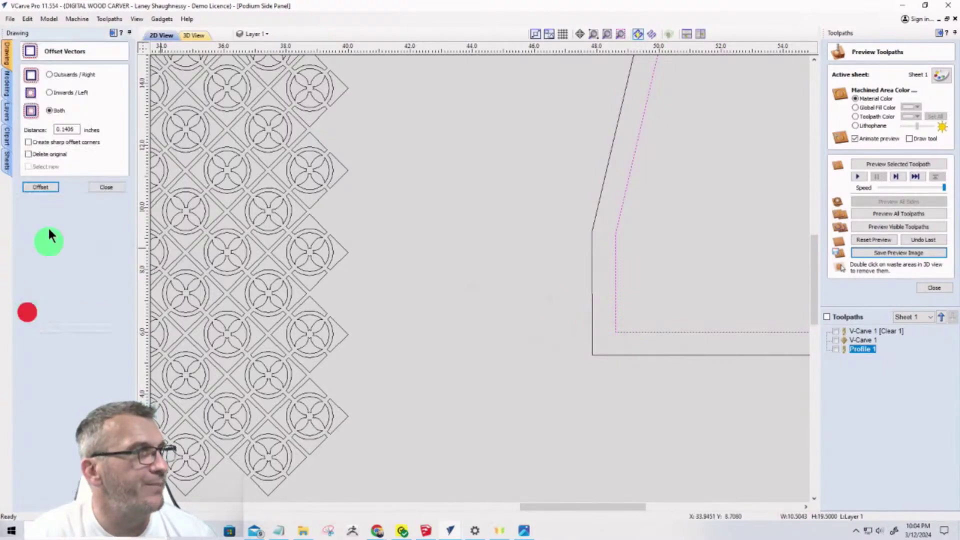
{"action": "double_click", "coordinate": [62, 129]}
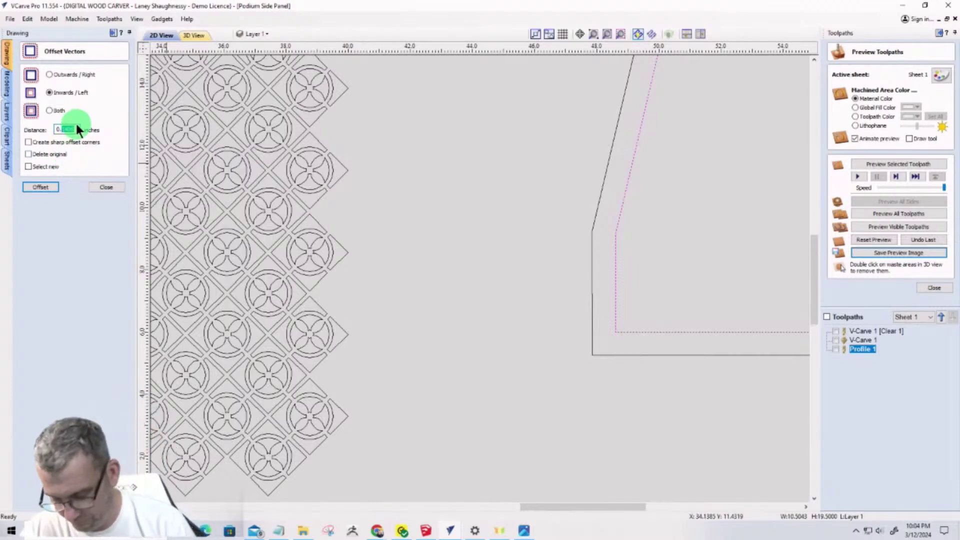
{"action": "type", "text": "125"}
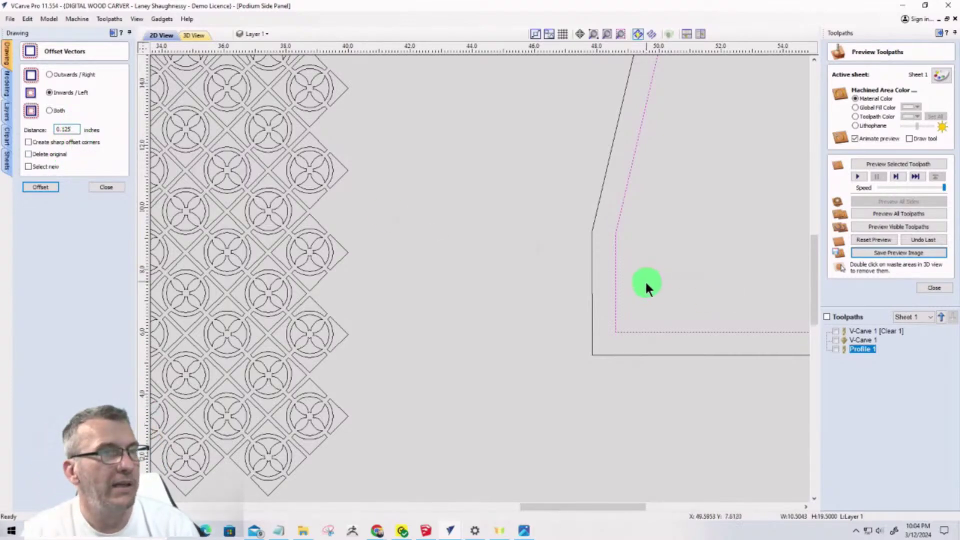
{"action": "left_click", "coordinate": [29, 142]}
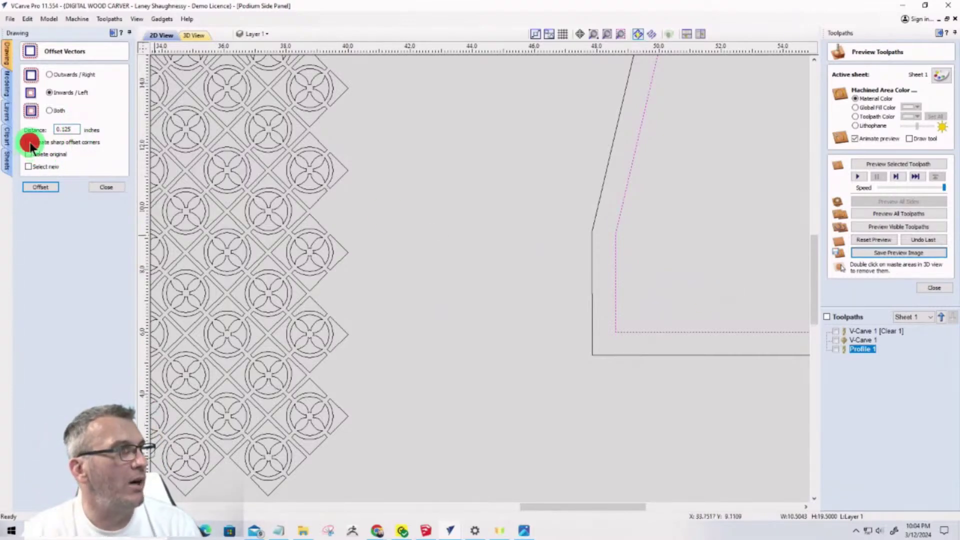
{"action": "left_click", "coordinate": [31, 189]}
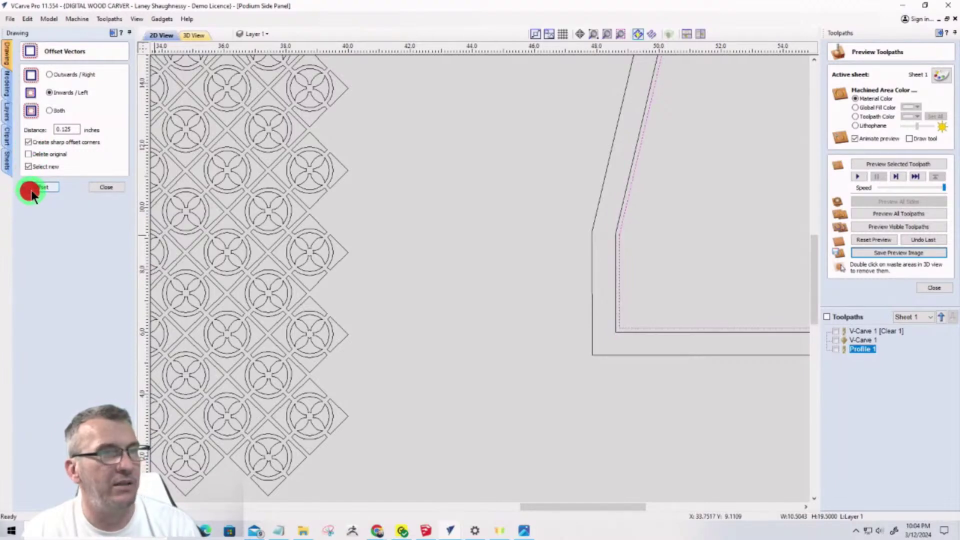
Group the whole tile array and add the copied outer panel outline to the selection as the last object
{"action": "scroll", "coordinate": [622, 280], "scroll_direction": "down", "scroll_amount": 5}
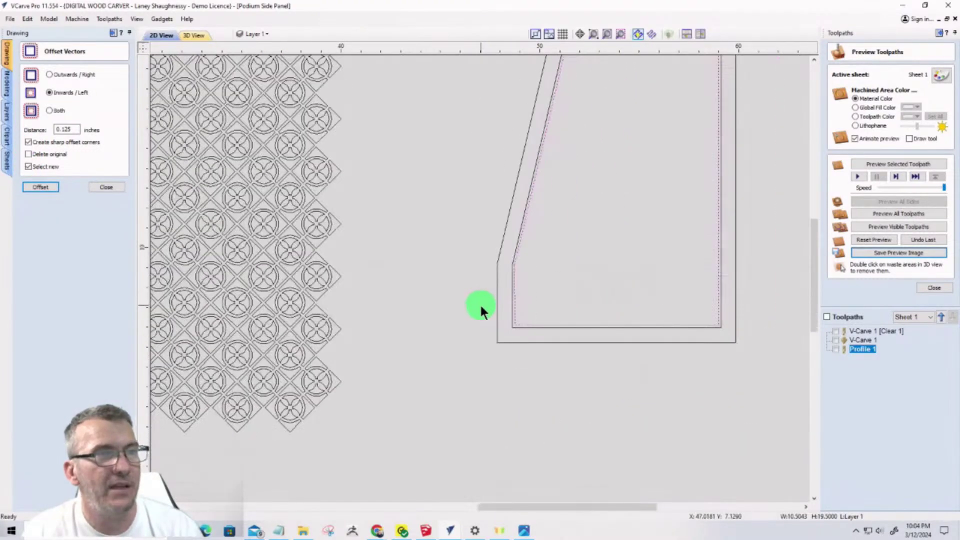
{"action": "scroll", "coordinate": [547, 286], "scroll_direction": "up", "scroll_amount": 2}
{"action": "scroll", "coordinate": [547, 283], "scroll_direction": "down", "scroll_amount": 2}
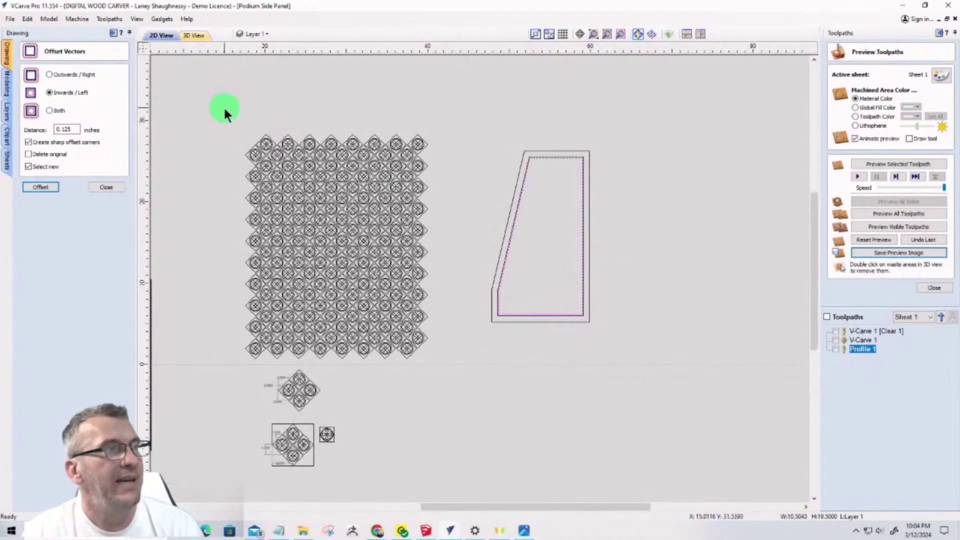
{"action": "left_click_drag", "start_coordinate": [211, 110], "coordinate": [357, 186]}
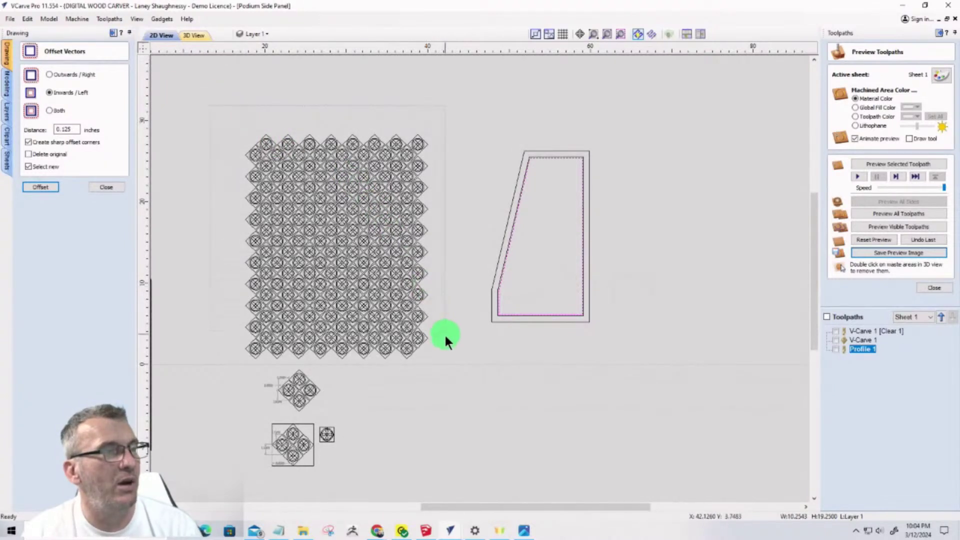
{"action": "left_click_drag", "start_coordinate": [452, 365], "coordinate": [452, 358]}
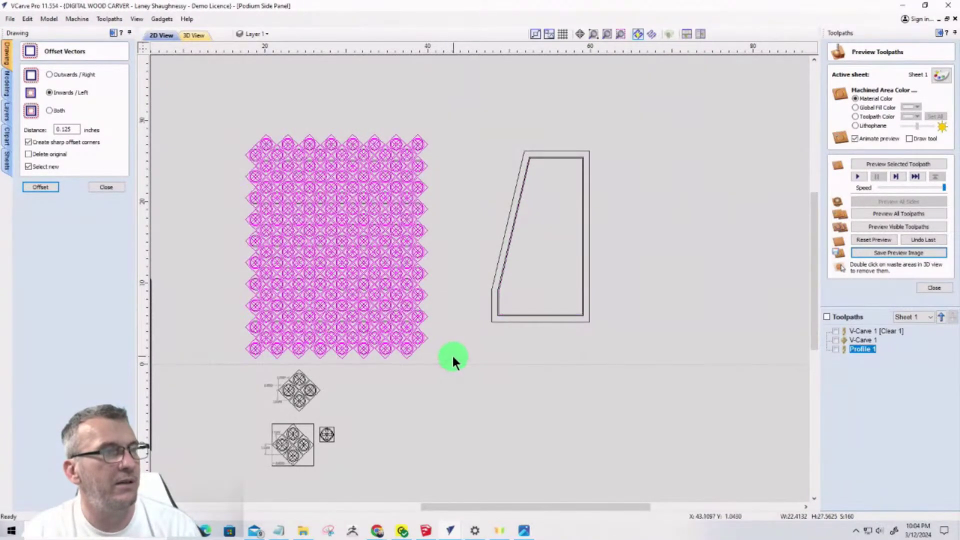
{"action": "left_click", "coordinate": [304, 317]}
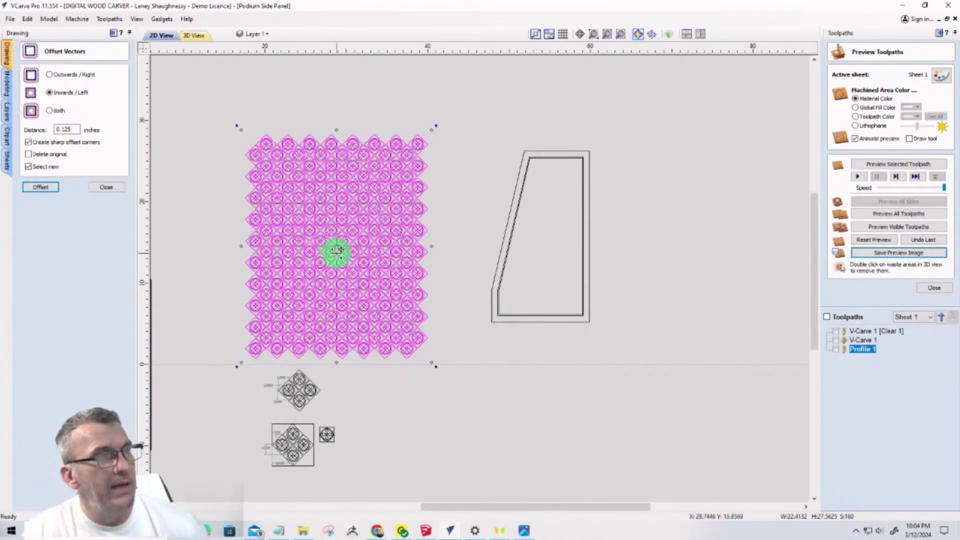
{"action": "left_click", "coordinate": [491, 320], "text": "shift"}
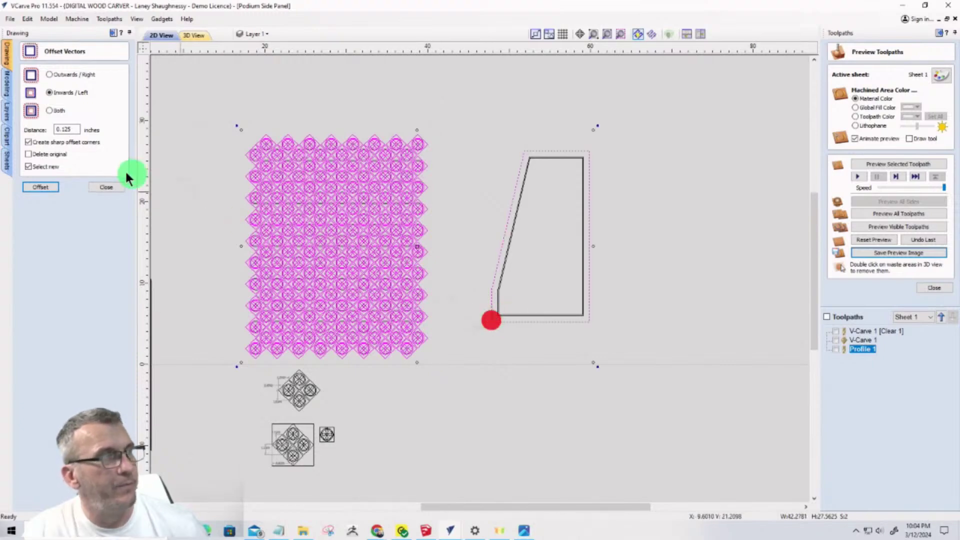
Centre the grouped tile array on the copied outer panel outline both horizontally and vertically with the alignment tools
{"action": "left_click", "coordinate": [105, 187]}
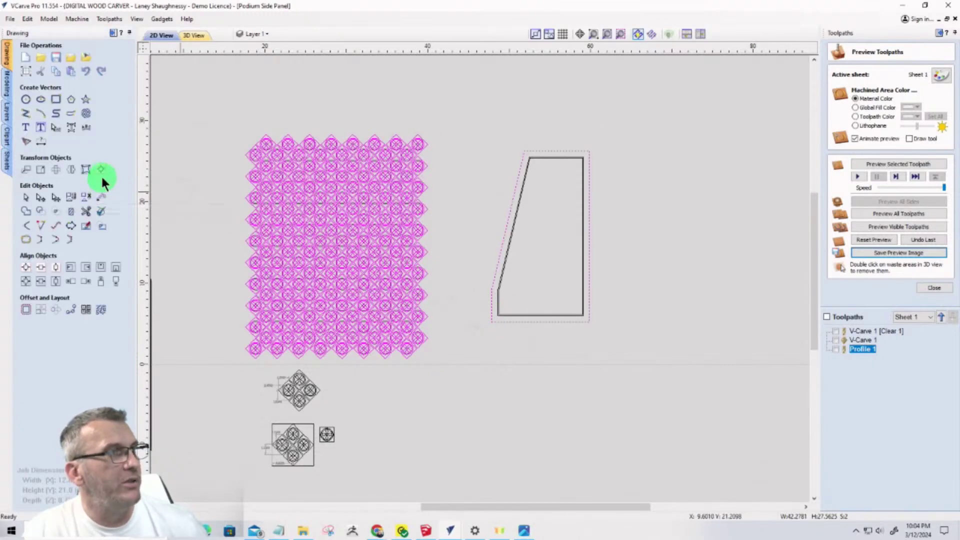
{"action": "left_click", "coordinate": [103, 176]}
{"action": "left_click", "coordinate": [103, 178]}
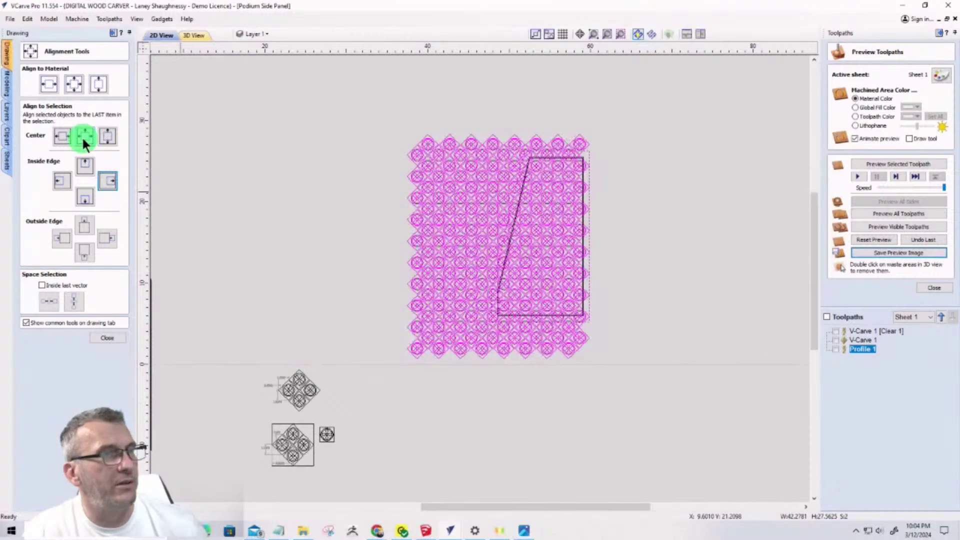
{"action": "left_click", "coordinate": [84, 139]}
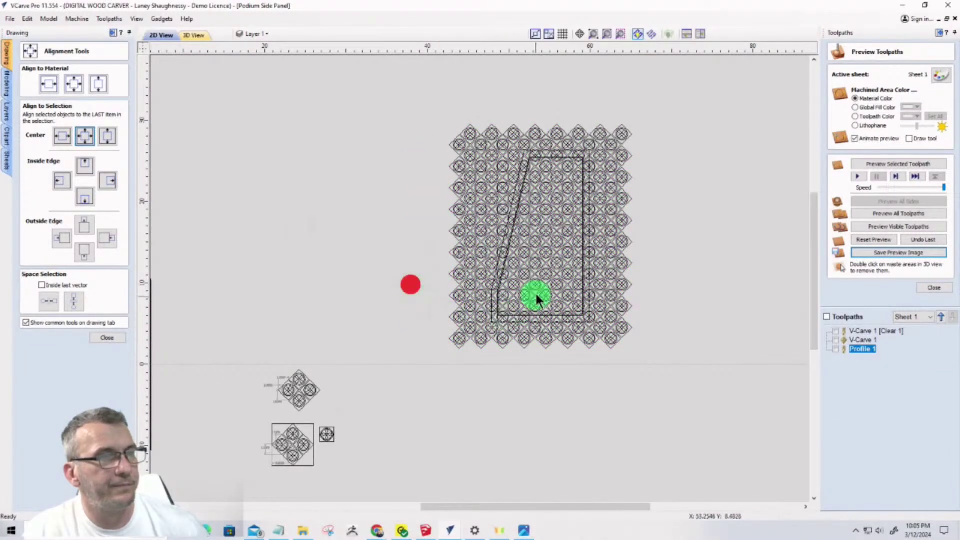
Select the tile array without the three panel outlines and ungroup it into individual vectors
{"action": "scroll", "coordinate": [539, 283], "scroll_direction": "up", "scroll_amount": 3}
{"action": "scroll", "coordinate": [540, 282], "scroll_direction": "down", "scroll_amount": 3}
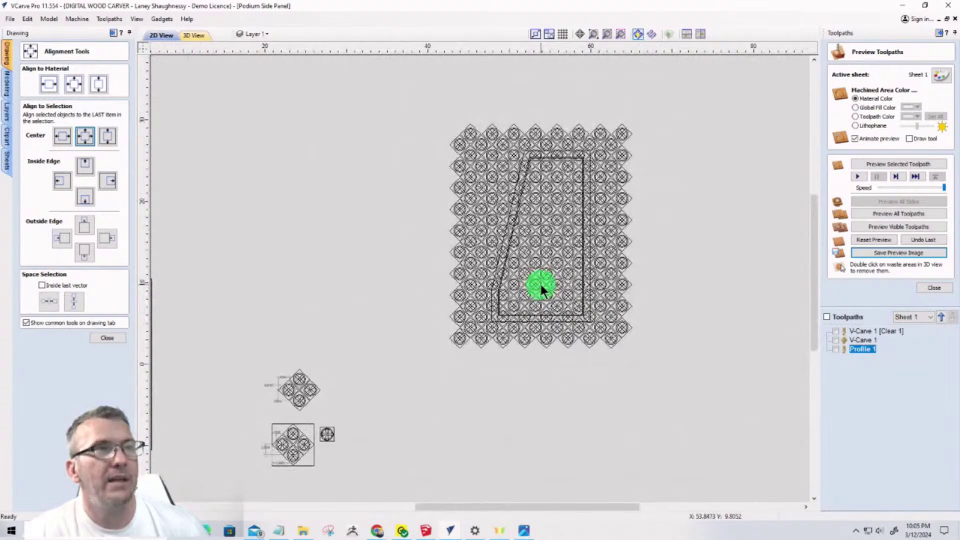
{"action": "left_click", "coordinate": [401, 101]}
{"action": "left_click_drag", "start_coordinate": [678, 367], "coordinate": [679, 385]}
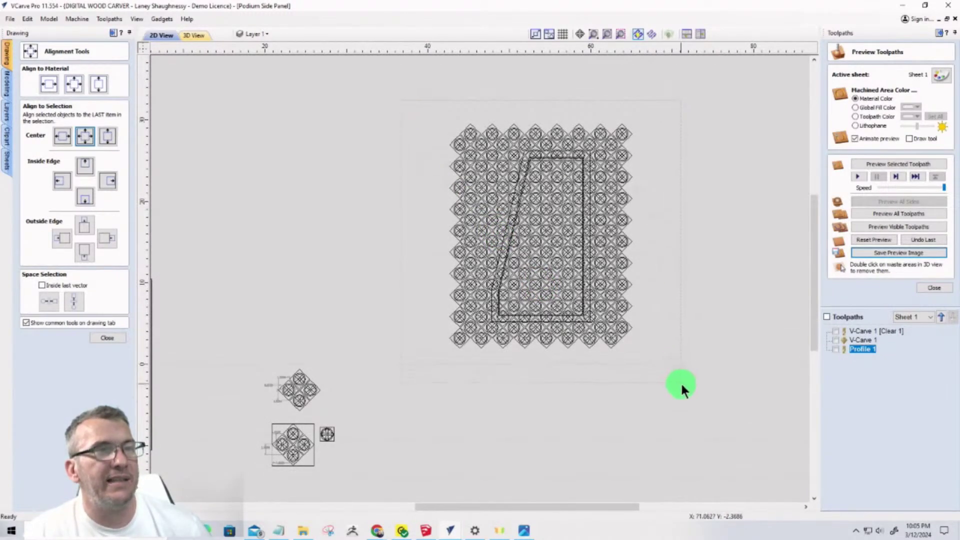
{"action": "scroll", "coordinate": [525, 266], "scroll_direction": "up", "scroll_amount": 5}
{"action": "scroll", "coordinate": [518, 282], "scroll_direction": "up", "scroll_amount": 2}
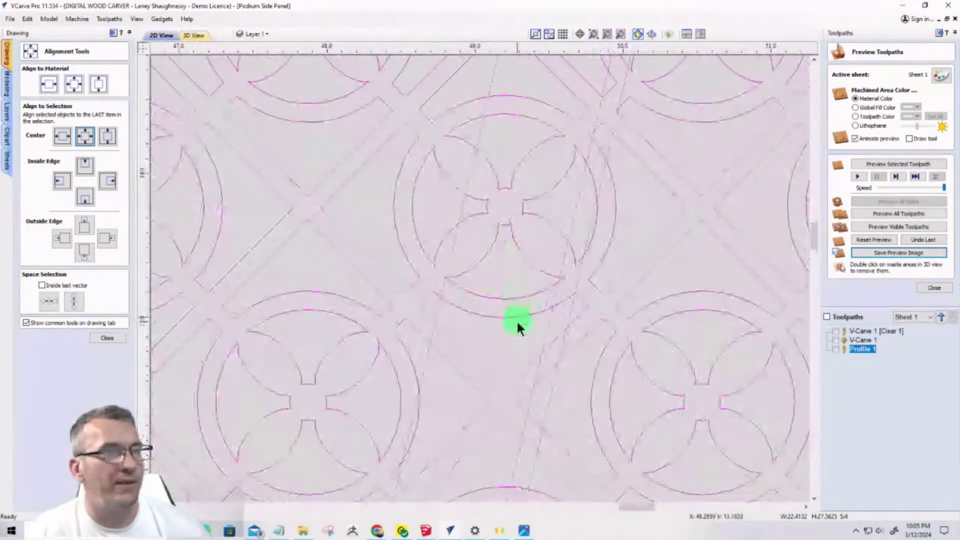
{"action": "left_click", "coordinate": [570, 312]}
{"action": "left_click", "coordinate": [549, 312], "text": "shift"}
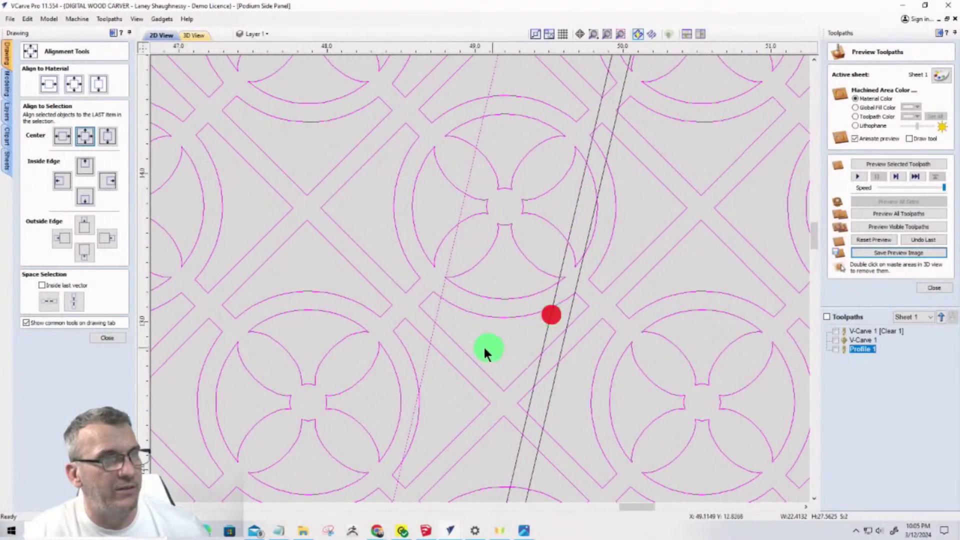
{"action": "left_click", "coordinate": [437, 314], "text": "shift"}
{"action": "scroll", "coordinate": [427, 274], "scroll_direction": "down", "scroll_amount": 5}
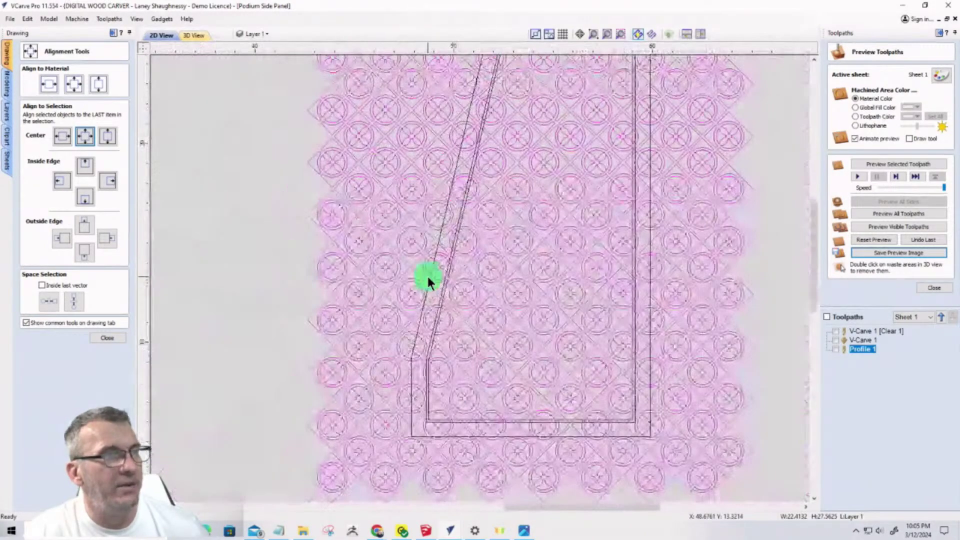
{"action": "scroll", "coordinate": [426, 275], "scroll_direction": "up", "scroll_amount": 2}
{"action": "scroll", "coordinate": [455, 287], "scroll_direction": "down", "scroll_amount": 5}
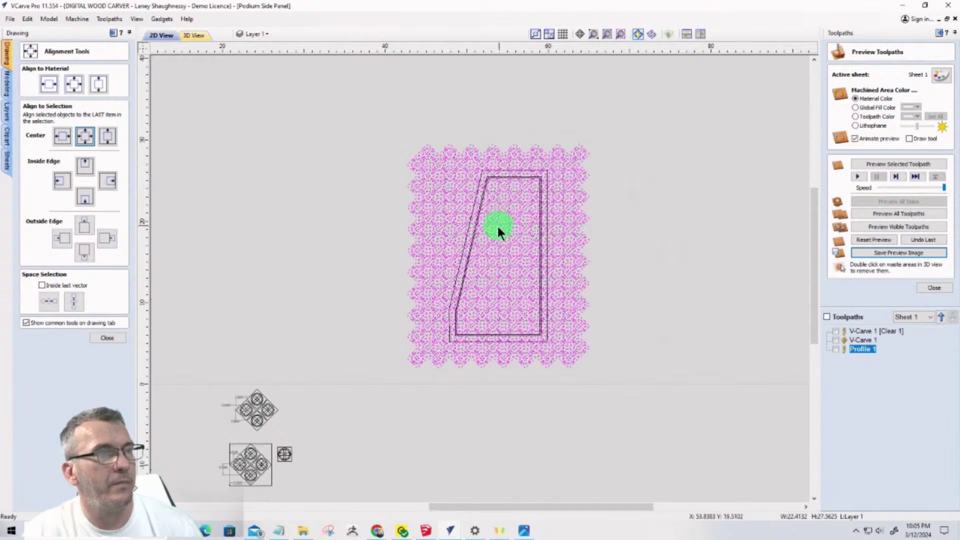
Add the innermost panel outline as trim boundary, start Trim Objects with Clear outside boundary, and clear the selection
{"action": "scroll", "coordinate": [474, 236], "scroll_direction": "up", "scroll_amount": 10}
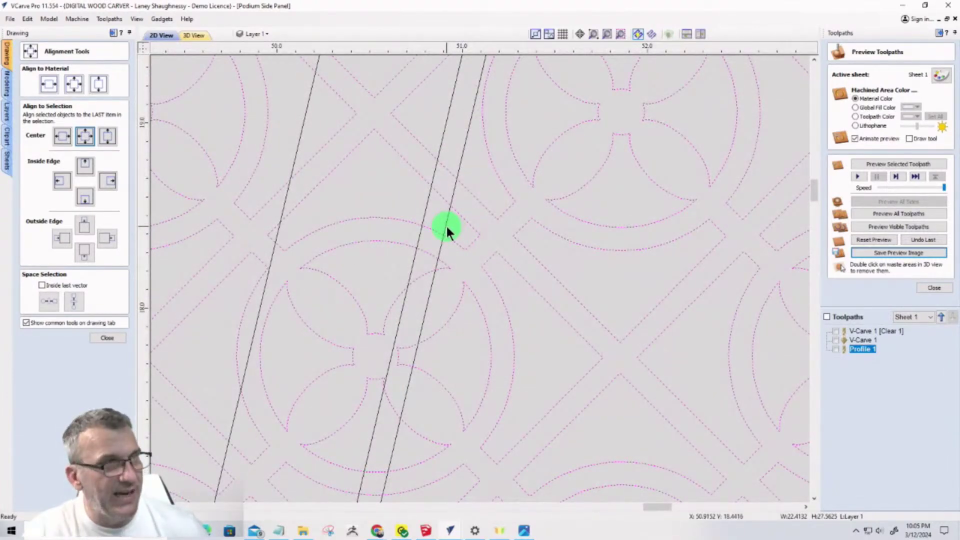
{"action": "left_click", "coordinate": [445, 224]}
{"action": "scroll", "coordinate": [445, 225], "scroll_direction": "down", "scroll_amount": 1}
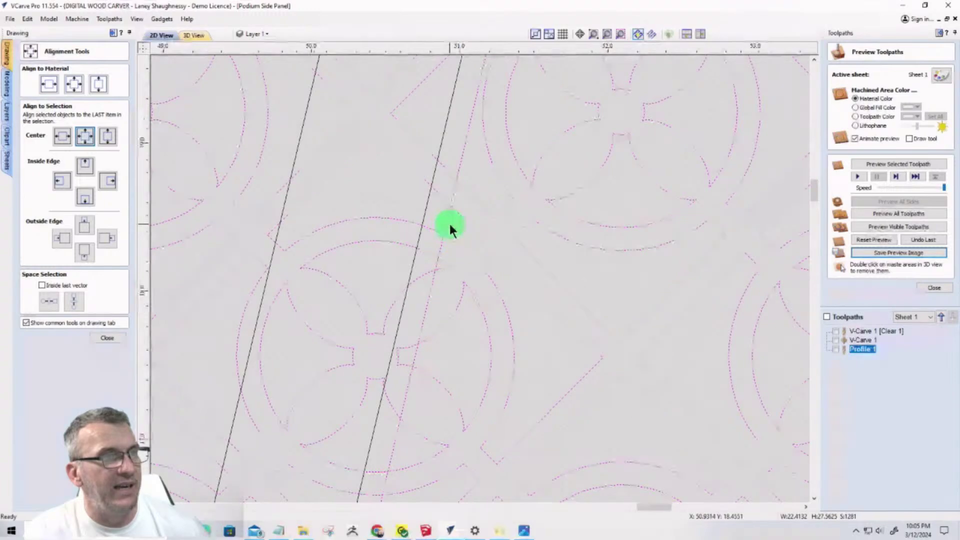
{"action": "scroll", "coordinate": [450, 225], "scroll_direction": "down", "scroll_amount": 5}
{"action": "left_click", "coordinate": [93, 341]}
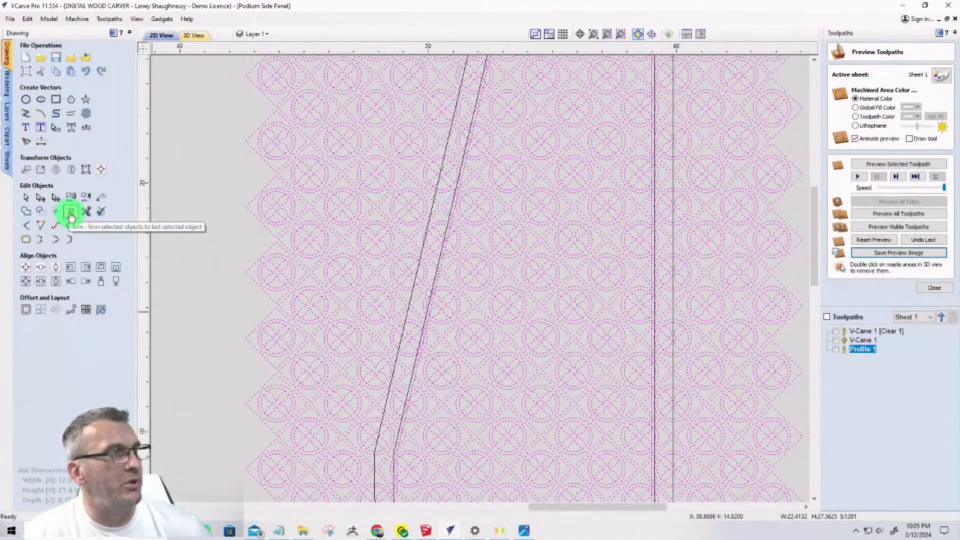
{"action": "left_click", "coordinate": [71, 214]}
{"action": "scroll", "coordinate": [334, 210], "scroll_direction": "down", "scroll_amount": 3}
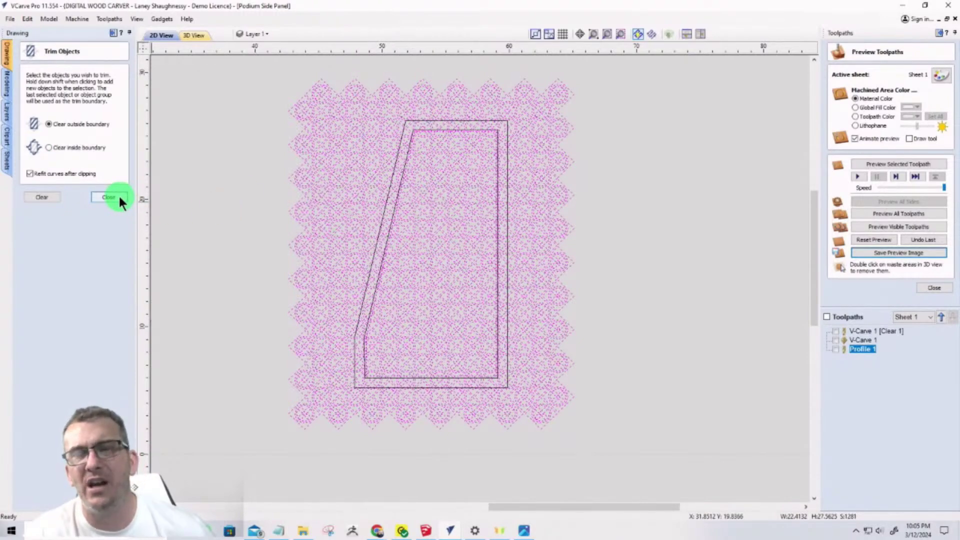
{"action": "left_click", "coordinate": [200, 204]}
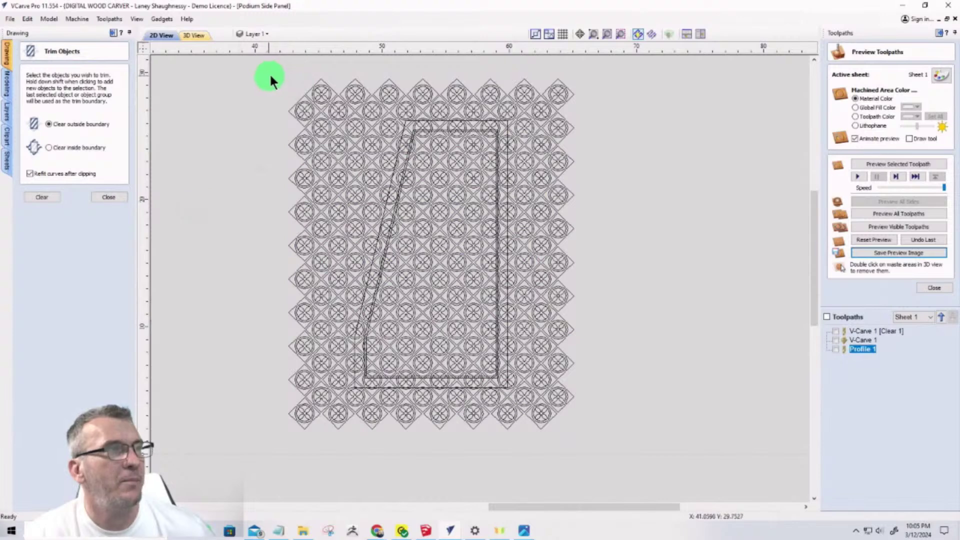
Delete the excess tile vectors on the left side of the panel, beyond its slanted and vertical edges
{"action": "left_click_drag", "start_coordinate": [274, 68], "coordinate": [372, 243]}
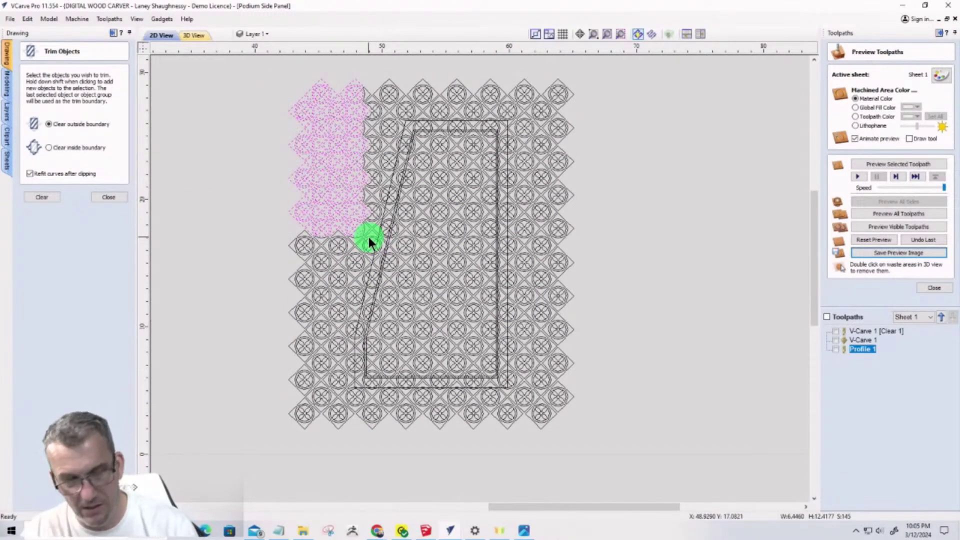
{"action": "key", "text": "Delete"}
{"action": "left_click_drag", "start_coordinate": [278, 206], "coordinate": [331, 454]}
{"action": "key", "text": "Delete"}
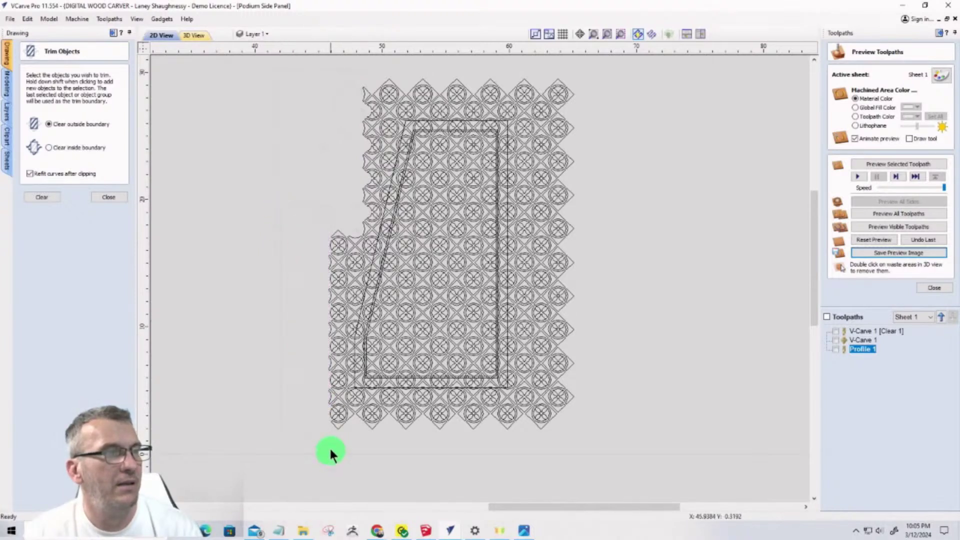
{"action": "left_click_drag", "start_coordinate": [325, 207], "coordinate": [346, 461]}
{"action": "key", "text": "Delete"}
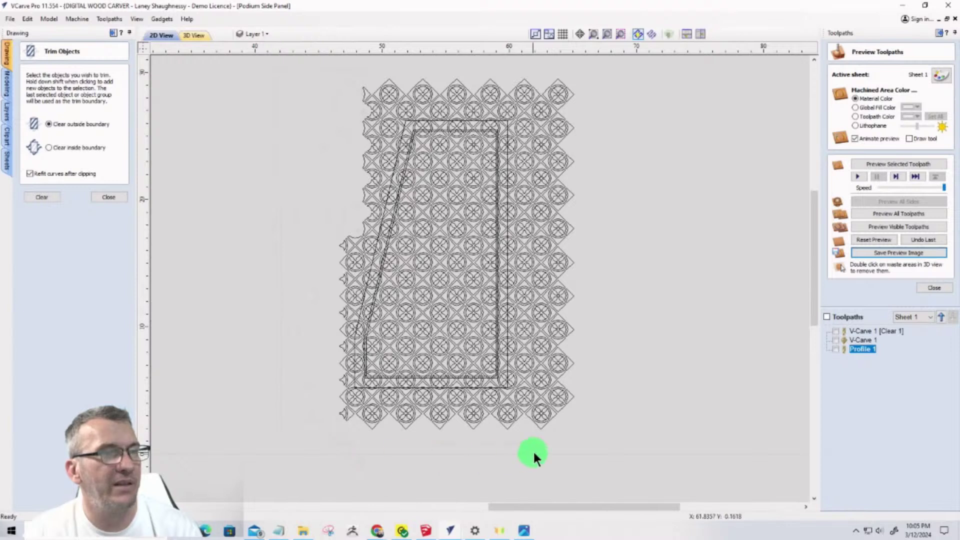
Delete the excess tile vectors lying below, to the right of and above the panel outline
{"action": "left_click_drag", "start_coordinate": [576, 454], "coordinate": [322, 400]}
{"action": "key", "text": "Delete"}
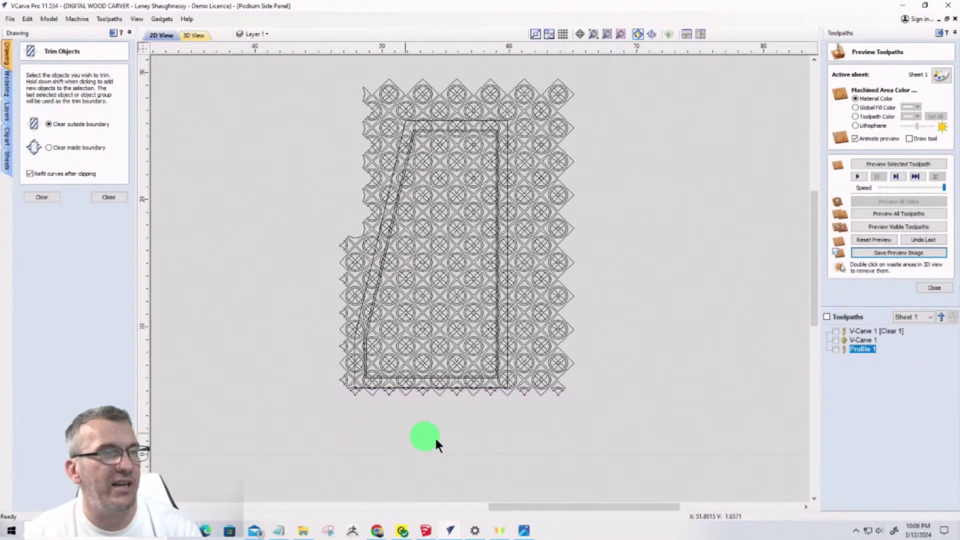
{"action": "left_click_drag", "start_coordinate": [532, 71], "coordinate": [595, 420]}
{"action": "key", "text": "Delete"}
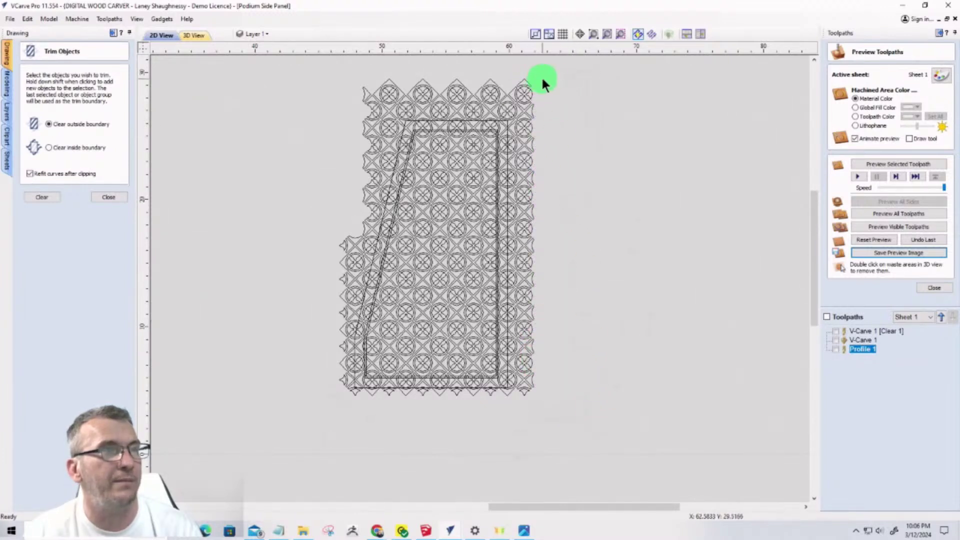
{"action": "left_click_drag", "start_coordinate": [557, 74], "coordinate": [322, 102]}
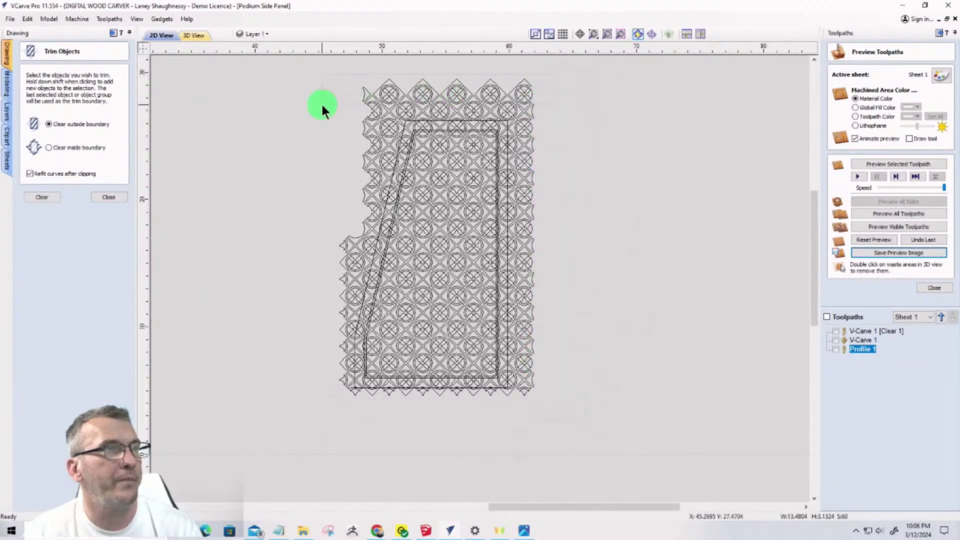
{"action": "key", "text": "Delete"}
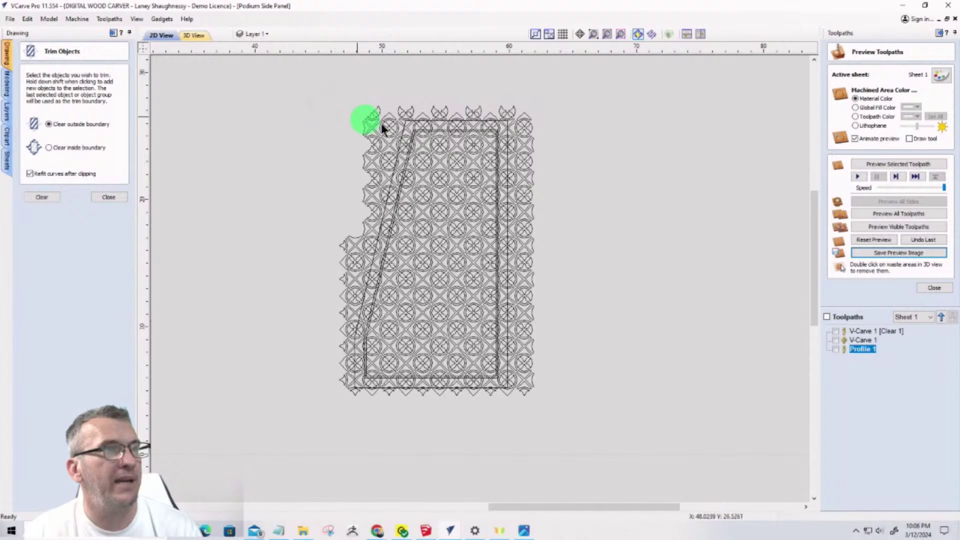
Delete more stray tile vectors beyond the panel's right edge, upper-left slope and lower-left edge
{"action": "left_click_drag", "start_coordinate": [516, 93], "coordinate": [576, 429]}
{"action": "key", "text": "Delete"}
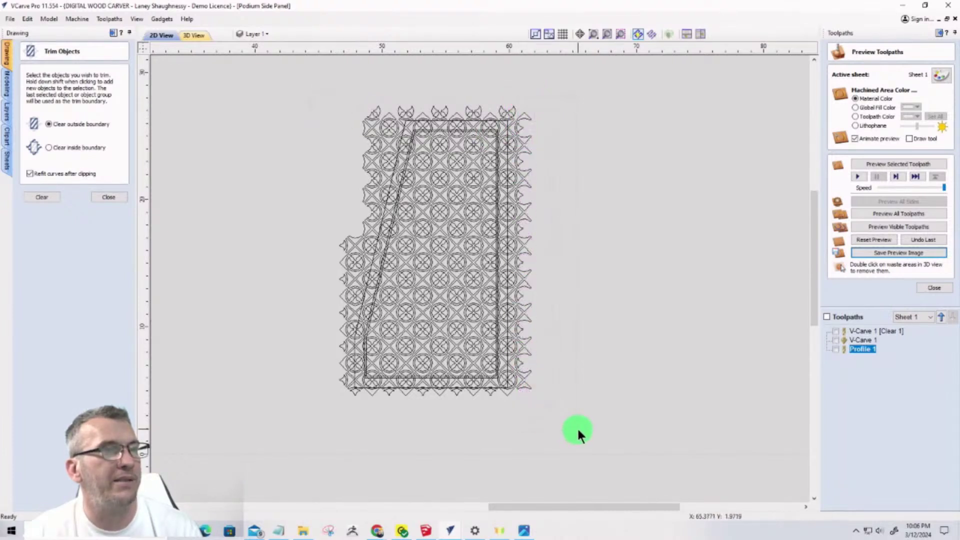
{"action": "left_click_drag", "start_coordinate": [343, 81], "coordinate": [386, 180]}
{"action": "key", "text": "Delete"}
{"action": "left_click_drag", "start_coordinate": [326, 173], "coordinate": [352, 417]}
{"action": "key", "text": "Delete"}
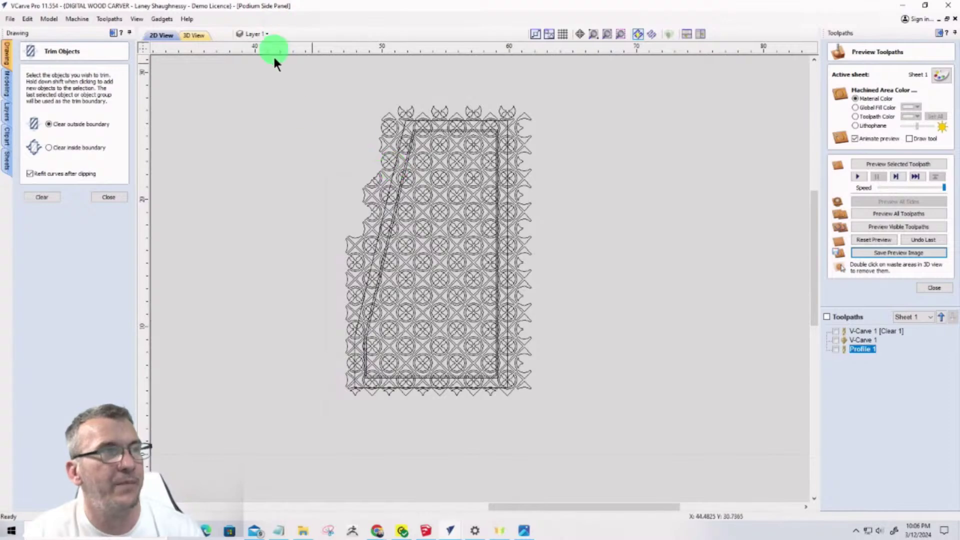
Select all remaining pattern vectors together with the panel, leaving the three panel outlines out of the selection
{"action": "left_click", "coordinate": [313, 82]}
{"action": "left_click_drag", "start_coordinate": [531, 276], "coordinate": [555, 460]}
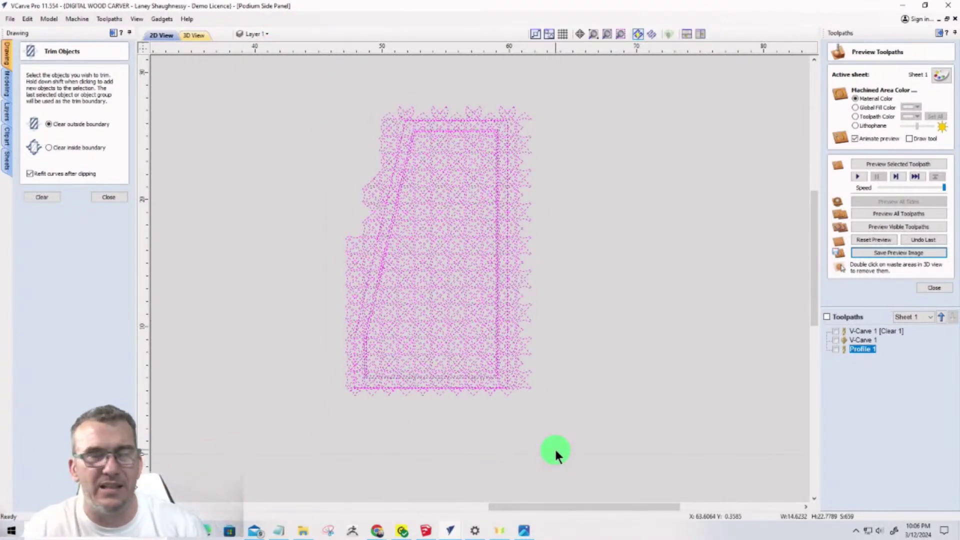
{"action": "scroll", "coordinate": [380, 329], "scroll_direction": "up", "scroll_amount": 4}
{"action": "scroll", "coordinate": [381, 329], "scroll_direction": "up", "scroll_amount": 4}
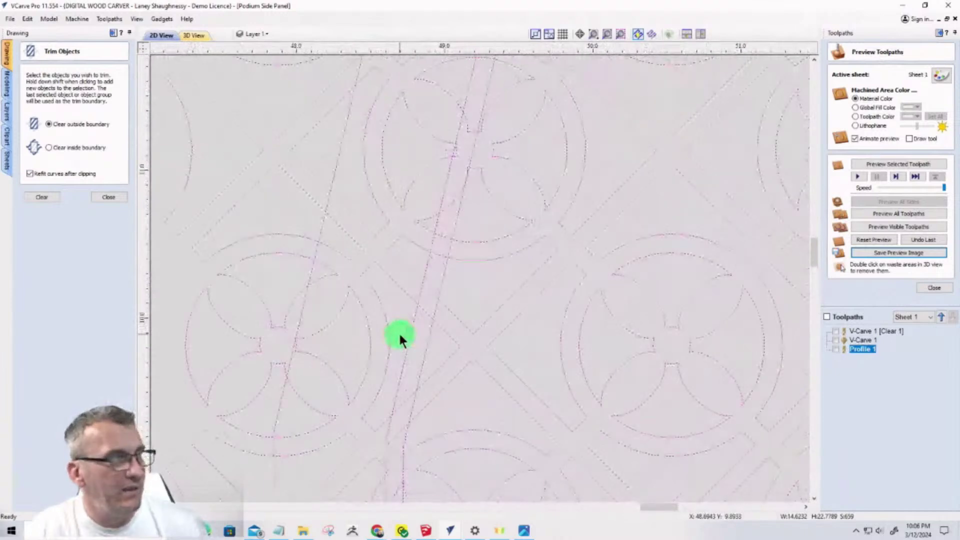
{"action": "scroll", "coordinate": [413, 342], "scroll_direction": "up", "scroll_amount": 1}
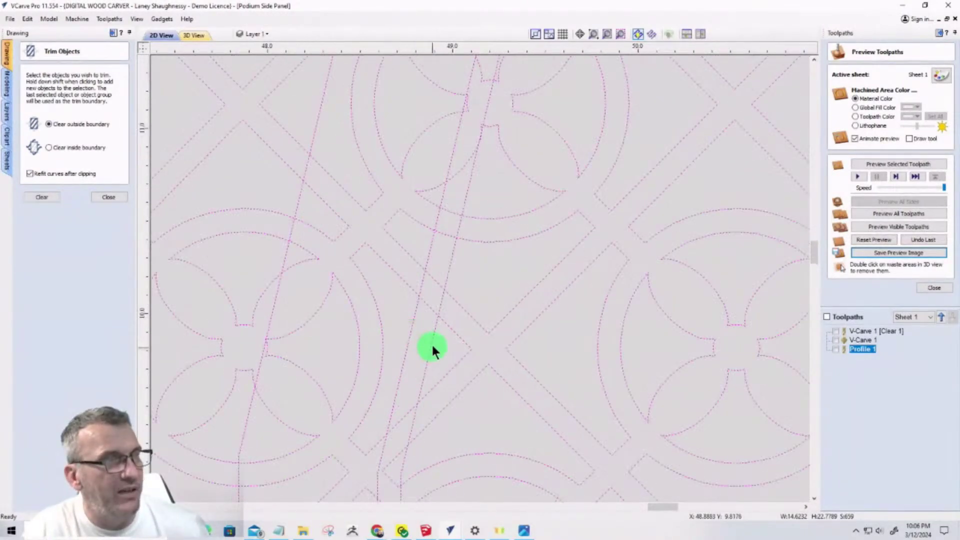
{"action": "left_click", "coordinate": [432, 344]}
{"action": "left_click", "coordinate": [408, 337], "text": "shift"}
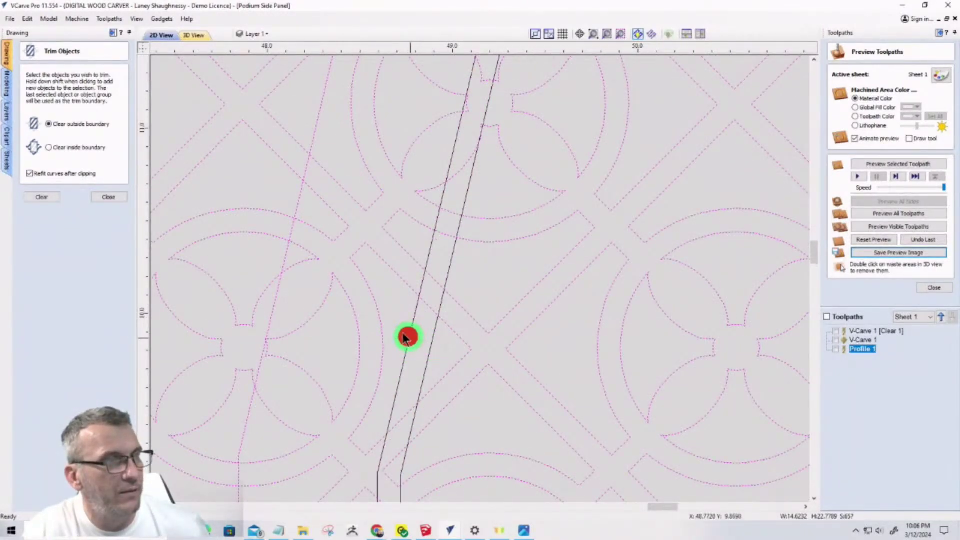
{"action": "left_click", "coordinate": [285, 256], "text": "shift"}
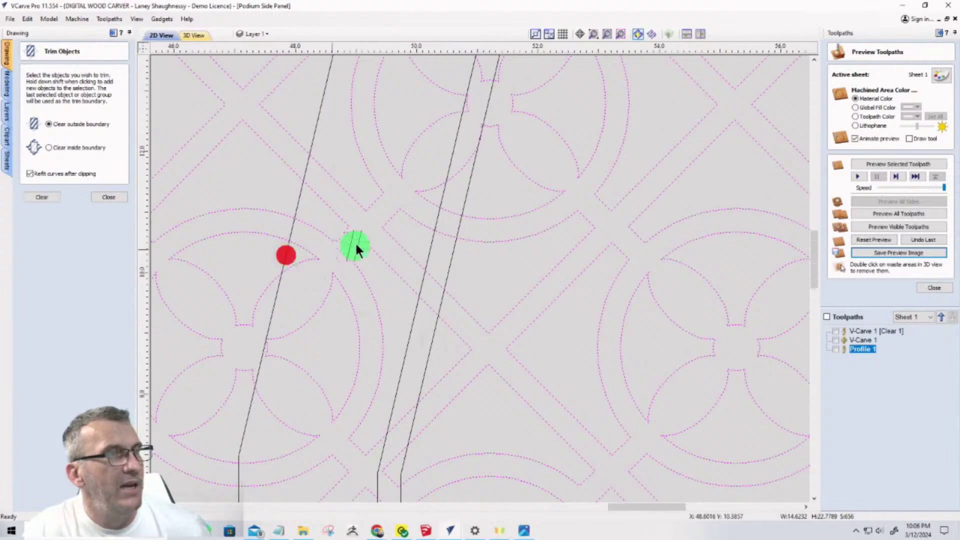
{"action": "scroll", "coordinate": [381, 256], "scroll_direction": "down", "scroll_amount": 5}
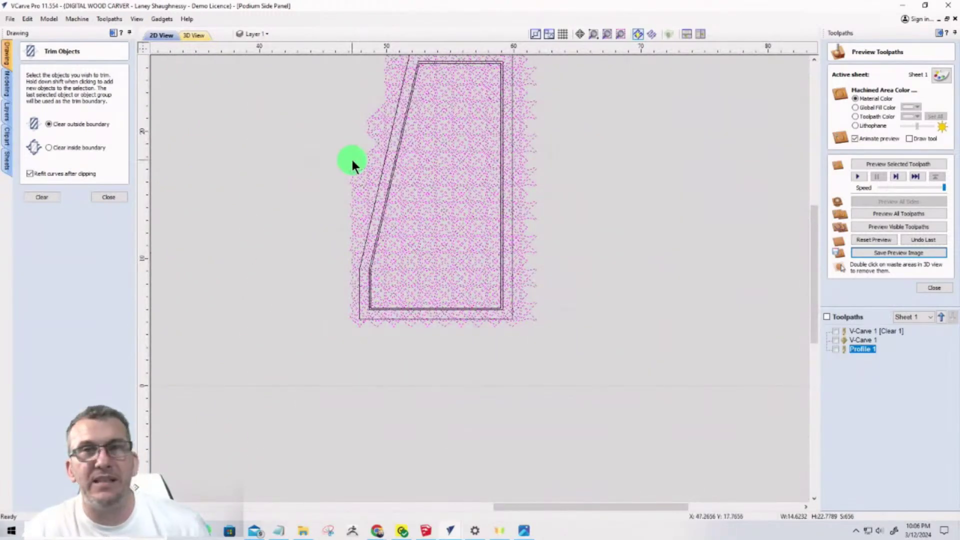
Add the inner panel outline to the selection last and clear all pattern vectors outside that boundary, refitting curves after clipping
{"action": "scroll", "coordinate": [351, 163], "scroll_direction": "up", "scroll_amount": 5}
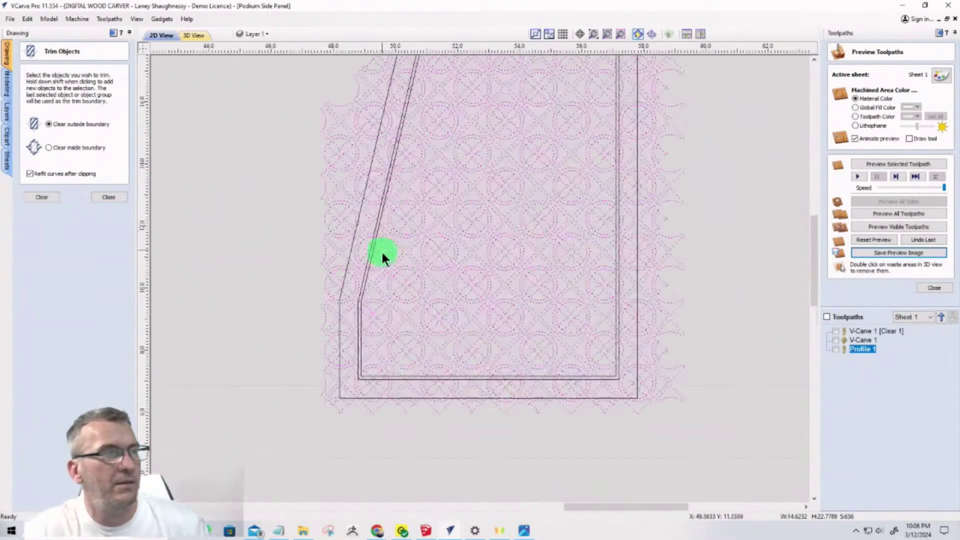
{"action": "scroll", "coordinate": [338, 323], "scroll_direction": "up", "scroll_amount": 2}
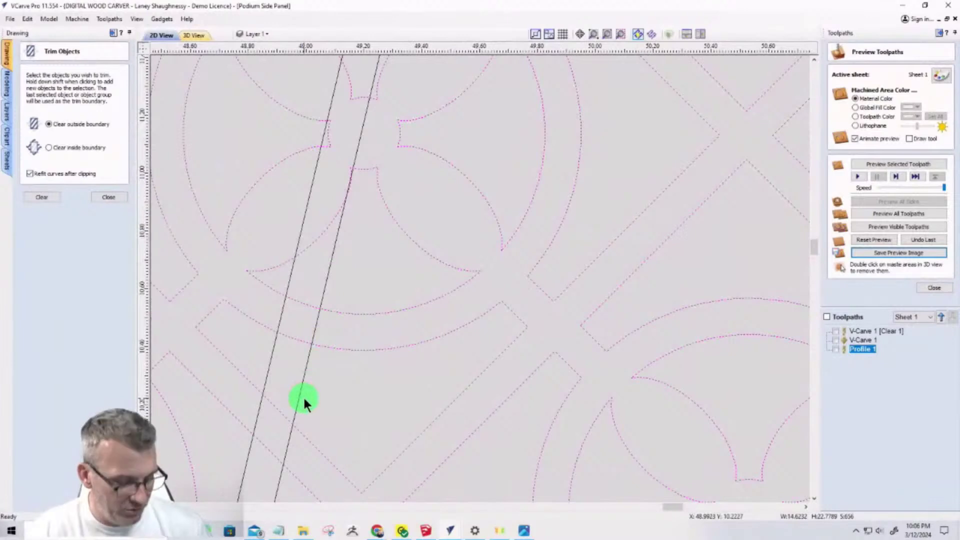
{"action": "left_click", "coordinate": [301, 388]}
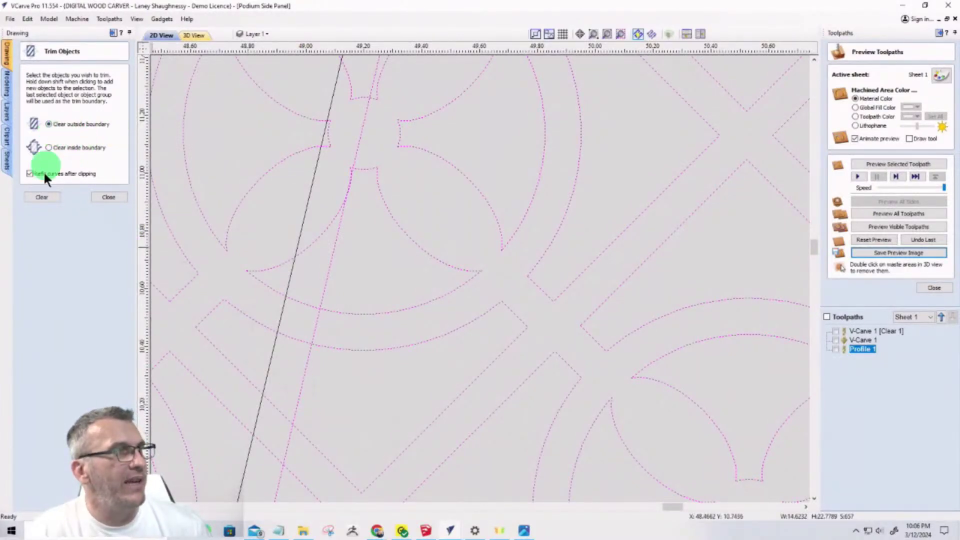
{"action": "left_click", "coordinate": [43, 196]}
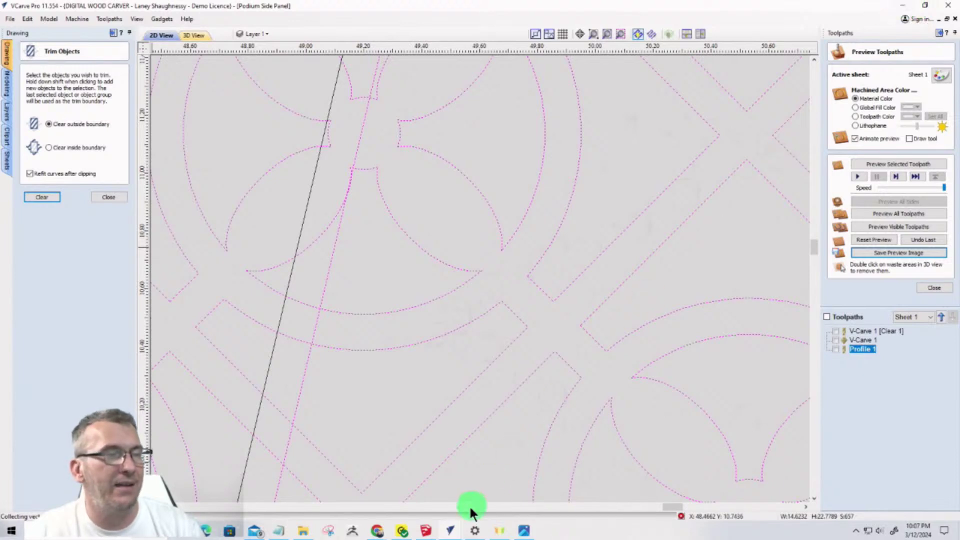
Switch to the Podium Final File window and examine the podium part outlines, including the small square and circle parts near Sheet 1
{"action": "mouse_move", "coordinate": [452, 533]}
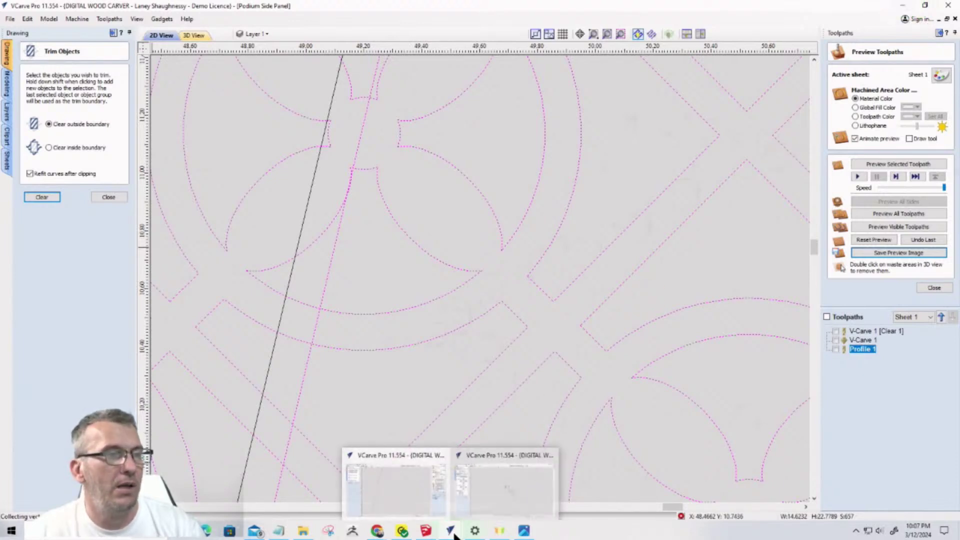
{"action": "left_click", "coordinate": [105, 198]}
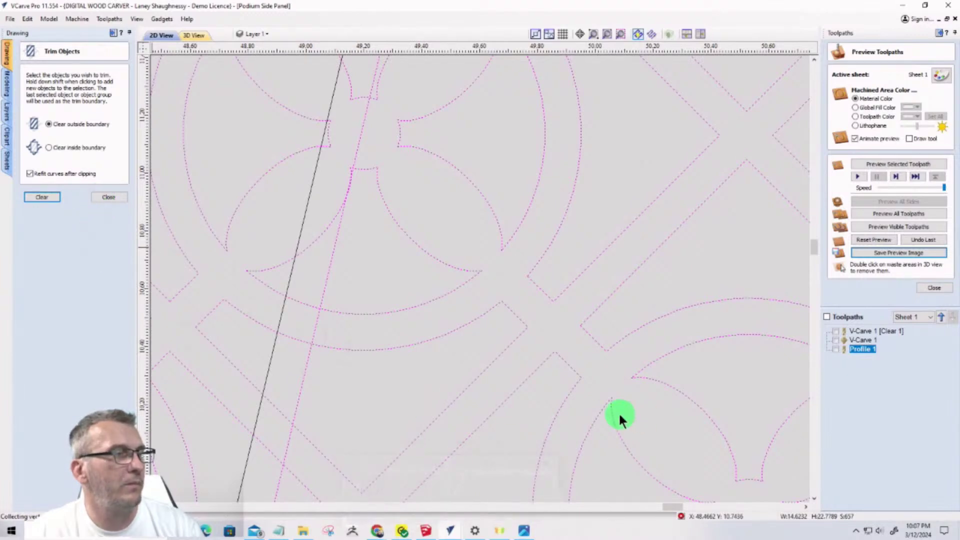
{"action": "left_click", "coordinate": [903, 6]}
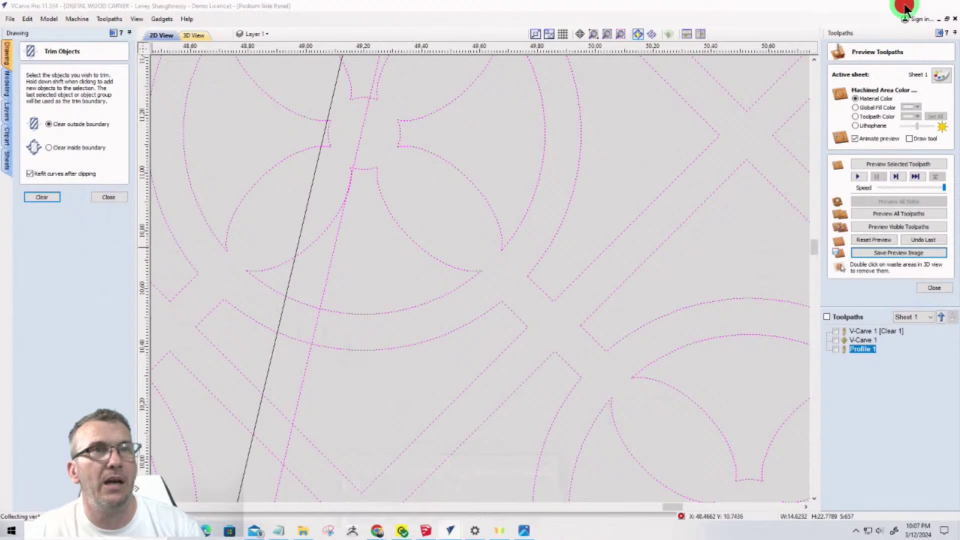
{"action": "scroll", "coordinate": [494, 235], "scroll_direction": "up", "scroll_amount": 4}
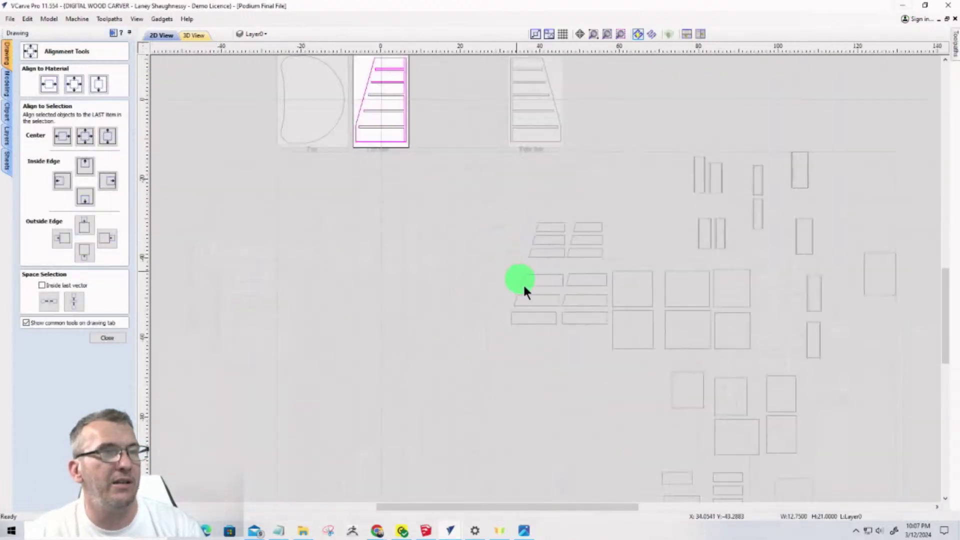
{"action": "scroll", "coordinate": [563, 318], "scroll_direction": "down", "scroll_amount": 1}
{"action": "scroll", "coordinate": [472, 212], "scroll_direction": "up", "scroll_amount": 2}
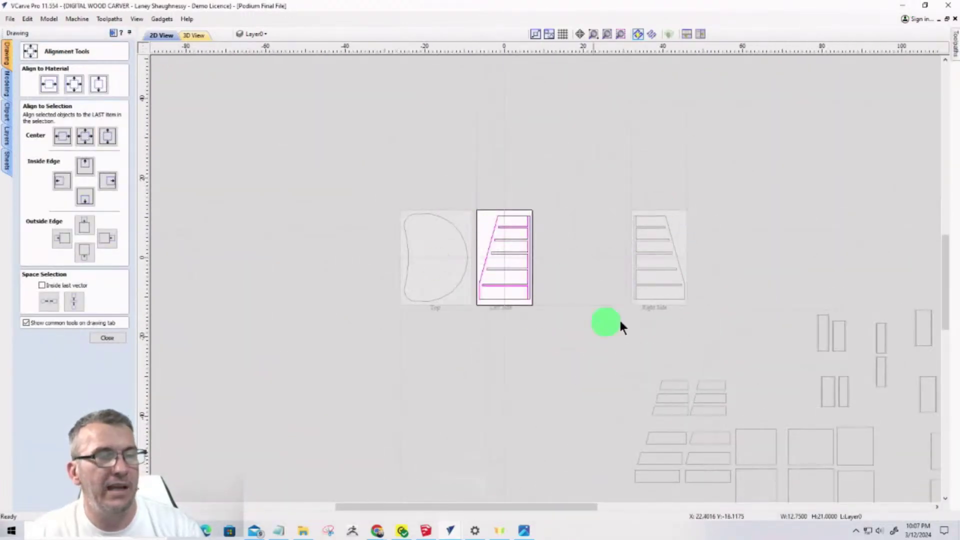
{"action": "scroll", "coordinate": [551, 349], "scroll_direction": "down", "scroll_amount": 3}
{"action": "scroll", "coordinate": [503, 320], "scroll_direction": "down", "scroll_amount": 1}
{"action": "scroll", "coordinate": [519, 322], "scroll_direction": "up", "scroll_amount": 6}
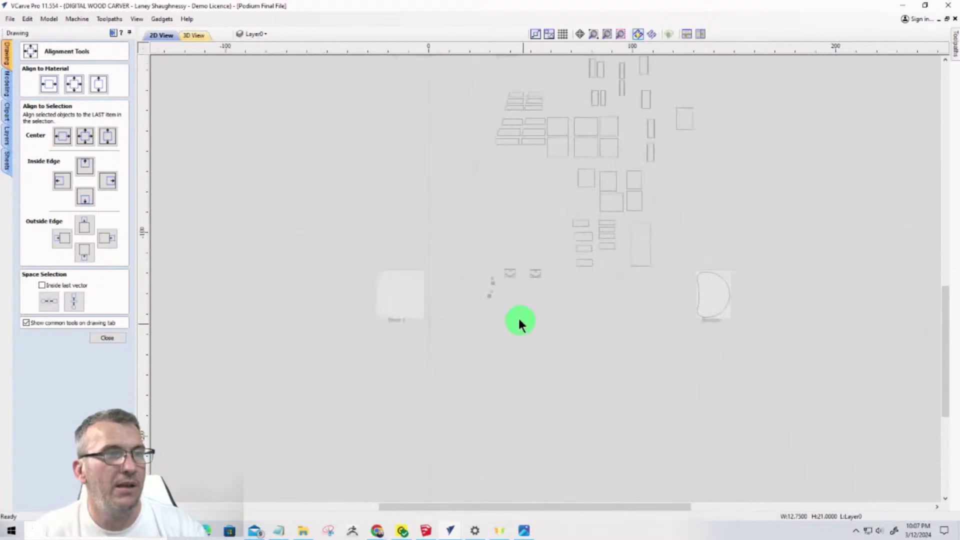
{"action": "scroll", "coordinate": [560, 298], "scroll_direction": "up", "scroll_amount": 3}
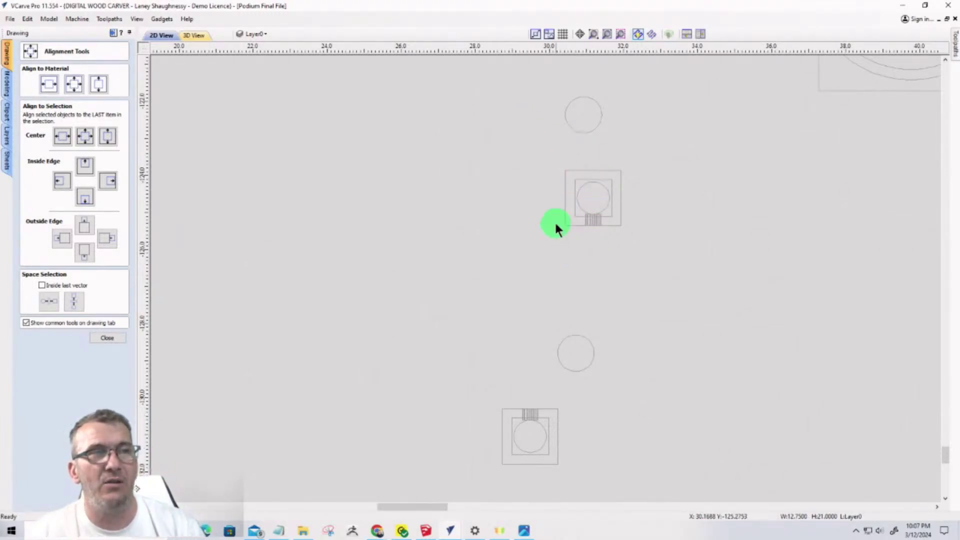
{"action": "scroll", "coordinate": [618, 233], "scroll_direction": "down", "scroll_amount": 10}
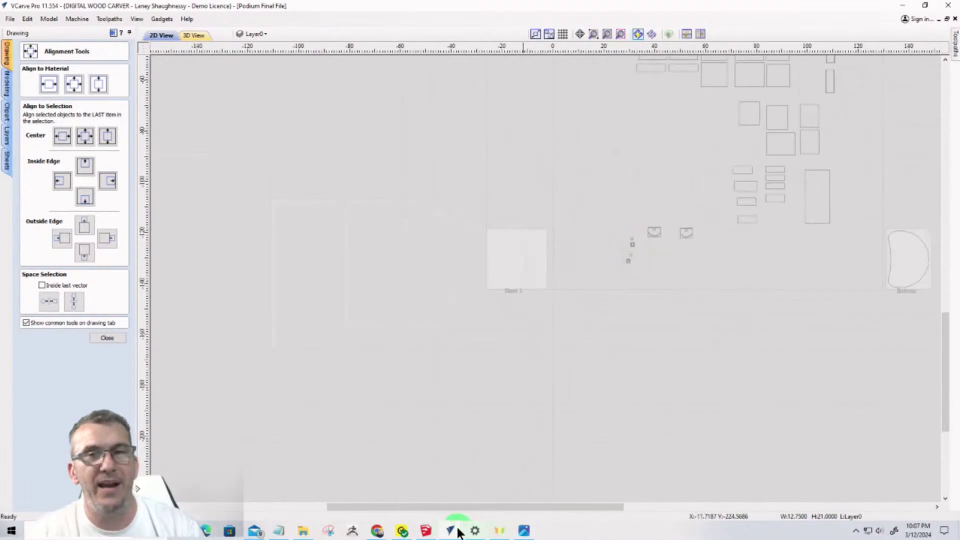
Switch to Chrome, maximize the Vecteezy panel pattern page, dismiss the retouch bundle promotion and browse the vector results
{"action": "mouse_move", "coordinate": [456, 530]}
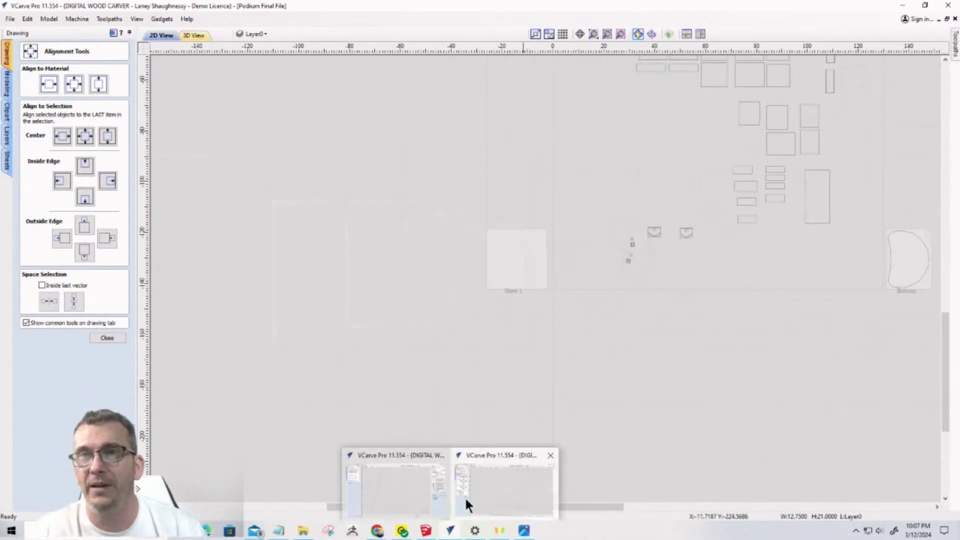
{"action": "left_click", "coordinate": [526, 390]}
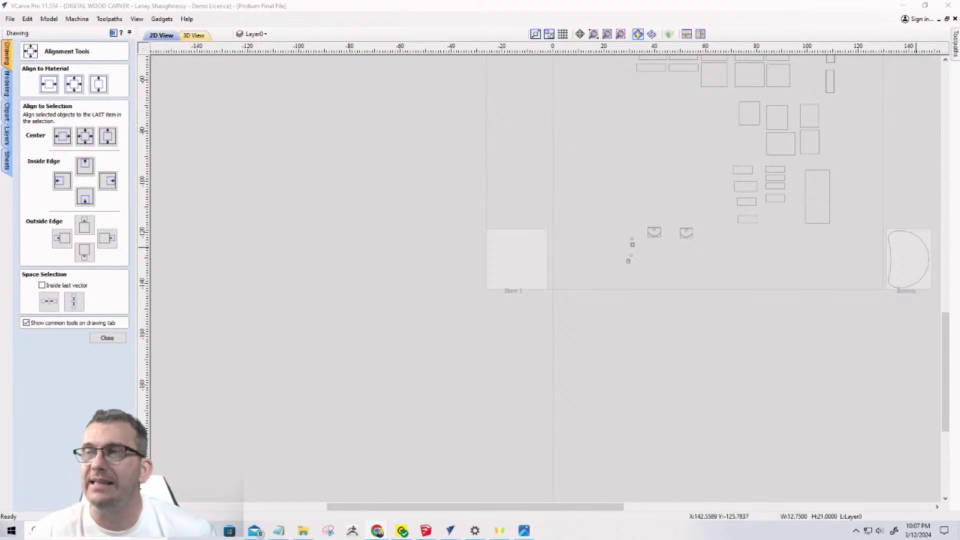
{"action": "left_click_drag", "start_coordinate": [850, 103], "coordinate": [390, 50]}
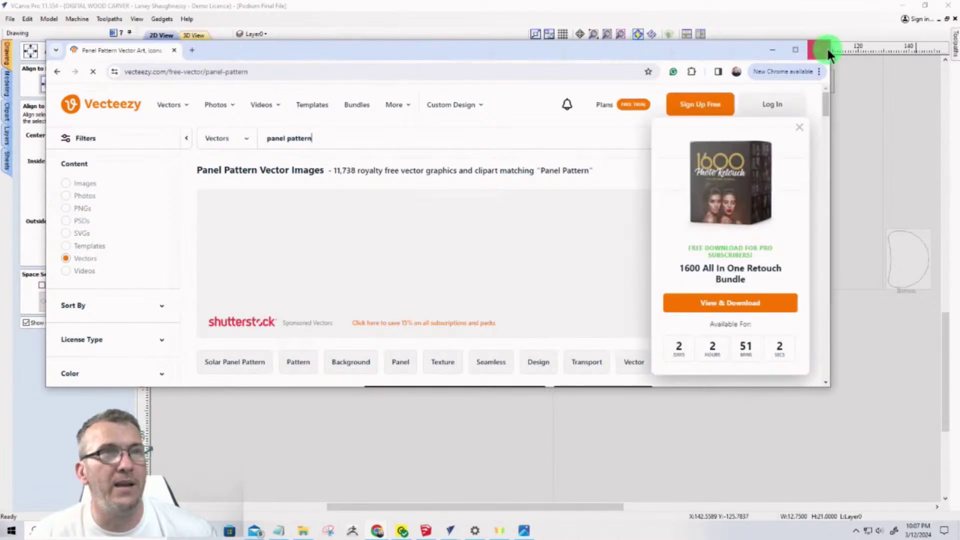
{"action": "left_click", "coordinate": [795, 49]}
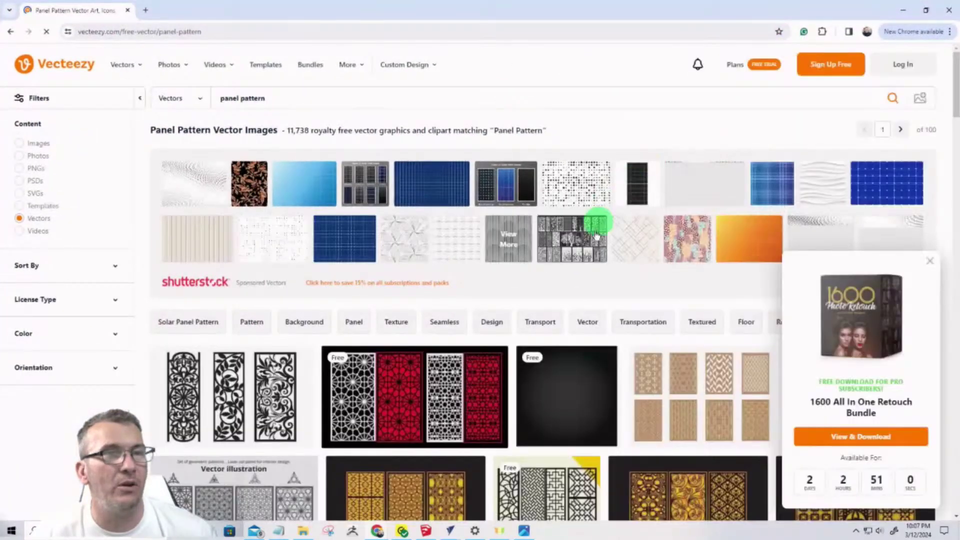
{"action": "left_click", "coordinate": [926, 264]}
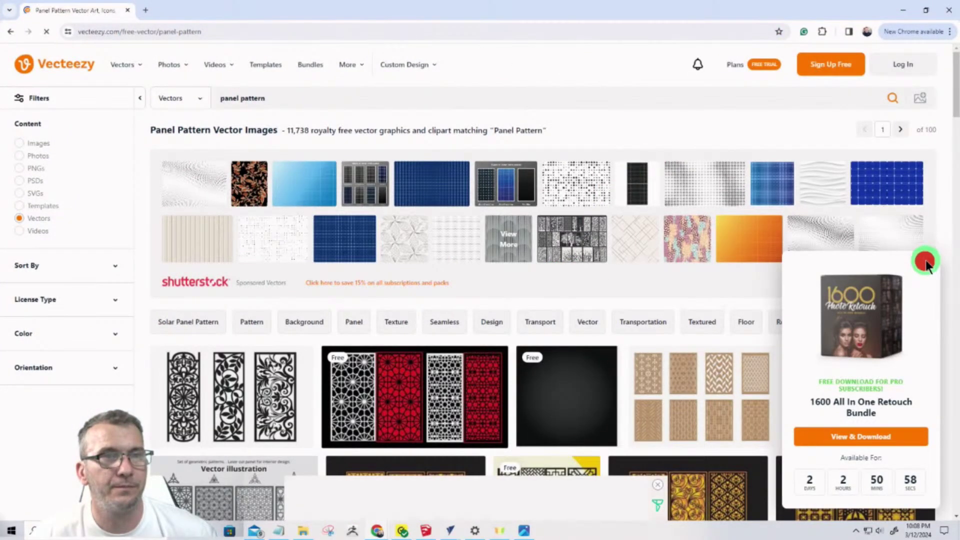
{"action": "left_click", "coordinate": [925, 263]}
{"action": "scroll", "coordinate": [457, 270], "scroll_direction": "down", "scroll_amount": 5}
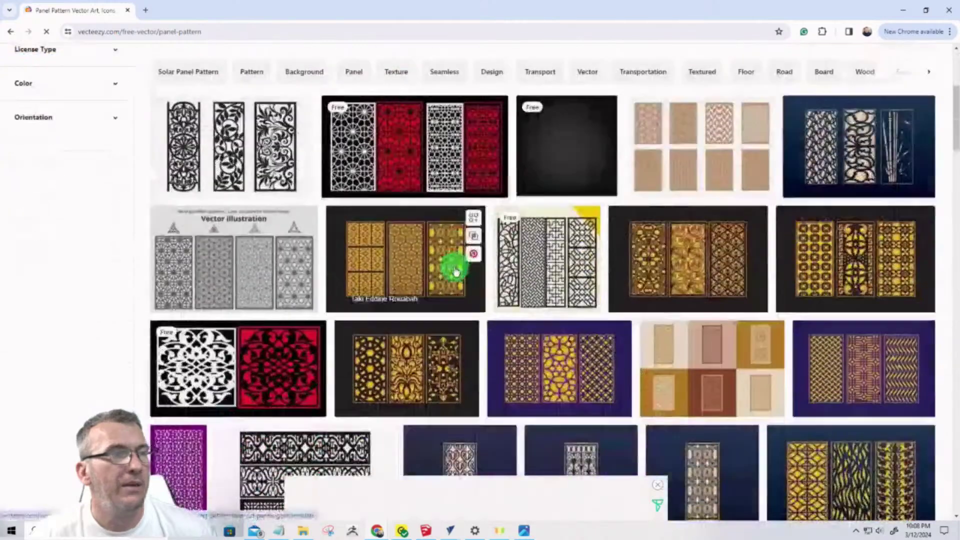
{"action": "scroll", "coordinate": [554, 165], "scroll_direction": "up", "scroll_amount": 5}
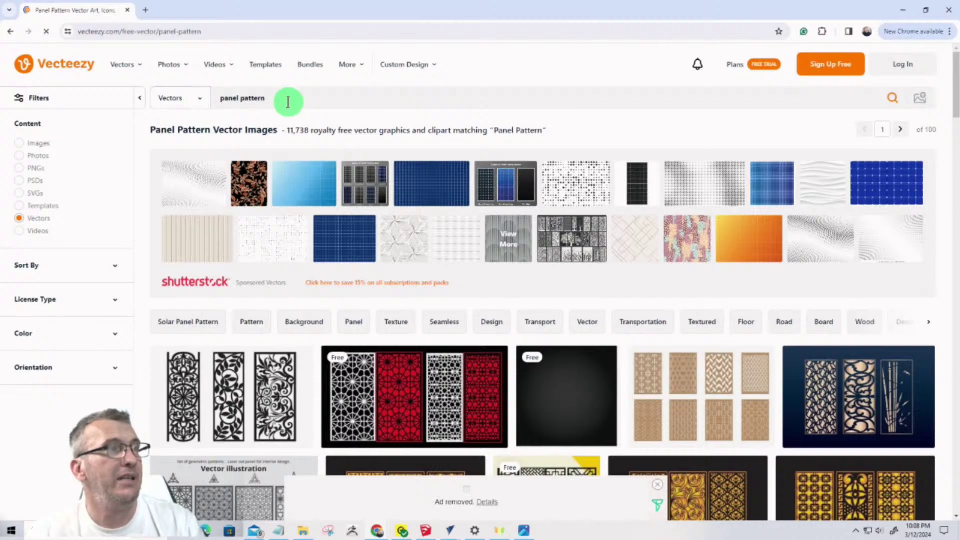
Search Vecteezy for Bass Fish vectors, browse the results and dismiss the Google sign-up prompt
{"action": "left_click_drag", "start_coordinate": [285, 101], "coordinate": [210, 99]}
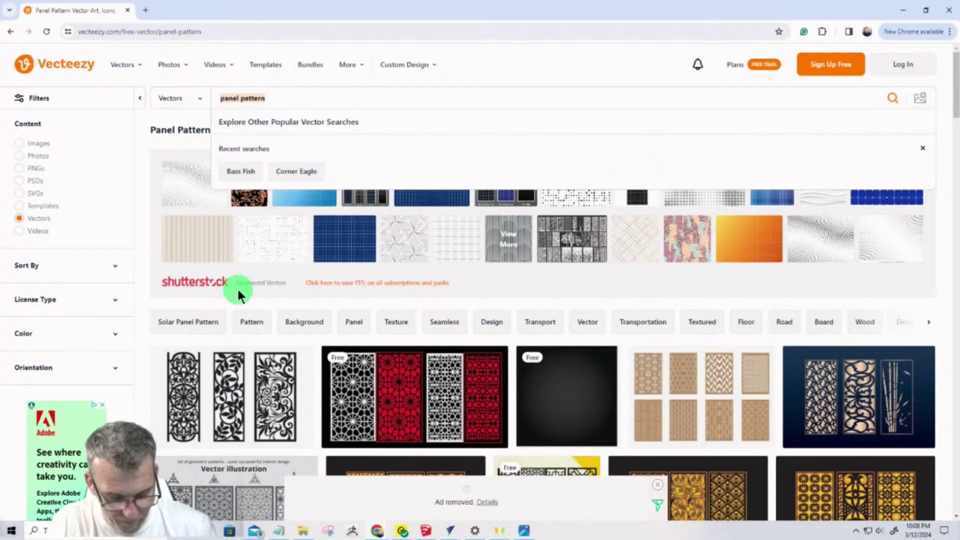
{"action": "type", "text": "Bass Fish"}
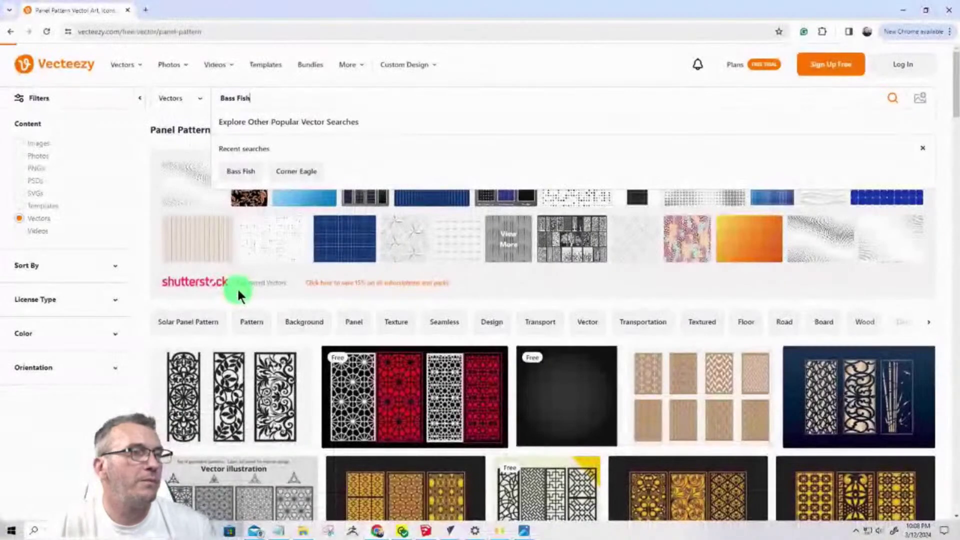
{"action": "key", "text": "Return"}
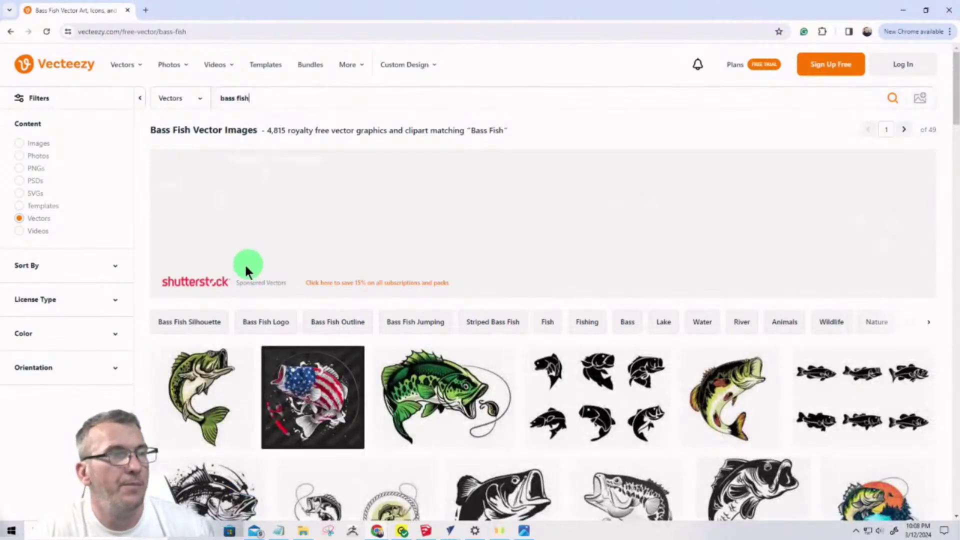
{"action": "scroll", "coordinate": [550, 235], "scroll_direction": "down", "scroll_amount": 5}
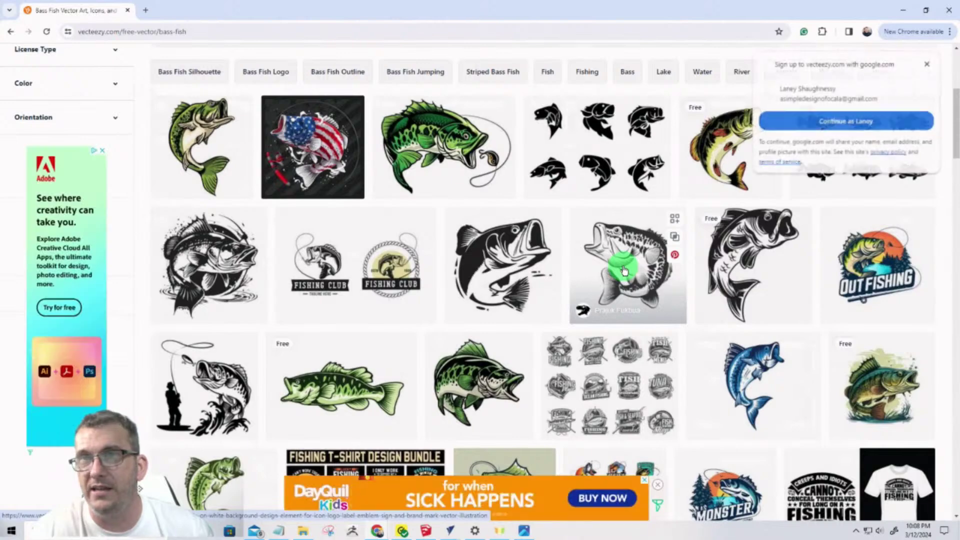
{"action": "left_click", "coordinate": [927, 64]}
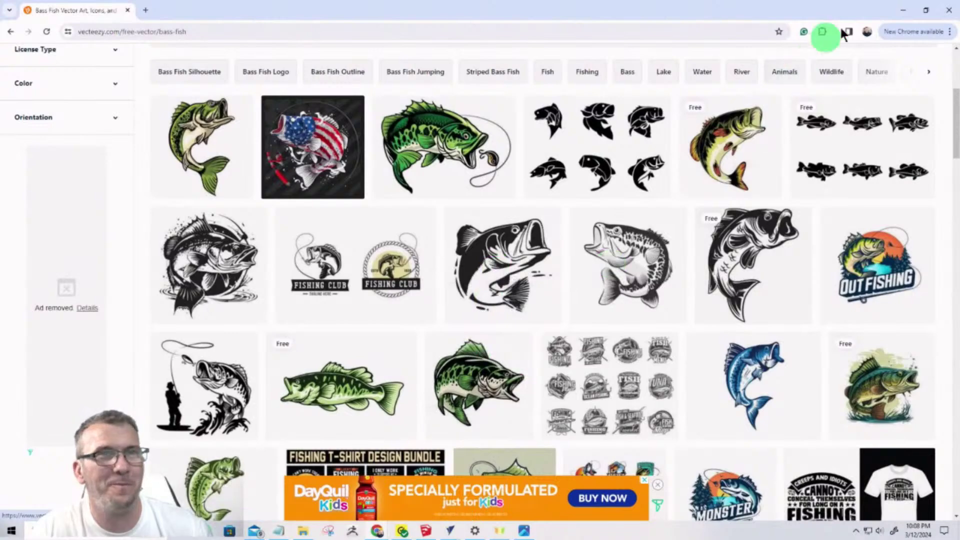
{"action": "scroll", "coordinate": [272, 197], "scroll_direction": "up", "scroll_amount": 5}
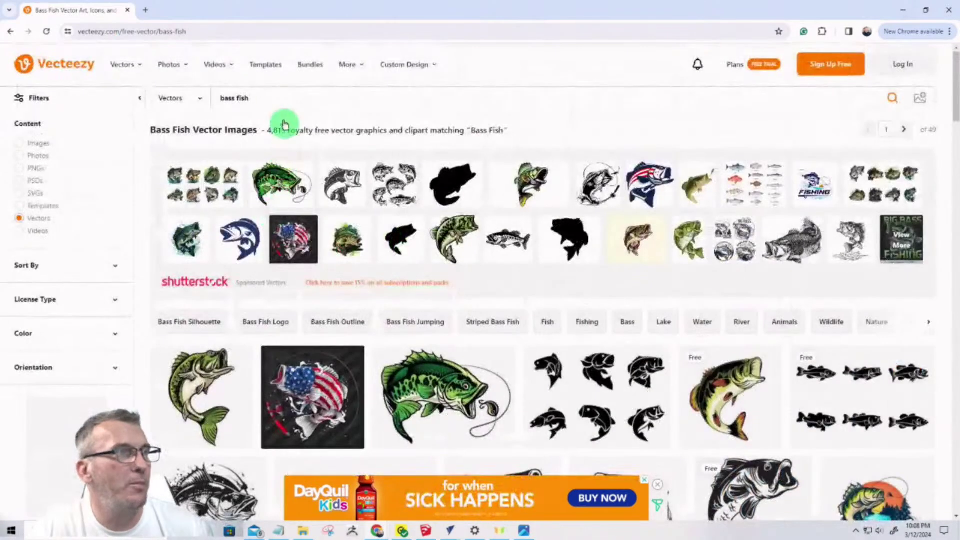
Return to the panel pattern results and browse the laser-cut panel designs
{"action": "left_click", "coordinate": [10, 33]}
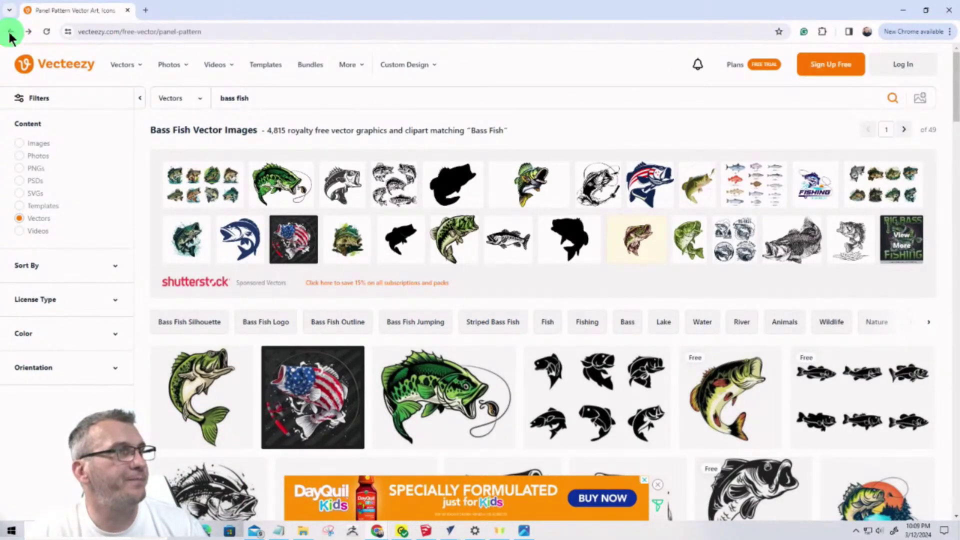
{"action": "left_click", "coordinate": [10, 32]}
{"action": "scroll", "coordinate": [484, 224], "scroll_direction": "down", "scroll_amount": 5}
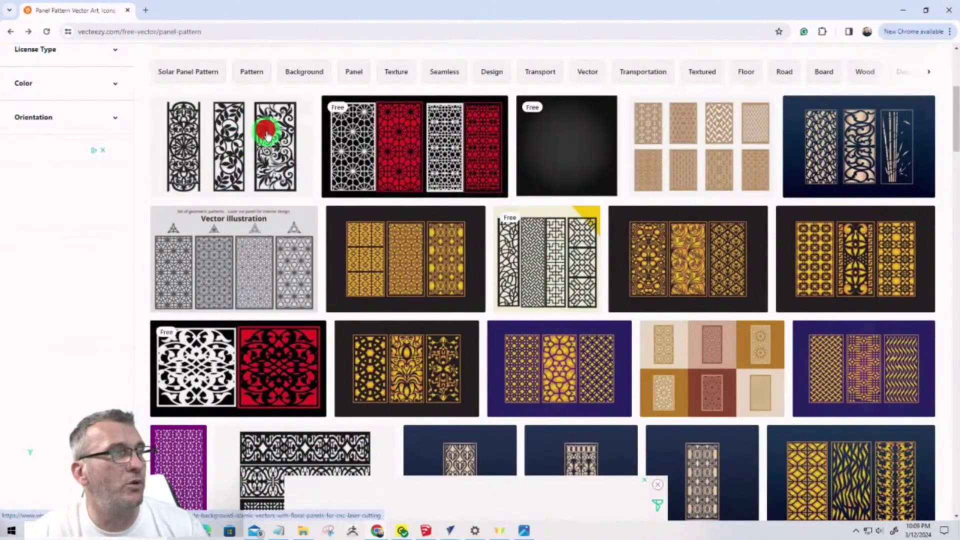
{"action": "mouse_move", "coordinate": [267, 135]}
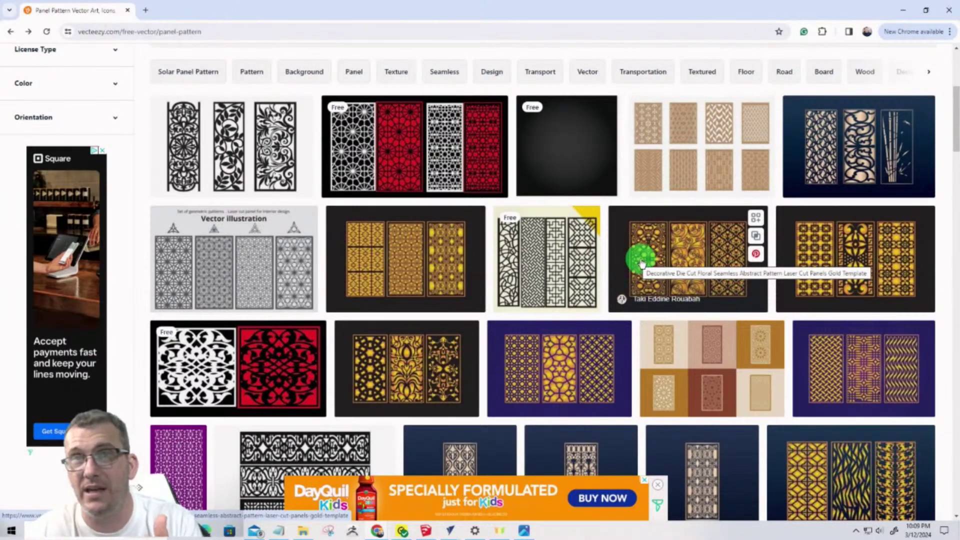
{"action": "scroll", "coordinate": [640, 260], "scroll_direction": "down", "scroll_amount": 7}
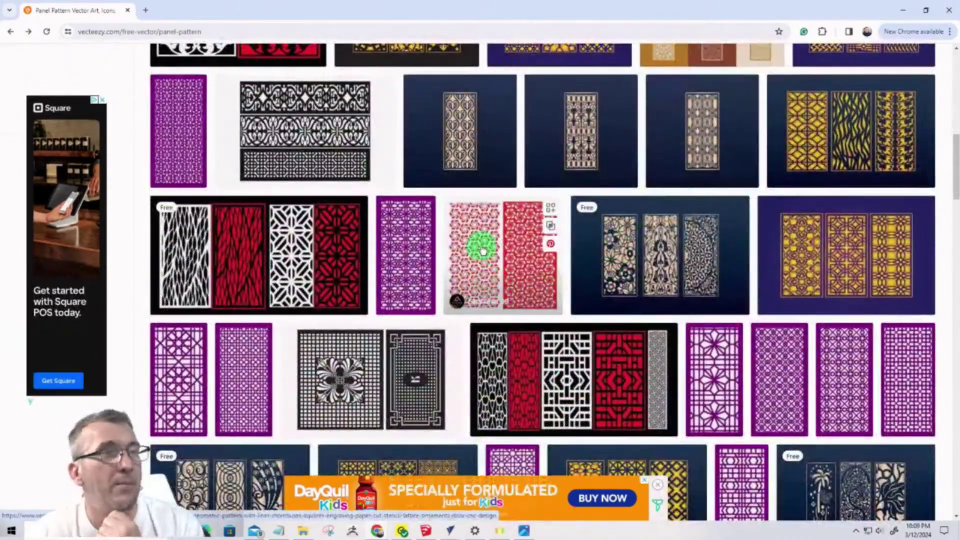
{"action": "left_click", "coordinate": [480, 247]}
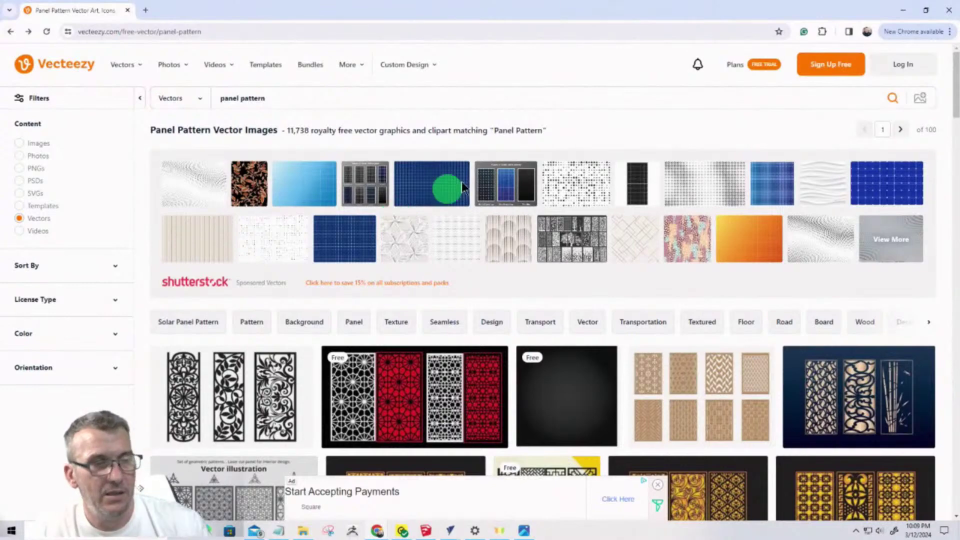
Close the Vecteezy page, return to the Podium Final File in VCarve Pro and clear the current vector selection
{"action": "left_click", "coordinate": [126, 10]}
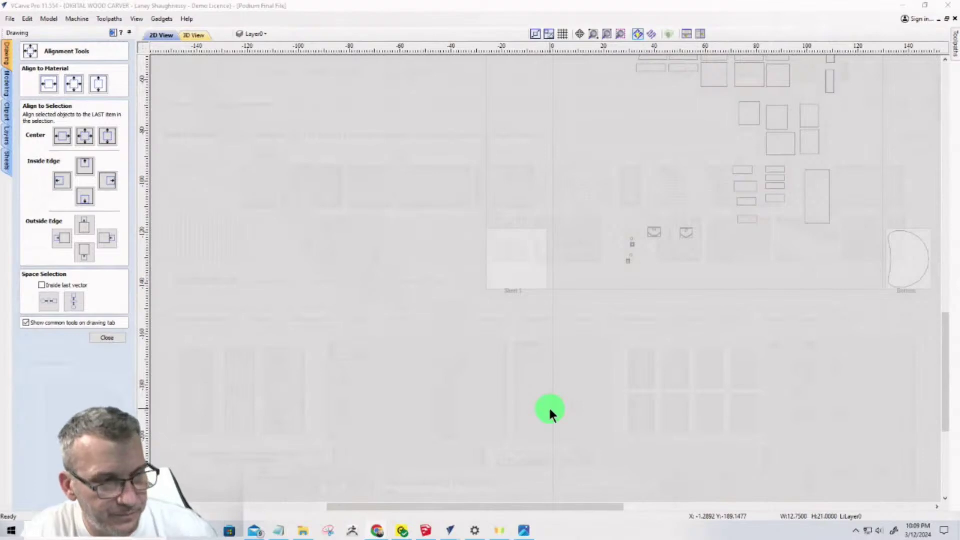
{"action": "mouse_move", "coordinate": [452, 533]}
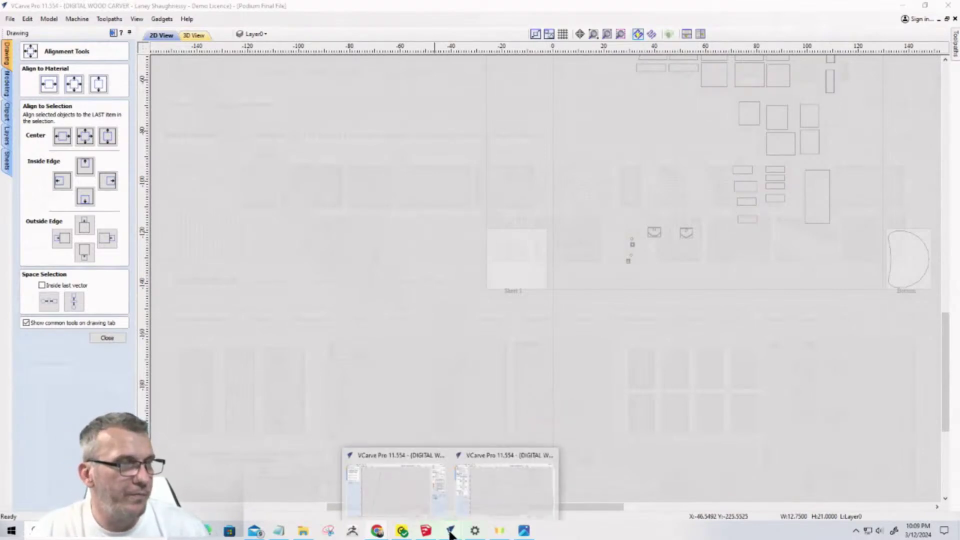
{"action": "left_click", "coordinate": [529, 265]}
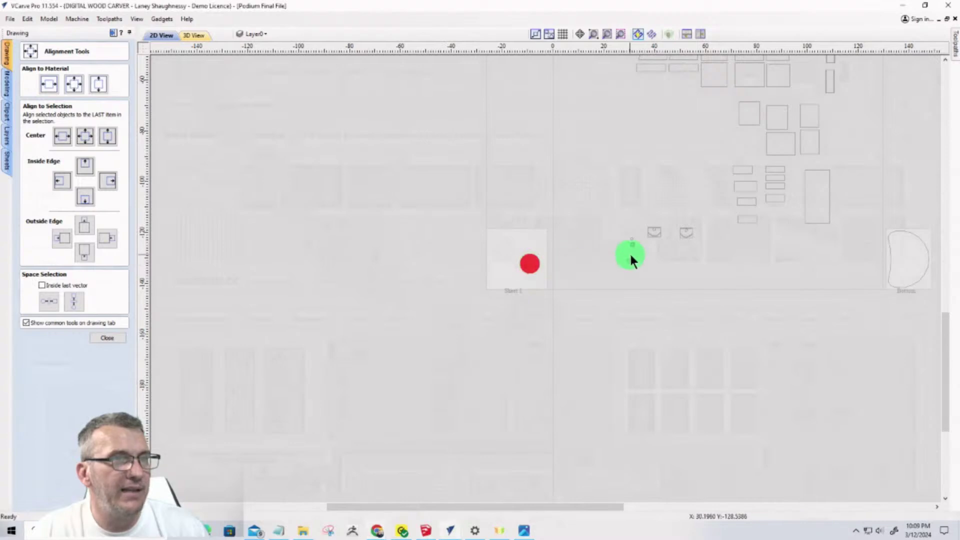
{"action": "scroll", "coordinate": [629, 237], "scroll_direction": "up", "scroll_amount": 3}
{"action": "scroll", "coordinate": [626, 229], "scroll_direction": "up", "scroll_amount": 7}
{"action": "scroll", "coordinate": [630, 255], "scroll_direction": "down", "scroll_amount": 10}
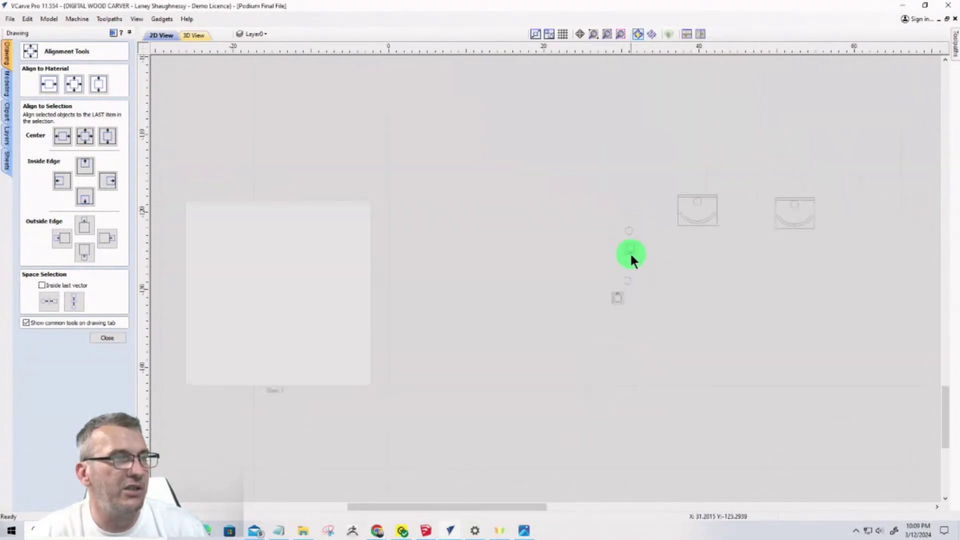
Close the alignment tools and make Sheet 1 the active sheet for working on its small parts
{"action": "left_click", "coordinate": [108, 336]}
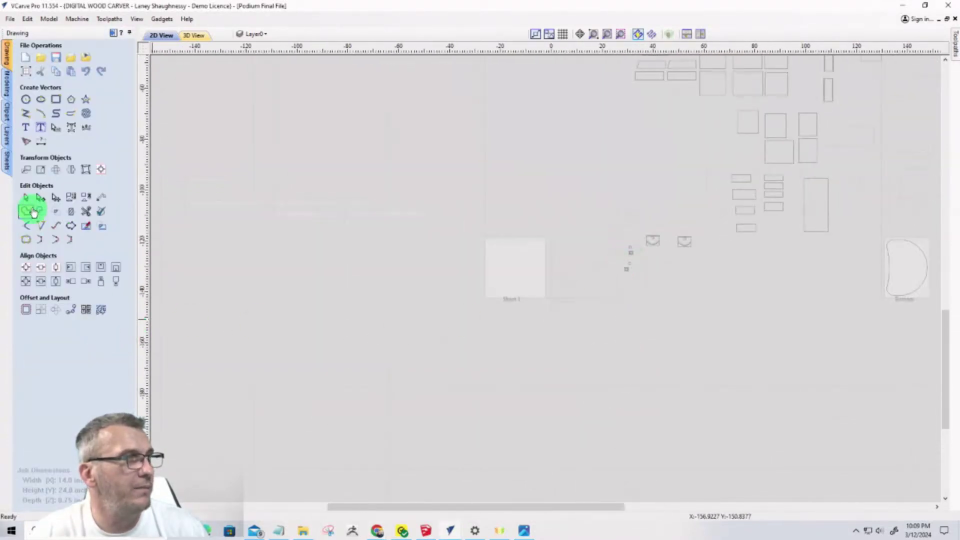
{"action": "left_click", "coordinate": [7, 165]}
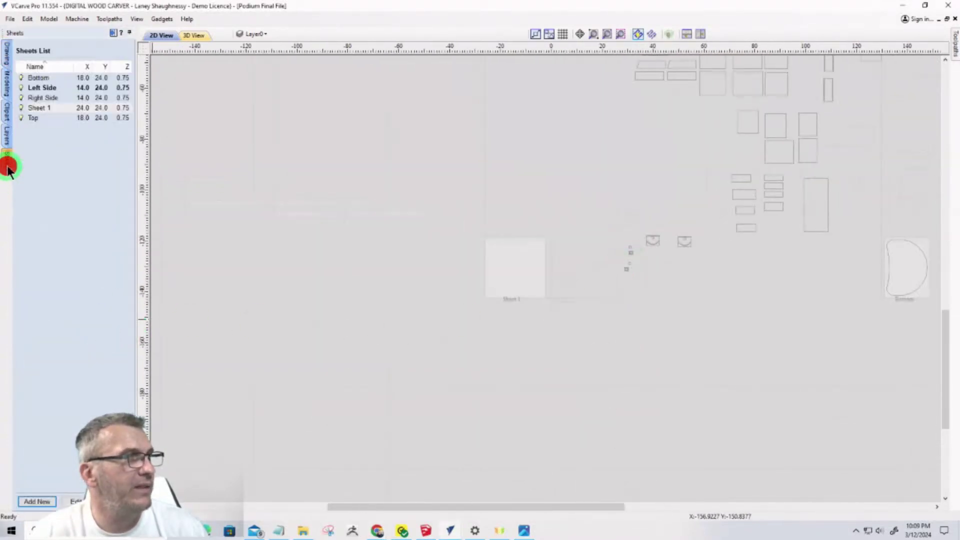
{"action": "left_click", "coordinate": [35, 108]}
{"action": "double_click", "coordinate": [33, 108]}
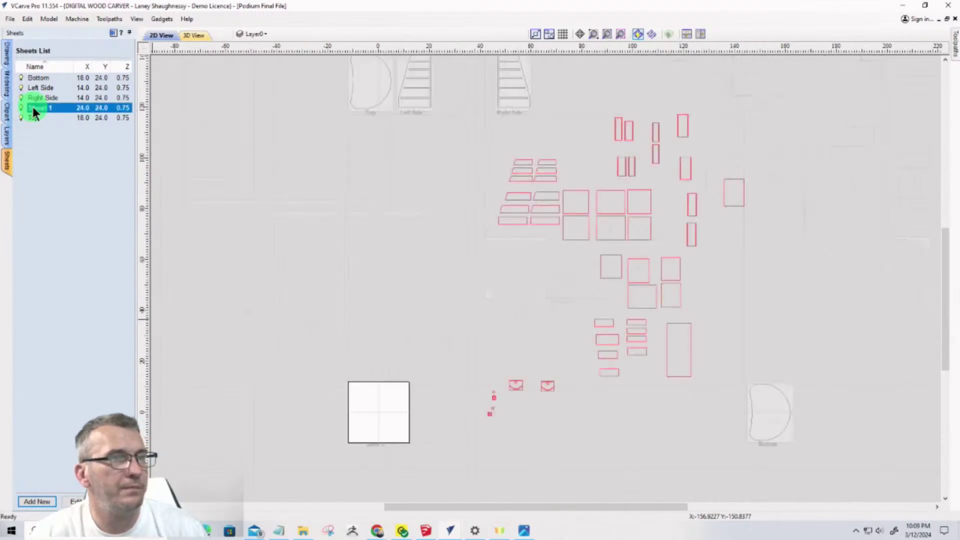
{"action": "scroll", "coordinate": [438, 451], "scroll_direction": "up", "scroll_amount": 5}
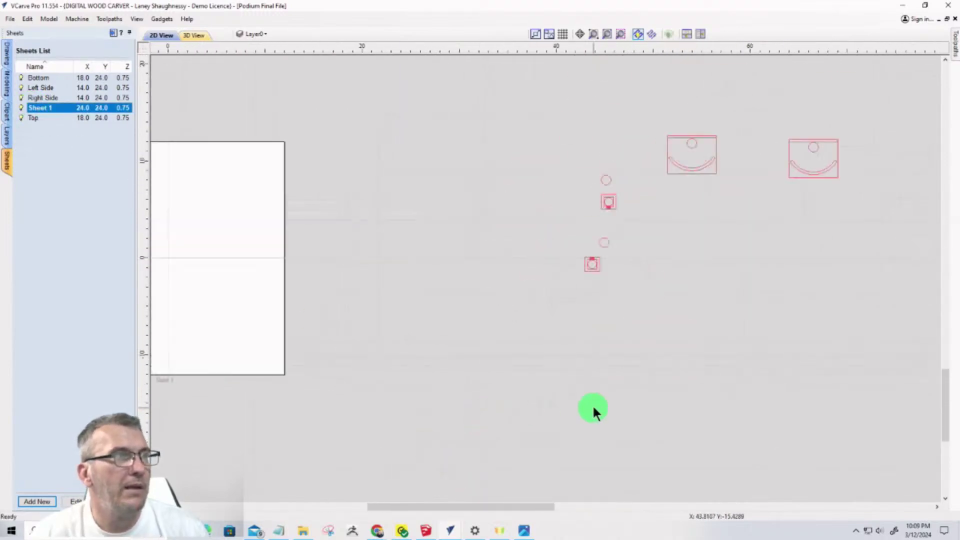
Move the lower 1.5-inch square bracket profile from outside the material onto Sheet 1, at about X 2.8, Y -2.5
{"action": "left_click", "coordinate": [241, 34]}
{"action": "left_click", "coordinate": [260, 60]}
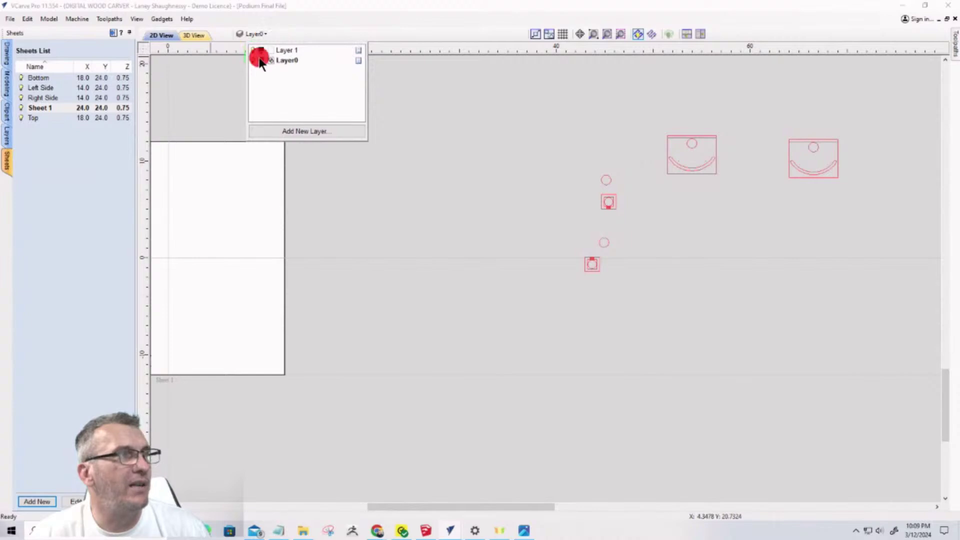
{"action": "left_click", "coordinate": [267, 75]}
{"action": "scroll", "coordinate": [615, 263], "scroll_direction": "up", "scroll_amount": 5}
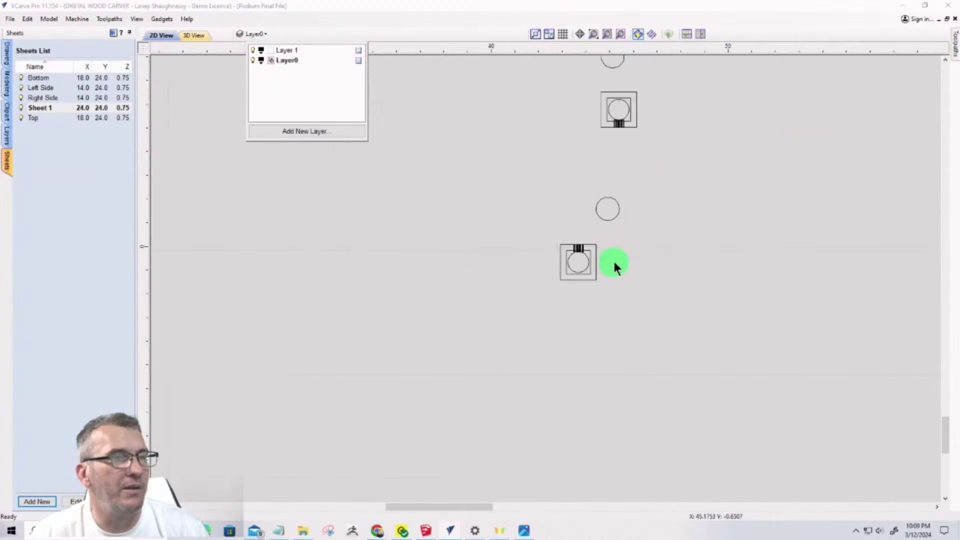
{"action": "left_click_drag", "start_coordinate": [435, 186], "coordinate": [625, 356]}
{"action": "scroll", "coordinate": [710, 335], "scroll_direction": "down", "scroll_amount": 5}
{"action": "scroll", "coordinate": [729, 332], "scroll_direction": "down", "scroll_amount": 3}
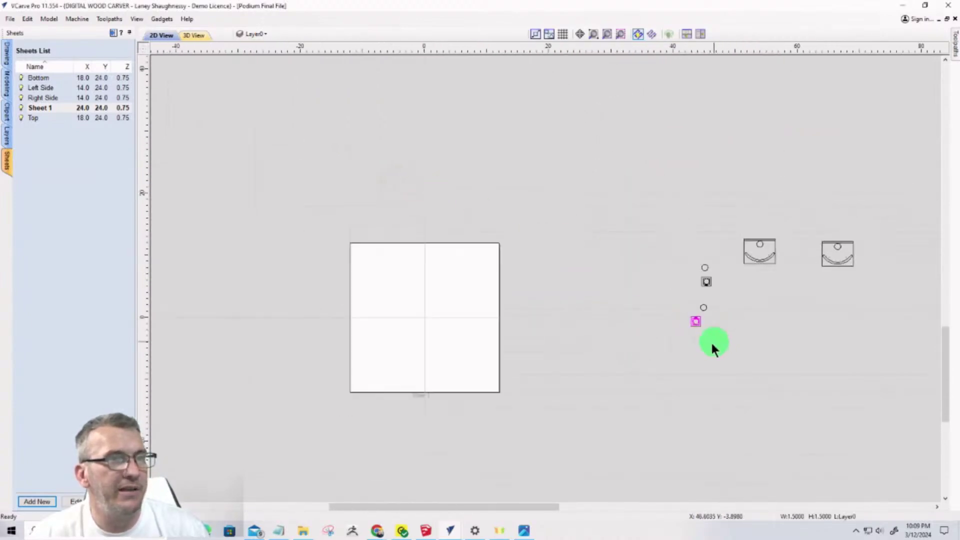
{"action": "left_click", "coordinate": [695, 321]}
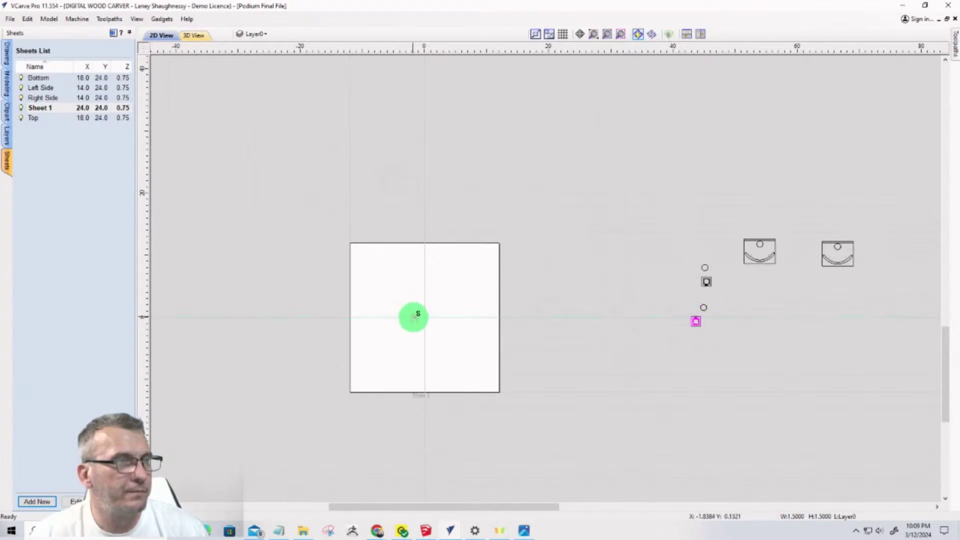
{"action": "left_click_drag", "start_coordinate": [413, 317], "coordinate": [442, 332]}
{"action": "scroll", "coordinate": [449, 331], "scroll_direction": "up", "scroll_amount": 11}
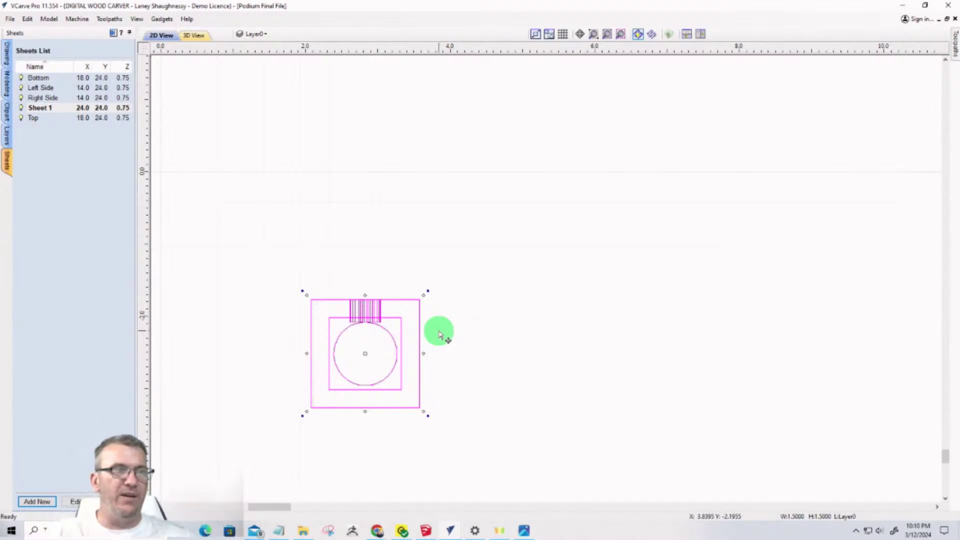
{"action": "scroll", "coordinate": [332, 371], "scroll_direction": "up", "scroll_amount": 4}
{"action": "scroll", "coordinate": [394, 290], "scroll_direction": "up", "scroll_amount": 3}
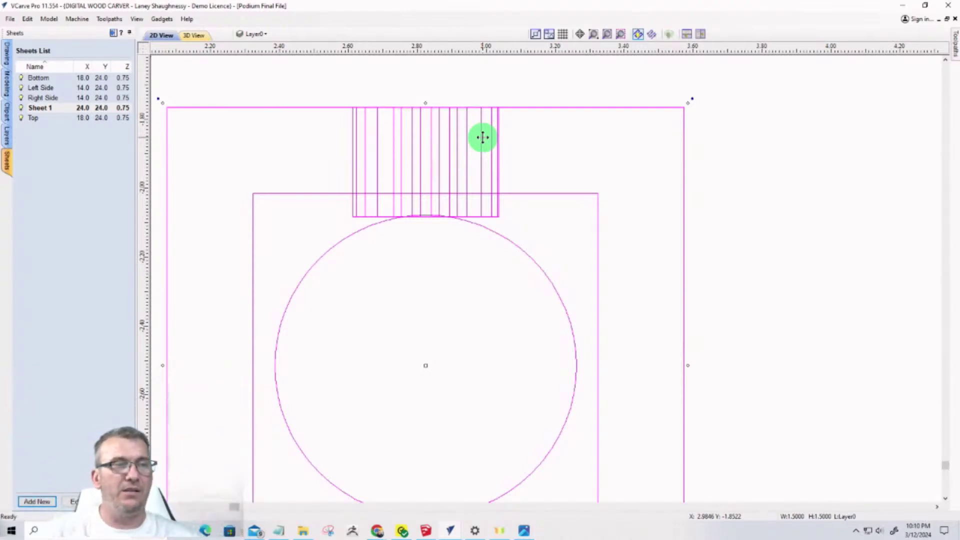
Switch to Photos and browse the podium reference photos to find the one showing the post collars beside the lower shelf
{"action": "left_click", "coordinate": [523, 529]}
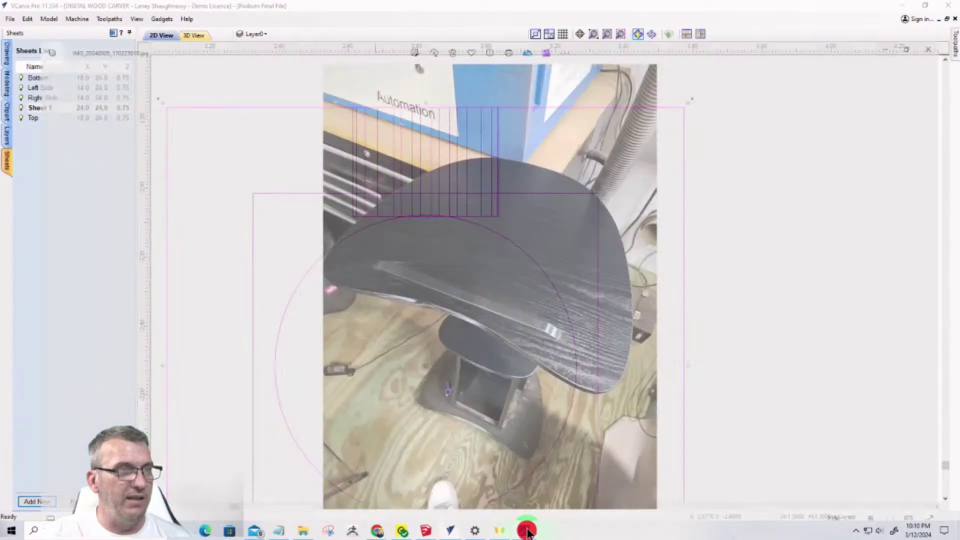
{"action": "left_click", "coordinate": [7, 265]}
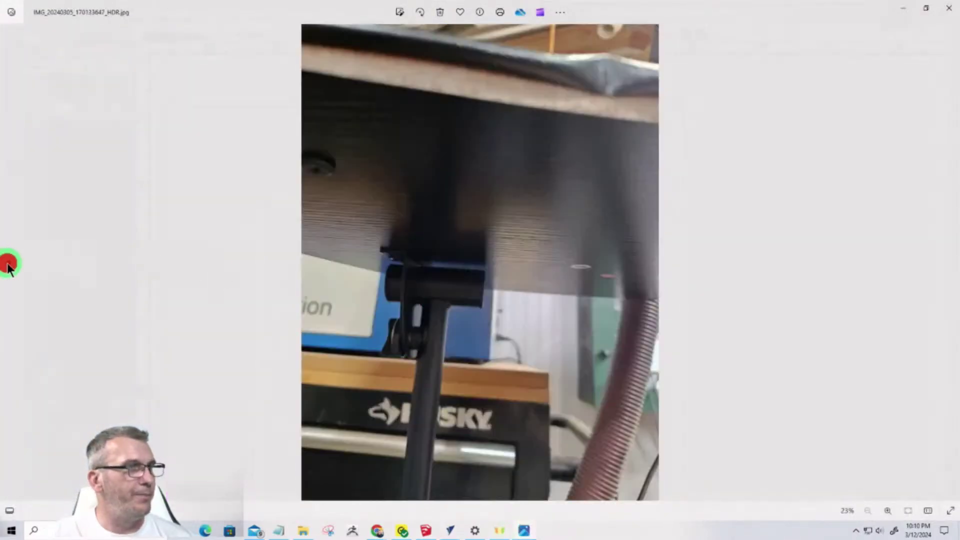
{"action": "left_click", "coordinate": [8, 265]}
{"action": "left_click", "coordinate": [7, 265]}
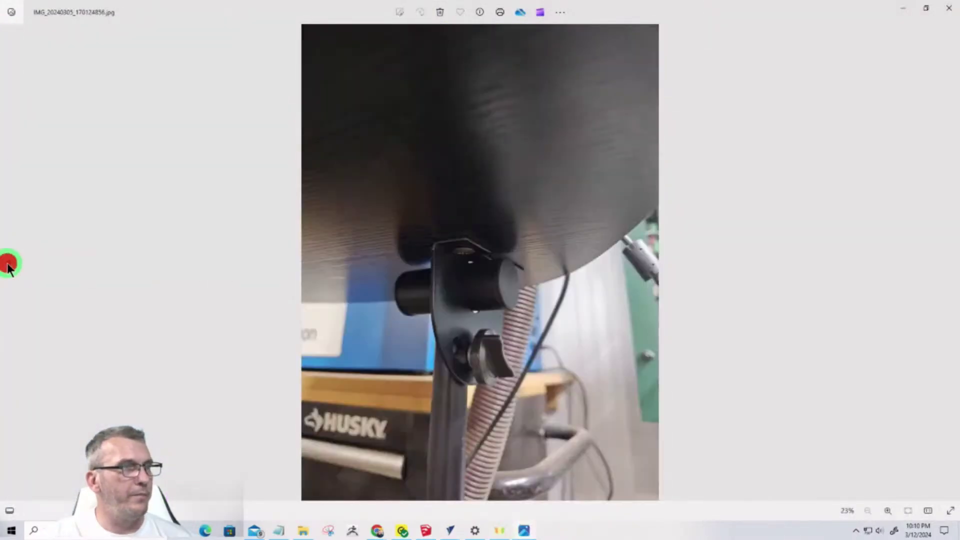
{"action": "left_click", "coordinate": [8, 265]}
{"action": "left_click", "coordinate": [7, 265]}
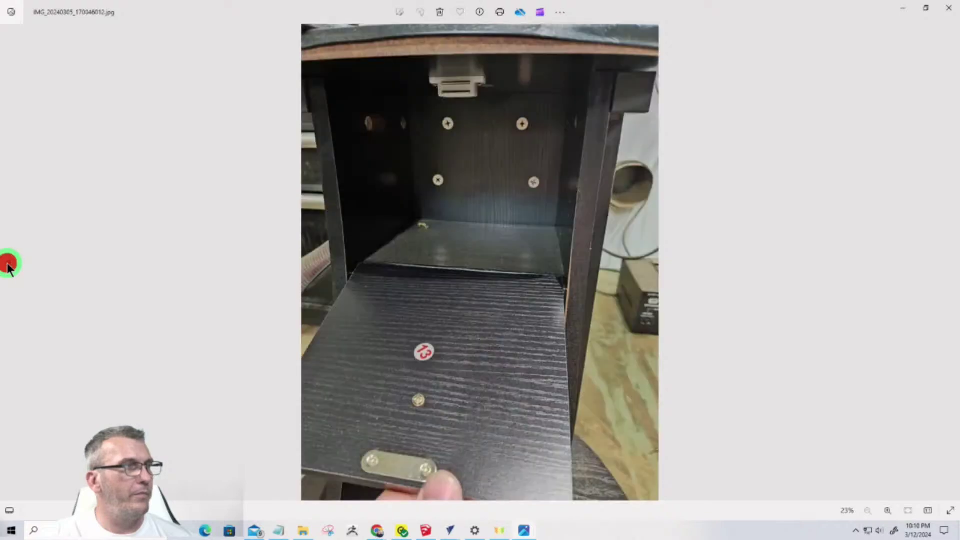
{"action": "left_click", "coordinate": [7, 265]}
{"action": "left_click", "coordinate": [8, 265]}
{"action": "left_click", "coordinate": [7, 265]}
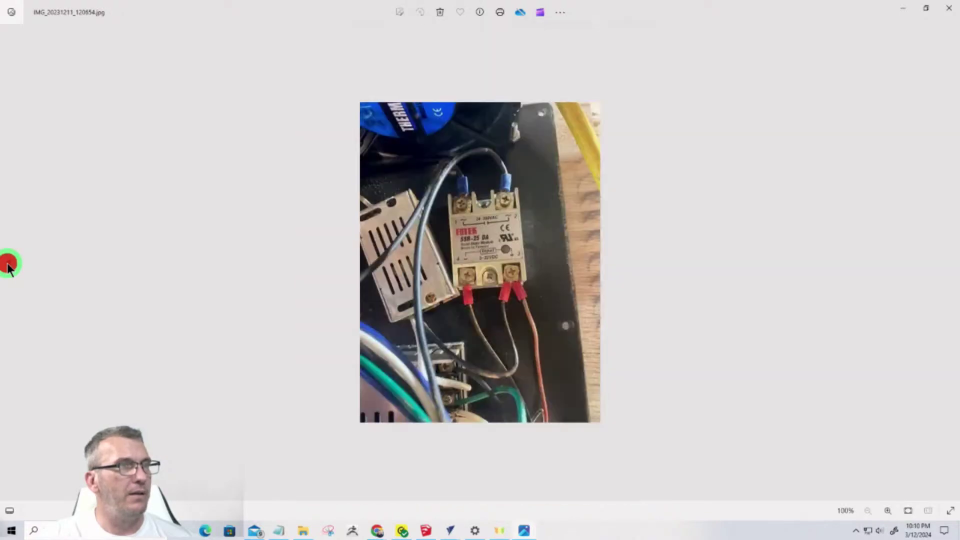
{"action": "left_click", "coordinate": [947, 256]}
{"action": "left_click", "coordinate": [947, 256]}
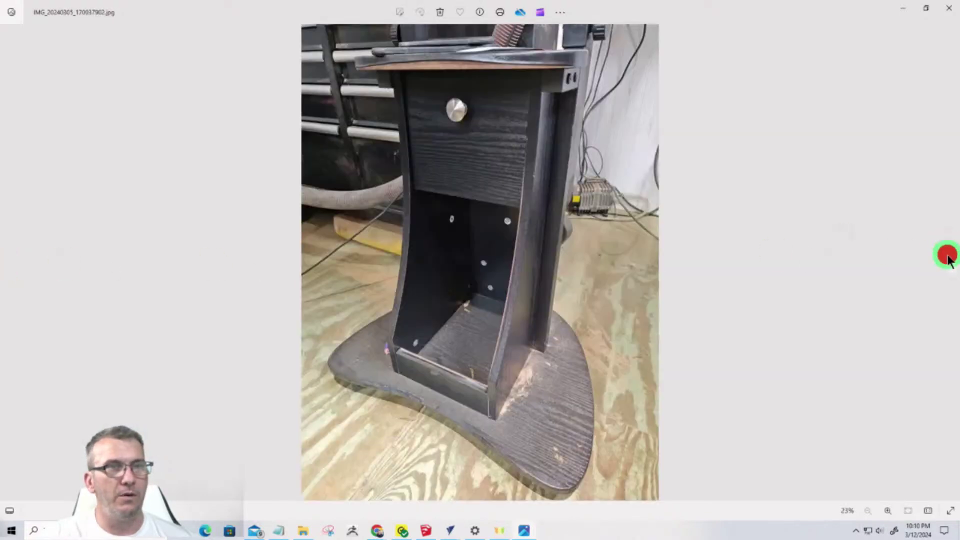
{"action": "left_click", "coordinate": [948, 256]}
{"action": "left_click", "coordinate": [947, 256]}
{"action": "left_click", "coordinate": [947, 256]}
{"action": "left_click", "coordinate": [947, 256]}
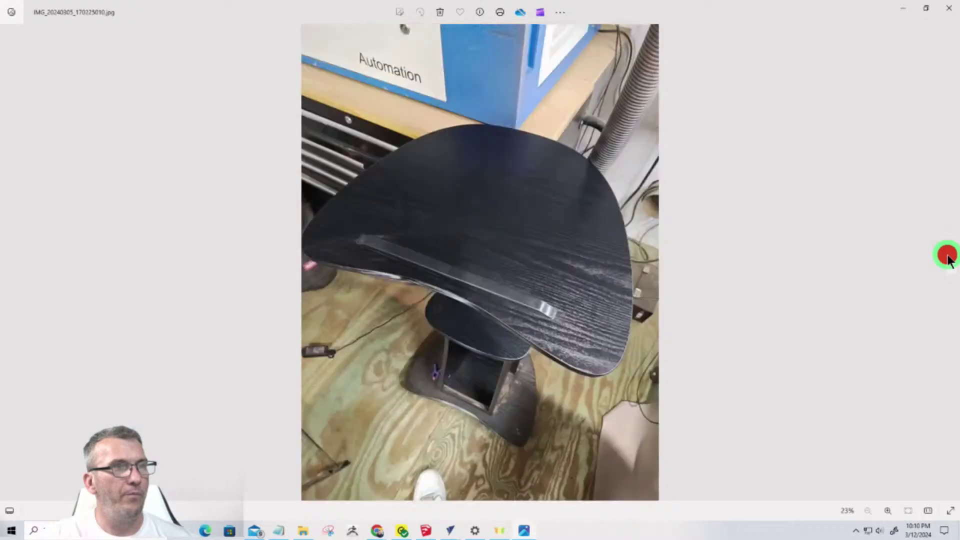
{"action": "left_click", "coordinate": [948, 256]}
{"action": "left_click", "coordinate": [947, 256]}
{"action": "left_click", "coordinate": [948, 256]}
{"action": "left_click", "coordinate": [948, 256]}
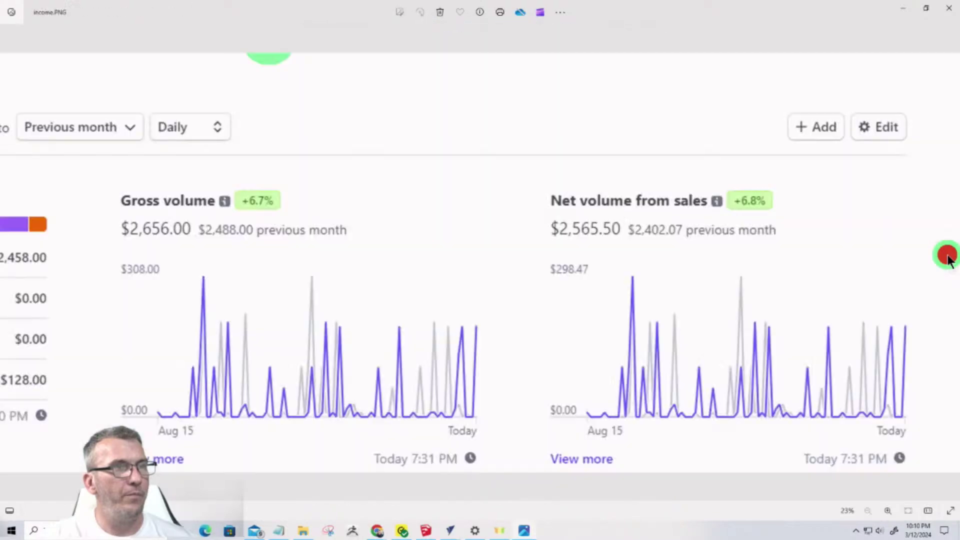
{"action": "left_click", "coordinate": [9, 259]}
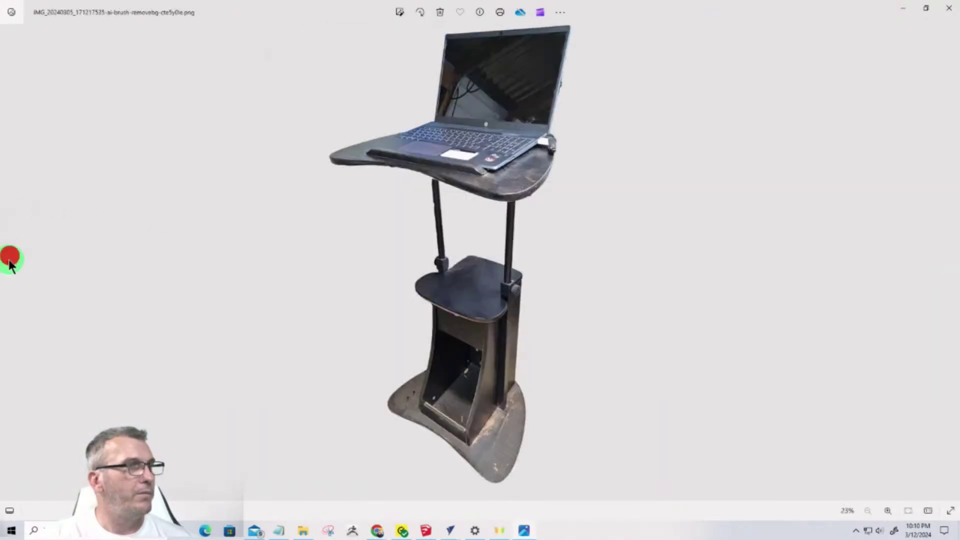
{"action": "left_click", "coordinate": [9, 260]}
{"action": "left_click", "coordinate": [9, 260]}
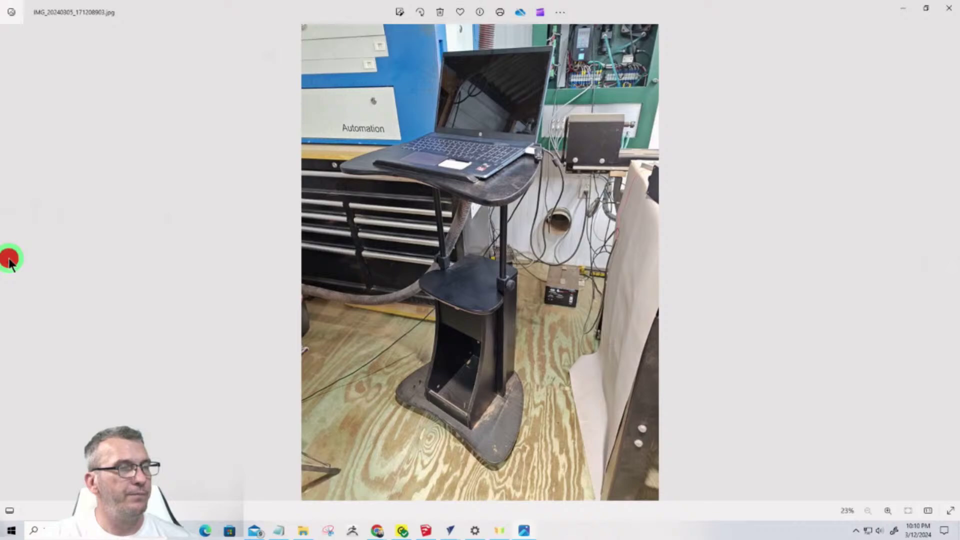
{"action": "left_click", "coordinate": [9, 259]}
{"action": "left_click", "coordinate": [9, 259]}
{"action": "left_click", "coordinate": [9, 259]}
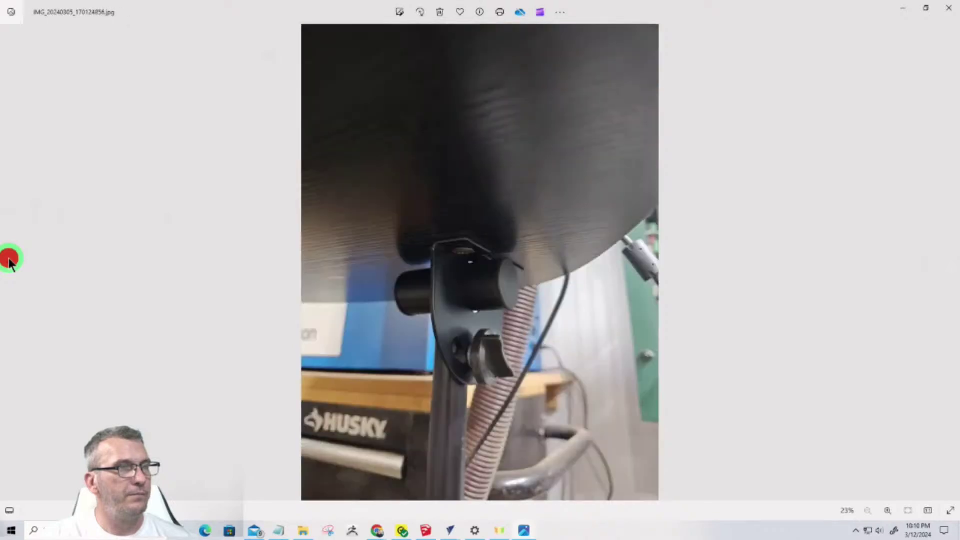
{"action": "left_click", "coordinate": [9, 259]}
Examine in the photo how the knob-tightened collars hold the two posts beside the lower shelf
{"action": "scroll", "coordinate": [640, 237], "scroll_direction": "up", "scroll_amount": 6}
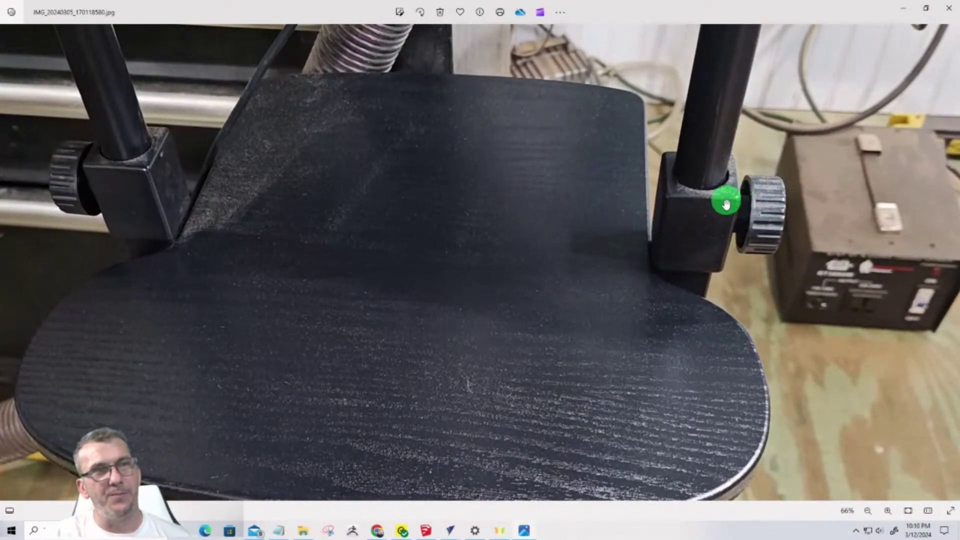
{"action": "scroll", "coordinate": [586, 306], "scroll_direction": "down", "scroll_amount": 6}
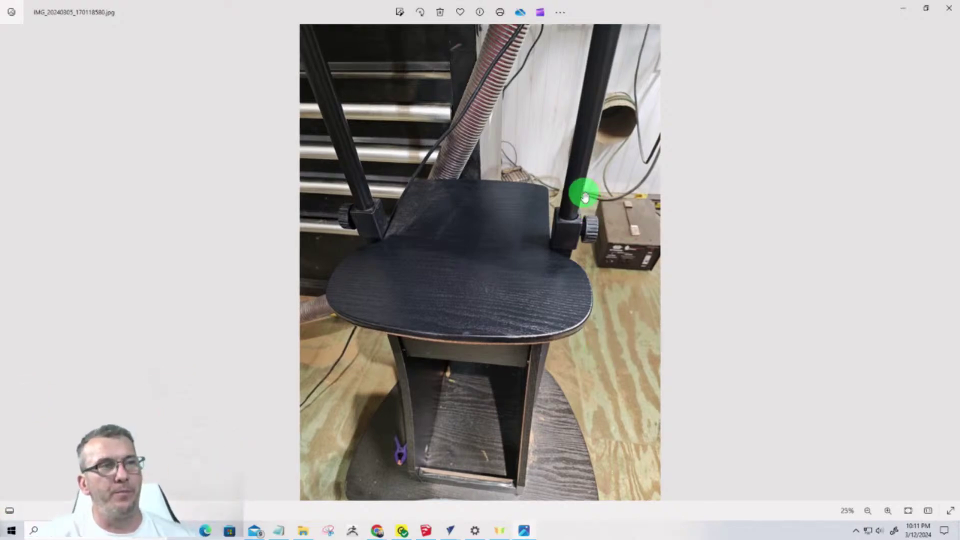
{"action": "scroll", "coordinate": [583, 200], "scroll_direction": "up", "scroll_amount": 5}
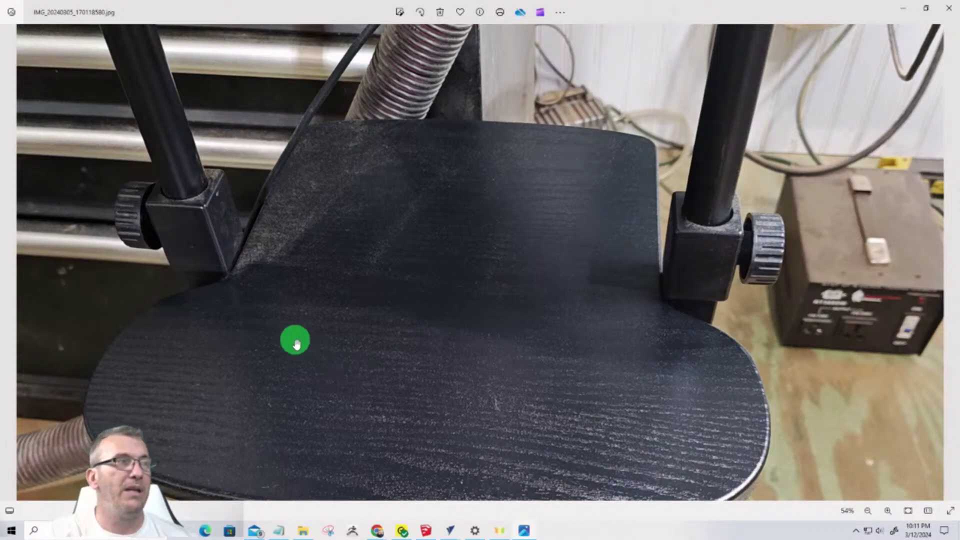
{"action": "scroll", "coordinate": [293, 335], "scroll_direction": "down", "scroll_amount": 5}
{"action": "scroll", "coordinate": [320, 322], "scroll_direction": "down", "scroll_amount": 1}
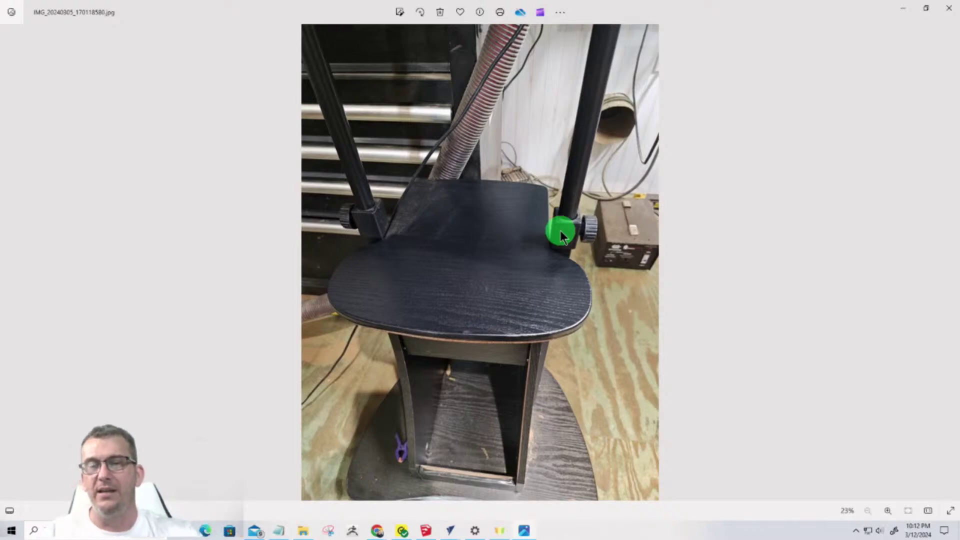
{"action": "scroll", "coordinate": [591, 180], "scroll_direction": "up", "scroll_amount": 4}
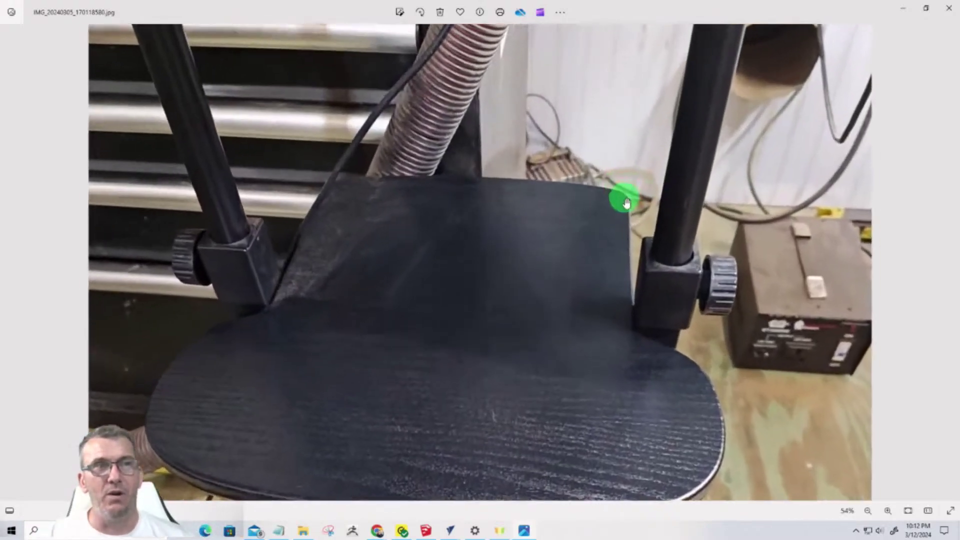
{"action": "scroll", "coordinate": [626, 202], "scroll_direction": "down", "scroll_amount": 4}
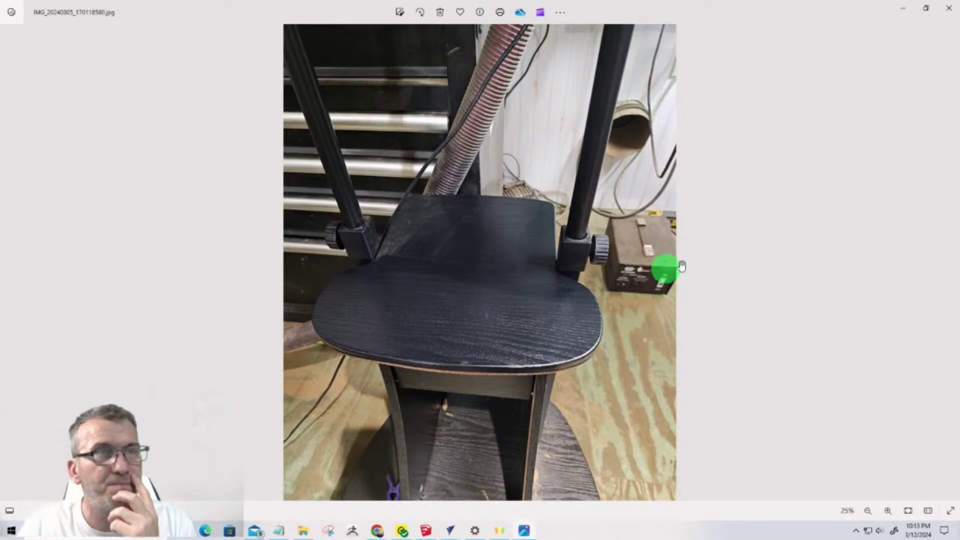
Return to VCarve Pro and examine the placed collar profile's outer square, inner square, circle and side-hole lines
{"action": "left_click", "coordinate": [903, 10]}
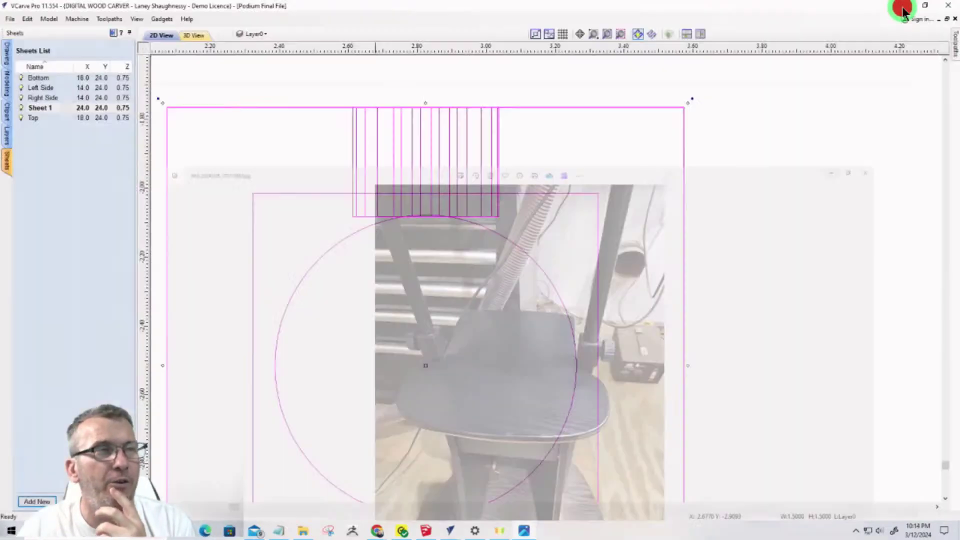
{"action": "scroll", "coordinate": [452, 243], "scroll_direction": "down", "scroll_amount": 2}
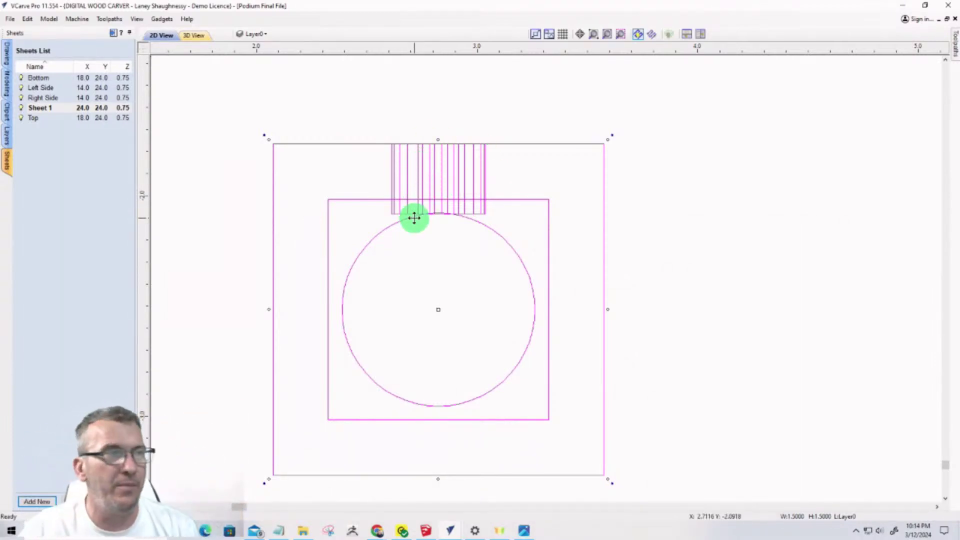
{"action": "scroll", "coordinate": [477, 241], "scroll_direction": "down", "scroll_amount": 1}
{"action": "scroll", "coordinate": [478, 242], "scroll_direction": "down", "scroll_amount": 1}
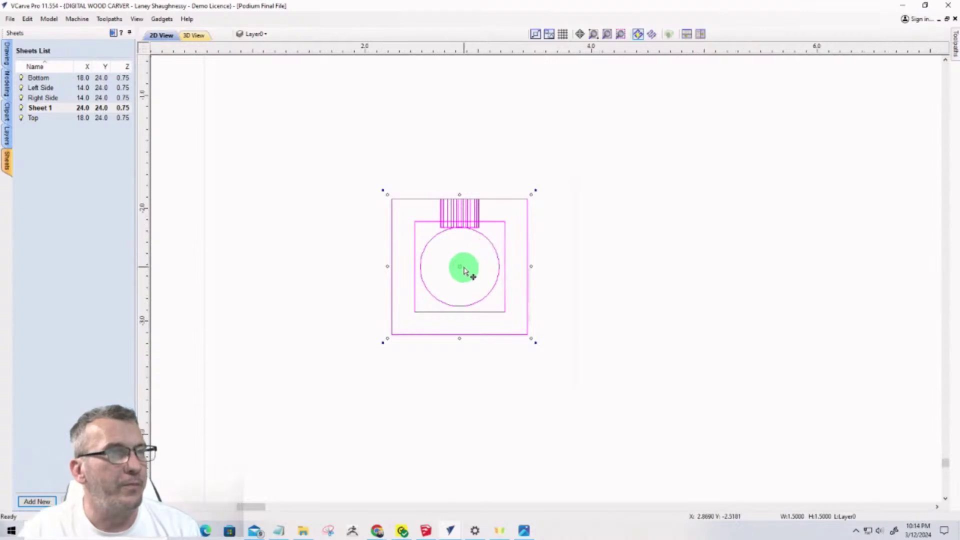
{"action": "scroll", "coordinate": [462, 268], "scroll_direction": "up", "scroll_amount": 2}
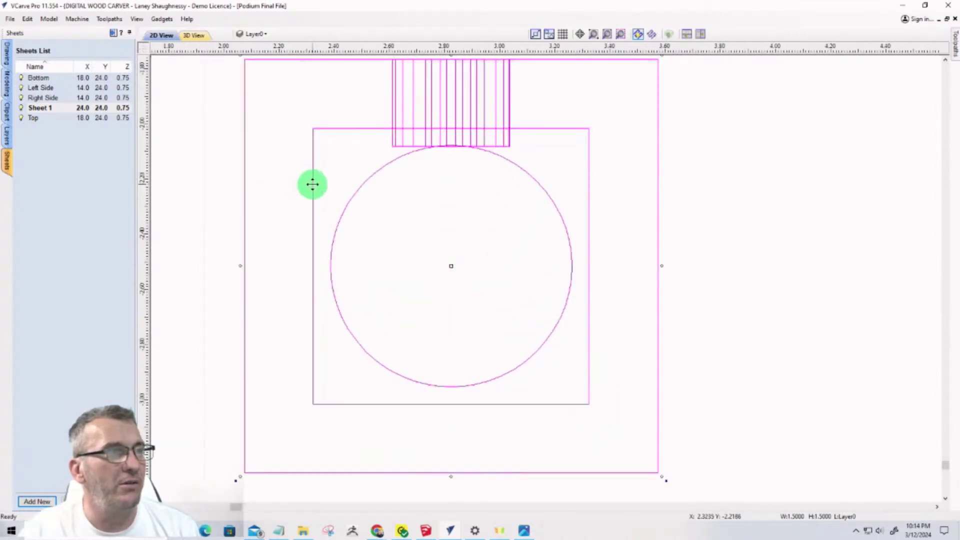
{"action": "scroll", "coordinate": [315, 190], "scroll_direction": "down", "scroll_amount": 2}
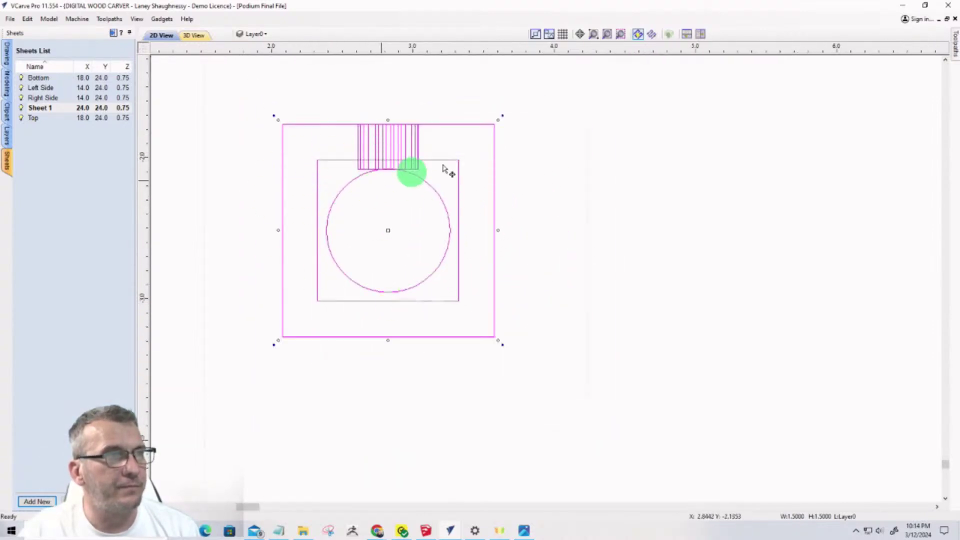
{"action": "left_click", "coordinate": [470, 124]}
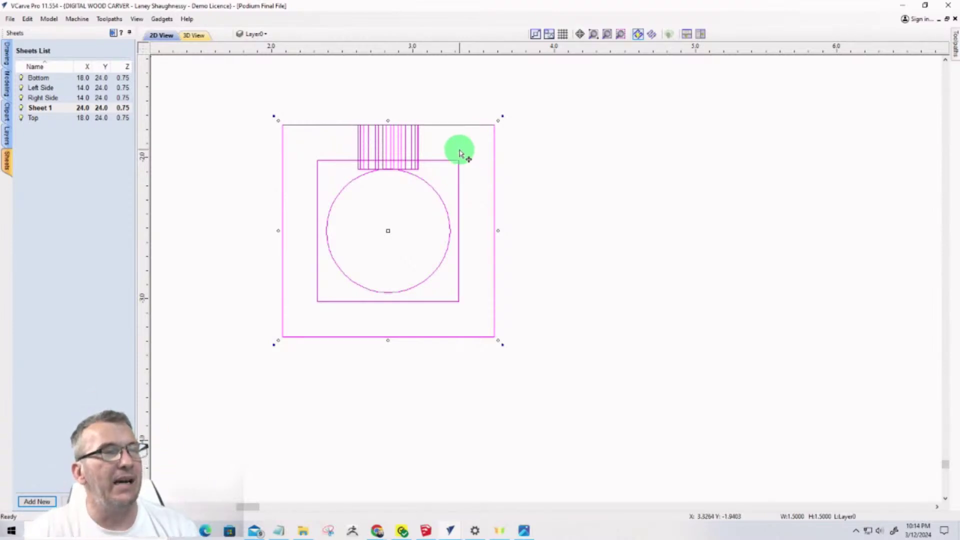
Switch to SketchUp and copy the white collar block on the nearer post about 5 3/4 inches away into free space beside the podium
{"action": "left_click", "coordinate": [425, 530]}
{"action": "scroll", "coordinate": [540, 199], "scroll_direction": "down", "scroll_amount": 3}
{"action": "scroll", "coordinate": [546, 172], "scroll_direction": "up", "scroll_amount": 2}
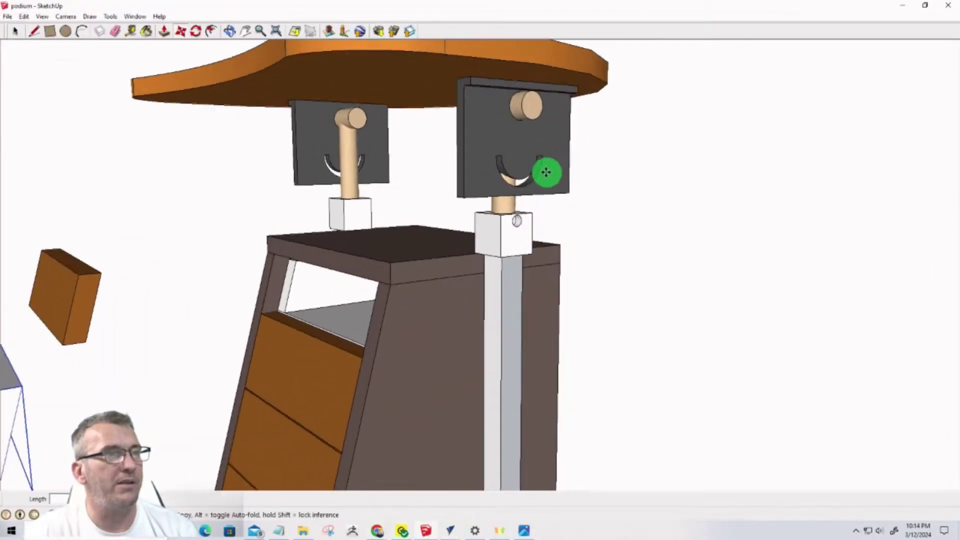
{"action": "scroll", "coordinate": [535, 235], "scroll_direction": "up", "scroll_amount": 1}
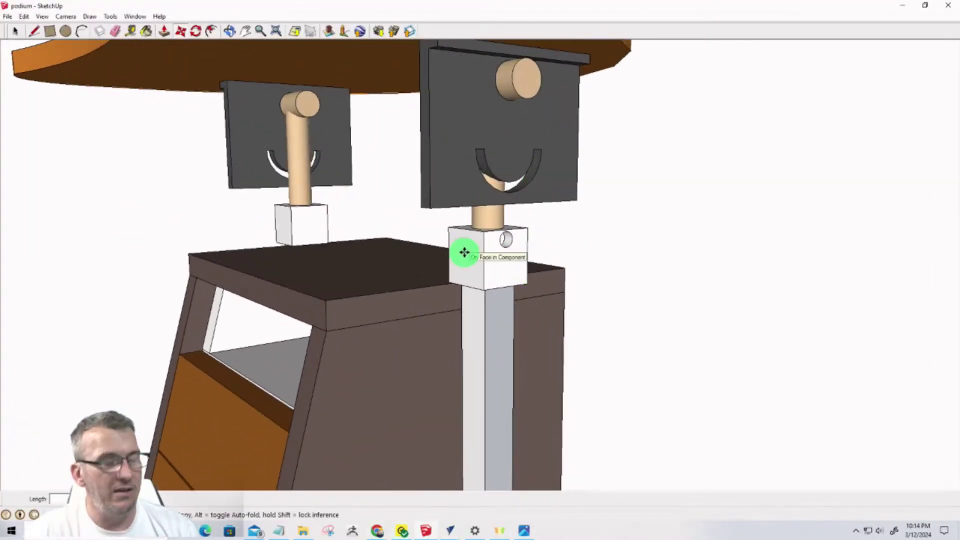
{"action": "key", "text": "space"}
{"action": "left_click", "coordinate": [470, 255]}
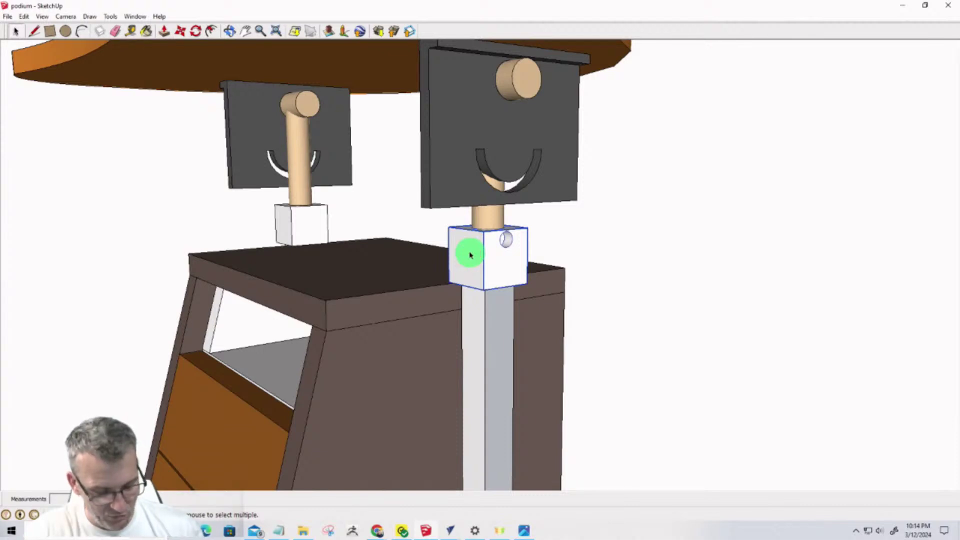
{"action": "key", "text": "m"}
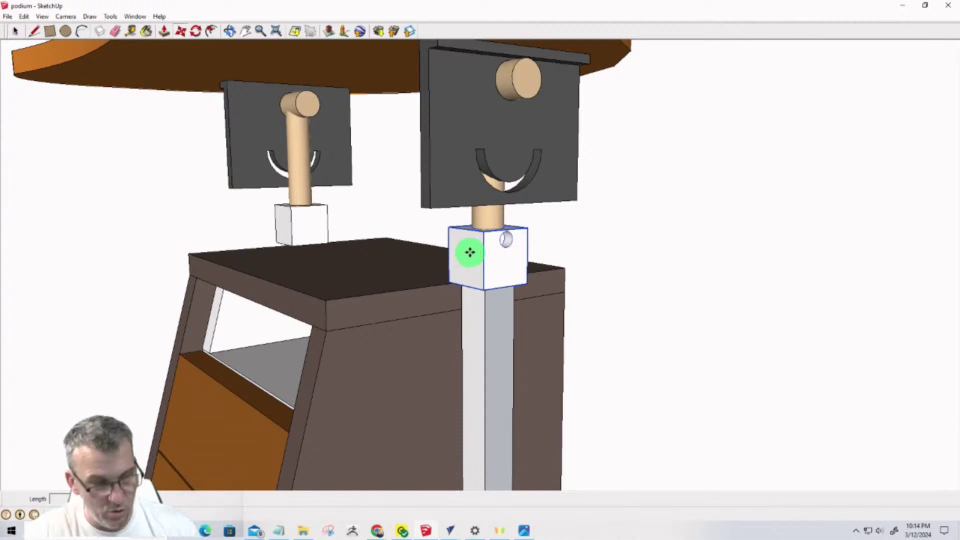
{"action": "key", "text": "ctrl"}
{"action": "left_click", "coordinate": [452, 282]}
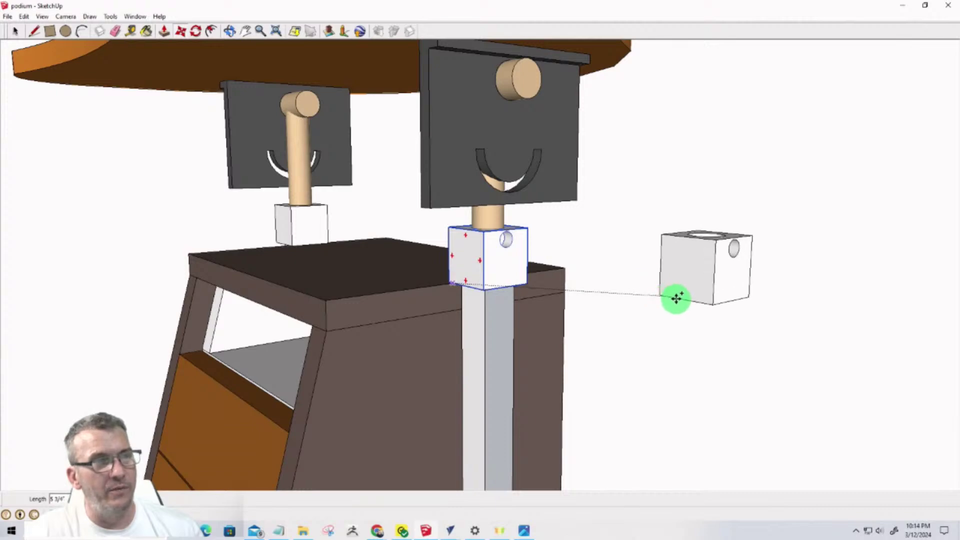
{"action": "left_click", "coordinate": [677, 298]}
{"action": "middle_click_drag", "start_coordinate": [750, 242], "coordinate": [654, 141]}
{"action": "scroll", "coordinate": [622, 115], "scroll_direction": "up", "scroll_amount": 3}
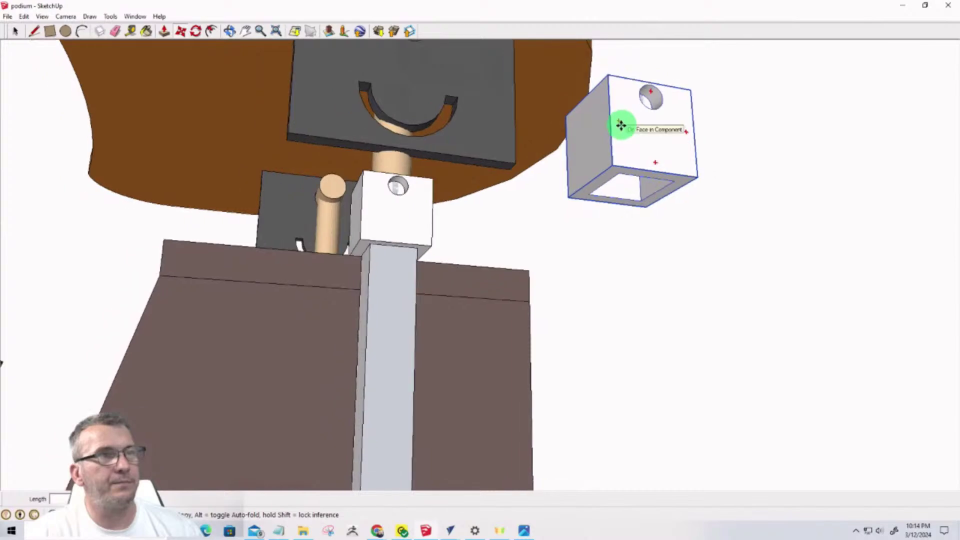
View the copied collar from below, then switch to VCarve Pro's Podium Final File and select the collar profile for comparison
{"action": "scroll", "coordinate": [622, 126], "scroll_direction": "up", "scroll_amount": 2}
{"action": "middle_click_drag", "start_coordinate": [617, 193], "coordinate": [617, 125]}
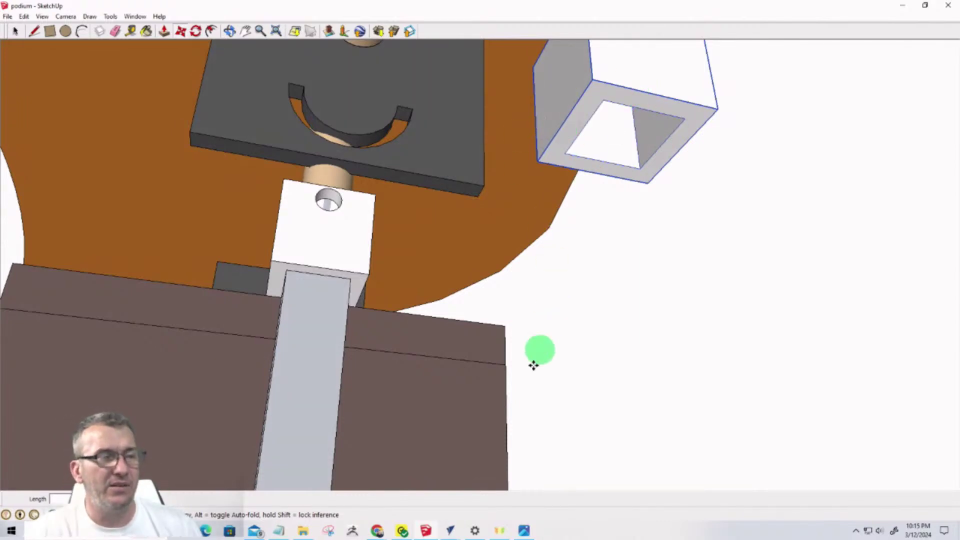
{"action": "mouse_move", "coordinate": [449, 531]}
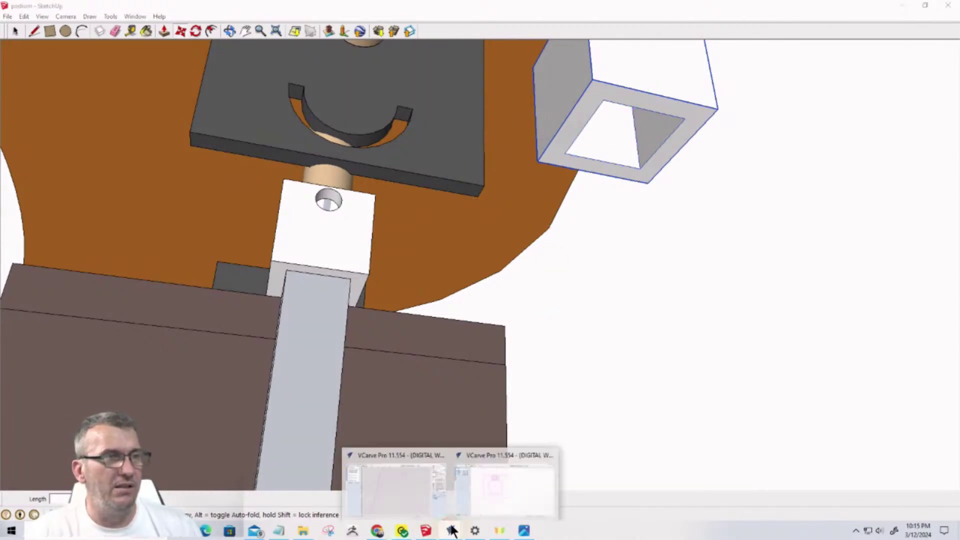
{"action": "left_click", "coordinate": [496, 482]}
{"action": "left_click", "coordinate": [571, 286]}
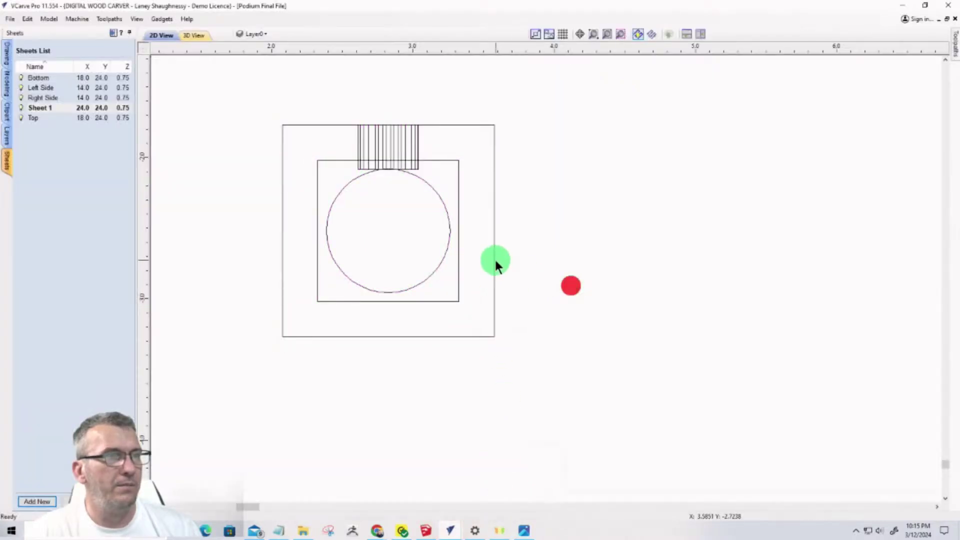
{"action": "left_click", "coordinate": [494, 261]}
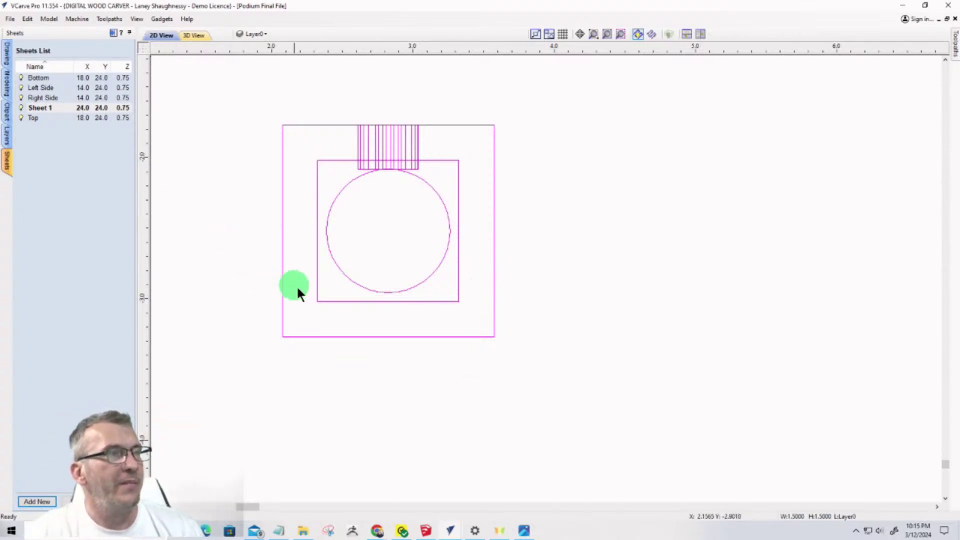
Return to SketchUp and measure the copied collar's square recess depth and outer height with the Tape Measure tool
{"action": "left_click", "coordinate": [426, 530]}
{"action": "mouse_move", "coordinate": [604, 219]}
{"action": "middle_mouse_down"}
{"action": "mouse_move", "coordinate": [632, 140]}
{"action": "mouse_move", "coordinate": [606, 77]}
{"action": "mouse_move", "coordinate": [594, 173]}
{"action": "mouse_move", "coordinate": [574, 51]}
{"action": "mouse_move", "coordinate": [575, 77]}
{"action": "middle_mouse_up"}
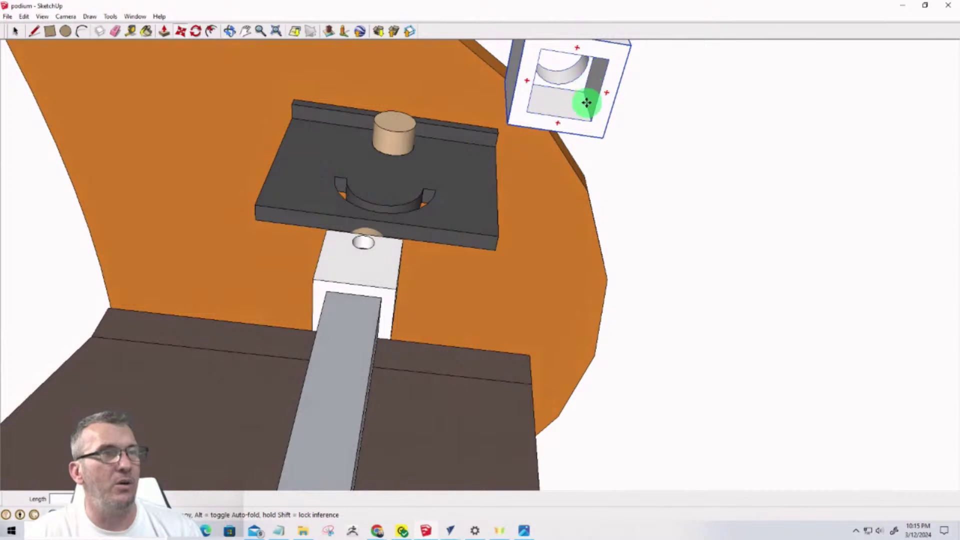
{"action": "left_click", "coordinate": [130, 32]}
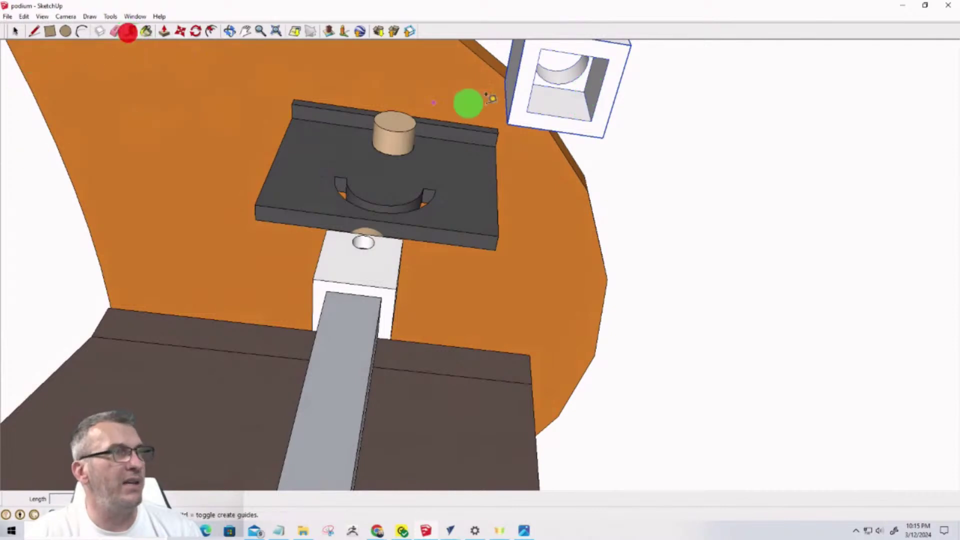
{"action": "left_click", "coordinate": [583, 90]}
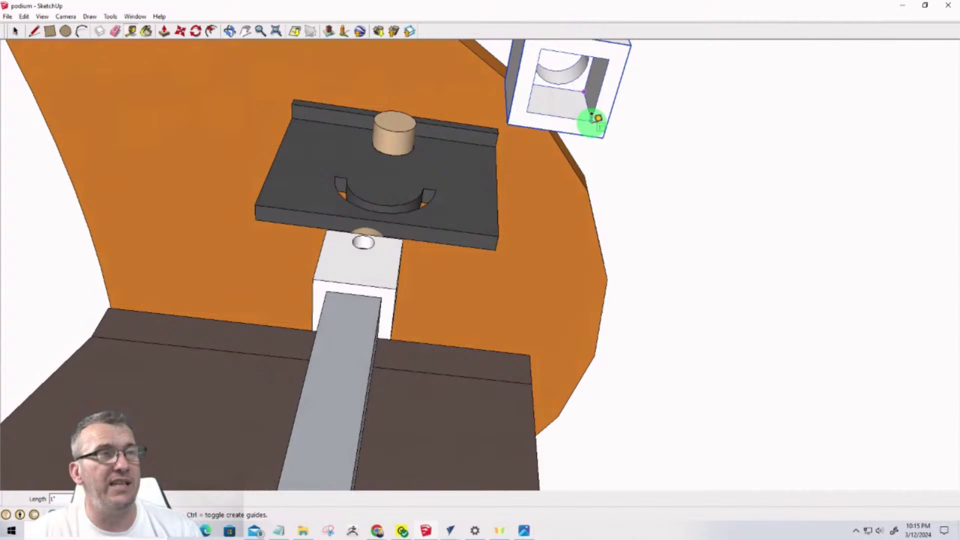
{"action": "middle_click_drag", "start_coordinate": [592, 117], "coordinate": [645, 390]}
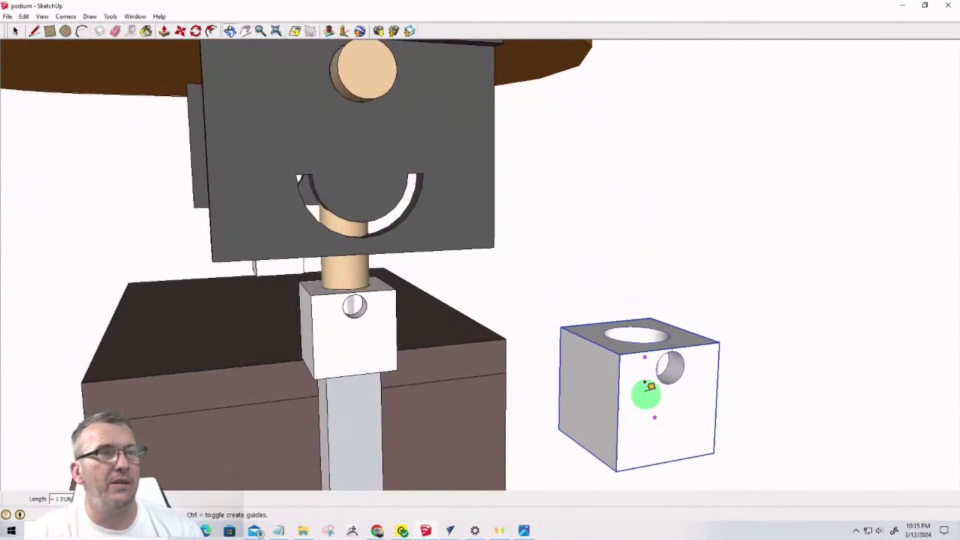
{"action": "left_click", "coordinate": [628, 351]}
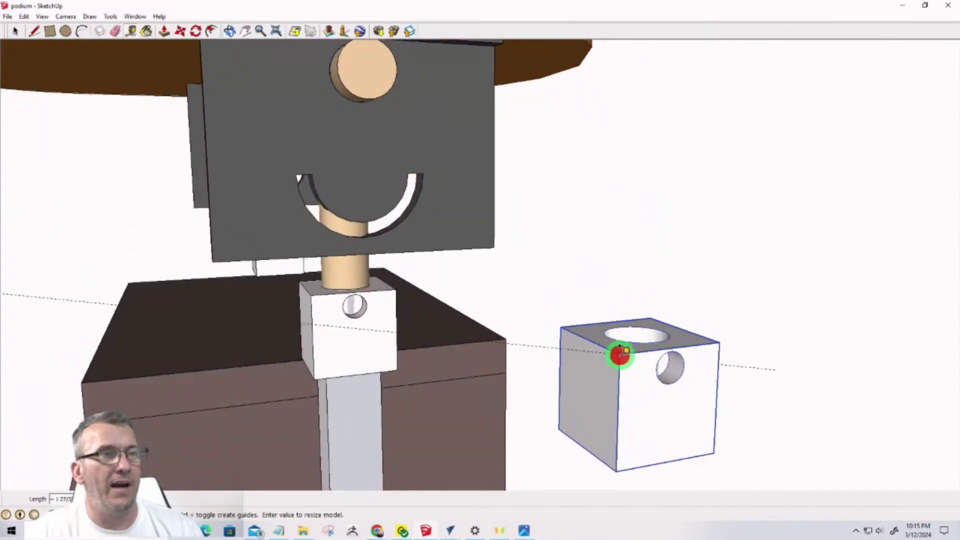
{"action": "left_click", "coordinate": [616, 464]}
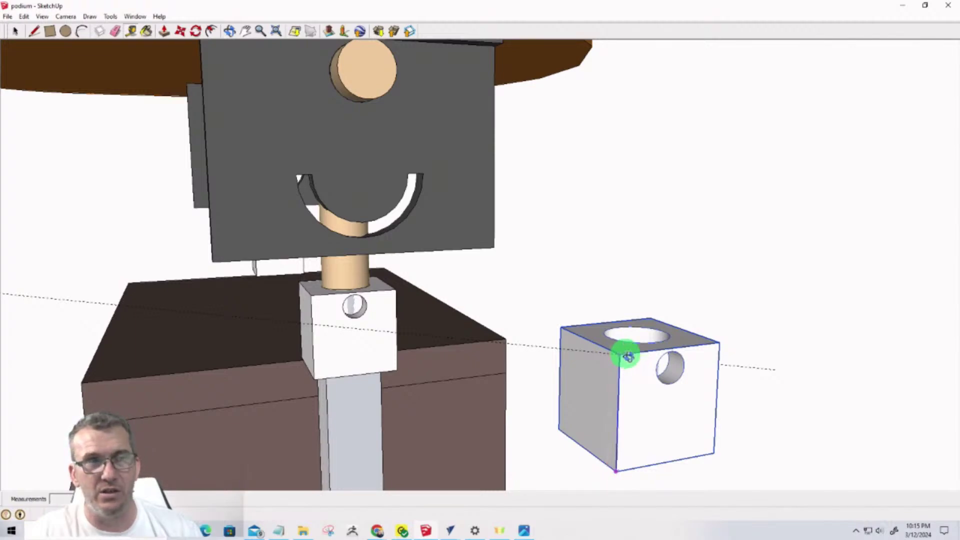
Examine how the copied collar's round top hole opens into the square recess and where the side hole sits
{"action": "middle_click_drag", "start_coordinate": [622, 353], "coordinate": [722, 375]}
{"action": "scroll", "coordinate": [721, 375], "scroll_direction": "up", "scroll_amount": 5}
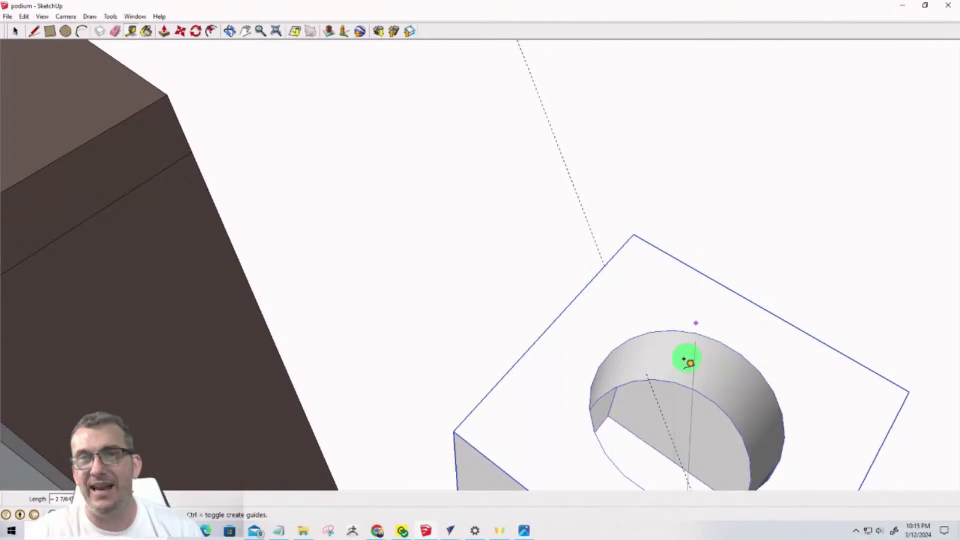
{"action": "middle_click_drag", "start_coordinate": [690, 412], "coordinate": [595, 265]}
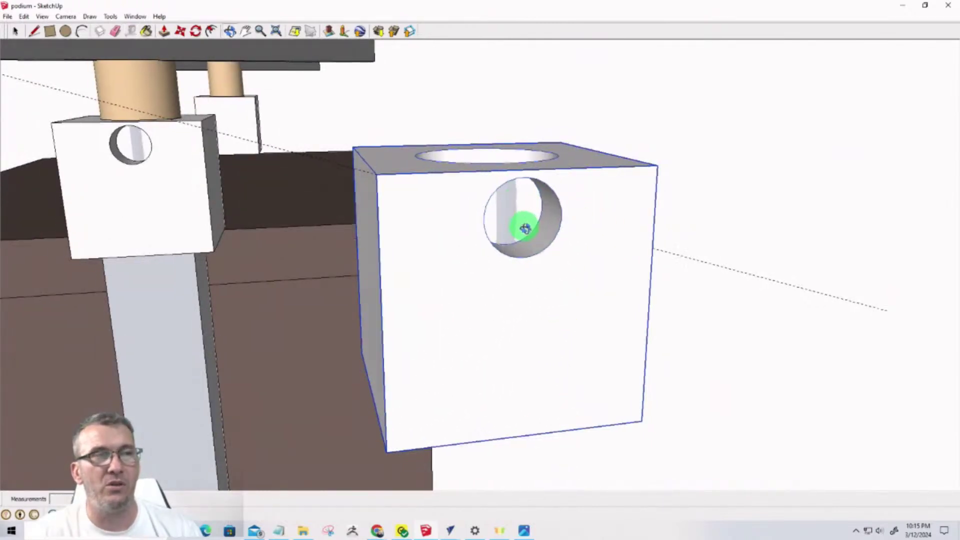
{"action": "middle_click_drag", "start_coordinate": [521, 225], "coordinate": [503, 212]}
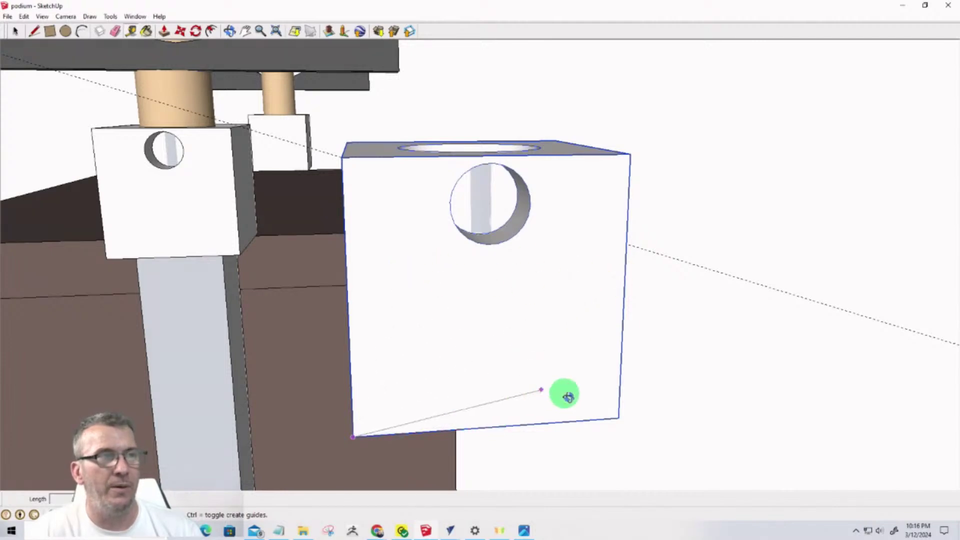
Examine the copied collar's plain face and round top opening, and compare its side hole with the collar on the post
{"action": "middle_click_drag", "start_coordinate": [566, 392], "coordinate": [901, 439]}
{"action": "scroll", "coordinate": [565, 270], "scroll_direction": "down", "scroll_amount": 5}
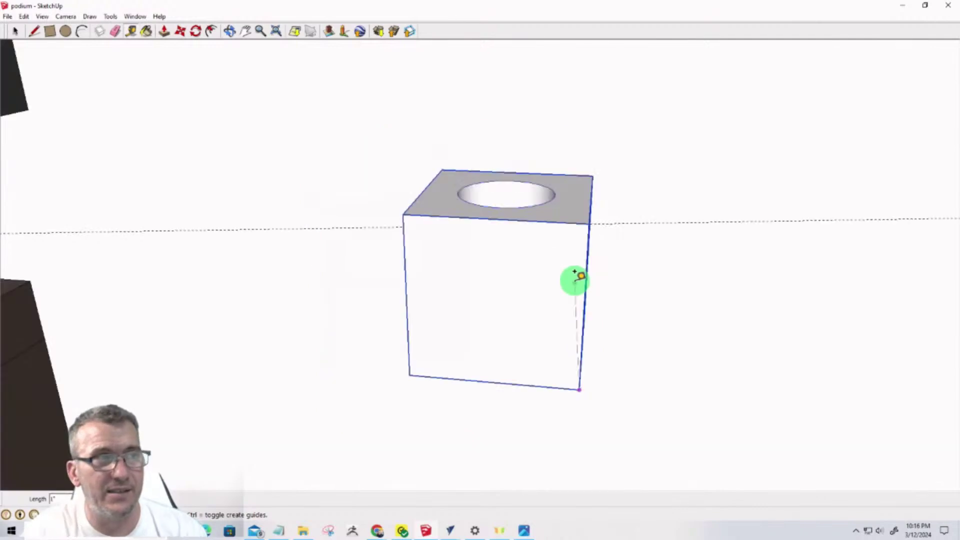
{"action": "scroll", "coordinate": [504, 199], "scroll_direction": "up", "scroll_amount": 2}
{"action": "scroll", "coordinate": [500, 194], "scroll_direction": "up", "scroll_amount": 1}
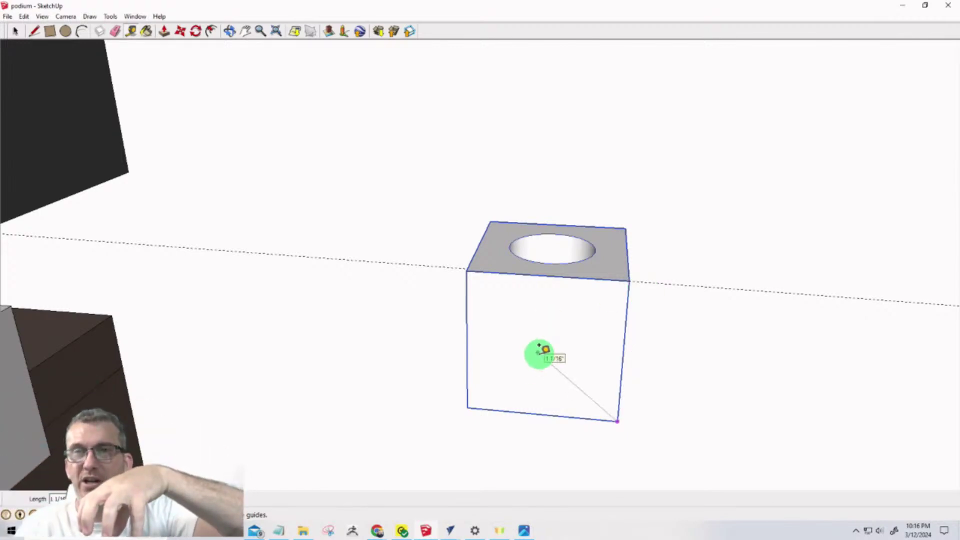
{"action": "left_click", "coordinate": [538, 344]}
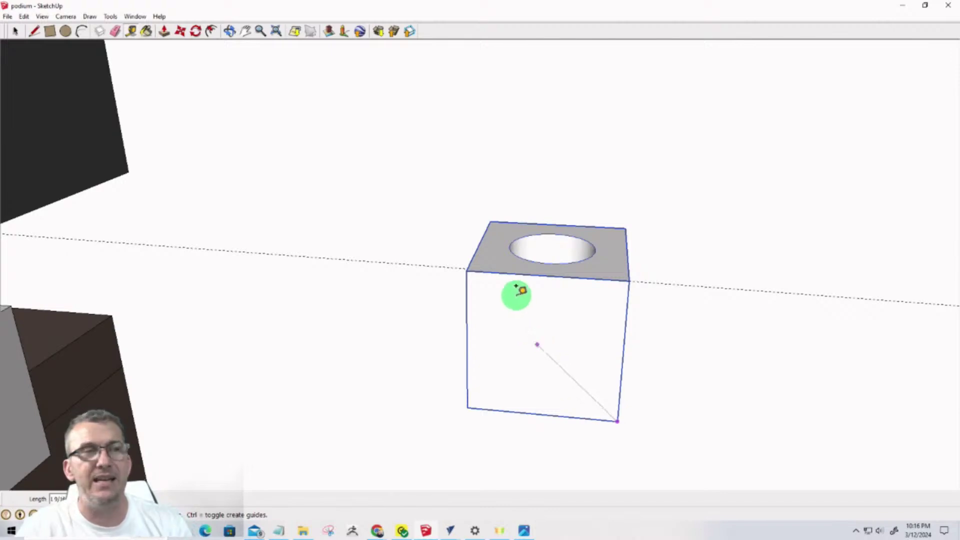
{"action": "scroll", "coordinate": [547, 223], "scroll_direction": "up", "scroll_amount": 3}
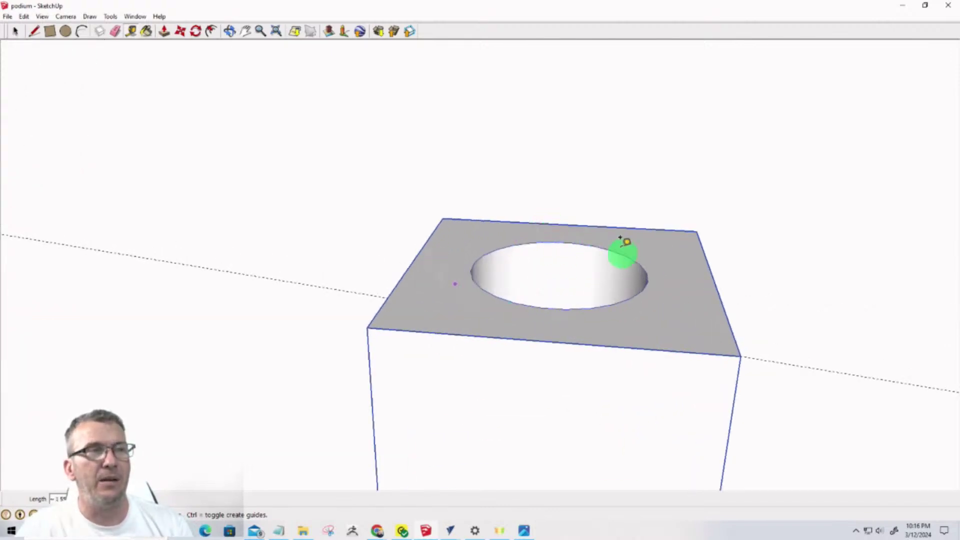
{"action": "scroll", "coordinate": [578, 288], "scroll_direction": "down", "scroll_amount": 2}
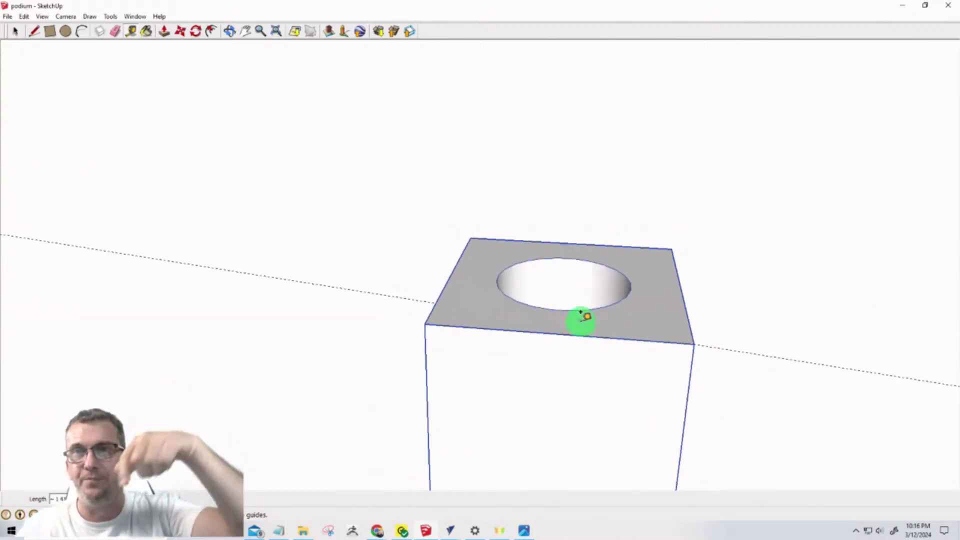
{"action": "scroll", "coordinate": [580, 313], "scroll_direction": "down", "scroll_amount": 2}
{"action": "scroll", "coordinate": [578, 338], "scroll_direction": "down", "scroll_amount": 1}
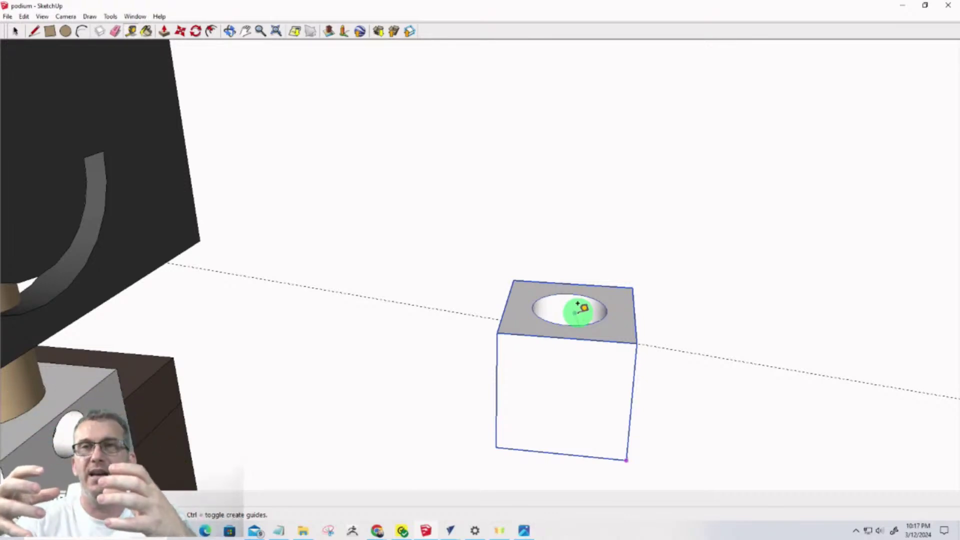
{"action": "middle_click_drag", "start_coordinate": [650, 377], "coordinate": [332, 275]}
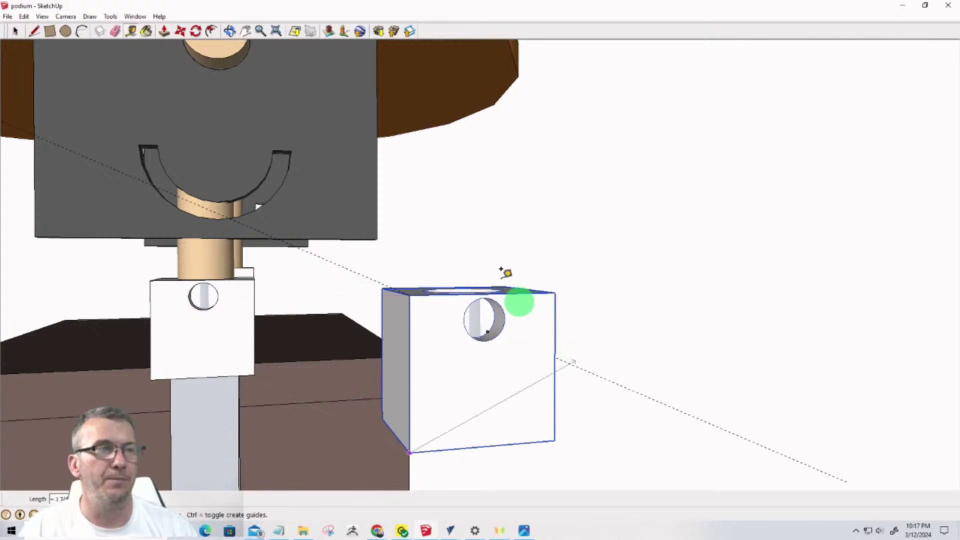
{"action": "scroll", "coordinate": [534, 345], "scroll_direction": "down", "scroll_amount": 1}
{"action": "scroll", "coordinate": [534, 345], "scroll_direction": "down", "scroll_amount": 1}
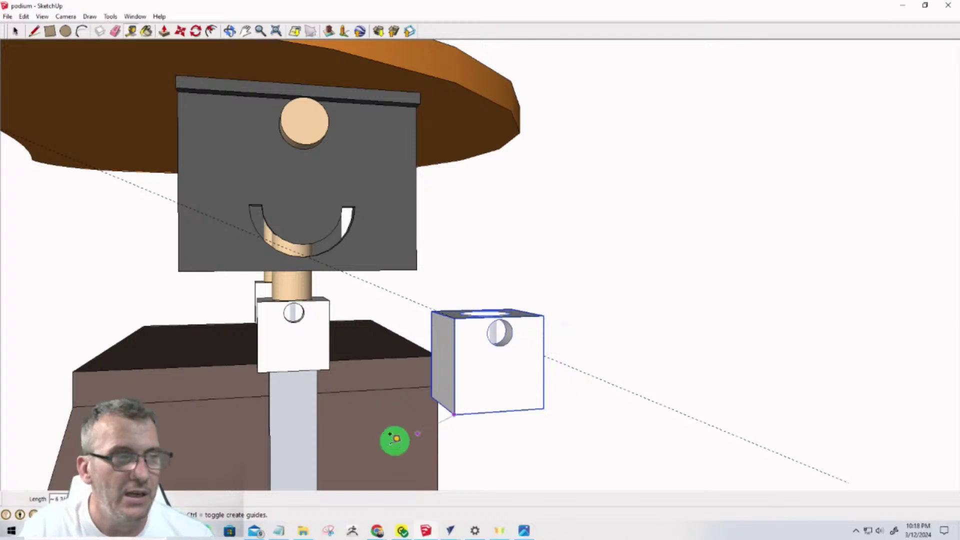
Switch to VCarve Pro's Podium Final File and inspect the collar profile's outer square, inner square and circle
{"action": "left_click", "coordinate": [450, 530]}
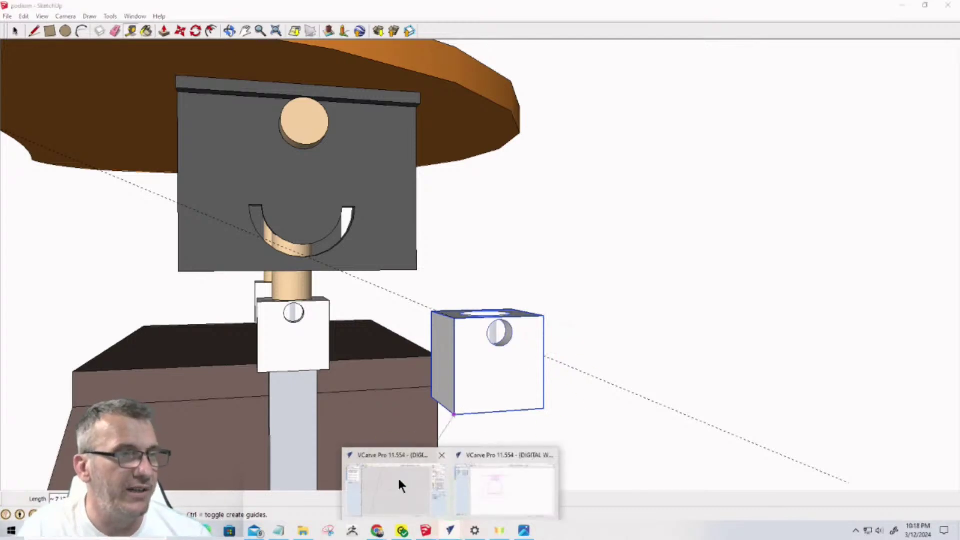
{"action": "left_click", "coordinate": [500, 488]}
{"action": "middle_click_drag", "start_coordinate": [310, 205], "coordinate": [600, 317]}
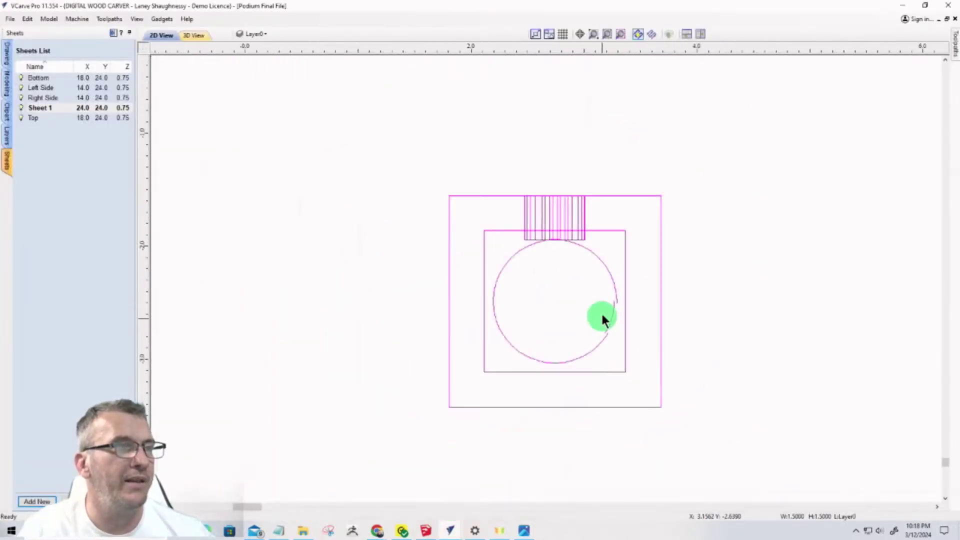
{"action": "scroll", "coordinate": [476, 248], "scroll_direction": "down", "scroll_amount": 5}
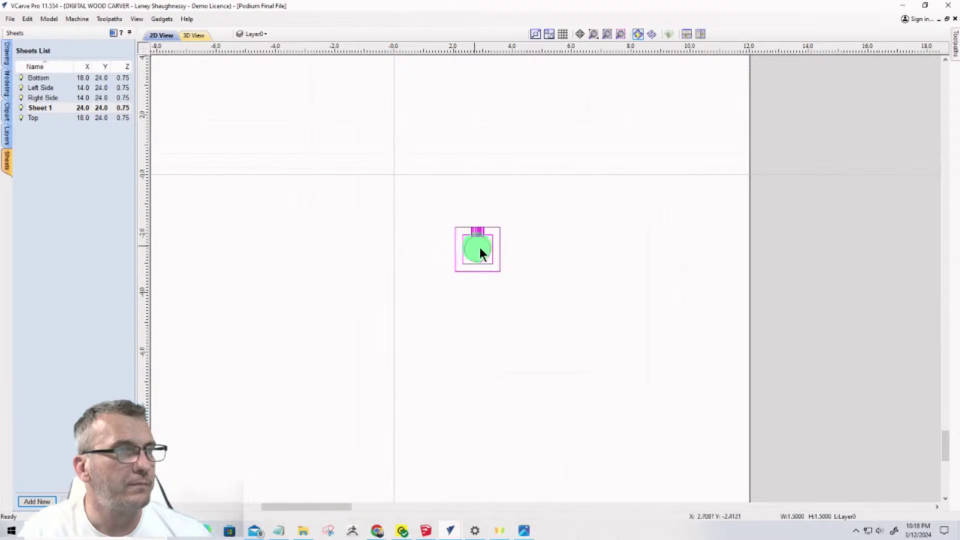
{"action": "scroll", "coordinate": [475, 250], "scroll_direction": "up", "scroll_amount": 7}
{"action": "scroll", "coordinate": [494, 348], "scroll_direction": "up", "scroll_amount": 3}
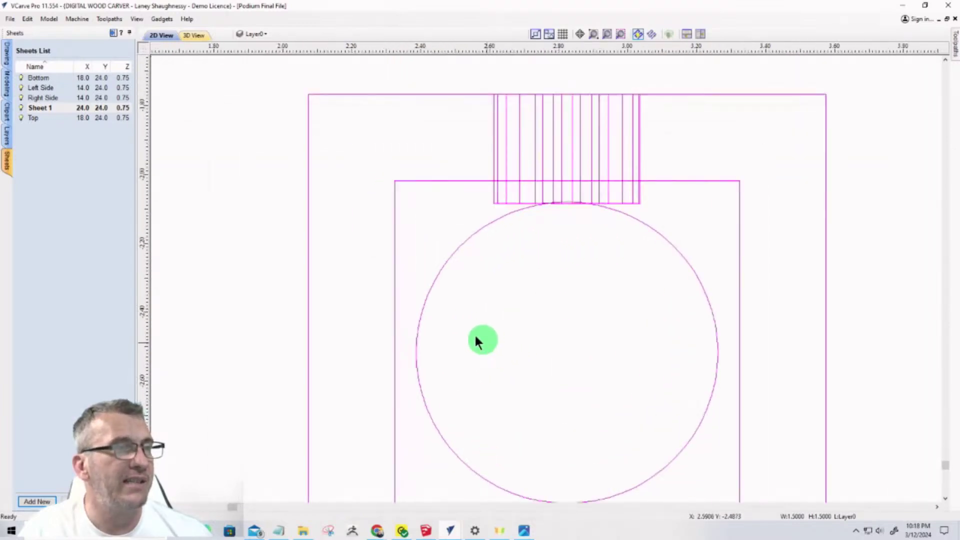
Select the whole collar profile and ungroup it into separate vectors
{"action": "left_click", "coordinate": [355, 245]}
{"action": "scroll", "coordinate": [349, 135], "scroll_direction": "down", "scroll_amount": 5}
{"action": "left_click_drag", "start_coordinate": [310, 93], "coordinate": [627, 374]}
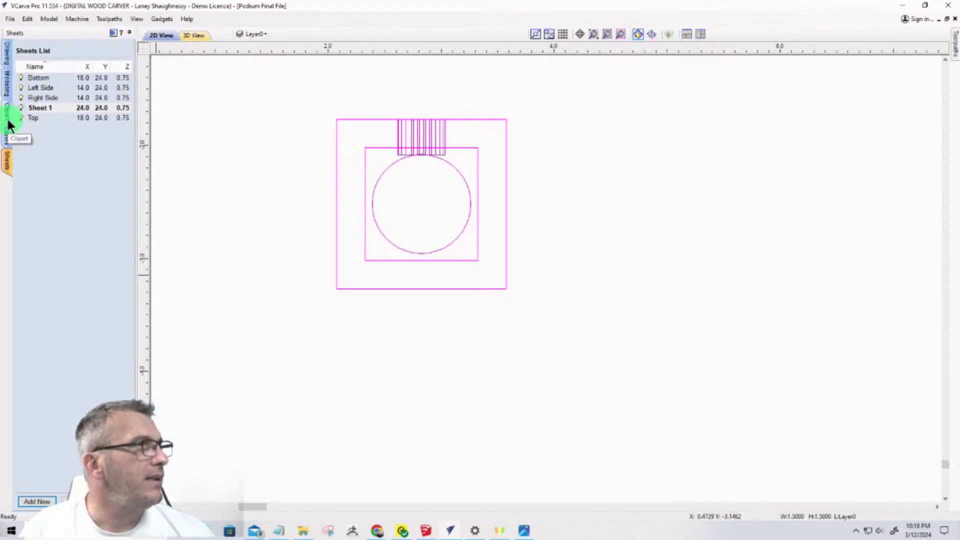
{"action": "left_click", "coordinate": [7, 54]}
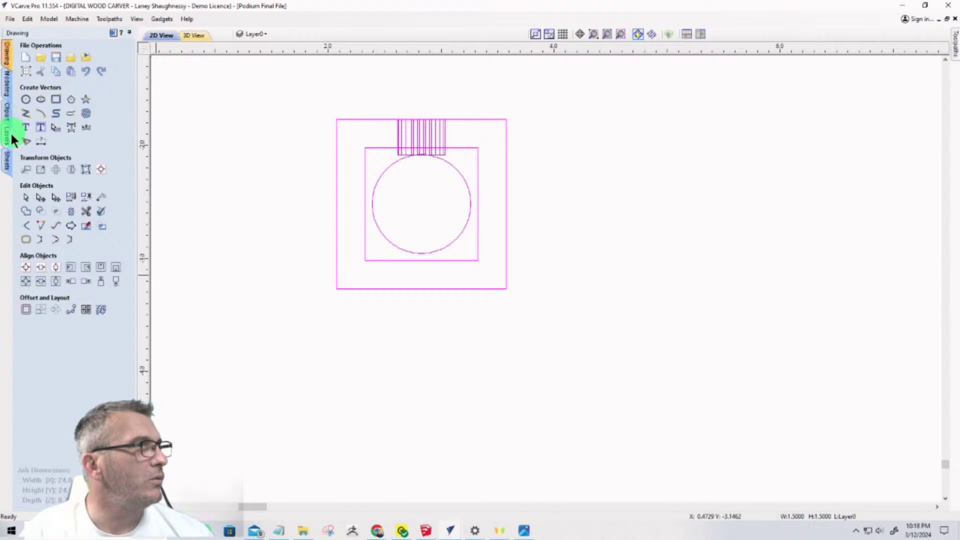
{"action": "left_click", "coordinate": [86, 197]}
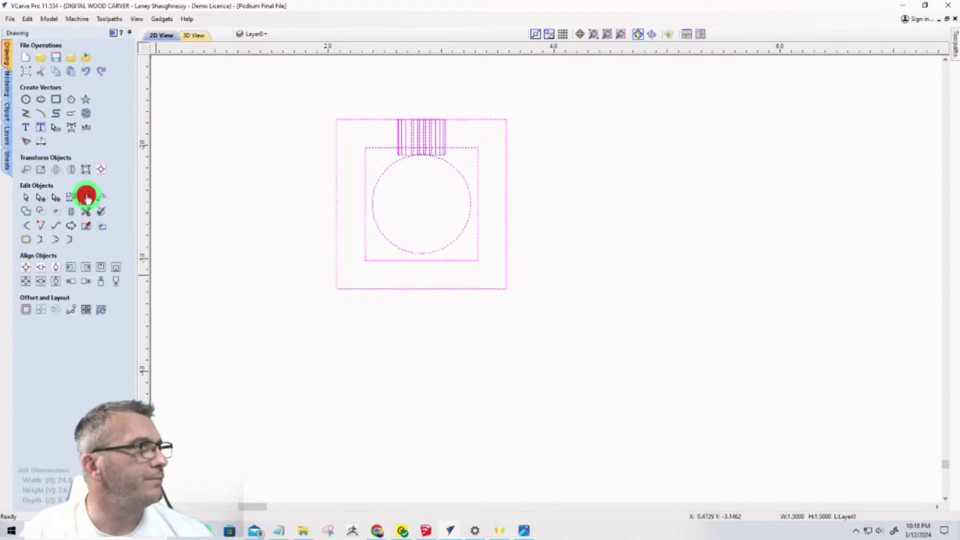
{"action": "left_click", "coordinate": [300, 187]}
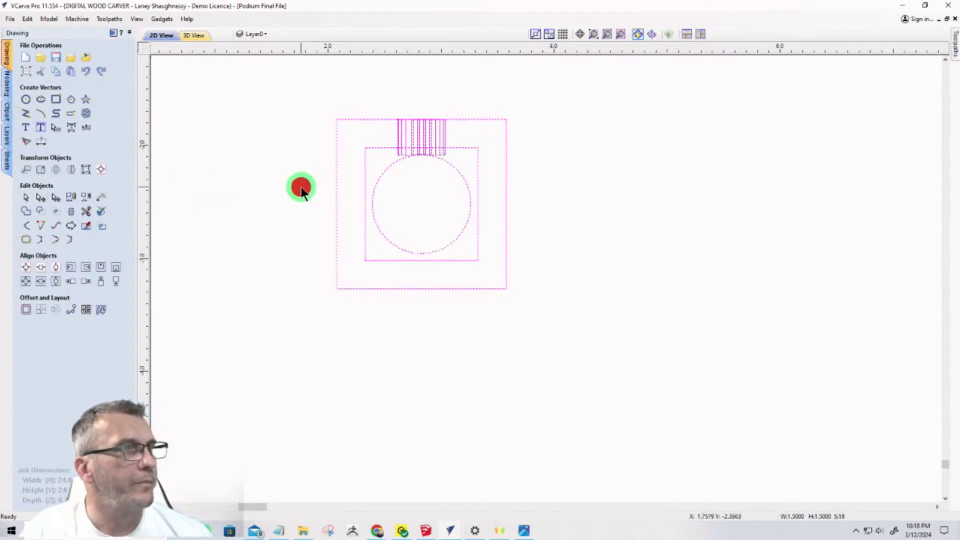
Add Dog-Bone fillets with a 0.125 inch tool radius to all four corners of the collar's inner square
{"action": "left_click", "coordinate": [364, 157]}
{"action": "scroll", "coordinate": [367, 133], "scroll_direction": "up", "scroll_amount": 4}
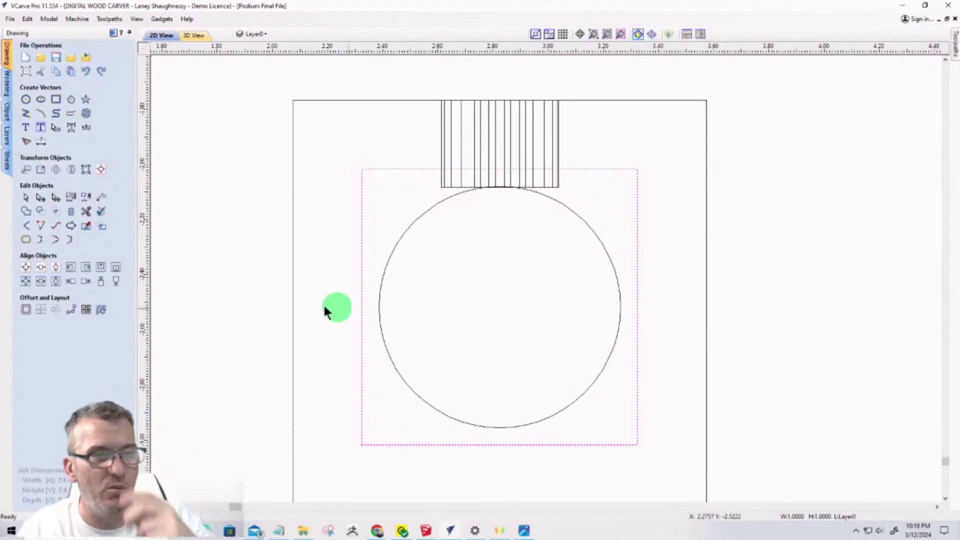
{"action": "left_click", "coordinate": [26, 227]}
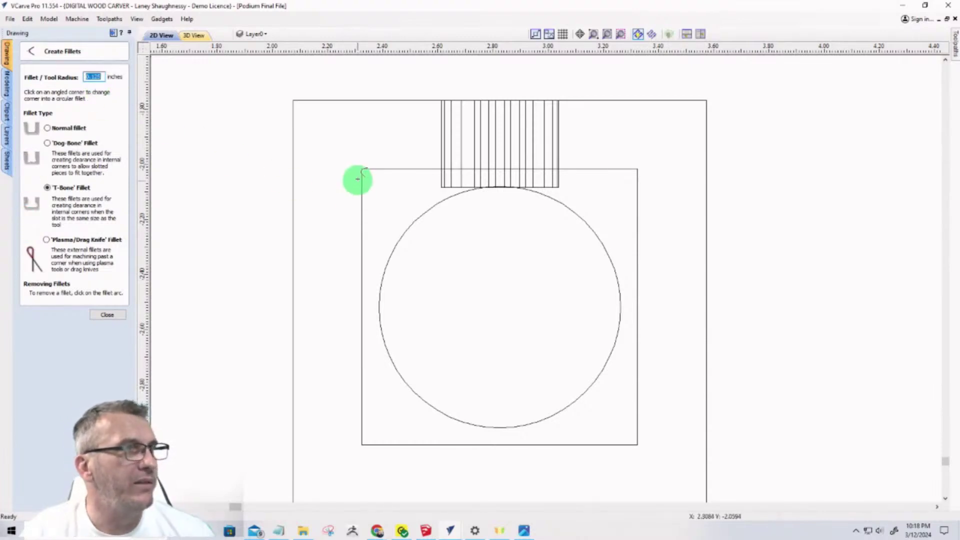
{"action": "left_click", "coordinate": [46, 143]}
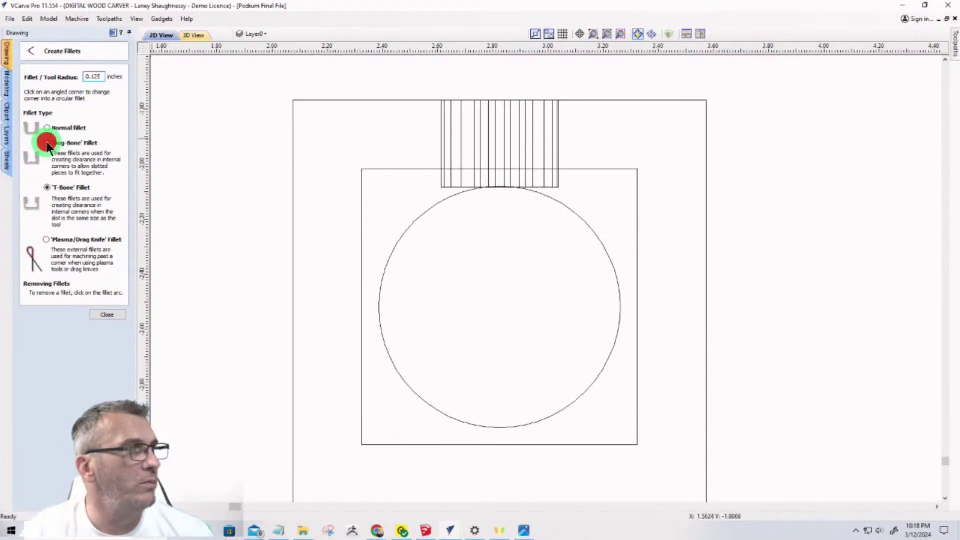
{"action": "left_click", "coordinate": [361, 170]}
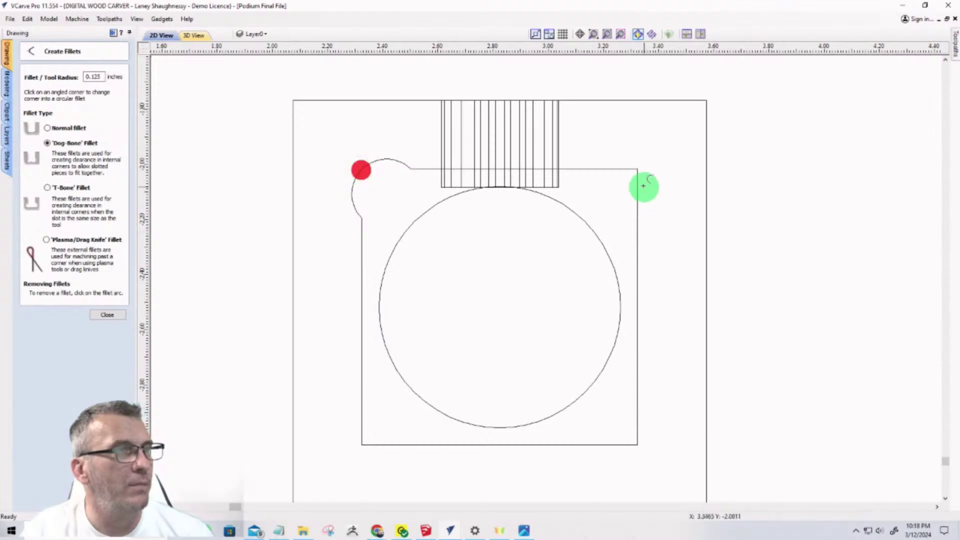
{"action": "left_click", "coordinate": [637, 169]}
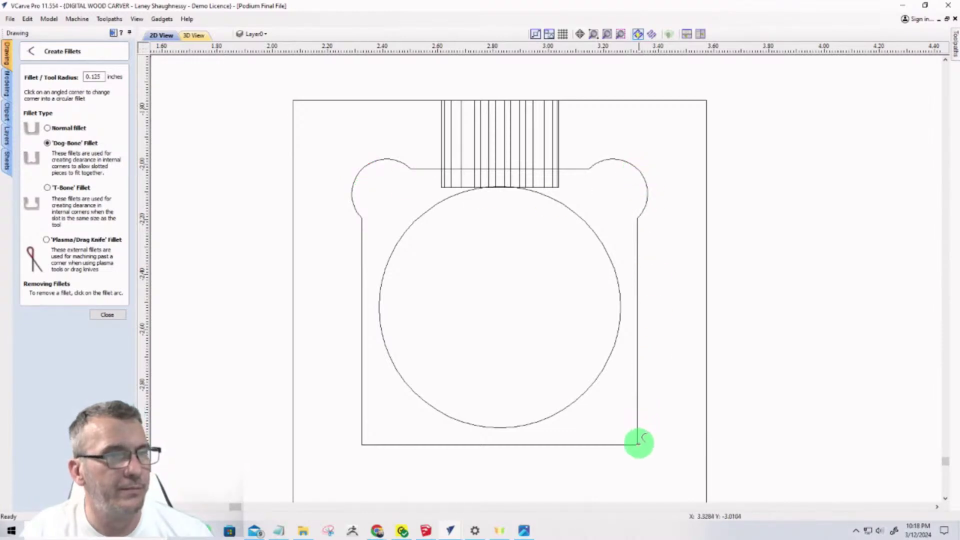
{"action": "left_click", "coordinate": [637, 444]}
{"action": "left_click", "coordinate": [362, 444]}
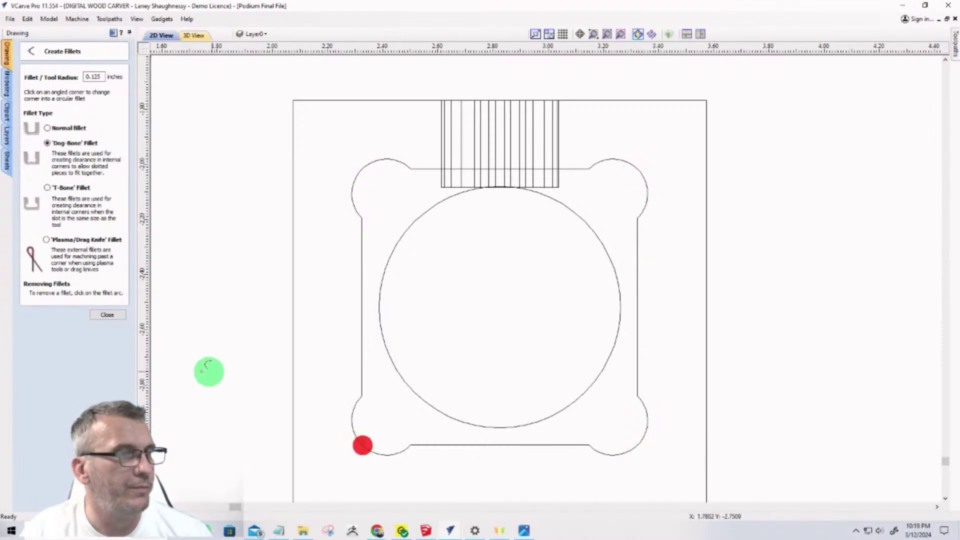
Select the entire filleted collar profile and make two copies, one beside the original and one directly below that copy
{"action": "left_click", "coordinate": [107, 314]}
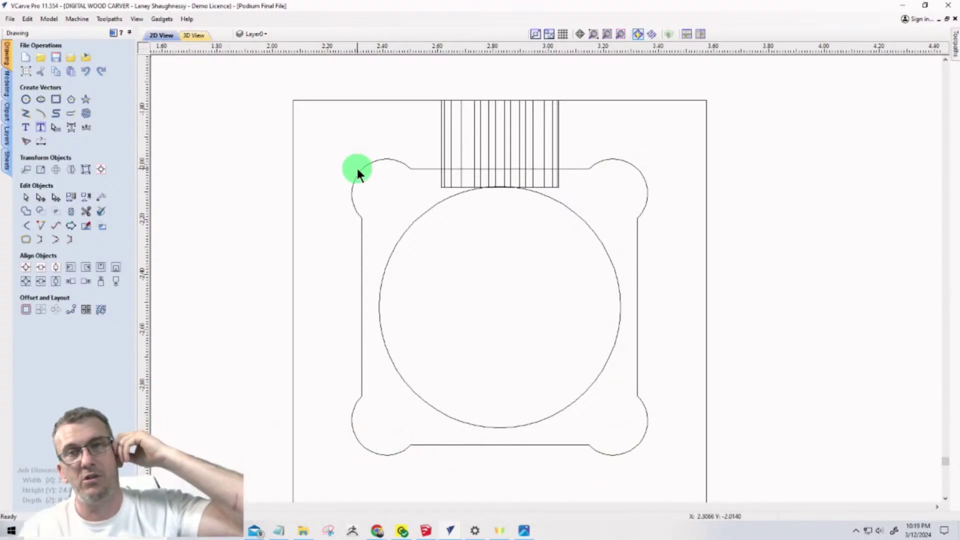
{"action": "scroll", "coordinate": [570, 200], "scroll_direction": "down", "scroll_amount": 3}
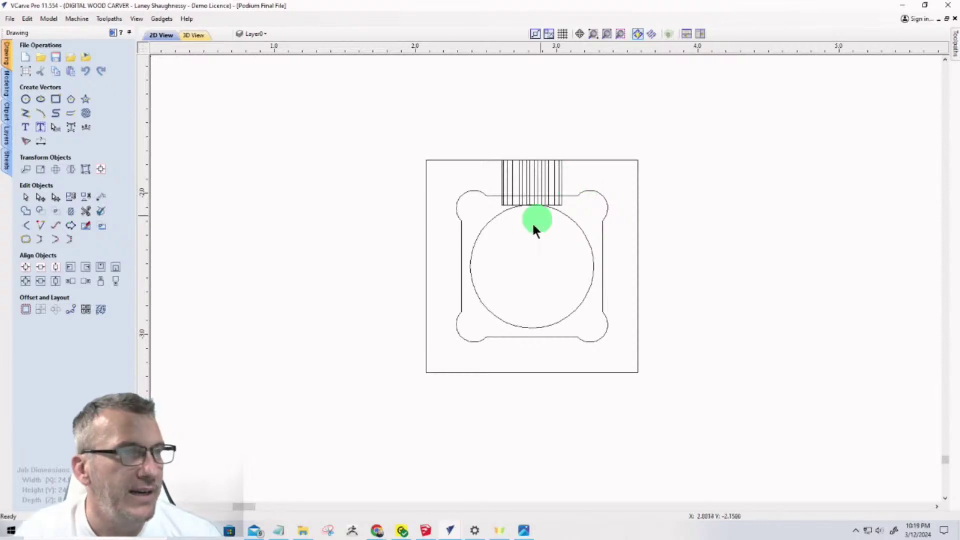
{"action": "scroll", "coordinate": [268, 332], "scroll_direction": "up", "scroll_amount": 1}
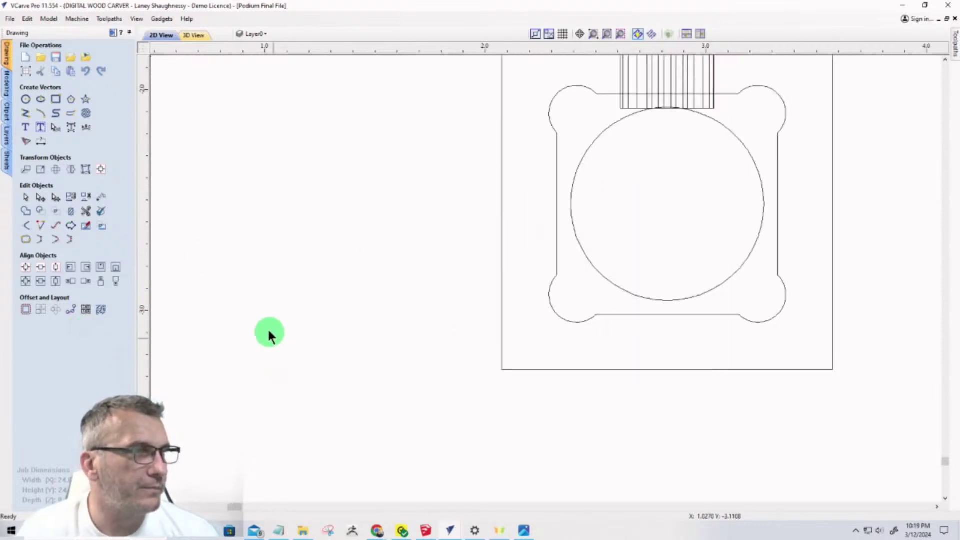
{"action": "scroll", "coordinate": [251, 294], "scroll_direction": "down", "scroll_amount": 5}
{"action": "scroll", "coordinate": [280, 250], "scroll_direction": "up", "scroll_amount": 2}
{"action": "scroll", "coordinate": [310, 210], "scroll_direction": "down", "scroll_amount": 4}
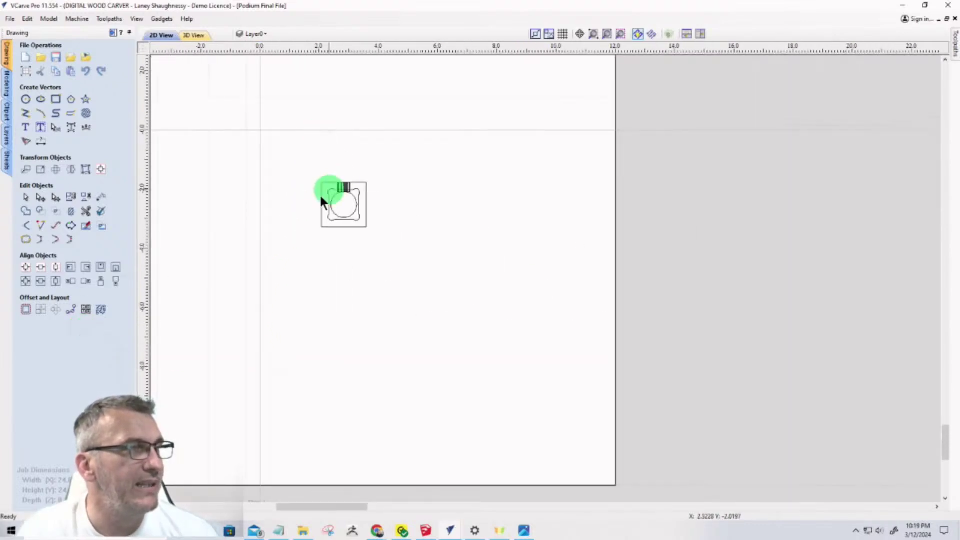
{"action": "scroll", "coordinate": [271, 209], "scroll_direction": "up", "scroll_amount": 2}
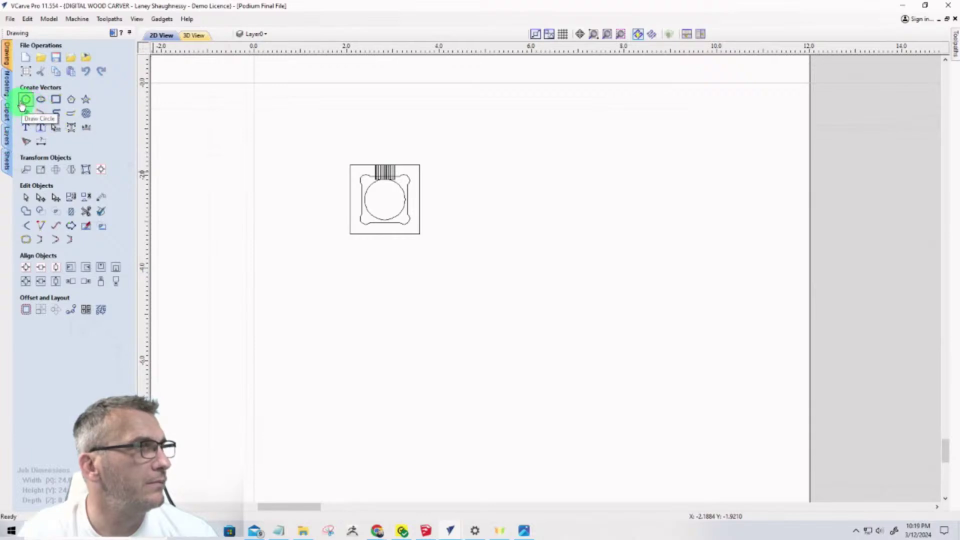
{"action": "left_click", "coordinate": [9, 59]}
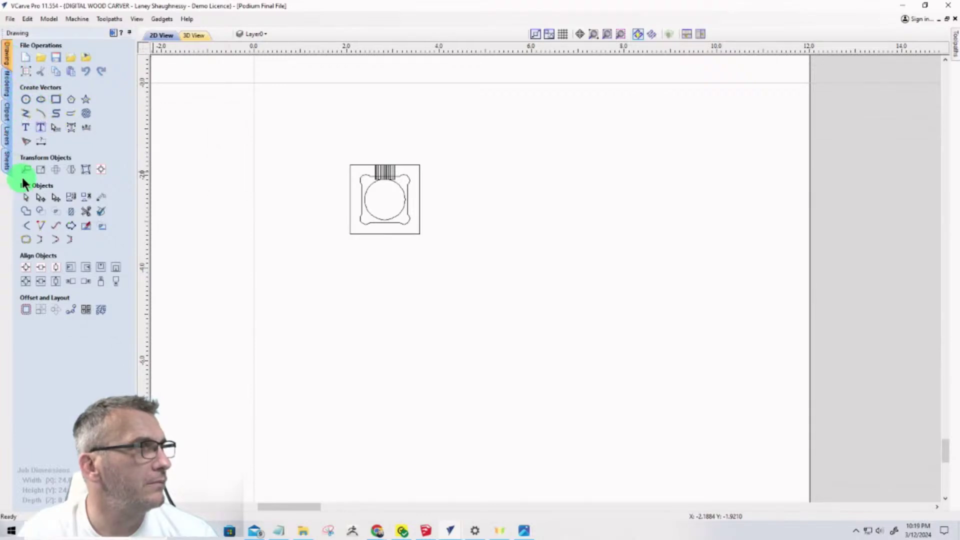
{"action": "left_click", "coordinate": [22, 199]}
{"action": "mouse_move", "coordinate": [296, 126]}
{"action": "left_mouse_down"}
{"action": "mouse_move", "coordinate": [329, 146]}
{"action": "mouse_move", "coordinate": [475, 287]}
{"action": "mouse_move", "coordinate": [458, 294]}
{"action": "left_mouse_up"}
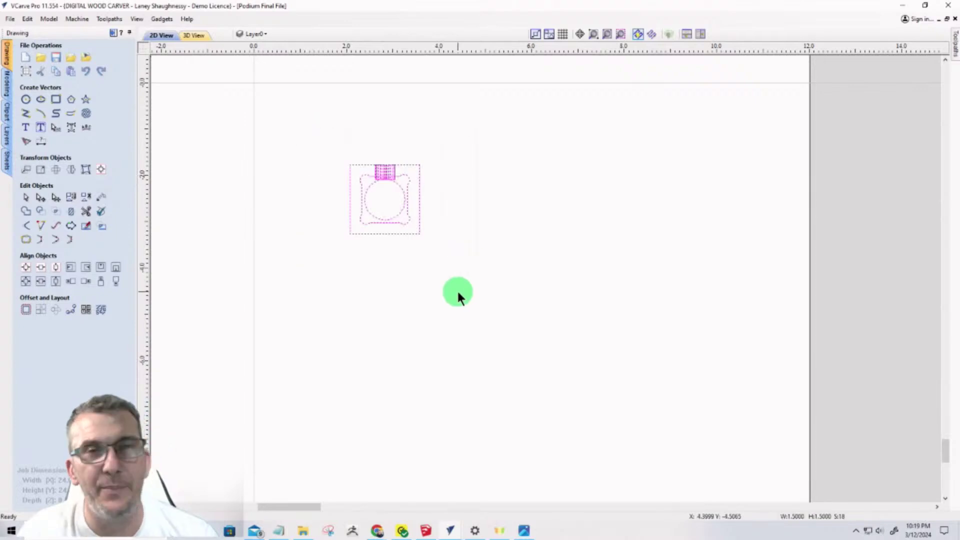
{"action": "left_click", "coordinate": [350, 213]}
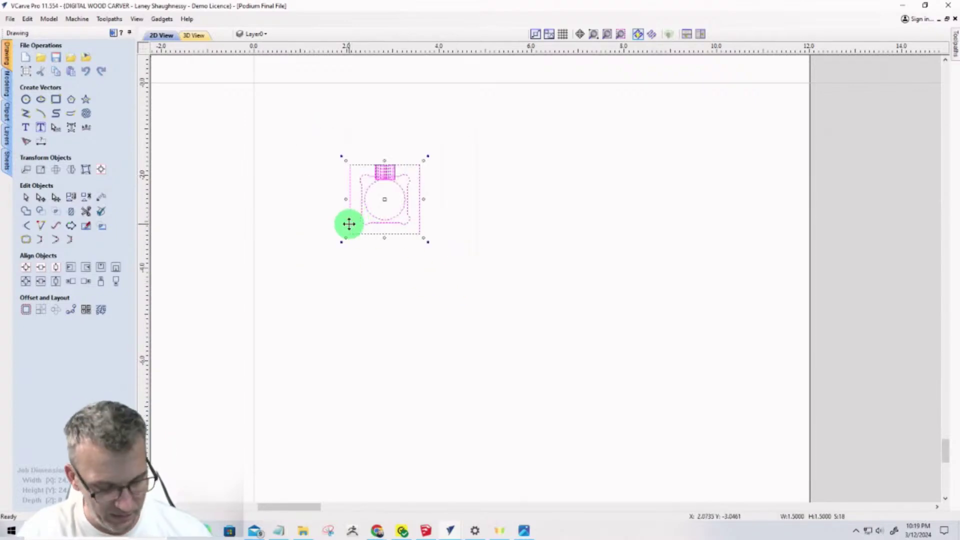
{"action": "mouse_move", "coordinate": [349, 223]}
{"action": "left_mouse_down"}
{"action": "mouse_move", "coordinate": [350, 234]}
{"action": "mouse_move", "coordinate": [478, 231]}
{"action": "mouse_move", "coordinate": [461, 306]}
{"action": "mouse_move", "coordinate": [466, 328]}
{"action": "mouse_move", "coordinate": [474, 322]}
{"action": "left_mouse_up"}
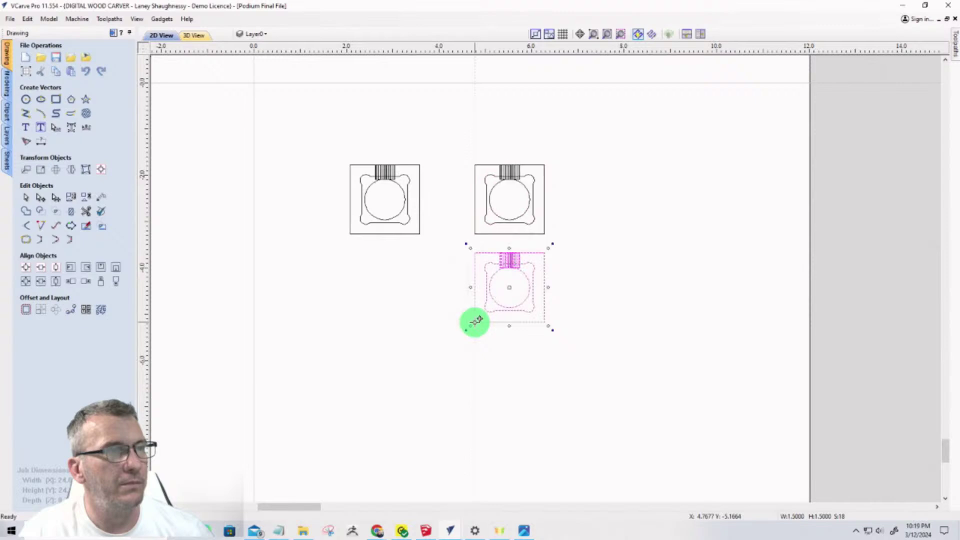
Delete the vertical side-hole lines and the circle from the original collar profile, keeping its outer square and filleted inner square
{"action": "scroll", "coordinate": [360, 194], "scroll_direction": "up", "scroll_amount": 8}
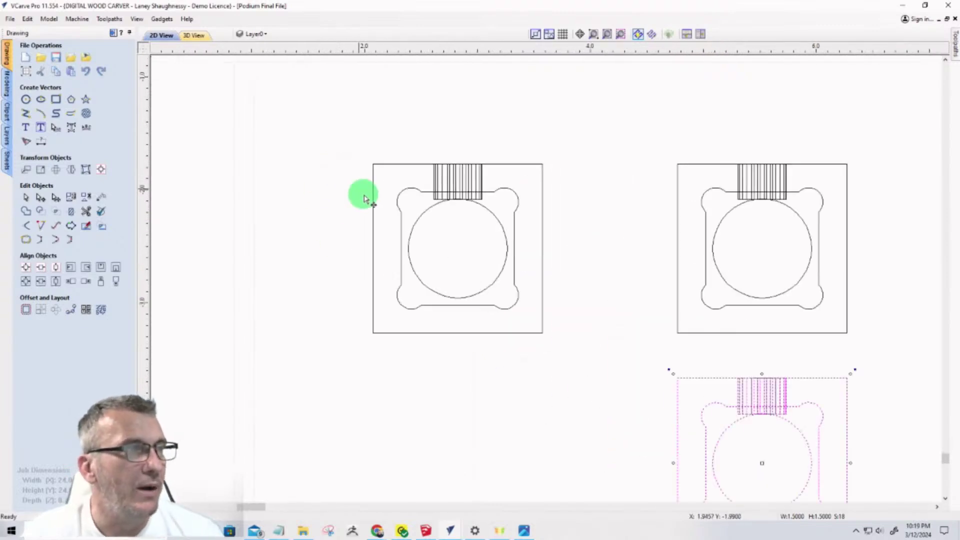
{"action": "scroll", "coordinate": [512, 225], "scroll_direction": "down", "scroll_amount": 4}
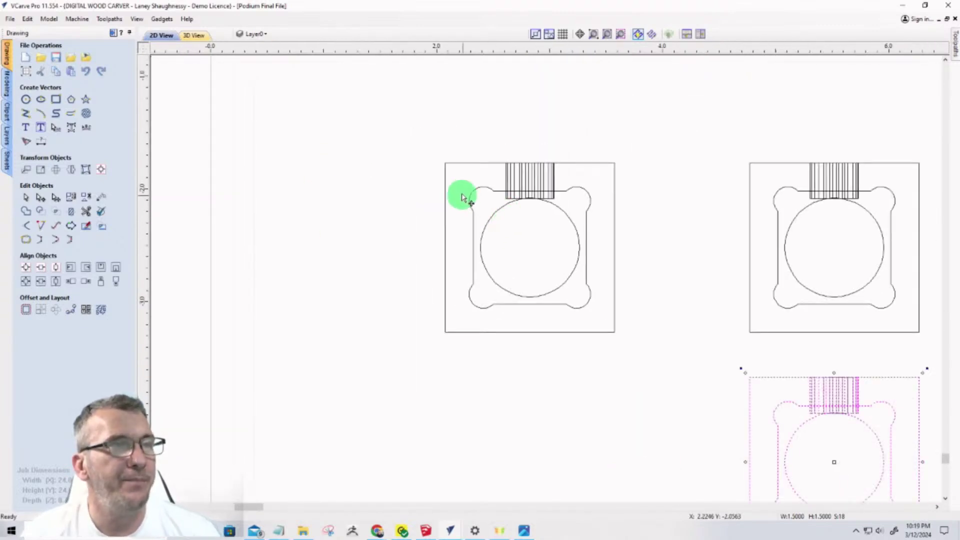
{"action": "left_click_drag", "start_coordinate": [573, 175], "coordinate": [487, 171]}
{"action": "key", "text": "Delete"}
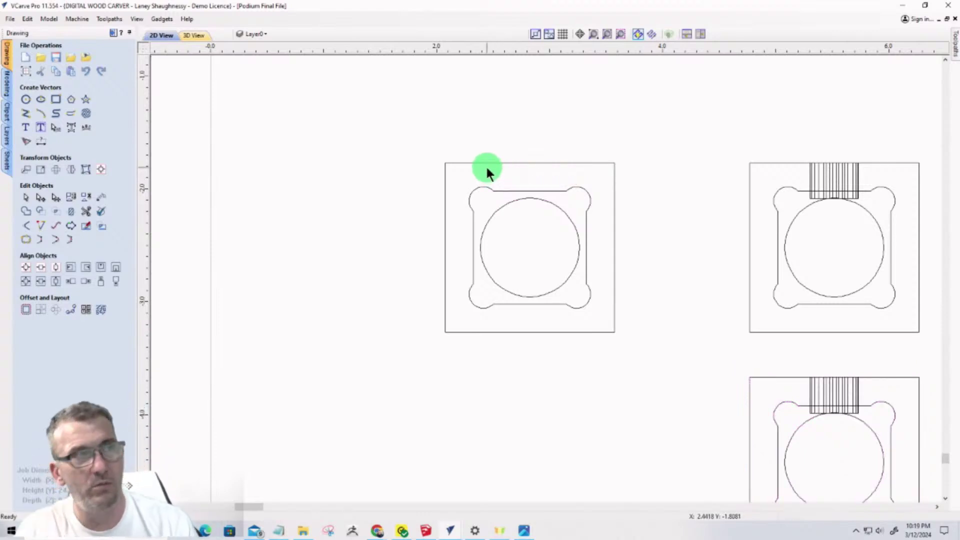
{"action": "left_click", "coordinate": [501, 207]}
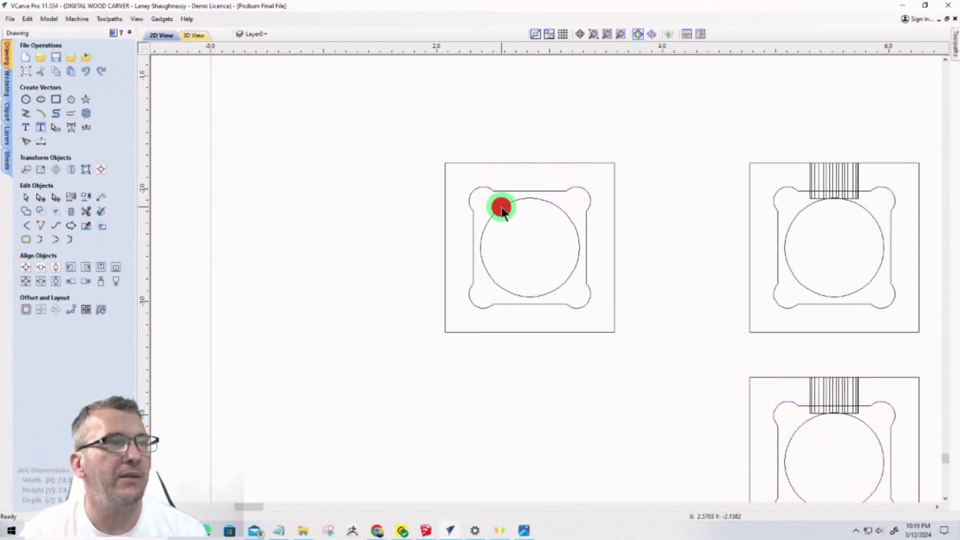
{"action": "key", "text": "Delete"}
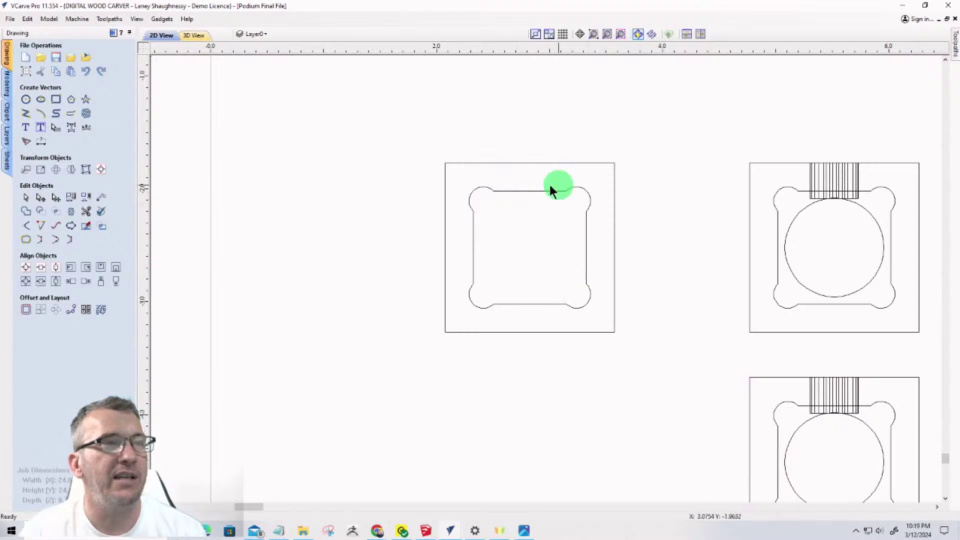
{"action": "left_click", "coordinate": [528, 164]}
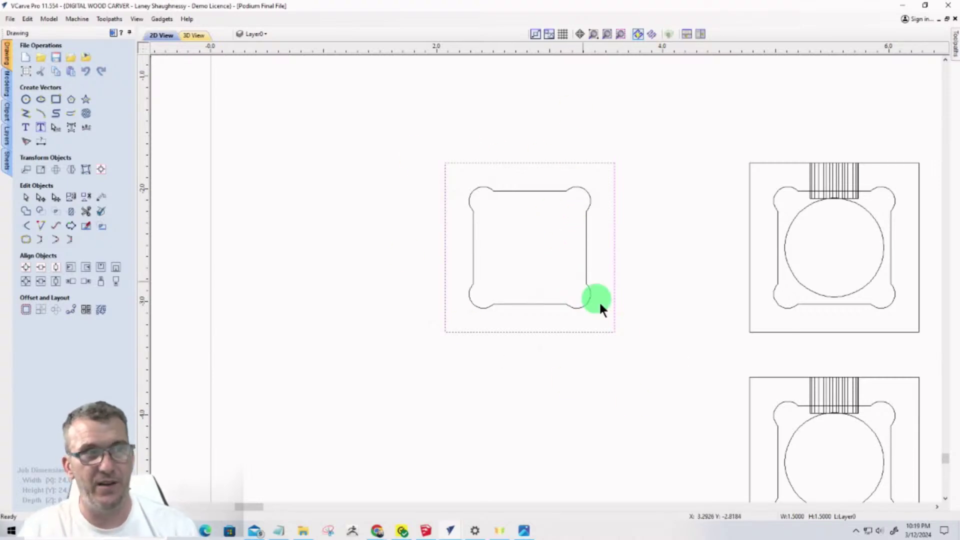
Delete the vertical side-hole lines and the filleted inner square from the copy beside the original, keeping its outer square and circle
{"action": "scroll", "coordinate": [620, 331], "scroll_direction": "down", "scroll_amount": 3}
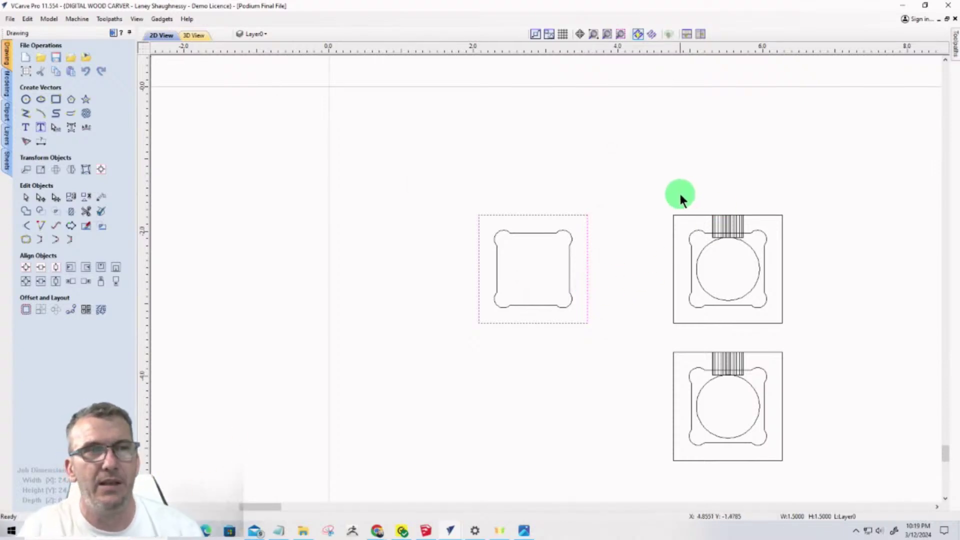
{"action": "mouse_move", "coordinate": [638, 187]}
{"action": "left_mouse_down"}
{"action": "mouse_move", "coordinate": [808, 302]}
{"action": "mouse_move", "coordinate": [812, 335]}
{"action": "left_mouse_up"}
{"action": "scroll", "coordinate": [795, 320], "scroll_direction": "up", "scroll_amount": 3}
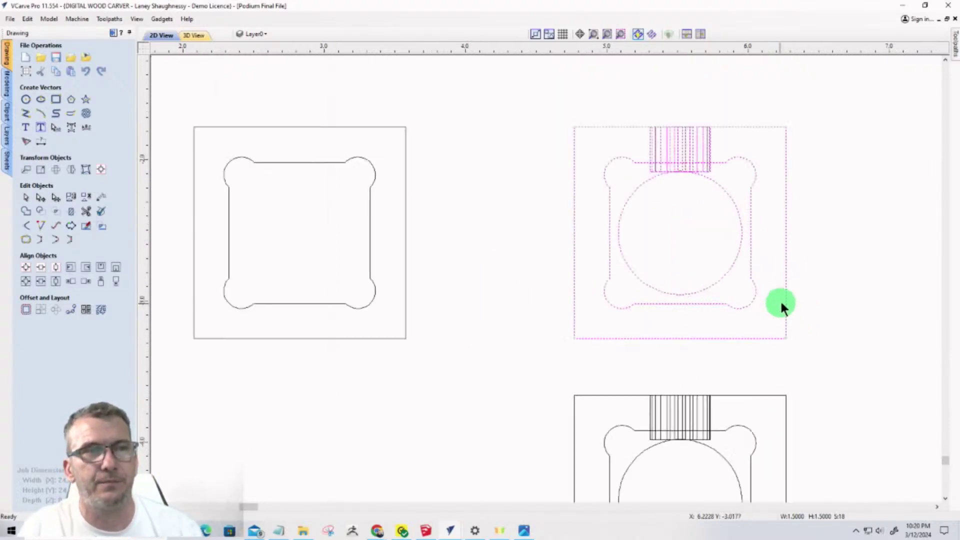
{"action": "scroll", "coordinate": [781, 299], "scroll_direction": "up", "scroll_amount": 1}
{"action": "scroll", "coordinate": [781, 299], "scroll_direction": "down", "scroll_amount": 2}
{"action": "scroll", "coordinate": [718, 178], "scroll_direction": "up", "scroll_amount": 2}
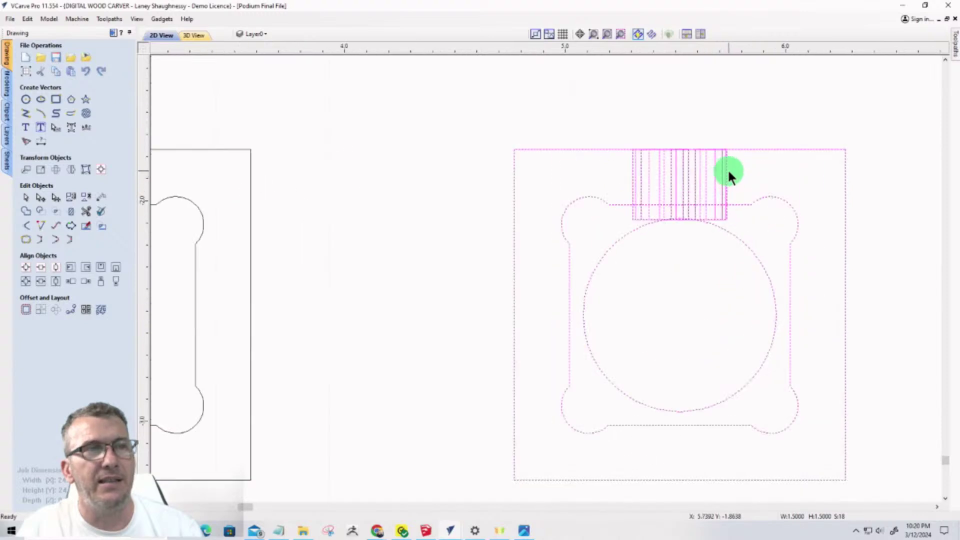
{"action": "left_click_drag", "start_coordinate": [728, 168], "coordinate": [599, 181]}
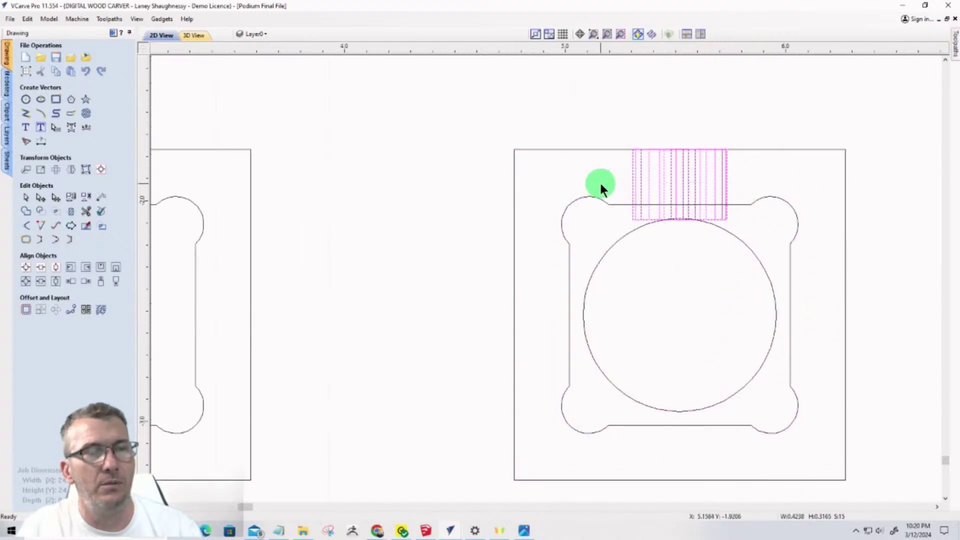
{"action": "key", "text": "Delete"}
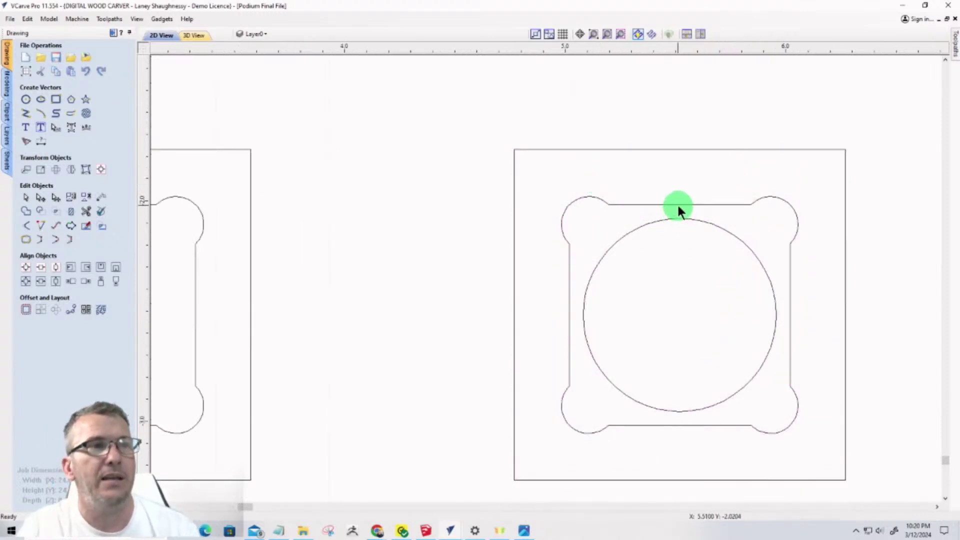
{"action": "left_click", "coordinate": [677, 205]}
{"action": "key", "text": "Delete"}
{"action": "scroll", "coordinate": [675, 343], "scroll_direction": "down", "scroll_amount": 8}
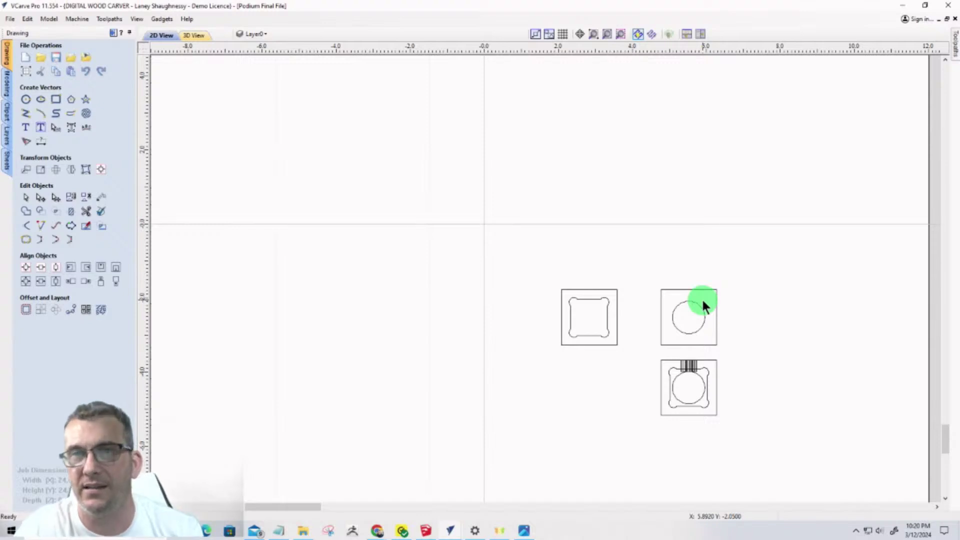
Switch to the podium model in SketchUp and examine the copied collar's side hole in relation to its top opening and front face
{"action": "scroll", "coordinate": [688, 384], "scroll_direction": "up", "scroll_amount": 5}
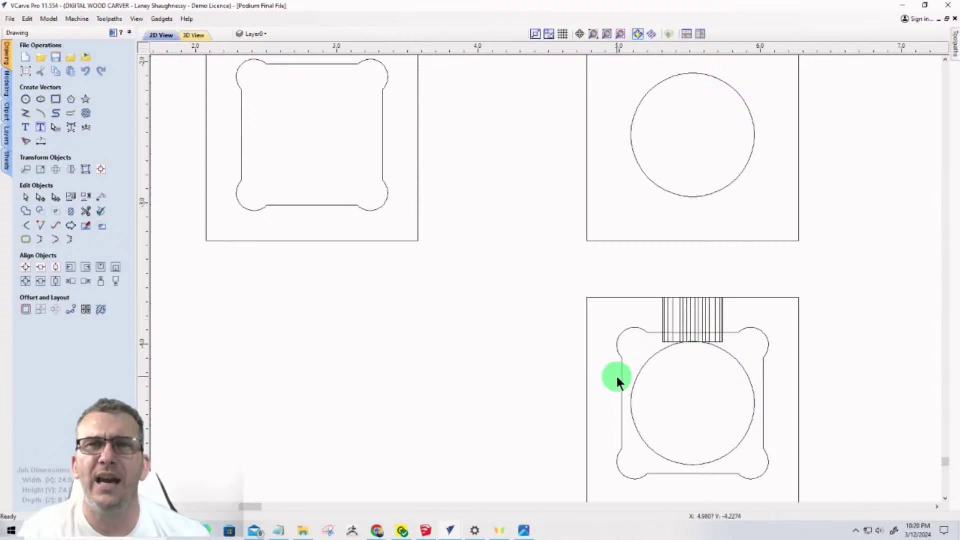
{"action": "left_click", "coordinate": [425, 530]}
{"action": "scroll", "coordinate": [502, 329], "scroll_direction": "up", "scroll_amount": 2}
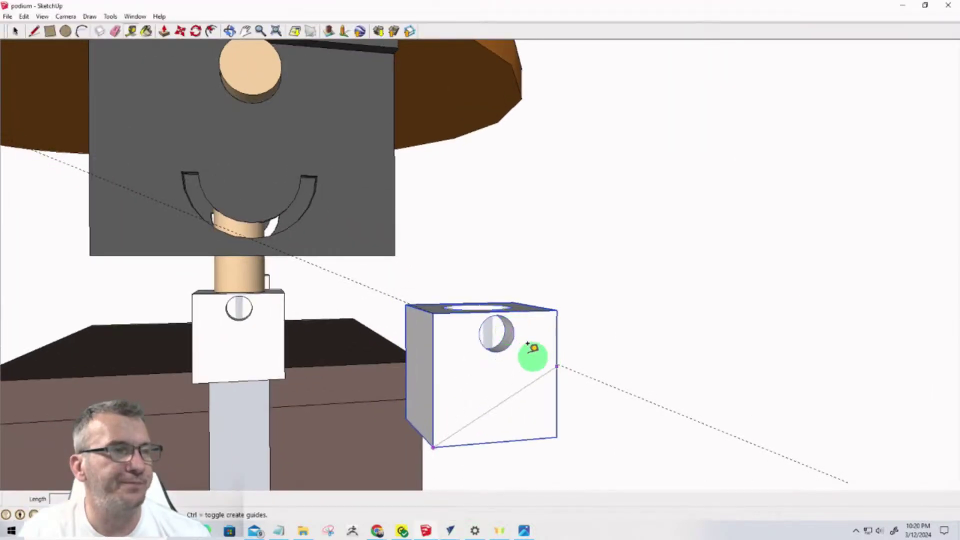
{"action": "scroll", "coordinate": [520, 350], "scroll_direction": "up", "scroll_amount": 3}
{"action": "scroll", "coordinate": [492, 282], "scroll_direction": "up", "scroll_amount": 3}
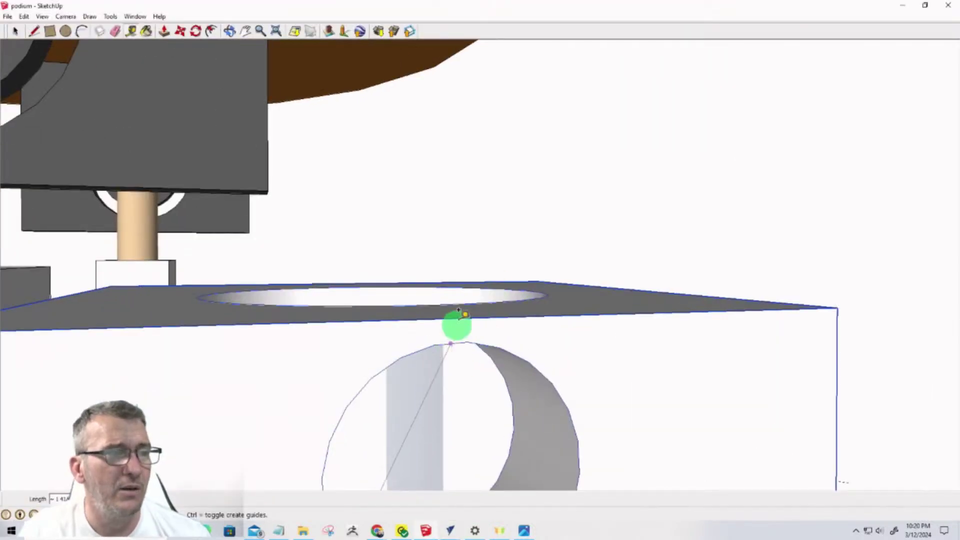
{"action": "scroll", "coordinate": [428, 162], "scroll_direction": "down", "scroll_amount": 4}
{"action": "scroll", "coordinate": [428, 181], "scroll_direction": "up", "scroll_amount": 2}
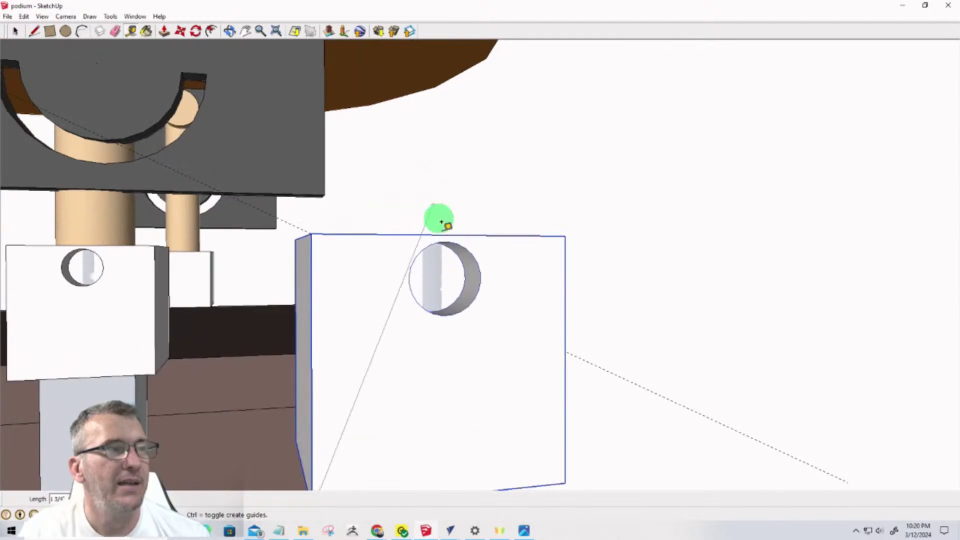
{"action": "left_click", "coordinate": [21, 45]}
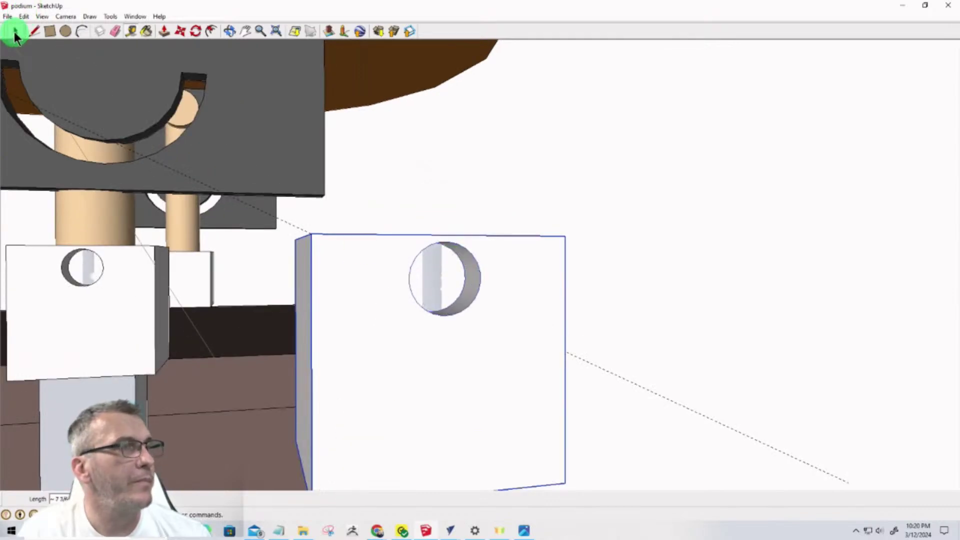
{"action": "left_click", "coordinate": [247, 189]}
{"action": "left_click", "coordinate": [464, 234]}
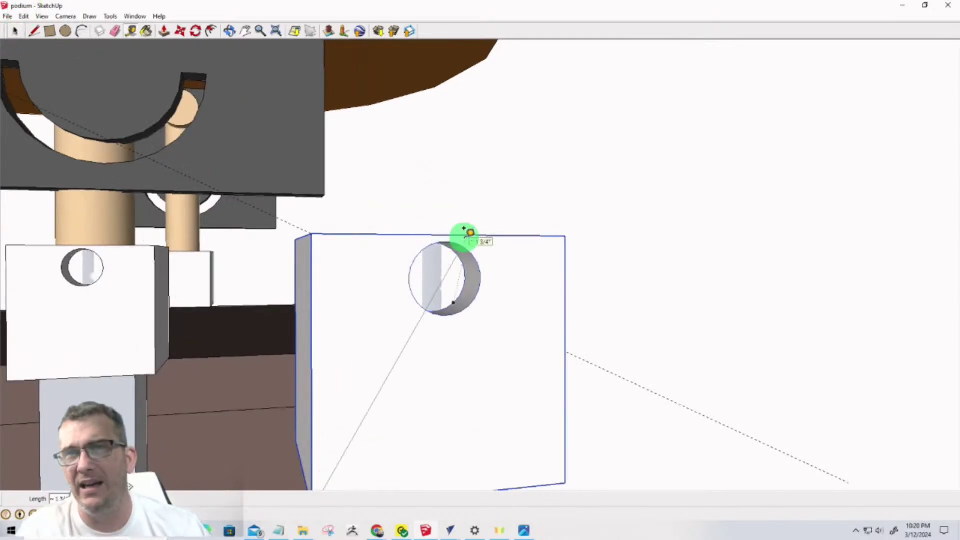
{"action": "left_click", "coordinate": [443, 237]}
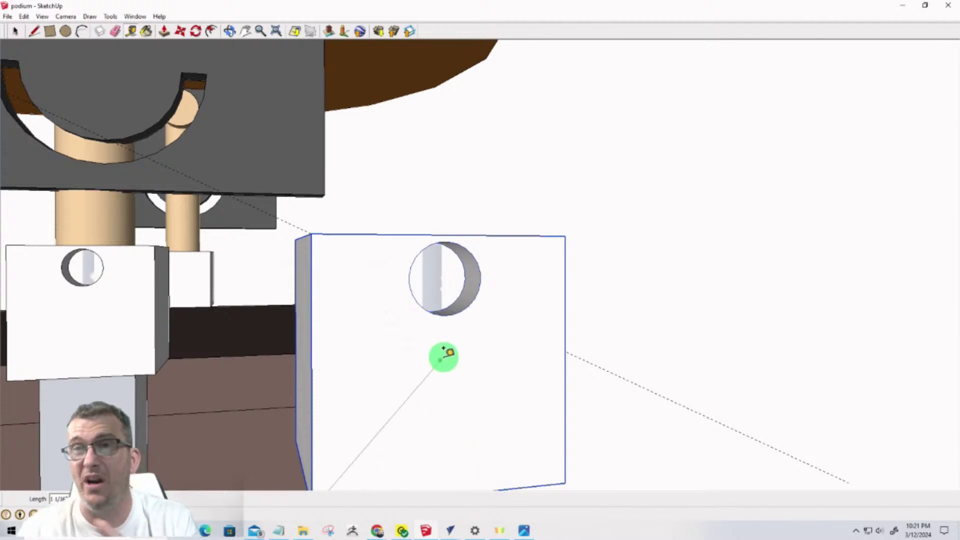
{"action": "left_click", "coordinate": [438, 358]}
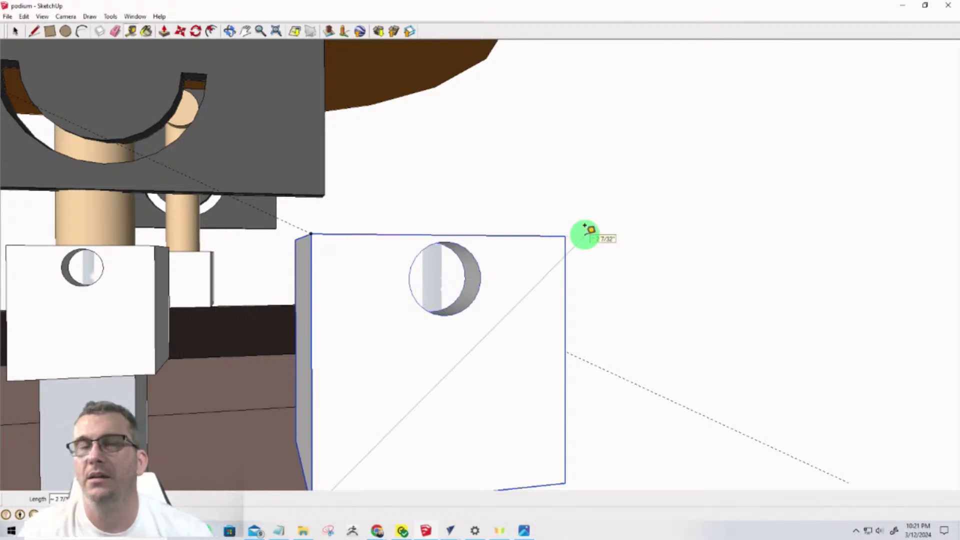
{"action": "left_click", "coordinate": [425, 269]}
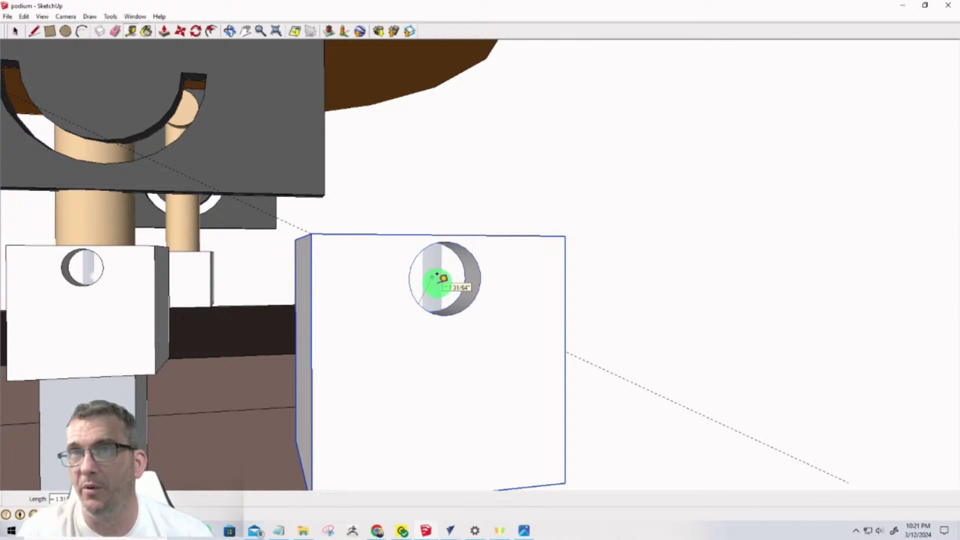
{"action": "scroll", "coordinate": [485, 255], "scroll_direction": "down", "scroll_amount": 5}
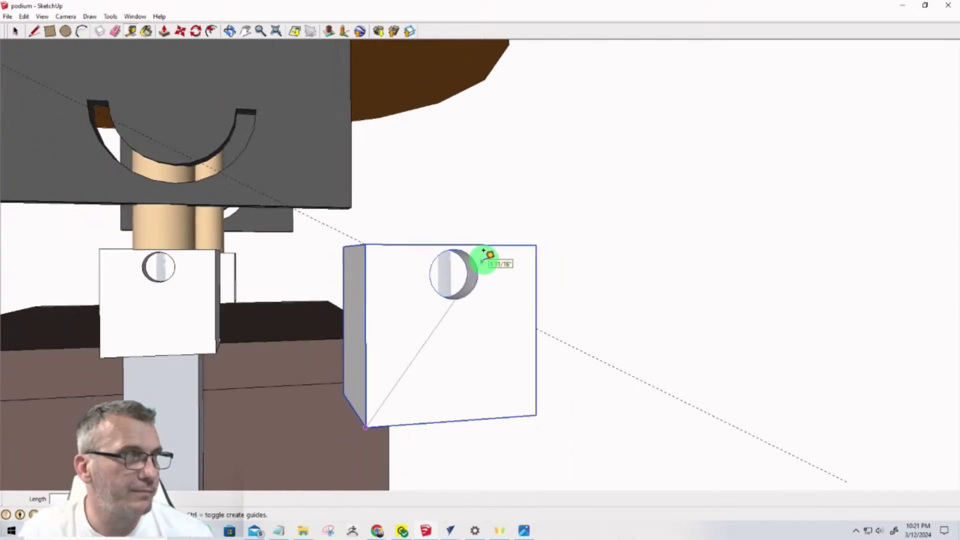
{"action": "scroll", "coordinate": [473, 266], "scroll_direction": "down", "scroll_amount": 3}
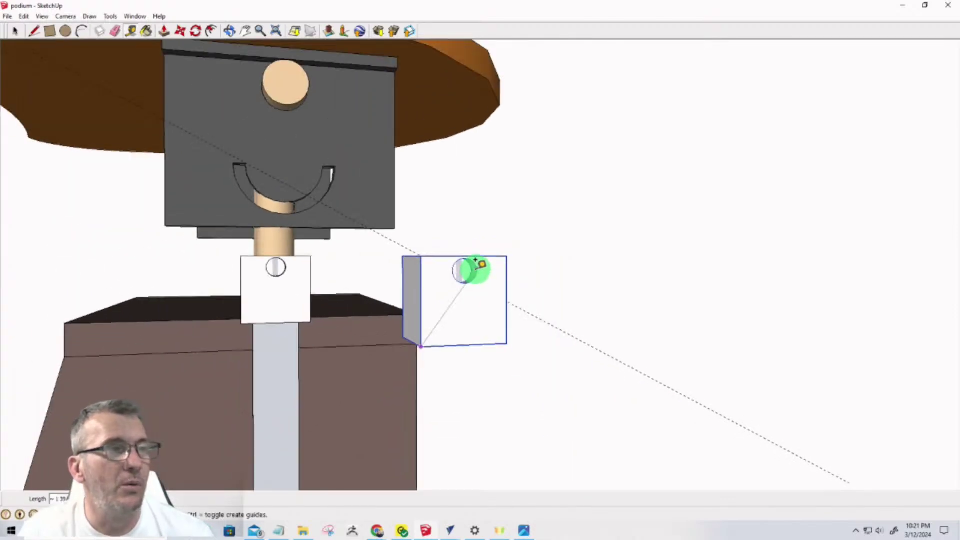
Switch back to VCarve Pro and delete the circle and filleted inner square from the lower copy, keeping its side-hole lines and outer square
{"action": "left_click", "coordinate": [450, 530]}
{"action": "left_click", "coordinate": [504, 490]}
{"action": "scroll", "coordinate": [638, 371], "scroll_direction": "up", "scroll_amount": 3}
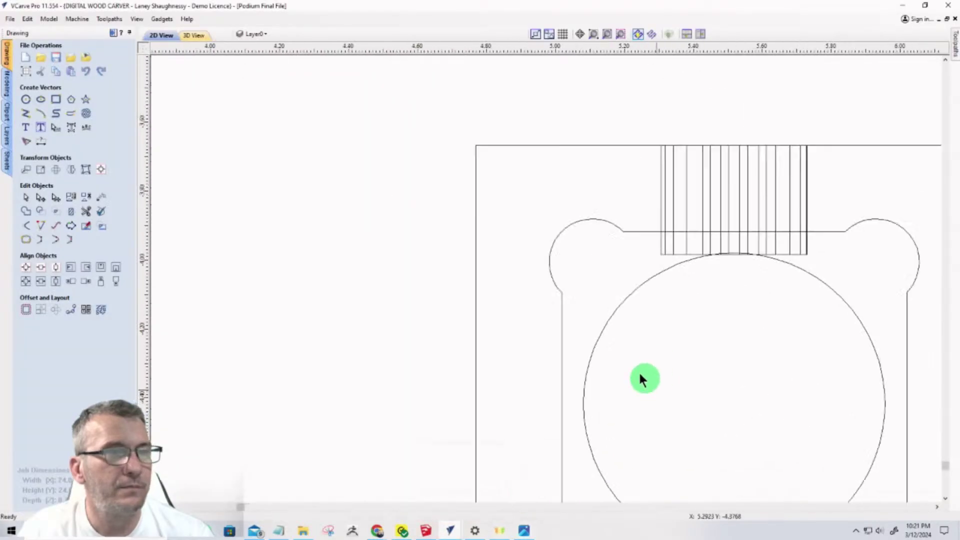
{"action": "scroll", "coordinate": [523, 238], "scroll_direction": "down", "scroll_amount": 3}
{"action": "left_click_drag", "start_coordinate": [693, 356], "coordinate": [519, 257]}
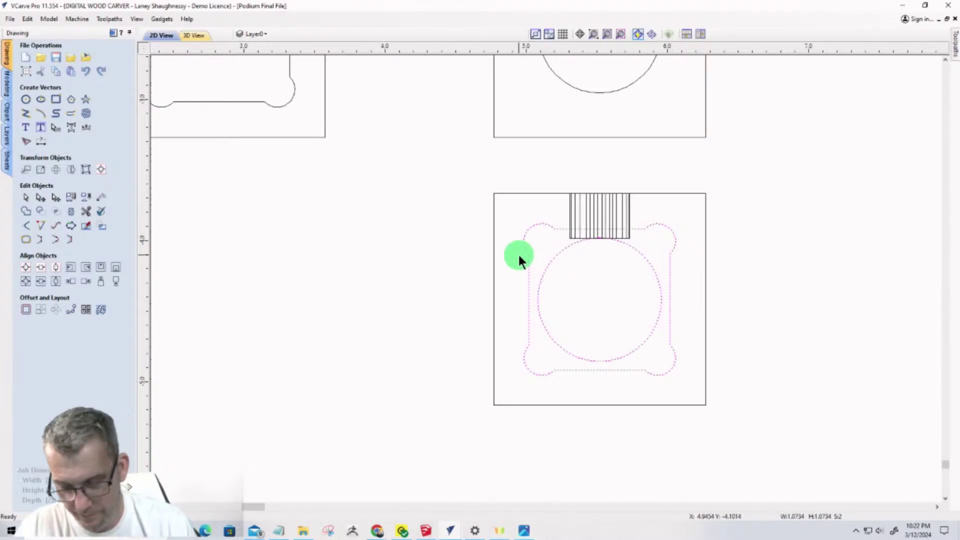
{"action": "key", "text": "Delete"}
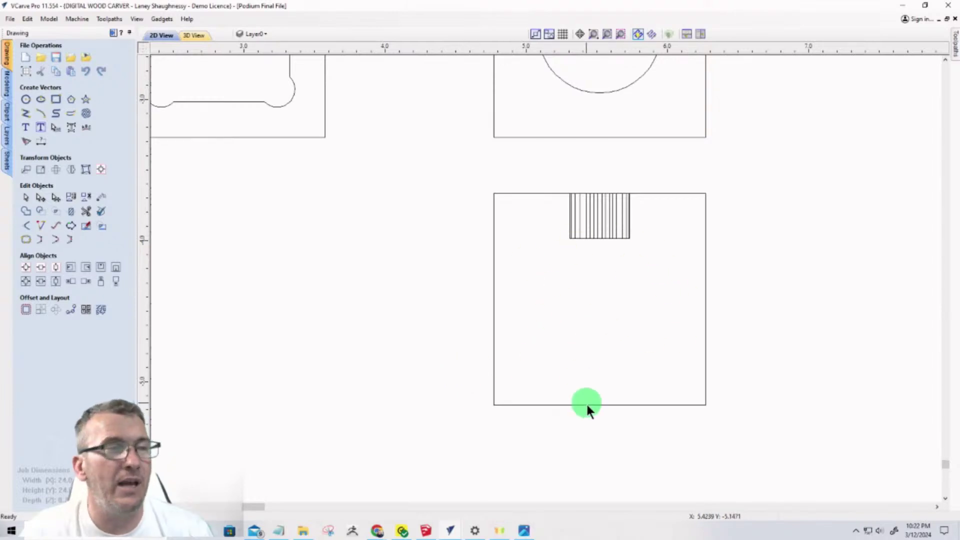
Place a horizontal guide along the lower square's bottom edge and create a parallel guide offset 1 inch from it
{"action": "left_click", "coordinate": [145, 244]}
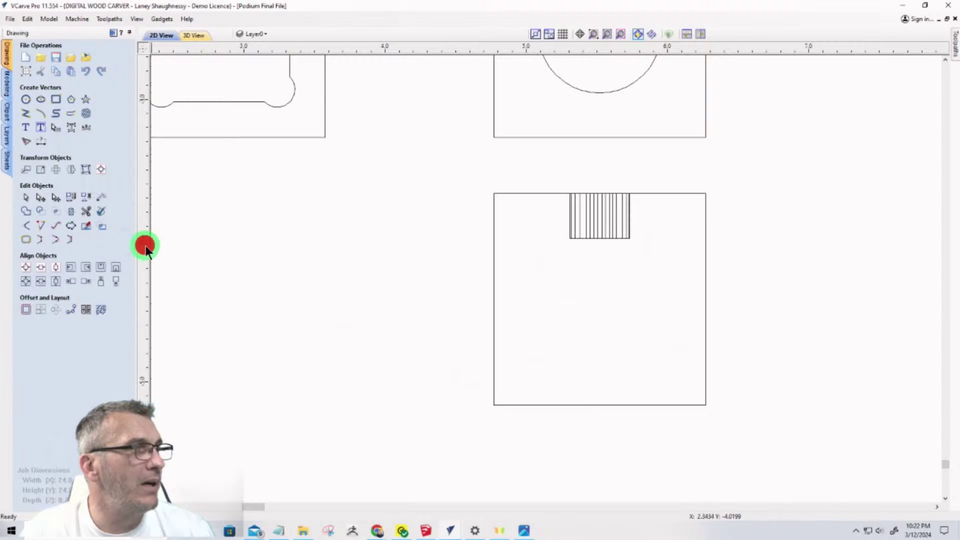
{"action": "left_click_drag", "start_coordinate": [487, 49], "coordinate": [484, 405]}
{"action": "double_click", "coordinate": [473, 404]}
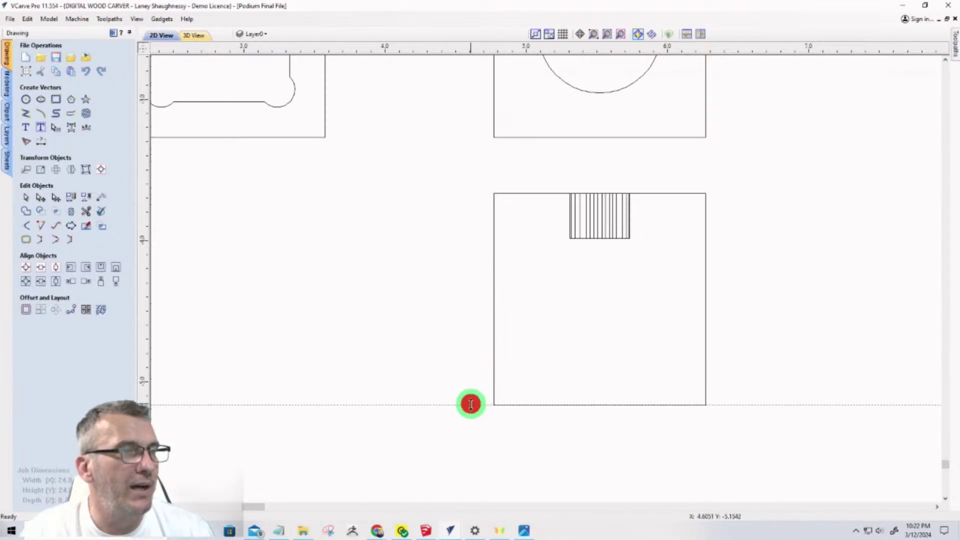
{"action": "left_click", "coordinate": [420, 295]}
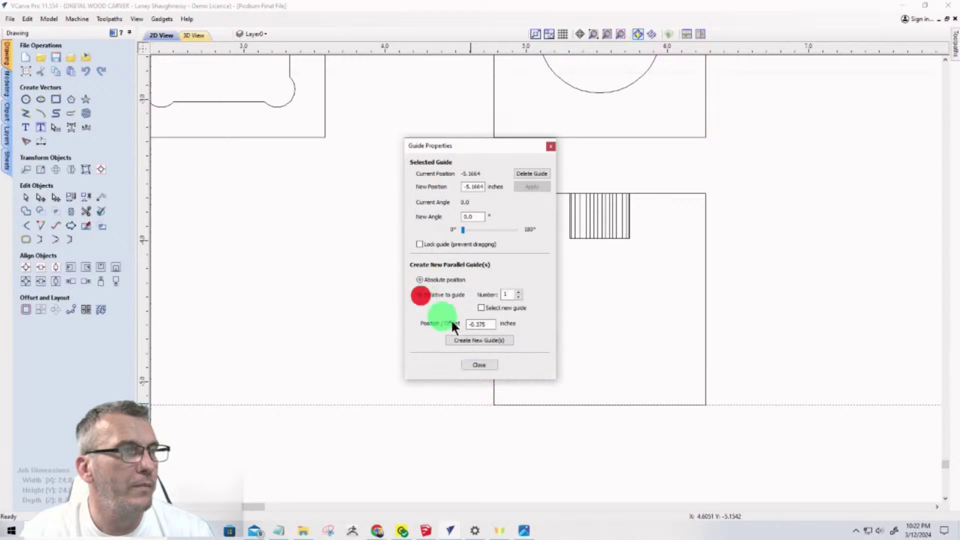
{"action": "double_click", "coordinate": [491, 326]}
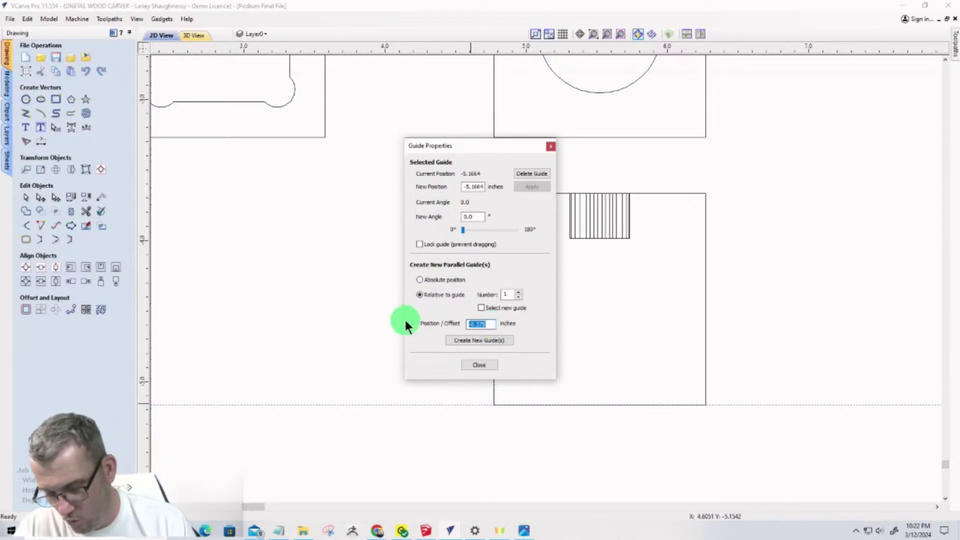
{"action": "type", "text": "1"}
{"action": "left_click", "coordinate": [467, 340]}
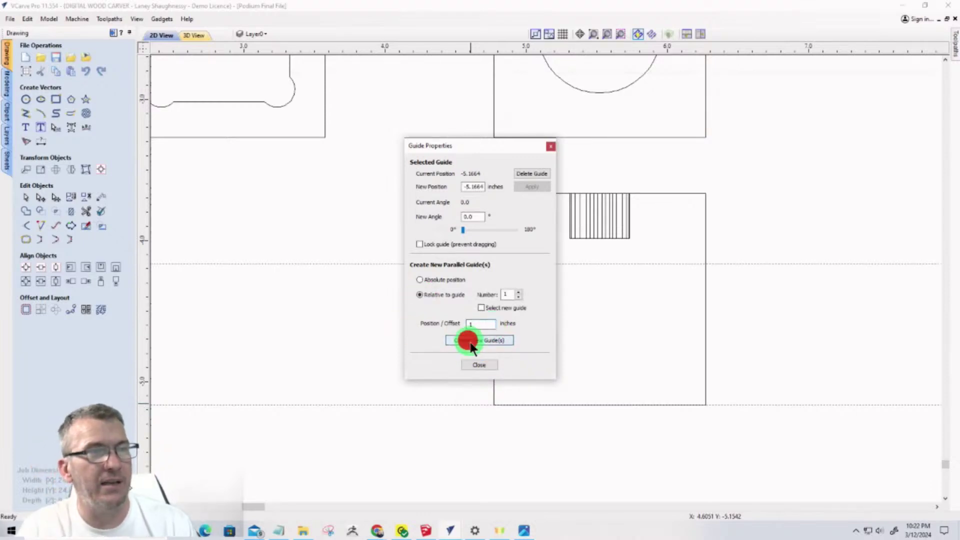
{"action": "left_click", "coordinate": [476, 365]}
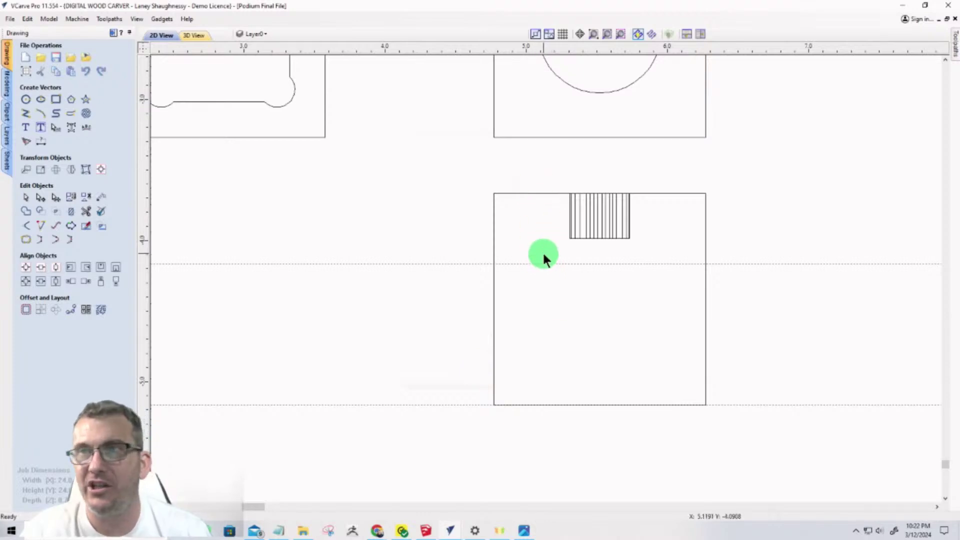
Delete the side-hole lines and draw a 0.5-inch vertical line from the midpoint of the lower square's top edge to the upper guide
{"action": "left_click_drag", "start_coordinate": [544, 173], "coordinate": [664, 251]}
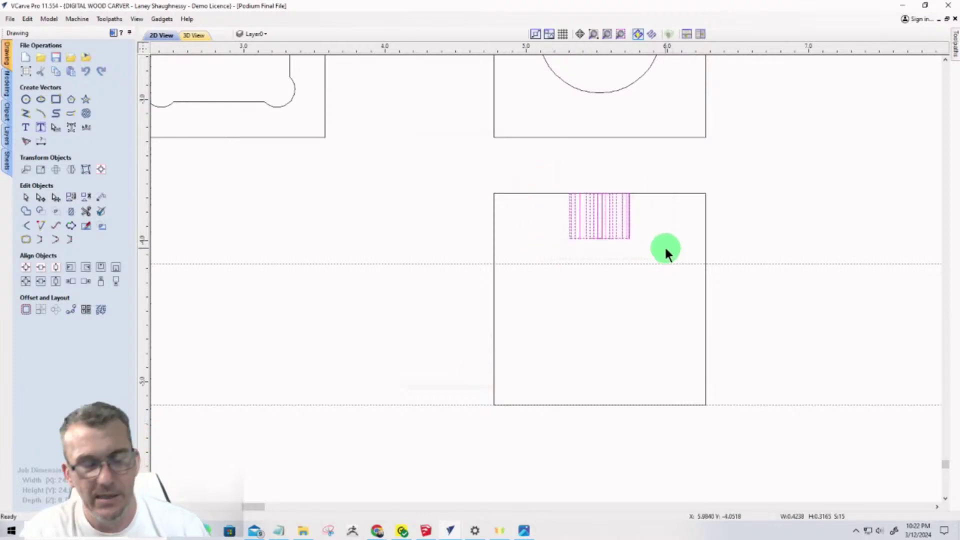
{"action": "key", "text": "Delete"}
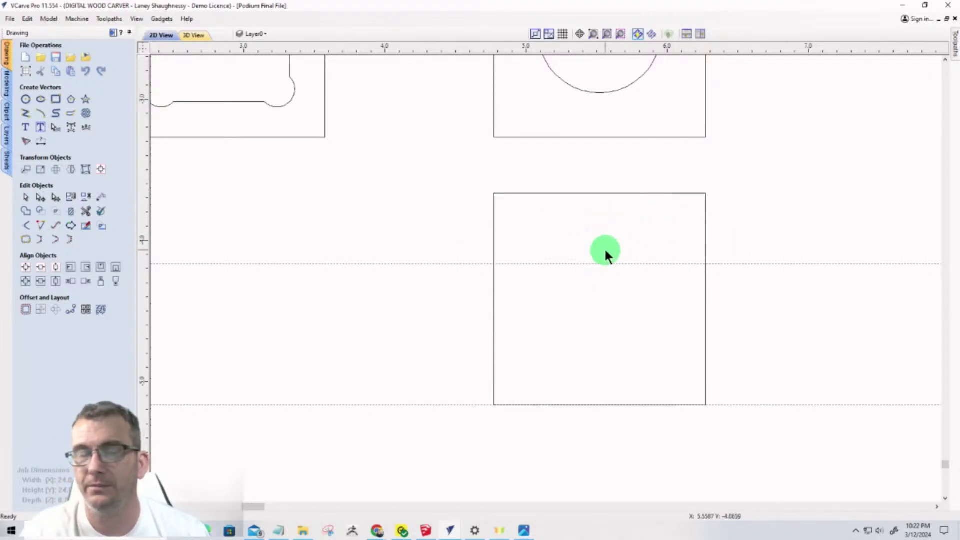
{"action": "left_click", "coordinate": [25, 113]}
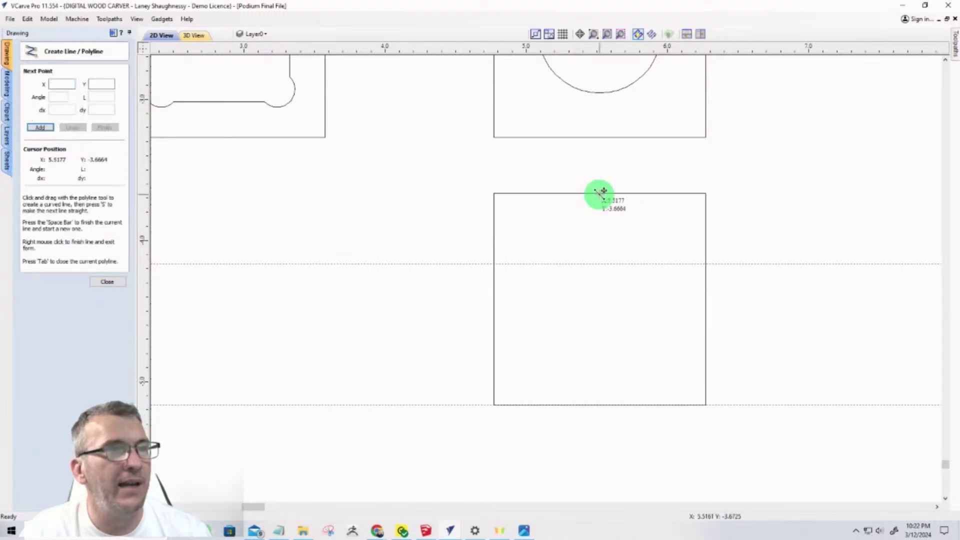
{"action": "left_click", "coordinate": [599, 195]}
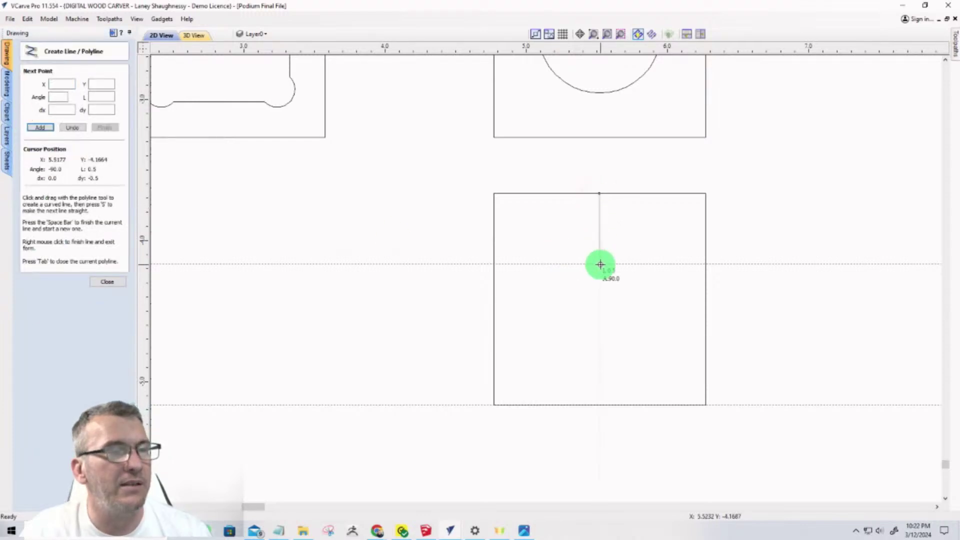
{"action": "left_click", "coordinate": [601, 264]}
{"action": "key", "text": "space"}
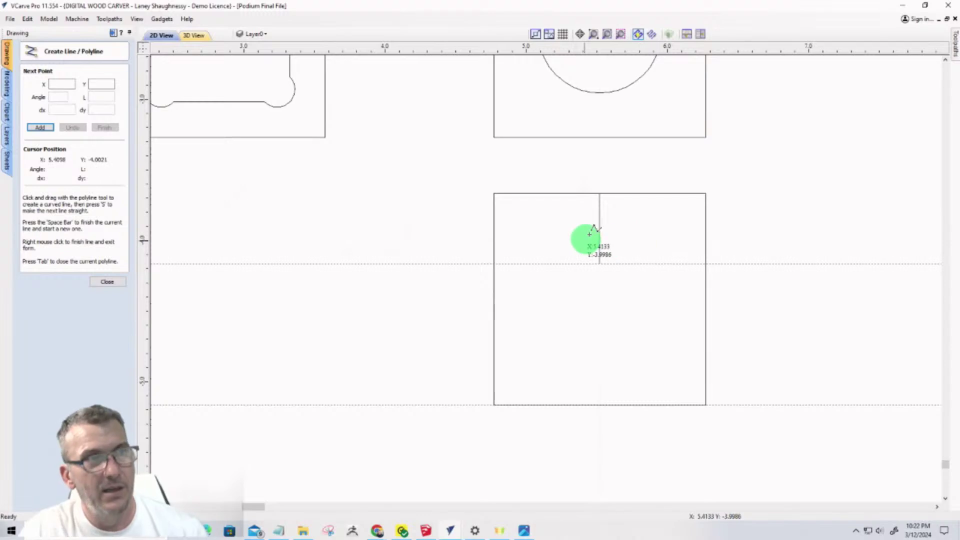
{"action": "left_click", "coordinate": [99, 283]}
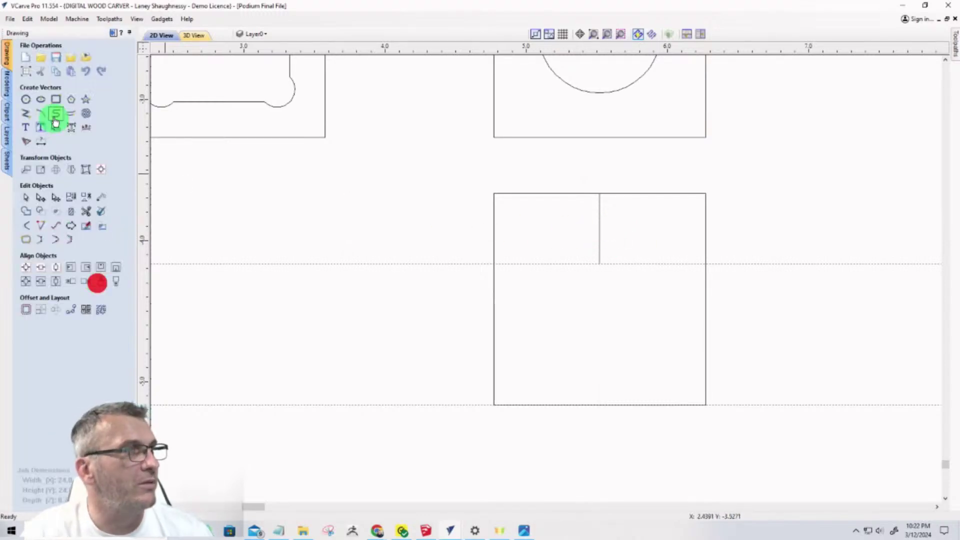
Draw a circle centred on the short vertical line's midpoint and set its diameter to 0.25 inches
{"action": "left_click", "coordinate": [25, 99]}
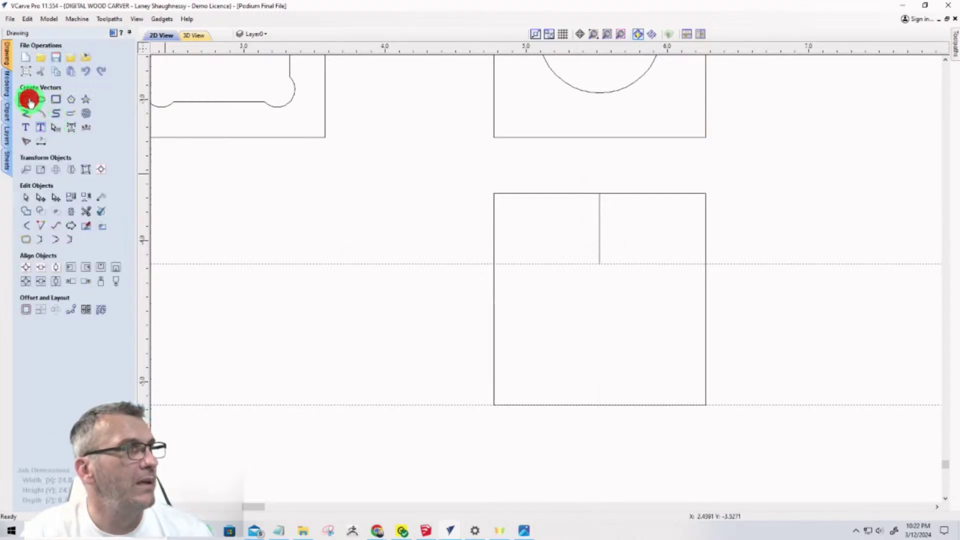
{"action": "left_click", "coordinate": [600, 229]}
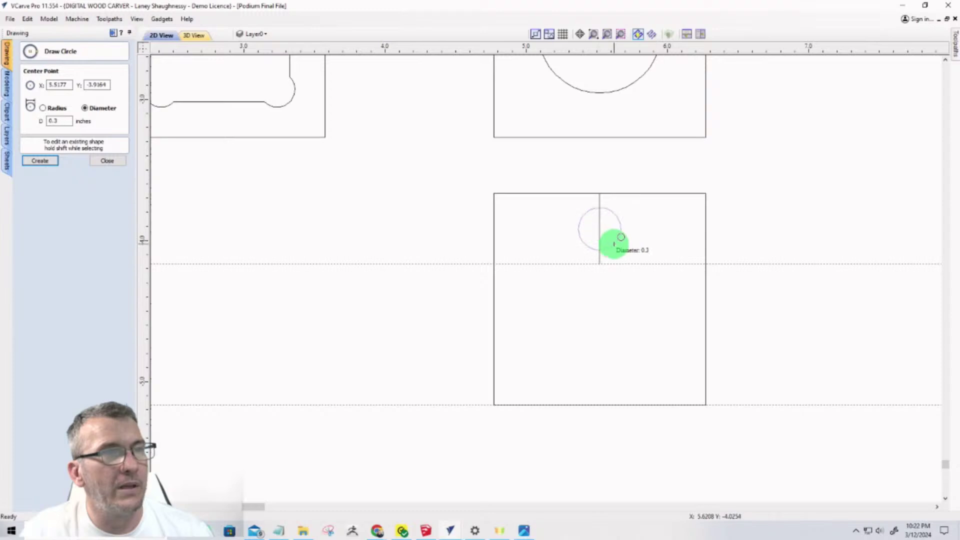
{"action": "type", "text": ".5"}
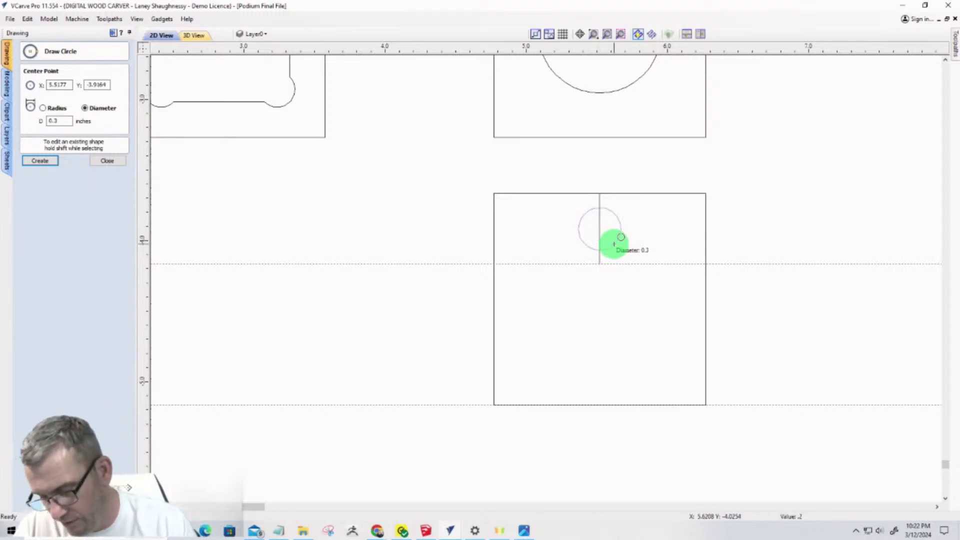
{"action": "key", "text": "Return"}
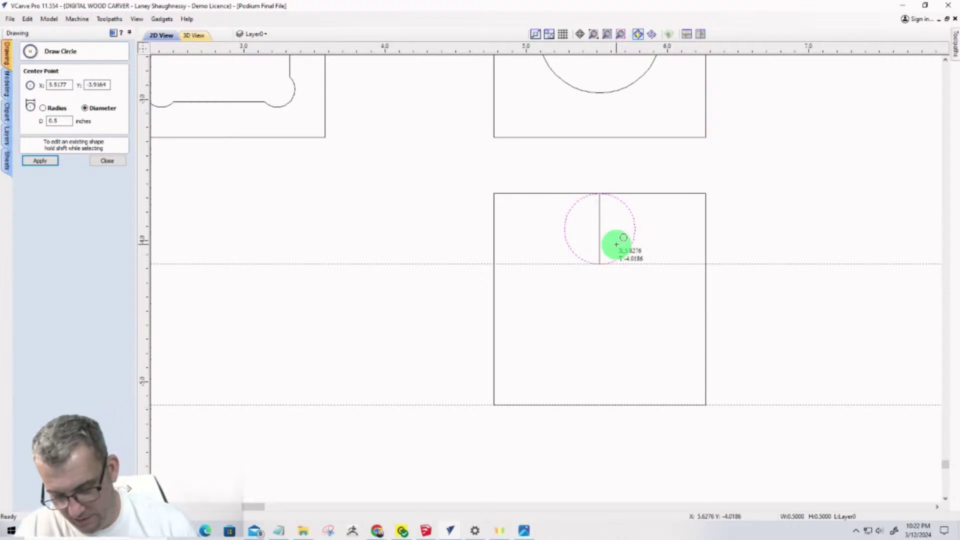
{"action": "left_click", "coordinate": [54, 122]}
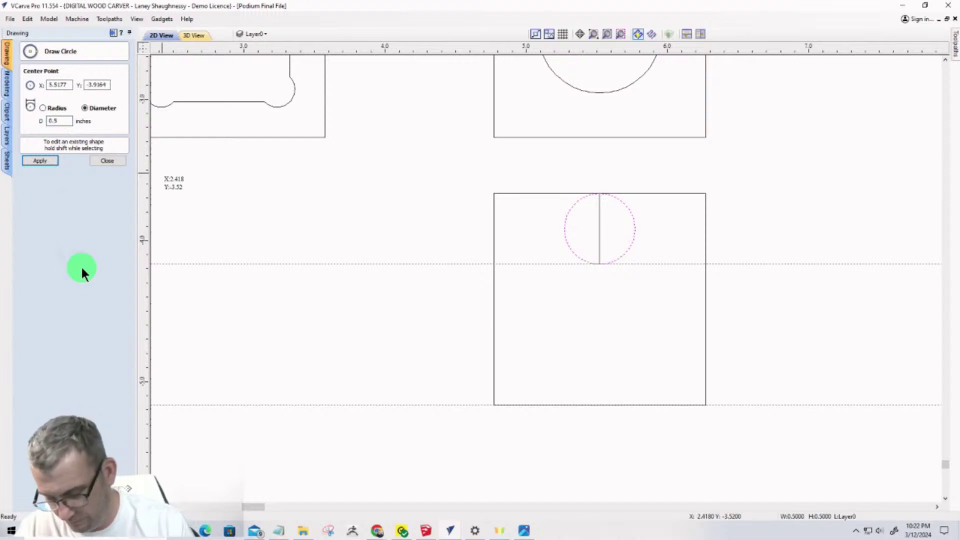
{"action": "type", "text": "2"}
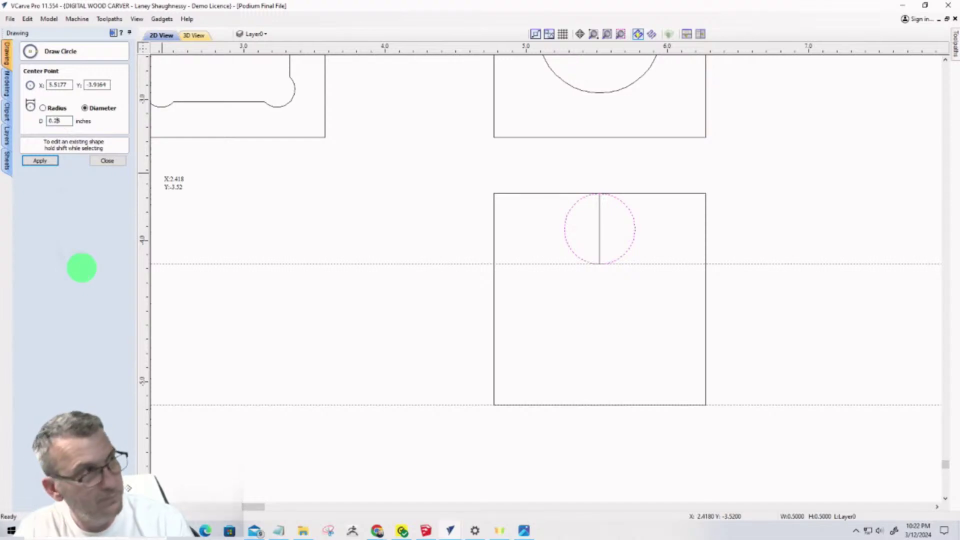
{"action": "left_click", "coordinate": [35, 160]}
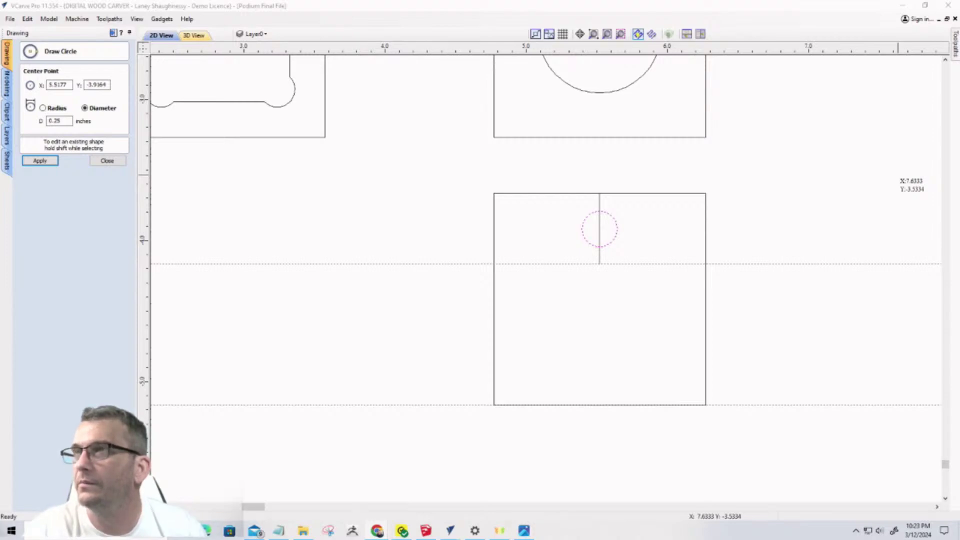
Bring the Amazon product page over the drawing and examine the PGMJ 1/4"-20 flush nut inserts and their drill bit
{"action": "left_click_drag", "start_coordinate": [959, 83], "coordinate": [429, 58]}
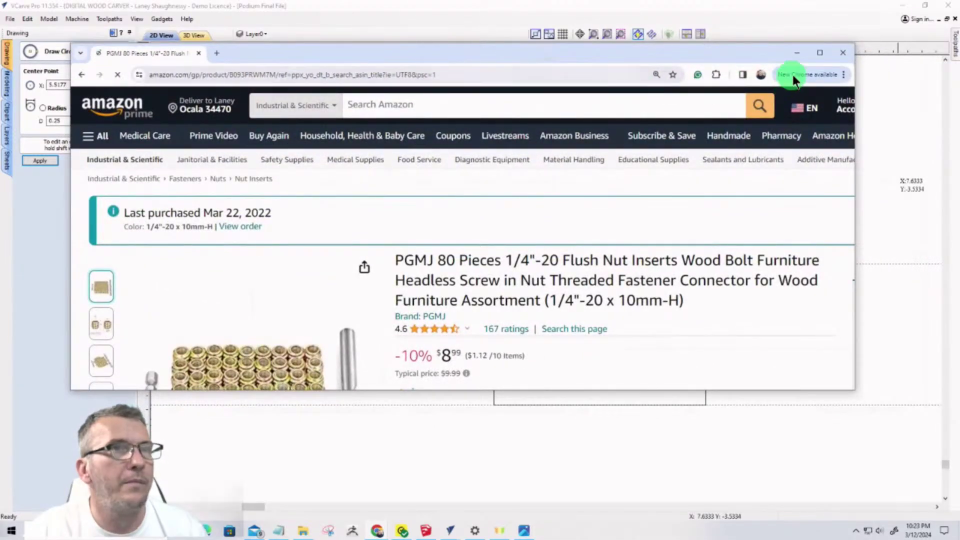
{"action": "scroll", "coordinate": [388, 244], "scroll_direction": "down", "scroll_amount": 3}
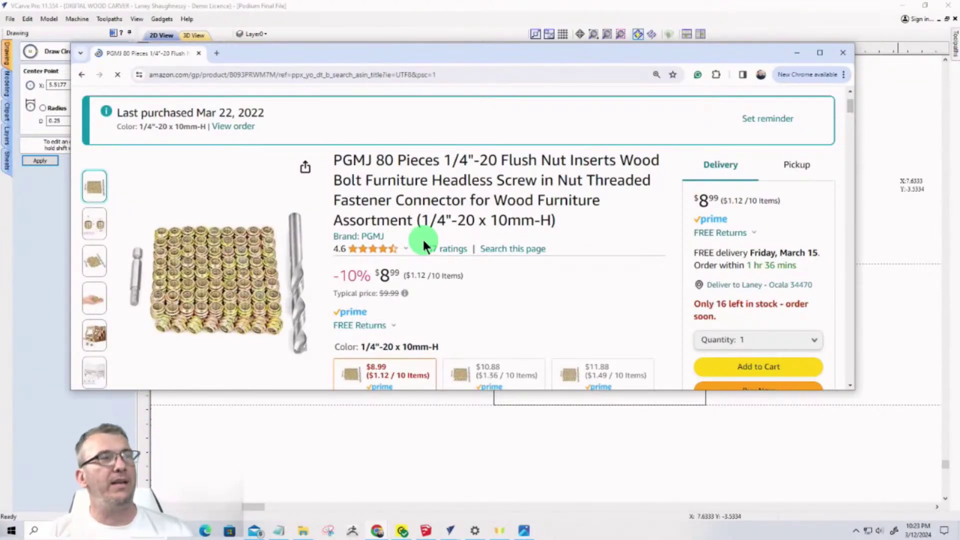
{"action": "mouse_move", "coordinate": [236, 299]}
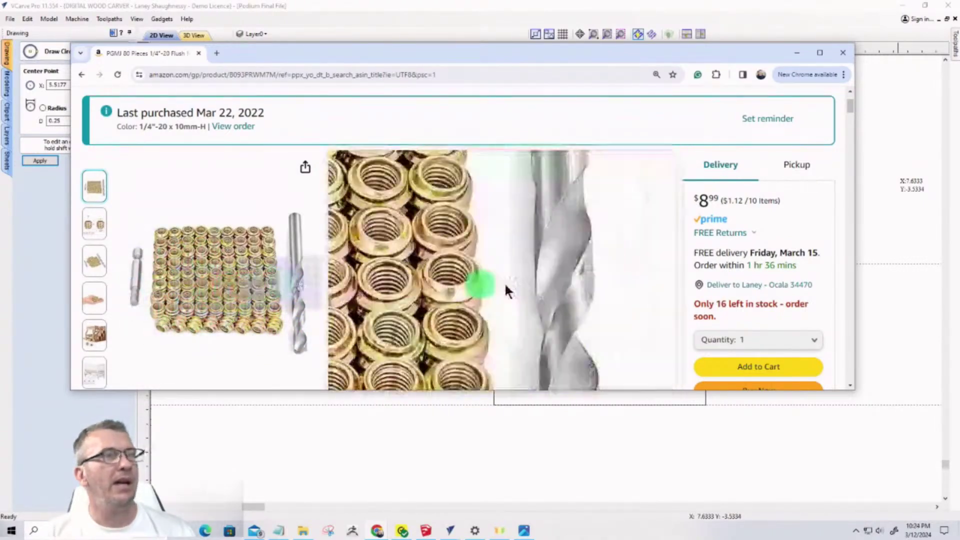
{"action": "scroll", "coordinate": [630, 304], "scroll_direction": "down", "scroll_amount": 1}
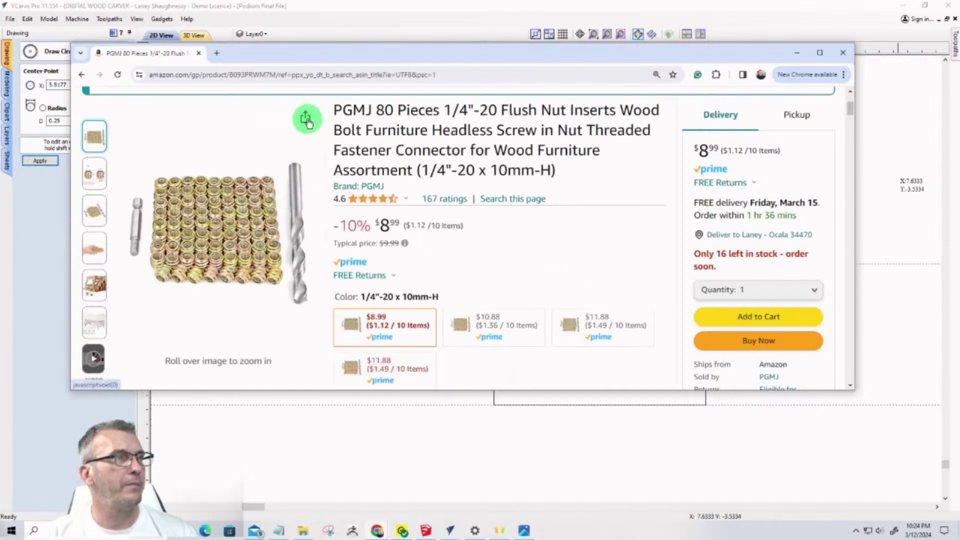
Copy the share link of the nut-insert product and close the browser window to return to VCarve Pro
{"action": "left_click", "coordinate": [306, 119]}
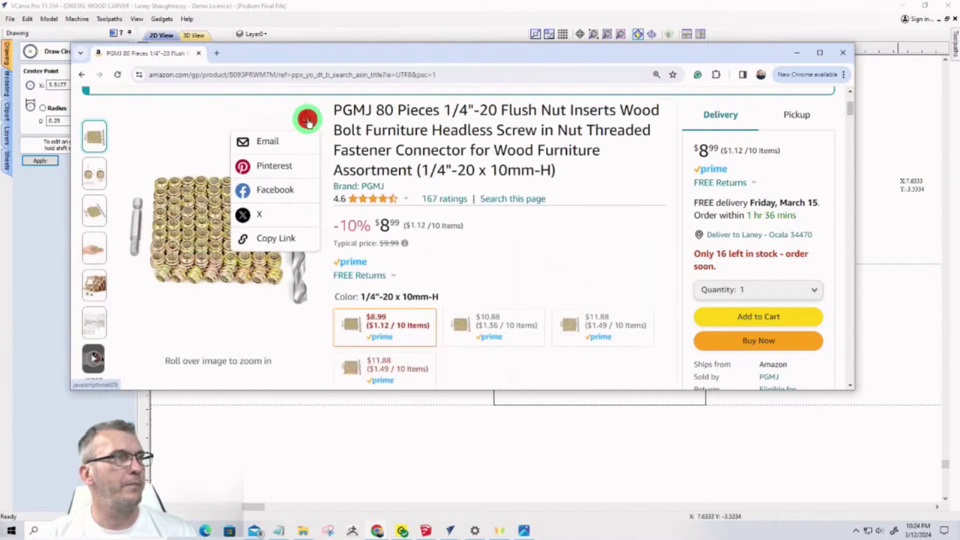
{"action": "left_click", "coordinate": [278, 242]}
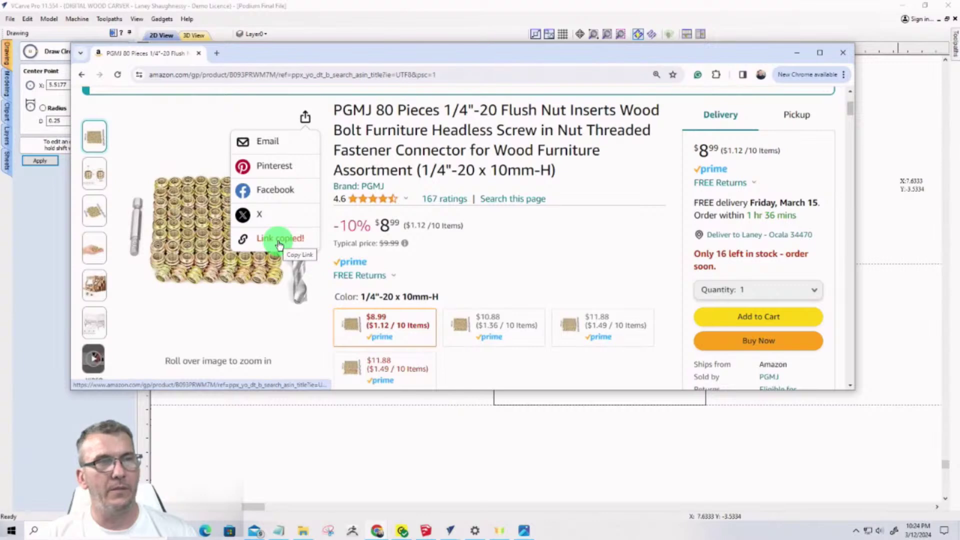
{"action": "left_click", "coordinate": [279, 245]}
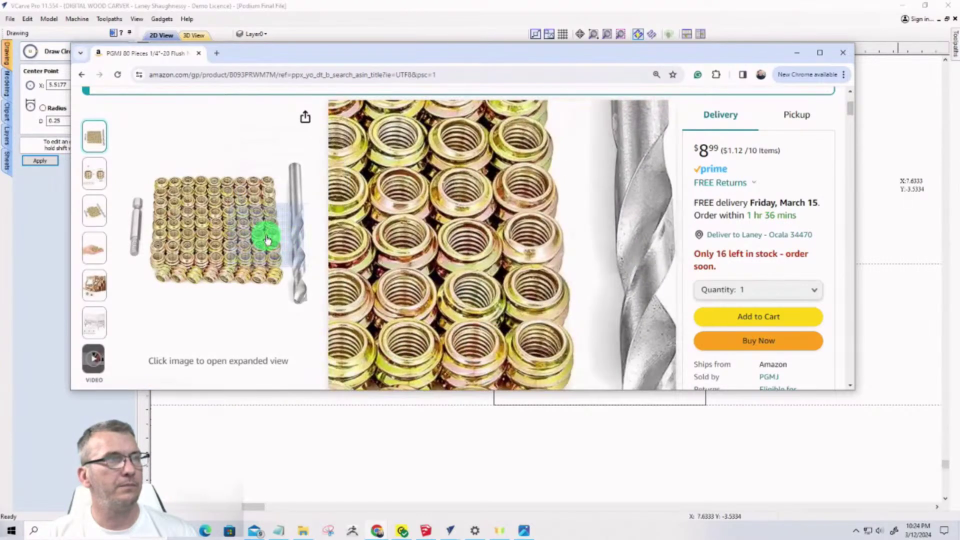
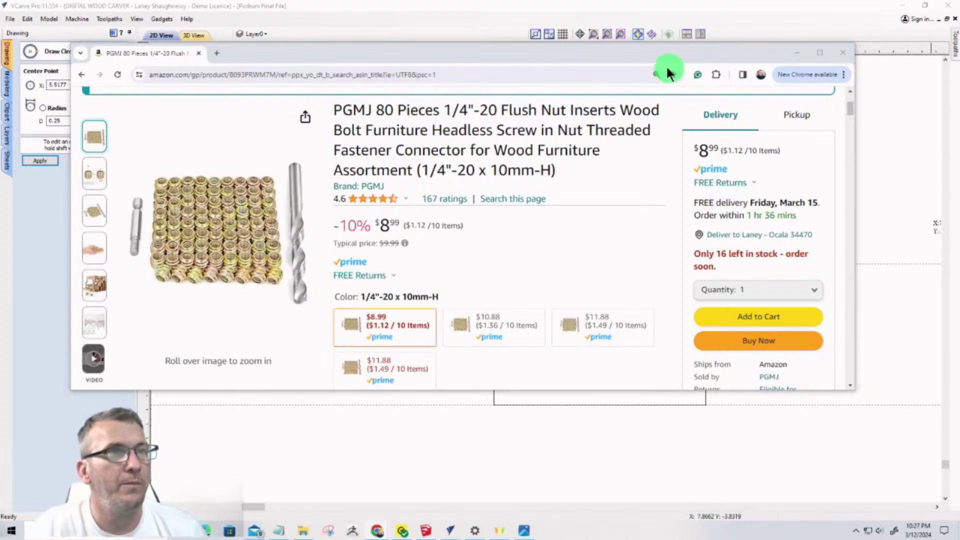
{"action": "left_click", "coordinate": [843, 52]}
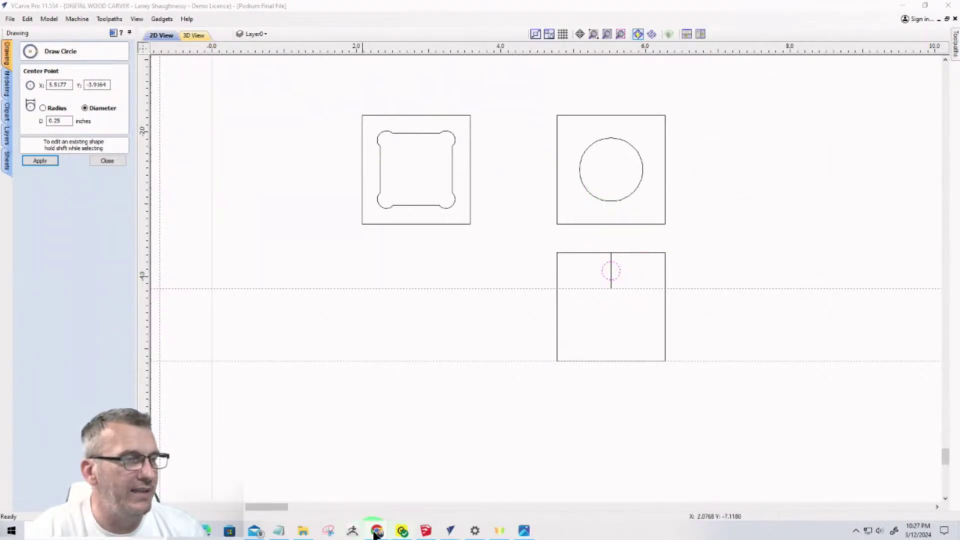
Resize the circle in the side-hole square to a diameter of 9 mm, entered as a metric value converted to inches
{"action": "mouse_move", "coordinate": [378, 531]}
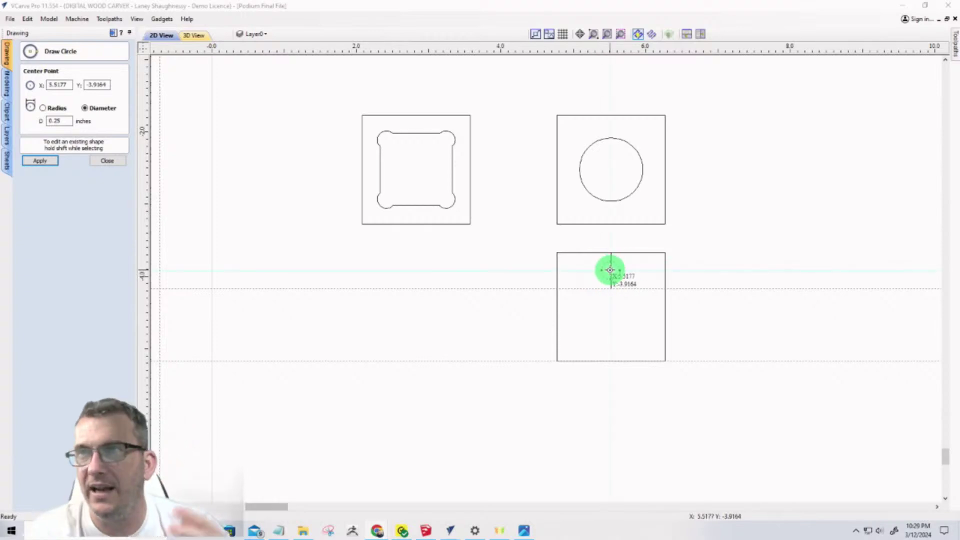
{"action": "double_click", "coordinate": [55, 120]}
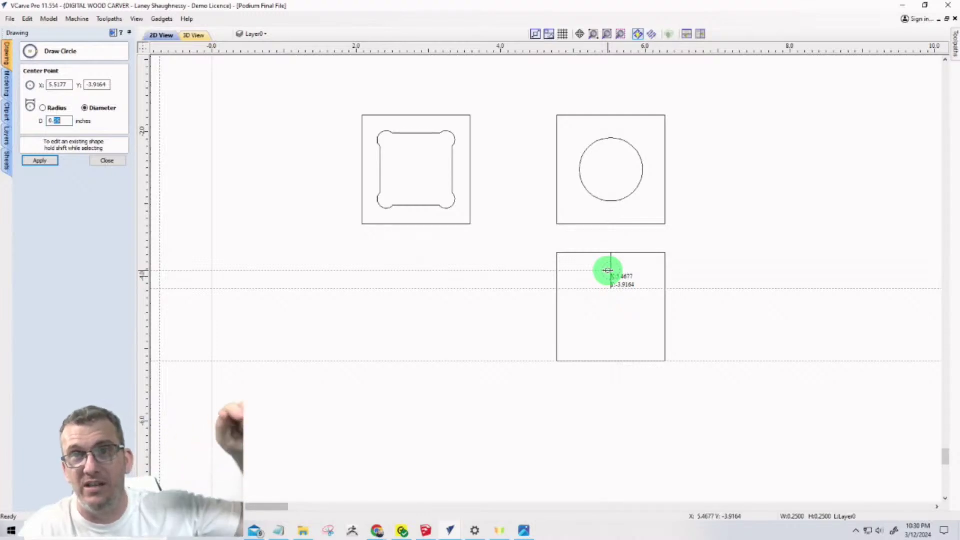
{"action": "mouse_move", "coordinate": [608, 270]}
{"action": "left_mouse_down"}
{"action": "mouse_move", "coordinate": [620, 282]}
{"action": "mouse_move", "coordinate": [595, 269]}
{"action": "mouse_move", "coordinate": [605, 266]}
{"action": "mouse_move", "coordinate": [617, 300]}
{"action": "mouse_move", "coordinate": [607, 279]}
{"action": "left_mouse_up"}
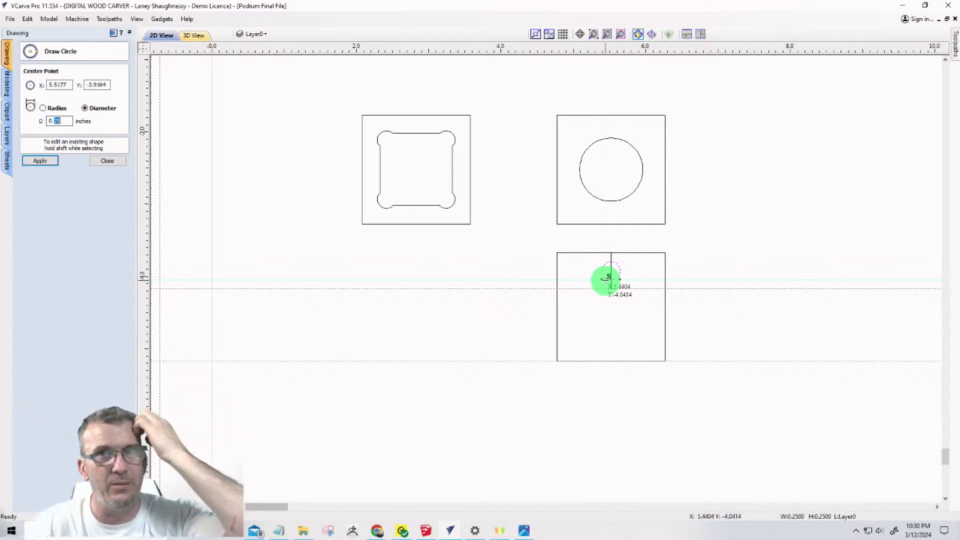
{"action": "scroll", "coordinate": [611, 278], "scroll_direction": "up", "scroll_amount": 2}
{"action": "scroll", "coordinate": [612, 276], "scroll_direction": "up", "scroll_amount": 2}
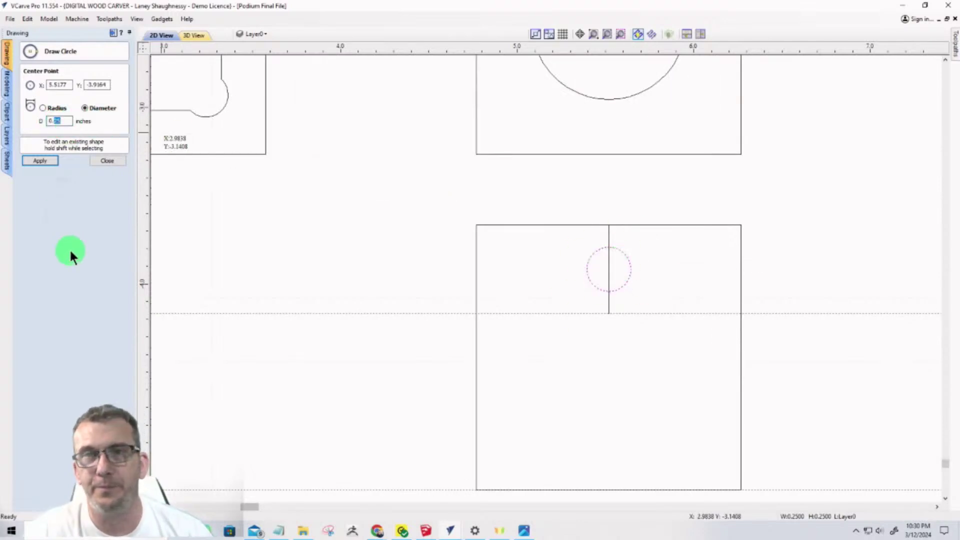
{"action": "type", "text": "9"}
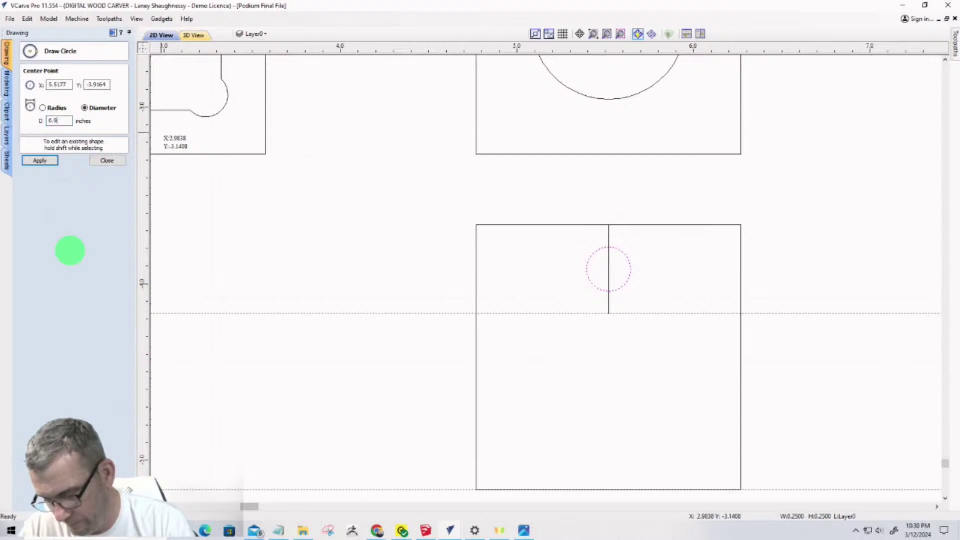
{"action": "type", "text": "\""}
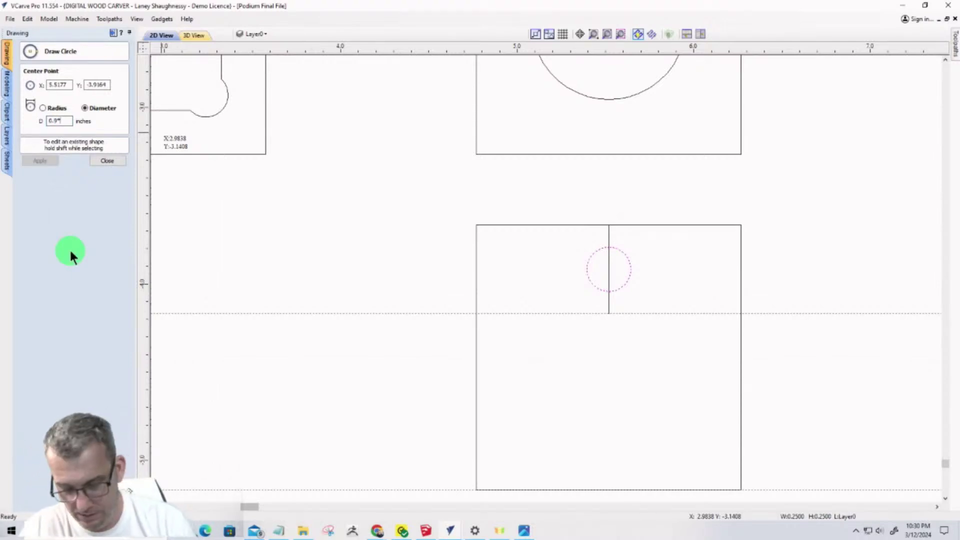
{"action": "key", "text": "BackSpace"}
{"action": "key", "text": "BackSpace"}
{"action": "key", "text": "BackSpace"}
{"action": "key", "text": "BackSpace"}
{"action": "type", "text": "9"}
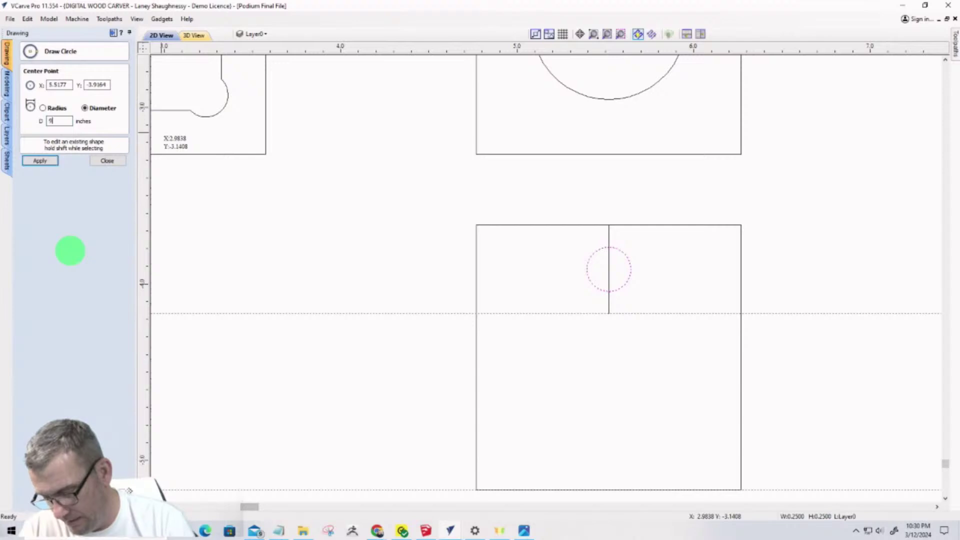
{"action": "type", "text": "\""}
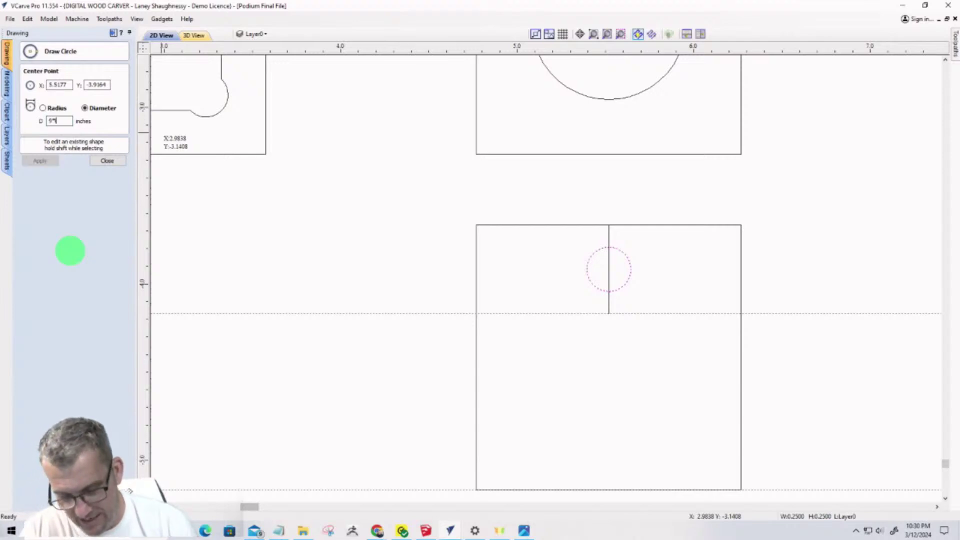
{"action": "type", "text": "m"}
{"action": "key", "text": "Tab"}
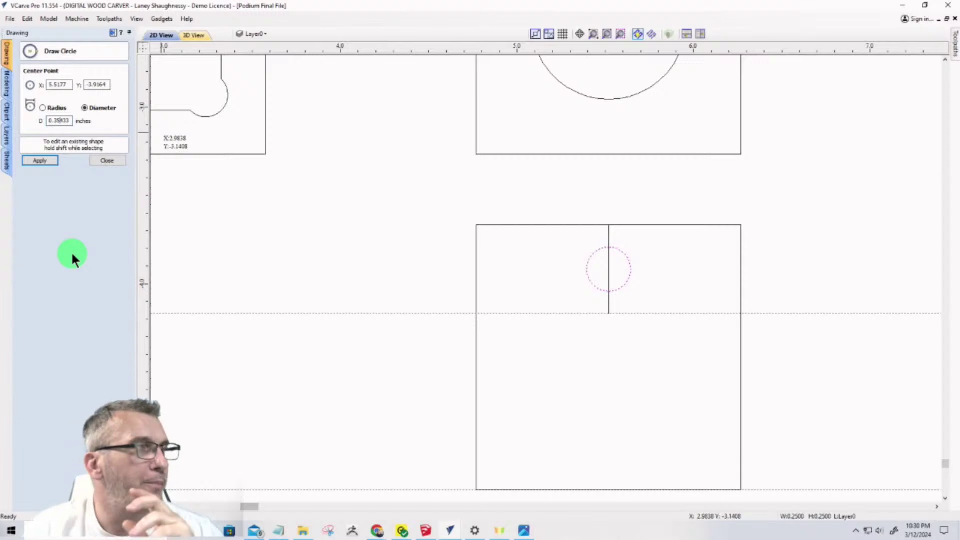
{"action": "left_click", "coordinate": [49, 161]}
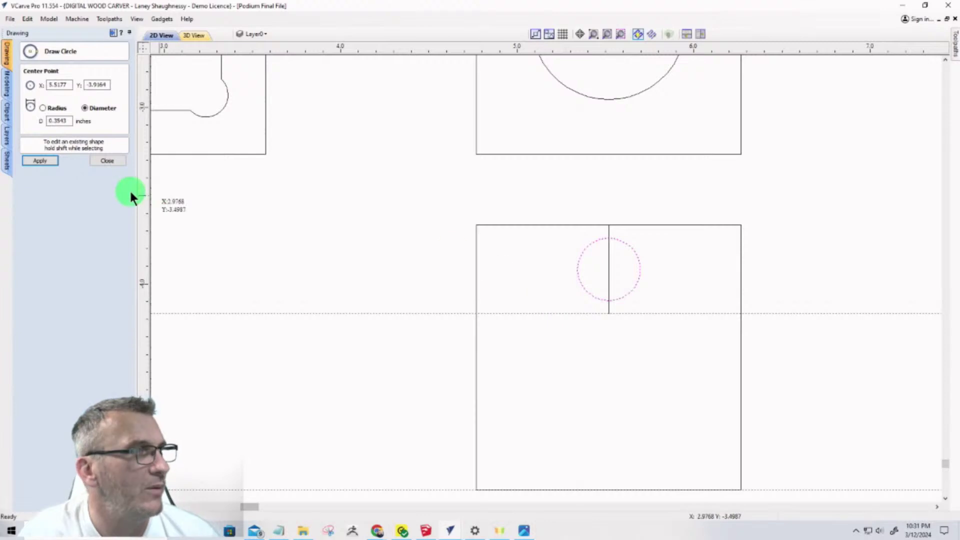
{"action": "left_click", "coordinate": [95, 160]}
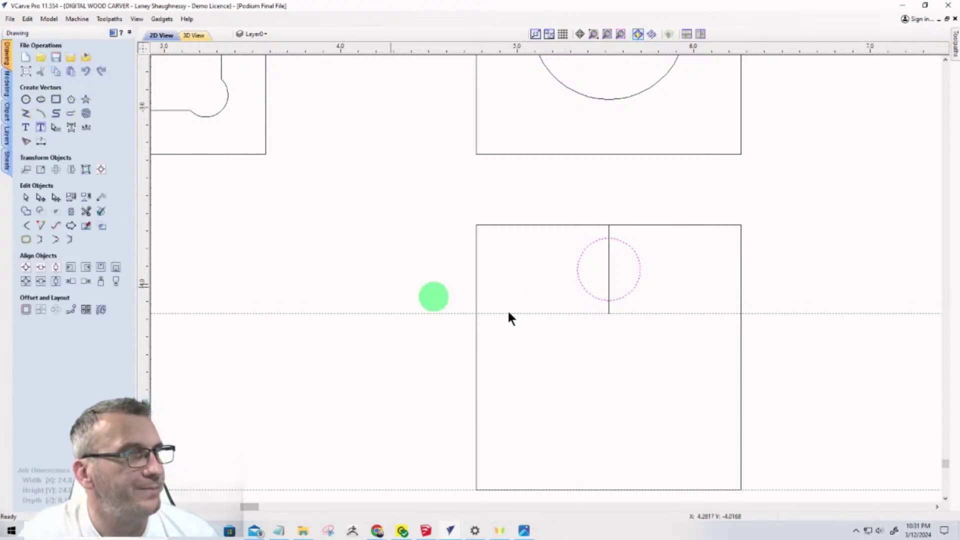
Select the whole side-hole piece with its centre line and circle, and place a copy of it beside the original
{"action": "scroll", "coordinate": [583, 281], "scroll_direction": "down", "scroll_amount": 3}
{"action": "left_click_drag", "start_coordinate": [507, 233], "coordinate": [691, 397]}
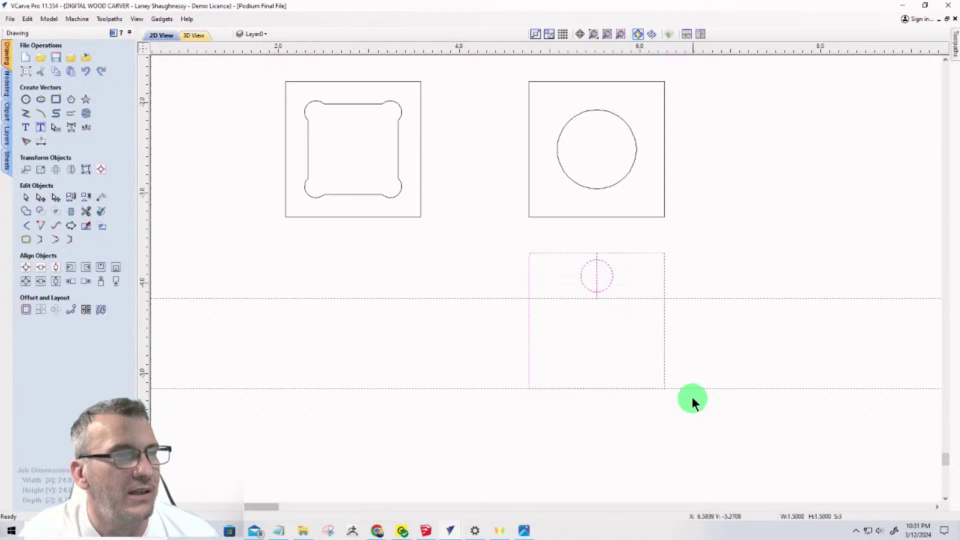
{"action": "left_click", "coordinate": [664, 342]}
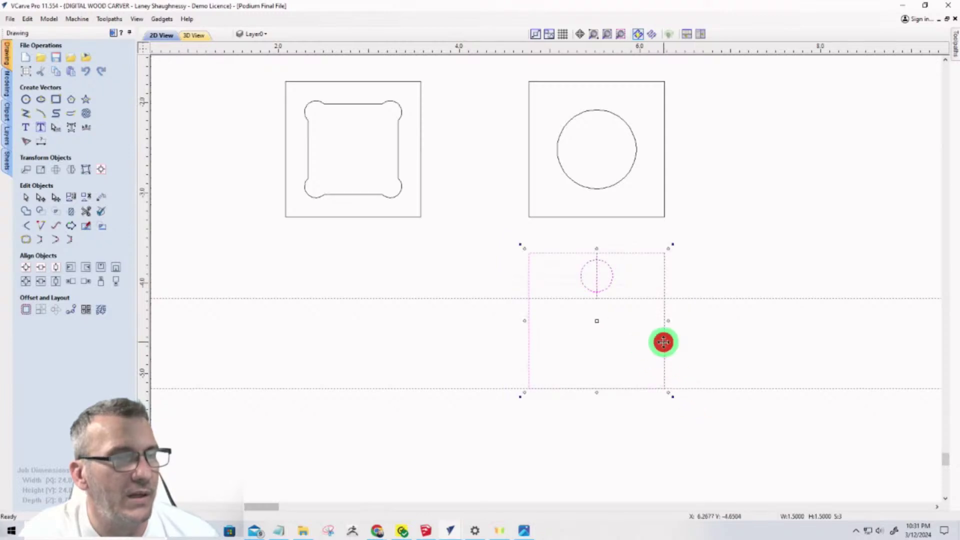
{"action": "left_click_drag", "start_coordinate": [664, 342], "coordinate": [822, 339]}
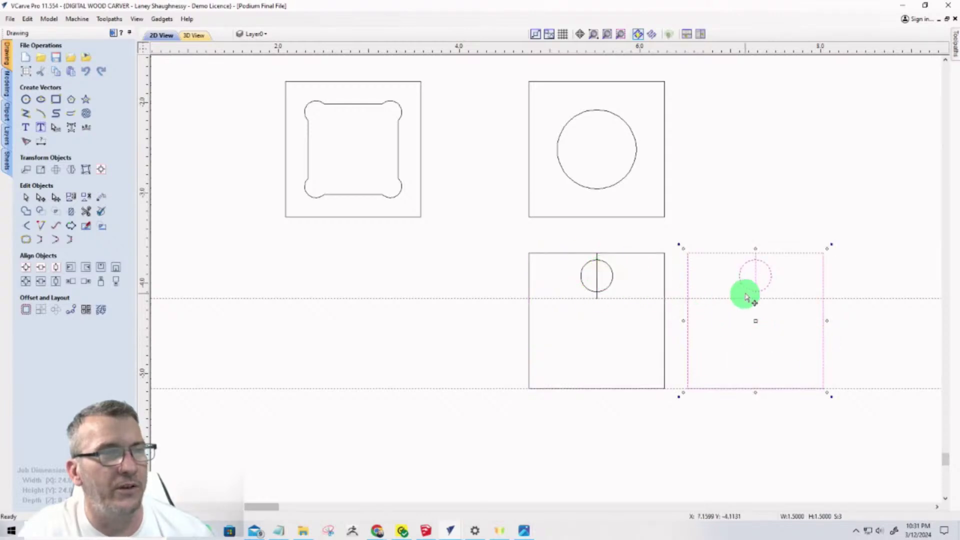
Set the copied piece's circle to 0.26 inches wide and high, with linked proportions and the centre as anchor
{"action": "left_click", "coordinate": [709, 278]}
{"action": "left_click", "coordinate": [739, 281]}
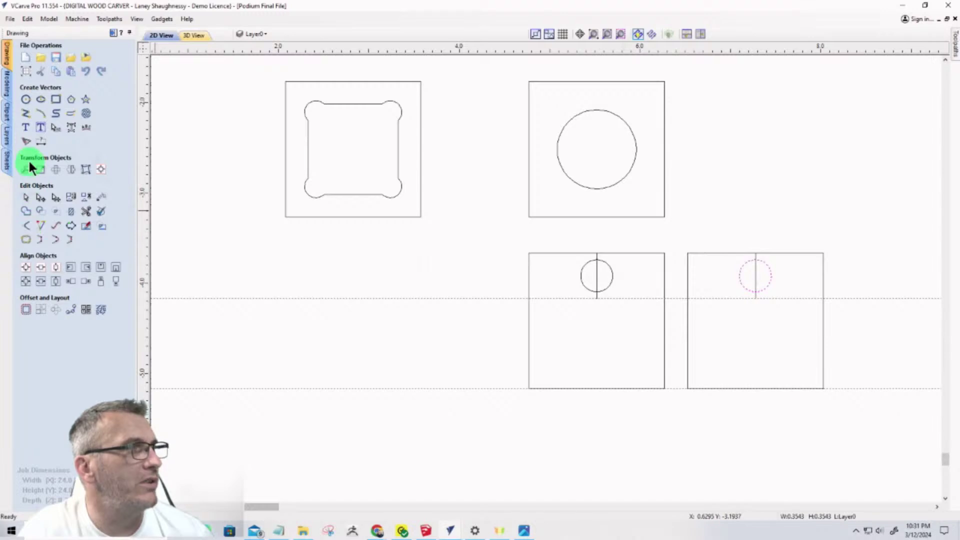
{"action": "left_click", "coordinate": [41, 170]}
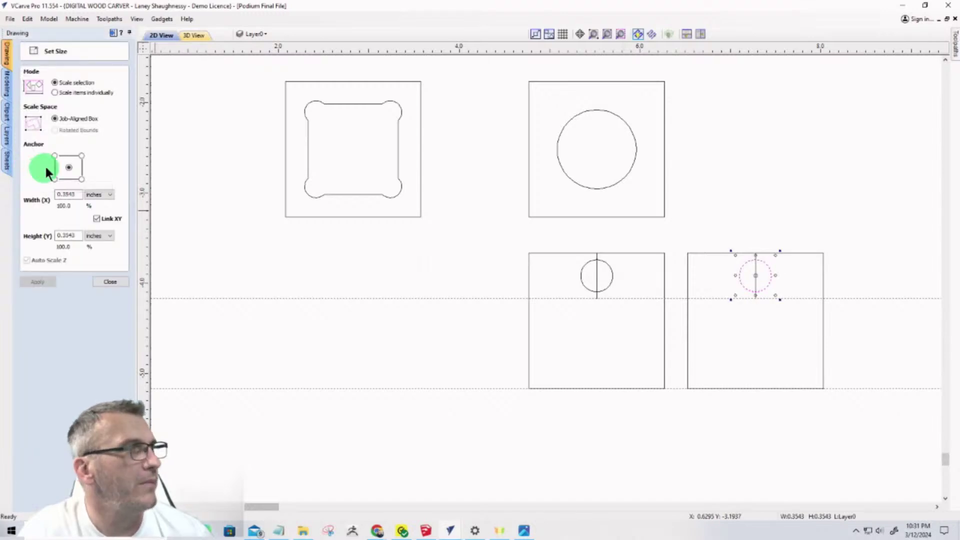
{"action": "left_click_drag", "start_coordinate": [77, 195], "coordinate": [66, 194]}
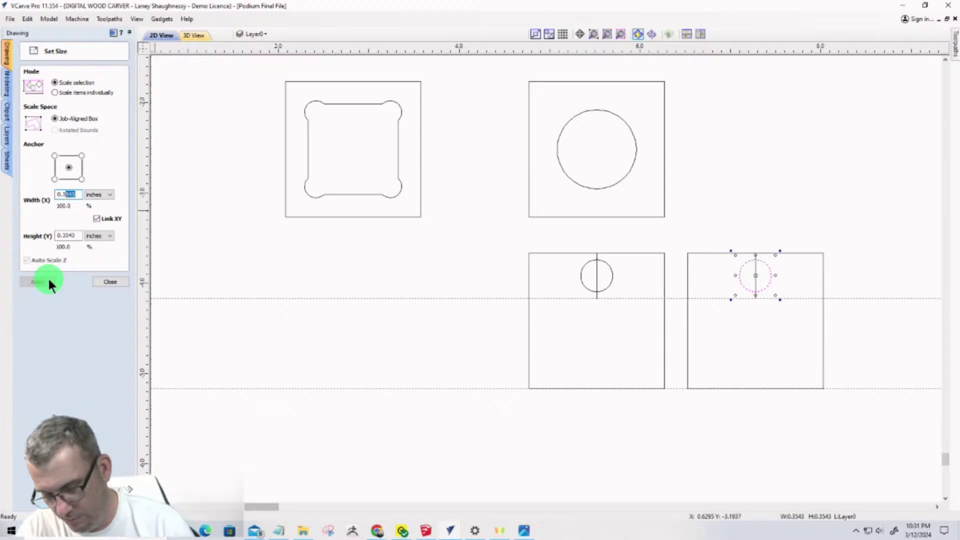
{"action": "key", "text": "BackSpace"}
{"action": "type", "text": ".26"}
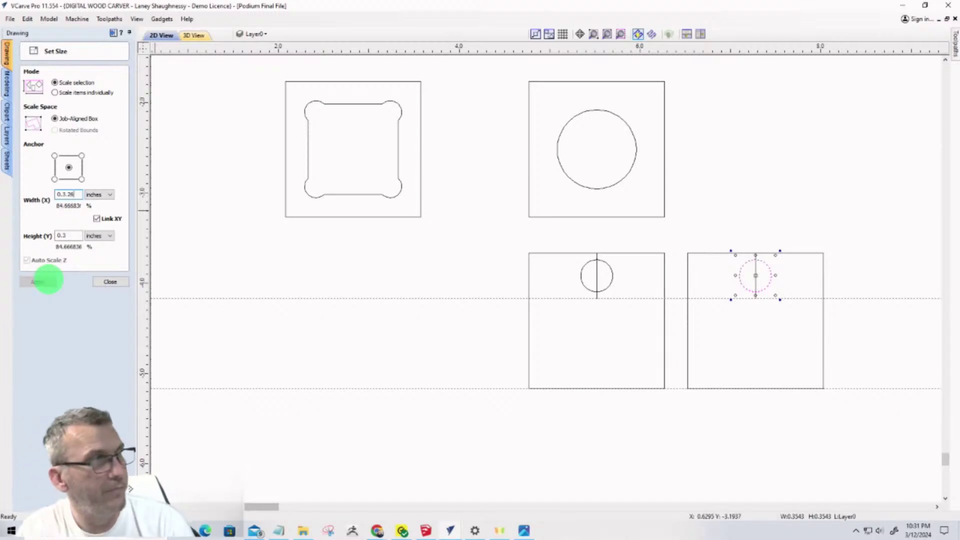
{"action": "key", "text": "BackSpace"}
{"action": "key", "text": "BackSpace"}
{"action": "key", "text": "BackSpace"}
{"action": "key", "text": "BackSpace"}
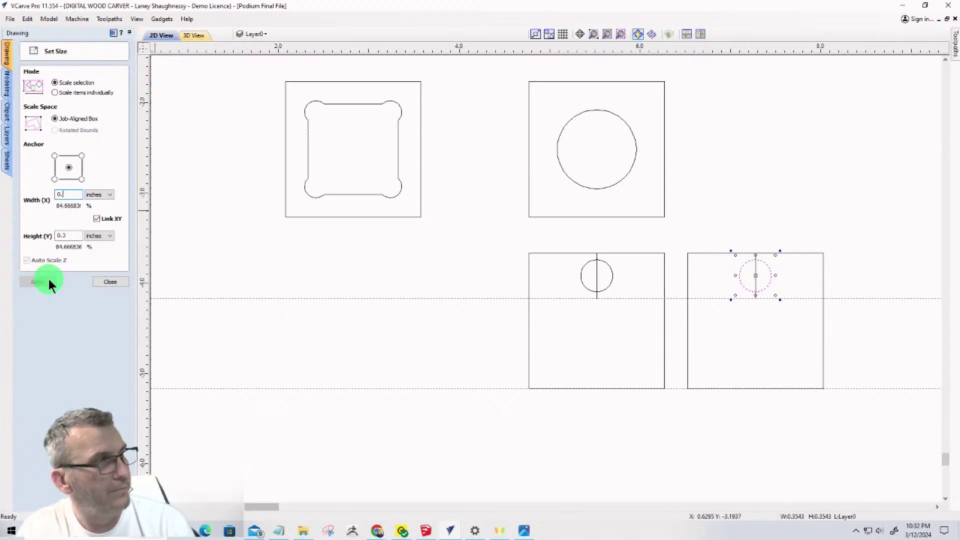
{"action": "type", "text": "2"}
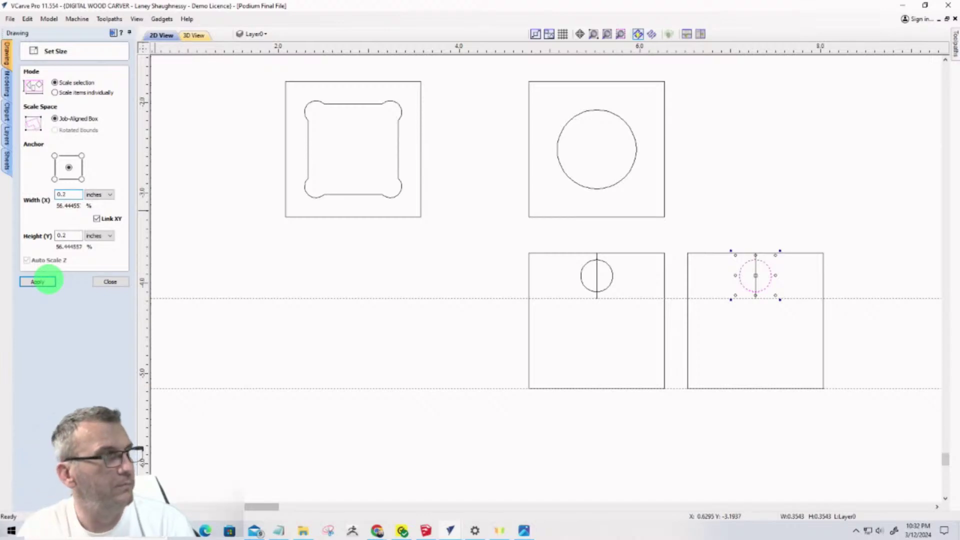
{"action": "type", "text": "6"}
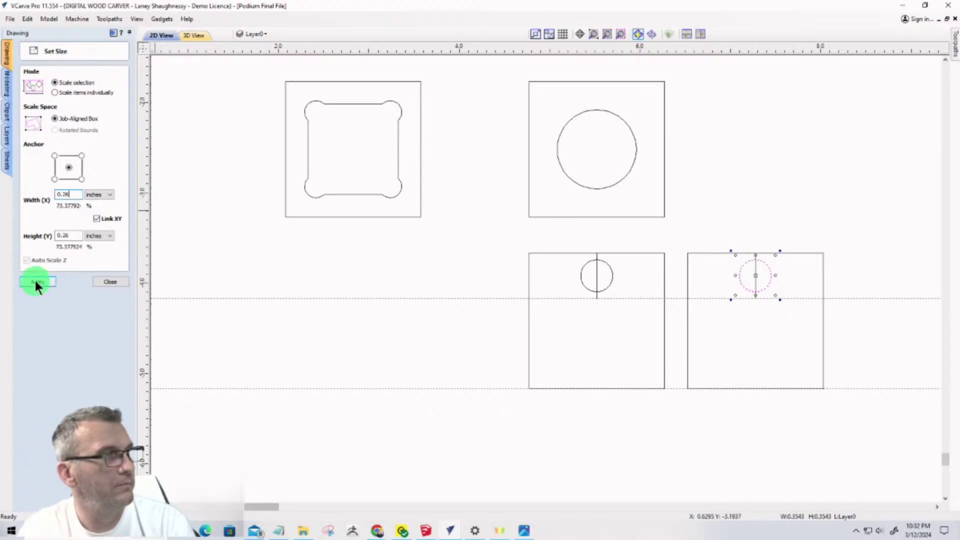
{"action": "left_click", "coordinate": [36, 282]}
{"action": "left_click", "coordinate": [304, 355]}
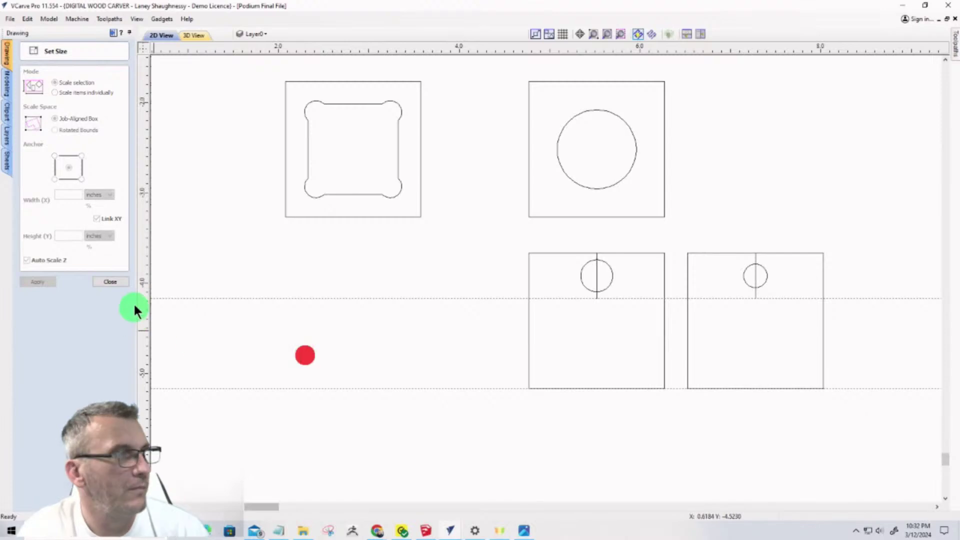
{"action": "left_click", "coordinate": [111, 282]}
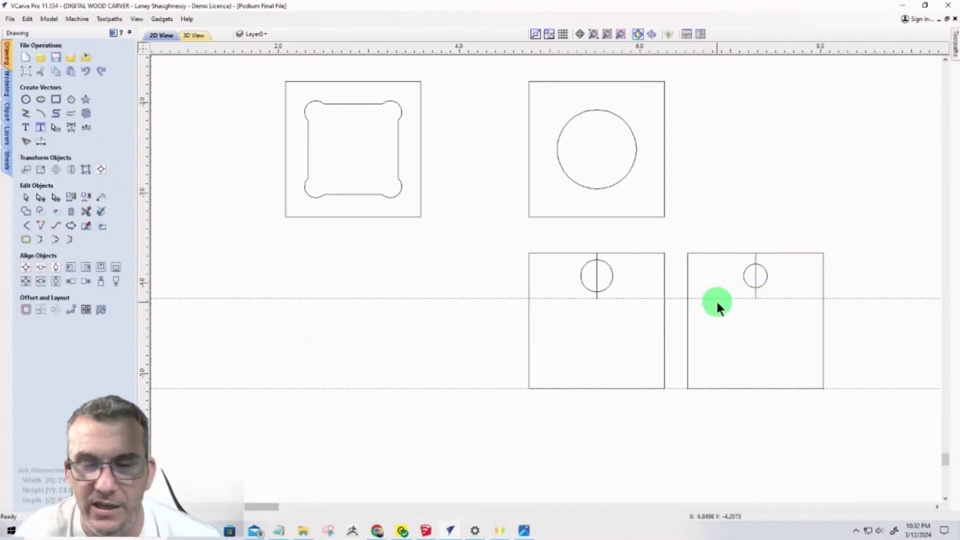
Add a new sheet to the job and name it MDF Jig
{"action": "scroll", "coordinate": [712, 315], "scroll_direction": "down", "scroll_amount": 10}
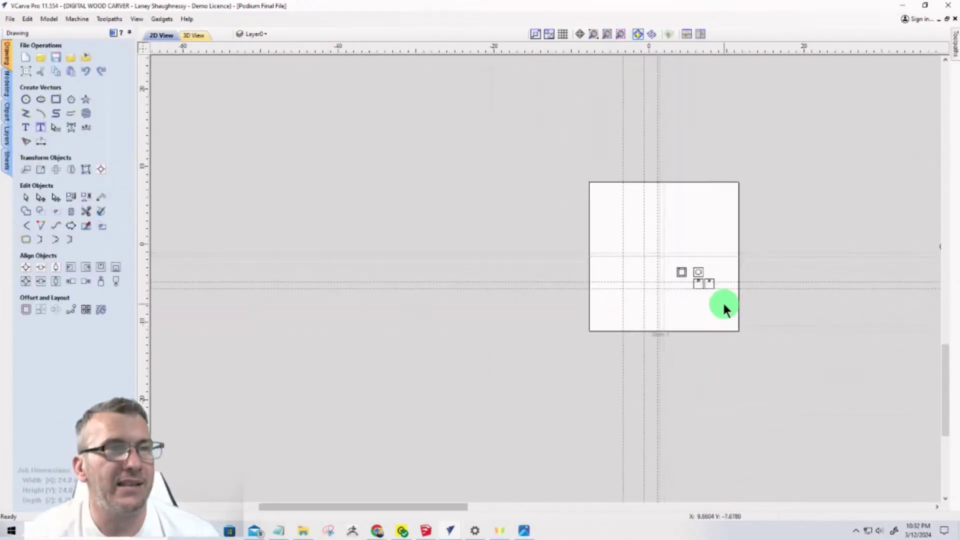
{"action": "scroll", "coordinate": [720, 304], "scroll_direction": "up", "scroll_amount": 10}
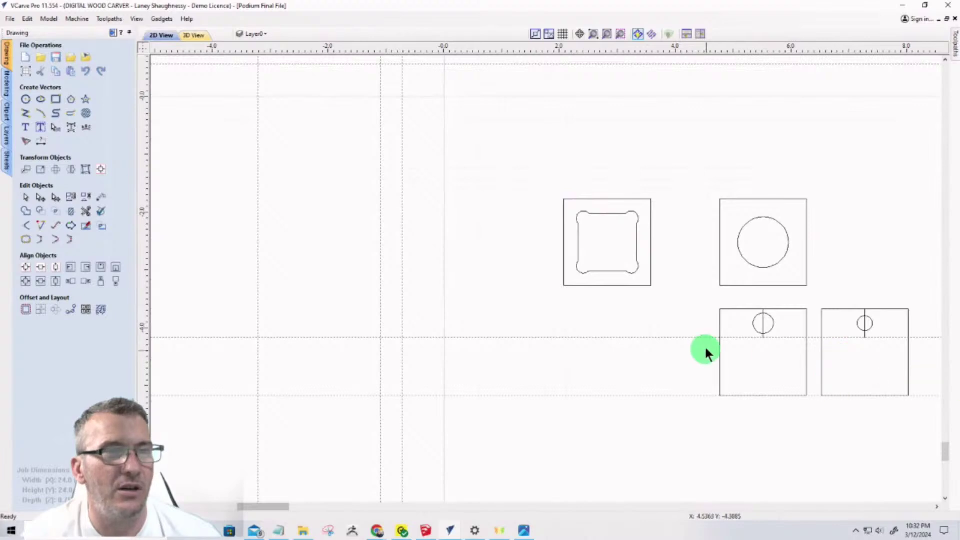
{"action": "scroll", "coordinate": [857, 403], "scroll_direction": "down", "scroll_amount": 10}
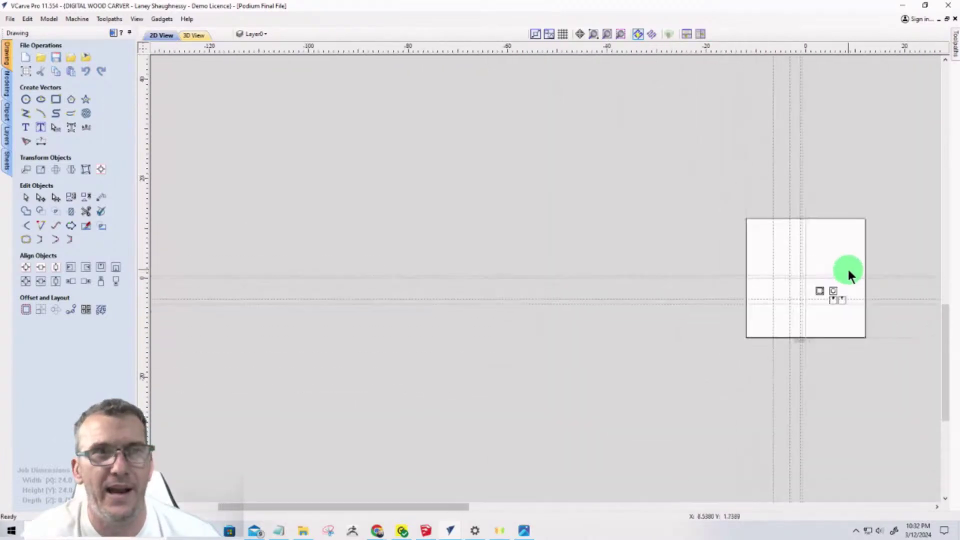
{"action": "scroll", "coordinate": [849, 274], "scroll_direction": "down", "scroll_amount": 3}
{"action": "left_click", "coordinate": [7, 161]}
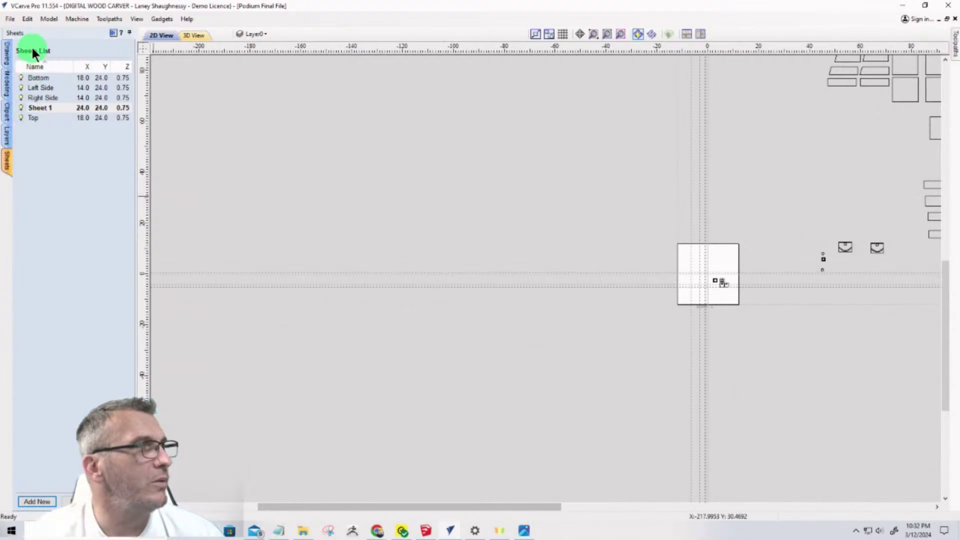
{"action": "left_click", "coordinate": [33, 501]}
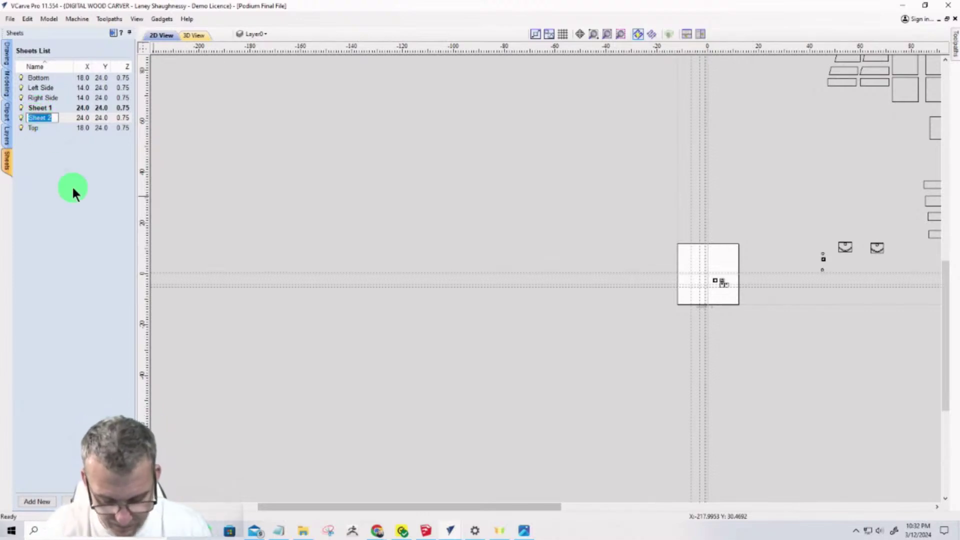
{"action": "type", "text": "MDF Jig"}
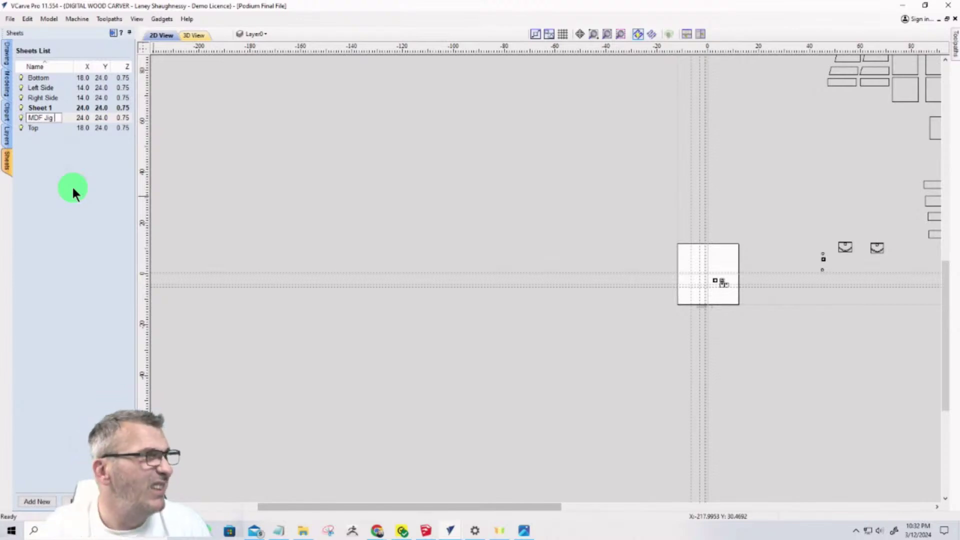
{"action": "key", "text": "Return"}
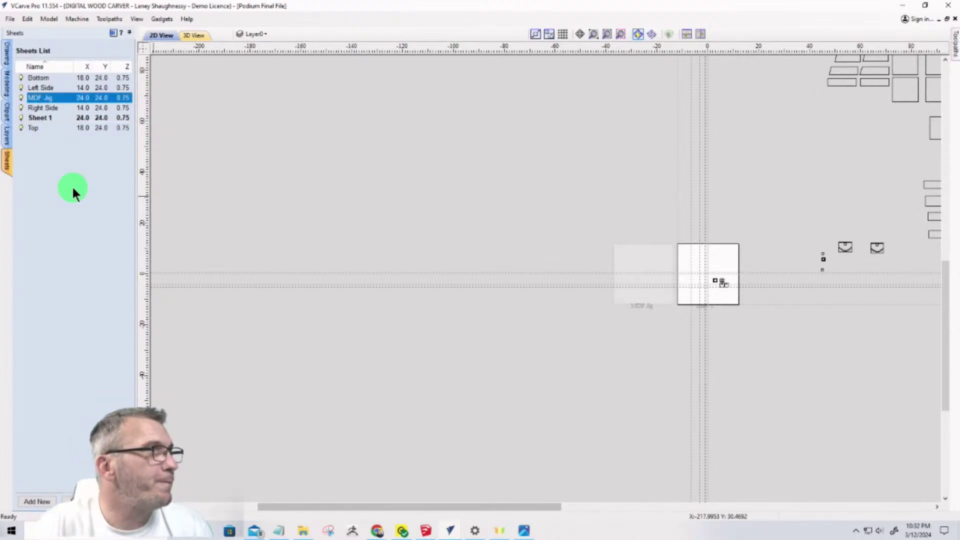
Resize the MDF Jig sheet to 4 inches wide by 4 inches high
{"action": "left_click", "coordinate": [80, 502]}
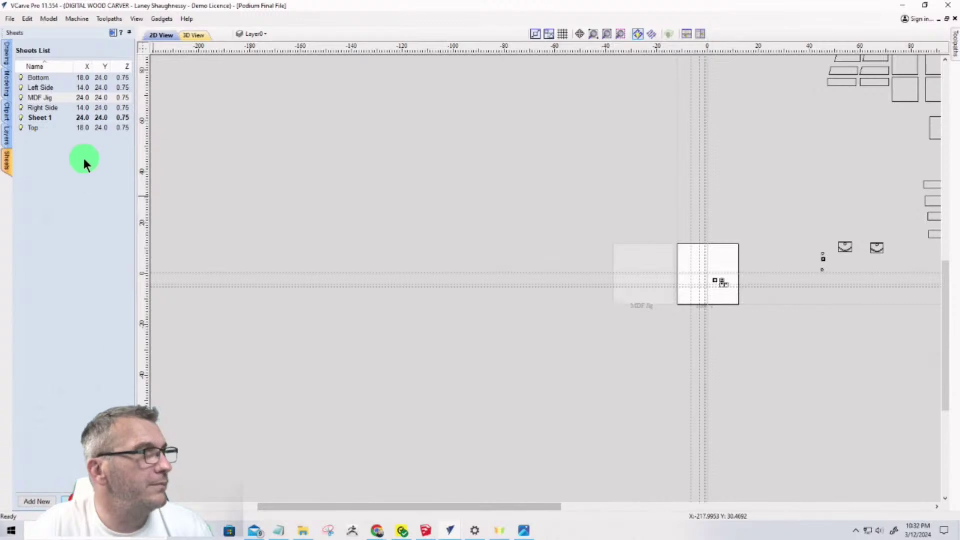
{"action": "double_click", "coordinate": [88, 118]}
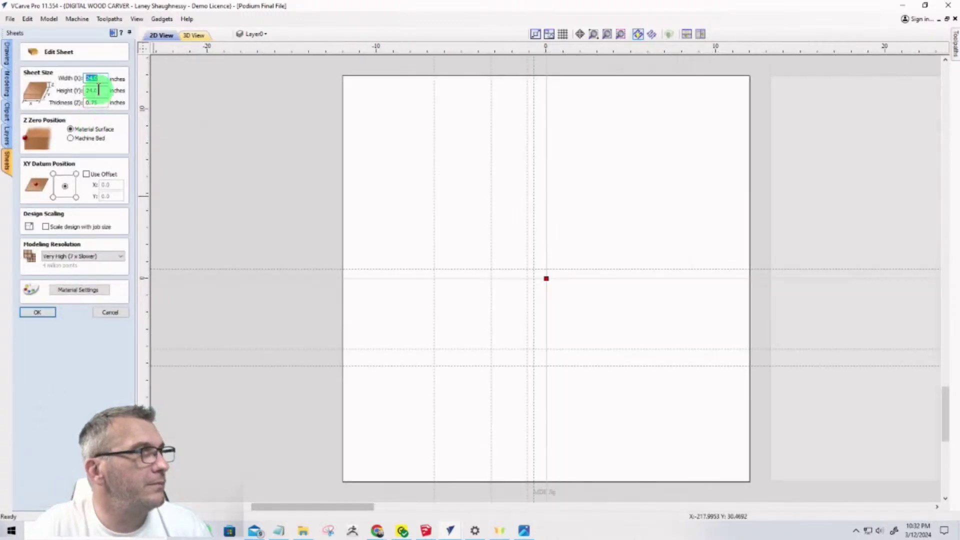
{"action": "double_click", "coordinate": [96, 90]}
{"action": "type", "text": "4"}
{"action": "left_click", "coordinate": [89, 79]}
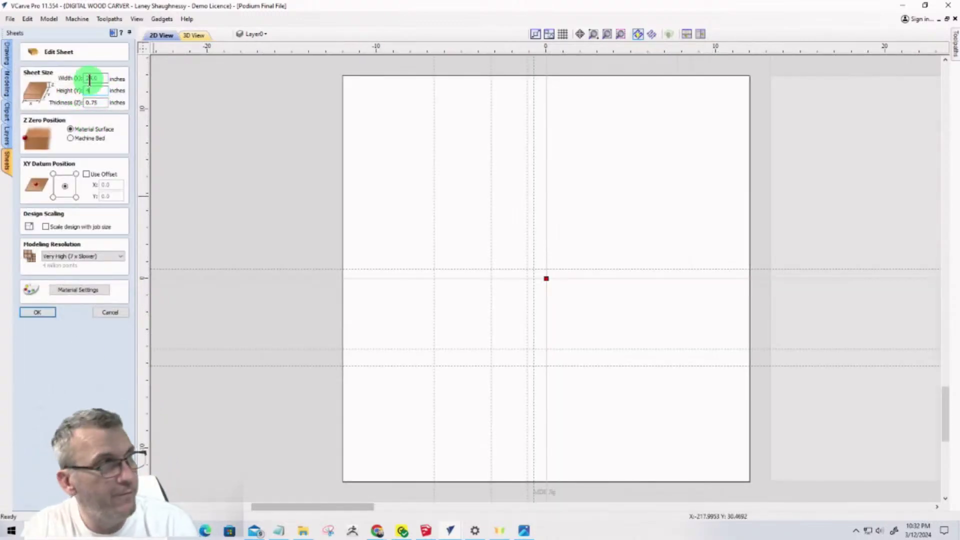
{"action": "left_click_drag", "start_coordinate": [100, 78], "coordinate": [70, 78]}
{"action": "type", "text": "4"}
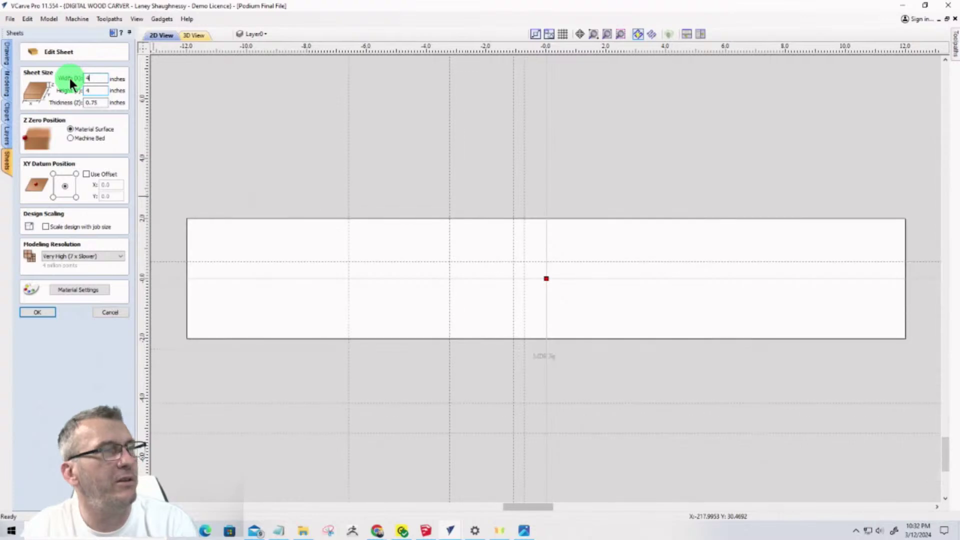
{"action": "left_click", "coordinate": [54, 219]}
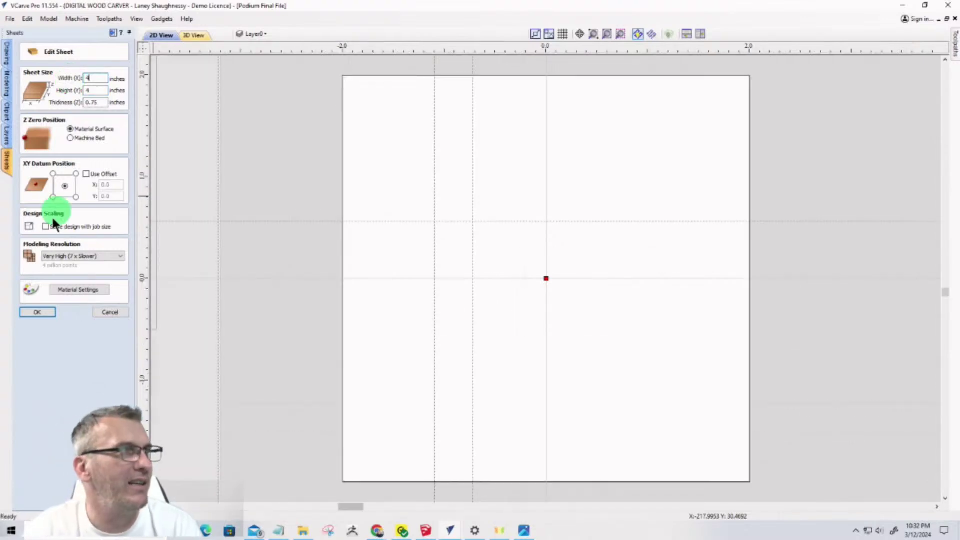
{"action": "left_click", "coordinate": [19, 314]}
{"action": "left_click", "coordinate": [36, 314]}
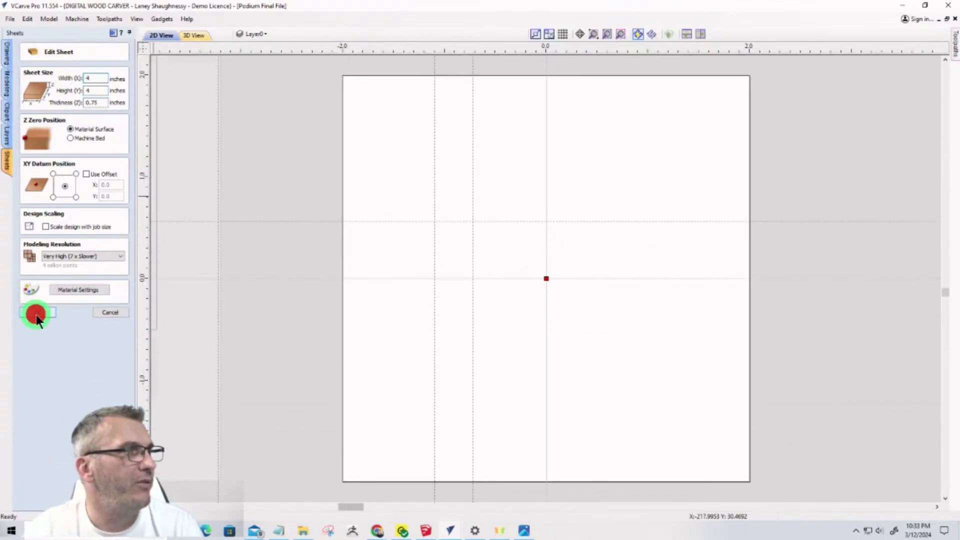
Hide the guide lines in the 2D view
{"action": "left_click", "coordinate": [144, 50]}
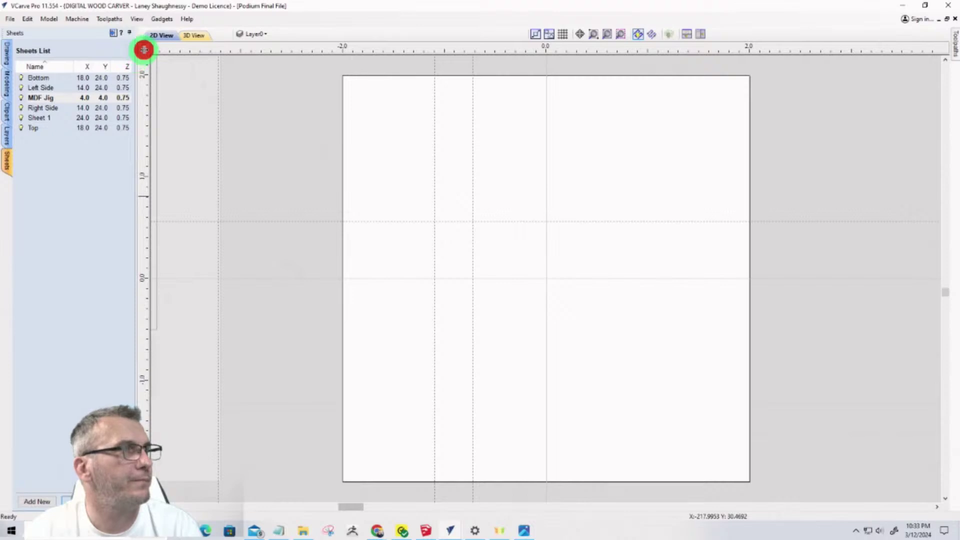
{"action": "left_click", "coordinate": [145, 50]}
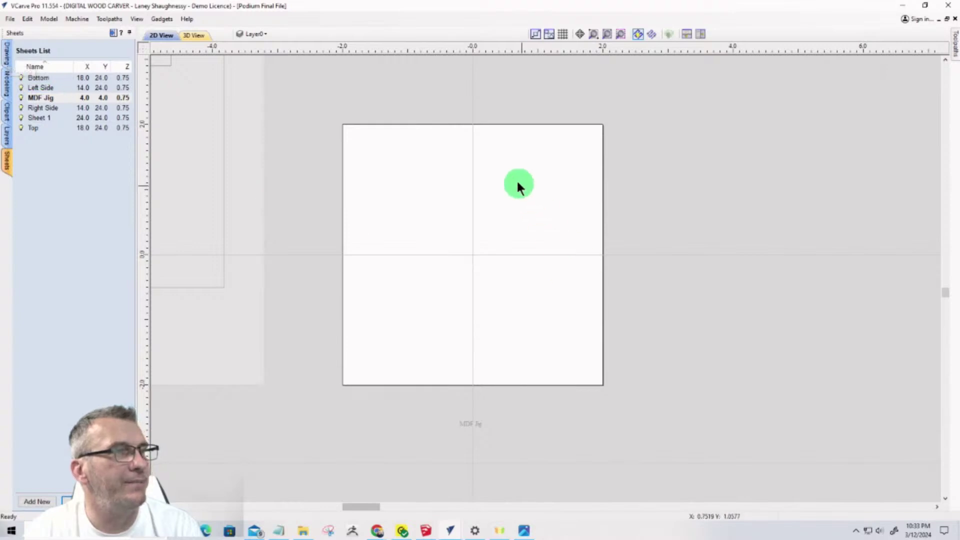
{"action": "scroll", "coordinate": [595, 284], "scroll_direction": "down", "scroll_amount": 2}
{"action": "scroll", "coordinate": [485, 278], "scroll_direction": "up", "scroll_amount": 4}
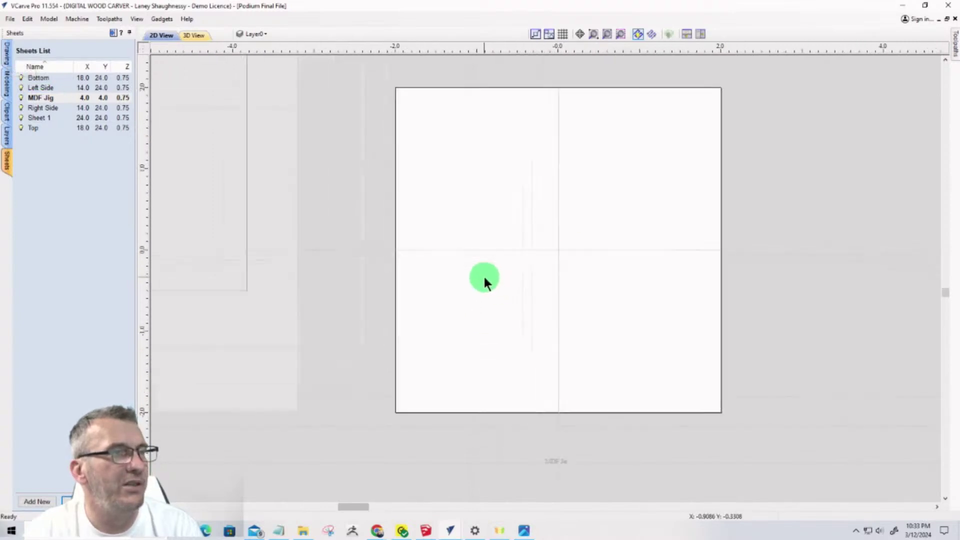
{"action": "left_click", "coordinate": [7, 54]}
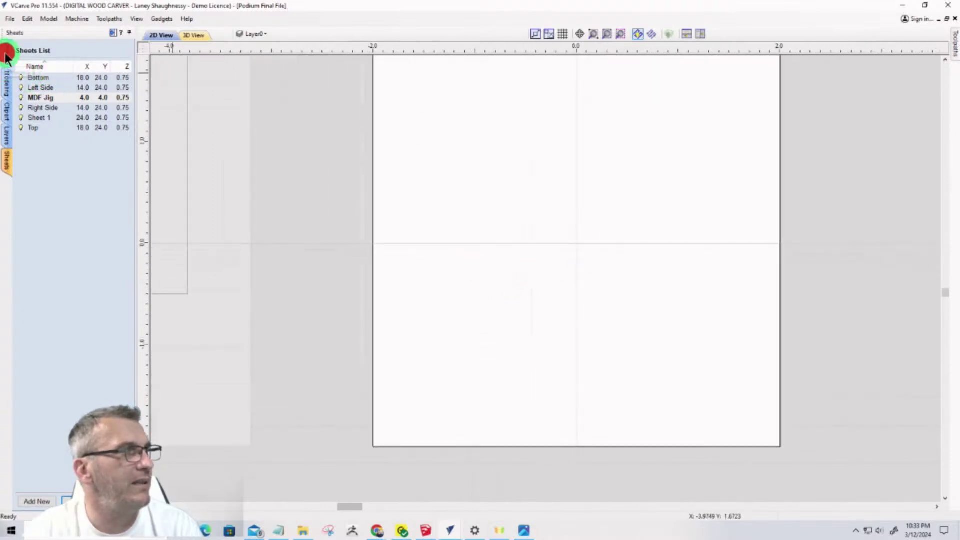
{"action": "left_click", "coordinate": [54, 101]}
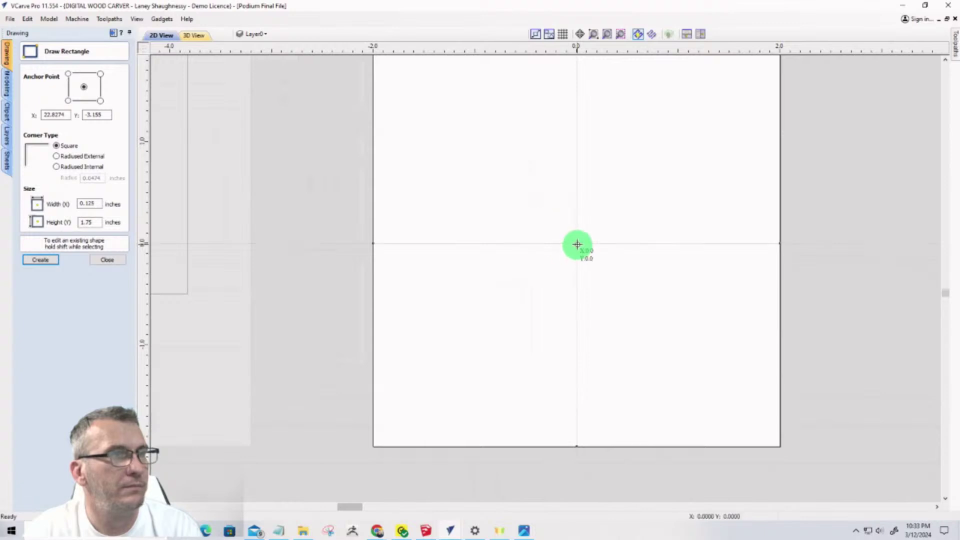
{"action": "left_click_drag", "start_coordinate": [578, 245], "coordinate": [647, 353]}
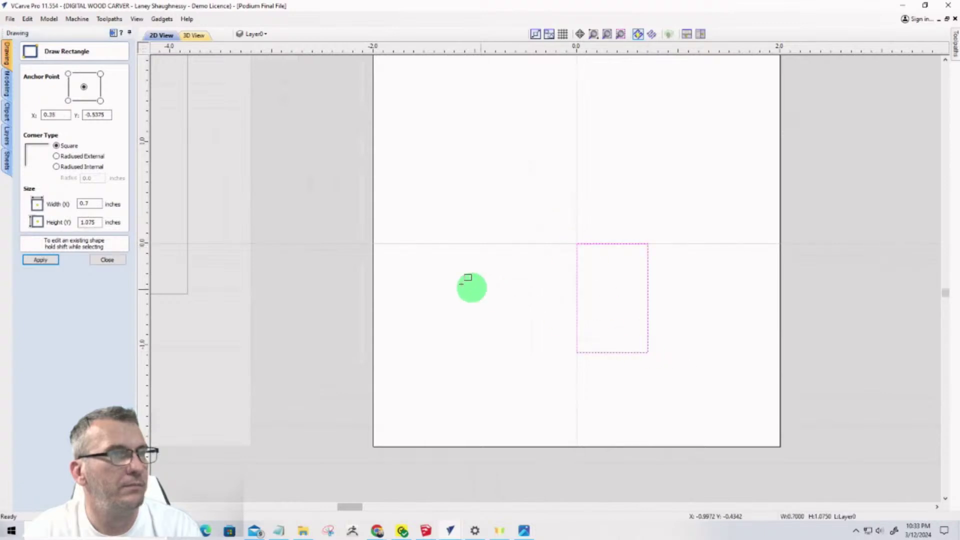
{"action": "left_click", "coordinate": [112, 260]}
{"action": "mouse_move", "coordinate": [472, 106]}
{"action": "left_mouse_down"}
{"action": "mouse_move", "coordinate": [652, 328]}
{"action": "mouse_move", "coordinate": [672, 374]}
{"action": "left_mouse_up"}
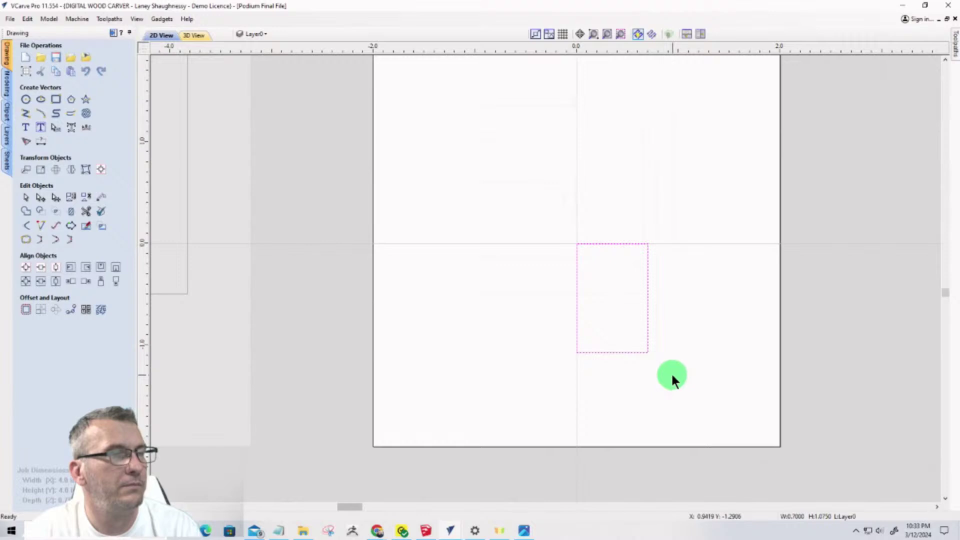
{"action": "left_click", "coordinate": [26, 197]}
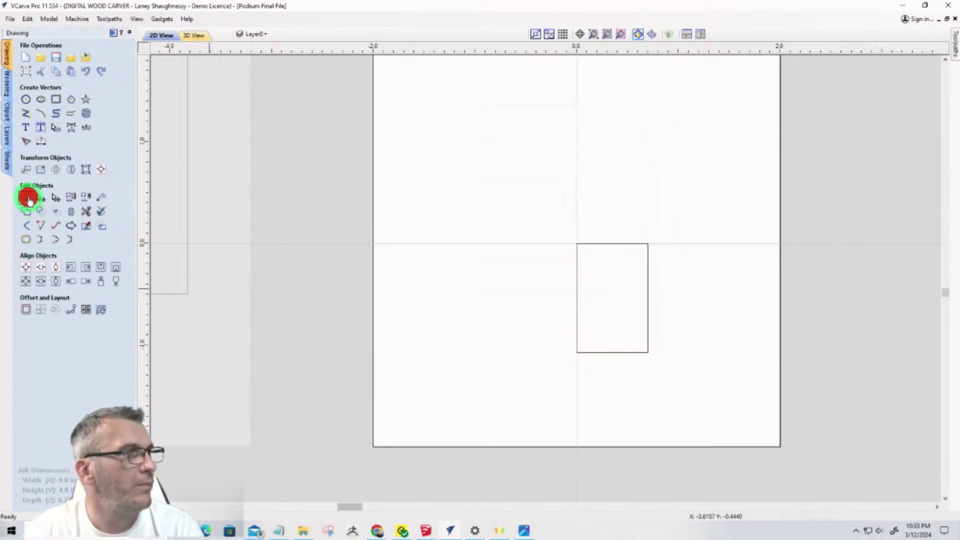
{"action": "left_click", "coordinate": [611, 352]}
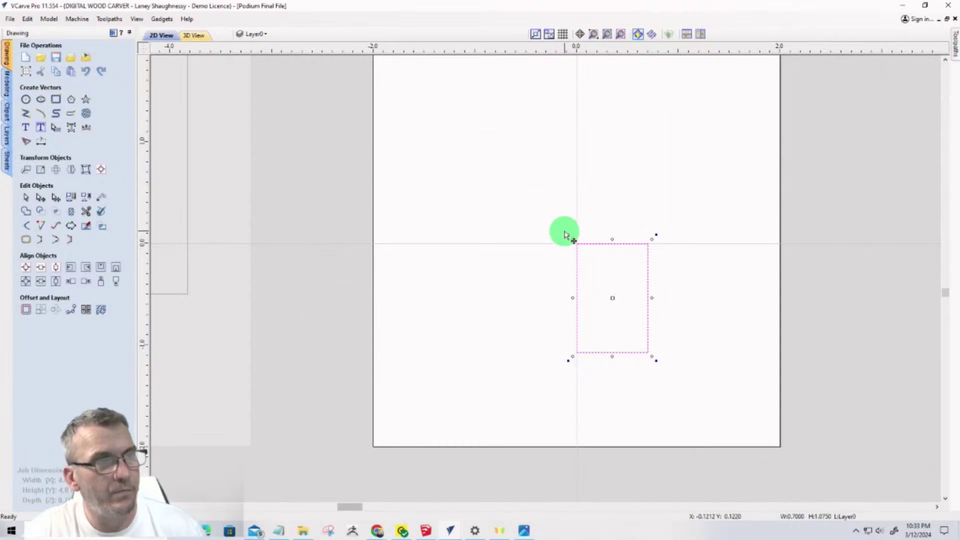
{"action": "key", "text": "Delete"}
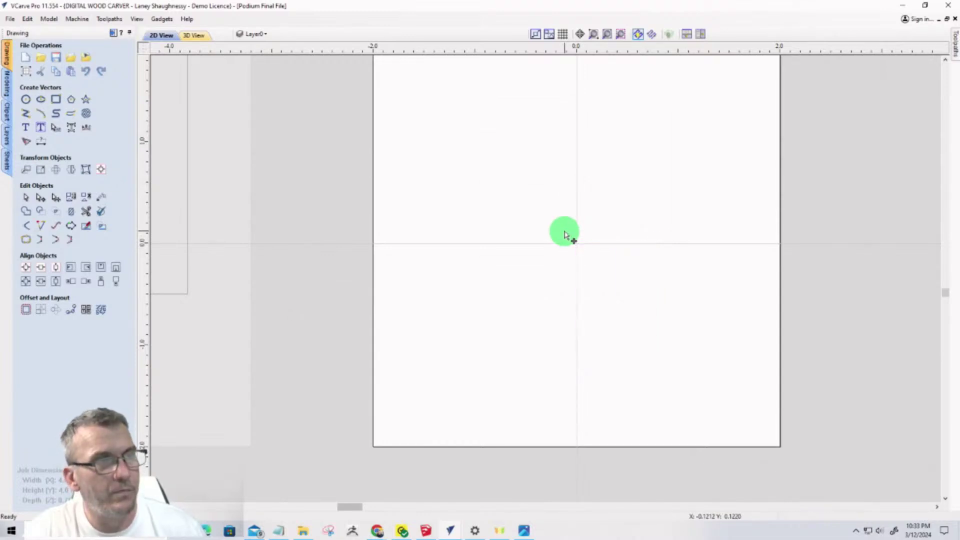
Draw a square-cornered rectangle 1.5 inches wide and 1.5 inches high on the MDF Jig sheet
{"action": "left_click", "coordinate": [54, 99]}
{"action": "left_click", "coordinate": [499, 127]}
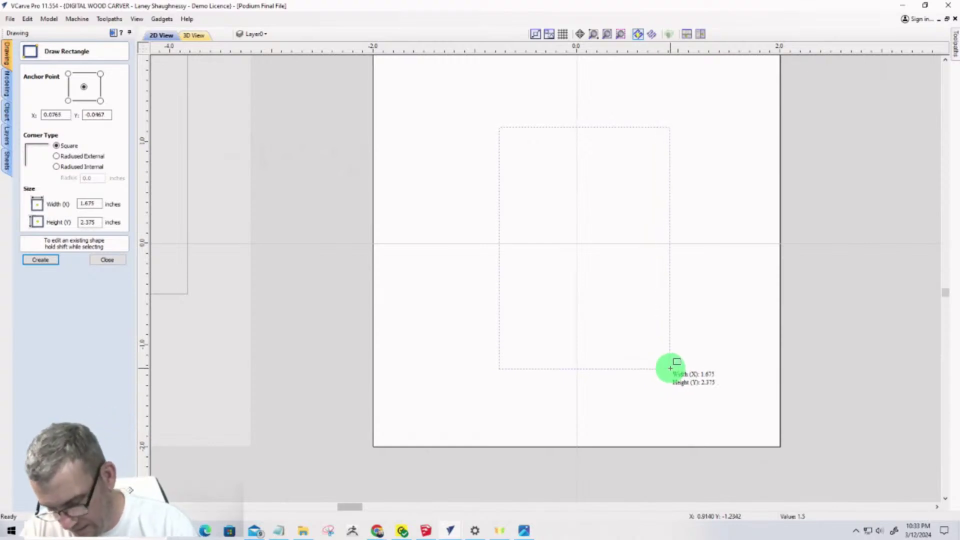
{"action": "key", "text": "w"}
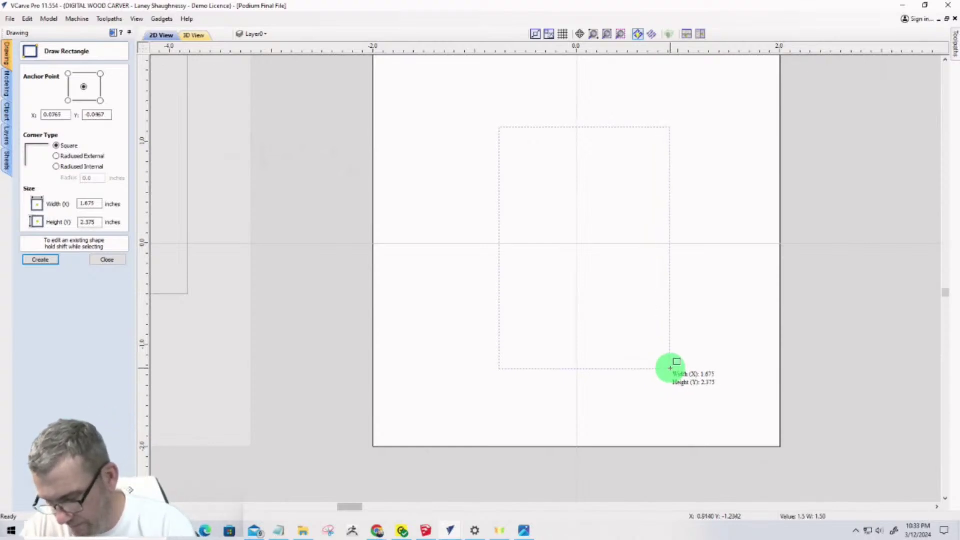
{"action": "key", "text": "Return"}
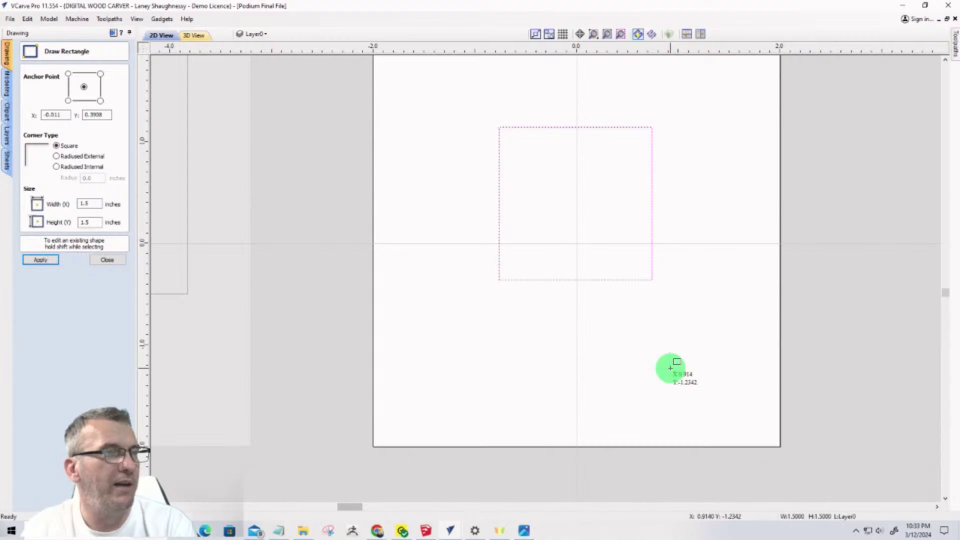
{"action": "left_click", "coordinate": [107, 261]}
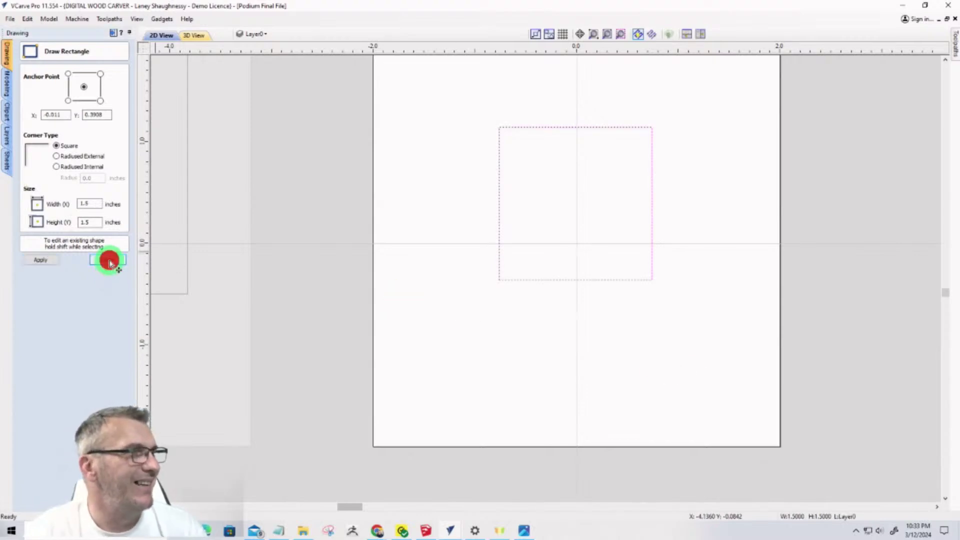
Centre the 1.5-inch square on the material both horizontally and vertically, and deselect it
{"action": "left_click", "coordinate": [101, 170]}
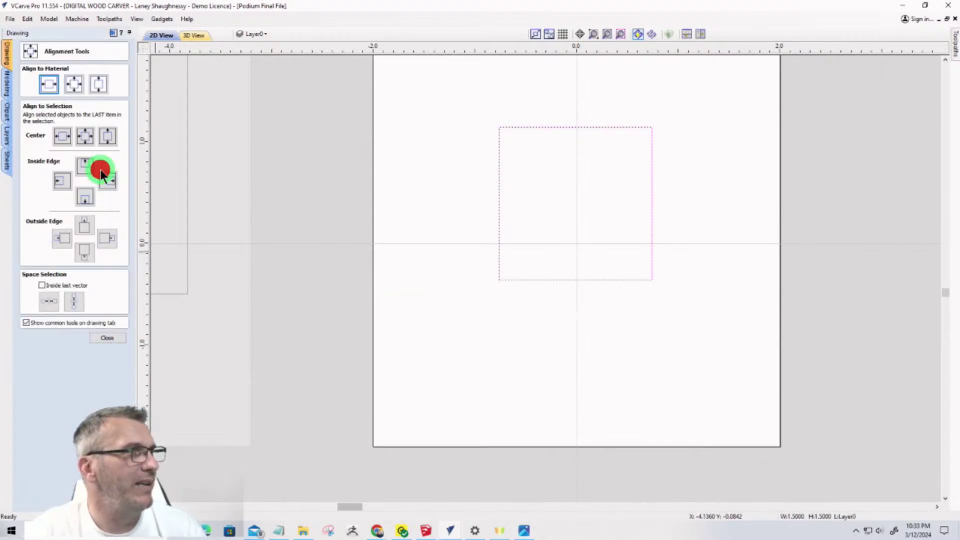
{"action": "left_click", "coordinate": [75, 83]}
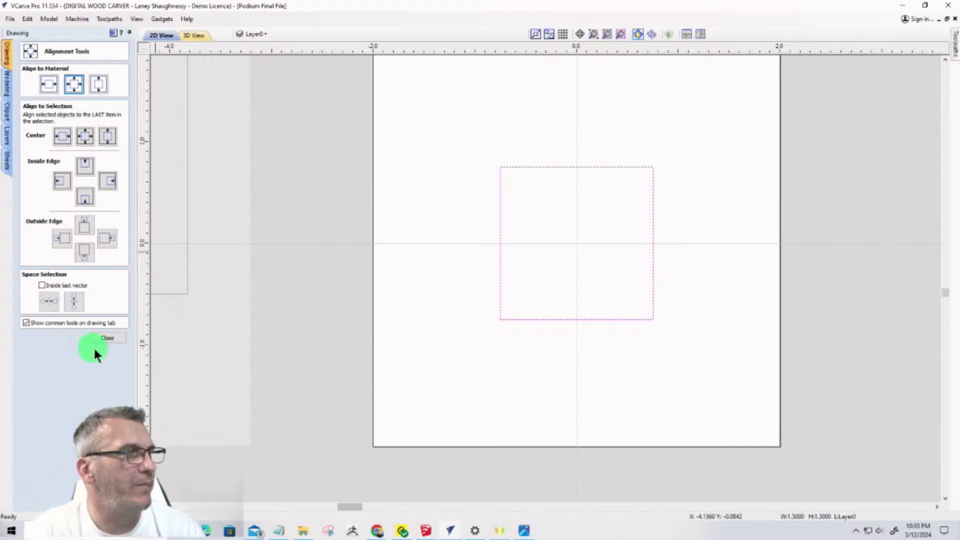
{"action": "left_click", "coordinate": [103, 337]}
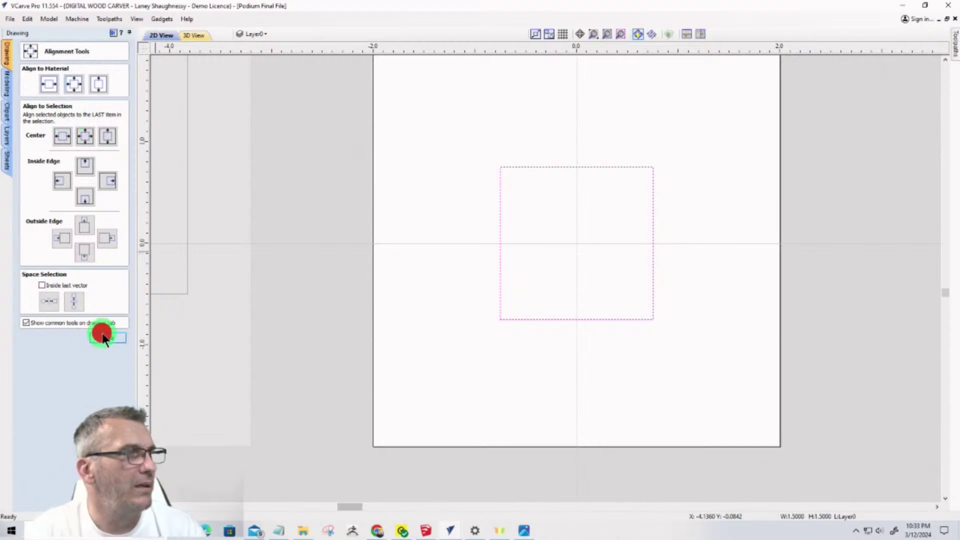
{"action": "left_click", "coordinate": [500, 292]}
{"action": "left_click", "coordinate": [453, 365]}
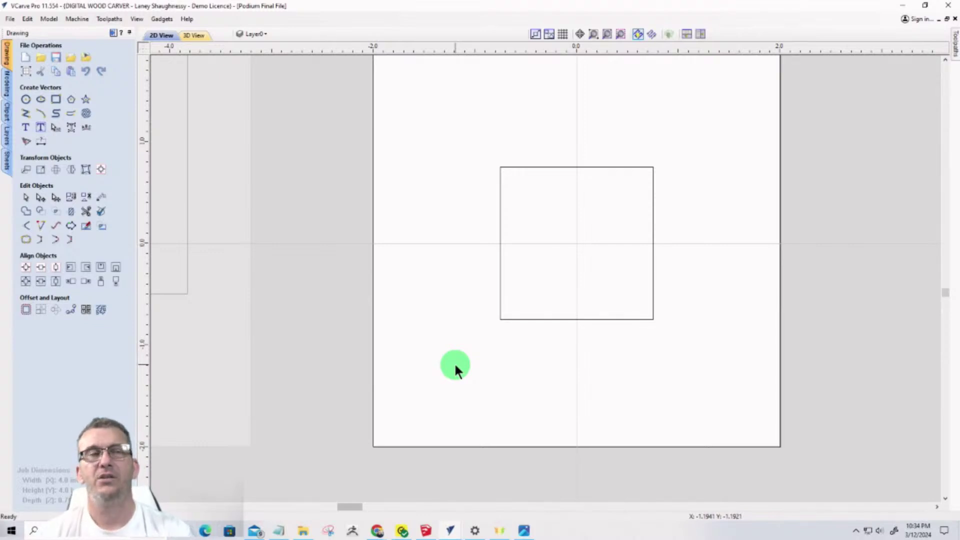
{"action": "left_click", "coordinate": [511, 319]}
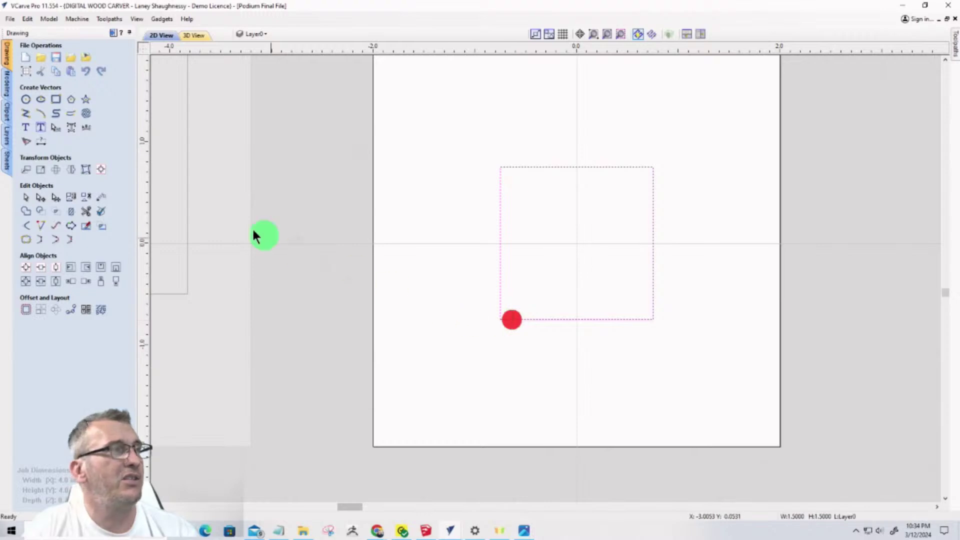
{"action": "left_click", "coordinate": [6, 165]}
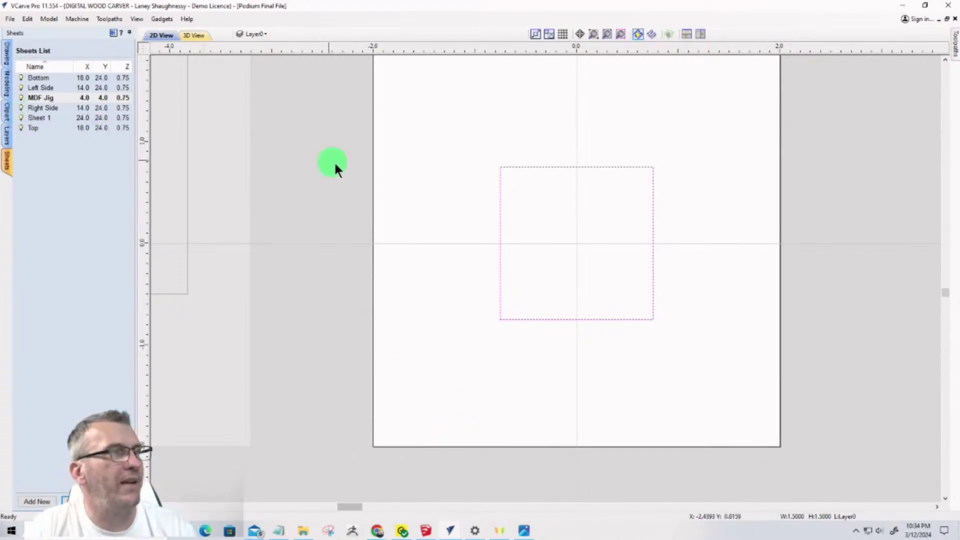
{"action": "left_click", "coordinate": [955, 45]}
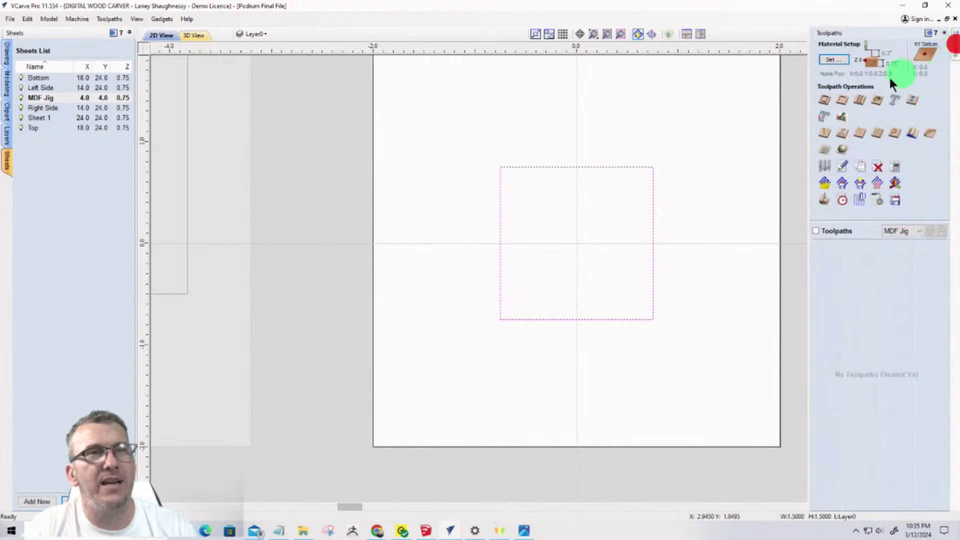
{"action": "left_click", "coordinate": [842, 99]}
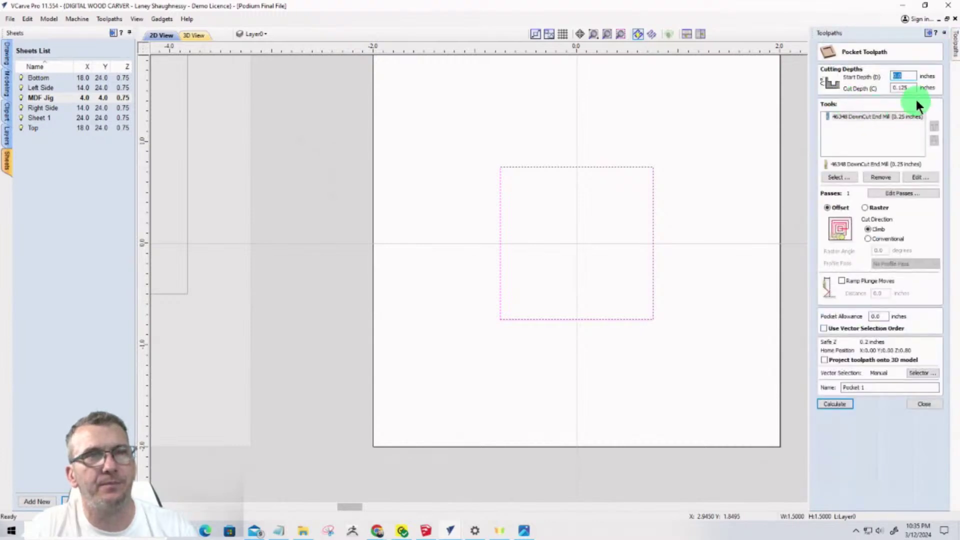
{"action": "double_click", "coordinate": [905, 87]}
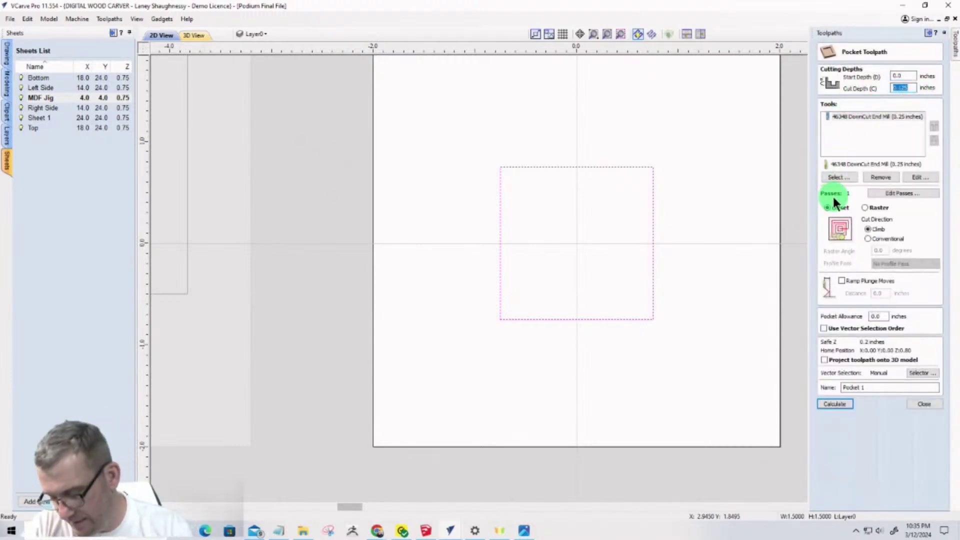
{"action": "type", "text": "1"}
{"action": "type", "text": "375"}
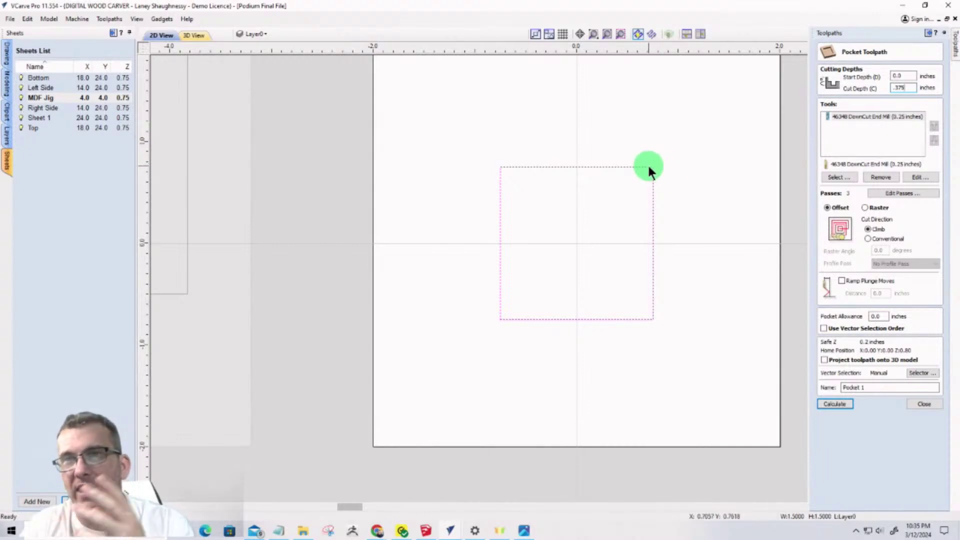
Add dog-bone fillets with a 0.125-inch tool radius to all four corners of the centred square
{"action": "left_click", "coordinate": [7, 81]}
{"action": "left_click", "coordinate": [7, 54]}
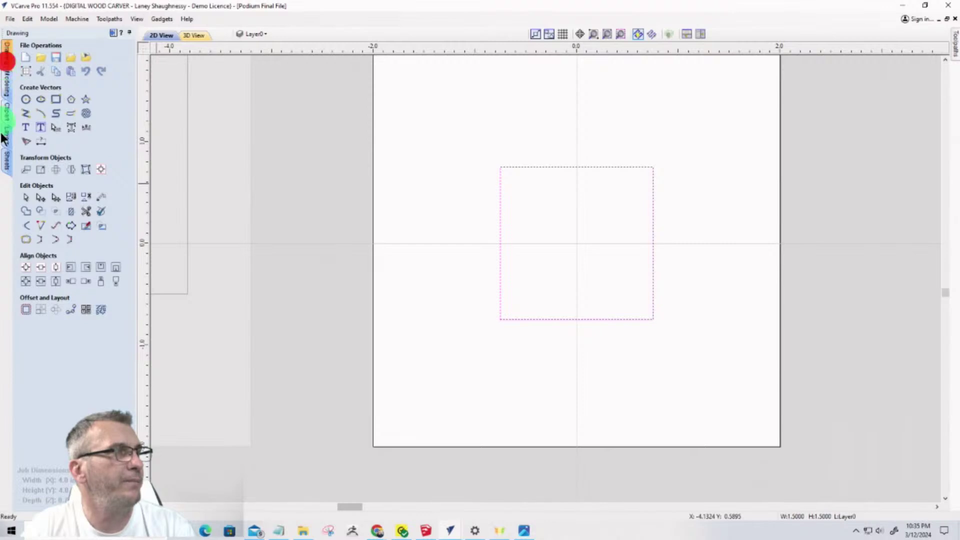
{"action": "left_click", "coordinate": [22, 226]}
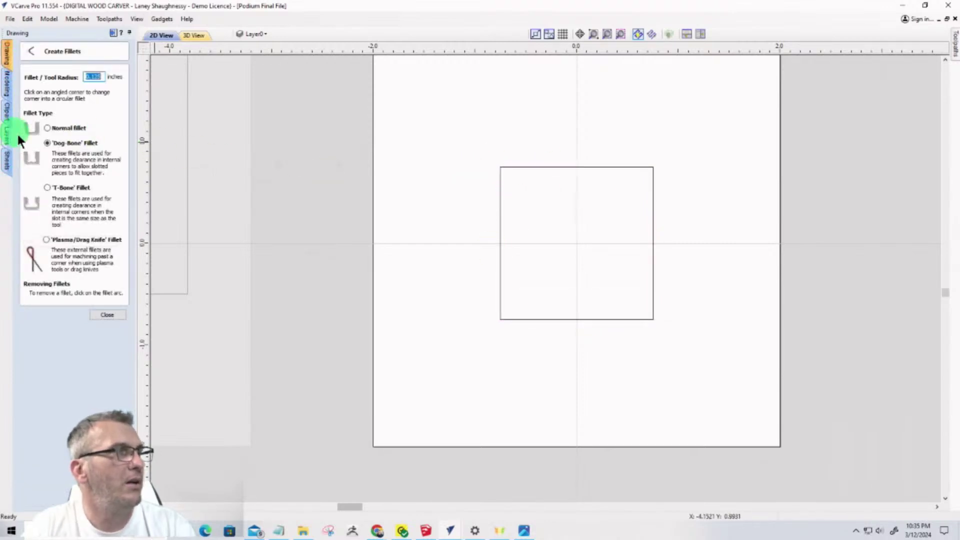
{"action": "left_click", "coordinate": [500, 167]}
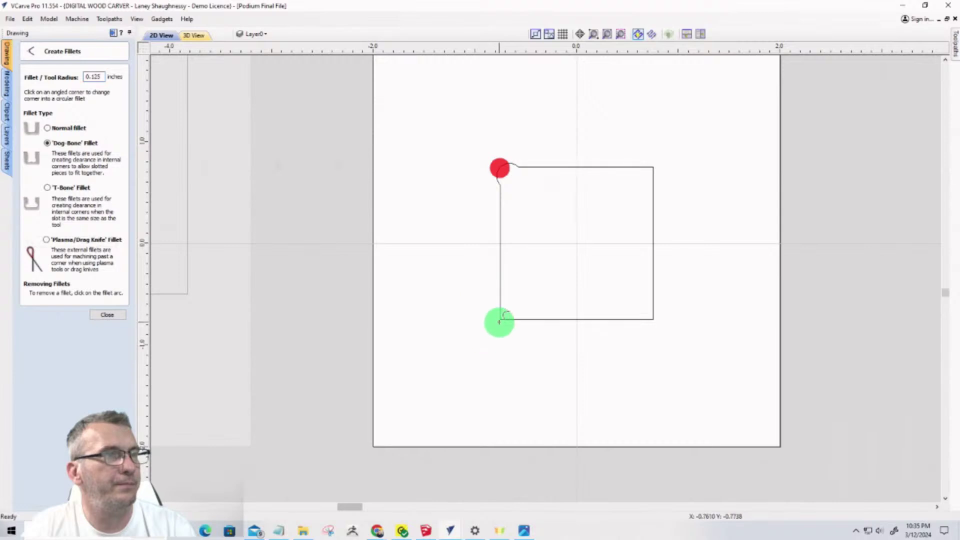
{"action": "left_click", "coordinate": [500, 319]}
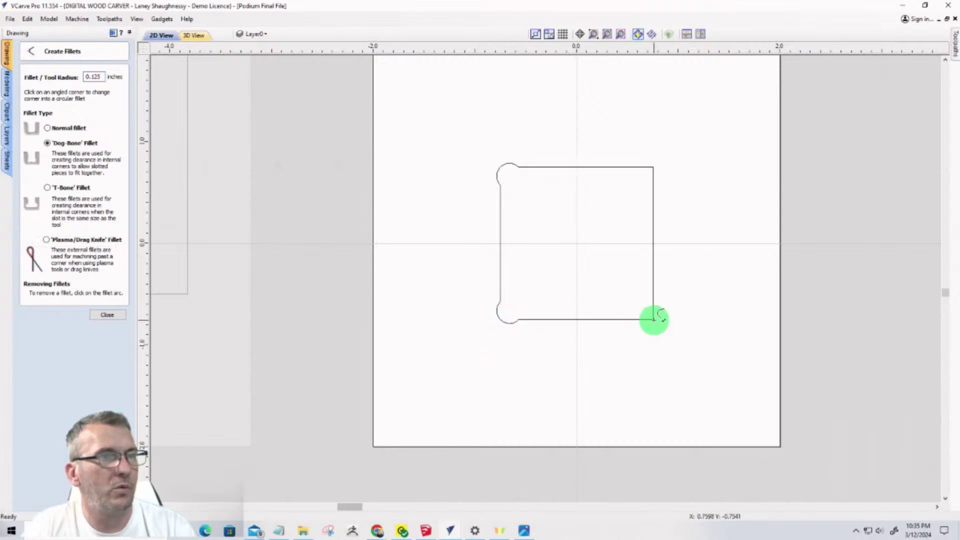
{"action": "left_click", "coordinate": [652, 320]}
{"action": "left_click", "coordinate": [652, 167]}
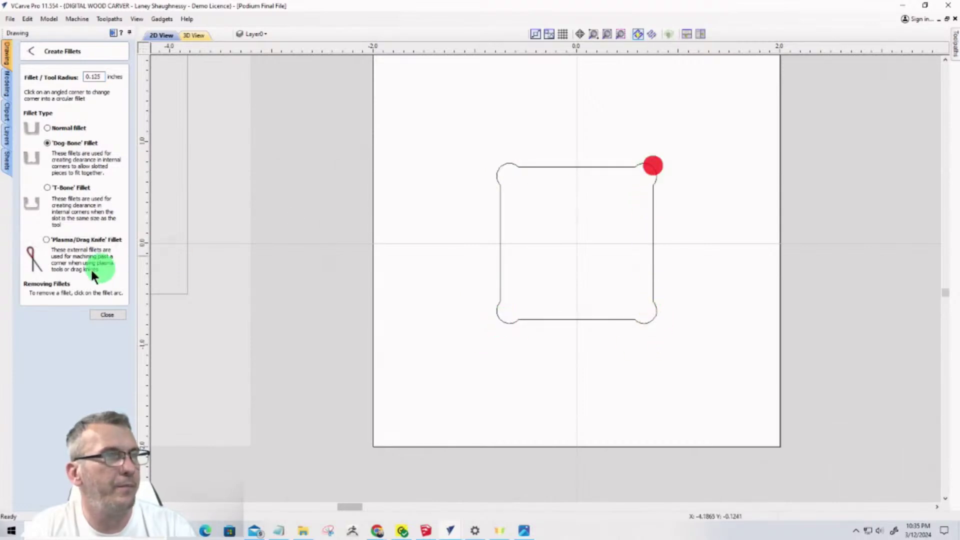
Calculate a pocket toolpath for the dog-boned square, 0.375 inches deep, using the 0.25-inch DownCut end mill and a 0.002-inch pocket allowance
{"action": "left_click", "coordinate": [105, 315]}
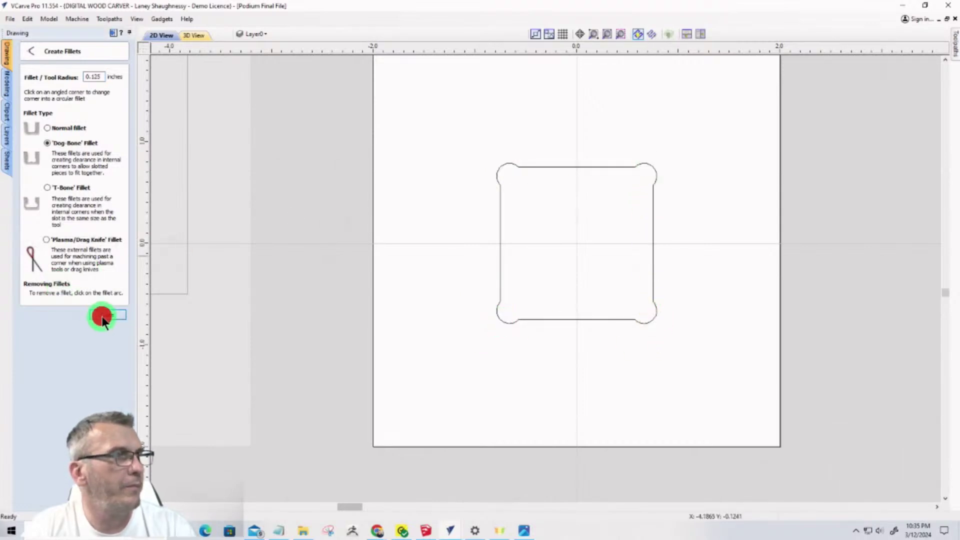
{"action": "left_click", "coordinate": [112, 33]}
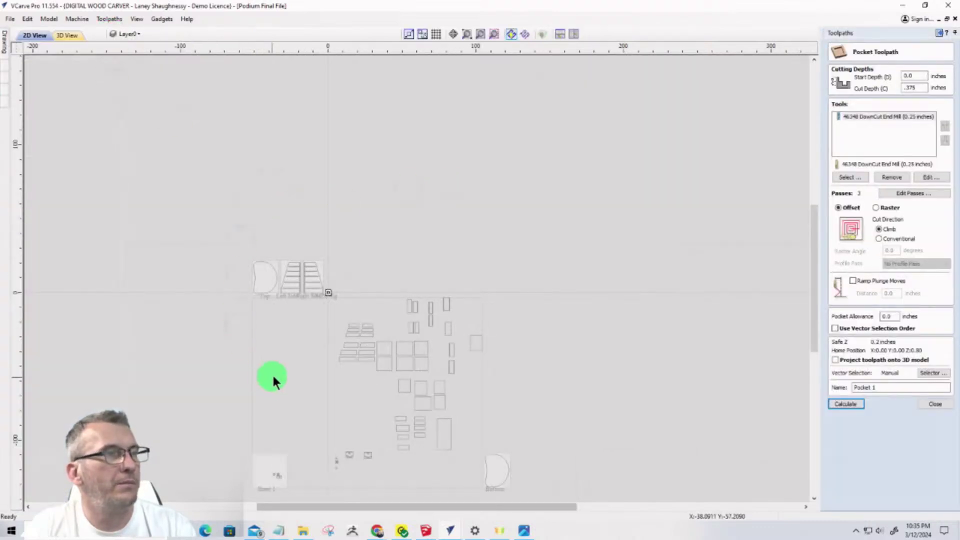
{"action": "scroll", "coordinate": [329, 260], "scroll_direction": "up", "scroll_amount": 6}
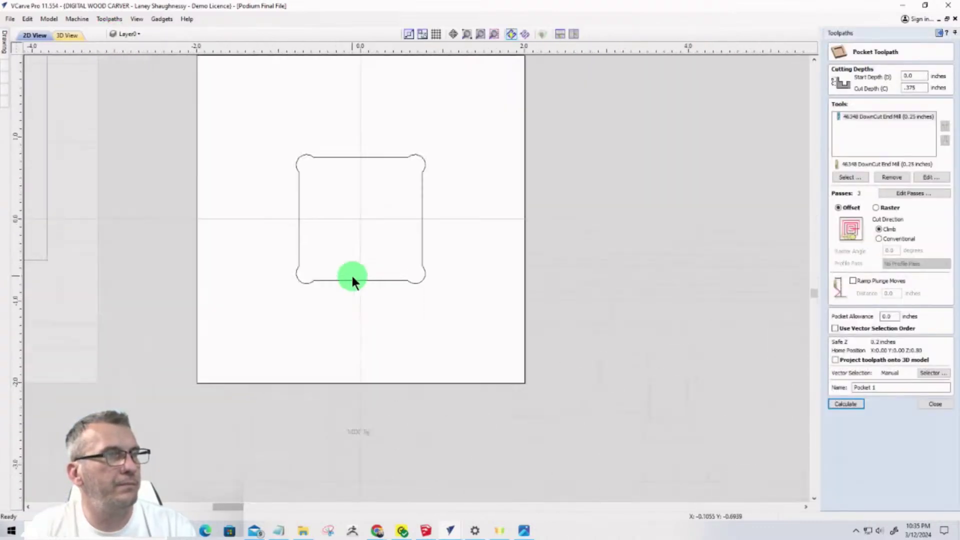
{"action": "left_click", "coordinate": [352, 282]}
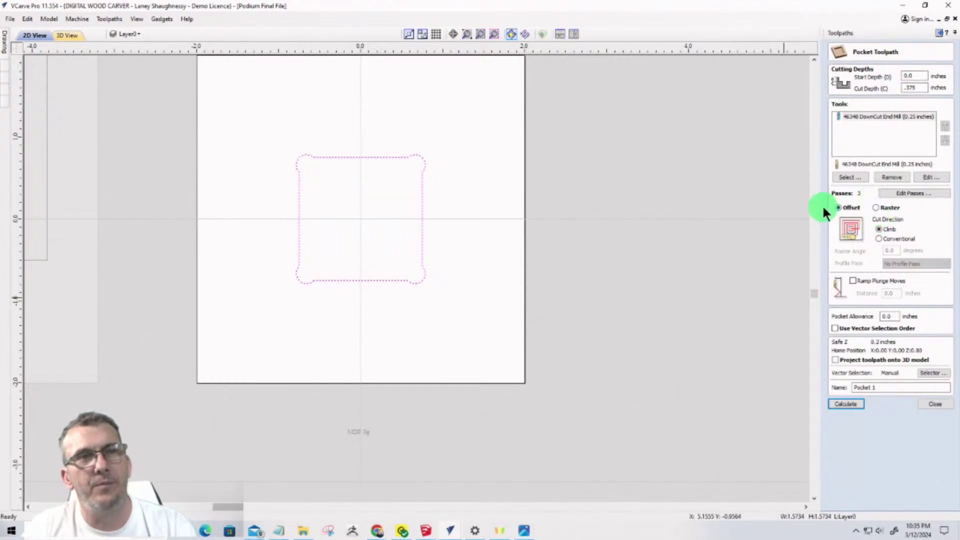
{"action": "double_click", "coordinate": [892, 316]}
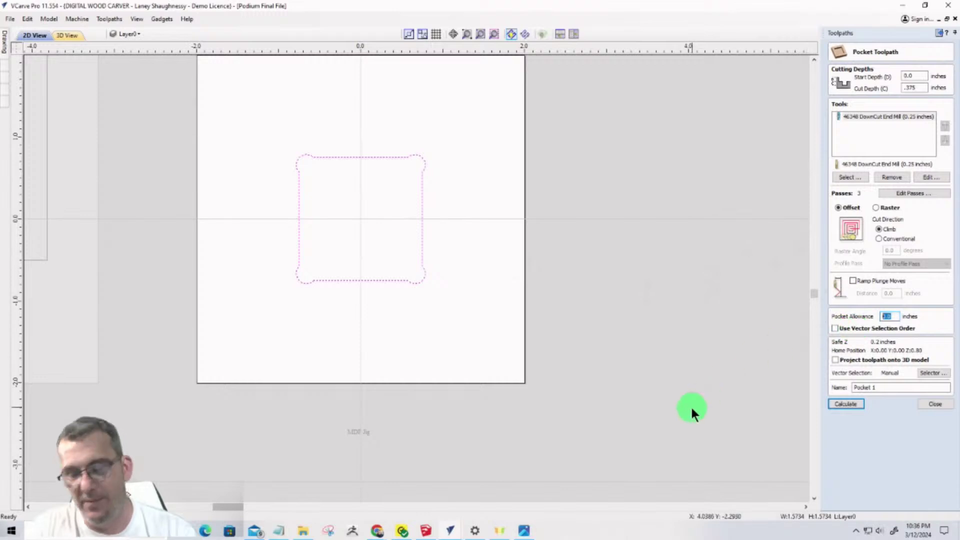
{"action": "type", "text": "0.00"}
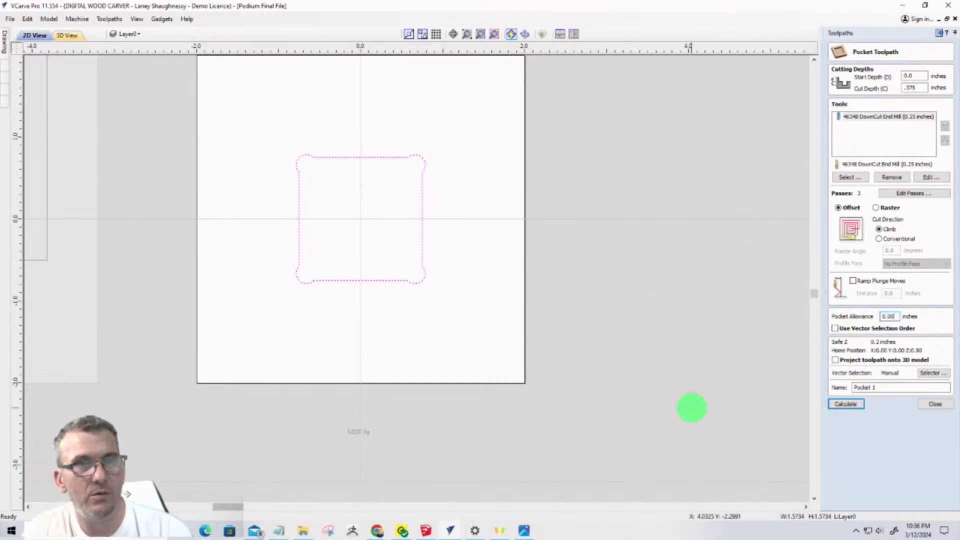
{"action": "type", "text": "2"}
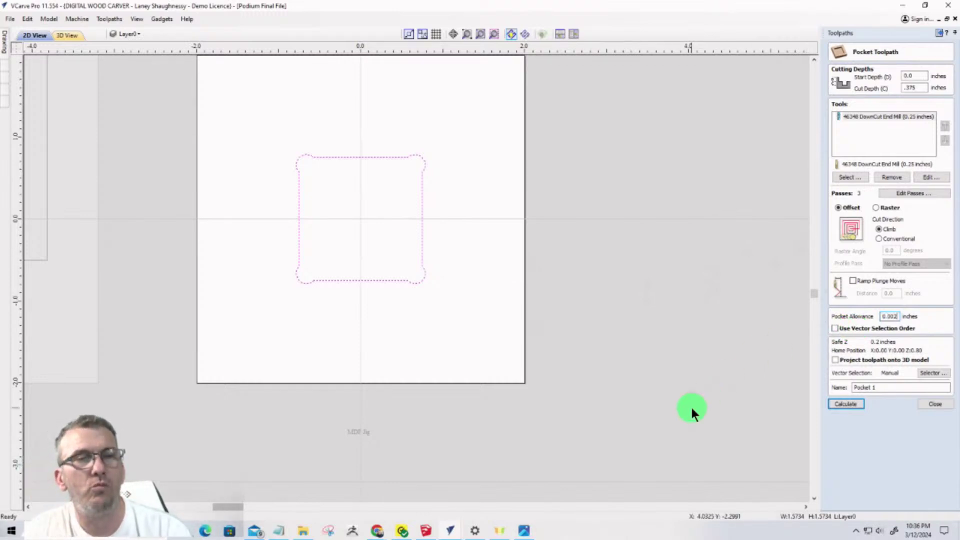
{"action": "left_click", "coordinate": [845, 403]}
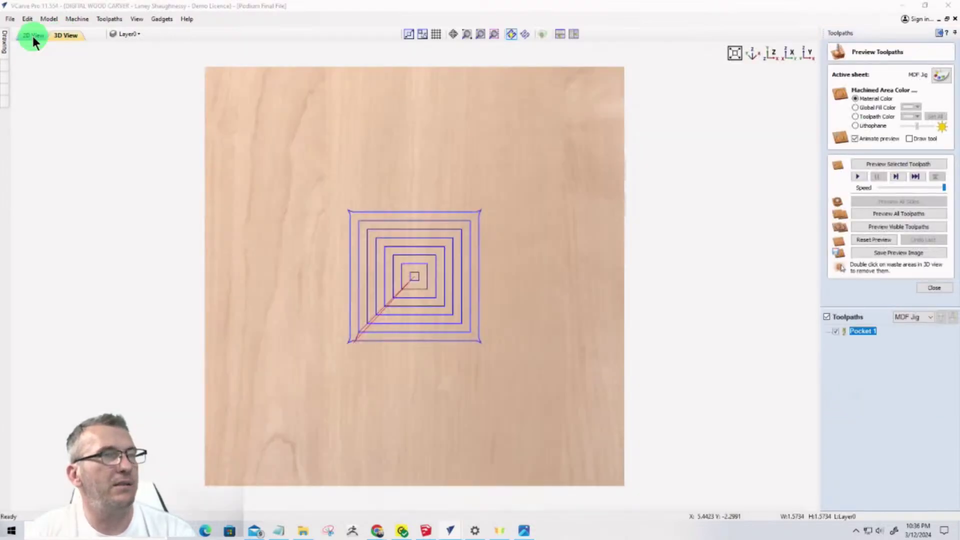
Show the pocket toolpath as a solid cut area in the 2D view
{"action": "left_click", "coordinate": [32, 36]}
{"action": "scroll", "coordinate": [332, 164], "scroll_direction": "up", "scroll_amount": 3}
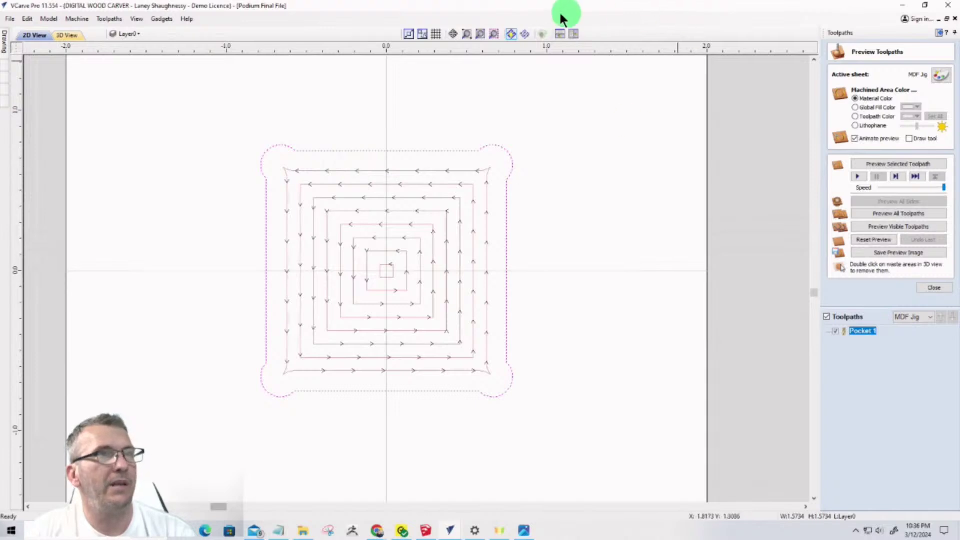
{"action": "left_click", "coordinate": [525, 34]}
{"action": "scroll", "coordinate": [310, 143], "scroll_direction": "up", "scroll_amount": 6}
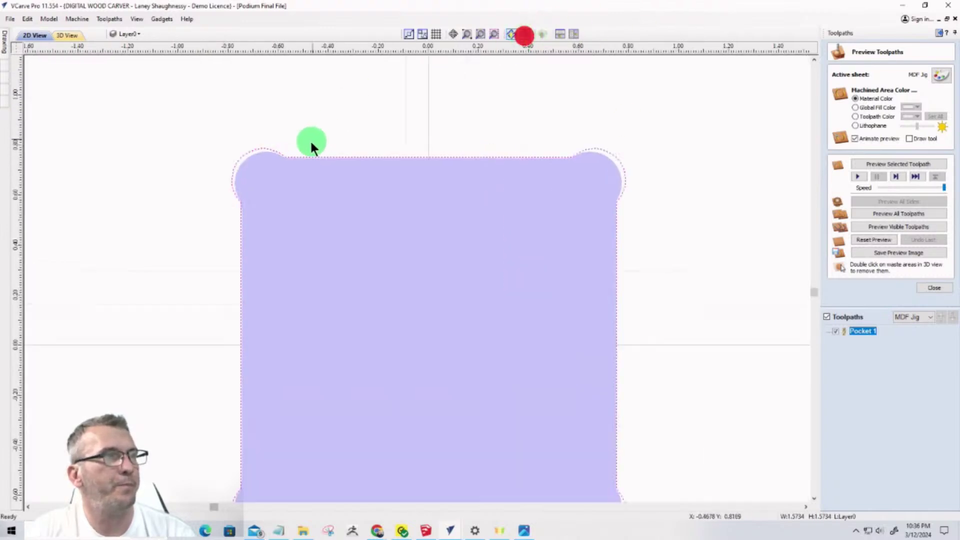
Examine the clearance between the pocket's cut area and the square's outline along its edges, and deselect the square
{"action": "scroll", "coordinate": [283, 187], "scroll_direction": "up", "scroll_amount": 8}
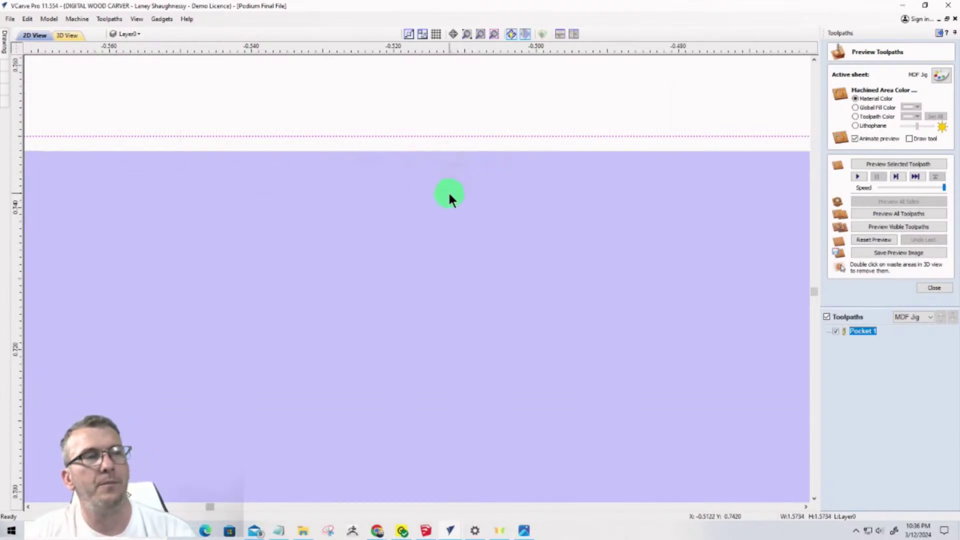
{"action": "scroll", "coordinate": [508, 172], "scroll_direction": "down", "scroll_amount": 10}
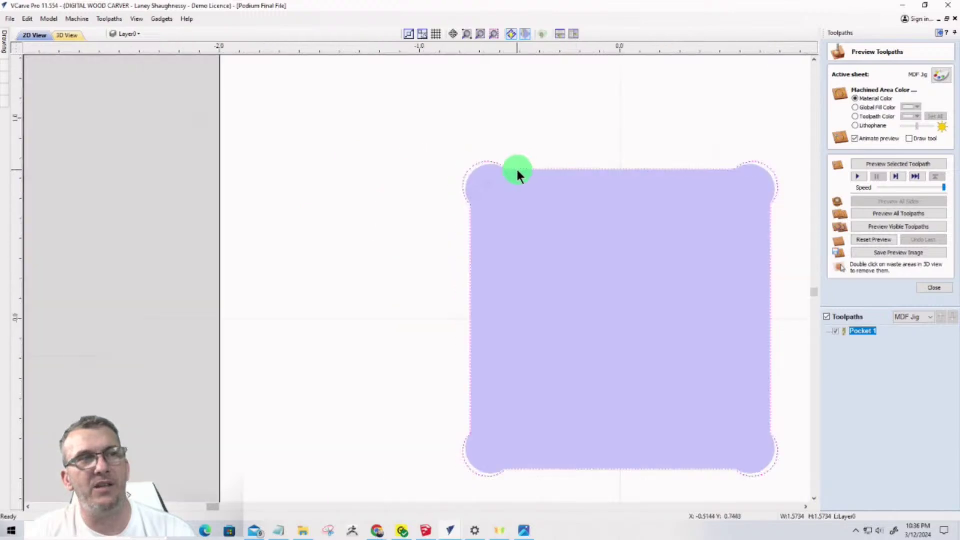
{"action": "scroll", "coordinate": [593, 173], "scroll_direction": "down", "scroll_amount": 2}
{"action": "scroll", "coordinate": [672, 235], "scroll_direction": "up", "scroll_amount": 6}
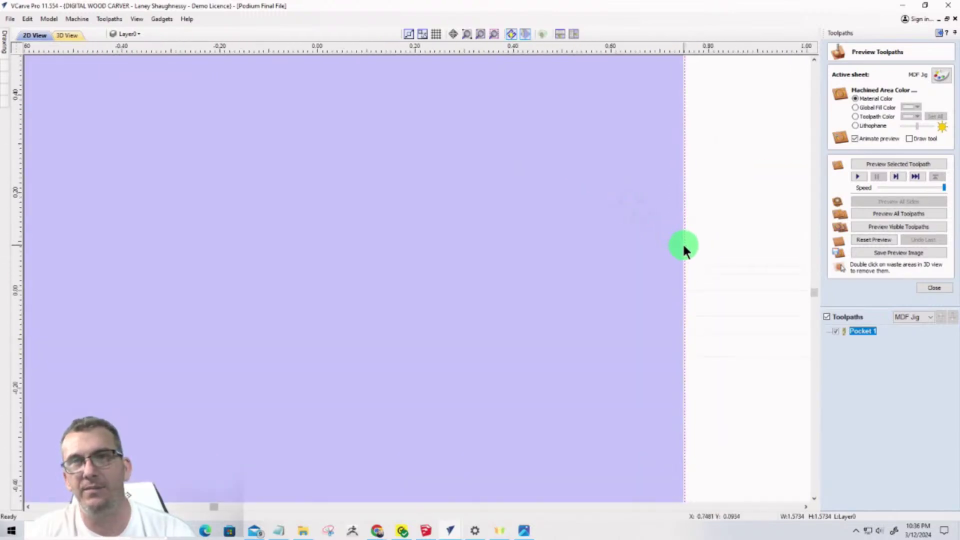
{"action": "scroll", "coordinate": [682, 242], "scroll_direction": "down", "scroll_amount": 5}
{"action": "scroll", "coordinate": [684, 248], "scroll_direction": "down", "scroll_amount": 2}
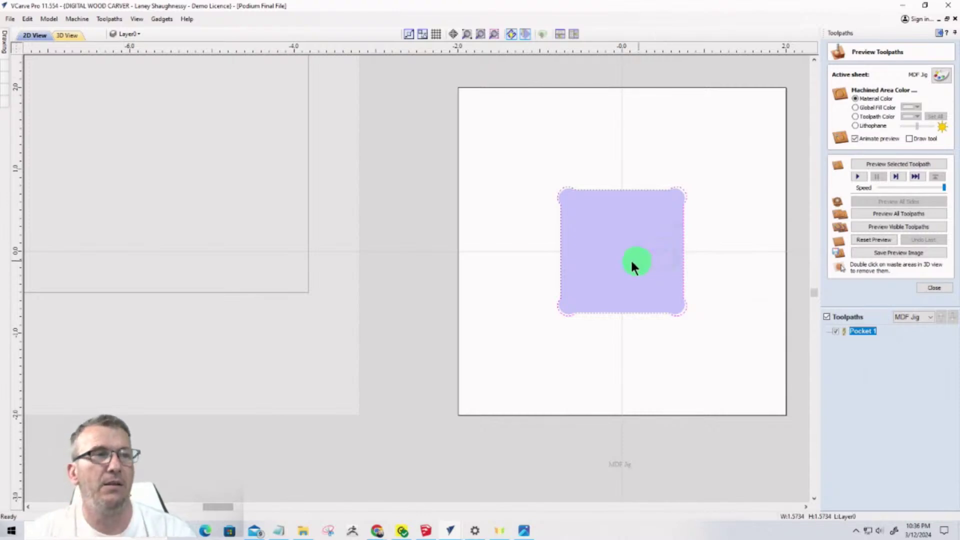
{"action": "scroll", "coordinate": [594, 255], "scroll_direction": "down", "scroll_amount": 2}
{"action": "left_click", "coordinate": [638, 326]}
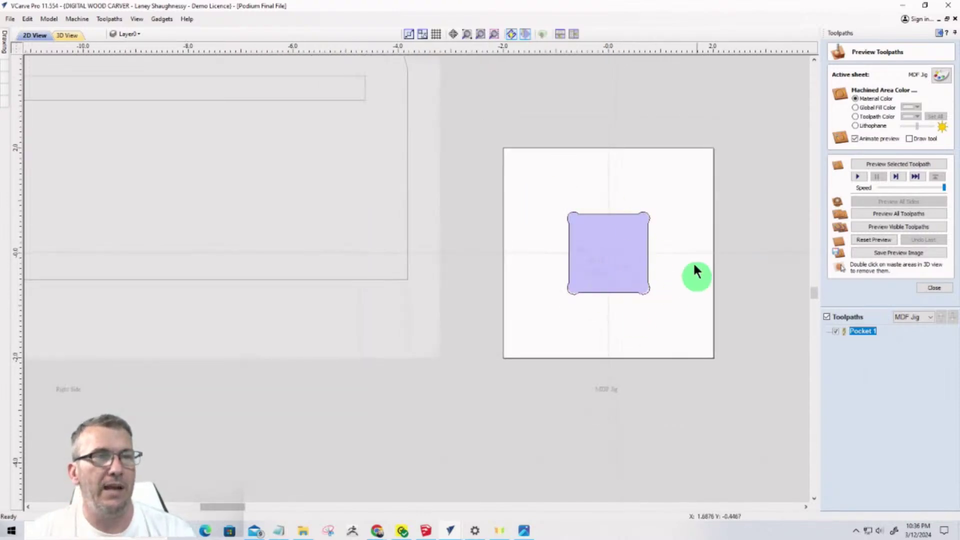
Activate Sheet 1 and move its collar piece vectors to the MDF Jig sheet
{"action": "scroll", "coordinate": [566, 257], "scroll_direction": "down", "scroll_amount": 2}
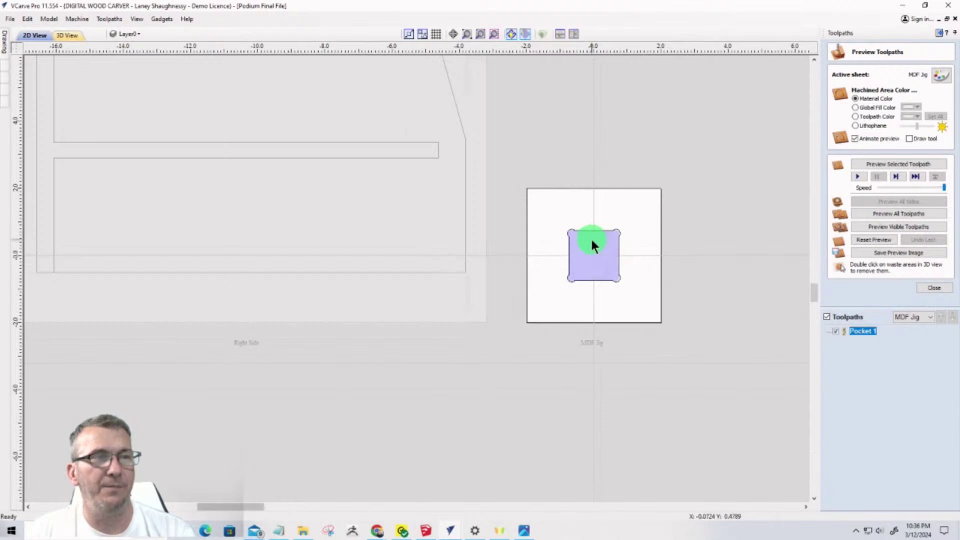
{"action": "scroll", "coordinate": [547, 244], "scroll_direction": "down", "scroll_amount": 2}
{"action": "scroll", "coordinate": [547, 242], "scroll_direction": "down", "scroll_amount": 4}
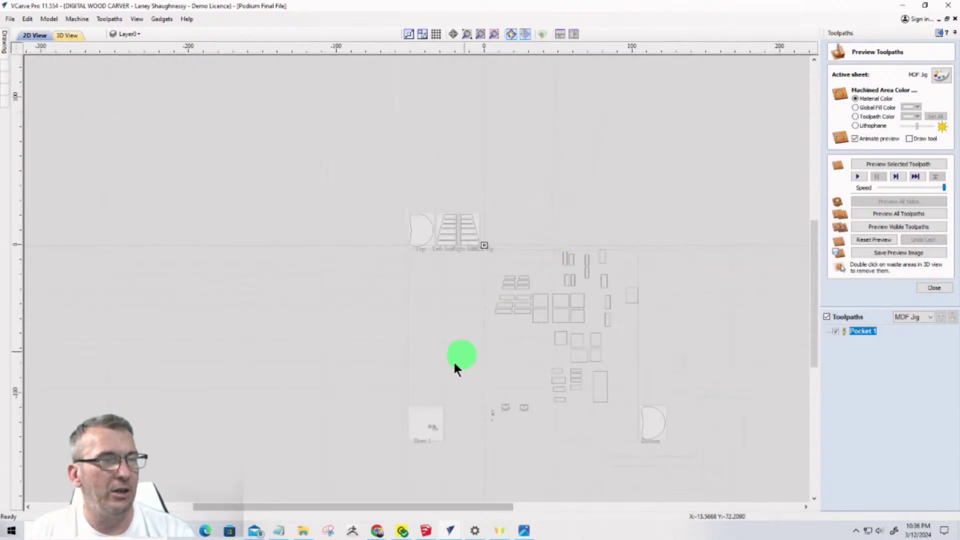
{"action": "left_click", "coordinate": [423, 415]}
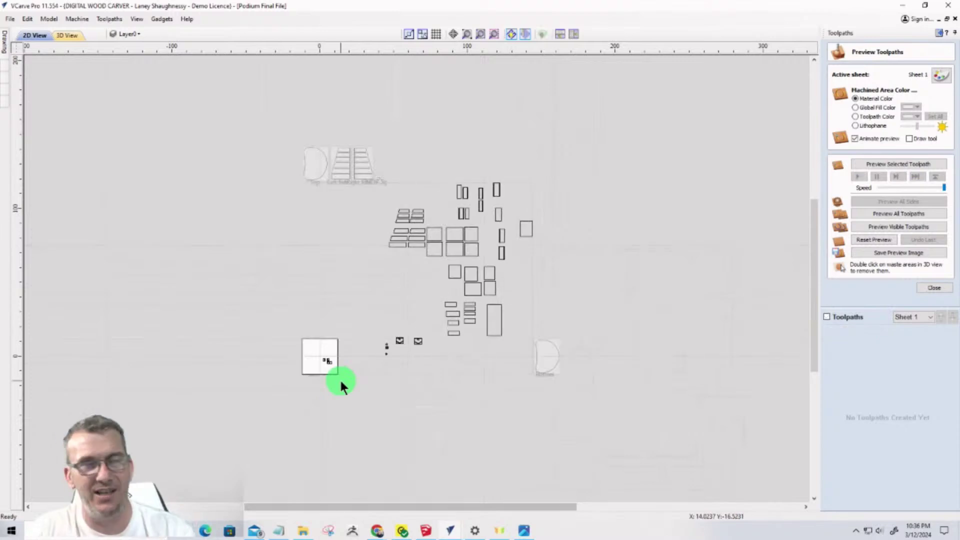
{"action": "scroll", "coordinate": [318, 354], "scroll_direction": "up", "scroll_amount": 3}
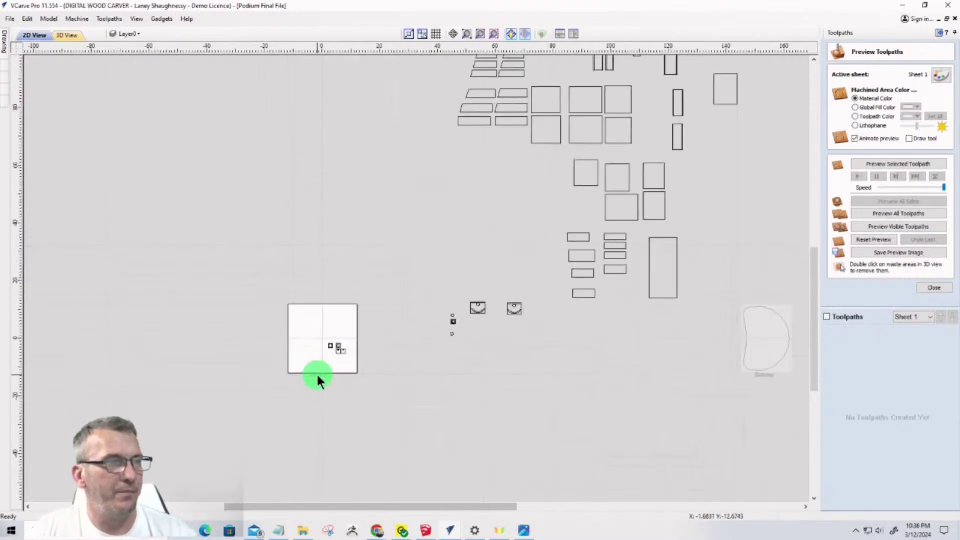
{"action": "left_click", "coordinate": [298, 328]}
{"action": "right_click", "coordinate": [336, 353]}
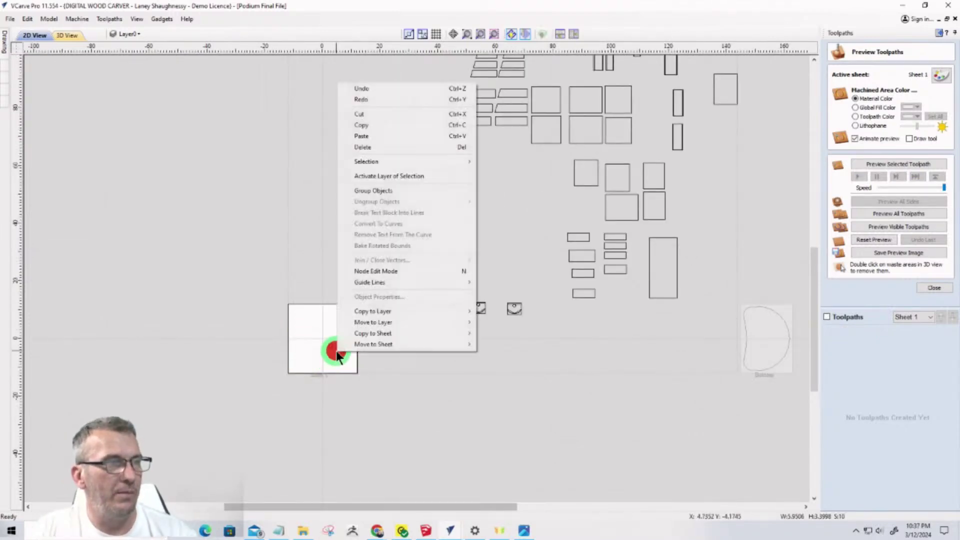
{"action": "mouse_move", "coordinate": [357, 345]}
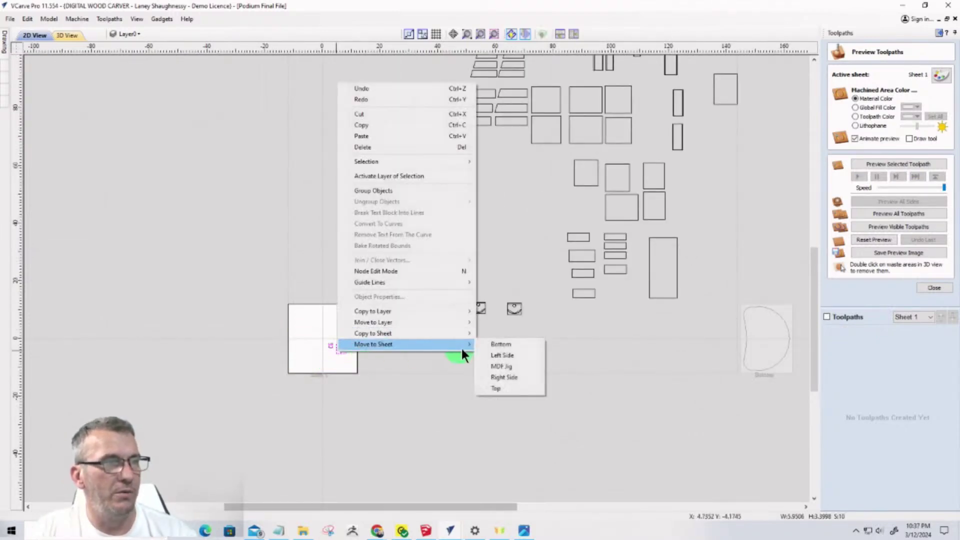
{"action": "left_click", "coordinate": [494, 367]}
Make the MDF Jig sheet active, with the moved collar pieces in view beside it
{"action": "scroll", "coordinate": [502, 399], "scroll_direction": "down", "scroll_amount": 5}
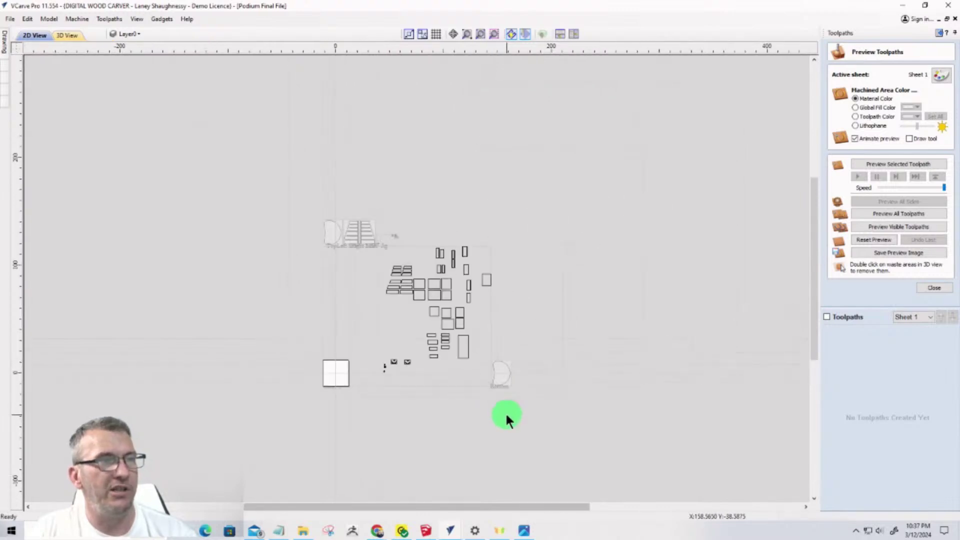
{"action": "scroll", "coordinate": [396, 244], "scroll_direction": "up", "scroll_amount": 5}
{"action": "scroll", "coordinate": [378, 241], "scroll_direction": "up", "scroll_amount": 5}
{"action": "left_click", "coordinate": [400, 274]}
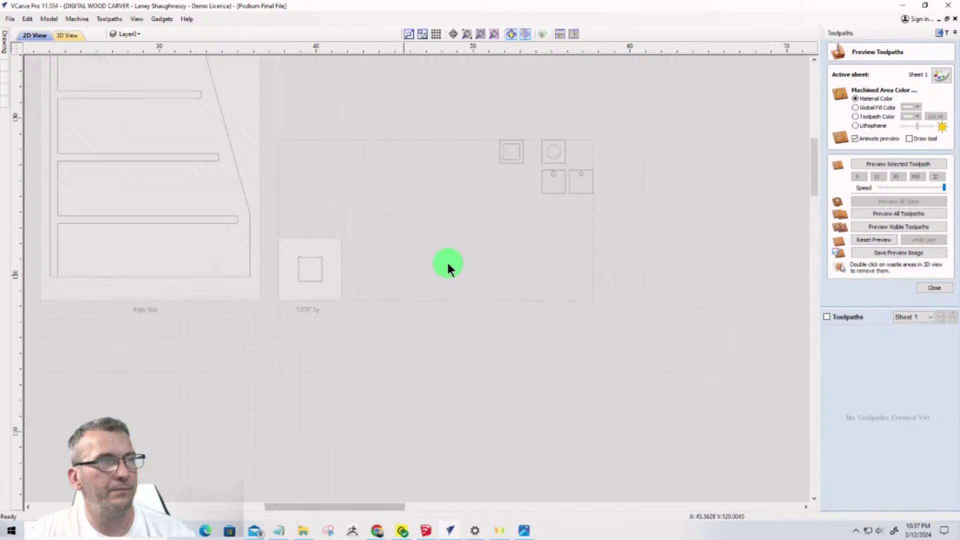
{"action": "scroll", "coordinate": [335, 275], "scroll_direction": "up", "scroll_amount": 2}
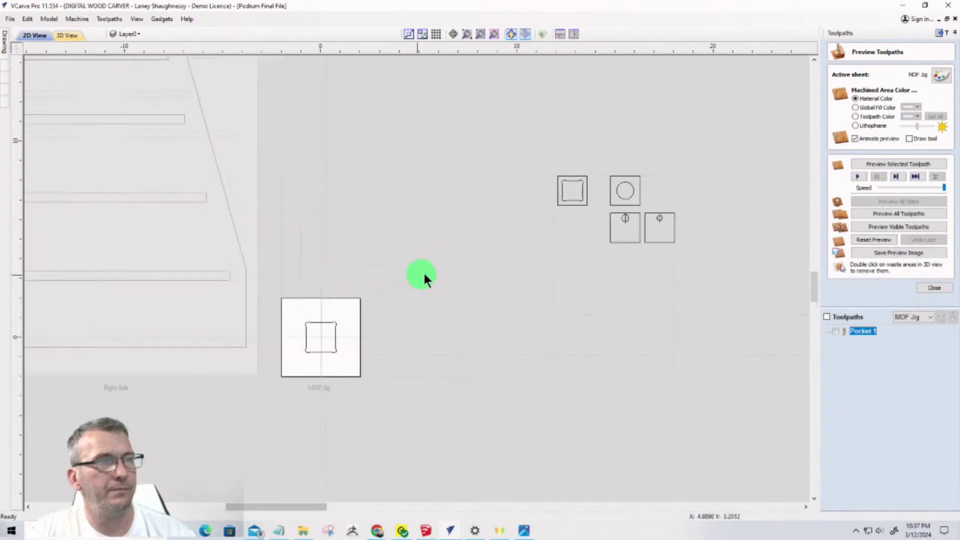
{"action": "scroll", "coordinate": [625, 235], "scroll_direction": "down", "scroll_amount": 3}
{"action": "scroll", "coordinate": [457, 260], "scroll_direction": "up", "scroll_amount": 4}
{"action": "scroll", "coordinate": [529, 269], "scroll_direction": "down", "scroll_amount": 3}
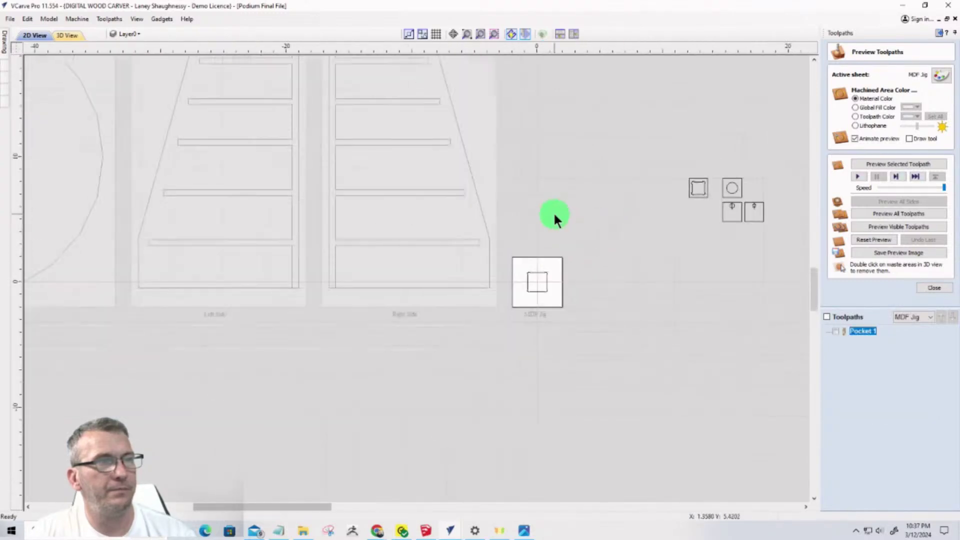
{"action": "scroll", "coordinate": [657, 225], "scroll_direction": "up", "scroll_amount": 1}
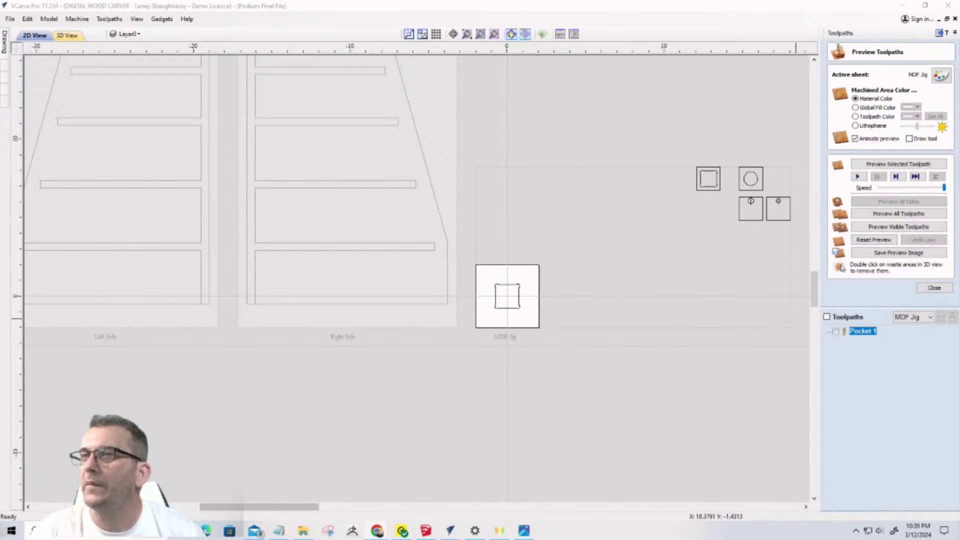
Switch to the browser, review the Amazon page for the POWERTEC 1/4"-20 four-point stud knobs and its share options, and close the browser
{"action": "key", "text": "alt+Tab"}
{"action": "left_click_drag", "start_coordinate": [148, 128], "coordinate": [332, 77]}
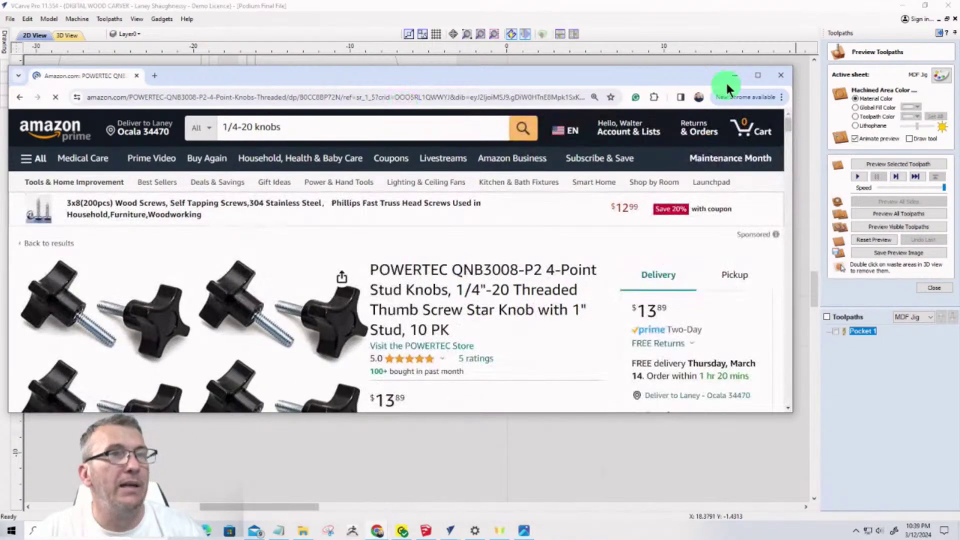
{"action": "left_click", "coordinate": [754, 75]}
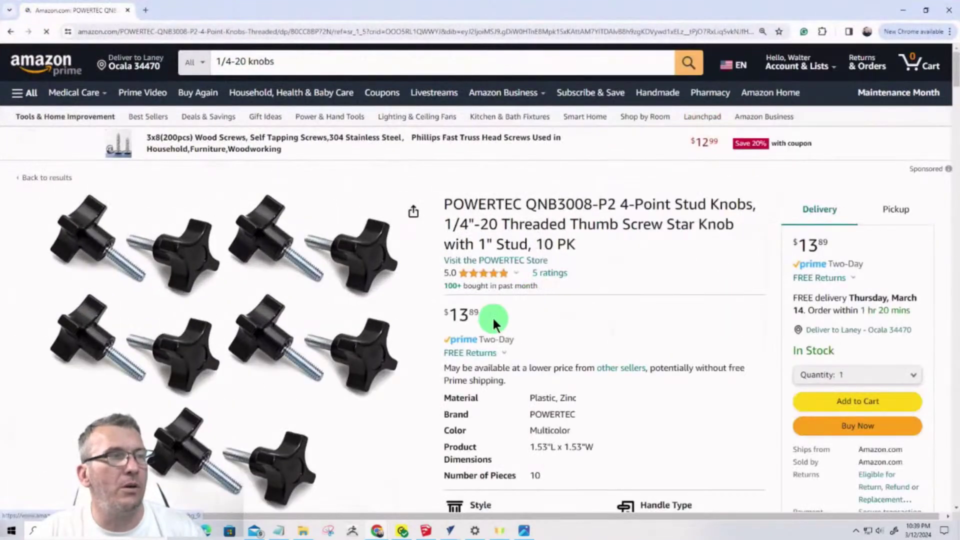
{"action": "scroll", "coordinate": [428, 301], "scroll_direction": "down", "scroll_amount": 2}
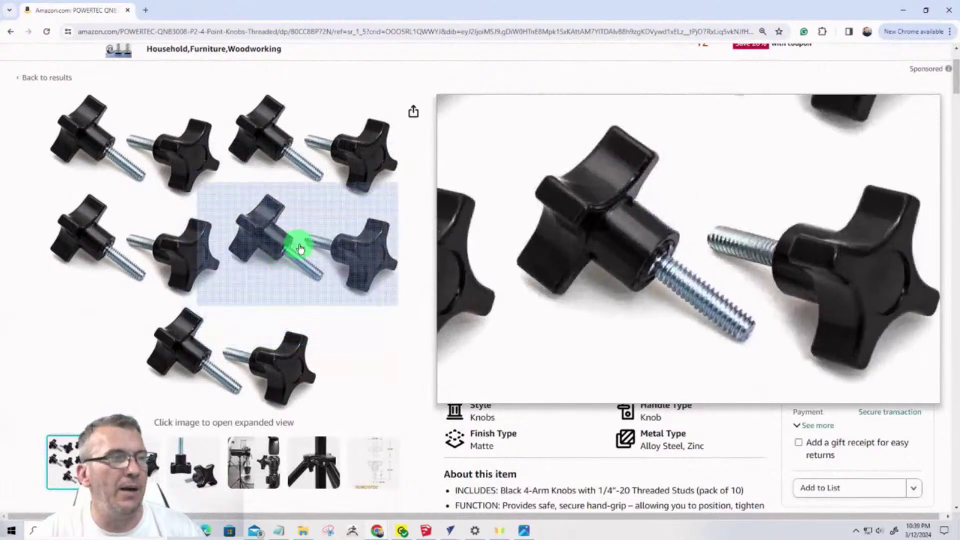
{"action": "scroll", "coordinate": [300, 246], "scroll_direction": "up", "scroll_amount": 2}
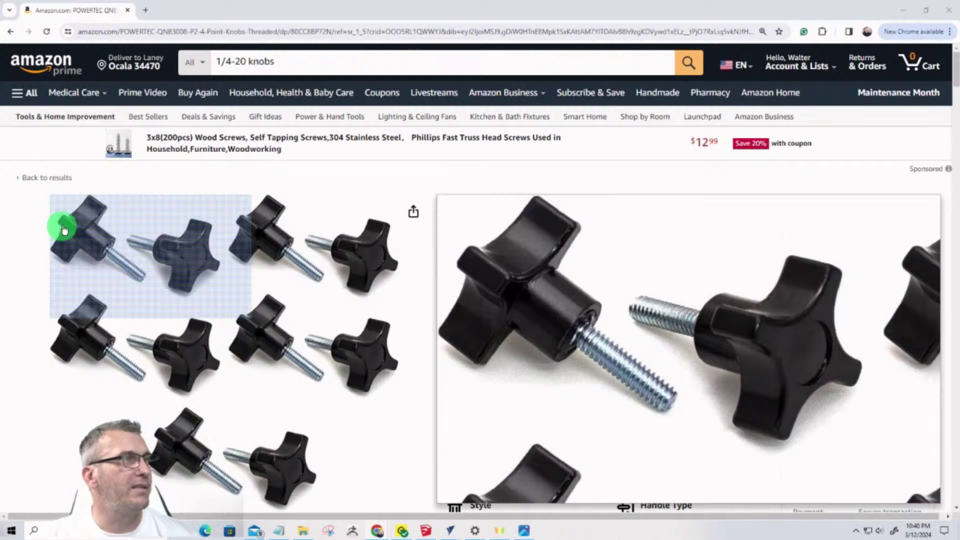
{"action": "left_click", "coordinate": [413, 212]}
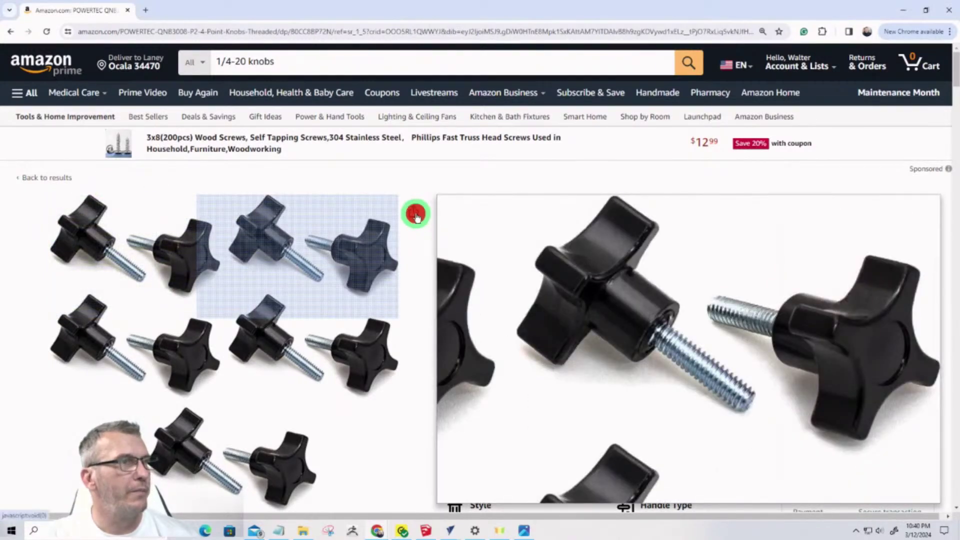
{"action": "left_click", "coordinate": [380, 333]}
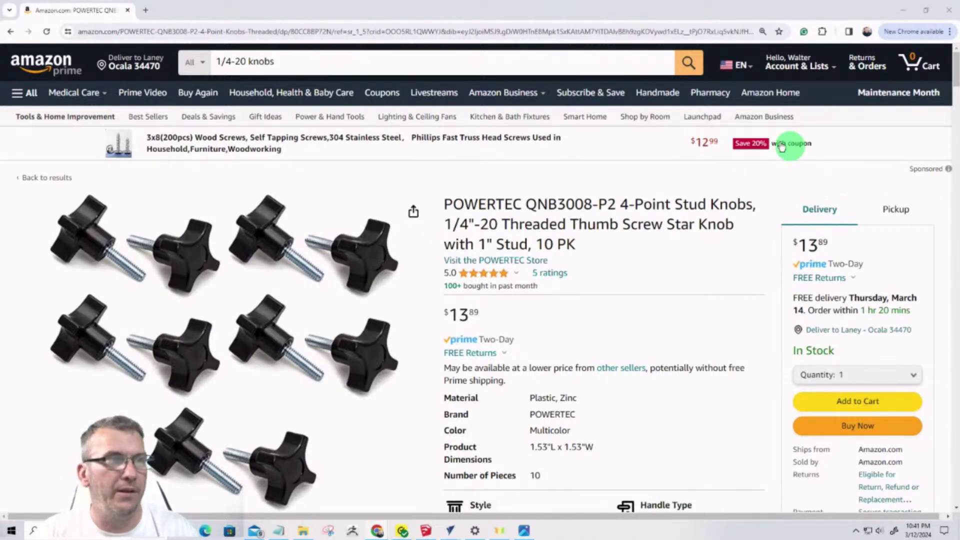
{"action": "left_click", "coordinate": [952, 10]}
{"action": "scroll", "coordinate": [499, 305], "scroll_direction": "up", "scroll_amount": 3}
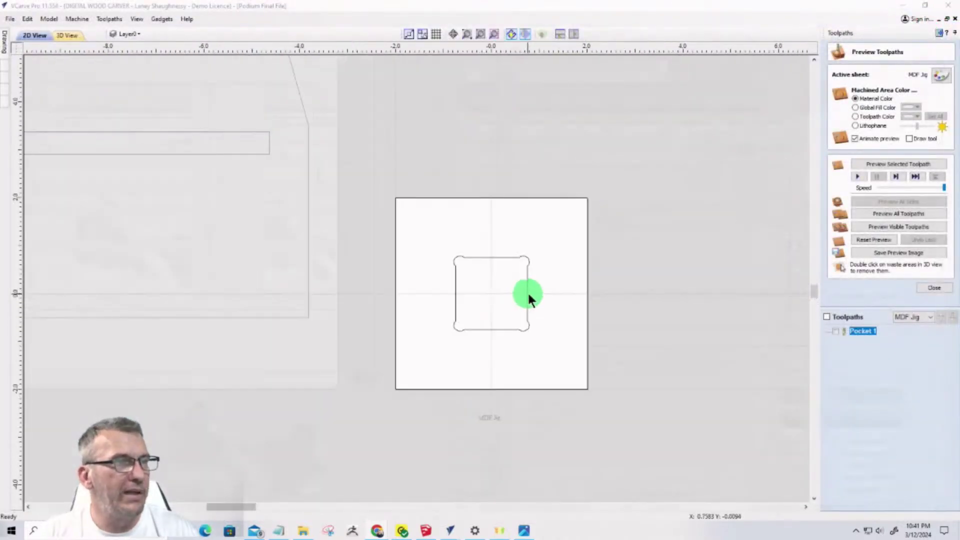
{"action": "scroll", "coordinate": [499, 310], "scroll_direction": "down", "scroll_amount": 4}
{"action": "scroll", "coordinate": [502, 295], "scroll_direction": "up", "scroll_amount": 1}
{"action": "scroll", "coordinate": [523, 290], "scroll_direction": "down", "scroll_amount": 2}
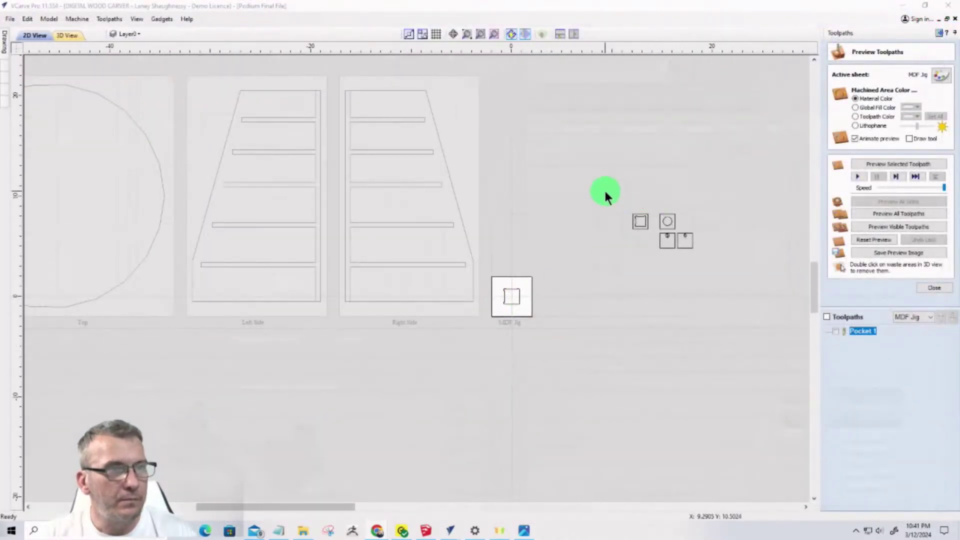
{"action": "scroll", "coordinate": [605, 195], "scroll_direction": "up", "scroll_amount": 3}
{"action": "scroll", "coordinate": [615, 198], "scroll_direction": "down", "scroll_amount": 3}
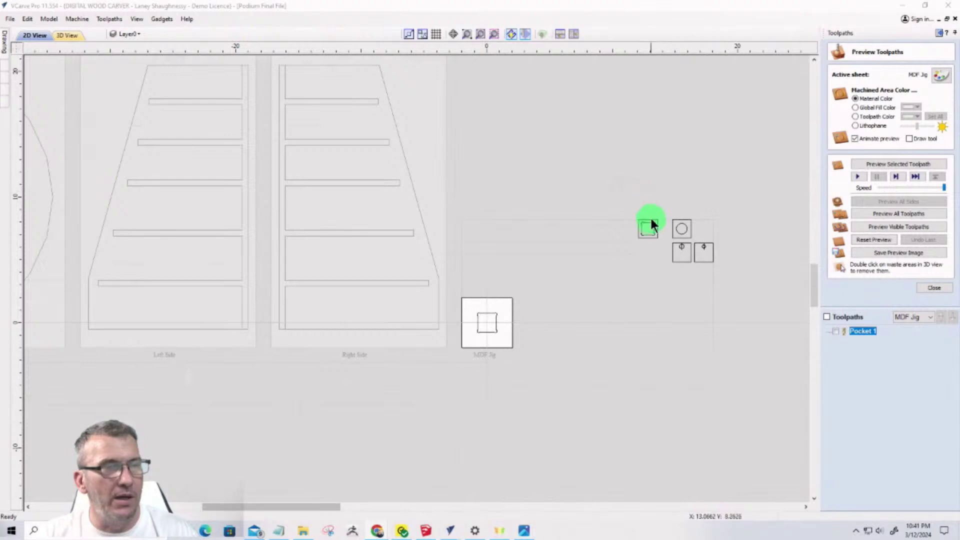
Select each of the four collar piece drawings beside the MDF Jig sheet one at a time to review them
{"action": "scroll", "coordinate": [650, 217], "scroll_direction": "up", "scroll_amount": 2}
{"action": "scroll", "coordinate": [602, 197], "scroll_direction": "down", "scroll_amount": 1}
{"action": "left_click_drag", "start_coordinate": [600, 199], "coordinate": [646, 259]}
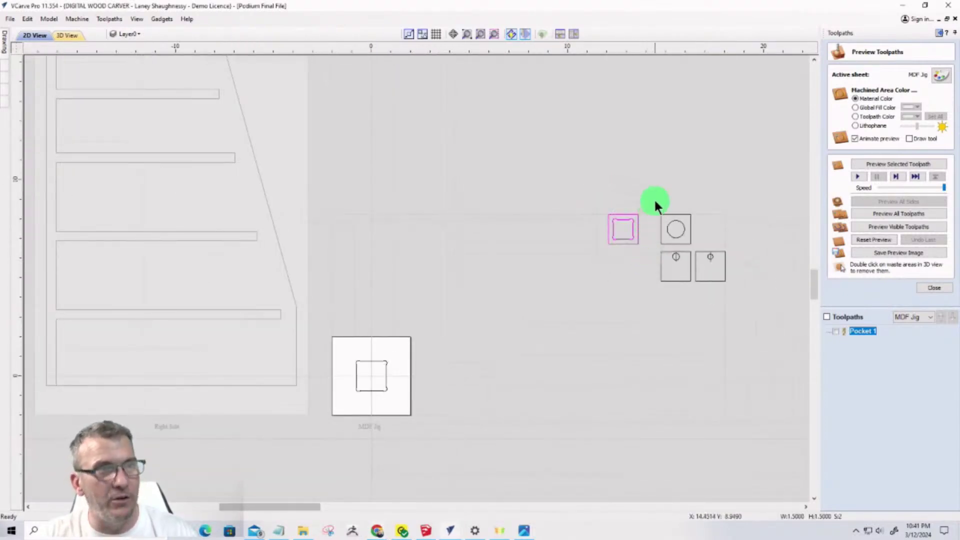
{"action": "left_click", "coordinate": [692, 244]}
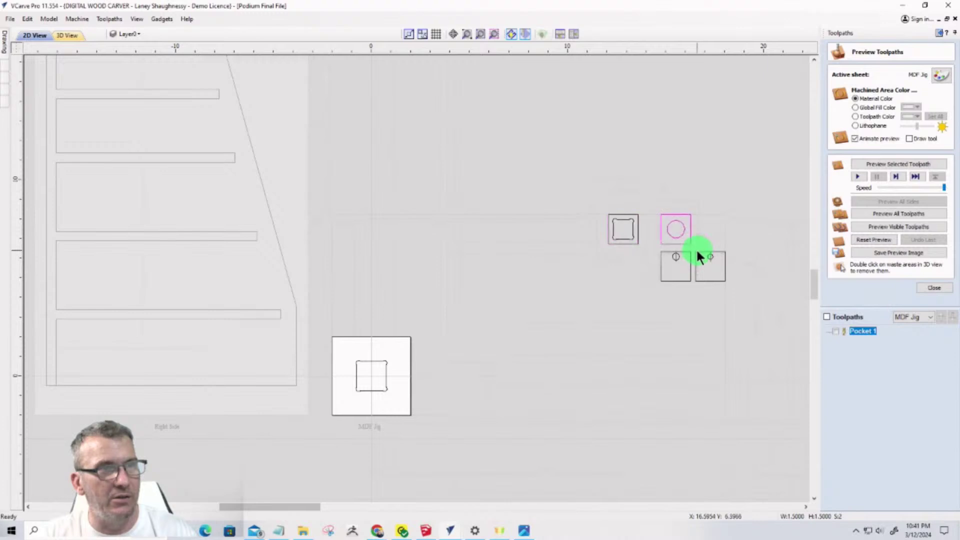
{"action": "left_click_drag", "start_coordinate": [654, 242], "coordinate": [695, 294]}
{"action": "left_click_drag", "start_coordinate": [694, 248], "coordinate": [695, 248]}
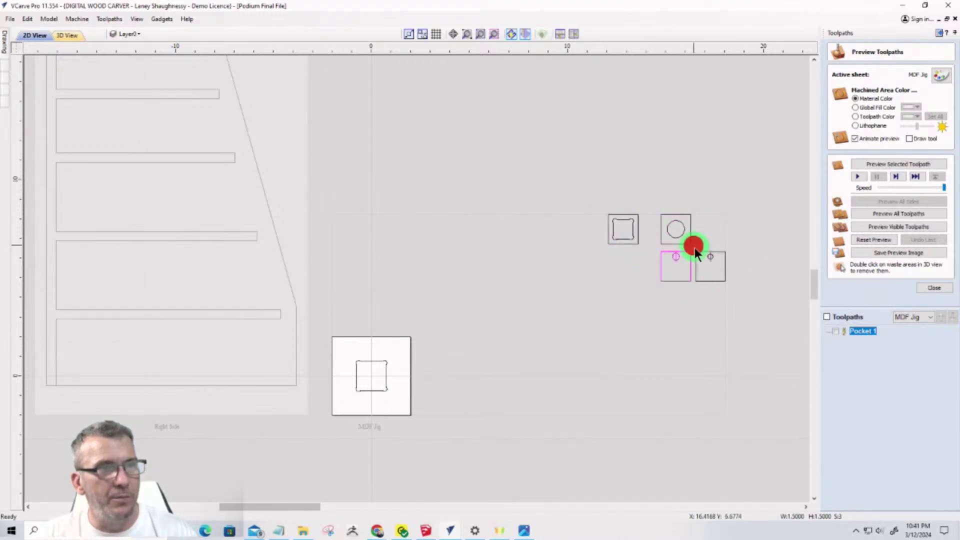
{"action": "left_click_drag", "start_coordinate": [737, 293], "coordinate": [737, 293]}
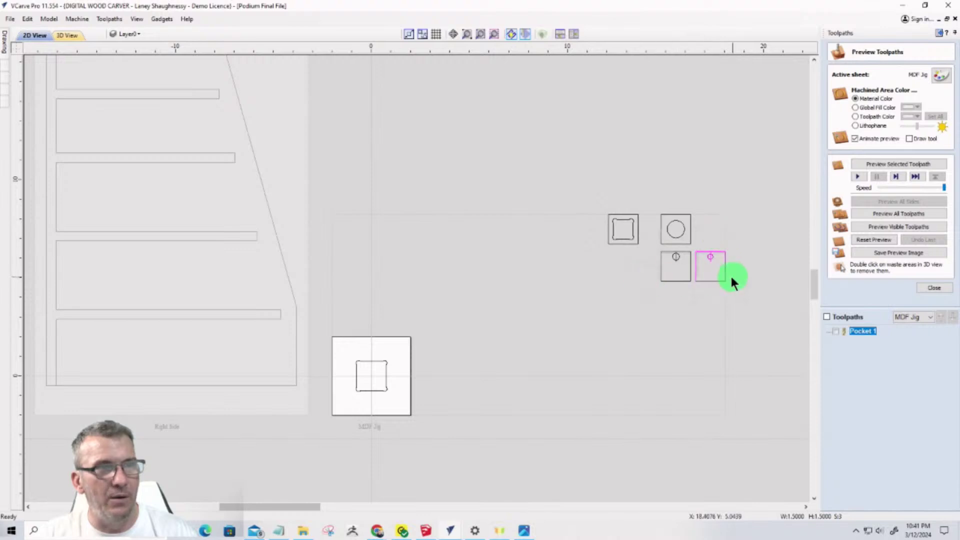
Examine the circular holes and centre lines on the two lower collar drawings up close, then compare the whole set
{"action": "scroll", "coordinate": [659, 265], "scroll_direction": "up", "scroll_amount": 5}
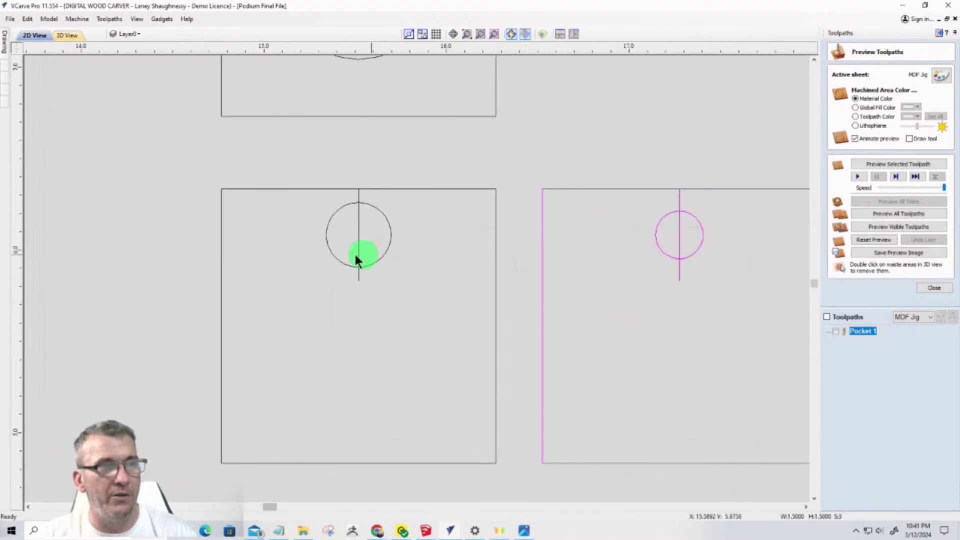
{"action": "scroll", "coordinate": [625, 308], "scroll_direction": "down", "scroll_amount": 5}
{"action": "scroll", "coordinate": [674, 301], "scroll_direction": "up", "scroll_amount": 6}
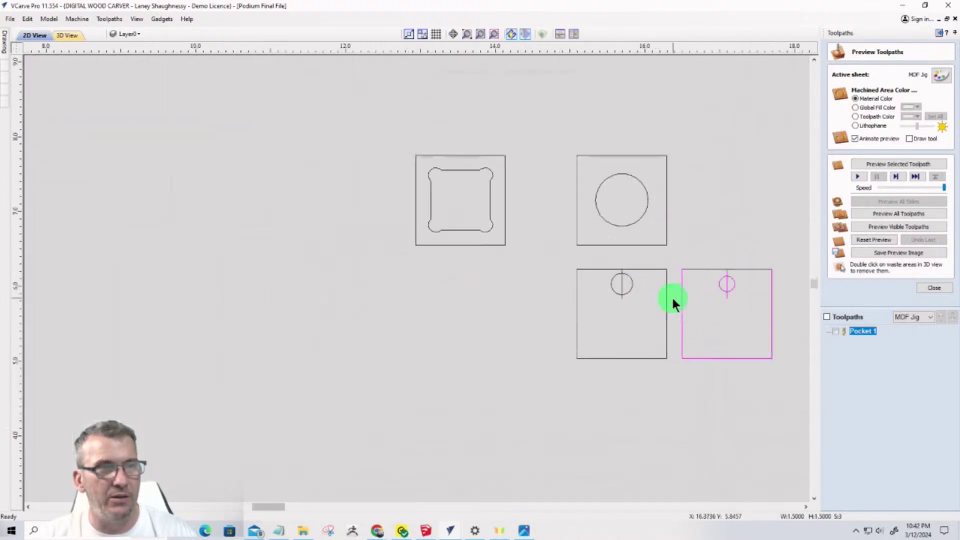
{"action": "scroll", "coordinate": [619, 295], "scroll_direction": "down", "scroll_amount": 4}
{"action": "scroll", "coordinate": [601, 281], "scroll_direction": "up", "scroll_amount": 3}
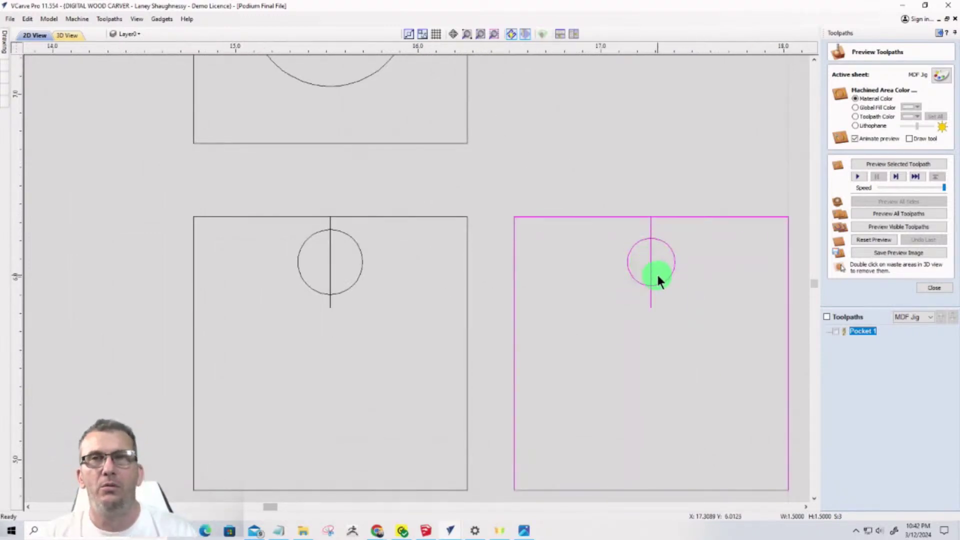
{"action": "scroll", "coordinate": [658, 287], "scroll_direction": "down", "scroll_amount": 7}
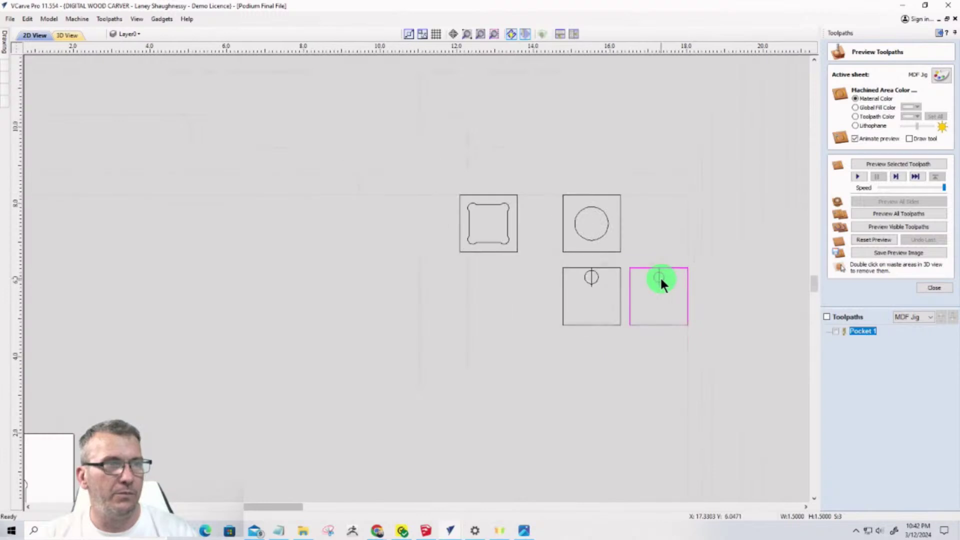
{"action": "scroll", "coordinate": [659, 281], "scroll_direction": "down", "scroll_amount": 1}
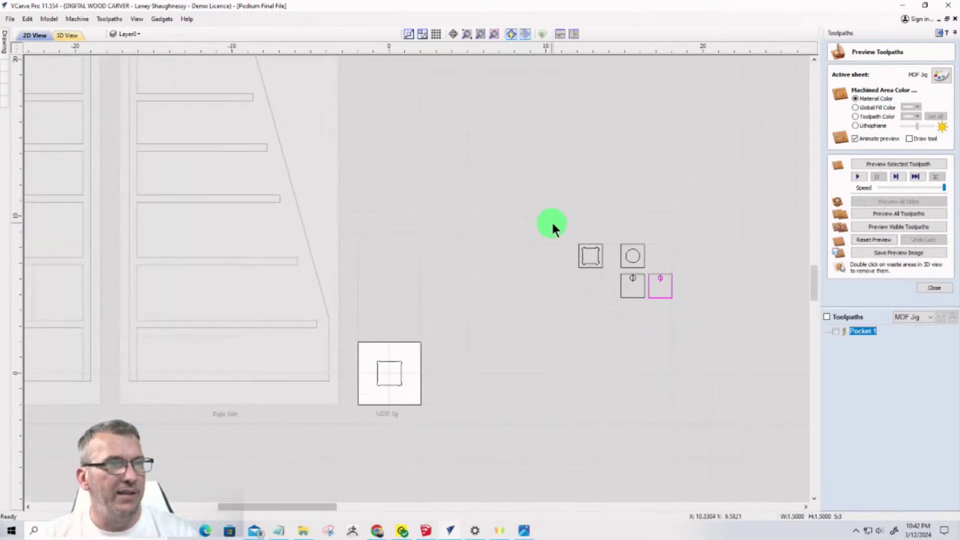
Centre the collar piece with the dog-boned square on the MDF jig's dog-boned pocket outline and check the alignment
{"action": "left_click_drag", "start_coordinate": [552, 223], "coordinate": [607, 278]}
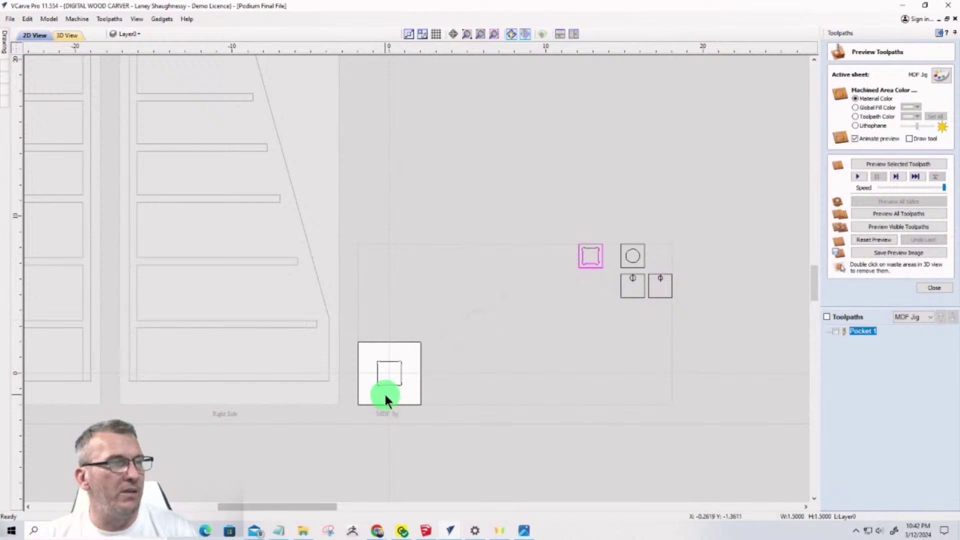
{"action": "scroll", "coordinate": [358, 370], "scroll_direction": "up", "scroll_amount": 3}
{"action": "scroll", "coordinate": [467, 343], "scroll_direction": "down", "scroll_amount": 2}
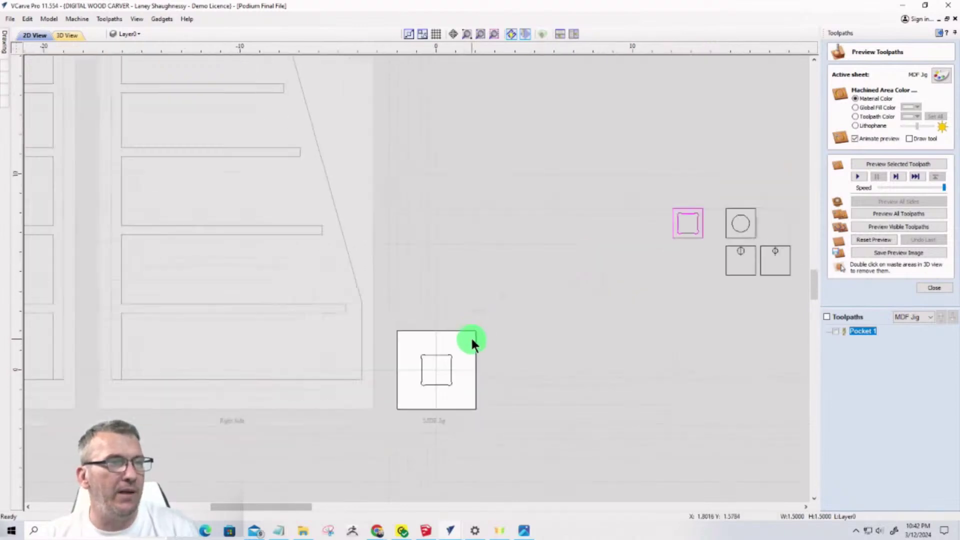
{"action": "left_click", "coordinate": [420, 369], "text": "shift"}
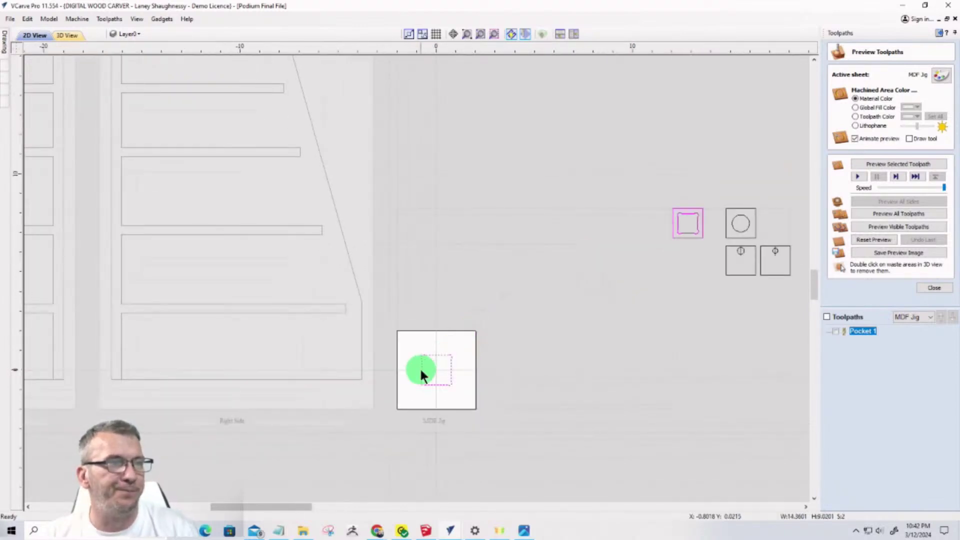
{"action": "left_click", "coordinate": [5, 43]}
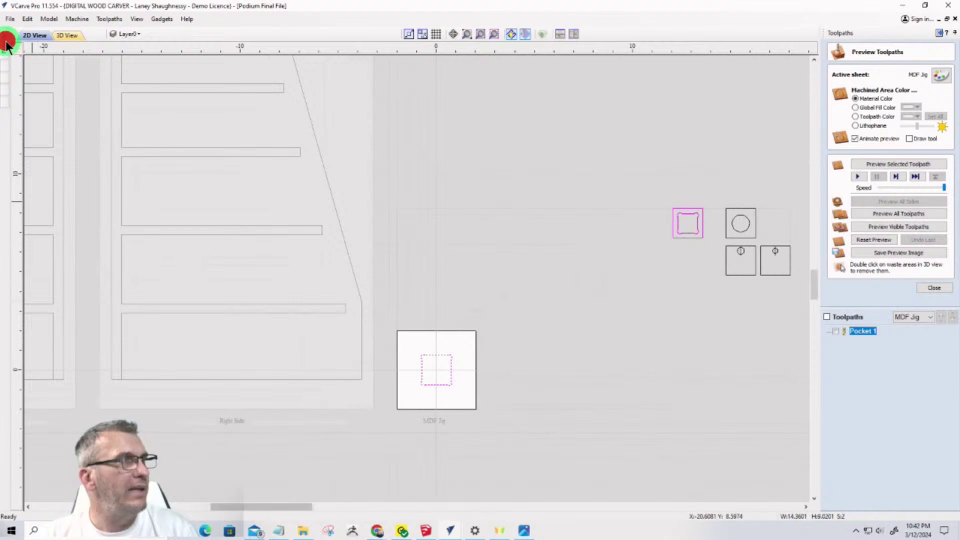
{"action": "left_click", "coordinate": [99, 169]}
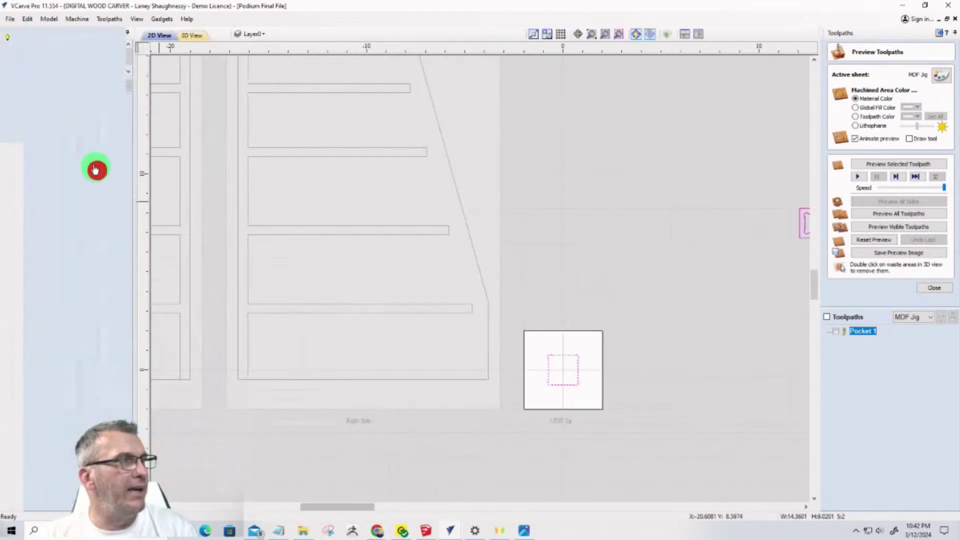
{"action": "left_click", "coordinate": [84, 135]}
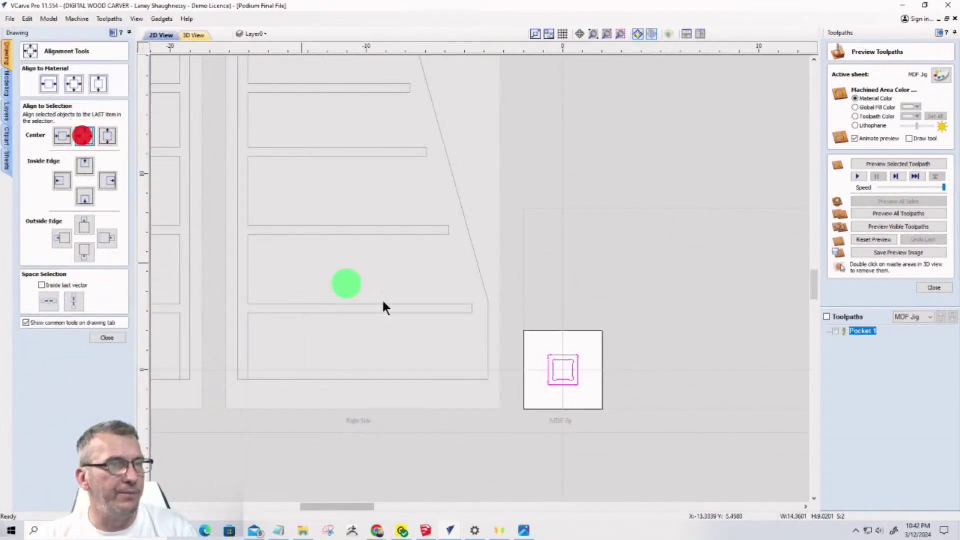
{"action": "scroll", "coordinate": [513, 316], "scroll_direction": "up", "scroll_amount": 4}
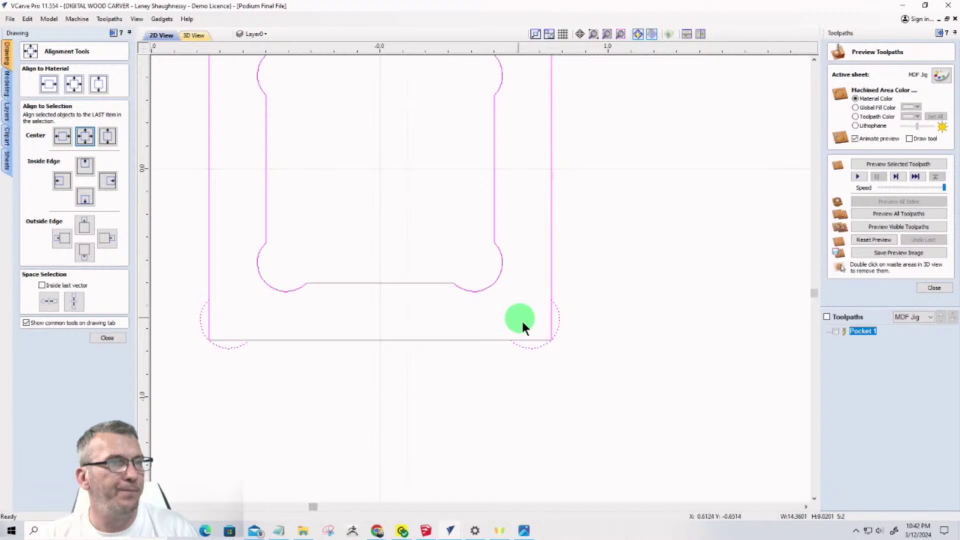
Ungroup the centred collar piece and select only its inner dog-boned square
{"action": "scroll", "coordinate": [532, 316], "scroll_direction": "down", "scroll_amount": 2}
{"action": "left_click", "coordinate": [478, 242]}
{"action": "left_click", "coordinate": [463, 278]}
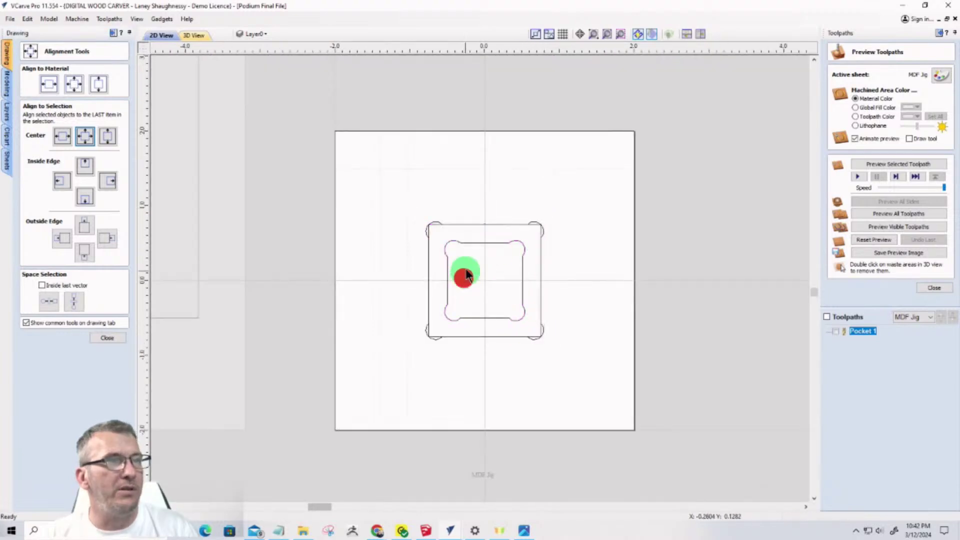
{"action": "left_click", "coordinate": [469, 245]}
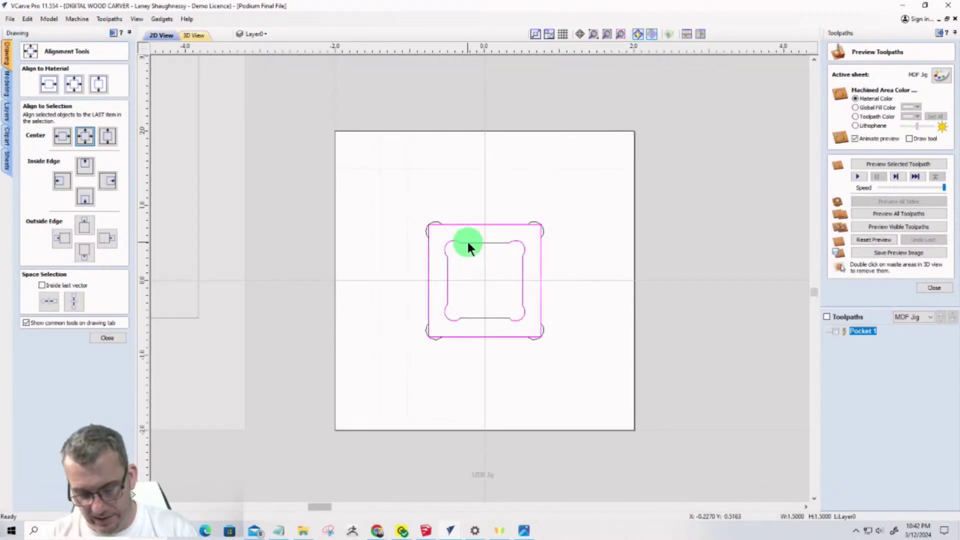
{"action": "left_click", "coordinate": [472, 299]}
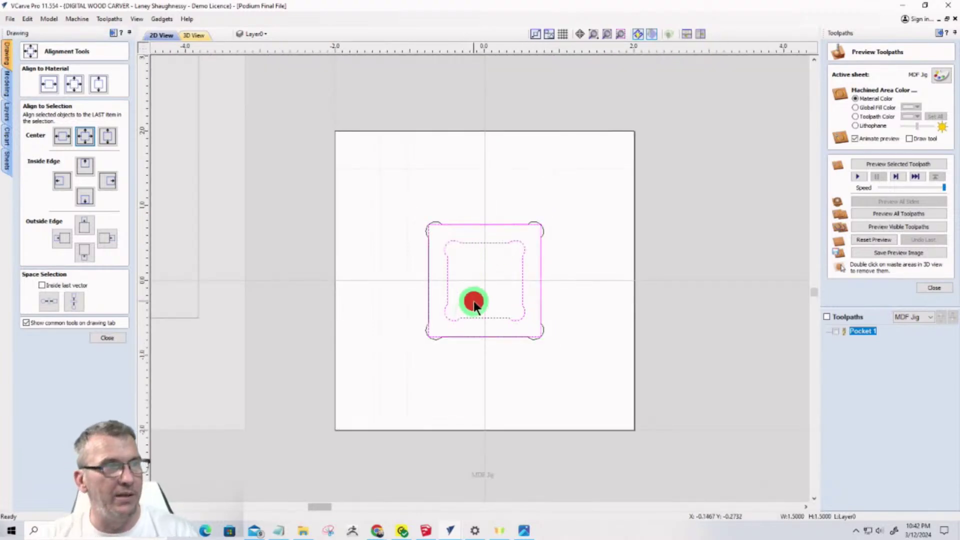
{"action": "left_click", "coordinate": [479, 243]}
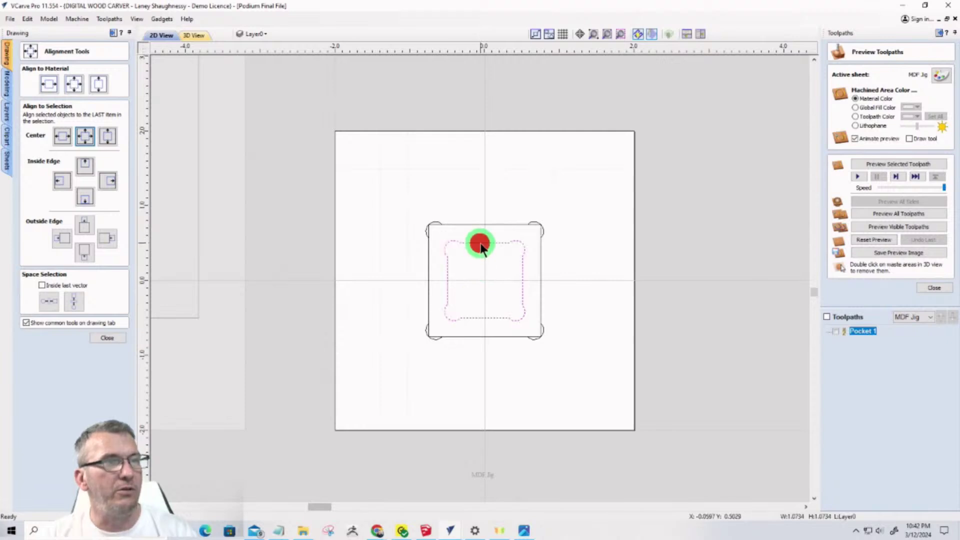
Start a pocket toolpath for the inner dog-boned square with a cut depth of 1 inch
{"action": "left_click", "coordinate": [934, 288]}
{"action": "left_click", "coordinate": [852, 101]}
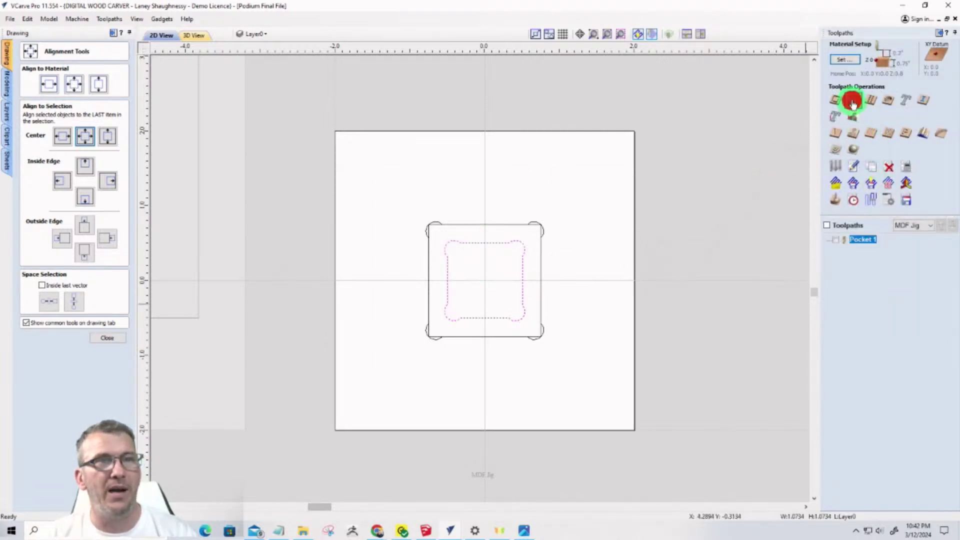
{"action": "double_click", "coordinate": [919, 86]}
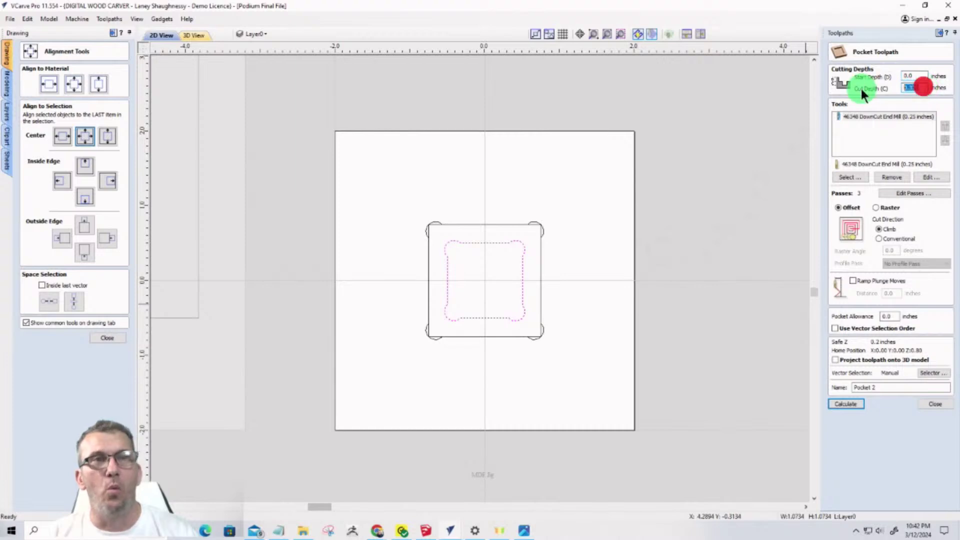
{"action": "type", "text": "1"}
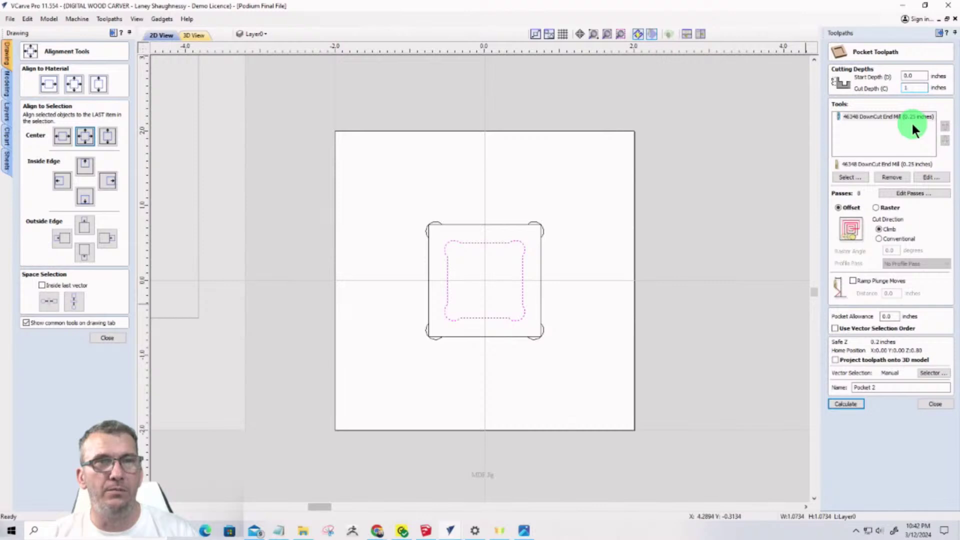
Name the pocket toolpath Pipe Cap Square Side and try to calculate it
{"action": "double_click", "coordinate": [888, 388]}
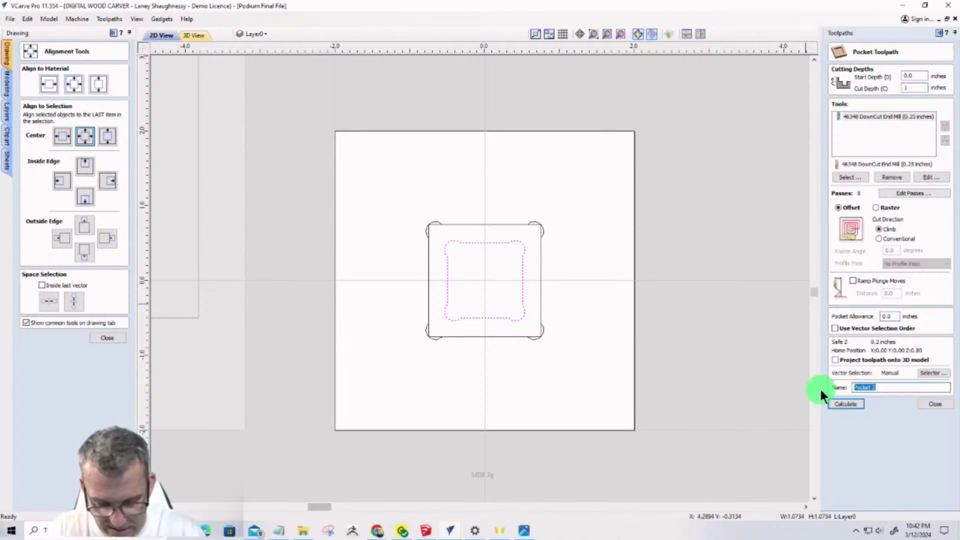
{"action": "type", "text": "Pipe Cap"}
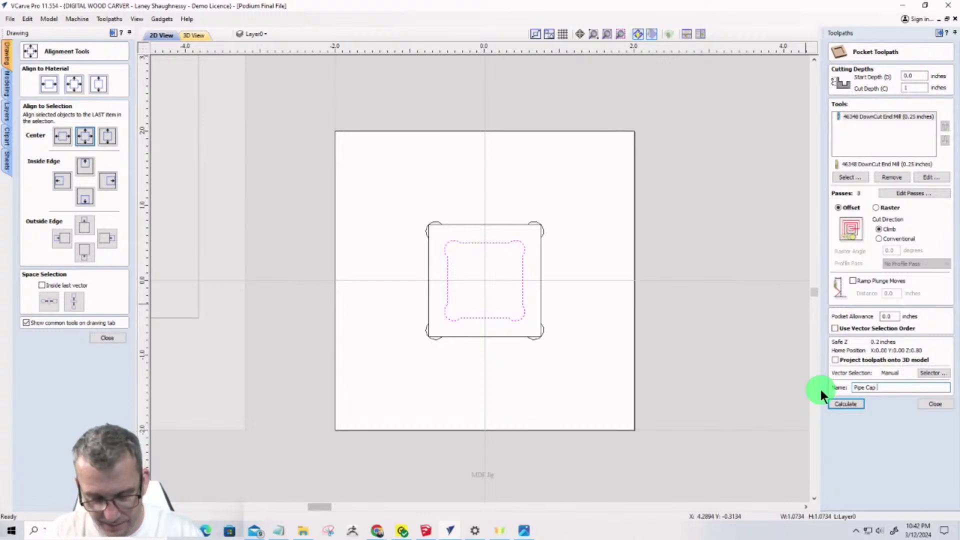
{"action": "type", "text": "S"}
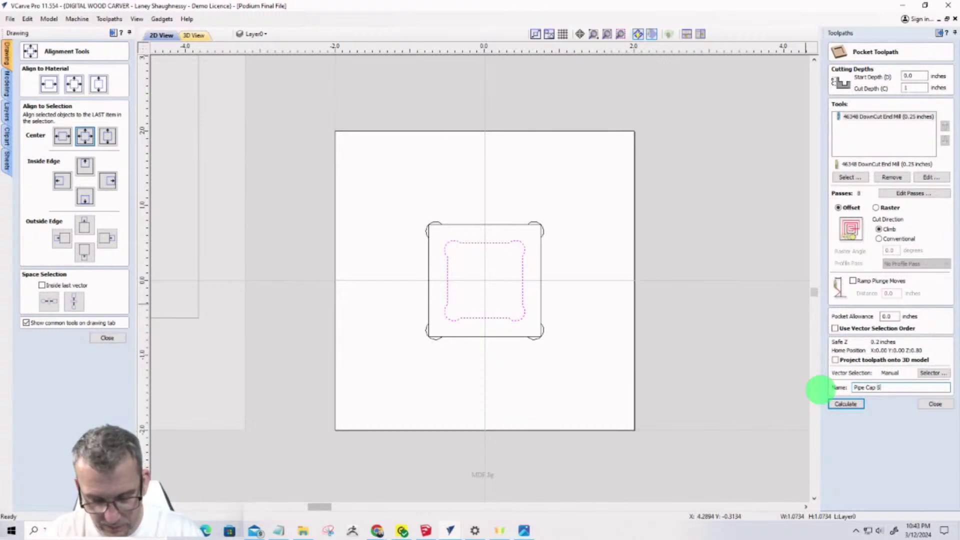
{"action": "type", "text": "quare Side"}
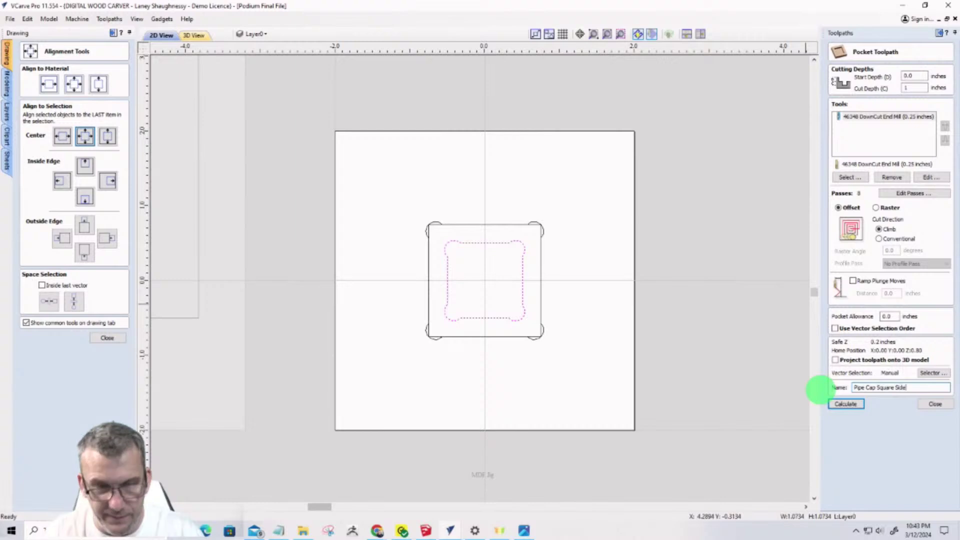
{"action": "left_click", "coordinate": [845, 401]}
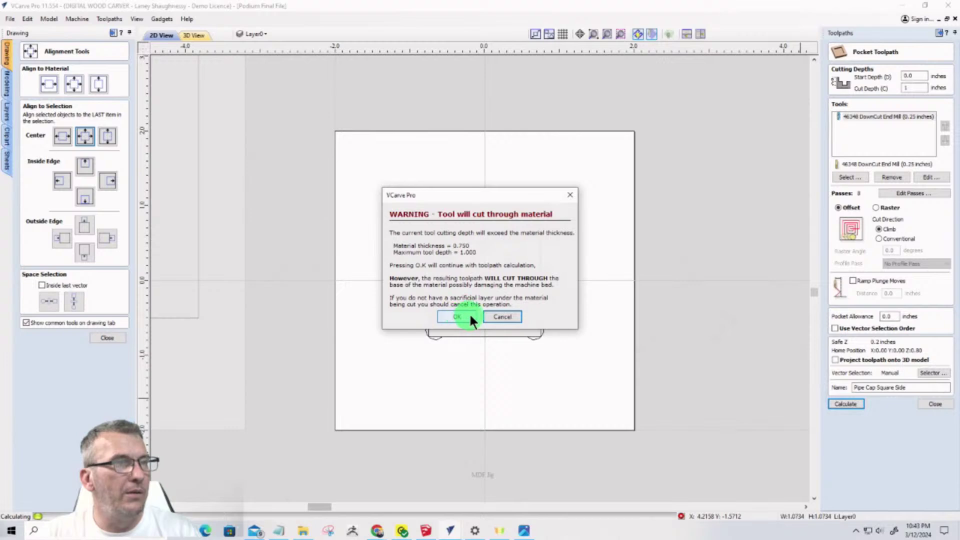
{"action": "left_click", "coordinate": [506, 316]}
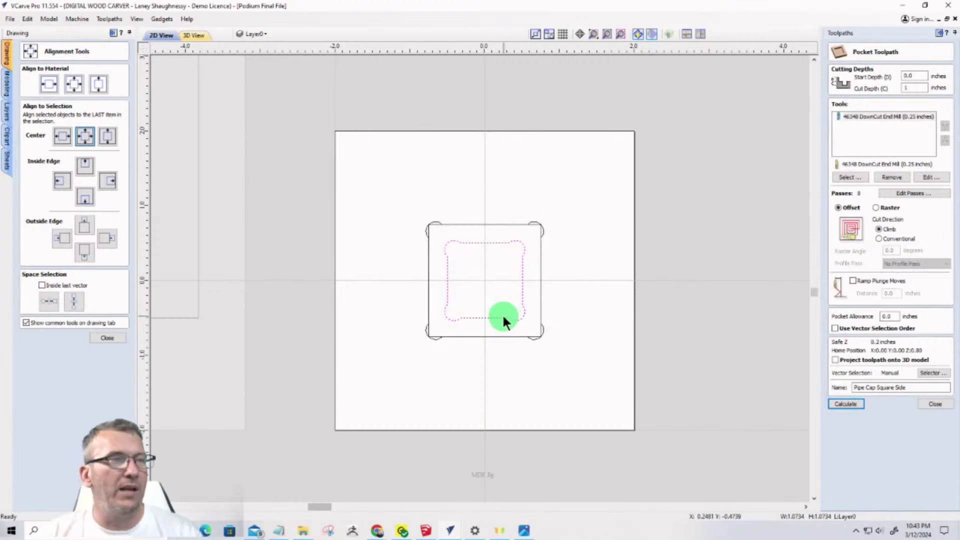
Close the alignment tools and take the collar piece back off the MDF jig, leaving only the jig's pocket outline
{"action": "left_click", "coordinate": [106, 338]}
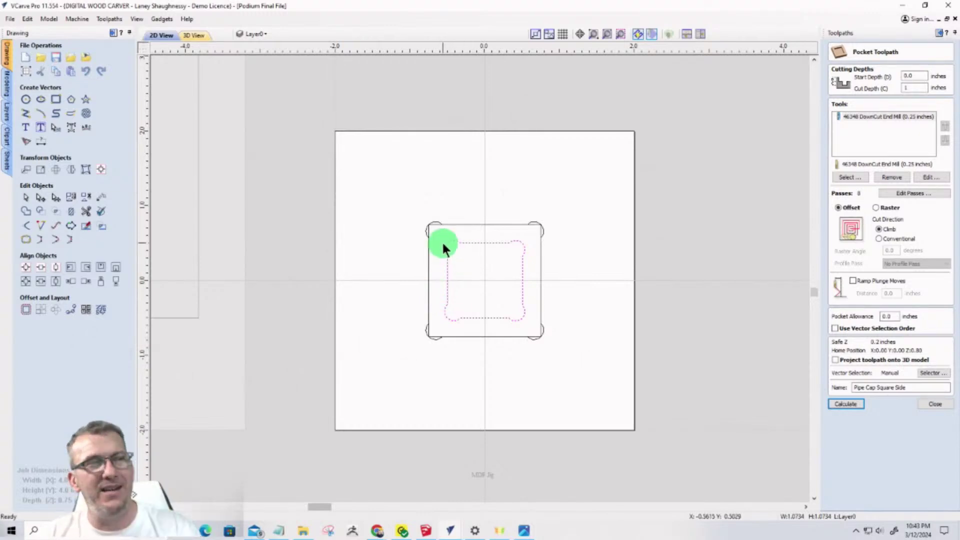
{"action": "scroll", "coordinate": [442, 239], "scroll_direction": "down", "scroll_amount": 1}
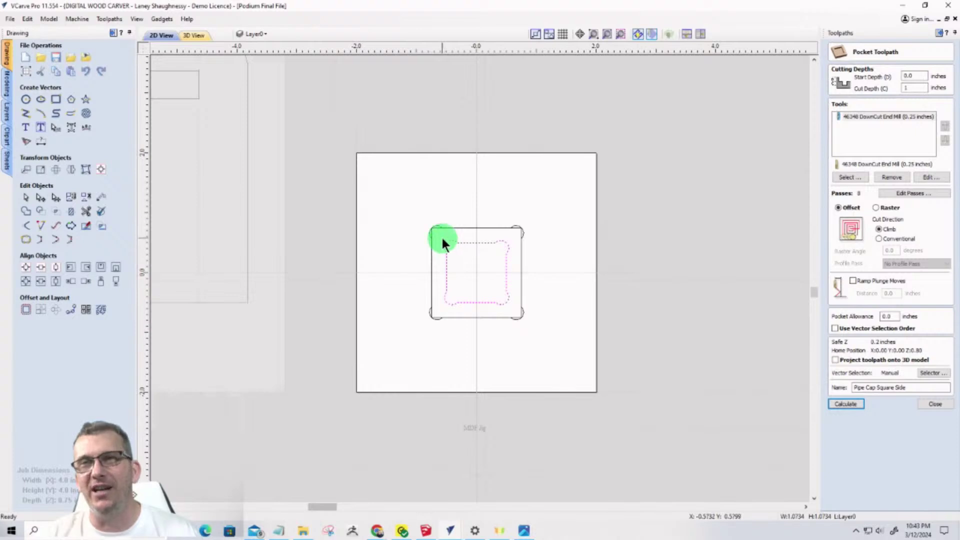
{"action": "left_click", "coordinate": [437, 238]}
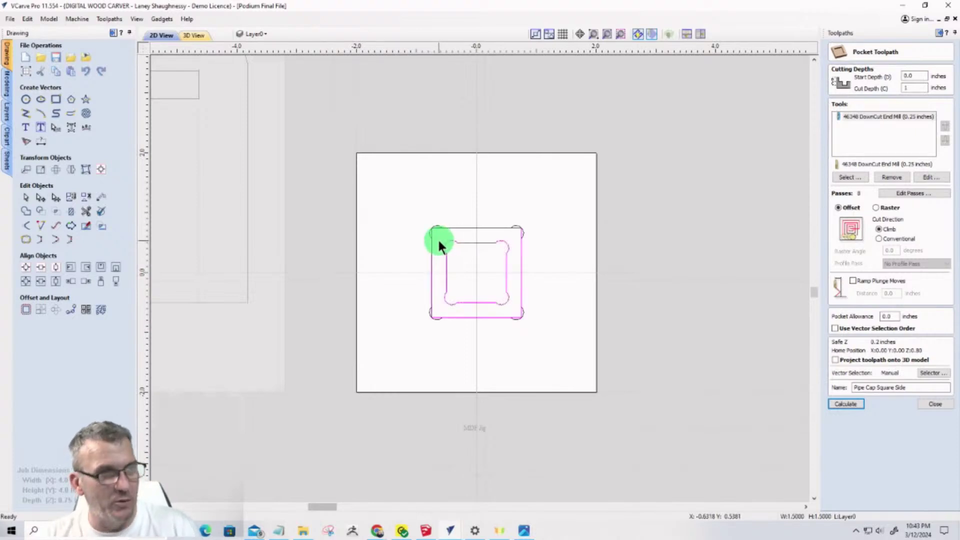
{"action": "scroll", "coordinate": [572, 279], "scroll_direction": "down", "scroll_amount": 2}
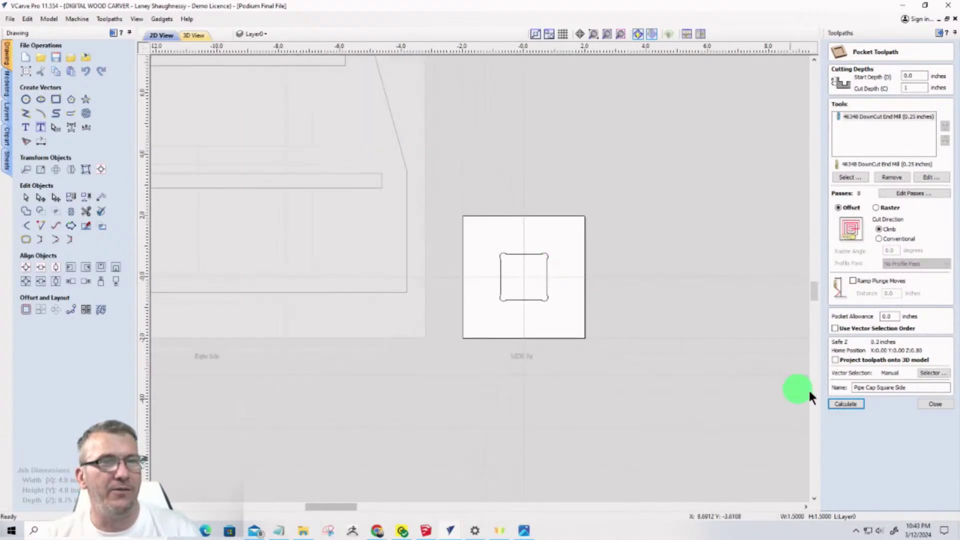
Leave the Pipe Cap Square Side toolpath and recalculate the Pocket 1 toolpath for the MDF jig's dog-boned pocket outline
{"action": "left_click_drag", "start_coordinate": [476, 235], "coordinate": [571, 332]}
{"action": "left_click", "coordinate": [935, 404]}
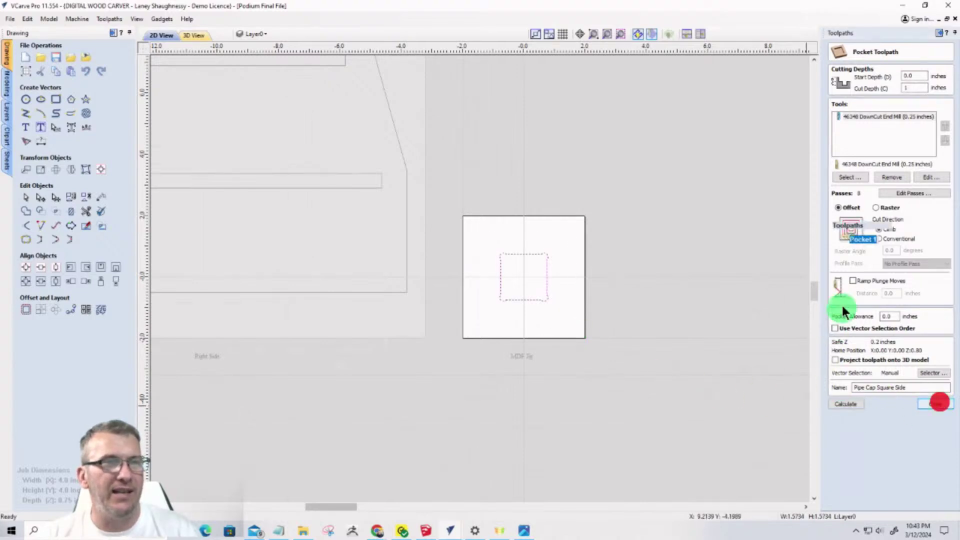
{"action": "double_click", "coordinate": [856, 239]}
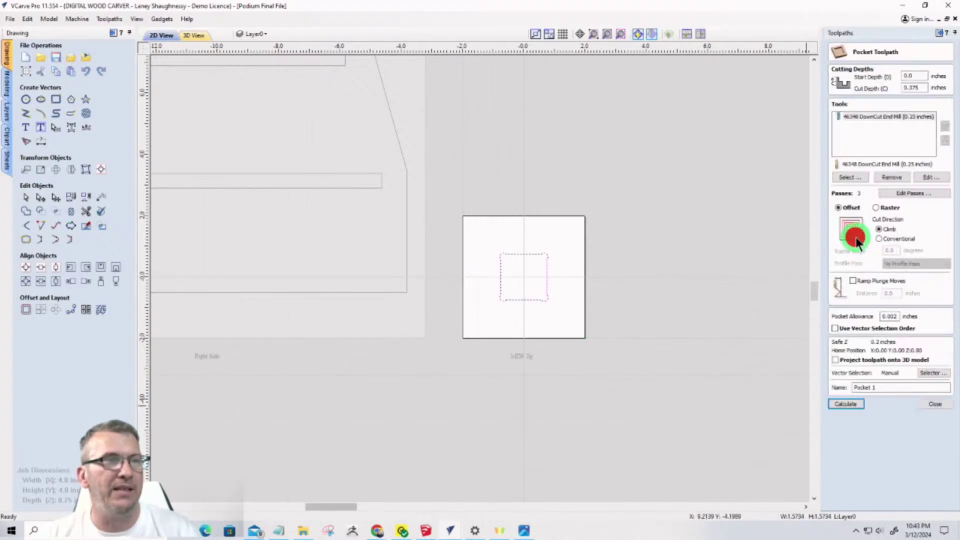
{"action": "left_click", "coordinate": [854, 400]}
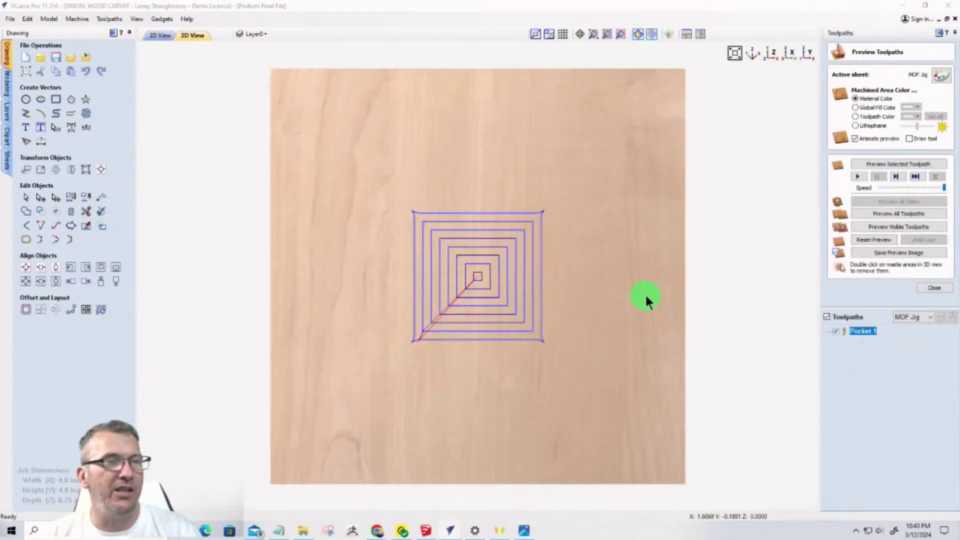
{"action": "left_click", "coordinate": [160, 35]}
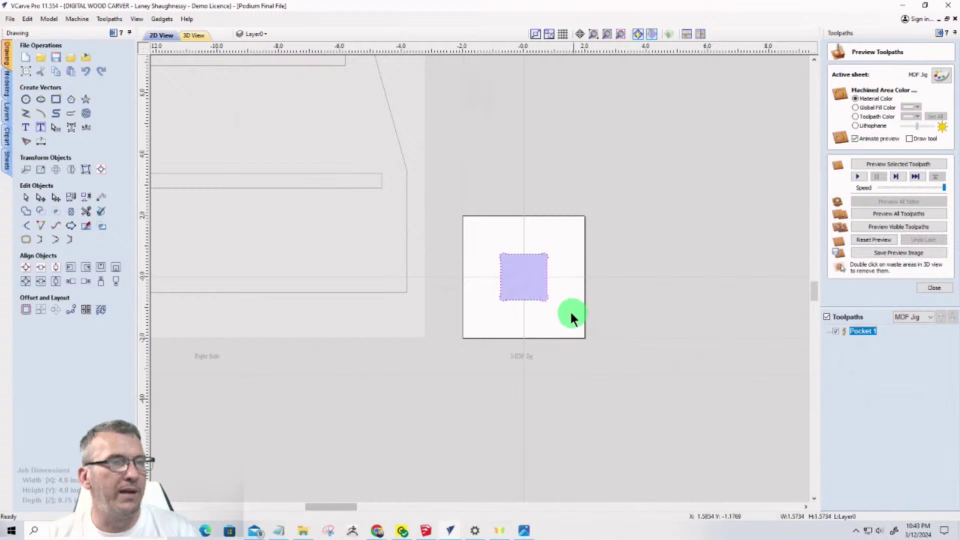
Add a new sheet to the job and name it Cube
{"action": "scroll", "coordinate": [560, 314], "scroll_direction": "up", "scroll_amount": 3}
{"action": "scroll", "coordinate": [554, 316], "scroll_direction": "down", "scroll_amount": 2}
{"action": "scroll", "coordinate": [533, 310], "scroll_direction": "up", "scroll_amount": 1}
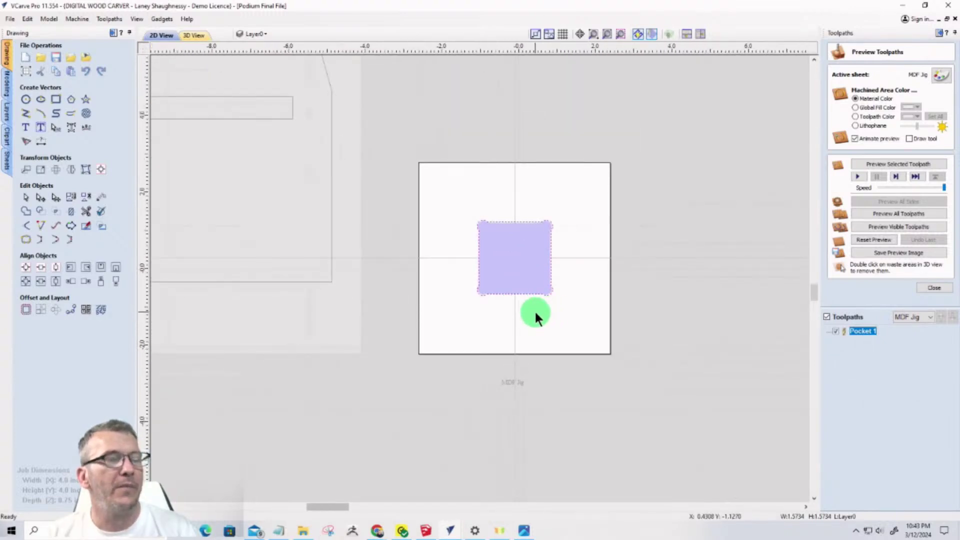
{"action": "scroll", "coordinate": [533, 310], "scroll_direction": "down", "scroll_amount": 5}
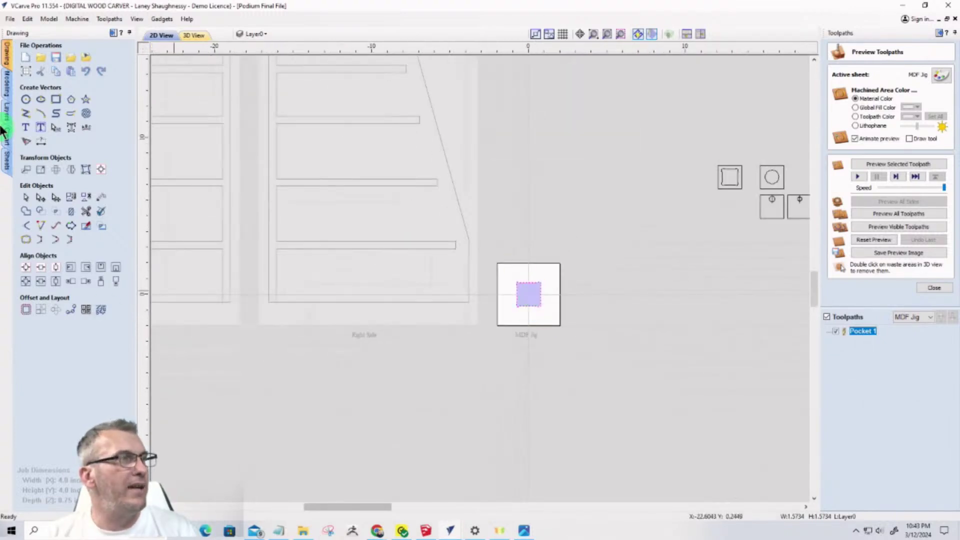
{"action": "left_click", "coordinate": [6, 168]}
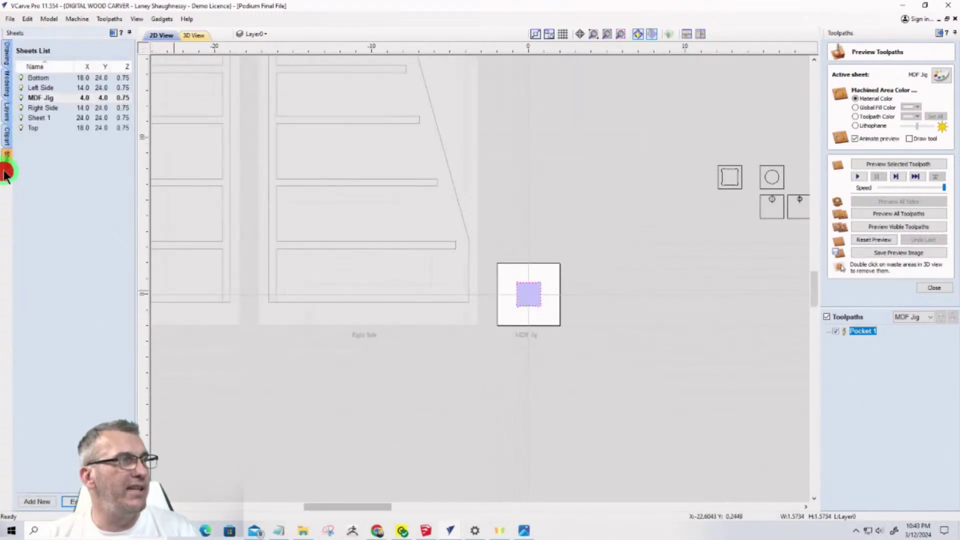
{"action": "left_click", "coordinate": [34, 97]}
{"action": "left_click", "coordinate": [37, 501]}
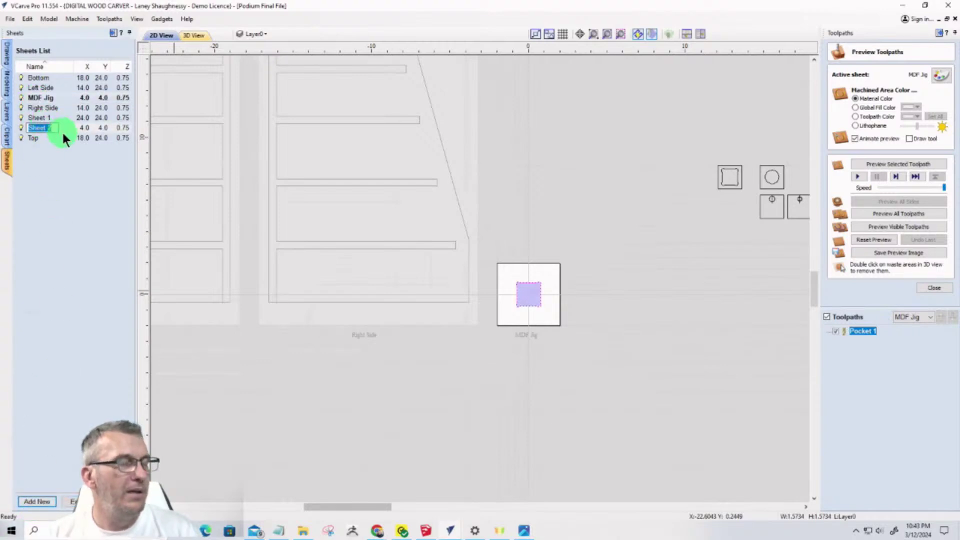
{"action": "type", "text": "Cube"}
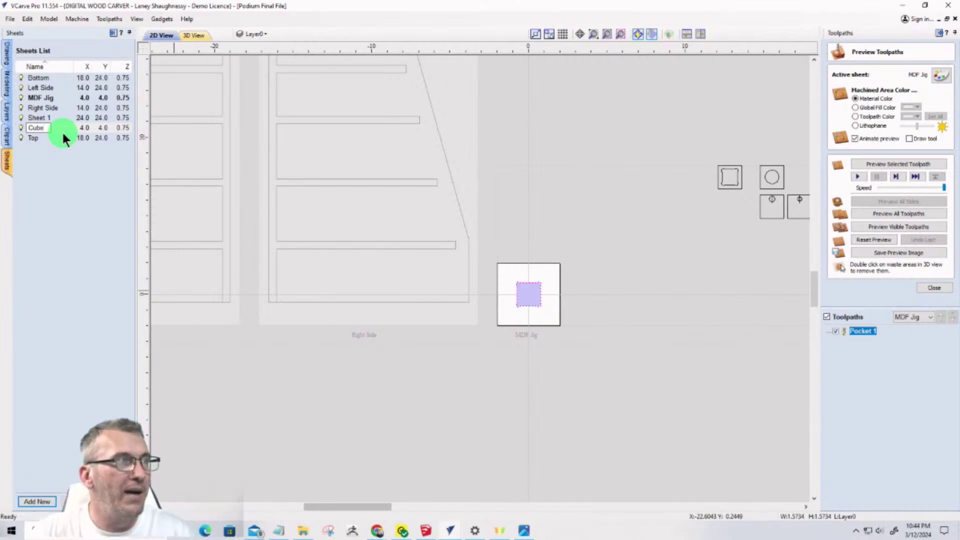
Set the material thickness of the Cube sheet to 1.5 inches
{"action": "left_click", "coordinate": [80, 127]}
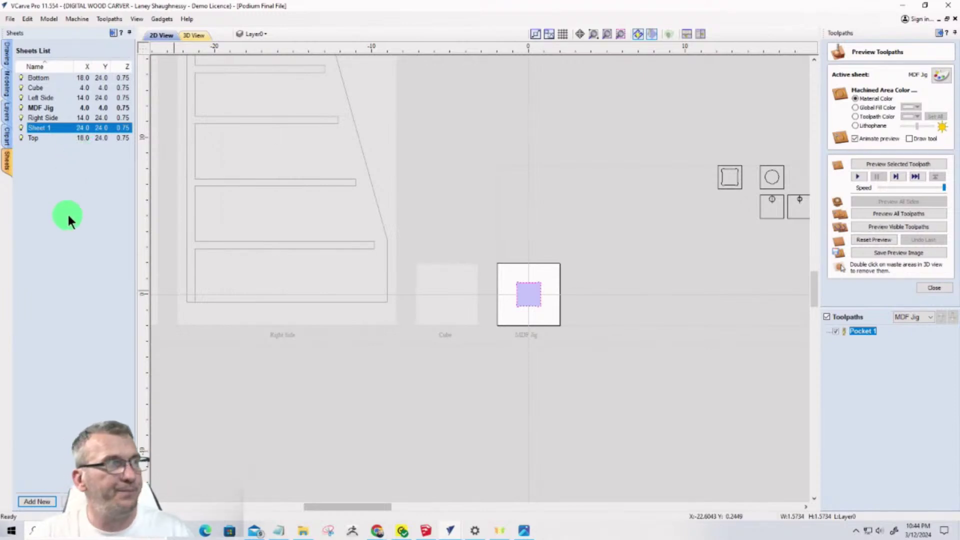
{"action": "left_click", "coordinate": [76, 127]}
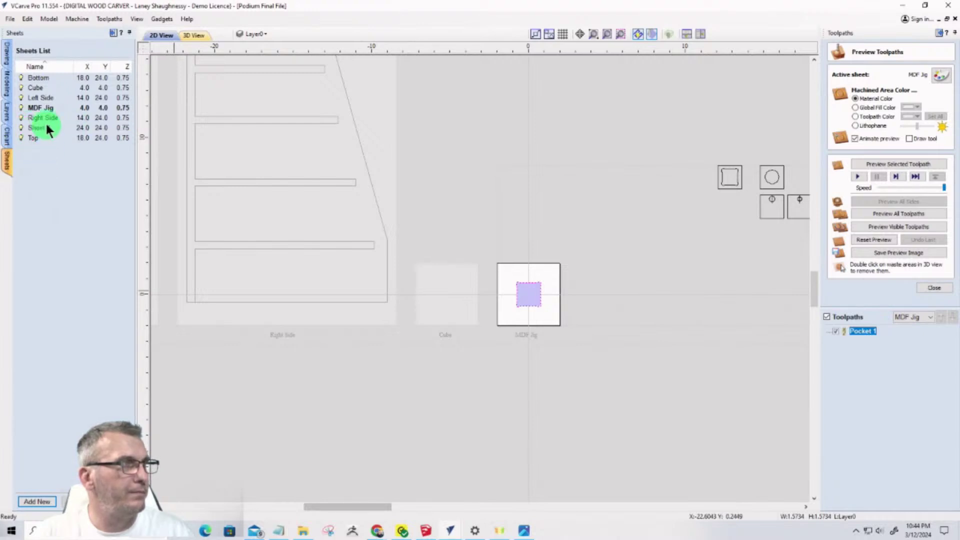
{"action": "left_click", "coordinate": [44, 129]}
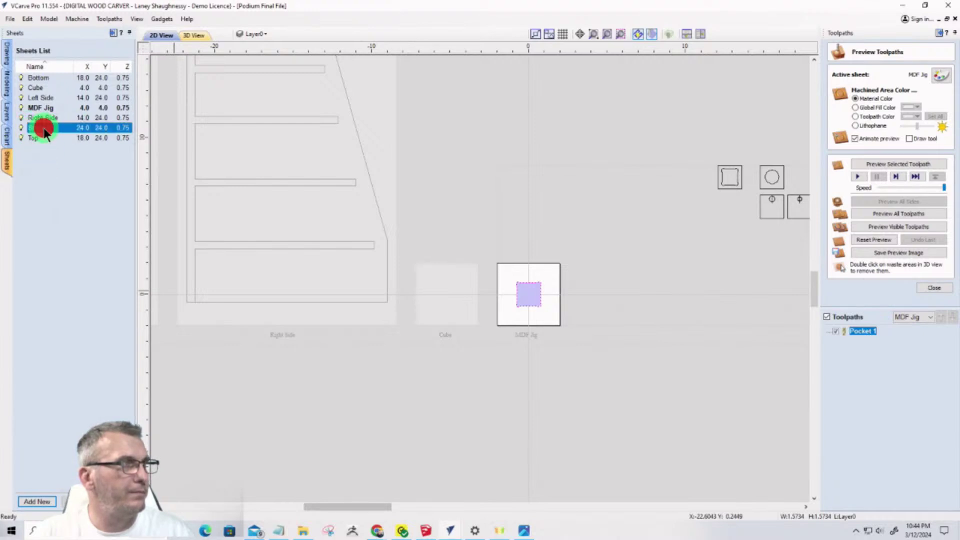
{"action": "left_click", "coordinate": [36, 88]}
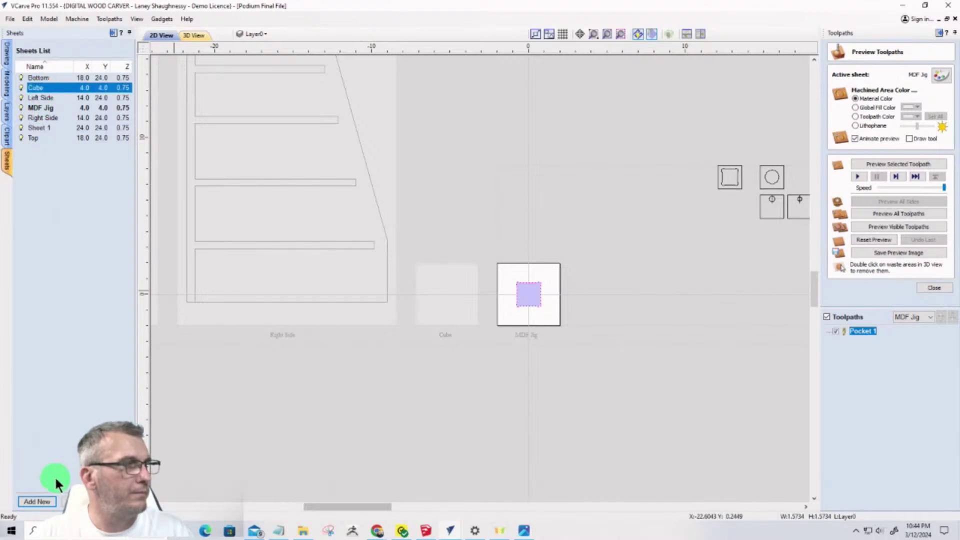
{"action": "left_click", "coordinate": [75, 499]}
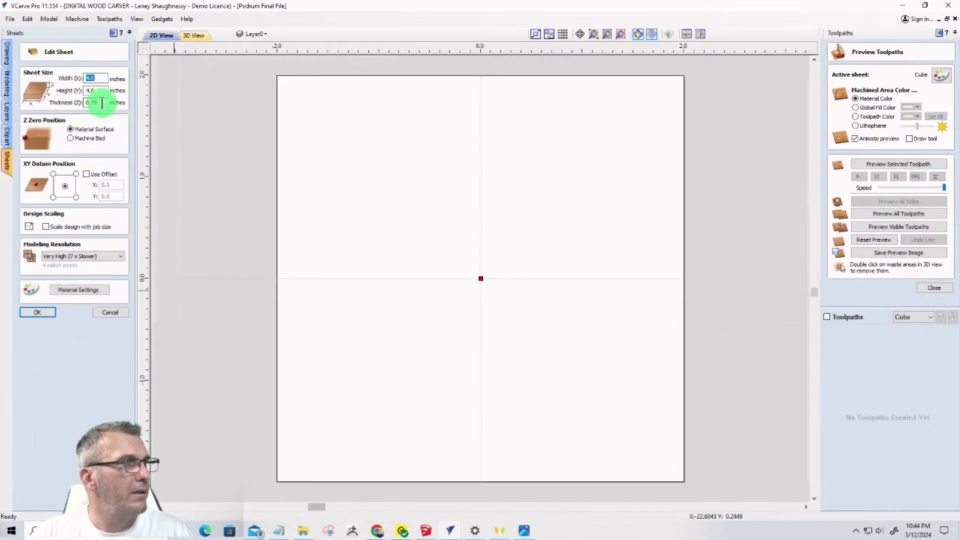
{"action": "left_click_drag", "start_coordinate": [102, 103], "coordinate": [58, 100]}
{"action": "type", "text": "1"}
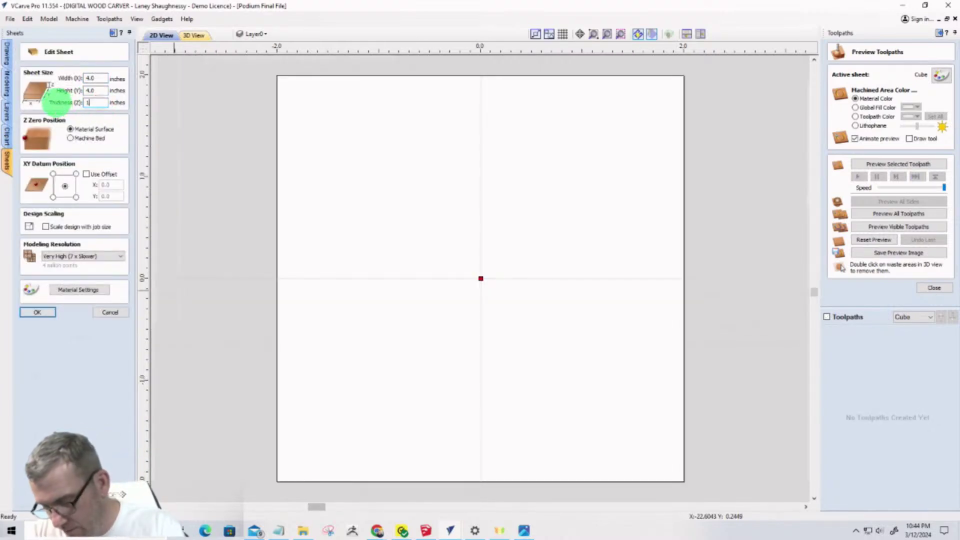
{"action": "type", "text": ".5"}
{"action": "left_click", "coordinate": [31, 312]}
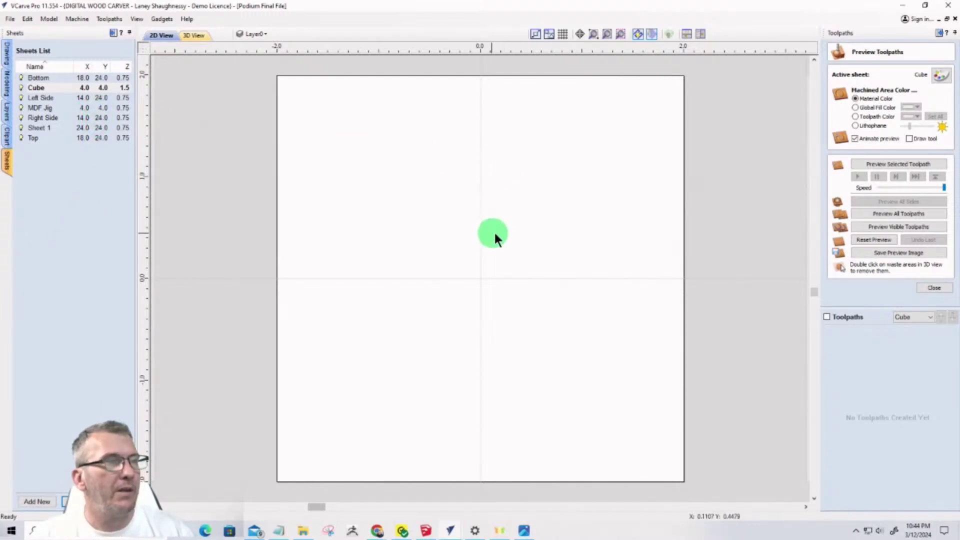
Copy the dog-boned pocket outline from the MDF Jig sheet to the Cube sheet
{"action": "scroll", "coordinate": [508, 233], "scroll_direction": "down", "scroll_amount": 5}
{"action": "scroll", "coordinate": [489, 249], "scroll_direction": "down", "scroll_amount": 3}
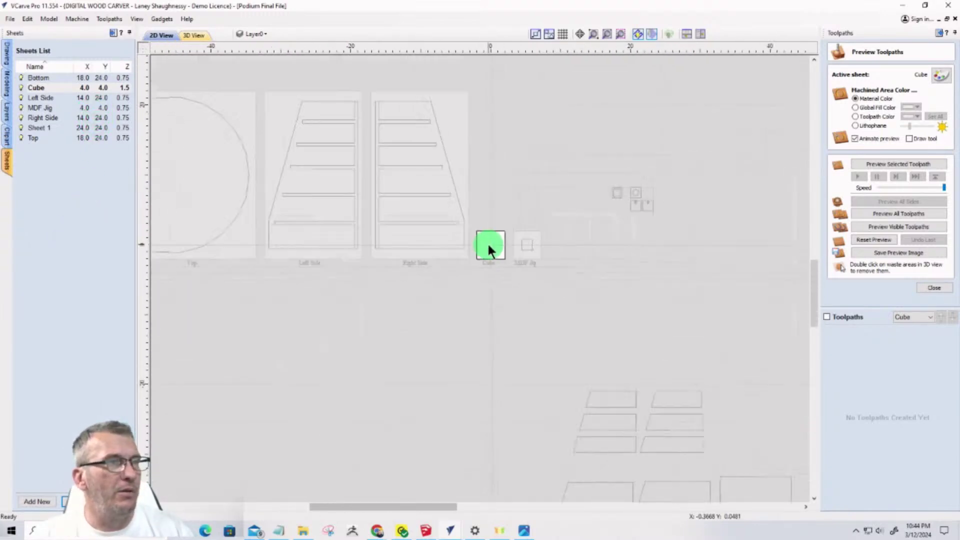
{"action": "left_click", "coordinate": [535, 255]}
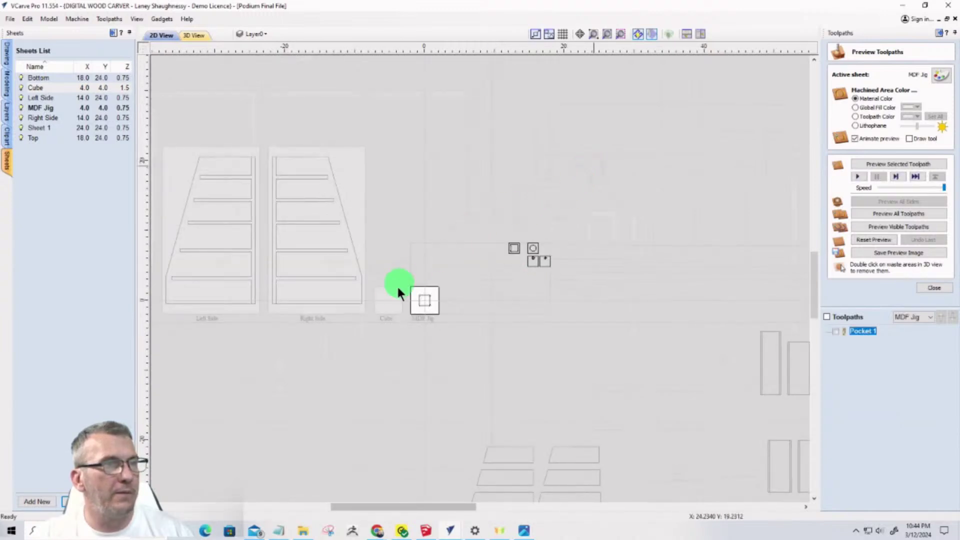
{"action": "left_click", "coordinate": [409, 275]}
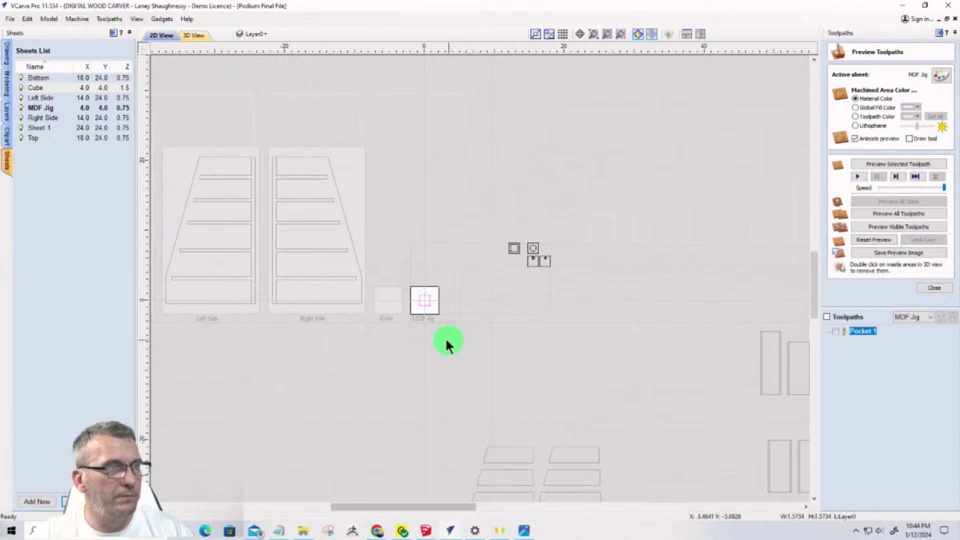
{"action": "scroll", "coordinate": [415, 306], "scroll_direction": "up", "scroll_amount": 6}
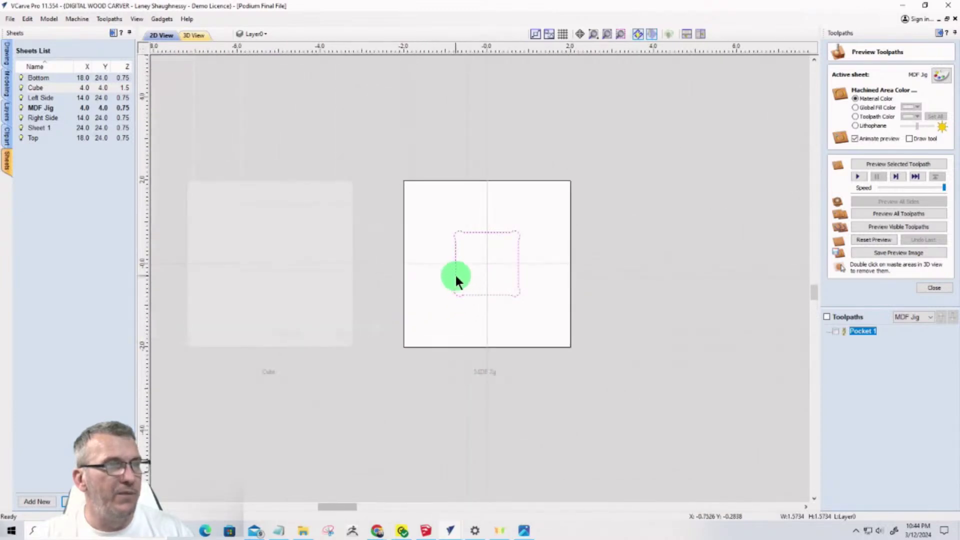
{"action": "right_click", "coordinate": [456, 280]}
{"action": "mouse_move", "coordinate": [569, 259]}
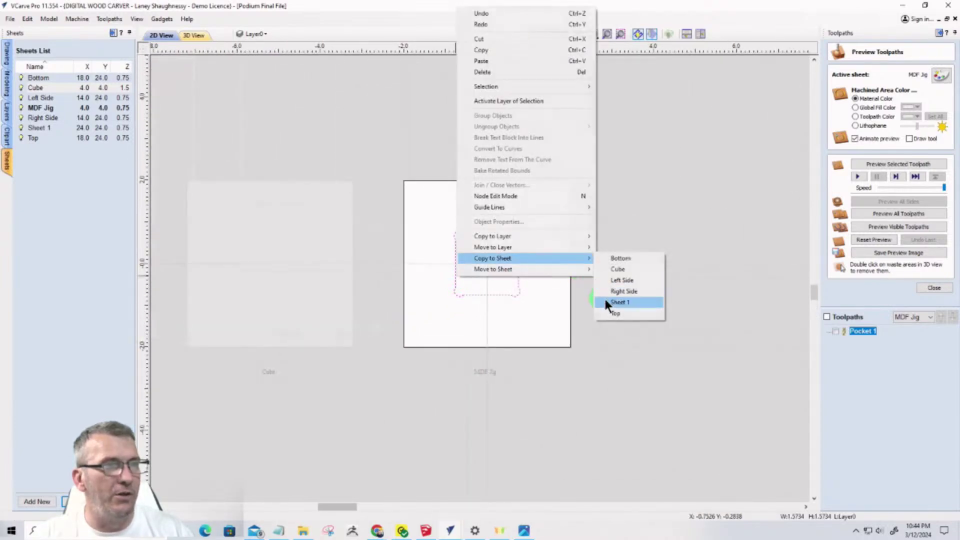
{"action": "left_click", "coordinate": [606, 269]}
Move the four small collar pieces beside the MDF jig to the Cube sheet
{"action": "scroll", "coordinate": [579, 272], "scroll_direction": "down", "scroll_amount": 3}
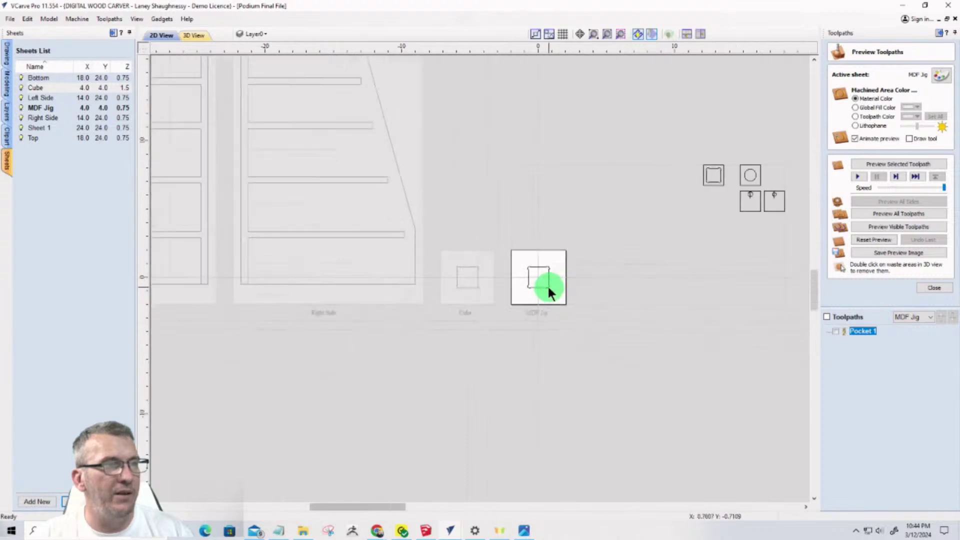
{"action": "scroll", "coordinate": [549, 223], "scroll_direction": "down", "scroll_amount": 2}
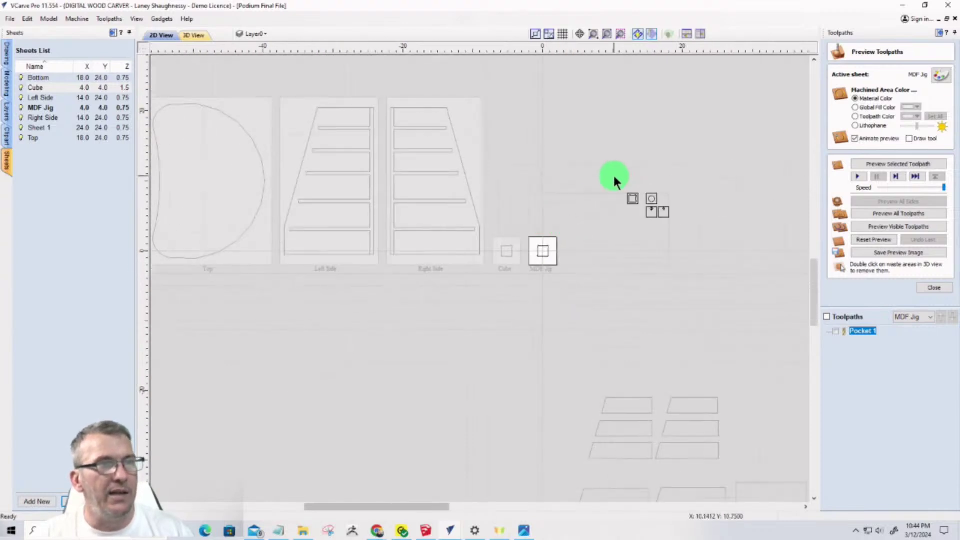
{"action": "left_click_drag", "start_coordinate": [614, 176], "coordinate": [678, 244]}
{"action": "right_click", "coordinate": [645, 214]}
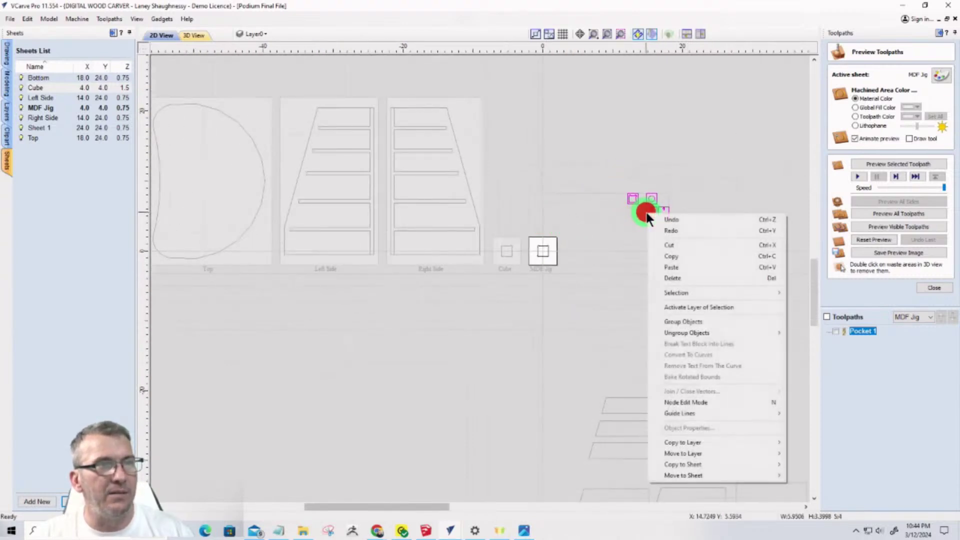
{"action": "mouse_move", "coordinate": [684, 475]}
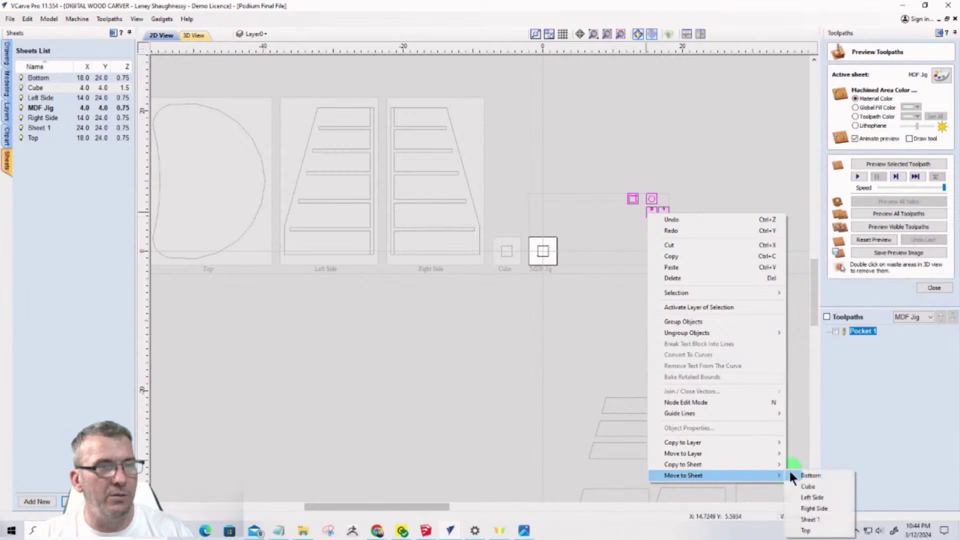
{"action": "left_click", "coordinate": [808, 486]}
Make the Cube sheet the active sheet
{"action": "scroll", "coordinate": [398, 221], "scroll_direction": "up", "scroll_amount": 4}
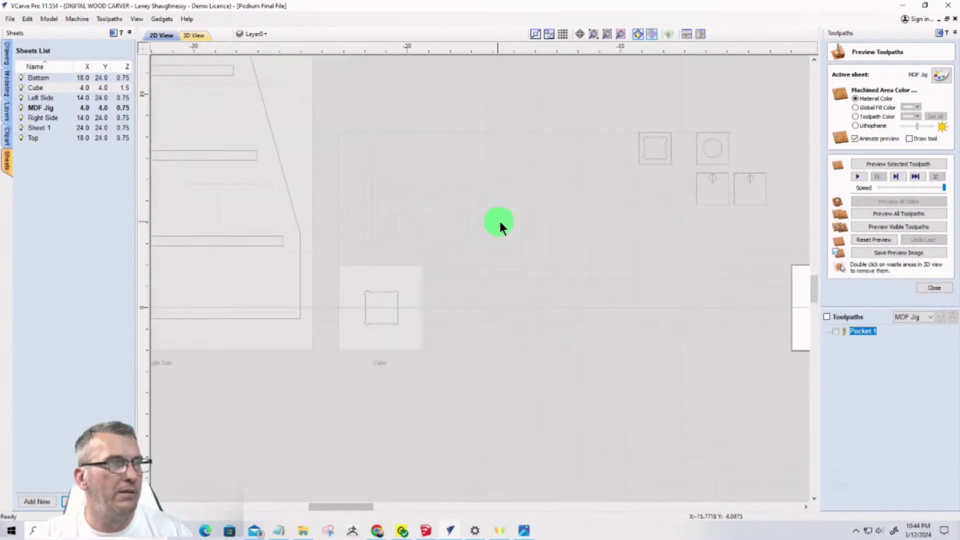
{"action": "left_click", "coordinate": [510, 224]}
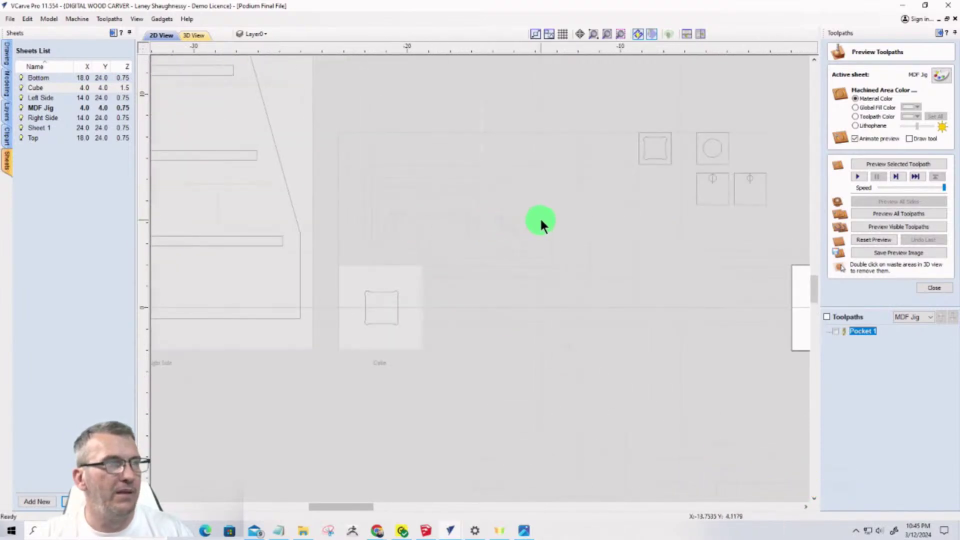
{"action": "left_click", "coordinate": [32, 88]}
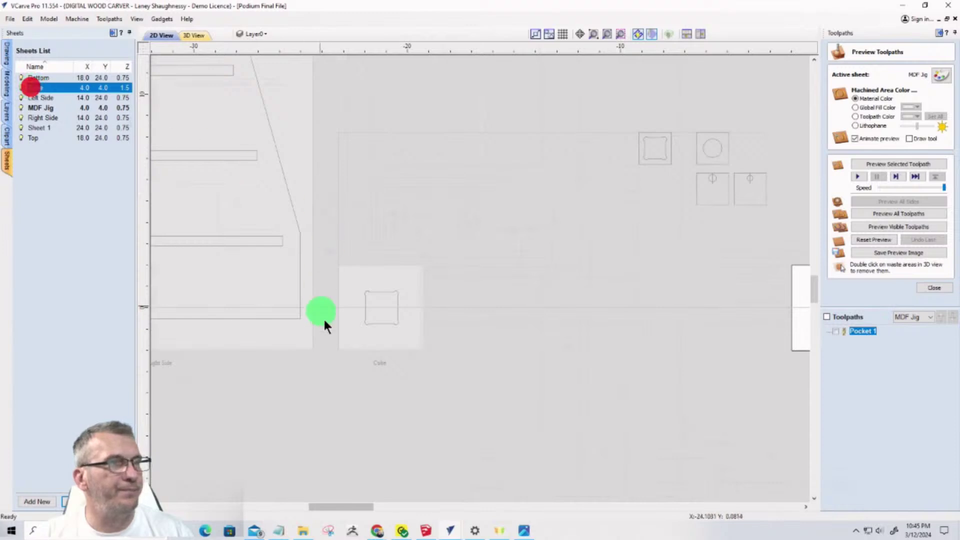
{"action": "left_click", "coordinate": [369, 315]}
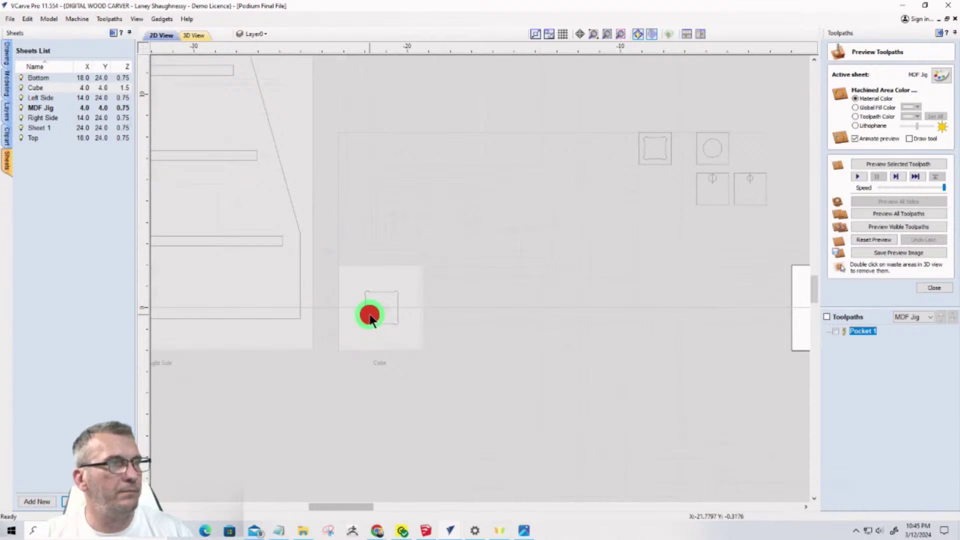
{"action": "double_click", "coordinate": [398, 306]}
Centre the collar piece with the inner dog-boned square on the Cube sheet's material, and close the alignment tools
{"action": "left_click", "coordinate": [530, 139]}
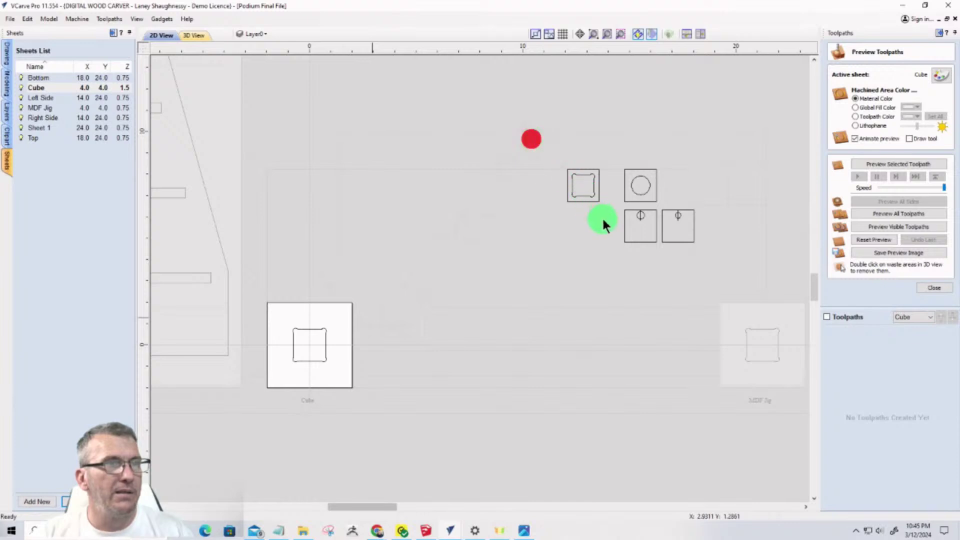
{"action": "left_click", "coordinate": [6, 54]}
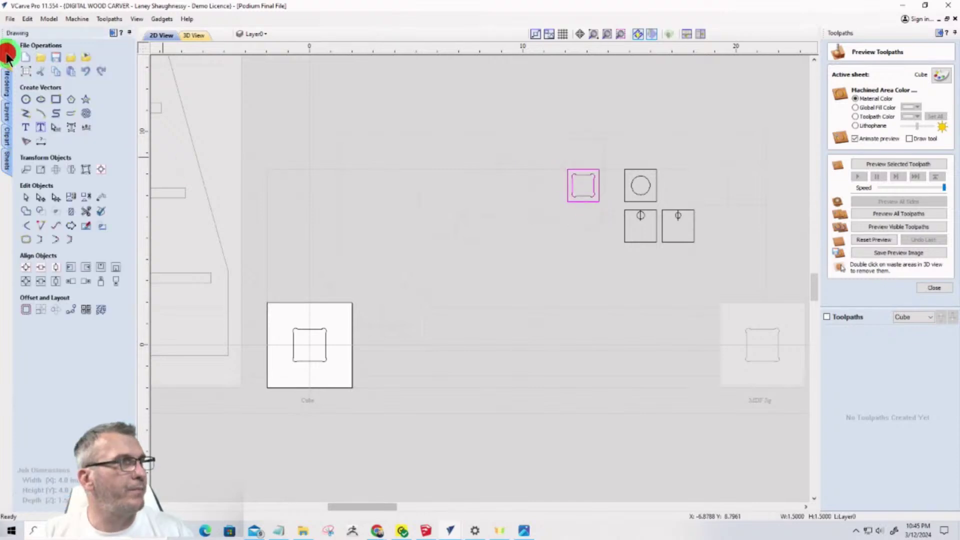
{"action": "left_click", "coordinate": [101, 169]}
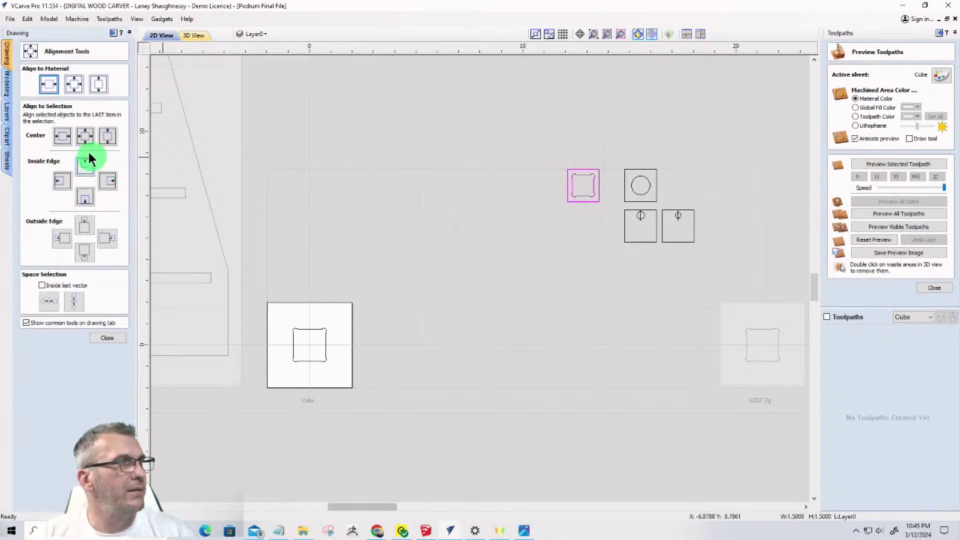
{"action": "left_click", "coordinate": [74, 83]}
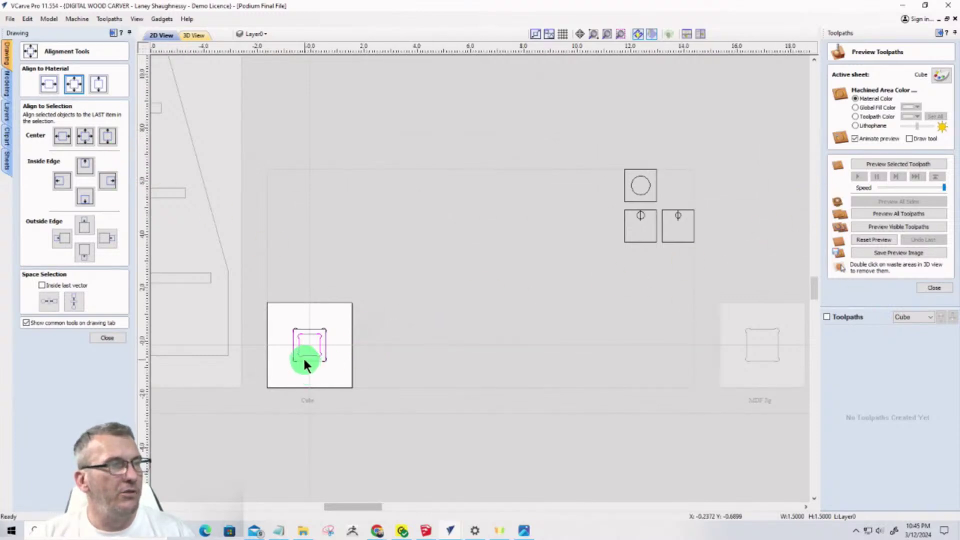
{"action": "scroll", "coordinate": [305, 364], "scroll_direction": "up", "scroll_amount": 5}
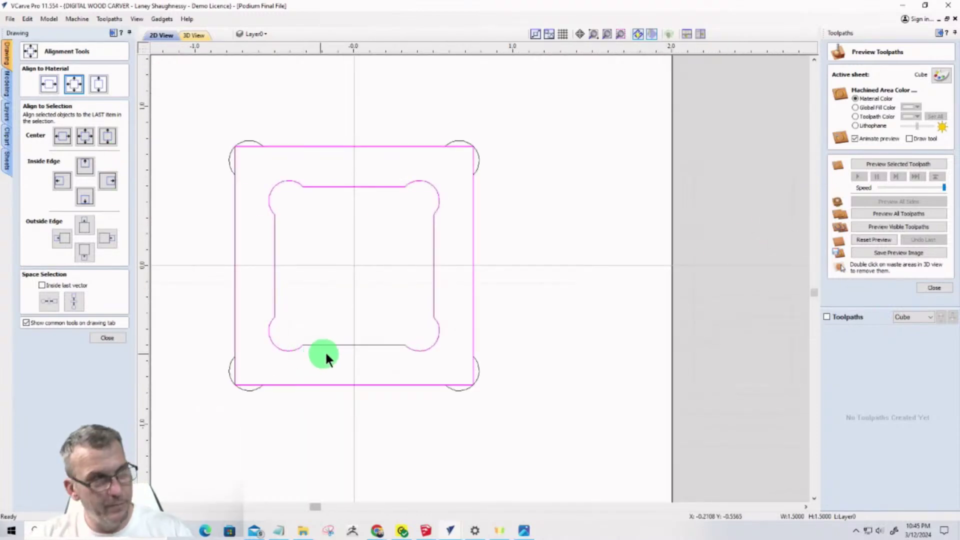
{"action": "left_click", "coordinate": [104, 336]}
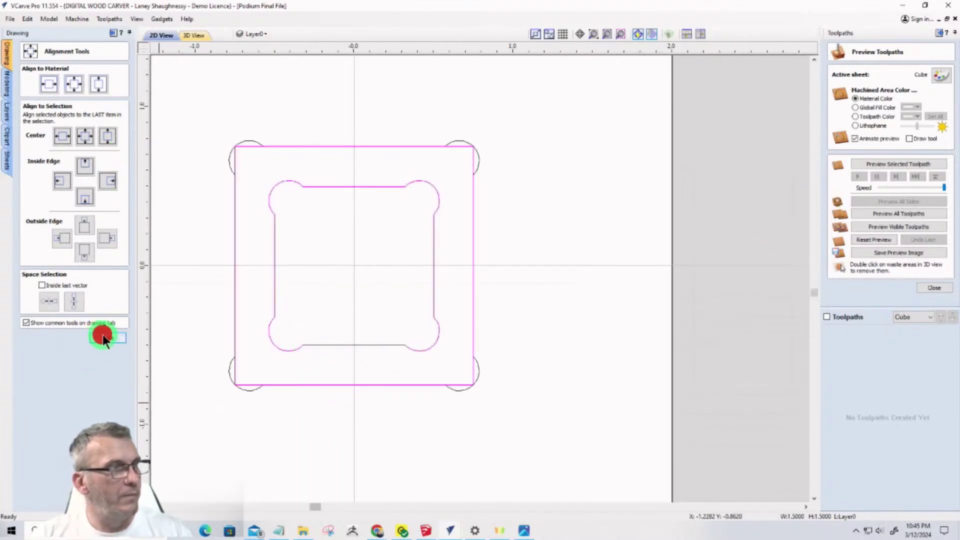
Start a pocket toolpath on the inner dog-boned square of the Cube sheet with a cut depth of 1 inch
{"action": "left_click", "coordinate": [287, 349]}
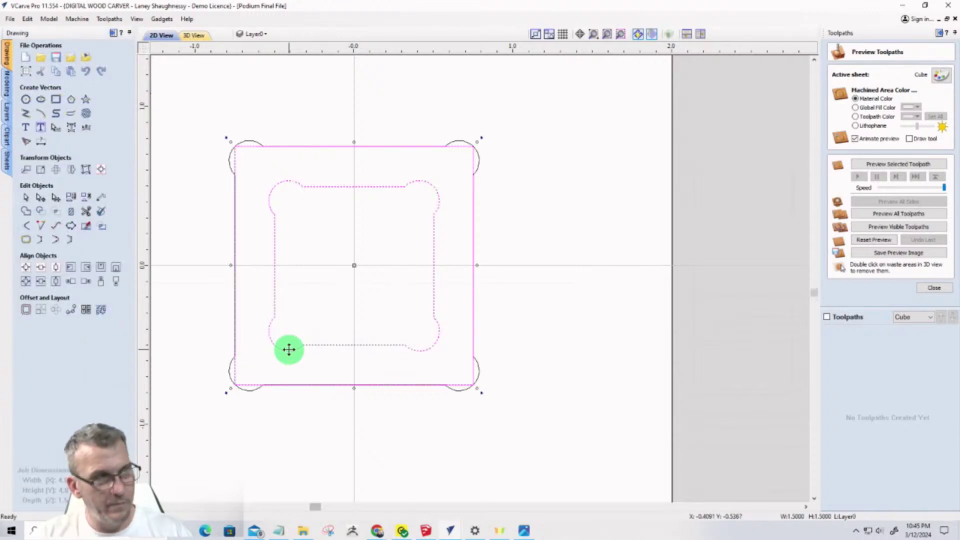
{"action": "left_click", "coordinate": [350, 451]}
{"action": "left_click", "coordinate": [389, 345]}
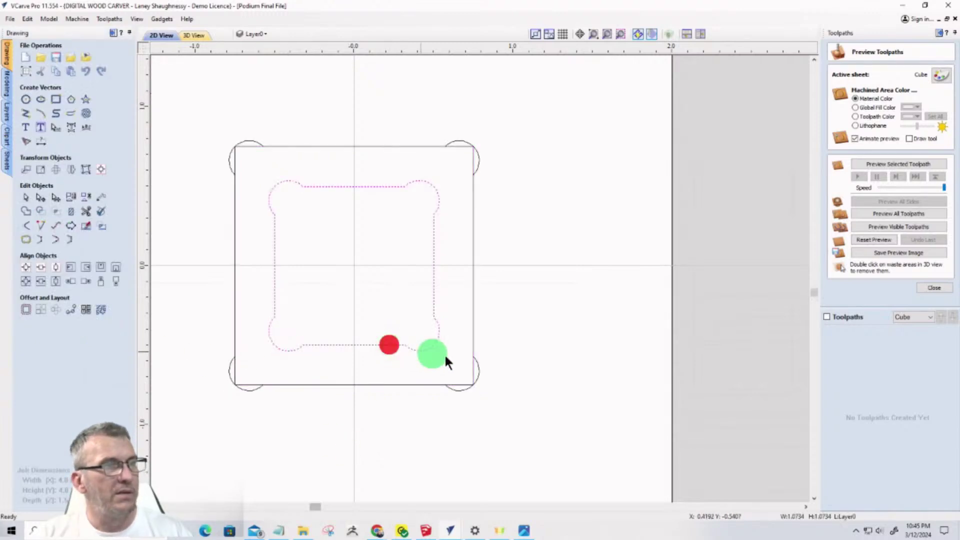
{"action": "left_click", "coordinate": [933, 286]}
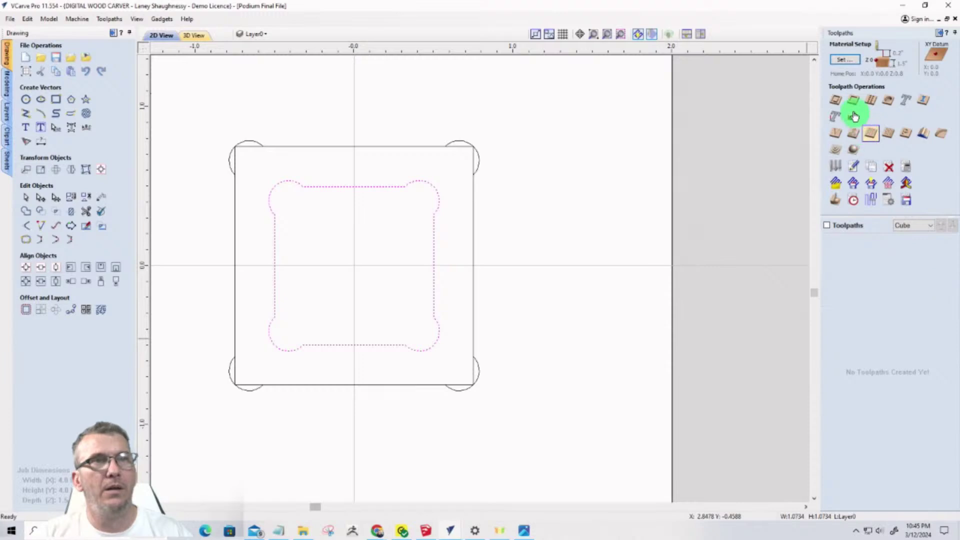
{"action": "left_click", "coordinate": [853, 100]}
{"action": "left_click", "coordinate": [921, 88]}
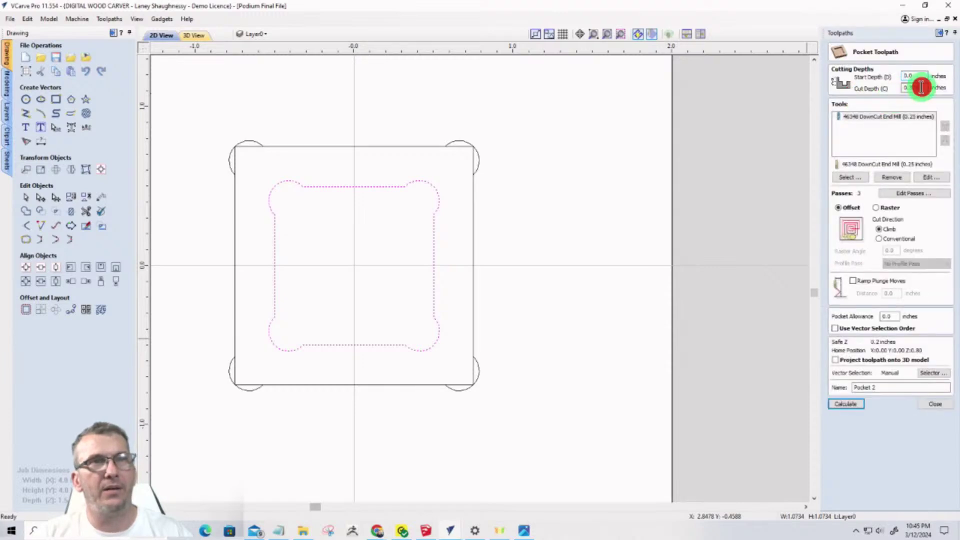
{"action": "type", "text": "1"}
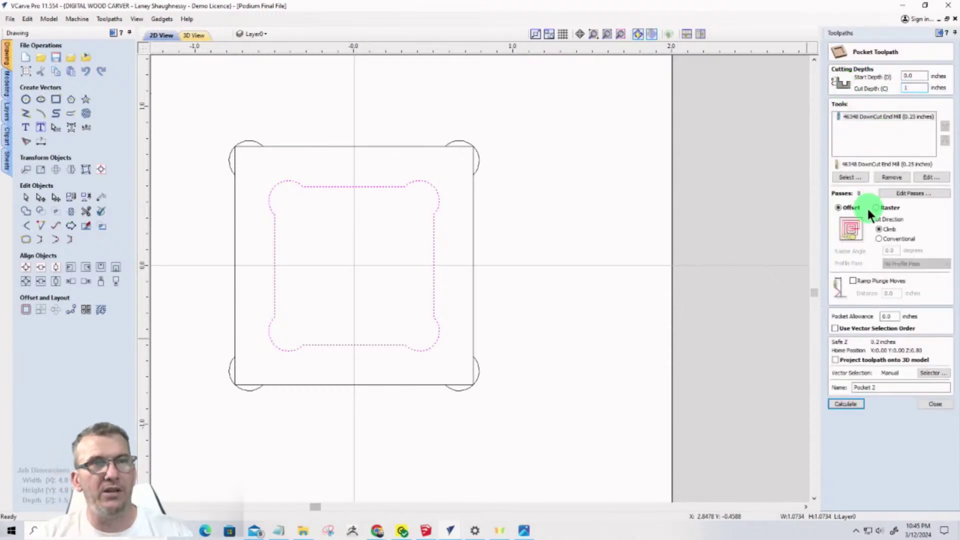
Name the pocket toolpath Square Side, calculate it and preview the cut
{"action": "left_click_drag", "start_coordinate": [878, 386], "coordinate": [840, 388]}
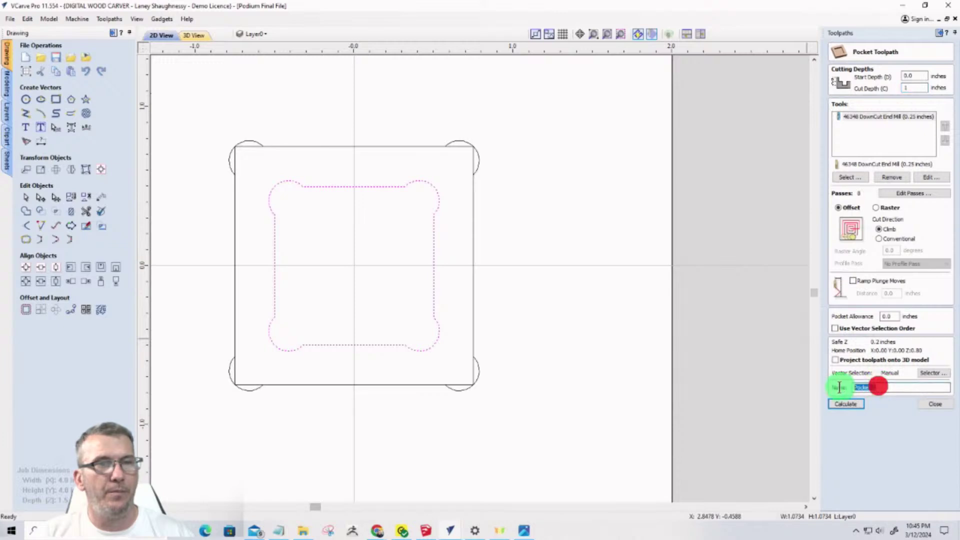
{"action": "type", "text": "S"}
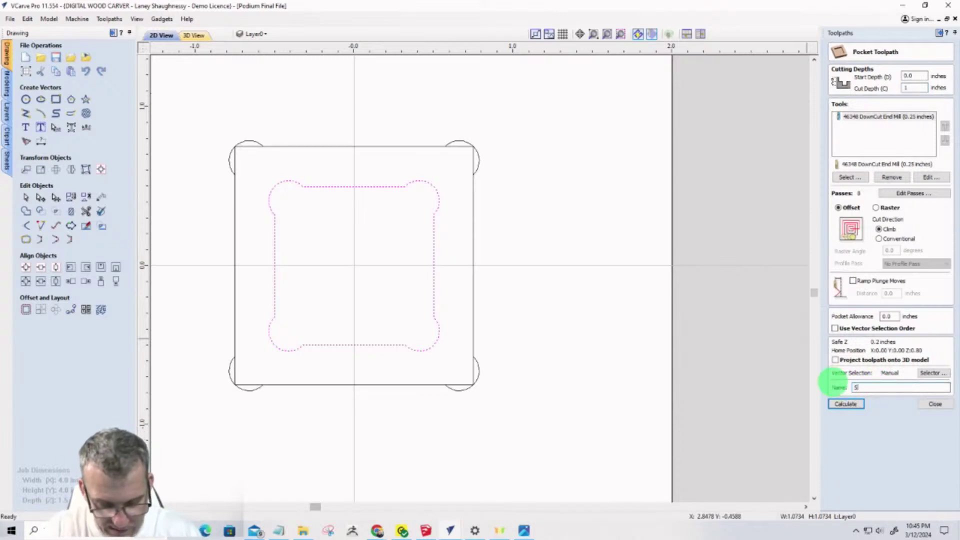
{"action": "type", "text": "quare Side"}
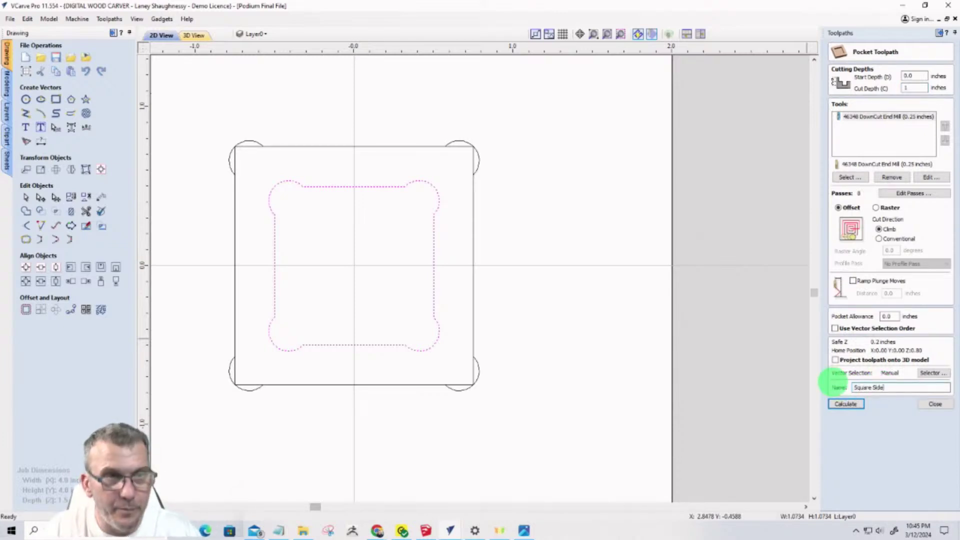
{"action": "left_click", "coordinate": [846, 403]}
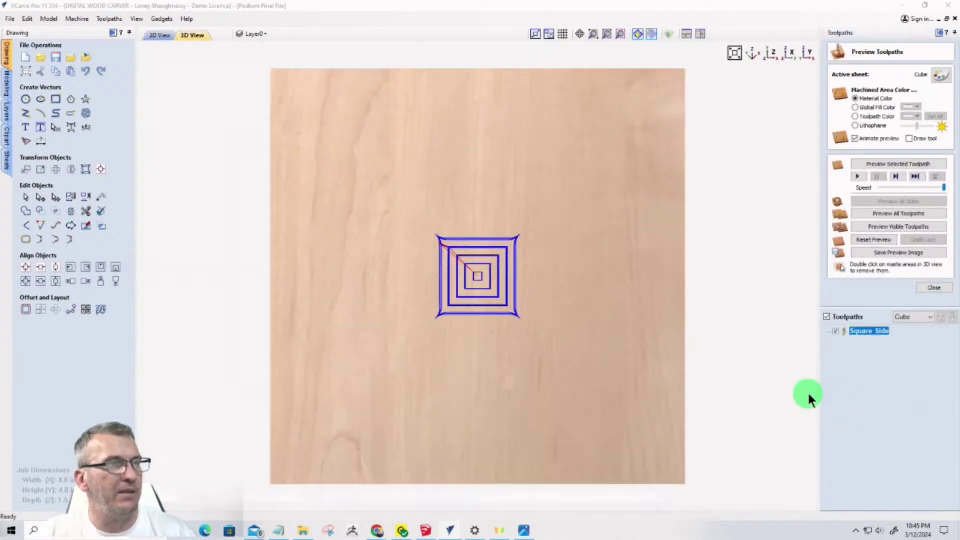
{"action": "left_click", "coordinate": [885, 227]}
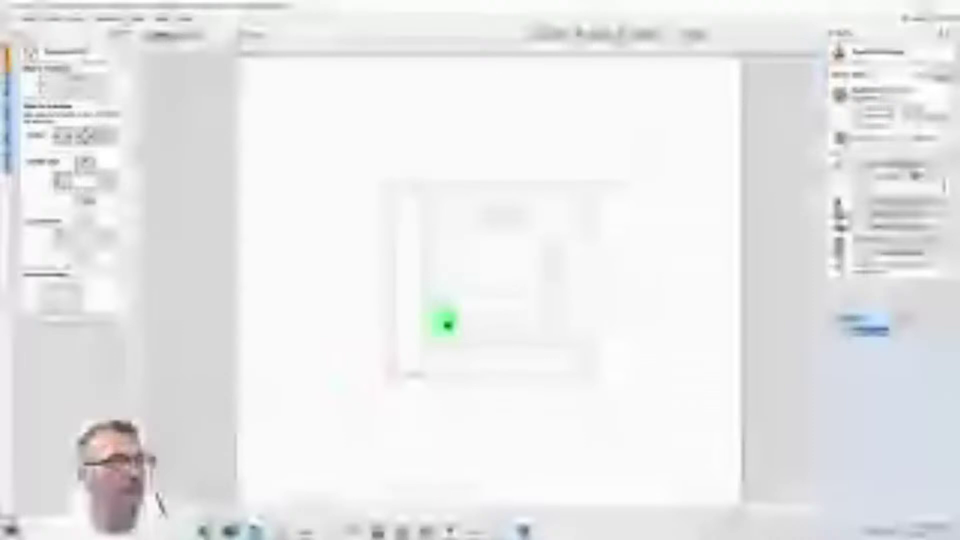
Create a pocket toolpath for the large circle centred on the Cube sheet
{"action": "left_click", "coordinate": [447, 325]}
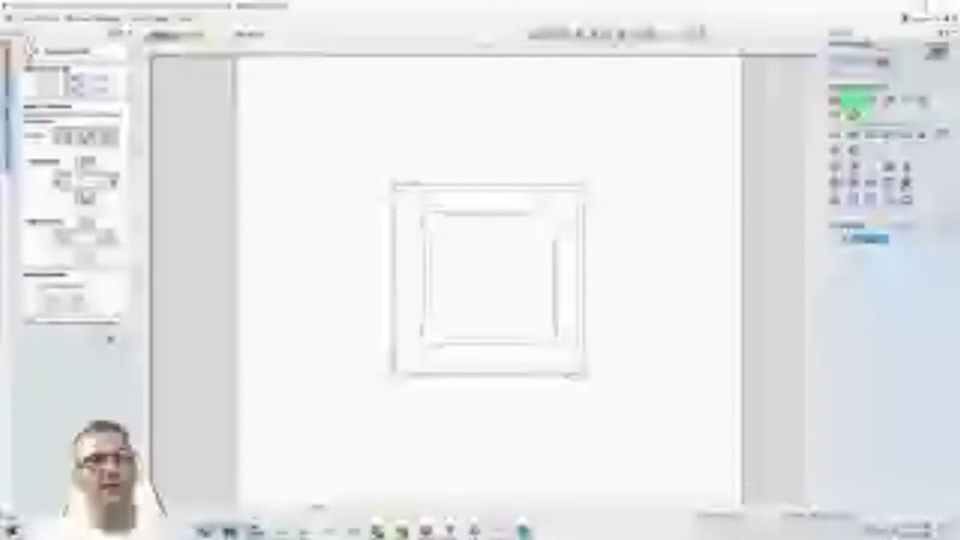
{"action": "left_click", "coordinate": [853, 113]}
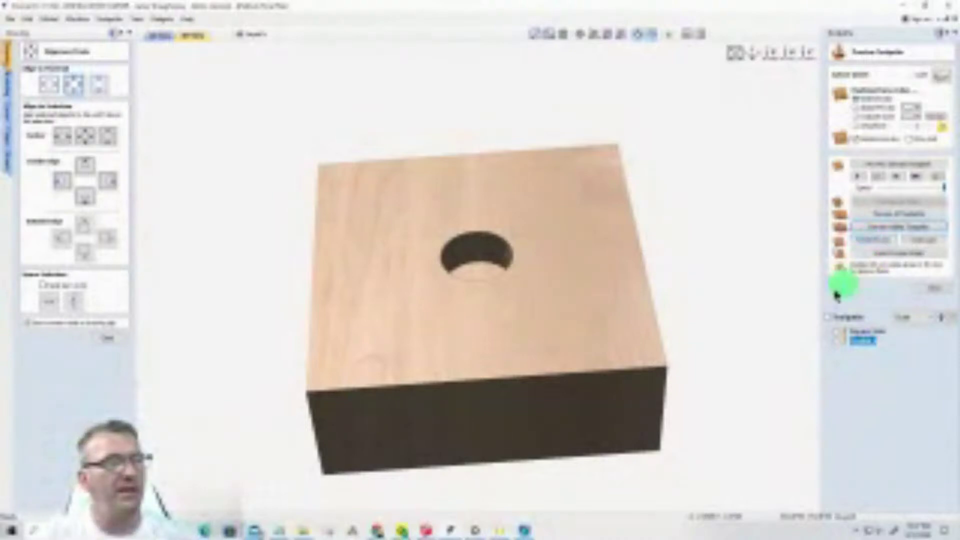
Centre the collar piece with the small hole on the Cube sheet's material in the 2D drawing
{"action": "left_click", "coordinate": [160, 35]}
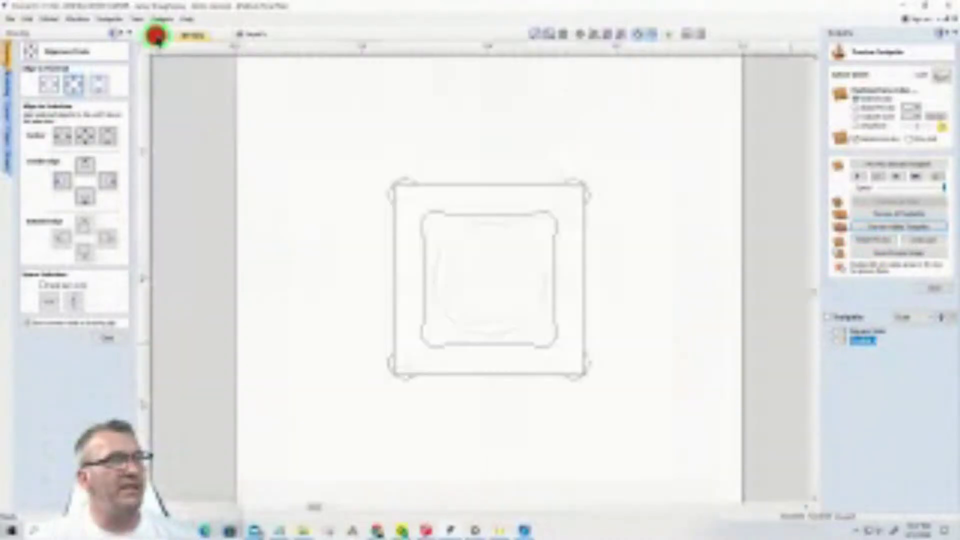
{"action": "scroll", "coordinate": [462, 326], "scroll_direction": "down", "scroll_amount": 6}
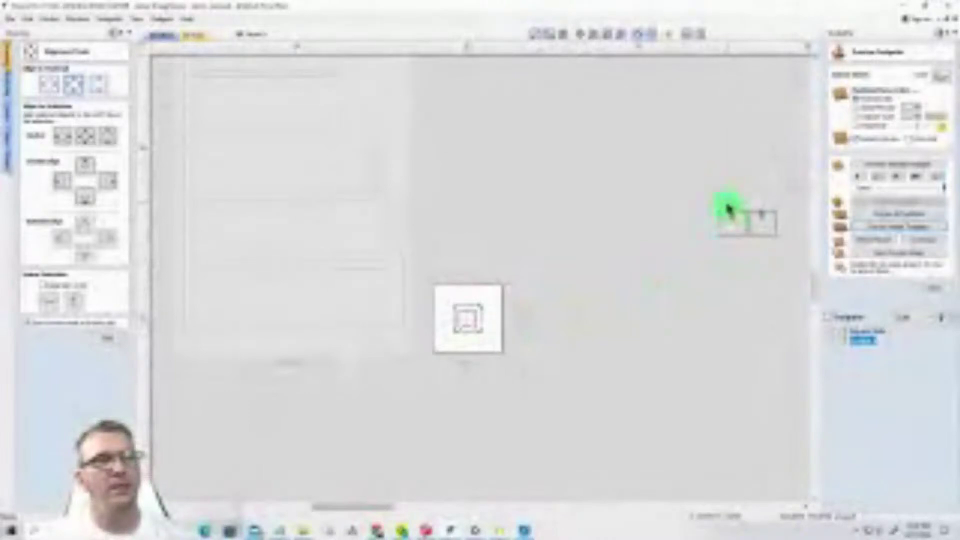
{"action": "left_click_drag", "start_coordinate": [745, 198], "coordinate": [783, 253]}
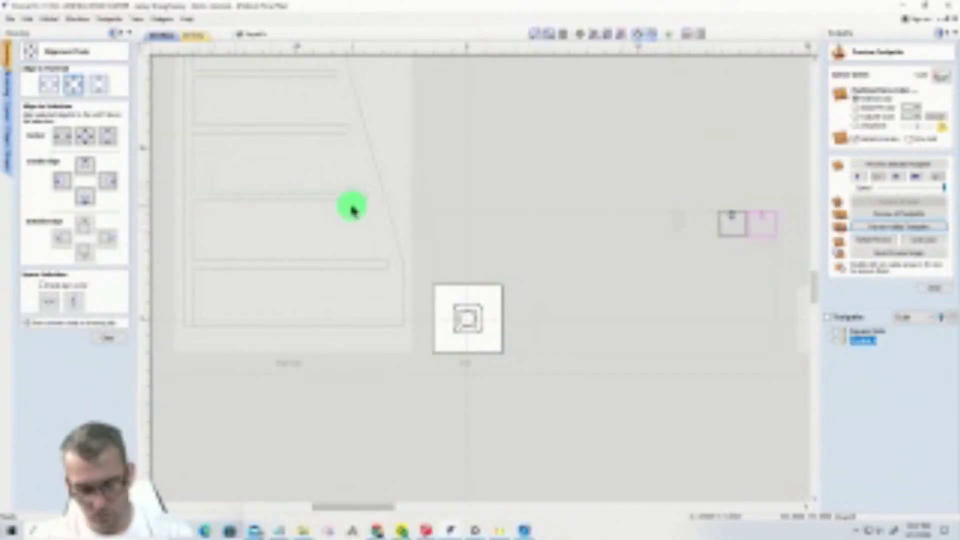
{"action": "left_click", "coordinate": [75, 85]}
{"action": "scroll", "coordinate": [457, 332], "scroll_direction": "up", "scroll_amount": 5}
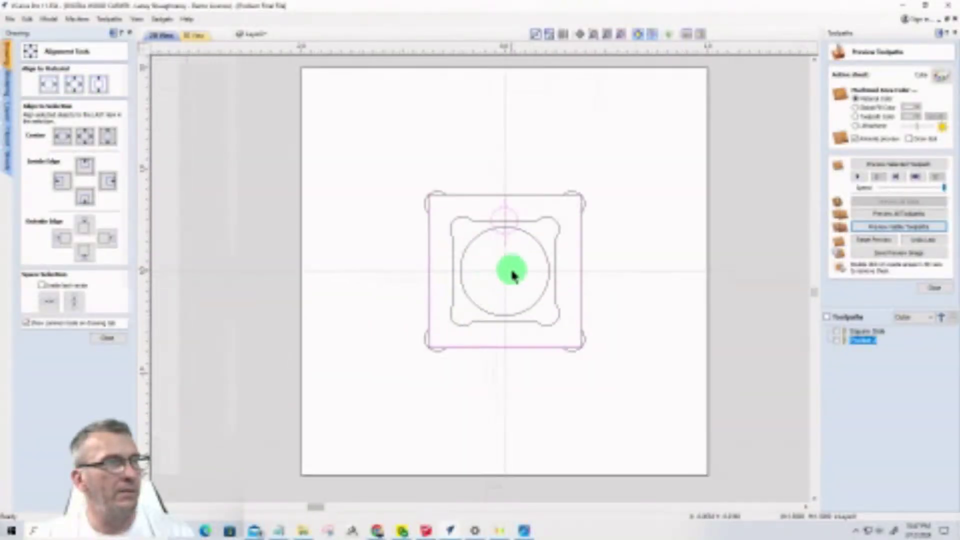
Select the small circle above the large one and open a new pocket toolpath for it
{"action": "left_click", "coordinate": [511, 269]}
{"action": "left_click", "coordinate": [493, 215]}
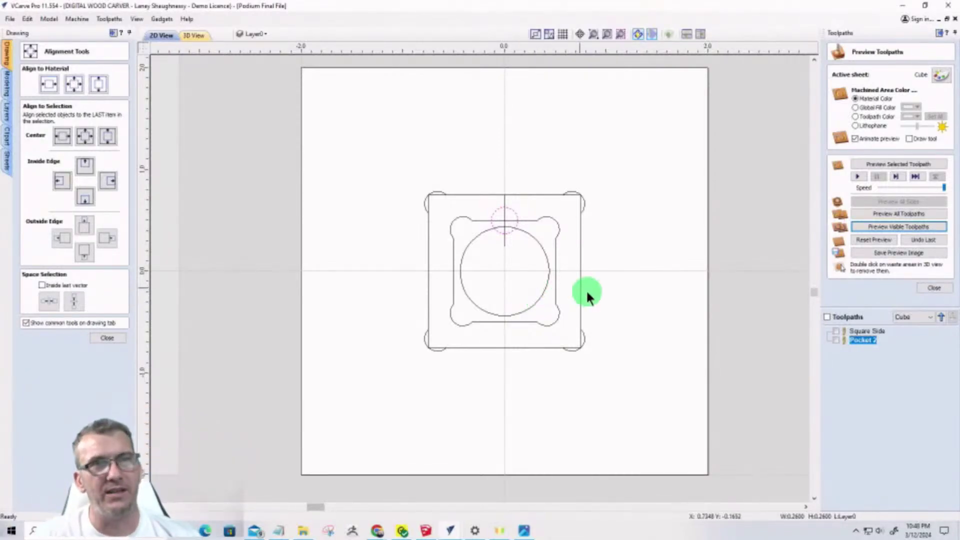
{"action": "left_click", "coordinate": [931, 289]}
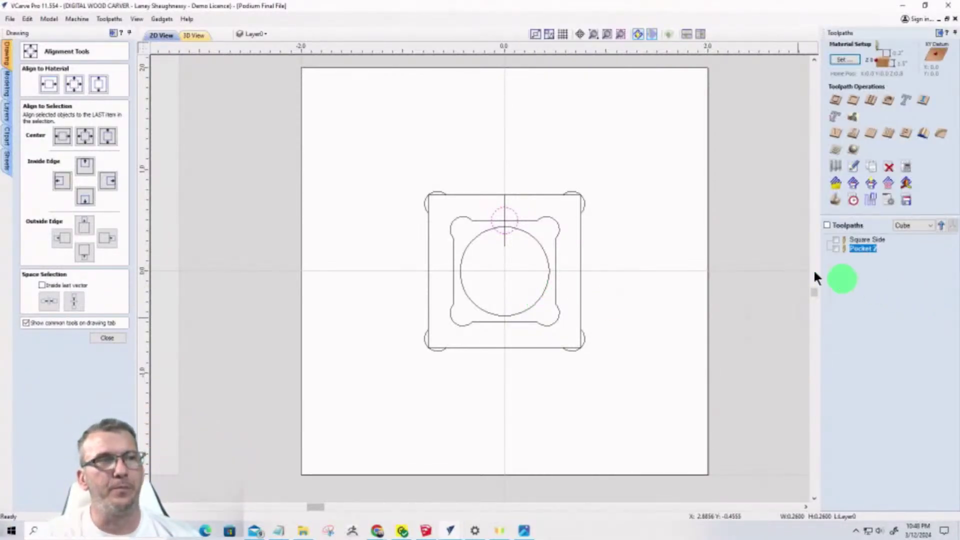
{"action": "left_click", "coordinate": [854, 100]}
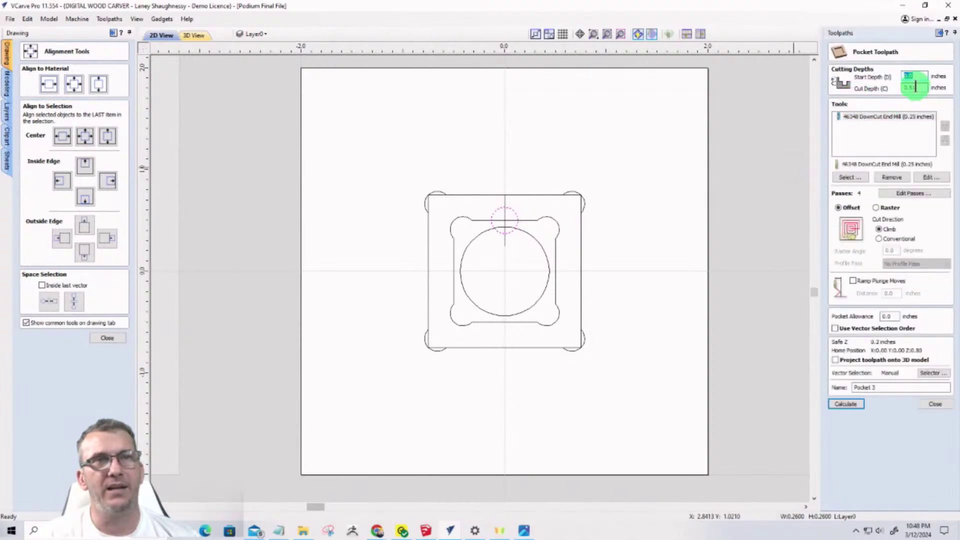
{"action": "double_click", "coordinate": [915, 88]}
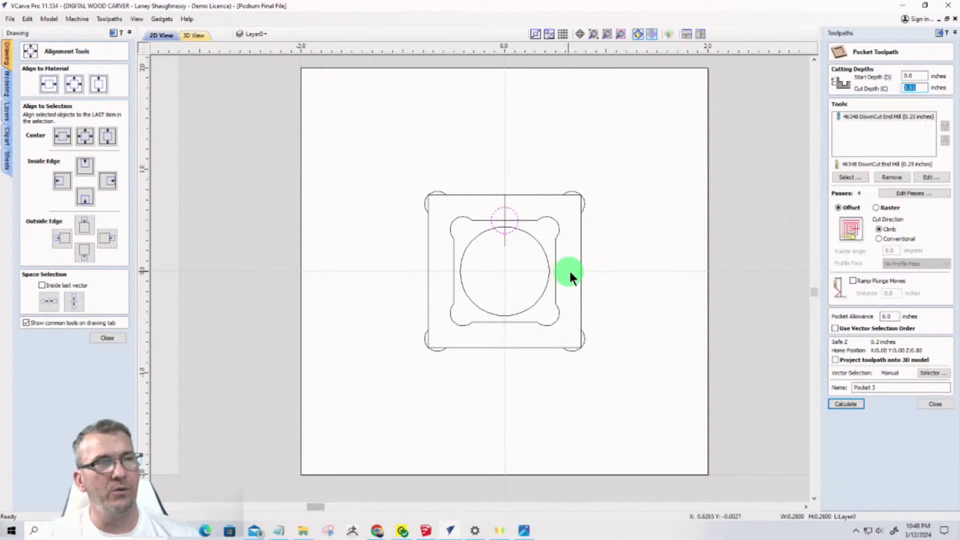
Measure the horizontal distance from the large circle's edge to the outer square's edge
{"action": "left_click", "coordinate": [109, 338]}
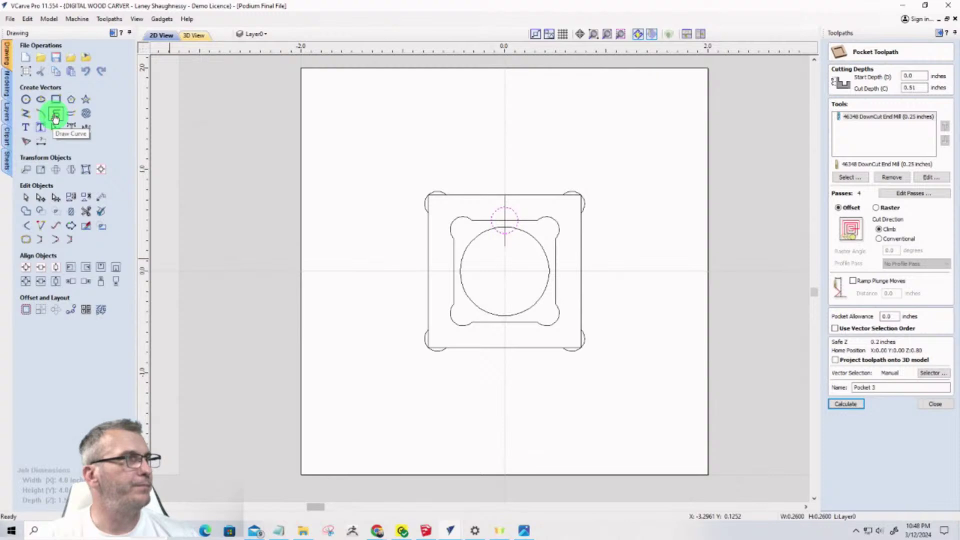
{"action": "left_click", "coordinate": [40, 145]}
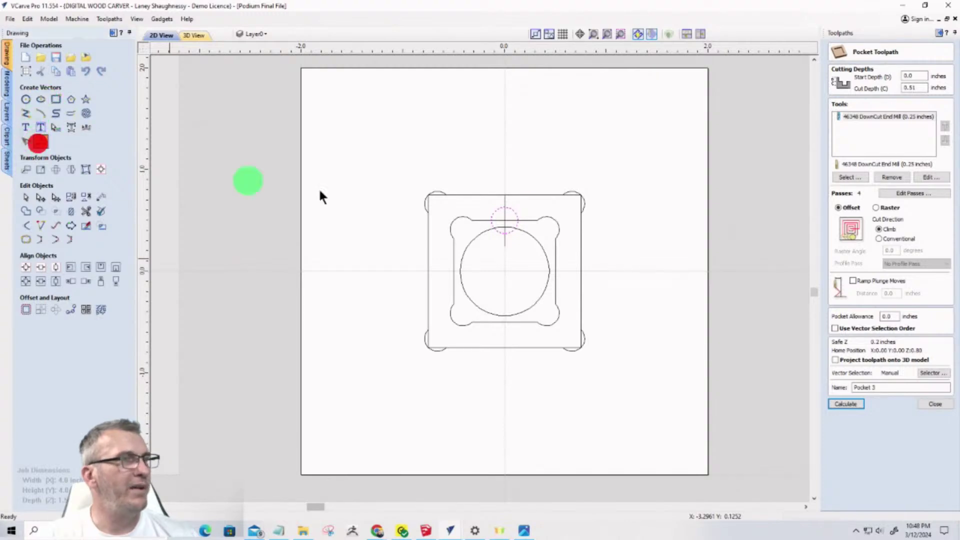
{"action": "left_click", "coordinate": [548, 271]}
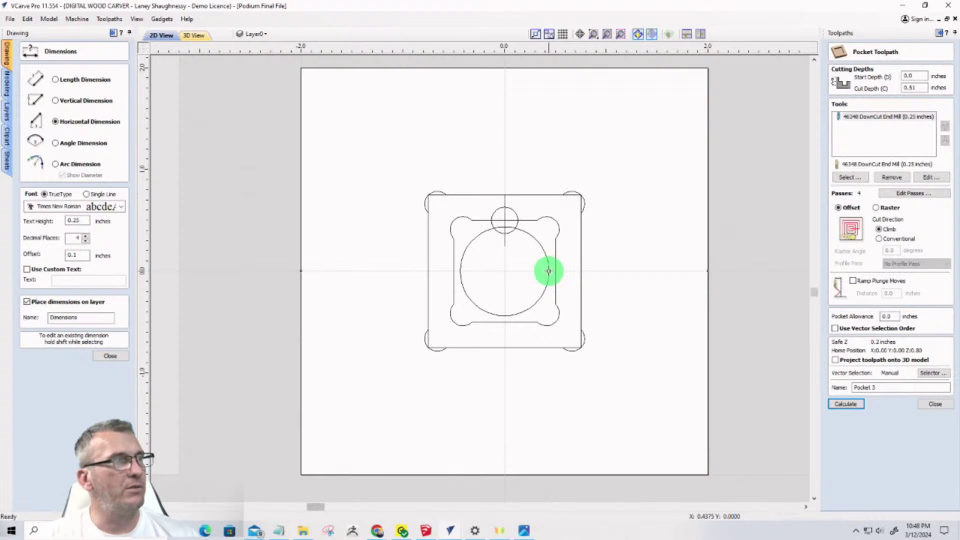
{"action": "left_click", "coordinate": [581, 270]}
{"action": "left_click", "coordinate": [615, 250]}
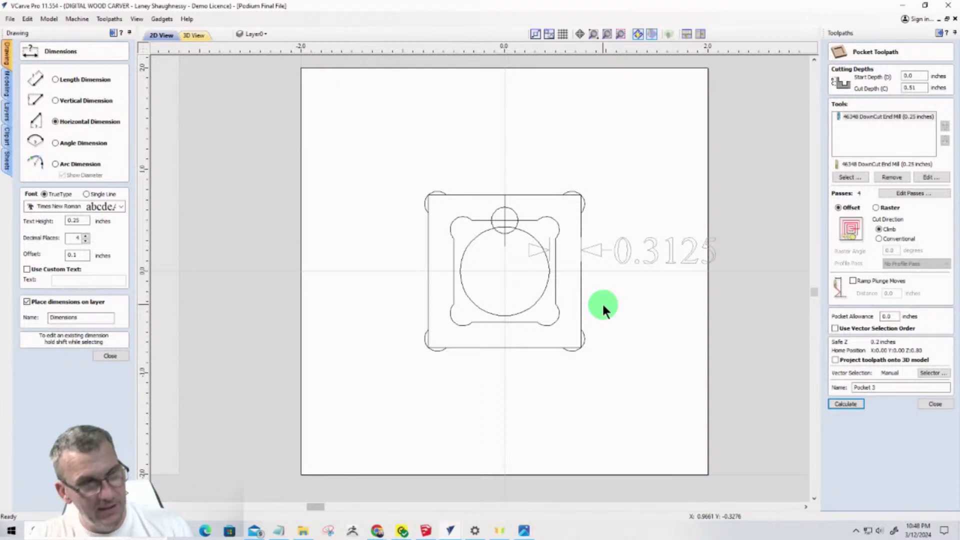
{"action": "left_click", "coordinate": [109, 356]}
Set the pocket's cut depth to 0.33 inches and calculate the toolpath for the small circle
{"action": "left_click", "coordinate": [910, 89]}
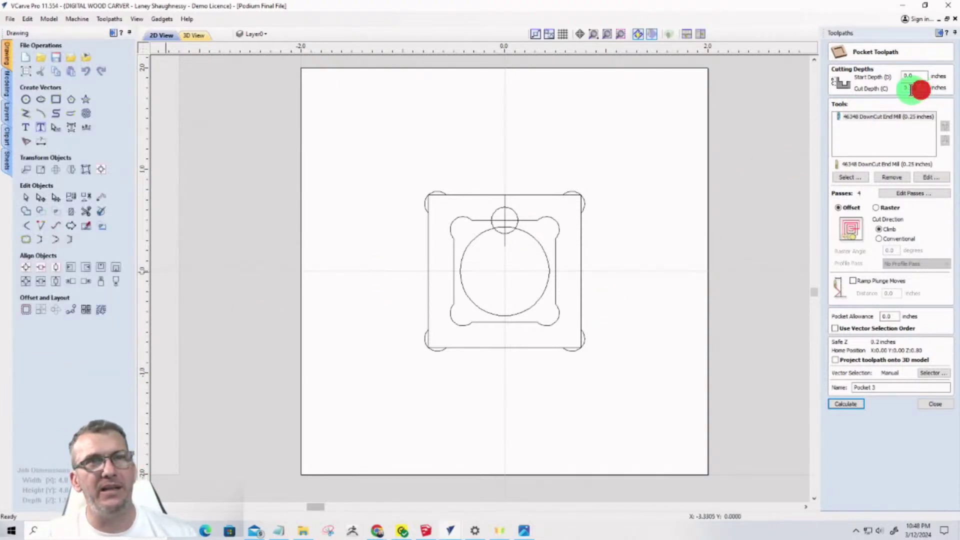
{"action": "double_click", "coordinate": [911, 89]}
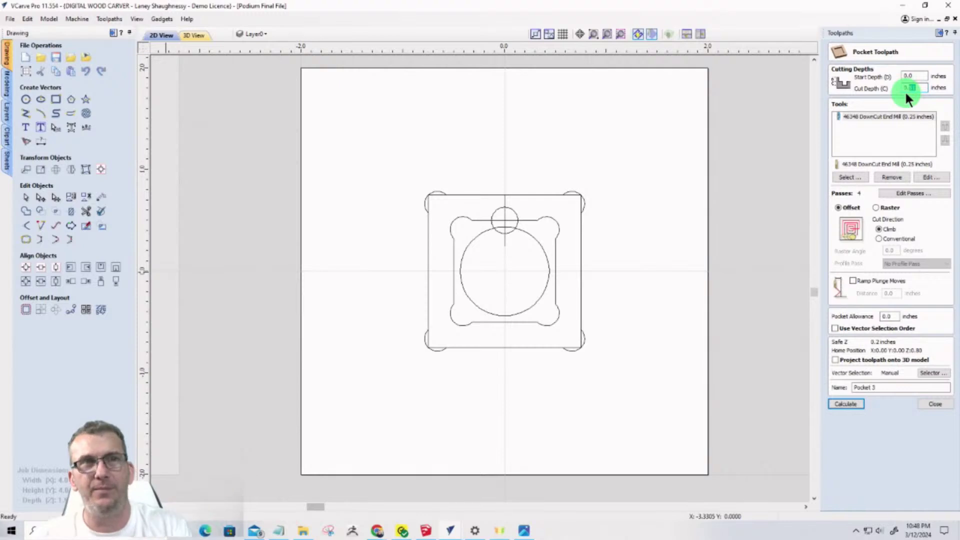
{"action": "type", "text": "0."}
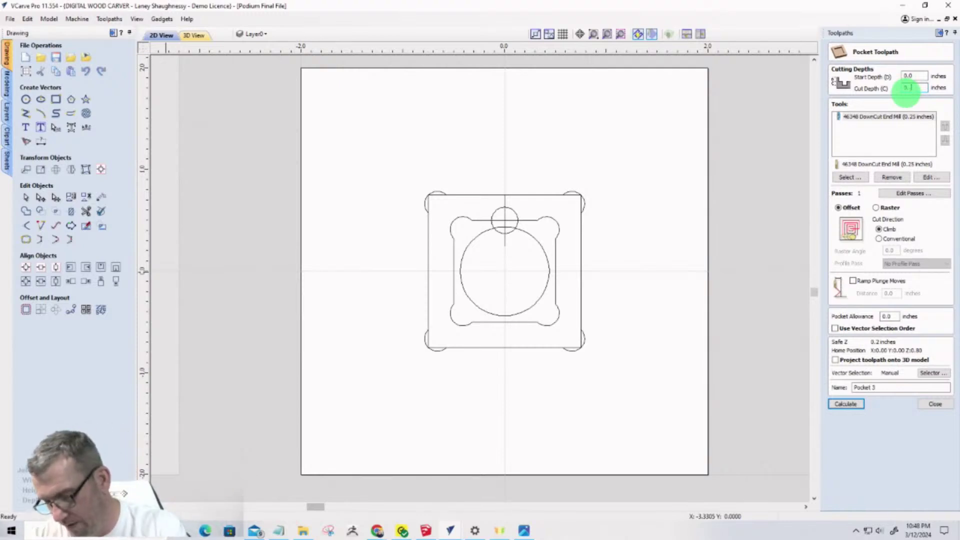
{"action": "type", "text": "32"}
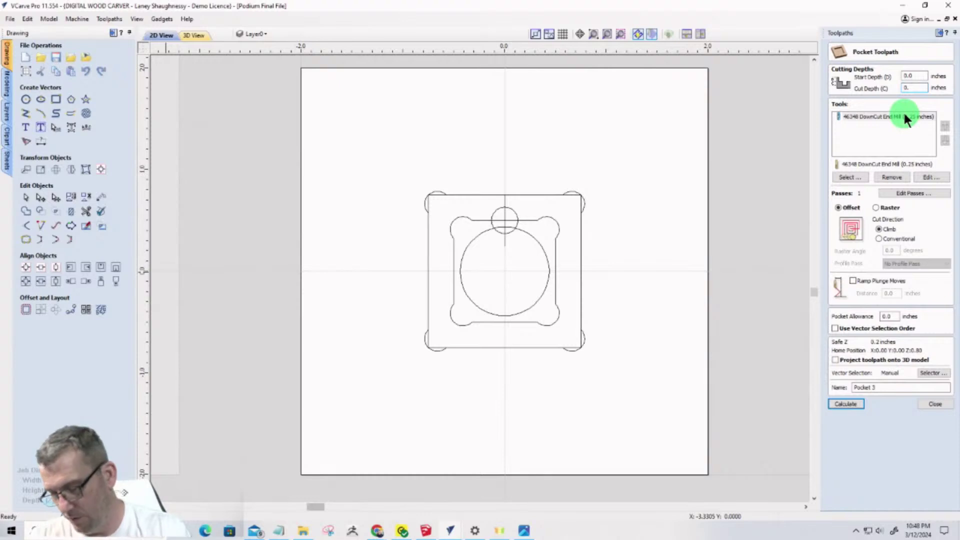
{"action": "type", "text": "33"}
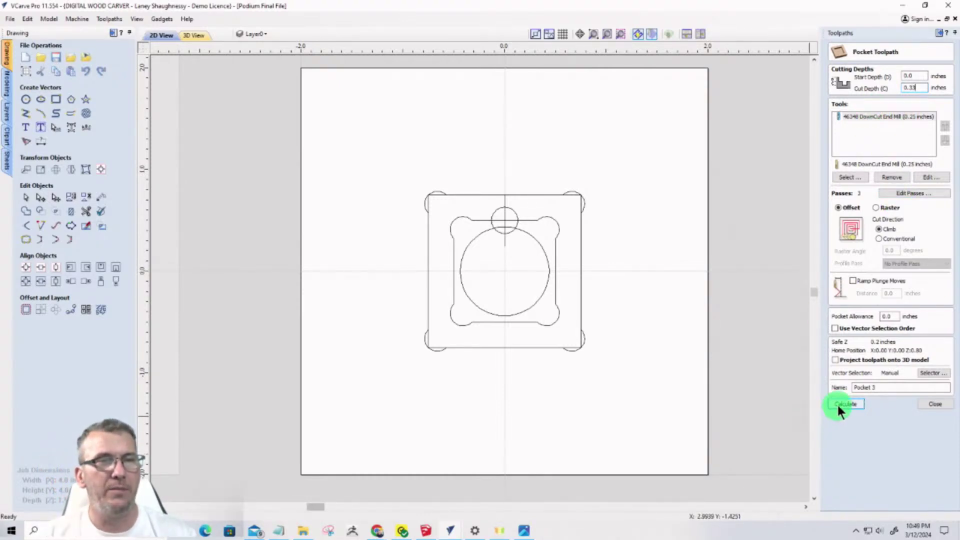
{"action": "left_click", "coordinate": [513, 209]}
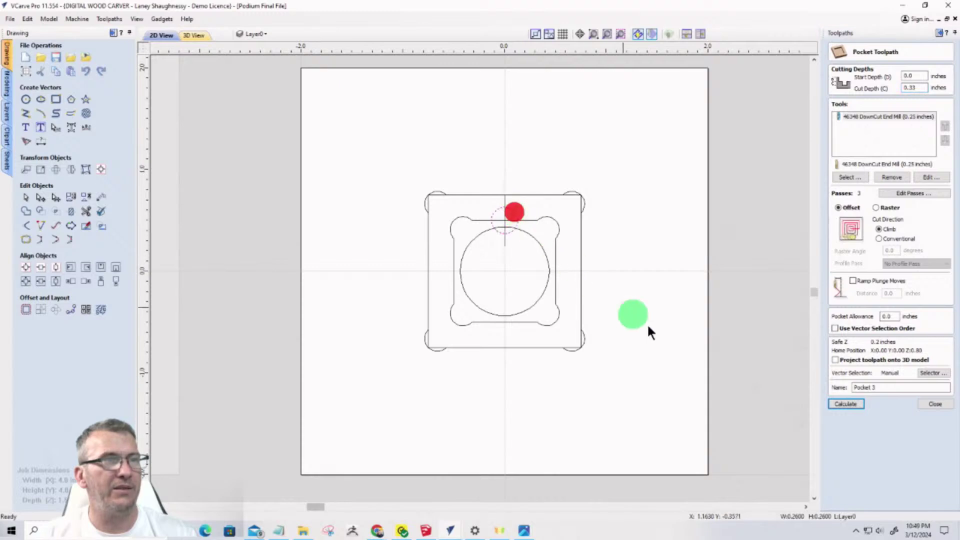
{"action": "left_click", "coordinate": [846, 403]}
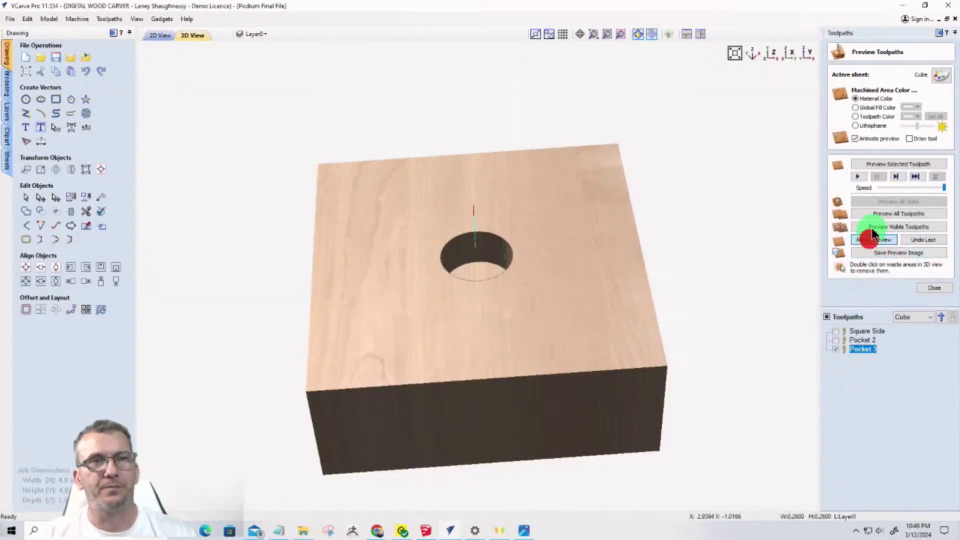
Reset the preview, simulate only the small circle's pocket, inspect it in 3D and return to the 2D drawing
{"action": "left_click", "coordinate": [870, 241]}
{"action": "left_click", "coordinate": [872, 224]}
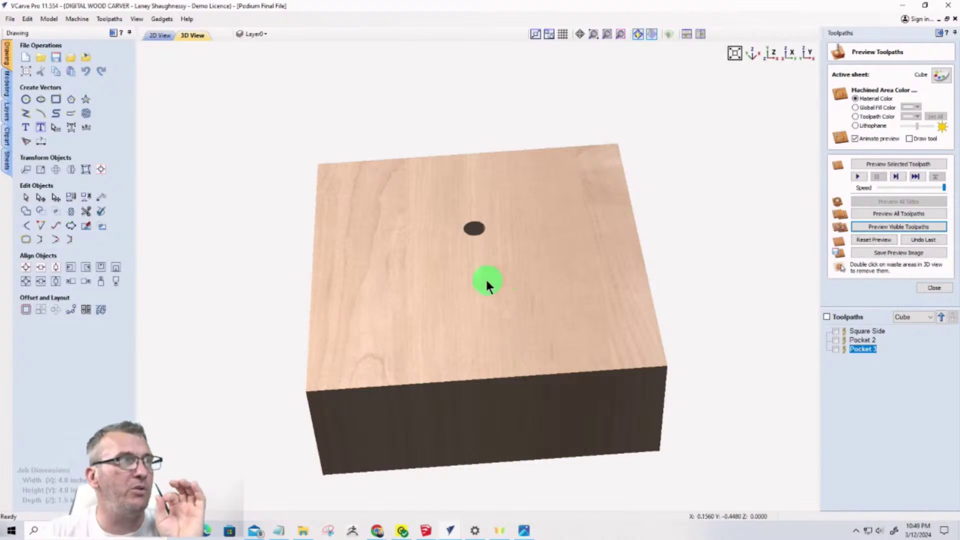
{"action": "left_click_drag", "start_coordinate": [474, 296], "coordinate": [473, 356]}
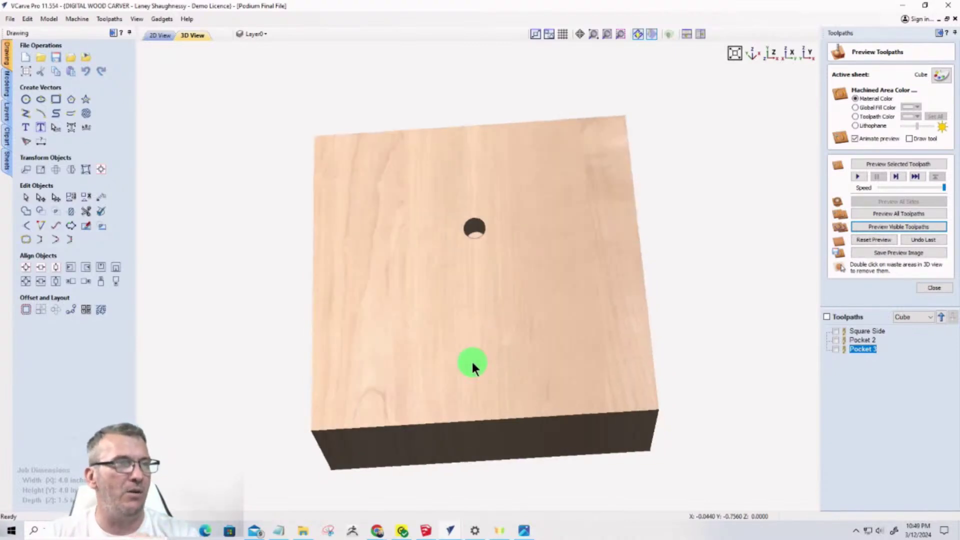
{"action": "left_click", "coordinate": [158, 36]}
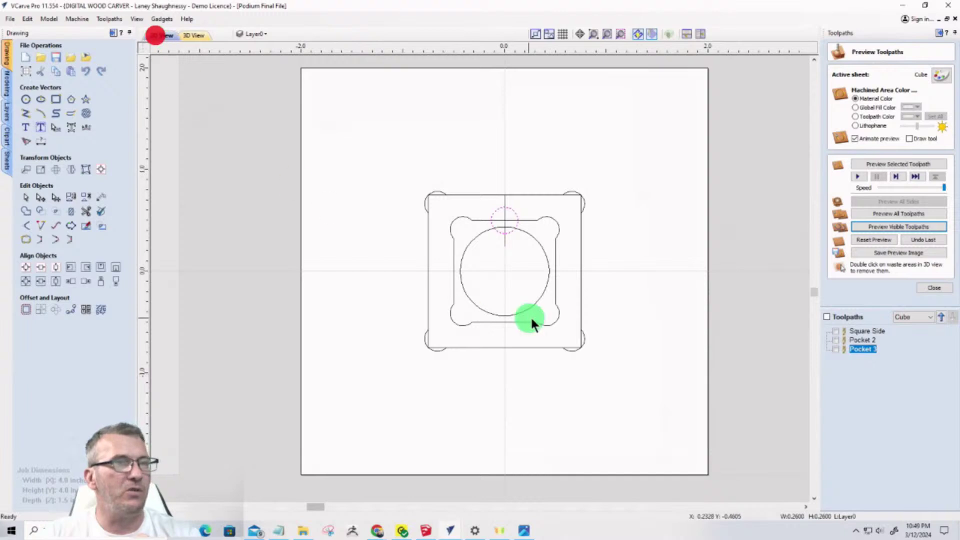
{"action": "scroll", "coordinate": [544, 305], "scroll_direction": "down", "scroll_amount": 10}
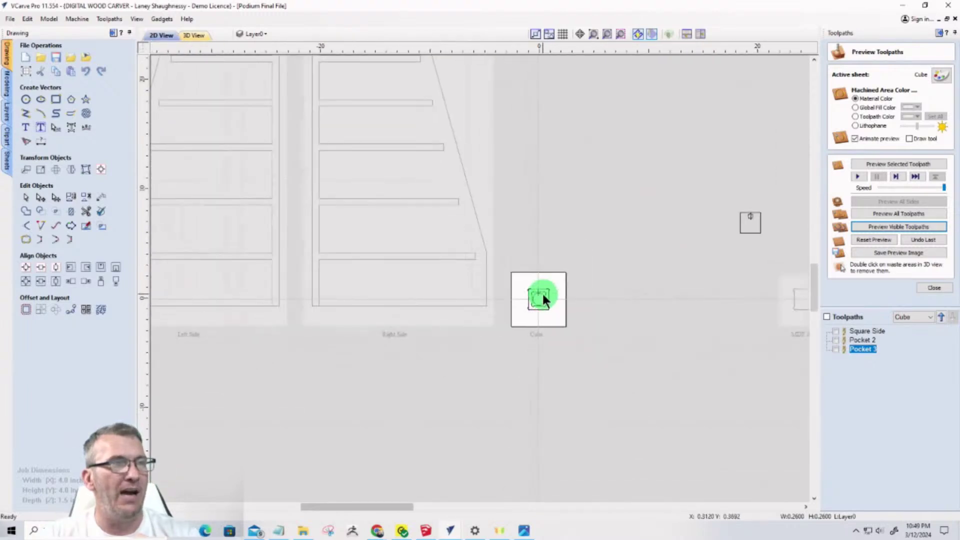
Switch to the Podium Side Panel drawing and examine where the lattice pattern is trimmed along the panel's inner border and upper-right corner
{"action": "scroll", "coordinate": [456, 229], "scroll_direction": "up", "scroll_amount": 4}
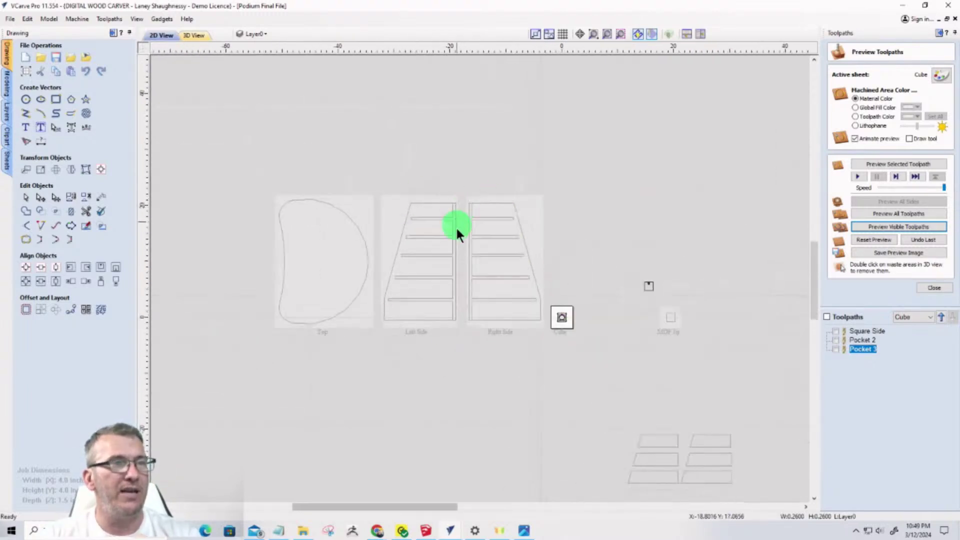
{"action": "scroll", "coordinate": [495, 220], "scroll_direction": "down", "scroll_amount": 5}
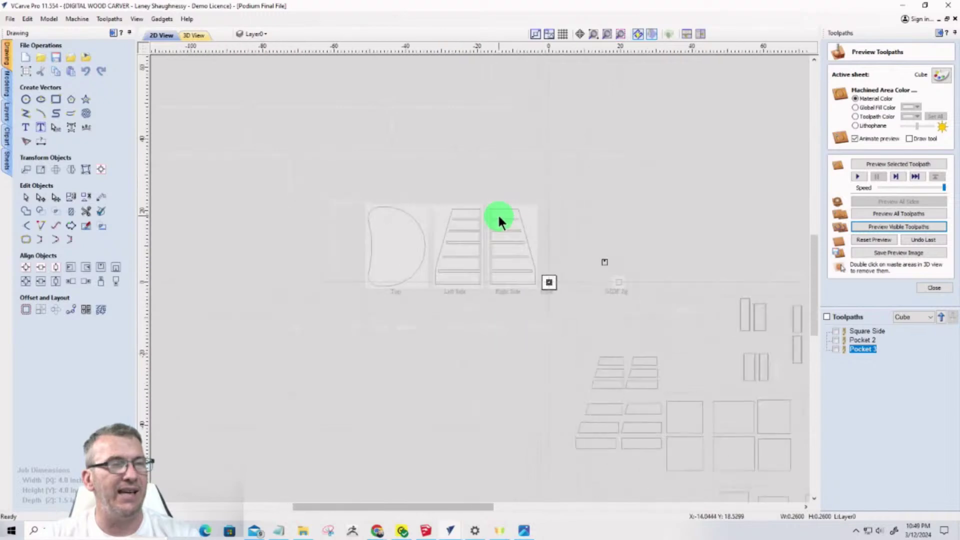
{"action": "mouse_move", "coordinate": [450, 533]}
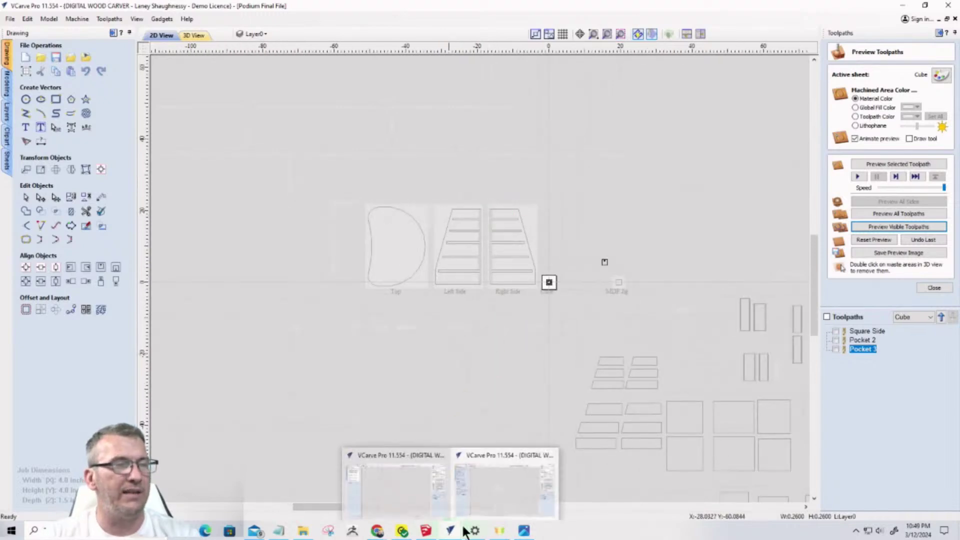
{"action": "left_click", "coordinate": [397, 487]}
{"action": "scroll", "coordinate": [397, 275], "scroll_direction": "down", "scroll_amount": 12}
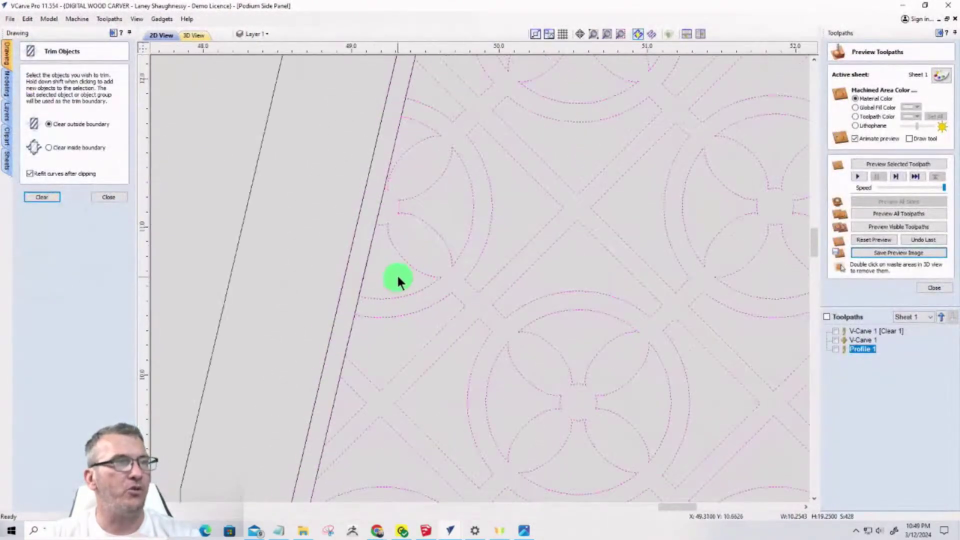
{"action": "scroll", "coordinate": [525, 76], "scroll_direction": "up", "scroll_amount": 12}
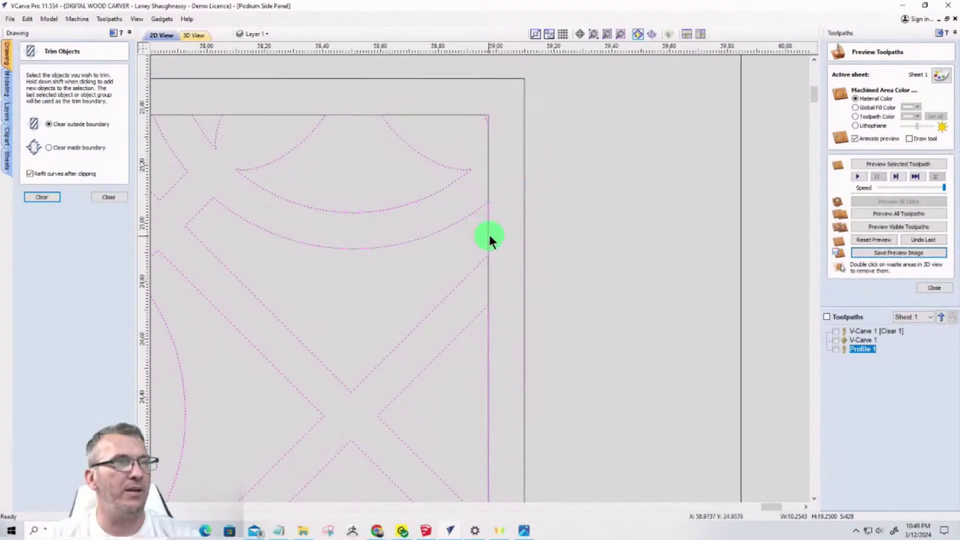
{"action": "scroll", "coordinate": [486, 107], "scroll_direction": "up", "scroll_amount": 8}
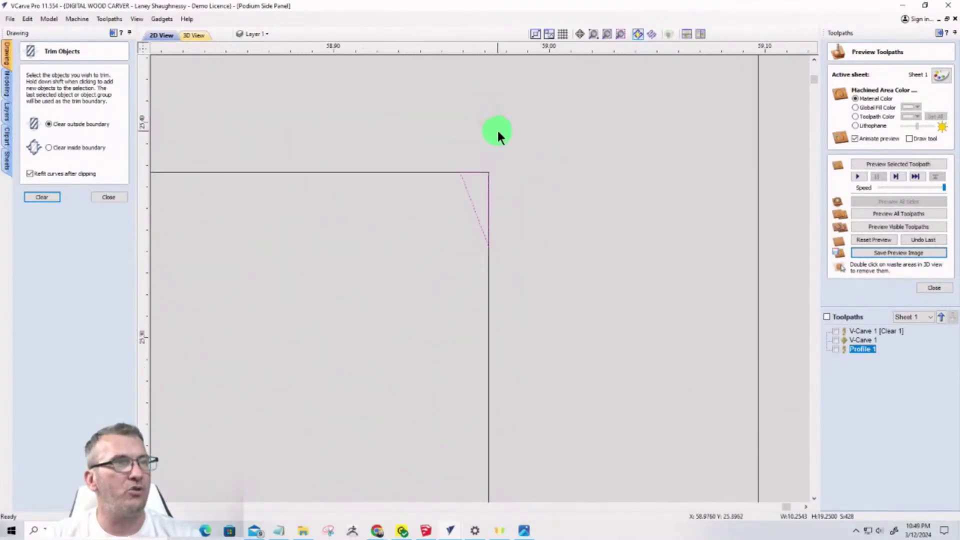
{"action": "scroll", "coordinate": [488, 164], "scroll_direction": "down", "scroll_amount": 6}
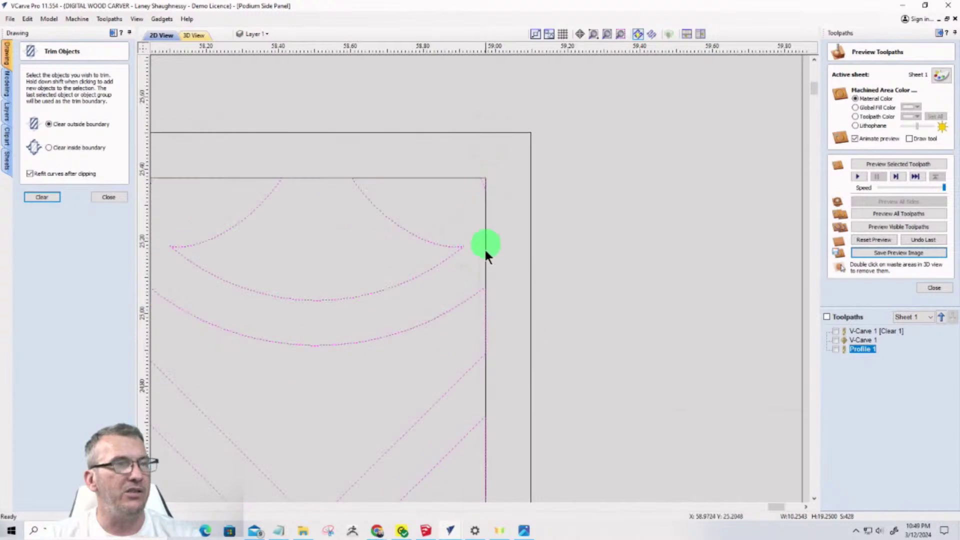
Select individual lattice cutouts near the panel's upper-right corner to check their trimmed edges, and inspect the pattern down to the bottom border
{"action": "left_click", "coordinate": [457, 333]}
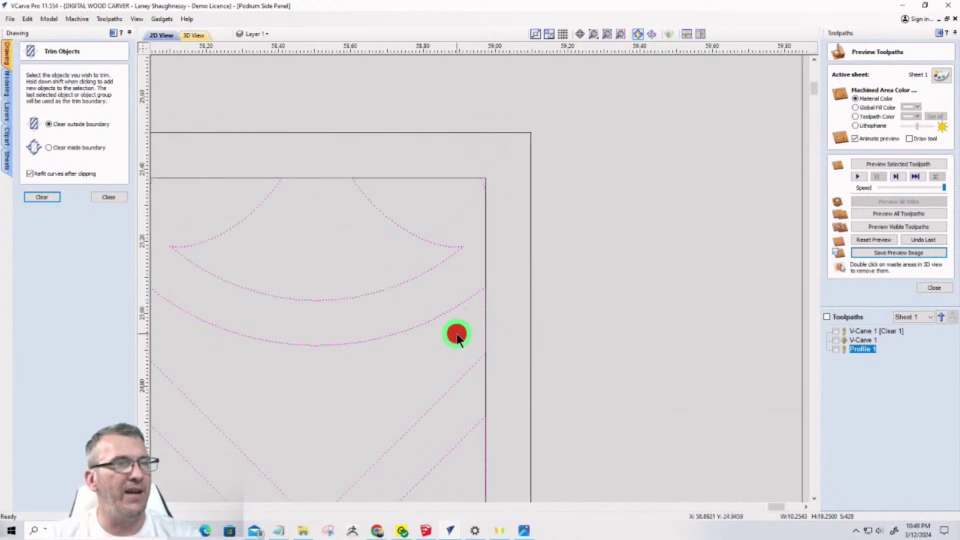
{"action": "left_click", "coordinate": [484, 319]}
{"action": "scroll", "coordinate": [486, 330], "scroll_direction": "down", "scroll_amount": 2}
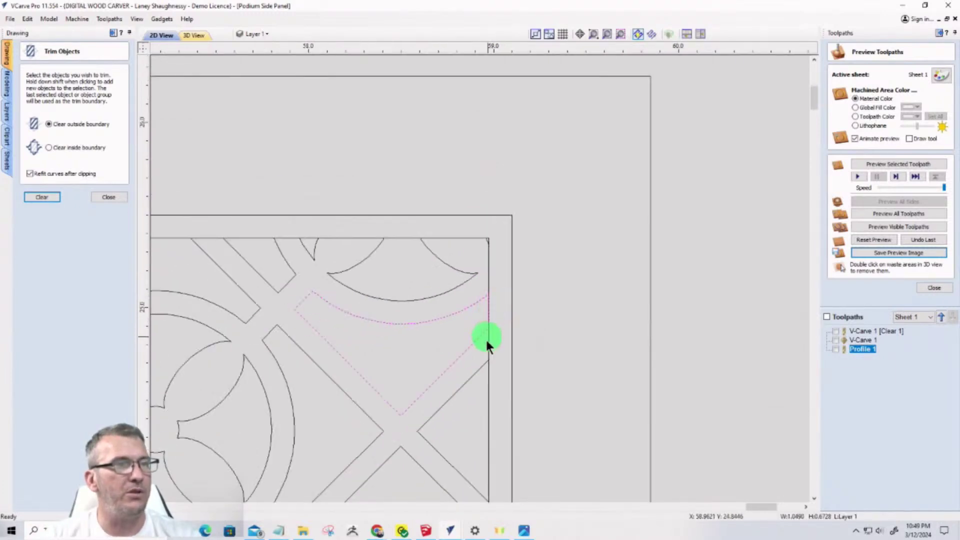
{"action": "scroll", "coordinate": [486, 340], "scroll_direction": "up", "scroll_amount": 4}
{"action": "left_click", "coordinate": [481, 342]}
{"action": "left_click", "coordinate": [498, 309]}
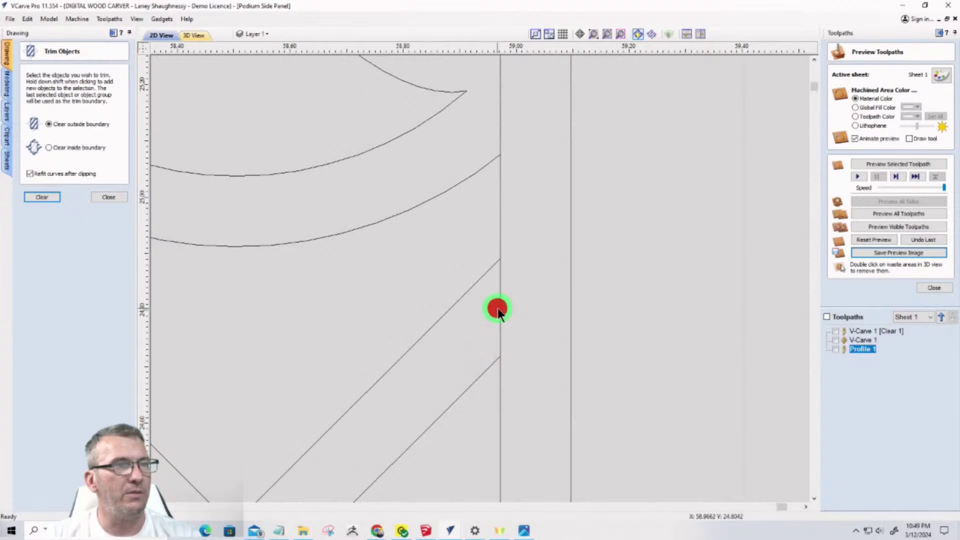
{"action": "scroll", "coordinate": [529, 295], "scroll_direction": "down", "scroll_amount": 5}
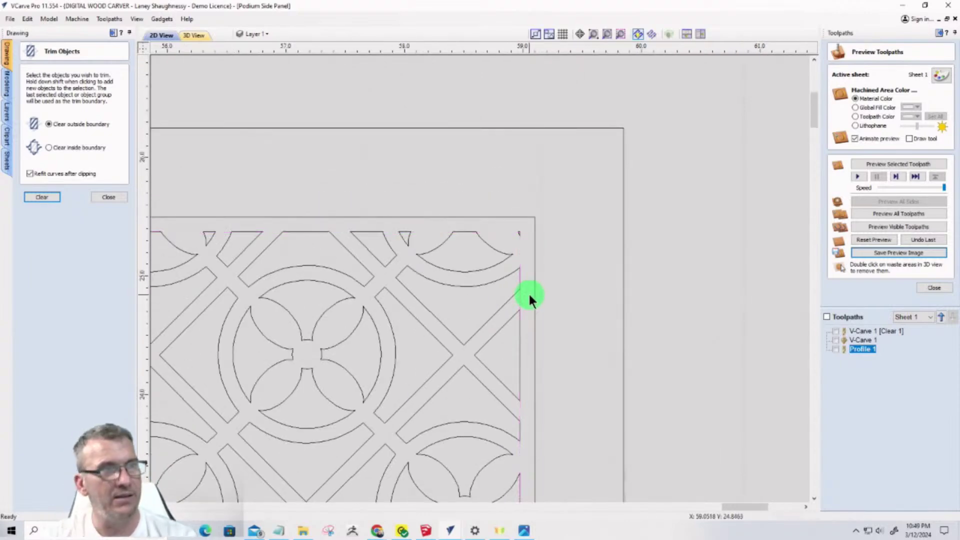
{"action": "scroll", "coordinate": [548, 222], "scroll_direction": "down", "scroll_amount": 6}
{"action": "scroll", "coordinate": [473, 446], "scroll_direction": "up", "scroll_amount": 3}
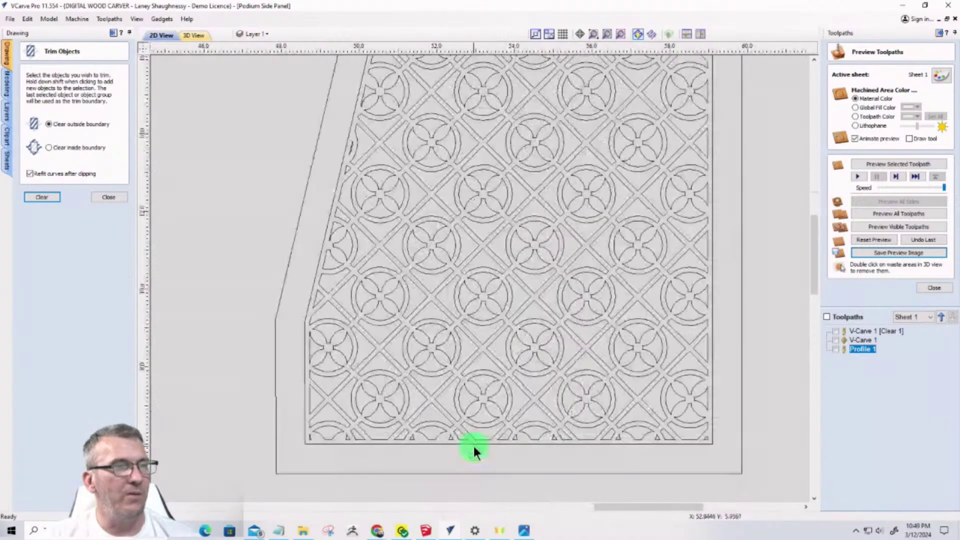
{"action": "scroll", "coordinate": [473, 446], "scroll_direction": "down", "scroll_amount": 2}
Select the entire side panel, including its outlines and lattice pattern, and copy it
{"action": "left_click", "coordinate": [398, 88]}
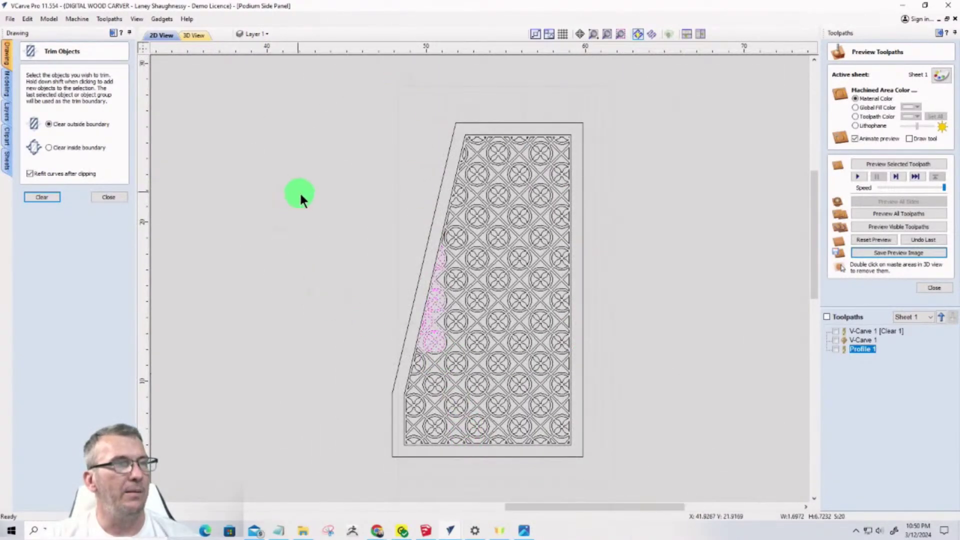
{"action": "left_click", "coordinate": [328, 212]}
{"action": "left_click_drag", "start_coordinate": [349, 80], "coordinate": [641, 506]}
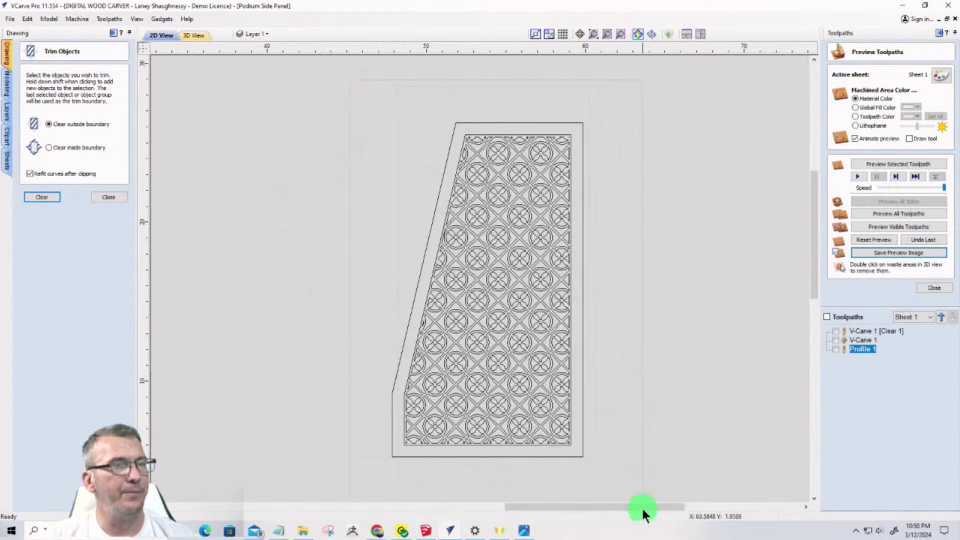
{"action": "right_click", "coordinate": [494, 378]}
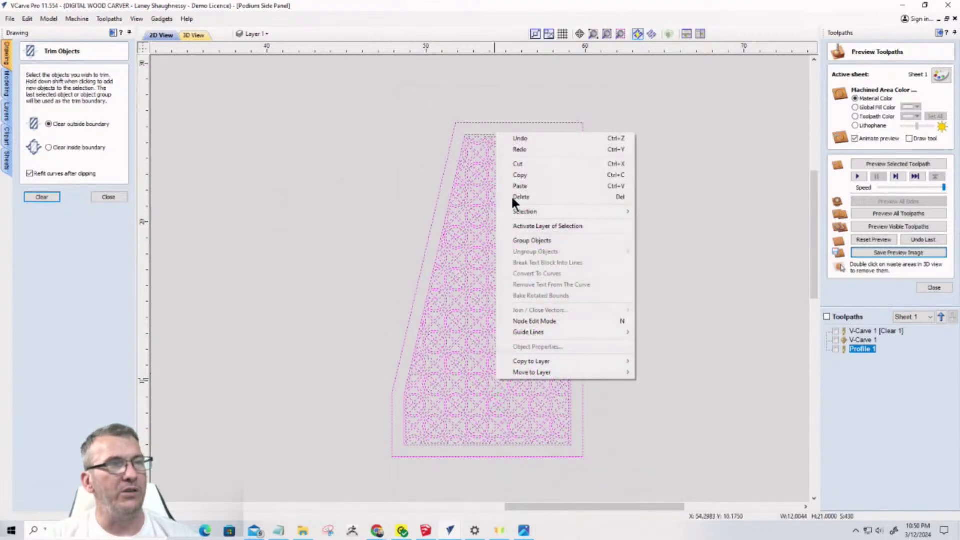
{"action": "left_click", "coordinate": [511, 175]}
{"action": "scroll", "coordinate": [515, 400], "scroll_direction": "down", "scroll_amount": 2}
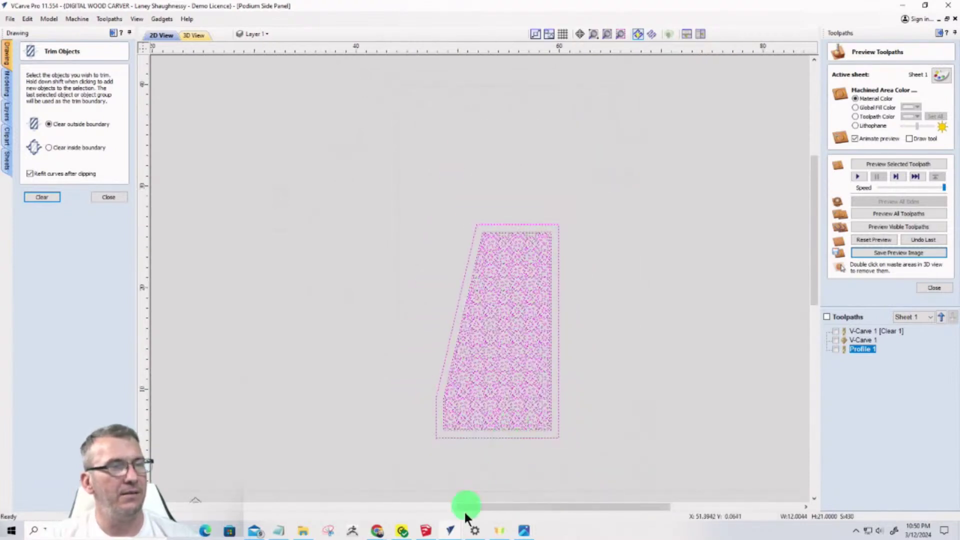
Switch to the Podium Final File drawing, make the Left Side sheet active and paste the copied side panel
{"action": "mouse_move", "coordinate": [451, 533]}
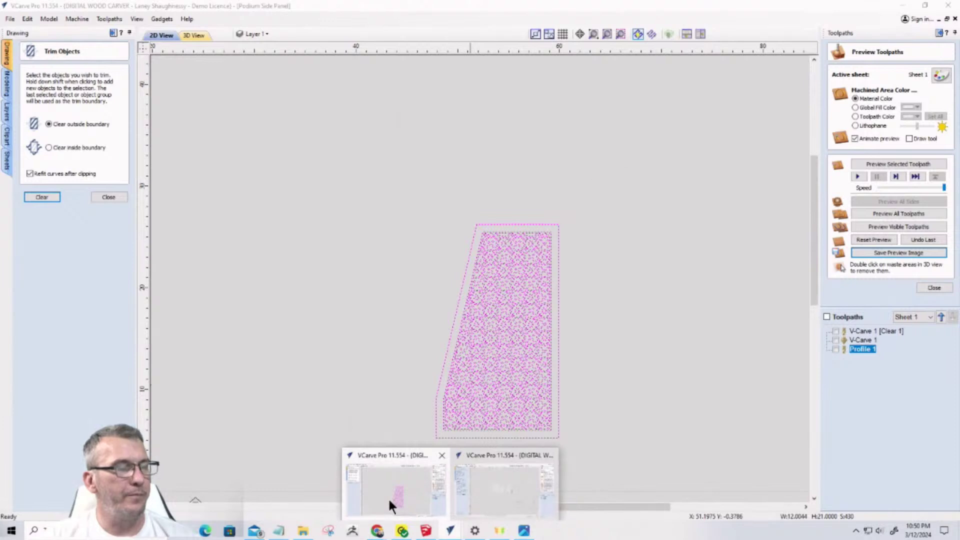
{"action": "left_click", "coordinate": [498, 503]}
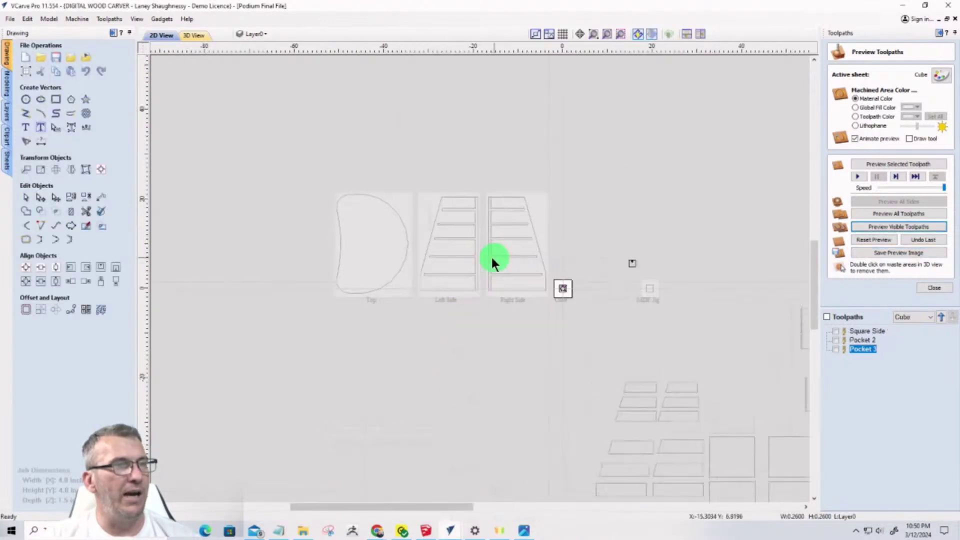
{"action": "left_click", "coordinate": [458, 257]}
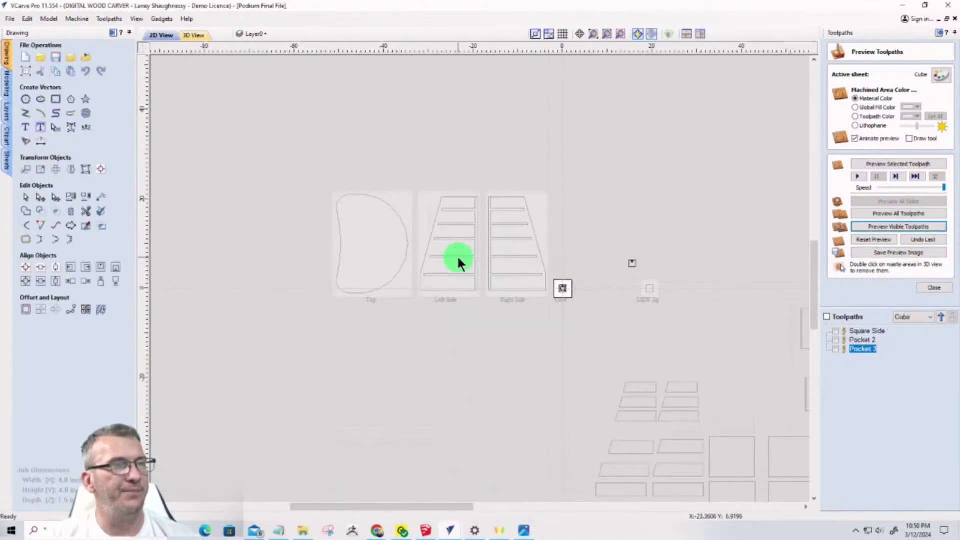
{"action": "right_click", "coordinate": [485, 314]}
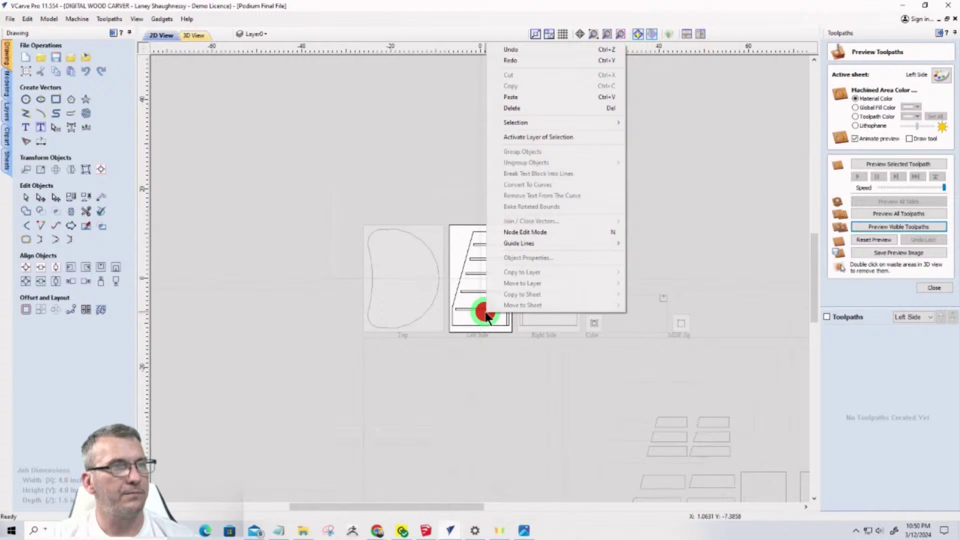
{"action": "left_click", "coordinate": [462, 268]}
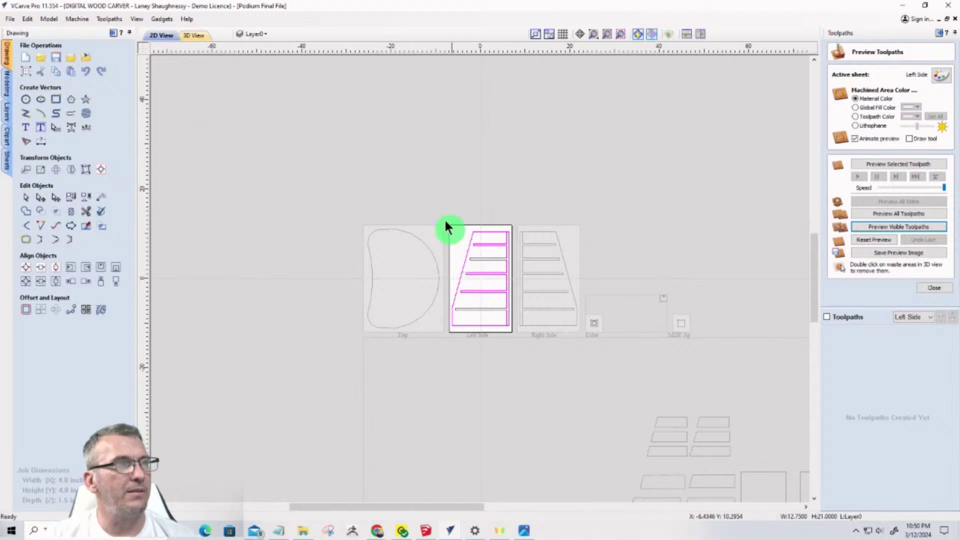
{"action": "right_click", "coordinate": [506, 261]}
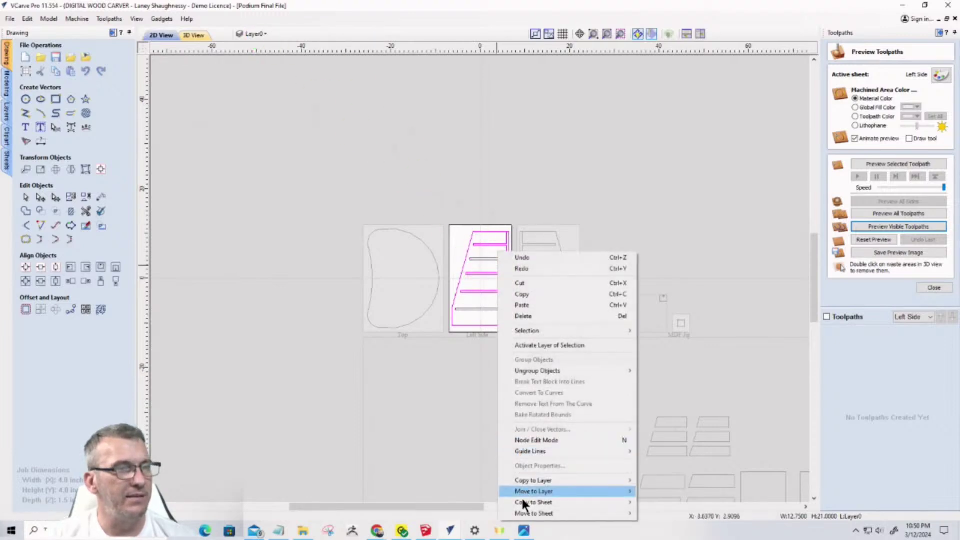
{"action": "left_click", "coordinate": [520, 305]}
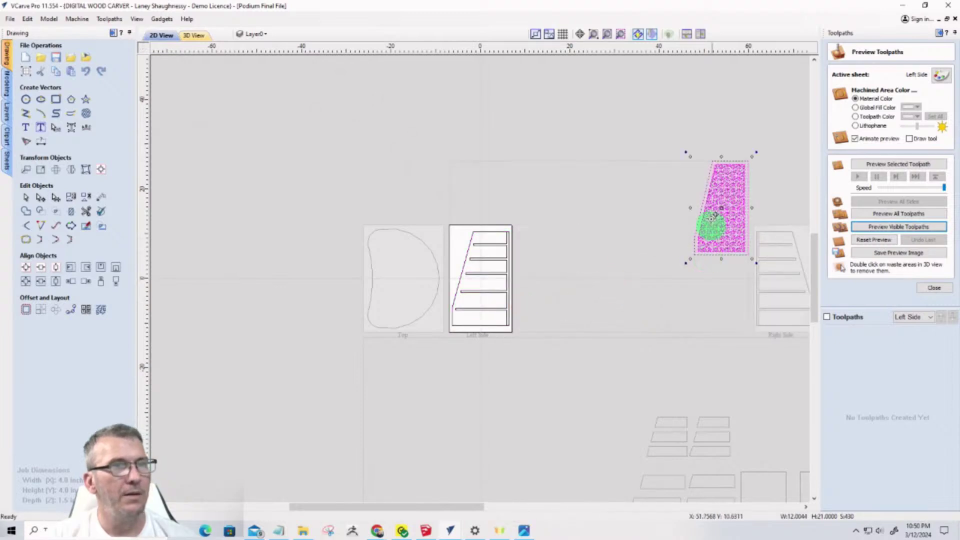
Move the pasted lattice panel into the gap between the Left Side and Right Side sheets and save the file
{"action": "left_click", "coordinate": [669, 144]}
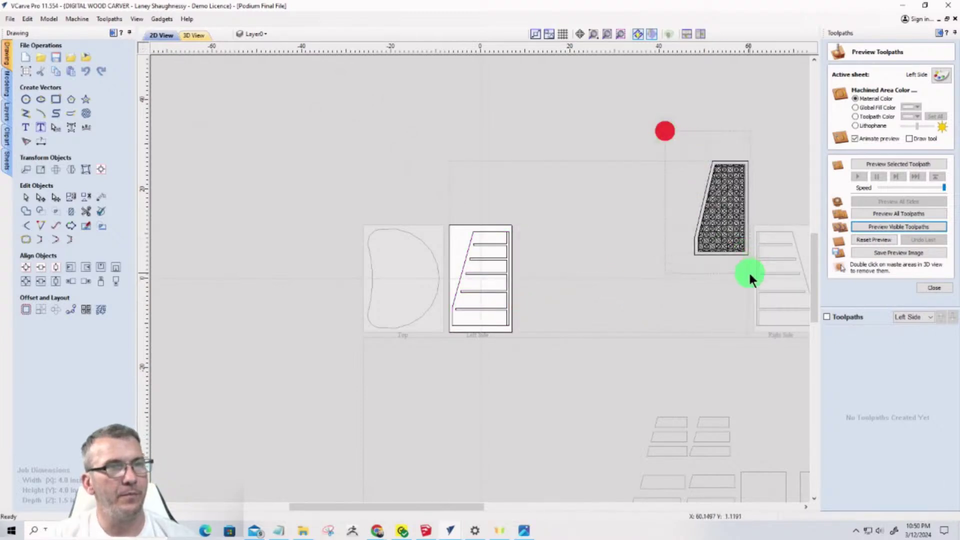
{"action": "left_click_drag", "start_coordinate": [733, 249], "coordinate": [558, 296]}
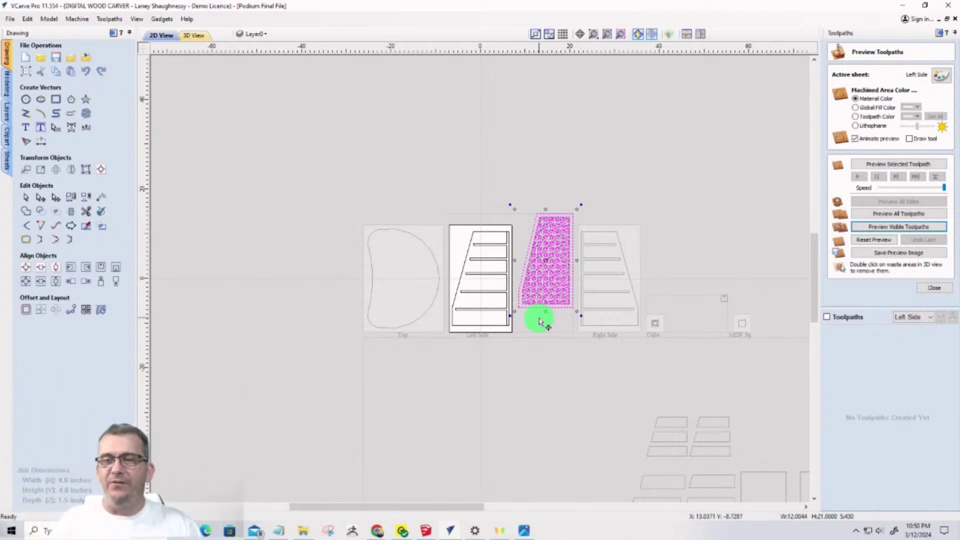
{"action": "left_click", "coordinate": [55, 58]}
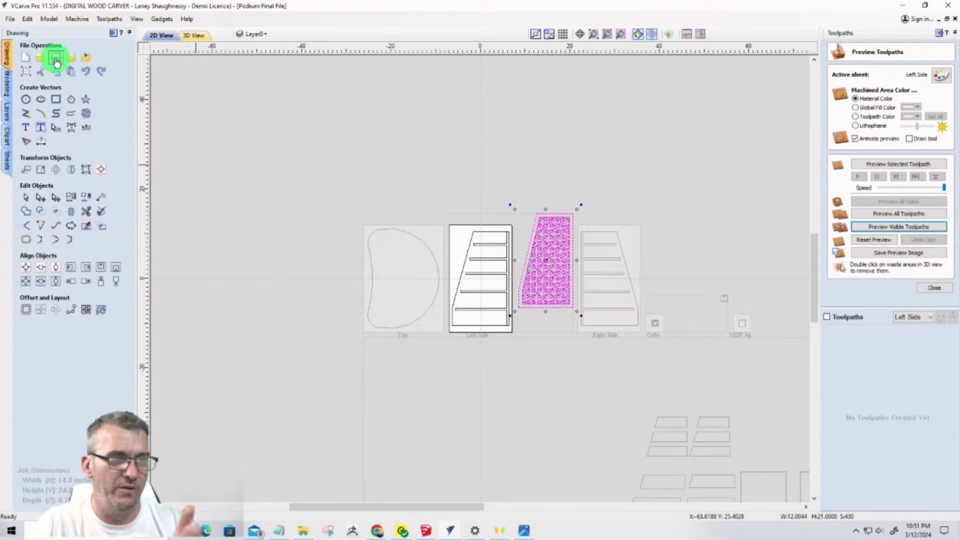
{"action": "scroll", "coordinate": [395, 265], "scroll_direction": "up", "scroll_amount": 3}
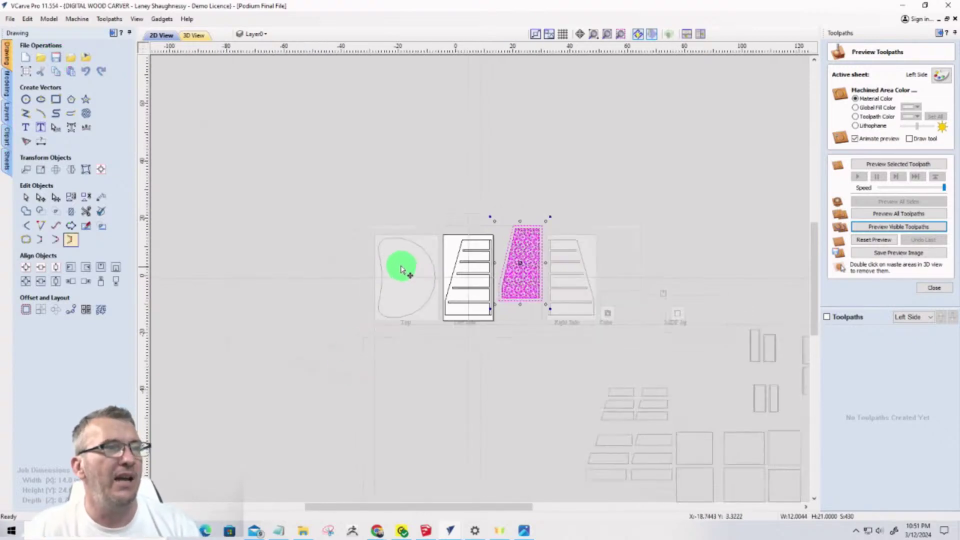
{"action": "scroll", "coordinate": [477, 294], "scroll_direction": "up", "scroll_amount": 3}
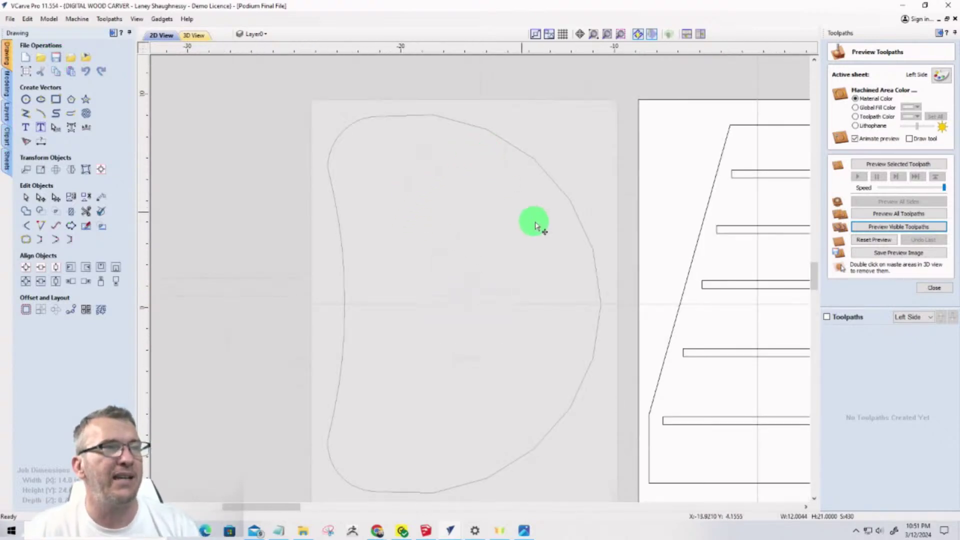
{"action": "scroll", "coordinate": [533, 223], "scroll_direction": "up", "scroll_amount": 1}
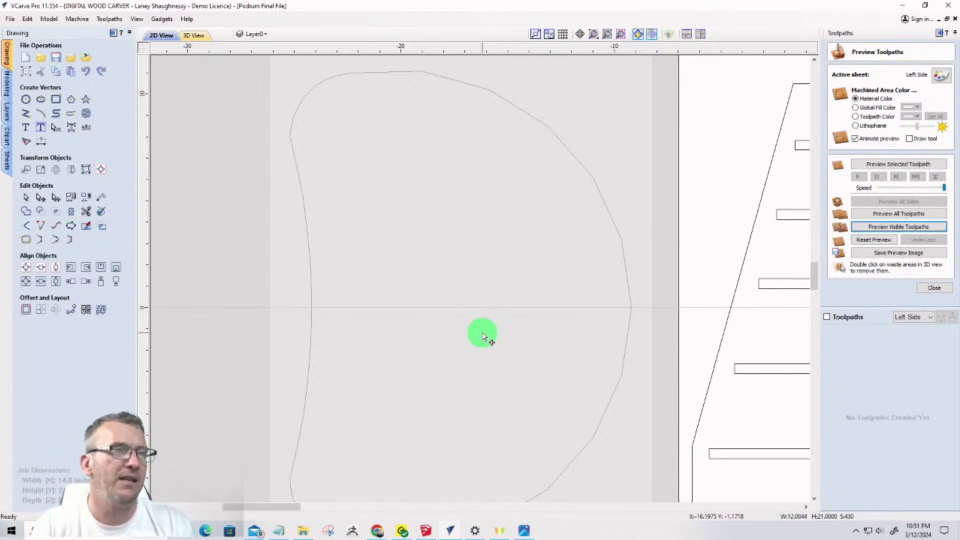
{"action": "scroll", "coordinate": [439, 171], "scroll_direction": "down", "scroll_amount": 2}
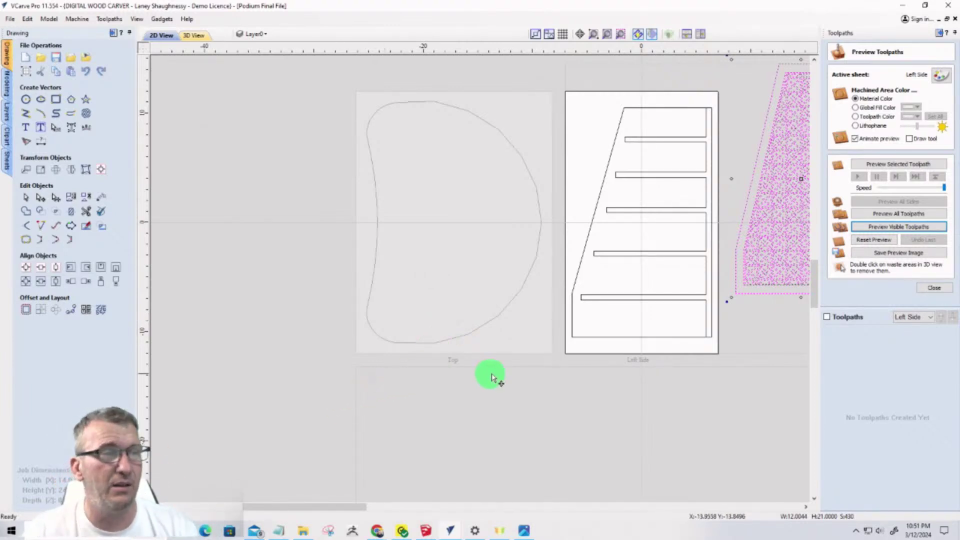
{"action": "scroll", "coordinate": [400, 295], "scroll_direction": "down", "scroll_amount": 6}
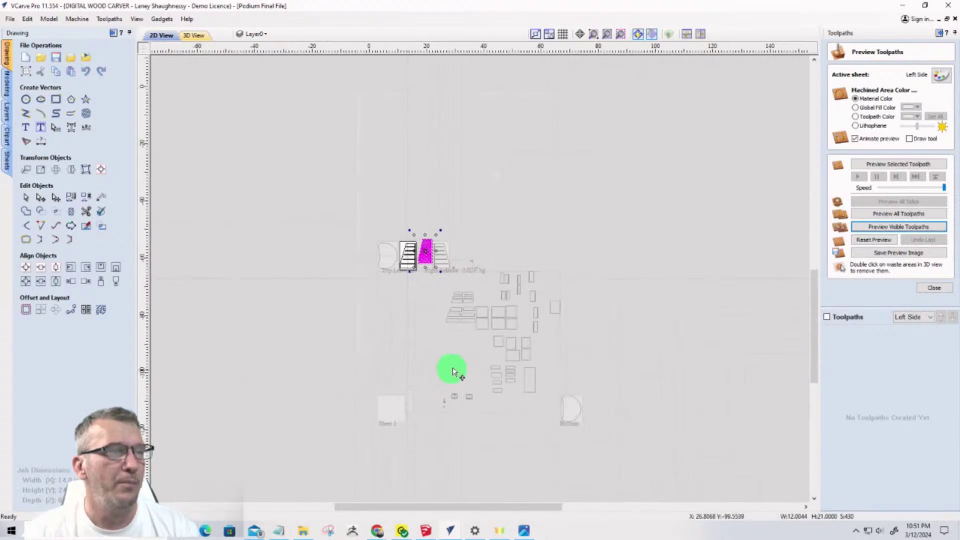
{"action": "scroll", "coordinate": [449, 368], "scroll_direction": "up", "scroll_amount": 4}
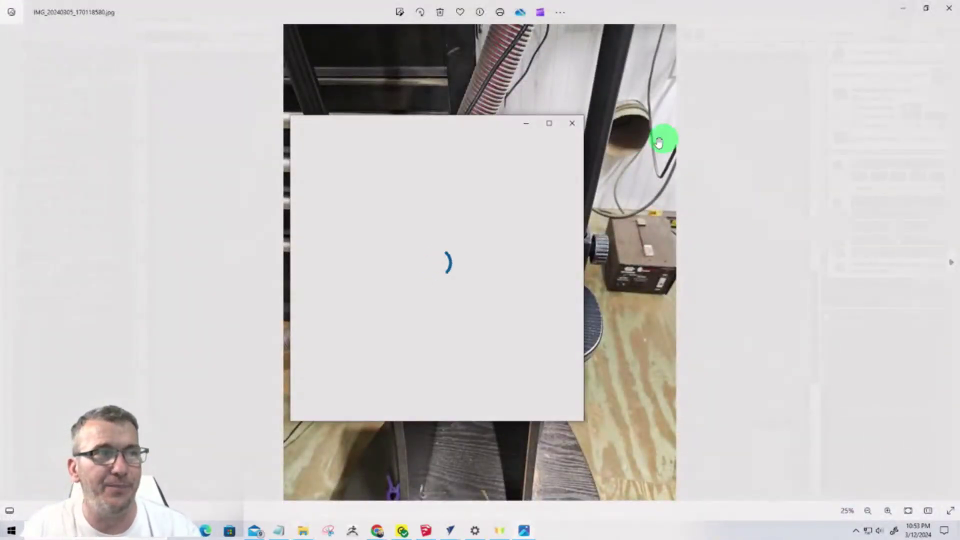
Maximize the photo viewer window and browse through the workshop photos of the DWC4848 CNC machine
{"action": "left_click", "coordinate": [549, 125]}
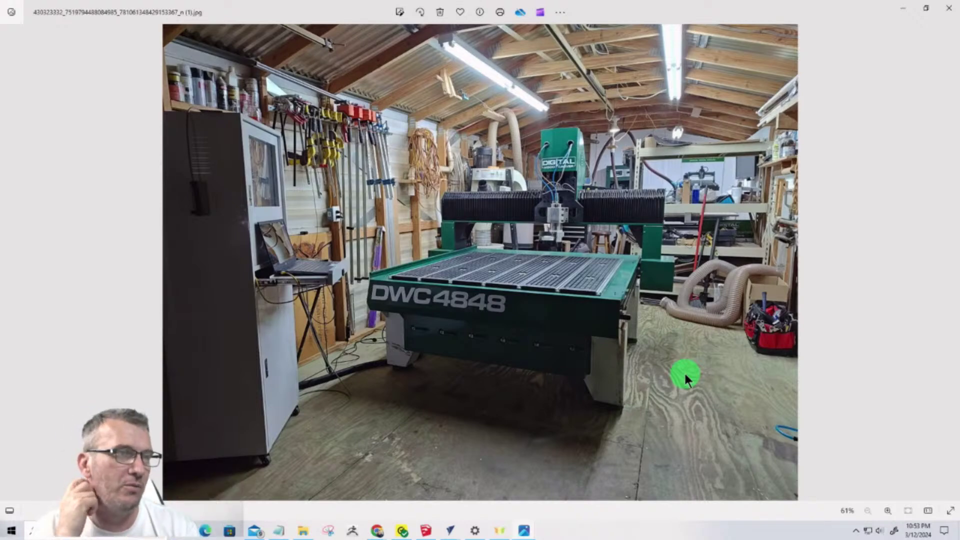
{"action": "left_click", "coordinate": [950, 265]}
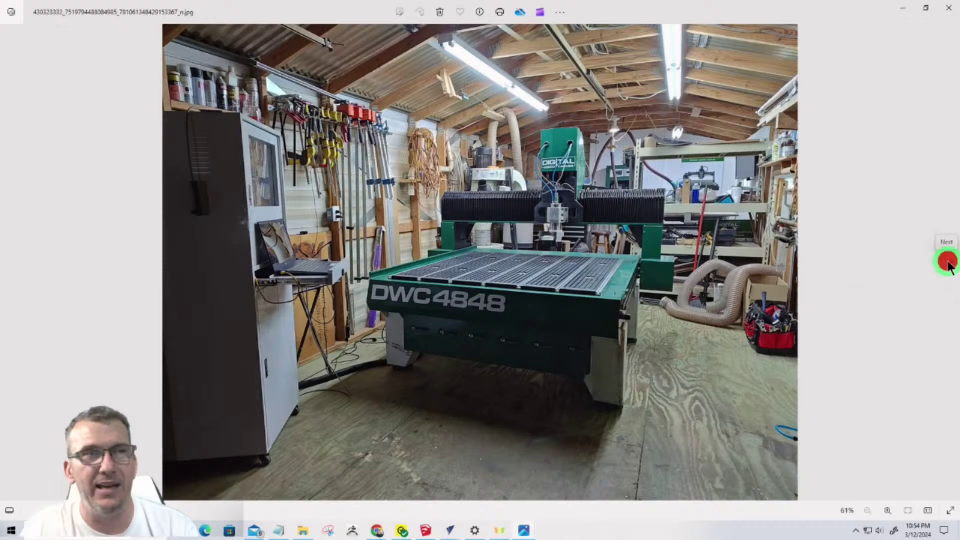
{"action": "left_click", "coordinate": [951, 264]}
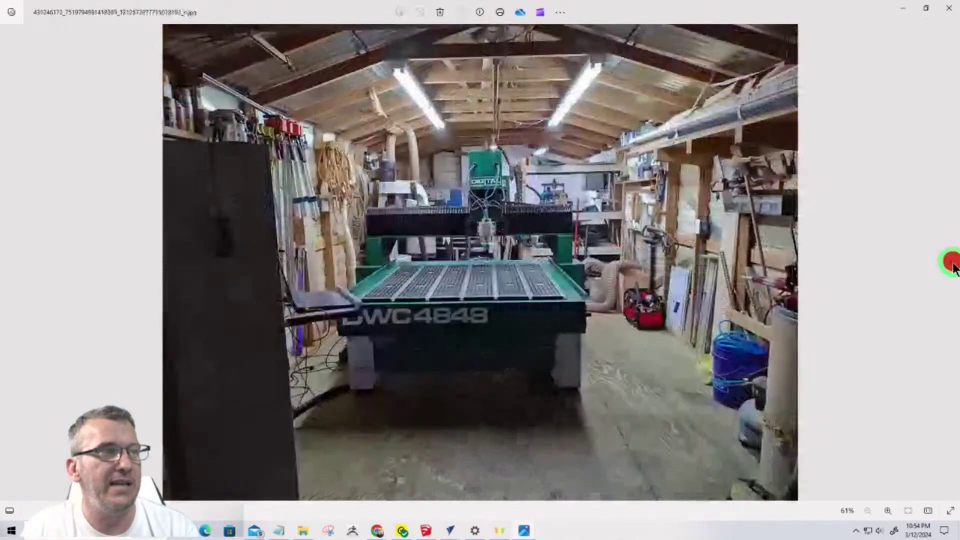
{"action": "left_click", "coordinate": [951, 265]}
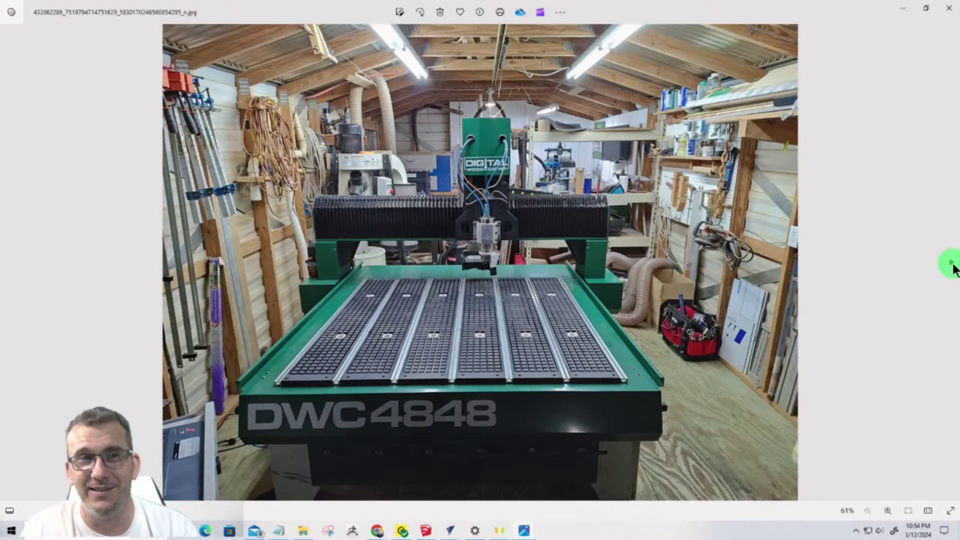
{"action": "left_click", "coordinate": [952, 267]}
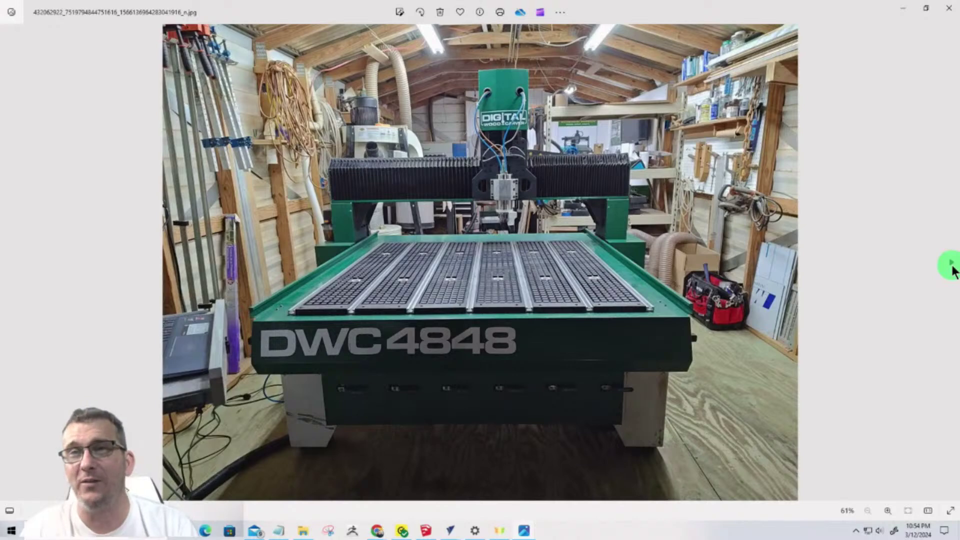